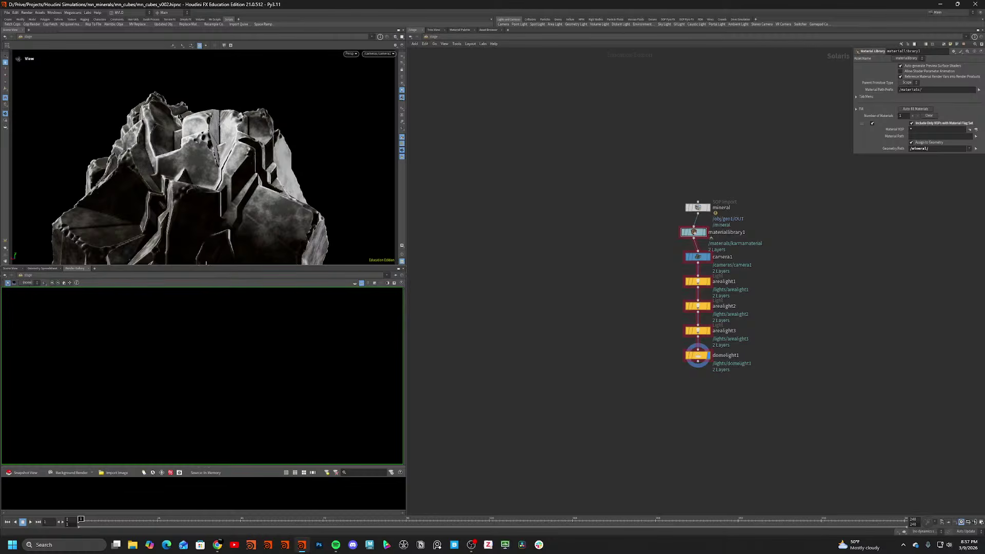
Leave the Solaris stage for the object level and enter the geo1 geometry network.
left_click_drag(198, 128, 212, 187)
key("n")
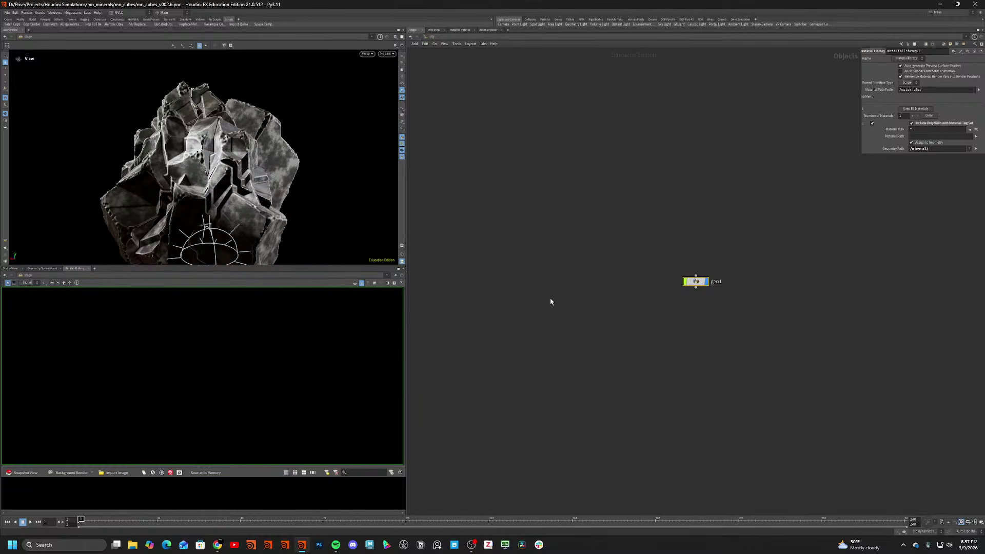
key("i")
left_click_drag(313, 225, 367, 211)
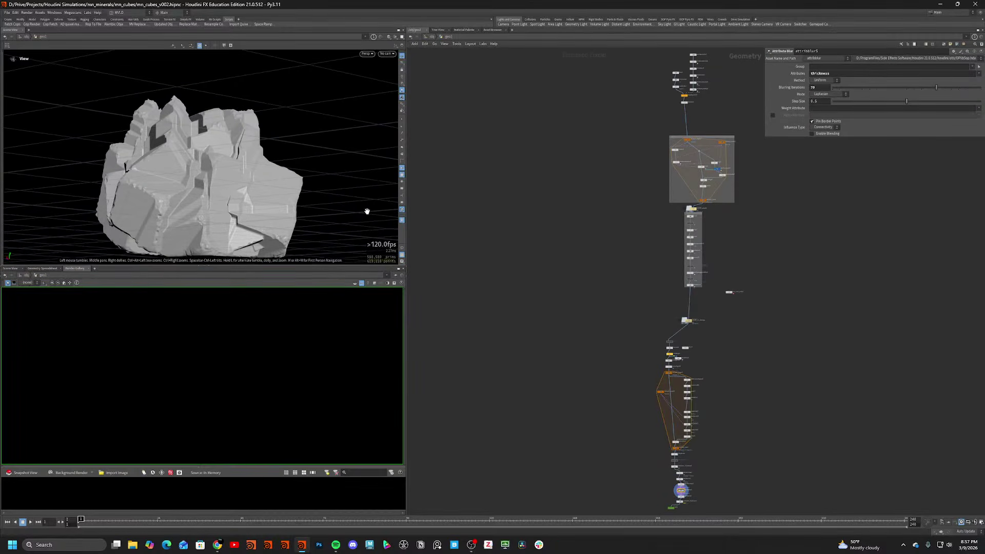
Examine the mineral geometry from the cache below the for-each extrusion block, up close and with the wireframe toggled.
middle_click_drag(712, 188, 660, 264)
scroll(660, 265, "up", 2)
scroll(660, 264, "up", 5)
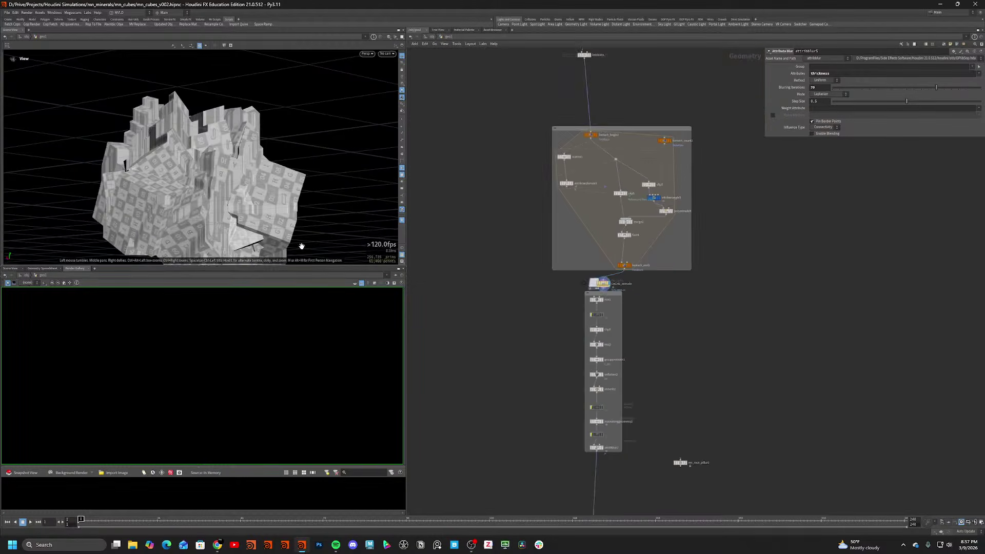
mouse_move(301, 246)
left_mouse_down()
mouse_move(231, 195)
mouse_move(192, 118)
mouse_move(333, 194)
left_mouse_up()
scroll(205, 179, "up", 3)
key("w")
key("w")
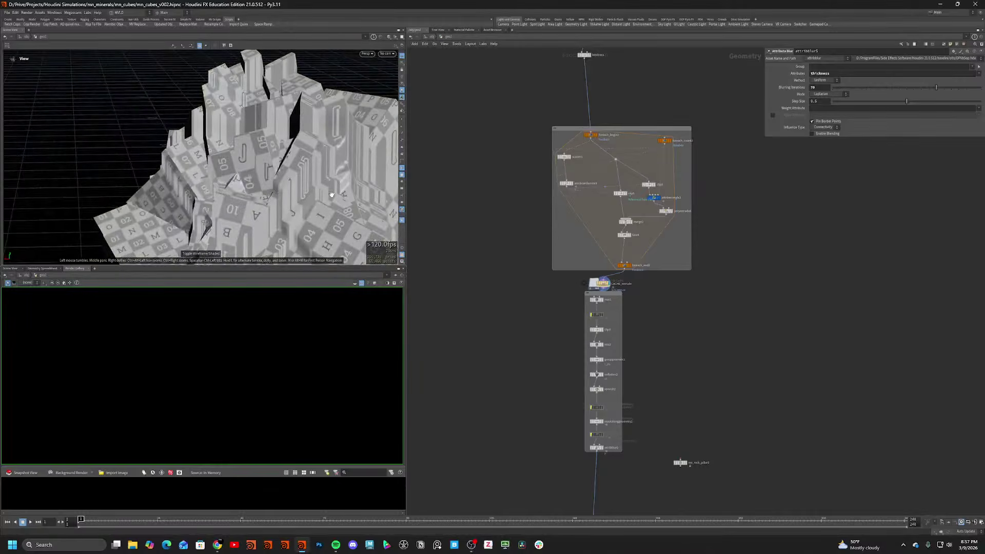
Look inside the CACHE_no_damage file cache node and return to the geo1 network.
middle_click_drag(730, 362, 756, 166)
scroll(620, 343, "up", 2)
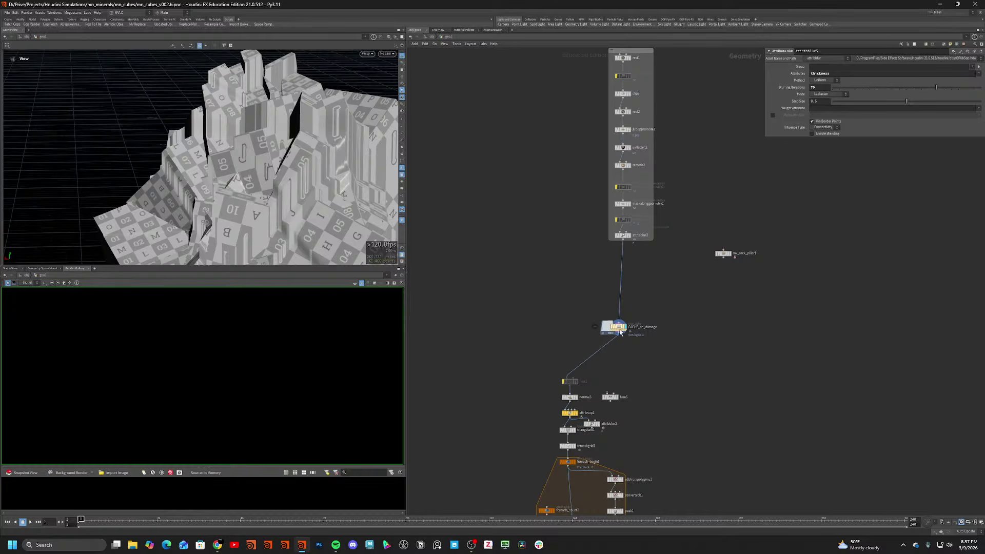
key("i")
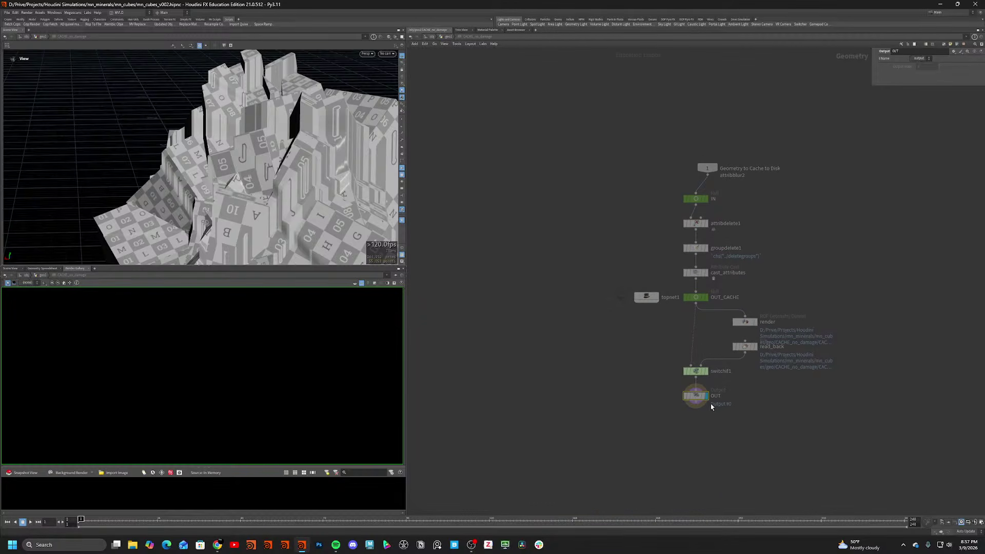
key("u")
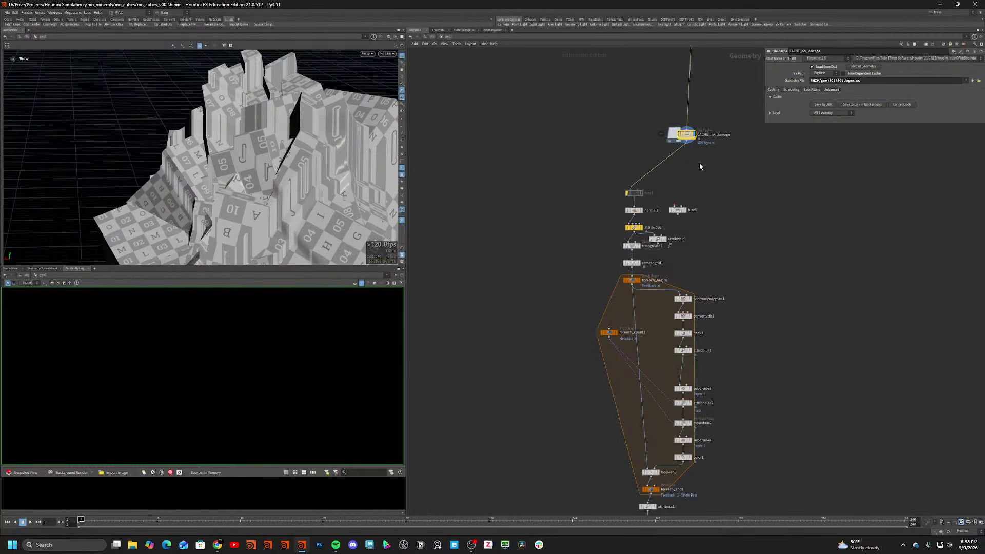
Review the settings of the attribute VOP and remesh-to-grid nodes below CACHE_no_damage.
middle_click_drag(700, 166, 689, 216)
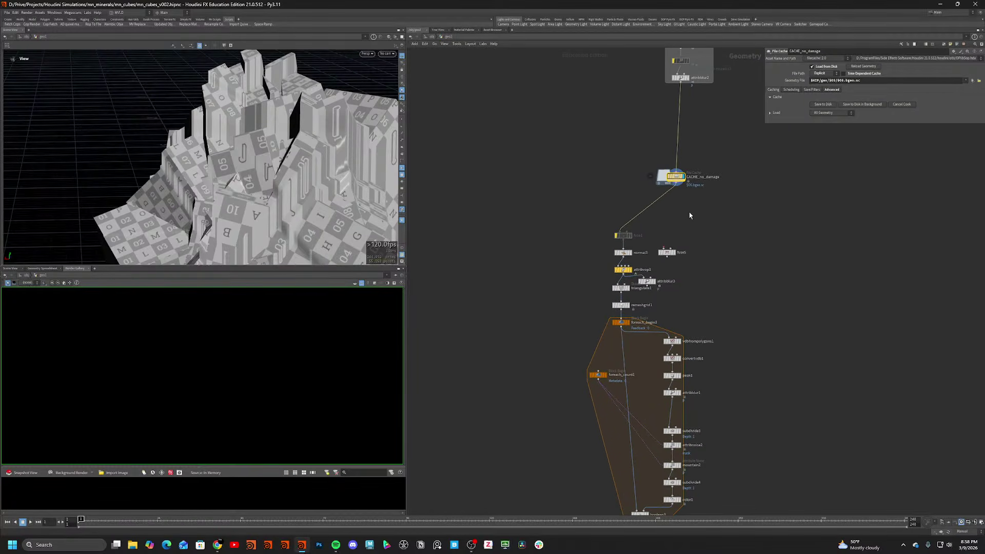
left_click(622, 270)
left_click(620, 305)
middle_click_drag(572, 307, 571, 230)
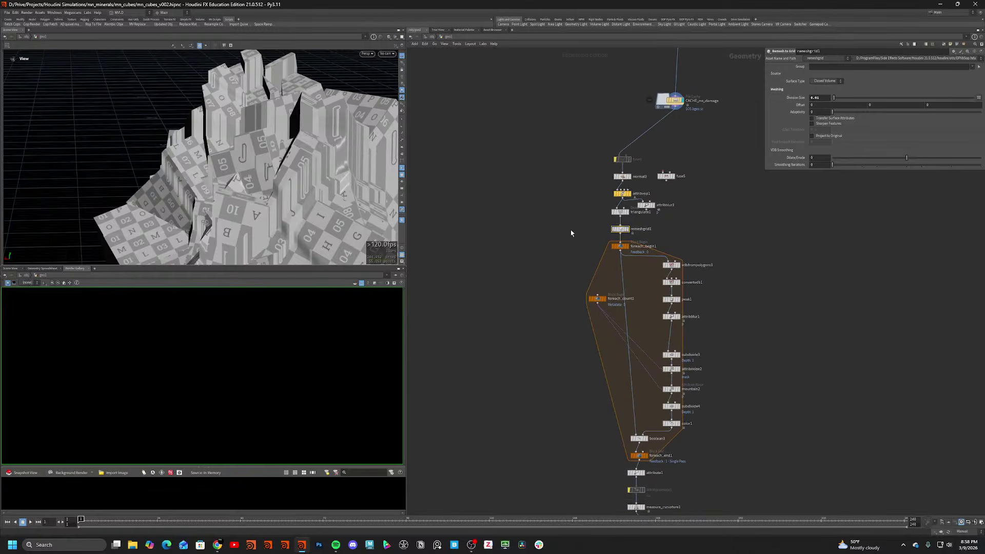
Duplicate the geo1 object beside the original at the object level and re-enter the geo1 network.
left_click_drag(534, 228, 554, 289)
key("u")
left_click_drag(696, 282, 773, 268, "alt")
double_click(699, 282)
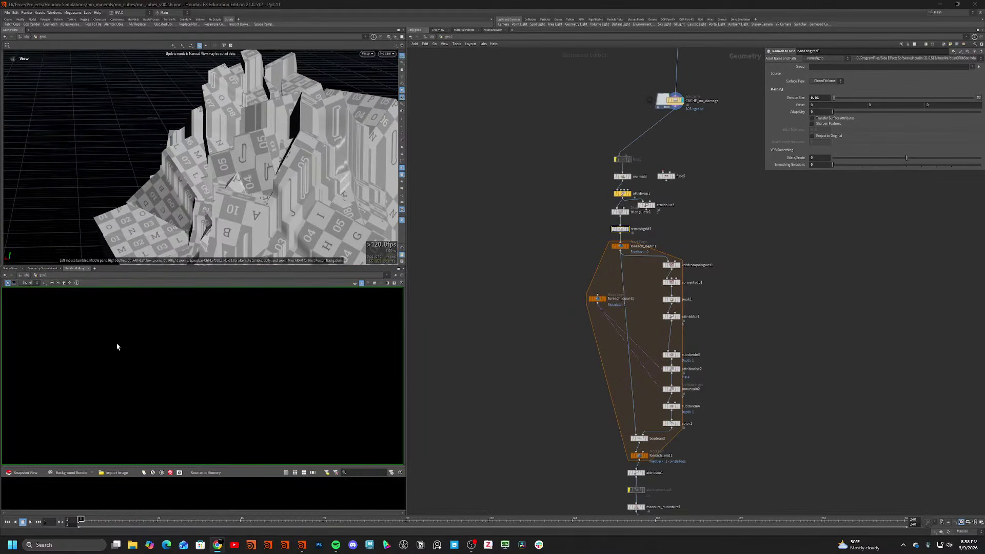
Cut the wire above the for-each extrusion block and move the block and its CACHE_extrude node off to the side.
scroll(755, 240, "down", 3)
middle_click_drag(756, 240, 687, 312)
scroll(693, 224, "up", 1)
middle_click_drag(692, 224, 636, 433)
middle_click_drag(622, 247, 623, 313)
scroll(606, 278, "up", 1)
middle_click_drag(649, 187, 660, 348)
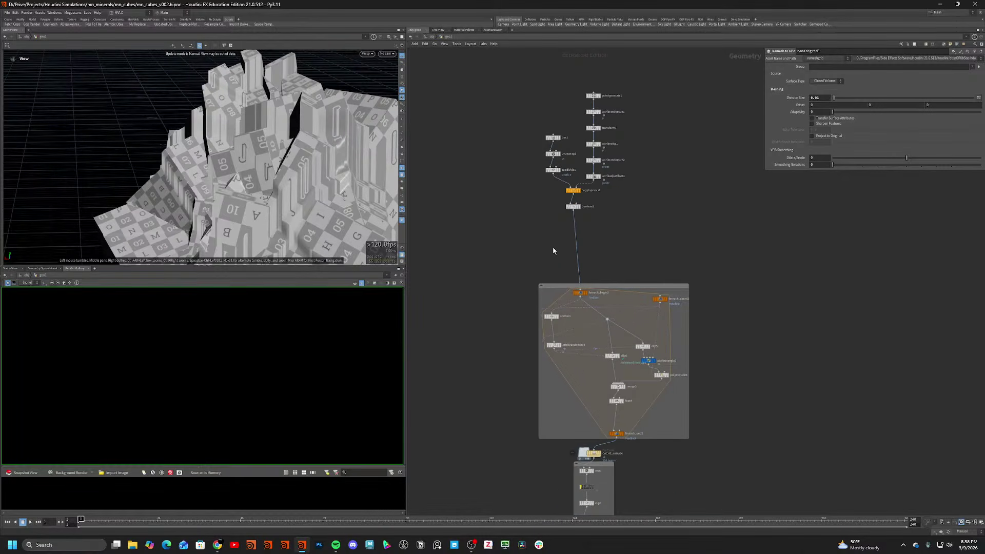
key("y")
left_click_drag(553, 249, 682, 244)
left_click_drag(643, 285, 862, 281)
middle_click_drag(620, 345, 577, 224)
left_click_drag(547, 333, 787, 332)
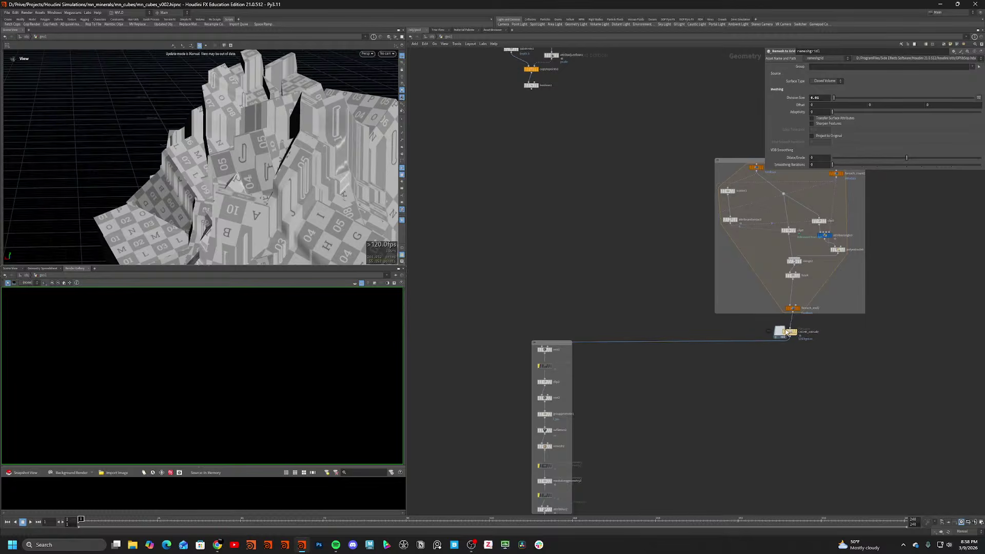
Move the loose rock pillar node lower and wire rest1 directly to the copied-cubes branch, bypassing CACHE_extrude.
scroll(558, 410, "up", 3)
scroll(560, 408, "down", 3)
middle_click_drag(620, 411, 607, 266)
scroll(605, 264, "down", 1)
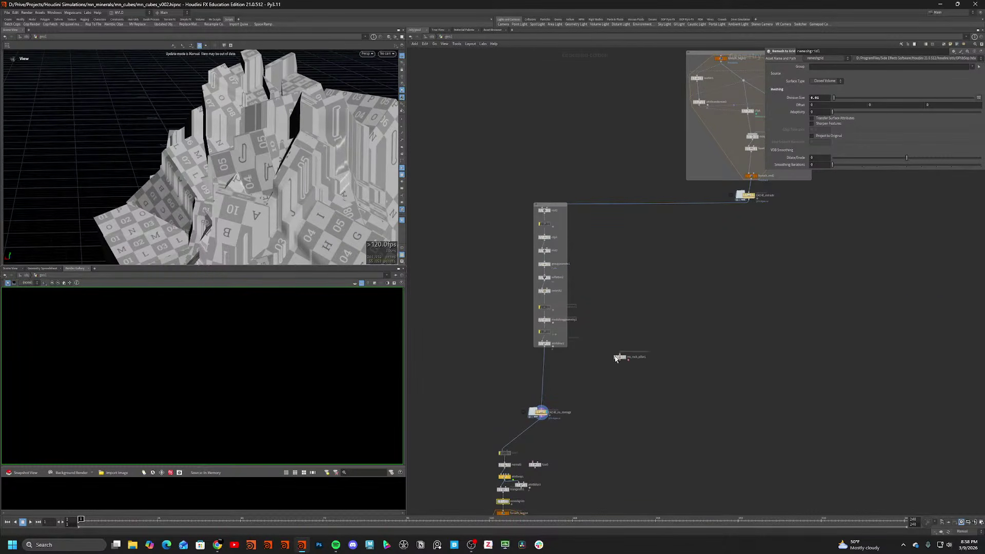
left_click_drag(622, 362, 638, 457)
middle_click_drag(620, 289, 590, 350)
scroll(590, 350, "down", 1)
left_click_drag(578, 300, 545, 125)
middle_click_drag(613, 381, 630, 208)
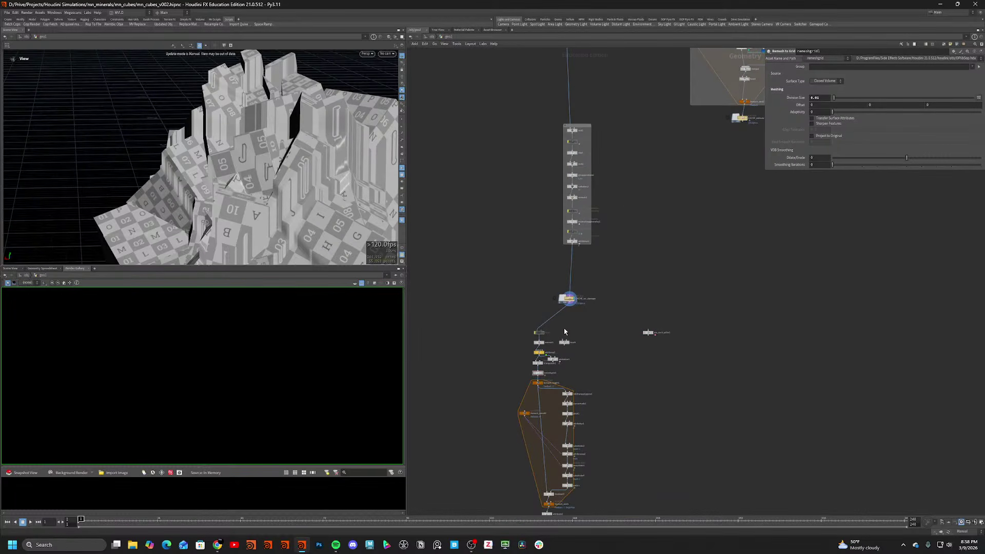
Move the CACHE_no_damage node up closer to the group of nodes ending in attribblur2.
middle_click_drag(589, 369, 638, 260)
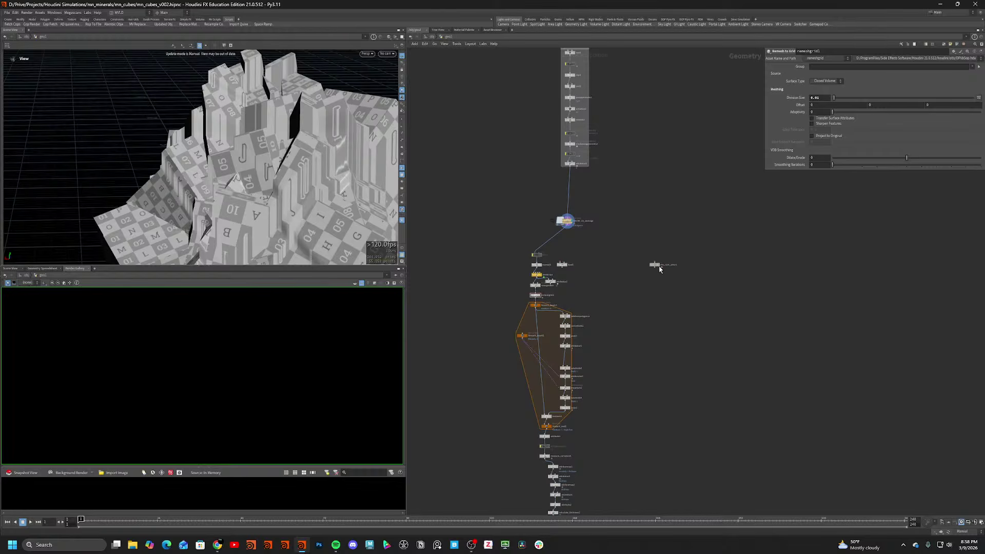
scroll(616, 388, "up", 2)
middle_click_drag(616, 388, 598, 326)
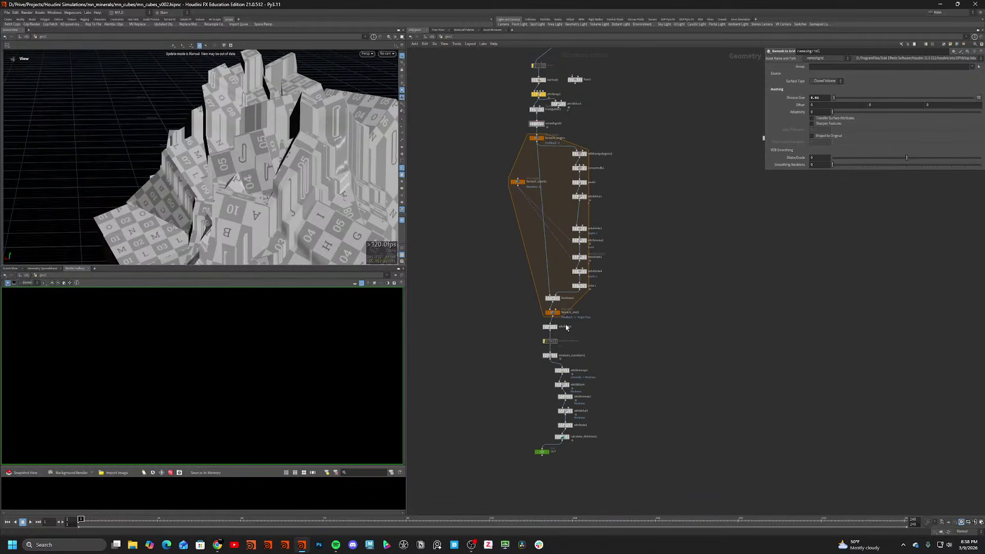
middle_click_drag(652, 279, 643, 439)
scroll(636, 433, "down", 3)
scroll(597, 248, "up", 4)
middle_click_drag(590, 233, 587, 199)
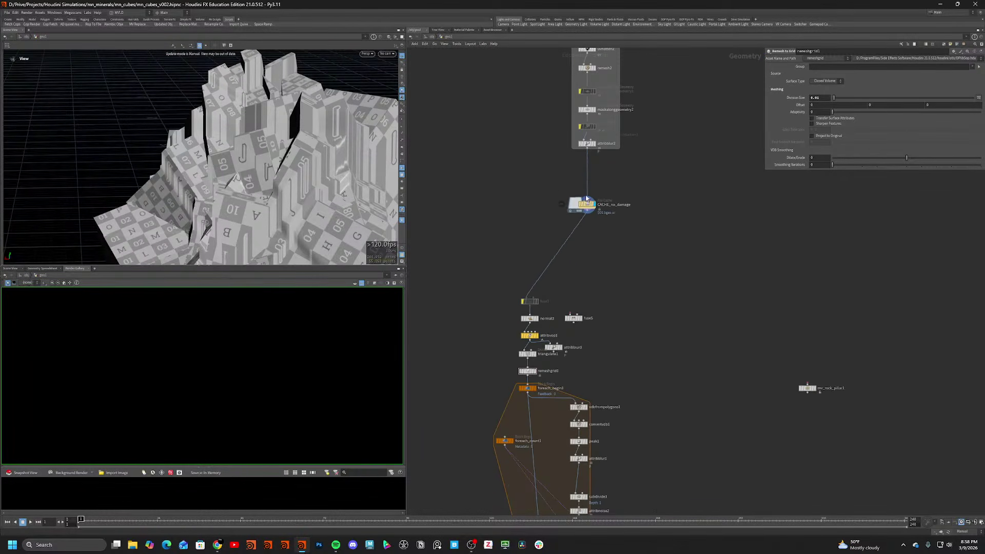
left_click_drag(587, 199, 586, 171)
Remove the spare fuse and attribute blur nodes beside the chain below CACHE_no_damage.
middle_click_drag(588, 291, 600, 215)
scroll(616, 219, "down", 2)
left_click_drag(615, 219, 576, 278)
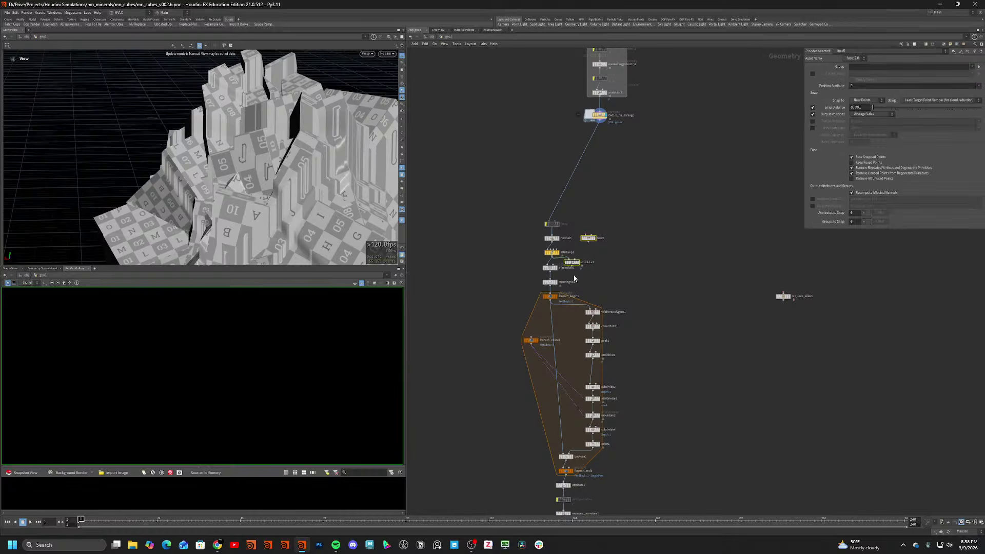
key("ctrl+x")
Move the nodes from fuse1 to the grid remesh up and align them directly under CACHE_no_damage.
left_click_drag(525, 218, 601, 134)
key("a")
left_click(661, 134)
Display the output of attribblur2 and set the scene's update mode to Auto Update.
middle_click_drag(650, 113, 653, 360)
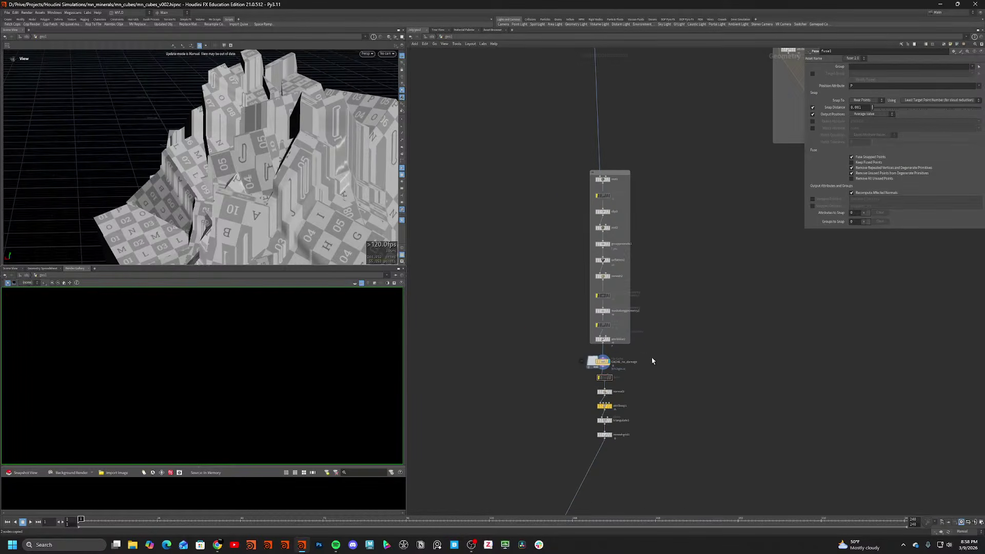
left_click(609, 339)
left_click(963, 531)
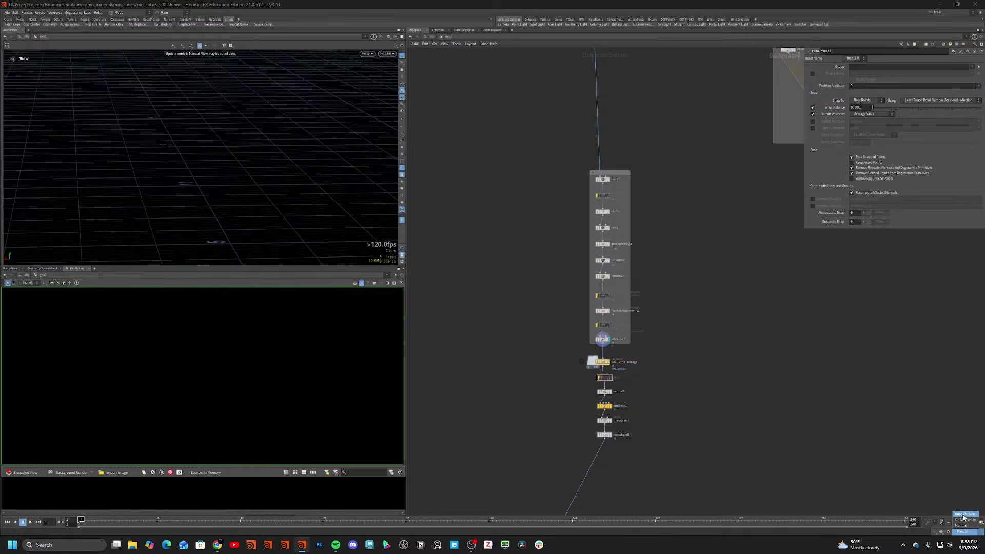
left_click(965, 515)
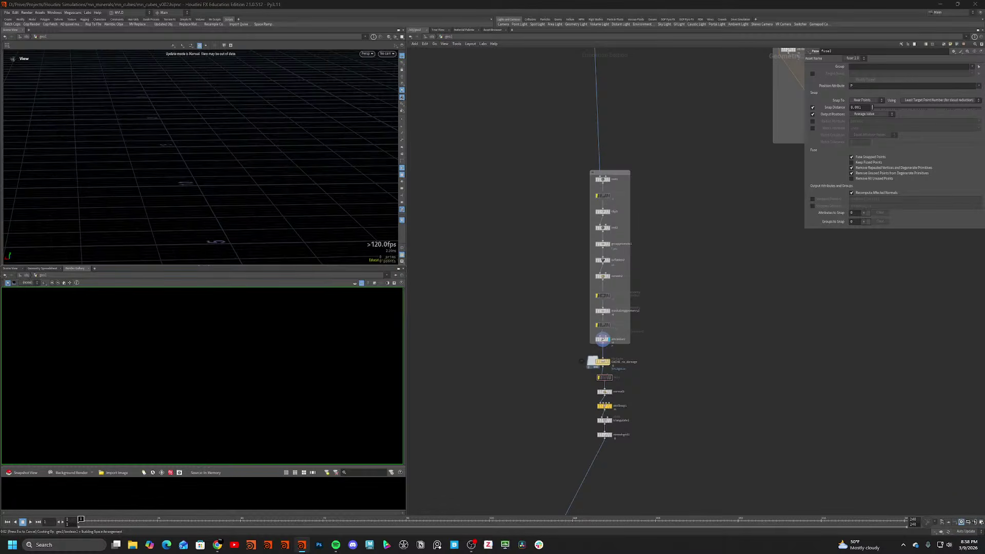
Examine the recooked cube cluster without extrusion, framed in the viewport with the wireframe toggled.
left_click_drag(210, 241, 243, 202, "alt")
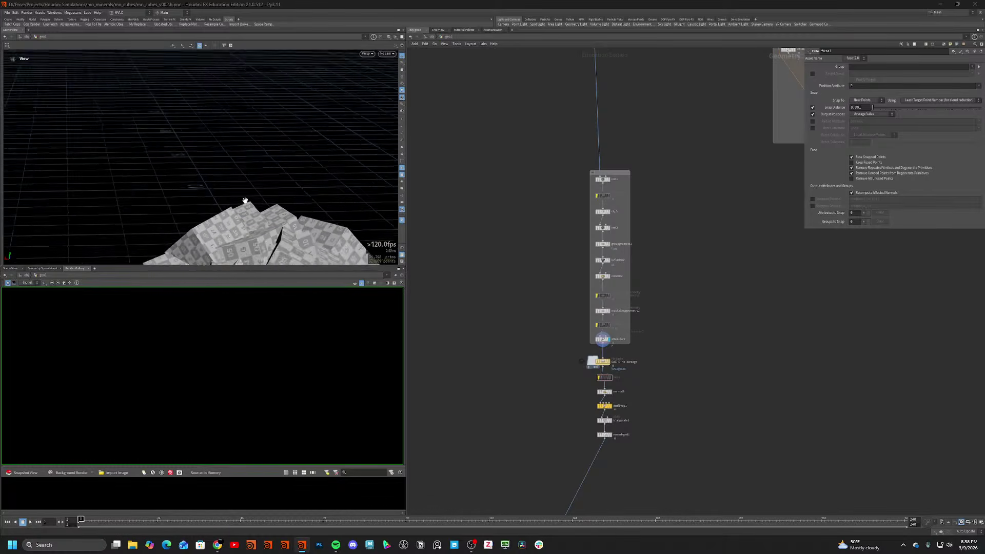
scroll(244, 203, "down", 5)
middle_click_drag(243, 203, 238, 149, "alt")
scroll(236, 147, "up", 5)
left_click_drag(236, 147, 287, 159, "alt")
key("shift+w")
key("shift+w")
Display CACHE_no_damage and save its geometry cache to disk again.
middle_click_drag(677, 243, 596, 394)
scroll(596, 394, "down", 2)
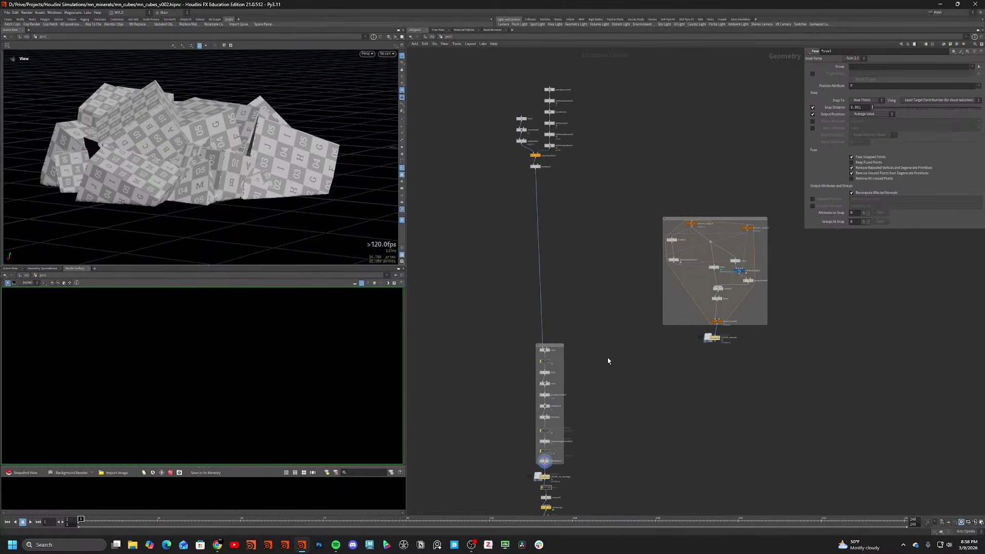
middle_click_drag(592, 346, 613, 174)
scroll(568, 331, "up", 4)
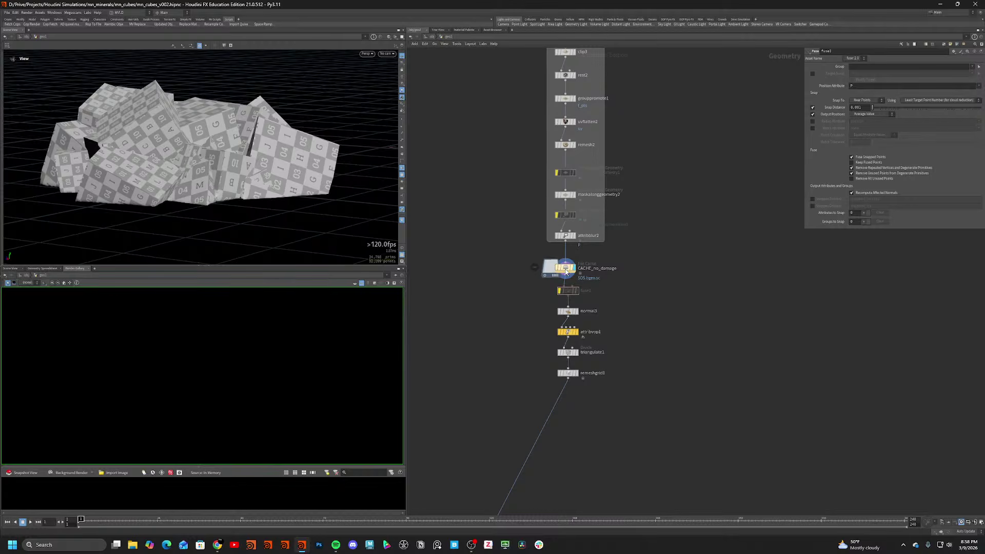
left_click(566, 270)
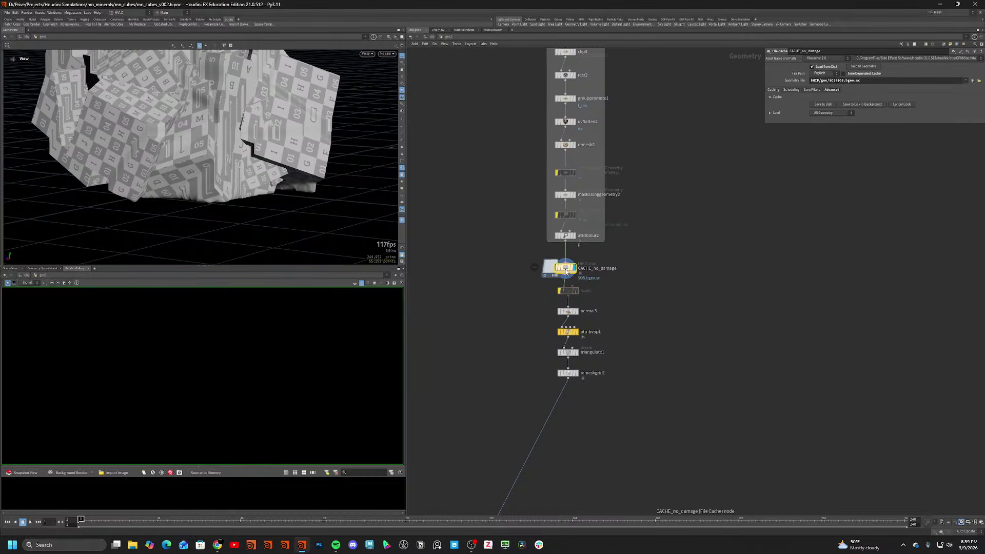
left_click(820, 106)
Inspect the newly cached mesh up close, alternating between shaded and wireframe display.
mouse_move(272, 224)
left_mouse_down()
mouse_move(134, 186)
mouse_move(175, 161)
mouse_move(188, 192)
left_mouse_up()
key("shift+w")
scroll(184, 132, "up", 5)
left_click_drag(184, 132, 164, 97)
key("shift+w")
mouse_move(213, 69)
left_mouse_down()
mouse_move(174, 140)
mouse_move(176, 154)
mouse_move(181, 119)
mouse_move(226, 151)
mouse_move(213, 211)
mouse_move(224, 156)
left_mouse_up()
key("shift+w")
key("shift+w")
Display normal3 and inspect its mesh in wireframe at close range.
left_click(576, 311)
key("shift+w")
key("shift+w")
scroll(227, 152, "up", 5)
key("shift+w")
scroll(224, 156, "down", 5)
scroll(694, 192, "up", 1)
Try a new Fuse node on the wire above rest1 and pull it back out beside the chain.
middle_click_drag(694, 193, 709, 285)
scroll(712, 175, "down", 2)
middle_click_drag(712, 175, 699, 316)
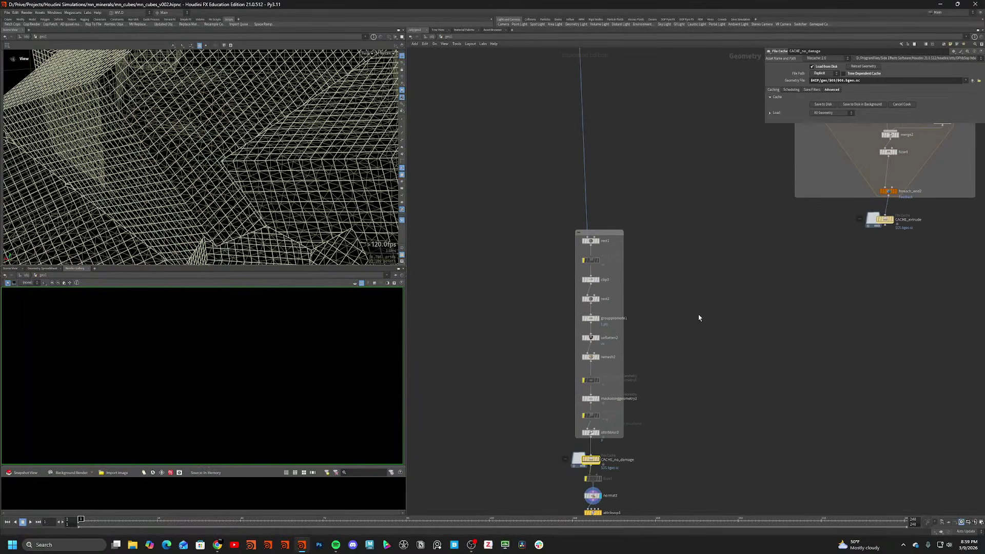
middle_click_drag(683, 255, 617, 369)
key("Tab")
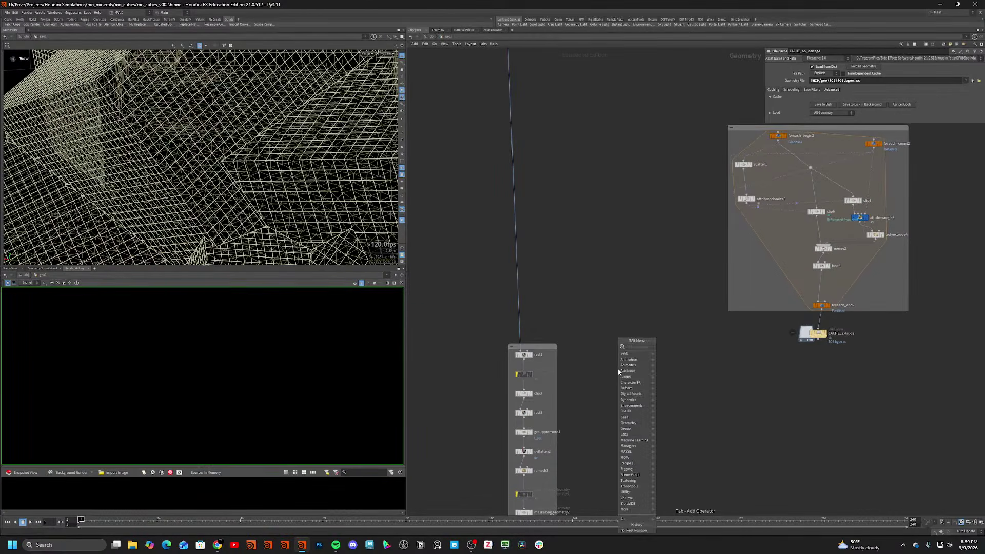
key("Return")
left_click(516, 312)
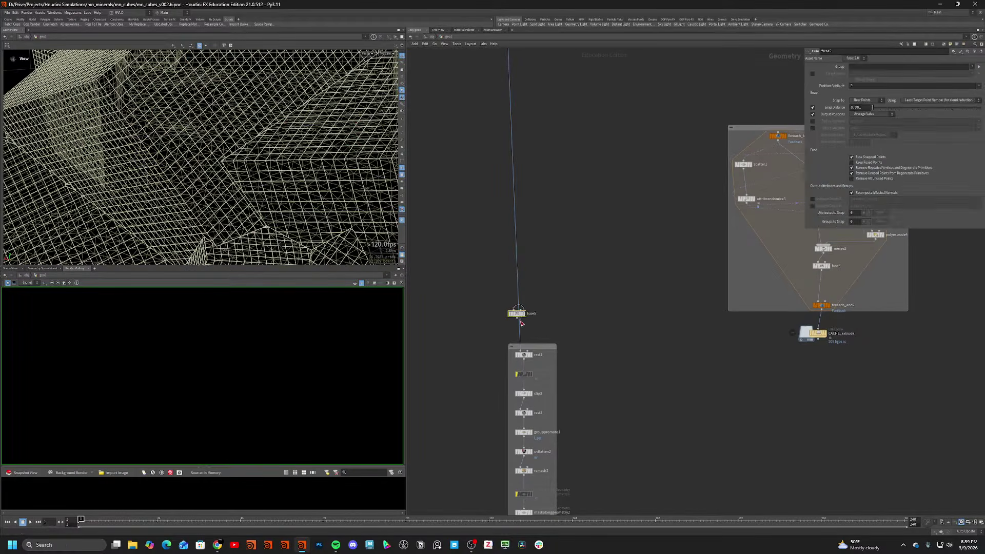
middle_click_drag(571, 368, 565, 200)
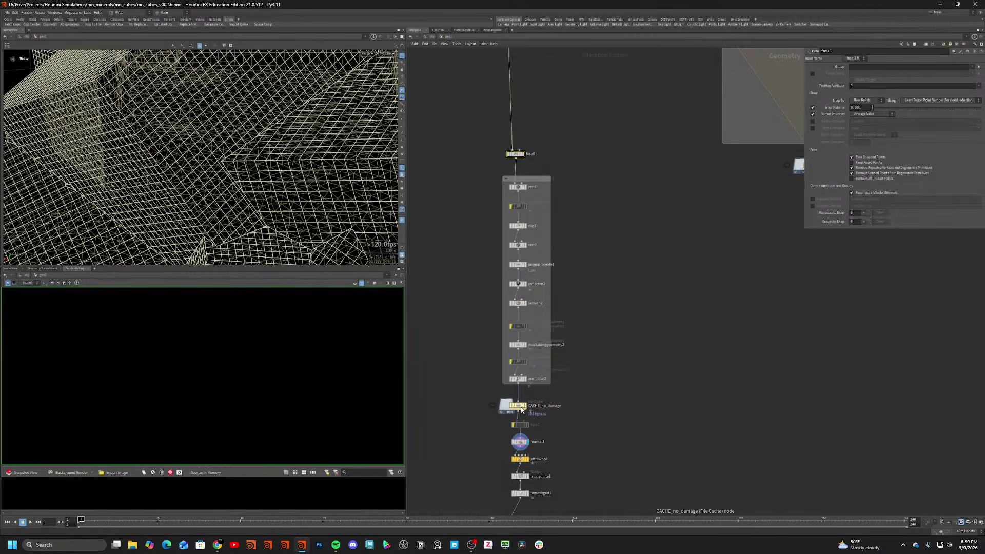
left_click_drag(517, 154, 625, 420)
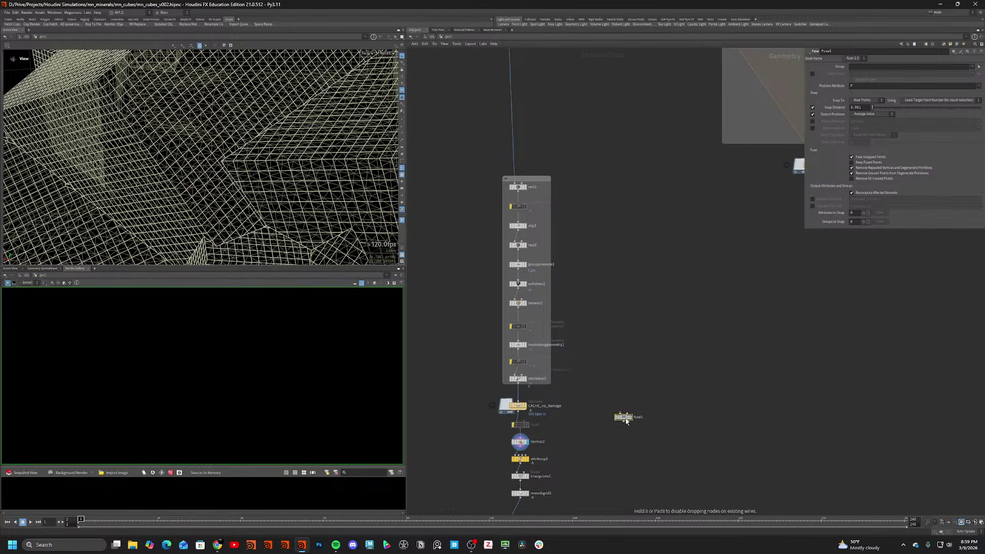
Enable the bypassed fuse1 node below CACHE_no_damage and view the result shaded.
left_click(521, 425)
key("b")
key("shift+w")
mouse_move(241, 148)
left_mouse_down()
mouse_move(198, 123)
mouse_move(252, 153)
left_mouse_up()
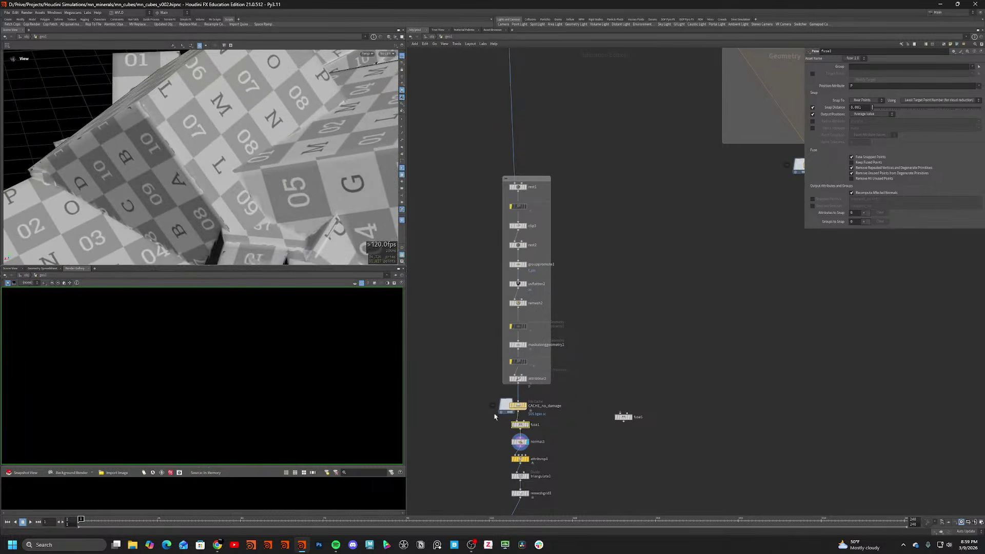
Compare the shading with fuse1 switched on and off, and check the fuse1 and normal3 nodes.
key("b")
key("b")
key("b")
left_click(520, 444)
left_click(519, 426)
left_click_drag(520, 429, 522, 444)
left_click(520, 443)
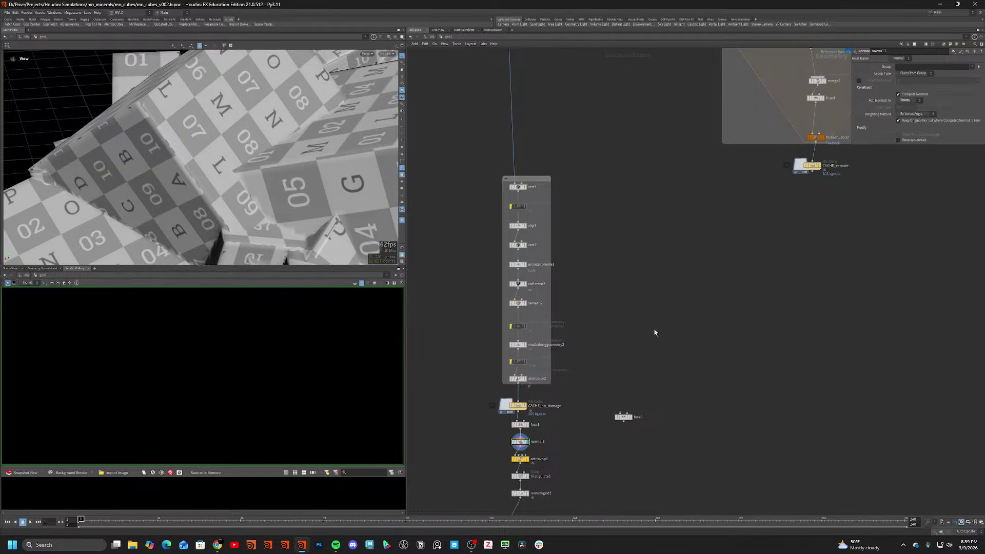
Set the iterations of remesh2 to 10 and display the output of attribblur2 in wireframe.
middle_click_drag(614, 308, 616, 247)
scroll(600, 244, "down", 2)
scroll(246, 169, "down", 5)
left_click_drag(241, 174, 263, 52)
key("shift+w")
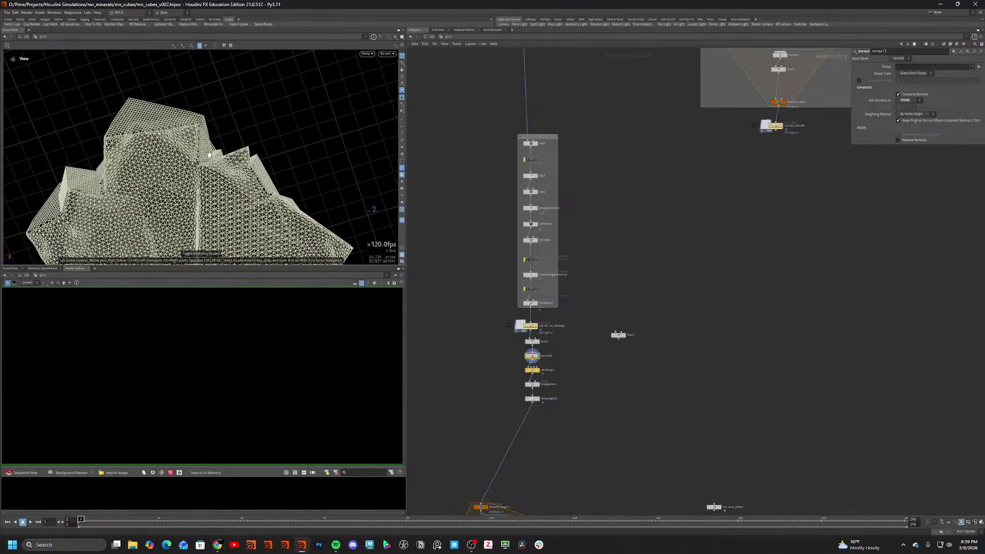
scroll(531, 221, "up", 3)
left_click(532, 257)
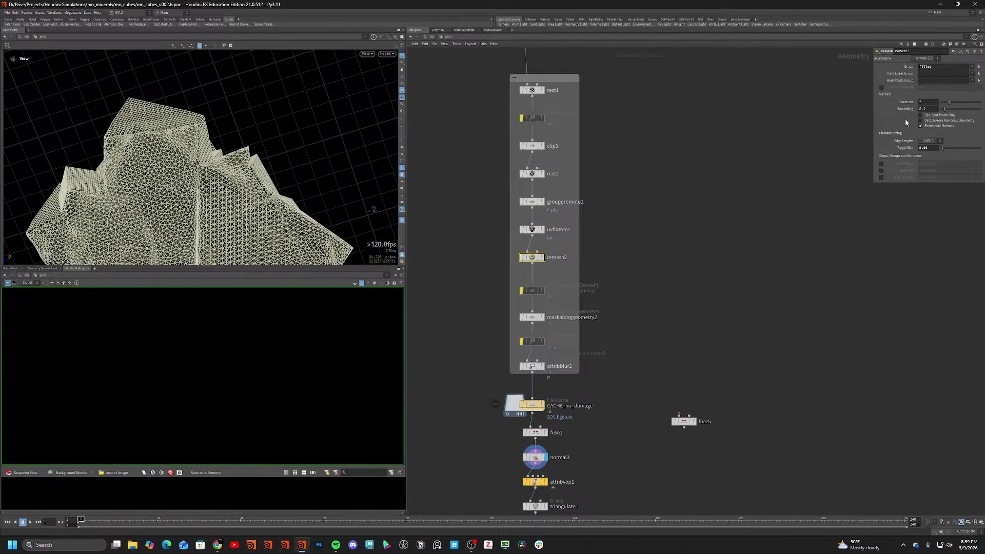
left_click(542, 366)
scroll(271, 219, "down", 1)
middle_click_drag(270, 219, 271, 183)
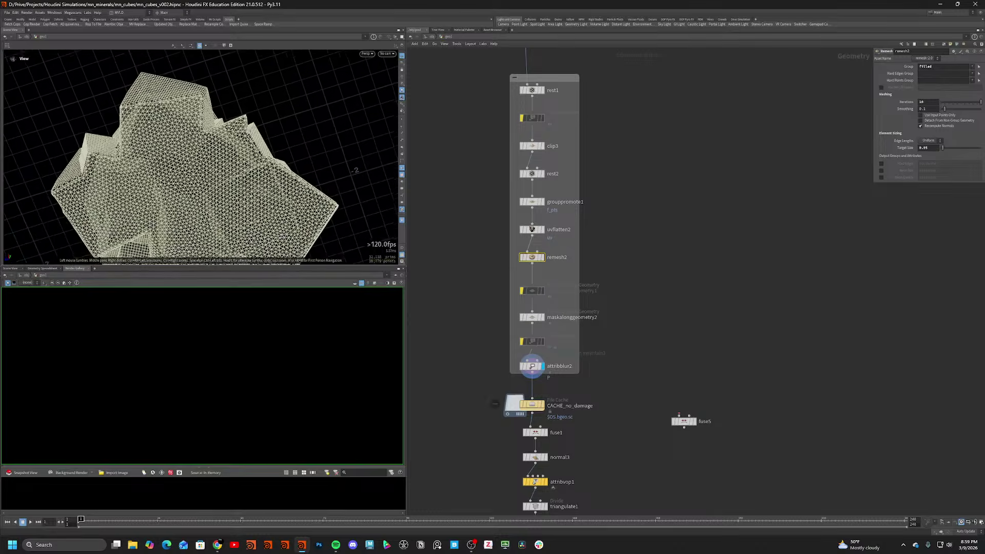
Set the target size of remesh2 to 0.04 and check the denser wireframe of the rock.
scroll(271, 183, "up", 1)
type("0.0")
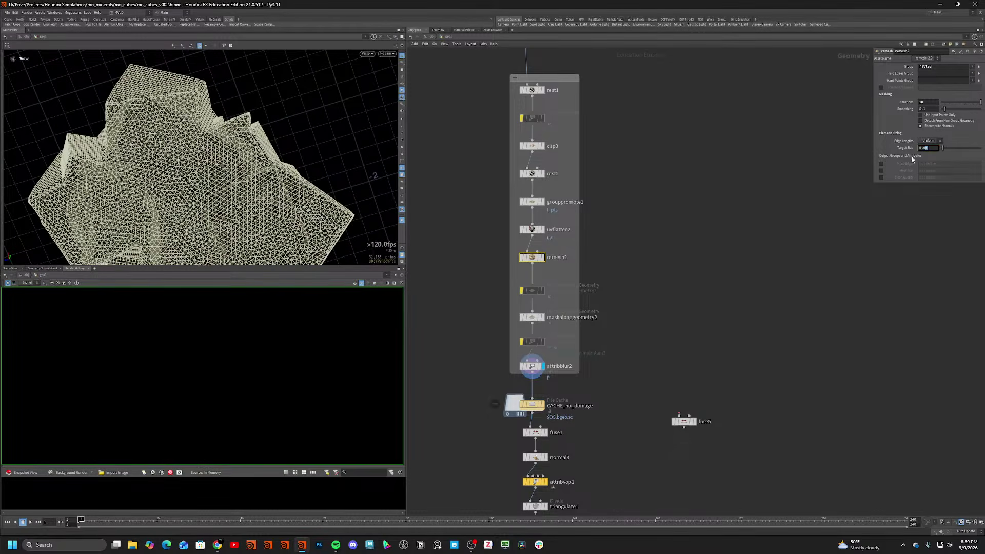
type("7")
key("Return")
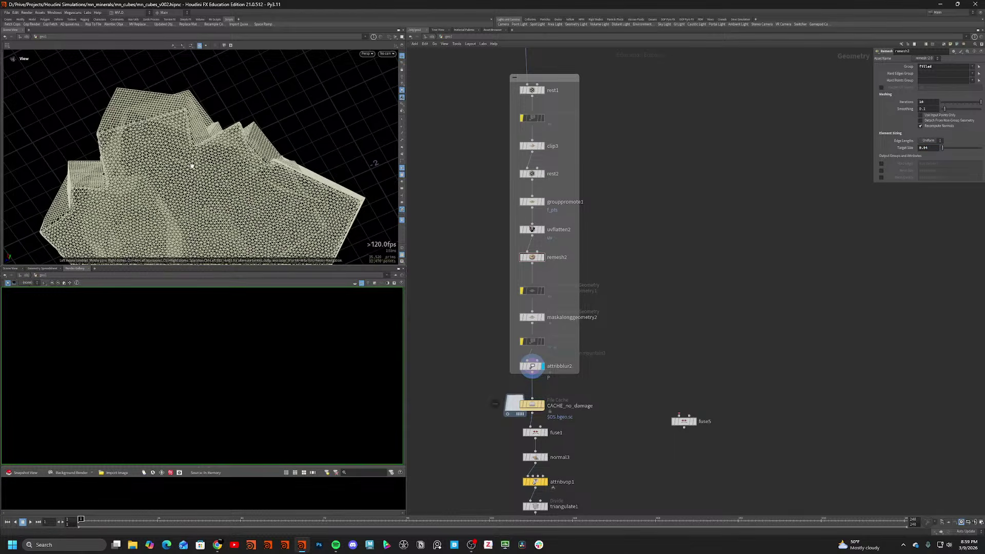
left_click_drag(260, 179, 176, 187)
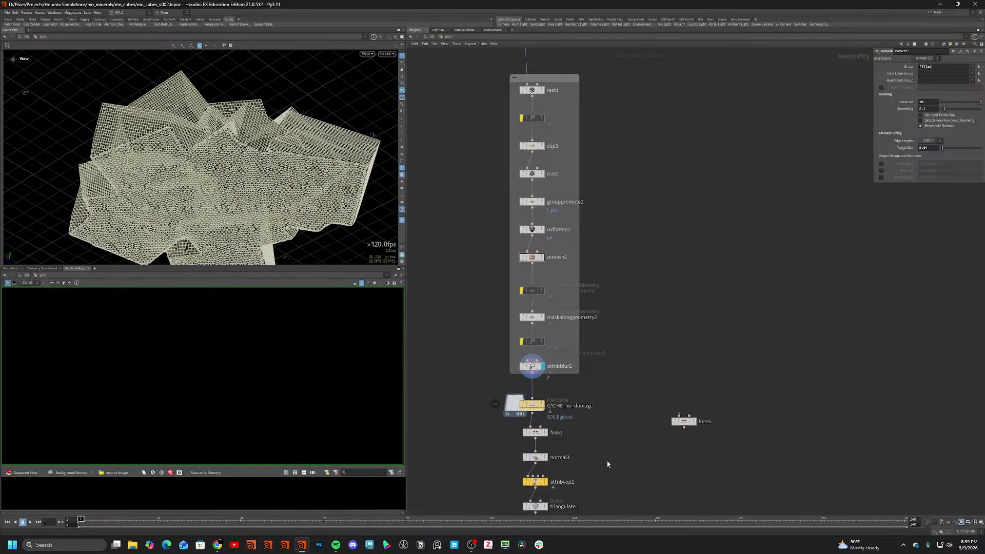
Display the nodes below CACHE_no_damage one after another down to remeshgrid1, look inside attribvop1 and return to a shaded view.
scroll(542, 399, "up", 4)
left_click(524, 410)
scroll(682, 292, "down", 3)
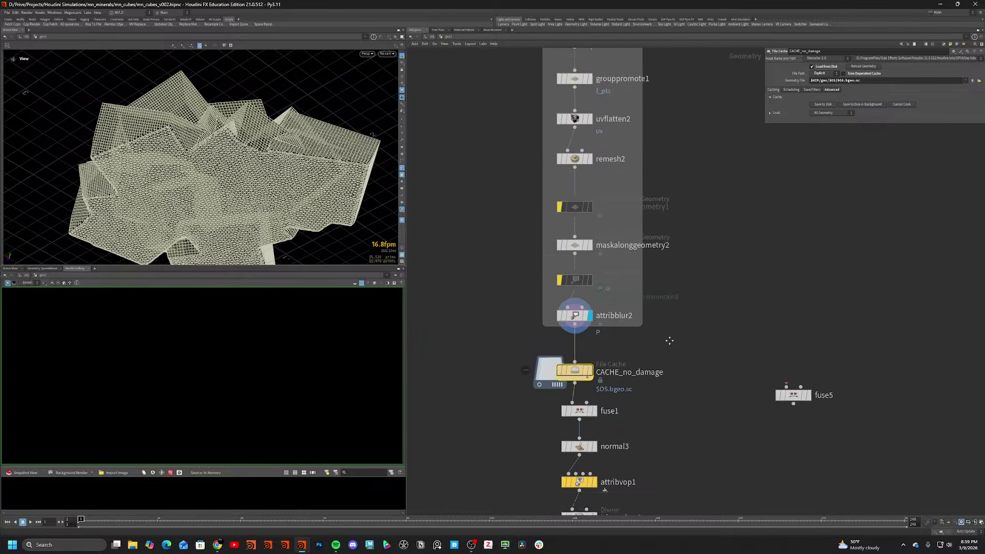
middle_click_drag(670, 341, 666, 195)
left_click(603, 282)
left_click(603, 312)
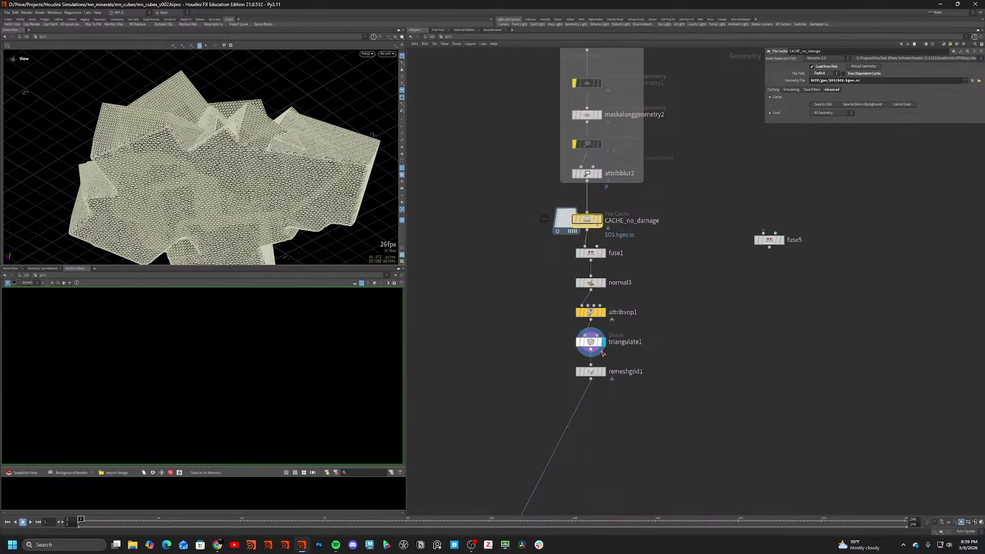
left_click(604, 371)
double_click(590, 312)
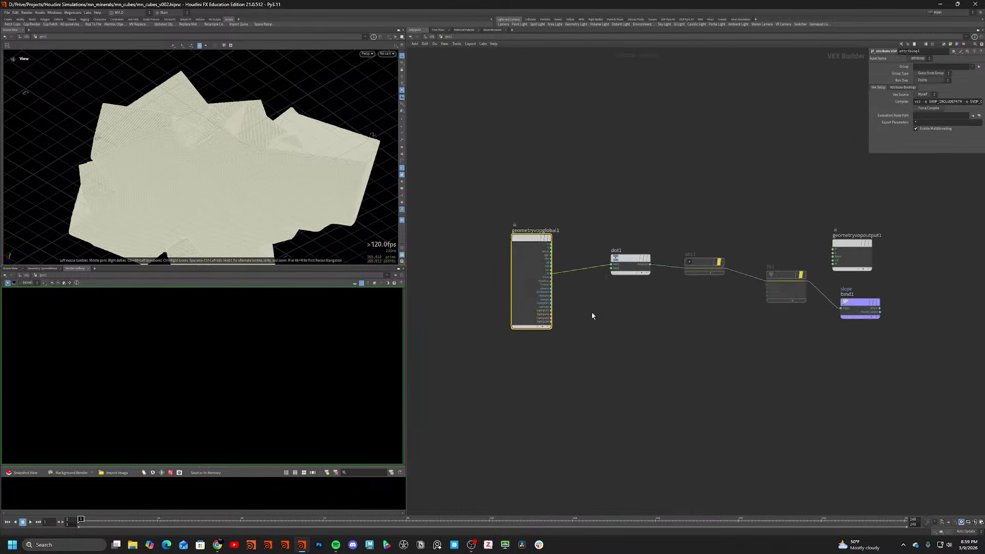
key("u")
key("w")
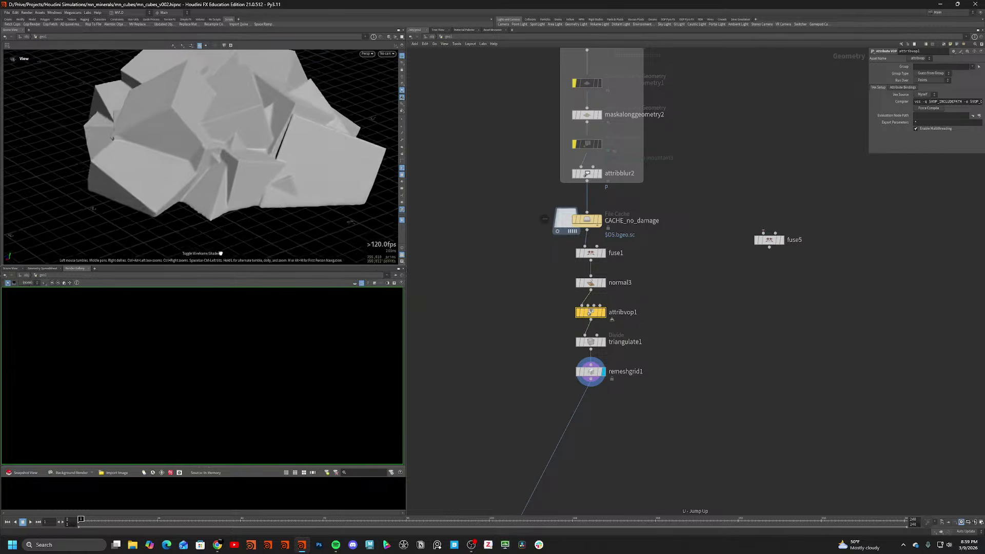
Visualize the slope attribute on remeshgrid1's output and compare it with the result before the grid remesh.
middle_click(591, 371)
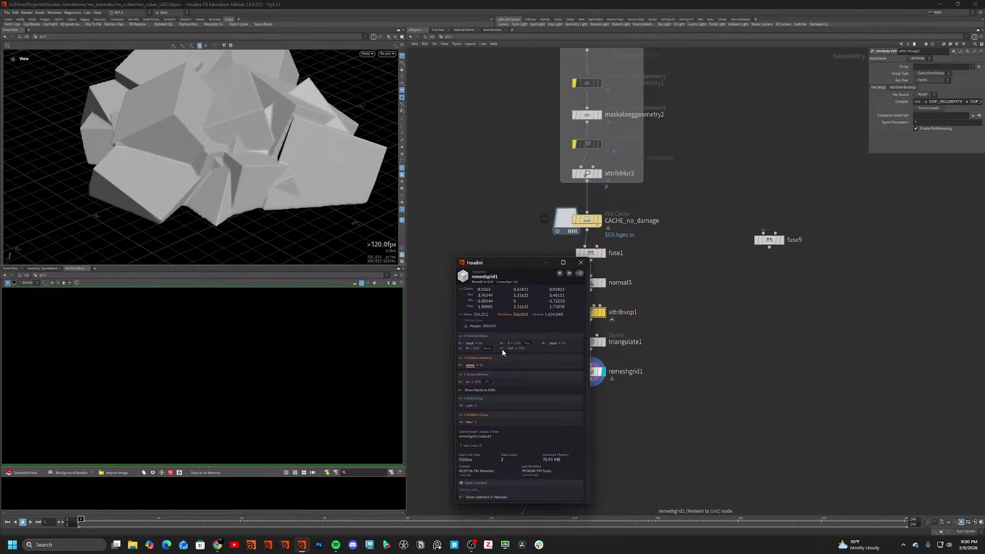
left_click(544, 343)
left_click_drag(239, 212, 268, 236)
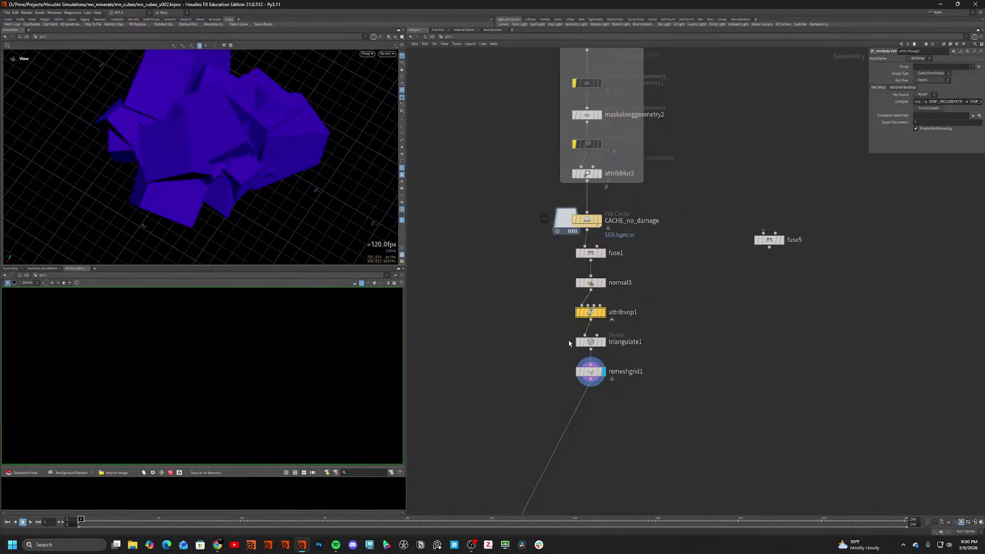
left_click(604, 313)
left_click_drag(215, 175, 193, 196)
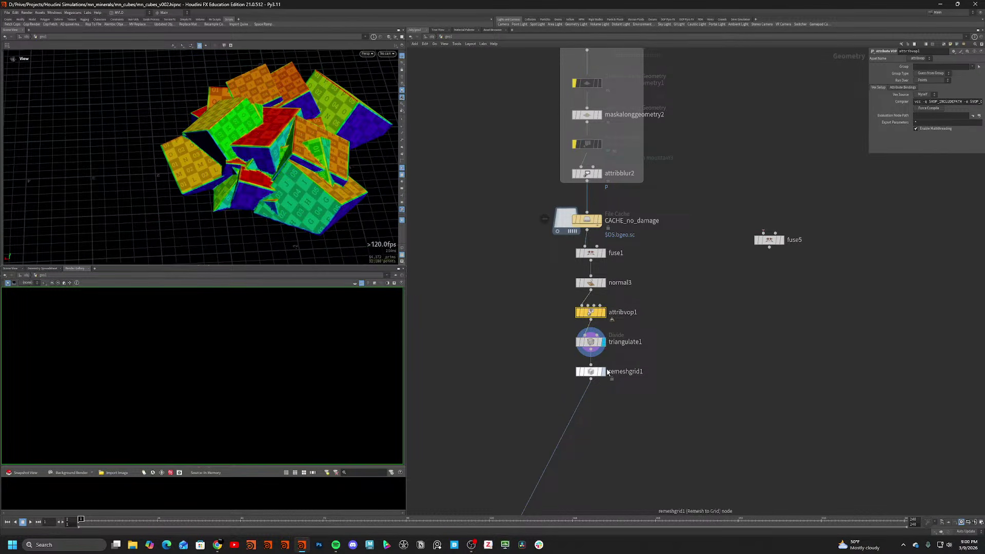
Move remeshgrid1 aside from the chain and enable Transfer Surface Attributes on it.
left_click(591, 372)
left_click_drag(292, 207, 343, 217)
left_click_drag(590, 371, 518, 381)
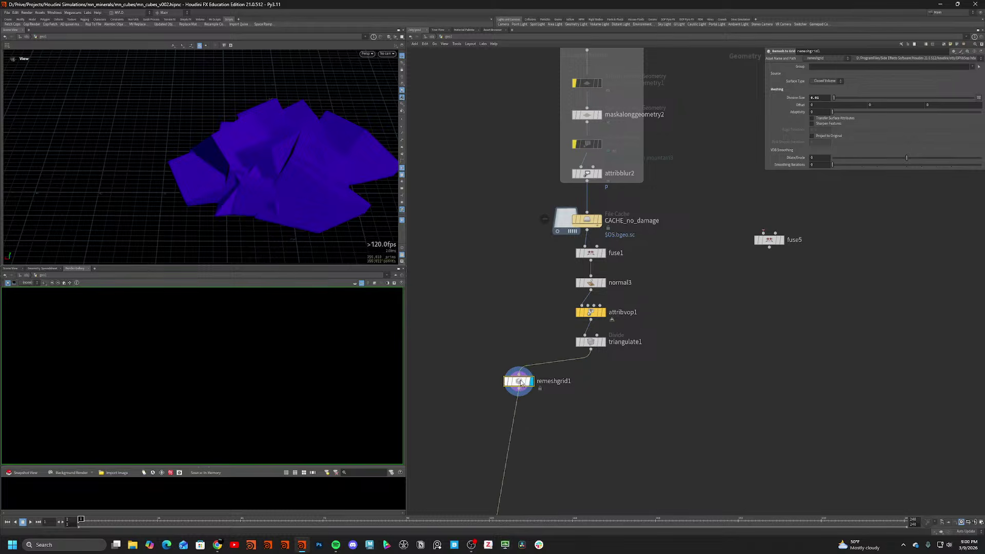
key("Tab")
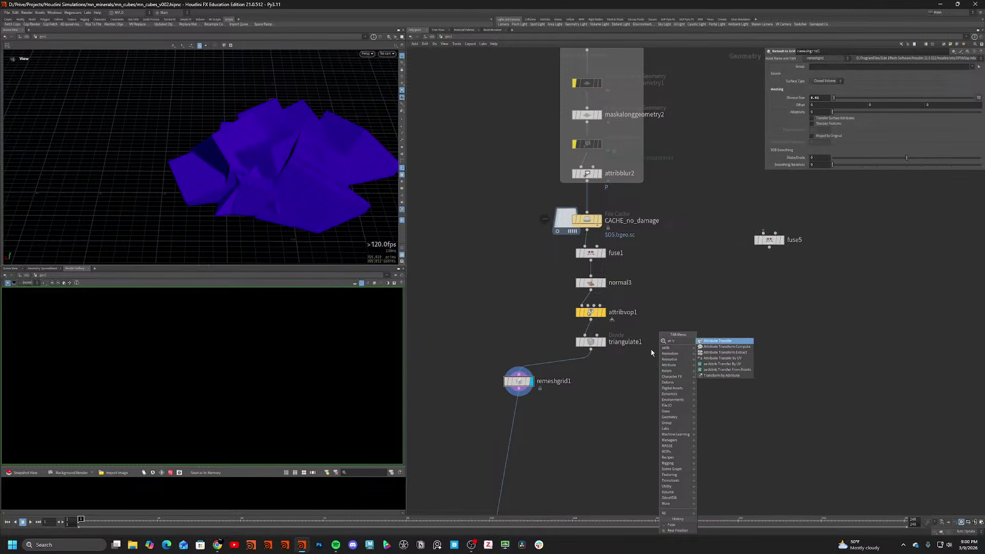
key("Escape")
left_click_drag(287, 172, 205, 156)
scroll(460, 244, "up", 2)
middle_click(532, 410)
scroll(532, 409, "down", 1)
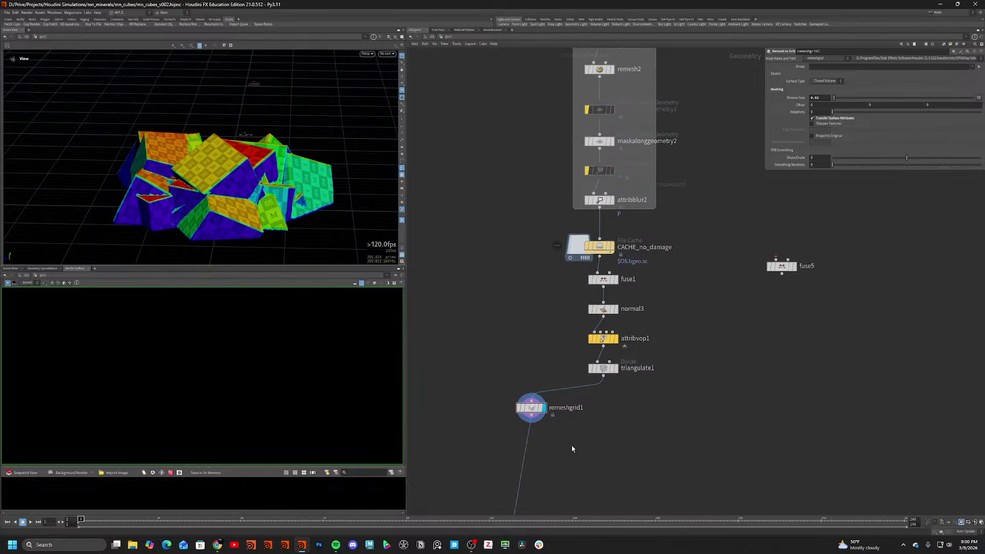
Visualize remeshgrid1's name primitive attribute with the Random From Attribute color type.
middle_click_drag(570, 448, 575, 377)
middle_click(537, 338)
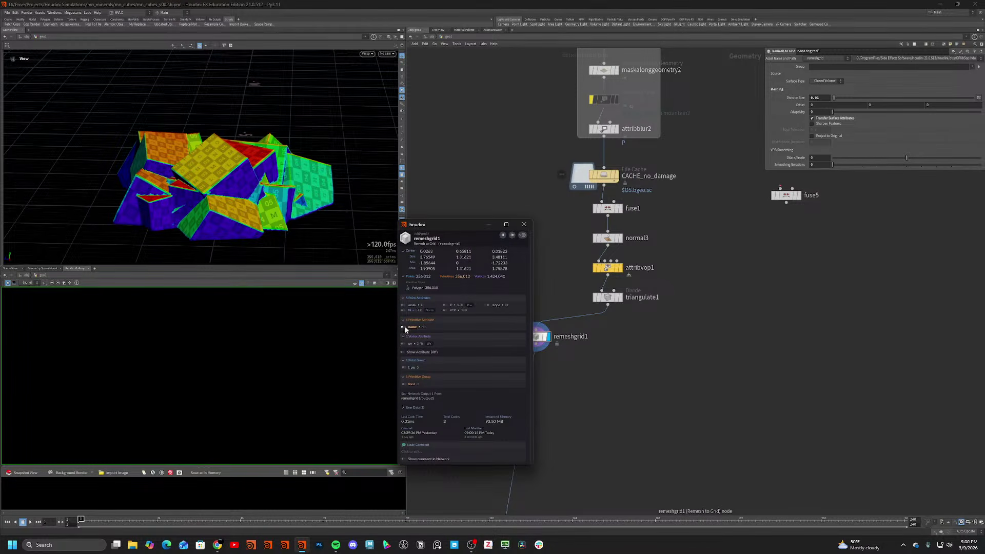
left_click(404, 327)
scroll(221, 213, "up", 3)
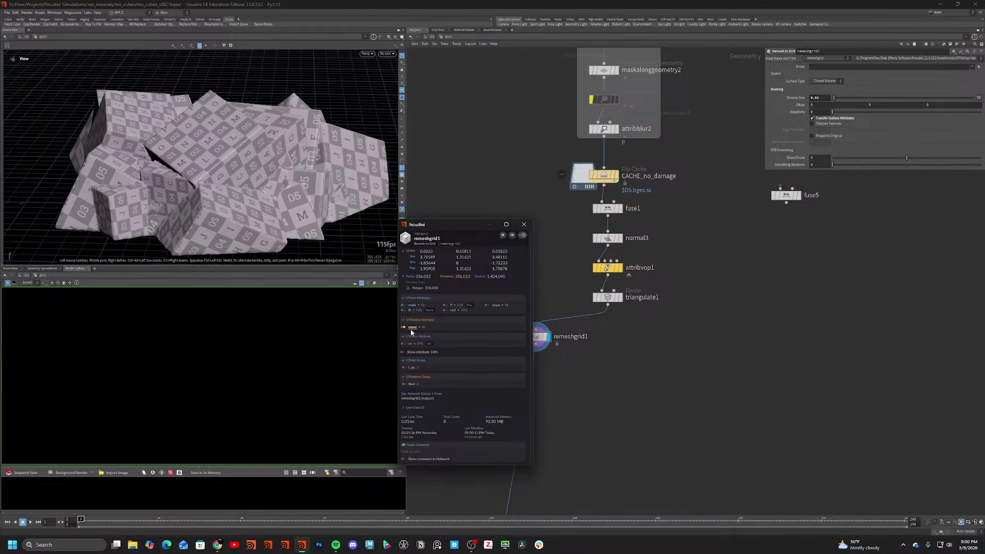
left_click_drag(449, 226, 547, 226)
right_click(403, 219)
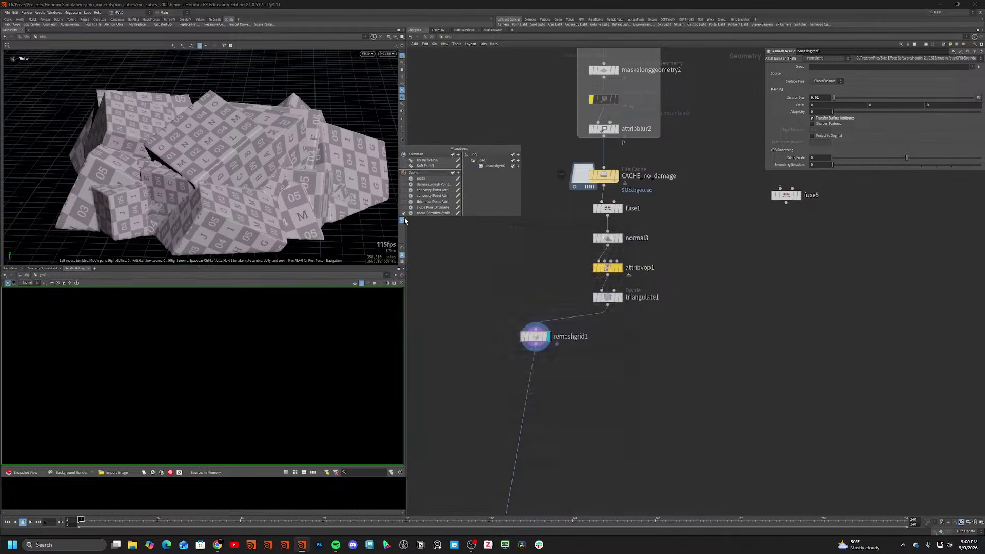
left_click(457, 213)
left_click(452, 198)
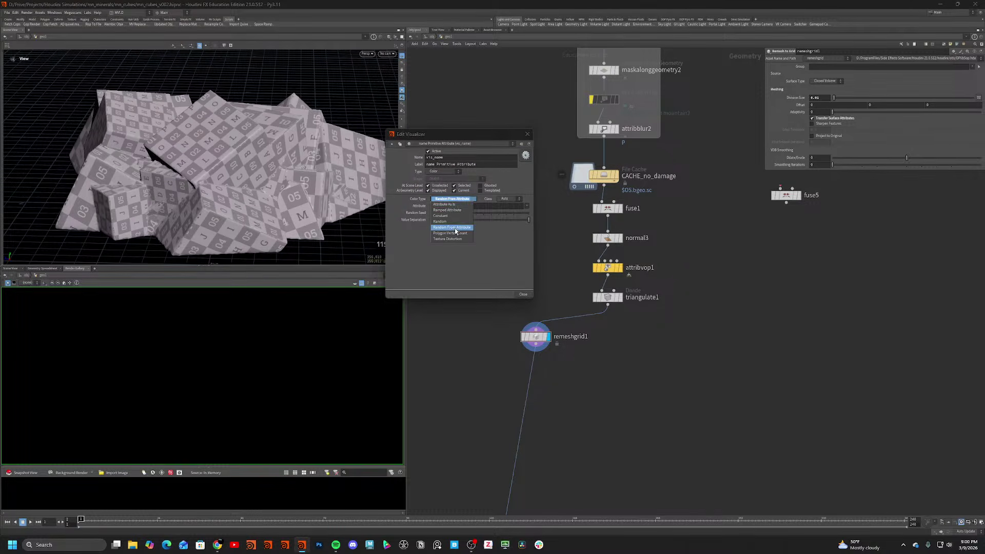
left_click(453, 228)
Display triangulate1 and compare the point and primitive attributes of triangulate1, attribvop1 and remeshgrid1 in the geometry spreadsheet and node info.
left_click(619, 299)
left_click(611, 299)
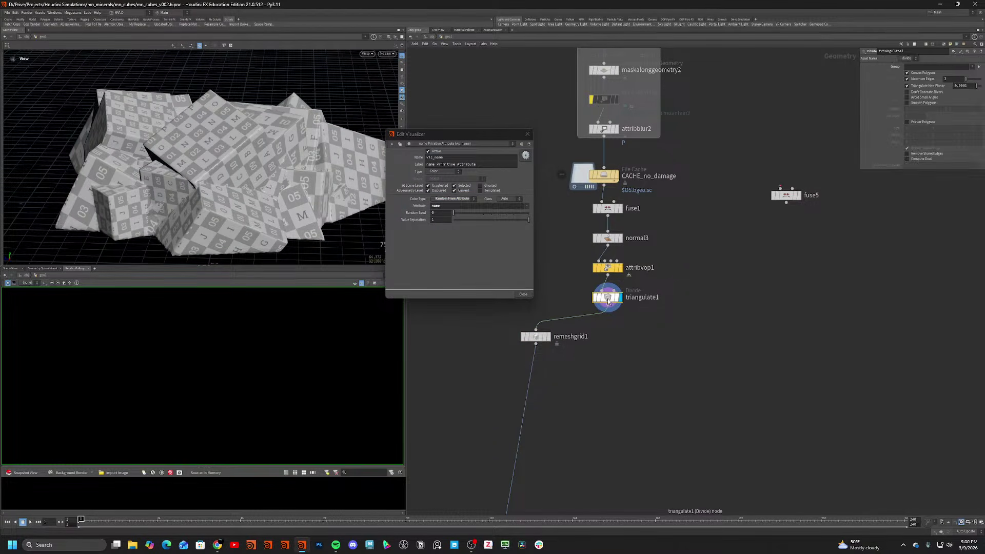
middle_click(609, 298)
left_click(46, 269)
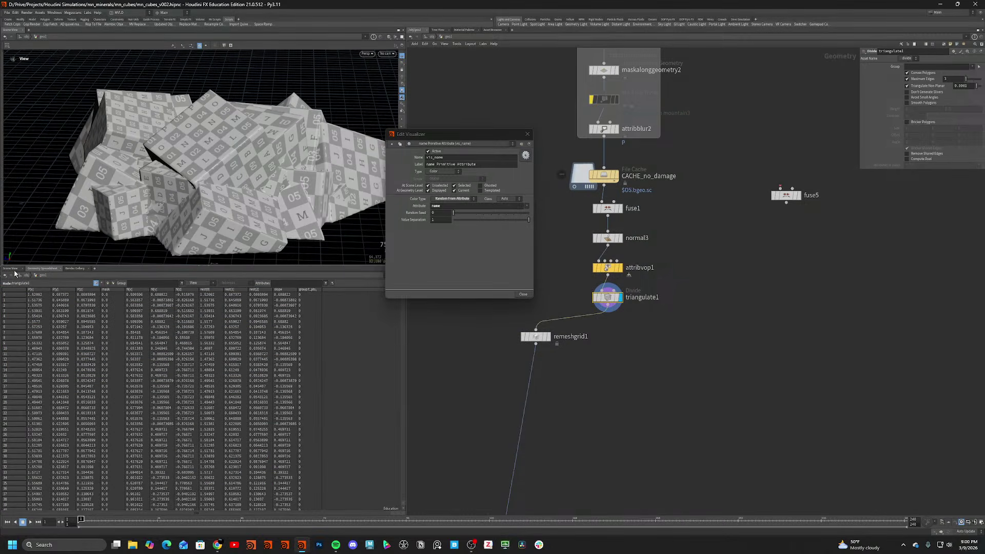
left_click(103, 283)
left_click(107, 283)
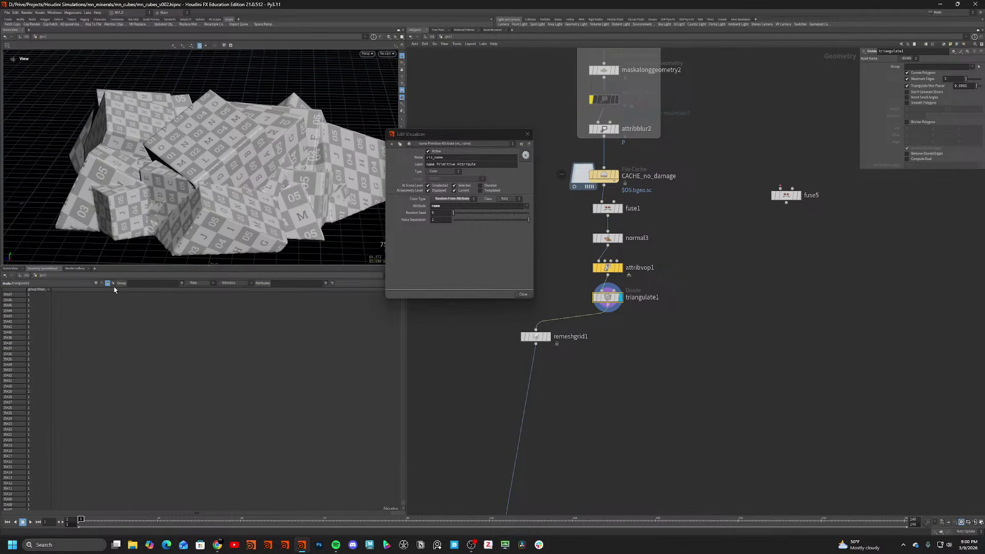
left_click(608, 268)
left_click(95, 284)
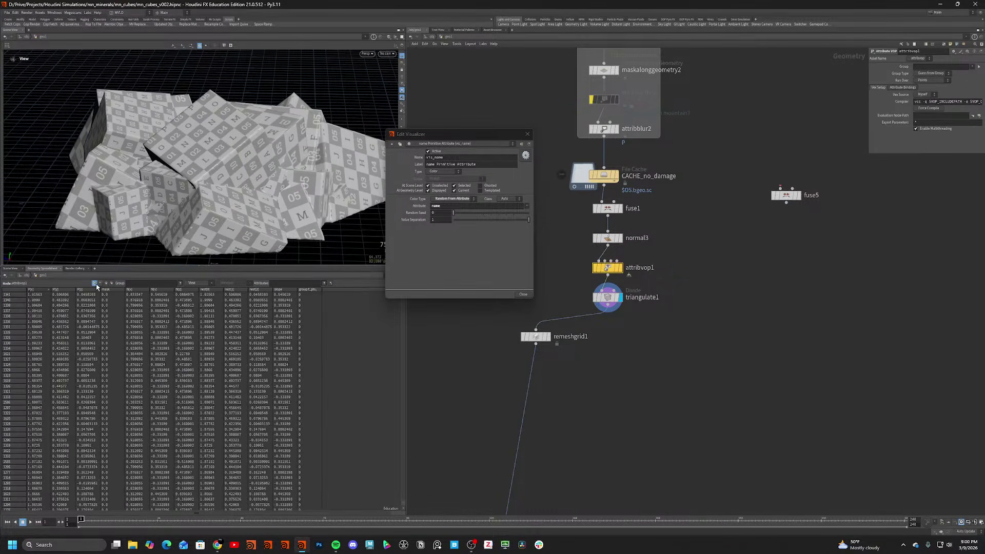
middle_click(607, 268)
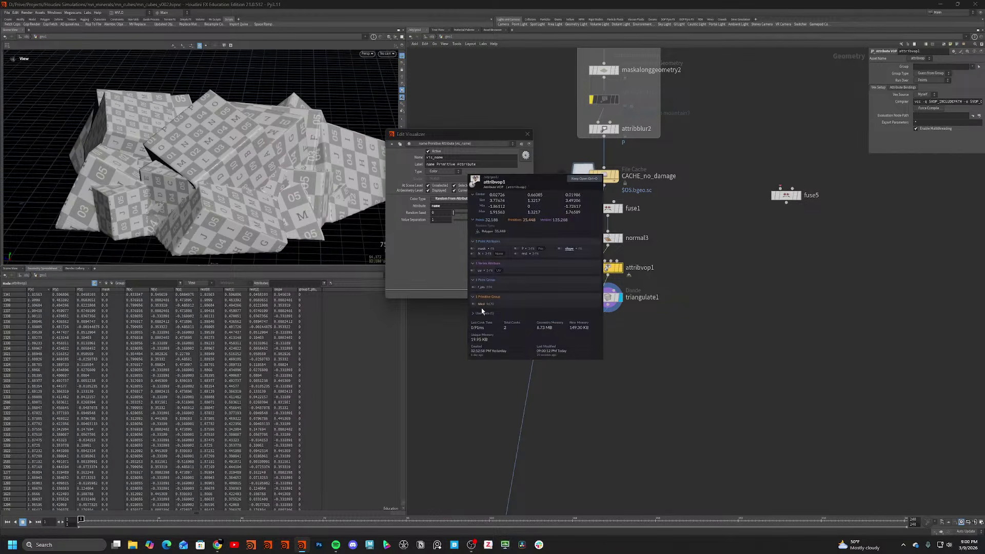
middle_click(609, 297)
middle_click(543, 337)
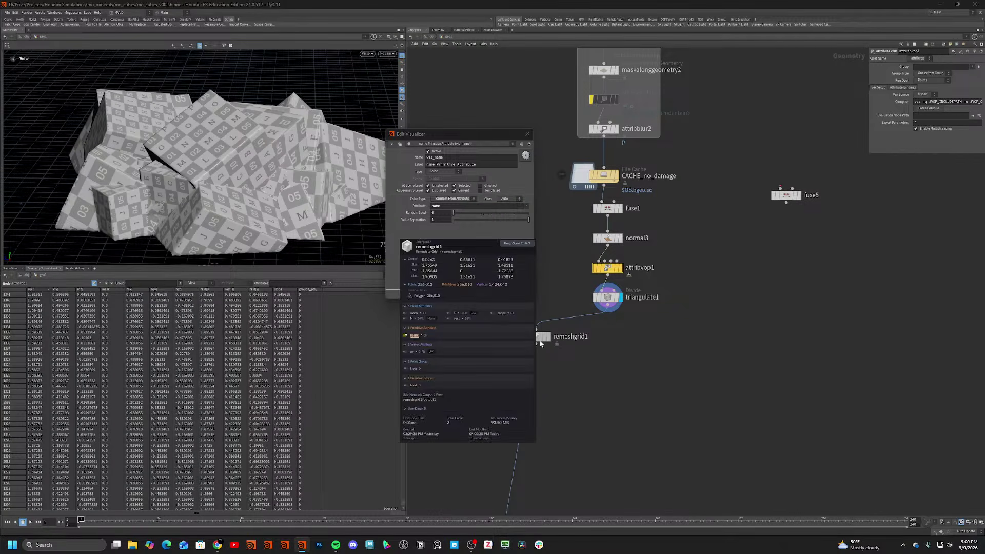
Display remeshgrid1 again, list its primitive attributes in the geometry spreadsheet and close the visualizer editor.
left_click(541, 337)
left_click(549, 336)
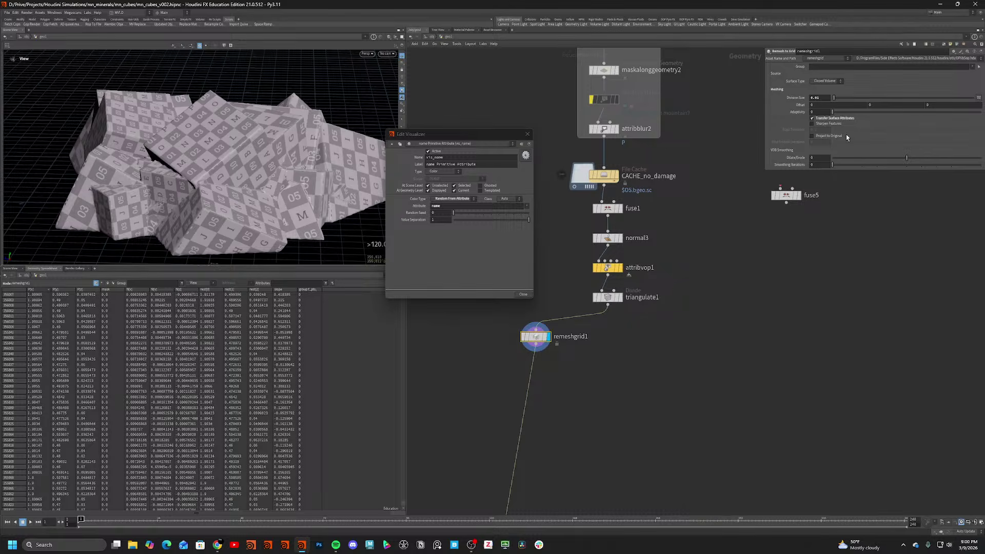
left_click(107, 283)
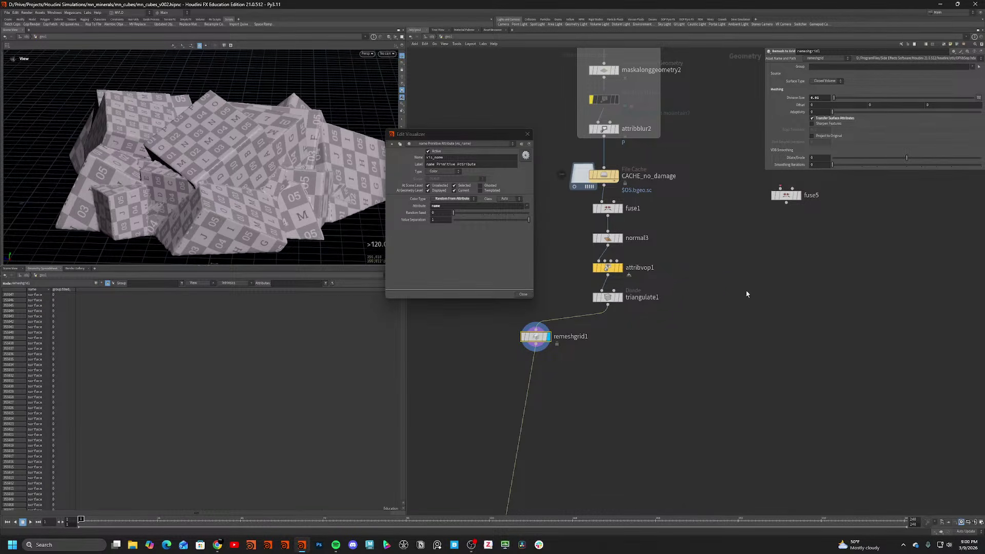
left_click(527, 133)
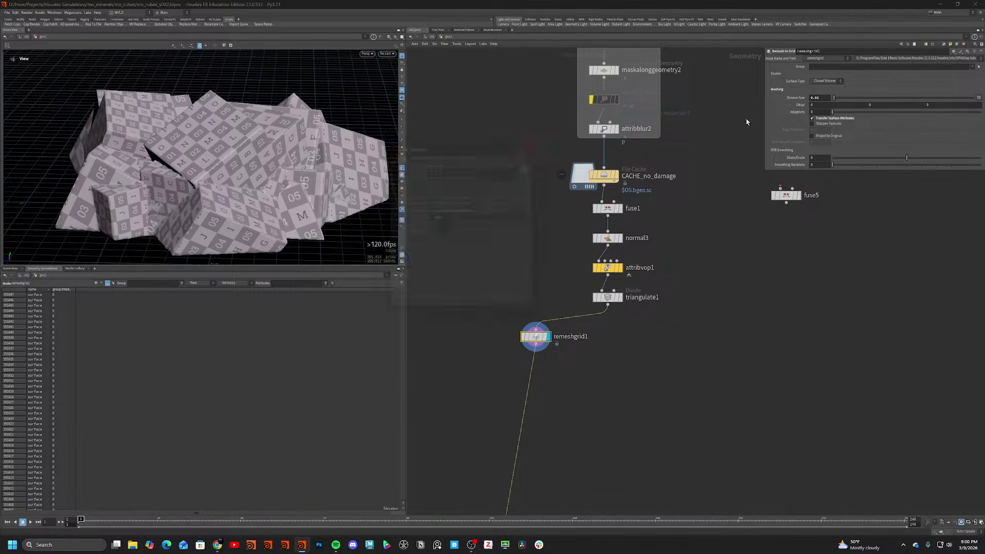
Enable Project to Original on remeshgrid1 and inspect the block edges up close in shaded and wireframe views.
left_click(811, 135)
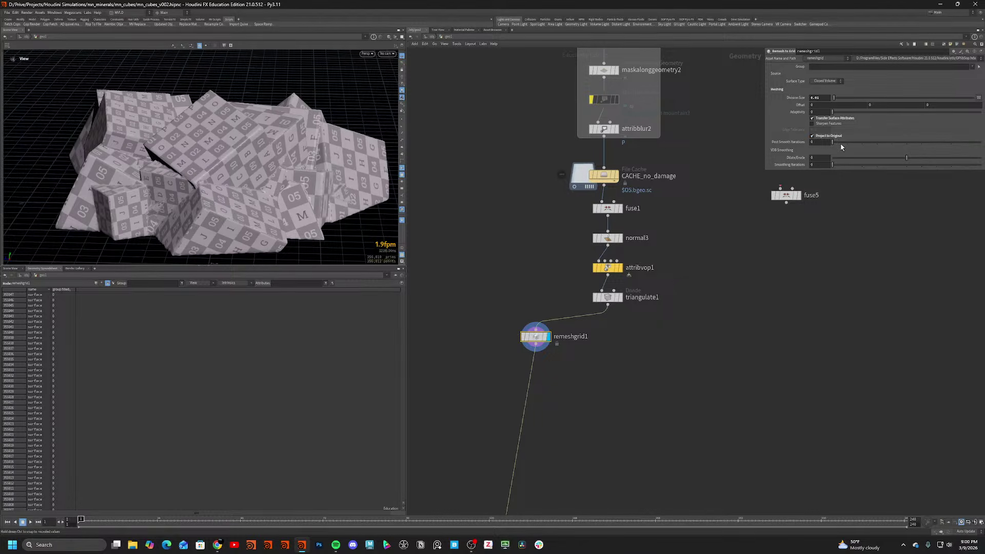
mouse_move(246, 164)
left_mouse_down()
mouse_move(205, 162)
mouse_move(314, 178)
mouse_move(256, 205)
left_mouse_up()
key("shift+w")
scroll(204, 189, "up", 3)
left_click_drag(203, 190, 148, 169)
key("shift+w")
mouse_move(273, 167)
left_mouse_down()
mouse_move(197, 168)
mouse_move(249, 172)
mouse_move(185, 155)
left_mouse_up()
scroll(197, 168, "up", 3)
scroll(201, 160, "up", 4)
scroll(181, 152, "up", 2)
key("shift+w")
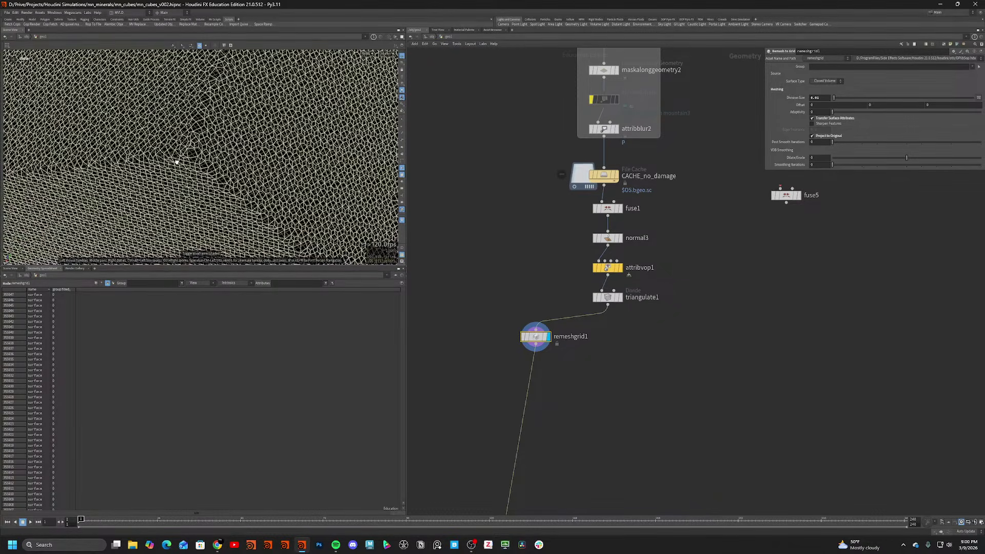
Enable Sharpen Features on remeshgrid1 and inspect the rock's edges and seams in wireframe and shaded views.
key("shift+w")
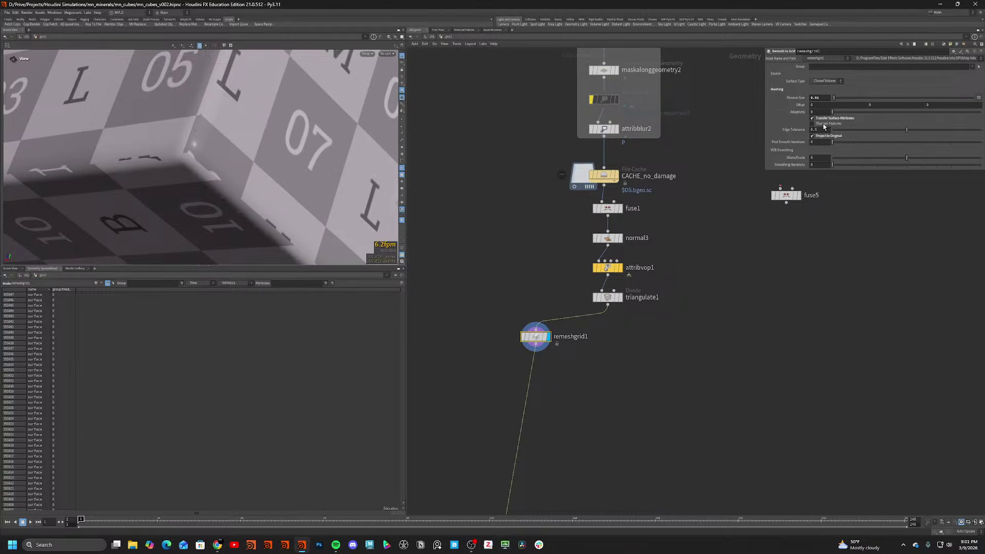
key("shift+w")
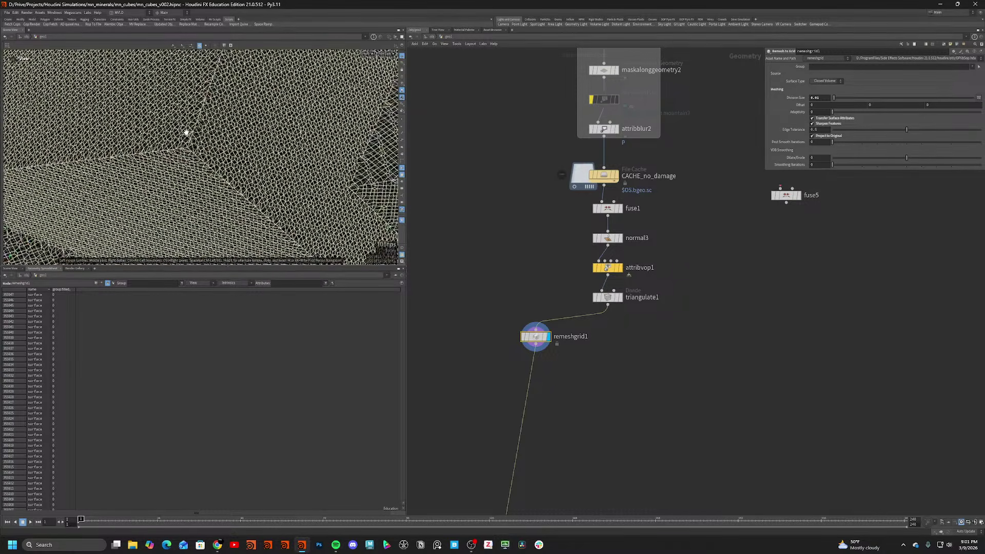
key("shift+w")
scroll(185, 133, "down", 3)
key("shift+w")
mouse_move(184, 132)
left_mouse_down()
mouse_move(222, 87)
mouse_move(160, 99)
mouse_move(163, 107)
left_mouse_up()
key("shift+w")
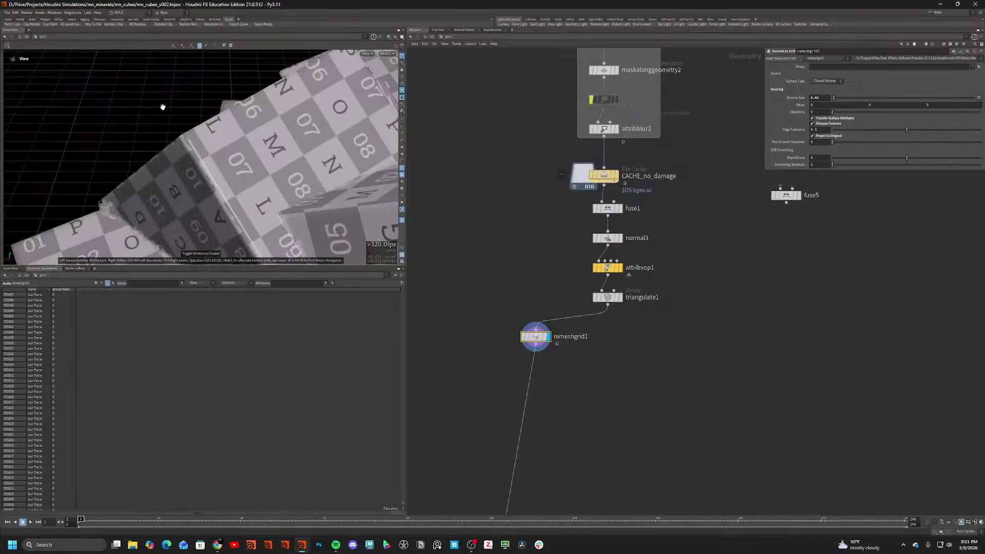
scroll(162, 107, "down", 5)
left_click_drag(255, 200, 226, 125)
scroll(223, 120, "up", 5)
left_click_drag(213, 91, 280, 161)
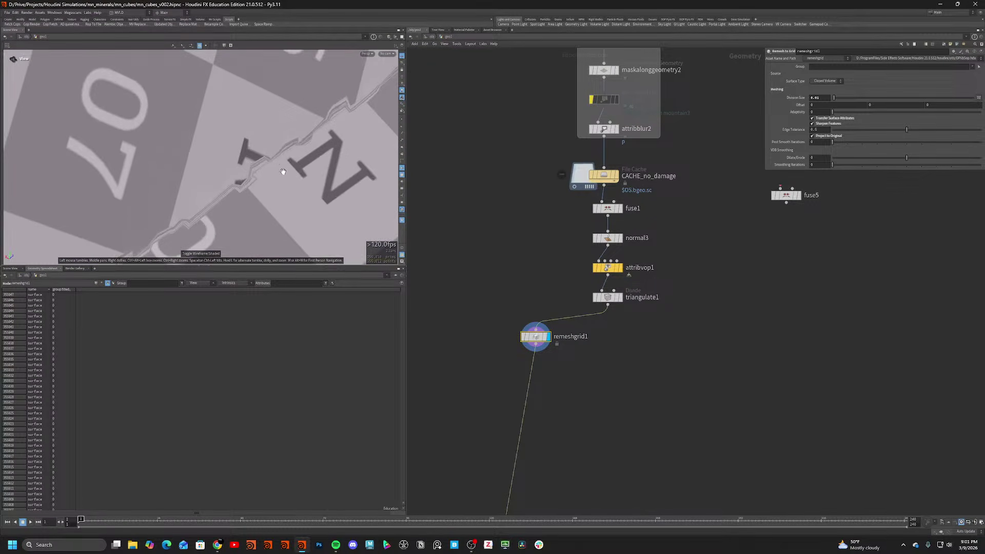
Check the node info of triangulate1 and attribvop1 above remeshgrid1.
middle_click(608, 302)
middle_click(608, 301)
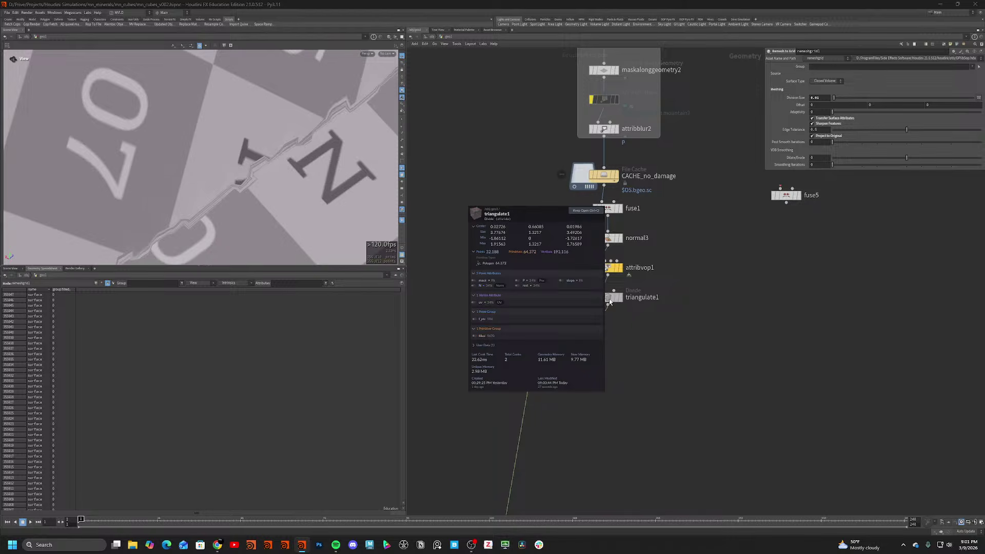
middle_click(609, 271)
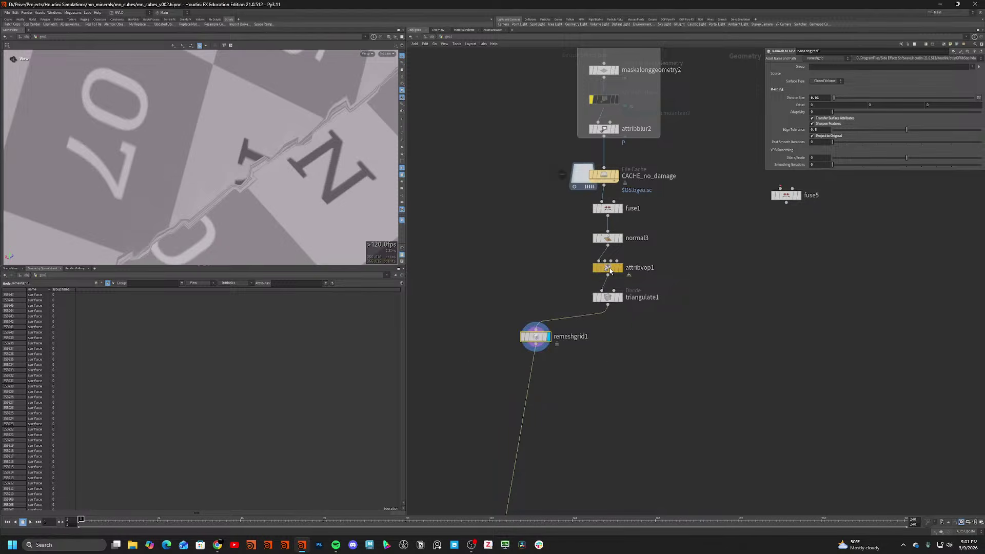
middle_click_drag(532, 302, 501, 282)
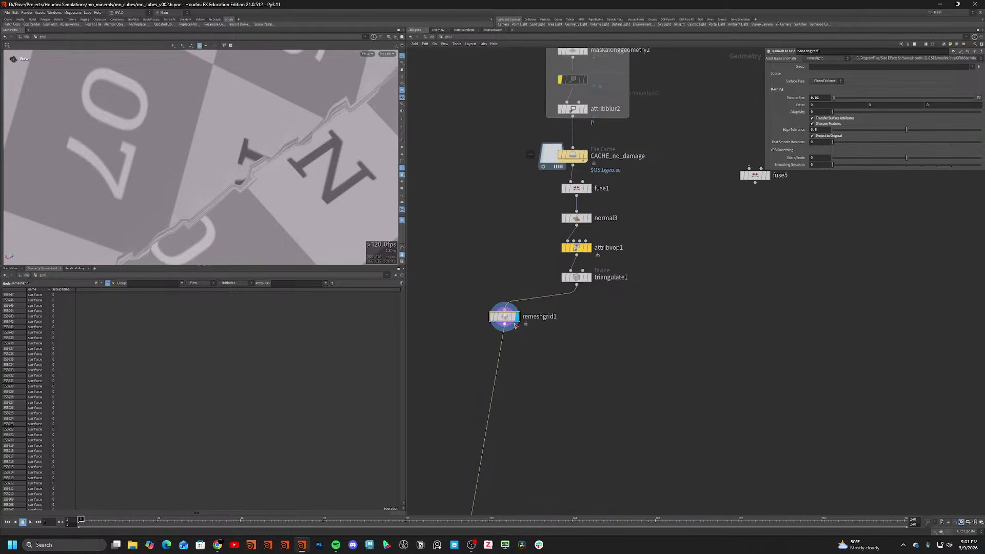
Try the Thin Plate surface type on a copy of remeshgrid1, inspect its mesh and delete the copy.
left_click(824, 83)
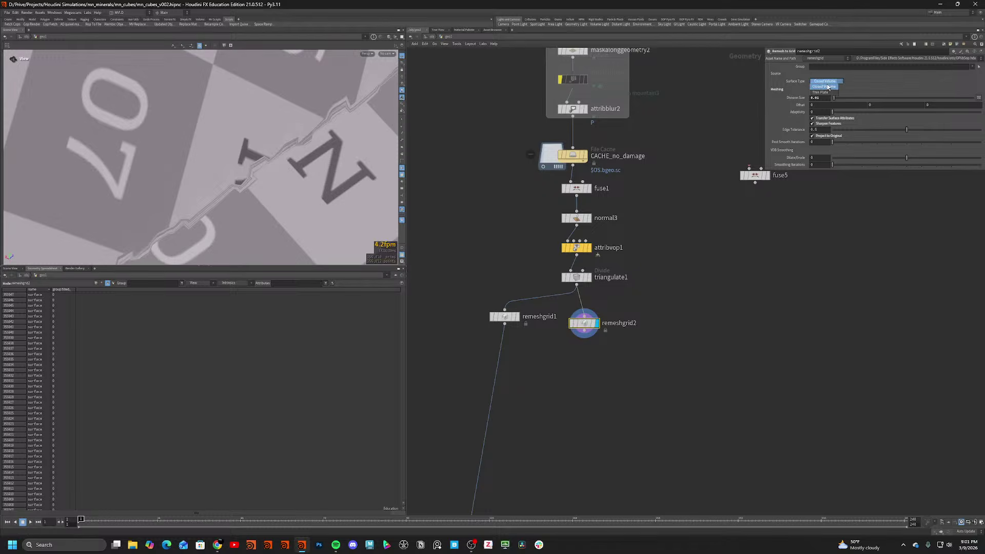
left_click(826, 89)
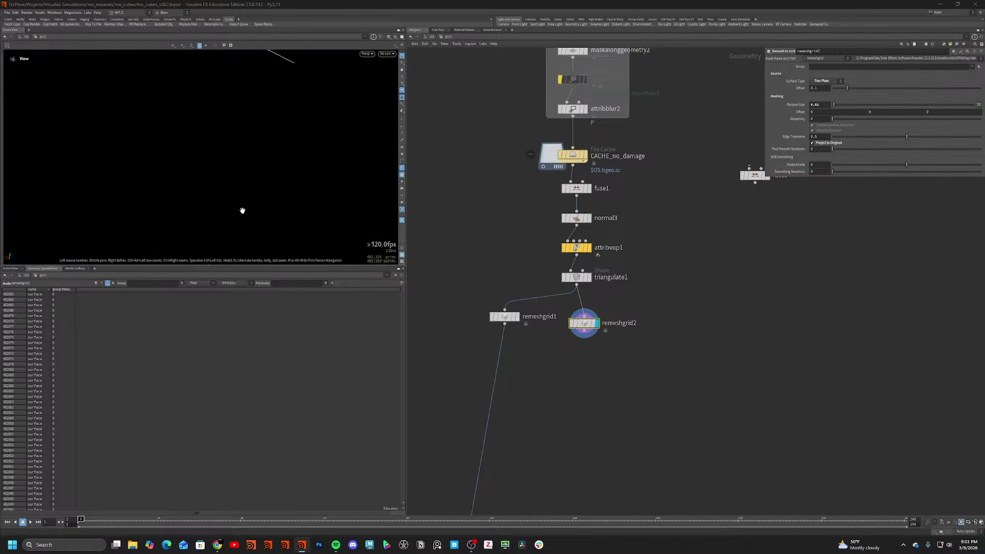
scroll(242, 211, "down", 4)
key("shift+w")
key("shift+w")
key("shift+w")
mouse_move(242, 211)
left_mouse_down()
mouse_move(274, 145)
mouse_move(298, 157)
mouse_move(204, 232)
mouse_move(301, 238)
left_mouse_up()
scroll(203, 231, "up", 5)
key("shift+w")
key("shift+w")
key("shift+w")
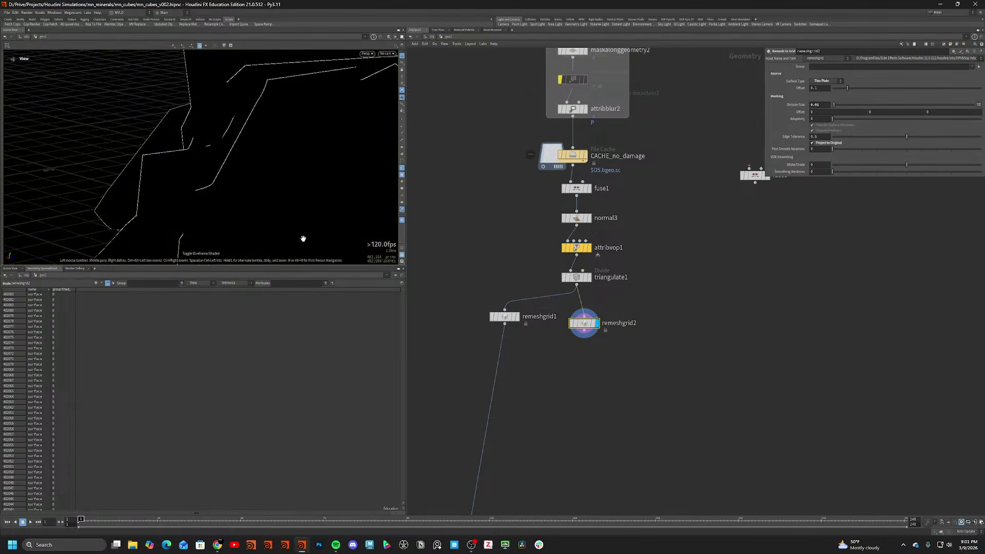
key("Delete")
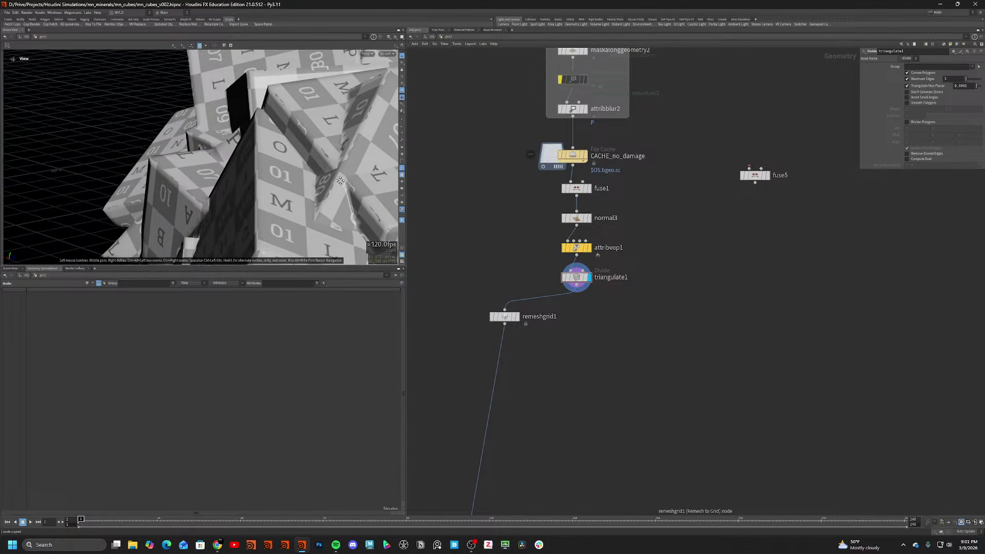
Display the foreach_end1 output and inspect the damaged edges of the rock in shaded view.
scroll(271, 197, "up", 3)
left_click_drag(271, 197, 324, 114)
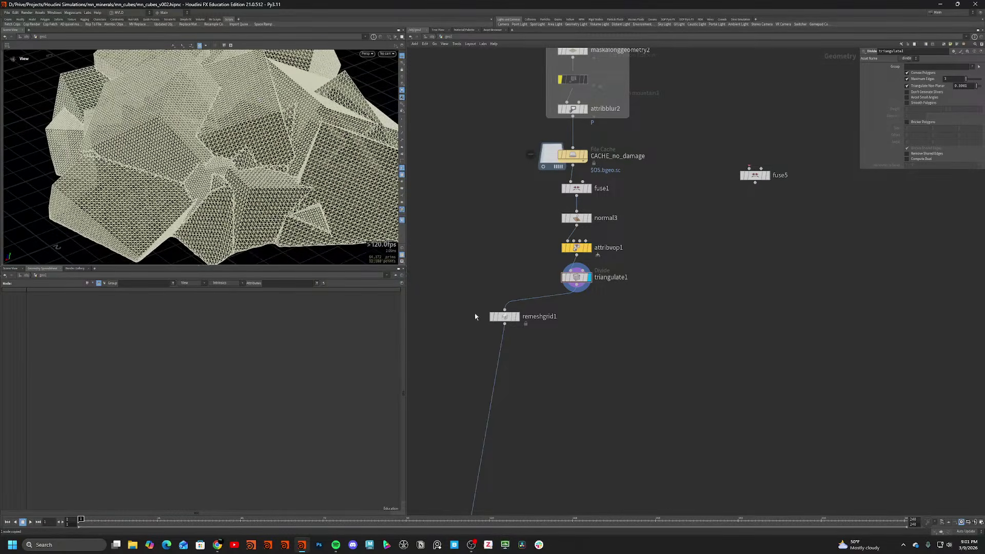
left_click(502, 316)
middle_click_drag(533, 353, 585, 116)
scroll(575, 454, "up", 2)
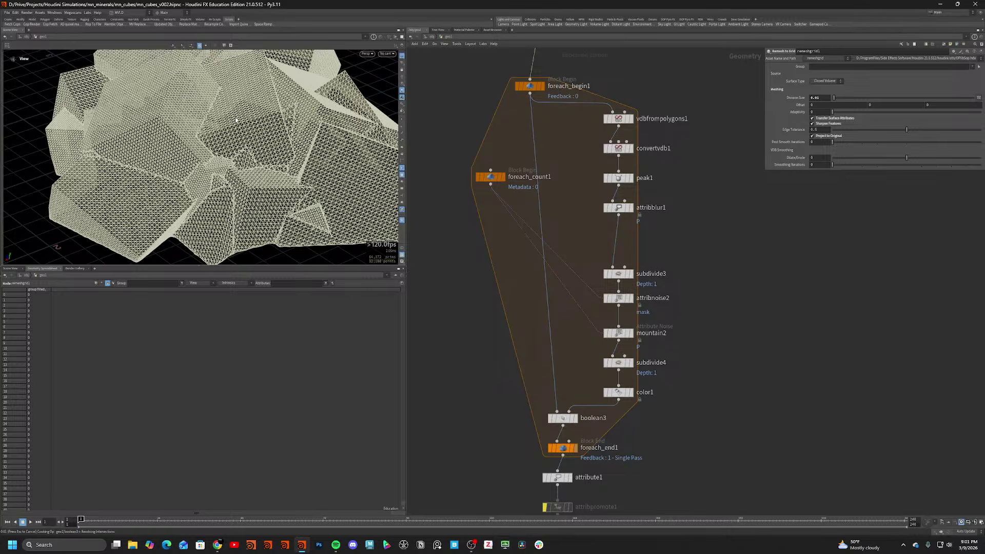
key("shift+w")
left_click_drag(190, 156, 306, 114)
key("shift+w")
scroll(229, 137, "up", 3)
scroll(224, 148, "down", 5)
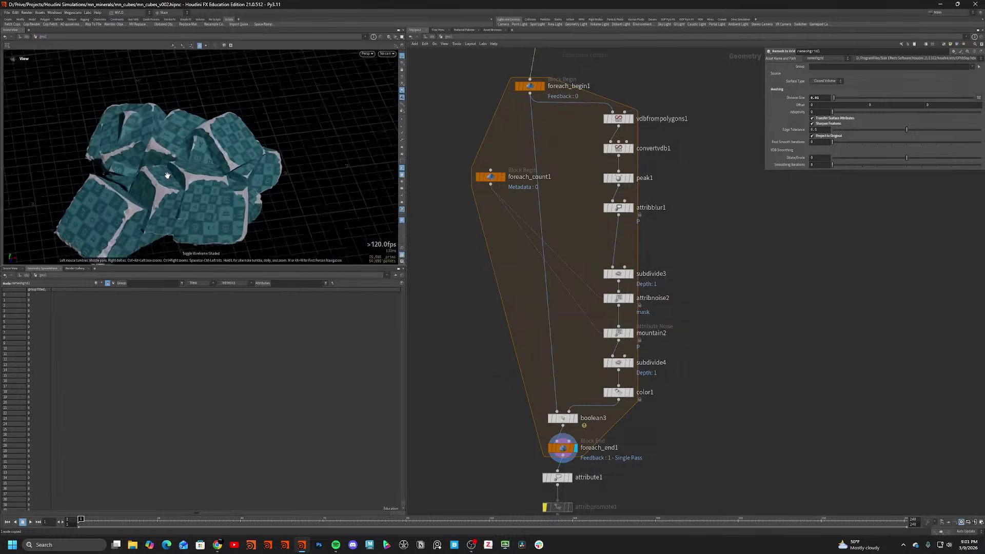
scroll(146, 164, "up", 5)
scroll(146, 164, "down", 2)
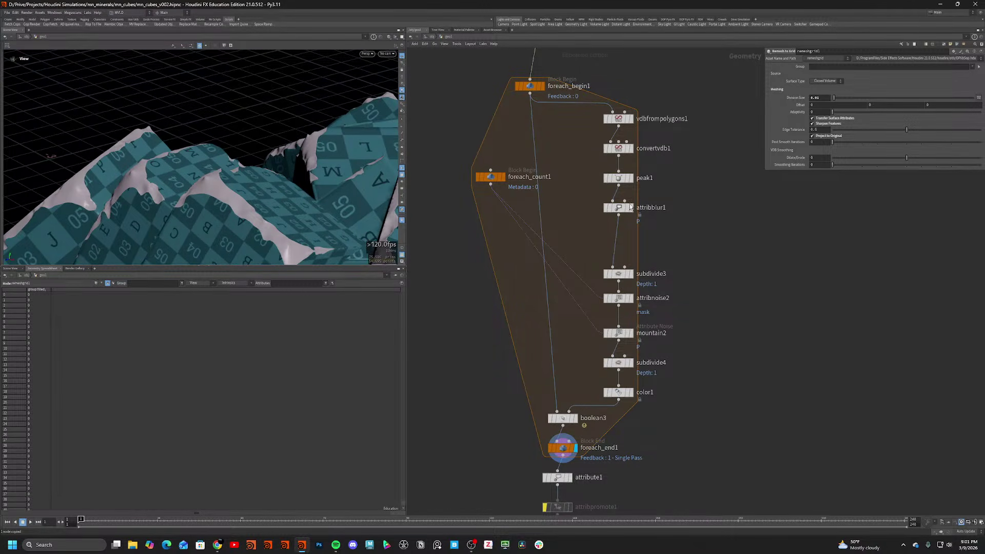
Bypass remeshgrid1, insert an Attribute Paint node between it and foreach_begin1 and activate its brush on the rock.
left_click(630, 207)
middle_click_drag(585, 111, 596, 291)
key("Tab")
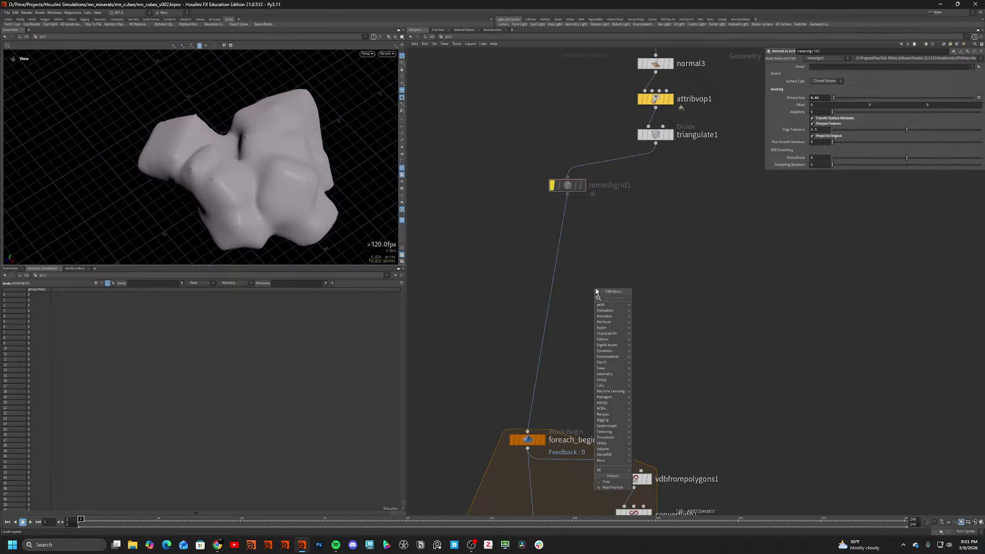
type("rest")
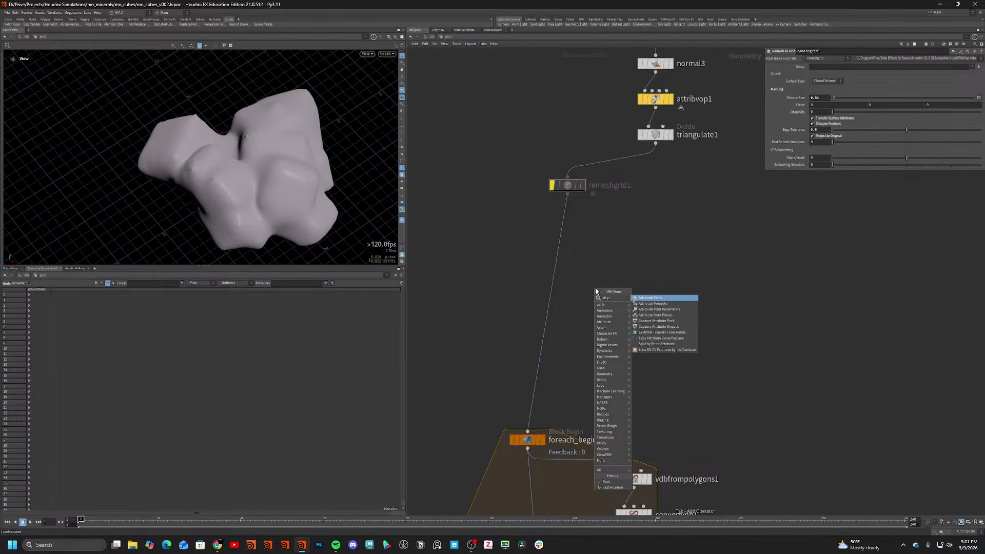
key("Return")
left_click(565, 285)
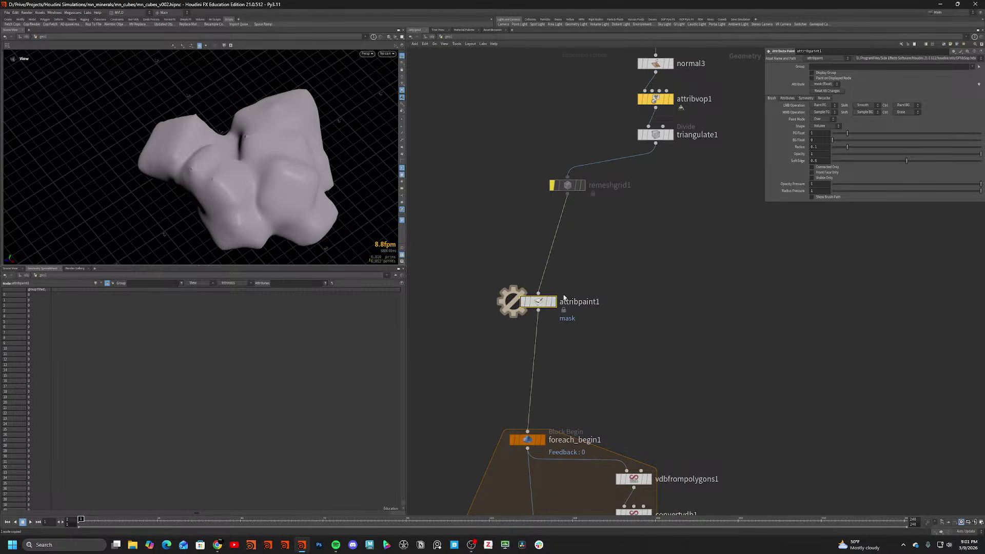
key("Return")
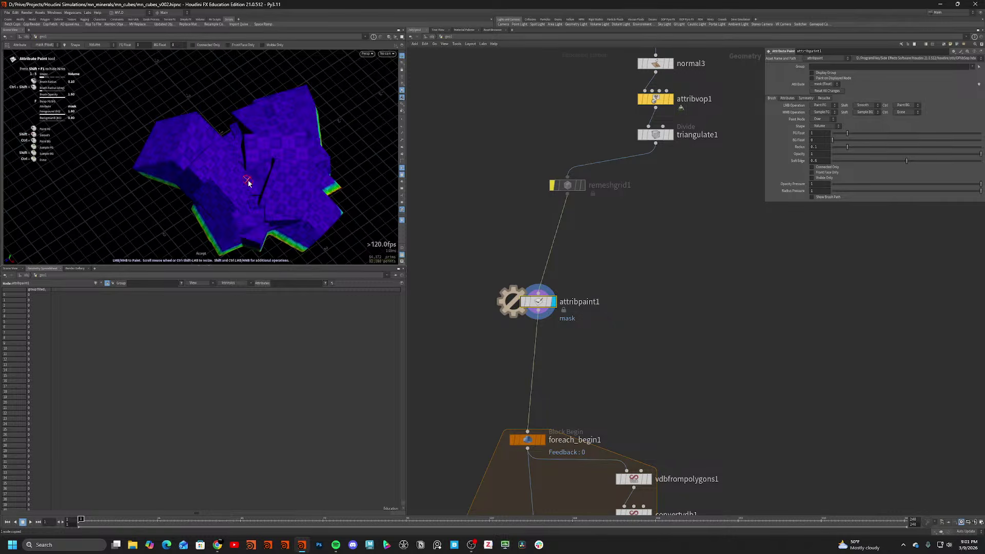
Change the attribute painted by attribpaint1 to a float named dmg.
right_click_drag(248, 183, 312, 178, "alt")
left_click_drag(312, 178, 281, 57, "alt")
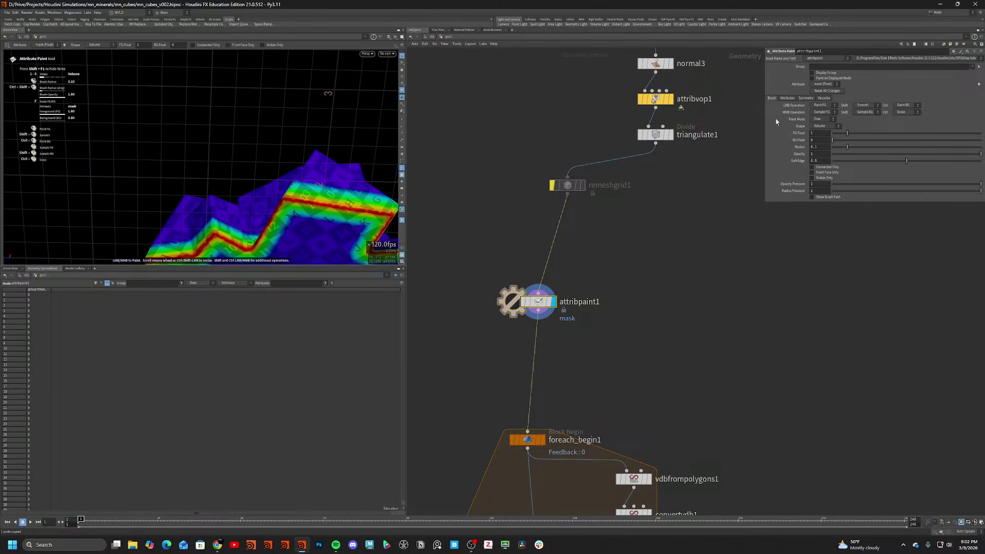
left_click(795, 99)
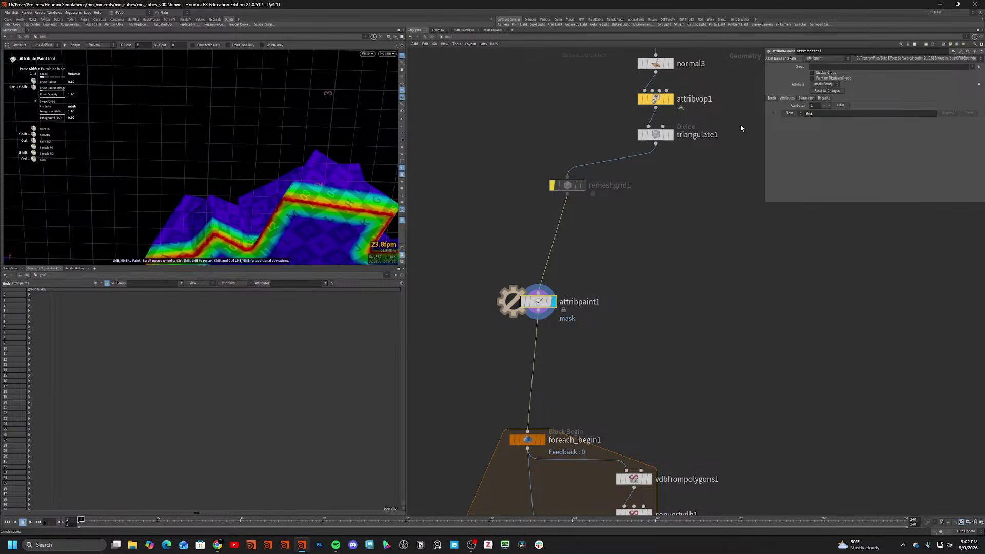
key("Return")
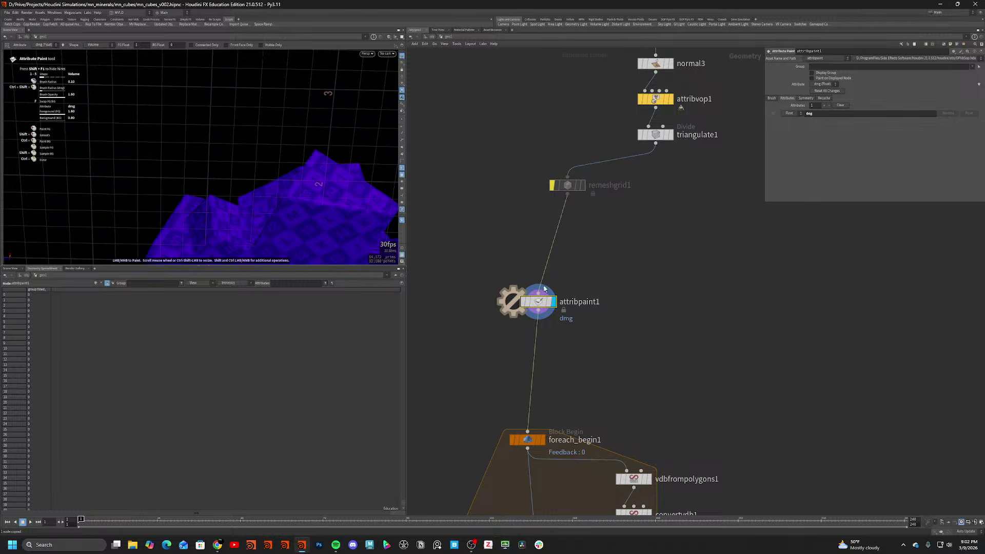
Paint several dmg patches across the rock's blocks, edges and seams with the Attribute Paint brush.
left_click_drag(300, 138, 270, 278, "alt")
mouse_move(304, 201)
left_mouse_down()
mouse_move(292, 204)
mouse_move(332, 177)
mouse_move(245, 188)
mouse_move(263, 132)
mouse_move(244, 116)
left_mouse_up()
mouse_move(246, 117)
left_mouse_down("alt")
mouse_move(313, 147)
mouse_move(182, 184)
left_mouse_up("alt")
middle_click_drag(182, 184, 246, 128, "alt")
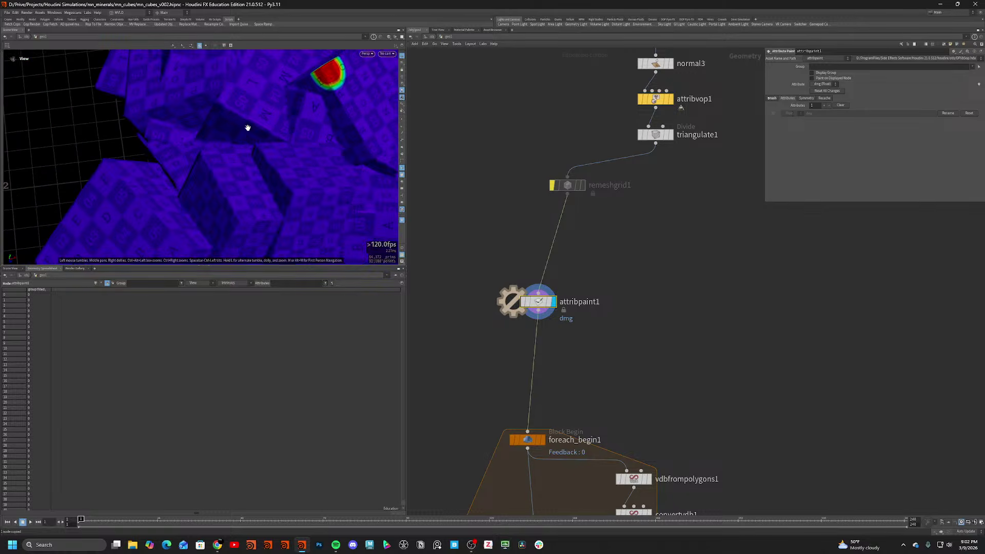
left_click_drag(194, 162, 209, 153)
scroll(211, 165, "down", 5, "alt")
middle_click_drag(210, 174, 243, 127, "alt")
scroll(243, 128, "up", 1, "alt")
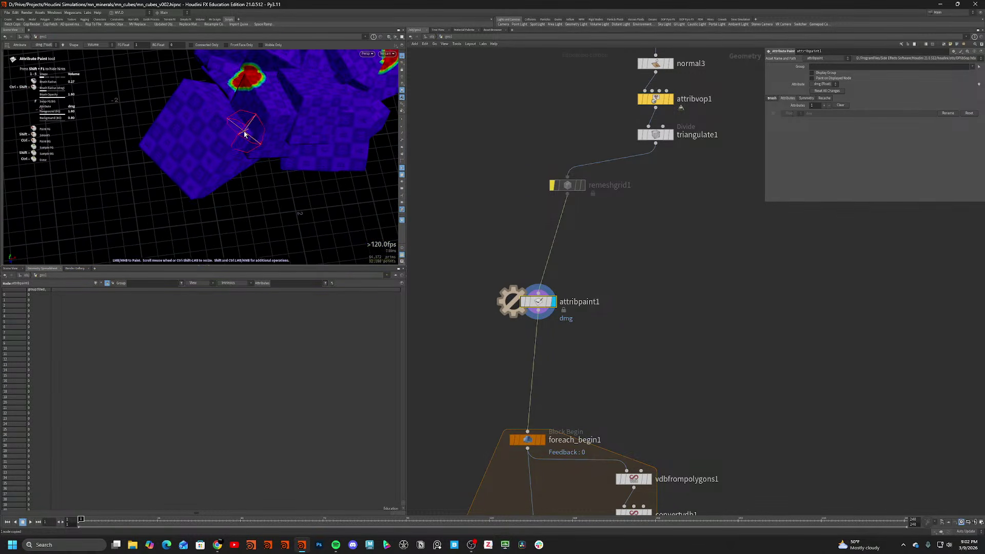
left_click_drag(232, 135, 242, 87, "alt")
mouse_move(276, 133)
left_mouse_down()
mouse_move(259, 145)
mouse_move(301, 139)
left_mouse_up()
middle_click_drag(301, 139, 279, 152, "alt")
Insert an Attribute Transfer node between convertvdb1 and peak1, with foreach_begin1 wired into its second input.
middle_click_drag(653, 478, 631, 230)
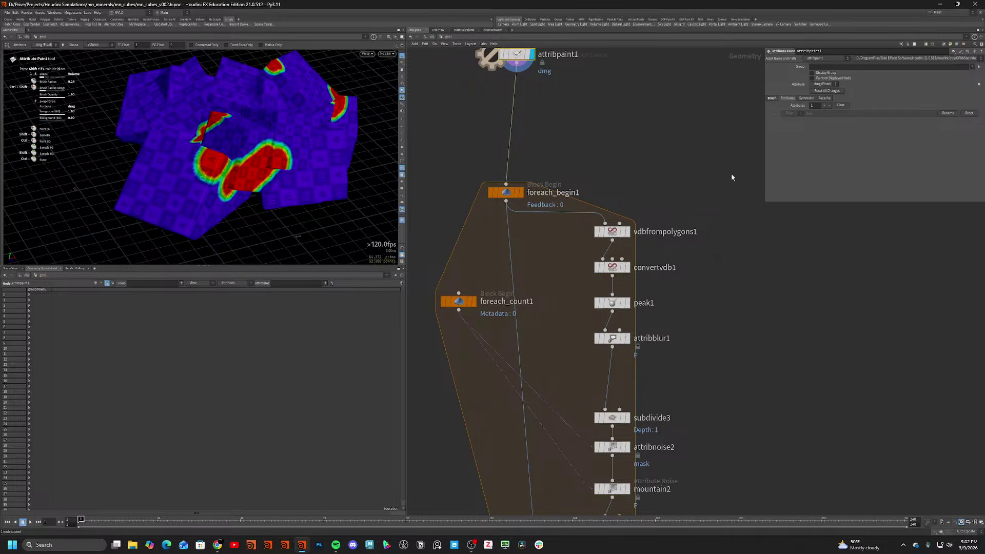
left_click(627, 233)
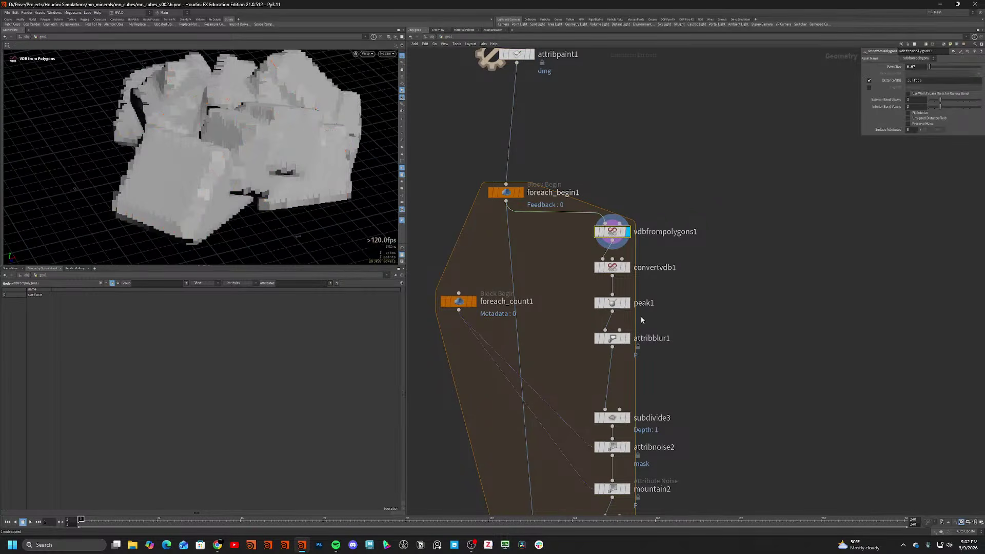
middle_click_drag(655, 369, 655, 227)
left_click(627, 276)
middle_click_drag(573, 225, 569, 268)
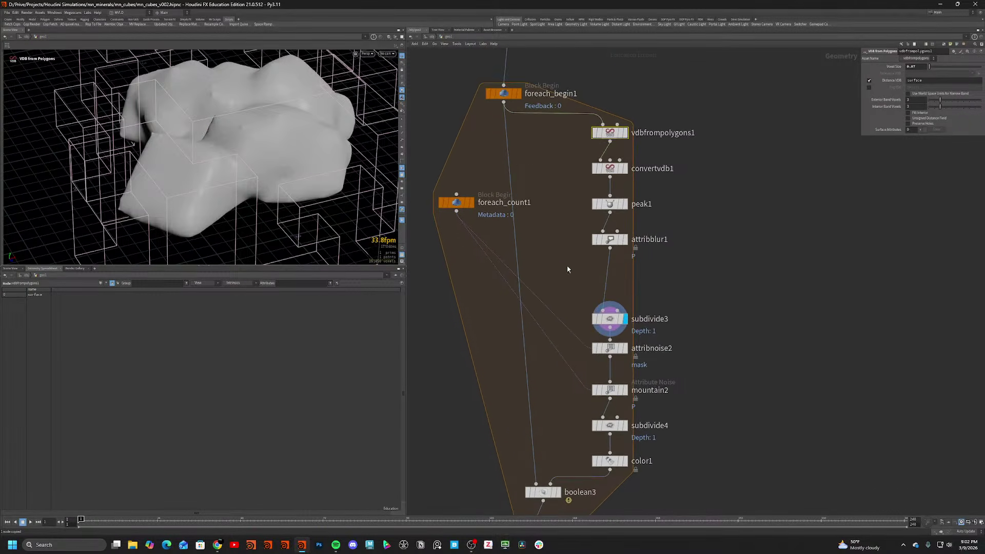
key("Tab")
type("attr")
key("Return")
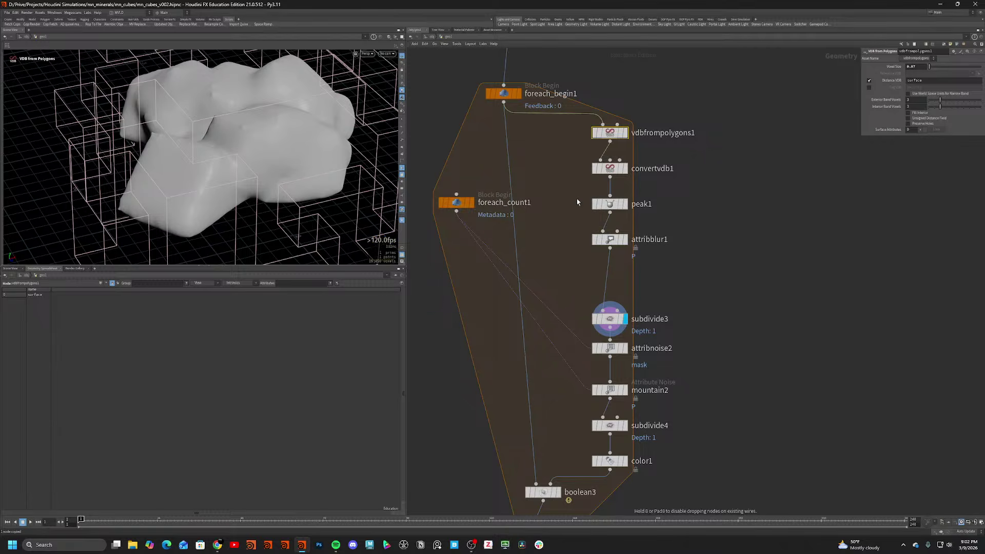
left_click(609, 194)
left_click_drag(622, 195, 504, 102)
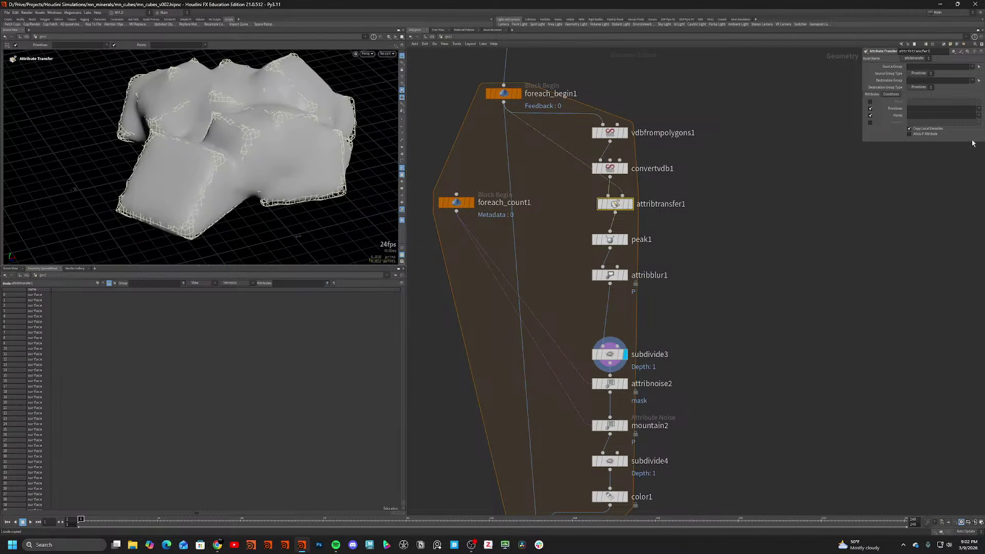
Limit attribtransfer1 to the dmg point attribute, with primitive transfer off, and visualize dmg on its output.
left_click(979, 115)
left_click(972, 134)
left_click(870, 109)
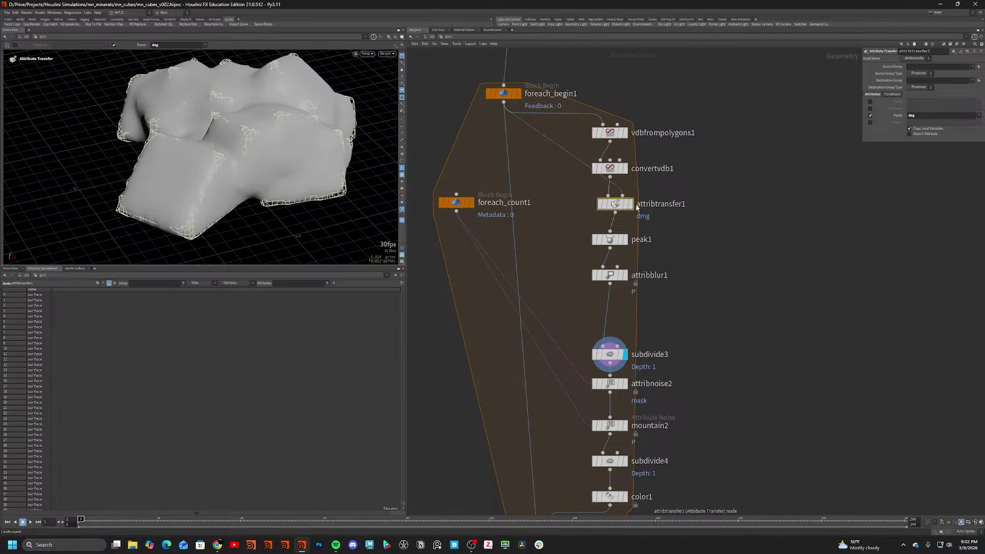
left_click(630, 204)
middle_click(615, 204)
left_click(506, 315)
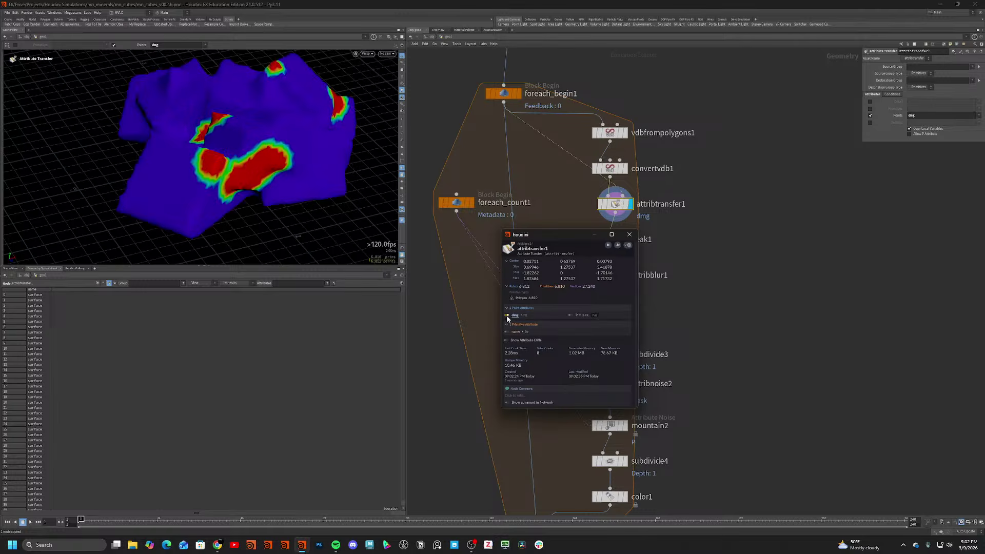
left_click_drag(264, 193, 242, 154, "alt")
Set peak1's mask to Scale by Attribute using dmg, and compare the result with attribtransfer1.
left_click(625, 240)
left_click(618, 241)
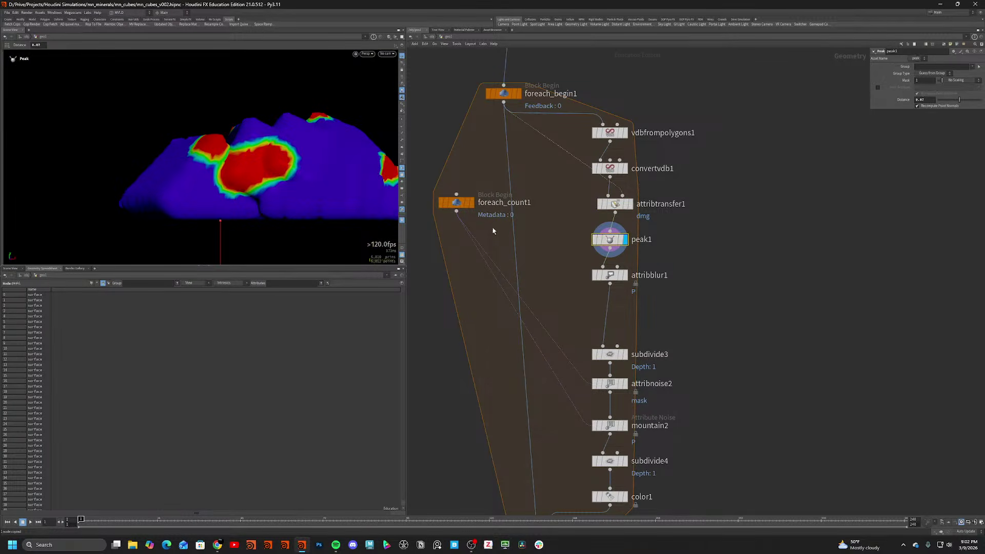
left_click(958, 91)
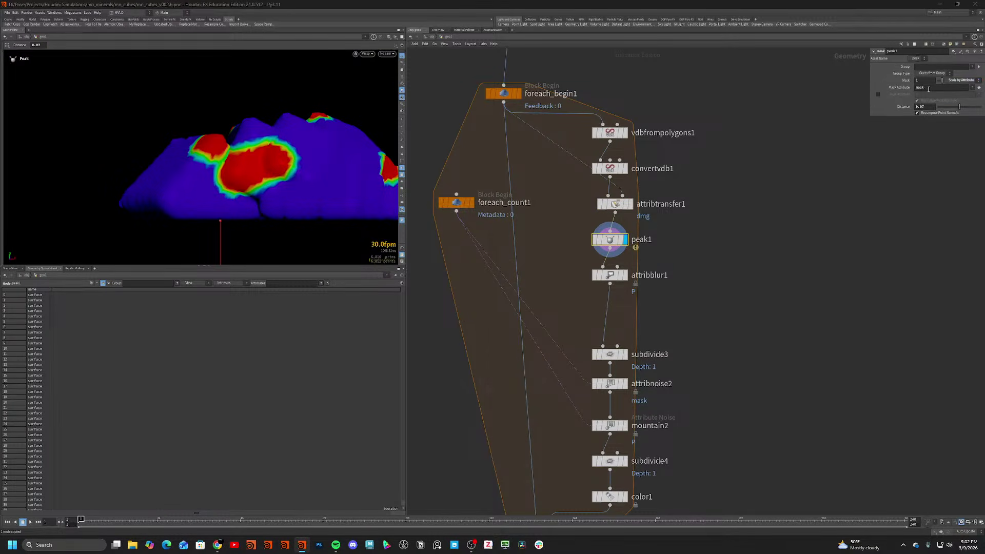
double_click(923, 88)
type("dmg")
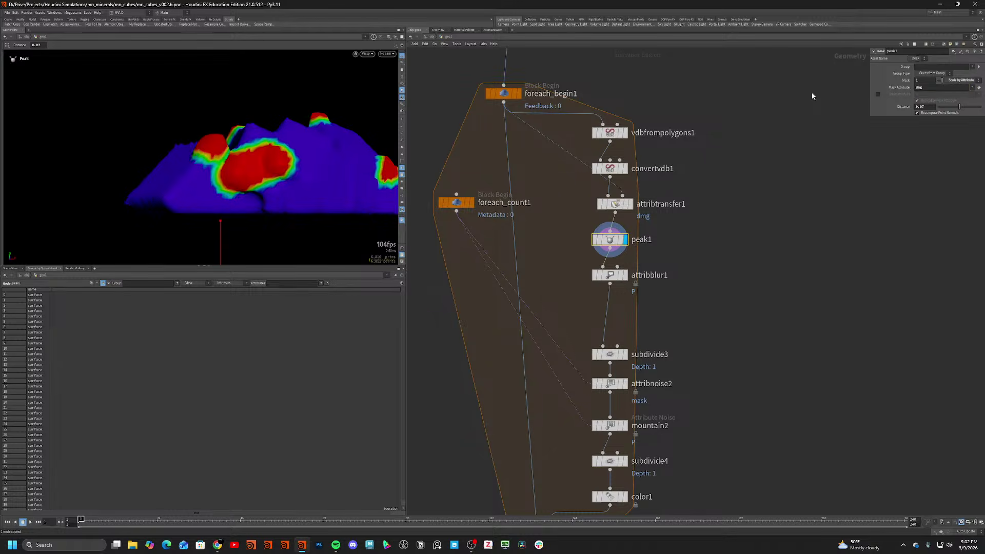
left_click_drag(271, 123, 468, 229, "alt")
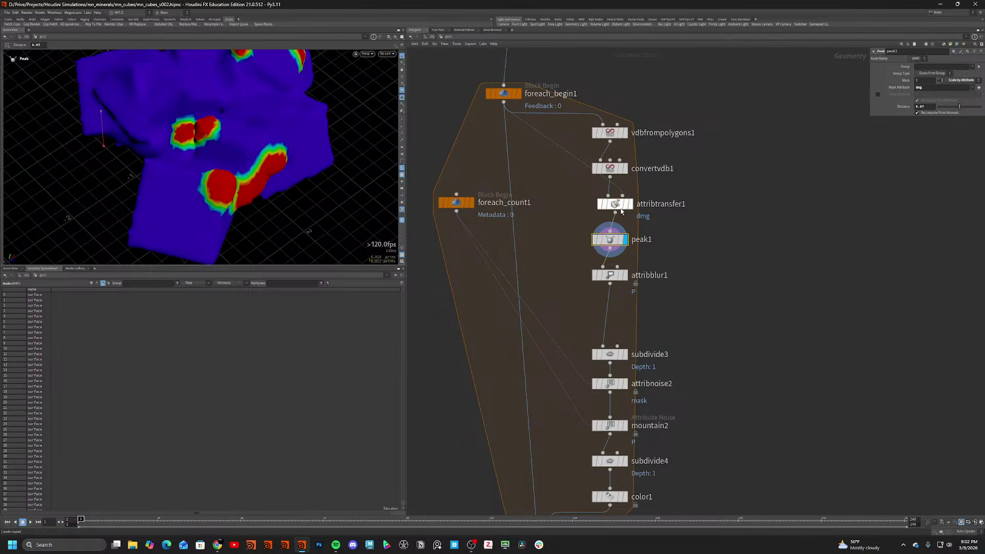
left_click(629, 204)
left_click(622, 240)
Display attribblur1 and set its weight attribute to dmg.
middle_click_drag(669, 276, 678, 213)
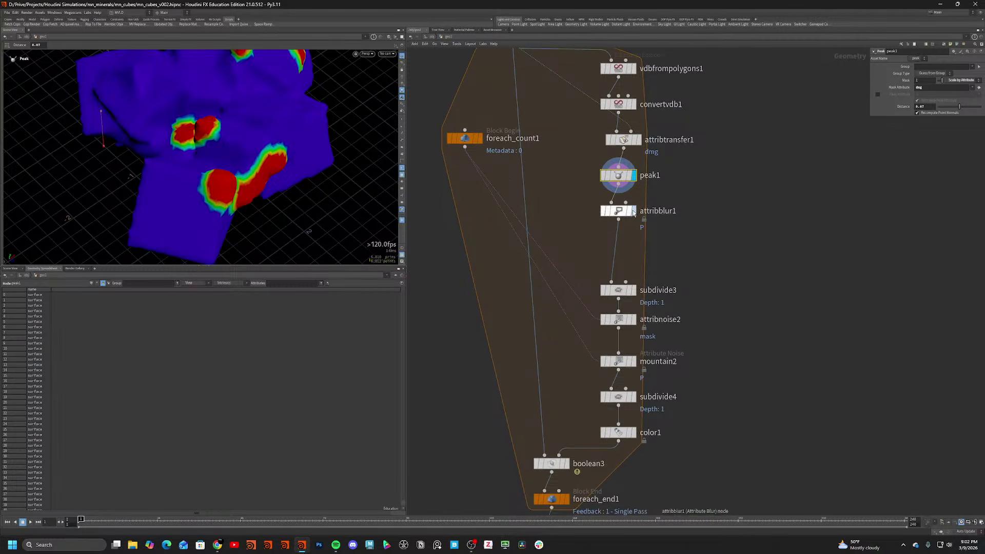
left_click(633, 212)
left_click(618, 214)
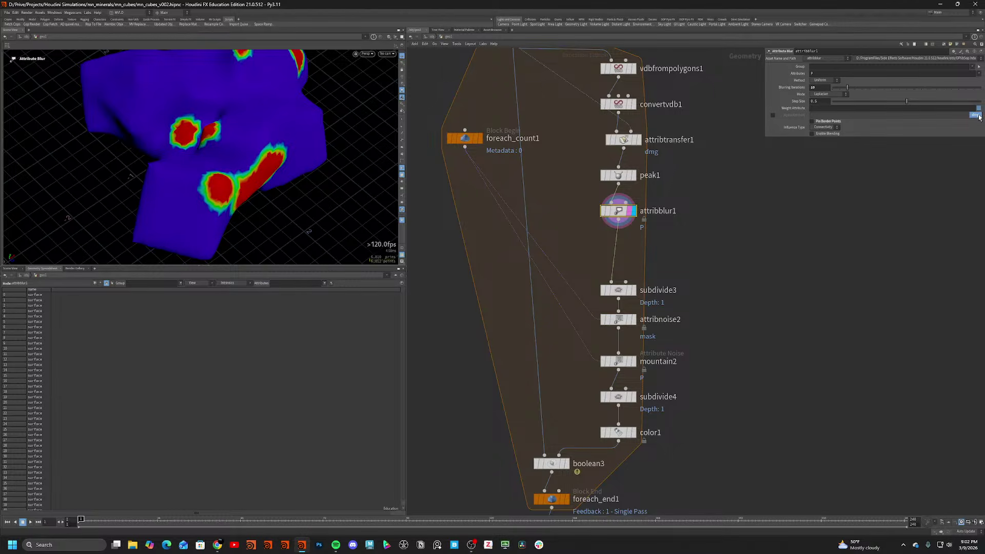
left_click(978, 116)
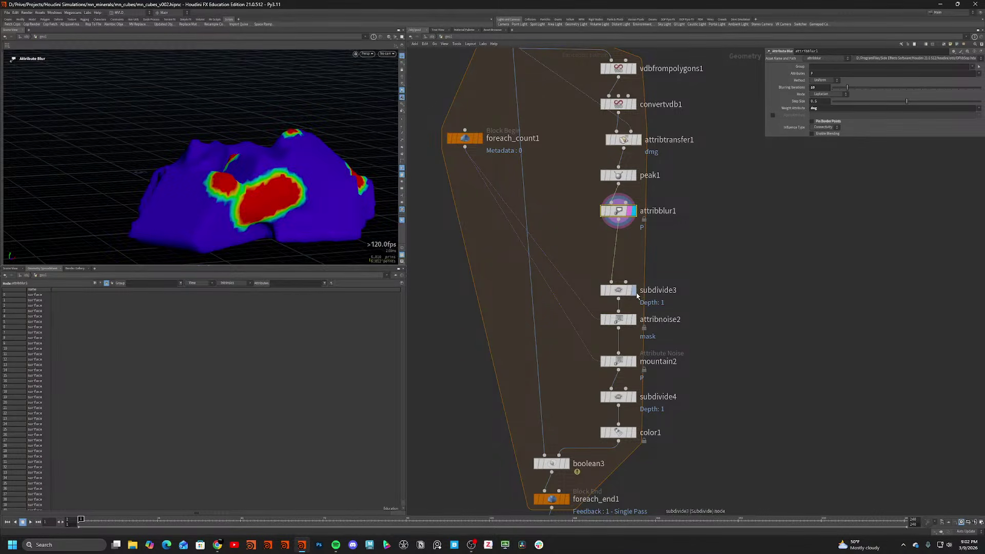
Display the nodes from subdivide3 down to color1 one by one and set mountain2's mask attribute to dmg.
left_click(634, 292)
left_click(634, 320)
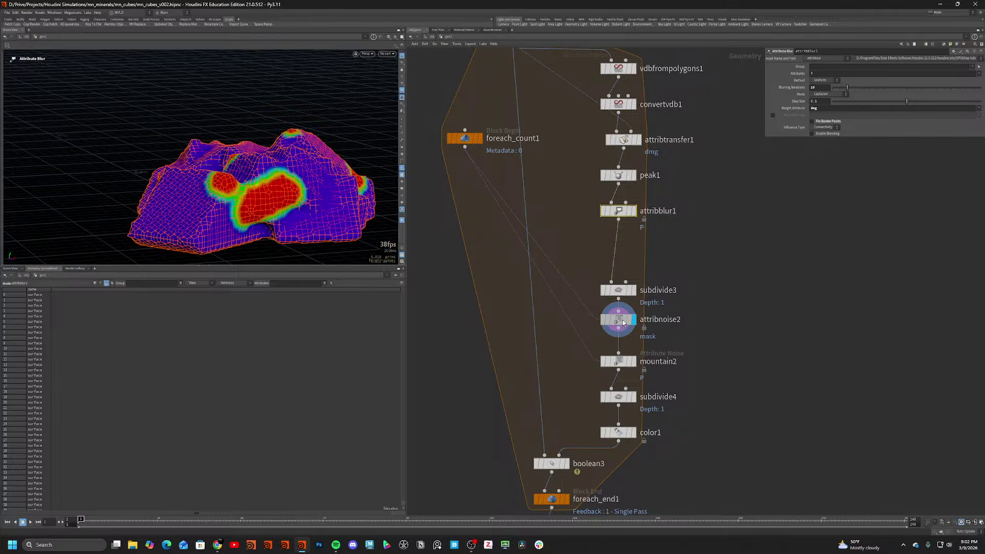
left_click(618, 361)
left_click(634, 361)
left_click(634, 398)
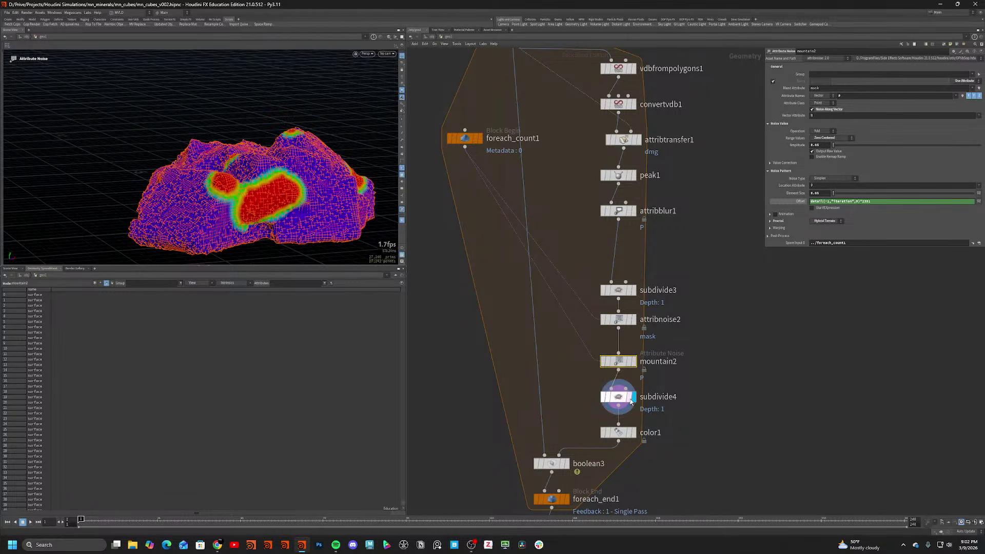
left_click(634, 433)
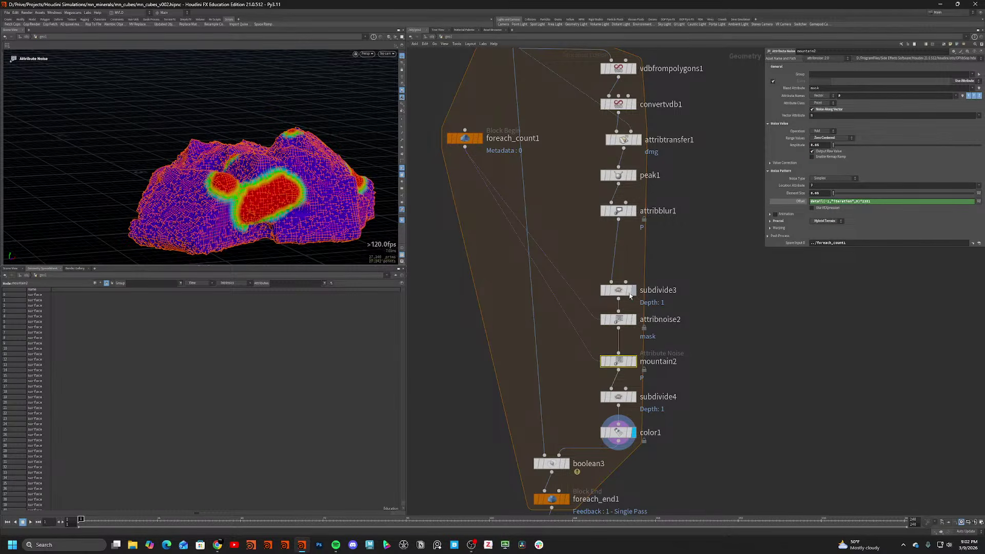
left_click(622, 321)
left_click(616, 364)
type("dmg")
key("Return")
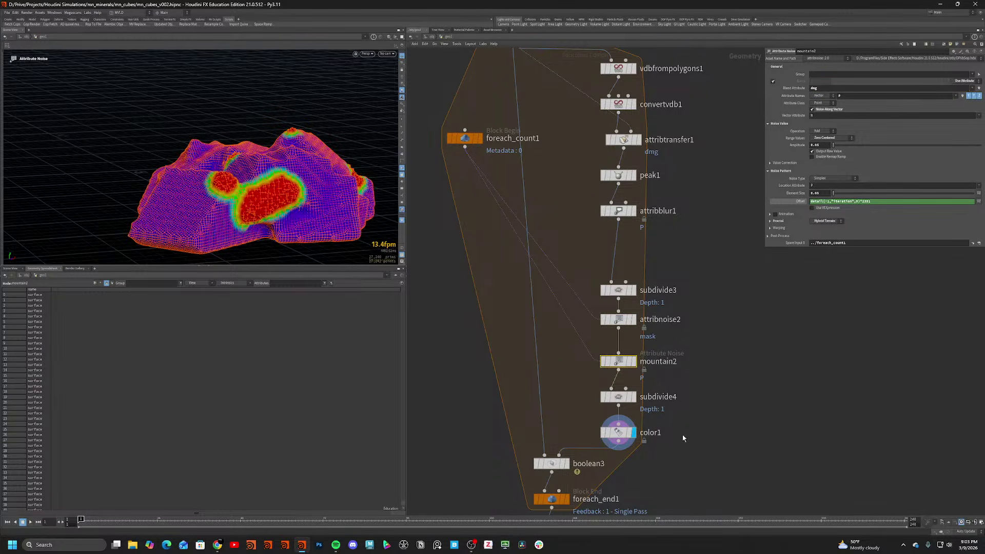
Display foreach_end1 and examine the damaged rock up close, with and without the wireframe overlay.
middle_click_drag(682, 436, 704, 274)
left_click(574, 344)
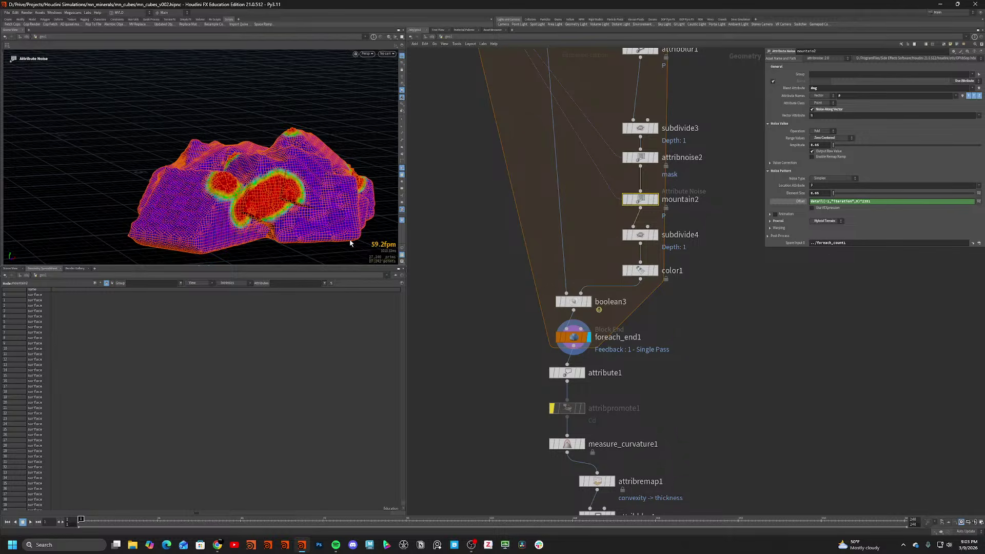
key("Escape")
scroll(249, 193, "up", 4)
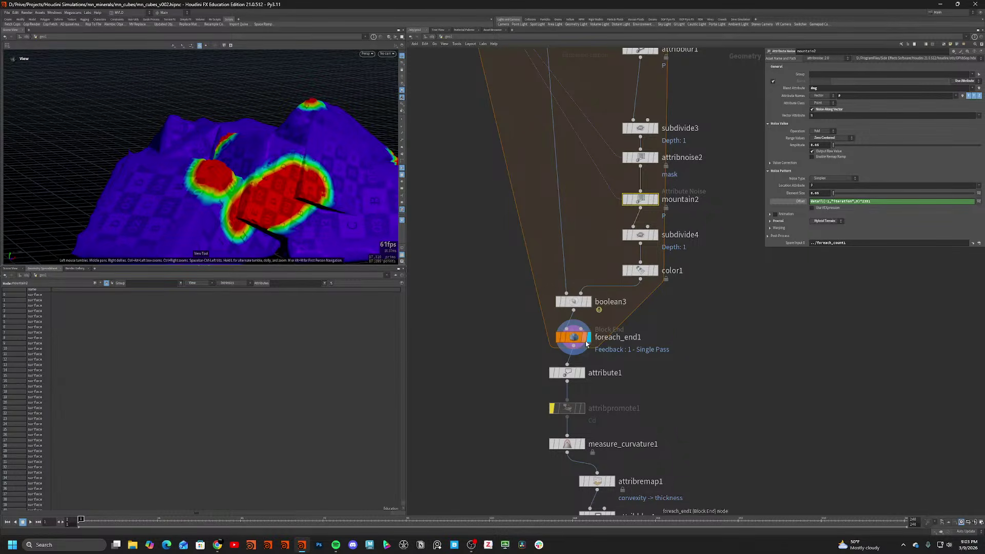
mouse_move(266, 160)
left_mouse_down()
mouse_move(273, 208)
mouse_move(246, 208)
mouse_move(220, 187)
mouse_move(266, 181)
mouse_move(236, 198)
mouse_move(255, 149)
mouse_move(271, 197)
mouse_move(280, 185)
left_mouse_up()
key("shift+w")
key("shift+w")
middle_click_drag(492, 170, 515, 352)
scroll(515, 354, "down", 1)
middle_click_drag(558, 175, 561, 321)
left_click_drag(310, 176, 359, 146)
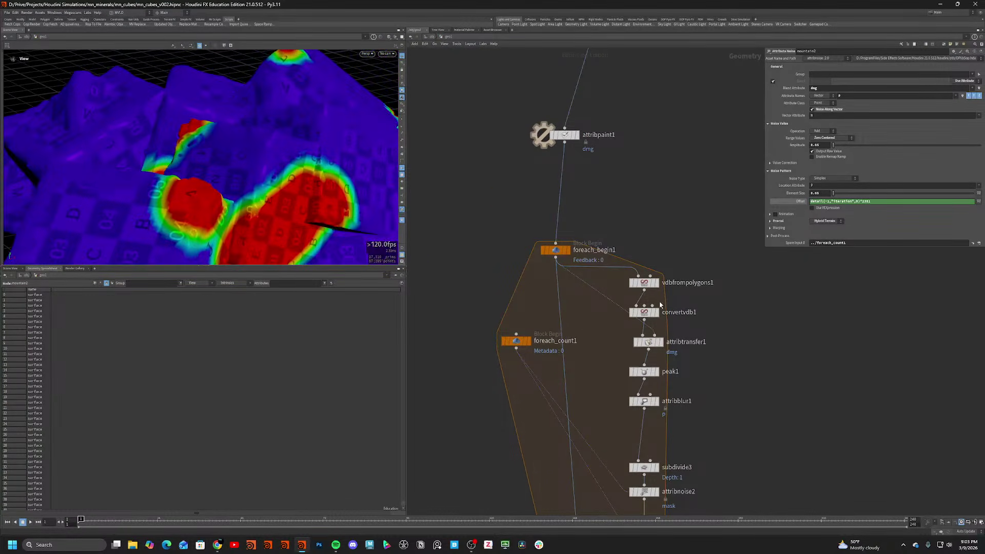
Display foreach_begin1 with convertvdb1 templated over it to compare the original and VDB-converted surfaces.
left_click(657, 313)
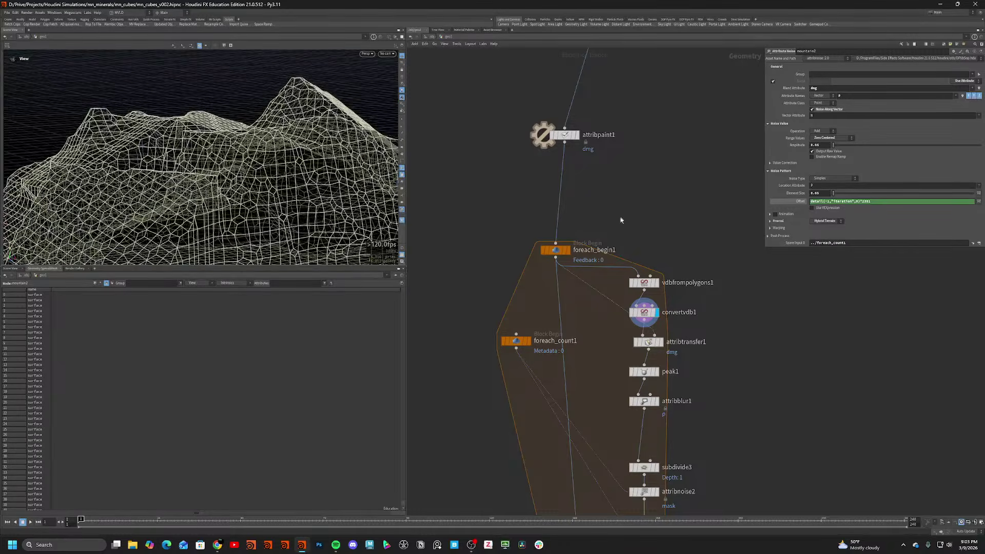
left_click(568, 250)
mouse_move(318, 195)
left_mouse_down()
mouse_move(352, 208)
mouse_move(348, 184)
mouse_move(280, 184)
mouse_move(289, 221)
mouse_move(308, 224)
left_mouse_up()
left_click(655, 313)
key("w")
key("w")
key("w")
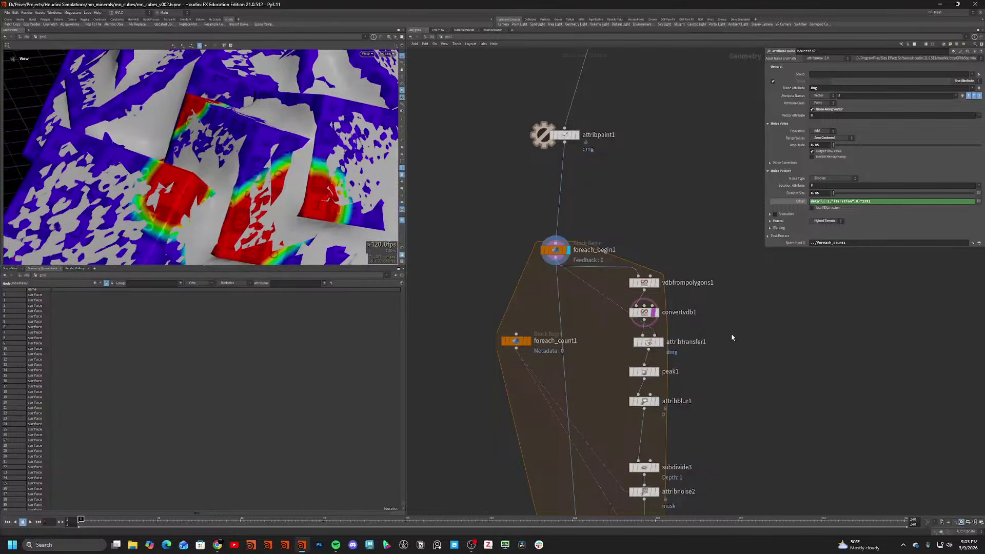
Insert a Ray node between convertvdb1 and attribtransfer1, using foreach_begin1 as the collision geometry, and display it.
key("Tab")
type("ray")
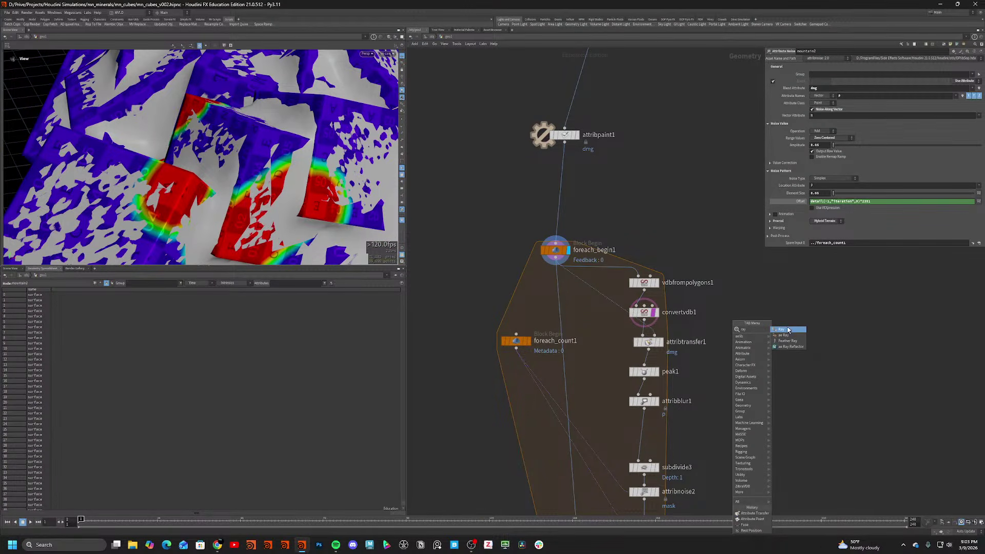
left_click(788, 330)
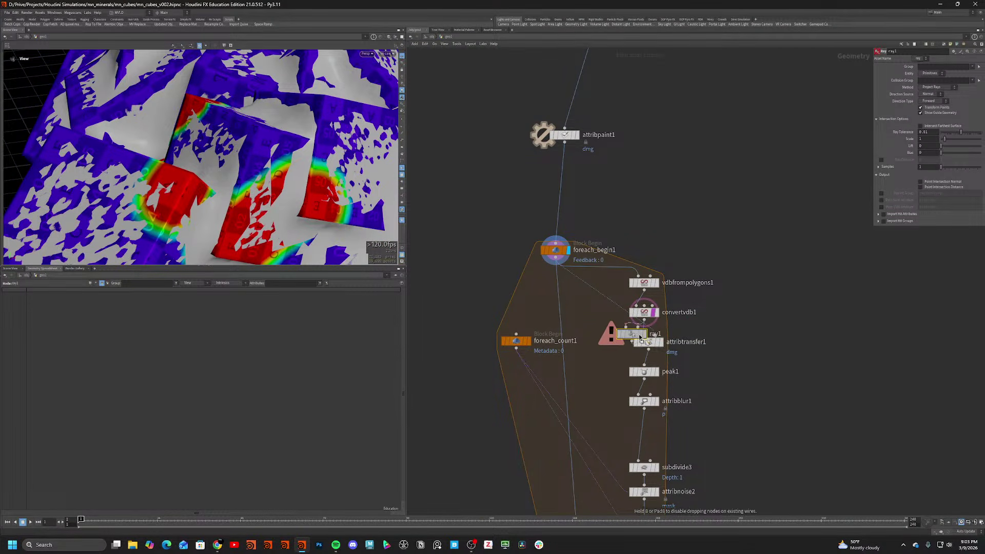
left_click(641, 339)
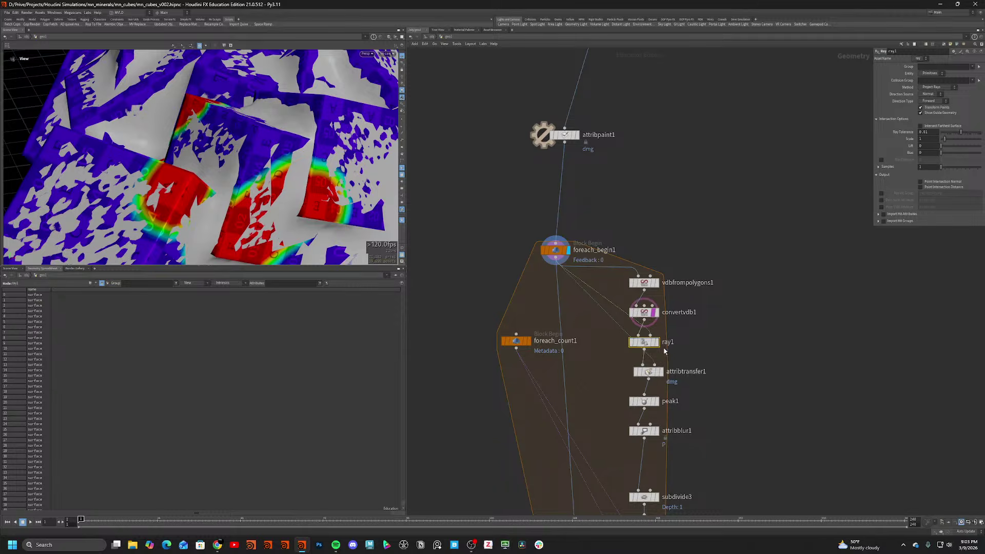
left_click(655, 342)
scroll(239, 121, "down", 5)
key("shift+w")
mouse_move(238, 121)
left_mouse_down("alt")
mouse_move(218, 110)
mouse_move(190, 126)
mouse_move(231, 125)
left_mouse_up("alt")
scroll(218, 110, "up", 3)
Set ray1's method to Minimum Distance and check the projected mesh in wireframe.
left_click(946, 88)
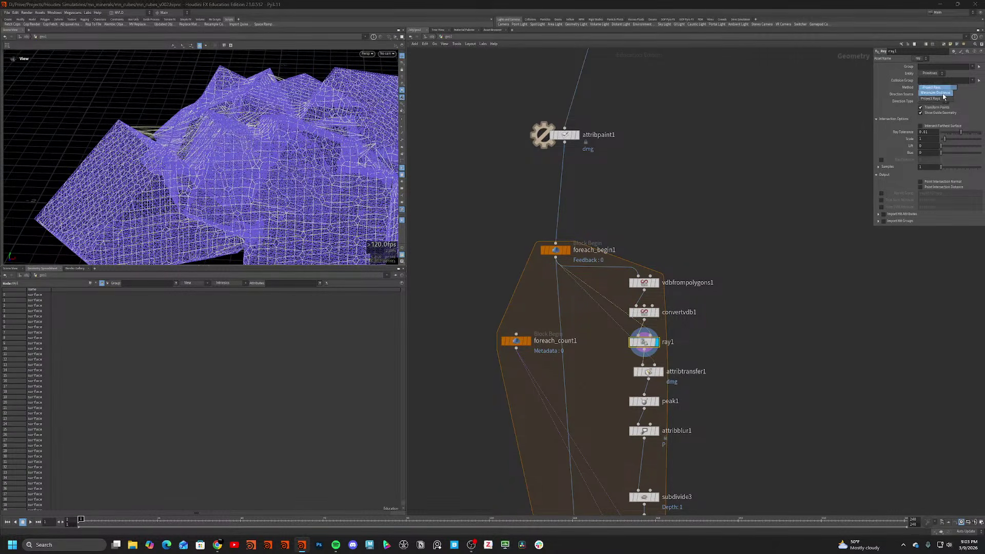
left_click(945, 94)
key("shift+w")
scroll(275, 164, "down", 3)
mouse_move(275, 164)
left_mouse_down("alt")
mouse_move(299, 159)
mouse_move(306, 217)
mouse_move(286, 202)
mouse_move(267, 211)
left_mouse_up("alt")
key("shift+w")
scroll(299, 159, "up", 4)
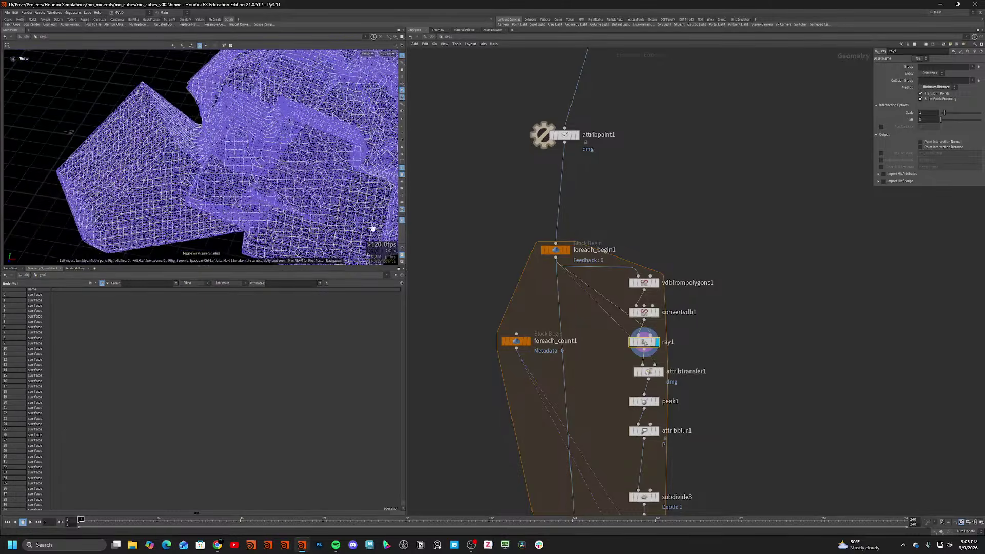
Display attribtransfer1 and foreach_end1 to check how the projected mesh affects the loop result.
left_click(662, 372)
mouse_move(231, 174)
left_mouse_down("alt")
mouse_move(257, 151)
mouse_move(227, 161)
left_mouse_up("alt")
key("shift+w")
middle_click_drag(748, 356, 743, 166)
scroll(743, 167, "down", 3)
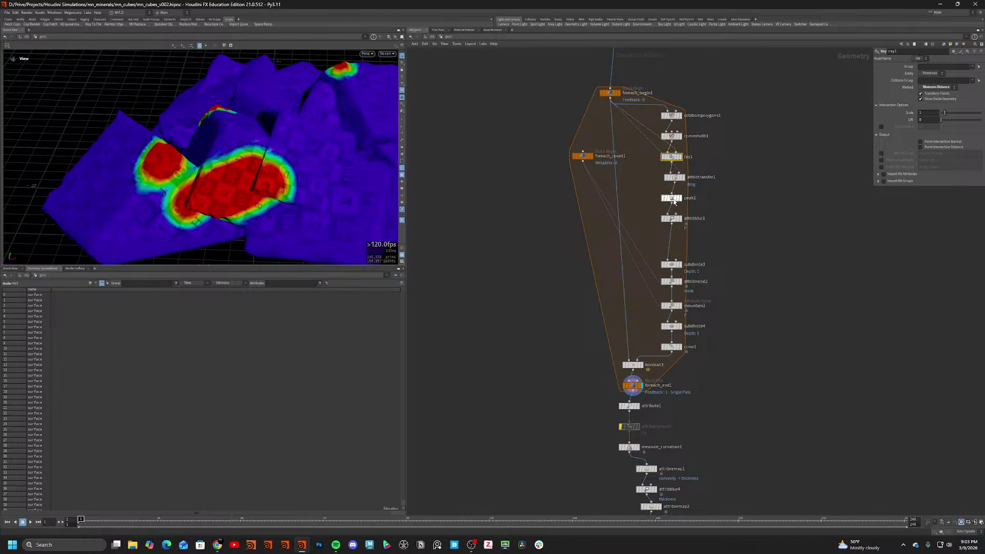
Set peak1's mask to No Scaling and inspect the rock's surface.
left_click(671, 199)
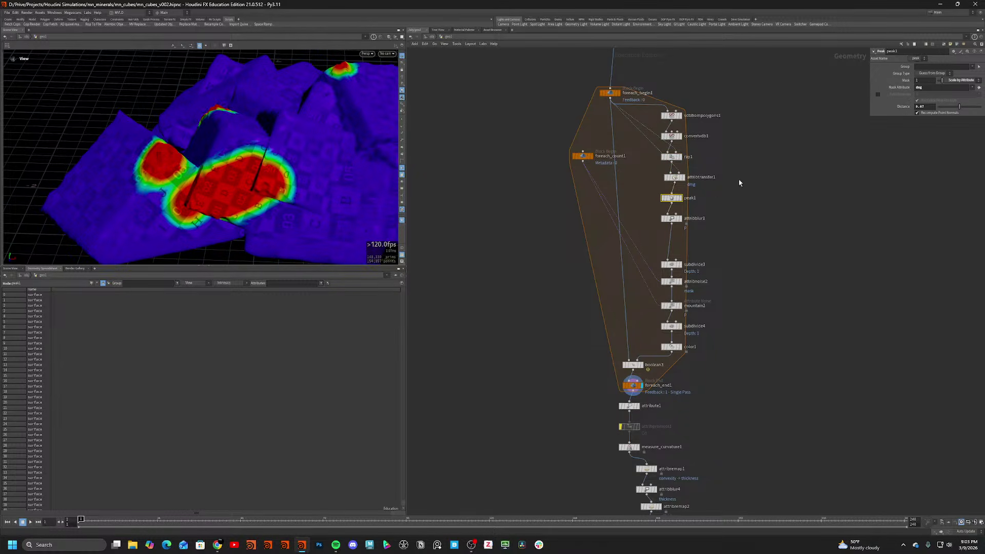
left_click(962, 86)
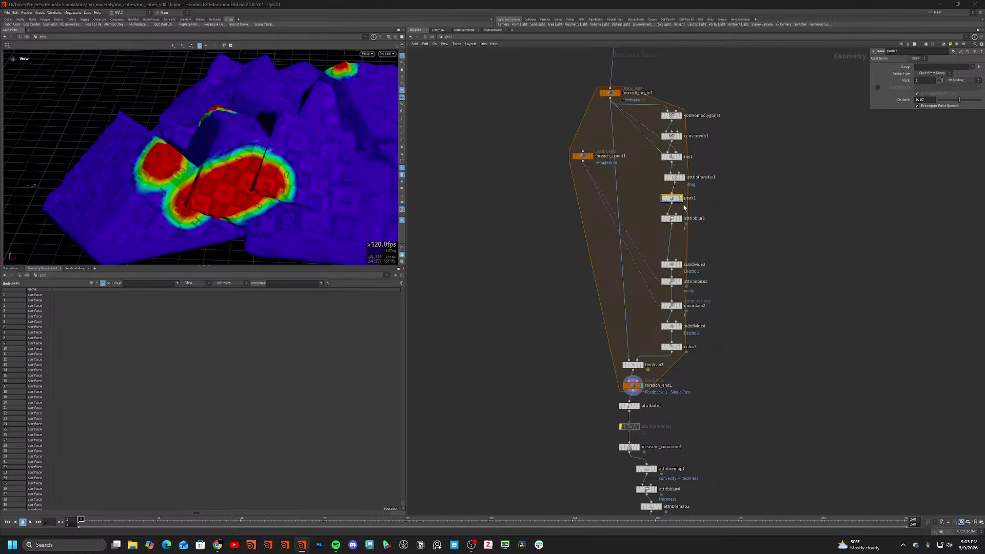
scroll(682, 207, "up", 2)
mouse_move(257, 205)
left_mouse_down("alt")
mouse_move(254, 158)
mouse_move(184, 146)
mouse_move(168, 159)
mouse_move(214, 189)
mouse_move(189, 165)
mouse_move(125, 156)
mouse_move(195, 160)
mouse_move(231, 189)
left_mouse_up("alt")
key("w")
key("w")
Display attribblur1 and increase its blurring iterations.
left_click(668, 226)
left_click(680, 224)
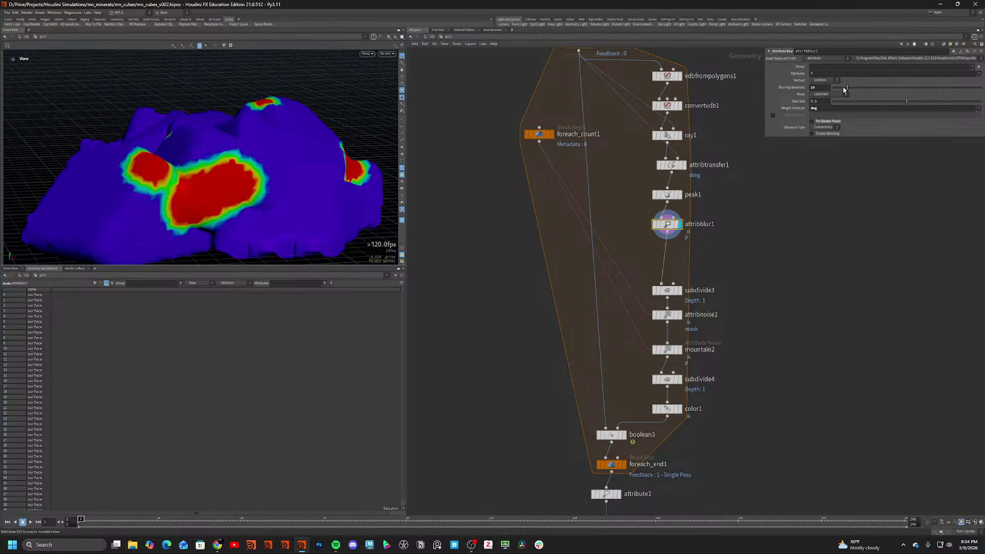
left_click_drag(847, 88, 881, 98)
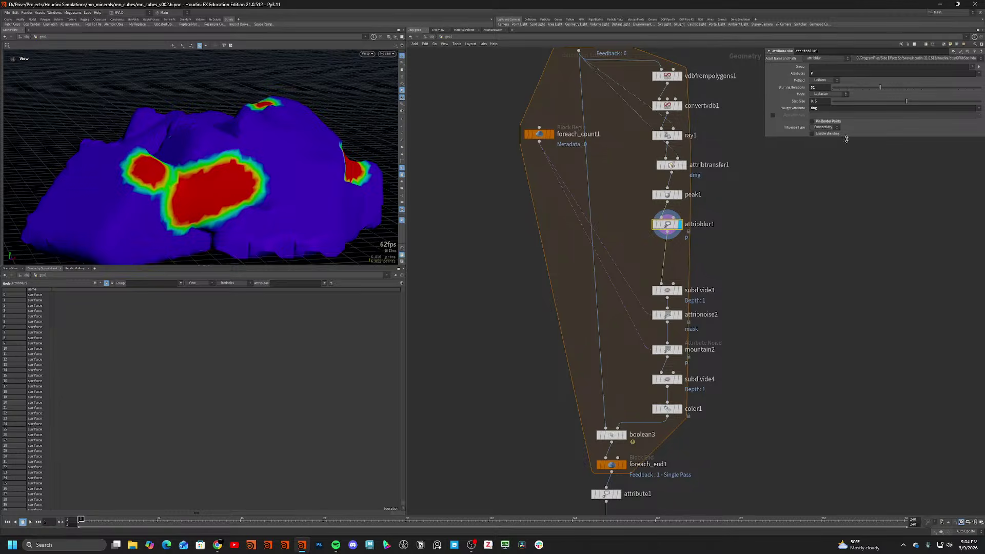
Display subdivide3, attribnoise2, mountain2 and foreach_end1 in turn to examine the effect of the stronger blur.
left_click(680, 290)
middle_click_drag(690, 373, 704, 255)
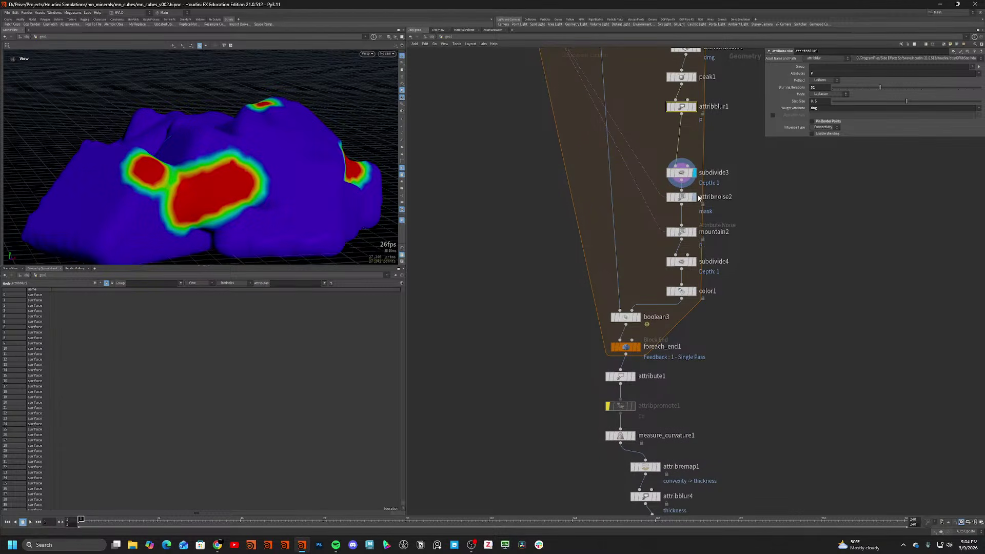
left_click(694, 197)
left_click(693, 232)
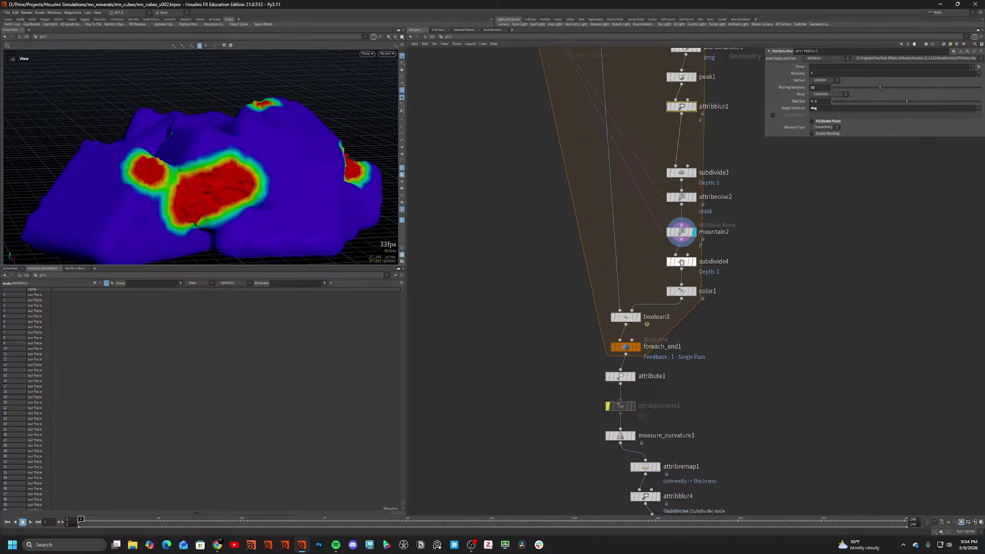
left_click(618, 346)
key("r")
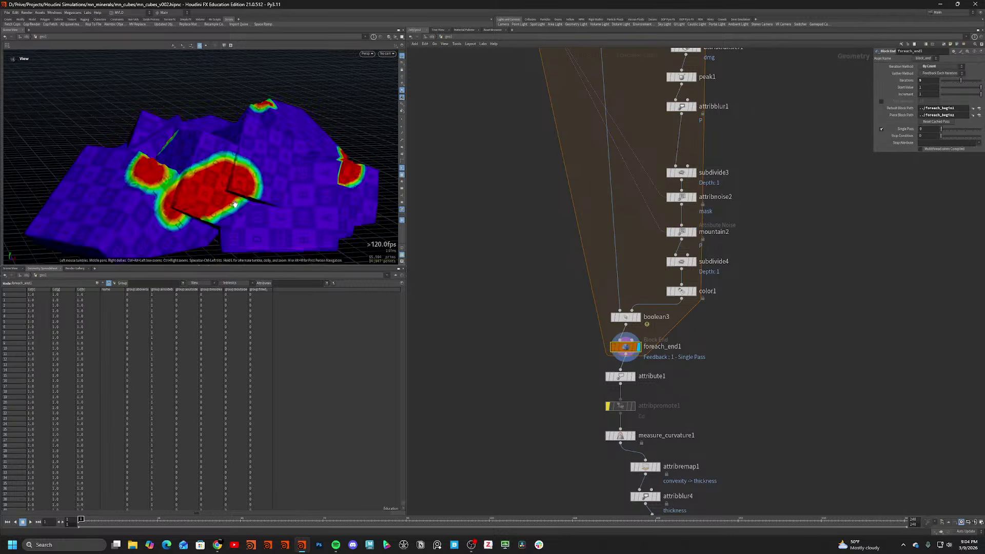
left_click_drag(333, 202, 385, 206)
key("shift+w")
key("shift+w")
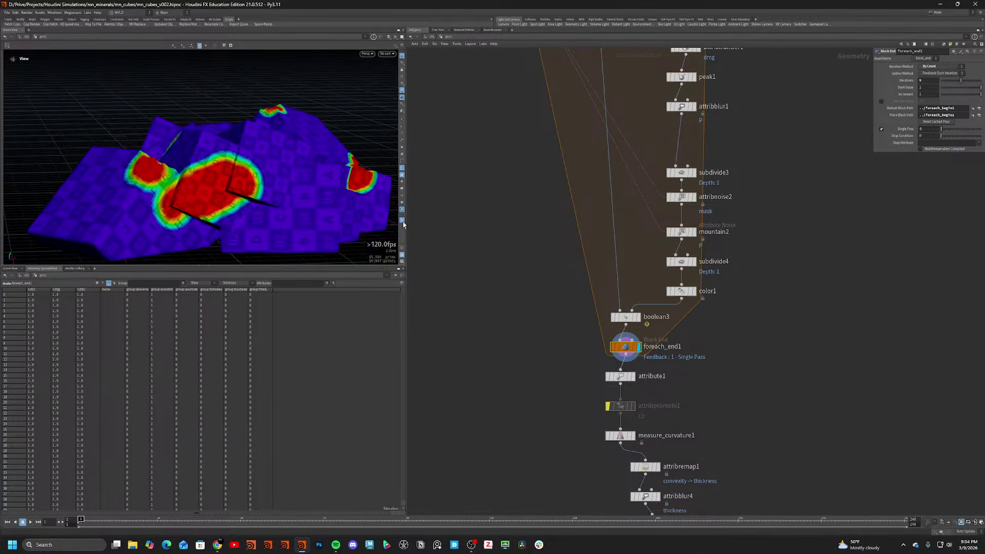
Turn off the dmg visualization and inspect the red damaged areas of the rock from several sides.
left_click(402, 221)
left_click_drag(277, 179, 177, 180)
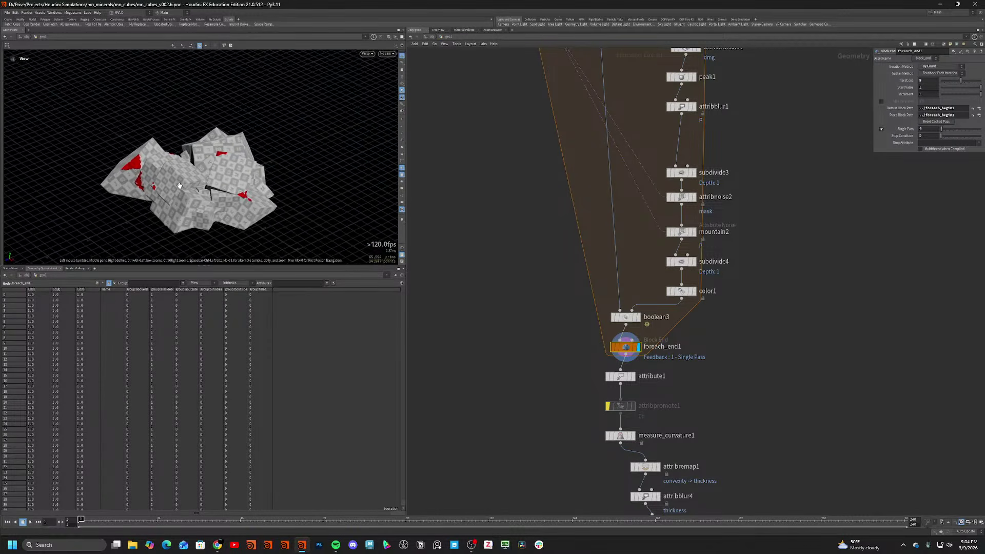
right_click_drag(177, 179, 204, 176)
left_click_drag(205, 176, 154, 115)
scroll(539, 187, "down", 4)
middle_click_drag(539, 187, 535, 329)
middle_click_drag(626, 157, 631, 202)
scroll(631, 203, "up", 2)
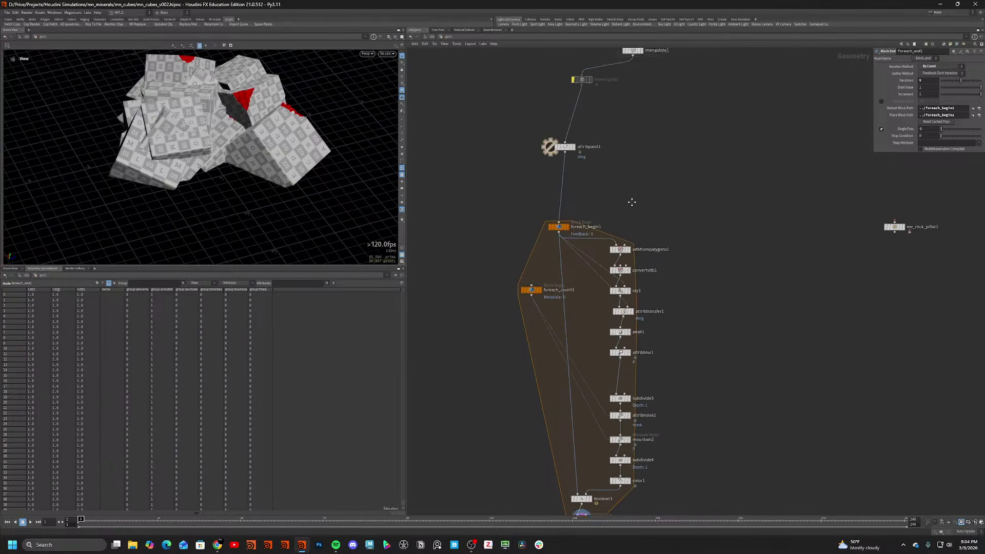
left_click(564, 149)
key("Return")
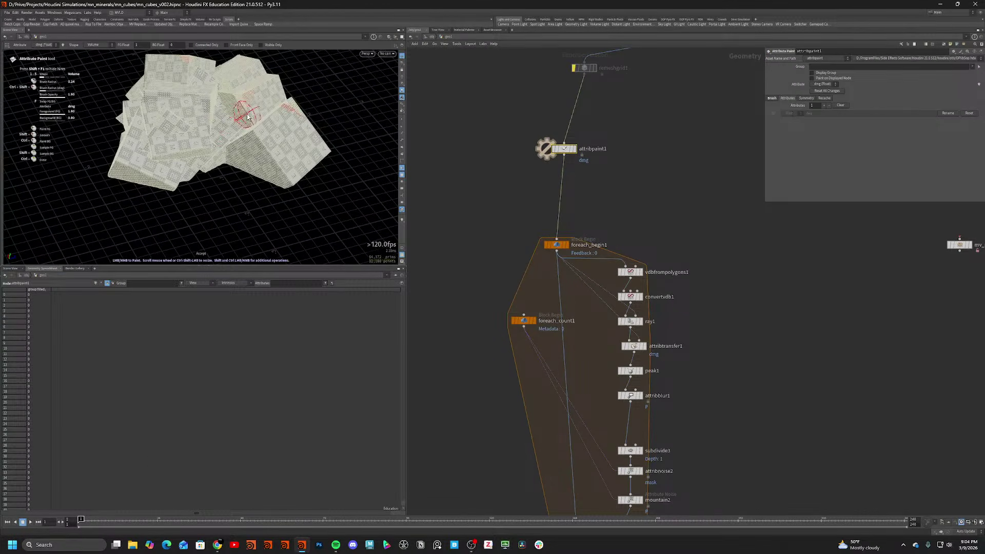
key("Escape")
left_click(485, 184)
left_click_drag(247, 159, 313, 115)
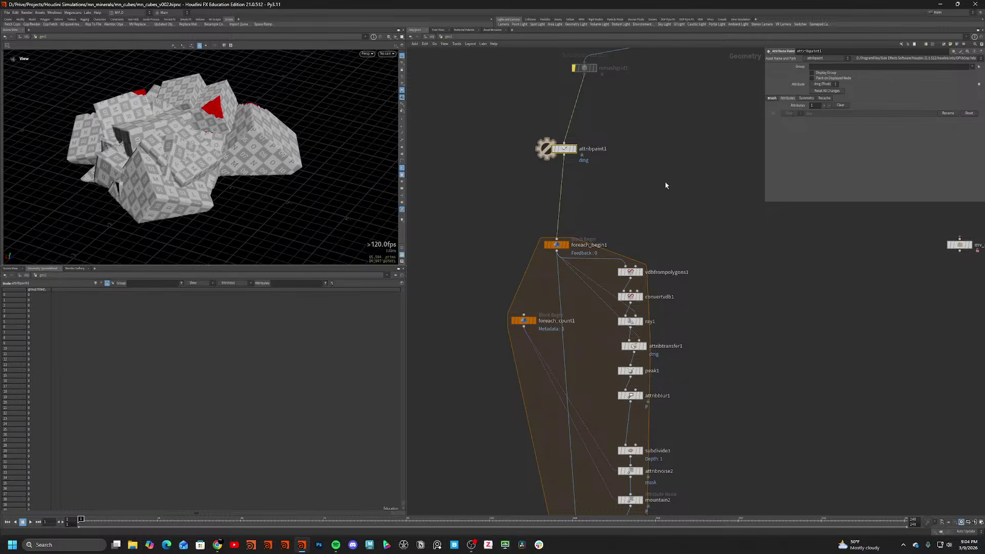
Insert an Attribute Noise Float node between attribpaint1 and foreach_begin1, and bypass attribpaint1.
key("Tab")
type("anoi")
key("Return")
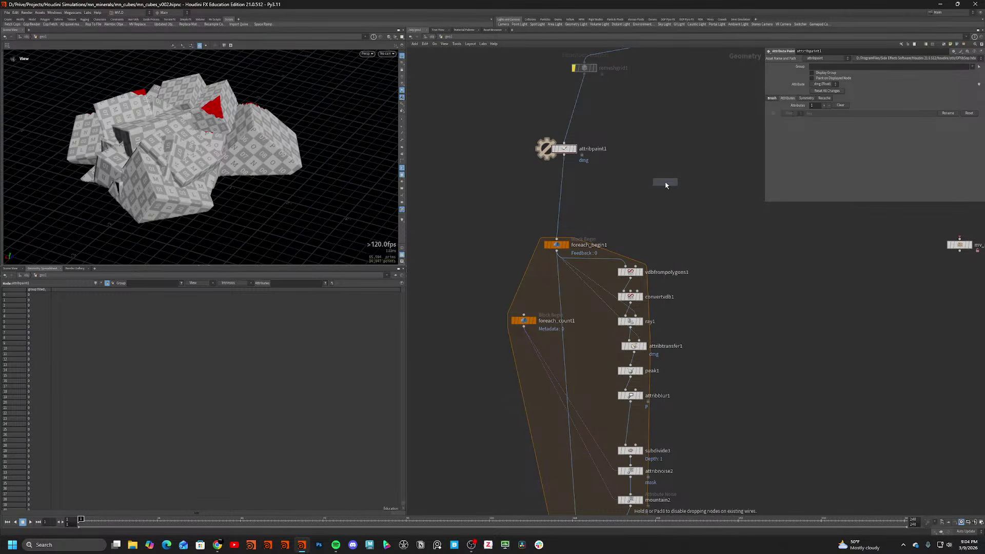
left_click(559, 205)
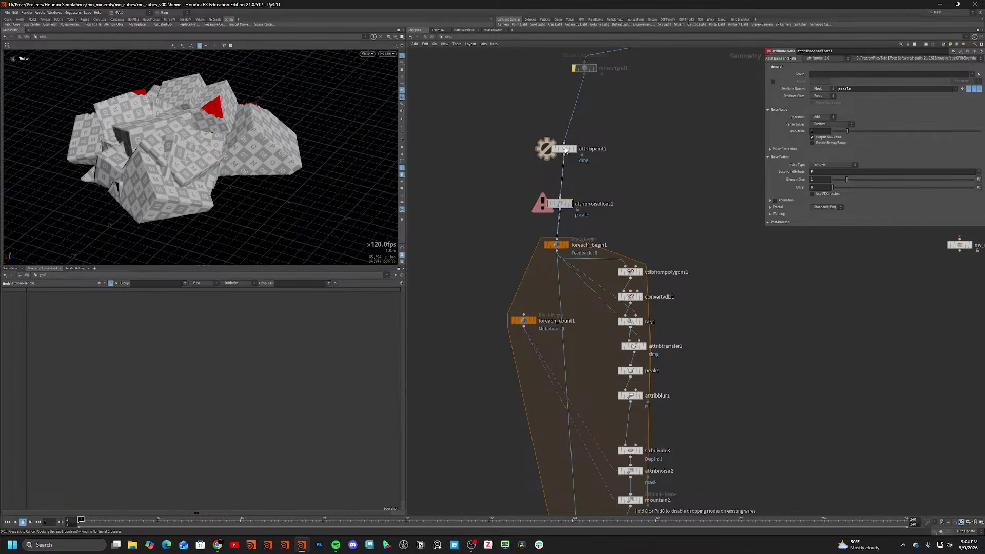
left_click(566, 149)
Set attribnoisefloat1's attribute name to dmg, display the node and visualize dmg on the rock.
left_click(561, 208)
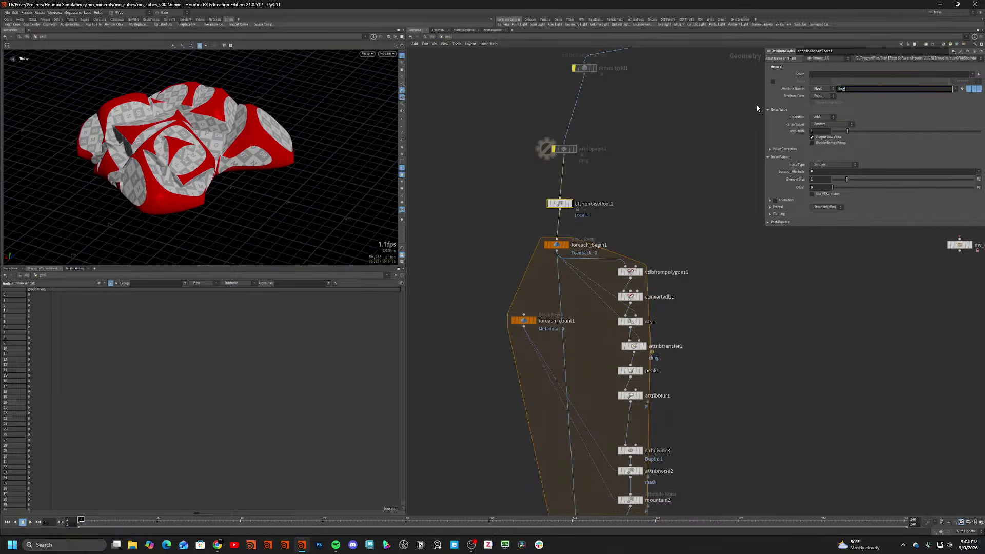
key("Return")
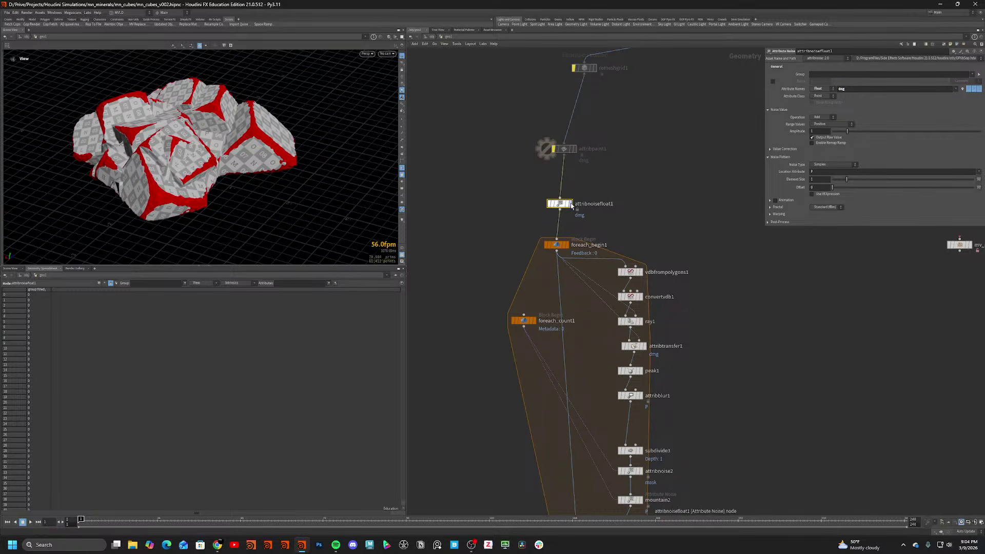
left_click(570, 204)
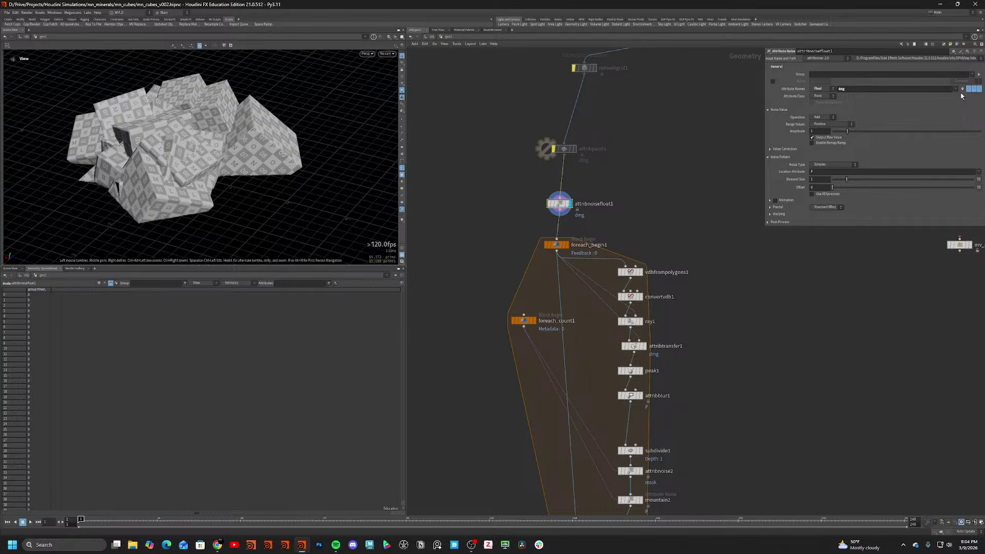
left_click_drag(259, 128, 312, 162)
left_click(403, 220)
left_click_drag(225, 177, 261, 167)
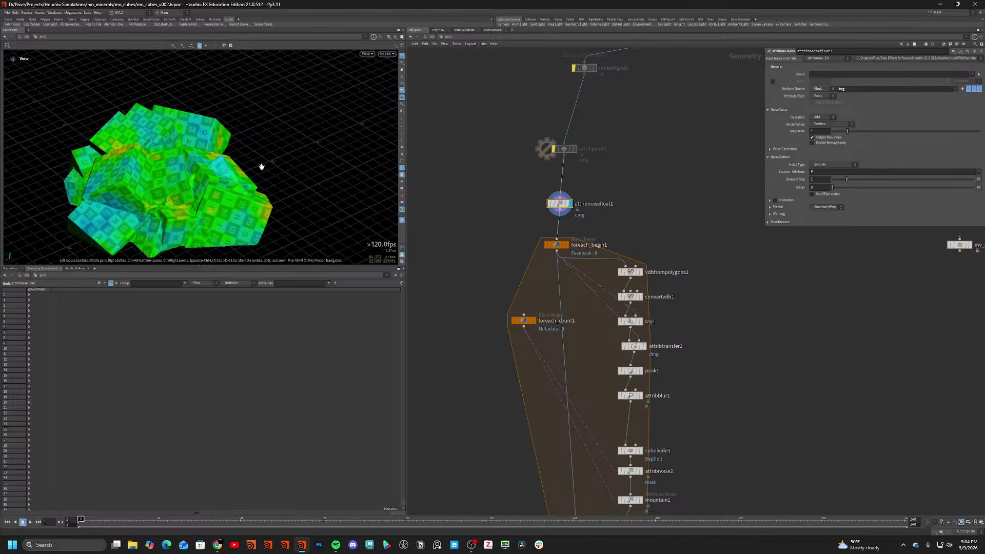
Turn off attribnoisefloat1's raw value output, set element size to about 0.4, fractal type to Terrain and noise type to Manhattan Cellular F1.
left_click(812, 138)
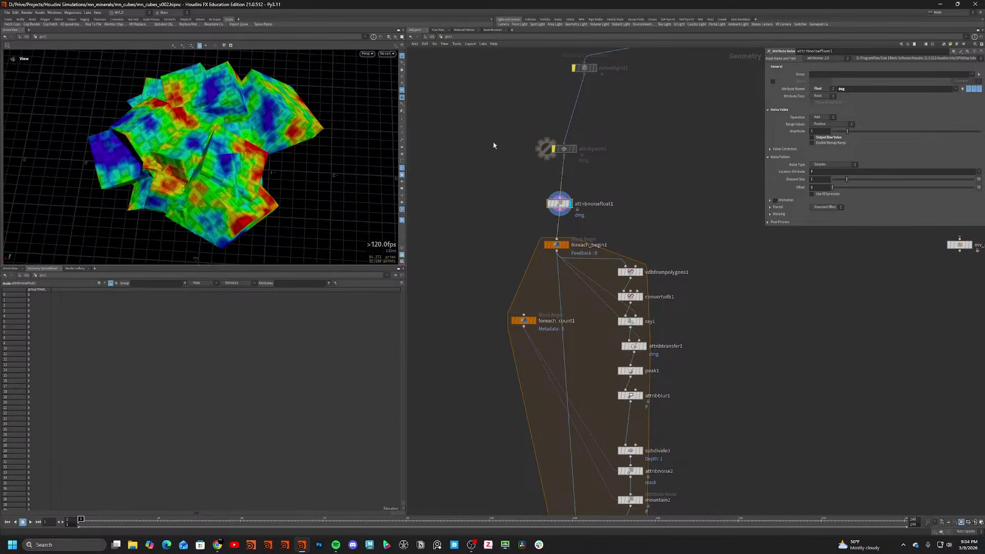
left_click_drag(846, 179, 837, 180)
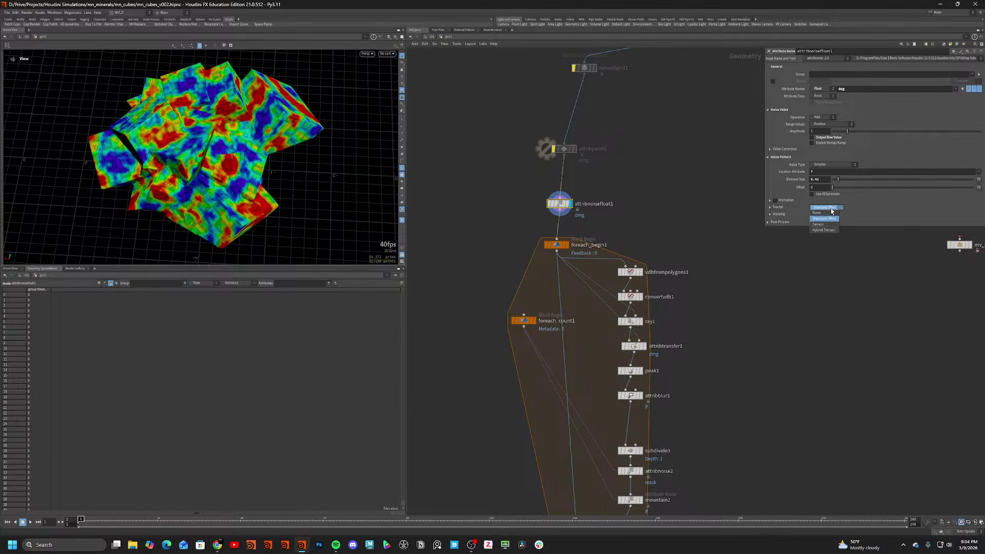
left_click(818, 224)
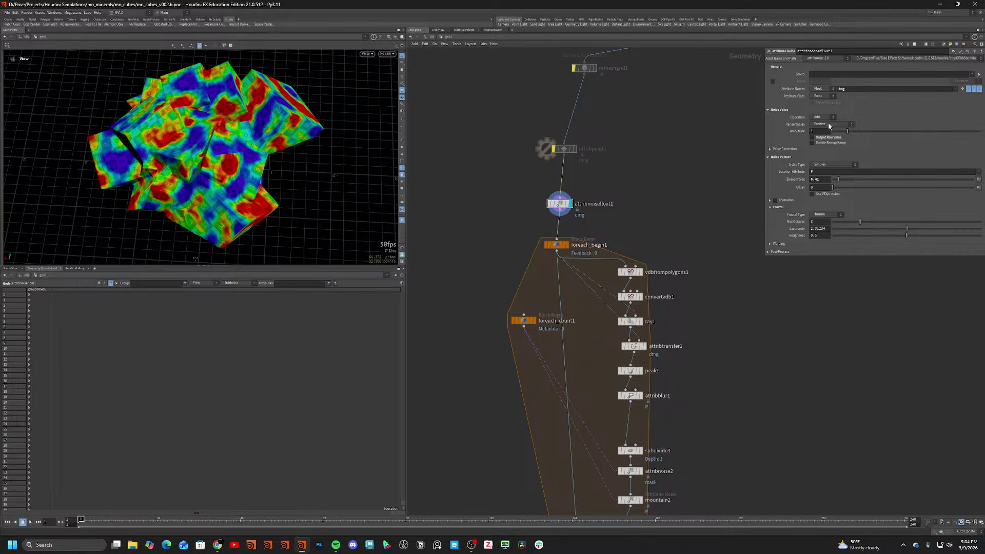
left_click(829, 164)
left_click(831, 222)
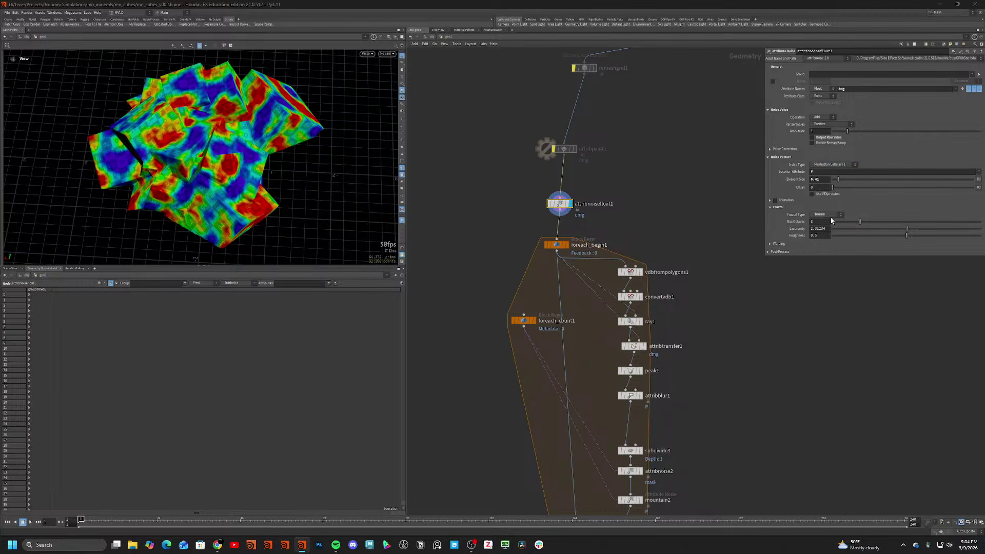
Display foreach_end1 and turn off the dmg visualization to inspect the noise-driven edge damage.
middle_click_drag(642, 357, 635, 197)
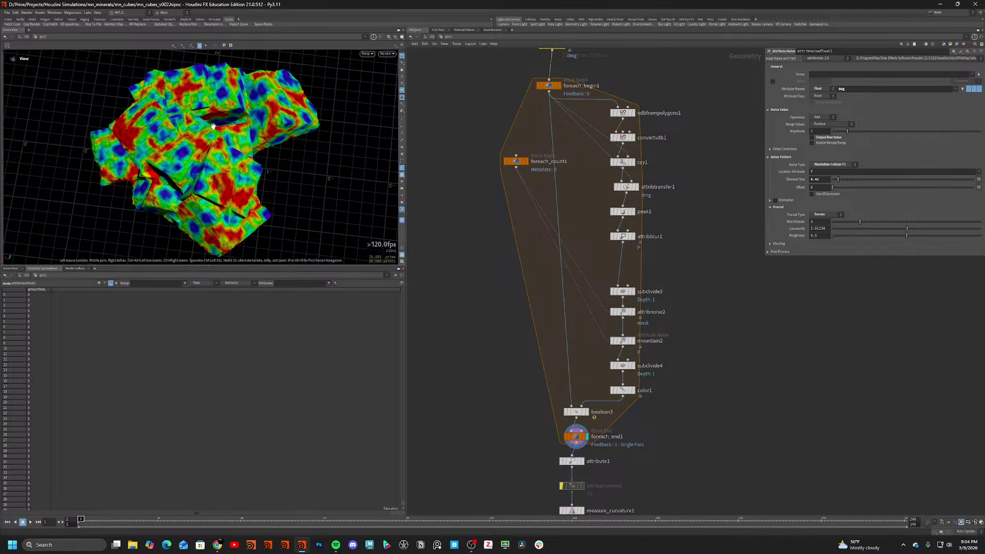
left_click_drag(224, 184, 123, 72)
middle_click_drag(123, 72, 155, 119)
left_click(402, 221)
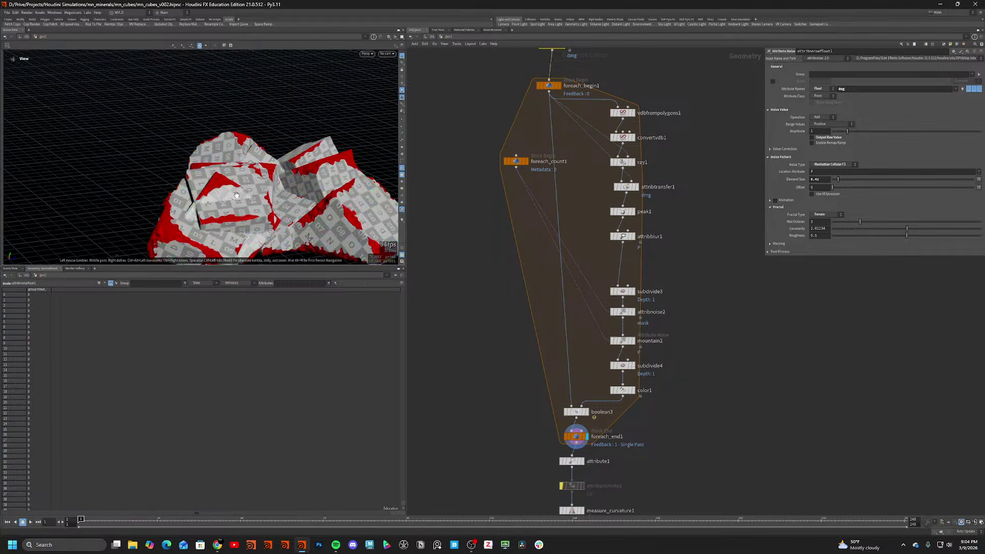
Set attribblur1's blurring iterations to 20.
left_click_drag(290, 154, 185, 207)
scroll(303, 201, "down", 3)
scroll(185, 207, "up", 6)
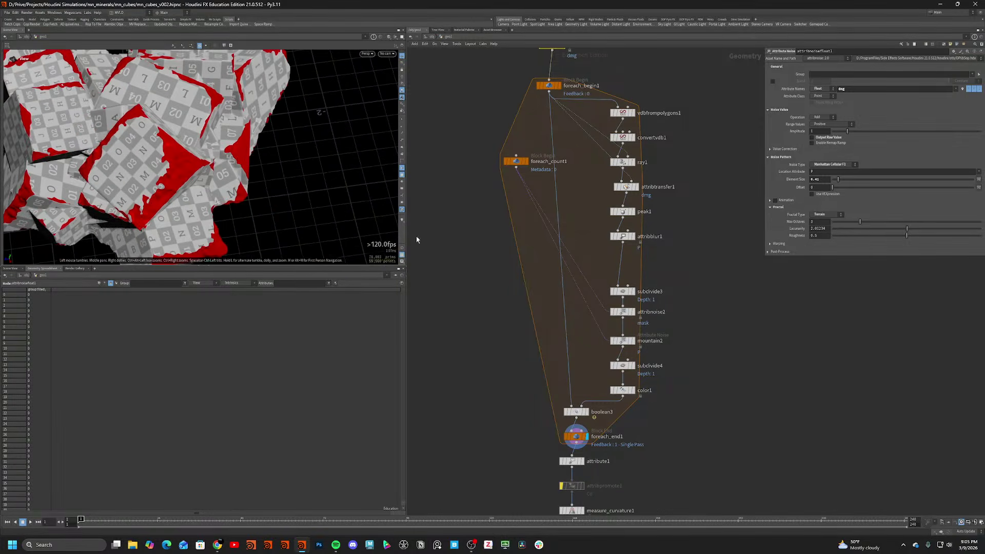
left_click(623, 212)
left_click(622, 236)
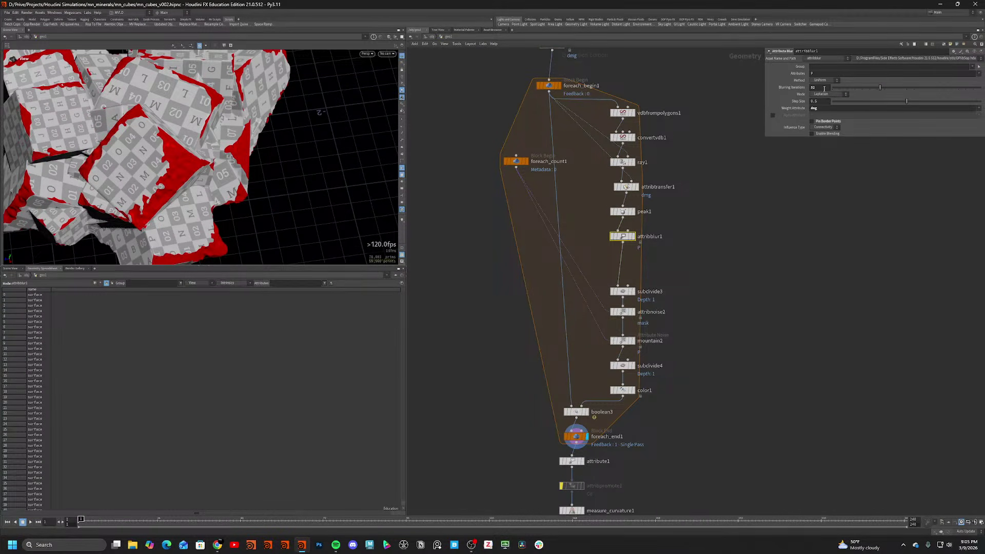
double_click(824, 88)
type("20")
key("Return")
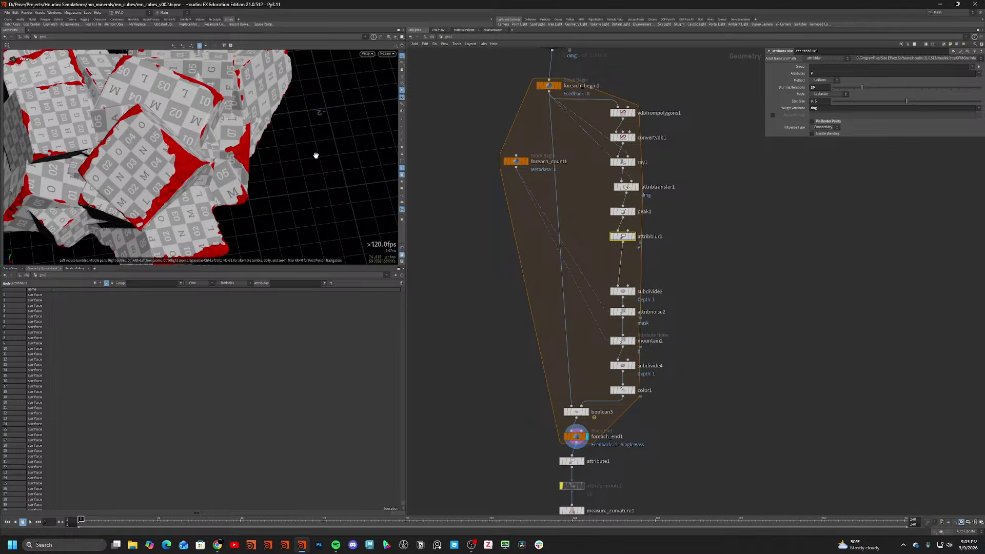
Set attribblur1's blurring iterations to 10 and inspect the rock's edges from several angles.
left_click_drag(315, 155, 354, 135)
scroll(354, 135, "down", 4)
left_click_drag(814, 88, 768, 97)
type("10")
key("Return")
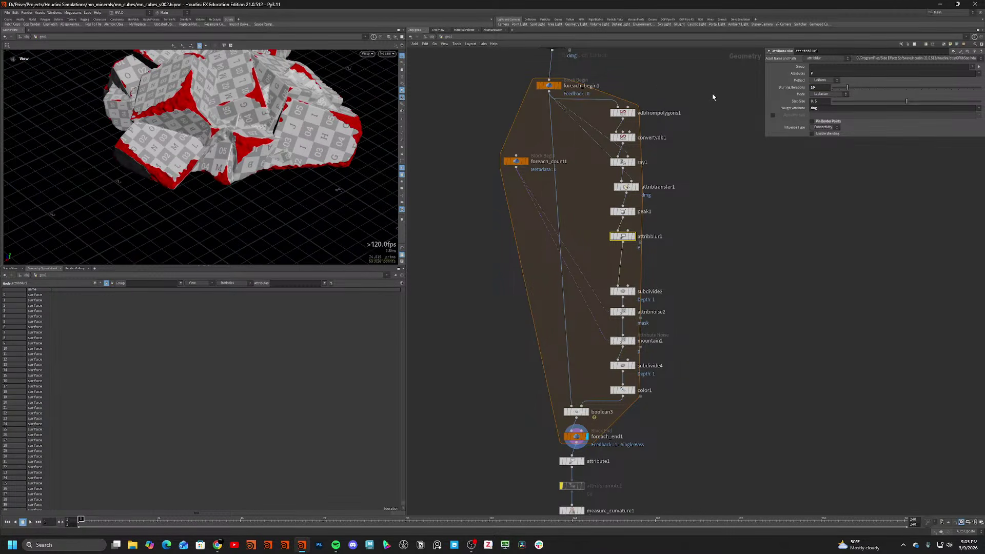
left_click_drag(246, 123, 615, 276)
scroll(625, 307, "up", 4)
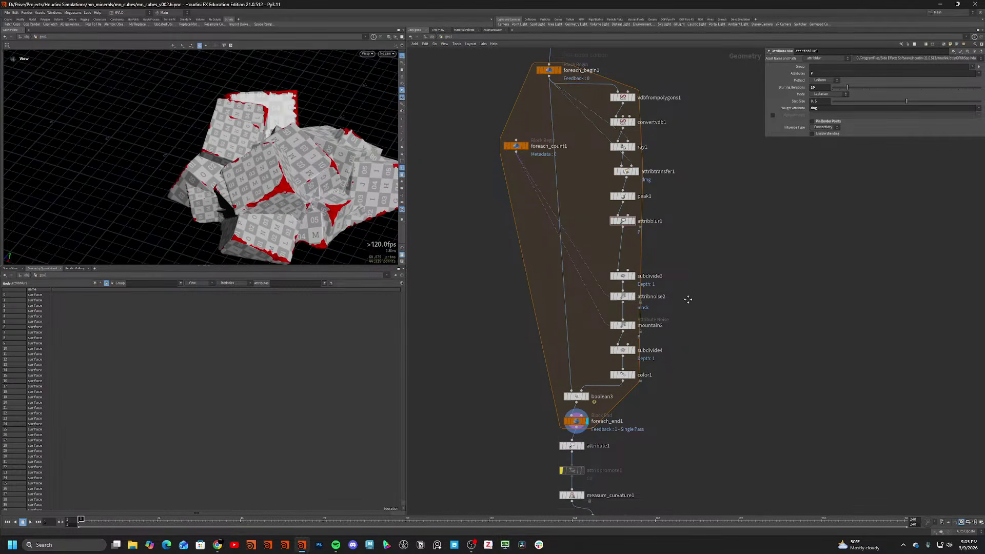
Duplicate mountain2 without its dmg mask, insert the copy before subdivide4 and display it.
left_click(614, 279)
left_click(614, 328)
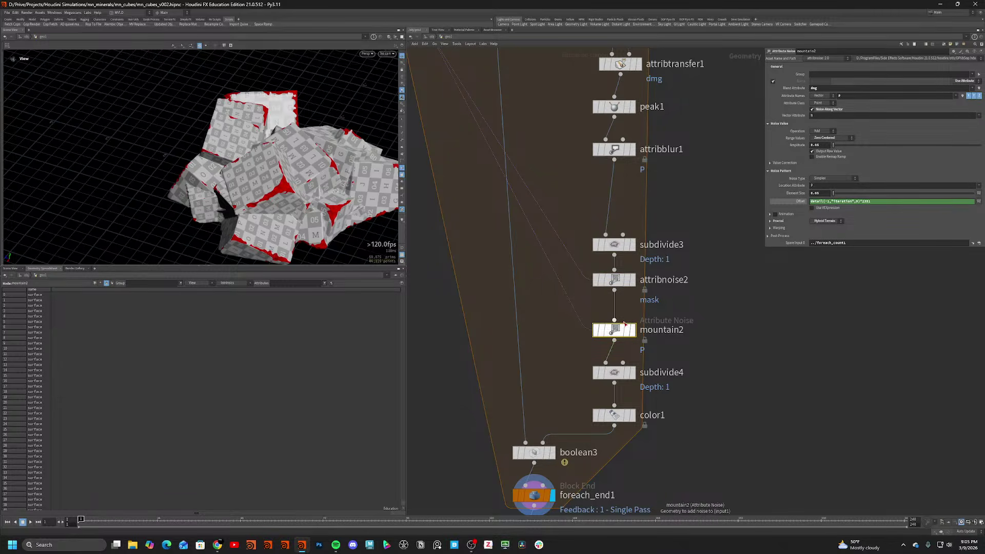
left_click_drag(646, 353, 616, 367, "alt")
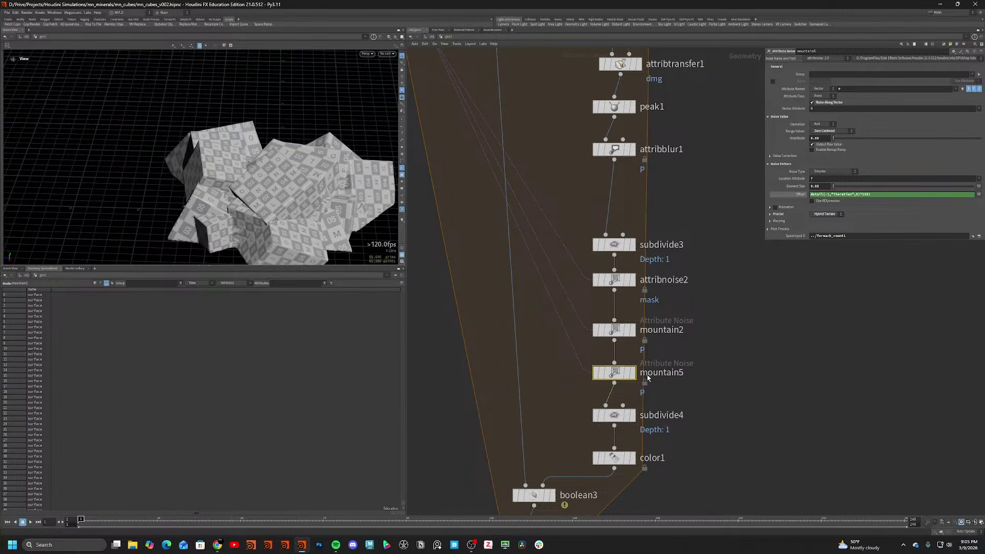
left_click(633, 329)
left_click(633, 373)
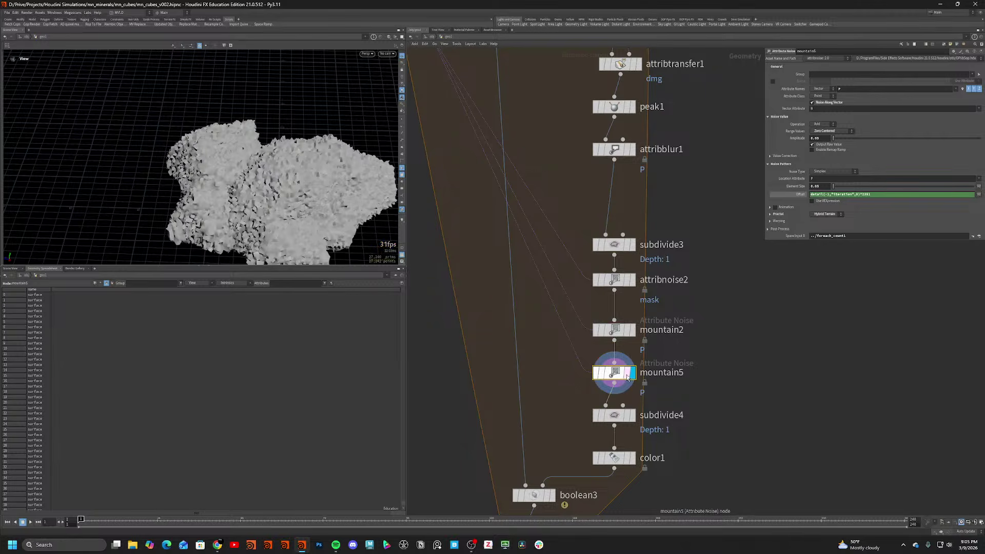
Enable mountain5's remap ramp, keep the curve low until near its end and set the interpolation to B-Spline.
left_click_drag(832, 187, 823, 197)
left_click(818, 149)
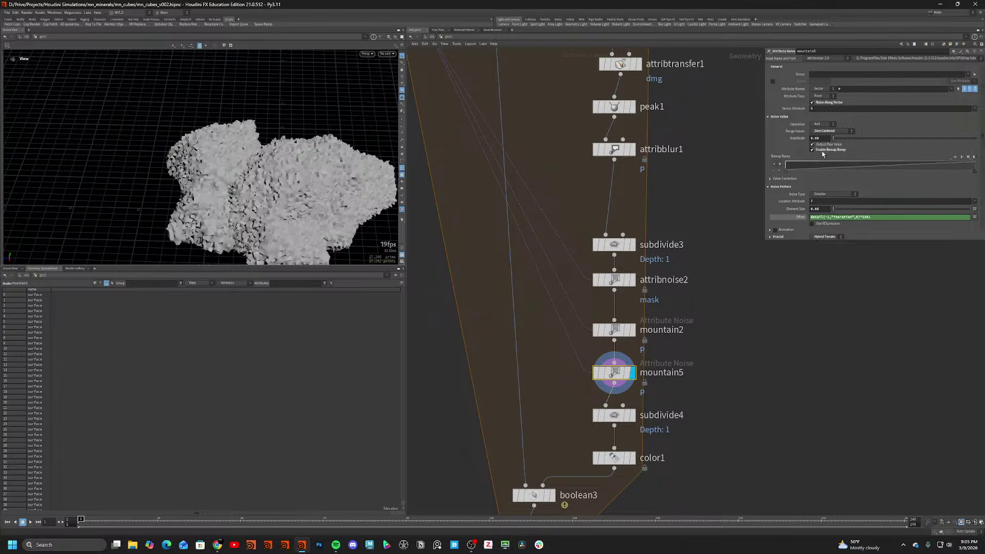
left_click_drag(952, 167, 958, 179)
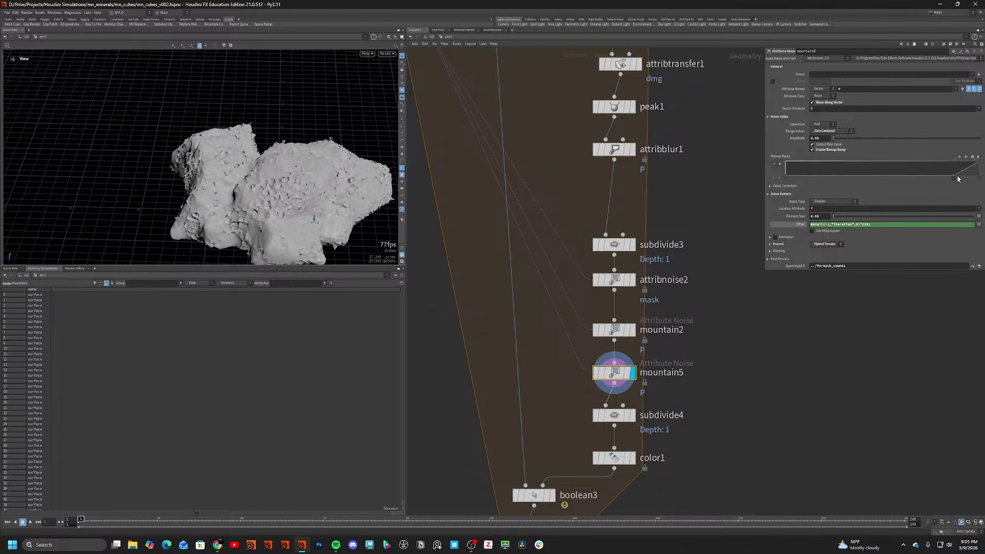
left_click(779, 178)
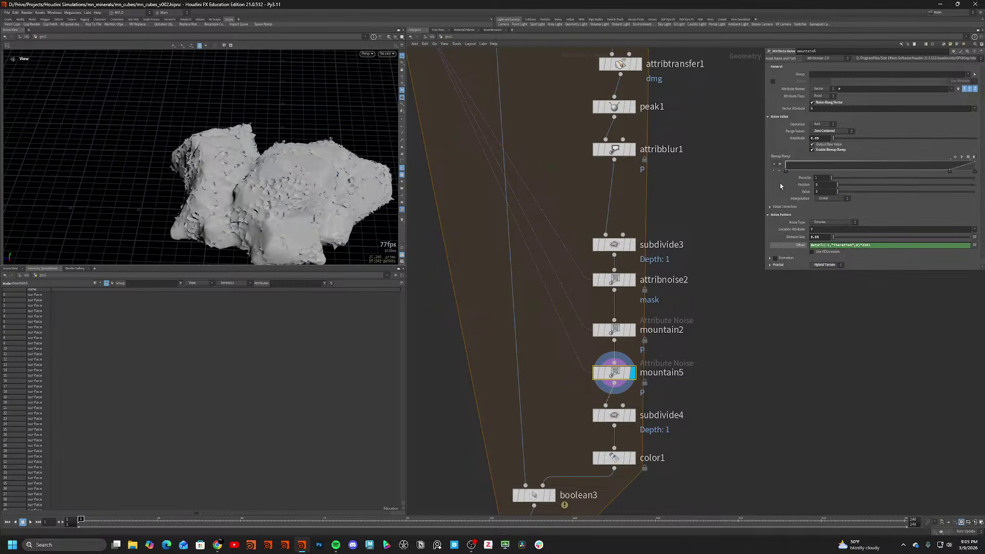
left_click(831, 206)
left_click(832, 239)
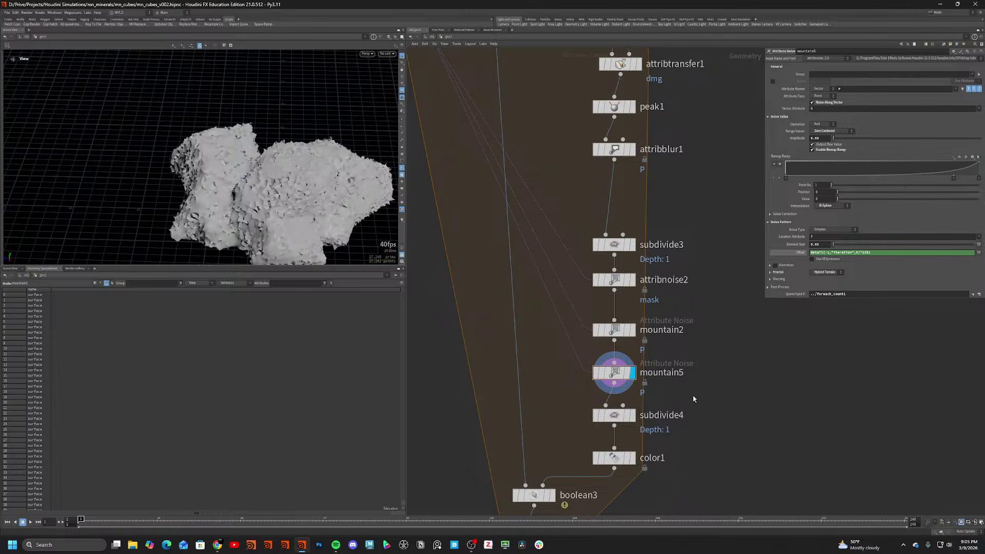
Set mountain5's range values to Positive and display foreach_end1.
left_click(597, 373)
left_click(597, 373)
left_click(832, 131)
left_click(828, 143)
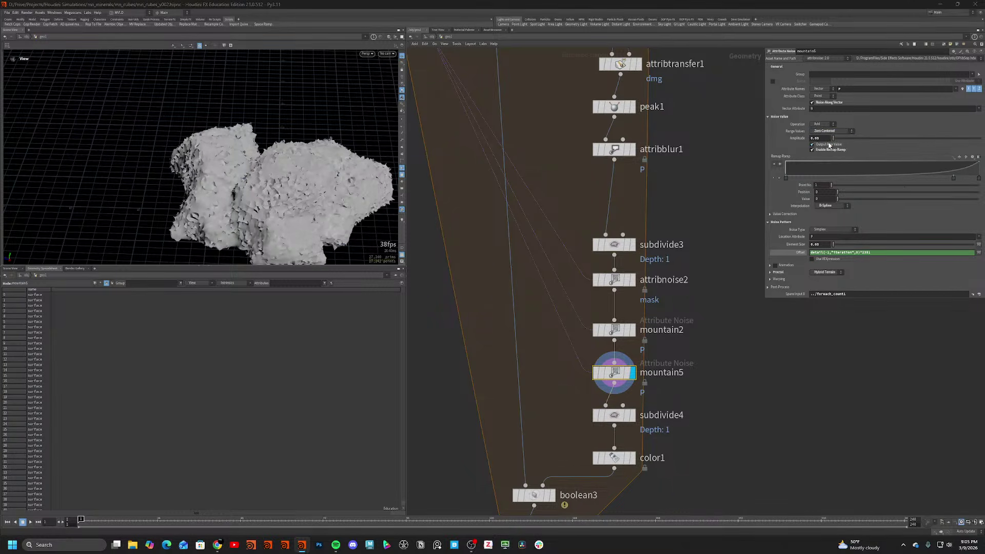
left_click(824, 125)
left_click(835, 132)
left_click(833, 132)
left_click(826, 137)
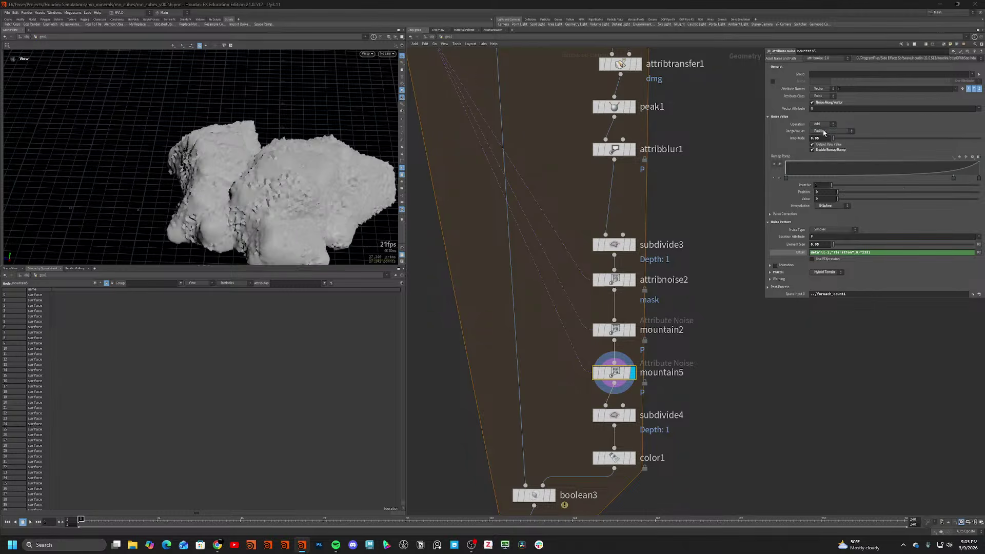
left_click(822, 125)
left_click(820, 134)
middle_click_drag(673, 431, 728, 235)
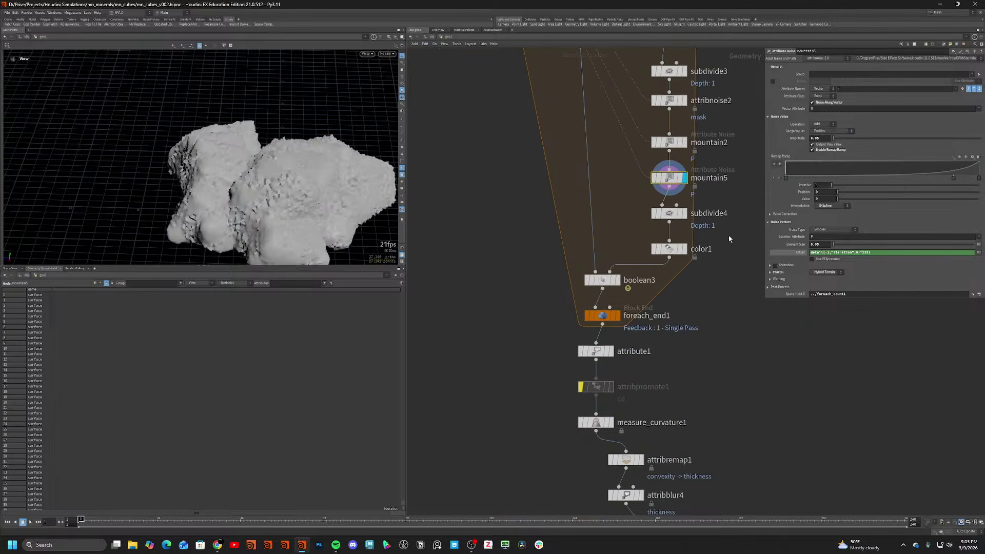
left_click(617, 315)
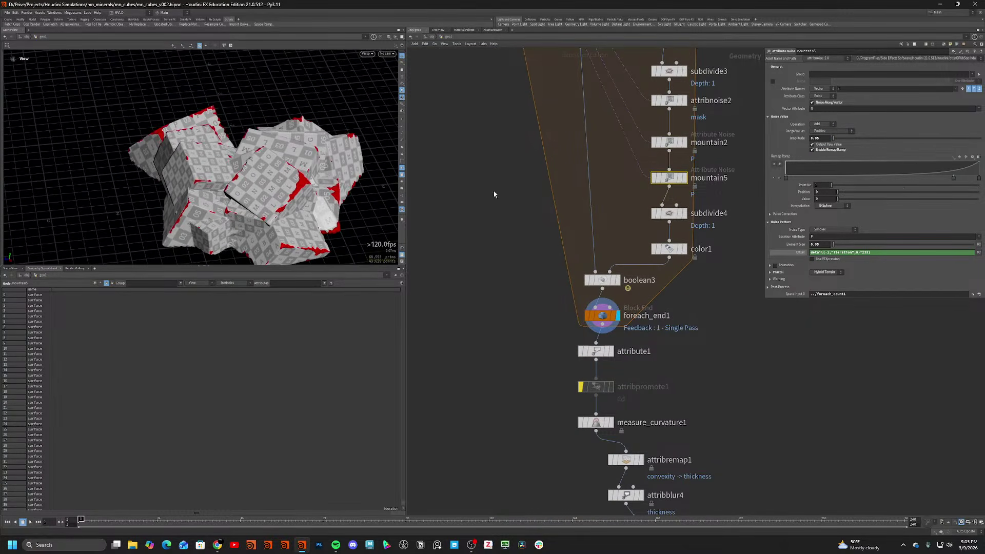
Set mountain5's operation to Subtract and the multiplier in its iteration-based offset expression to 1.
left_click(830, 126)
left_click(821, 138)
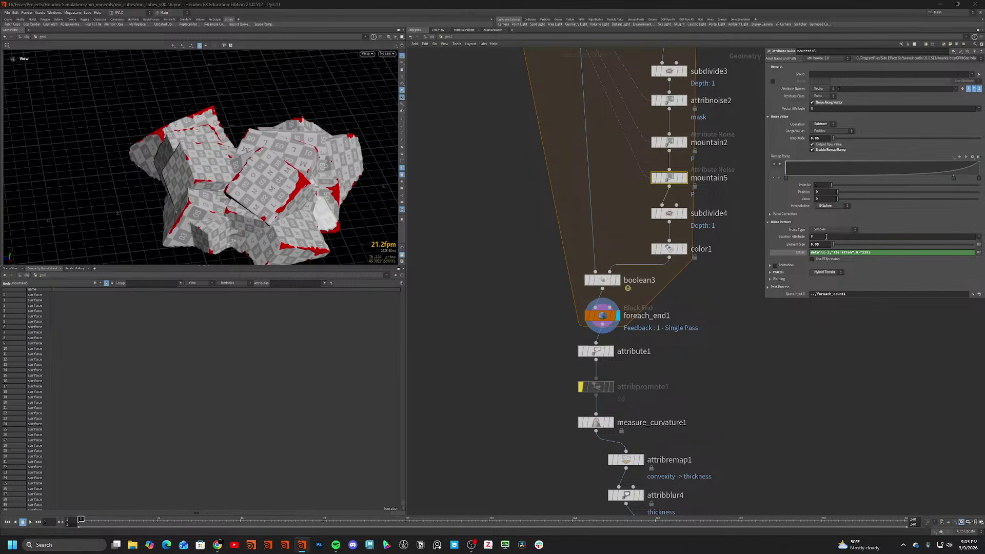
double_click(865, 252)
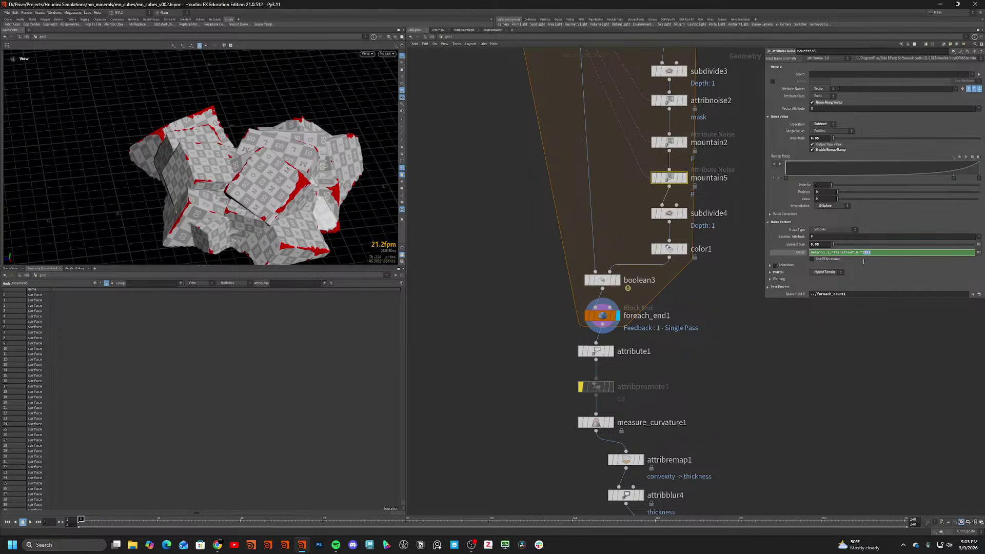
key("Return")
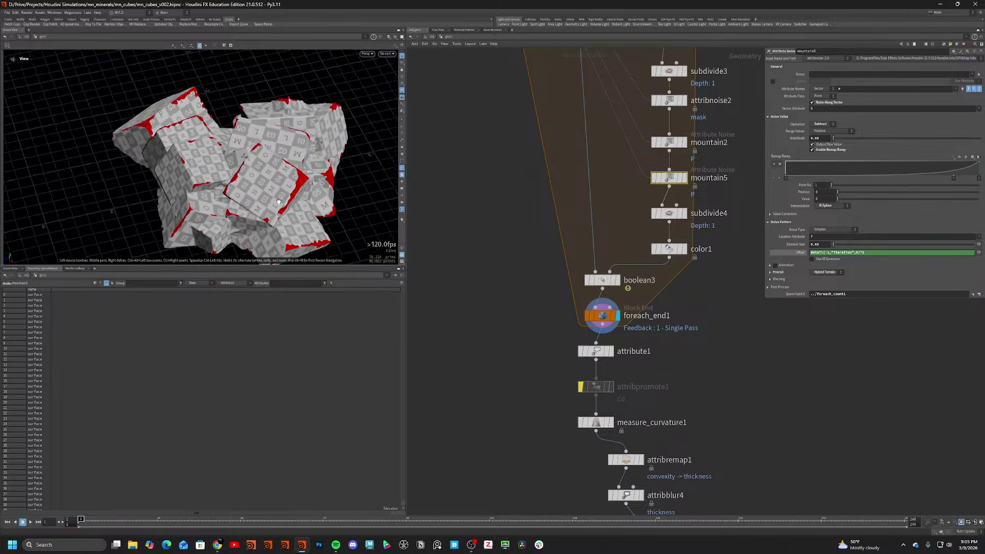
Raise mountain5's amplitude in increments up to 0.3.
type("1")
key("Return")
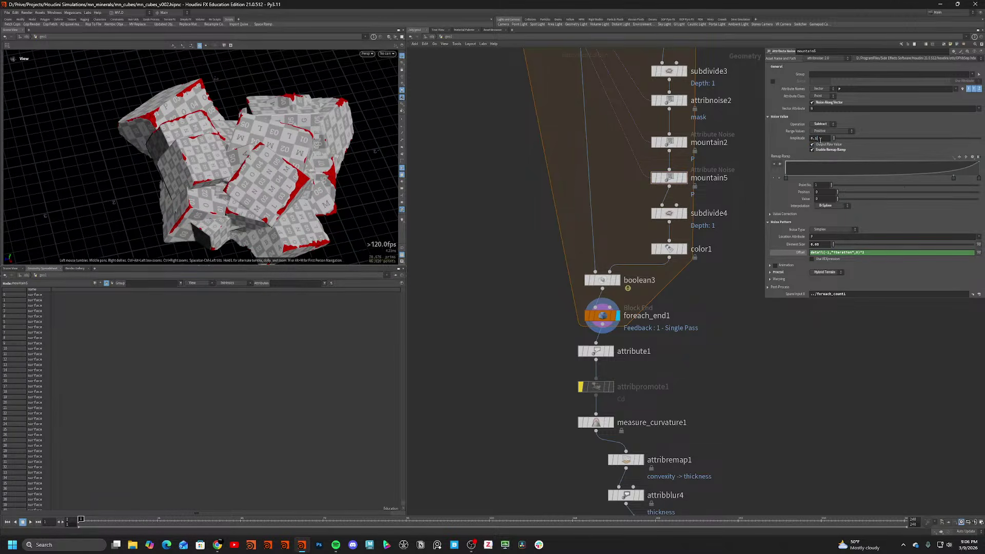
type("5")
key("Return")
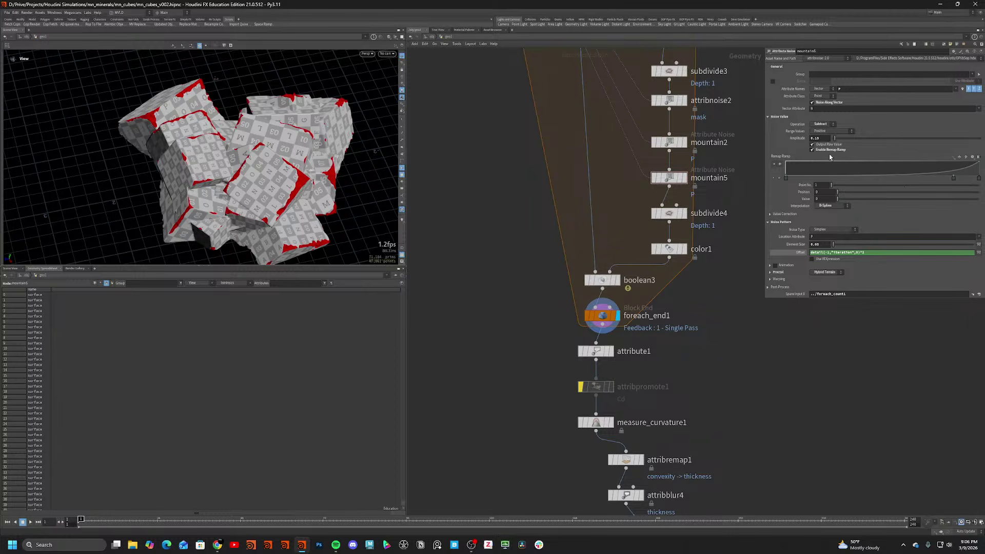
type("0.3")
key("Return")
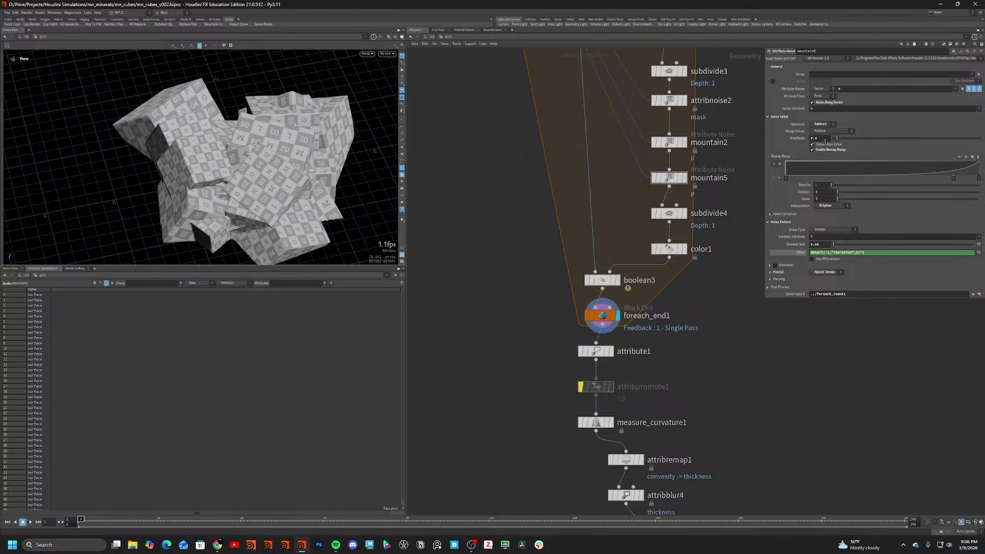
Set mountain5's operation to Add and inspect the effect on the rock.
left_click(824, 123)
left_click(820, 130)
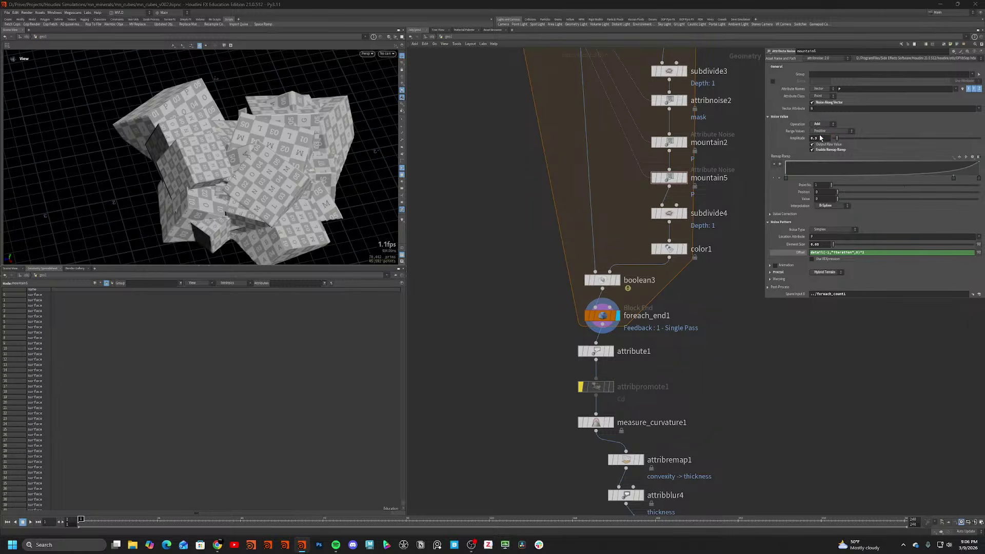
left_click_drag(328, 160, 372, 170)
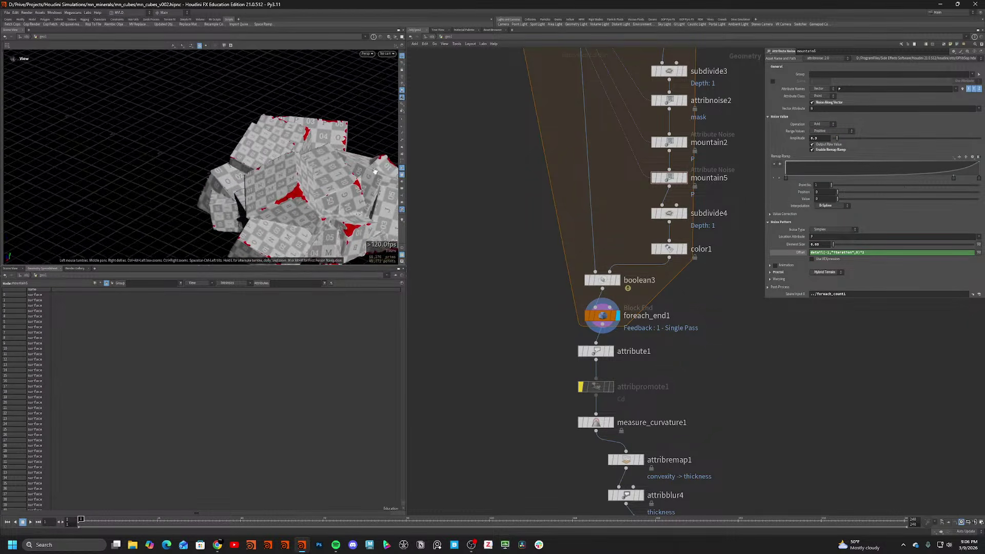
Bypass mountain5 to compare the rock without it, and delete the node.
left_click(675, 182)
key("q")
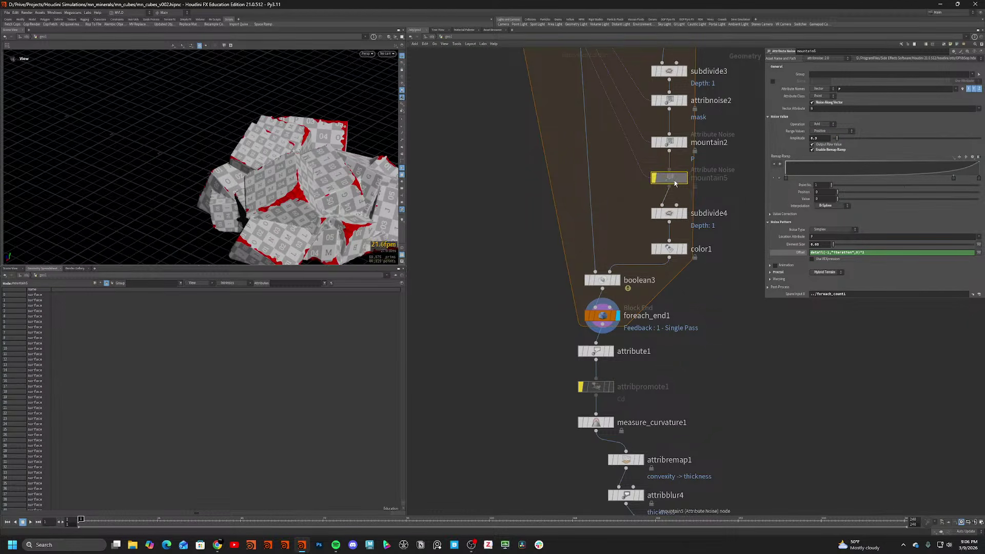
key("Delete")
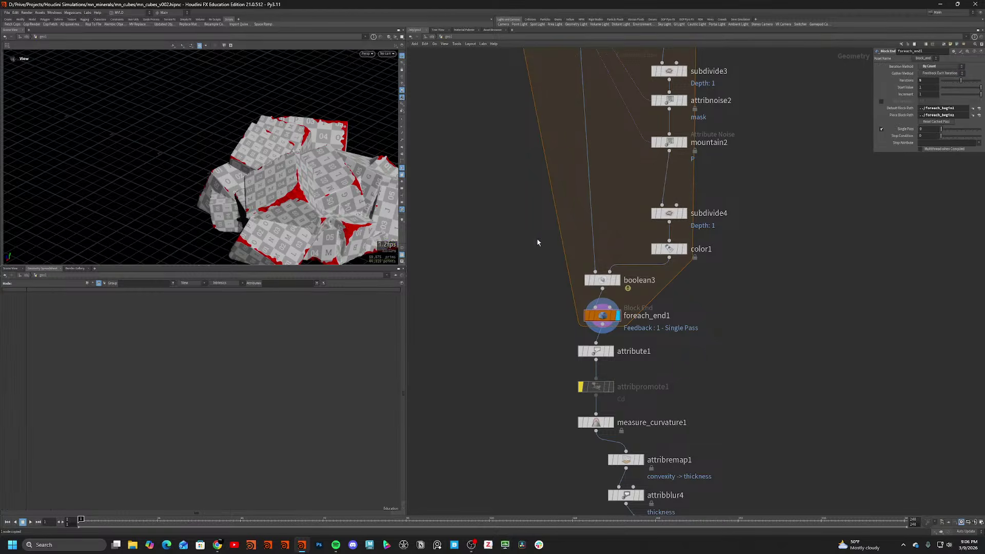
Examine the rock's damaged edges up close, with and without the wireframe overlay.
mouse_move(369, 205)
left_mouse_down()
mouse_move(337, 199)
mouse_move(330, 214)
mouse_move(203, 160)
mouse_move(221, 128)
mouse_move(202, 110)
left_mouse_up()
scroll(202, 160, "up", 4)
key("shift+w")
mouse_move(267, 121)
left_mouse_down()
mouse_move(317, 149)
mouse_move(300, 194)
left_mouse_up()
scroll(307, 169, "down", 5)
scroll(287, 169, "up", 4)
left_click_drag(275, 147, 380, 179)
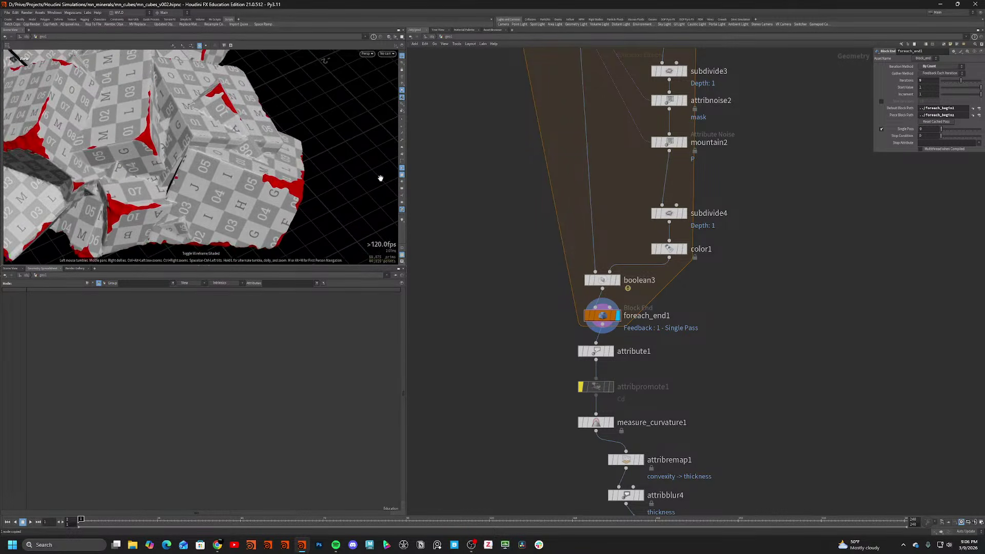
Enable attribnoisefloat1's remap ramp with raw value output off, and raise the ramp's start point to flatten the curve.
middle_click_drag(737, 247, 745, 400)
scroll(636, 150, "down", 3)
middle_click_drag(636, 150, 650, 260)
scroll(650, 260, "up", 4)
scroll(650, 260, "up", 1)
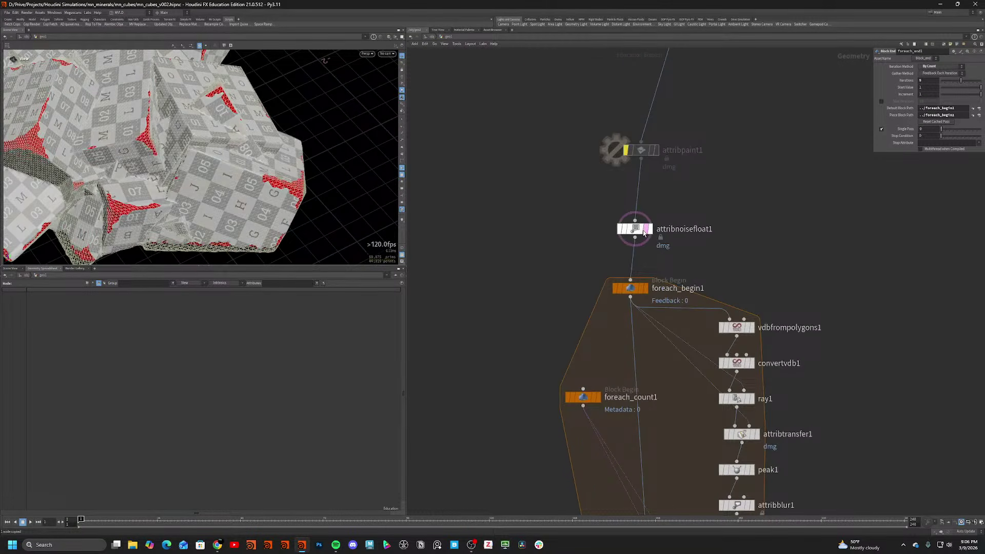
left_click(639, 231)
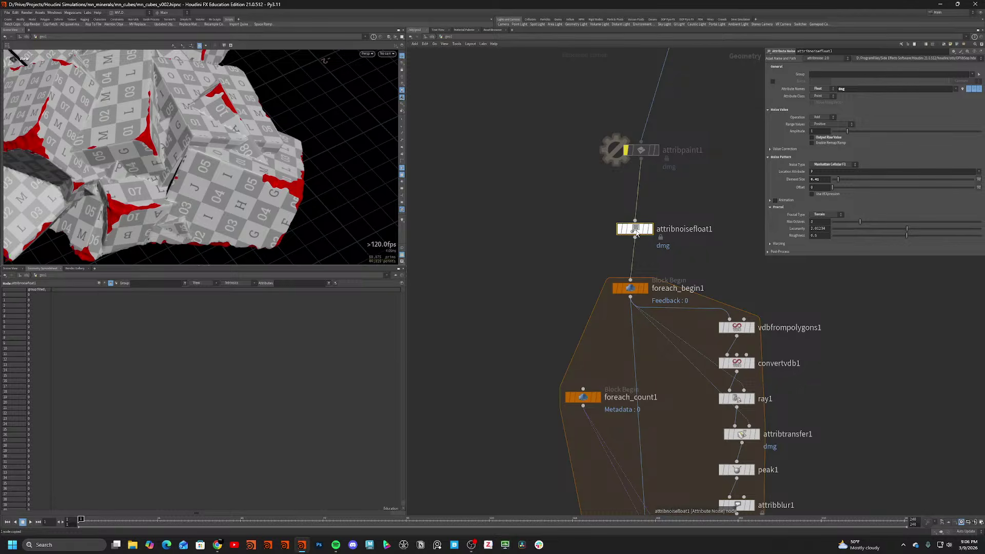
left_click(821, 137)
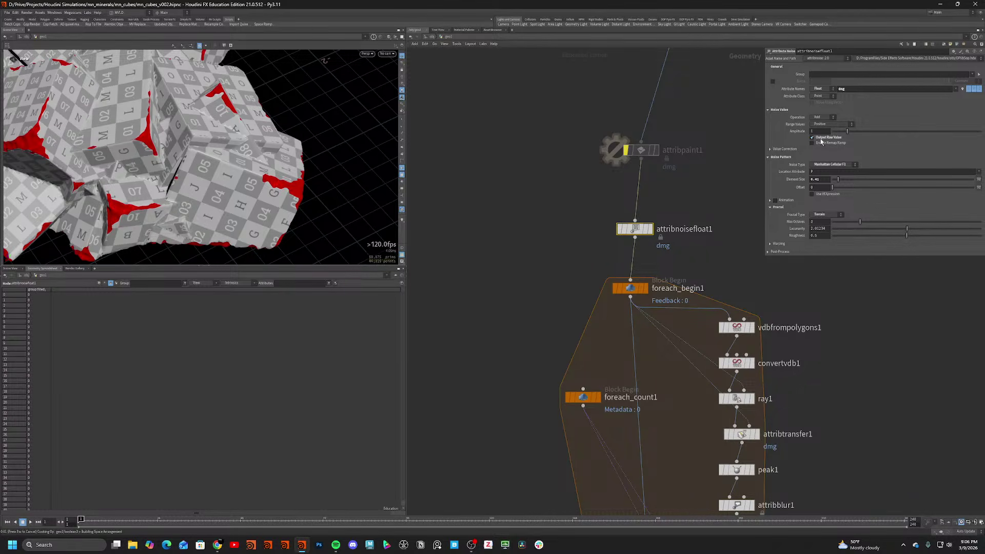
left_click(821, 142)
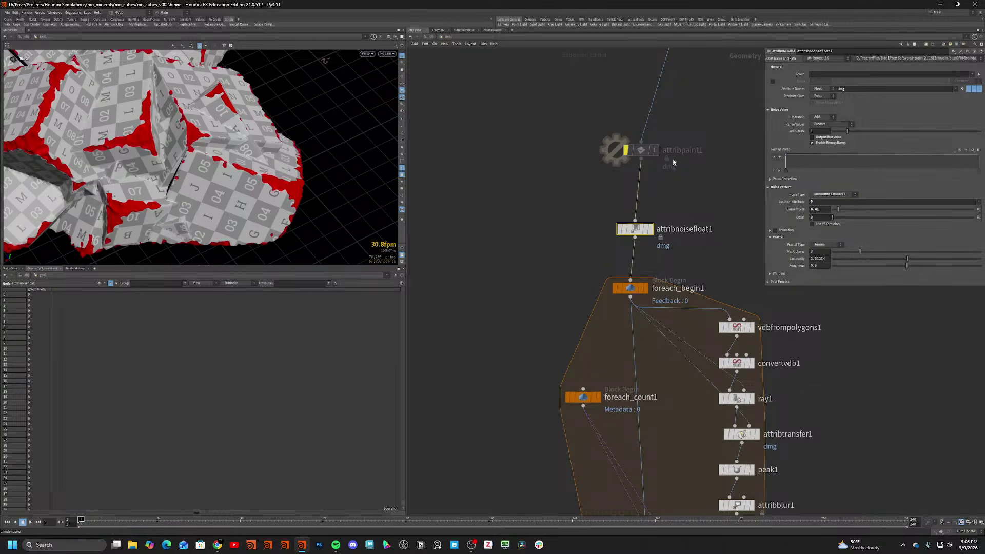
Lower the start point of attribnoisefloat1's remap ramp to form a rising linear curve, and inspect the damaged edges up close.
left_click_drag(259, 149, 225, 154)
scroll(328, 156, "down", 4)
left_click_drag(782, 155, 786, 165)
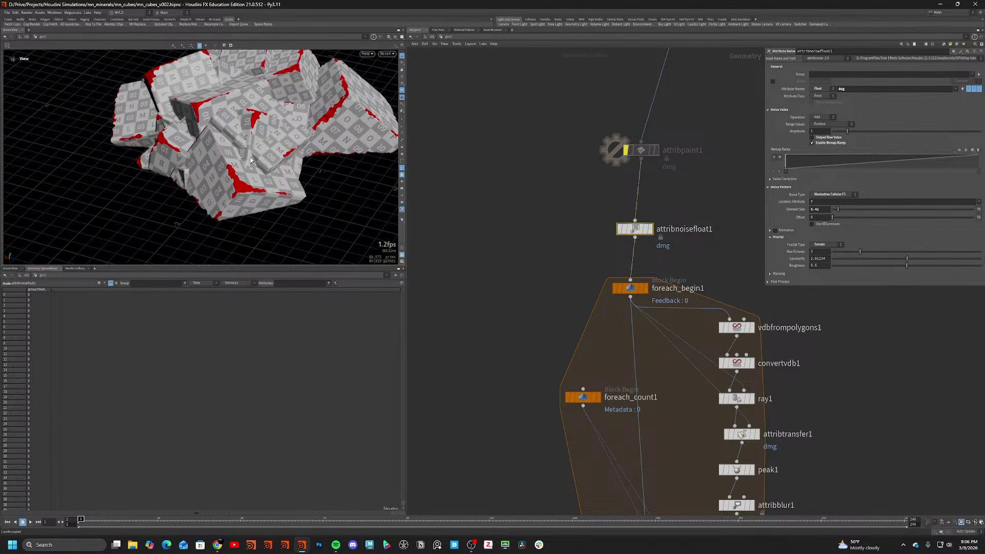
mouse_move(250, 161)
left_mouse_down()
mouse_move(325, 116)
mouse_move(257, 161)
left_mouse_up()
key("w")
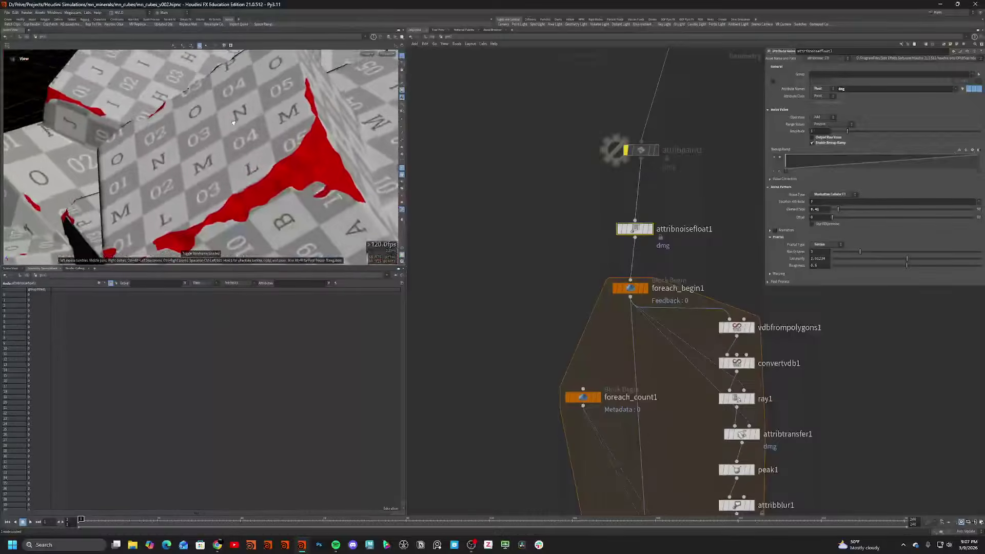
Display triangulate1 further upstream and add a For-Each Named Primitive loop near it.
scroll(470, 121, "down", 4)
middle_click_drag(563, 91, 568, 302)
scroll(619, 266, "up", 7)
left_click(622, 258)
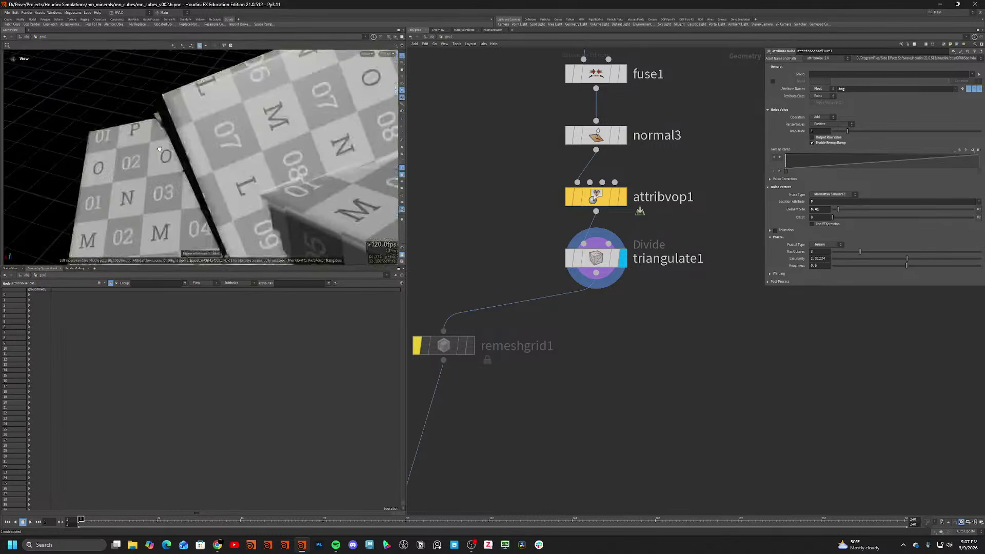
key("Tab")
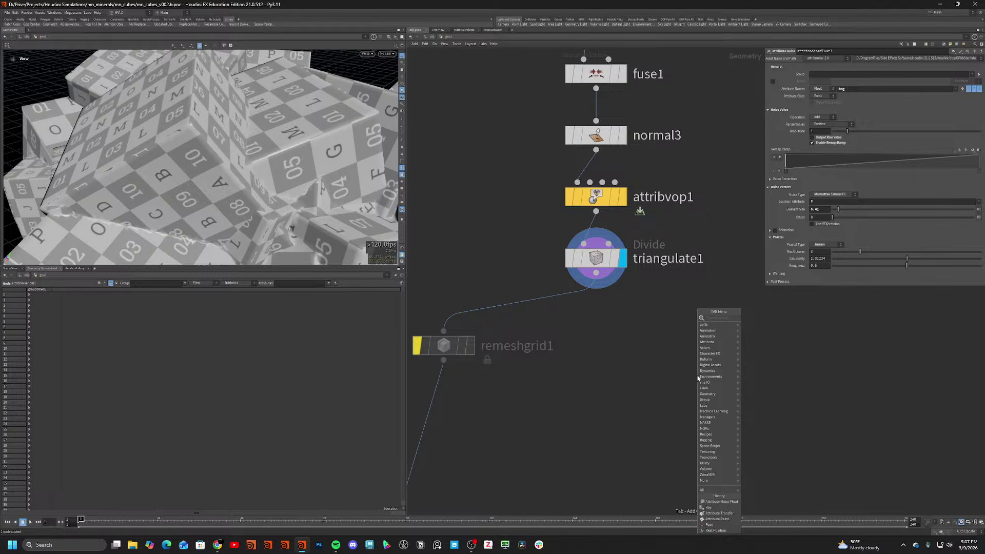
type("for ea")
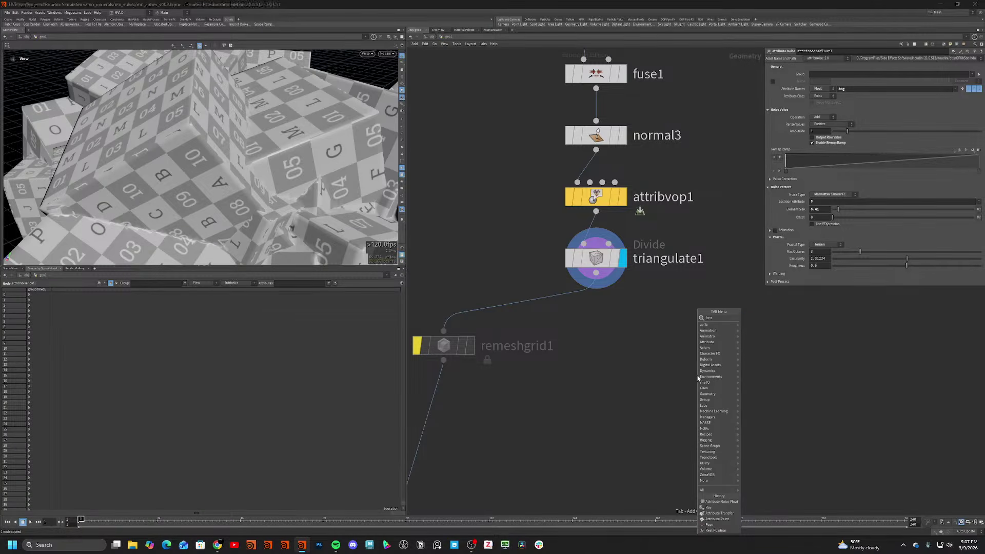
key("Down")
key("Down")
key("Down")
key("Down")
key("Return")
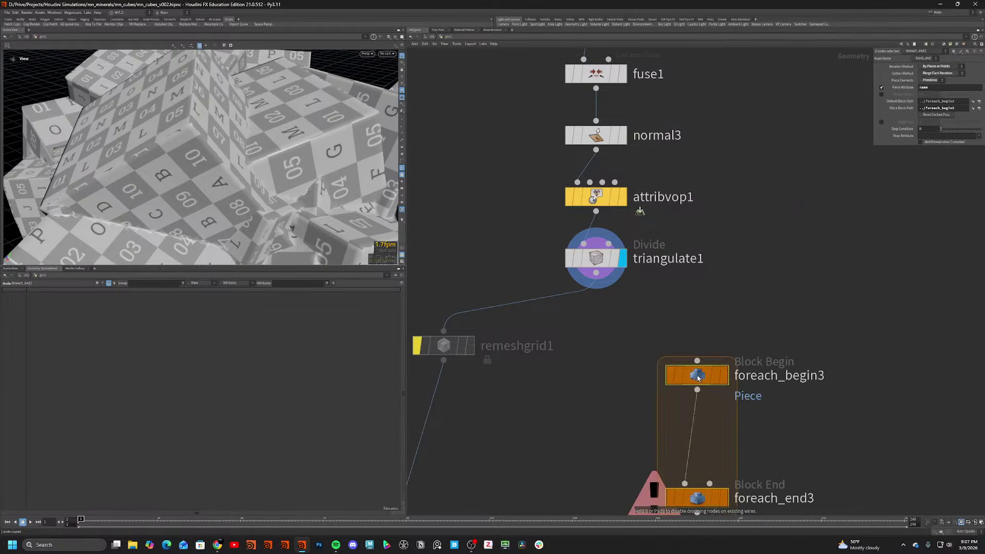
Add a Connectivity node after triangulate1, set its connectivity type to Primitive, and enable Use UV Connectivity.
key("Tab")
key("Return")
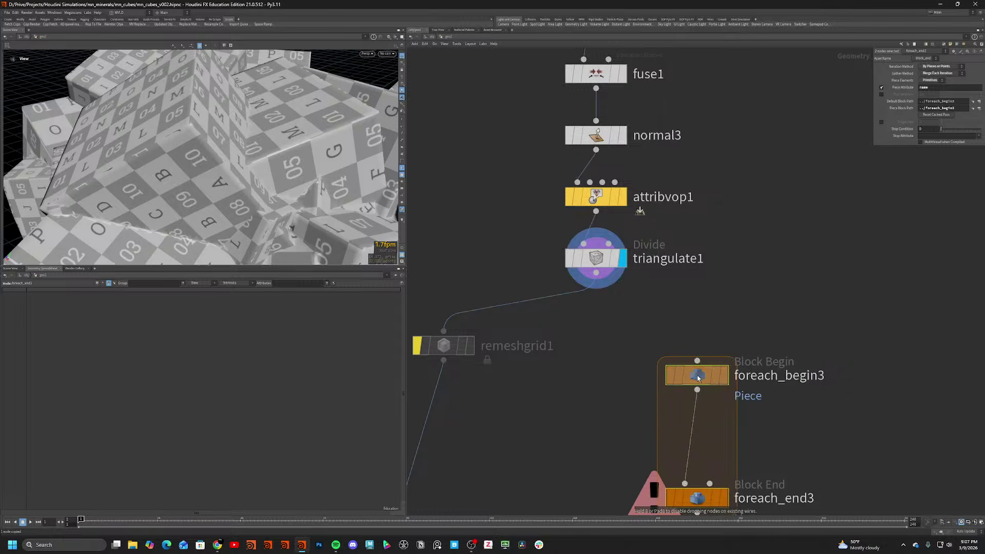
left_click(936, 67)
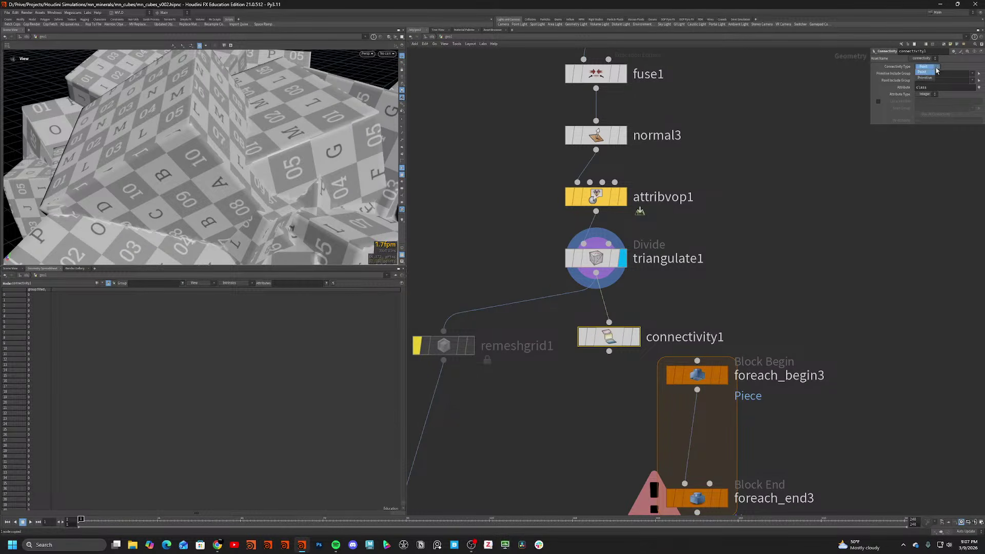
left_click(926, 72)
left_click(933, 94)
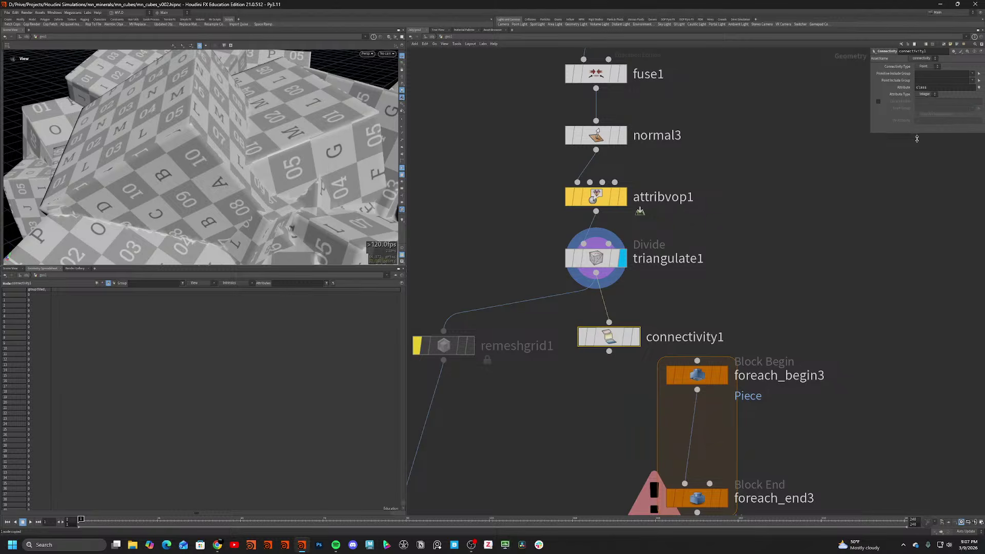
left_click(926, 67)
left_click(925, 78)
left_click(920, 108)
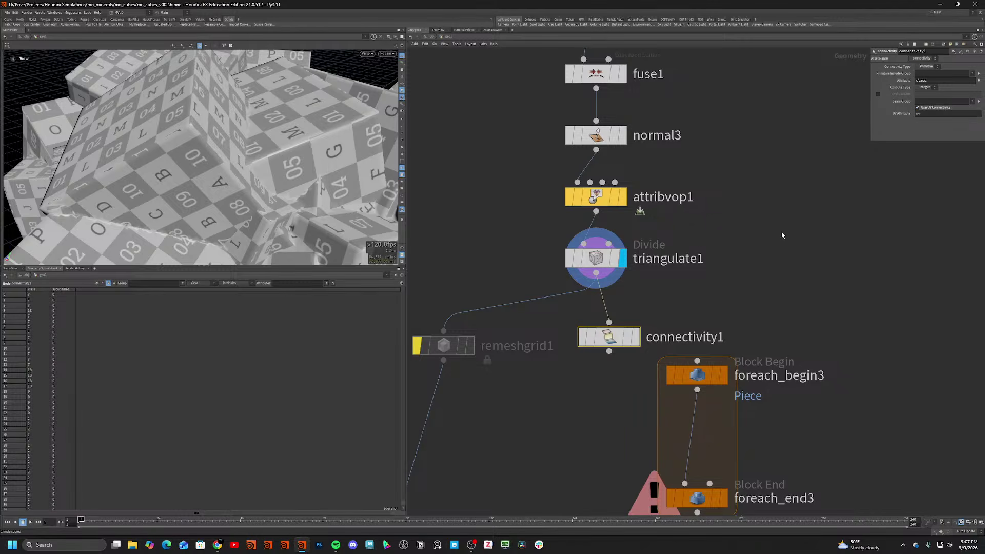
Visualize connectivity1's class attribute as colors and examine the UV islands in the UV and perspective views.
middle_click(616, 334)
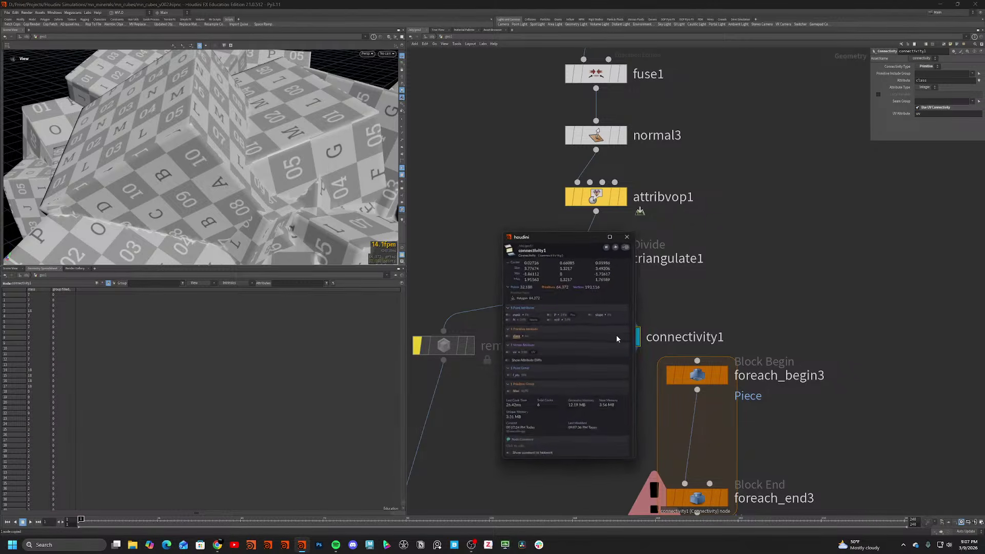
left_click(505, 337)
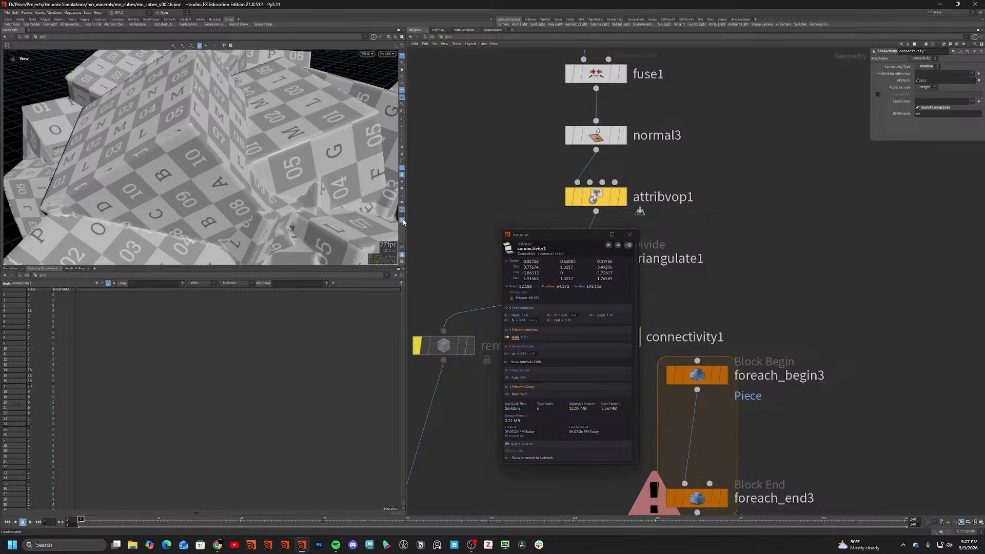
left_click_drag(287, 164, 314, 200)
scroll(234, 176, "down", 4)
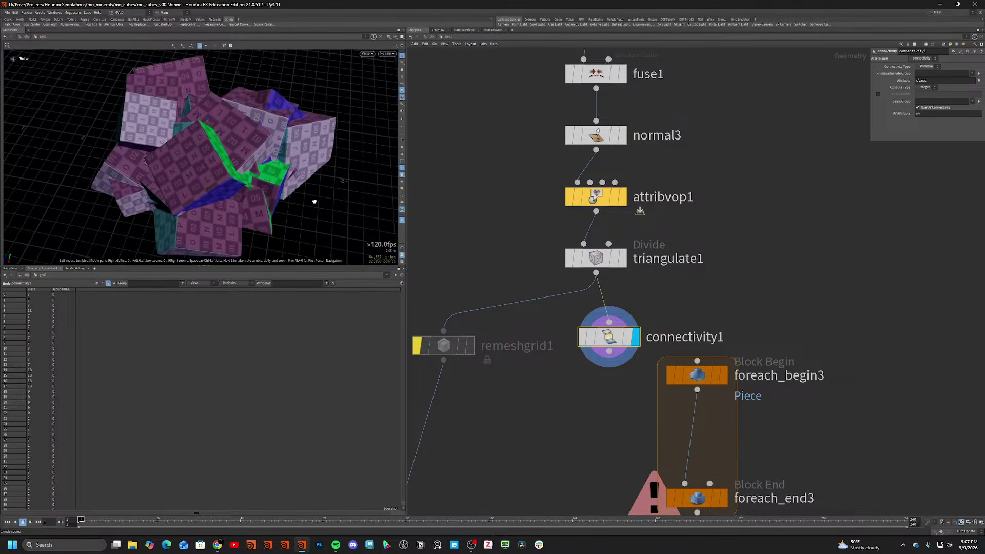
key("space+4")
key("space+5")
scroll(118, 93, "up", 3)
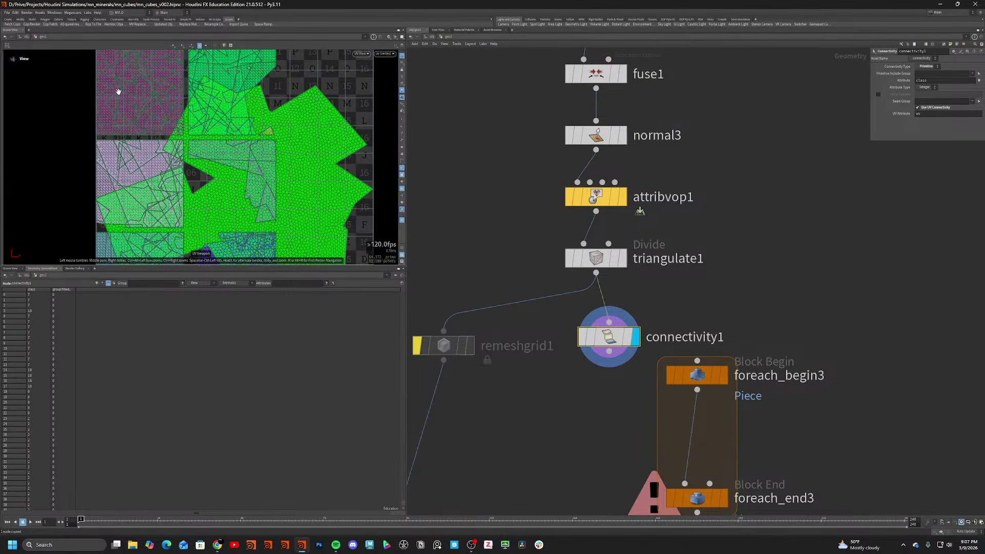
key("space+1")
left_click_drag(223, 139, 345, 129)
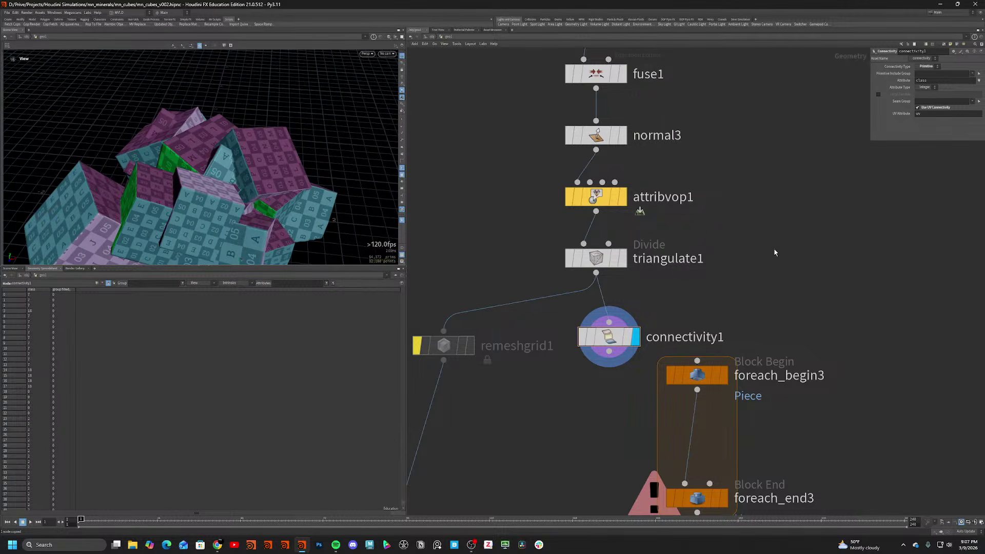
Insert a Split UV Seams node after triangulate1 with Promote to Point Attribute enabled, and display it.
key("Tab")
type("color")
key("Return")
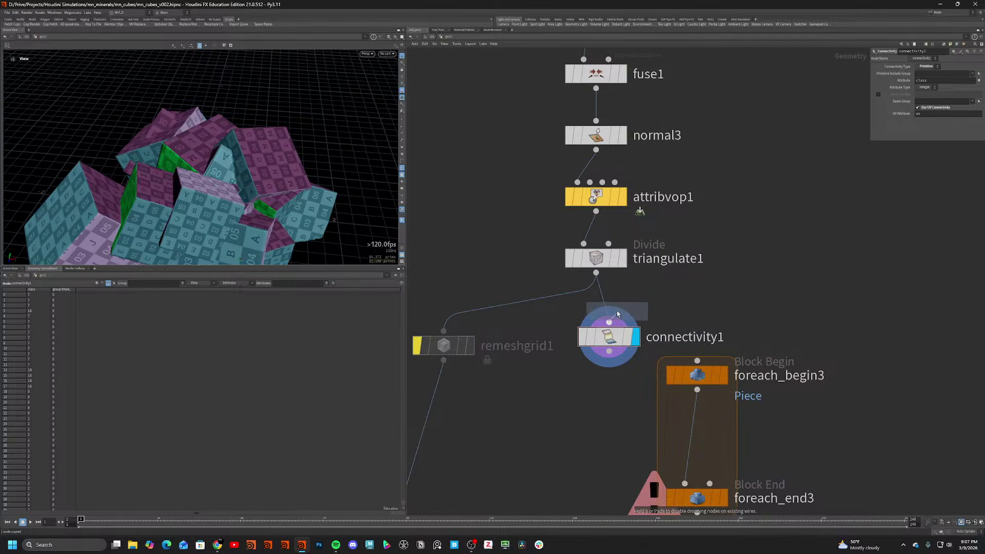
left_click(608, 308)
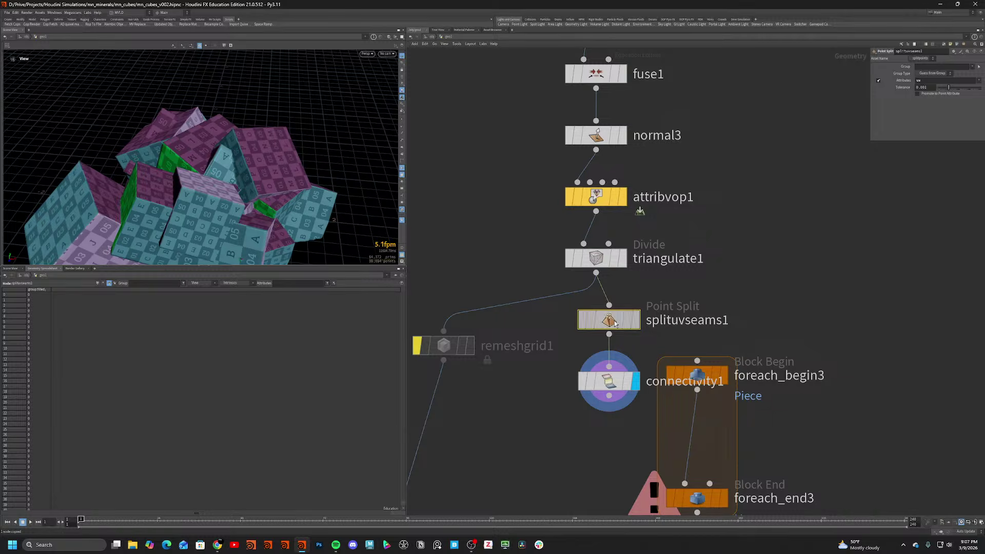
left_click(917, 94)
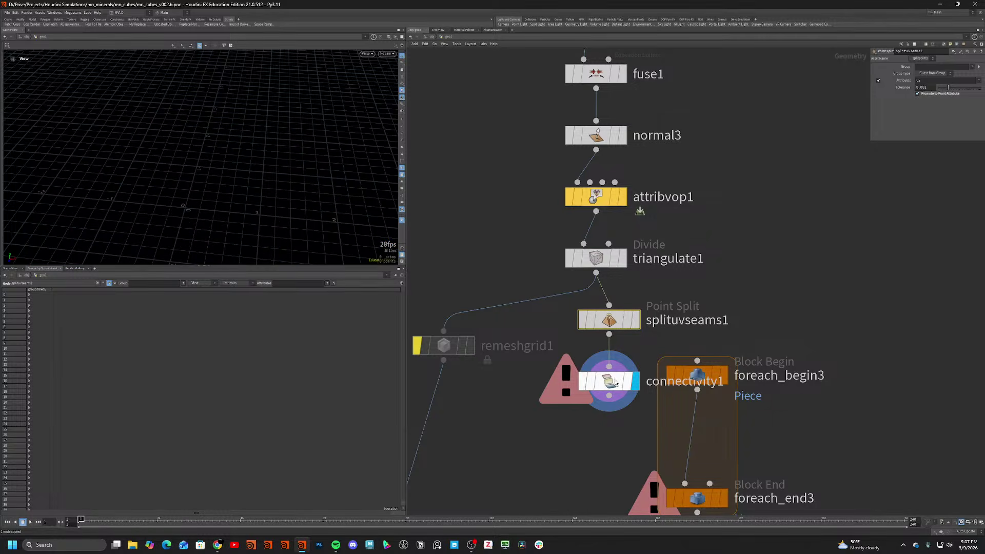
left_click(637, 320)
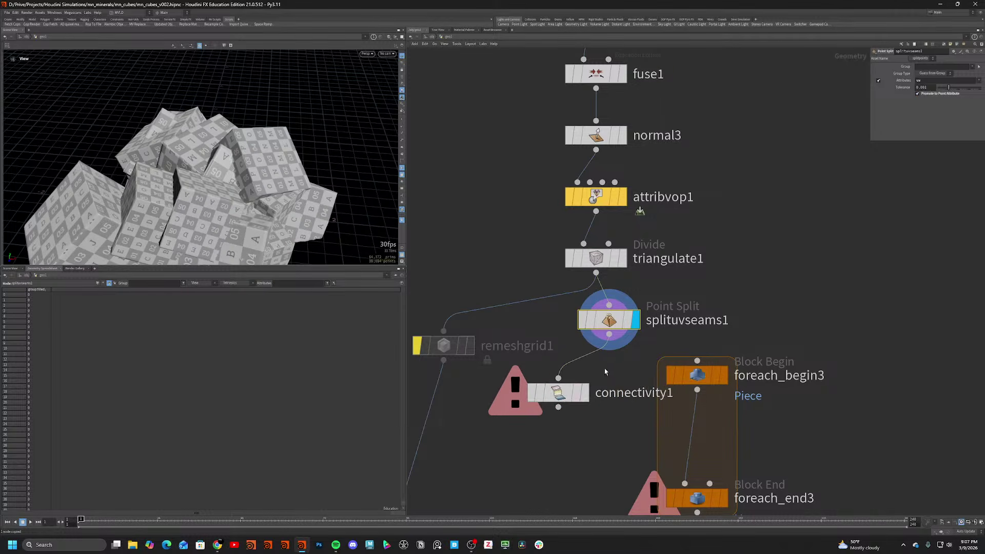
Delete connectivity1 together with the unconnected foreach_begin3 and foreach_end3 loop.
left_click(609, 384)
key("ctrl+x")
left_click_drag(613, 369, 747, 506)
key("Delete")
Add a For-Each Connected Piece loop and wire its connectivity node from splituvseams1.
key("Tab")
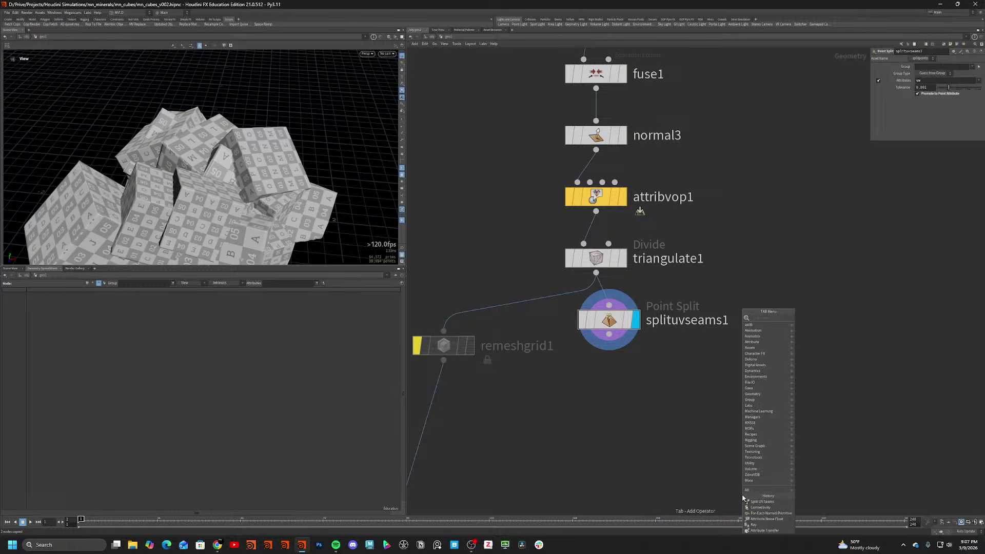
type("connec")
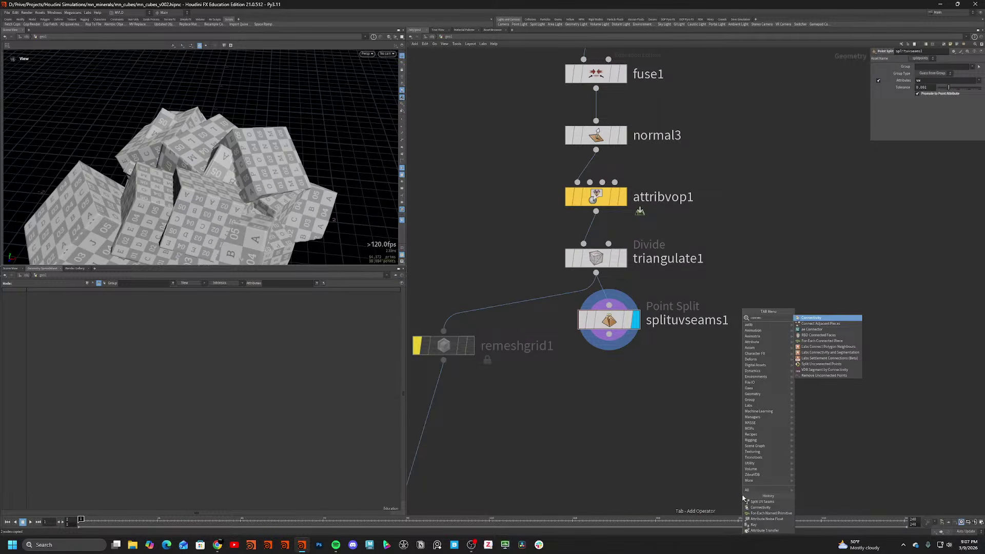
left_click(832, 343)
left_click(689, 388)
left_click_drag(609, 334, 688, 373)
Display foreach_begin3 and examine the isolated piece up close, with and without wireframe.
middle_click_drag(762, 387, 752, 289)
left_click(706, 290)
left_click(706, 351)
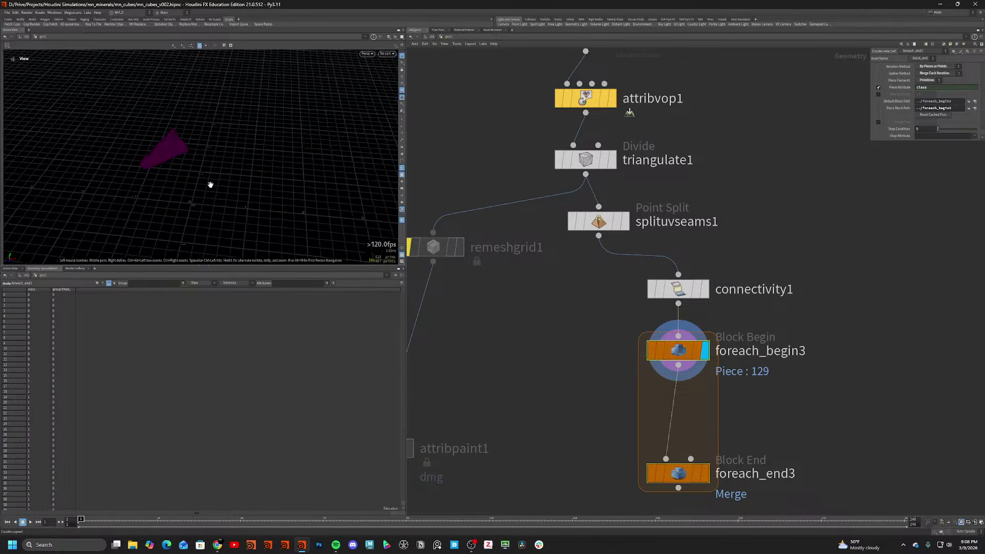
key("f")
key("w")
mouse_move(139, 188)
left_mouse_down()
mouse_move(121, 171)
mouse_move(195, 171)
mouse_move(145, 187)
mouse_move(1, 169)
left_mouse_up()
key("w")
middle_click_drag(550, 380, 485, 292)
mouse_move(643, 277)
left_mouse_down()
mouse_move(643, 352)
mouse_move(643, 293)
left_mouse_up()
key("Tab")
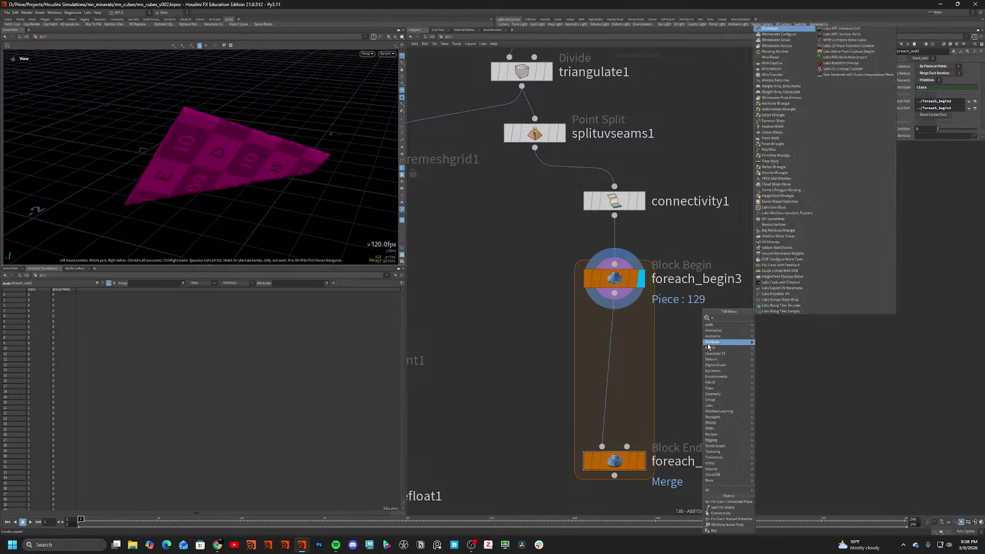
mouse_move(724, 331)
left_click(792, 319)
left_click(676, 369)
left_click(614, 293)
key("Escape")
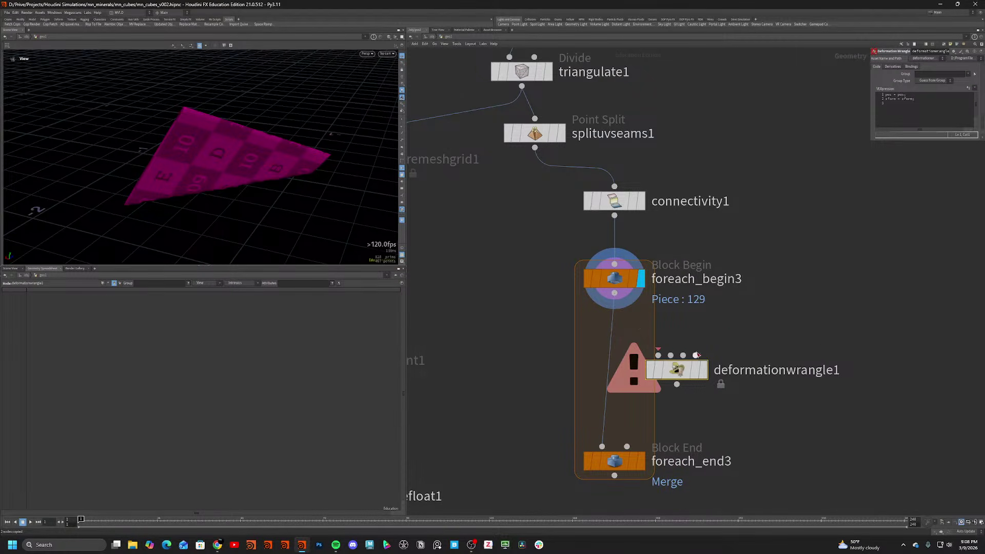
key("ctrl+z")
Try an Attribute Wrangle wired from foreach_begin3 with a v@P assignment, and undo it.
key("Tab")
type("wra")
key("Return")
left_click(675, 356)
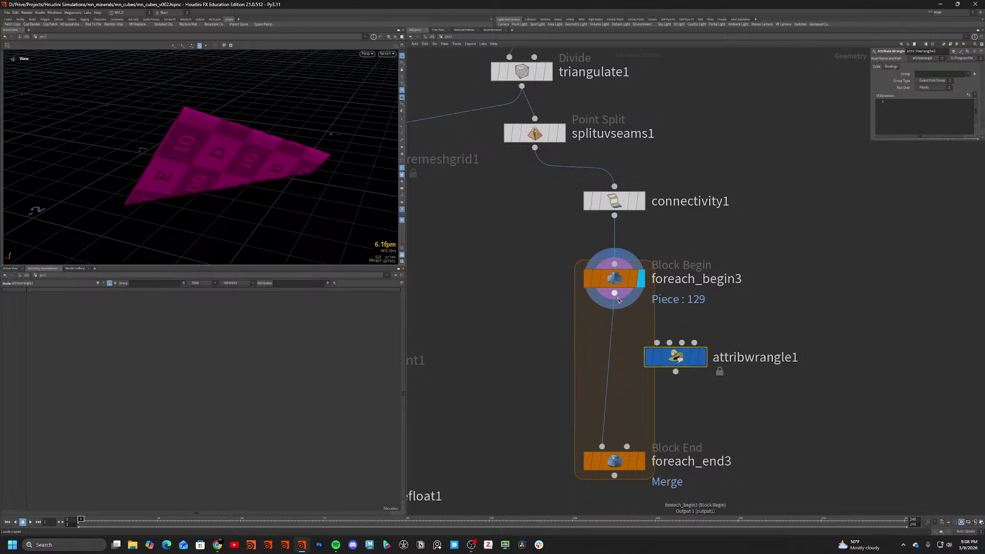
left_click(907, 104)
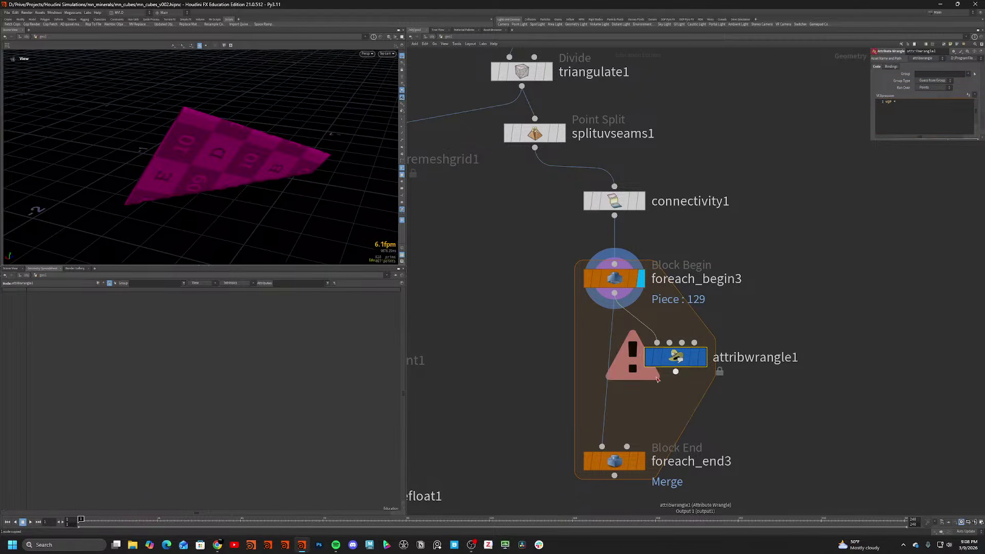
key("ctrl+z")
Add an Attribute Swap node after foreach_begin3 that swaps the point attribute P with uv, and display it.
key("Tab")
type("swap")
key("Return")
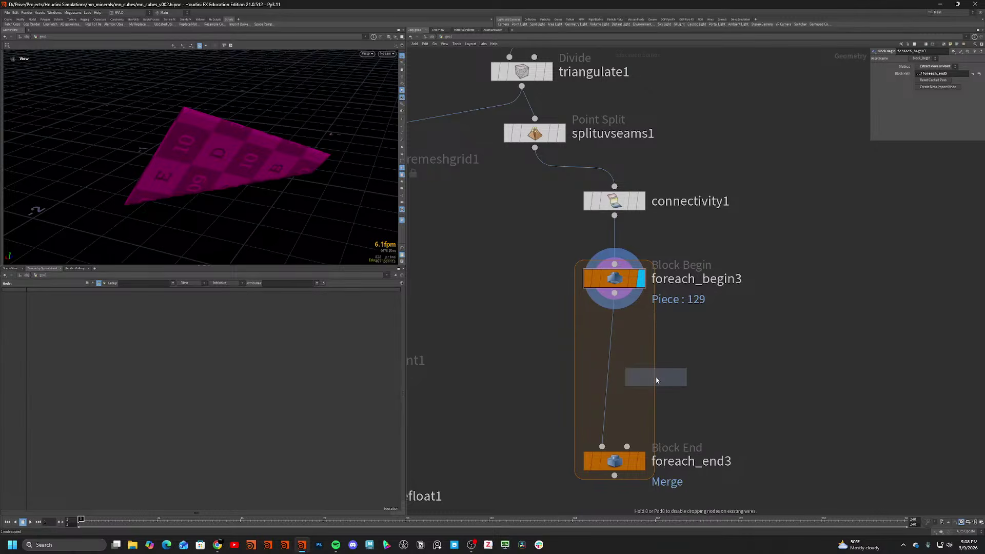
left_click(657, 347)
left_click(657, 332)
left_click(657, 332)
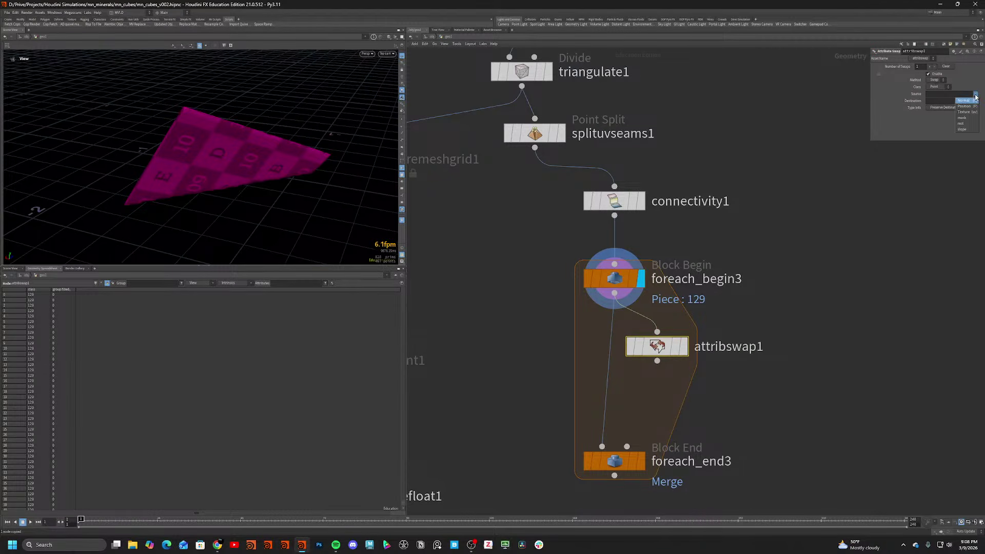
left_click(975, 94)
left_click(973, 107)
left_click(960, 101)
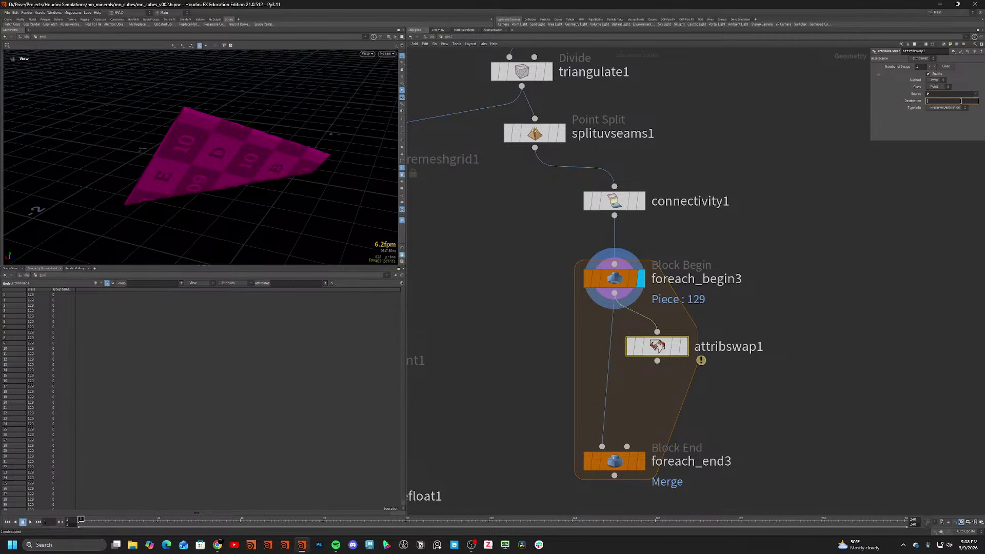
left_click(684, 346)
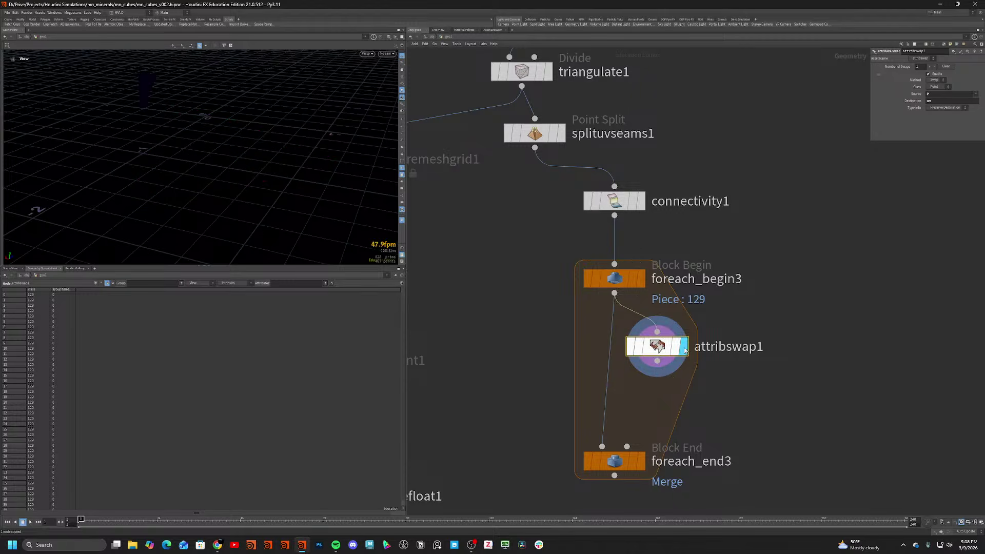
Examine the swapped piece in the viewport with different lighting and wireframe display settings.
left_click_drag(72, 128, 385, 195)
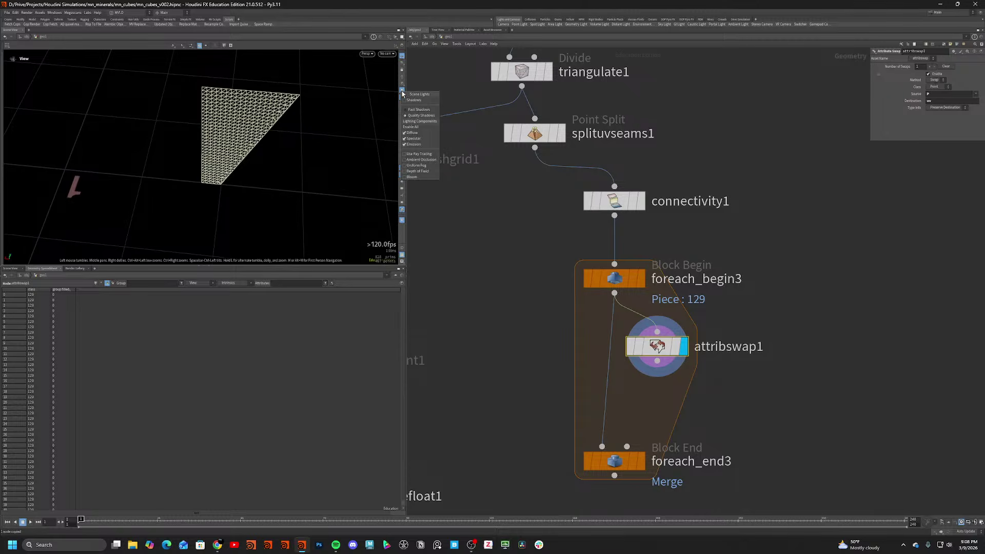
left_click(389, 37)
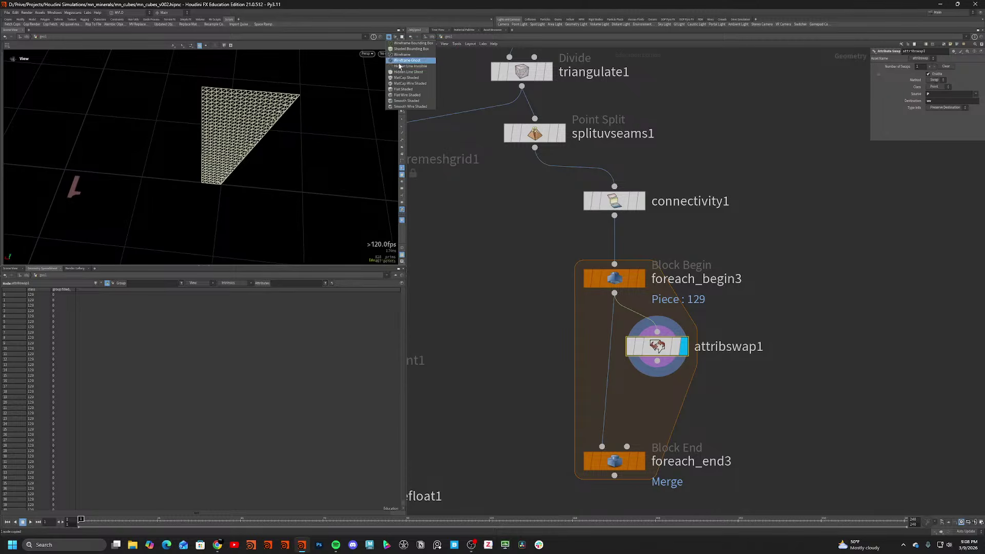
left_click(402, 89)
key("shift+w")
mouse_move(279, 146)
left_mouse_down()
mouse_move(267, 107)
mouse_move(248, 153)
mouse_move(248, 130)
mouse_move(244, 147)
mouse_move(222, 161)
left_mouse_up()
key("shift+w")
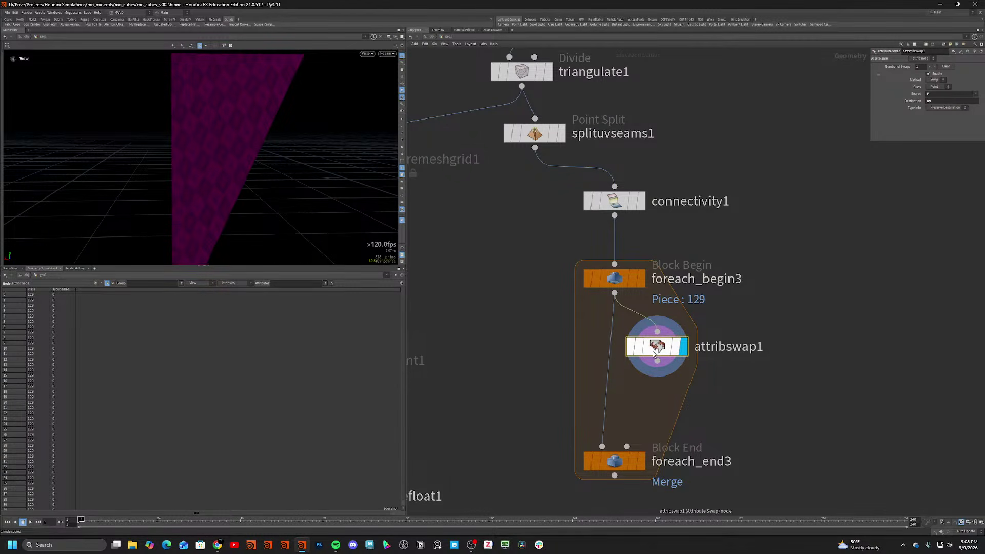
Replace attribswap1 with an Attribute Wrangle wired from foreach_begin3, containing v@P = v@uv;, and display it.
key("Delete")
key("Tab")
left_click(709, 319)
left_click(652, 344)
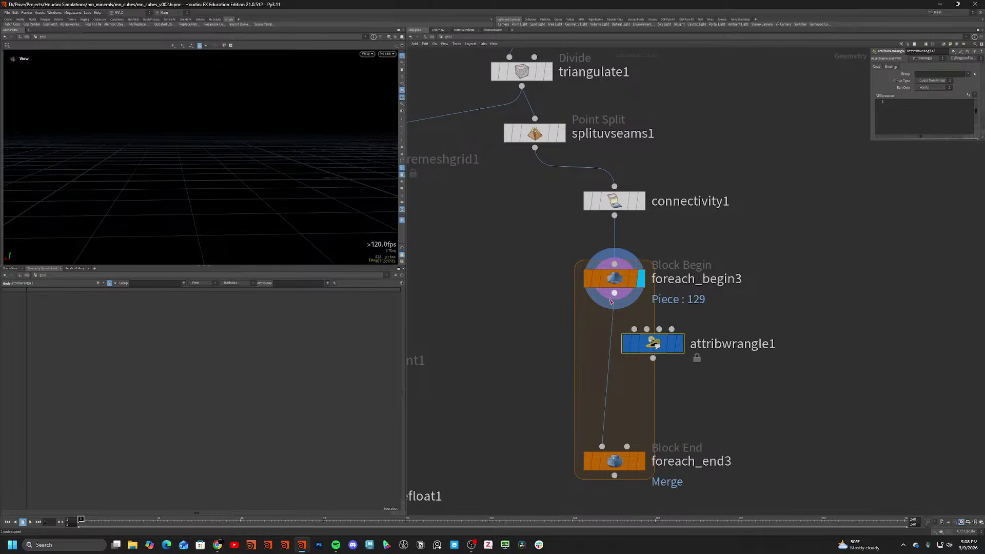
left_click_drag(614, 295, 634, 329)
left_click(917, 107)
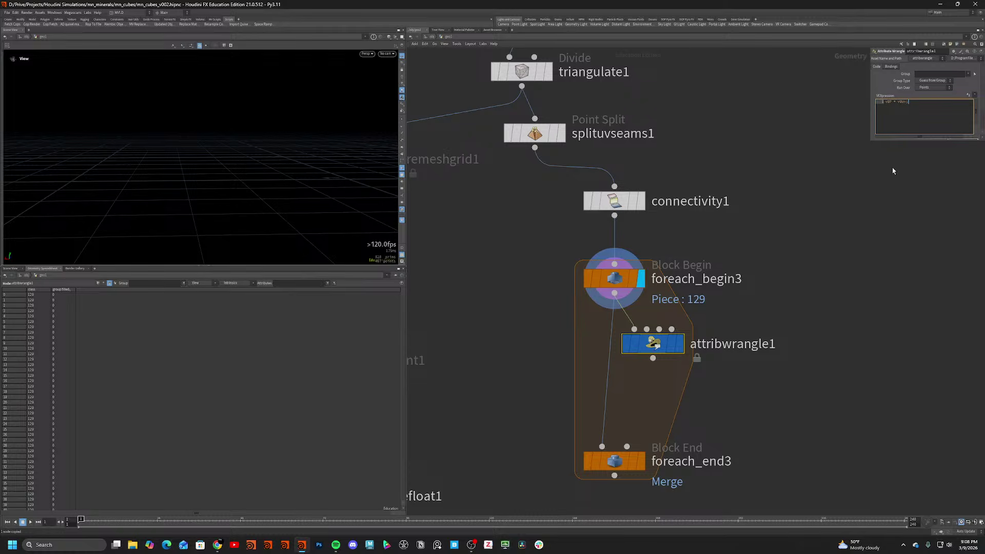
left_click(829, 260)
left_click(681, 343)
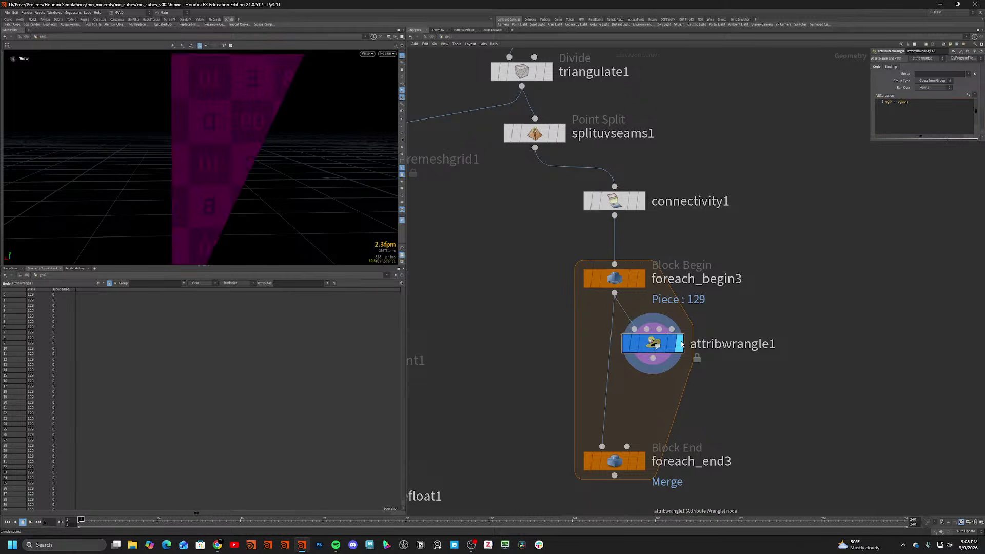
Add a Measure node below attribwrangle1 inside the for-each block and wire attribwrangle1 into it.
key("Tab")
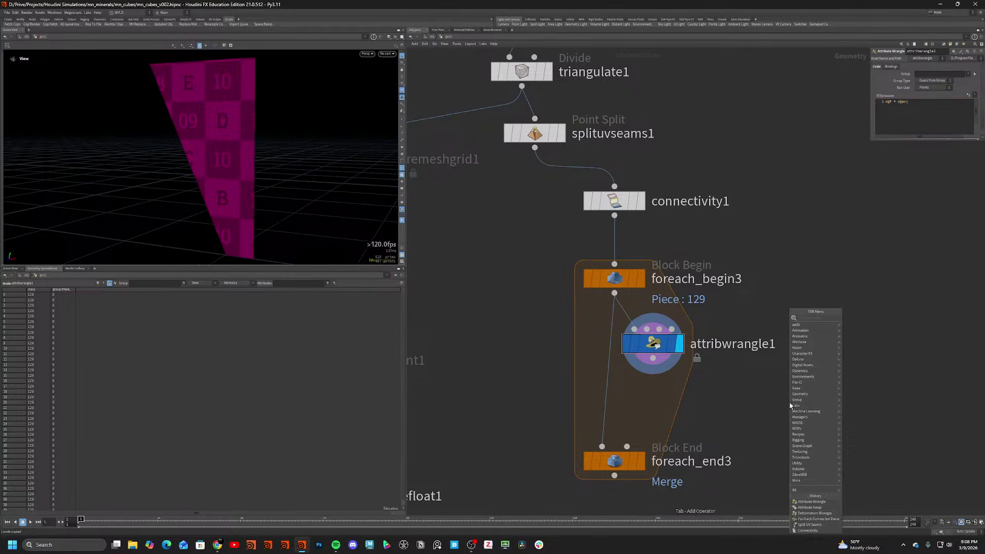
type("grad")
key("BackSpace")
key("BackSpace")
key("BackSpace")
key("BackSpace")
type("meas")
key("Return")
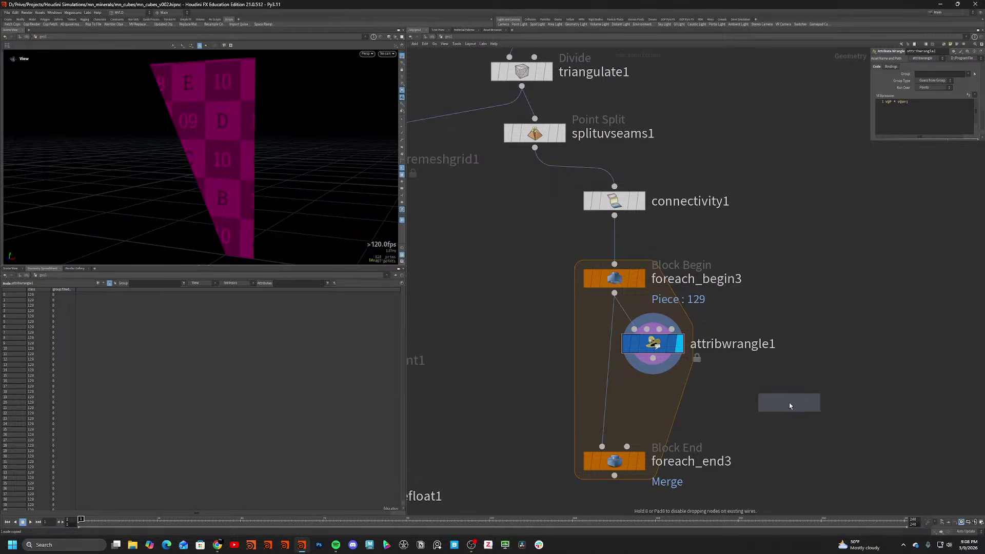
left_click(654, 398)
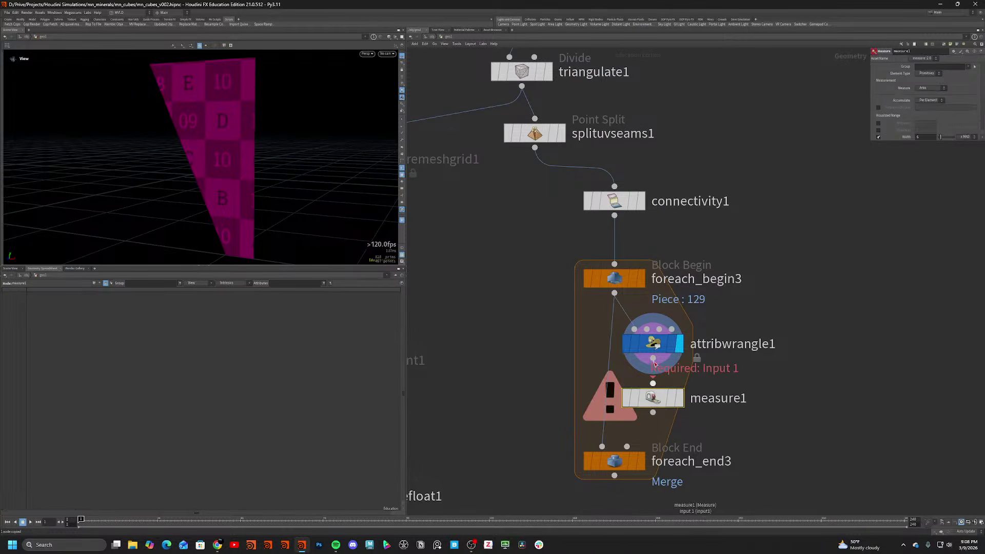
Set measure1 to measure the Gradient on Points, using the Y component of the source attribute P.
left_click(929, 73)
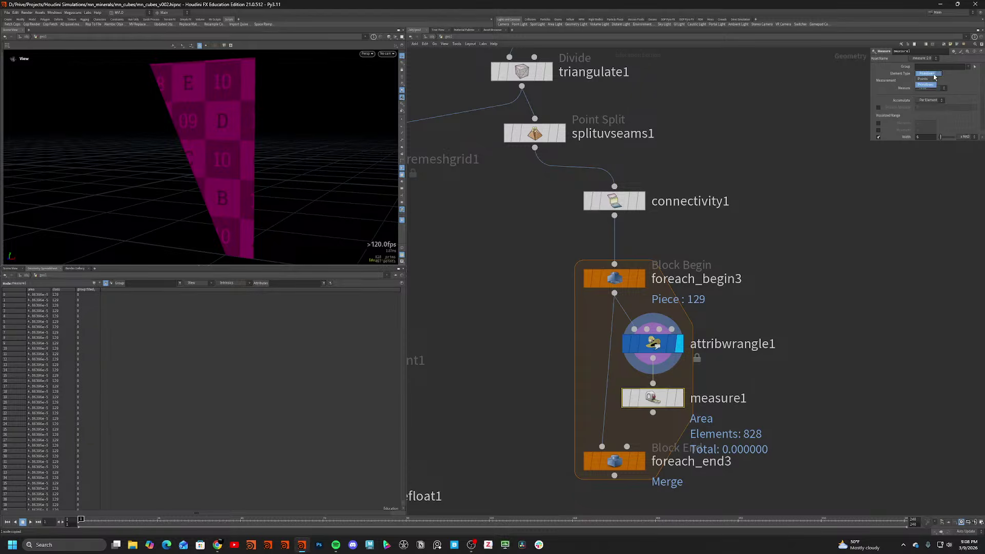
left_click(924, 79)
left_click(929, 88)
left_click(931, 113)
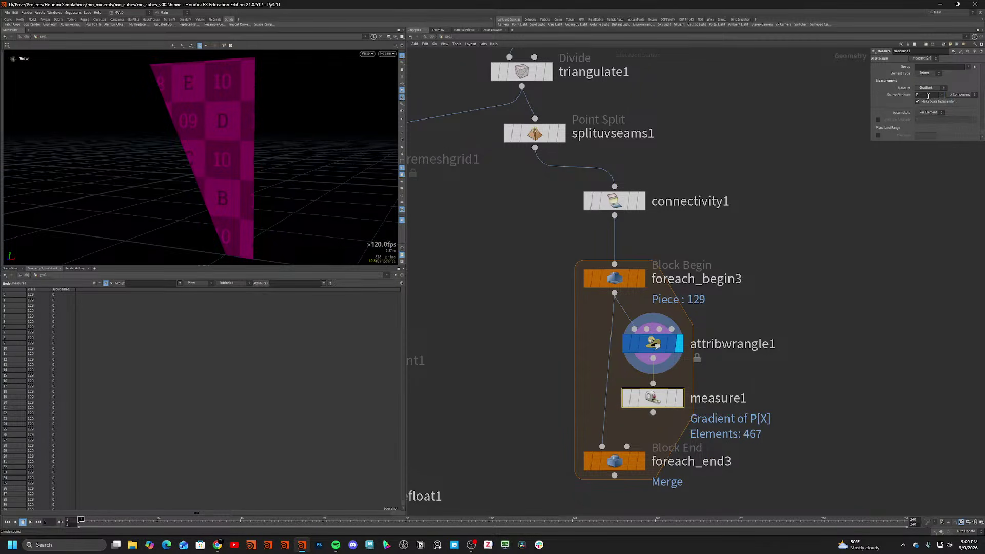
left_click(960, 95)
left_click(957, 101)
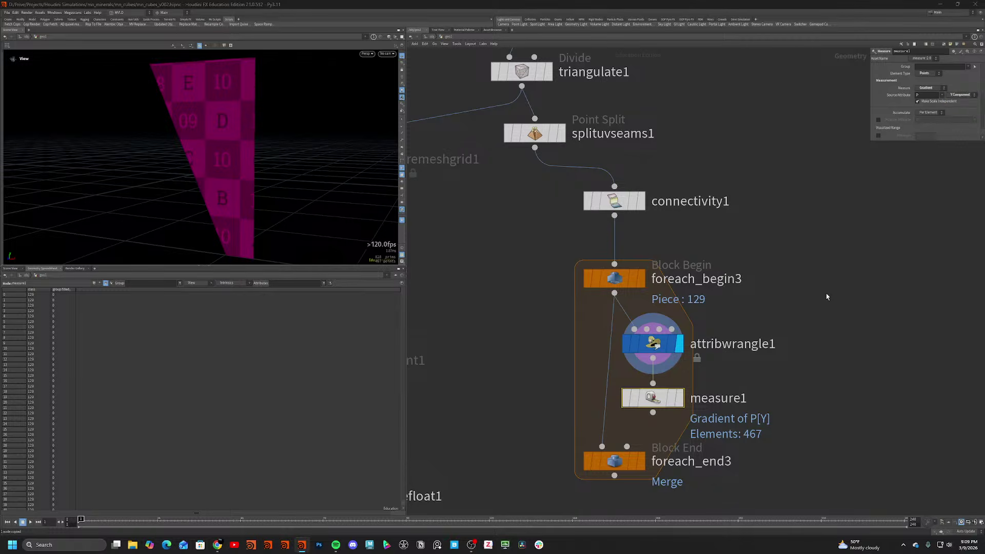
Display measure1 and turn on viewport visualization of its gradient point attribute.
middle_click_drag(652, 398, 661, 325)
key("r")
left_click_drag(203, 185, 235, 187)
scroll(235, 187, "down", 3)
key("w")
key("w")
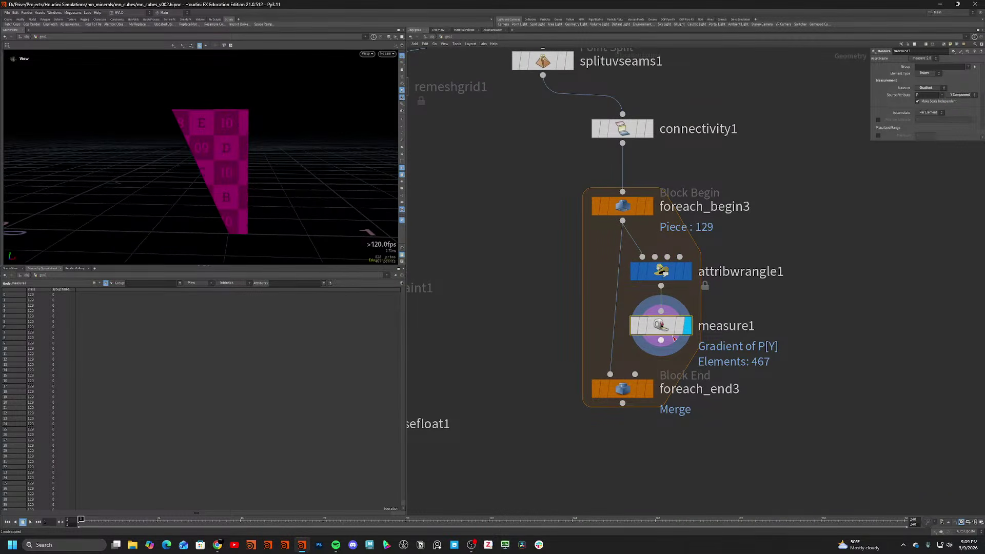
middle_click(652, 329)
scroll(650, 331, "down", 1)
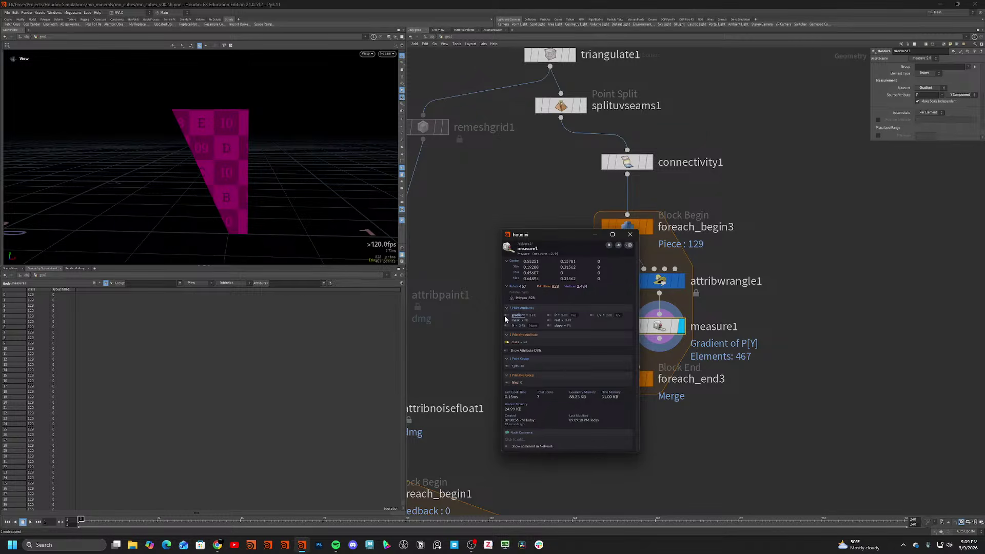
left_click(505, 315)
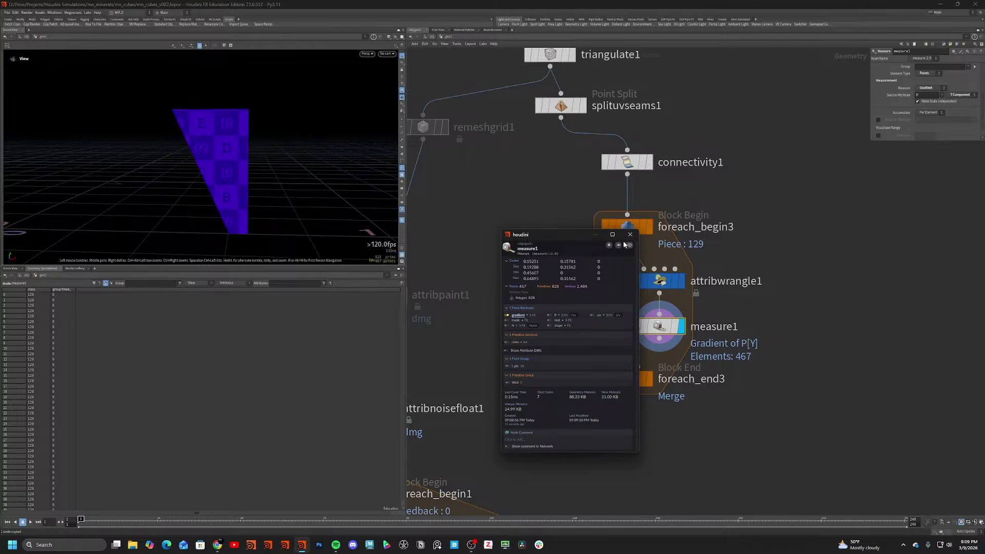
Change the gradient visualizer to the Marker type with the Vector style.
right_click(403, 220)
left_click(457, 214)
left_click(448, 199)
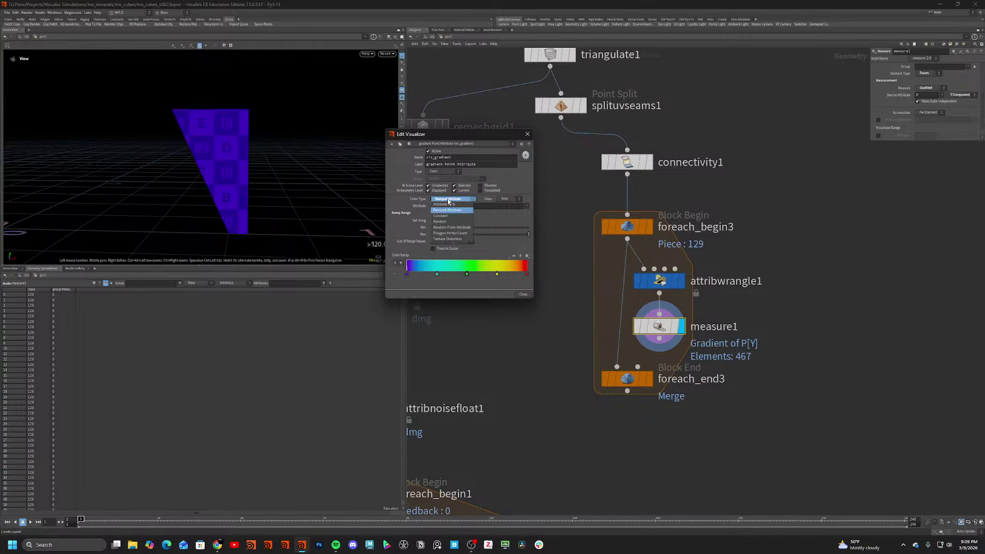
left_click(440, 171)
left_click(439, 177)
left_click(445, 198)
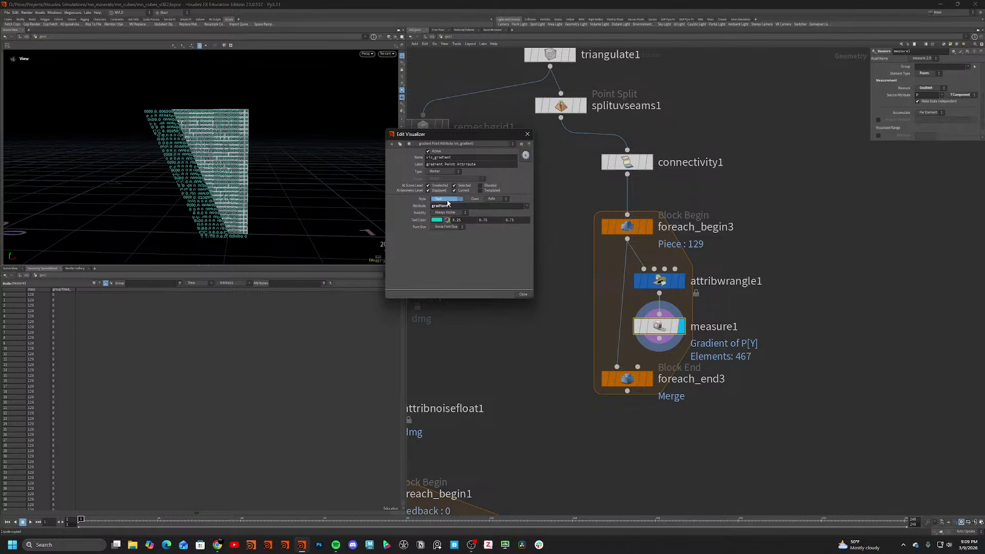
left_click(448, 228)
left_click_drag(334, 205, 236, 226, "alt")
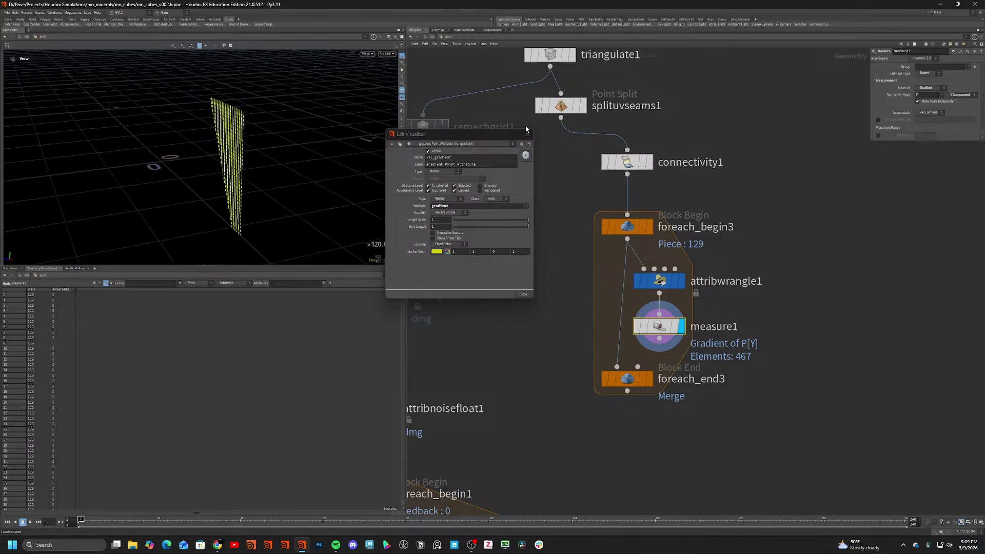
left_click(527, 134)
left_click_drag(336, 156, 128, 155)
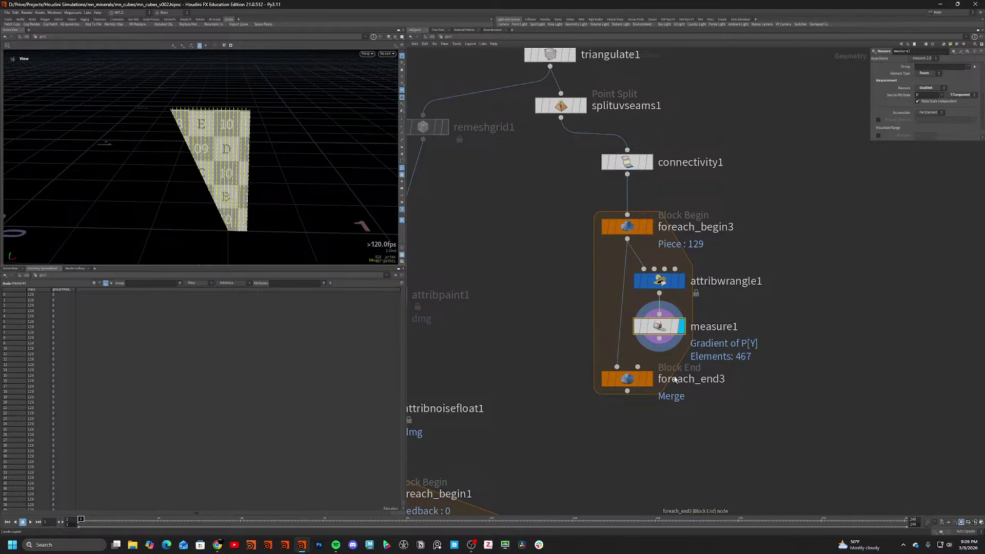
Move foreach_end3 lower, wire measure1 into its first input and display the merged loop result.
left_click_drag(638, 382, 622, 415)
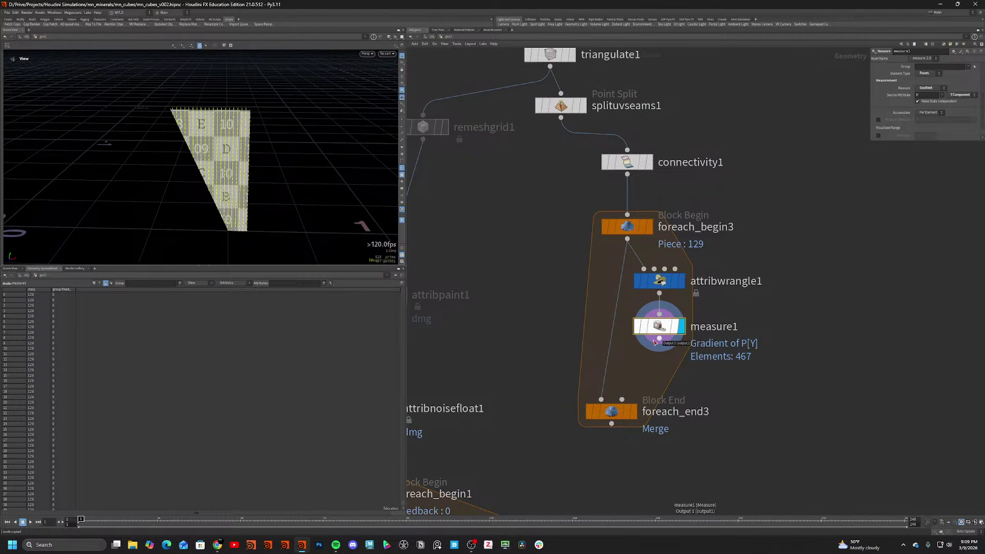
left_click_drag(654, 342, 621, 412)
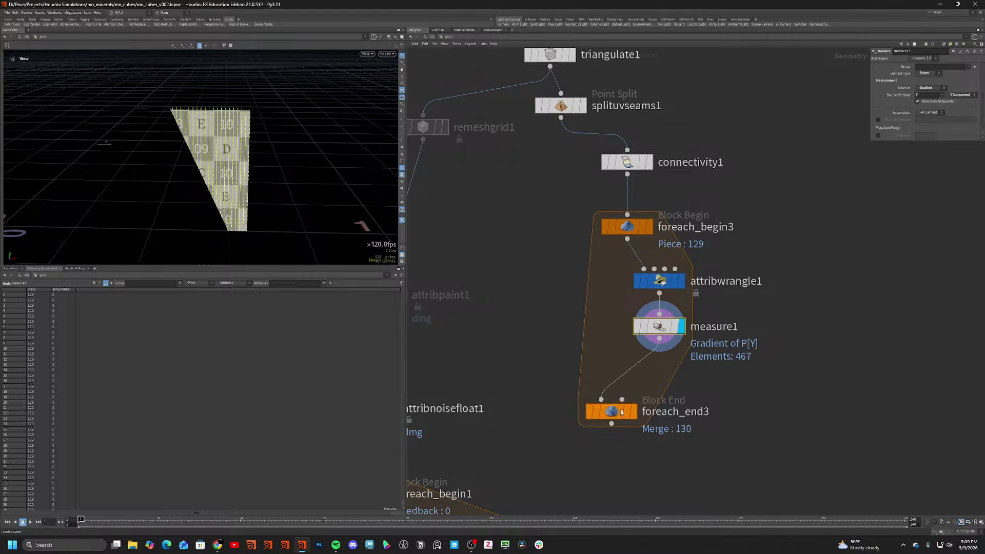
left_click(633, 412)
scroll(270, 117, "down", 5)
scroll(269, 117, "up", 5)
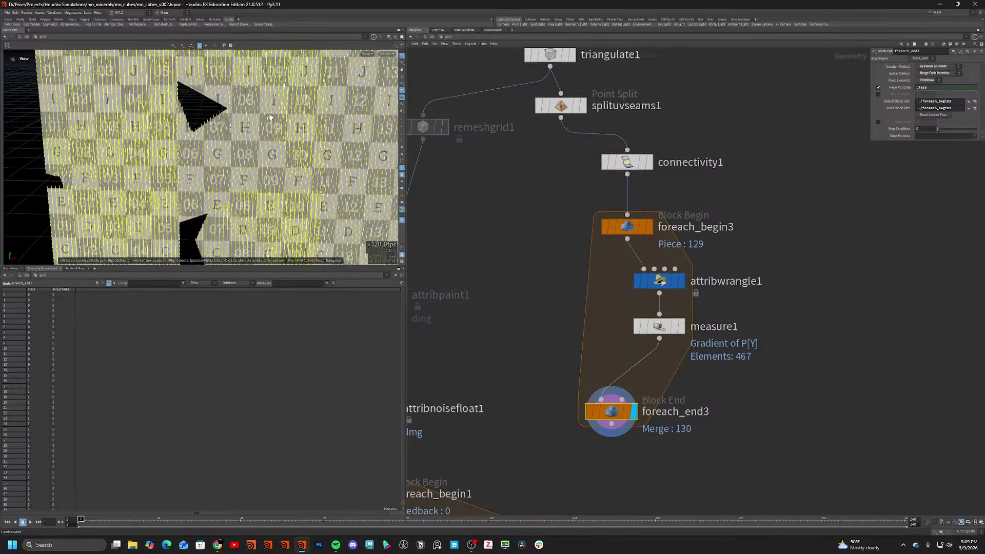
middle_click_drag(303, 119, 291, 167)
scroll(230, 195, "down", 5)
scroll(230, 195, "up", 4)
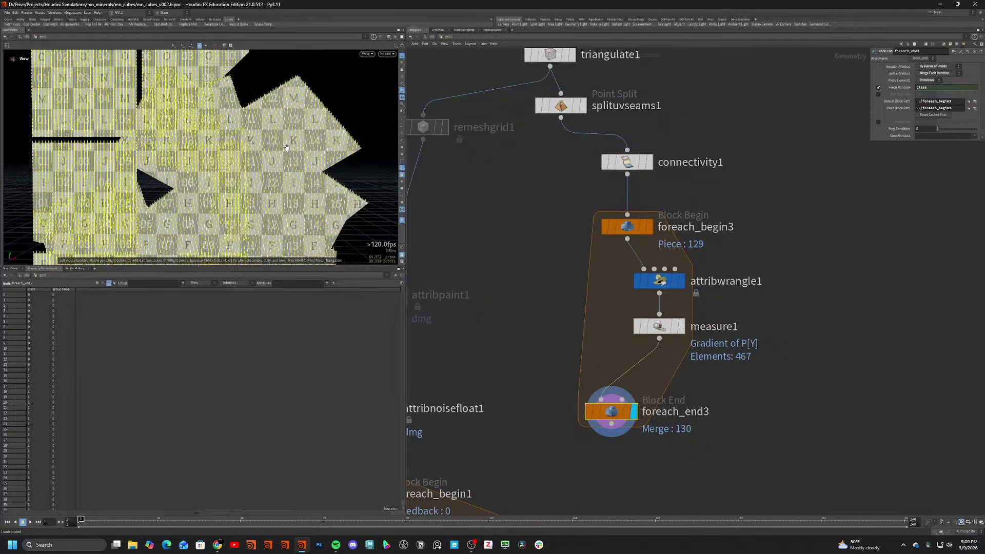
Insert an Attribute Copy node before foreach_end3, with foreach_begin3 feeding its first input and measure1 its second.
key("Tab")
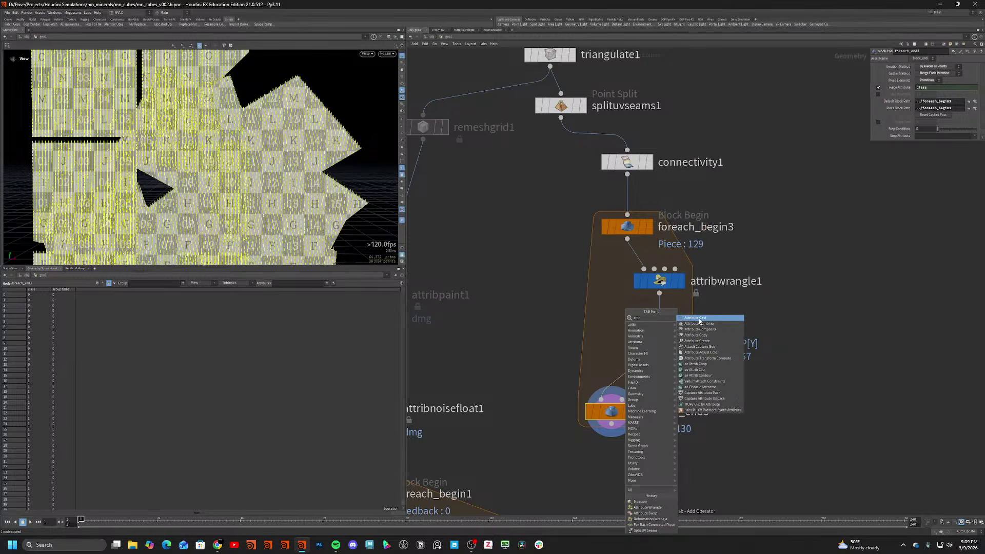
left_click(708, 336)
left_click(619, 378)
left_click_drag(609, 365, 627, 239)
Set attribcopy1's attribute name to gradient and check the vectors on the original rock pieces.
left_click(918, 115)
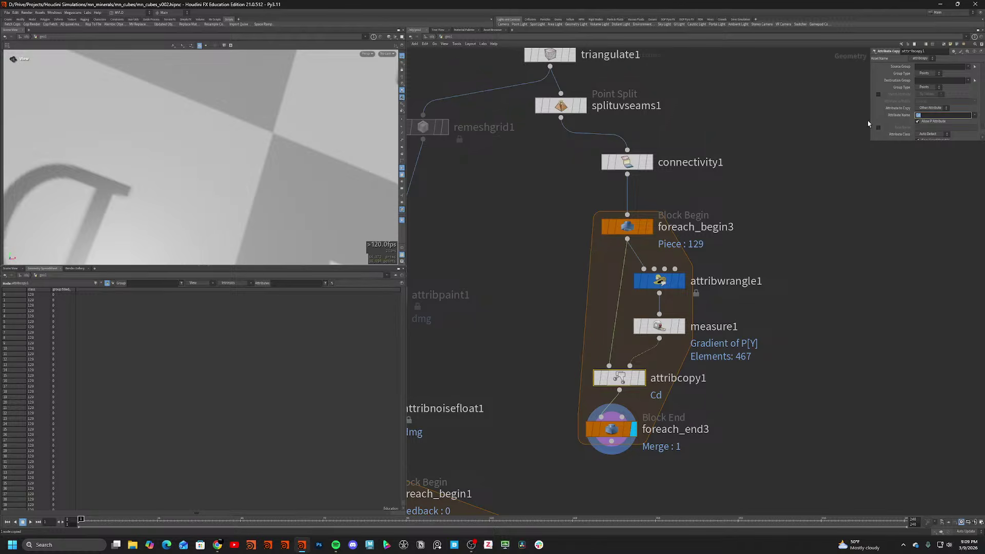
type("gradient")
key("Return")
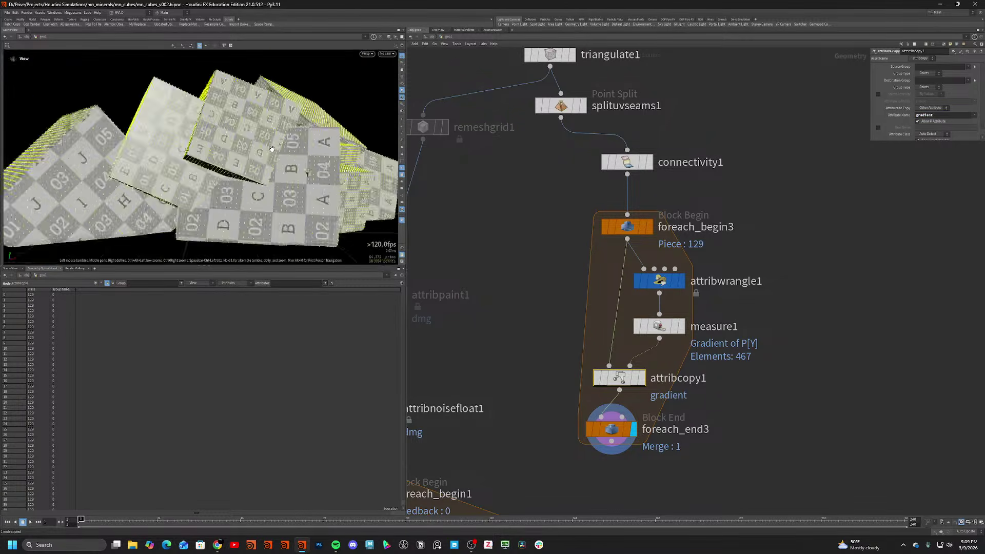
left_click_drag(267, 154, 244, 114)
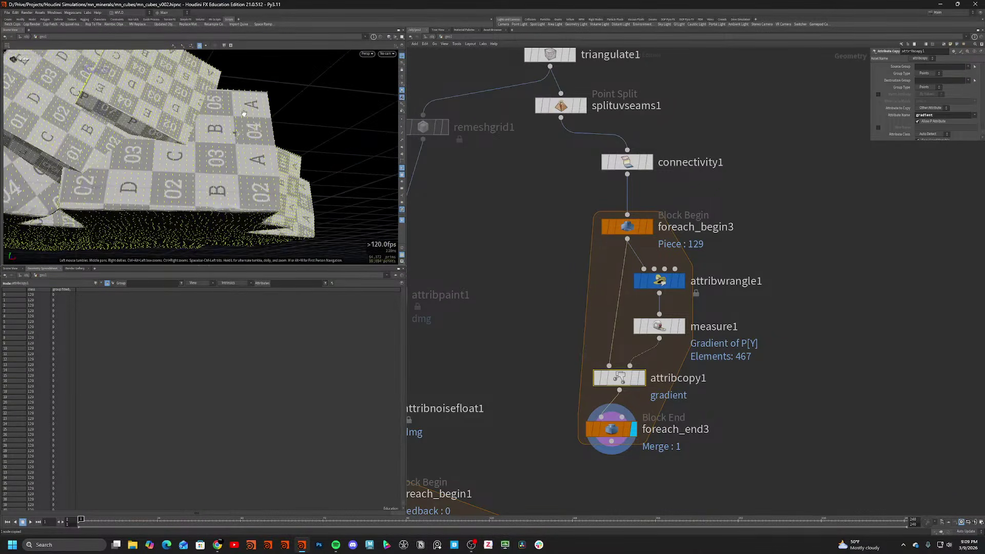
left_click_drag(238, 183, 207, 198)
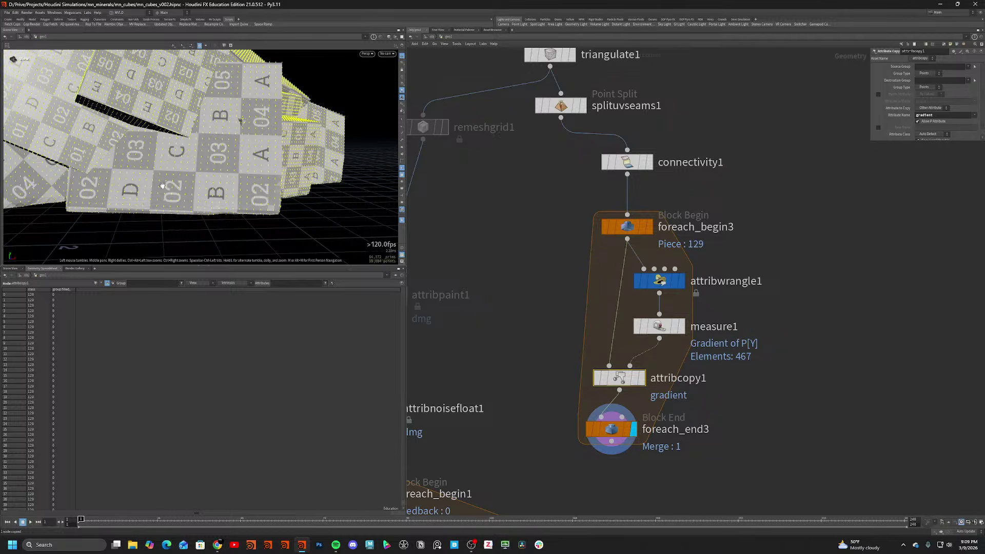
left_click_drag(136, 176, 169, 167)
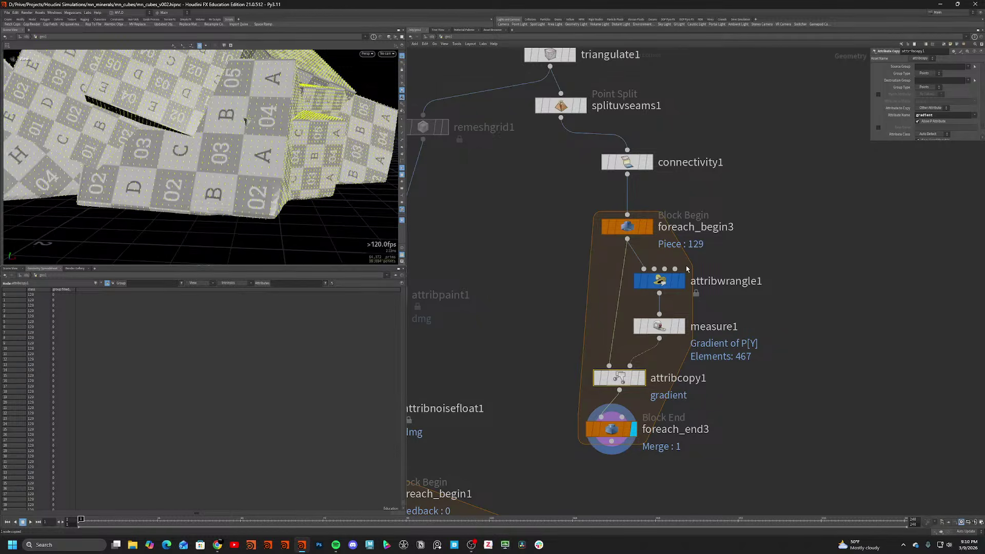
Move attribwrangle1 and measure1 aside and insert a new Attribute Wrangle between measure1 and attribcopy1.
left_click(659, 281)
left_click_drag(765, 255, 672, 332)
left_click_drag(671, 329, 748, 341)
left_click(820, 377)
key("Tab")
left_click(660, 324)
key("Tab")
type("wr")
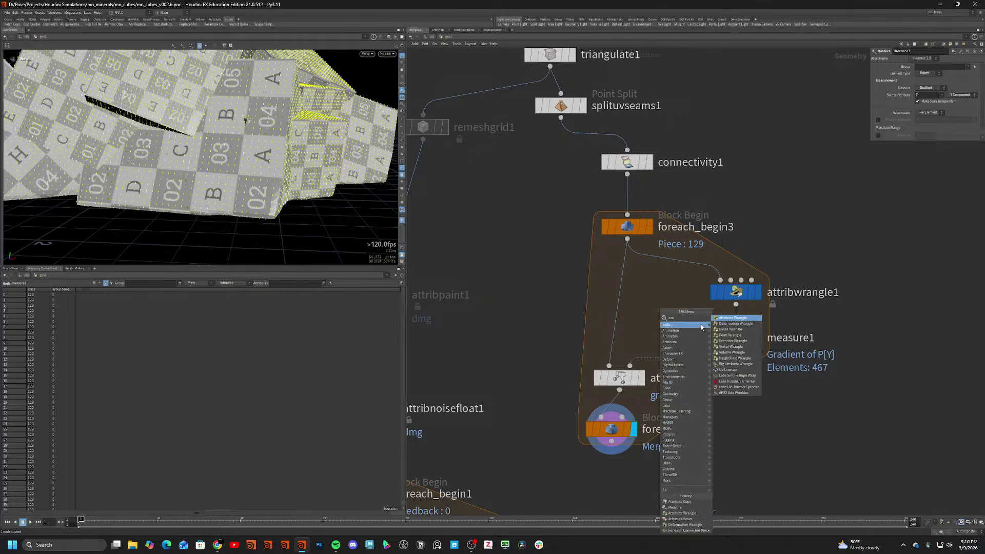
left_click(719, 319)
left_click(698, 423)
left_click_drag(698, 423, 676, 389)
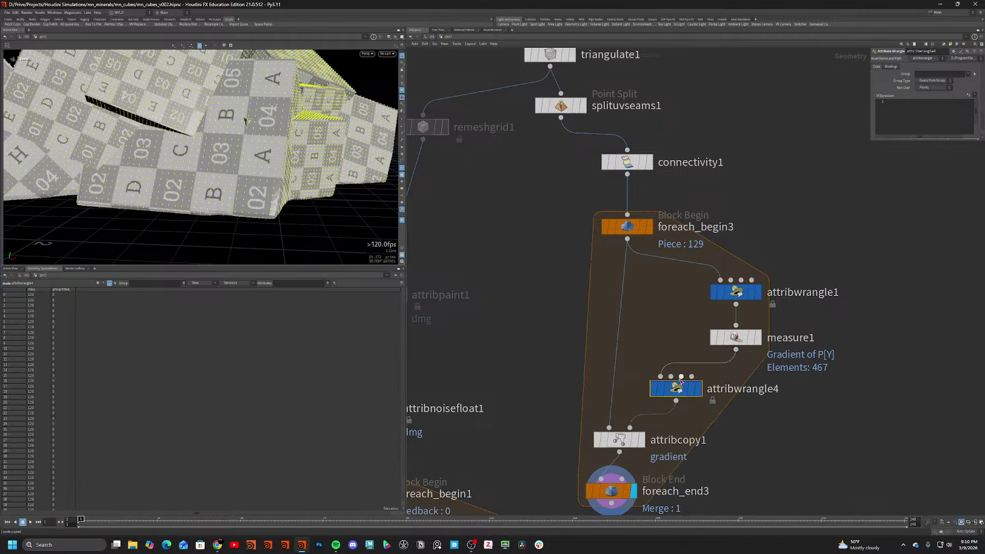
Store the original position in attribwrangle1 by adding v@og_p = v@P; above the UV assignment.
left_click(740, 297)
left_click(877, 101)
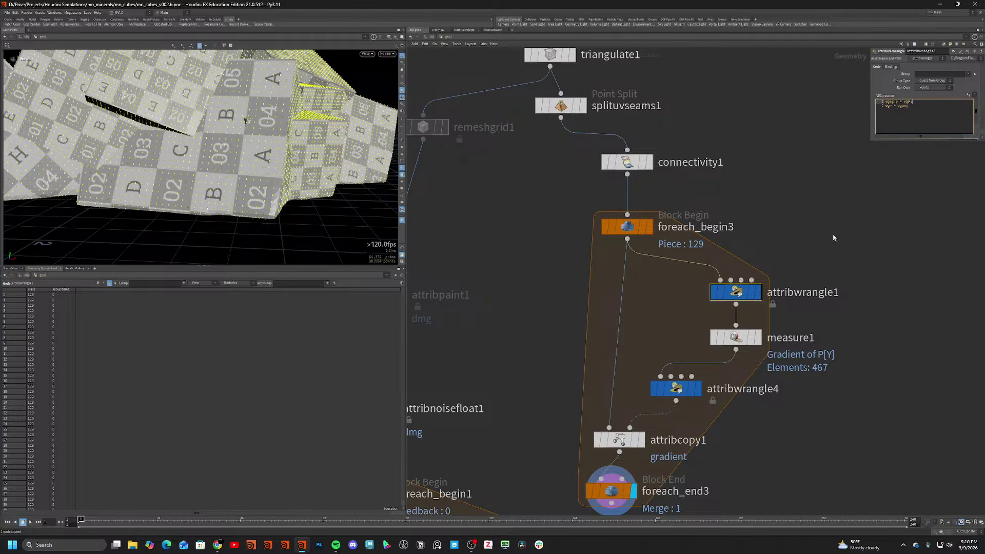
In attribwrangle4, define matrix t = dihedral(v@og_p,v@P); and multiply the gradient by it with v@gradient *= t;.
left_click(675, 388)
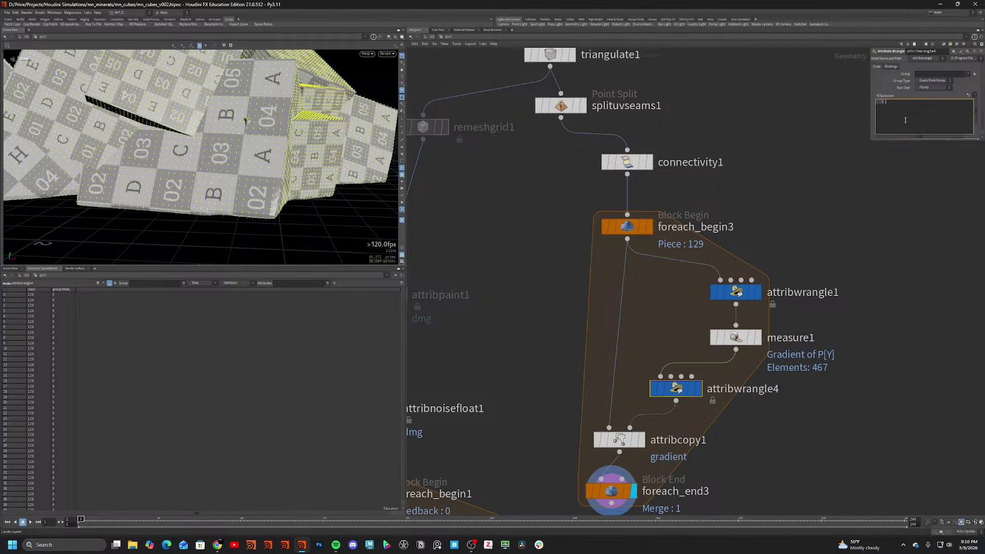
type("atrix t =")
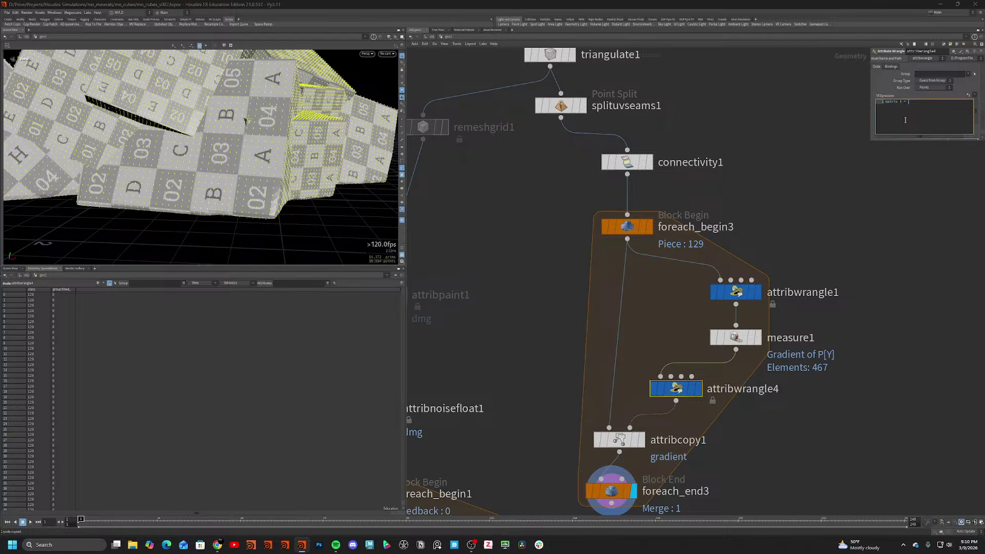
type(" dihedral")
type("(v0")
type("og_p,v@P")
type(";")
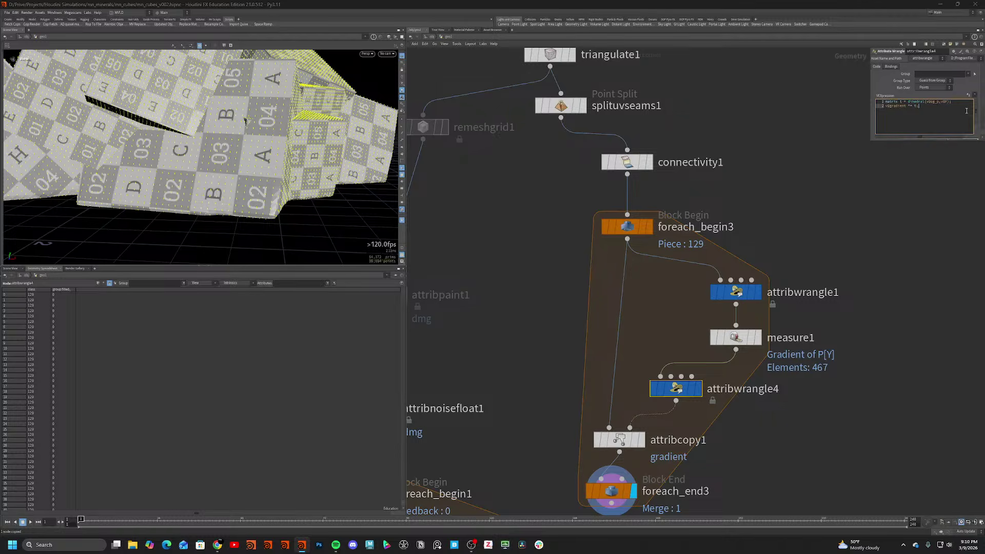
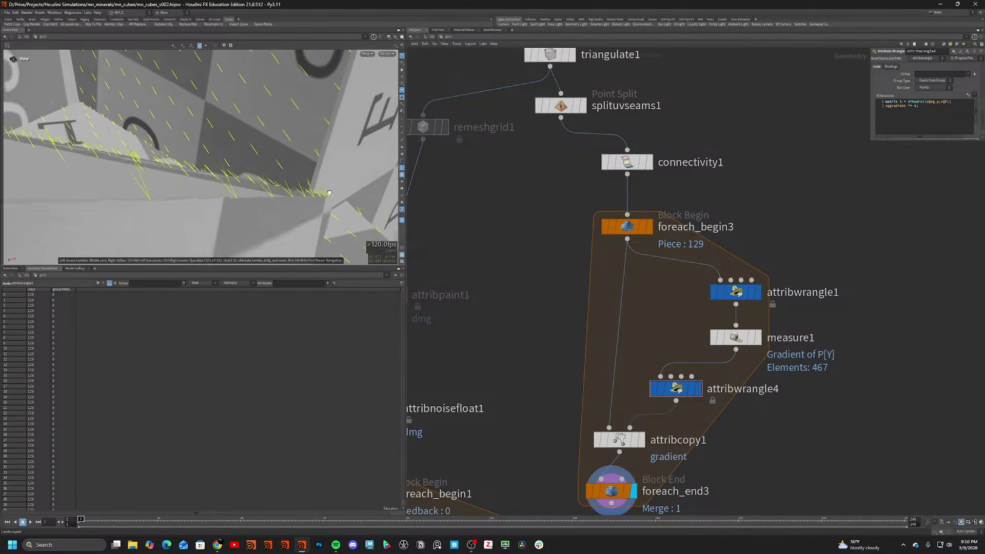
Examine the rotated gradient vectors on the rock, then compare measure1 with attribwrangle4 on the single flattened piece.
left_click_drag(329, 192, 310, 157)
scroll(303, 189, "down", 5)
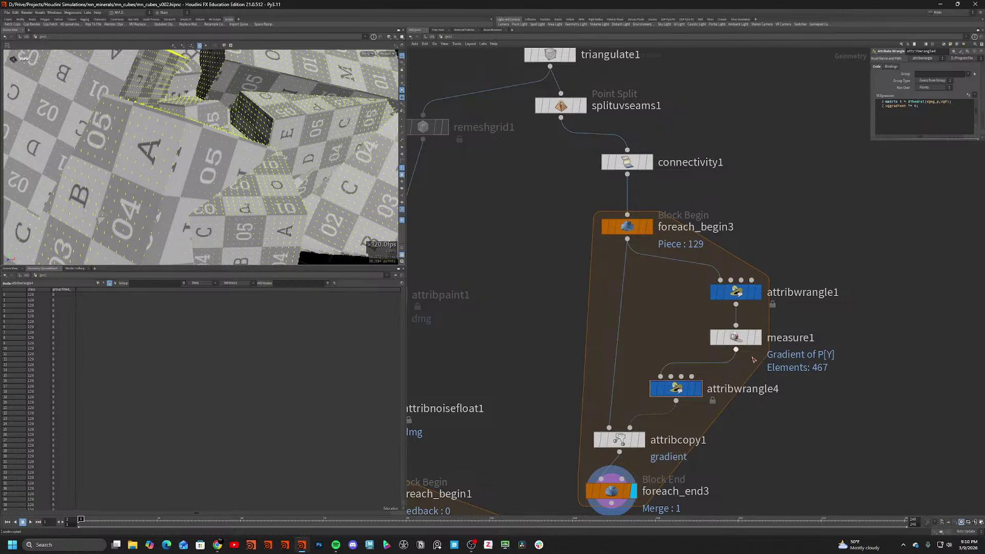
left_click(688, 391)
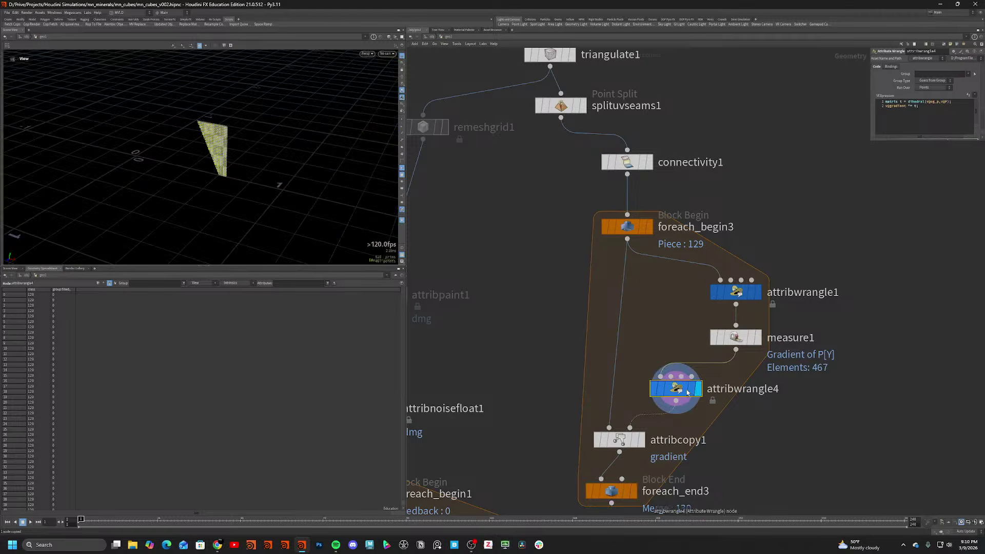
key("f")
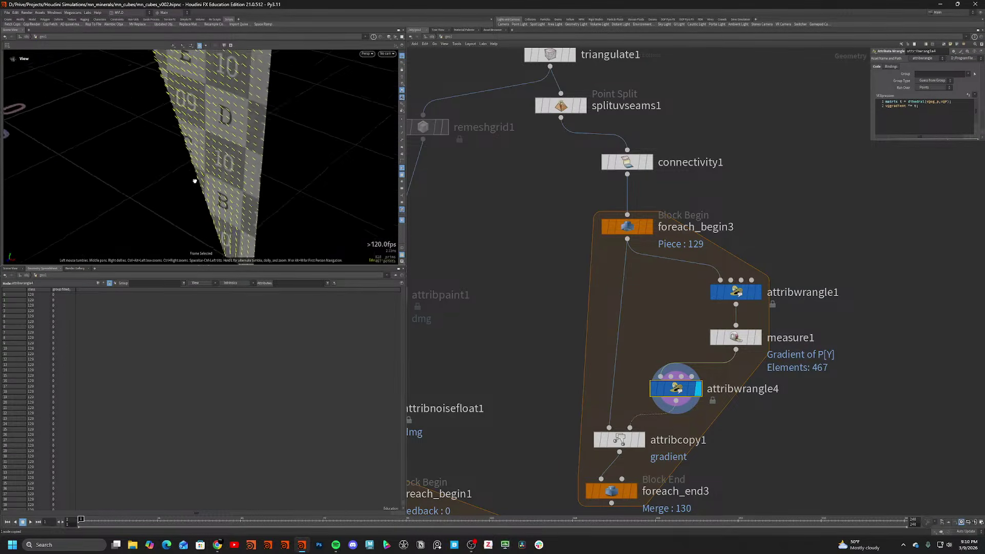
left_click_drag(195, 181, 232, 171)
left_click(758, 338)
left_click_drag(319, 211, 233, 212)
left_click(681, 385)
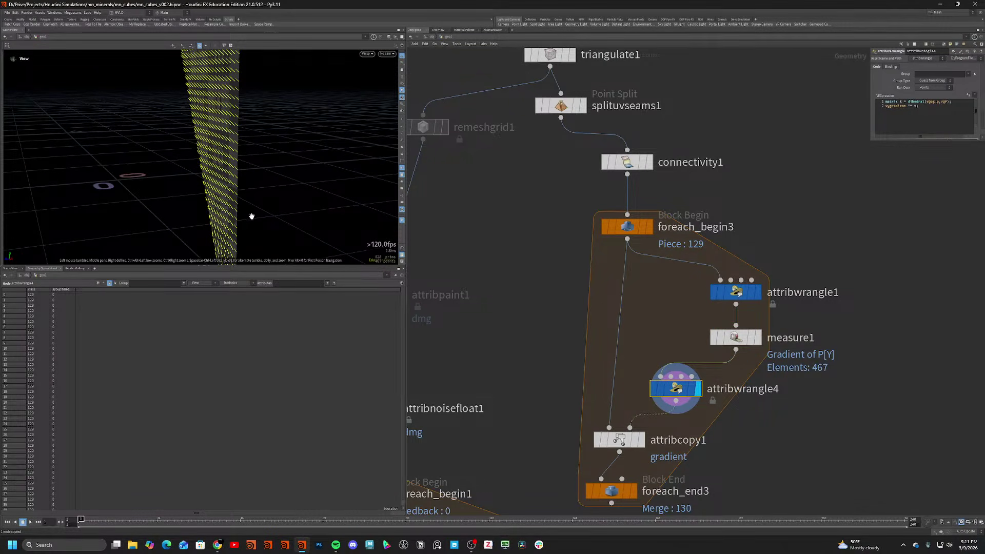
Add an HDA_OrientUV node beside the for-each loop that measures the gradient.
key("Tab")
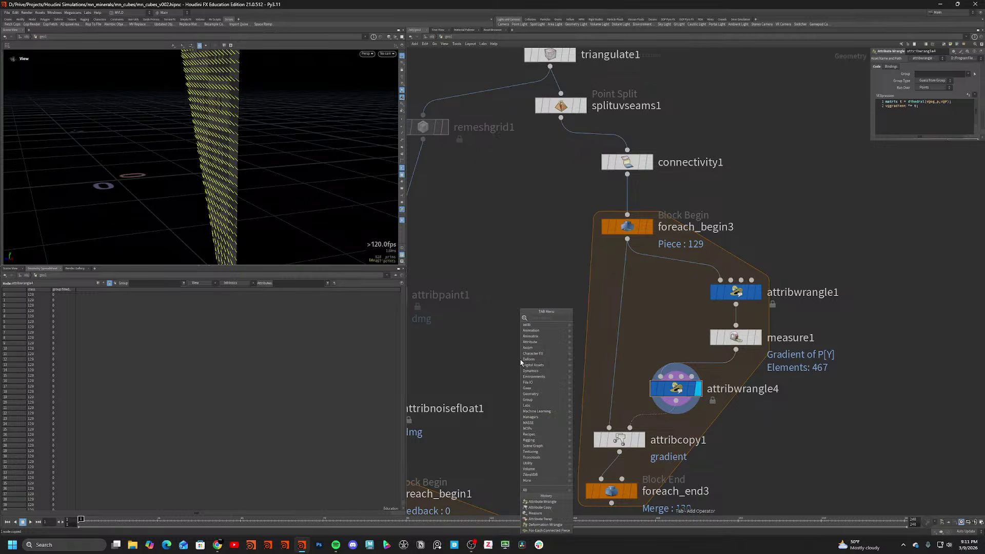
type("uv")
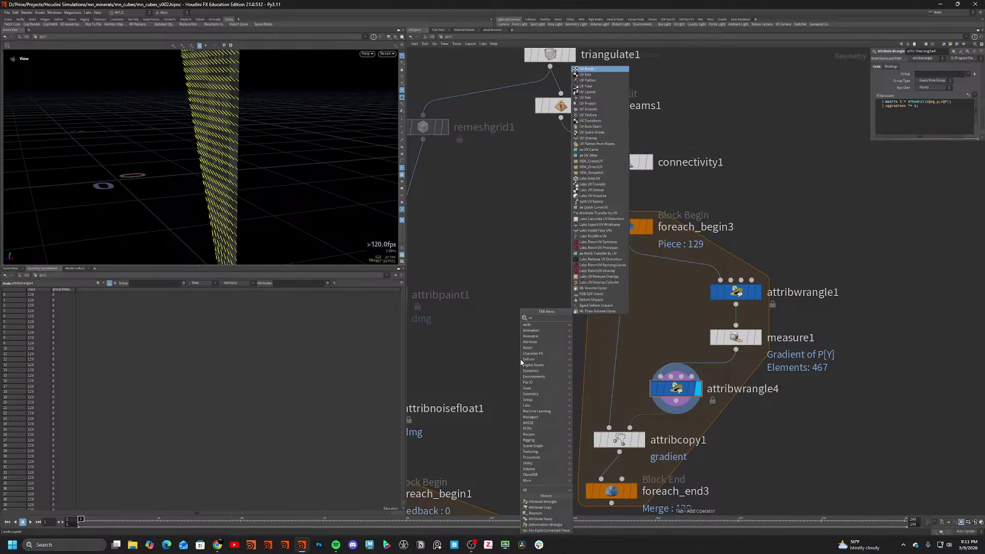
left_click(591, 167)
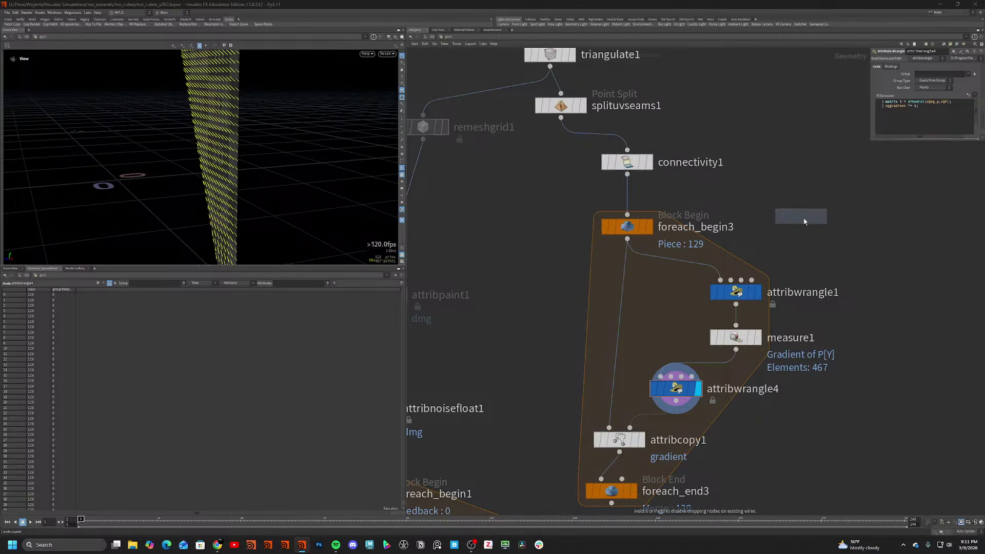
left_click(805, 266)
Open the attribwrangle2 code inside HDA_OrientUV1 and enlarge the parameter pane to show all of it.
key("i")
scroll(706, 260, "up", 5)
left_click(659, 298)
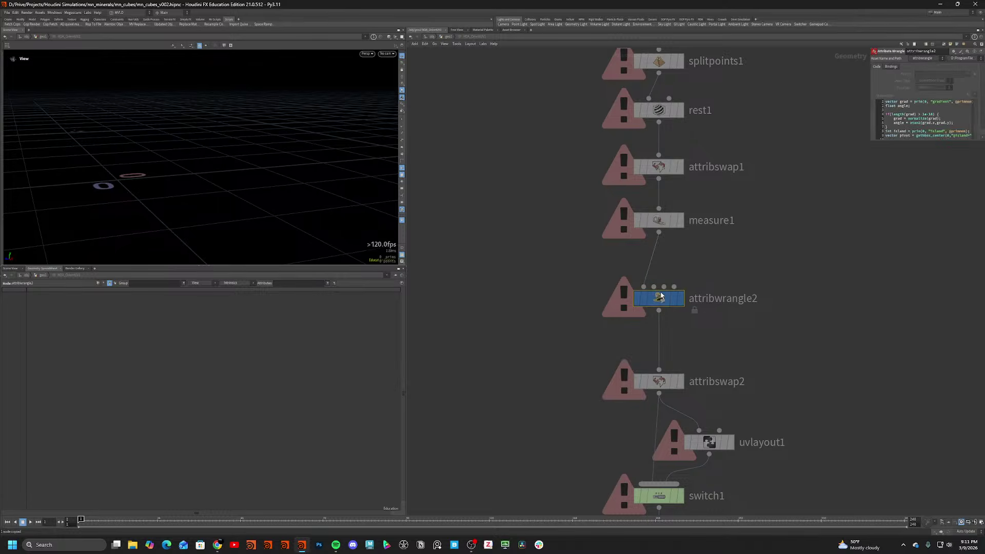
left_click_drag(876, 142, 816, 218)
scroll(769, 167, "down", 5)
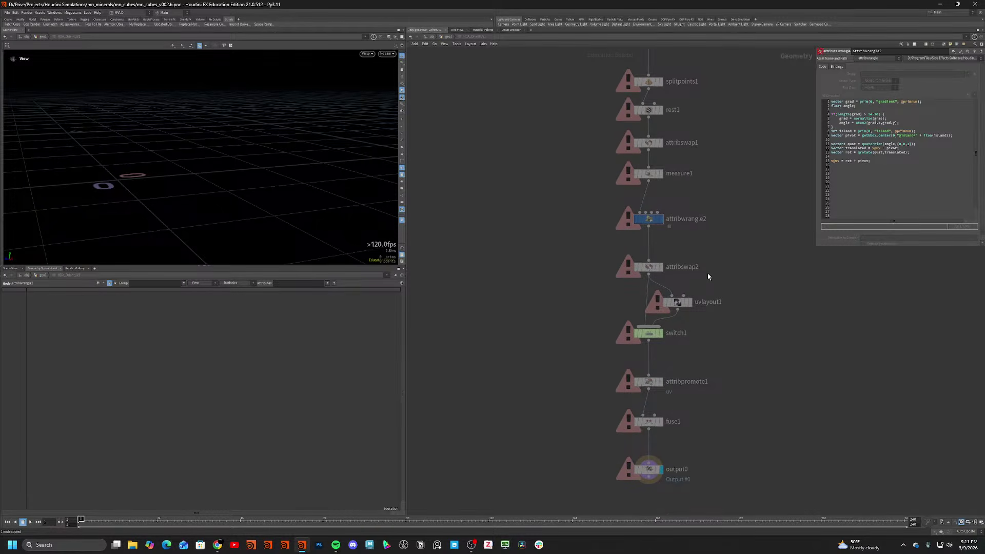
Unlock HDA_OrientUV1 so its contents can be edited, and reopen its internal network.
key("u")
right_click(866, 272)
left_click(886, 355)
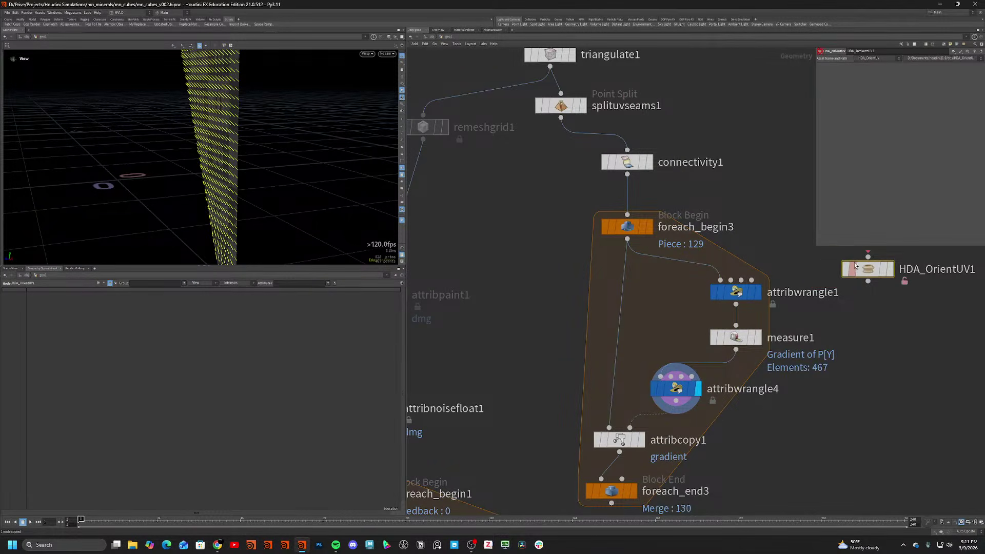
double_click(873, 270)
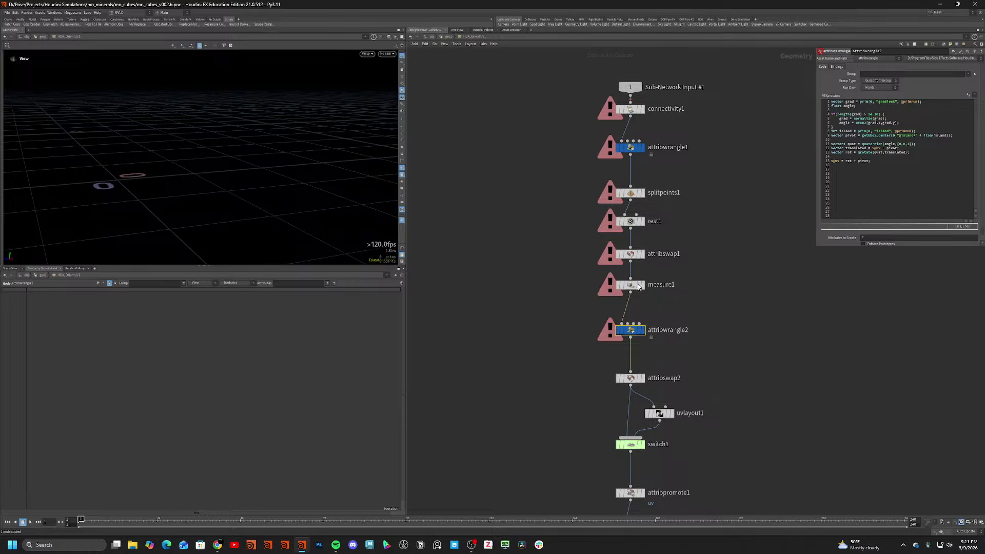
Examine measure1 and how attribwrangle2 normalizes the gradient and derives the rotation angle inside HDA_OrientUV1.
left_click(630, 284)
left_click(631, 329)
left_click_drag(834, 185, 729, 71)
left_click(858, 144)
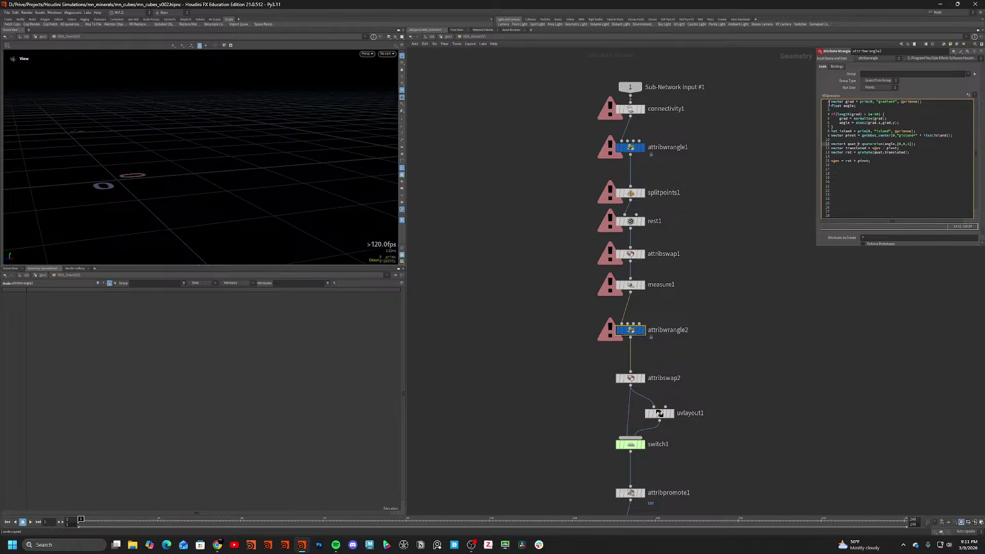
left_click_drag(829, 102, 851, 127)
left_click(852, 127)
Copy attribwrangle2 from HDA_OrientUV1 into the for-each loop, connect it to measure1 and display it.
left_click(631, 329)
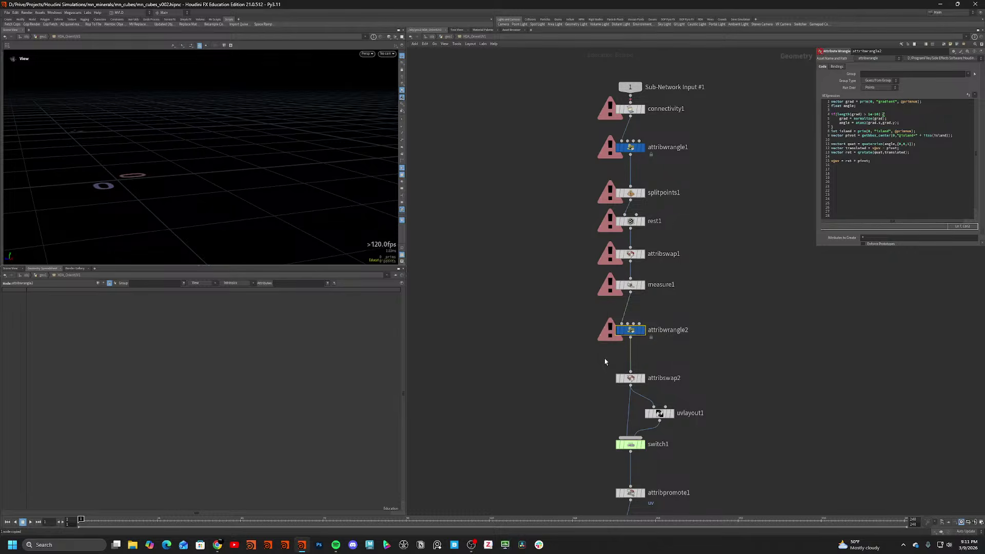
key("ctrl+c")
key("u")
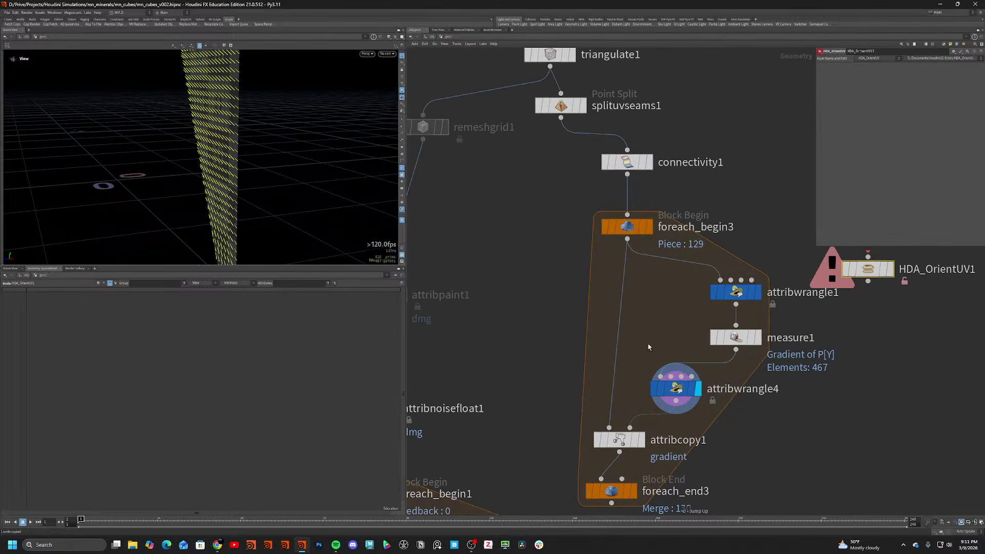
key("ctrl+v")
left_click_drag(790, 408, 781, 397)
left_click(810, 395)
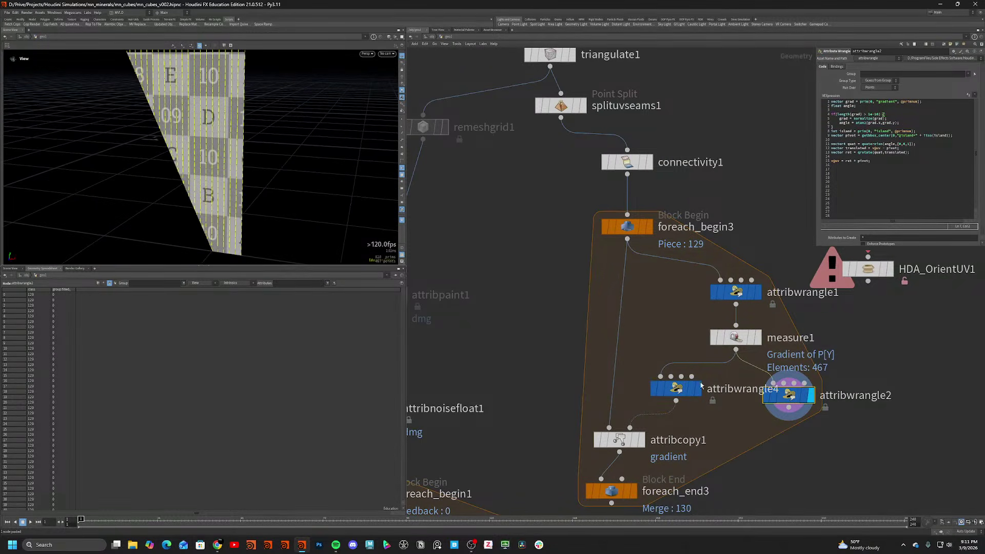
Examine attribswap2 and the nodes downstream of it, through attribpromote1, inside HDA_OrientUV1.
double_click(867, 269)
left_click(631, 380)
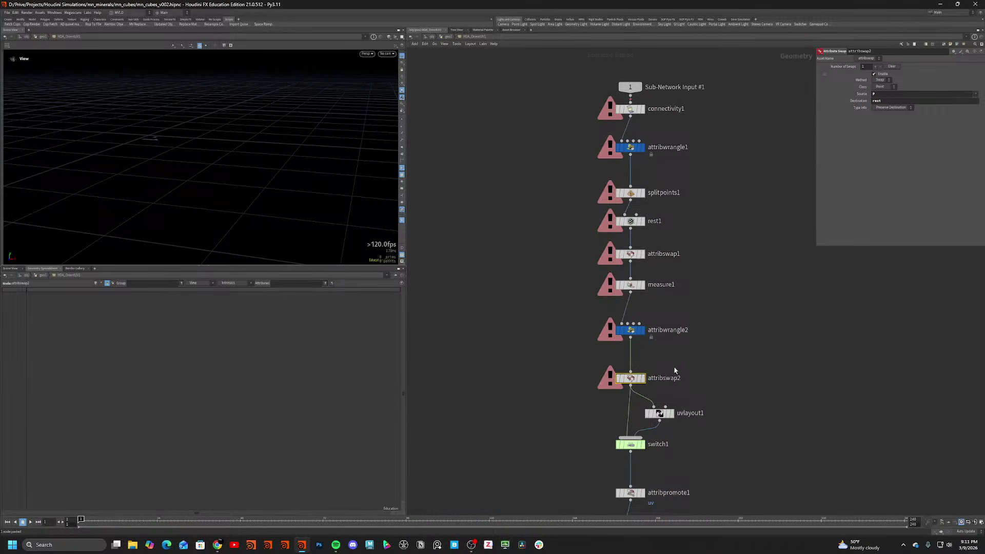
scroll(690, 283, "down", 1)
middle_click_drag(690, 281, 692, 244)
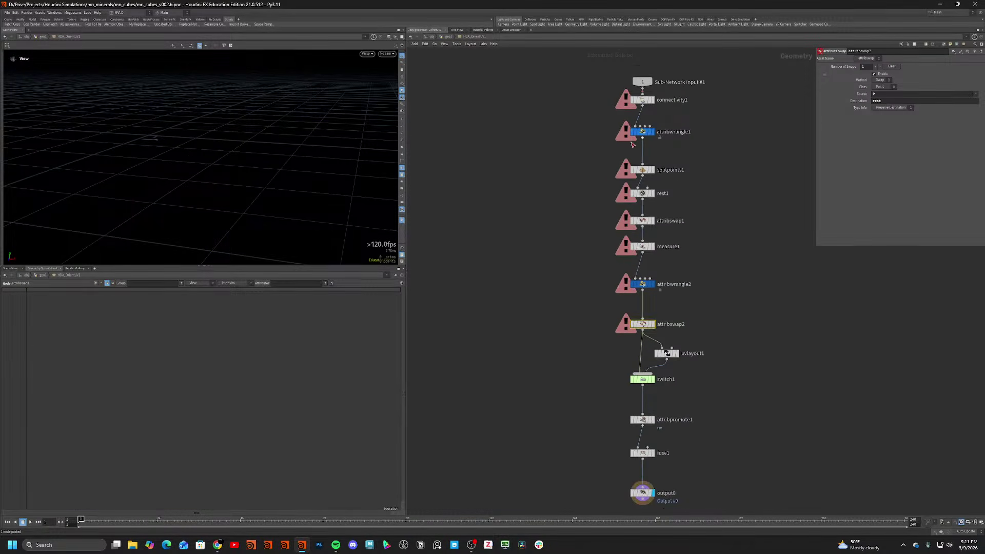
middle_click_drag(700, 343, 700, 265)
scroll(644, 359, "up", 1)
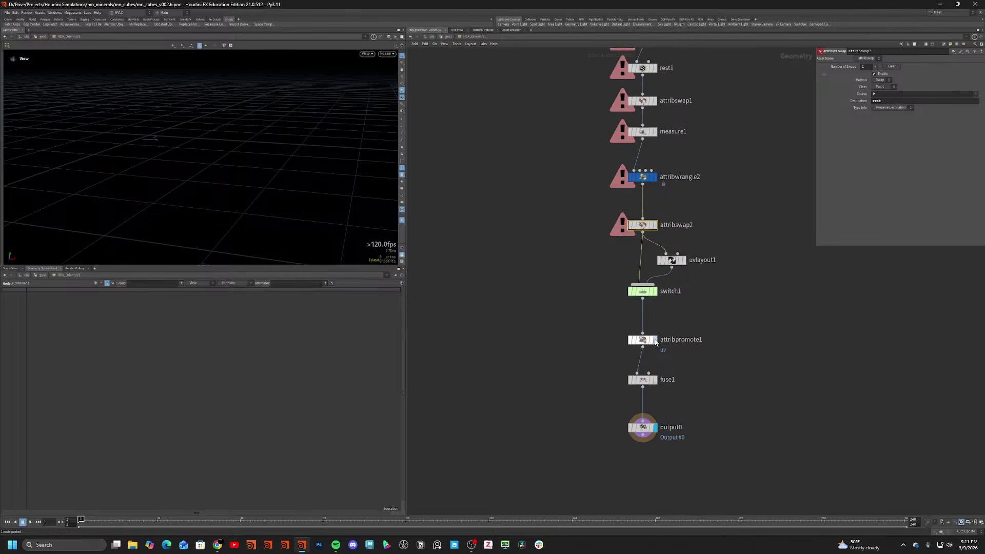
key("r")
left_click(647, 340)
key("u")
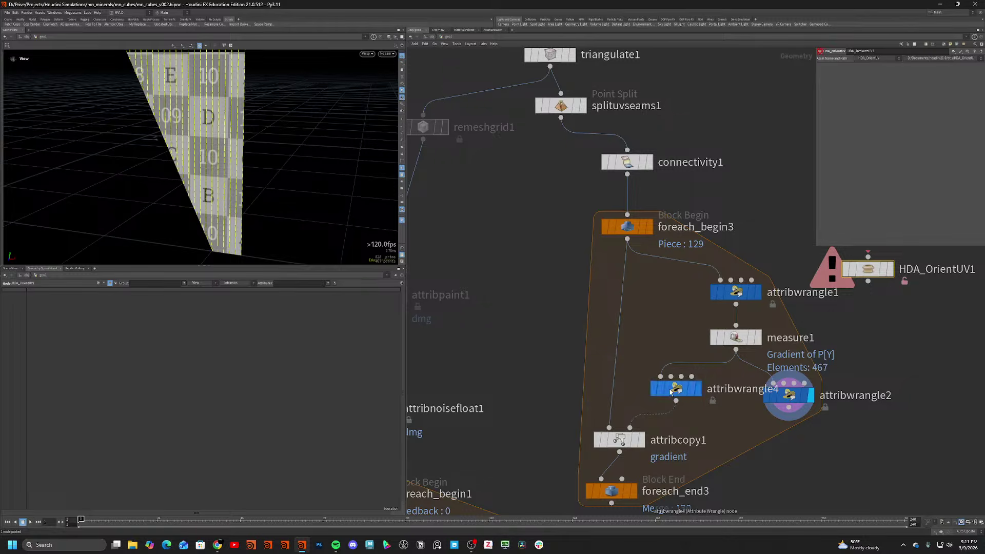
Connect attribwrangle2 to attribcopy1's second input in place of attribwrangle4 and compare the displayed results.
left_click(689, 388)
left_click(782, 400)
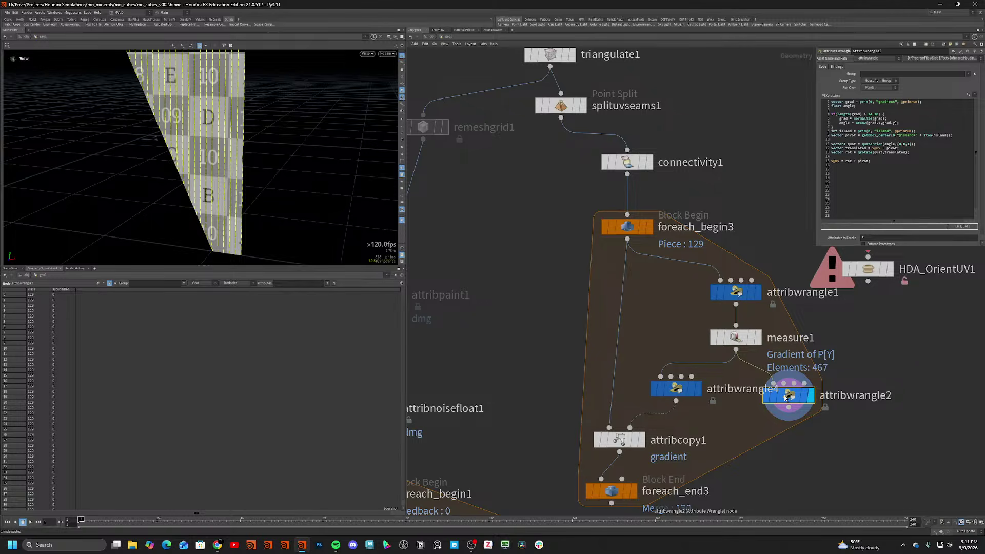
left_click_drag(788, 406, 629, 428)
left_click(642, 440)
left_click_drag(194, 205, 215, 195)
left_click(699, 389)
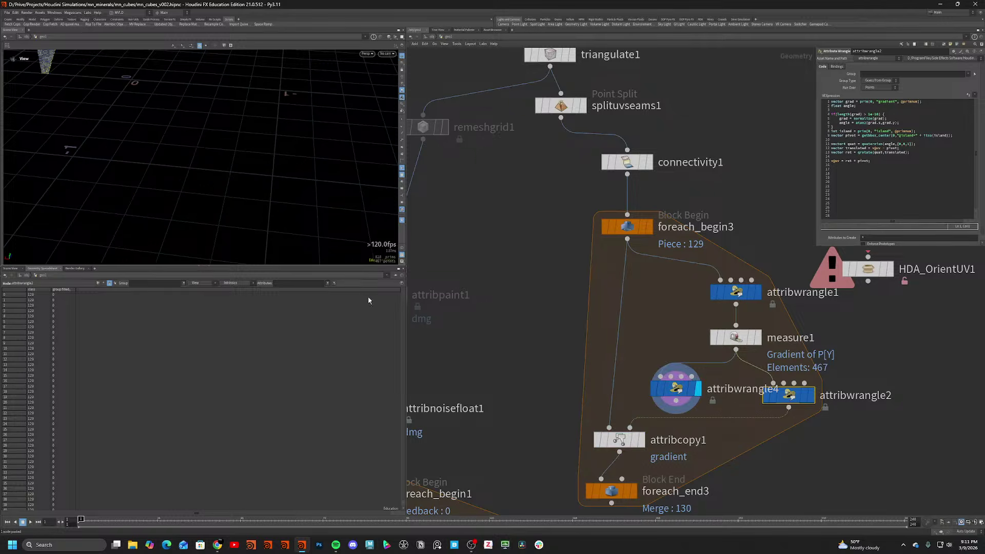
Examine the island, pivot, angle and quaternion lines of the attribwrangle2 code inside HDA_OrientUV1.
double_click(867, 269)
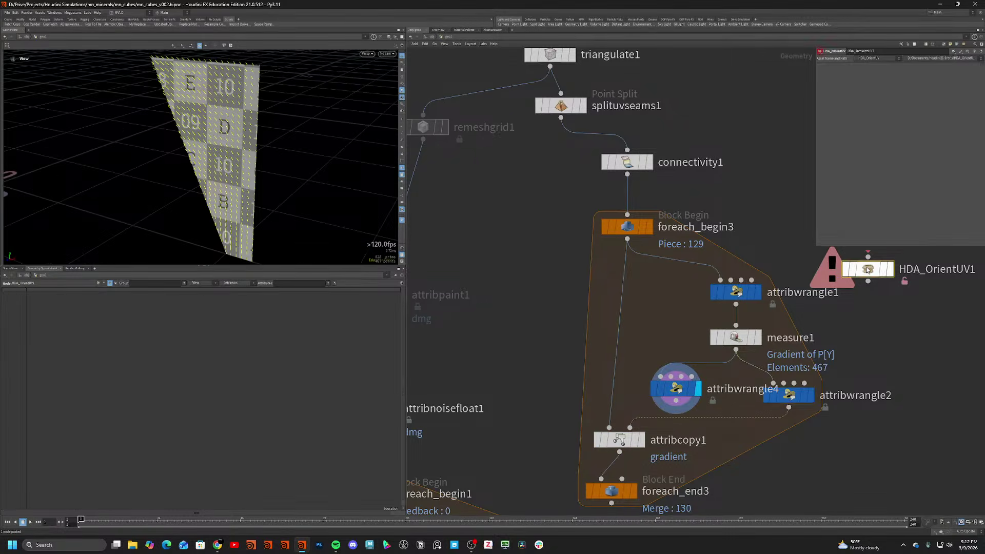
scroll(647, 263, "up", 3)
left_click(645, 261)
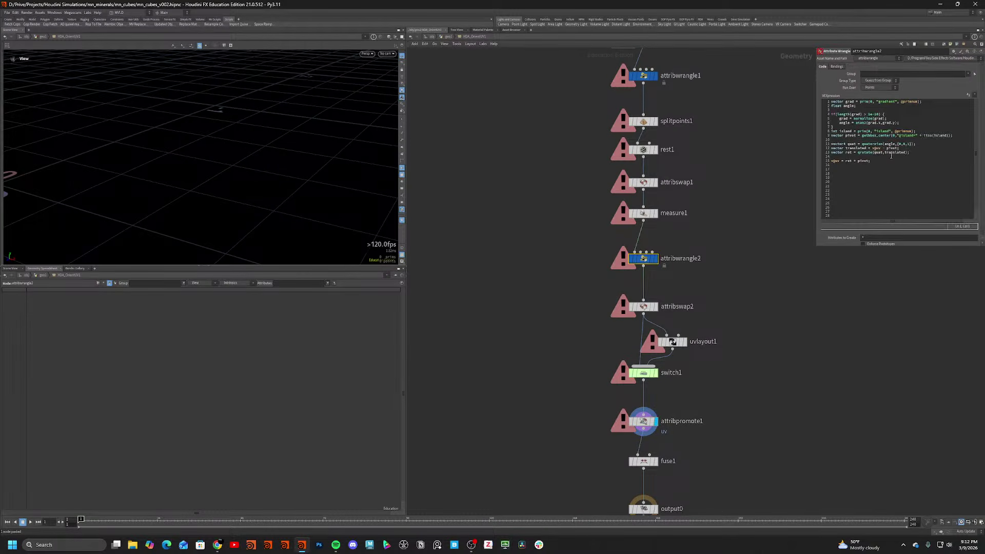
left_click_drag(840, 131, 881, 137)
left_click(890, 132)
left_click(860, 136)
left_click(880, 137)
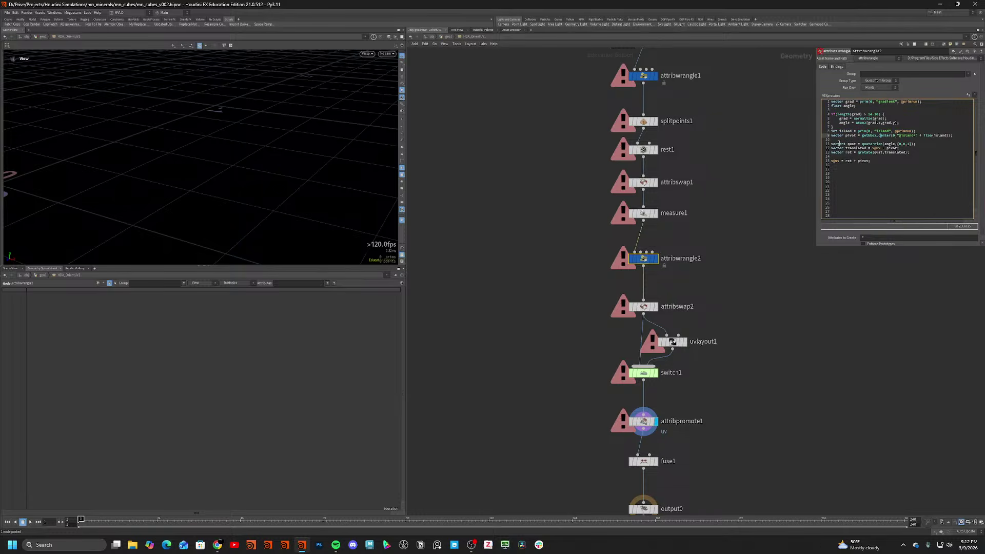
left_click(839, 140)
left_click_drag(855, 145, 896, 145)
left_click(895, 144)
left_click_drag(837, 122, 895, 122)
key("u")
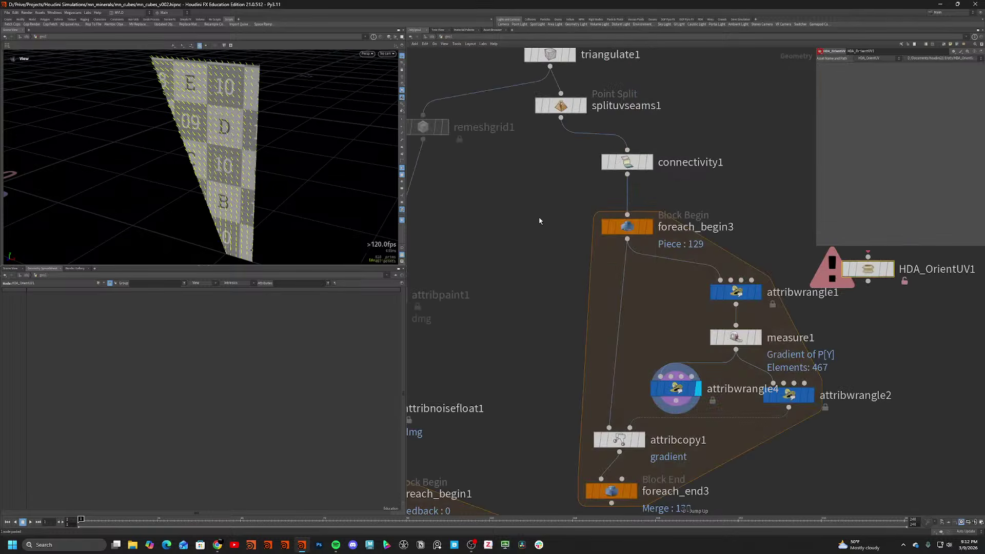
Delete attribwrangle4 and the for-each loop with its remaining nodes, keeping measure1 connected directly to splituvseams1.
left_click(675, 389)
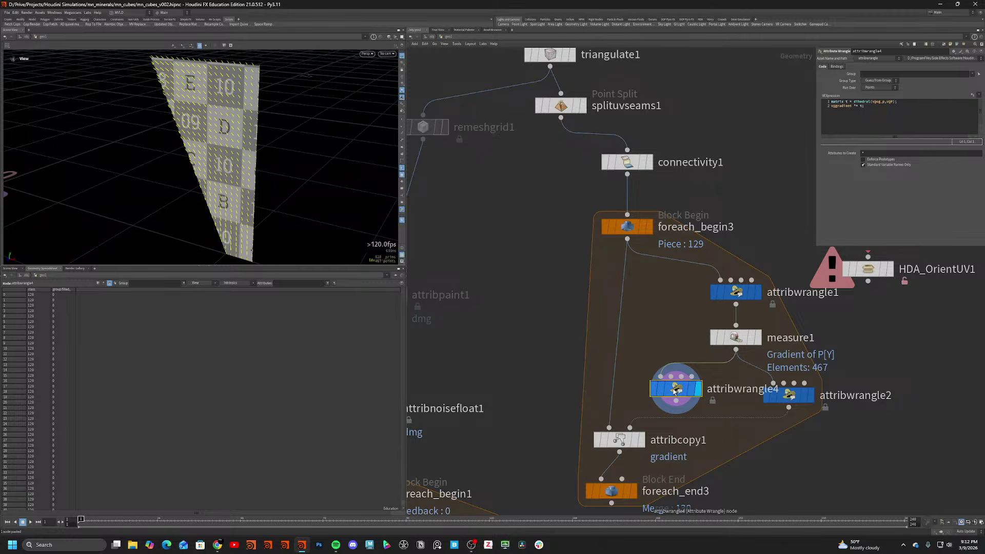
key("Delete")
scroll(656, 337, "down", 6)
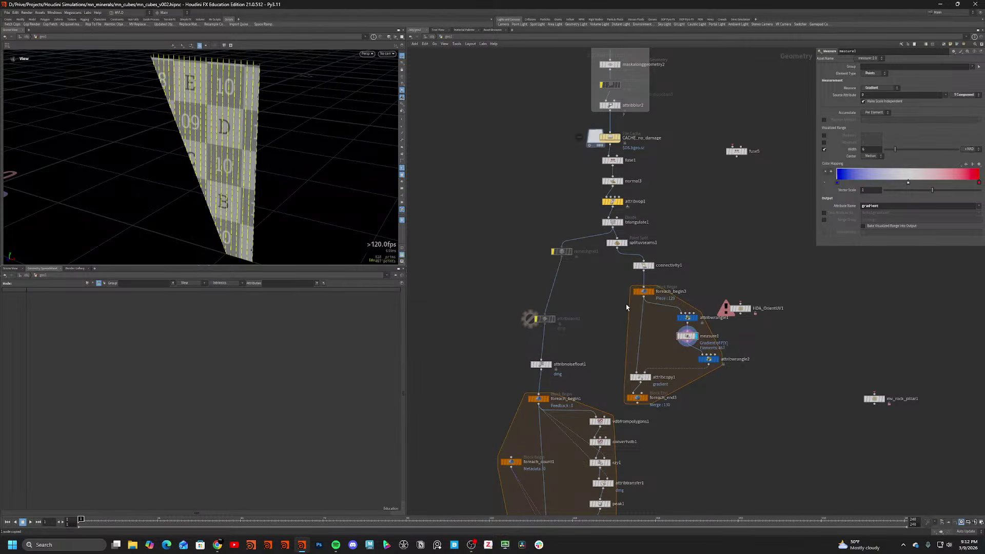
left_click_drag(686, 336, 724, 416)
left_click(680, 284)
key("ctrl+x")
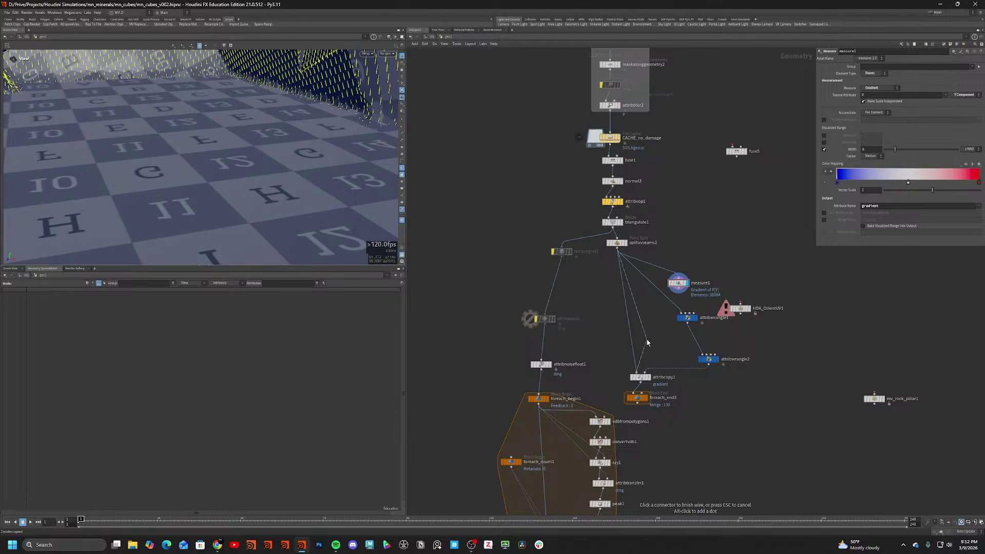
left_click_drag(602, 303, 713, 410)
key("Delete")
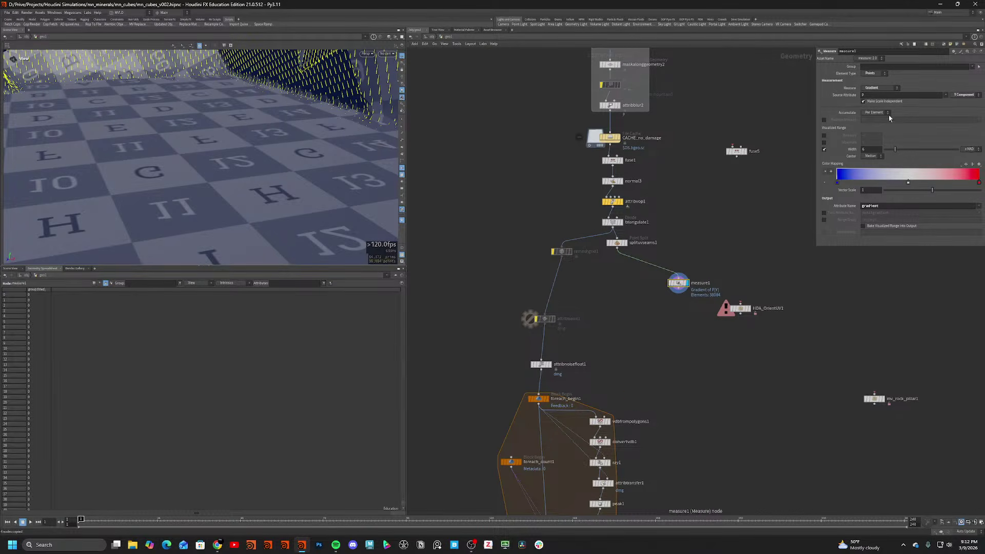
Set measure1's source attribute to uv and inspect the resulting gradient vectors across the rock.
double_click(878, 94)
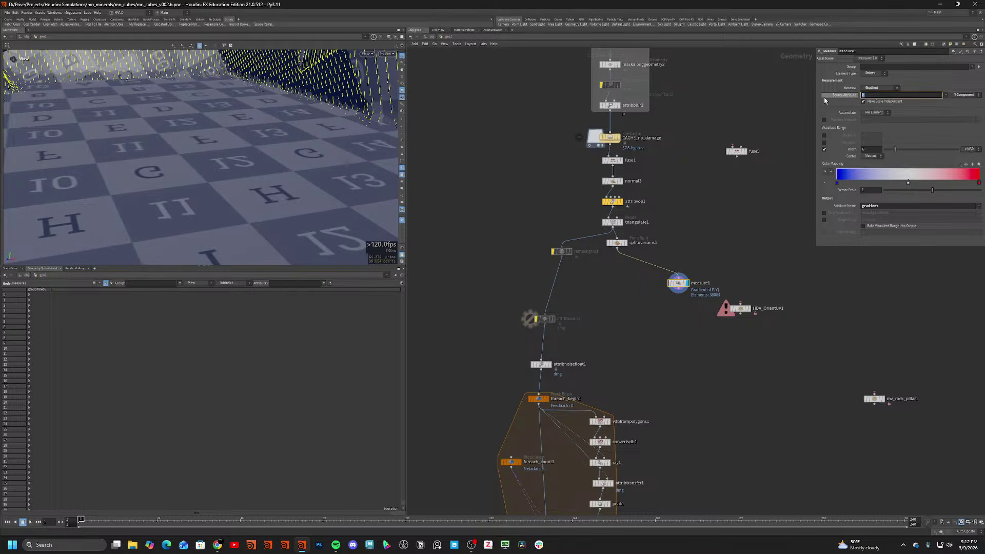
type("uv")
key("Return")
scroll(283, 129, "down", 8)
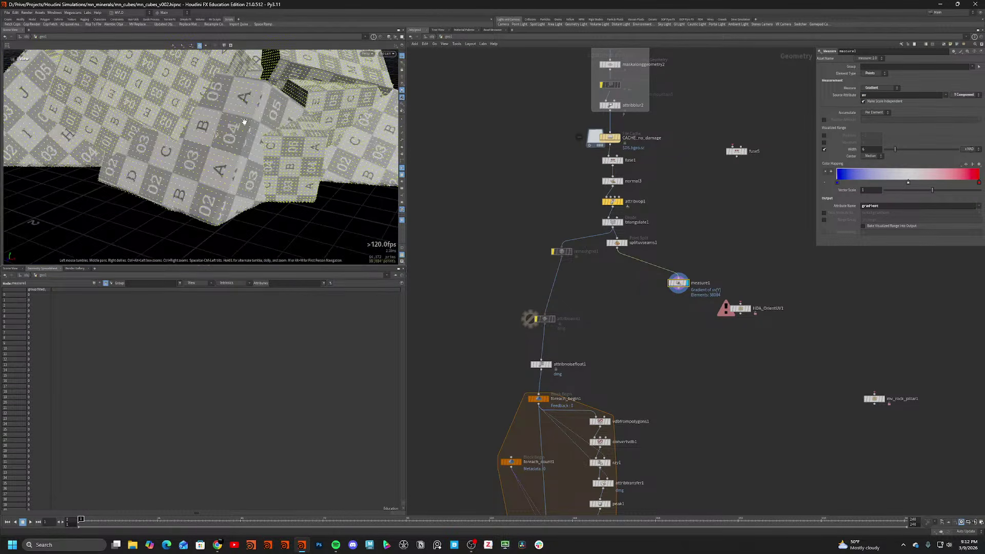
scroll(210, 145, "up", 6)
scroll(210, 146, "up", 3)
left_click_drag(210, 145, 368, 242)
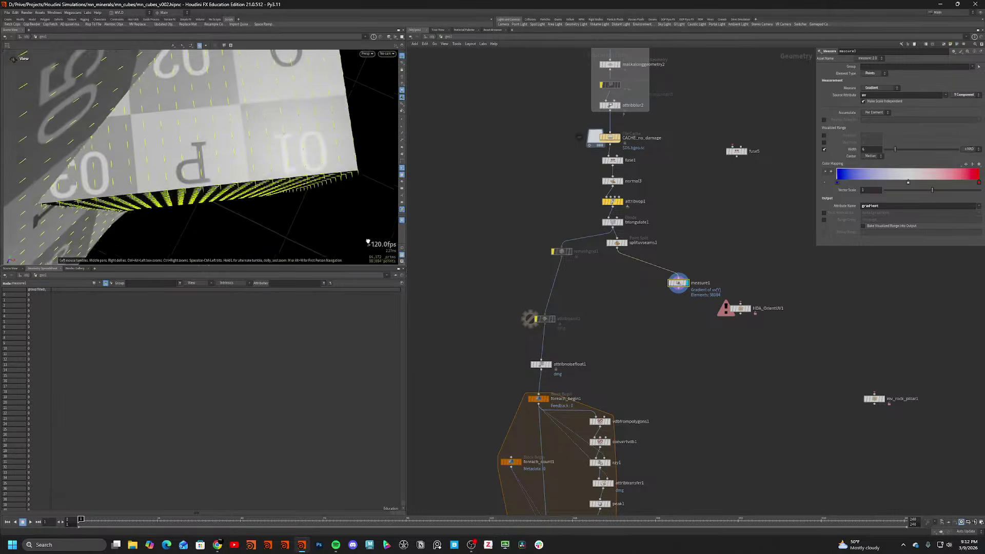
left_click_drag(240, 157, 121, 146)
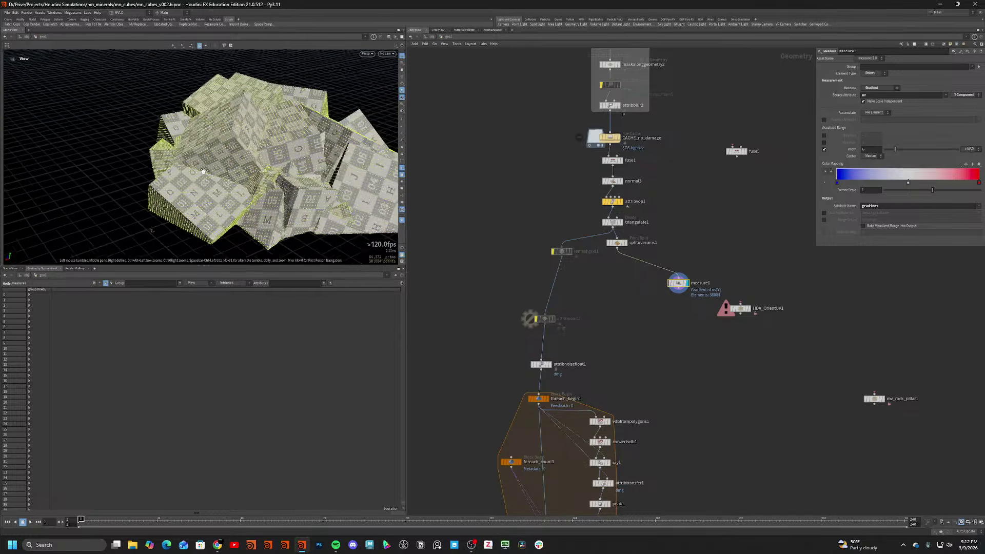
left_click_drag(273, 152, 234, 146)
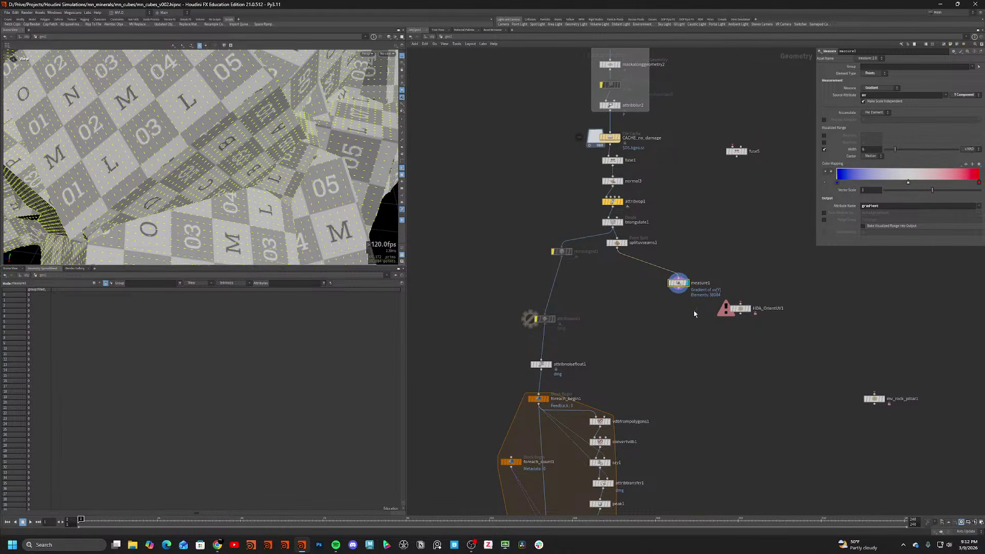
Add an Attribute Noise node, connect it after measure1 and display its result.
key("Tab")
type("anoise")
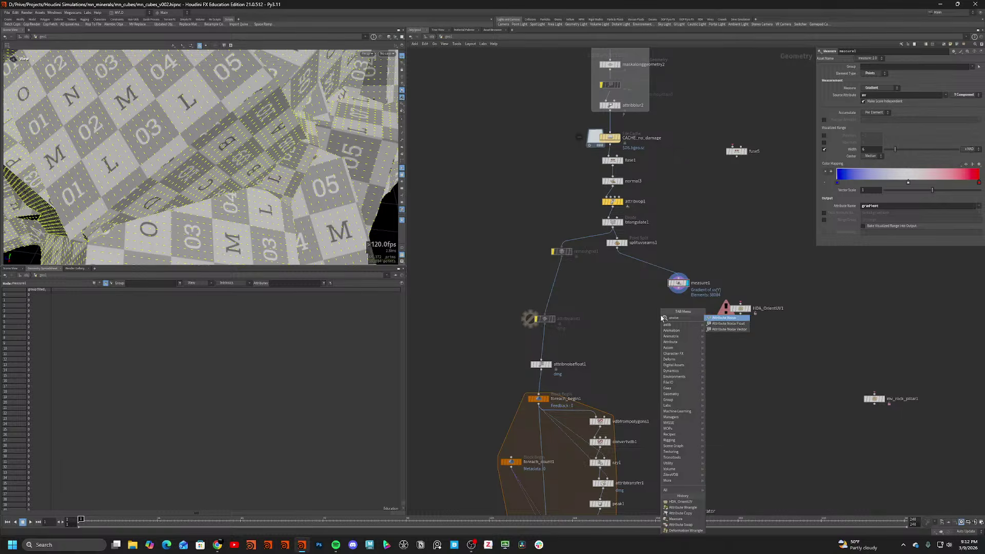
key("Return")
left_click(672, 318)
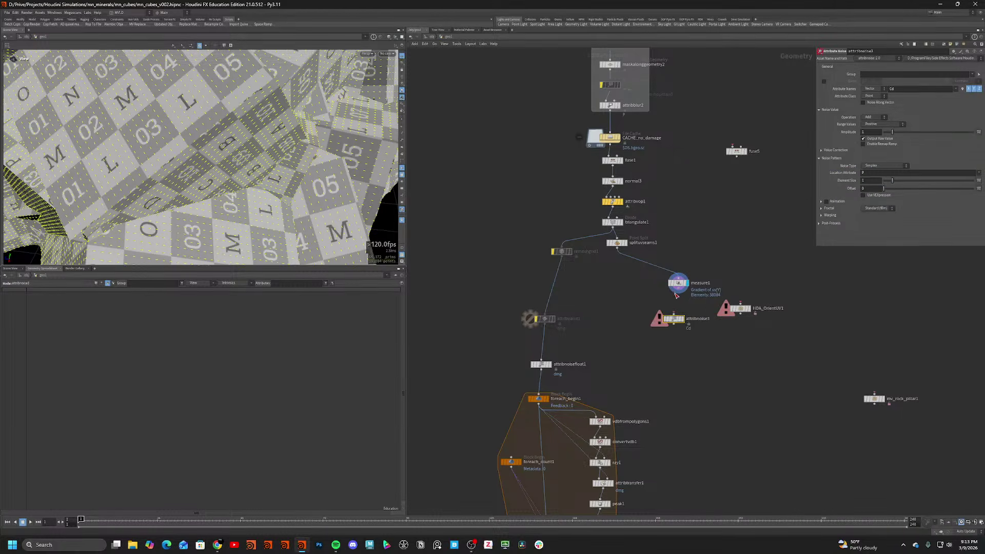
left_click(673, 323)
left_click(682, 320)
Hide the gradient vectors in the viewport to view the noise colors on the whole rock.
scroll(257, 159, "down", 5)
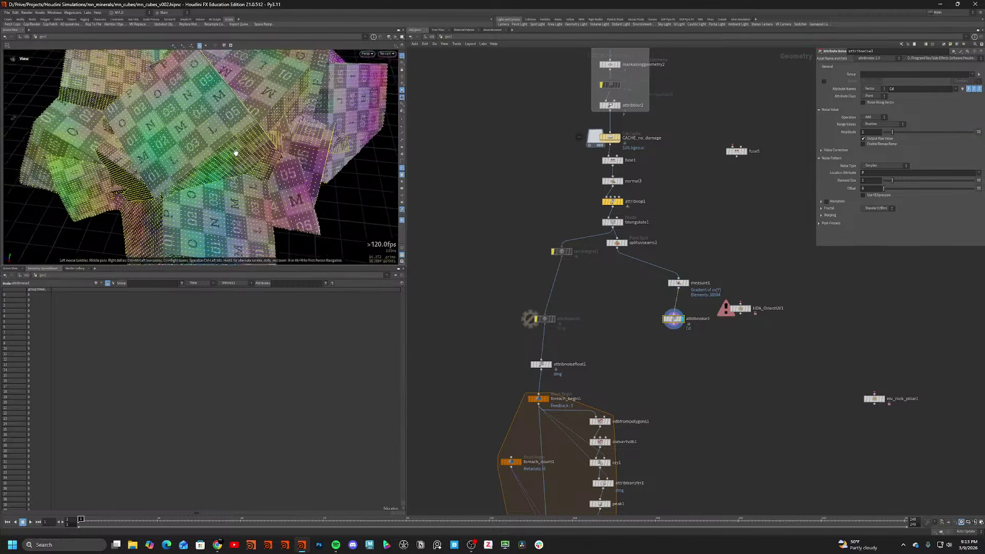
left_click(402, 220)
left_click_drag(294, 204, 262, 154)
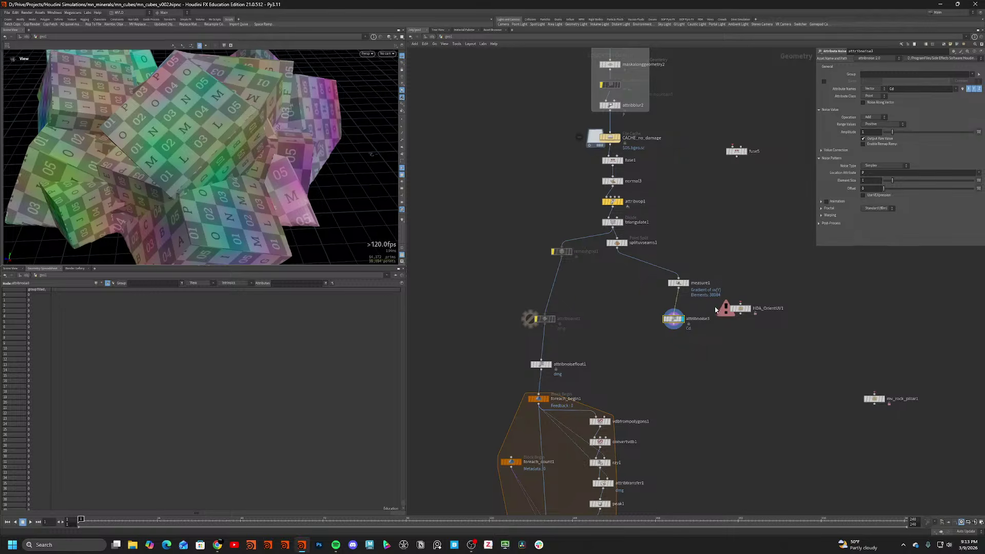
Insert an Attribute Wrangle between measure1 and the Attribute Noise node.
key("Tab")
type("wrangle")
key("Return")
left_click(678, 303)
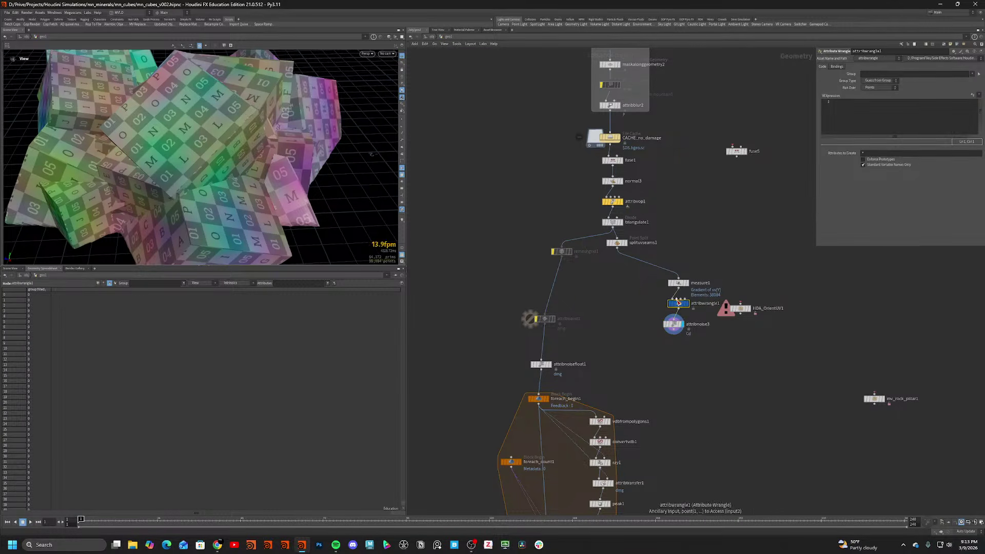
Review the attributes available on attribwrangle1 and write an expression creating v@stretch from v@P offset by v@grad*5.
middle_click(678, 303)
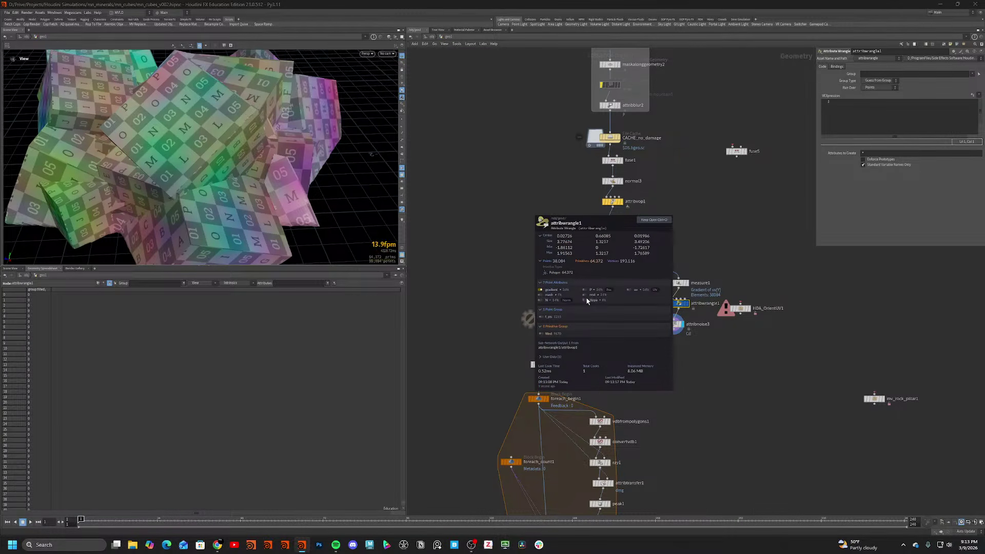
middle_click_drag(587, 301, 587, 299)
left_click(936, 108)
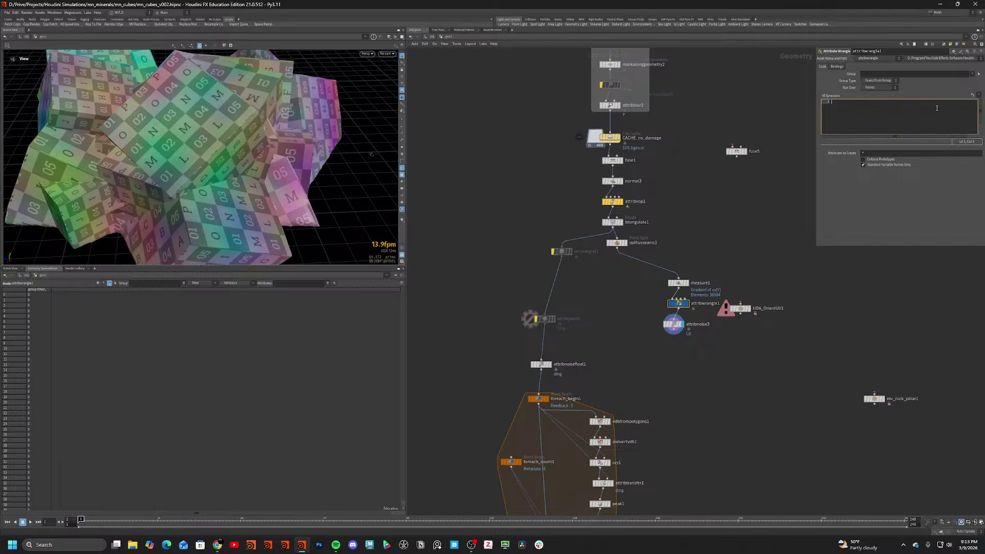
type("v@rest_st")
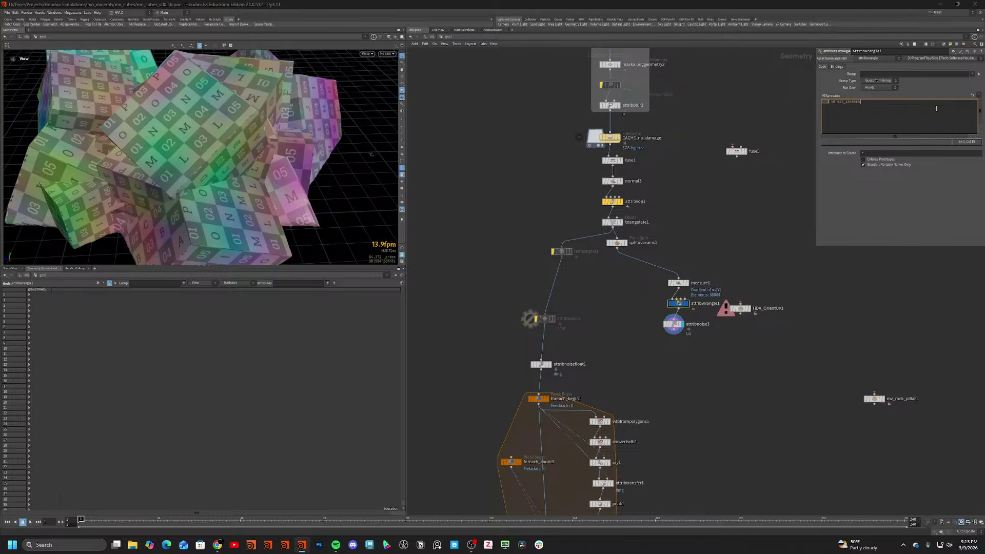
key("ctrl+BackSpace")
type("+ v@grad*5;")
Set the Attribute Noise's Location Attribute to stretch.
left_click(674, 323)
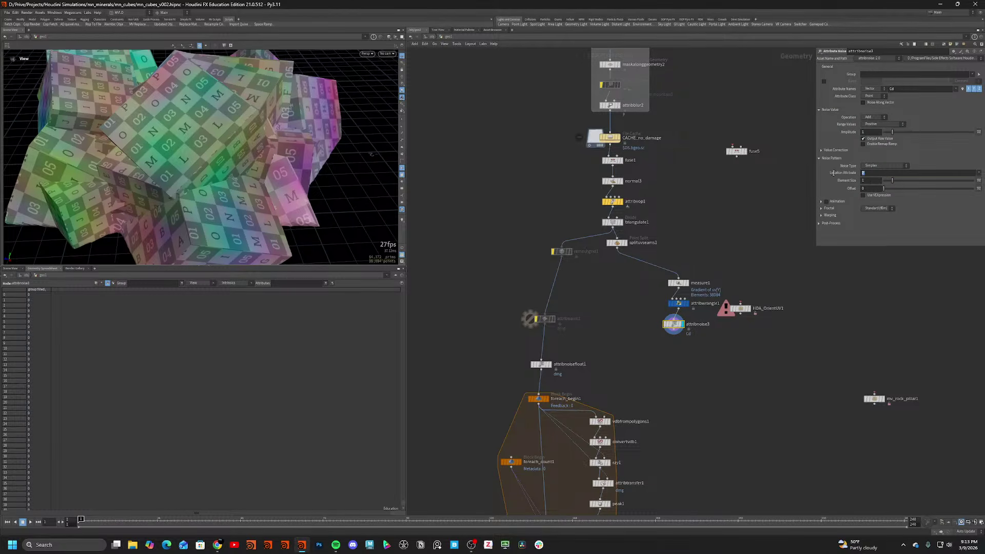
left_click_drag(865, 173, 832, 176)
type("stretch")
key("Return")
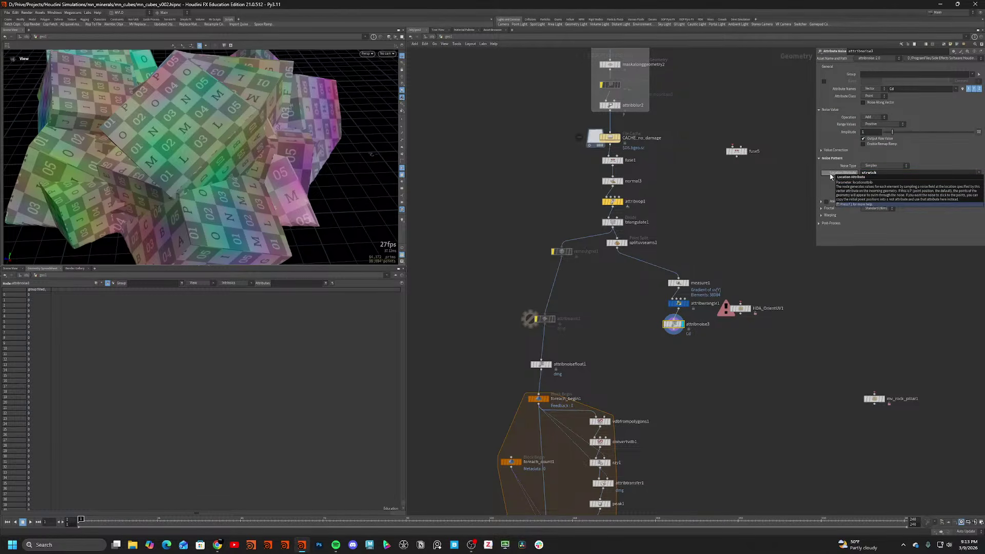
scroll(203, 164, "up", 3)
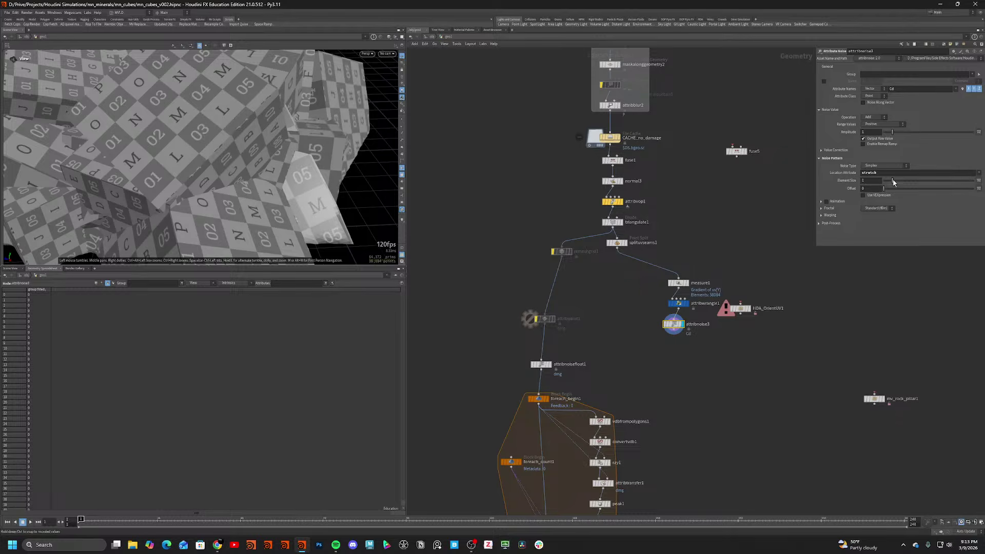
key("ctrl+z")
Correct attribwrangle1's expression to v@stretch = v@P + v@grad*5; and set the Attribute Noise's Element Size to 0.05.
left_click(679, 304)
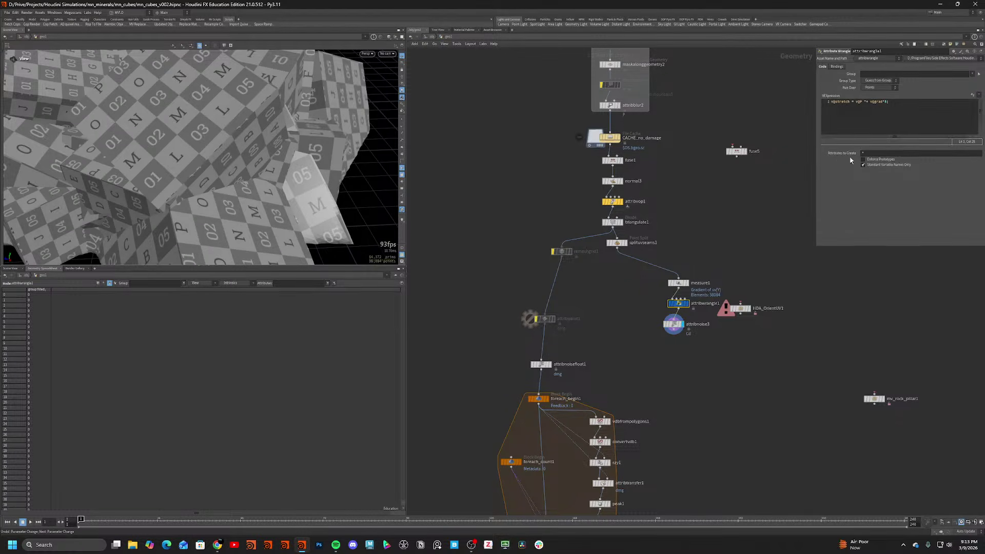
left_click(675, 324)
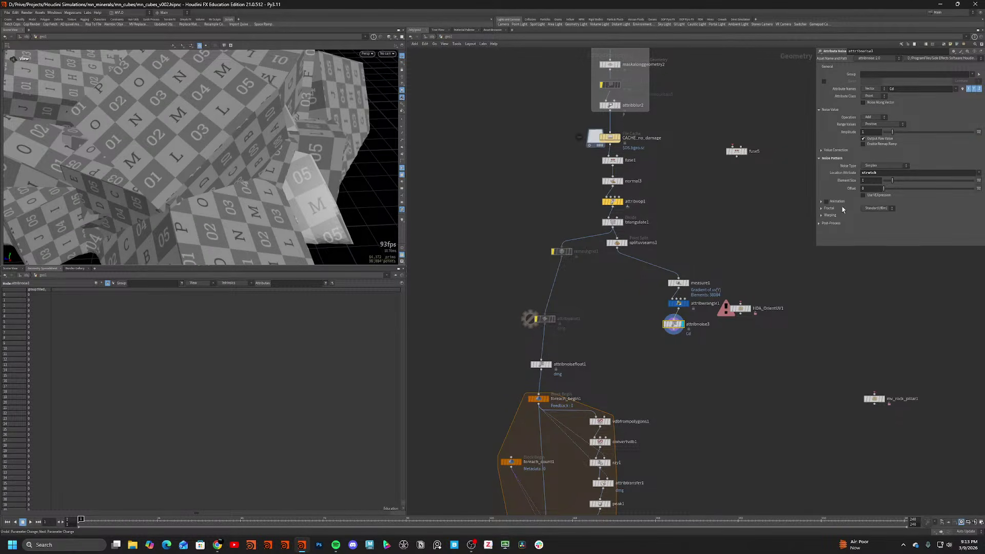
left_click(678, 302)
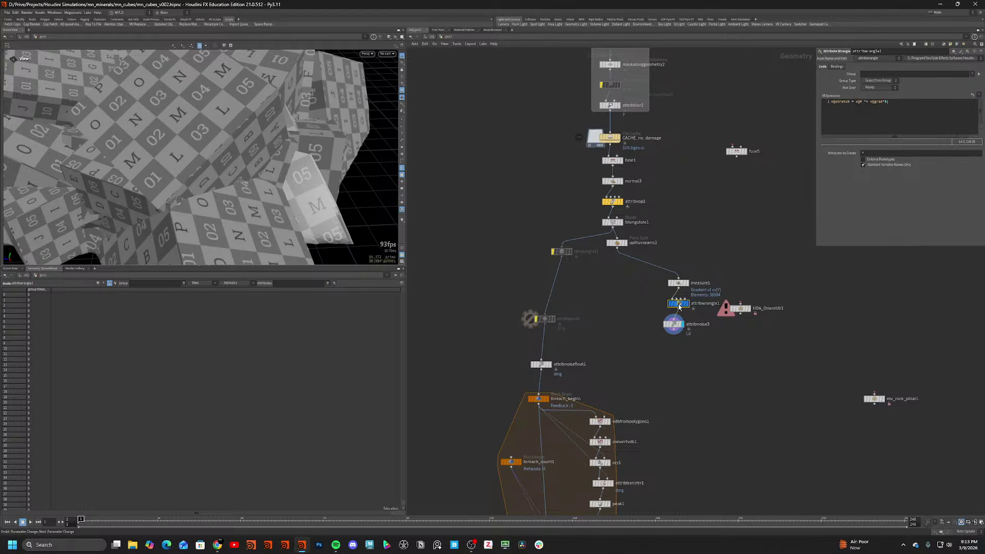
left_click(867, 102)
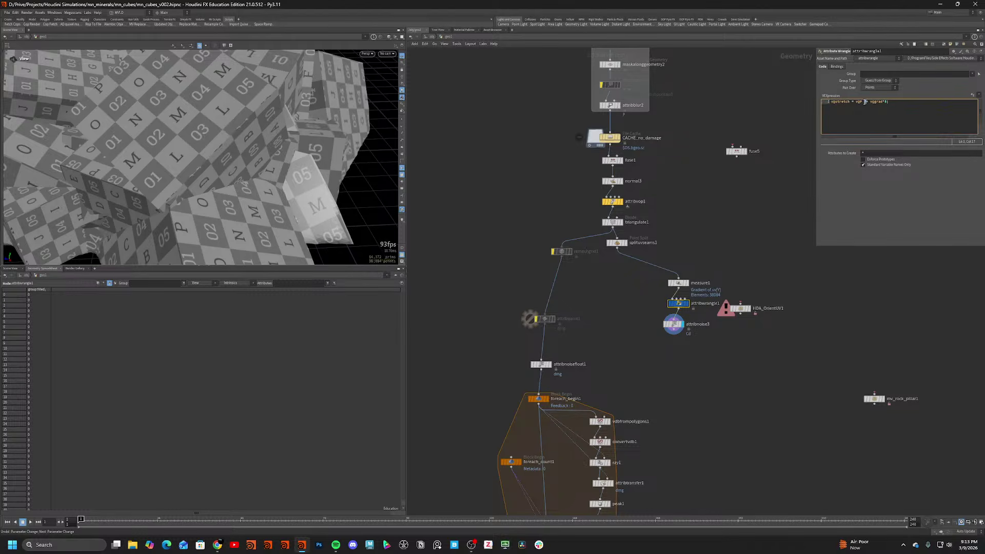
key("BackSpace")
key("ctrl+Return")
scroll(274, 168, "down", 5)
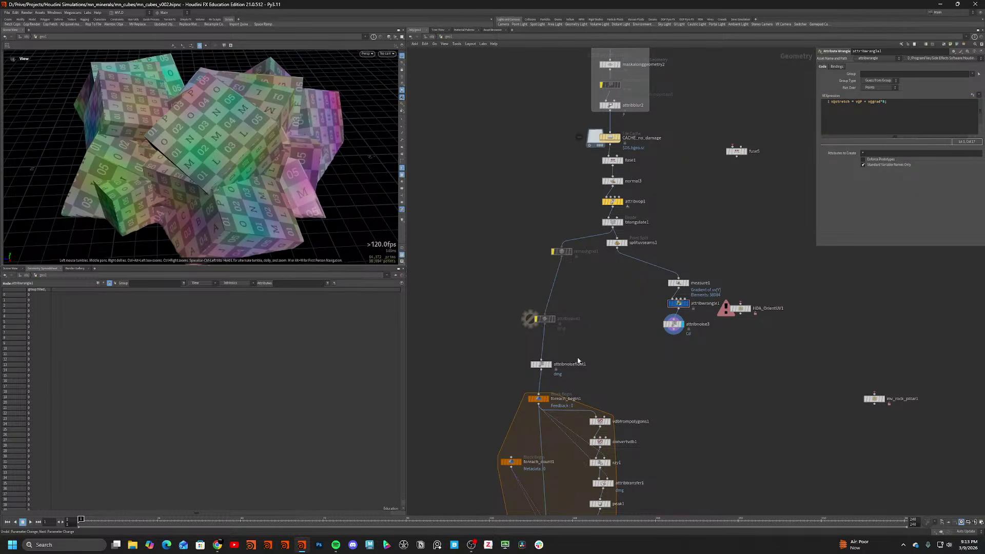
left_click(673, 324)
left_click_drag(891, 180, 884, 180)
Insert a Subdivide node between attribwrangle1 and the Attribute Noise, using the OpenSubdiv Loop algorithm.
key("Tab")
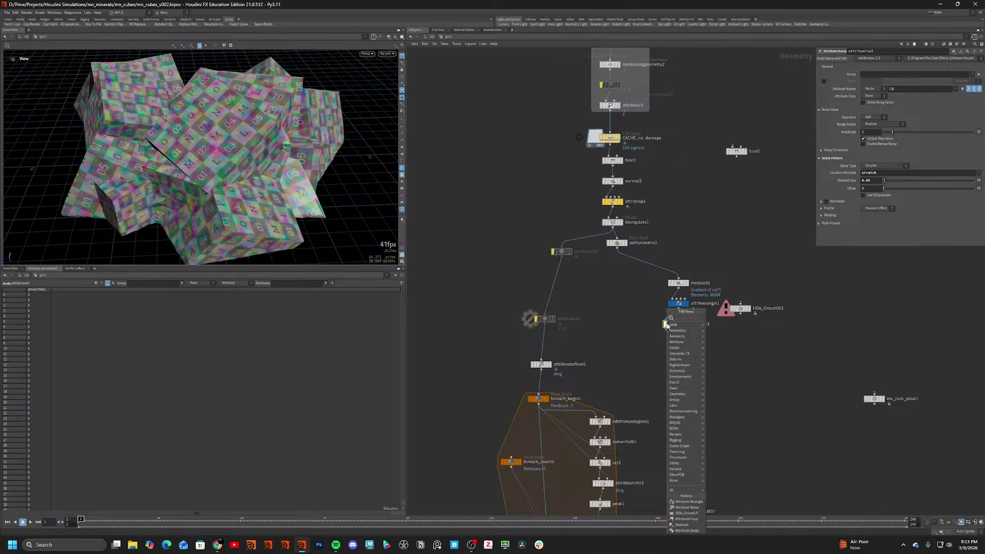
key("Return")
left_click(675, 319)
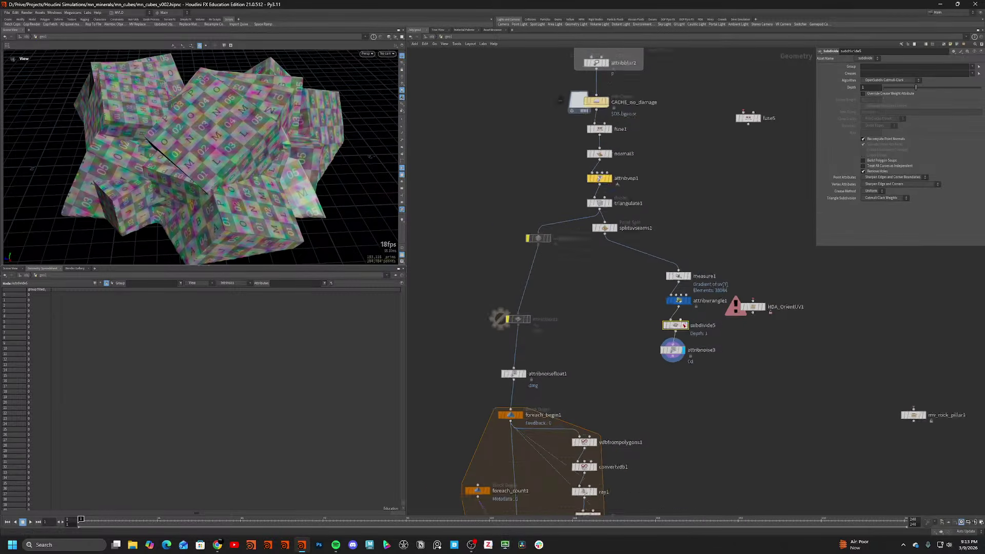
scroll(681, 322, "up", 4)
left_click(887, 81)
left_click(890, 104)
Display the subdivided mesh and check its wireframe density up close.
scroll(675, 361, "up", 2)
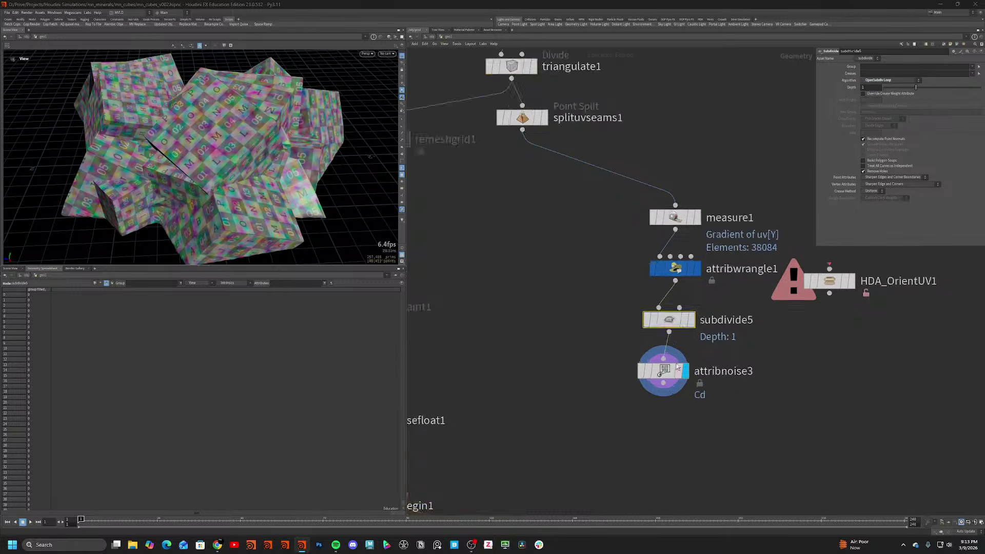
left_click(693, 311)
key("shift+w")
scroll(182, 153, "up", 8)
left_click_drag(182, 154, 203, 189)
key("shift+w")
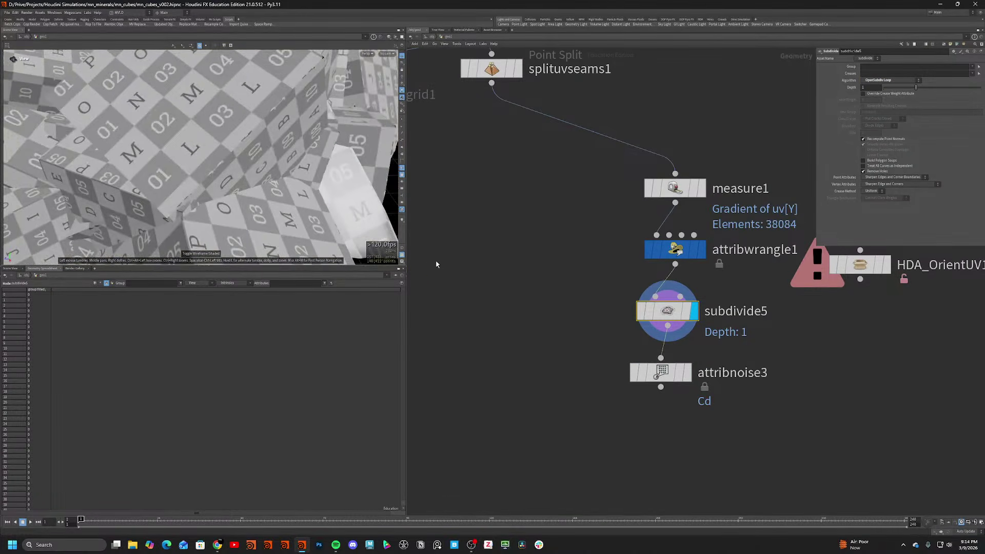
Display the Attribute Noise result and turn off the UV checker texture in the viewport.
left_click(687, 373)
left_click_drag(267, 206, 409, 153)
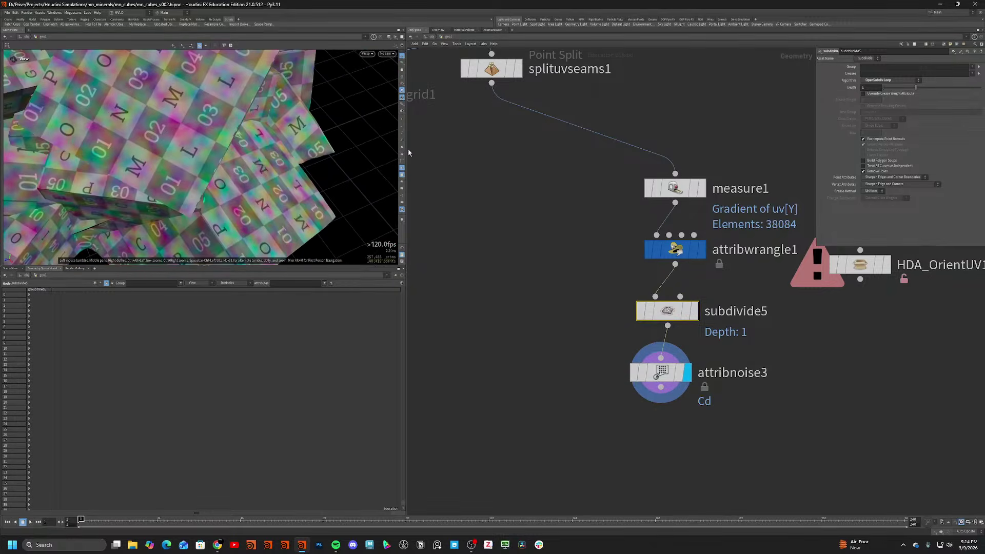
left_click(402, 175)
left_click_drag(328, 169, 302, 223)
Enable per-component Element Scale on the Attribute Noise and set its Y value to 0.01.
left_click(669, 377)
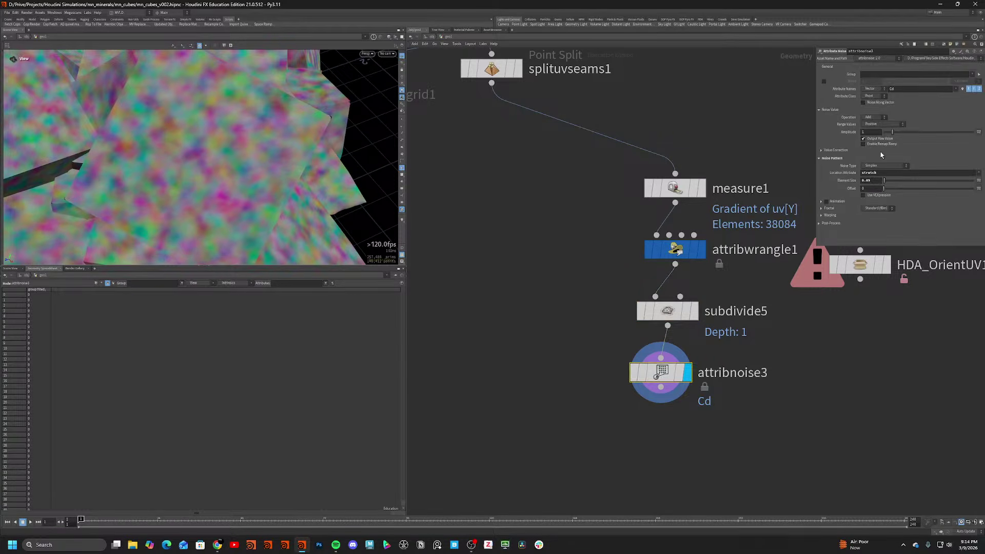
left_click(978, 180)
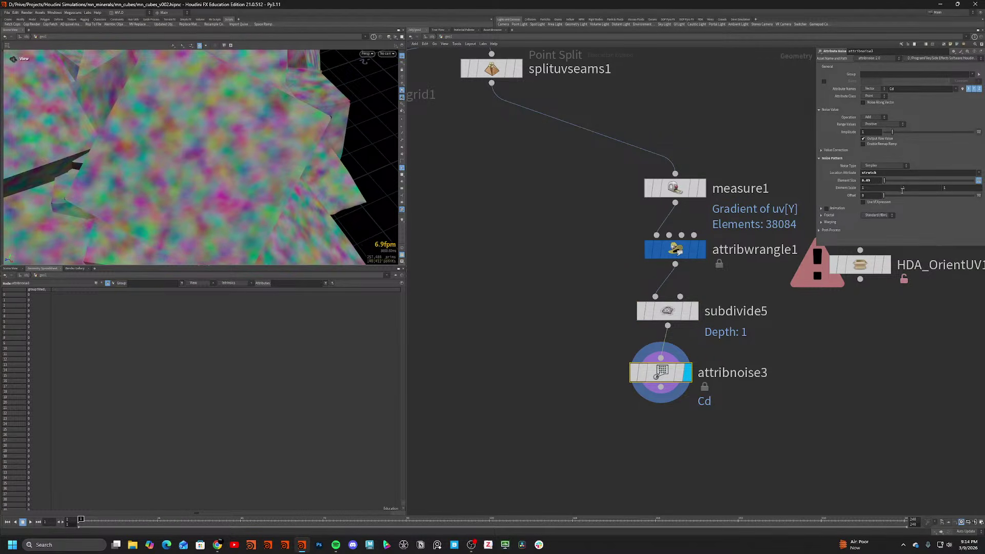
mouse_move(912, 188)
middle_mouse_down()
mouse_move(970, 191)
mouse_move(913, 188)
middle_mouse_up()
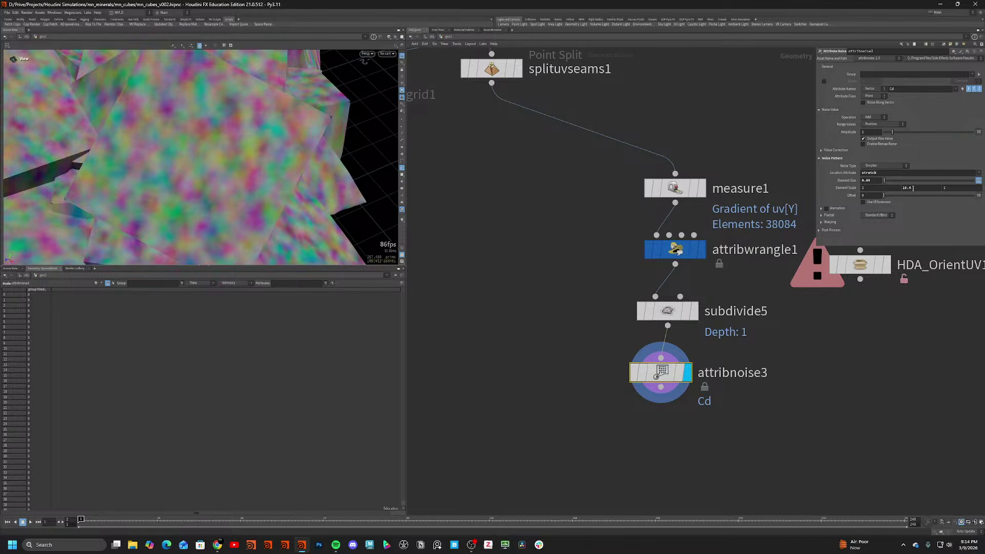
type(".01")
key("Return")
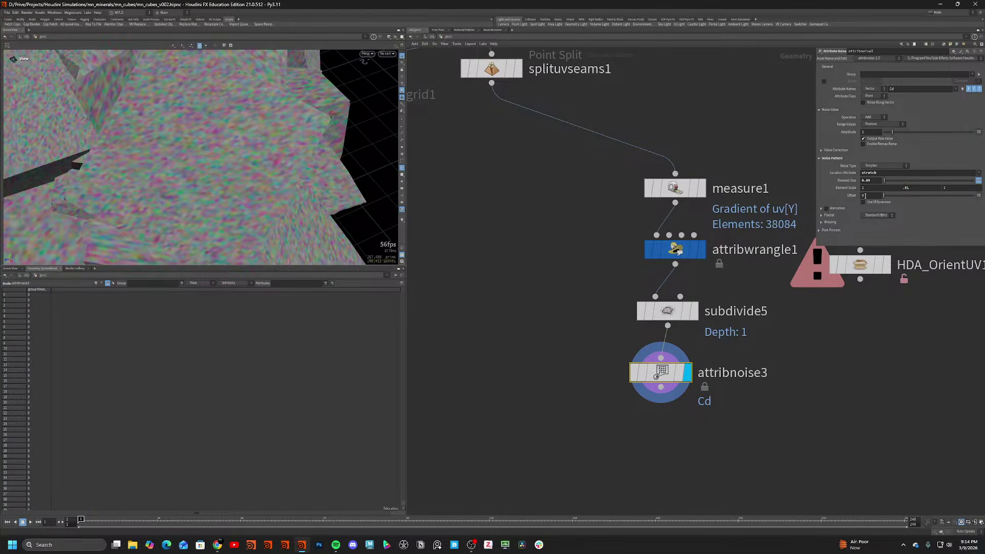
Set the noise's Element Scale to 100 in both X and Z.
right_click_drag(365, 177, 279, 170, "alt")
left_click_drag(279, 170, 216, 145, "alt")
middle_click_drag(216, 145, 160, 114, "alt")
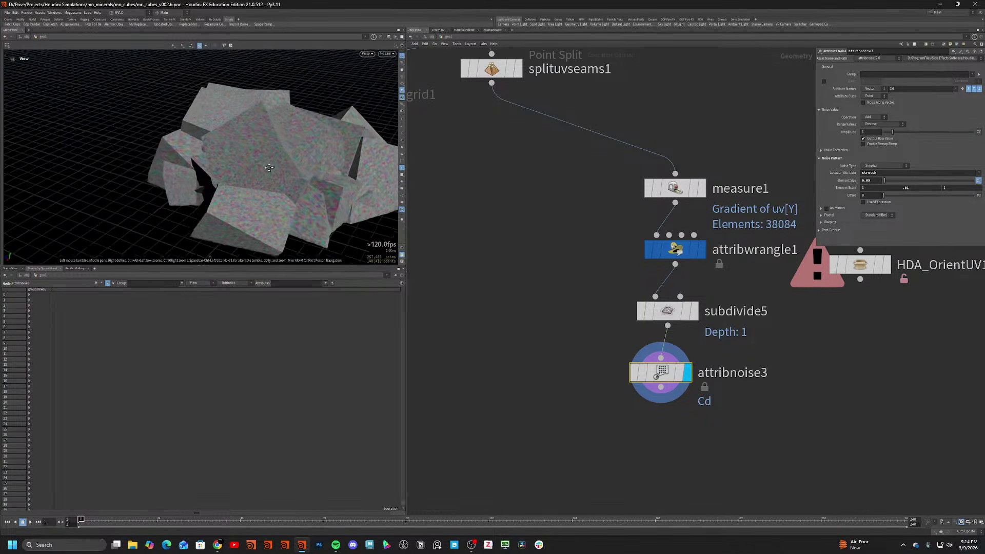
right_click_drag(160, 114, 220, 129, "alt")
left_click(865, 188)
type("00")
key("Return")
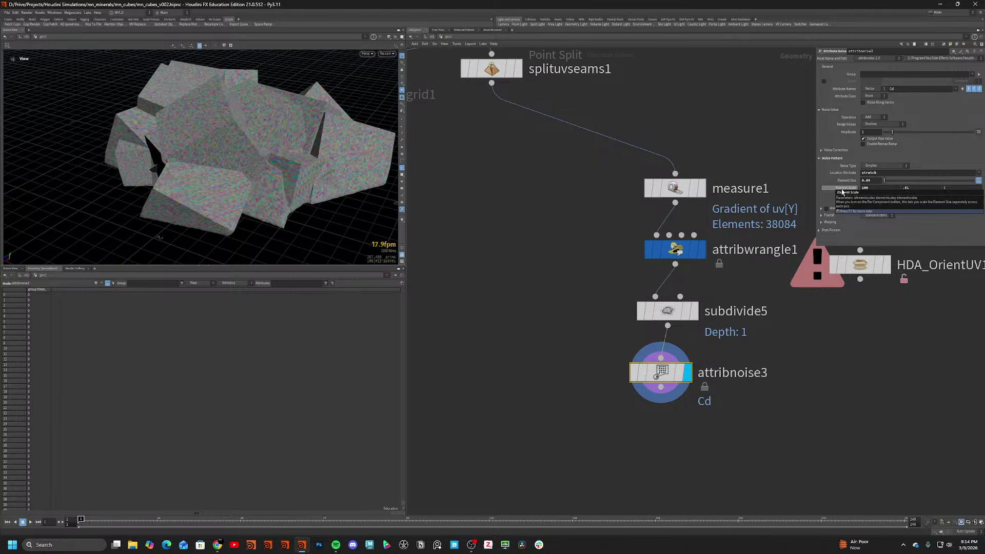
left_click_drag(955, 189, 908, 189)
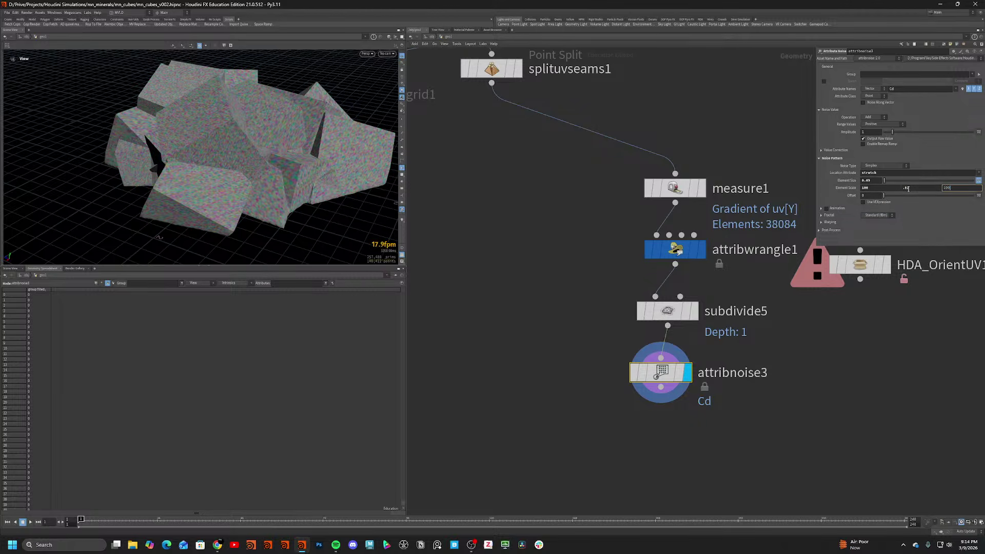
key("Return")
Reset the noise's Element Scale to its default values.
right_click_drag(141, 163, 167, 156, "alt")
left_click_drag(167, 156, 268, 83, "alt")
middle_click(852, 189, "ctrl")
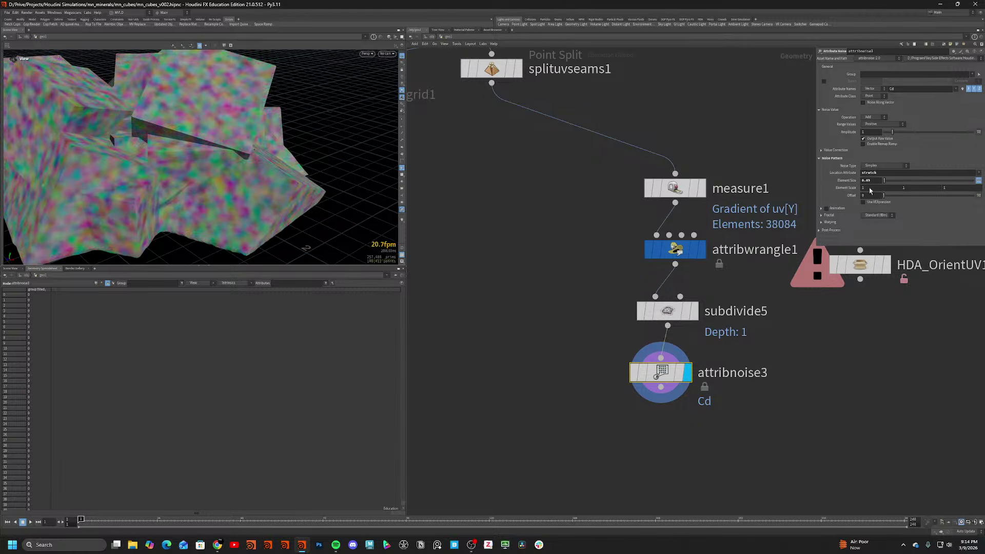
Display attribwrangle1's result, check the mesh wireframe, and set the gradient multiplier in its expression to 100.
left_click(663, 250)
key("r")
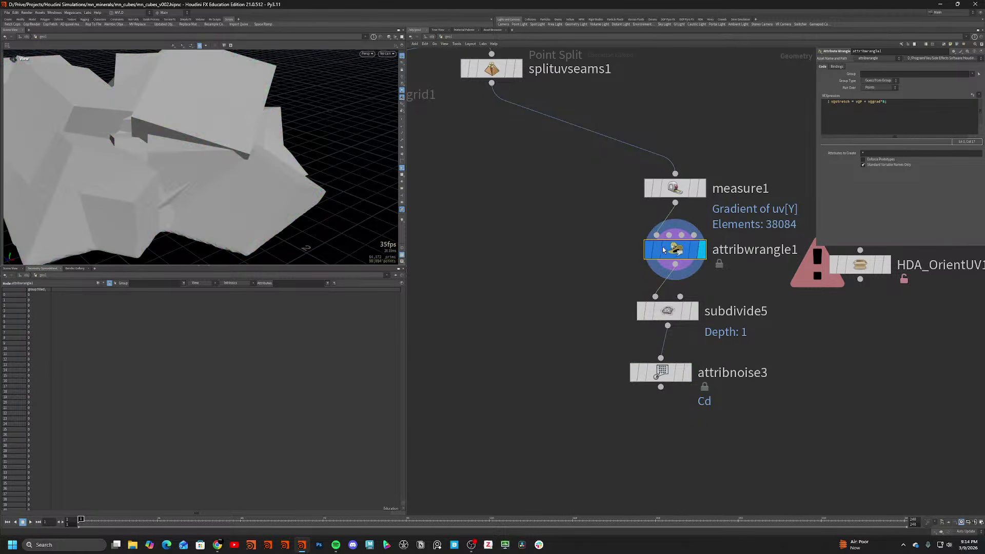
right_click_drag(328, 184, 292, 176, "alt")
mouse_move(291, 176)
left_mouse_down("alt")
mouse_move(302, 163)
mouse_move(302, 192)
mouse_move(244, 197)
left_mouse_up("alt")
key("shift+w")
key("shift+w")
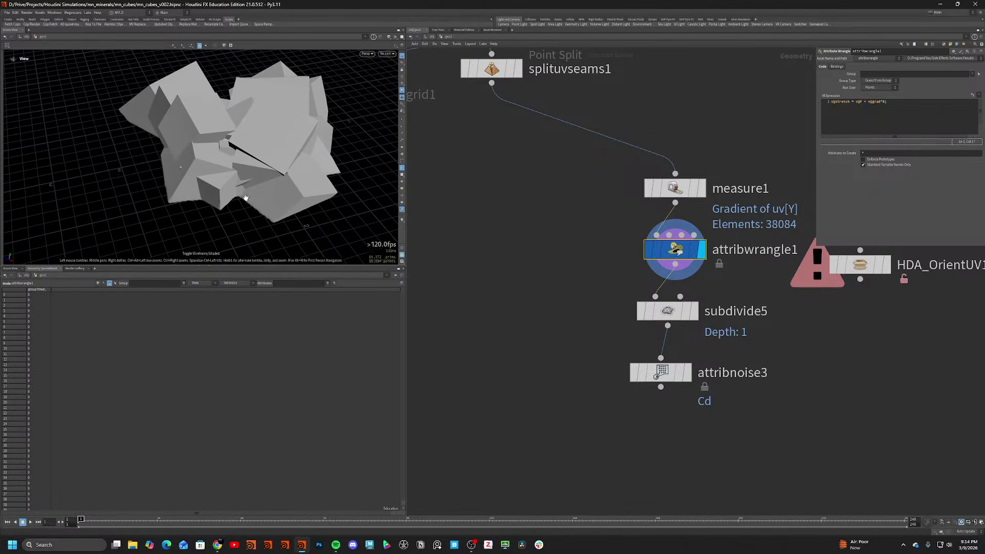
left_click(883, 102)
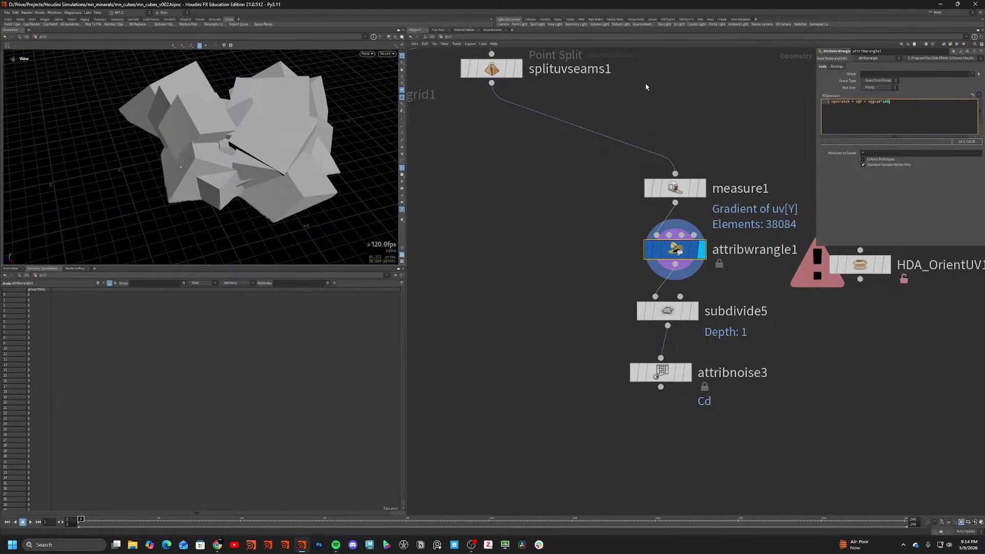
Branch a second Attribute Wrangle off attribwrangle1 with v@P = v@stretch; and display the result.
left_click(675, 264)
key("Tab")
type("wr")
key("Return")
key("Return")
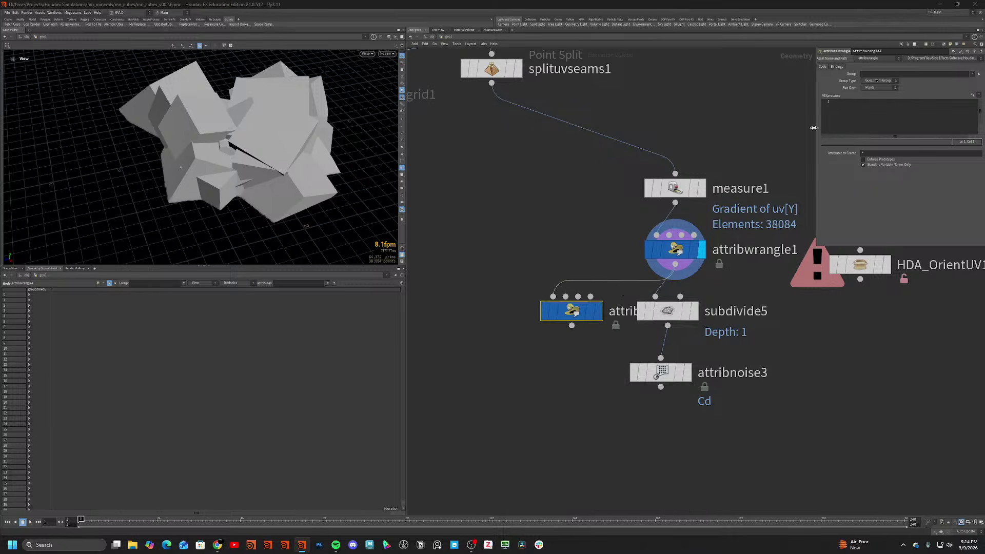
left_click(851, 104)
type("v@P = v@stretch;")
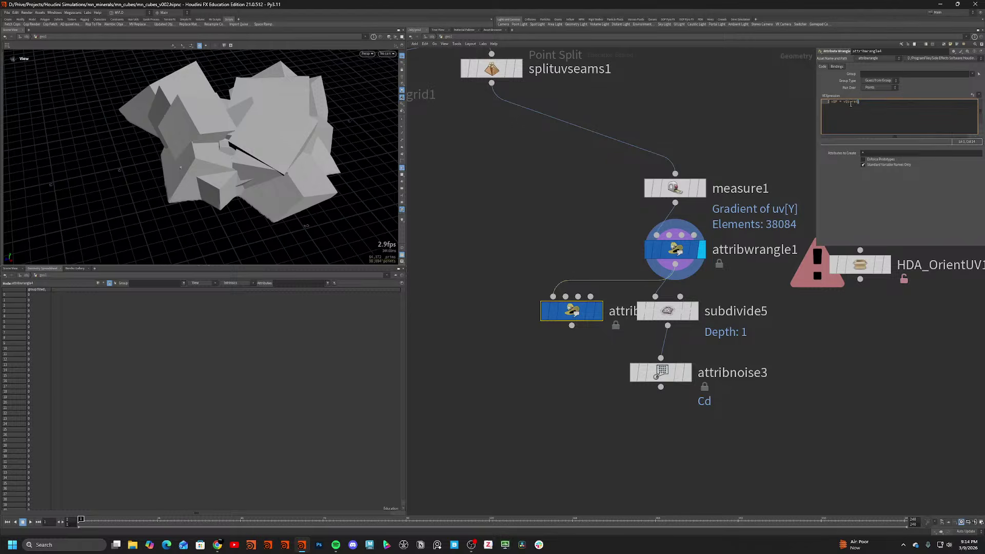
left_click(597, 310)
left_click_drag(280, 175, 509, 199)
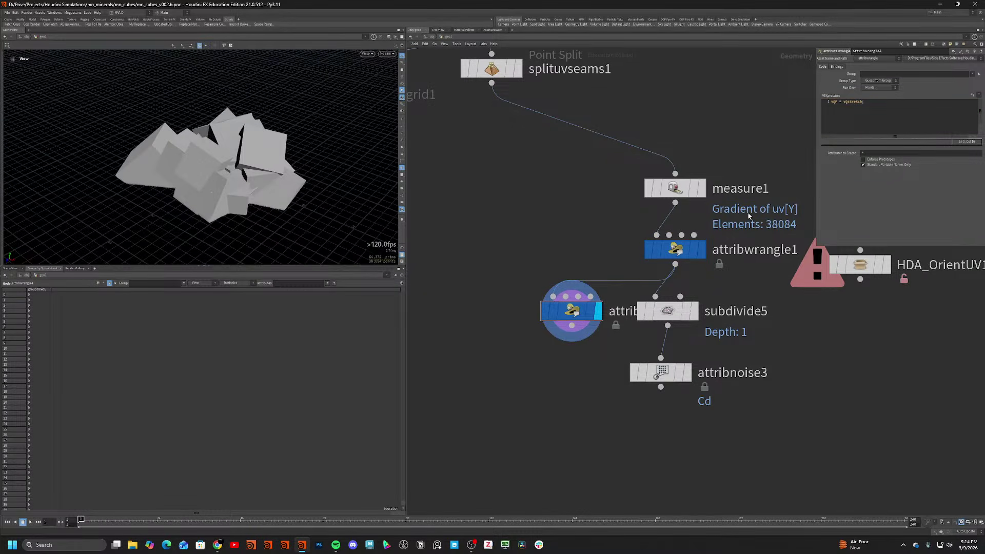
Correct the attribute name in attribwrangle1's stretch expression to v@gradient.
left_click(697, 249)
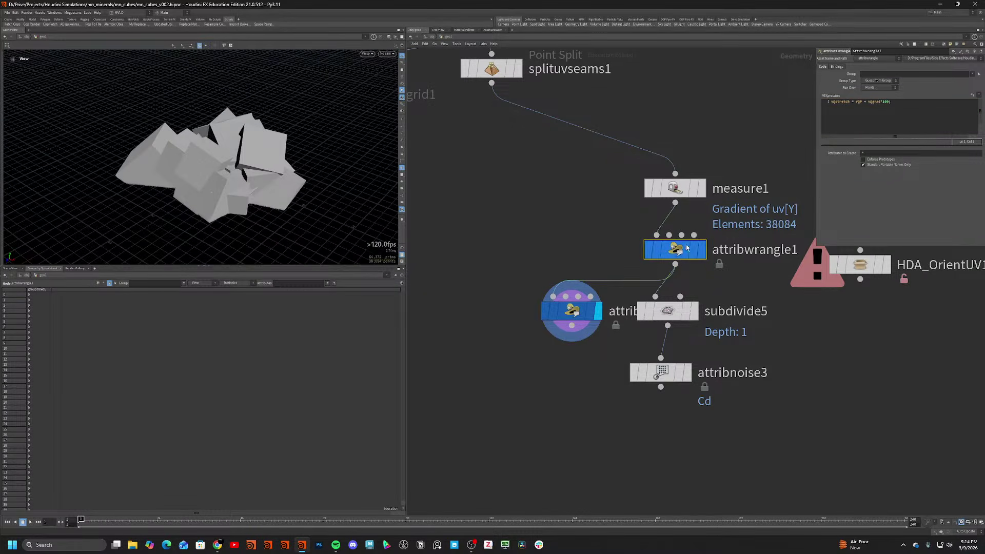
double_click(835, 102)
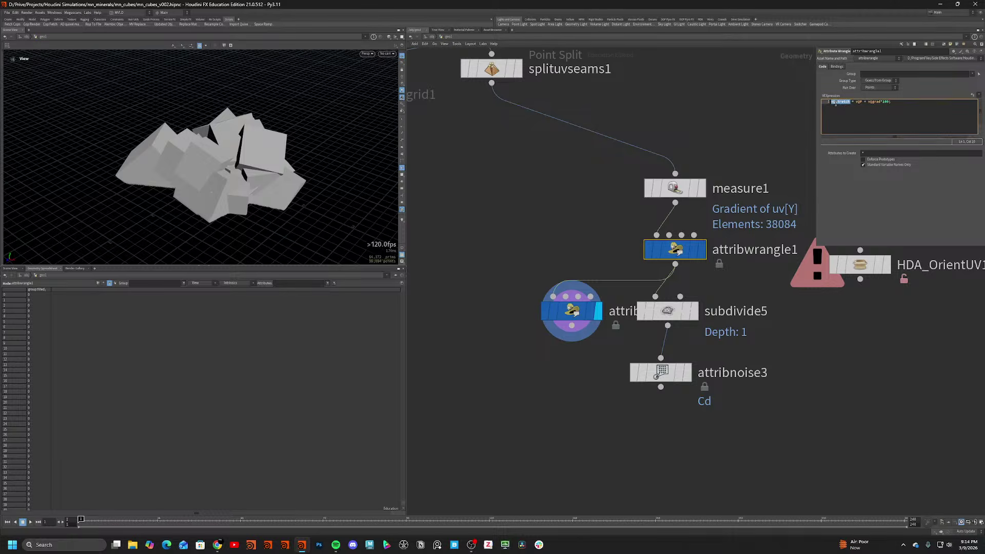
left_click(572, 310)
double_click(676, 250)
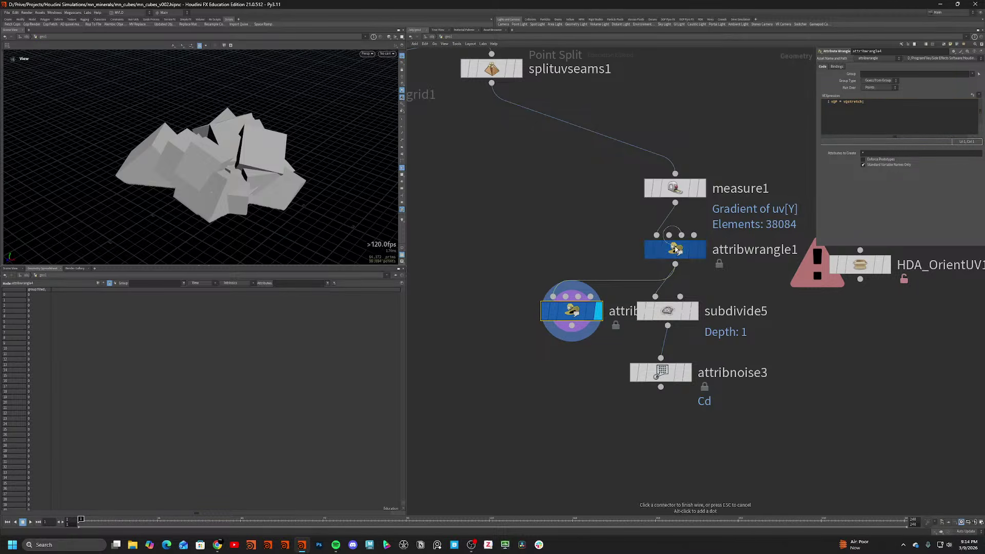
key("u")
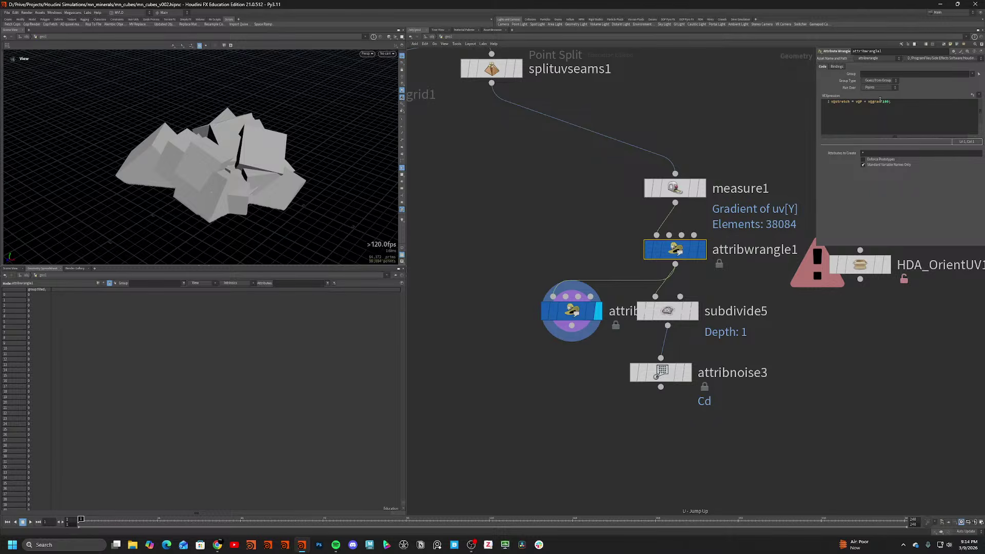
left_click(881, 101)
type("ient")
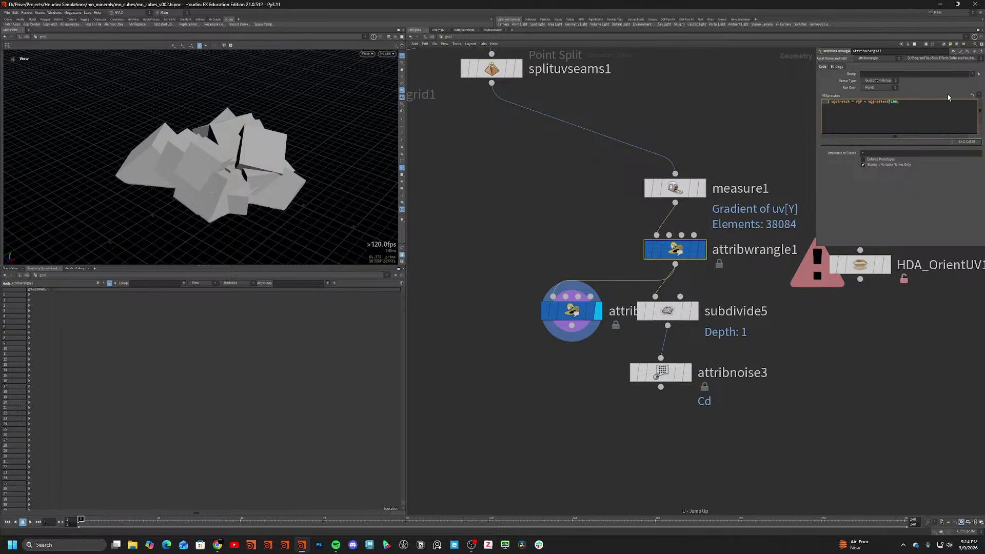
Inspect the stretched mesh from attribwrangle4, then display the coloured noise result of attribnoise3.
left_click(674, 100)
left_click_drag(213, 225, 325, 165)
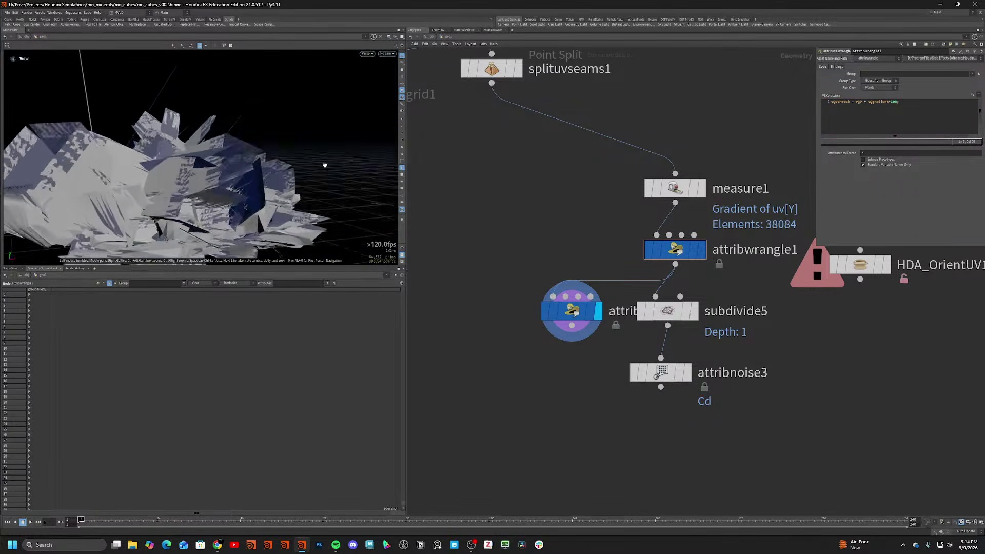
left_click(692, 310)
left_click(668, 373)
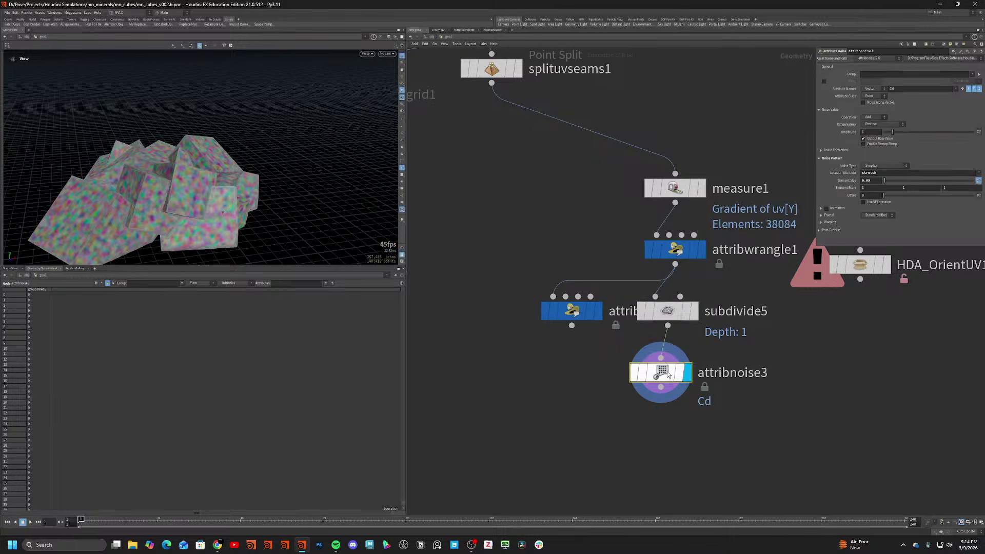
left_click_drag(169, 221, 257, 226)
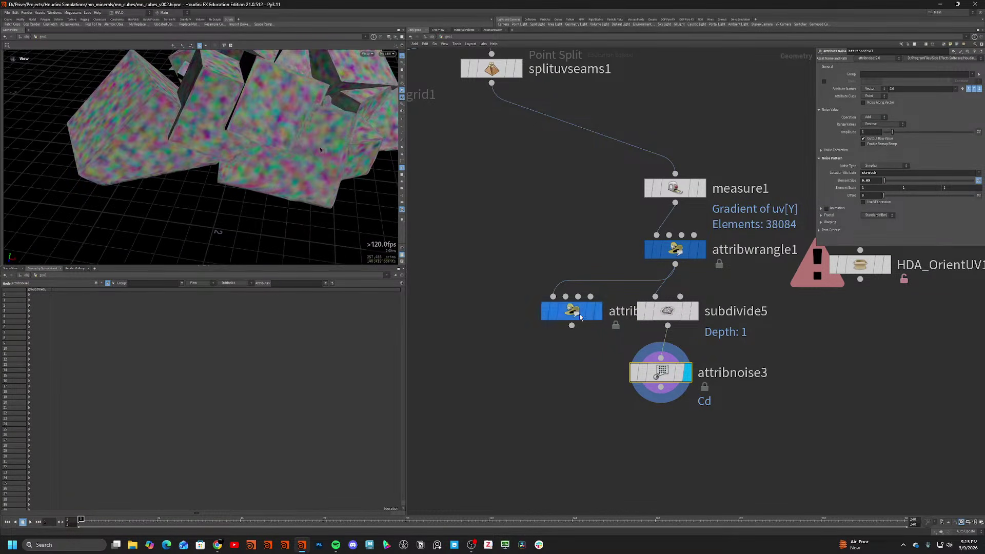
Set attribnoise3's Element Size to 0.01 and keep its Element Scale at the defaults.
left_click(870, 181)
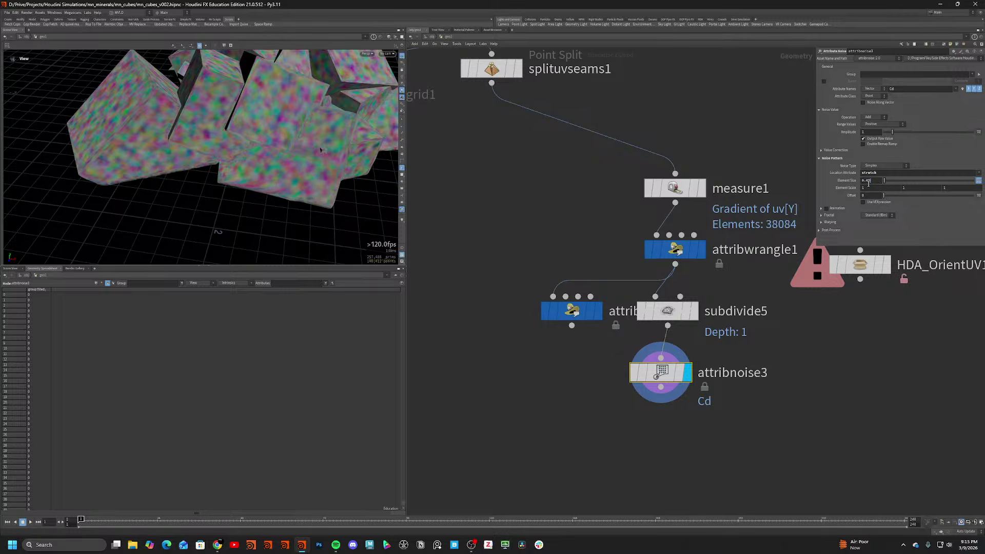
key("BackSpace")
type("1")
key("Return")
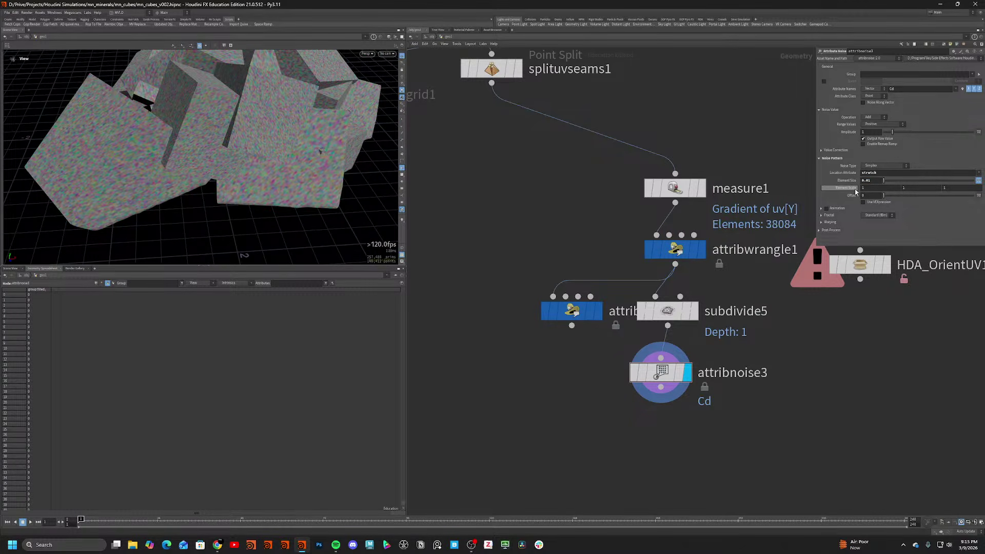
middle_click_drag(855, 191, 856, 193)
key("ctrl+z")
Change the gradient multiplier in attribwrangle1's stretch expression and check the noise on the rock faces.
left_click(675, 249)
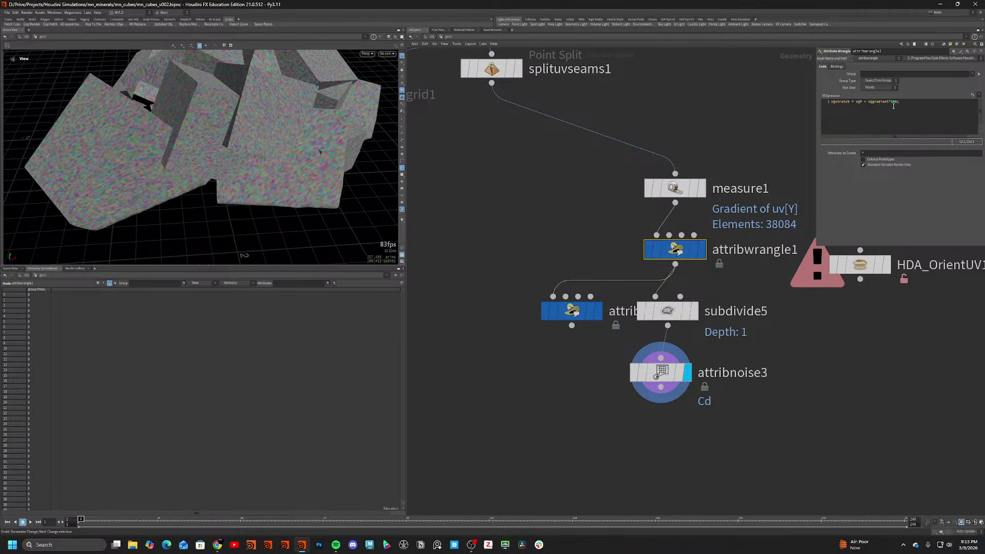
left_click(891, 103)
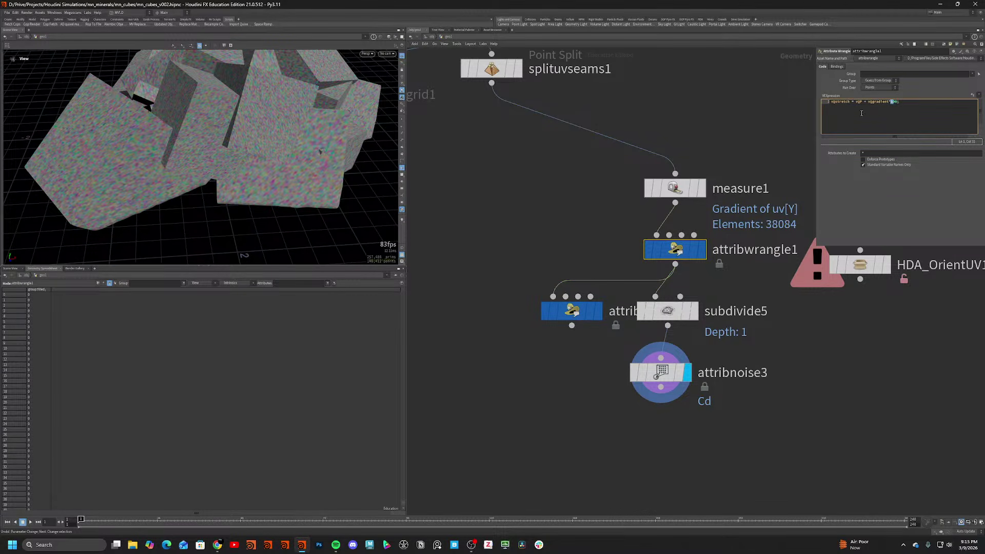
left_click(713, 124)
left_click_drag(352, 132, 334, 134)
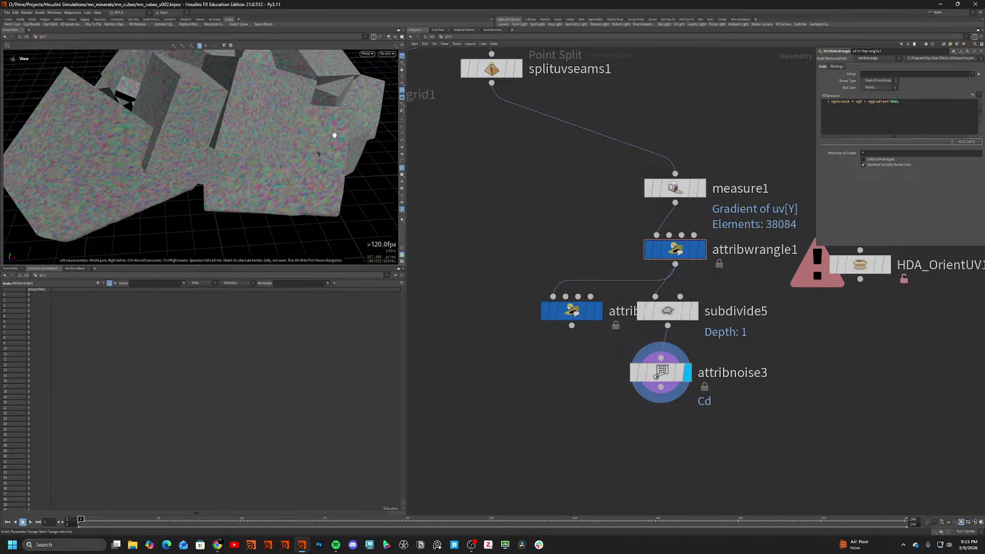
right_click_drag(334, 134, 310, 164)
left_click_drag(310, 165, 292, 121)
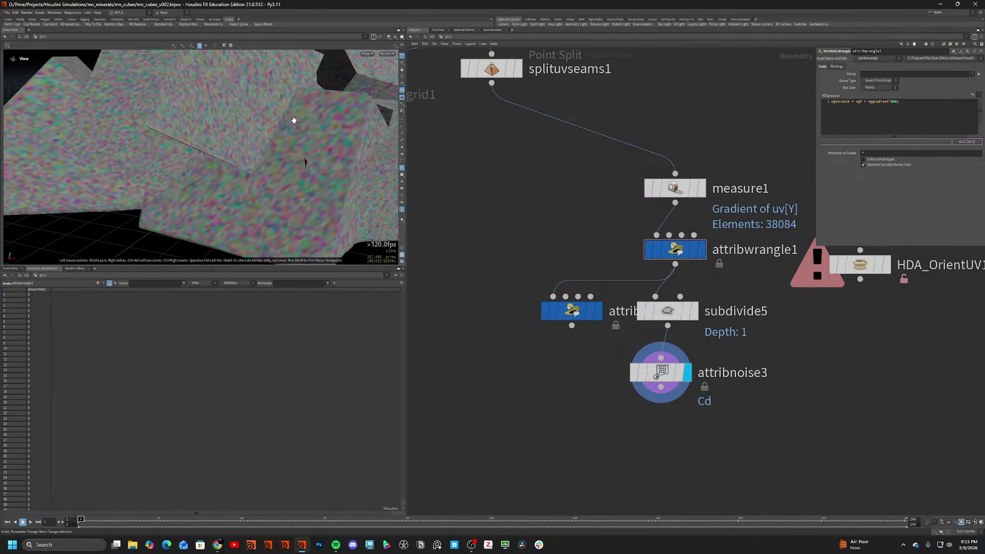
Compare the noise direction with the UV checker texture on the rock, then display measure1's result.
left_click(402, 176)
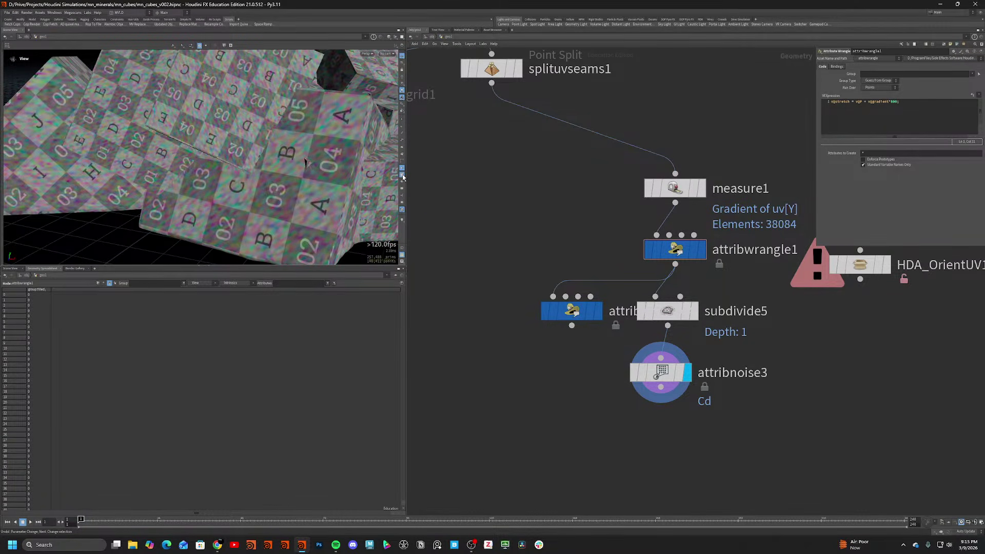
left_click(402, 176)
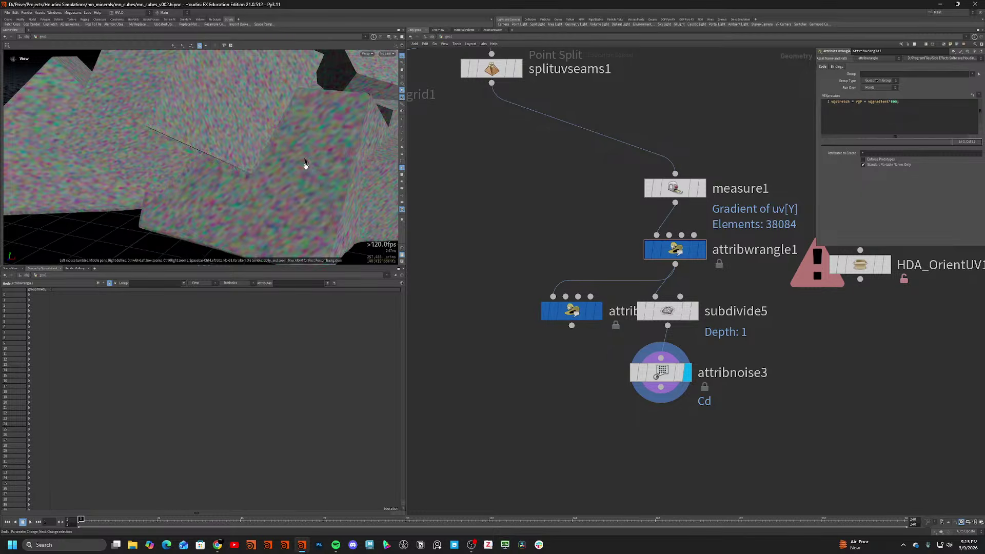
middle_click_drag(167, 165, 126, 191)
left_click_drag(126, 192, 225, 133)
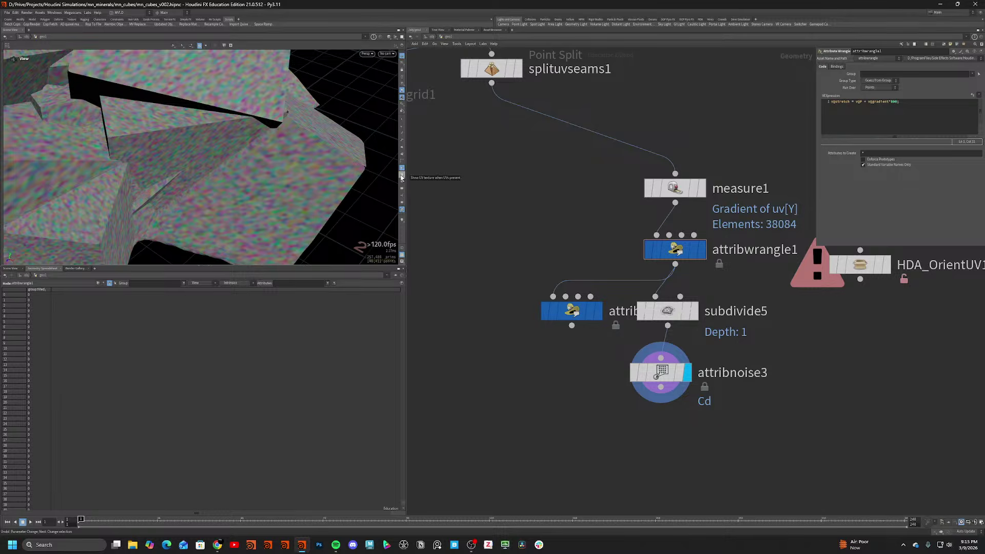
mouse_move(287, 159)
left_mouse_down()
mouse_move(257, 156)
mouse_move(279, 152)
left_mouse_up()
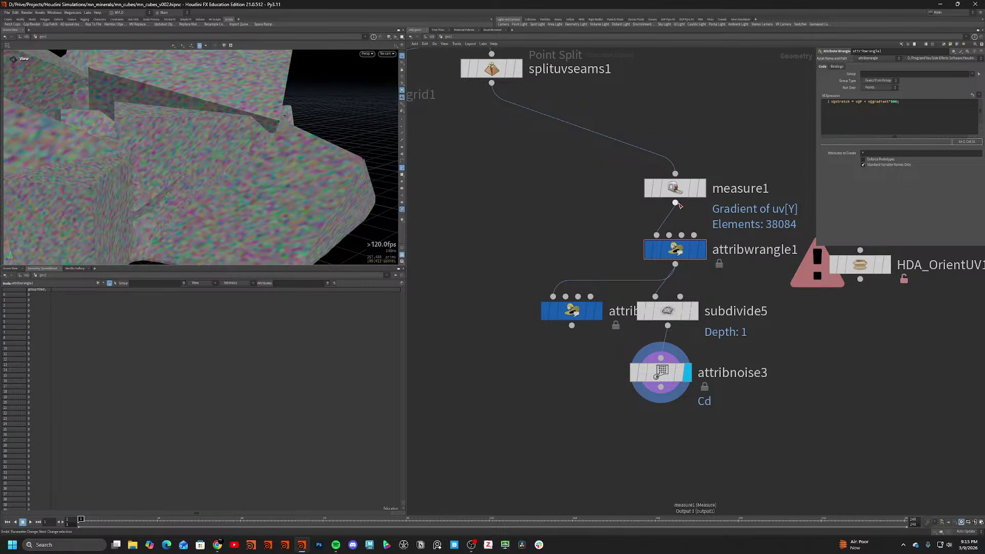
left_click(700, 187)
scroll(279, 161, "down", 5)
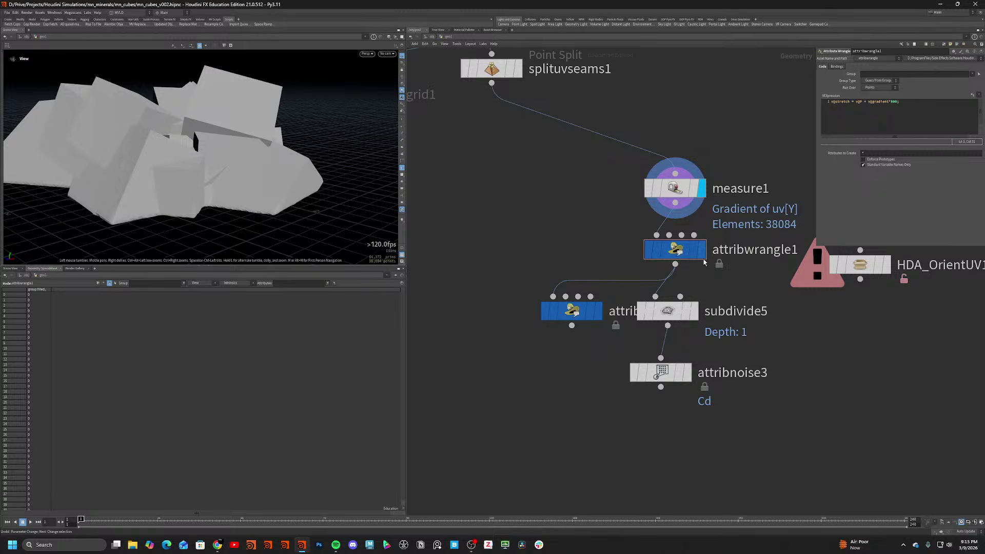
left_click(491, 83)
key("Tab")
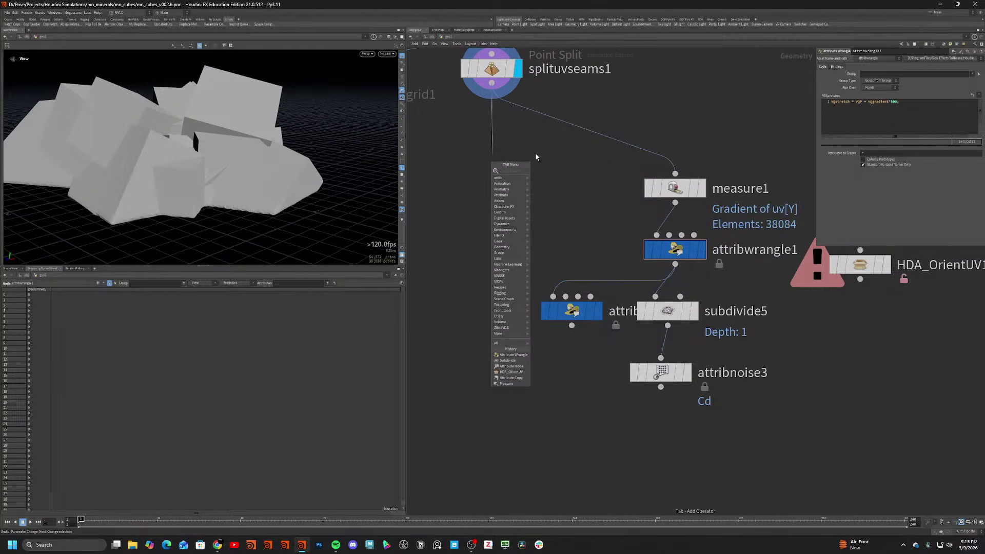
type("aw")
key("Return")
left_click_drag(515, 162, 529, 187)
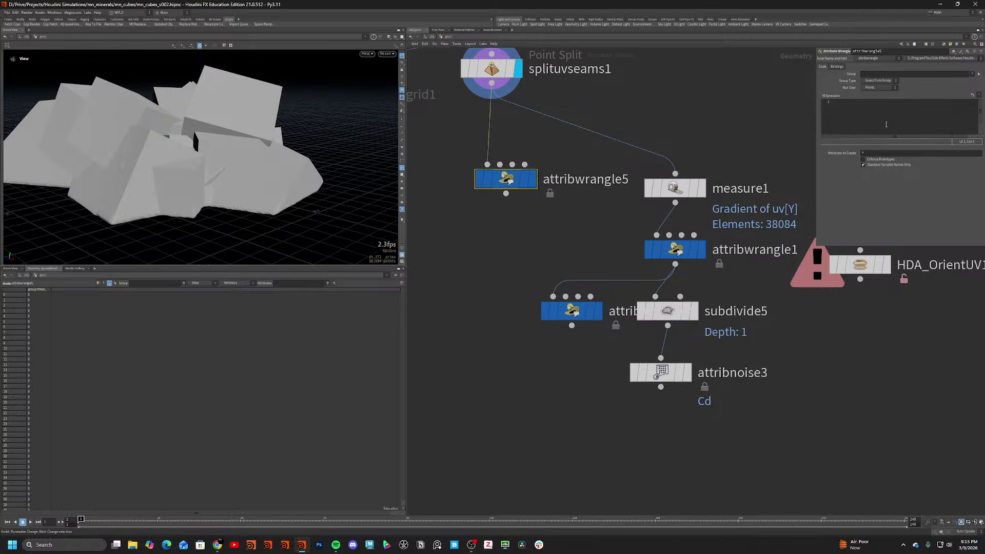
left_click(886, 124)
type("v")
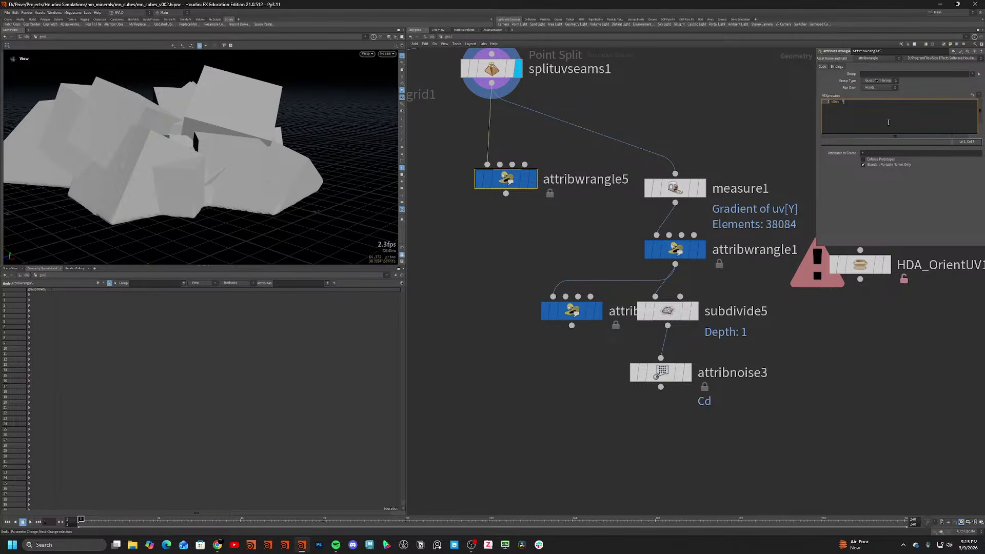
type("@uv.y")
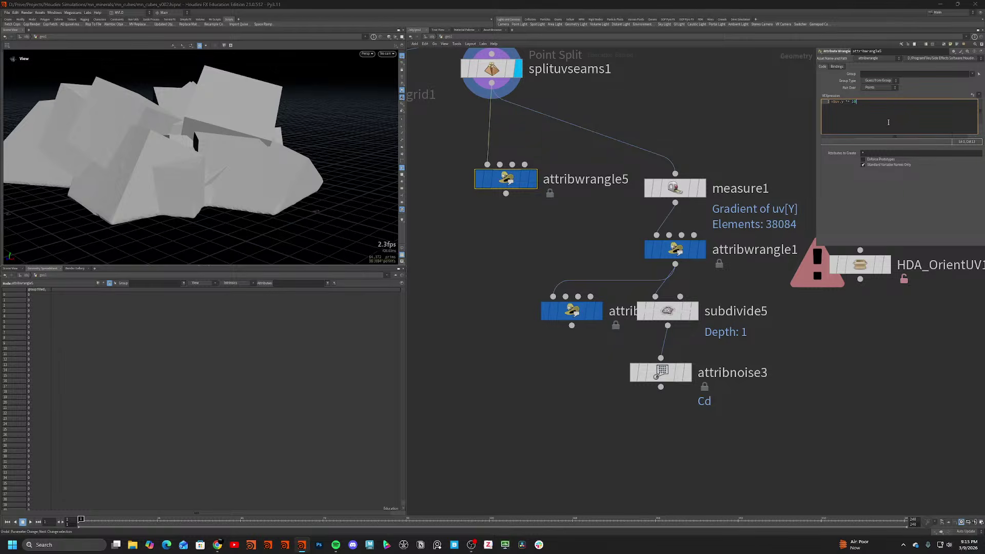
Connect attribwrangle5 into subdivide5 in place of attribwrangle1 and display attribnoise3.
left_click(506, 193)
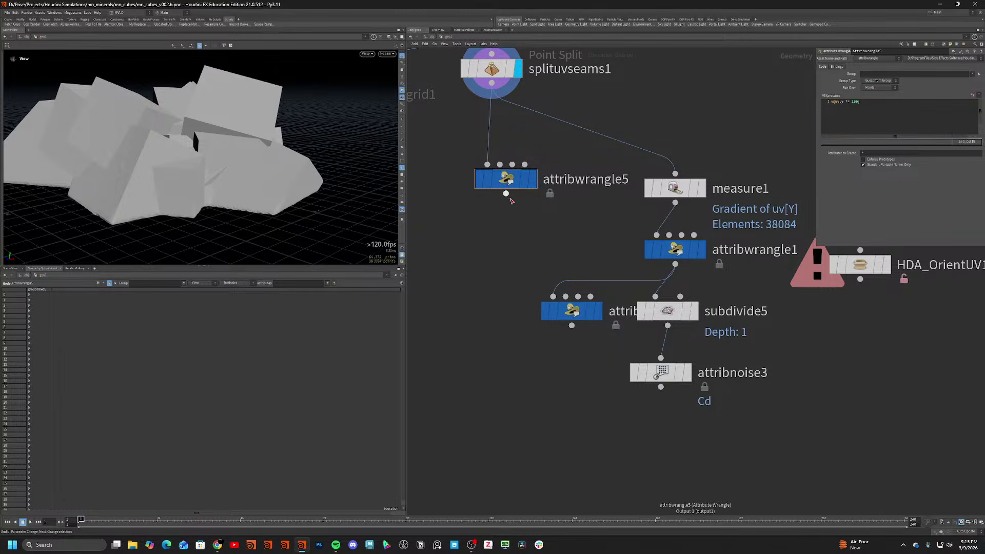
left_click(655, 297)
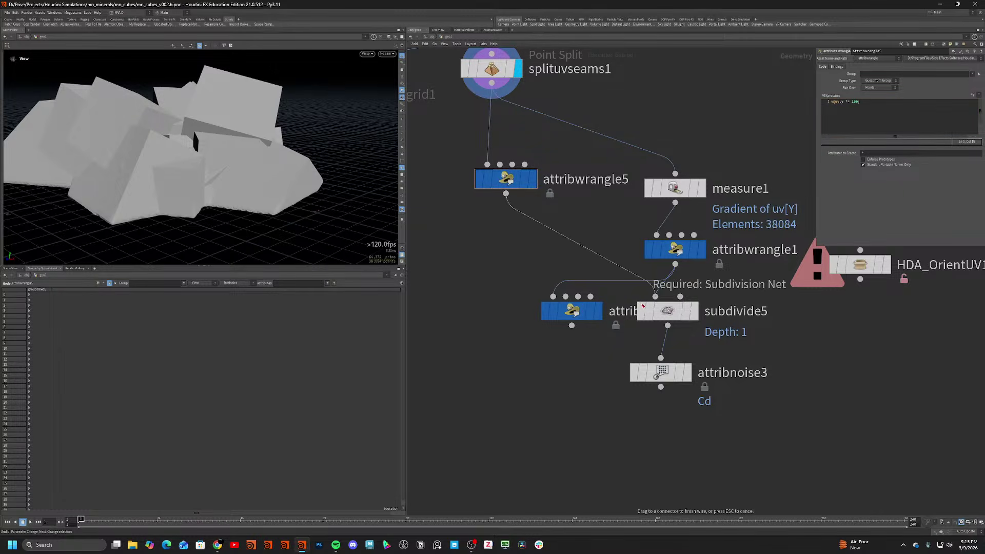
left_click(687, 372)
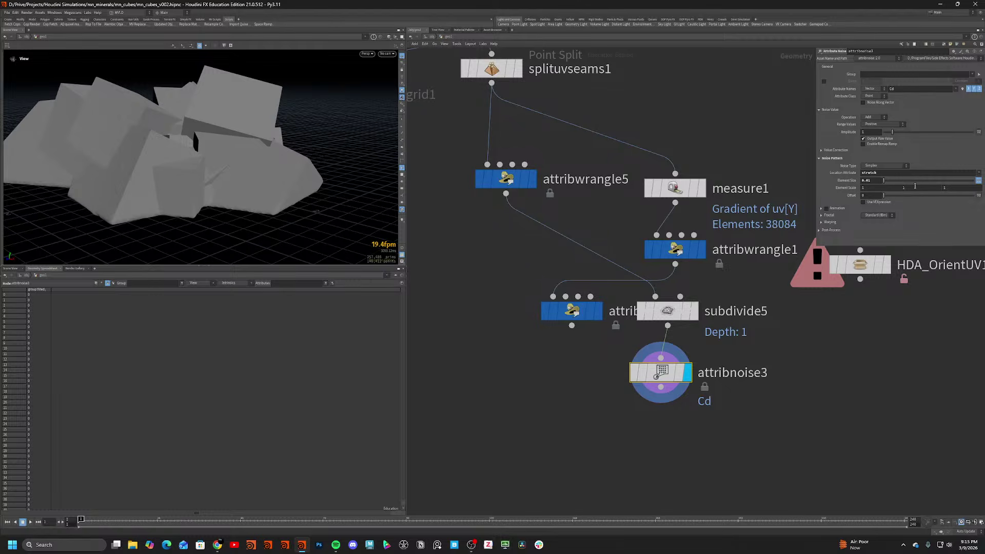
Set attribnoise3's Location Attribute to uv and check the noise on the rock.
left_click_drag(881, 173, 775, 179)
type("uv")
key("Return")
mouse_move(226, 180)
left_mouse_down()
mouse_move(169, 178)
mouse_move(207, 180)
left_mouse_up()
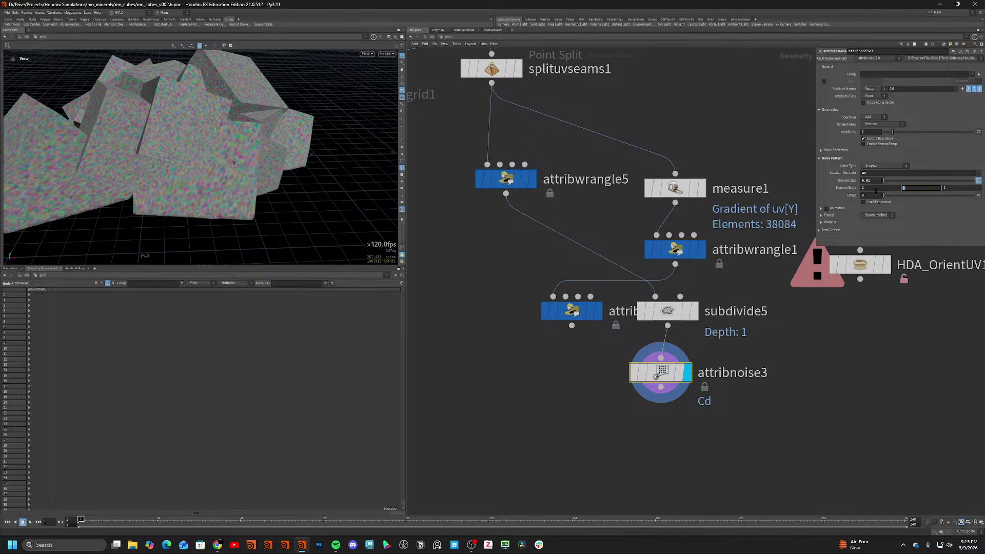
Try an Element Scale of .01 in X and 100 in Y on attribnoise3.
left_click_drag(874, 181, 822, 189)
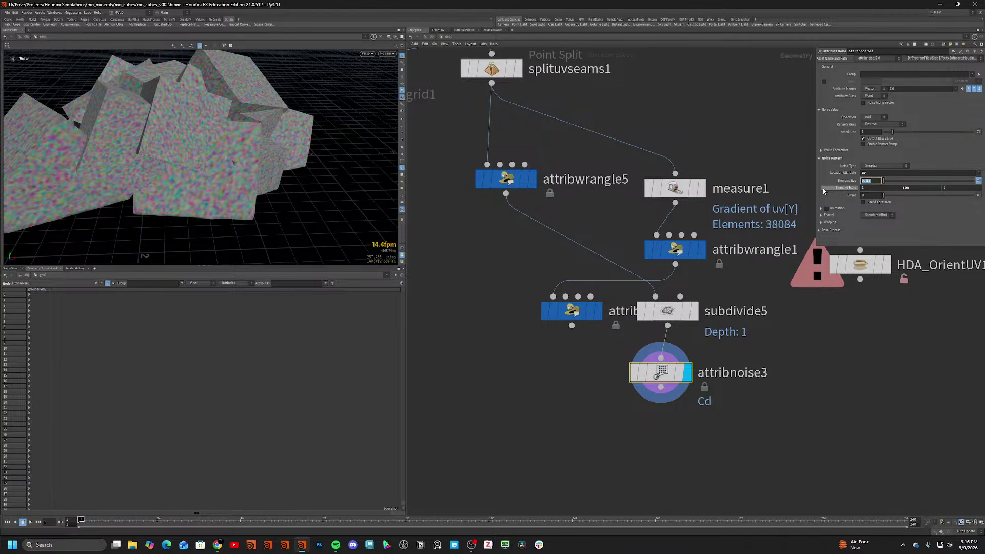
key("Tab")
type(".01")
key("Return")
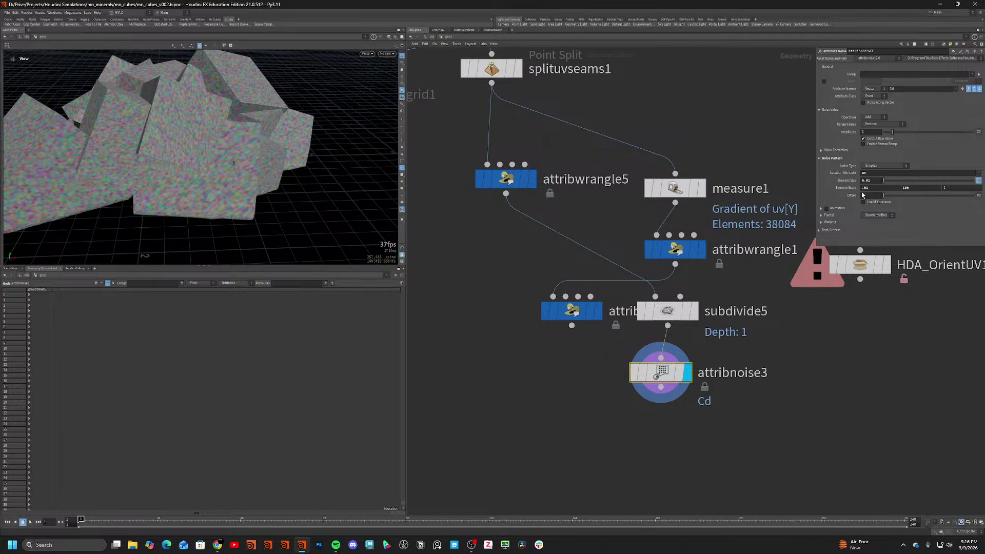
Set attribnoise3's Element Scale to 1000, 1, 10000 and inspect the streaks up close along the seams.
left_click_drag(865, 188, 820, 195)
type("1000")
key("Tab")
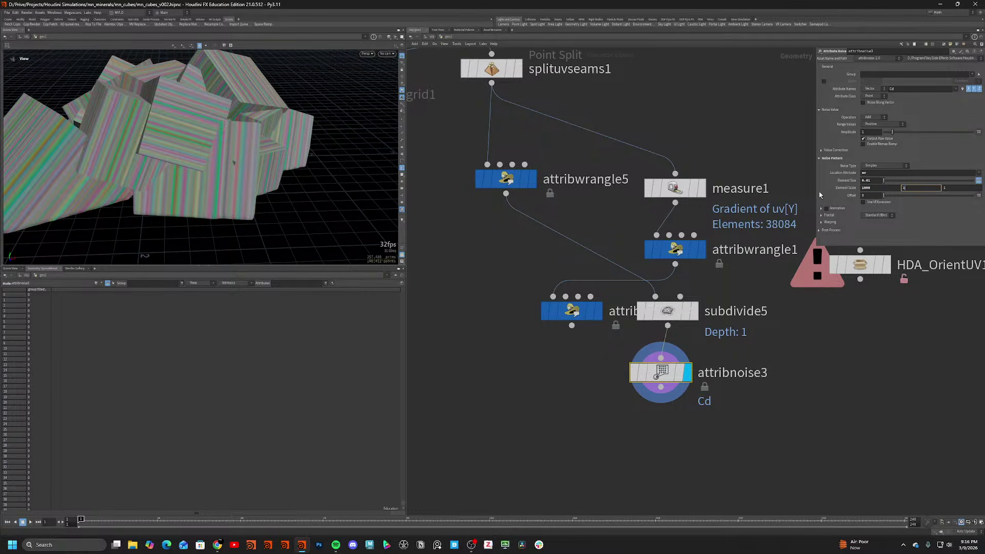
type("1")
key("Tab")
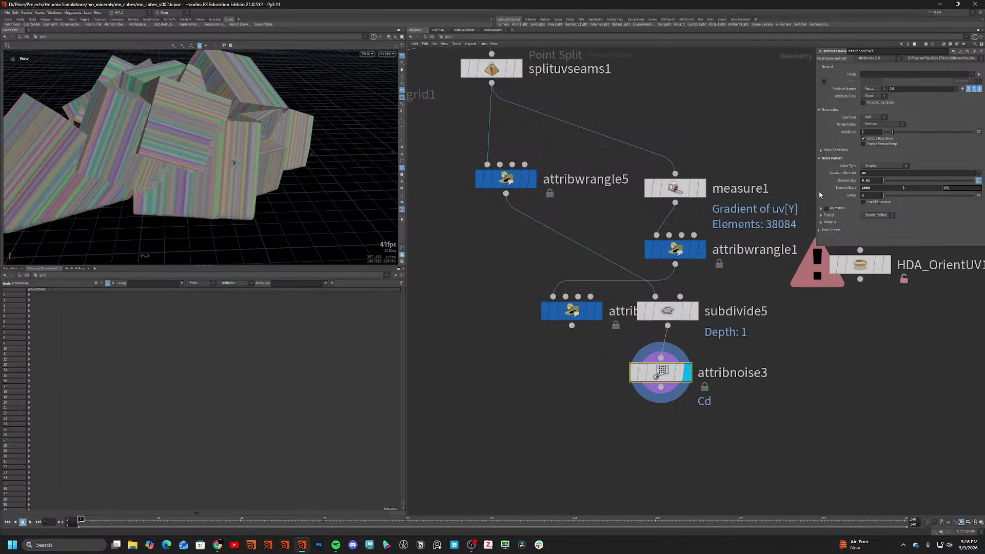
left_click_drag(314, 123, 257, 153)
scroll(272, 164, "up", 6)
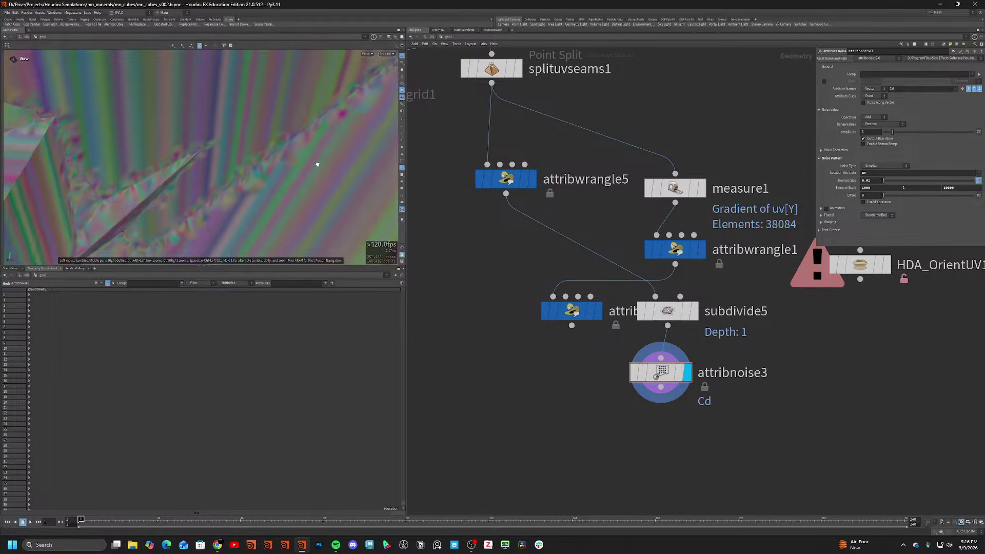
Bypass subdivide5 and review the streaked noise across the whole rock.
left_click(672, 314)
key("b")
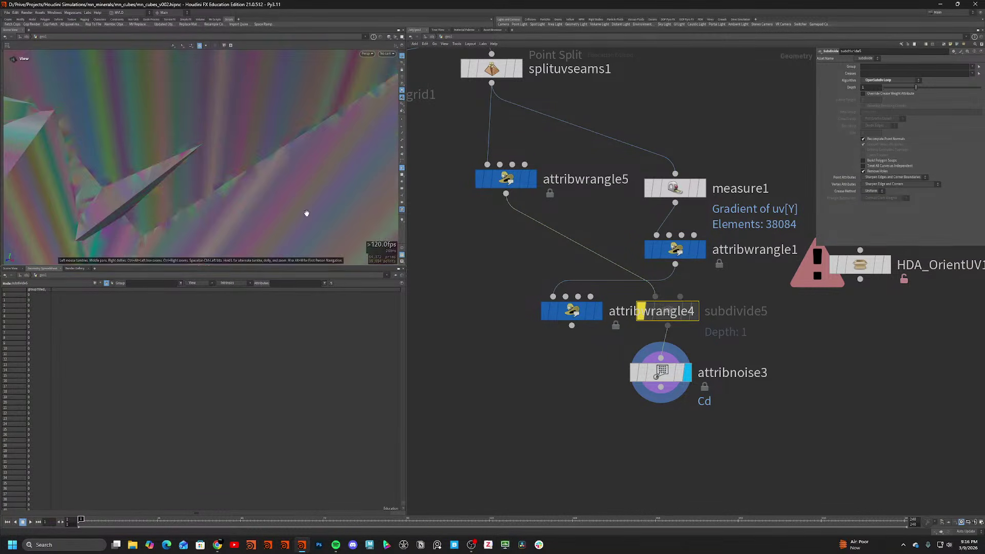
right_click_drag(306, 213, 204, 158)
left_click_drag(222, 133, 231, 154)
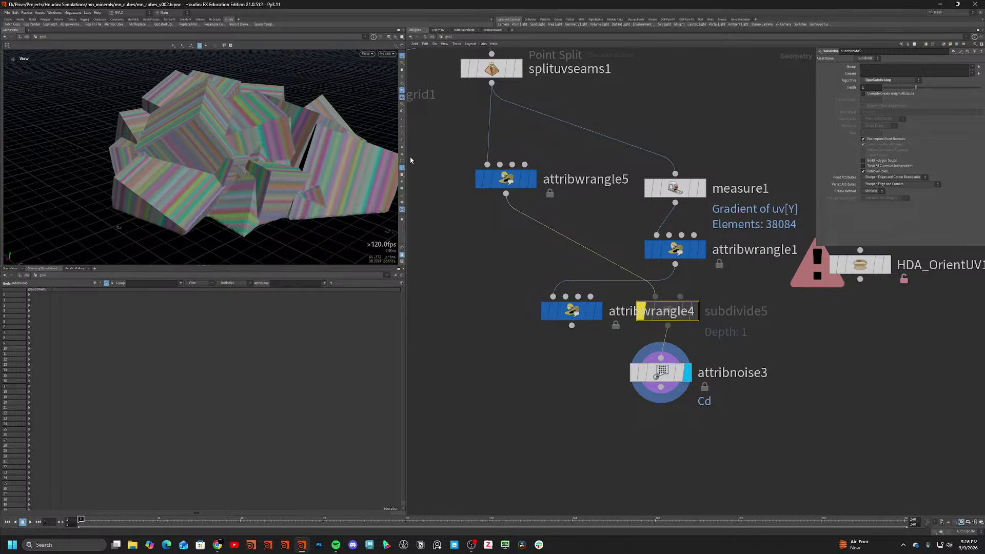
scroll(354, 178, "up", 3)
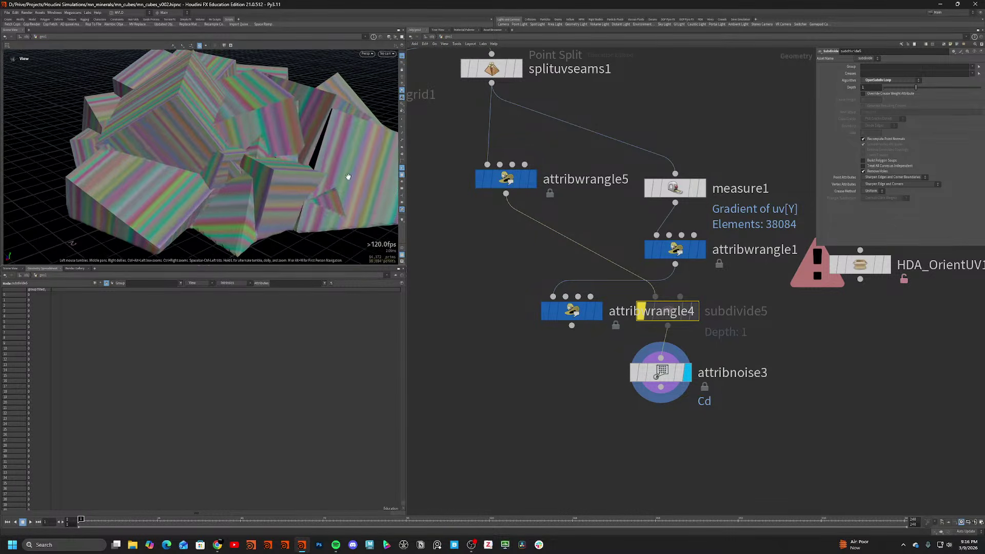
Compare the UV checker display of attribwrangle5 and splituvseams1, then return to attribnoise3's streaked result.
left_click(532, 180)
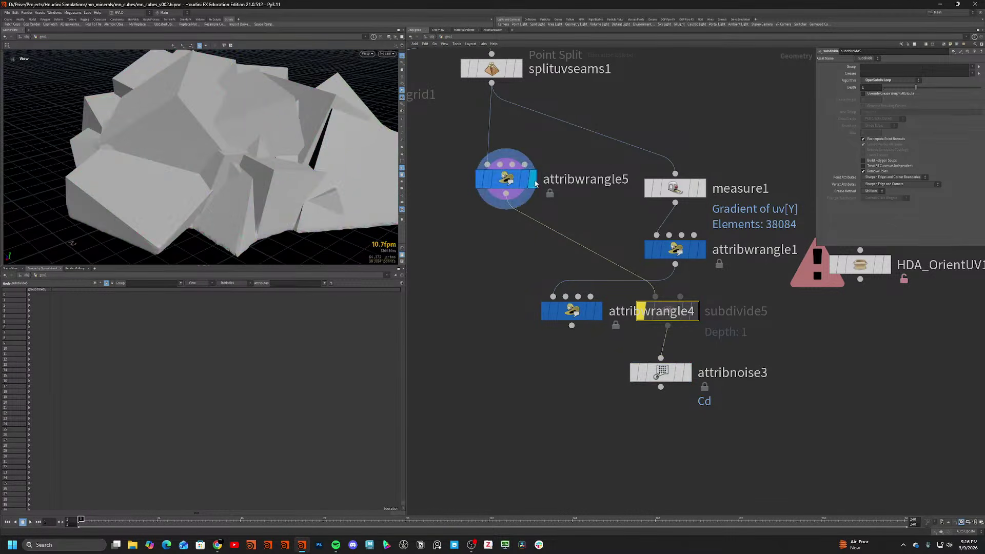
left_click(519, 68)
scroll(410, 139, "up", 1)
scroll(282, 194, "up", 3)
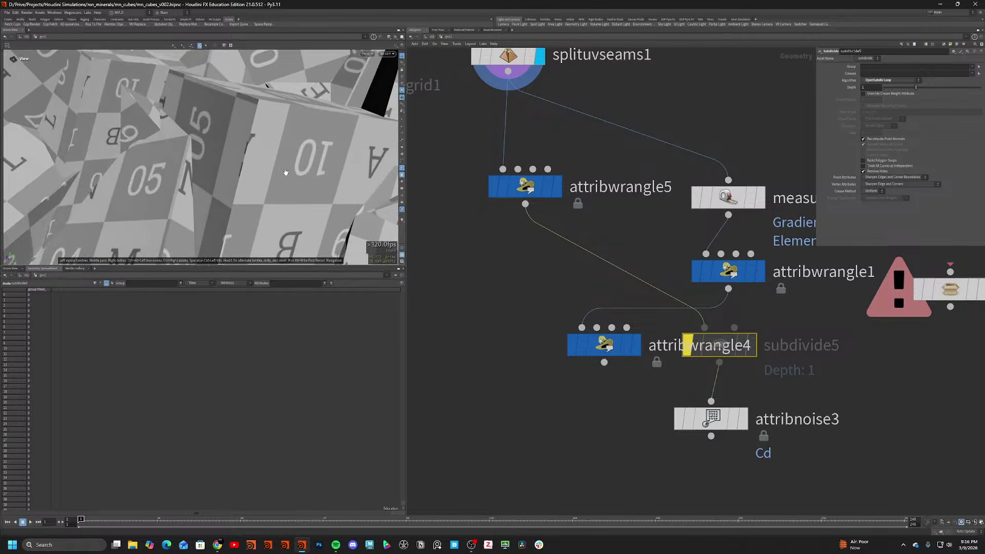
left_click(558, 189)
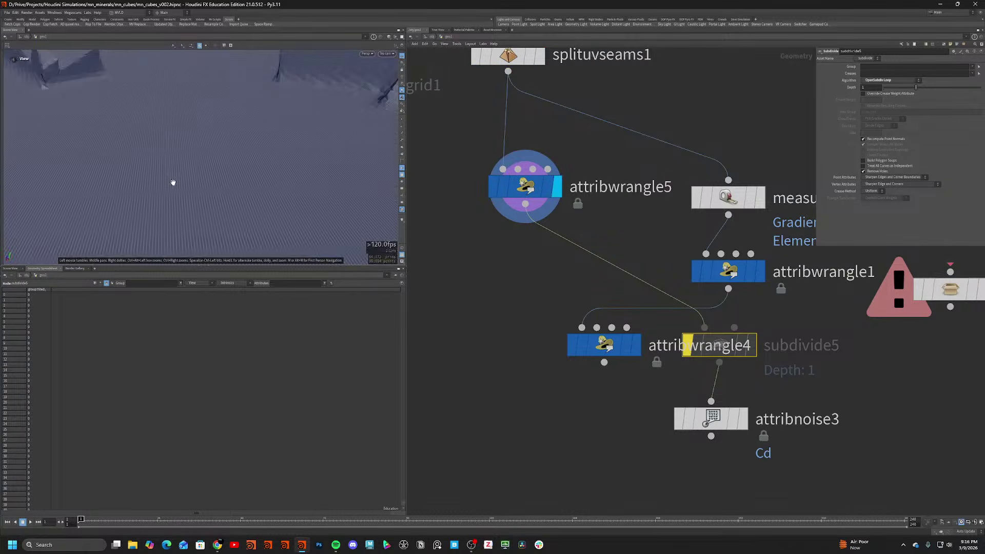
scroll(173, 183, "down", 3)
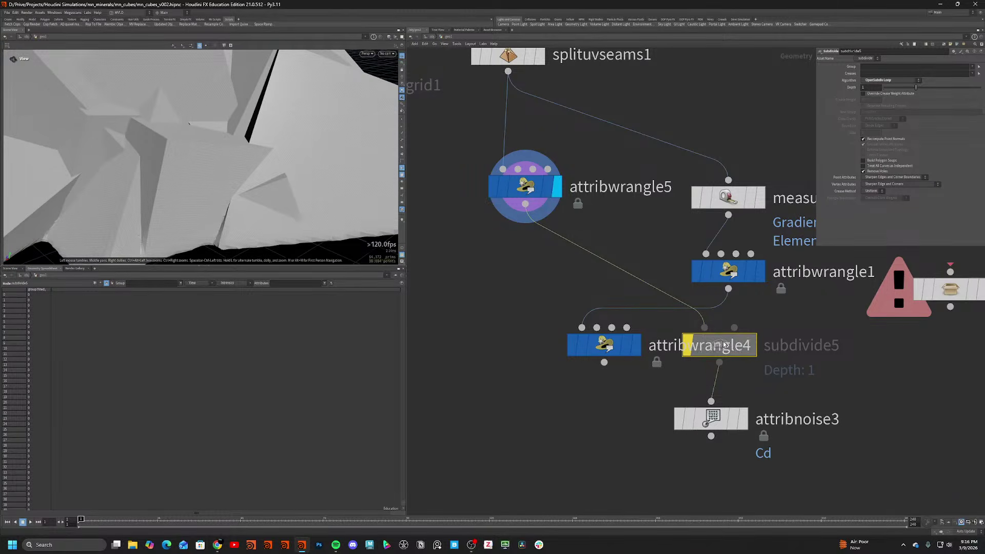
left_click(743, 419)
scroll(216, 145, "down", 3)
left_click_drag(216, 145, 208, 109)
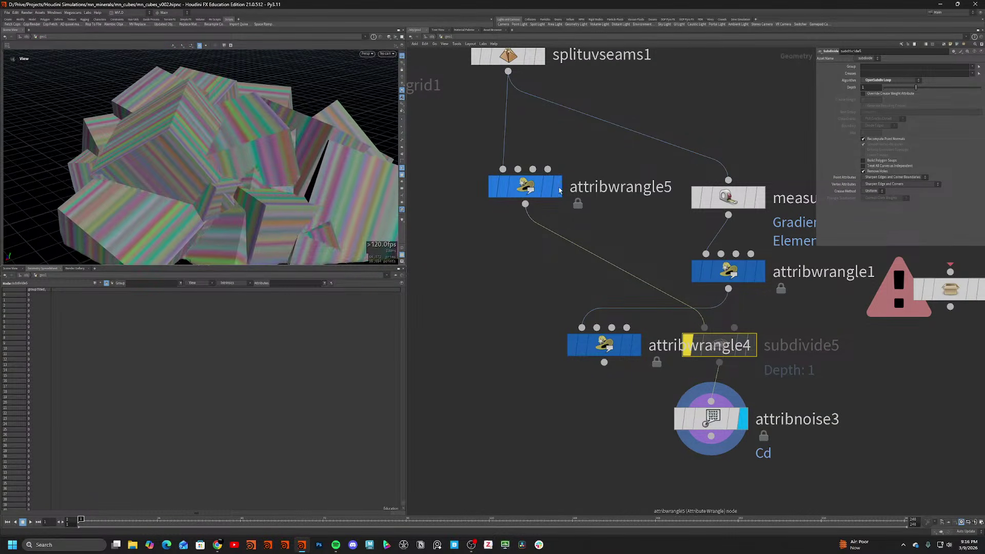
Check the UV checker on splituvseams1 against attribnoise3's colored streaks, and review the streak direction around the whole rock.
left_click(557, 186)
left_click(541, 56)
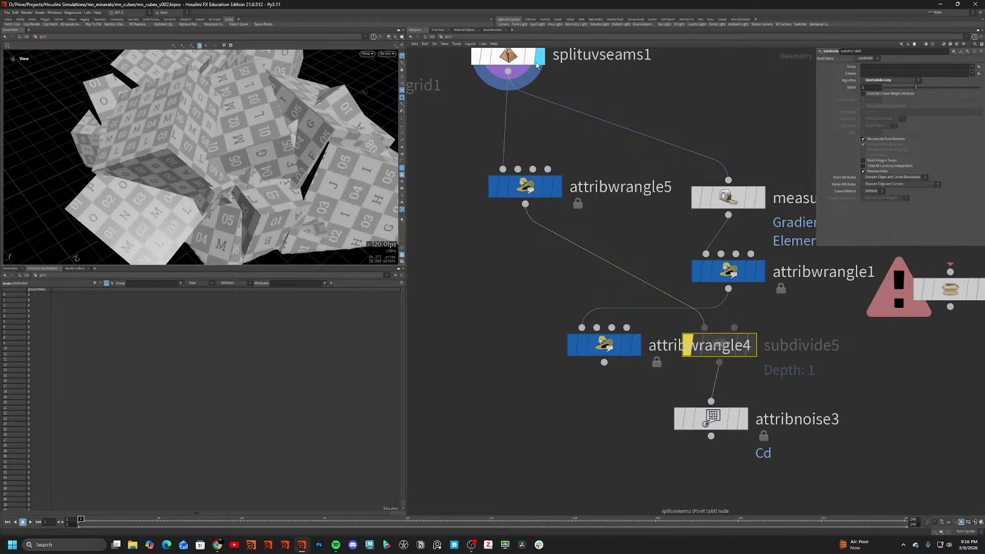
left_click_drag(275, 124, 250, 89)
left_click(742, 418)
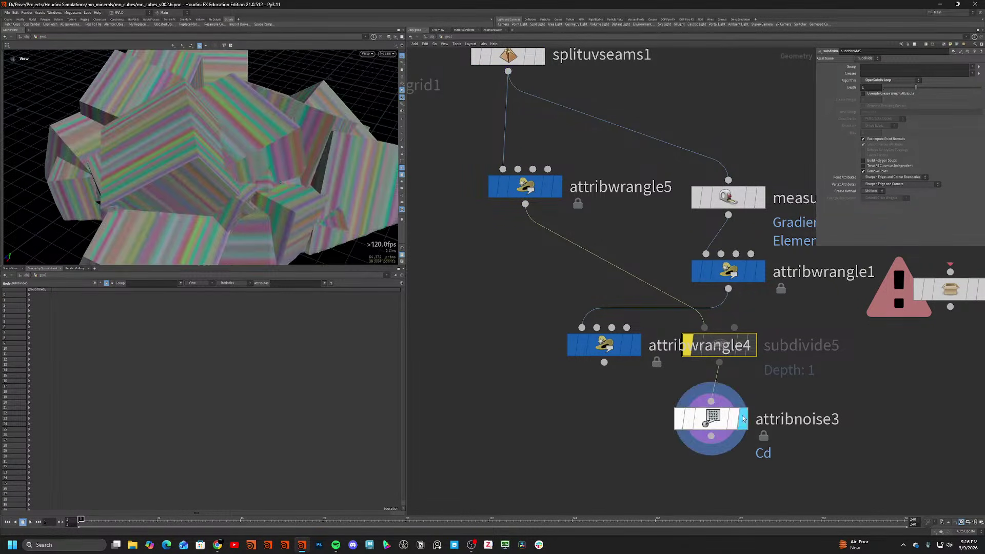
scroll(243, 173, "down", 5)
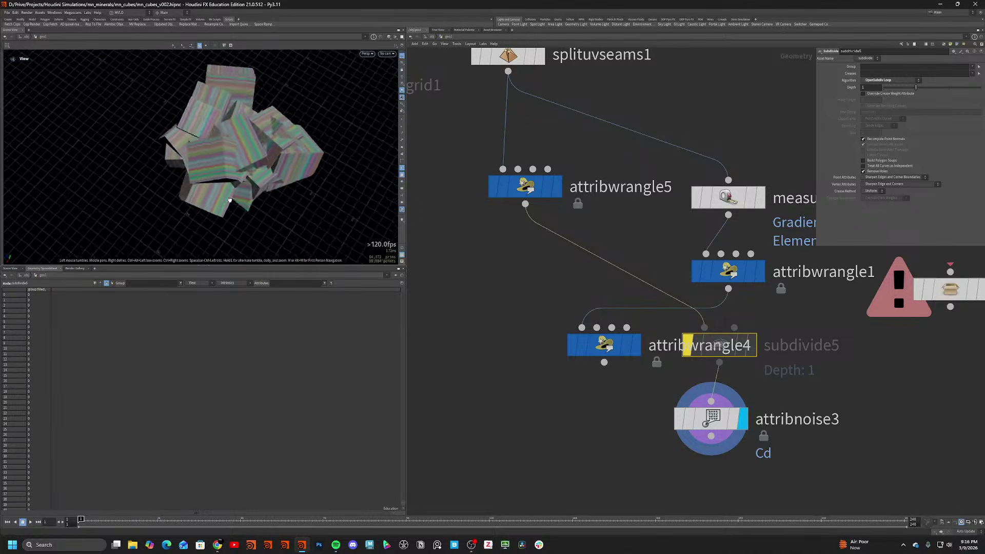
left_click_drag(349, 234, 269, 196)
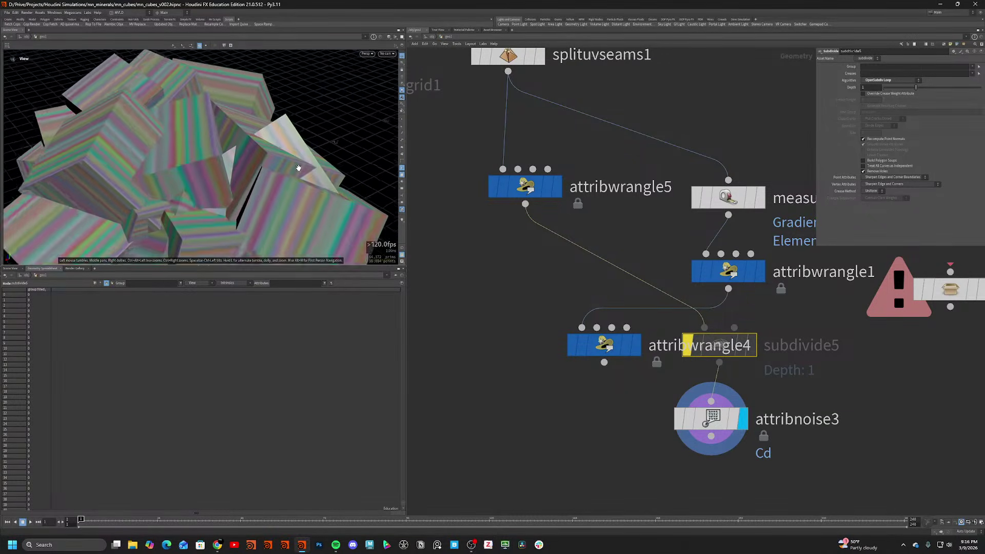
scroll(267, 170, "down", 10)
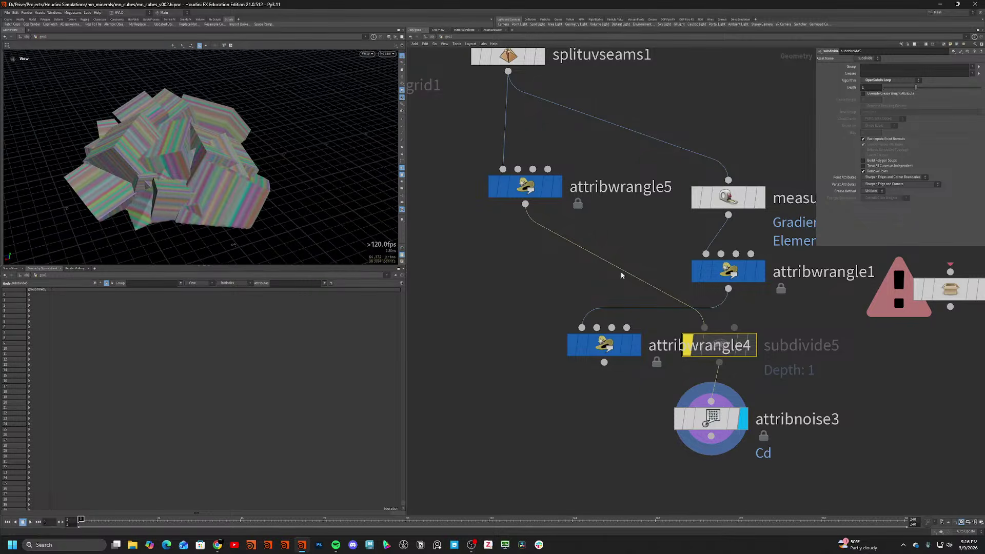
Remove attribwrangle4, subdivide5, the measure node and attribwrangle1, and place attribnoise3 directly beneath attribwrangle5.
left_click(599, 353)
key("ctrl+x")
left_click(737, 351)
key("ctrl+x")
left_click_drag(785, 171, 716, 318)
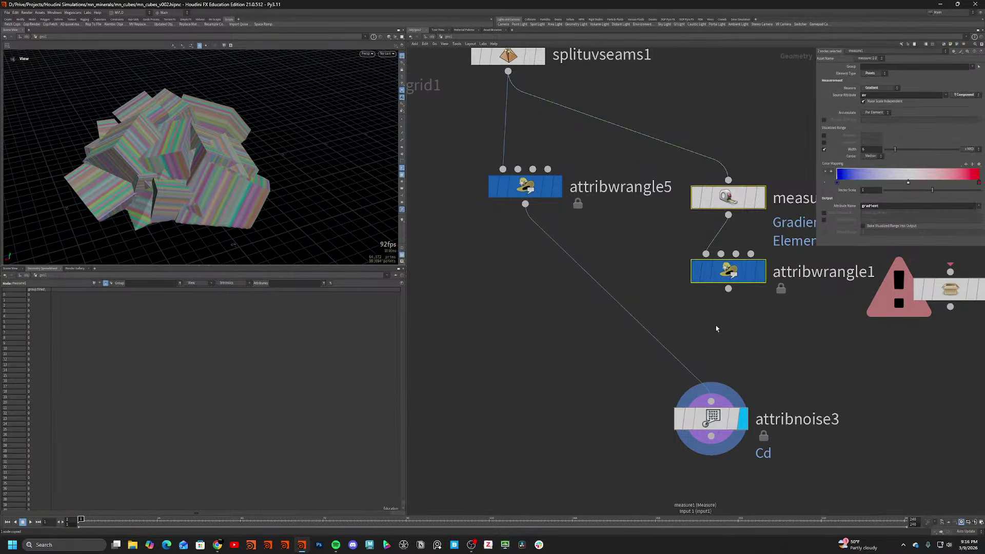
key("ctrl+x")
left_click_drag(700, 423, 536, 322)
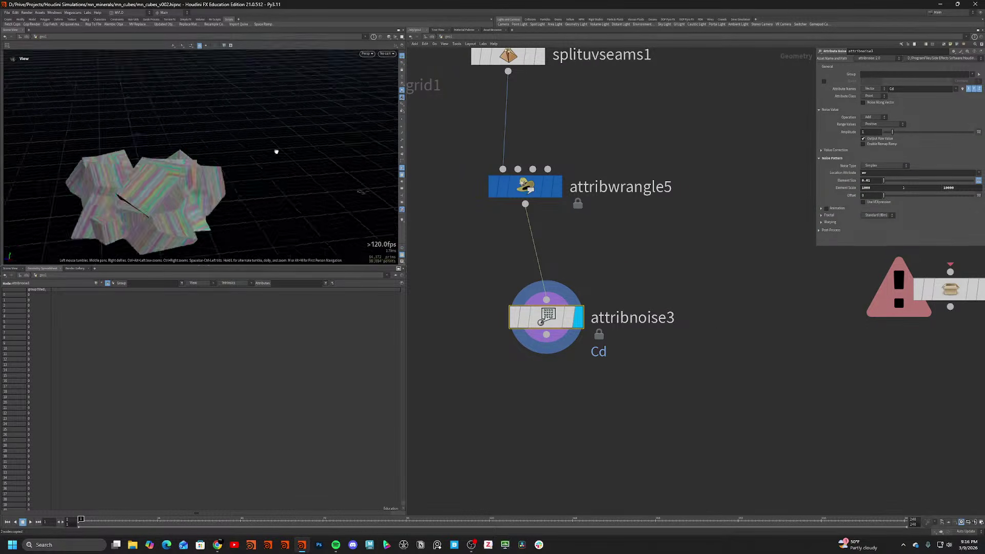
Change attribnoise3's Cd attribute type from Vector to Float and view the grayscale streaks on the rock.
scroll(276, 152, "up", 8)
key("w")
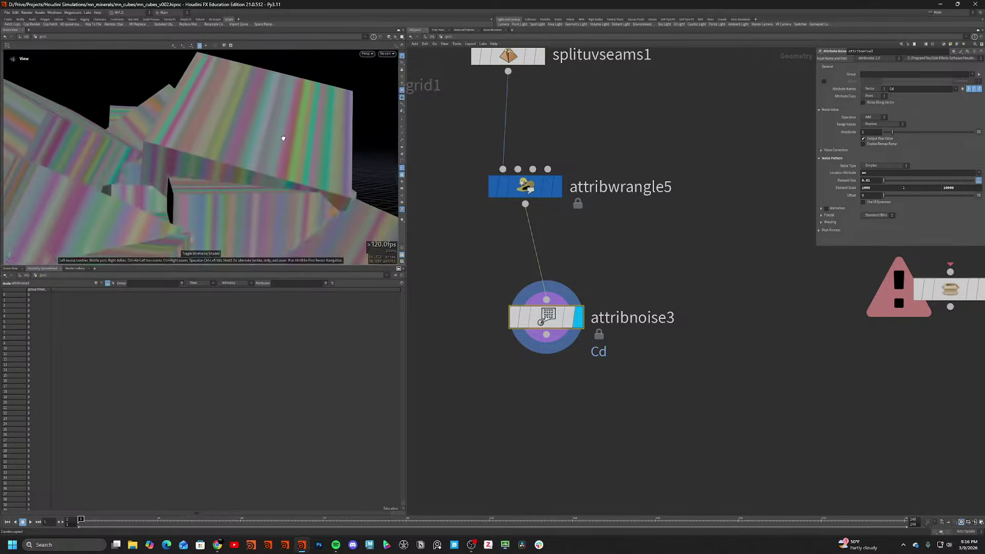
left_click(979, 89)
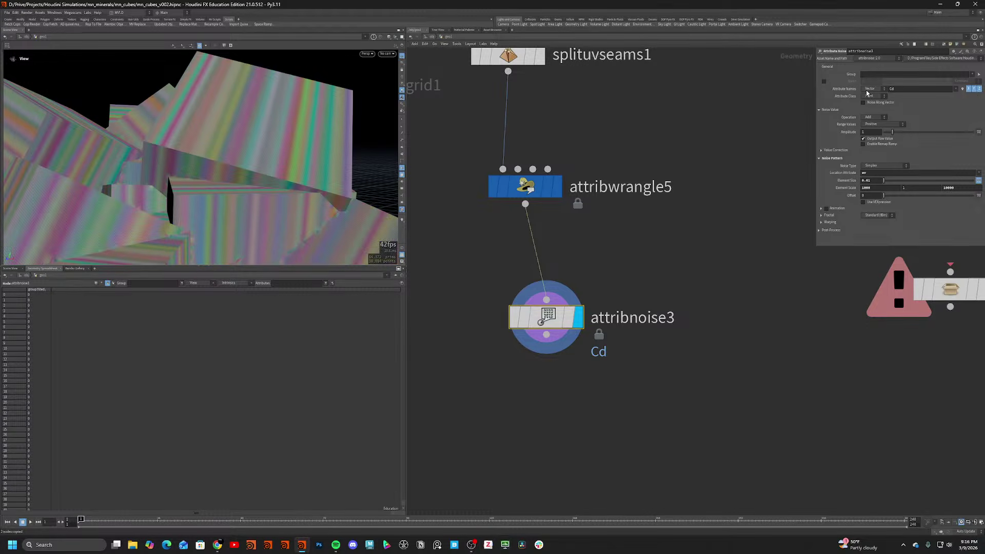
left_click(868, 89)
left_click(874, 96)
scroll(207, 132, "down", 8)
left_click_drag(207, 132, 225, 193)
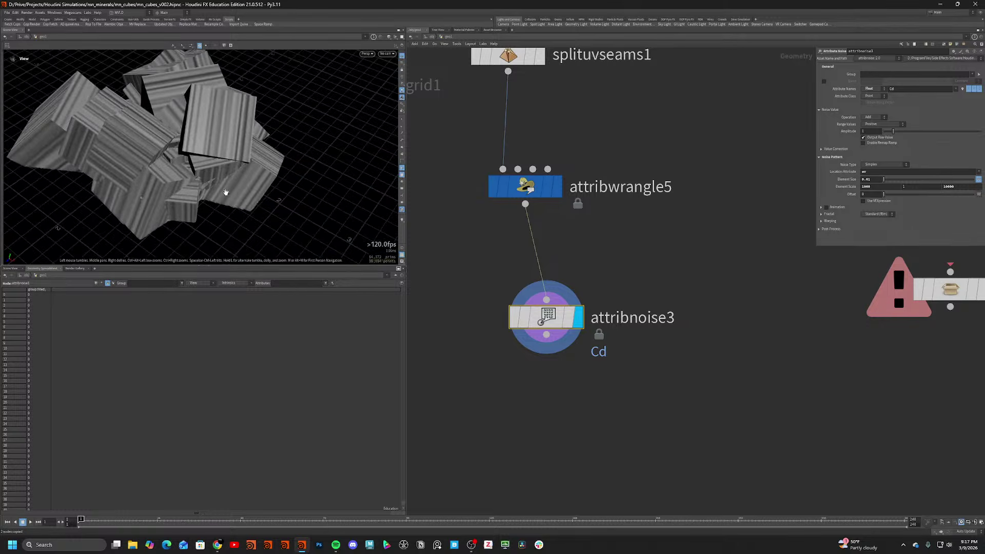
Examine the wireframe and shading along a rock edge up close, comparing splituvseams1, attribwrangle5 and attribnoise3.
scroll(159, 198, "up", 10)
key("w")
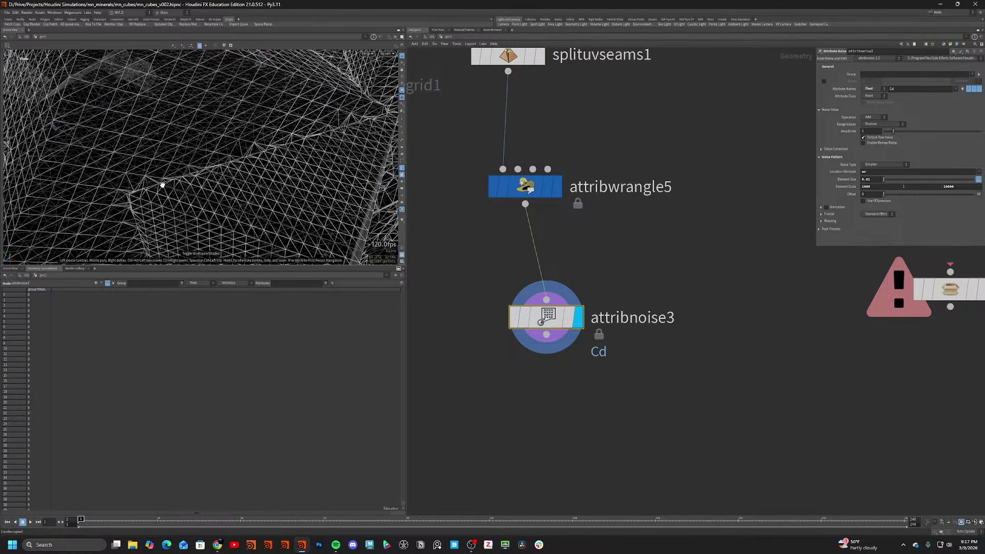
key("w")
key("w")
key("w")
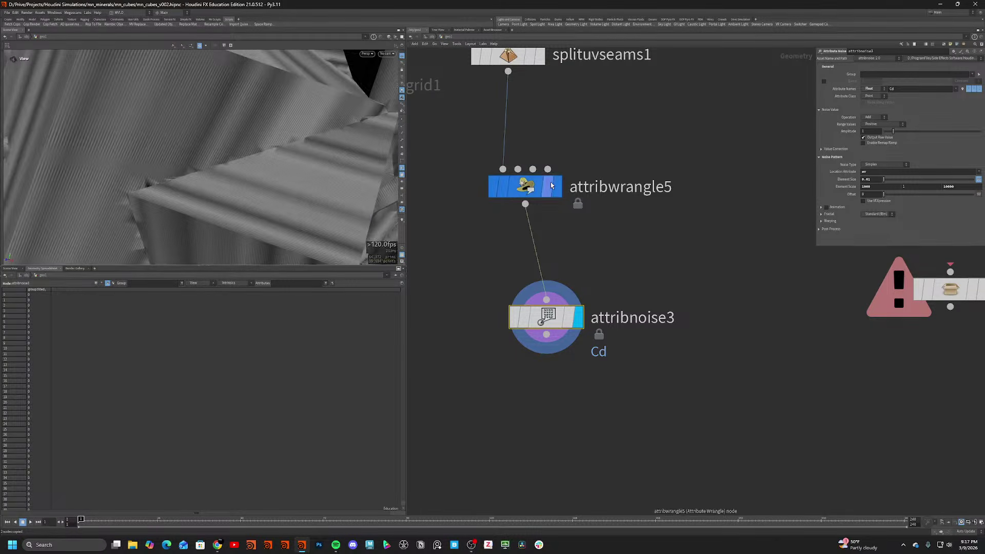
left_click(536, 62)
left_click_drag(191, 134, 171, 132)
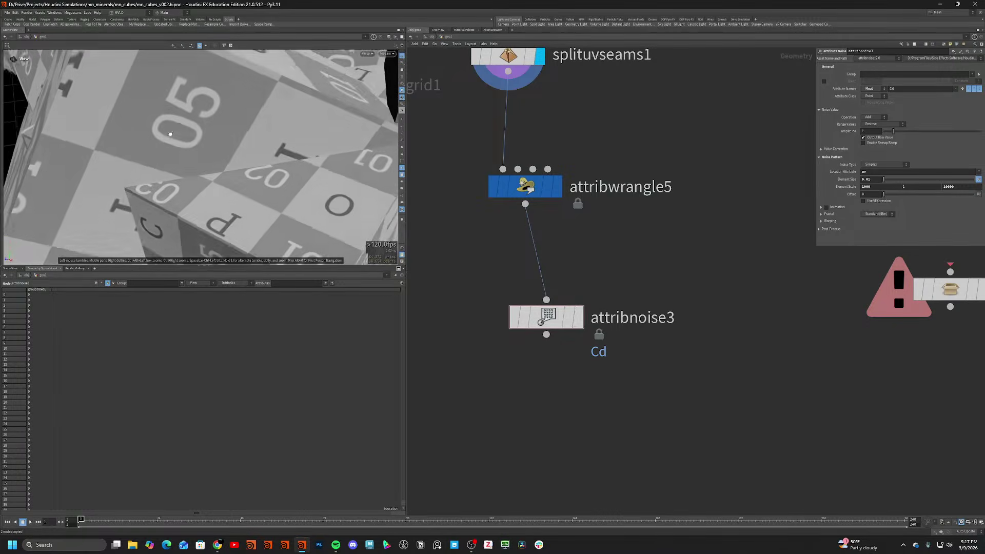
key("w")
key("w")
left_click(559, 188)
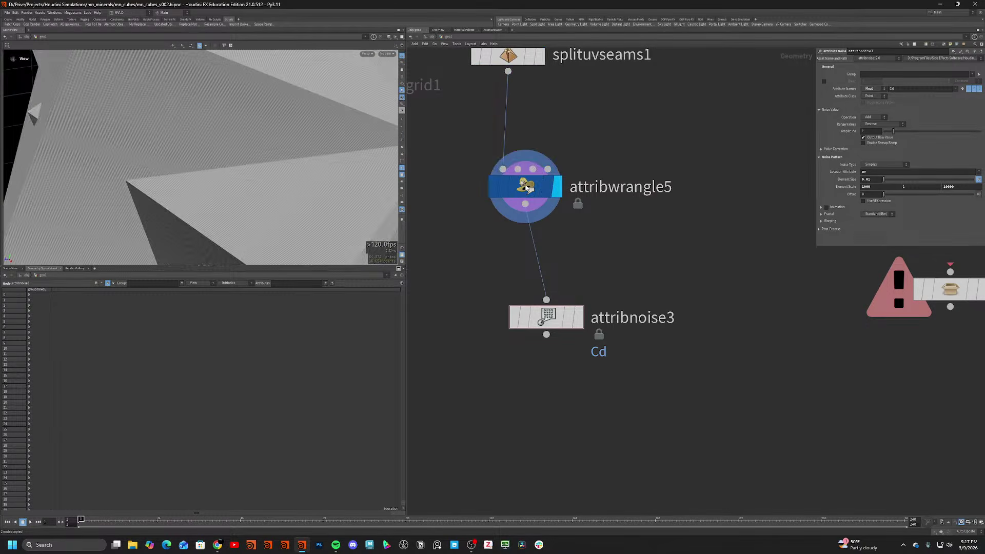
left_click(578, 317)
key("w")
left_click_drag(200, 116, 185, 99)
key("w")
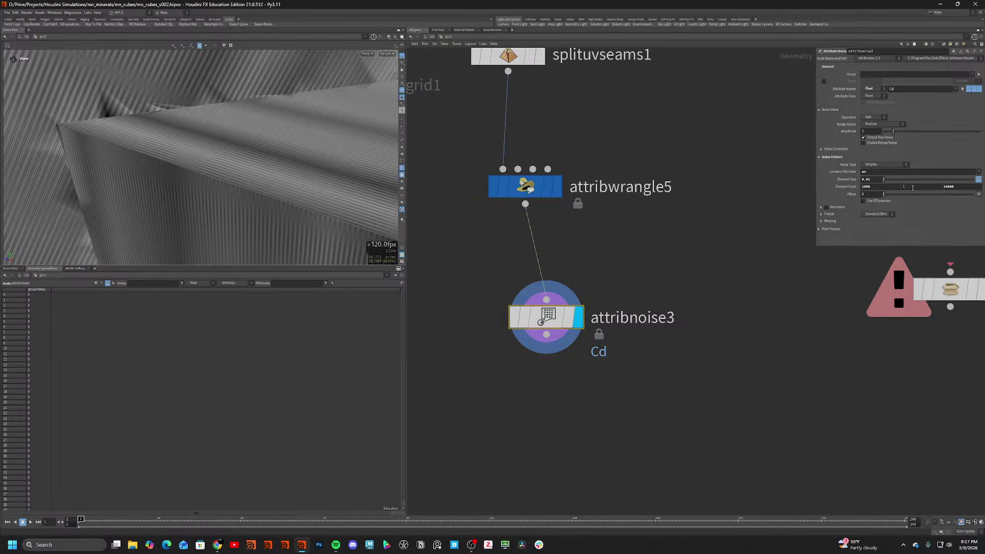
Raise the amplitude of attribnoise3 to about 1.2 and check the noise on the cube faces.
left_click(752, 221)
key("ctrl+z")
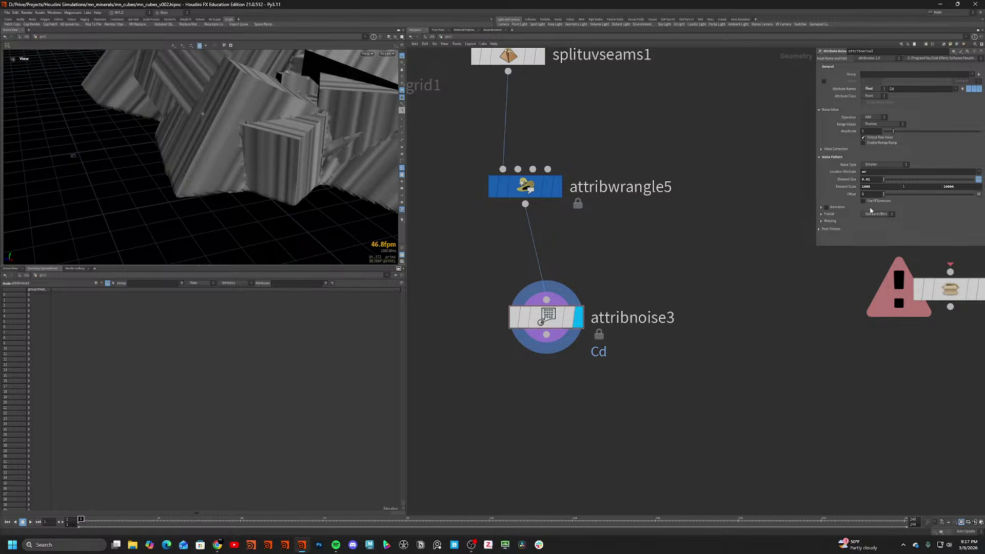
left_click_drag(893, 135, 896, 137)
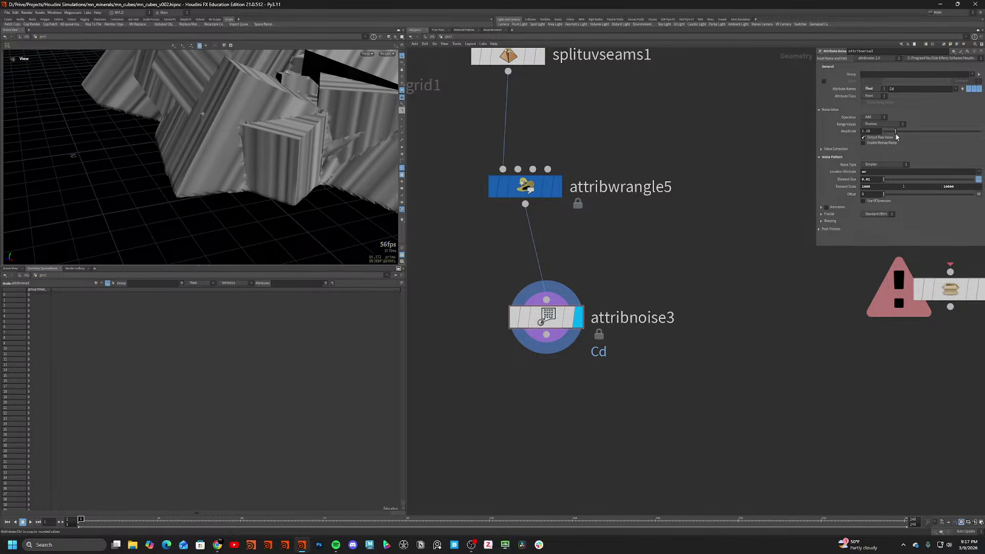
left_click_drag(200, 123, 278, 155)
scroll(199, 120, "up", 5)
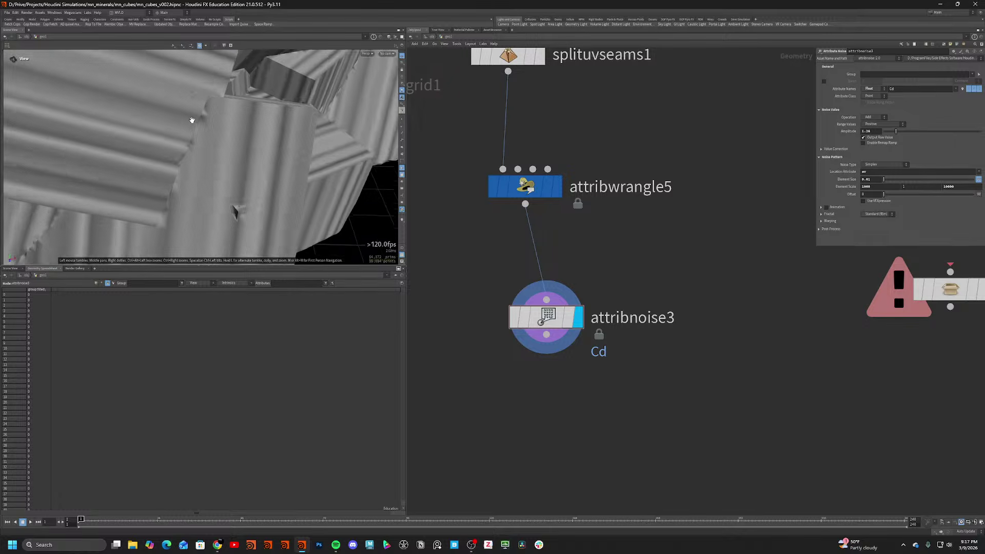
Inspect the splituvseams1 output and its node info, then show the attribwrangle5 result for comparison.
middle_click_drag(579, 101, 589, 182)
left_click(548, 137)
left_click(525, 144)
middle_click(524, 143)
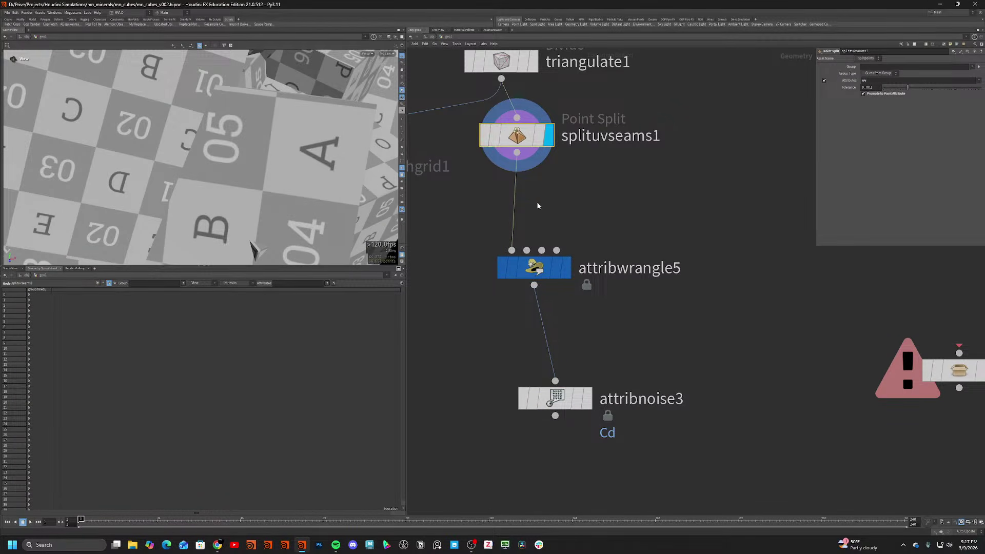
left_click(567, 269)
left_click(536, 268)
Add an Exploded View node after splituvseams1 and display the separated pieces.
left_click(517, 154)
key("Tab")
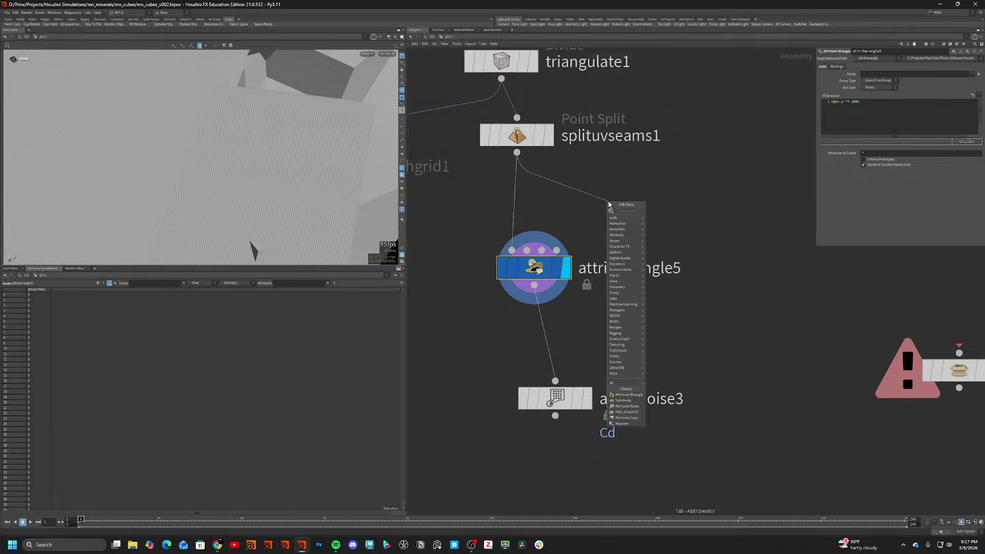
type("expl")
key("Return")
key("Return")
left_click(640, 209)
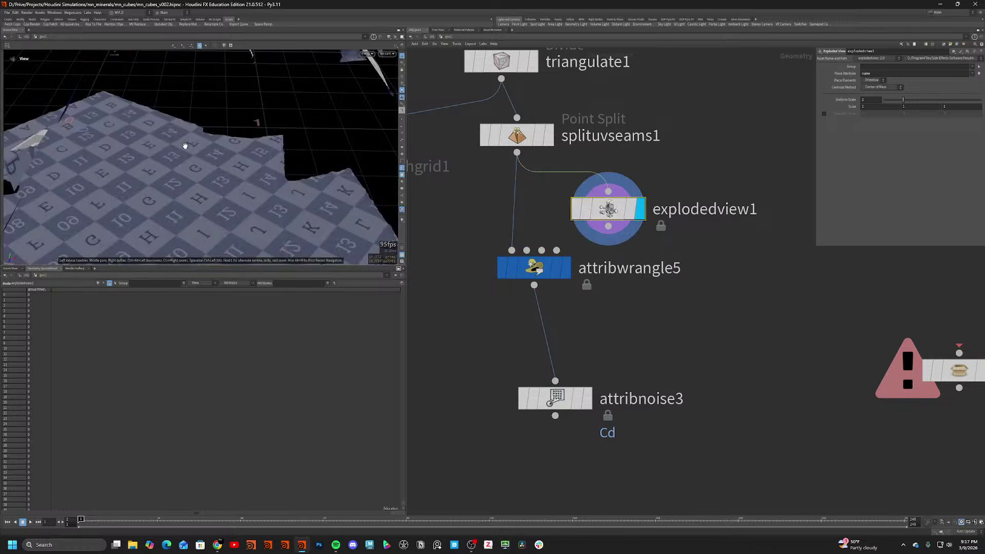
key("space+g")
left_click_drag(190, 149, 247, 159)
scroll(268, 162, "up", 8)
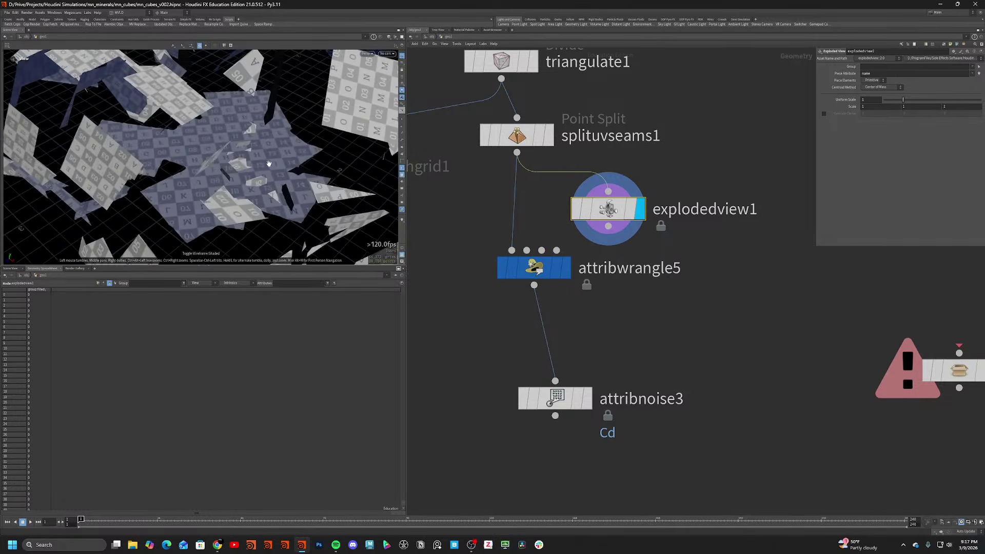
Feed explodedview1 into attribwrangle5 and display attribnoise3 to check the noise and wireframe on the separated pieces.
left_click(567, 272)
left_click(551, 267)
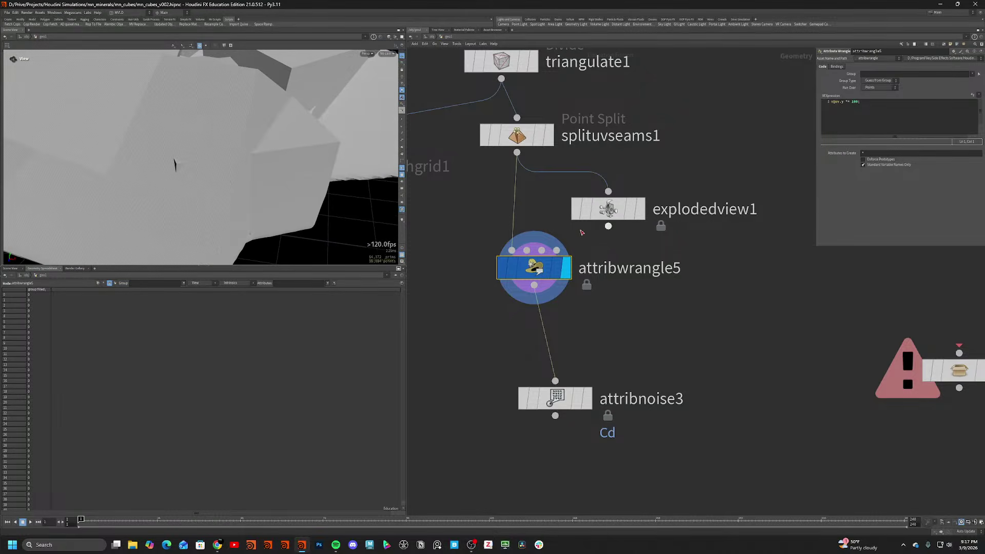
left_click_drag(608, 226, 512, 250)
mouse_move(323, 121)
left_mouse_down()
mouse_move(216, 161)
mouse_move(267, 187)
mouse_move(289, 167)
mouse_move(231, 149)
mouse_move(246, 202)
mouse_move(250, 129)
mouse_move(273, 110)
mouse_move(287, 139)
left_mouse_up()
left_click(585, 399)
key("shift+w")
key("shift+w")
key("shift+w")
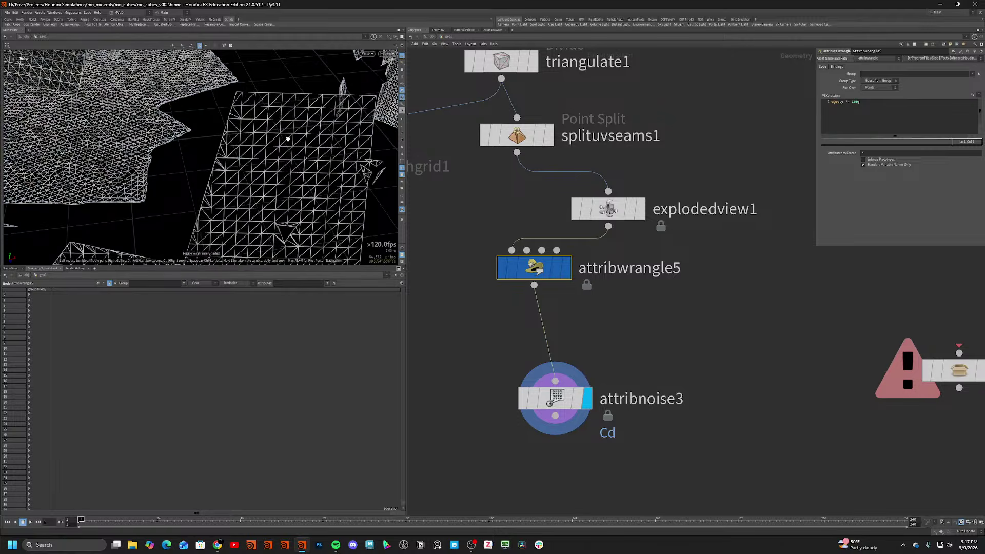
key("shift+w")
left_click(554, 399)
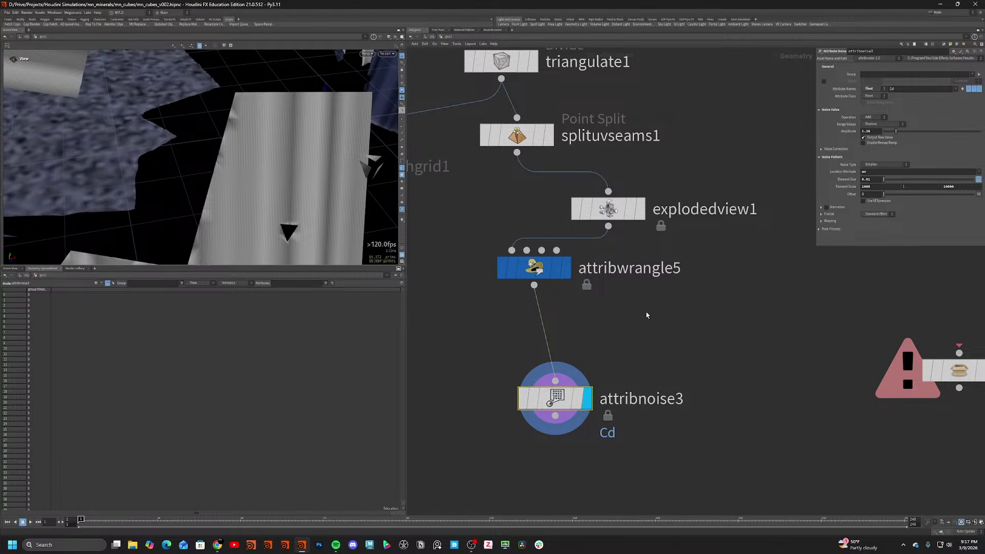
Compare the outputs of attribwrangle5, splituvseams1 and attribnoise3 across all exploded pieces.
left_click(564, 270)
left_click(548, 266)
left_click(547, 138)
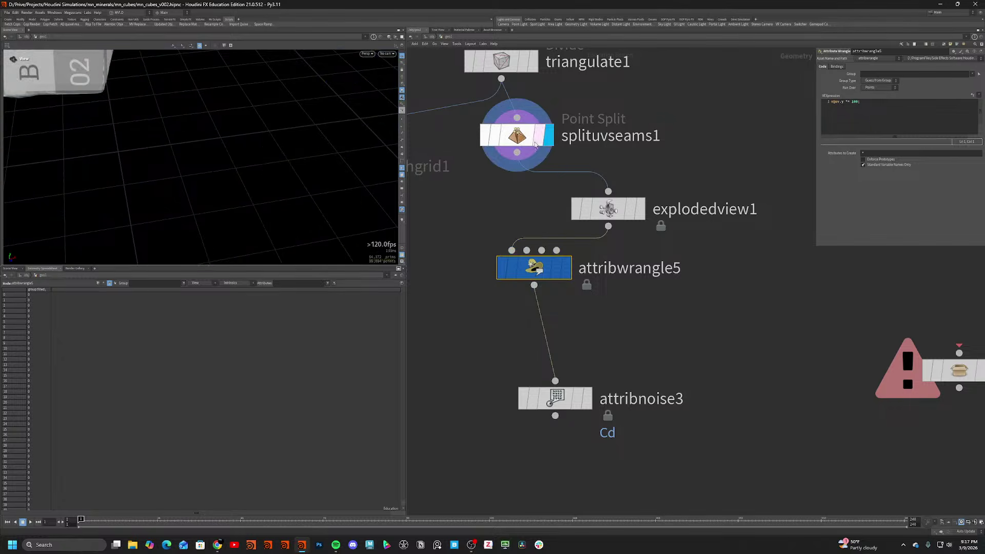
left_click(501, 61)
left_click(564, 268)
key("f")
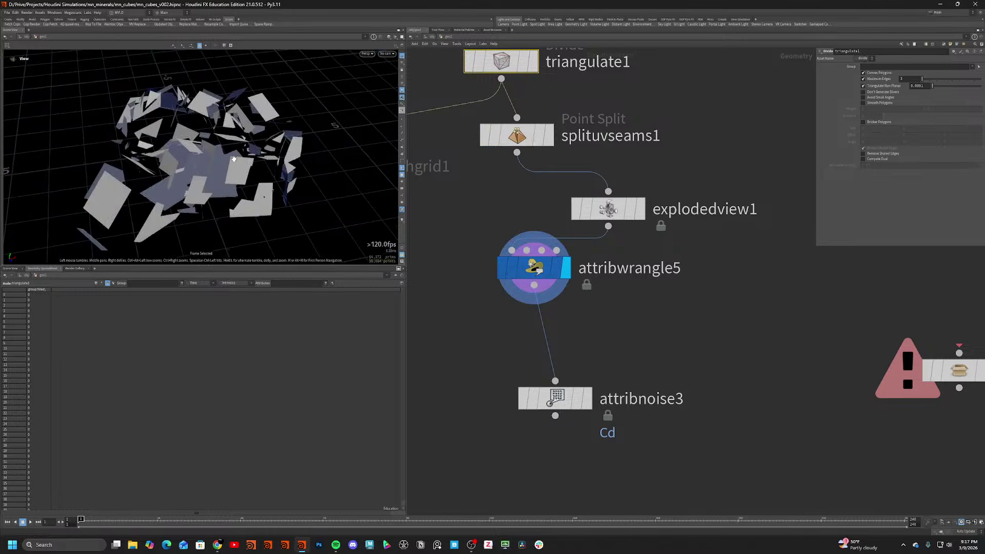
left_click(587, 399)
key("w")
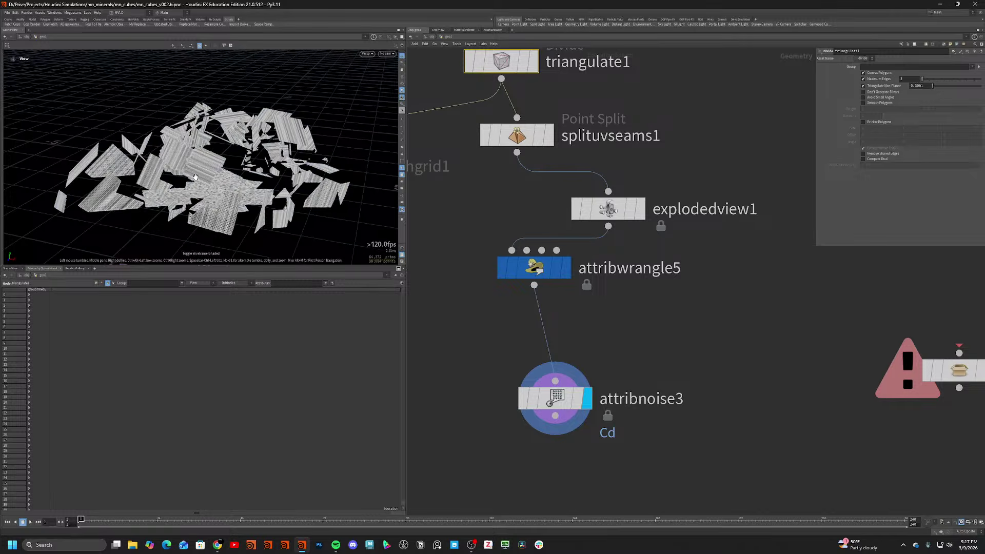
scroll(194, 178, "up", 5)
scroll(595, 170, "down", 3)
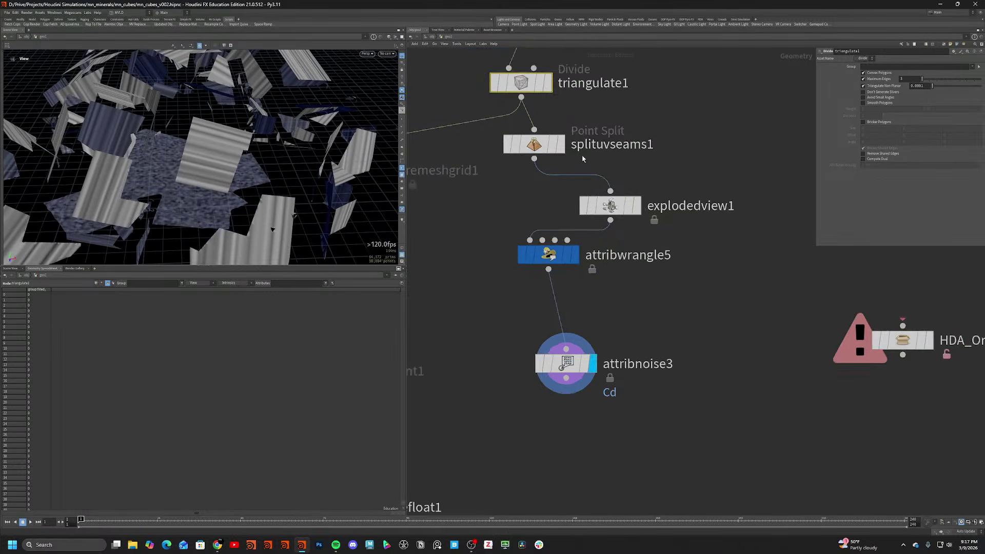
Try bypassing splituvseams1 and examine its effect on the noise and wireframe.
left_click(544, 149)
key("q")
left_click_drag(139, 145, 226, 158)
key("w")
key("w")
scroll(191, 135, "up", 5)
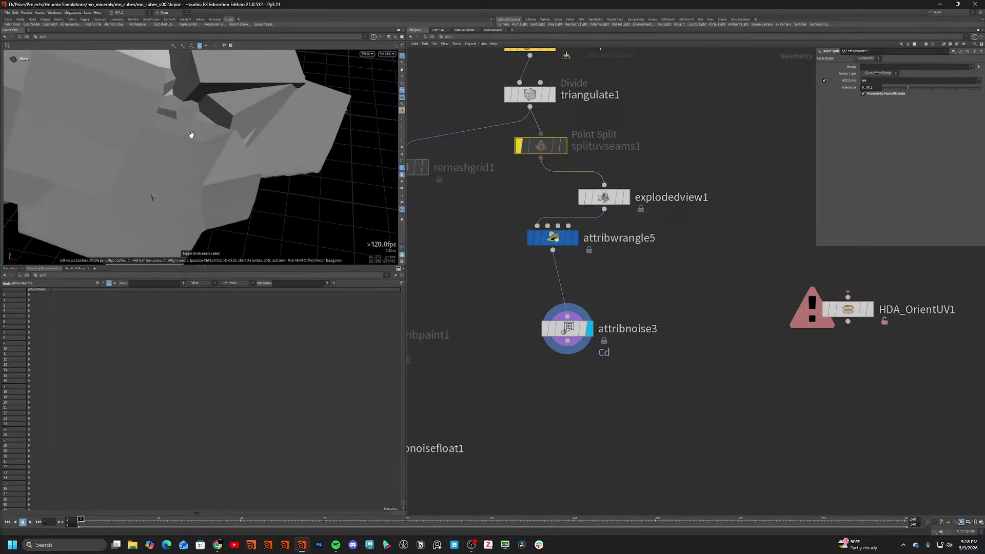
Add a Fuse node just below attribwrangle5.
scroll(191, 135, "down", 3)
key("Tab")
type("fuse")
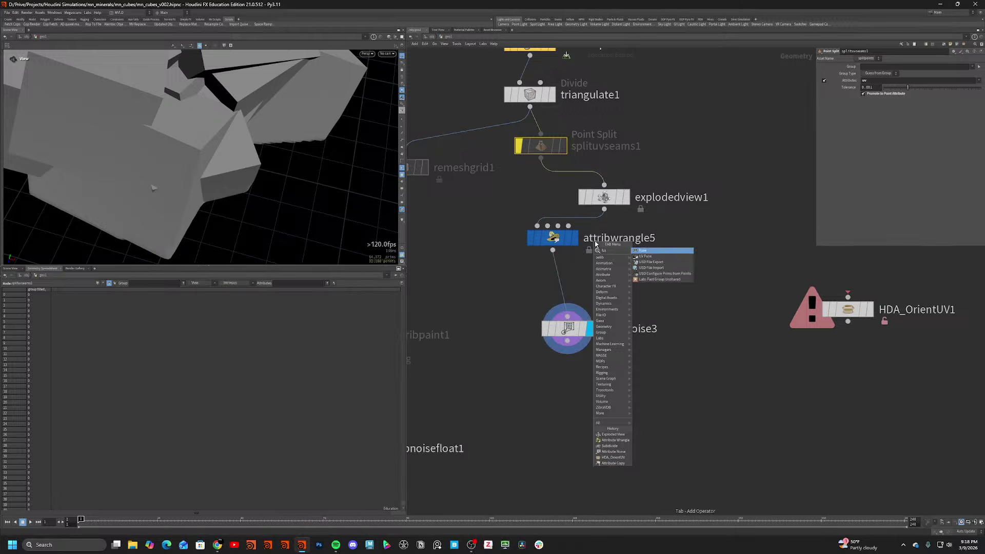
key("Return")
left_click(553, 275)
Remove explodedview1 from the chain and re-enable splituvseams1.
left_click_drag(631, 181, 607, 197)
key("ctrl+x")
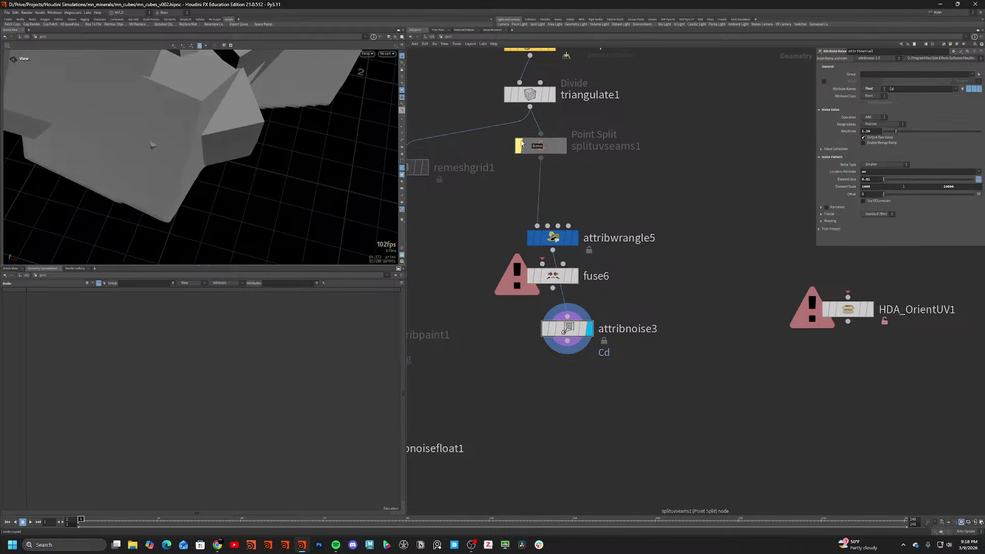
left_click(538, 147)
key("q")
Insert fuse6 between attribwrangle5 and attribnoise3, then display the noise result.
left_click_drag(560, 277, 567, 290)
left_click(582, 291)
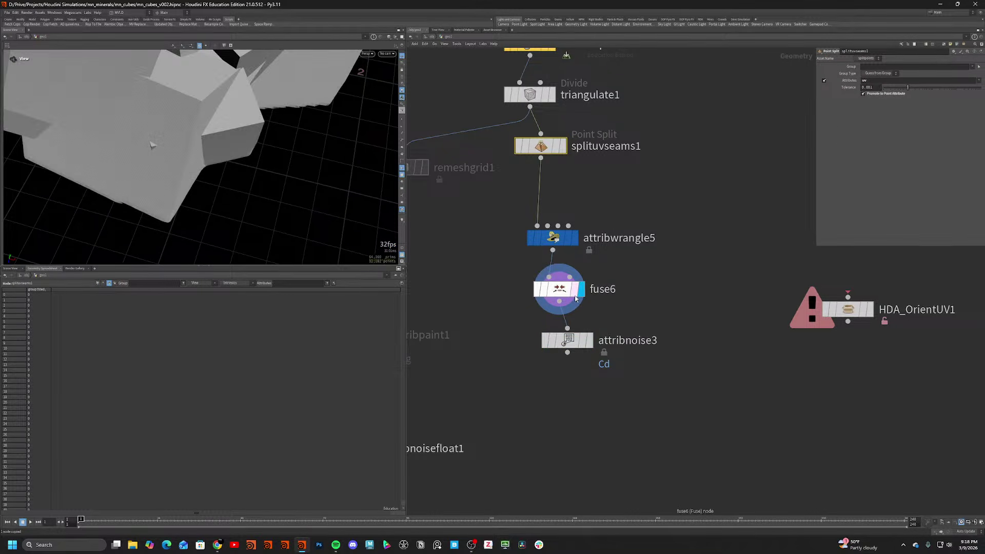
left_click(595, 342)
scroll(266, 131, "up", 8)
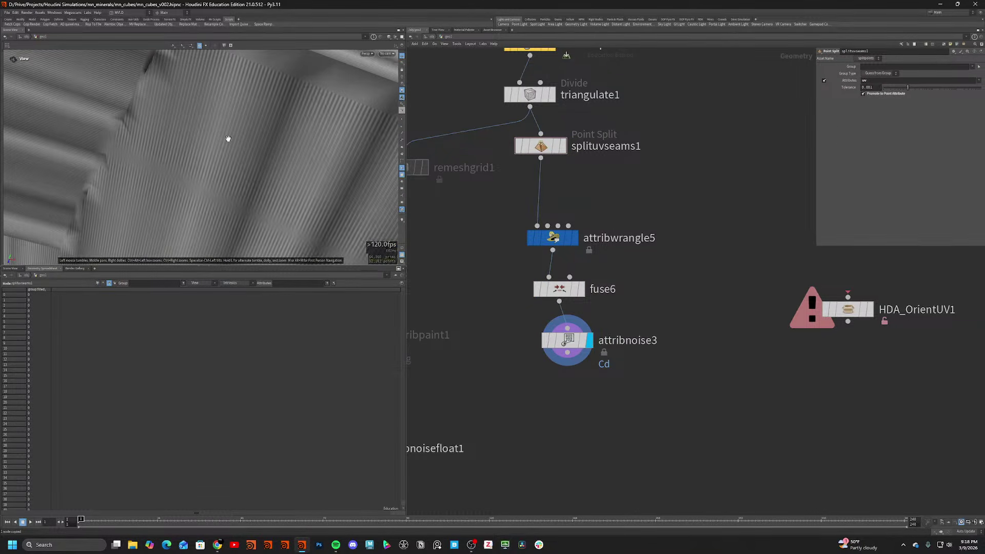
Try the Primitive attribute class on attribnoise3, then return it to Point.
left_click(565, 341)
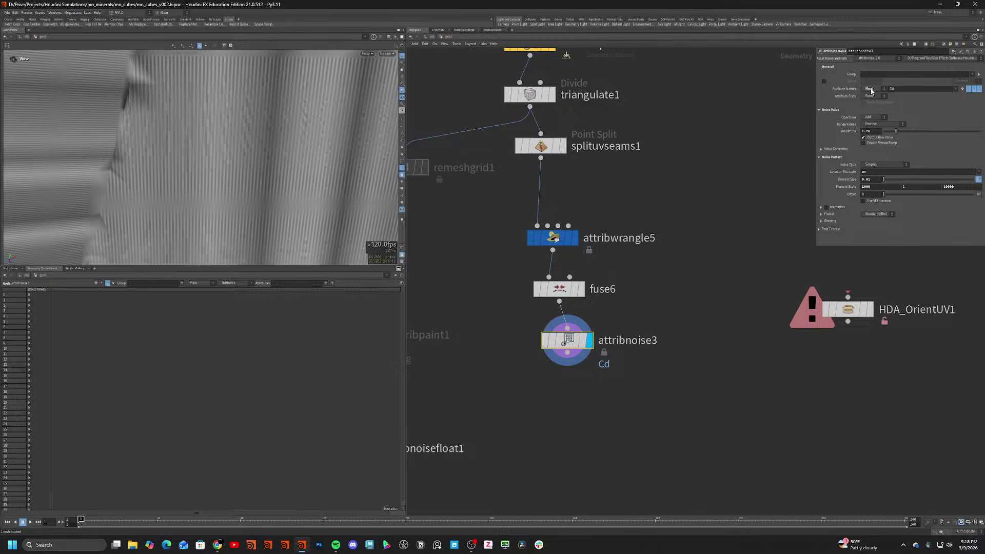
left_click(870, 113)
scroll(209, 132, "down", 10)
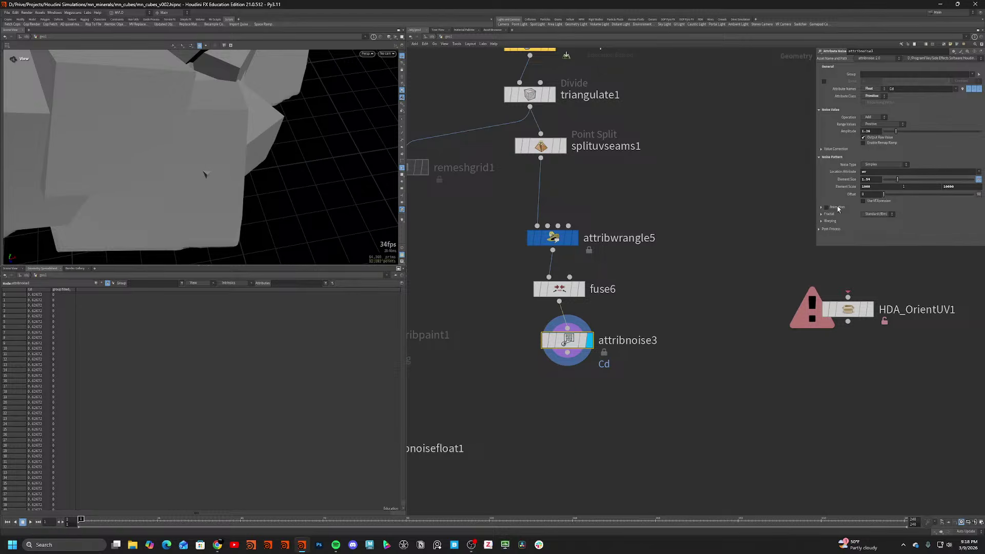
middle_click(561, 288)
left_click(869, 101)
Add an Attribute Promote node after attribnoise3 that promotes Cd from Point to Primitive.
key("Tab")
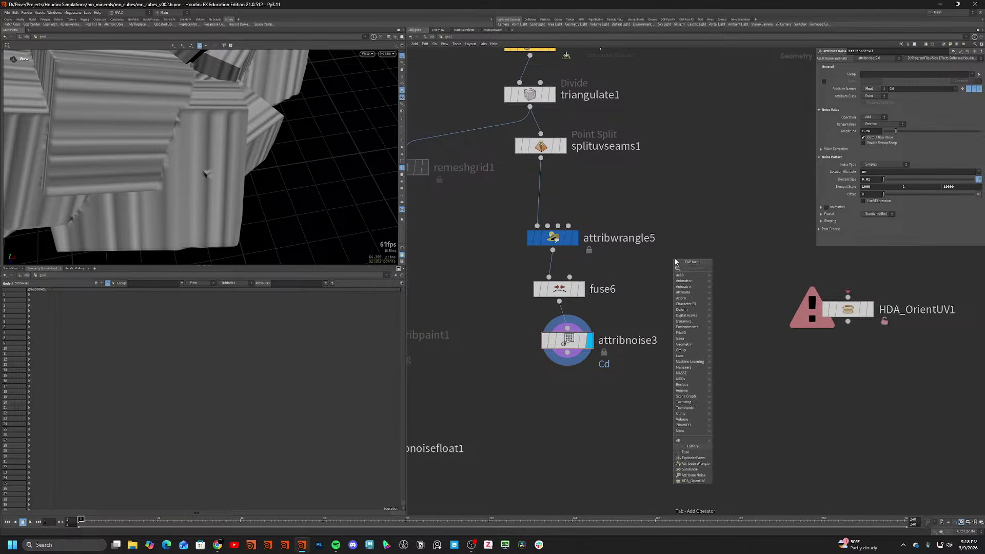
type("peak")
key("Return")
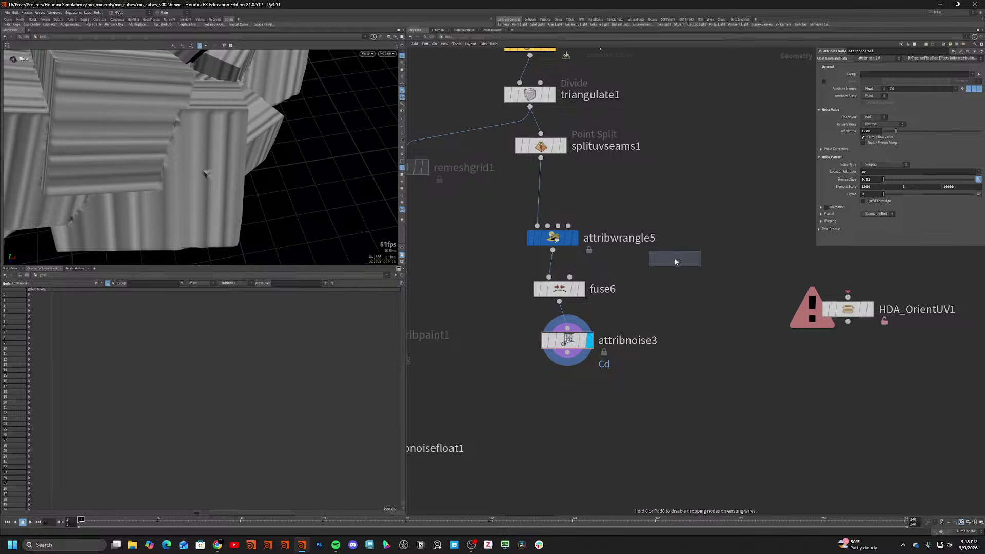
left_click(564, 390)
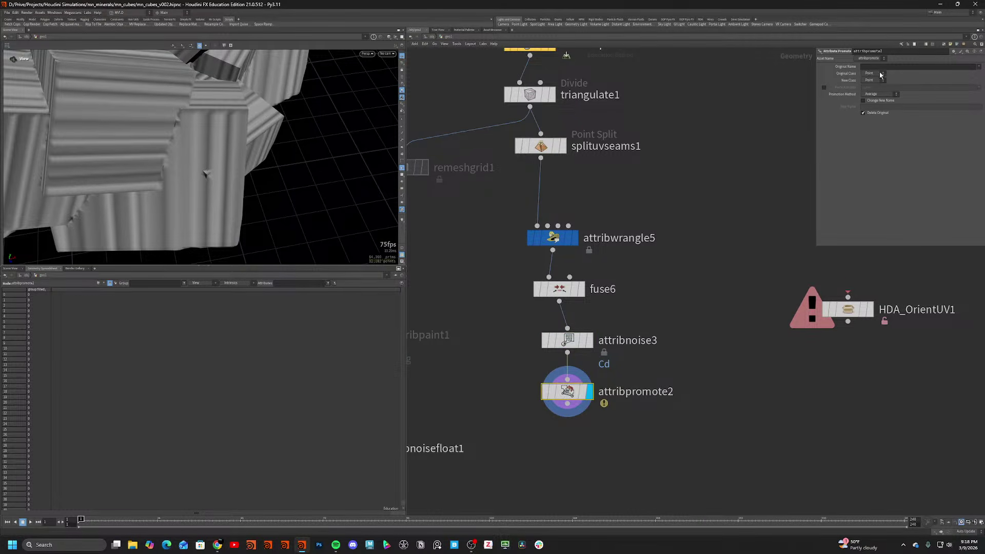
left_click(872, 81)
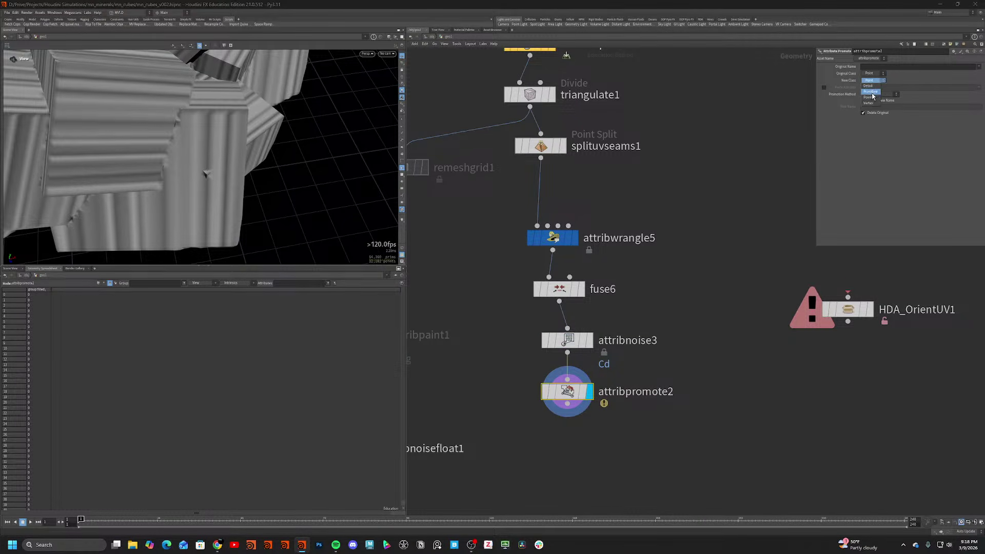
left_click(980, 71)
left_click(896, 79)
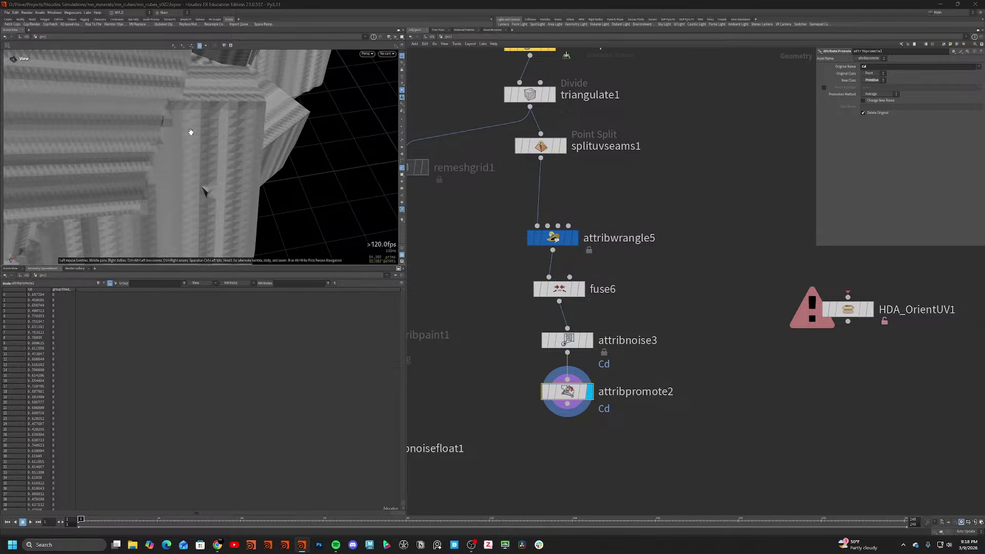
Try the Mode and Median promotion methods for Cd and compare their patterns on the faces.
left_click(880, 94)
left_click(875, 114)
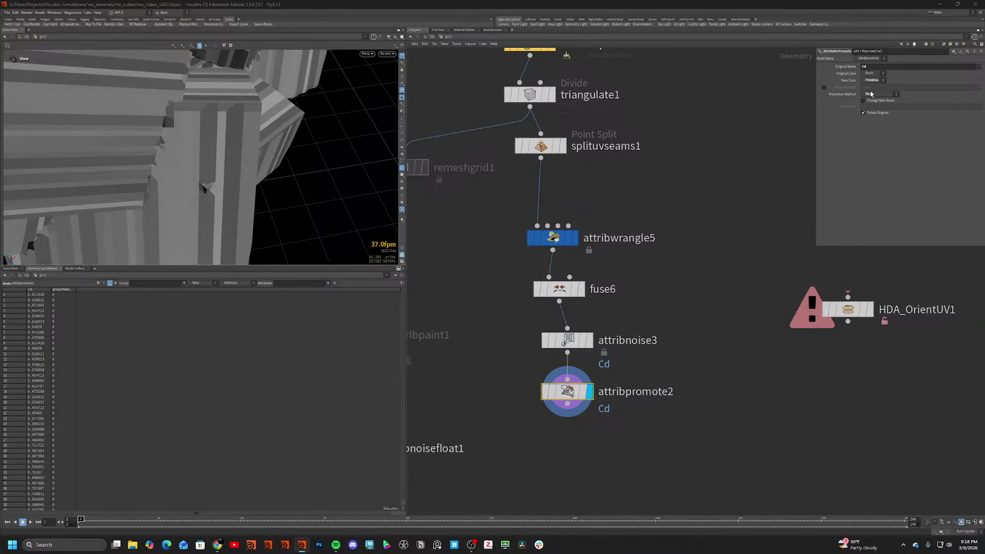
left_click_drag(129, 126, 194, 84)
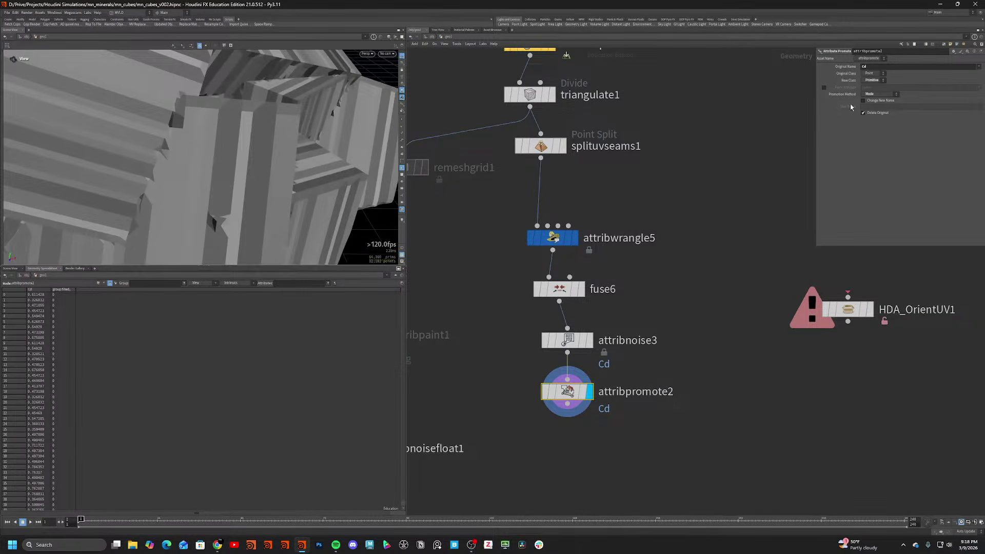
left_click(880, 93)
left_click(874, 124)
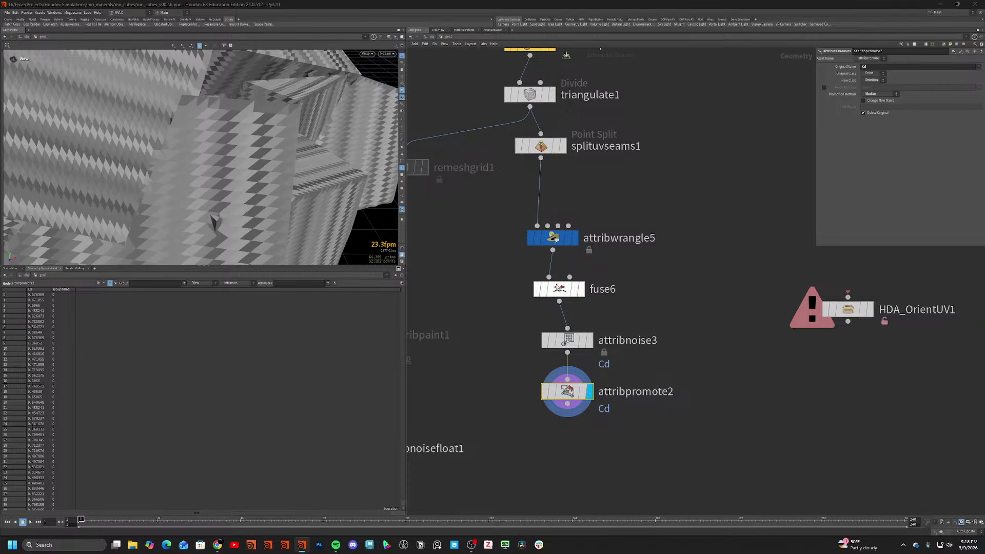
Bypass fuse6 and set the promotion method of attribpromote2 to Mode.
left_click(537, 289)
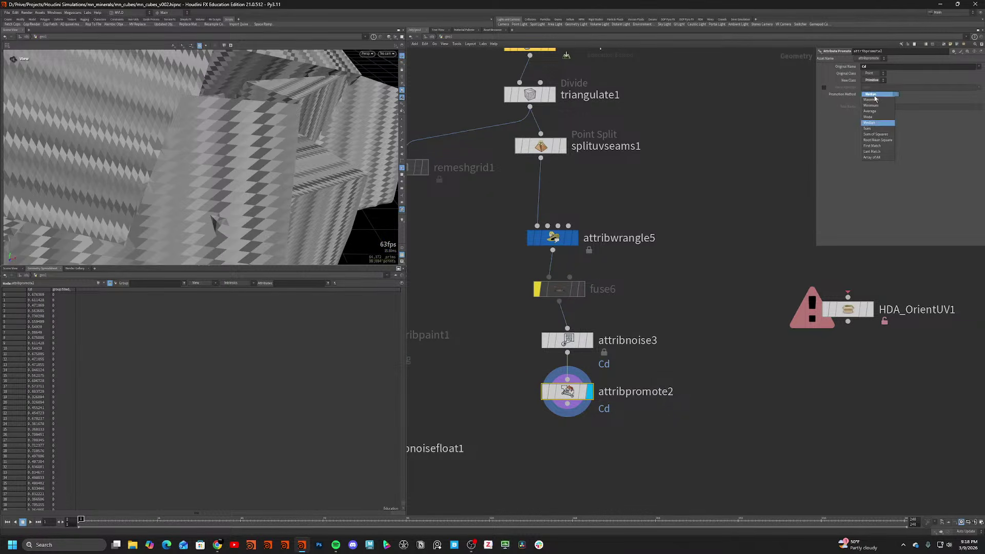
left_click(884, 118)
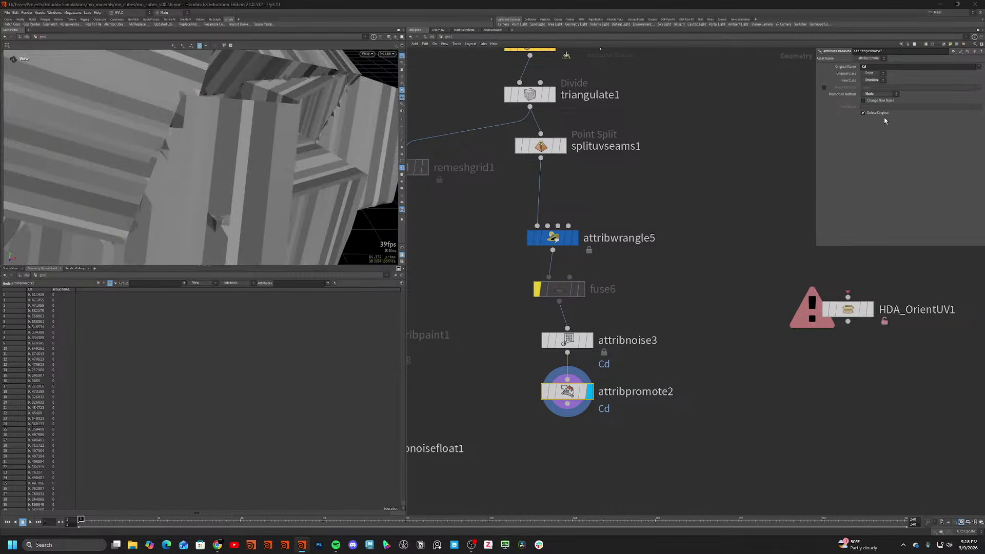
Examine the promoted color bands along the cube edges up close, comparing shaded and wireframe views.
scroll(226, 121, "down", 5)
left_click_drag(226, 121, 330, 171)
mouse_move(157, 158)
left_mouse_down()
mouse_move(148, 161)
mouse_move(170, 150)
mouse_move(170, 160)
mouse_move(132, 176)
mouse_move(165, 120)
mouse_move(158, 181)
left_mouse_up()
key("w")
key("w")
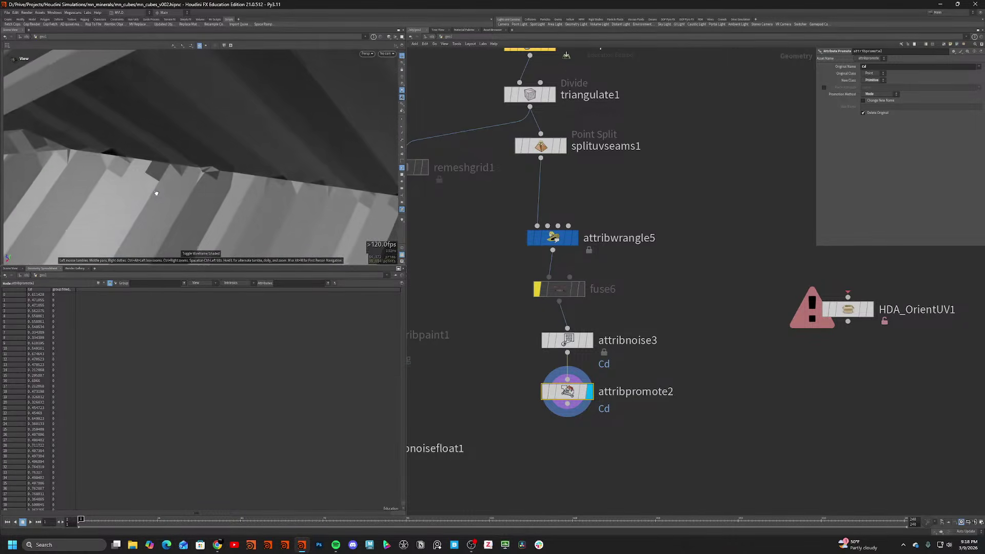
key("w")
key("w")
key("w")
key("w")
key("w")
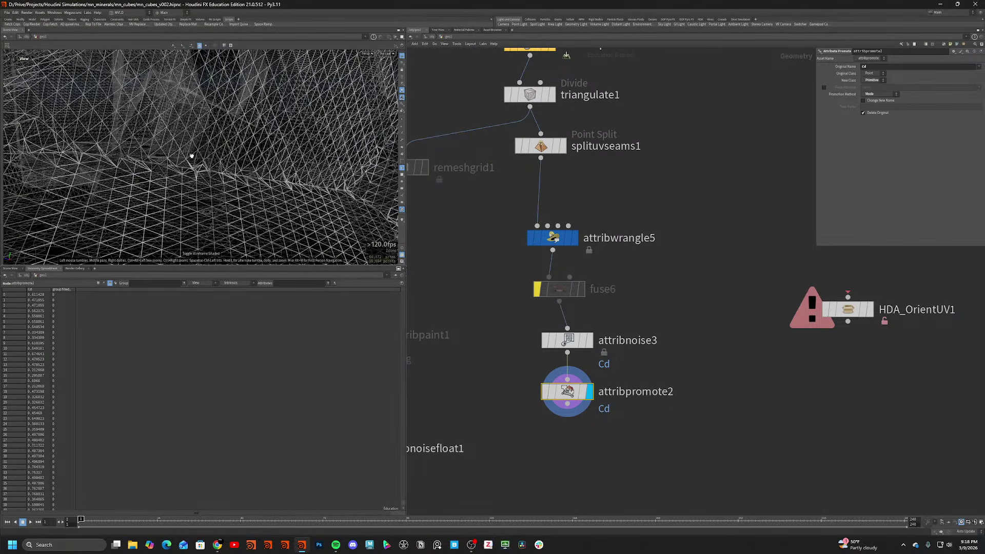
key("w")
key("w")
key("w")
key("w")
key("w")
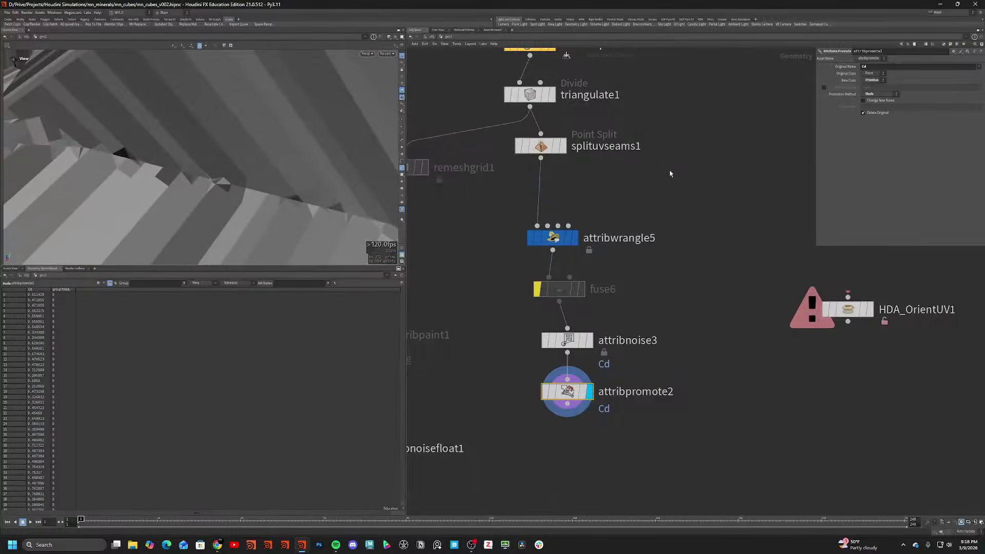
Display the splituvseams1 output further up the network.
scroll(693, 251, "down", 5)
left_click(656, 223)
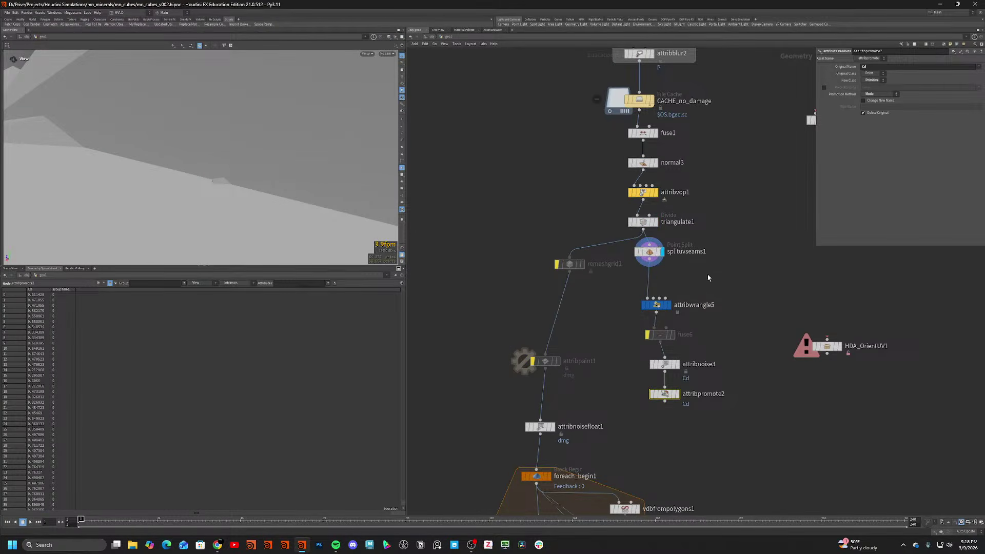
Add a For-Each Connected Piece loop with its connectivity node beside the attribwrangle5 chain.
key("Tab")
type("for each")
key("Down")
key("Down")
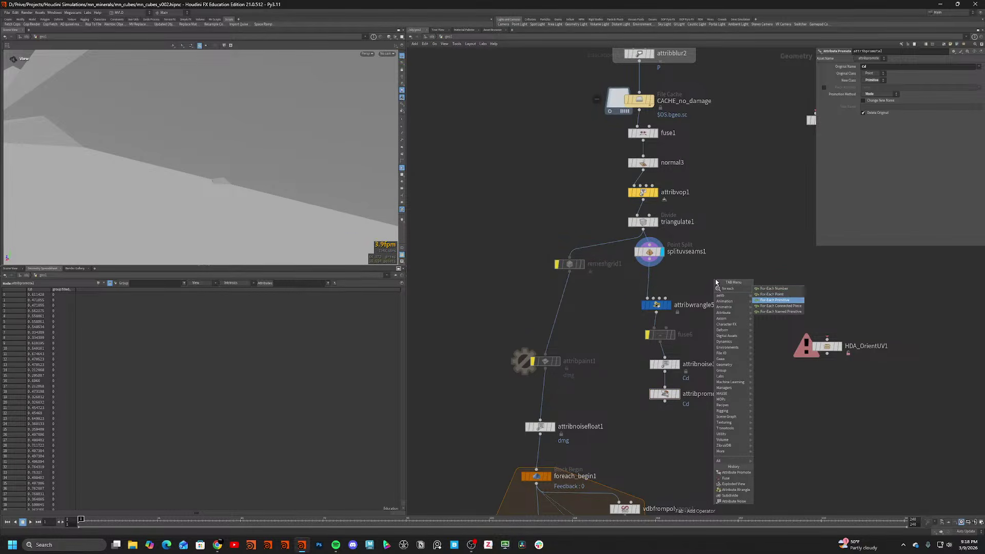
key("Return")
left_click(729, 279)
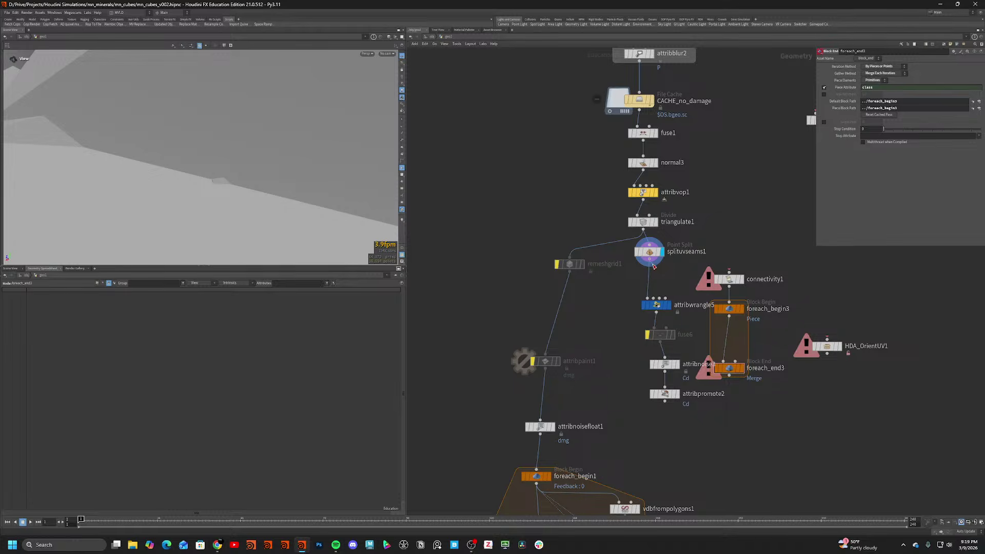
Wire splituvseams1 into connectivity1 and insert the attribwrangle5 to attribpromote2 chain into the for-each block.
left_click_drag(654, 267, 729, 273)
left_click_drag(668, 354, 690, 405)
left_click_drag(673, 310, 745, 343)
Examine a single connected piece at the attribwrangle5, attribnoise3 and attribpromote2 stages.
left_click(742, 339)
key("space+g")
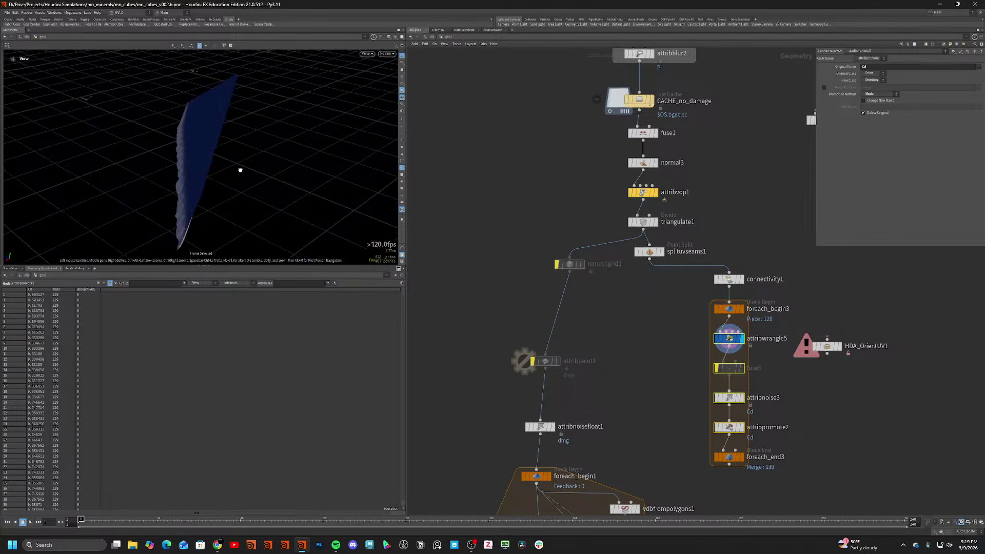
key("shift+w")
left_click_drag(239, 170, 216, 149)
key("shift+w")
left_click(734, 342)
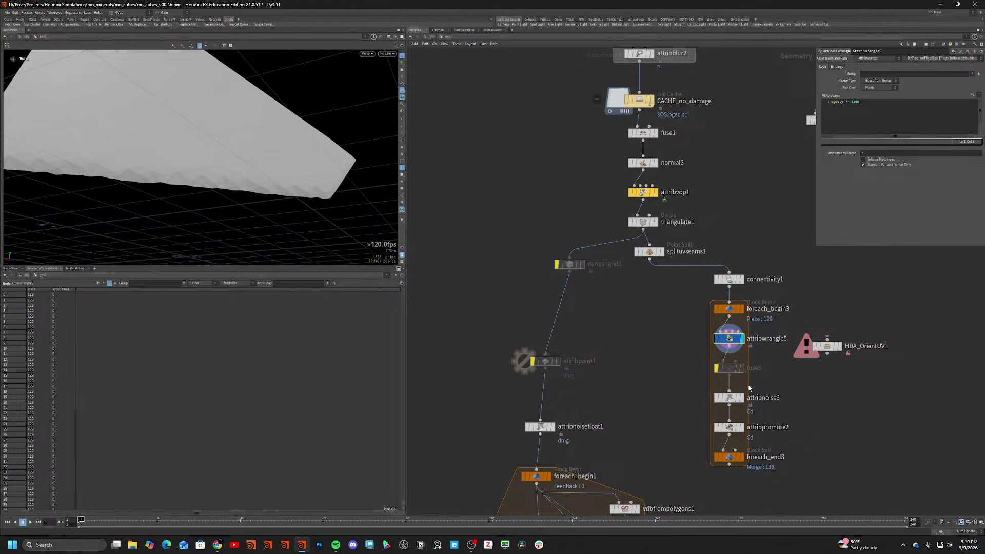
left_click(741, 397)
left_click(728, 398)
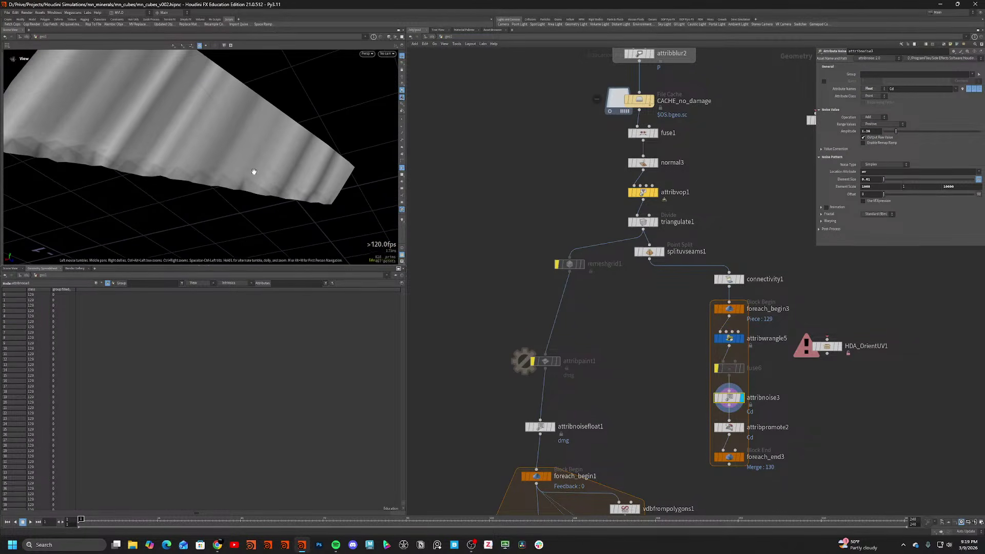
left_click(742, 428)
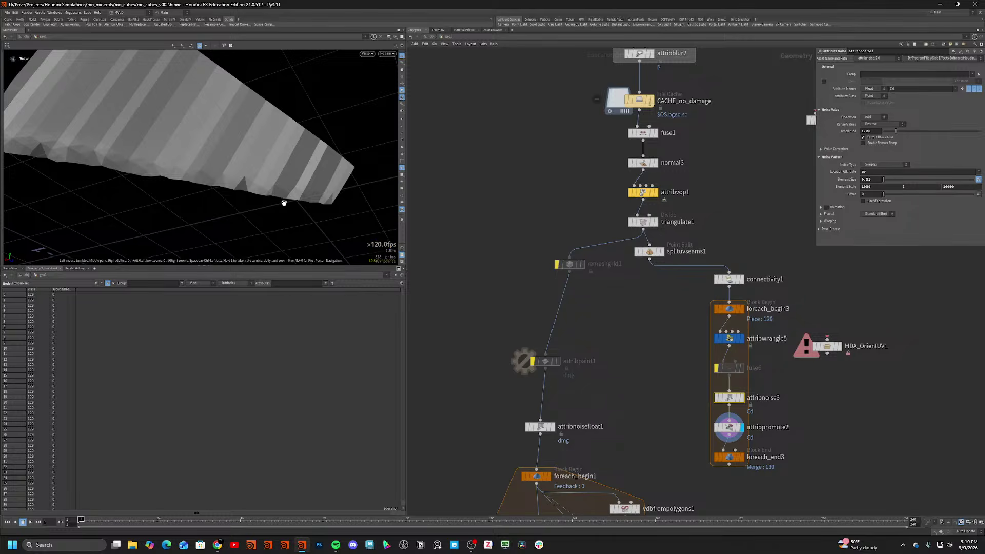
left_click(730, 427)
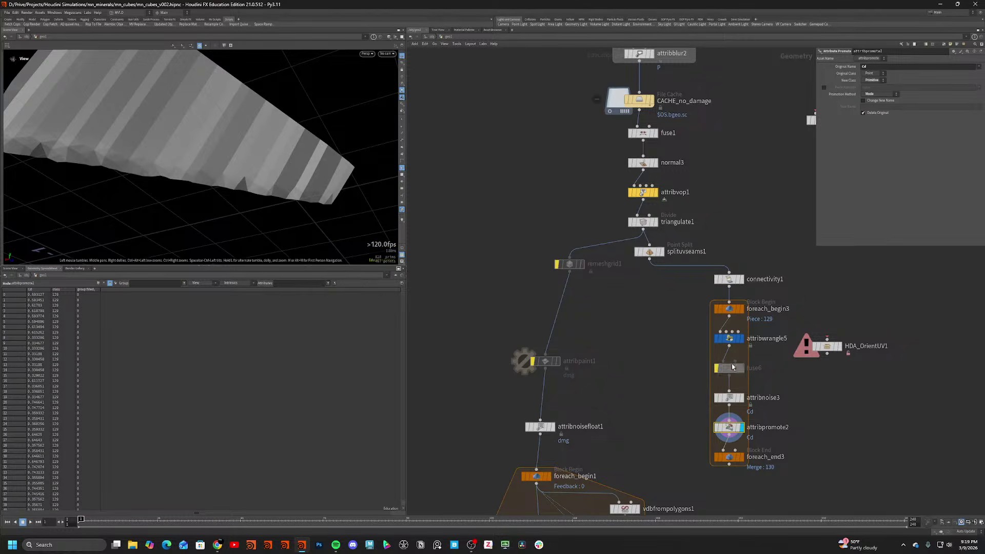
Try fractional uv.x multipliers such as .1 in the attribwrangle5 expression and inspect the stripes on the piece.
left_click(729, 338)
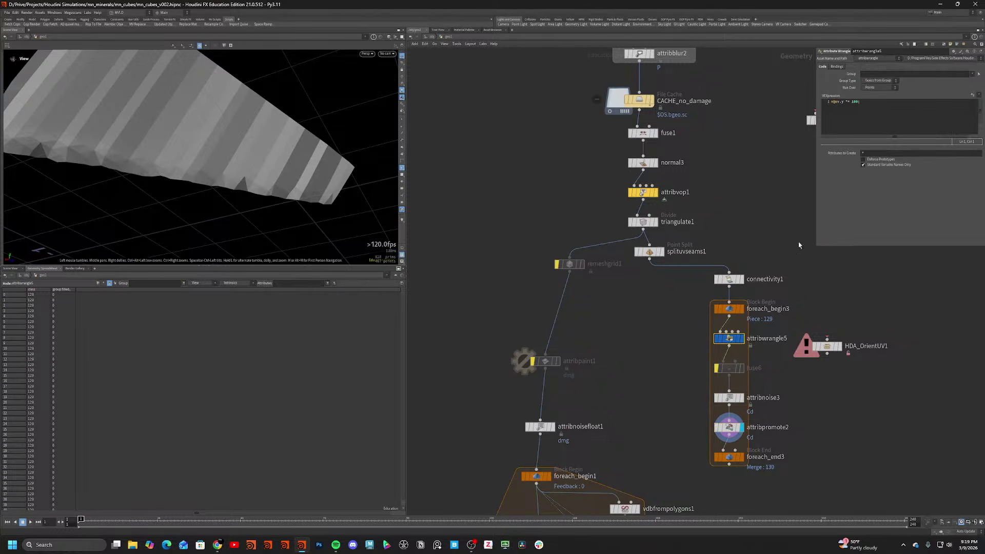
double_click(855, 103)
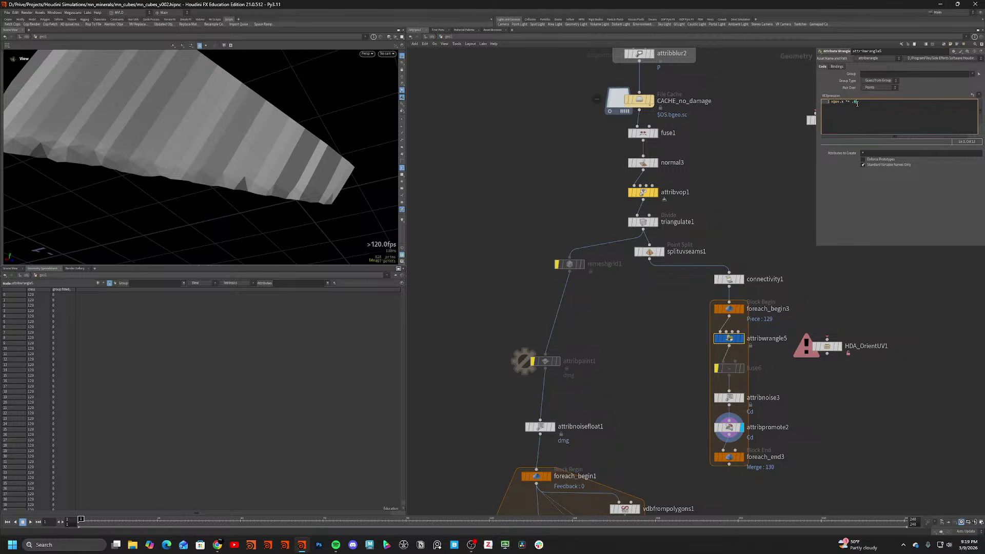
key("ctrl+Return")
left_click_drag(301, 147, 273, 151)
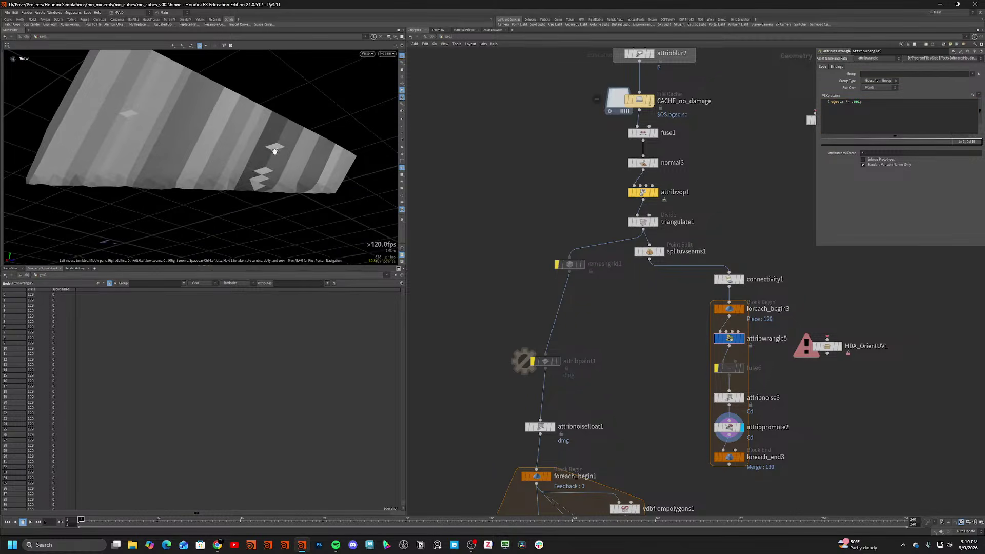
type("1")
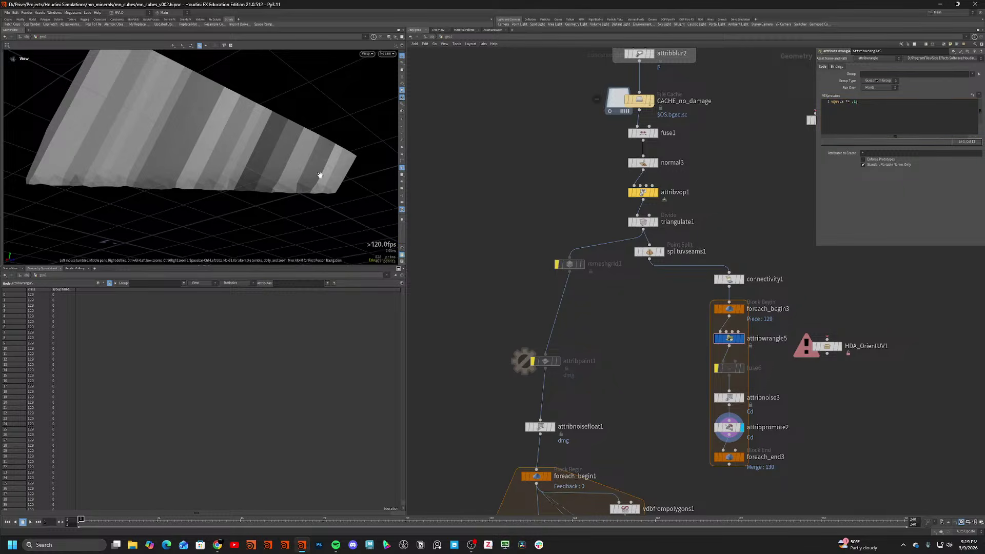
left_click_drag(318, 172, 246, 207)
Display the foreach_end3 output and set the uv.x multiplier in attribwrangle5 to 1.
left_click(742, 456)
scroll(260, 172, "up", 5)
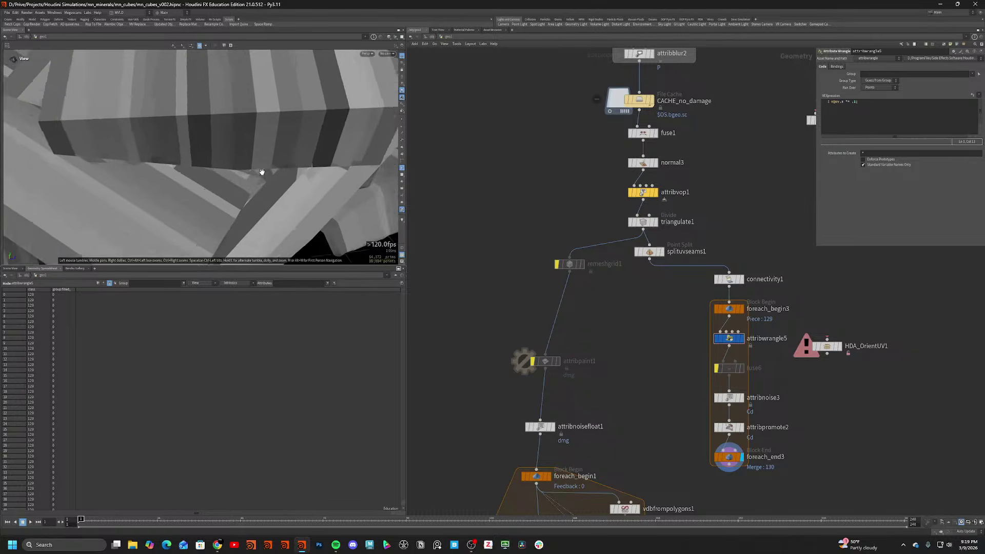
left_click_drag(261, 171, 270, 165)
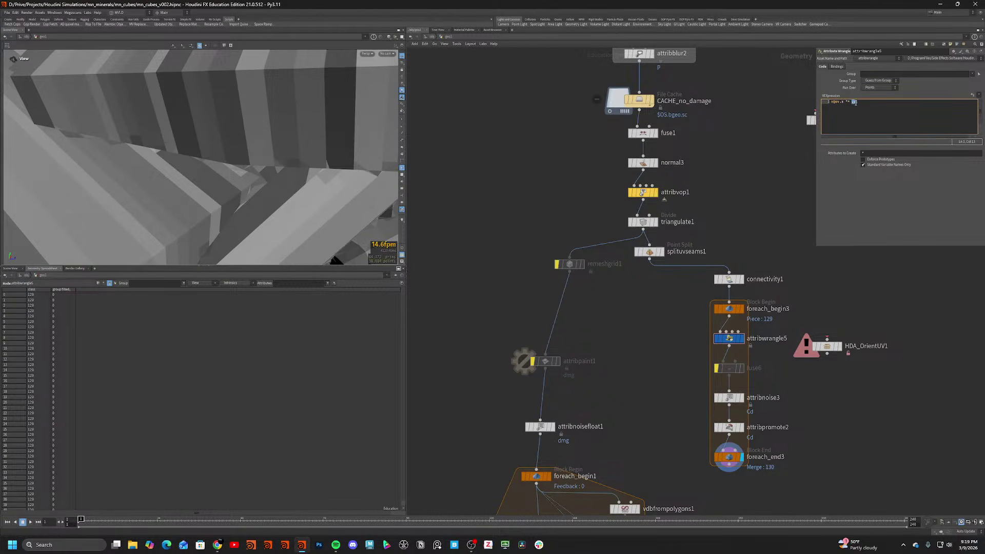
type(";")
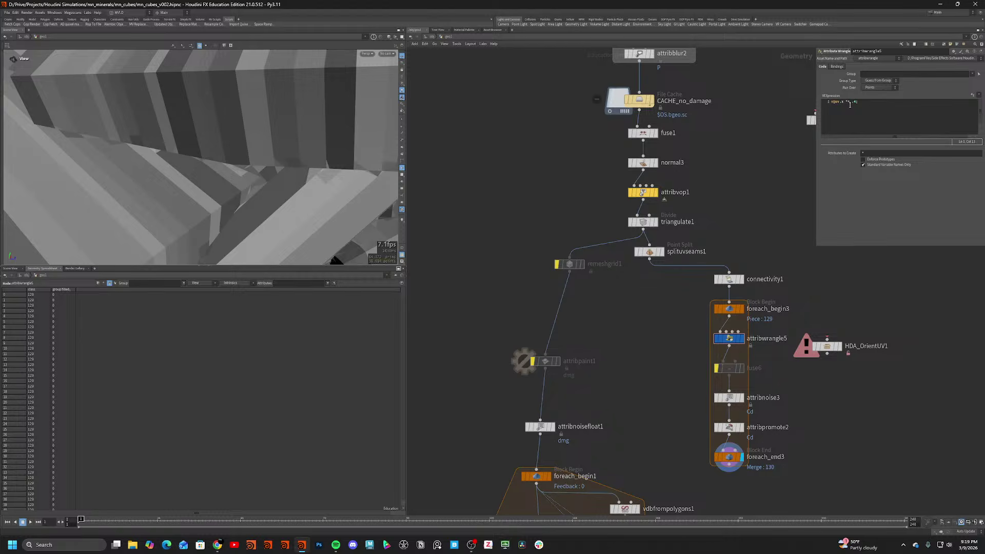
scroll(315, 136, "down", 8)
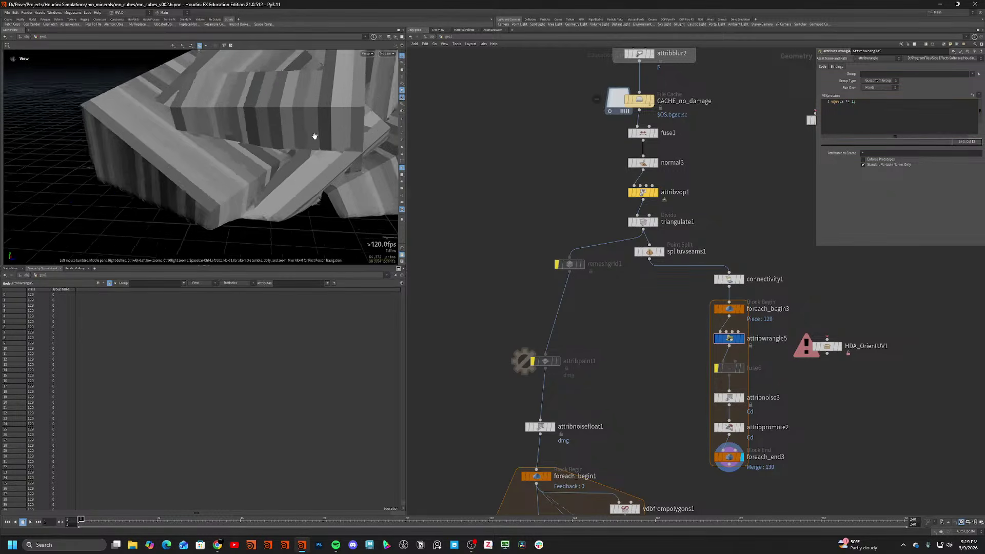
left_click_drag(307, 136, 325, 158)
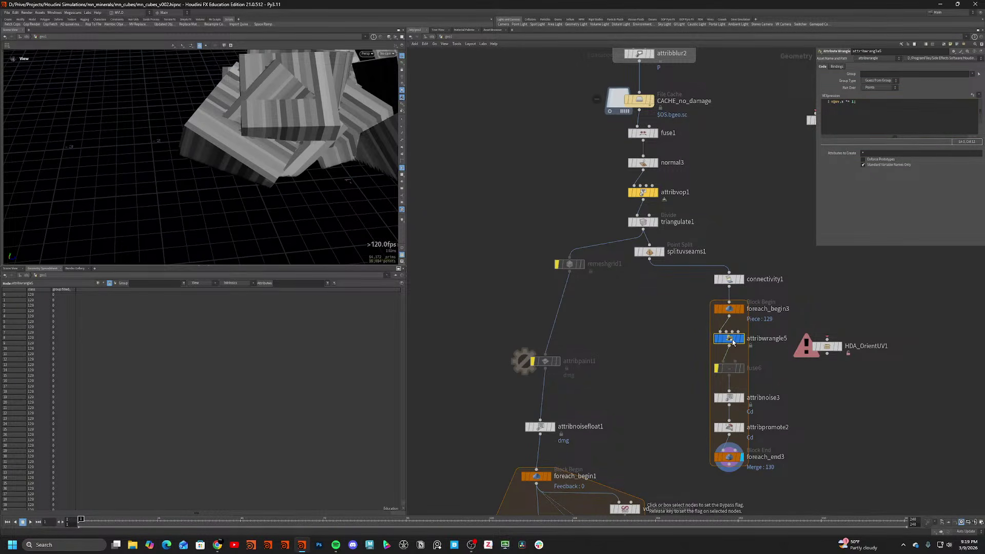
Bypass attribwrangle5, try resetting attribnoise3's first Element Scale component to its default, and undo that reset.
key("b")
left_click(729, 398)
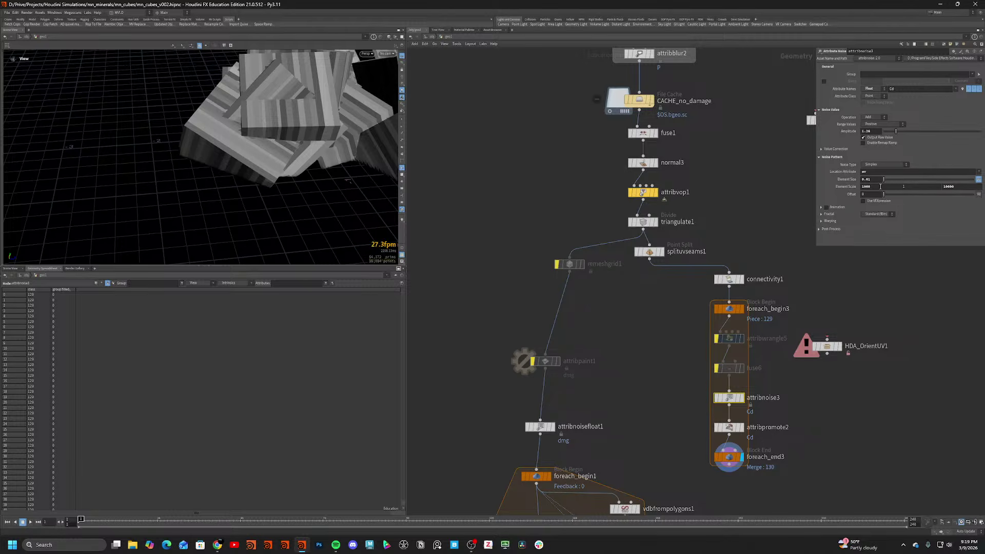
middle_click(881, 187, "ctrl")
scroll(301, 143, "up", 5)
left_click_drag(301, 143, 295, 170)
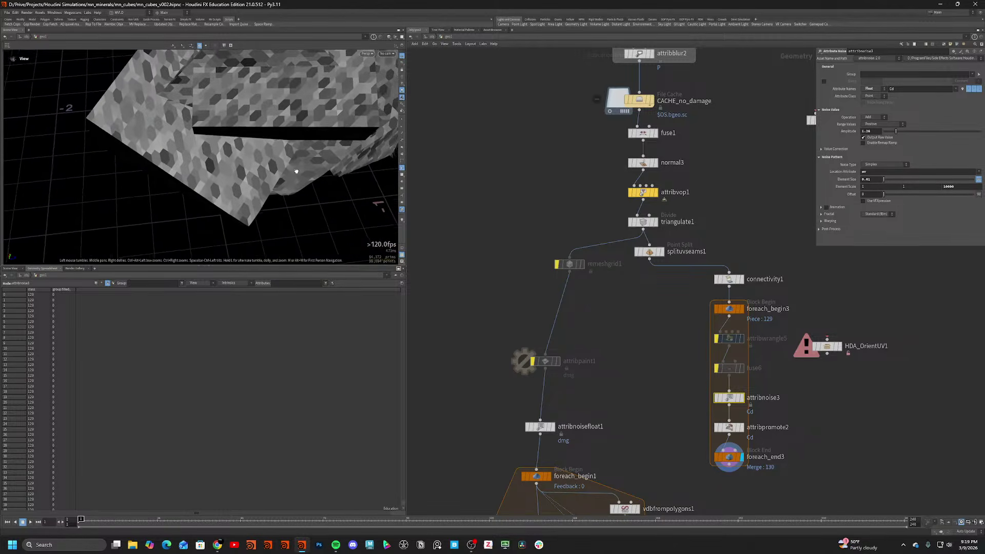
key("ctrl+z")
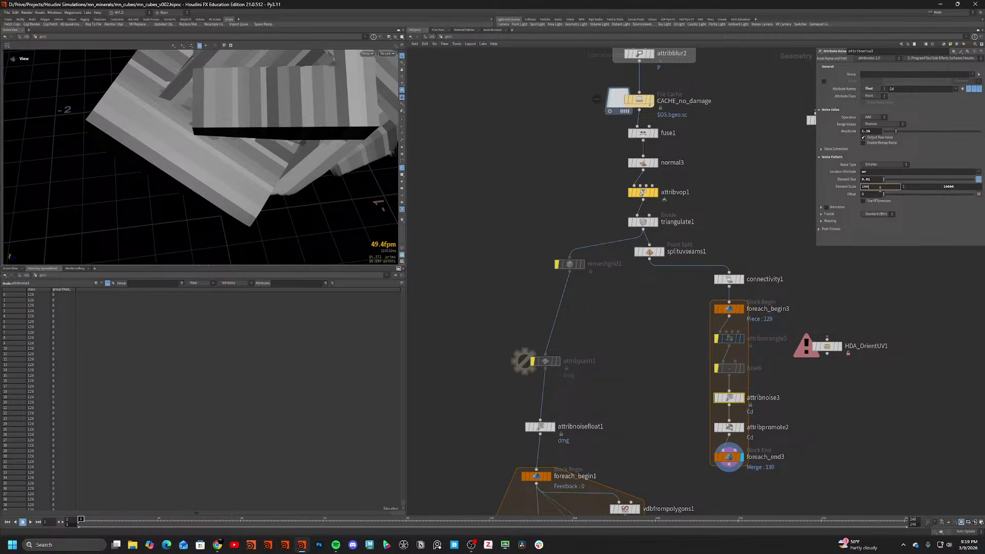
Set the Element Scale of attribnoise3 to 100 in the first component and 1000 in the third.
key("Return")
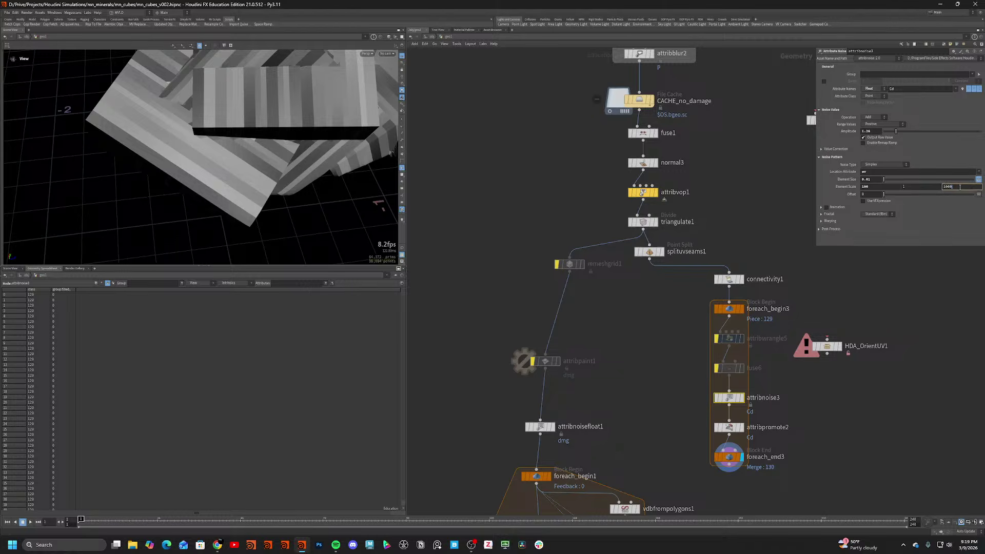
key("Return")
left_click_drag(383, 161, 378, 132)
scroll(266, 126, "up", 5)
left_click_drag(266, 127, 294, 137)
Try a second Element Scale component of 0.0001 on attribnoise3 and reset it to its default.
middle_click_drag(908, 189, 915, 191)
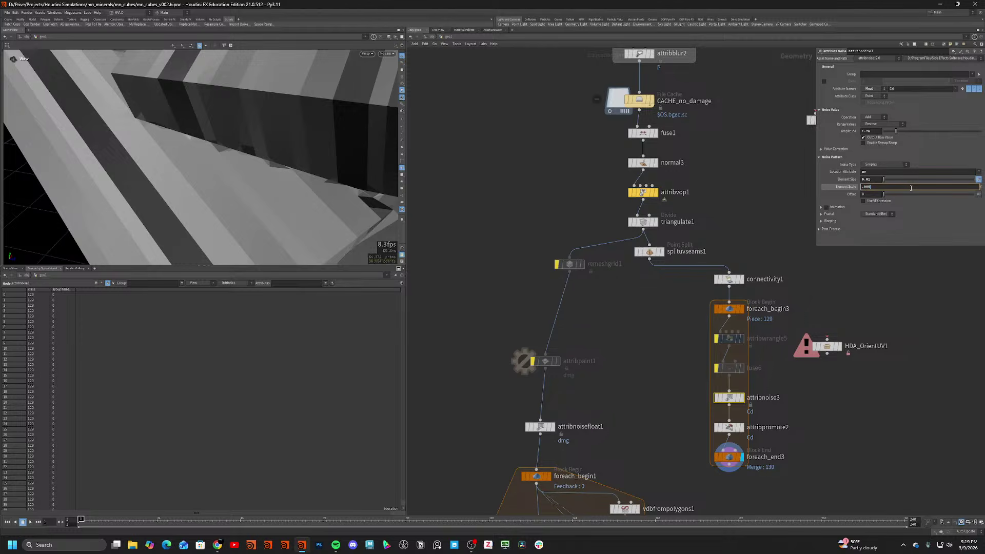
type("1")
key("Return")
scroll(366, 185, "down", 2)
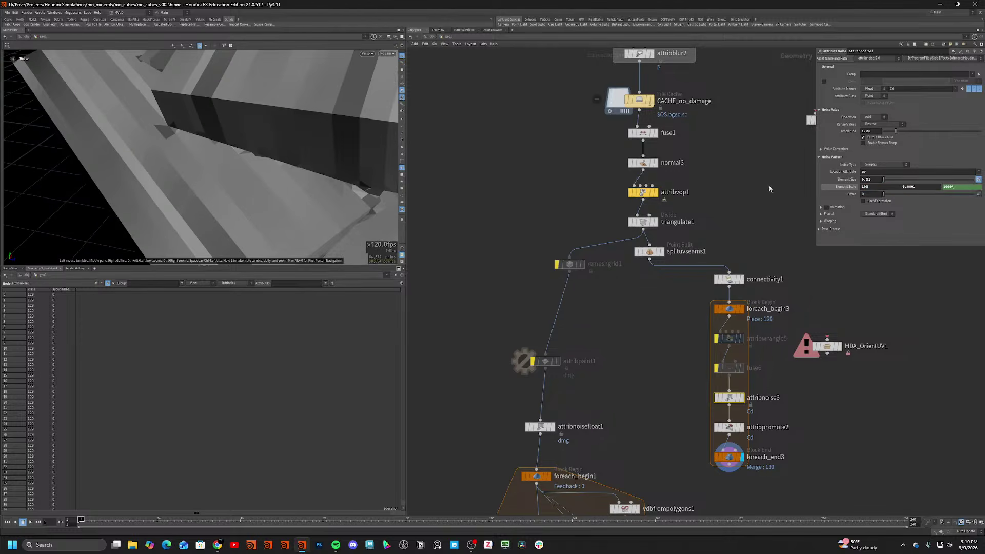
middle_click(918, 191, "ctrl")
Set the Fractal Type of attribnoise3 to None and view the striped cube cluster as a whole.
left_click(837, 214)
left_click(875, 227)
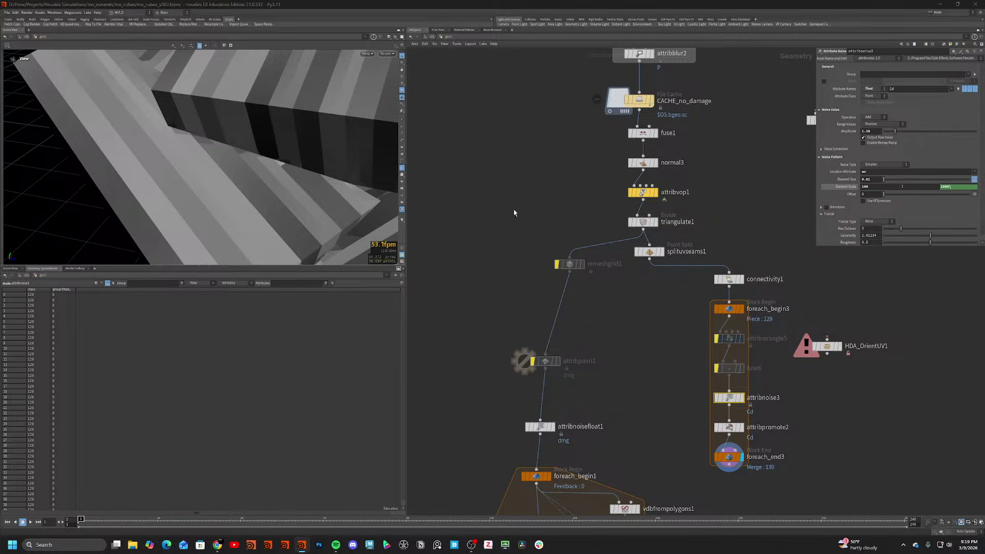
left_click_drag(226, 169, 268, 171)
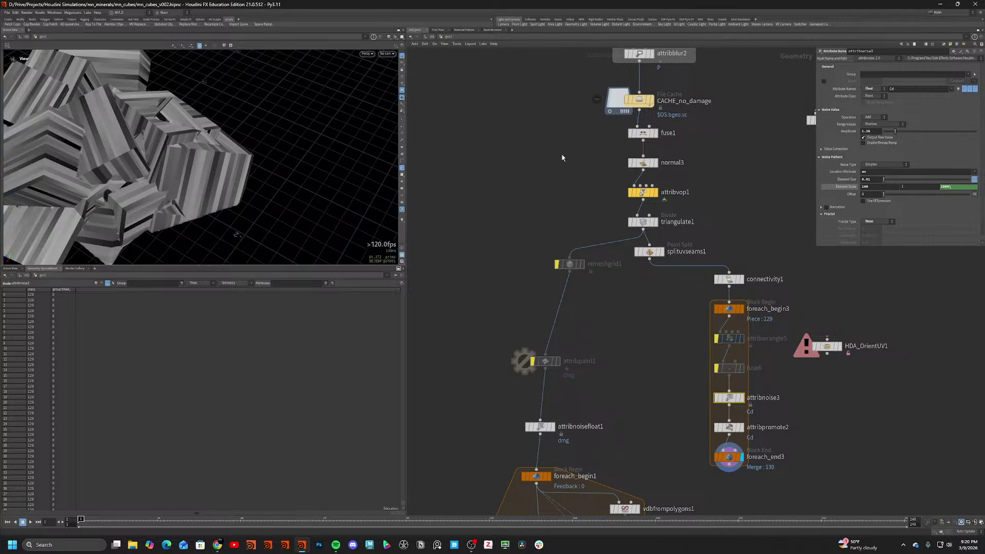
scroll(572, 231, "down", 4)
scroll(199, 145, "down", 3)
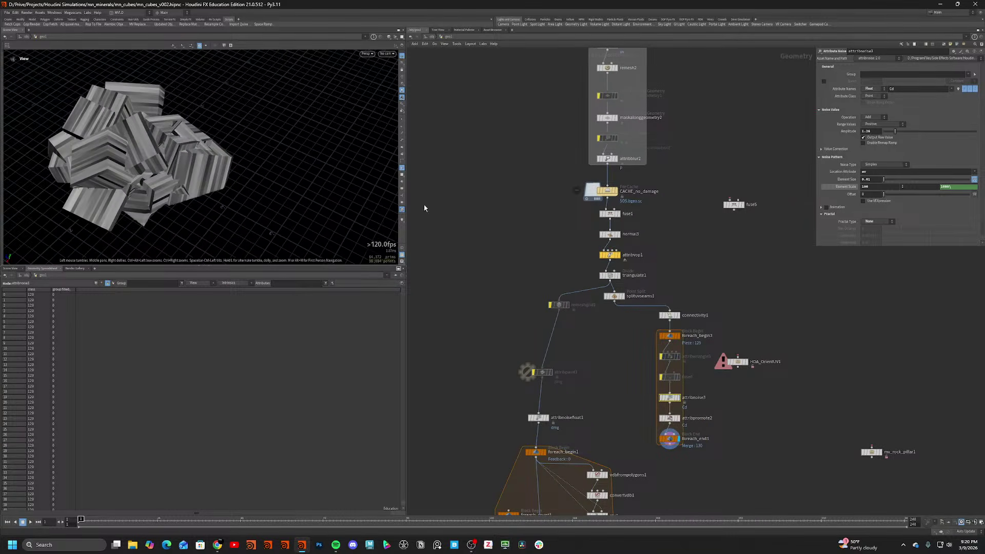
Display copytopoints1 near the start of the network and examine its mesh in wireframe.
middle_click_drag(653, 201, 687, 76)
scroll(603, 251, "down", 4)
scroll(599, 172, "up", 5)
scroll(117, 157, "up", 5)
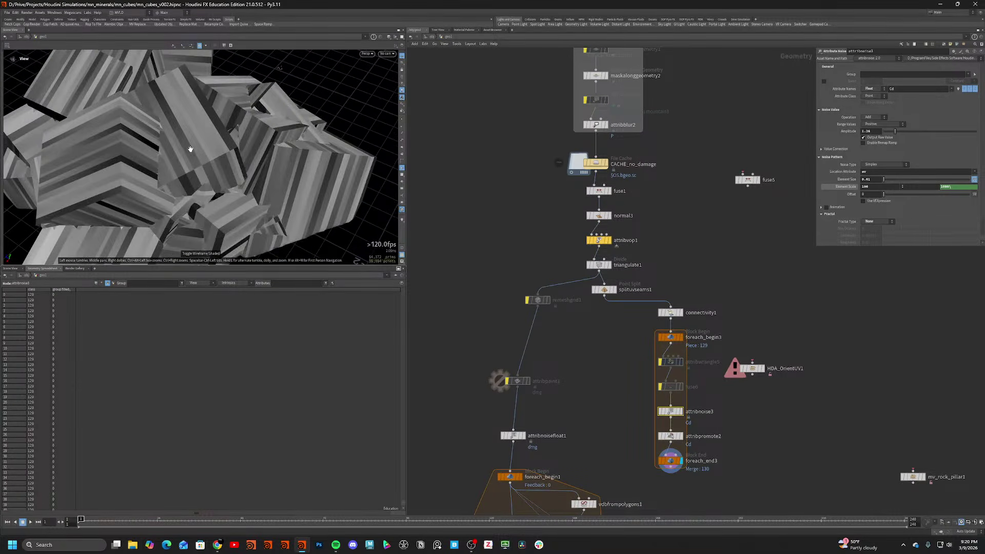
scroll(624, 285, "down", 5)
scroll(639, 226, "up", 8)
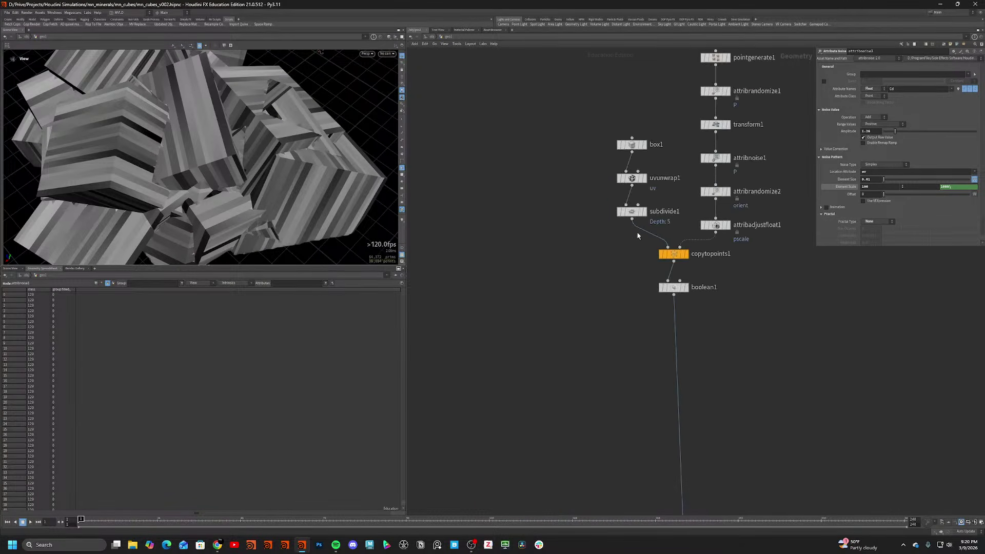
left_click(689, 251)
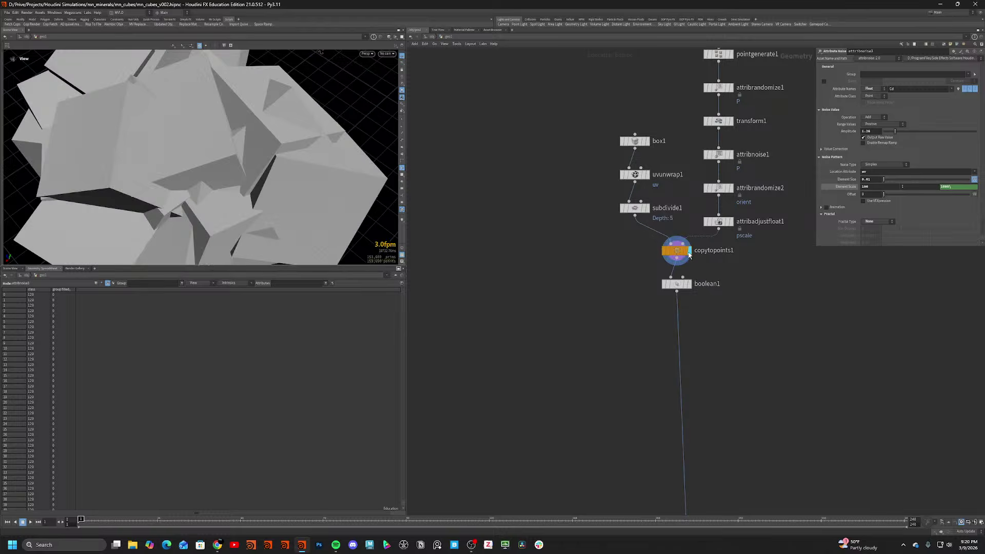
key("shift+w")
mouse_move(198, 171)
left_mouse_down()
mouse_move(192, 224)
mouse_move(190, 150)
left_mouse_up()
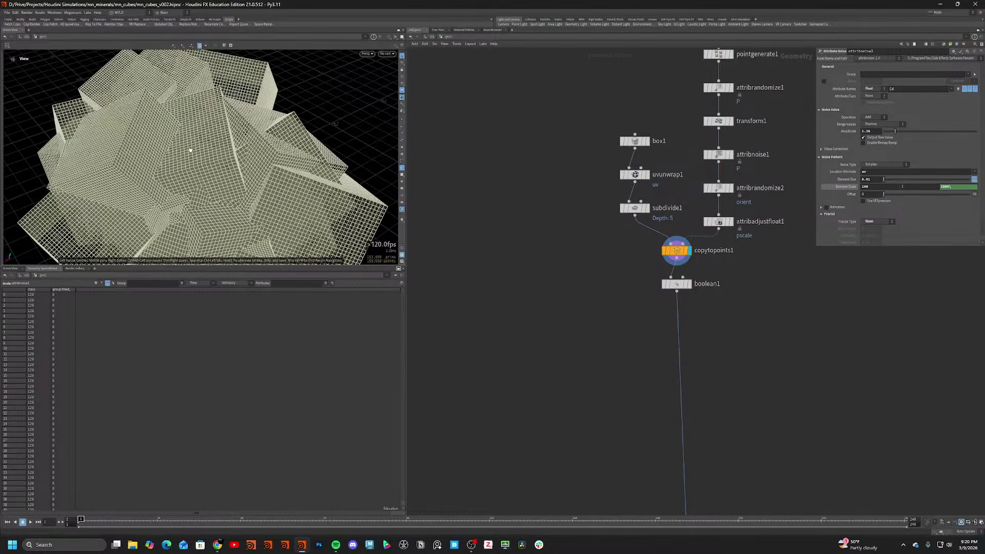
key("shift+w")
Return the display to the foreach_end3 output of the striped noise loop.
scroll(388, 240, "down", 1)
scroll(518, 315, "down", 5)
middle_click_drag(627, 385, 614, 74)
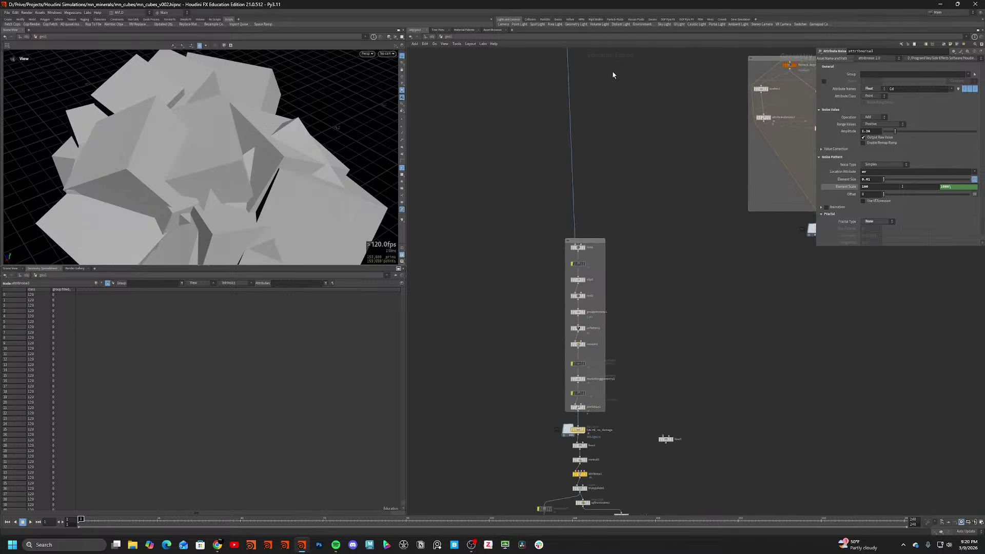
scroll(610, 97, "down", 2)
middle_click_drag(633, 428, 636, 246)
scroll(609, 334, "up", 6)
left_click(614, 337)
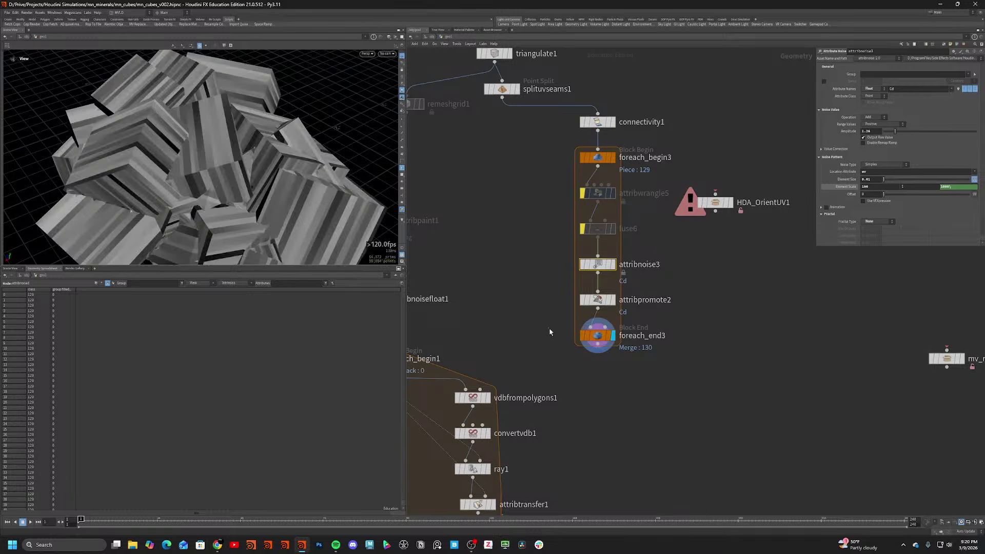
Remove the foreach_begin3 and foreach_end3 block nodes around the noise chain.
left_click_drag(549, 332, 601, 343)
key("ctrl+x")
left_click(609, 160)
key("ctrl+x")
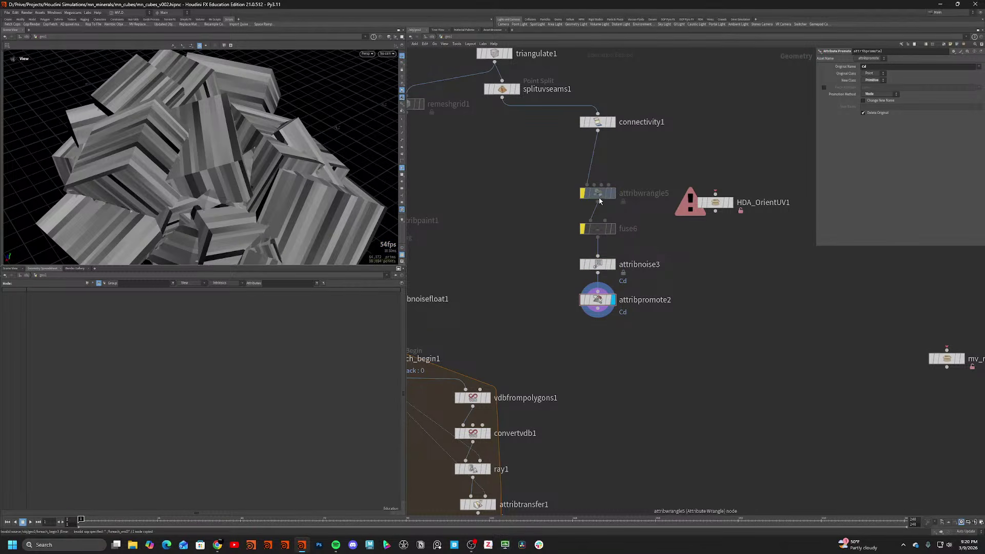
Delete the bypassed attribwrangle5 and fuse6 nodes from the noise chain.
left_click(598, 194)
key("Delete")
left_click(598, 229)
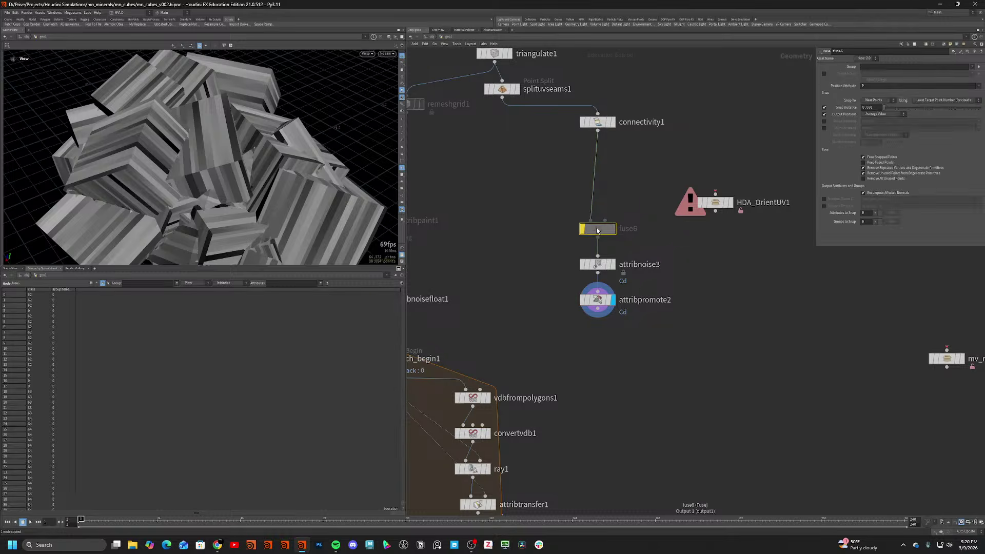
key("Delete")
Delete attribpromote2 so that attribnoise3 ends the chain with its point color.
left_click(597, 265)
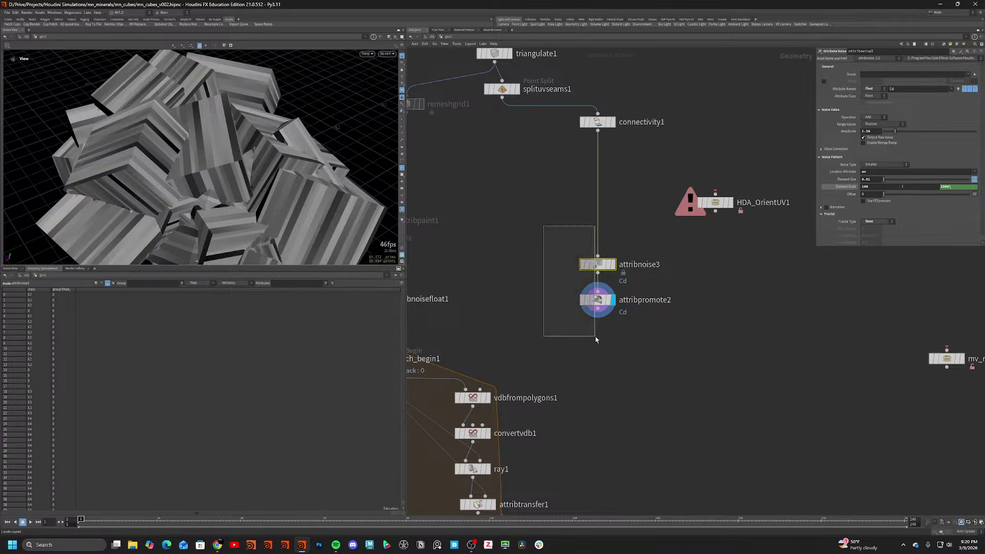
left_click_drag(595, 337, 600, 340)
left_click(598, 301)
key("b")
key("Delete")
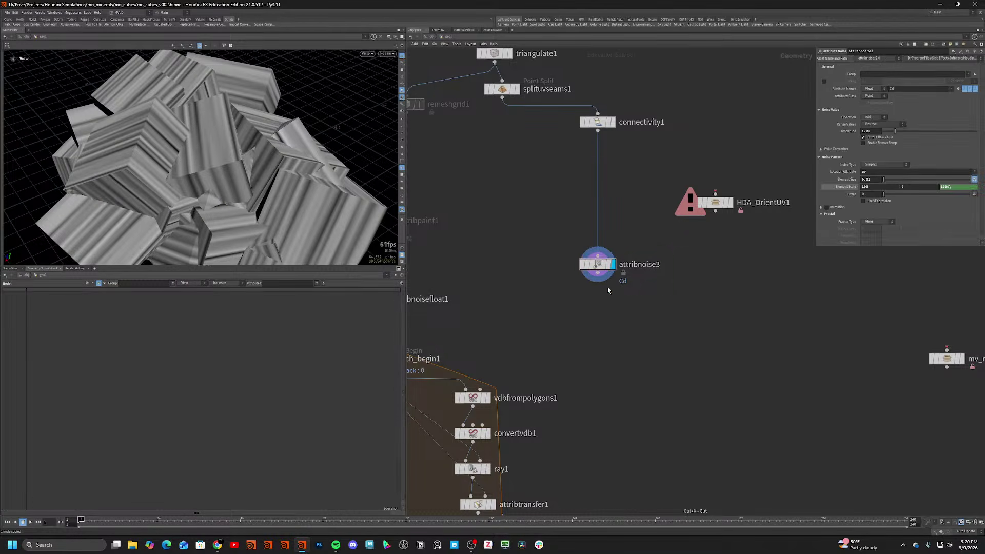
Move the attribnoise3 node up to sit just below connectivity1.
left_click_drag(606, 266, 615, 162)
key("Tab")
type("wrangle")
key("Return")
left_click(611, 197)
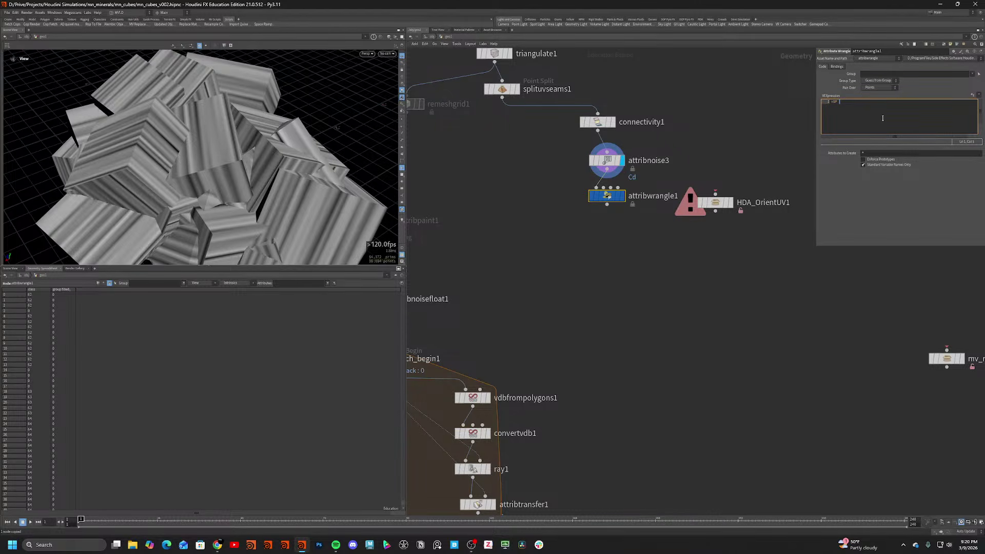
left_click(605, 196)
key("Delete")
Add an Attribute VOP node after attribnoise3.
key("Tab")
type("vop")
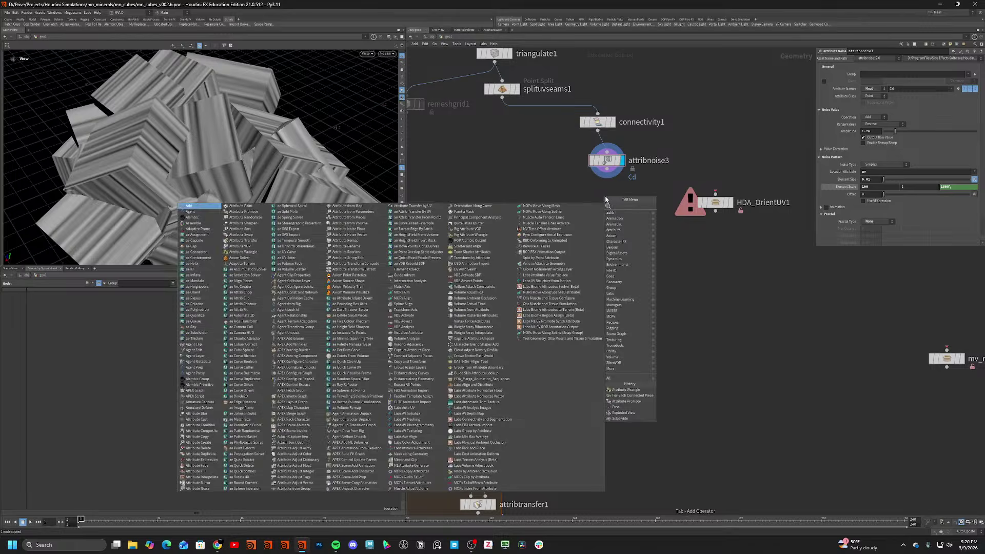
key("Return")
left_click(606, 205)
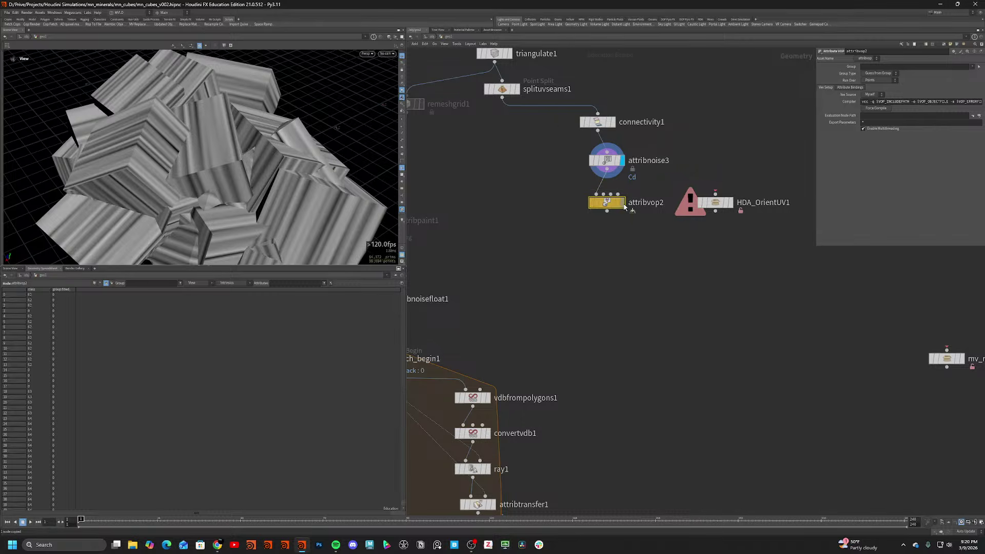
Inside the Attribute VOP network, add a Displace Along Normal node beside the global variables node.
double_click(606, 203)
type("spla")
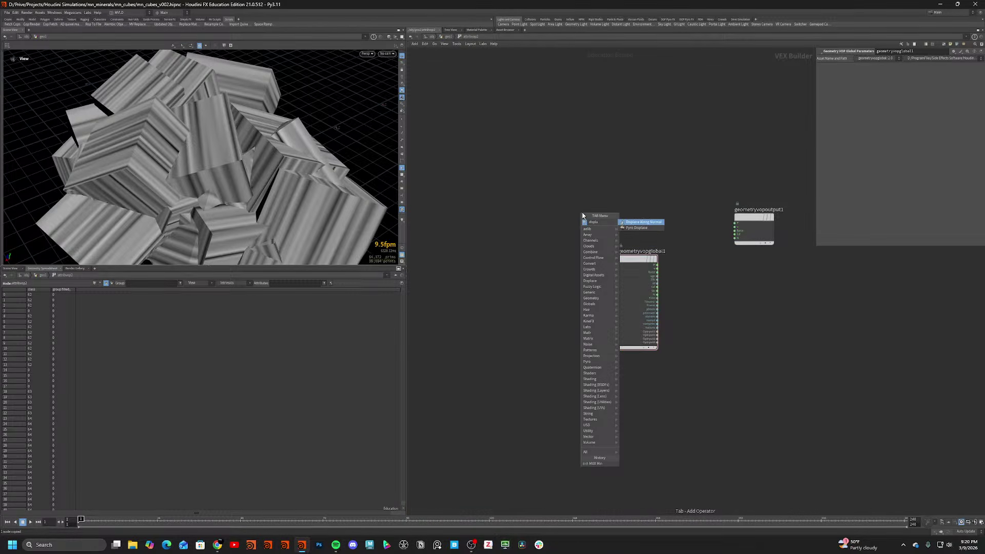
key("Return")
left_click(688, 276)
Wire the global P and N into the Displace Along Normal node and its dispP into the output's P.
scroll(659, 272, "up", 3)
left_click_drag(656, 259, 677, 289)
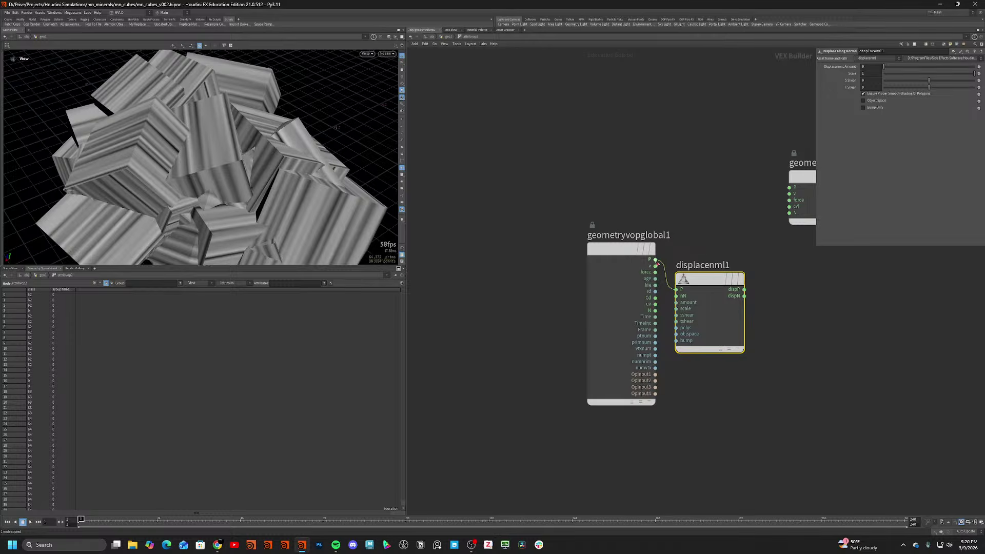
left_click(655, 311)
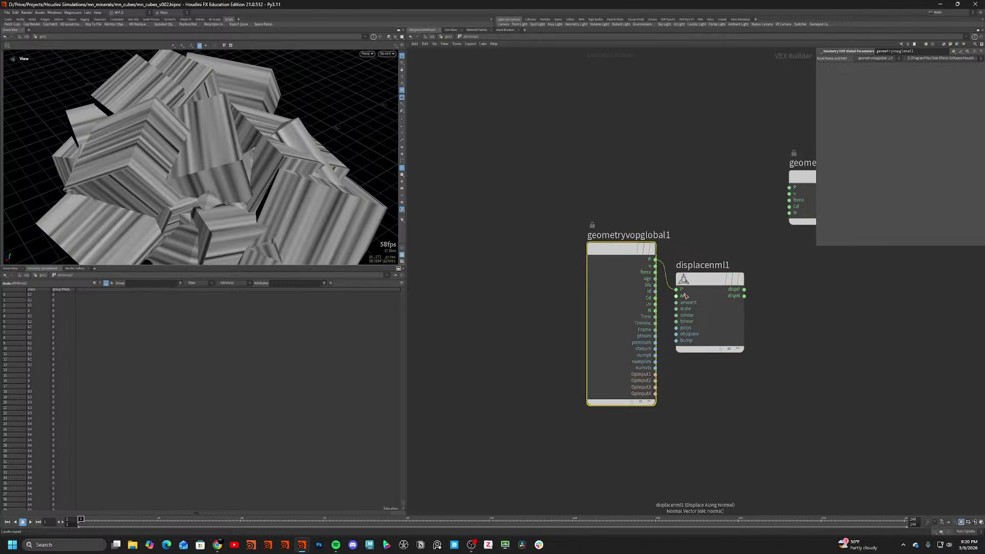
left_click(655, 310)
left_click(744, 289)
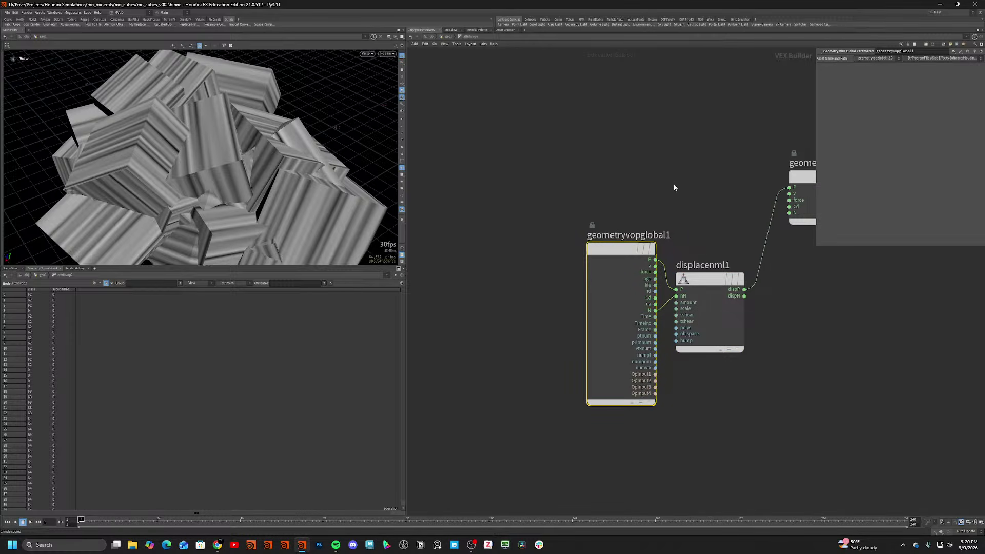
Drive the displacement amount with the global Cd color and lower the displacement scale.
left_click(708, 289)
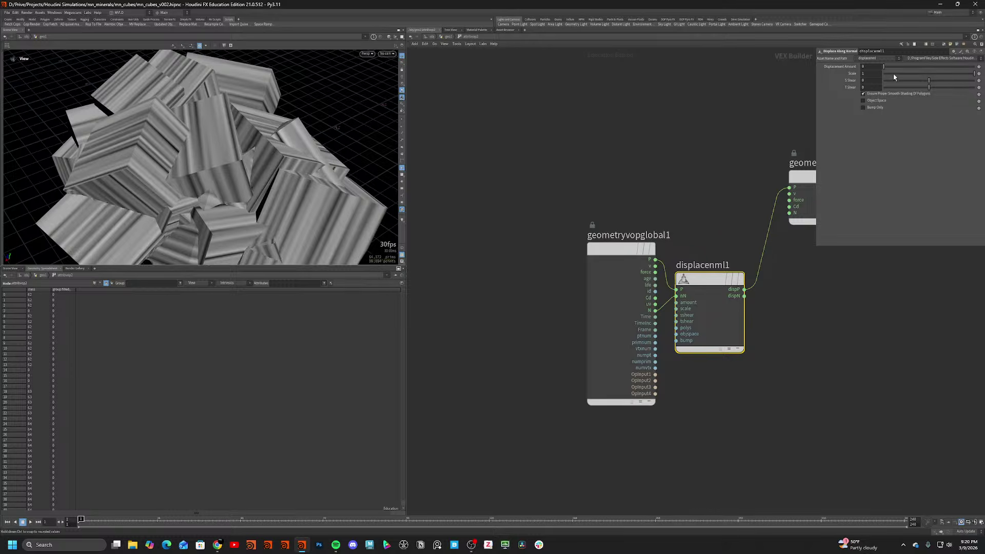
left_click_drag(883, 67, 886, 67)
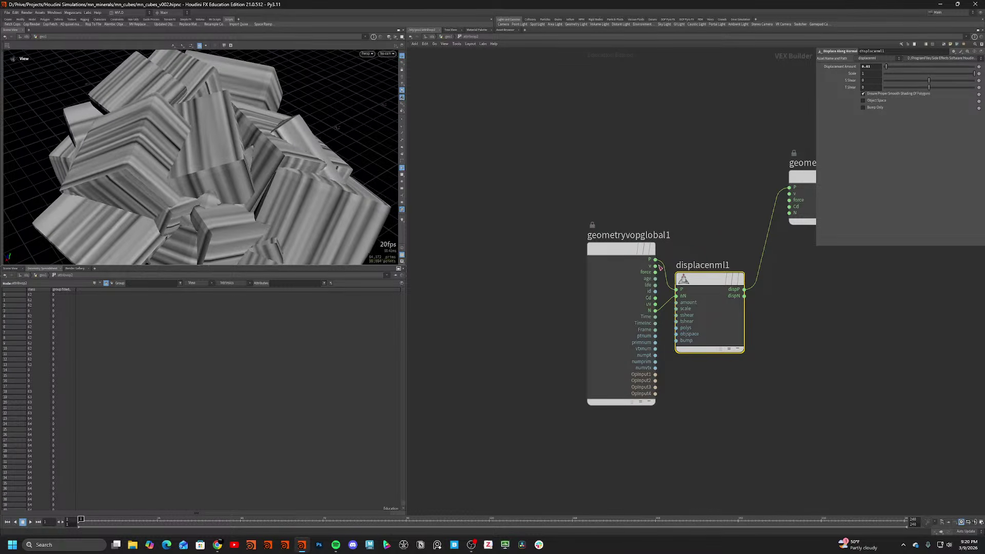
left_click_drag(640, 280, 566, 281)
left_click(581, 298)
left_click(676, 302)
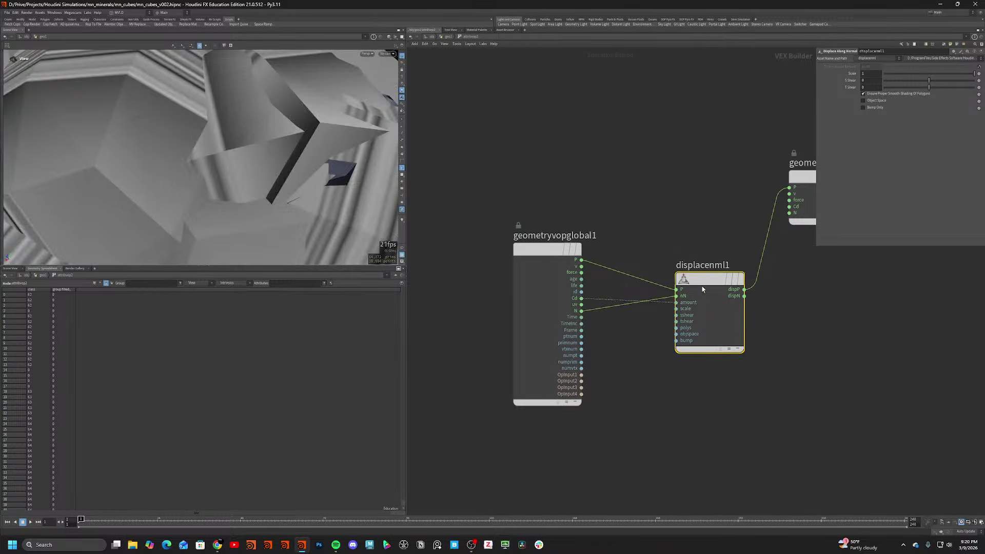
left_click_drag(974, 73, 930, 80)
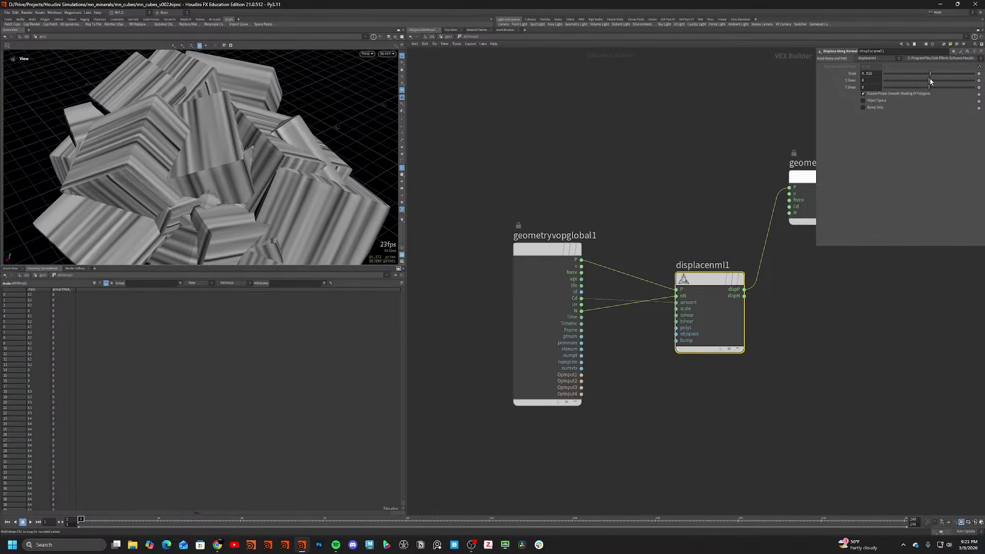
Insert a Vector to Float node between Cd and the displacement amount, and return to the geometry network.
key("Tab")
type("v")
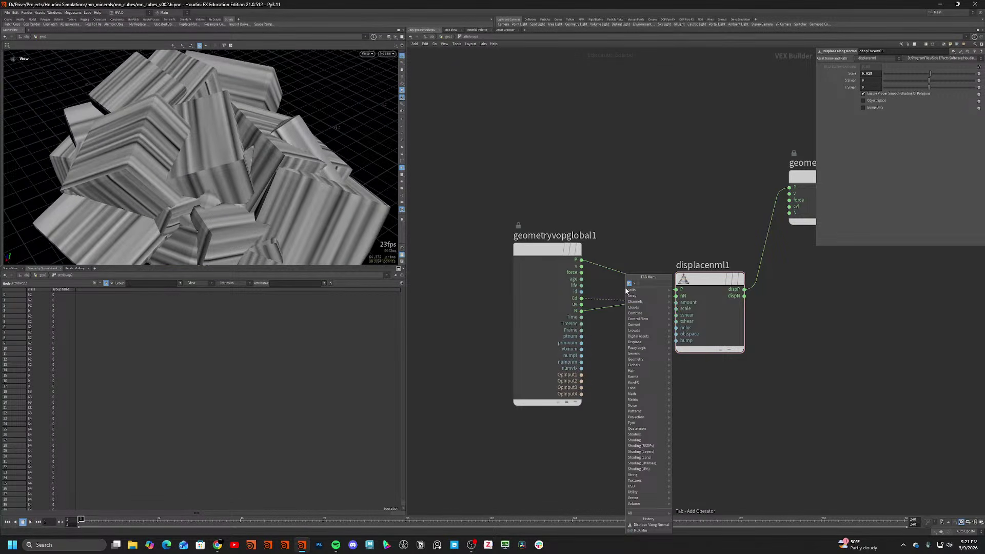
type("ec to")
key("Return")
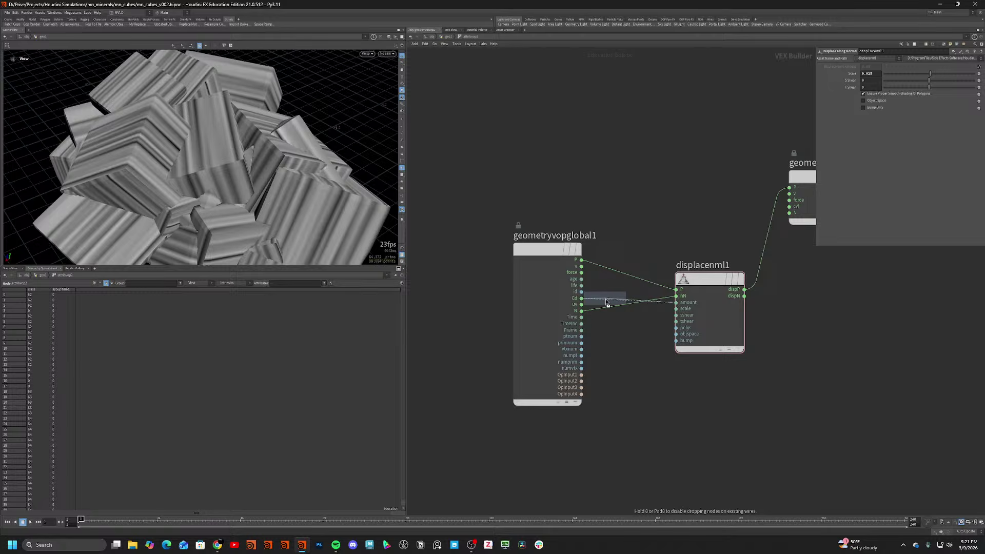
left_click(606, 303)
left_click_drag(297, 165, 358, 166)
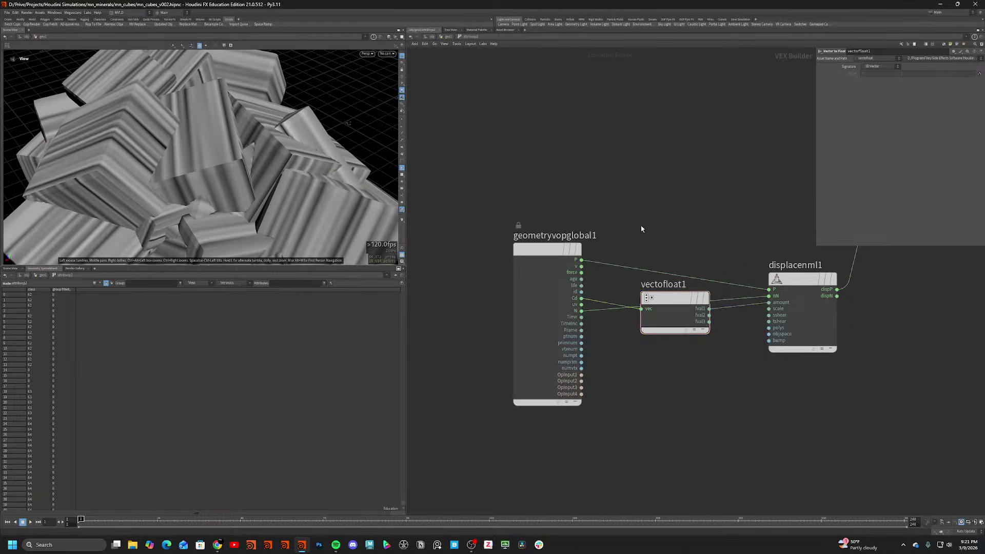
key("u")
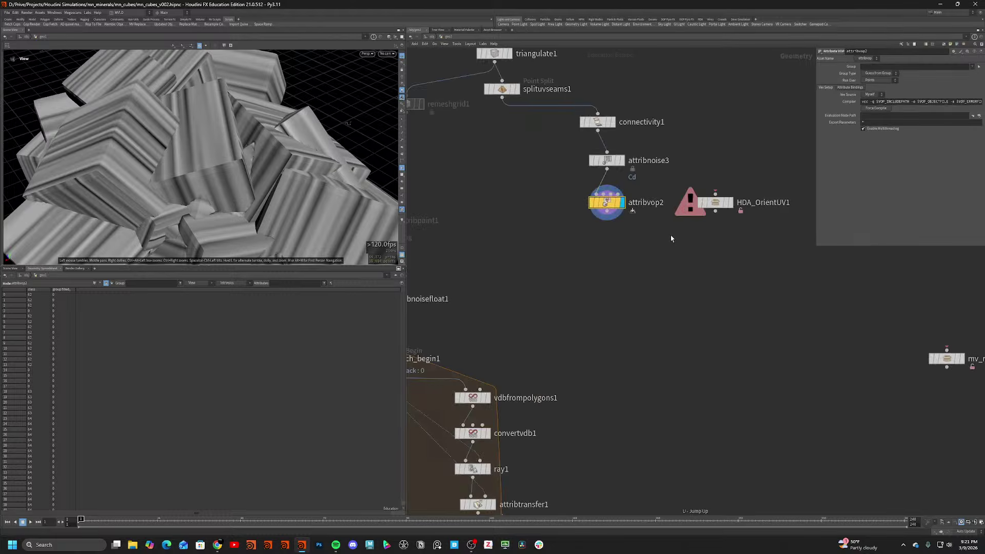
On attribnoise3, turn off Output Raw Value, enable the remap ramp, and reset the amplitude to 1.
left_click(622, 162)
left_click(615, 163)
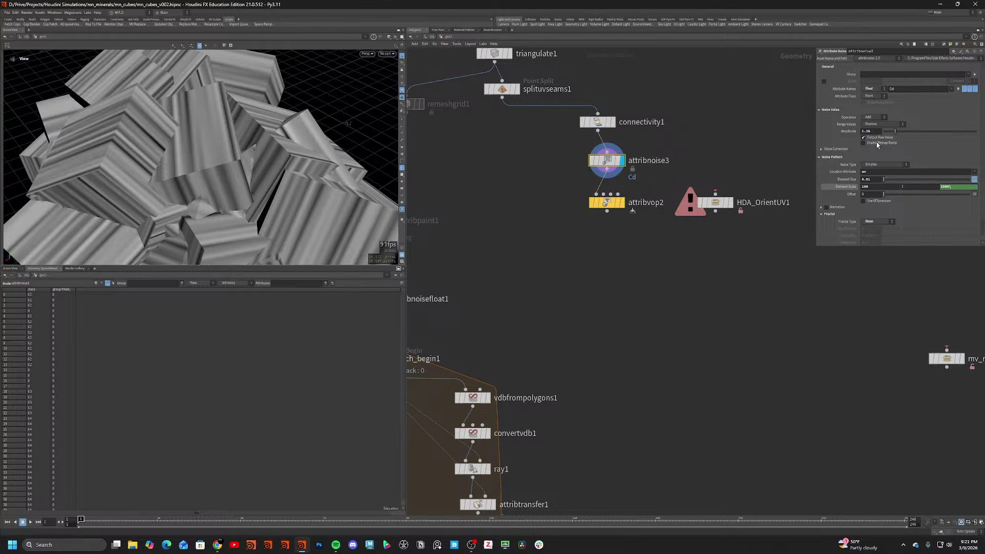
left_click(876, 138)
left_click(875, 143)
middle_click(871, 131, "ctrl")
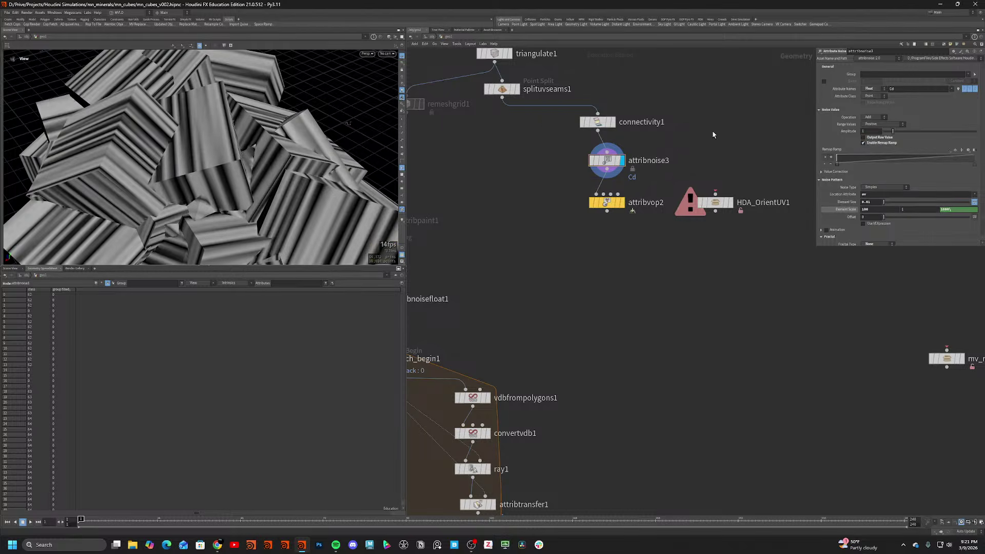
Display attribvop2 and insert a Normal node before it that adds normals to points.
left_click(622, 203)
key("shift+w")
left_click_drag(226, 226, 200, 118)
scroll(183, 172, "up", 5)
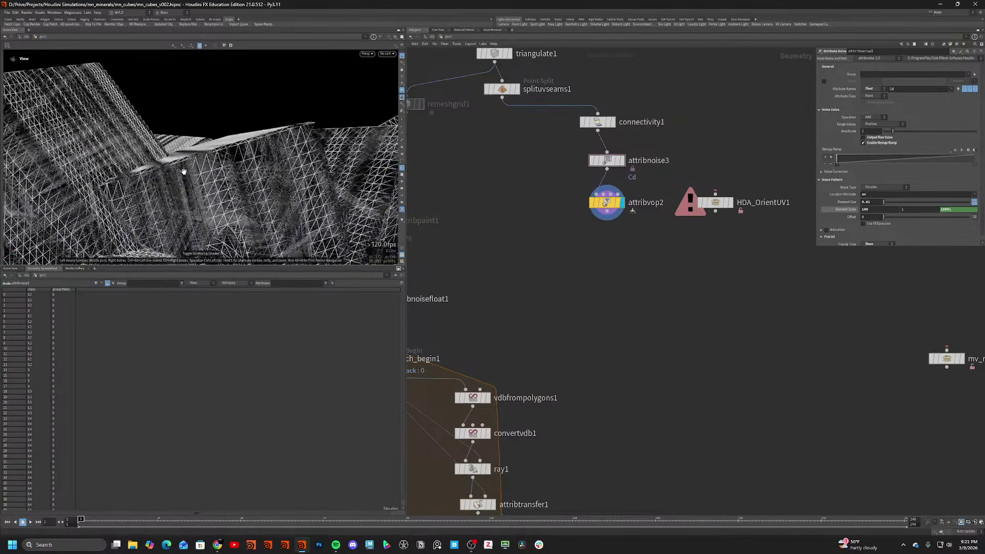
left_click_drag(184, 172, 231, 165)
key("Tab")
type("norm")
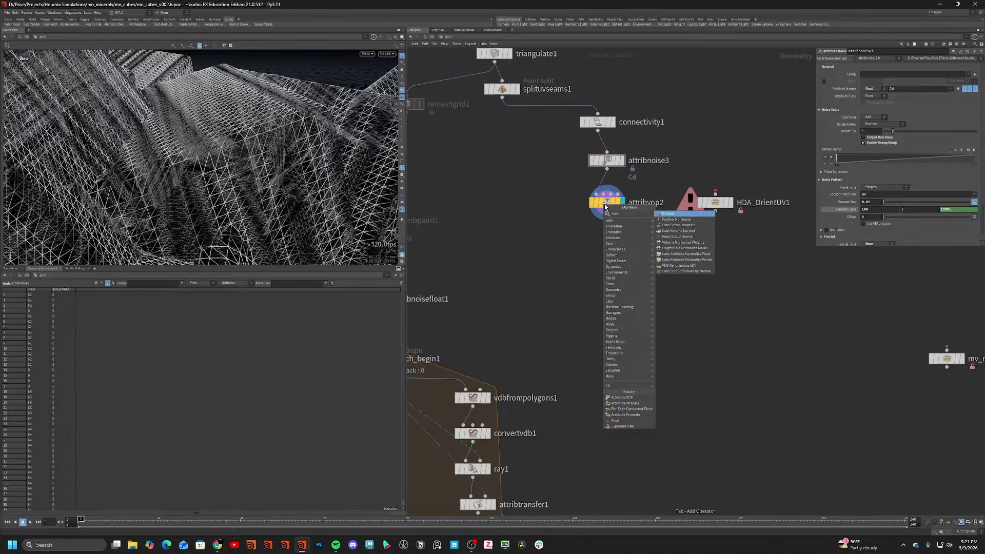
key("Return")
left_click(598, 196)
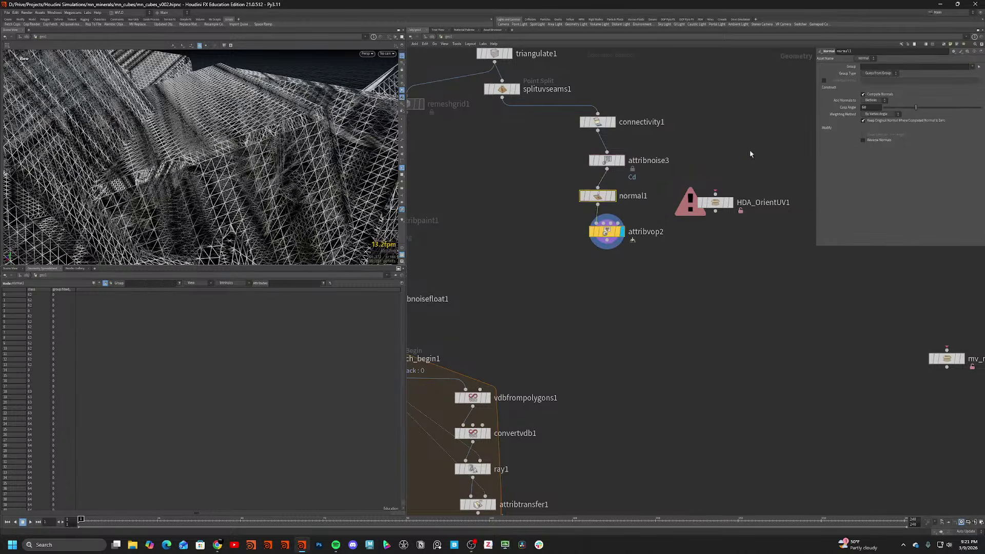
left_click(873, 101)
left_click(873, 100)
key("w")
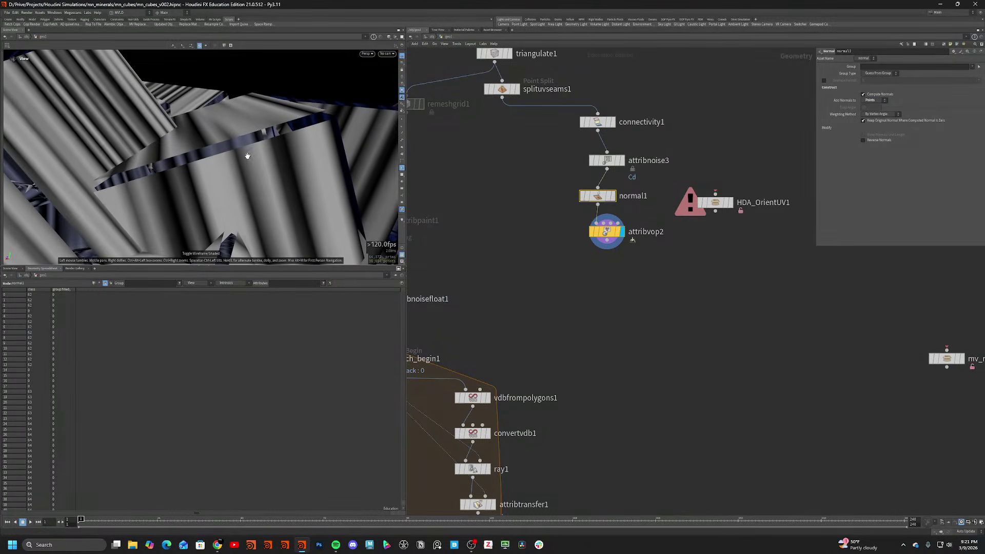
key("Tab")
key("Return")
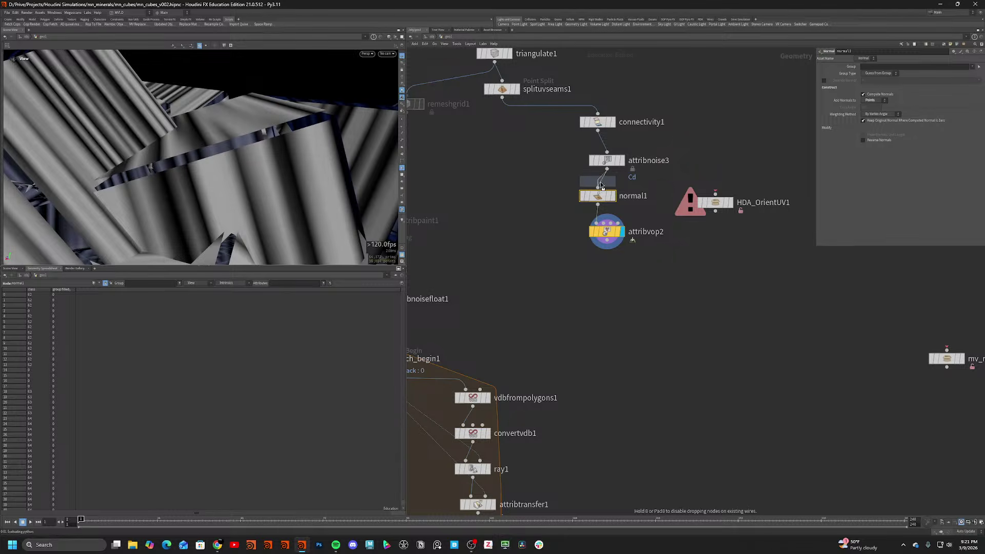
left_click(601, 186)
key("Delete")
left_click(599, 197)
key("ctrl+c")
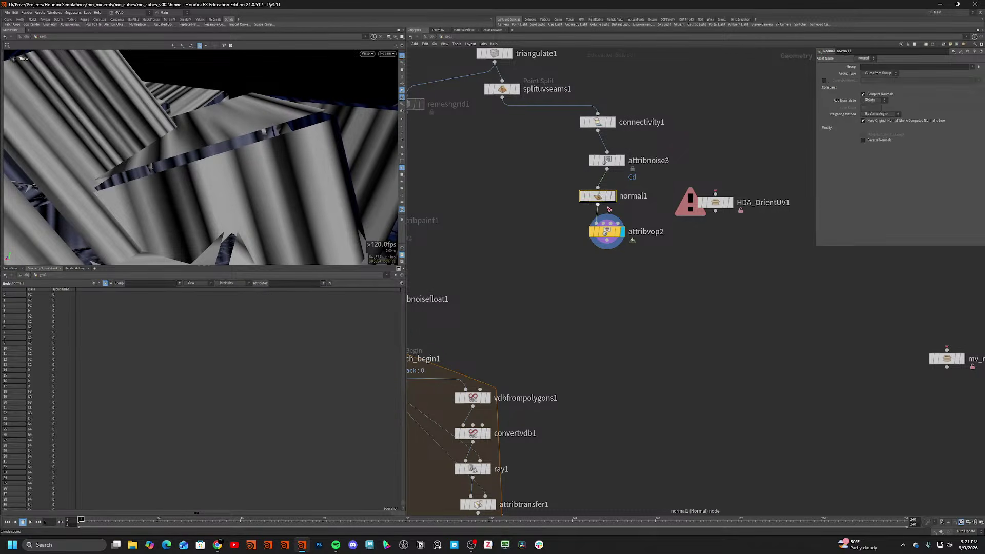
Replace attribvop2 with an Attribute Promote node after normal1 and display it.
left_click(607, 231)
key("Delete")
key("Tab")
type("p")
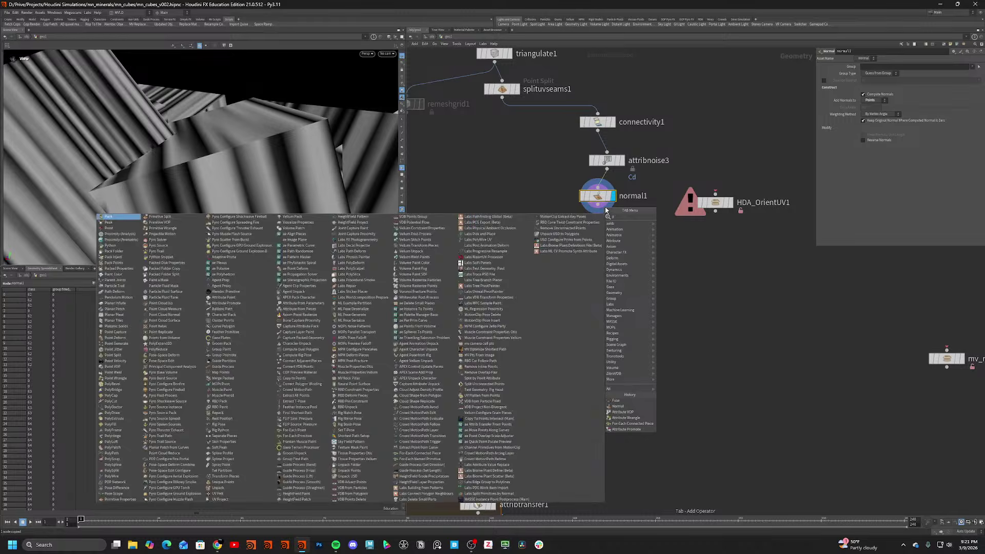
type("romo")
key("Return")
left_click(602, 231)
left_click(618, 232)
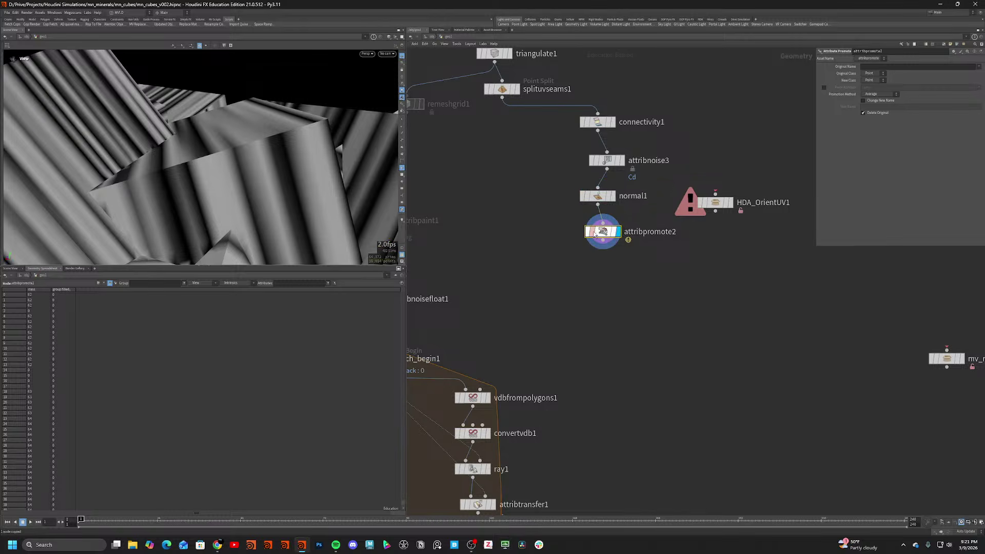
Promote the point attribute Cd to primitive under the new name zscale.
left_click(874, 80)
left_click(871, 92)
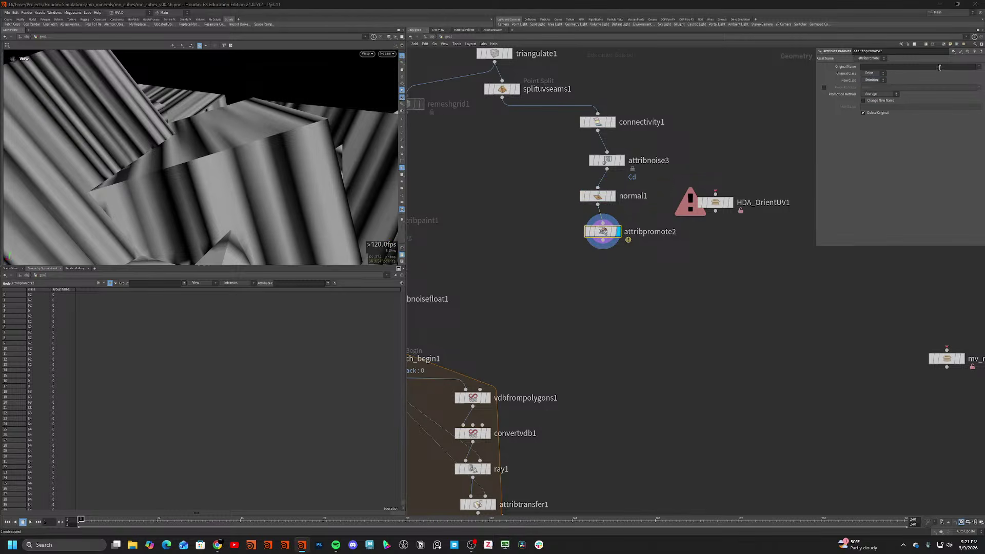
left_click(978, 67)
left_click(969, 75)
left_click(875, 100)
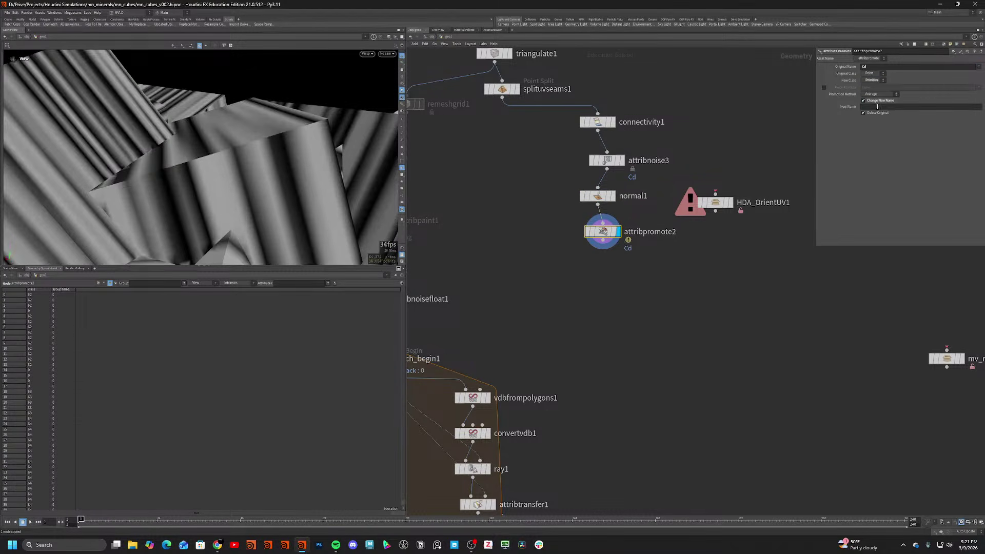
left_click(877, 106)
type("zscale")
key("Return")
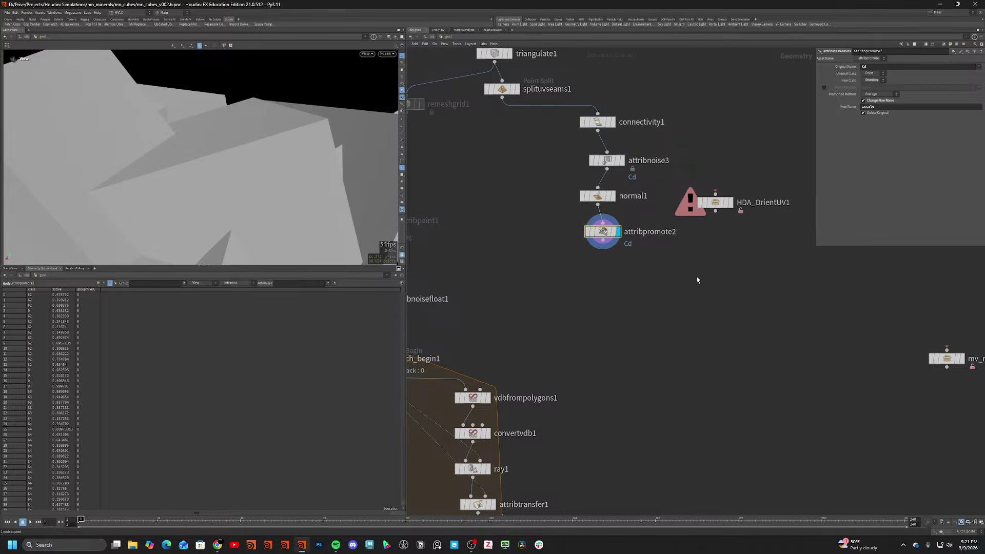
key("Tab")
type("extr")
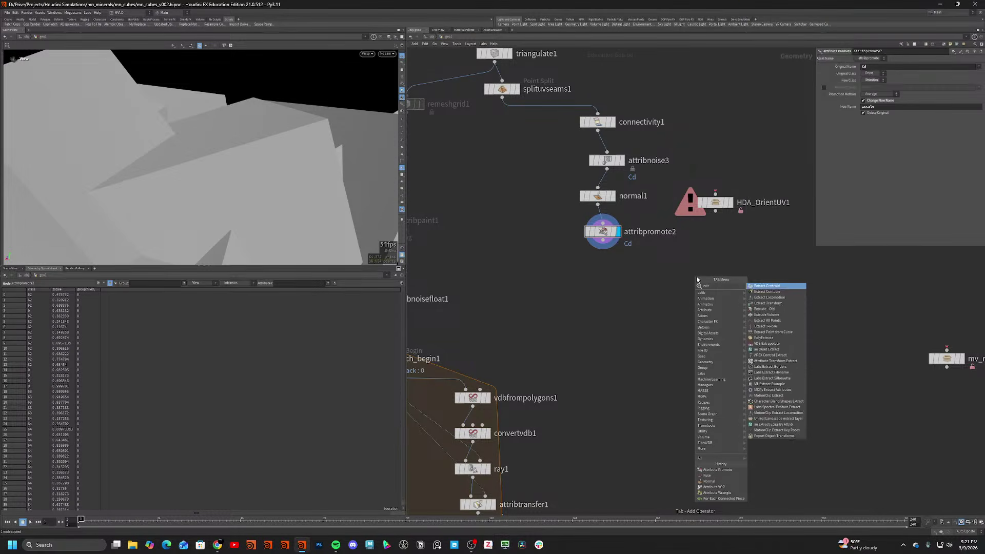
type("ude")
key("Return")
left_click(693, 279)
key("Delete")
Add a PolyExtrude node after attribpromote2 and display it.
key("Tab")
type("poly")
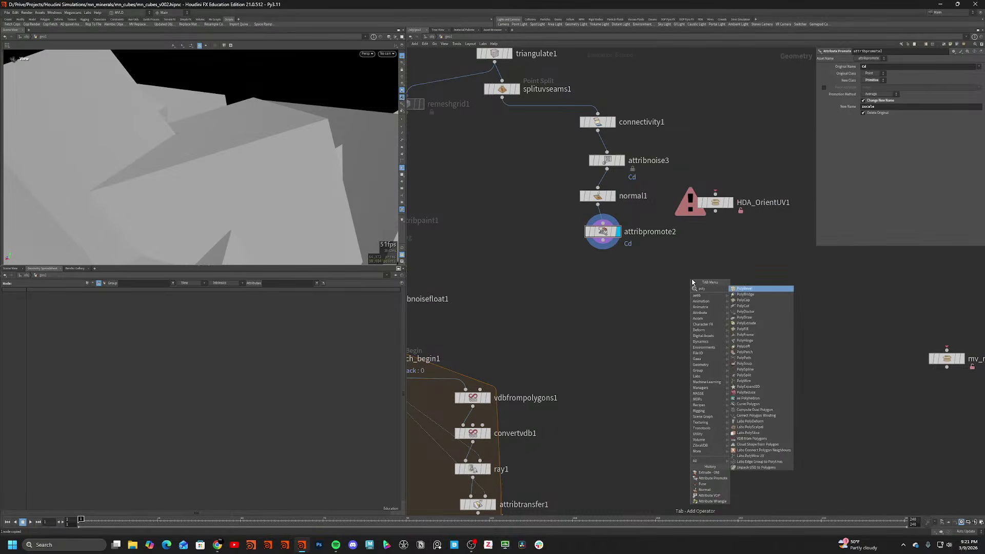
type("ext")
key("Return")
left_click(599, 267)
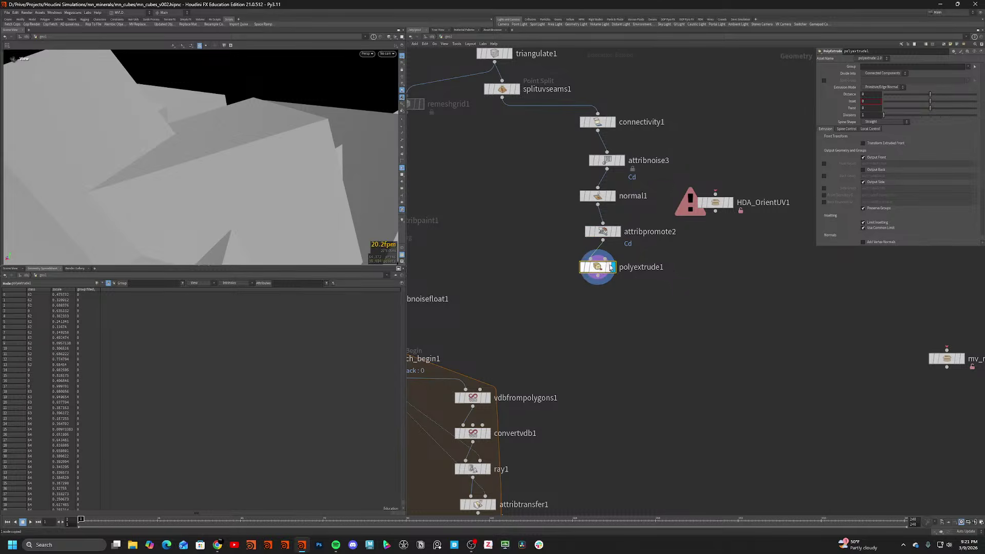
Enable the extrusion's Distance Scale local attribute zscale and raise the distance to a small positive value.
left_click(870, 129)
left_click(825, 144)
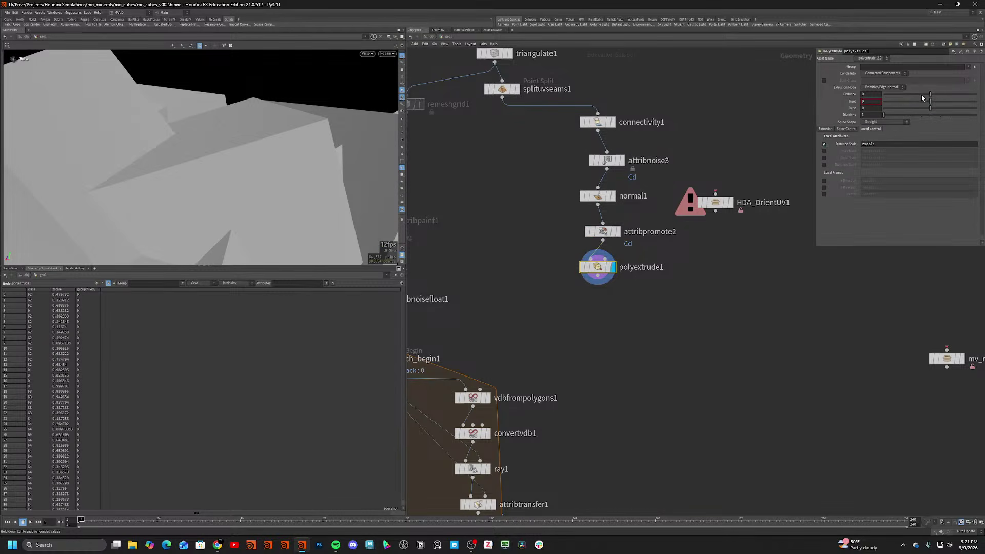
left_click_drag(929, 95, 933, 95)
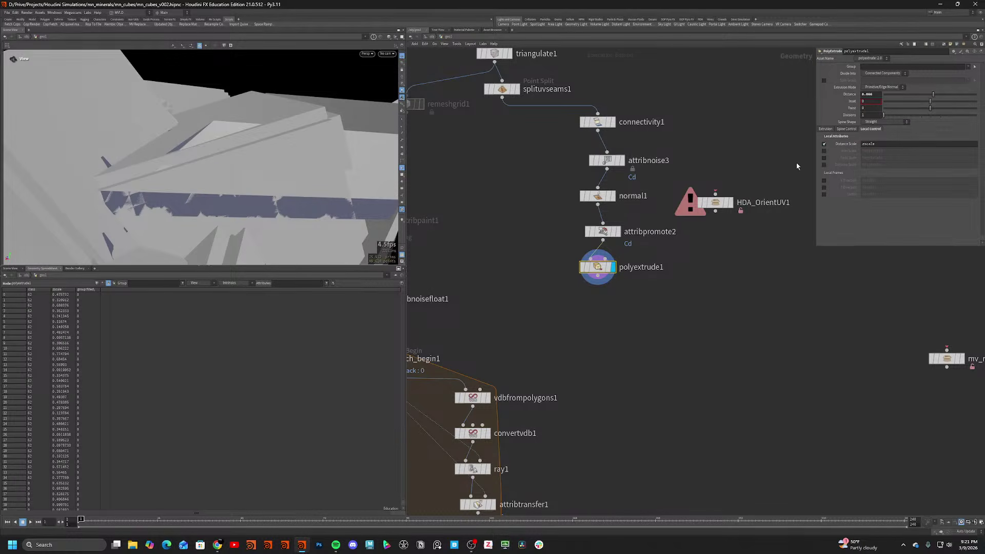
Select attribpromote2 and move the display back to its output.
left_click(613, 235)
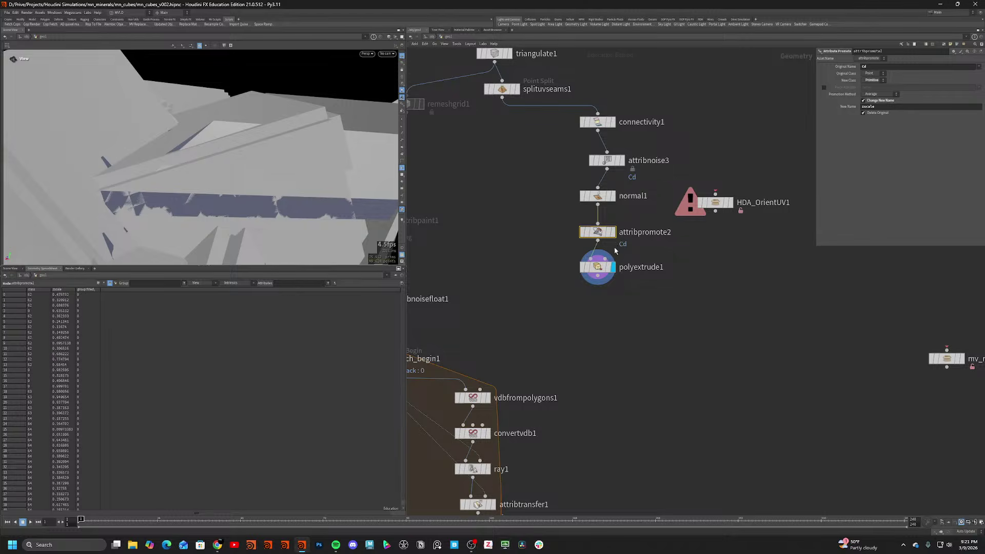
left_click(613, 232)
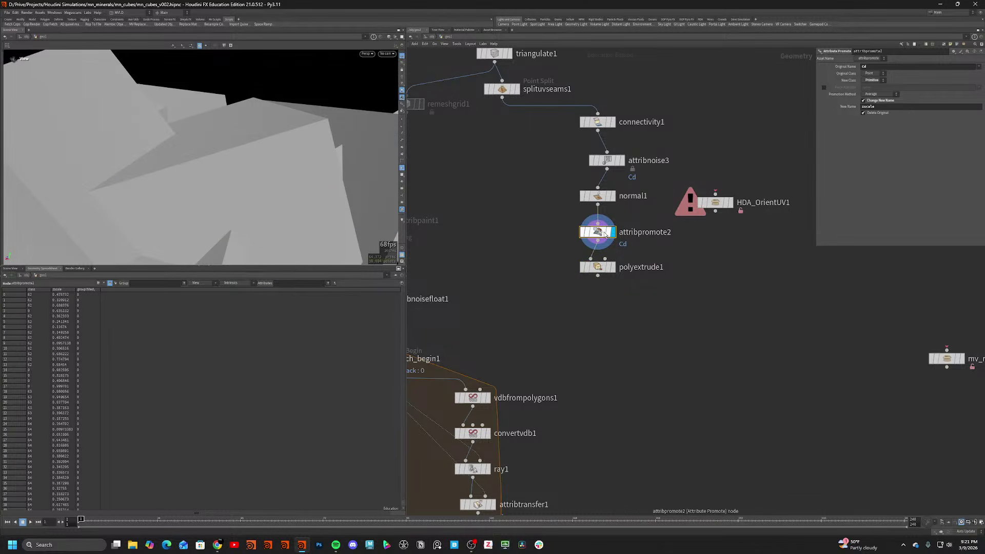
Visualize attribpromote2's zscale primitive attribute as colors on the mineral cubes and examine the faces.
middle_click(604, 234)
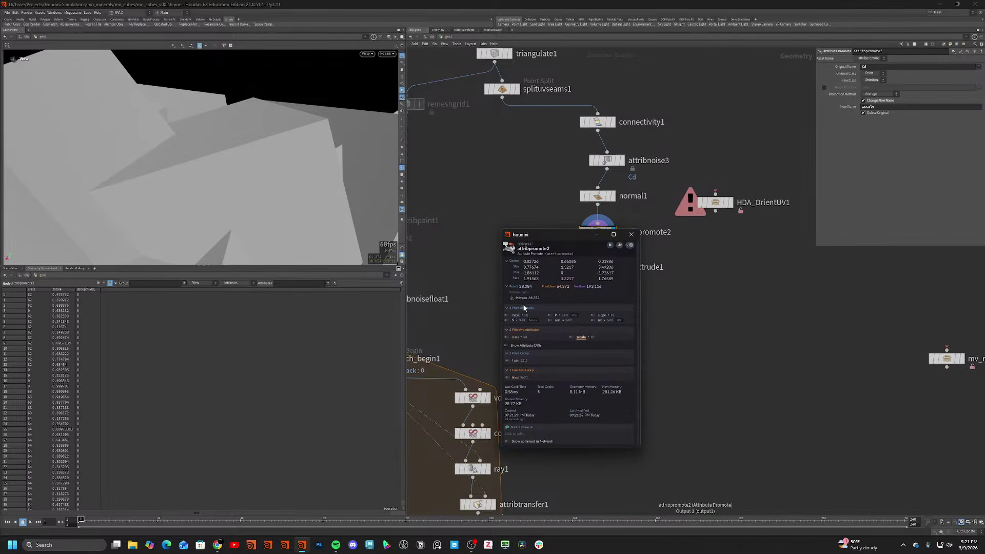
left_click(570, 336)
left_click(402, 222)
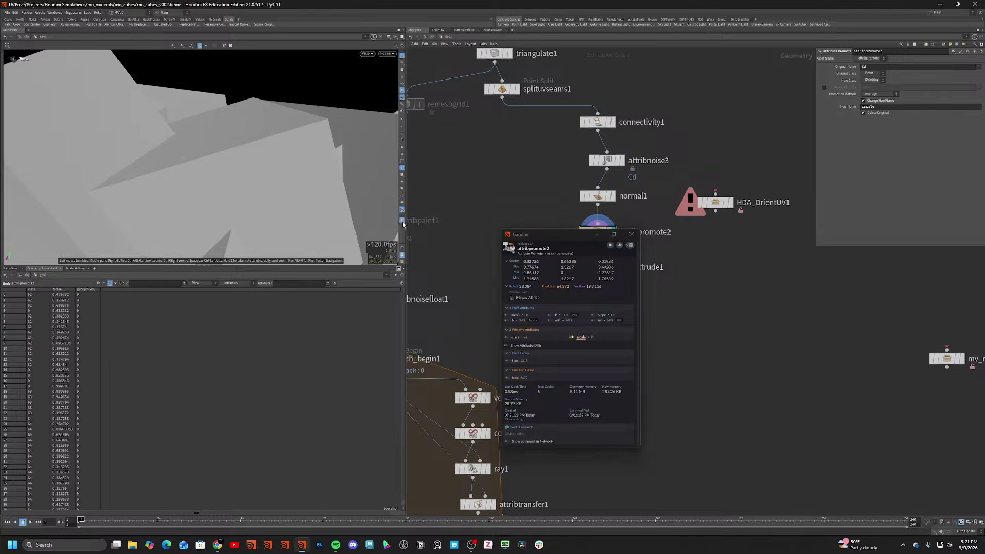
scroll(279, 132, "down", 5)
left_click_drag(279, 132, 290, 165)
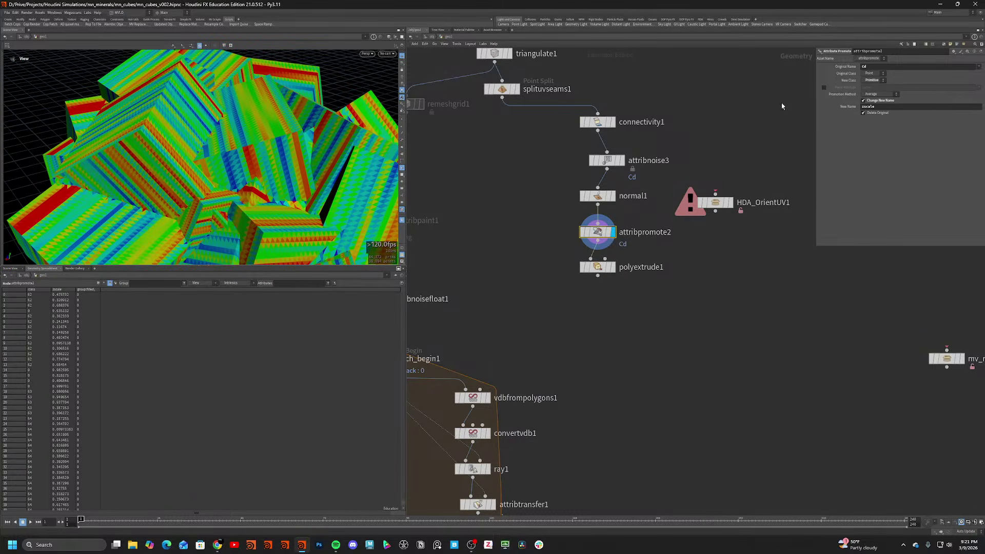
Compare the Maximum and Minimum promotion methods on attribpromote2 and settle on Mode.
left_click(872, 95)
left_click(872, 120)
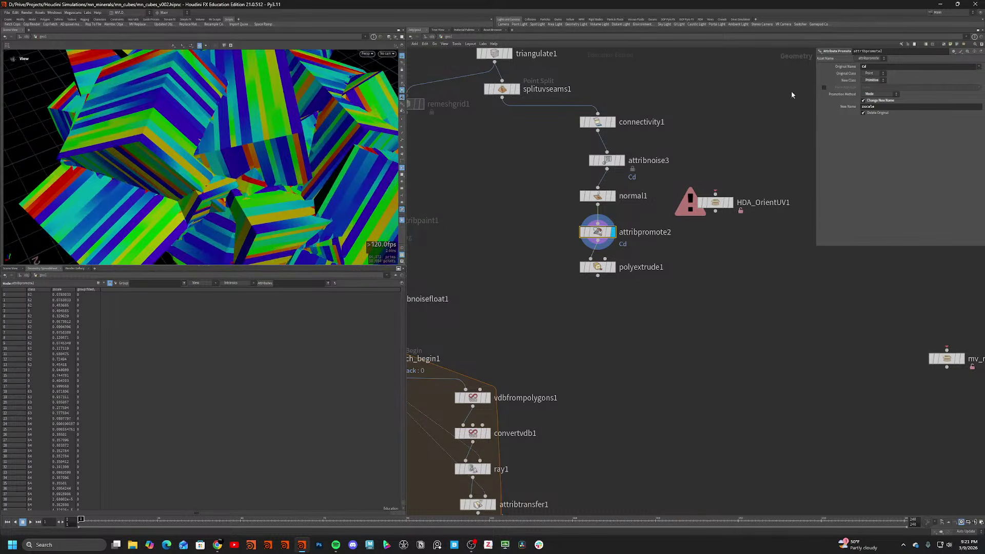
left_click(878, 95)
left_click(872, 100)
left_click(876, 94)
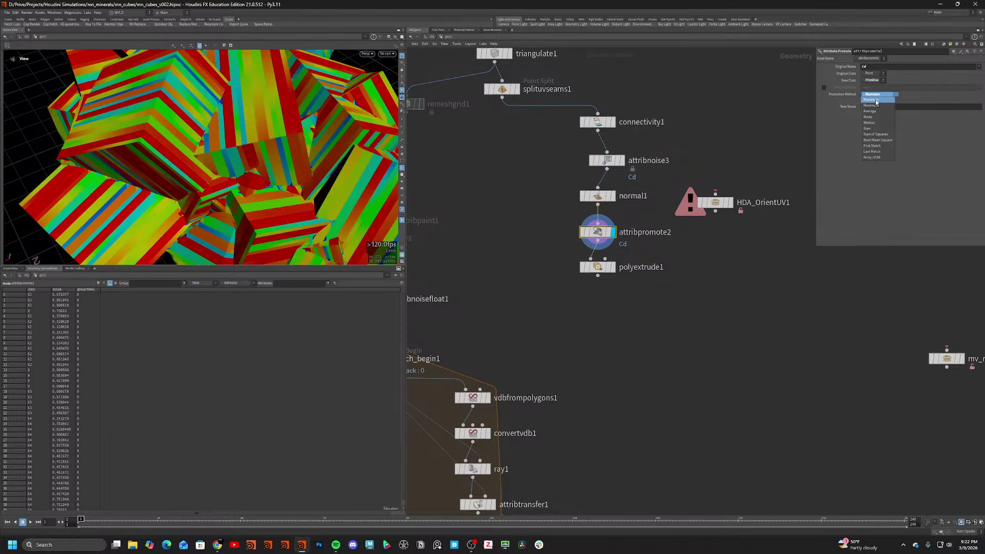
left_click(875, 105)
left_click(875, 95)
left_click(875, 100)
left_click(875, 95)
left_click(868, 117)
left_click_drag(288, 154, 385, 164)
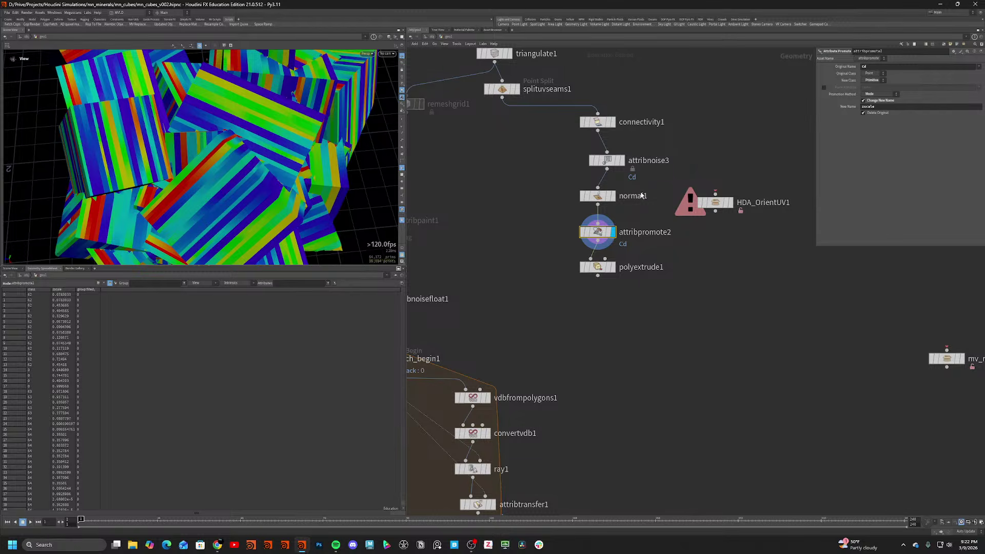
Set the first two Element Scale components of attribnoise3 to 1000 and 0.001.
left_click(607, 160)
type("0.001")
key("Return")
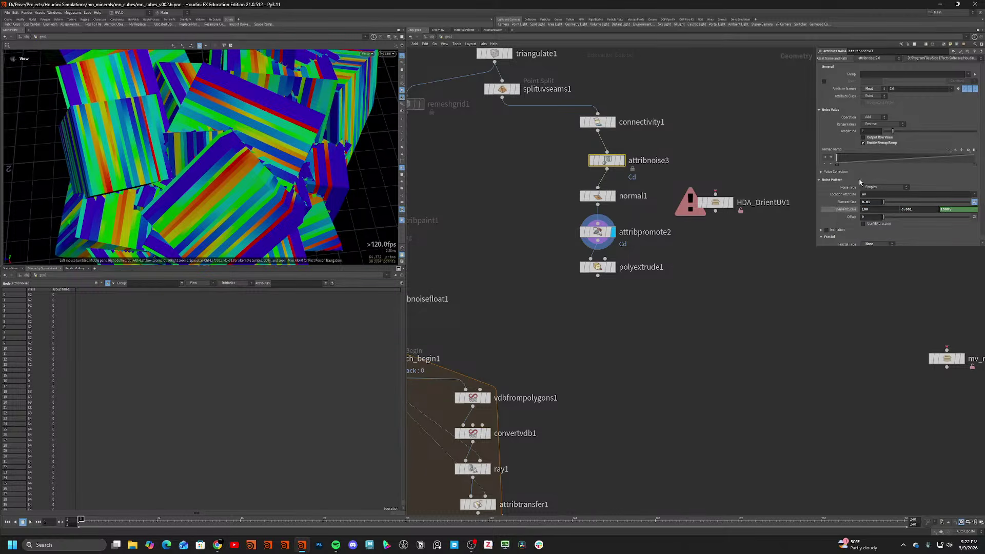
left_click(875, 210)
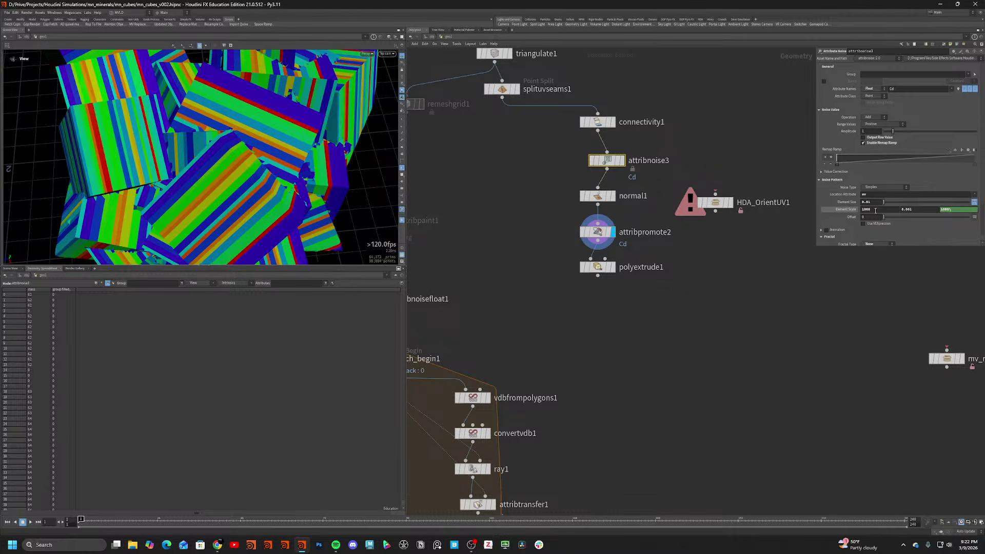
left_click_drag(313, 190, 300, 174)
Display polyextrude1 and set it to divide into Individual Elements.
left_click(605, 271)
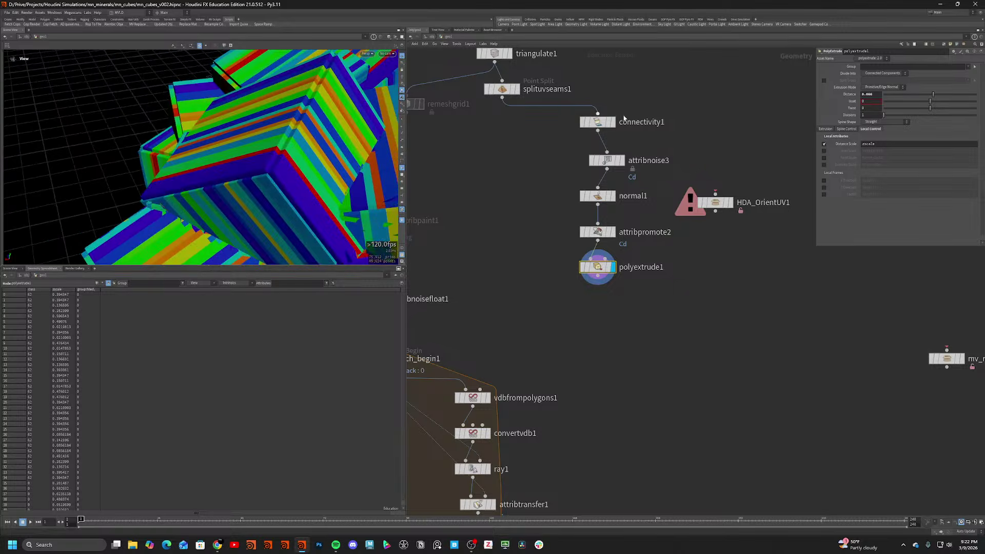
left_click(883, 73)
left_click(881, 79)
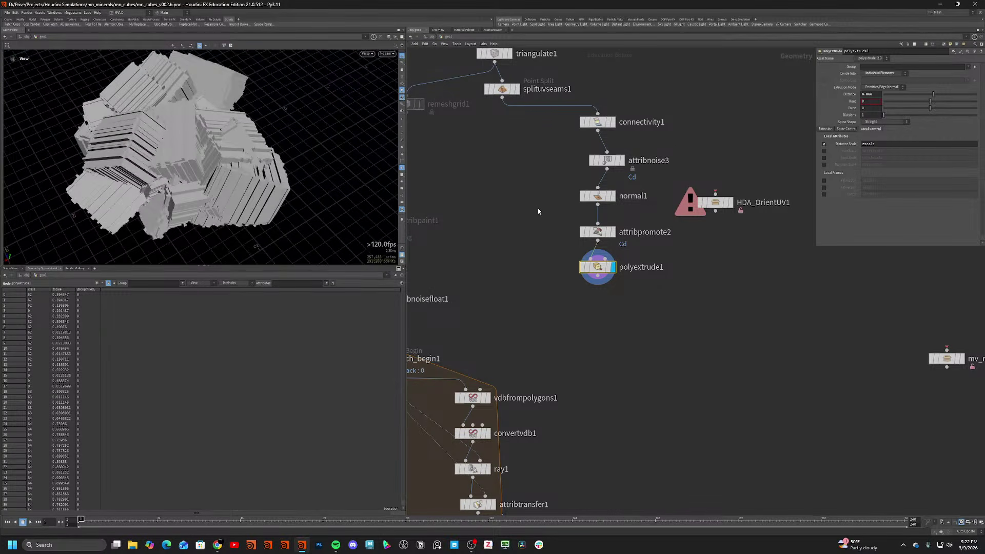
Add a Subdivide node to the network beside the attribnoise3 branch.
middle_click_drag(512, 196, 590, 311)
scroll(589, 311, "down", 1)
key("Tab")
type("subd")
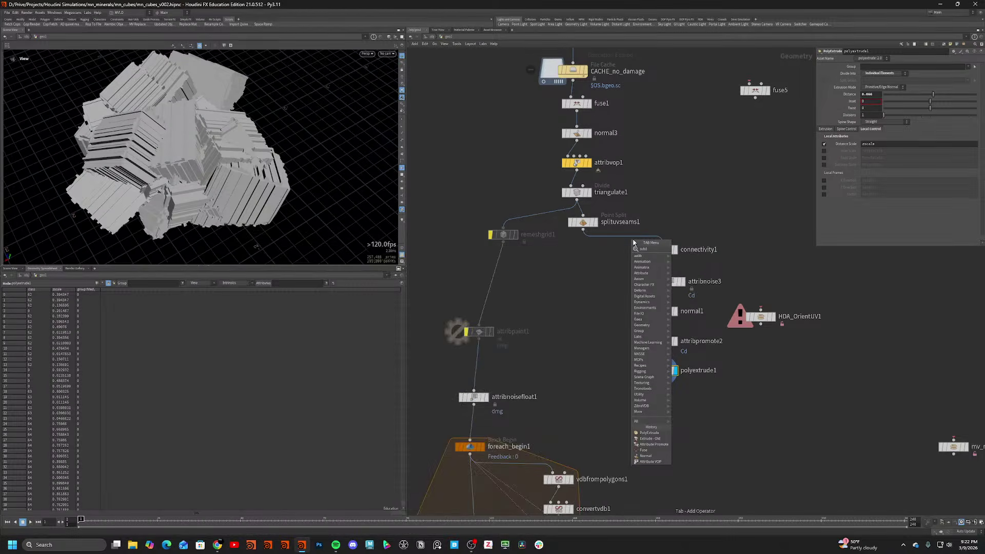
key("Return")
left_click(599, 288)
Bypass triangulate1, display attribvop1 and show its quad mesh in wireframe.
left_click(576, 192)
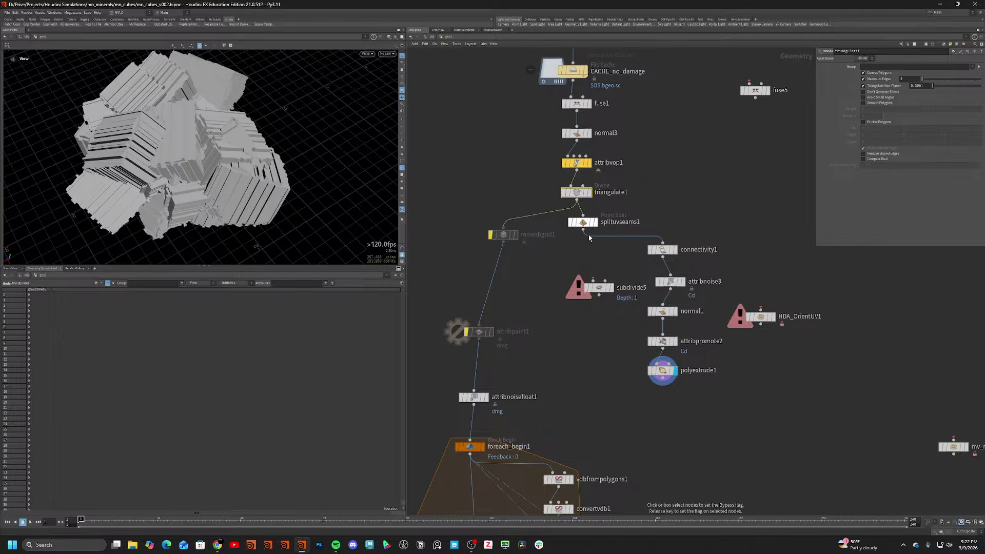
key("b")
left_click(581, 165)
key("r")
scroll(180, 174, "up", 3)
key("shift+w")
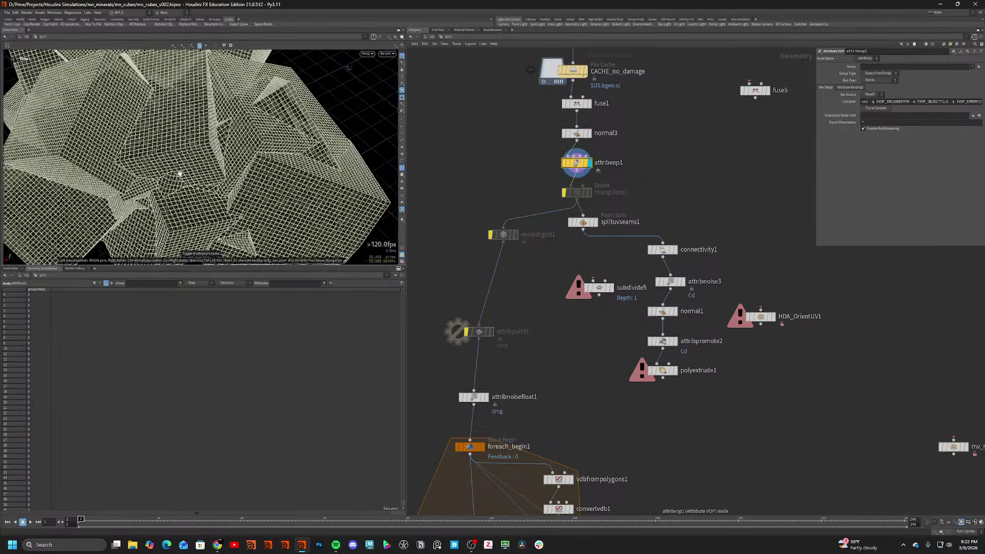
scroll(180, 174, "up", 5)
Insert subdivide5 between attribvop1 and triangulate1 and display its output.
middle_click_drag(664, 204, 658, 244)
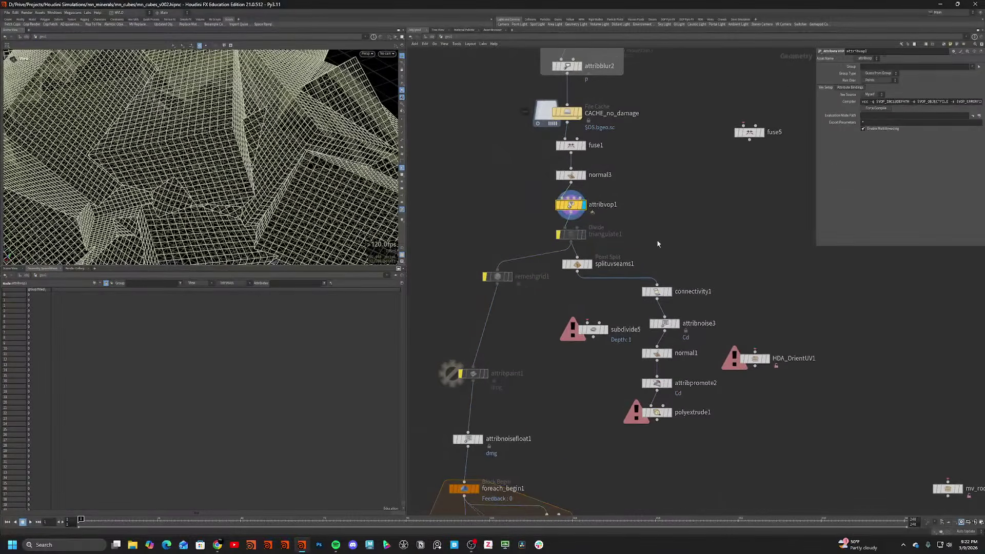
left_click_drag(605, 330, 587, 236)
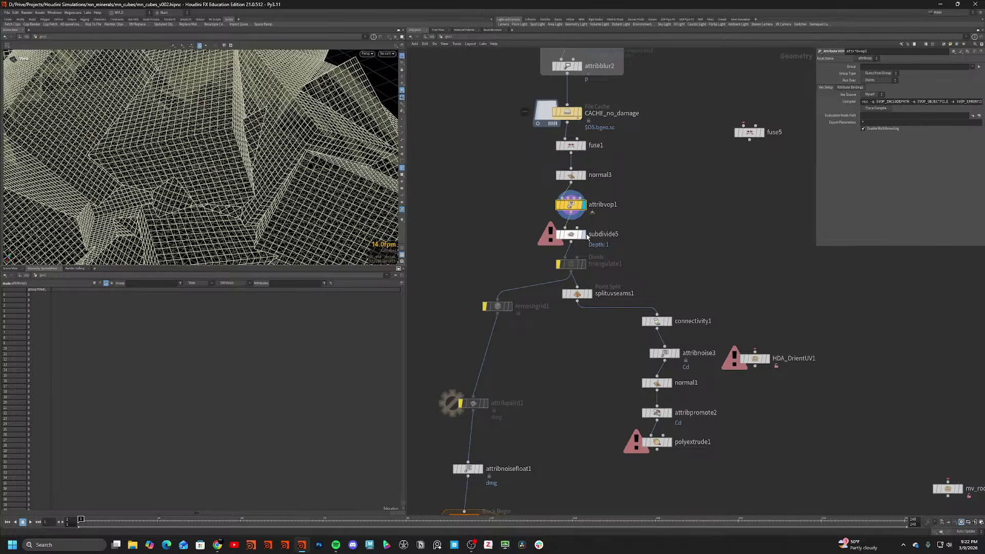
left_click(585, 234)
Try the OpenSubdiv Loop algorithm on subdivide5 and examine the wireframe topology up close.
left_click(891, 81)
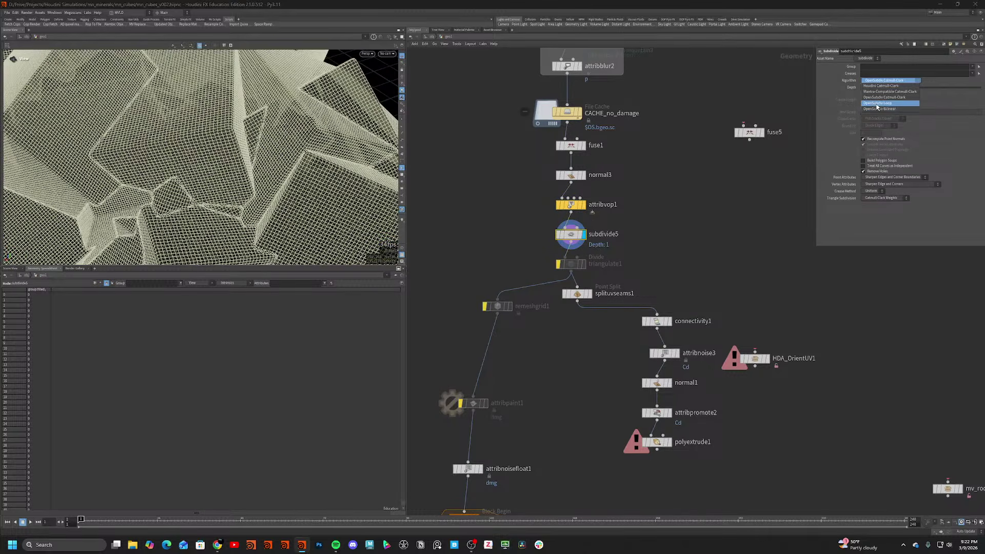
left_click(877, 104)
scroll(359, 139, "up", 8)
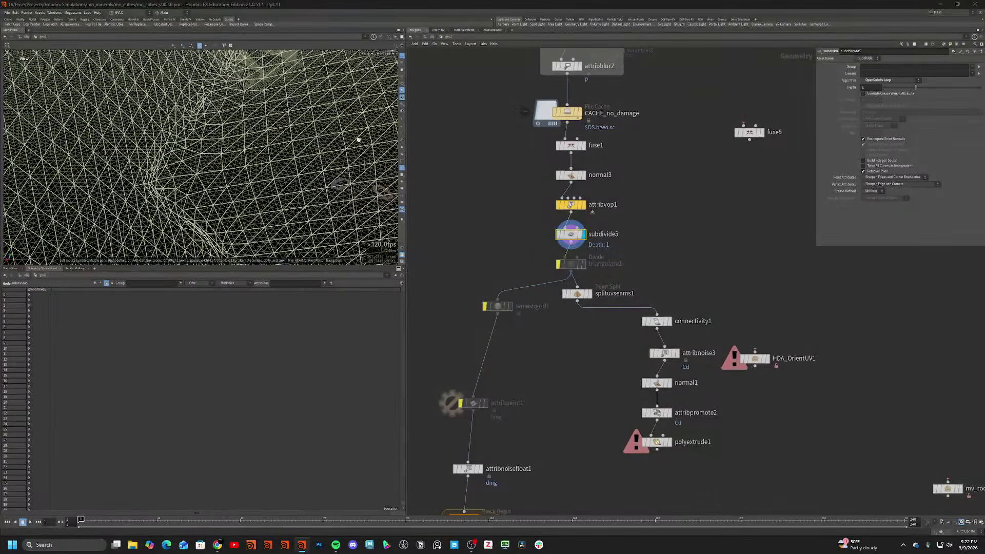
left_click_drag(358, 139, 339, 132)
key("shift+w")
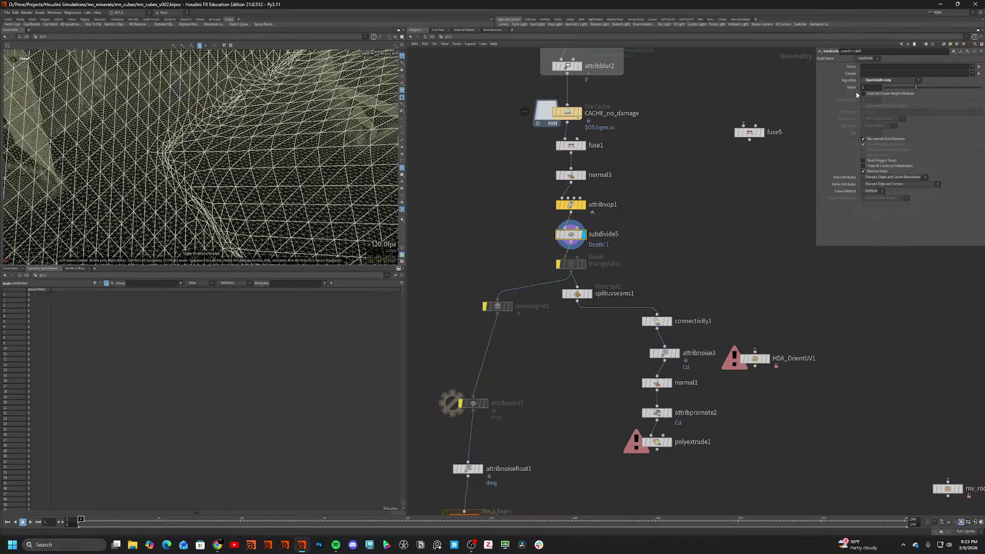
Set subdivide5's algorithm to OpenSubdiv Bilinear and compare the mesh with the node bypassed and active.
left_click(891, 81)
left_click(878, 109)
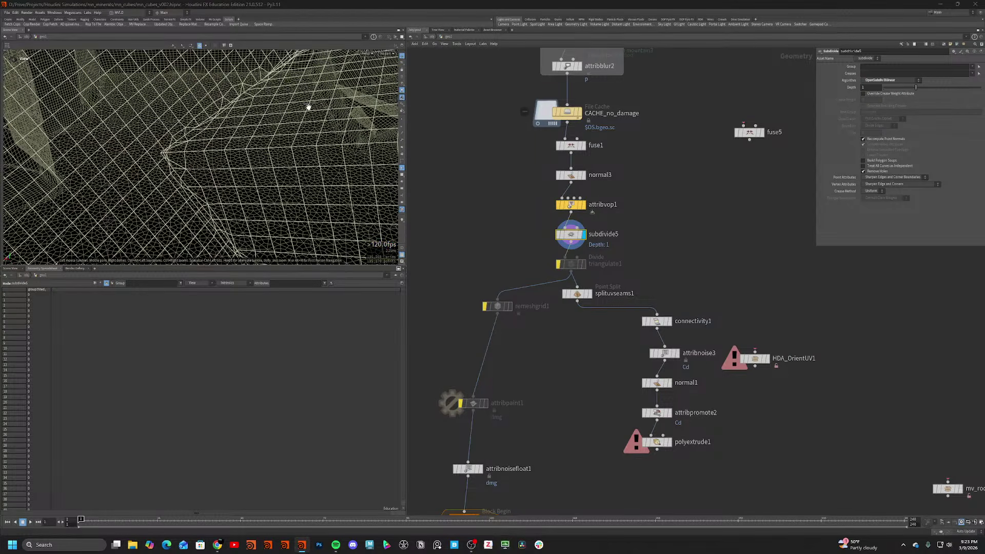
key("b")
left_click(571, 235)
left_click(571, 234)
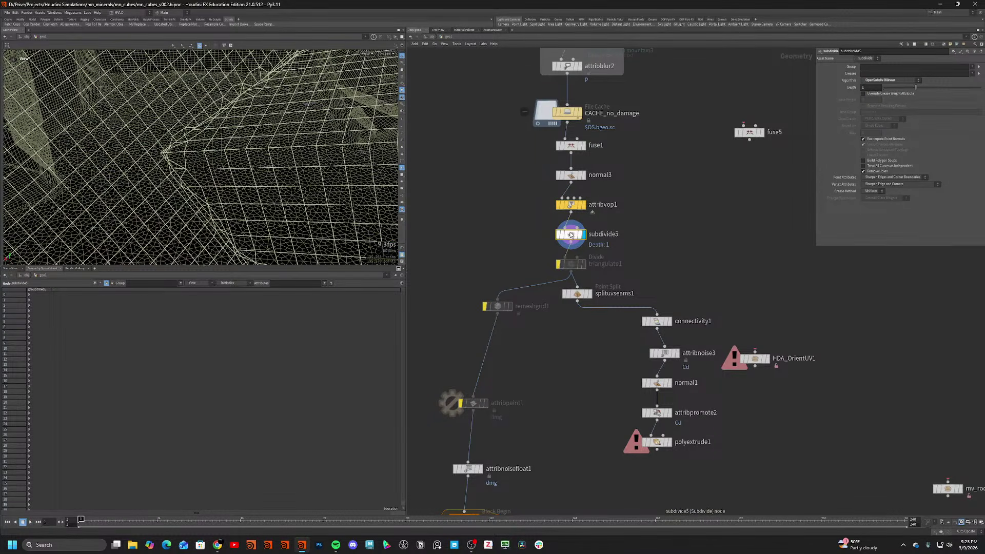
Return to shaded display, set subdivide5's depth to 2 and show the extrusion branch.
key("shift+w")
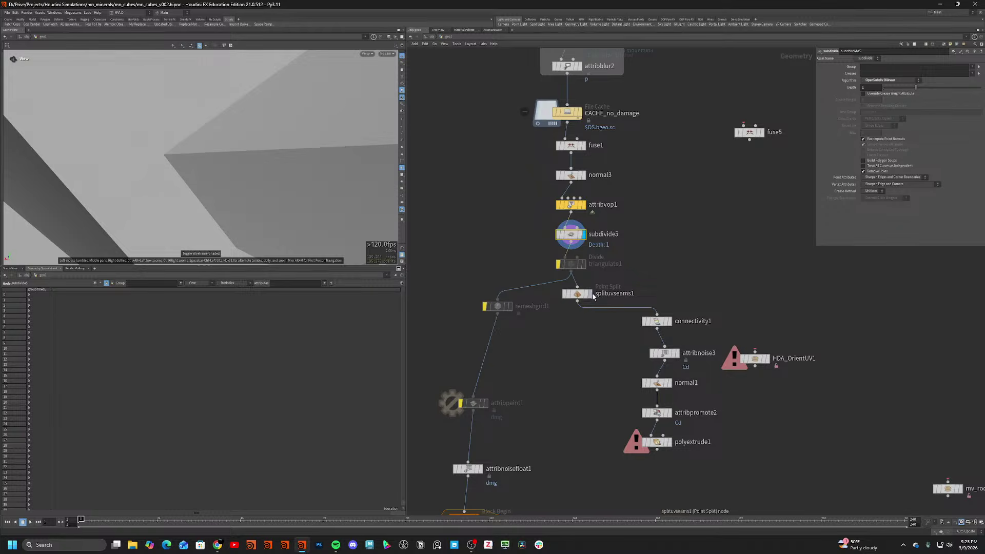
left_click(932, 87)
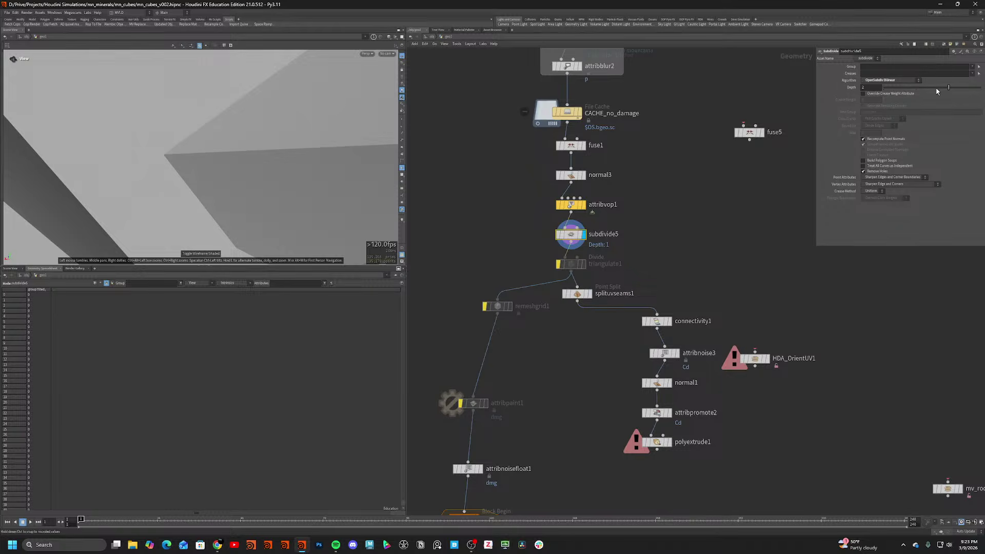
left_click(669, 322)
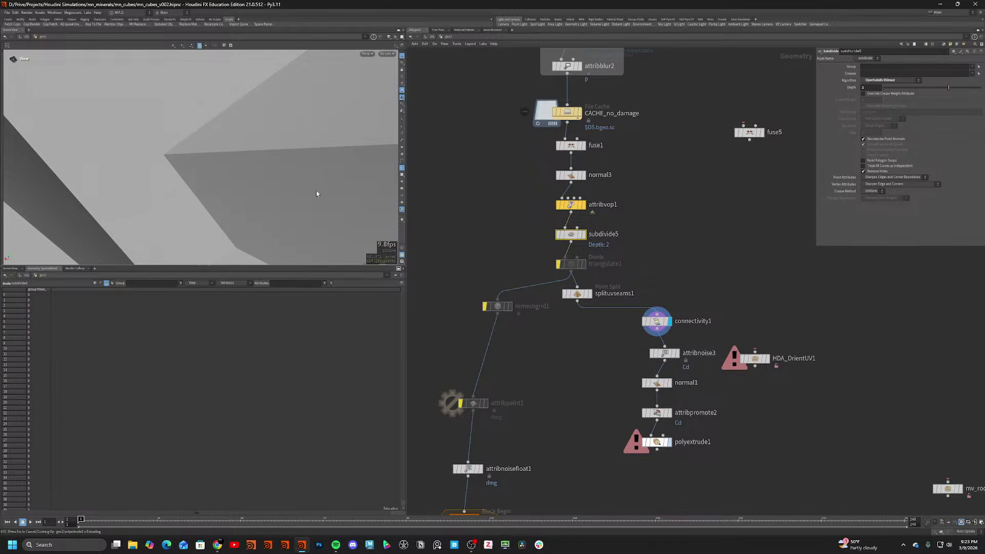
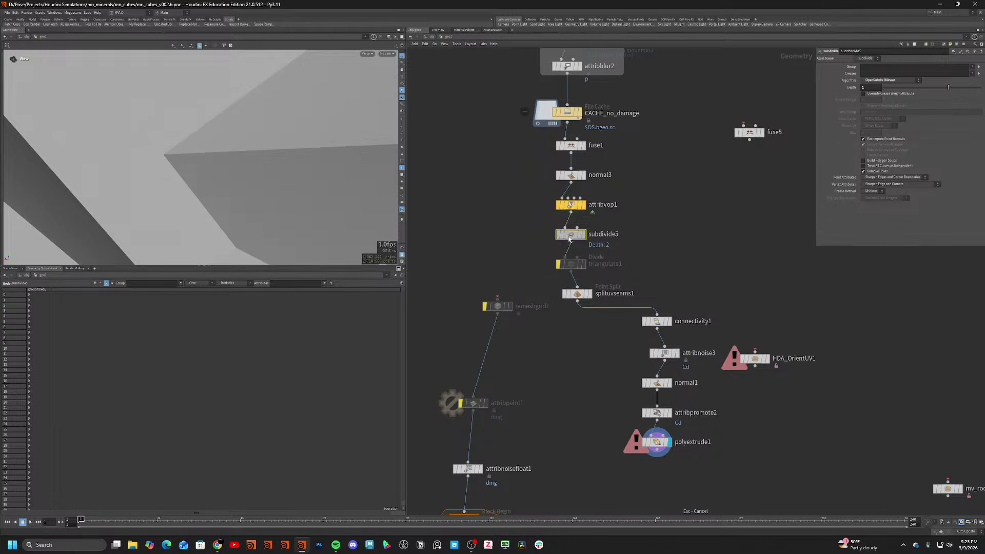
Bypass subdivide5 and select polyextrude1 to review the extruded cubes.
left_click_drag(864, 87, 825, 88)
key("q")
left_click(659, 444)
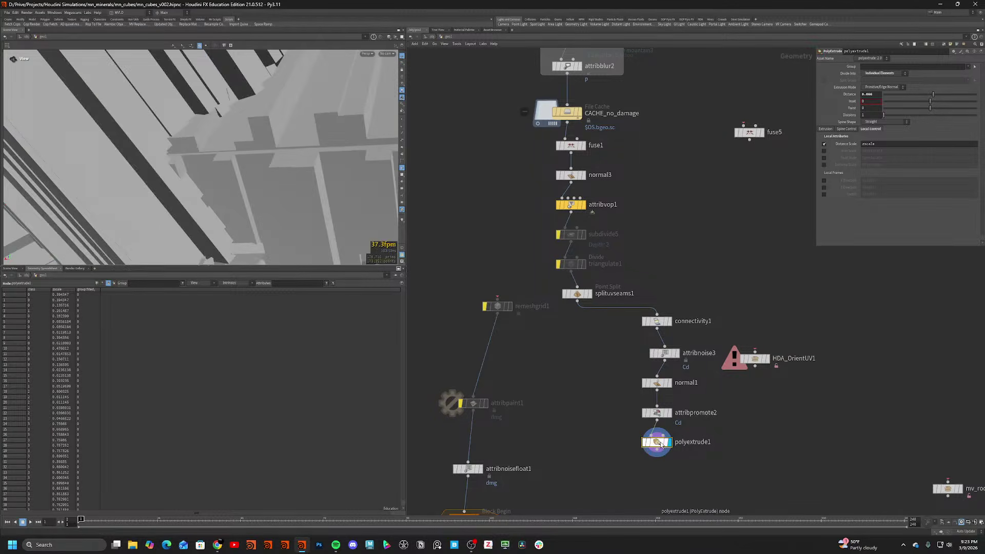
right_click_drag(262, 215, 238, 176)
left_click_drag(237, 176, 267, 187)
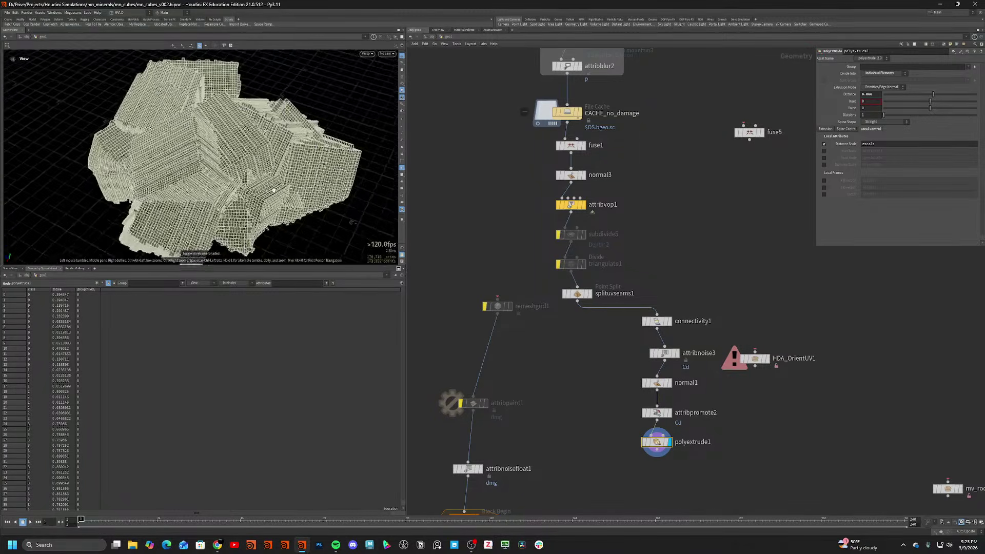
Insert a Fuse node between attribpromote2 and polyextrude1.
middle_click_drag(595, 438, 665, 370)
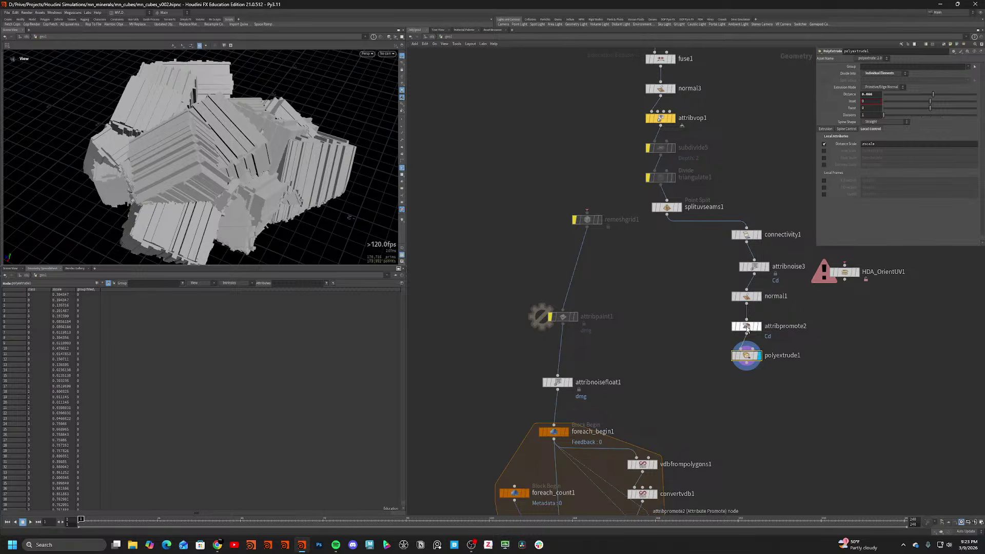
key("Tab")
type("wra")
key("Return")
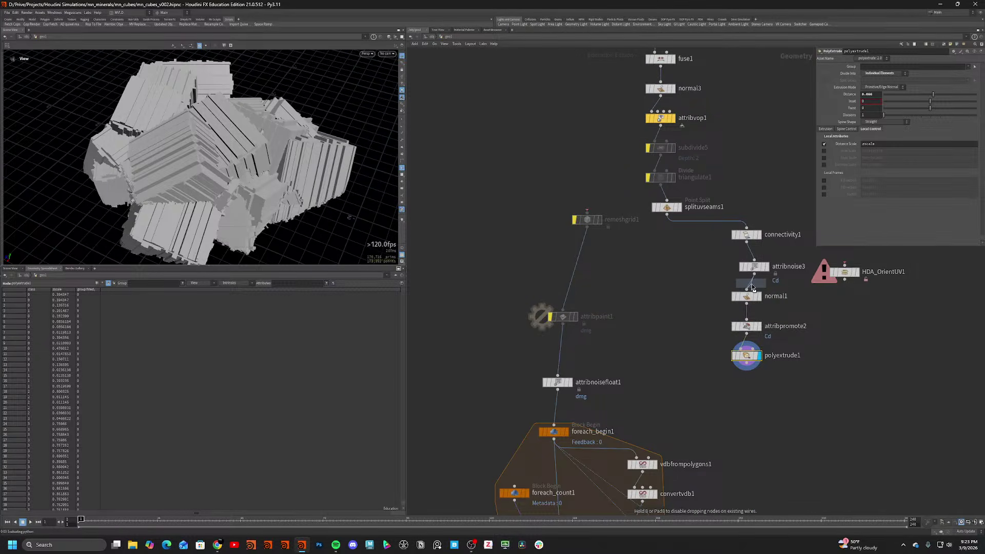
left_click(745, 343)
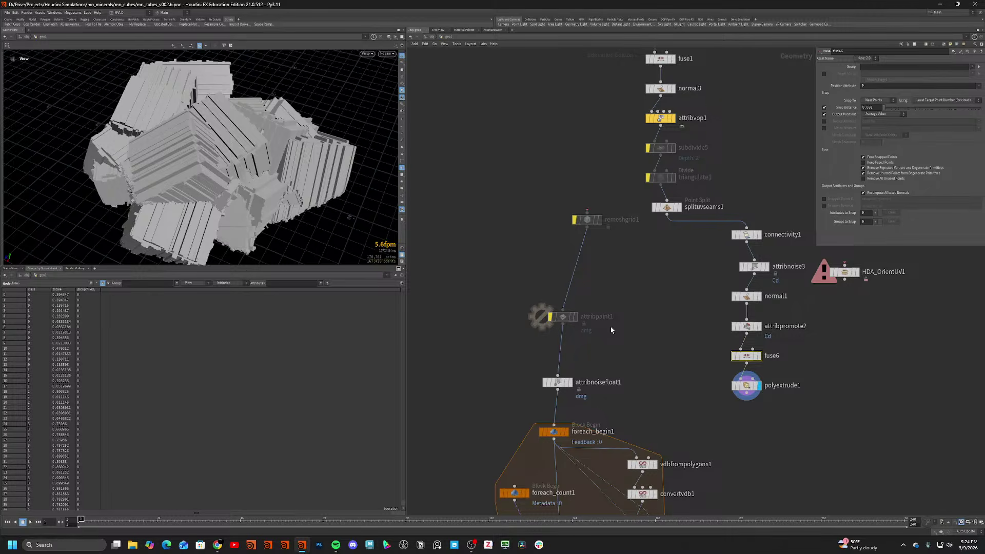
Connect polyextrude1's output to remeshgrid1 and reactivate the bypassed remeshgrid1.
right_click_drag(281, 139, 306, 205)
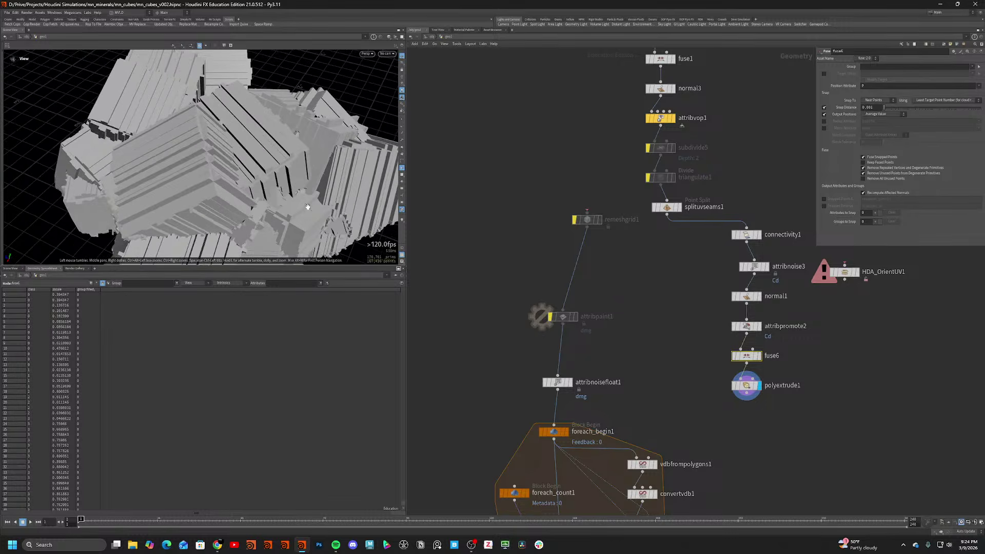
middle_click_drag(707, 390, 715, 297)
scroll(715, 298, "down", 1)
left_click_drag(614, 146, 732, 301)
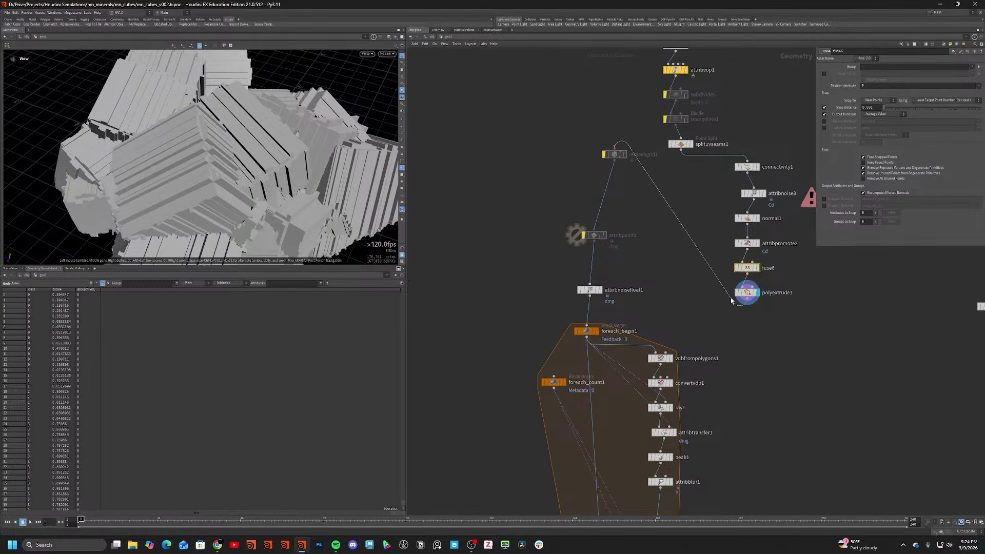
left_click(613, 155)
key("b")
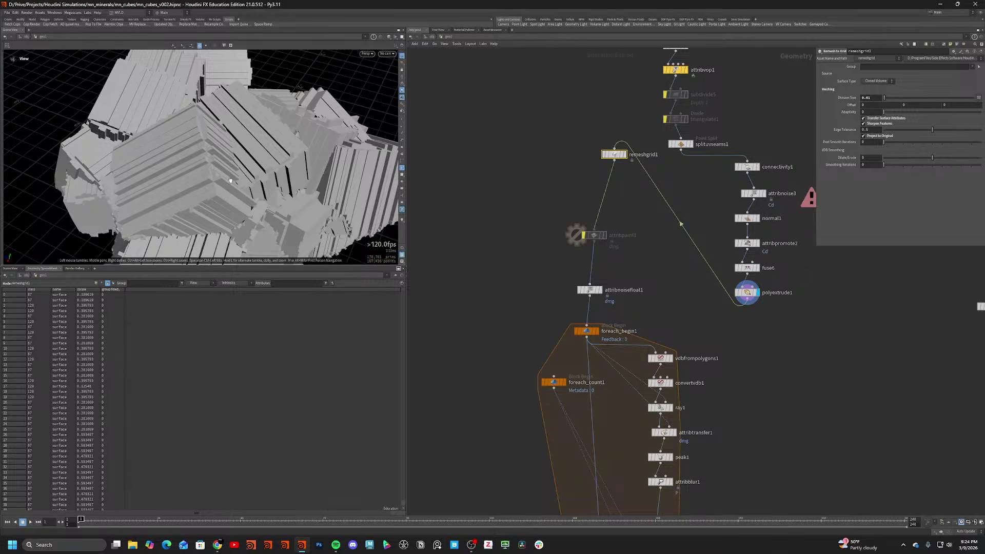
Inspect the extruded strips in wireframe and shaded display, and reduce polyextrude1's distance to 0.03.
mouse_move(221, 163)
left_mouse_down()
mouse_move(170, 169)
mouse_move(215, 171)
mouse_move(310, 222)
mouse_move(216, 175)
mouse_move(180, 178)
left_mouse_up()
scroll(215, 173, "up", 3)
key("shift+w")
key("shift+w")
key("shift+w")
key("shift+w")
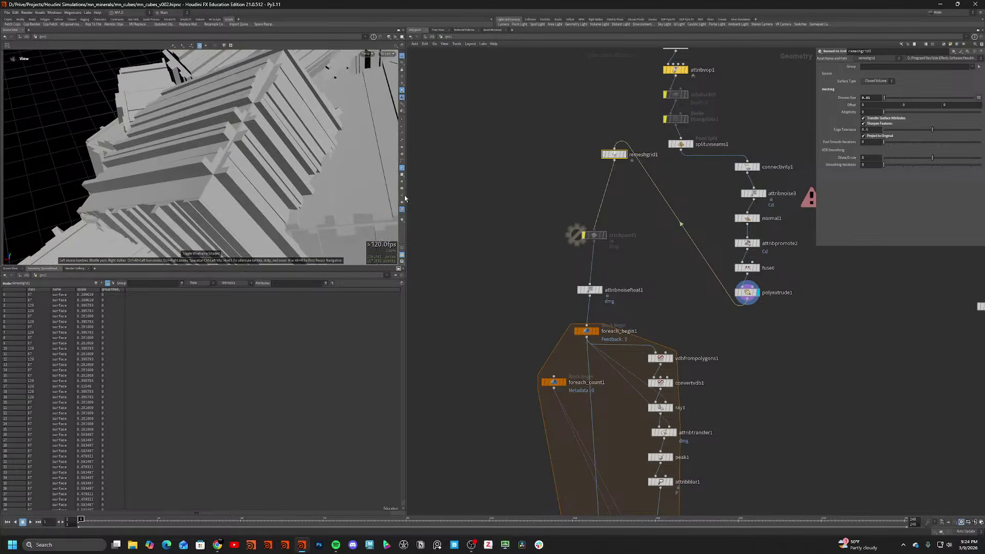
left_click(750, 294)
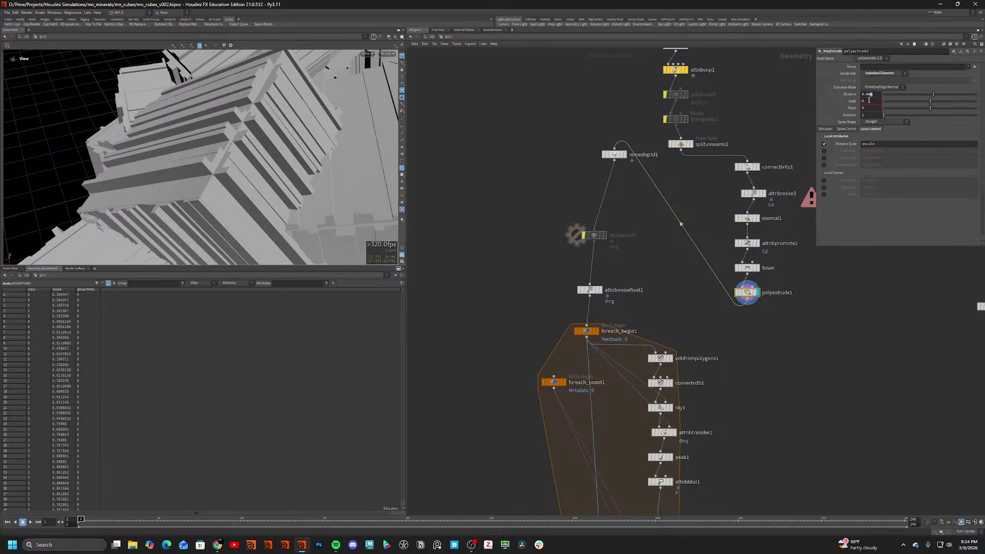
type("1")
key("Return")
left_click(870, 94)
key("BackSpace")
type("3")
left_click(732, 112)
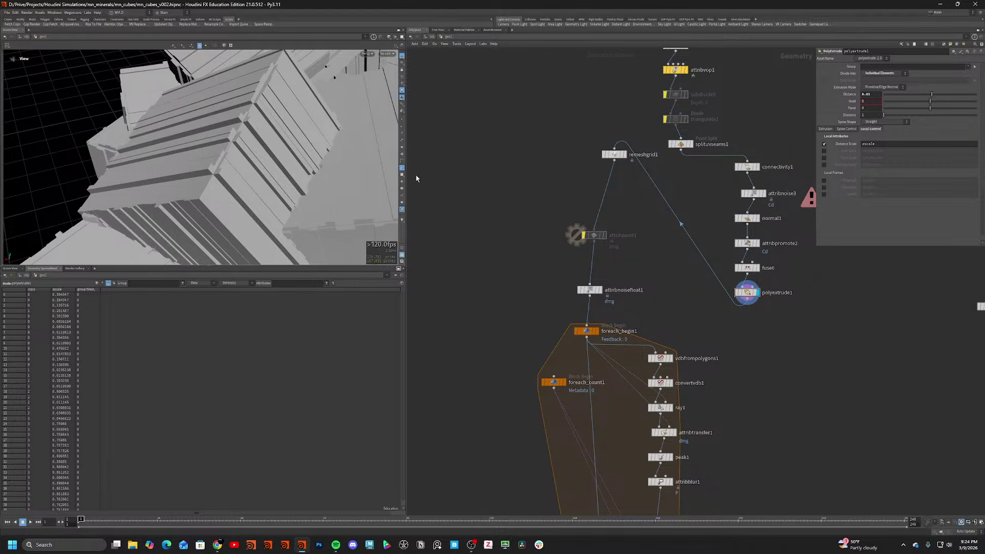
Examine the mesh topology of polyextrude1 and connectivity1 in wireframe display.
left_click(401, 175)
mouse_move(296, 174)
left_mouse_down("alt")
mouse_move(282, 167)
mouse_move(297, 124)
mouse_move(288, 145)
mouse_move(267, 152)
mouse_move(191, 128)
mouse_move(191, 137)
left_mouse_up("alt")
key("w")
key("w")
key("w")
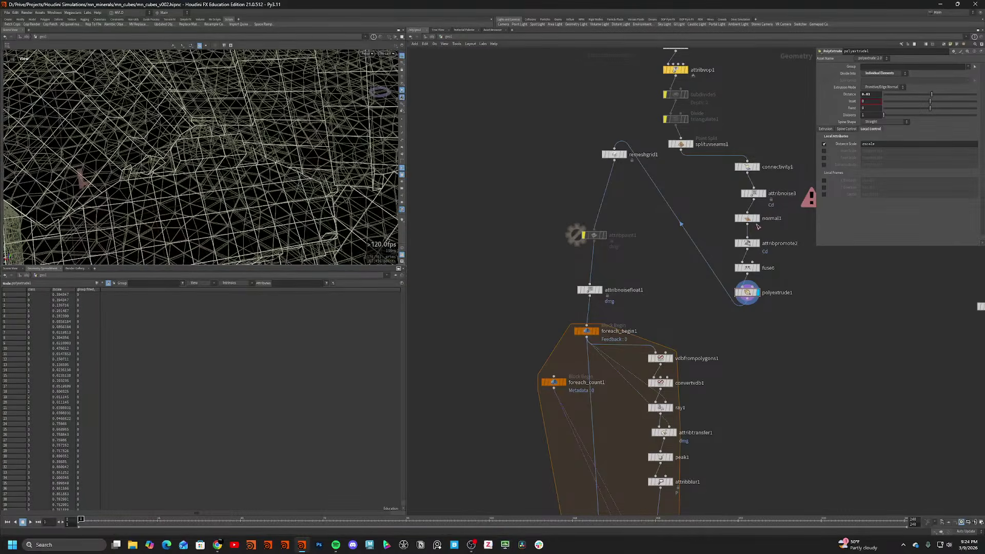
left_click(757, 167)
key("w")
key("w")
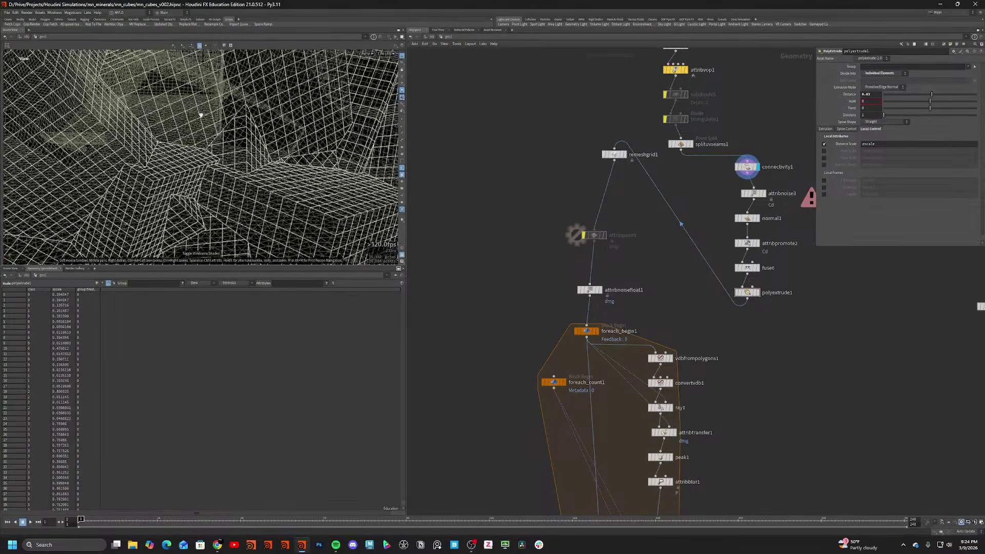
scroll(168, 142, "down", 6)
left_click_drag(275, 95, 153, 205)
Display CACHE_no_damage and check which groups its geometry carries.
middle_click_drag(704, 193, 695, 328)
middle_click_drag(745, 183, 723, 319)
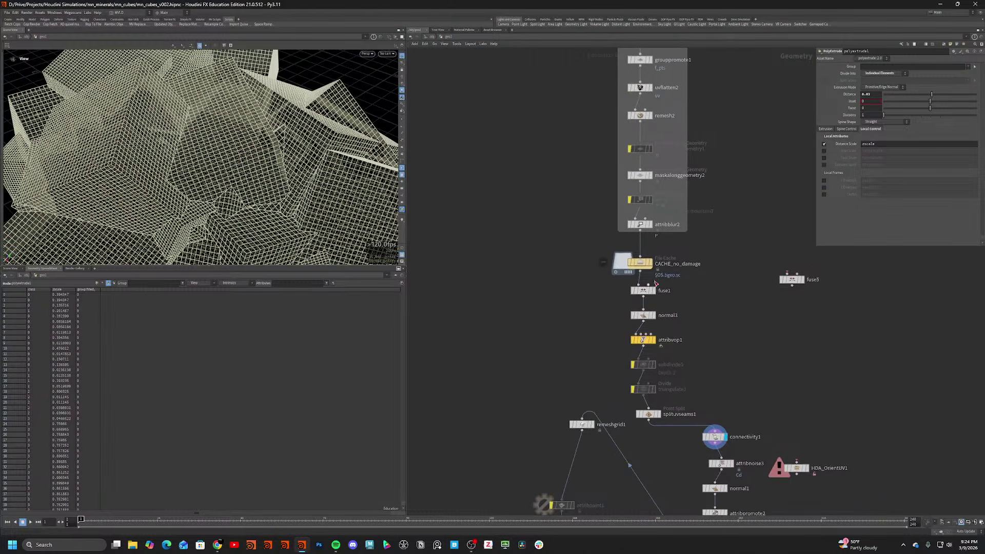
left_click(650, 262)
middle_click(640, 264)
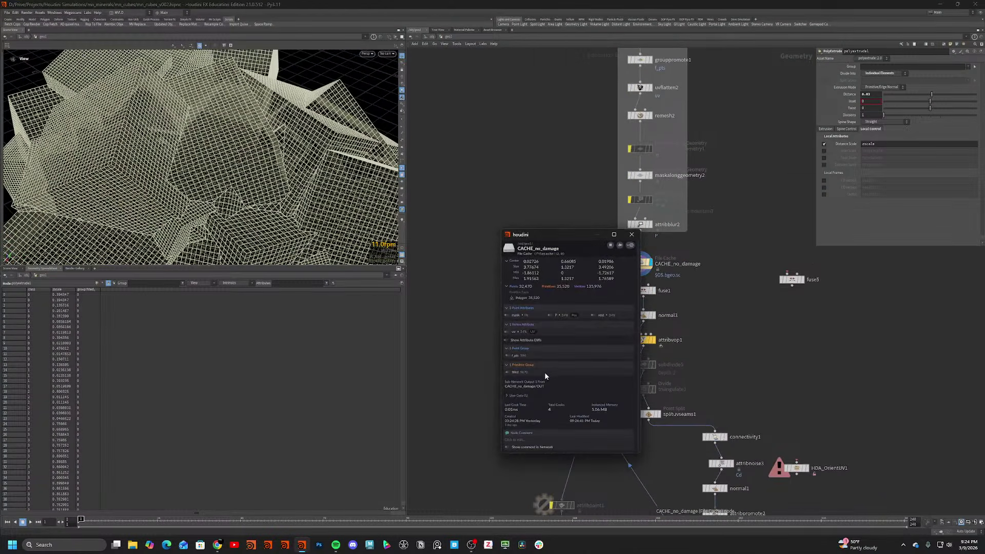
left_click(505, 372)
left_click(505, 372)
Display boolean1 and enable its A-A, B-B and A-B seam output edge groups.
middle_click_drag(762, 158, 744, 336)
scroll(744, 336, "down", 3)
middle_click_drag(706, 144, 703, 292)
middle_click_drag(689, 147, 685, 241)
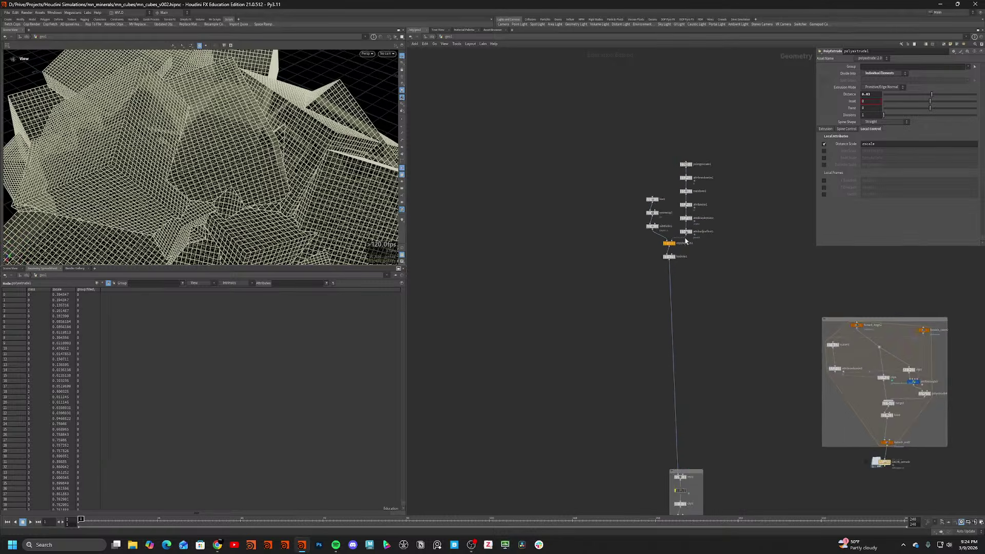
scroll(685, 241, "up", 3)
left_click(666, 267)
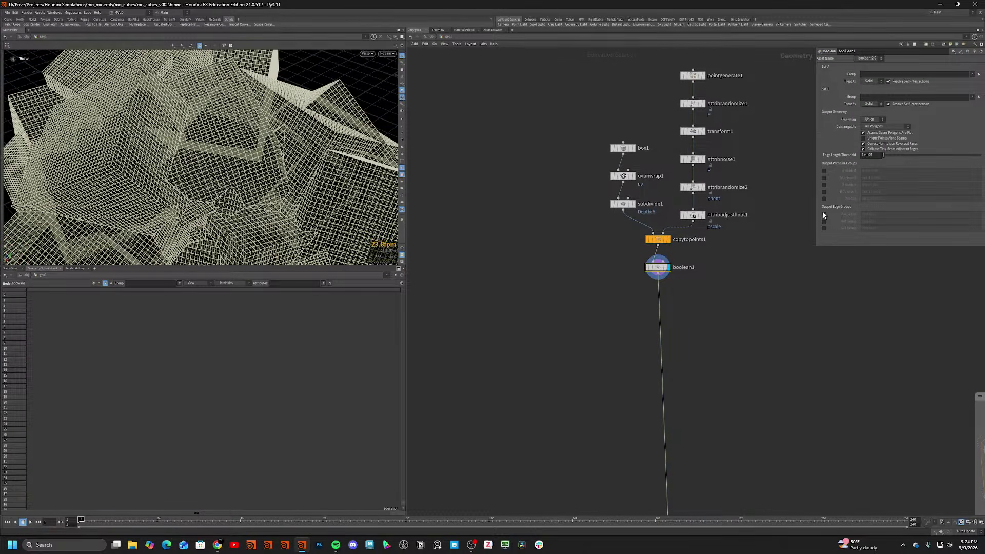
left_click(823, 214)
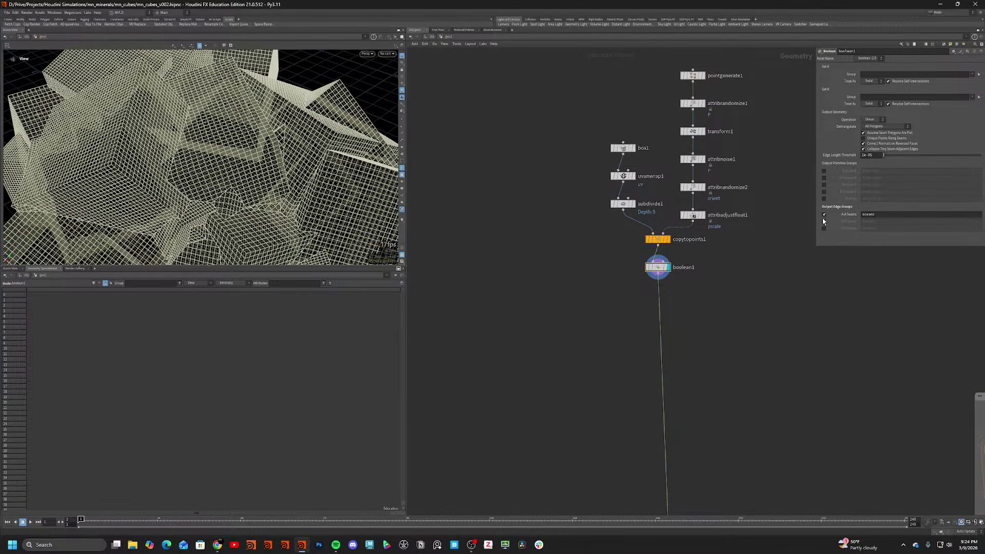
left_click(824, 221)
left_click(824, 228)
Highlight boolean1's abseams edge group in the viewport and examine where it follows the cube intersections.
middle_click(663, 267)
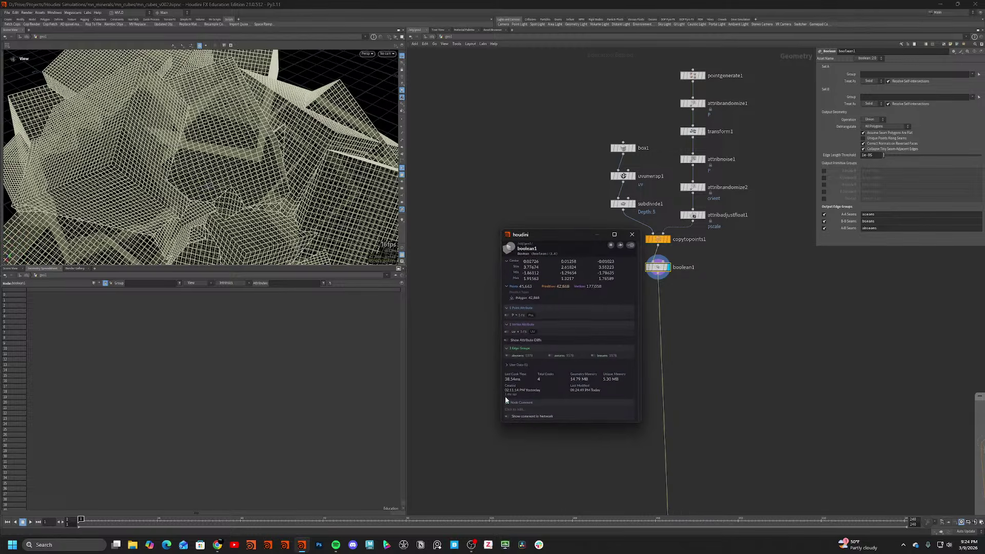
left_click(506, 356)
left_click_drag(215, 202, 169, 164)
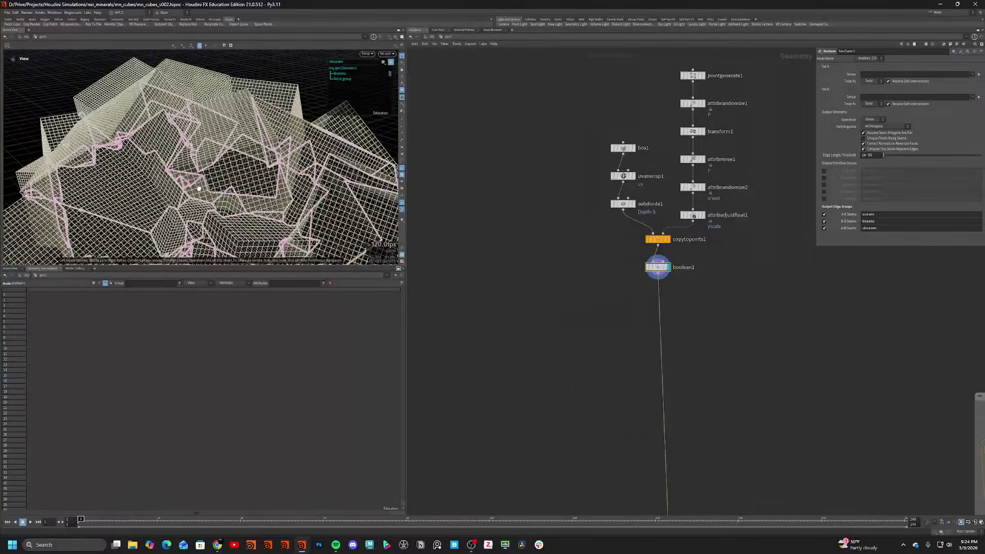
scroll(168, 164, "up", 6)
scroll(168, 164, "up", 5)
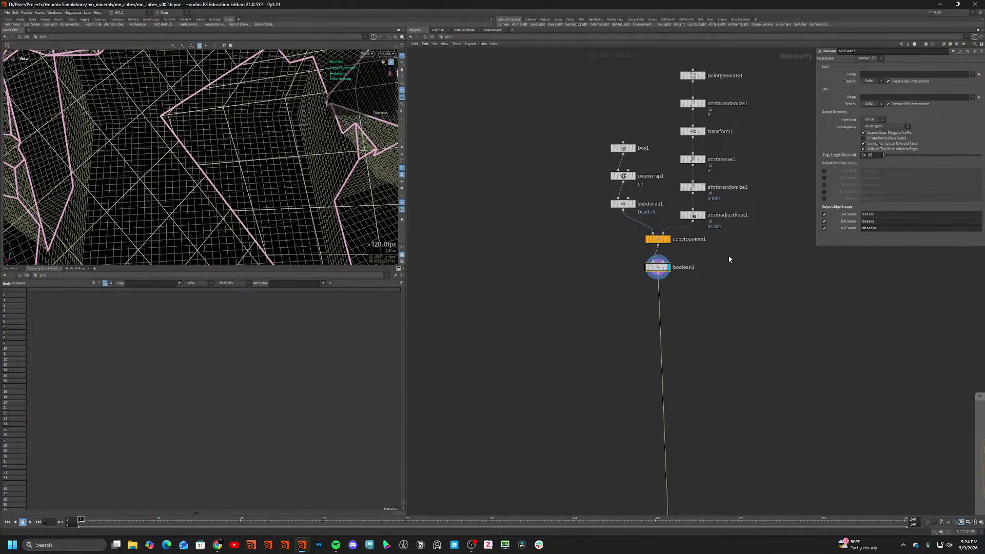
Disable boolean1's A-A and B-B seam groups, leaving only the A-B seams as output.
left_click(824, 221)
middle_click(657, 266)
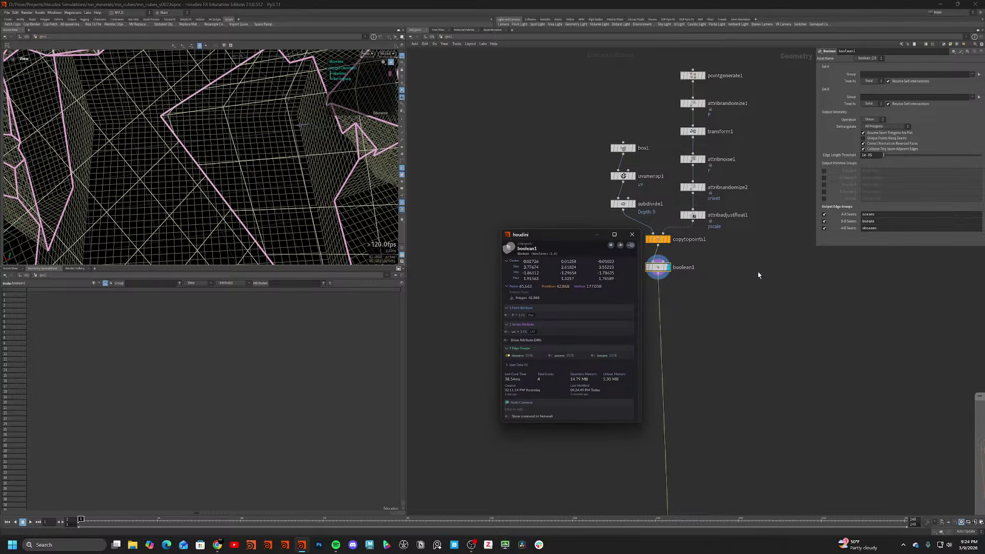
left_click(824, 221)
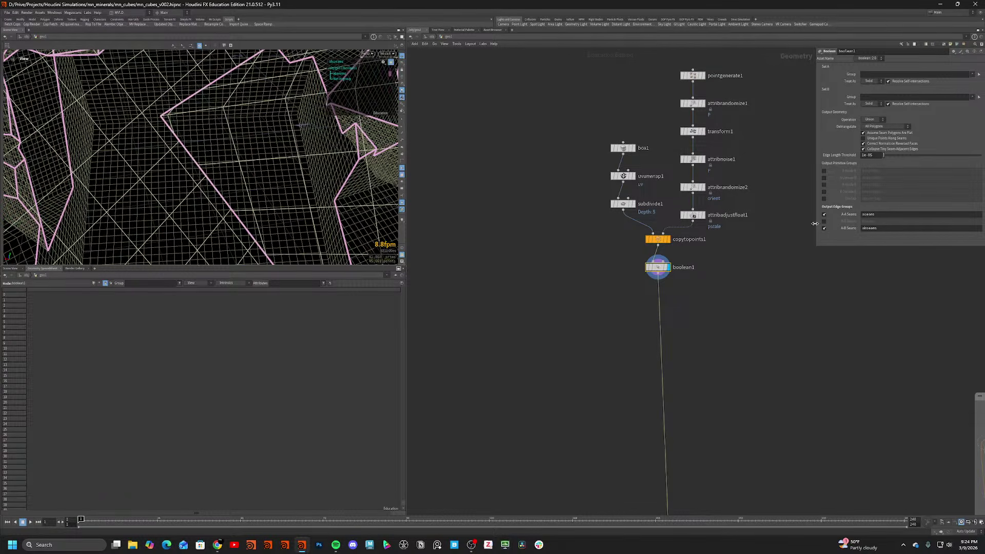
left_click(824, 214)
scroll(229, 157, "down", 3)
scroll(695, 303, "down", 5)
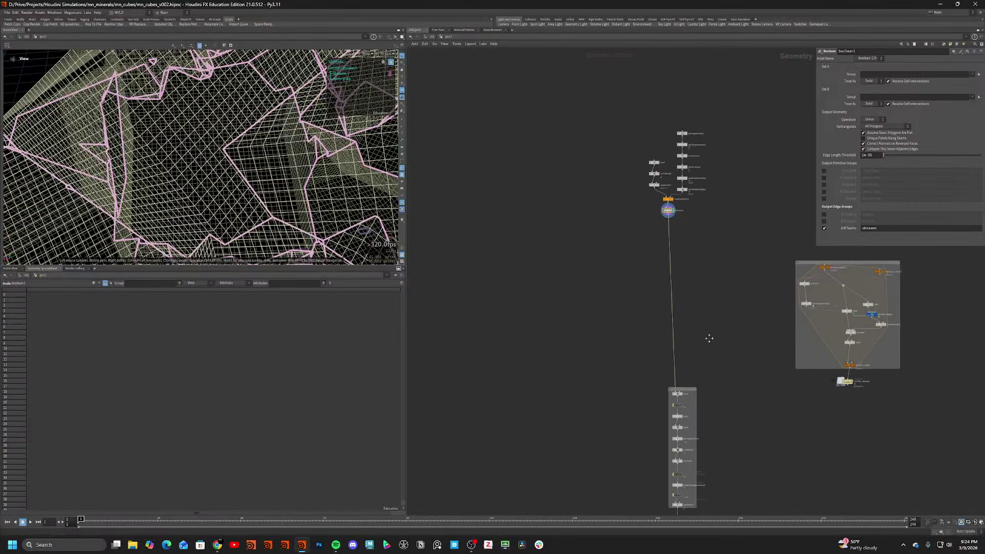
Re-save the CACHE_no_damage file cache with the seam group included.
middle_click_drag(709, 338, 674, 113)
scroll(662, 285, "up", 3)
left_click(624, 339)
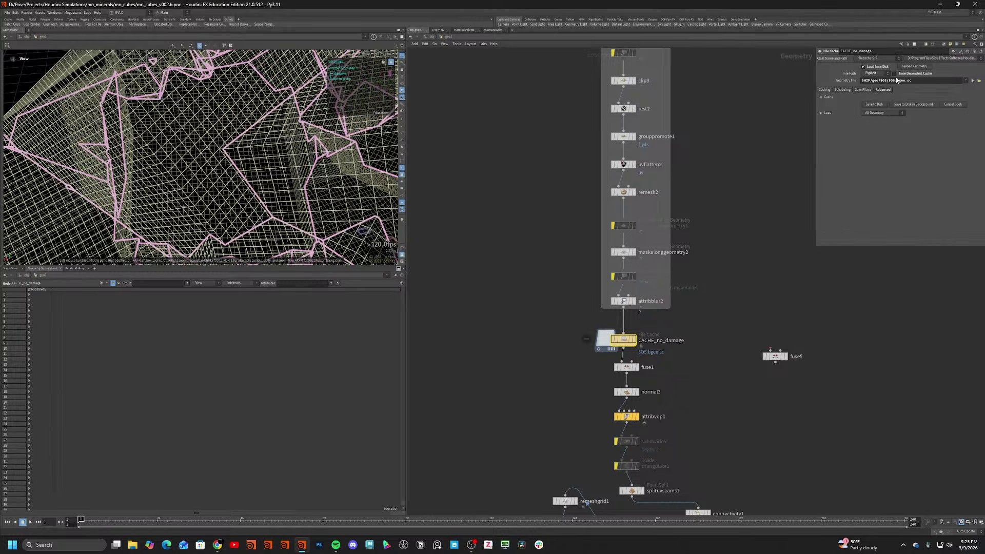
scroll(652, 340, "down", 3)
scroll(652, 340, "up", 2)
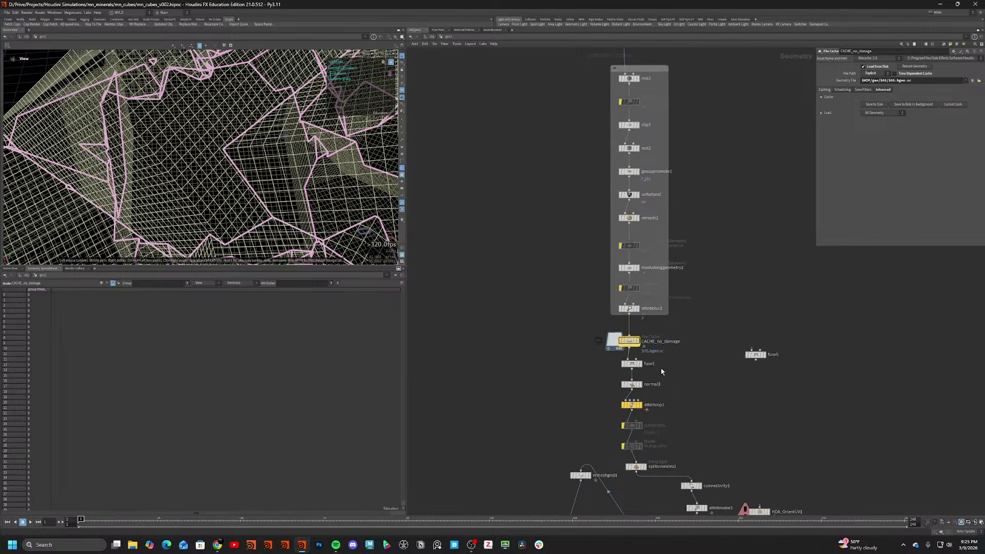
middle_click_drag(652, 446, 651, 276)
scroll(673, 409, "up", 2)
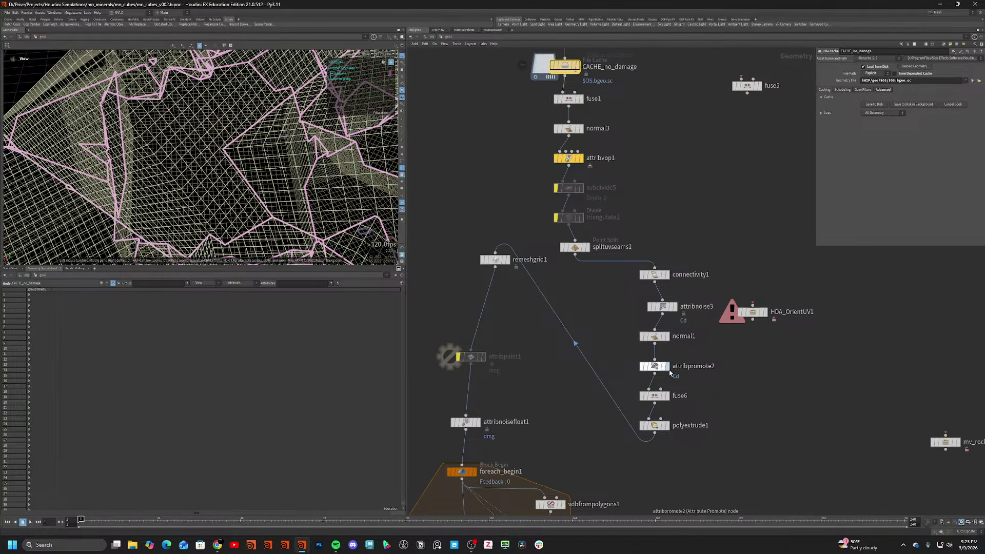
key("Tab")
type("fuse")
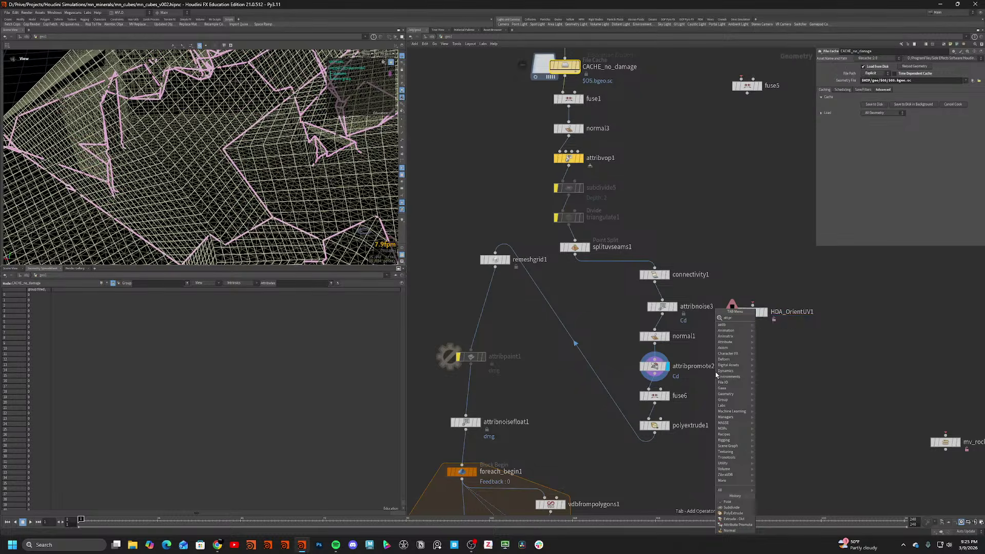
key("Return")
left_click(652, 393)
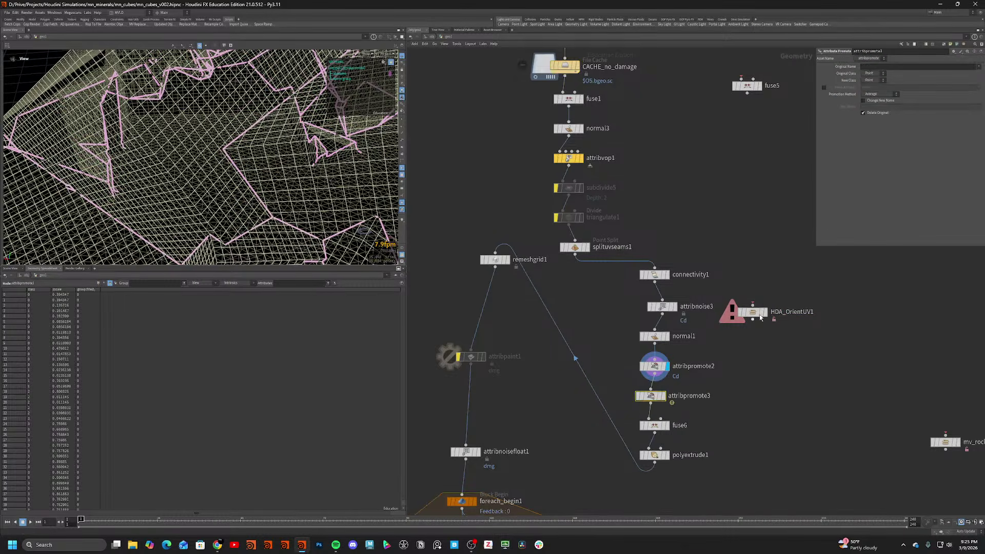
Insert a Group Promote node between attribpromote2 and fuse6 to convert the abseams group to points.
right_click(688, 403)
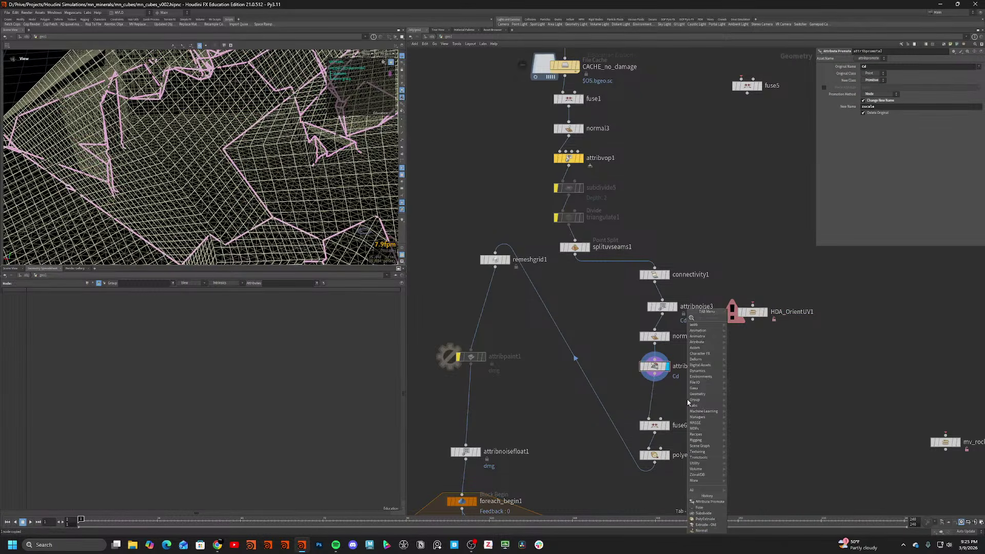
left_click(687, 402)
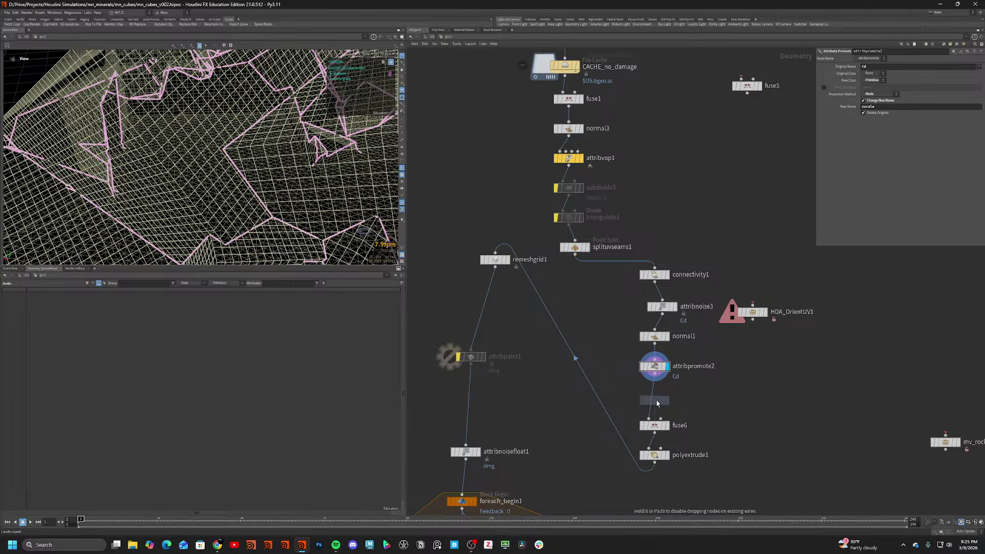
left_click(651, 397)
left_click(976, 87)
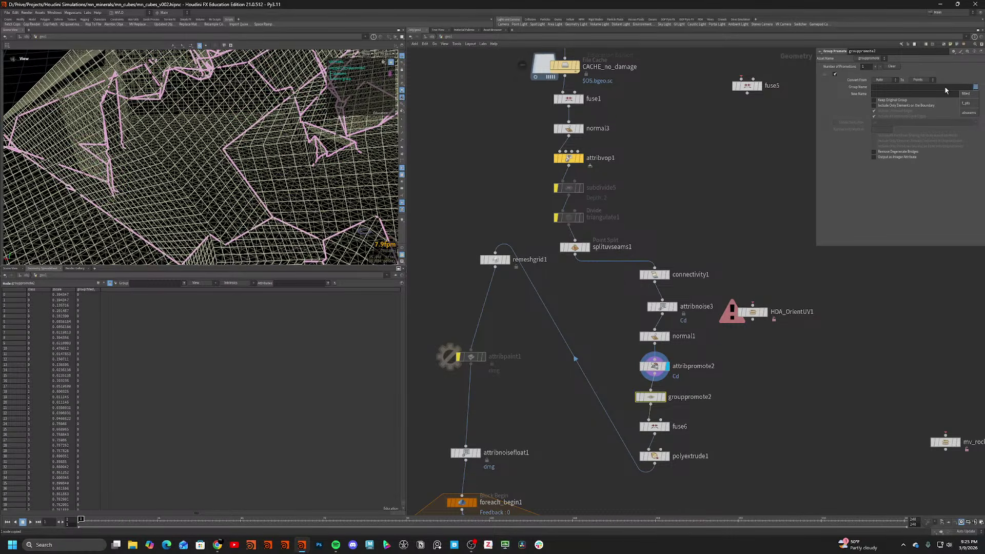
left_click(969, 113)
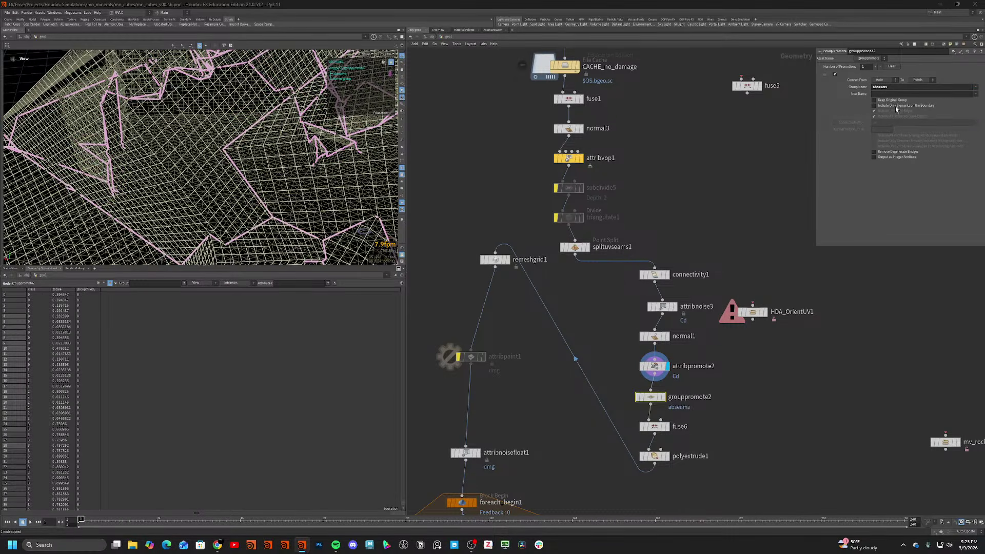
Display grouppromote2 in shaded mode and restrict the promoted group to elements on the boundary.
left_click(664, 397)
mouse_move(251, 187)
left_mouse_down()
mouse_move(332, 139)
mouse_move(353, 155)
mouse_move(347, 129)
left_mouse_up()
key("shift+w")
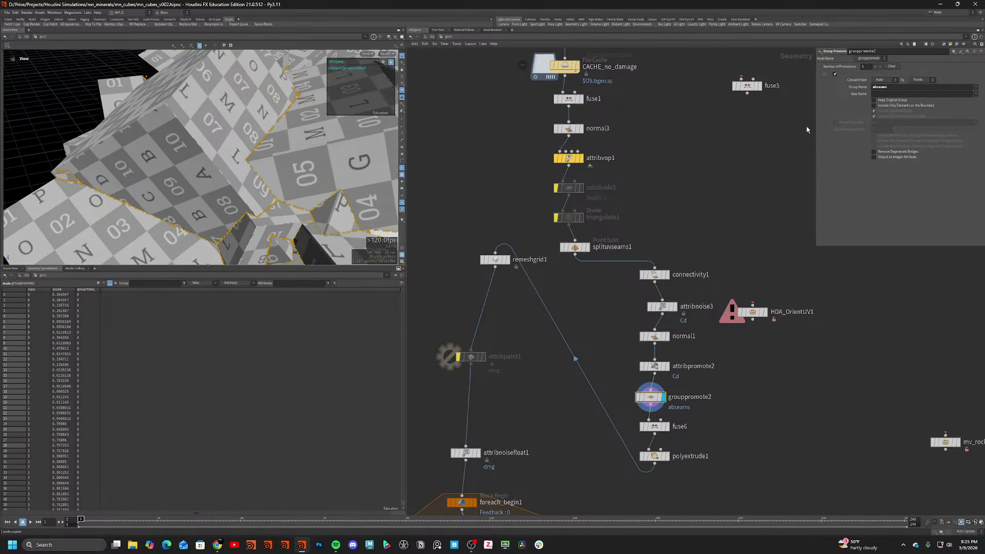
left_click(897, 106)
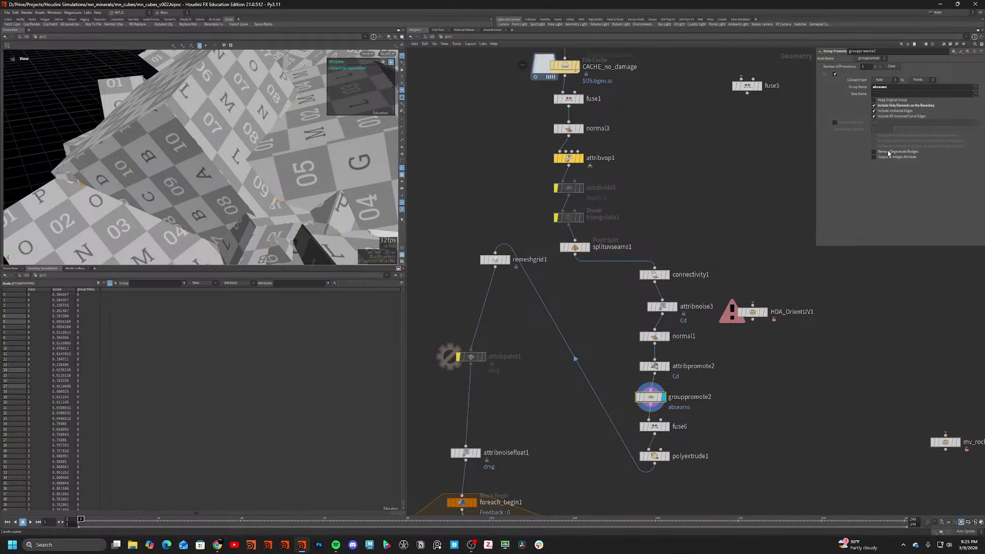
Try grouppromote2 after fuse6, check the seam points, and return it to its place before fuse6.
scroll(712, 394, "down", 1)
left_click_drag(660, 397, 665, 435)
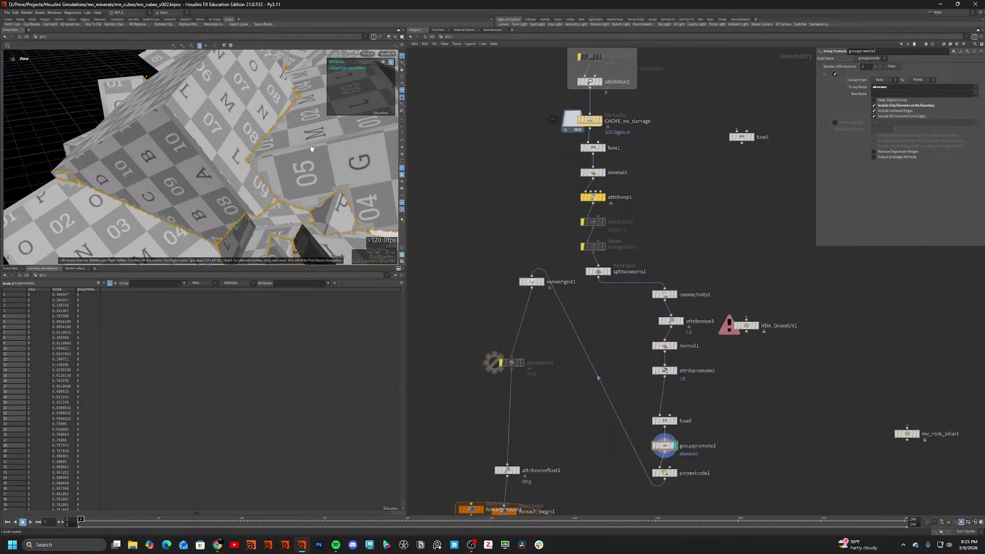
left_click(884, 107)
mouse_move(305, 149)
left_mouse_down()
mouse_move(277, 167)
mouse_move(252, 167)
left_mouse_up()
key("shift+w")
key("shift+w")
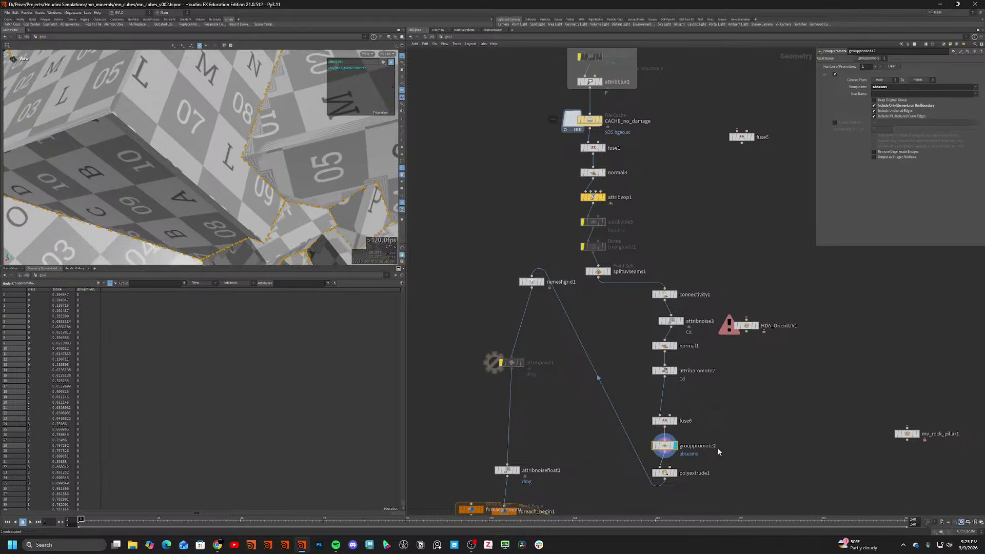
mouse_move(705, 450)
left_mouse_down()
mouse_move(683, 452)
mouse_move(701, 402)
left_mouse_up()
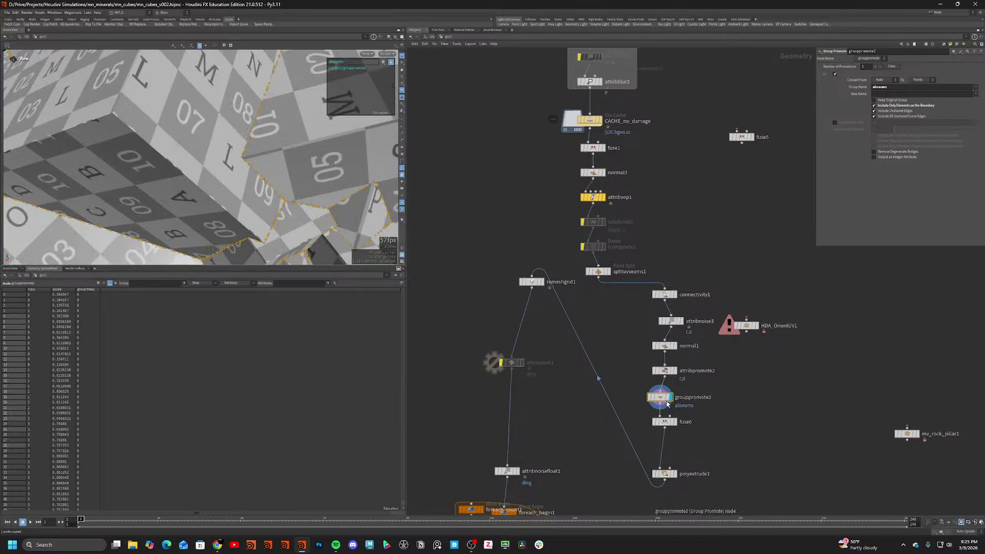
Duplicate attribpromote2 above grouppromote2 and set the copy to promote uv from Point to Vertex without renaming it.
key("Tab")
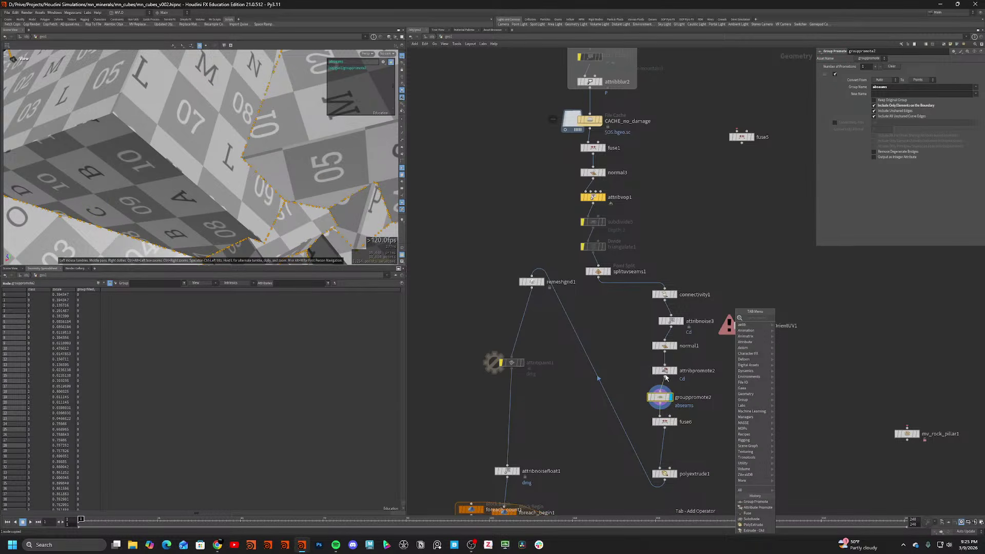
key("Escape")
left_click_drag(662, 371, 666, 387, "alt")
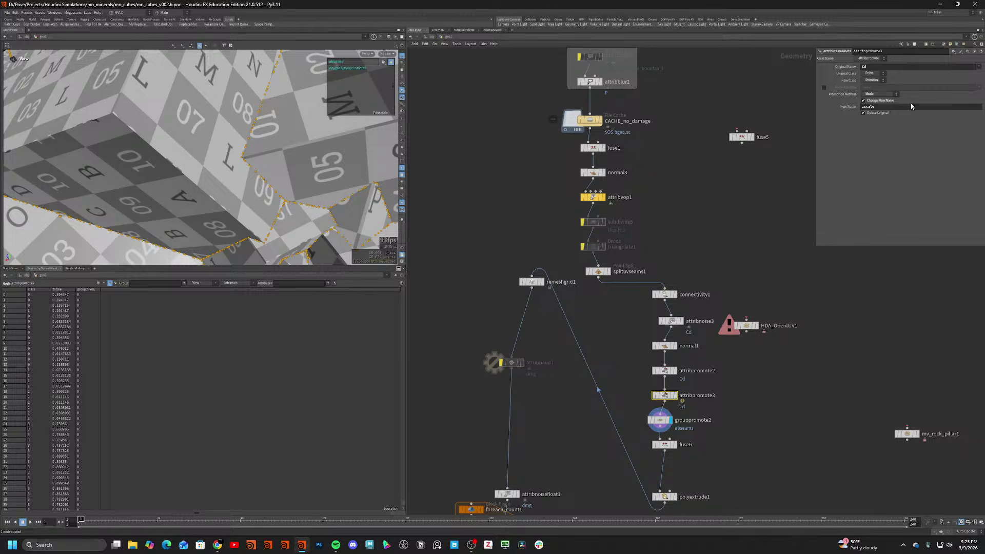
left_click(876, 101)
left_click(875, 81)
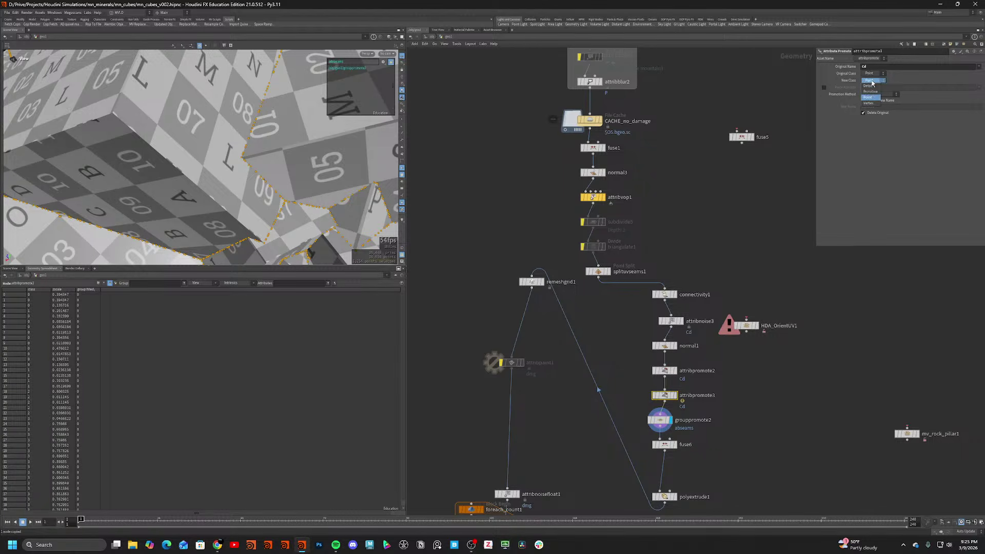
left_click(872, 86)
left_click(978, 67)
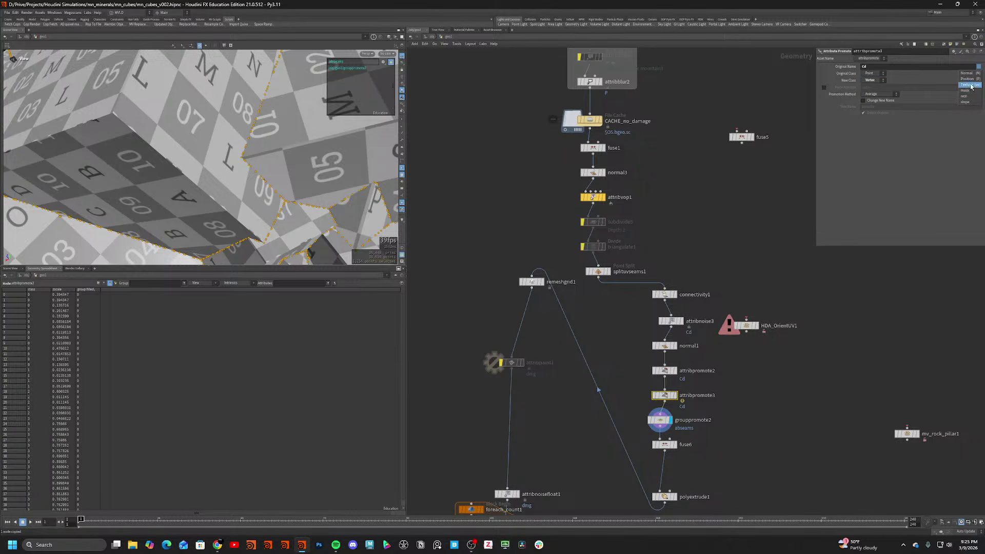
left_click(968, 84)
Compare fuse6 with grouppromote2 in the viewport, then set grouppromote2's new group name to pts.
left_click(675, 445)
left_click(670, 420)
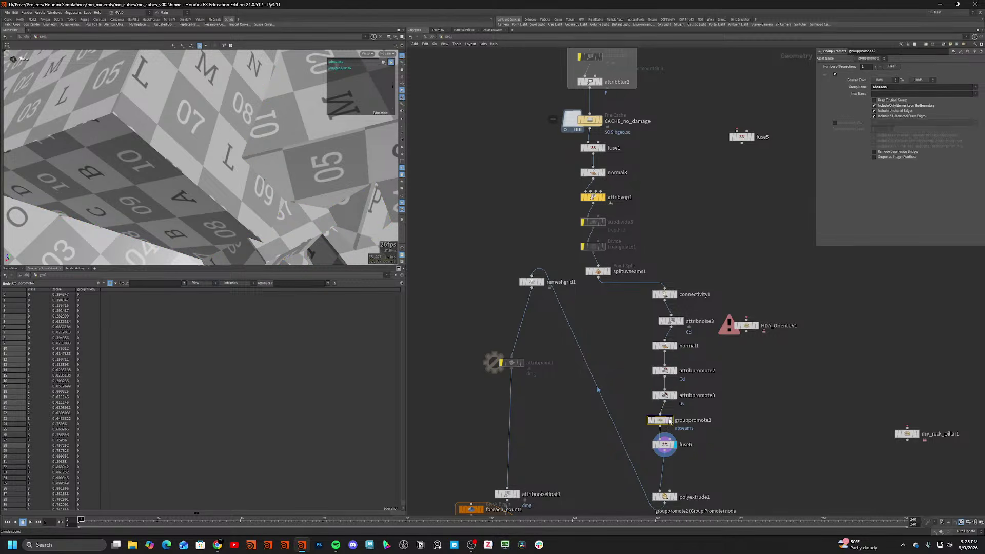
left_click(669, 420)
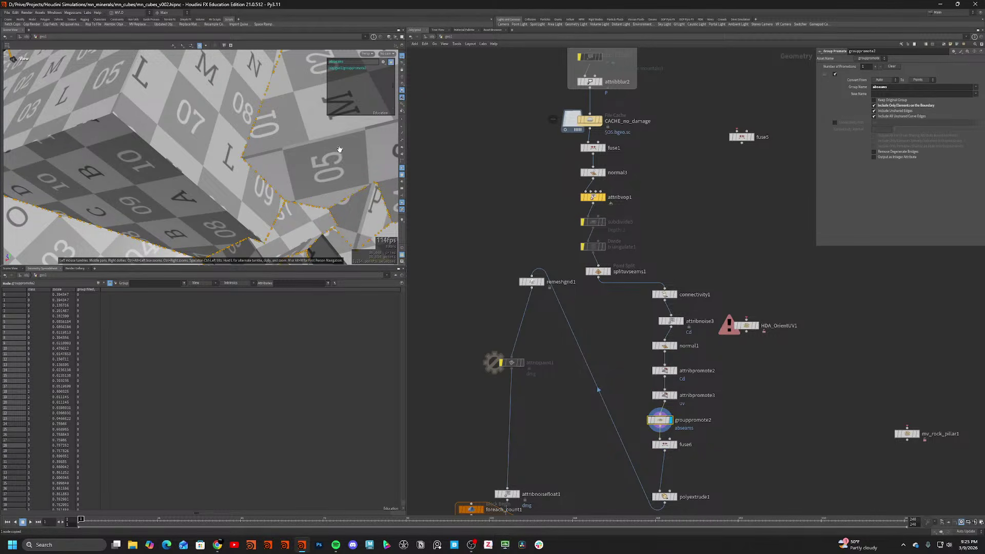
left_click_drag(180, 189, 178, 161)
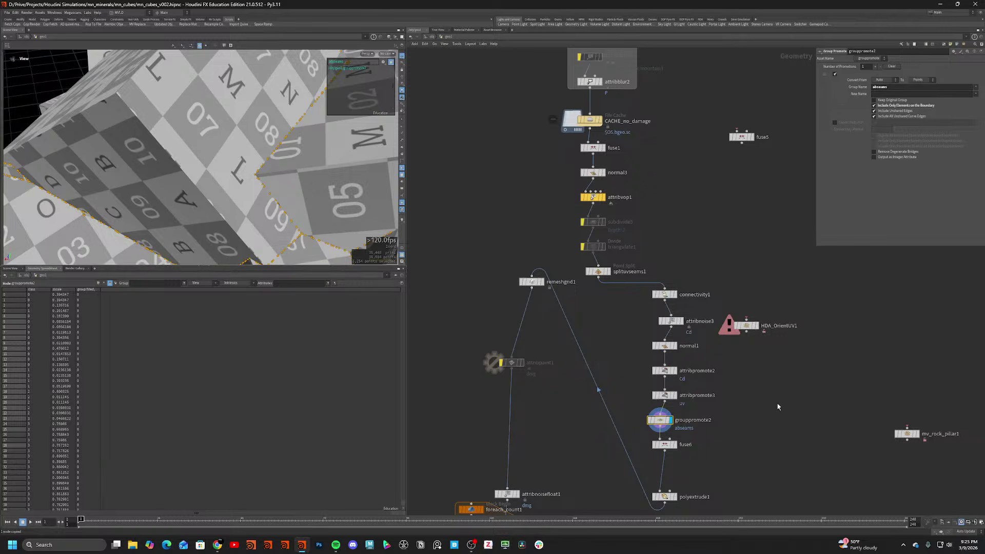
left_click(920, 94)
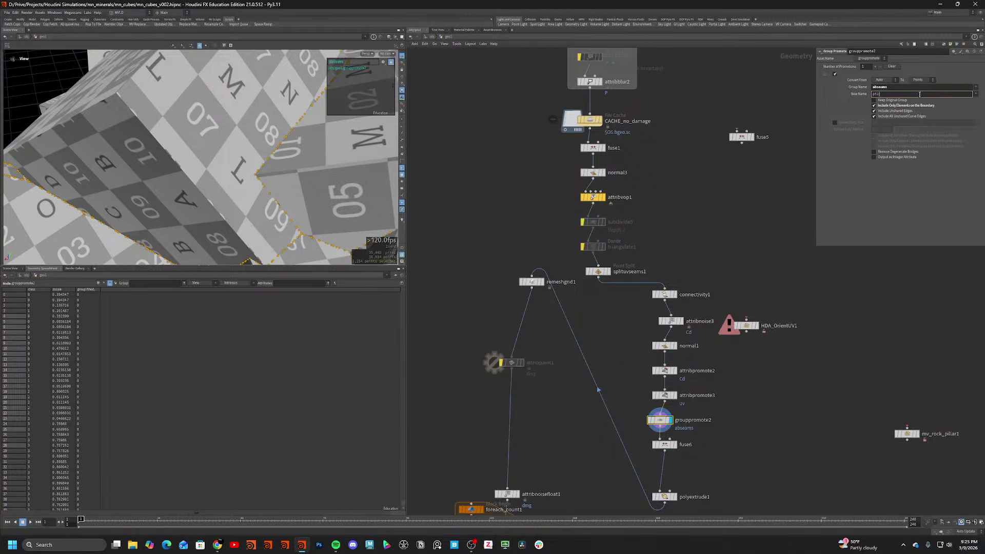
key("Return")
Insert a Mask along Geometry node between fuse6 and polyextrude1 and display its result.
key("Tab")
type("ma")
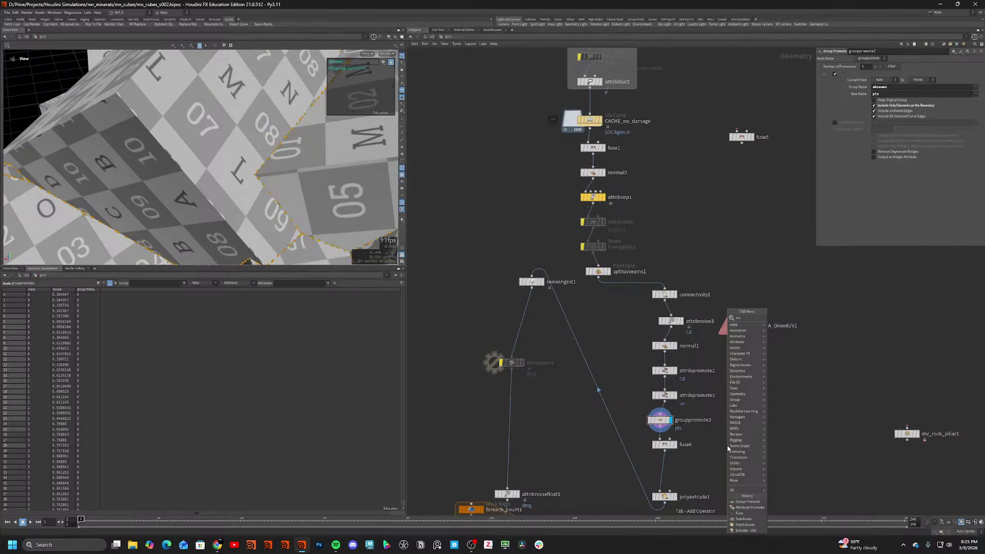
type("sk alo")
key("Return")
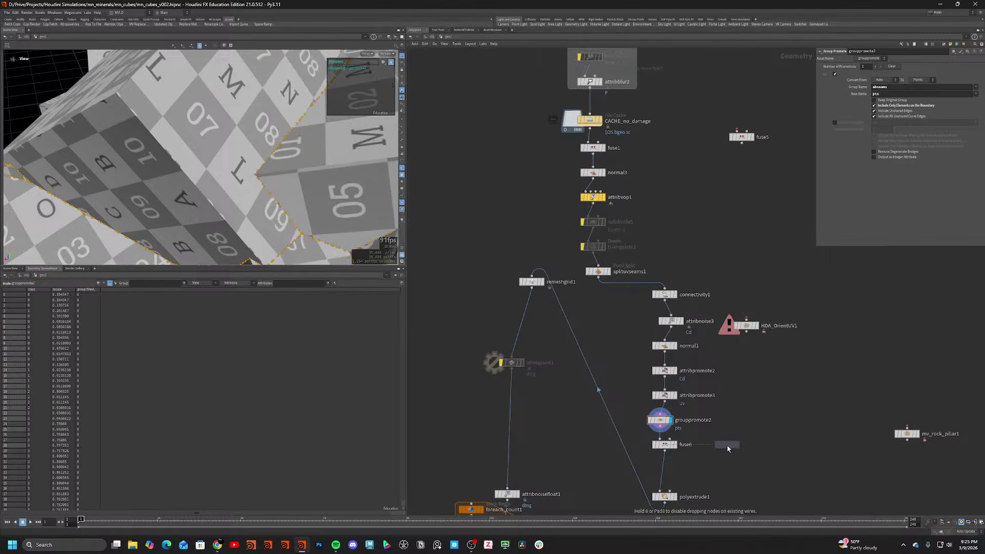
left_click(660, 433)
left_click_drag(661, 434, 666, 470)
left_click(674, 470)
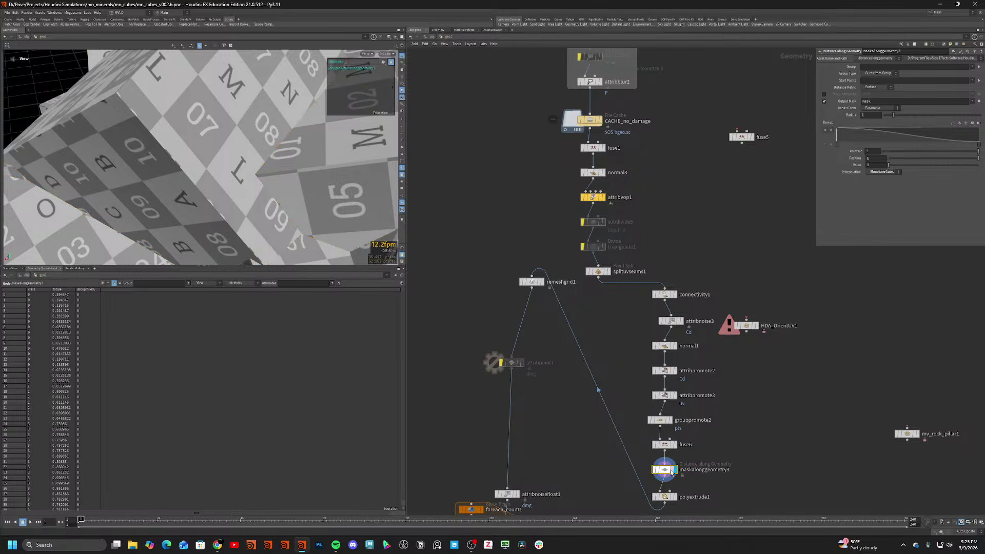
Set maskalonggeometry3's start points to the pts group, make the remap ramp linear, and name the output mask dist_edge.
left_click(978, 83)
left_click(970, 91)
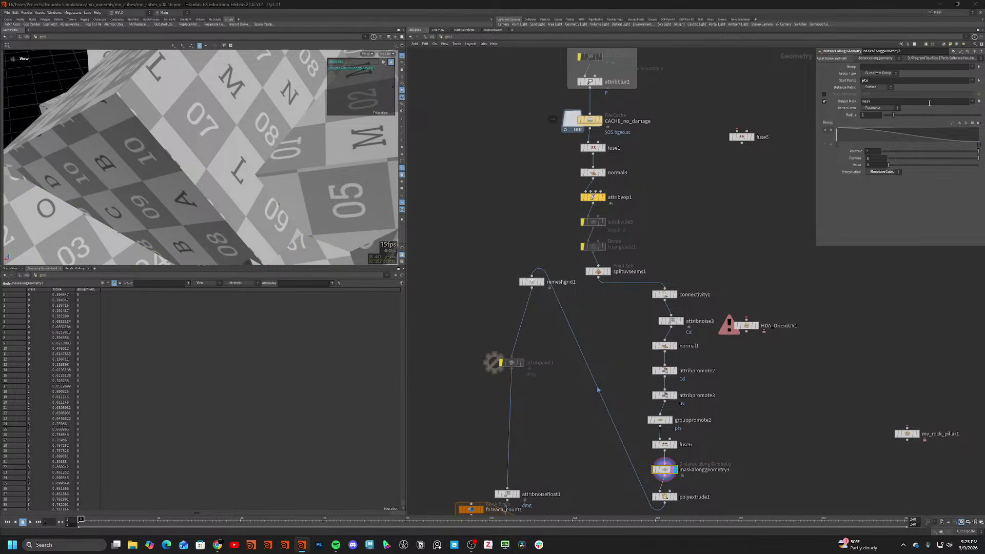
left_click(967, 125)
left_click(952, 162)
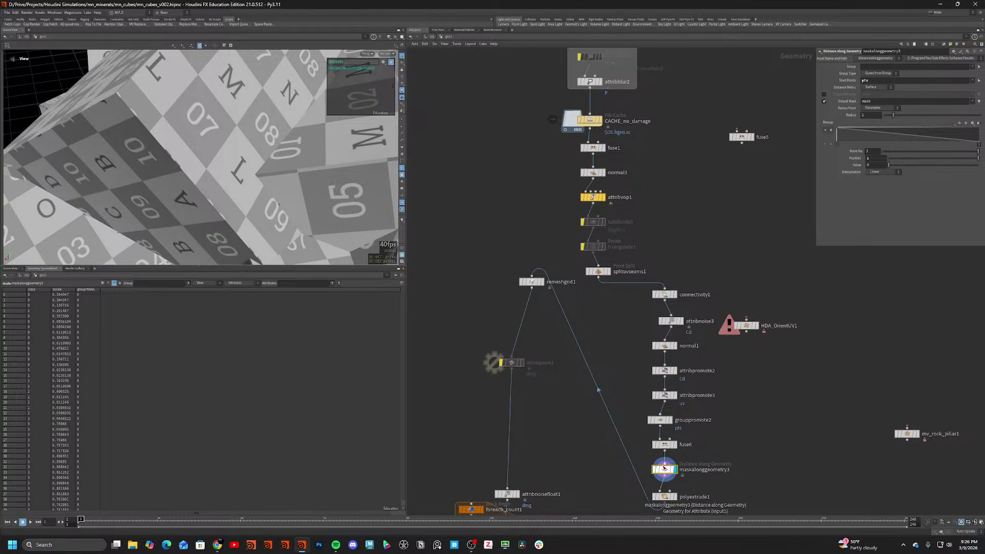
scroll(732, 380, "down", 2)
double_click(891, 102)
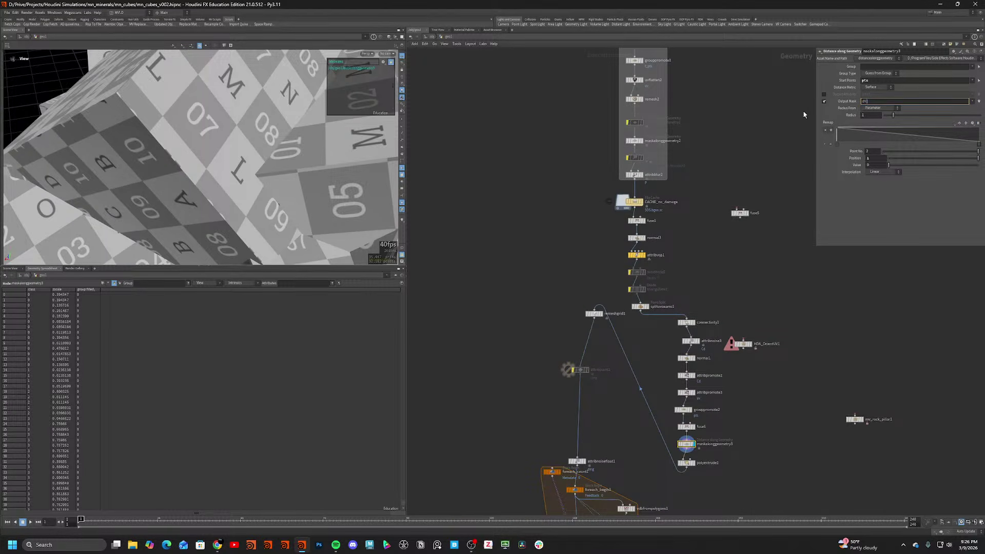
key("Return")
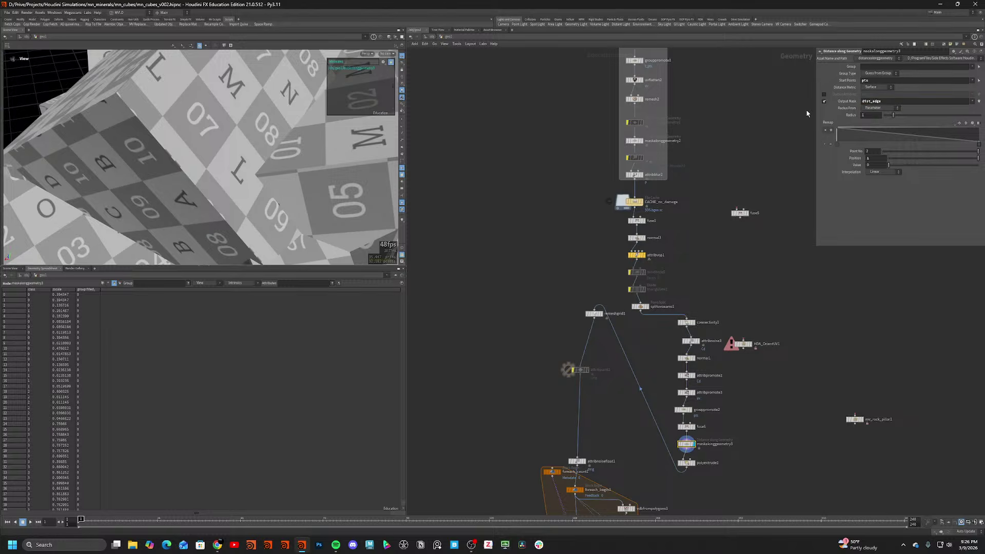
Visualize the dist_edge attribute on the cubes and give its visualizer the Infra-Red color ramp preset.
left_click(402, 220)
scroll(231, 189, "down", 6)
left_click_drag(231, 189, 318, 185)
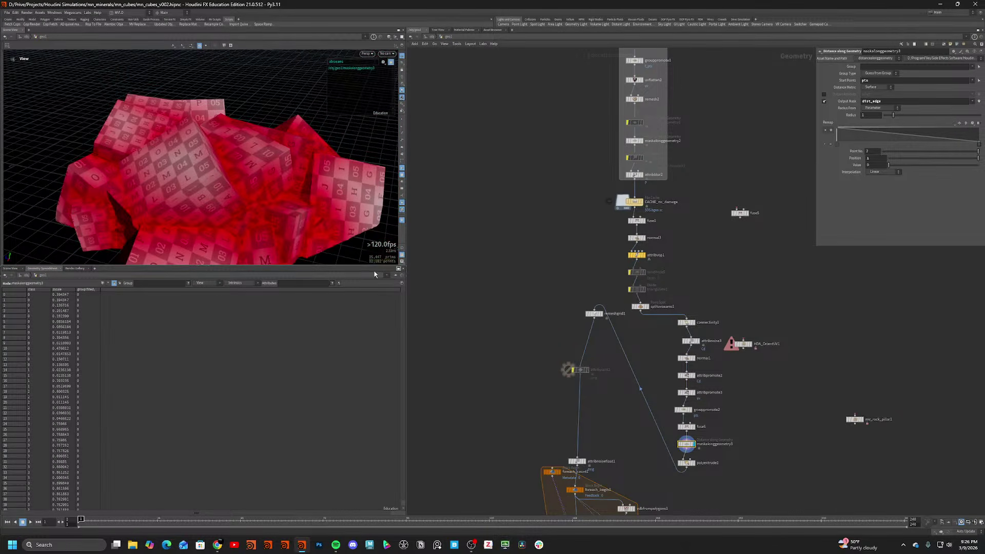
right_click(401, 220)
left_click(452, 214)
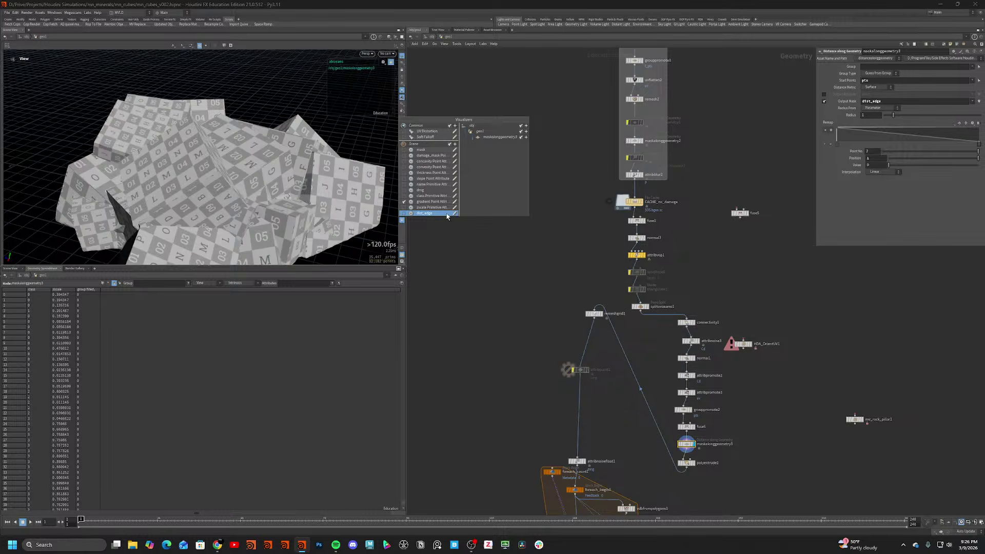
left_click(450, 214)
left_click(455, 213)
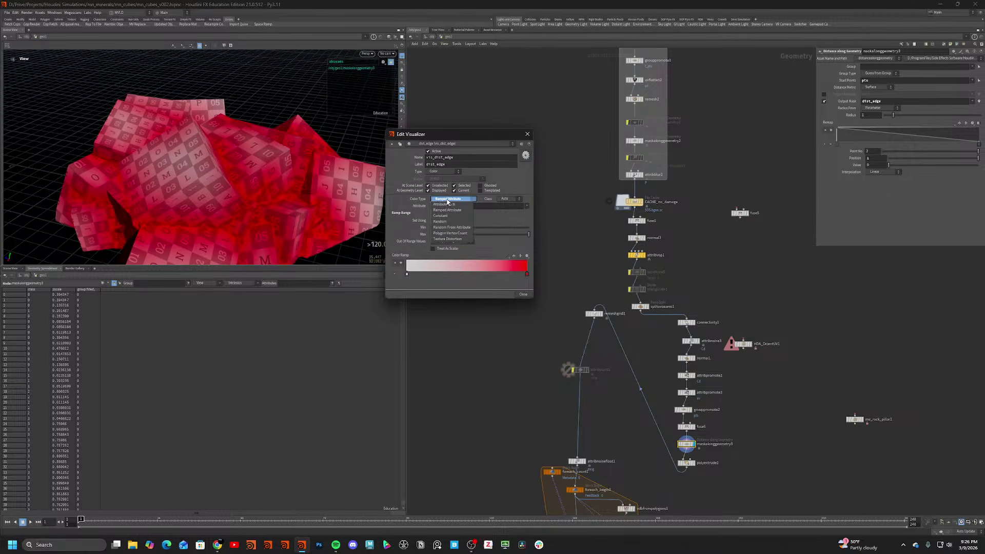
left_click(526, 255)
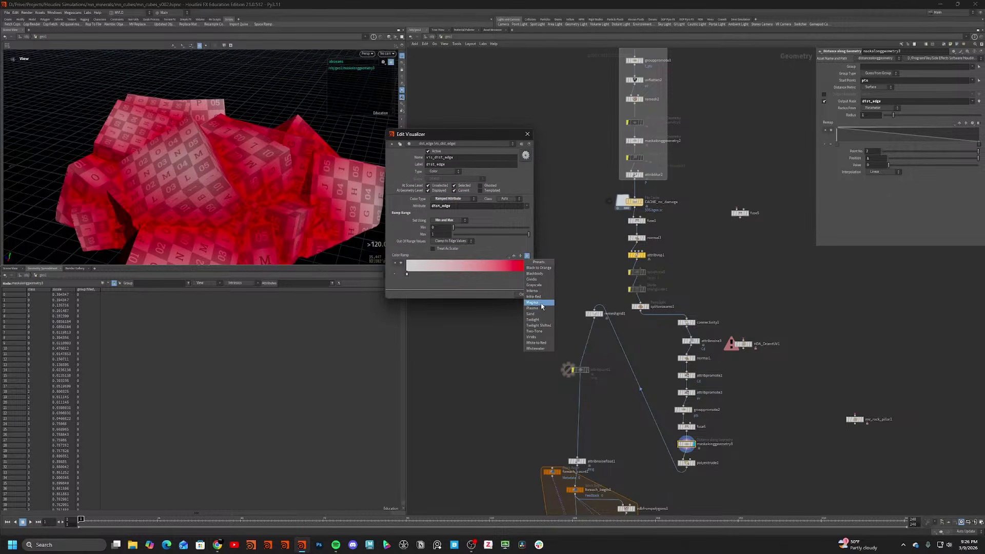
left_click(534, 296)
left_click(528, 134)
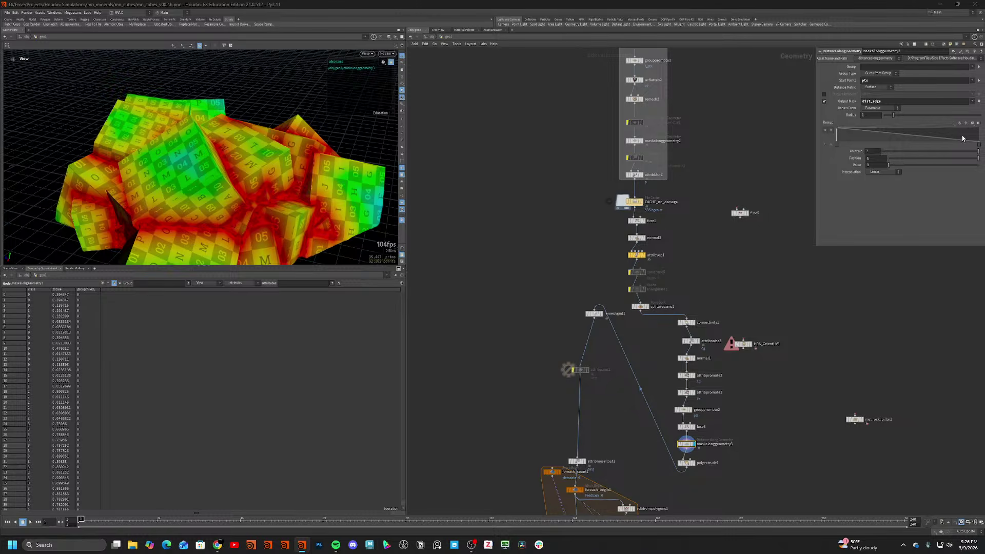
Reduce maskalonggeometry3's radius to 0.08, display polyextrude1, and reverse the mask's remap ramp.
left_click_drag(887, 114, 884, 119)
left_click_drag(277, 139, 201, 177)
scroll(734, 492, "up", 4)
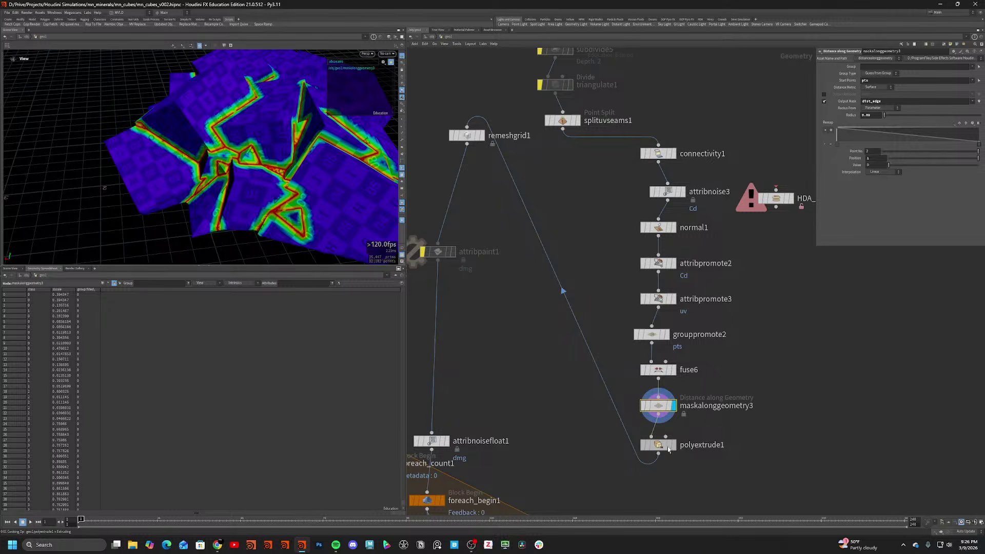
left_click(665, 447)
key("r")
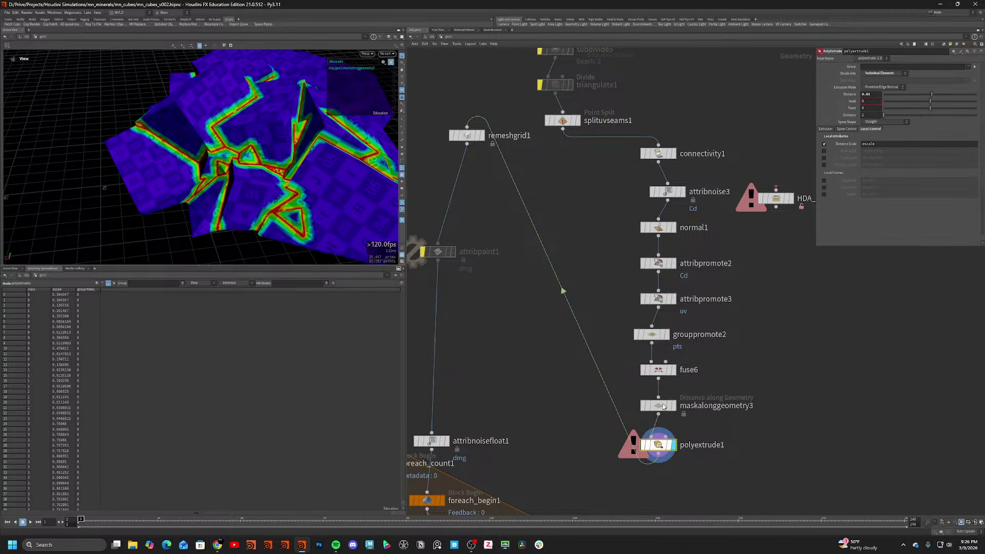
left_click(662, 406)
left_click(960, 124)
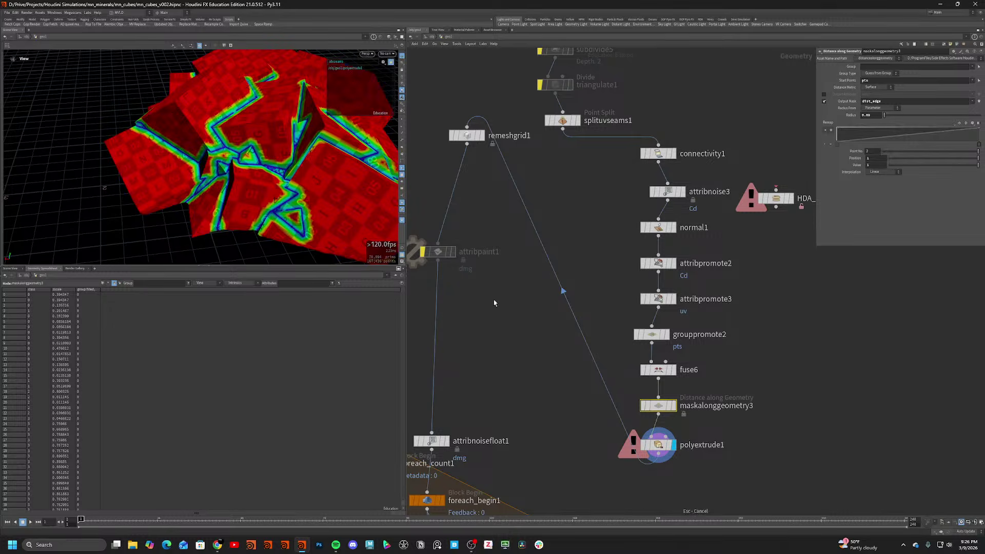
Look through polyextrude1's extrusion, spine control and local control settings, including its distance scale attribute.
left_click(659, 448)
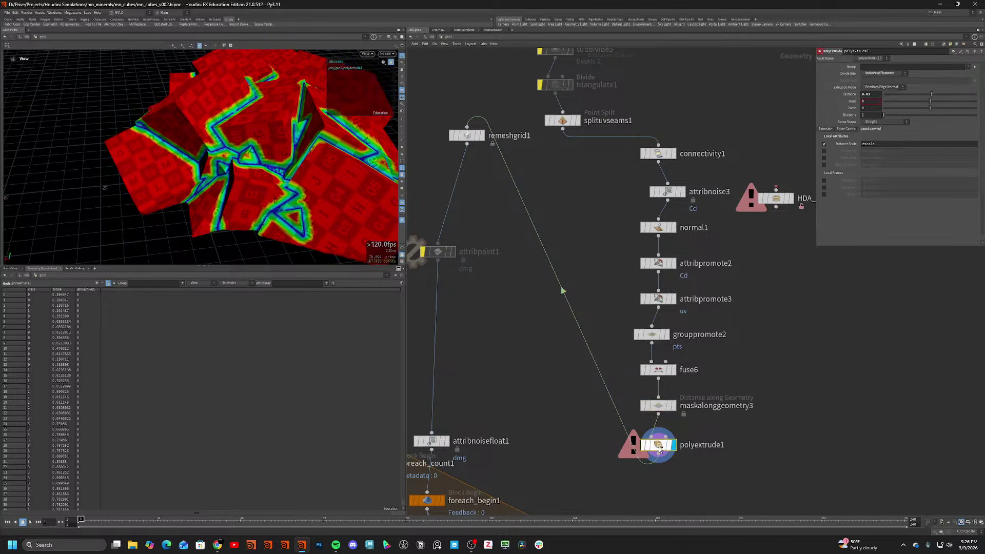
left_click(823, 130)
left_click(841, 131)
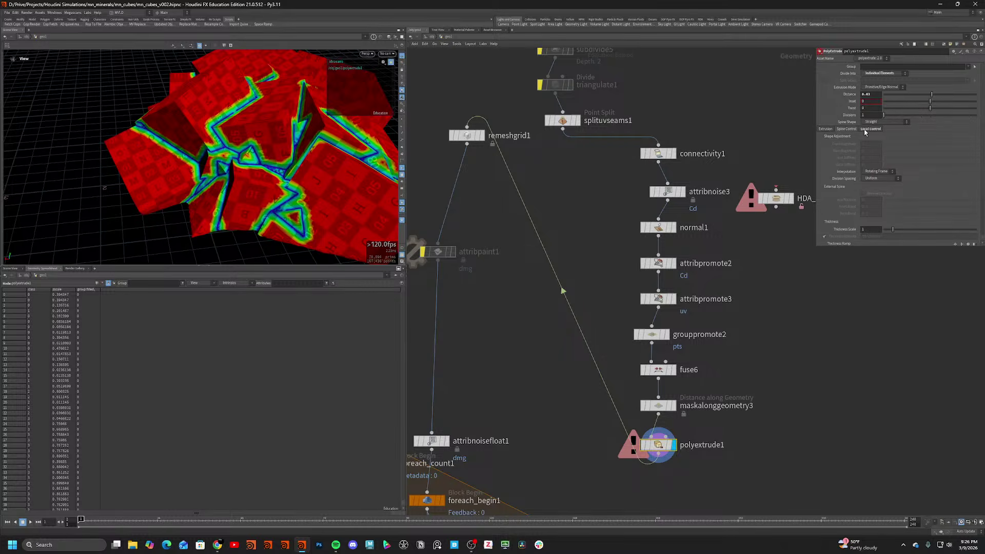
left_click(864, 130)
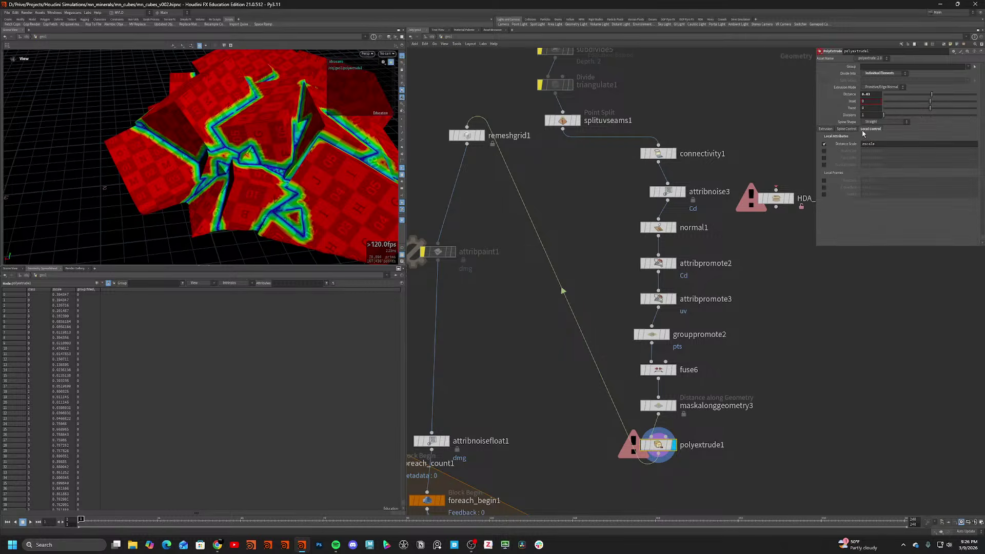
left_click(824, 129)
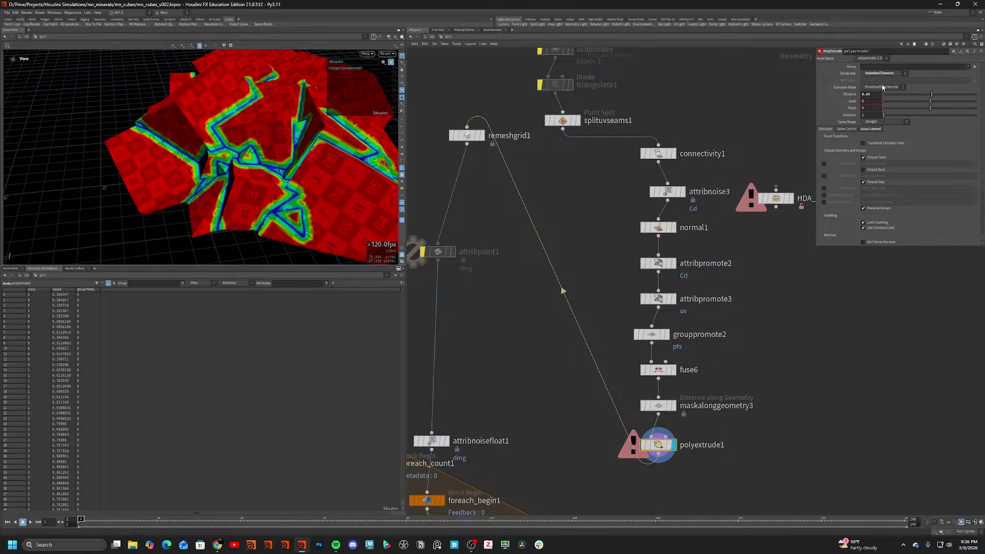
scroll(845, 142, "down", 2)
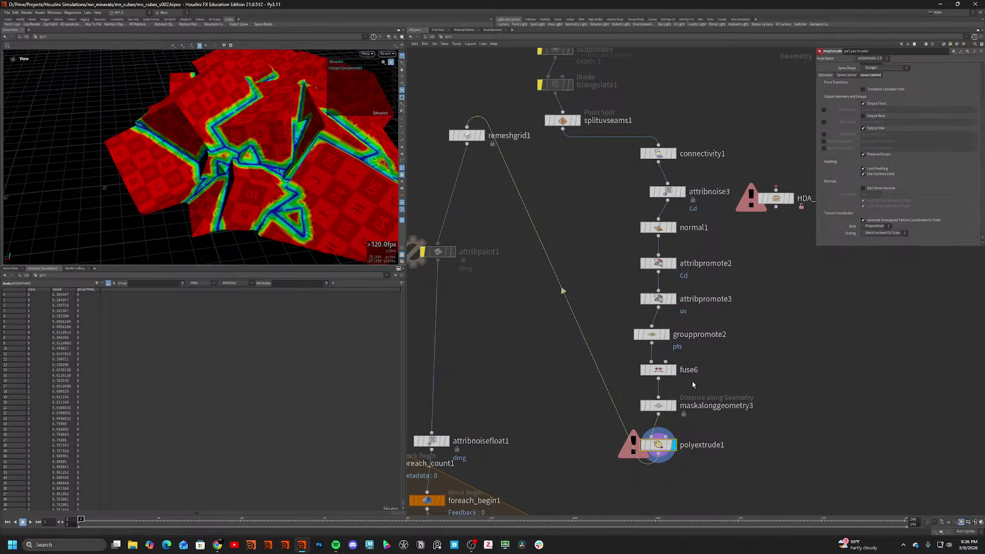
Display maskalonggeometry3 and insert an Attribute Wrangle node between it and polyextrude1.
left_click(676, 407)
left_click(667, 408)
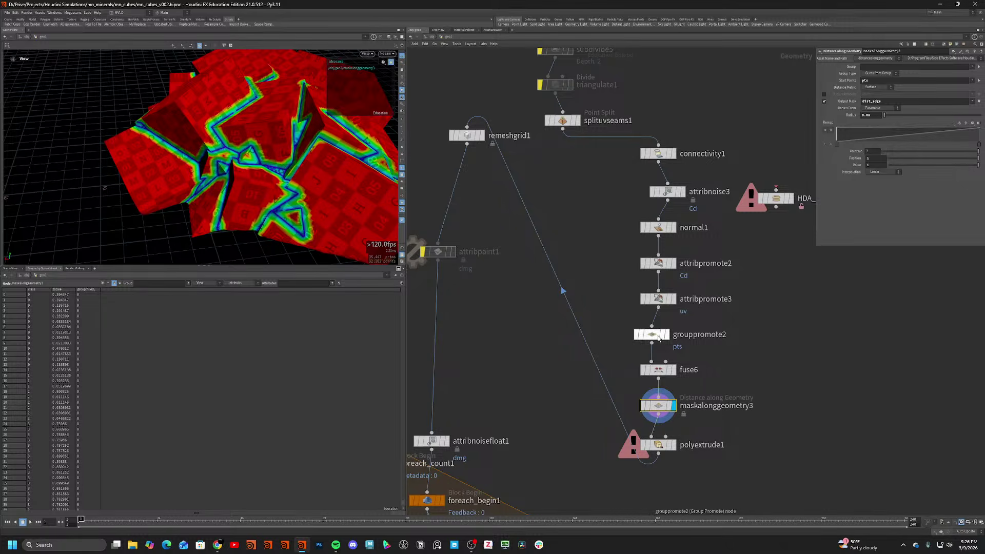
key("Tab")
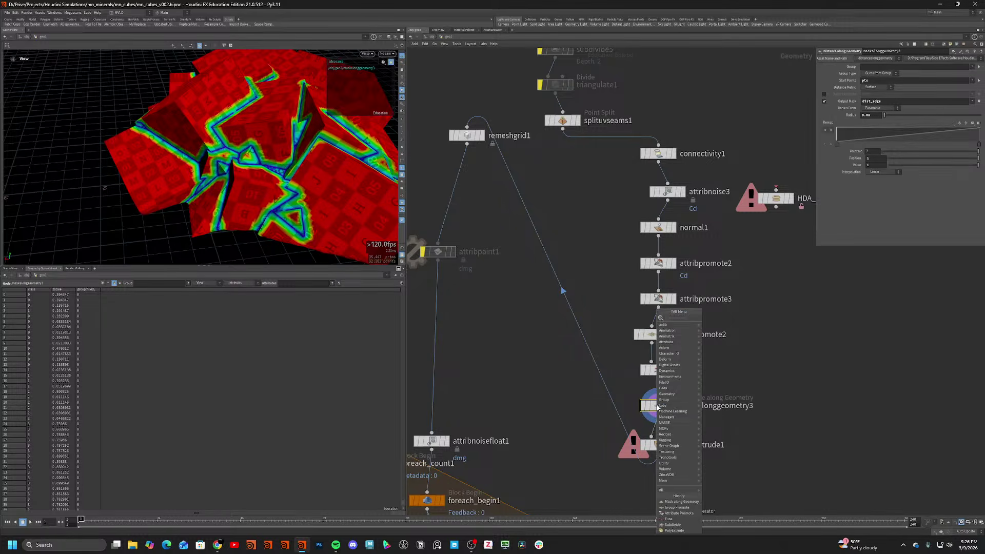
left_click(715, 318)
left_click(655, 428)
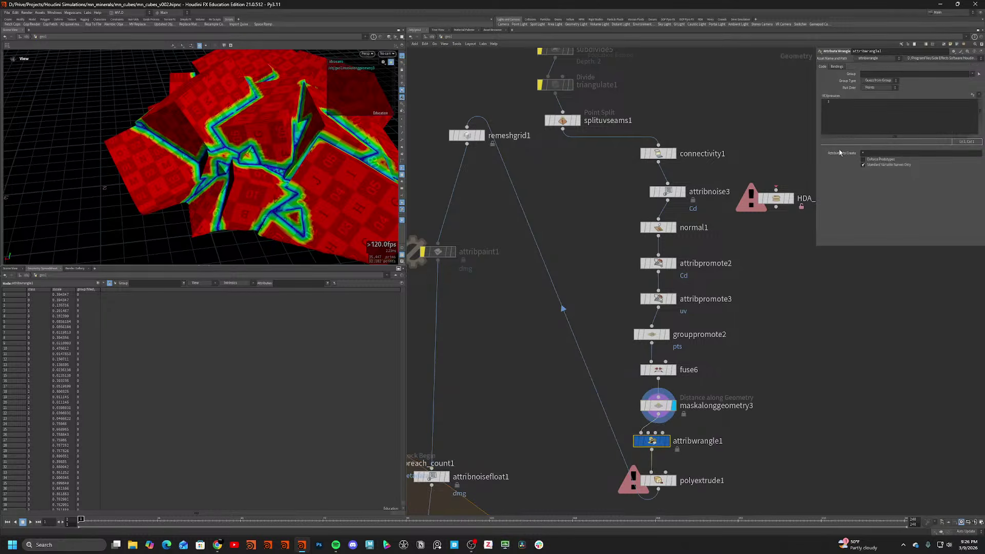
left_click(877, 88)
left_click(875, 98)
left_click(860, 112)
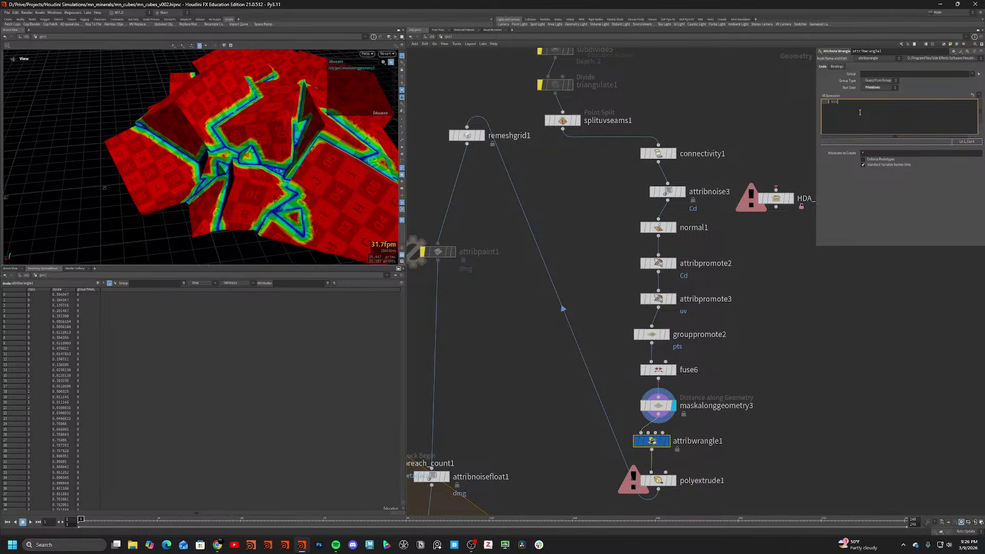
type("@zscale *= point(0,\"dist_edge\",@ptnum);")
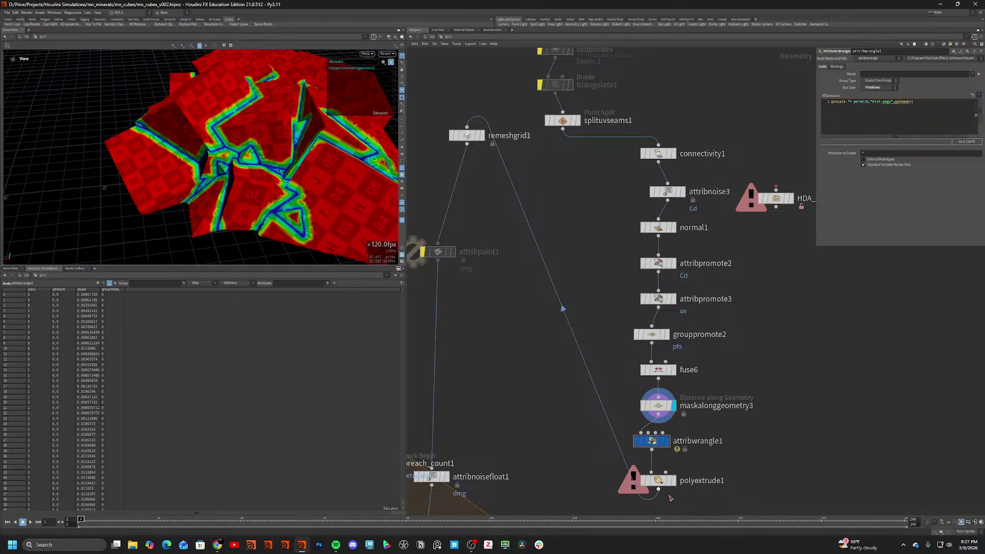
Display attribwrangle1, check its expression against maskalonggeometry3's output mask name, and open the wrangle's node info.
left_click(667, 440)
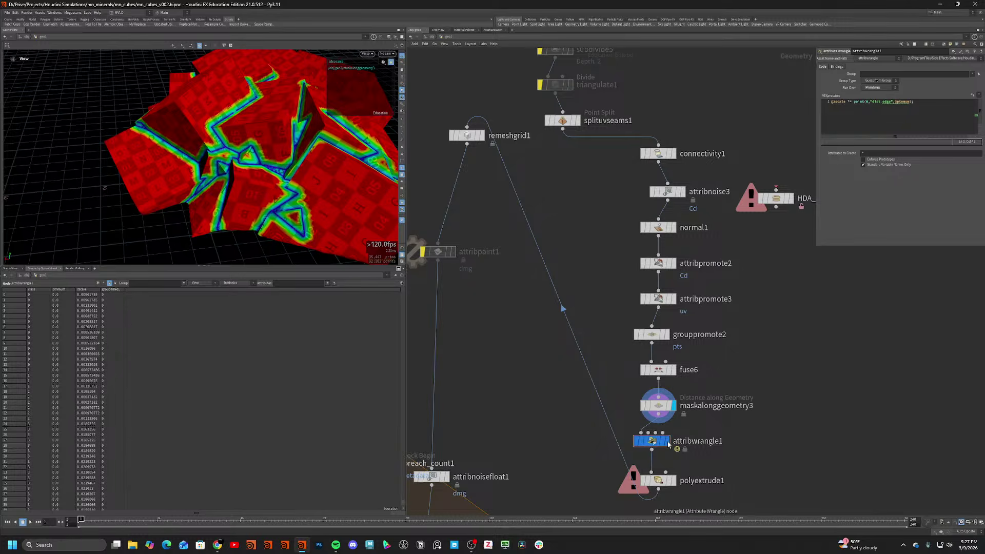
left_click(658, 404)
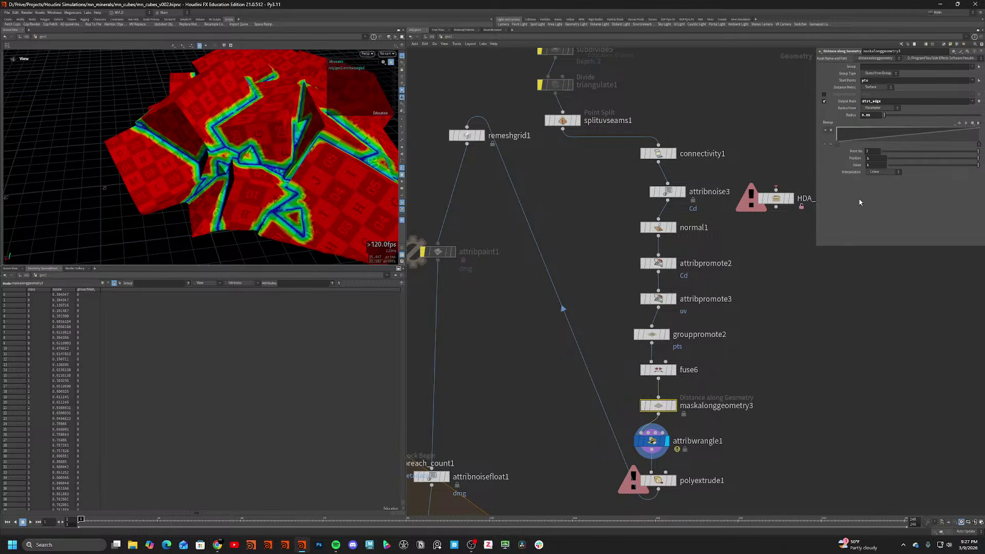
left_click(652, 441)
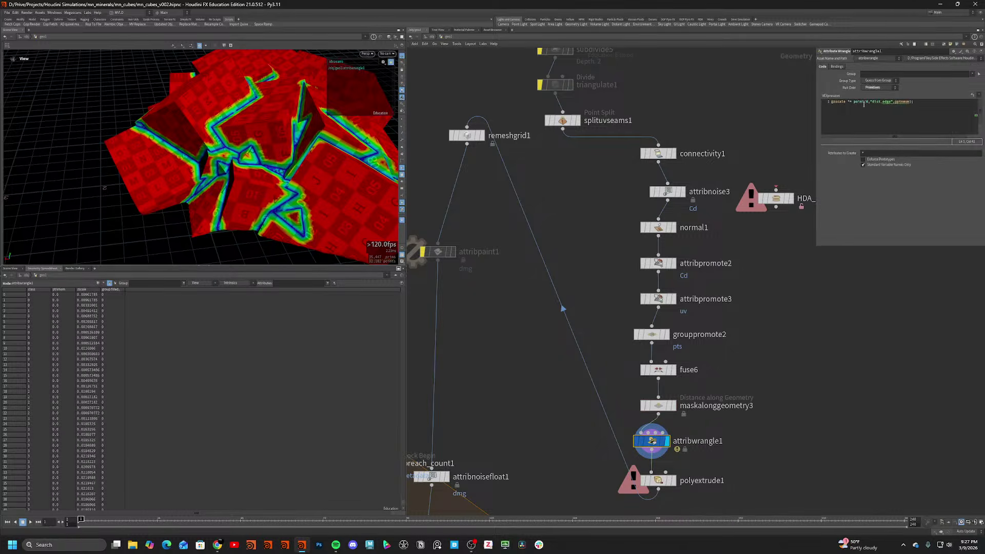
left_click(887, 105)
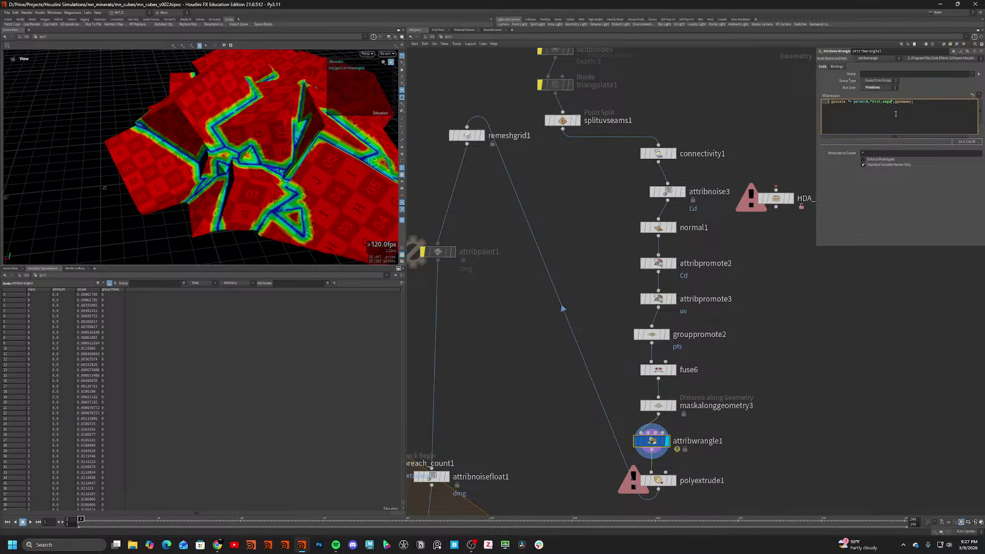
left_click(795, 116)
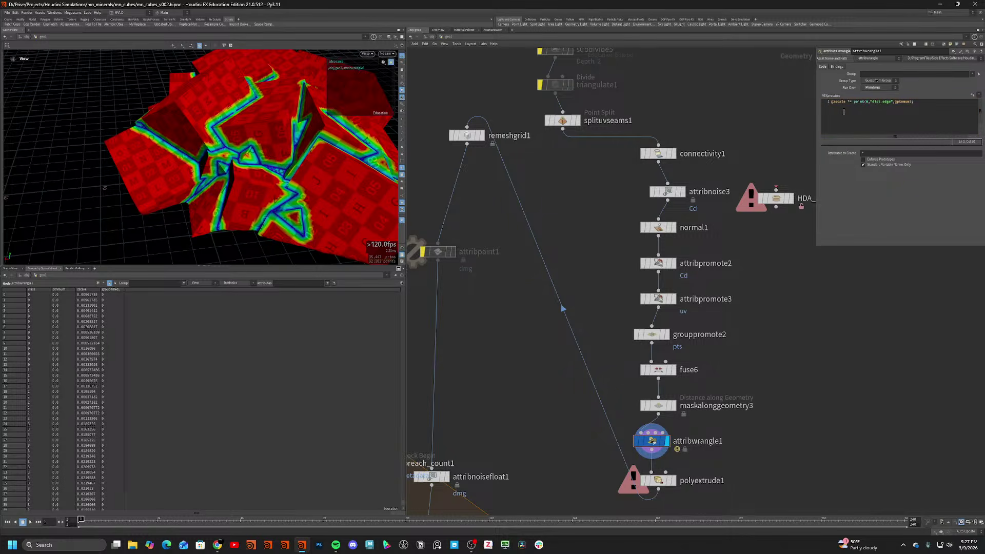
middle_click(629, 440)
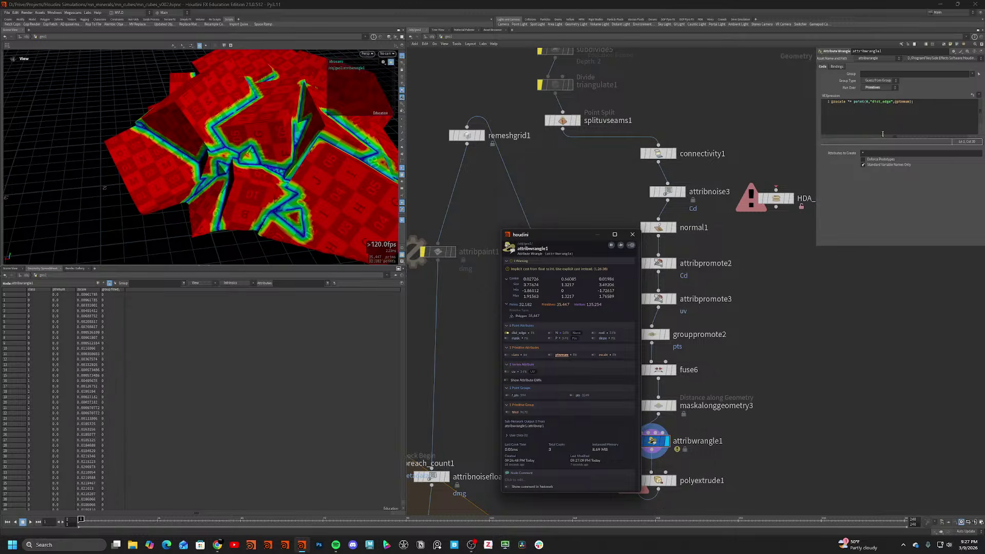
left_click(905, 108)
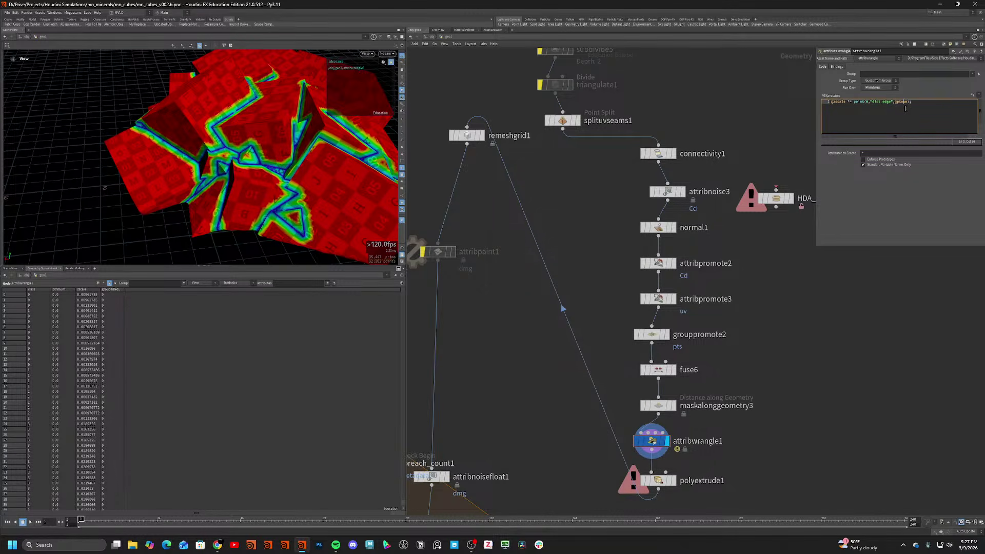
middle_click(647, 441)
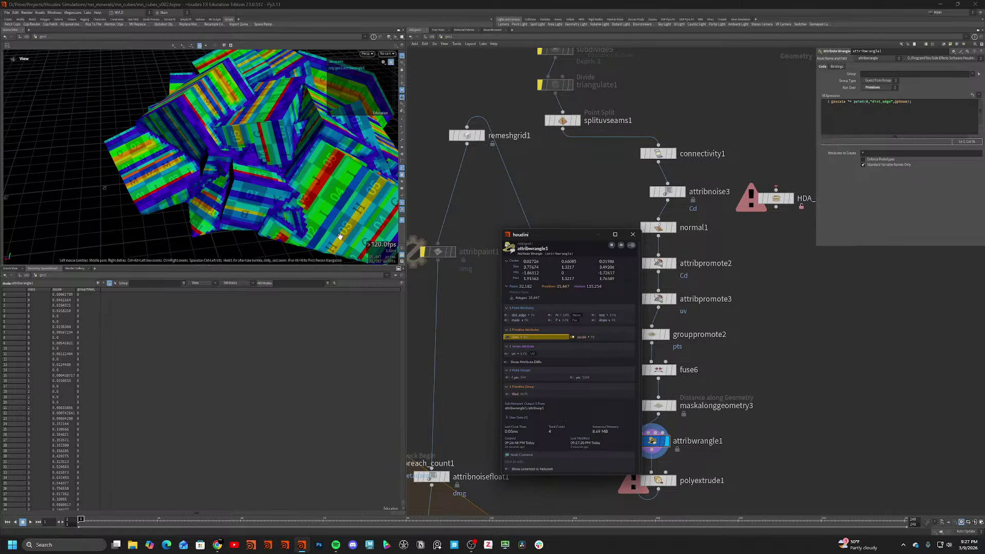
left_click_drag(261, 173, 306, 177)
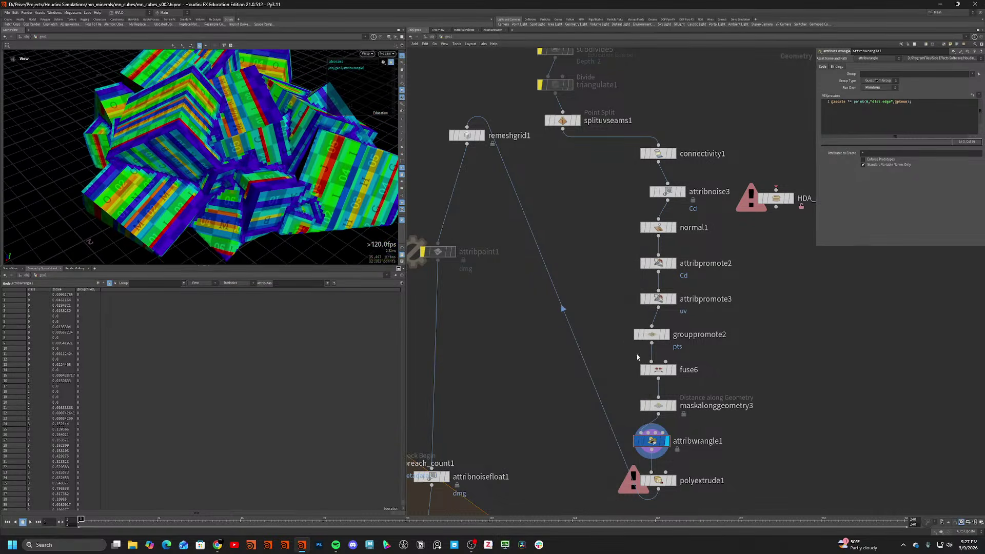
key("b")
key("b")
Add a middle point to maskalonggeometry3's remap ramp and set the ramp points' interpolation to B-Spline.
left_click(658, 405)
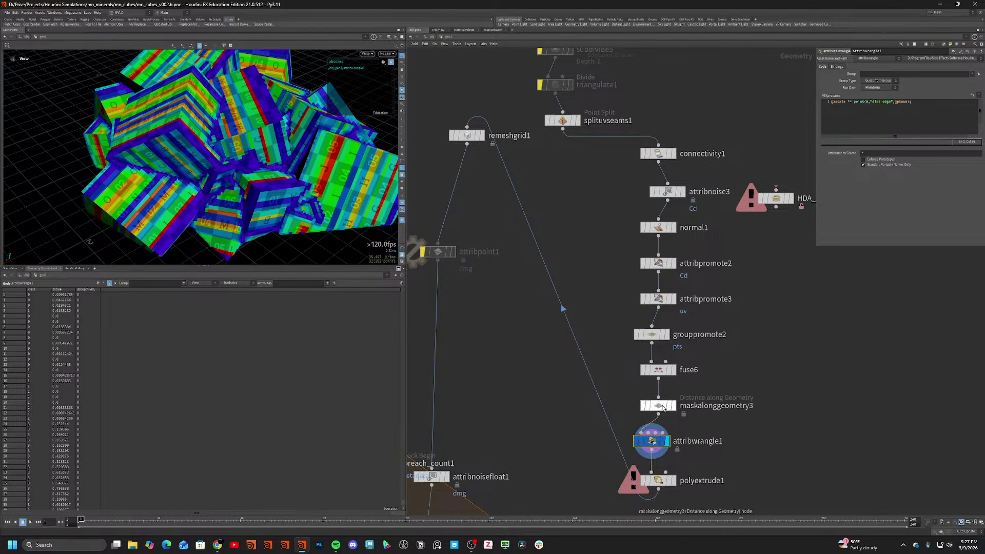
left_click_drag(886, 115, 924, 144)
left_click(915, 135)
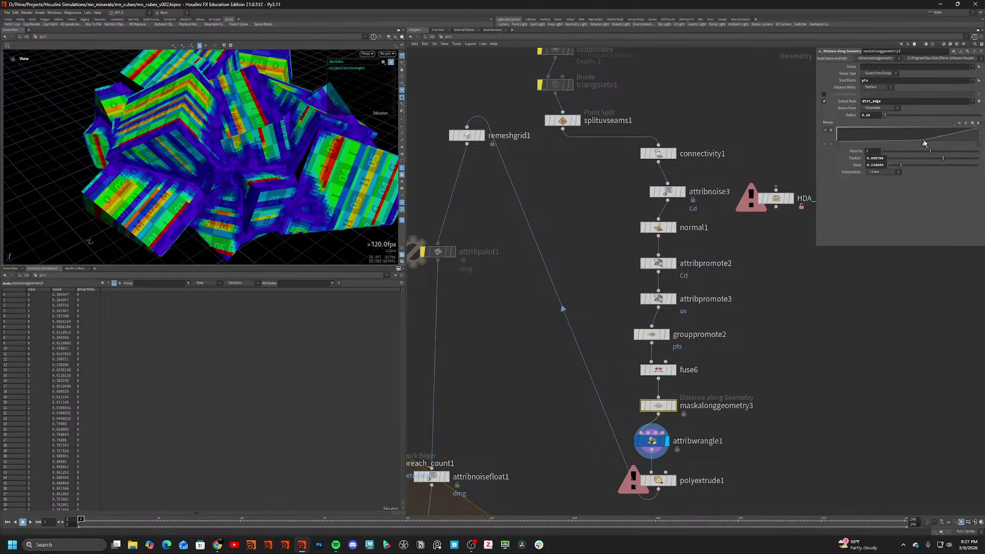
left_click(838, 145)
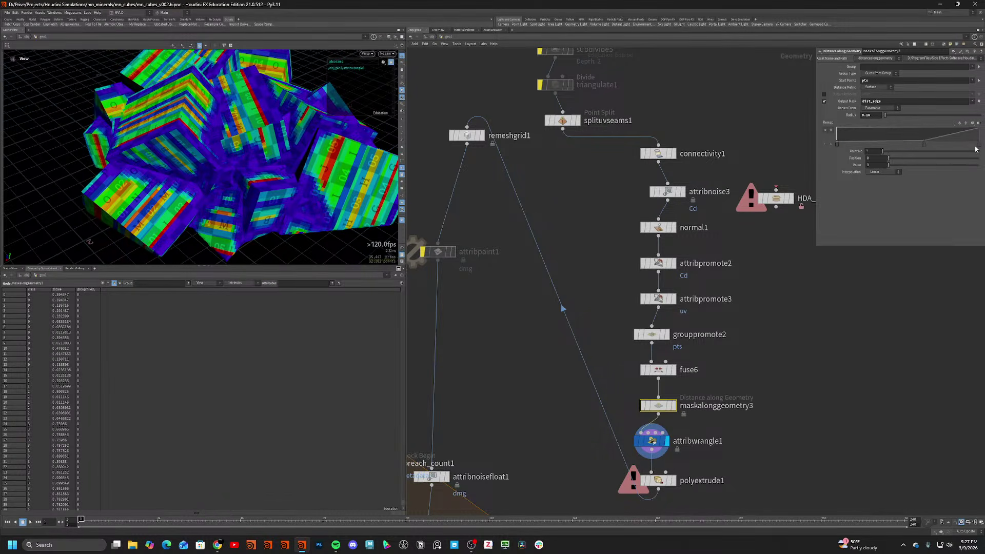
left_click(878, 173)
left_click(881, 206)
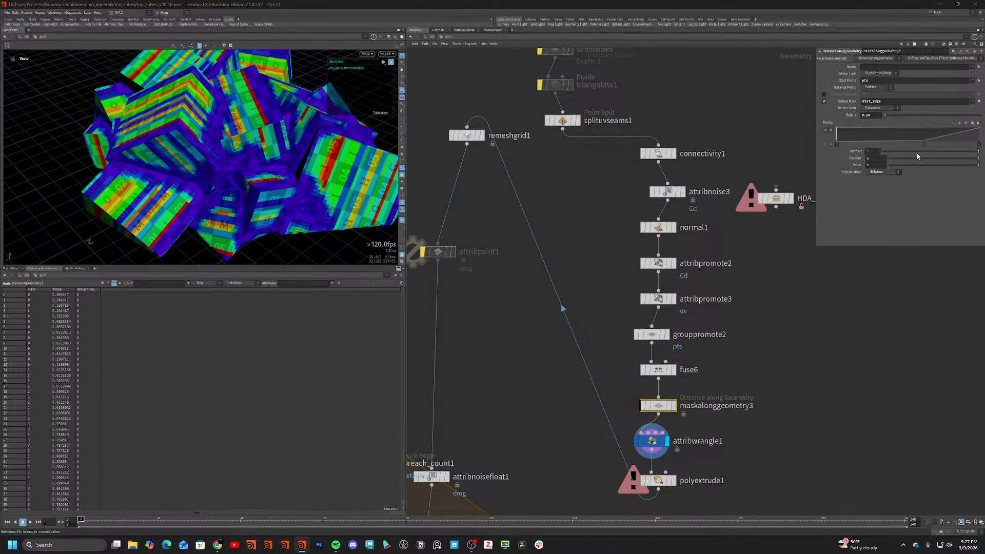
left_click(837, 145)
left_click(884, 172)
left_click(882, 206)
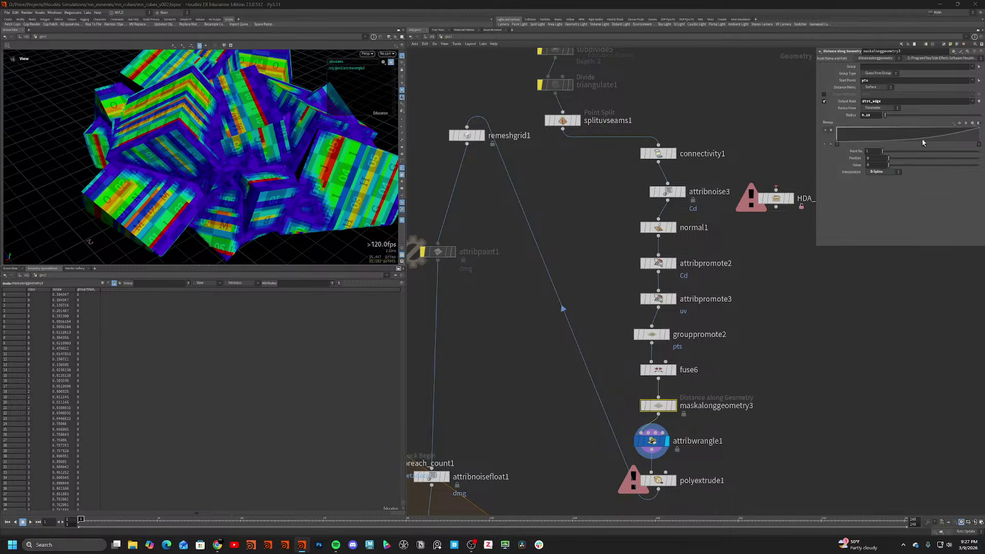
Move the remap ramp's middle point to position about 0.08 with value 0, and display polyextrude1.
left_click_drag(924, 144, 848, 153)
scroll(231, 159, "down", 5)
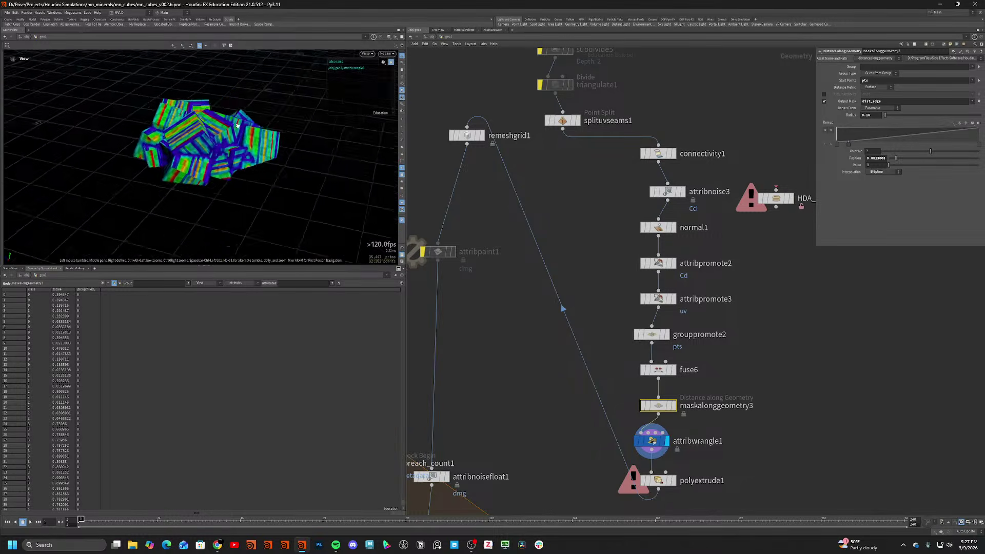
left_click_drag(216, 169, 262, 147)
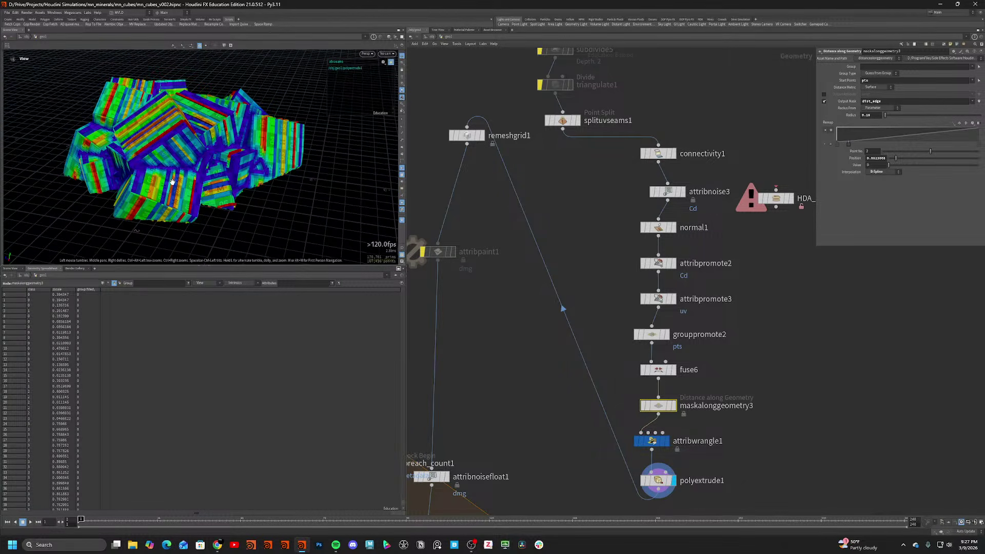
Turn off the colour visualization and inspect the extruded cube faces and seams up close.
left_click(401, 222)
right_click_drag(267, 199, 200, 200)
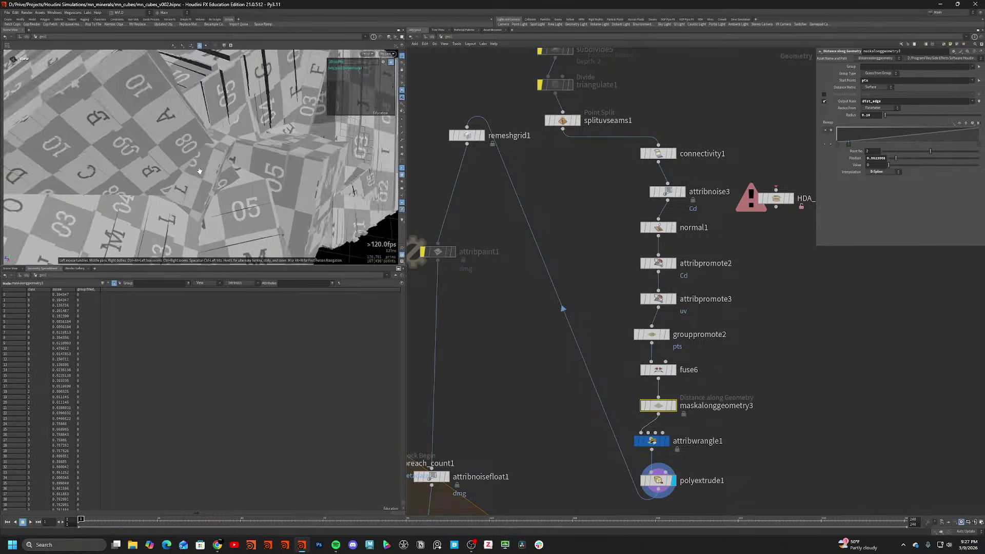
left_click_drag(200, 200, 198, 177)
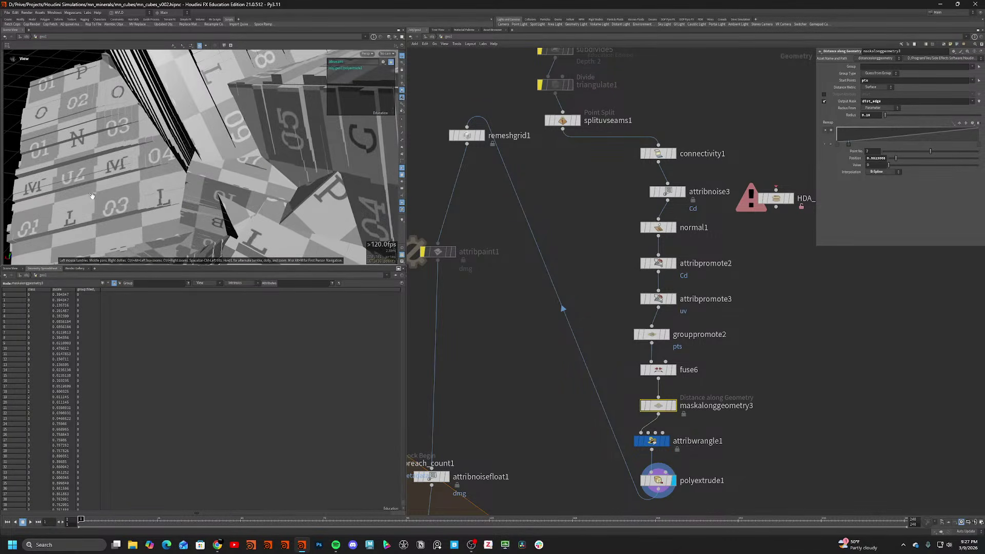
right_click_drag(198, 177, 228, 190)
left_click_drag(228, 190, 123, 179)
right_click_drag(123, 179, 166, 182)
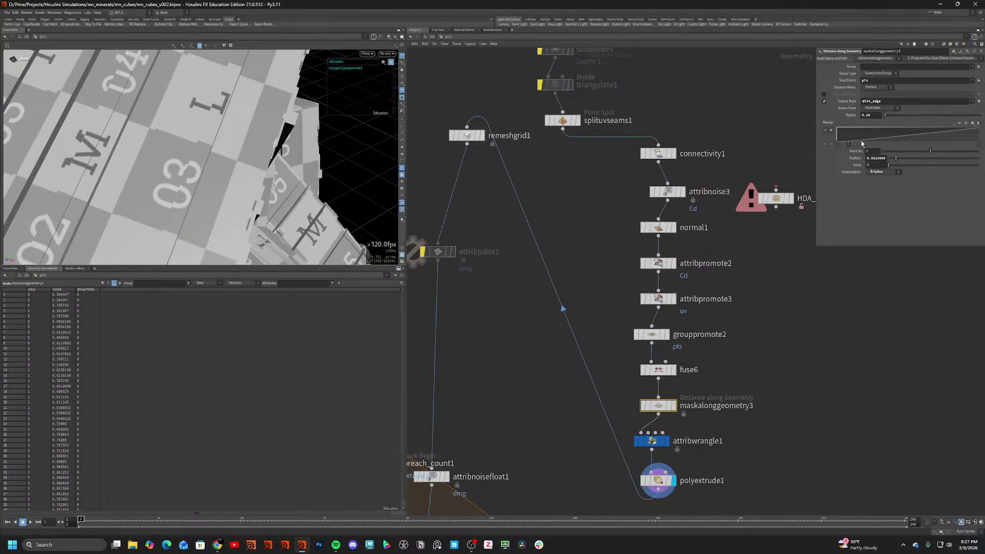
Check polyextrude1's Divide Into options, keeping Individual Elements, and examine the extruded mesh in wireframe and shaded display.
left_click(658, 480)
scroll(862, 115, "up", 3)
left_click(880, 73)
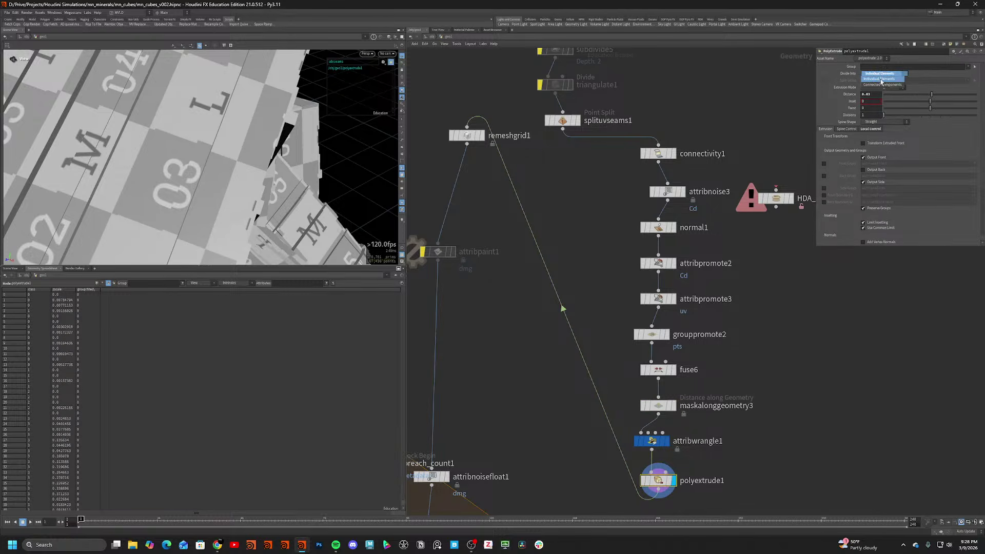
left_click(232, 163)
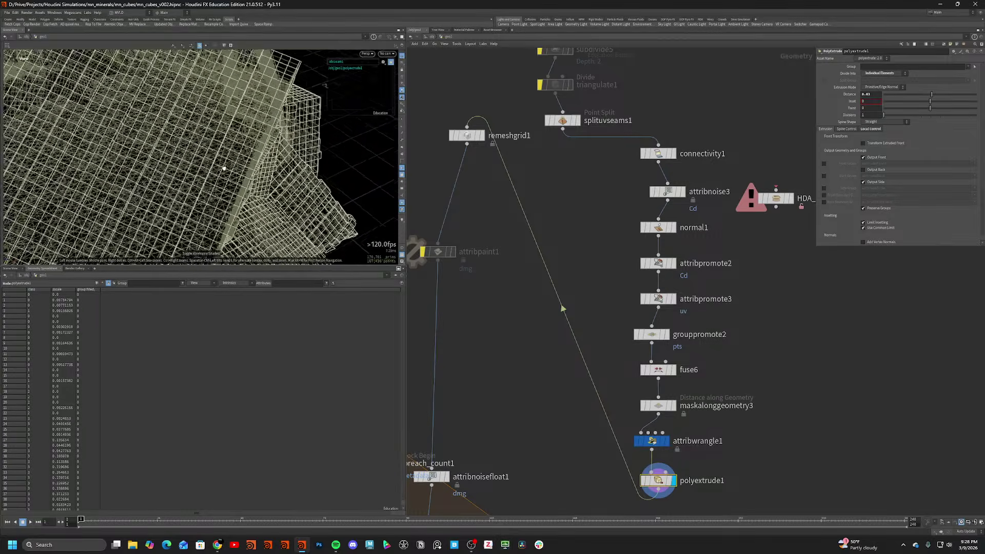
mouse_move(224, 168)
left_mouse_down()
mouse_move(176, 189)
mouse_move(198, 159)
mouse_move(179, 129)
mouse_move(226, 158)
mouse_move(270, 207)
mouse_move(207, 116)
mouse_move(187, 126)
mouse_move(183, 209)
mouse_move(209, 161)
mouse_move(221, 168)
mouse_move(213, 213)
left_mouse_up()
scroll(176, 190, "down", 5)
scroll(172, 194, "down", 5)
key("shift+w")
scroll(205, 135, "up", 5)
key("shift+w")
key("shift+w")
scroll(183, 208, "up", 3)
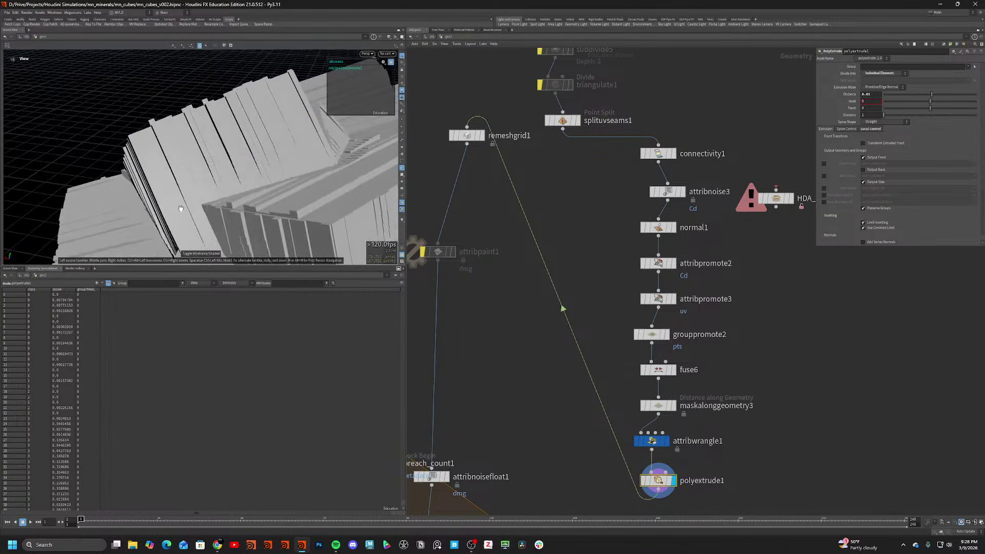
Set polyextrude1's distance to 0.04 and display remeshgrid1.
key("Return")
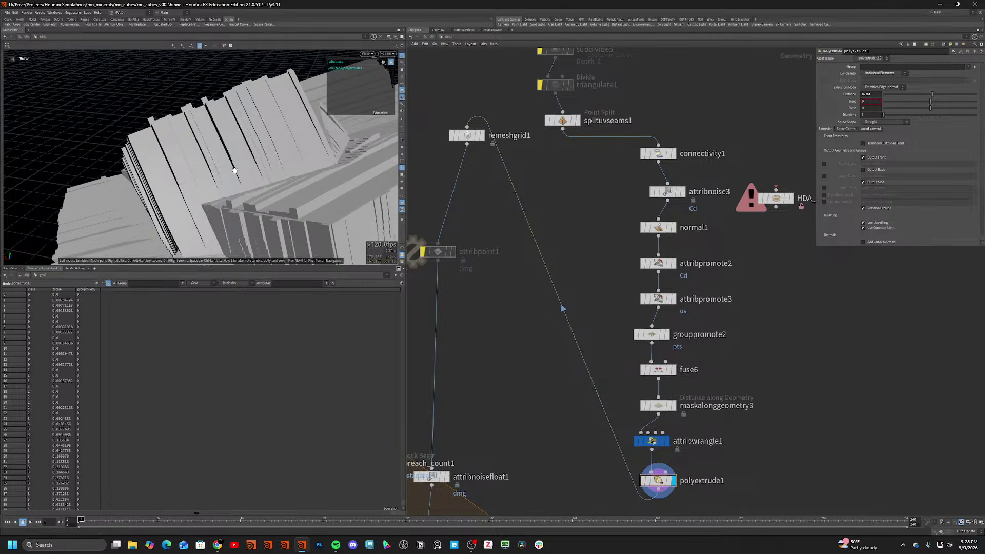
mouse_move(235, 174)
left_mouse_down()
mouse_move(277, 190)
mouse_move(328, 174)
mouse_move(347, 152)
left_mouse_up()
middle_click_drag(504, 362, 594, 264)
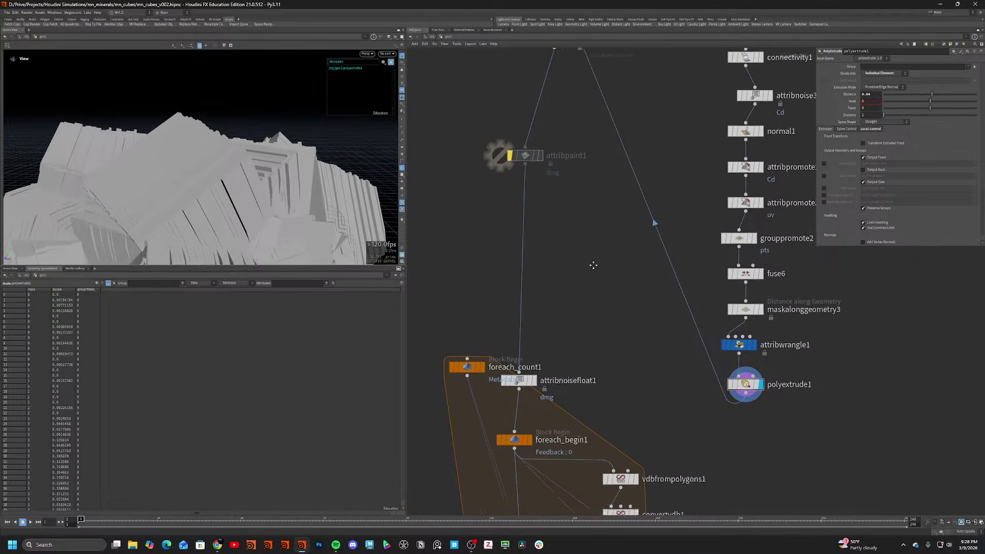
middle_click_drag(584, 144, 591, 281)
left_click(580, 176)
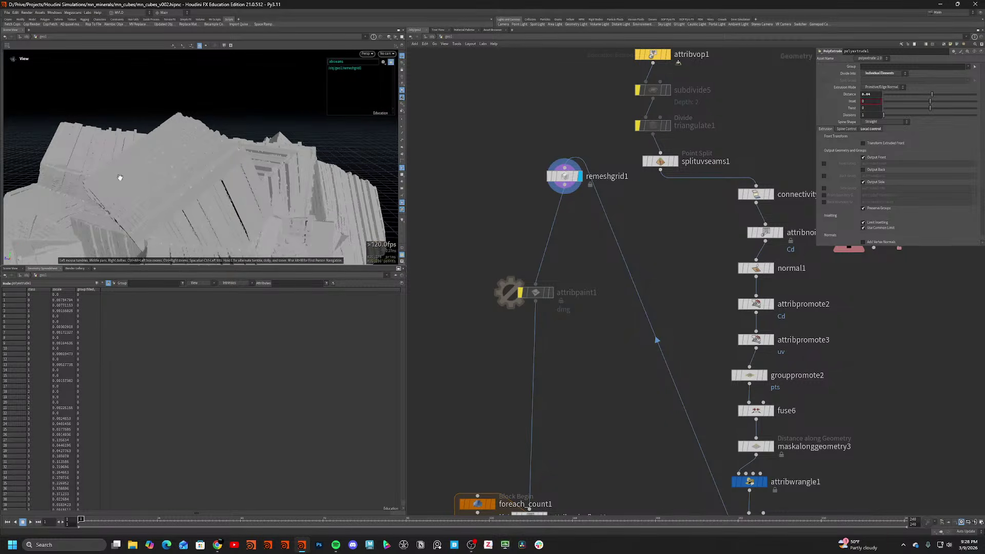
Display polyextrude1 again and compare its mesh with the remeshed result in wireframe and shaded display.
middle_click_drag(611, 423, 550, 250)
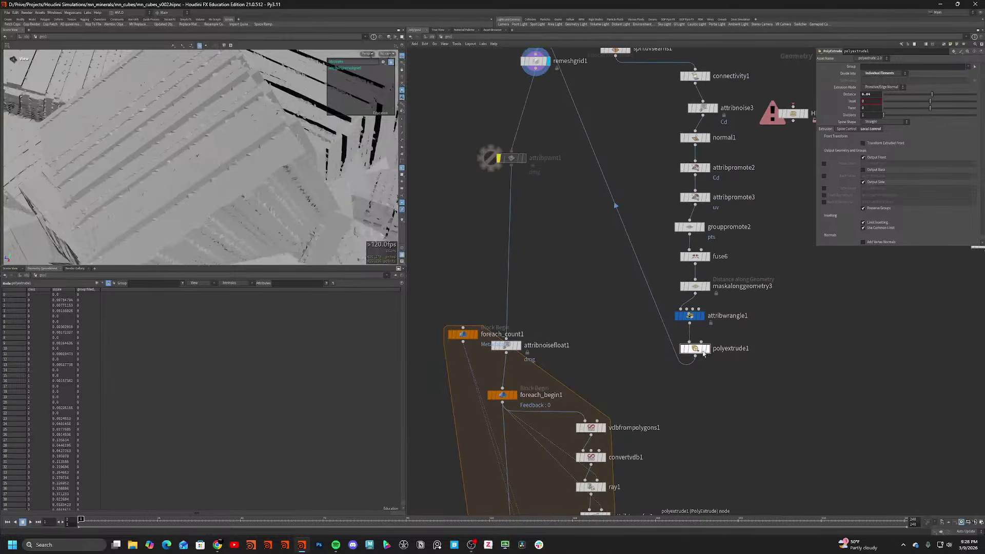
left_click(709, 350)
key("shift+w")
scroll(223, 172, "up", 5)
mouse_move(164, 170)
left_mouse_down()
mouse_move(224, 171)
mouse_move(242, 202)
mouse_move(225, 154)
mouse_move(252, 199)
left_mouse_up()
key("shift+w")
key("shift+w")
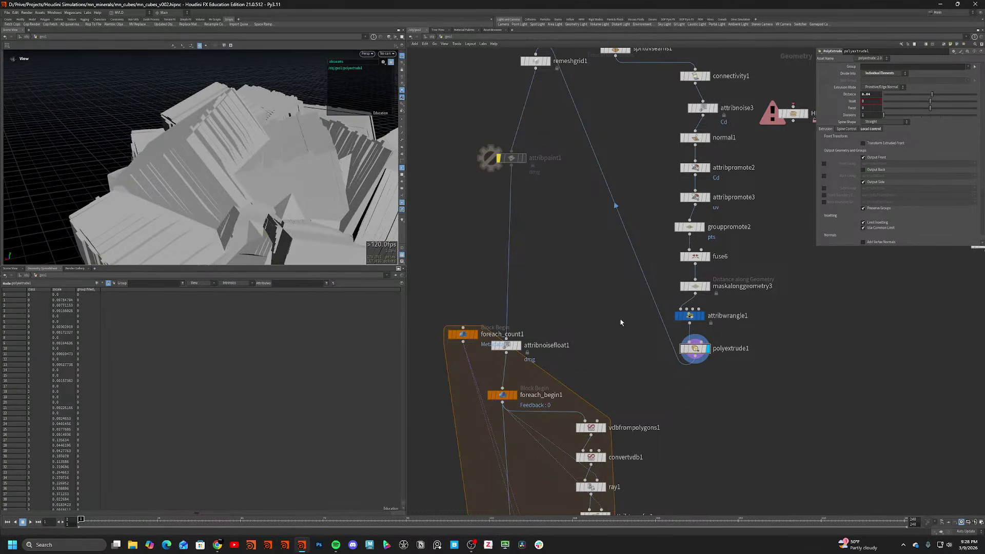
Disconnect remeshgrid1's input and wire polyextrude1's output directly into attribnoisefloat1.
middle_click_drag(597, 297, 622, 380)
left_click(560, 140)
left_click(559, 144)
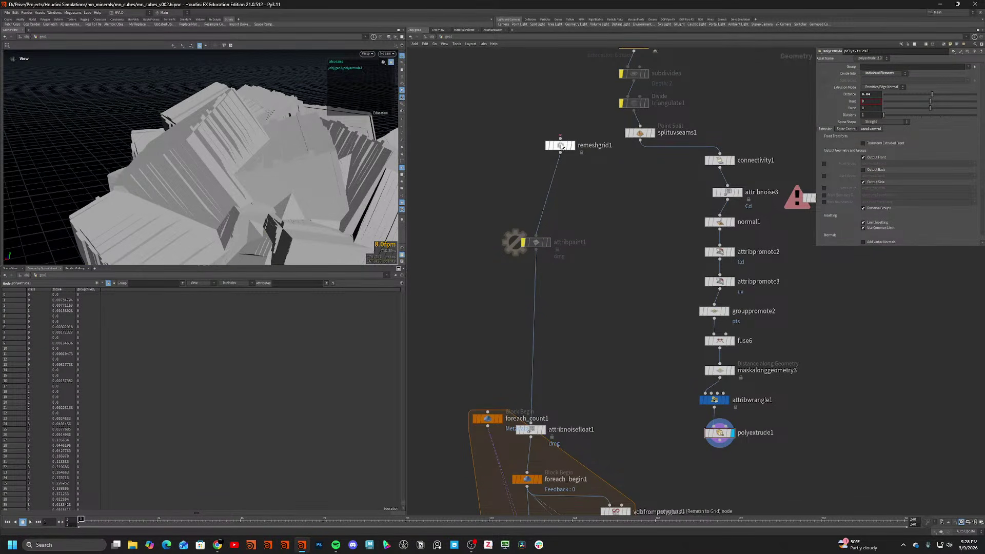
left_click_drag(531, 422, 720, 440)
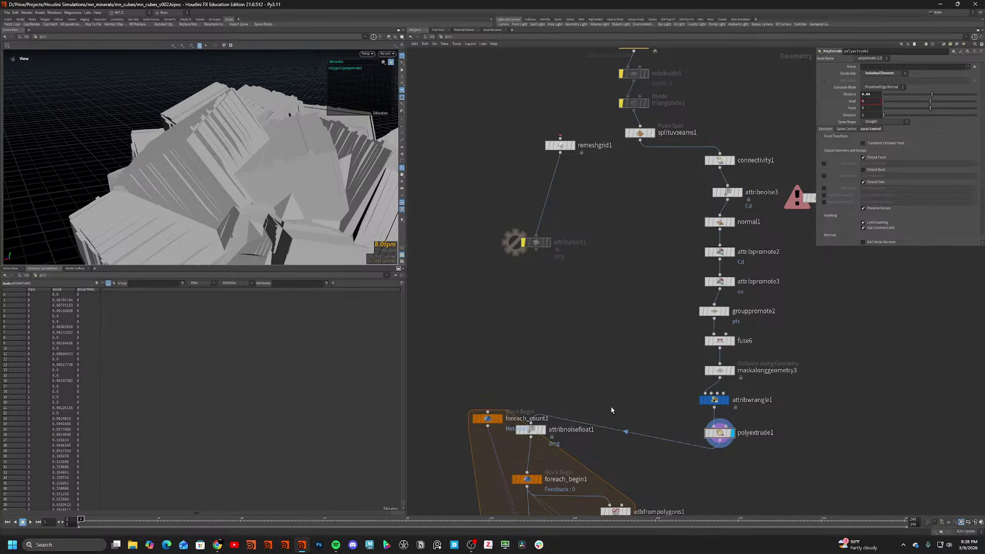
Place foreach_count1 beside foreach_begin1 and display attribnoisefloat1.
middle_click_drag(611, 408, 670, 225)
left_click_drag(545, 239, 502, 306)
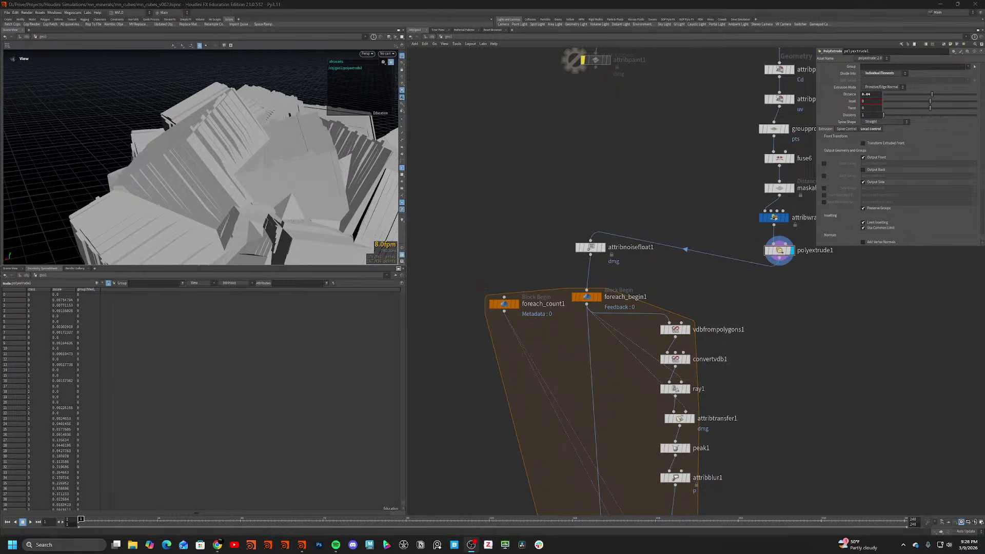
left_click(602, 252)
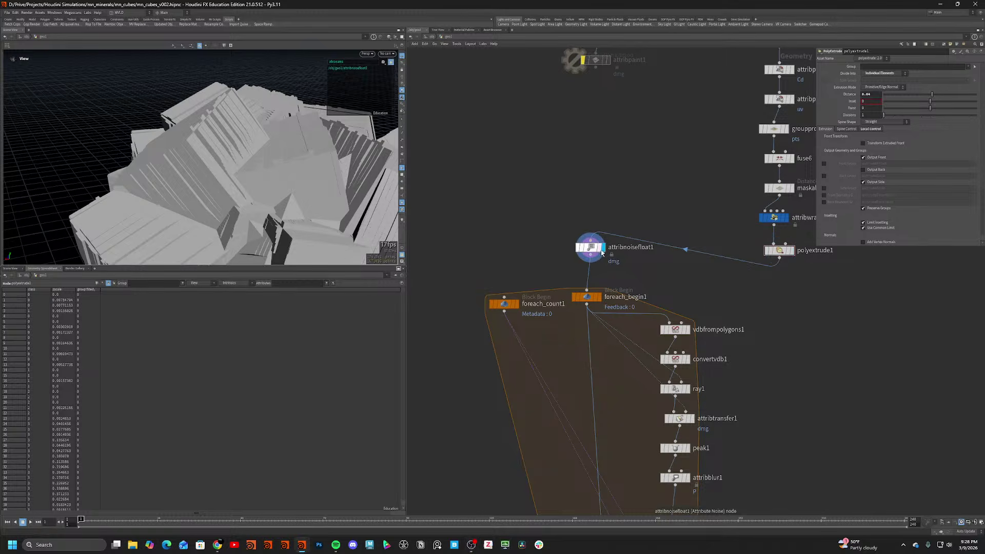
Display foreach_end1 and examine the boolean damage on the extruded cubes in shaded and wireframe display.
middle_click_drag(665, 276, 600, 105)
scroll(697, 448, "down", 1)
middle_click_drag(698, 447, 666, 240)
scroll(593, 349, "up", 2)
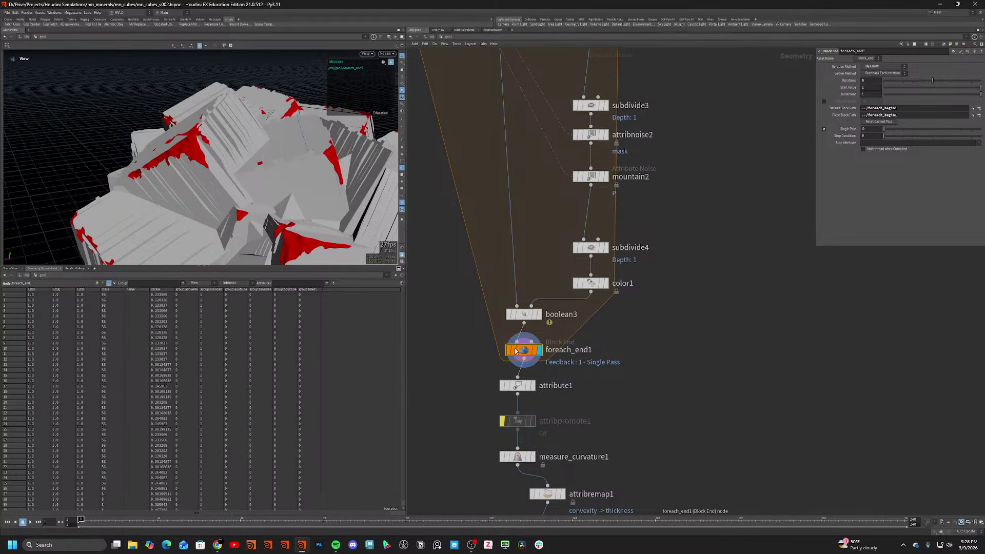
mouse_move(288, 170)
left_mouse_down()
mouse_move(308, 159)
mouse_move(180, 166)
mouse_move(187, 128)
mouse_move(158, 121)
mouse_move(204, 216)
mouse_move(229, 176)
mouse_move(125, 211)
mouse_move(225, 175)
mouse_move(165, 160)
mouse_move(92, 165)
mouse_move(185, 159)
mouse_move(247, 193)
mouse_move(236, 218)
mouse_move(215, 170)
mouse_move(125, 183)
mouse_move(193, 218)
mouse_move(171, 205)
mouse_move(186, 197)
mouse_move(177, 200)
mouse_move(193, 202)
mouse_move(162, 201)
mouse_move(169, 187)
mouse_move(276, 141)
left_mouse_up()
scroll(229, 176, "up", 5)
key("shift+w")
key("shift+w")
key("shift+w")
key("shift+w")
scroll(209, 173, "down", 5)
scroll(193, 217, "up", 5)
key("shift+w")
key("shift+w")
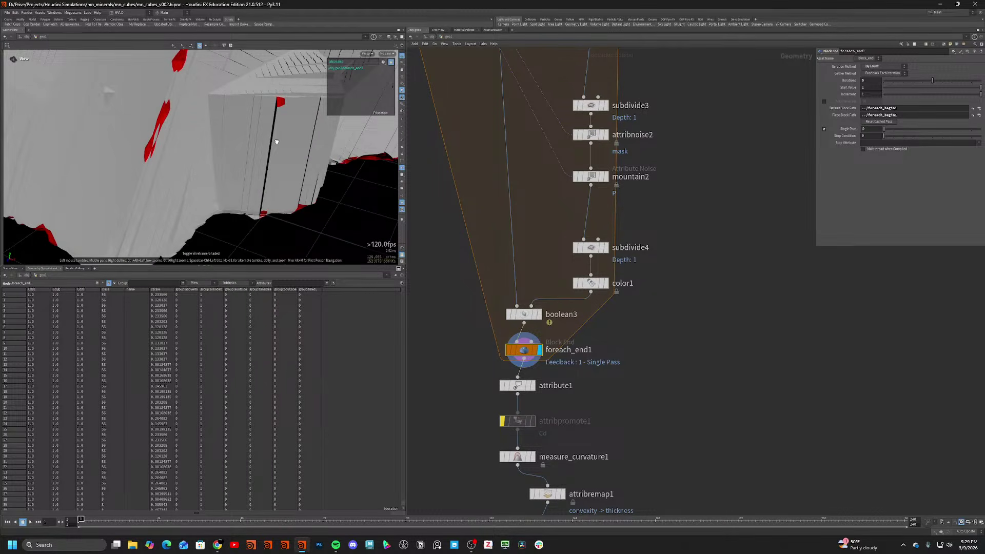
Bypass attribwrangle1, display polyextrude1 and move the polyextrude1 node out of the column towards attribnoisefloat1.
middle_click_drag(714, 211, 653, 416)
scroll(652, 413, "down", 6)
middle_click_drag(671, 264, 660, 311)
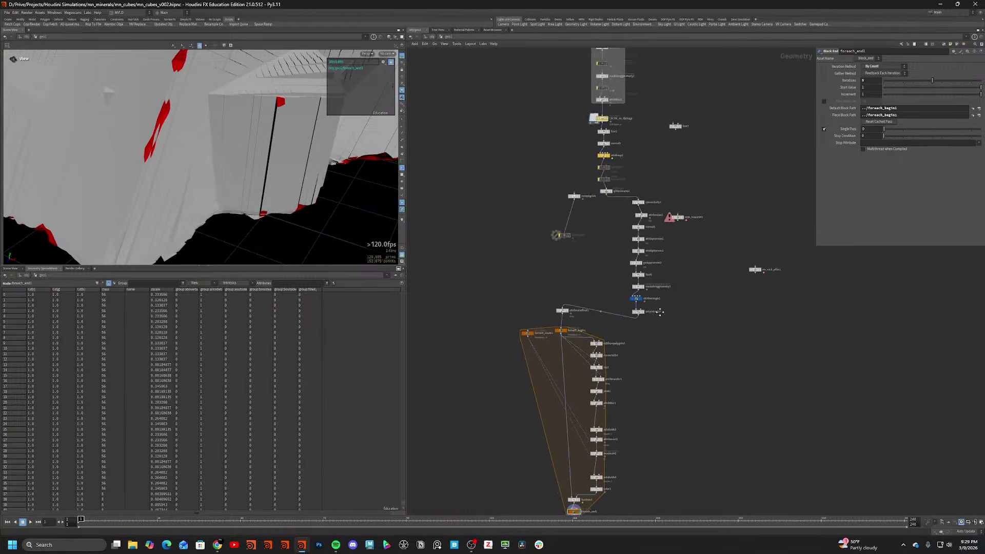
scroll(647, 304, "up", 5)
left_click(622, 299)
key("b")
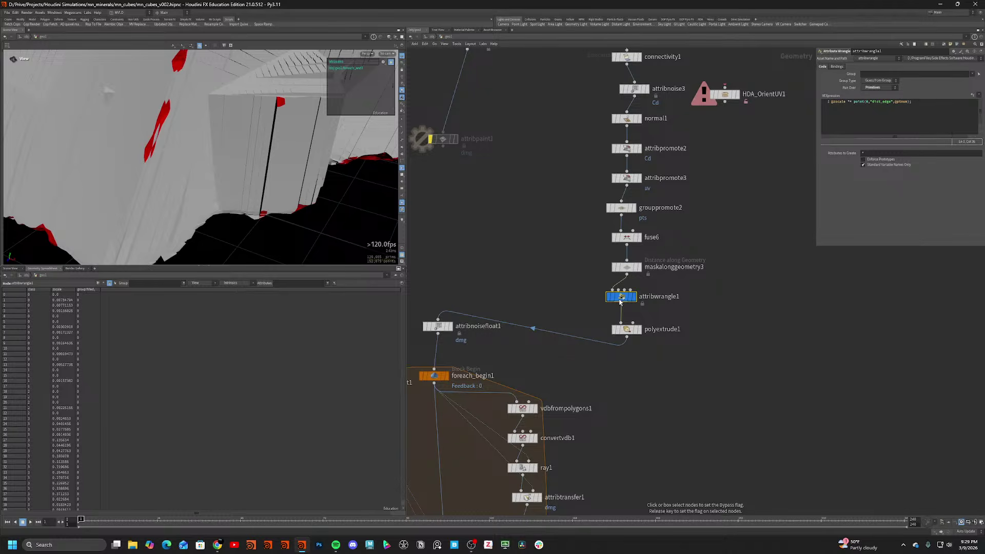
left_click(638, 331)
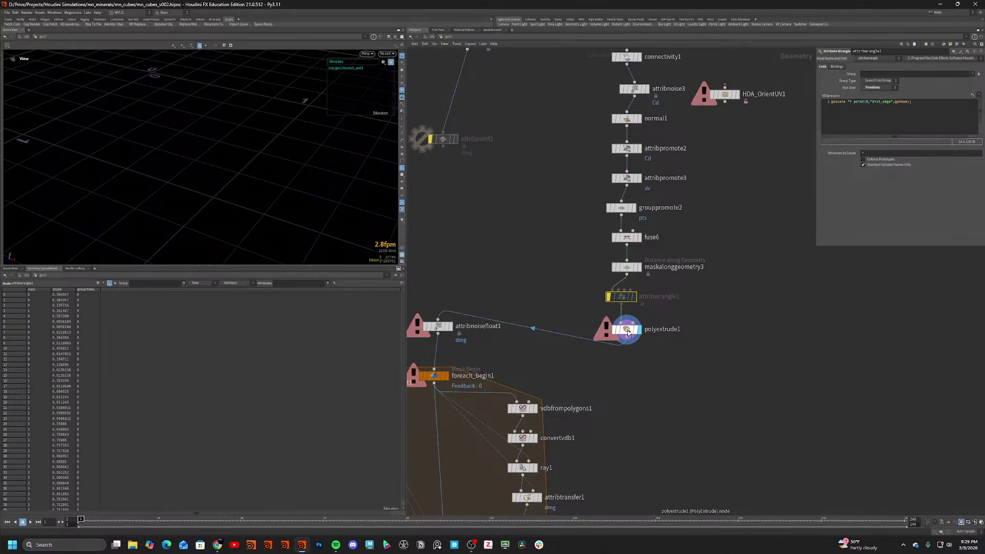
left_click_drag(627, 332, 568, 317)
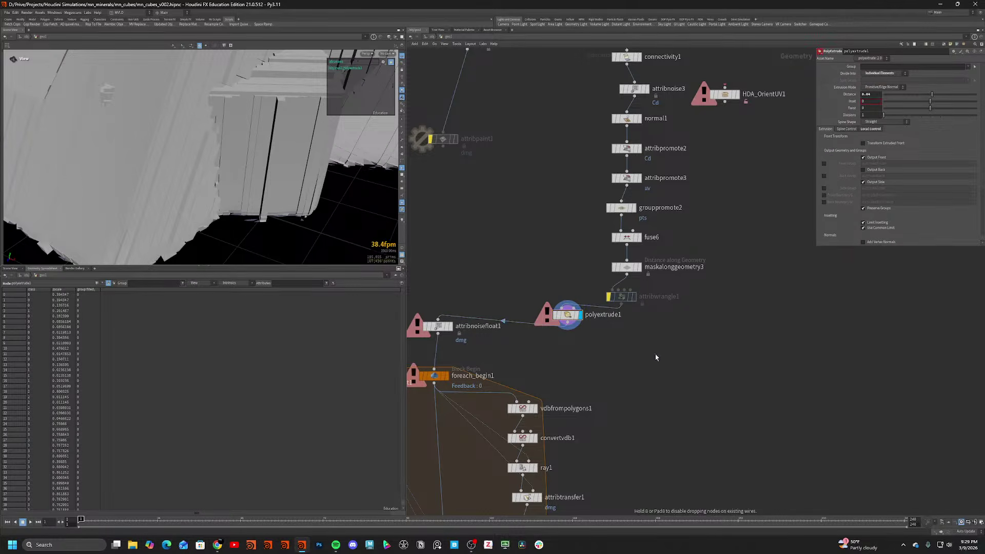
key("Tab")
type("wra")
left_click(722, 322)
key("Escape")
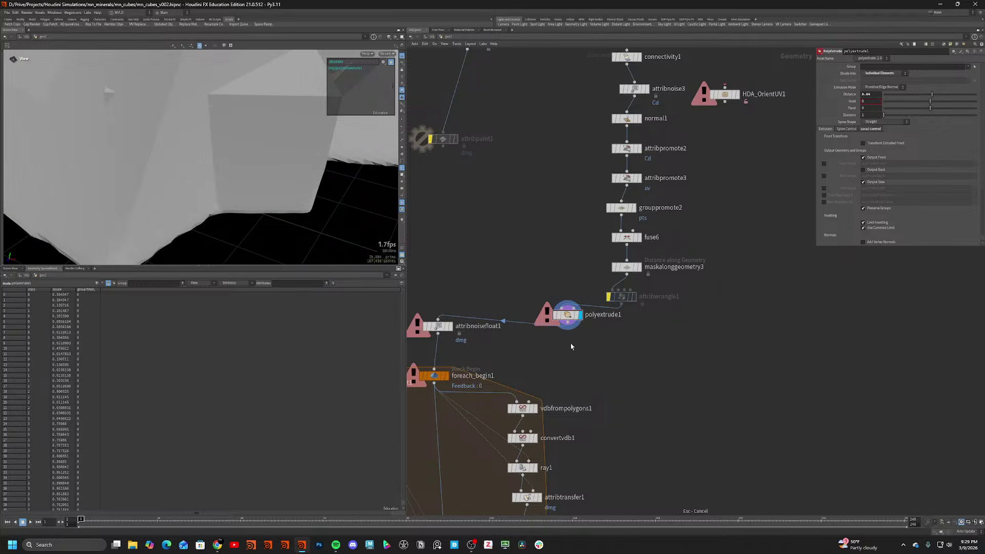
Add a new Attribute Wrangle node near polyextrude1 and connect polyextrude1's output to its first input.
key("Tab")
type("wra")
left_click(666, 330)
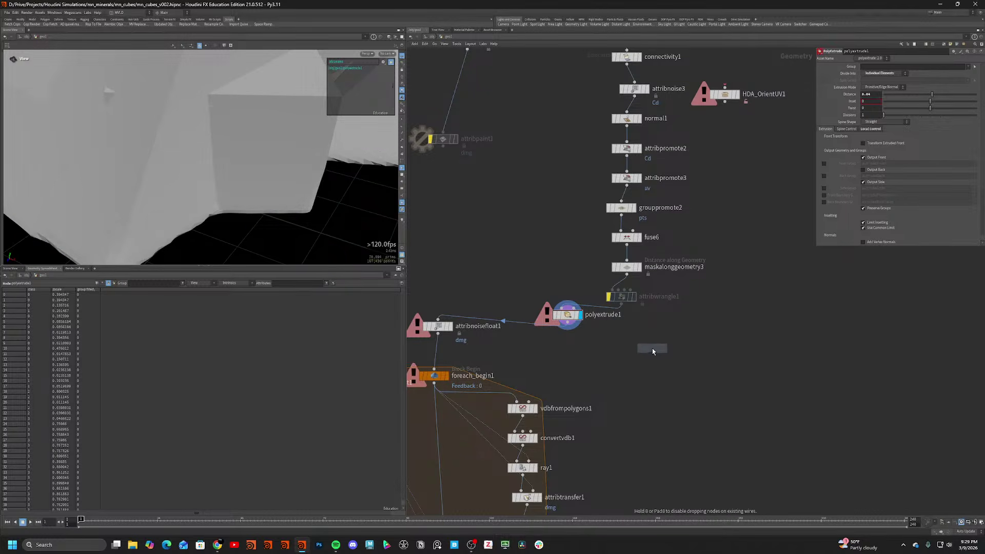
left_click(652, 354)
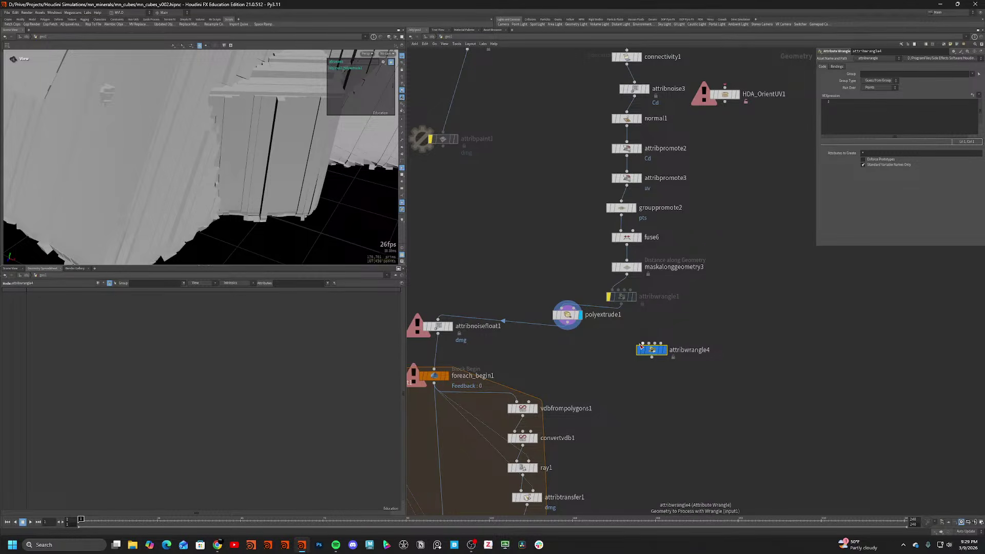
left_click_drag(643, 343, 568, 328)
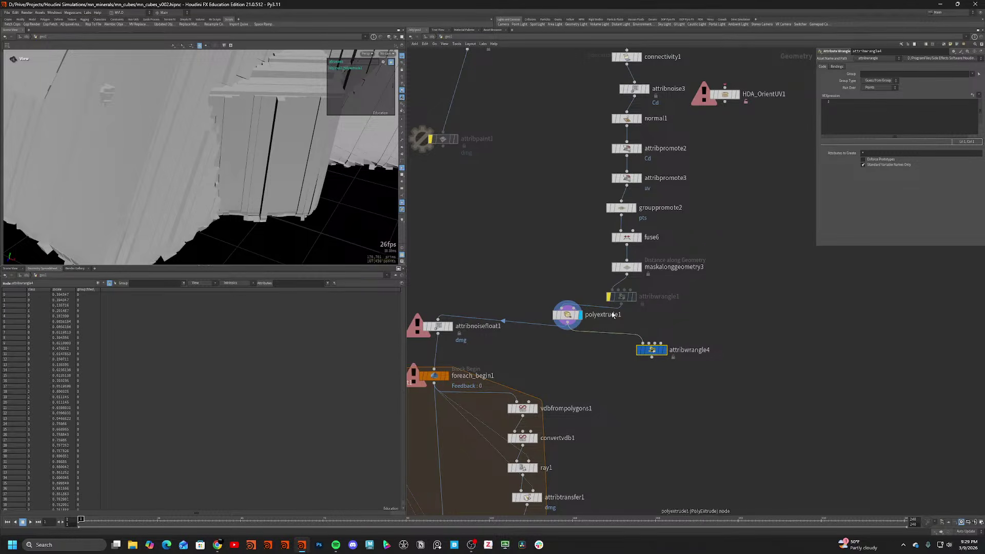
left_click(664, 350)
left_click(866, 113)
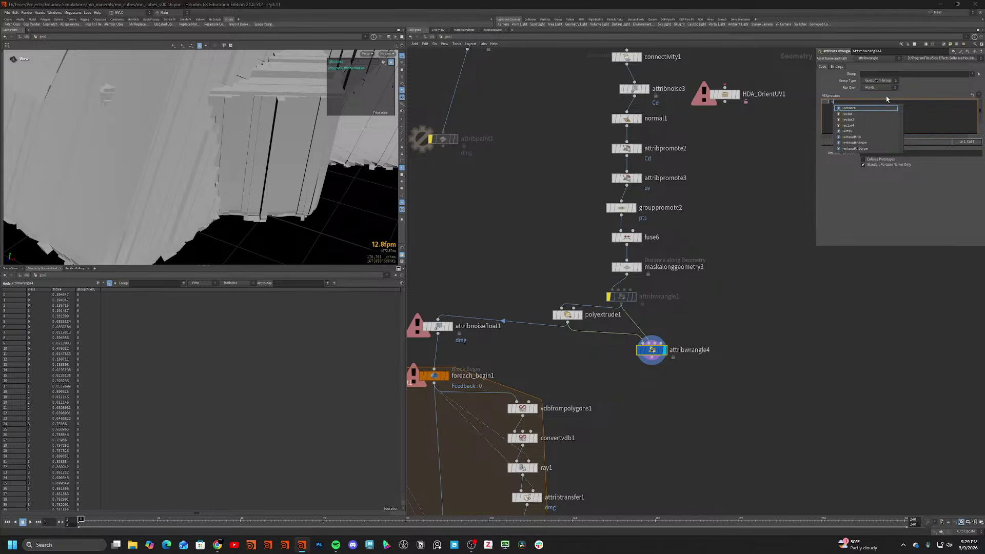
left_click(954, 52)
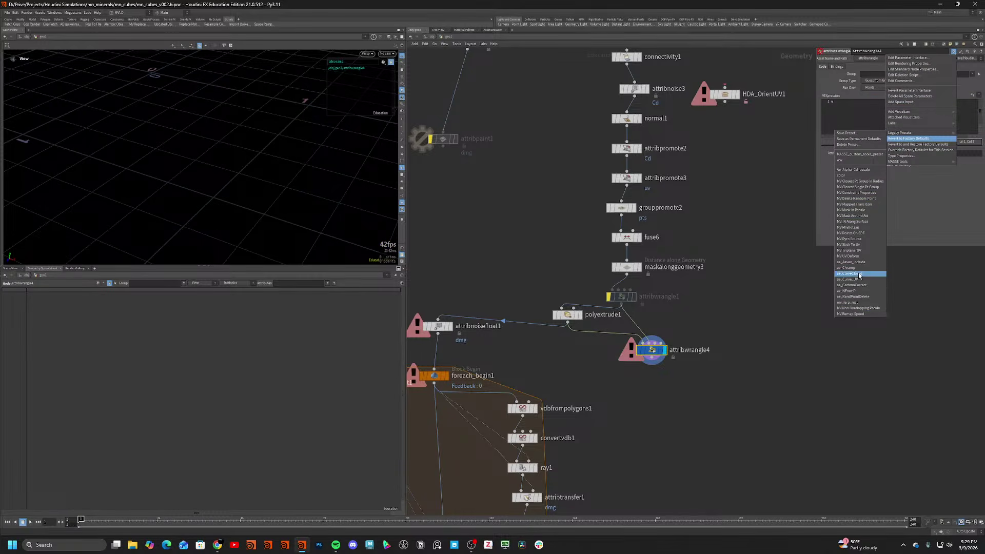
left_click(859, 303)
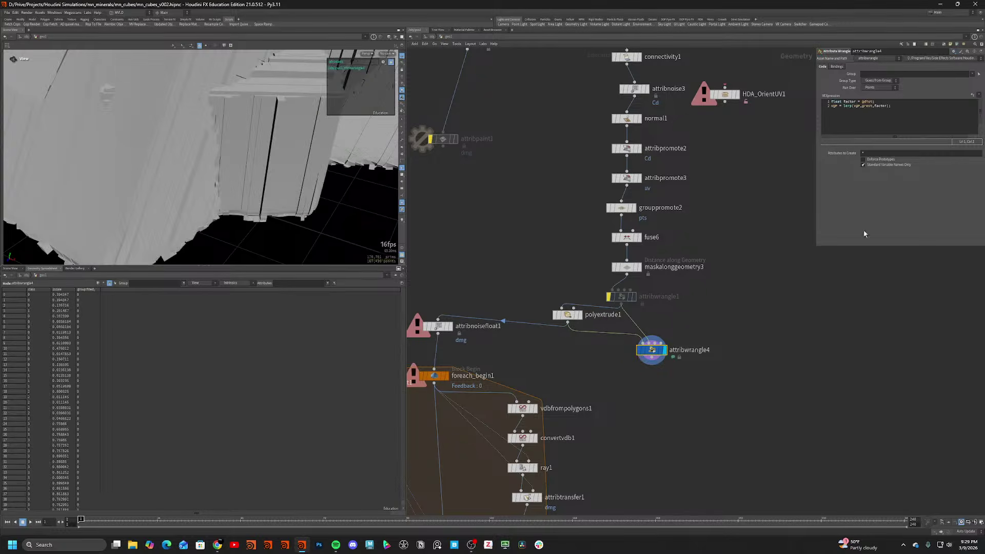
double_click(865, 107)
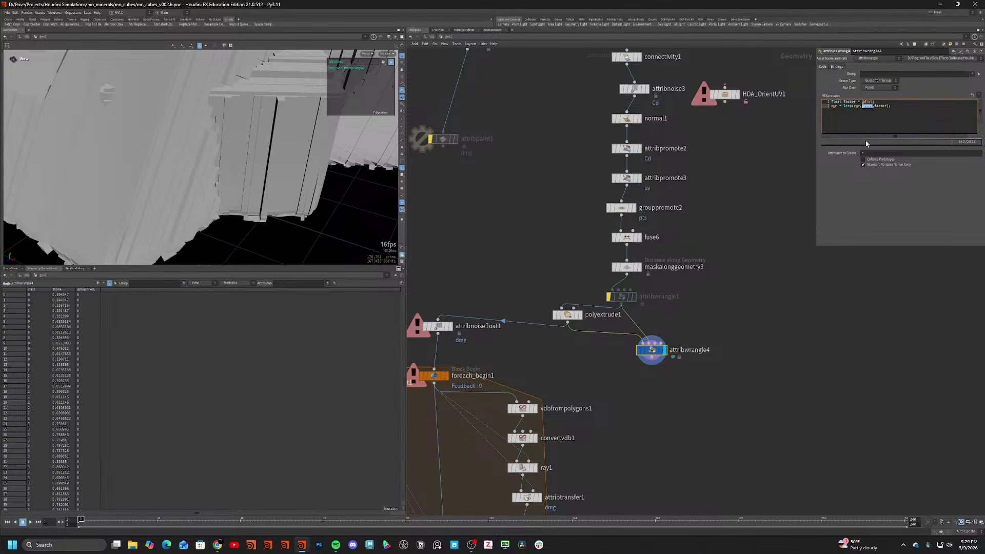
type("point(1,\"P\",")
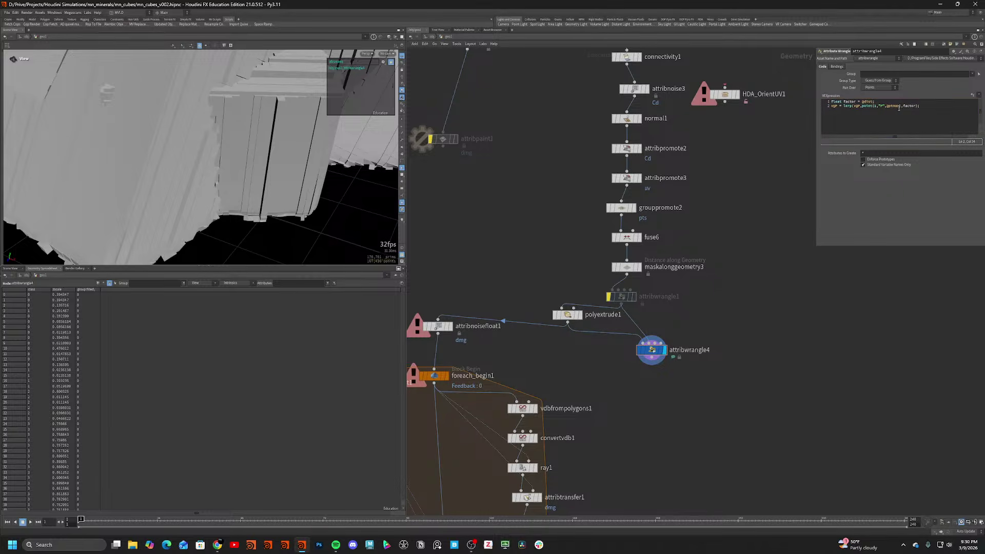
left_click(866, 101)
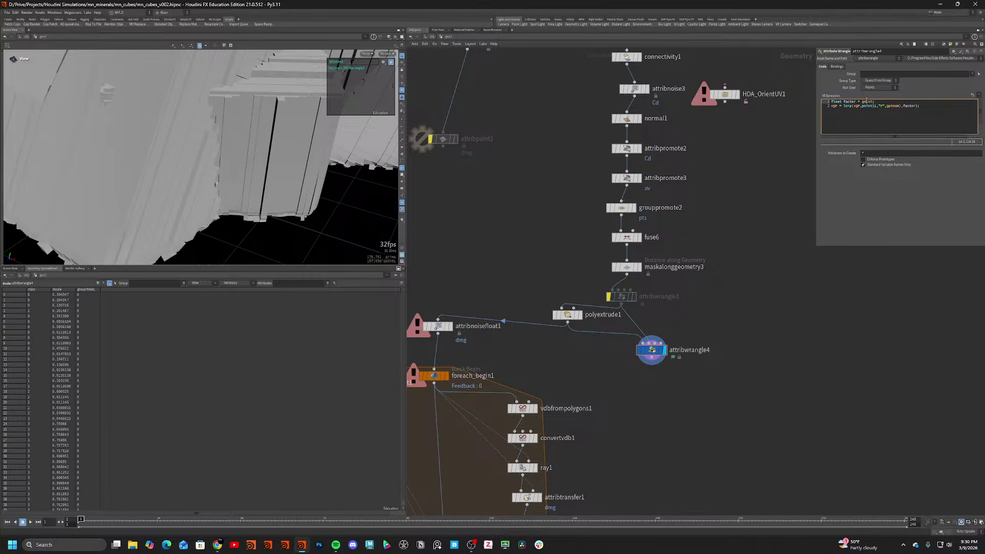
left_click(620, 271)
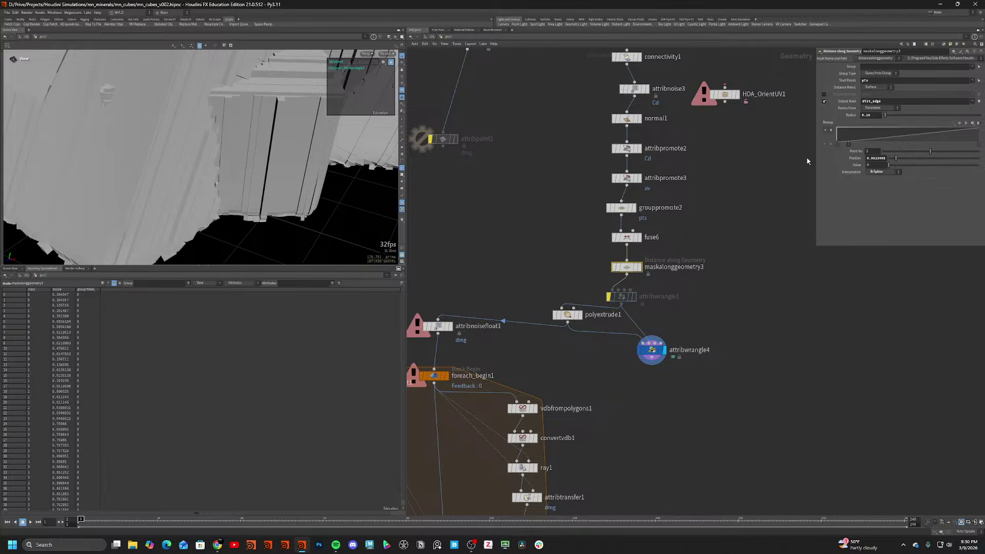
left_click(651, 350)
double_click(866, 102)
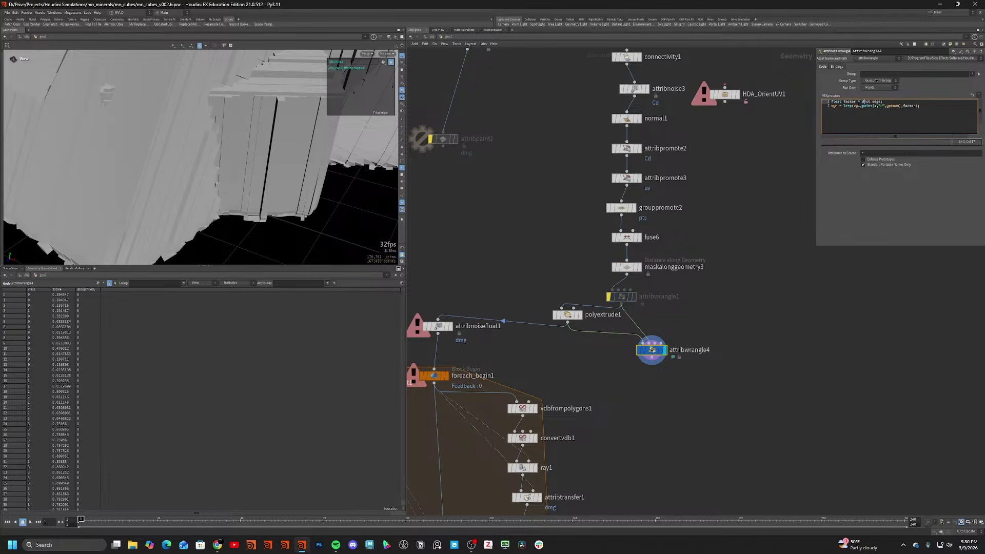
type("@")
left_click(703, 272)
Insert a copy of polyextrude1 between attribwrangle1 and attribwrangle4, set its distance to 0.0001 and inspect the blended extrusion.
key("shift+w")
key("shift+w")
left_click_drag(205, 135, 154, 127)
left_click_drag(568, 314, 642, 330, "alt")
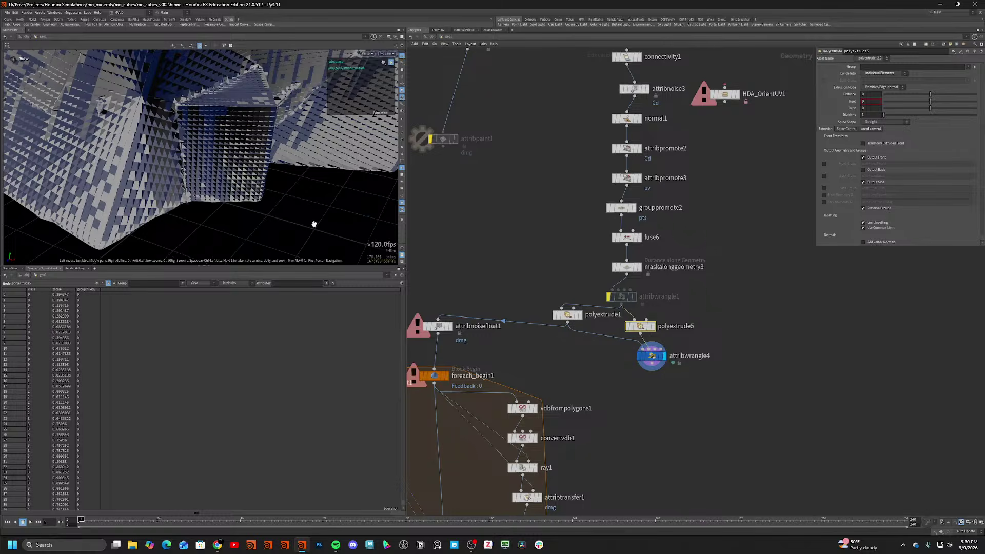
left_click_drag(312, 222, 374, 97)
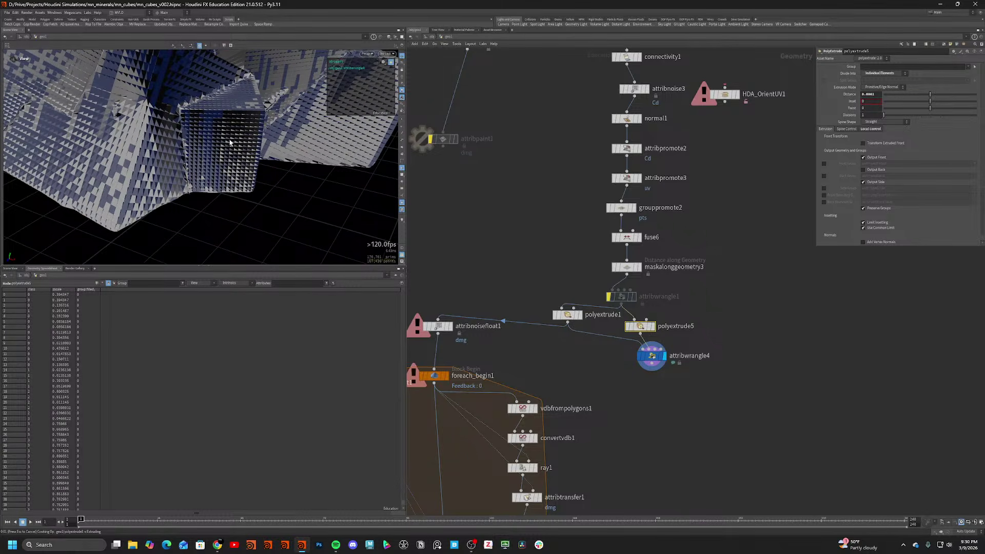
mouse_move(196, 144)
left_mouse_down()
mouse_move(203, 115)
mouse_move(150, 99)
mouse_move(137, 55)
left_mouse_up()
key("shift+w")
right_click_drag(137, 55, 208, 151)
key("shift+w")
left_click_drag(208, 150, 197, 155)
key("shift+w")
key("shift+w")
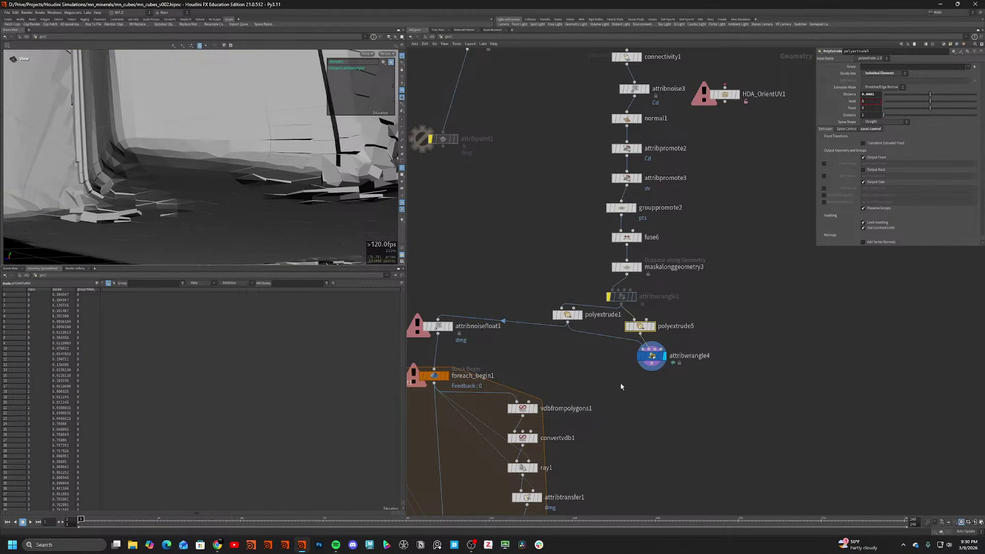
Add a Fuse node below attribwrangle4 and connect it to the wrangle's output.
key("Tab")
type("fuse")
key("Return")
left_click(656, 391)
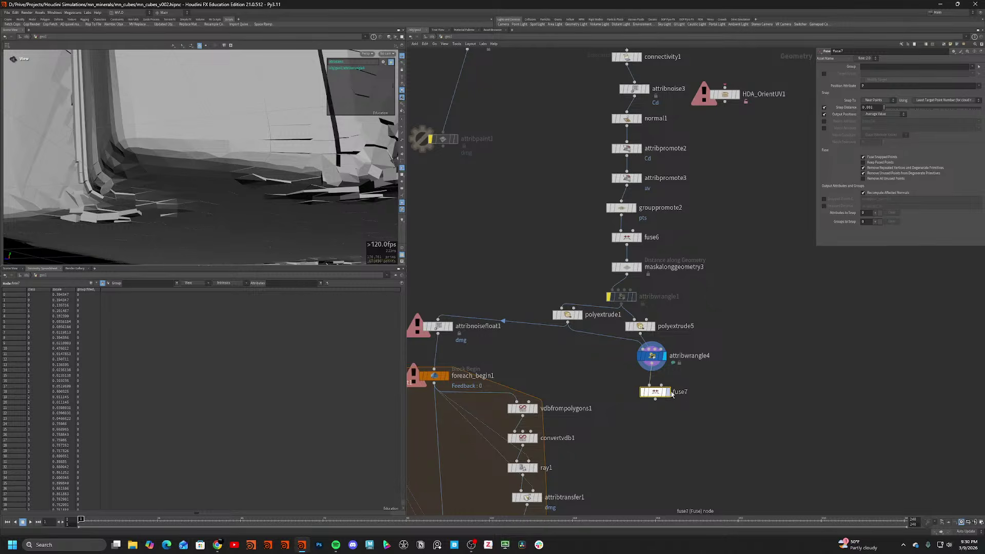
Display fuse7 and examine the fused cube surfaces in wireframe and shaded display.
key("shift+w")
mouse_move(126, 187)
left_mouse_down()
mouse_move(158, 111)
mouse_move(116, 143)
left_mouse_up()
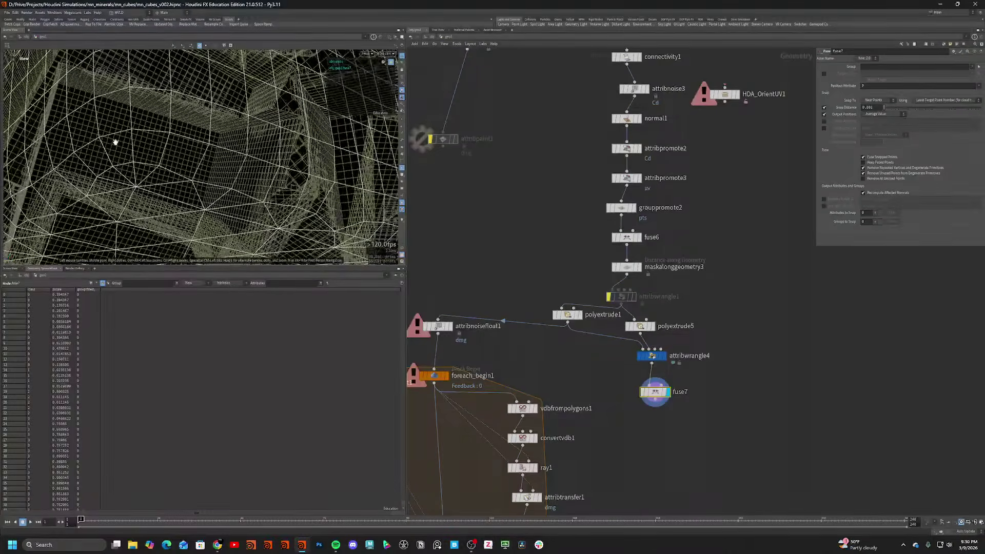
left_click(403, 141)
mouse_move(220, 163)
left_mouse_down()
mouse_move(215, 142)
mouse_move(246, 126)
mouse_move(255, 136)
mouse_move(178, 164)
mouse_move(226, 174)
left_mouse_up()
key("shift+w")
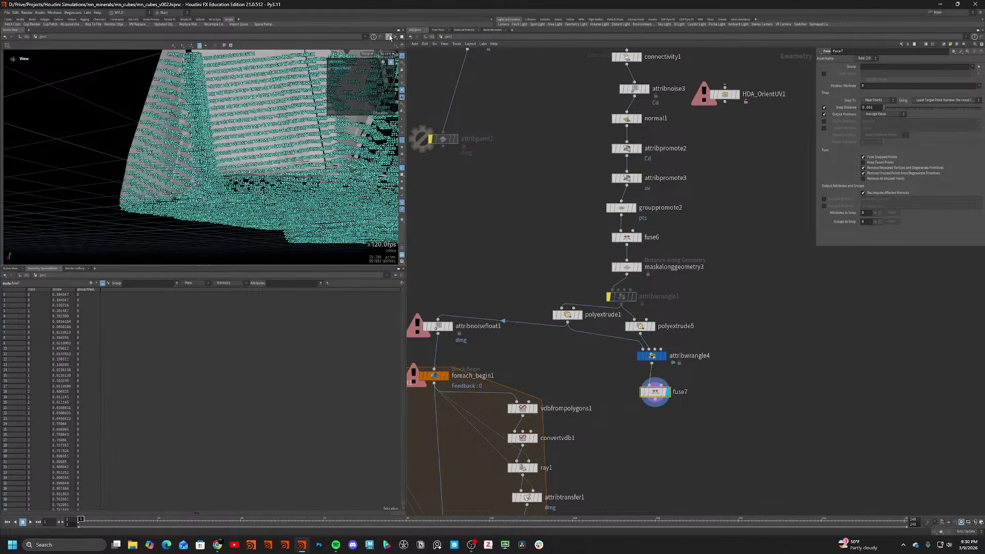
left_click(405, 103)
mouse_move(293, 117)
left_mouse_down()
mouse_move(238, 145)
mouse_move(236, 116)
mouse_move(205, 96)
left_mouse_up()
key("shift+w")
key("shift+w")
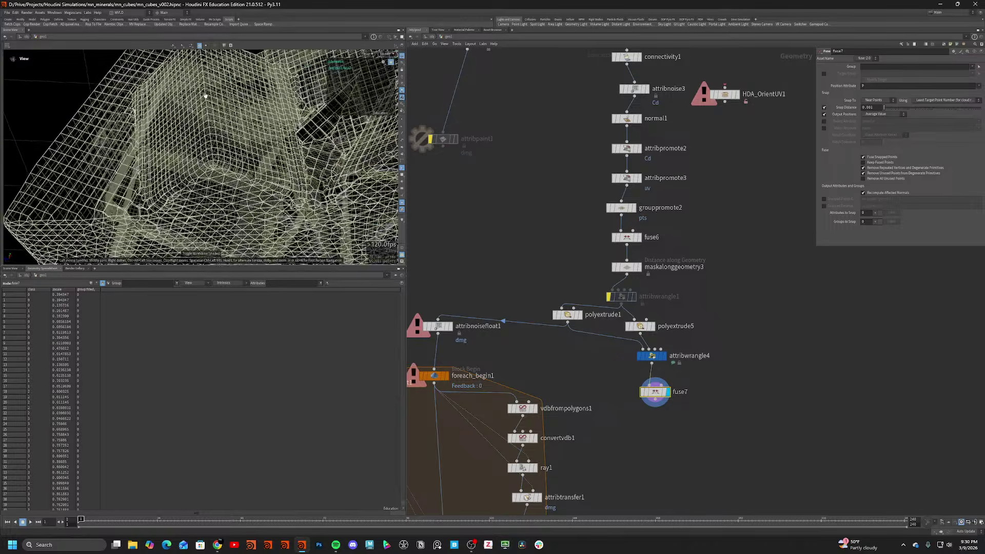
key("w")
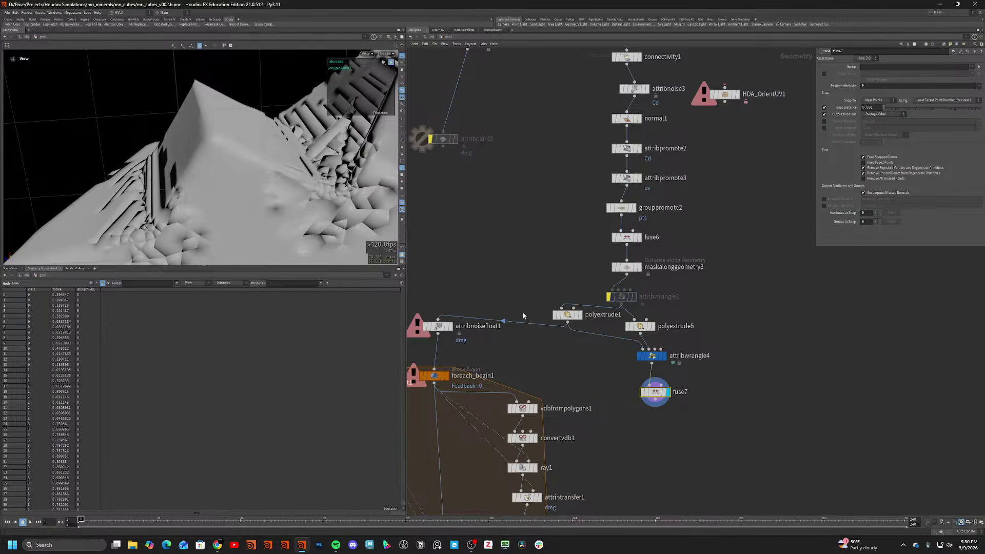
Invert the blend in attribwrangle4 by using 1-factor in the lerp, and inspect the relief on the cubes.
left_click(648, 355)
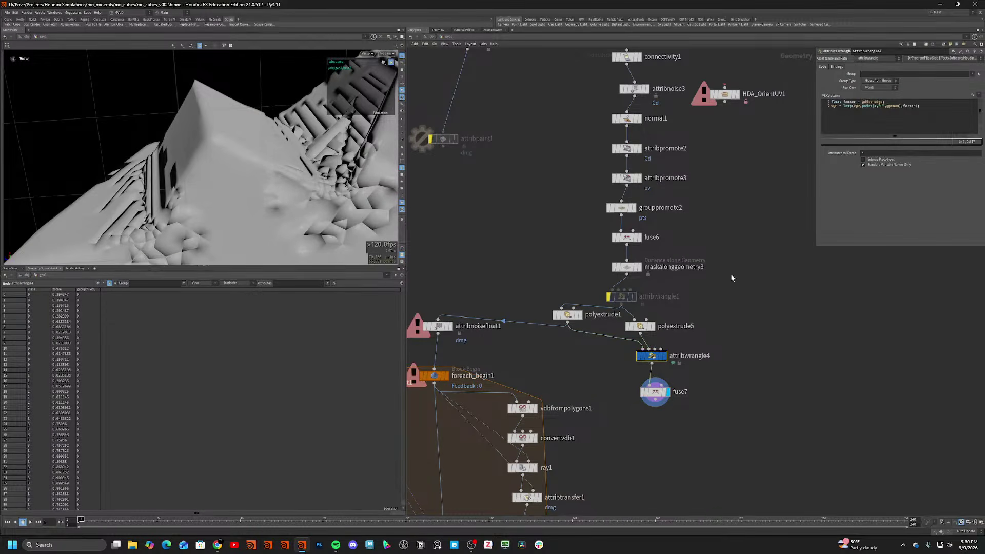
left_click(902, 106)
left_click(841, 257)
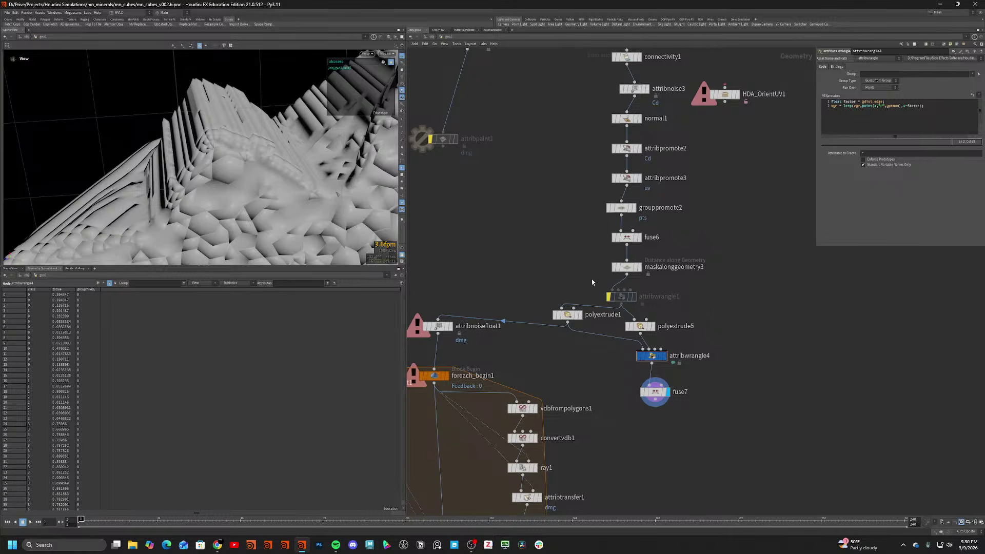
left_click_drag(277, 205, 193, 142)
middle_click_drag(193, 142, 205, 161)
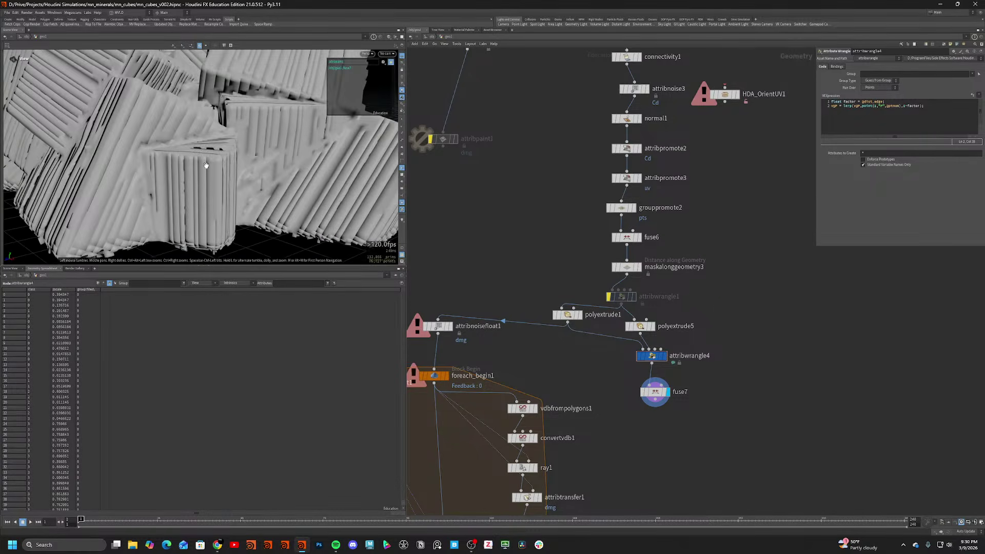
left_click_drag(205, 161, 203, 180)
key("shift+w")
key("shift+w")
scroll(128, 145, "up", 6)
Set maskalonggeometry3's radius to 0.51 and check the relief's fade near the cube seams.
left_click(626, 267)
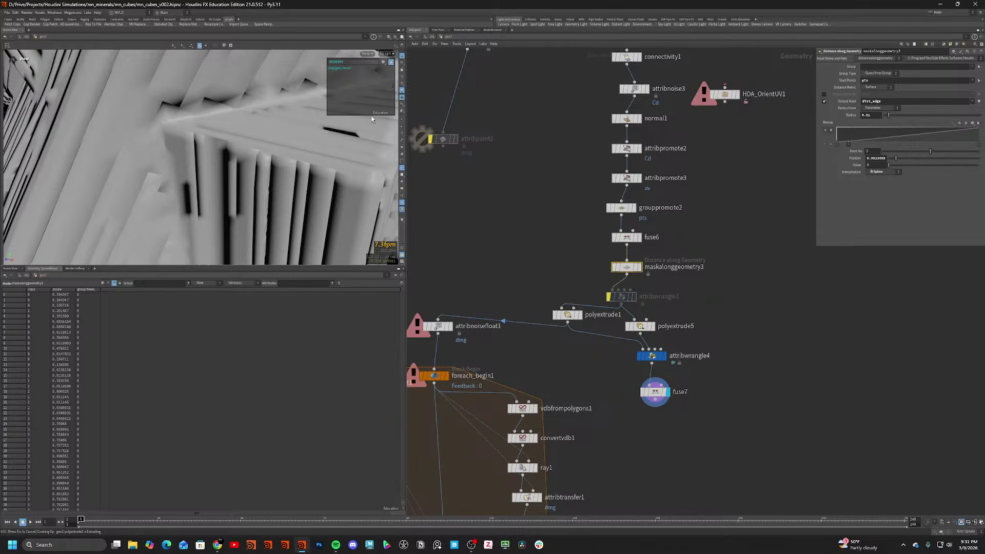
left_click_drag(286, 161, 380, 163)
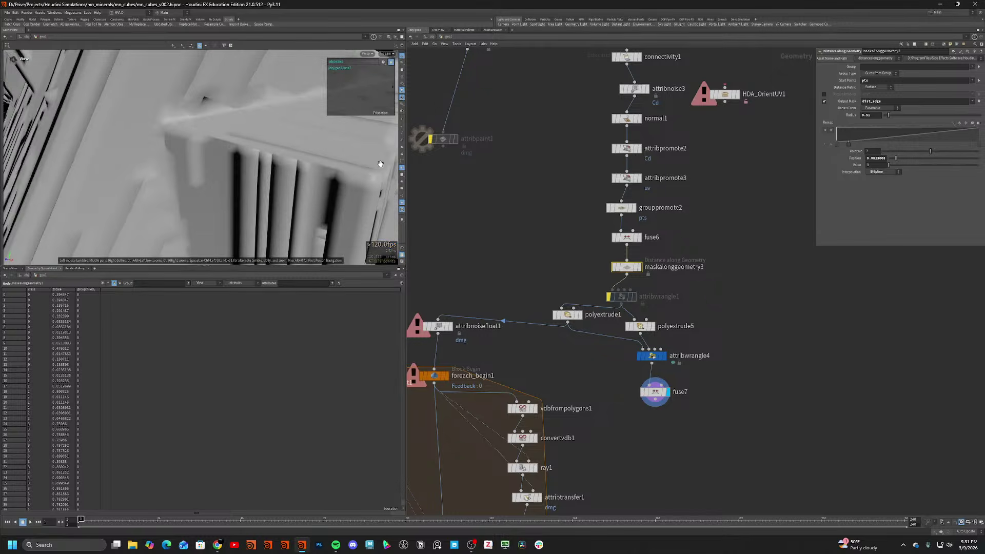
left_click(387, 38)
left_click(455, 147)
scroll(256, 123, "down", 5)
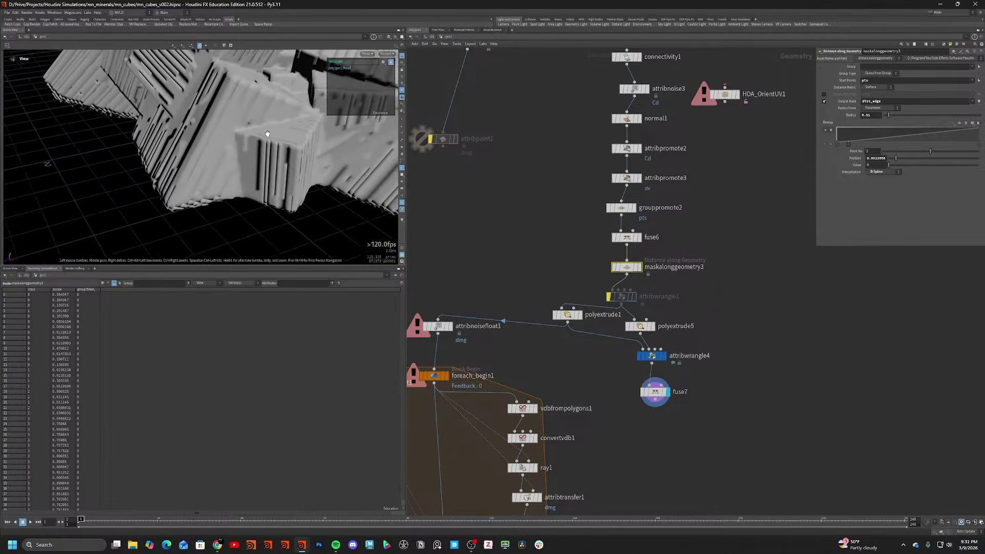
key("shift+w")
mouse_move(268, 133)
left_mouse_down()
mouse_move(288, 97)
mouse_move(268, 66)
mouse_move(247, 66)
mouse_move(230, 68)
mouse_move(136, 143)
mouse_move(214, 145)
mouse_move(248, 110)
mouse_move(215, 121)
mouse_move(205, 140)
mouse_move(316, 123)
left_mouse_up()
key("shift+w")
key("shift+w")
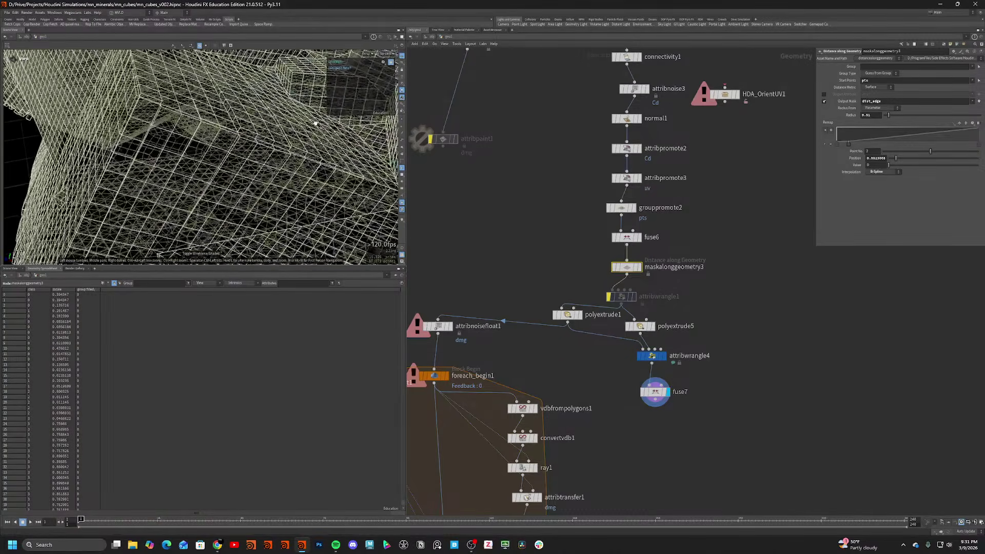
Re-enable the bypassed attribwrangle1 and display polyextrude1 to inspect the masked extrusion.
left_click(580, 315)
left_click(567, 315)
key("shift+w")
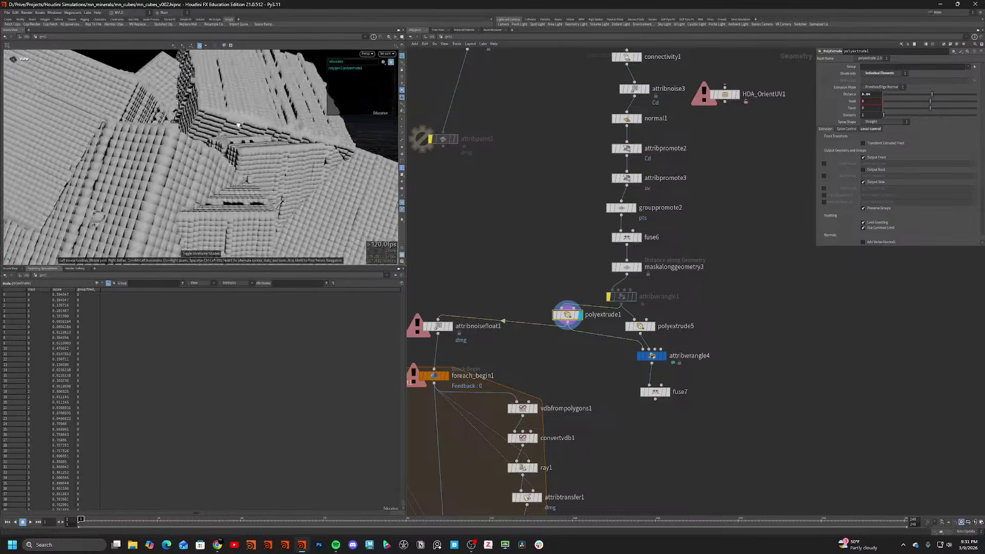
left_click_drag(238, 125, 222, 152)
left_click(633, 296)
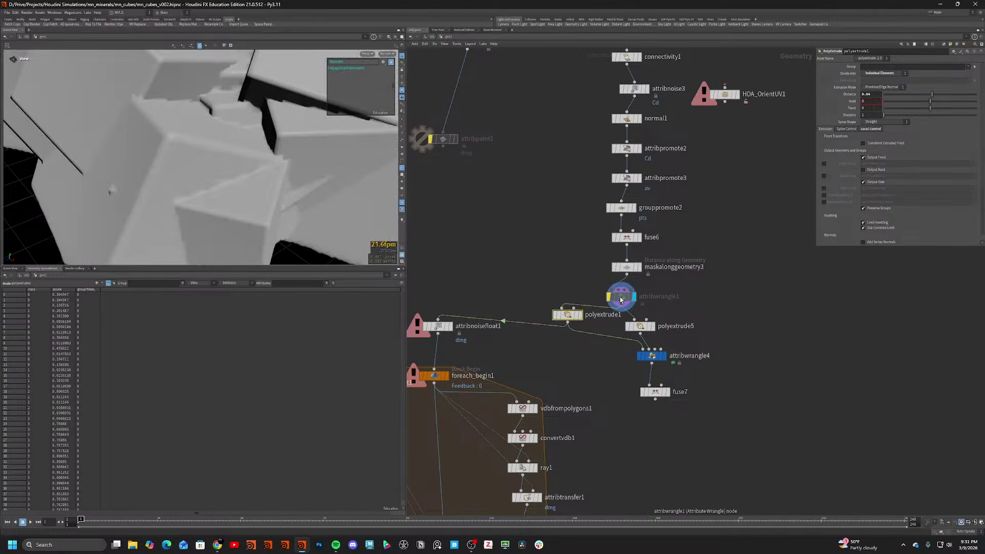
left_click(621, 297)
left_click(608, 296)
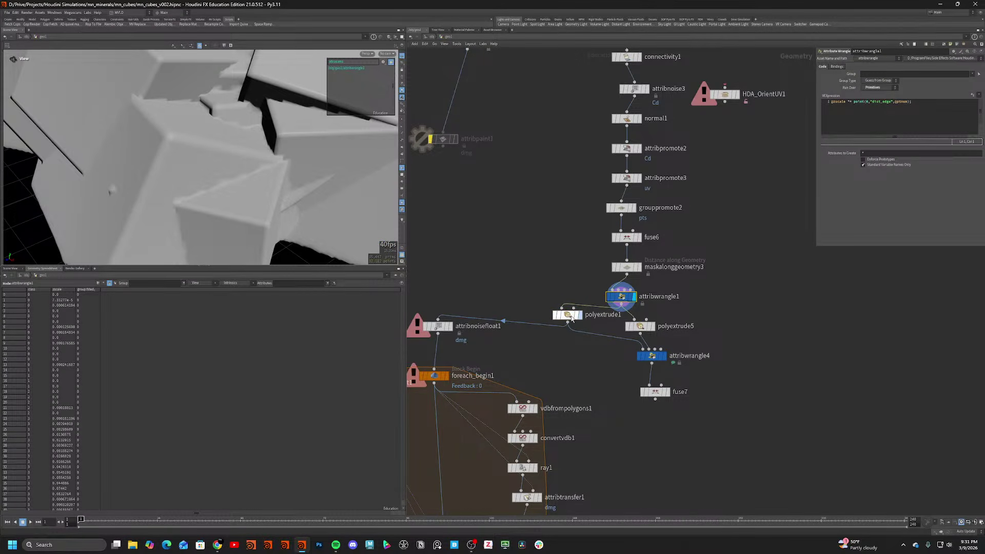
left_click_drag(201, 114, 239, 134)
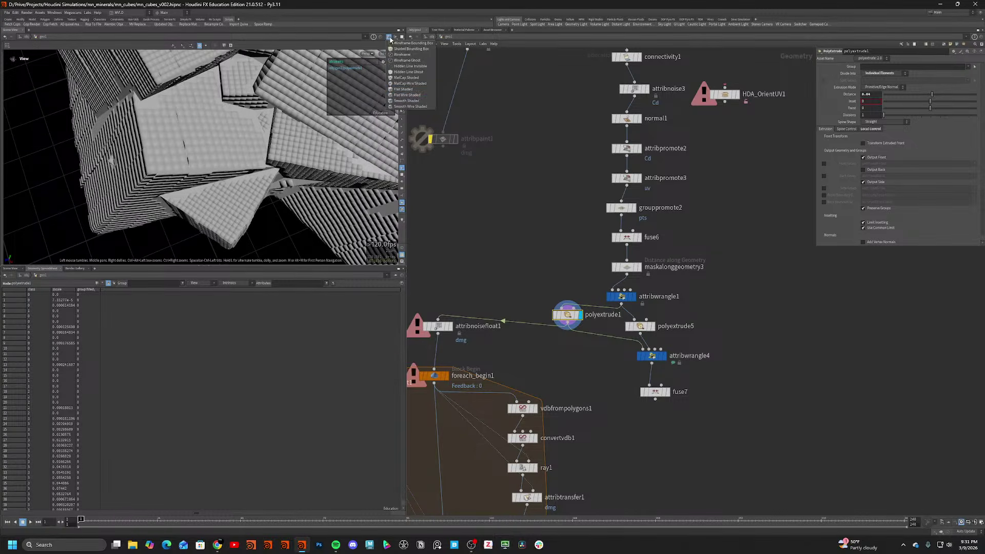
Examine the polyextrude1 result in shaded and wireframe display, including from the top view.
left_click(406, 96)
mouse_move(113, 169)
left_mouse_down()
mouse_move(97, 158)
mouse_move(136, 99)
mouse_move(88, 125)
mouse_move(262, 125)
mouse_move(157, 157)
mouse_move(224, 125)
left_mouse_up()
key("w")
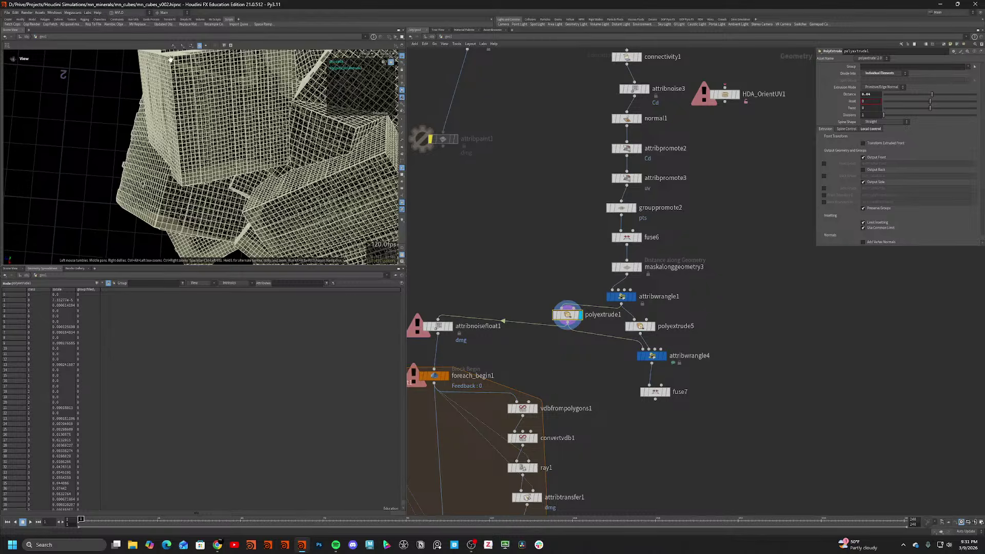
mouse_move(180, 58)
left_mouse_down()
mouse_move(196, 125)
mouse_move(195, 205)
mouse_move(186, 97)
left_mouse_up()
key("w")
key("w")
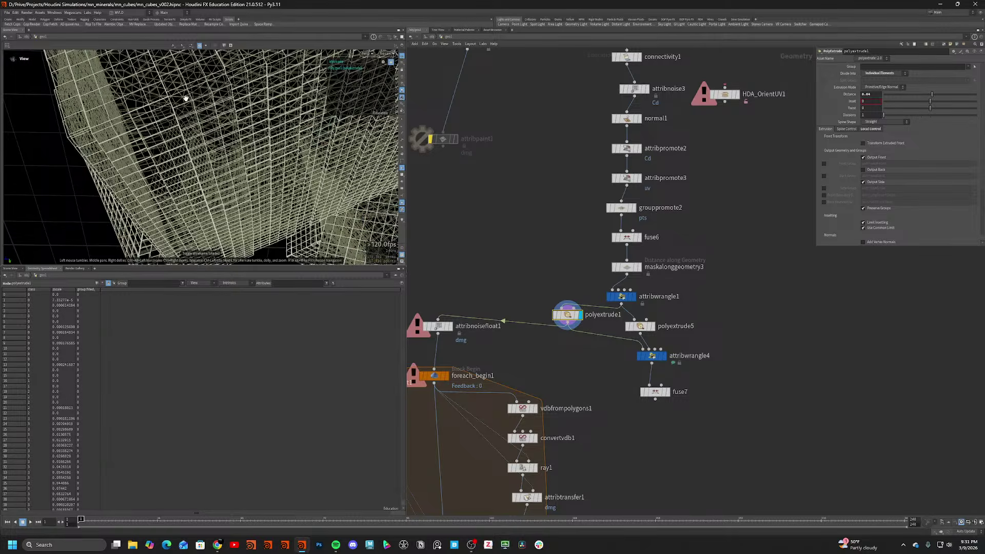
key("space+2")
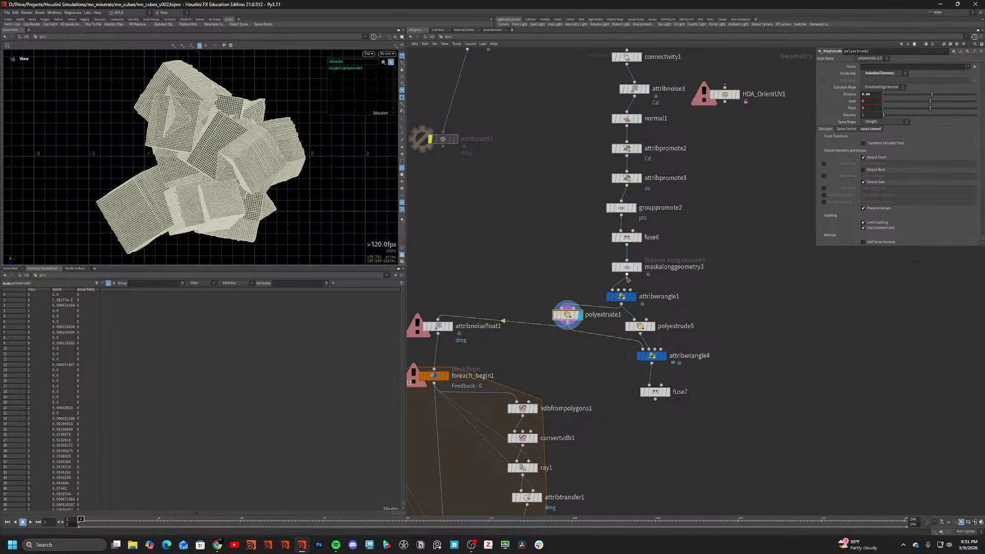
left_click(624, 298)
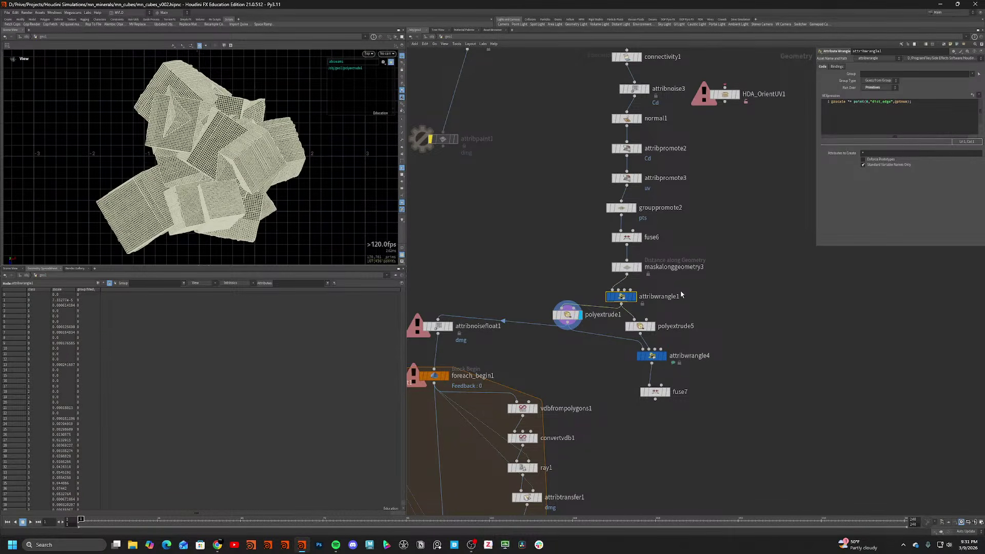
key("Tab")
key("Escape")
Place a duplicate of attribpromote2 beside the original, branching from normal1.
middle_click_drag(672, 226, 673, 284)
left_click(632, 207)
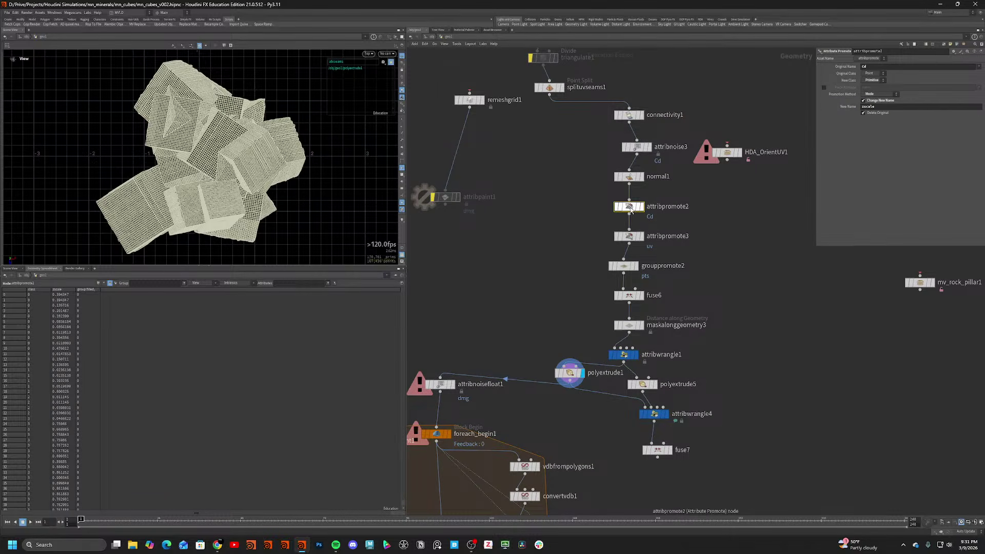
left_click_drag(631, 208, 587, 207, "alt")
Set the New Class of attribpromote2 to Point, display the node and check its attribute information.
left_click(638, 208)
left_click(874, 81)
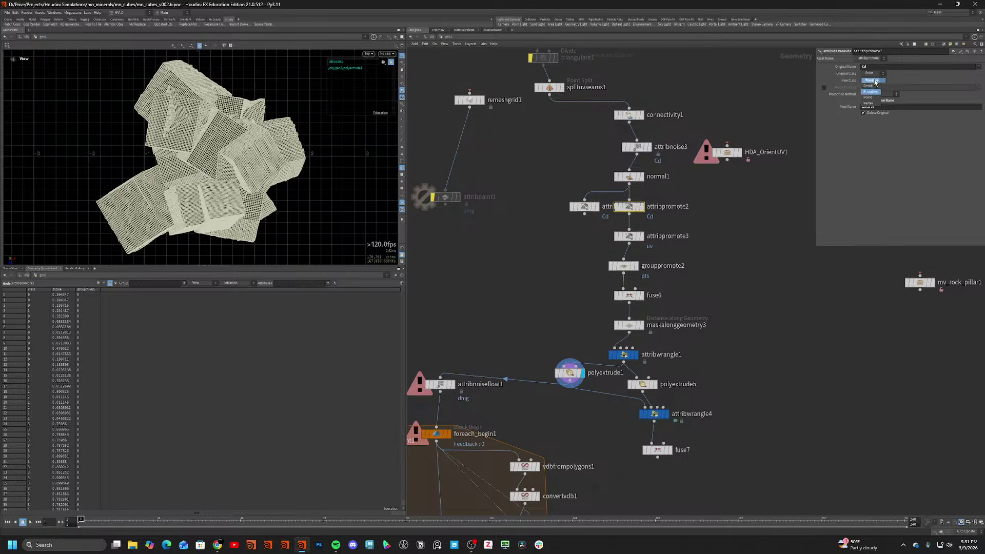
left_click(873, 96)
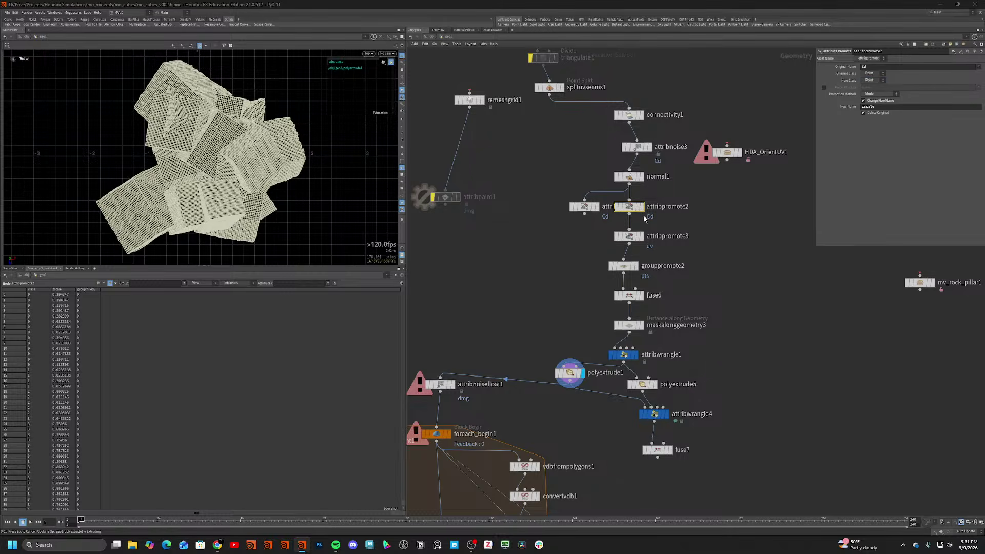
left_click(642, 207)
middle_click(624, 207)
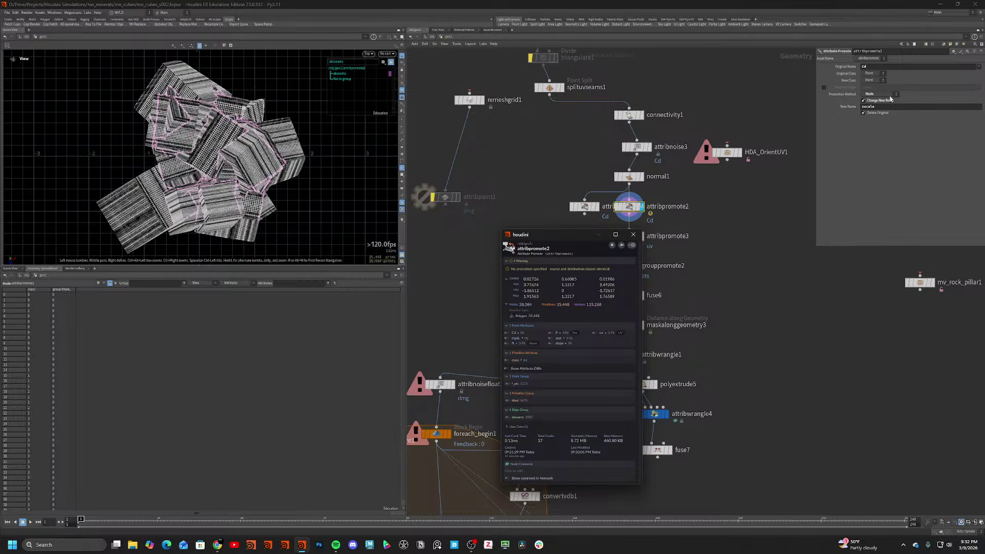
Examine the mesh at each node from attribpromote2 down to attribwrangle1, displaying them one after another.
key("w")
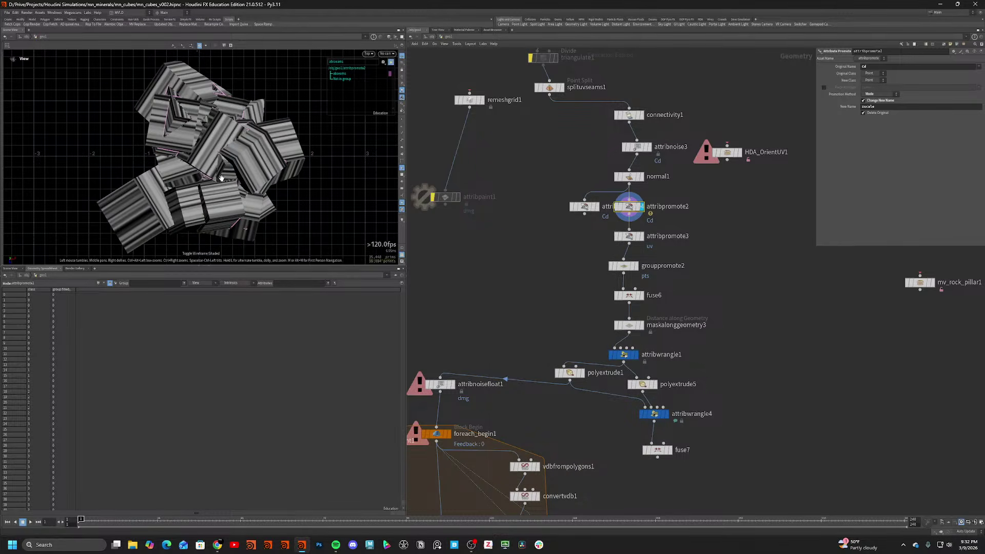
left_click_drag(221, 178, 256, 149)
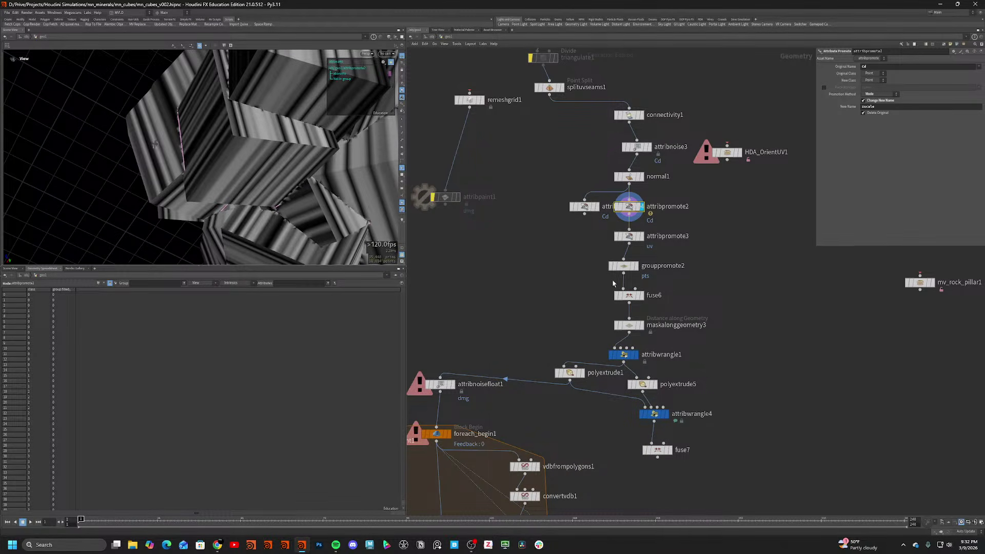
left_click(641, 237)
left_click(636, 266)
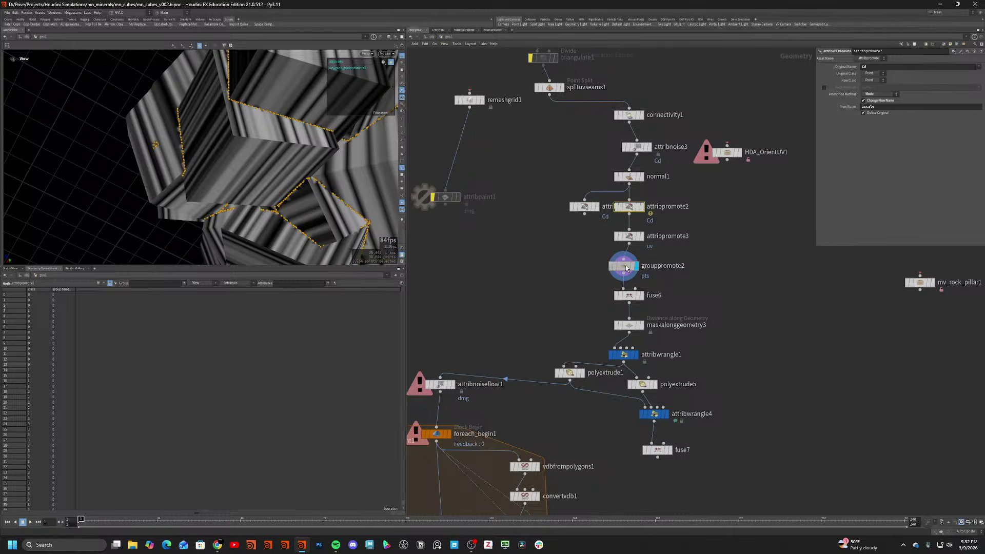
left_click(636, 296)
left_click(636, 325)
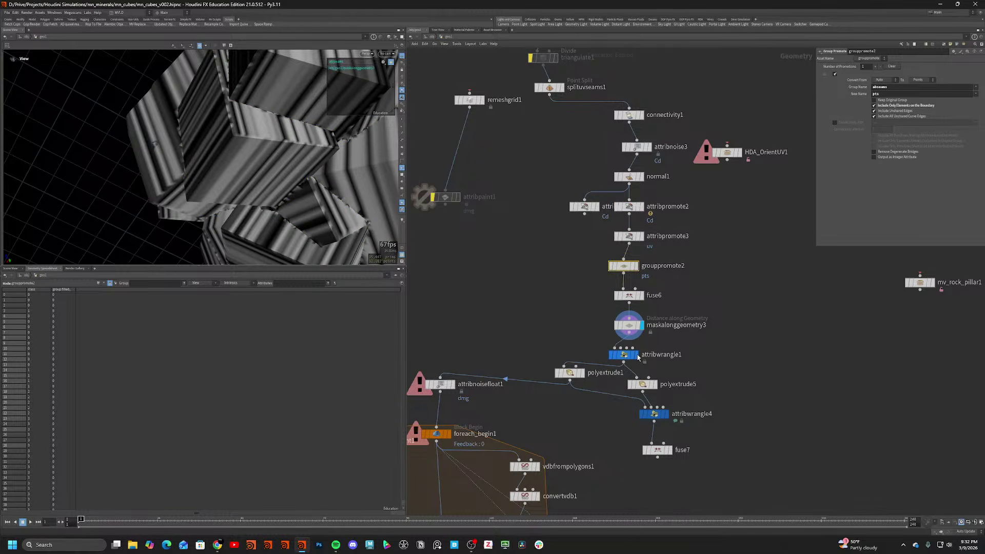
left_click(636, 354)
Display polyextrude1, undo the last change to its distance and inspect the extruded relief up close.
left_click(581, 373)
left_click(570, 373)
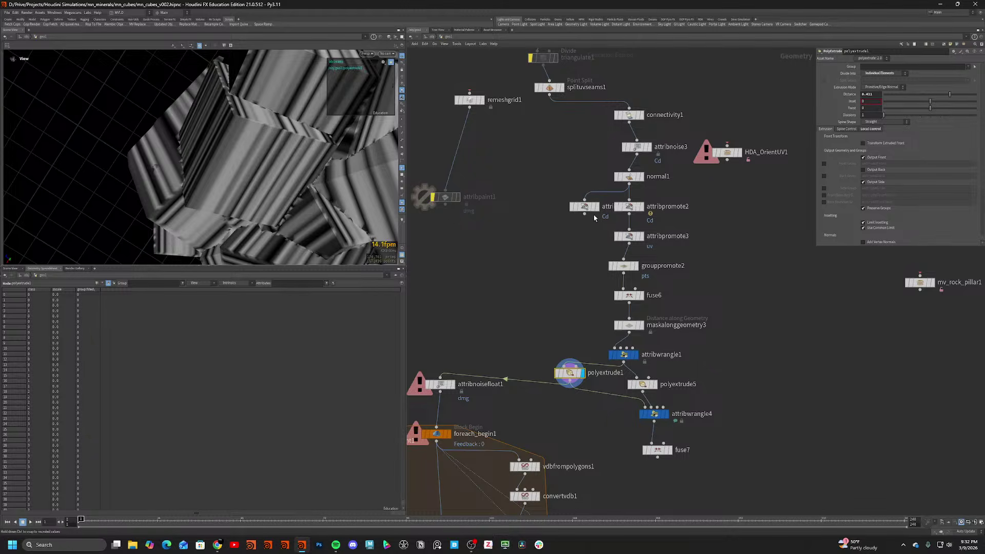
key("ctrl+z")
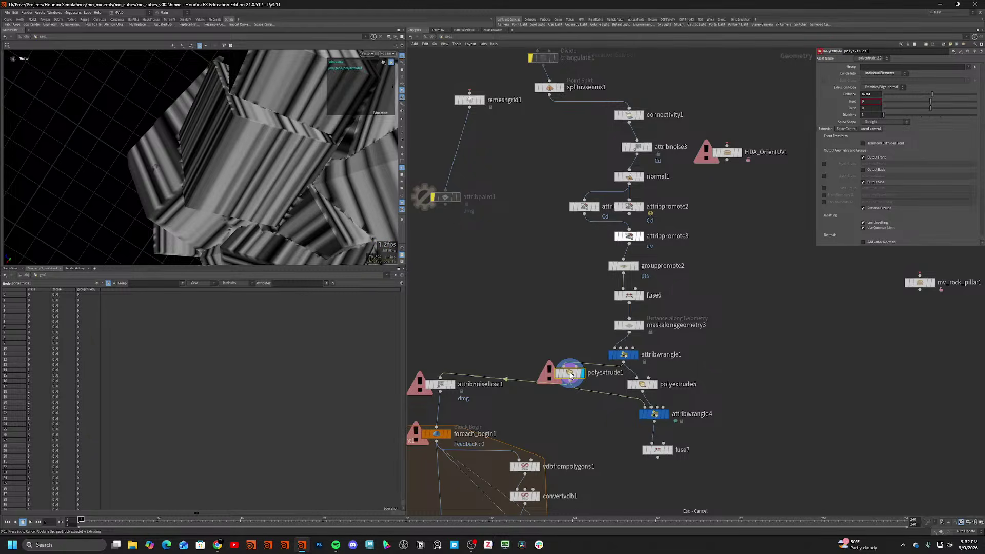
left_click_drag(200, 116, 359, 241)
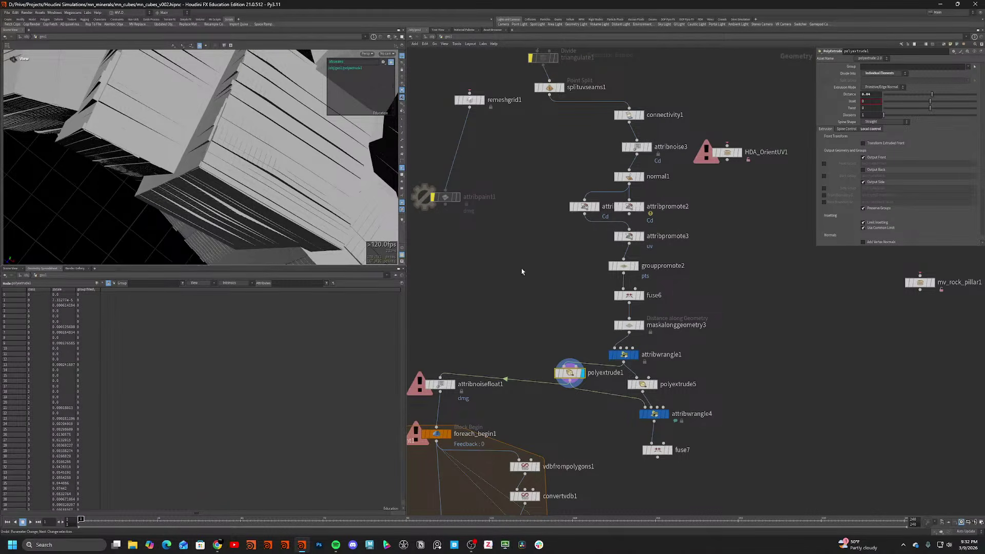
Add an Attribute VOP branching from attribwrangle1 beside polyextrude5 and open its inner network.
right_click(628, 358)
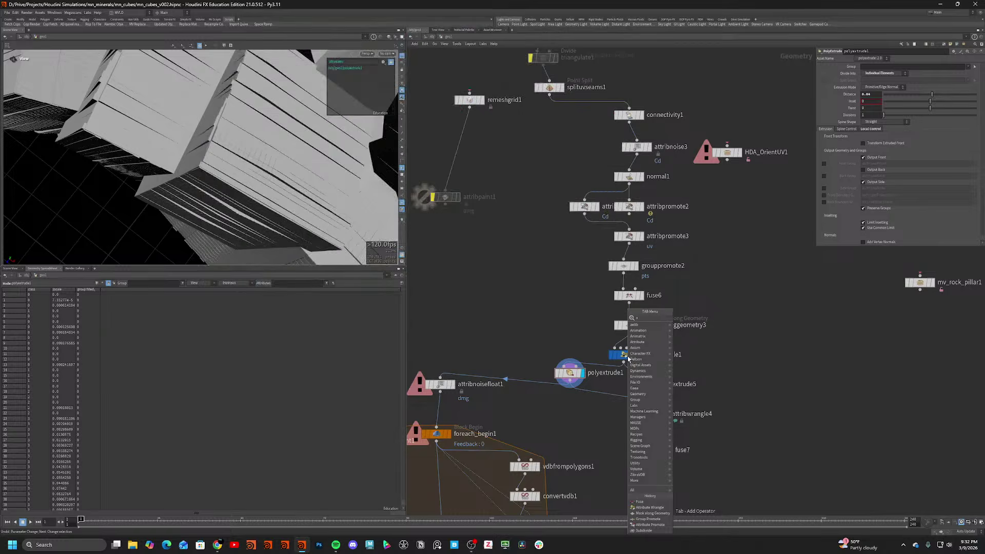
left_click(628, 359)
left_click(734, 390)
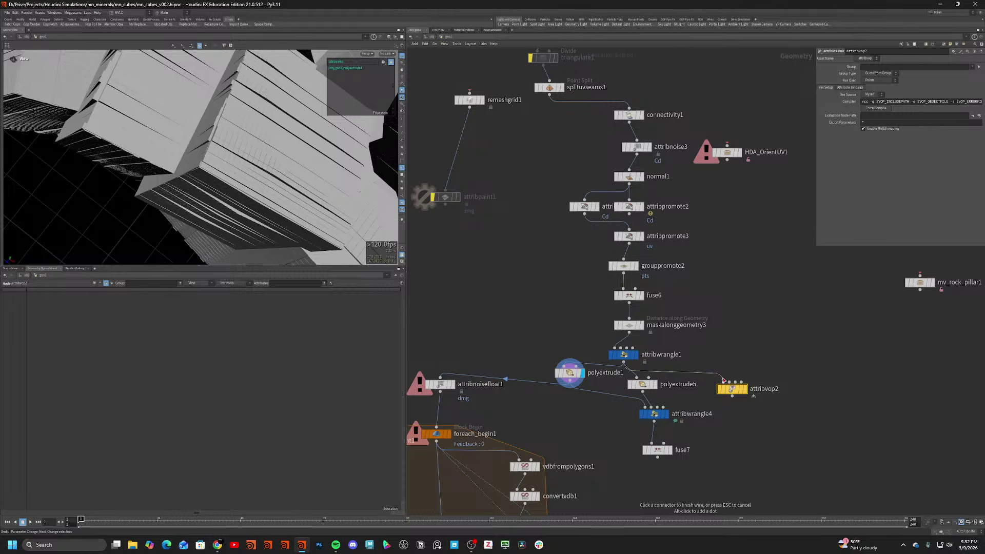
double_click(734, 389)
Add a Displace Along Normal node and feed the global P and N into its P and nN inputs.
key("Tab")
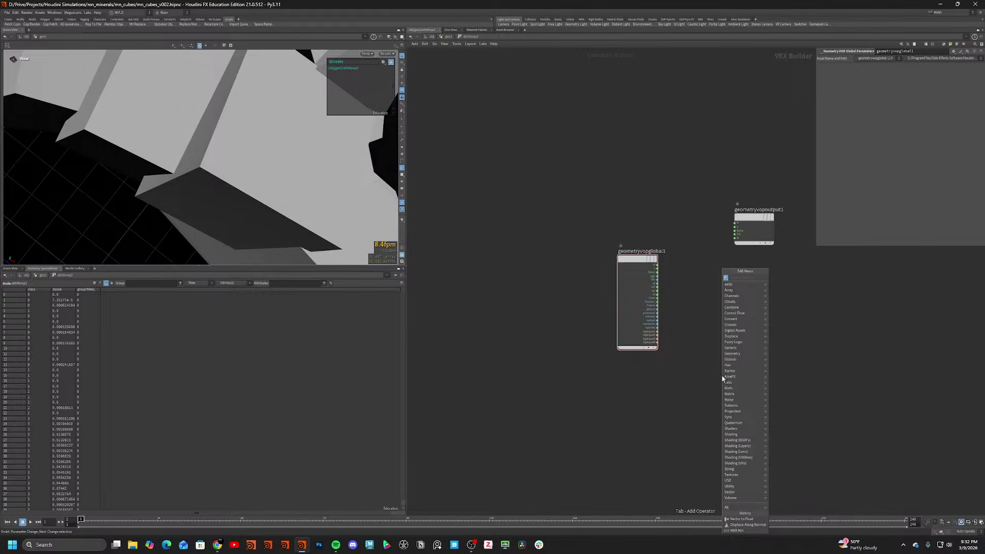
type("displ")
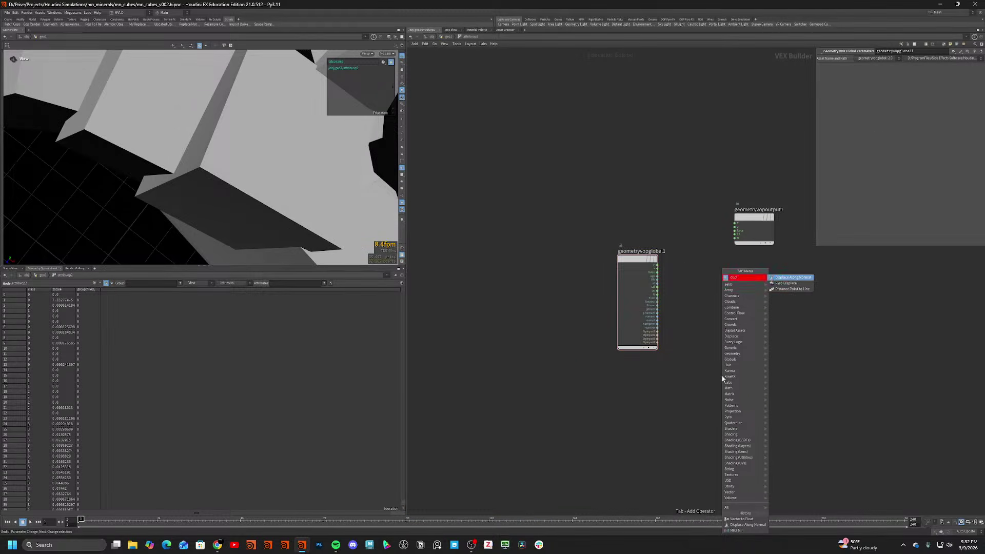
key("Return")
left_click(694, 264)
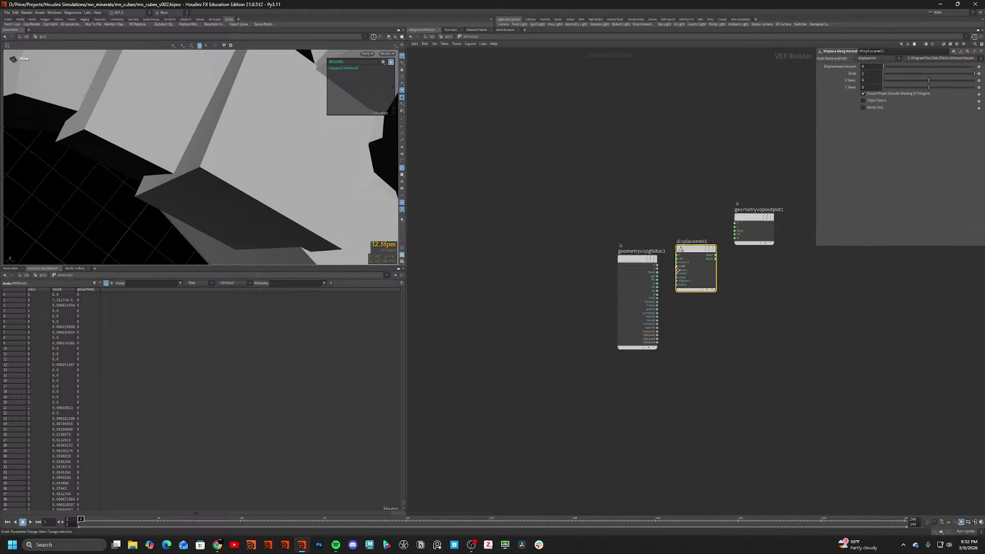
scroll(667, 262, "up", 5)
left_click_drag(701, 246, 722, 274)
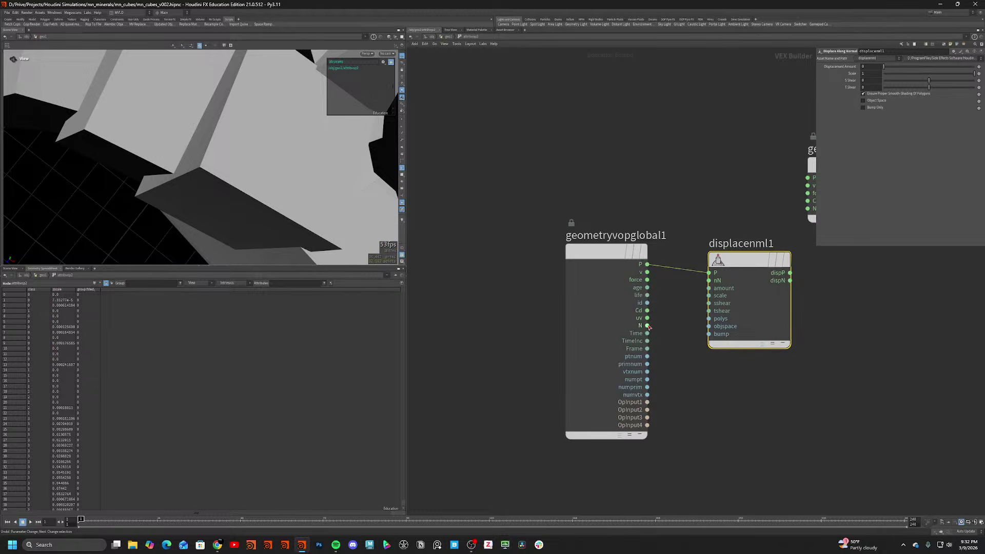
left_click_drag(648, 325, 708, 280)
Add a Bind node named zscale and connect its output to the displacement amount.
left_click_drag(598, 290, 482, 291)
key("Tab")
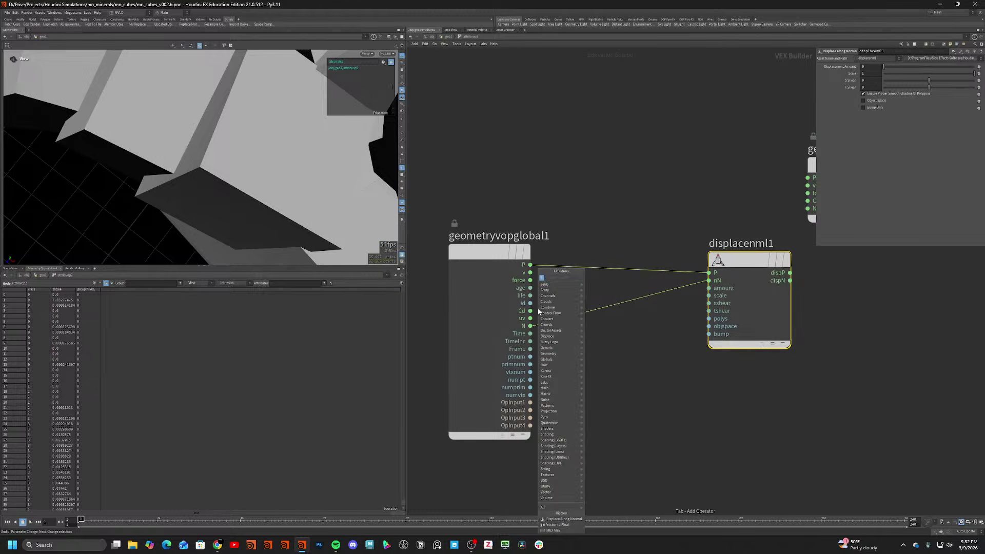
type("parm")
key("Return")
left_click(594, 380)
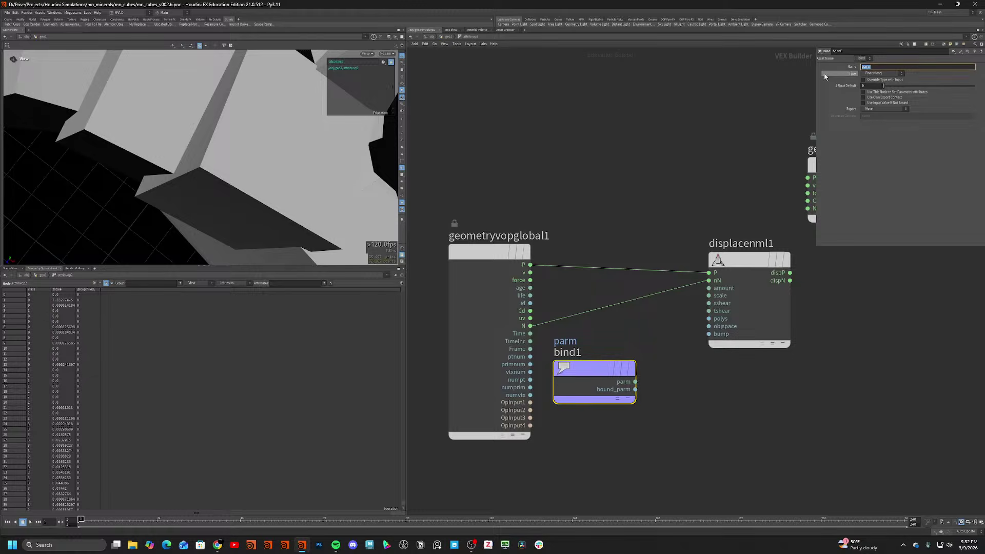
type("zscale")
key("Return")
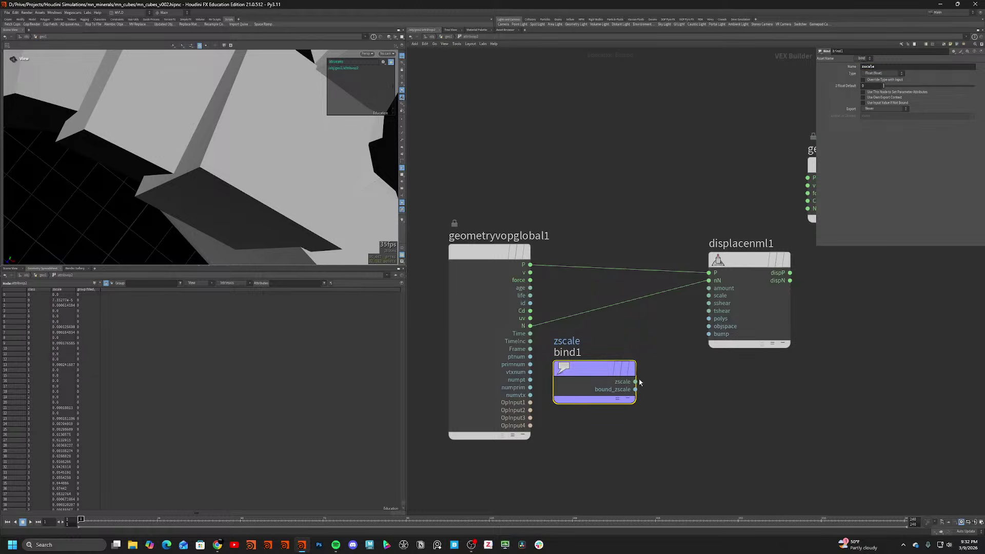
left_click_drag(635, 382, 709, 288)
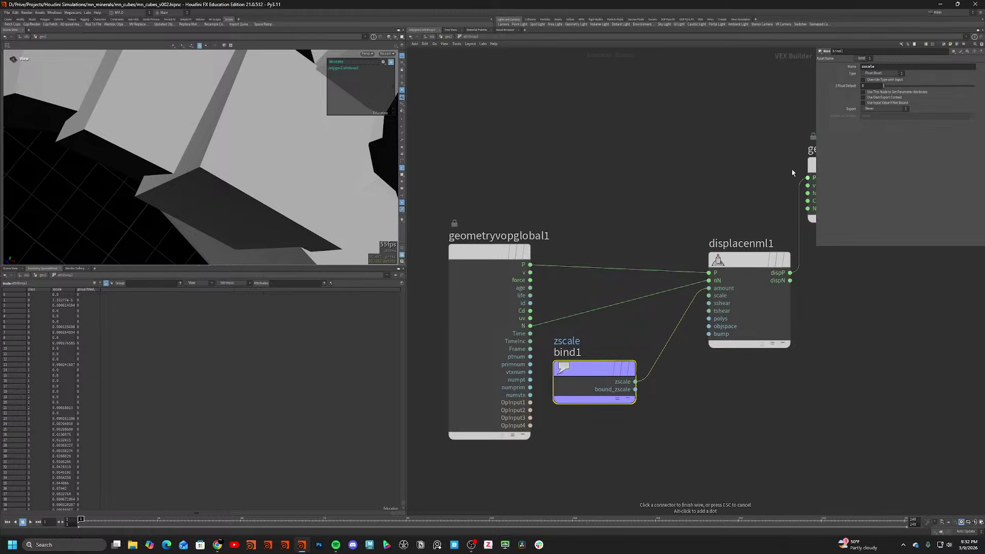
Feed the displaced position dispP into the P input of the geometry output.
middle_click_drag(792, 168, 574, 192)
key("u")
key("i")
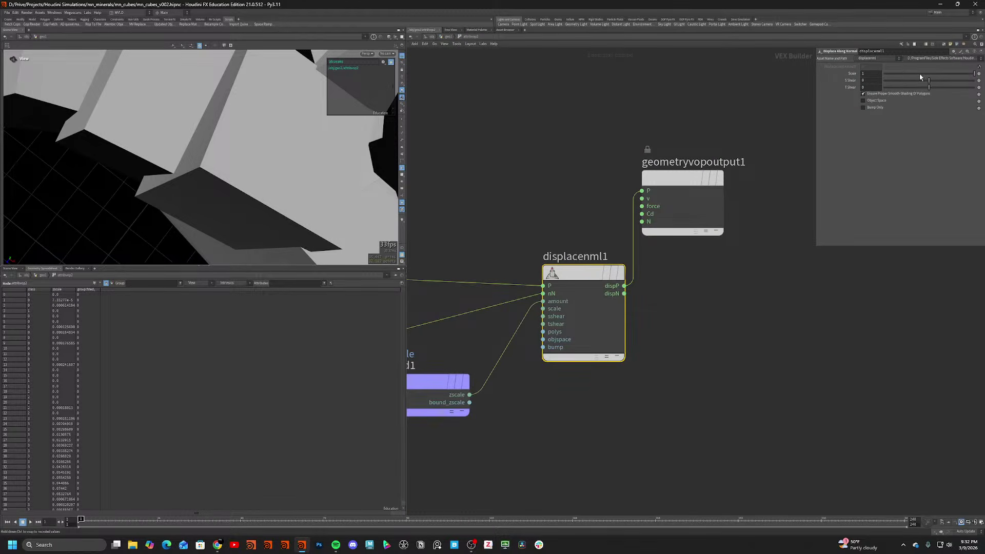
key("u")
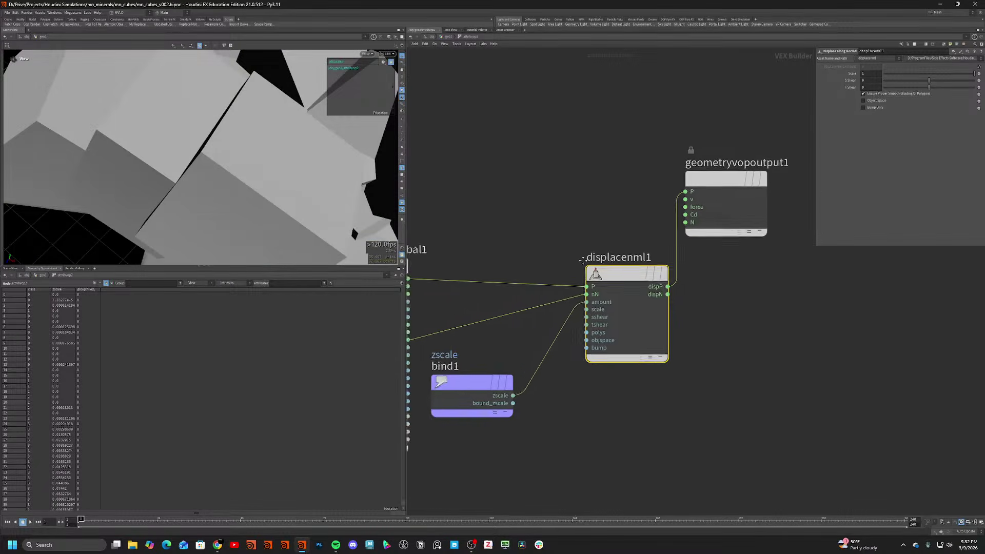
Feed attribpromote3 from attribpromote2 again, review the attribwrangle1 code and inspect the attribvop2 displacement in wireframe.
left_click(576, 341)
middle_click_drag(680, 286, 657, 331)
scroll(657, 330, "down", 1)
middle_click_drag(624, 186, 623, 239)
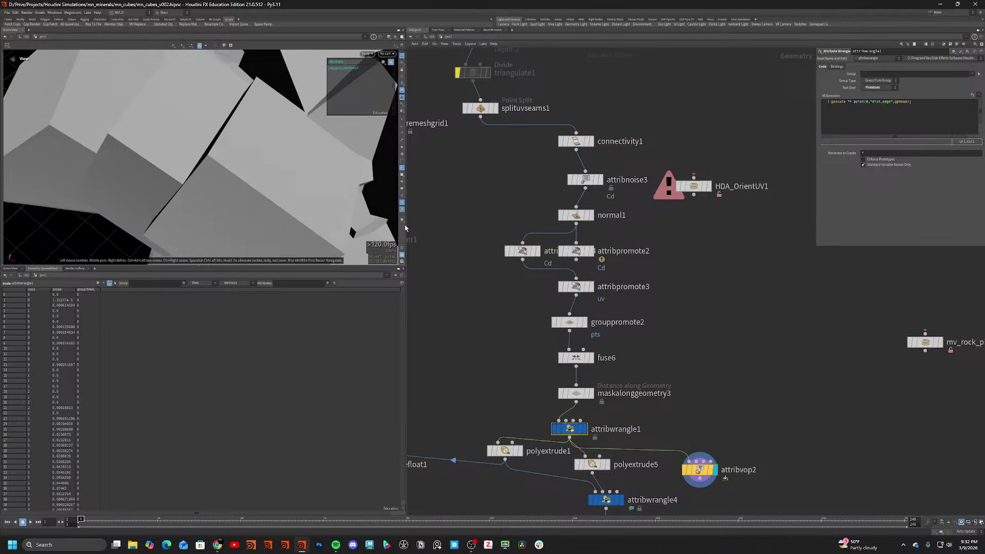
scroll(569, 273, "down", 2)
left_click_drag(295, 218, 293, 165)
key("shift+w")
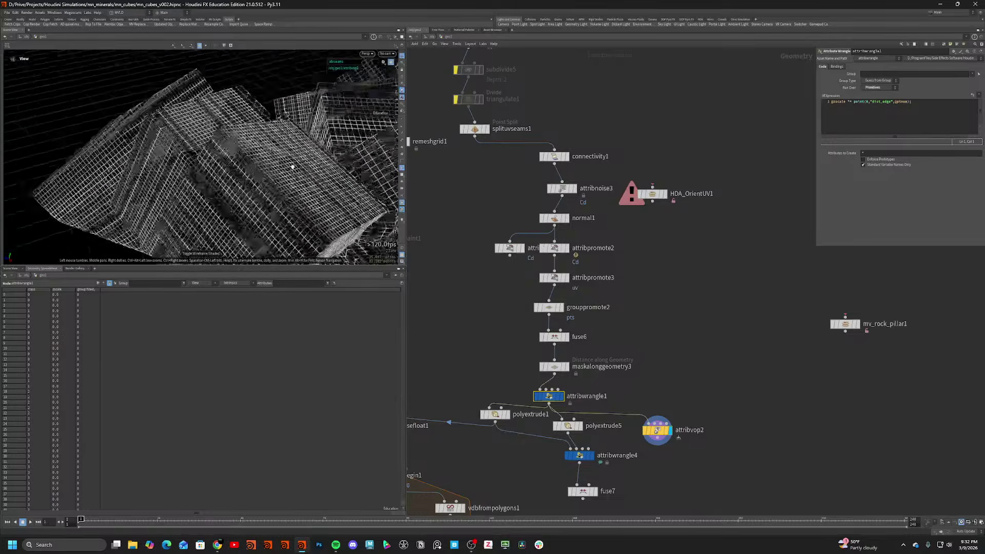
key("shift+w")
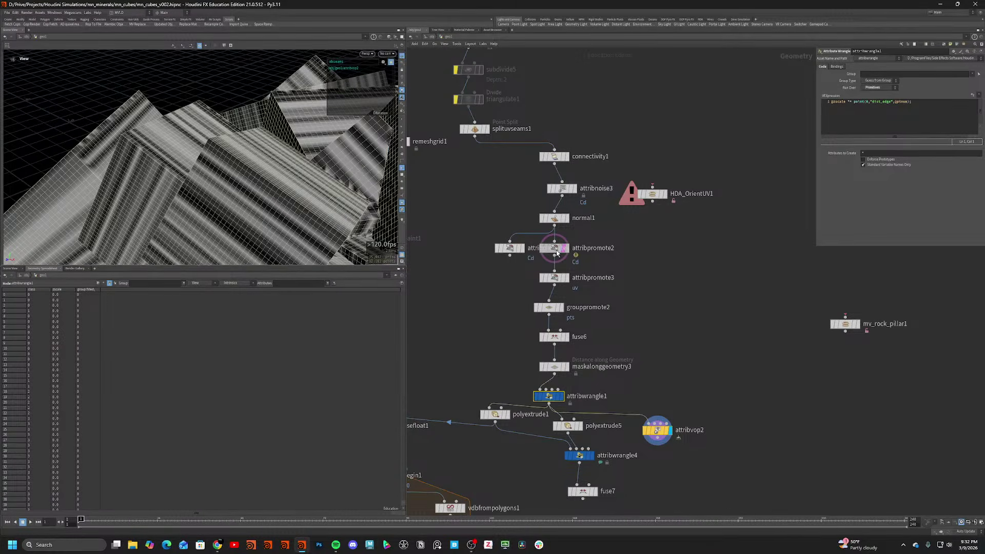
left_click(558, 250)
key("Tab")
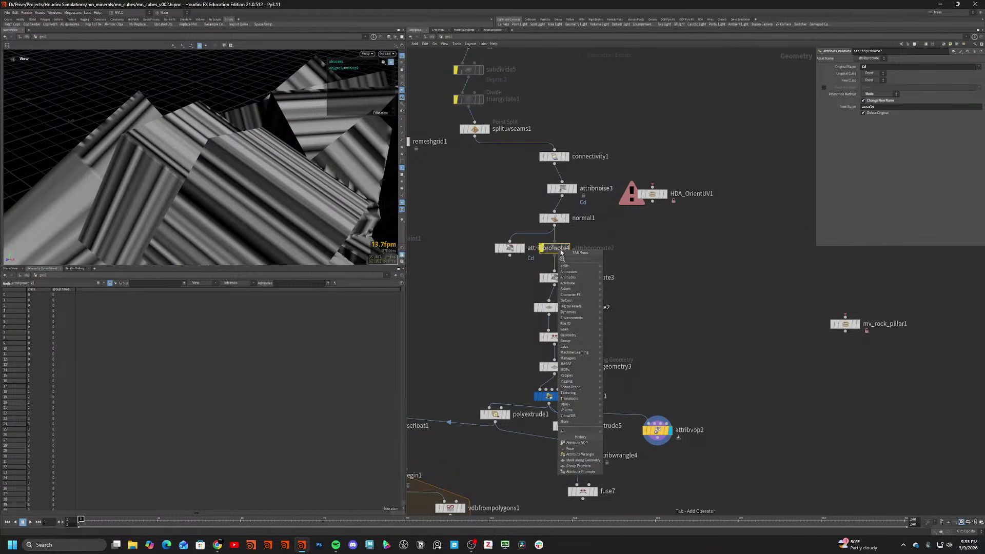
left_click(623, 341)
left_click(869, 117)
type("@zscale = @Cd;")
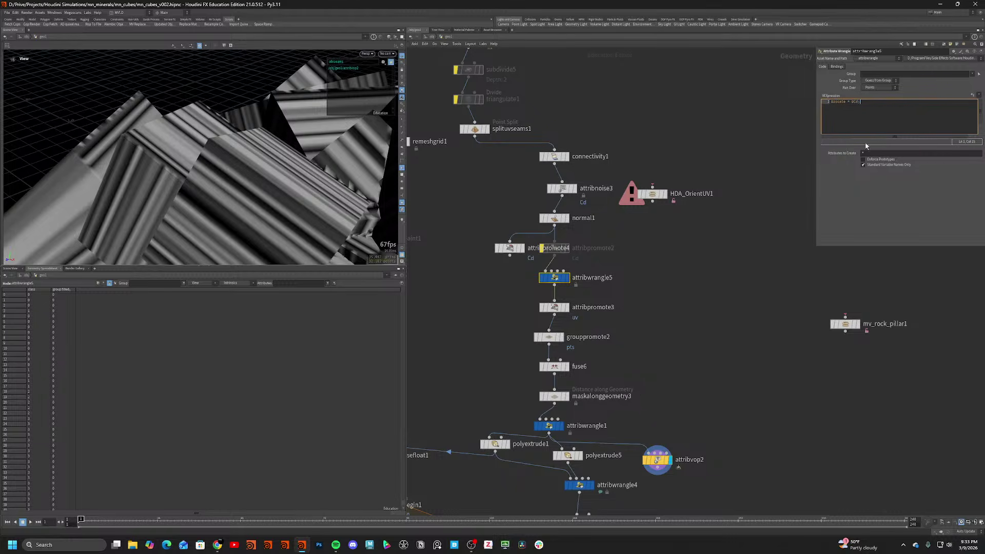
Insert an Attribute Delete below attribwrangle5 that removes the Cd point attribute.
key("Tab")
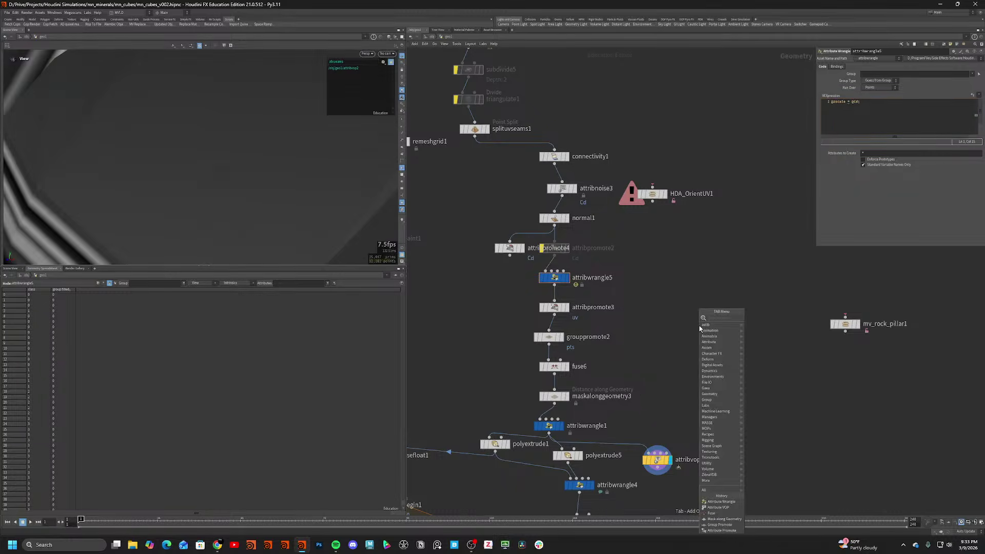
left_click(764, 320)
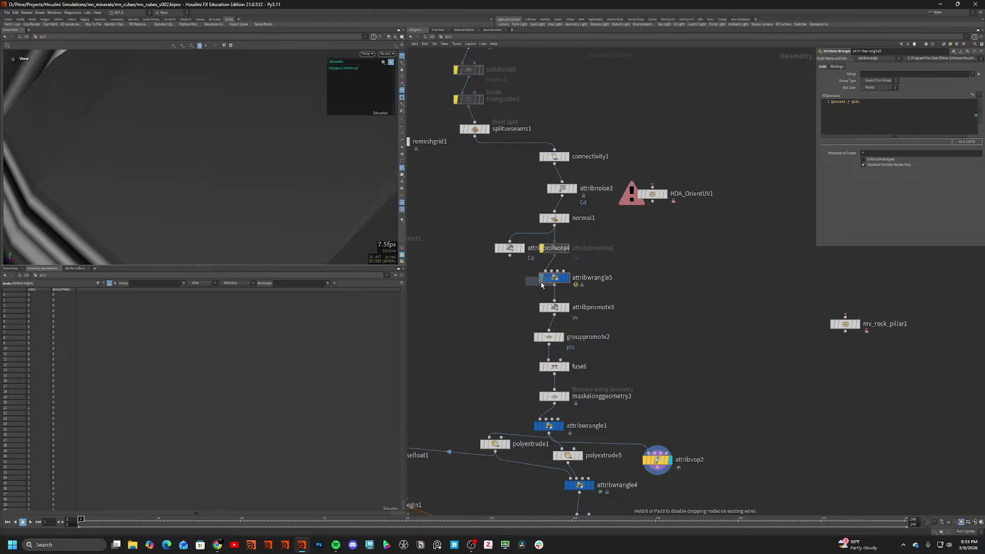
left_click(554, 292)
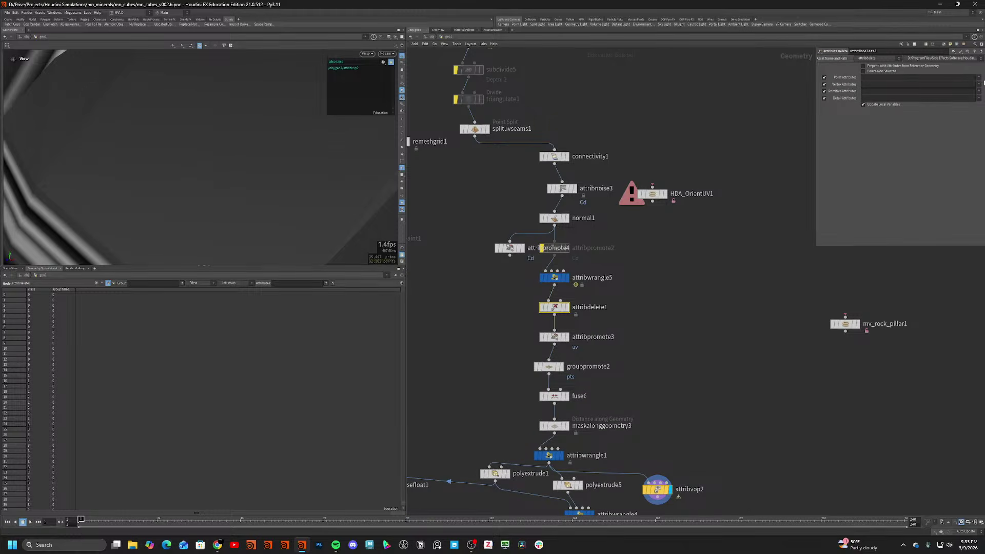
left_click(978, 78)
left_click(977, 84)
Set the Scale of the Displace Along Normal node in attribvop2 to about 0.04 and inspect the displaced mesh.
scroll(225, 166, "down", 6)
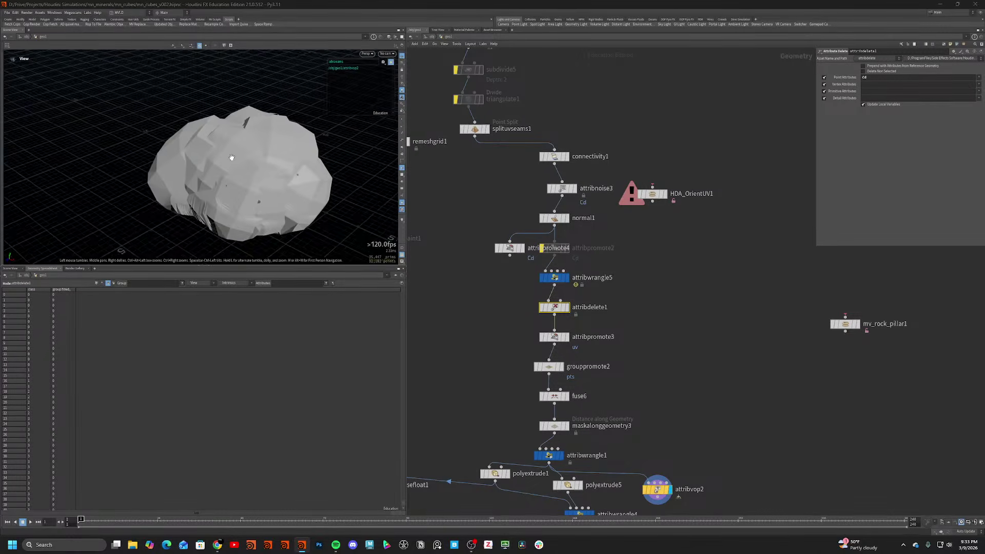
left_click_drag(231, 158, 267, 160)
double_click(657, 489)
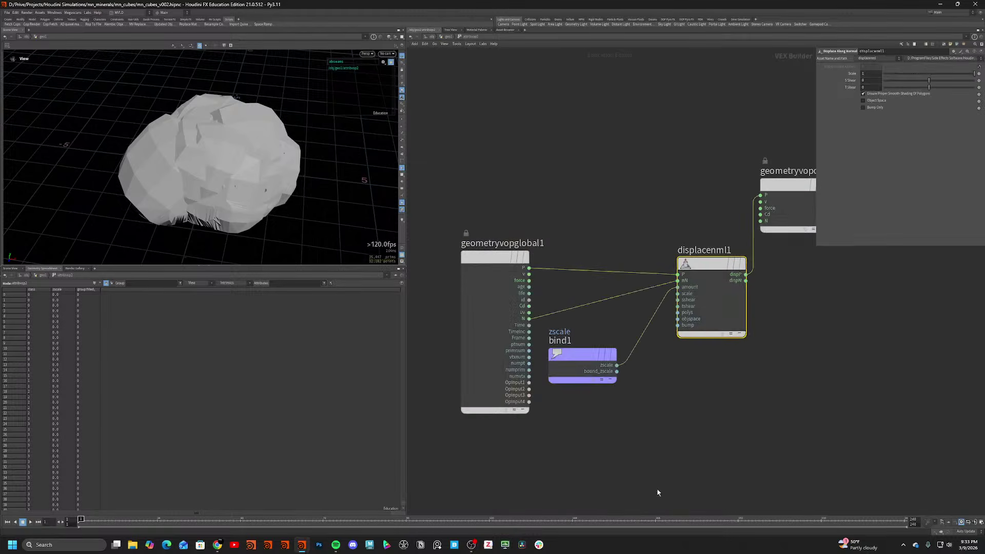
left_click_drag(929, 74, 930, 73)
scroll(165, 163, "up", 6)
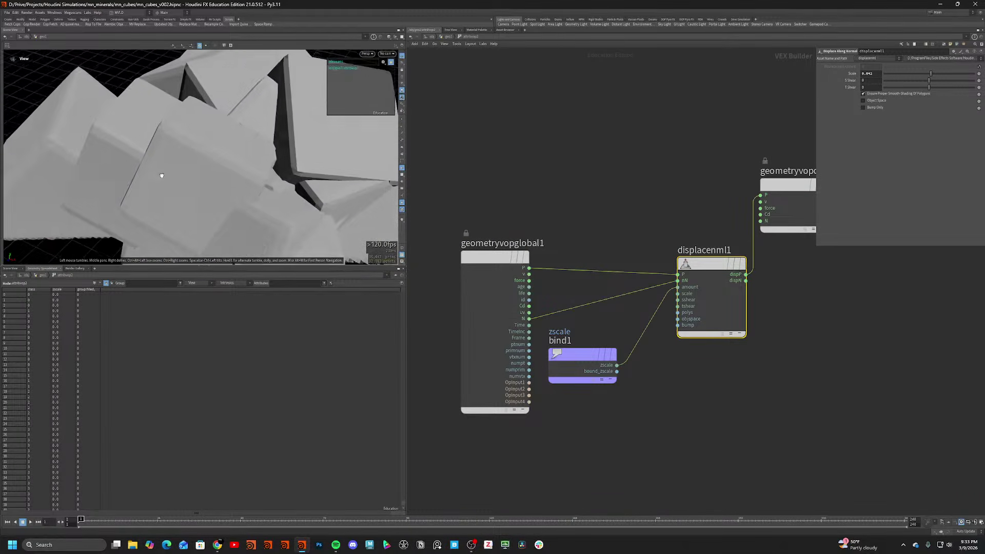
mouse_move(161, 175)
left_mouse_down()
mouse_move(103, 135)
mouse_move(106, 144)
left_mouse_up()
key("w")
key("w")
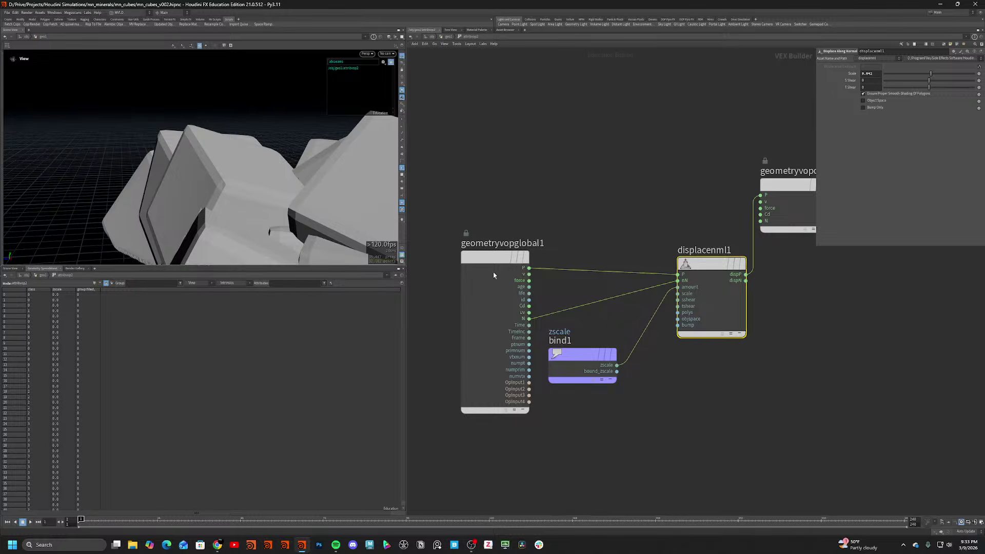
Connect the zscale bind to the output's Cd and examine the mask on the displaced mesh.
left_click(582, 356)
left_click(617, 365)
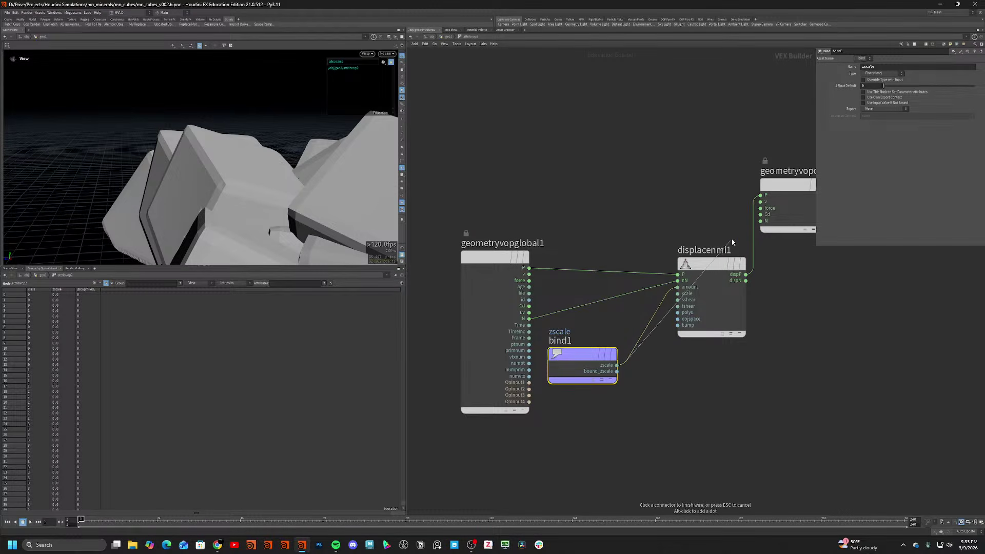
left_click(759, 214)
left_click_drag(287, 205, 372, 233)
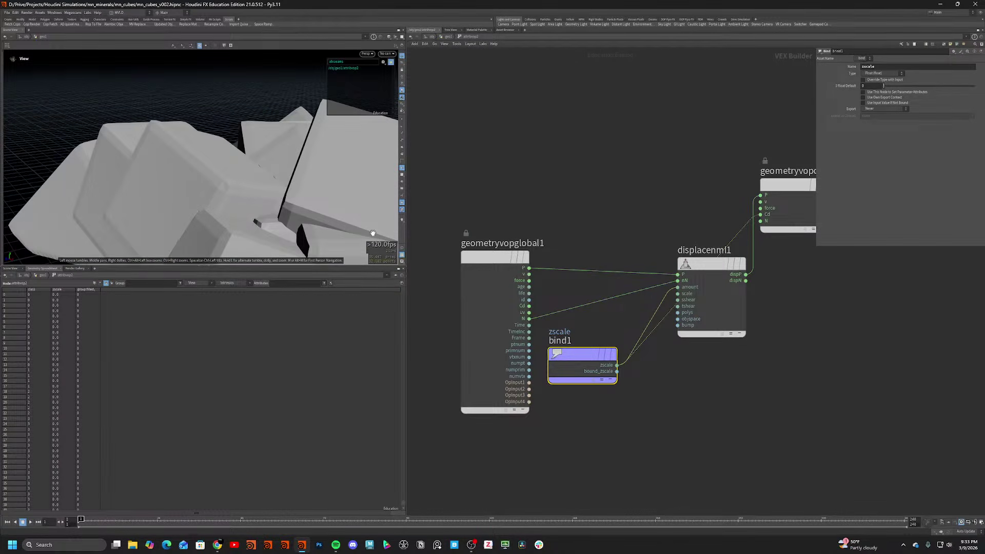
left_click_drag(307, 219, 321, 226)
Leave attribvop2, view the mesh at maskalonggeometry3 and attribpromote3, and check the attribute list of attribpromote3.
key("u")
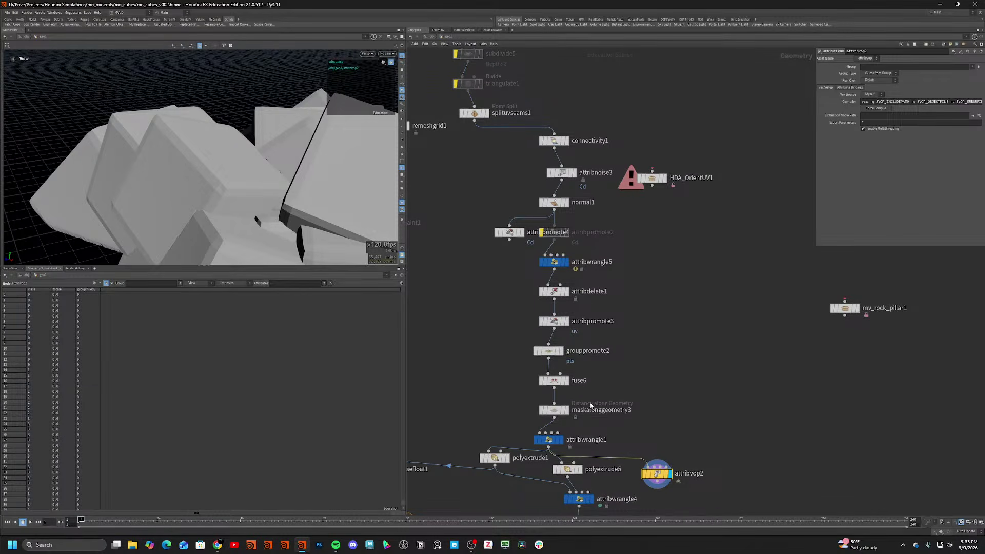
left_click(566, 410)
left_click(548, 351)
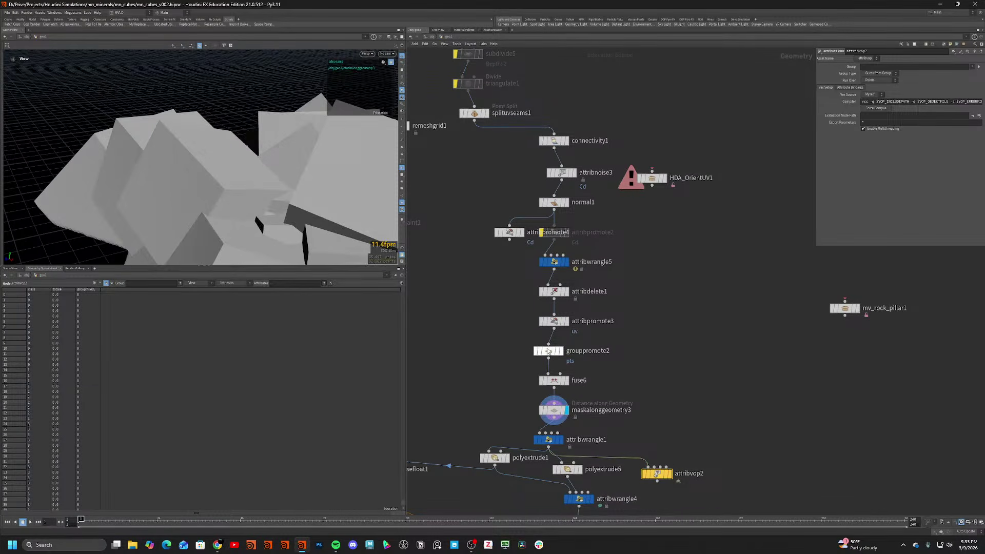
left_click(567, 322)
left_click(553, 322)
middle_click(553, 323)
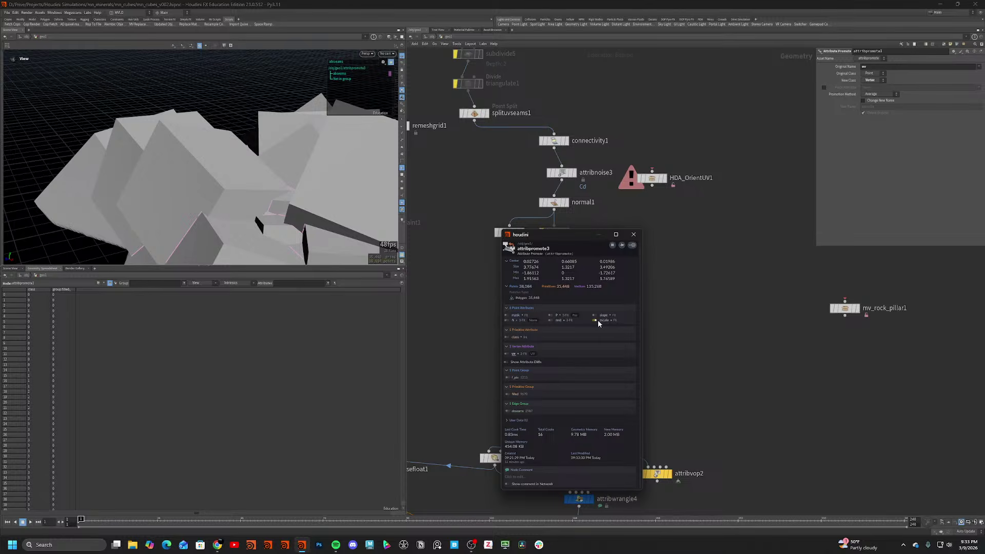
left_click(633, 234)
Show the attribute visualizers and compare the mesh coloring at normal1 and attribwrangle5.
left_click(402, 221)
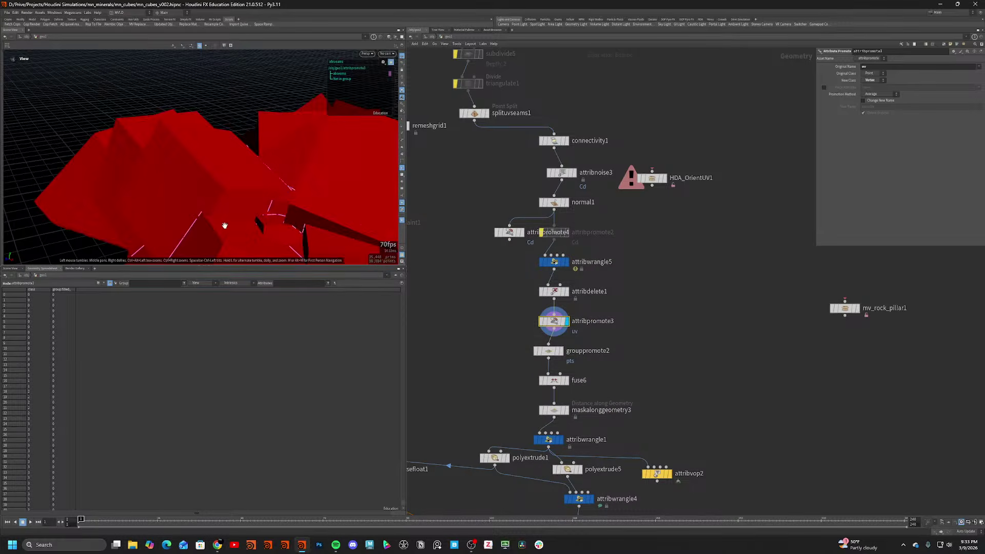
left_click_drag(224, 224, 303, 230)
left_click(567, 202)
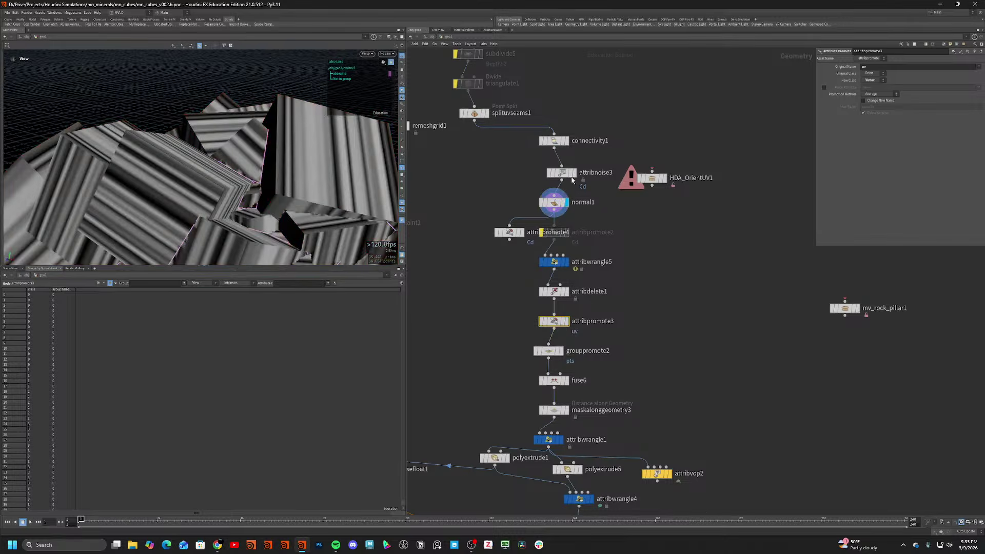
left_click(567, 260)
left_click(559, 262)
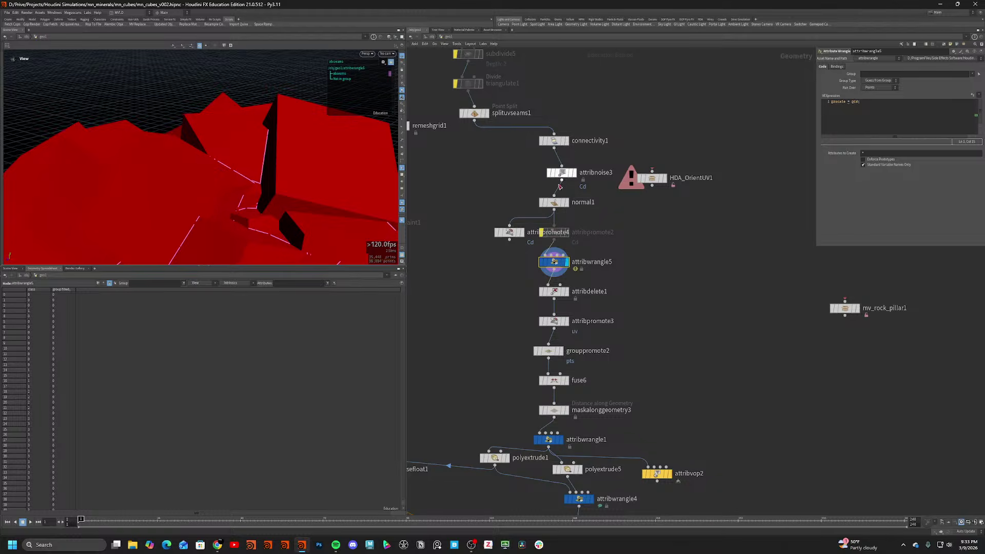
scroll(789, 174, "down", 1)
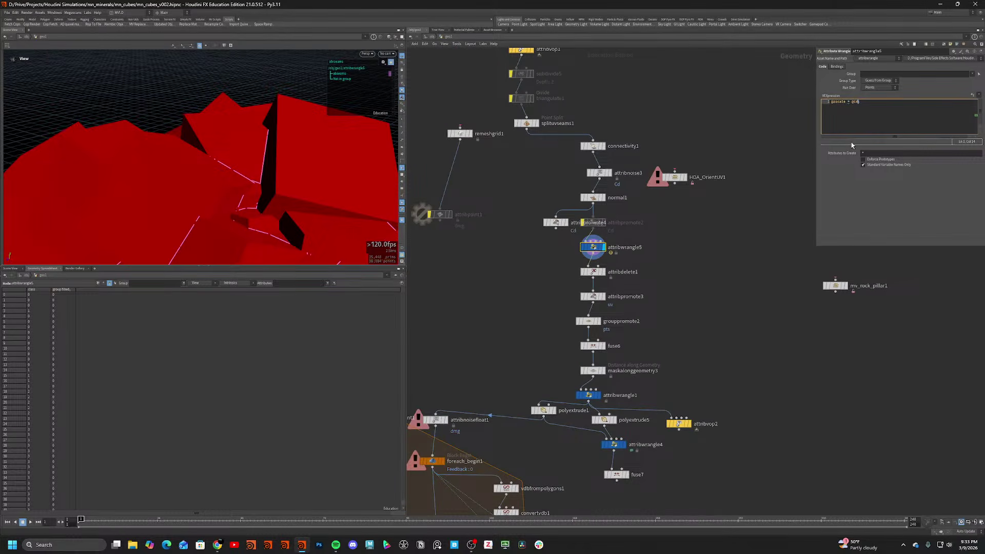
type("x;")
scroll(600, 219, "up", 2)
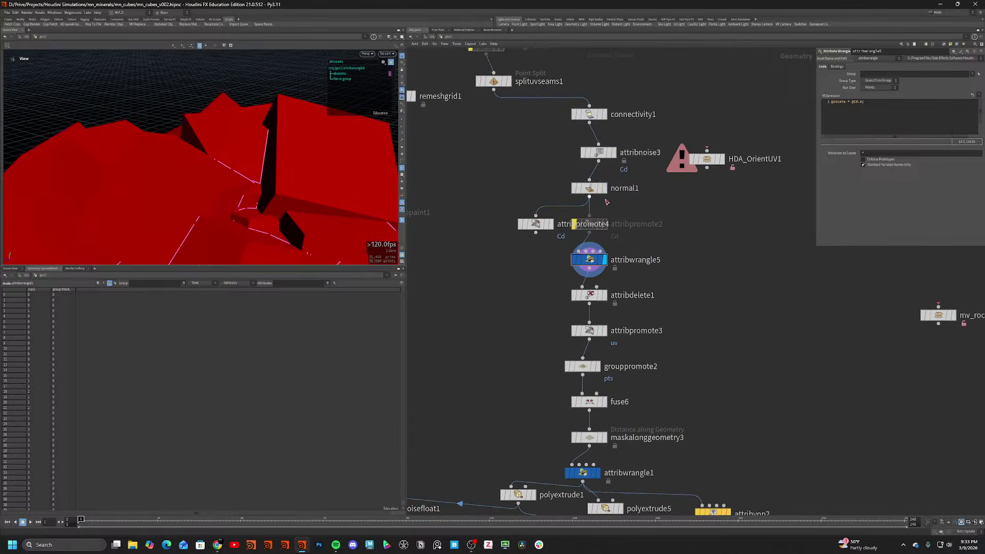
Compare the point attributes listed in the node info of normal1 and attribwrangle5.
left_click(594, 191)
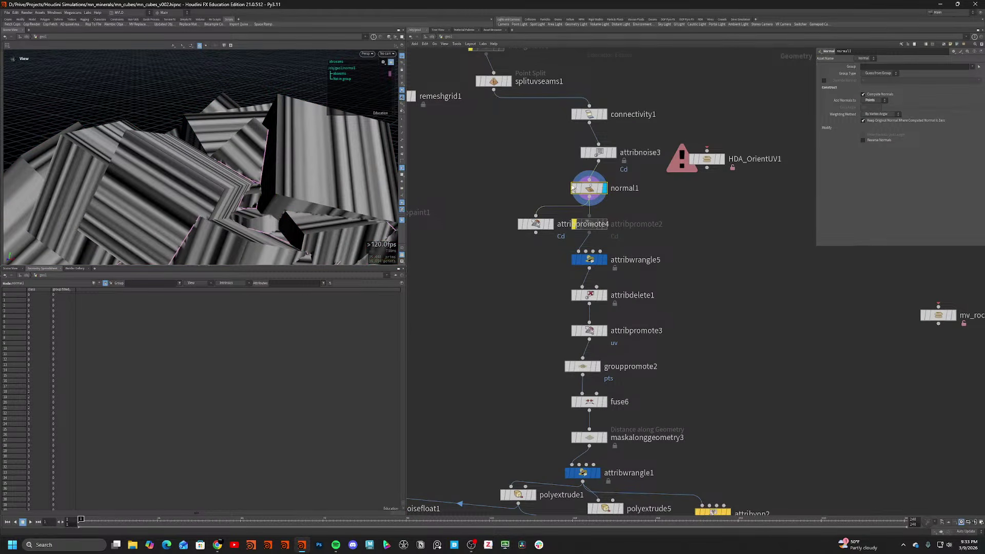
middle_click_drag(566, 190, 505, 198)
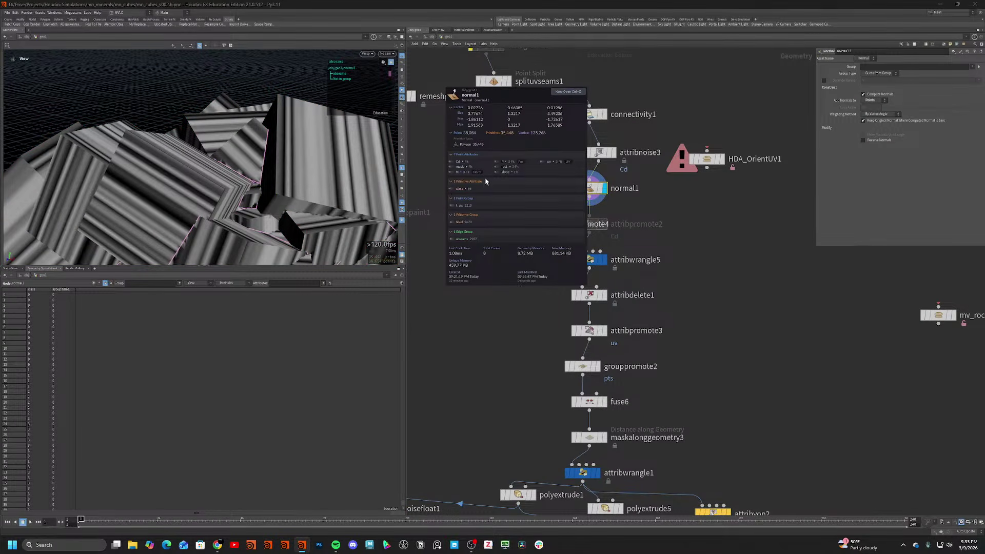
middle_click_drag(469, 169, 471, 170)
left_click(595, 261)
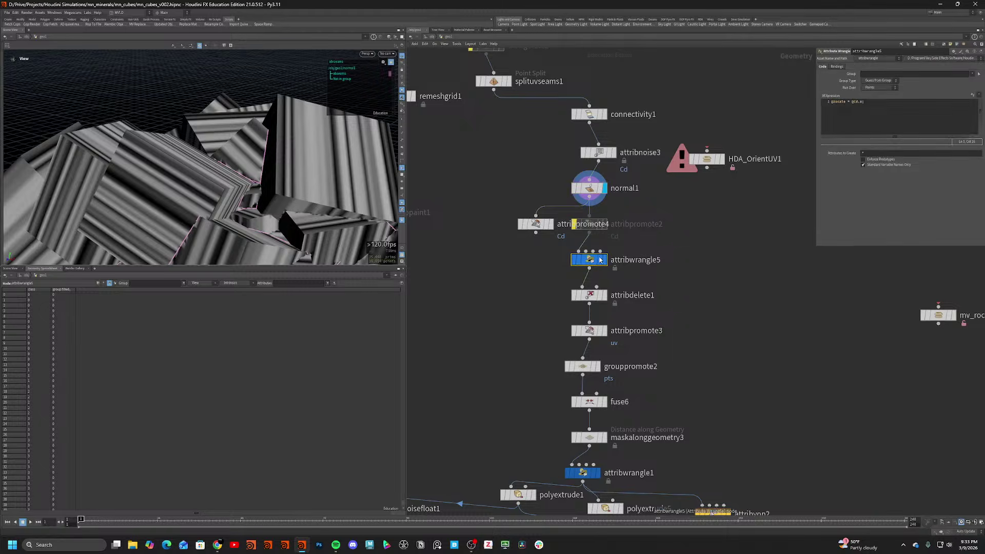
left_click(604, 260)
middle_click_drag(589, 262, 454, 257)
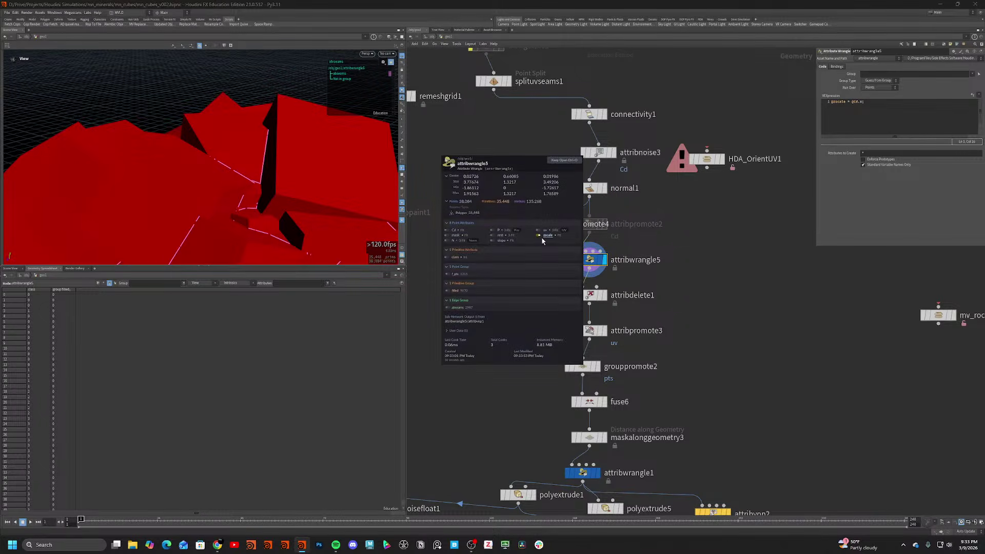
middle_click_drag(543, 242, 545, 242)
Review the settings of the zscale visualizer and turn off the gradient visualizer.
left_click(402, 221)
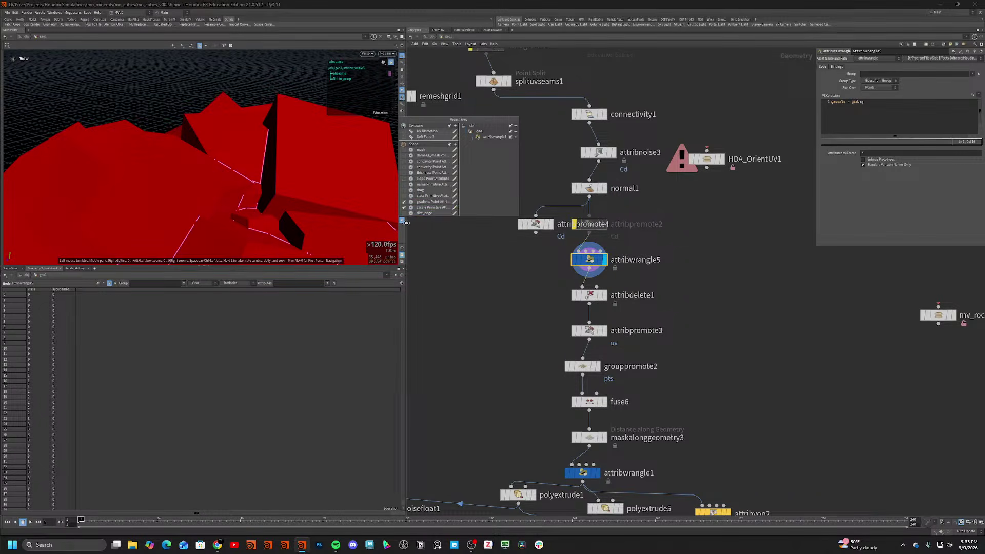
left_click(455, 210)
left_click(527, 134)
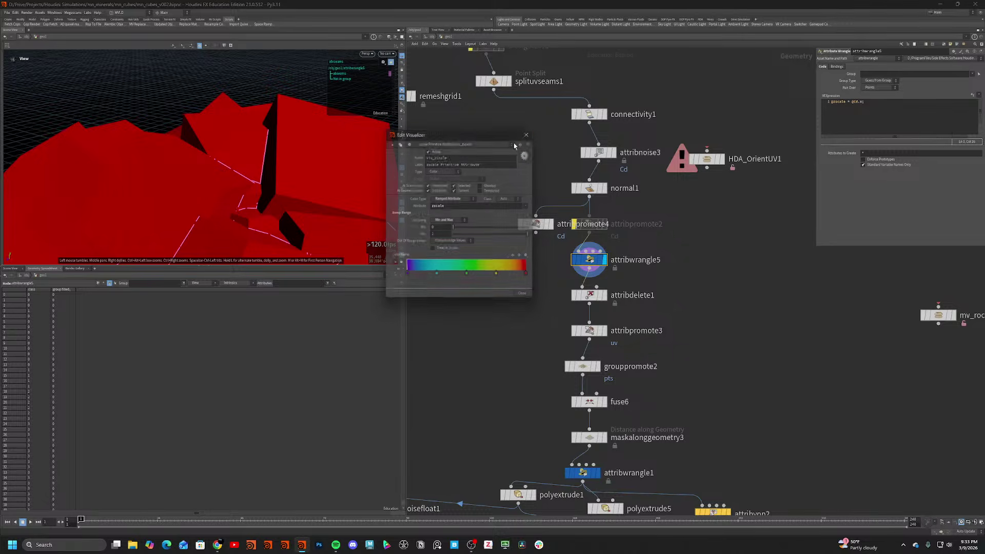
right_click(402, 221)
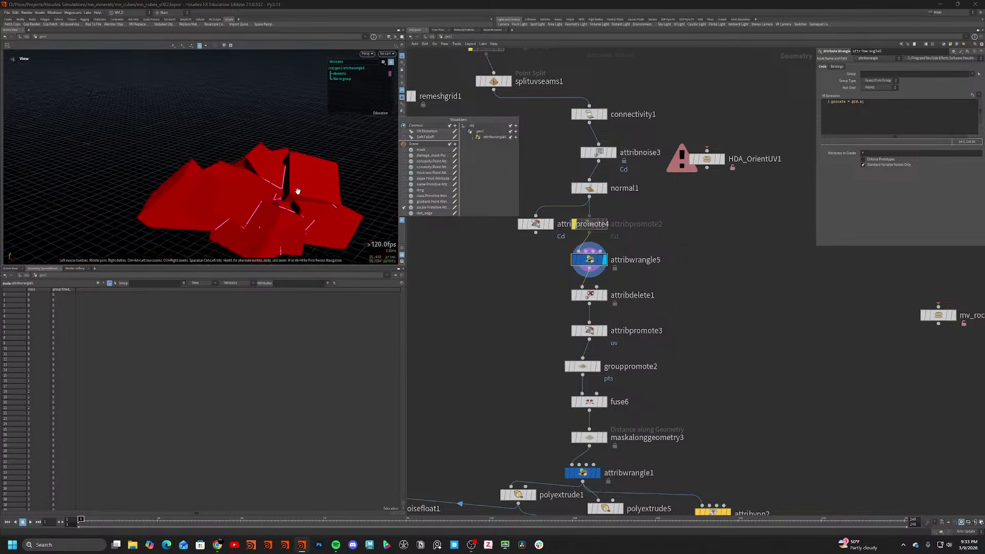
Remove attribwrangle5 and insert an Attribute Rename node in its place above attribdelete1.
key("ctrl+x")
key("Tab")
type("null")
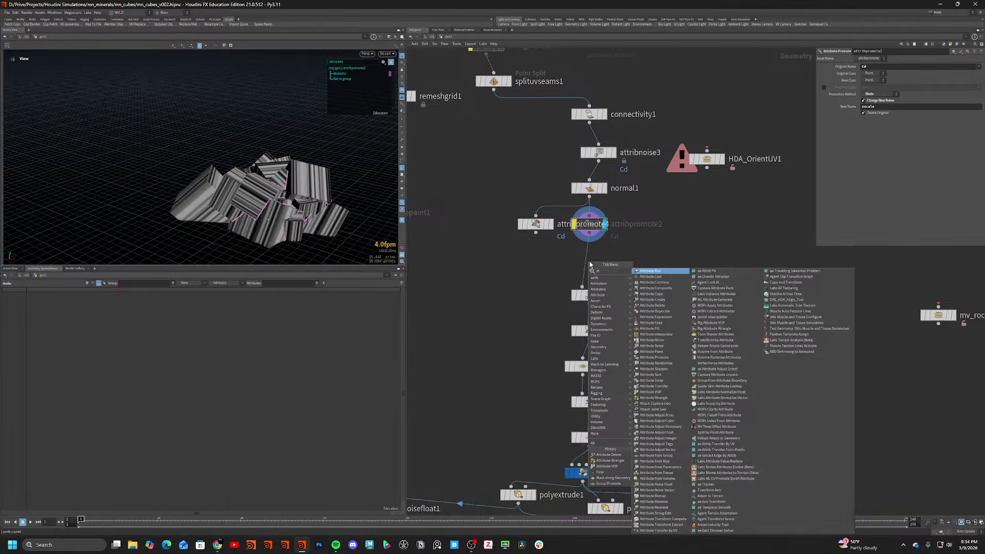
key("Return")
left_click(590, 264)
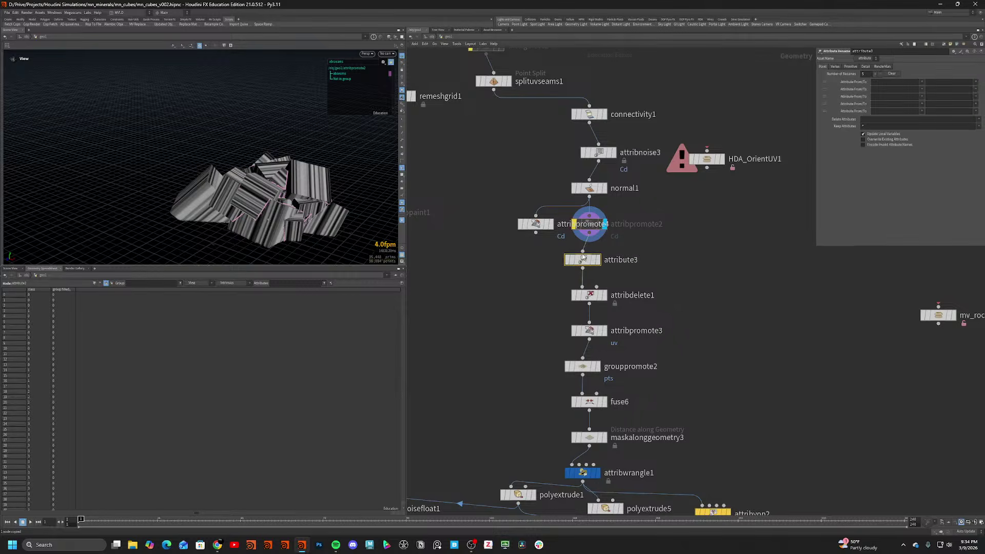
Set the Attribute Rename node to rename the point attribute Cd to zscale and display its result.
left_click(922, 82)
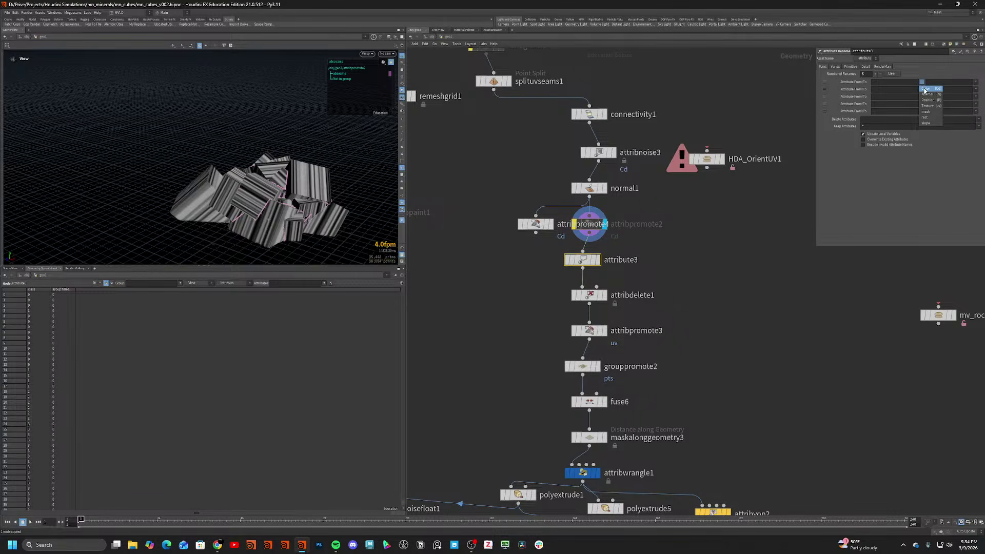
left_click(925, 89)
left_click(949, 83)
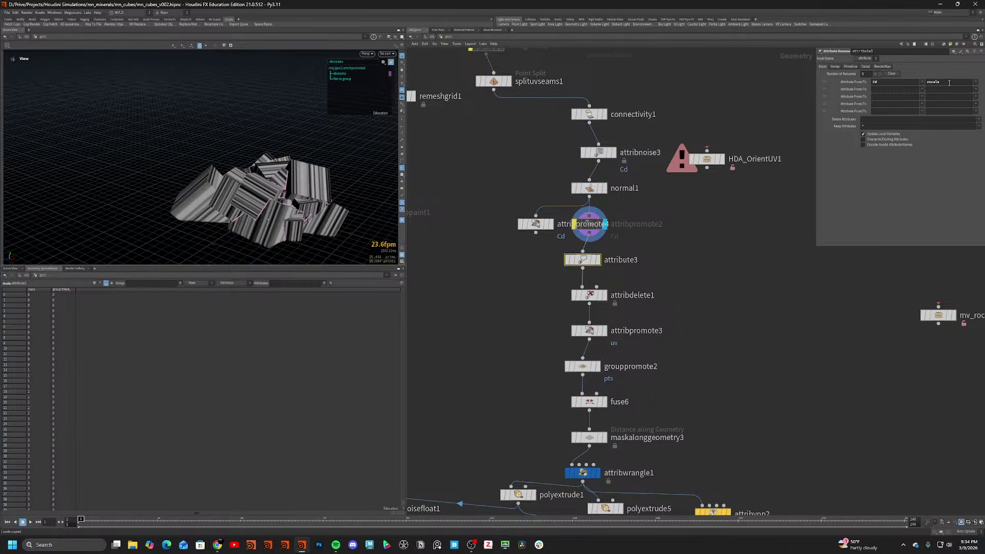
left_click(596, 259)
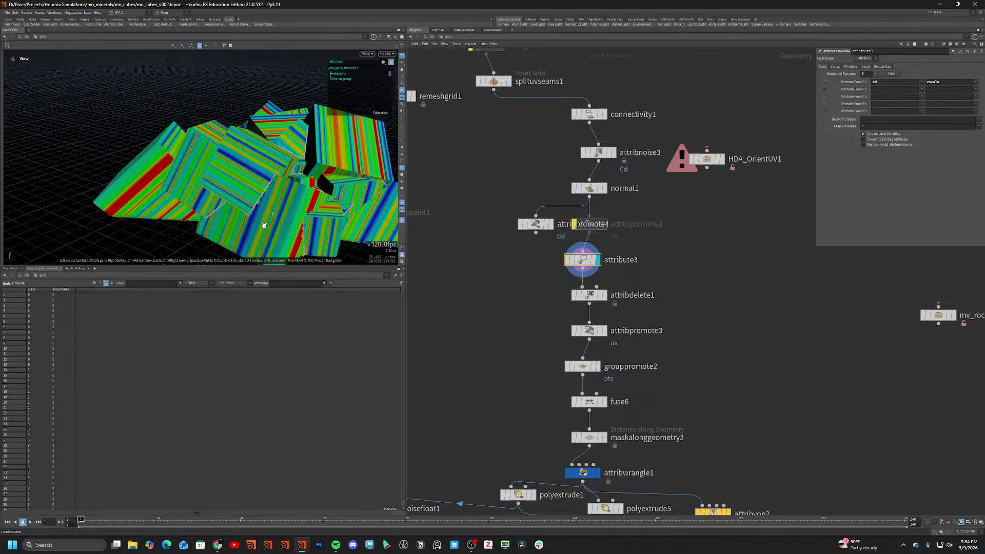
Display attribwrangle1 and attribvop2, hide the visualizers and inspect the displaced cubes in shaded and wireframe views.
middle_click_drag(635, 439, 647, 262)
left_click(609, 296)
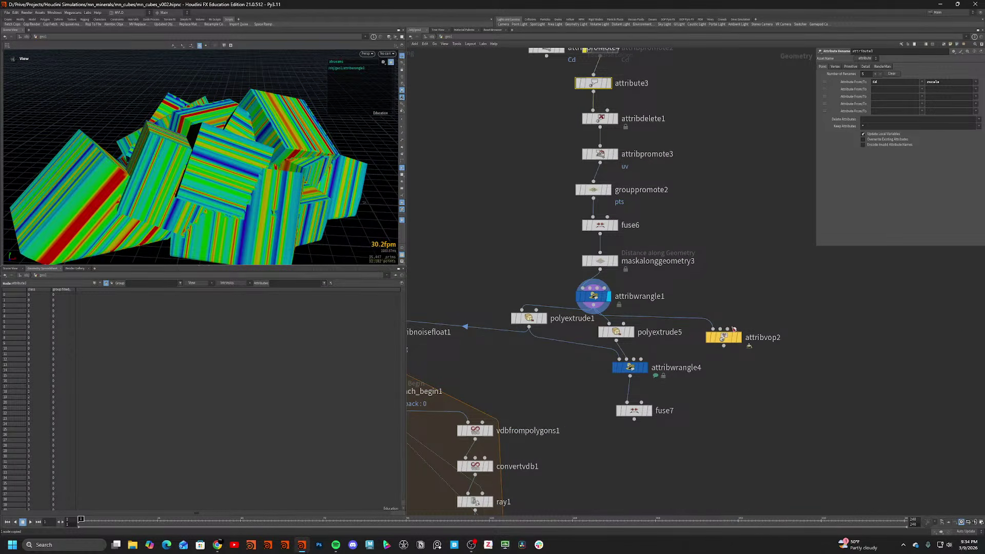
left_click(737, 337)
left_click(402, 221)
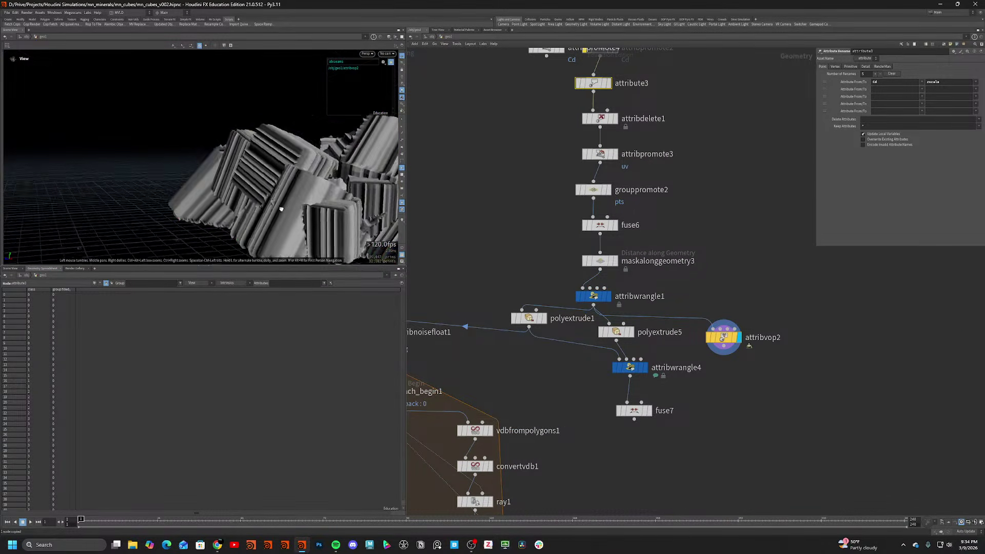
key("shift+w")
mouse_move(281, 209)
left_mouse_down()
mouse_move(336, 165)
mouse_move(336, 143)
mouse_move(322, 221)
mouse_move(354, 270)
mouse_move(365, 238)
left_mouse_up()
key("shift+w")
scroll(176, 143, "up", 5)
key("shift+w")
mouse_move(176, 143)
left_mouse_down()
mouse_move(232, 141)
mouse_move(218, 200)
mouse_move(226, 192)
left_mouse_up()
key("shift+w")
Append a Subdivide node below attribvop2, display it and inspect the smoothed relief in wireframe and shaded views.
left_click_drag(723, 338, 726, 353)
key("Tab")
type("sub")
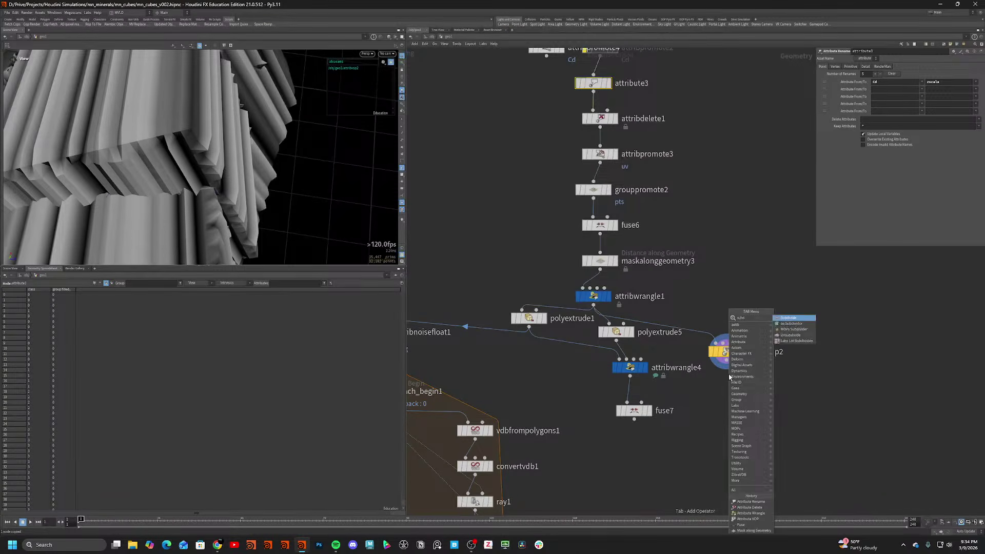
key("Return")
left_click(727, 387)
left_click(742, 388)
key("shift+w")
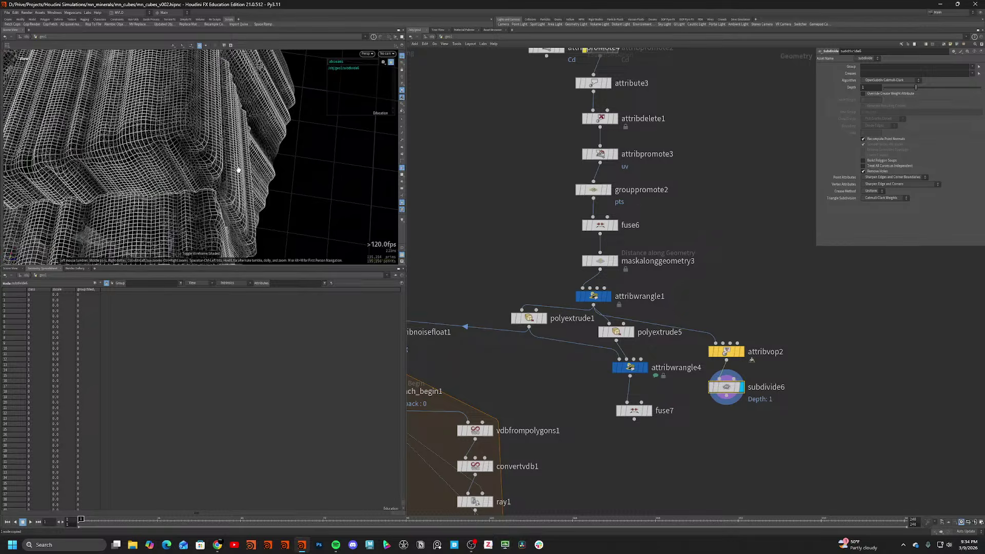
mouse_move(237, 168)
left_mouse_down()
mouse_move(193, 132)
mouse_move(174, 152)
mouse_move(207, 146)
mouse_move(228, 164)
mouse_move(185, 133)
left_mouse_up()
scroll(175, 153, "up", 3)
key("shift+w")
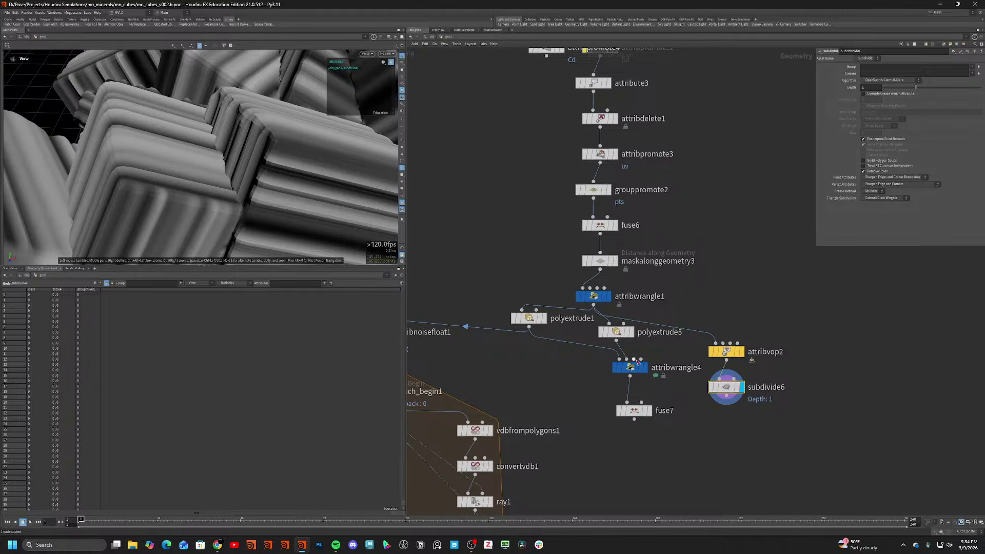
Disconnect the zscale bind from the output's Cd in attribvop2 and inspect the uncolored displaced mesh.
middle_click_drag(683, 292, 674, 366)
scroll(657, 319, "down", 2)
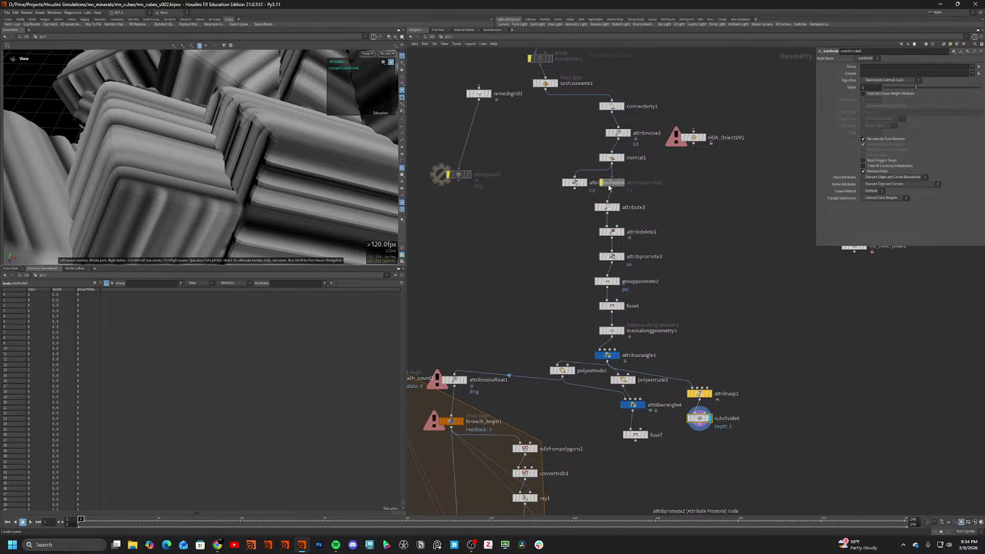
left_click(614, 233)
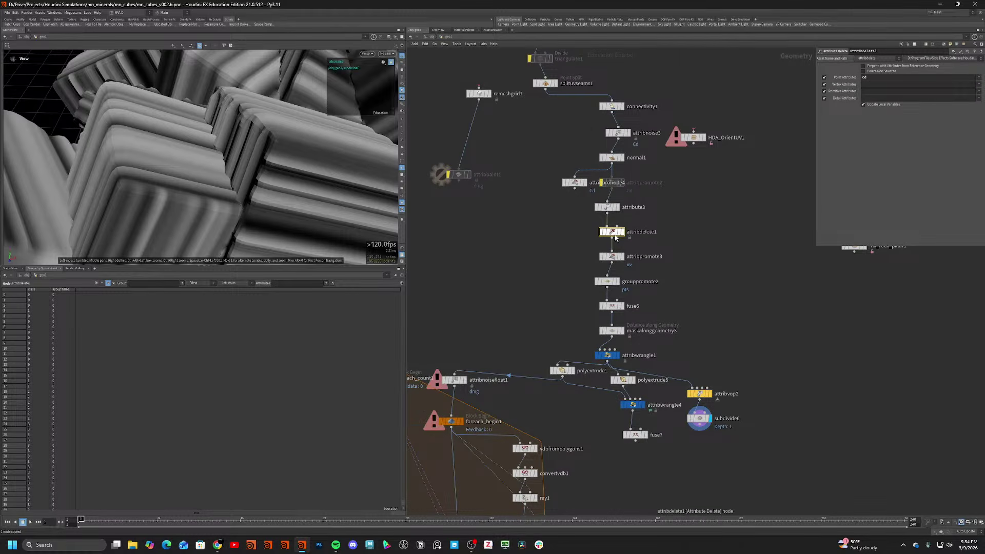
double_click(699, 393)
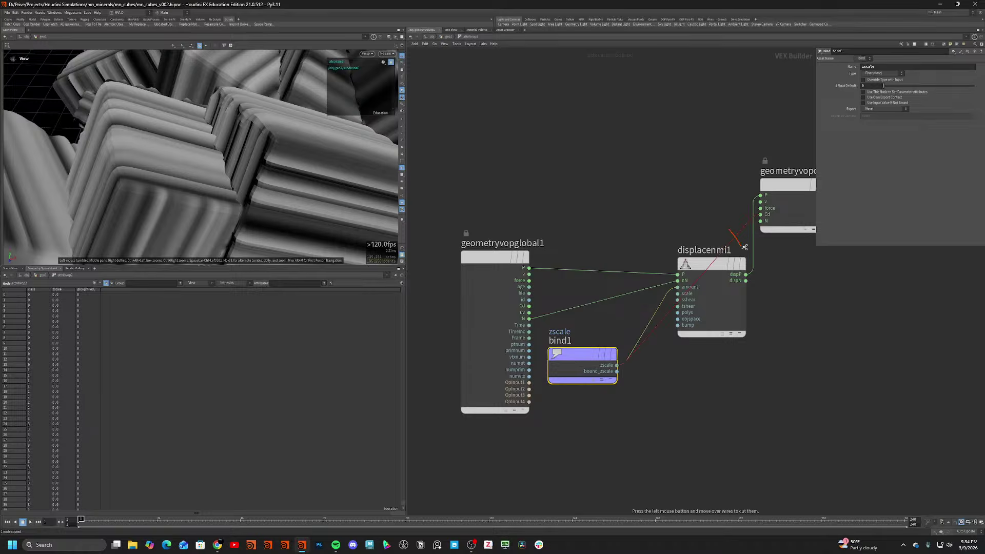
left_click_drag(745, 247, 746, 249)
key("u")
left_click_drag(250, 211, 295, 176)
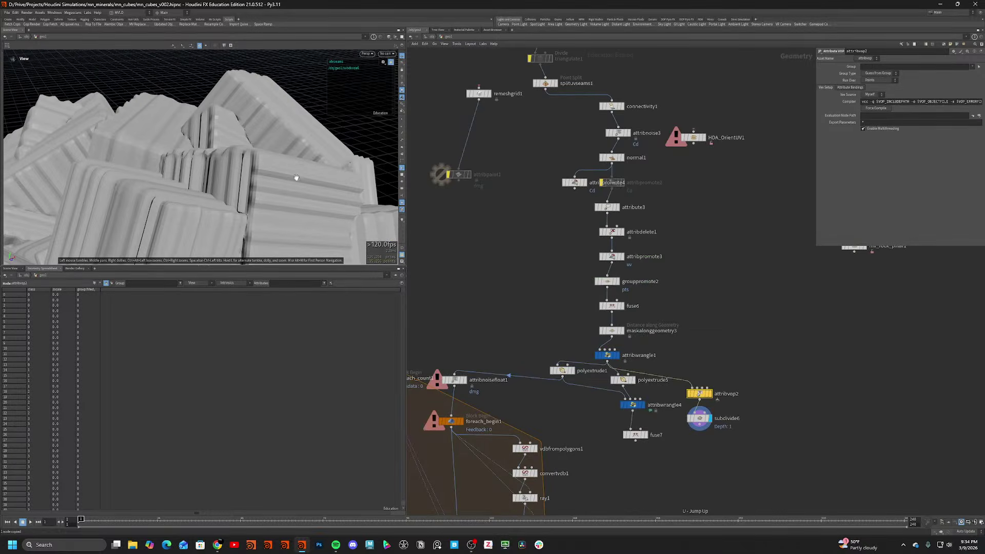
left_click(388, 37)
left_click(407, 100)
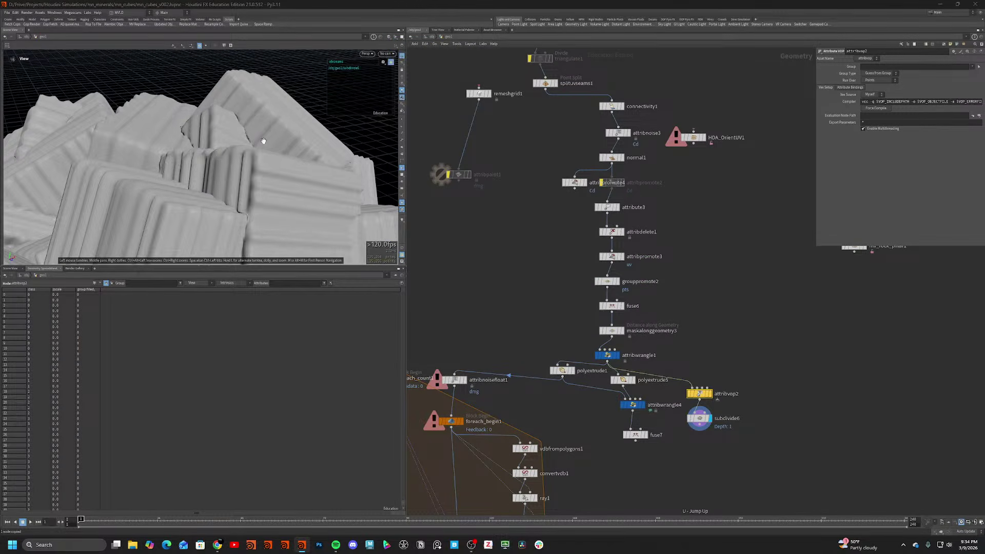
mouse_move(260, 136)
left_mouse_down()
mouse_move(117, 156)
mouse_move(83, 217)
mouse_move(355, 209)
left_mouse_up()
Toggle the bypass of subdivide6 to compare the mesh with and without subdivision in wireframe and shaded views.
left_click(691, 418)
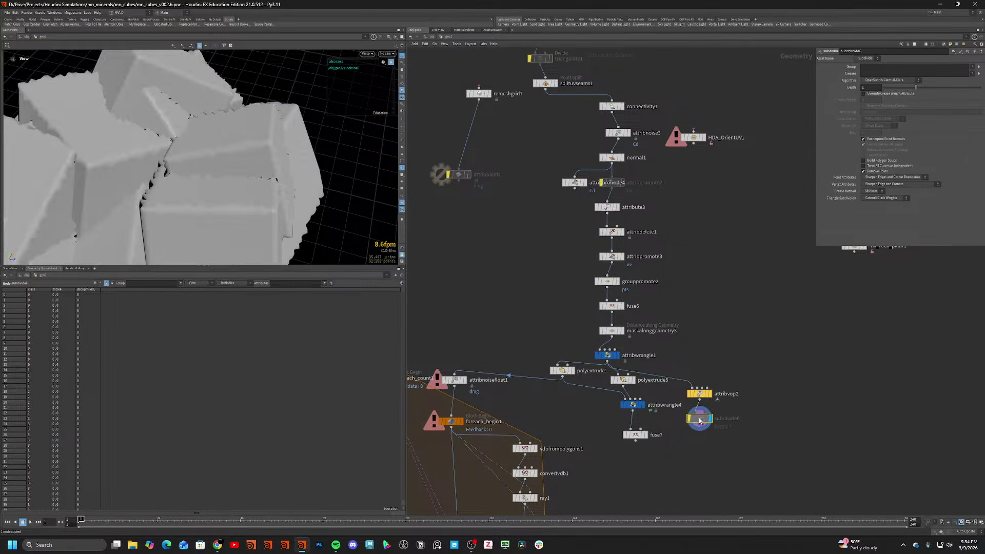
key("w")
key("w")
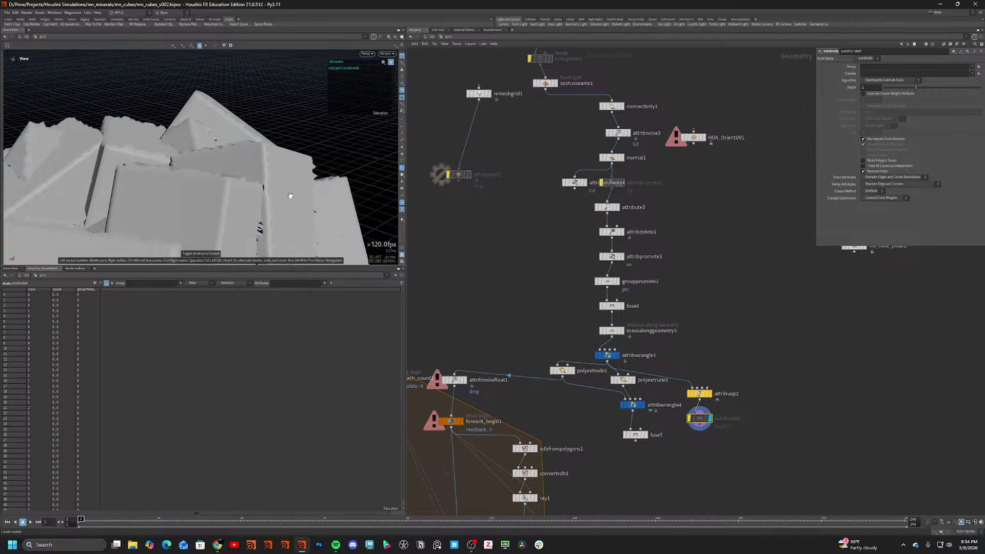
key("b")
key("w")
mouse_move(288, 244)
right_mouse_down()
mouse_move(257, 180)
mouse_move(204, 186)
right_mouse_up()
key("w")
key("w")
mouse_move(204, 186)
left_mouse_down()
mouse_move(156, 207)
mouse_move(226, 209)
mouse_move(261, 171)
left_mouse_up()
key("w")
scroll(238, 206, "down", 10)
right_click_drag(262, 171, 328, 206)
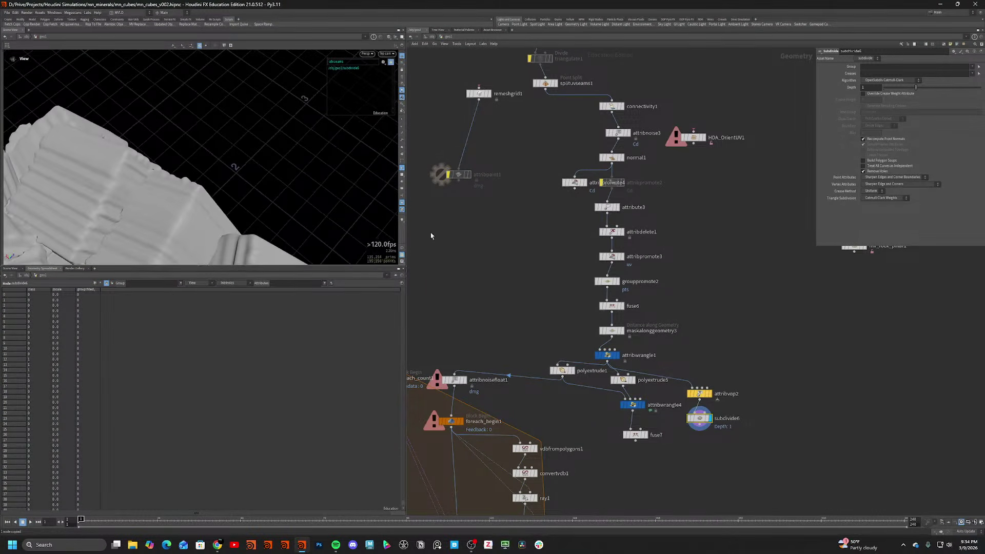
Inspect the subdivided displacement across the cube cluster and close up in wireframe, with attribvop2 selected.
middle_click_drag(679, 389, 717, 292)
scroll(127, 171, "down", 5)
left_click_drag(125, 174, 229, 165)
scroll(215, 161, "up", 4)
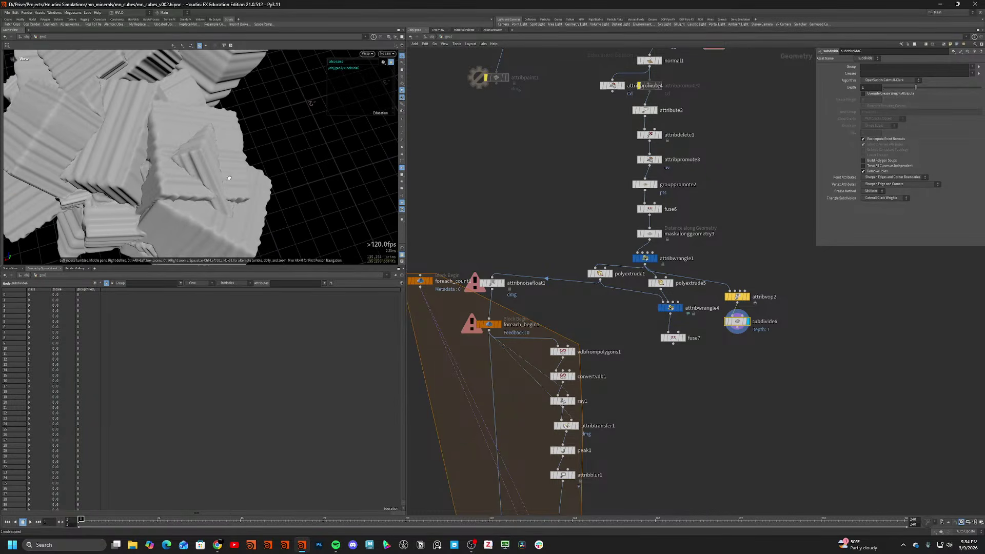
left_click(737, 299)
key("shift+w")
scroll(170, 151, "up", 4)
mouse_move(169, 150)
left_mouse_down()
mouse_move(148, 145)
mouse_move(172, 146)
left_mouse_up()
key("shift+w")
Trace the network up to the subdivided source box and inspect the geometry there in wireframe and shaded views.
middle_click_drag(559, 121, 579, 302)
scroll(584, 293, "down", 6)
scroll(601, 167, "up", 4)
middle_click_drag(608, 169, 591, 341)
scroll(591, 341, "down", 3)
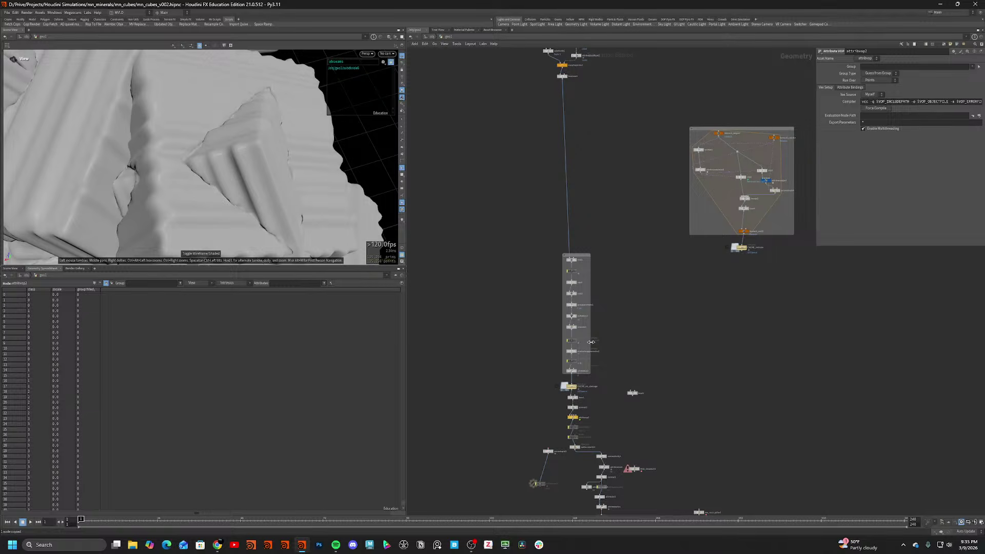
middle_click_drag(569, 224, 593, 336)
scroll(588, 159, "up", 5)
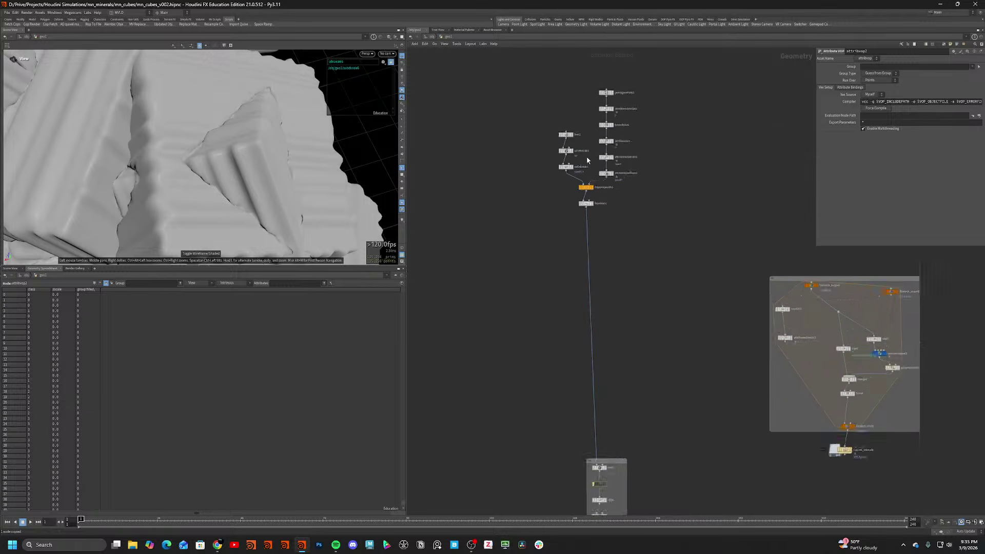
left_click(563, 173)
scroll(323, 197, "down", 3)
key("shift+w")
mouse_move(323, 197)
left_mouse_down()
mouse_move(209, 160)
mouse_move(146, 157)
left_mouse_up()
key("shift+w")
Display polyextrude5 and polyextrude1 in turn and inspect the extruded cube cluster in wireframe and shaded views.
middle_click_drag(678, 423, 635, 170)
scroll(635, 170, "down", 5)
middle_click_drag(655, 391, 651, 167)
scroll(641, 355, "up", 5)
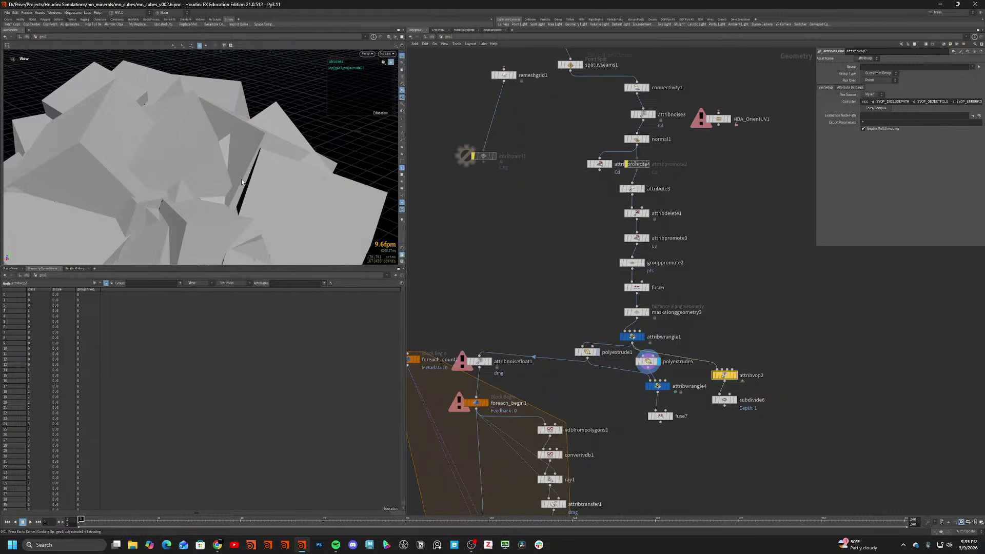
mouse_move(218, 182)
left_mouse_down()
mouse_move(117, 205)
mouse_move(115, 241)
mouse_move(192, 211)
left_mouse_up()
key("w")
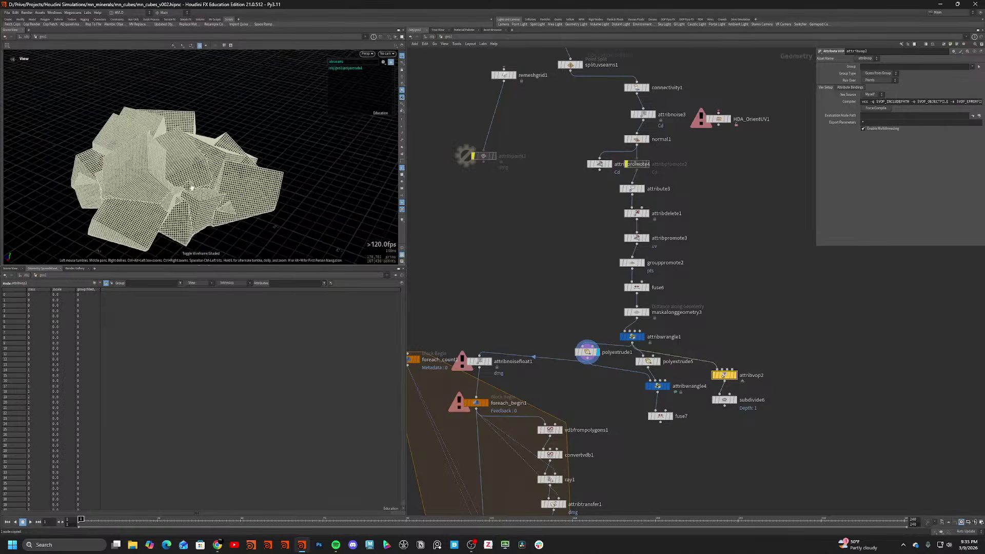
right_click_drag(192, 188, 115, 191)
mouse_move(114, 191)
left_mouse_down()
mouse_move(72, 202)
mouse_move(127, 219)
mouse_move(147, 180)
mouse_move(77, 190)
mouse_move(174, 202)
mouse_move(74, 196)
mouse_move(92, 197)
left_mouse_up()
key("w")
key("w")
key("w")
Look through the nodes between the no-damage cache and splituvseams1 and check inside attribvop1.
scroll(585, 323, "down", 6)
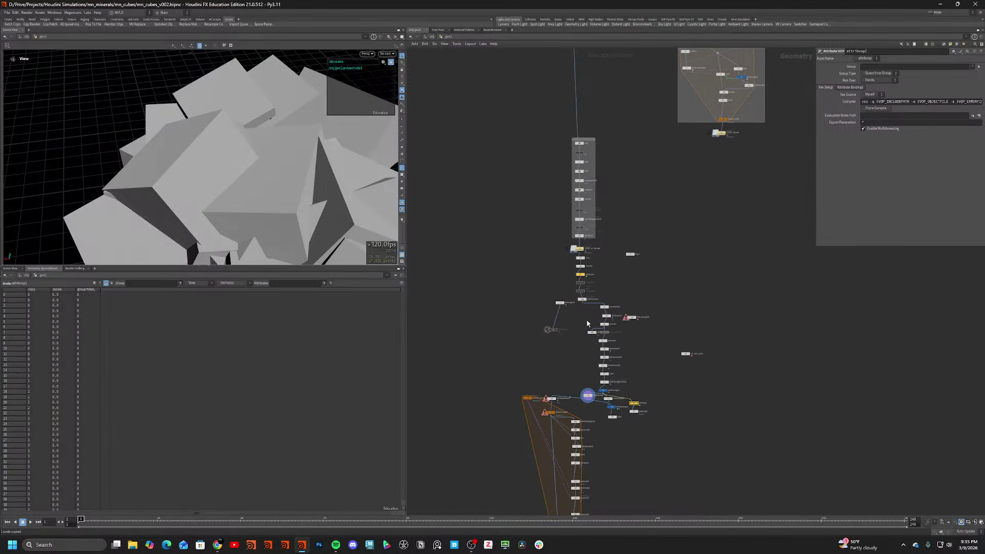
scroll(585, 318, "up", 6)
scroll(579, 292, "down", 5)
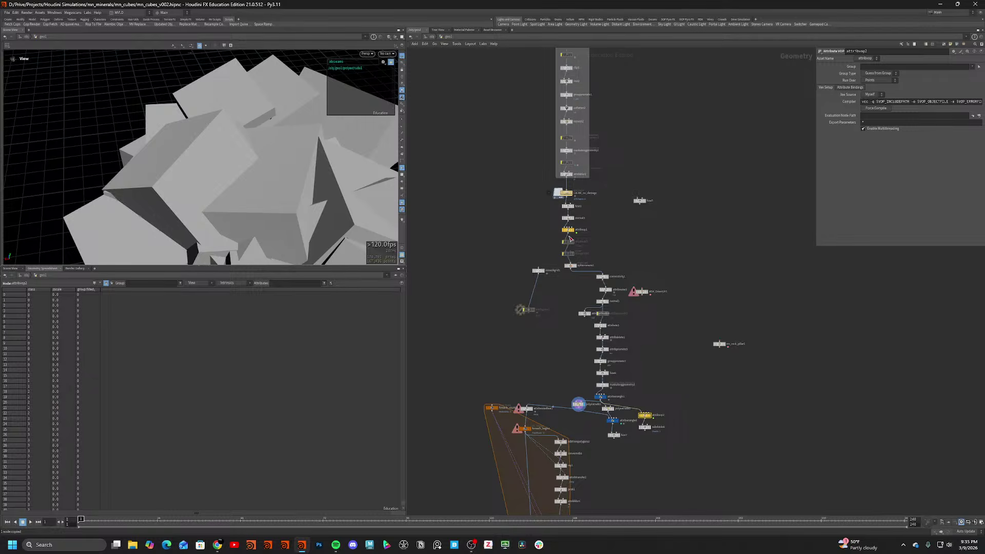
scroll(575, 271, "up", 5)
left_click(576, 270)
left_click(572, 207)
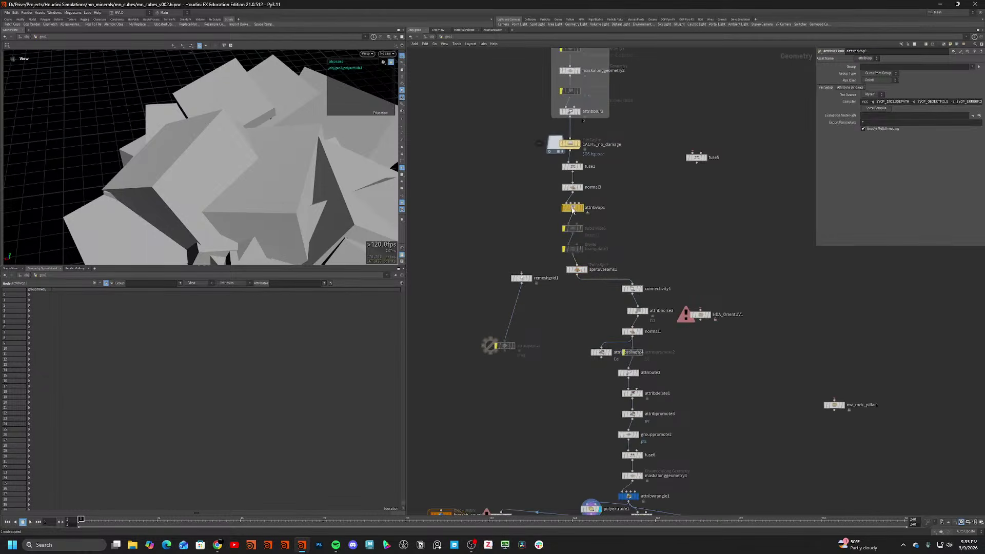
key("Return")
key("u")
Connect attribvop1's output to the input of attribnoisefloat1.
left_click(572, 213)
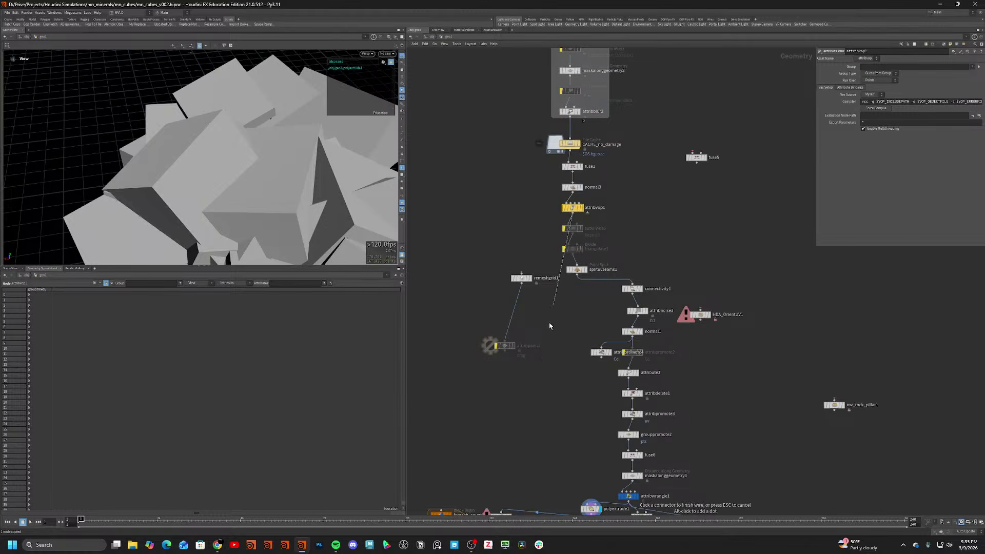
middle_click_drag(512, 498, 537, 335)
left_click(527, 348)
Delete polyextrude5, attribwrangle4, fuse7, attribvop2 and subdivide6, and line up the chain from connectivity1 to polyextrude1 in a straight column.
middle_click_drag(760, 413, 722, 417)
left_click_drag(734, 419, 658, 354)
key("ctrl+x")
left_click_drag(671, 420, 625, 358)
key("ctrl+x")
left_click_drag(663, 385, 609, 120)
key("l")
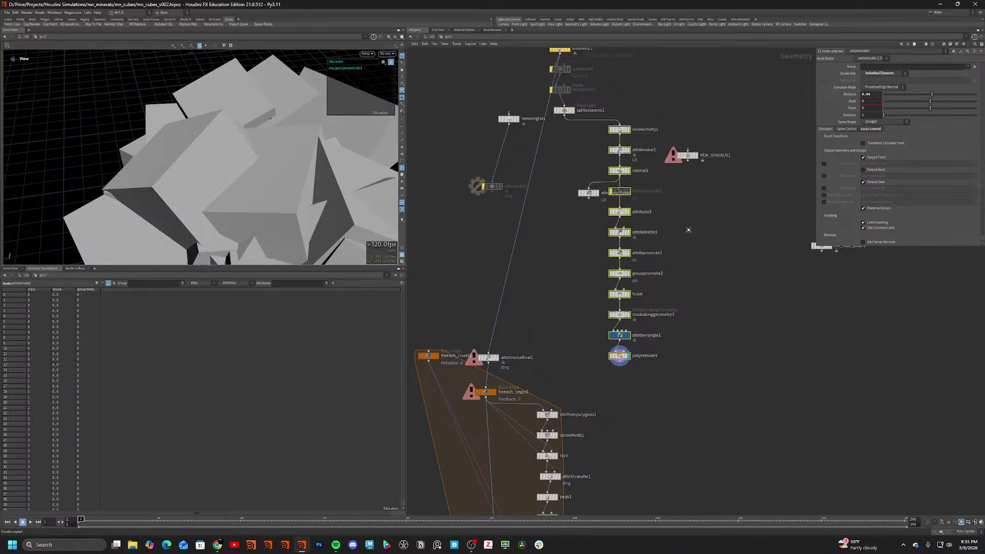
Delete the unused HDA_OrientUV1, rock pillar and attribpromote4 nodes around the chain.
left_click_drag(662, 232, 724, 121)
key("ctrl+x")
left_click_drag(779, 201, 854, 289)
key("ctrl+x")
left_click_drag(561, 166, 588, 200)
key("ctrl+x")
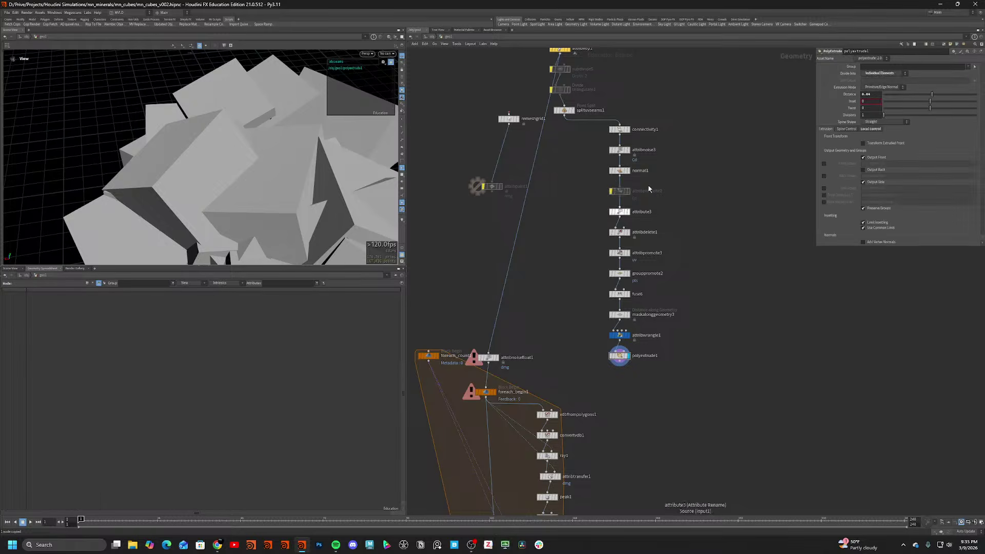
Try to delete the bypassed subdivide and triangulate nodes above splituvseams1.
middle_click_drag(694, 169, 682, 292)
left_click_drag(592, 185, 540, 217)
key("ctrl+x")
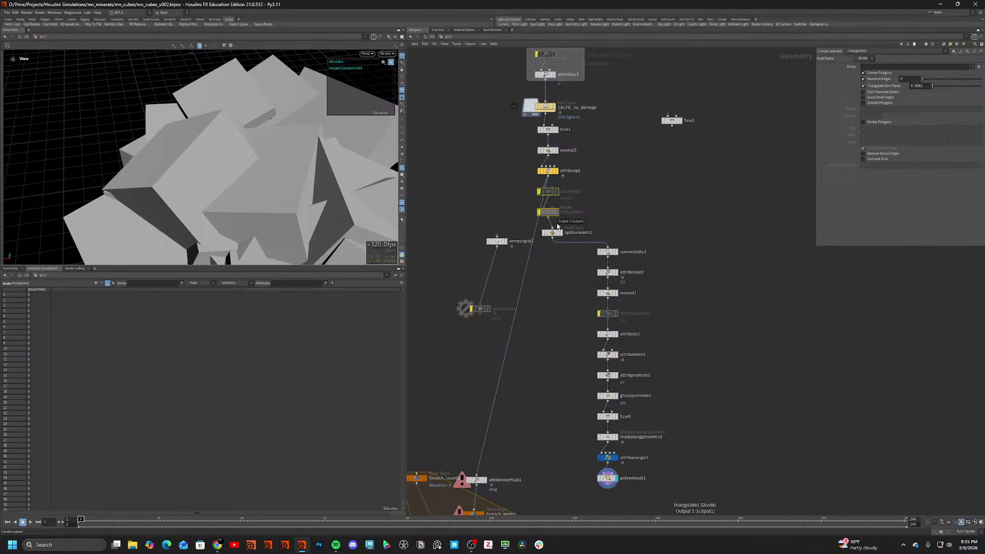
key("ctrl+z")
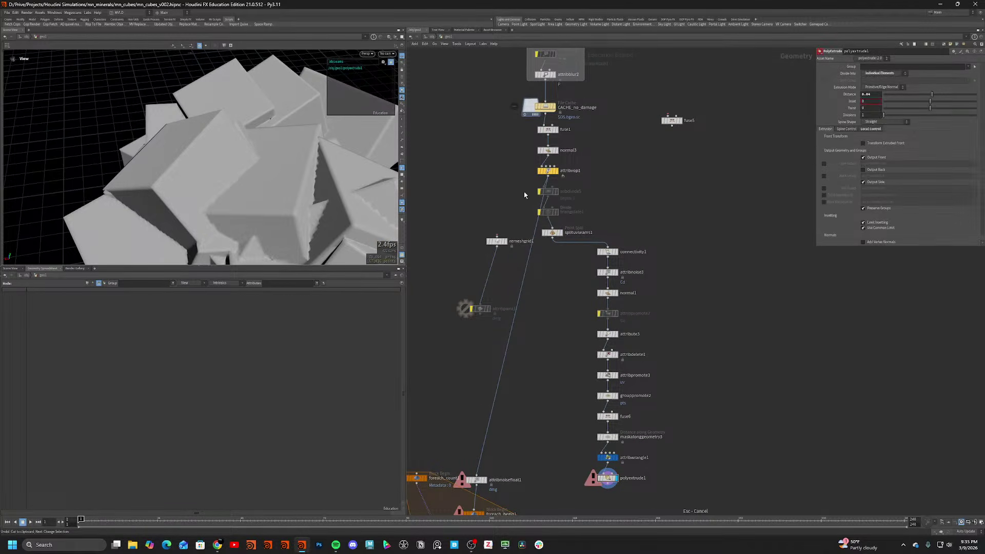
Place splituvseams1 above connectivity1 and move the whole chain down to polyextrude1 beside the box and copytopoints1 nodes.
left_click_drag(554, 236, 609, 234)
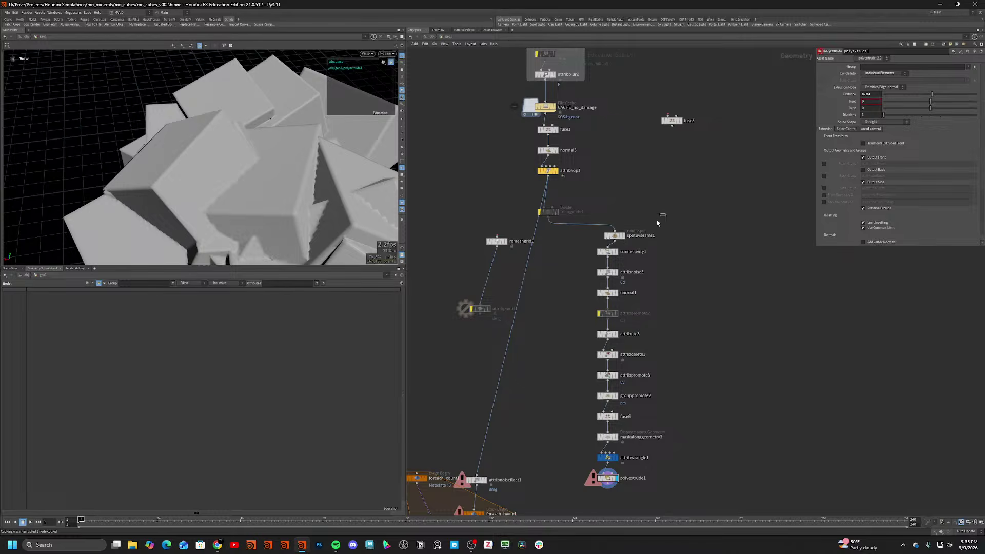
left_click_drag(667, 213, 597, 492)
left_click_drag(613, 271, 524, 98)
scroll(636, 269, "down", 5)
scroll(559, 105, "up", 2)
middle_click_drag(569, 109, 550, 399)
left_click_drag(534, 394, 573, 266)
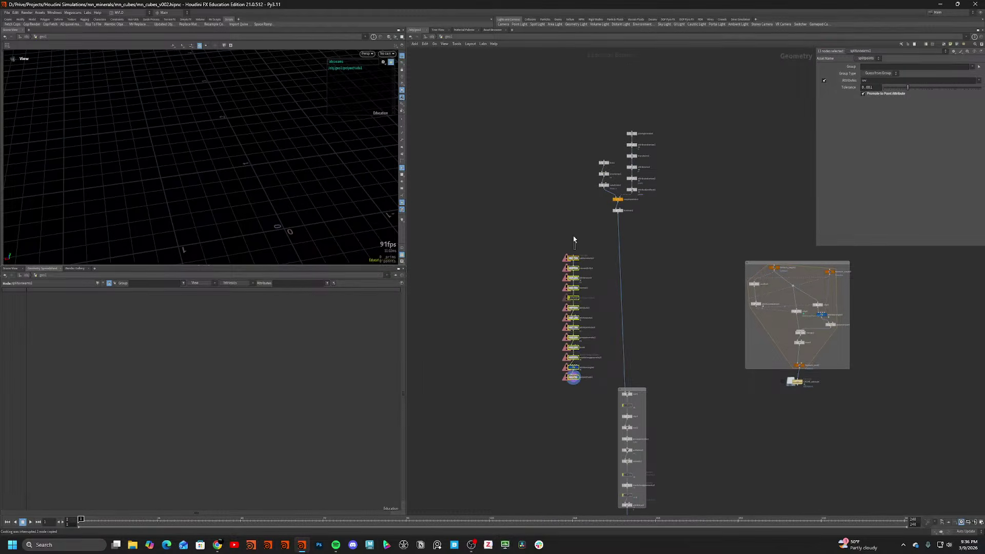
scroll(575, 224, "up", 3)
Connect subdivide1's output to splituvseams1, then display splituvseams1 and frame the single cube.
left_click(575, 165)
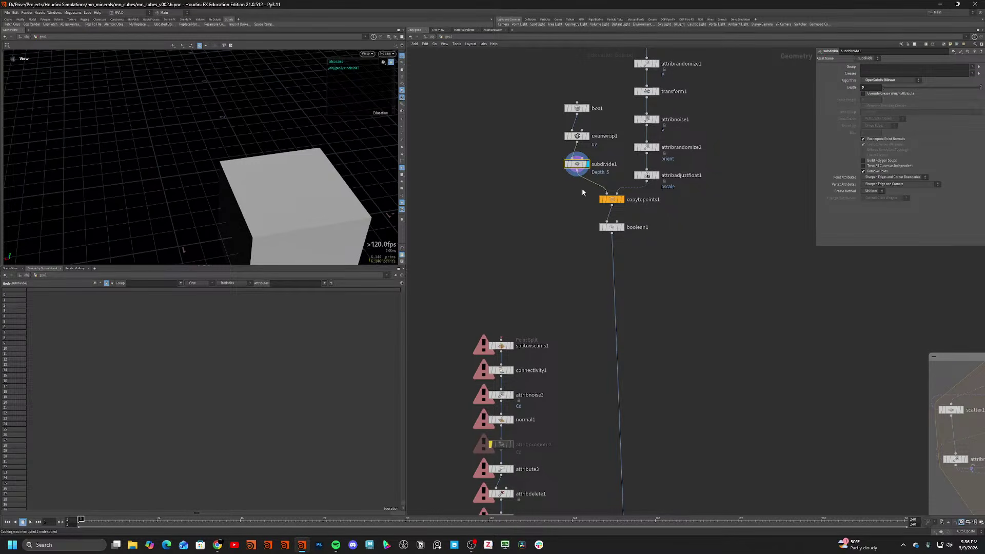
left_click_drag(540, 301, 502, 342)
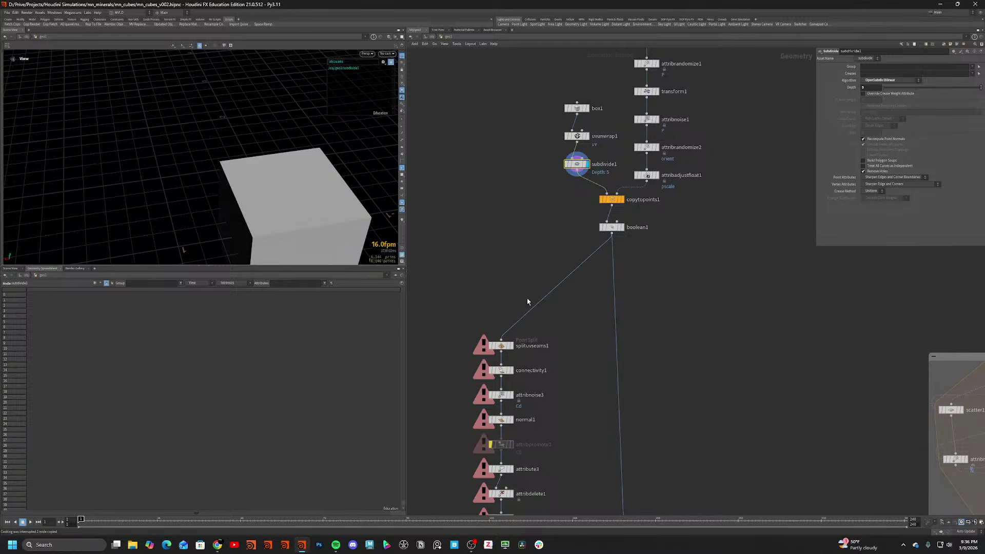
left_click_drag(579, 171, 501, 339)
left_click(512, 347)
key("space+g")
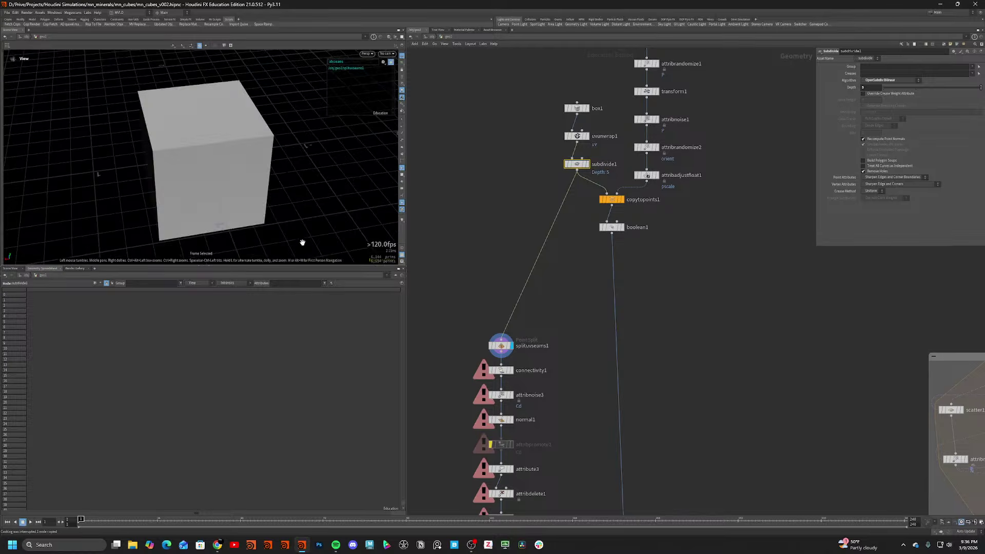
left_click_drag(301, 242, 323, 242, "alt")
middle_click_drag(547, 354, 552, 335)
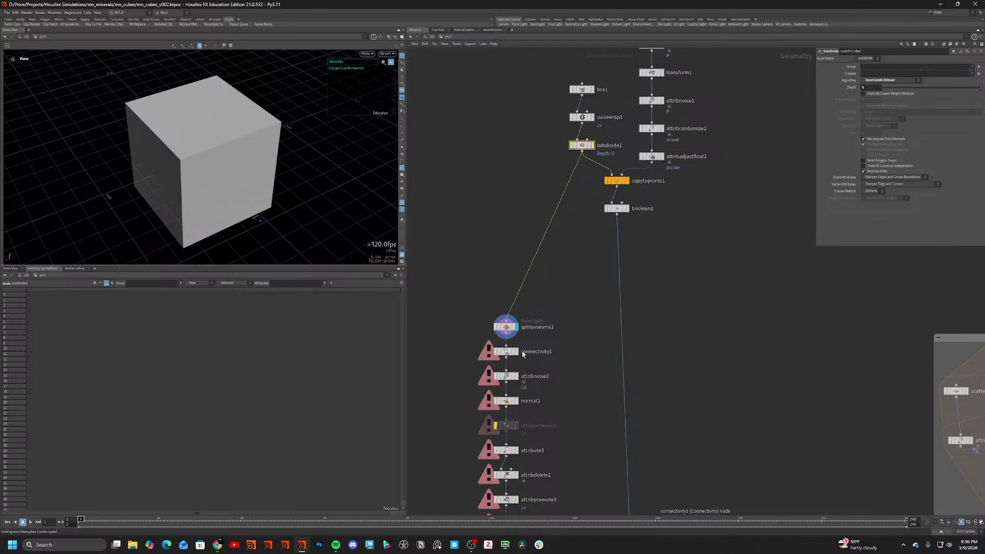
Preview the connectivity1 and attribnoise3 outputs and examine the cube's noise bands in wireframe and shaded display.
left_click(522, 354)
left_click(517, 352)
left_click(517, 376)
left_click_drag(190, 190, 216, 177, "alt")
key("shift+w")
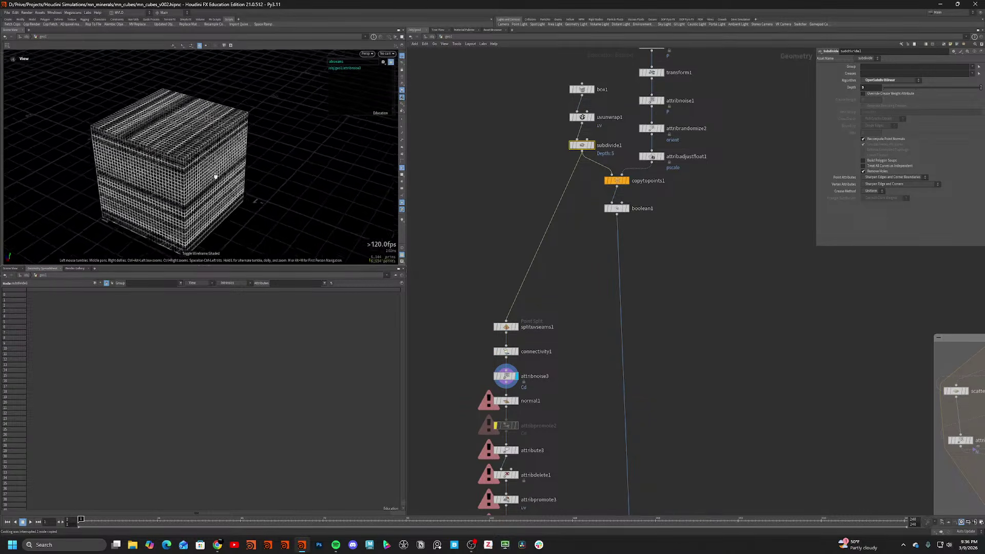
key("shift+w")
right_click_drag(205, 180, 345, 260, "alt")
scroll(574, 359, "up", 1)
middle_click_drag(575, 361, 580, 220)
scroll(510, 269, "up", 1)
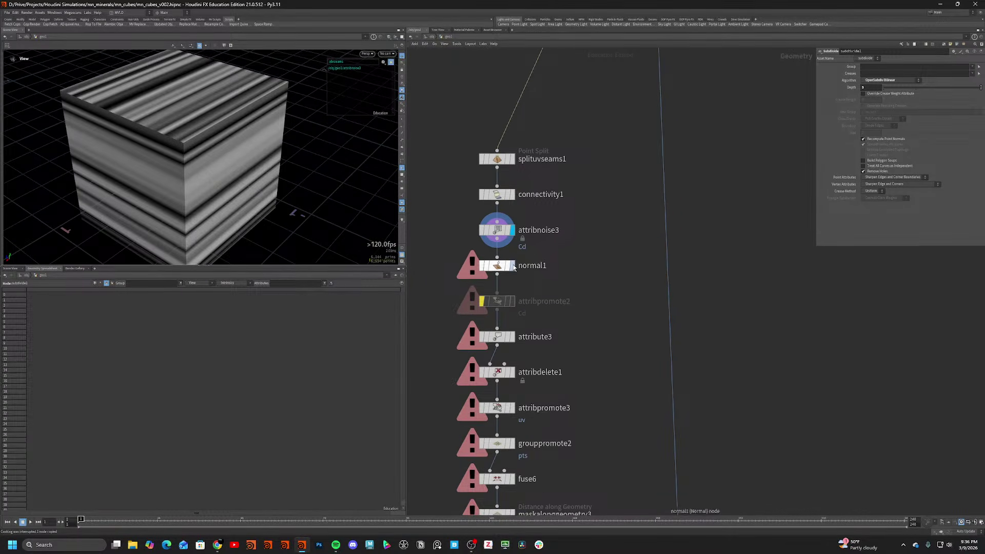
Preview the normal1 output and examine the noise bands near the cube's corner, with and without wireframe.
left_click(513, 266)
mouse_move(216, 194)
left_mouse_down("alt")
mouse_move(222, 178)
mouse_move(178, 132)
left_mouse_up("alt")
scroll(178, 132, "up", 2)
key("shift+w")
key("shift+w")
middle_click_drag(569, 317, 582, 241)
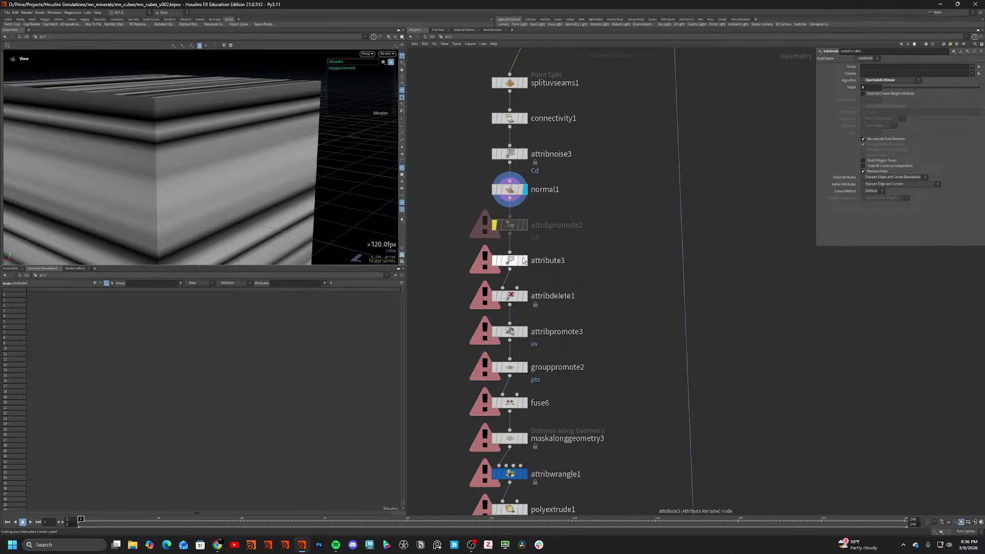
Step through the node outputs from attribute3 down to polyextrude1 and examine the extruded cube in wireframe.
left_click(523, 261)
left_click(523, 296)
left_click(523, 332)
left_click(523, 367)
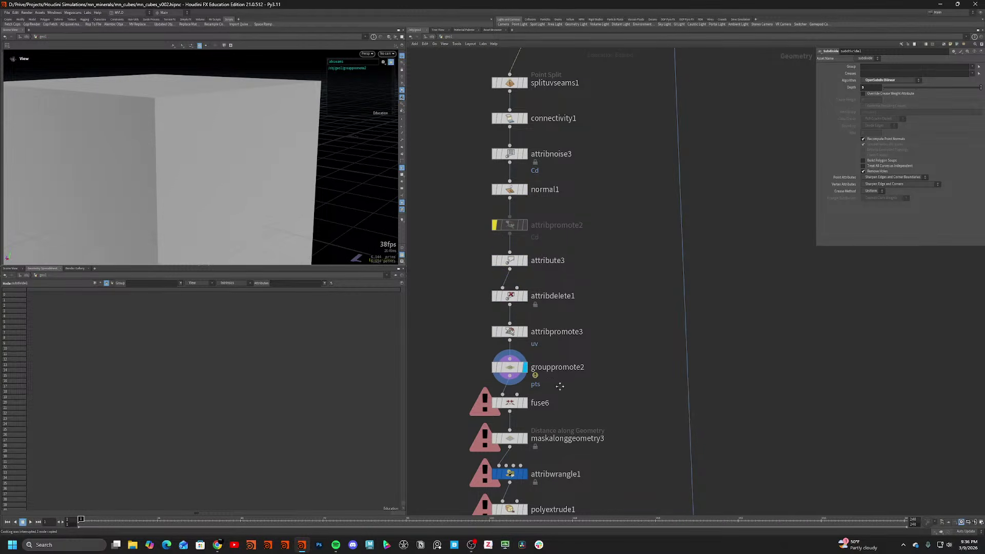
middle_click_drag(559, 385, 566, 245)
left_click(529, 298)
left_click(530, 370)
scroll(222, 180, "down", 3)
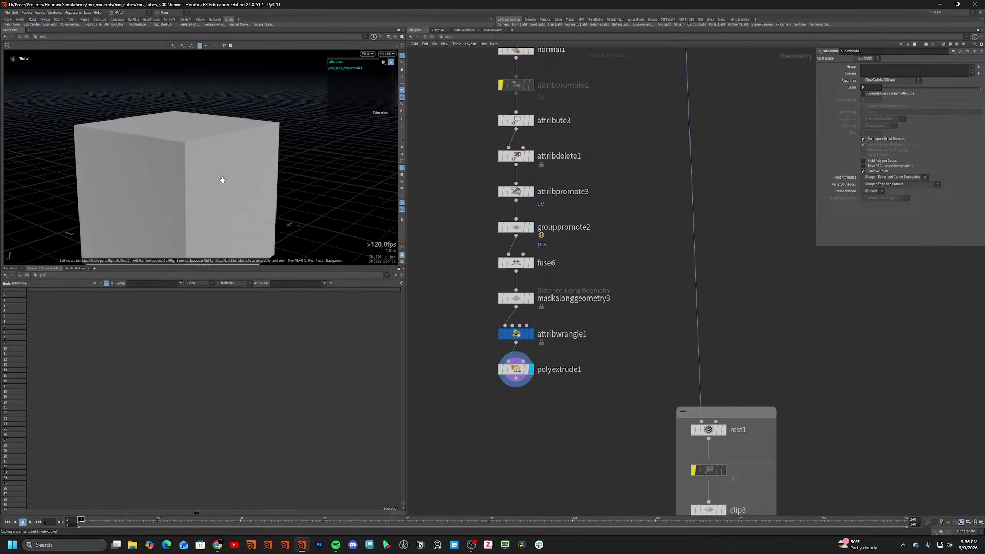
scroll(222, 180, "down", 3)
key("shift+w")
mouse_move(222, 180)
left_mouse_down("alt")
mouse_move(205, 194)
mouse_move(230, 197)
left_mouse_up("alt")
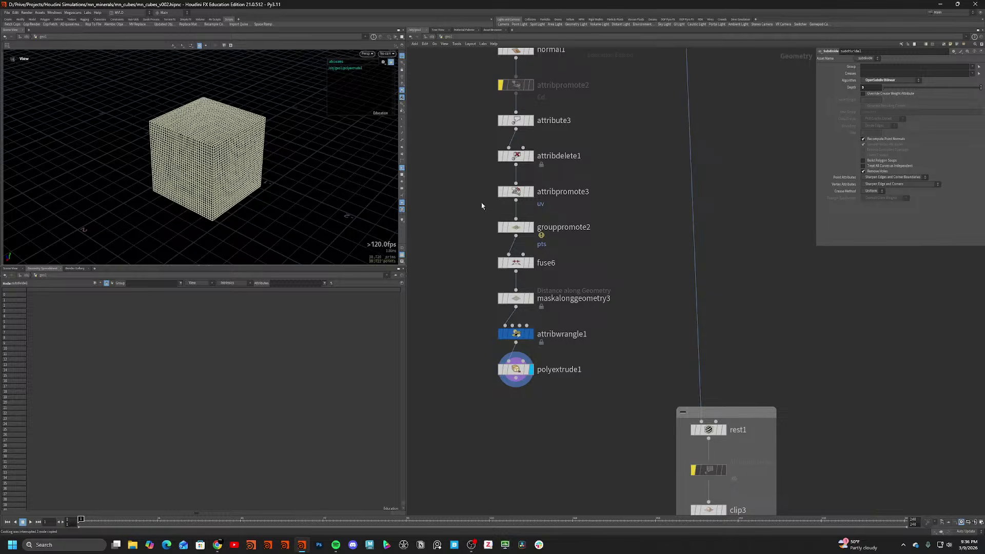
Bypass the attribute3 and attribdelete1 nodes and re-enable attribpromote2.
middle_click_drag(482, 203, 509, 288)
scroll(509, 288, "down", 1)
left_click_drag(501, 245, 580, 267)
left_click_drag(496, 214, 576, 259)
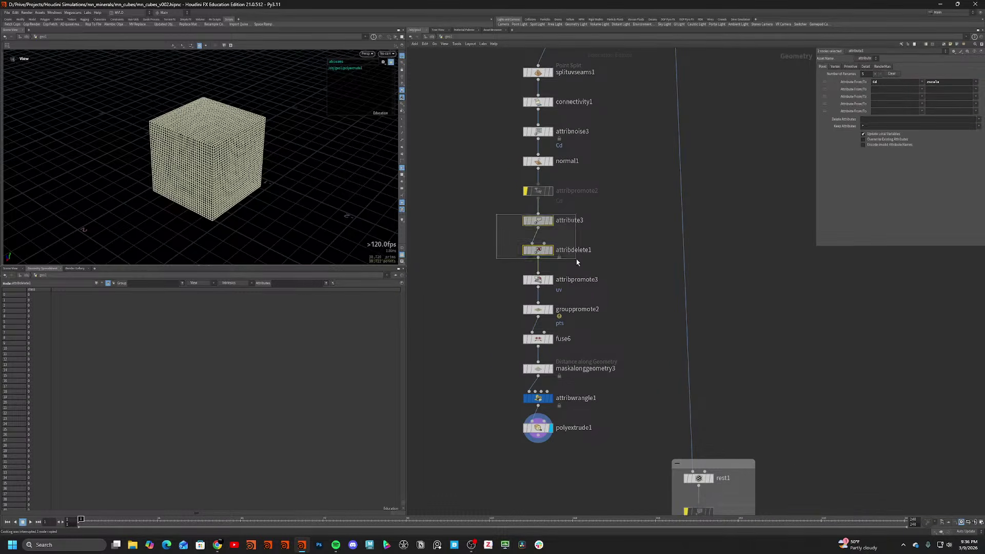
key("b")
left_click(540, 194)
key("b")
Set the new class of attribpromote2 to Primitive.
scroll(239, 172, "up", 2)
key("shift+w")
mouse_move(240, 172)
left_mouse_down("alt")
mouse_move(193, 118)
mouse_move(318, 231)
left_mouse_up("alt")
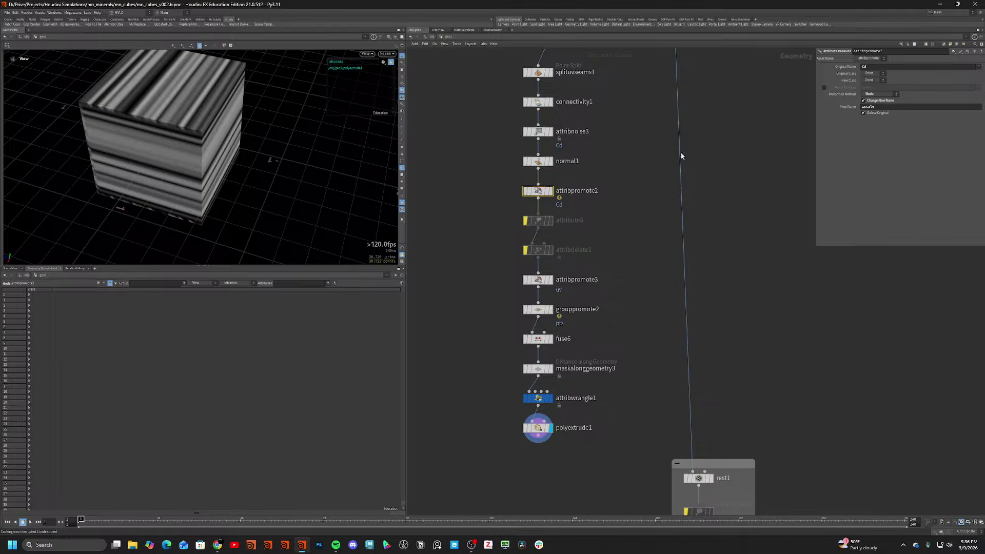
left_click(872, 80)
left_click(871, 90)
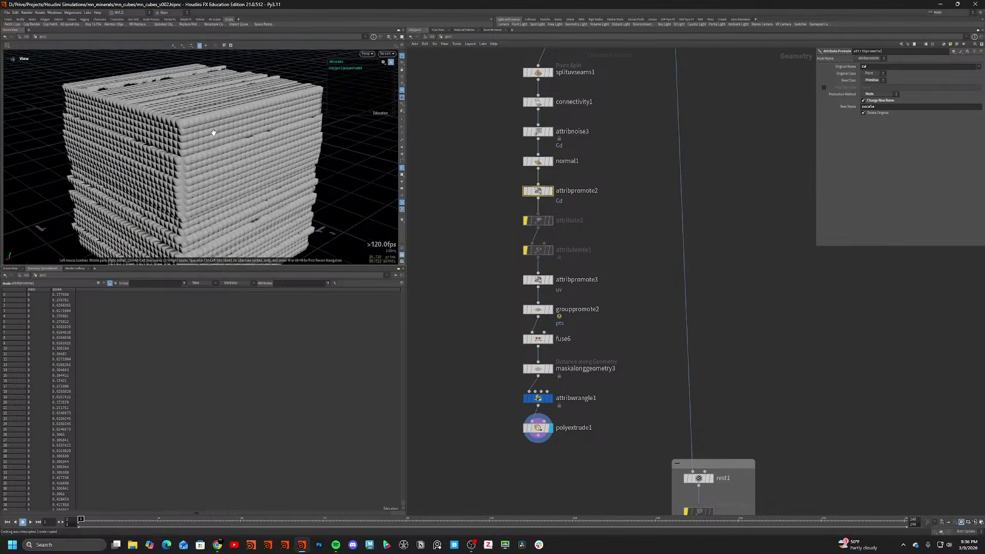
Switch the viewport to Flat Shaded and compare the attribpromote2 output with the polyextrude1 result.
left_click(388, 37)
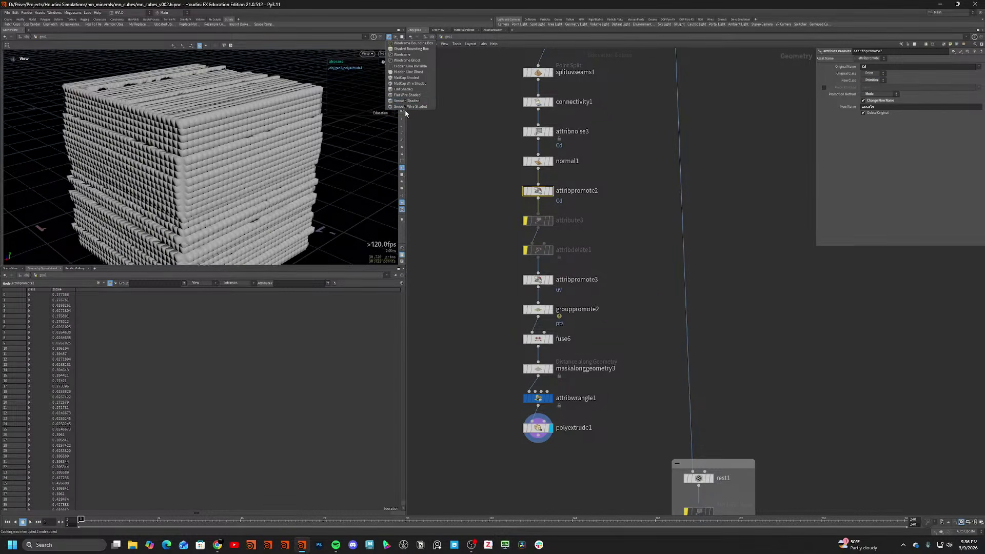
left_click(405, 90)
key("w")
mouse_move(183, 156)
left_mouse_down()
mouse_move(171, 174)
mouse_move(144, 156)
left_mouse_up()
key("w")
mouse_move(69, 196)
left_mouse_down()
mouse_move(180, 136)
mouse_move(280, 158)
mouse_move(214, 199)
left_mouse_up()
left_click(547, 190)
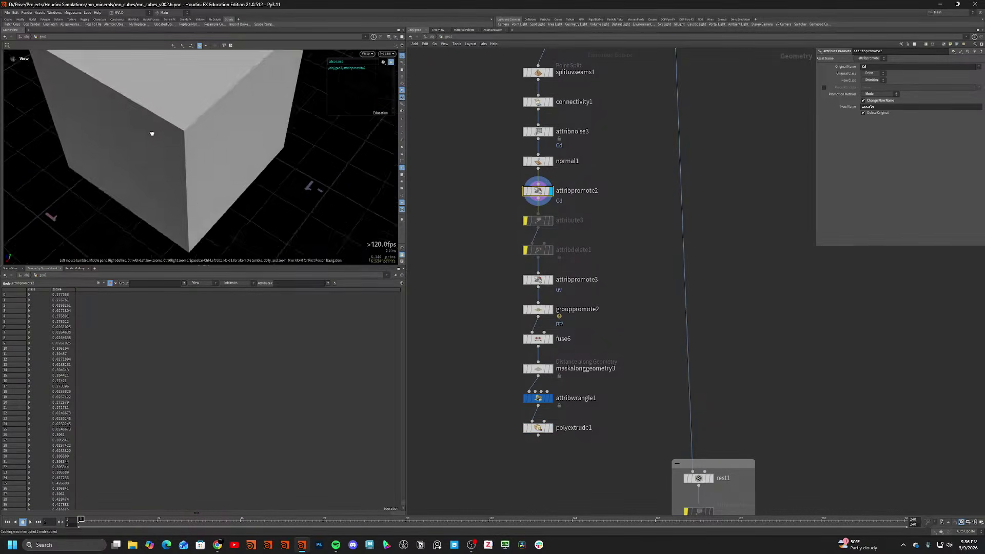
left_click(548, 427)
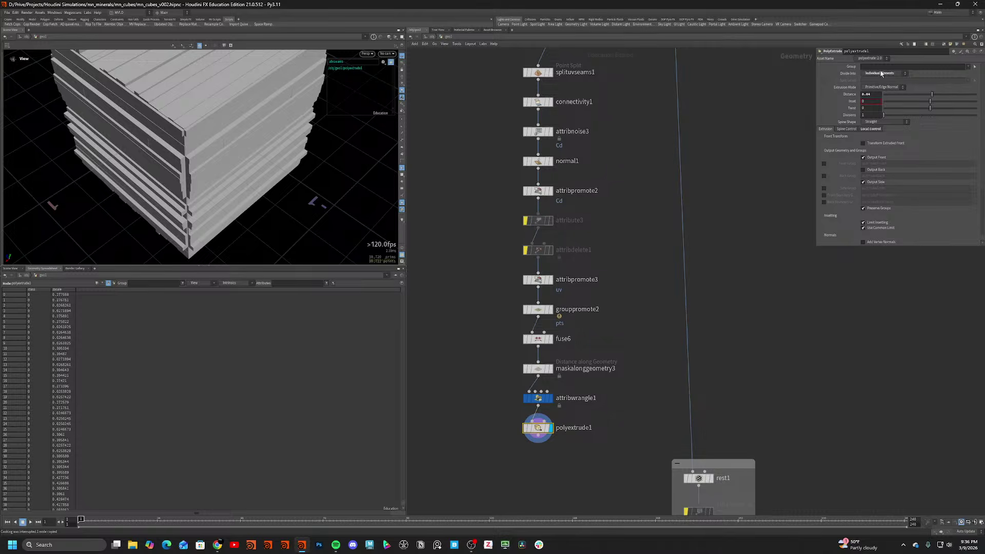
Try dividing the polyextrude1 extrusion into Connected Components, inspect its wireframe, and restore Individual Elements.
left_click(881, 73)
left_click(880, 80)
key("w")
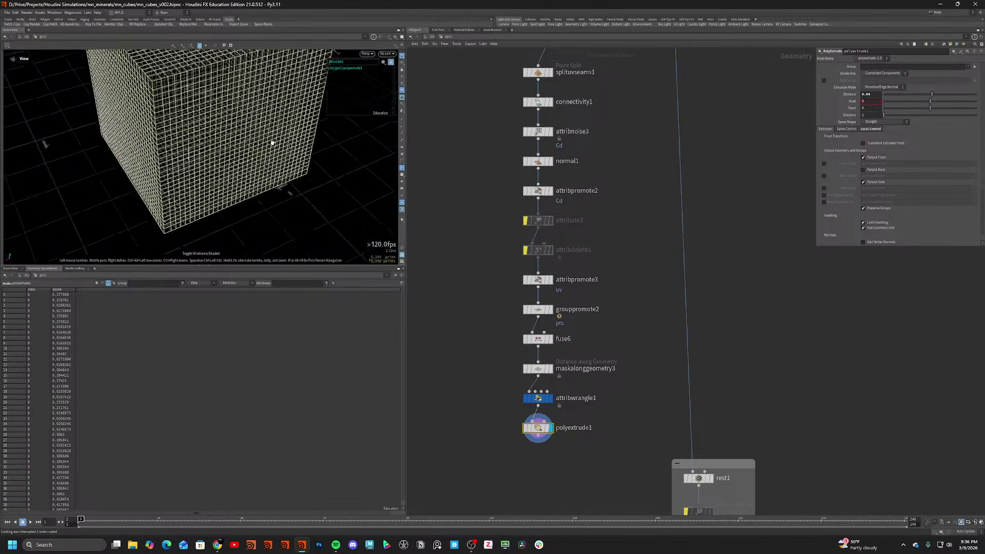
key("w")
left_click(881, 74)
left_click(880, 73)
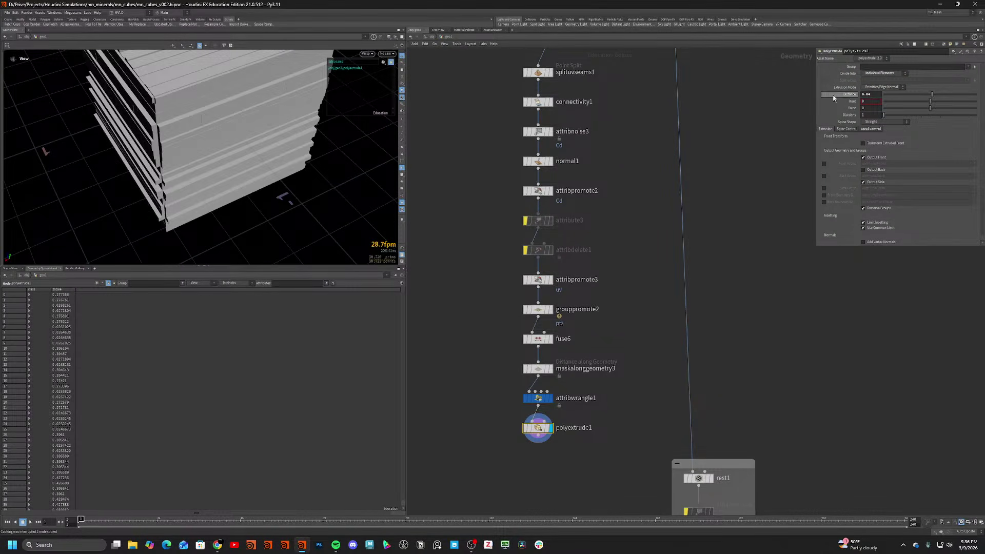
Add a Fuse node after polyextrude1.
left_click_drag(203, 132, 253, 174)
scroll(253, 173, "up", 3)
key("w")
left_click_drag(195, 164, 265, 153)
right_click(544, 440)
type("nor")
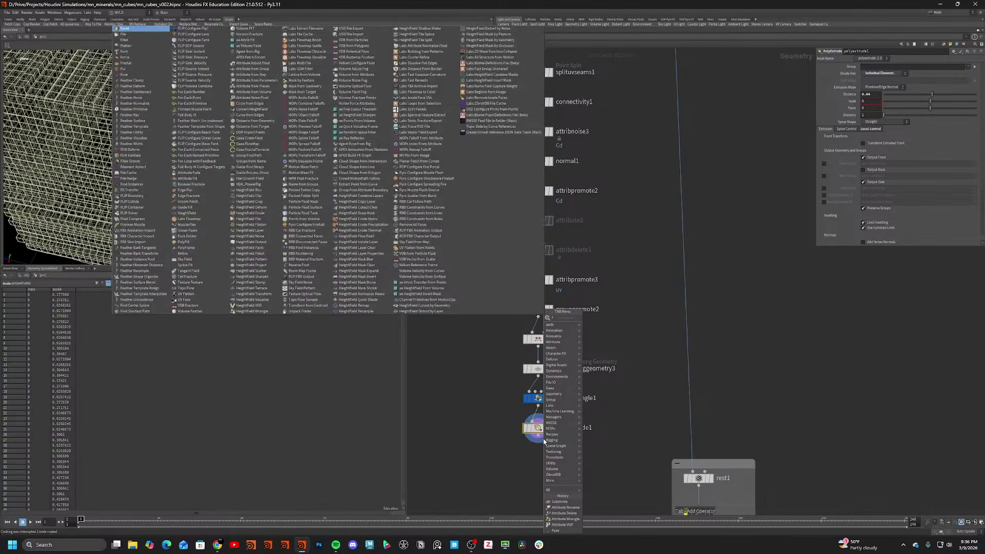
key("Return")
left_click(538, 454)
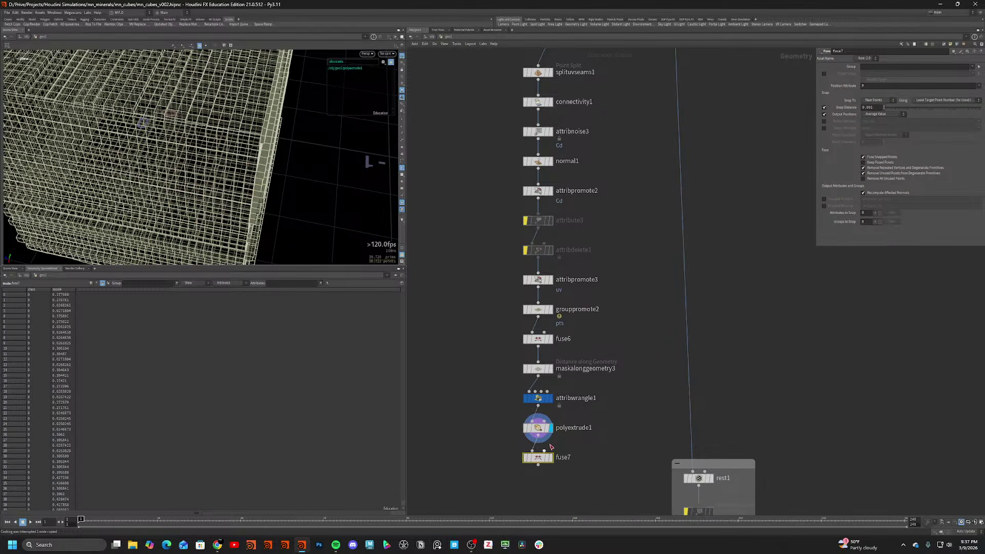
Preview the new Fuse node's output and examine the extruded layers from outside and inside the cube.
mouse_move(206, 127)
left_mouse_down()
mouse_move(310, 84)
mouse_move(368, 94)
left_mouse_up()
key("w")
scroll(209, 139, "down", 8)
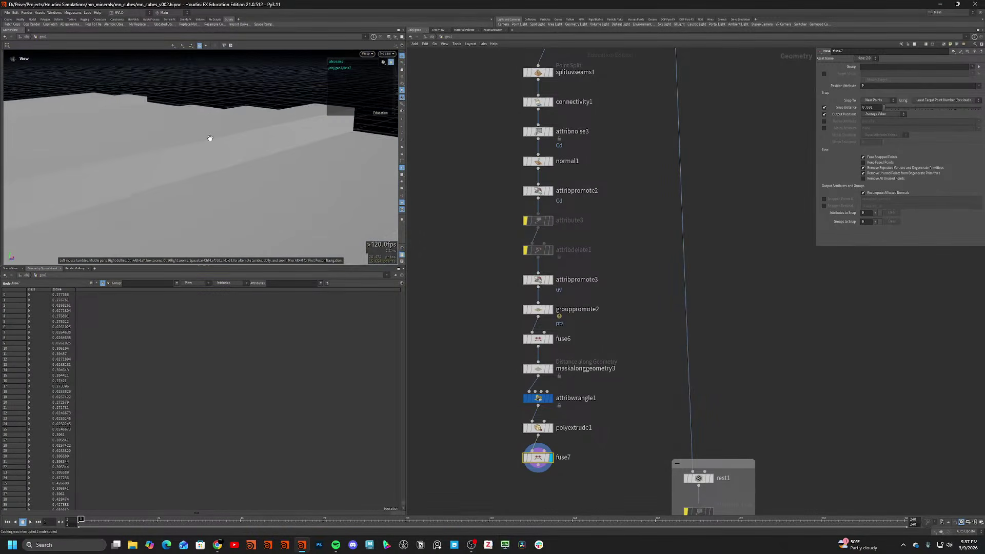
key("w")
scroll(215, 165, "down", 8)
mouse_move(213, 171)
left_mouse_down()
mouse_move(199, 216)
mouse_move(156, 248)
mouse_move(64, 192)
mouse_move(59, 160)
mouse_move(108, 141)
left_mouse_up()
key("w")
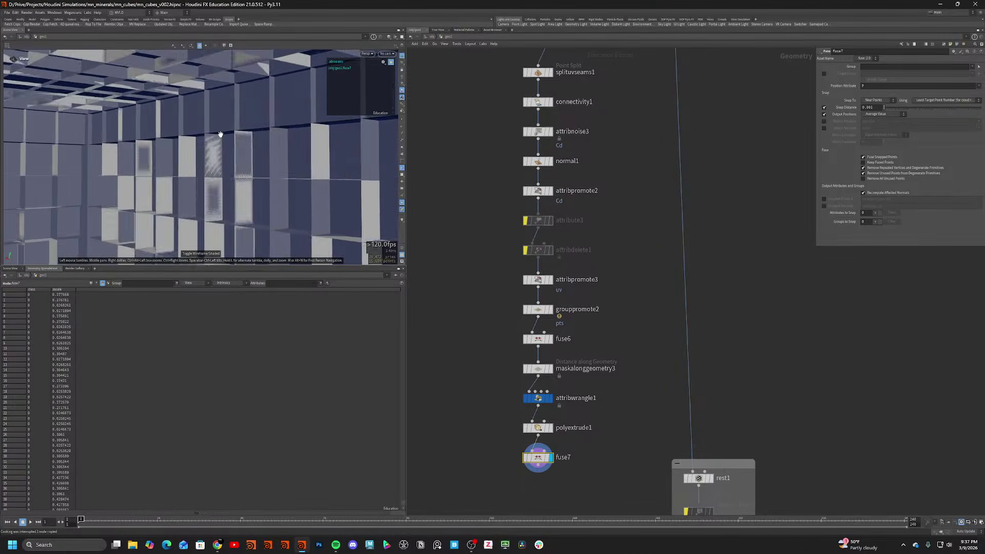
Preview the attribpromote3 output and examine the whole cube in wireframe and shaded display.
left_click(550, 280)
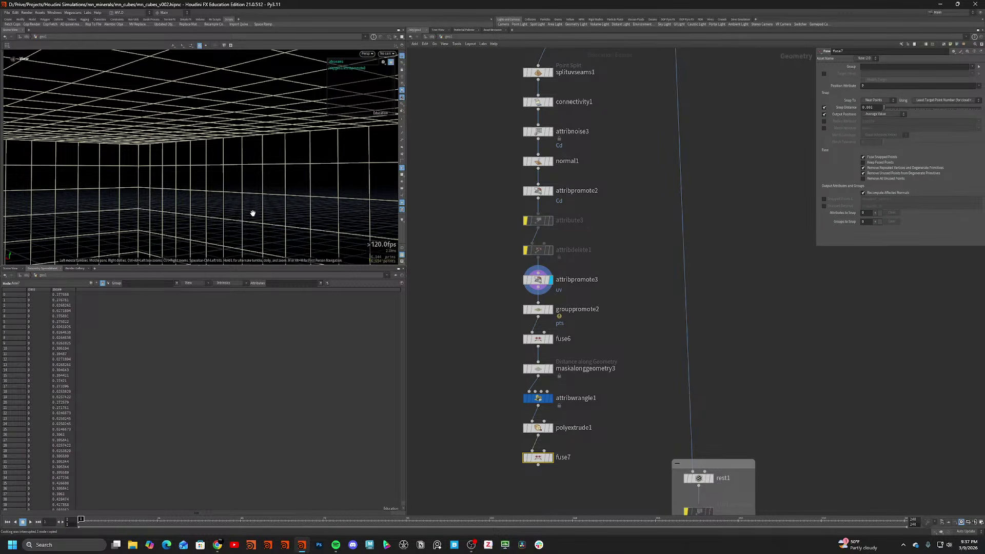
middle_click_drag(251, 214, 260, 140)
right_click_drag(261, 140, 211, 182)
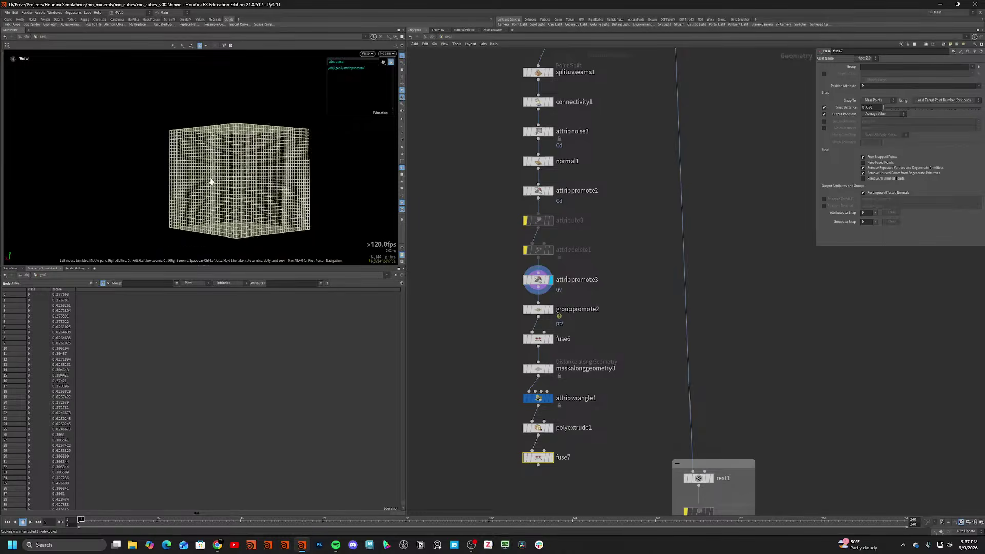
key("shift+w")
left_click_drag(211, 183, 263, 197)
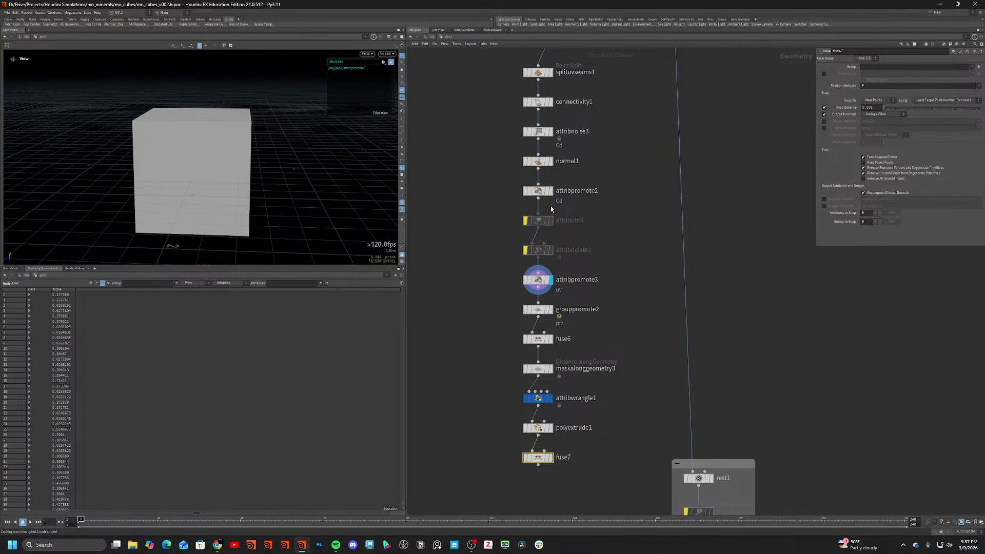
Compare the outputs of fuse6, maskalonggeometry3, polyextrude1 and attribwrangle1, checking the wrangle's result in wireframe.
left_click(551, 338)
left_click(551, 368)
left_click(551, 427)
left_click(551, 398)
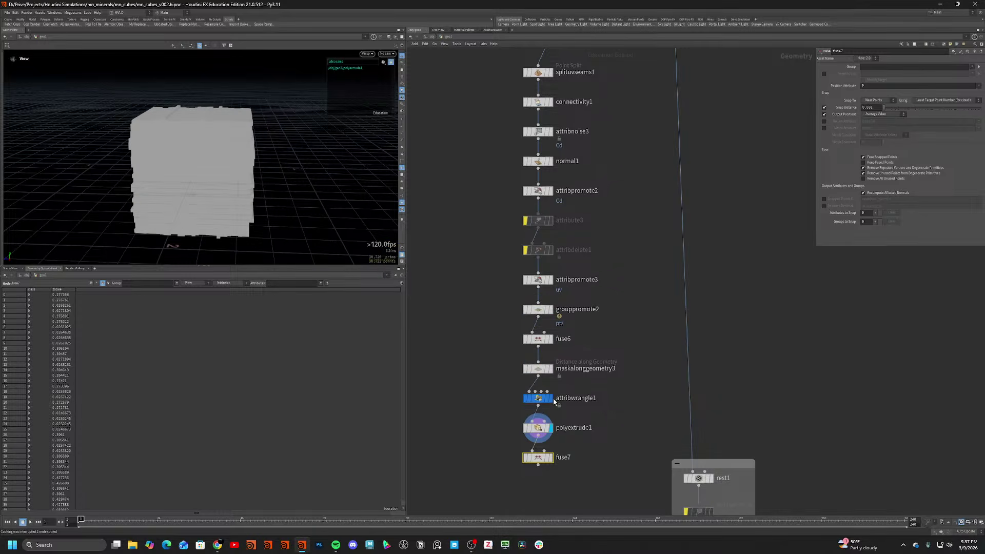
key("shift+w")
left_click_drag(275, 210, 151, 171)
key("shift+w")
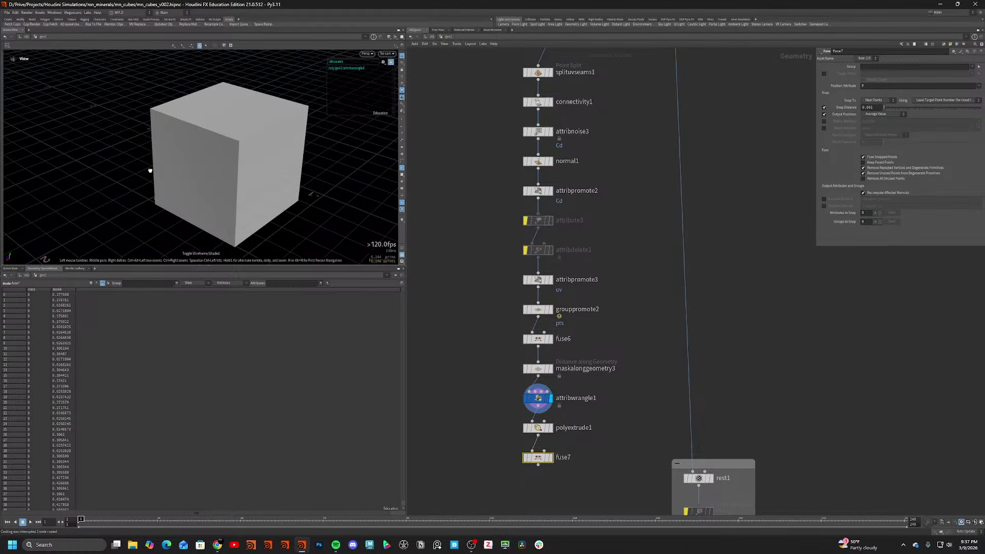
Preview polyextrude1 and fuse7 and examine the extruded layers' edges up close at the cube's corner.
left_click(550, 428)
left_click(550, 457)
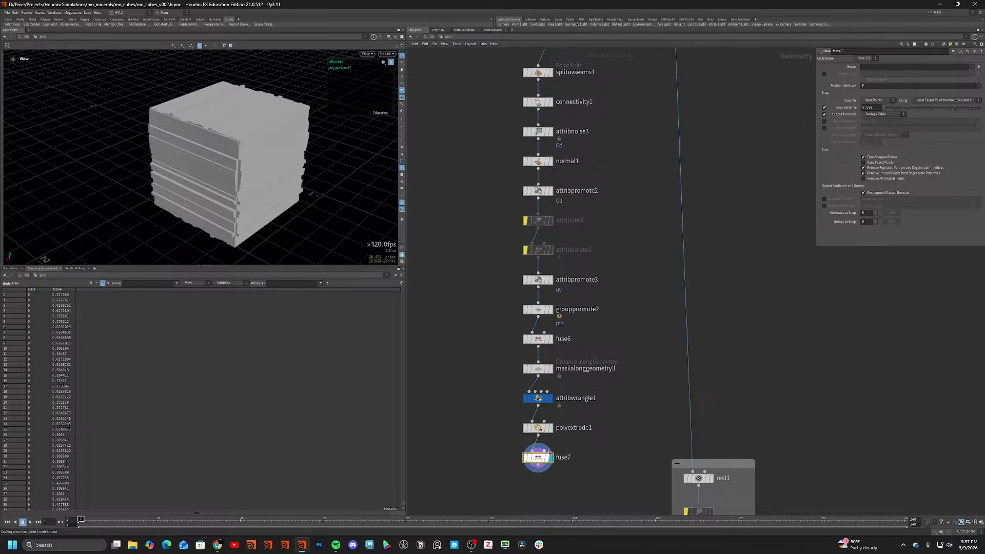
scroll(226, 155, "up", 8)
left_click_drag(207, 165, 195, 173)
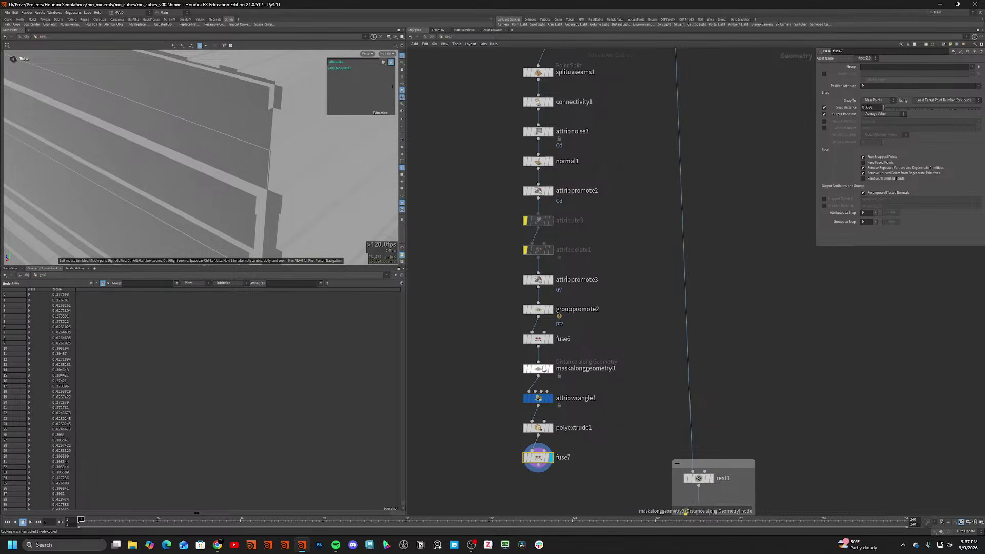
Check the promotion method settings of attribpromote3 and attribpromote2.
left_click(537, 279)
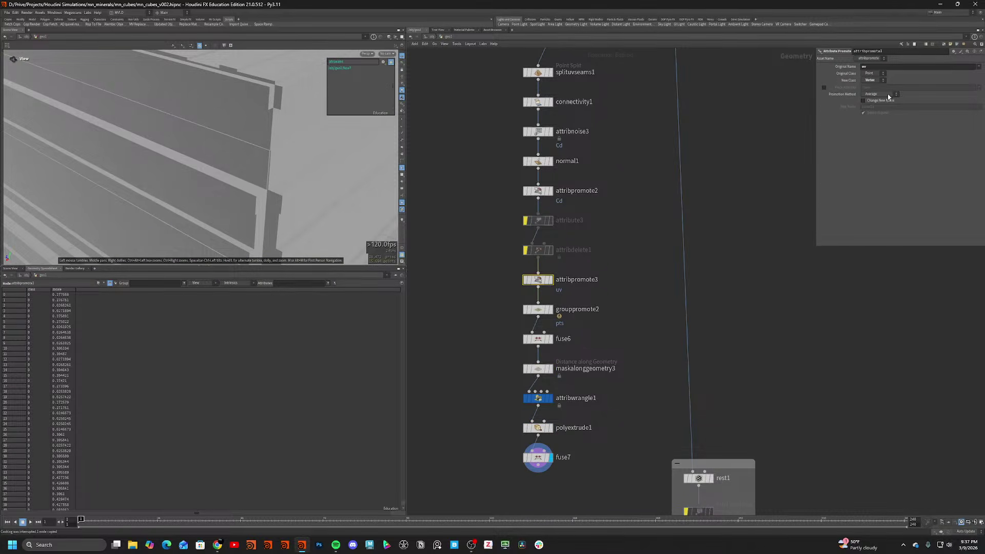
left_click(888, 97)
left_click(538, 191)
left_click(886, 97)
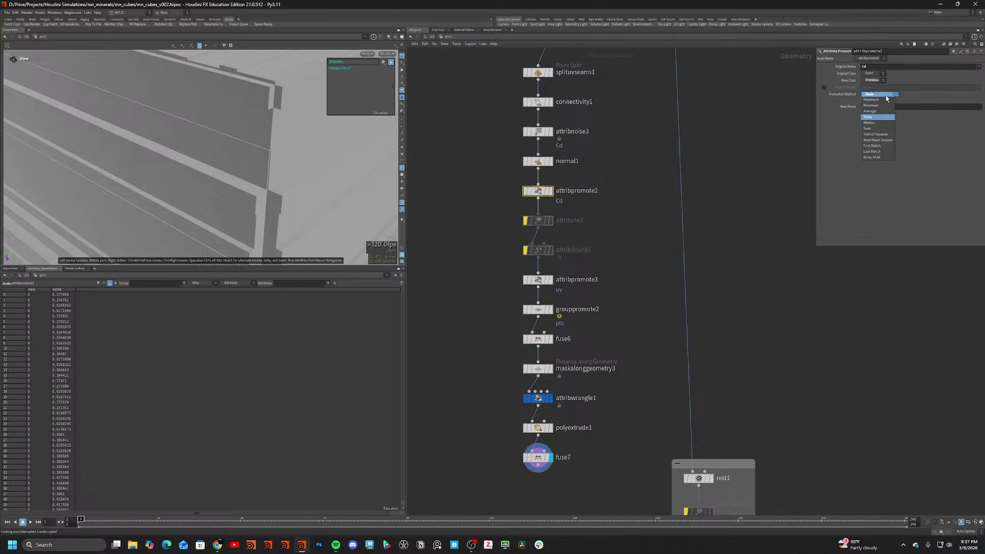
Move the splituvseams1 node chain and the box1, uvunwrap1 and subdivide1 group farther away from the copytopoints1 branch.
scroll(635, 214, "down", 5)
left_click_drag(549, 107, 602, 337)
left_click_drag(544, 134, 527, 125)
middle_click_drag(610, 108, 596, 326)
scroll(614, 253, "up", 3)
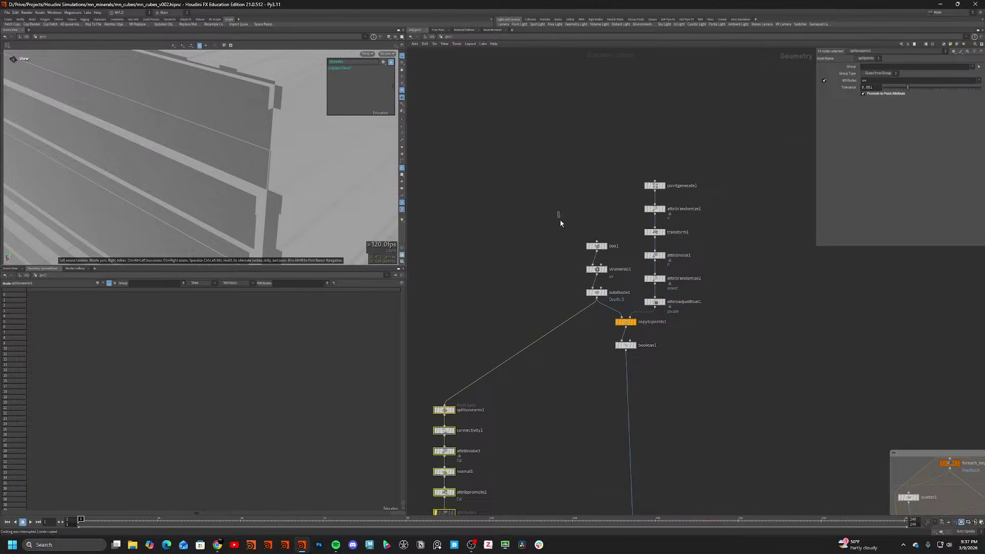
left_click_drag(557, 215, 629, 331)
left_click_drag(594, 301, 543, 249)
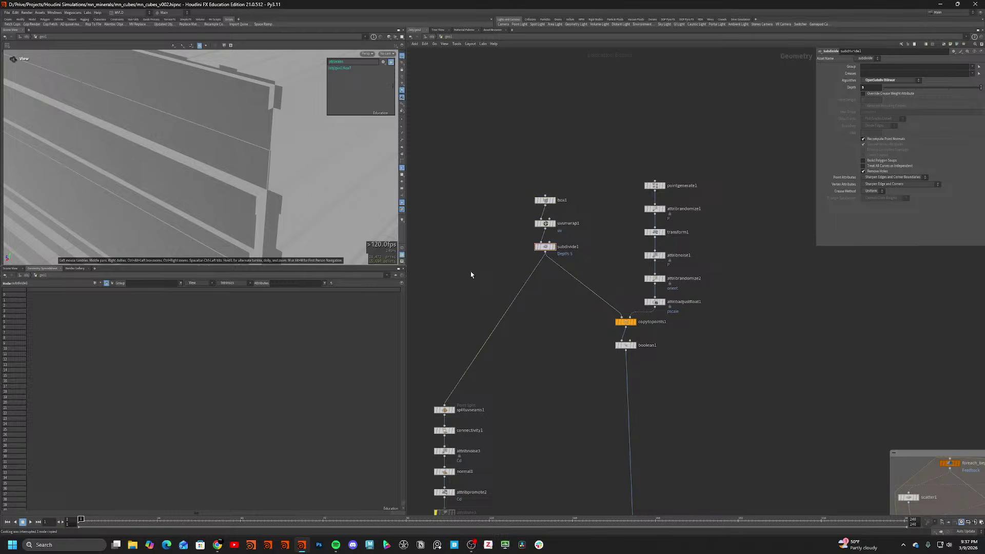
Try adding a Labs Lot Subdivision node below subdivide1, and remove it again.
key("Tab")
type("labs")
type(" edge da")
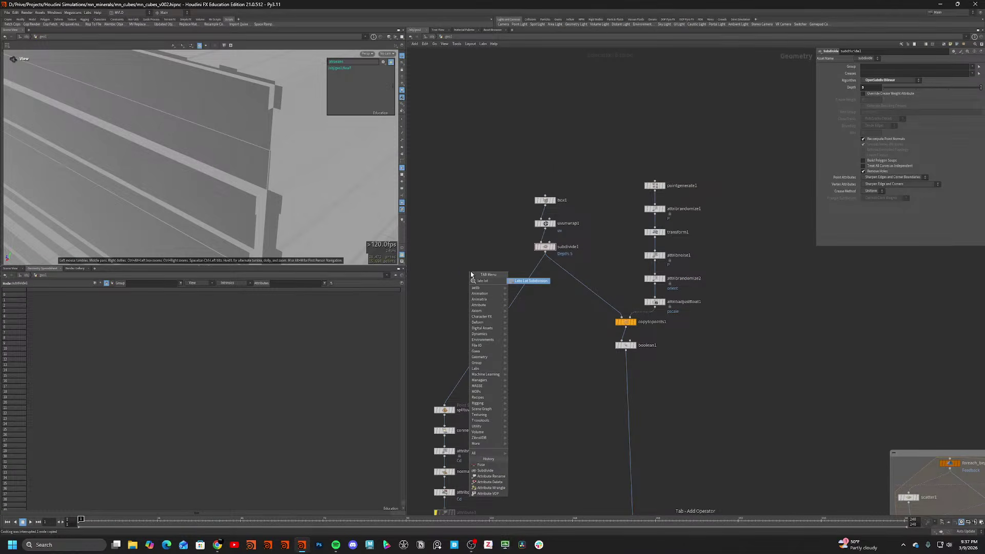
key("Return")
left_click(544, 310)
key("Delete")
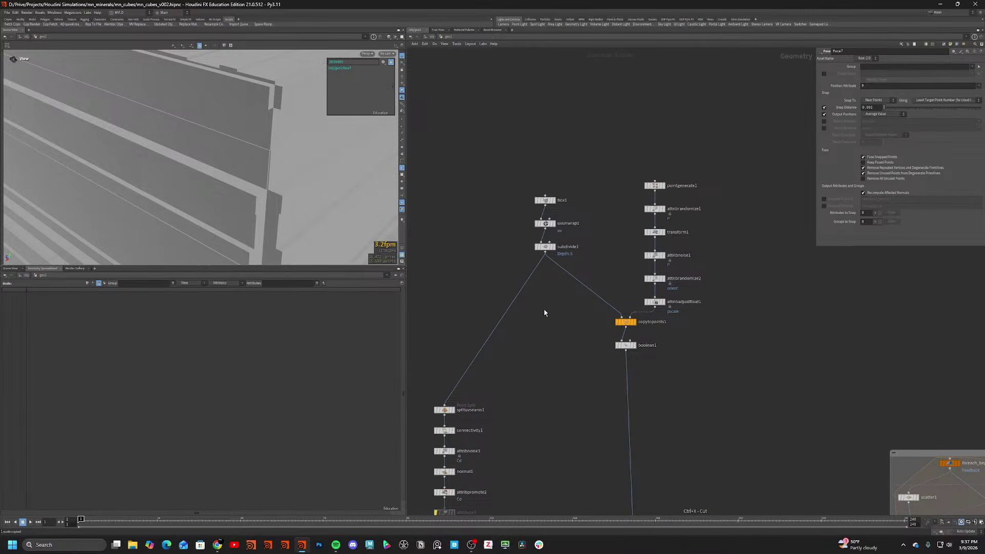
Preview the subdivide1 output and examine the cube's subdivision grid in wireframe.
key("Tab")
left_click(554, 245)
left_click(554, 246)
key("w")
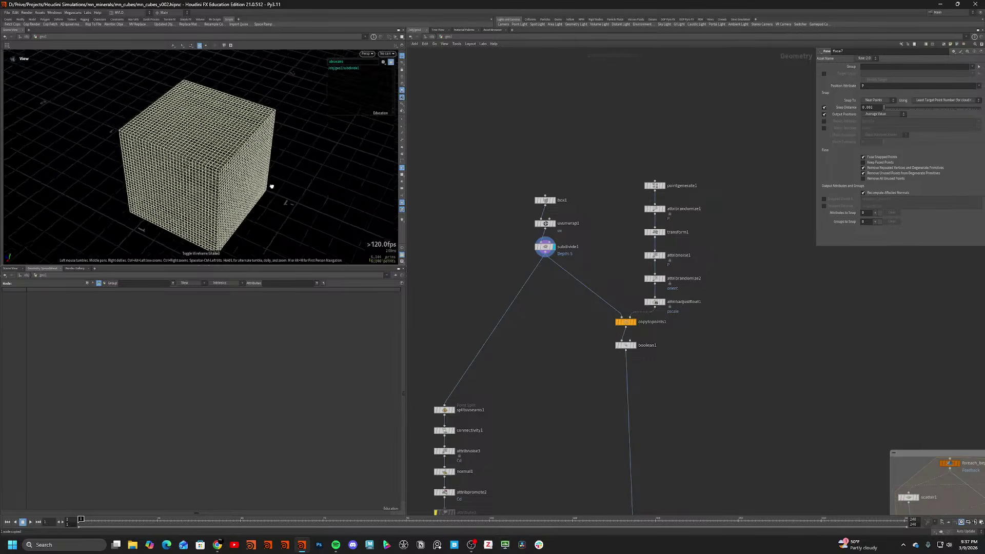
scroll(521, 246, "up", 5)
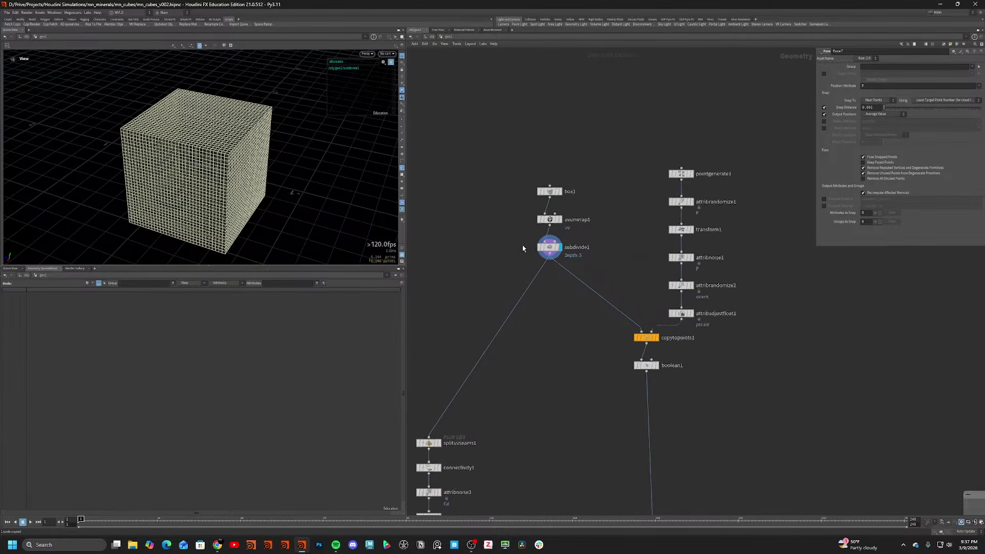
key("Tab")
key("Escape")
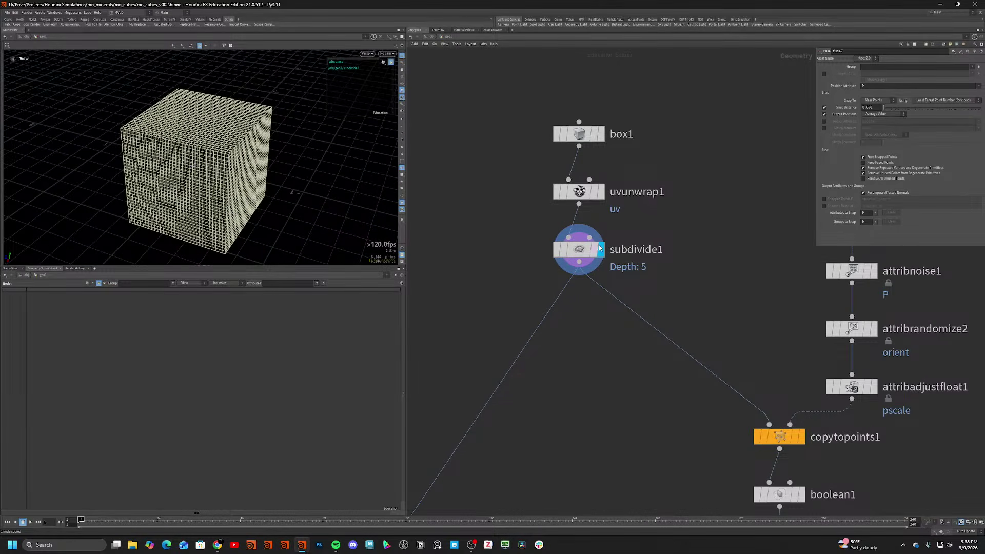
Preview the uvunwrap1 output and space box1 and uvunwrap1 well above subdivide1.
left_click_drag(578, 249, 509, 260)
left_click(601, 192)
left_click_drag(523, 100, 576, 182)
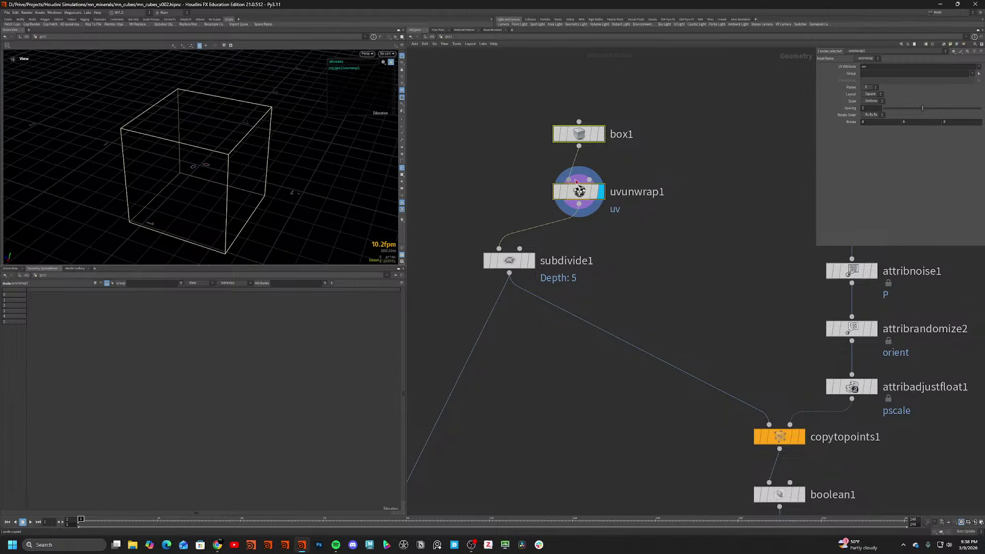
left_click_drag(610, 97, 615, 101)
middle_click_drag(627, 115, 583, 269)
scroll(582, 269, "down", 2)
left_click_drag(546, 283, 568, 138)
Add a For-Each Primitive loop and connect the uvunwrap1 output to its block begin node.
left_click(704, 273)
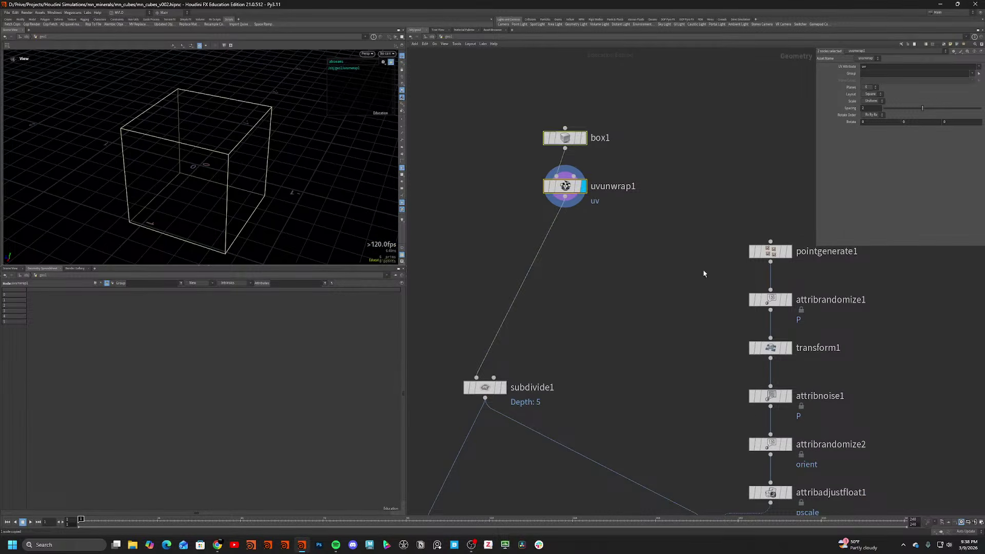
key("Tab")
type("for")
key("Down")
key("Down")
key("Down")
key("Return")
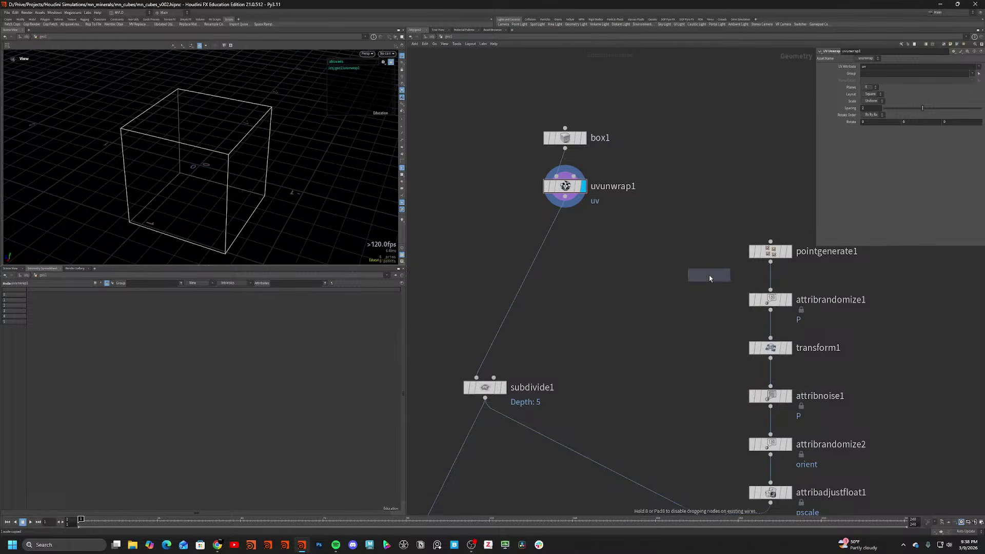
left_click(616, 273)
left_click_drag(565, 197, 615, 261)
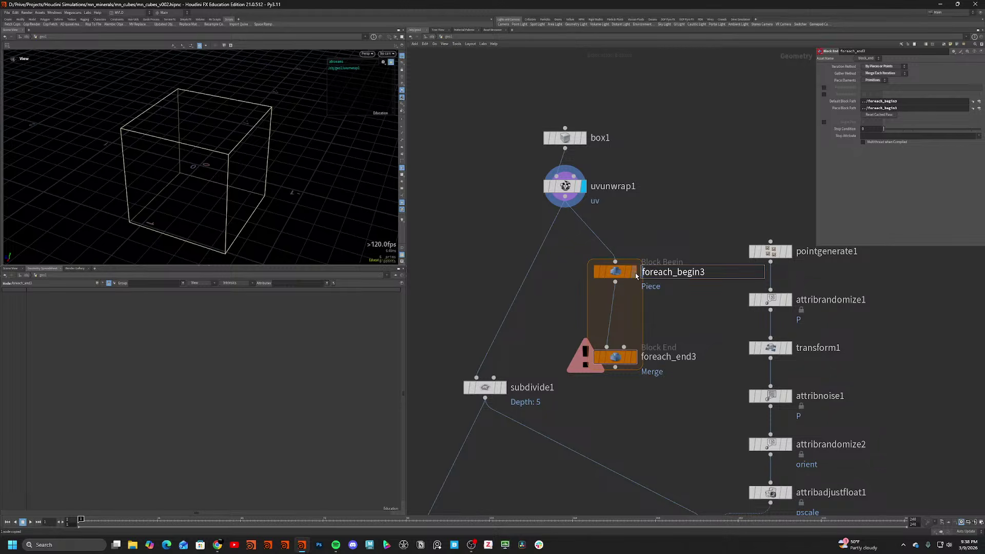
Preview foreach_begin3 and insert a Subdivide node followed by a Group node inside the loop.
left_click(634, 272)
key("Tab")
type("sub")
key("Return")
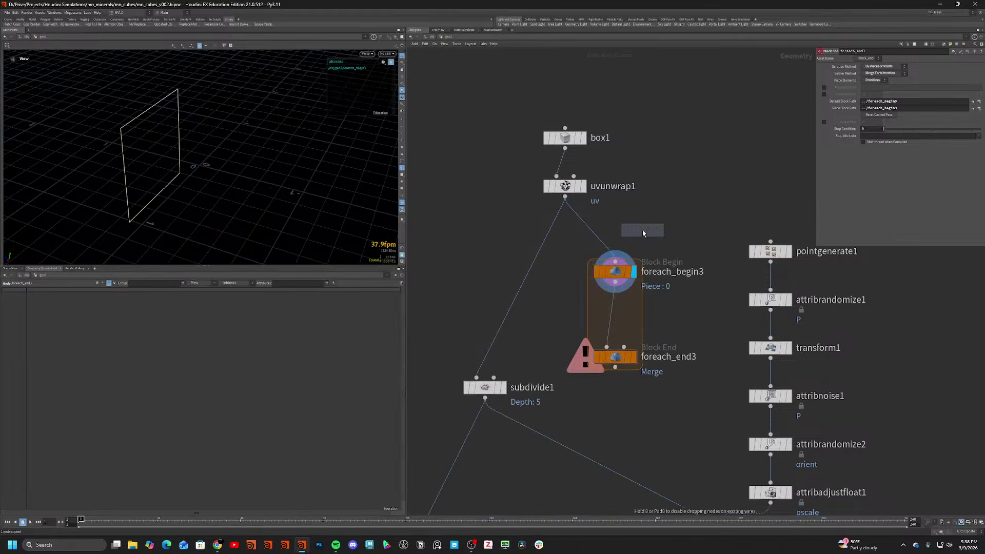
left_click(616, 313)
key("Tab")
type("rem")
key("Return")
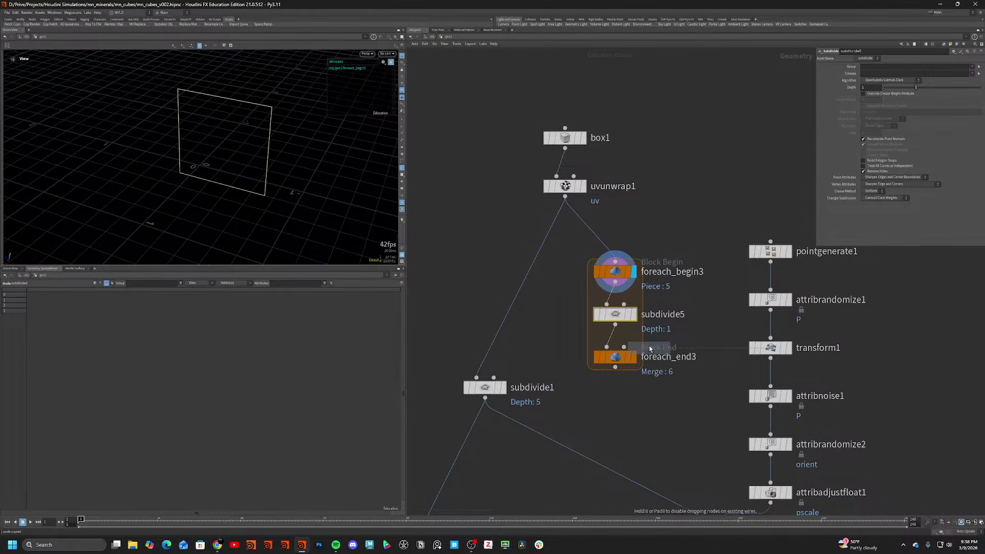
left_click(612, 339)
Preview subdivide5 and set its algorithm to OpenSubdiv Bilinear.
left_click(890, 80)
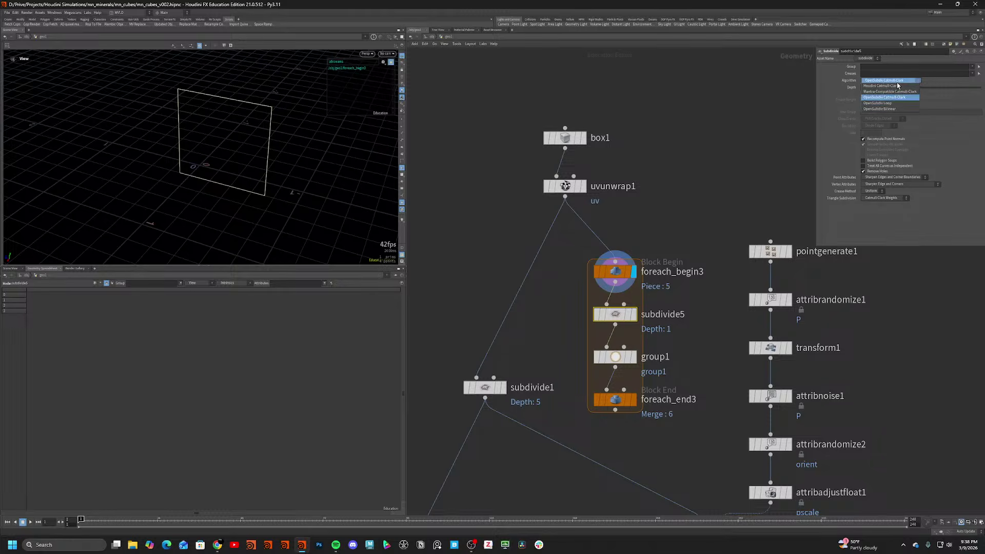
left_click(884, 87)
left_click(633, 314)
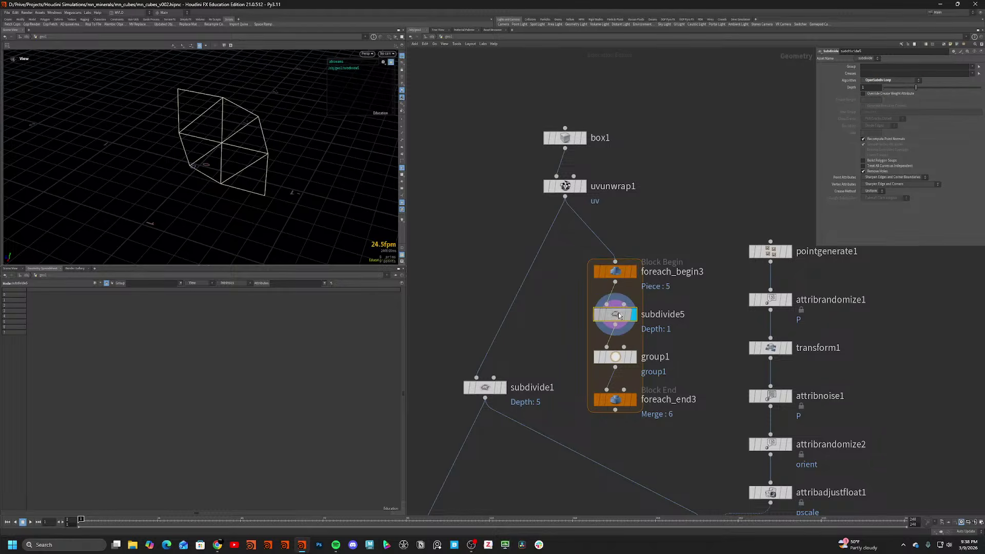
left_click(890, 80)
left_click(882, 94)
Display group1, enable Keep by Random Chance, and name the group rand.
left_click(634, 356)
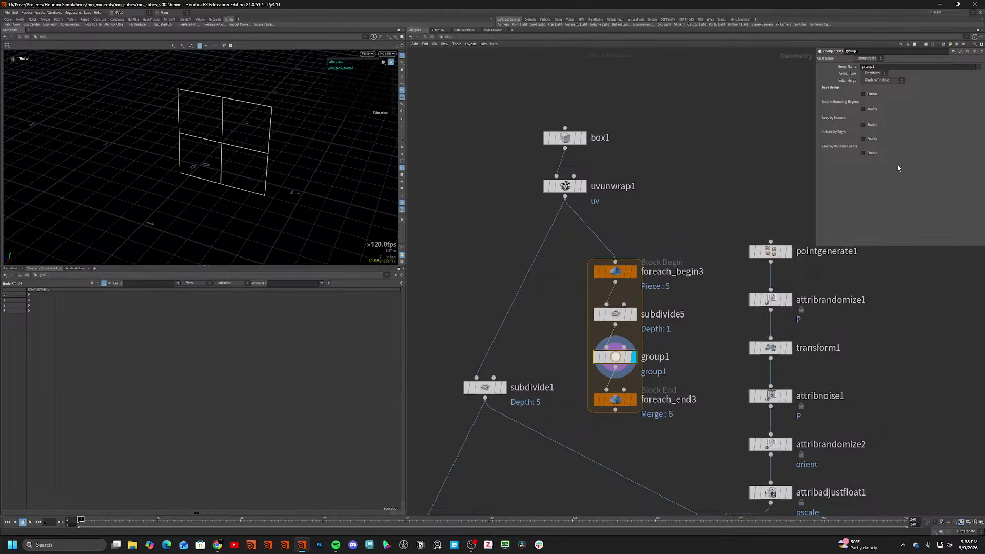
left_click(863, 153)
type("r")
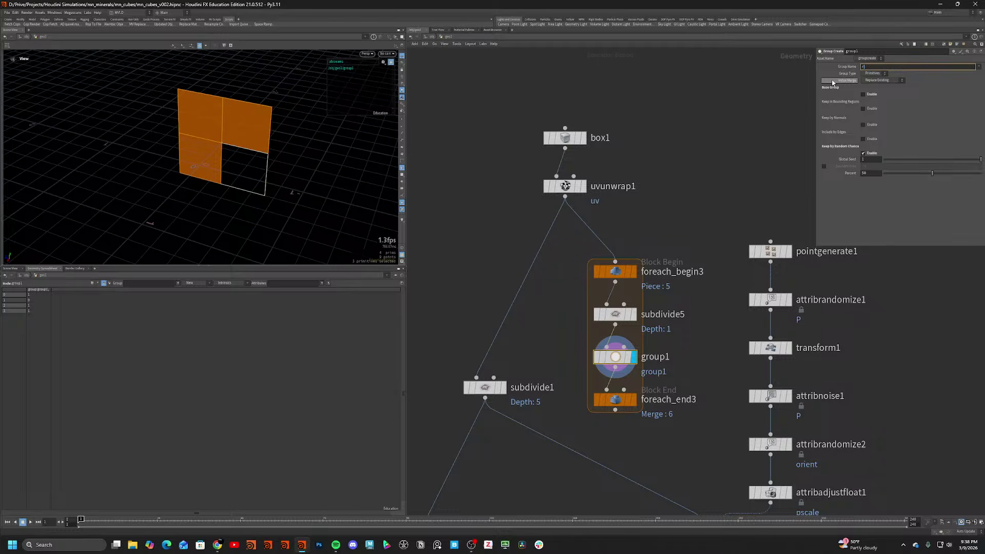
type("and")
key("Return")
Move foreach_end3 farther below group1 and restrict subdivide5 to the rand group.
left_click_drag(627, 397, 626, 422)
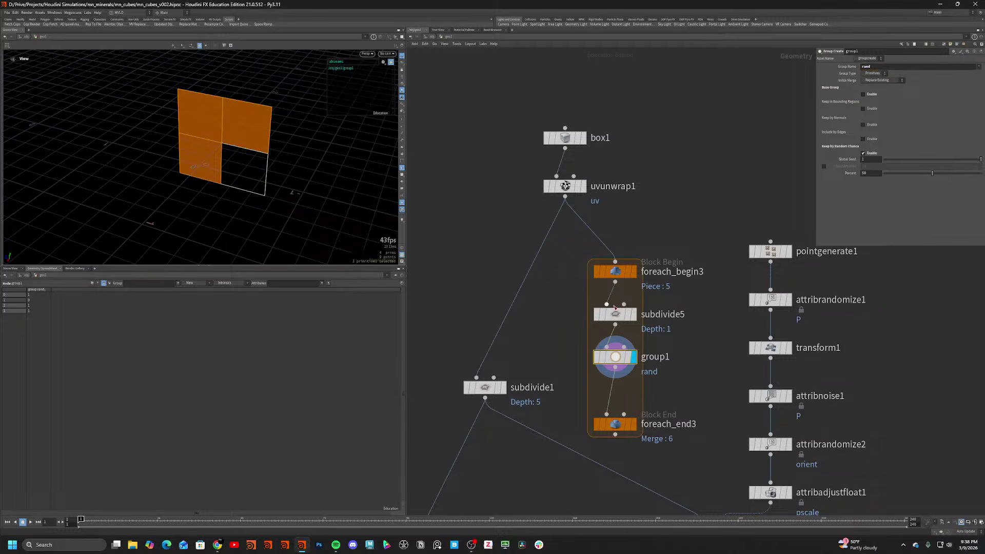
left_click(615, 313)
key("Return")
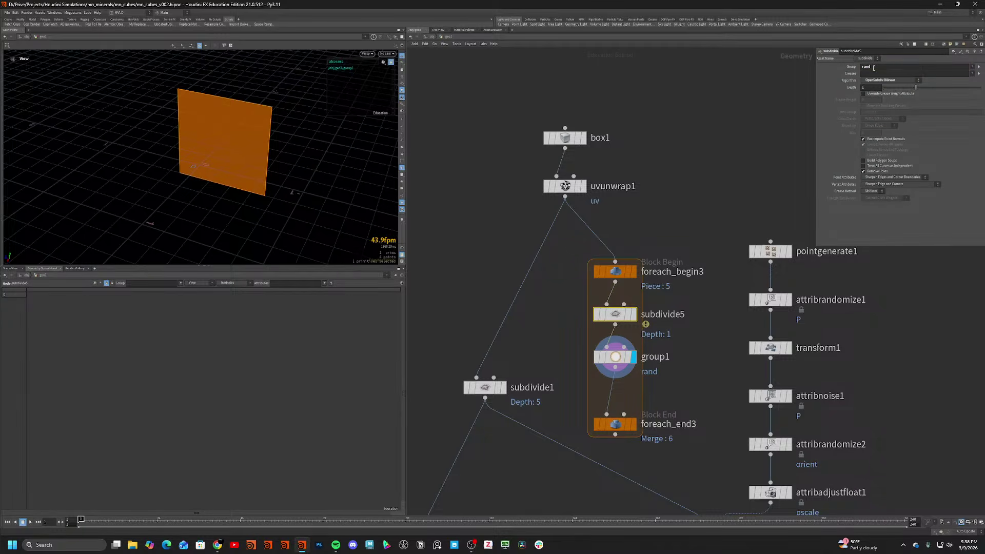
Reorder the loop so group1 comes before subdivide5, and display the foreach_end3 output.
left_click(617, 363)
left_click_drag(566, 294, 622, 358)
left_click_drag(617, 315, 617, 330)
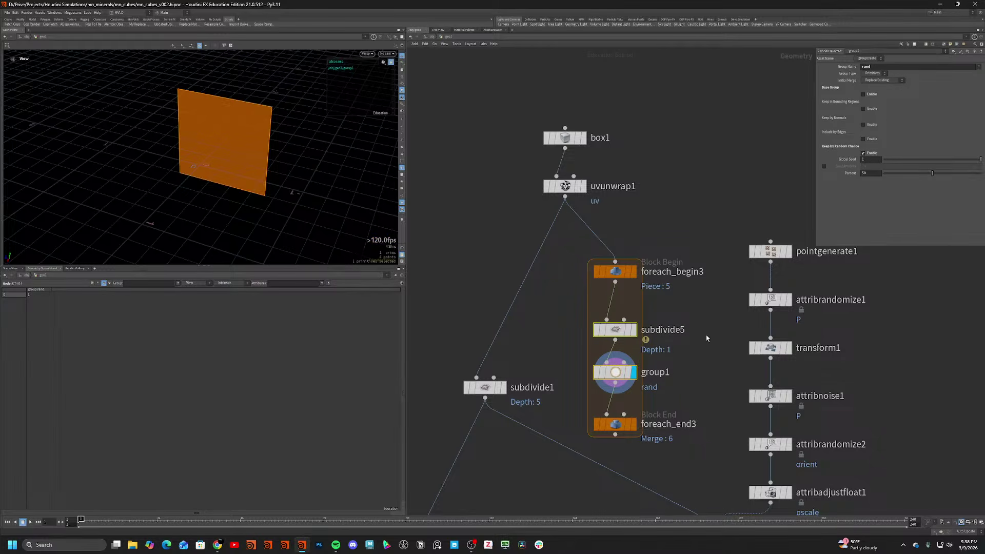
left_click(615, 330)
left_click_drag(617, 376, 601, 315)
key("r")
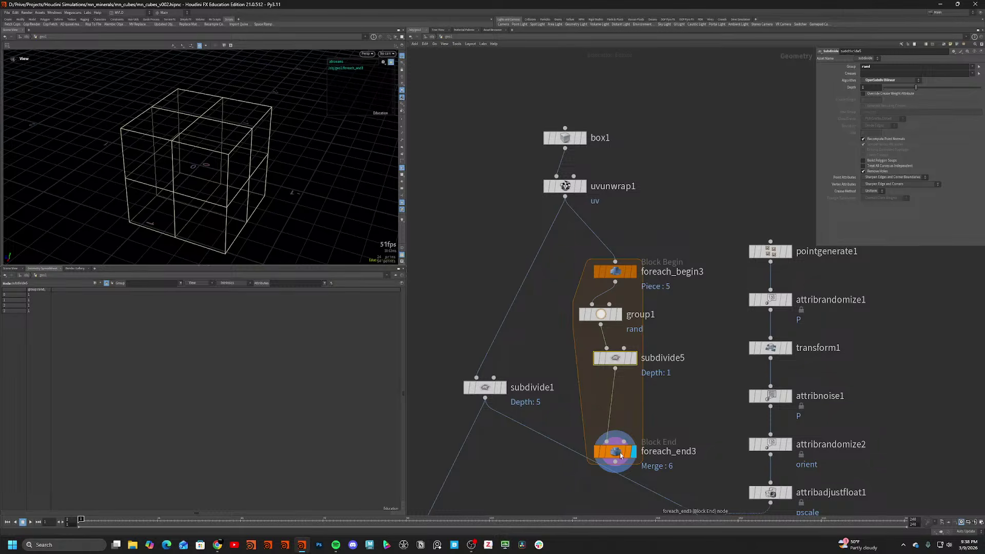
Set foreach_end3's gather method to Feedback Each Iteration and foreach_begin3's method to Fetch Feedback.
left_click_drag(620, 455, 617, 427)
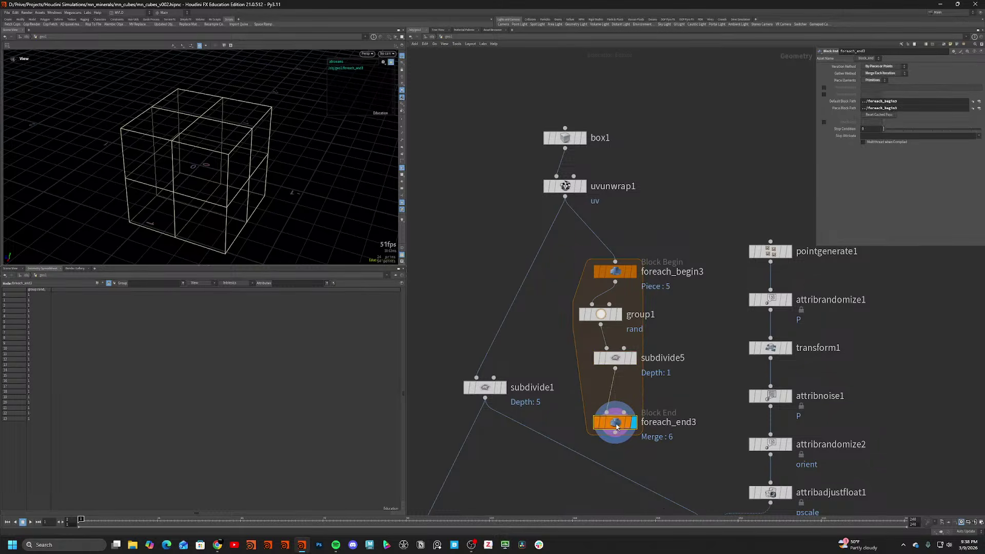
left_click(877, 74)
left_click(878, 80)
left_click(621, 272)
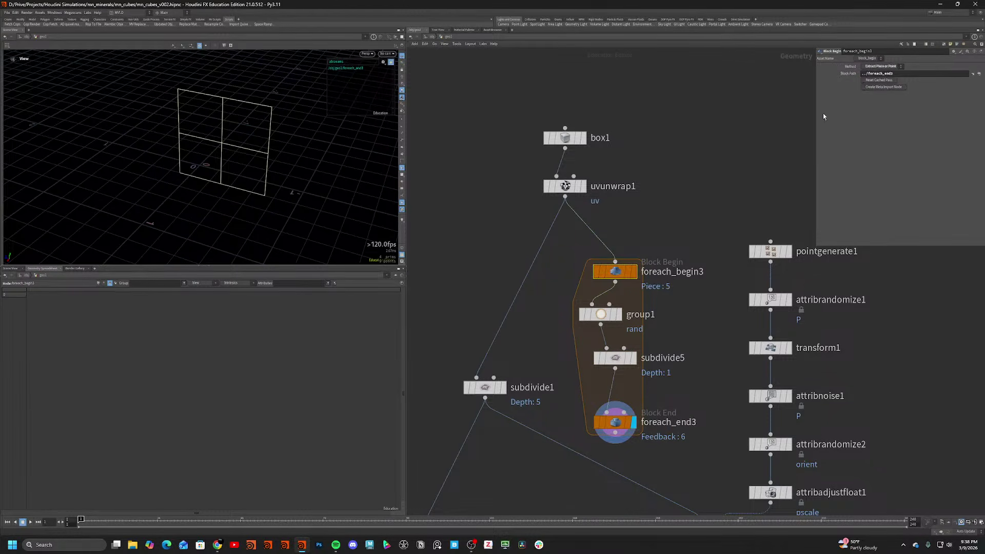
left_click(870, 67)
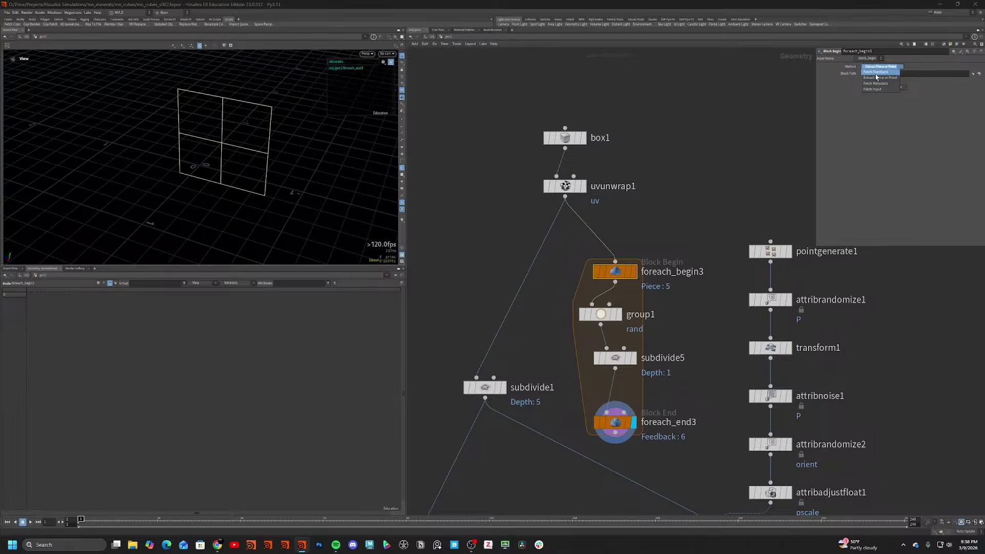
left_click(877, 72)
Examine the looped random subdivision on the cube in wireframe and check foreach_end3's iteration settings.
key("w")
key("w")
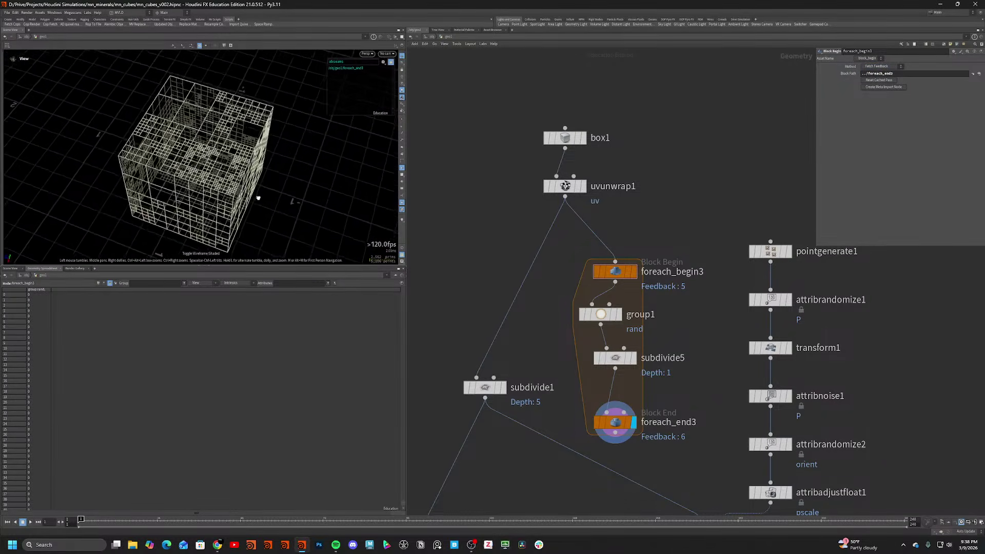
left_click_drag(258, 198, 289, 144)
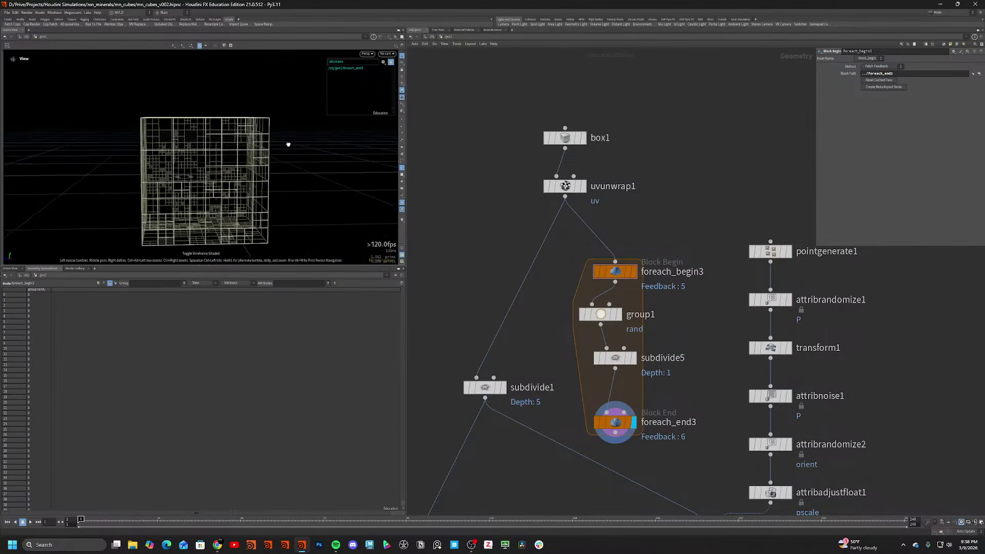
scroll(288, 145, "up", 10)
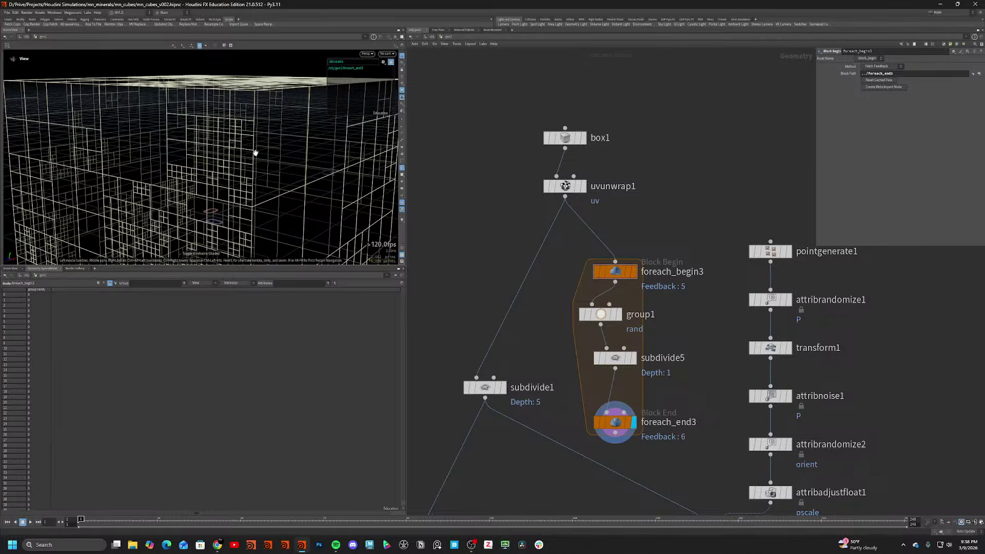
scroll(255, 149, "down", 5)
left_click_drag(257, 147, 263, 185)
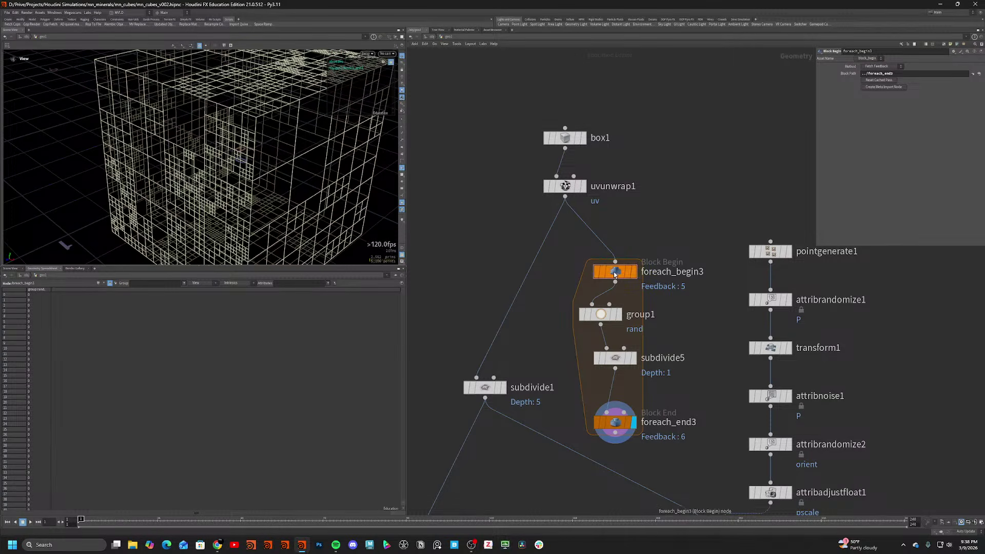
left_click(604, 425)
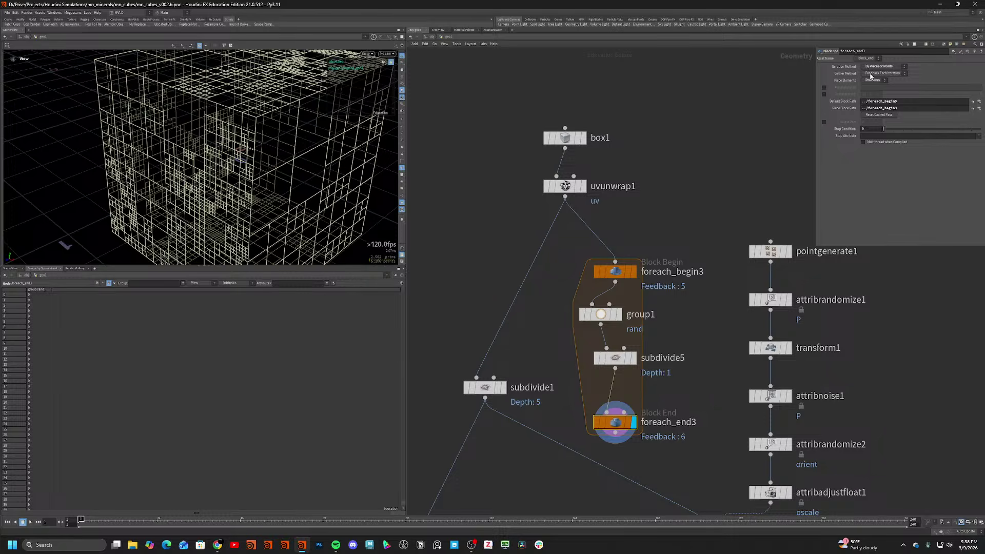
scroll(209, 132, "down", 4)
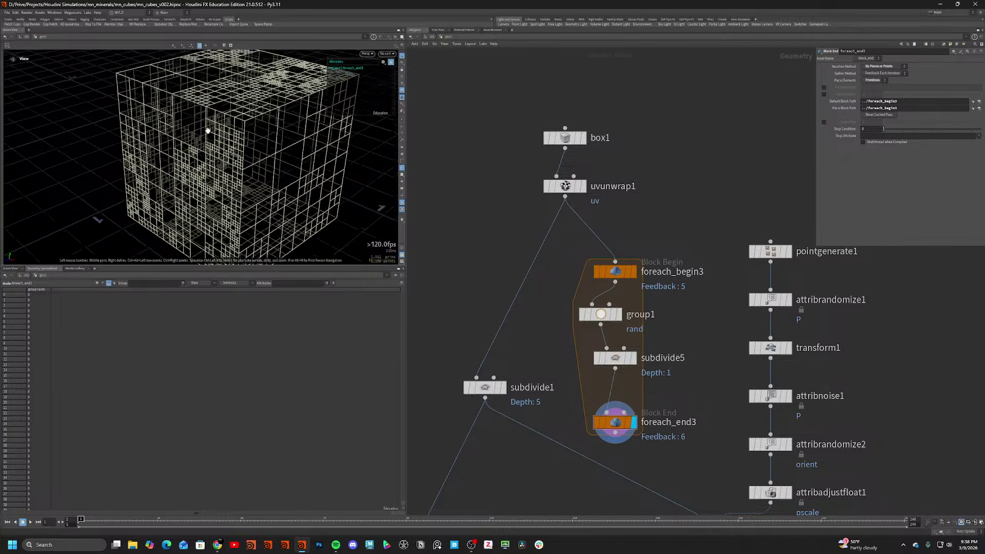
left_click_drag(209, 132, 259, 142)
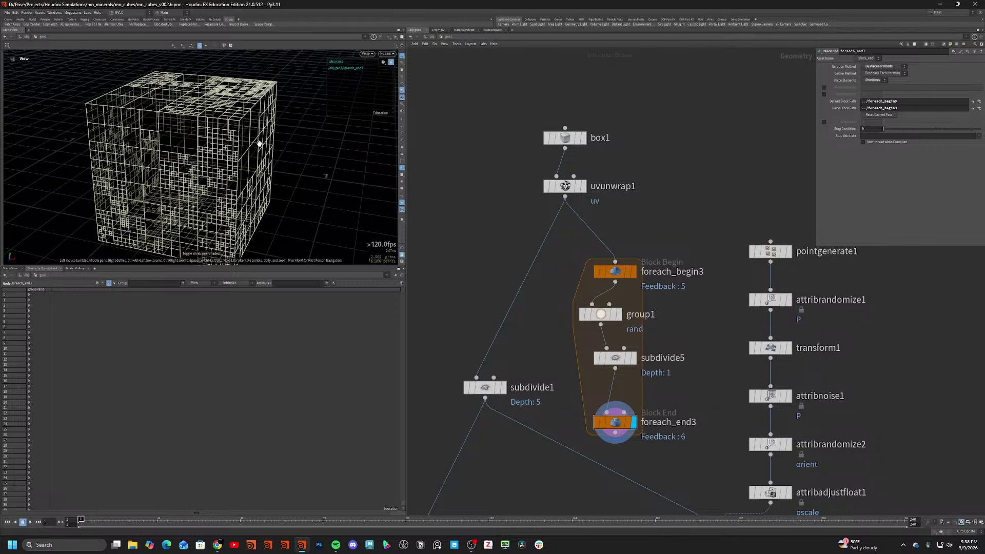
Move the for-each loop away from the subdivide1 branch and display the subdivide1 output.
scroll(631, 159, "down", 3)
left_click_drag(613, 133, 572, 183)
left_click(668, 206)
left_click_drag(608, 336, 571, 293)
left_click(572, 290)
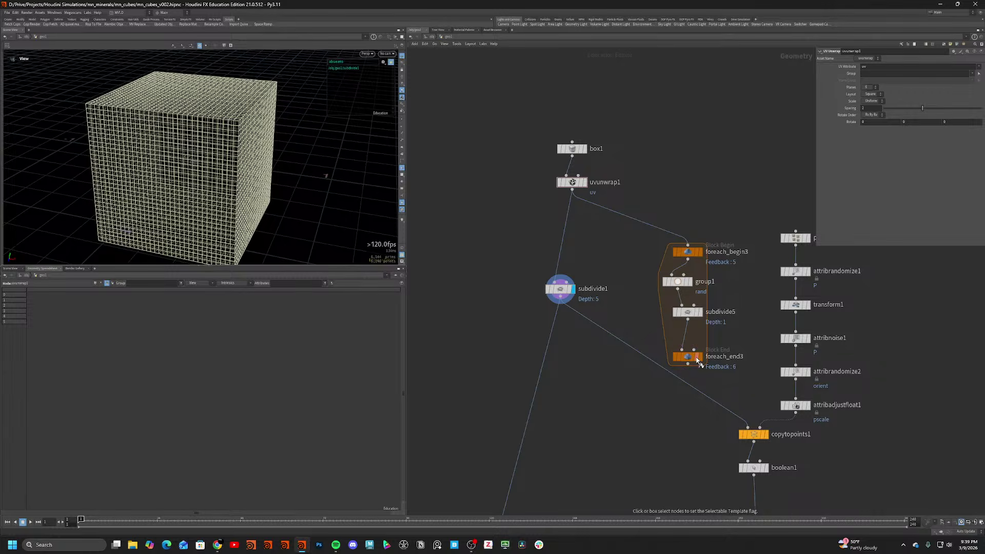
Compare the foreach_end3 and subdivide1 outputs, and set subdivide1's depth to 6.
left_click(698, 357)
left_click(573, 289)
left_click(559, 289)
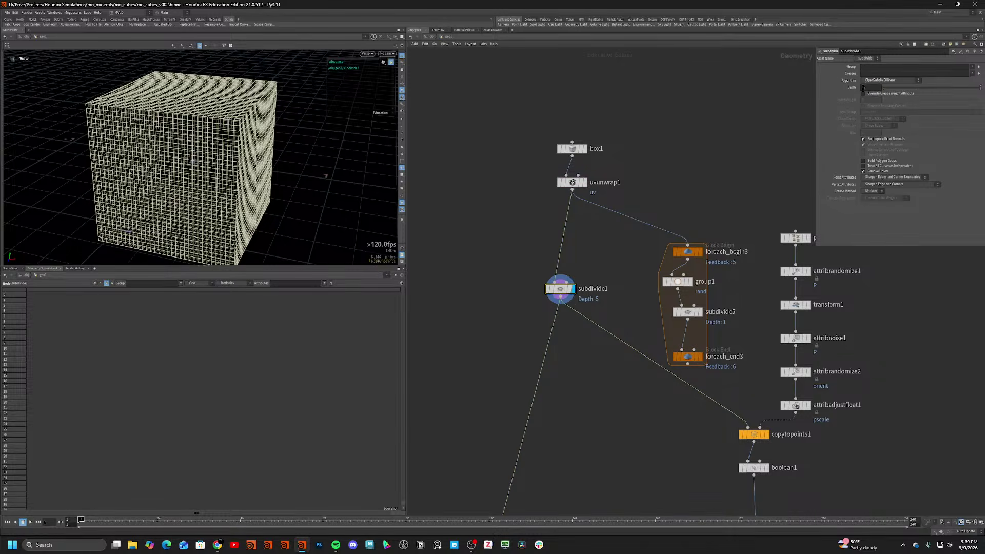
type("6")
key("Return")
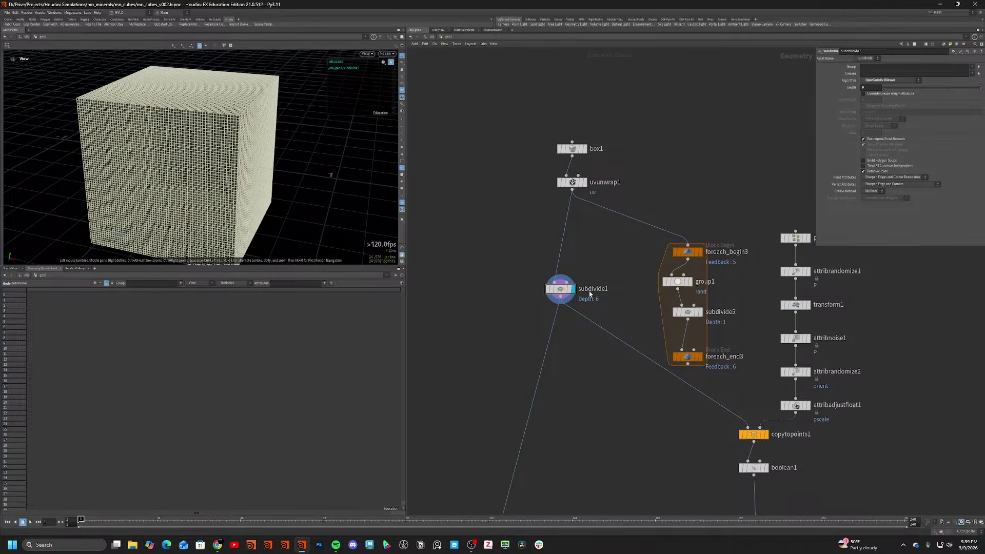
Move subdivide1 farther below uvunwrap1, display foreach_end3, and lay out the loop nodes in a neat column.
left_click_drag(590, 294, 579, 393)
left_click(699, 357)
left_click_drag(722, 382, 662, 239)
key("l")
Inspect the loop's wireframe result and raise group1's random chance to about 56 percent.
mouse_move(367, 222)
right_mouse_down()
mouse_move(215, 146)
mouse_move(209, 165)
mouse_move(234, 176)
right_mouse_up()
key("w")
key("w")
left_click_drag(233, 176, 267, 169)
left_click(661, 267)
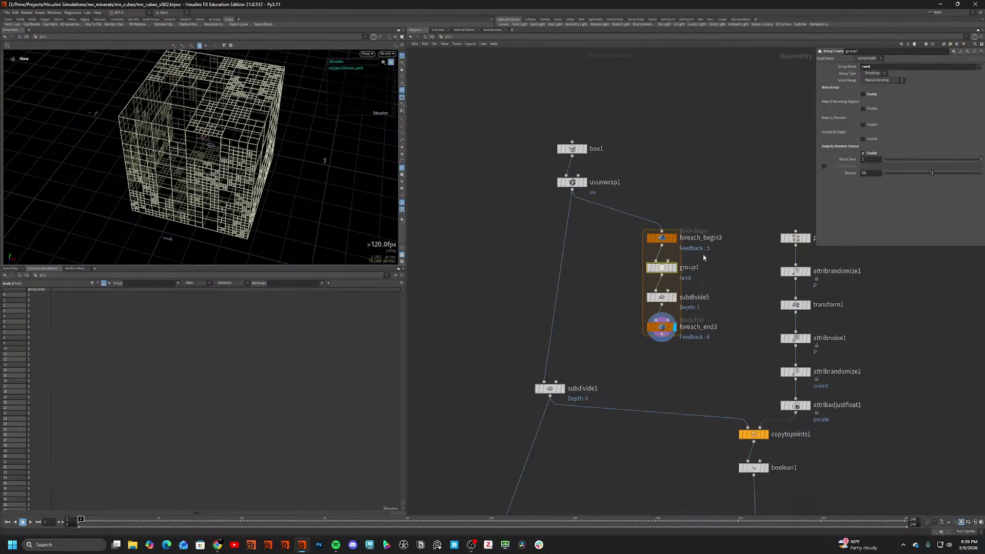
mouse_move(925, 173)
left_mouse_down()
mouse_move(903, 173)
mouse_move(939, 173)
left_mouse_up()
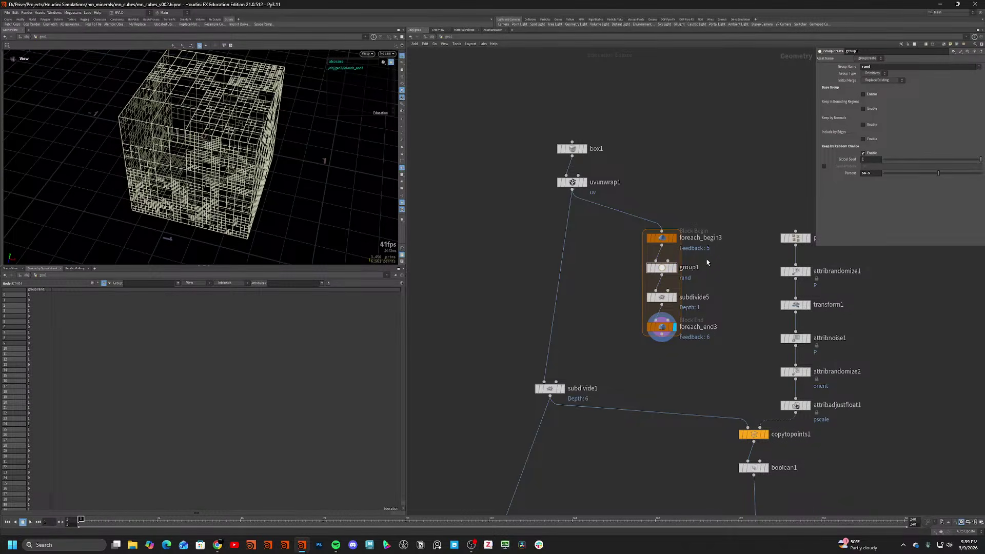
Move group1 below subdivide5 inside the loop and inspect the rand group pattern in shaded and wireframe display.
left_click_drag(661, 268, 662, 326)
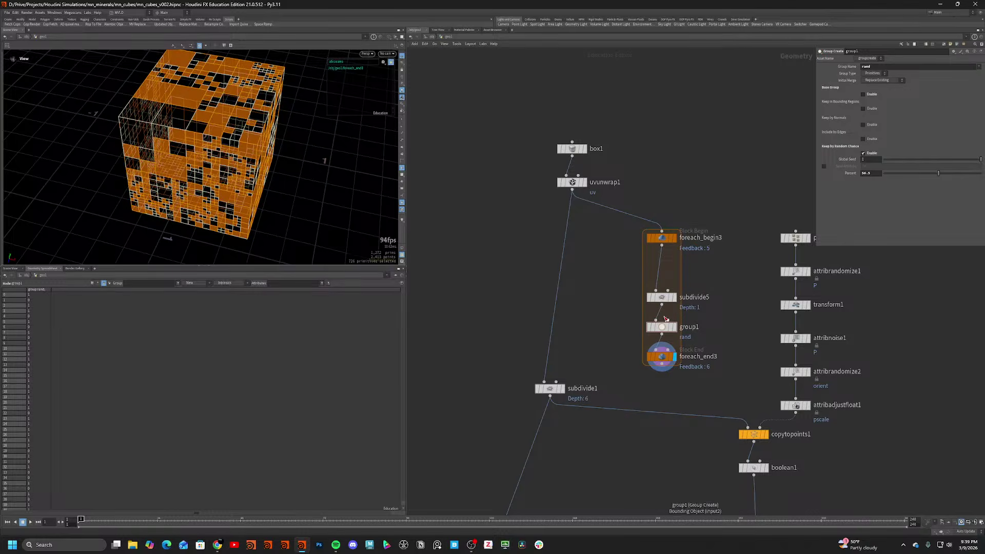
mouse_move(255, 176)
left_mouse_down()
mouse_move(267, 143)
mouse_move(273, 146)
left_mouse_up()
key("shift+w")
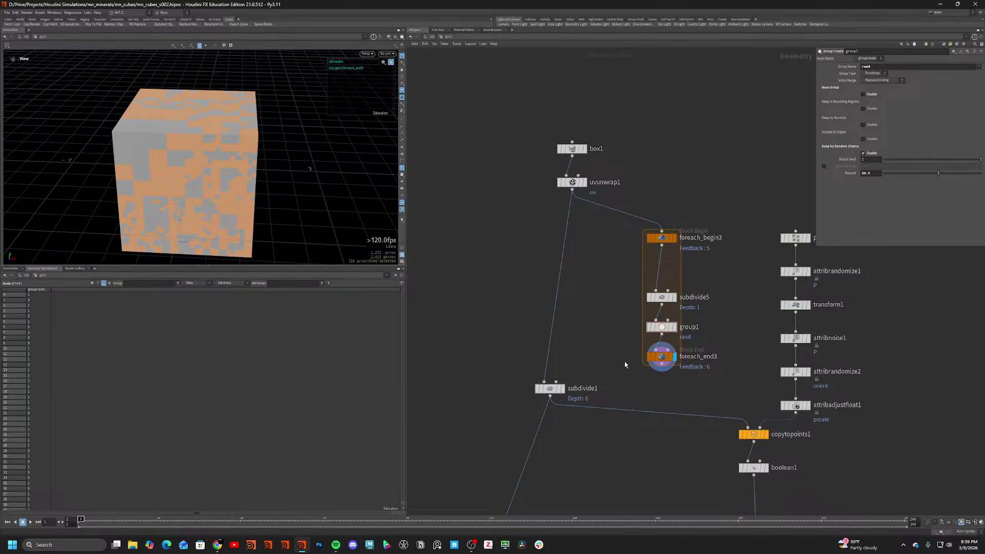
left_click(663, 360)
left_click(662, 328)
key("shift+w")
left_click_drag(305, 198, 354, 205)
left_click(661, 298)
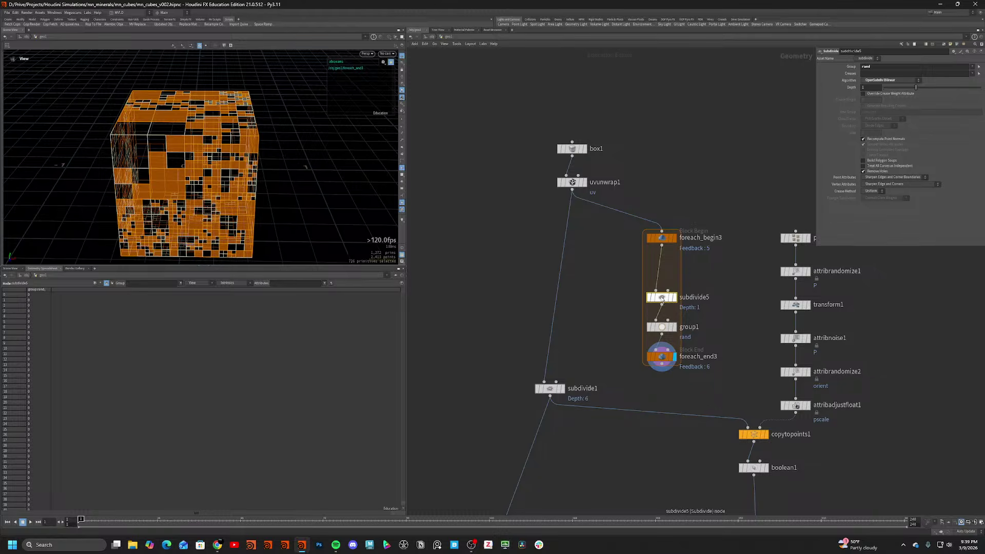
left_click(636, 298)
key("Tab")
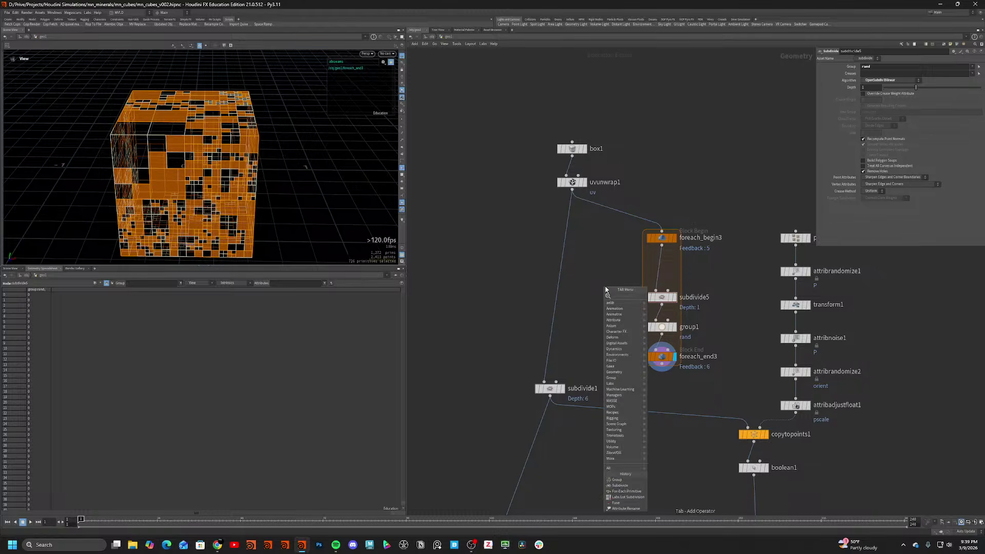
type("fo")
key("Escape")
left_click_drag(659, 326, 638, 215, "alt")
left_click_drag(301, 177, 235, 185)
key("Delete")
Insert a Subdivide node between uvunwrap1 and foreach_begin3.
key("Tab")
type("sub")
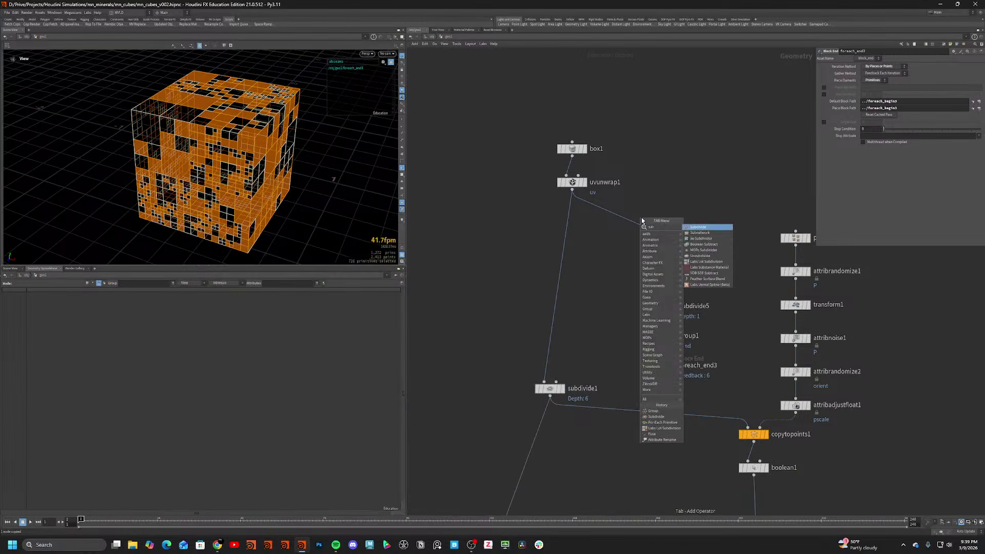
key("Return")
left_click(633, 229)
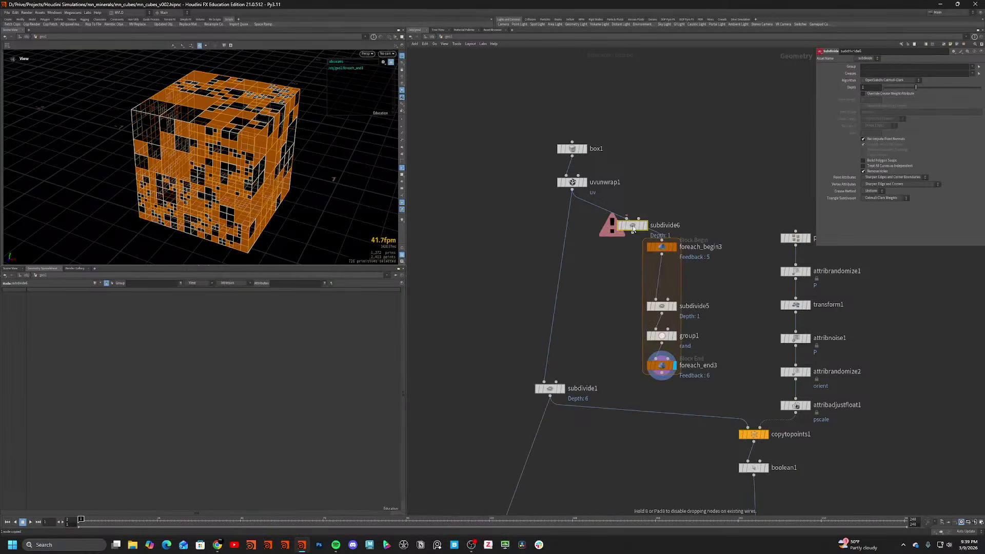
Set subdivide6's algorithm to OpenSubdiv Bilinear and display its subdivided cube.
left_click(896, 81)
left_click(888, 91)
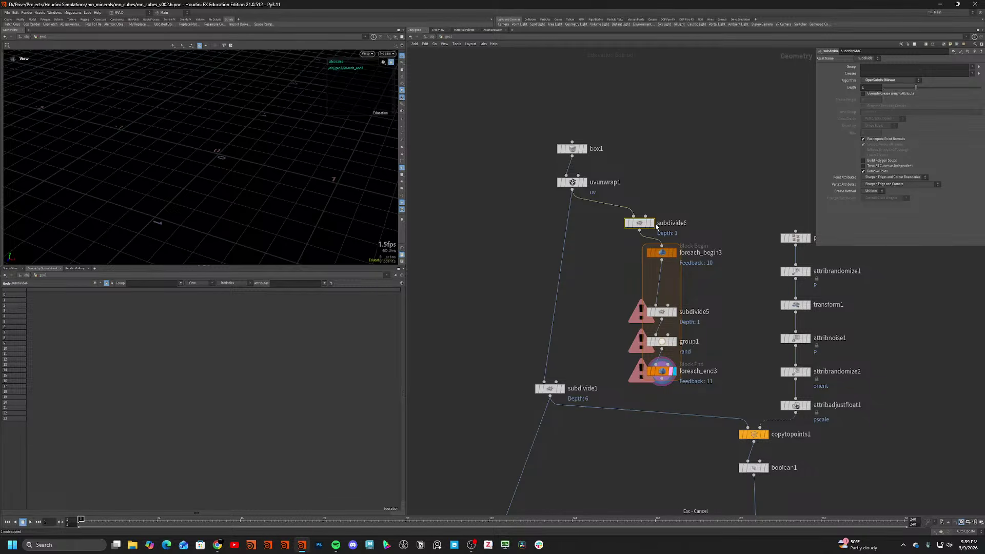
left_click(650, 223)
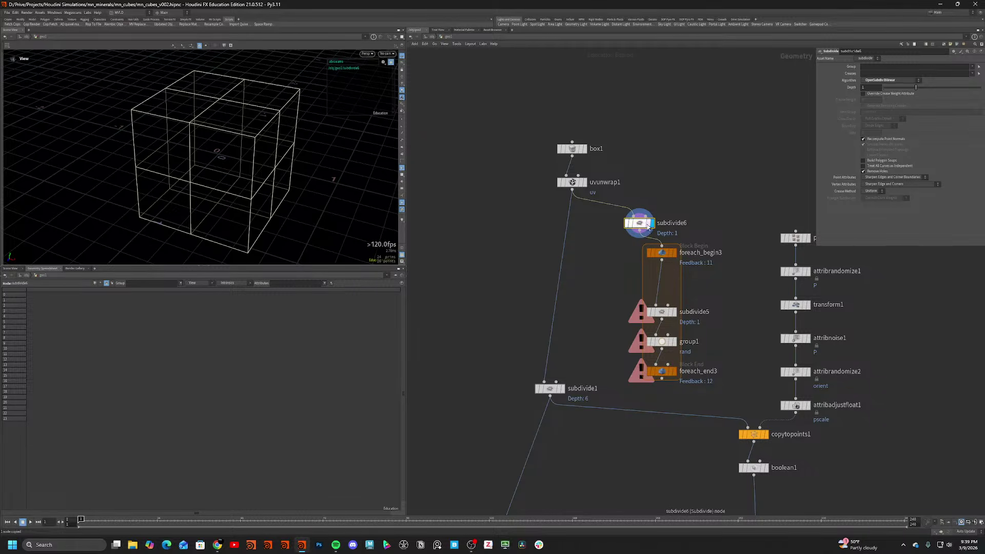
left_click_drag(230, 204, 279, 189)
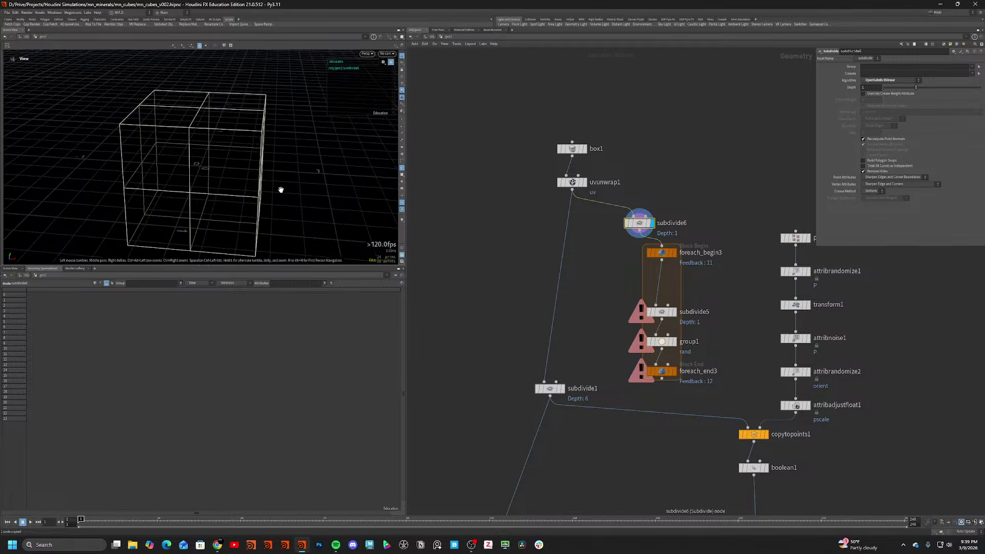
Move group1 above subdivide5 inside the loop and set foreach_end3 to iterate By Count with 5 iterations.
left_click(672, 312)
left_click_drag(660, 338, 656, 291)
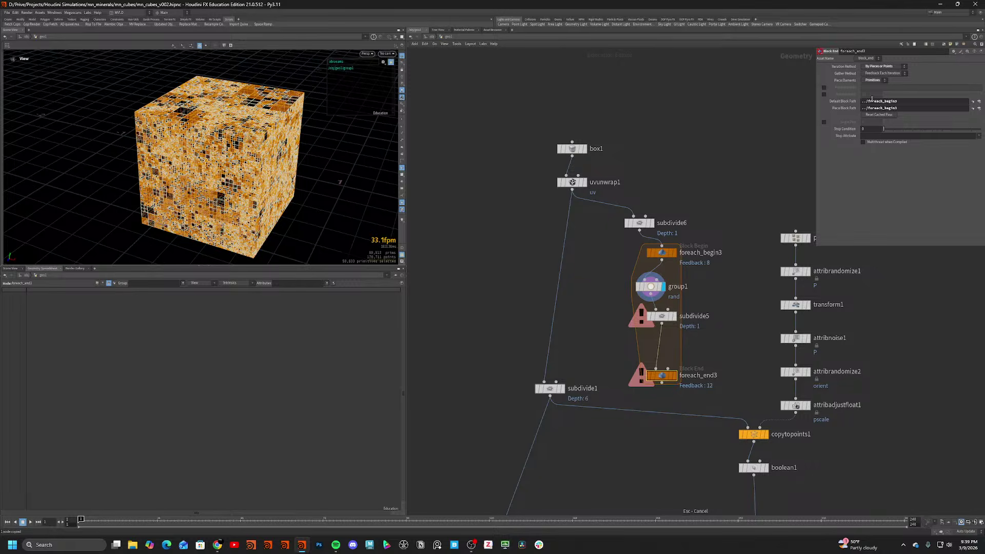
left_click(875, 67)
left_click(875, 73)
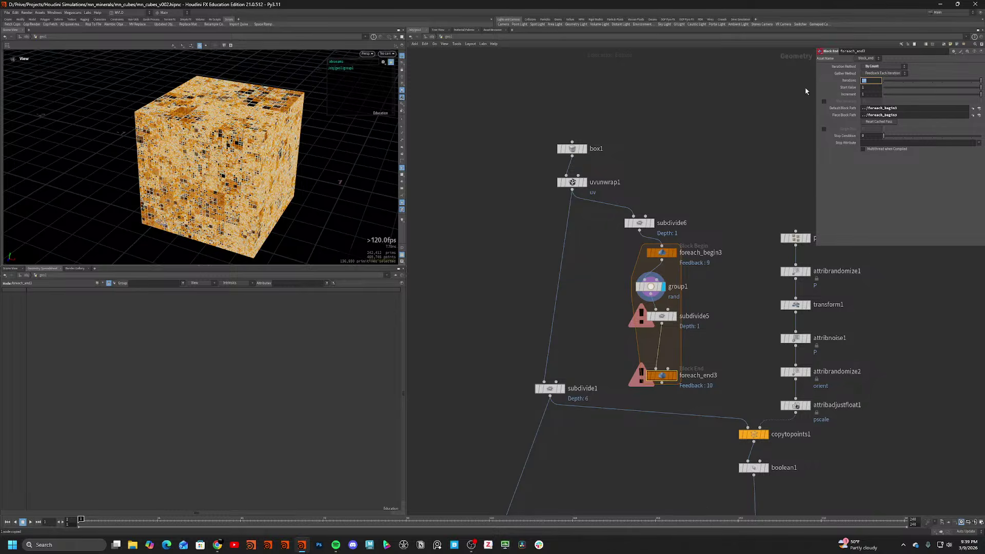
type("5")
key("Return")
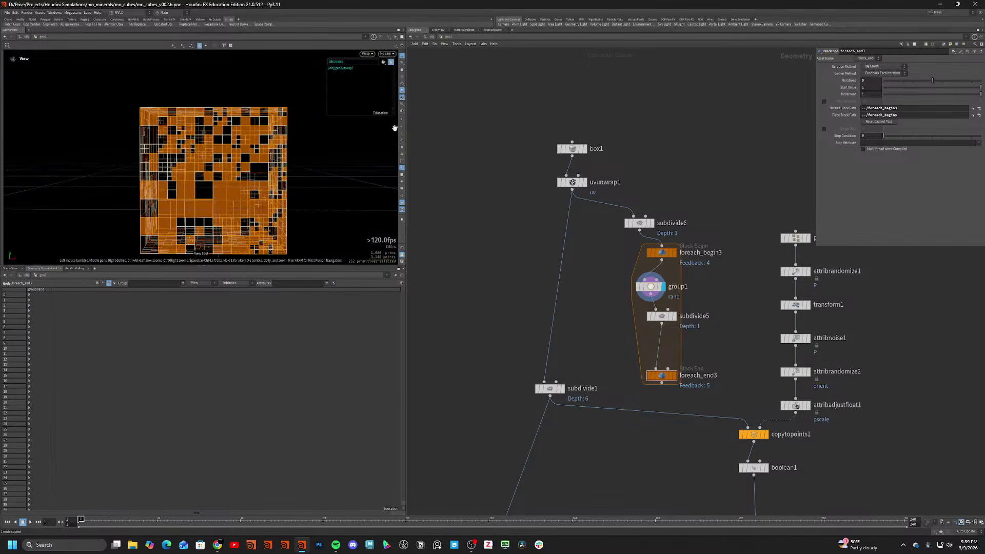
Try 6 iterations on foreach_end3, inspect the loop's output in wireframe, and return the count to 5.
type("6")
key("Return")
left_click_drag(259, 153, 239, 168)
left_click_drag(315, 171, 224, 165)
left_click(674, 375)
scroll(209, 176, "up", 5)
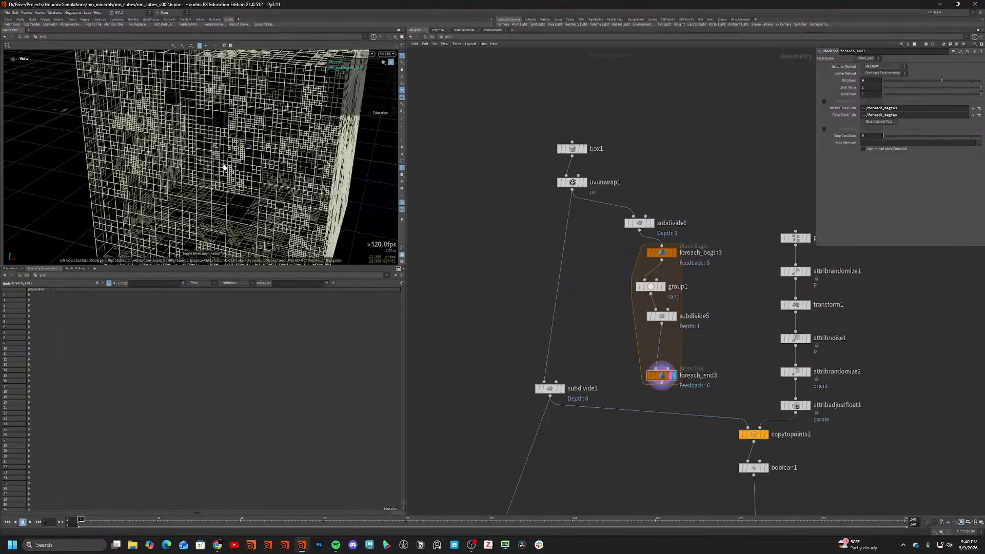
left_click(931, 81)
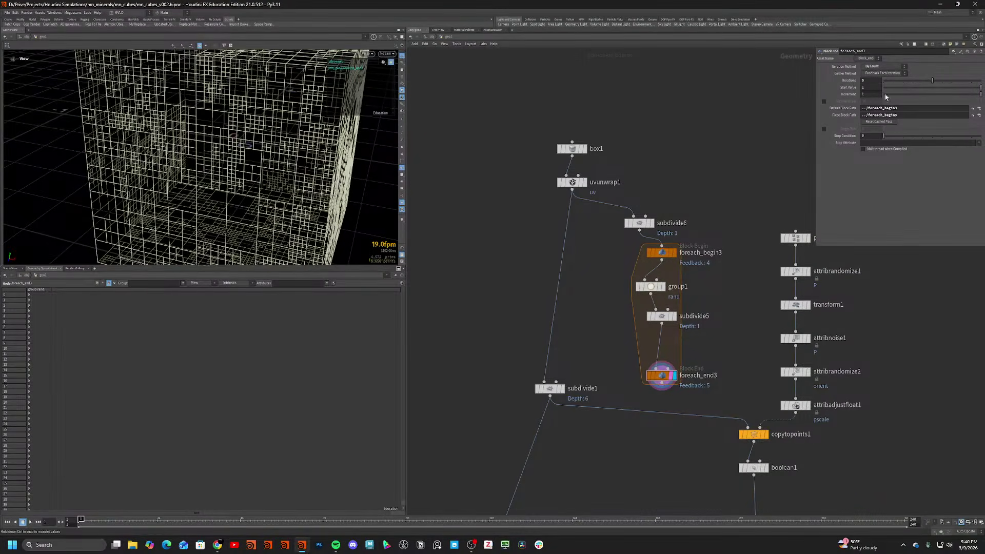
Adjust group1's random chance percentage slightly and check the loop result in shaded display.
left_click(650, 287)
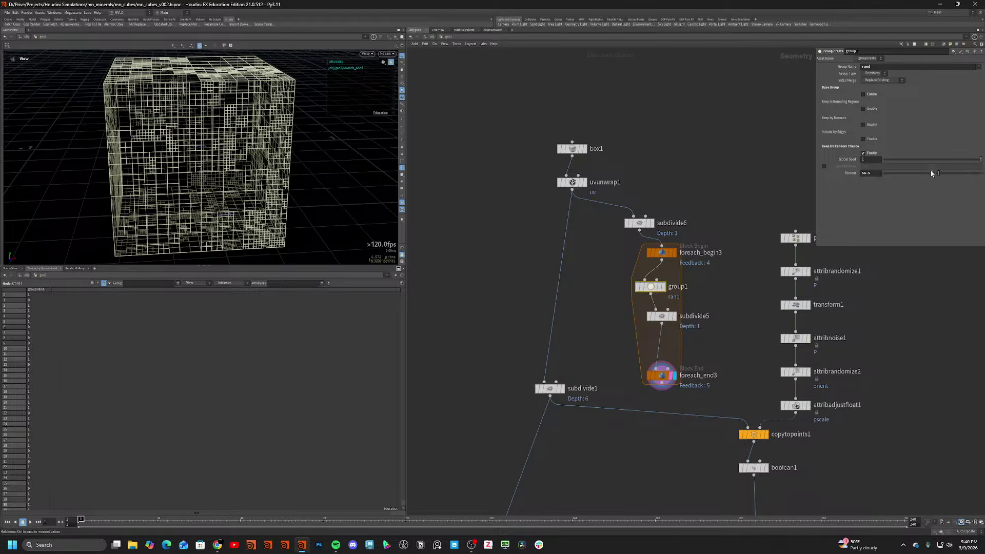
mouse_move(935, 173)
left_mouse_down()
mouse_move(906, 173)
mouse_move(947, 178)
mouse_move(928, 161)
left_mouse_up()
left_click_drag(210, 160, 290, 163)
key("shift+w")
Lay out subdivide6 and the loop nodes in a neat column and add a Primitive Wrangle below foreach_end3.
left_click_drag(697, 401, 669, 216)
key("l")
left_click(606, 241)
key("Tab")
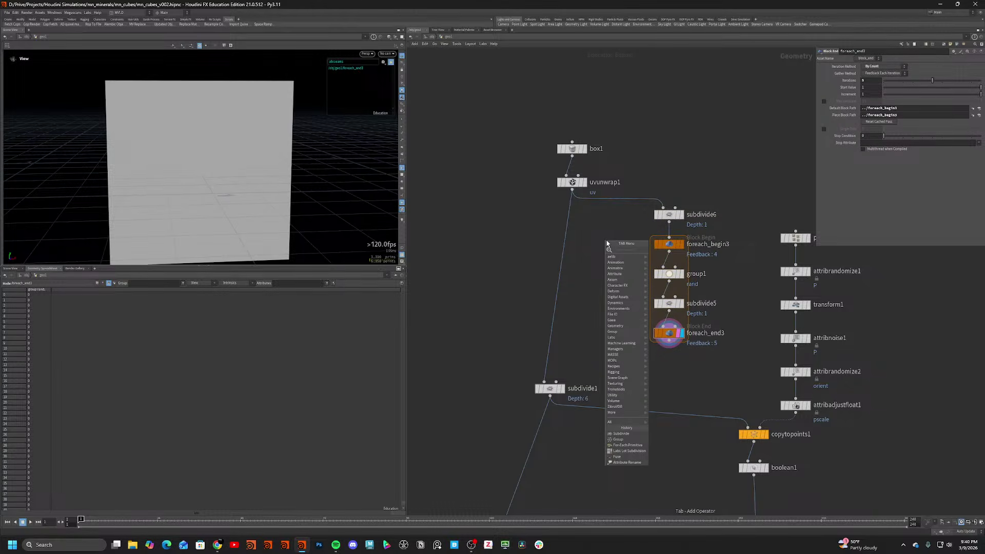
type("ext")
left_click(676, 276)
left_click(669, 362)
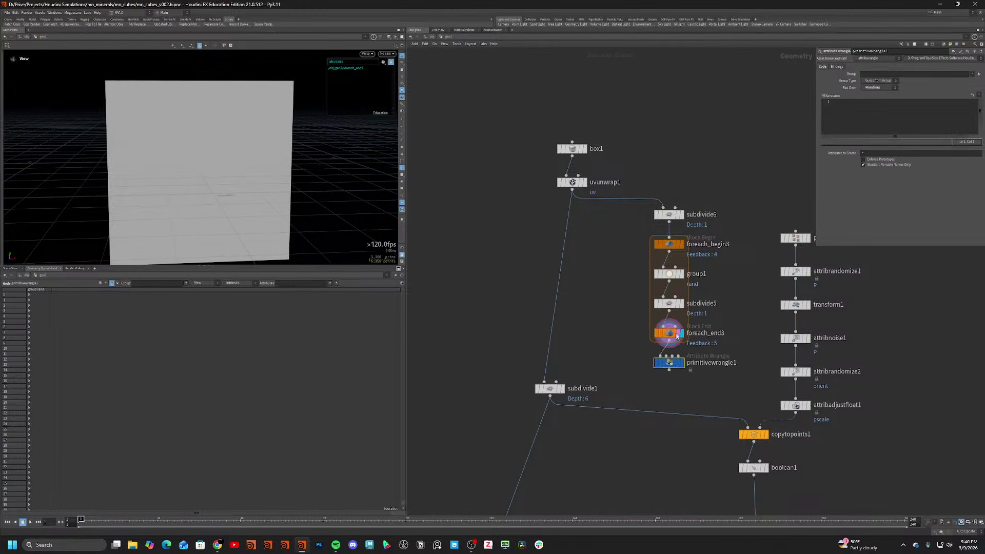
left_click(865, 120)
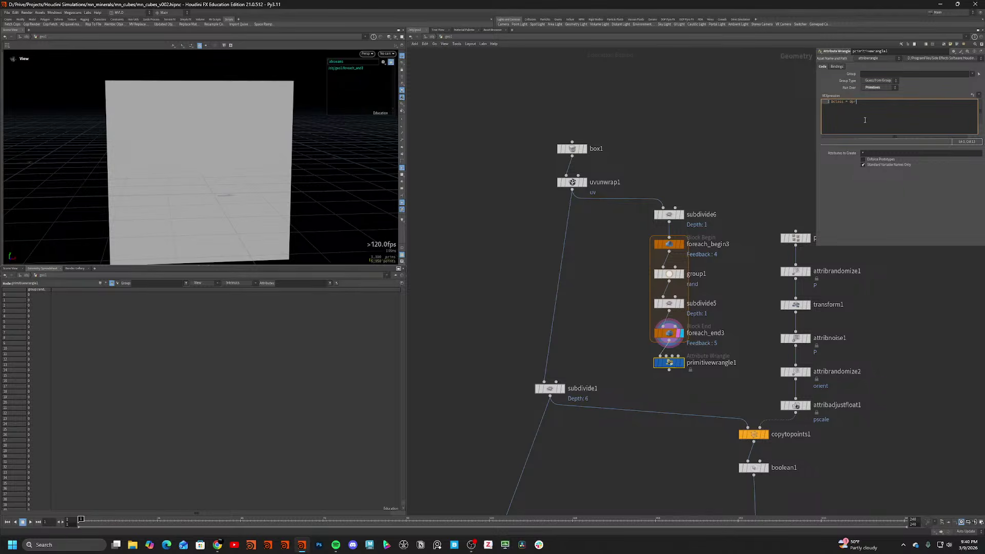
left_click(691, 224)
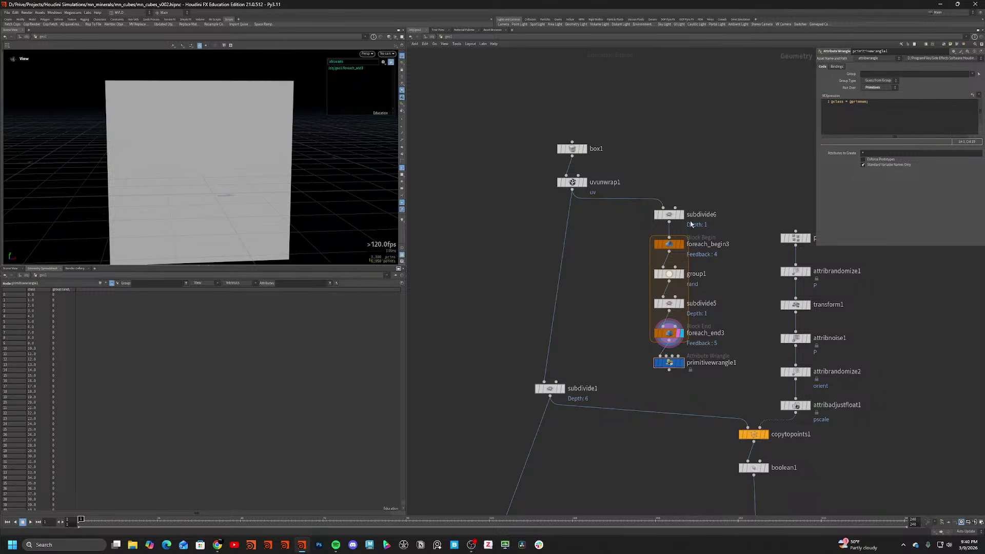
middle_click(677, 363)
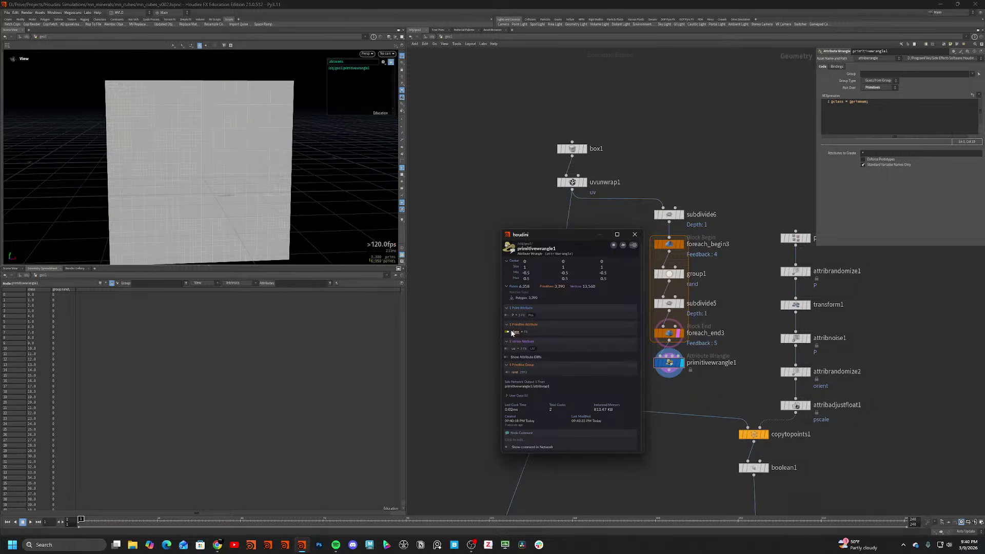
left_click(636, 235)
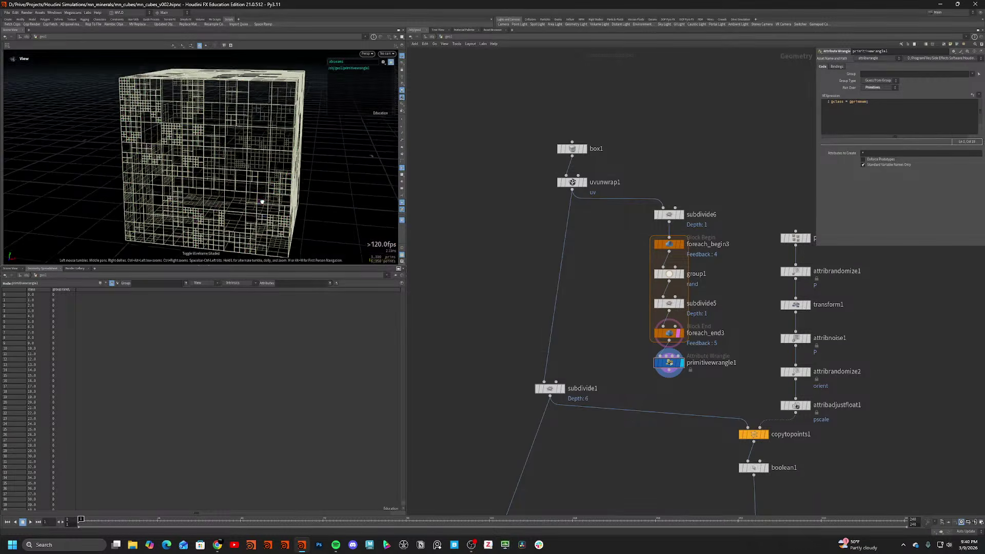
Insert an Attribute Transfer node between uvunwrap1 and subdivide1, with primitivewrangle1 as its second input.
key("Tab")
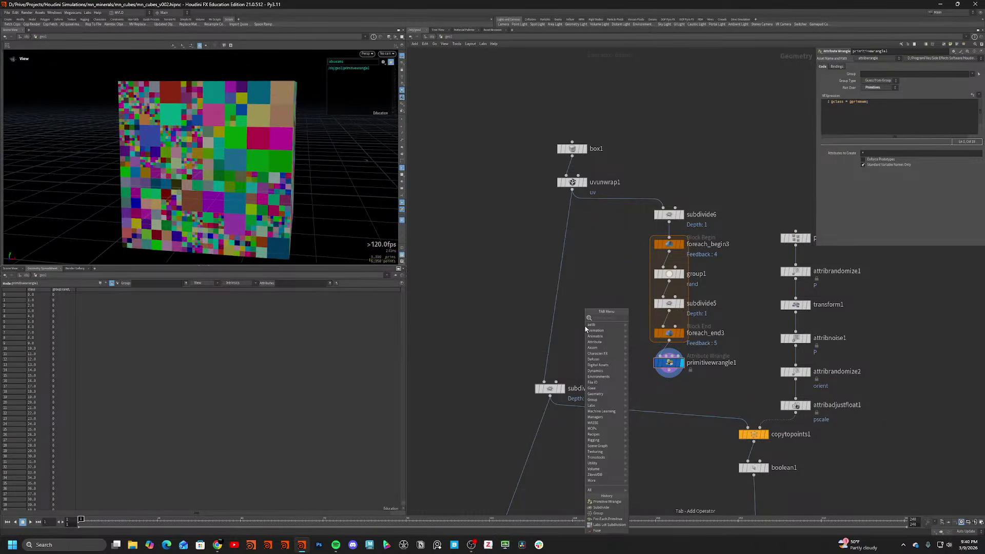
type("att tra")
key("Return")
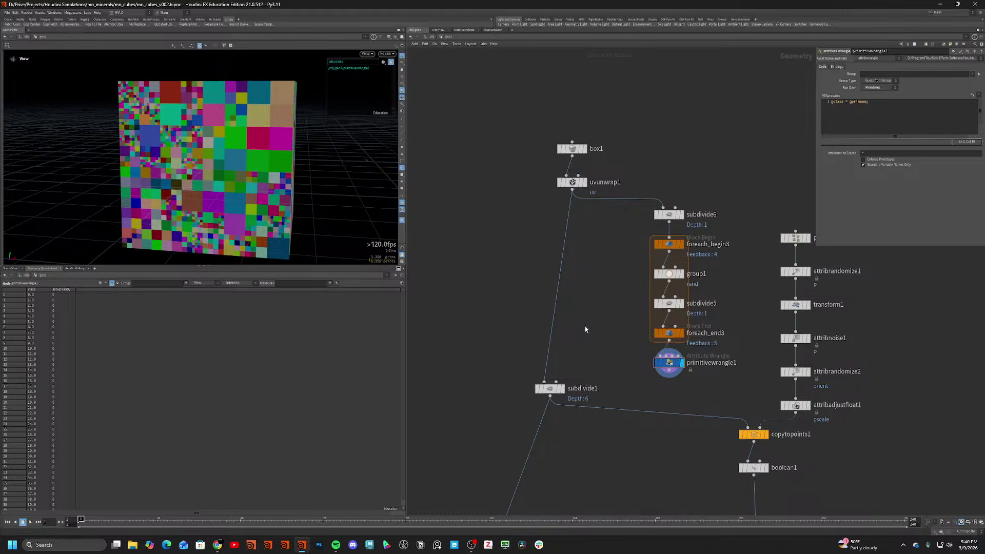
left_click(552, 350)
left_click_drag(552, 350, 552, 370)
left_click(560, 351)
left_click(669, 370)
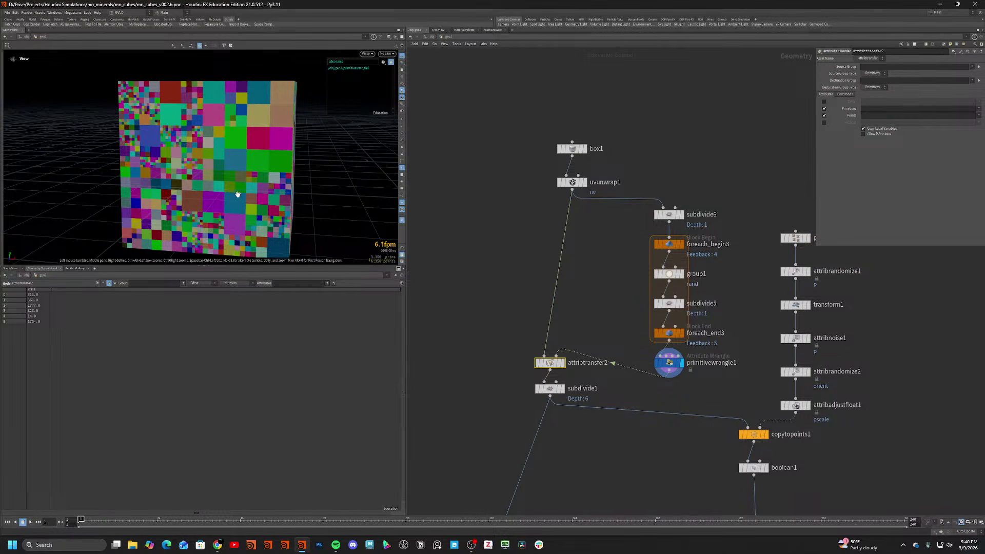
Limit attribtransfer2 to the class primitive attribute, with point transfer off, and display the node.
left_click(976, 116)
left_click(563, 365)
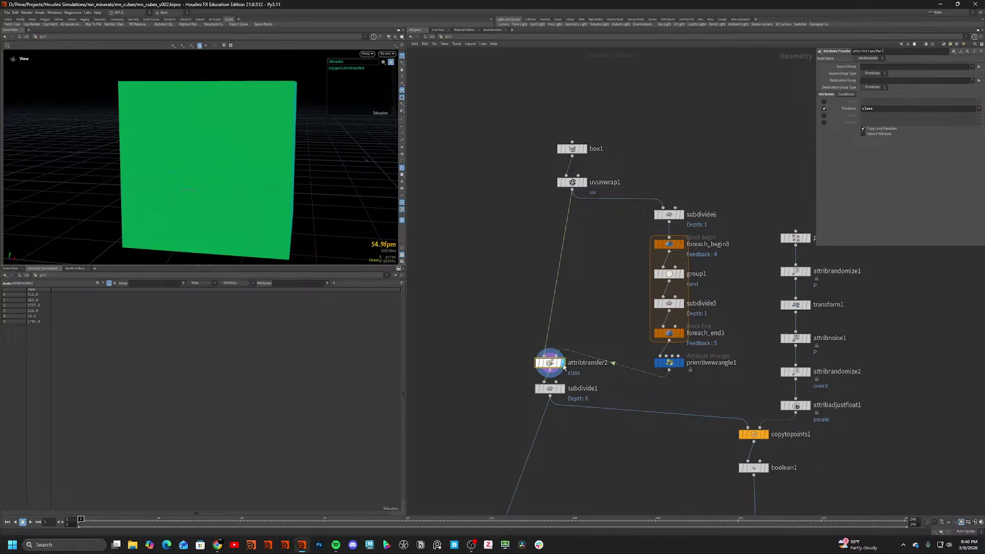
Lower attribtransfer2's distance threshold to 0.04 and compare its output with uvunwrap1 and primitivewrangle1.
left_click(847, 95)
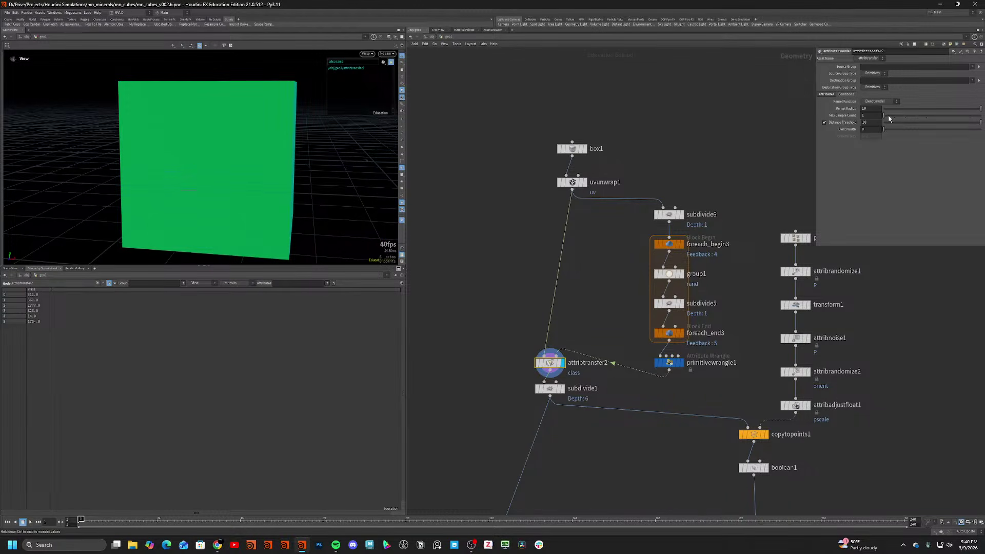
left_click_drag(886, 125, 884, 125)
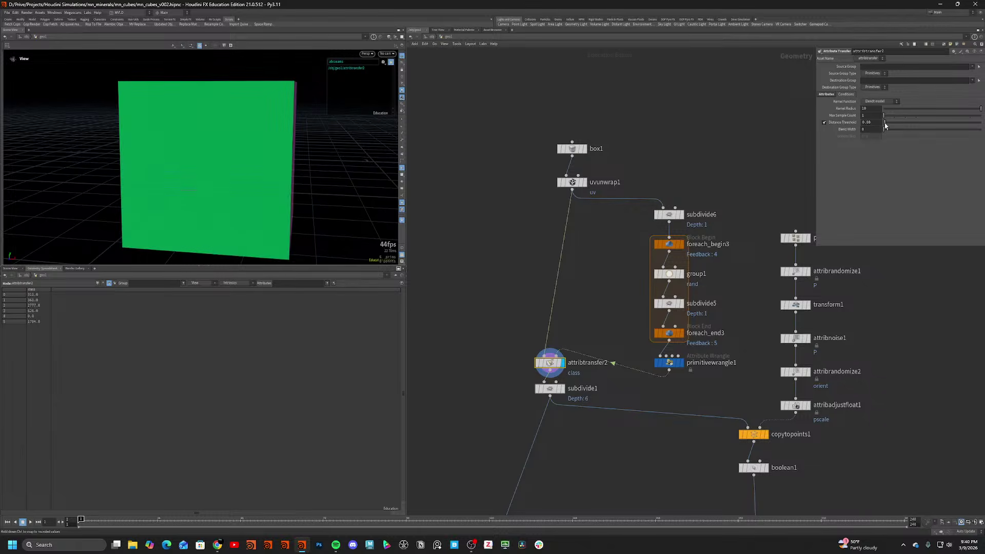
left_click(586, 182)
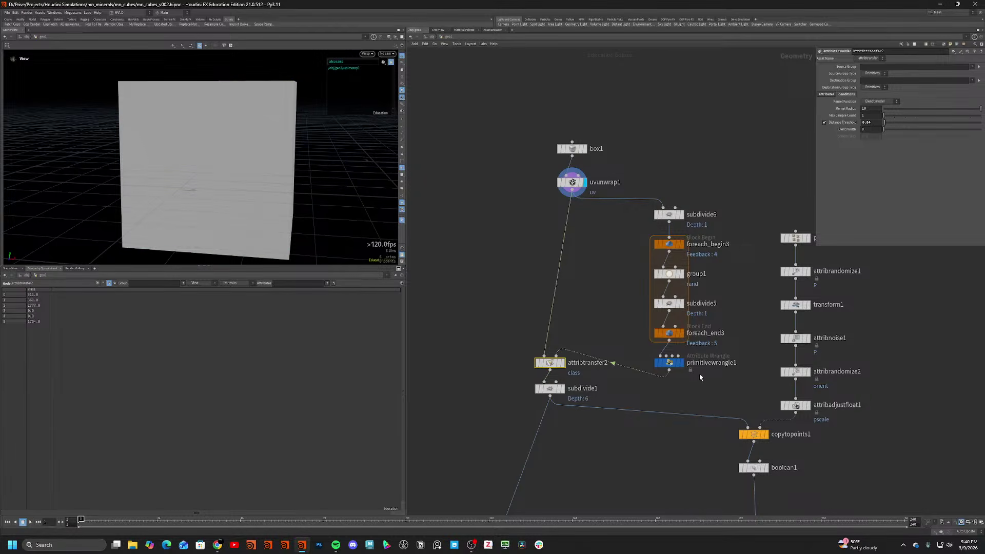
left_click(680, 363)
left_click(562, 363)
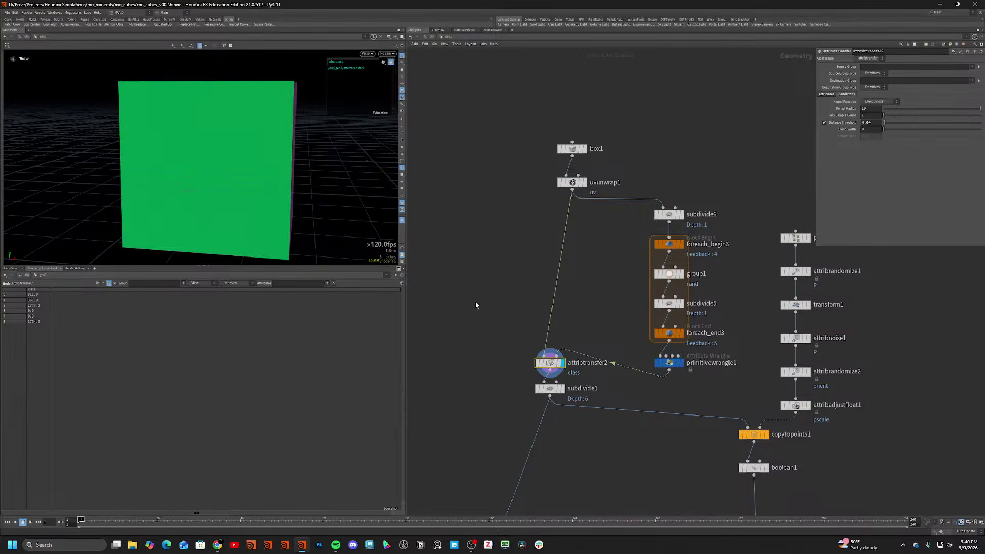
Inspect the transferred class colours up close in wireframe and shaded display, testing the distance threshold off and on.
scroll(226, 180, "up", 4)
key("shift+w")
mouse_move(226, 180)
left_mouse_down("alt")
mouse_move(217, 191)
mouse_move(246, 190)
mouse_move(251, 208)
left_mouse_up("alt")
key("shift+w")
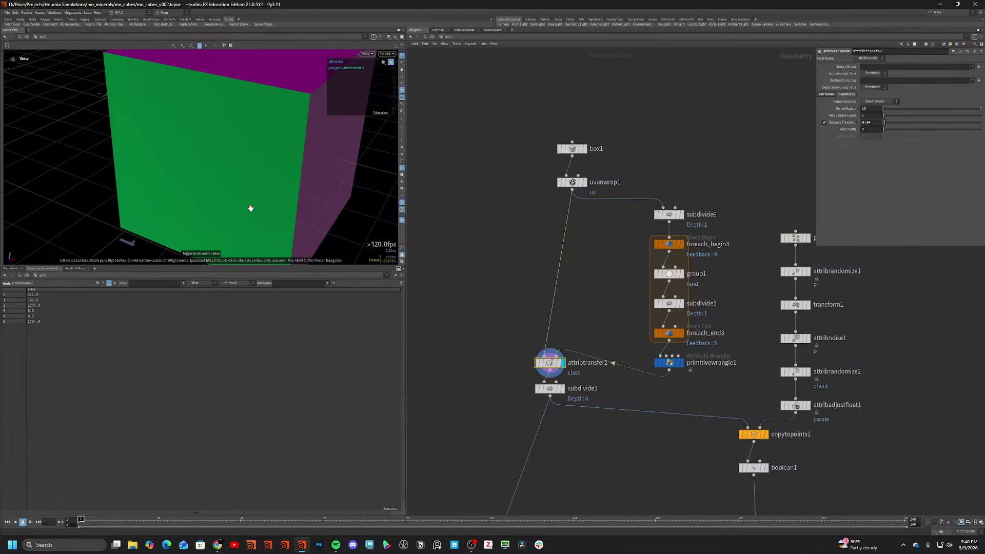
left_click(823, 122)
left_click(823, 123)
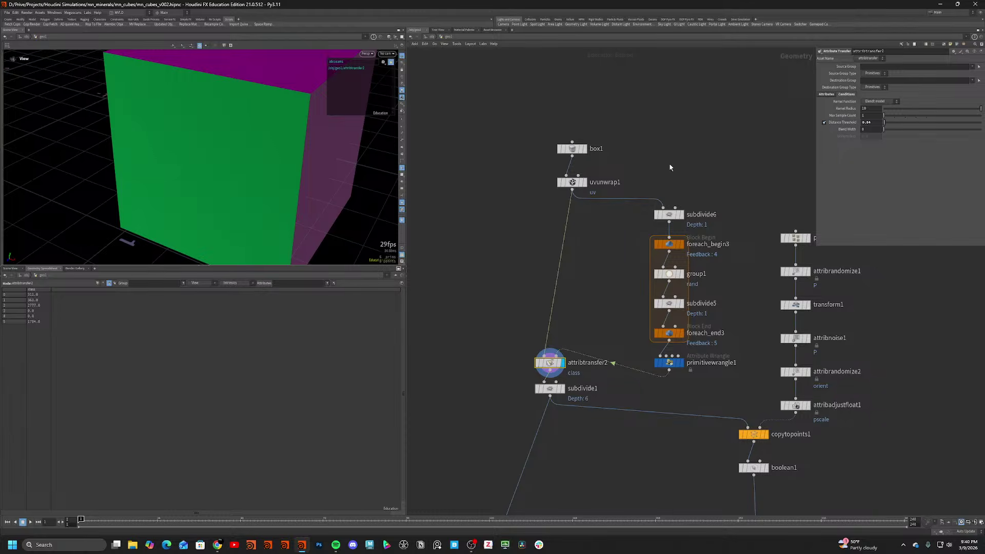
Move subdivide1 above attribtransfer2 in the chain and disable the transfer's distance threshold.
left_click_drag(550, 388, 554, 322)
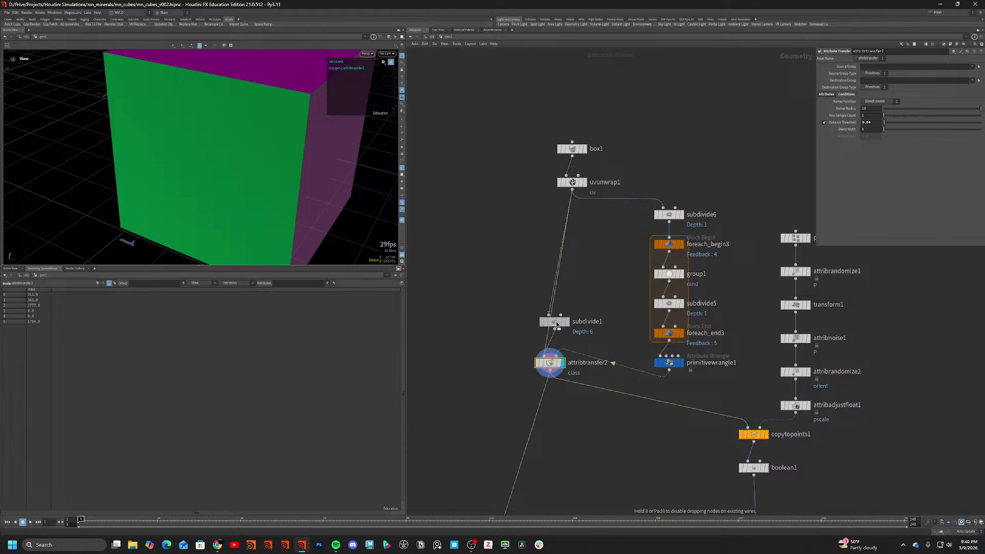
left_click_drag(250, 142, 233, 147)
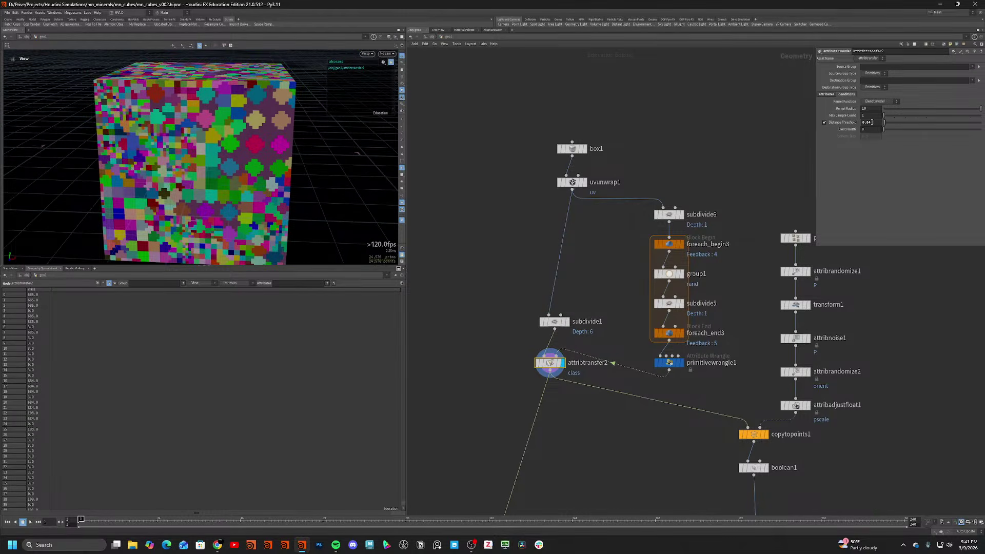
left_click(824, 122)
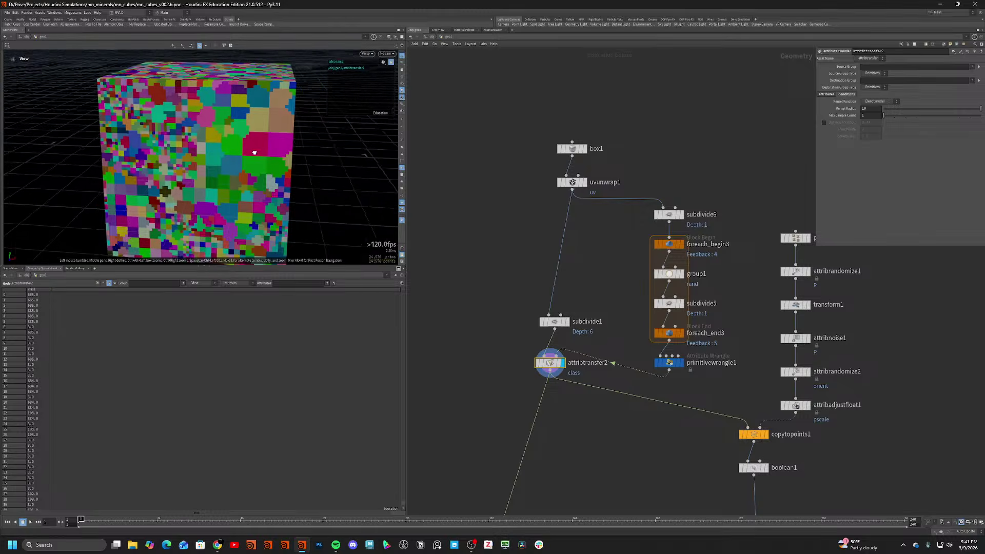
key("w")
key("w")
left_click_drag(549, 363, 550, 383)
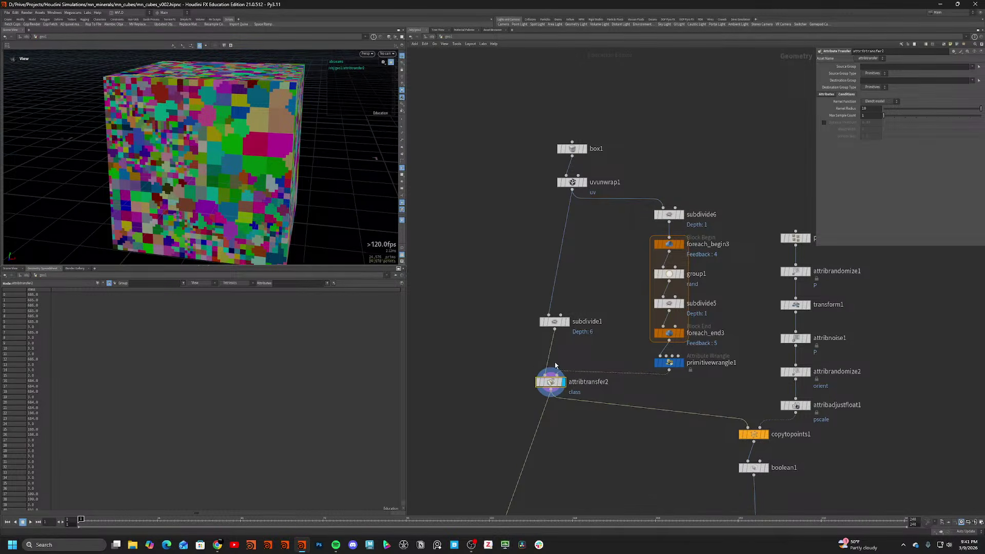
Display subdivide1, examine its grid in wireframe, and set its depth to 5.
left_click(566, 322)
key("w")
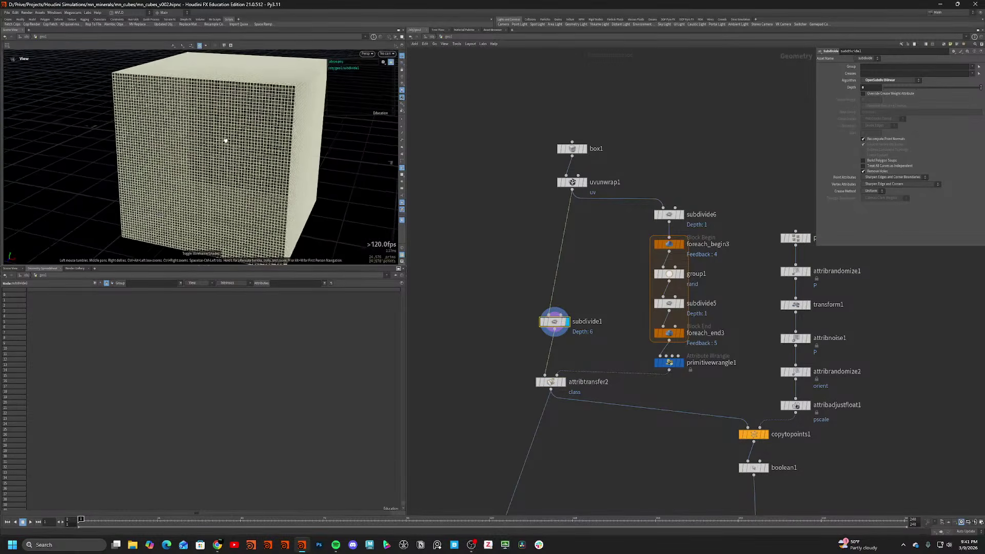
scroll(223, 142, "up", 2)
scroll(222, 143, "up", 1)
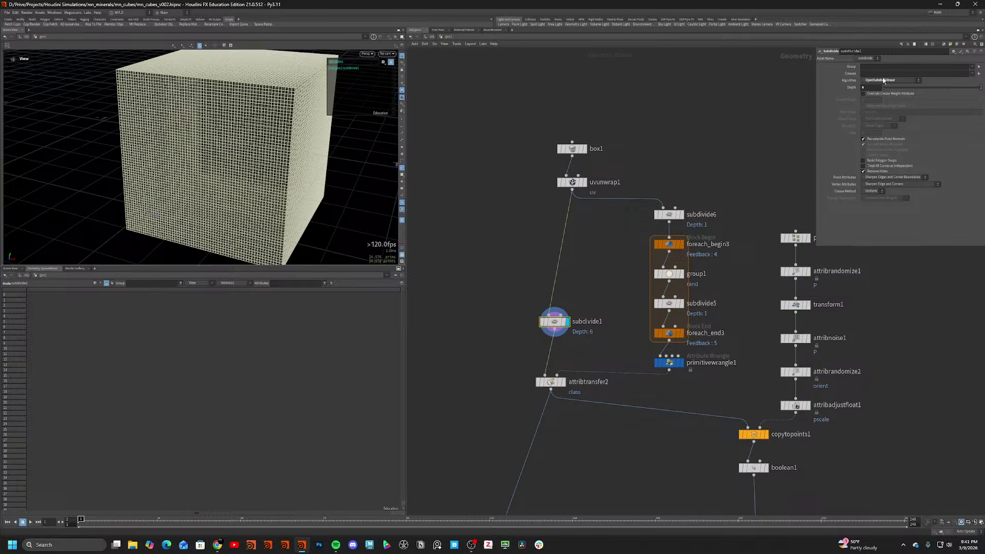
left_click_drag(879, 87, 712, 92)
type("5")
key("Return")
left_click_drag(256, 148, 259, 151)
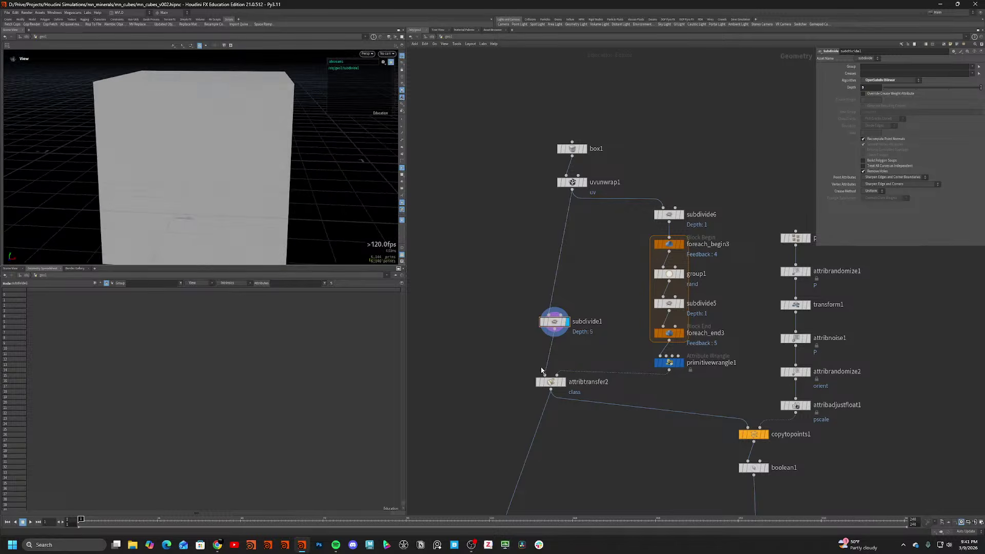
Compare the class patterns of attribtransfer2 and primitivewrangle1 with subdivide1's uniform grid.
left_click(563, 382)
mouse_move(228, 216)
left_mouse_down()
mouse_move(245, 207)
mouse_move(234, 181)
mouse_move(215, 204)
left_mouse_up()
left_click(682, 363)
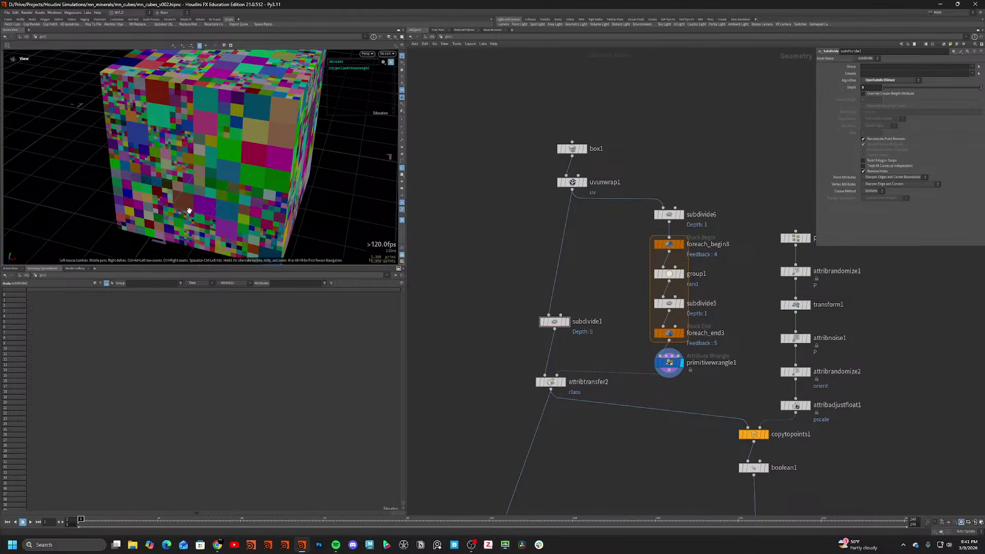
left_click_drag(250, 162, 279, 148)
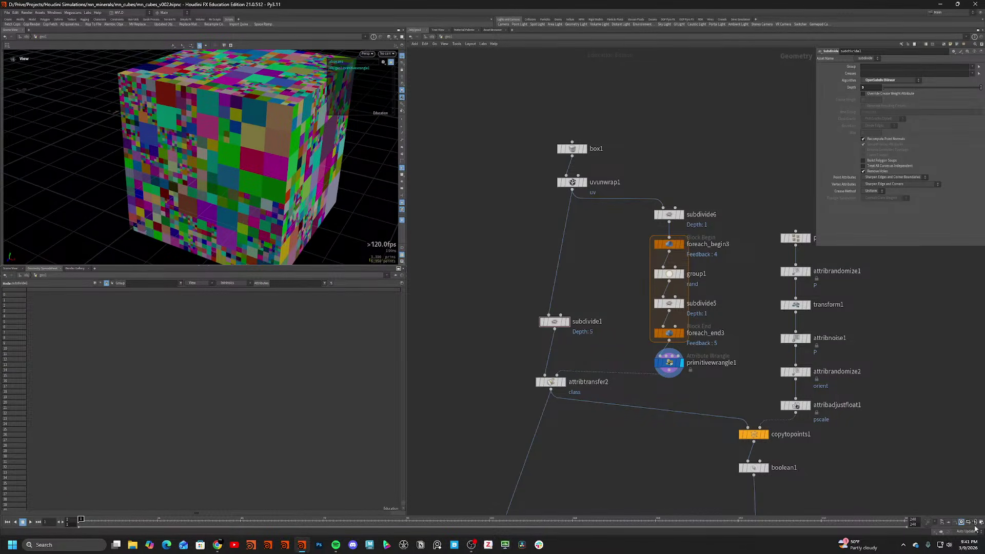
left_click_drag(205, 126, 195, 162)
left_click(566, 321)
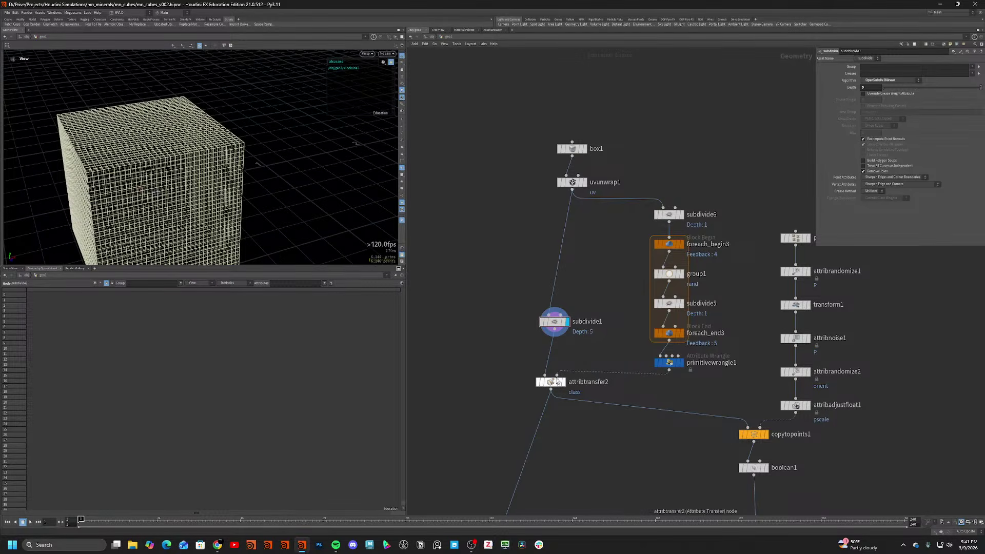
Display attribtransfer2 and examine the dense cube in shaded and wireframe display.
left_click(563, 382)
mouse_move(236, 218)
left_mouse_down()
mouse_move(193, 190)
mouse_move(122, 200)
left_mouse_up()
key("shift+w")
key("shift+w")
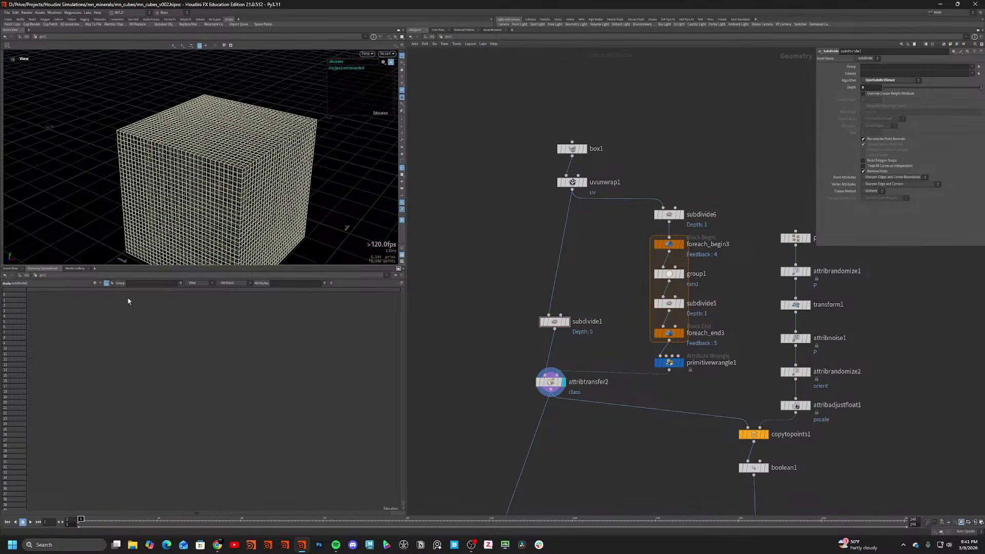
Open another Houdini session for the existing subdivision setup and paste its copied node chain beside the box network.
right_click(302, 545)
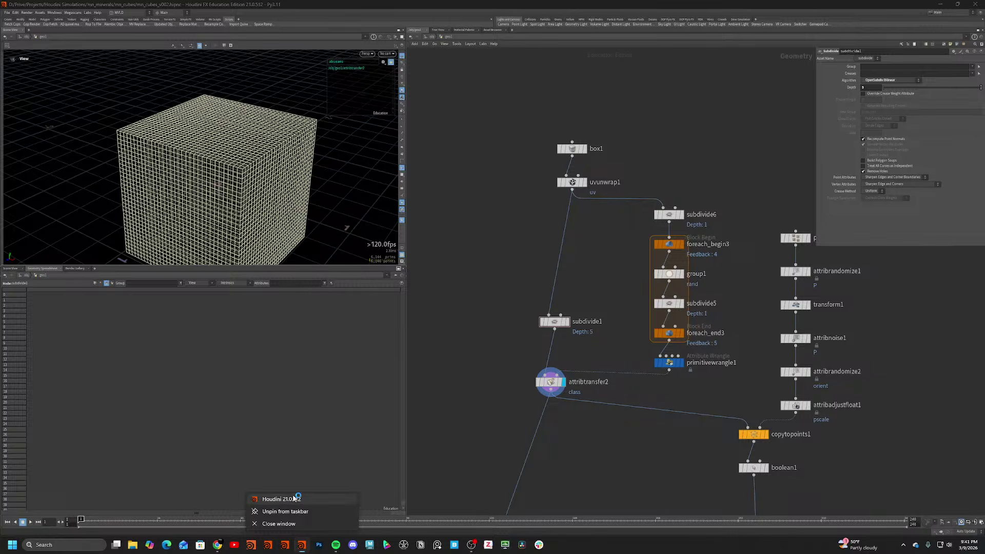
left_click(281, 499)
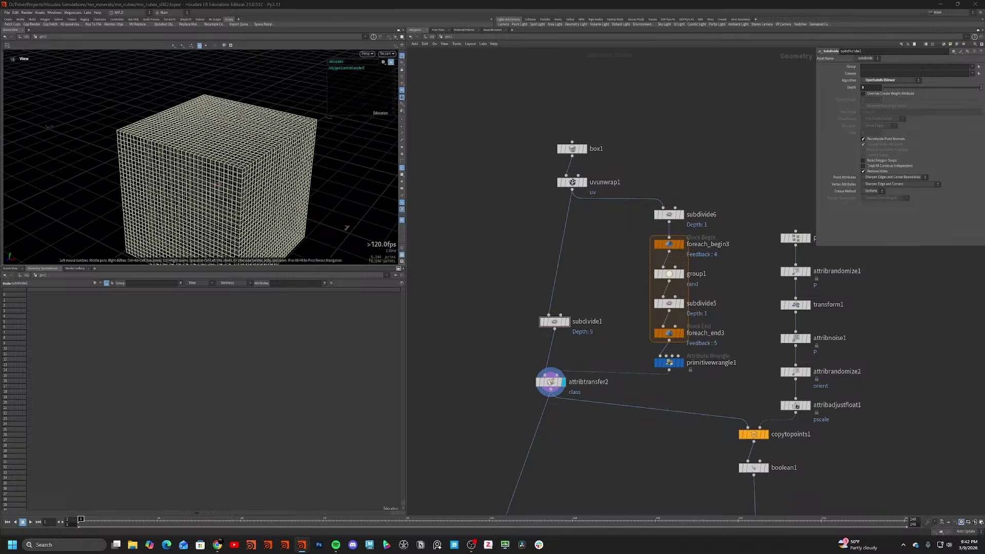
scroll(586, 332, "down", 4)
key("ctrl+v")
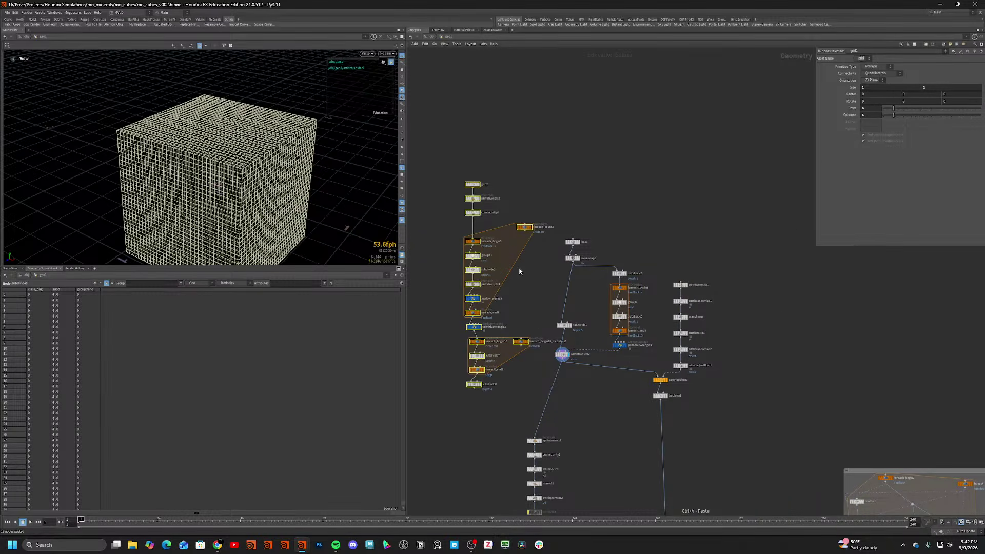
scroll(482, 208, "up", 4)
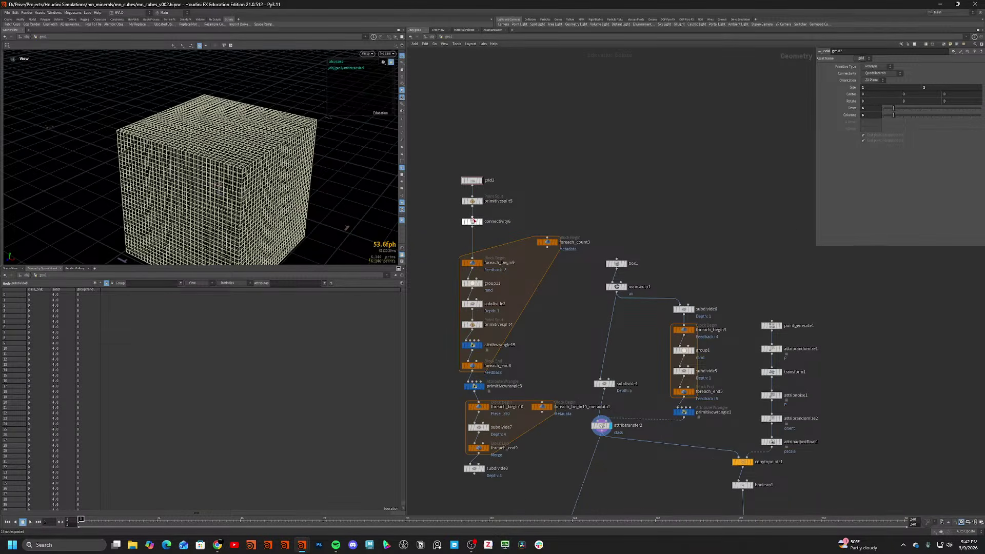
scroll(566, 290, "down", 1)
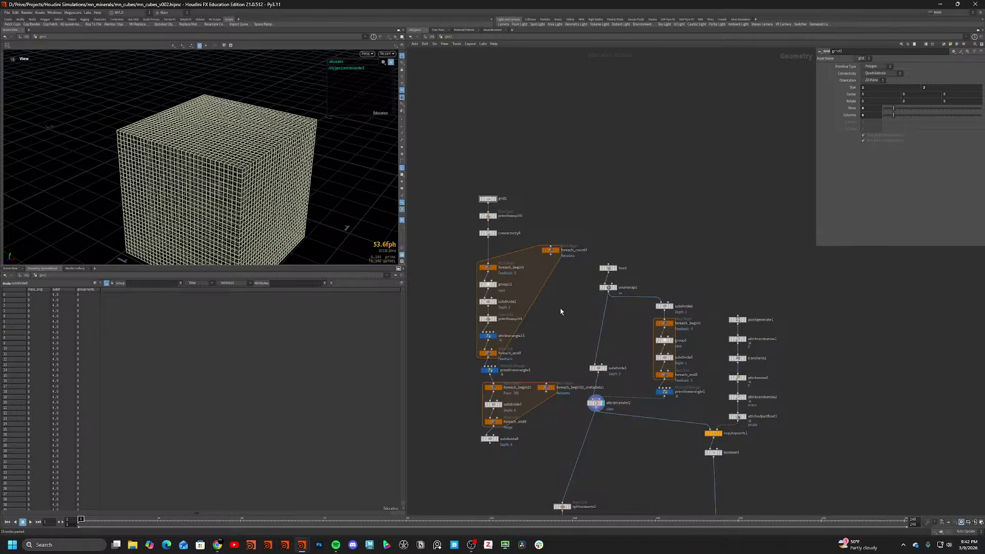
middle_click_drag(547, 339, 633, 291)
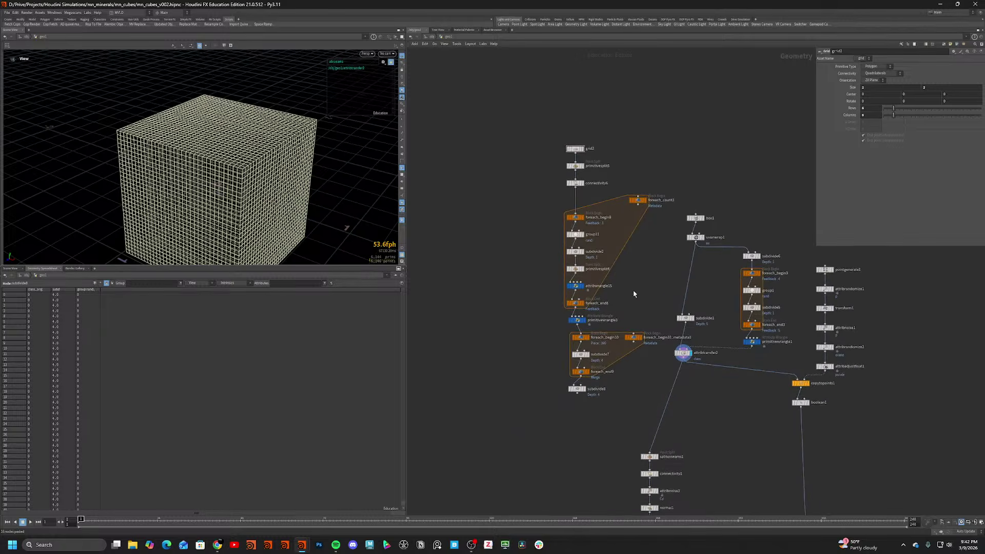
Wire uvunwrap1 into foreach_begin9 in place of the grid input and display foreach_begin9 on the cube.
left_click(695, 243)
left_click(575, 211)
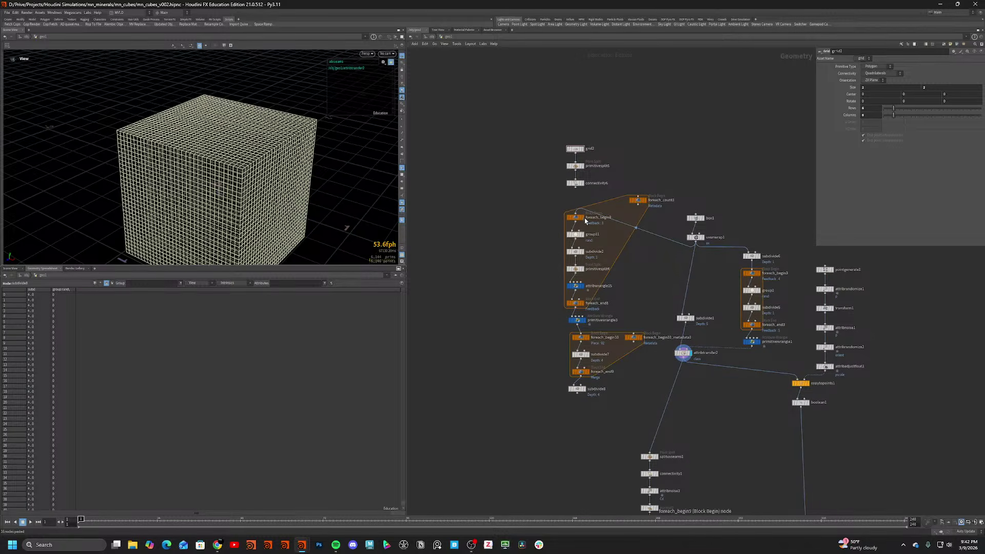
left_click(582, 217)
left_click(575, 218)
left_click_drag(219, 189, 182, 187)
key("shift+w")
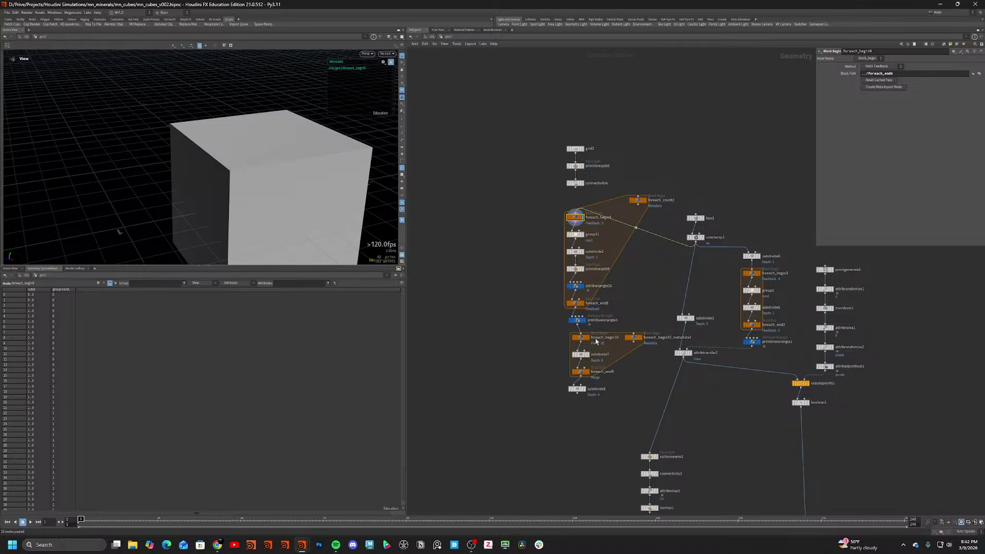
Display foreach_end8 and set its feedback loop to 7 iterations.
left_click(582, 303)
left_click_drag(370, 223, 334, 220)
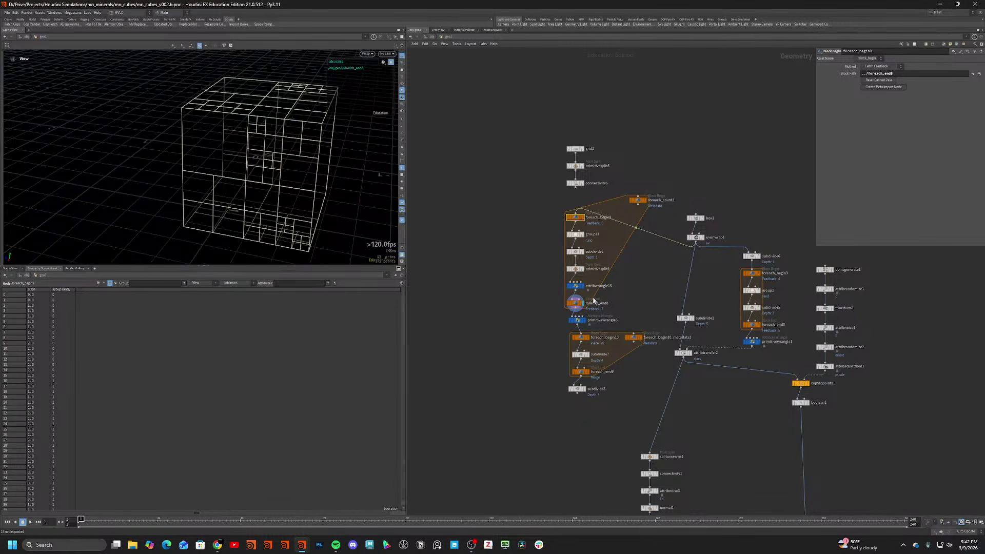
left_click(575, 304)
left_click_drag(917, 85, 952, 81)
left_click_drag(369, 159, 170, 189)
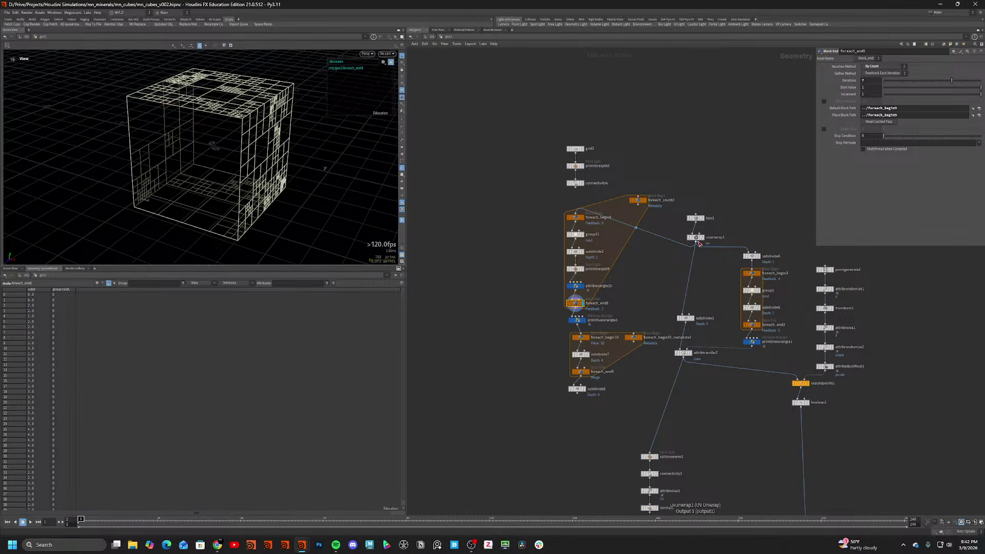
Feed foreach_begin9 from subdivide6 and set subdivide6's depth to 2.
left_click(750, 266)
left_click_drag(330, 183, 359, 189)
left_click_drag(778, 255, 778, 253)
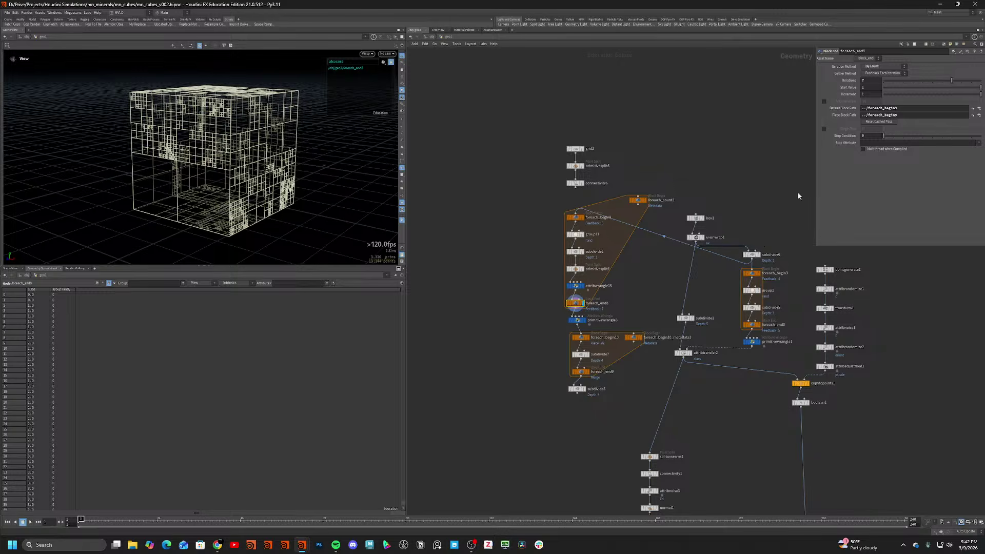
left_click(752, 253)
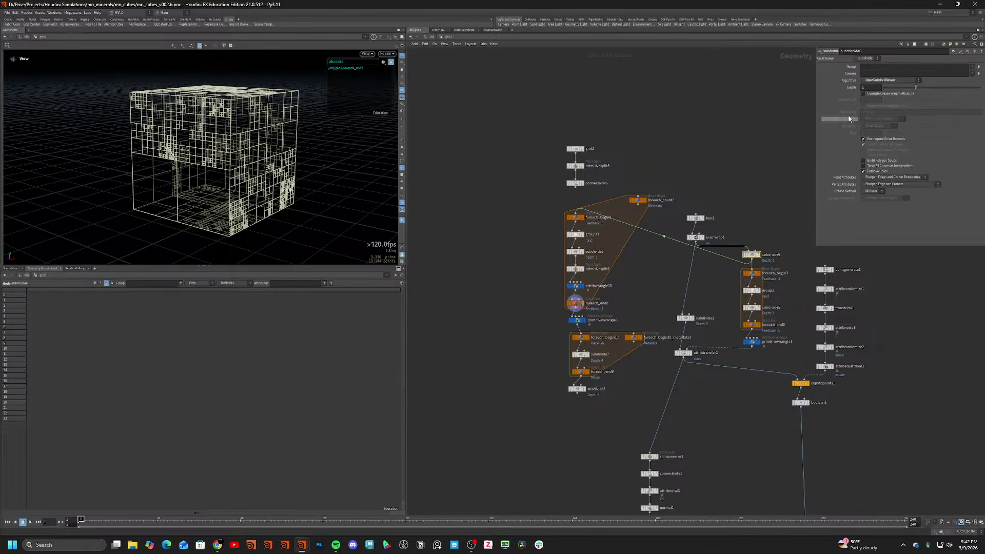
left_click(829, 90)
type("2")
key("Return")
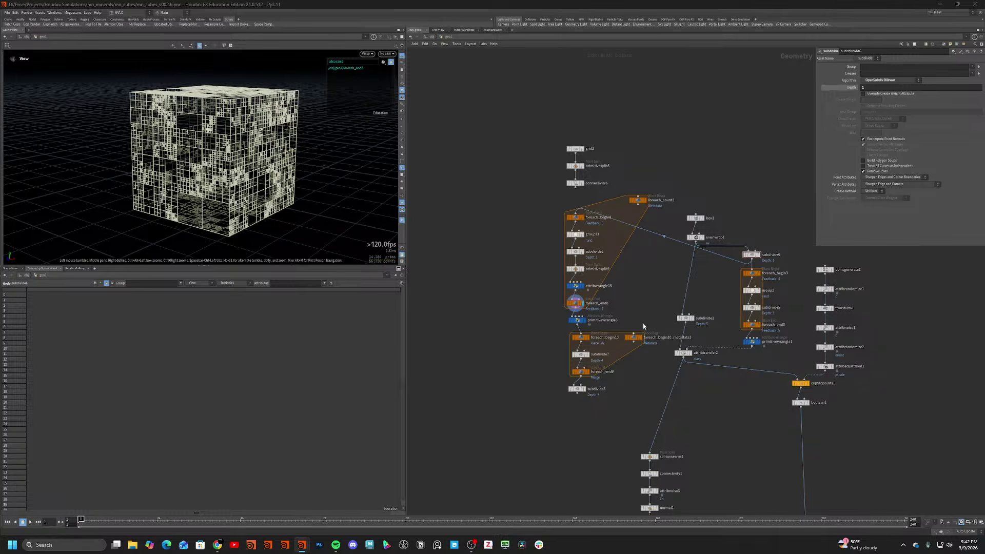
Move foreach_count3 level with foreach_begin9 and review primitivesplit4, attribwrangle15 and foreach_end8 within the feedback loop.
scroll(759, 310, "up", 4)
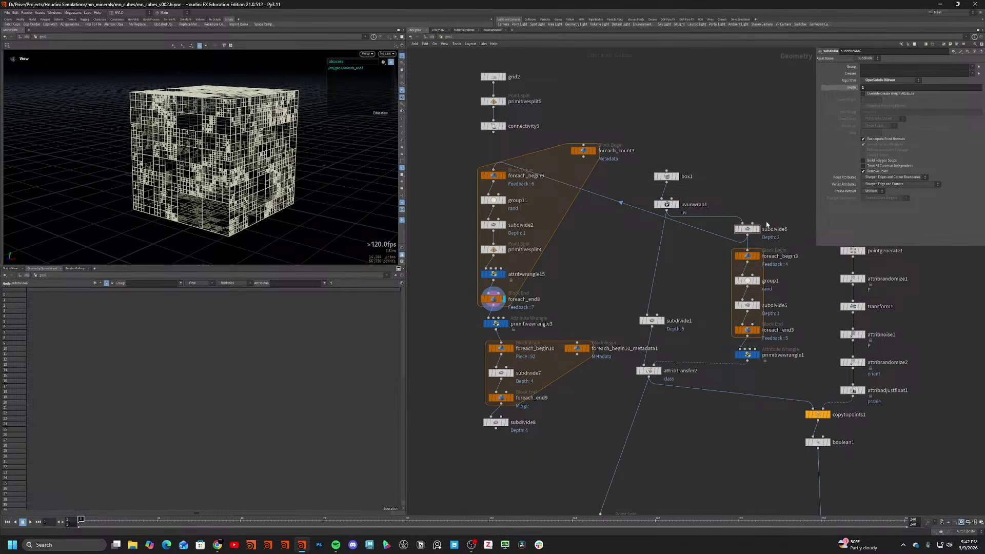
left_click_drag(585, 154, 582, 175)
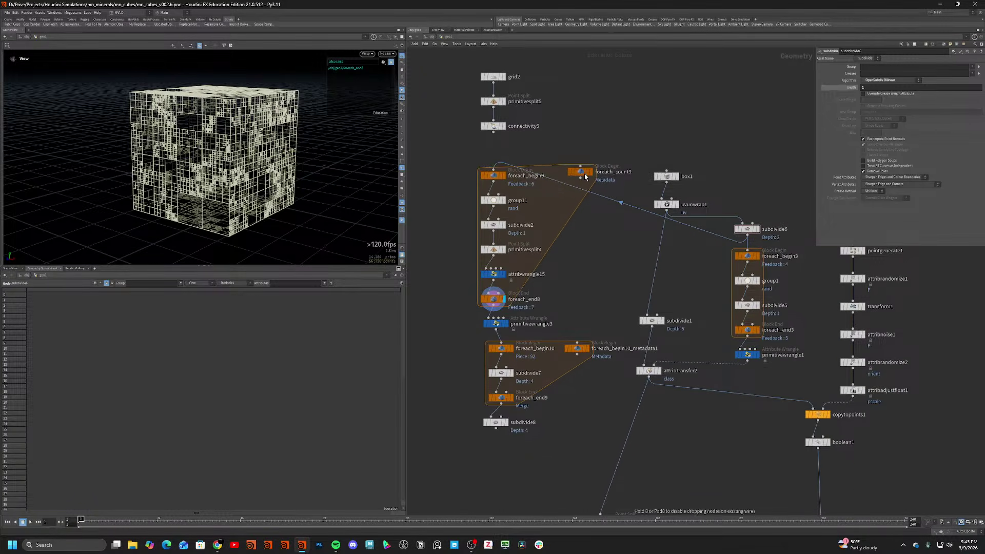
left_click(493, 251)
left_click(504, 250)
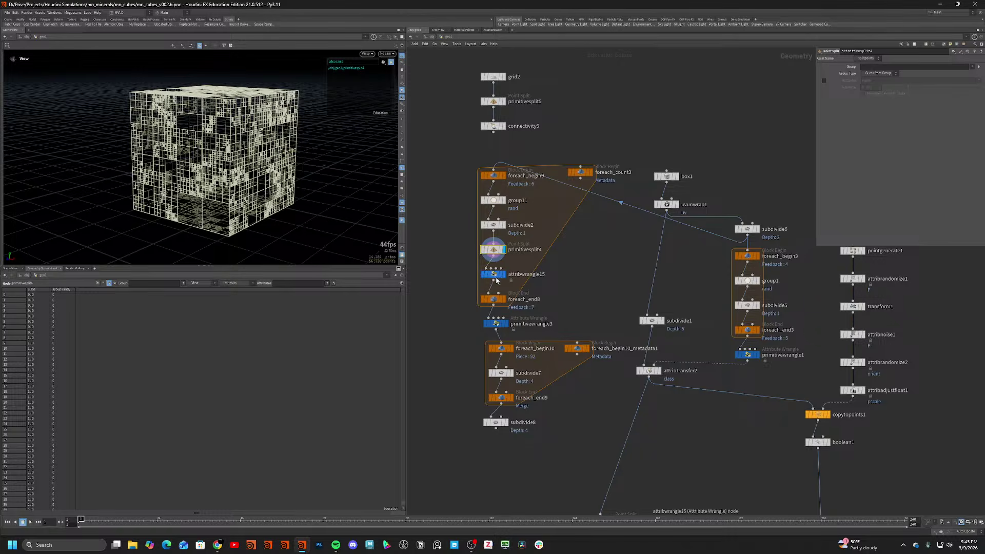
left_click(494, 276)
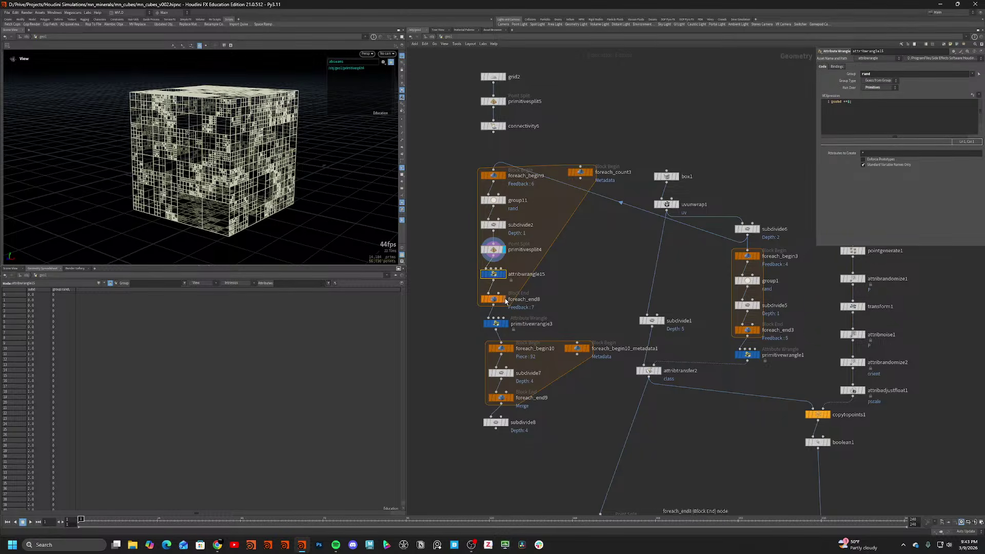
left_click(501, 299)
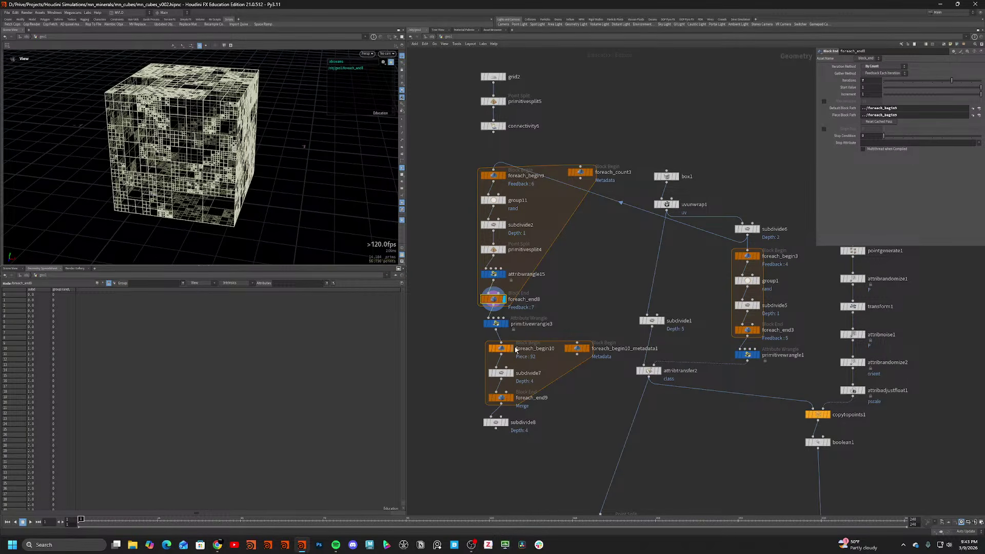
Display the per-piece loop from foreach_begin10 through foreach_end9 and examine the grid density across the merged cube.
left_click(508, 348)
left_click(506, 375)
left_click(504, 374)
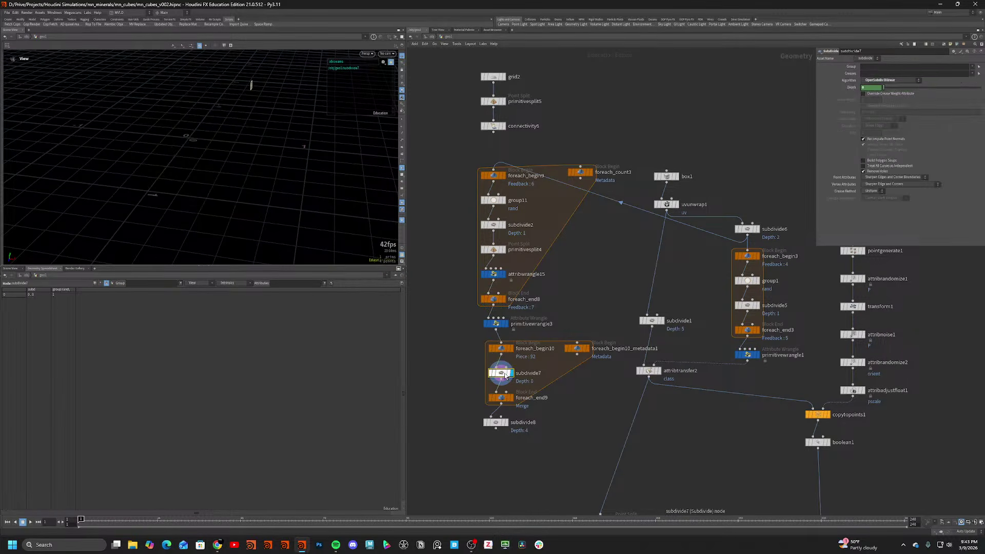
left_click(501, 400)
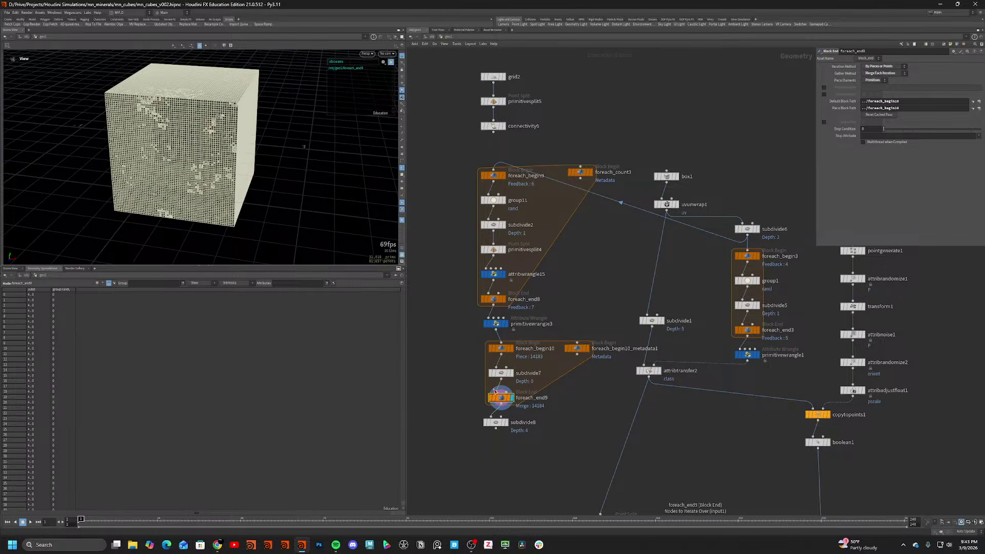
scroll(341, 203, "up", 3)
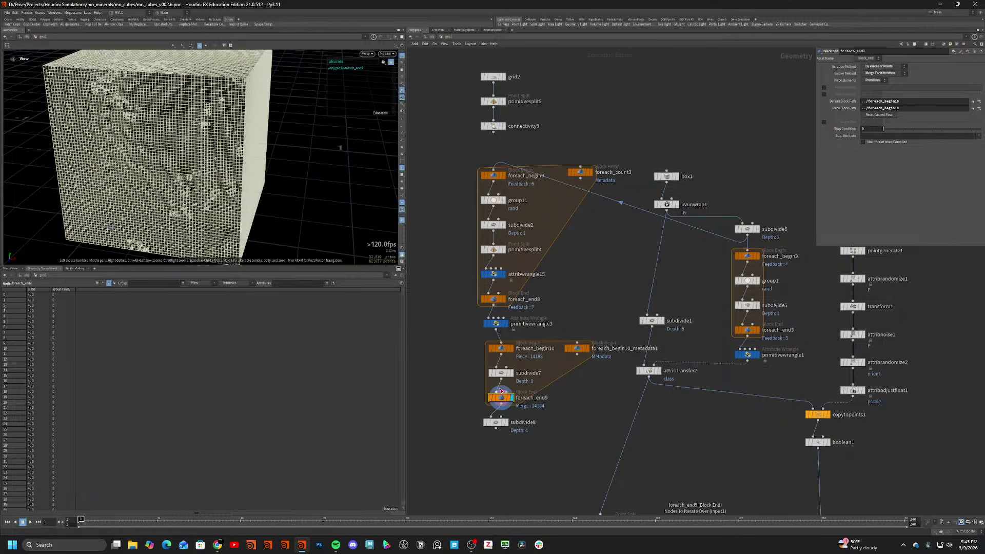
left_click_drag(331, 138, 227, 160)
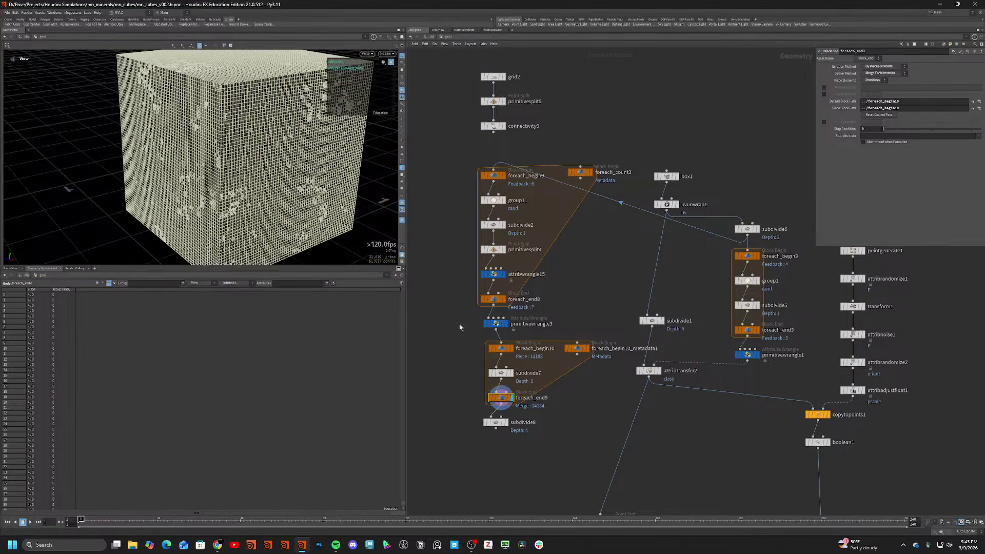
Inspect a single piece, subdivide7's depth expression, and the subdivision code in attribwrangle15 and primitivewrangle3.
left_click(504, 323)
left_click(511, 349)
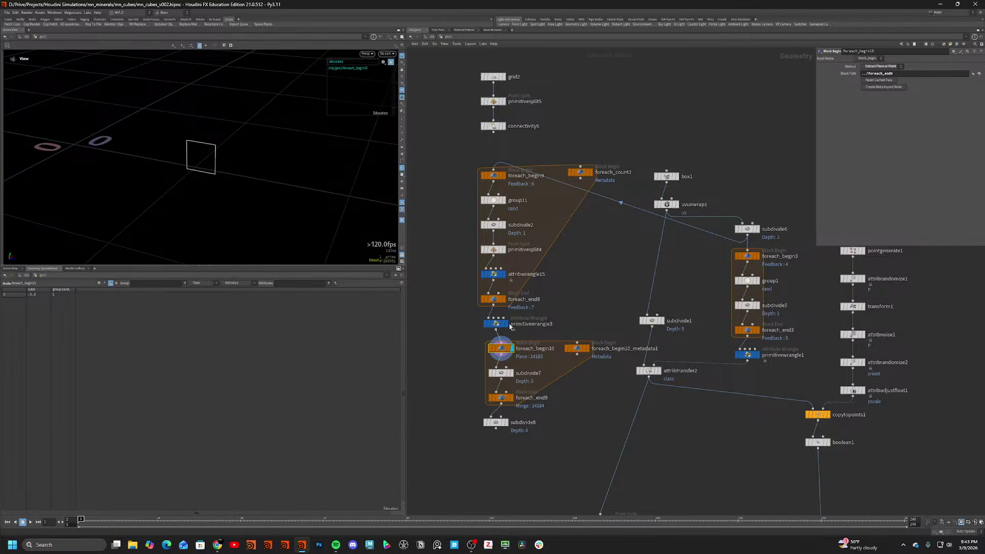
left_click(508, 374)
left_click(502, 373)
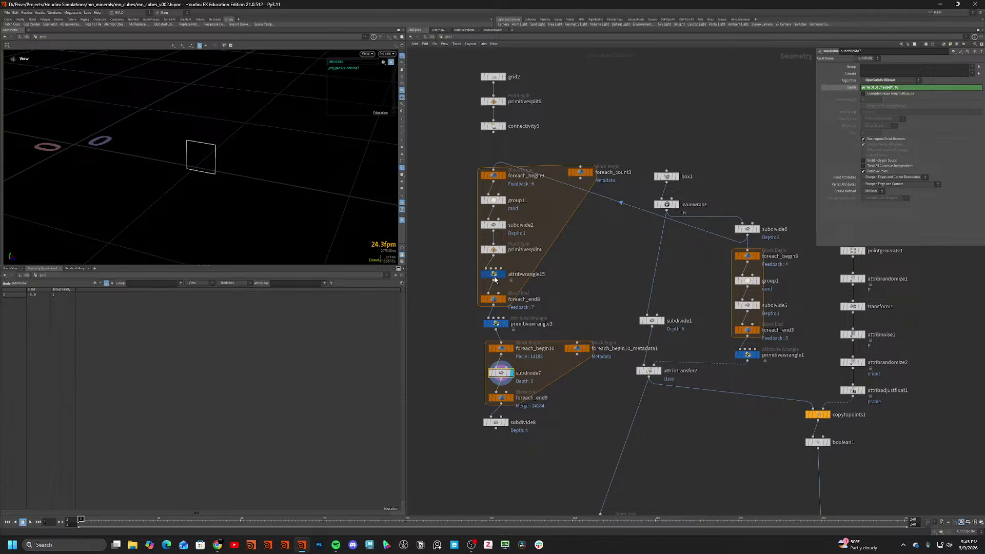
left_click(494, 274)
left_click(495, 323)
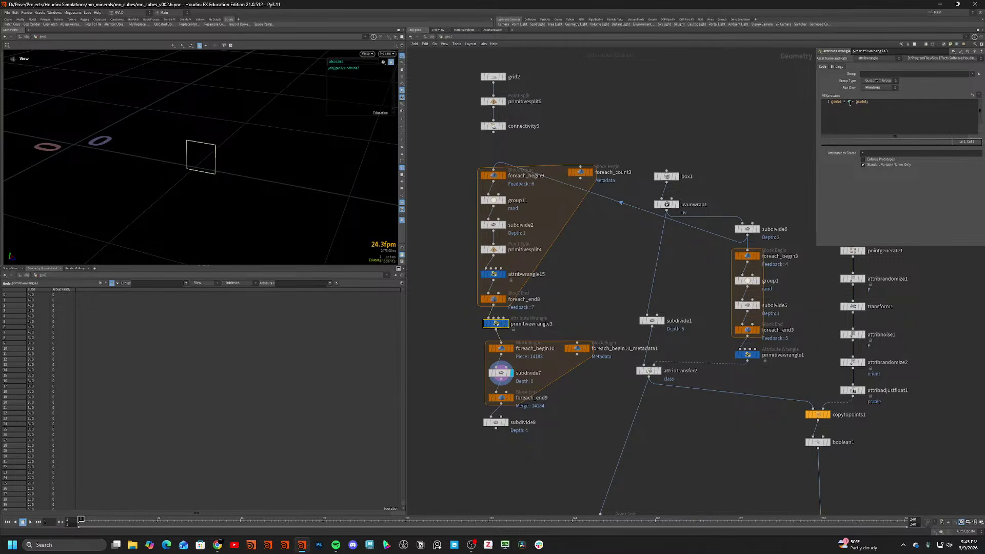
Replace the constant in primitivewrangle3 with a chi("s") parameter and link it to foreach_end8's iterations by relative reference.
left_click(499, 298)
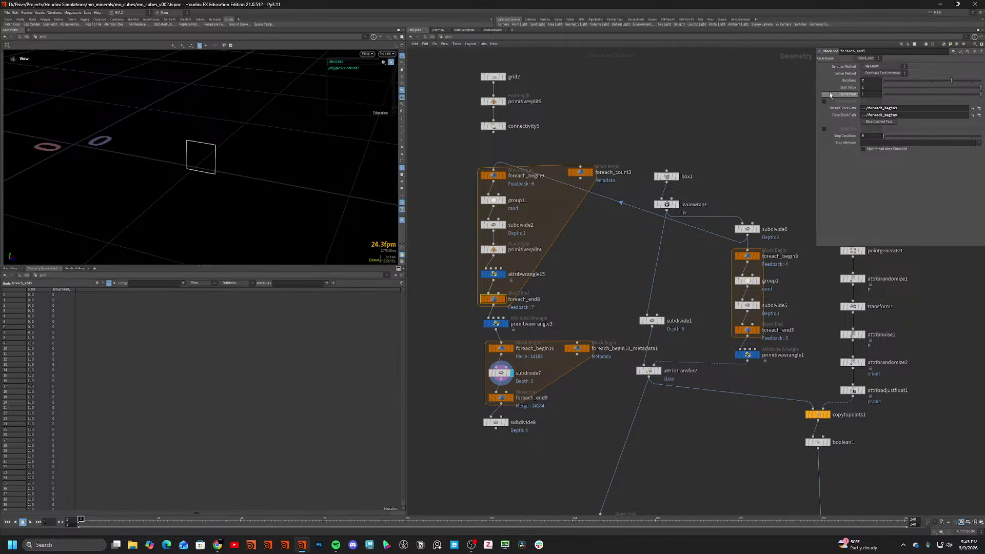
right_click(865, 81)
left_click(878, 146)
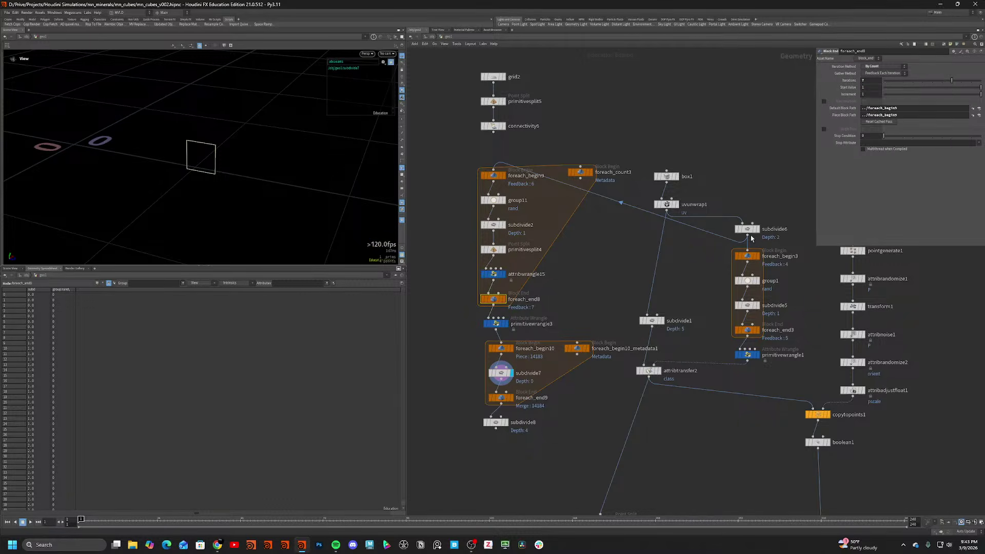
left_click(493, 325)
double_click(848, 102)
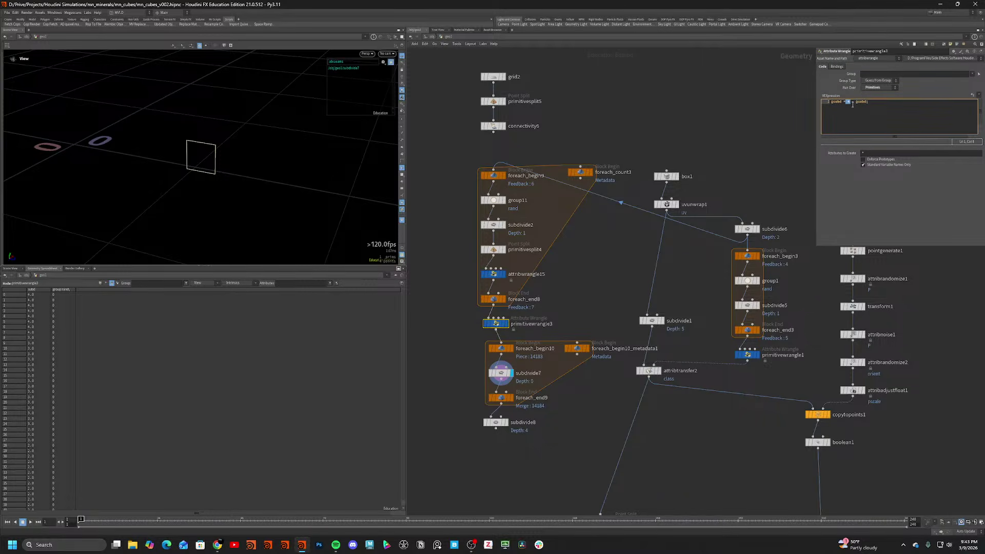
type("chi(\"s")
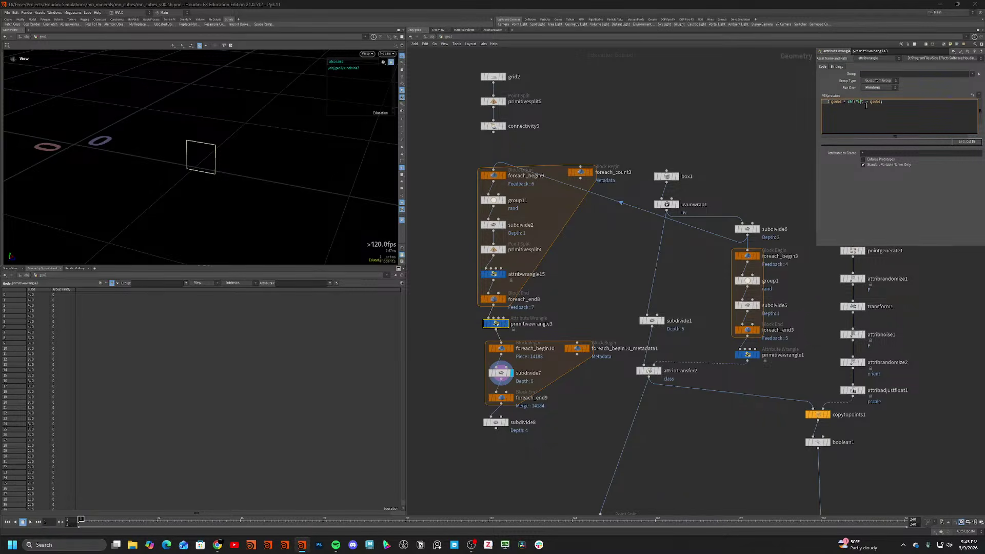
left_click(972, 95)
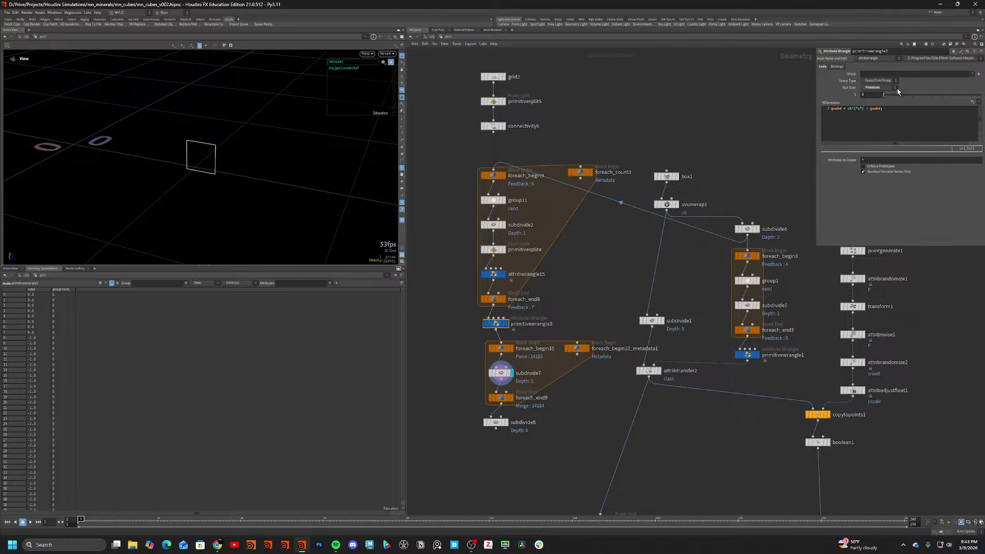
right_click(872, 94)
left_click(895, 173)
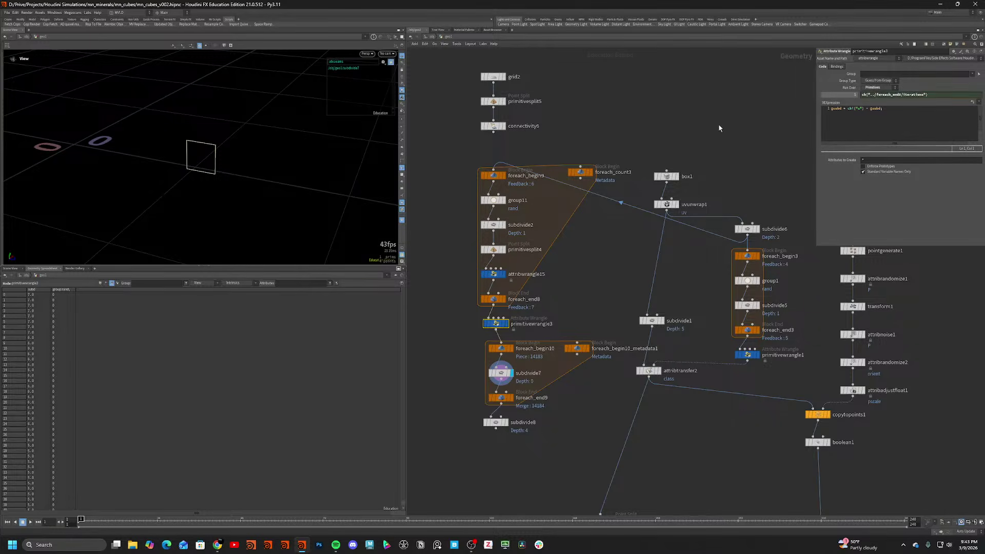
Display foreach_end9 and examine the uniformity of its grid up close in wireframe and shaded display.
left_click(502, 400)
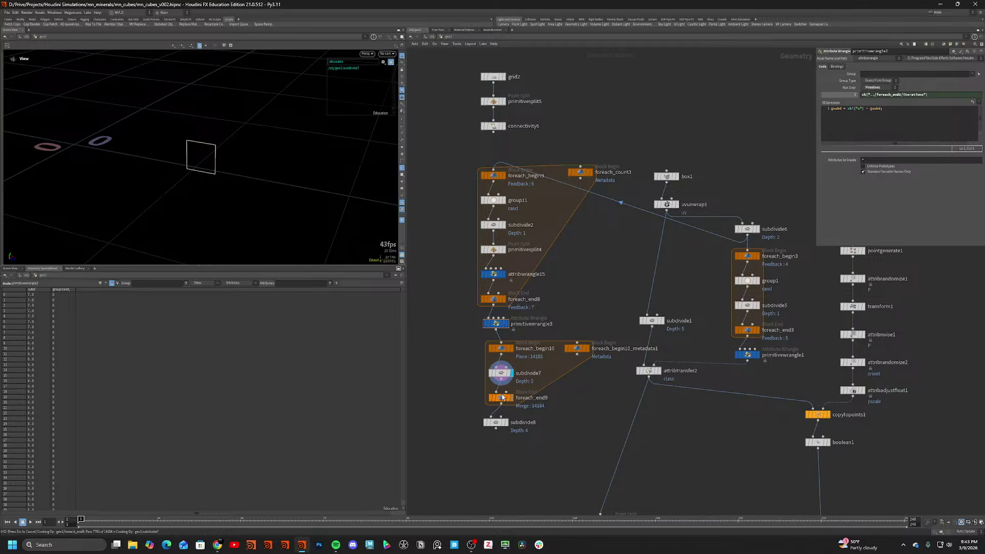
scroll(248, 146, "down", 10)
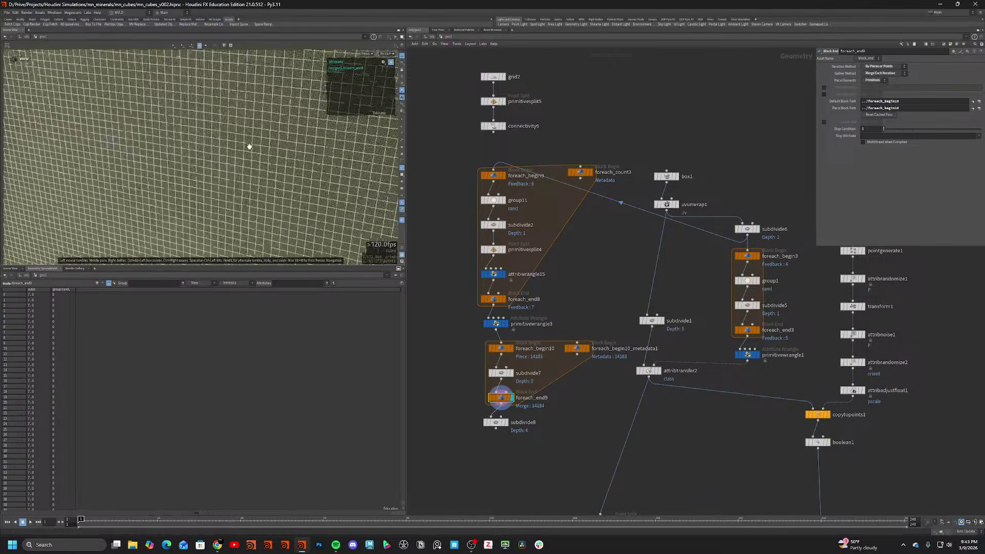
mouse_move(242, 137)
left_mouse_down("alt")
mouse_move(239, 128)
mouse_move(248, 150)
left_mouse_up("alt")
key("shift+w")
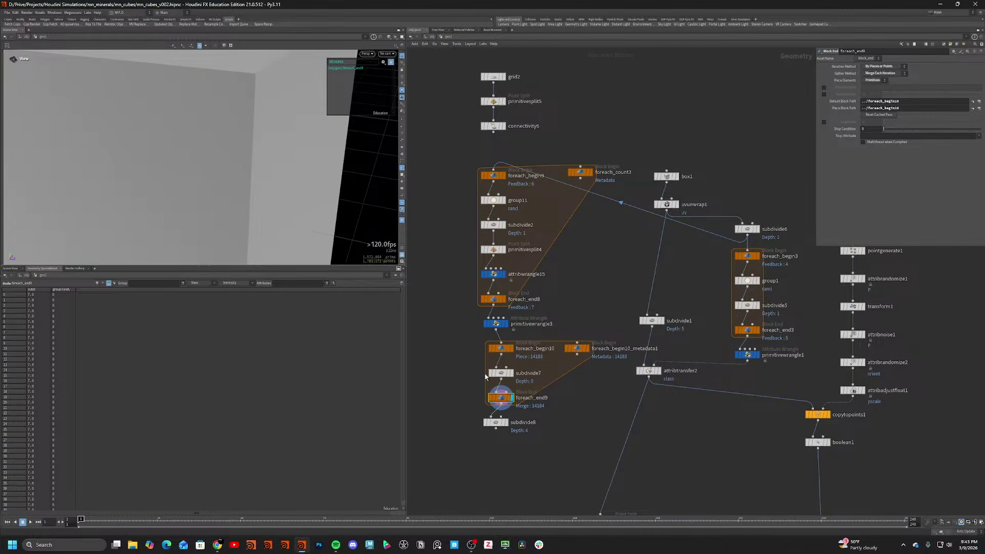
Check foreach_end9's node information, remove subdivide8 below it, and acknowledge the crash error.
middle_click(500, 398)
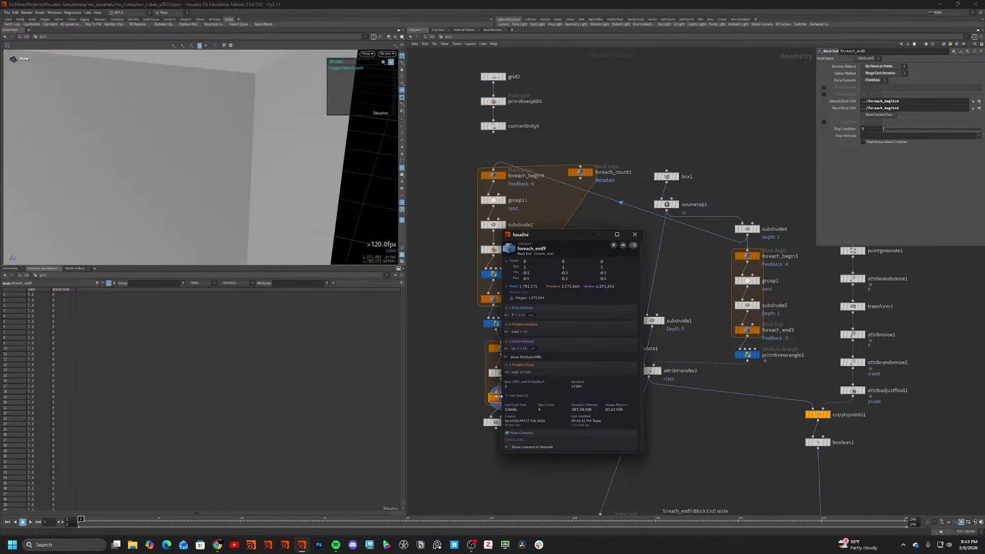
left_click(507, 332)
left_click(507, 332)
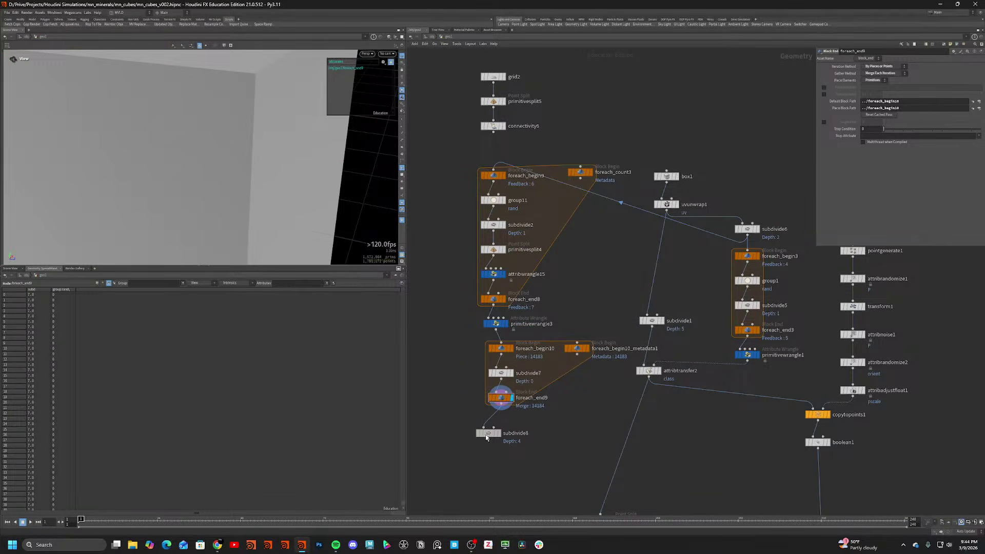
left_click_drag(457, 421, 521, 437)
key("ctrl+c")
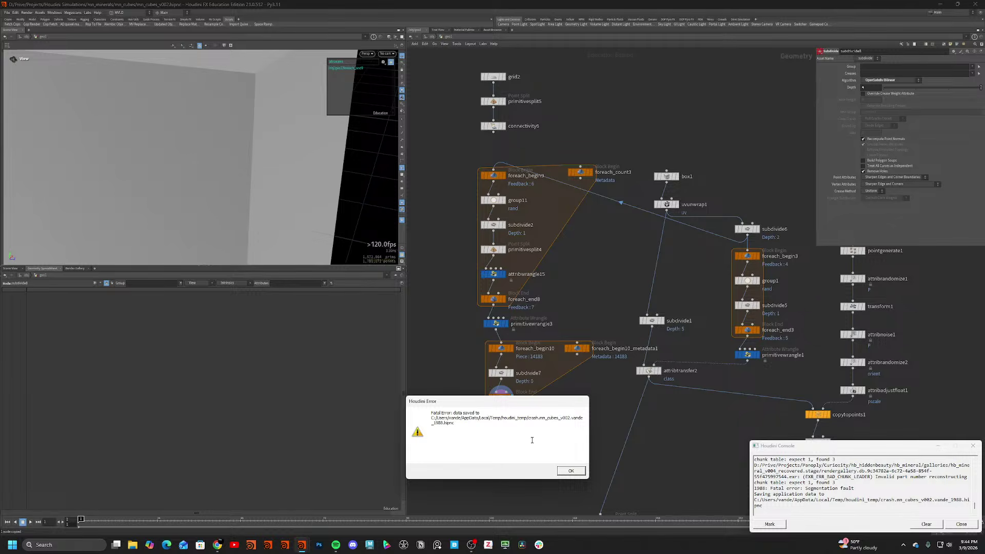
left_click(570, 471)
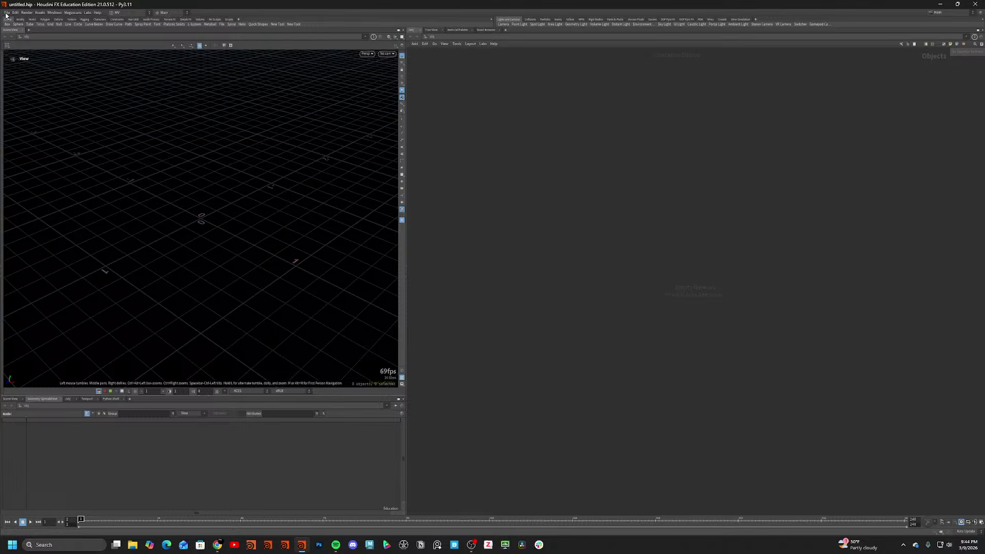
Reopen the scene mn_cubes_v002.hipnc and load its crash-recovered version, mn_cubes_v002_recovered.hipnc.
left_click(6, 13)
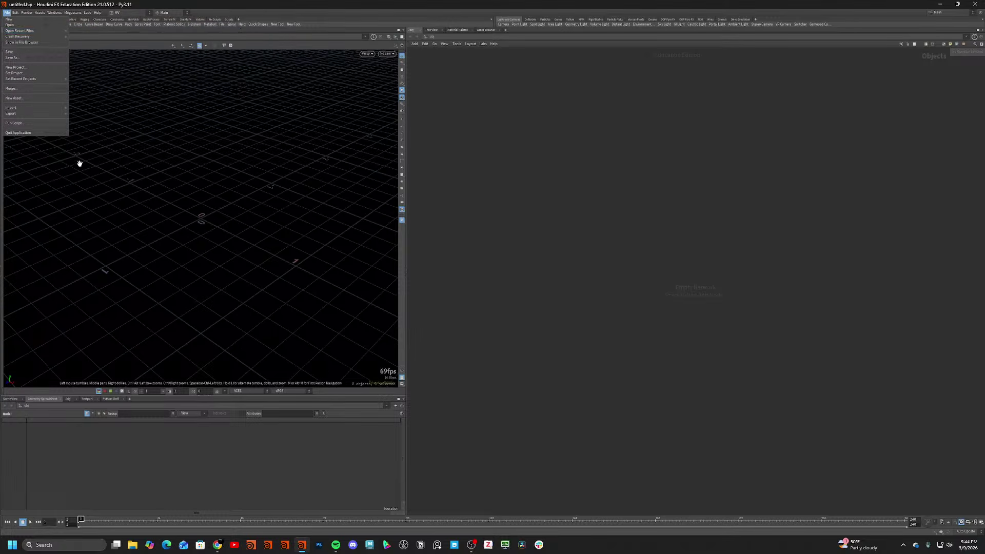
left_click(281, 132)
left_click_drag(178, 5, 0, 158)
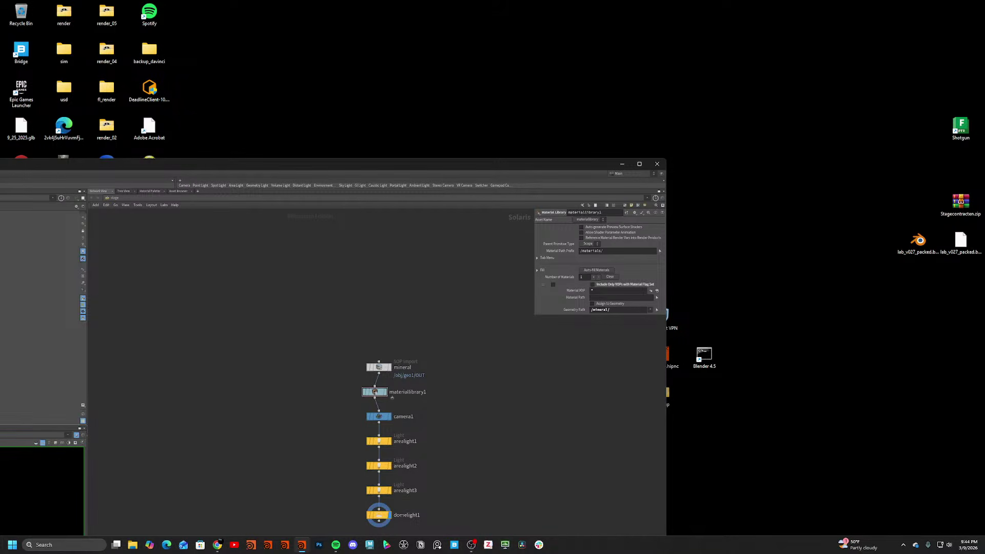
left_click_drag(0, 164, 207, 1)
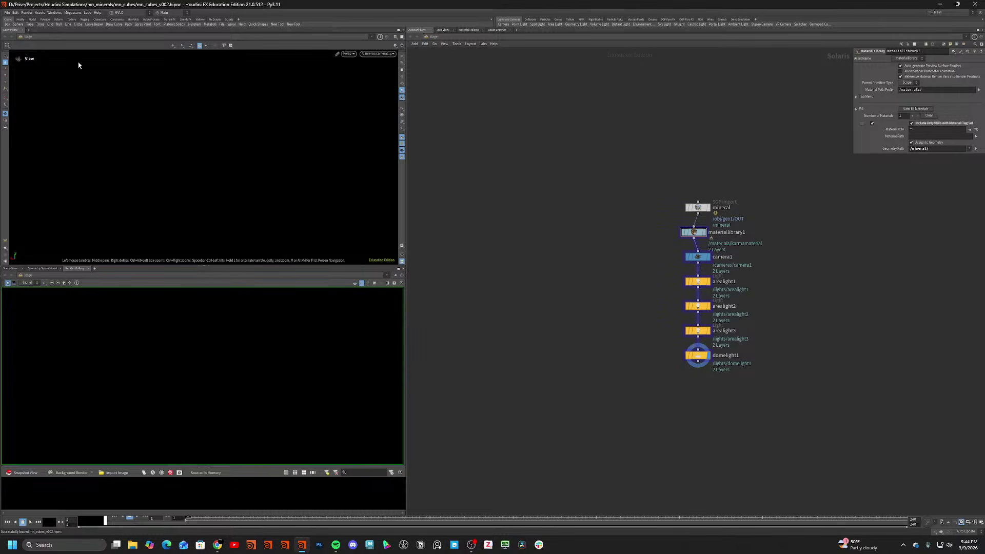
left_click(7, 13)
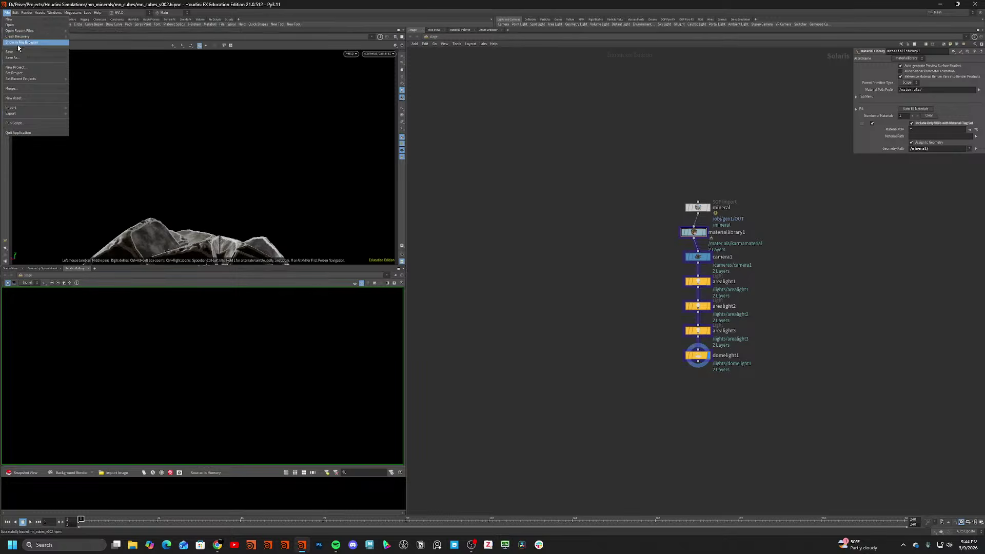
key("super+Left")
key("super+Right")
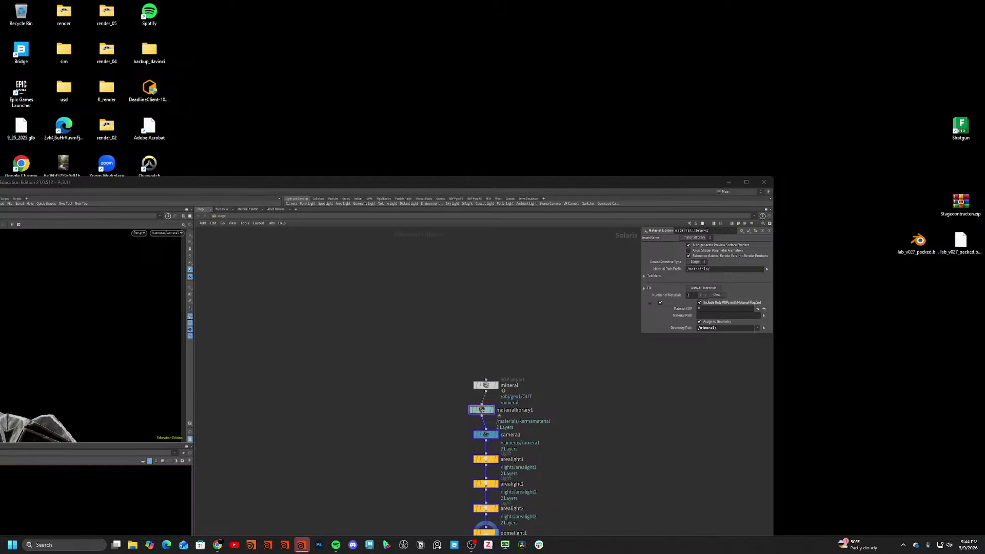
left_click_drag(179, 185, 398, 1)
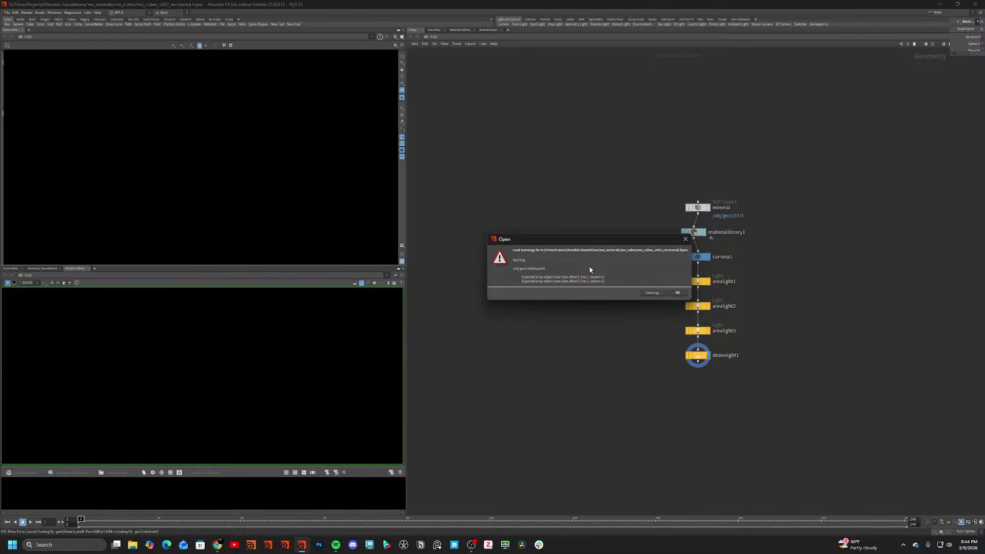
left_click(677, 293)
Frame the merged cube from foreach_end9 and examine its grid density in wireframe.
scroll(597, 321, "up", 6)
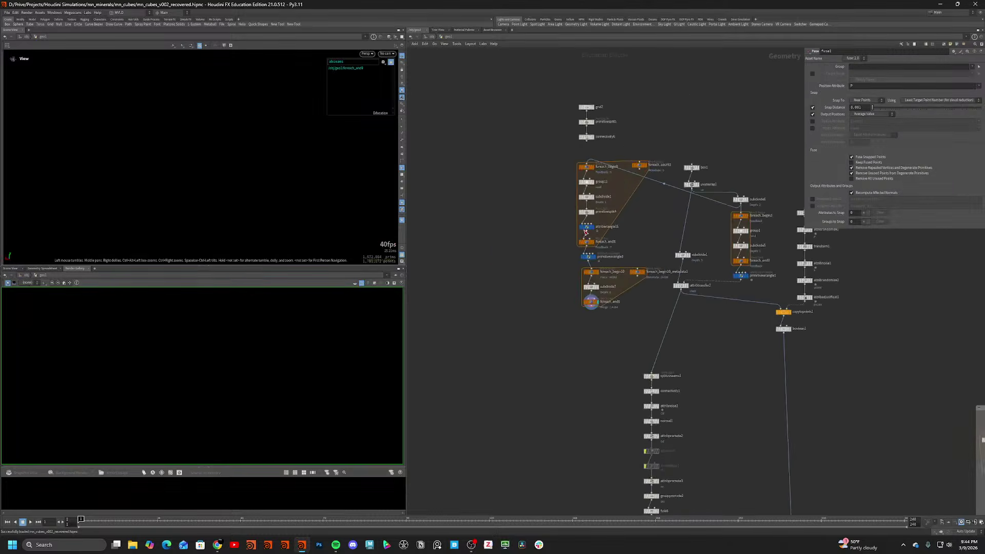
left_click(589, 327)
key("space+g")
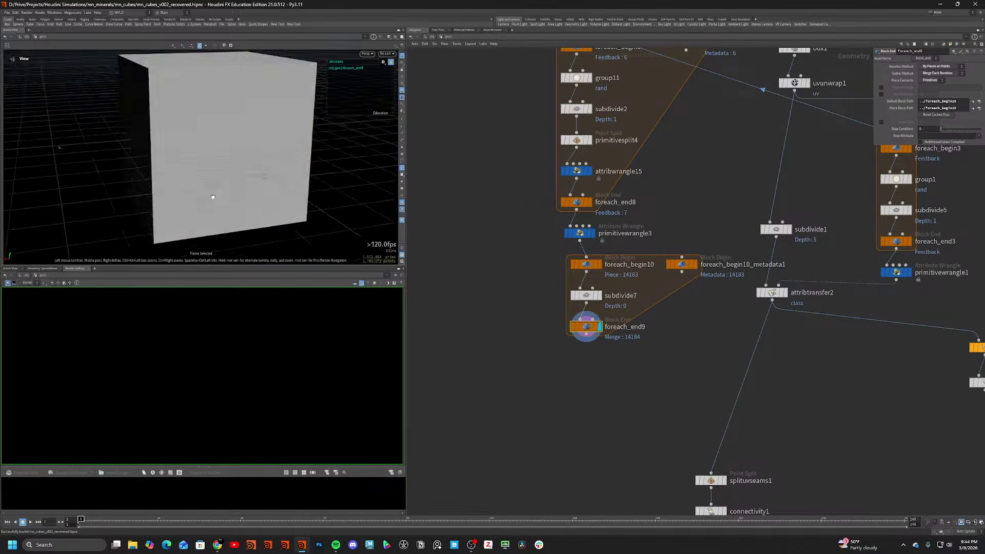
key("shift+w")
left_click_drag(214, 198, 238, 203)
middle_click_drag(542, 242, 534, 292)
Set foreach_end8's iterations to 5 and check the resulting cube up close in shaded display.
left_click(585, 246)
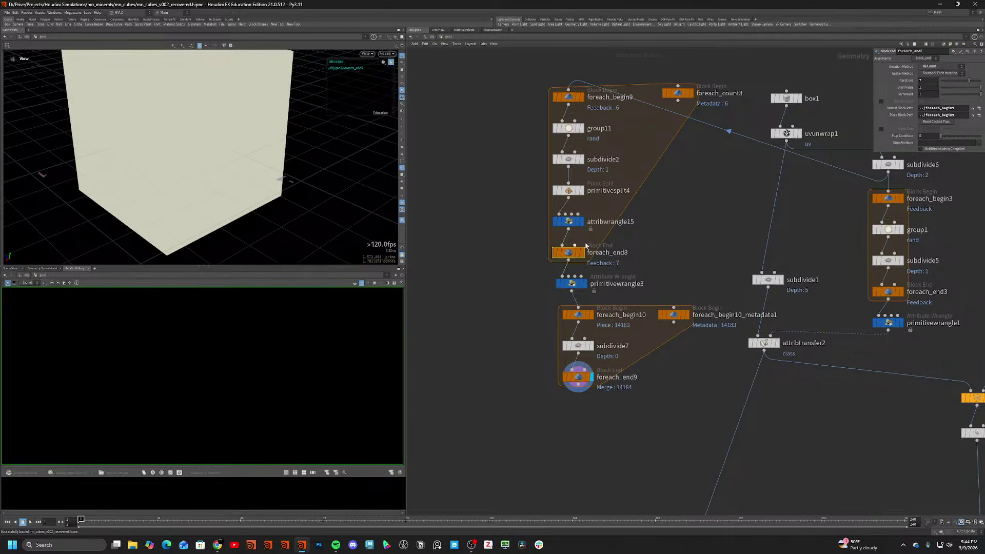
double_click(927, 82)
type("5")
key("Return")
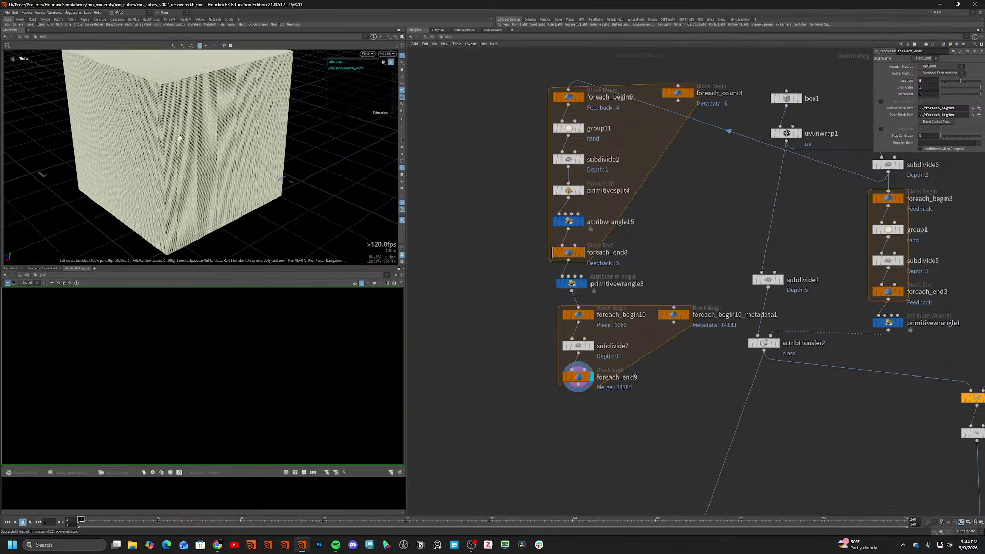
scroll(152, 109, "up", 3)
key("shift+w")
left_click_drag(151, 109, 184, 106)
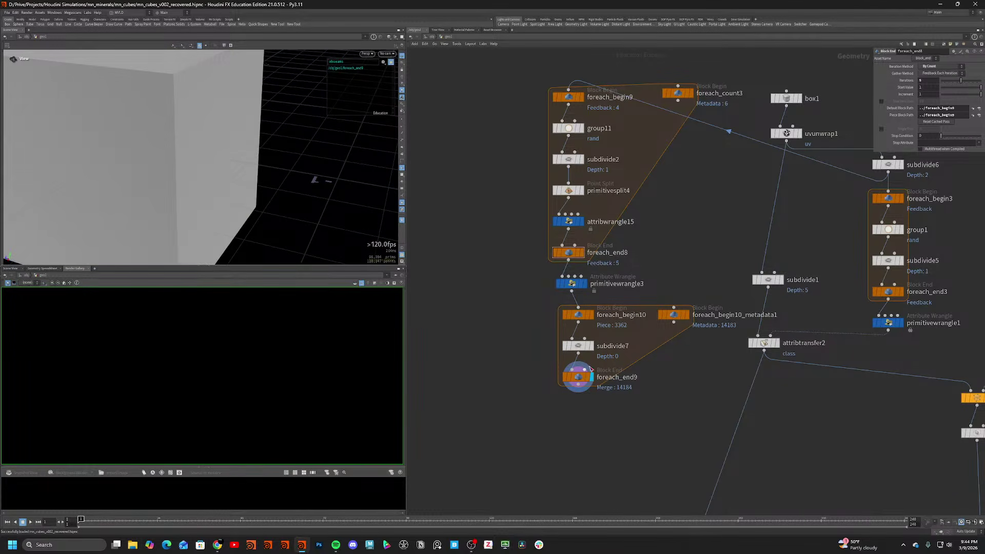
scroll(628, 255, "down", 2)
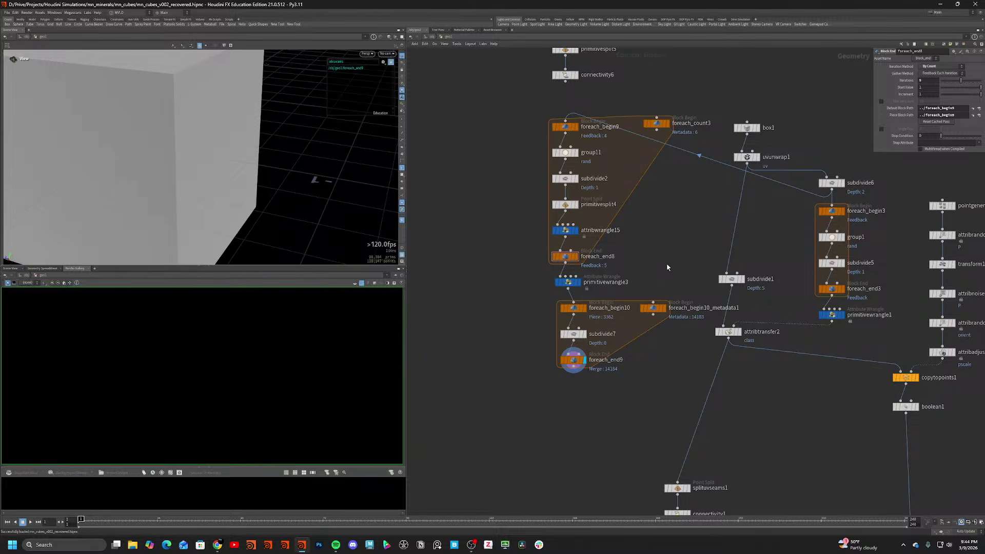
Visualize foreach_end9's subd primitive attribute and adjust the visualizer's ramp range to spread the colours.
middle_click(562, 361)
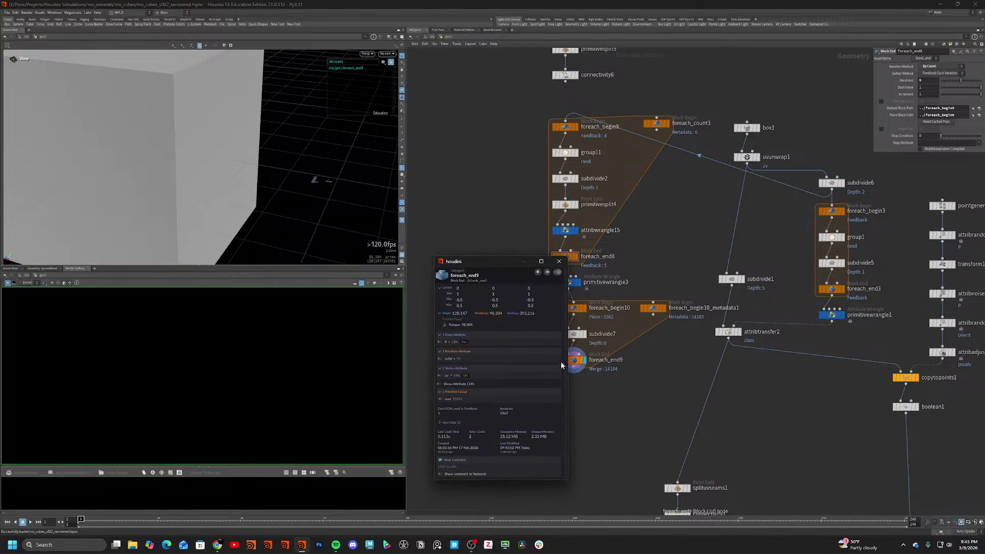
left_click(440, 359)
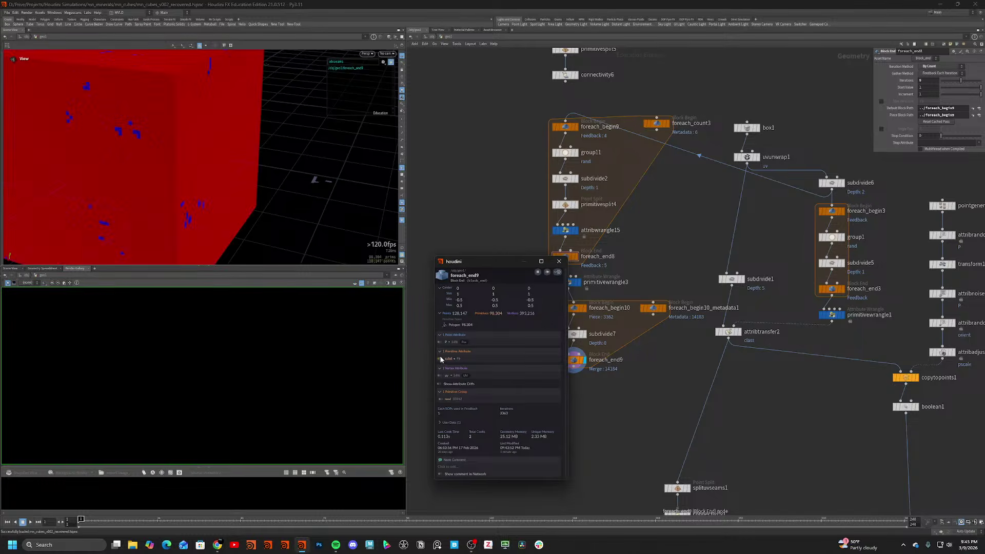
left_click(401, 220)
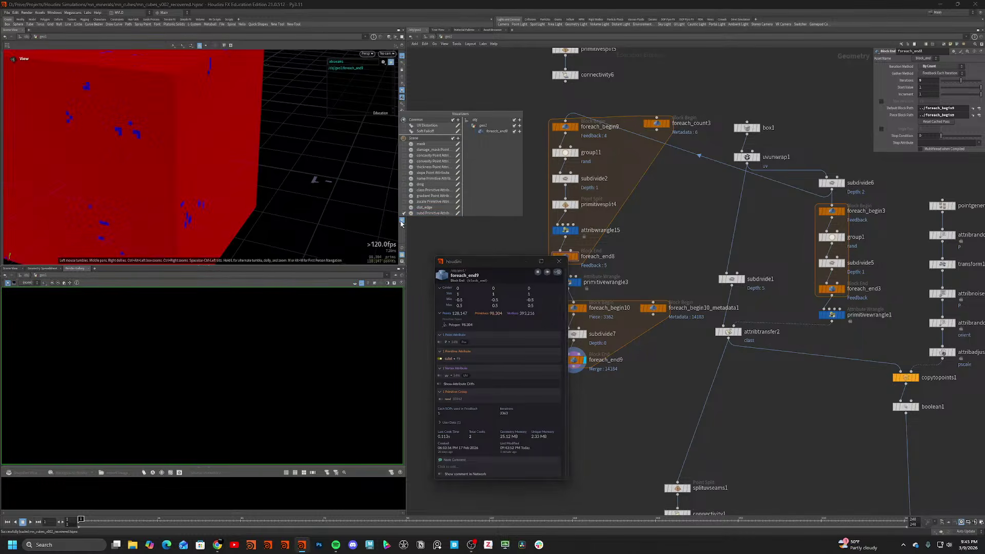
left_click(457, 213)
key("Return")
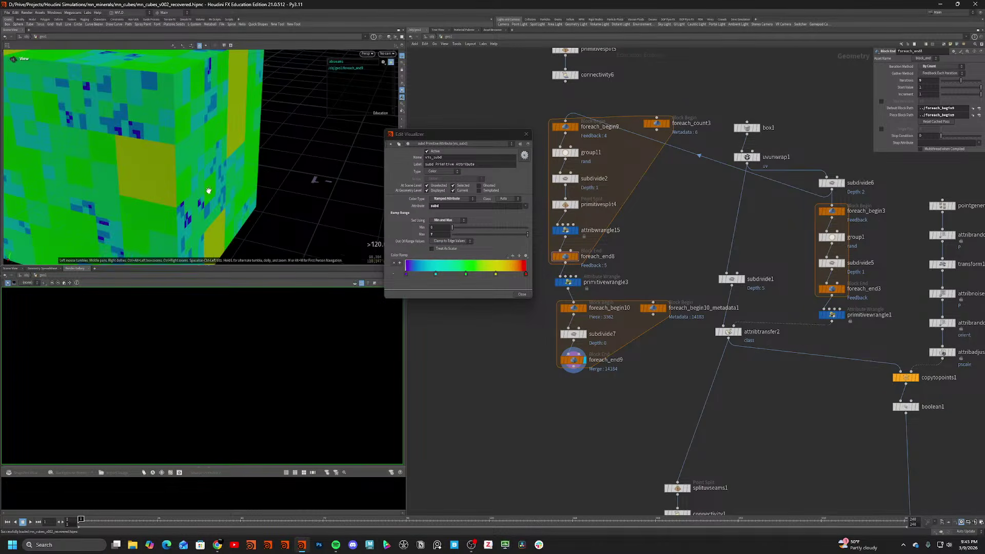
Examine the subd colouring across the cube, then display primitivewrangle3 and compare the colours with its wireframe subdivisions.
right_click_drag(209, 189, 154, 165)
left_click_drag(153, 165, 192, 153)
right_click_drag(193, 153, 253, 168)
left_click_drag(253, 168, 214, 162)
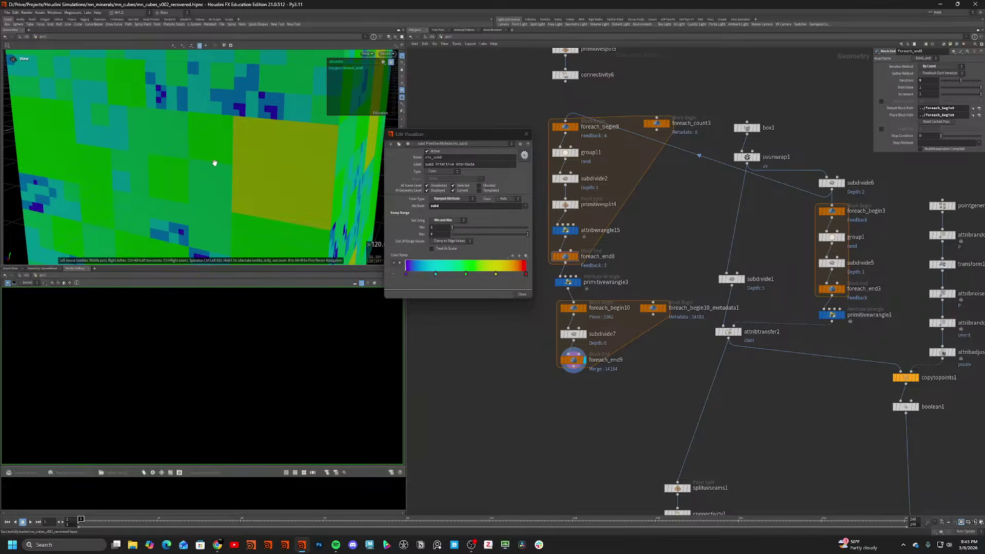
left_click(579, 282)
key("shift+w")
right_click_drag(282, 180, 256, 169)
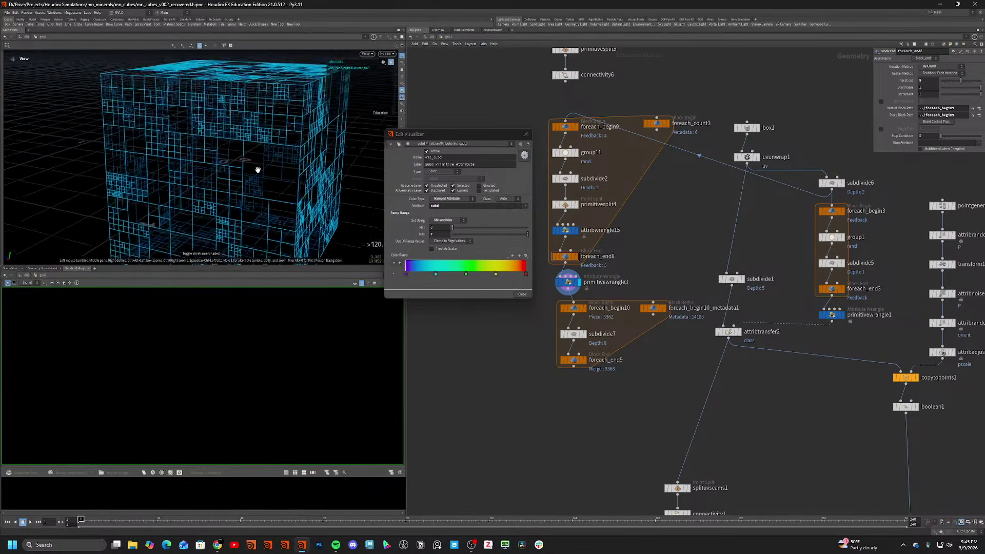
left_click_drag(255, 170, 251, 169)
key("shift+w")
right_click_drag(251, 169, 270, 176)
mouse_move(271, 176)
left_mouse_down()
mouse_move(257, 195)
mouse_move(267, 171)
mouse_move(257, 160)
left_mouse_up()
key("shift+w")
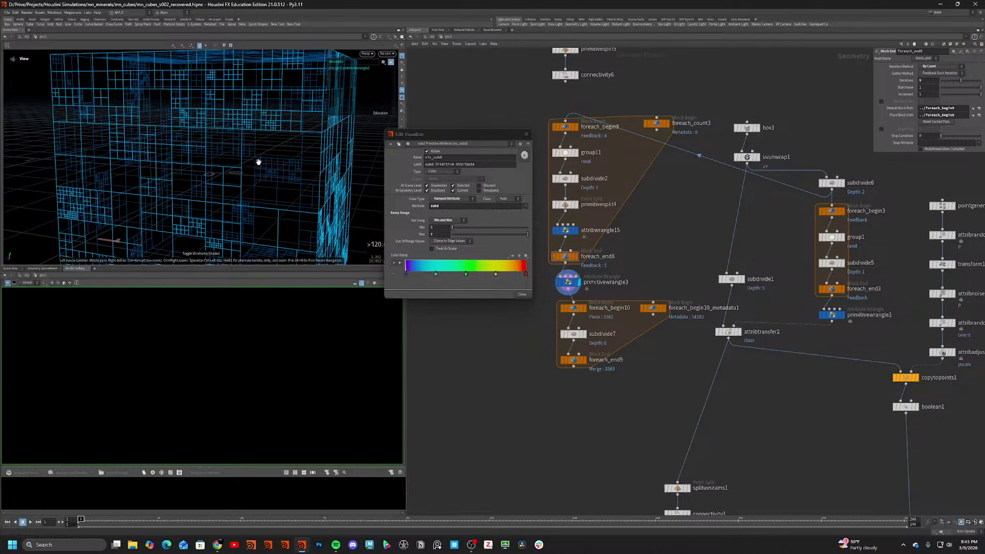
left_click_drag(696, 379, 550, 345)
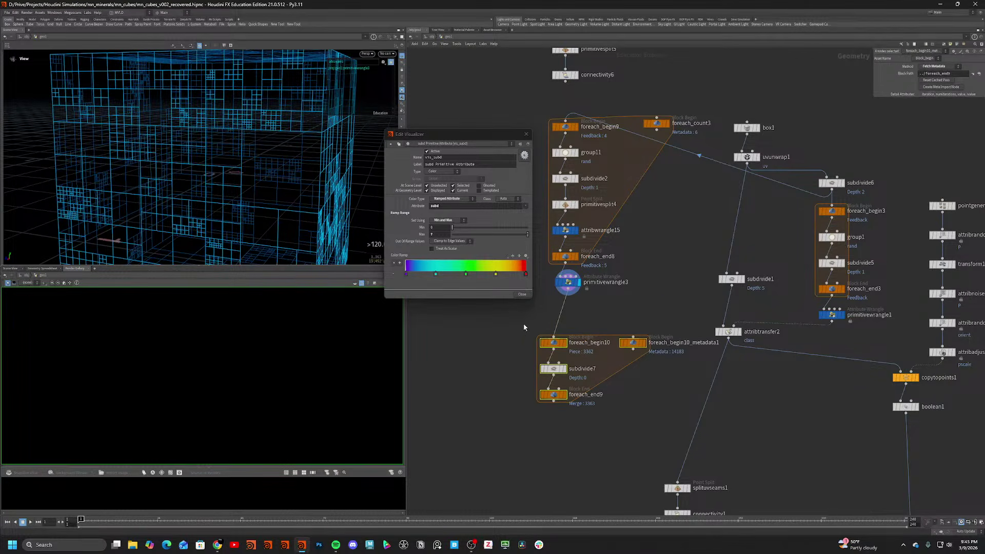
key("Tab")
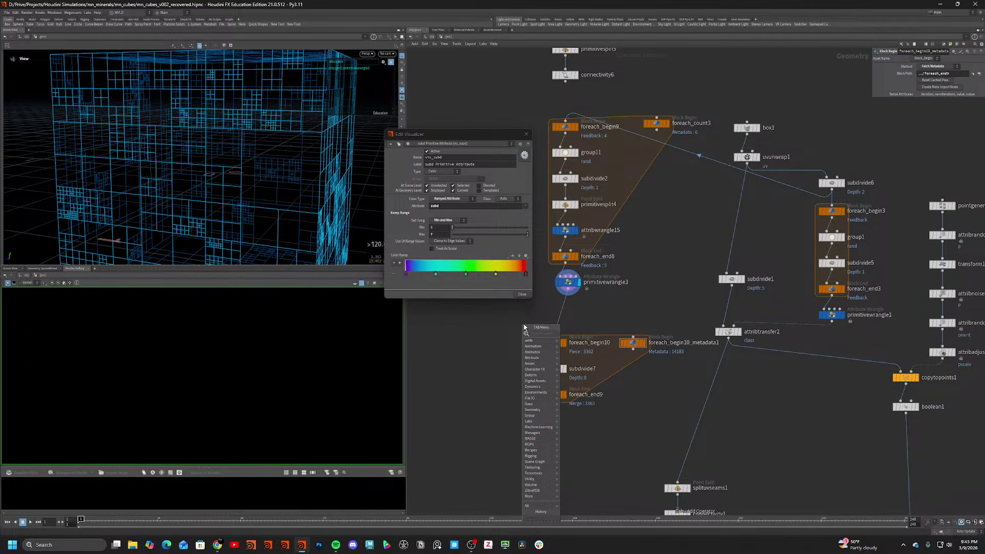
type("aw")
key("Return")
left_click(540, 317)
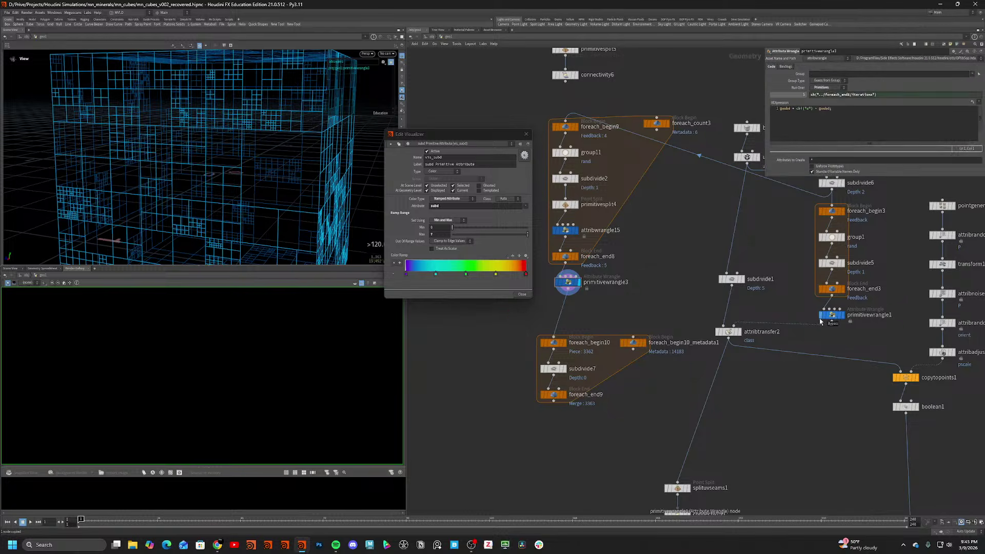
left_click_drag(540, 317, 556, 317)
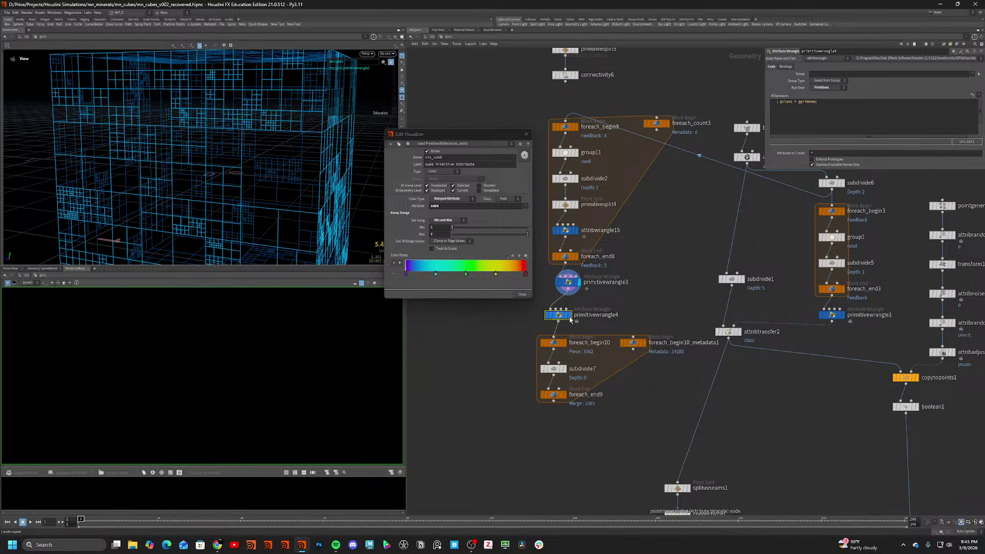
Display primitivewrangle4 with its class attribute visualized in shaded view, then display foreach_end9 with the same colouring.
left_click(569, 316)
middle_click(559, 316)
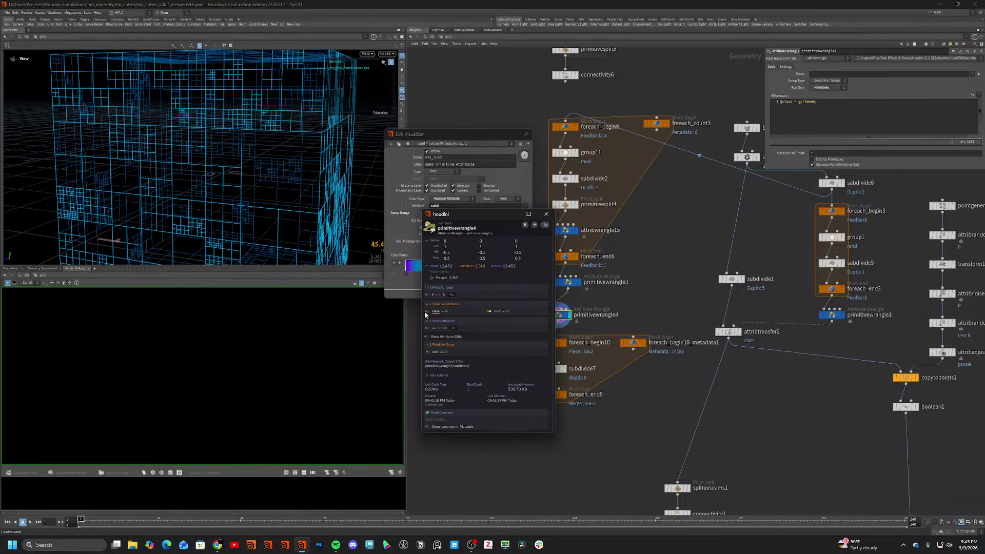
left_click(426, 312)
left_click(526, 134)
key("shift+w")
left_click_drag(278, 163, 266, 168)
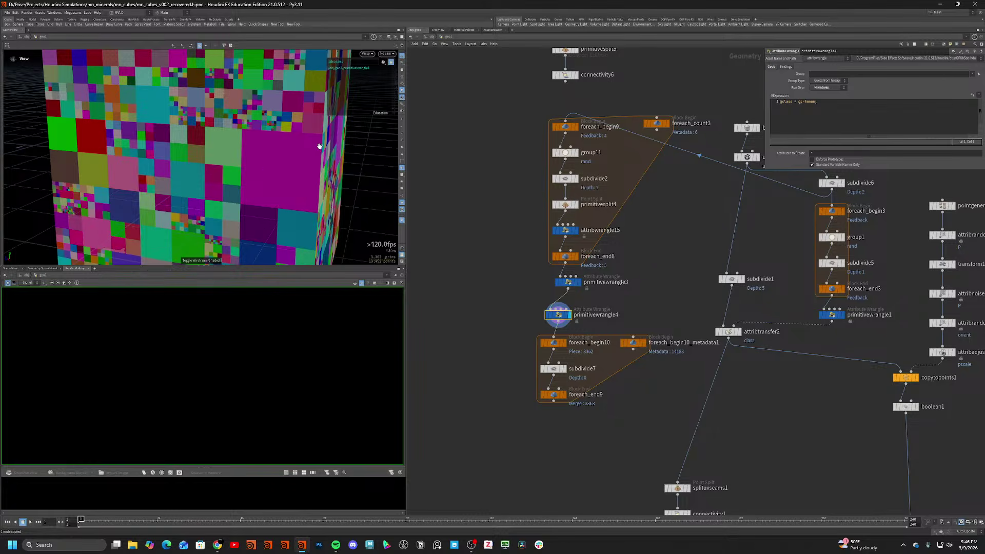
left_click_drag(320, 146, 239, 172)
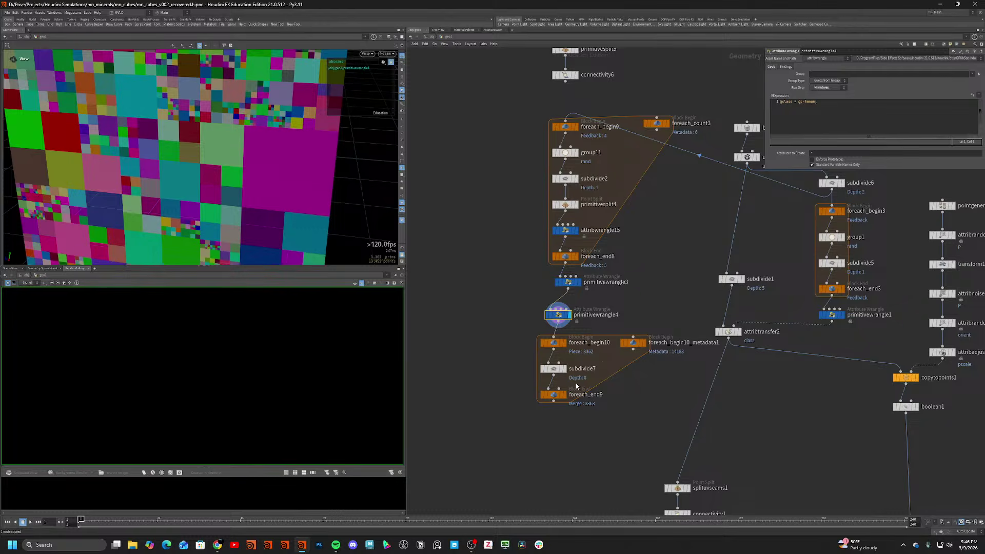
left_click(564, 395)
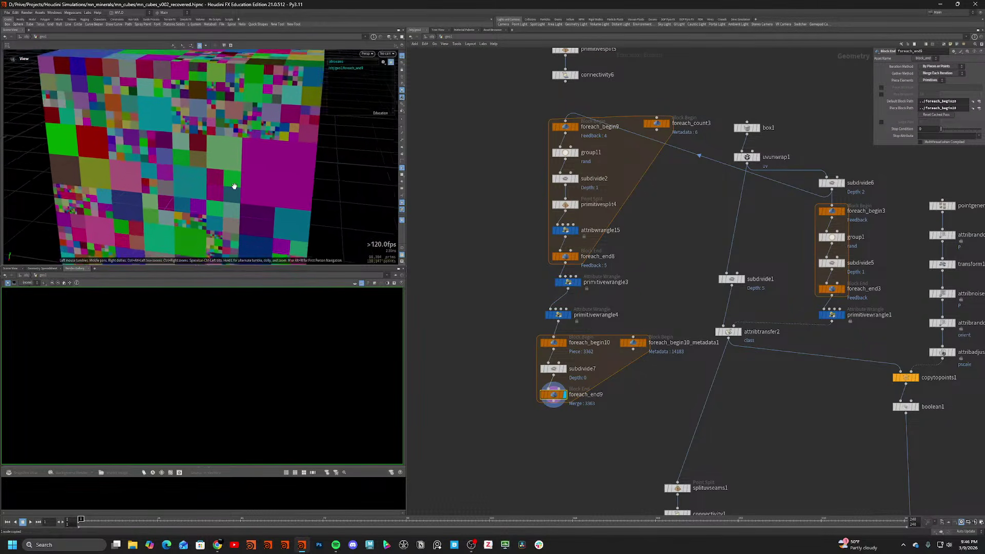
Add a compile block and wire it around the per-piece loop, from before foreach_begin10 to after foreach_end9.
key("Tab")
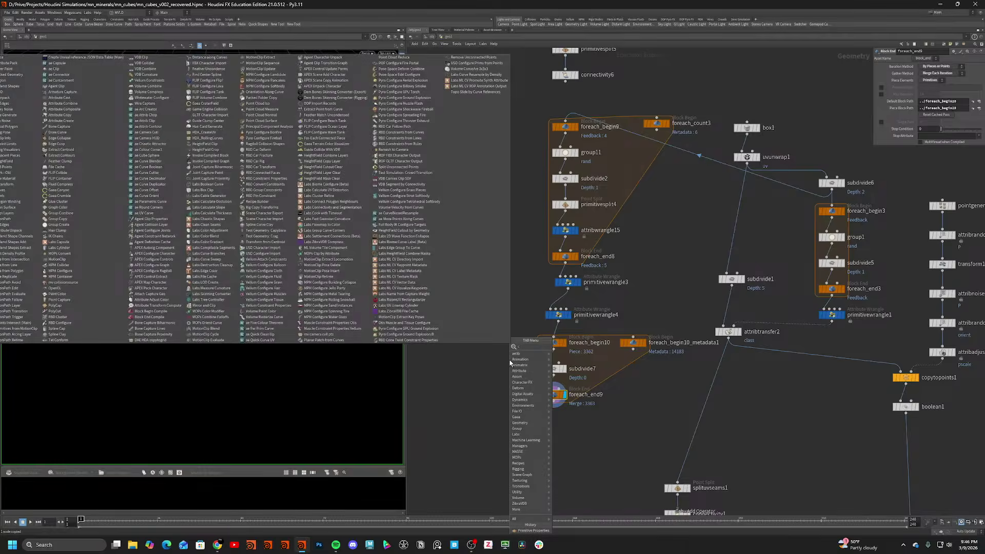
type("compile")
key("Return")
left_click(515, 347)
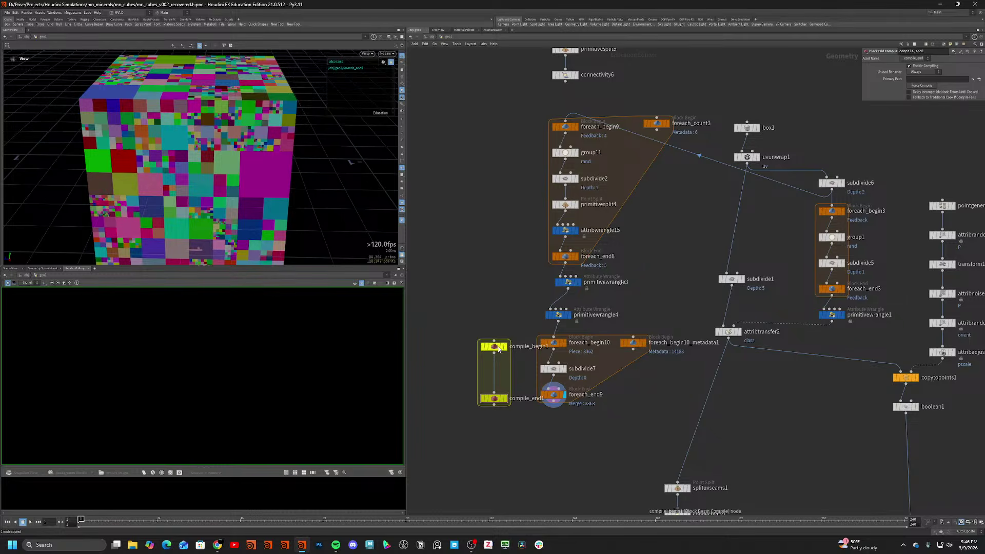
left_click_drag(515, 348, 573, 340)
left_click_drag(494, 400, 534, 452)
Enable Multithread when Compiled on foreach_end9 and display compile_end1.
left_click(562, 414)
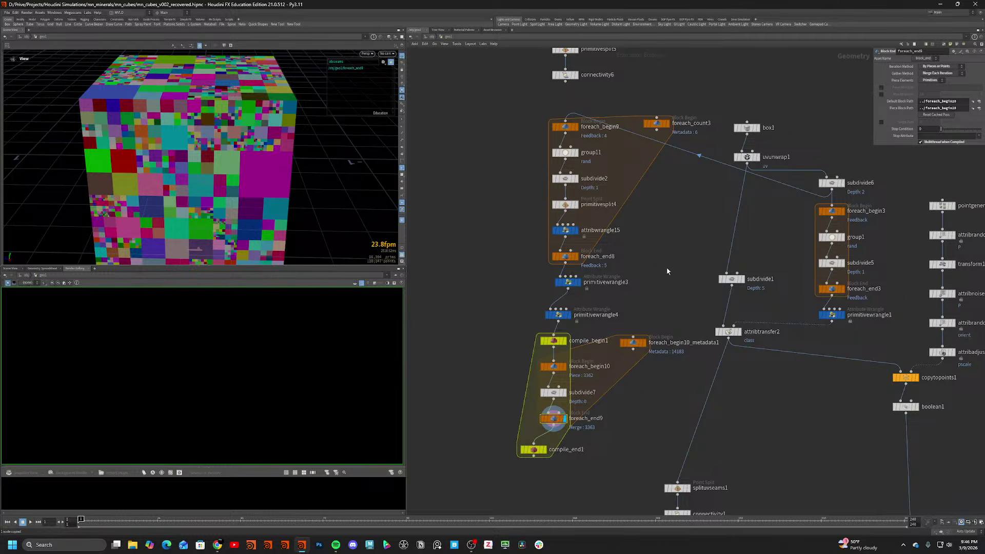
left_click(544, 449)
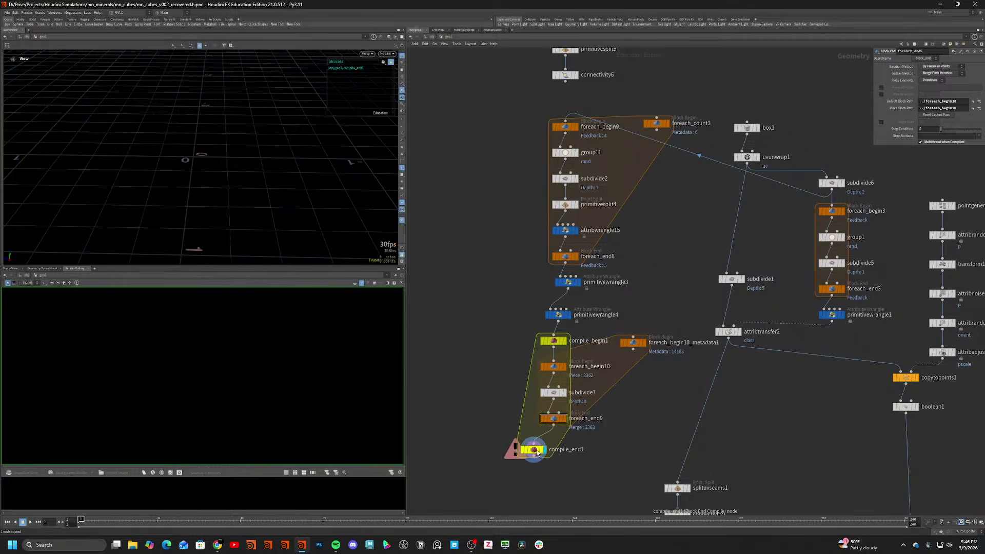
Align compile_end1 directly beneath foreach_end9 and inspect the node's error information.
left_click_drag(529, 454, 548, 450)
left_click(549, 450)
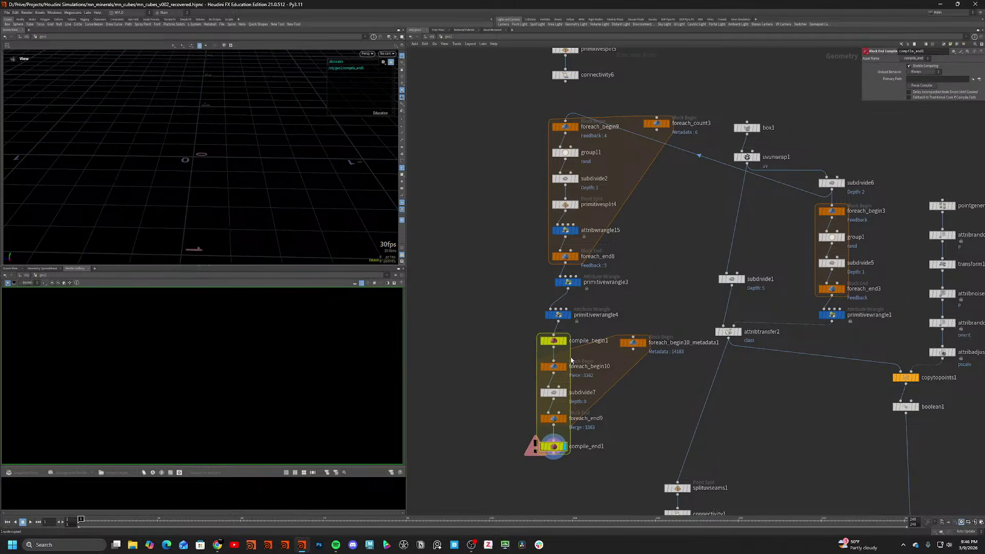
middle_click(555, 450)
Add a spare input to subdivide7 referencing foreach_begin10, and make the prim() expression in Depth read subd from it.
left_click(553, 393)
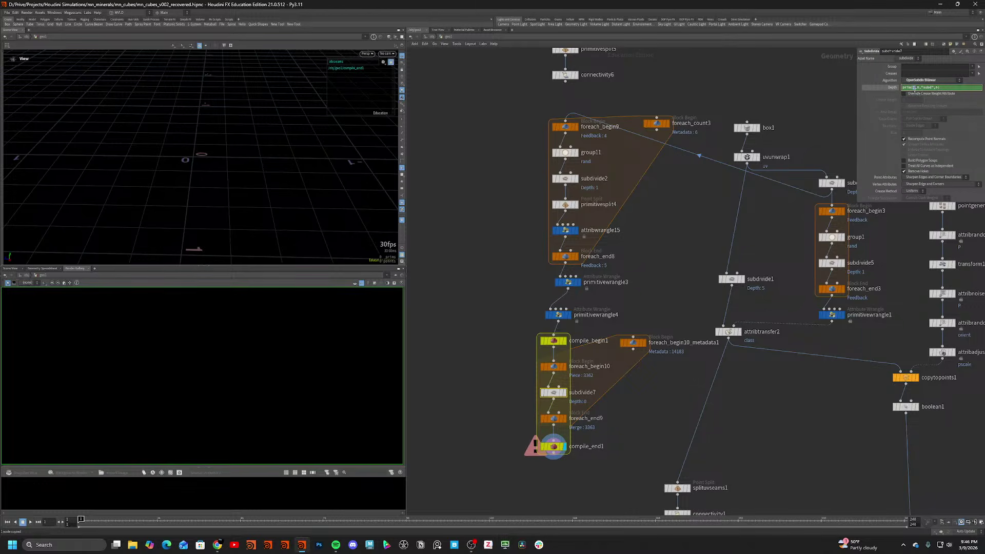
key("BackSpace")
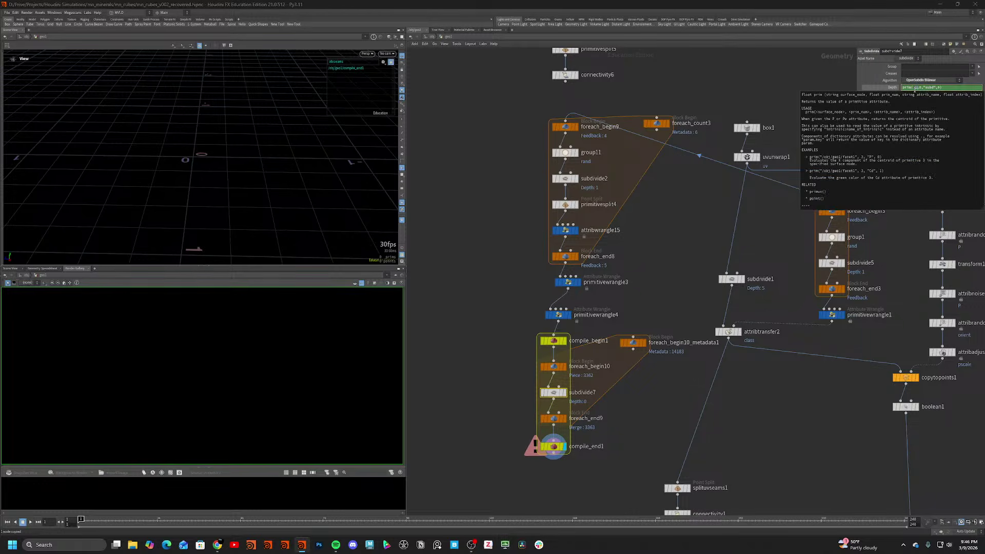
left_click(953, 52)
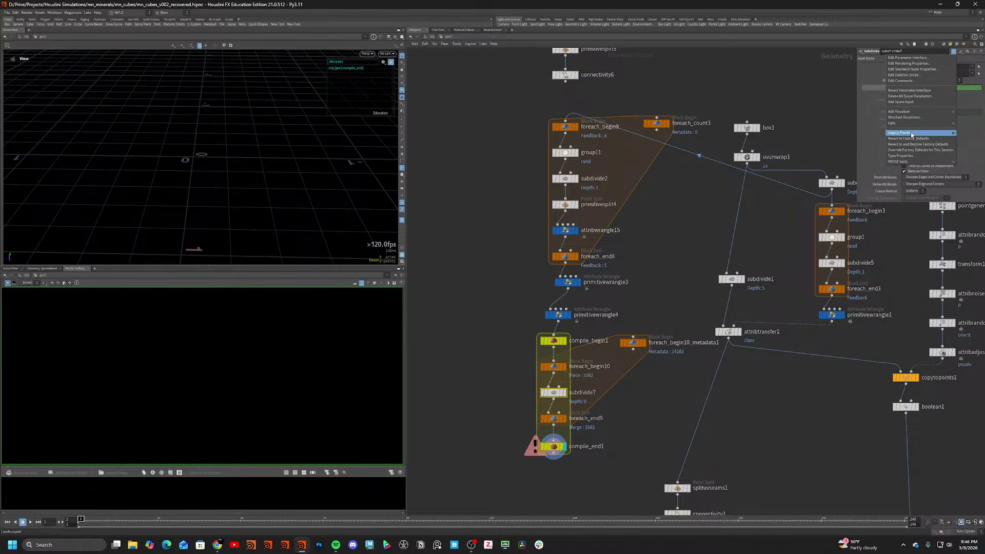
left_click(912, 102)
left_click_drag(555, 371, 936, 205)
left_click(551, 452)
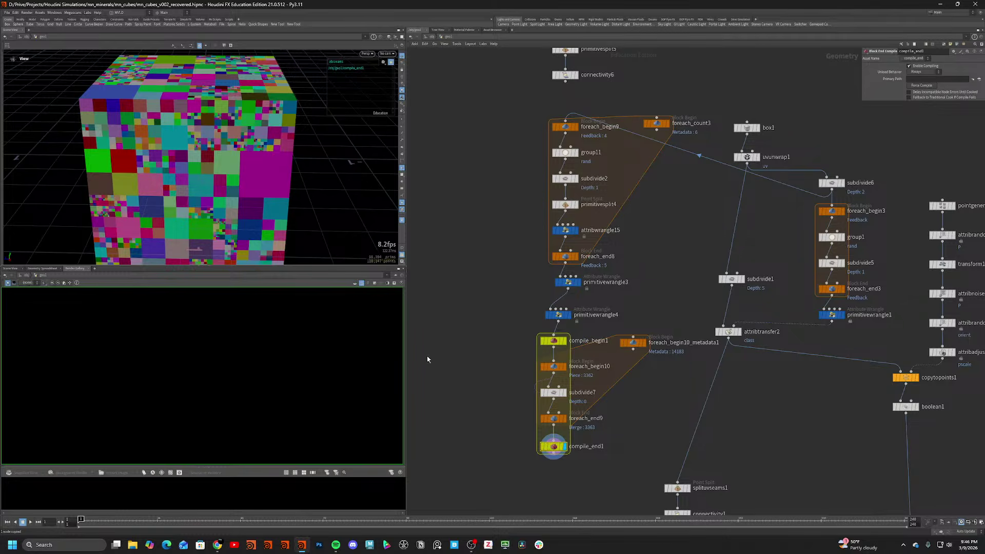
Add a Fuse node after compile_end1 and display it.
key("Tab")
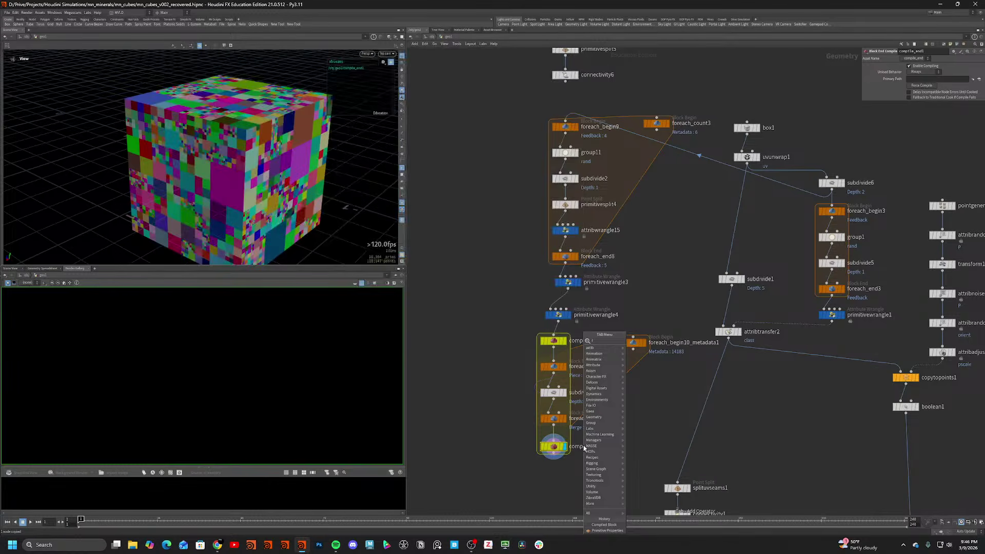
type("fuse")
key("Return")
left_click(557, 471)
left_click(563, 472)
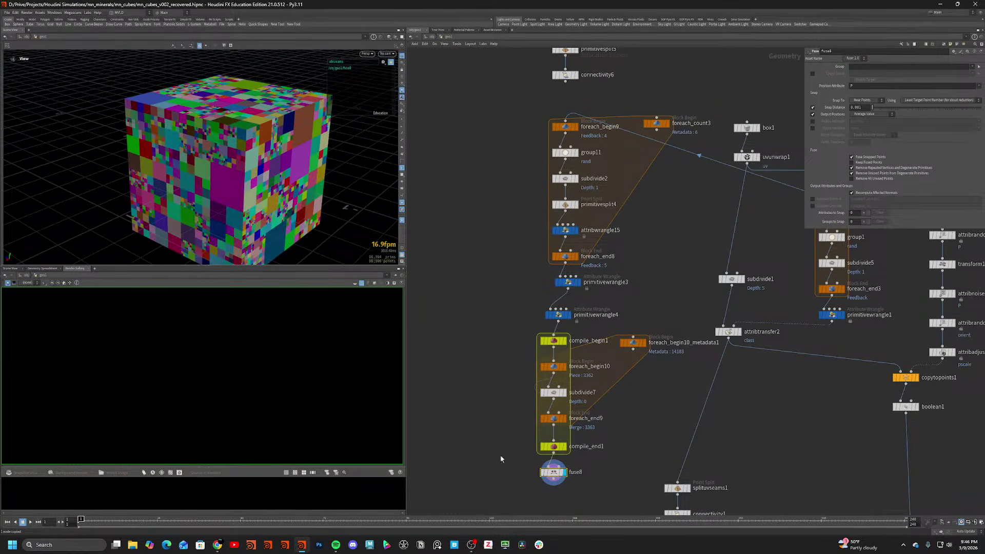
Remove the unused node chain ending in connectivity6 above the foreach_begin9 loop.
middle_click_drag(662, 398, 649, 275)
left_click_drag(620, 222, 589, 246)
scroll(599, 261, "down", 4)
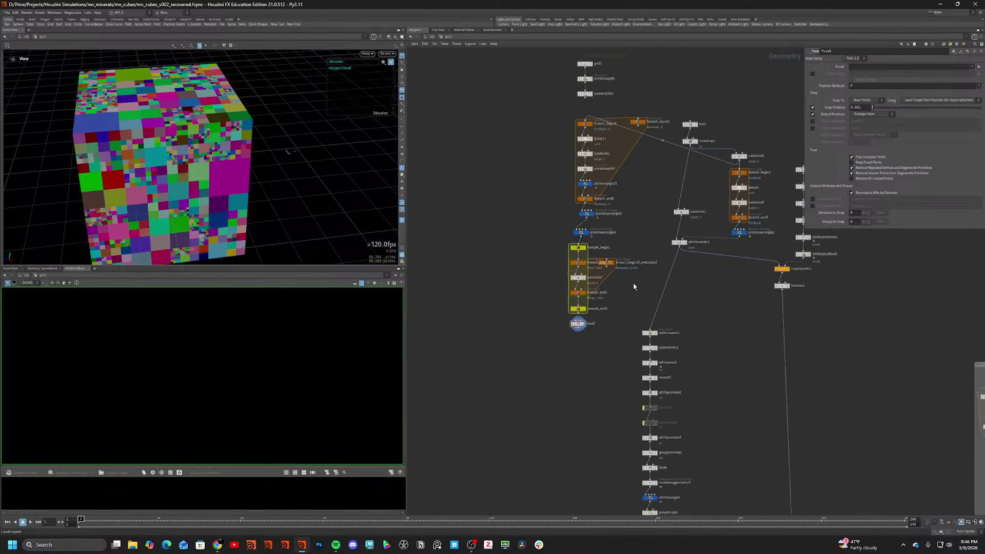
left_click_drag(668, 167, 724, 155)
left_click_drag(608, 162, 510, 178)
key("ctrl+x")
scroll(576, 263, "up", 5)
Rename attribwrangle15 inside the feedback loop to subd_counter.
left_click(576, 264)
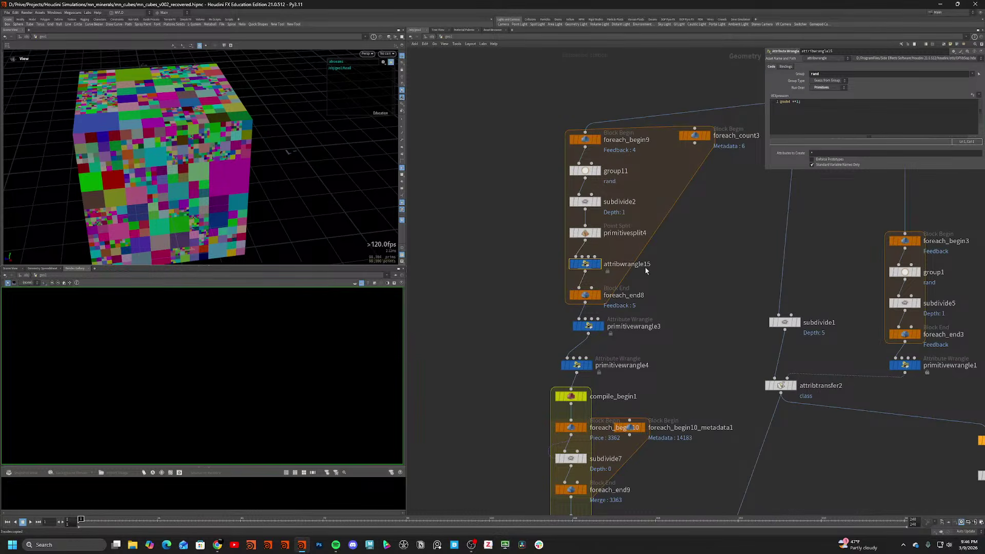
double_click(643, 266)
type("s")
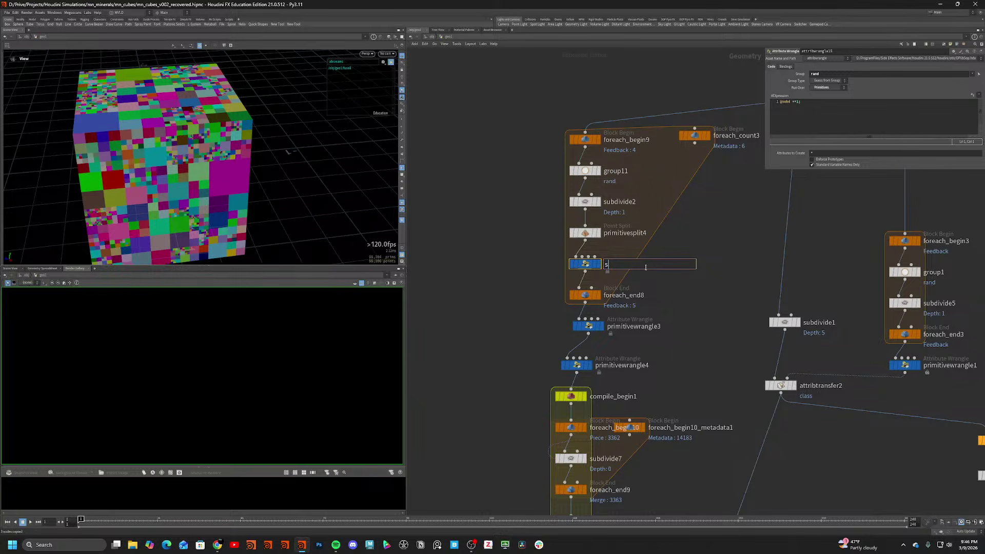
type("ubd_counter")
key("Return")
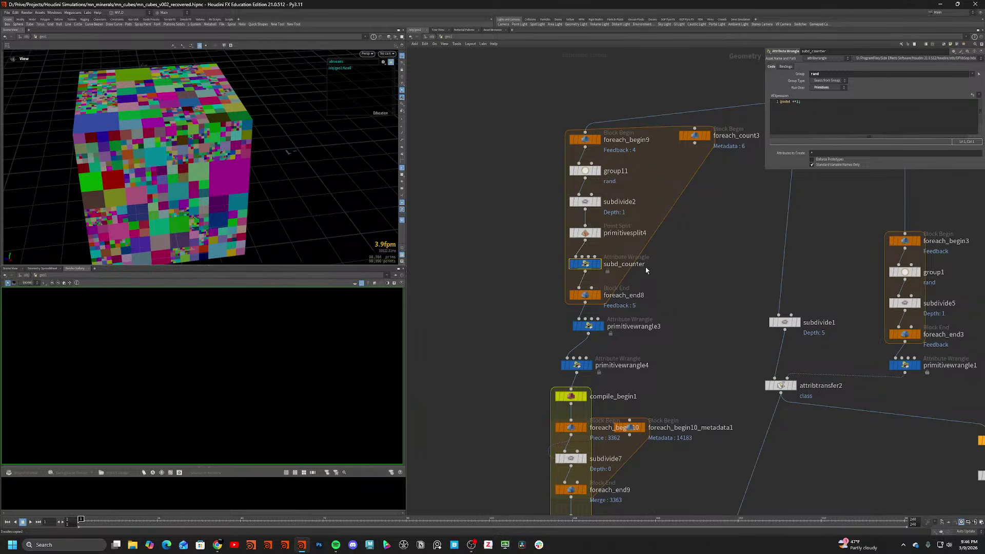
Rename primitivewrangle3 below foreach_end8 to calc_remaining_sub.
left_click(575, 228)
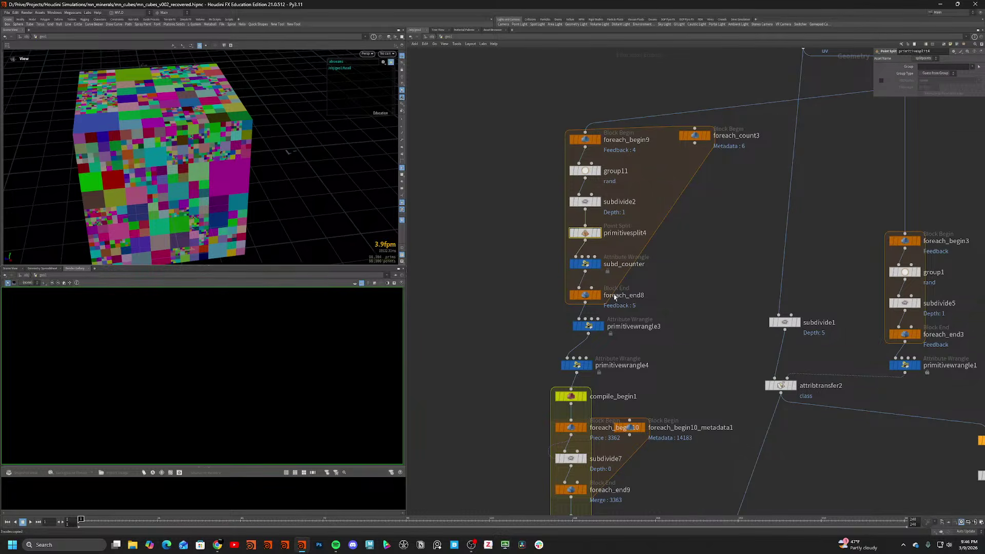
left_click(589, 326)
double_click(635, 327)
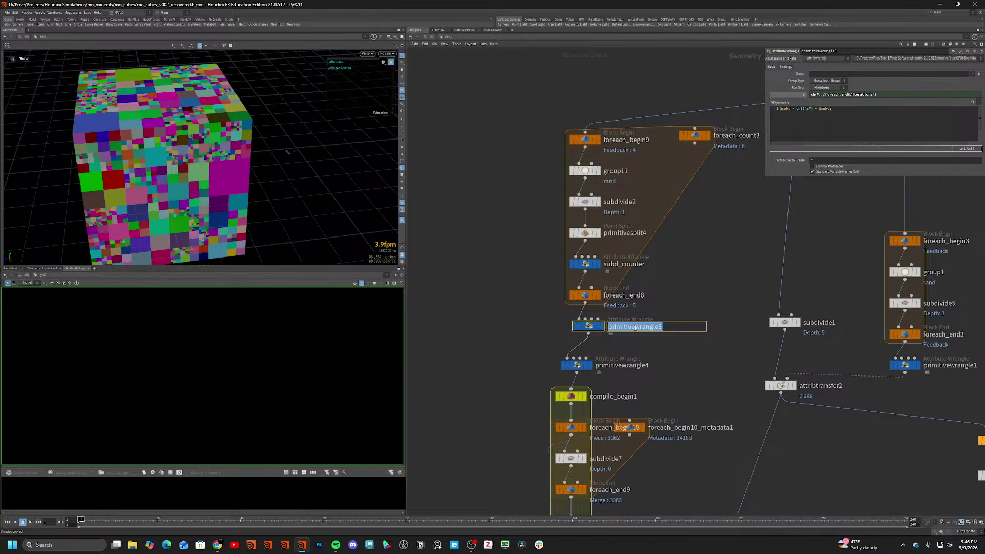
type("calc_remaining_sub")
key("Return")
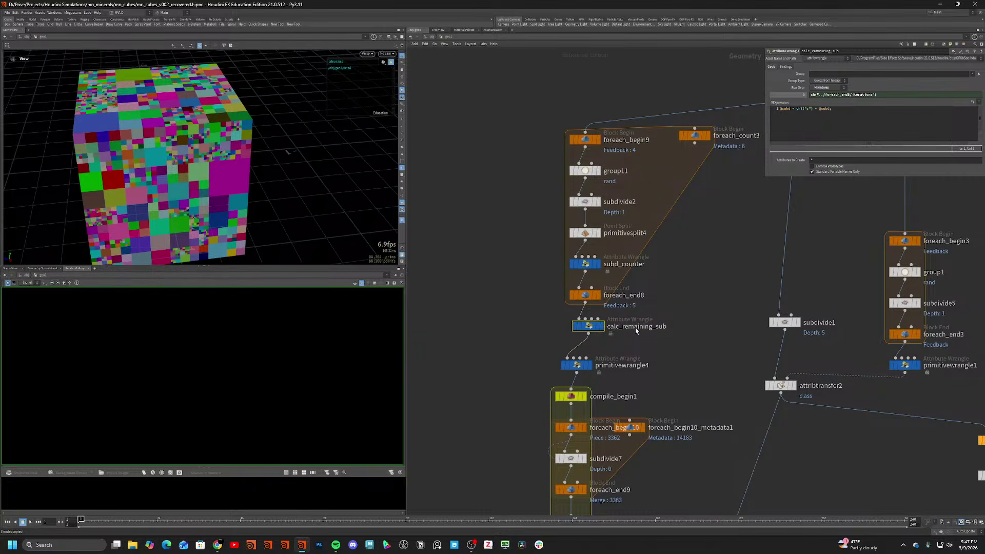
Rename primitivewrangle4 above compile_begin1 to class.
left_click(577, 365)
double_click(623, 364)
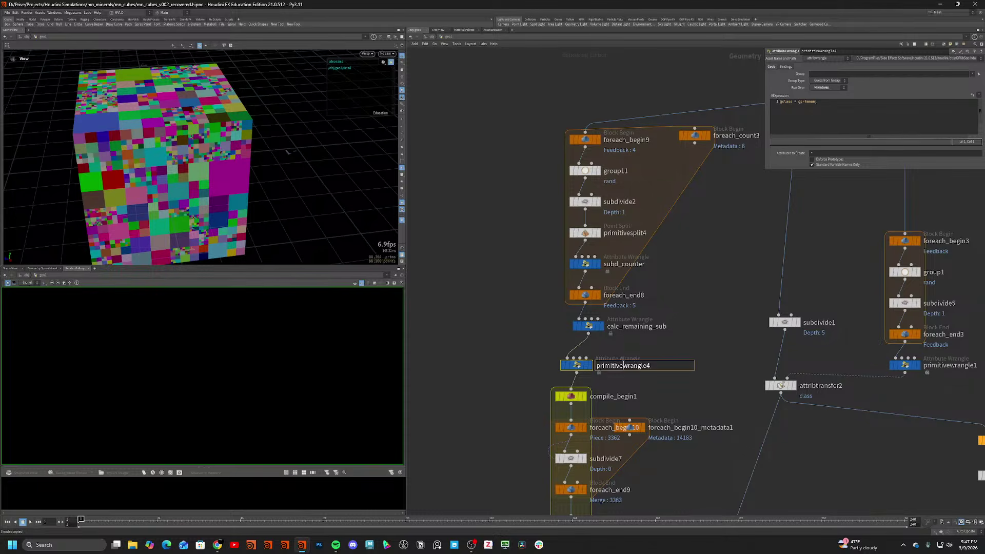
type("ca")
type("lass")
key("Return")
Try an automatic layout of the selected subdivision nodes and undo it.
key("h")
left_click_drag(528, 72, 682, 422)
key("l")
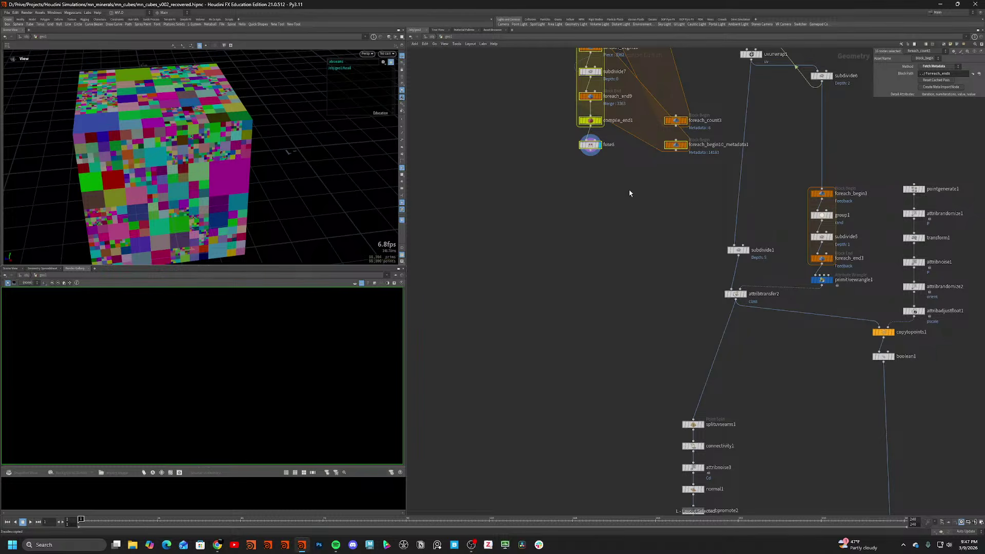
key("ctrl+z")
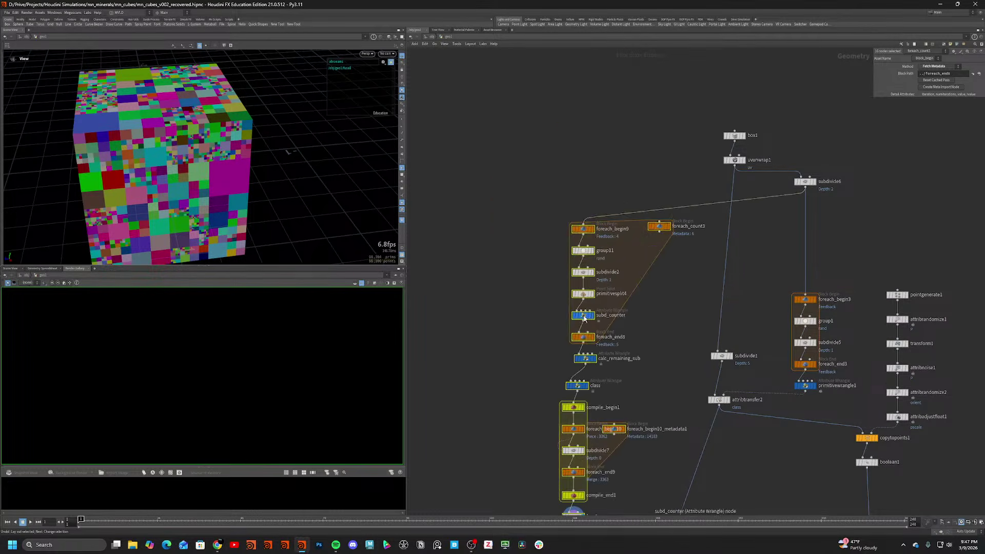
Move the whole subdivision chain away from the box1 branch and align the wrangles and compile block under the feedback loop.
left_click_drag(585, 314, 509, 269)
left_click_drag(472, 311, 518, 354)
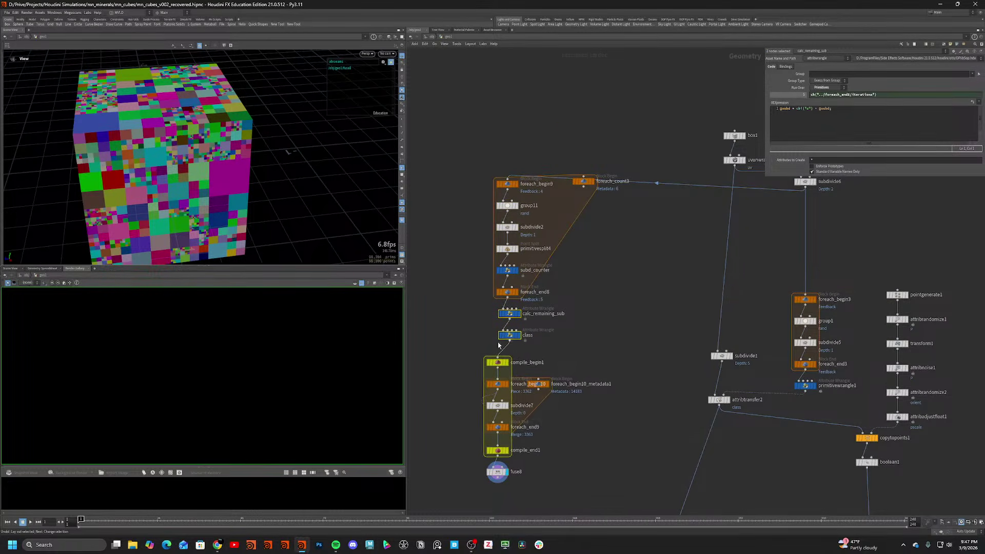
left_click_drag(445, 353, 567, 460)
left_click_drag(497, 405, 509, 403)
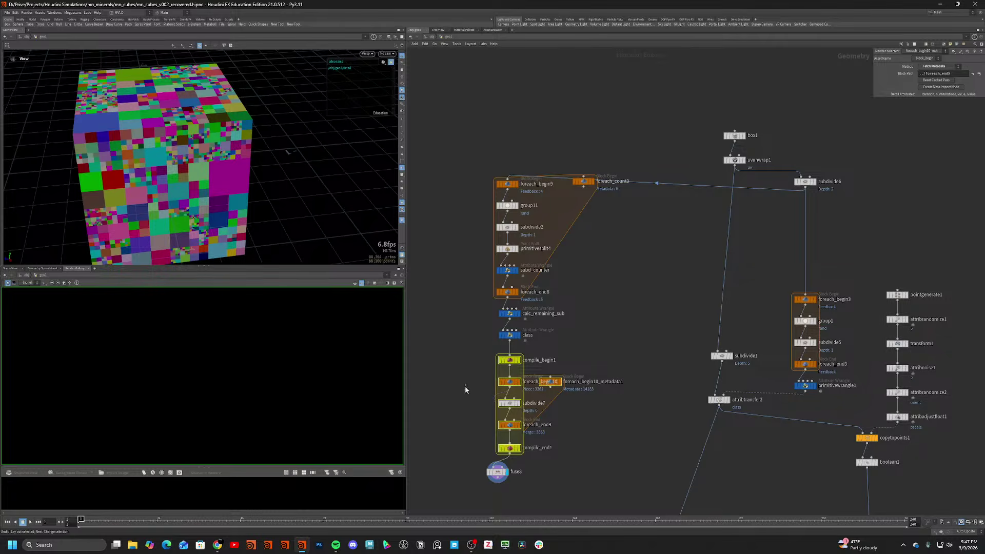
Move fuse8 further down, clear of the compile block.
left_click(466, 391)
left_click(497, 472)
key("ctrl+x")
key("ctrl+z")
left_click_drag(497, 471, 523, 507)
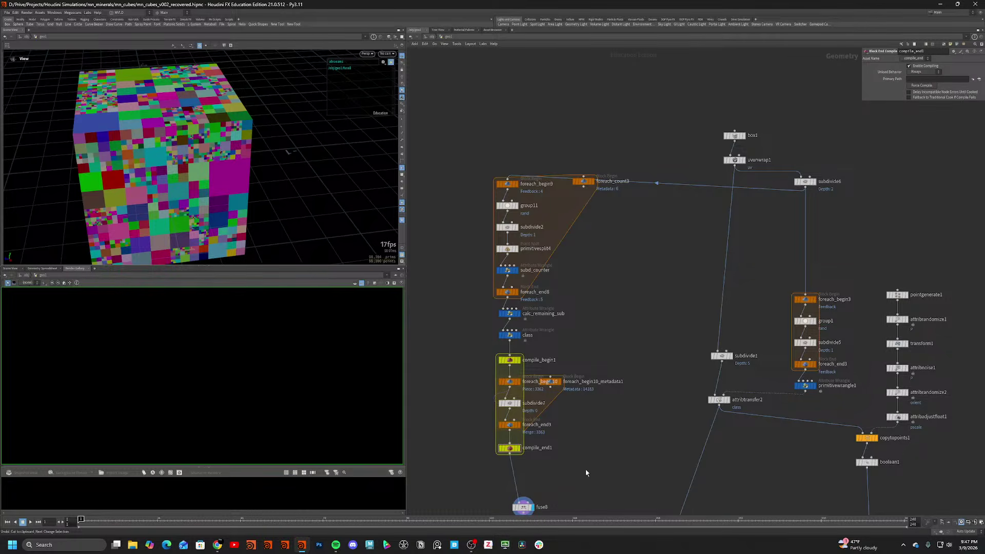
left_click_drag(586, 472, 473, 161)
right_click(508, 183)
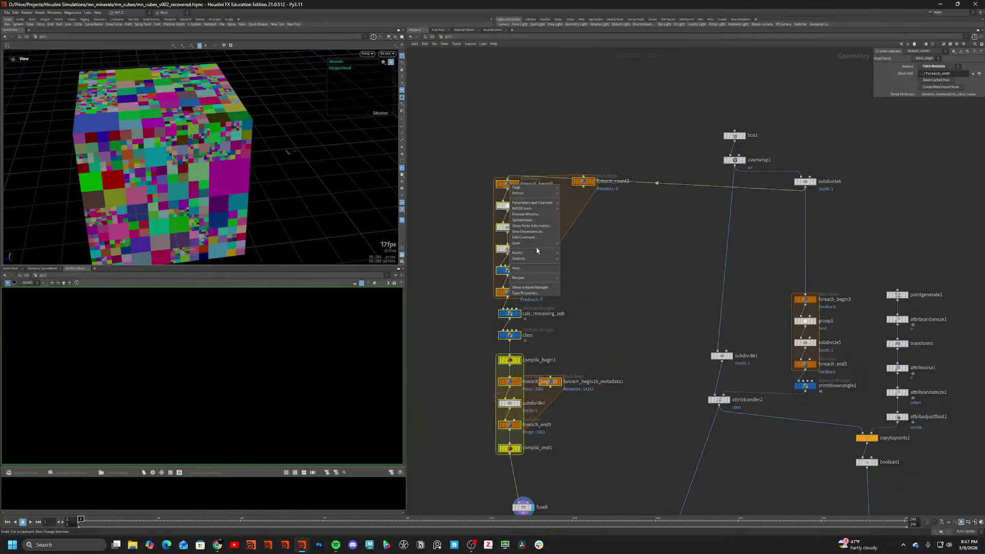
left_click(631, 241)
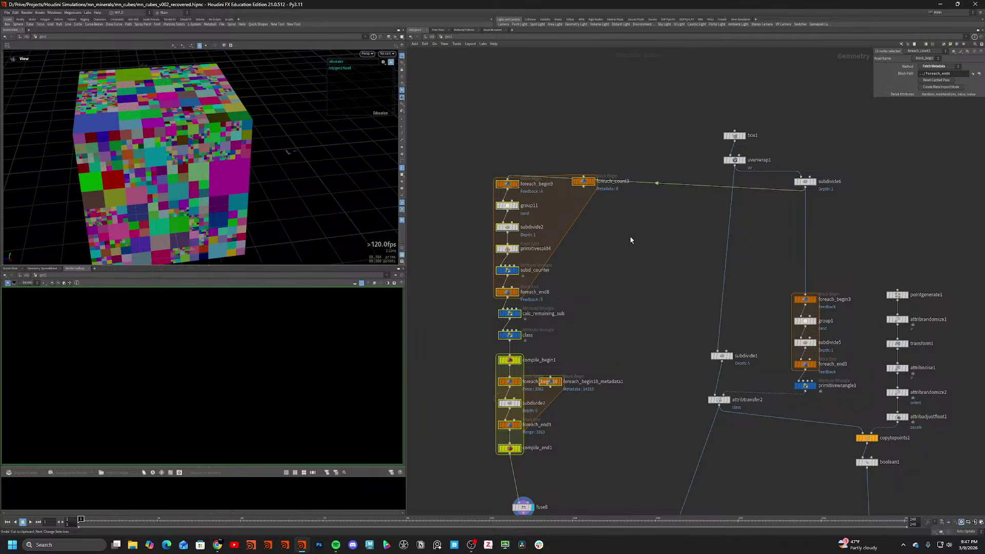
left_click(614, 245)
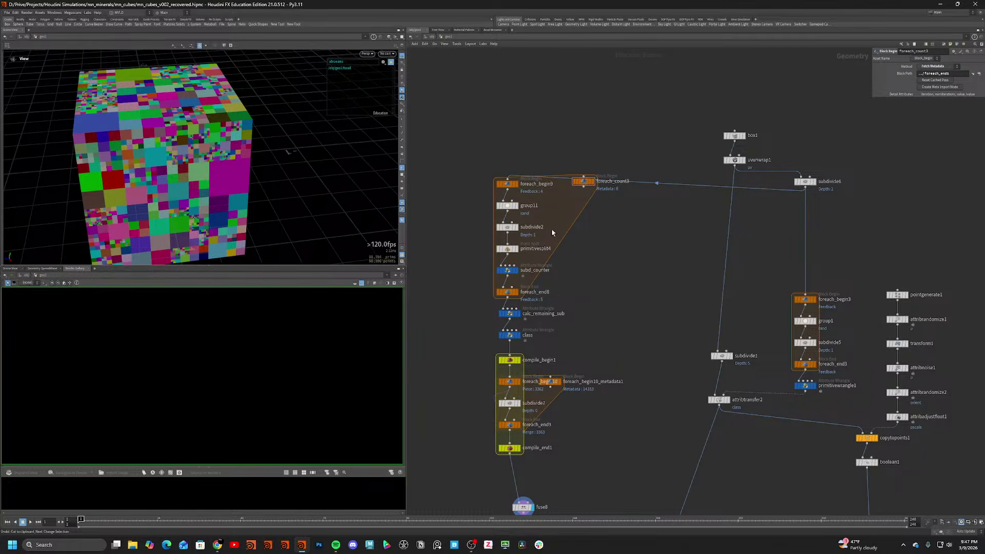
left_click(510, 315)
middle_click_drag(668, 333, 670, 308)
left_click(510, 158)
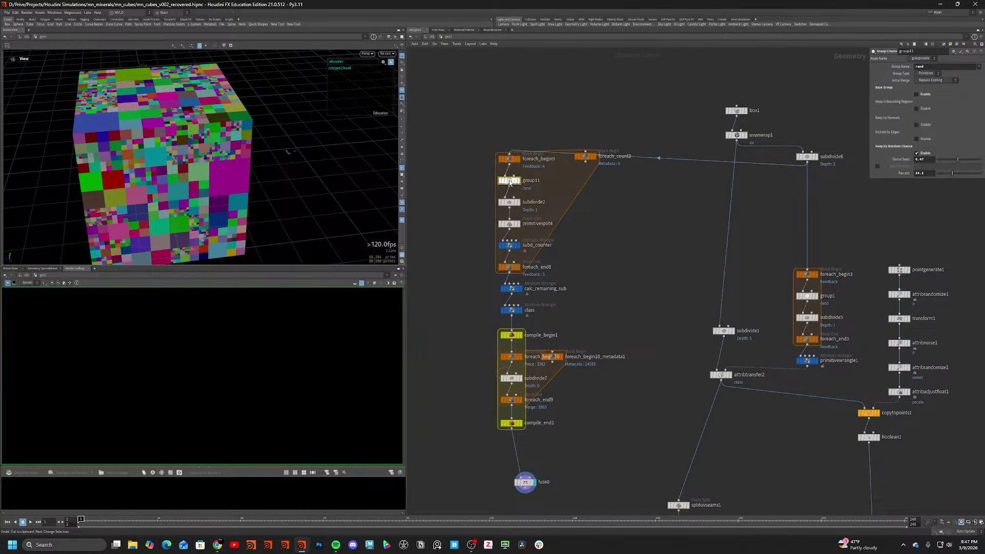
Collapse all nodes from foreach_begin9 through compile_end1, including both metadata nodes, into a subnet and reposition it above fuse8.
left_click_drag(472, 130, 639, 452)
right_click(514, 424)
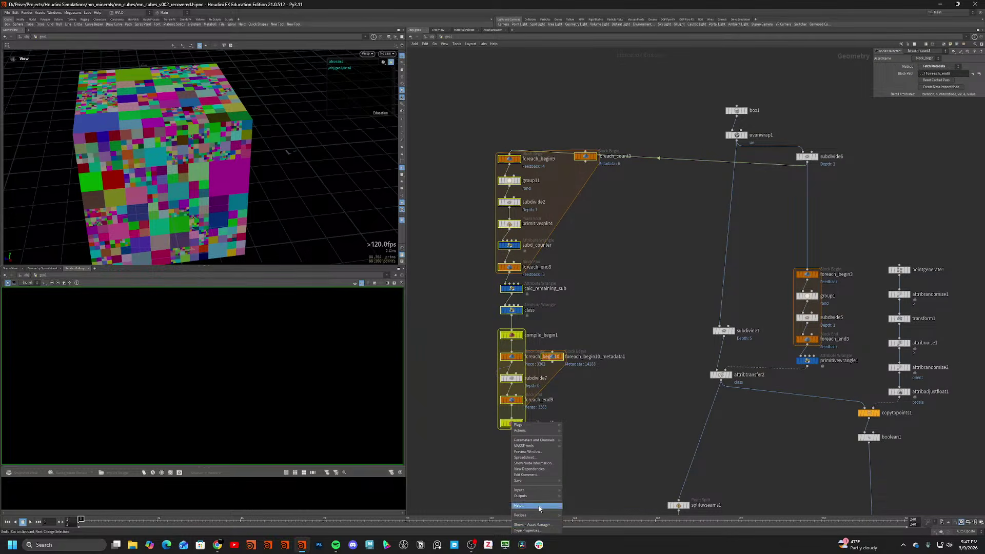
mouse_move(534, 481)
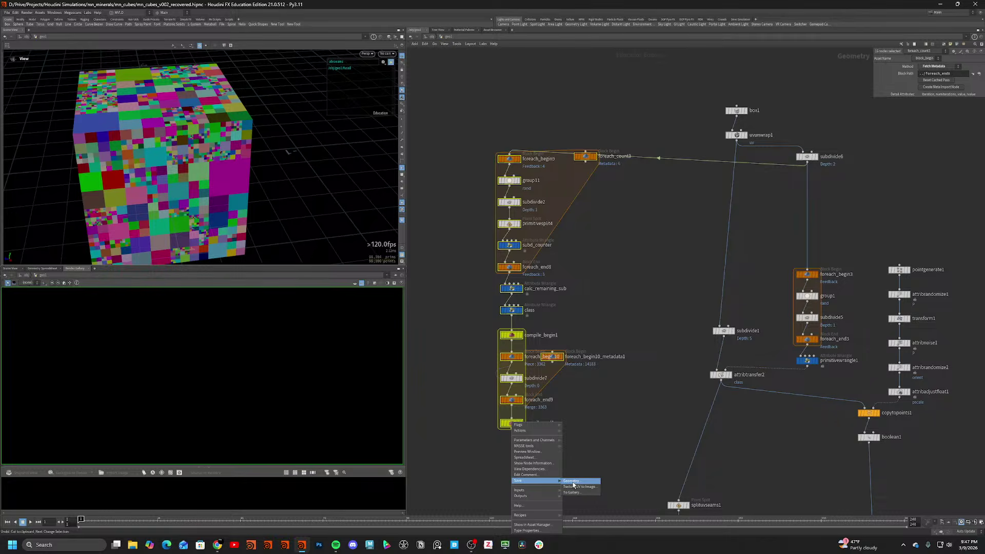
left_click(626, 409)
left_click(965, 45)
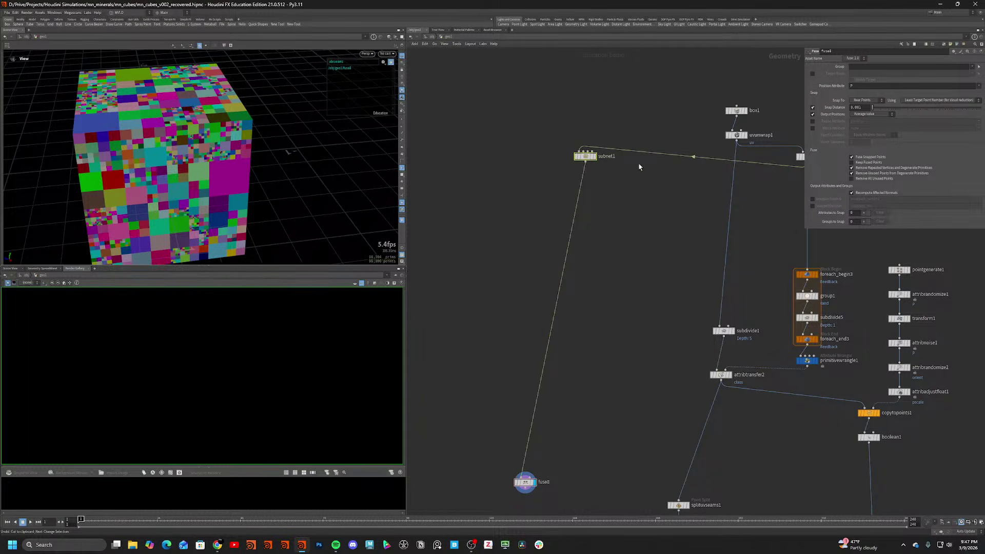
left_click_drag(590, 159, 576, 206)
scroll(585, 216, "up", 3)
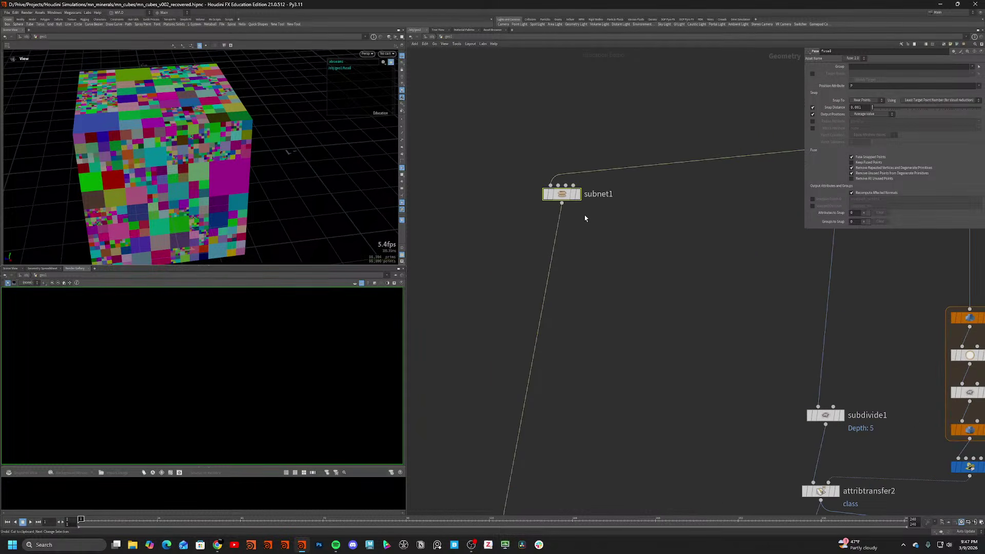
Create a digital asset from subnet1 labelled MV Recursive Subdivision with one input, and save its node type.
right_click(559, 203)
left_click(569, 300)
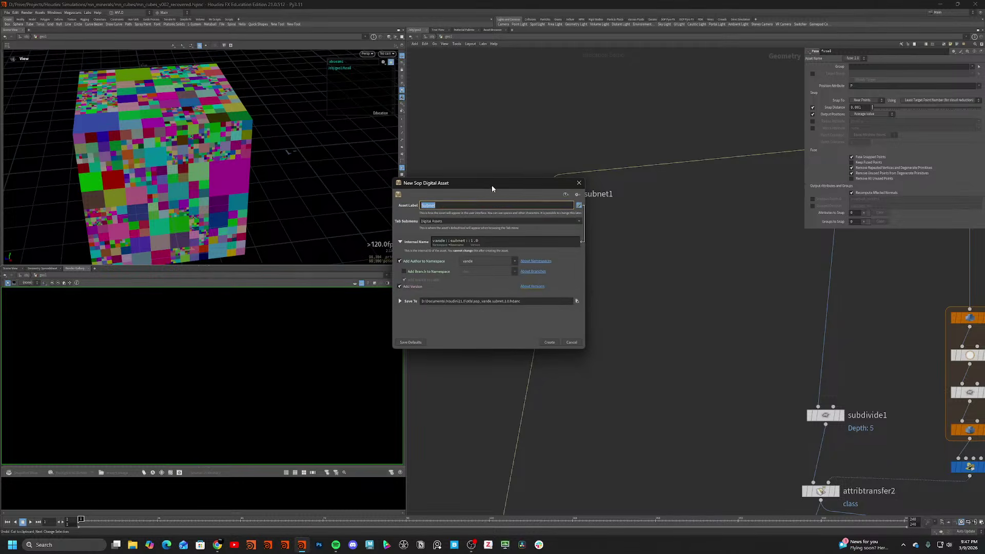
left_click_drag(492, 185, 984, 309)
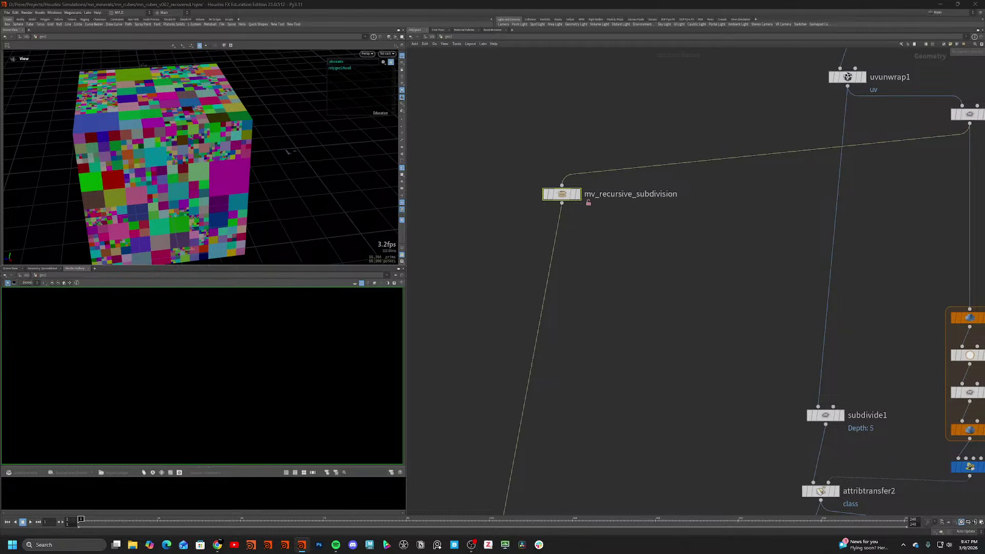
right_click(562, 194)
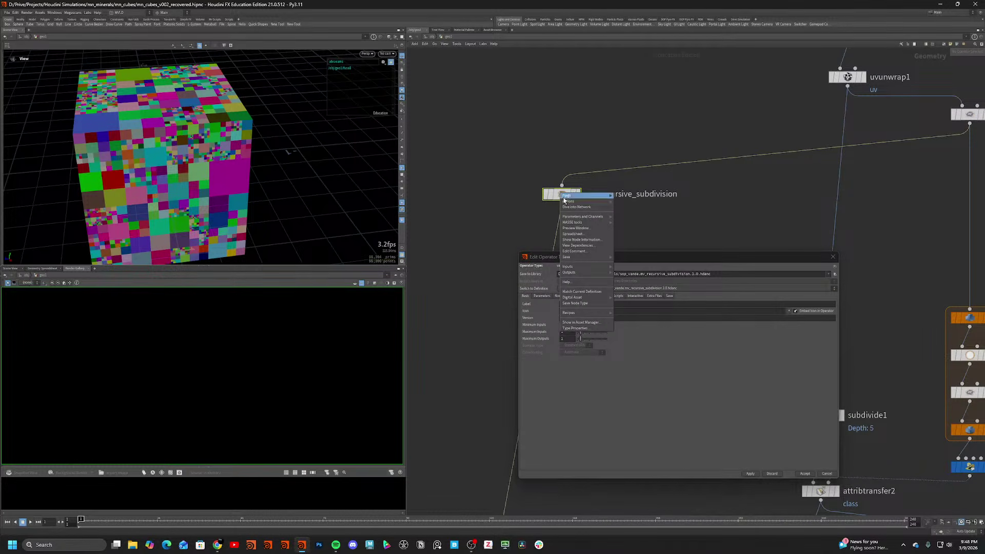
left_click(578, 306)
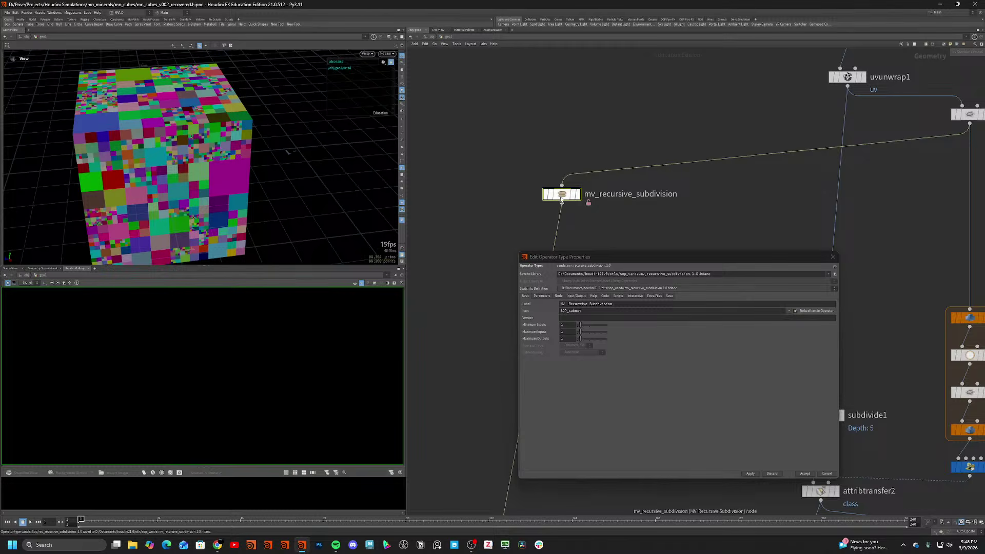
Inside mv_recursive_subdivision, move the sub-network input above the loop and add foreach_end8's Iterations parameter to the asset's interface.
double_click(563, 194)
left_click_drag(614, 258, 486, 311)
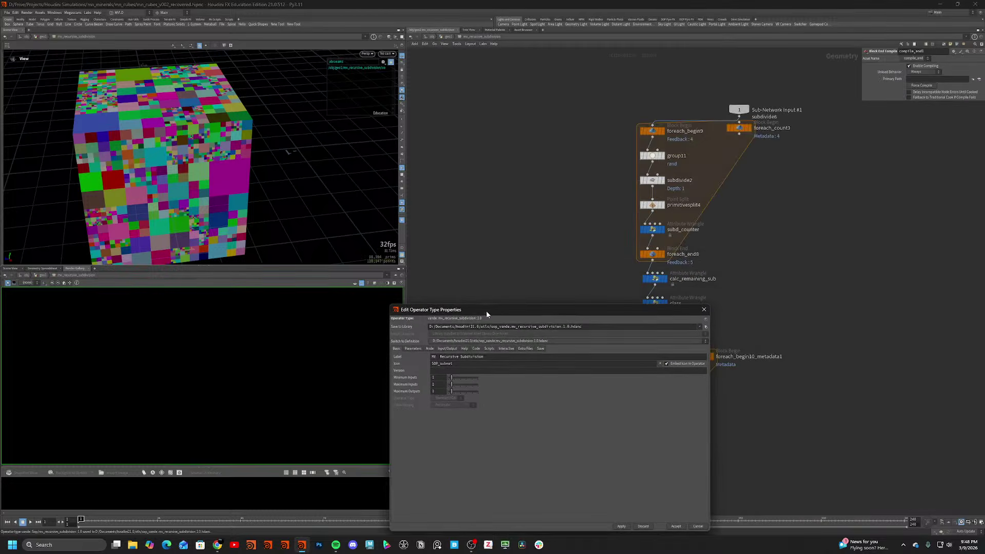
left_click(418, 349)
left_click(652, 132)
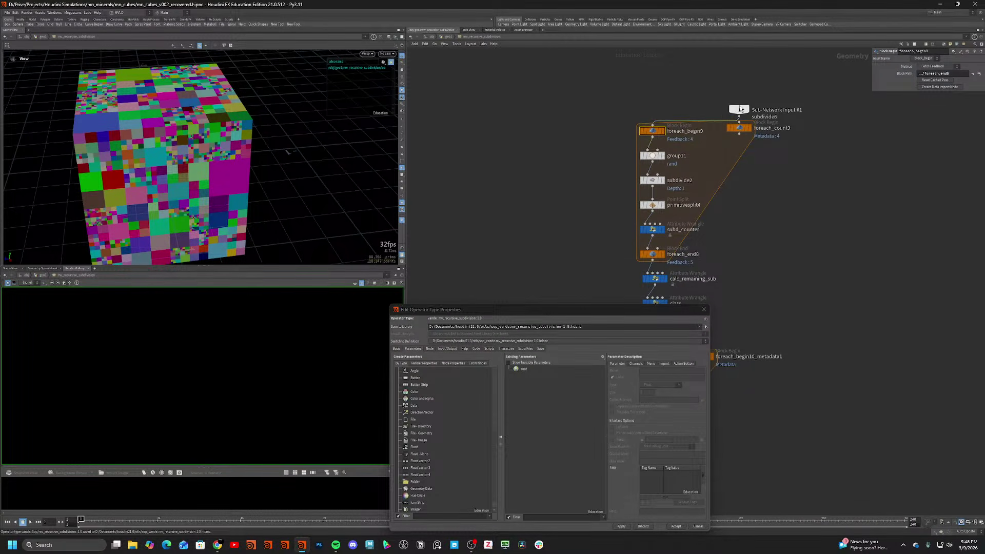
left_click_drag(739, 110, 693, 98)
left_click(649, 254)
left_click_drag(897, 84, 570, 377)
Add group11's Global Seed and Percent parameters to the asset's interface and apply the changes.
left_click(651, 156)
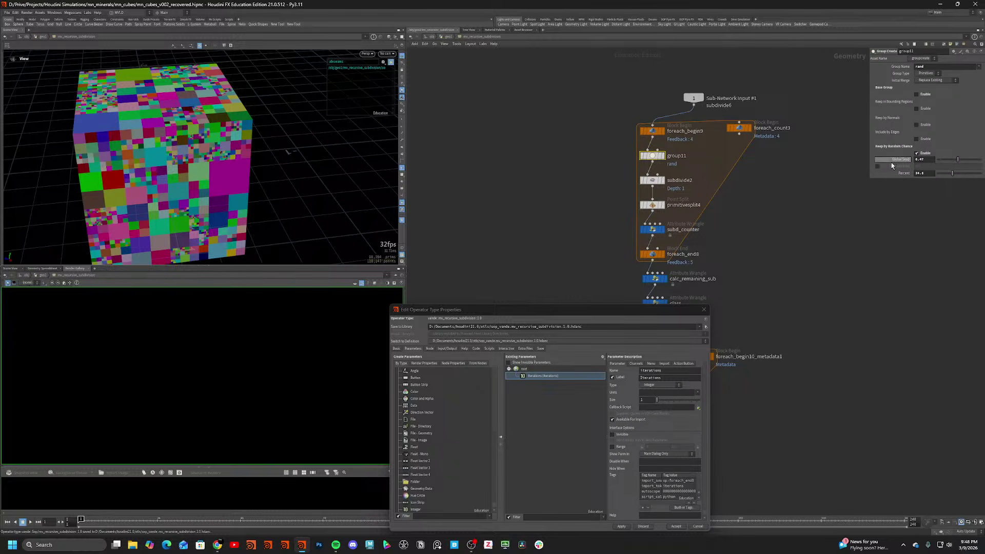
left_click_drag(899, 159, 564, 385)
left_click_drag(893, 176, 534, 382)
middle_click_drag(748, 281, 761, 156)
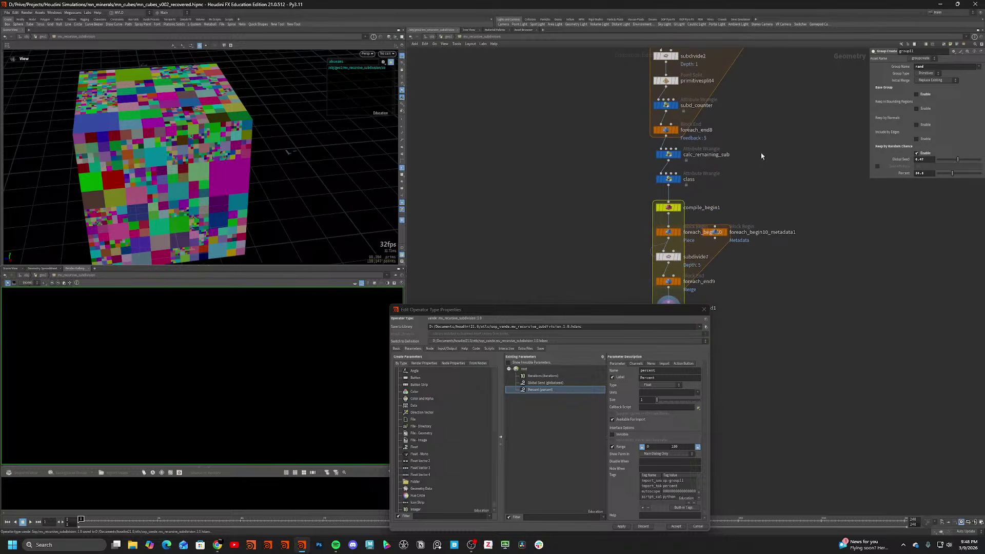
middle_click_drag(732, 198, 723, 134)
left_click(621, 527)
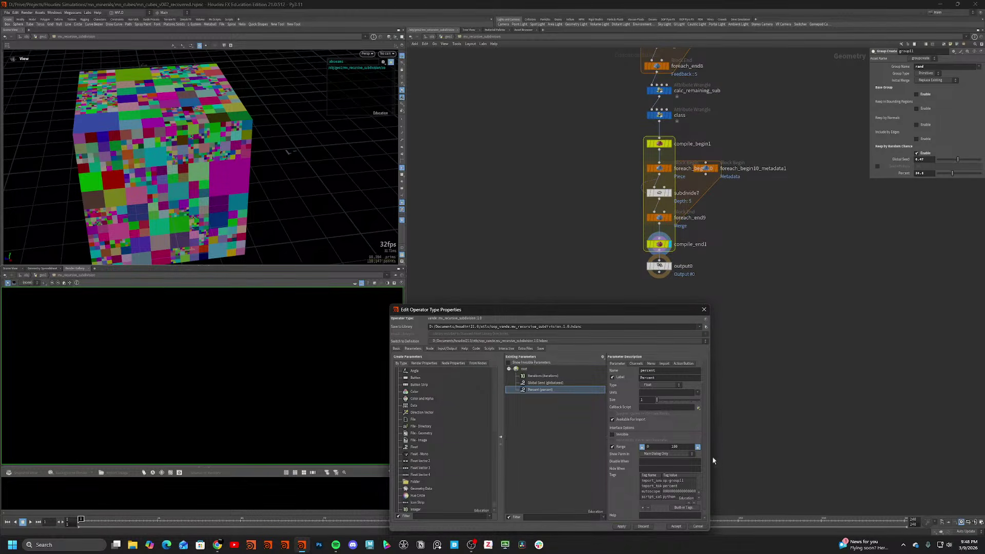
Return to the parent network, match mv_recursive_subdivision to its current definition, and close its type properties.
key("u")
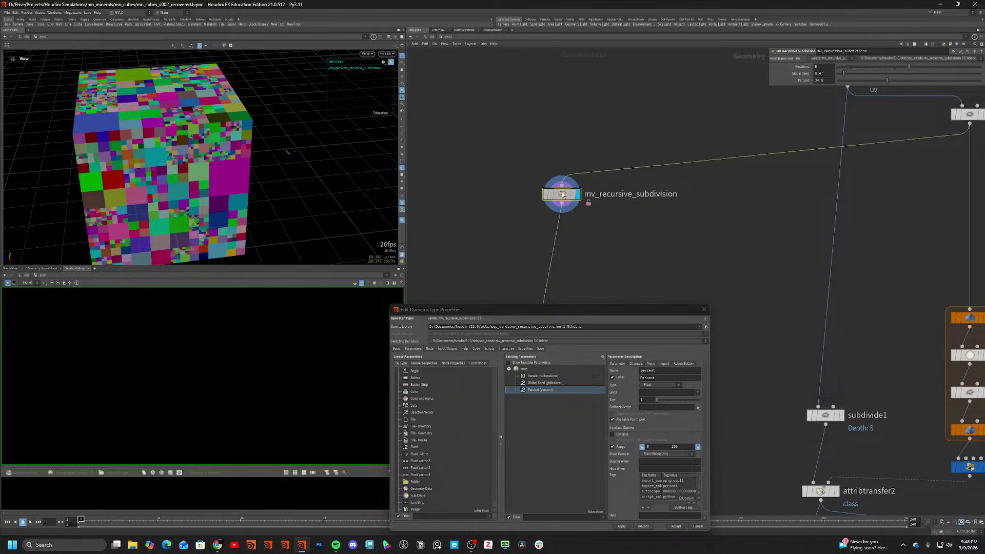
right_click(562, 199)
key("Escape")
right_click(562, 198)
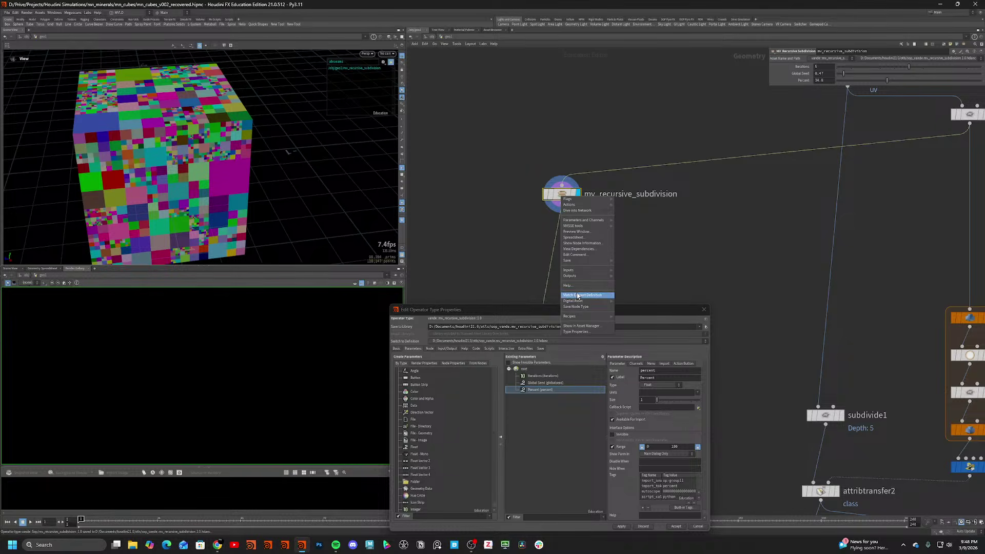
key("Escape")
left_click(704, 309)
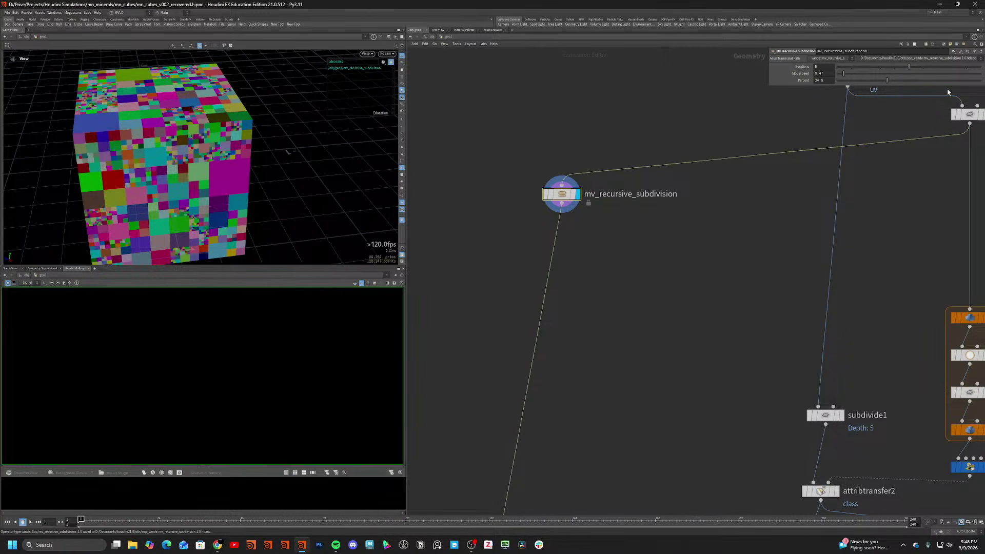
Set mv_recursive_subdivision's Iterations to 4, Global Seed to about 1.89 and Percent to about 35.
left_click_drag(903, 67, 849, 89)
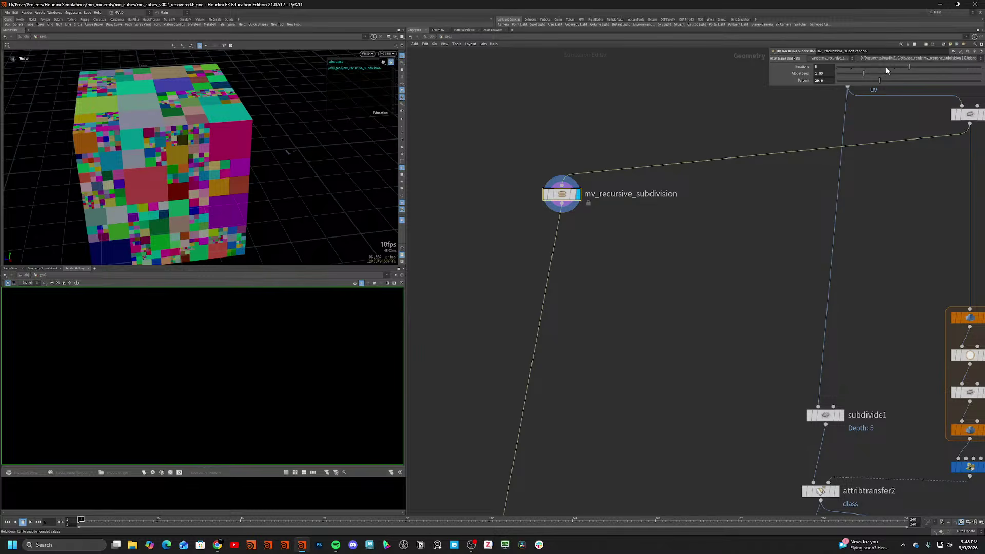
left_click_drag(887, 69, 891, 68)
left_click_drag(290, 140, 272, 164)
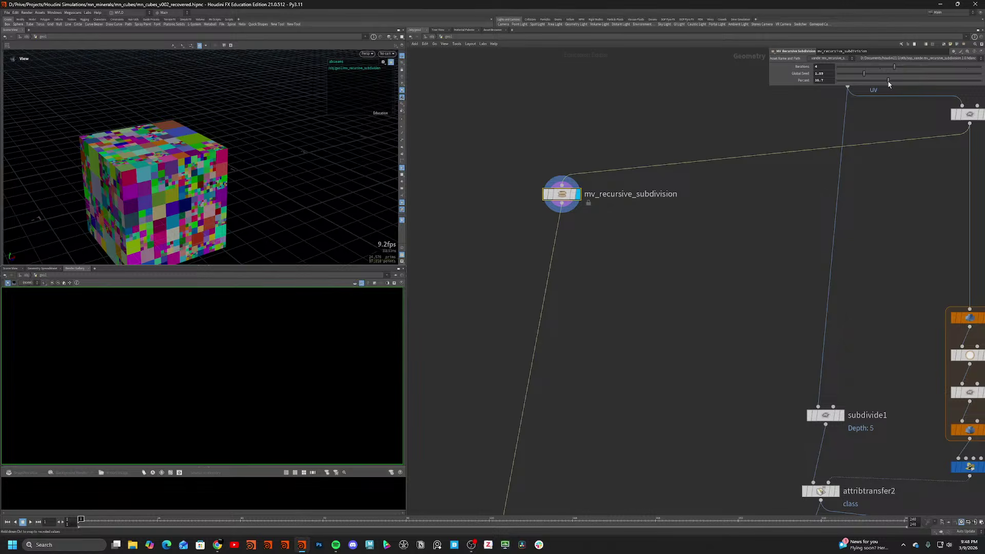
mouse_move(303, 150)
left_mouse_down()
mouse_move(271, 176)
mouse_move(319, 155)
mouse_move(233, 144)
mouse_move(180, 156)
mouse_move(229, 166)
left_mouse_up()
scroll(679, 248, "down", 2)
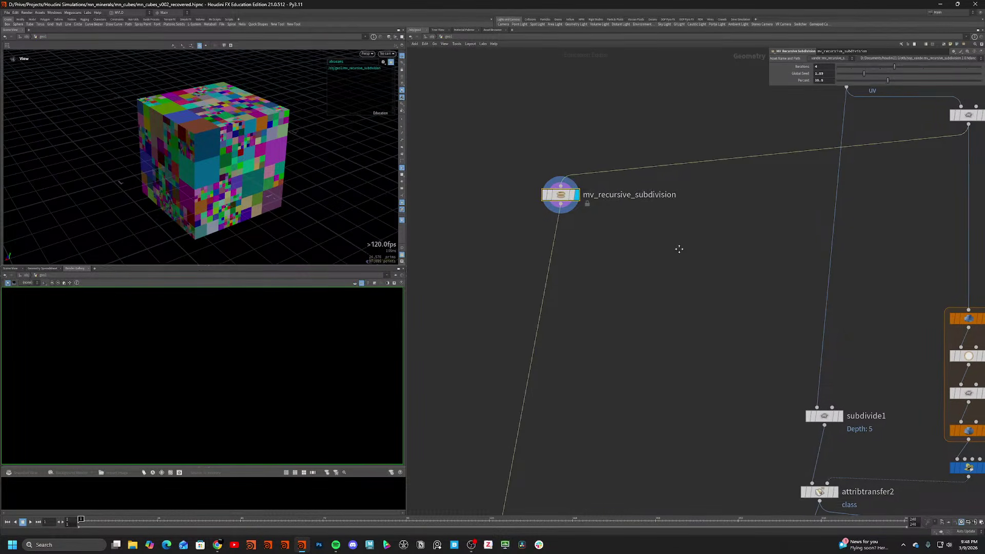
Examine the subdivided cube's pattern from several angles in wireframe and shaded display.
key("shift+w")
key("shift+w")
mouse_move(193, 138)
left_mouse_down()
mouse_move(237, 147)
mouse_move(270, 169)
mouse_move(176, 143)
mouse_move(239, 133)
mouse_move(216, 142)
mouse_move(243, 147)
left_mouse_up()
scroll(271, 170, "up", 4)
key("shift+w")
key("shift+w")
scroll(216, 141, "down", 5)
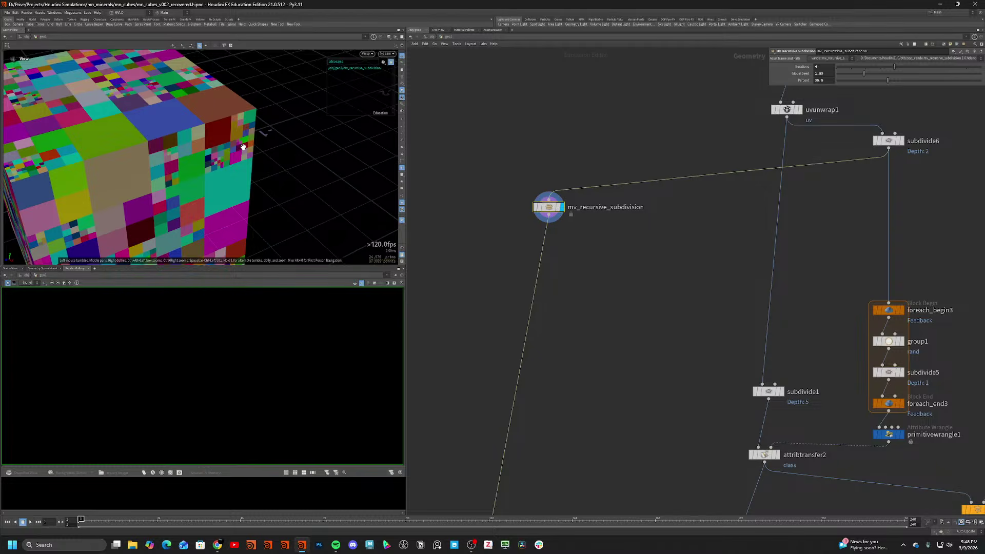
key("shift+w")
mouse_move(181, 148)
left_mouse_down()
mouse_move(143, 156)
mouse_move(153, 158)
left_mouse_up()
key("shift+w")
Add a PolyExtrude node below mv_recursive_subdivision.
left_click(614, 278)
key("Tab")
type("b")
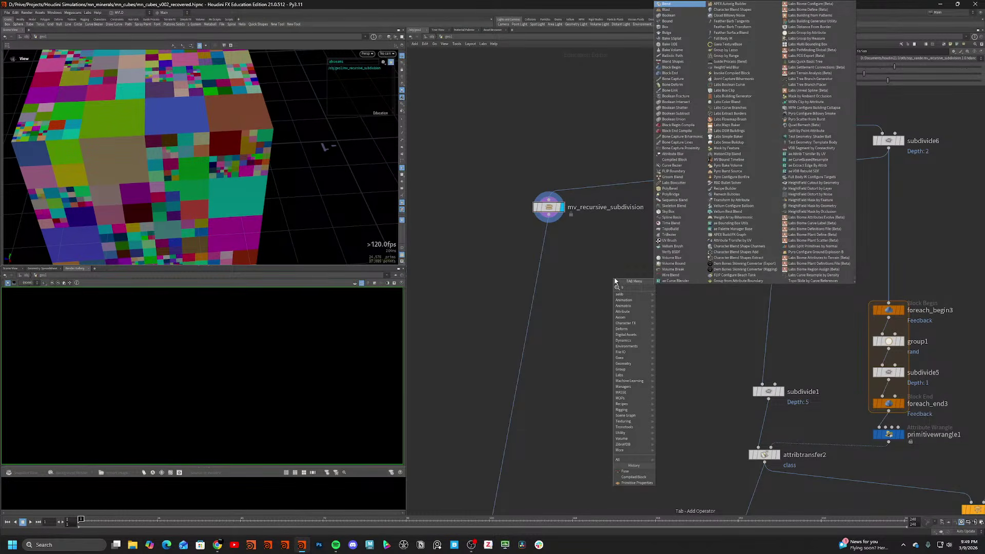
key("BackSpace")
type("bla")
key("Return")
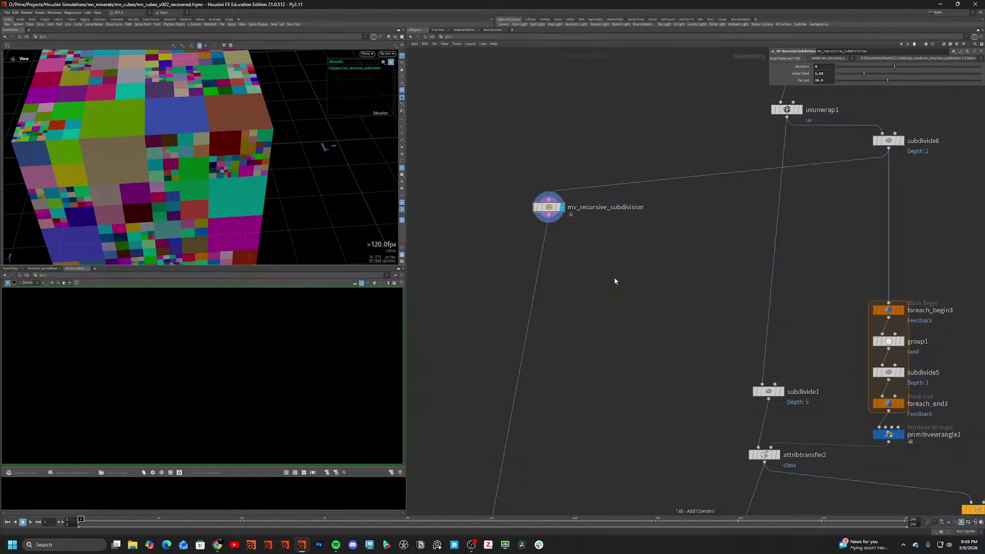
left_click(589, 345)
Add an Attribute Randomize node above polyextrude5, fed by mv_recursive_subdivision.
key("Tab")
type("random")
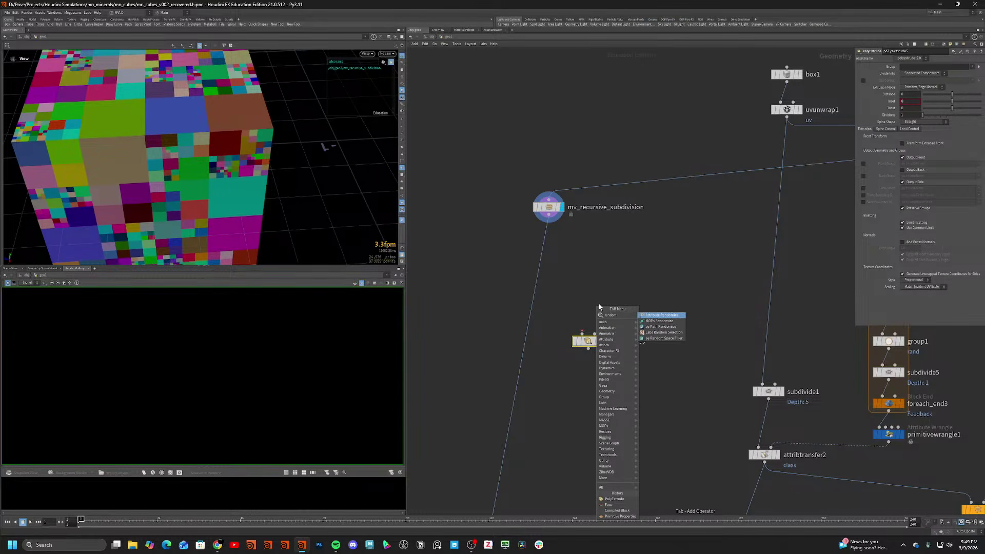
key("Return")
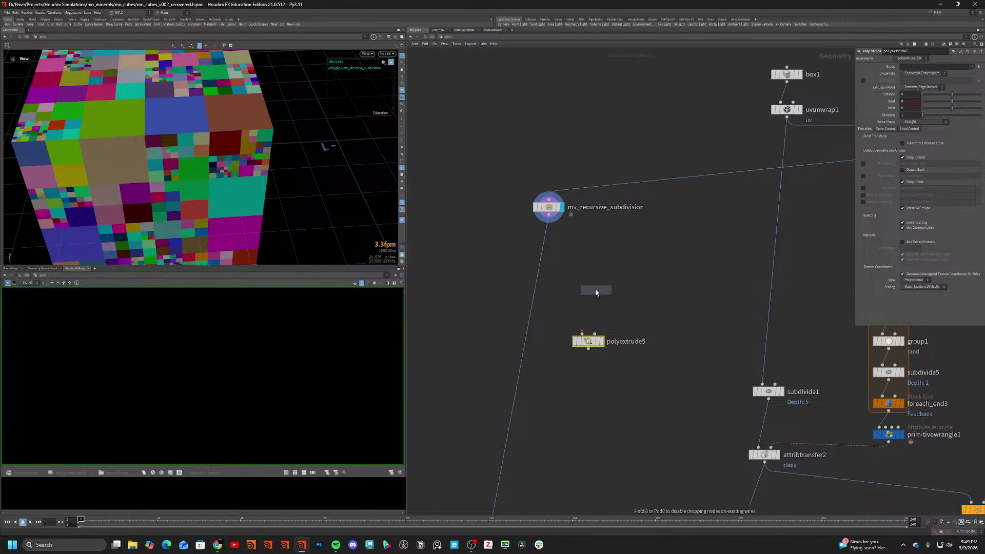
left_click(595, 291)
Display attribrandomize4 and have it randomize a primitive attribute named zscale, using class as the seed attribute.
left_click(796, 109)
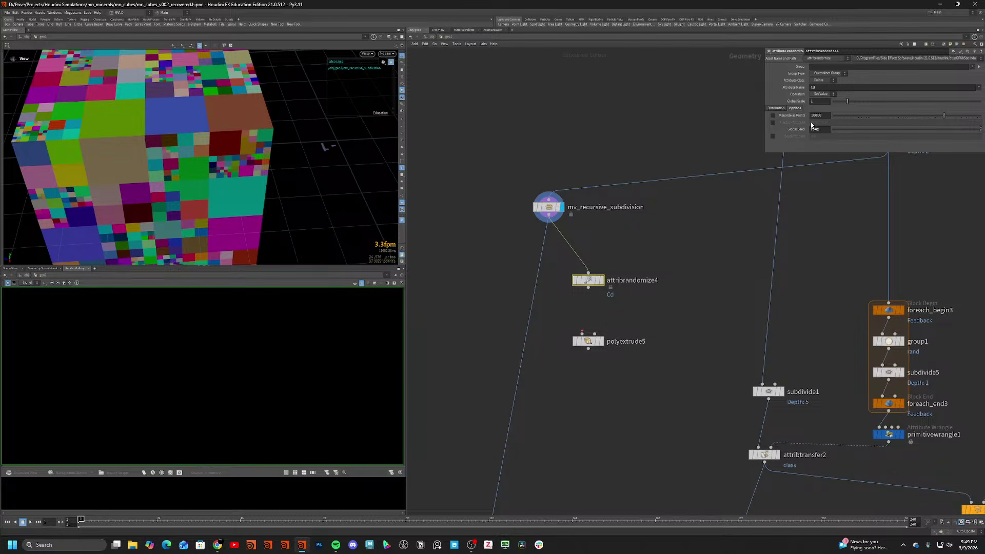
left_click(773, 136)
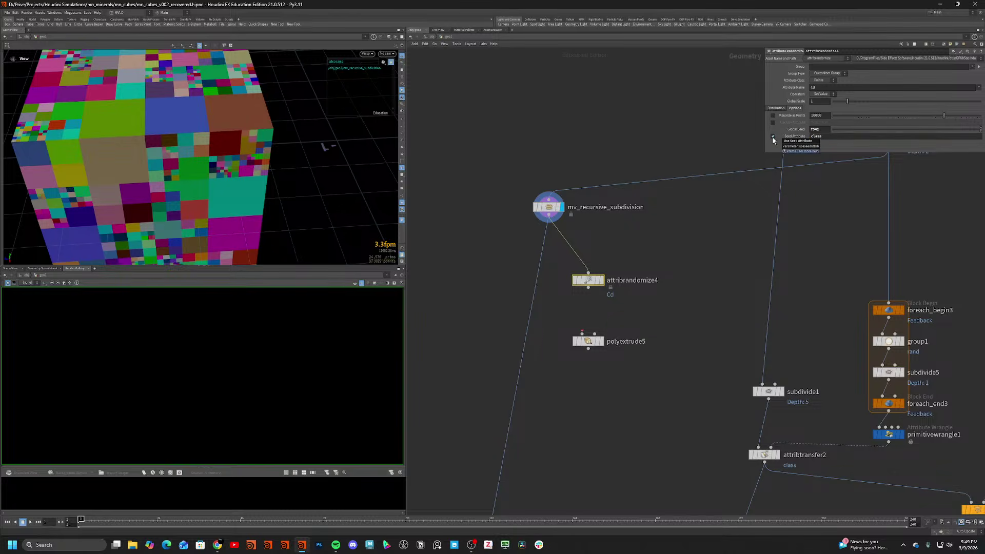
left_click(601, 280)
left_click(823, 80)
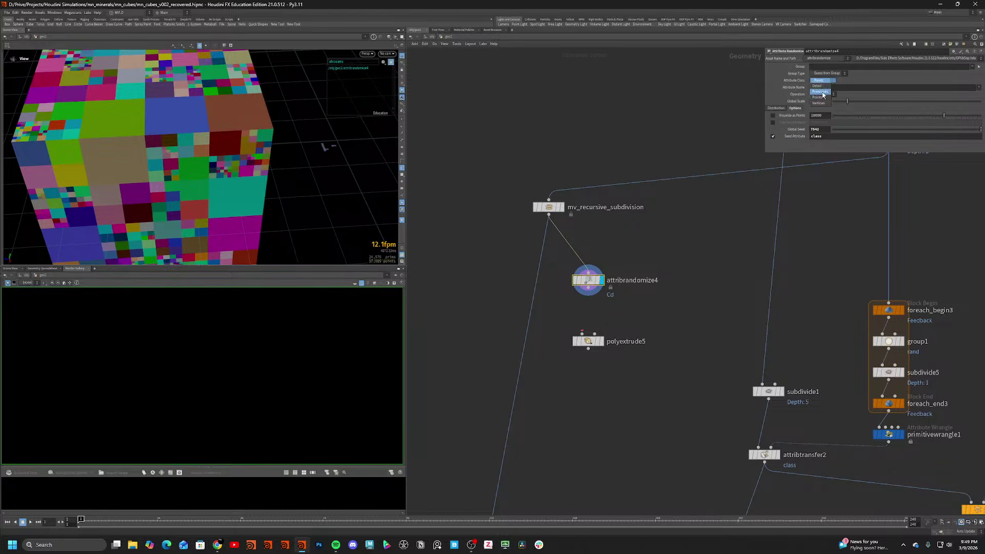
left_click(823, 93)
left_click_drag(827, 88, 791, 96)
type("zscale")
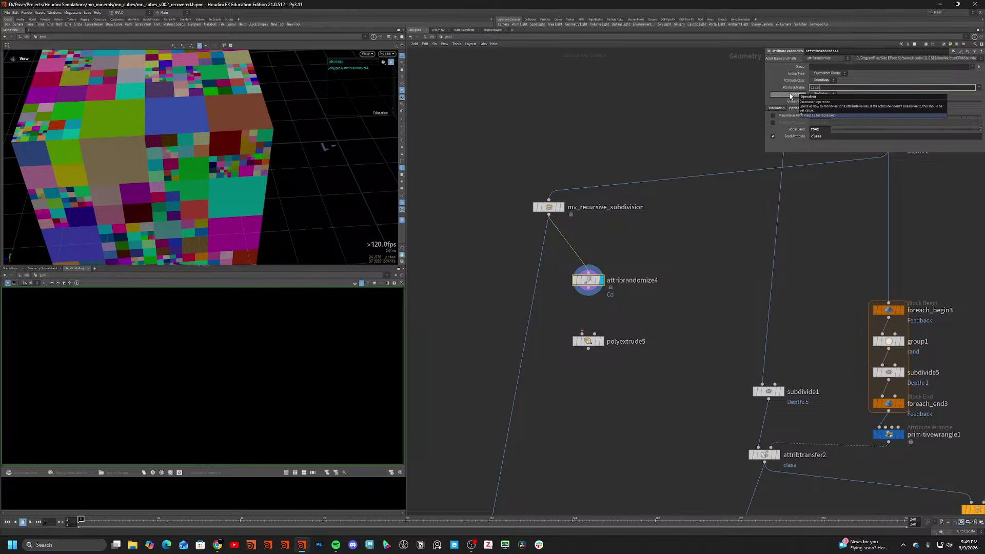
key("Return")
Visualize the zscale attribute on the cube and set attribrandomize4's distribution to 1 dimension.
middle_click(589, 280)
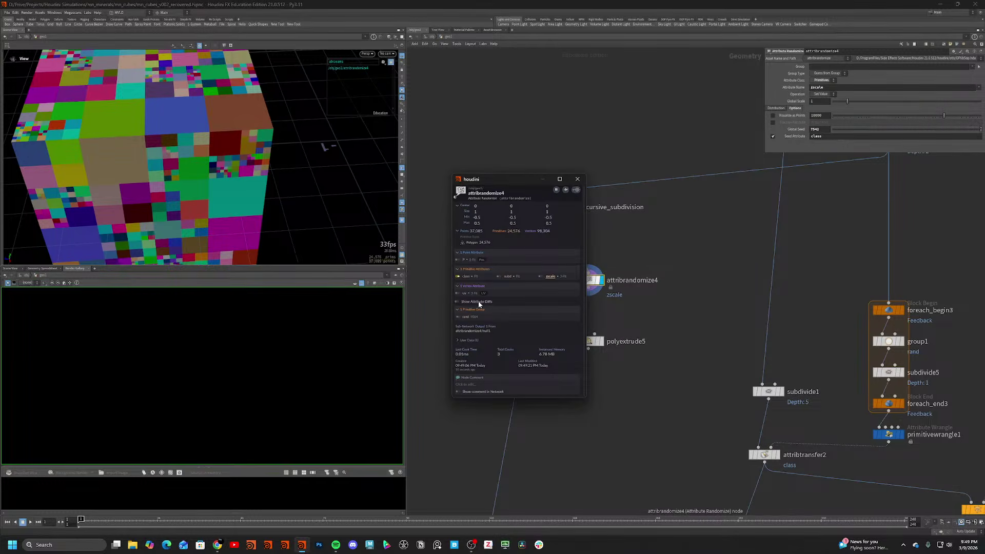
left_click(542, 277)
left_click(577, 179)
left_click_drag(336, 223, 323, 184)
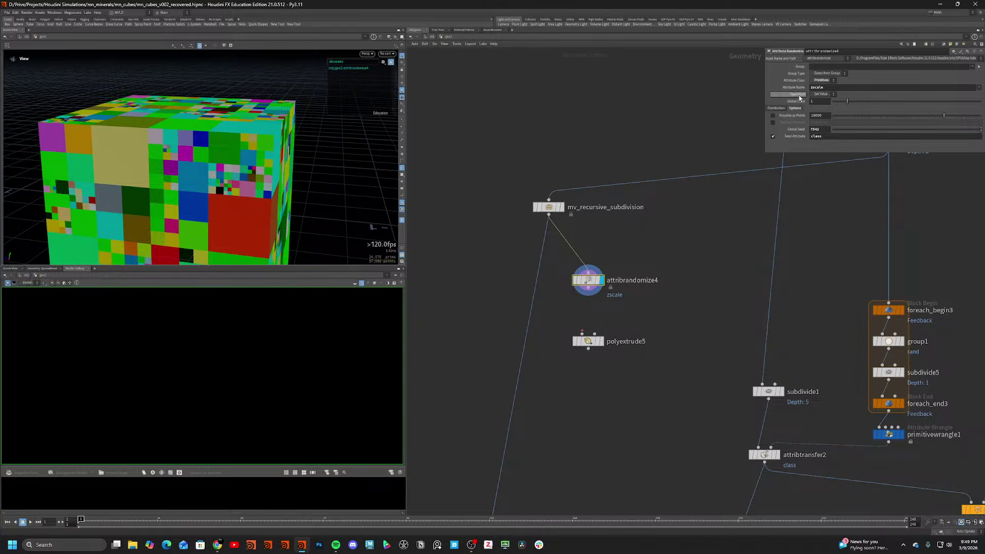
left_click(777, 108)
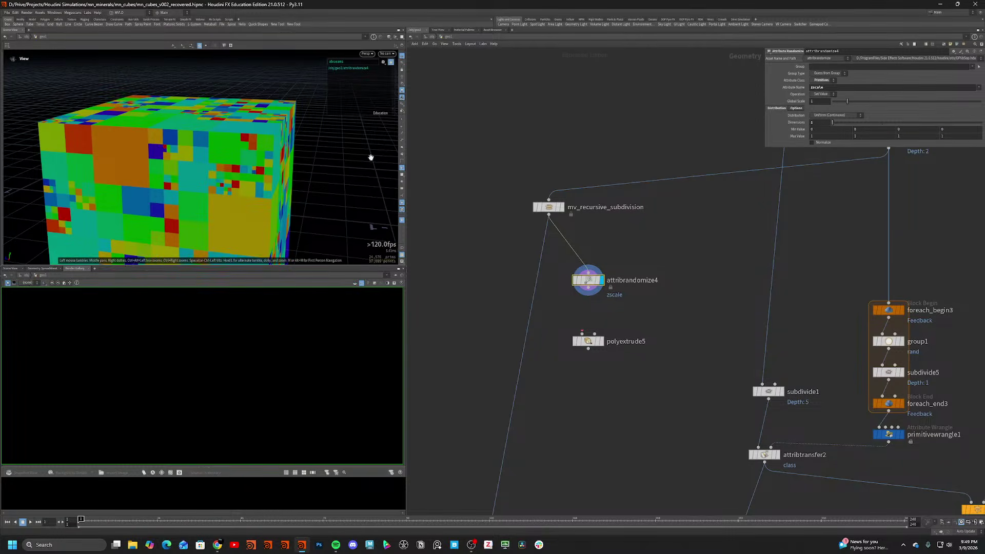
left_click_drag(369, 154, 288, 149)
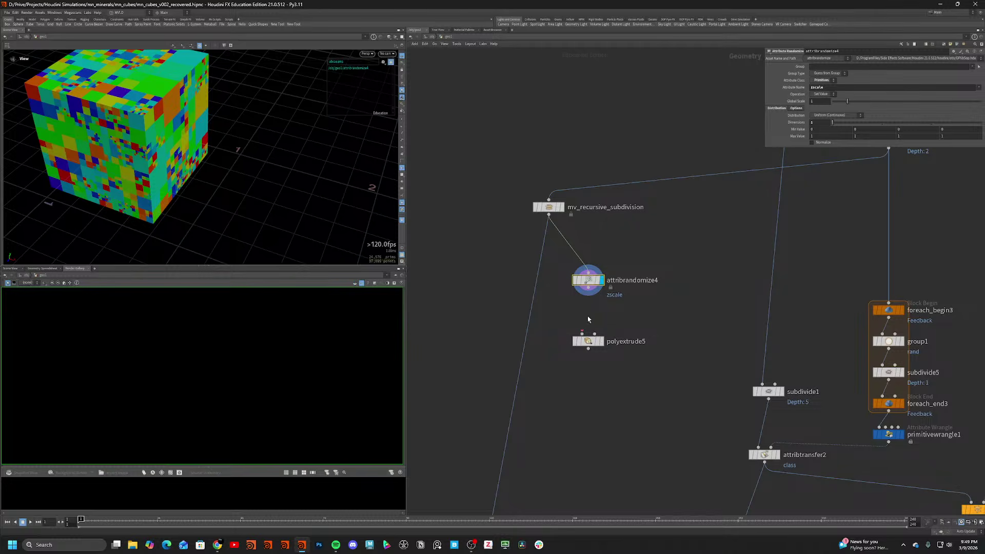
Feed attribrandomize4 into polyextrude5, display it, and extrude by a Distance of 0.04 with local zscale control.
left_click_drag(588, 287, 588, 333)
left_click(588, 341)
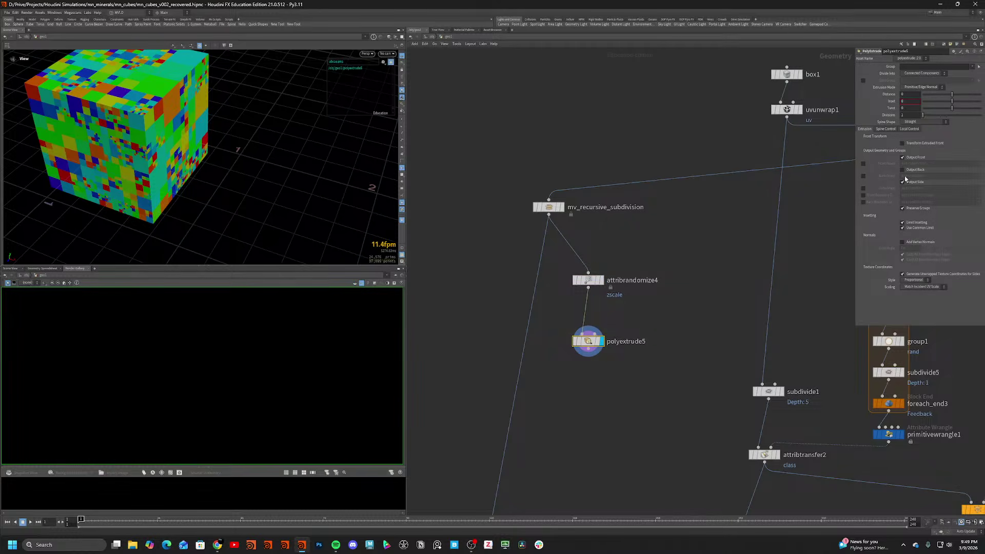
left_click(881, 129)
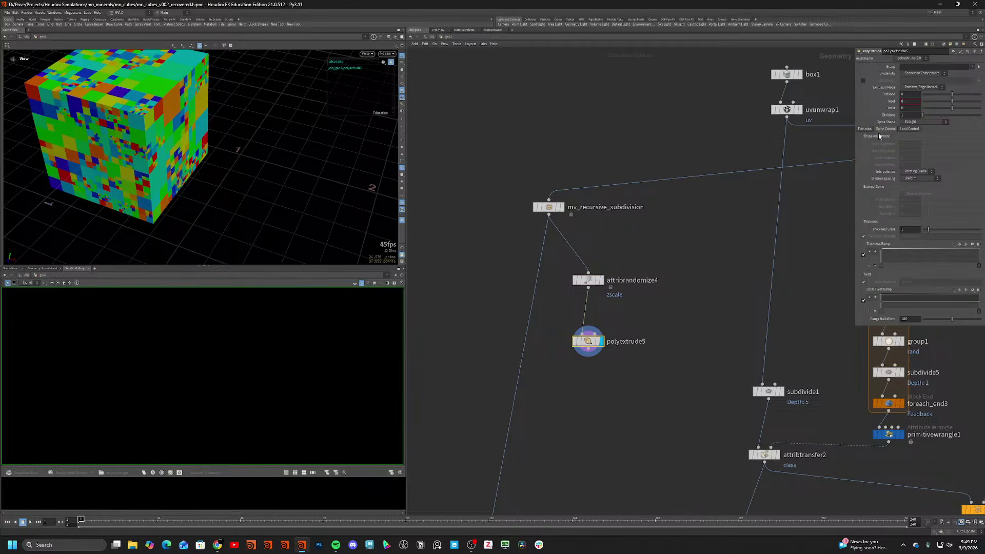
left_click(904, 128)
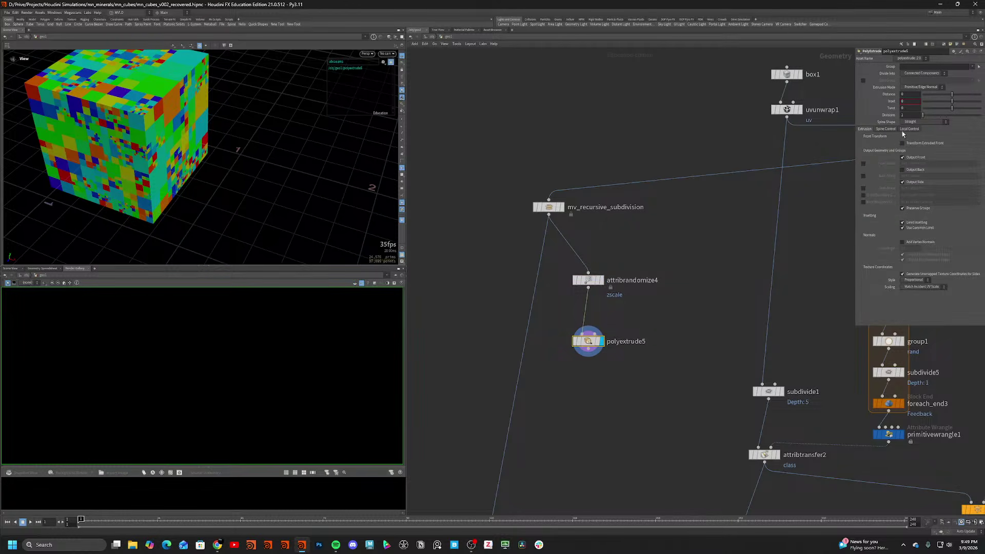
left_click(864, 128)
left_click_drag(953, 94, 954, 99)
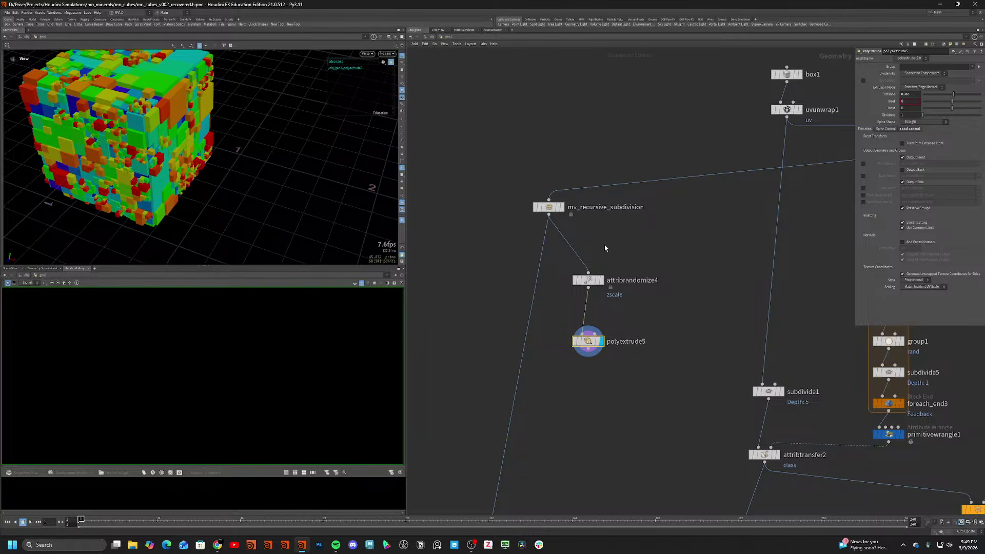
Enable Output Back on polyextrude5 and set its Distance to 0.03.
mouse_move(168, 167)
left_mouse_down()
mouse_move(187, 169)
mouse_move(150, 160)
left_mouse_up()
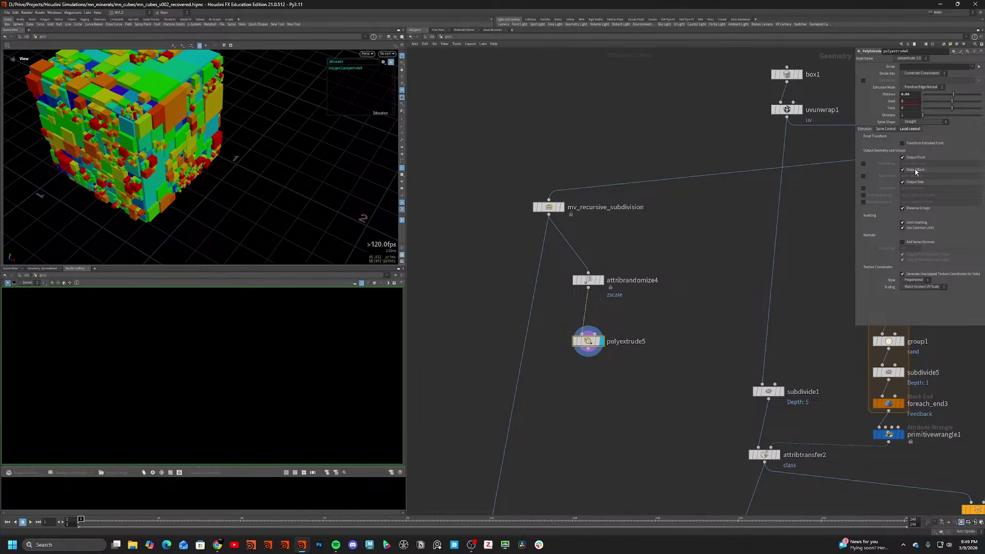
scroll(121, 112, "up", 4)
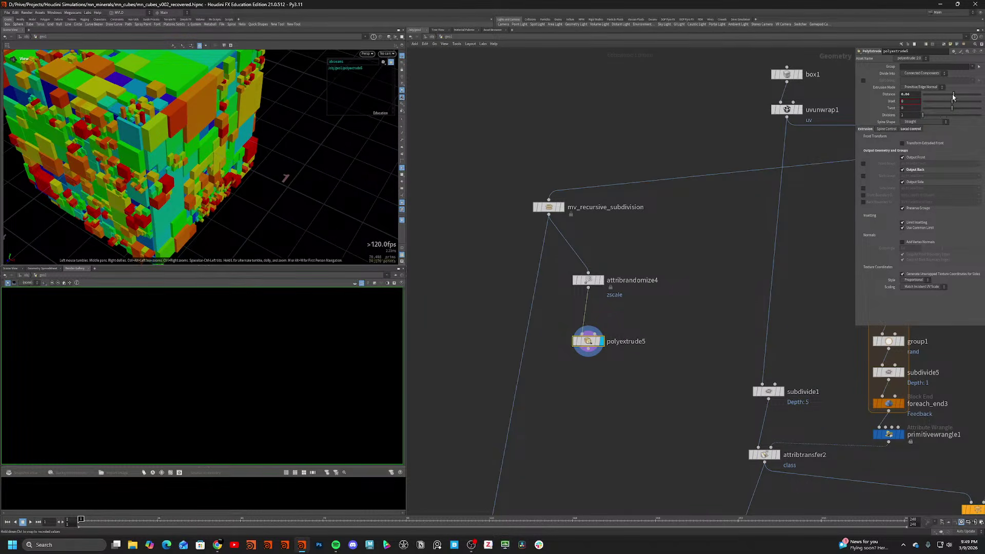
left_click_drag(953, 94, 953, 94)
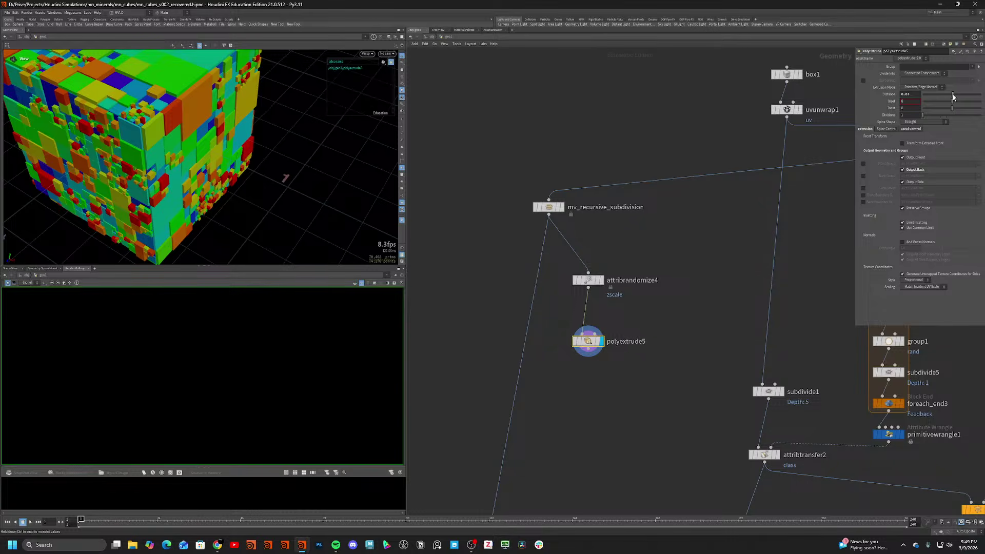
Turn off the zscale color visualization and check the extruded cube's plain shaded surface.
left_click_drag(177, 164, 144, 160)
left_click(402, 220)
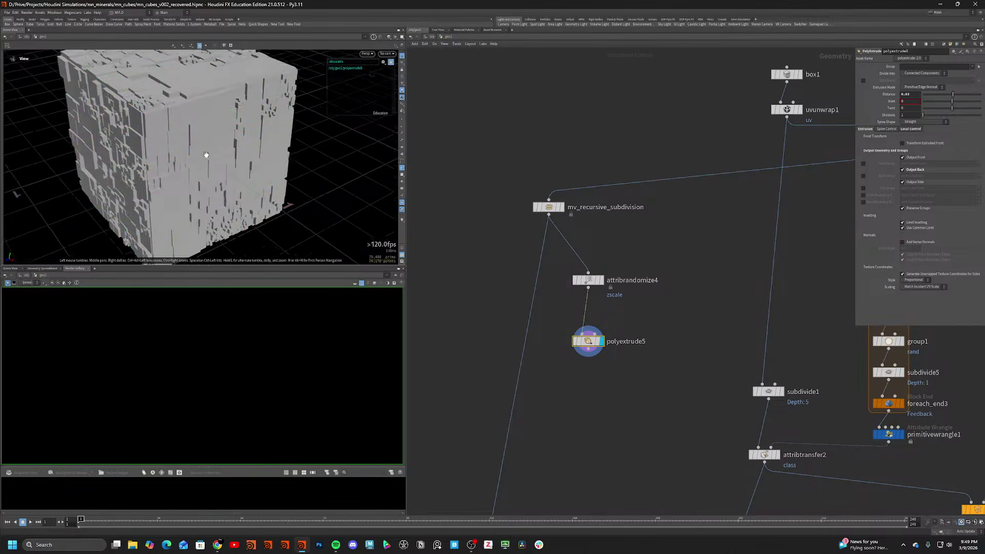
mouse_move(205, 154)
left_mouse_down()
mouse_move(228, 181)
mouse_move(226, 220)
mouse_move(262, 159)
mouse_move(353, 206)
left_mouse_up()
Add a Boolean node after polyextrude5, display it, and change its Operation.
key("Tab")
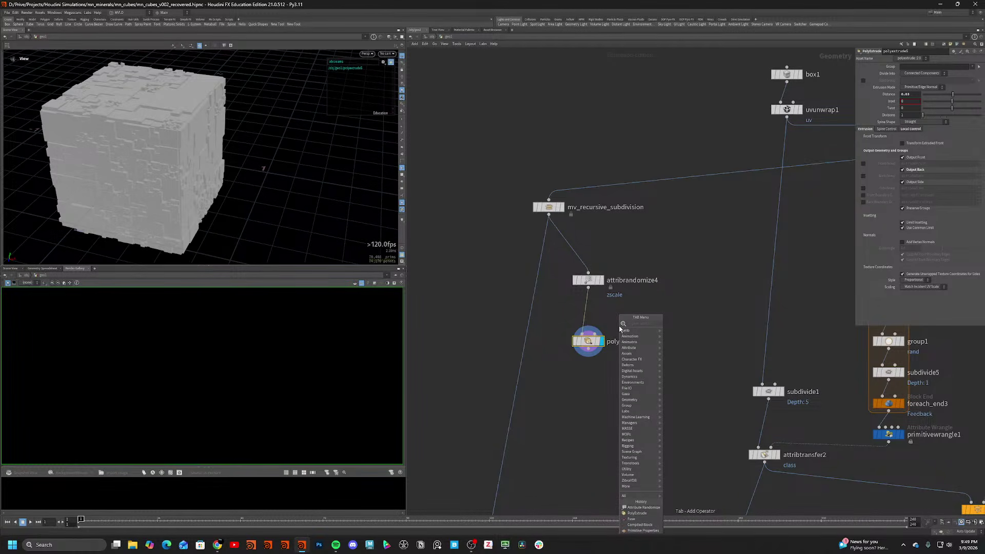
type("boo")
key("Return")
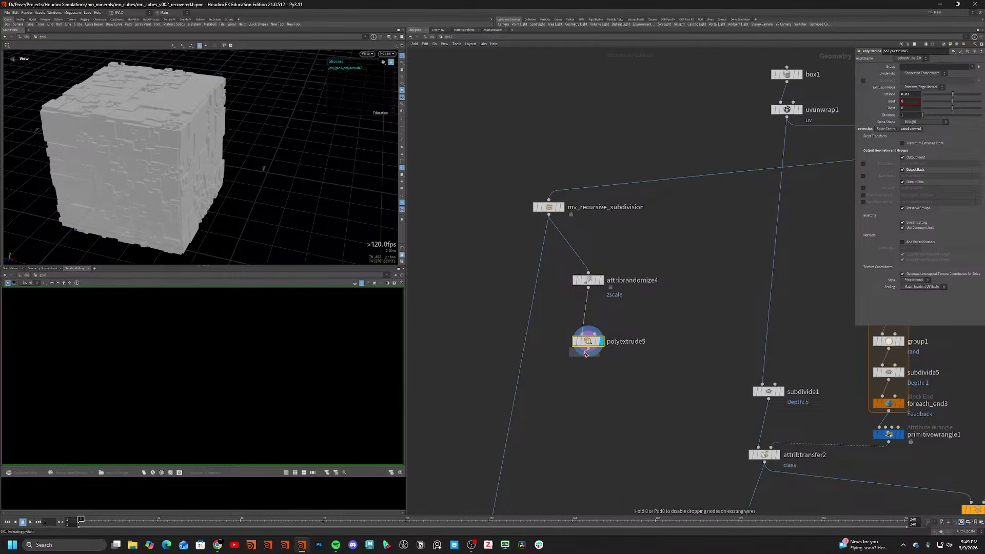
left_click(602, 377)
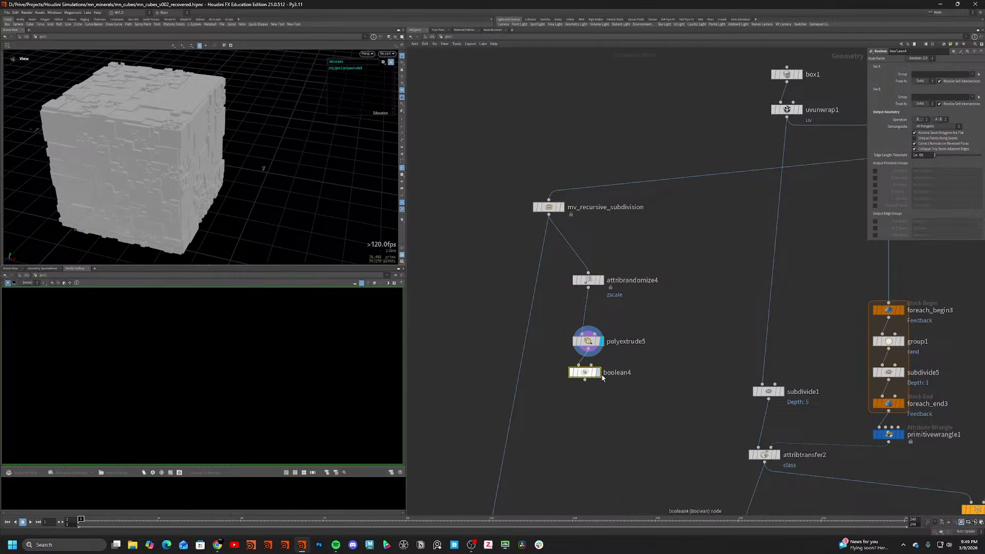
left_click(915, 119)
left_click(918, 119)
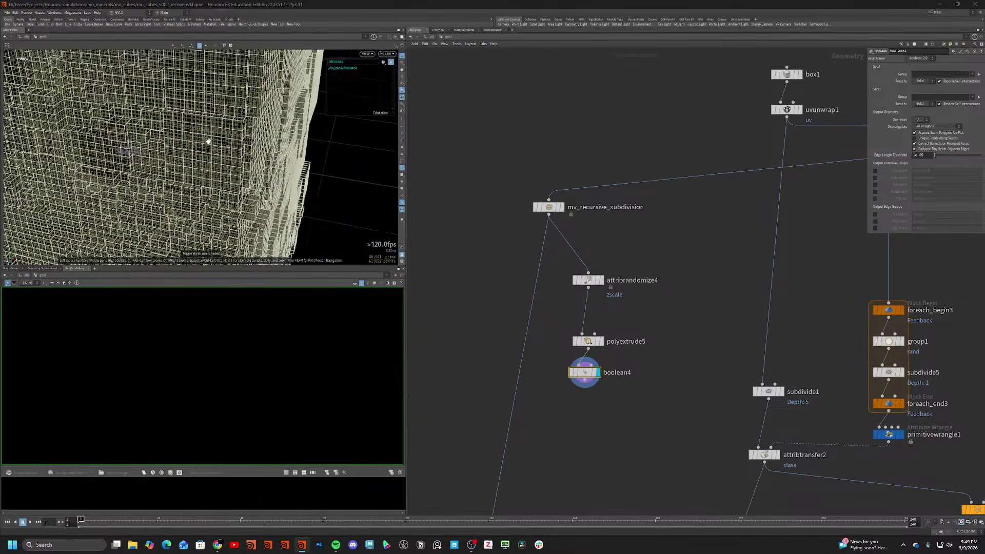
Examine the Boolean result inside the cube up close in wireframe and shaded display.
left_click_drag(208, 141, 349, 121)
scroll(349, 121, "up", 3)
key("shift+w")
scroll(352, 123, "up", 2)
key("shift+w")
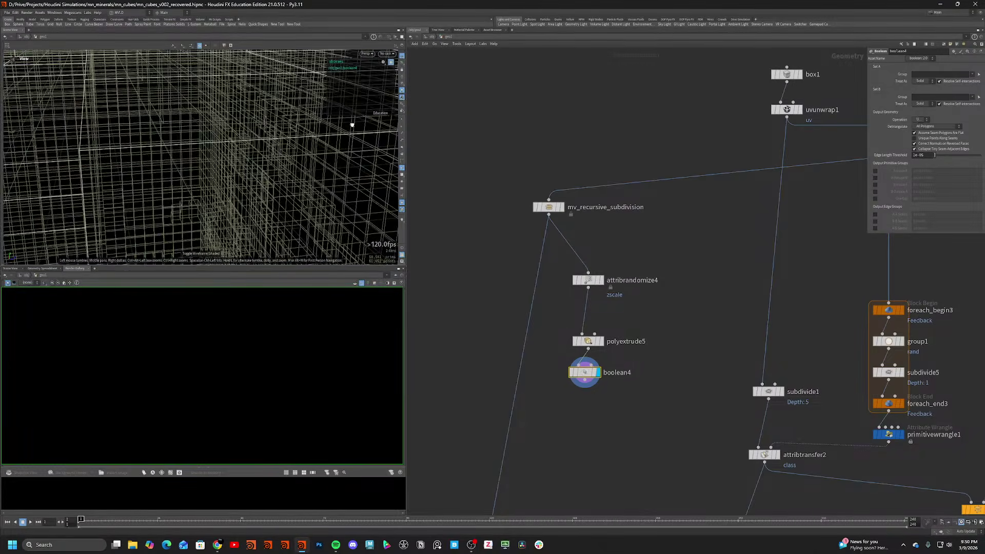
Inspect the interior edges of the boolean4 geometry from several distances, switching between wireframe and shaded display.
scroll(343, 123, "up", 5)
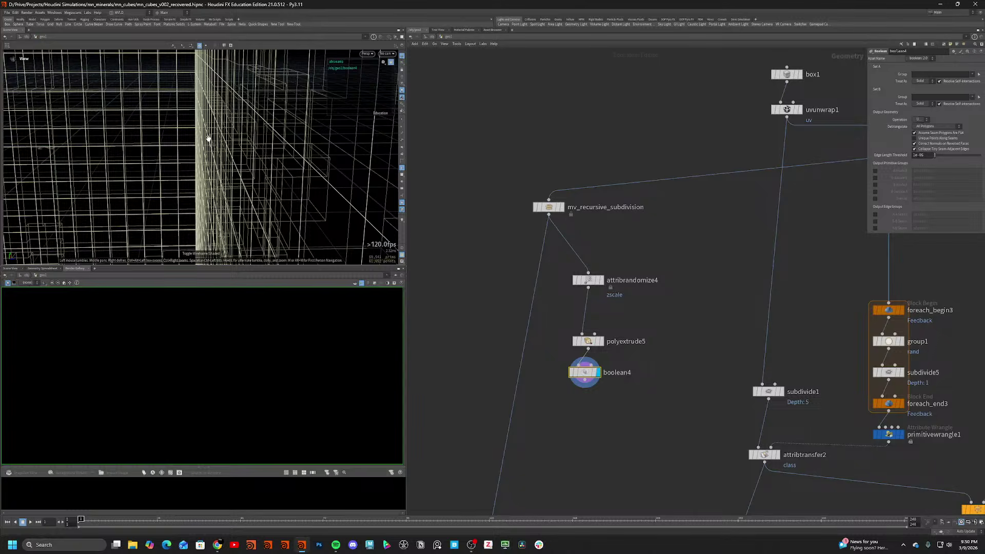
scroll(206, 140, "down", 4)
mouse_move(204, 141)
left_mouse_down()
mouse_move(188, 141)
mouse_move(242, 137)
left_mouse_up()
key("shift+w")
key("shift+w")
scroll(186, 137, "down", 2)
key("shift+w")
scroll(242, 137, "up", 3)
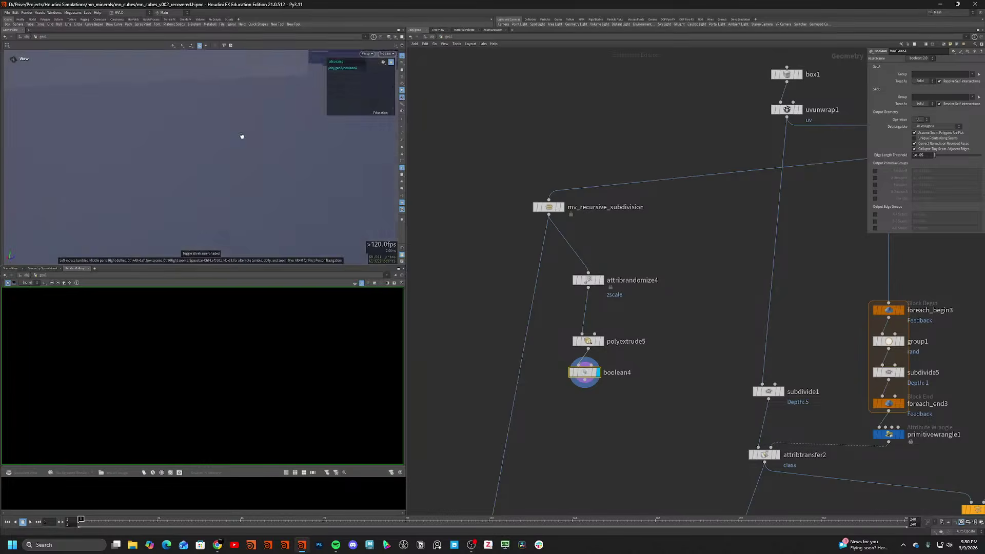
scroll(242, 134, "up", 2)
key("shift+w")
scroll(201, 144, "up", 1)
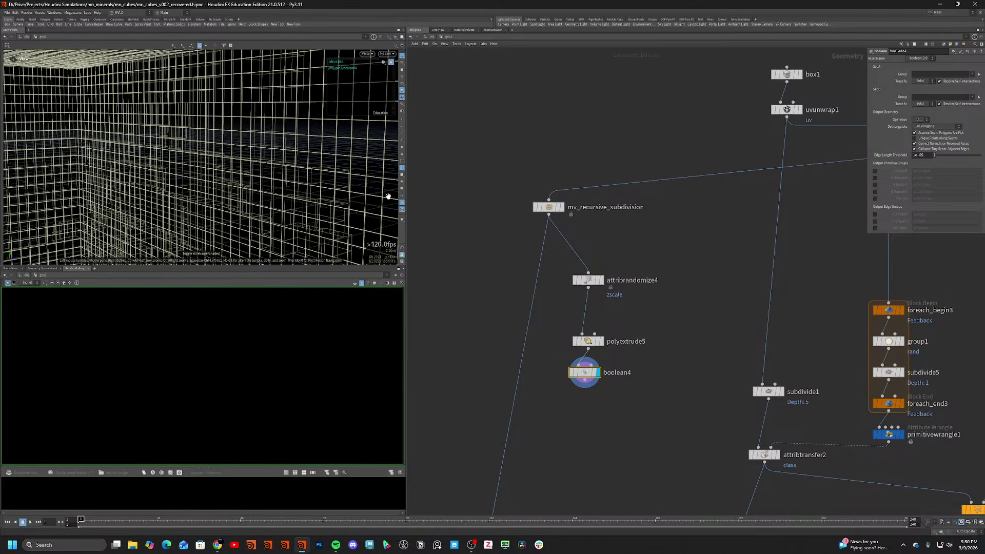
Turn off Output Back on polyextrude5 and check the extruded blocks in wireframe.
left_click(586, 344)
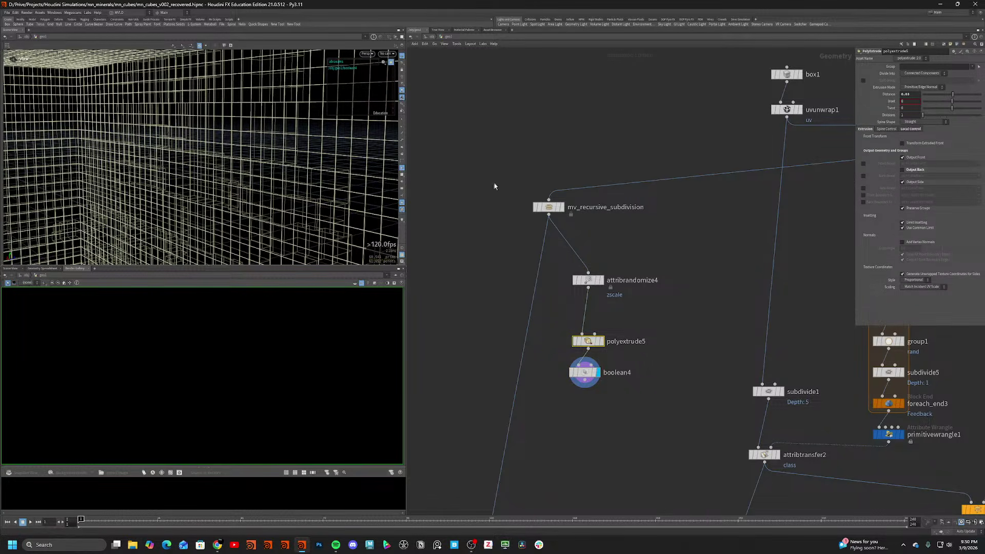
key("shift+w")
mouse_move(263, 180)
left_mouse_down()
mouse_move(238, 180)
mouse_move(306, 154)
mouse_move(314, 131)
mouse_move(341, 180)
left_mouse_up()
key("shift+w")
Try a displayed TriDivide node after boolean4 and remove it.
key("Tab")
type("d")
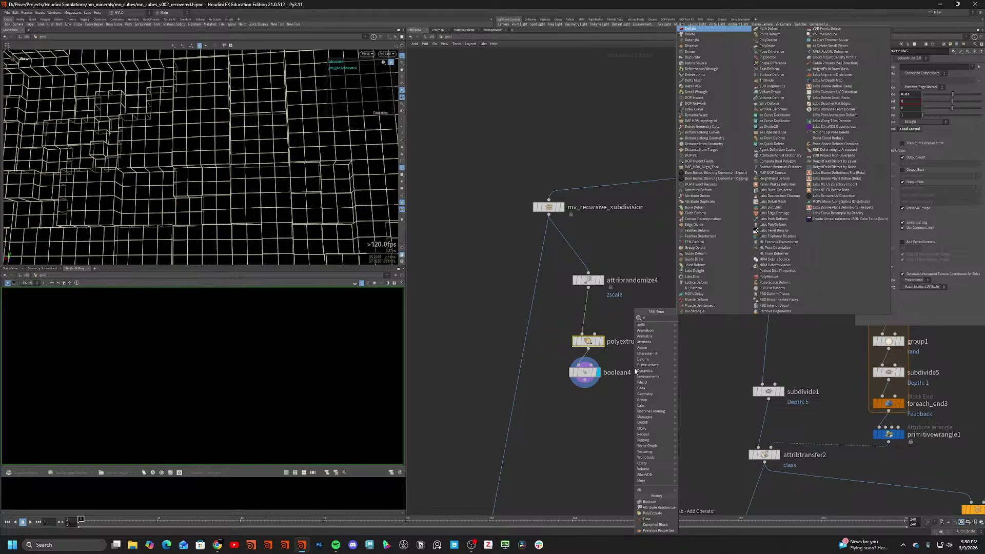
type("ivid")
key("Down")
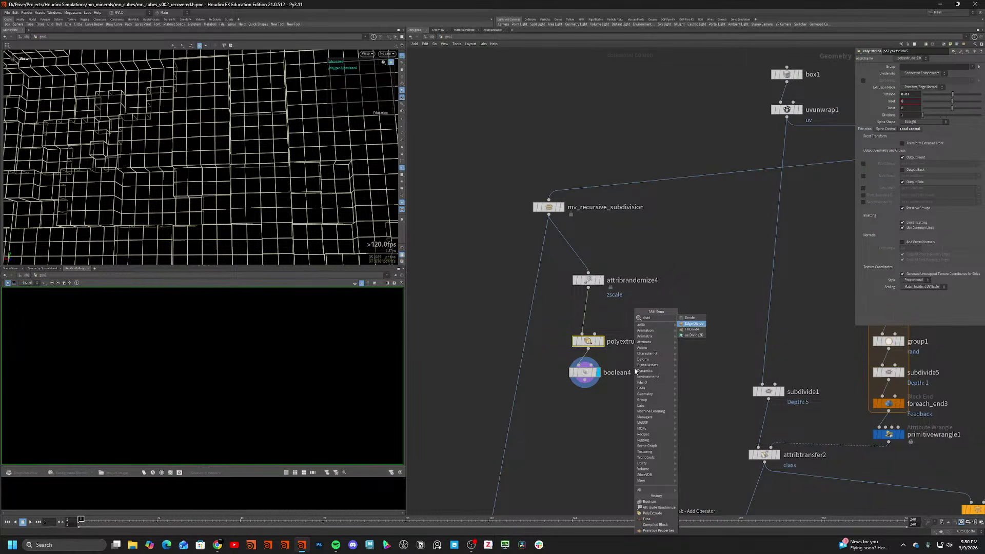
key("Down")
key("Return")
left_click(584, 423)
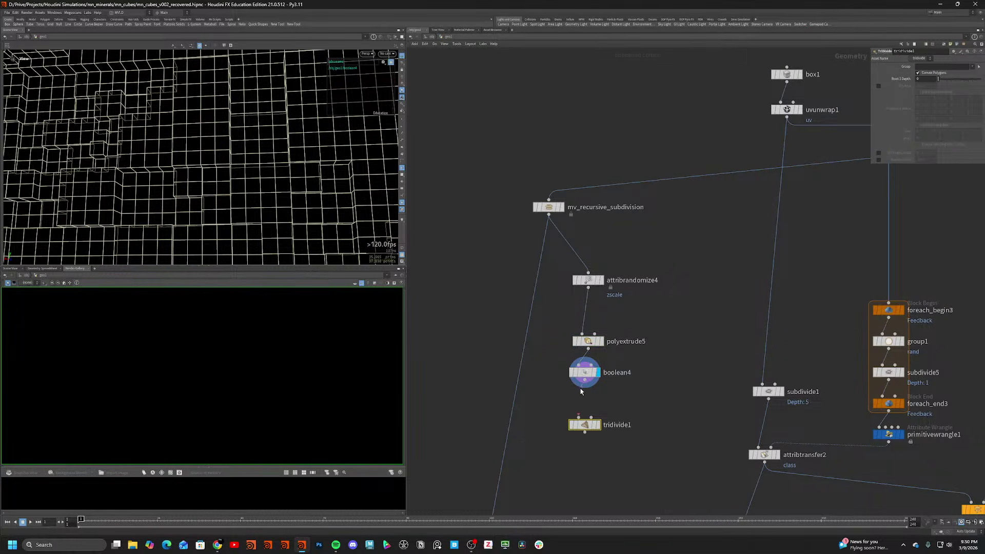
left_click(596, 425)
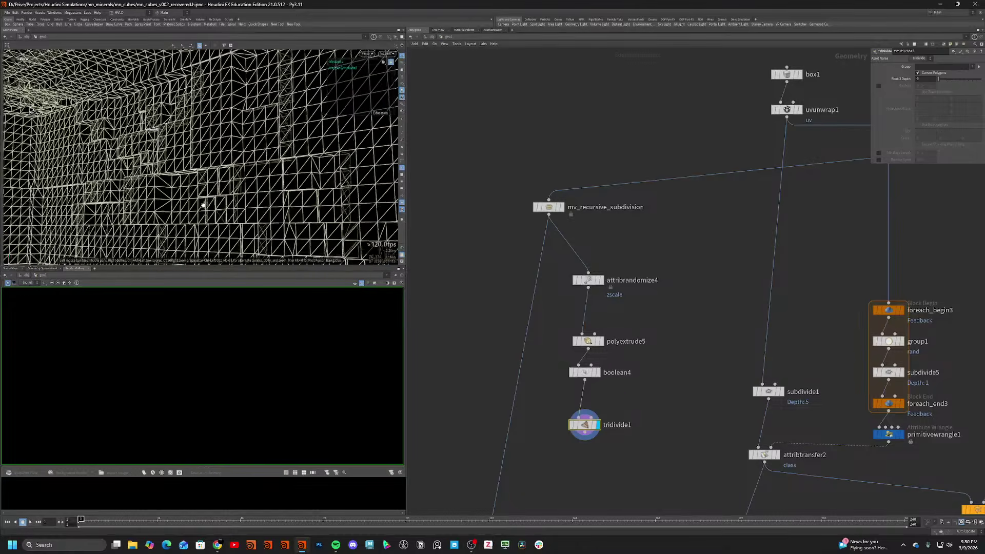
key("ctrl+x")
Add a Divide node after boolean4, display it, and set its Maximum Edges to 4.
key("Tab")
type("d")
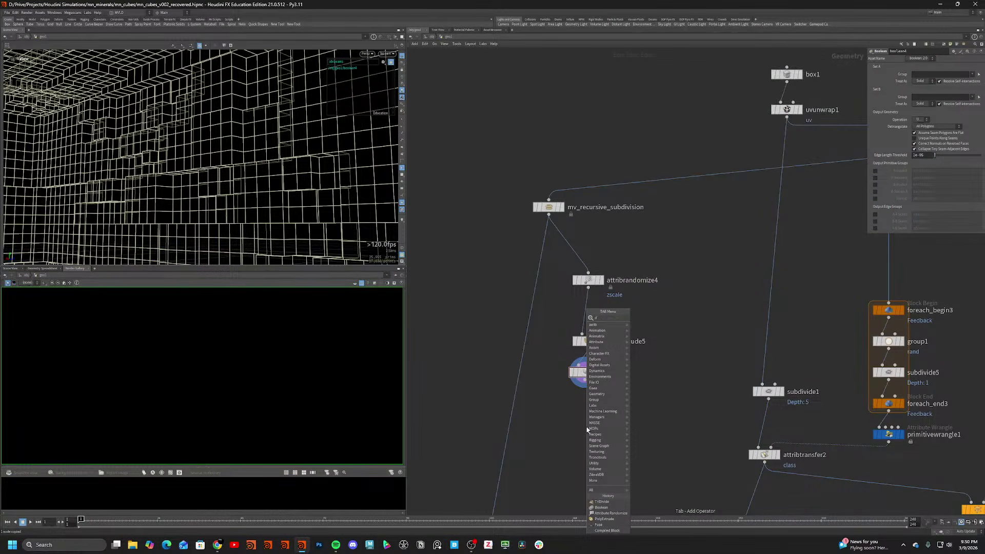
type("ivide")
key("Return")
left_click(587, 404)
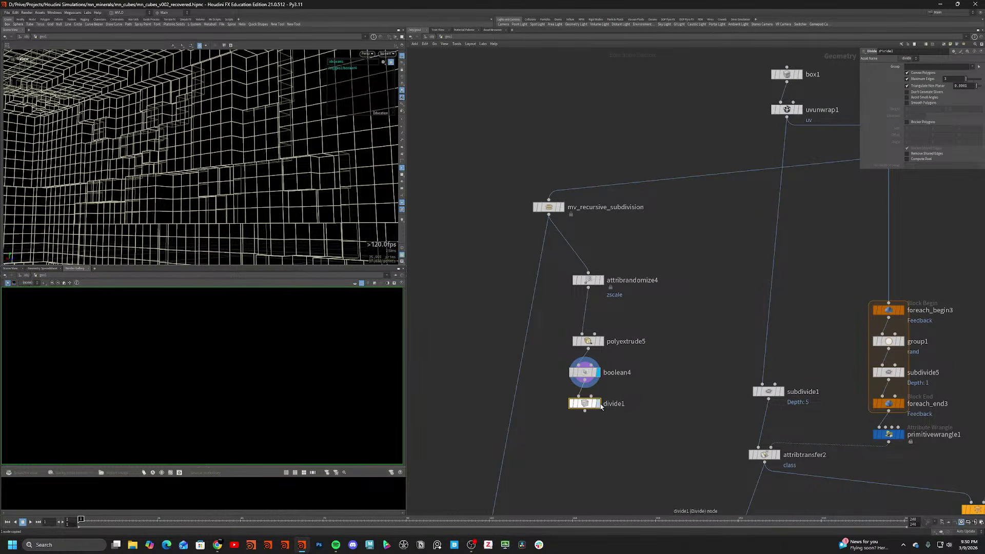
left_click(599, 404)
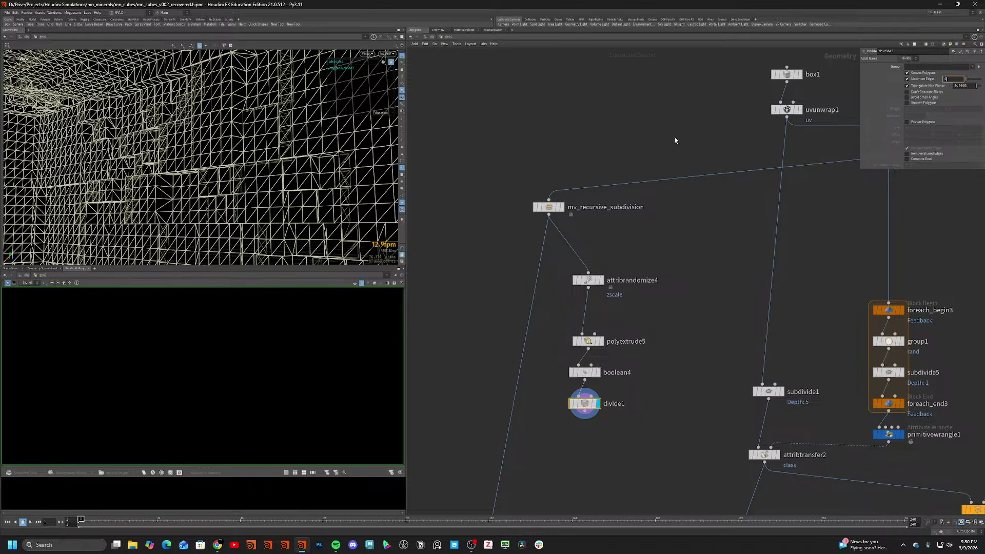
key("Return")
Examine the divided cube's topology in wireframe and shaded display.
mouse_move(318, 159)
left_mouse_down("alt")
mouse_move(241, 134)
mouse_move(136, 191)
mouse_move(84, 189)
mouse_move(48, 151)
mouse_move(31, 227)
mouse_move(84, 174)
mouse_move(161, 170)
mouse_move(151, 206)
mouse_move(119, 165)
mouse_move(161, 150)
mouse_move(179, 167)
left_mouse_up("alt")
key("shift+w")
key("shift+w")
key("shift+w")
key("shift+w")
key("shift+w")
key("shift+w")
key("shift+w")
scroll(698, 348, "down", 1)
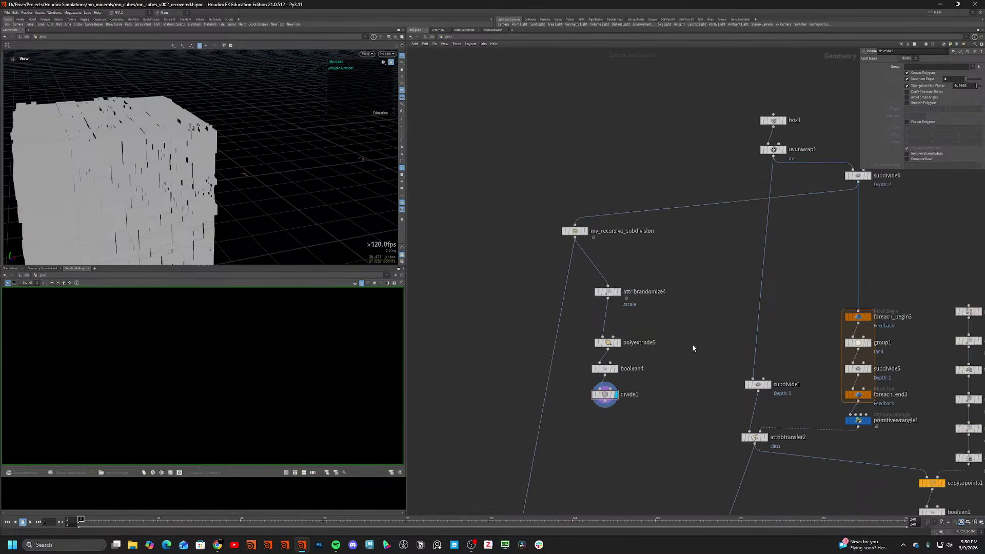
Lay out the nodes from attribrandomize4 to divide1 in a tidy column.
scroll(690, 347, "down", 3)
left_click_drag(669, 388, 629, 300)
key("l")
Check the cube's UV checker pattern and turn off Generate Unwrapped Texture Coordinates for Sides on polyextrude5.
key("shift+w")
left_click_drag(189, 217, 170, 128)
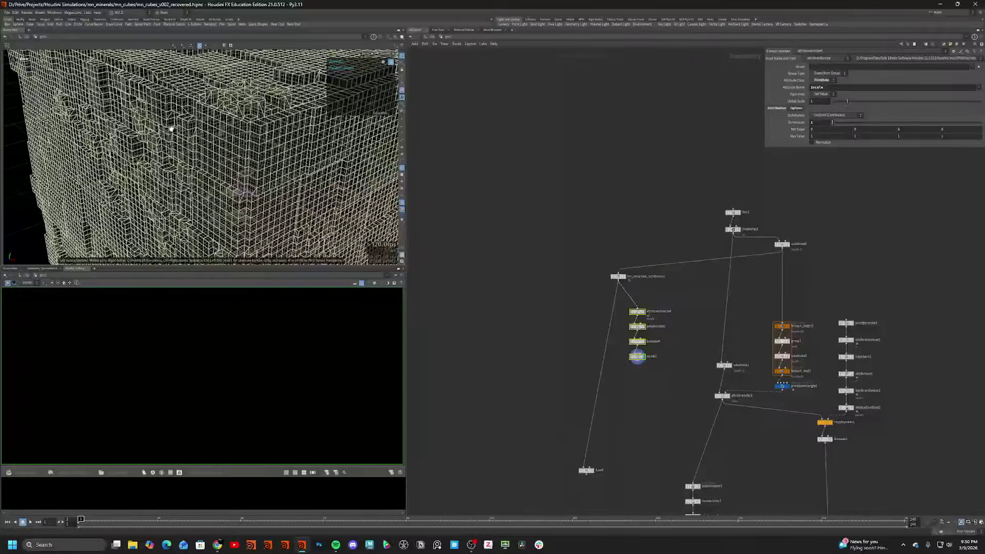
key("shift+w")
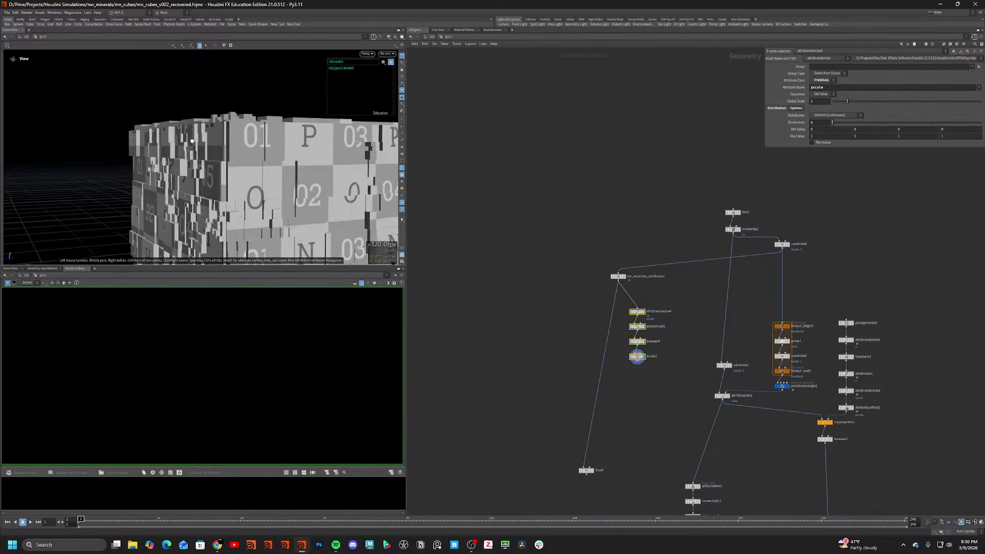
scroll(661, 324, "up", 5)
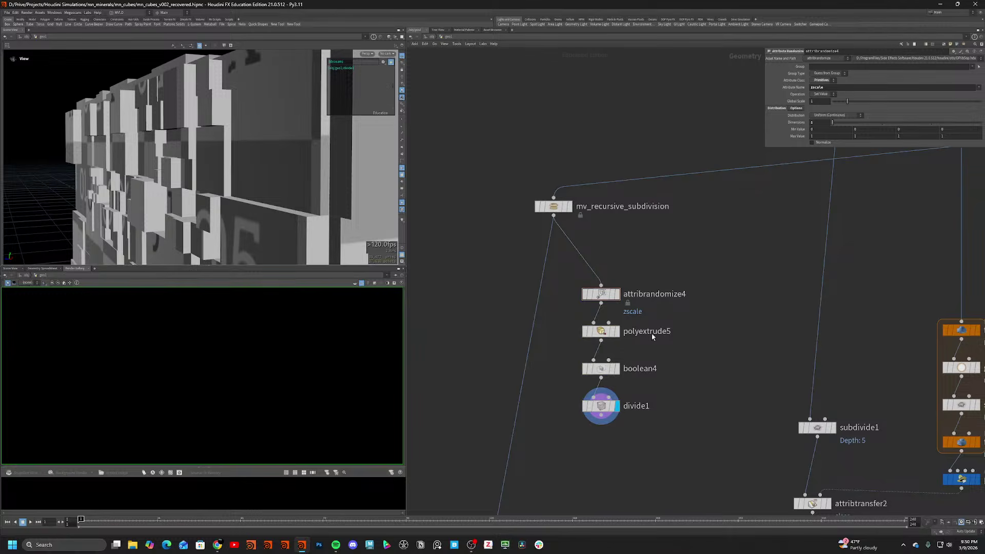
left_click(637, 326)
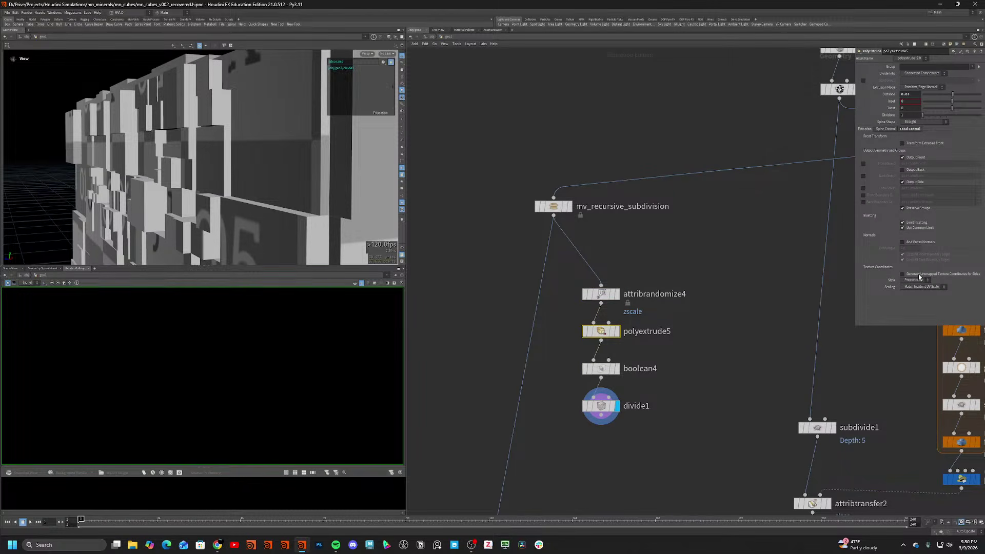
left_click(903, 274)
scroll(206, 154, "down", 5)
left_click_drag(206, 157, 292, 203)
scroll(292, 202, "down", 6)
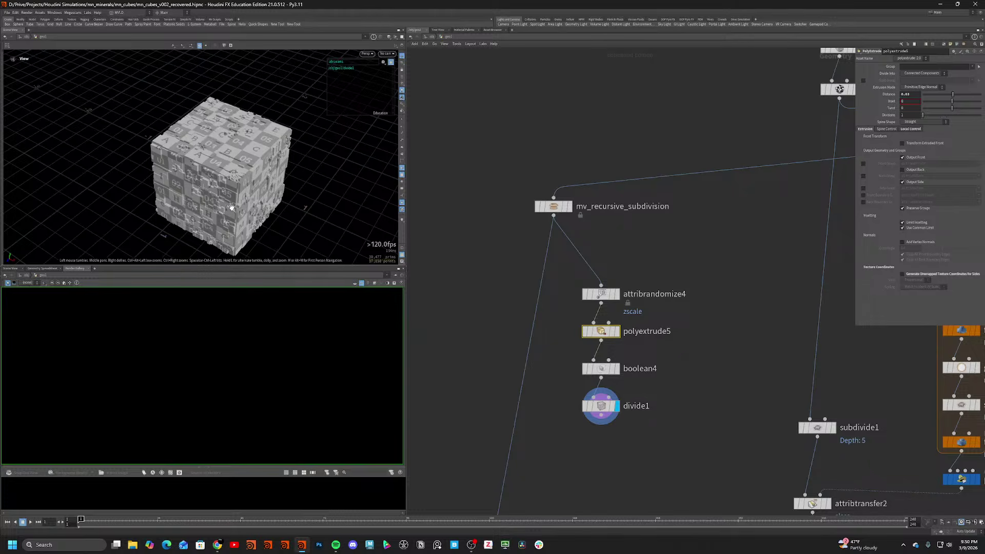
left_click_drag(250, 177, 277, 179)
scroll(678, 369, "down", 3)
Connect the divide1 output to the geometry input of copytopoints1, replacing the attribtransfer2 connection.
middle_click_drag(678, 369, 637, 309)
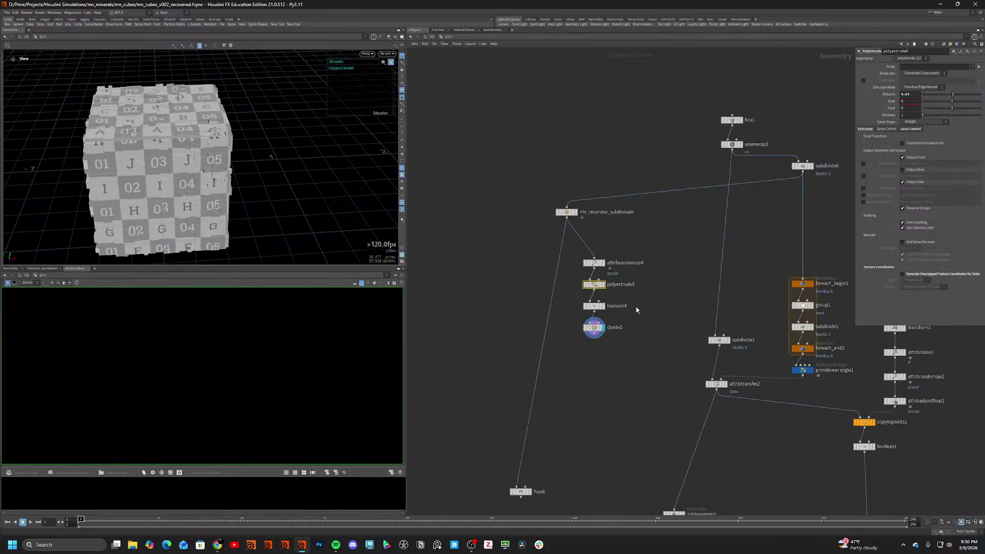
scroll(620, 324, "up", 1)
left_click_drag(602, 346, 872, 435)
scroll(652, 379, "down", 1)
middle_click_drag(872, 435, 763, 408)
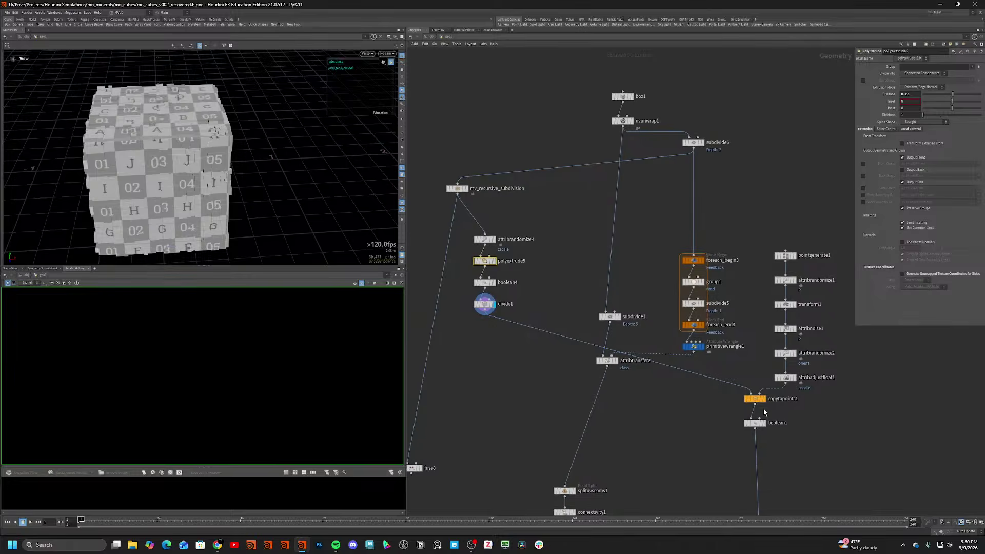
scroll(763, 408, "up", 1)
Display copytopoints1 and examine the copied cubes up close in wireframe and plain shading without the UV texture.
mouse_move(219, 221)
left_mouse_down()
mouse_move(157, 200)
mouse_move(138, 177)
mouse_move(105, 171)
mouse_move(137, 175)
left_mouse_up()
key("shift+w")
key("shift+w")
key("shift+w")
scroll(250, 206, "up", 5)
left_click_drag(246, 199, 71, 131)
scroll(274, 163, "up", 3)
left_click(402, 175)
scroll(185, 155, "down", 5)
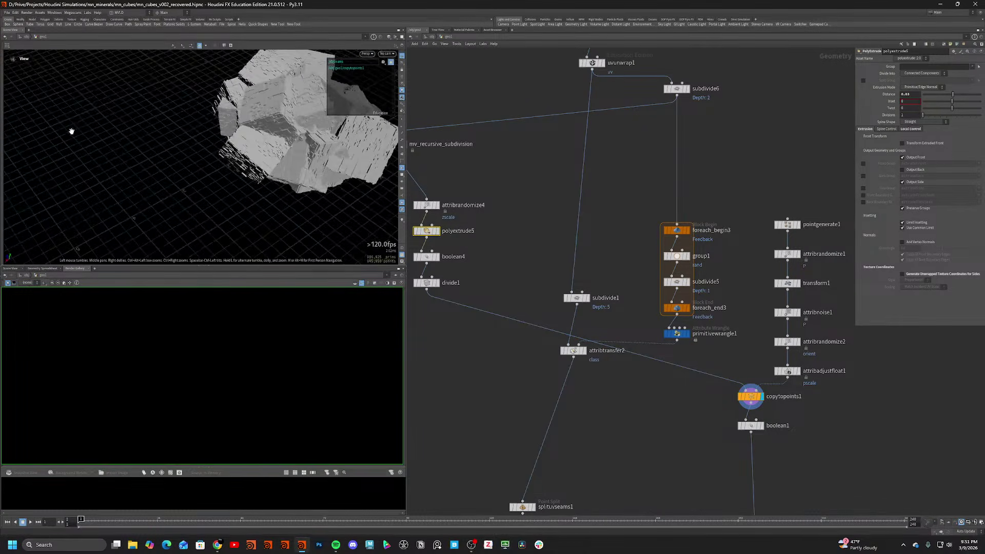
left_click_drag(296, 133, 240, 162)
scroll(213, 114, "up", 4)
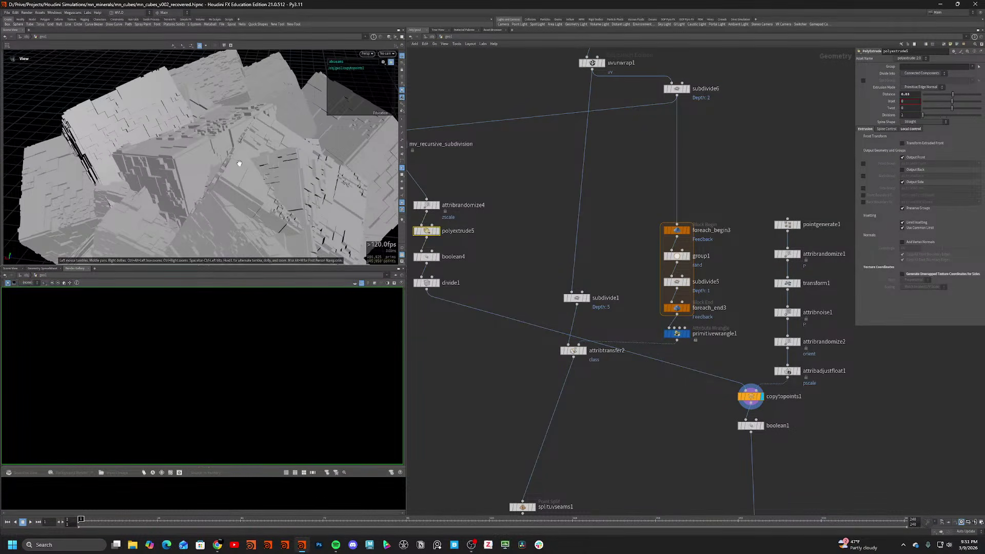
Display boolean1 and check the merged cluster of mineral cubes.
middle_click_drag(666, 442, 650, 302)
scroll(650, 302, "down", 2)
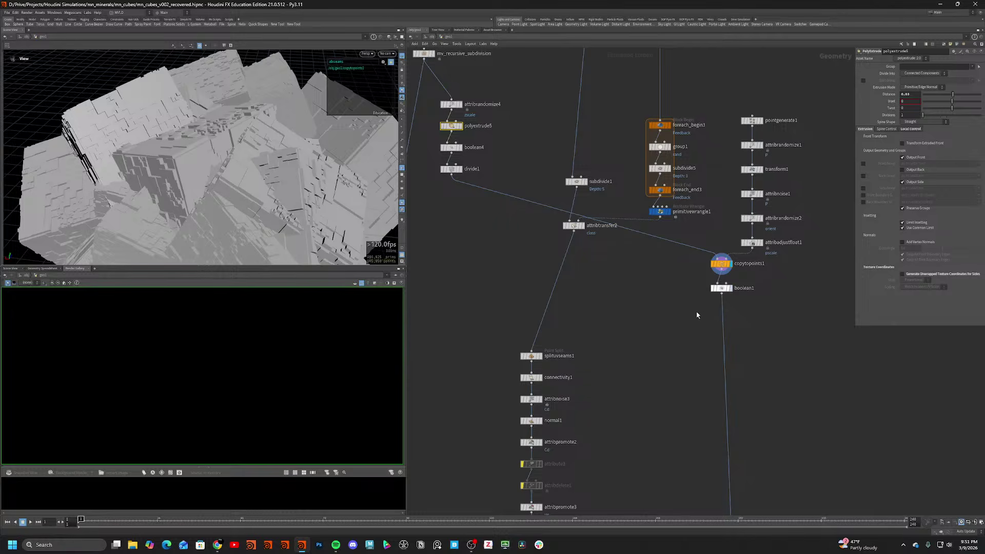
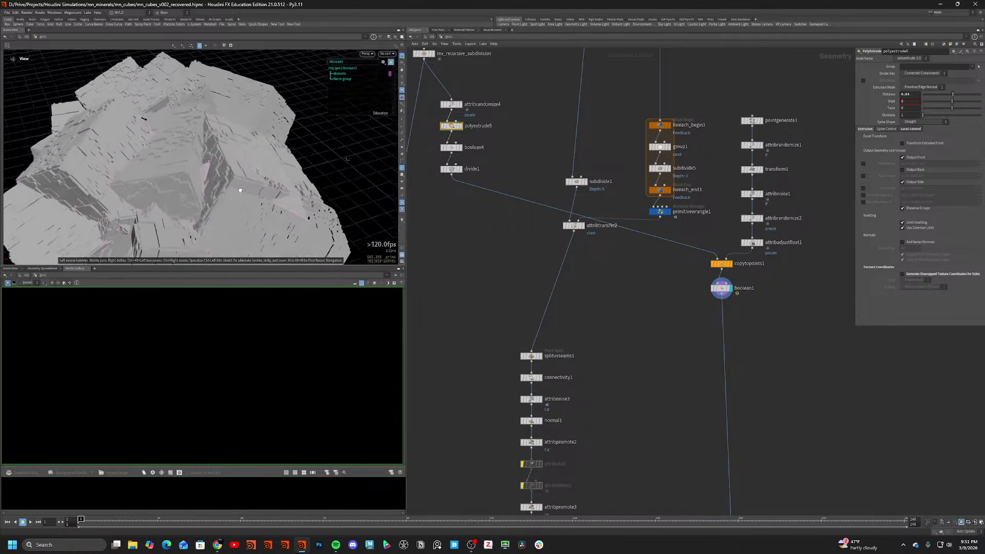
left_click_drag(240, 190, 231, 190)
Display polyextrude1 at the end of the stratified branch and examine its layers in wireframe and shaded display.
middle_click_drag(615, 349, 631, 197)
scroll(632, 197, "down", 4)
scroll(581, 365, "up", 5)
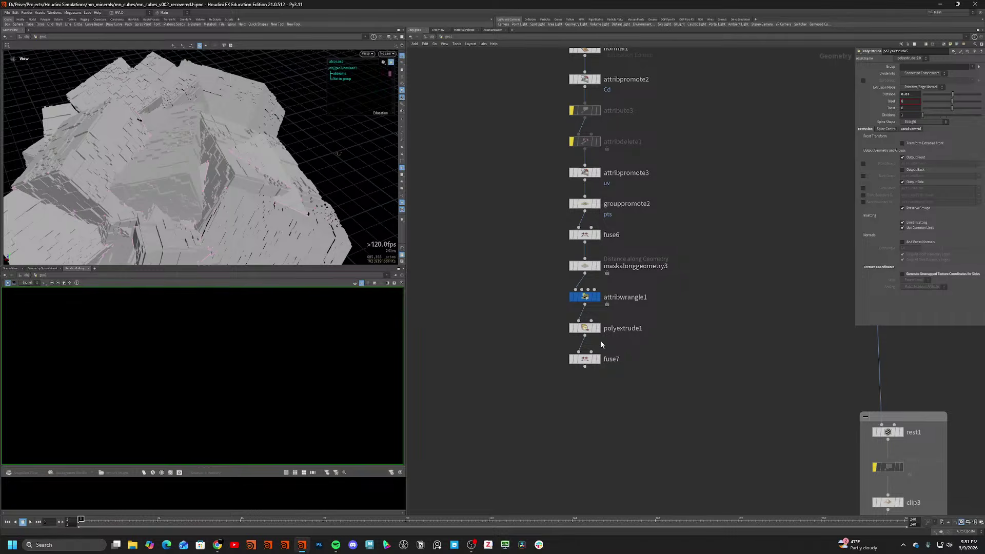
left_click(597, 328)
left_click(586, 328)
key("shift+w")
mouse_move(194, 207)
left_mouse_down()
mouse_move(179, 221)
mouse_move(99, 233)
mouse_move(90, 286)
mouse_move(210, 212)
mouse_move(130, 218)
mouse_move(145, 178)
mouse_move(162, 224)
mouse_move(88, 189)
mouse_move(113, 184)
left_mouse_up()
key("shift+w")
key("shift+w")
key("shift+w")
key("shift+w")
key("shift+w")
Compare other Promotion Methods such as Sum on attribpromote2, return it to Mode, and check the extruded layers.
middle_click_drag(628, 231, 630, 338)
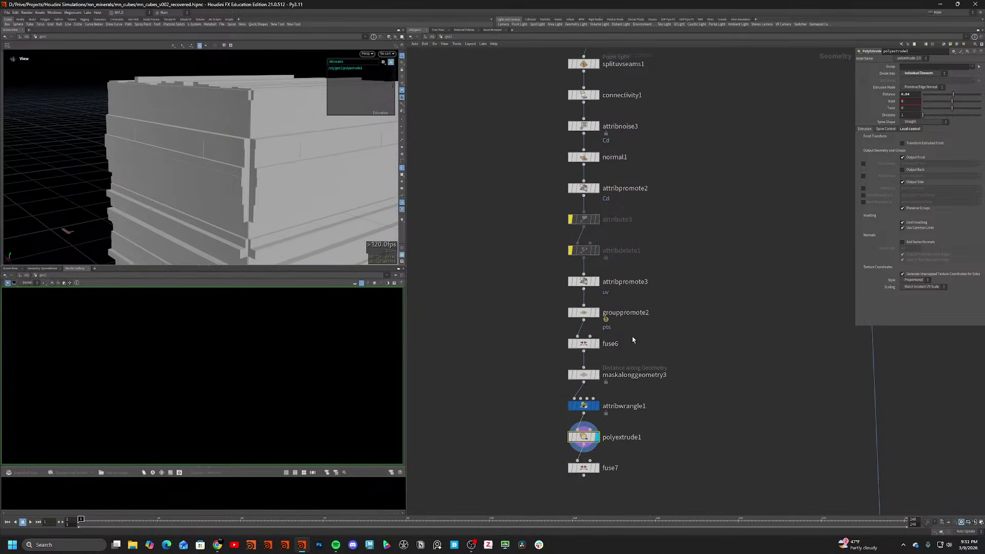
scroll(626, 337, "down", 1)
left_click(591, 210)
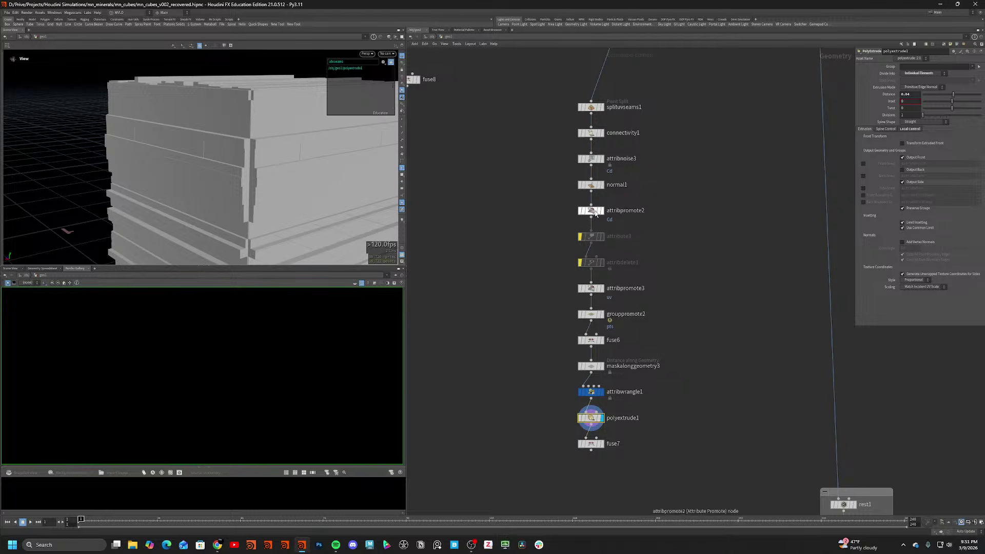
left_click(924, 95)
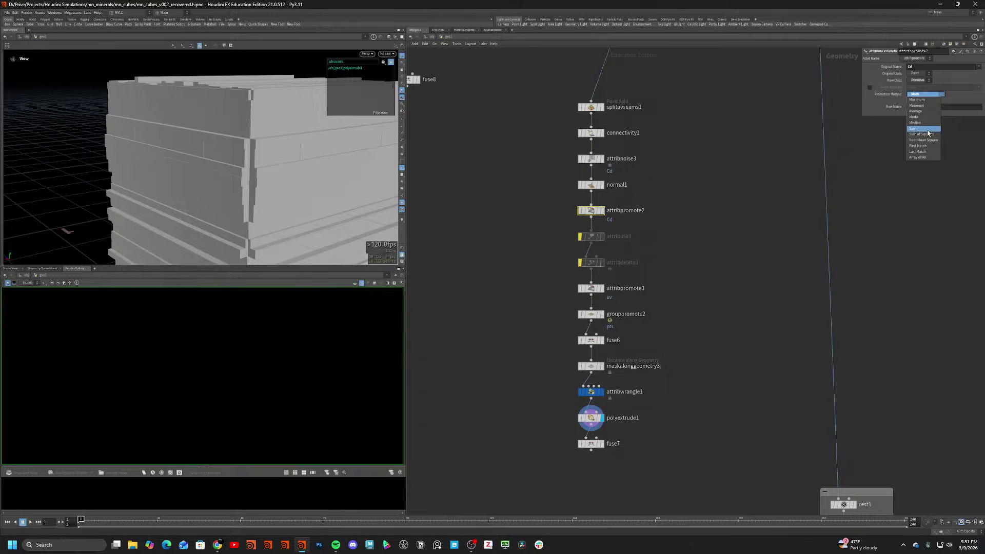
left_click(914, 128)
left_click(919, 96)
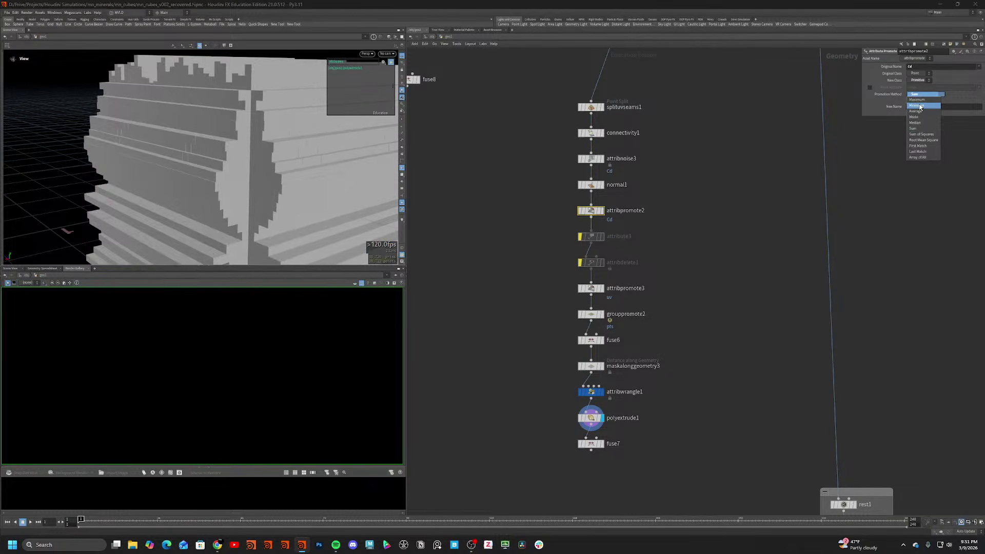
left_click(917, 100)
left_click(918, 95)
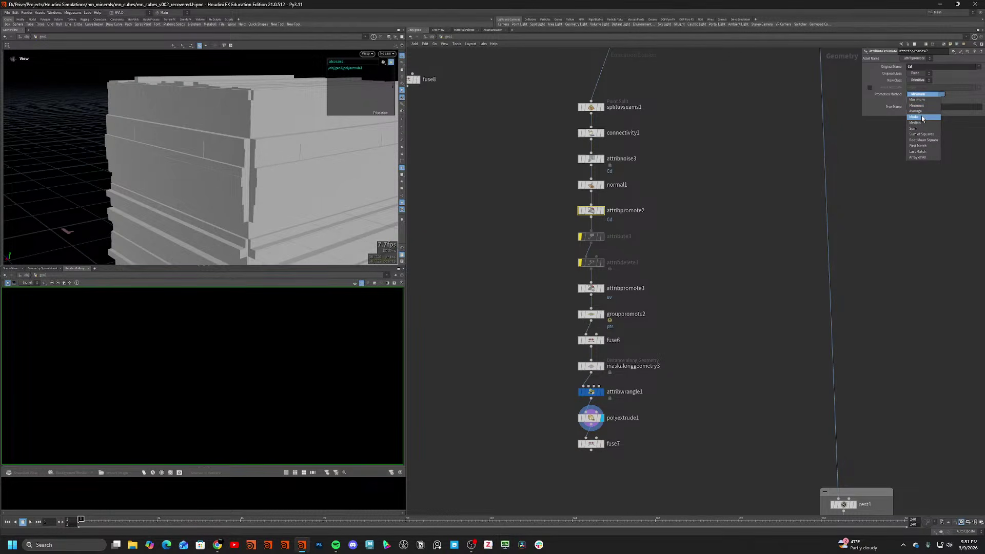
left_click(921, 117)
key("w")
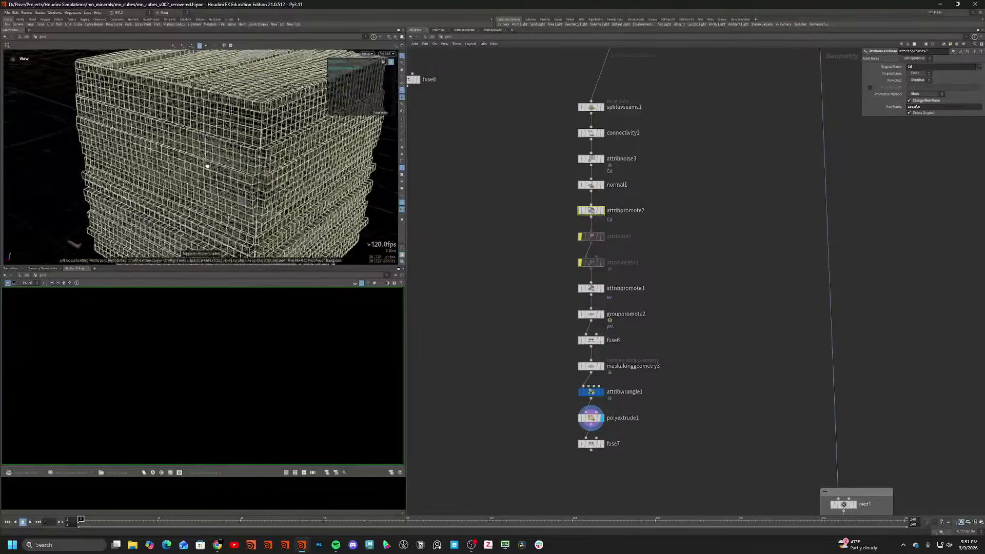
key("w")
Add a Boolean node fed by polyextrude1, set its Operation to Union, and display it.
key("Tab")
type("bool")
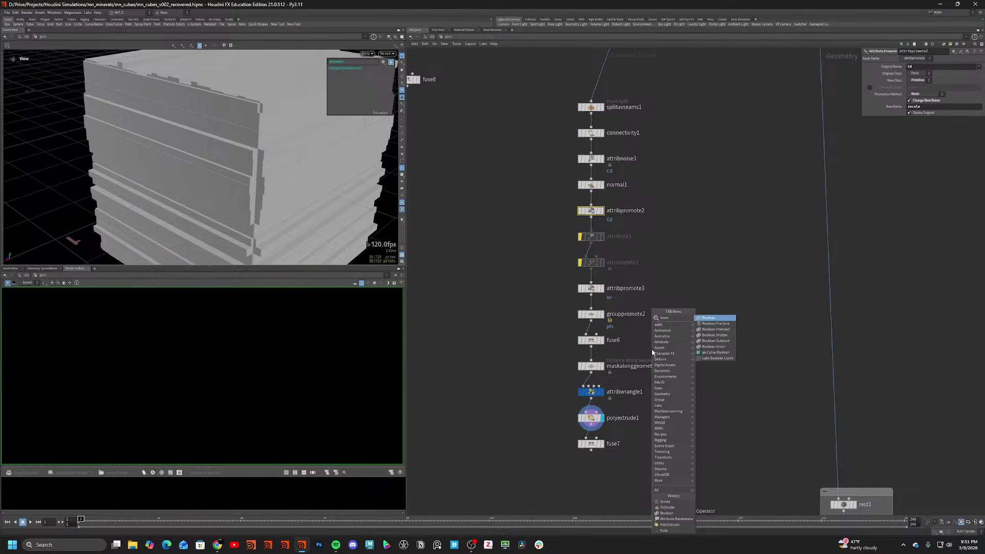
key("Return")
left_click(609, 472)
left_click_drag(591, 430, 614, 474)
left_click(920, 119)
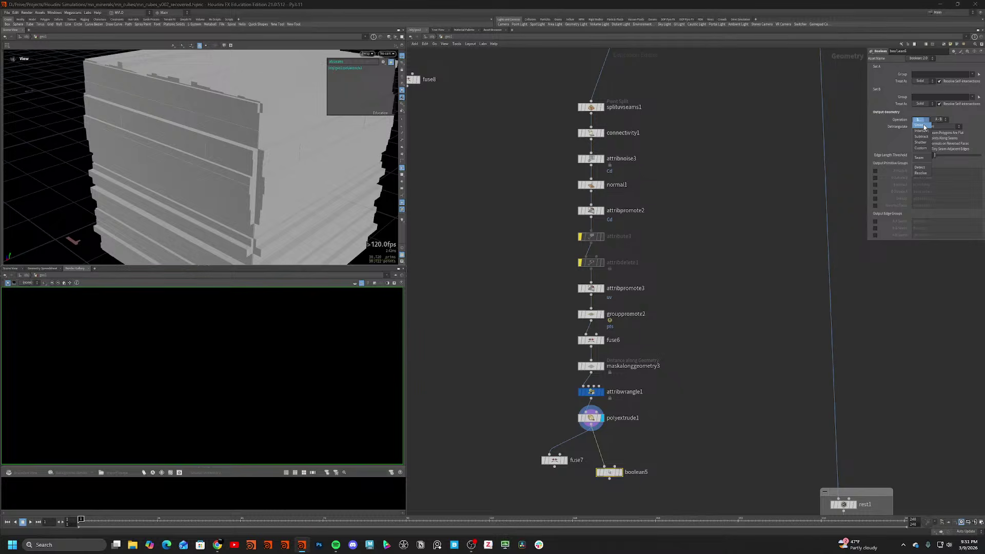
left_click(923, 124)
left_click(621, 475)
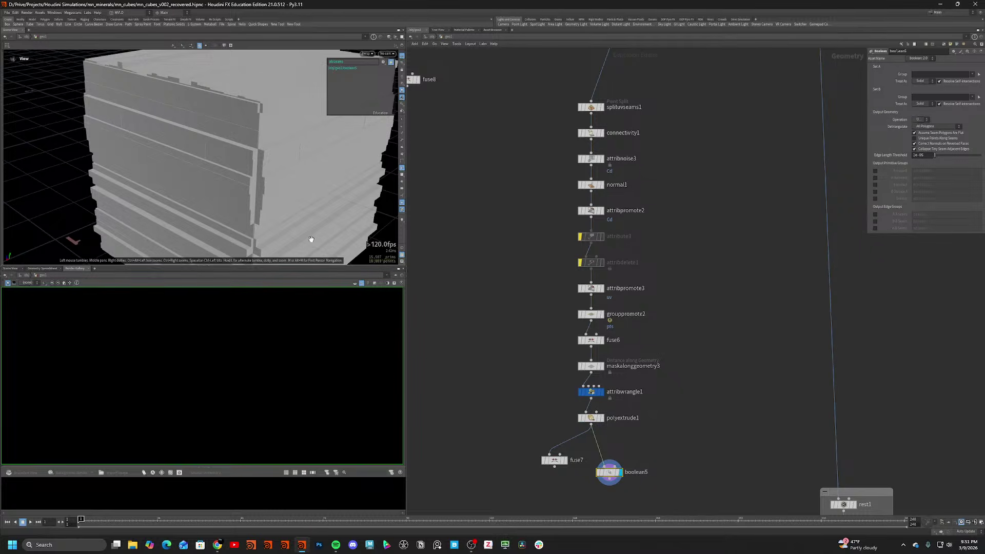
Examine the boolean5 result along the layered cube's corner in wireframe and shaded display.
scroll(257, 148, "up", 6)
key("shift+w")
mouse_move(244, 152)
left_mouse_down()
mouse_move(389, 146)
mouse_move(414, 130)
mouse_move(412, 104)
mouse_move(282, 163)
mouse_move(205, 163)
left_mouse_up()
key("shift+w")
key("shift+w")
key("shift+w")
key("shift+w")
key("shift+w")
Move fuse7 aside and align the node chain from splituvseams1 to boolean5 in a tidy column.
scroll(585, 336, "down", 3)
left_click_drag(568, 409, 522, 429)
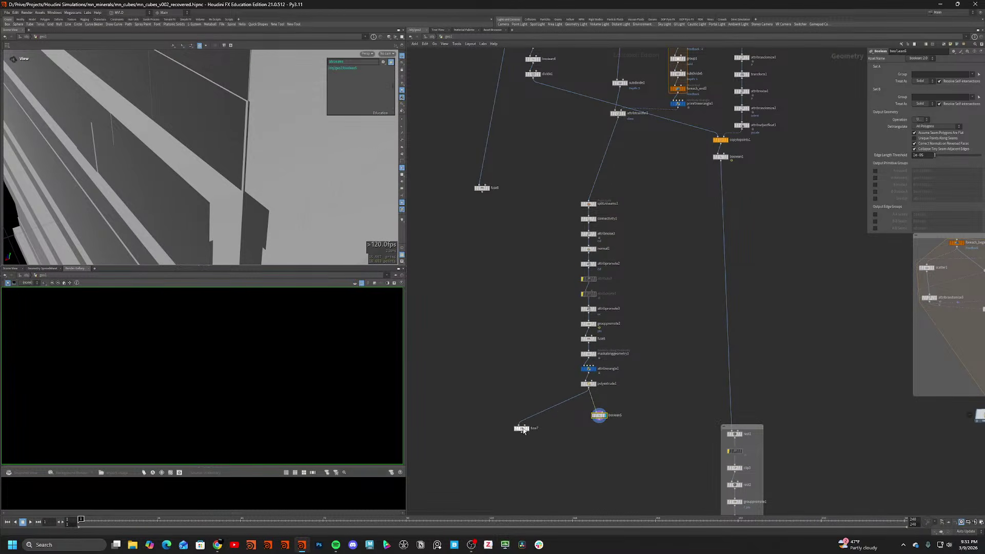
left_click_drag(573, 152, 618, 424)
key("a")
left_click_drag(601, 198, 615, 339)
left_click(672, 294)
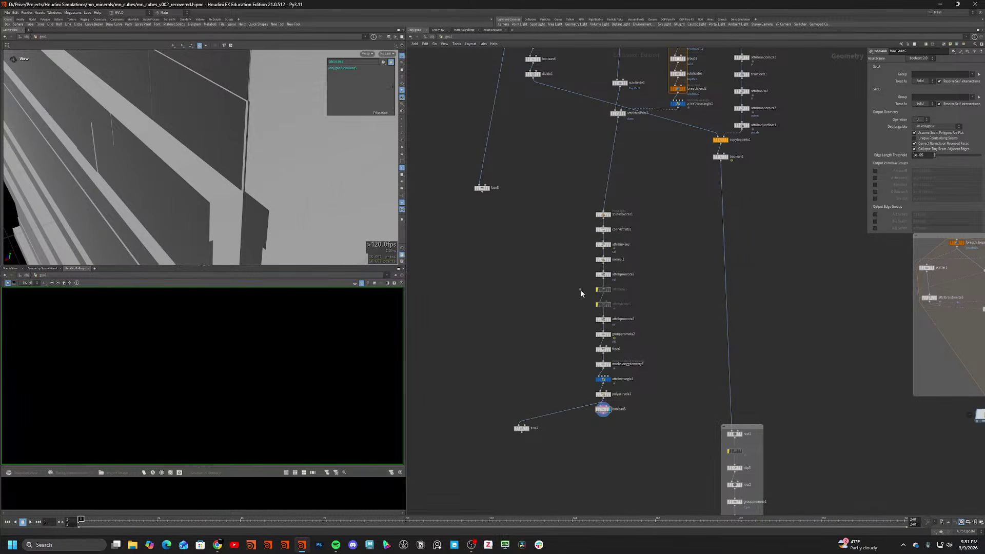
Delete the two bypassed nodes from the splituvseams1 chain, realign the remaining nodes, and move the column closer to its input.
left_click_drag(580, 290, 613, 308)
key("ctrl+c")
key("Delete")
left_click_drag(576, 197, 619, 420)
key("a")
left_click_drag(610, 218, 559, 165)
left_click(629, 157)
Display copytopoints1 and examine the copied cube cluster in shaded view.
middle_click_drag(659, 153, 572, 279)
scroll(572, 279, "up", 2)
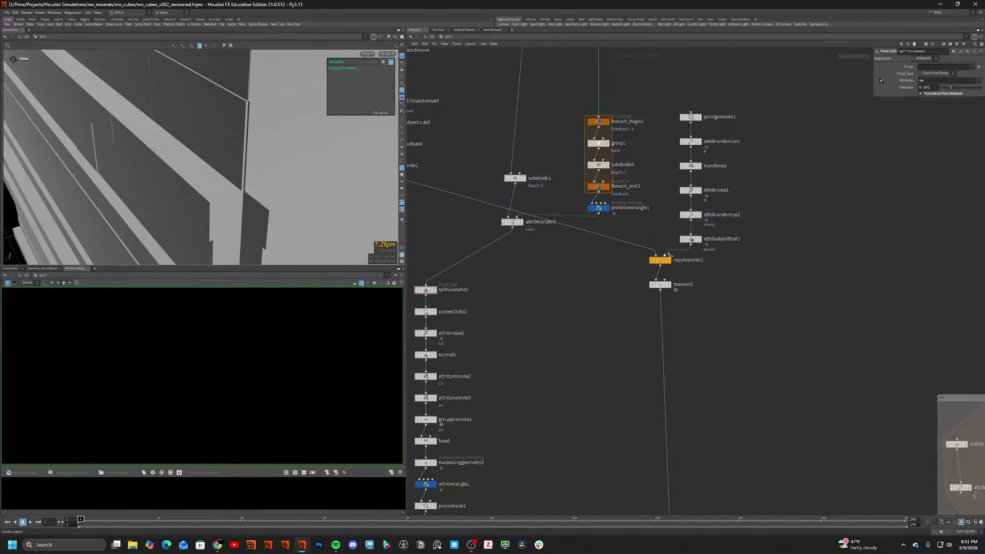
left_click(660, 262)
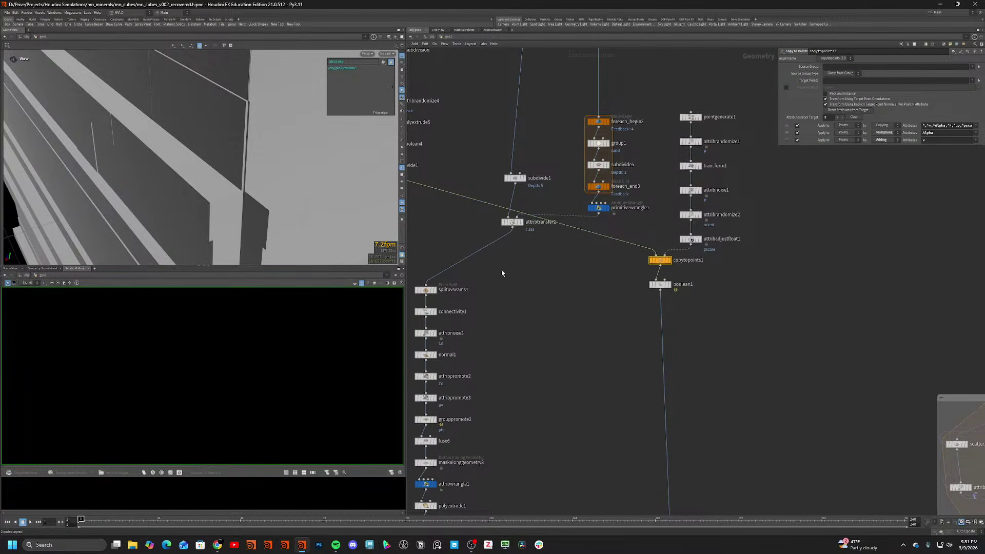
scroll(48, 195, "down", 8)
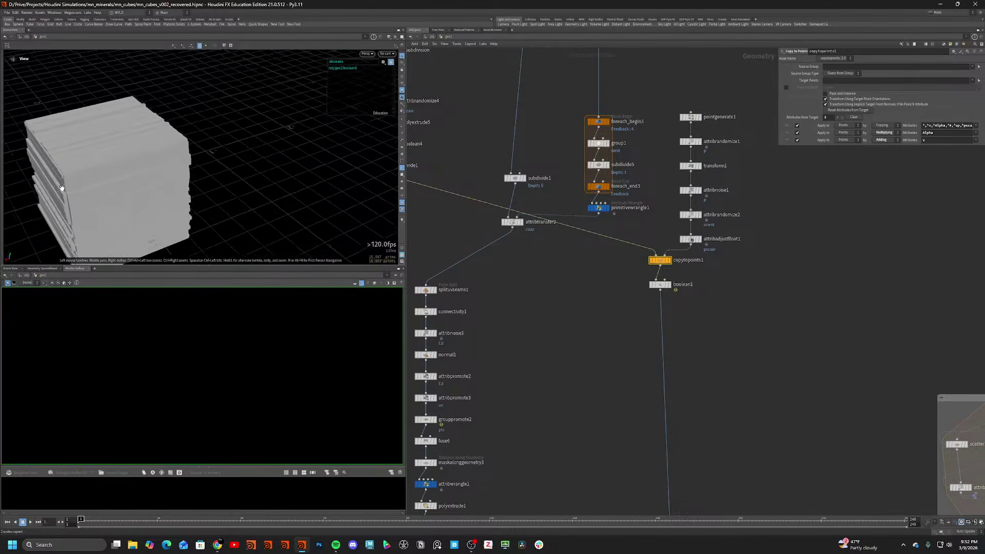
mouse_move(63, 187)
left_mouse_down()
mouse_move(164, 191)
mouse_move(106, 177)
mouse_move(318, 216)
mouse_move(224, 156)
mouse_move(235, 191)
mouse_move(500, 258)
left_mouse_up()
left_click(668, 260)
key("shift+w")
scroll(318, 215, "up", 4)
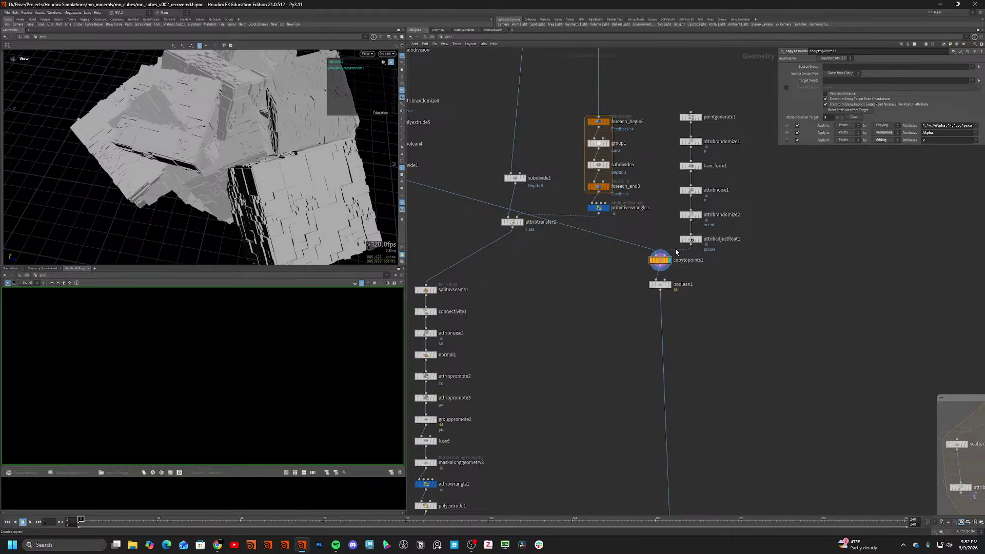
Move boolean1 down and insert an Attribute Wrangle between attribadjustfloat1 and copytopoints1.
scroll(676, 252, "up", 3)
left_click_drag(653, 294, 653, 367)
key("Tab")
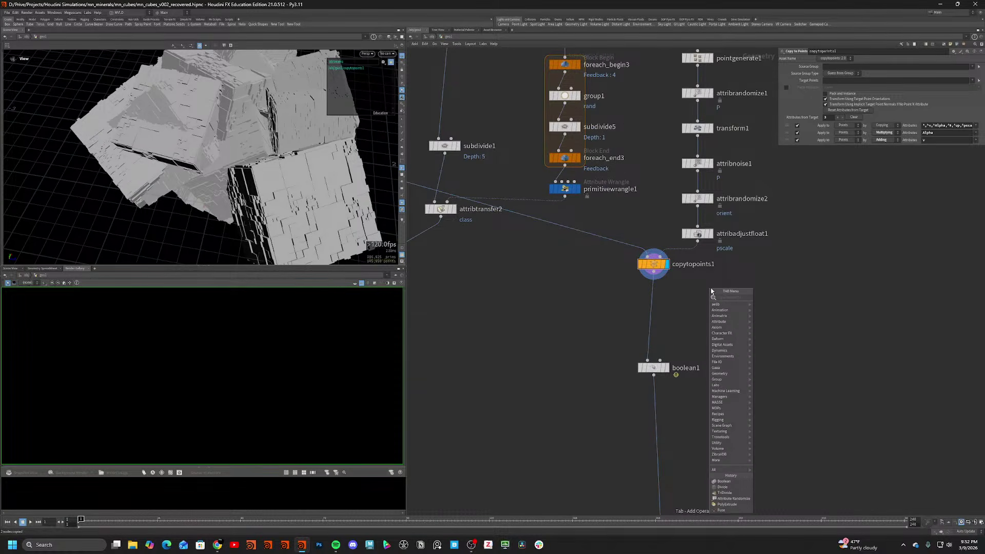
type("aw")
key("Return")
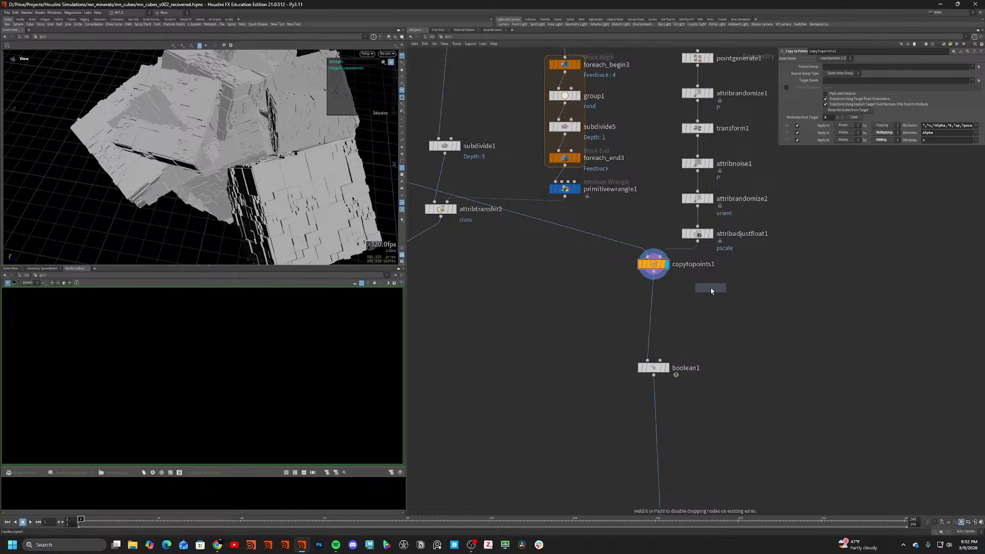
left_click(672, 250)
left_click(852, 120)
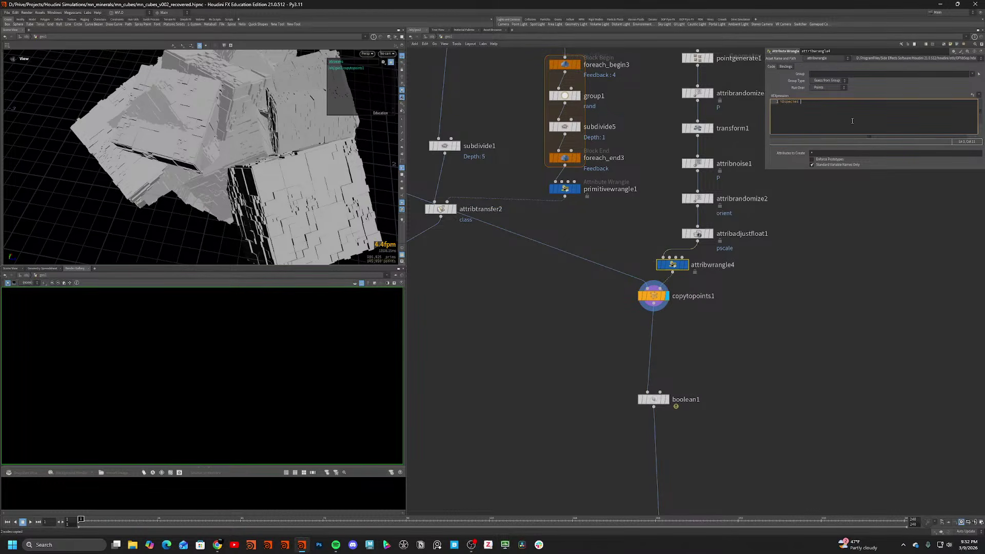
type("i@species = rand(@ptnum")
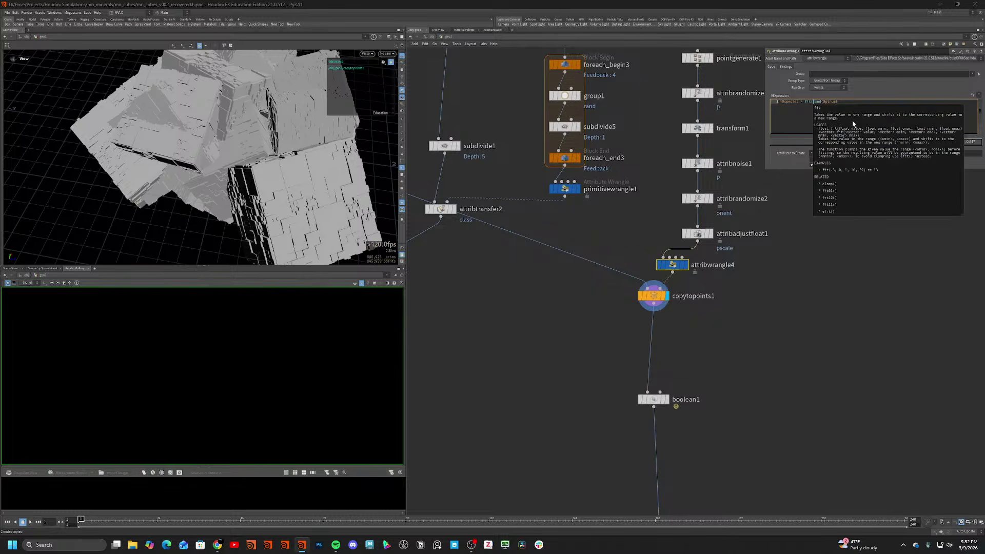
type("0,")
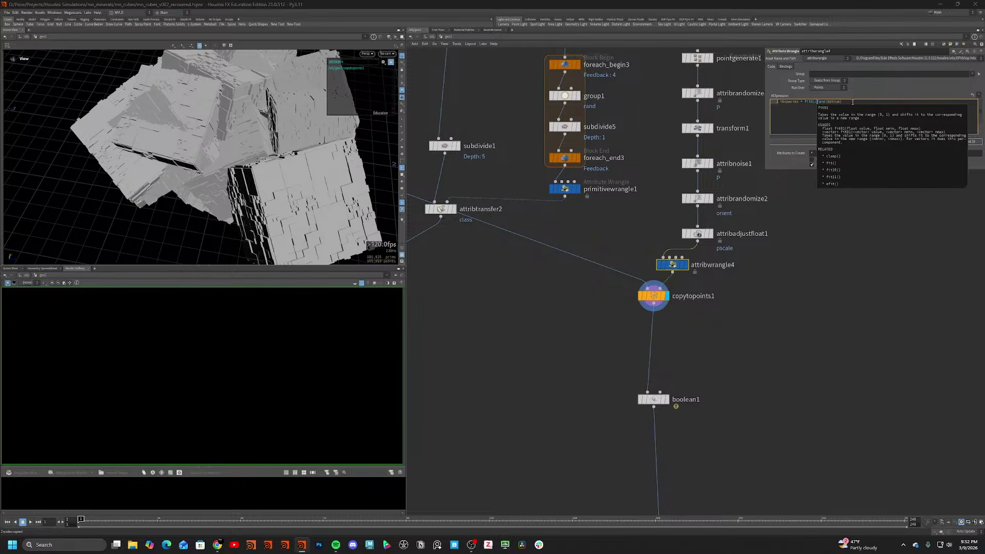
left_click(852, 102)
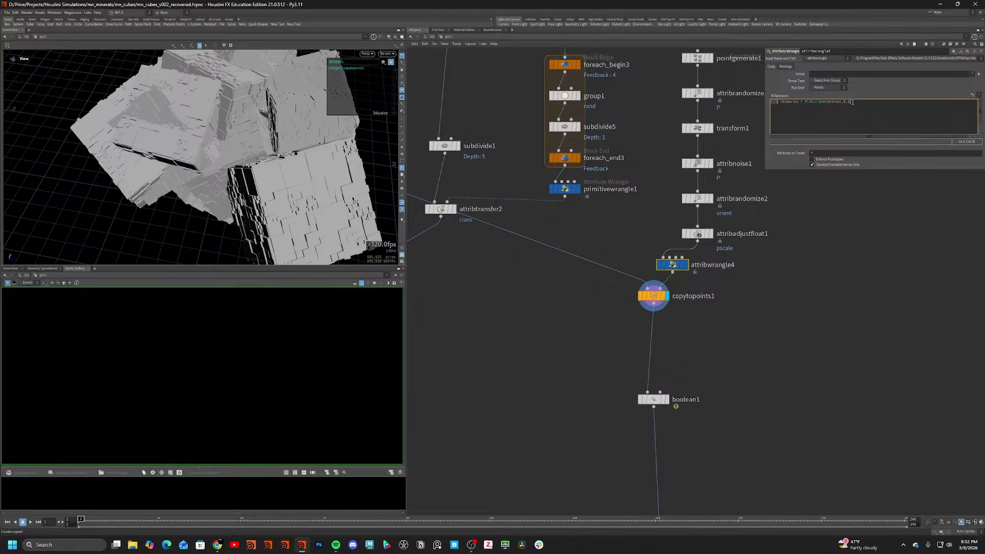
left_click(802, 273)
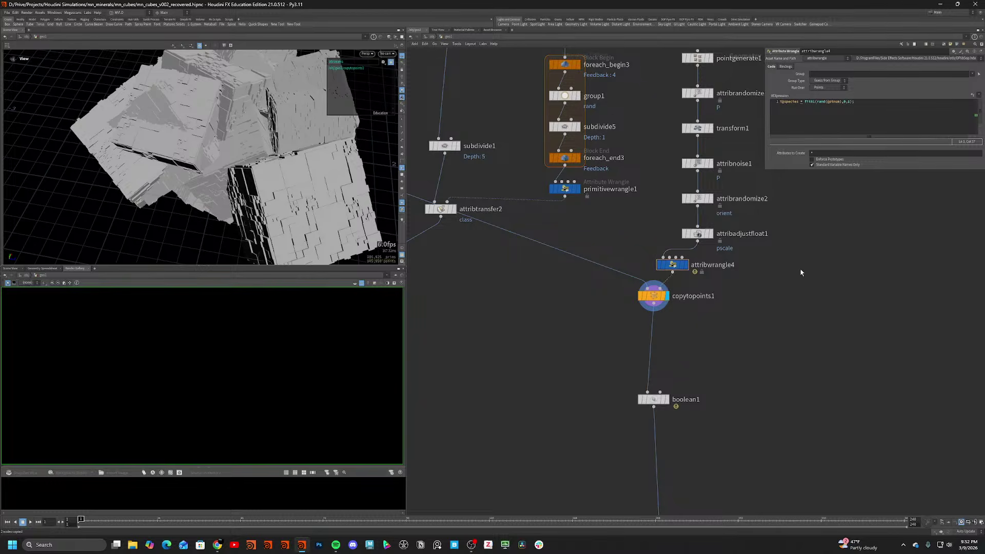
left_click(804, 102)
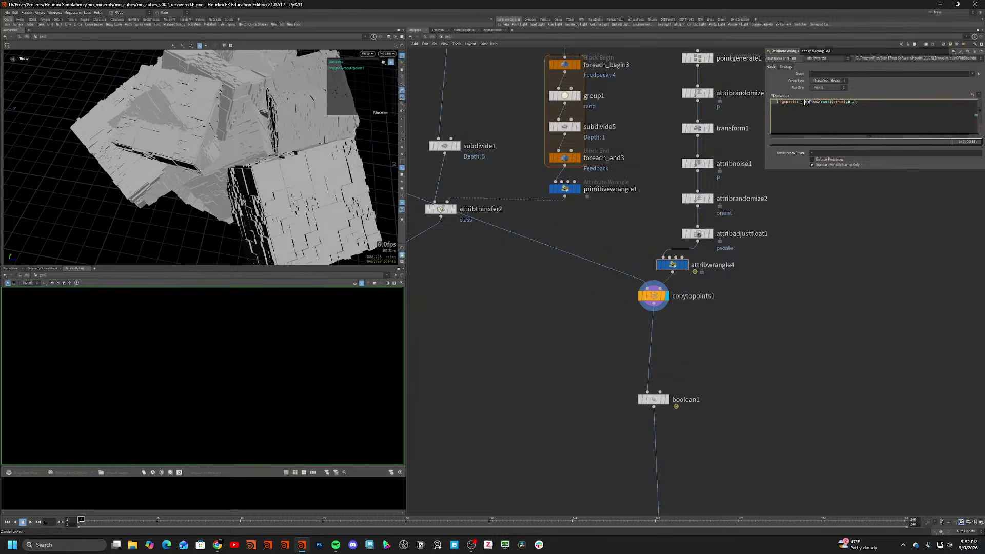
left_click(861, 103)
Delete attribtransfer2, the foreach subdivision loop and primitivewrangle1, leaving subdivide1 feeding the splituvseams1 chain.
scroll(799, 245, "down", 8)
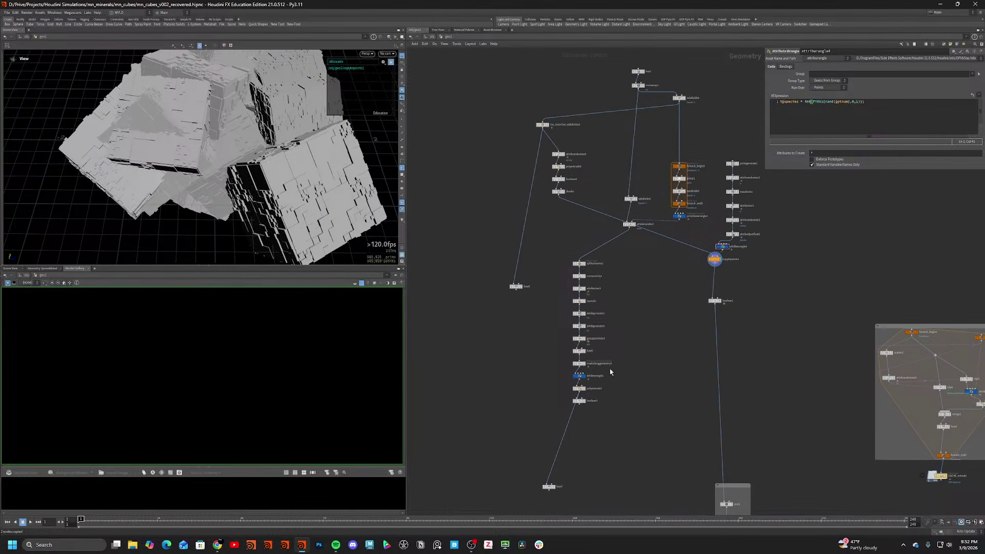
scroll(610, 372, "up", 6)
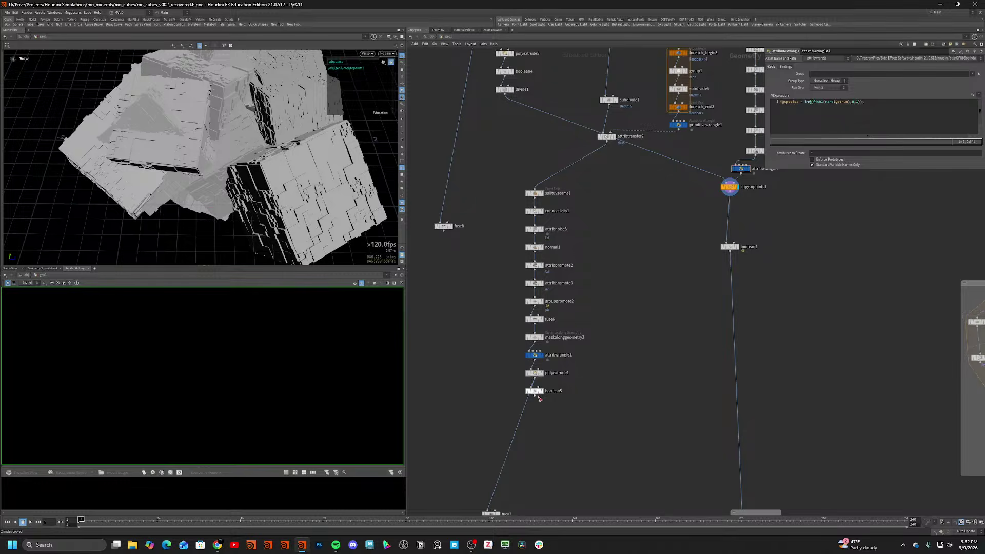
scroll(603, 269, "down", 3)
scroll(600, 264, "up", 3)
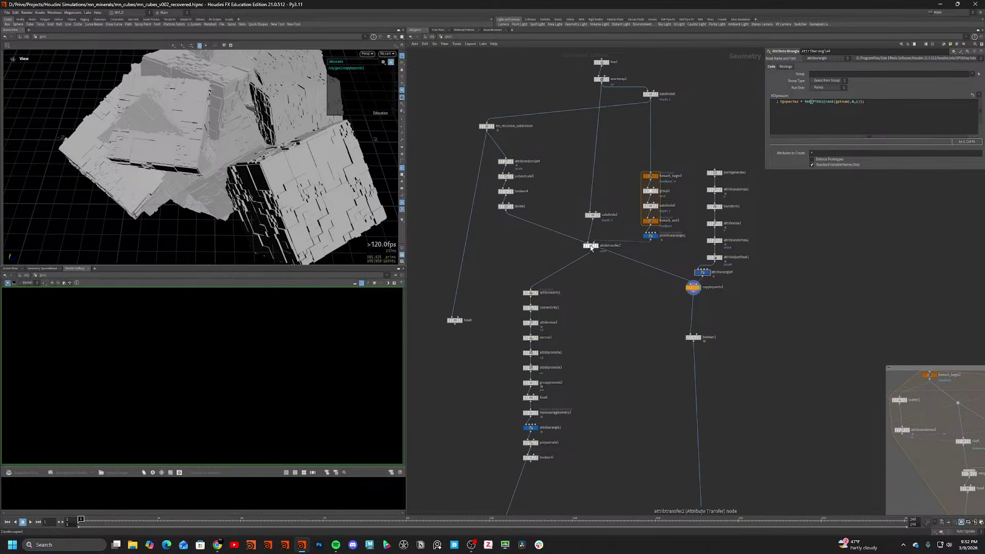
left_click_drag(591, 248, 589, 270)
left_click(592, 268)
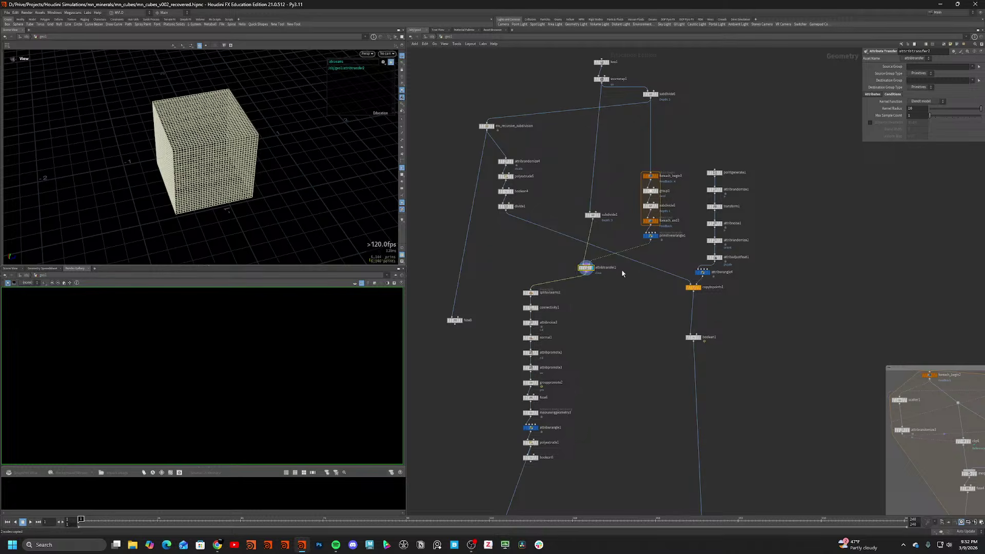
key("Delete")
left_click_drag(674, 248, 668, 472)
key("Delete")
Lay out both cube branches in tidy columns and move the subdivide1 chain up beneath the shared box source.
key("l")
key("l")
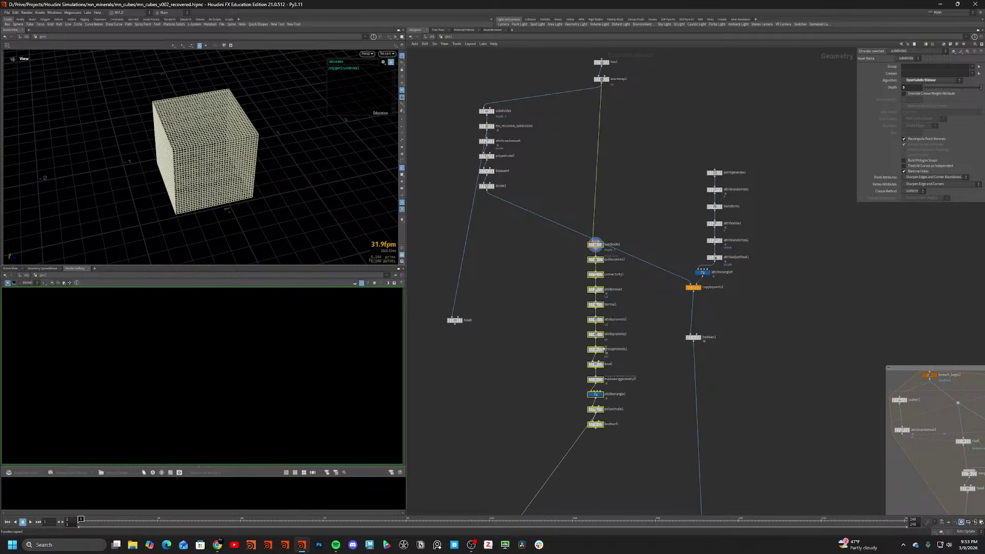
left_click_drag(597, 249, 610, 113)
left_click(664, 137)
scroll(560, 388, "down", 1)
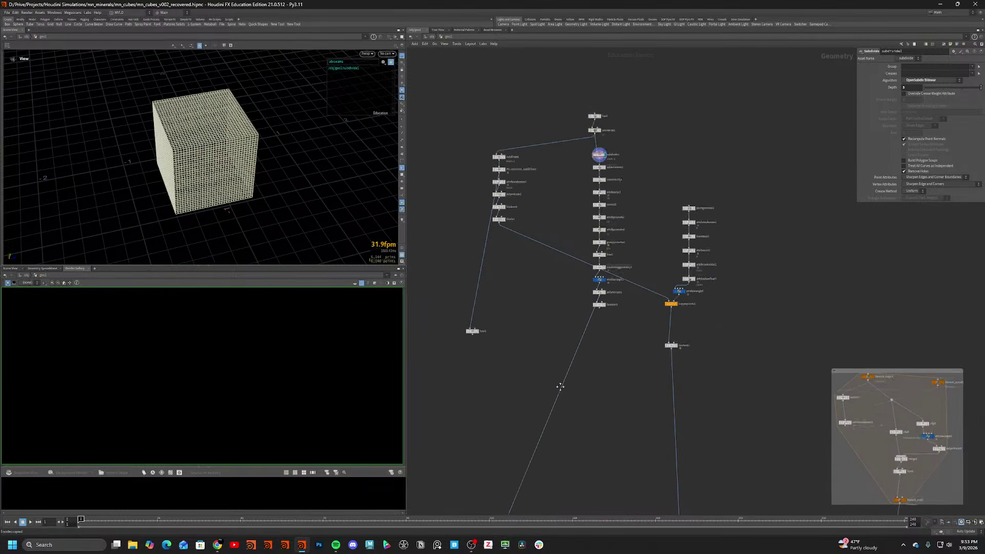
Cut fuse7 below boolean5 and the stray fuse node hanging off the recursive subdivision branch.
middle_click_drag(560, 387, 629, 201)
left_click_drag(531, 333, 605, 365)
key("ctrl+x")
middle_click_drag(616, 250, 571, 454)
scroll(571, 453, "down", 1)
left_click_drag(551, 411, 479, 334)
key("ctrl+x")
Display boolean5 and examine the layered cube in shaded view.
scroll(605, 355, "up", 6)
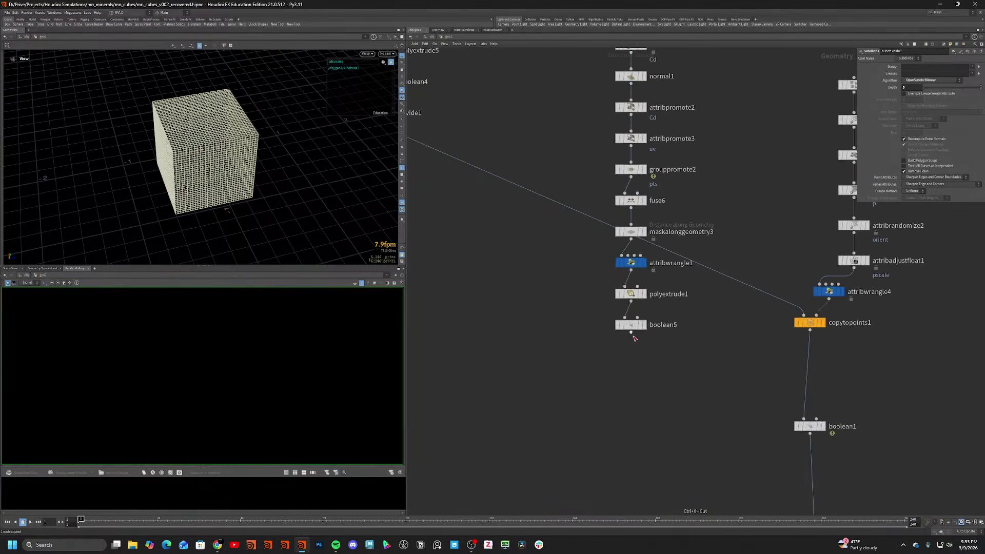
left_click(645, 326)
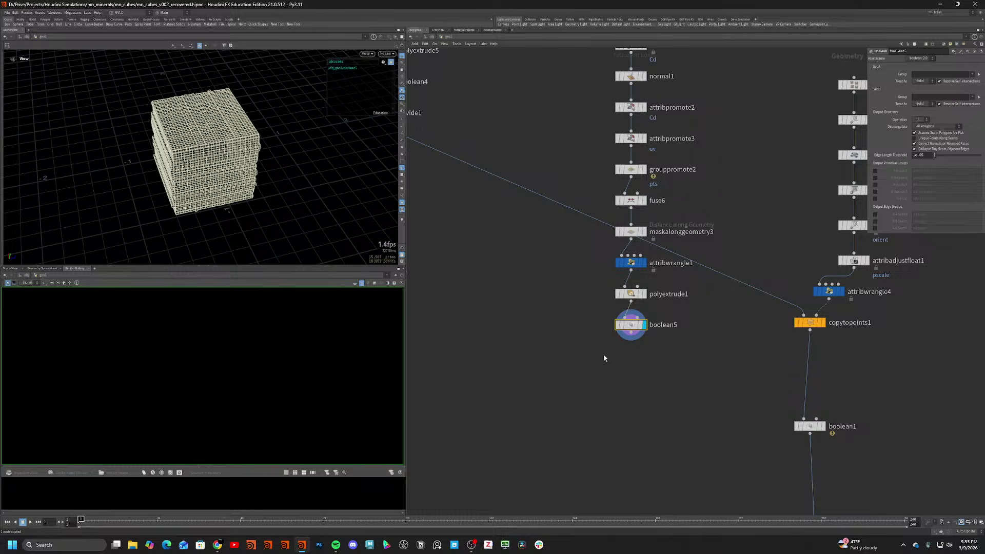
mouse_move(281, 177)
left_mouse_down()
mouse_move(185, 165)
mouse_move(202, 186)
mouse_move(252, 192)
left_mouse_up()
key("shift+w")
scroll(184, 165, "up", 4)
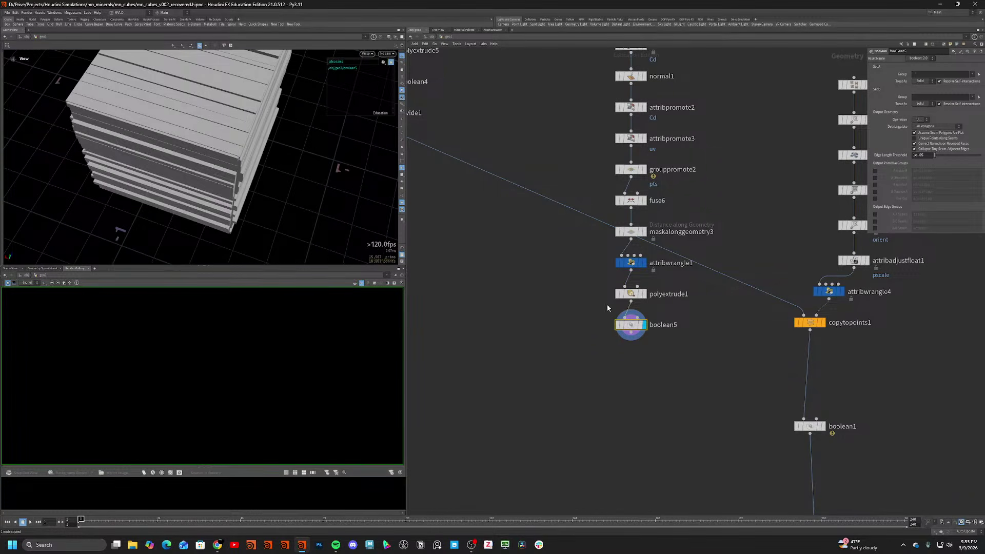
Add a Merge node combining boolean5 with the output of the recursive subdivision branch at divide1.
left_click(631, 332)
key("Tab")
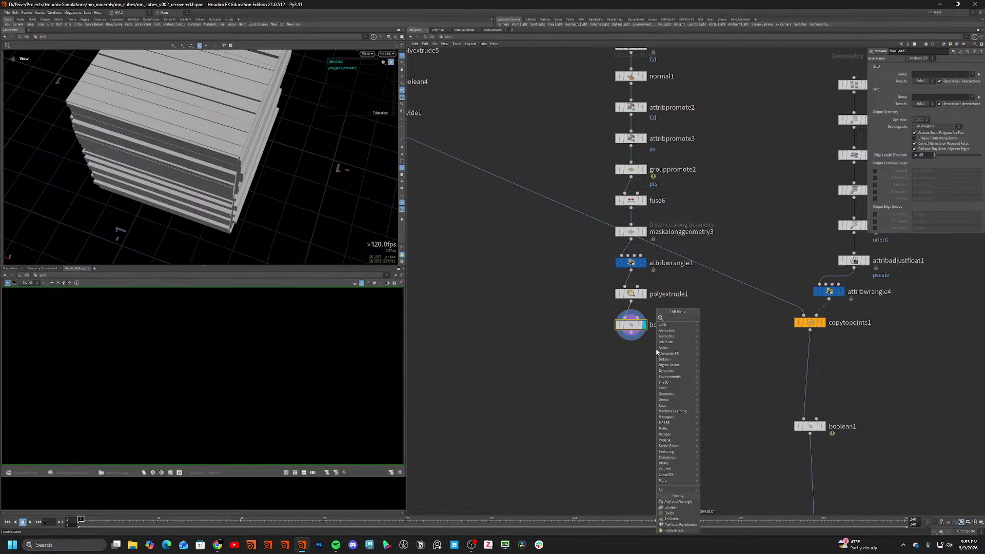
type("me")
key("Return")
left_click(533, 377)
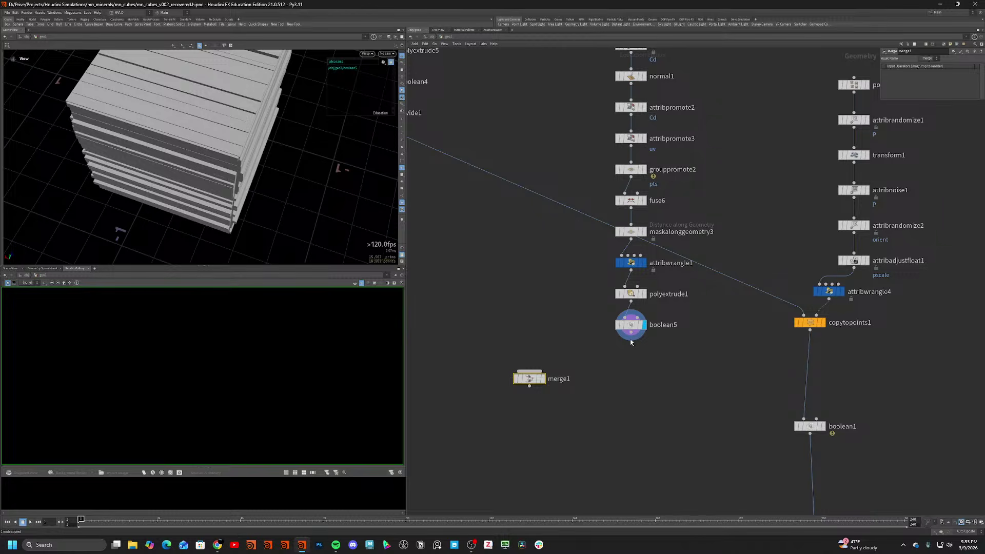
left_click(529, 371)
scroll(469, 289, "down", 1)
middle_click_drag(469, 288, 515, 268)
left_click(535, 231)
Insert an Attribute Wrangle between boolean5 and merge1 containing i@species = 1;.
left_click(759, 268)
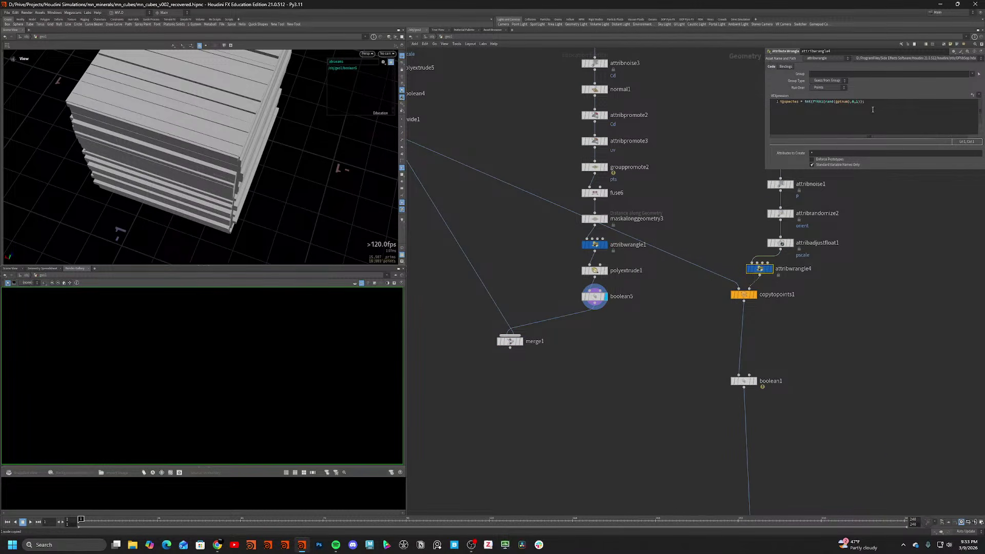
left_click(797, 102)
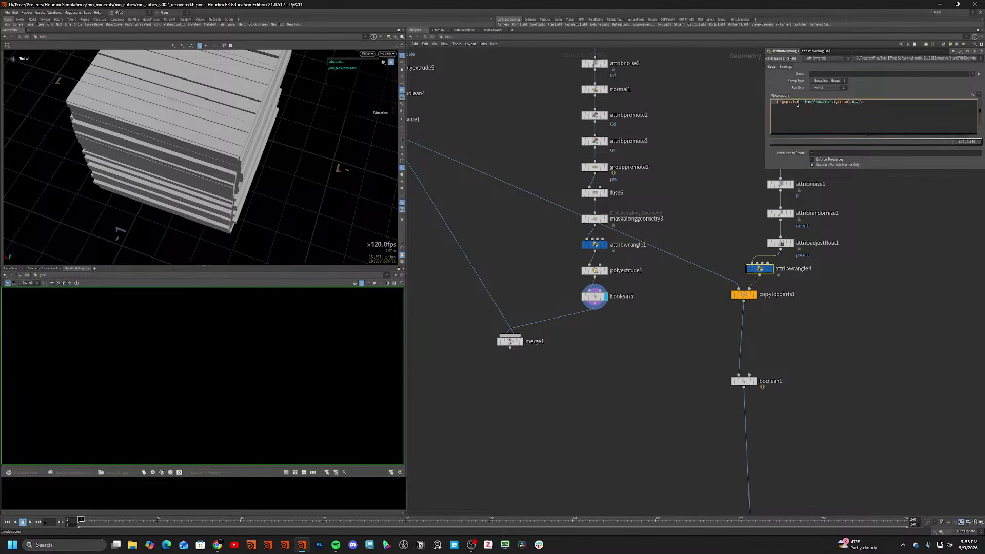
left_click(631, 316)
key("Tab")
type("wra")
key("Return")
left_click(556, 320)
left_click(848, 119)
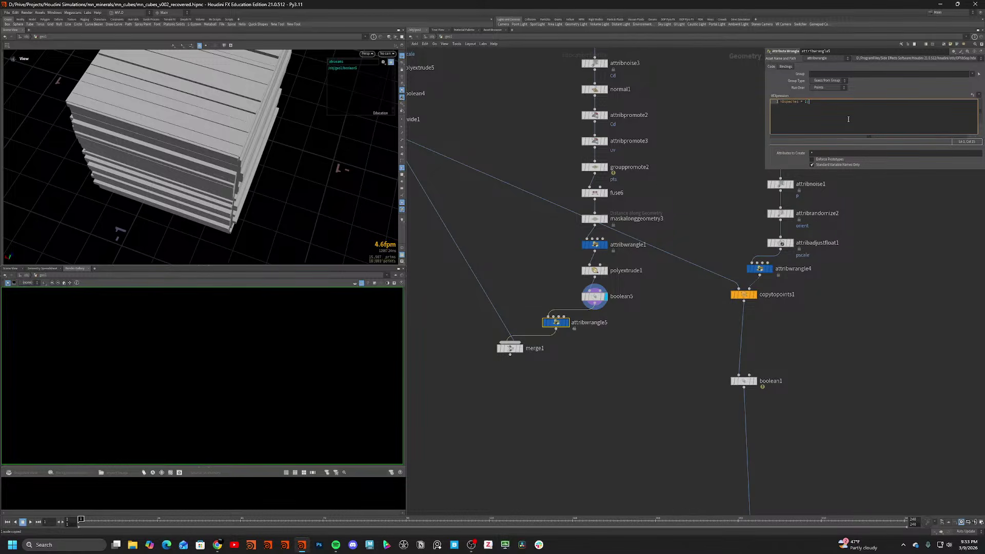
left_click(604, 324)
Duplicate the species wrangle onto the divide1 input of merge1, edit its species value, and display merge1.
left_click_drag(555, 323, 497, 318, "alt")
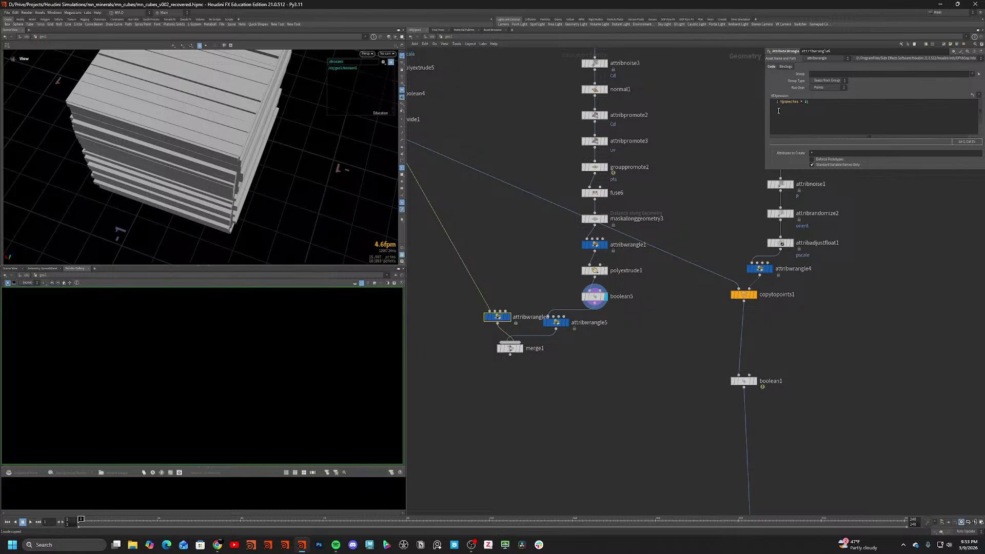
left_click(804, 102)
left_click(520, 349)
left_click(511, 348)
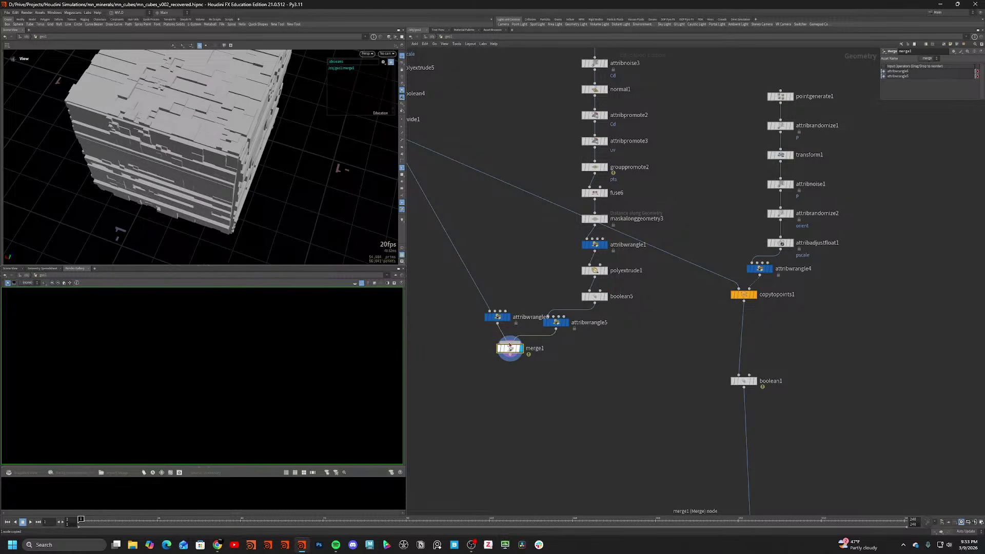
Add an Attribute Delete node after merge1 and display it.
middle_click(512, 350)
key("Tab")
type("null")
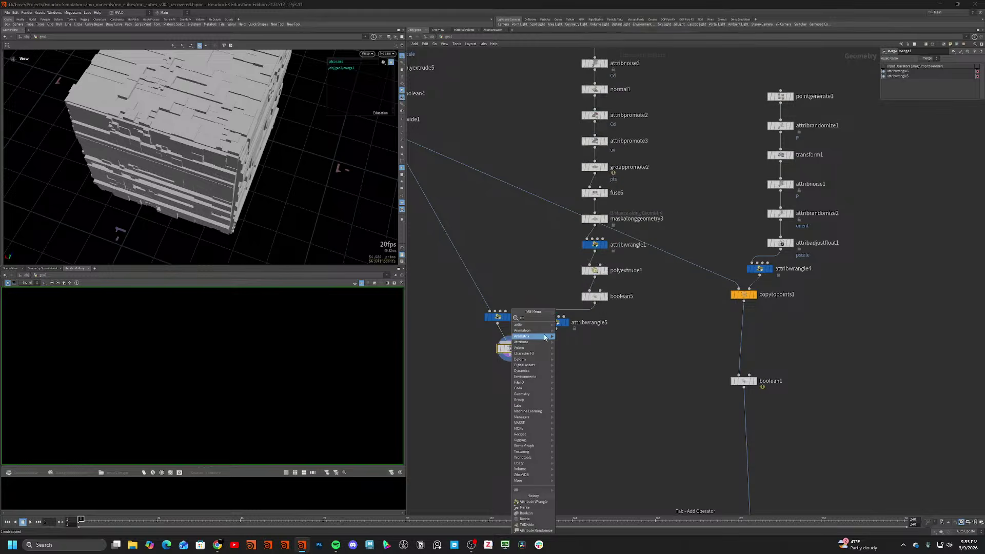
key("Return")
left_click(506, 374)
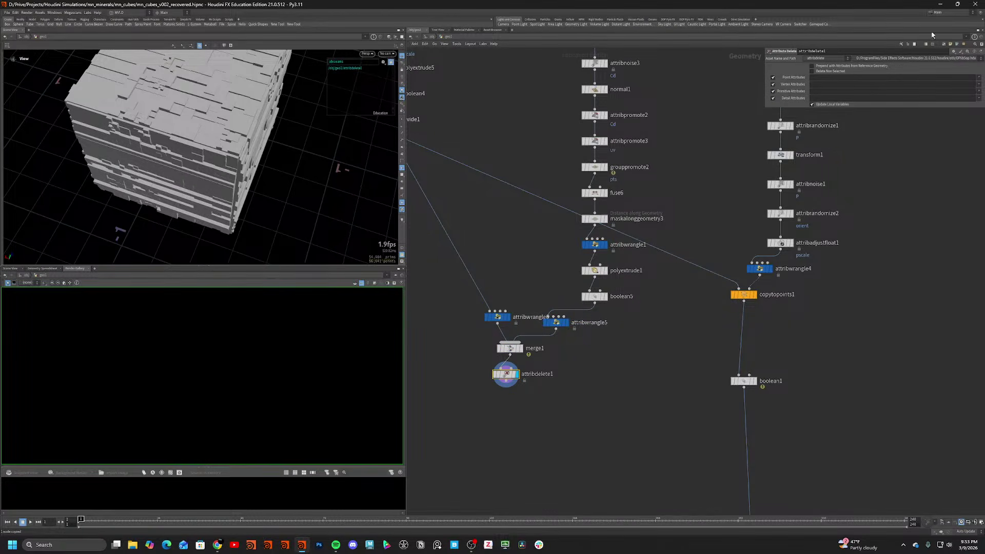
Enable Delete Non Selected on attribdelete1, choosing point attributes P, species and N and vertex attribute uv.
left_click(978, 79)
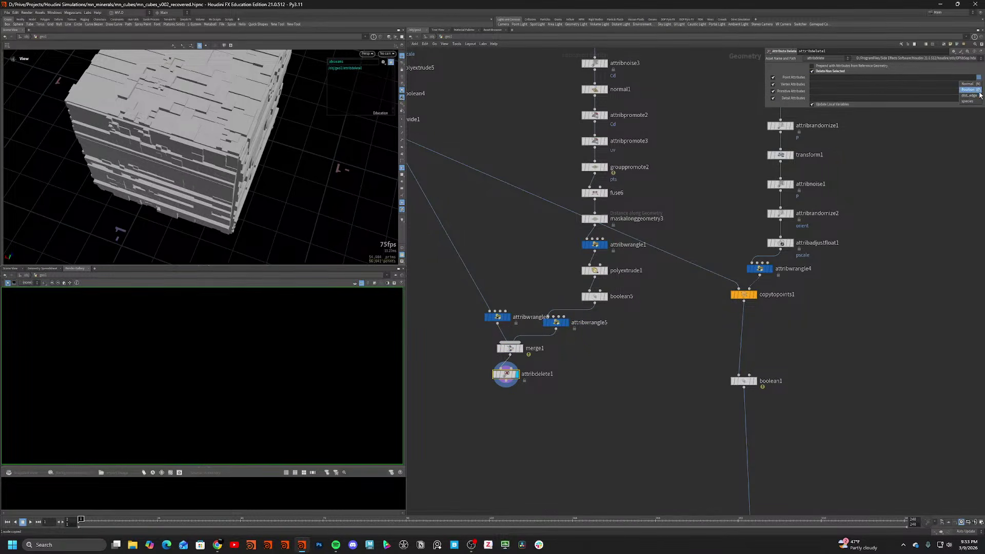
left_click(973, 90)
left_click(978, 78)
left_click(974, 103)
left_click(978, 78)
left_click(977, 87)
left_click(979, 91)
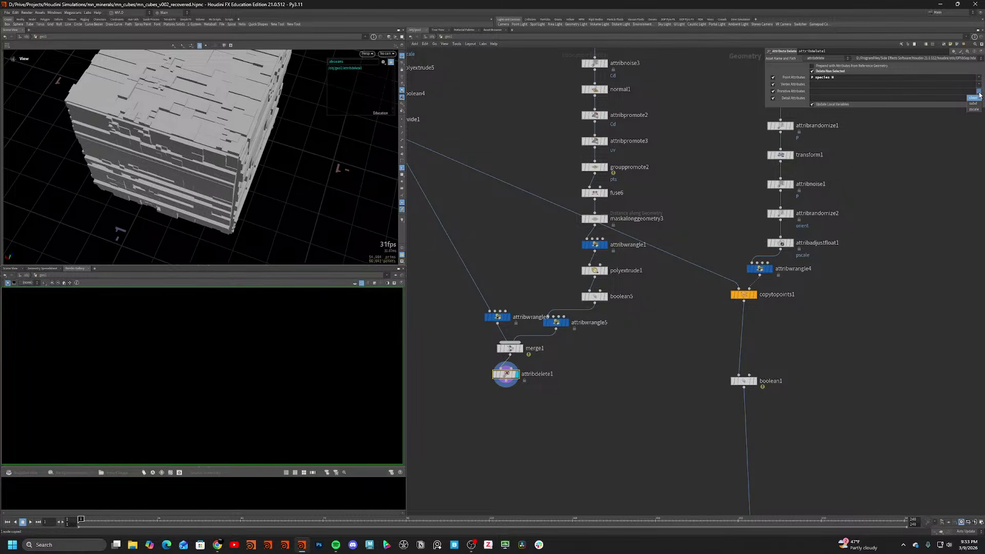
left_click(979, 91)
left_click(979, 84)
left_click(979, 91)
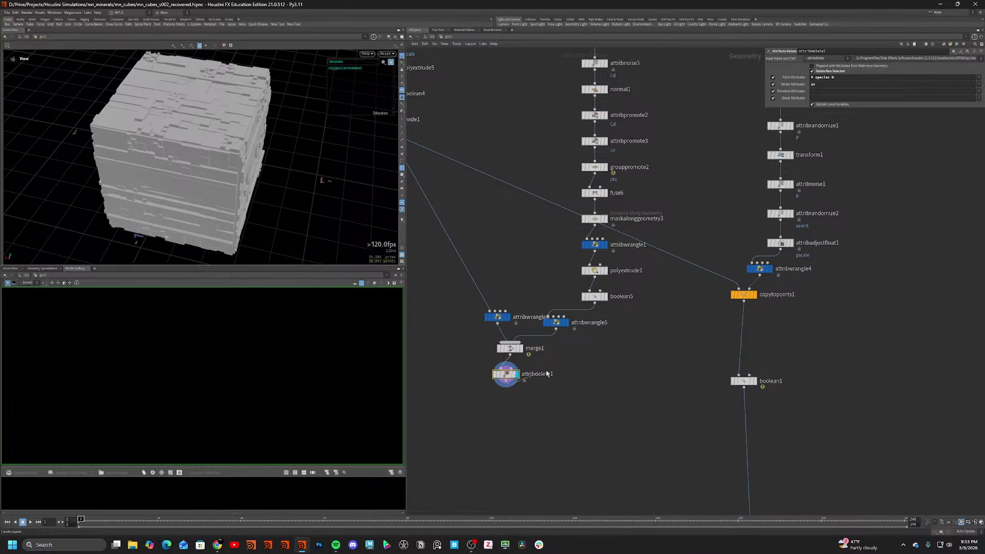
Wire attribdelete1 into the geometry input of copytopoints1 and enable its Piece Attribute, set to species.
left_click_drag(513, 382, 739, 288)
left_click(749, 297)
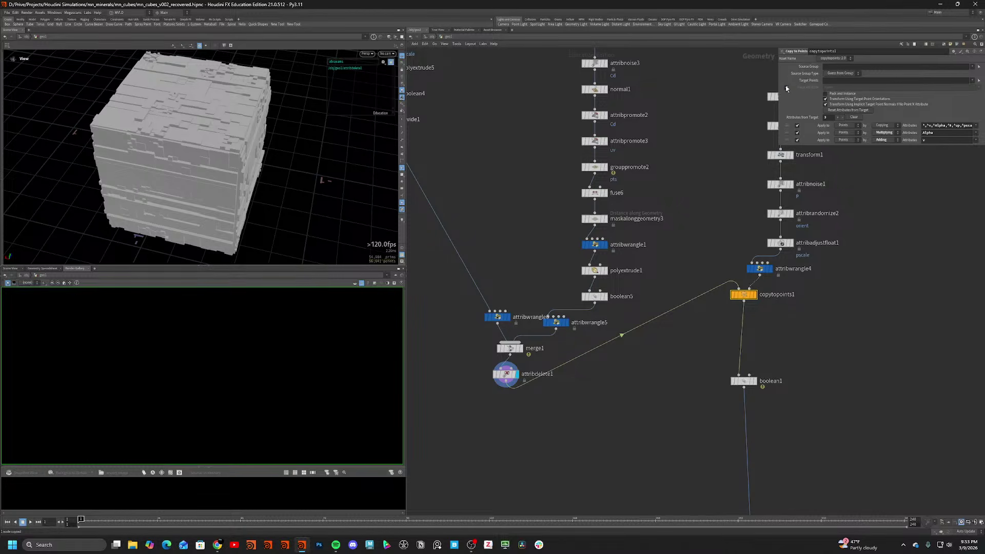
left_click(785, 89)
type("spe")
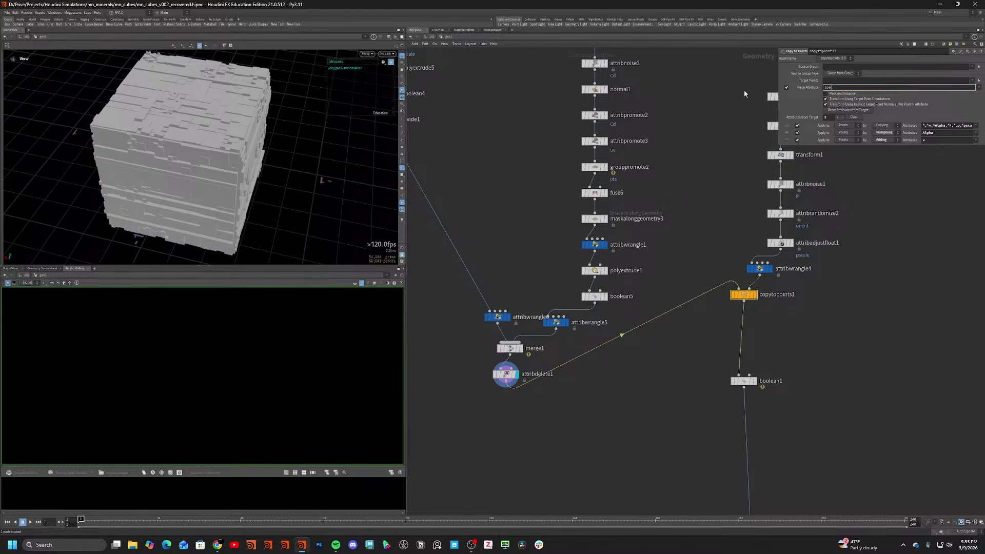
type("cies")
key("Return")
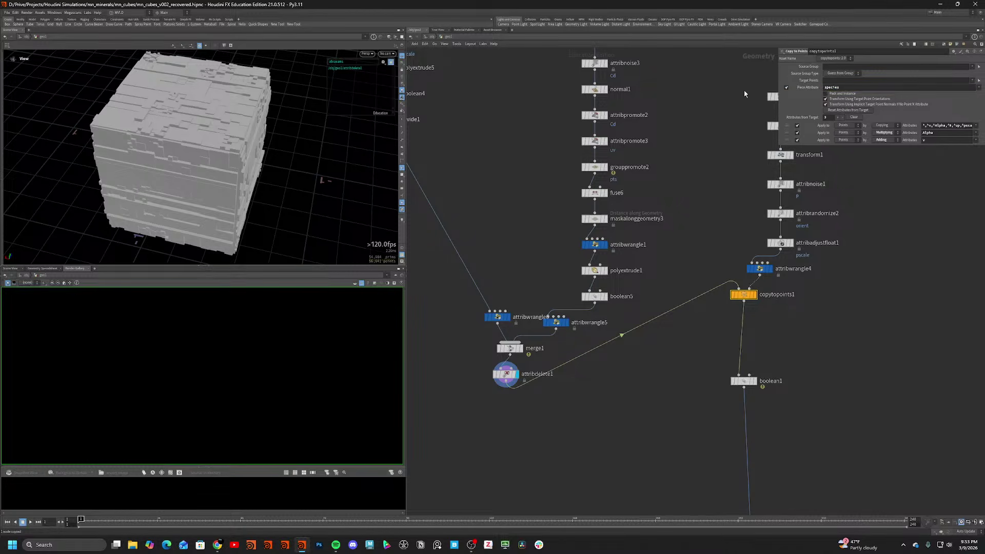
Display copytopoints1 and inspect the copied cubes in wireframe and shaded modes.
left_click(755, 295)
scroll(213, 121, "down", 3)
key("shift+w")
left_click_drag(213, 121, 144, 121)
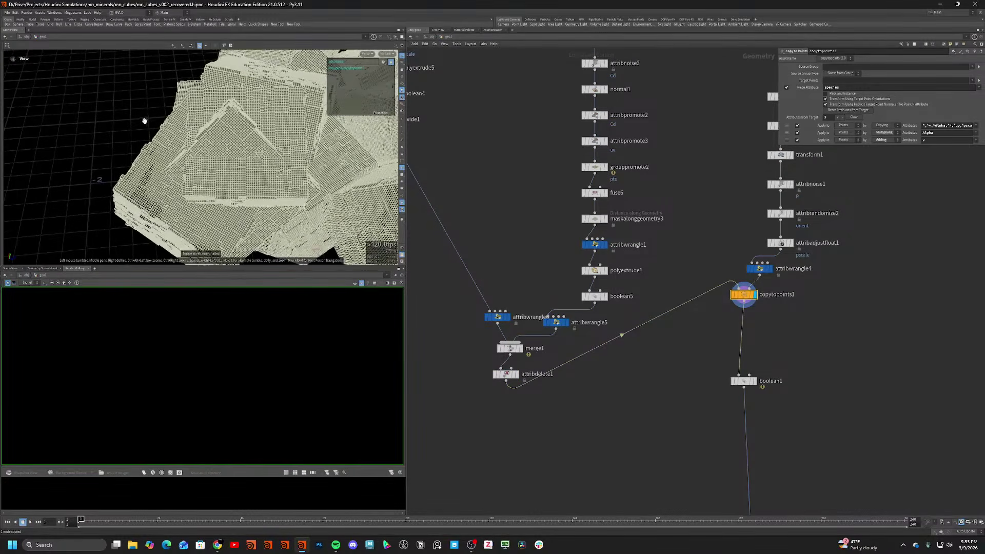
mouse_move(269, 149)
left_mouse_down()
mouse_move(205, 135)
mouse_move(219, 192)
mouse_move(222, 125)
left_mouse_up()
key("shift+w")
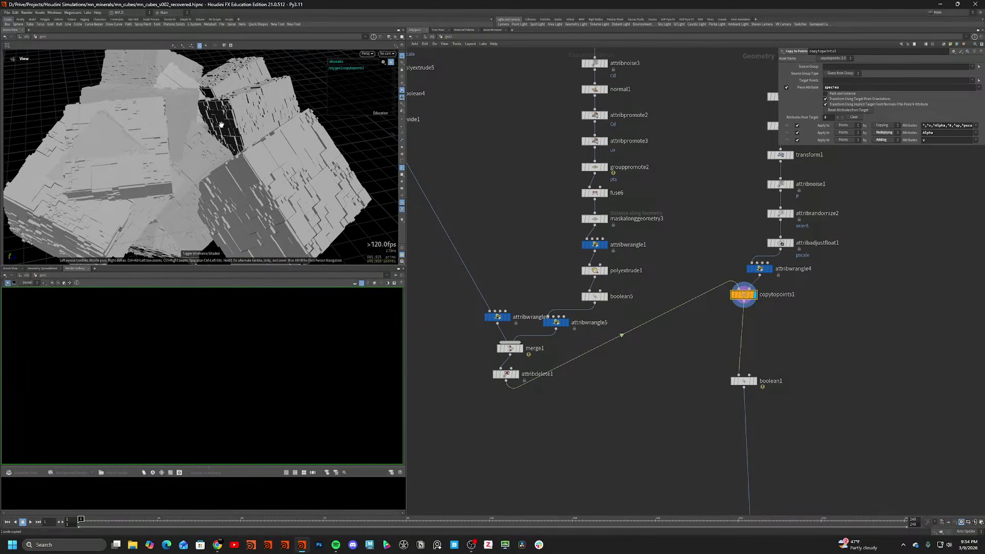
Check the species values in both cube wrangles and on the attribwrangle4 points in the Geometry Spreadsheet.
left_click(508, 318)
left_click(499, 317)
left_click(567, 323)
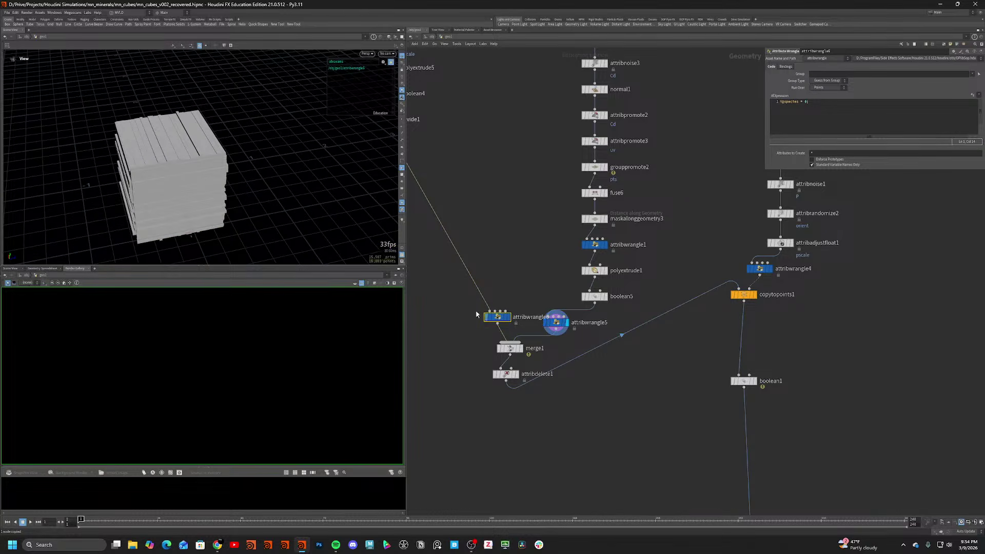
left_click(557, 322)
left_click(791, 243)
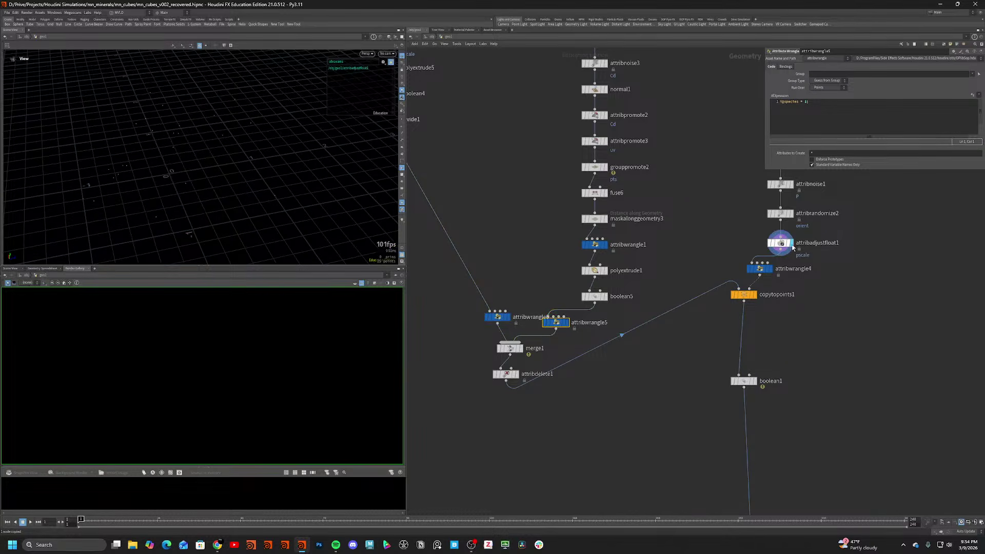
left_click(762, 270)
left_click(771, 269)
left_click(42, 268)
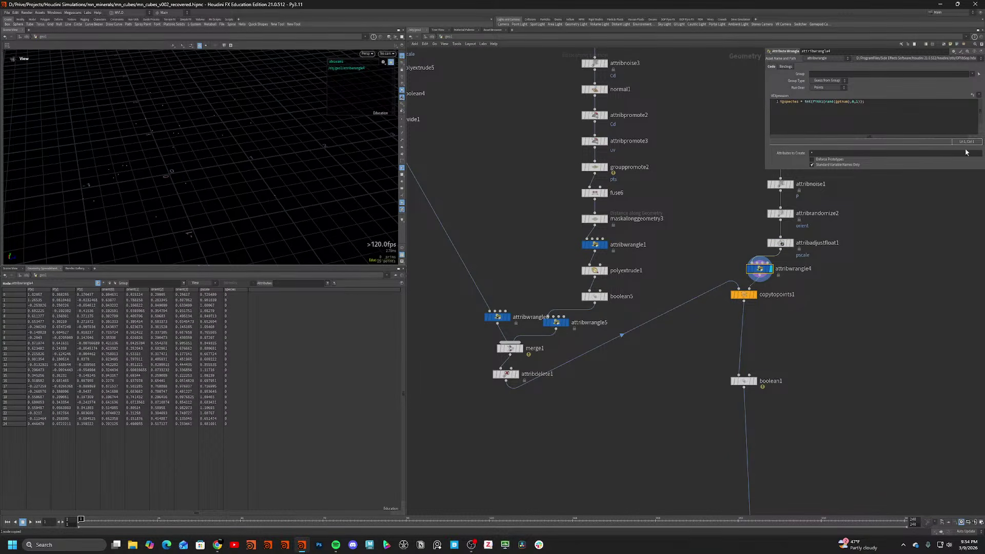
Set the upper limit of the random species range in attribwrangle4 to 2 and display copytopoints1.
double_click(856, 102)
left_click(754, 295)
mouse_move(223, 171)
left_mouse_down()
mouse_move(117, 176)
mouse_move(226, 162)
mouse_move(150, 145)
mouse_move(218, 118)
mouse_move(180, 162)
mouse_move(228, 152)
left_mouse_up()
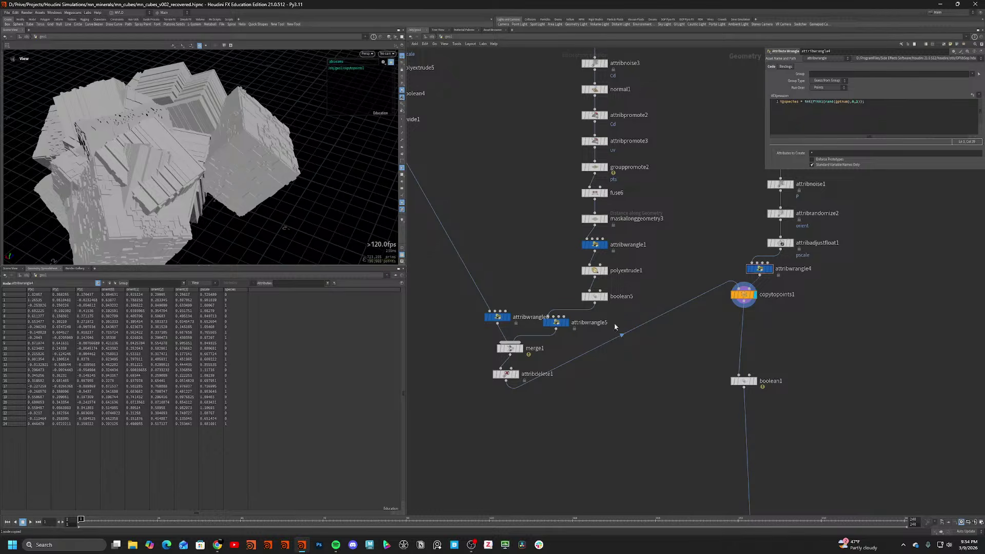
scroll(199, 198, "down", 3)
left_click_drag(193, 192, 92, 185)
Display boolean1 and inspect the combined cube cluster from several angles.
middle_click_drag(756, 386, 701, 274)
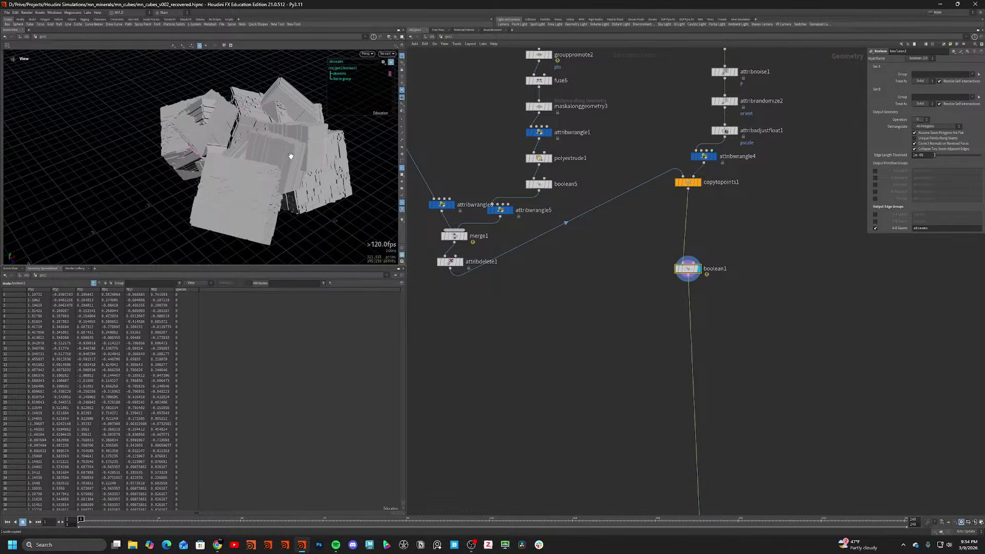
scroll(291, 156, "up", 3)
left_click_drag(286, 154, 216, 182)
scroll(601, 340, "down", 2)
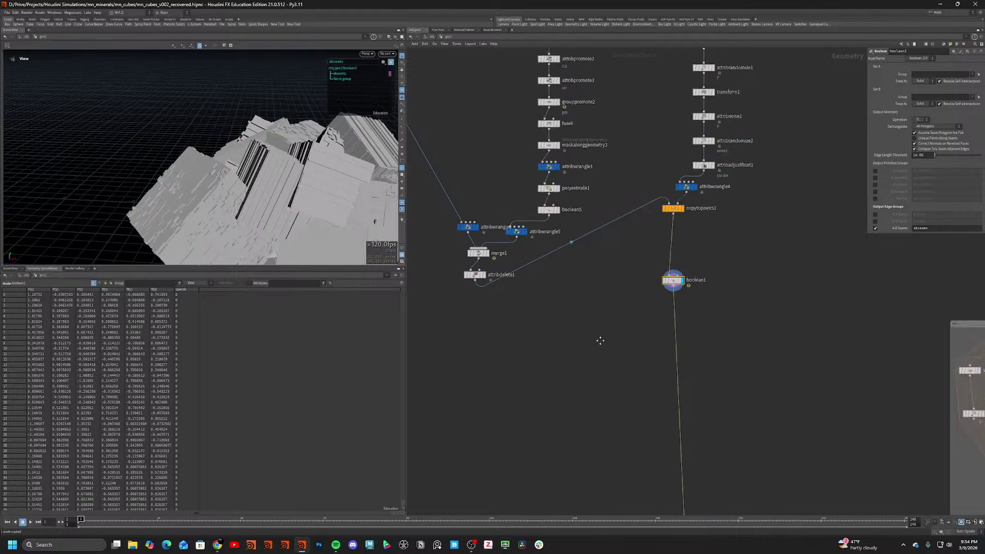
Display rest1 and check the cluster's UVs with the viewport's UV texture temporarily shown.
middle_click_drag(600, 341, 572, 149)
scroll(574, 154, "down", 2)
middle_click_drag(664, 312, 662, 180)
scroll(643, 222, "up", 4)
left_click(642, 221)
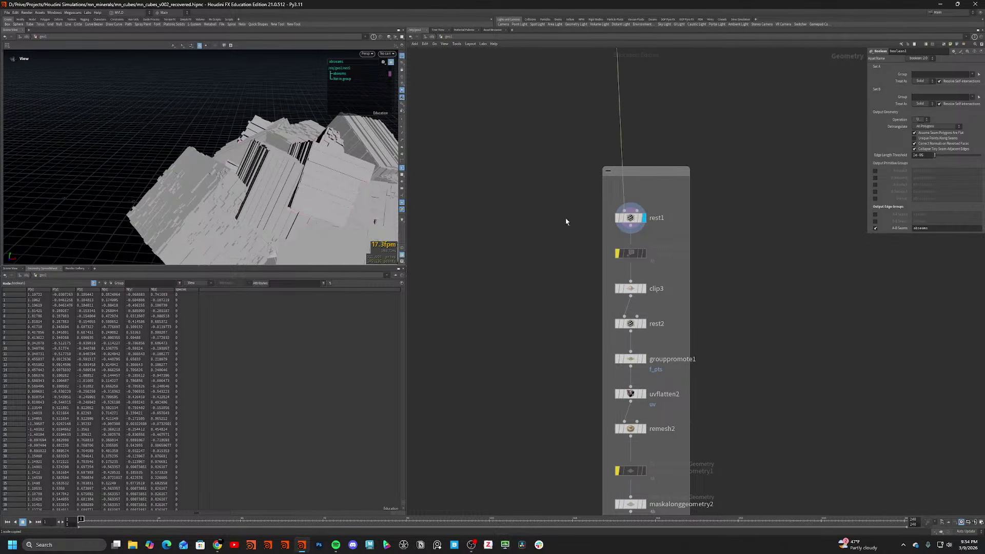
left_click_drag(349, 167, 305, 193)
left_click(402, 174)
left_click_drag(221, 180, 250, 147)
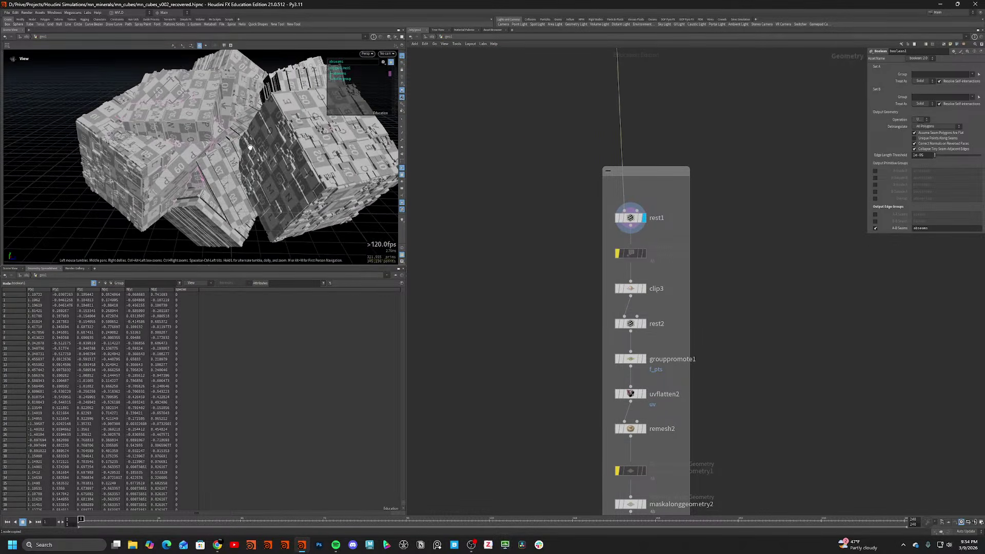
left_click(402, 175)
Compare the clip3 and rest1 outputs, examining the clipped underside of the cluster.
middle_click_drag(637, 288, 604, 198)
left_click(612, 198)
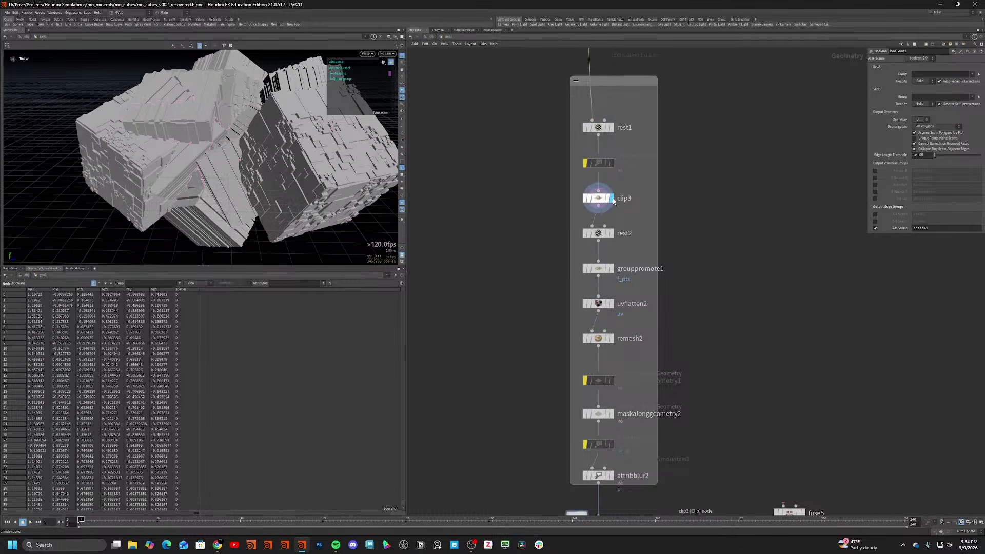
left_click_drag(267, 169, 262, 106)
left_click(611, 129)
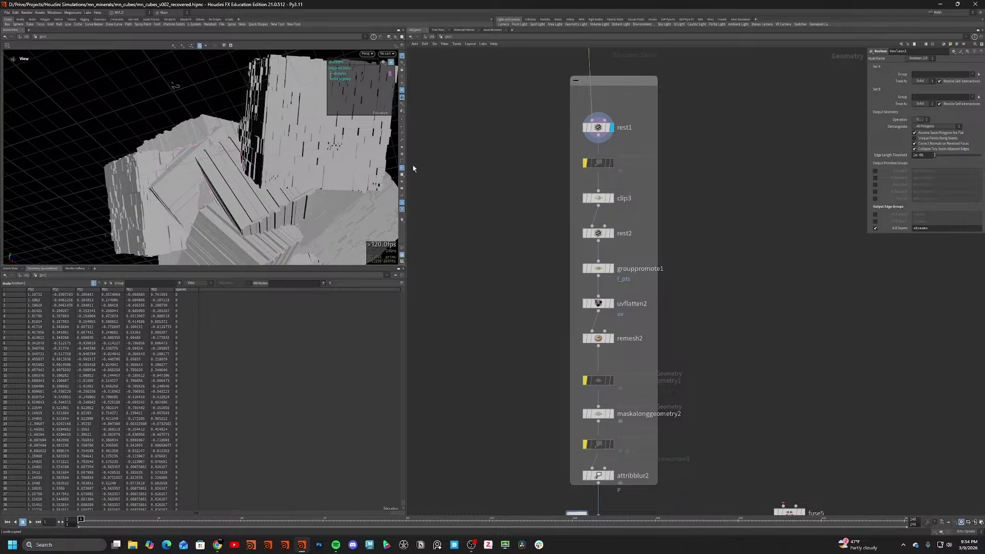
left_click(612, 198)
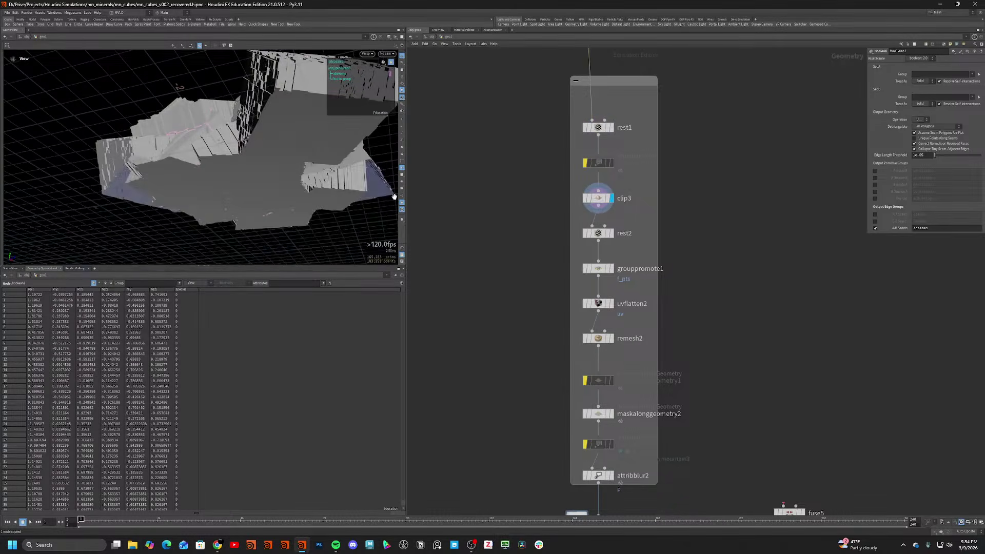
left_click_drag(175, 154, 174, 186)
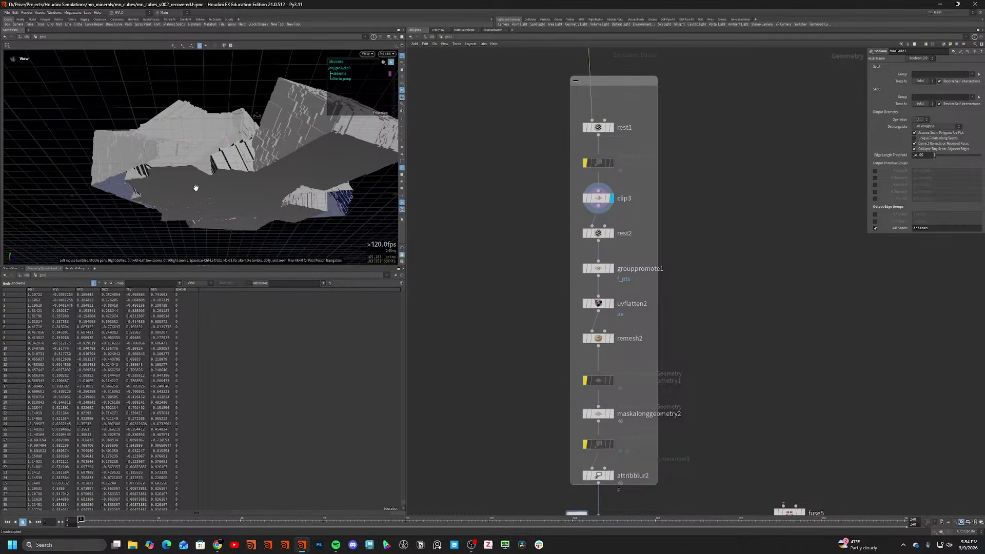
Turn off Fill Polygons along Clipping Plane on clip3 and view the cluster.
left_click(597, 198)
left_click(933, 122)
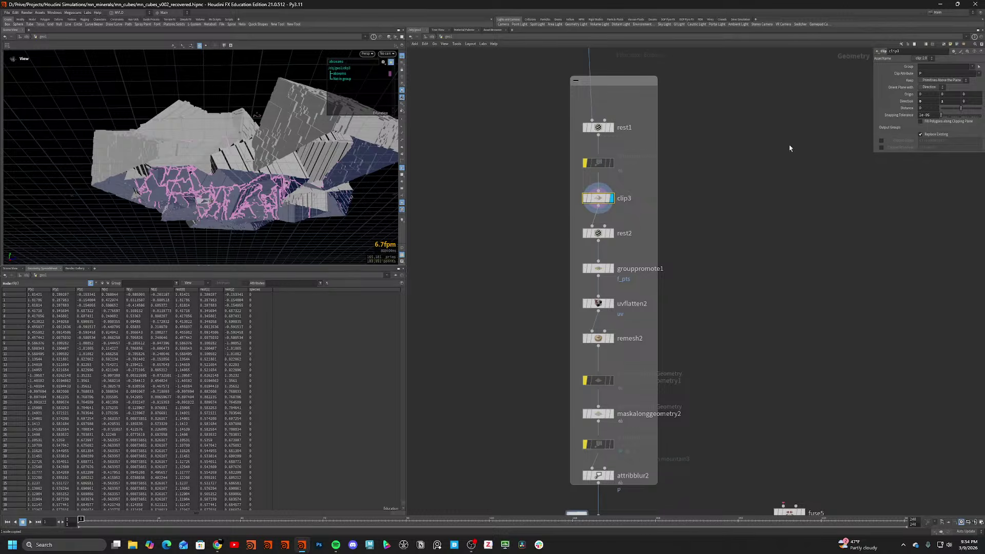
left_click_drag(215, 154, 254, 205)
Display copytopoints1 again and inspect the copied cubes' wireframe.
scroll(659, 356, "down", 5)
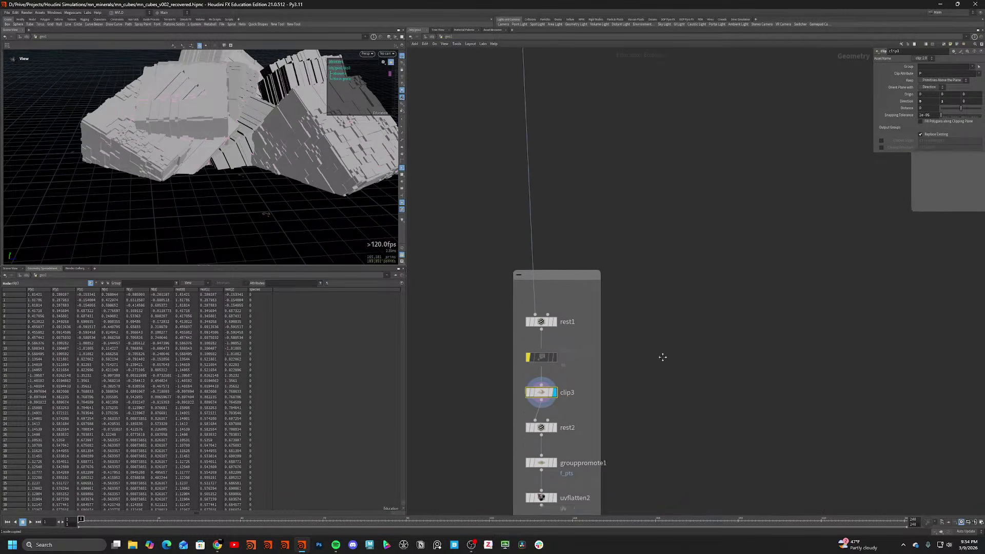
scroll(567, 193, "up", 5)
left_click(548, 172)
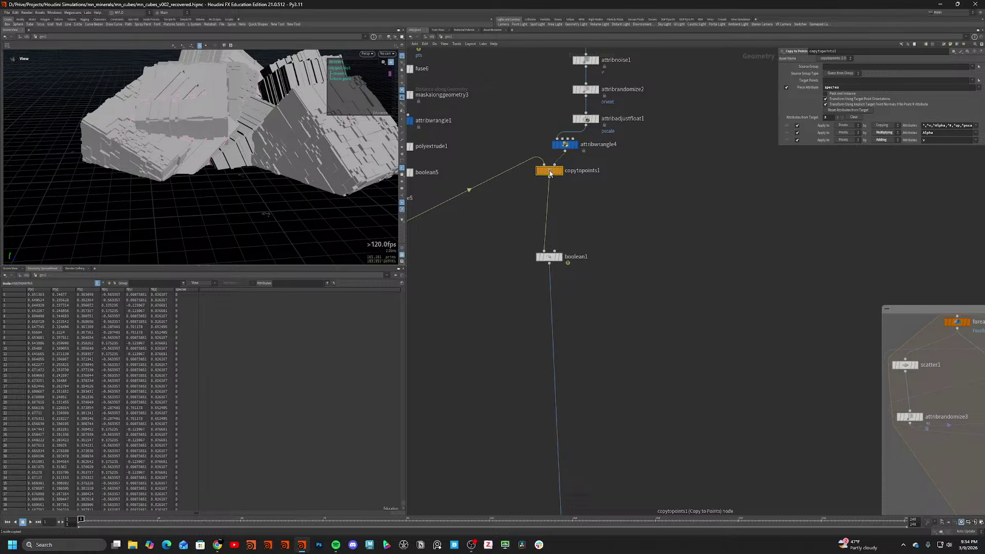
left_click(561, 170)
mouse_move(202, 134)
left_mouse_down()
mouse_move(158, 147)
mouse_move(198, 149)
left_mouse_up()
Move divide1 out of the recursive-block branch to between merge1 and attribdelete1, and display boolean1.
middle_click_drag(457, 232, 640, 290)
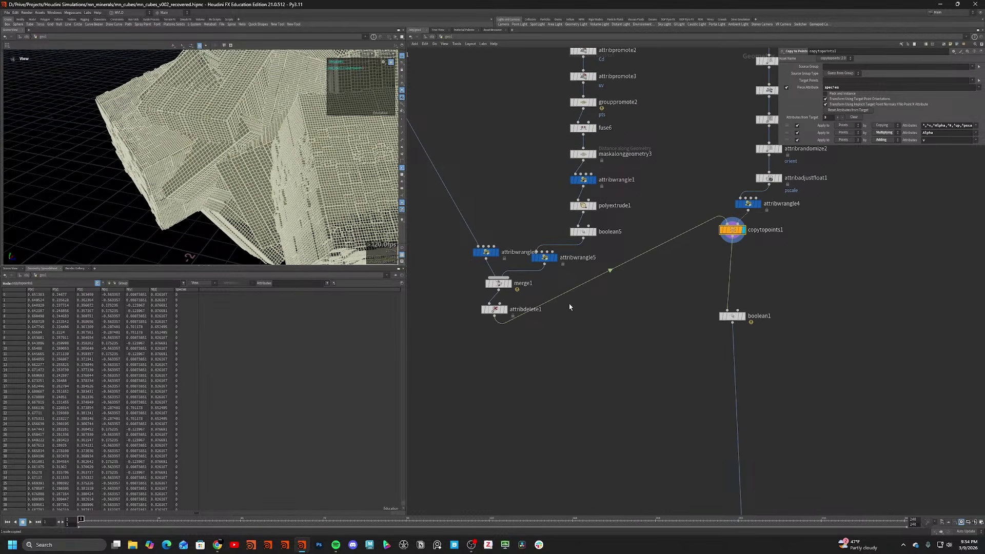
scroll(569, 307, "down", 2)
middle_click_drag(569, 307, 654, 347)
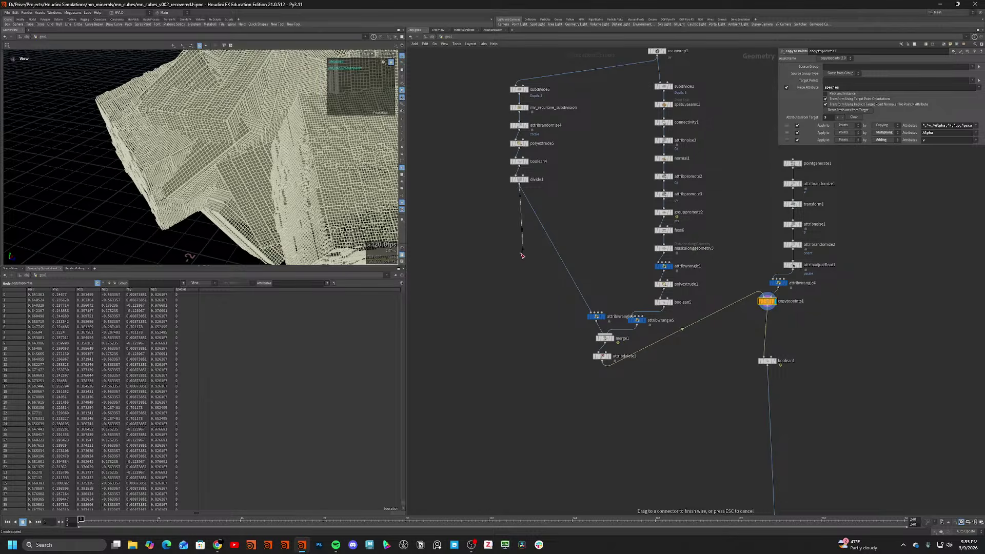
left_click_drag(521, 179, 607, 354)
middle_click_drag(672, 366, 503, 277)
scroll(518, 283, "up", 2)
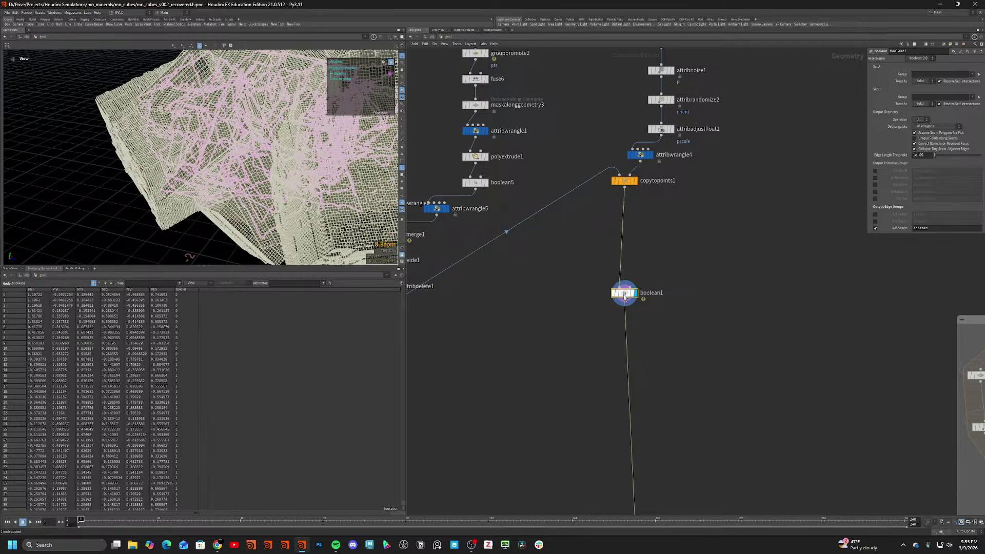
Display clip3 and examine the clipped cluster's underside in shaded mode.
scroll(663, 341, "down", 3)
middle_click_drag(690, 490, 622, 236)
scroll(625, 321, "up", 2)
middle_click_drag(624, 325, 633, 184)
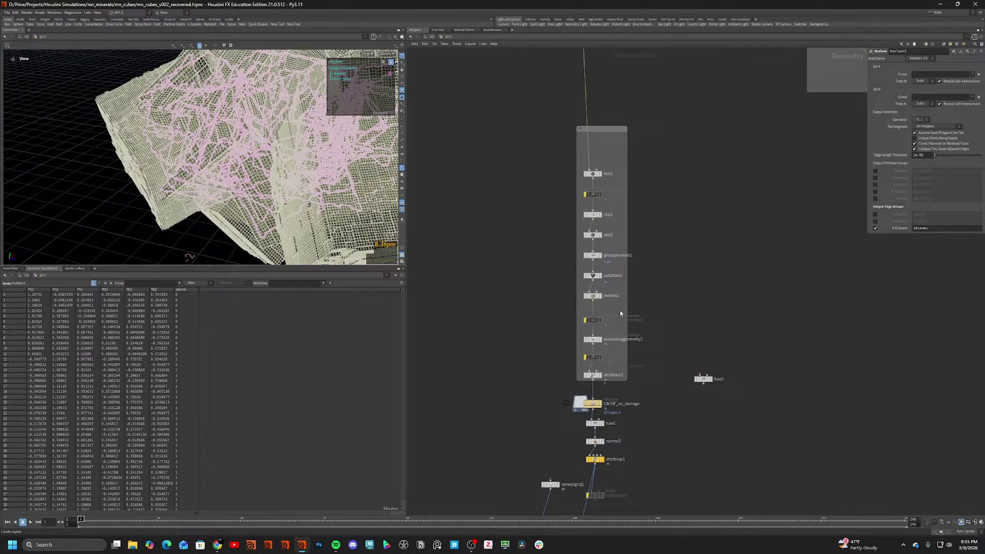
left_click(600, 214)
key("shift+w")
mouse_move(354, 213)
left_mouse_down()
mouse_move(340, 147)
mouse_move(297, 207)
mouse_move(254, 91)
mouse_move(205, 170)
left_mouse_up()
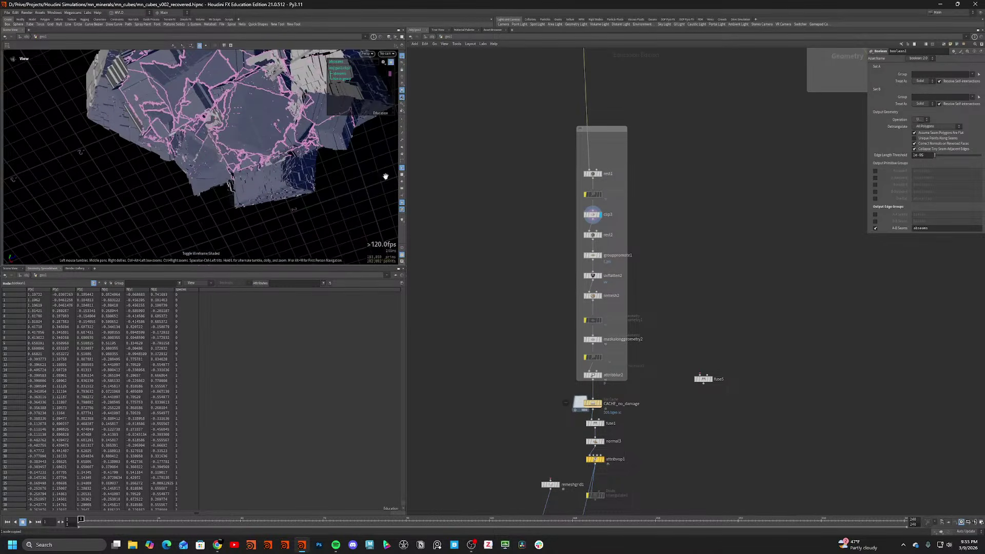
Enable Fill Polygons along Clipping Plane on clip3 and inspect the cluster's underside in wireframe and shaded modes.
left_click(593, 215)
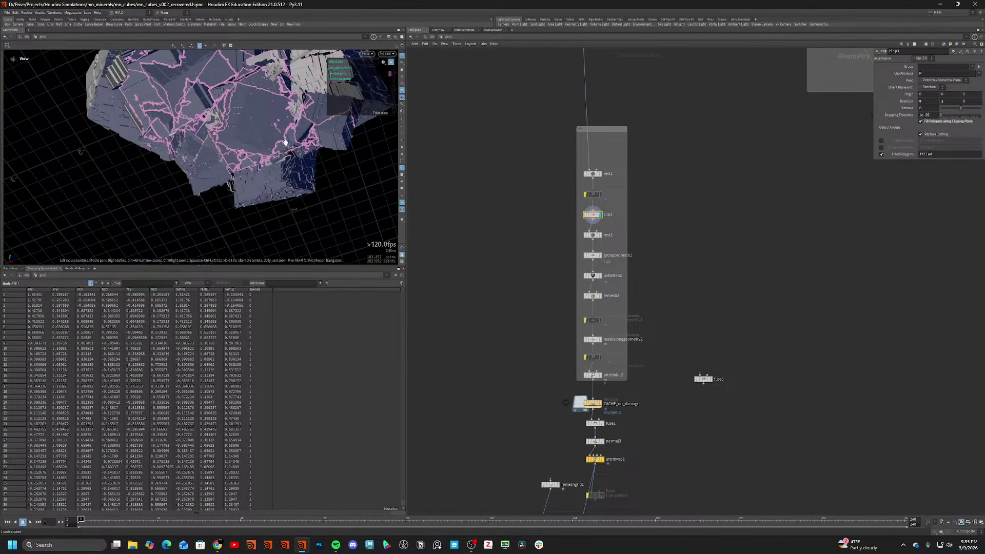
mouse_move(285, 145)
left_mouse_down()
mouse_move(275, 216)
mouse_move(270, 184)
mouse_move(254, 187)
mouse_move(262, 211)
left_mouse_up()
key("shift+w")
key("shift+w")
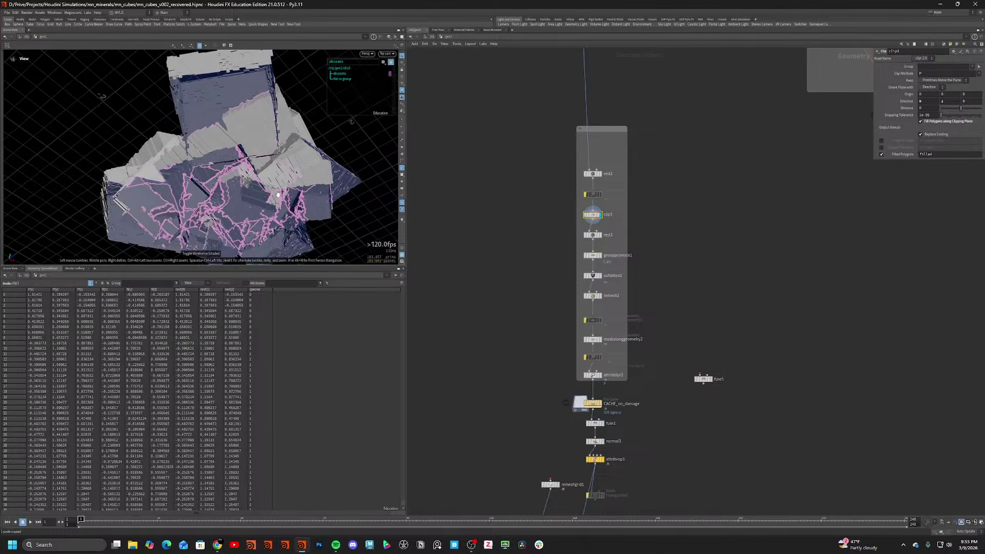
scroll(206, 154, "up", 3)
mouse_move(205, 153)
left_mouse_down()
mouse_move(253, 128)
mouse_move(221, 156)
mouse_move(242, 136)
mouse_move(172, 123)
left_mouse_up()
key("shift+w")
key("shift+w")
Display boolean1 and examine its cube surfaces up close for open or faulty geometry.
middle_click_drag(636, 52, 651, 324)
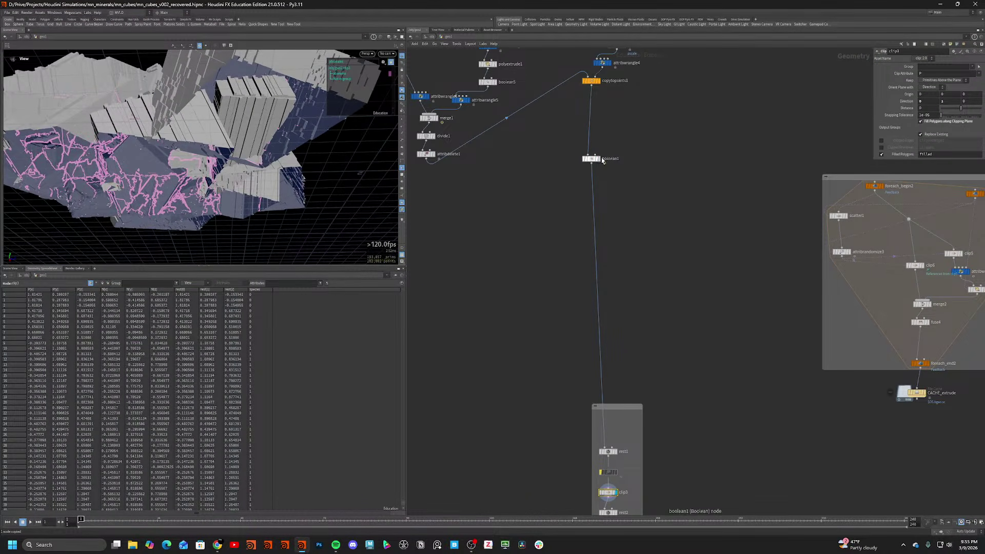
left_click(599, 159)
key("shift+w")
mouse_move(250, 128)
left_mouse_down()
mouse_move(191, 141)
mouse_move(226, 160)
mouse_move(226, 147)
left_mouse_up()
key("shift+w")
scroll(191, 92, "up", 3)
scroll(198, 99, "down", 2)
mouse_move(198, 99)
left_mouse_down()
mouse_move(226, 139)
mouse_move(195, 124)
left_mouse_up()
Insert a Fuse node between boolean4 and attribwrangle6 in the recursive-block branch and display it.
middle_click_drag(528, 146, 644, 287)
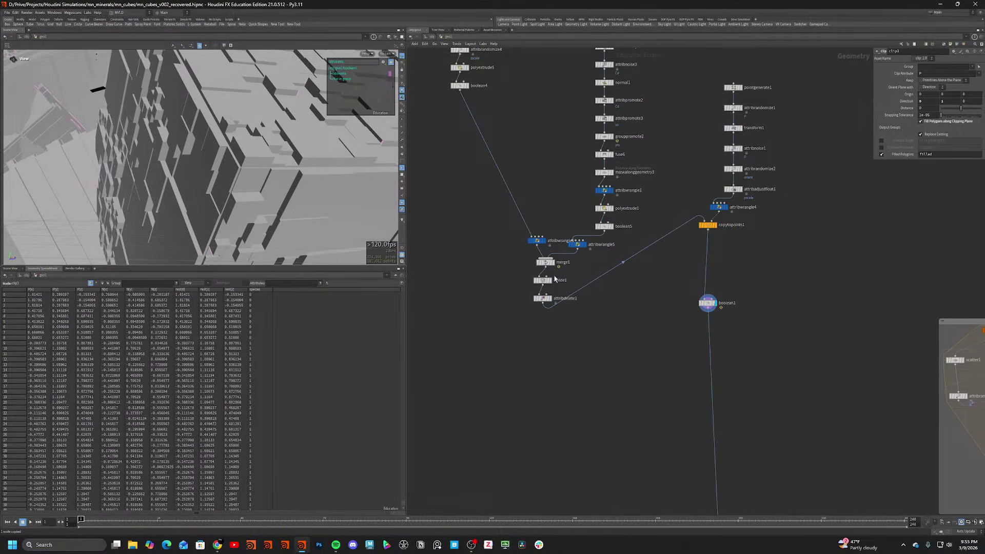
key("Tab")
type("fuse")
key("Return")
left_click(512, 267)
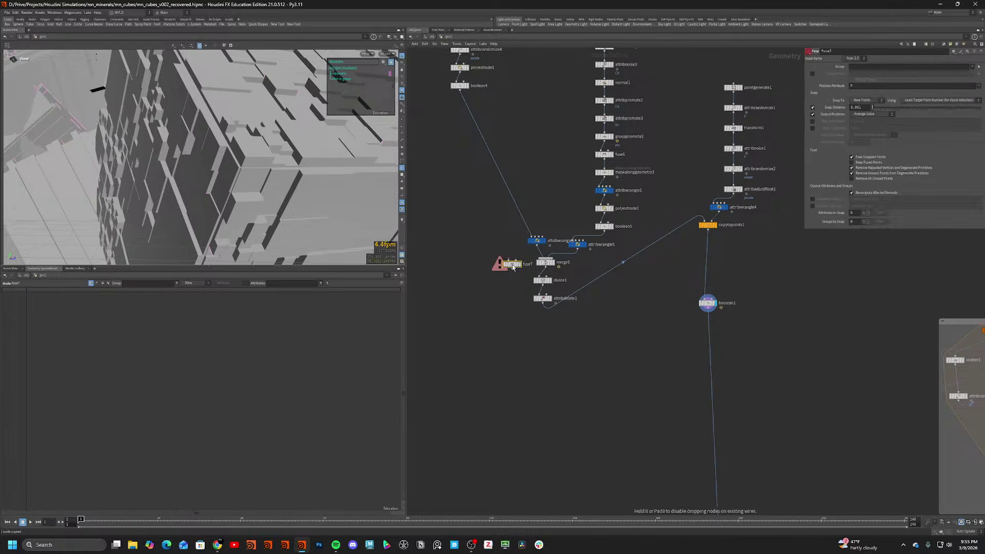
left_click_drag(512, 266, 484, 224)
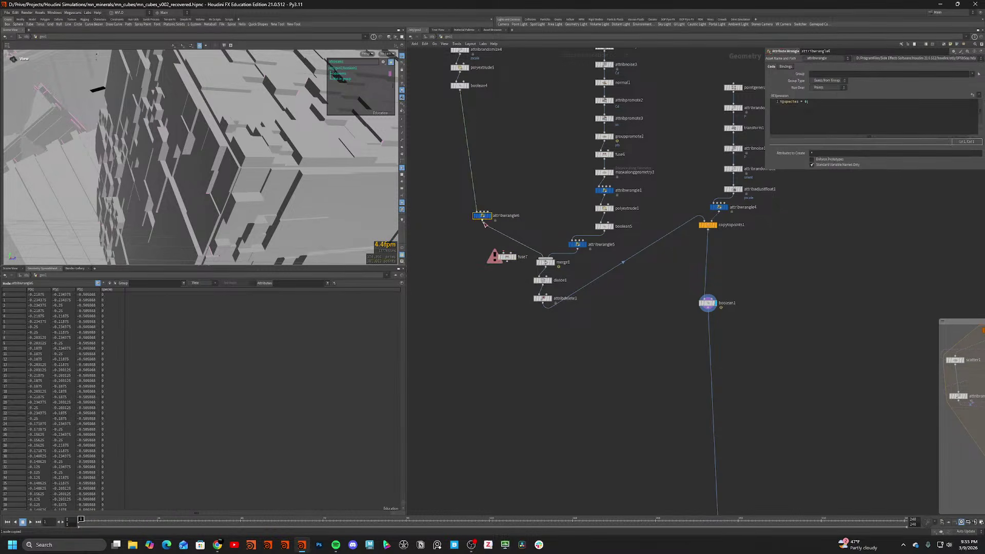
left_click_drag(496, 264, 460, 179)
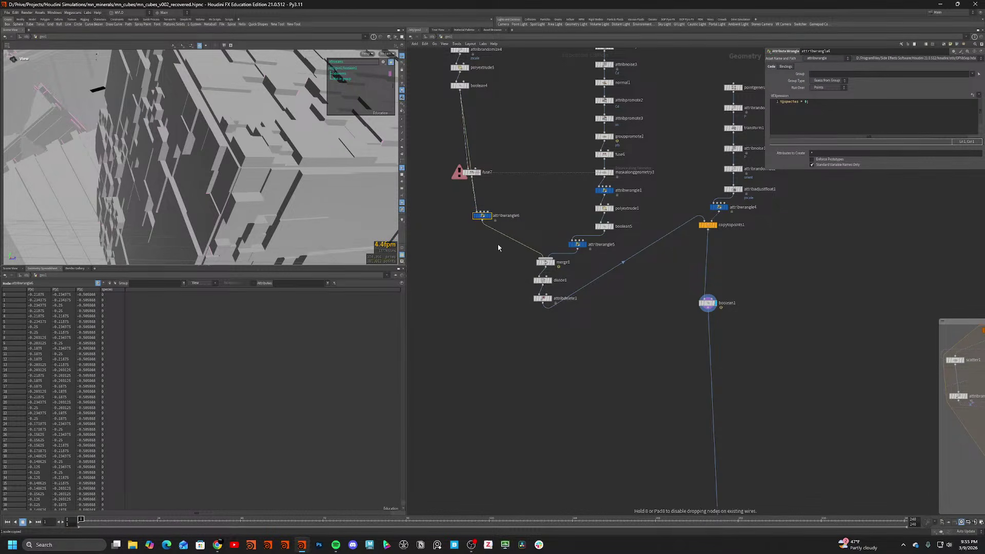
scroll(490, 181, "up", 3)
left_click(478, 173)
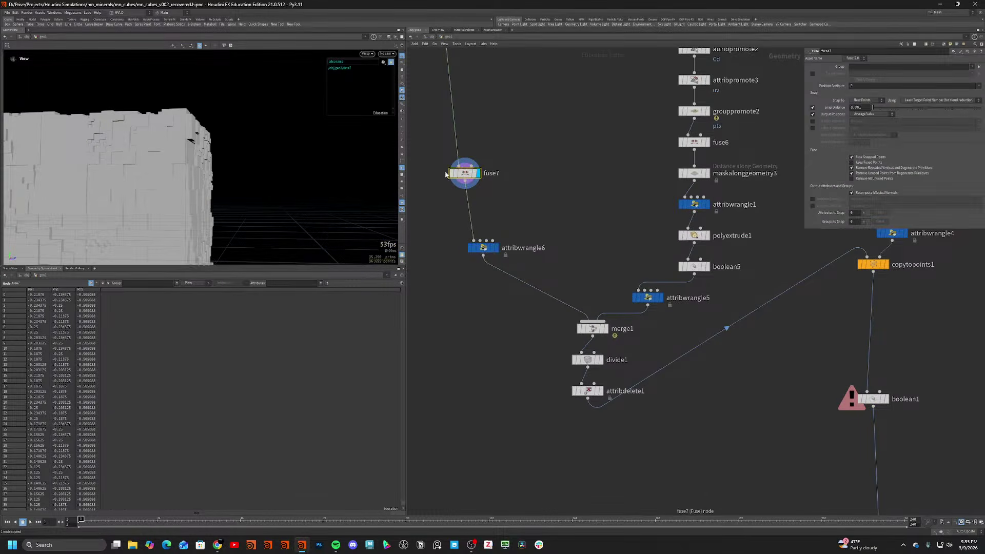
Examine the fused recursive-block cube's wireframe and the node chain down to divide1.
scroll(179, 161, "up", 5)
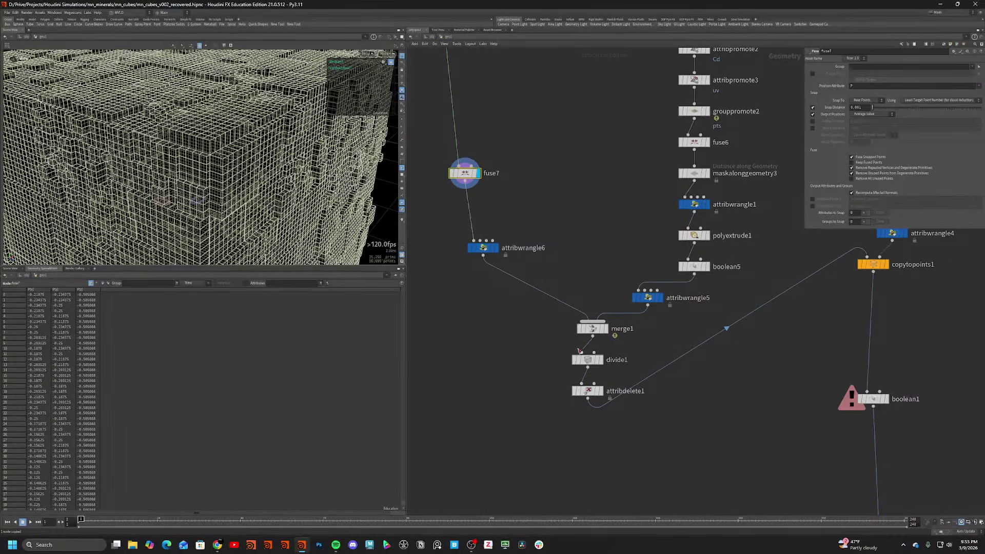
middle_click_drag(511, 160, 584, 367)
scroll(664, 366, "down", 1)
middle_click_drag(664, 367, 575, 170)
scroll(576, 171, "up", 1)
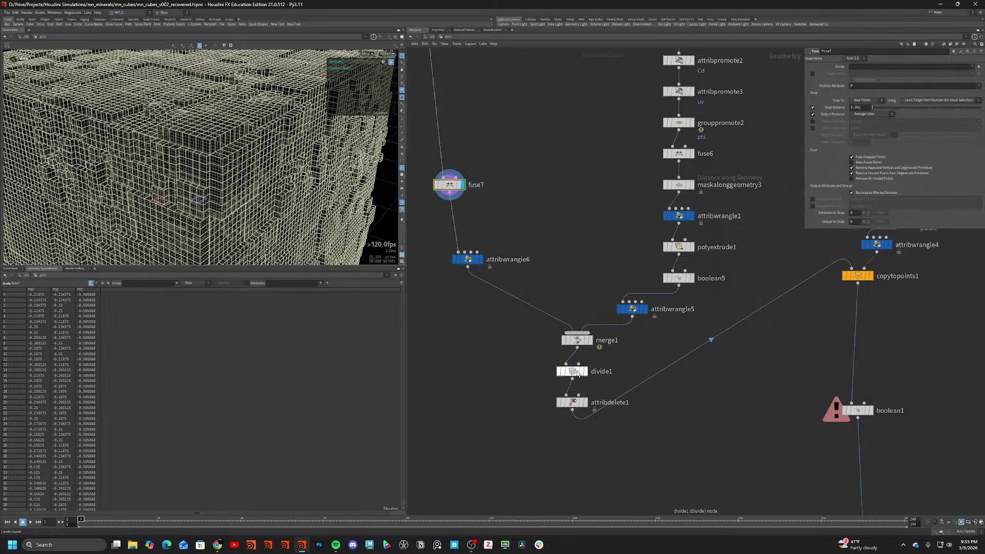
Move divide1 from below merge1 to directly above fuse7 in the recursive-block branch and lay out the two nodes.
left_click_drag(573, 372, 402, 128)
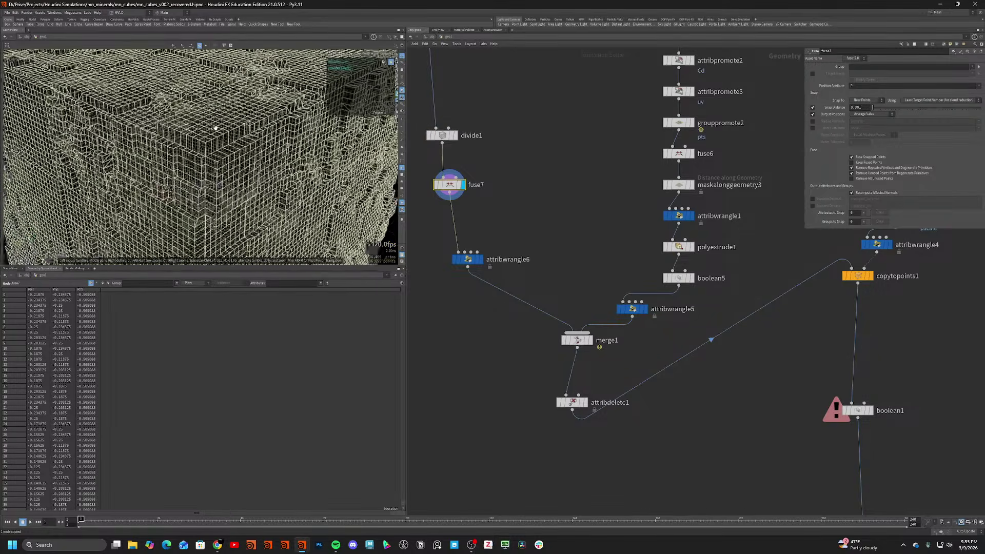
left_click_drag(449, 189, 443, 177)
left_click_drag(479, 117, 417, 123)
key("l")
left_click(483, 197)
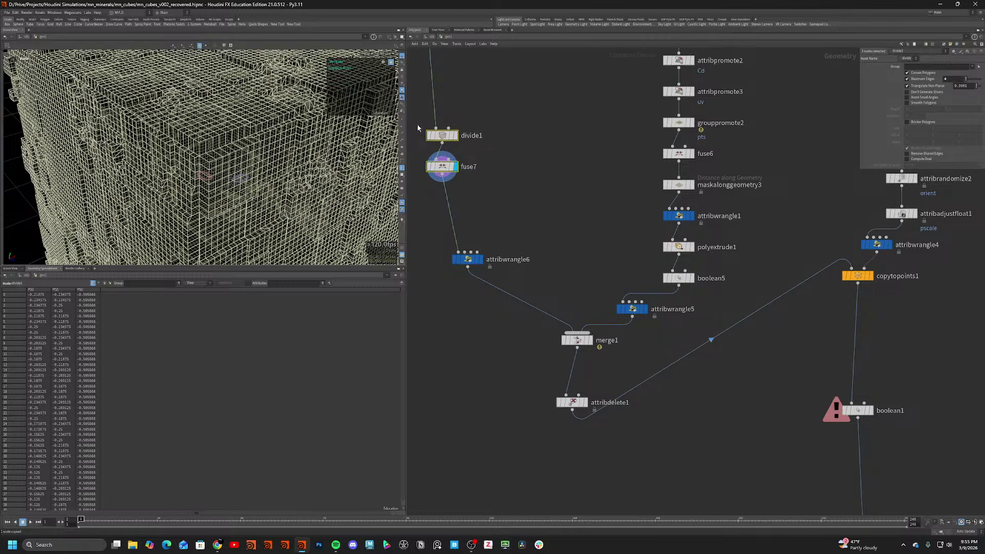
Duplicate divide1 and fuse7 into the layered-cube branch between boolean5 and attribwrangle5.
left_click_drag(443, 174, 540, 188, "alt")
key("ctrl+z")
left_click_drag(442, 135, 665, 310, "alt")
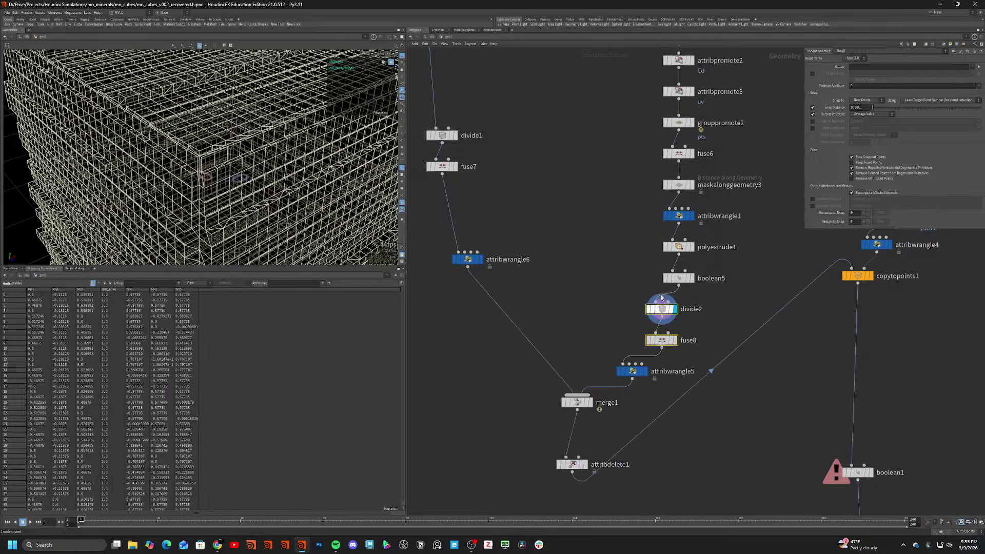
Rename attribwrangle6 in the recursive-block branch as species_0.
double_click(509, 259)
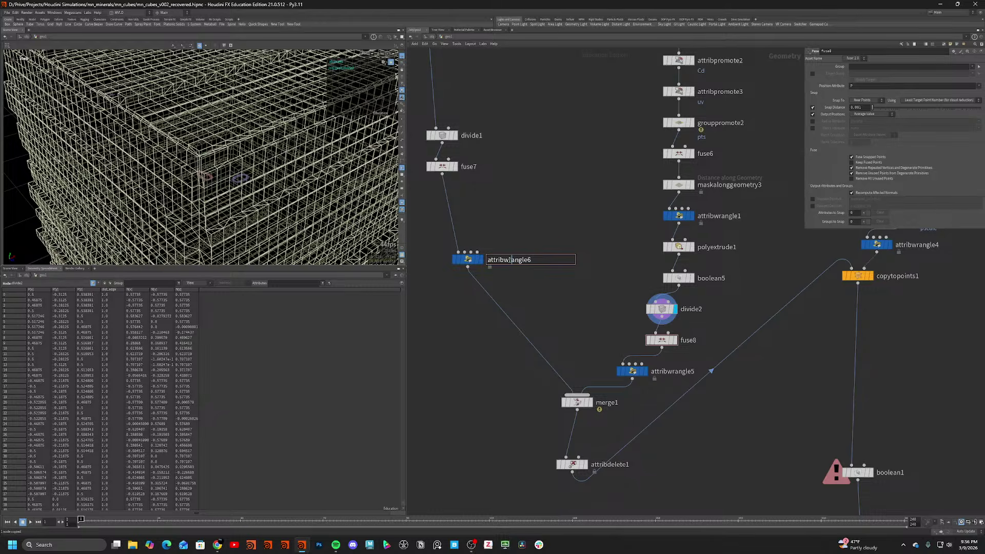
key("ctrl+a")
type("s")
key("Return")
Rename attribwrangle5 in the layered-cube branch as species_1, reusing the other wrangle's name.
left_click(511, 259)
key("ctrl+c")
left_click(680, 374)
key("ctrl+v")
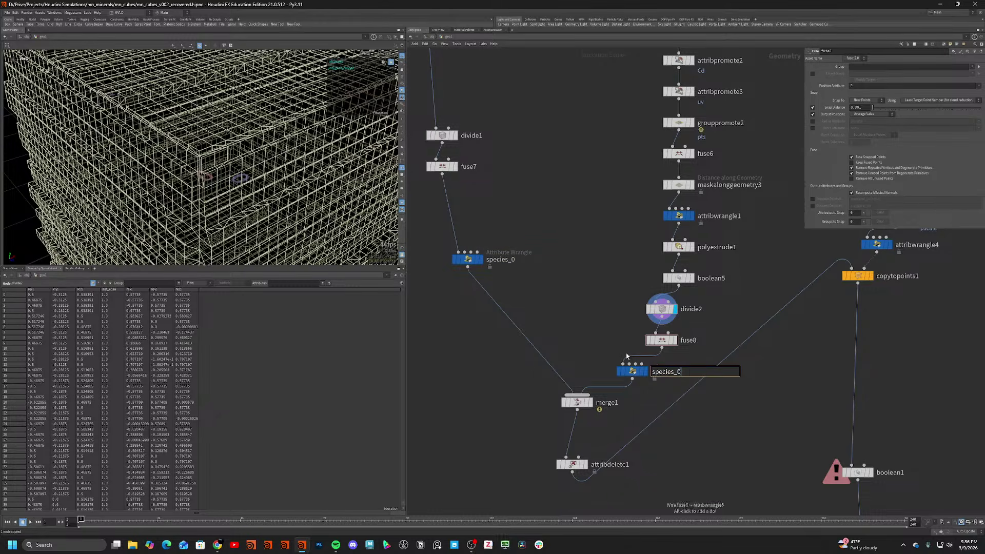
key("BackSpace")
type("1")
key("Return")
Display merge1 and check the merged cubes in shaded and wireframe modes.
left_click(590, 402)
key("w")
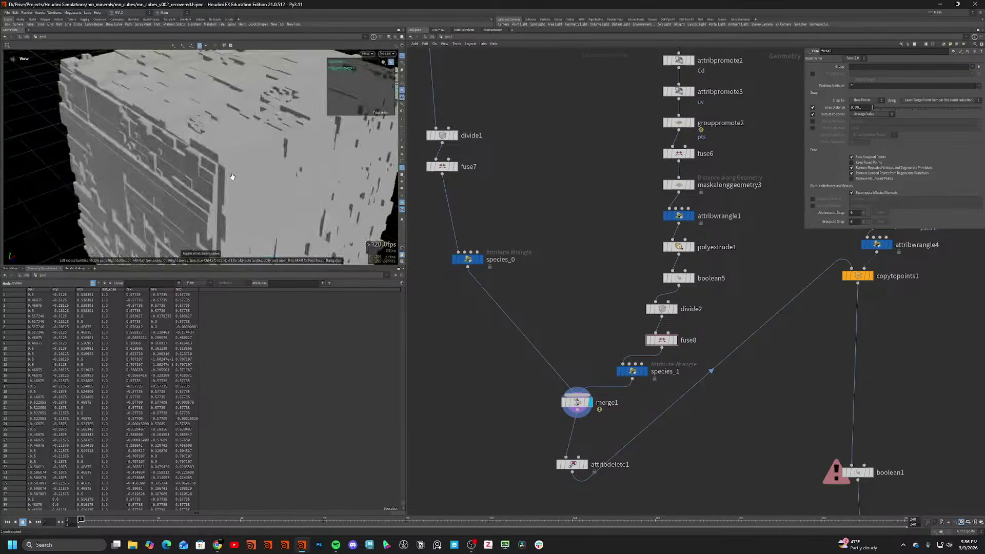
key("w")
middle_click_drag(556, 300, 549, 202)
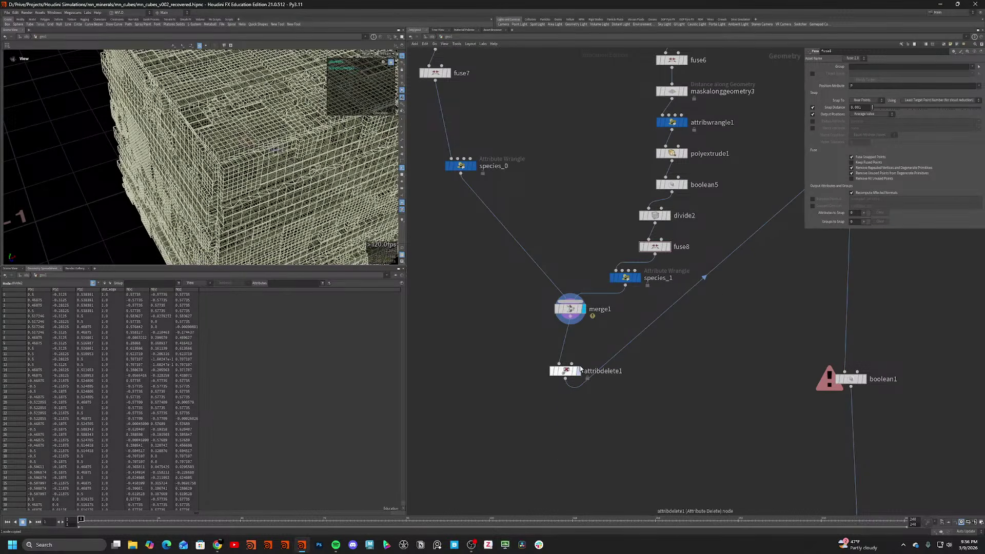
Display attribdelete1 and copytopoints1, and view the whole copied cube cluster shaded.
left_click(584, 369)
scroll(662, 359, "down", 2)
left_click(670, 177)
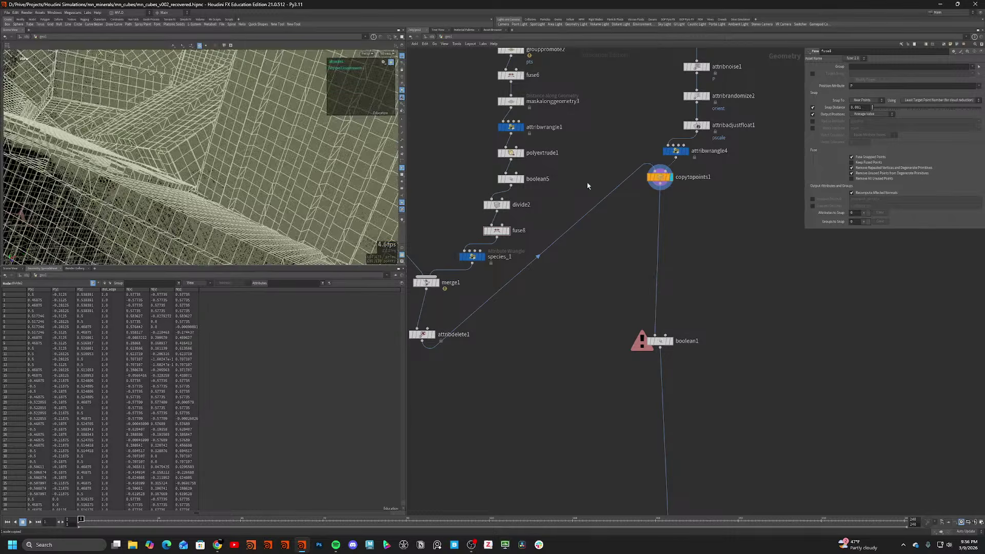
key("space+g")
key("w")
mouse_move(215, 187)
left_mouse_down("alt")
mouse_move(186, 131)
mouse_move(161, 126)
left_mouse_up("alt")
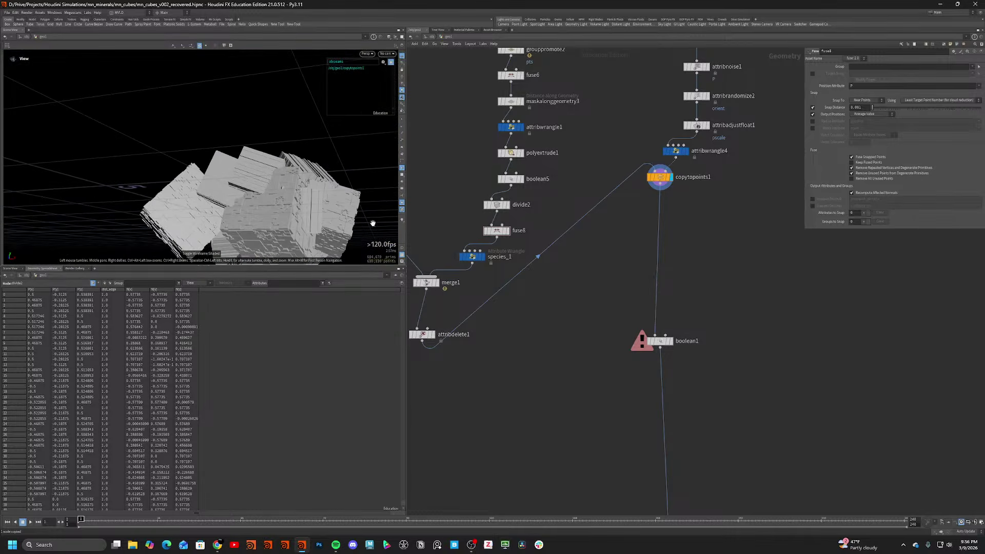
Display boolean1 and examine its intersection seams and cube surfaces up close in wireframe and shaded modes.
left_click(671, 342)
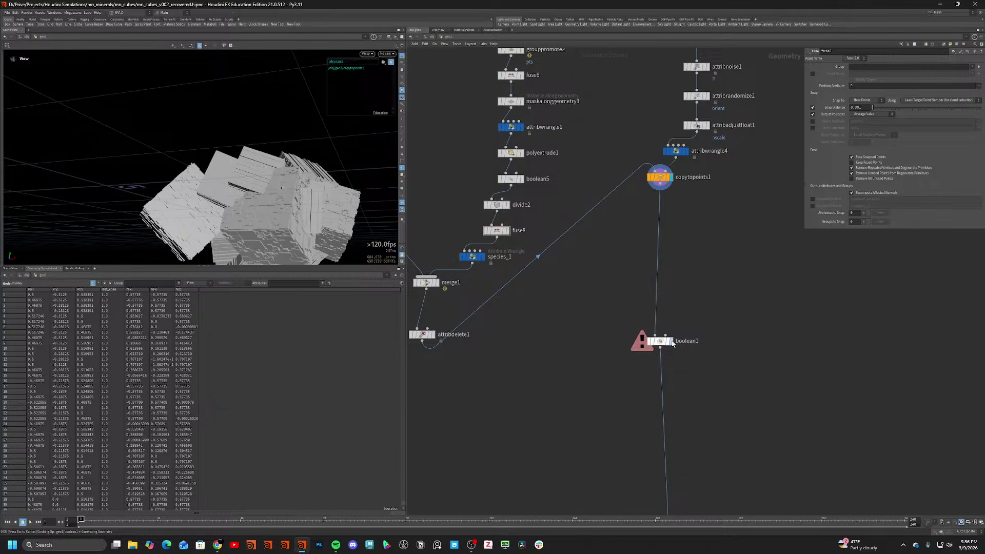
key("w")
scroll(173, 179, "up", 8)
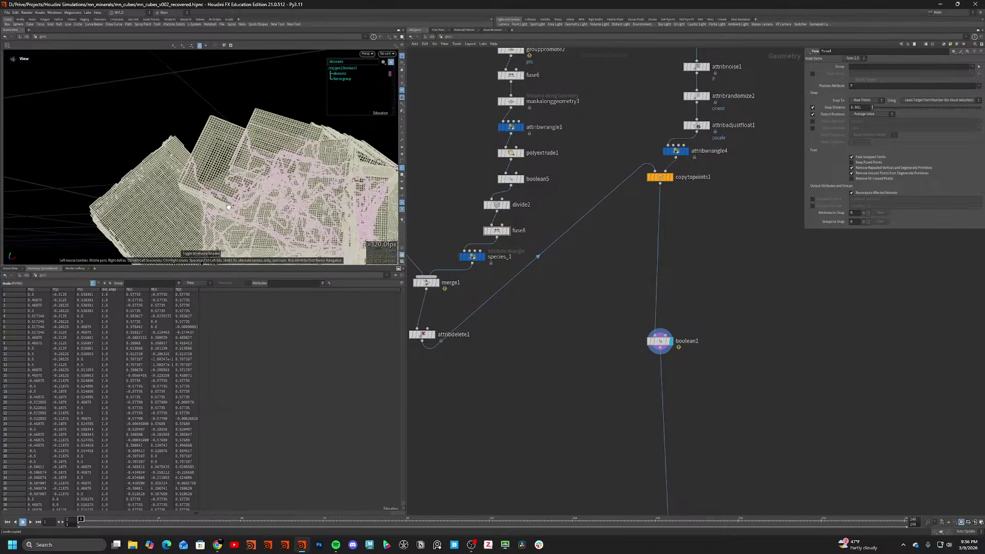
key("w")
scroll(292, 191, "up", 5)
mouse_move(293, 191)
left_mouse_down()
mouse_move(254, 191)
mouse_move(231, 219)
mouse_move(256, 222)
left_mouse_up()
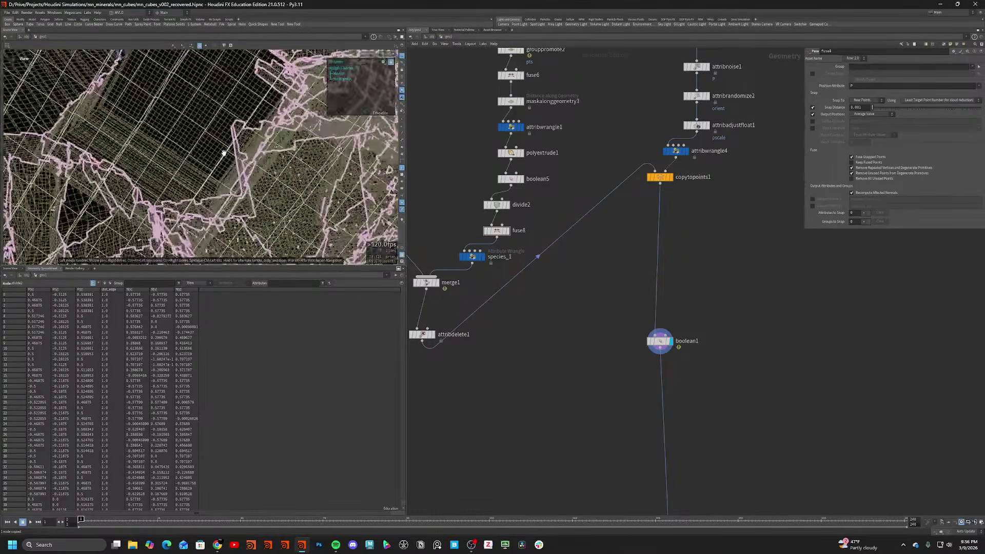
key("w")
left_click_drag(203, 142, 200, 205)
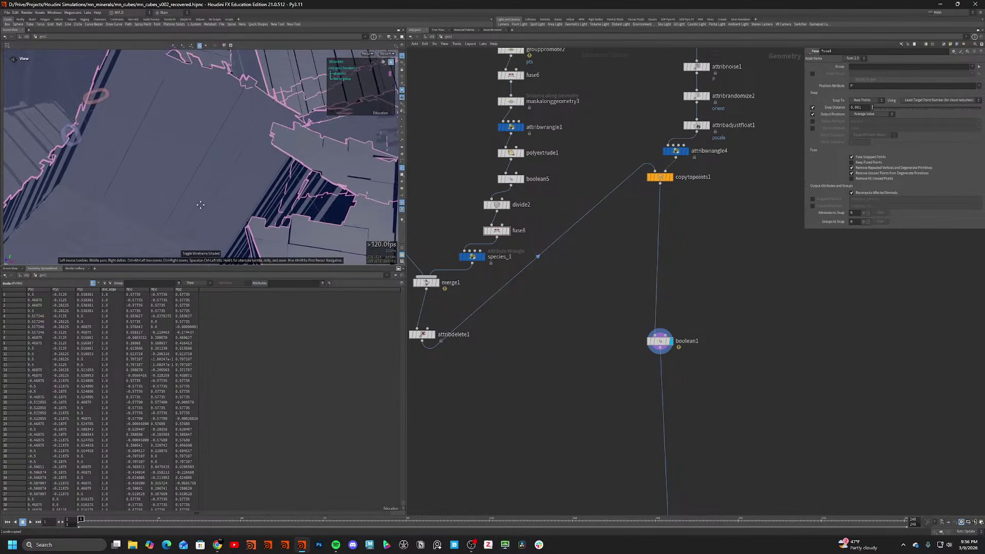
left_click_drag(253, 154, 301, 124)
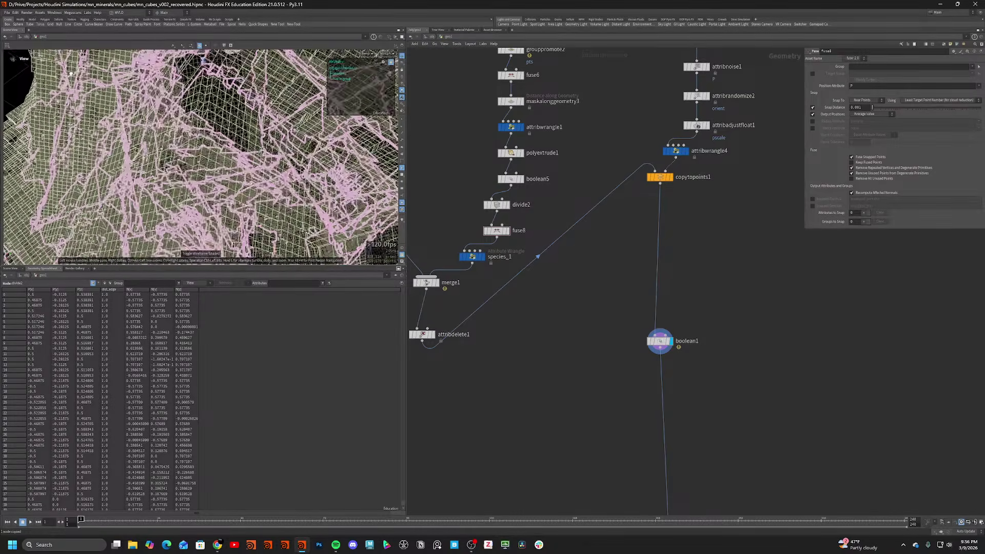
Display the clip3 node's output in shaded view and examine the surface and edges of the combined mineral geometry.
key("w")
scroll(675, 387, "down", 3)
middle_click_drag(675, 387, 649, 161)
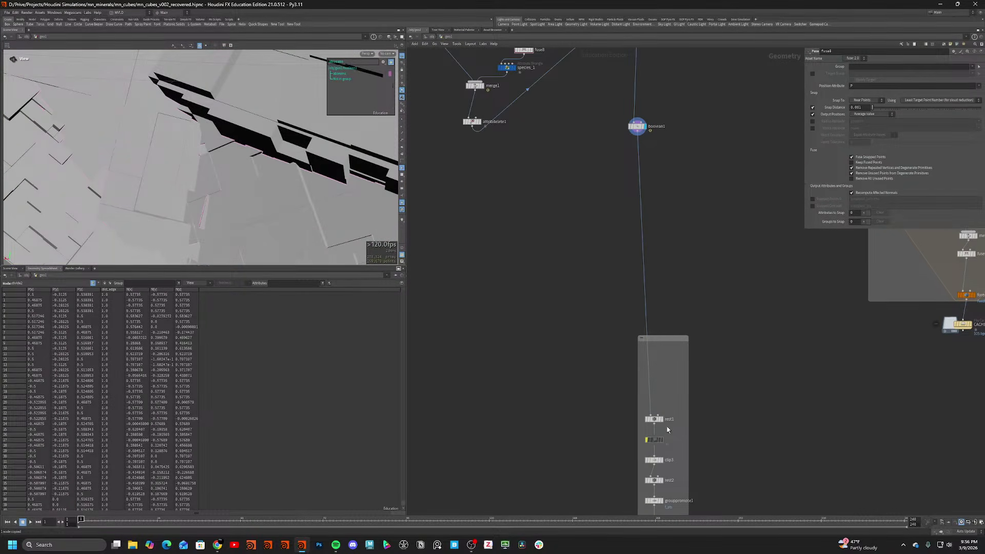
left_click(662, 461)
scroll(180, 136, "down", 5)
left_click_drag(180, 137, 213, 126)
scroll(213, 126, "up", 10)
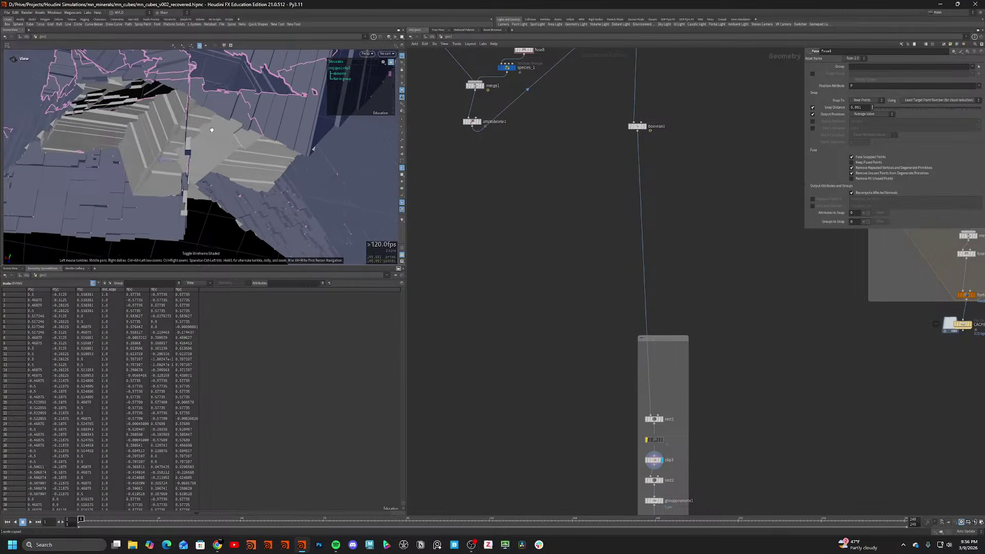
scroll(245, 135, "up", 6)
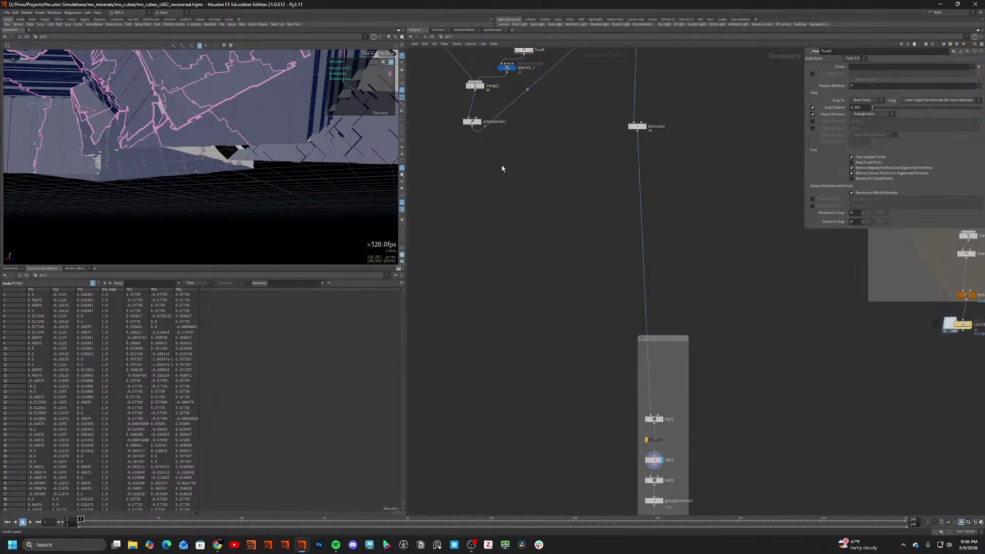
Disconnect species_1 from merge1 and disable the piece attribute on copytopoints1.
scroll(501, 165, "down", 1)
middle_click_drag(501, 164, 718, 304)
scroll(718, 304, "up", 1)
left_click(708, 287)
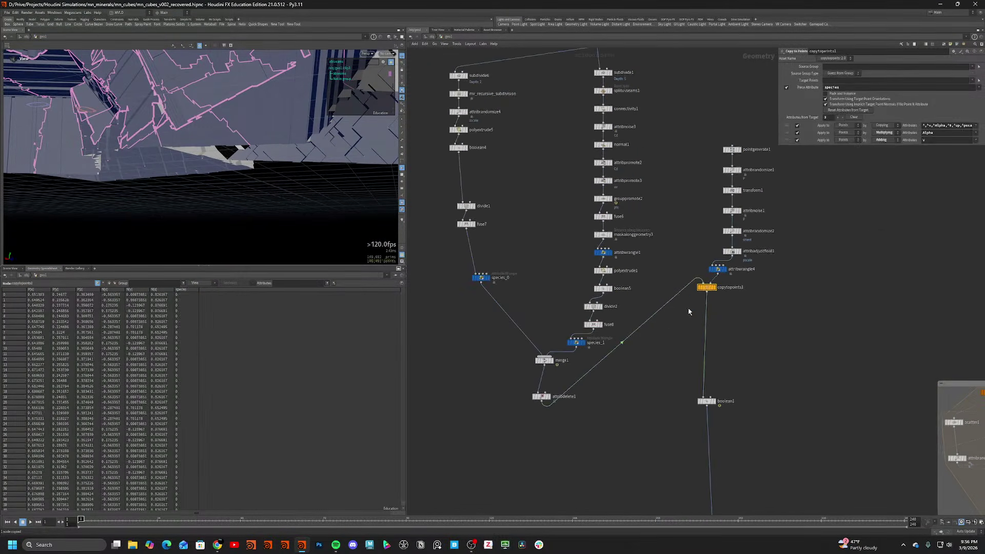
left_click(576, 342)
key("y")
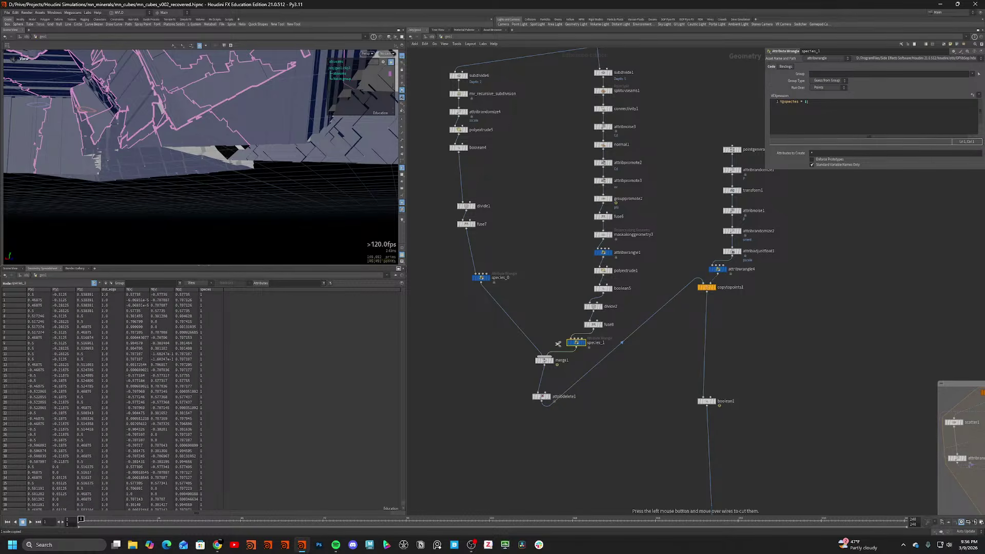
left_click(706, 288)
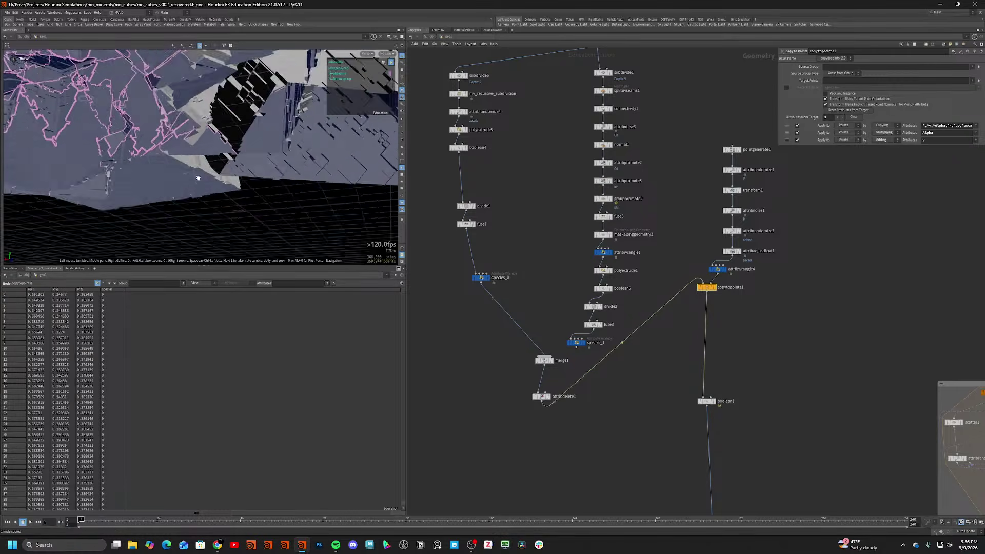
Go back down to clip3 and select it to check its settings and output.
middle_click_drag(625, 466, 620, 221)
scroll(621, 220, "down", 1)
middle_click_drag(699, 362, 684, 298)
scroll(718, 345, "up", 3)
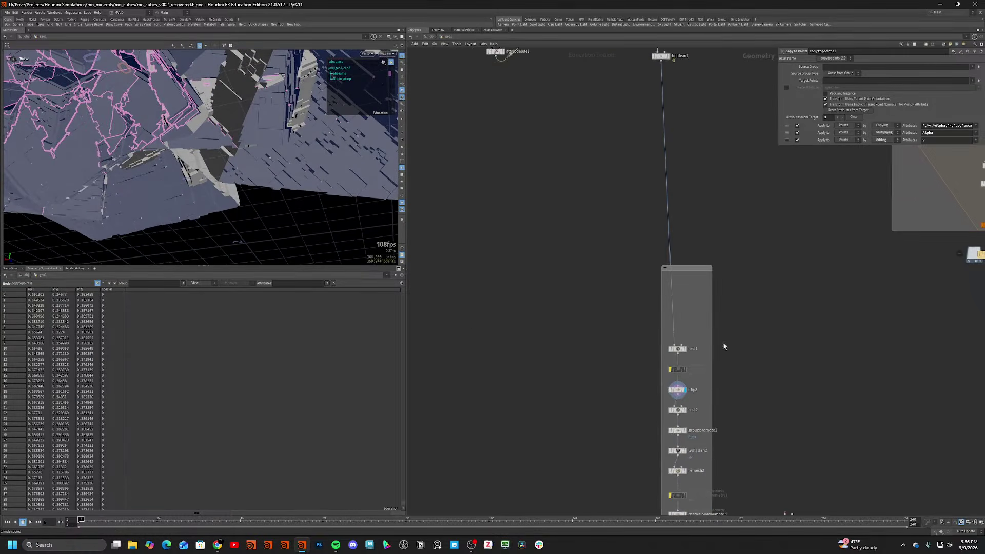
left_click(677, 390)
Connect the output of species_1 directly to attribdelete1, bypassing merge1.
middle_click_drag(651, 133, 620, 329)
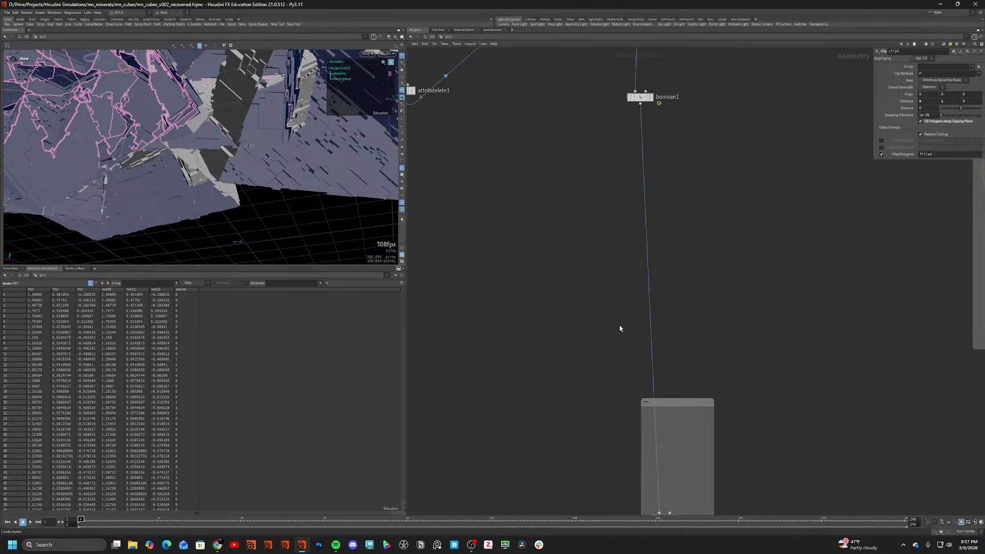
scroll(610, 323, "down", 3)
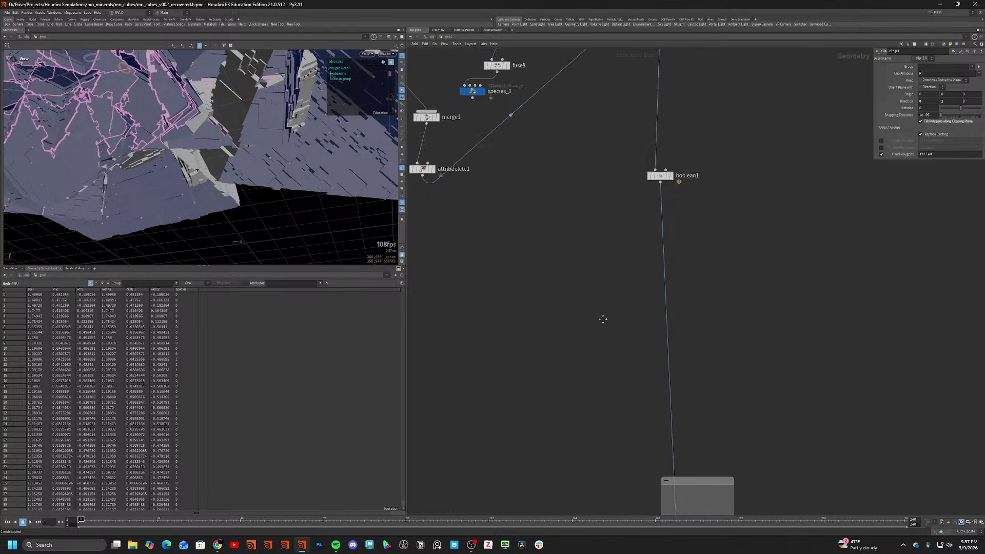
left_click(583, 293)
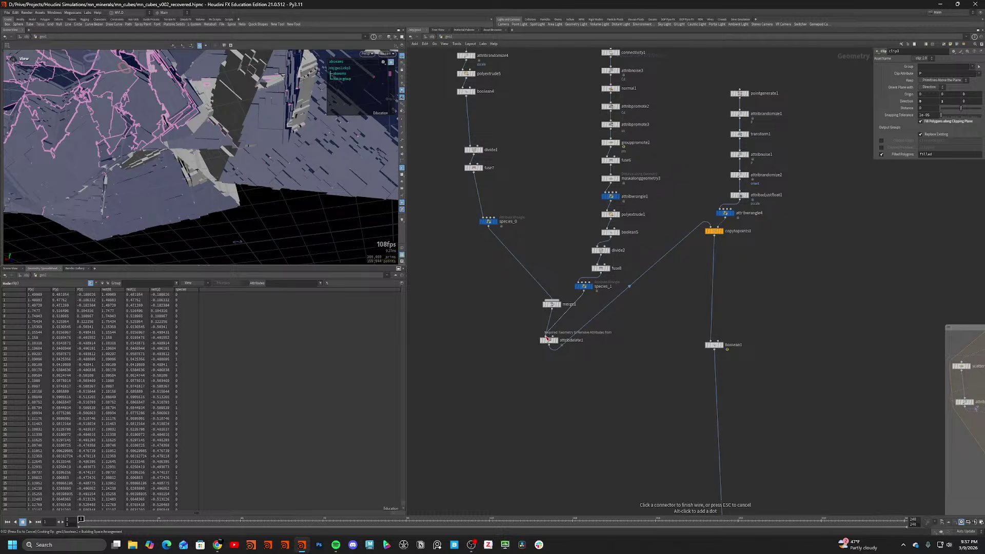
left_click(547, 339)
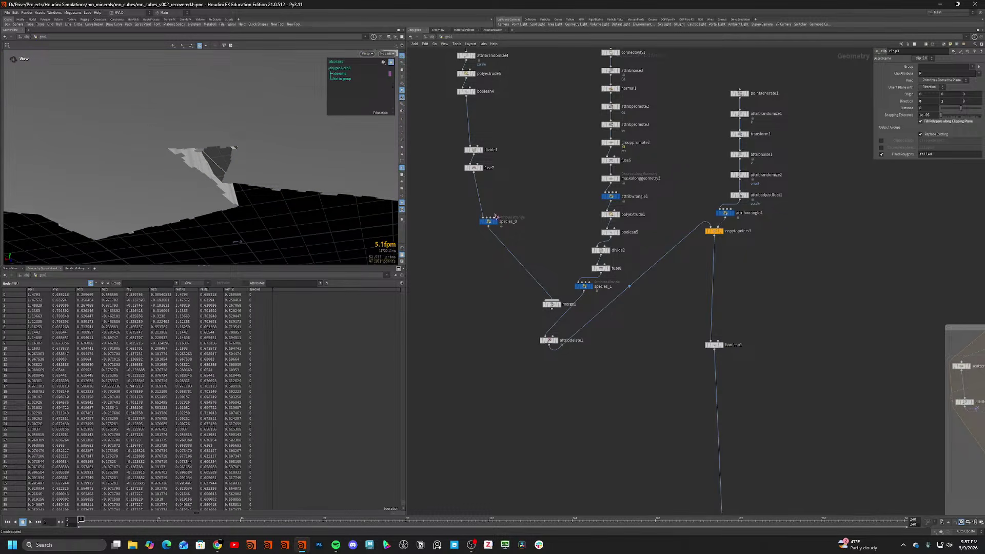
Display the species_0 node and examine its extruded cube from several angles in shaded view.
scroll(494, 229, "up", 4)
left_click(498, 214)
scroll(194, 169, "down", 5)
key("shift+w")
key("shift+w")
mouse_move(175, 186)
left_mouse_down()
mouse_move(218, 177)
mouse_move(246, 132)
mouse_move(280, 170)
left_mouse_up()
scroll(251, 141, "up", 5)
Display boolean4 and attribrandomize4 in the species_0 branch to compare the geometry after and before extrusion.
middle_click_drag(543, 159, 589, 309)
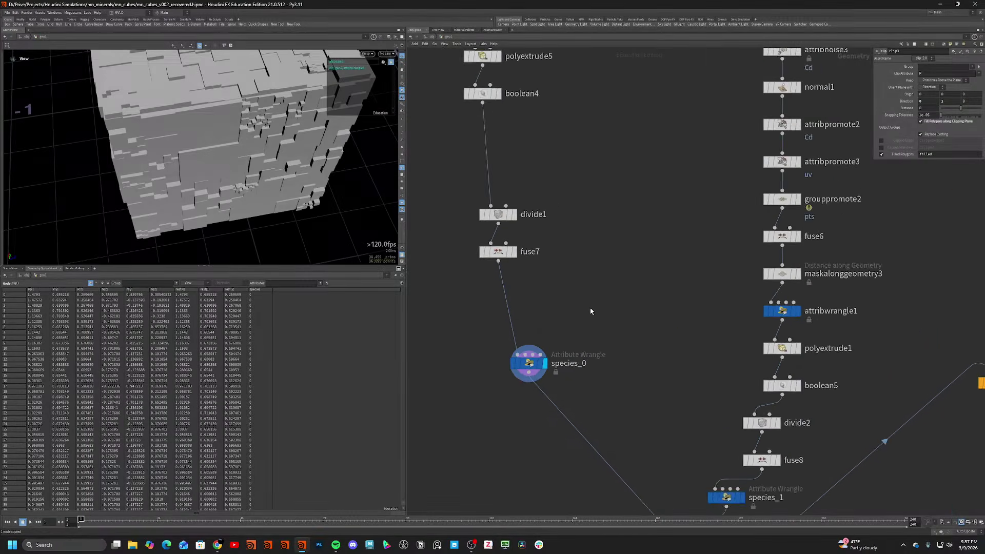
scroll(557, 278, "down", 2)
middle_click_drag(552, 198, 574, 304)
scroll(564, 289, "up", 1)
left_click(532, 250)
left_click(519, 251)
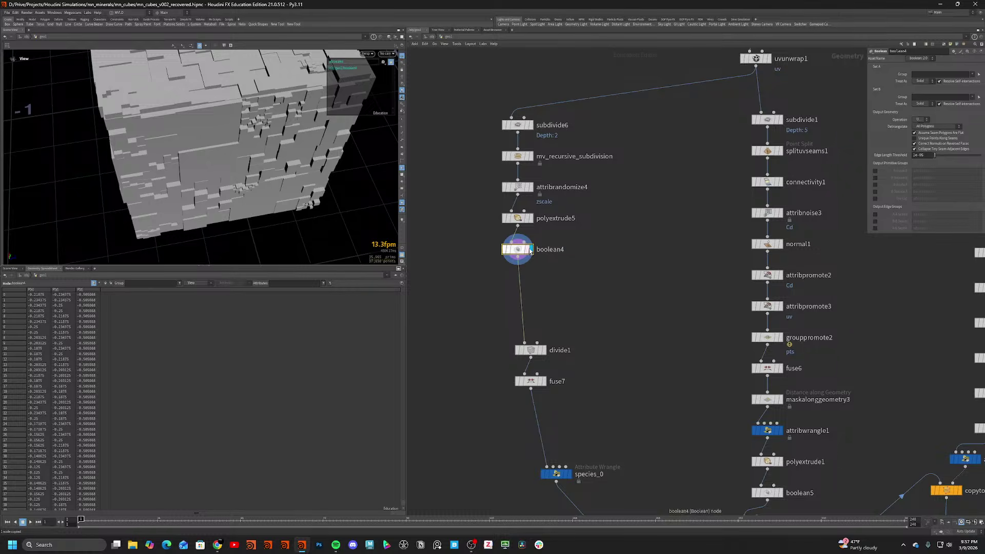
left_click(531, 187)
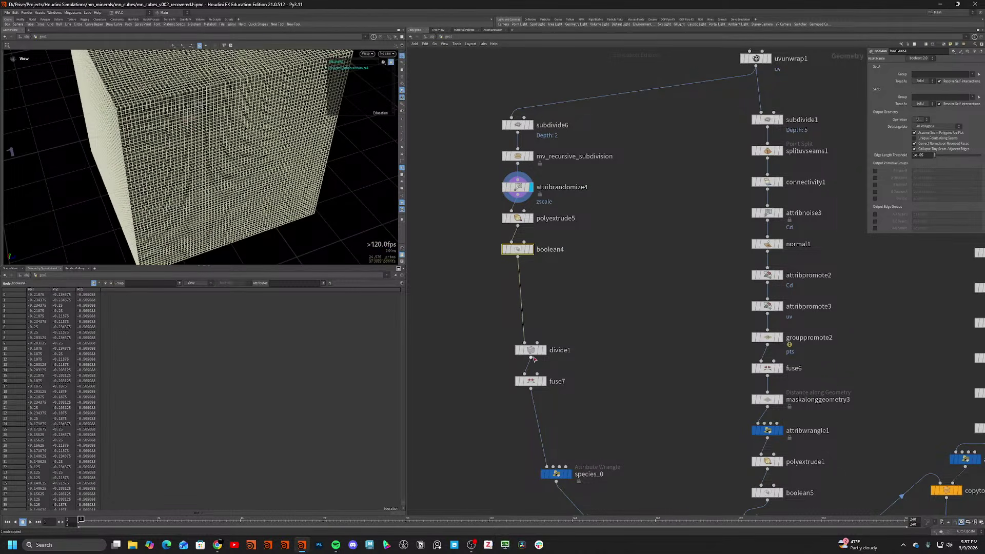
Move fuse7 between attribrandomize4 and polyextrude5, and set polyextrude5 to divide into Individual Elements.
left_click_drag(536, 381, 522, 220)
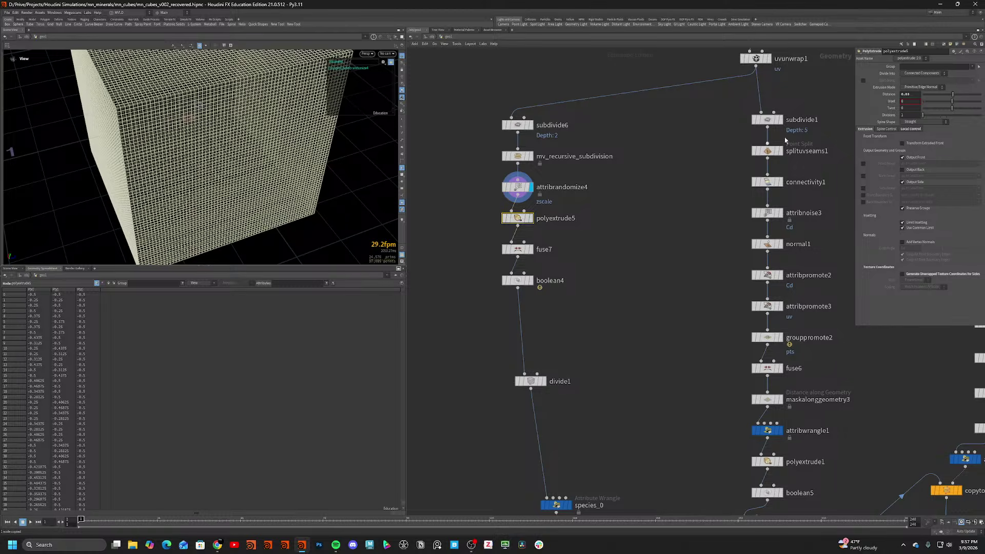
left_click(922, 73)
left_click(919, 77)
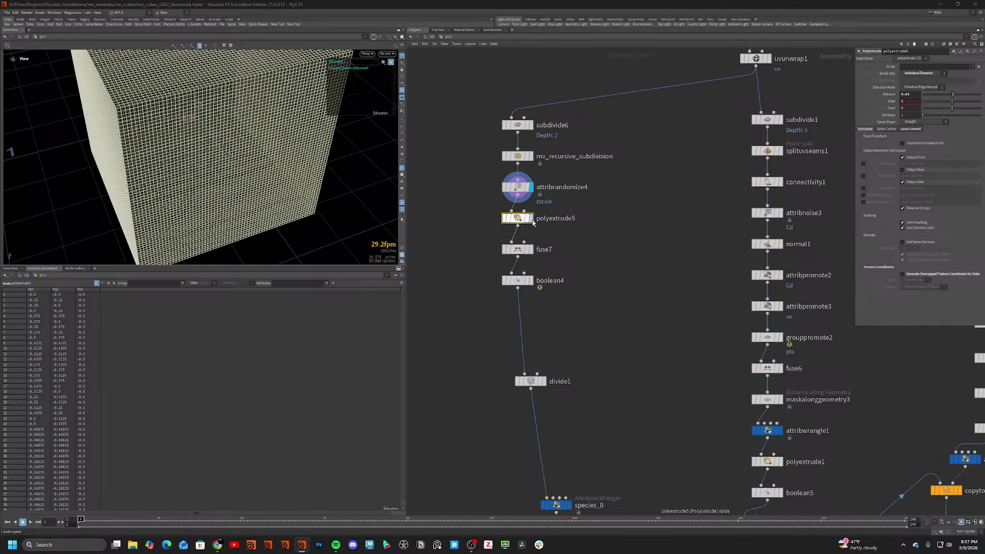
left_click_drag(519, 250, 531, 225)
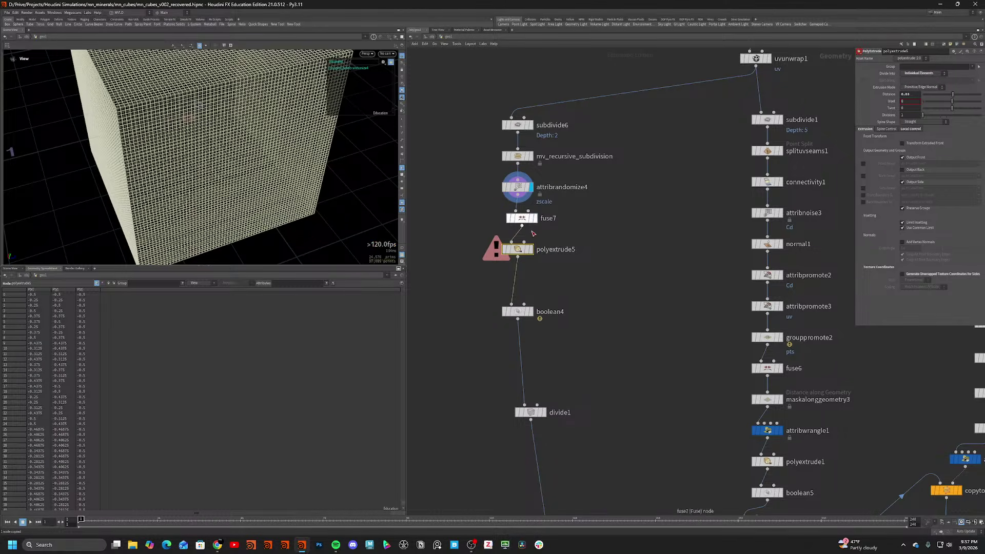
Display fuse7, polyextrude5, boolean4 and divide1 in turn, and inspect the cube's mesh in wireframe and shaded views.
left_click(528, 219)
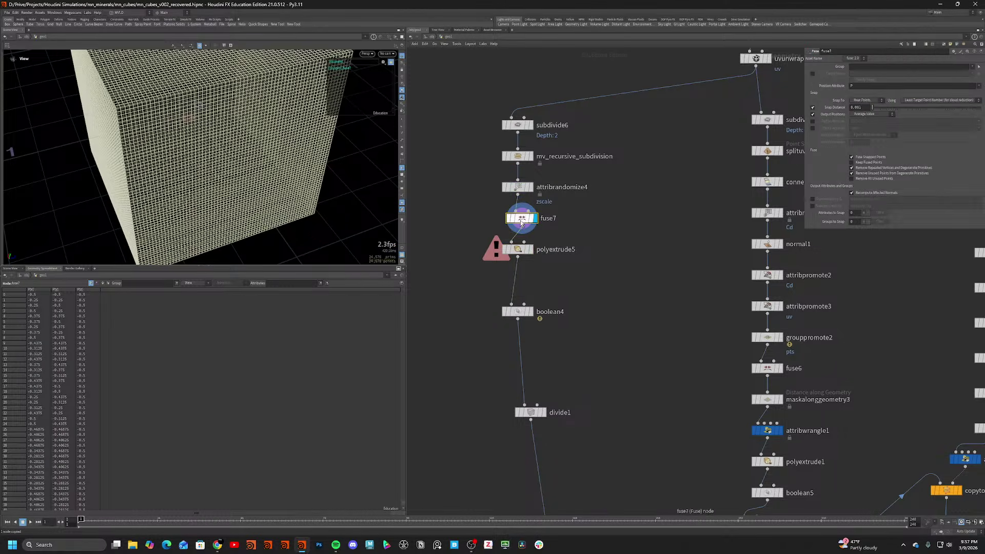
left_click(515, 252)
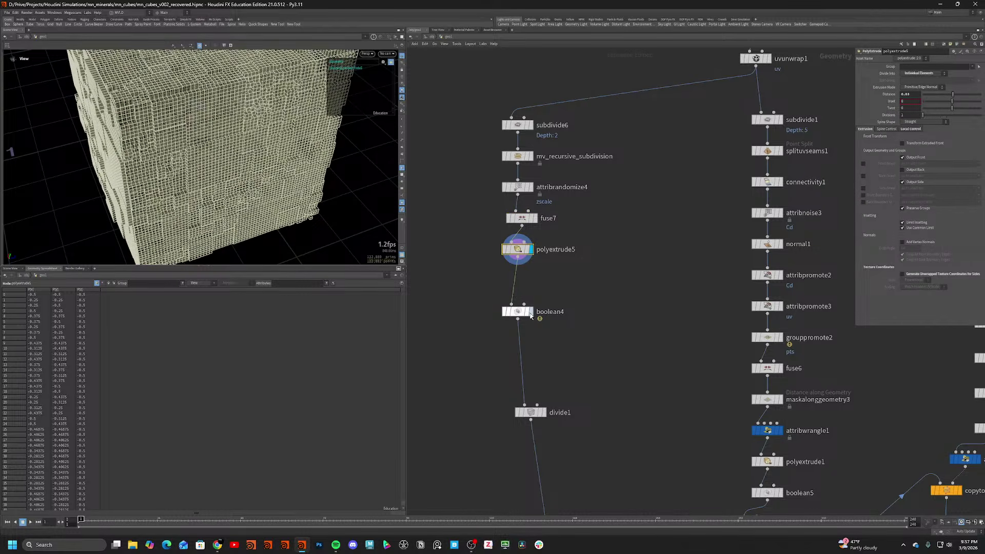
left_click(521, 315)
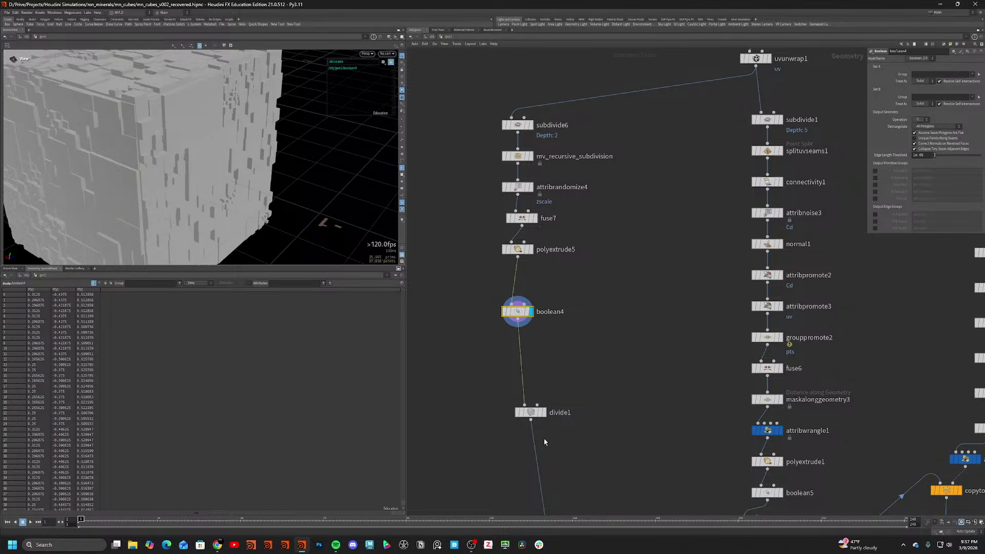
left_click(531, 412)
key("w")
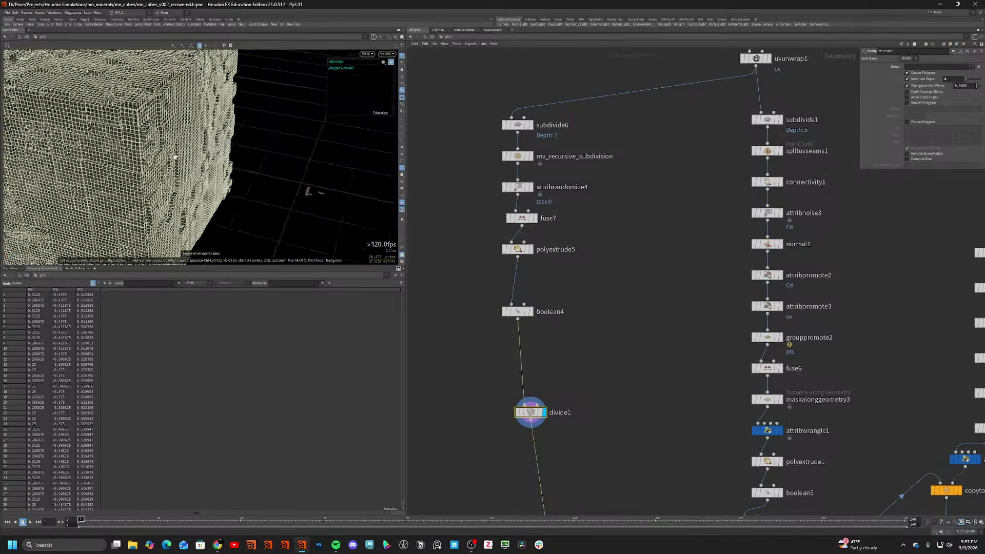
left_click_drag(175, 157, 185, 160)
key("w")
Display species_0 and wire it directly into copytopoints1, spacing merge1 and attribdelete1 apart and leaving them out of that connection.
middle_click_drag(597, 318, 590, 122)
scroll(590, 122, "down", 1)
left_click(566, 306)
middle_click_drag(634, 349, 567, 265)
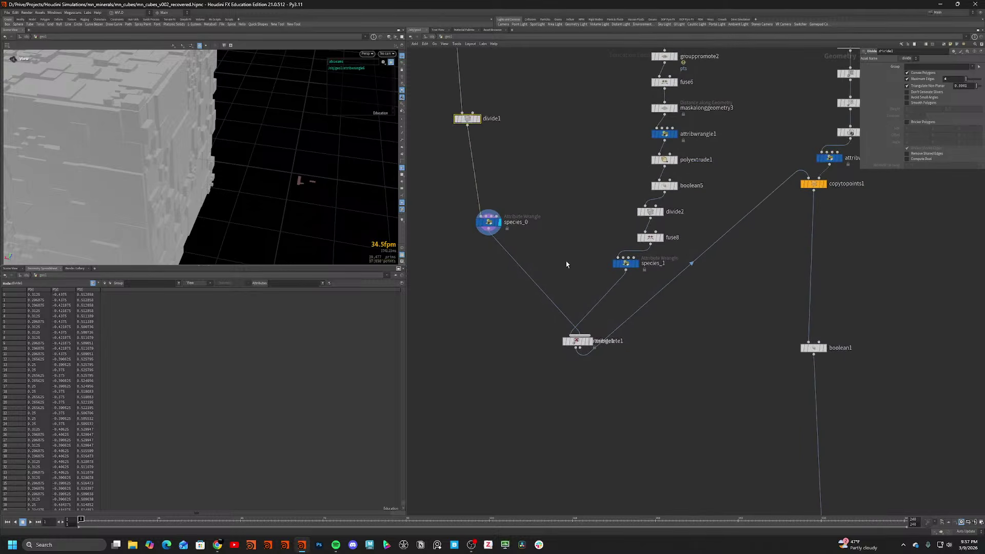
left_click_drag(580, 342, 629, 427)
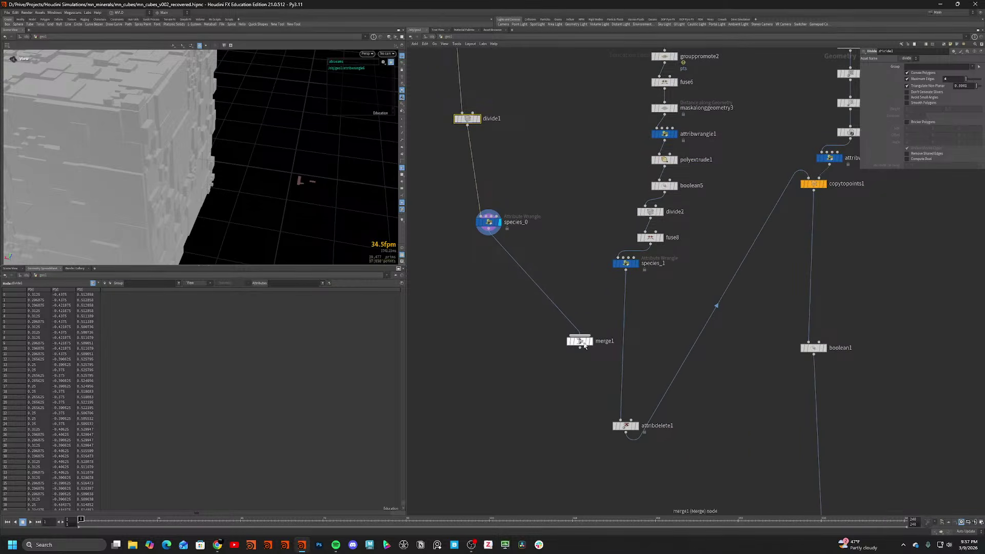
left_click_drag(584, 345, 570, 365)
left_click_drag(735, 276, 489, 230)
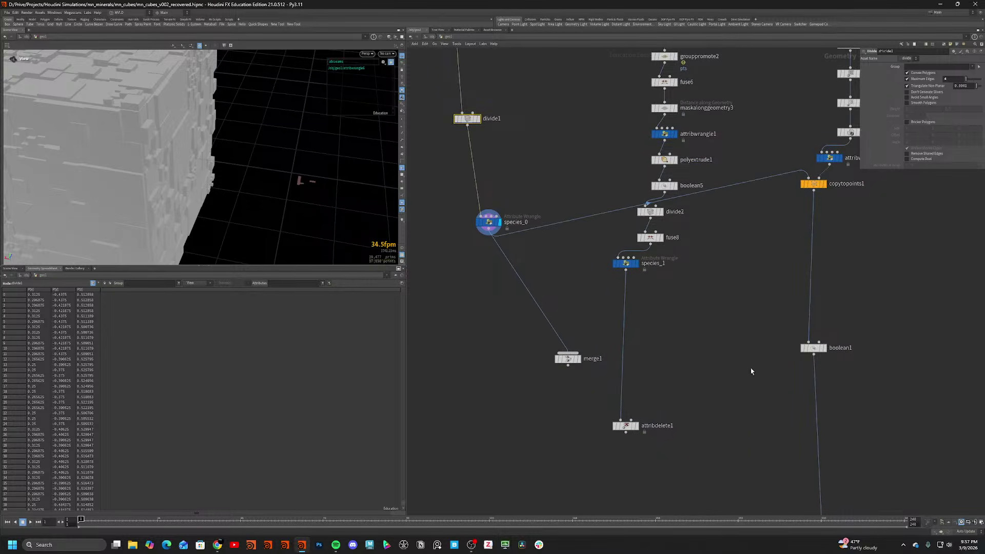
Display clip3 and examine the combined geometry made from species_0 copies in shaded and wireframe views.
scroll(764, 395, "down", 1)
middle_click_drag(798, 492, 733, 300)
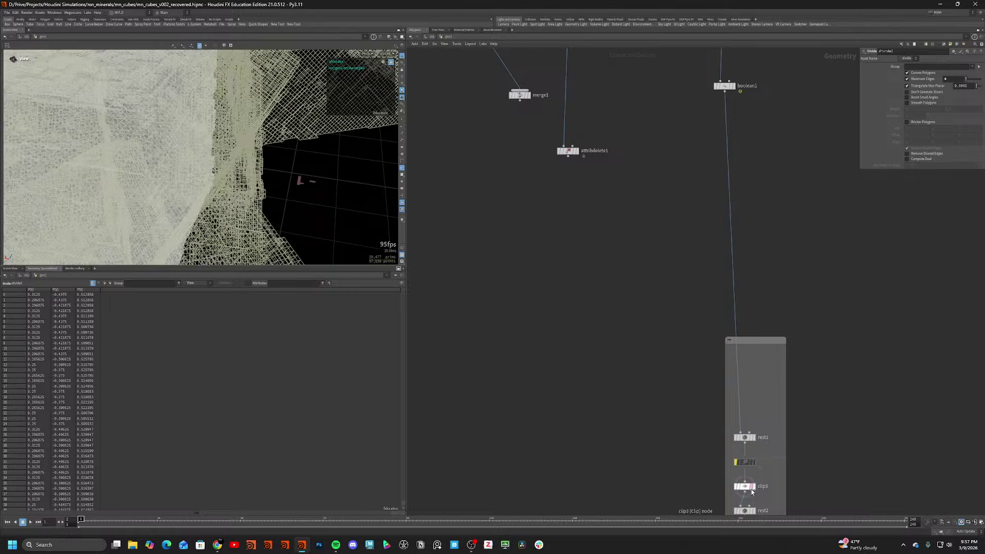
scroll(200, 184, "down", 6)
mouse_move(200, 185)
left_mouse_down()
mouse_move(167, 112)
mouse_move(195, 106)
mouse_move(185, 137)
mouse_move(150, 158)
mouse_move(177, 92)
left_mouse_up()
scroll(165, 123, "up", 5)
key("shift+w")
key("shift+w")
key("shift+w")
Set divide1's maximum edges to 3 and hide the pink edge highlighting in the viewport.
middle_click_drag(486, 193, 604, 404)
middle_click_drag(562, 121, 588, 214)
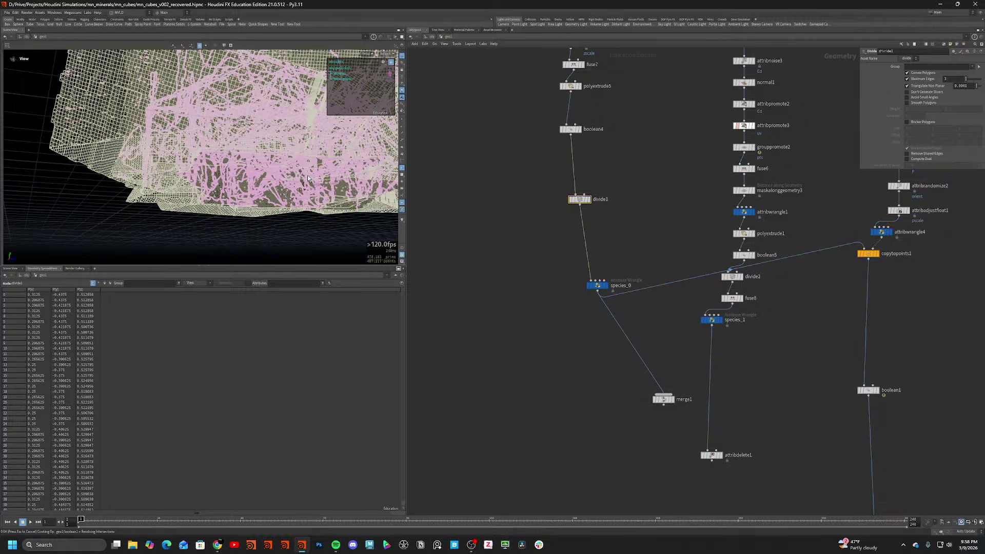
left_click(402, 204)
key("shift+w")
mouse_move(257, 169)
left_mouse_down()
mouse_move(224, 101)
mouse_move(215, 208)
left_mouse_up()
key("shift+w")
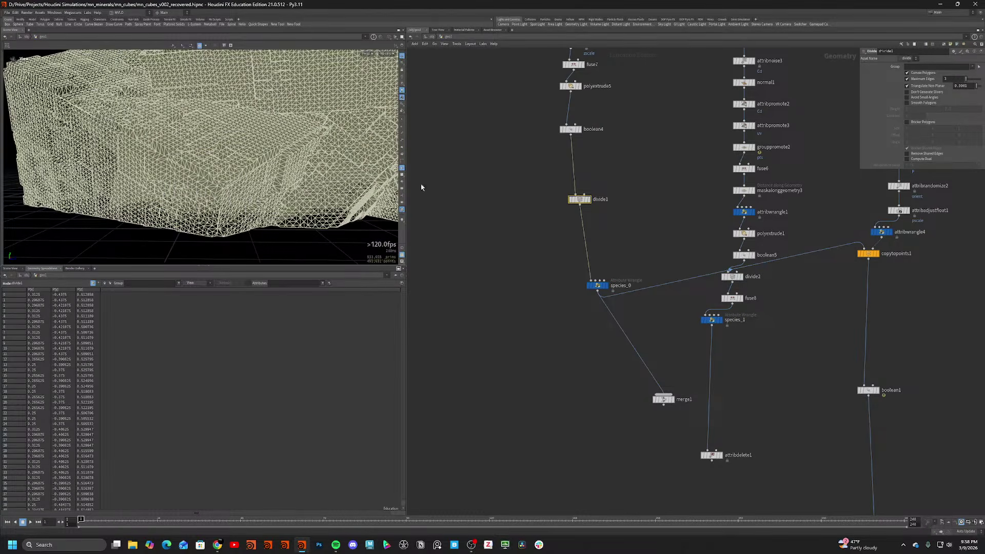
Set the mv_recursive_subdivision node's iterations to 3 and display its output.
middle_click_drag(640, 152, 613, 378)
scroll(549, 273, "up", 3)
middle_click_drag(687, 277, 626, 225)
scroll(627, 227, "down", 1)
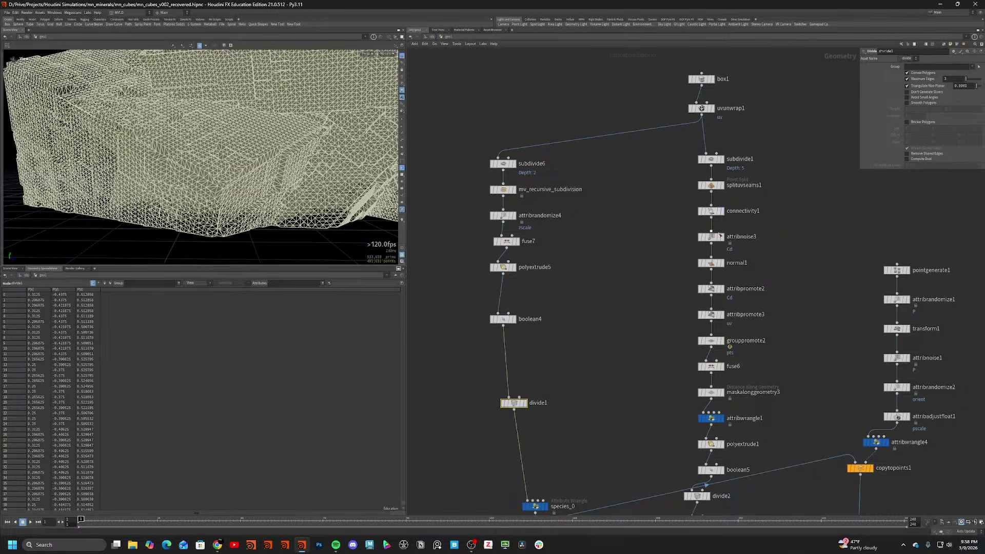
scroll(622, 254, "down", 2)
scroll(533, 200, "up", 5)
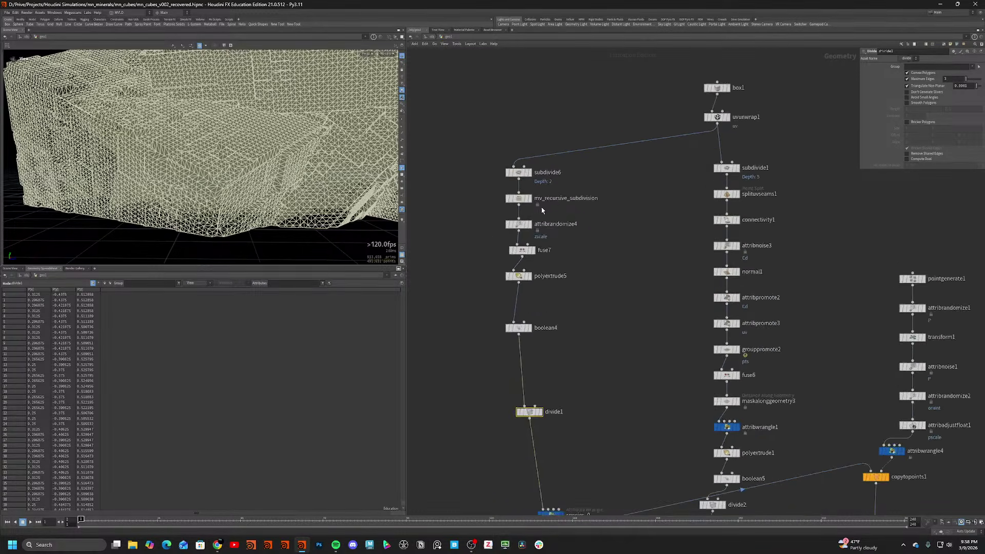
left_click(527, 197)
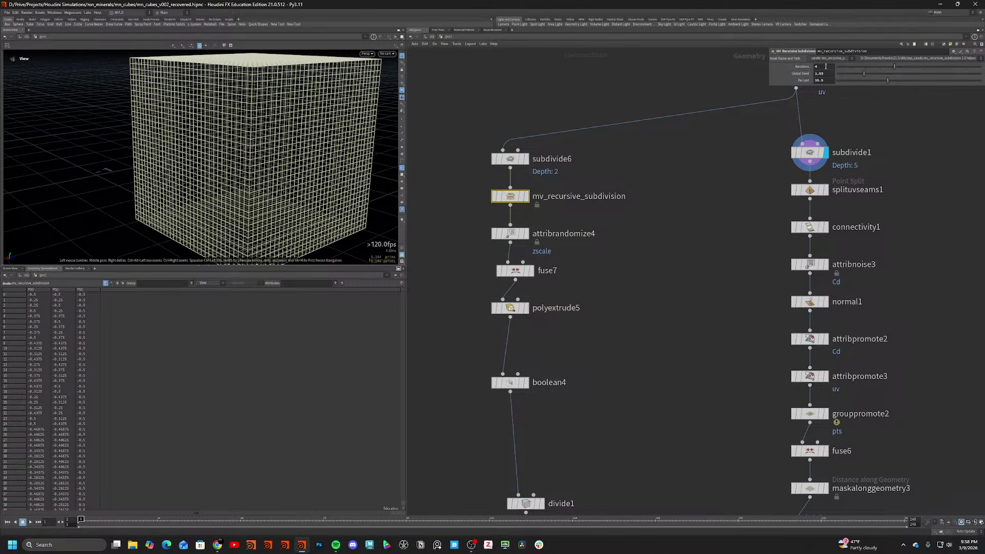
key("Return")
left_click(527, 197)
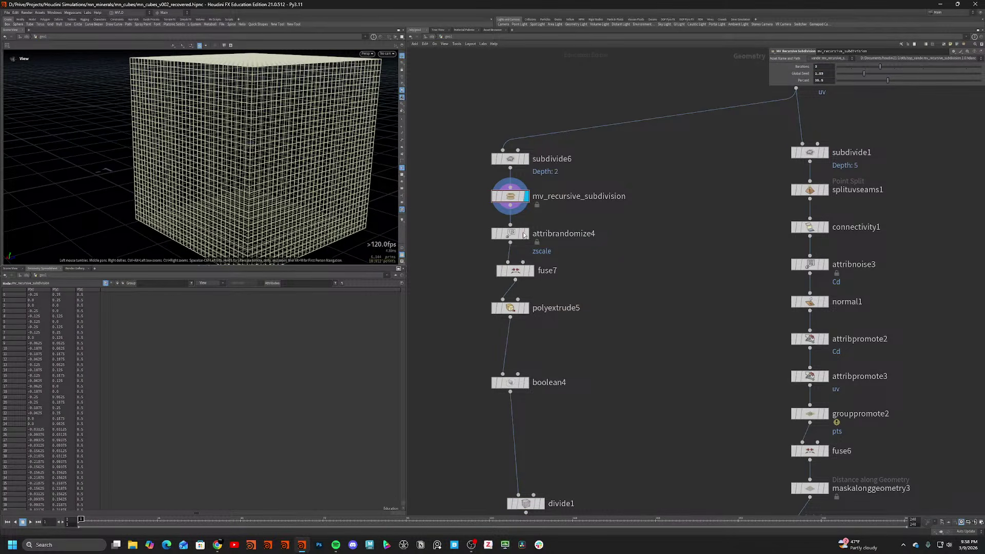
Step the display through attribrandomize4 and fuse7 to polyextrude5, and bypass polyextrude5.
left_click(525, 234)
left_click(532, 270)
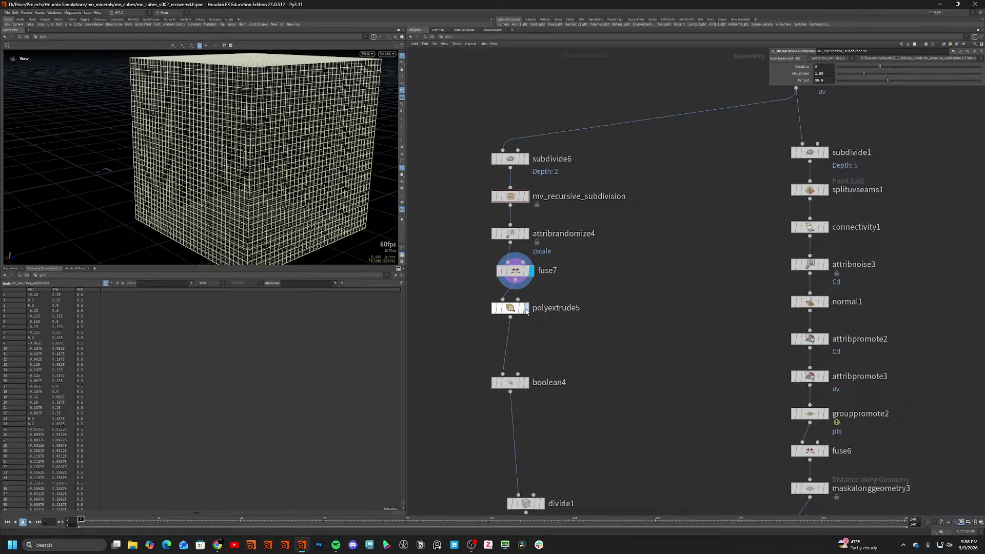
left_click(525, 310)
middle_click_drag(458, 285, 492, 226)
left_click_drag(502, 251, 602, 303)
key("b")
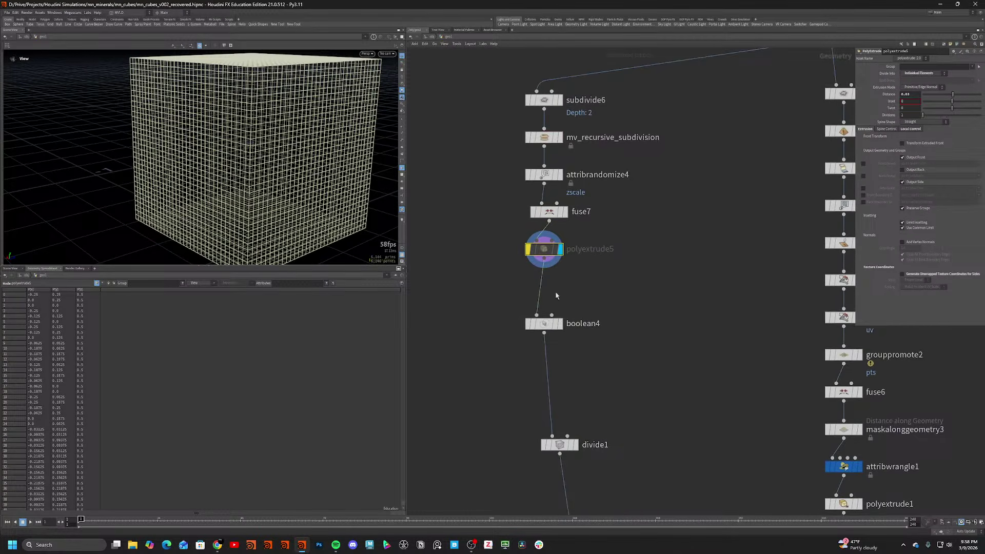
Display clip3 and examine the combined cubes' mesh without the polyextrude5 detail in wireframe and shaded views.
middle_click_drag(556, 294, 558, 214)
left_click(561, 245)
scroll(633, 277, "down", 2)
middle_click_drag(680, 508, 532, 202)
scroll(626, 318, "up", 1)
scroll(531, 201, "down", 2)
scroll(754, 359, "up", 1)
middle_click_drag(754, 361, 683, 118)
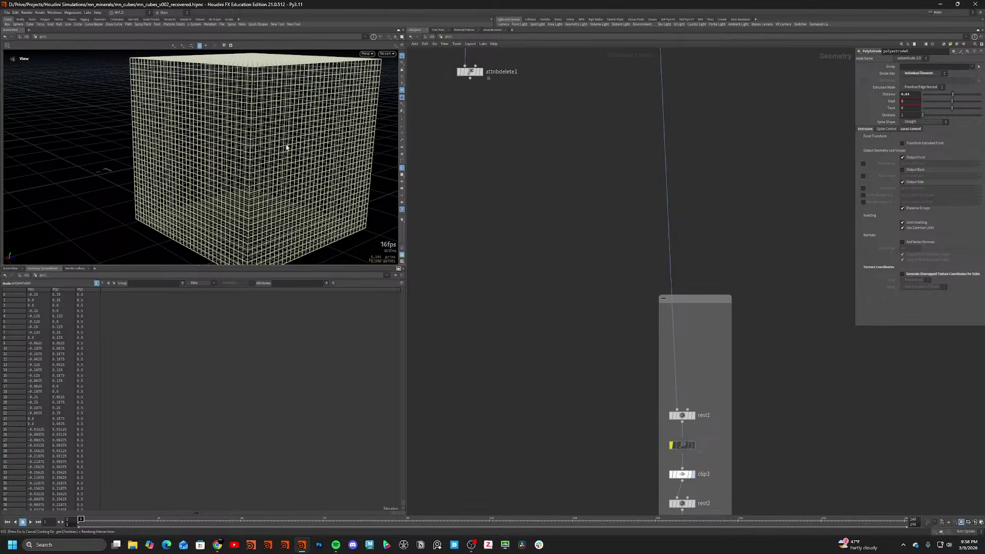
left_click_drag(267, 137, 241, 72)
key("shift+w")
key("shift+w")
middle_click_drag(229, 186, 203, 89)
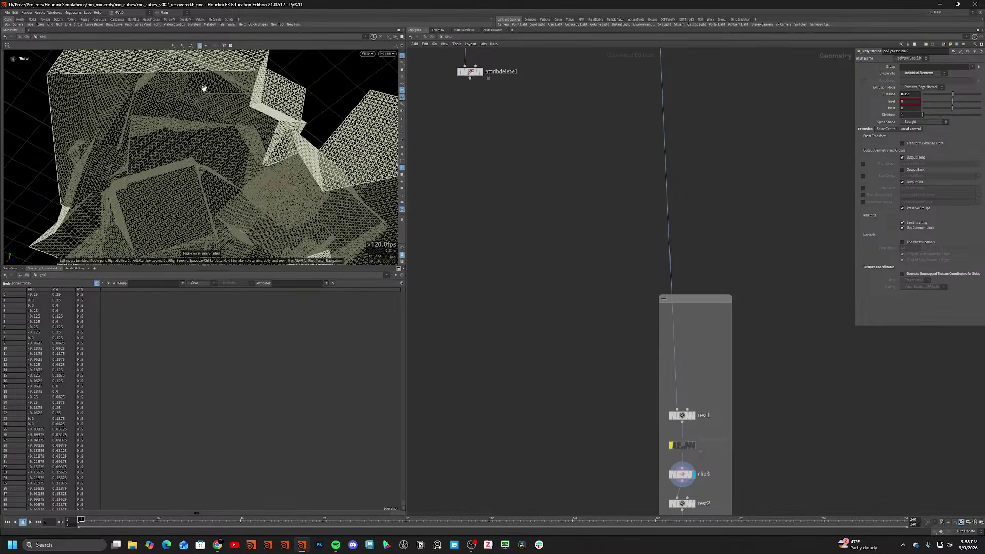
Re-enable the bypassed polyextrude5 node above boolean4.
key("shift+w")
left_click_drag(205, 89, 218, 149)
middle_click_drag(529, 136, 635, 356)
scroll(635, 356, "down", 2)
middle_click_drag(573, 180, 660, 429)
scroll(552, 201, "up", 2)
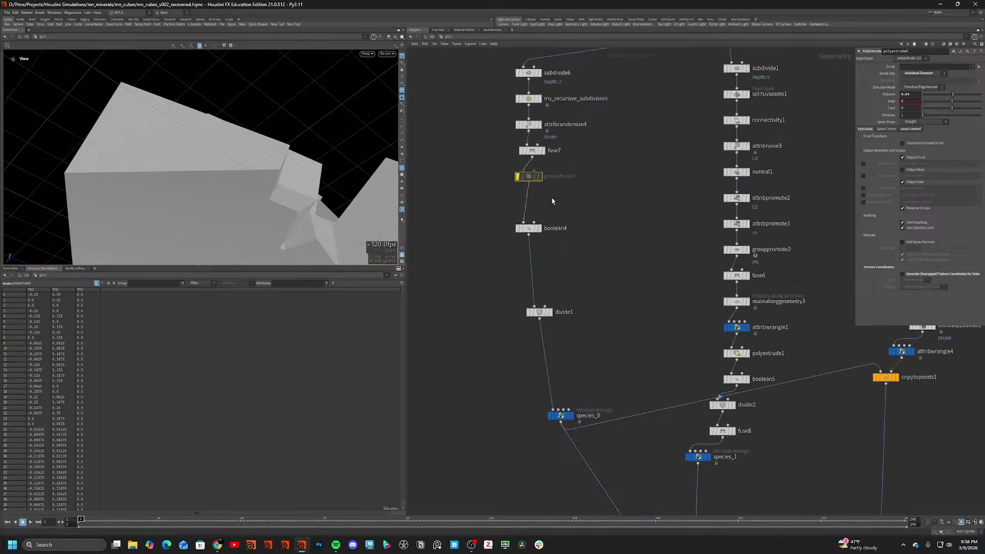
scroll(553, 201, "up", 1)
key("q")
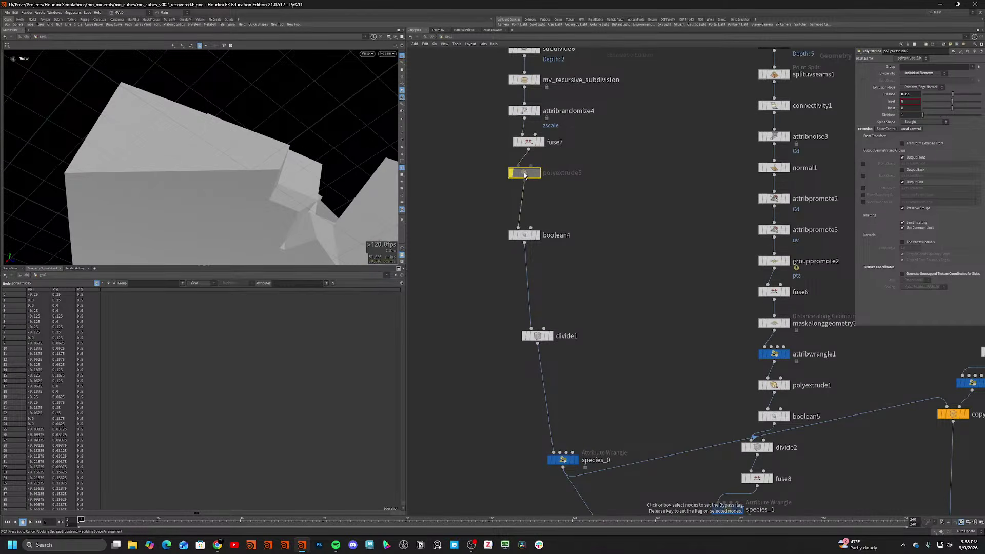
left_click(523, 174)
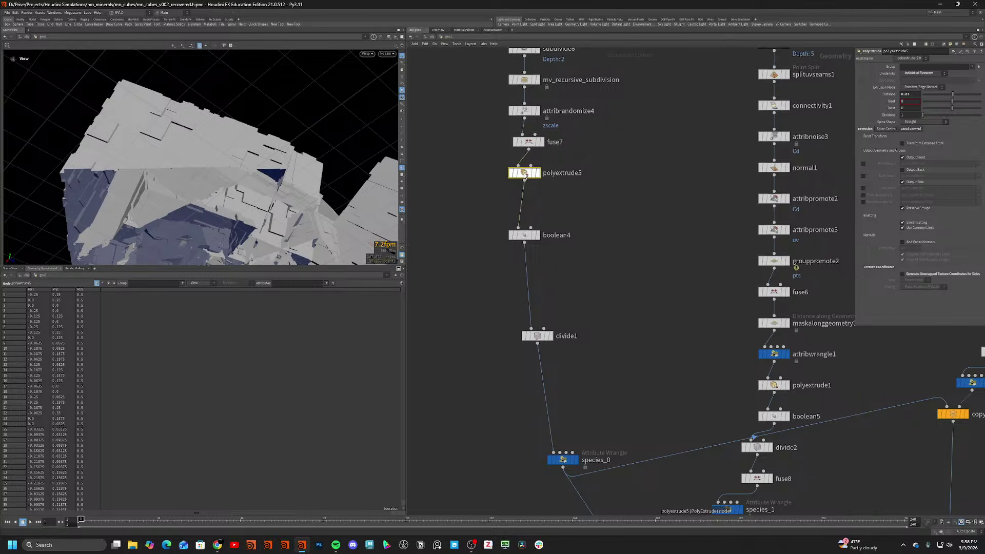
Display polyextrude5 and boolean4 in turn and examine the single cube's interior faces in shaded and wireframe views.
left_click(516, 235)
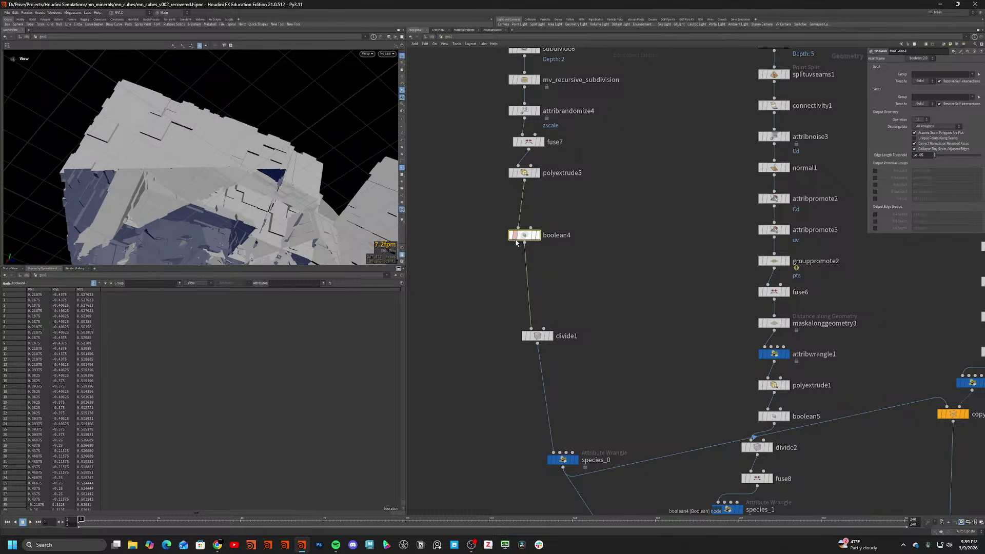
left_click(537, 173)
key("space+g")
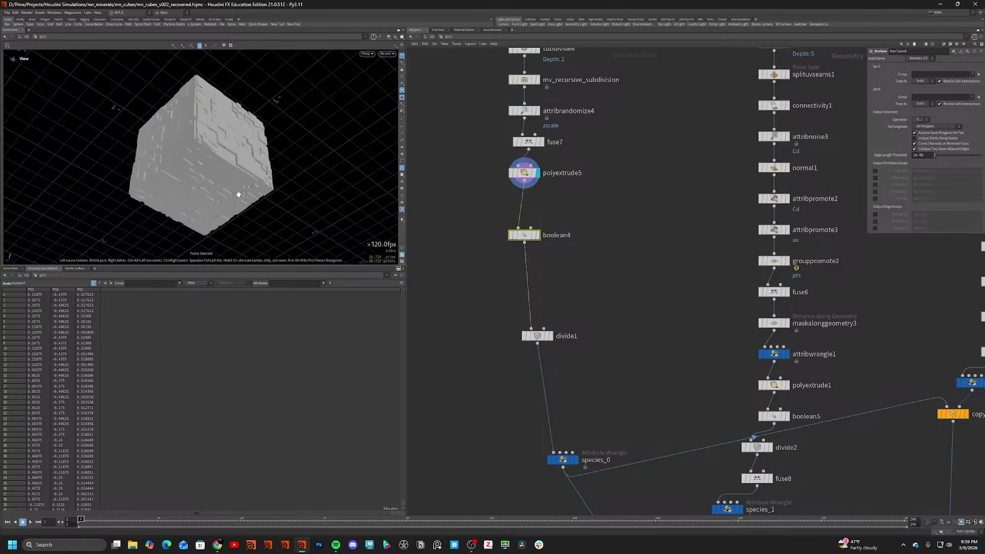
left_click_drag(237, 193, 204, 255)
key("shift+w")
mouse_move(204, 254)
right_mouse_down()
mouse_move(190, 156)
mouse_move(332, 161)
right_mouse_up()
mouse_move(331, 160)
left_mouse_down()
mouse_move(306, 152)
mouse_move(373, 157)
left_mouse_up()
key("shift+w")
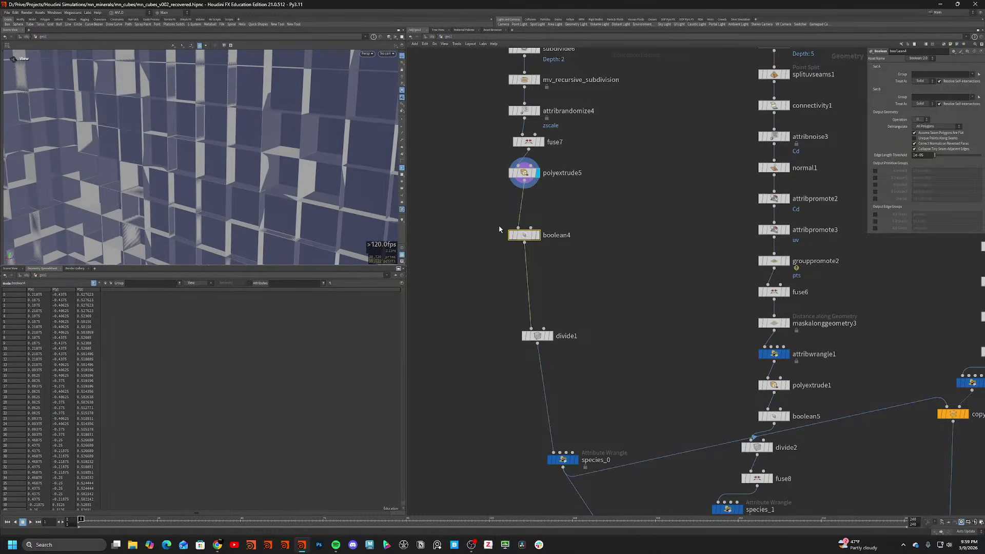
left_click(536, 236)
key("shift+w")
mouse_move(303, 173)
left_mouse_down()
mouse_move(319, 197)
mouse_move(334, 200)
left_mouse_up()
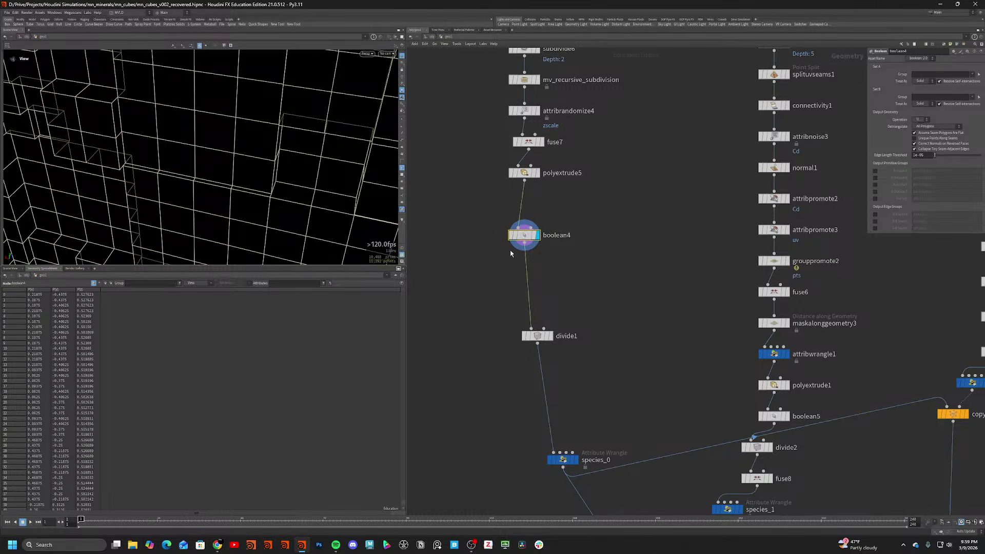
Insert a Fuse node between boolean4 and divide1 and display its output.
key("Tab")
type("fuse")
key("Return")
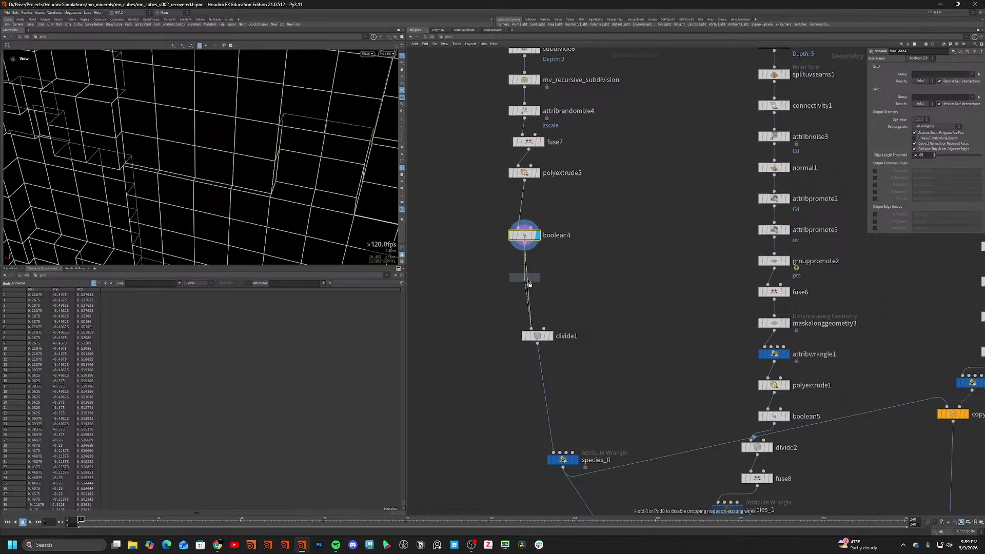
left_click(527, 278)
left_click(540, 279)
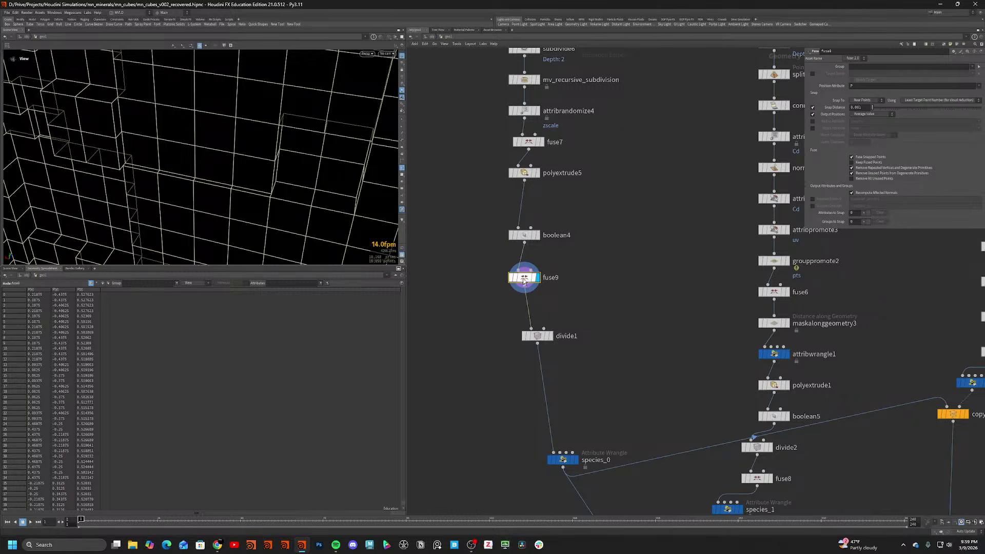
Step the display from divide1 through species_0 and the copy-to-points node to the boolean below it, checking the shaded cubes.
left_click(552, 337)
left_click(559, 461)
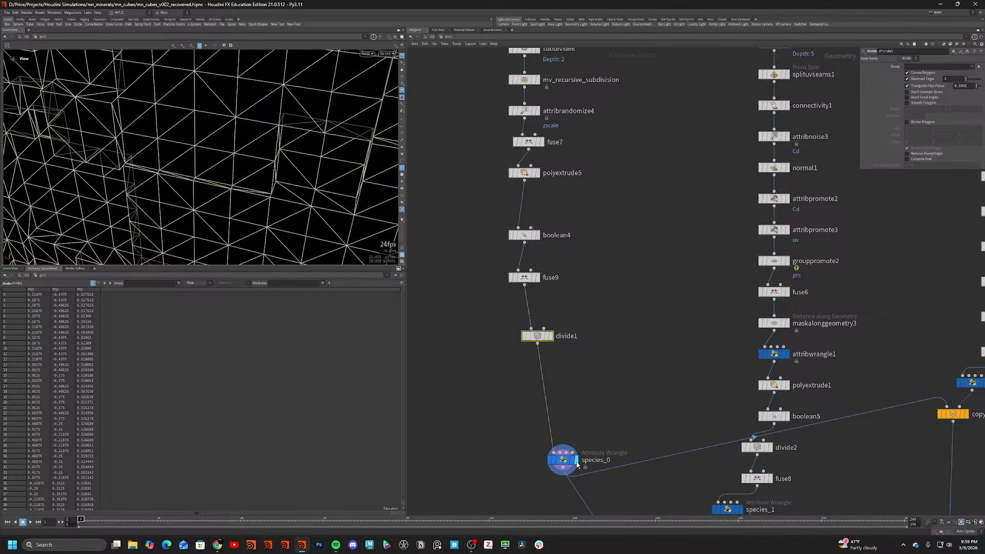
middle_click_drag(613, 368, 534, 162)
scroll(534, 162, "down", 2)
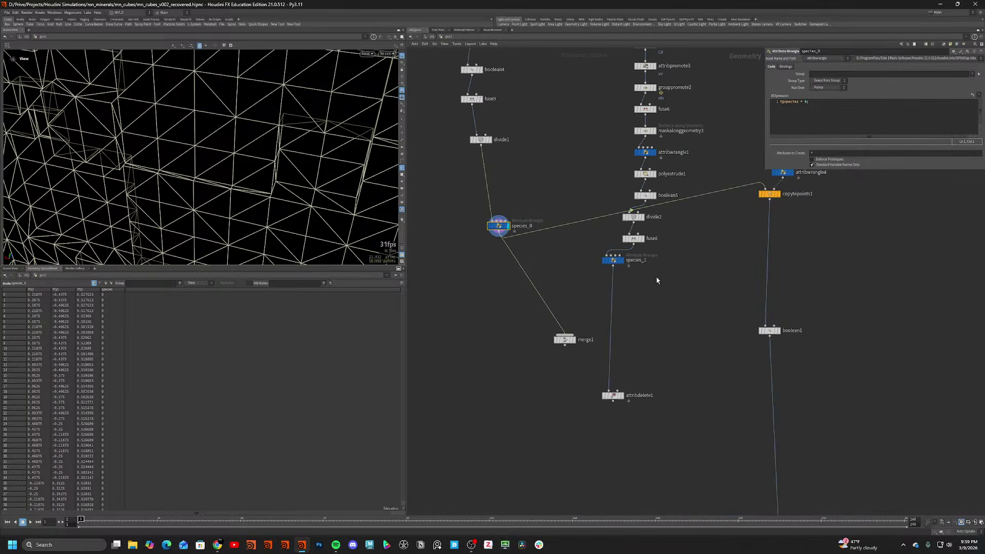
left_click(778, 194)
key("w")
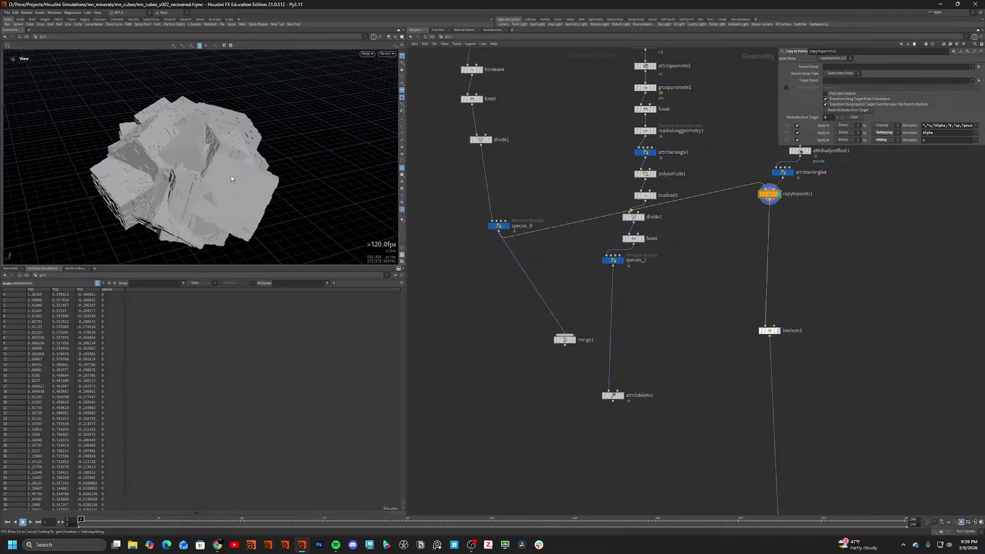
left_click_drag(215, 187, 222, 137)
middle_click_drag(221, 138, 225, 123)
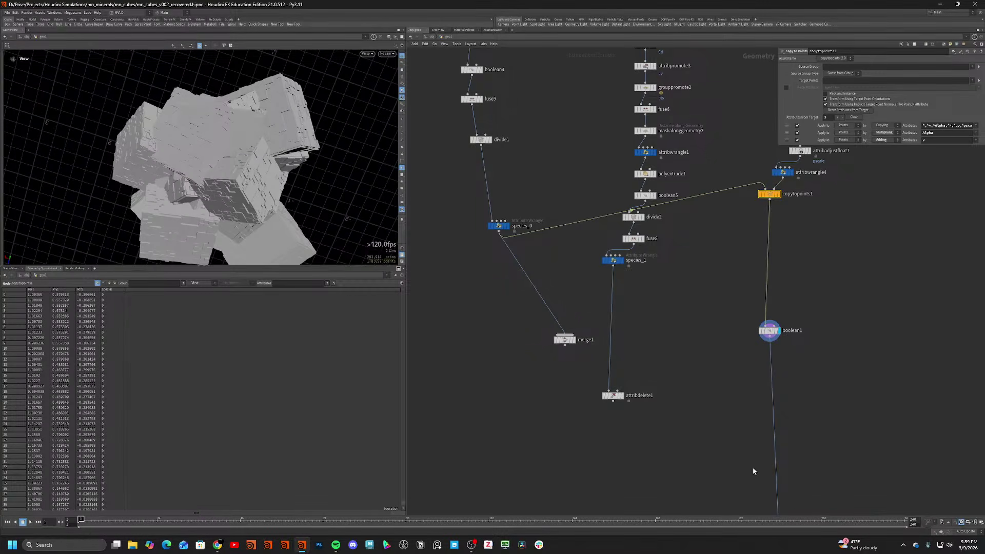
Display clip3 and examine the clipped cube cluster's open underside in shaded and wireframe views.
middle_click_drag(754, 470, 696, 227)
scroll(696, 228, "down", 2)
scroll(749, 359, "up", 2)
left_click(720, 381)
left_click(721, 430)
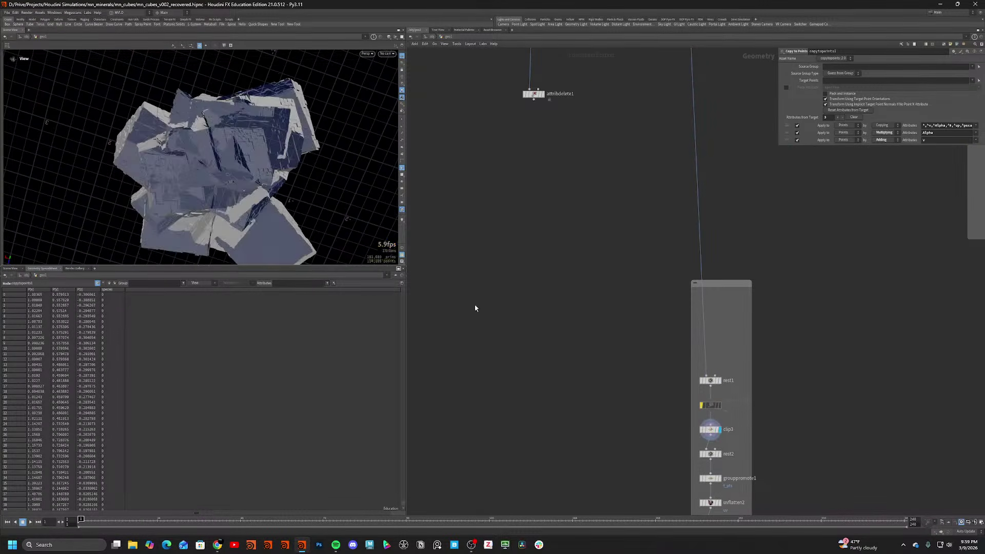
mouse_move(200, 153)
left_mouse_down()
mouse_move(202, 193)
mouse_move(171, 195)
mouse_move(165, 183)
mouse_move(177, 188)
left_mouse_up()
key("w")
key("w")
Connect species_1 to the copy-to-points node in place of species_0 and check the clipped result.
middle_click_drag(471, 177, 526, 349)
scroll(526, 349, "down", 2)
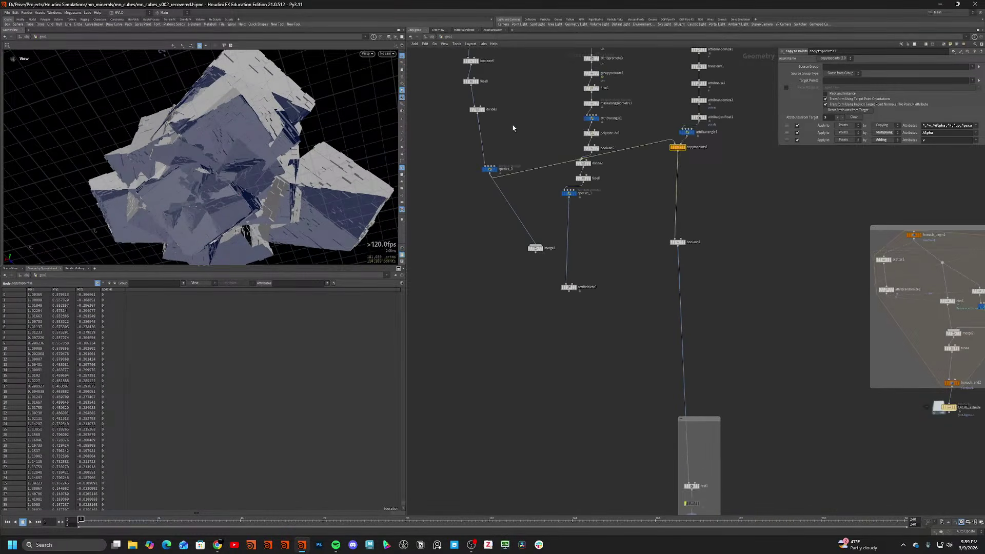
middle_click_drag(512, 128, 562, 263)
scroll(654, 316, "up", 2)
left_click(611, 335)
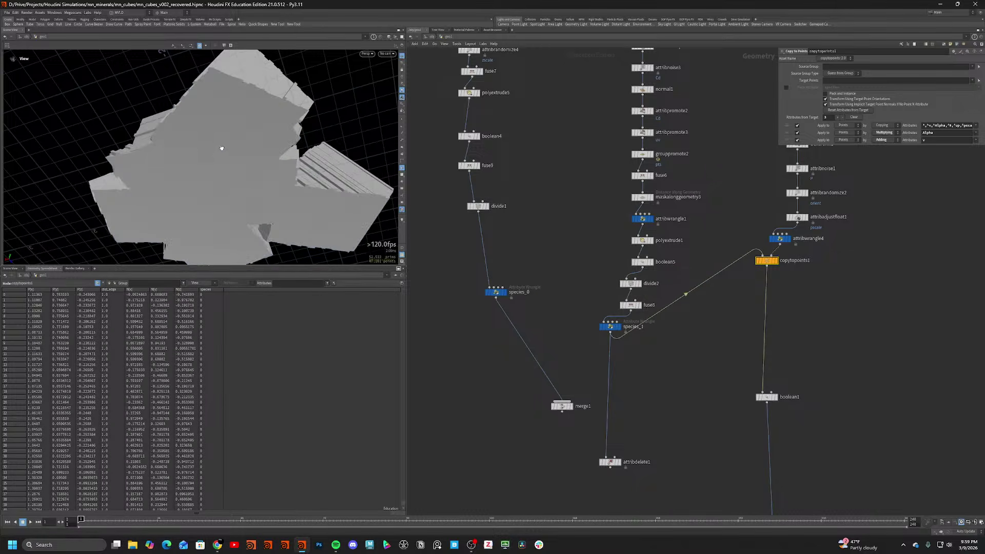
left_click_drag(222, 148, 393, 246)
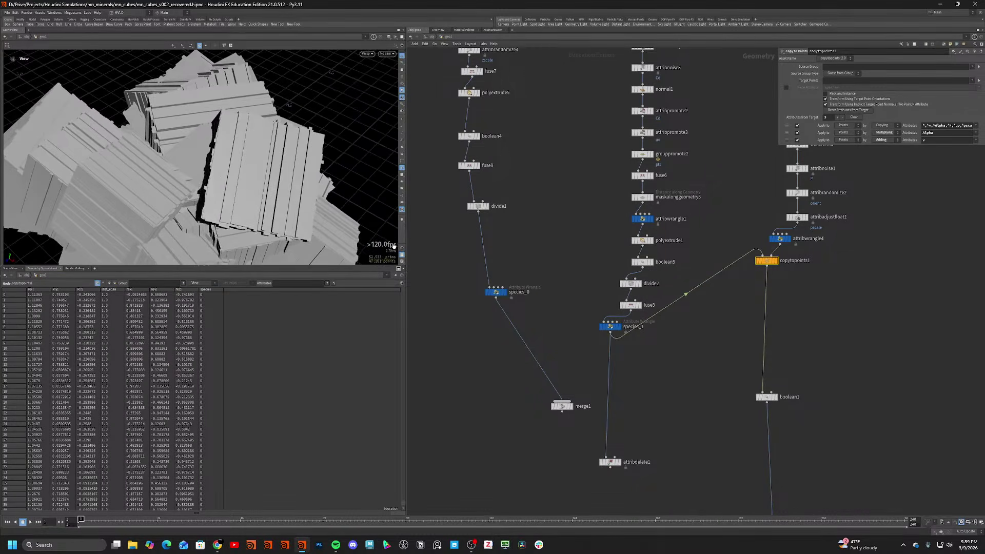
Display remesh2 and examine the remeshed species_1 cubes in wireframe and shaded views.
scroll(593, 318, "down", 3)
middle_click_drag(642, 380, 620, 145)
scroll(621, 148, "down", 2)
middle_click_drag(699, 287, 685, 198)
scroll(672, 226, "up", 4)
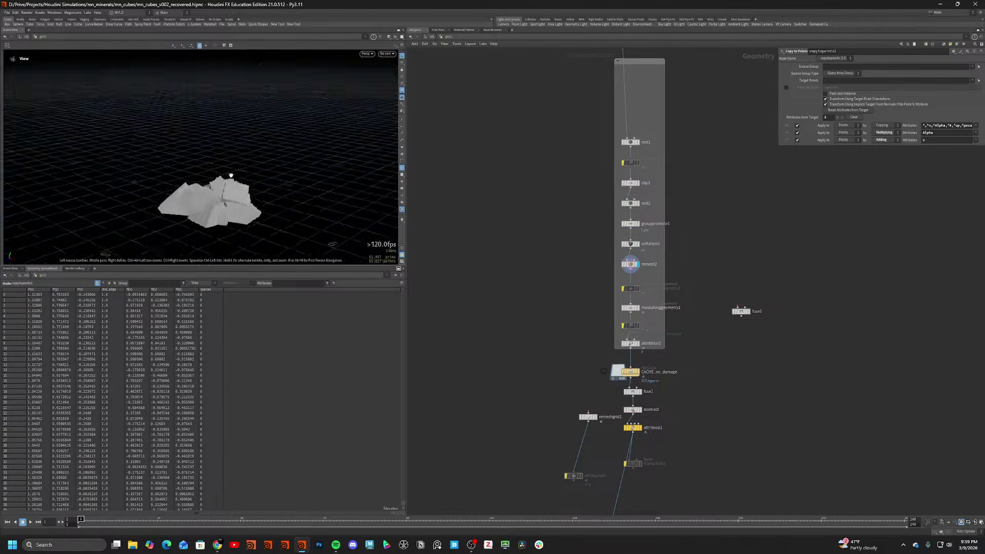
scroll(213, 208, "up", 8)
key("shift+w")
left_click_drag(235, 154, 241, 89)
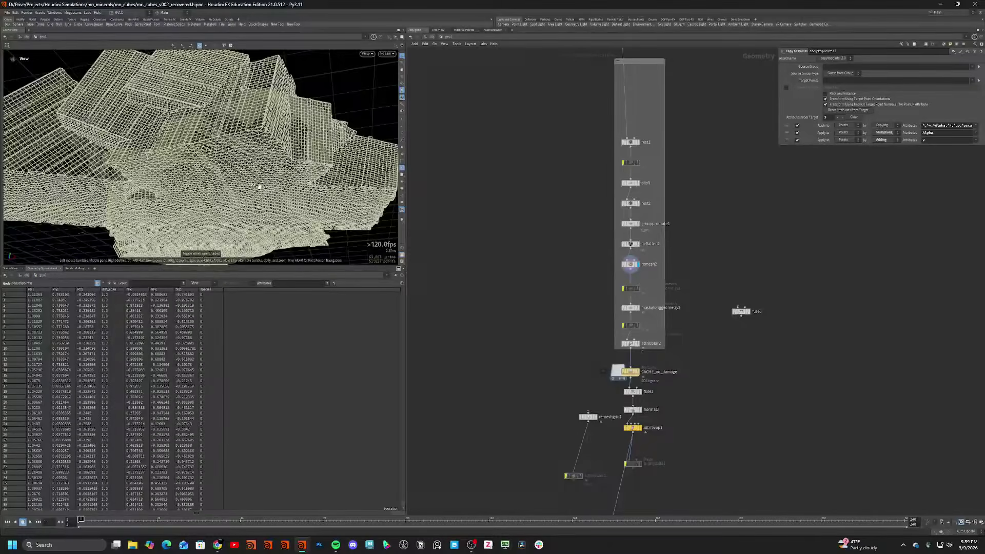
key("shift+w")
Step the display through maskalonggeometry2 to attribblur2.
middle_click_drag(664, 322, 665, 310)
scroll(665, 309, "up", 2)
left_click(620, 251)
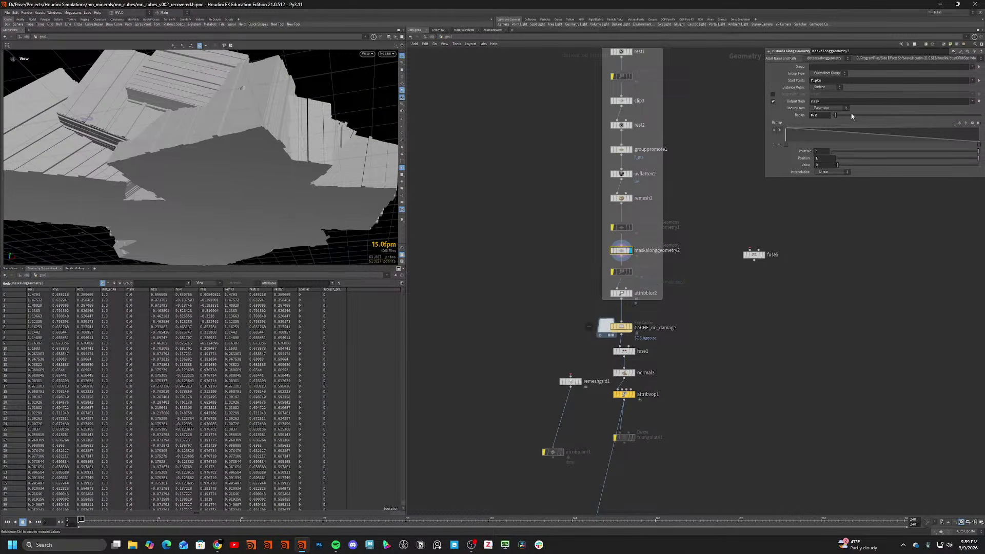
left_click(631, 296)
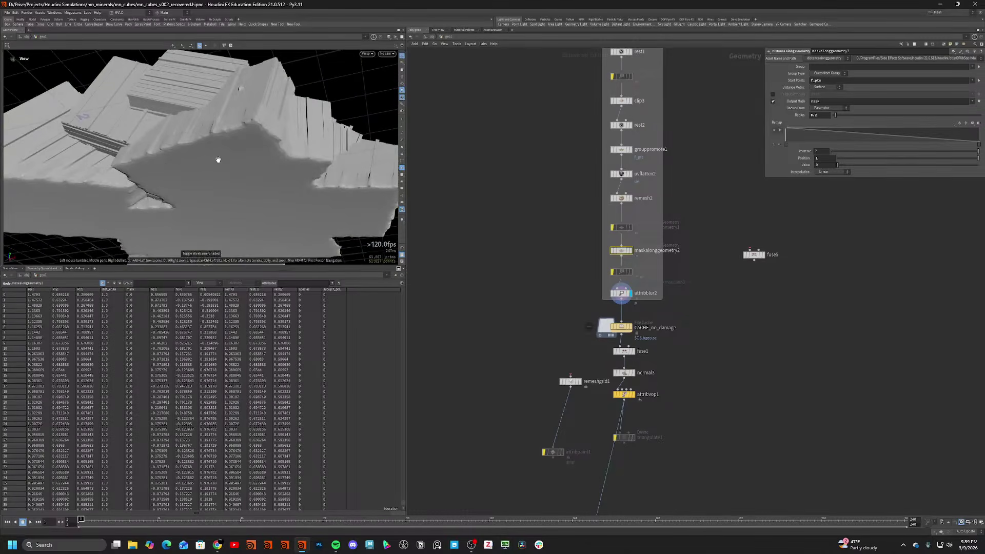
Switch the viewport to Smooth Shaded and inspect the blurred cubes' surface and mesh up close.
left_click(389, 37)
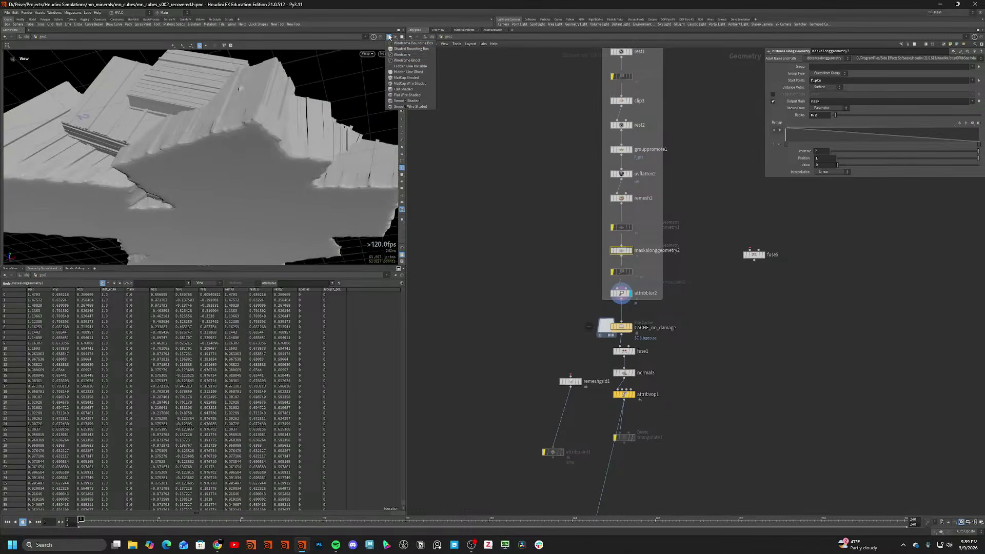
left_click(397, 101)
mouse_move(265, 113)
left_mouse_down()
mouse_move(307, 149)
mouse_move(257, 163)
mouse_move(220, 226)
mouse_move(229, 154)
mouse_move(251, 147)
mouse_move(231, 169)
mouse_move(224, 160)
left_mouse_up()
key("shift+w")
key("shift+w")
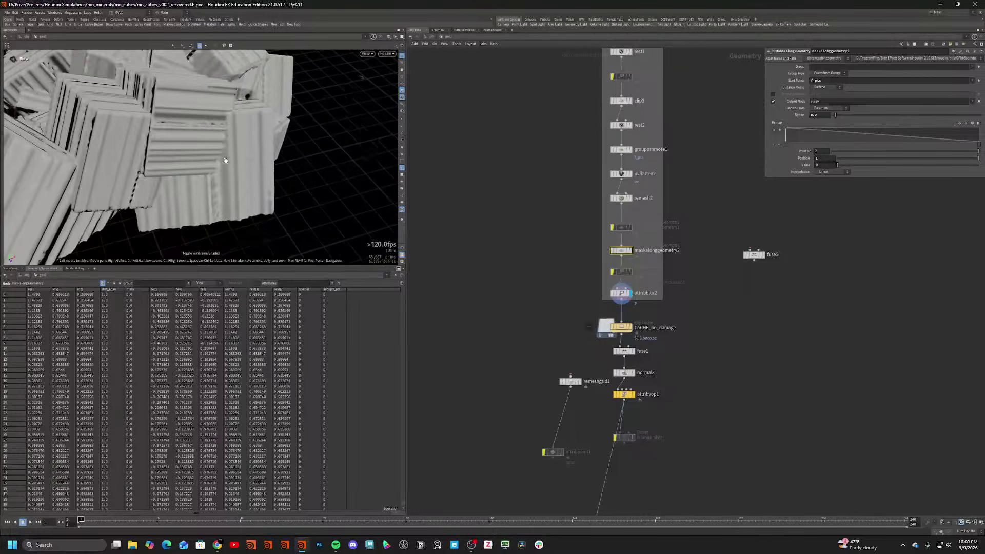
scroll(165, 126, "up", 4)
key("shift+w")
mouse_move(165, 127)
left_mouse_down()
mouse_move(154, 141)
mouse_move(227, 127)
mouse_move(235, 150)
mouse_move(187, 141)
mouse_move(195, 144)
left_mouse_up()
key("shift+w")
scroll(718, 385, "up", 3)
Insert a Normal node between attribblur2 and CACHE_no_damage and display its output.
left_click(584, 303)
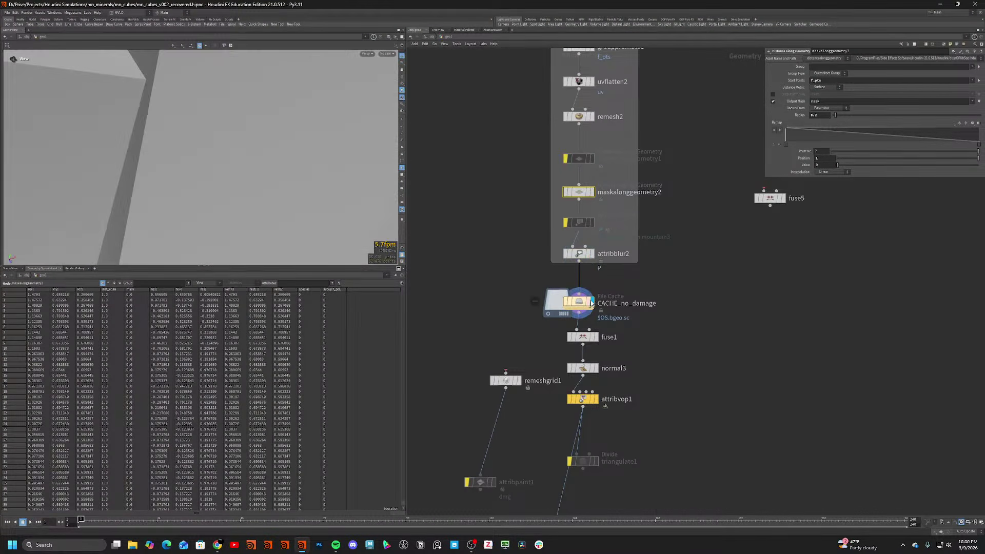
left_click(585, 303)
key("Tab")
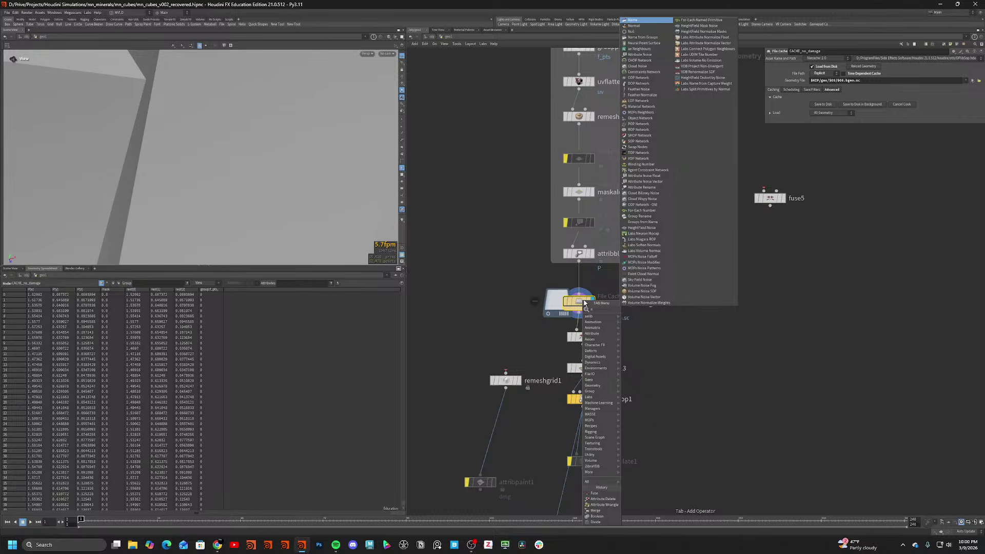
type("norm")
key("Return")
left_click(580, 283)
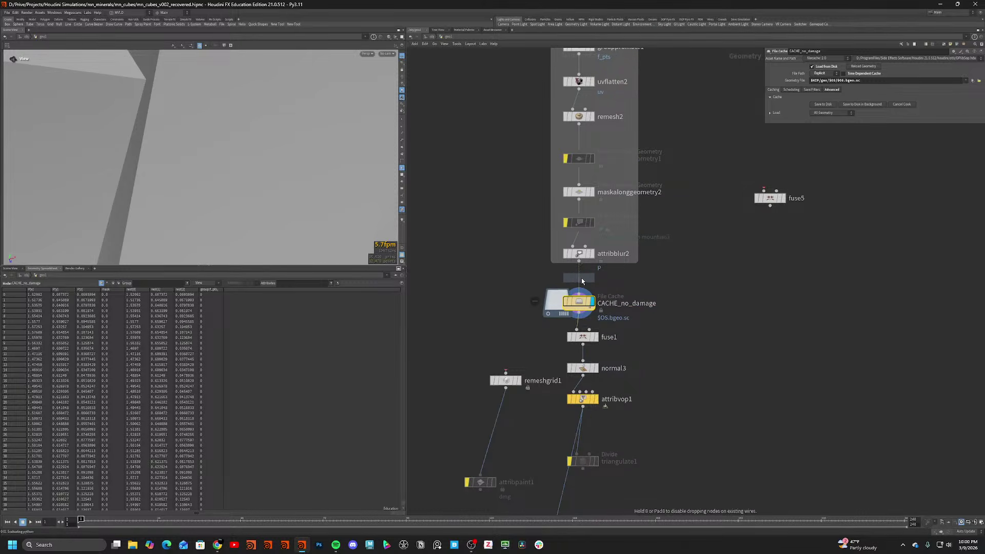
left_click(591, 283)
left_click_drag(215, 154, 268, 178)
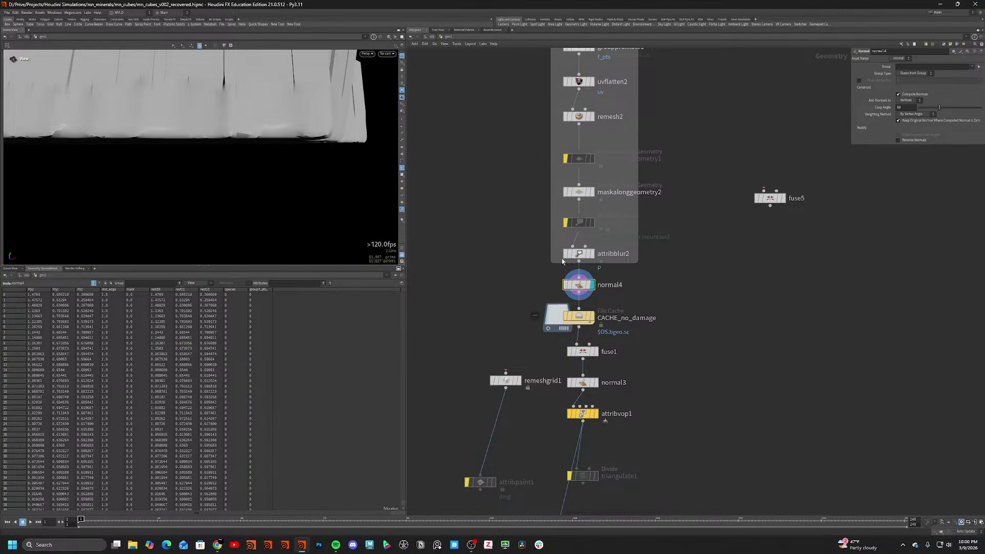
Bypass attribblur2, then save the CACHE_no_damage geometry to disk and display the cached result.
left_click(569, 254)
left_click(566, 254)
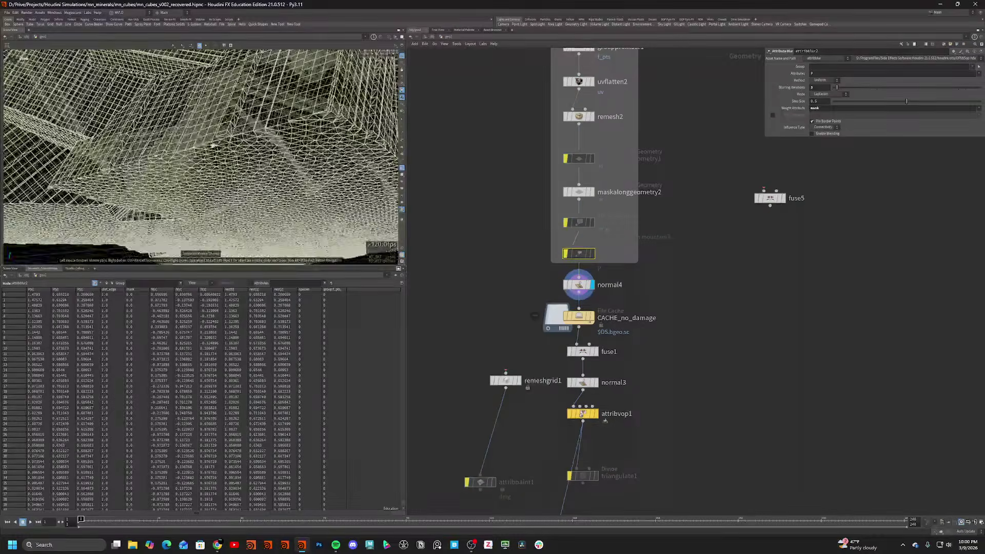
left_click(579, 317)
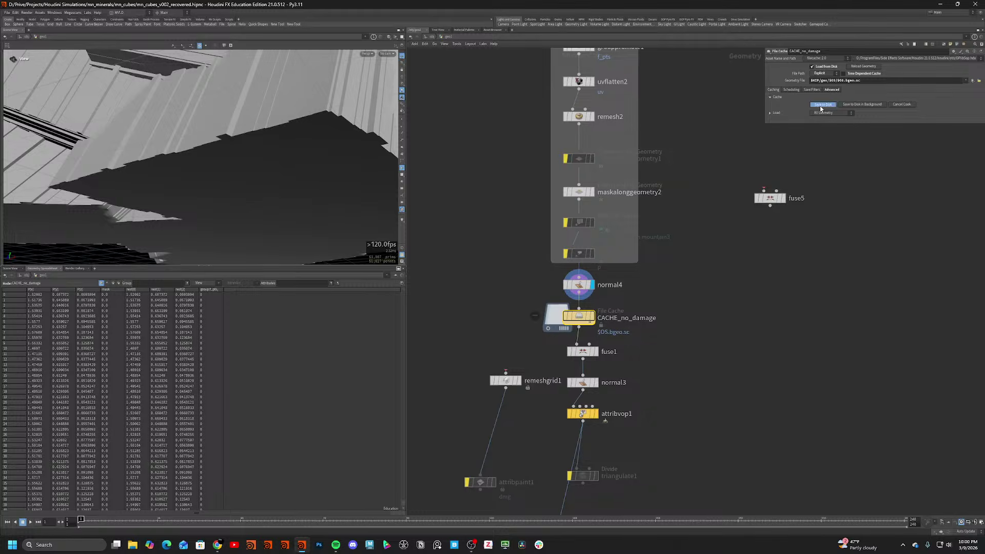
left_click(592, 316)
key("w")
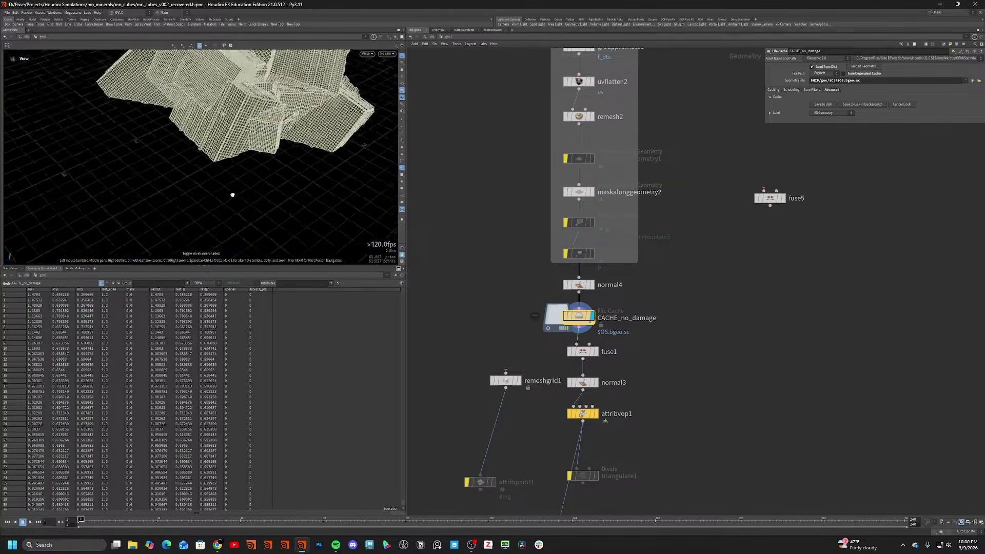
key("w")
left_click_drag(233, 195, 186, 185)
Display attribvop1, move the bypassed triangulate1 node out of the chain's way, and check the nodes inside attribvop1.
middle_click_drag(634, 405, 679, 250)
scroll(678, 250, "down", 2)
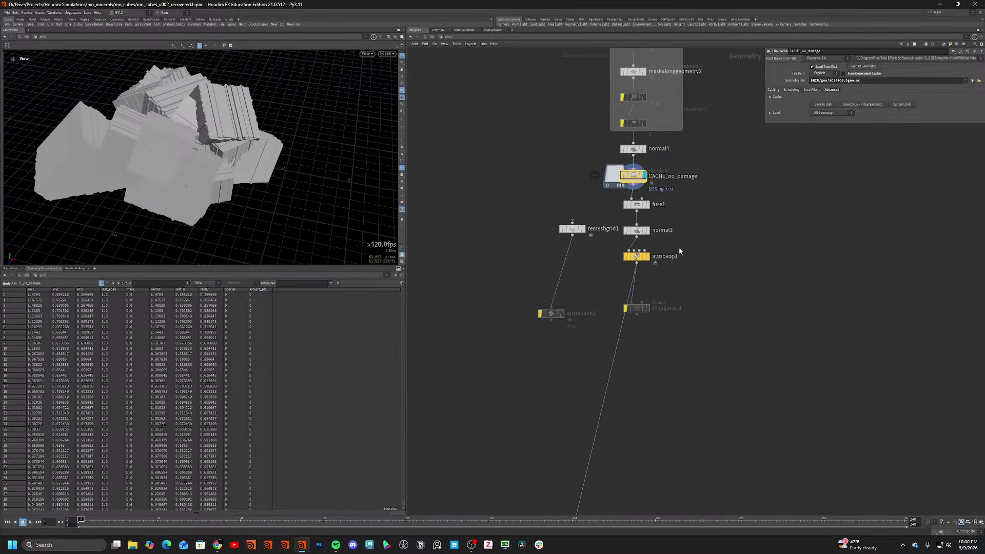
left_click(648, 256)
left_click_drag(636, 307, 710, 299)
left_click_drag(191, 196, 324, 200)
double_click(636, 256)
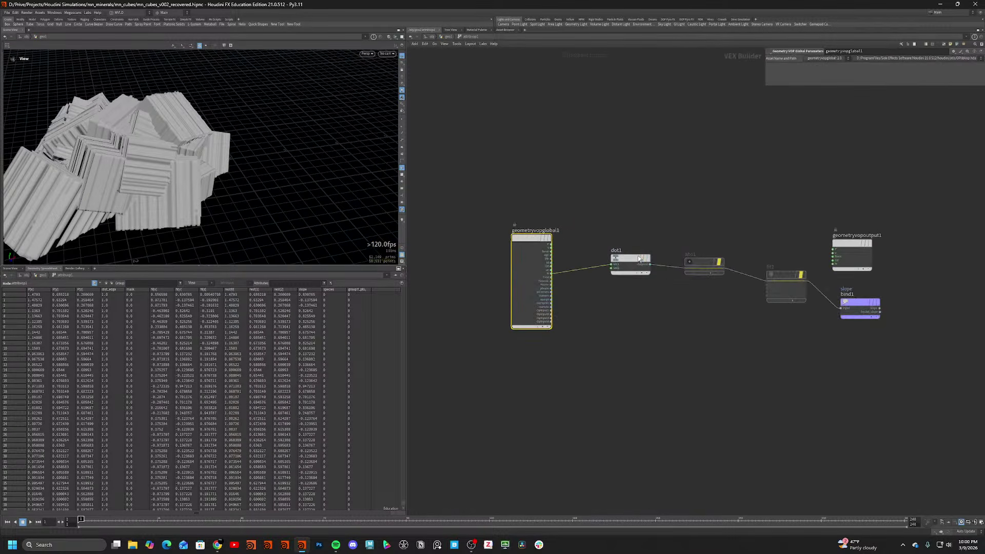
key("u")
Bypass normal3 below fuse1 and display attribvop1 to check the cubes' shading.
mouse_move(195, 179)
left_mouse_down()
mouse_move(139, 183)
mouse_move(112, 222)
mouse_move(116, 205)
mouse_move(220, 170)
mouse_move(294, 191)
mouse_move(301, 244)
mouse_move(295, 225)
mouse_move(326, 176)
left_mouse_up()
key("shift+w")
key("shift+w")
key("shift+w")
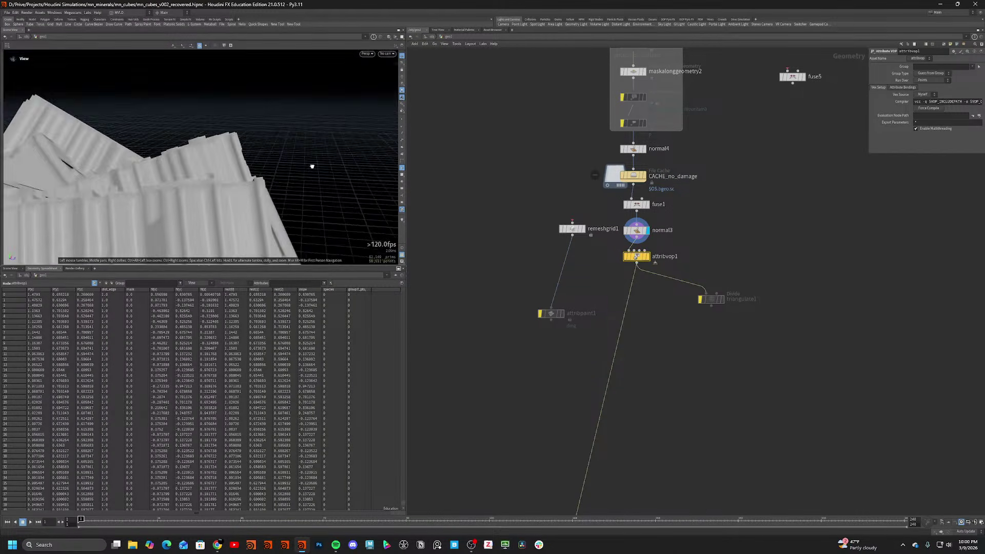
left_click(638, 234)
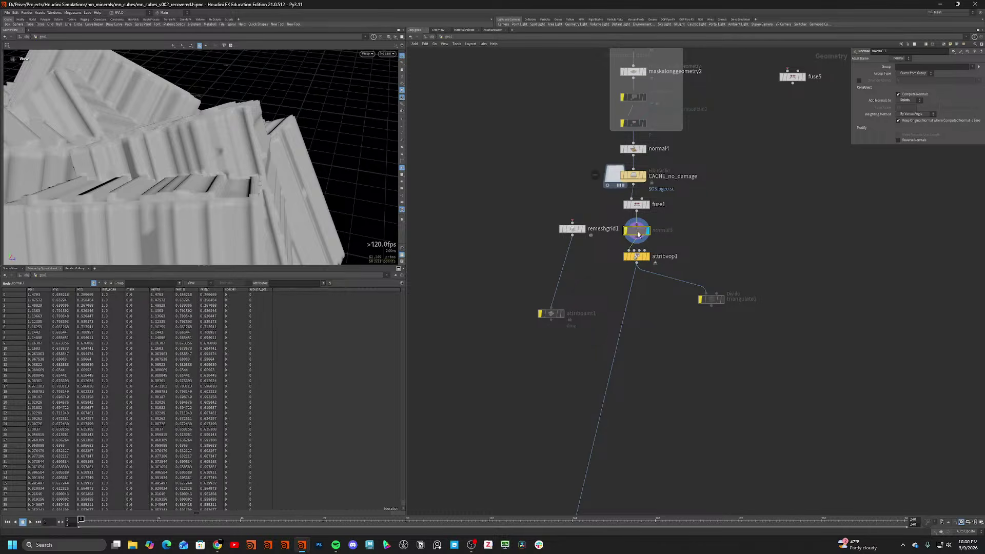
left_click(647, 257)
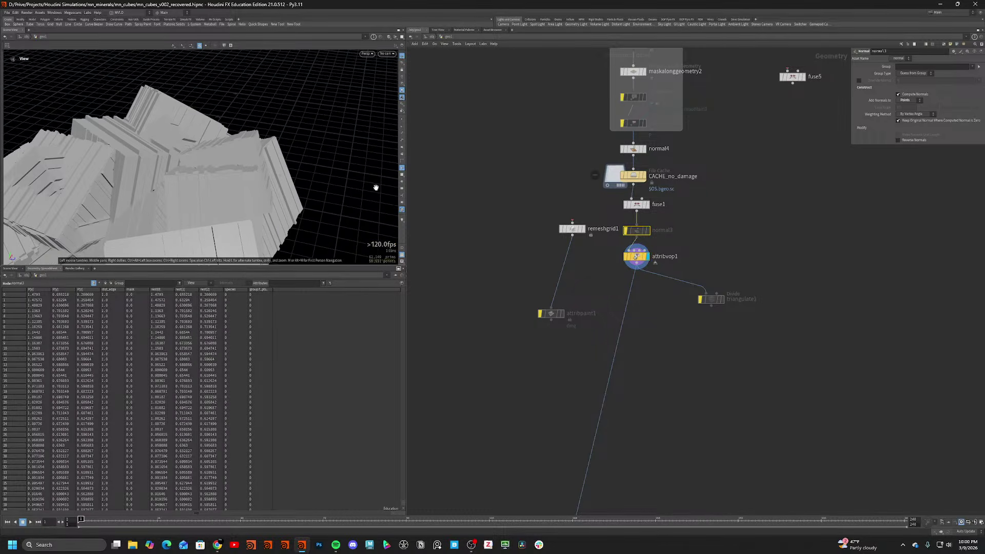
Move foreach_count1 away from the loop's nodes and display foreach_end1 to inspect the red damaged areas up close.
left_click_drag(374, 186, 394, 178)
scroll(584, 354, "up", 1)
middle_click_drag(582, 353, 649, 172)
scroll(707, 301, "down", 4)
scroll(625, 152, "up", 1)
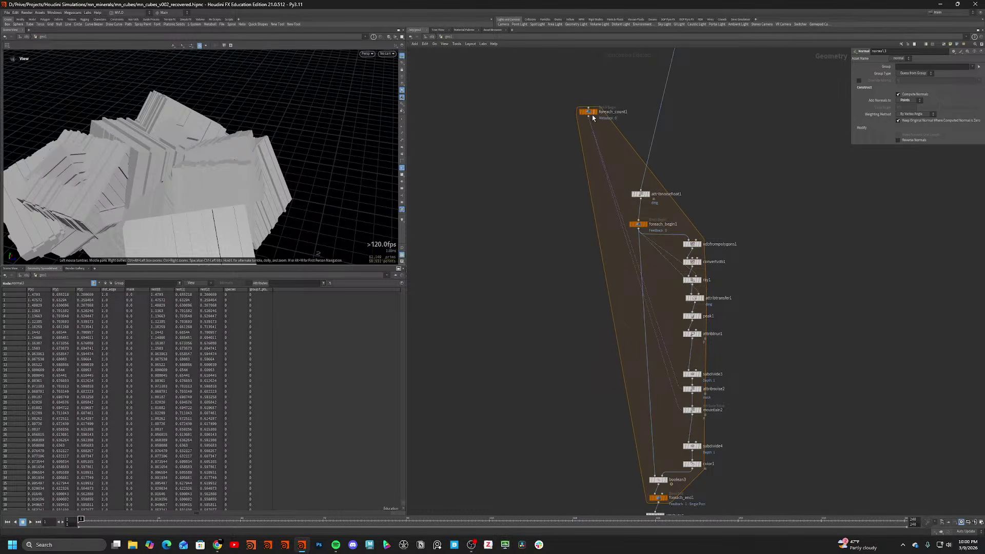
left_click_drag(592, 117, 541, 220)
middle_click_drag(799, 337, 766, 131)
scroll(637, 281, "up", 2)
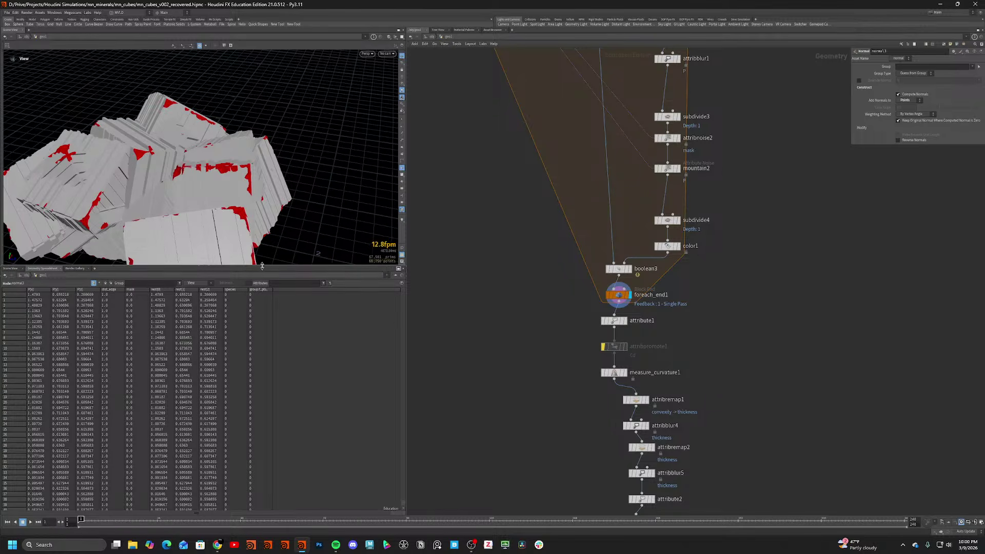
scroll(257, 219, "up", 2)
scroll(257, 219, "up", 4)
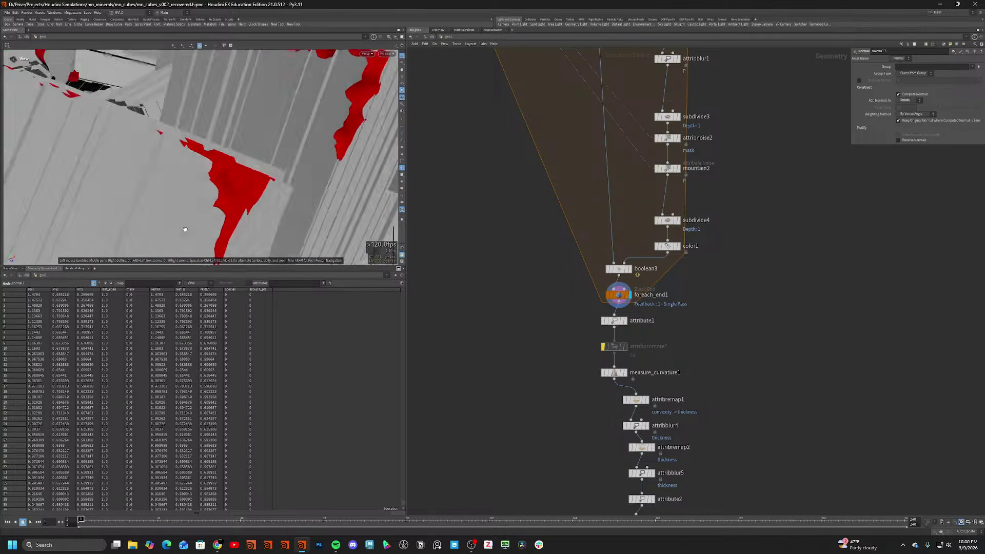
Turn on the UV checker display and examine the damaged mesh's UVs in the UV view and on the model.
left_click(403, 176)
middle_click_drag(755, 178, 726, 343)
middle_click_drag(688, 219, 680, 318)
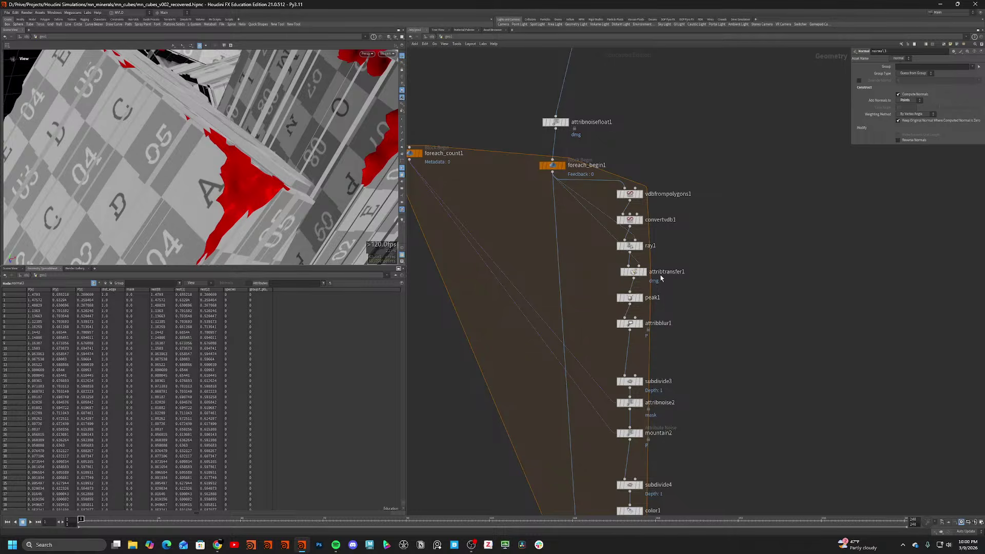
scroll(242, 191, "down", 5)
key("space+5")
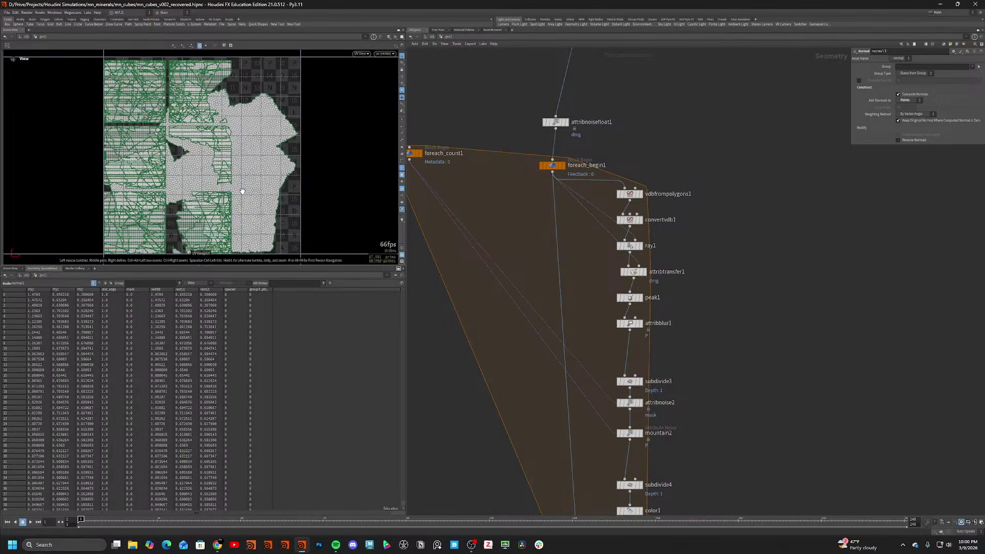
key("space+1")
left_click_drag(237, 186, 302, 192)
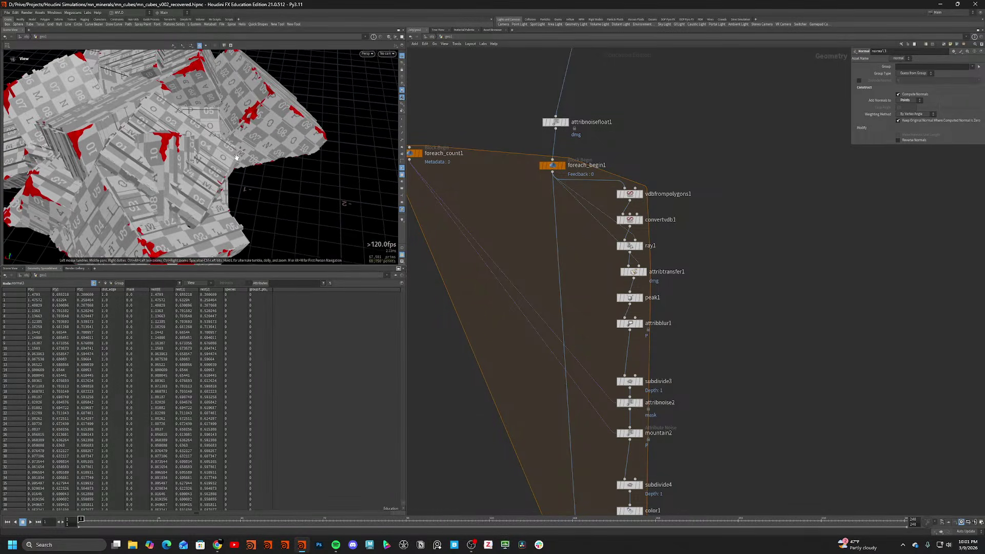
Display attribtransfer1 and peak1 inside the loop and inspect the remeshed surface in wireframe.
left_click(635, 272)
left_click(644, 272)
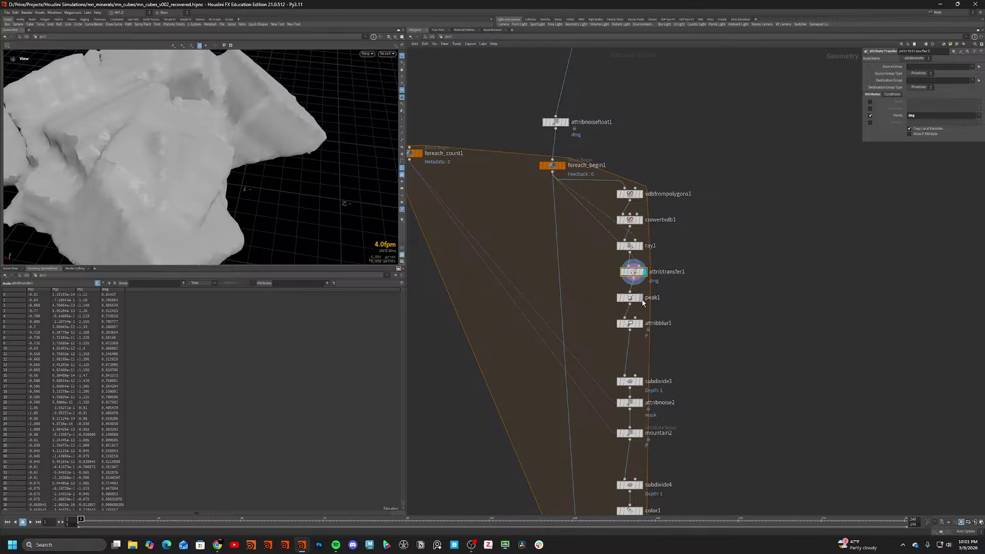
left_click_drag(224, 177, 198, 180)
key("shift+w")
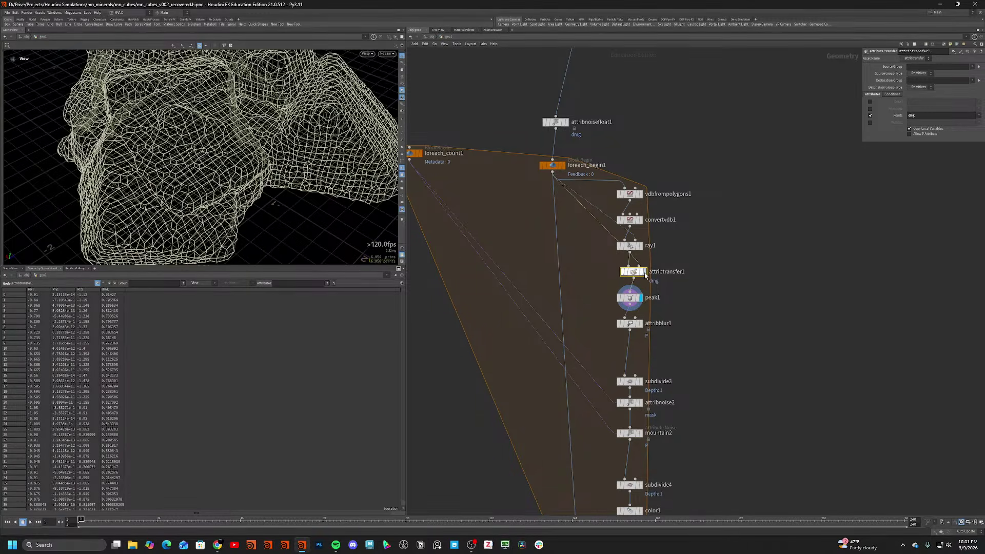
Add a Scatter node fed by attribtransfer1, spacing out peak1 and attribblur1, and set its Force Total Count to 10.
key("Tab")
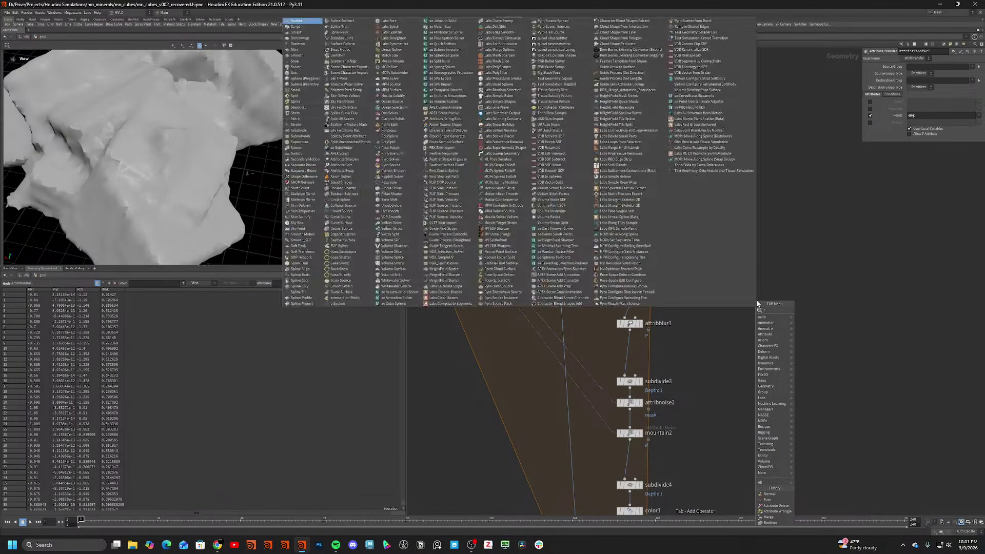
key("Escape")
left_click(710, 282)
left_click_drag(671, 353, 631, 321)
left_click(658, 305)
left_click_drag(631, 285, 710, 278)
left_click(716, 283)
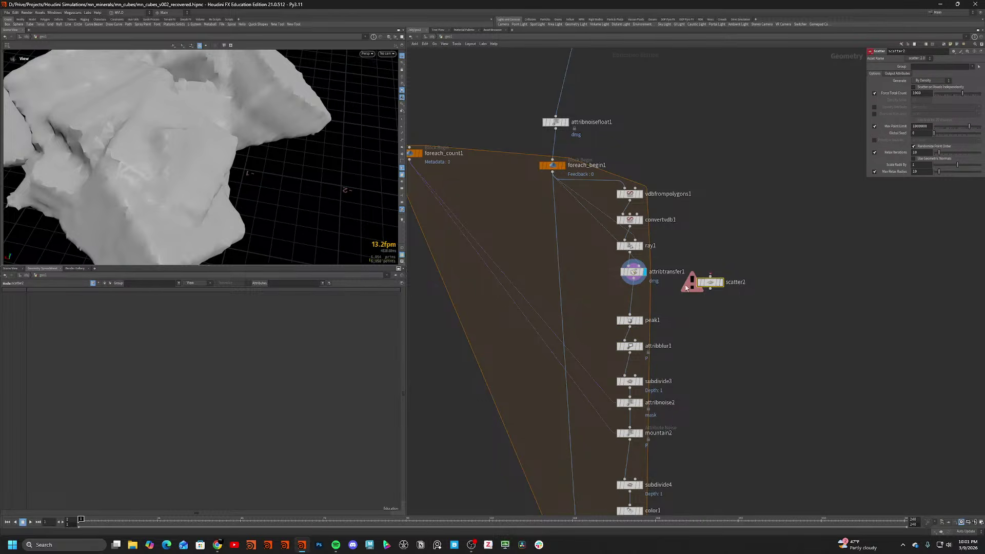
left_click(721, 283)
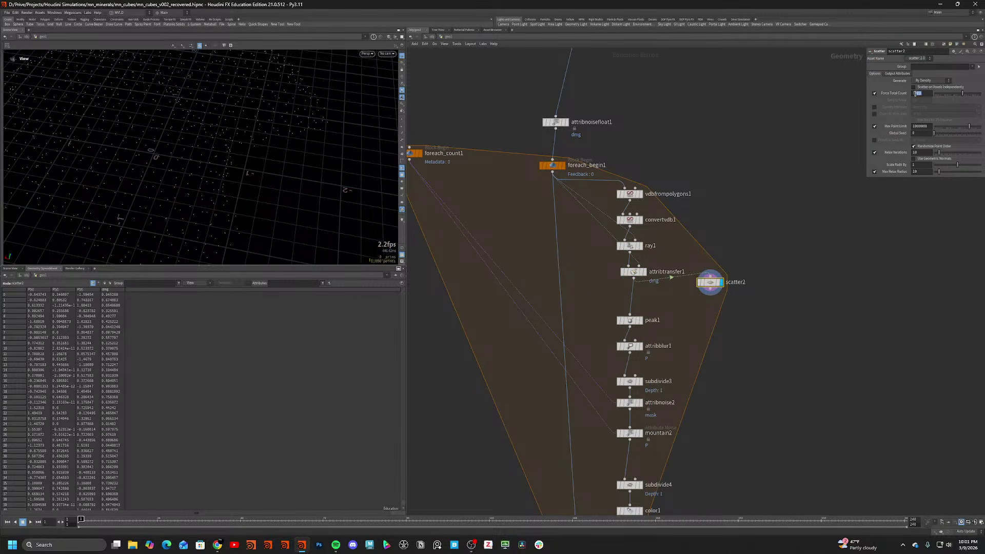
key("BackSpace")
left_click(747, 149)
scroll(308, 118, "down", 4)
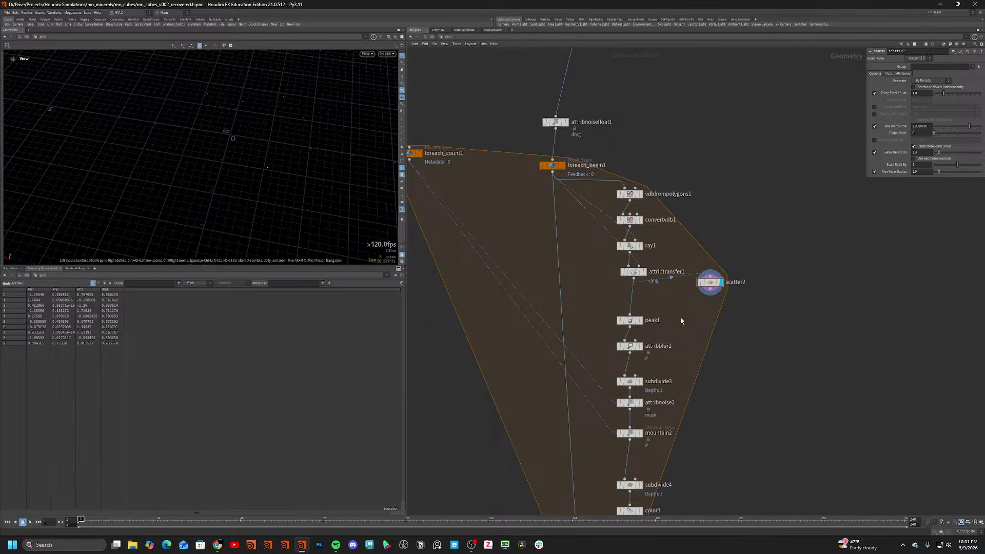
Add a UV Flatten from Points node fed by attribtransfer1 and scatter2, with Point Source set to Second Input.
key("Tab")
type("uvfl")
key("Return")
left_click(680, 319)
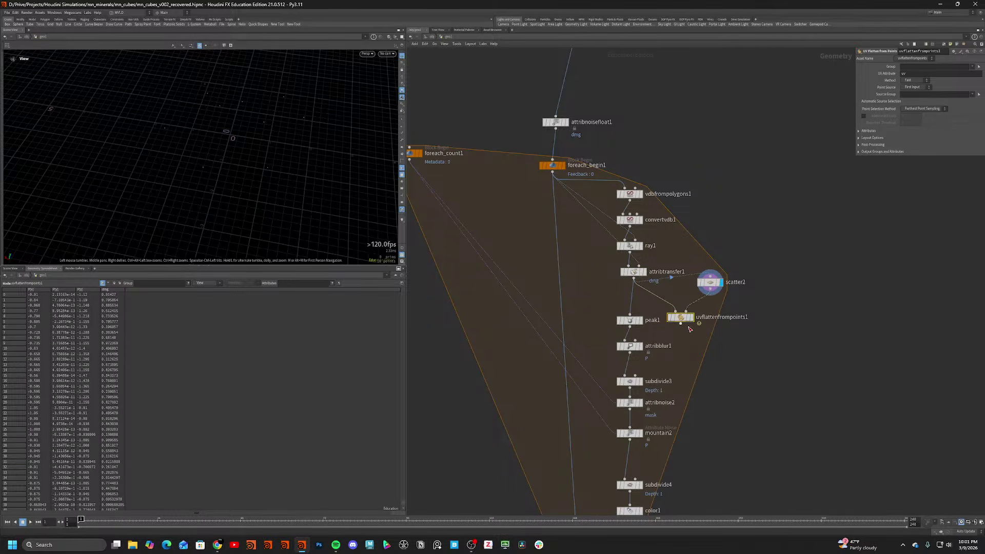
left_click(686, 318)
left_click_drag(352, 216, 519, 203)
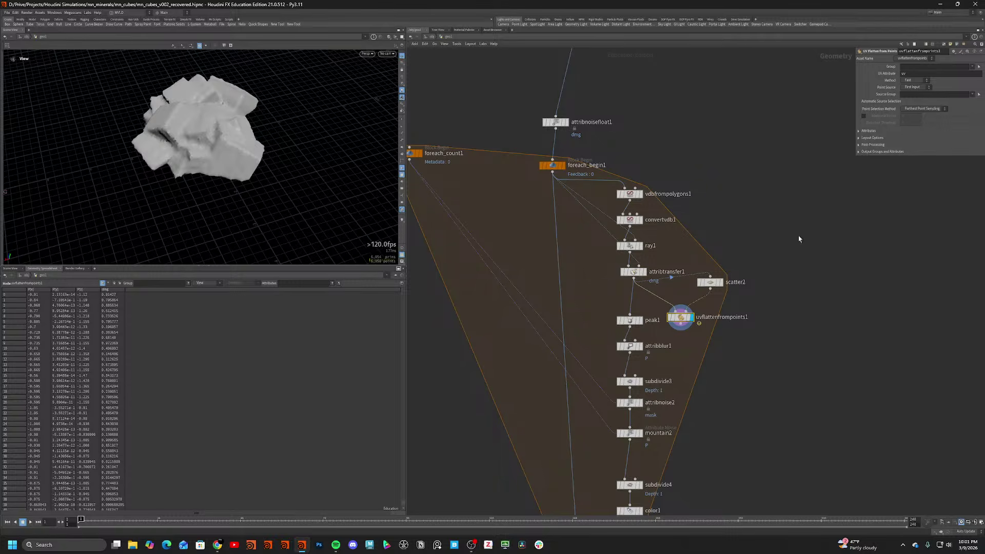
left_click(915, 87)
left_click(915, 94)
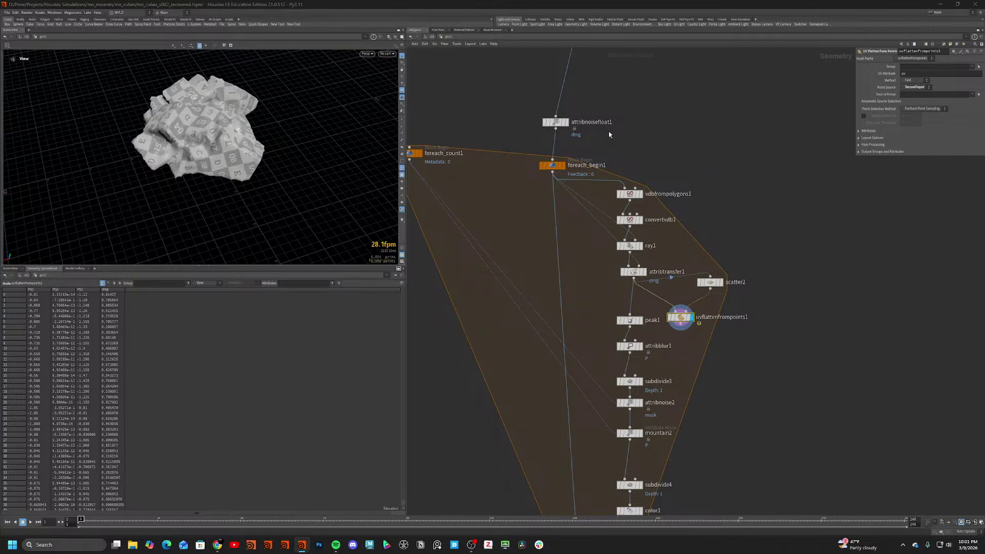
Check the flattened UV islands, then wire uvflattenfrompoints1 into peak1 and display peak1.
scroll(257, 137, "up", 5)
left_click_drag(256, 136, 173, 98, "alt")
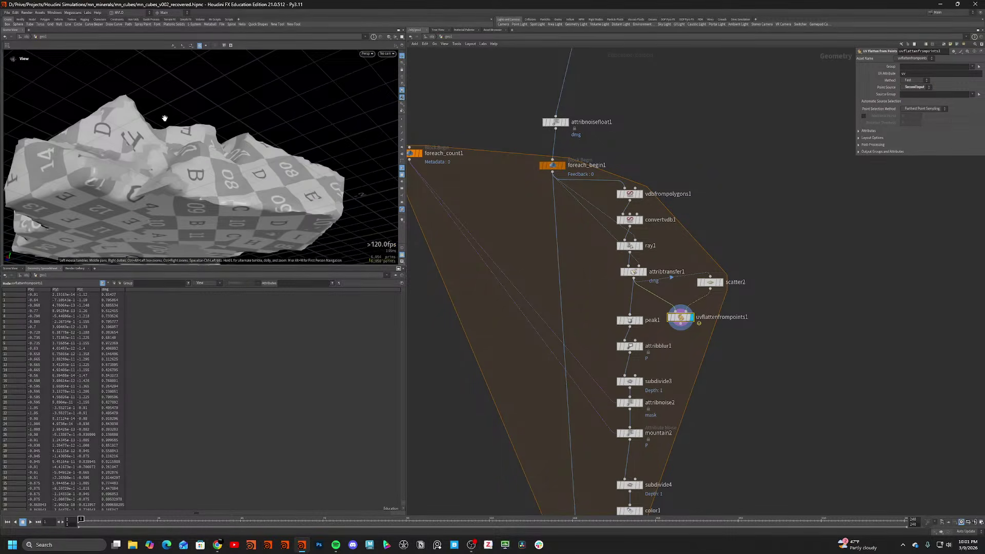
key("space+5")
scroll(155, 119, "up", 2)
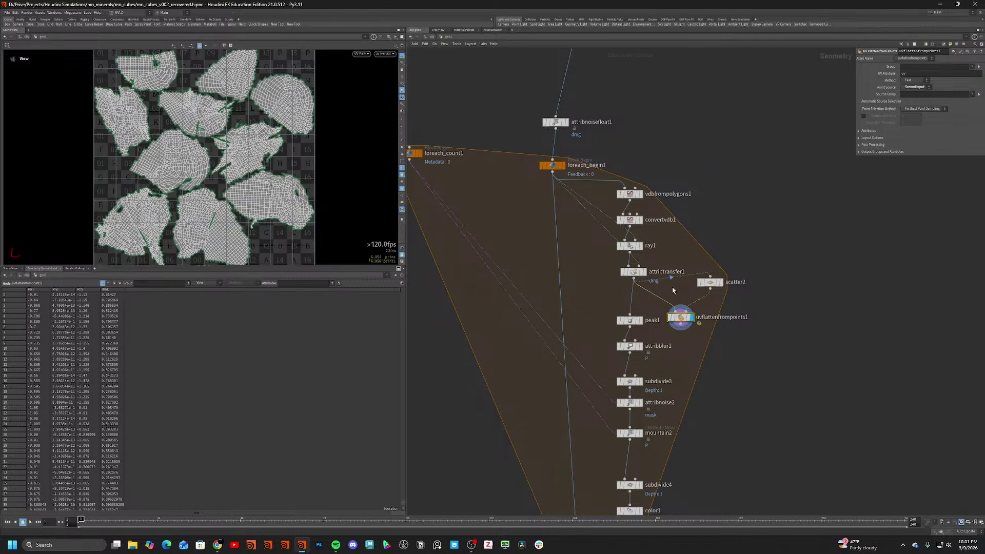
left_click(715, 282)
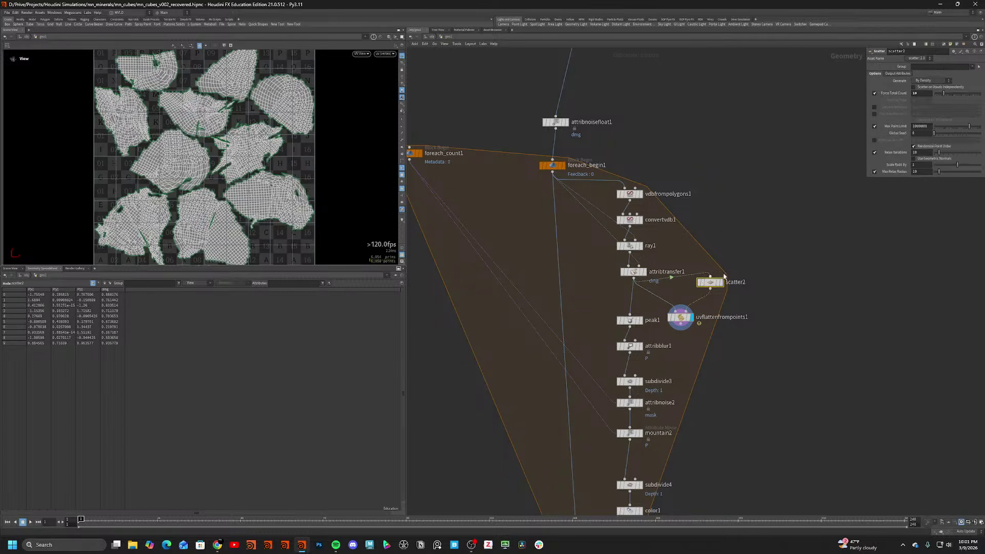
left_click(640, 320)
key("space+1")
left_click_drag(299, 204, 285, 281)
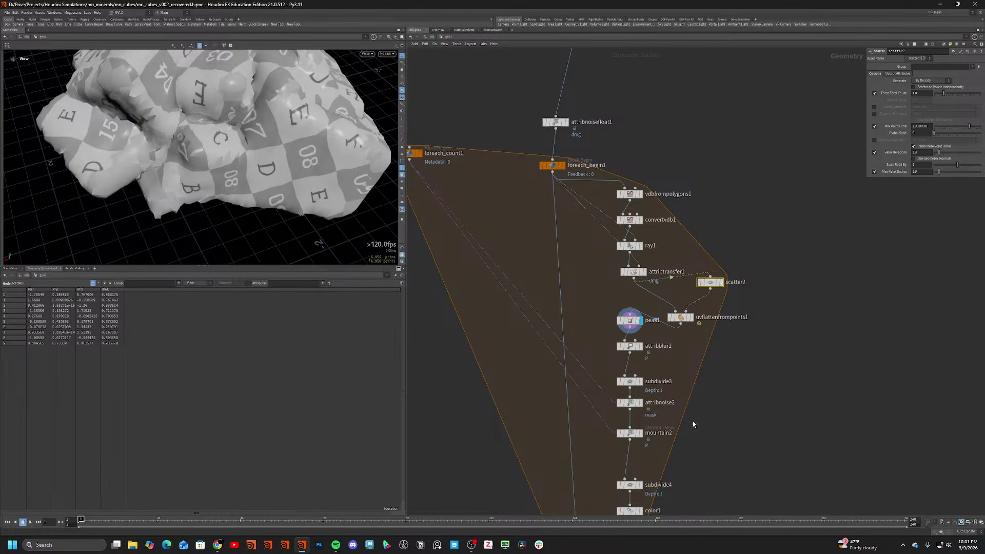
Raise scatter2's Force Total Count to 15 and increase its Relax Iterations, checking the UV checker and wireframe on the mesh.
middle_click_drag(694, 424, 712, 373)
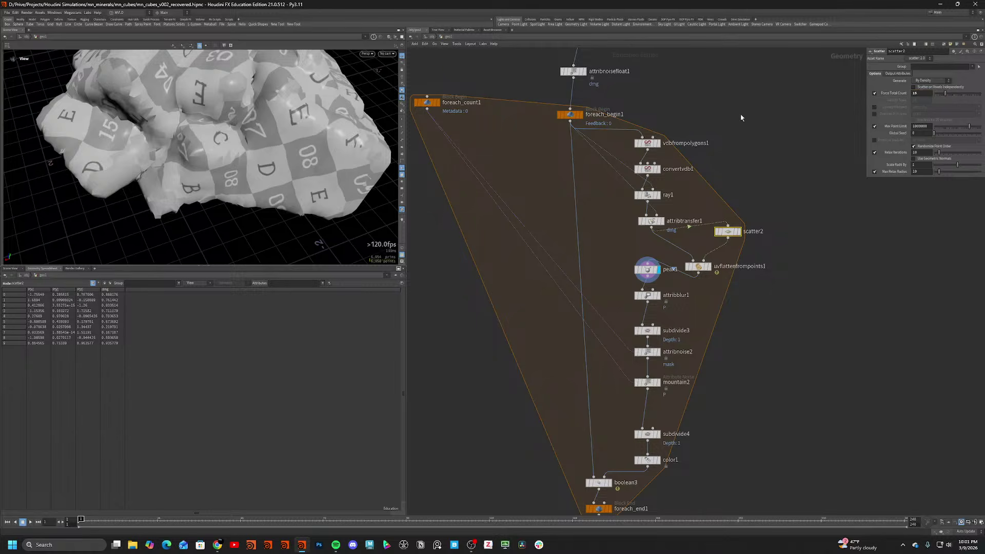
mouse_move(241, 200)
left_mouse_down()
mouse_move(201, 46)
mouse_move(137, 197)
left_mouse_up()
key("shift+w")
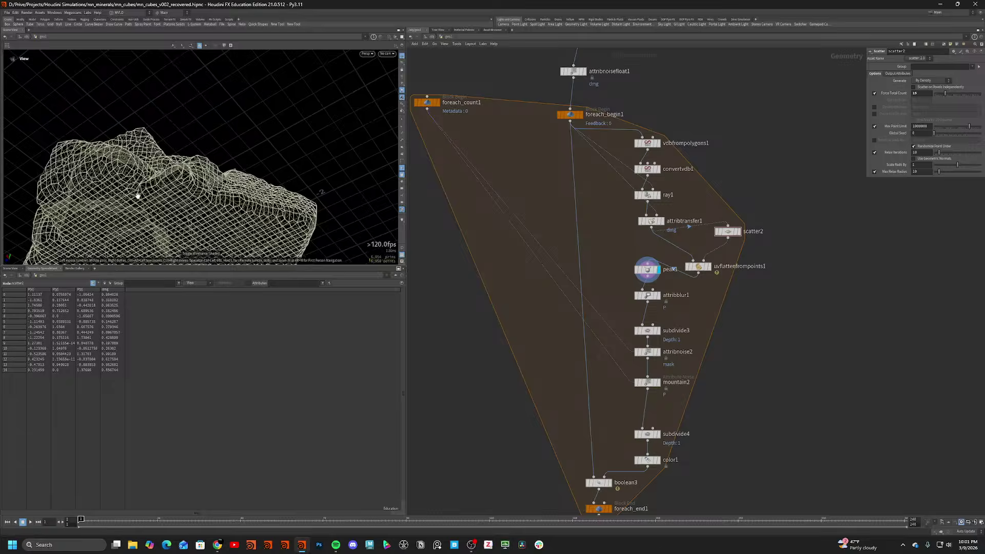
scroll(138, 196, "up", 3)
key("shift+w")
left_click_drag(947, 156, 962, 156)
key("h")
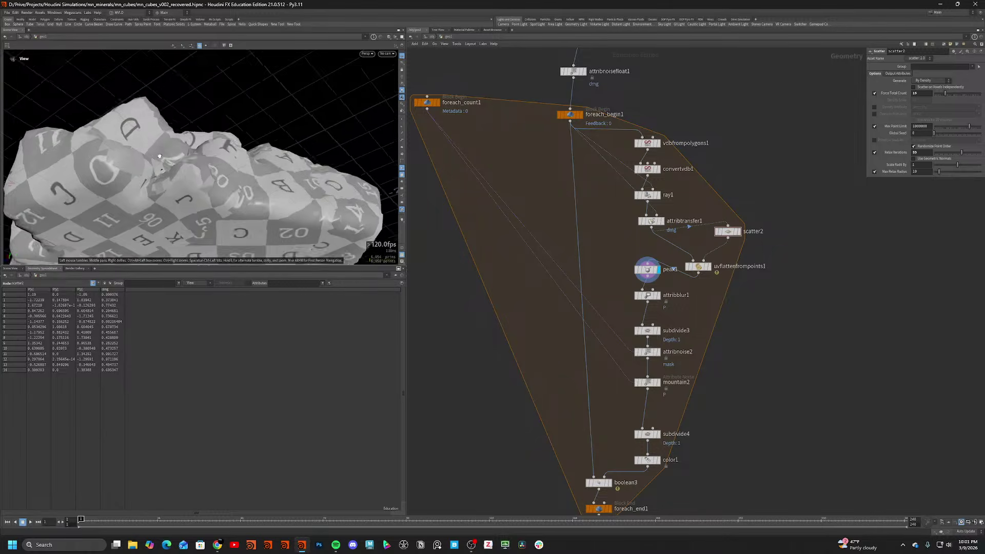
Add a Labs Auto UV node fed by attribtransfer1 and display it to check its UV checker pattern.
key("Tab")
type("uv")
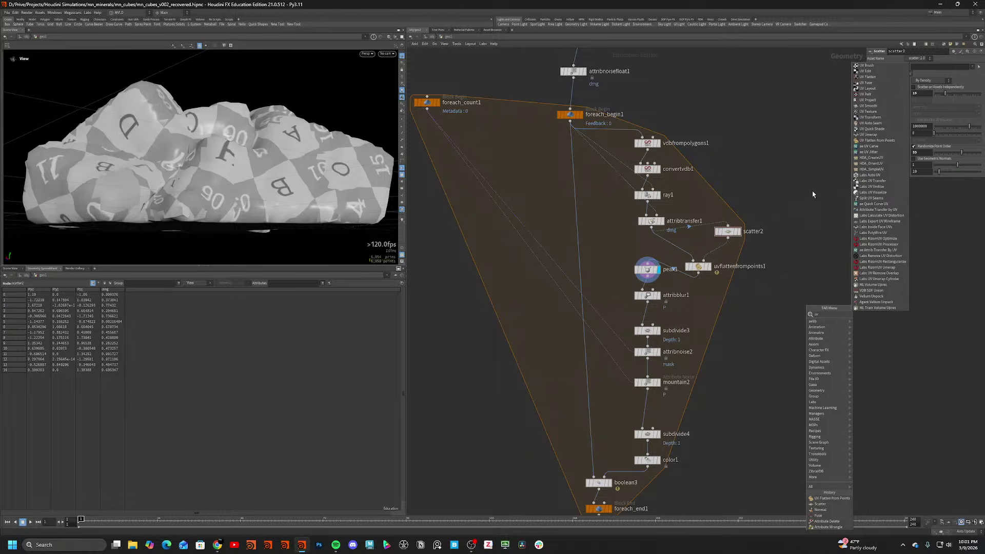
left_click(868, 175)
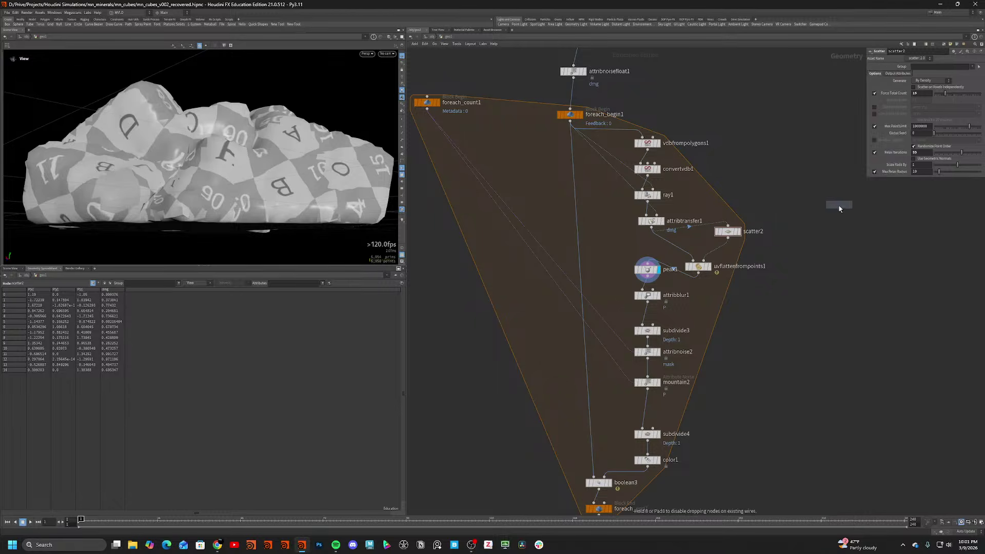
left_click(813, 244)
left_click(825, 245)
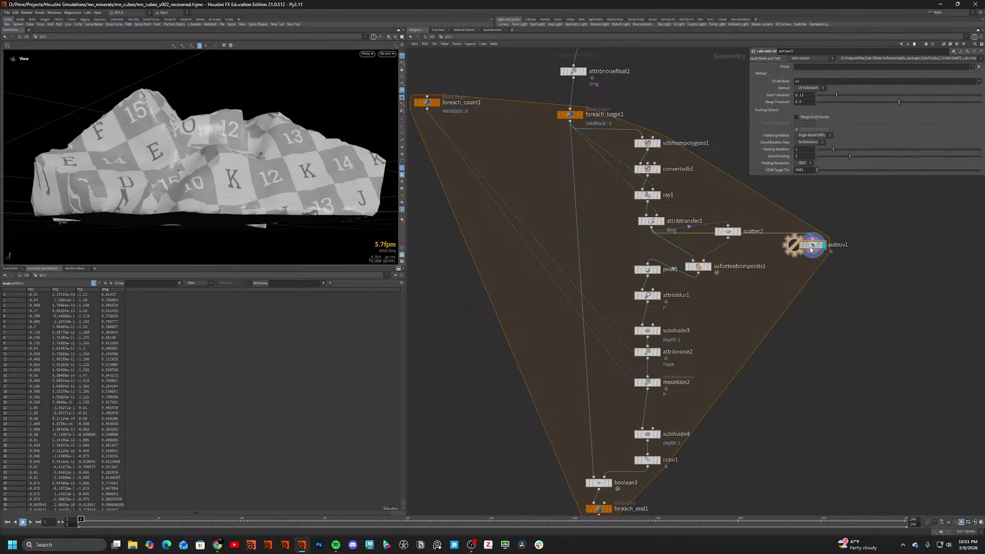
left_click_drag(248, 146, 281, 219)
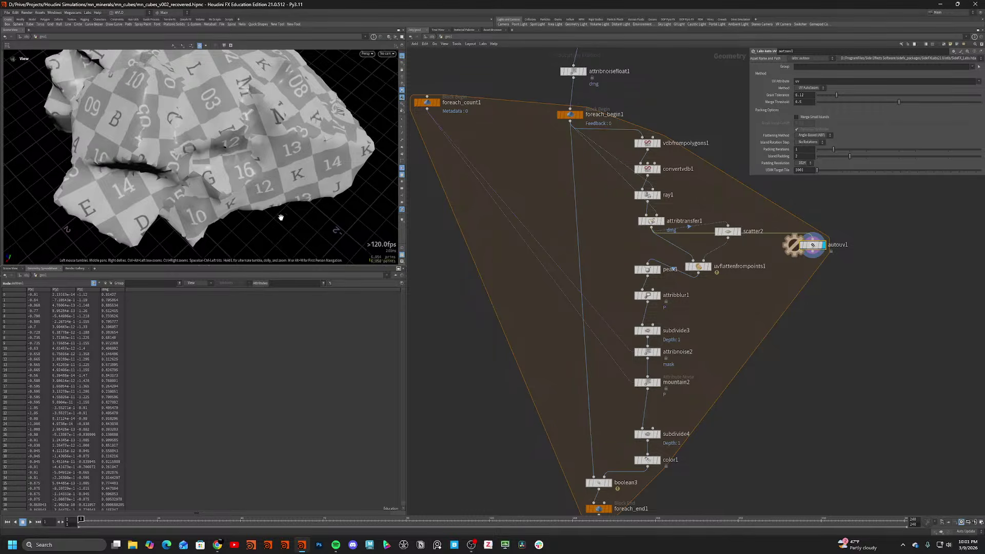
Delete scatter2 and uvflattenfrompoints1, then wire autouv1 into peak1 and move it into line between attribtransfer1 and peak1.
left_click_drag(739, 295, 686, 214)
key("ctrl+x")
left_click_drag(793, 252, 756, 266)
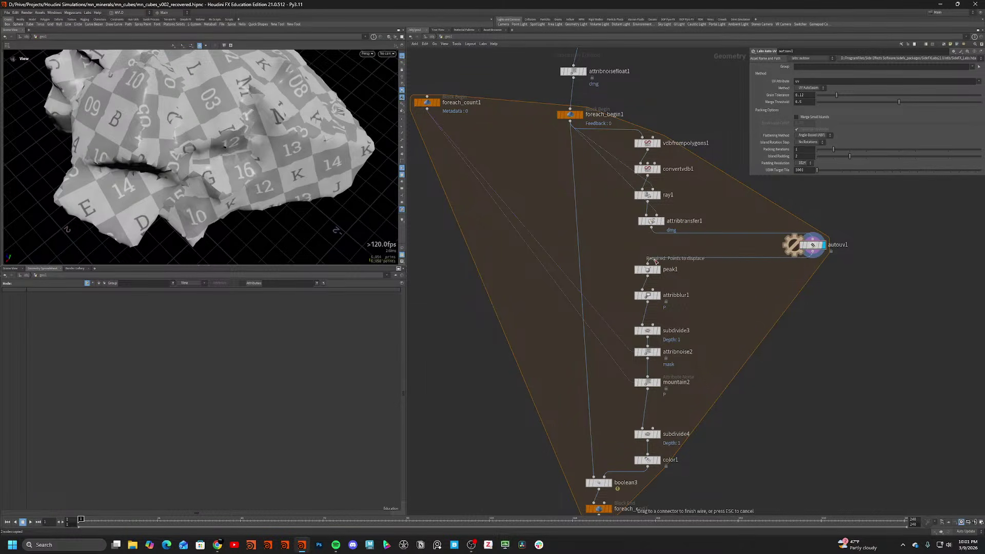
left_click_drag(656, 263, 649, 263)
left_click_drag(814, 246, 659, 248)
Display boolean3 and examine the UV checker on the cut cubes and their red damaged areas.
middle_click_drag(659, 451, 689, 352)
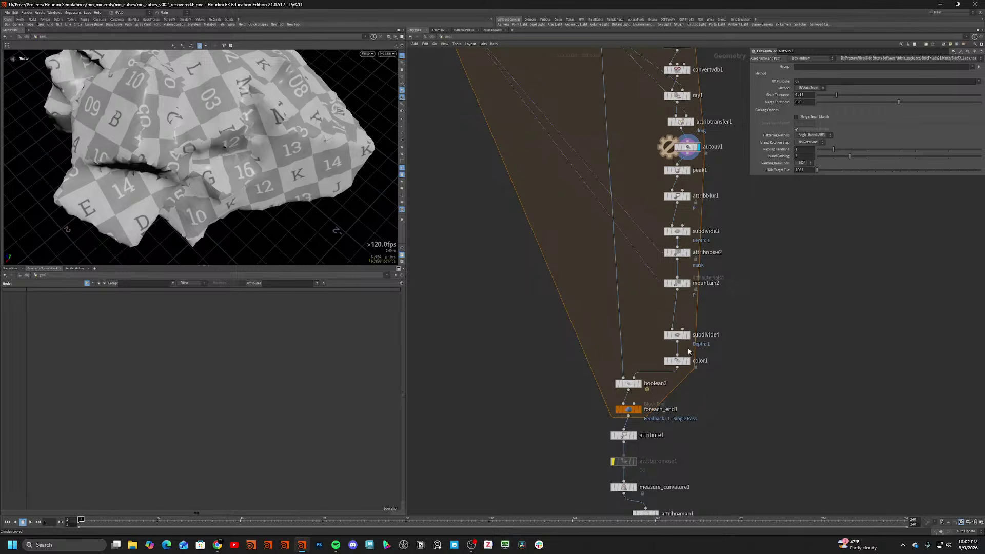
left_click(639, 384)
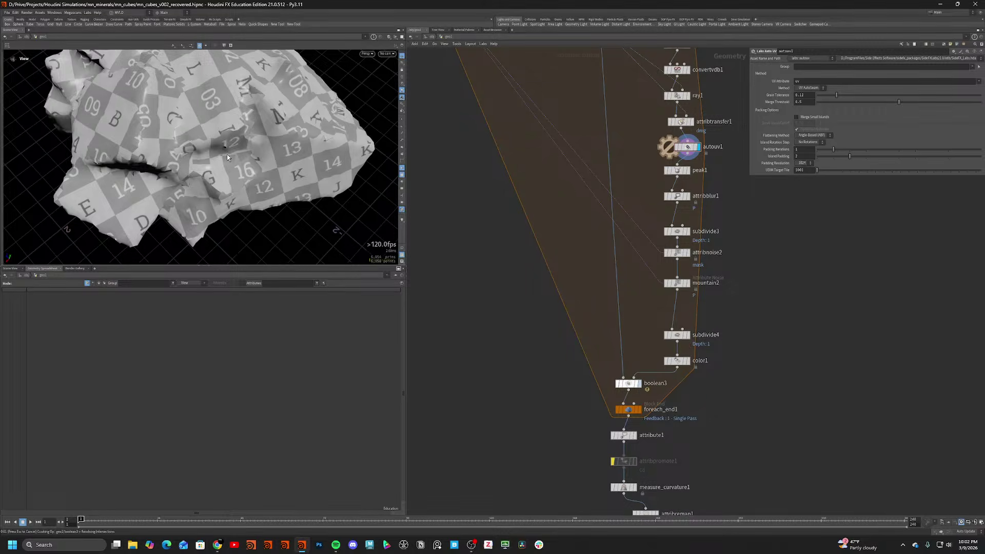
scroll(221, 200, "up", 5)
left_click_drag(220, 204, 116, 140)
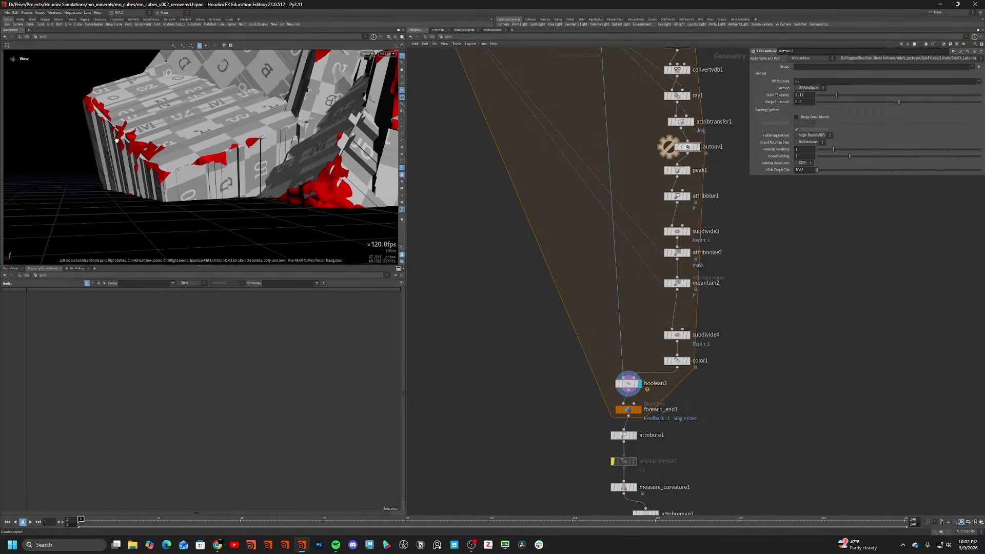
left_click(402, 175)
left_click(403, 175)
key("h")
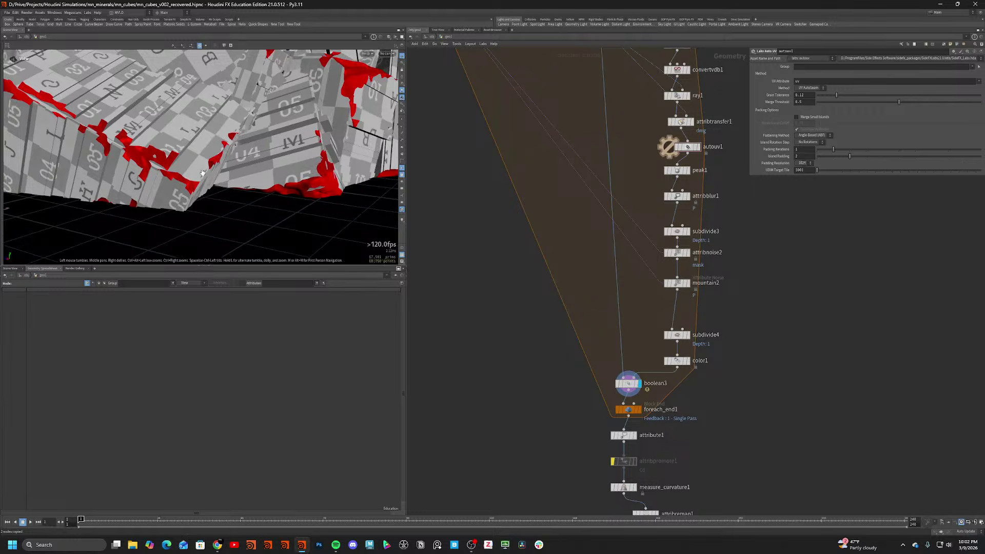
Display attribute1 below the loop and inspect the UV checker across the damaged cubes.
scroll(607, 340, "down", 2)
scroll(615, 315, "up", 4)
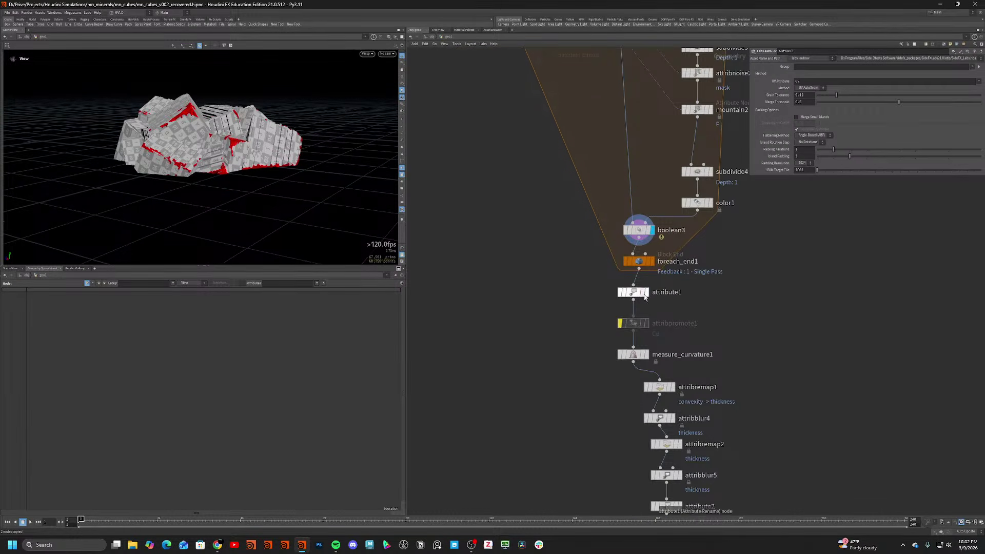
left_click(646, 292)
left_click_drag(216, 164, 218, 194)
scroll(204, 172, "up", 5)
scroll(204, 172, "up", 2)
scroll(259, 178, "down", 5)
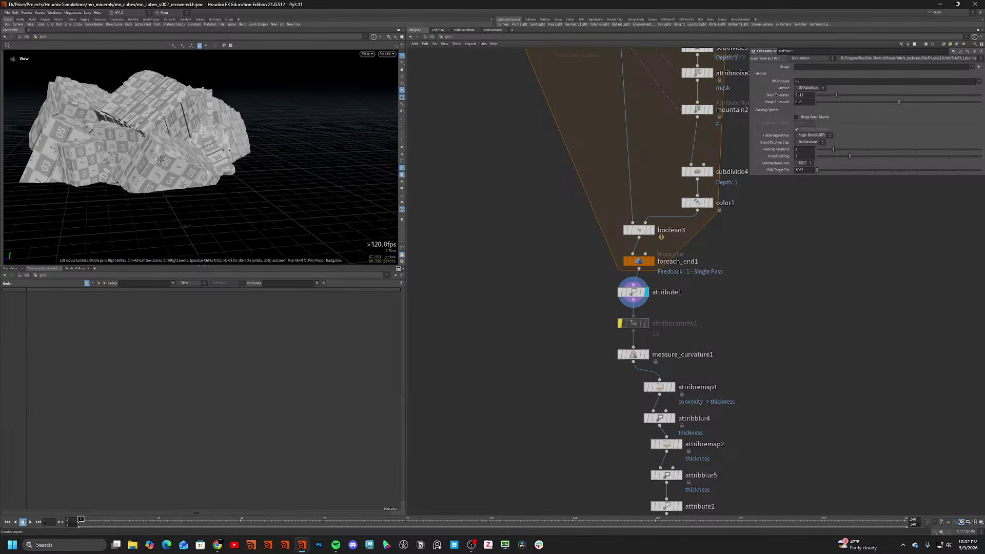
scroll(160, 159, "up", 4)
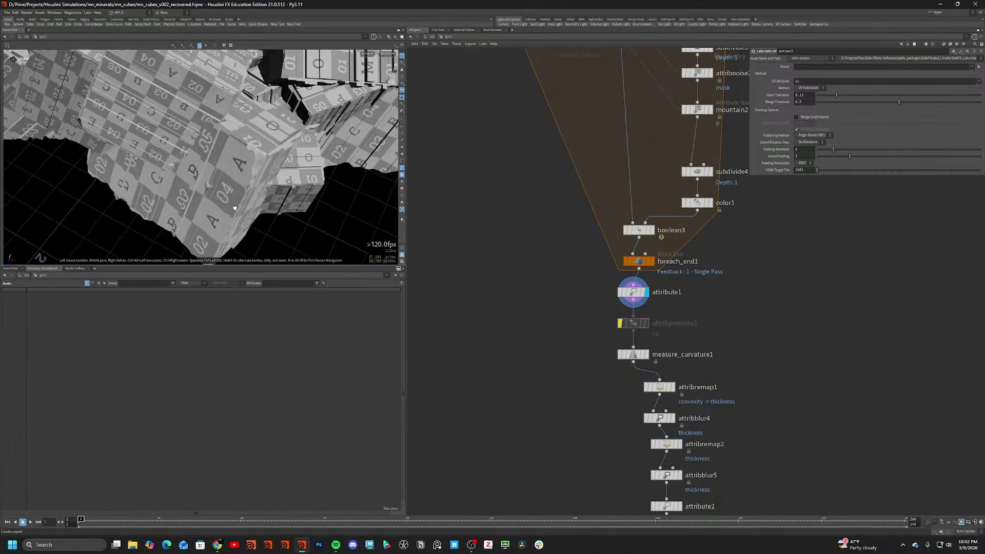
middle_click_drag(646, 357, 648, 279)
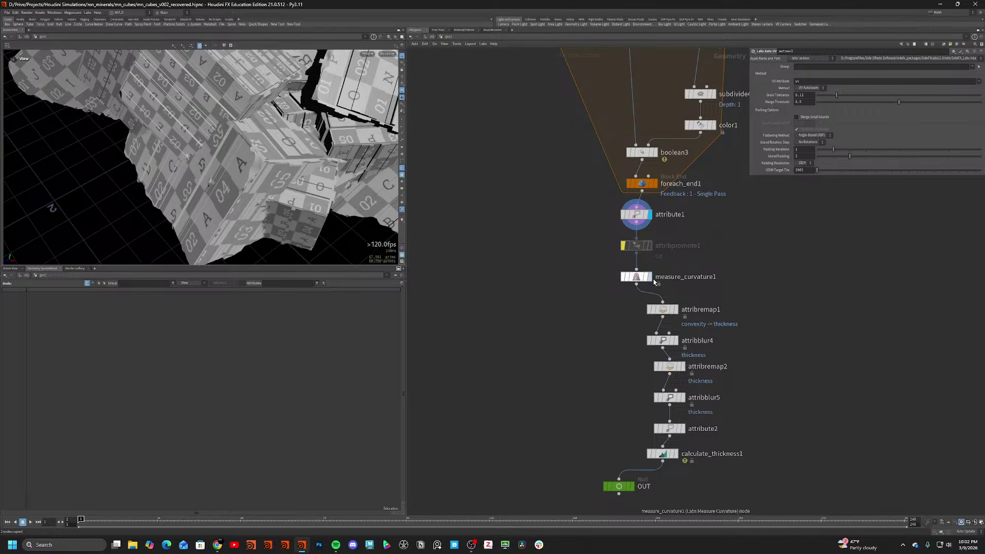
Display measure_curvature1 and move the nodes from measure_curvature1 to OUT further down as a straight column.
left_click(649, 277)
scroll(684, 314, "down", 3)
left_click_drag(732, 468, 594, 281)
left_click_drag(657, 317, 660, 406)
scroll(679, 310, "down", 1)
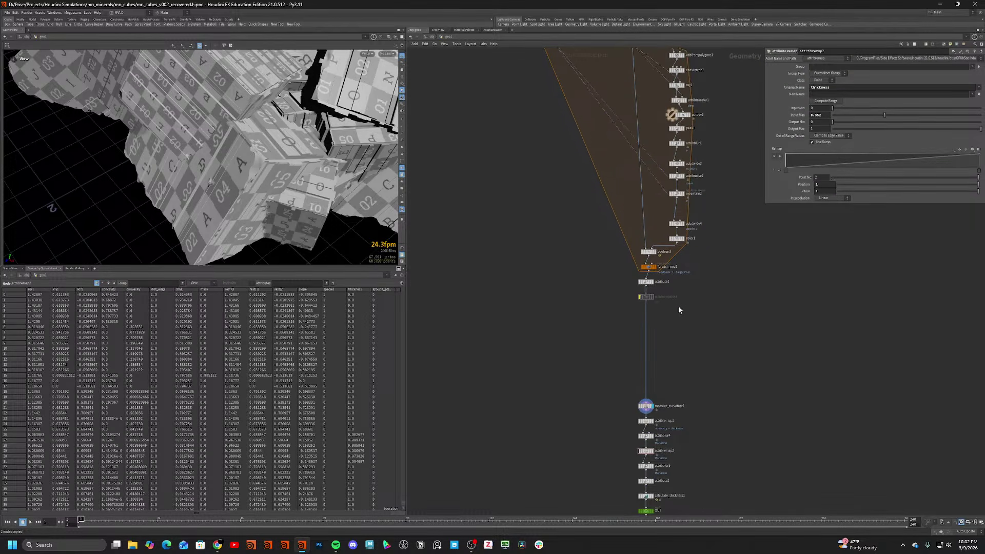
Move attribute1 and the bypassed attribpromote1 down, directly above measure_curvature1.
left_click(647, 283)
left_click_drag(615, 280, 672, 322)
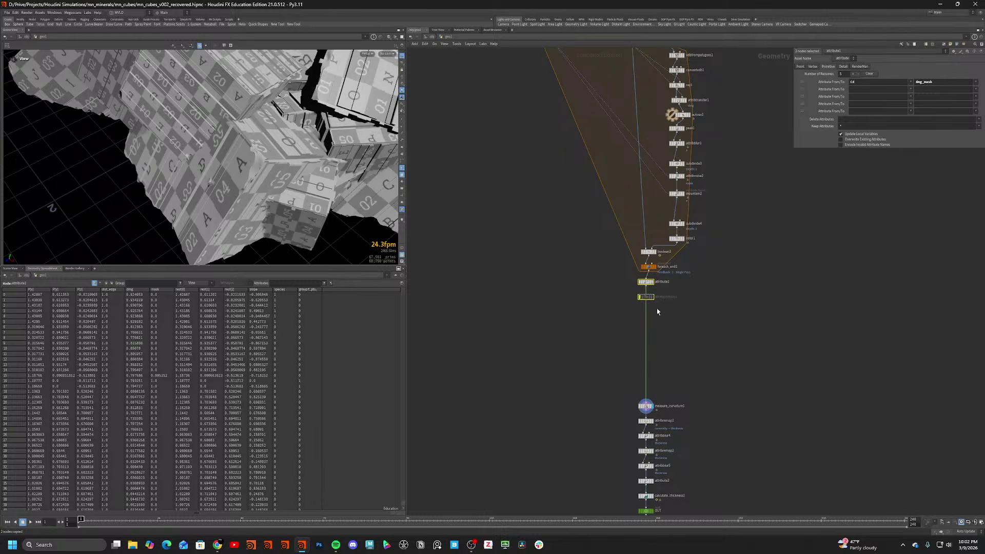
left_click_drag(645, 282, 648, 373)
scroll(591, 387, "down", 5)
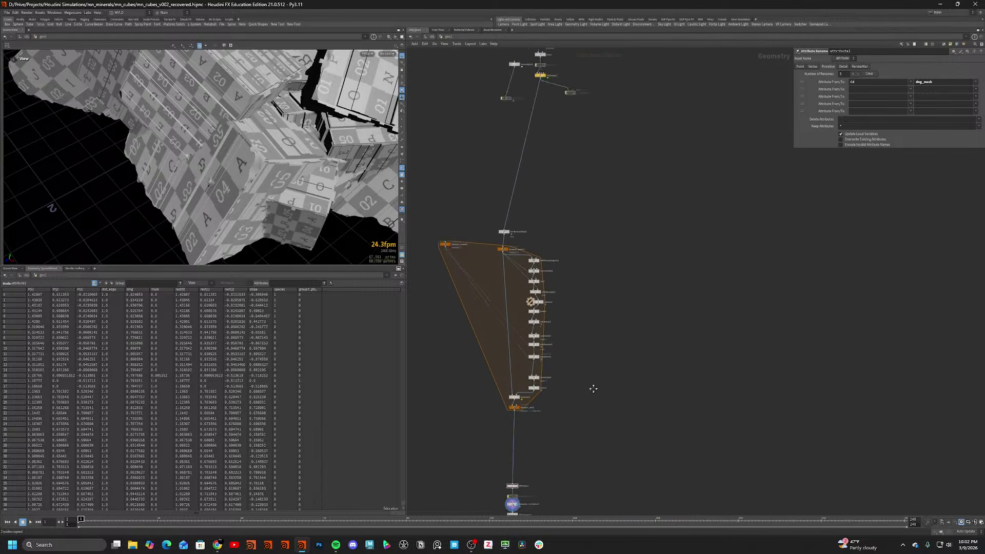
Shift the damage for-each loop into line with the main chain and enclose its nodes in a network box.
middle_click_drag(618, 271, 663, 322)
scroll(660, 318, "down", 2)
scroll(626, 340, "up", 1)
left_click_drag(540, 339, 660, 461)
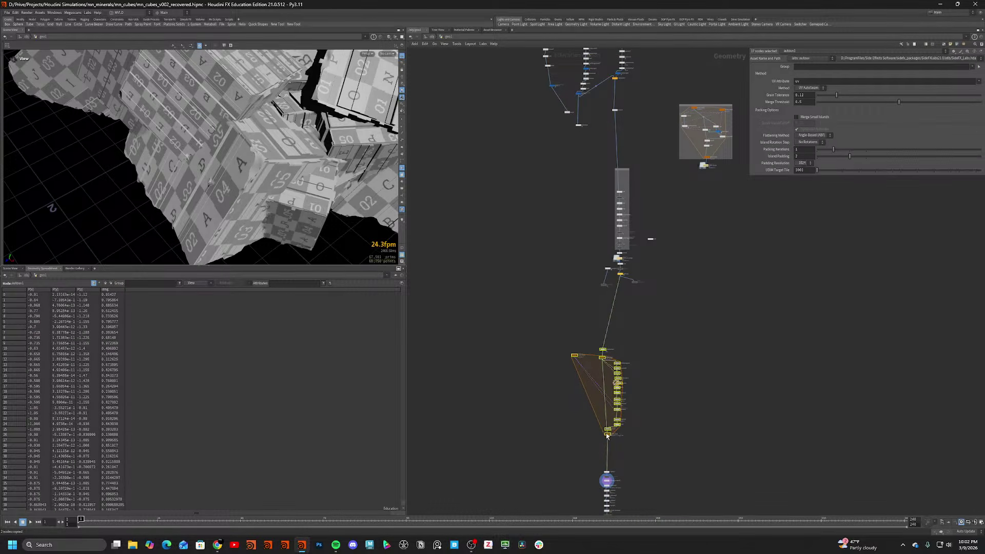
left_click_drag(607, 435, 625, 423)
key("shift+o")
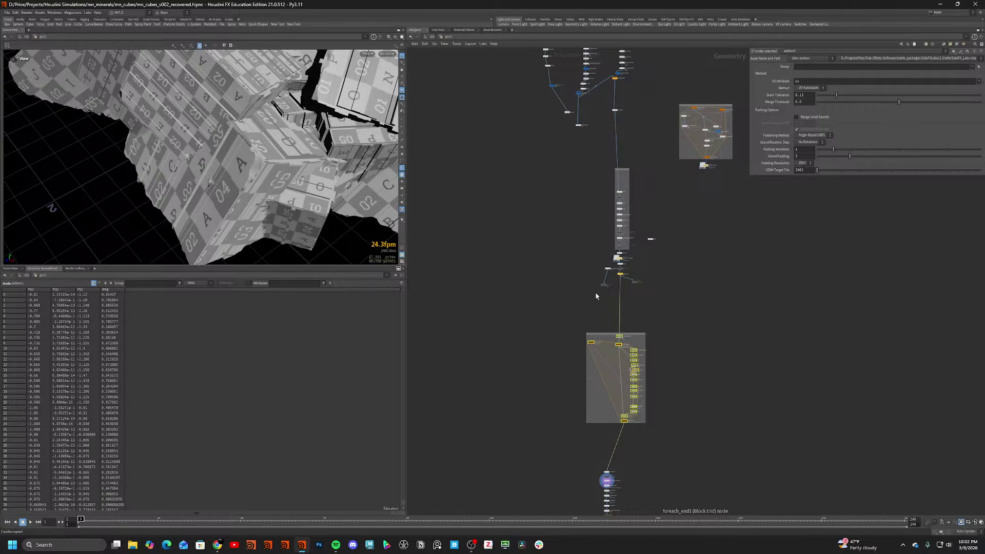
Remove the bypassed node between fuse1 and attribvop1 and extend the network box to enclose normal4 through attribvop1.
scroll(596, 296, "up", 4)
key("ctrl+x")
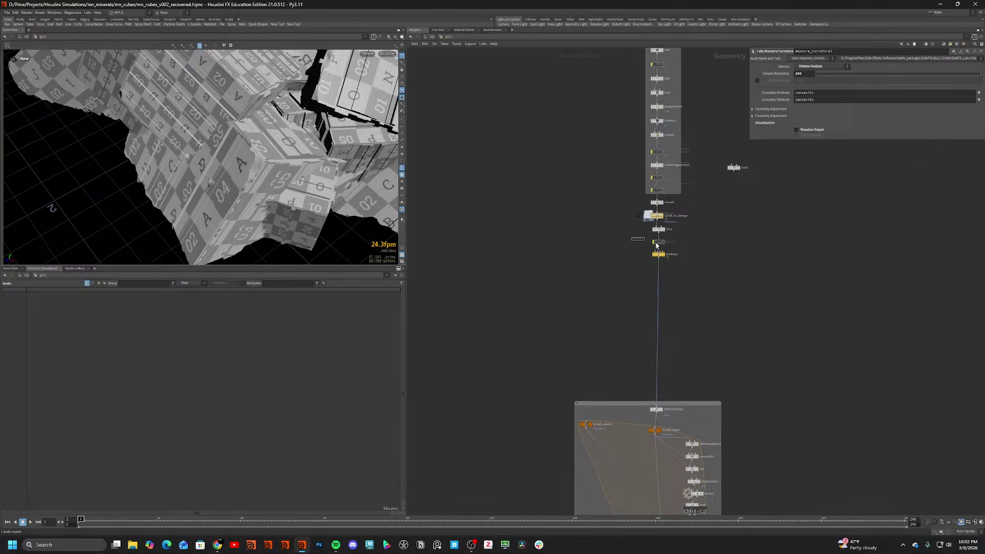
left_click_drag(630, 214, 668, 256)
key("l")
left_click(587, 211)
scroll(664, 189, "down", 2)
middle_click_drag(664, 188, 635, 290)
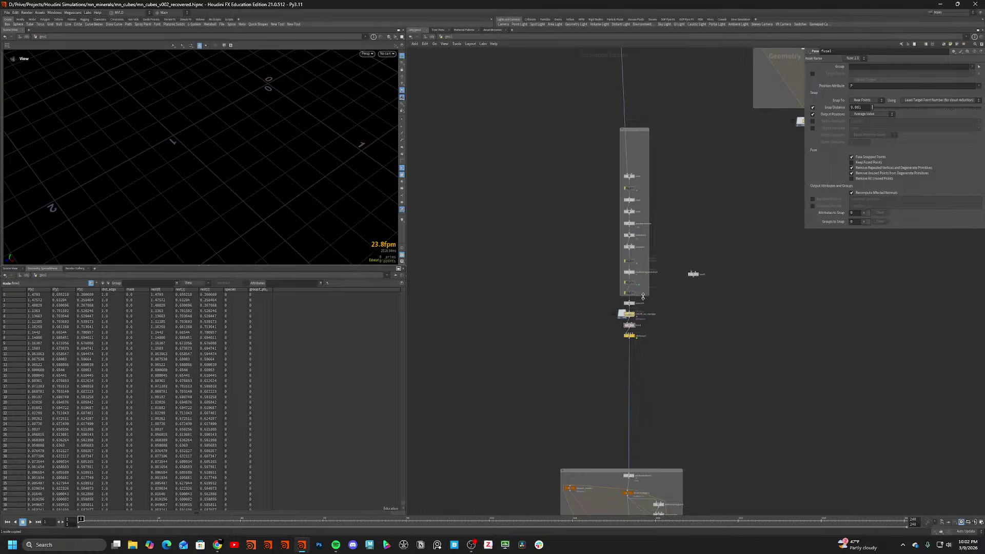
scroll(637, 327, "up", 3)
left_click(618, 275)
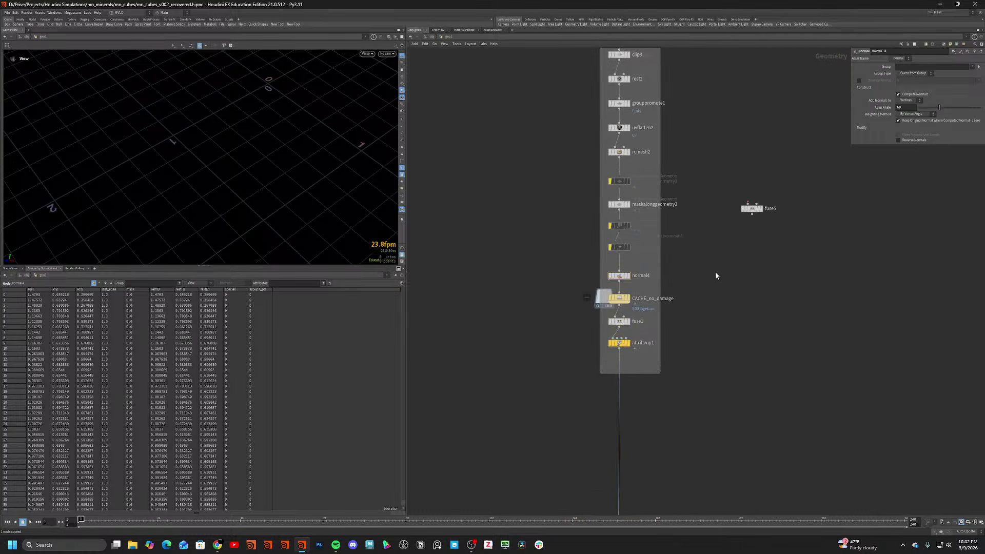
Move the boxed extrude loop together with CACHE_extrude down beside the damage loop.
scroll(719, 272, "down", 5)
middle_click_drag(684, 119, 587, 303)
scroll(588, 305, "up", 1)
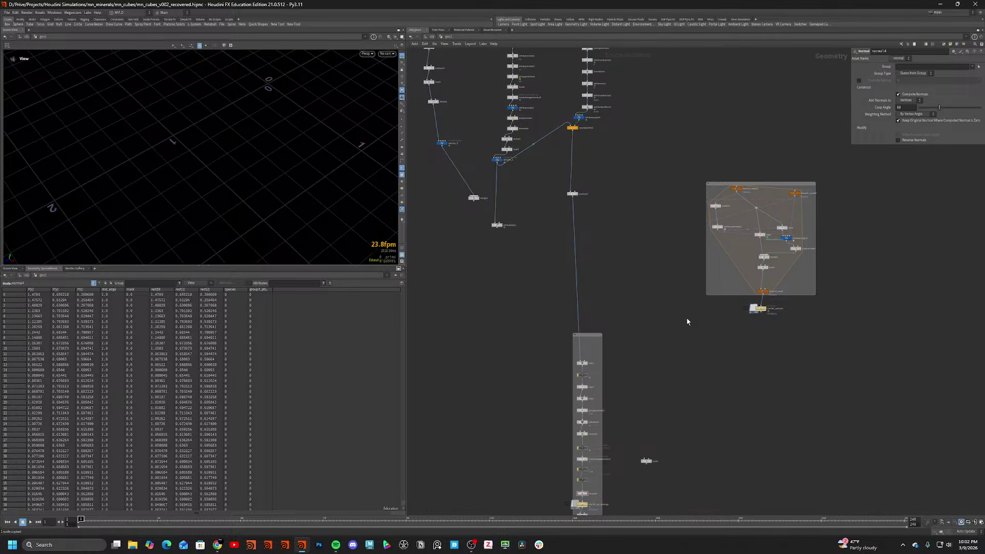
scroll(698, 175, "down", 2)
left_click_drag(681, 164, 824, 347)
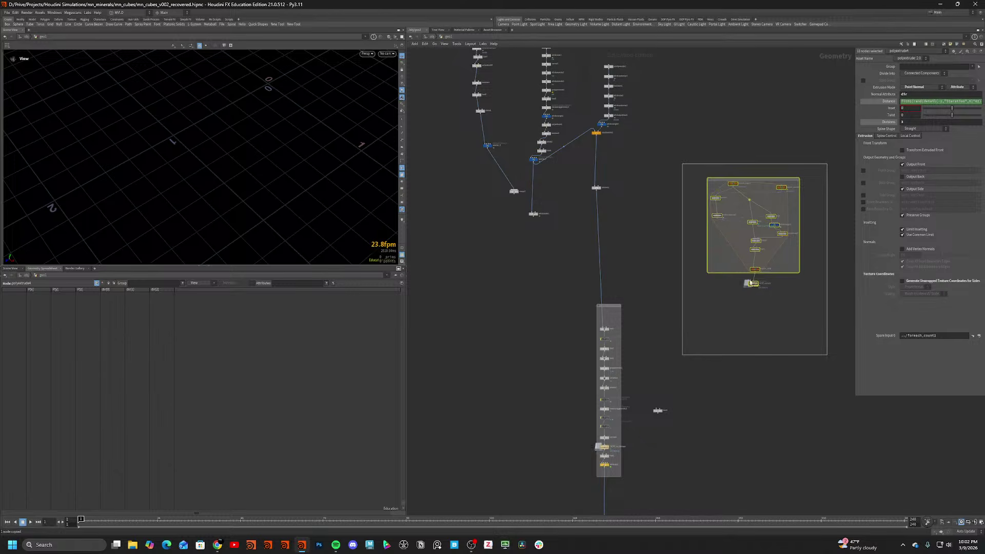
left_click_drag(755, 286, 748, 447)
middle_click_drag(702, 443, 681, 246)
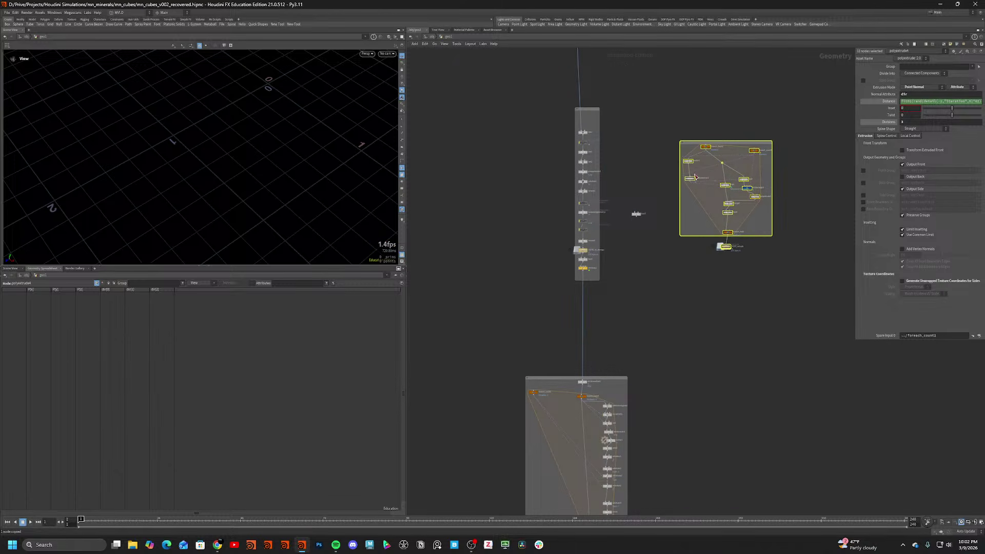
left_click_drag(690, 181, 662, 354)
left_click(602, 365)
Copy the CACHE_extrude file cache, insert the copy below foreach_end1 and rename it CACHE_damage.
middle_click_drag(602, 365, 643, 366)
scroll(619, 249, "up", 4)
scroll(586, 271, "down", 3)
middle_click_drag(644, 411, 622, 247)
scroll(739, 325, "up", 1)
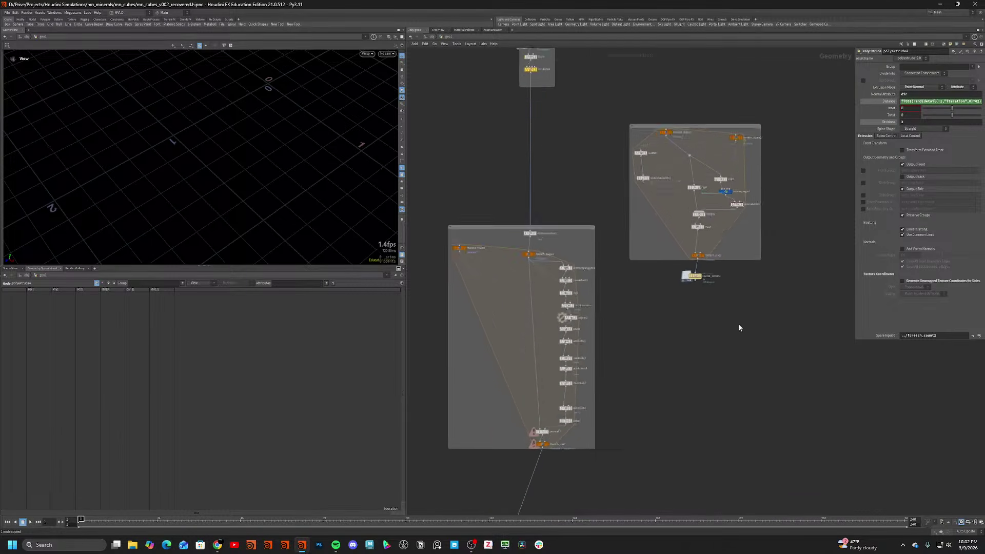
scroll(739, 325, "up", 2)
scroll(661, 339, "down", 3)
middle_click_drag(658, 341, 731, 244)
left_click_drag(743, 192, 685, 355, "alt")
scroll(628, 354, "up", 5)
left_click(626, 349)
type("damage")
key("Return")
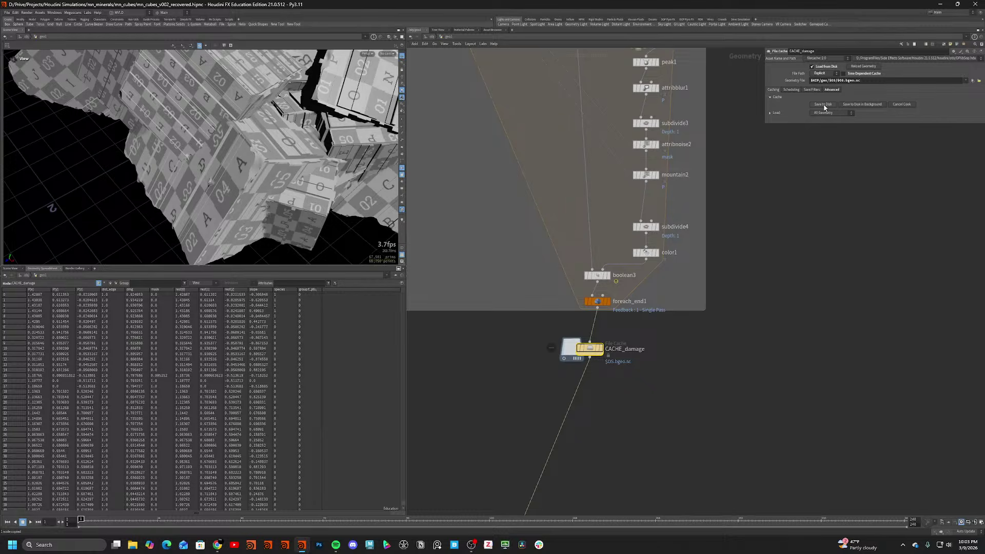
Display CACHE_damage and examine the UV checker and red damaged edges on the cubes.
left_click(602, 350)
scroll(246, 205, "down", 5)
left_click_drag(103, 205, 277, 169, "alt")
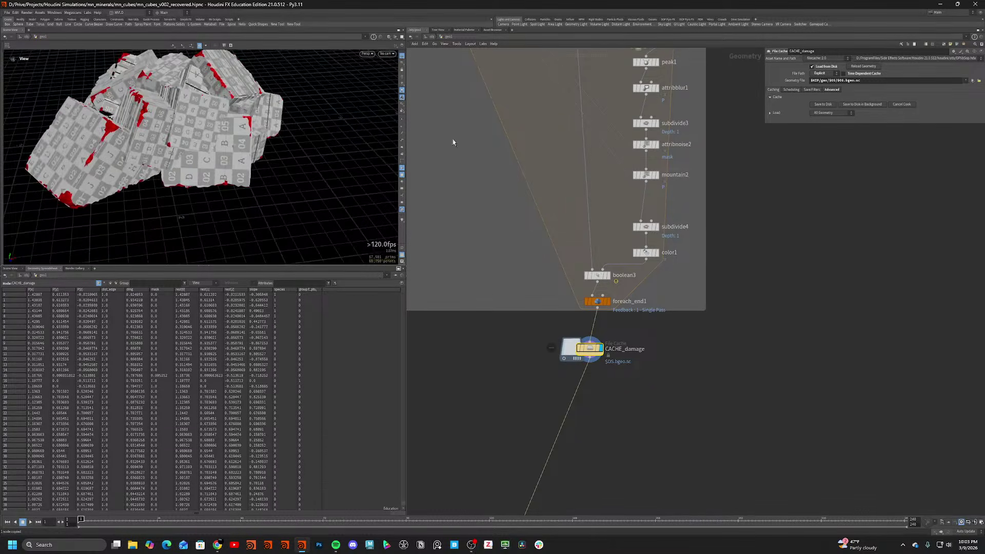
middle_click_drag(675, 180, 609, 374)
scroll(604, 334, "down", 3)
scroll(195, 142, "up", 5)
left_click_drag(203, 154, 187, 135)
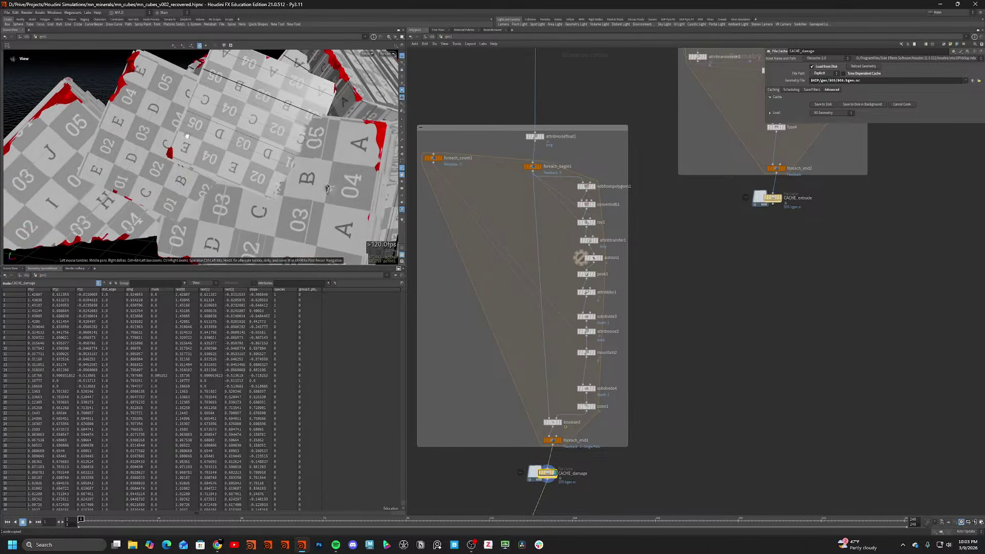
middle_click_drag(677, 280, 634, 358)
scroll(711, 279, "up", 2)
scroll(712, 278, "down", 3)
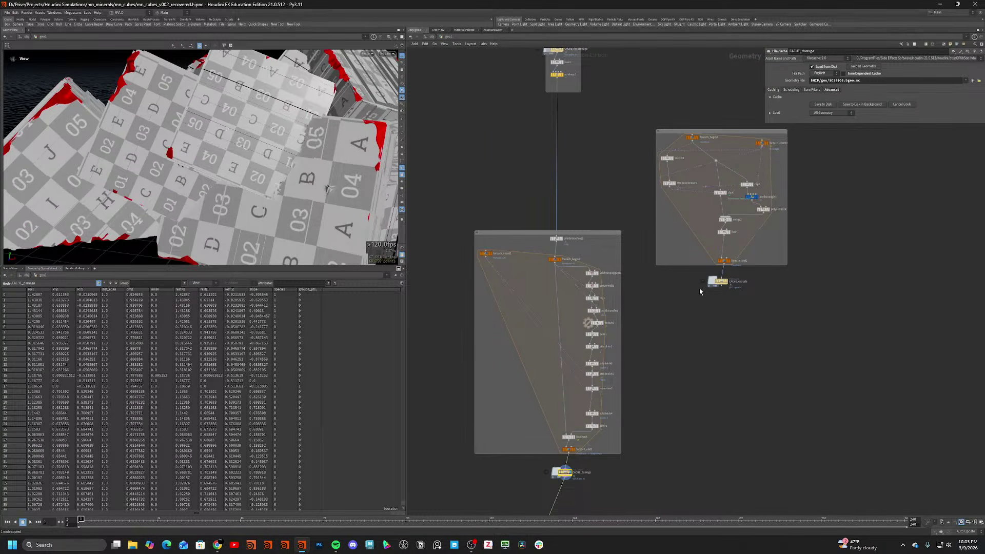
Move the boxed extrude loop and CACHE_extrude below CACHE_damage, and check the cubes' wireframe.
scroll(777, 328, "down", 3)
mouse_move(796, 311)
left_mouse_down()
mouse_move(711, 196)
mouse_move(718, 366)
mouse_move(698, 497)
left_mouse_up()
middle_click_drag(677, 436, 680, 251)
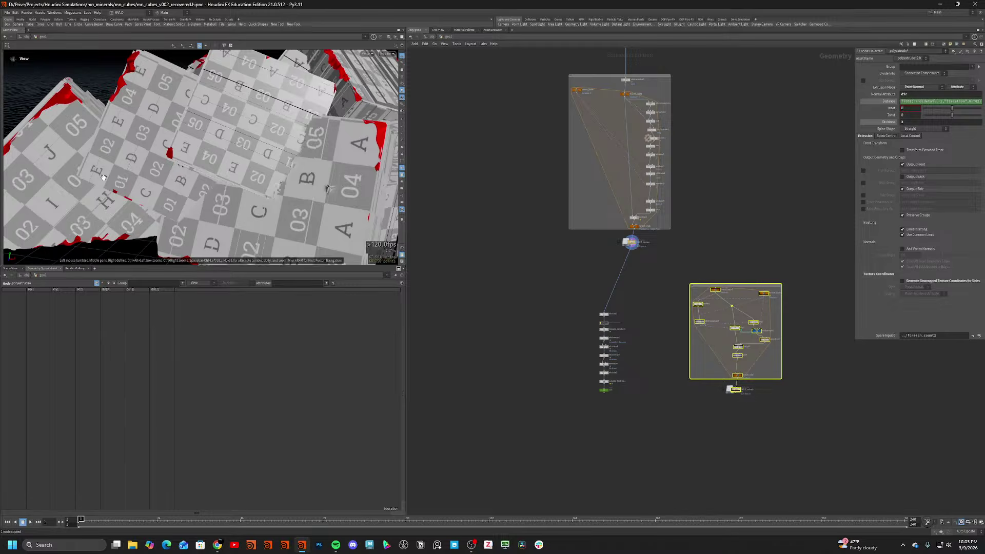
key("shift+w")
left_click_drag(174, 188, 251, 199)
key("shift+w")
scroll(666, 315, "up", 3)
left_click(662, 314)
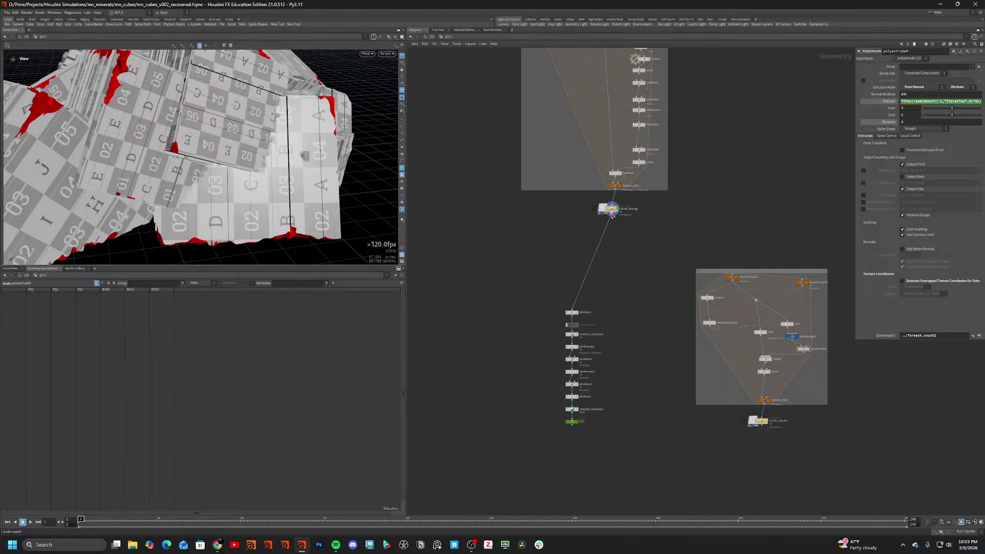
Wire CACHE_damage into foreach_begin2, display that node and interrupt the running cook.
left_click(610, 213)
scroll(728, 276, "up", 3)
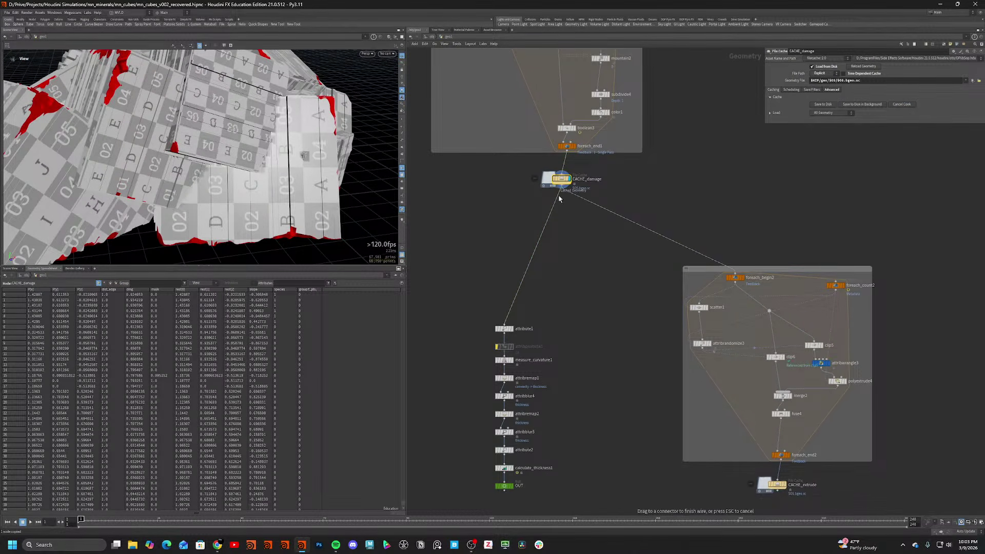
scroll(712, 223, "up", 2)
left_click(703, 207)
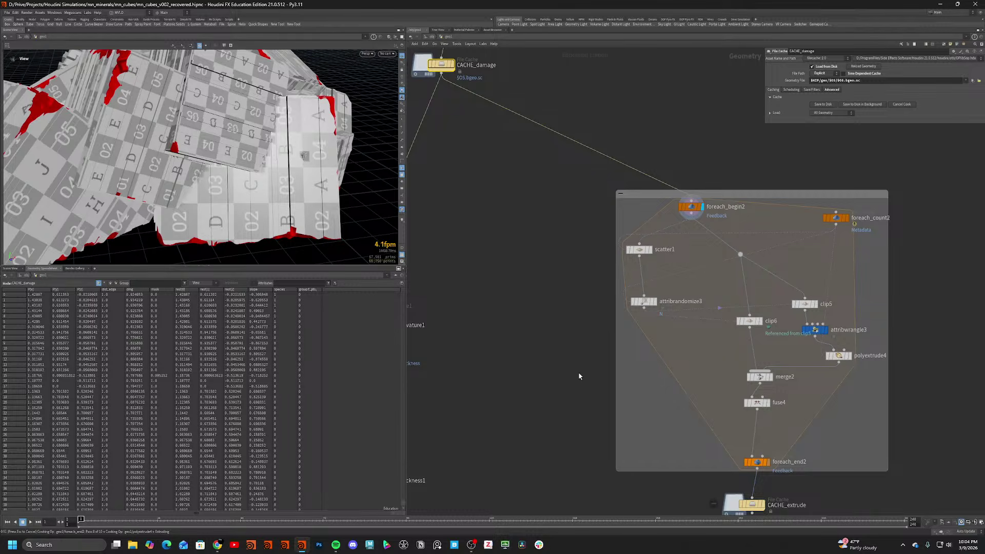
key("Escape")
Display foreach_end2 and set its iterations to 5.
left_click(757, 462)
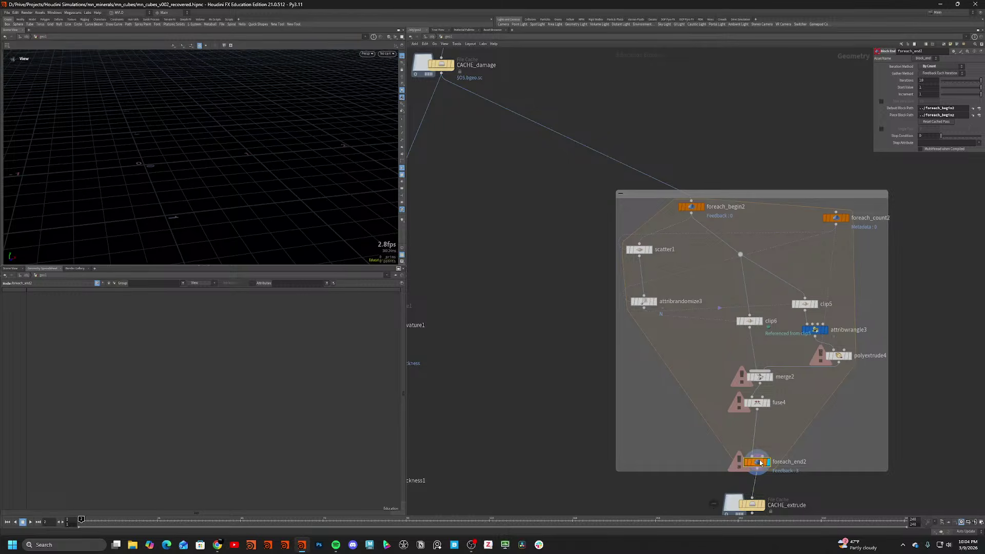
double_click(922, 81)
type("5")
key("Return")
Examine the extruded cubes from above and underneath for the cuts the loop makes.
scroll(721, 141, "down", 5)
scroll(196, 128, "down", 3)
key("w")
left_click_drag(196, 128, 200, 70)
key("w")
scroll(198, 118, "up", 5)
mouse_move(196, 129)
left_mouse_down()
mouse_move(197, 190)
mouse_move(208, 175)
left_mouse_up()
middle_click_drag(629, 177, 639, 287)
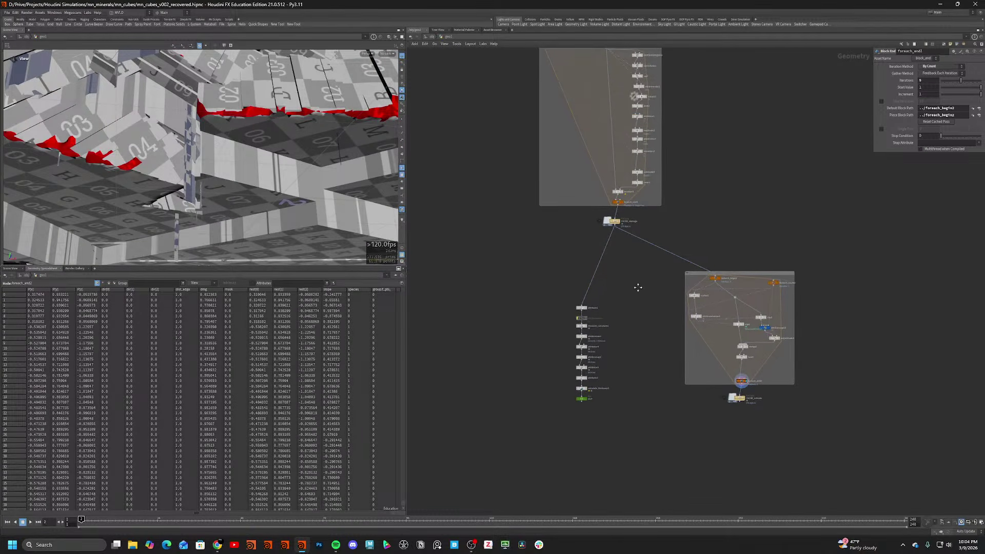
Display scatter1, attribrandomize3 and foreach_begin2 in turn to check where the clipping point lands on the cubes.
scroll(729, 339, "up", 6)
left_click(639, 226)
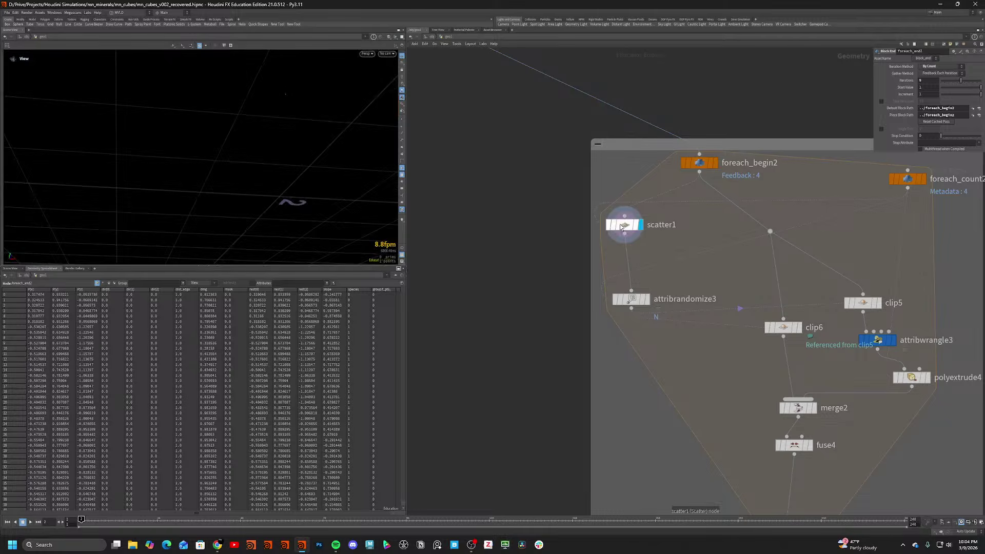
left_click(646, 299)
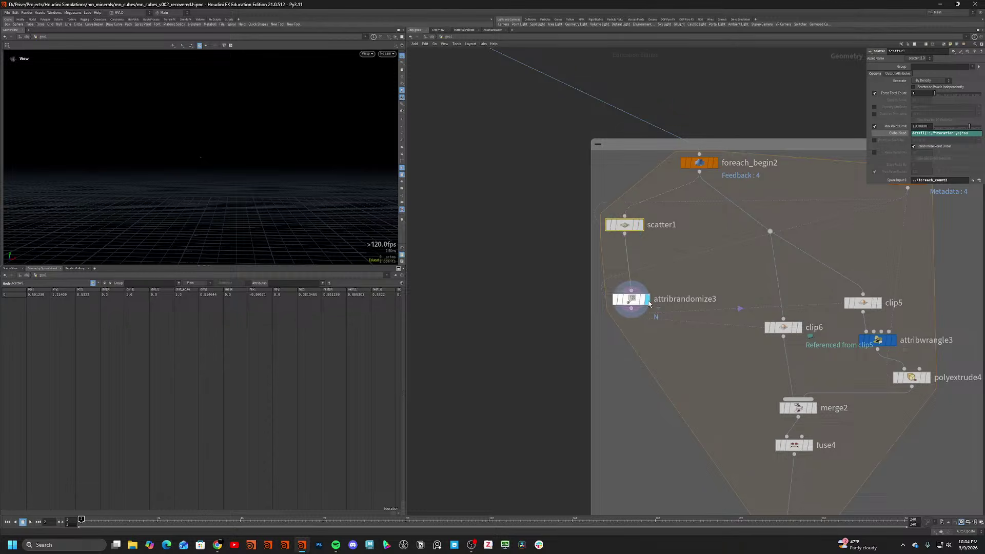
left_click(714, 162)
key("shift+w")
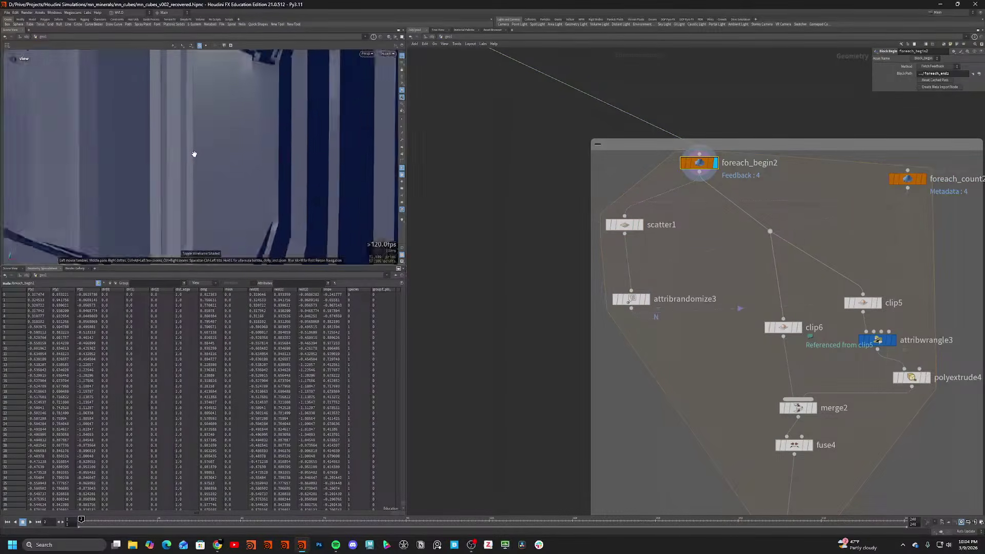
scroll(193, 154, "down", 8)
left_click_drag(193, 154, 211, 190)
scroll(682, 436, "down", 3)
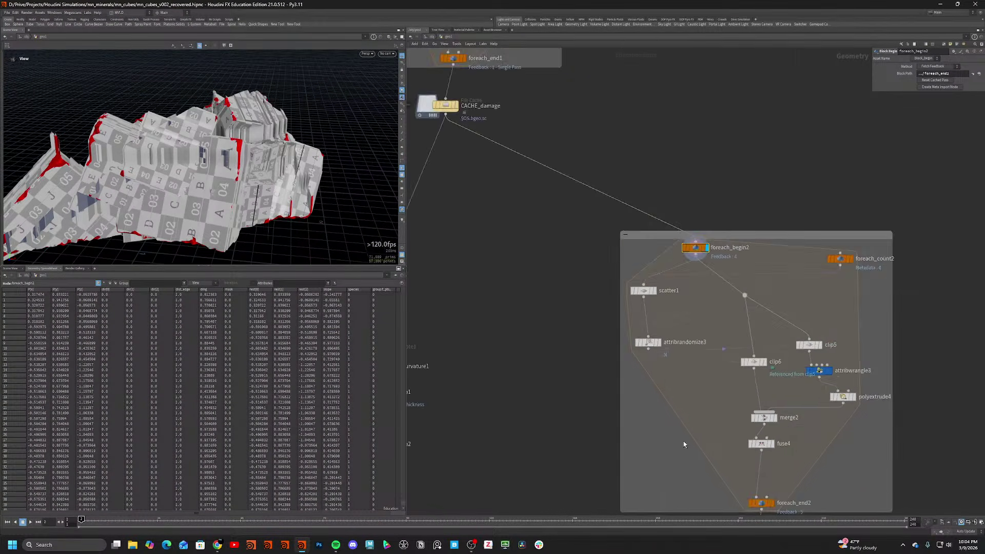
Enable Single Pass on foreach_end2 and inspect the cubes at an early iteration.
middle_click_drag(682, 436, 621, 218)
left_click(699, 285)
left_click(881, 128)
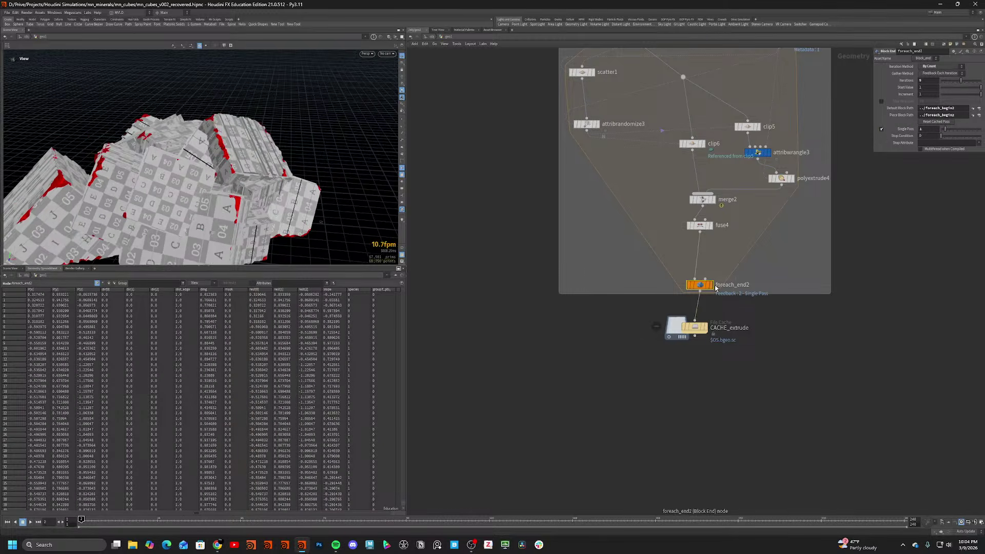
scroll(224, 199, "down", 6)
mouse_move(224, 201)
left_mouse_down()
mouse_move(200, 155)
mouse_move(222, 207)
mouse_move(237, 199)
left_mouse_up()
Add a Clip node between foreach_begin2 and scatter1 and display it.
middle_click_drag(565, 87, 569, 237)
key("Tab")
type("clip")
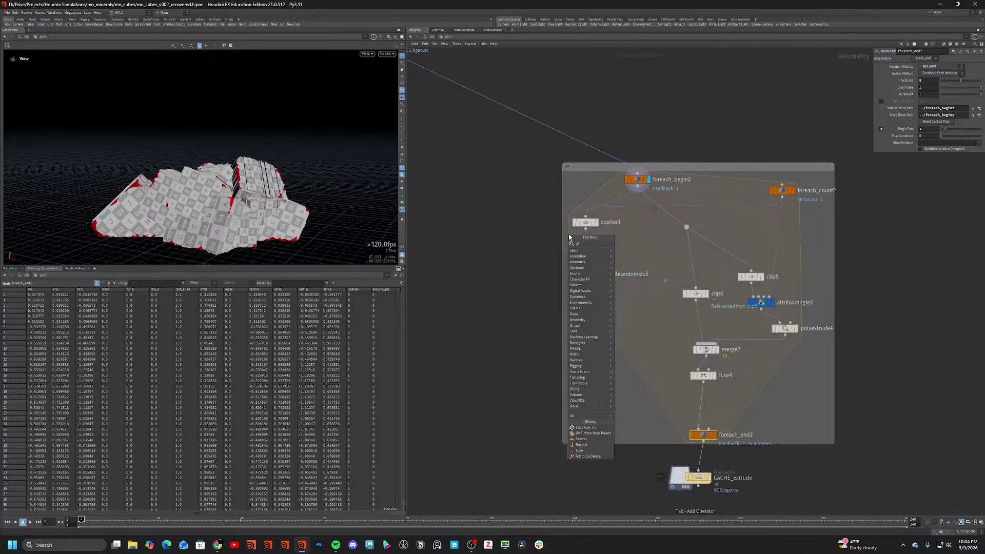
key("Return")
left_click(610, 205)
left_click_drag(610, 206, 589, 209)
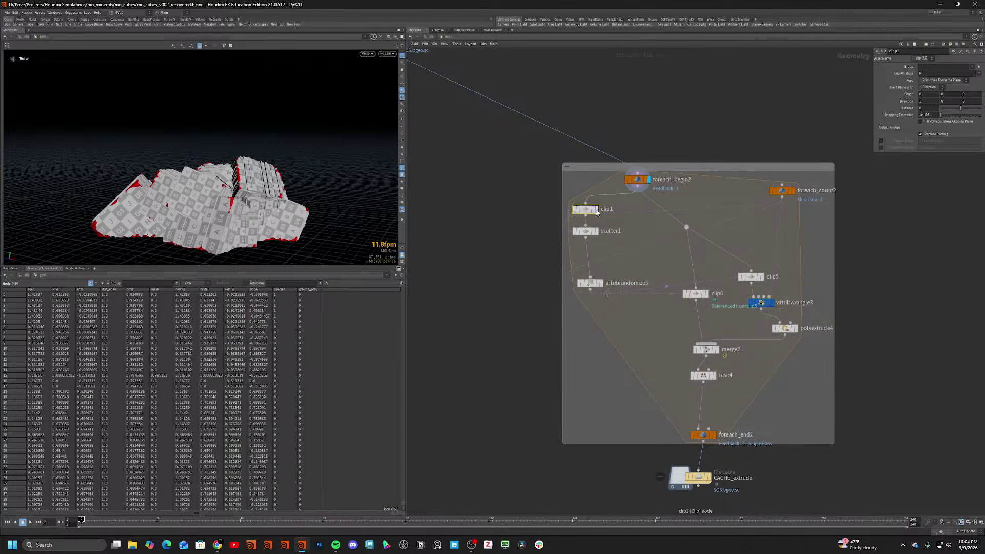
left_click(595, 209)
Set clip1's direction to 0, 1, 0 and raise its Y origin to trim the lower part of the cubes.
double_click(950, 102)
type("1")
double_click(926, 101)
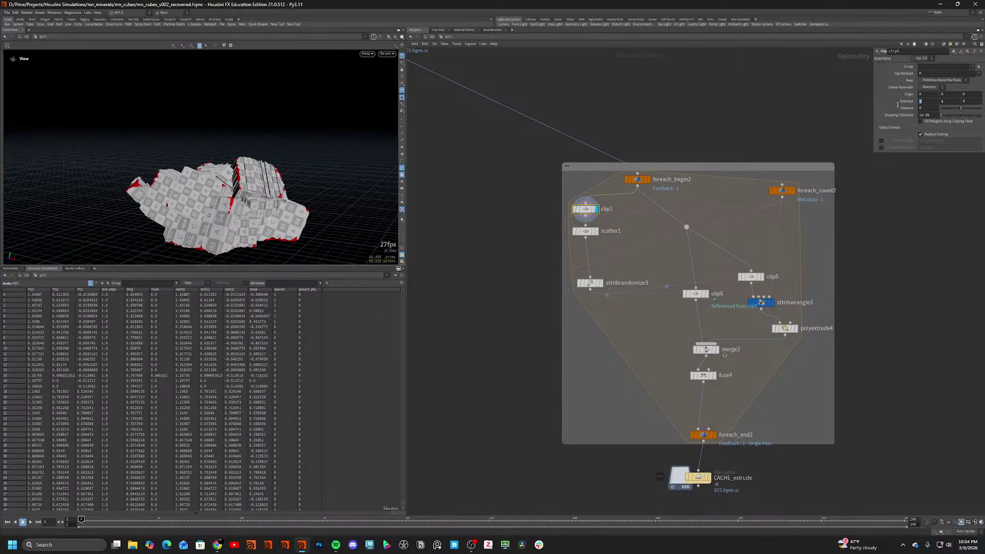
type("0")
left_click(798, 113)
middle_click_drag(200, 228, 206, 183)
scroll(705, 143, "down", 1)
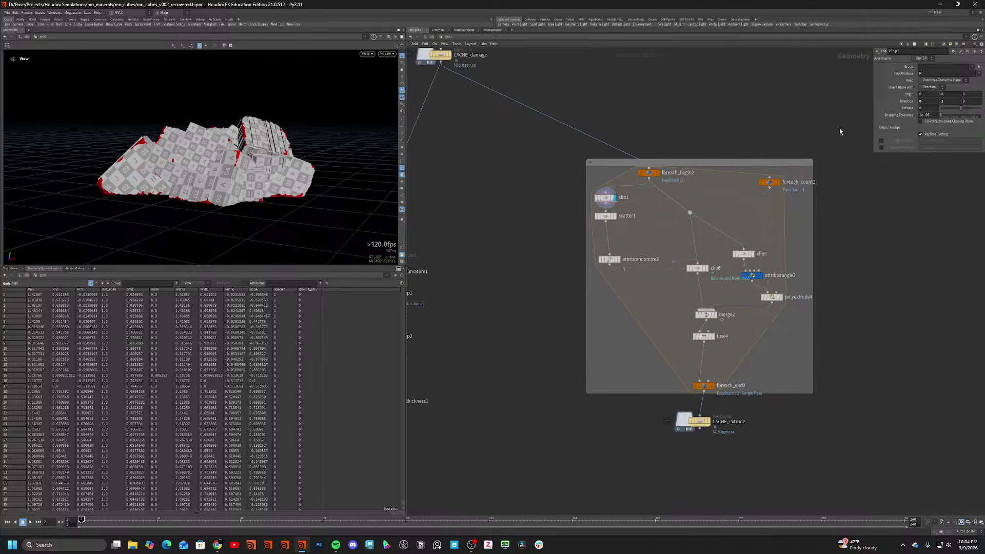
mouse_move(940, 93)
middle_mouse_down()
mouse_move(955, 93)
mouse_move(937, 99)
middle_mouse_up()
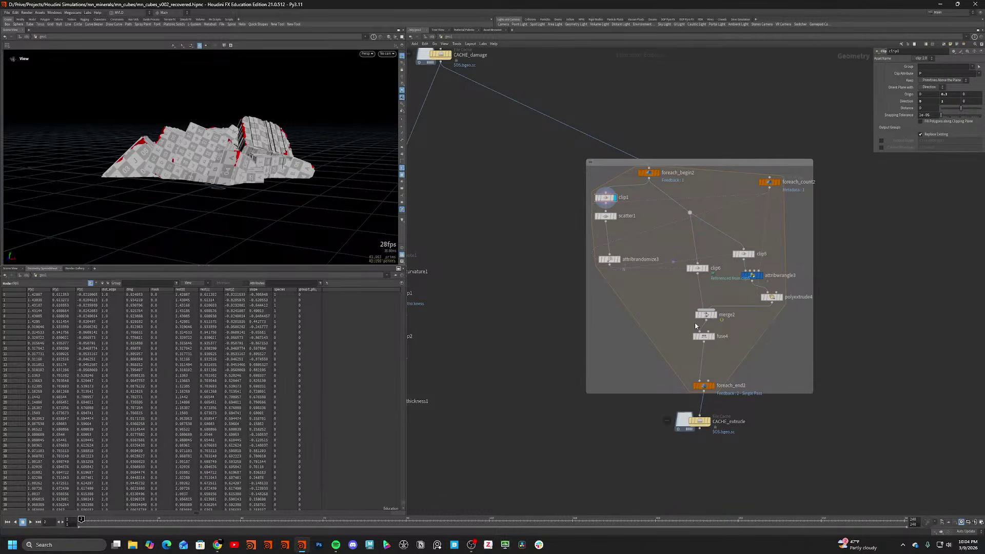
Display foreach_end2, preview a higher single pass, and turn Single Pass off to inspect the full loop result.
left_click(713, 386)
left_click(705, 385)
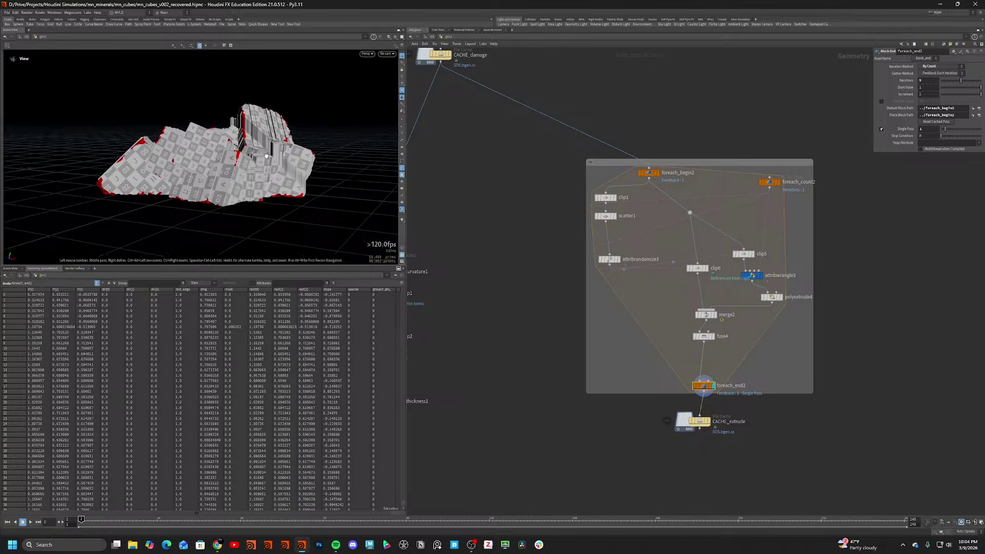
mouse_move(945, 128)
left_mouse_down()
mouse_move(975, 131)
mouse_move(953, 132)
left_mouse_up()
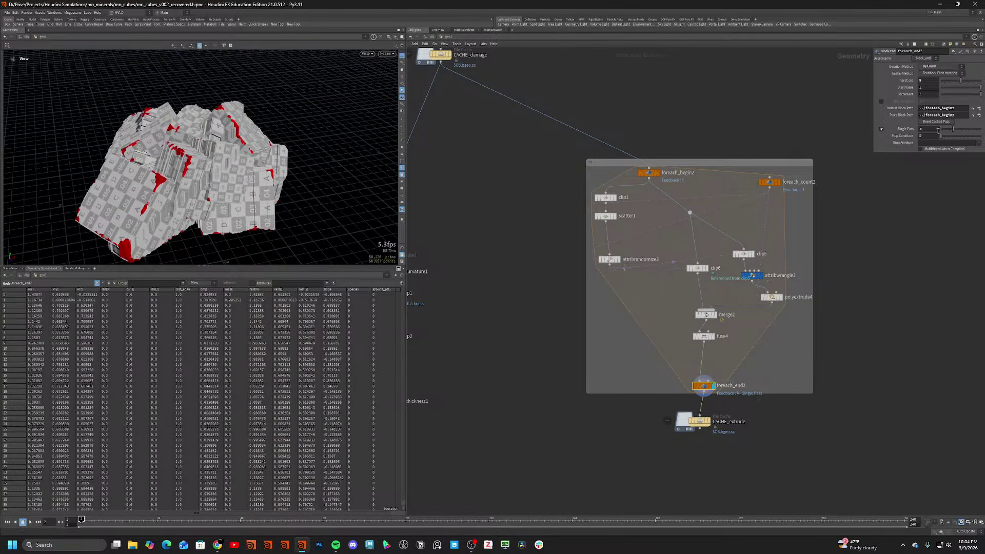
left_click(881, 129)
left_click_drag(195, 169, 173, 140)
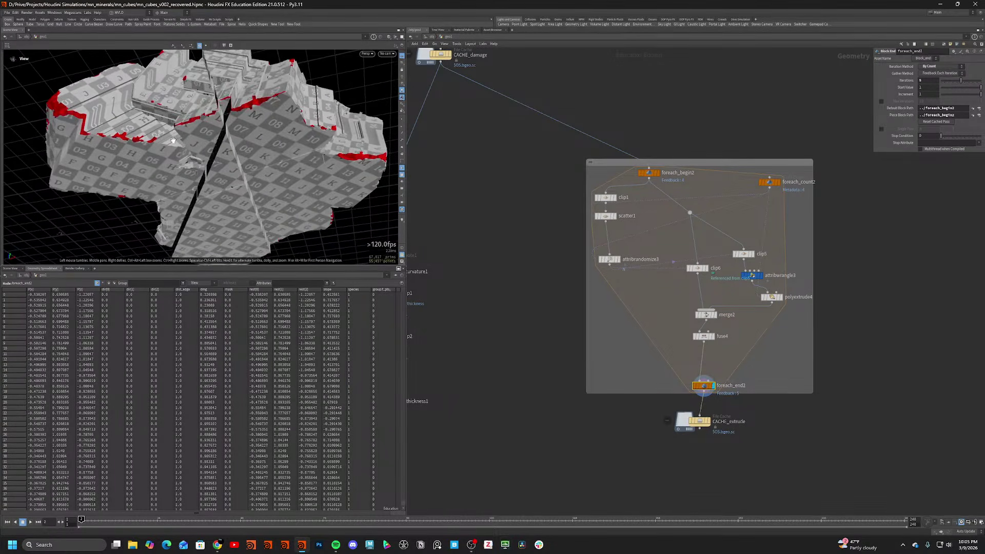
Increase foreach_end2's iterations to 8 and then 10 to evaluate a denser extrusion on the cubes.
left_click_drag(246, 174, 359, 195)
left_click_drag(961, 81, 971, 83)
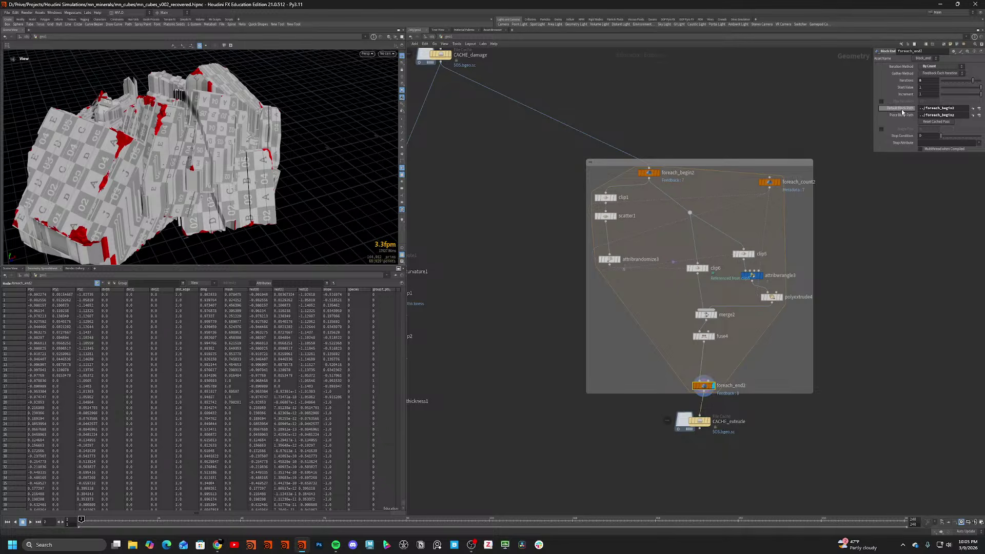
left_click_drag(974, 81, 980, 83)
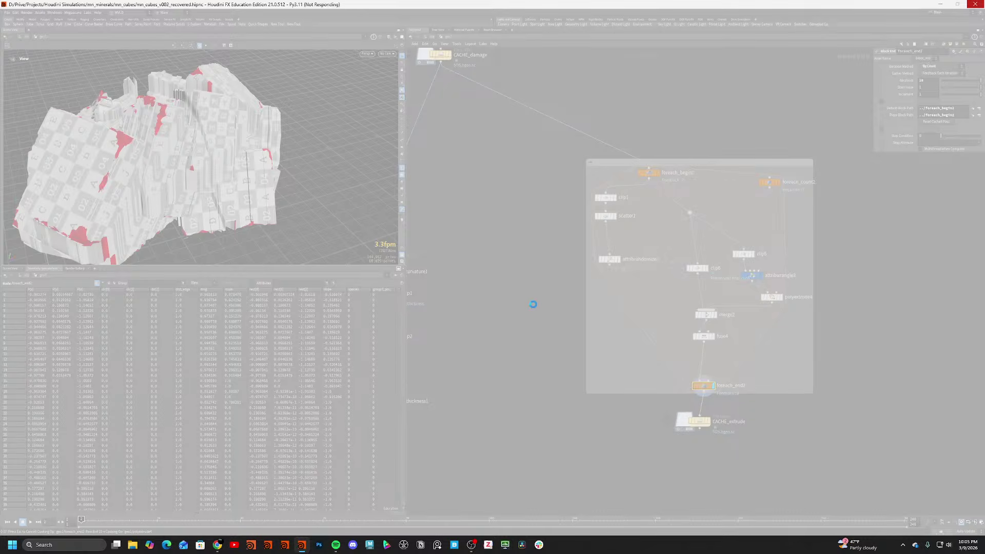
Force-close the unresponsive session and reopen the mn_cubes_v002_recovered scene.
left_click(132, 546)
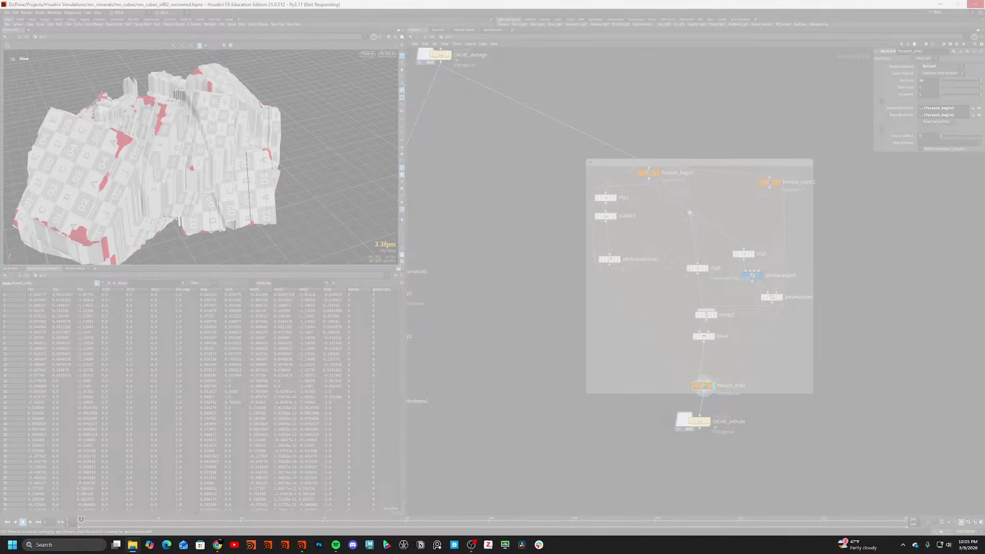
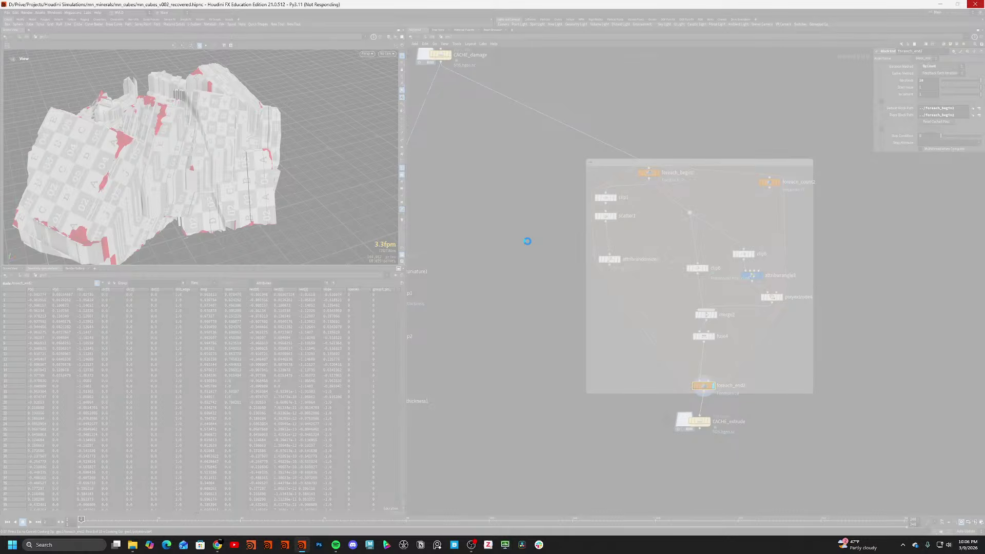
left_click(974, 5)
left_click(457, 277)
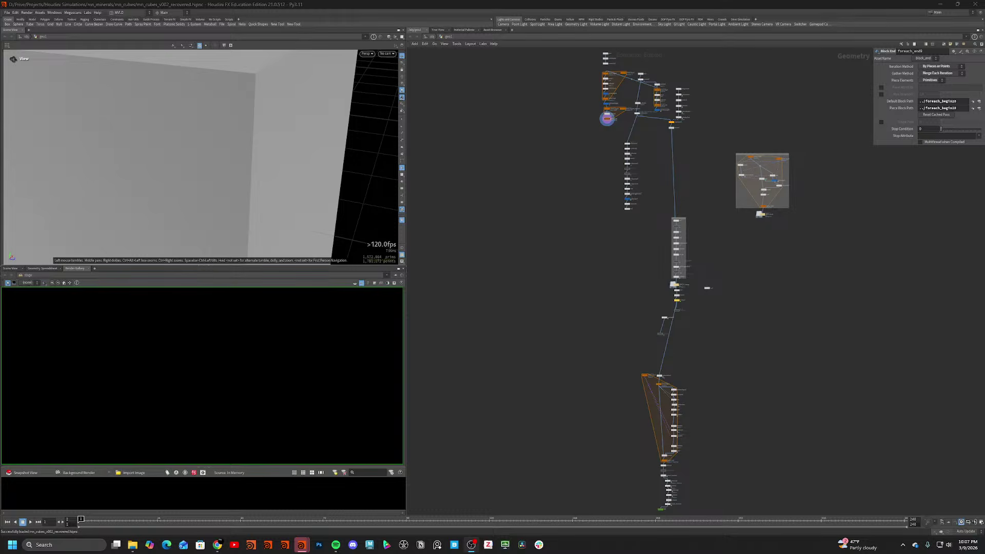
Place an MV Recursive Subdivision node near the start of the network and remove the two for-each subdivision loops beneath connectivity6.
scroll(687, 249, "up", 5)
scroll(680, 340, "down", 5)
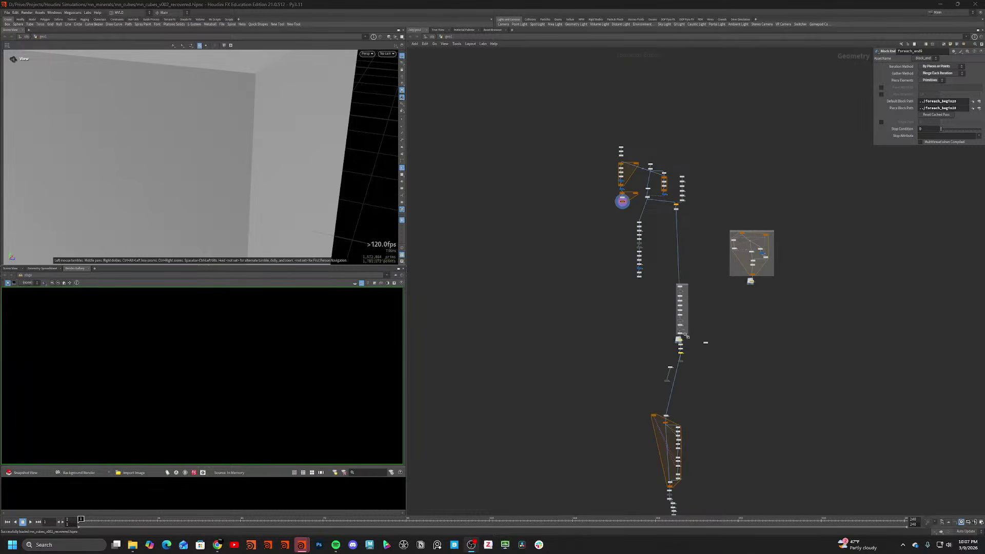
scroll(617, 174, "up", 6)
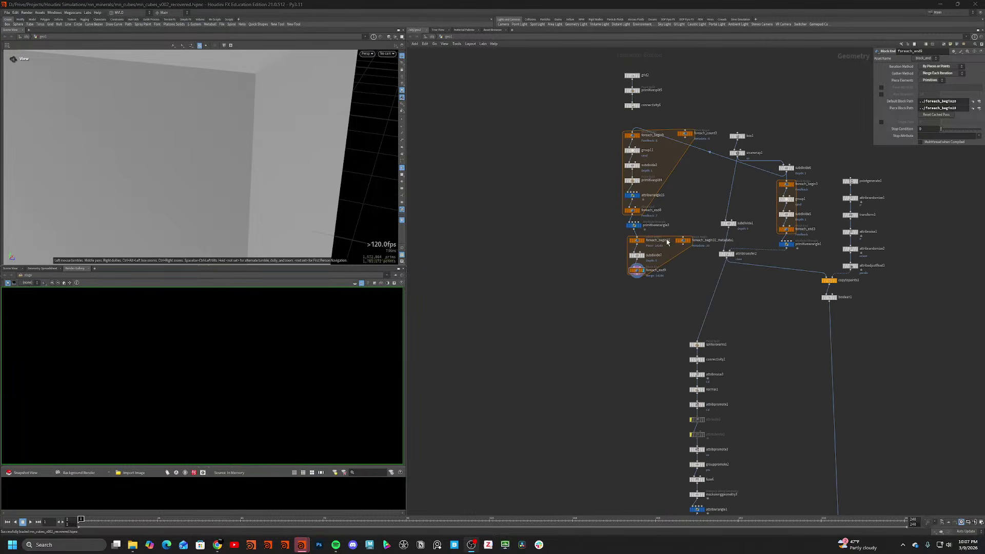
key("h")
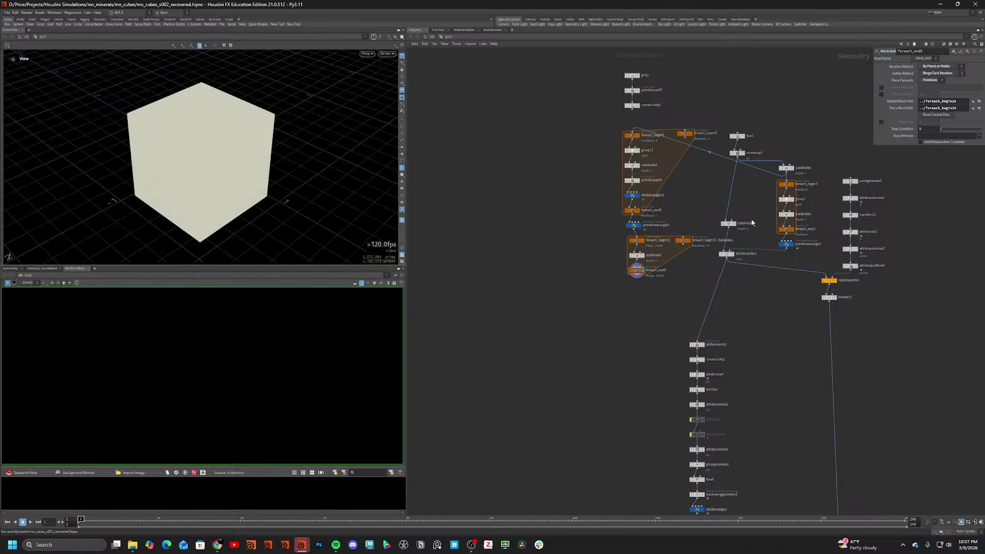
scroll(763, 220, "up", 3)
scroll(615, 282, "down", 1)
scroll(581, 291, "down", 2)
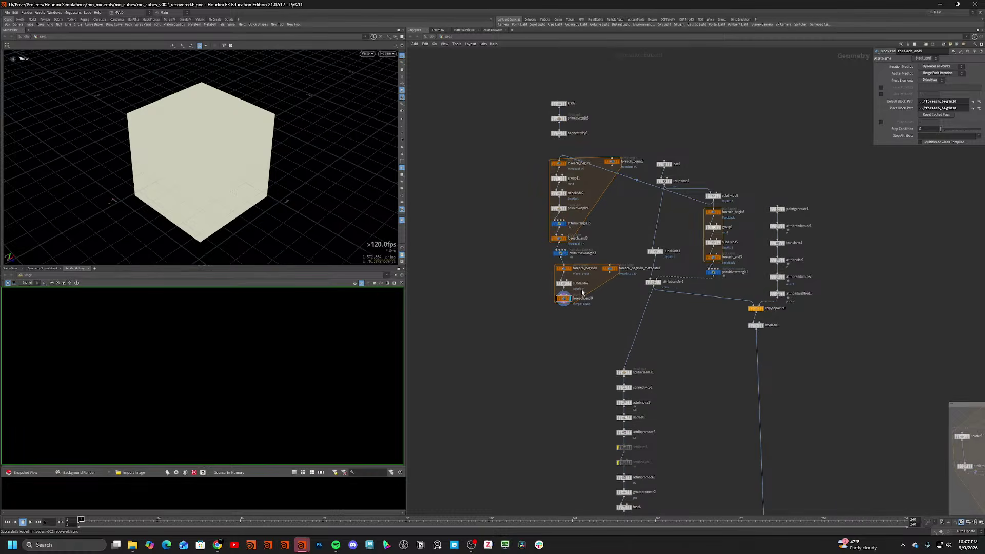
key("Tab")
type("mv")
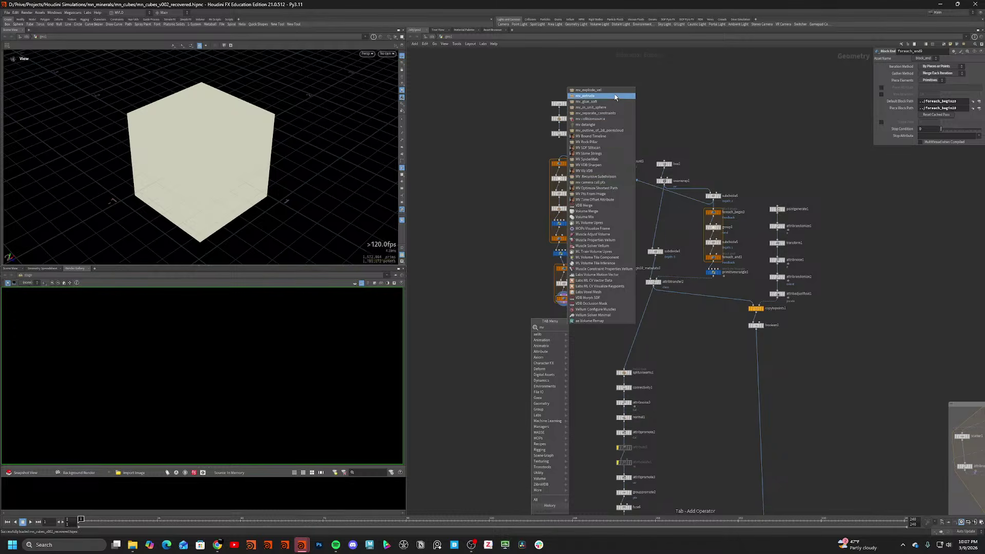
type("re")
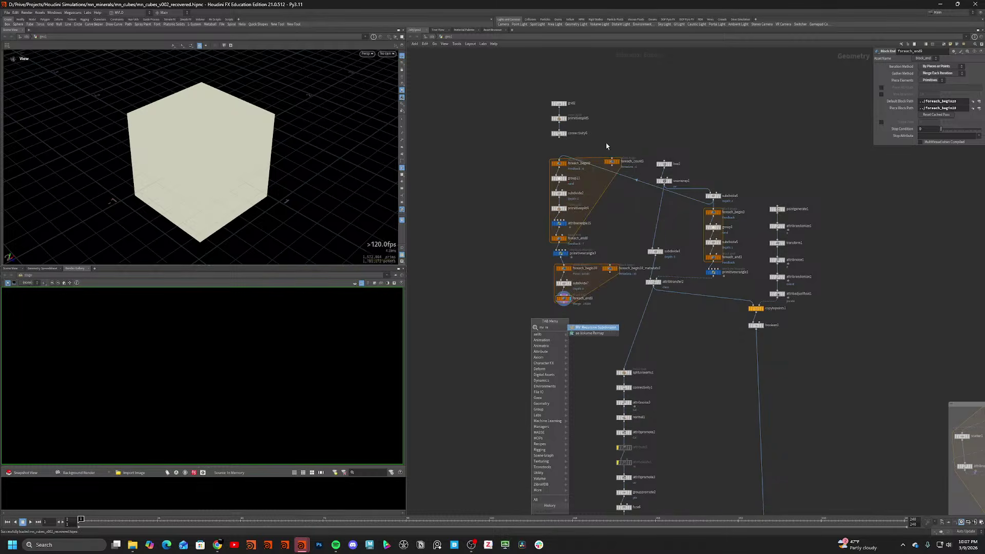
left_click(611, 327)
left_click(518, 227)
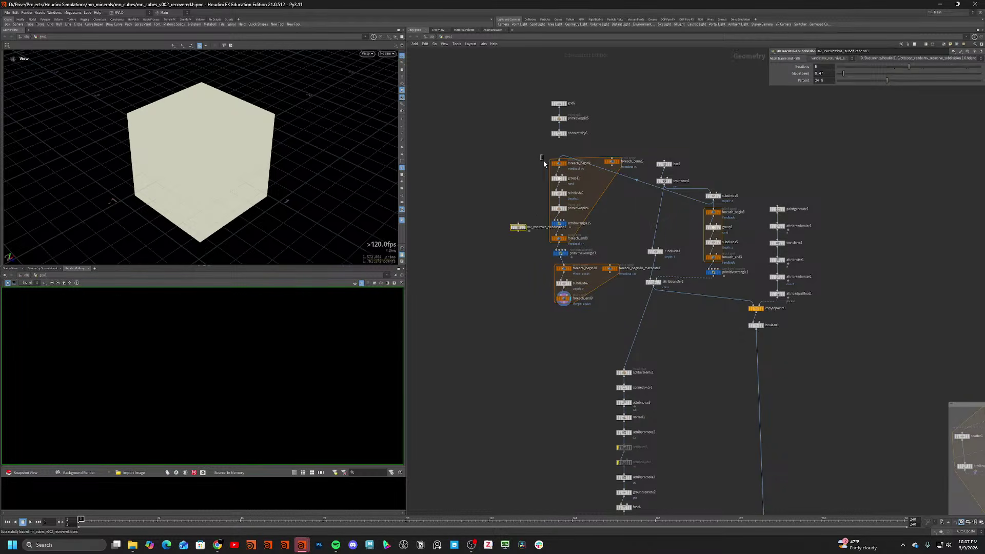
left_click_drag(543, 163, 630, 306)
key("ctrl+x")
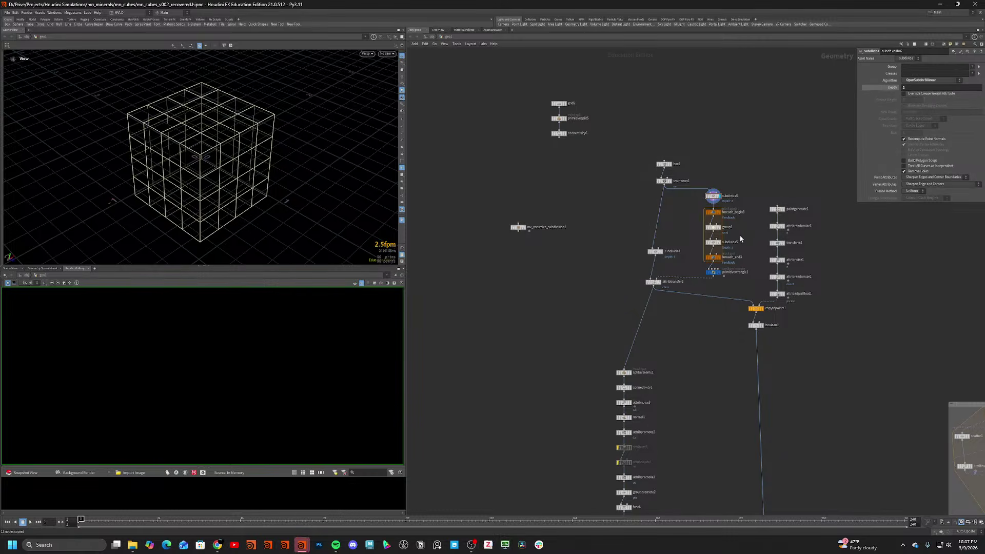
Display primitivewrangle1 and examine the recursively subdivided cube in wireframe.
scroll(740, 239, "up", 3)
left_click(705, 297)
key("w")
key("w")
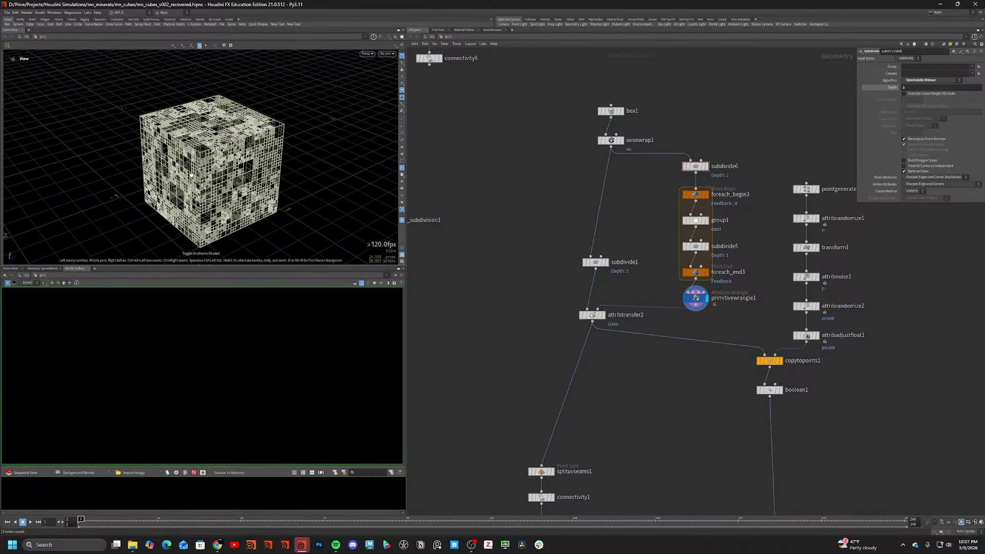
Display connectivity1, attribnoise3 and normal1 in turn to review the UV-seam split branch.
scroll(696, 251, "down", 5)
scroll(682, 255, "up", 2)
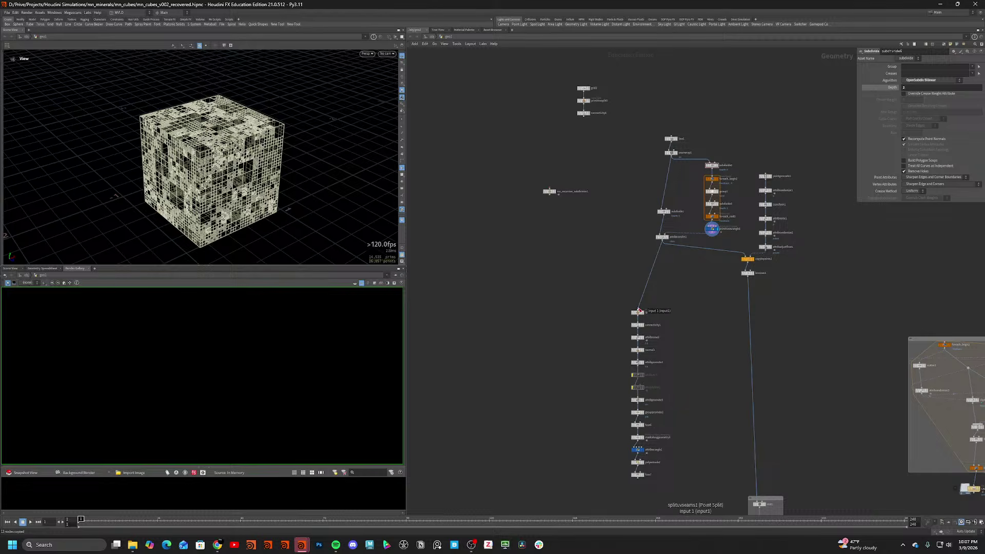
scroll(640, 310, "up", 3)
left_click(647, 334)
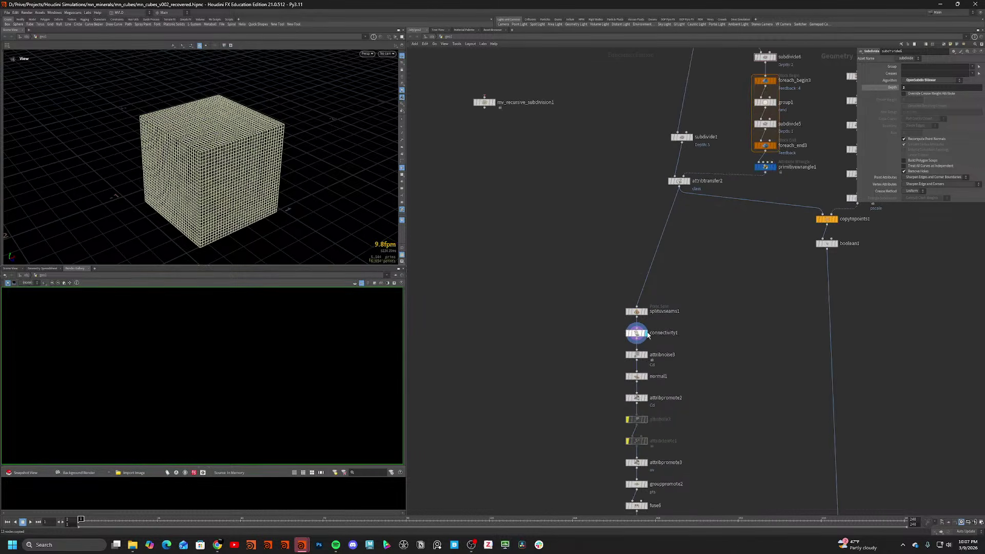
left_click(646, 357)
left_click(646, 377)
middle_click_drag(677, 372, 686, 233)
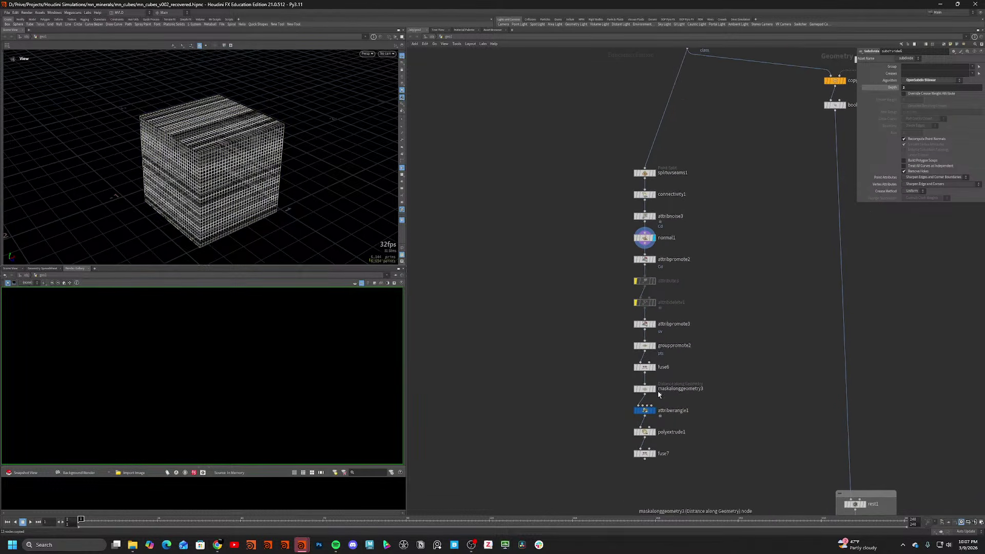
Display maskalonggeometry3, attribwrangle1 and polyextrude1 in turn, and inspect the extruded slabs both shaded and in wireframe.
left_click(651, 389)
left_click(652, 411)
left_click(651, 432)
key("w")
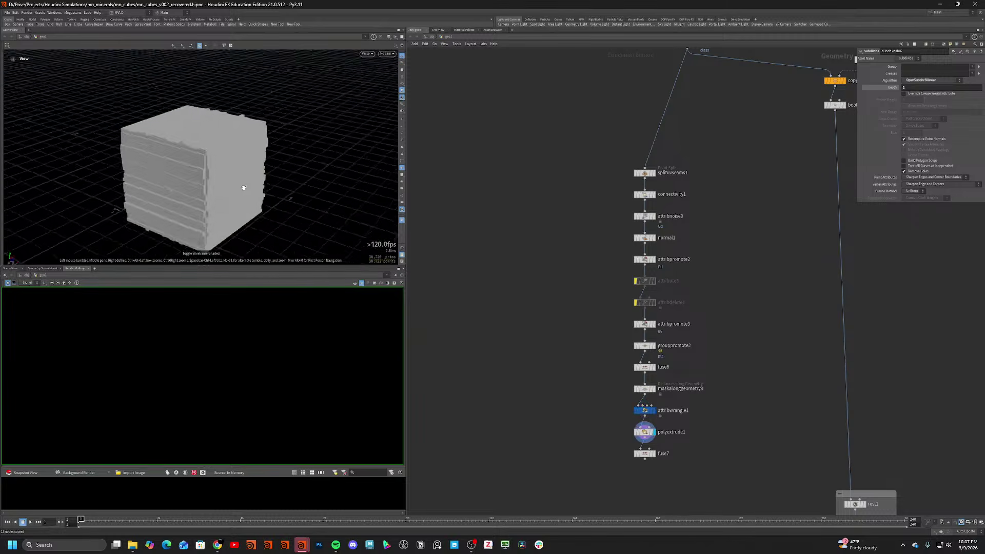
mouse_move(243, 187)
left_mouse_down()
mouse_move(227, 208)
mouse_move(227, 257)
mouse_move(277, 218)
left_mouse_up()
middle_click_drag(501, 331, 499, 205)
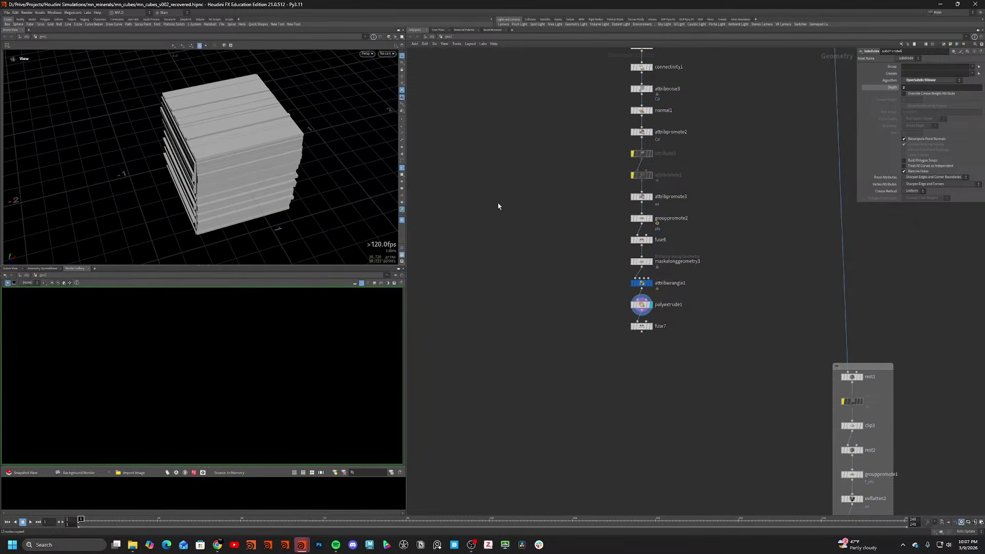
scroll(203, 200, "up", 6)
key("w")
left_click_drag(187, 135, 226, 142)
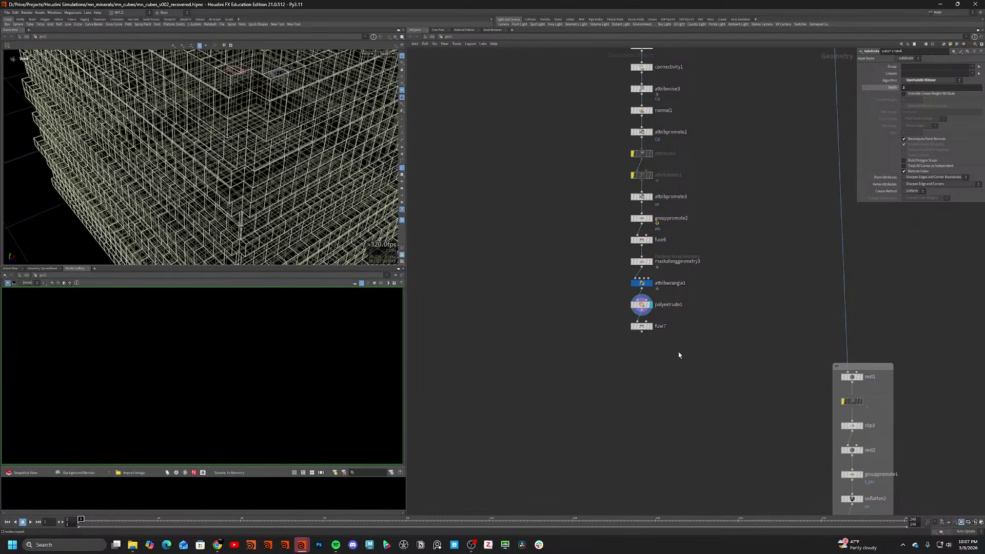
Insert a Boolean node between polyextrude1 and fuse7, change its operation, line it up in the chain and display it.
left_click_drag(651, 329, 649, 403)
key("Tab")
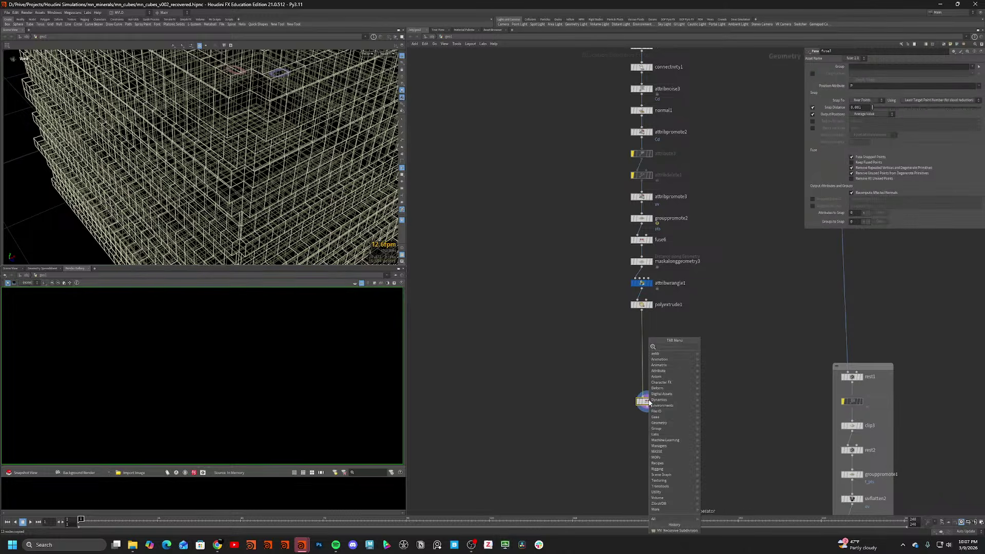
type("bool")
key("Return")
left_click(645, 358)
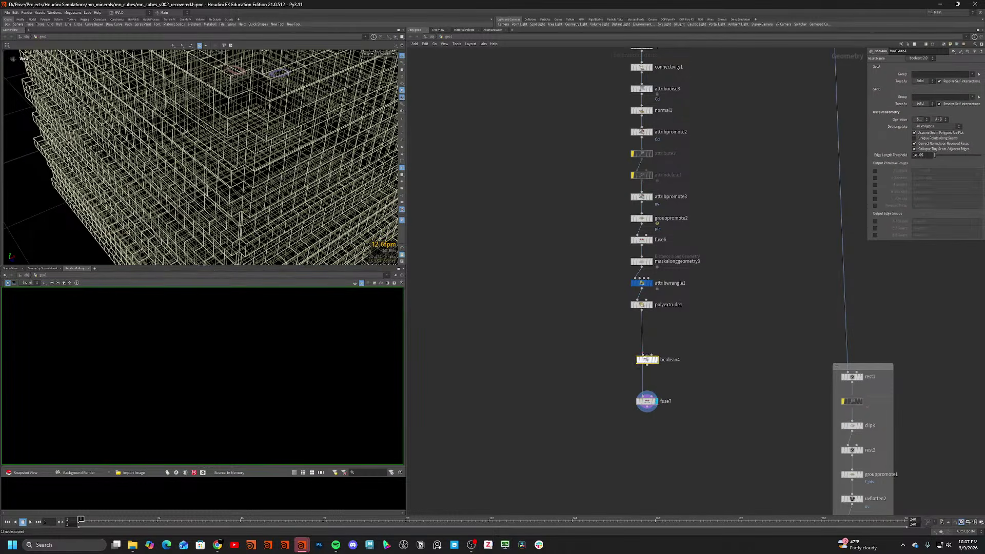
left_click(916, 121)
left_click(919, 126)
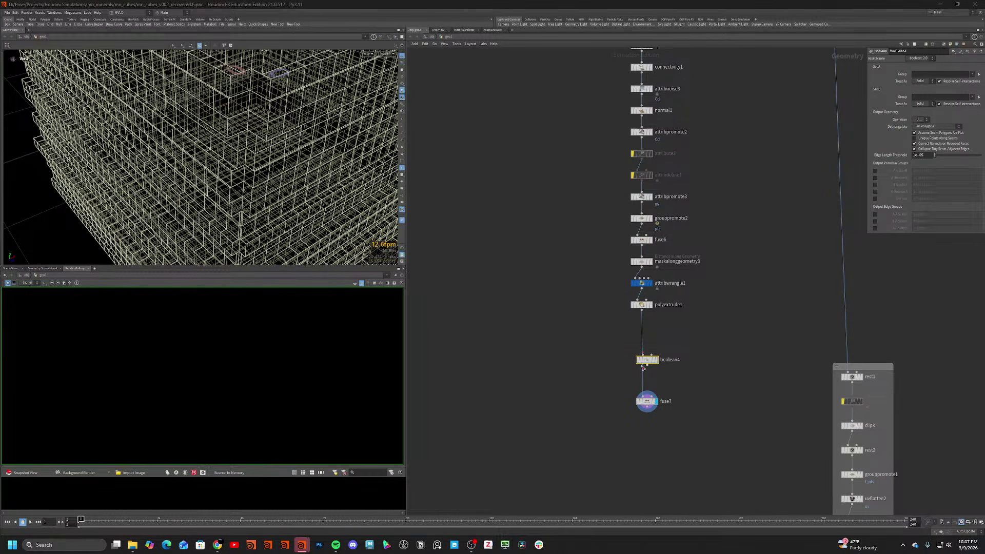
left_click_drag(649, 363, 643, 358)
left_click(651, 357)
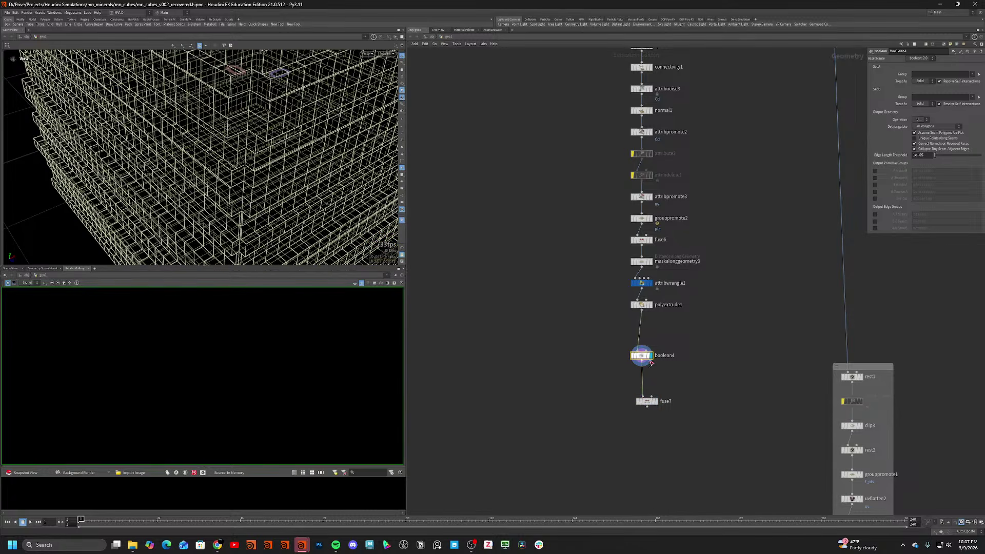
Display fuse7 and inspect the extruded cube's edges up close in wireframe and shaded modes.
left_click(657, 402)
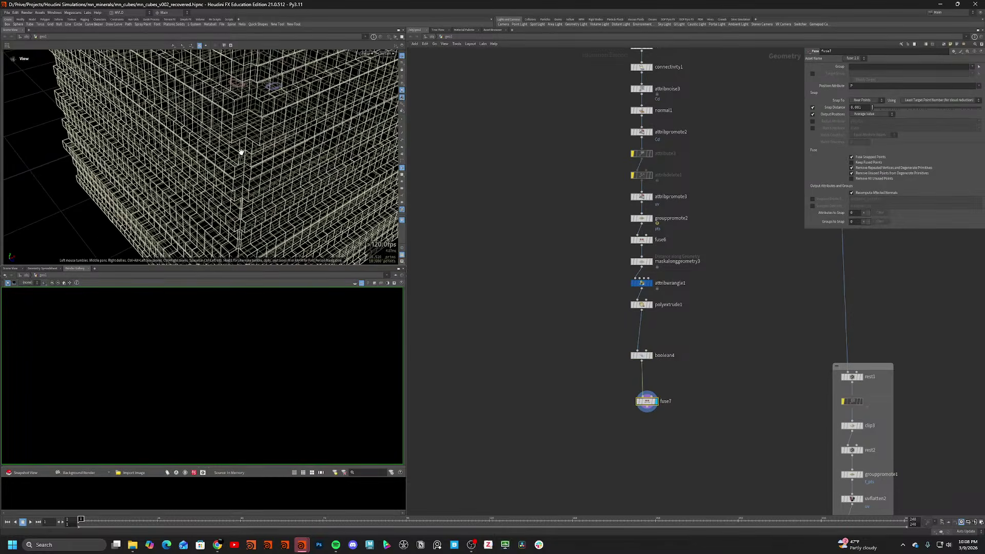
key("w")
key("w")
mouse_move(261, 127)
left_mouse_down()
mouse_move(255, 153)
mouse_move(103, 156)
mouse_move(82, 145)
left_mouse_up()
key("w")
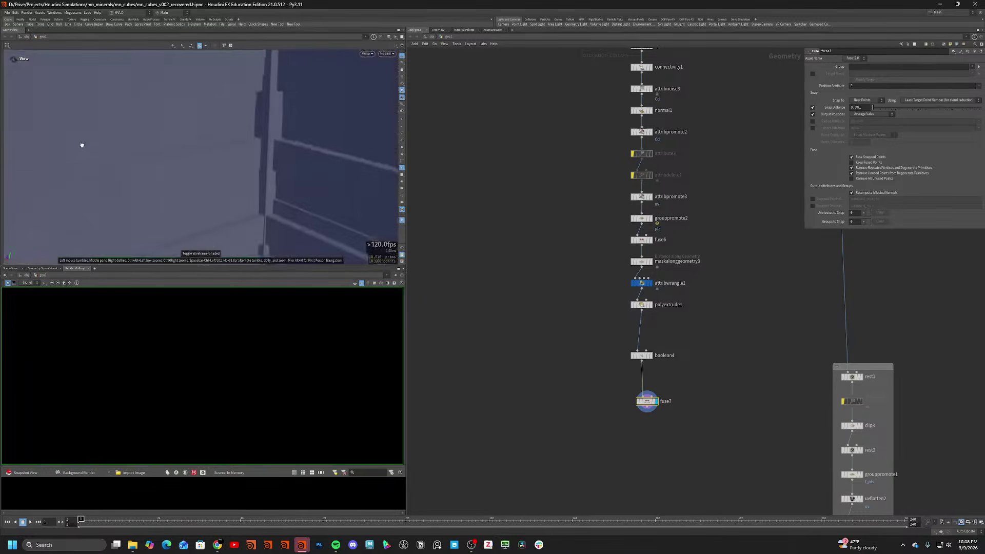
Append a Divide node after fuse7 with Maximum Edges set to 4, and display its wireframe.
key("Tab")
type("norm")
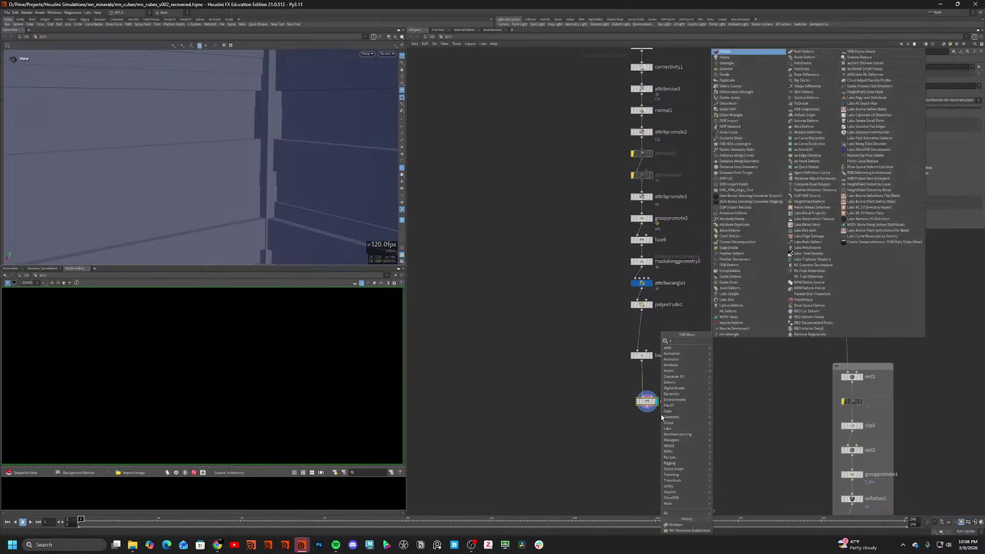
key("Return")
left_click(654, 415)
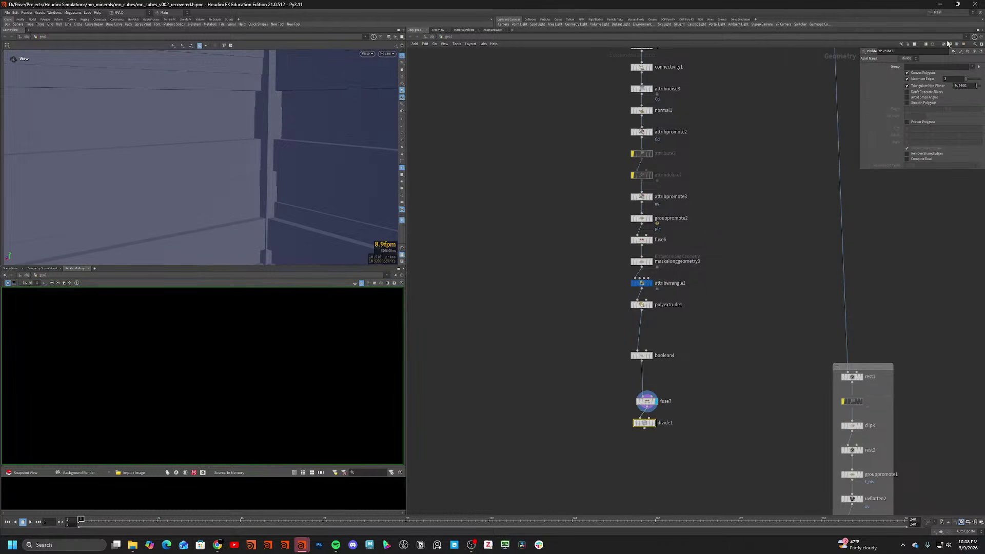
left_click(653, 424)
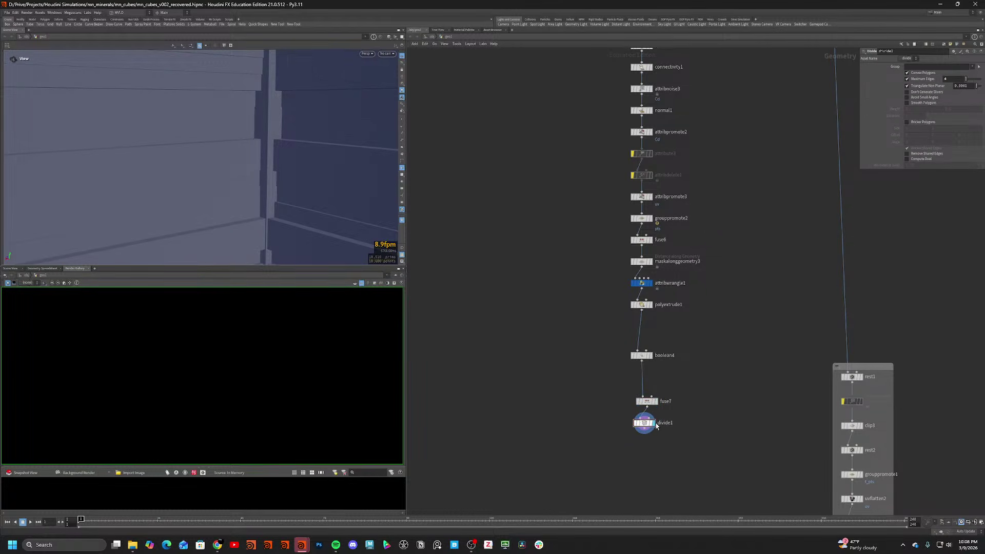
key("w")
left_click_drag(316, 200, 358, 221)
Move the splituvseams1-to-divide1 chain up beneath attribtransfer2 and connect divide1 to copytopoints1's first input.
scroll(685, 401, "down", 4)
left_click_drag(697, 436, 647, 173)
key("l")
left_click(716, 196)
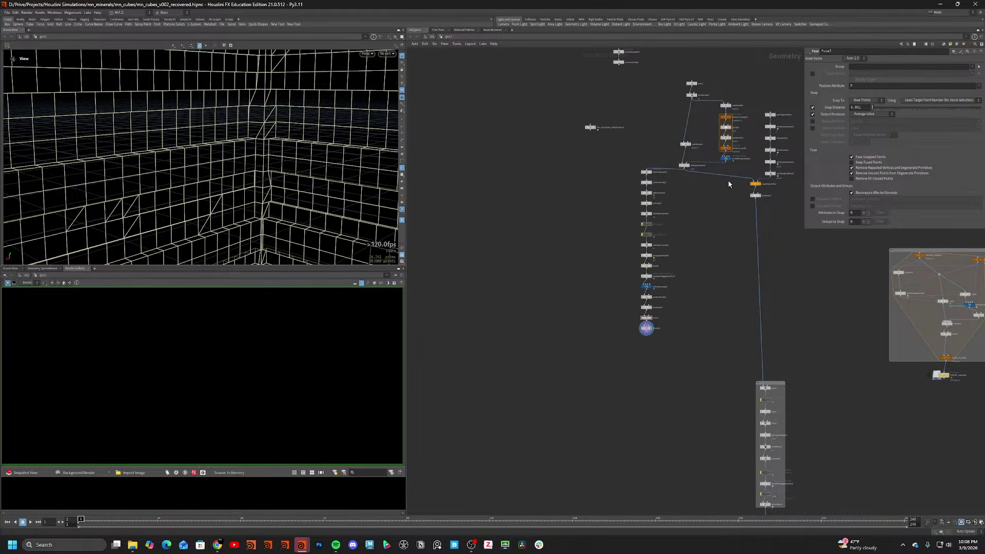
left_click_drag(727, 184, 645, 331)
scroll(770, 188, "up", 3)
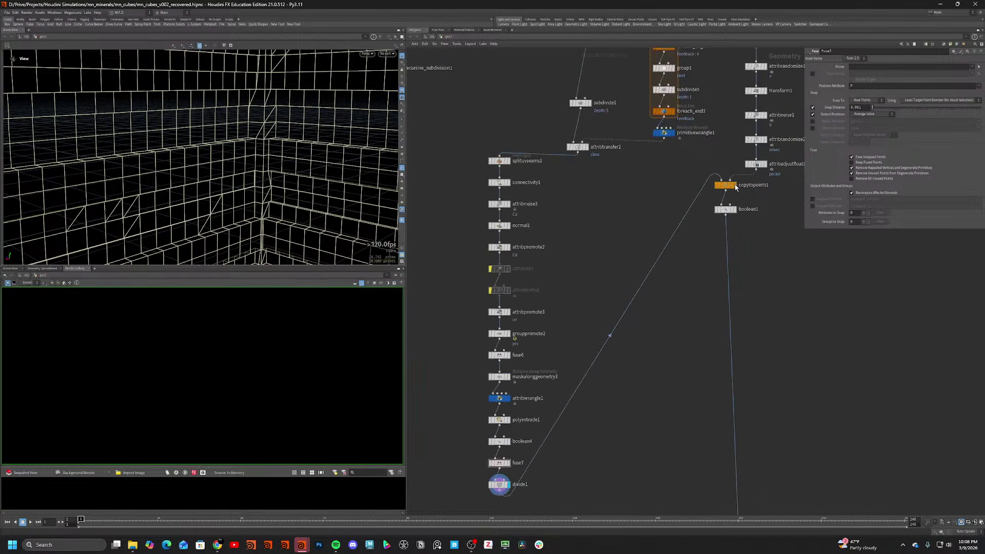
Display copytopoints1 and boolean1 in turn to inspect the copied and combined layered cubes.
left_click(734, 186)
key("w")
mouse_move(246, 139)
left_mouse_down()
mouse_move(203, 110)
mouse_move(364, 139)
mouse_move(324, 246)
mouse_move(240, 99)
mouse_move(287, 123)
left_mouse_up()
scroll(701, 278, "down", 2)
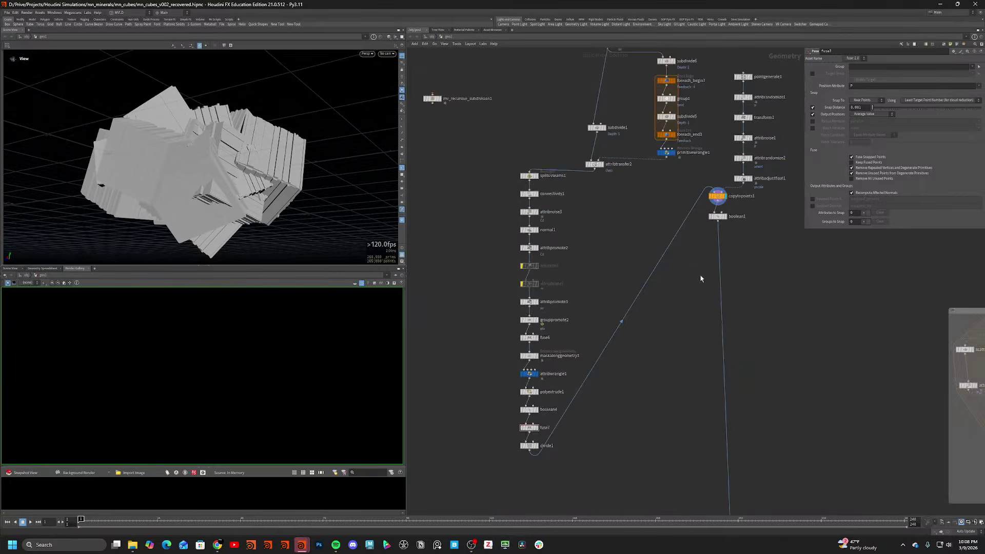
scroll(706, 257, "up", 3)
left_click(711, 240)
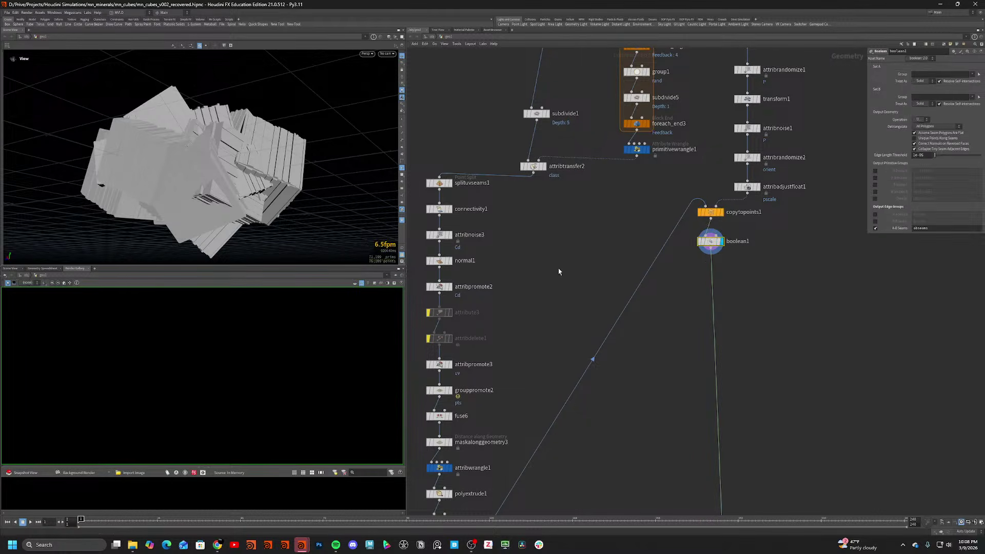
scroll(718, 295, "down", 1)
left_click_drag(224, 232, 235, 212)
scroll(769, 367, "down", 2)
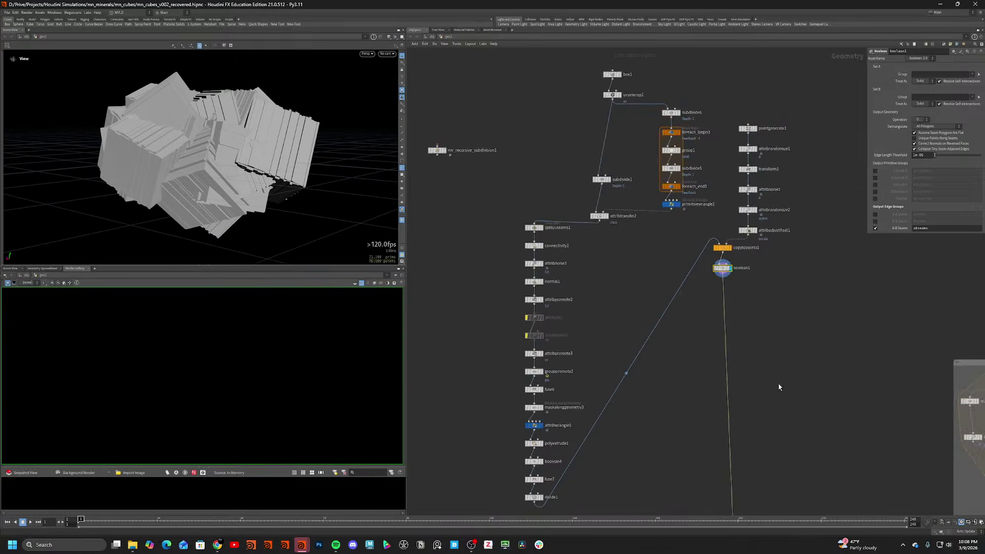
Bypass the nodes in the network box below boolean1 together with CACHE_no_damage, and select CACHE_no_damage.
middle_click_drag(778, 387, 722, 206)
middle_click_drag(730, 393, 746, 207)
left_click_drag(618, 150, 741, 383)
scroll(718, 390, "up", 3)
left_click(701, 391)
left_click(706, 392)
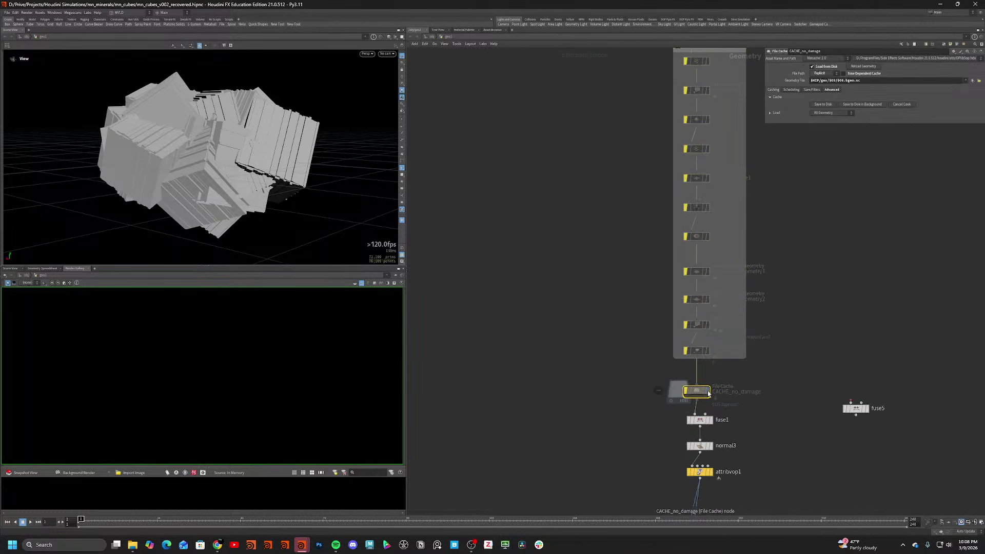
Save the CACHE_no_damage geometry to disk and view the cached cubes.
left_click(818, 107)
left_click_drag(314, 117, 344, 110)
scroll(783, 408, "down", 2)
scroll(693, 294, "down", 3)
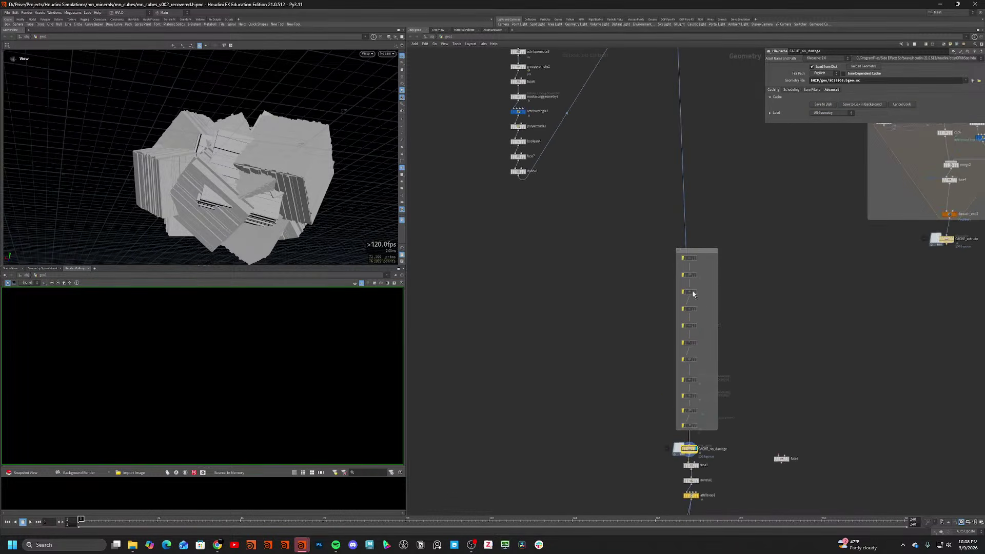
Collapse the network box of bypassed nodes above CACHE_no_damage.
left_click(678, 251)
scroll(758, 351, "up", 1)
middle_click_drag(759, 352, 716, 162)
scroll(702, 345, "down", 7)
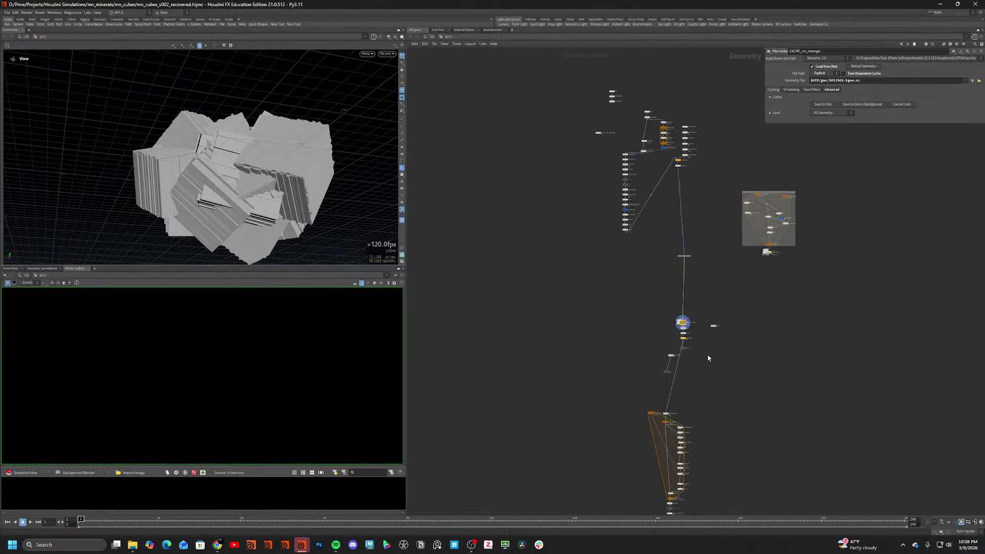
Rename attribvop1, the Attribute VOP below normal3, to slope.
scroll(685, 358, "up", 5)
scroll(693, 302, "up", 3)
left_click(696, 297)
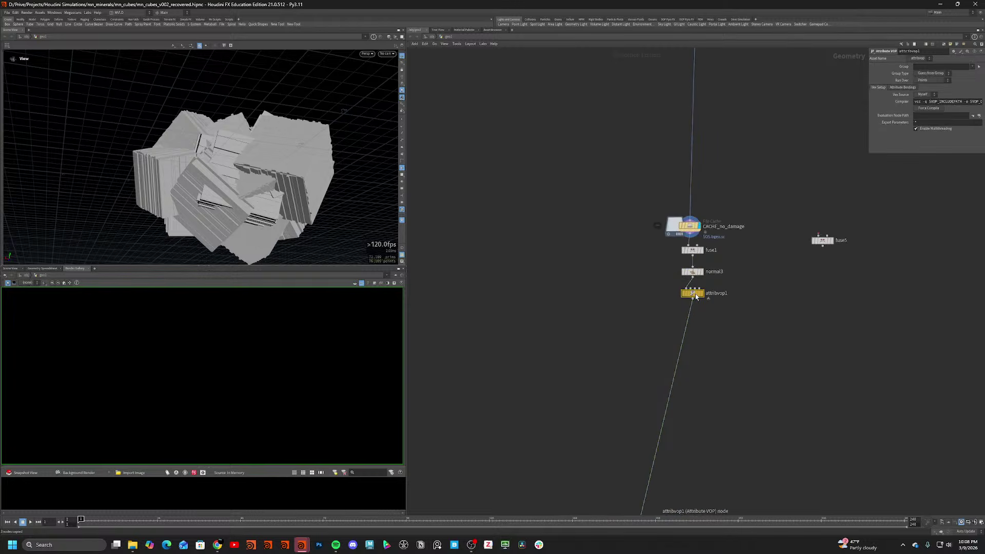
double_click(726, 293)
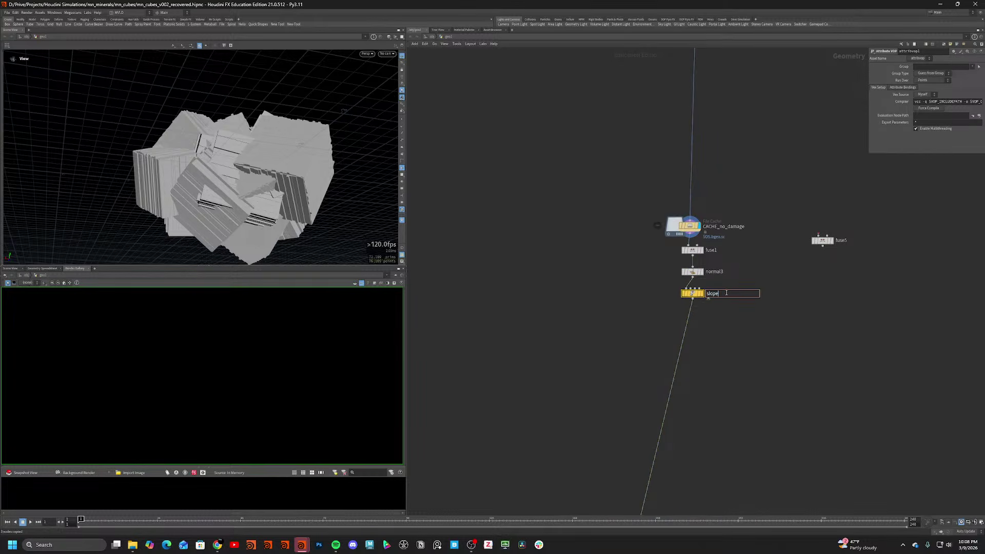
key("Return")
Display foreach_end1 of the damage loop and place foreach_count1 well clear of the loop's other nodes.
middle_click_drag(716, 405, 660, 154)
scroll(660, 154, "down", 5)
scroll(648, 347, "up", 5)
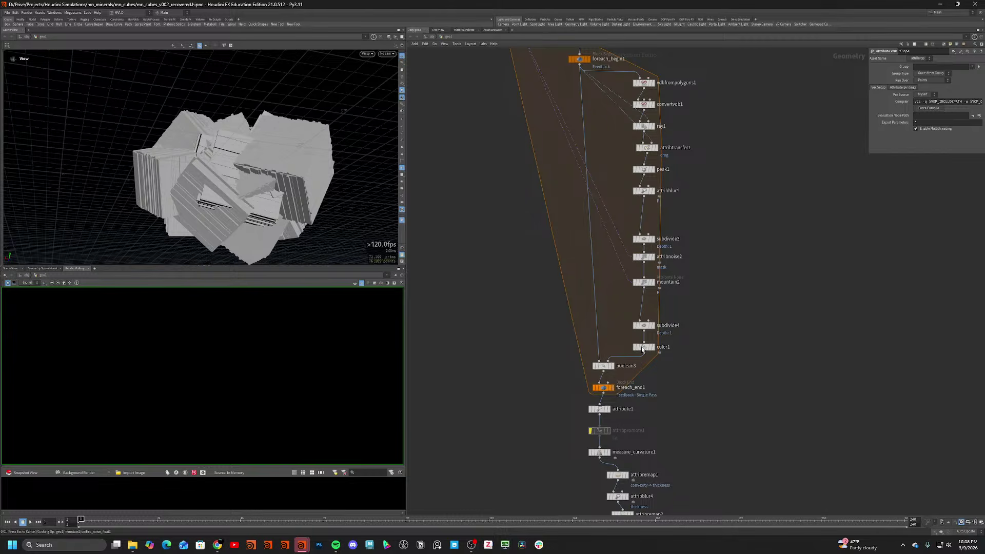
left_click(641, 347)
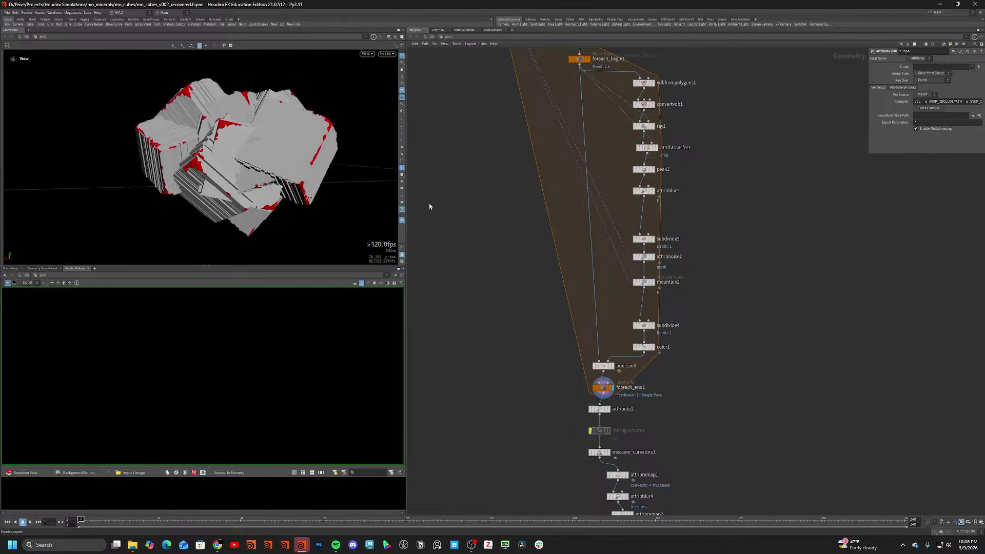
middle_click_drag(782, 238, 800, 367)
left_click_drag(537, 151, 467, 327)
Insert a Labs Auto UV node into the damage loop between attribtransfer1 and peak1.
key("Tab")
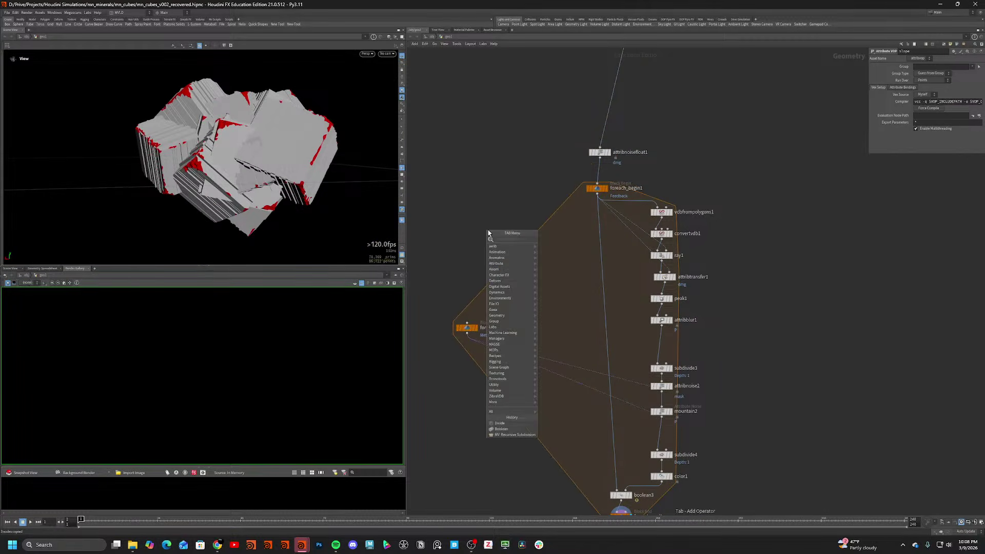
type("auto")
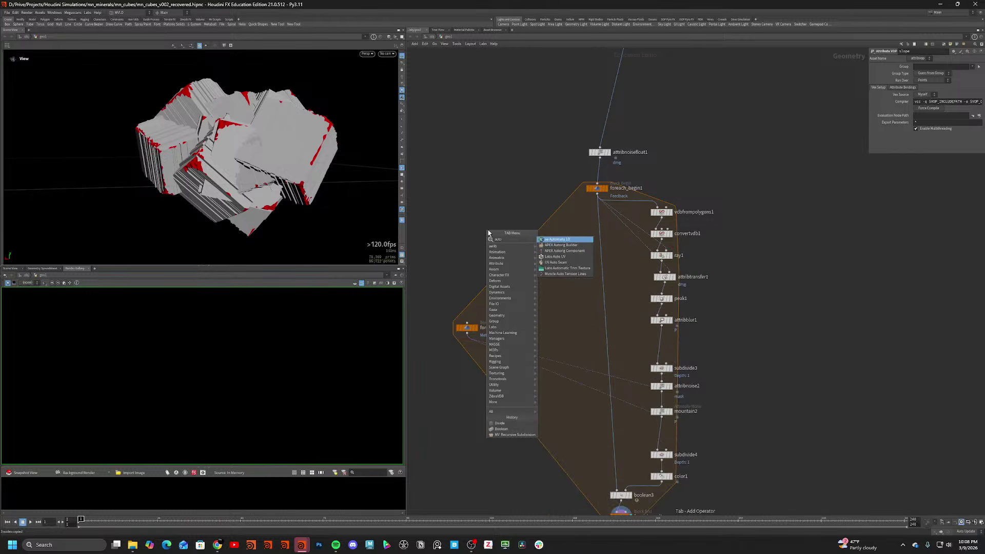
key("Down")
key("Down")
key("Down")
key("Return")
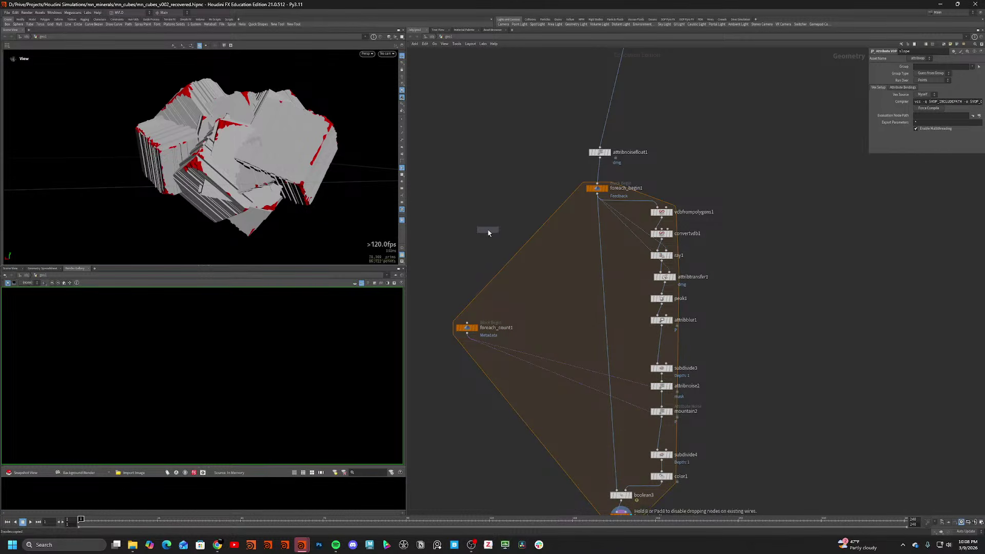
left_click(660, 341)
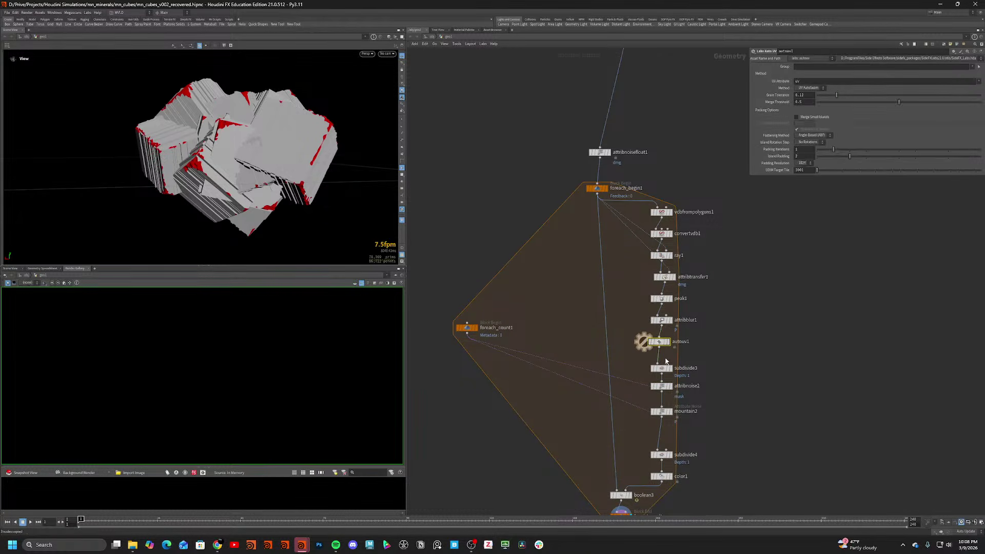
left_click_drag(662, 342, 661, 304)
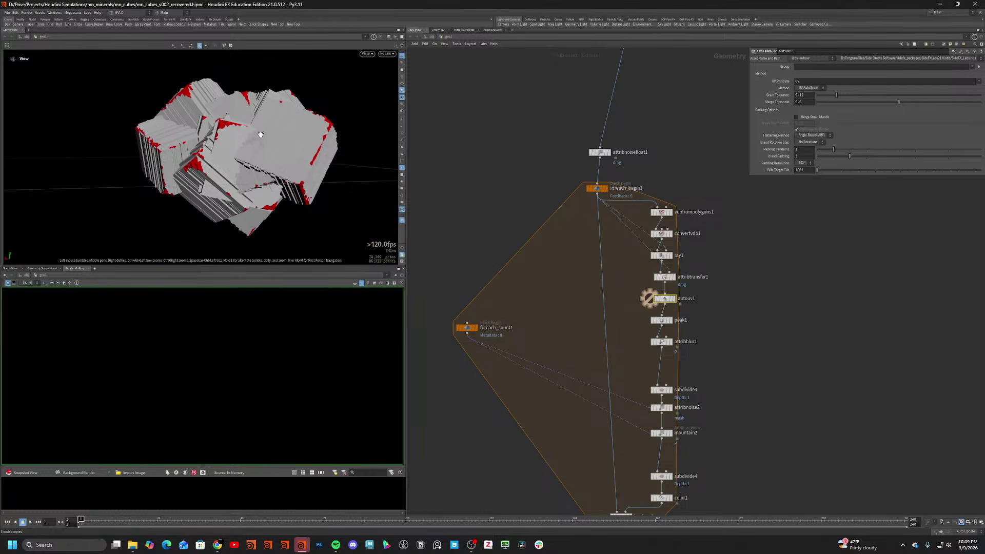
Examine the shading and the red damaged edges of the cubes up close from several angles.
scroll(249, 130, "up", 5)
left_click(402, 176)
left_click_drag(313, 139, 309, 205)
left_click(401, 177)
scroll(229, 141, "down", 5)
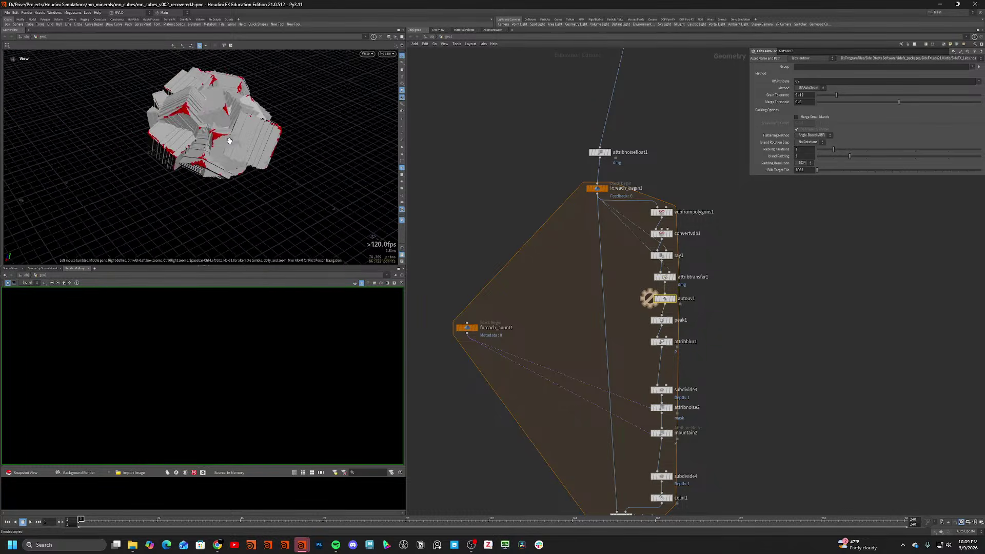
left_click_drag(295, 142, 250, 132)
scroll(250, 132, "up", 2)
middle_click_drag(497, 149, 482, 192)
scroll(226, 139, "up", 6)
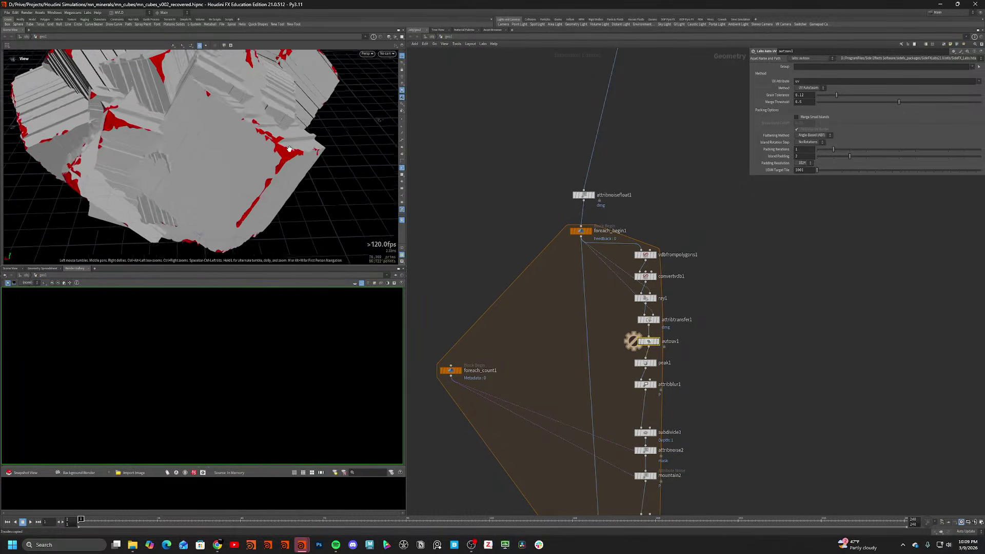
left_click_drag(240, 157, 213, 134)
scroll(677, 366, "down", 2)
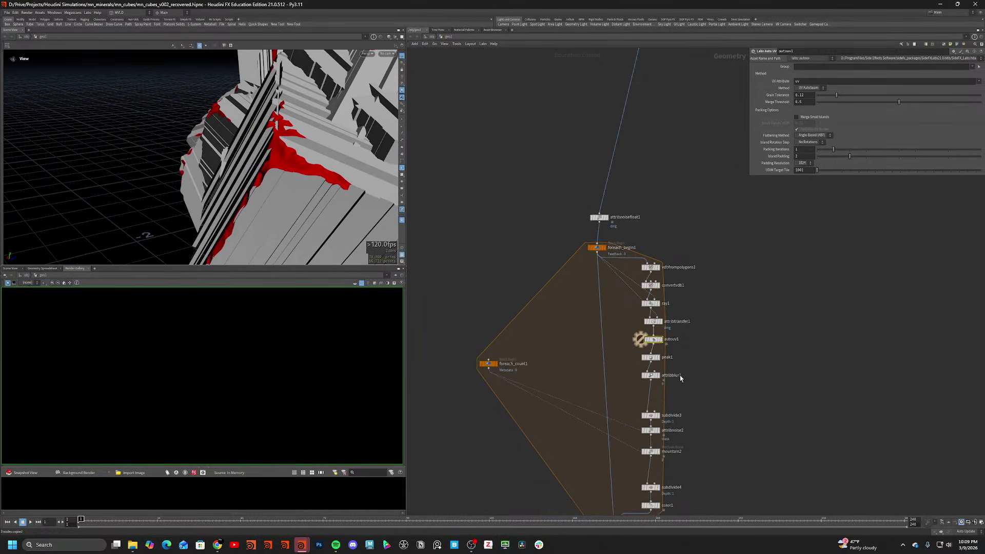
Insert a Normal node between color1 and boolean3 in the damage loop.
middle_click_drag(667, 437, 667, 288)
key("Tab")
type("norm")
key("Return")
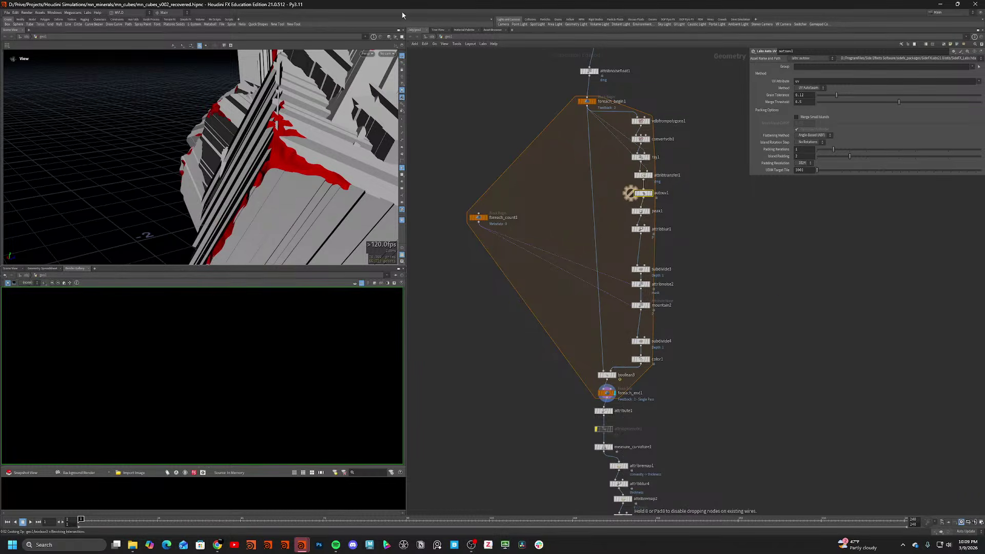
left_click(395, 38)
left_click(401, 101)
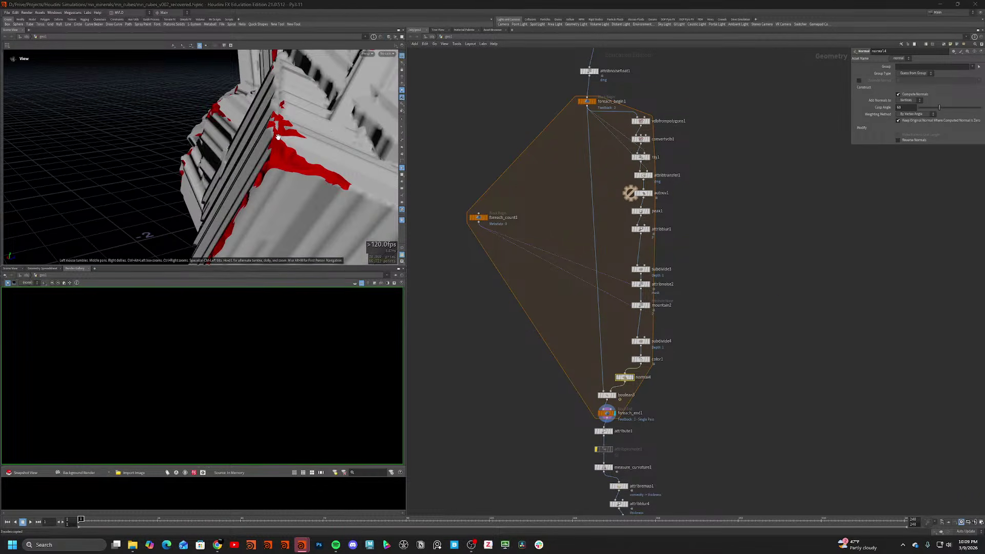
left_click_drag(277, 137, 359, 205)
Duplicate the loop's new Normal node and insert the copy between attribnoisefloat1 and foreach_begin1.
left_click_drag(627, 380, 516, 96, "alt")
middle_click_drag(537, 93, 532, 234)
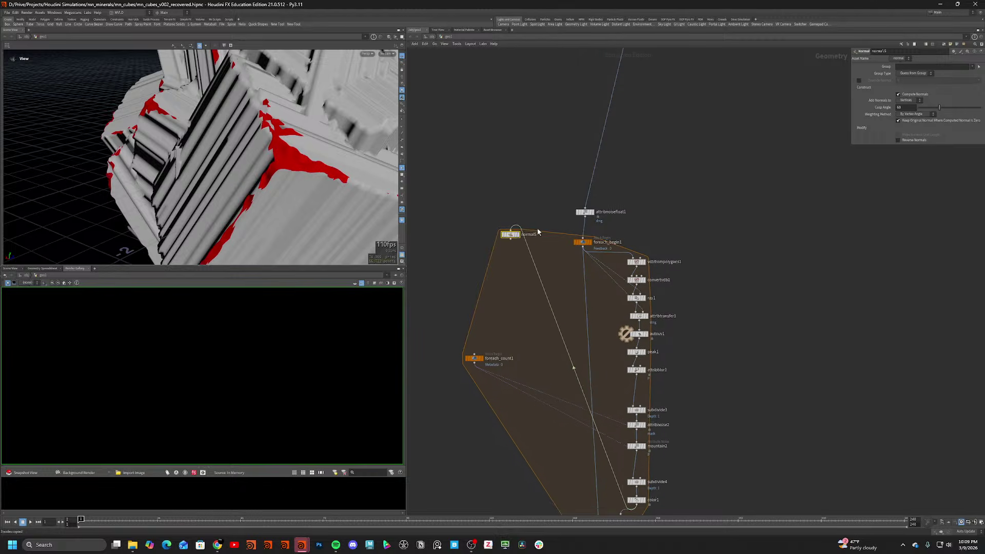
left_click_drag(507, 234, 572, 229)
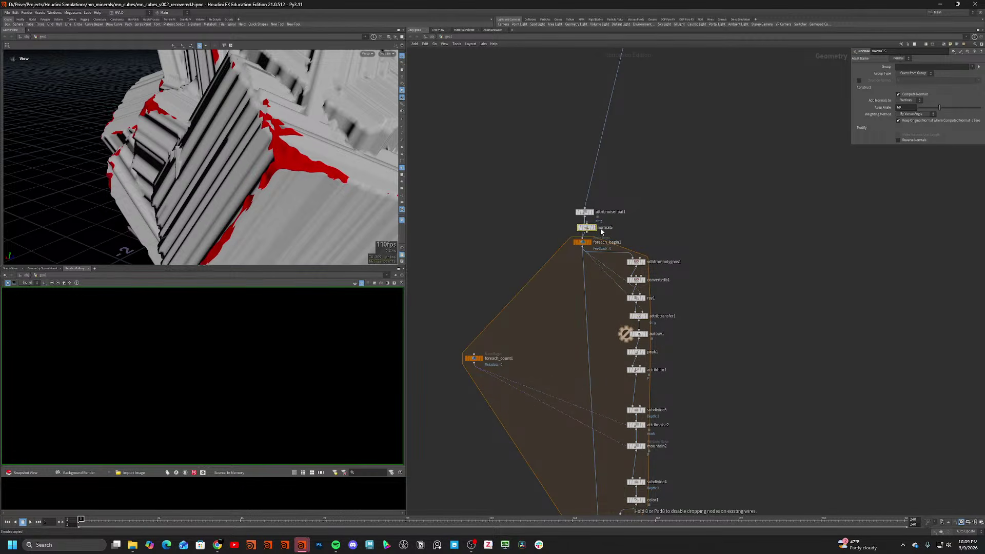
left_click_drag(267, 143, 290, 149)
scroll(515, 301, "down", 3)
Display attribute1 below foreach_end1 and examine the damaged cube edges up close.
middle_click_drag(516, 301, 533, 98)
scroll(584, 290, "up", 4)
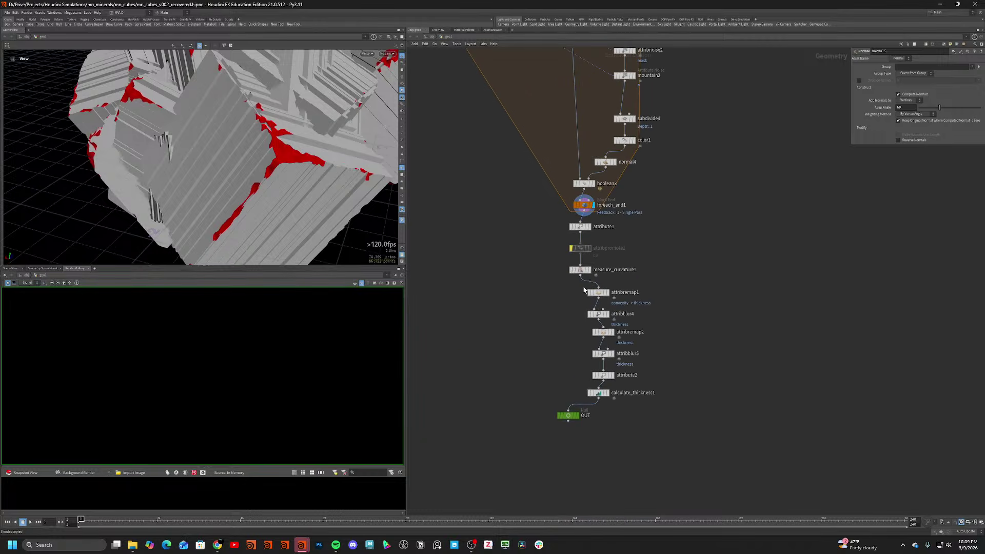
left_click(589, 226)
left_click_drag(299, 173, 248, 133)
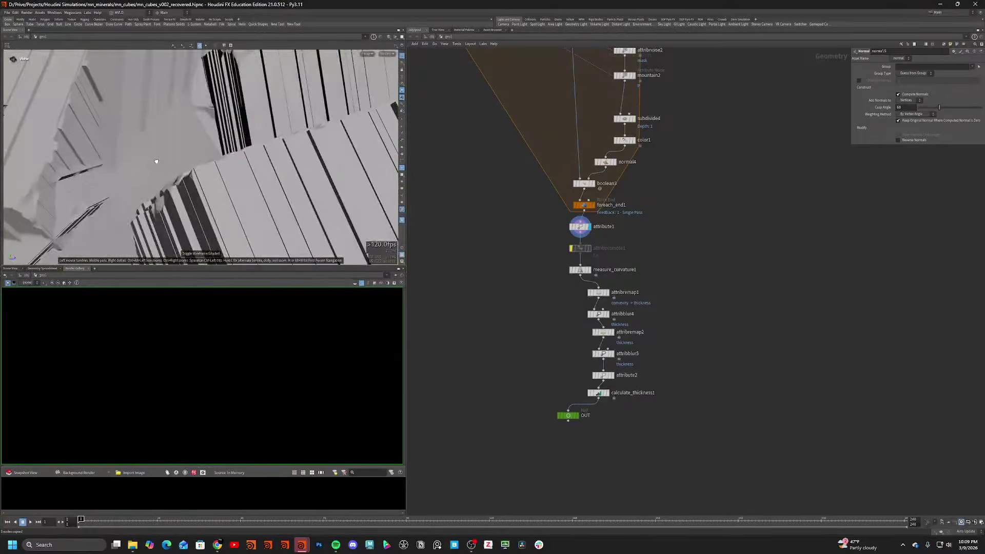
mouse_move(209, 150)
left_mouse_down()
mouse_move(205, 164)
mouse_move(176, 156)
mouse_move(303, 189)
mouse_move(391, 186)
left_mouse_up()
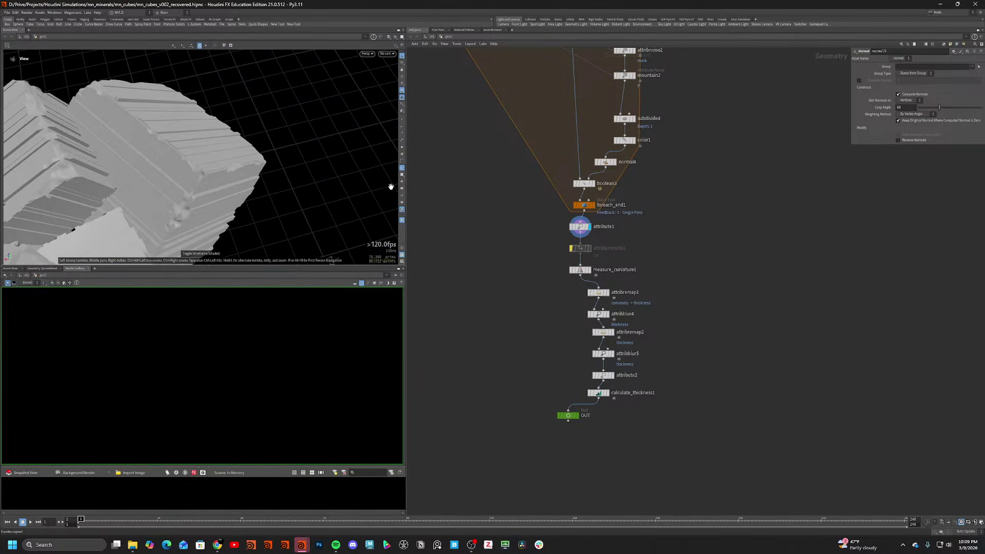
mouse_move(257, 178)
left_mouse_down()
mouse_move(195, 156)
mouse_move(208, 137)
left_mouse_up()
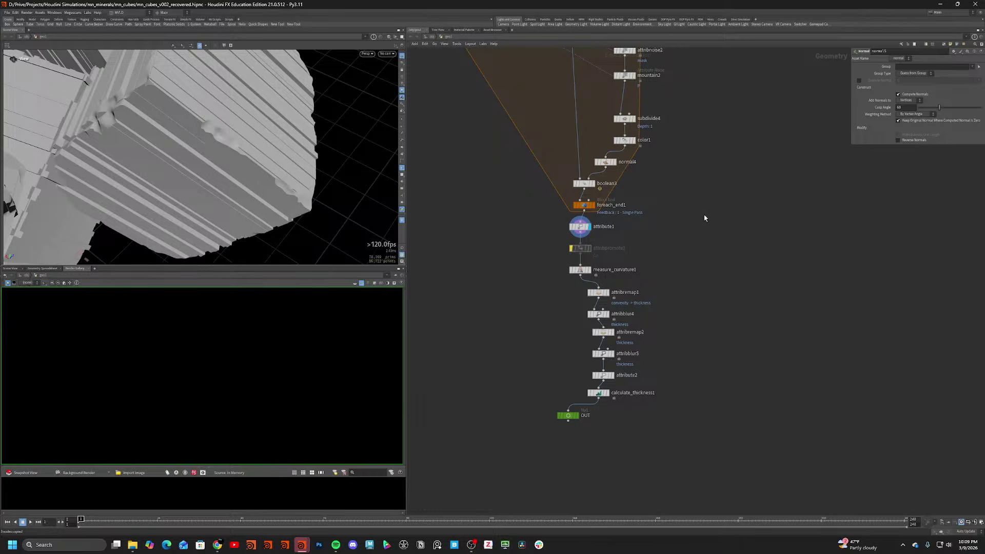
Duplicate the entire for-each damage loop, from foreach_begin1 to foreach_end1, and place the copy beside the original.
middle_click_drag(706, 213, 709, 310)
scroll(709, 307, "down", 2)
middle_click_drag(679, 163, 674, 269)
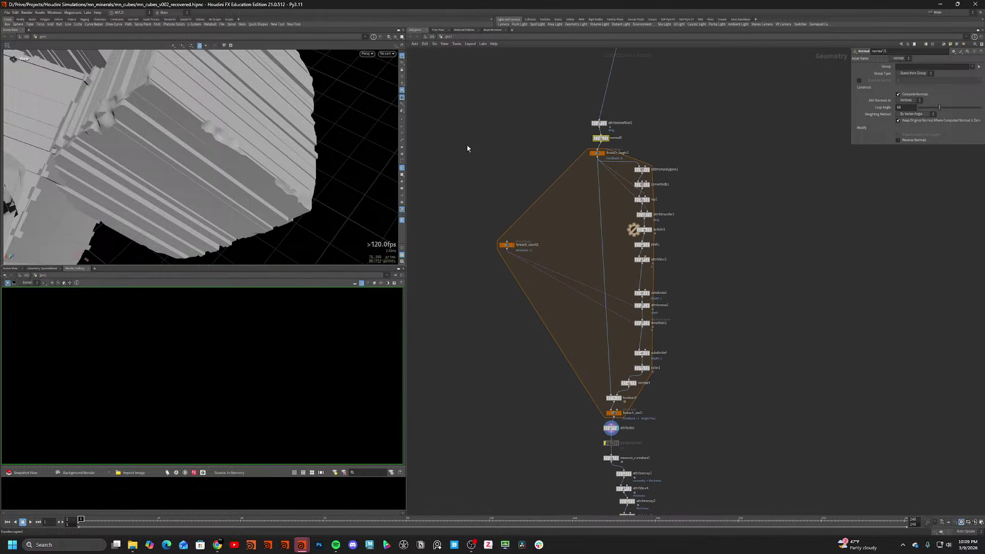
left_click_drag(467, 146, 491, 233)
left_click_drag(465, 146, 702, 417)
left_click_drag(619, 414, 753, 406, "alt")
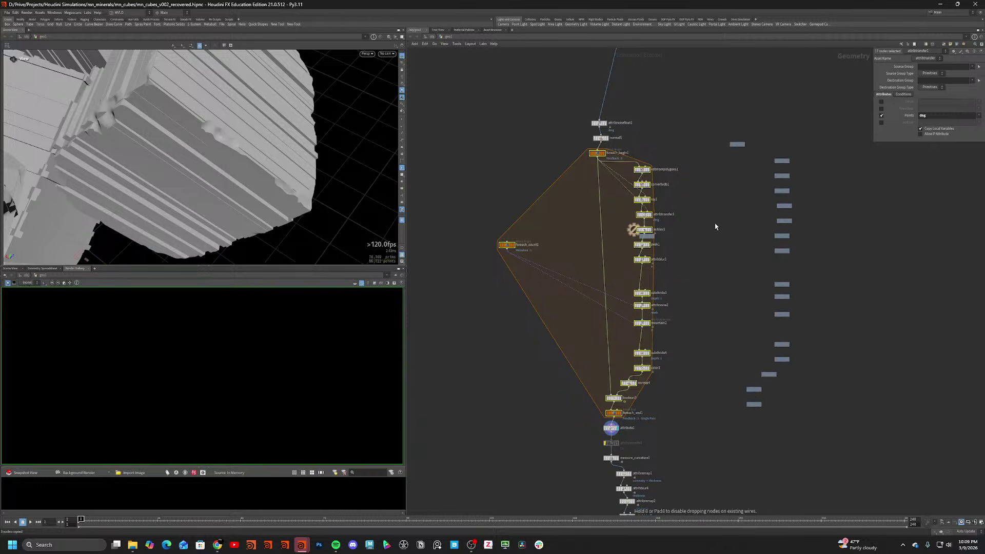
left_click_drag(647, 237, 710, 248)
Display vdbfrompolygons2 in the duplicated loop and set its Voxel Size to 0.02.
middle_click_drag(685, 199, 554, 231)
scroll(636, 202, "up", 3)
left_click(639, 201)
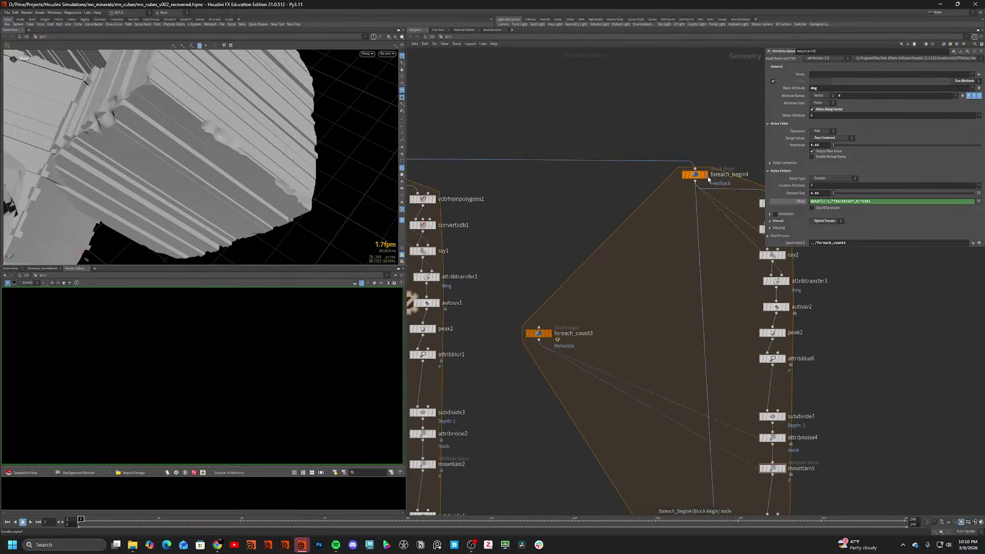
left_click(707, 175)
middle_click_drag(726, 194, 581, 208)
left_click(637, 219)
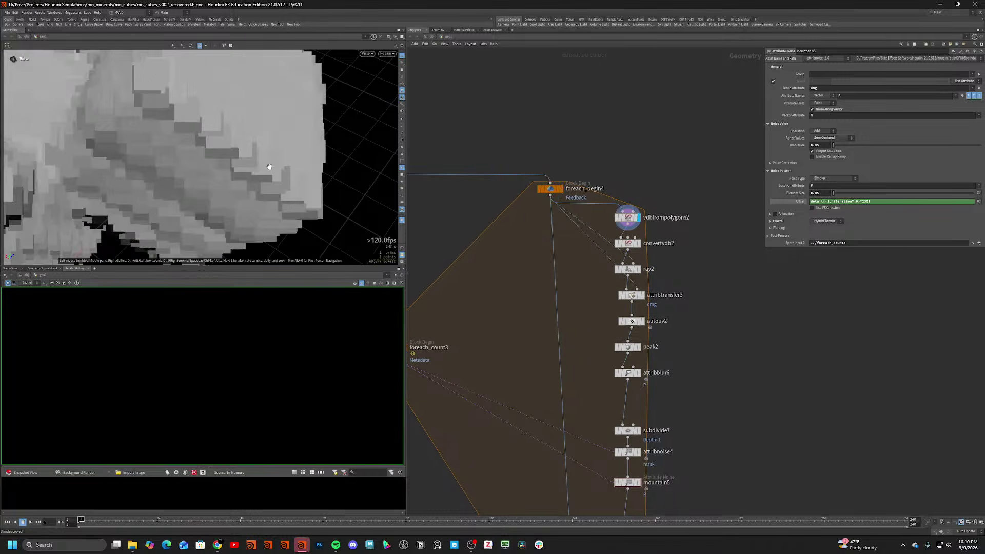
left_click(632, 219)
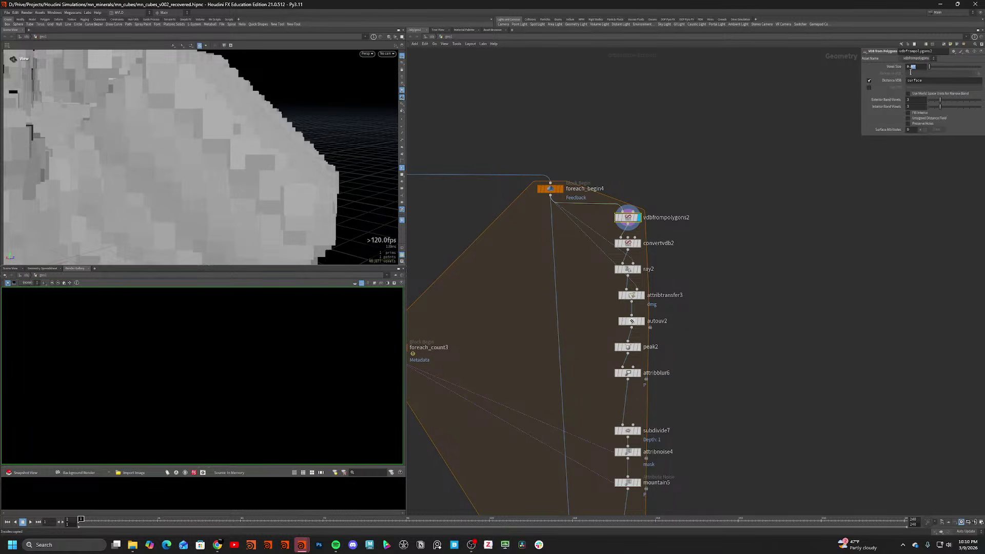
key("Return")
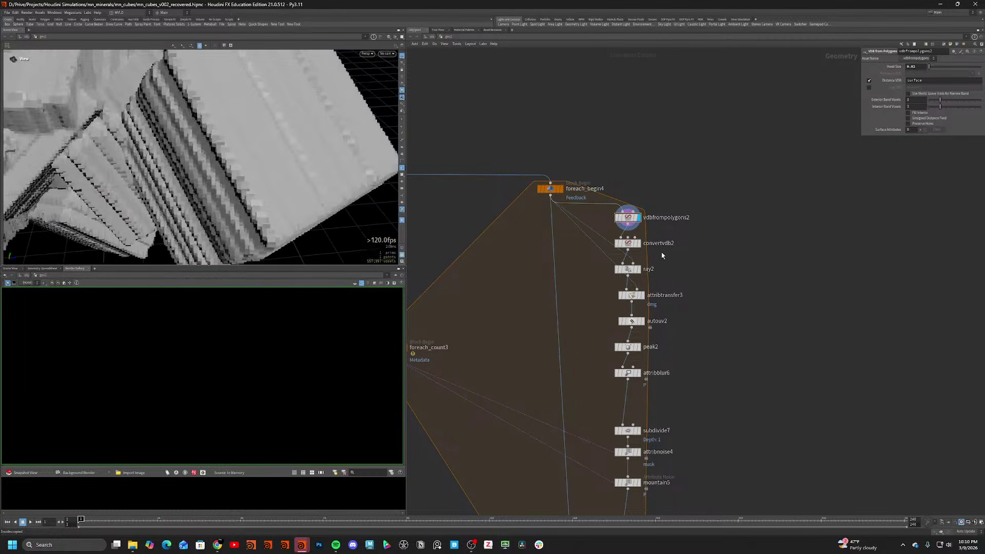
Display convertvdb2, ray2 and attribtransfer3 in turn to examine the remeshed cubes.
left_click(638, 243)
left_click(637, 269)
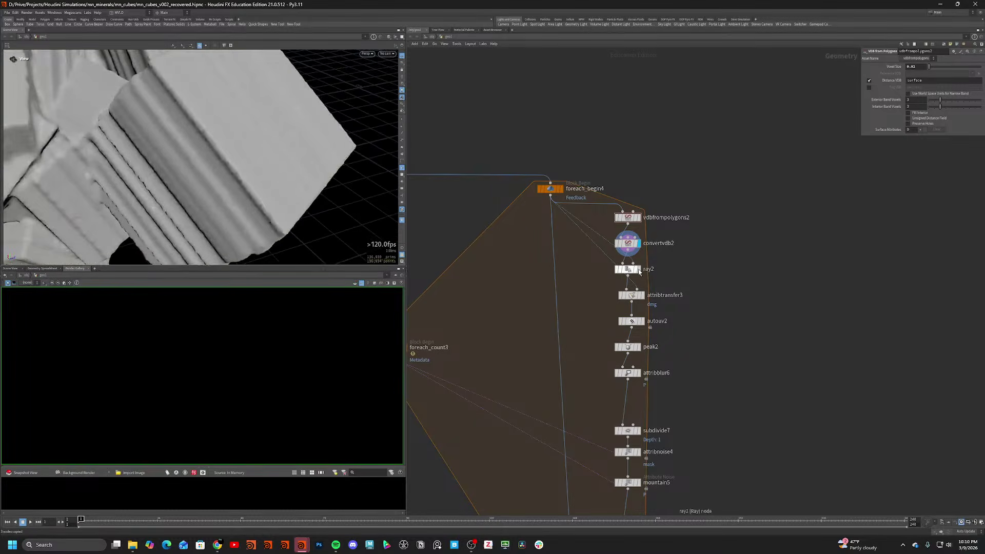
left_click(642, 295)
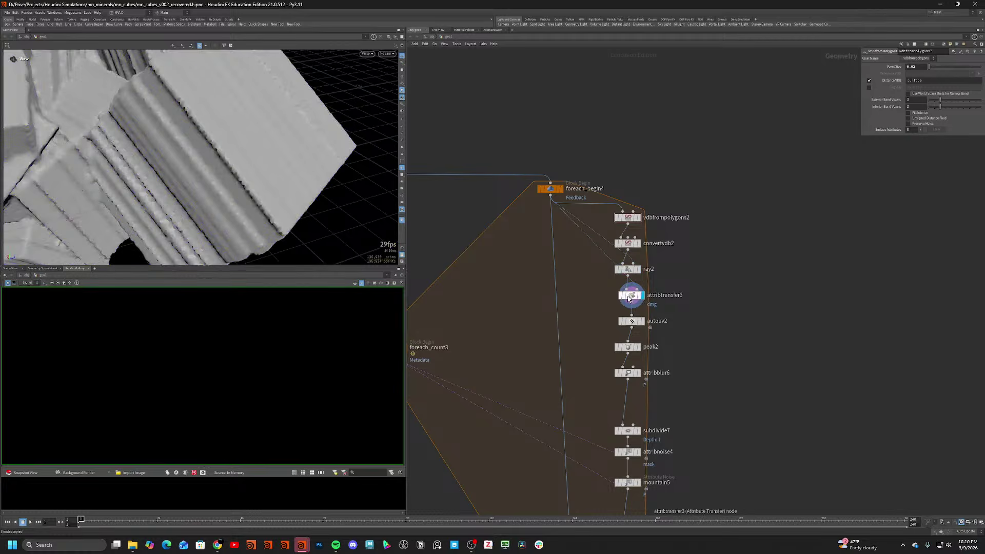
left_click_drag(144, 171, 195, 149)
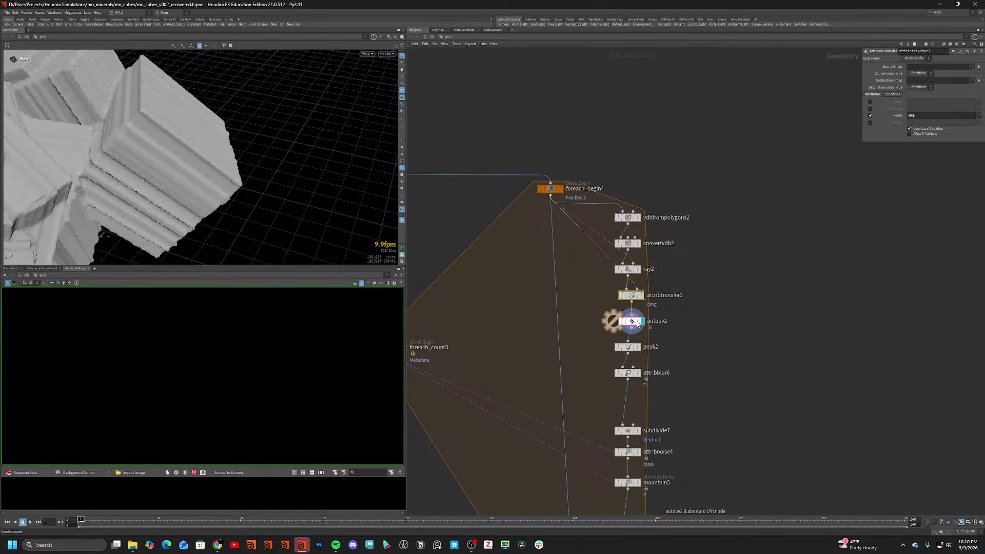
Display peak2 in the duplicated loop and set its Distance to 0.03.
left_click(637, 347)
key("w")
key("w")
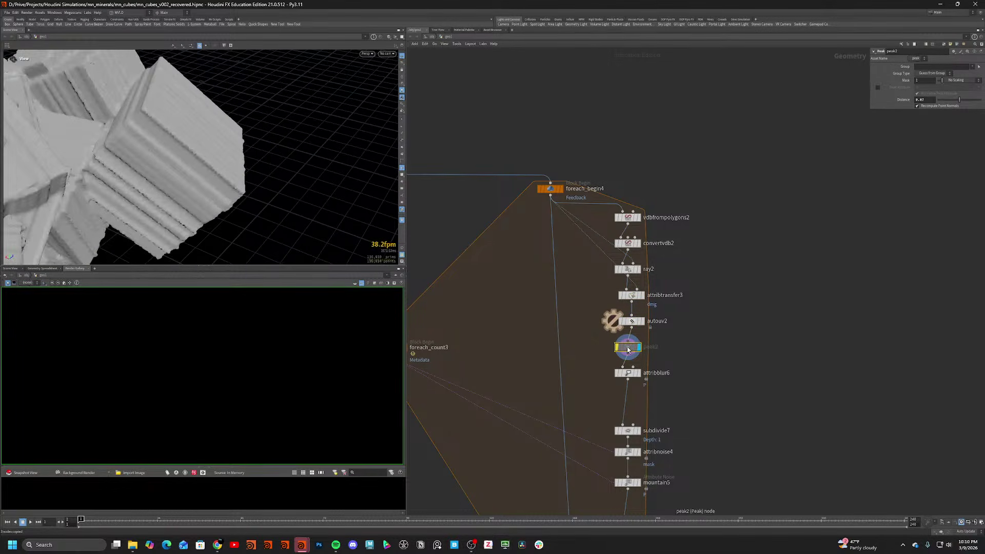
type("3")
key("Return")
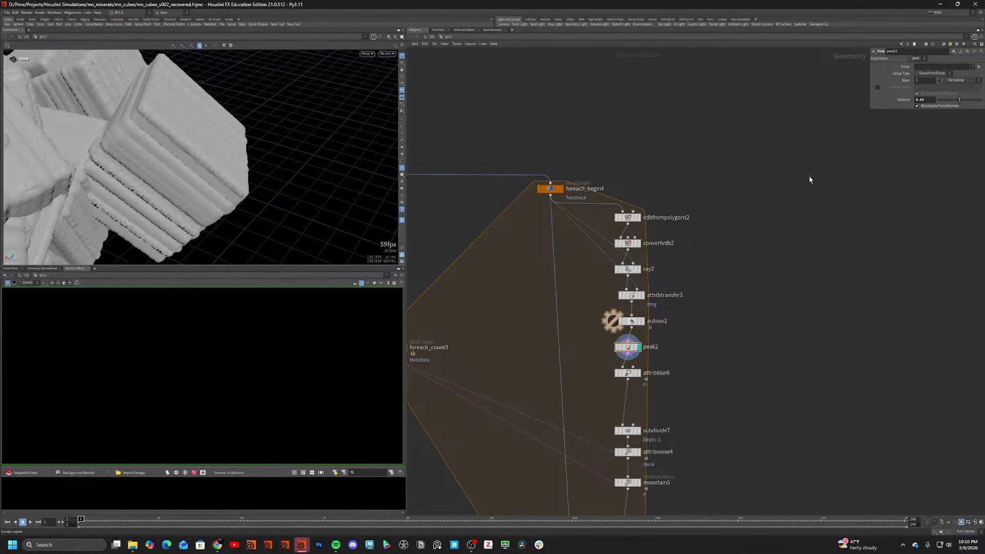
Display attribblur6, subdivide7 and attribnoise4 in turn to inspect the smoothed and subdivided cutter geometry.
left_click(760, 239)
middle_click_drag(741, 254, 737, 198)
left_click(635, 318)
middle_click_drag(641, 360, 657, 283)
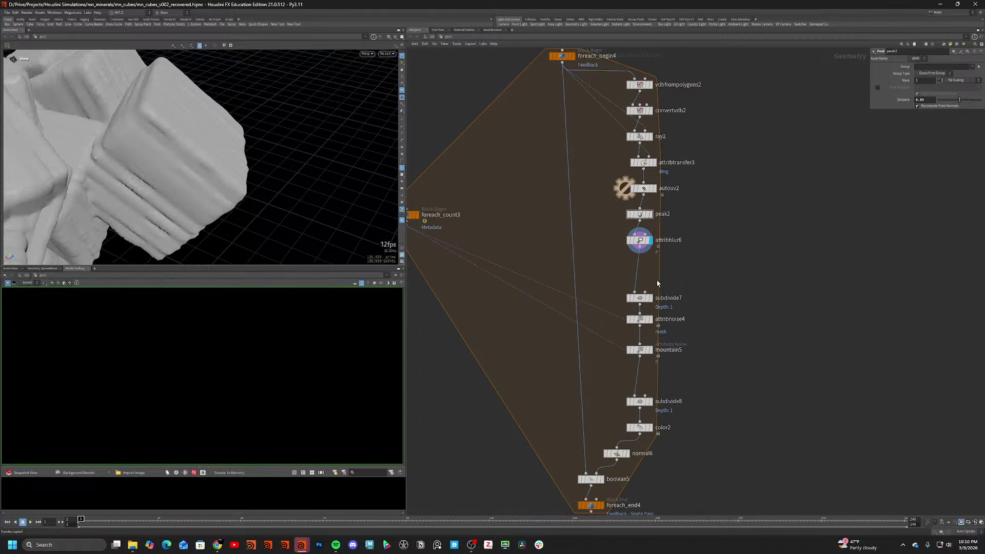
left_click(651, 299)
left_click(650, 320)
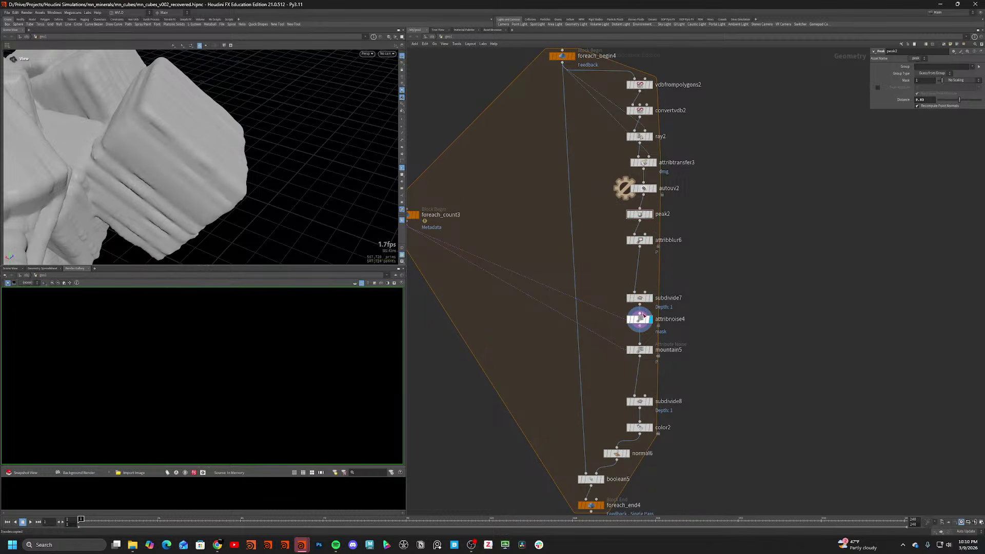
Bypass subdivide7 in the duplicated loop and display mountain5 and subdivide8 to check the resulting cutter surface.
left_click(643, 300)
key("b")
middle_click_drag(647, 399, 647, 323)
scroll(648, 322, "up", 2)
left_click(652, 264)
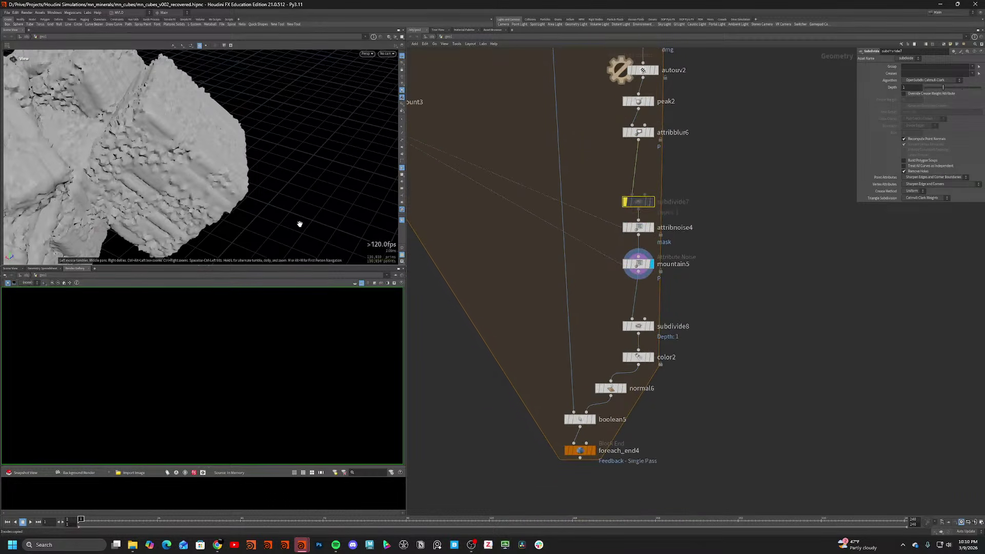
left_click_drag(322, 213, 248, 199)
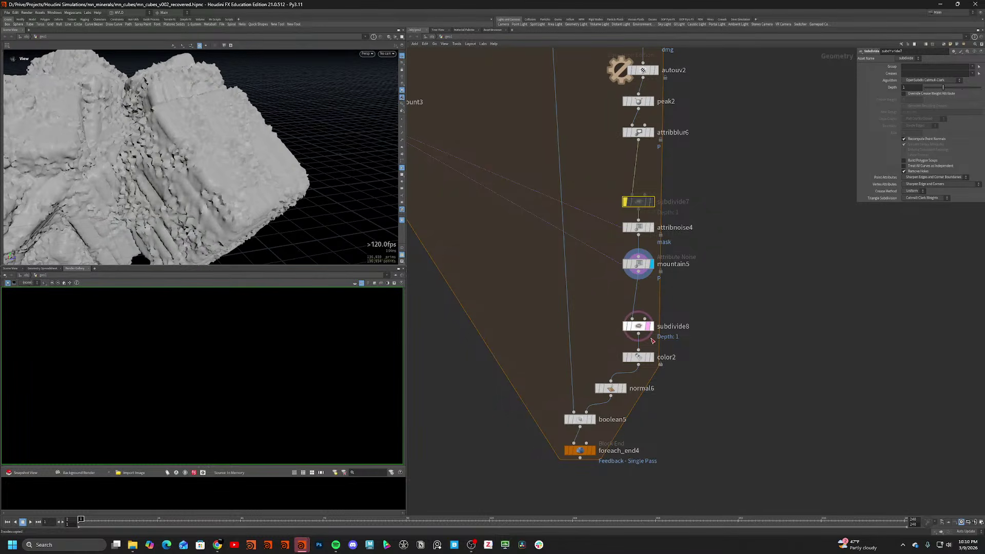
left_click(651, 327)
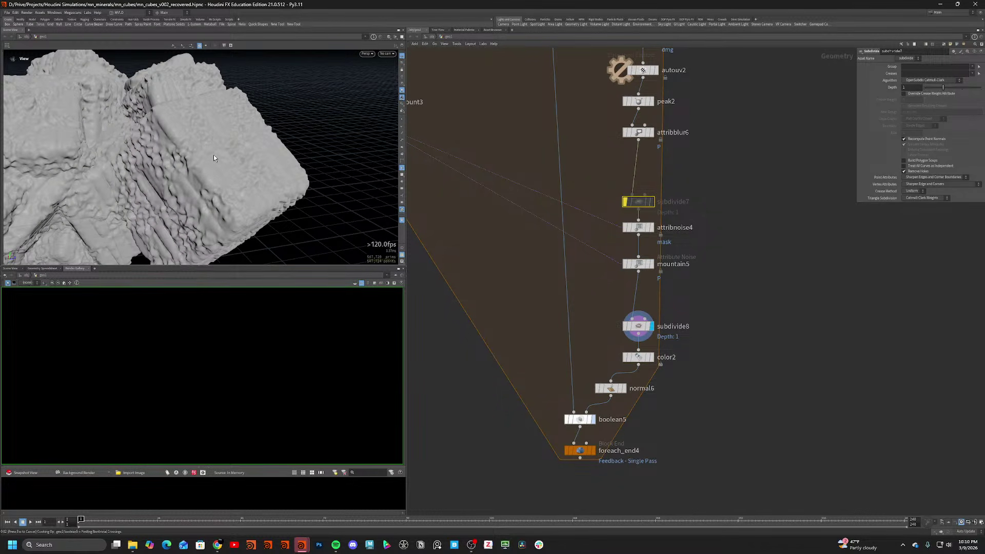
left_click_drag(213, 155, 258, 135)
Set the Blurring Iterations of attribblur6 in the duplicated loop to 15 and inspect the damaged cubes.
middle_click_drag(663, 132, 645, 243)
left_click(623, 245)
key("Return")
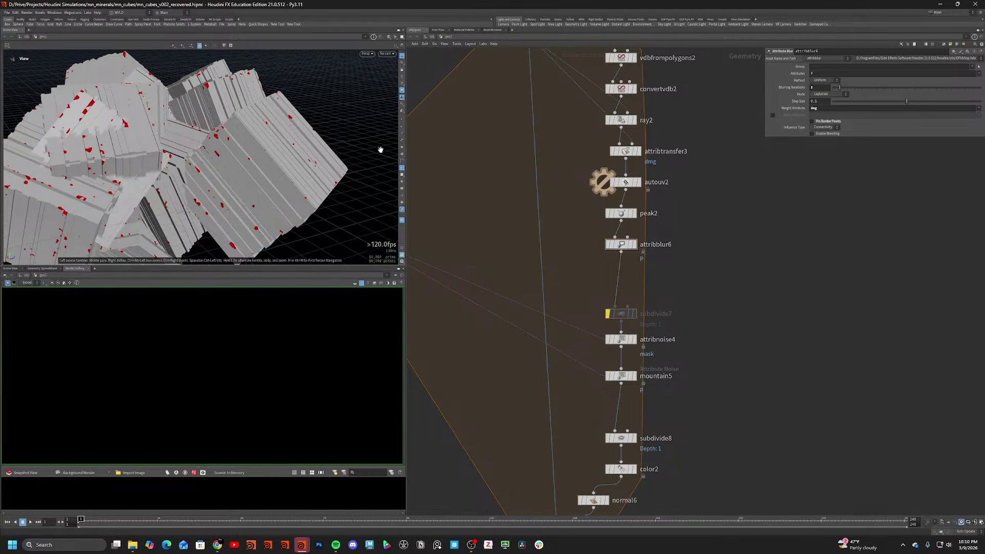
left_click(812, 87)
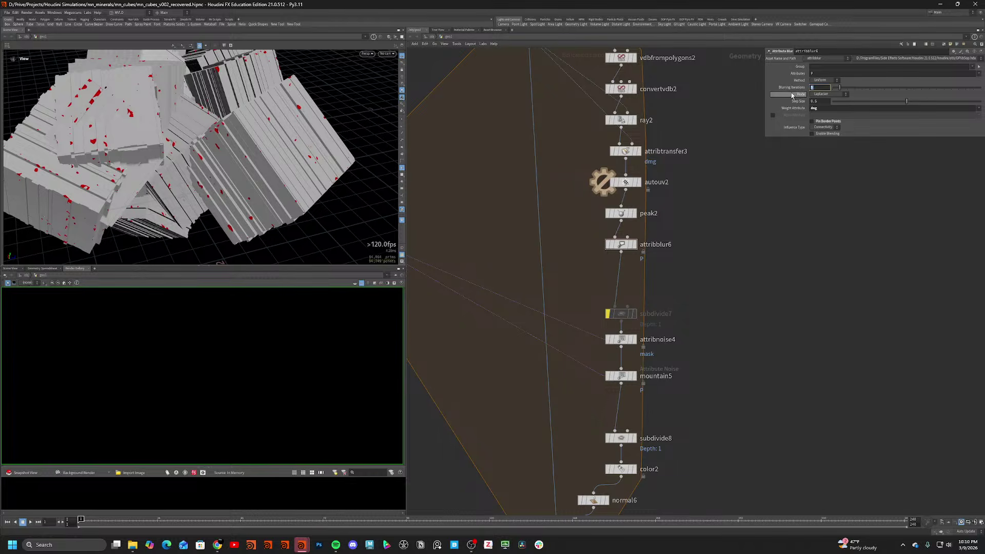
type("15")
key("Return")
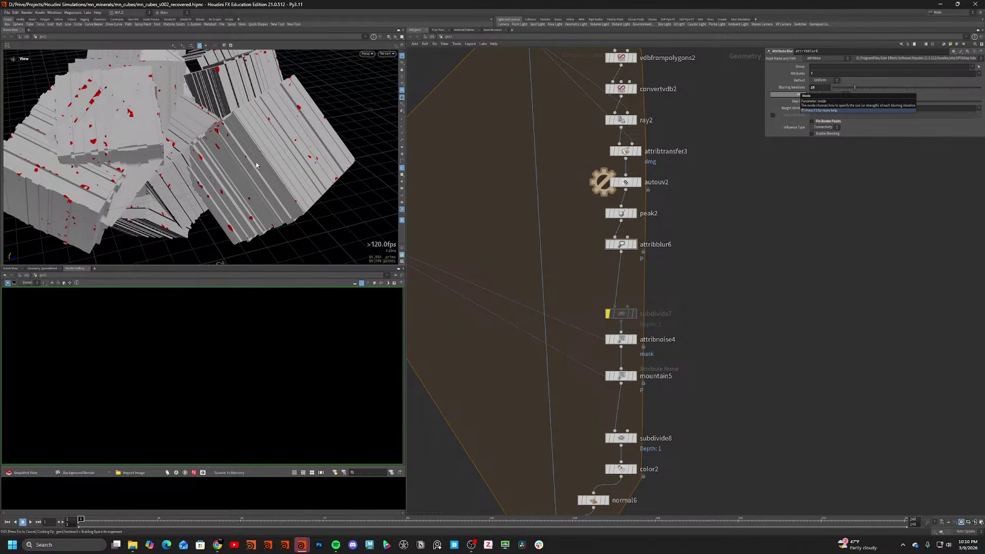
left_click_drag(255, 146, 214, 195)
scroll(673, 267, "up", 2)
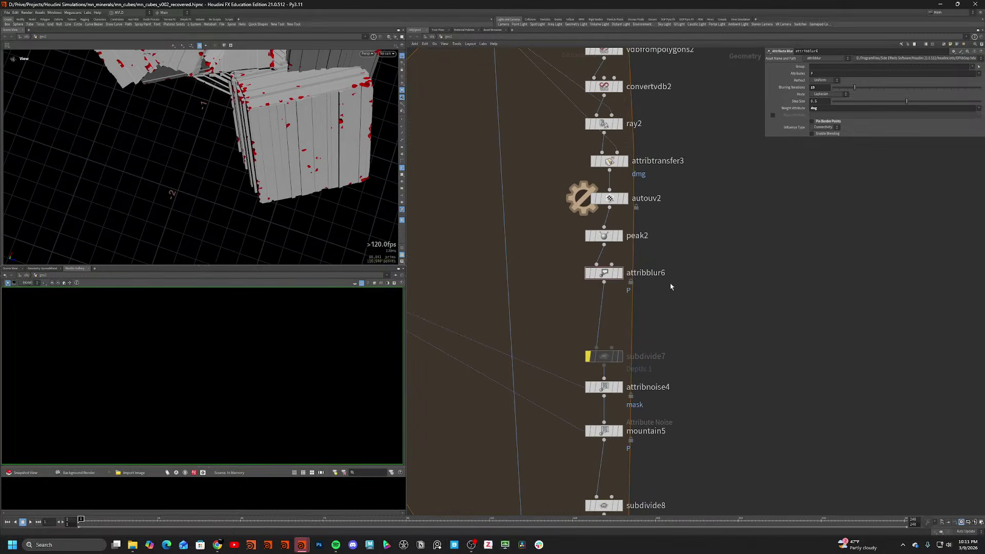
Set peak2's Distance in the duplicated loop to 0.01 and inspect the damaged edges from several angles.
left_click(604, 226)
left_click(610, 207)
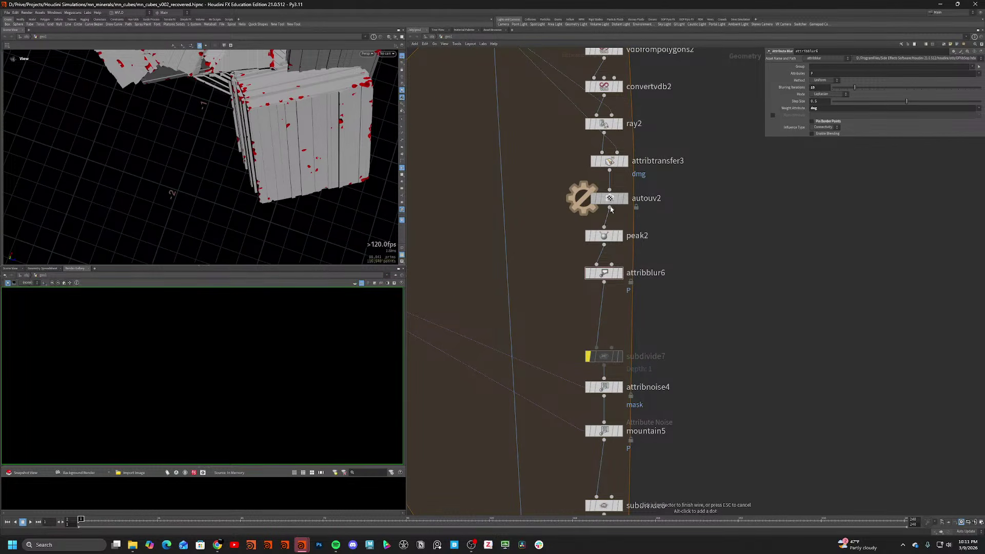
left_click(610, 236)
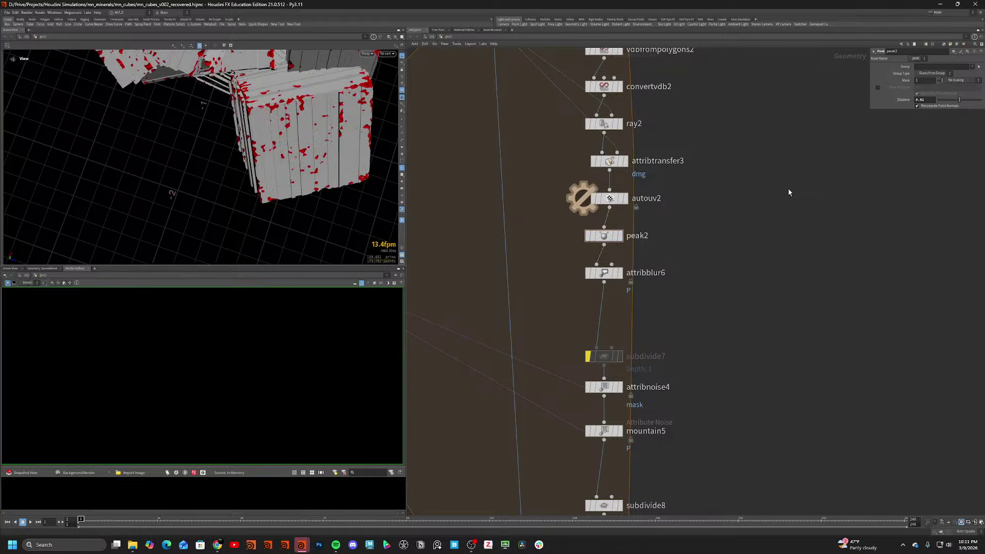
right_click_drag(252, 67, 288, 66, "alt")
left_click_drag(287, 65, 308, 69, "alt")
right_click_drag(308, 69, 255, 86)
left_click_drag(254, 86, 346, 87)
scroll(689, 289, "down", 5)
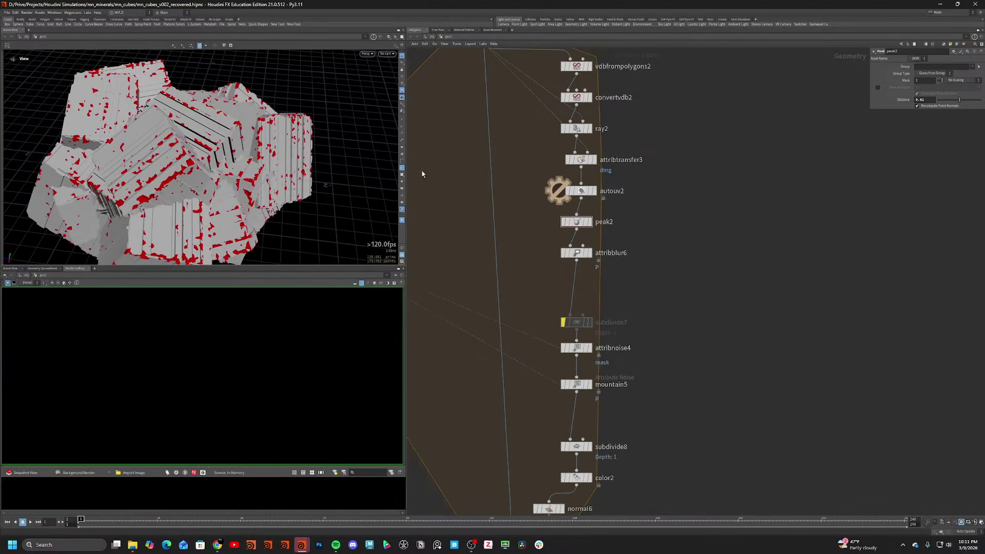
Display boolean5, foreach_end1 and the attribute node below the first loop to compare both loops' damage.
left_click(656, 310)
middle_click_drag(551, 186, 653, 152)
left_click(566, 224)
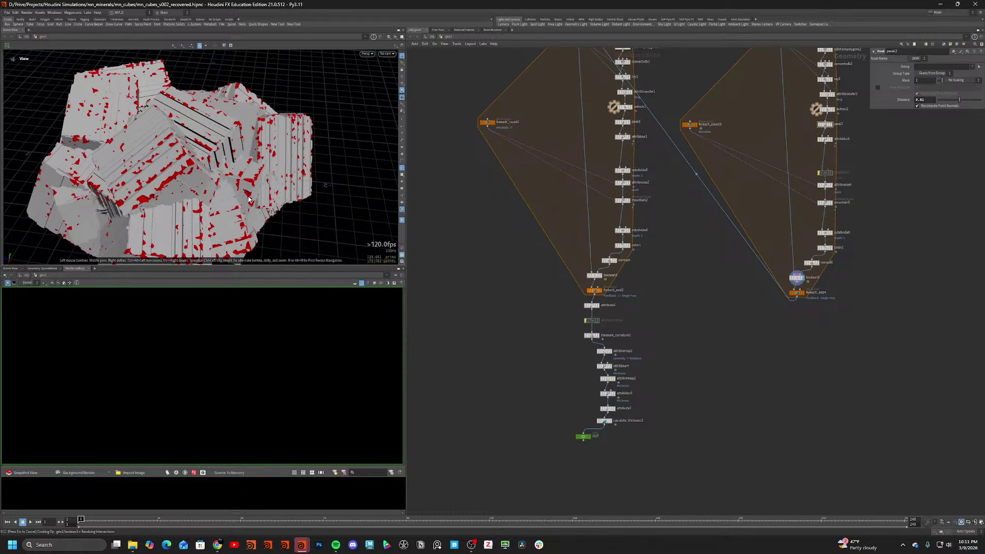
left_click_drag(249, 199, 272, 206)
scroll(564, 312, "up", 3)
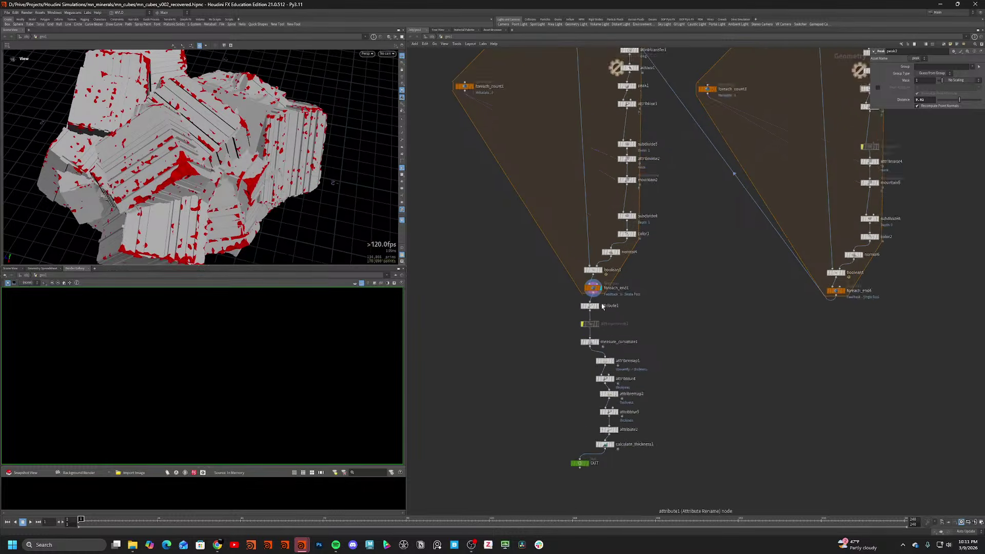
left_click(595, 306)
left_click_drag(220, 158, 208, 182)
middle_click_drag(653, 247, 613, 365)
scroll(613, 365, "down", 3)
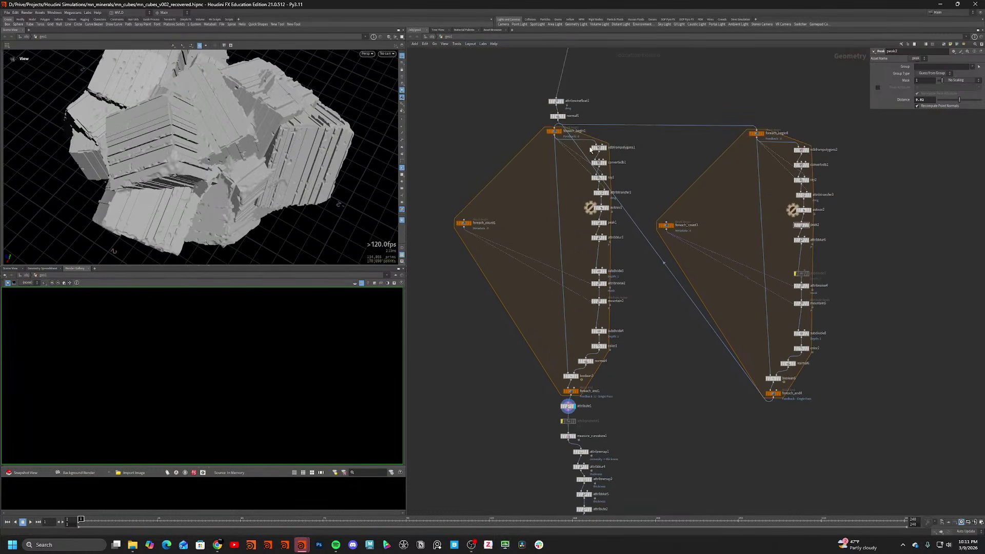
Chain the loops by wiring foreach_end1 into foreach_begin4 and foreach_end4 into the attribute node below the first loop.
scroll(556, 119, "up", 2)
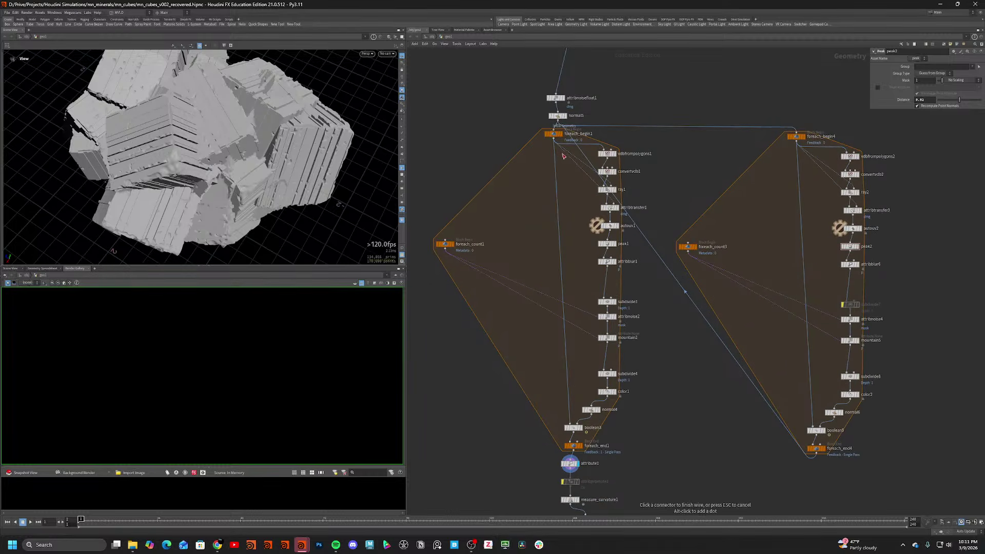
left_click(574, 452)
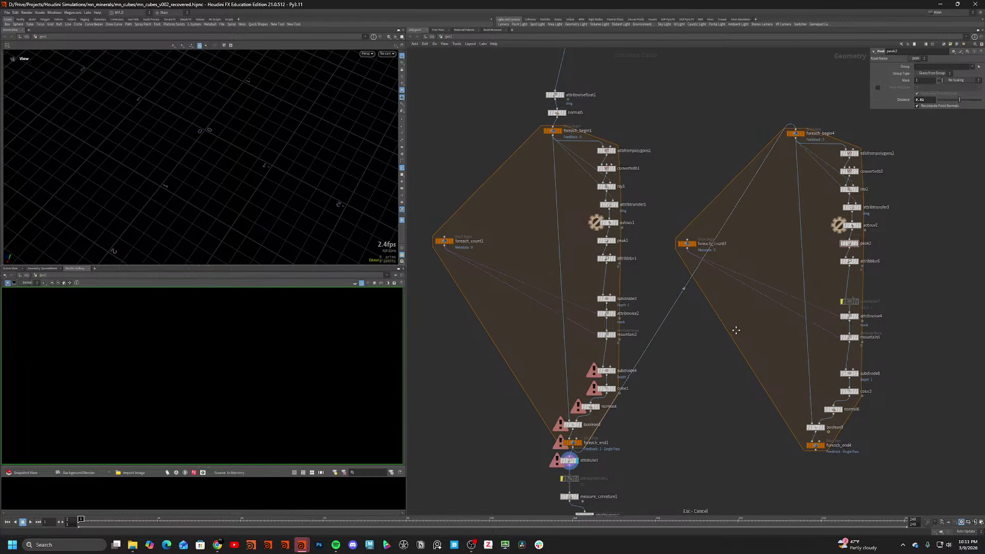
middle_click_drag(736, 330, 690, 212)
left_click(769, 336)
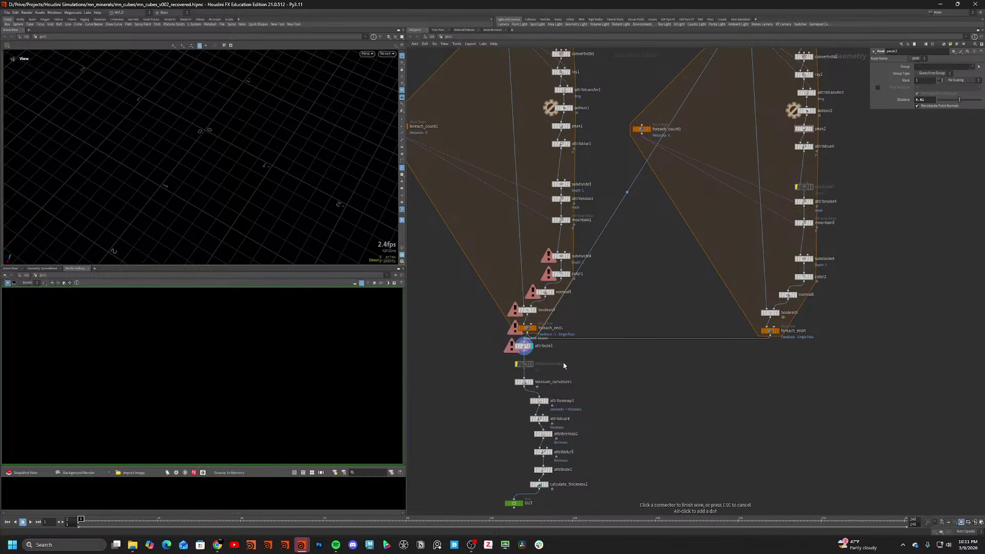
scroll(602, 342, "down", 3)
Rearrange the network so the duplicated loop sits directly beneath the first loop, with the curvature and thickness chain below it.
left_click_drag(752, 333, 626, 105)
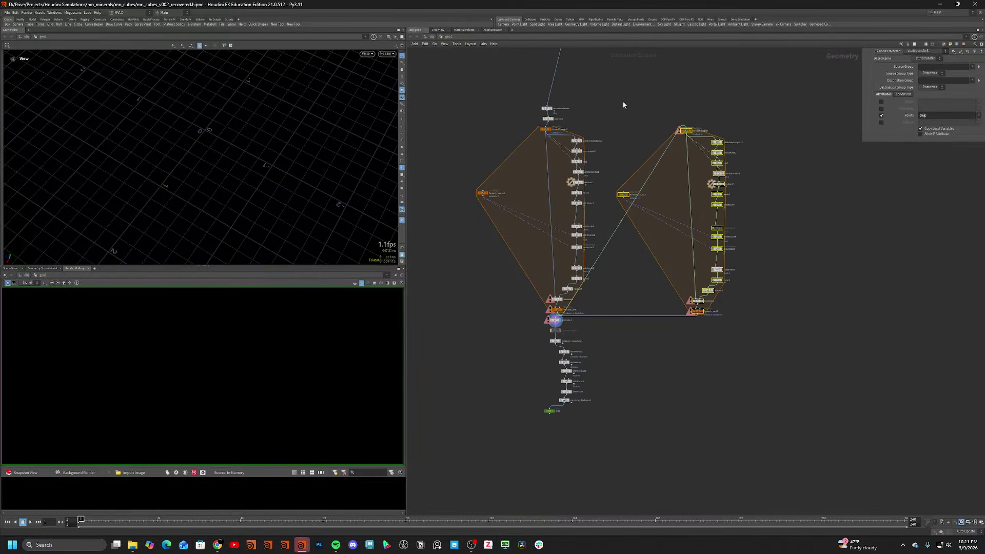
left_click_drag(596, 425, 559, 424)
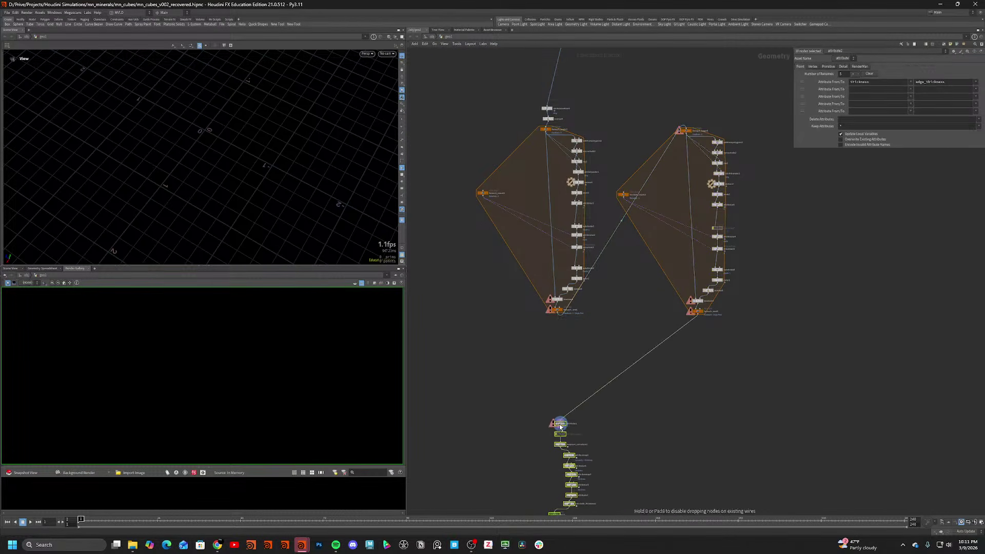
left_click_drag(745, 368, 615, 94)
left_click_drag(686, 129, 640, 322)
middle_click_drag(702, 254, 701, 89)
left_click_drag(514, 249, 581, 354)
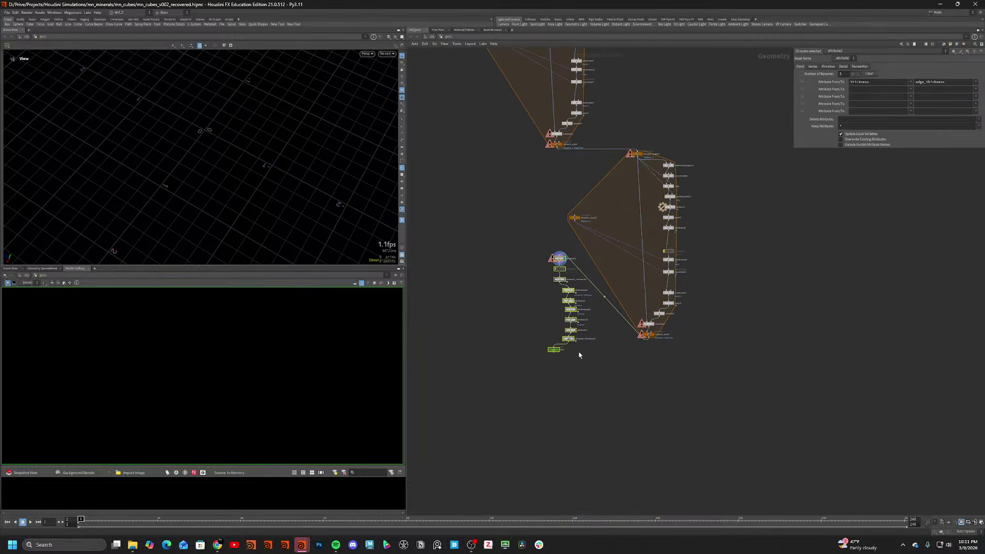
key("a")
left_click_drag(562, 246, 533, 365)
left_click_drag(720, 368, 567, 146)
left_click_drag(635, 157, 555, 162)
Display foreach_end4 and examine the combined damage of both chained loops on the cubes.
left_click(641, 165)
scroll(544, 390, "up", 4)
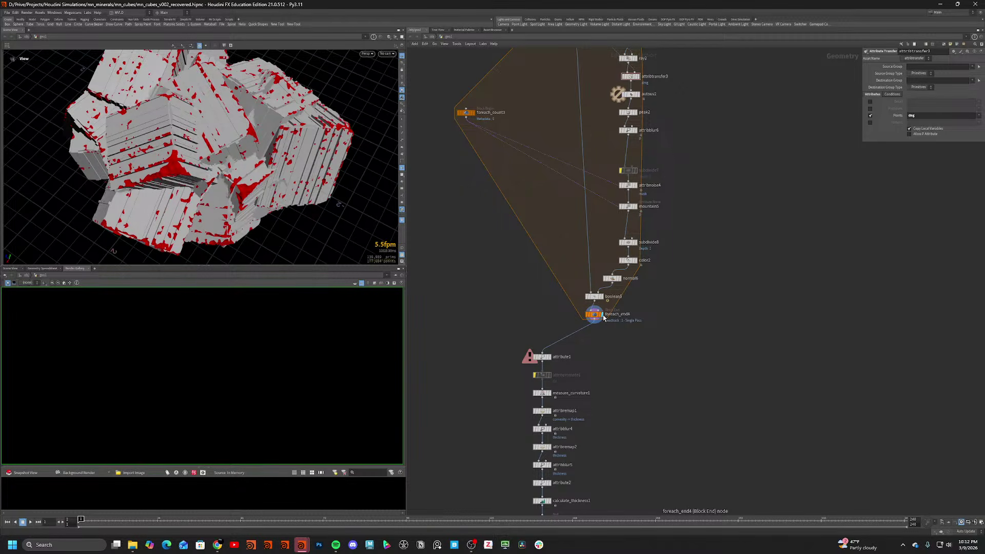
left_click_drag(195, 133, 246, 111)
middle_click_drag(647, 243, 618, 347)
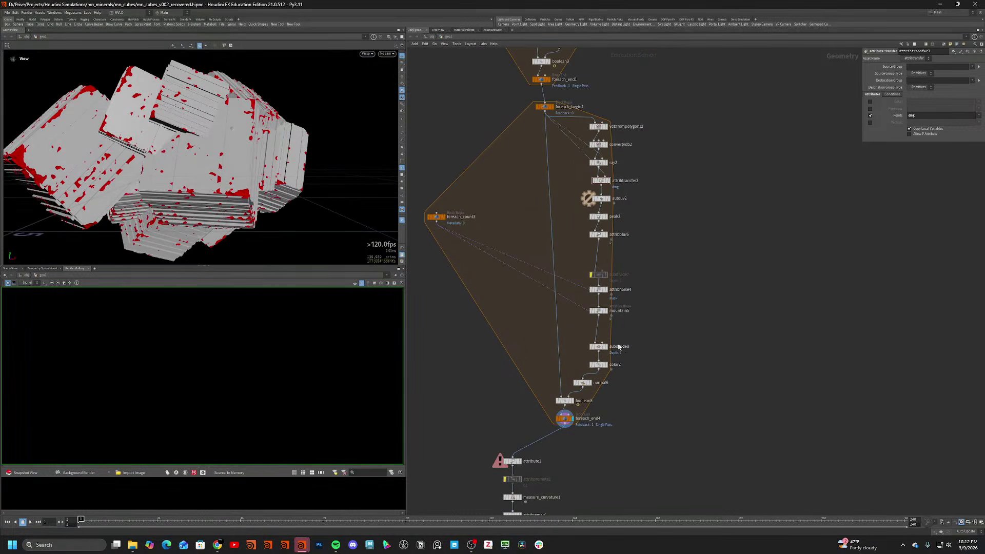
Change mountain5's Element Size and the multiplier at the end of its Offset expression.
scroll(604, 306, "up", 1)
left_click(601, 310)
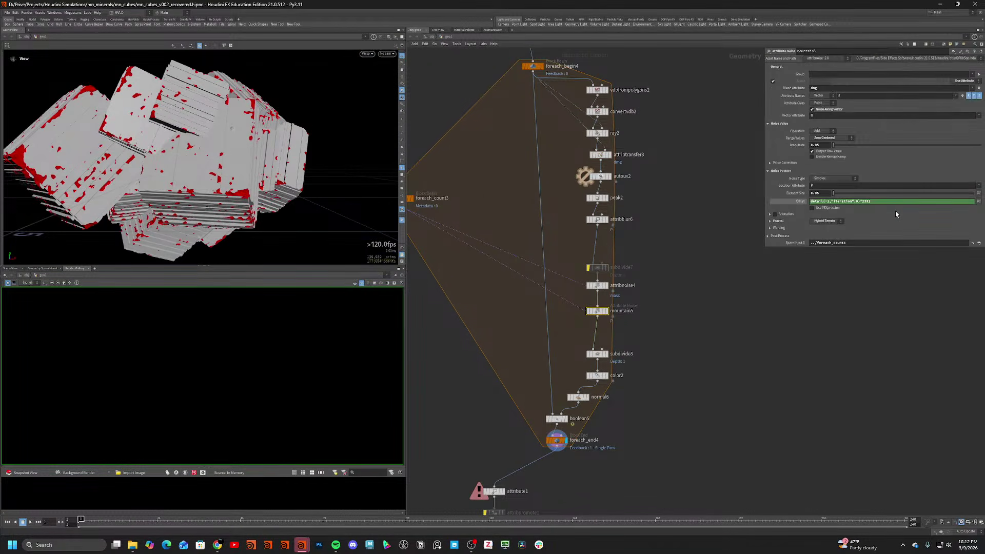
left_click(815, 196)
key("Return")
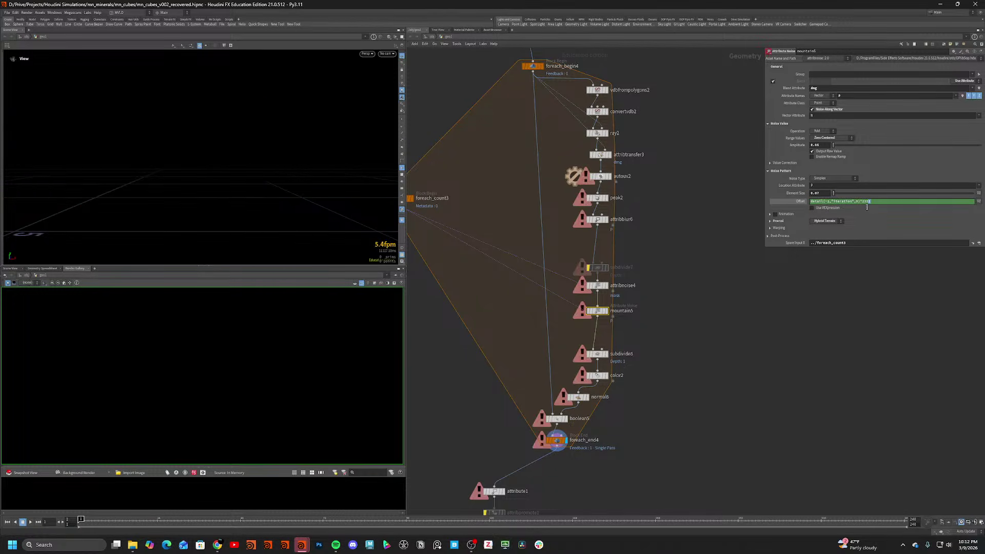
left_click_drag(872, 202, 865, 207)
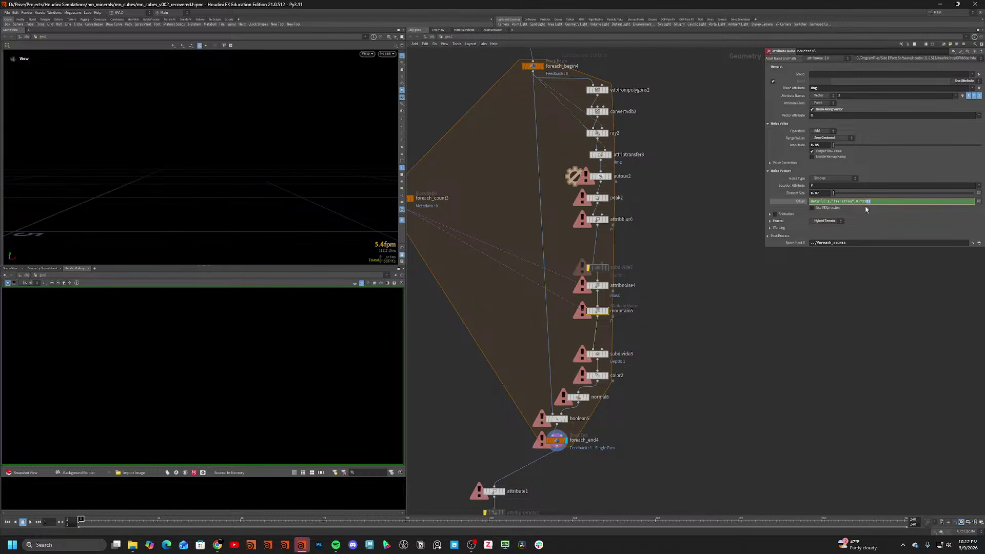
left_click(810, 307)
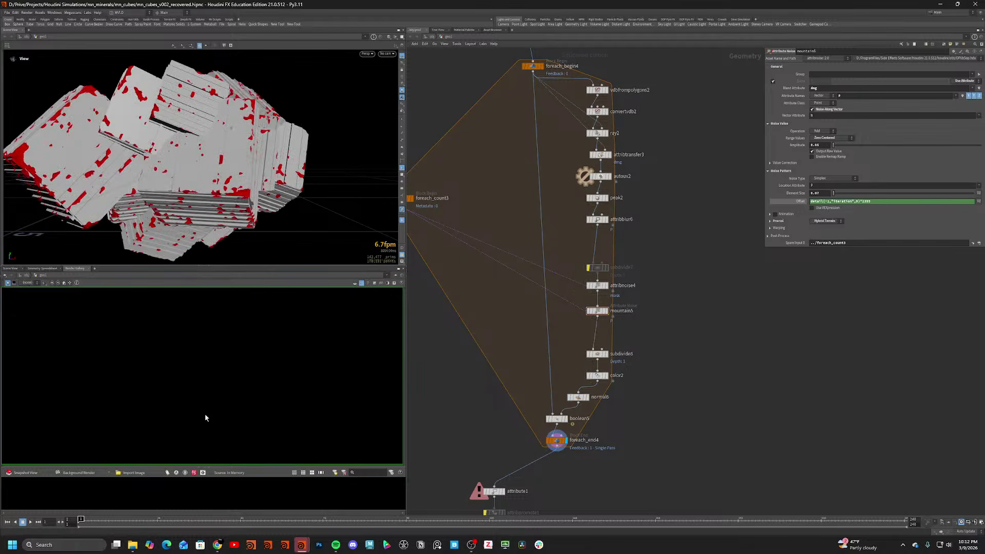
Examine the damaged cube edges and their mesh density up close, switching wireframe shading on and off.
mouse_move(173, 174)
left_mouse_down()
mouse_move(197, 171)
mouse_move(221, 210)
mouse_move(212, 195)
mouse_move(62, 216)
mouse_move(285, 174)
mouse_move(241, 149)
mouse_move(216, 176)
mouse_move(234, 123)
mouse_move(225, 168)
mouse_move(121, 195)
left_mouse_up()
scroll(212, 195, "down", 4)
scroll(285, 175, "up", 5)
scroll(285, 175, "up", 5)
key("shift+w")
key("shift+w")
key("shift+w")
scroll(228, 142, "down", 5)
key("shift+w")
scroll(235, 117, "up", 6)
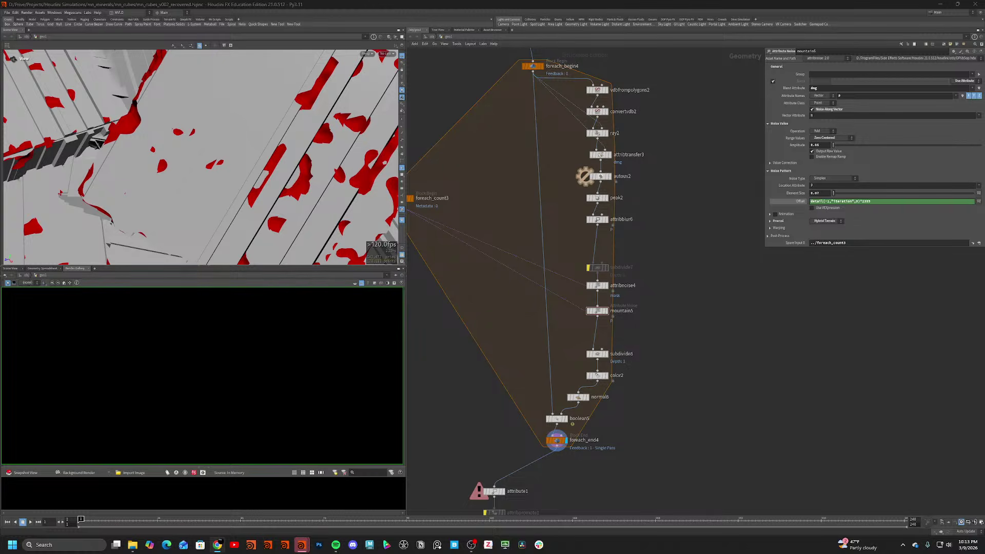
scroll(125, 194, "down", 5)
left_click_drag(124, 193, 205, 144)
scroll(648, 398, "down", 6)
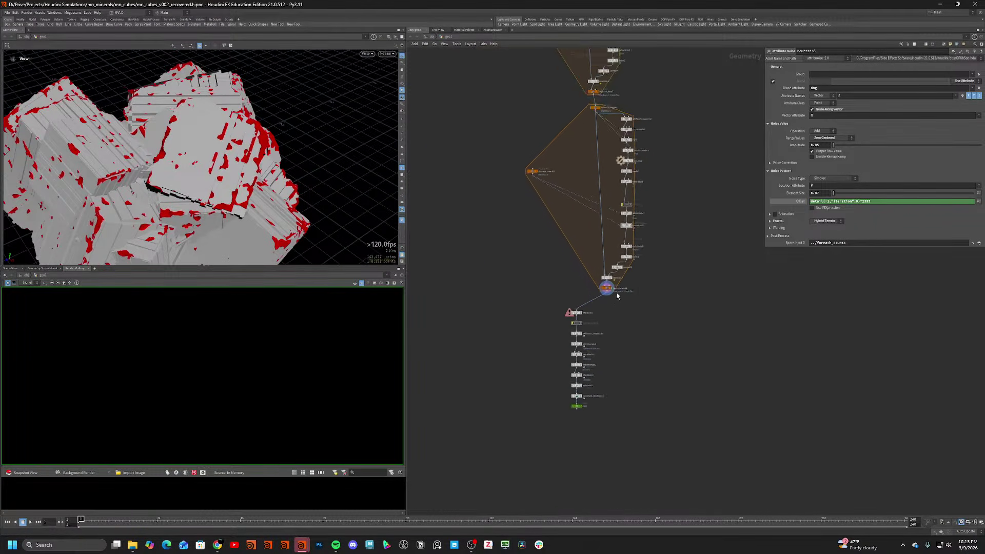
Move both damage loops up toward the upstream chain and place the extrude for-each network box below them.
scroll(617, 291, "down", 5)
middle_click_drag(706, 160, 629, 333)
left_click_drag(494, 296, 633, 472)
left_click_drag(568, 317, 583, 268)
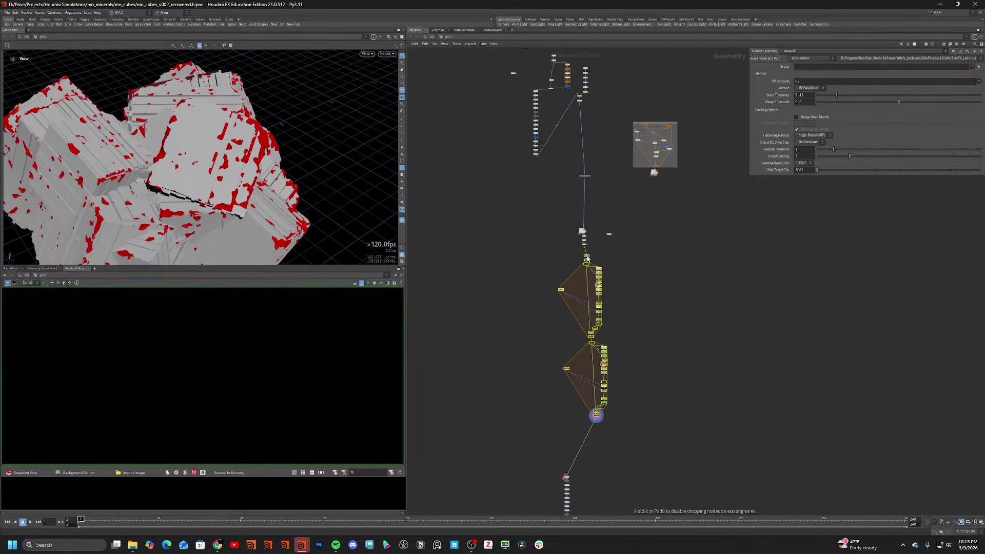
left_click(659, 233)
left_click_drag(621, 109, 680, 180)
left_click_drag(661, 128, 622, 463)
Connect foreach_end4 to foreach_begin2 of the extrude loop and display foreach_begin2.
scroll(604, 429, "up", 5)
middle_click_drag(588, 444, 583, 305)
left_click(575, 277)
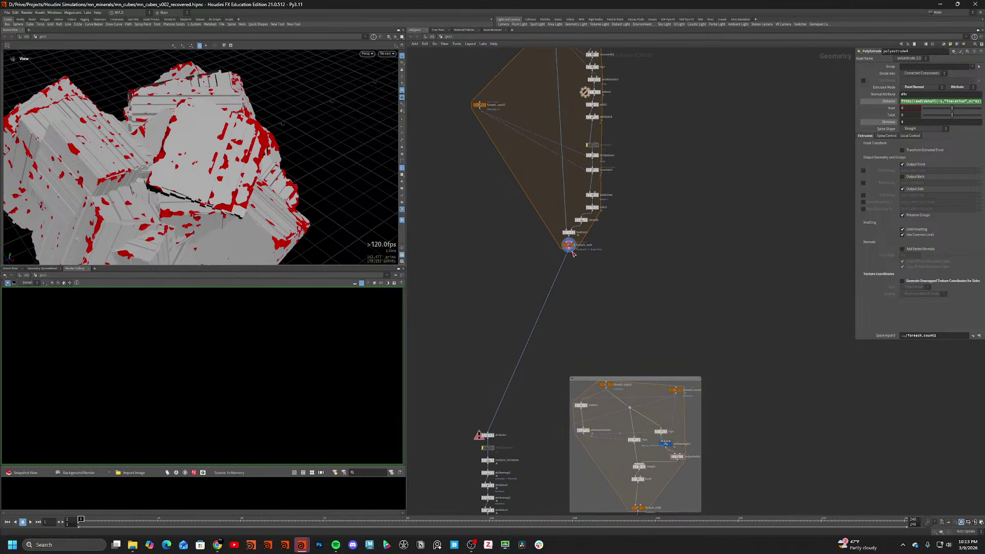
left_click_drag(568, 250, 605, 379)
scroll(611, 393, "up", 2)
scroll(611, 393, "up", 3)
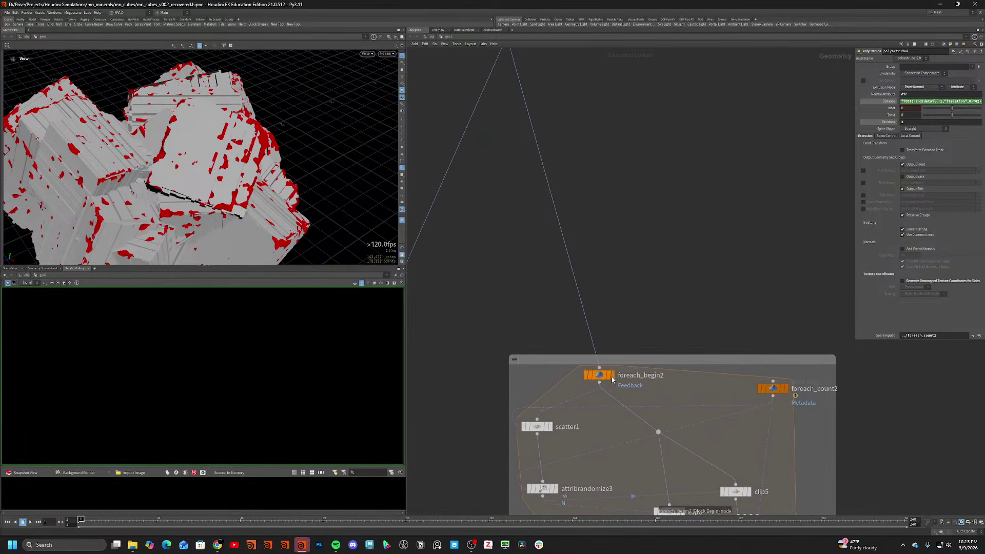
left_click(612, 380)
Rewire foreach_begin2 of the extrude loop to take its input from the attribute node below foreach_end4.
scroll(701, 415, "down", 2)
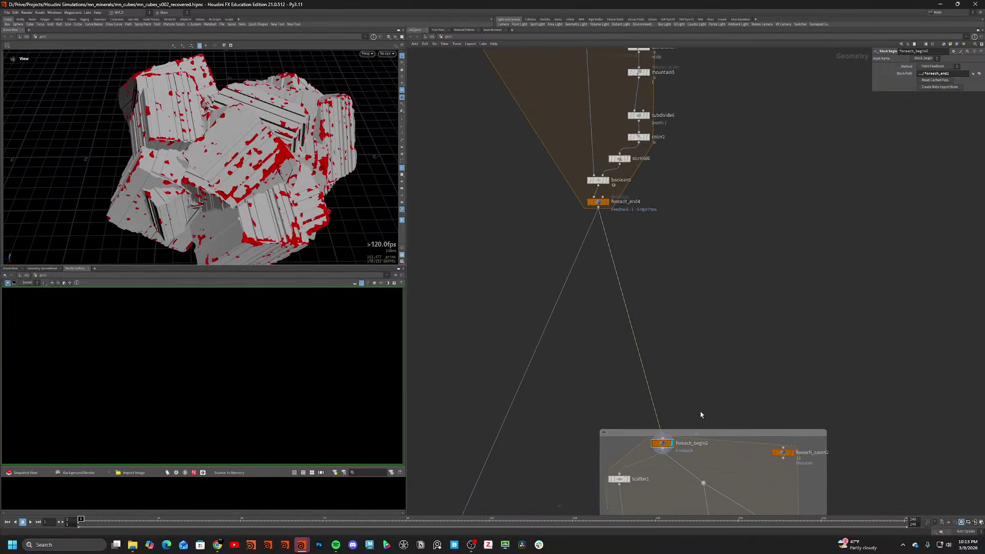
scroll(700, 415, "down", 1)
middle_click_drag(610, 345, 621, 247)
scroll(511, 421, "up", 1)
left_click_drag(504, 416, 710, 332)
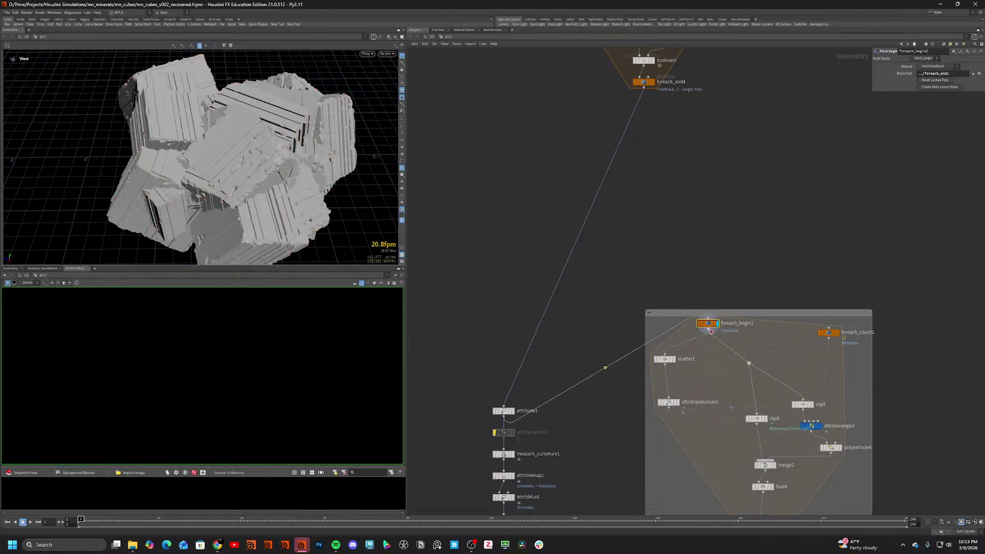
Inspect the geometry entering the extrude loop, switching wireframe shading on and off.
mouse_move(215, 195)
left_mouse_down()
mouse_move(176, 224)
mouse_move(154, 136)
mouse_move(204, 204)
mouse_move(213, 241)
mouse_move(286, 184)
mouse_move(200, 213)
mouse_move(183, 199)
mouse_move(198, 193)
mouse_move(197, 175)
mouse_move(271, 148)
mouse_move(195, 128)
mouse_move(231, 162)
mouse_move(172, 171)
mouse_move(170, 189)
left_mouse_up()
key("shift+w")
key("shift+w")
key("shift+w")
key("shift+w")
scroll(195, 169, "down", 5)
left_click_drag(110, 184, 207, 192)
Set the Iterations of the extrude loop's foreach_end2 to 5.
middle_click_drag(597, 307, 563, 162)
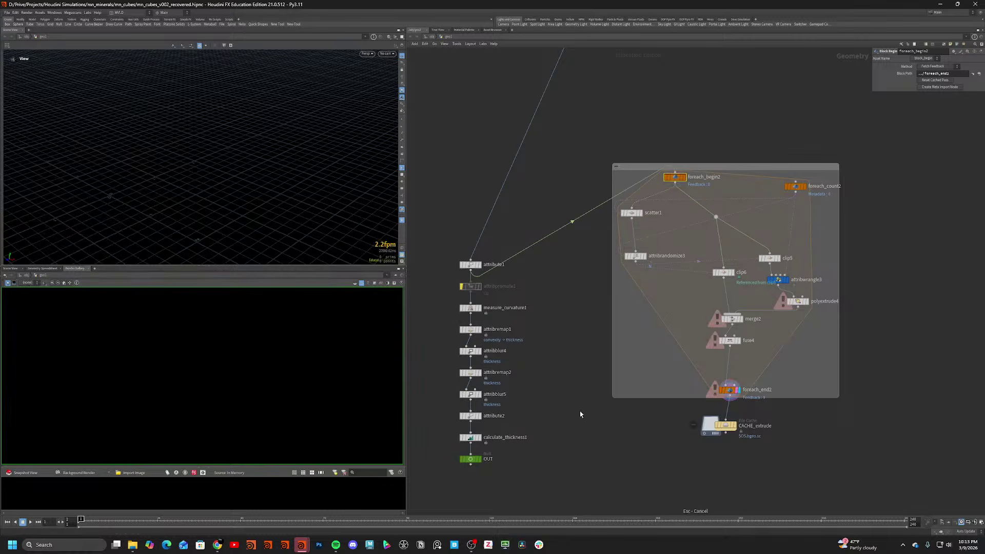
left_click(729, 391)
left_click_drag(927, 80, 918, 80)
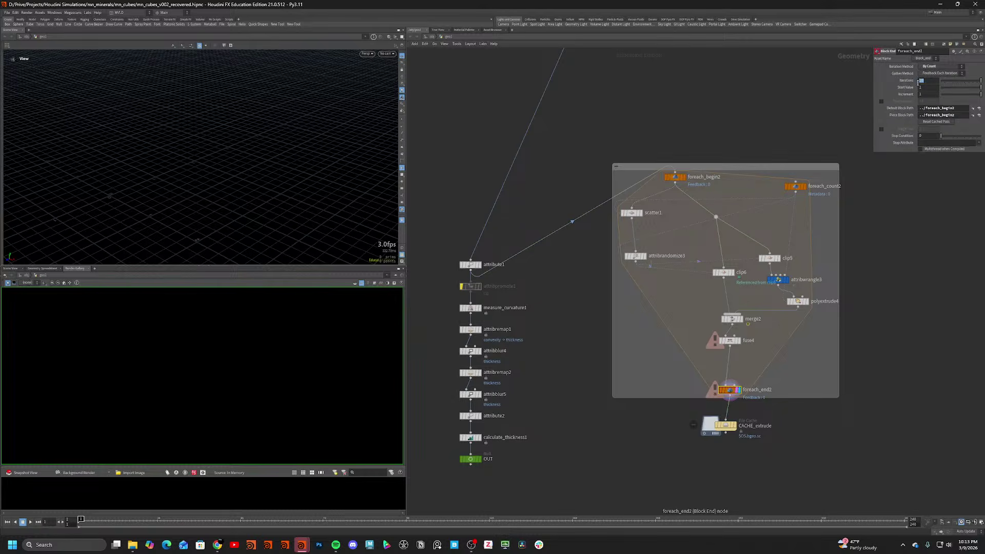
type("5")
key("Return")
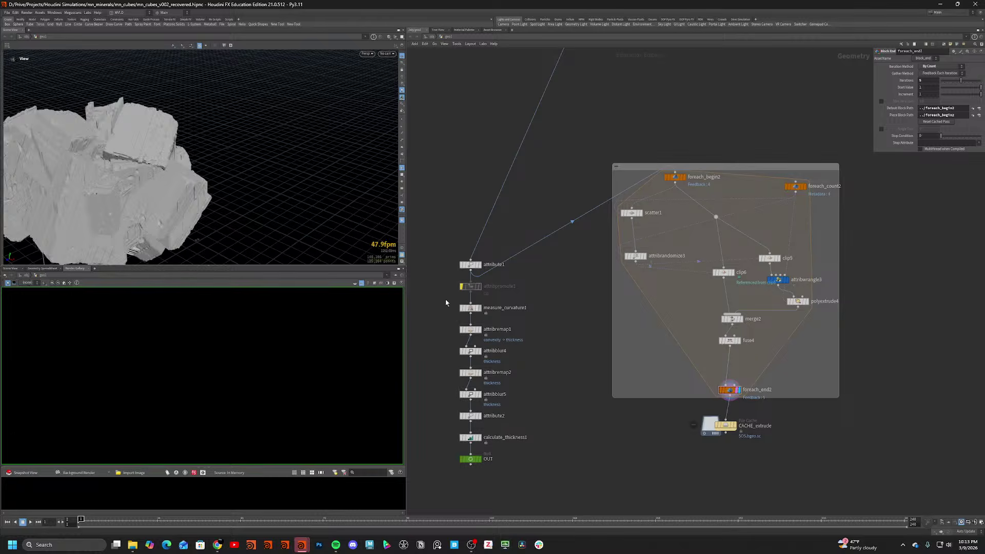
Adjust the output range of the fit01 random expression driving polyextrude4's Distance.
left_click_drag(302, 180, 241, 164)
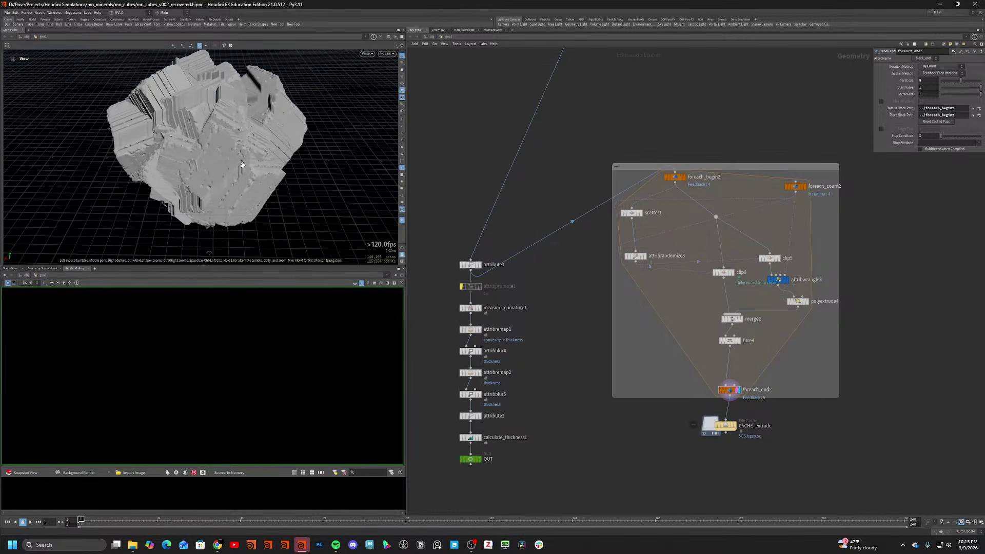
left_click(797, 301)
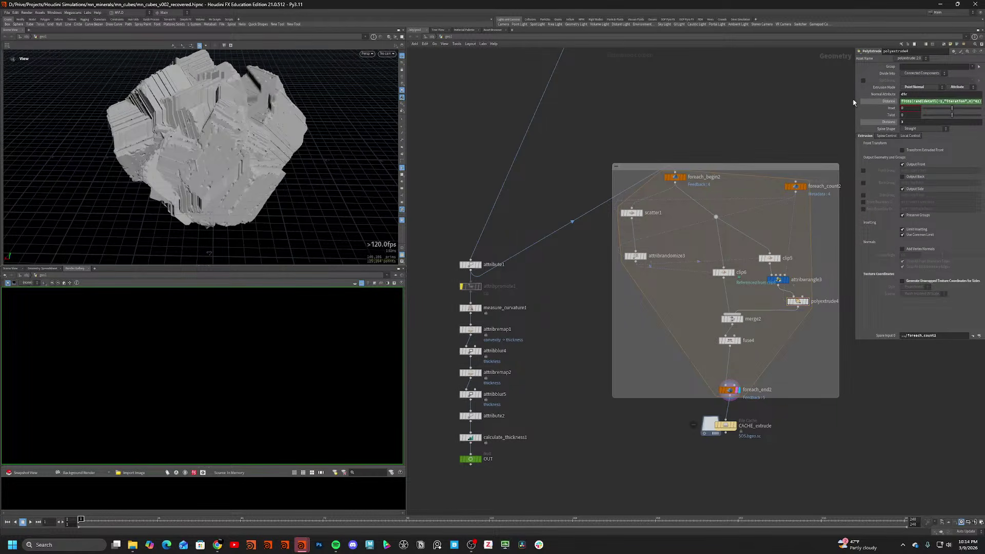
left_click_drag(853, 100, 702, 100)
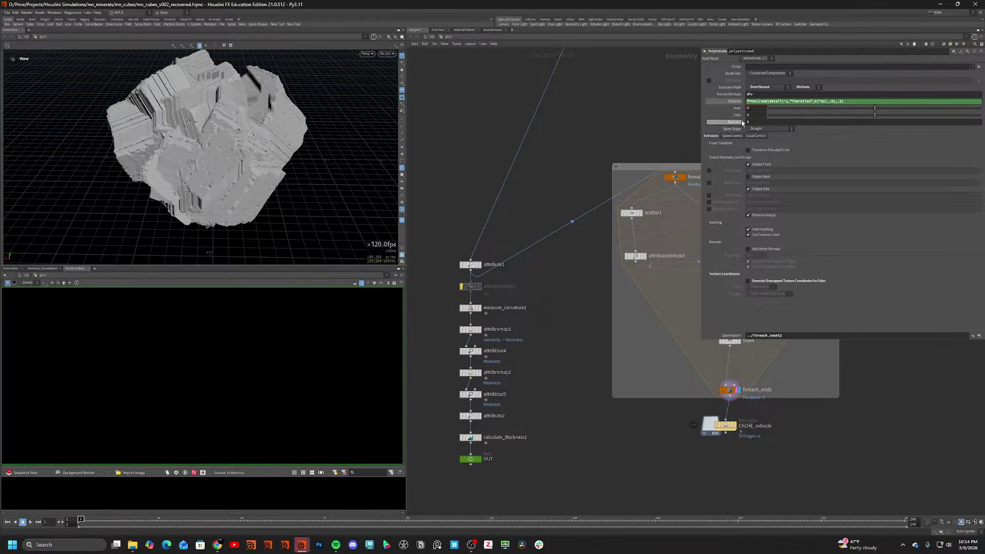
double_click(831, 101)
type("2")
double_click(839, 101)
Examine the extruded mineral up close with wireframe shading on and off, and check the geometry at foreach_begin2.
mouse_move(252, 134)
left_mouse_down()
mouse_move(208, 126)
mouse_move(255, 104)
mouse_move(267, 113)
mouse_move(258, 135)
mouse_move(159, 114)
mouse_move(132, 118)
mouse_move(121, 141)
mouse_move(62, 112)
mouse_move(81, 111)
left_mouse_up()
key("shift+w")
key("shift+w")
scroll(257, 136, "up", 3)
key("shift+w")
key("shift+w")
middle_click_drag(586, 189, 498, 241)
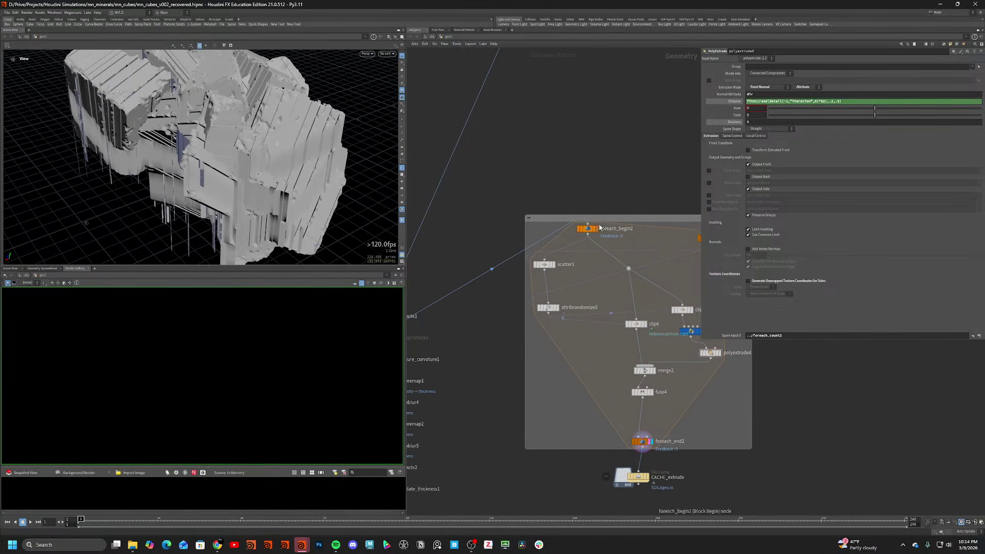
left_click(597, 229)
Display foreach_end2 with Single Pass enabled and examine the early extrusion passes, including in wireframe shading.
left_click(649, 442)
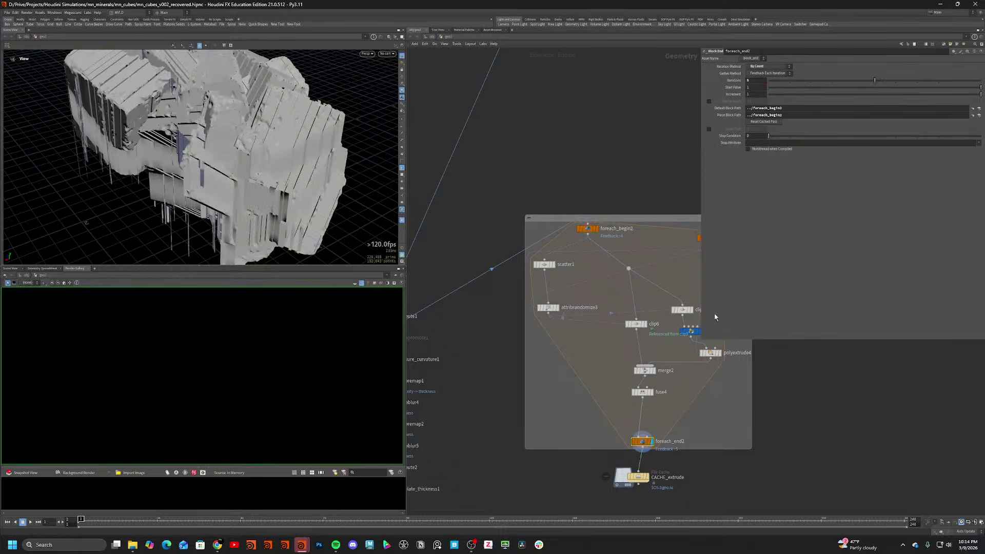
left_click(789, 129)
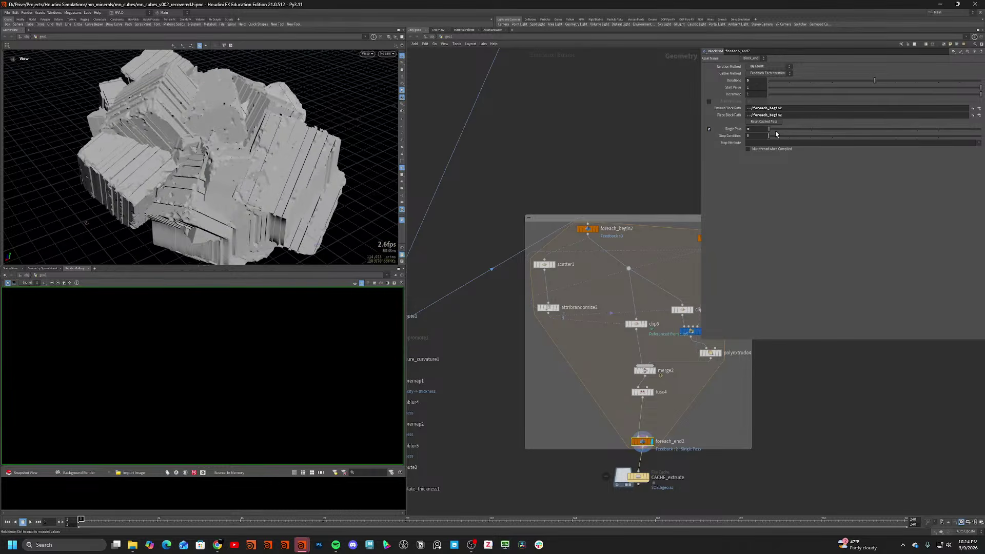
mouse_move(267, 169)
left_mouse_down()
mouse_move(213, 156)
mouse_move(220, 174)
mouse_move(248, 150)
mouse_move(308, 156)
mouse_move(275, 171)
left_mouse_up()
key("shift+w")
key("shift+w")
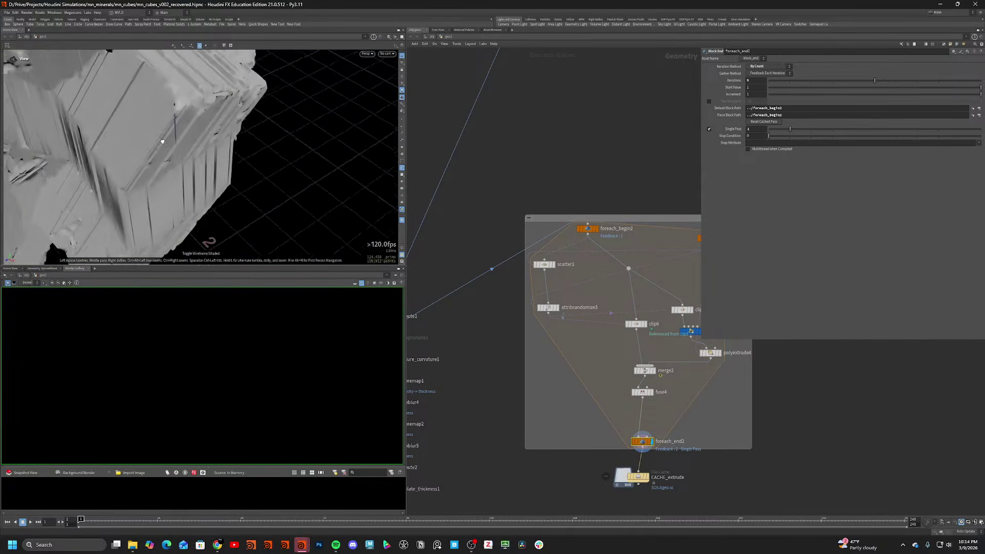
Examine the clipped halves output by clip6 and clip5 inside the extrude loop.
middle_click_drag(604, 285, 515, 284)
left_click(556, 325)
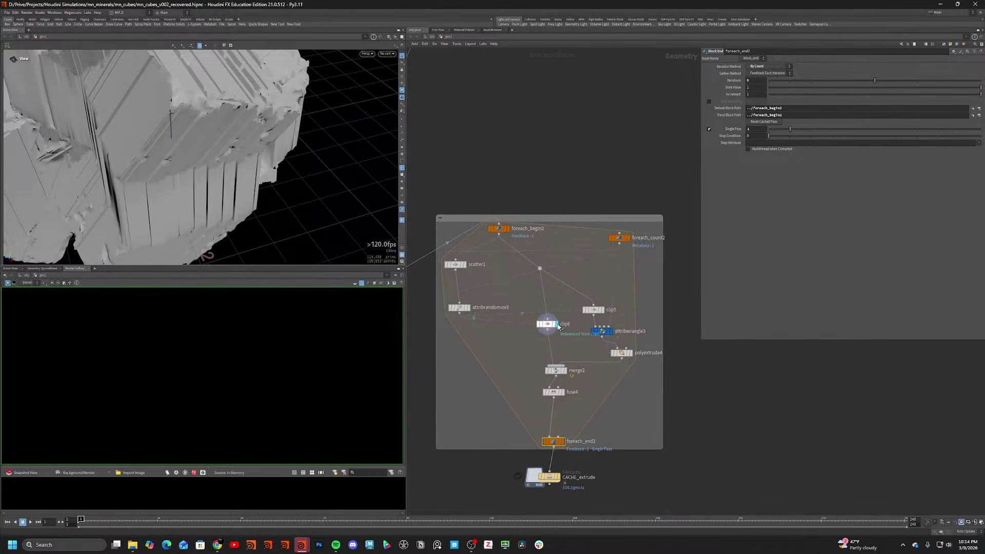
left_click_drag(225, 173, 211, 178)
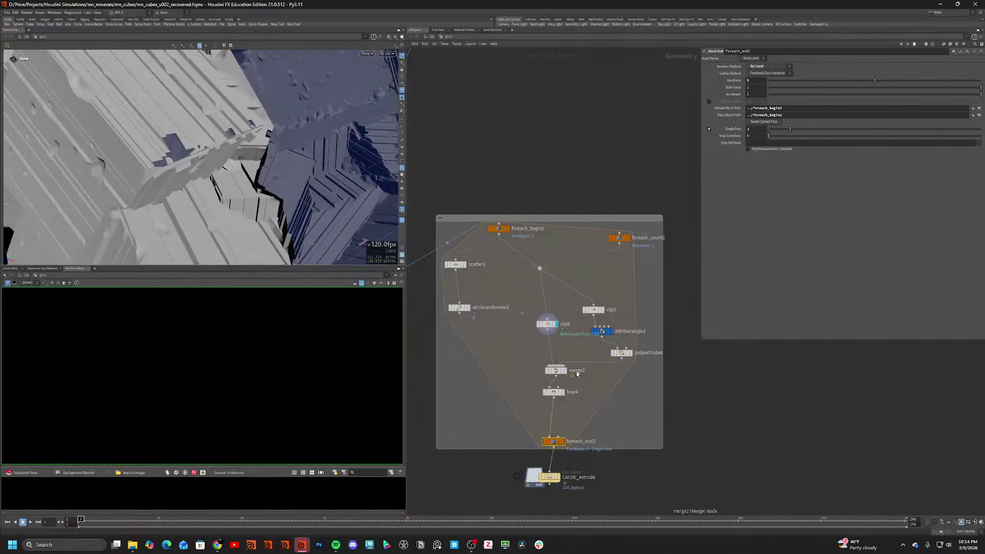
left_click(603, 310)
left_click_drag(255, 196, 395, 154)
key("Tab")
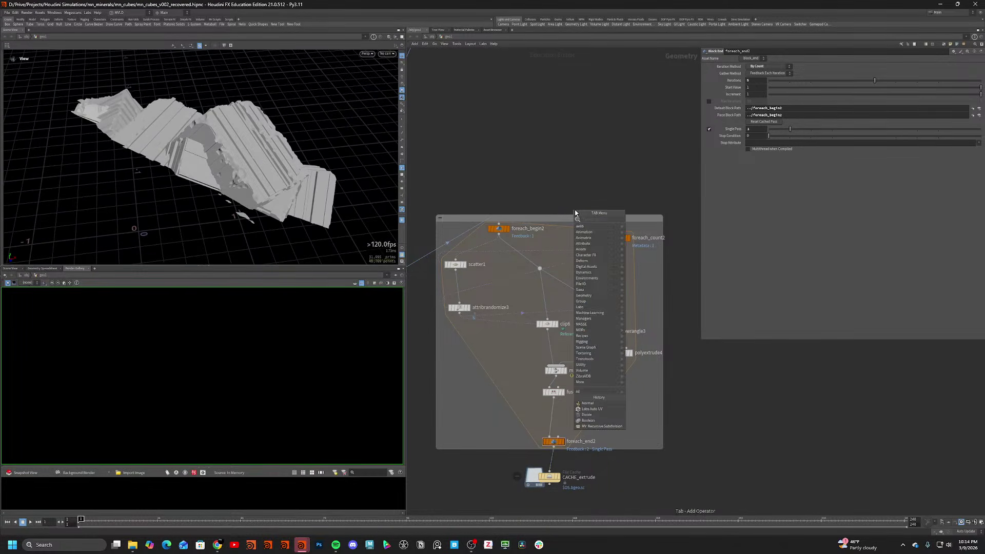
type("extrac")
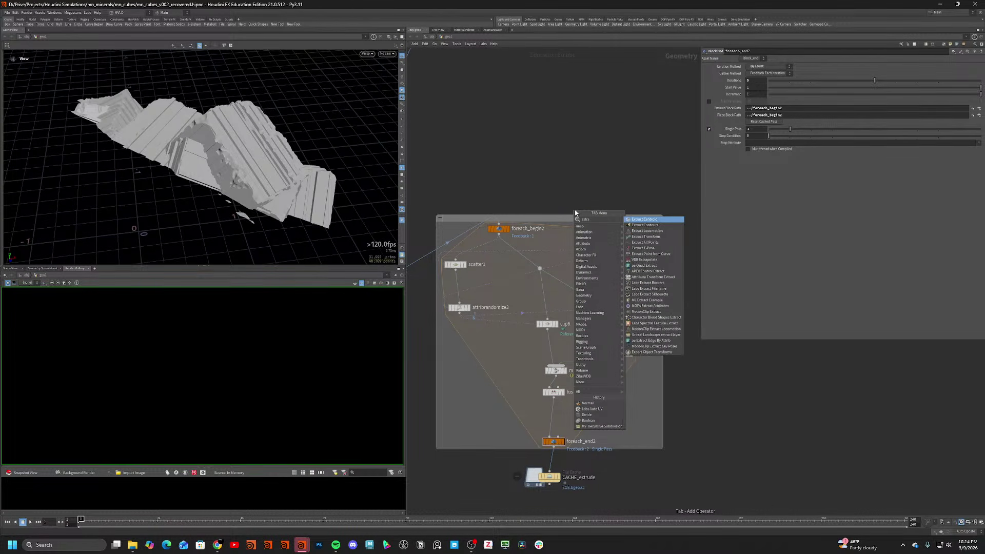
key("BackSpace")
key("BackSpace")
key("BackSpace")
key("BackSpace")
key("BackSpace")
key("BackSpace")
type("me")
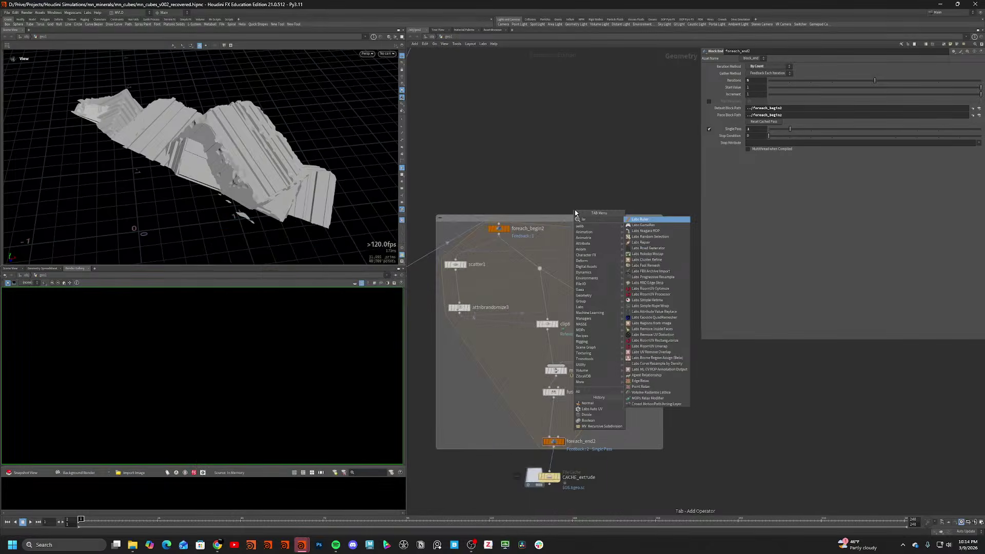
key("BackSpace")
key("BackSpace")
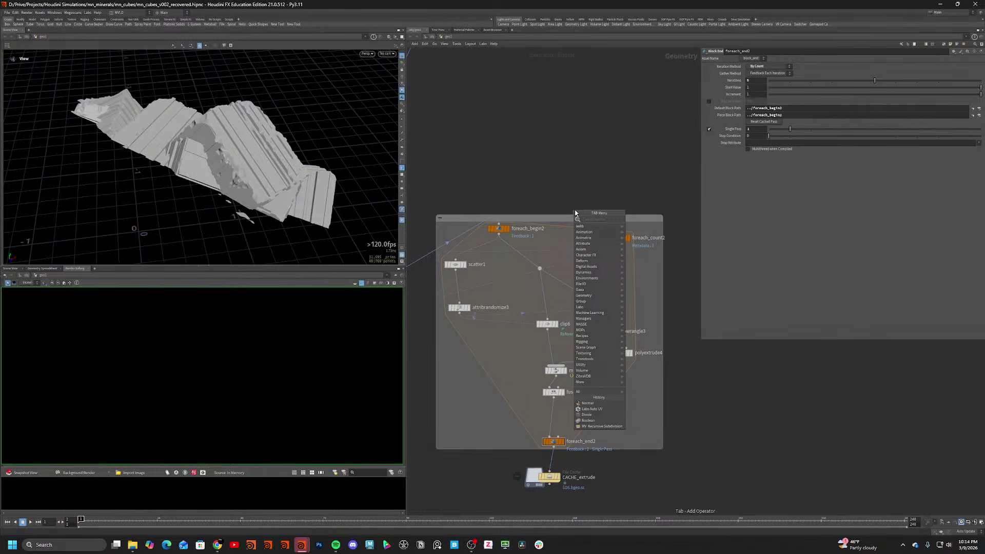
Add a Labs Delete Small Parts node beside clip5 in the extrude loop.
type("delete")
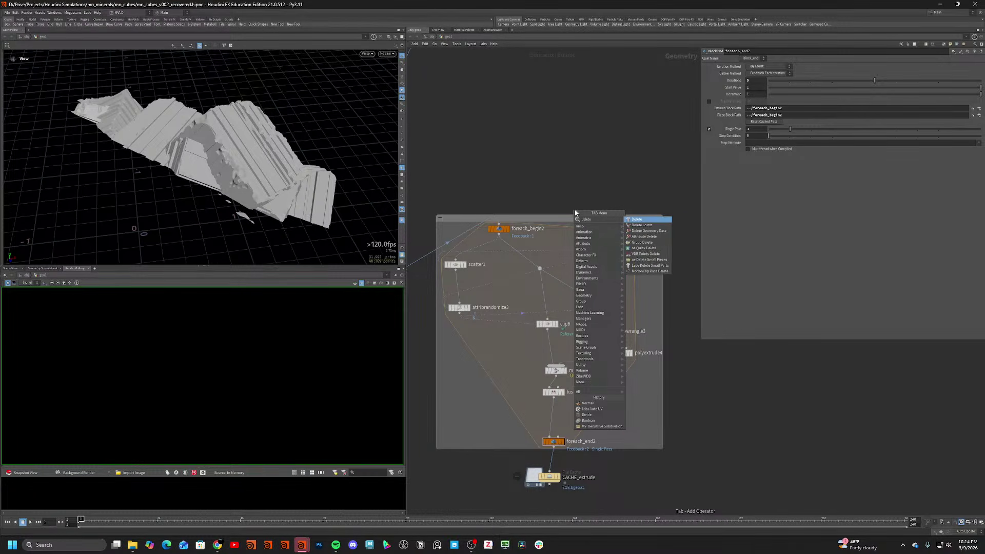
key("Down")
key("Down")
key("Down")
key("Down")
key("Down")
key("Down")
key("Down")
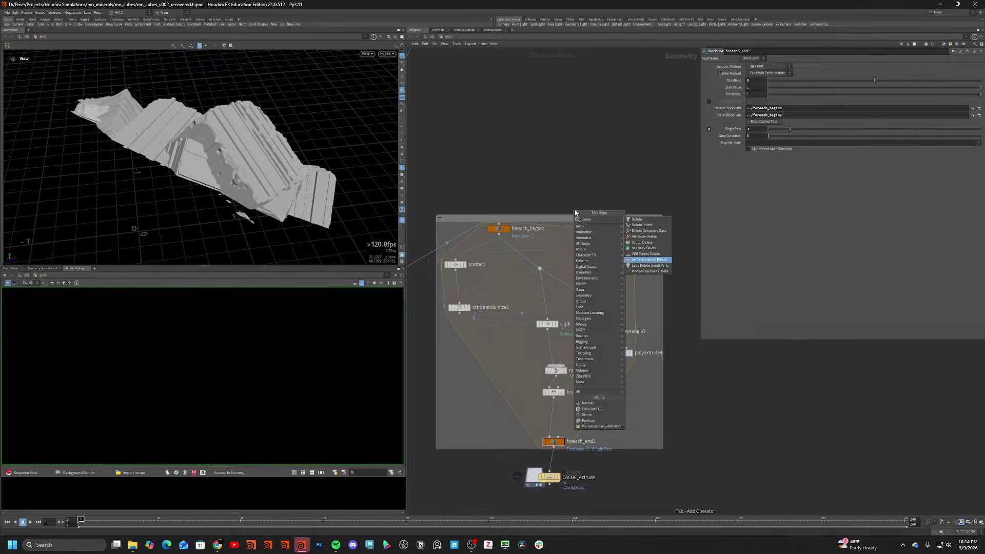
key("Down")
key("Return")
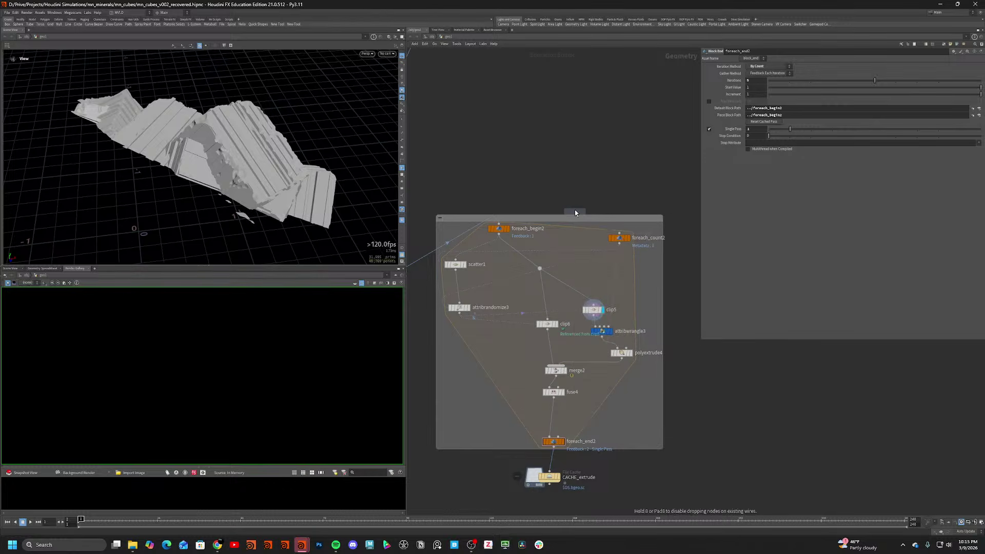
left_click(649, 295)
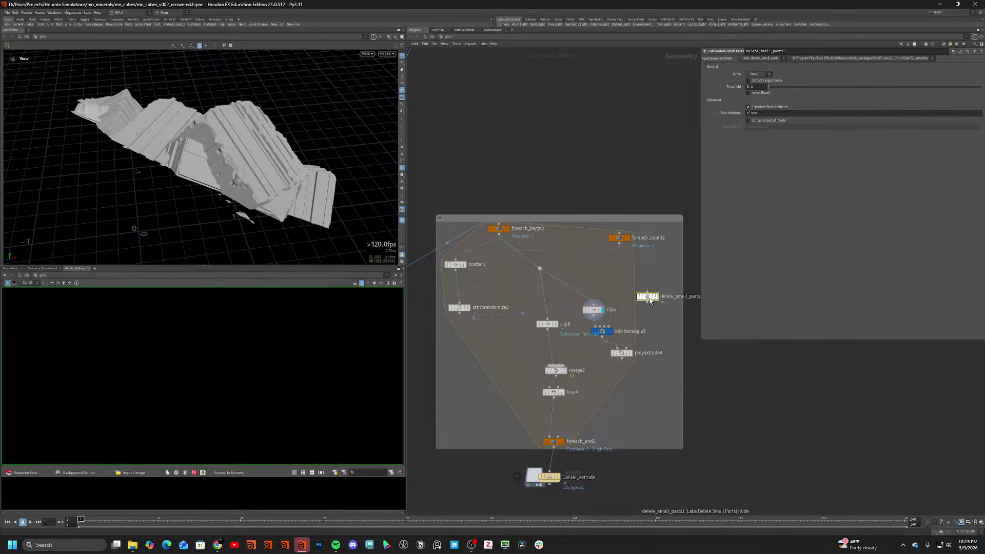
Insert delete_small_parts1 between clip5 and attribwrangle3, display it, and enable Group Instead of Delete.
scroll(647, 303, "up", 4)
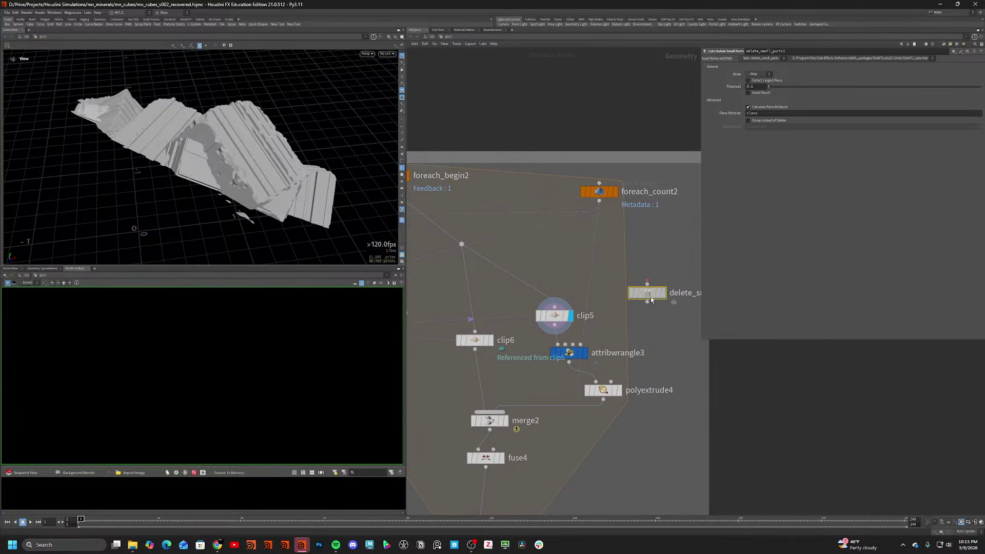
left_click_drag(649, 295, 647, 331)
left_click_drag(553, 319, 553, 287)
left_click_drag(646, 332, 552, 327)
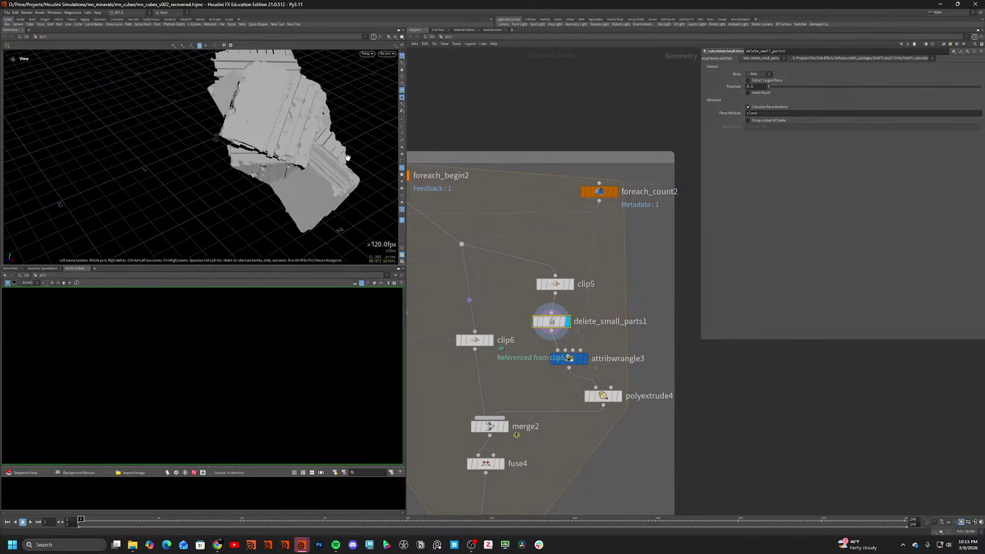
left_click(754, 120)
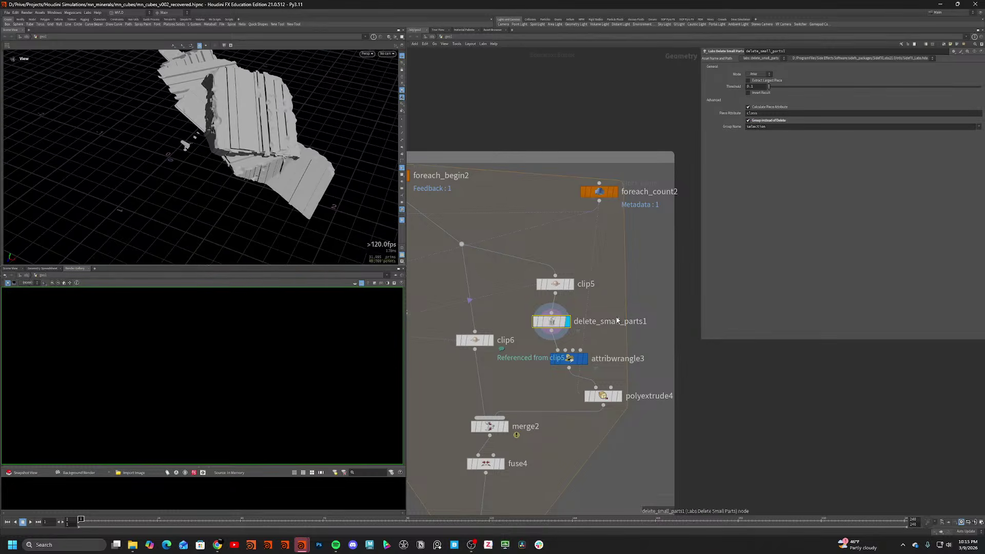
Insert a Split node between delete_small_parts1 and attribwrangle3, with Group set to selection and Invert Selection enabled.
key("Tab")
key("Escape")
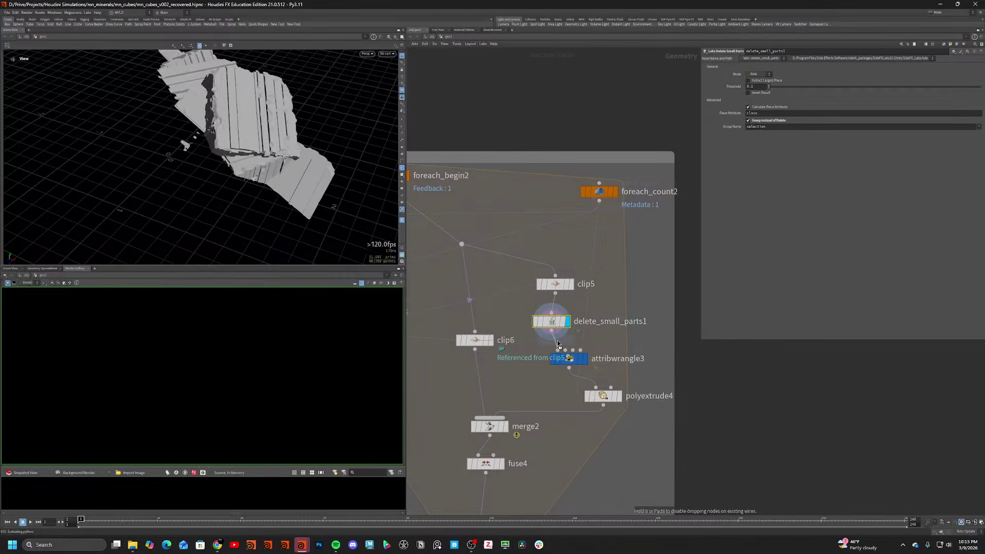
left_click(556, 359)
left_click(972, 67)
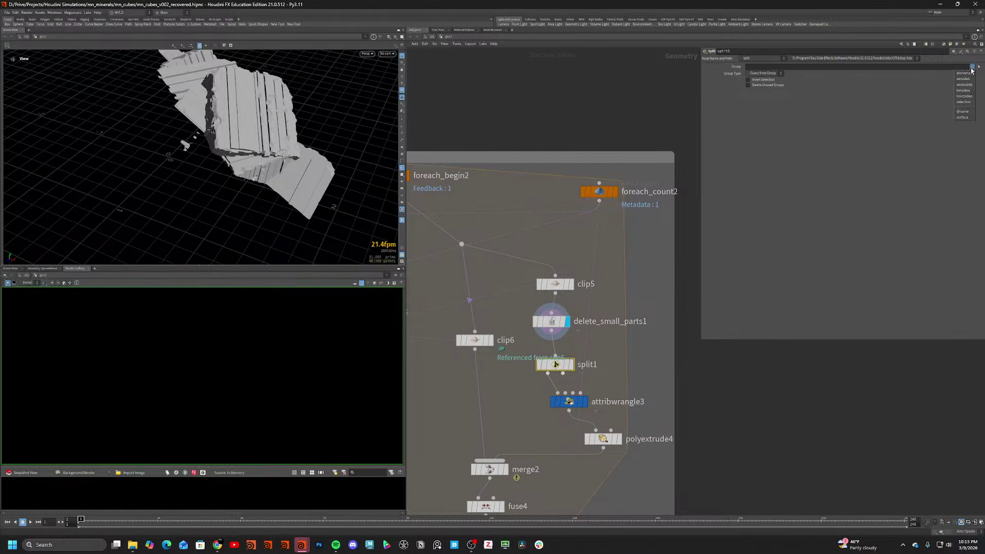
left_click(964, 101)
scroll(573, 366, "up", 1)
left_click(572, 364)
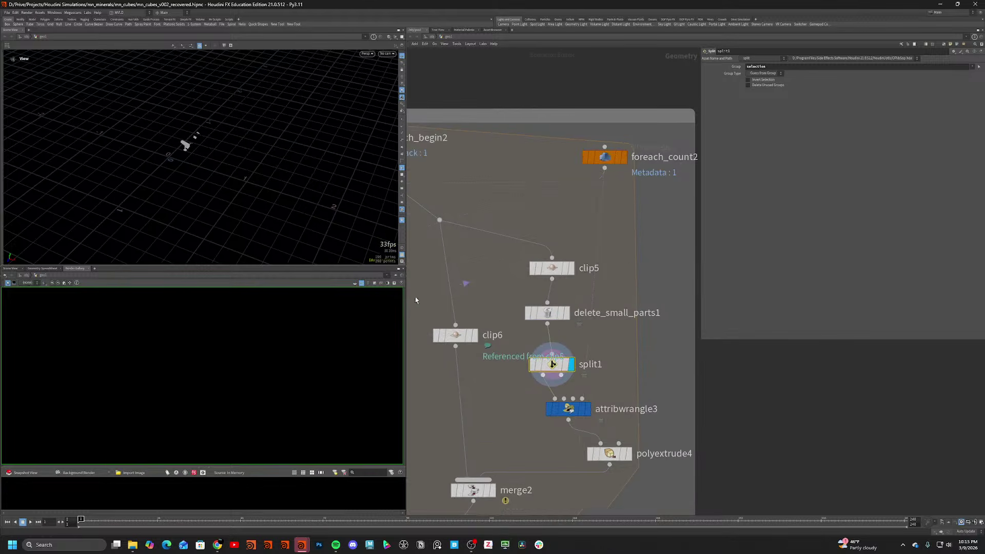
left_click(766, 81)
Insert a Merge node between clip6 and merge2, and connect split1's second output to it.
middle_click_drag(484, 419, 520, 335)
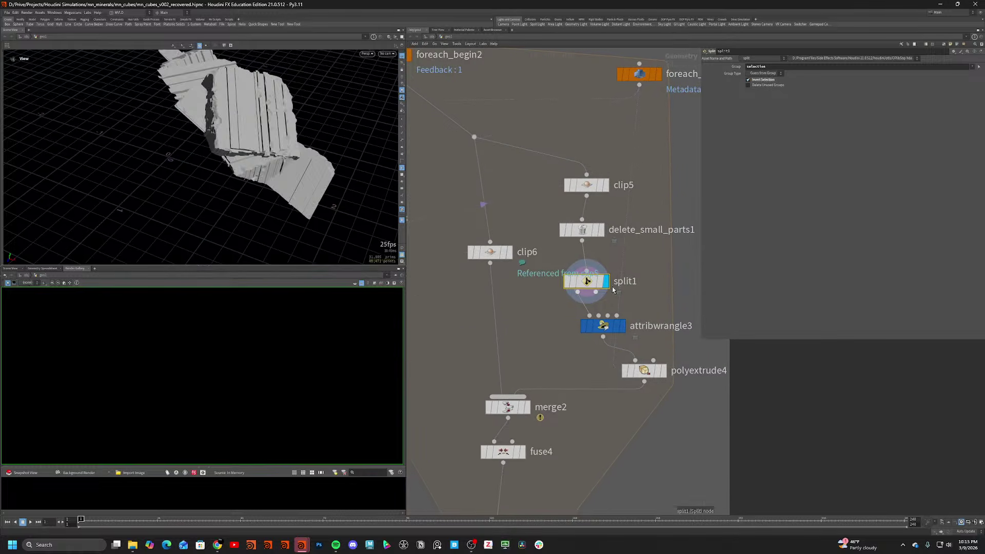
key("Tab")
type("wr")
key("Return")
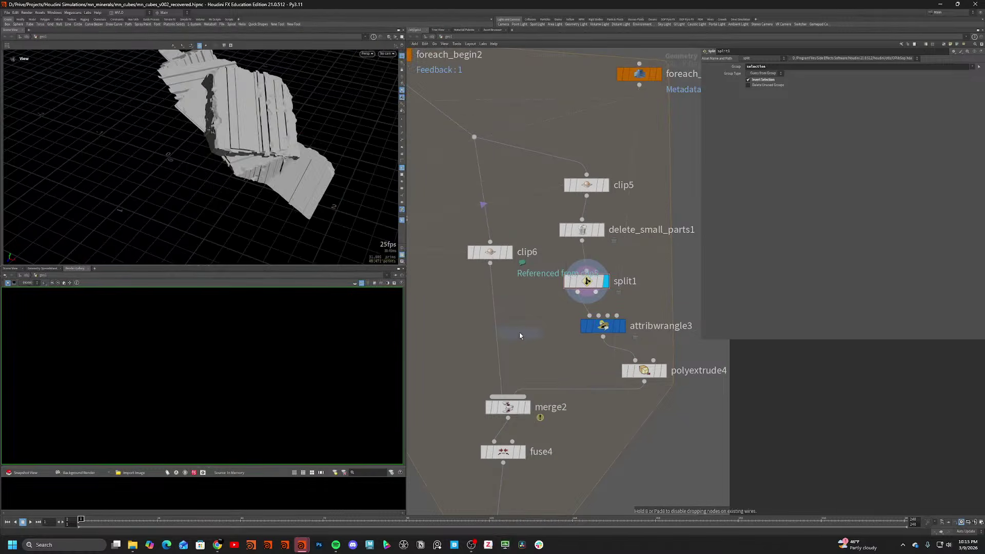
left_click(496, 329)
left_click_drag(497, 329, 497, 338)
left_click(497, 324)
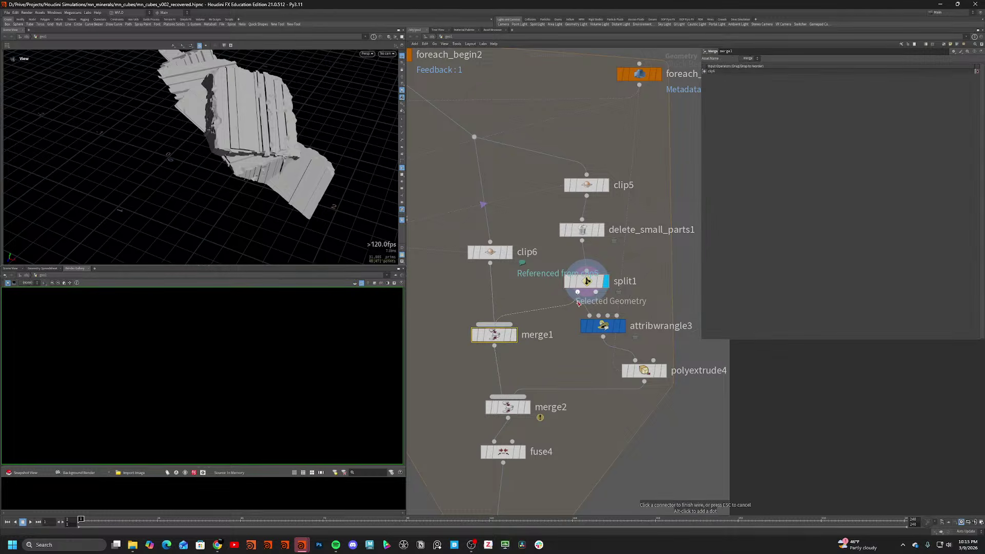
left_click(596, 293)
left_click(514, 335)
Examine the results of polyextrude4, merge2 and fuse4 in turn.
left_click_drag(239, 175, 210, 152)
left_click(663, 371)
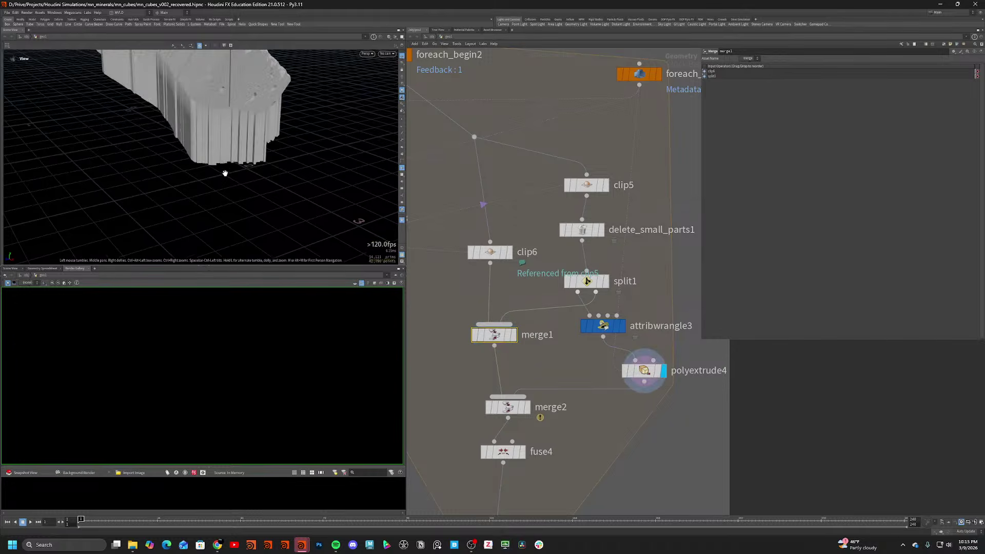
left_click(527, 407)
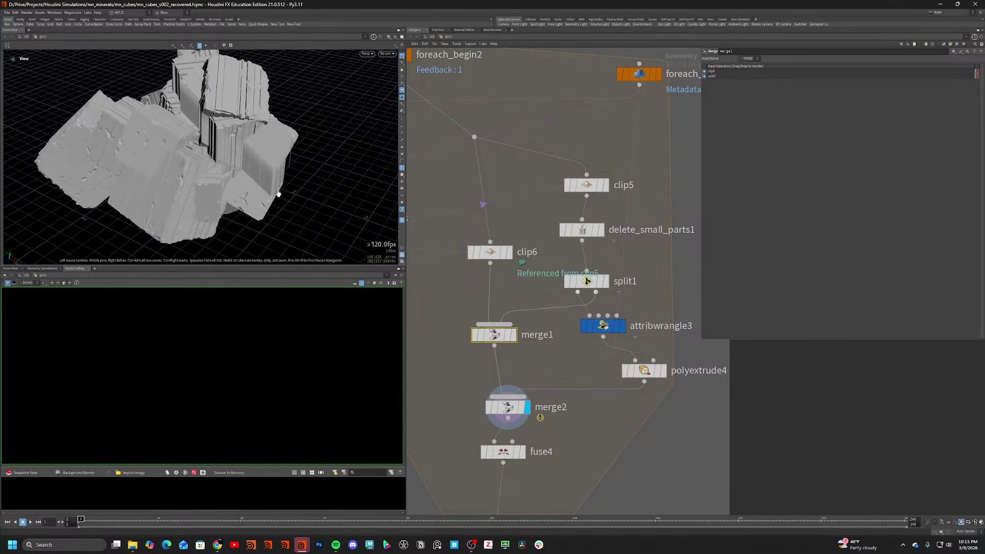
scroll(539, 246, "down", 3)
middle_click_drag(571, 408, 588, 317)
scroll(588, 316, "up", 1)
left_click(539, 268)
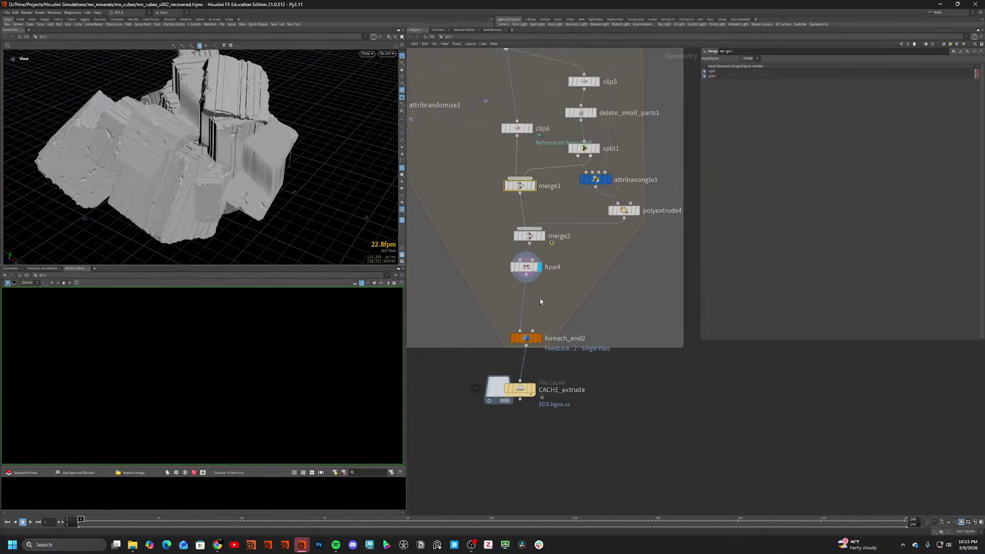
Display foreach_end2 with Single Pass disabled and inspect the underside of the full extrusion in wireframe shading.
left_click(525, 338)
left_click(538, 338)
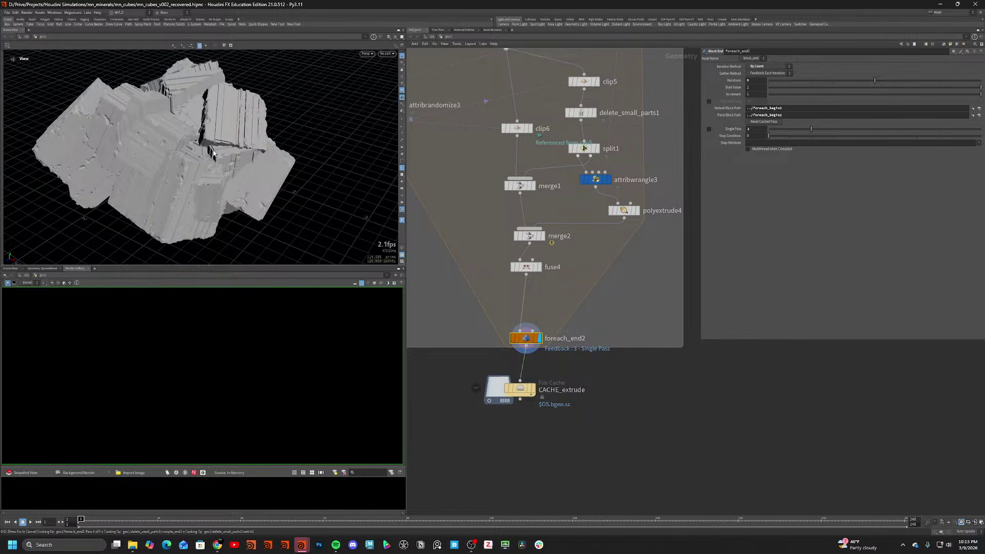
left_click_drag(210, 161, 206, 122, "alt")
scroll(137, 199, "up", 4)
key("shift+w")
mouse_move(154, 198)
left_mouse_down("alt")
mouse_move(200, 193)
mouse_move(176, 198)
left_mouse_up("alt")
key("shift+w")
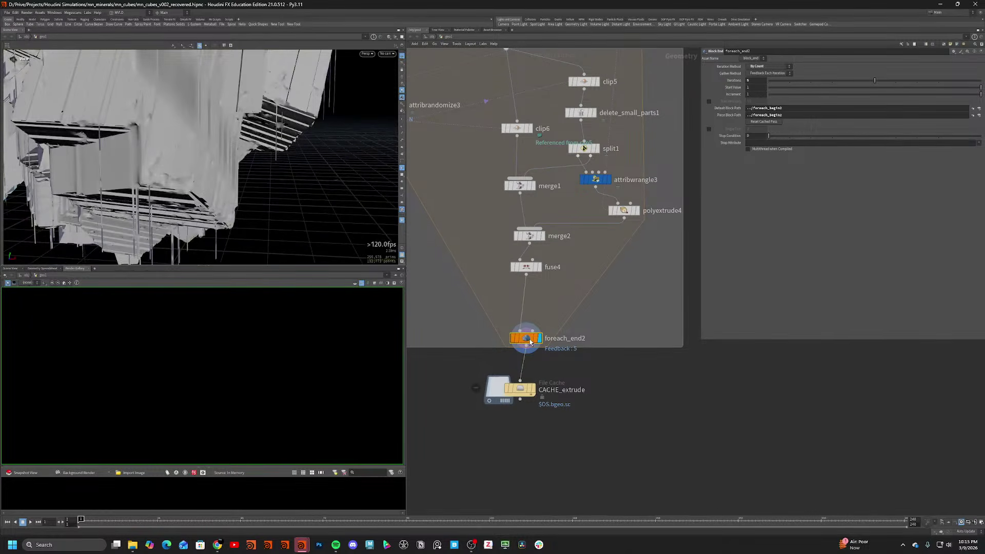
Try different Stop Condition values on foreach_end2 with Iteration Method at By Count.
double_click(762, 136)
type("2")
key("Return")
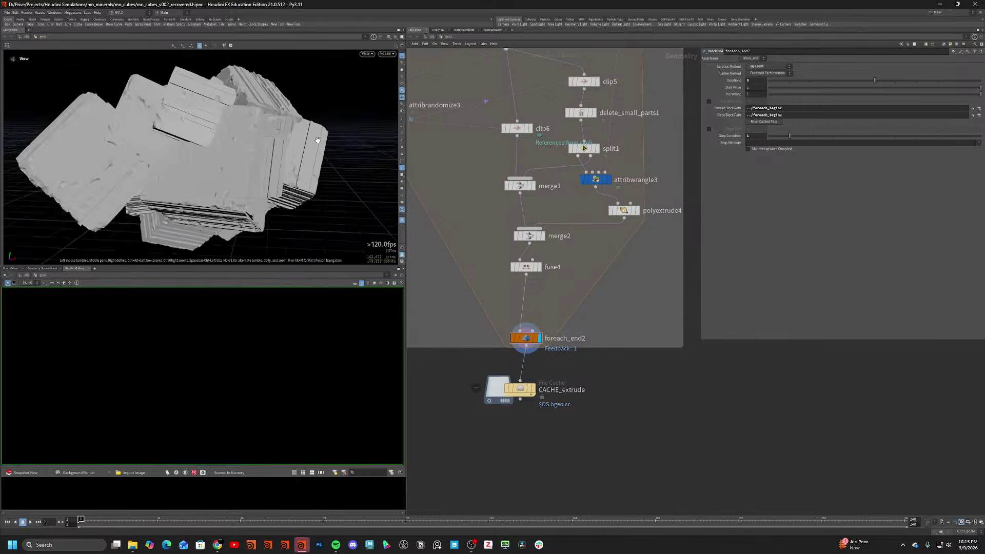
left_click_drag(809, 136, 878, 139)
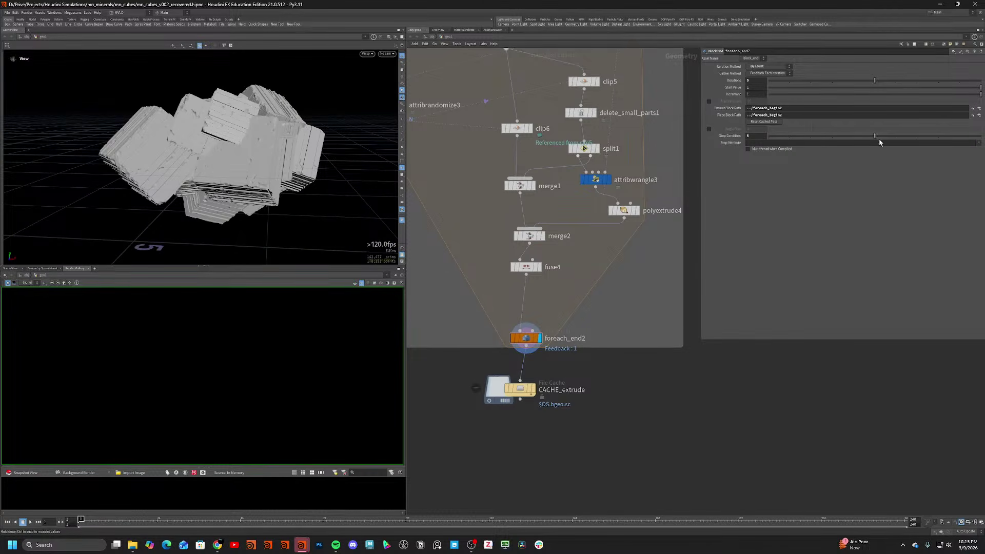
left_click(769, 66)
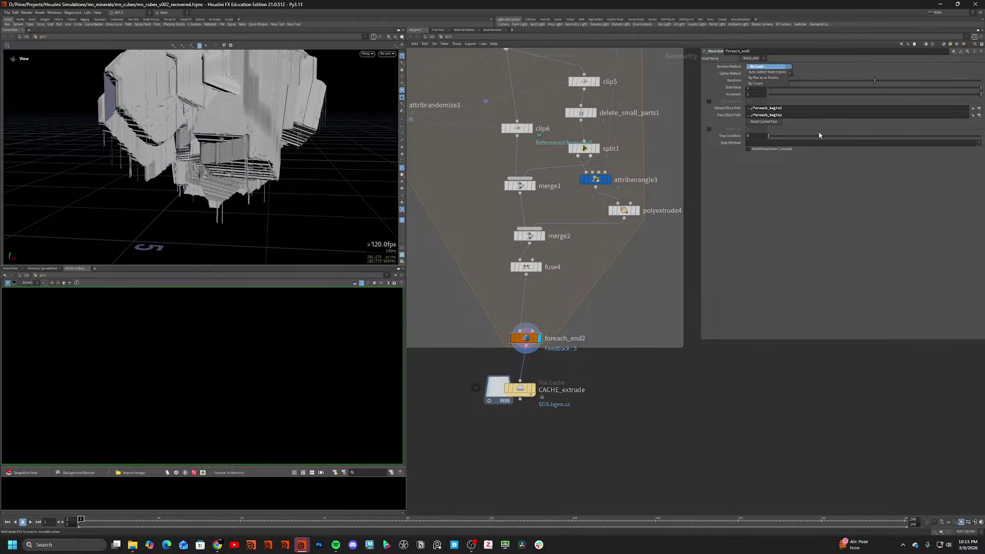
left_click(756, 83)
left_click_drag(768, 136, 786, 140)
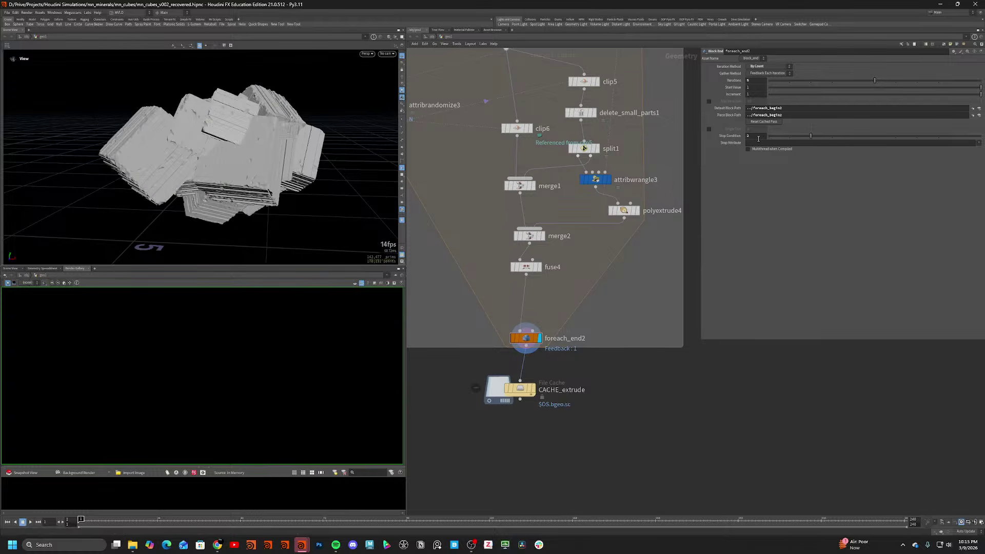
left_click(709, 128)
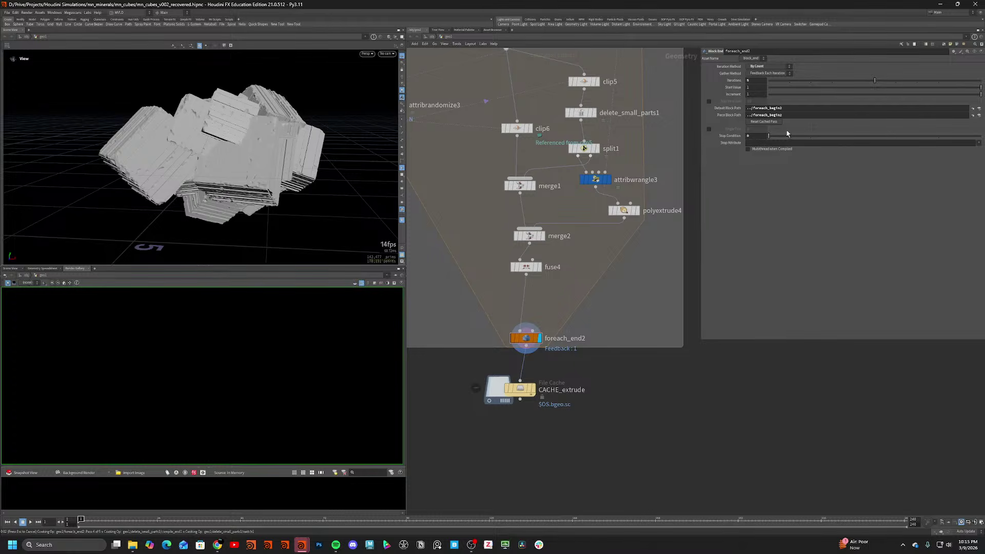
left_click(709, 129)
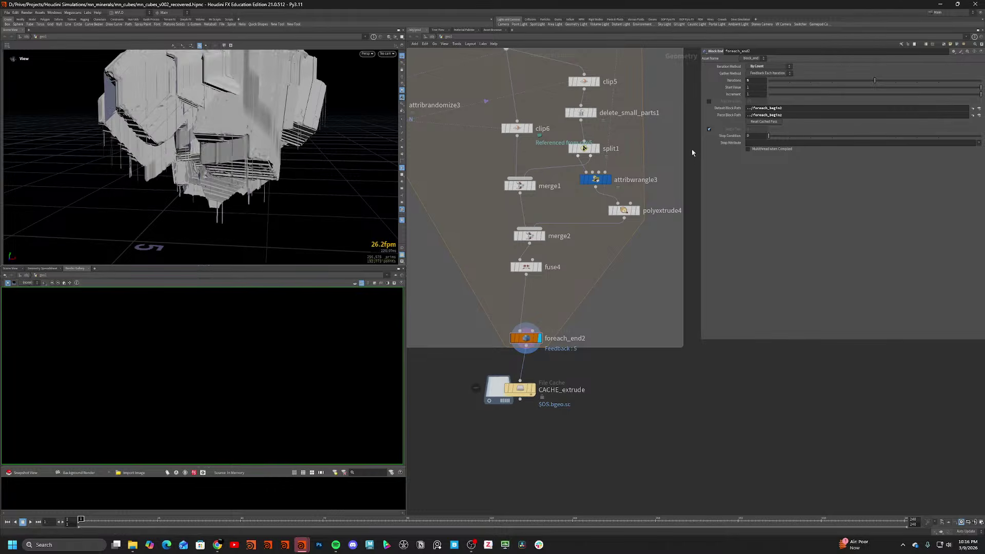
Check the parameters of foreach_begin2 and foreach_count2.
middle_click_drag(630, 174, 629, 279)
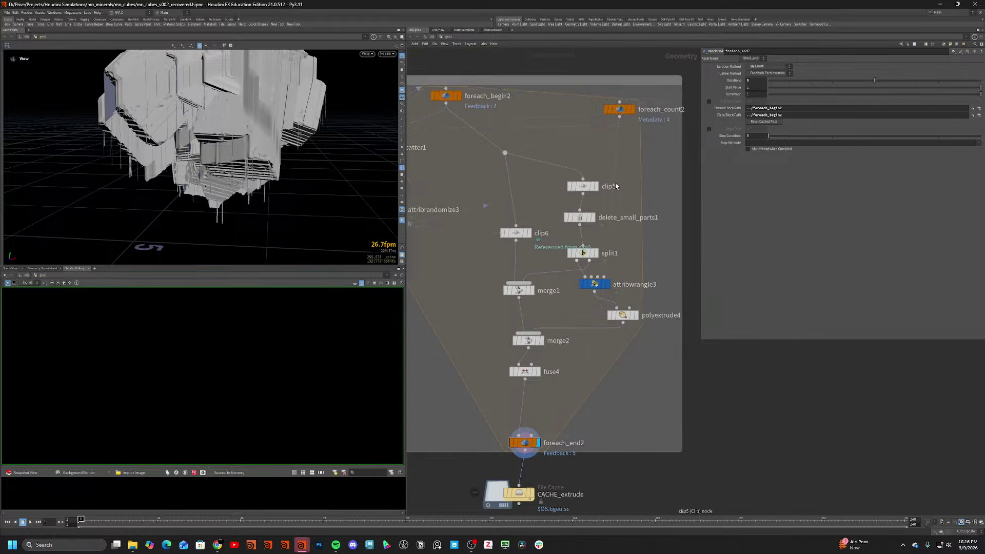
left_click(445, 97)
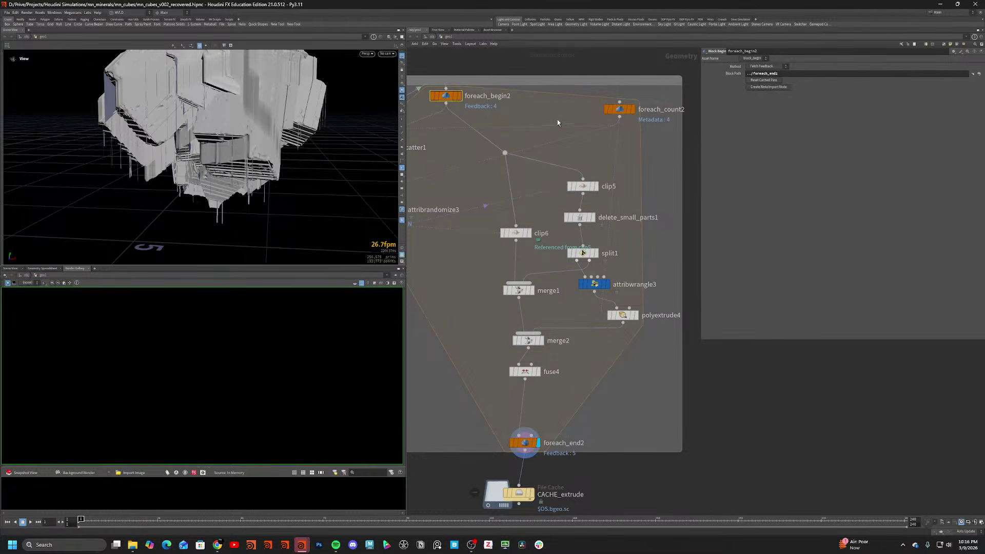
middle_click_drag(587, 115, 671, 96)
scroll(671, 96, "down", 2)
left_click(693, 94)
middle_click_drag(626, 280, 572, 238)
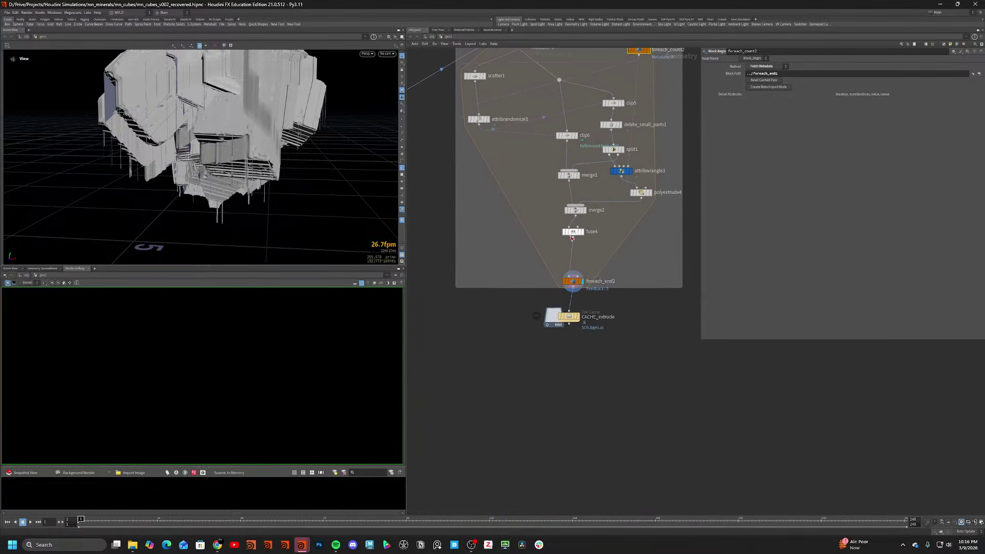
Enable Single Pass on foreach_end2 at pass 2 and inspect that iteration's extrusion in shaded and wireframe display.
left_click(573, 279)
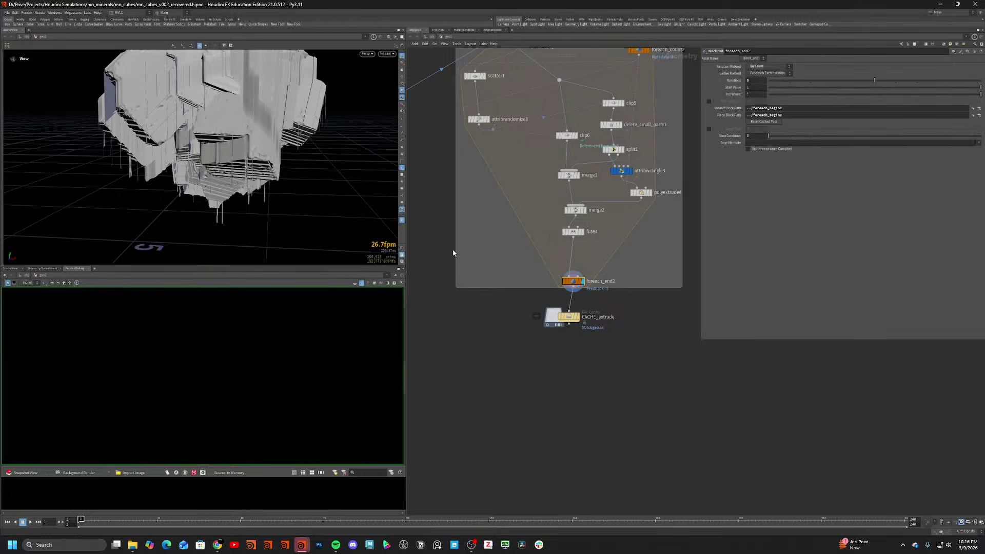
left_click(709, 128)
left_click_drag(783, 129, 793, 131)
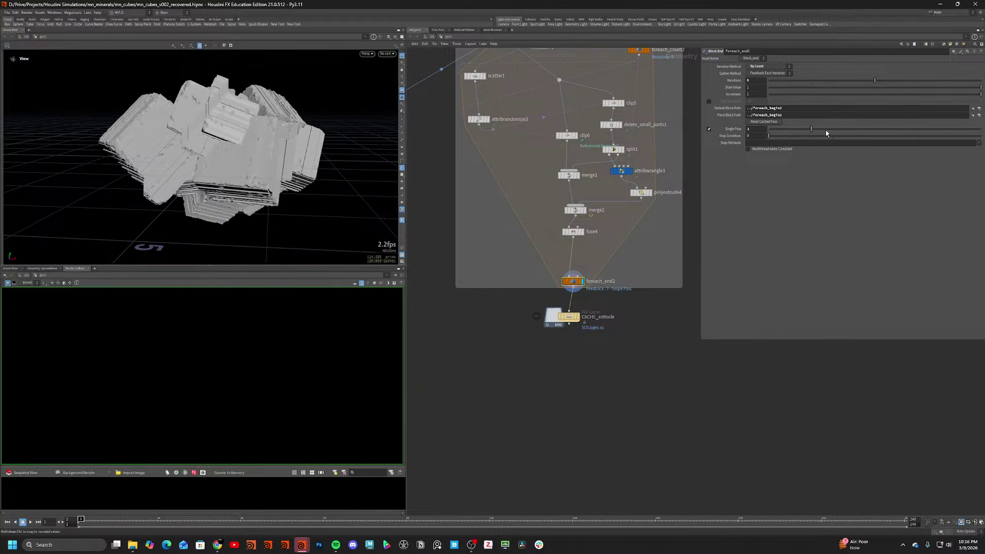
mouse_move(209, 128)
left_mouse_down()
mouse_move(248, 110)
mouse_move(254, 88)
mouse_move(168, 126)
mouse_move(184, 130)
left_mouse_up()
key("shift+w")
key("shift+w")
mouse_move(139, 154)
left_mouse_down()
mouse_move(292, 101)
mouse_move(273, 88)
mouse_move(164, 104)
mouse_move(215, 123)
mouse_move(241, 149)
mouse_move(266, 139)
left_mouse_up()
key("shift+w")
key("shift+w")
scroll(163, 104, "down", 5)
scroll(215, 123, "up", 4)
Insert an IsoOffset node between foreach_begin2 and scatter1.
middle_click_drag(483, 96, 510, 204)
scroll(510, 204, "down", 2)
key("Tab")
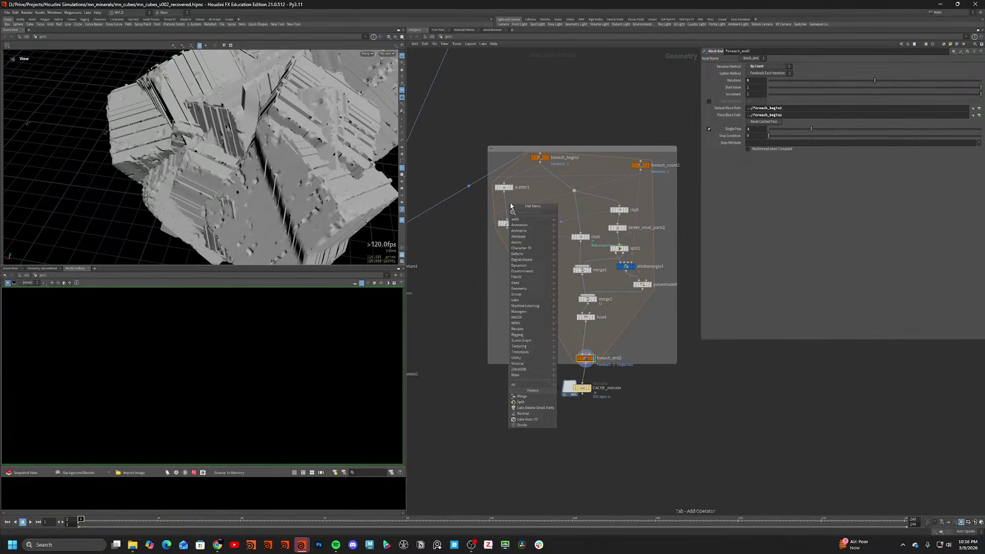
type("null")
key("Return")
left_click(520, 176)
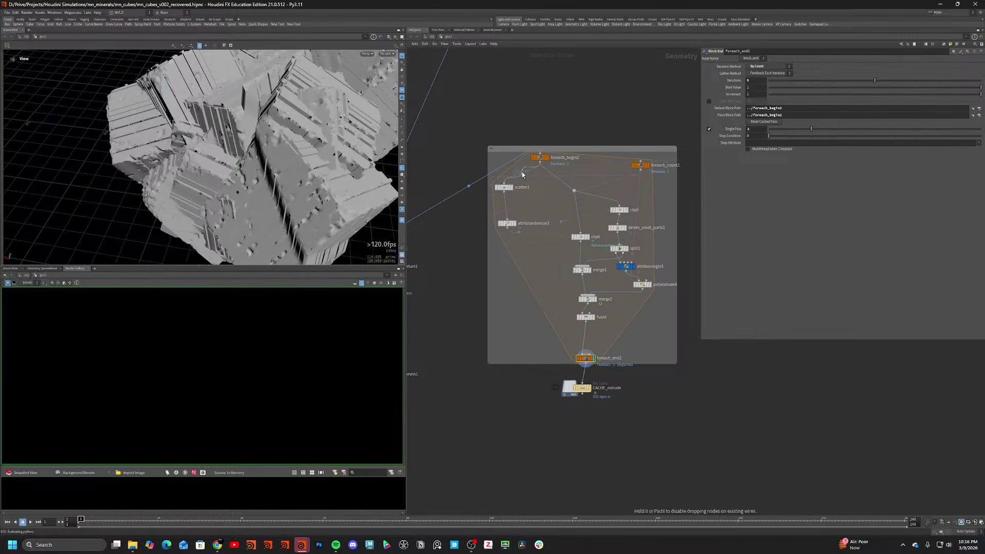
scroll(563, 364, "up", 3)
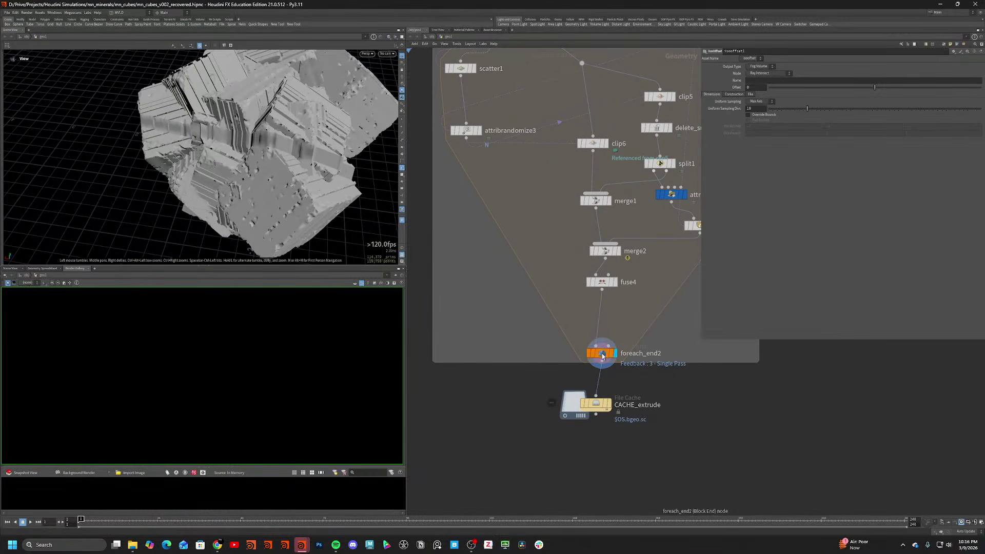
Disable Single Pass on foreach_end2 and interrupt the running cook.
left_click(602, 354)
left_click(709, 129)
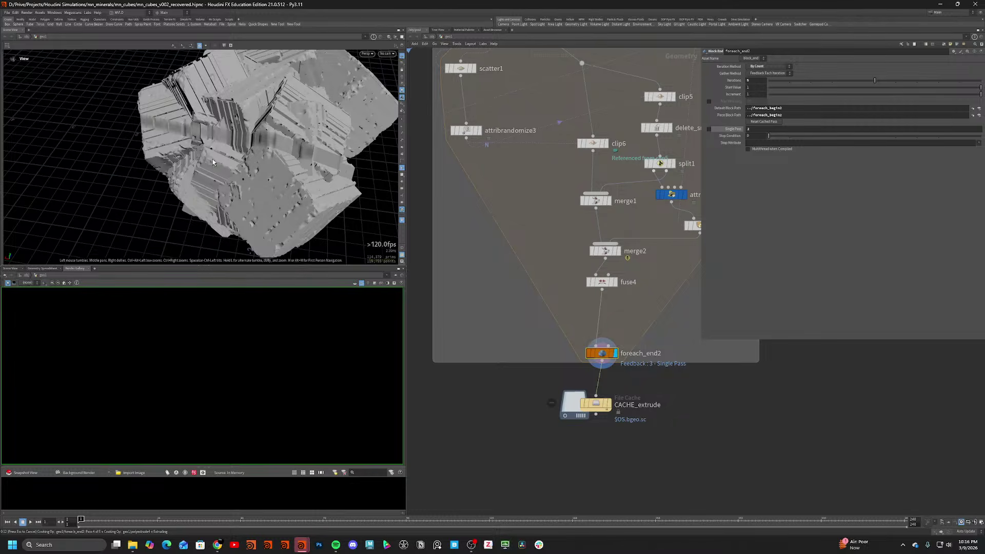
key("Escape")
Set Uniform Sampling Divs of isooffset1 to 50 and display its fog volume.
middle_click_drag(505, 90, 517, 191)
scroll(517, 192, "down", 1)
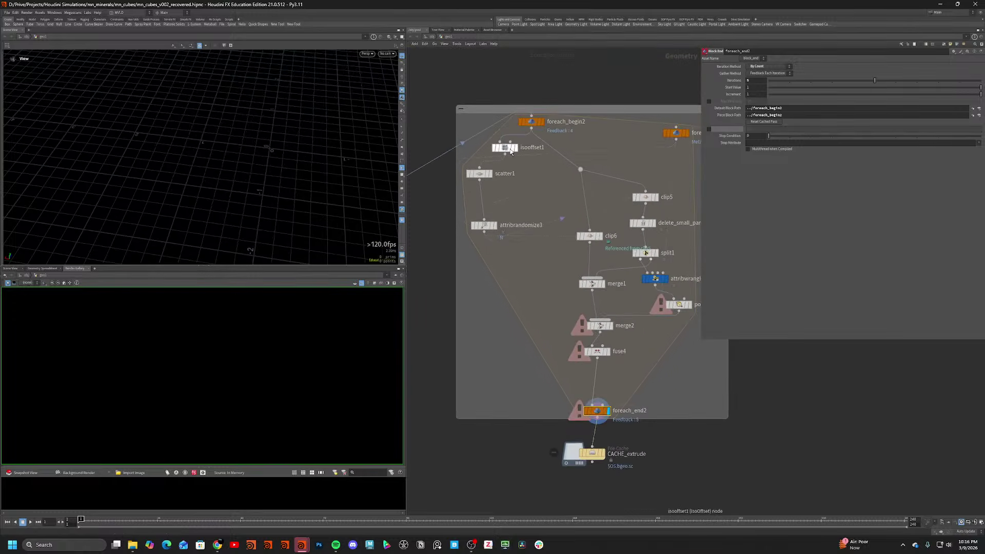
left_click_drag(510, 151, 509, 149)
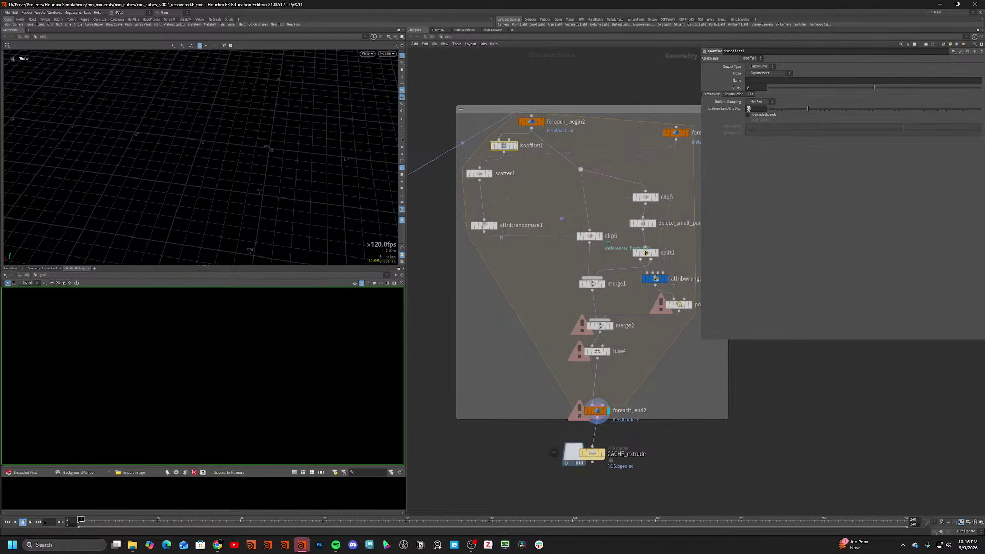
double_click(749, 109)
type("50")
key("Return")
left_click(515, 146)
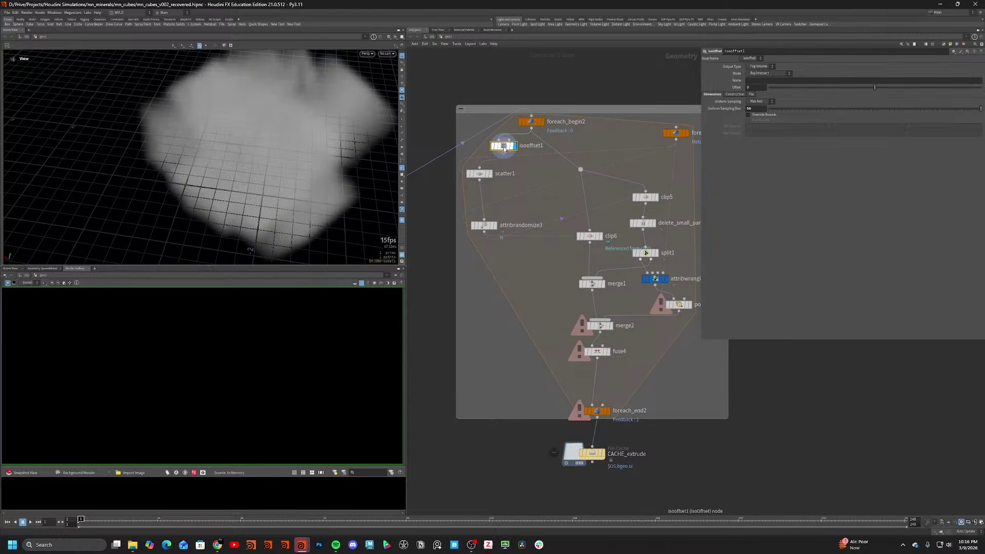
Display scatter1 with point markers and compare the scattered point against the geometry from foreach_begin2.
left_click_drag(311, 167, 290, 101)
left_click(490, 174)
scroll(283, 151, "up", 4)
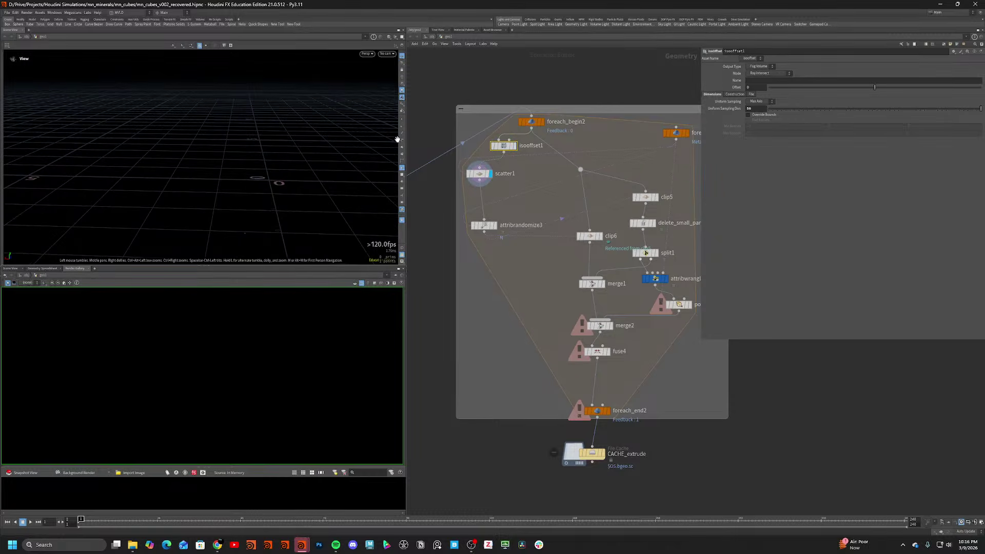
left_click(402, 120)
scroll(248, 136, "down", 3)
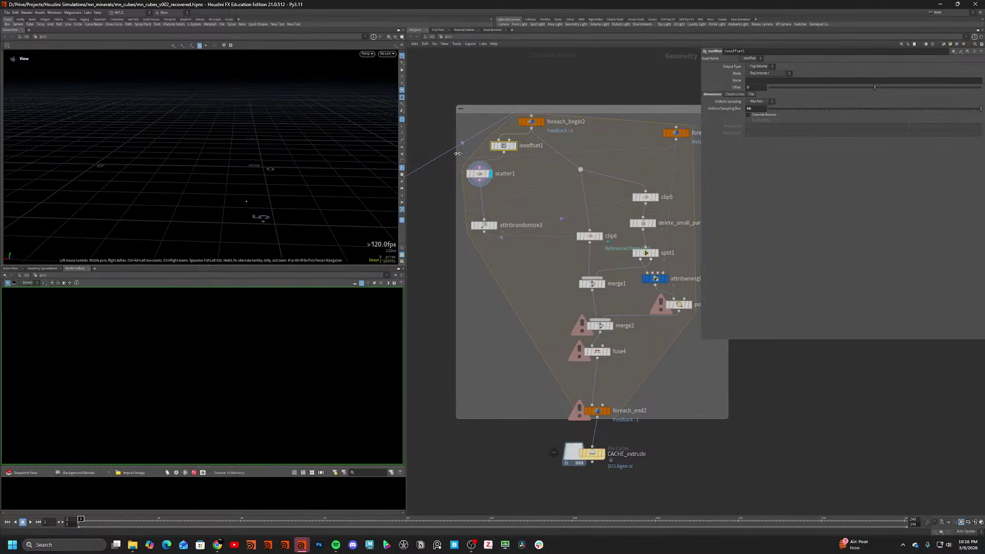
key("w")
left_click(539, 122)
left_click_drag(243, 132, 307, 98)
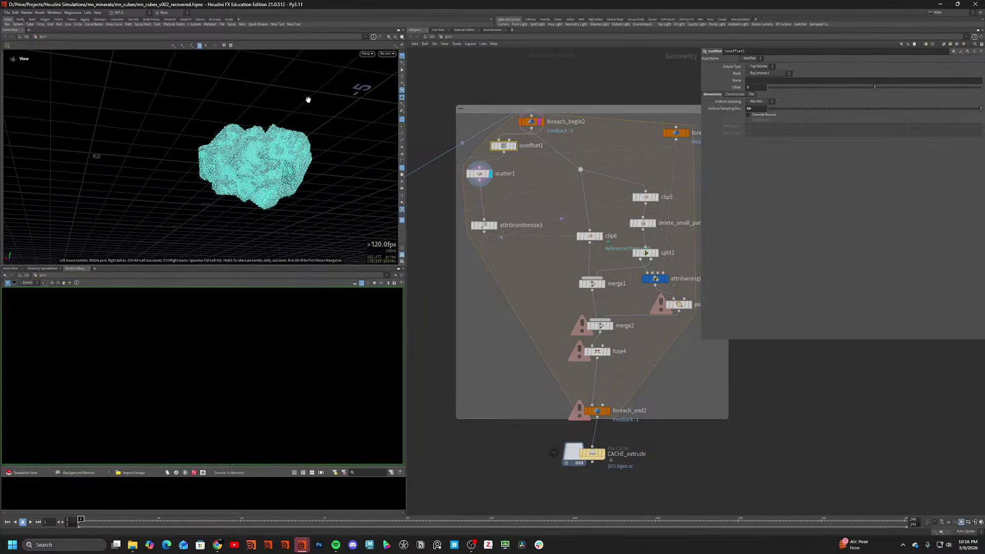
left_click(402, 120)
Enter a larger iteration multiplier in scatter1's Global Seed expression.
left_click(486, 177)
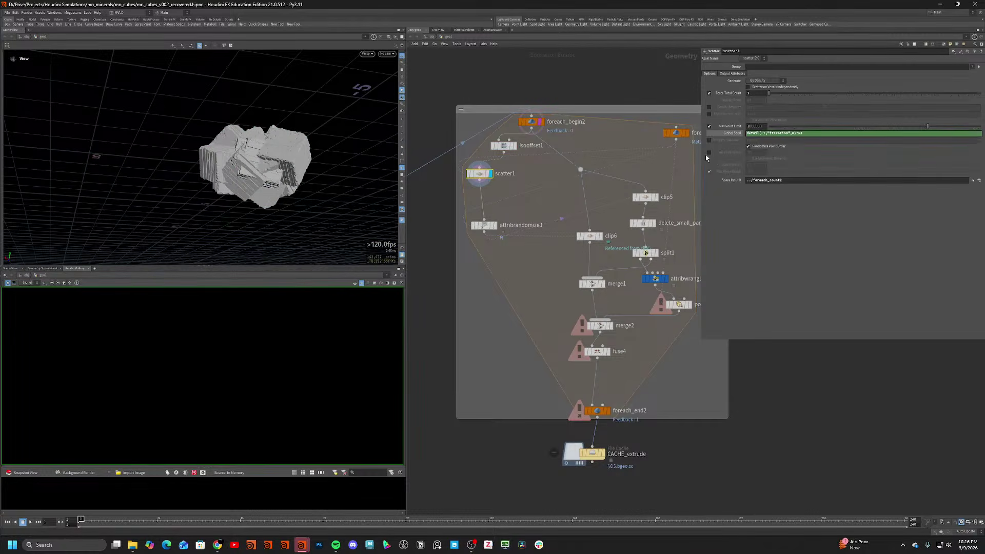
type("555")
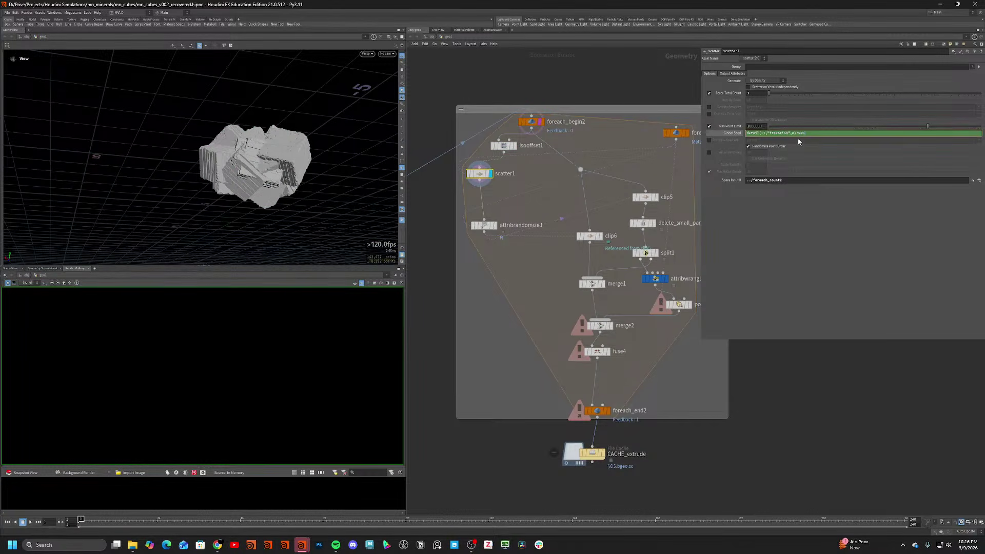
left_click(602, 90)
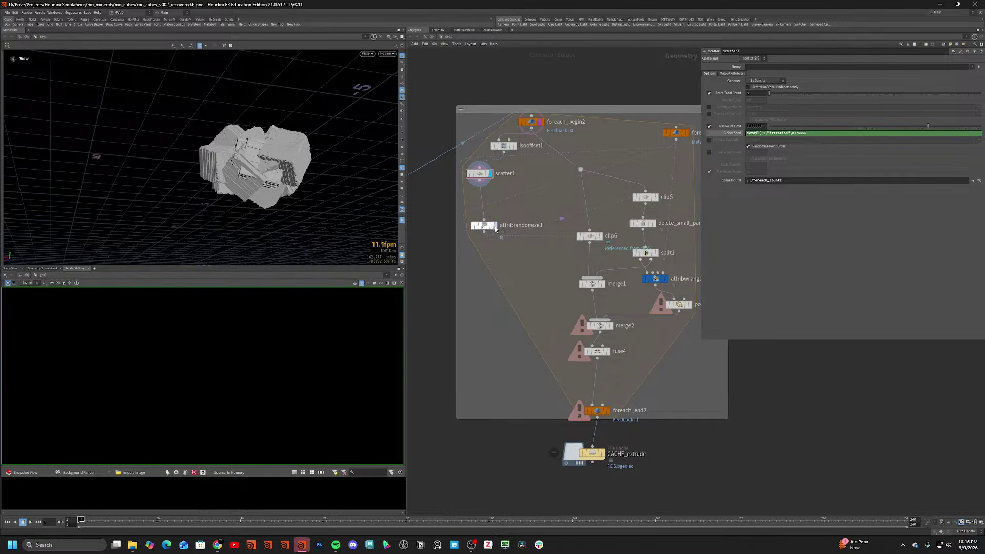
Reduce foreach_end2 to 1 iteration and inspect the resulting extrusion up close in shaded and wireframe display.
left_click(495, 227)
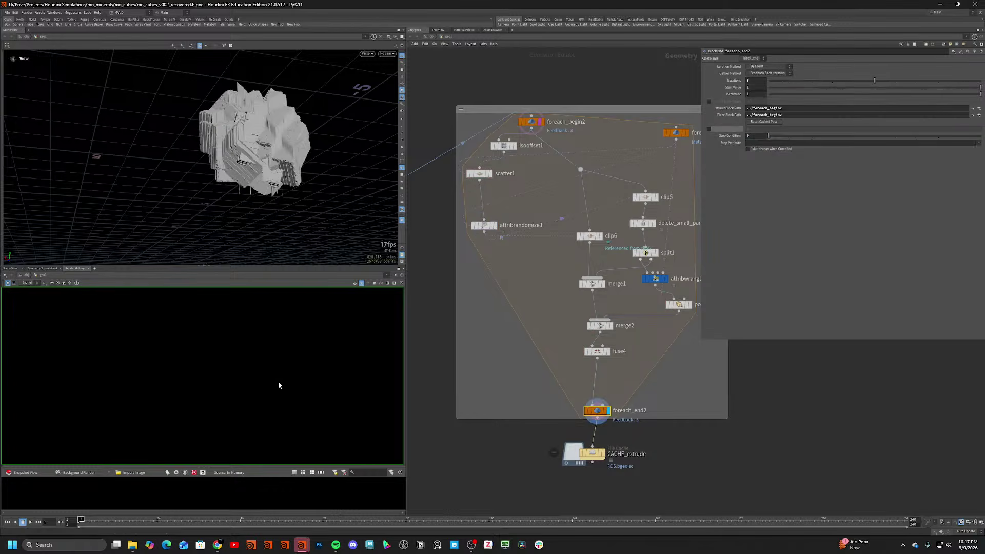
left_click_drag(308, 226, 202, 210)
mouse_move(265, 181)
left_mouse_down()
mouse_move(328, 117)
mouse_move(308, 154)
mouse_move(327, 164)
mouse_move(230, 161)
mouse_move(279, 171)
mouse_move(327, 139)
left_mouse_up()
scroll(306, 157, "up", 8)
scroll(280, 158, "down", 4)
key("shift+w")
key("shift+w")
key("shift+w")
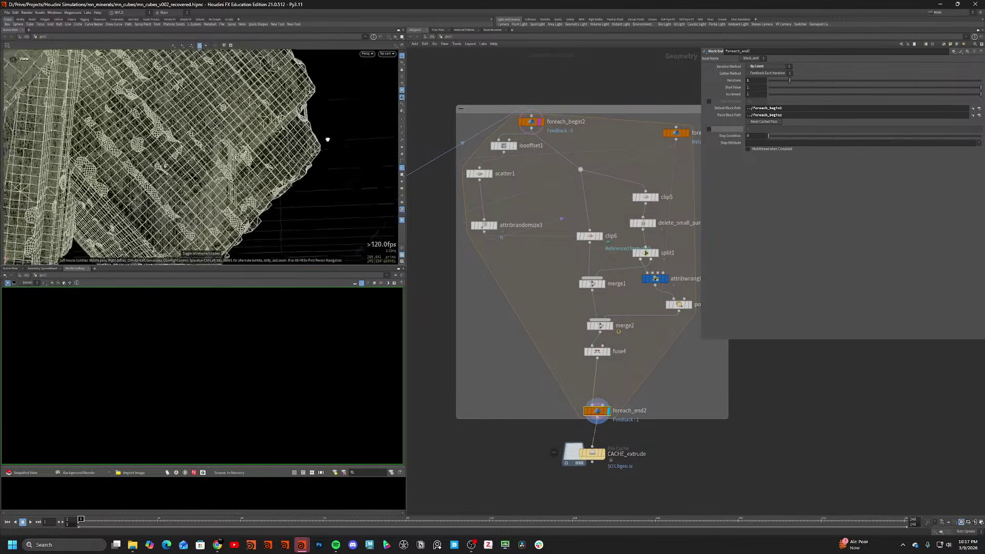
key("shift+w")
Compare the results of clip6, delete_small_parts1 and clip5 against the geometry from foreach_begin2.
left_click(600, 236)
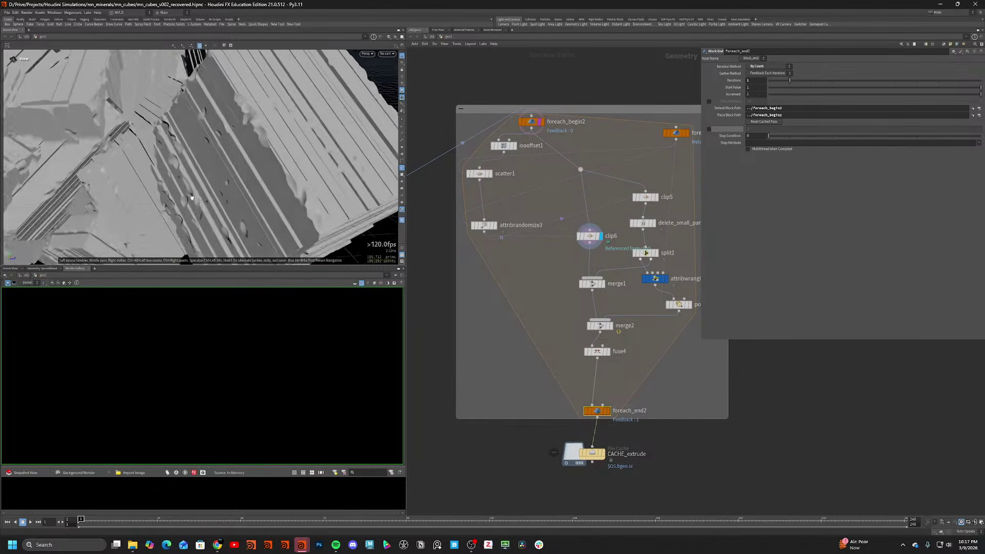
left_click(653, 223)
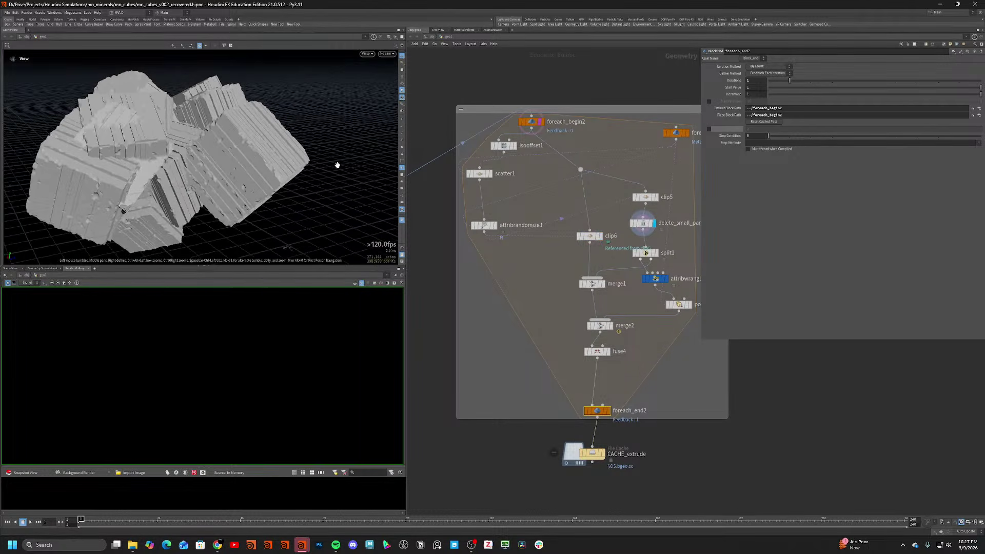
left_click(656, 197)
left_click_drag(257, 190, 198, 138)
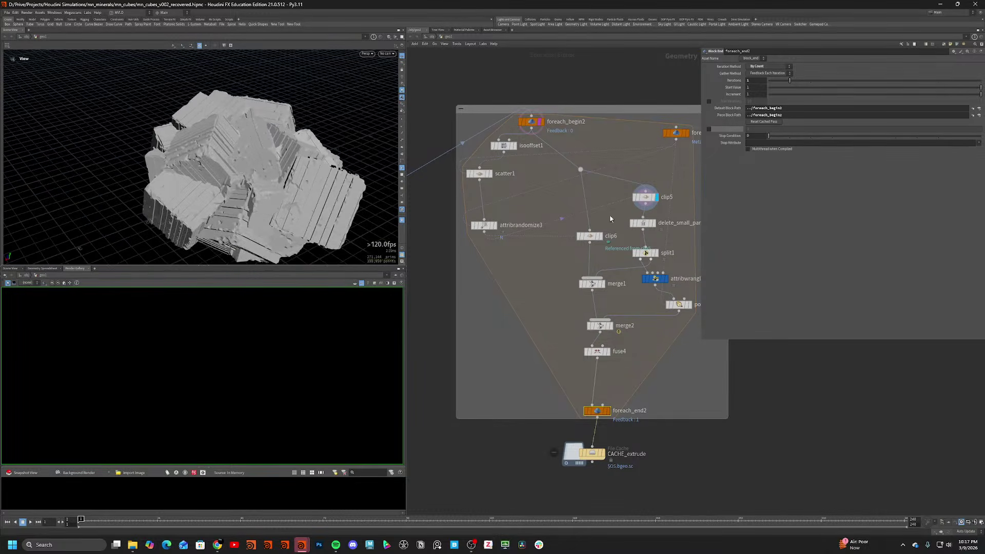
left_click(539, 122)
left_click_drag(246, 215, 298, 128)
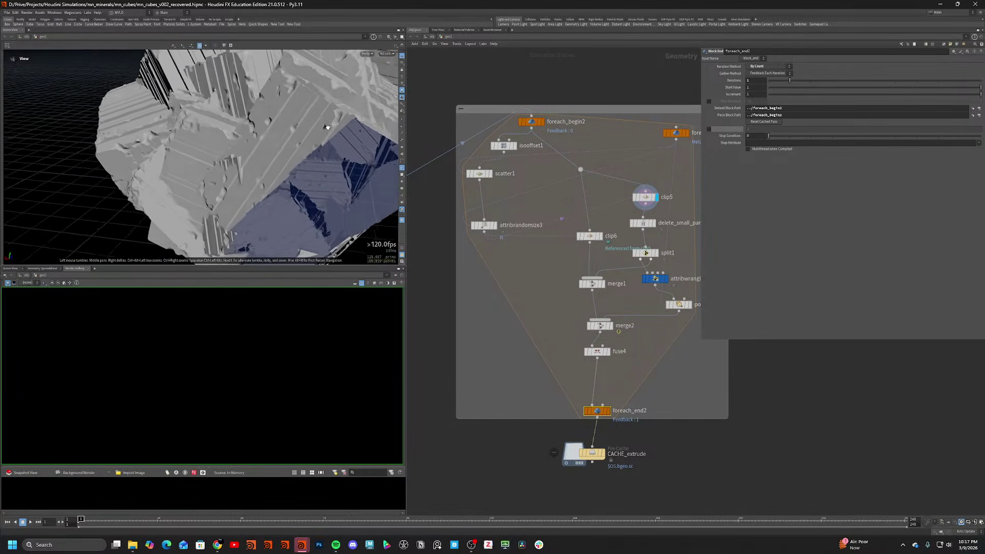
left_click(656, 252)
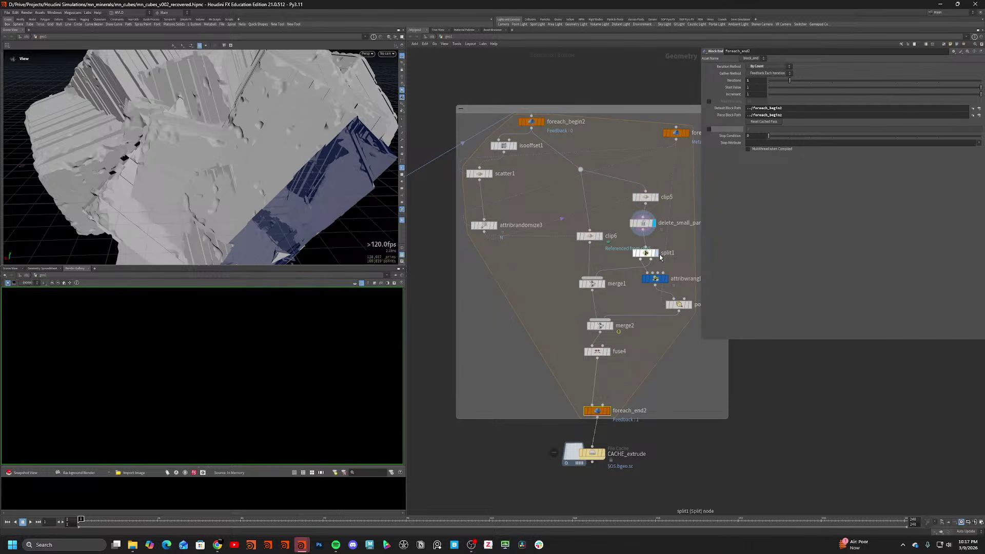
Examine the spikes in polyextrude4's result and the underlying mesh of attribwrangle3 in wireframe.
left_click(689, 304)
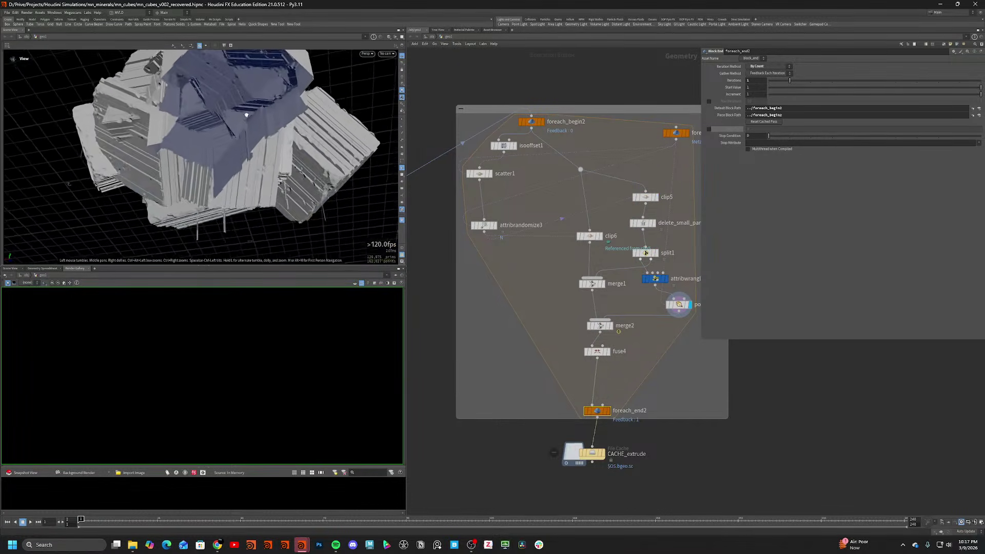
mouse_move(290, 158)
left_mouse_down()
mouse_move(267, 136)
mouse_move(241, 149)
left_mouse_up()
key("shift+w")
key("shift+w")
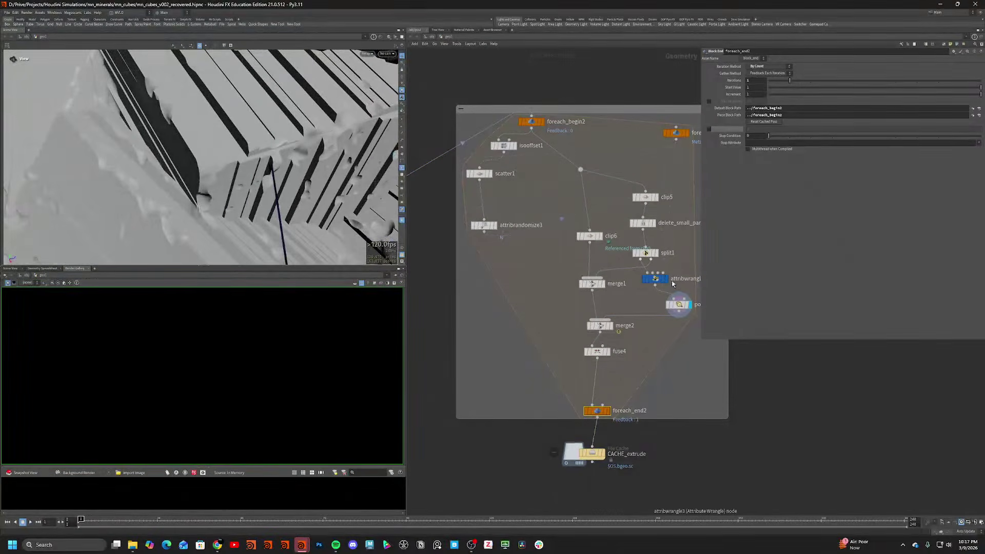
left_click(656, 279)
key("shift+w")
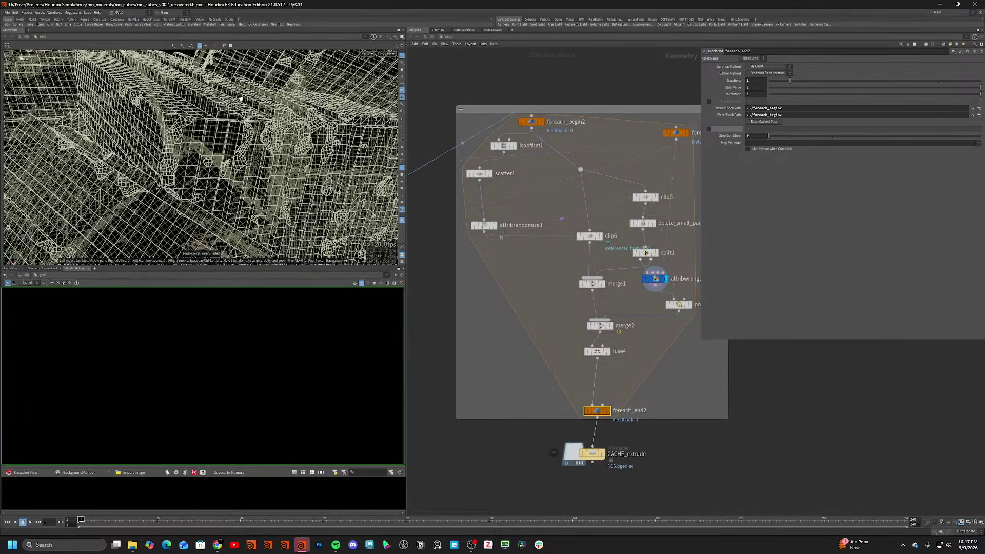
mouse_move(221, 97)
left_mouse_down()
mouse_move(257, 109)
mouse_move(243, 120)
mouse_move(242, 149)
mouse_move(211, 156)
mouse_move(164, 125)
mouse_move(125, 153)
left_mouse_up()
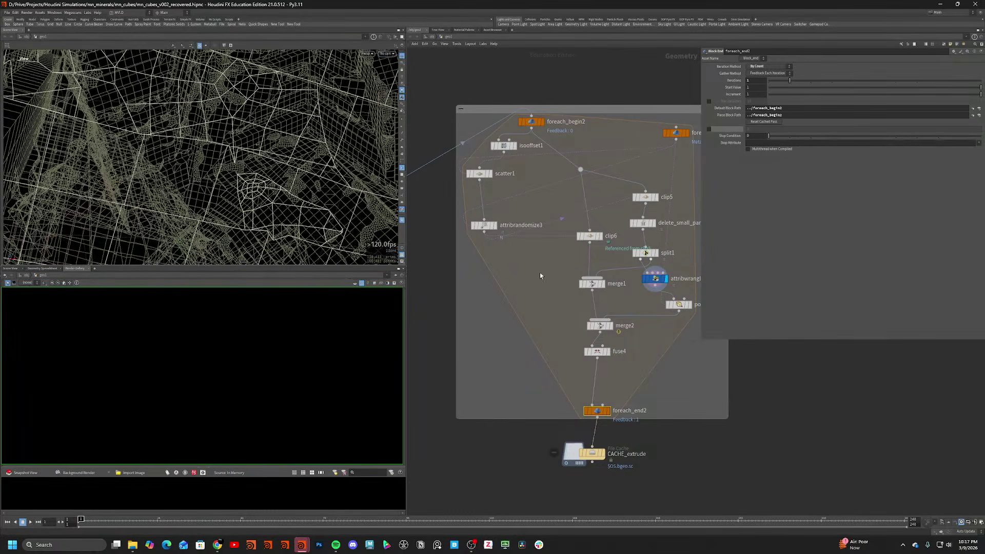
Insert a Divide node ahead of foreach_begin2 and set its Maximum Edges to 4.
left_click(690, 305)
key("shift+w")
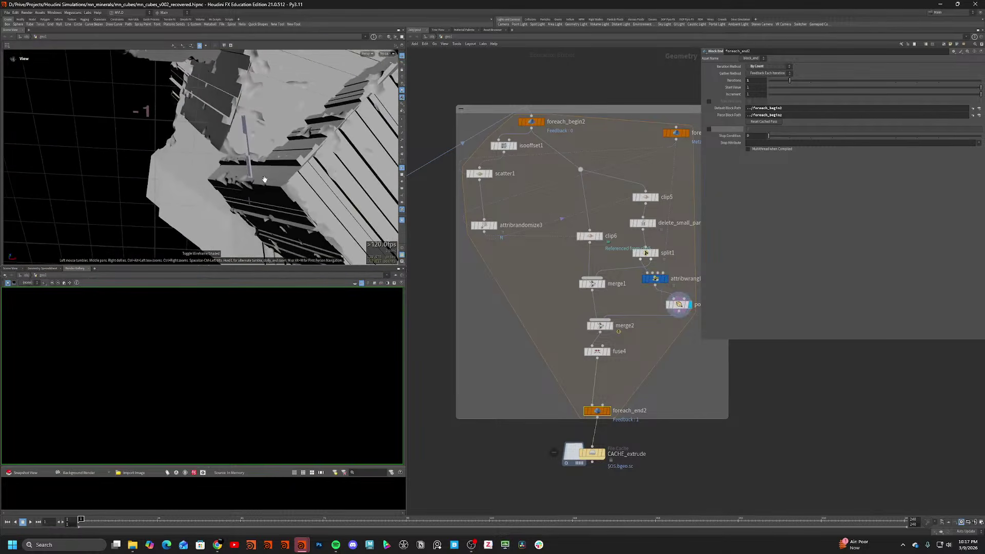
middle_click_drag(586, 101, 576, 236)
scroll(573, 237, "down", 4)
key("Tab")
type("box")
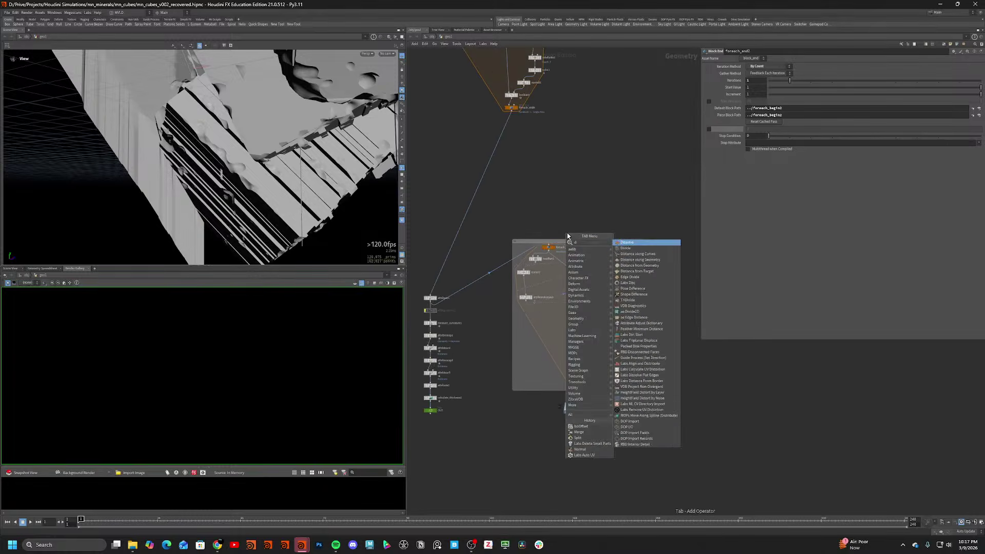
key("Return")
left_click(513, 261)
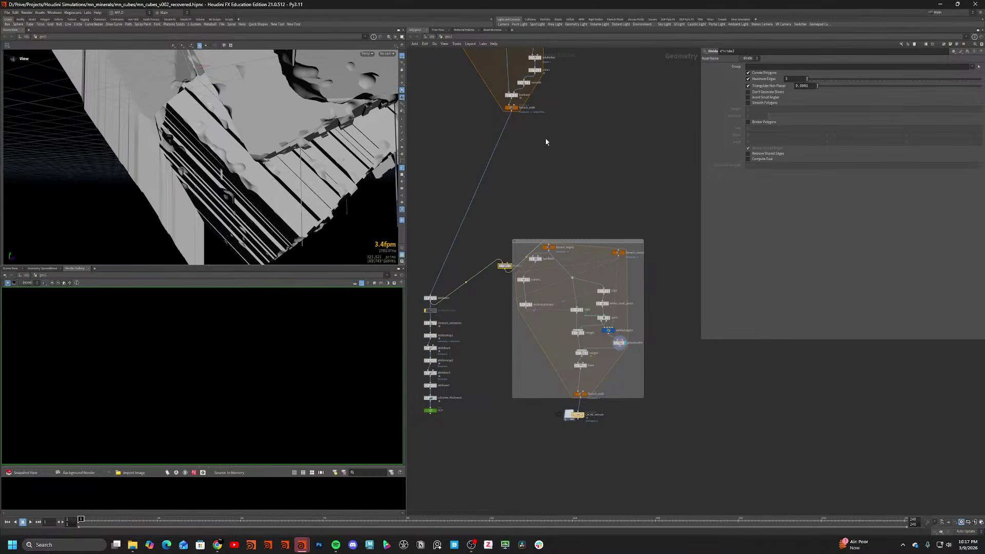
left_click_drag(226, 141, 257, 203)
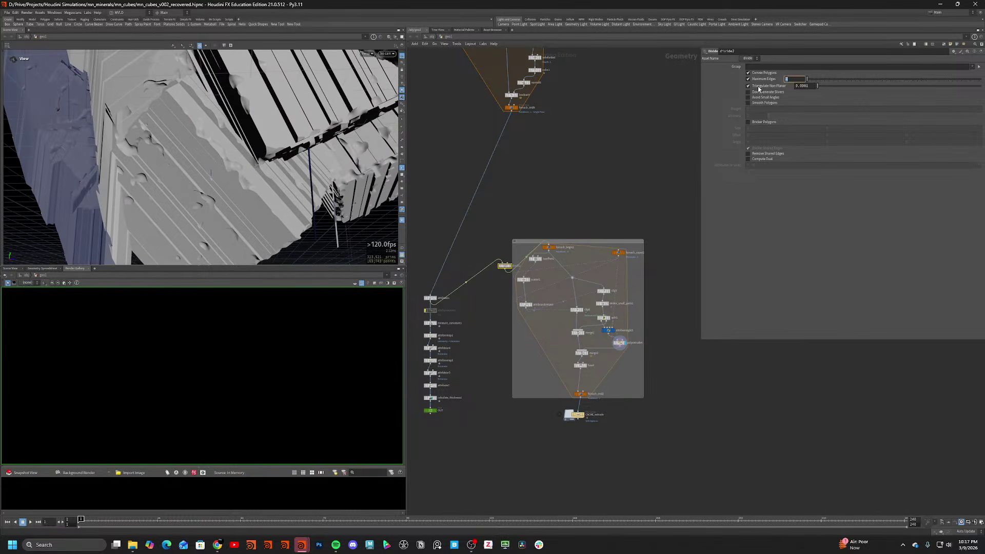
Examine the spikes in polyextrude4's result up close with the divided geometry feeding foreach_begin2.
left_click(549, 248)
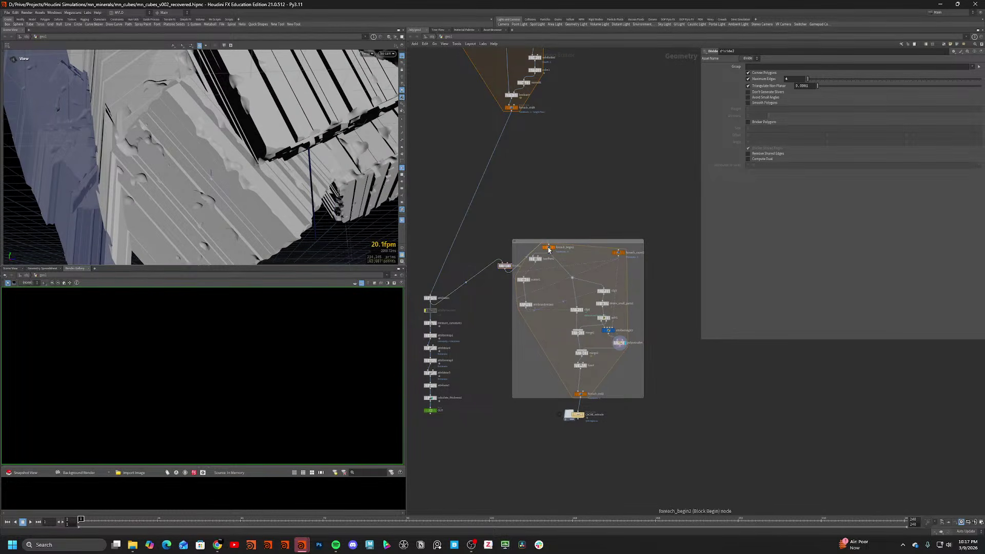
left_click_drag(350, 162, 279, 118)
scroll(307, 149, "up", 5)
middle_click_drag(279, 118, 223, 115)
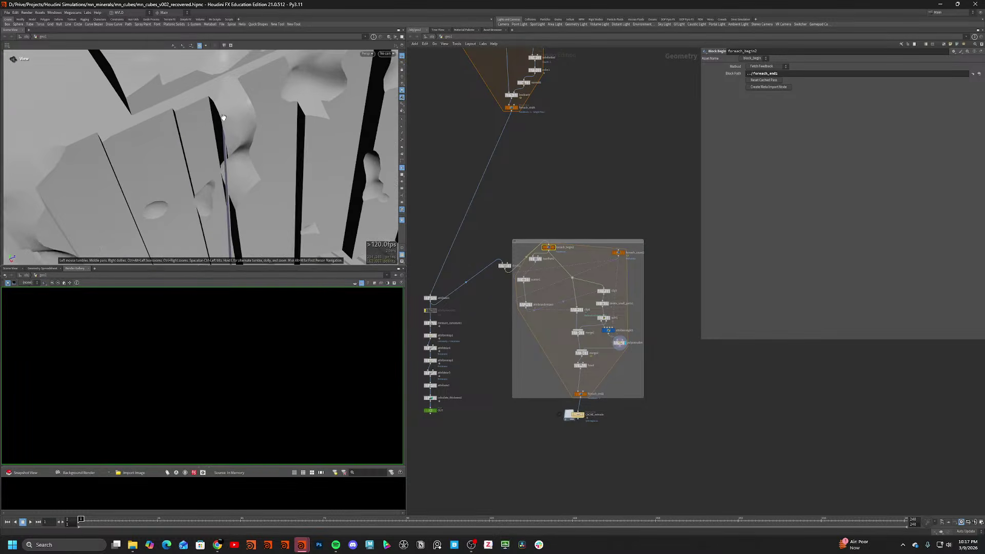
left_click_drag(223, 116, 170, 126)
mouse_move(248, 127)
left_mouse_down()
mouse_move(264, 126)
mouse_move(200, 121)
mouse_move(232, 138)
left_mouse_up()
key("shift+w")
key("shift+w")
scroll(612, 325, "up", 5)
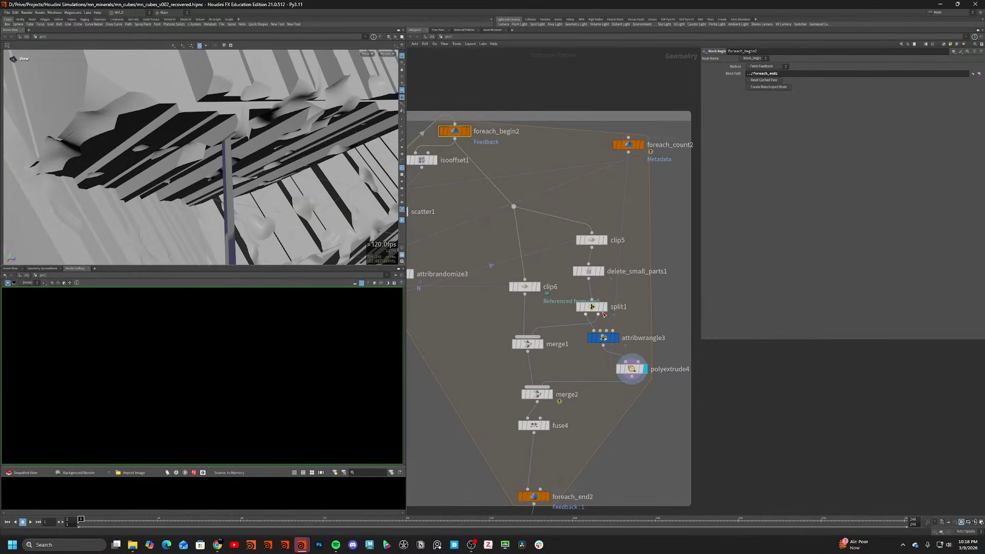
Compare attribwrangle3's surface with polyextrude4's extruded result around the spikes.
left_click(617, 338)
left_click(604, 338)
scroll(287, 198, "down", 8)
key("shift+w")
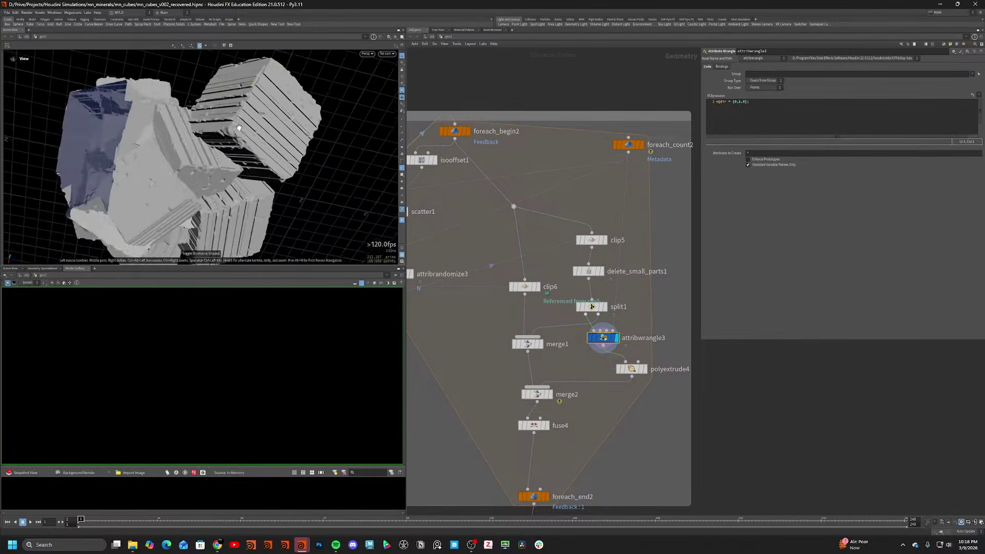
left_click(644, 369)
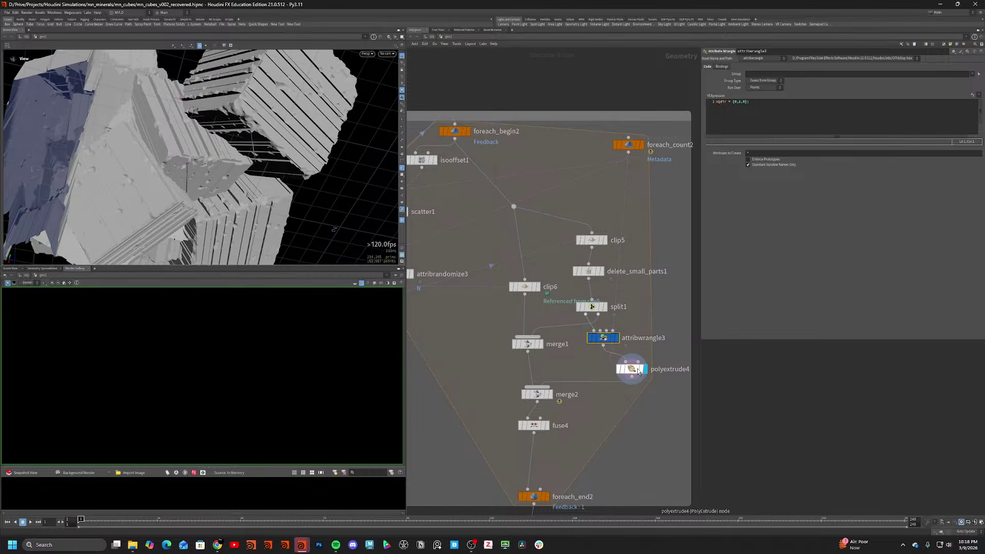
left_click(632, 369)
right_click_drag(144, 127, 205, 153)
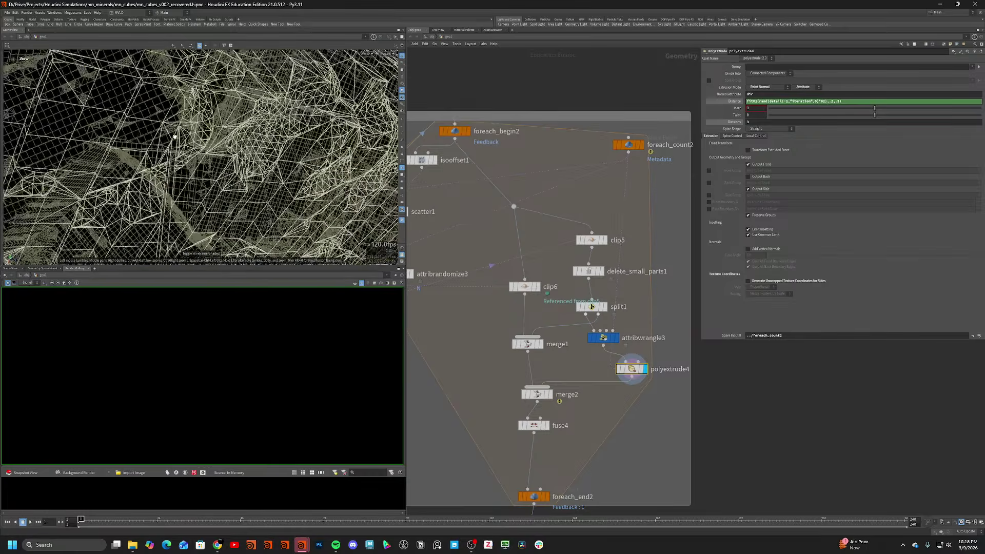
Inspect attribwrangle3 in wireframe and shaded display, then check the results of polyextrude4 and split1.
left_click(616, 338)
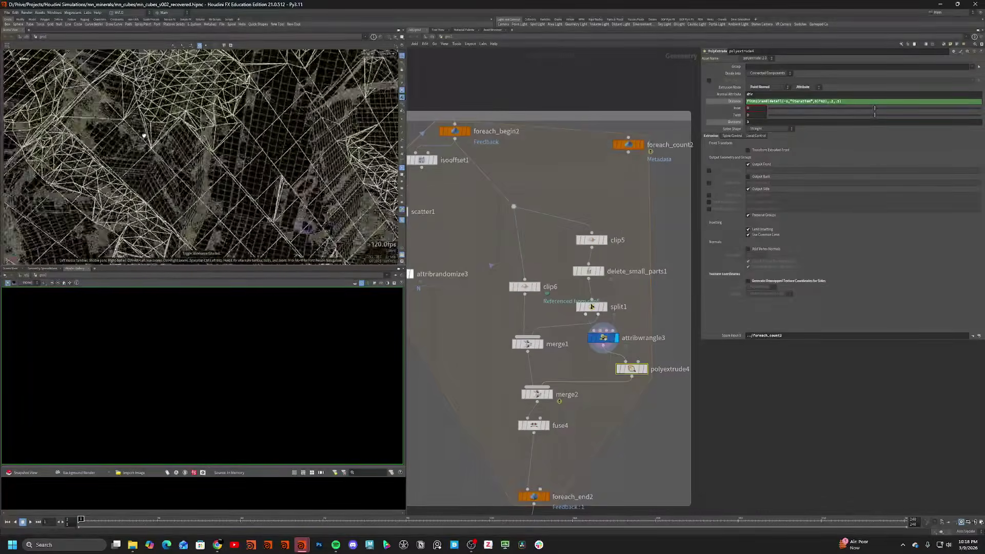
key("w")
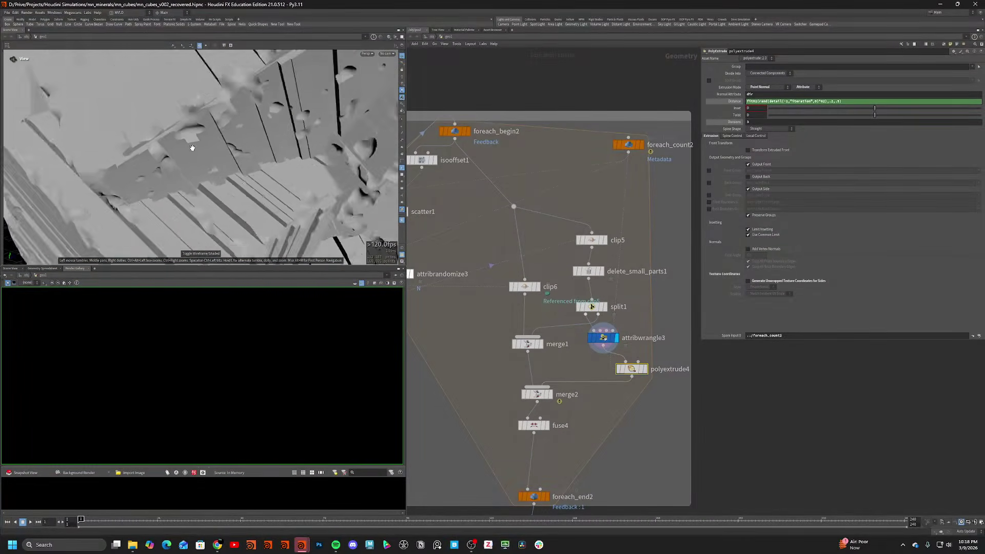
right_click_drag(192, 147, 158, 129)
left_click_drag(203, 148, 273, 169)
left_click(645, 370)
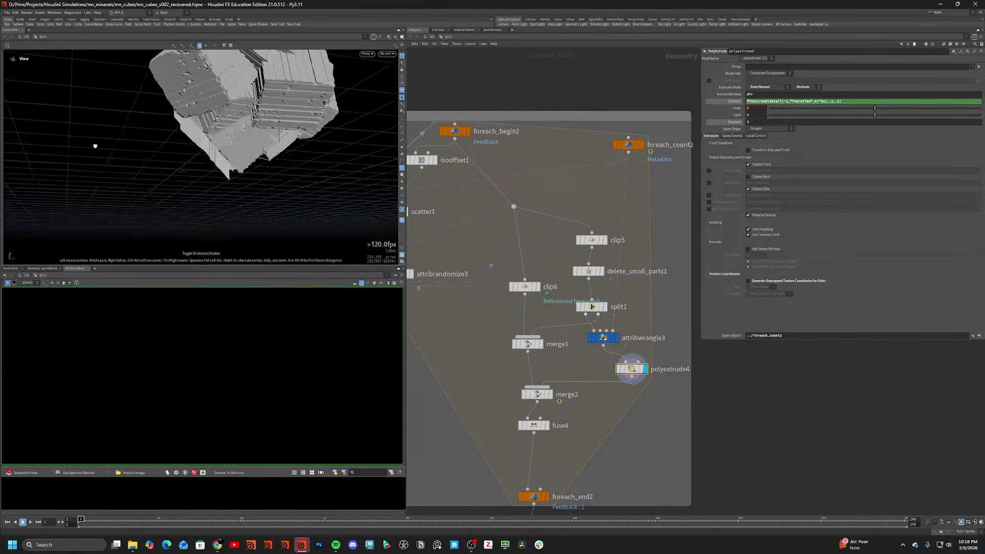
mouse_move(94, 145)
left_mouse_down()
mouse_move(328, 182)
mouse_move(169, 186)
left_mouse_up()
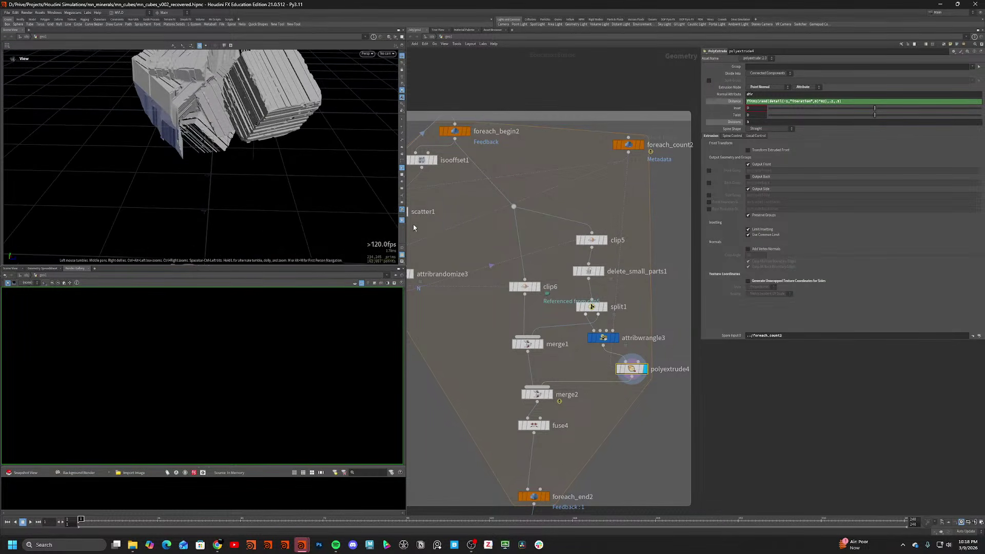
left_click(614, 336)
left_click(603, 307)
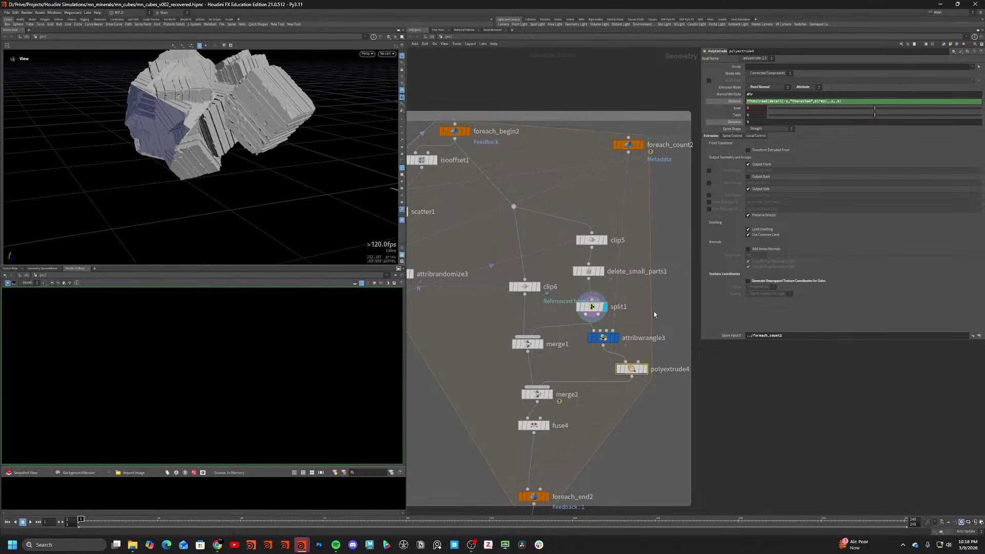
Insert a Group node between attribwrangle3 and polyextrude4 and name its group unshared.
key("Tab")
type("wr")
key("Return")
left_click(607, 355)
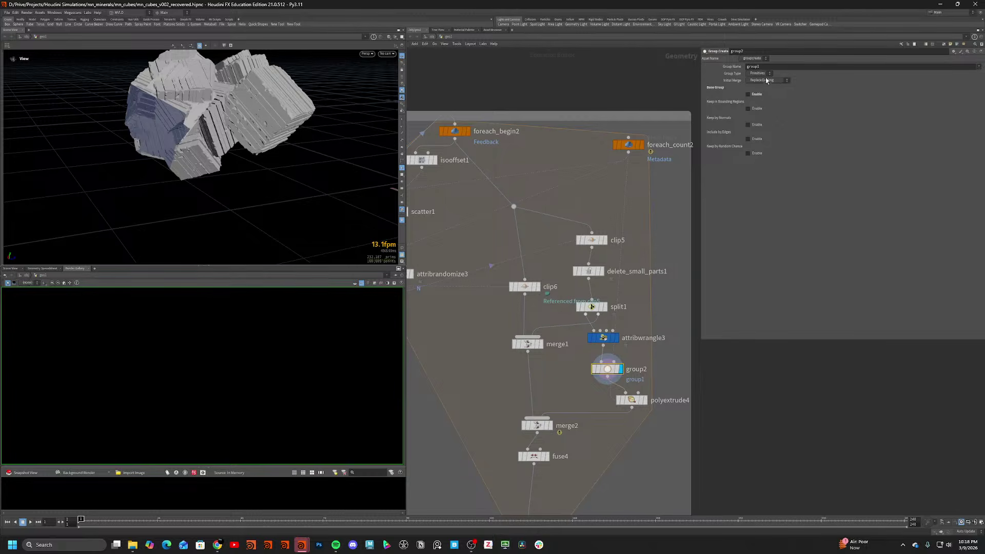
left_click(753, 67)
type("unshared")
key("Return")
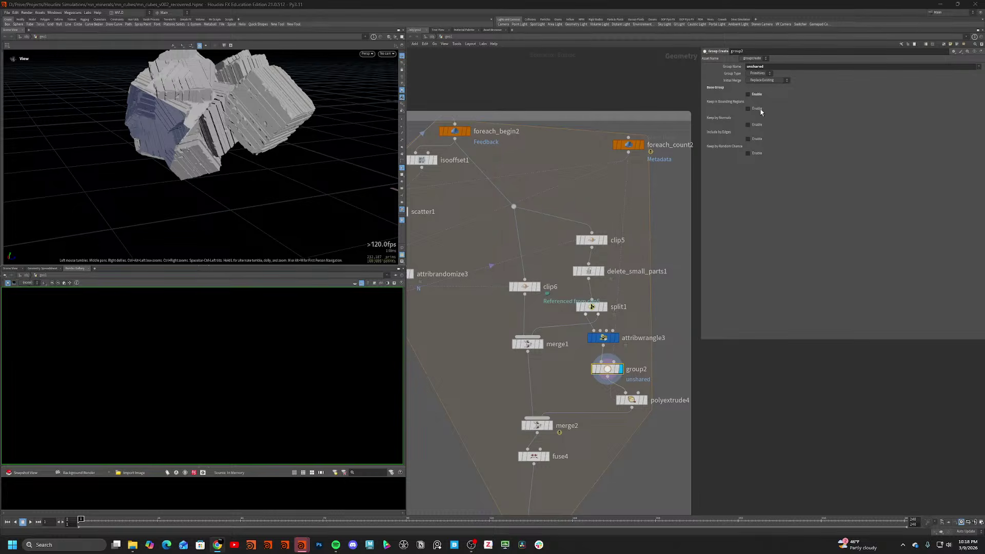
Enable Include by Edges on group2 and restrict it to Unshared Edges.
left_click(748, 139)
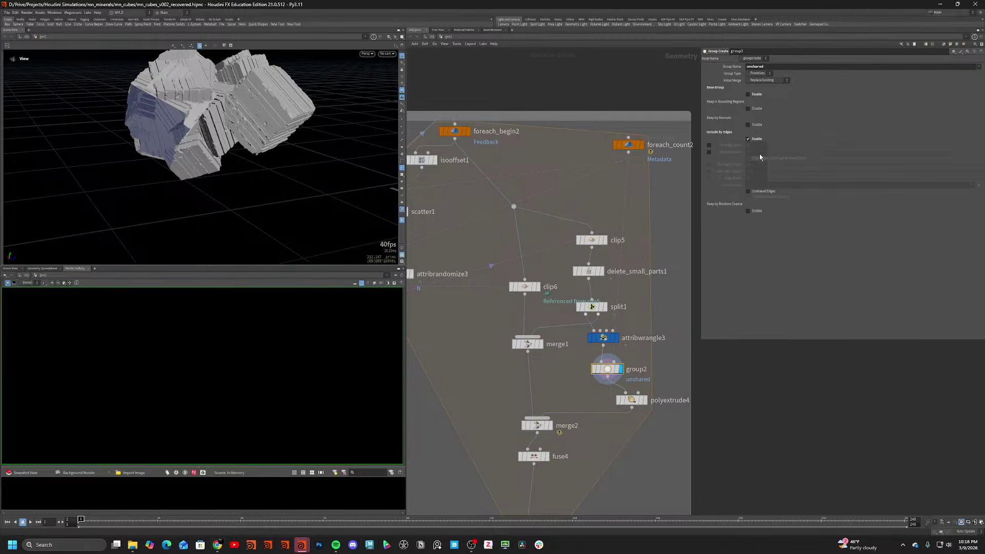
left_click(760, 192)
scroll(182, 124, "up", 4)
left_click_drag(183, 125, 250, 136)
scroll(256, 119, "up", 5)
scroll(256, 119, "up", 2)
Set group2's Group Type to Points and check the boundary selection on the model.
left_click(767, 73)
left_click(756, 80)
scroll(200, 106, "down", 5)
scroll(252, 142, "up", 4)
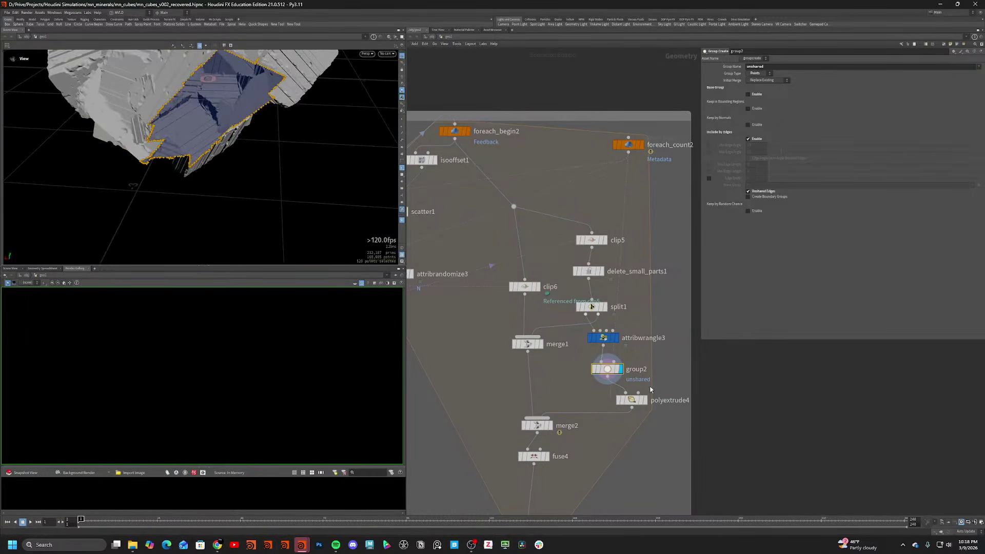
Try to limit polyextrude4 to group2's primitive selection, and undo the assignment.
left_click(643, 401)
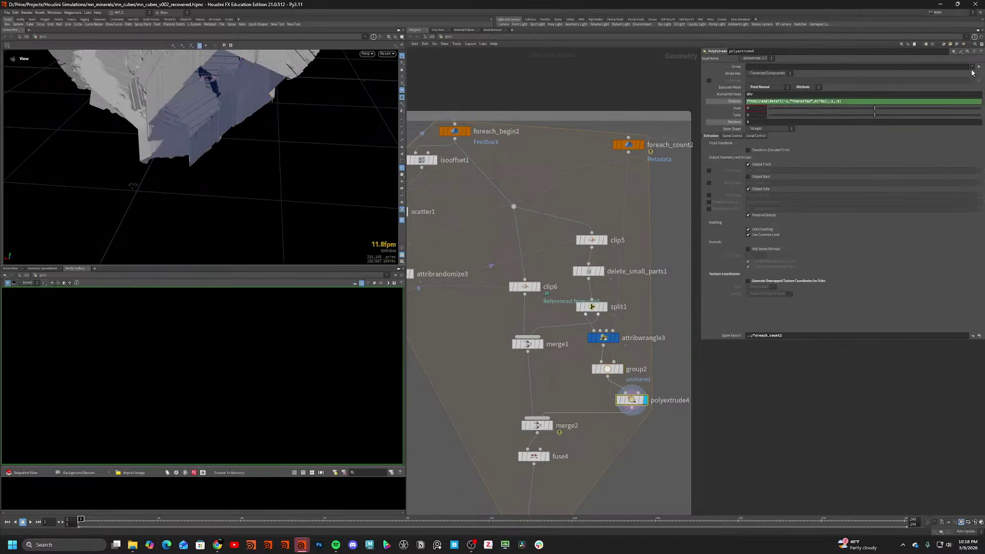
left_click(971, 67)
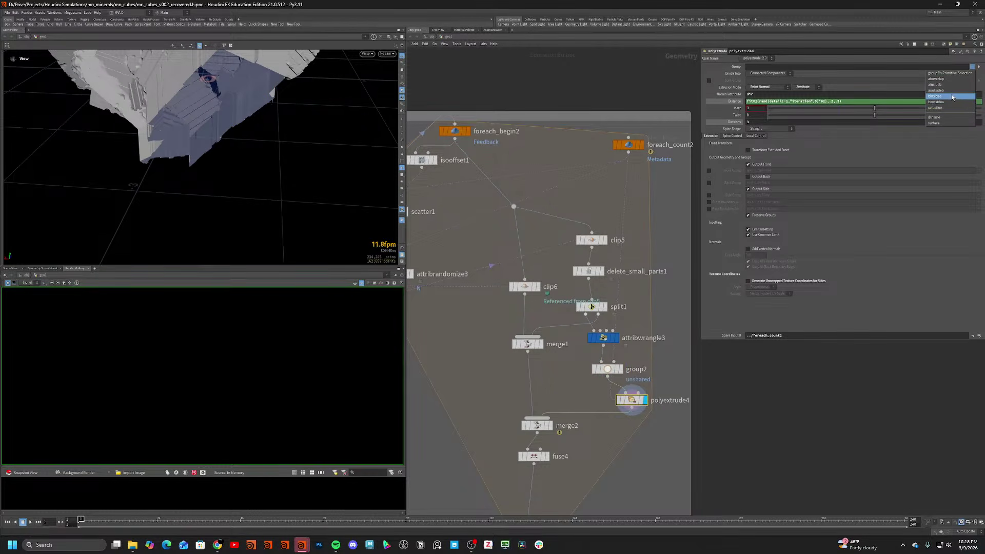
left_click(679, 84)
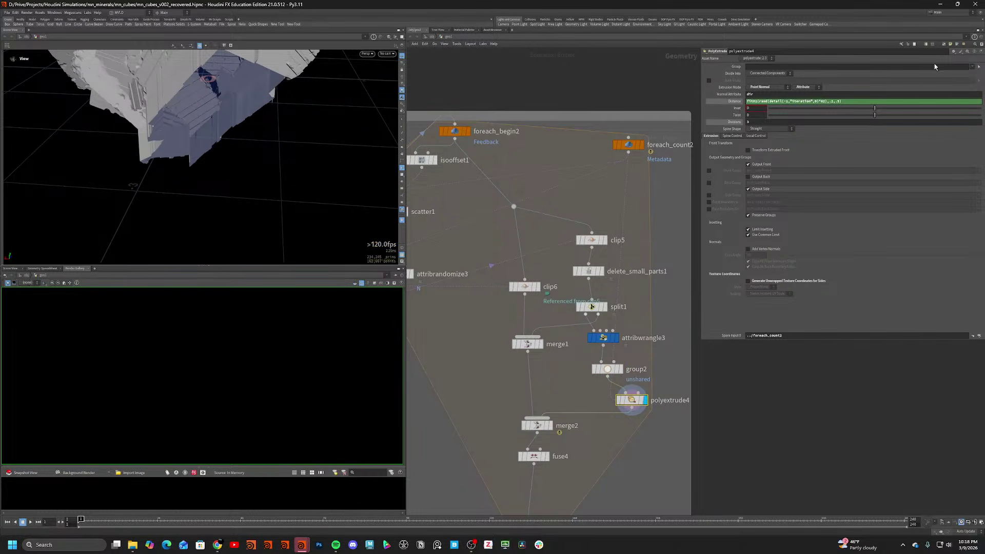
left_click(973, 67)
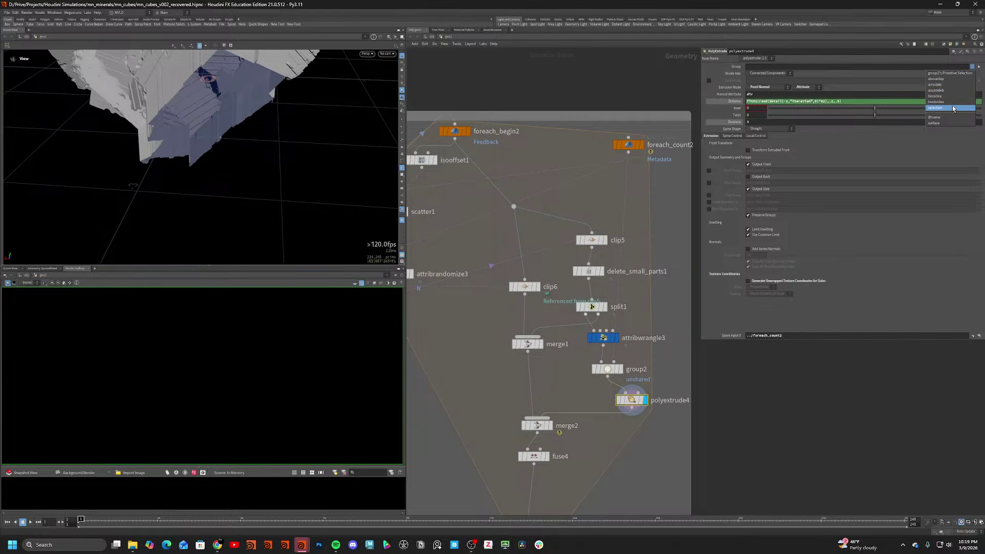
left_click(644, 68)
left_click(609, 370)
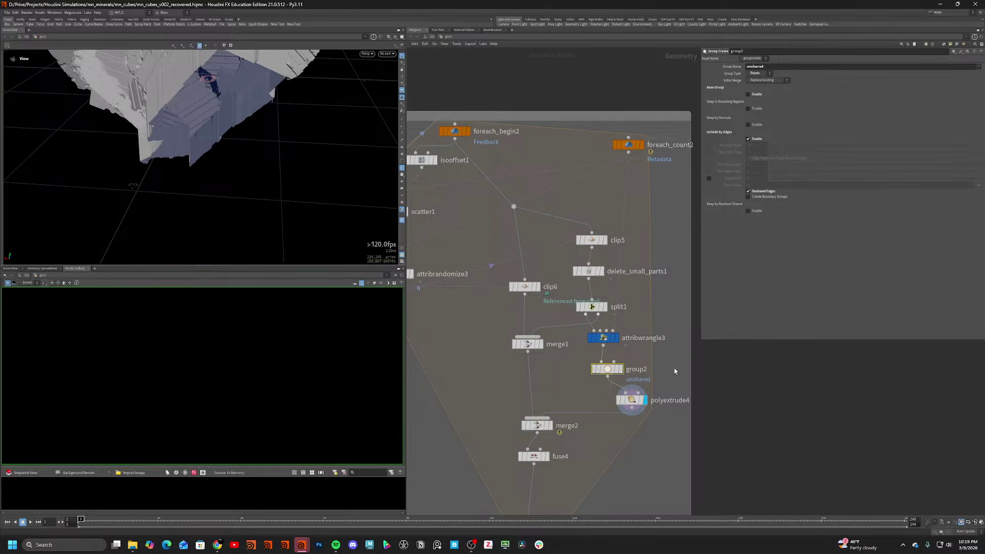
left_click(631, 400)
left_click(973, 67)
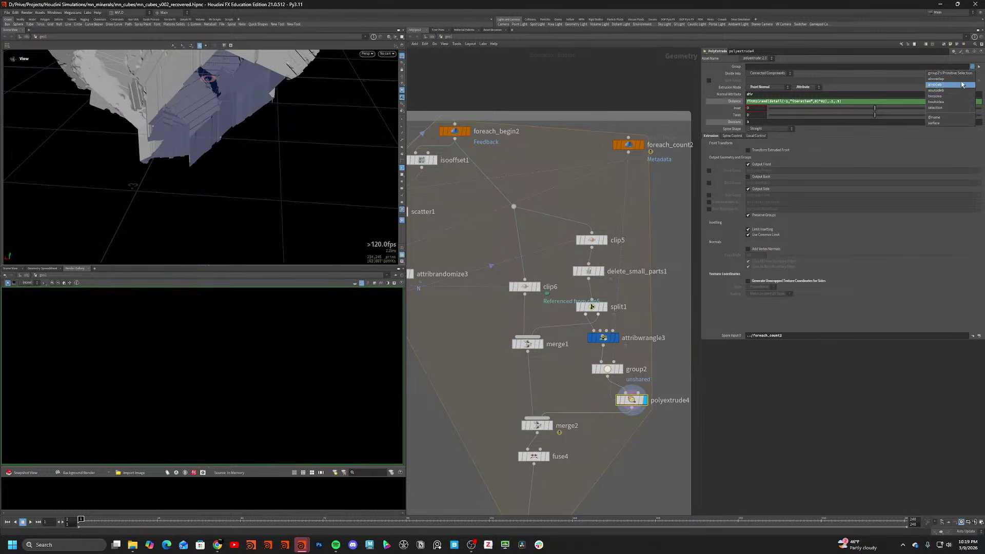
left_click(963, 76)
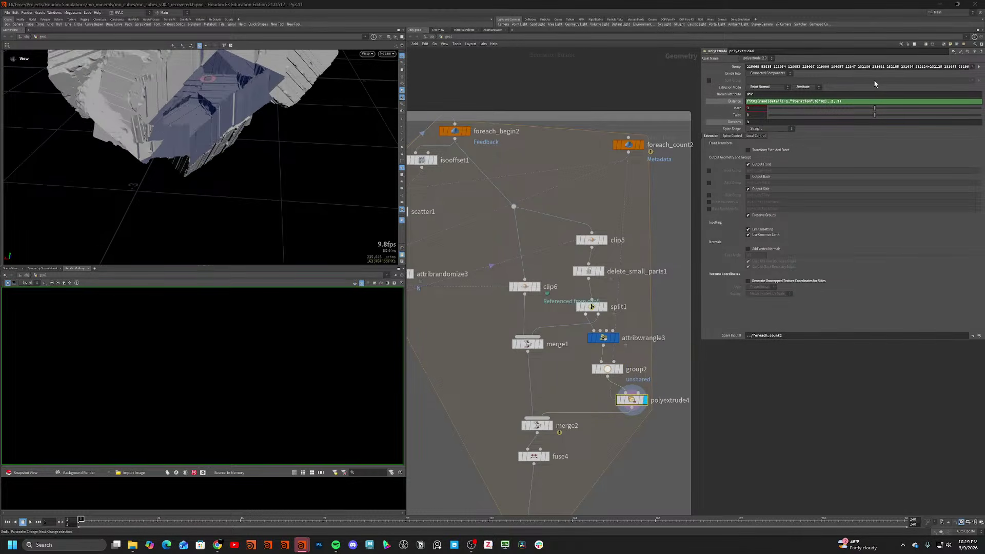
key("ctrl+z")
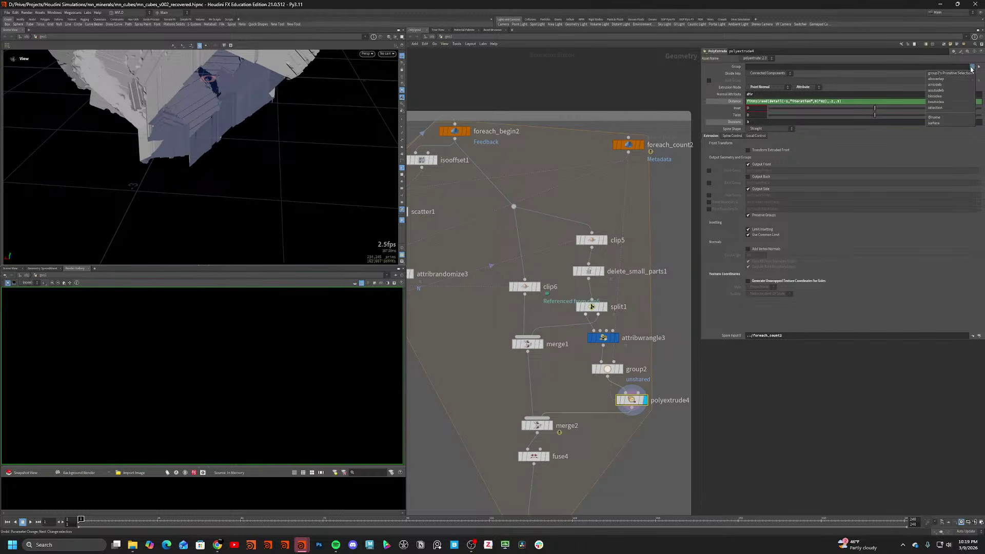
Display group2 and set its Group Type to Edges.
left_click(608, 367)
key("r")
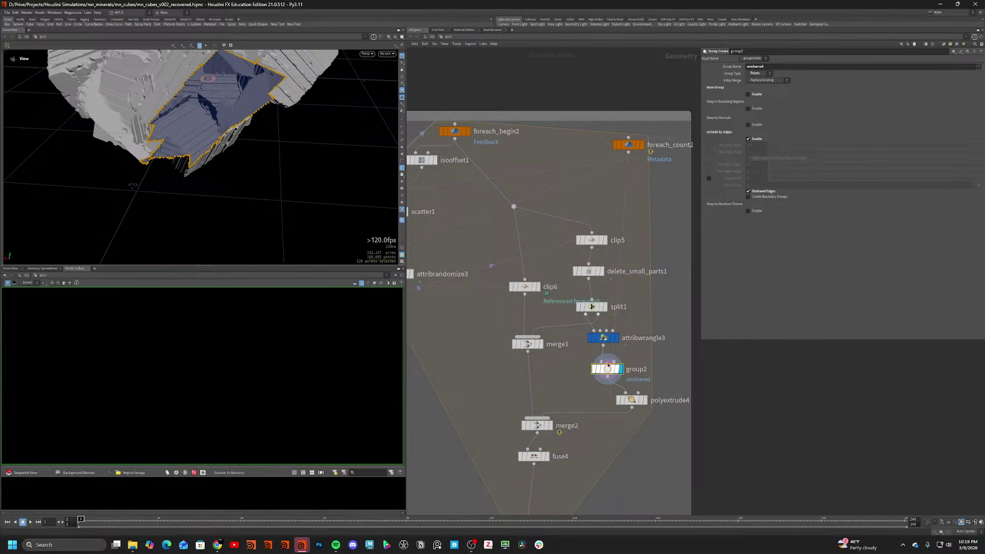
left_click(768, 74)
left_click(758, 87)
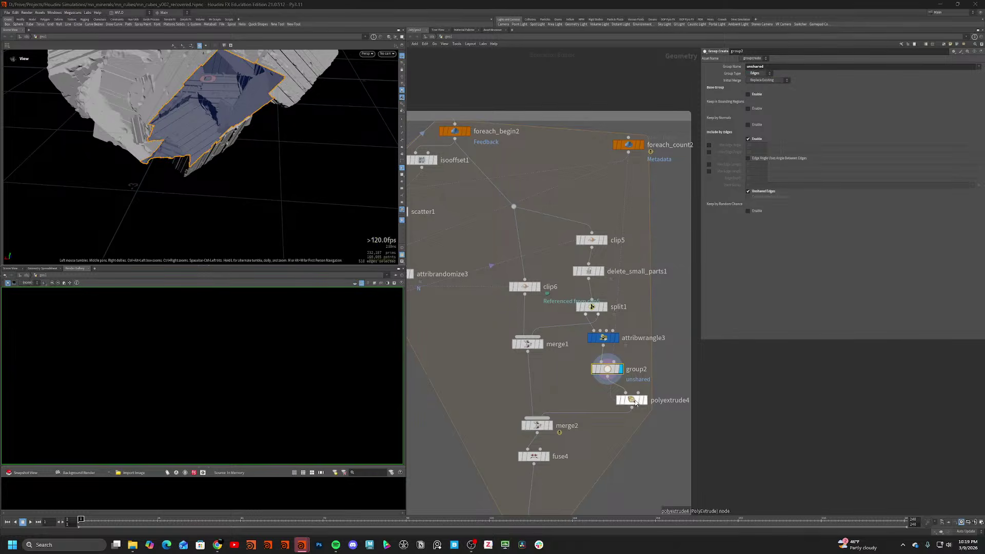
Set polyextrude4's Group to unshared and inspect the resulting edge extrusion.
left_click(634, 401)
left_click(973, 68)
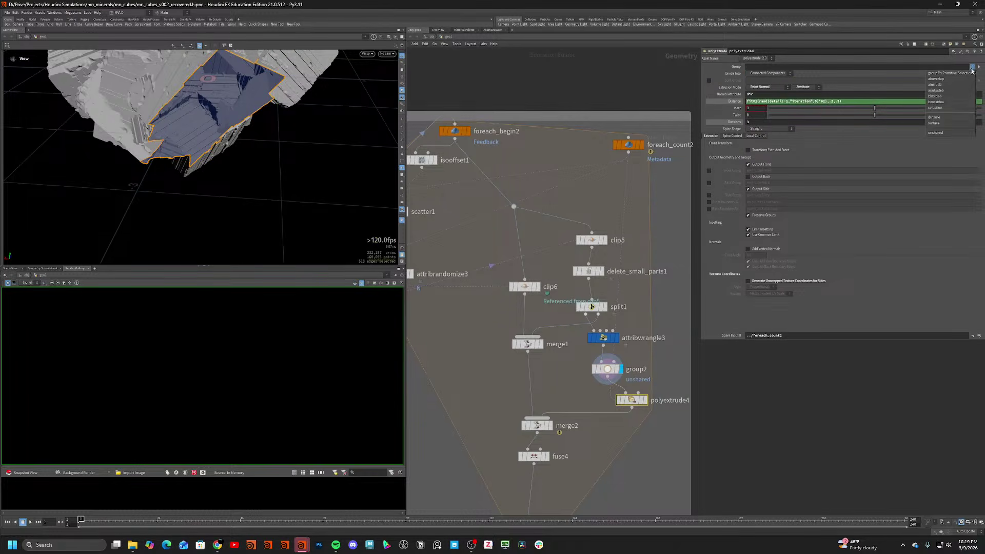
left_click(944, 134)
left_click(646, 401)
scroll(238, 138, "down", 6)
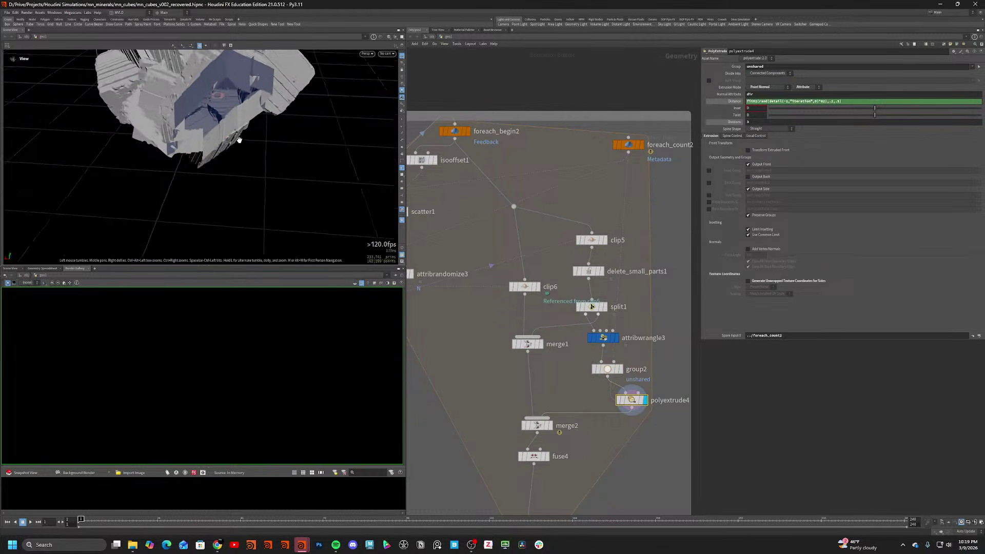
left_click_drag(253, 111, 307, 138, "alt")
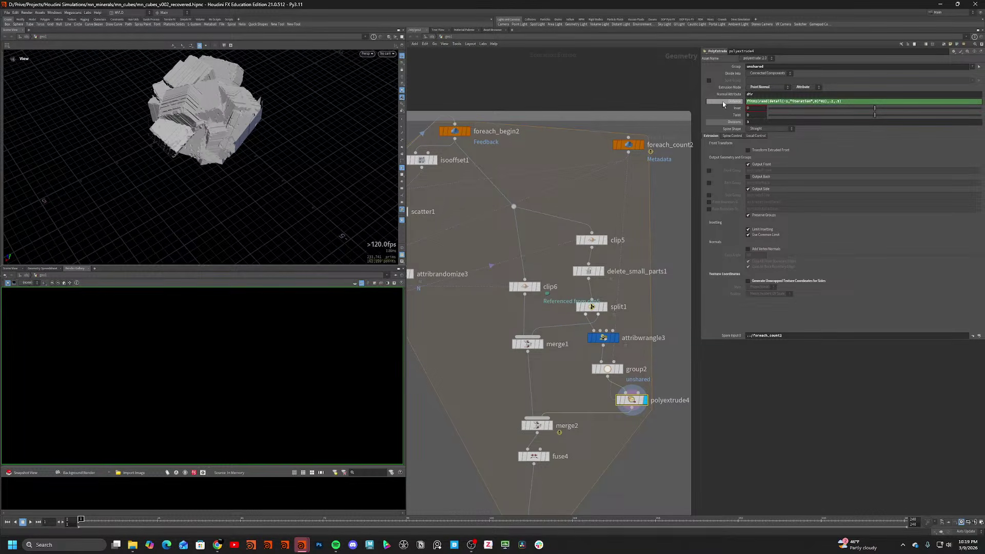
Negate polyextrude4's Distance expression with a leading minus sign and check the extrusion in shaded and wireframe display.
left_click(746, 101)
type("-")
key("Return")
scroll(244, 158, "up", 4)
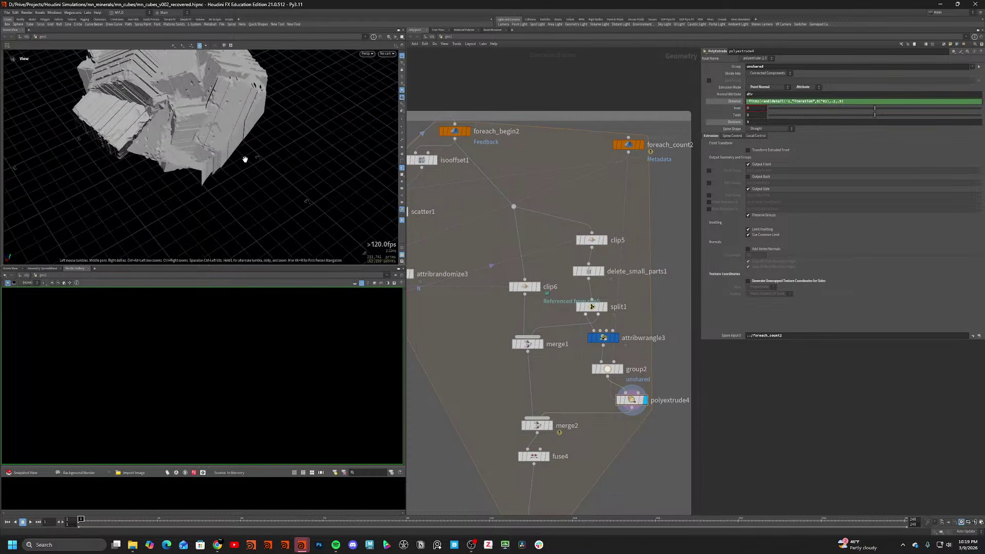
mouse_move(244, 158)
left_mouse_down("alt")
mouse_move(209, 146)
mouse_move(243, 76)
mouse_move(286, 50)
mouse_move(297, 4)
mouse_move(396, 26)
mouse_move(448, 60)
mouse_move(441, 81)
mouse_move(538, 106)
mouse_move(615, 89)
mouse_move(573, 99)
mouse_move(598, 103)
mouse_move(625, 80)
mouse_move(622, 95)
left_mouse_up("alt")
key("shift+w")
key("shift+w")
key("shift+w")
key("shift+w")
Insert a Transform node between polyextrude4 and merge2.
middle_click_drag(586, 370, 591, 278)
key("Tab")
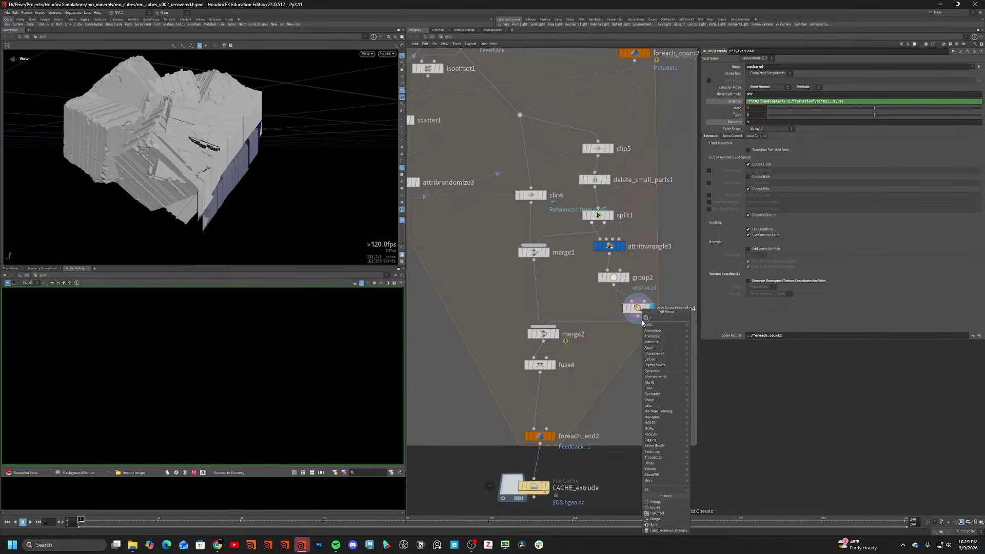
key("Return")
left_click(613, 323)
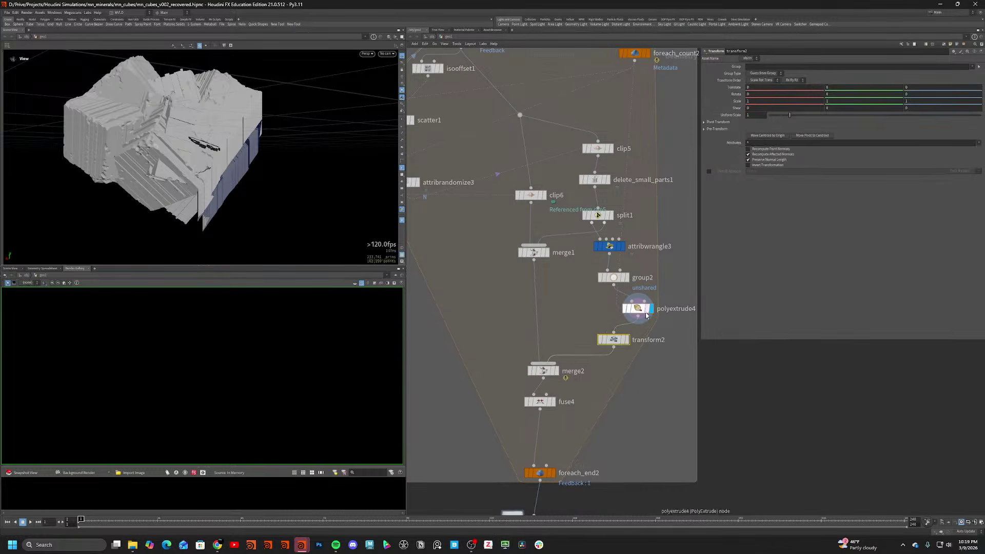
Link transform2's Translate Y to polyextrude4's Distance with a negated relative reference, -ch("../polyextrude4/dist").
right_click(779, 101)
left_click(787, 167)
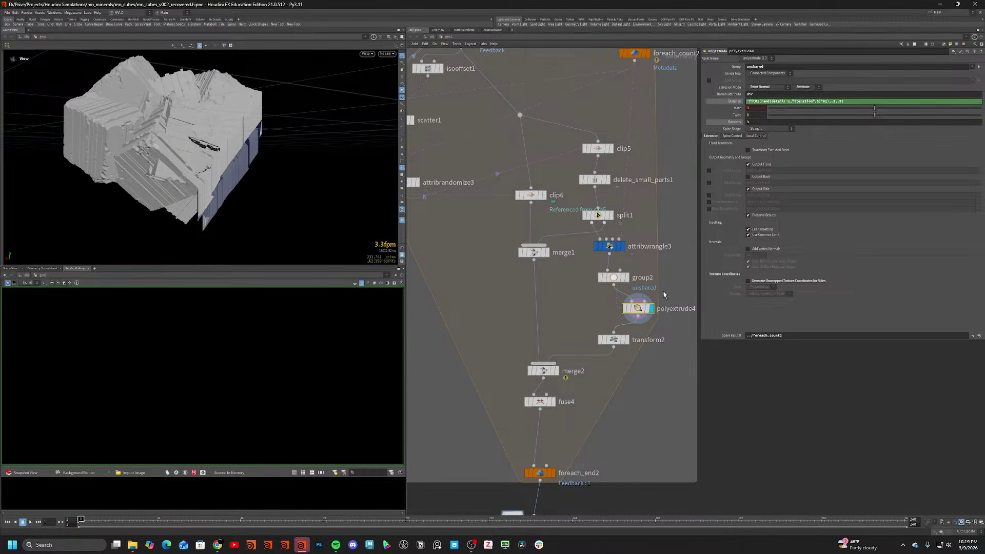
left_click(613, 340)
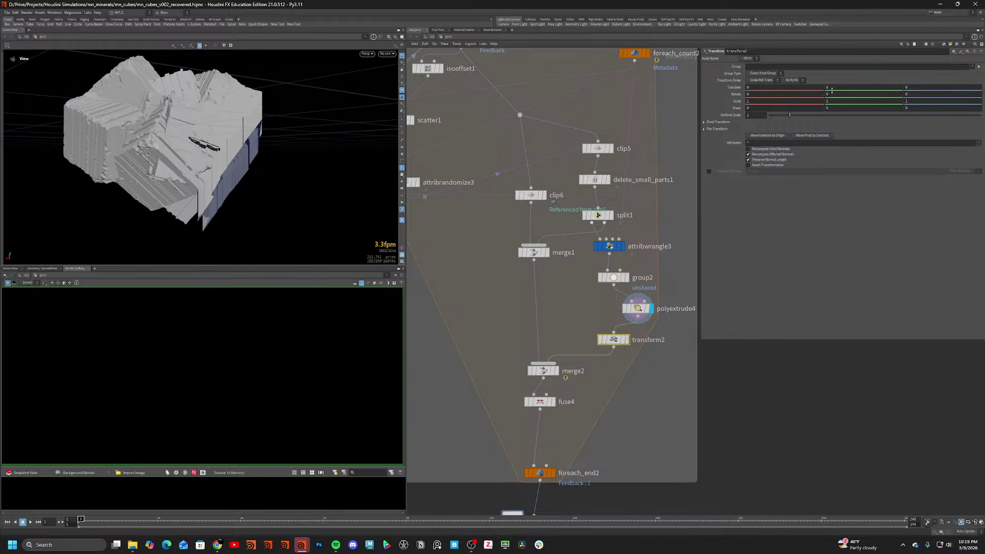
right_click(831, 91)
left_click(854, 171)
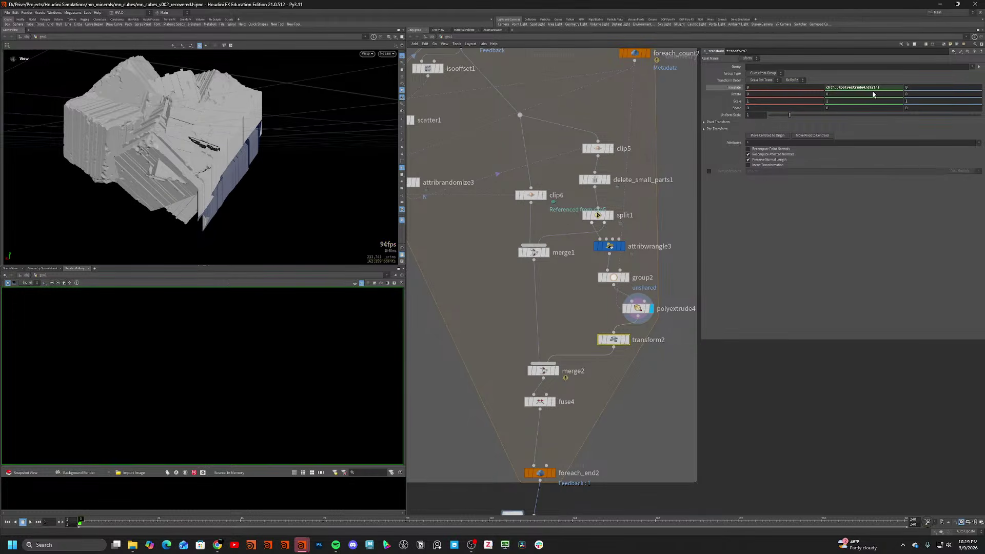
left_click(825, 88)
type("-")
key("Return")
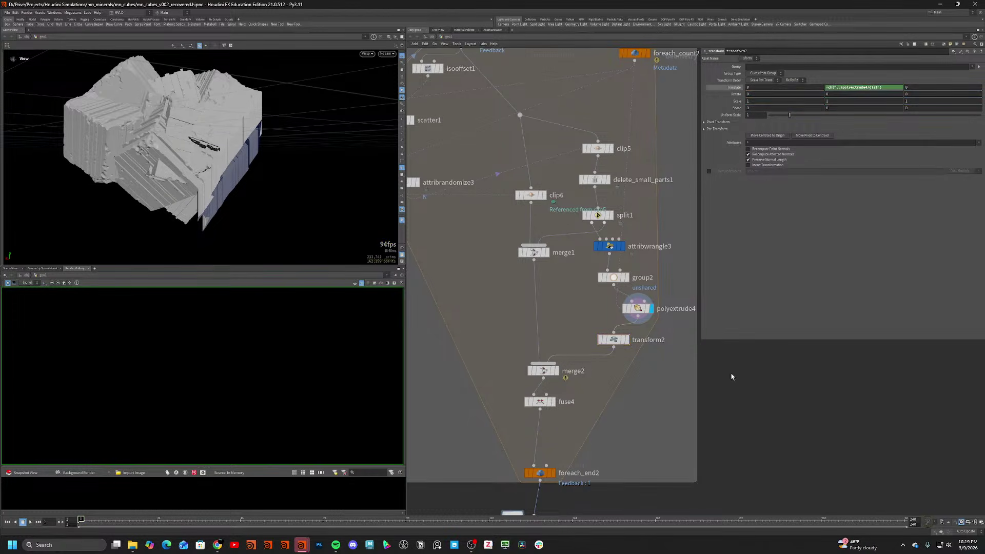
Display merge2 and examine the merged extrusion from several angles in shaded and wireframe display.
left_click(626, 340)
left_click(557, 371)
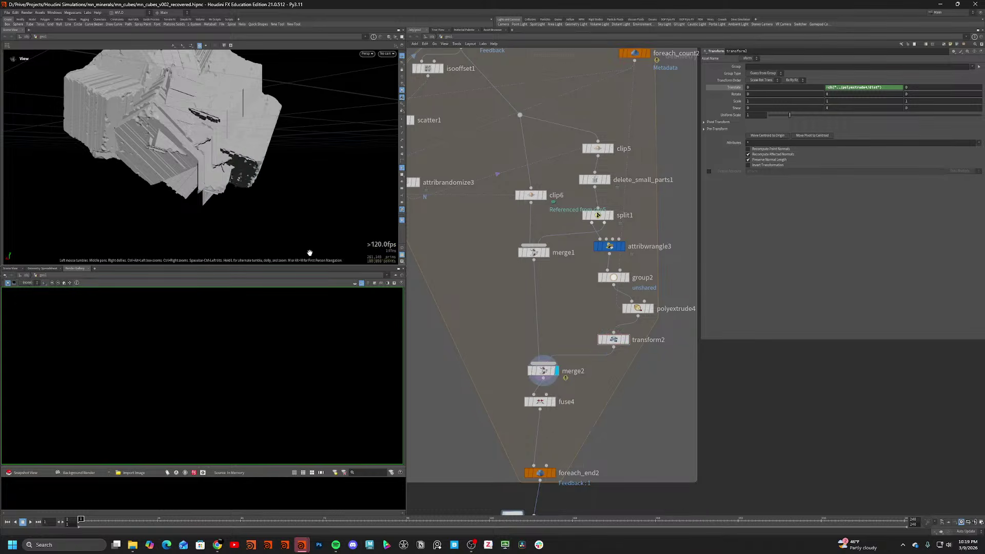
right_click_drag(310, 252, 274, 149)
key("shift+w")
mouse_move(275, 148)
left_mouse_down()
mouse_move(231, 154)
mouse_move(272, 134)
mouse_move(134, 156)
left_mouse_up()
key("shift+w")
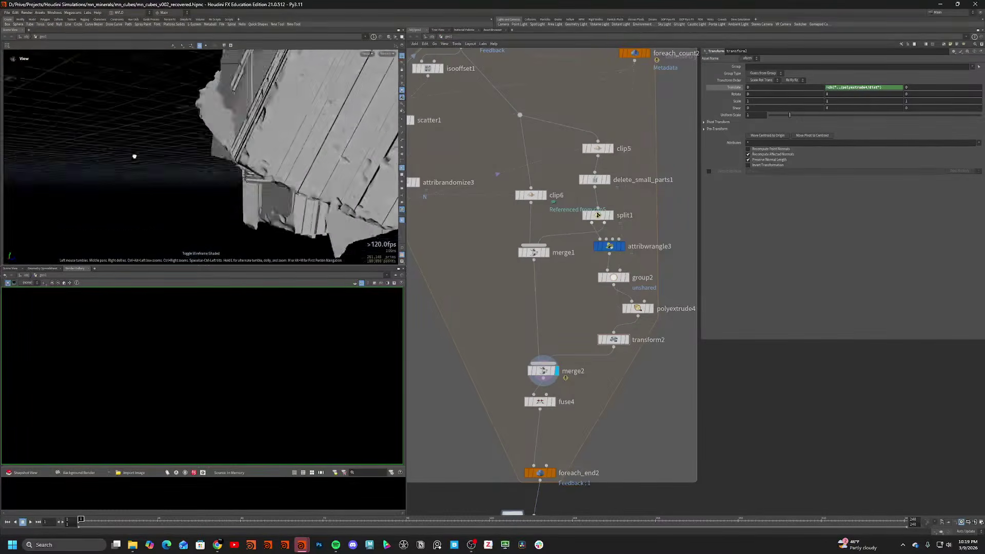
right_click_drag(133, 156, 169, 200)
left_click_drag(170, 200, 272, 190)
Display foreach_end2, raise its Iterations to 9 and check the layered cubes from different angles.
middle_click_drag(624, 475, 625, 314)
scroll(625, 314, "down", 1)
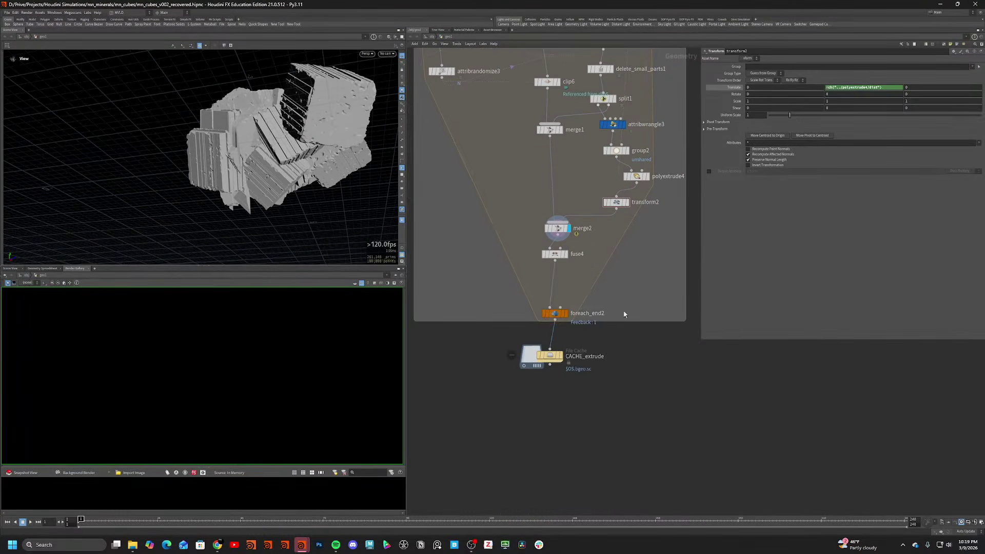
left_click(556, 315)
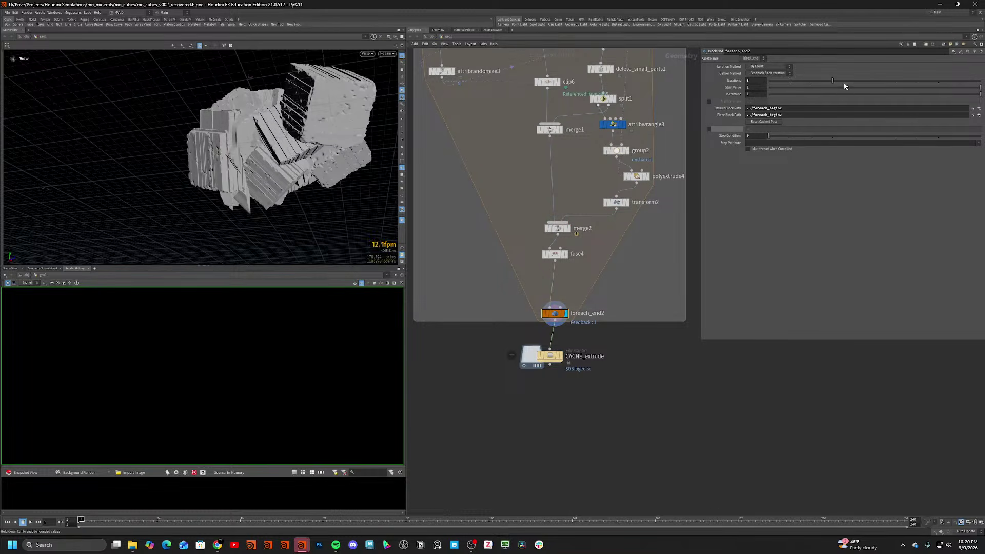
left_click_drag(844, 83, 834, 81)
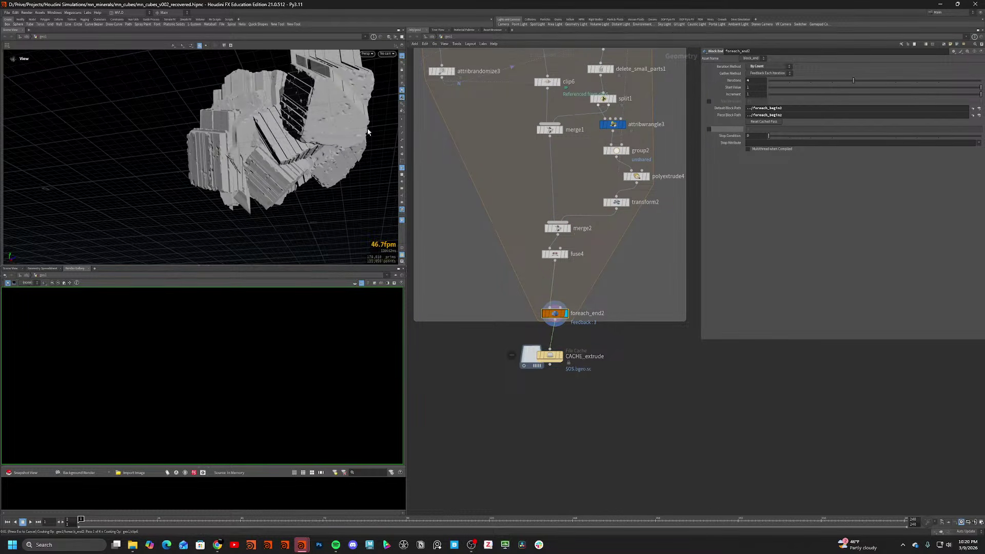
left_click_drag(322, 98, 341, 168)
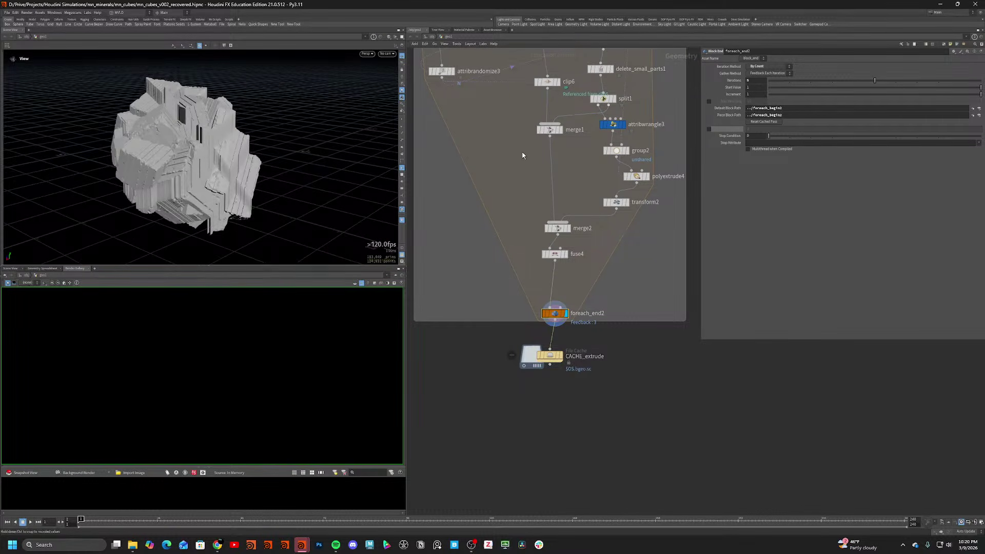
mouse_move(286, 156)
left_mouse_down()
mouse_move(298, 150)
mouse_move(165, 159)
mouse_move(302, 154)
left_mouse_up()
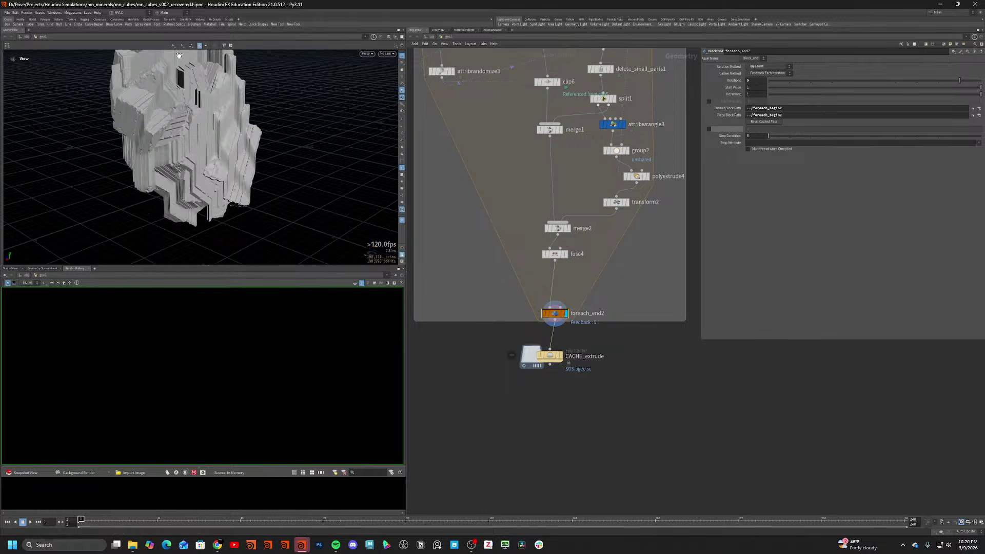
left_click_drag(179, 55, 287, 149)
Review both the evaluated value and the expression of polyextrude4's Distance.
scroll(606, 272, "up", 2)
left_click(621, 244)
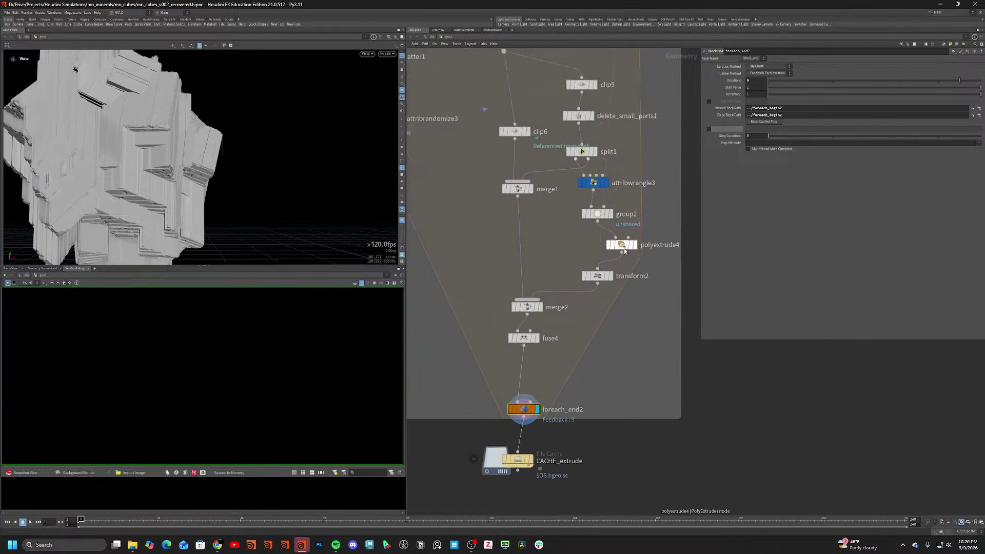
left_click(728, 102)
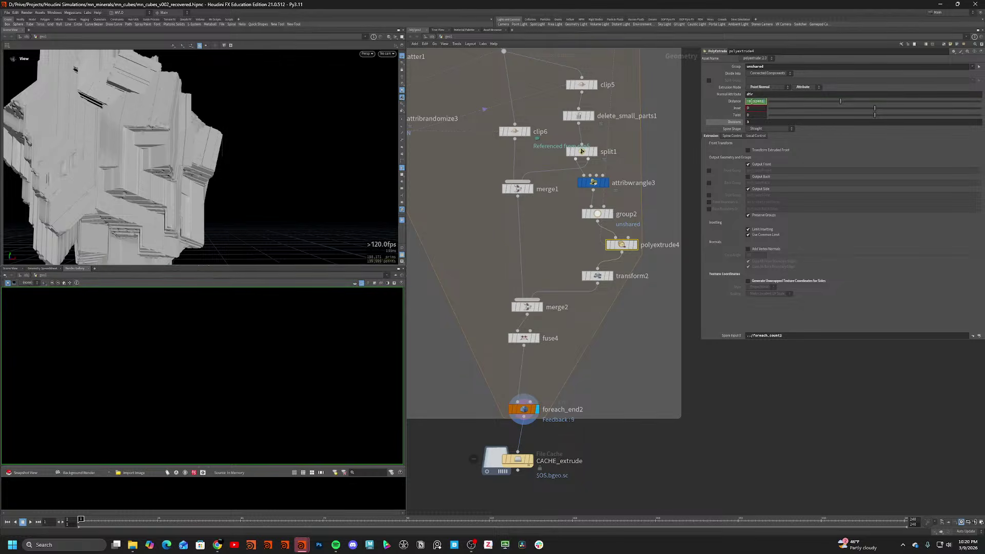
left_click(773, 102)
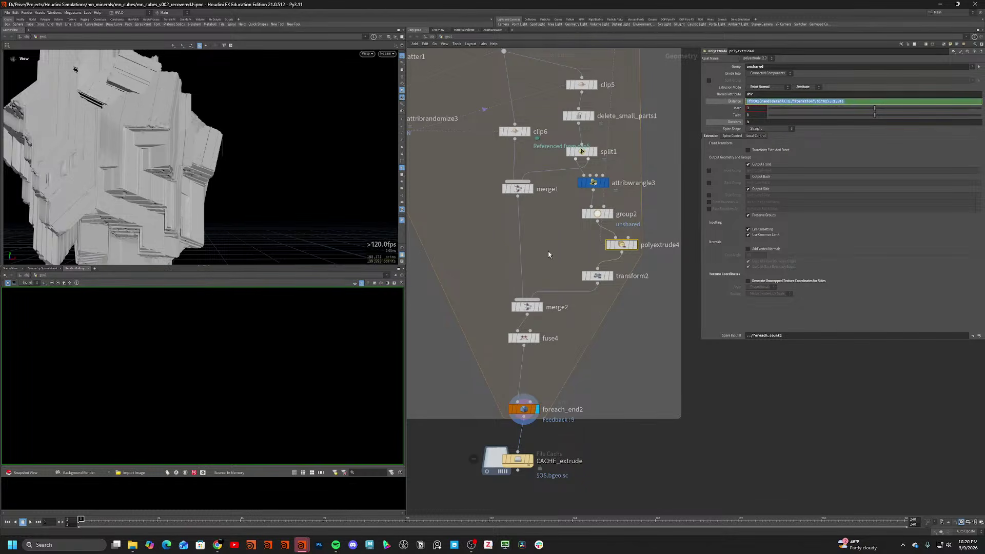
Align polyextrude4 and transform2 in a vertical column and move them closer above merge2.
left_click(611, 249)
left_click(600, 274, "shift")
key("a")
left_click_drag(621, 246, 560, 250)
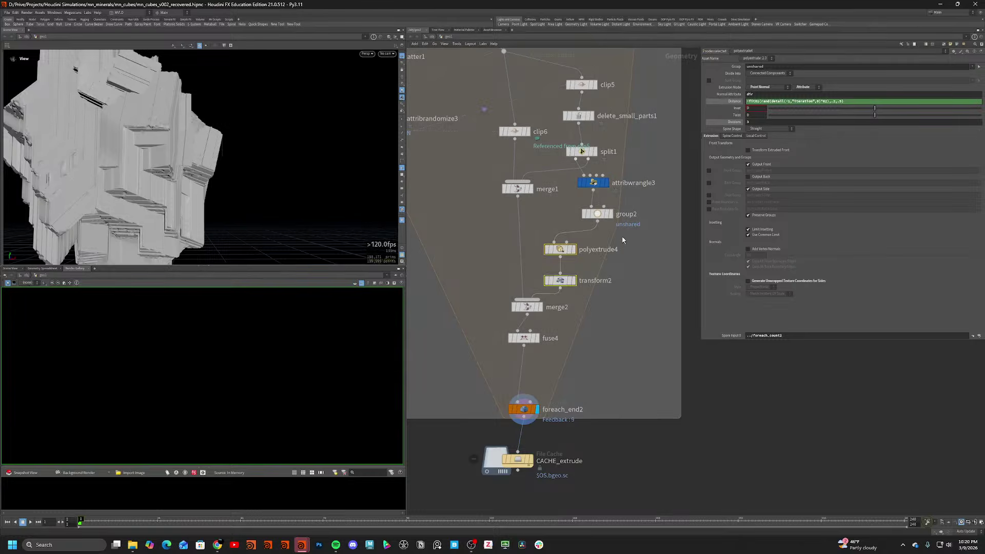
Add an Attribute Wrangle beside polyextrude4 and connect group2's output to its first input.
left_click(624, 239)
key("Tab")
type("wr")
key("Return")
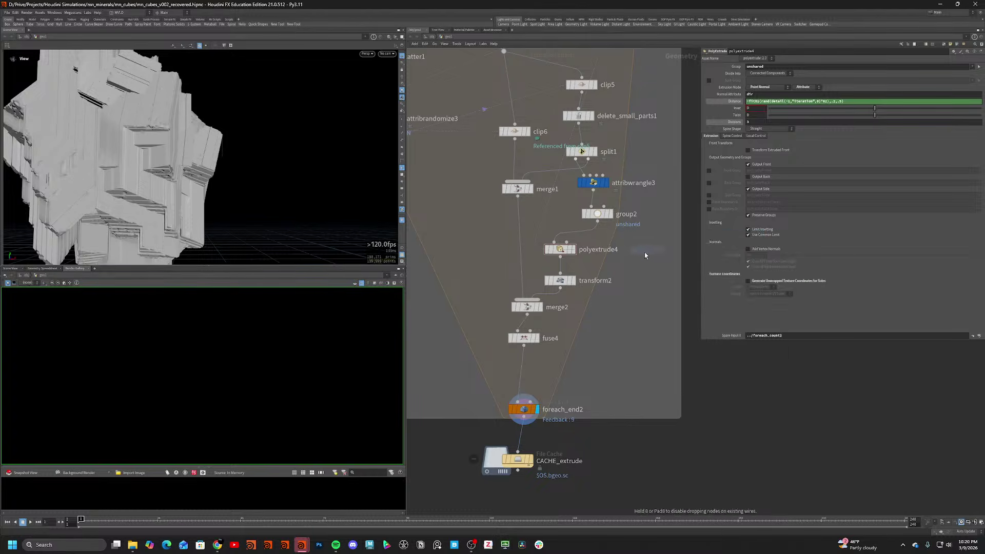
left_click(643, 252)
left_click_drag(598, 221, 632, 242)
left_click(755, 128)
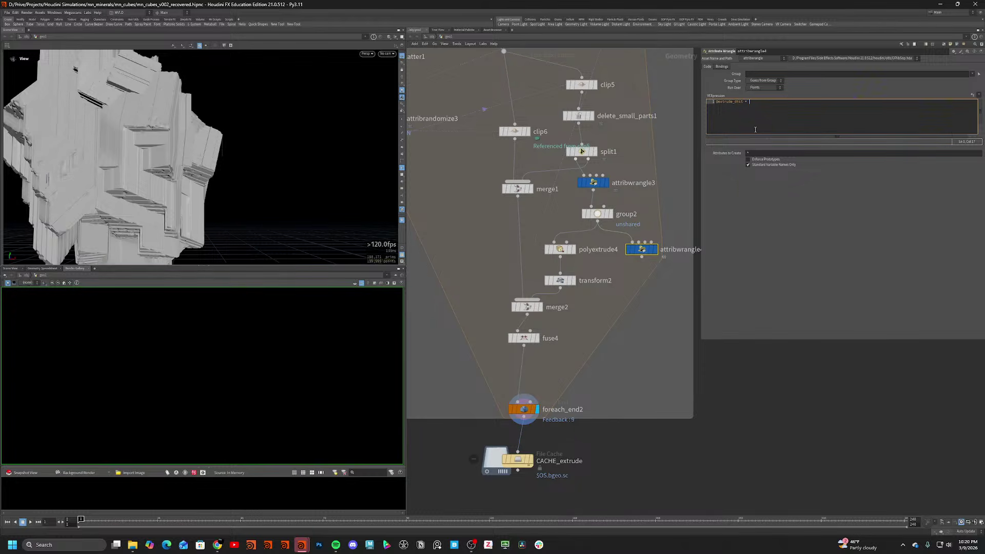
type("ch(\"ed\");")
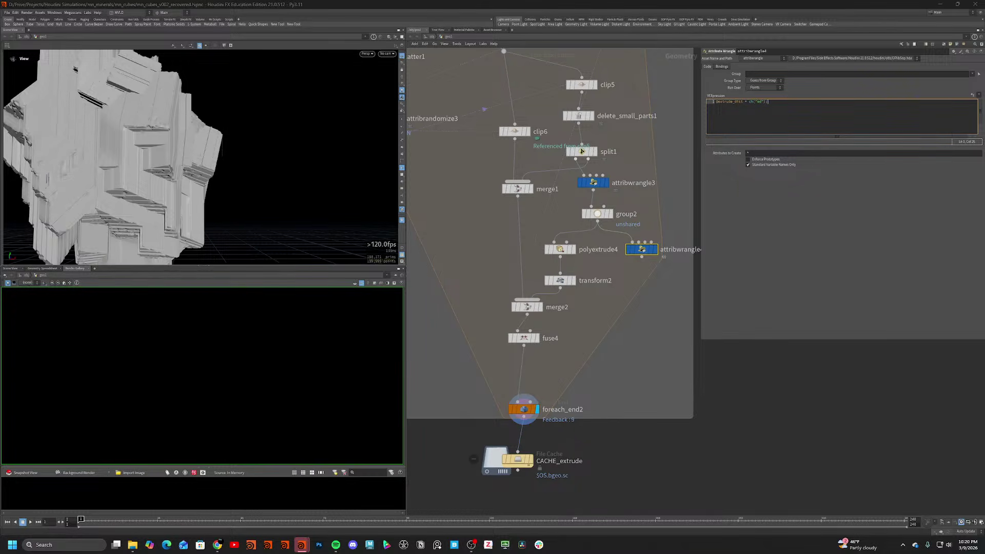
left_click(972, 95)
right_click(755, 94)
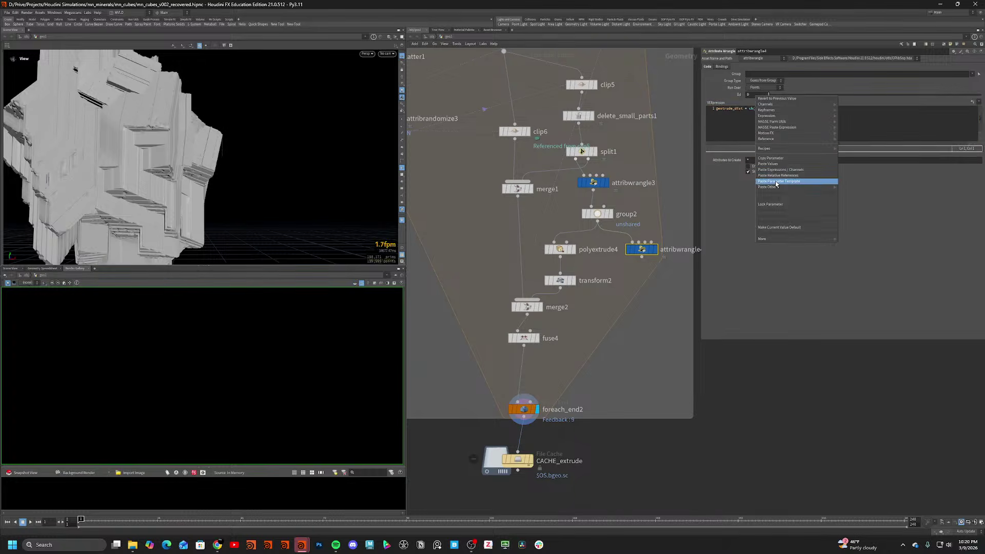
left_click(775, 178)
Duplicate polyextrude4 below the new wrangle and feed the copy from the wrangle's output.
left_click(569, 251)
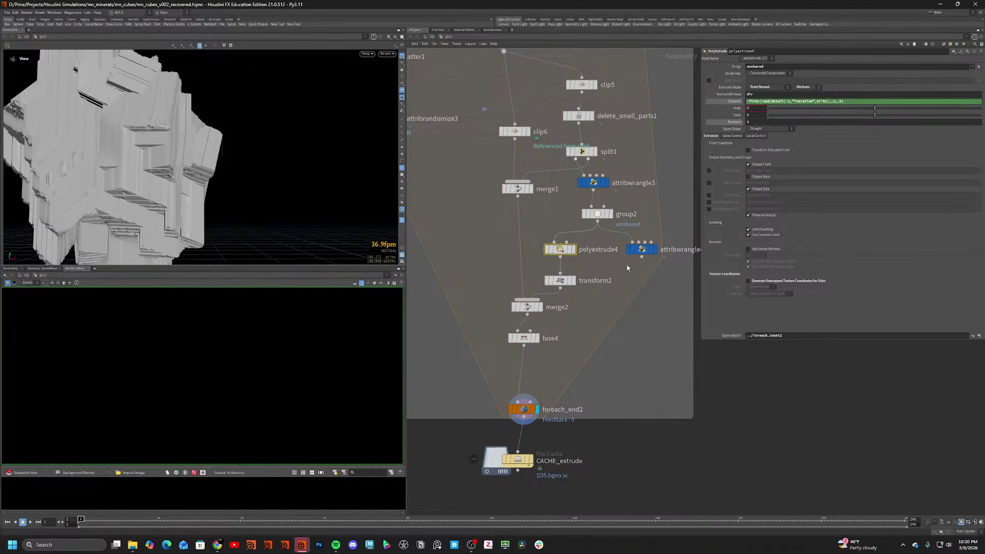
key("Tab")
type("bla")
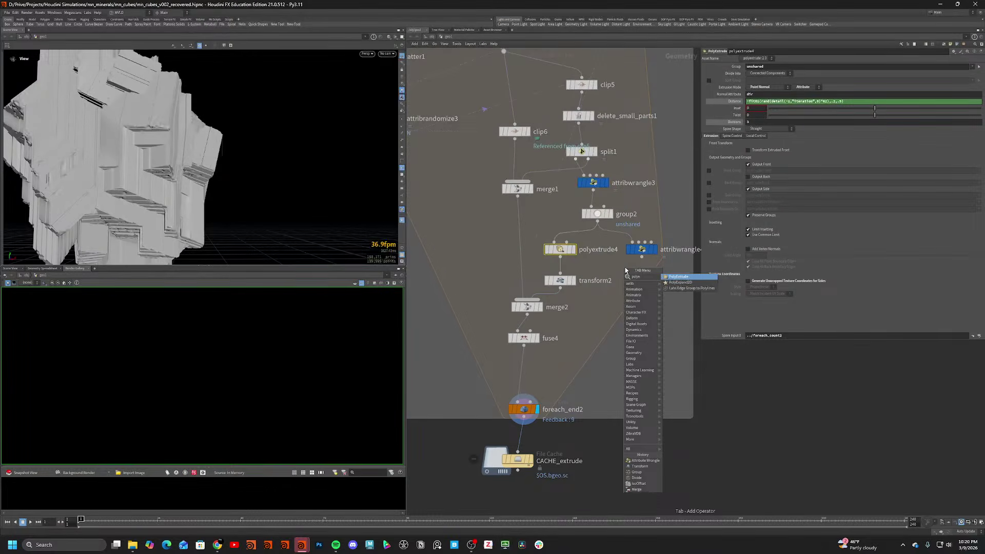
key("Escape")
left_click_drag(562, 253, 642, 280, "alt")
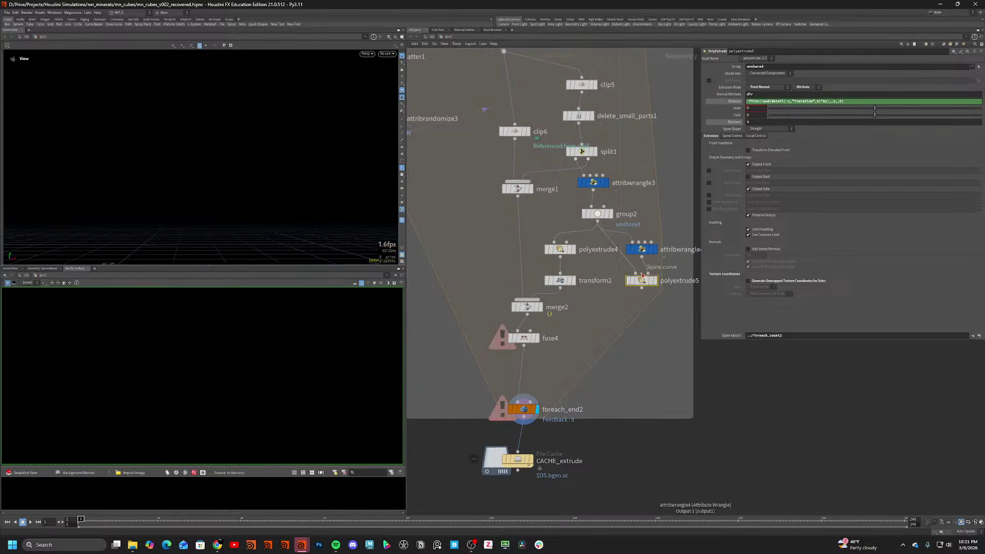
left_click(635, 274)
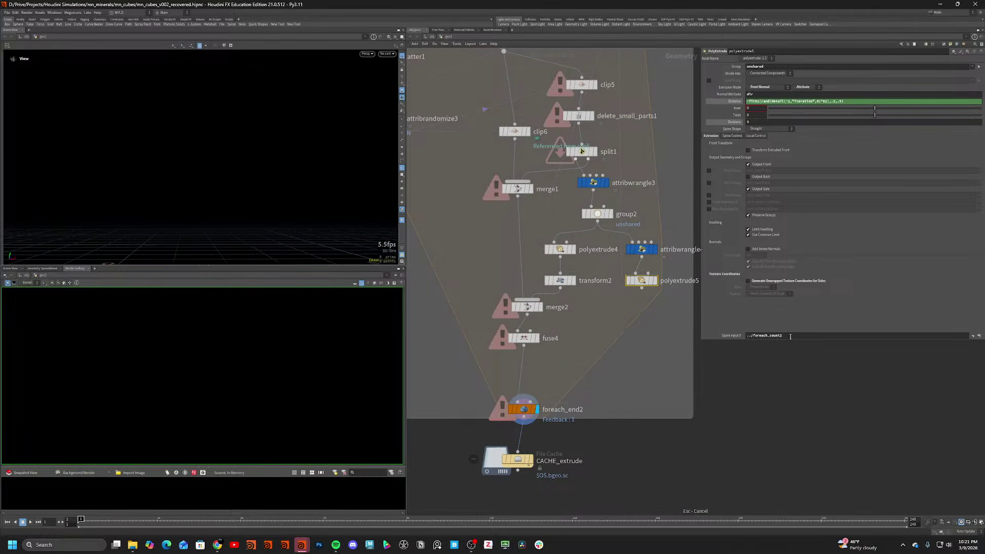
Clear the spine input and the distance expression on the duplicated polyextrude and display its result.
left_click_drag(789, 336, 709, 339)
key("BackSpace")
key("Return")
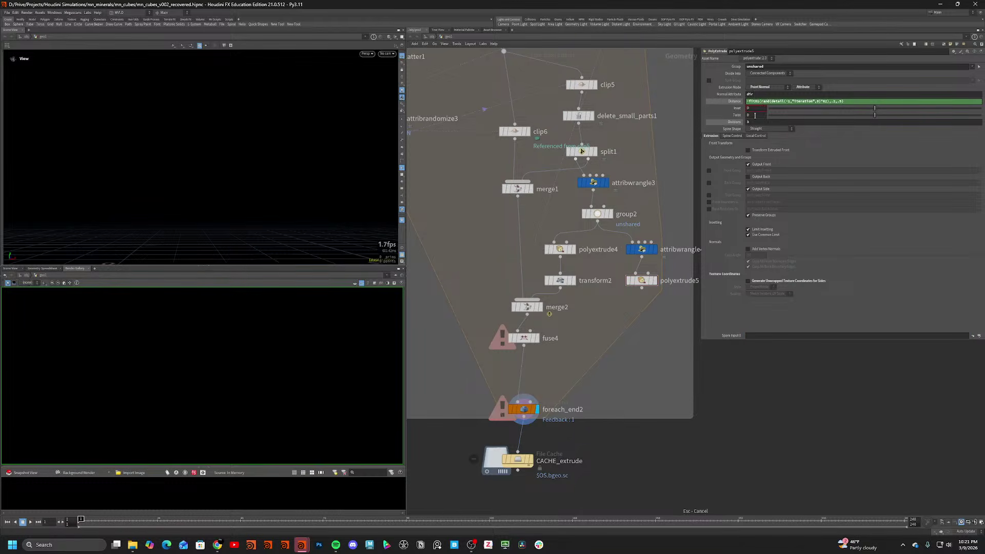
left_click(762, 102, "ctrl+shift")
middle_click(760, 103, "ctrl")
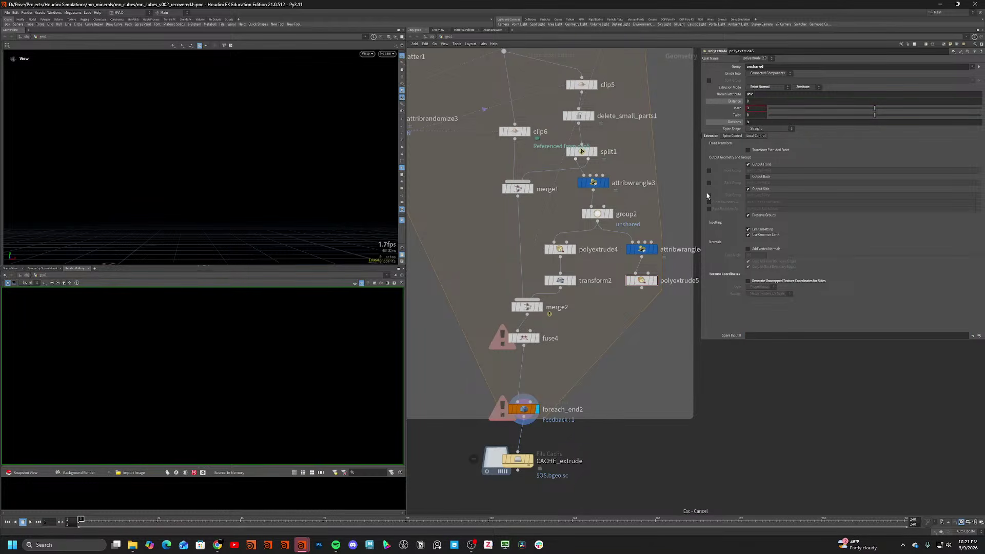
left_click(655, 281)
left_click_drag(202, 209, 233, 192)
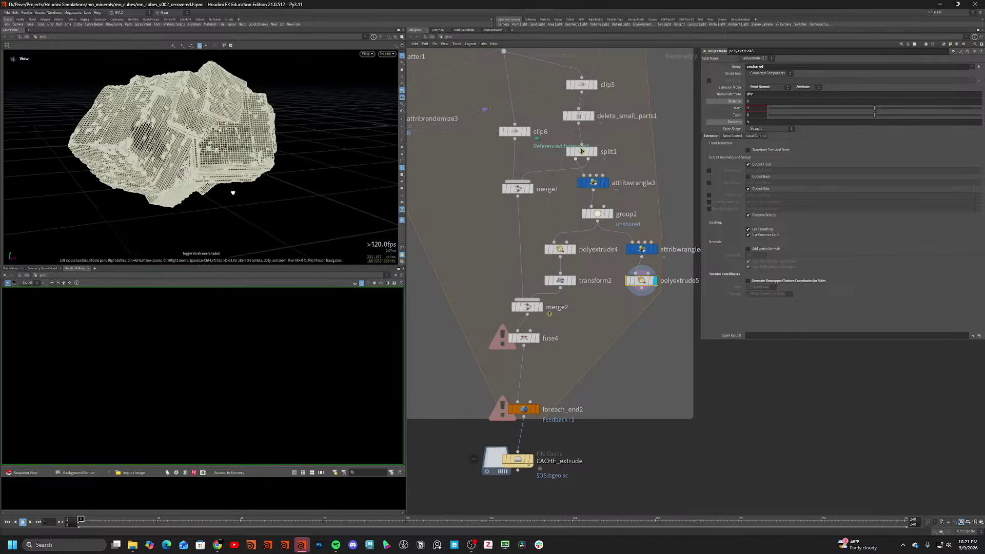
key("w")
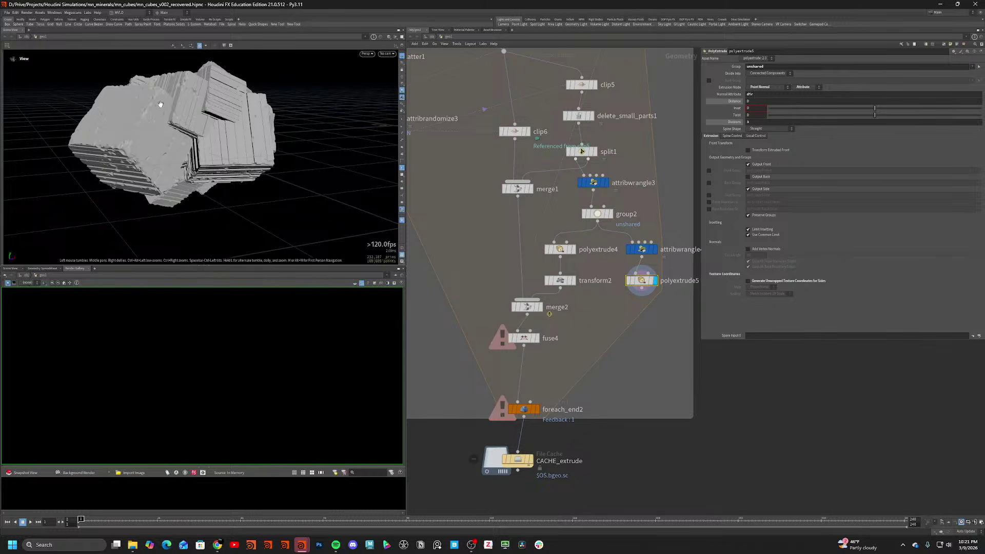
left_click_drag(158, 104, 328, 110)
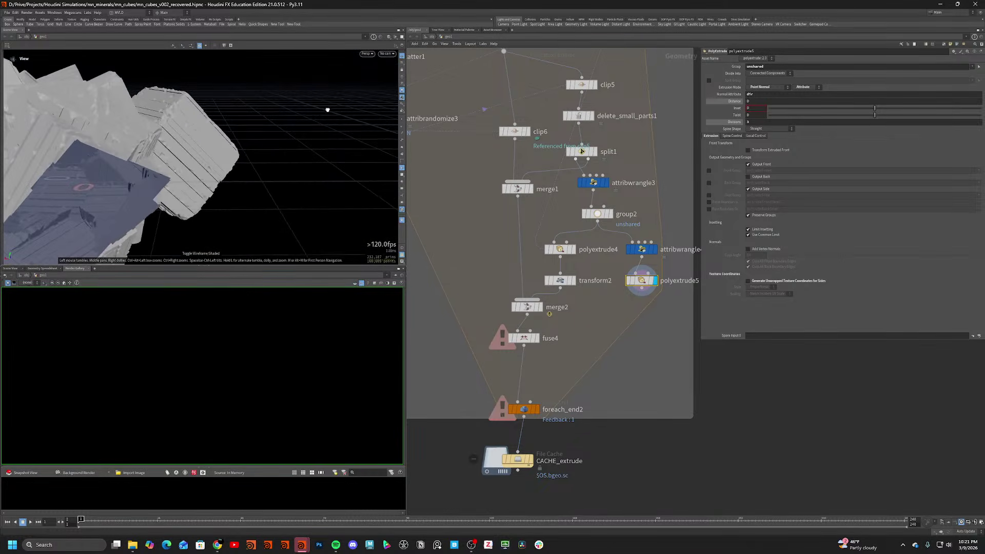
Try feeding merge2 from polyextrude5 instead of transform2 and display the result of foreach_end2.
left_click(564, 283)
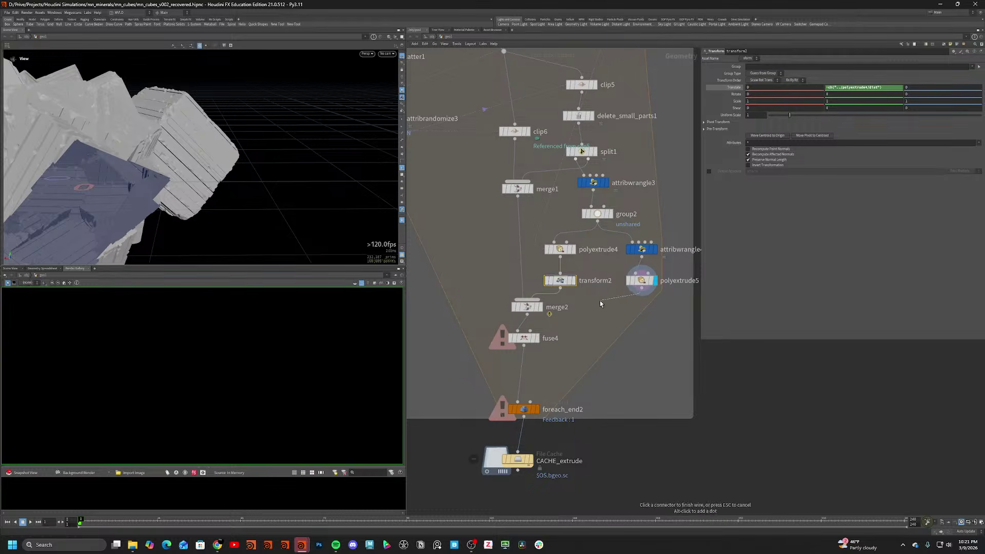
left_click_drag(566, 296, 641, 288)
left_click(525, 409)
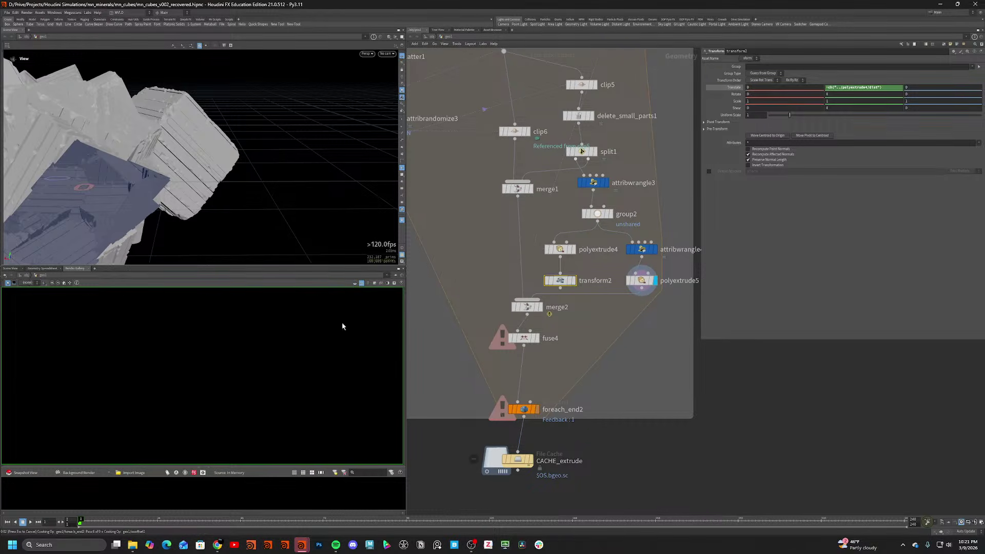
scroll(195, 219, "down", 6)
mouse_move(196, 217)
left_mouse_down()
mouse_move(160, 213)
mouse_move(87, 266)
mouse_move(145, 187)
mouse_move(191, 202)
left_mouse_up()
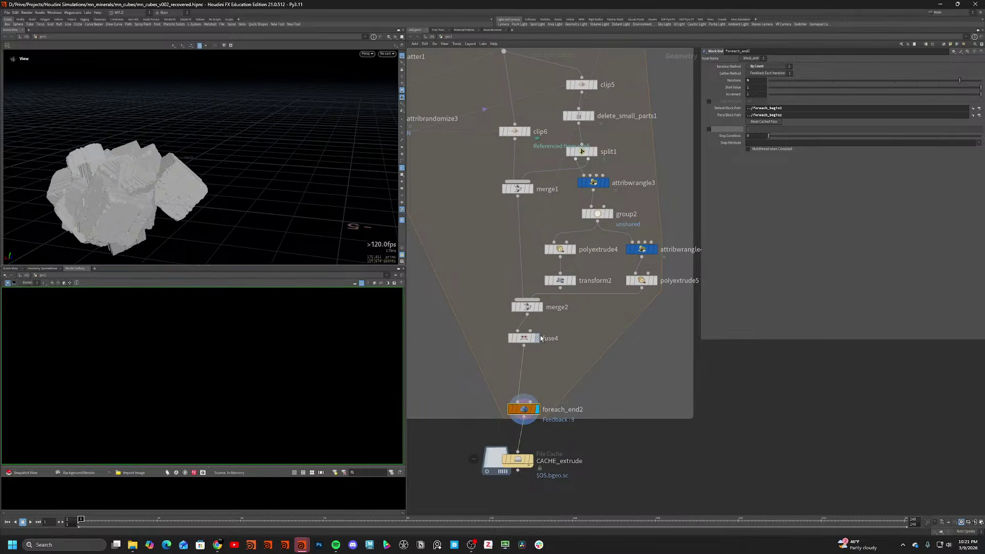
Examine the loop's extruded geometry in wireframe and shaded display, and review the extrude_dist expression in attribwrangle4.
middle_click_drag(523, 413, 545, 319)
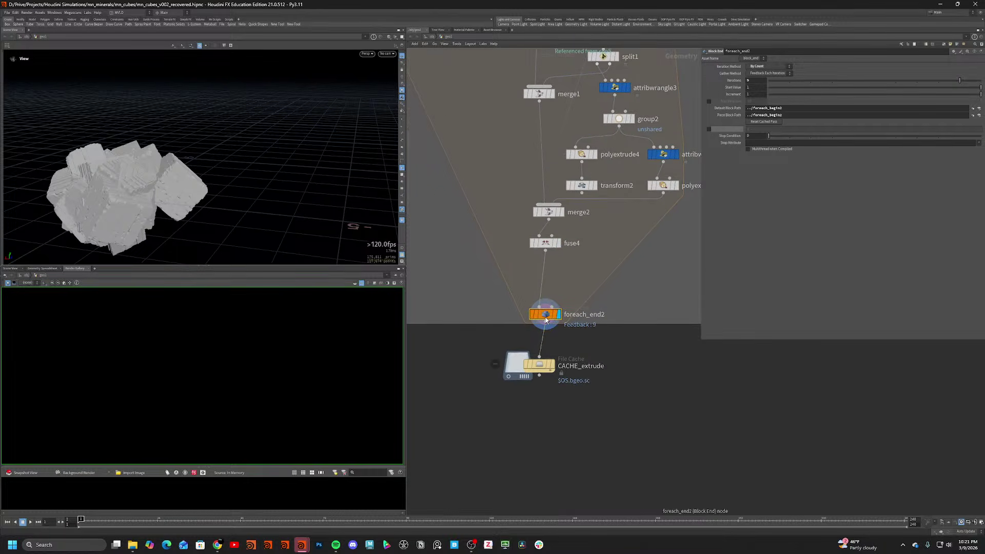
key("shift+w")
scroll(181, 203, "up", 5)
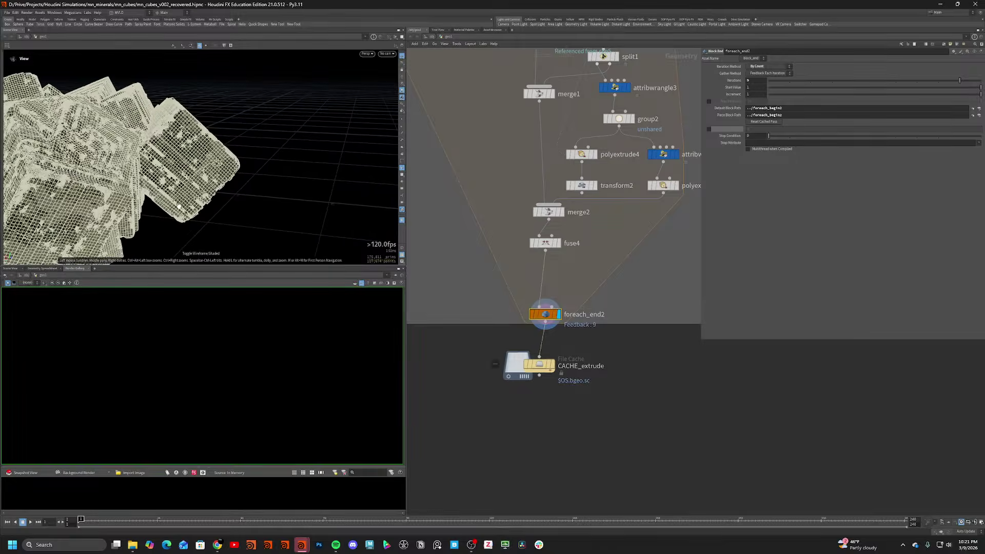
key("shift+w")
scroll(622, 214, "down", 2)
scroll(622, 217, "up", 3)
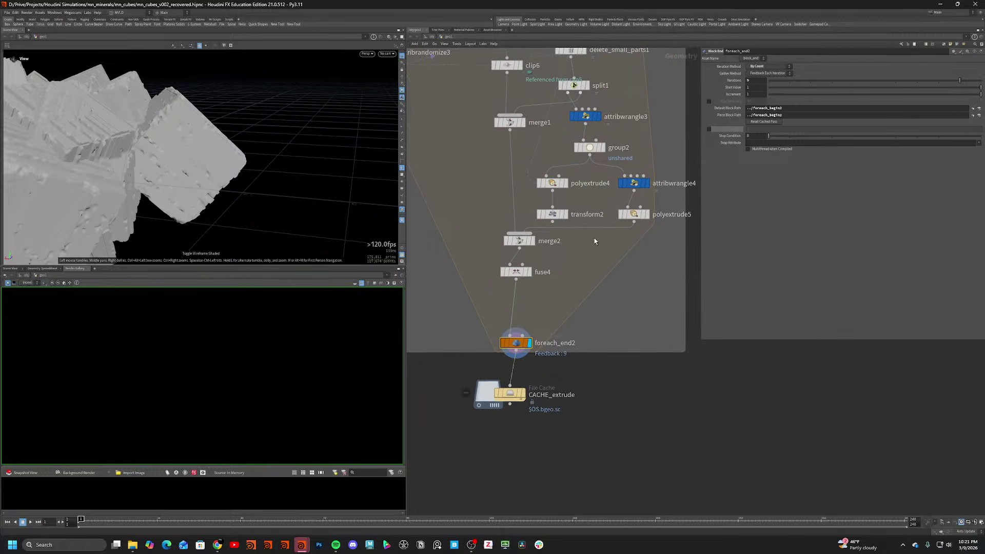
left_click(633, 181)
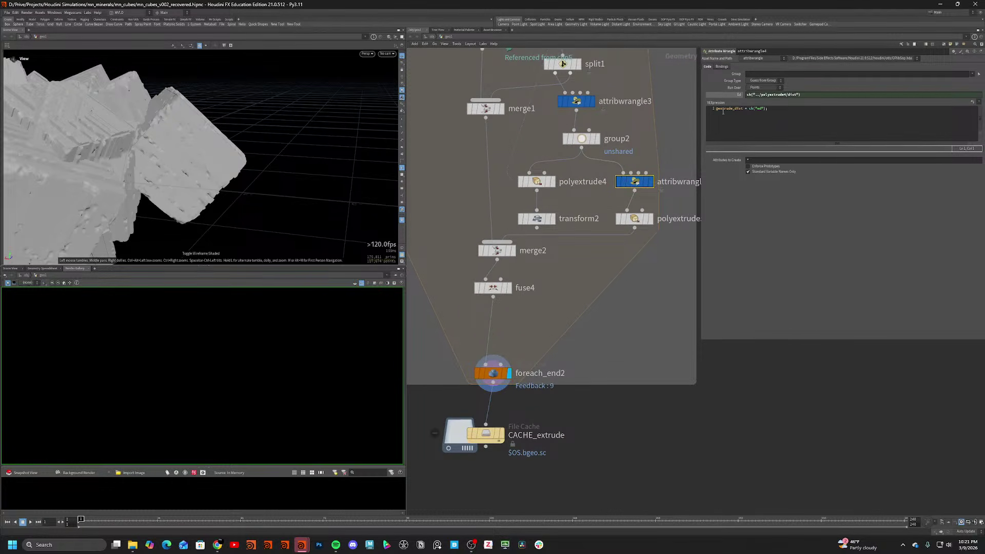
left_click_drag(791, 112, 723, 120)
left_click(735, 123)
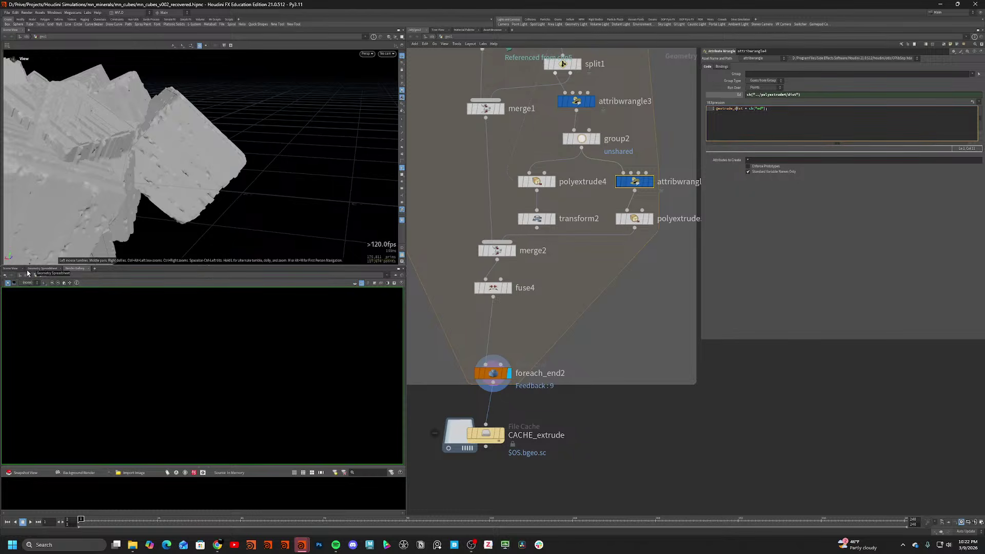
scroll(192, 175, "down", 8)
left_click_drag(193, 176, 153, 176)
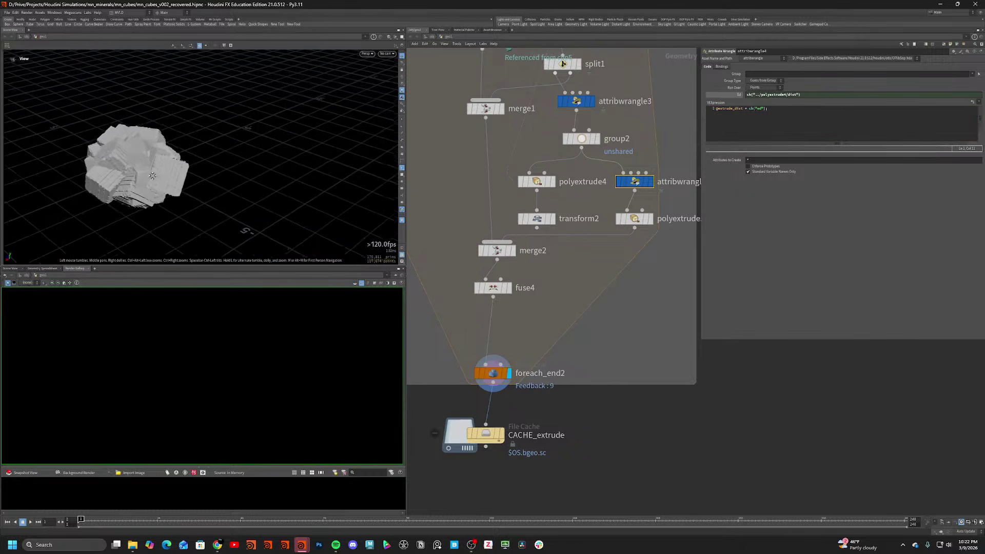
scroll(152, 176, "up", 5)
Reconnect transform2 to merge2 in place of polyextrude5 and display the result of foreach_end2.
double_click(552, 221)
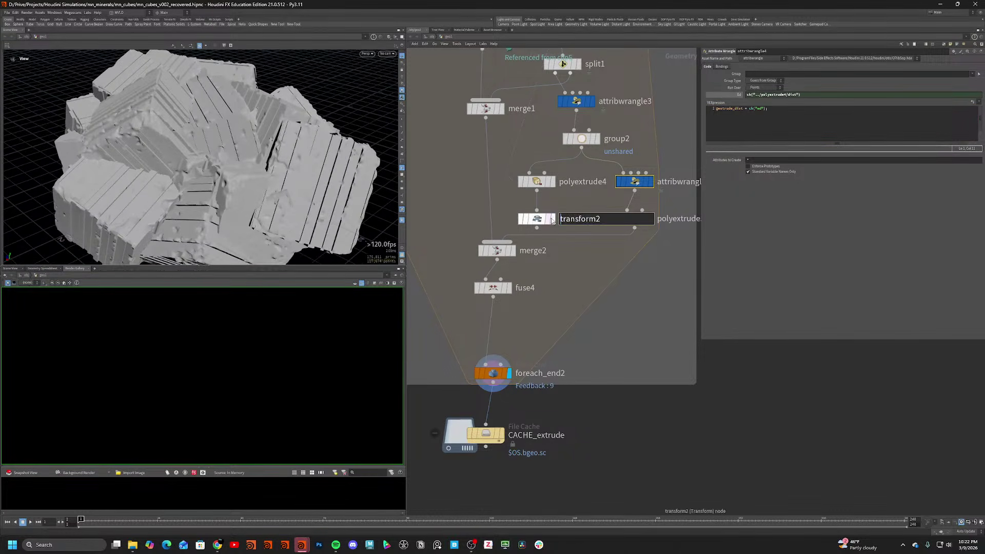
left_click(553, 220)
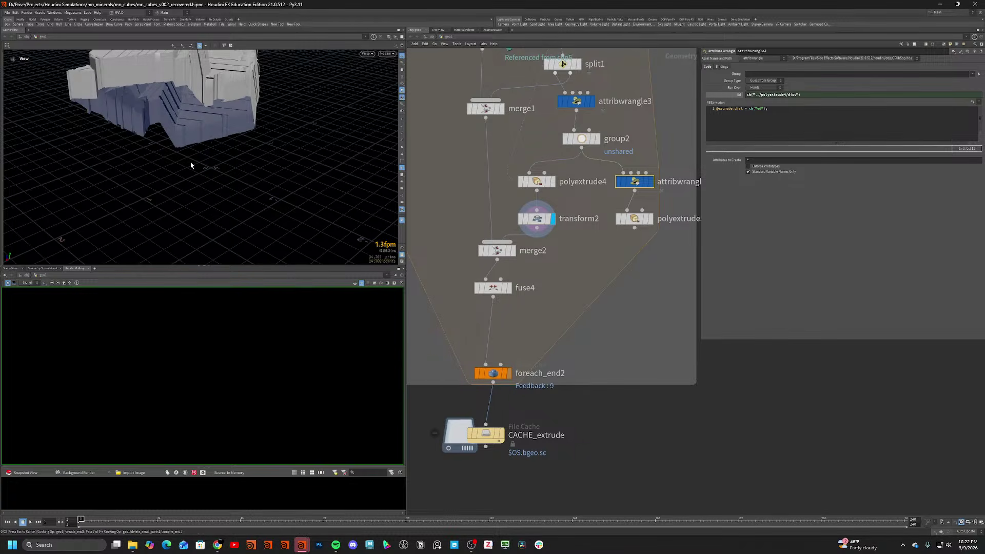
scroll(192, 162, "down", 3)
left_click_drag(192, 160, 221, 142)
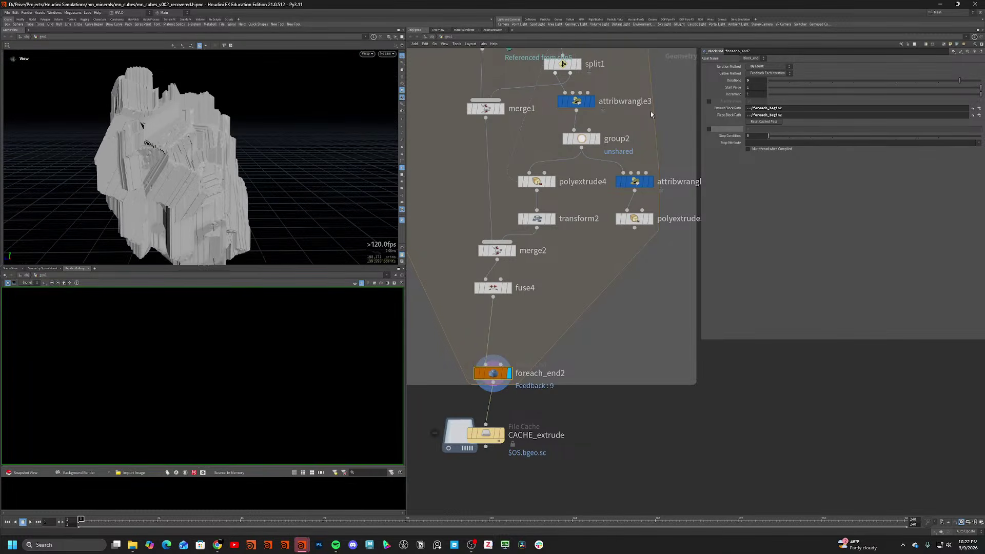
Try foreach_end2 with 1 iteration and with 3 iterations.
left_click(776, 82)
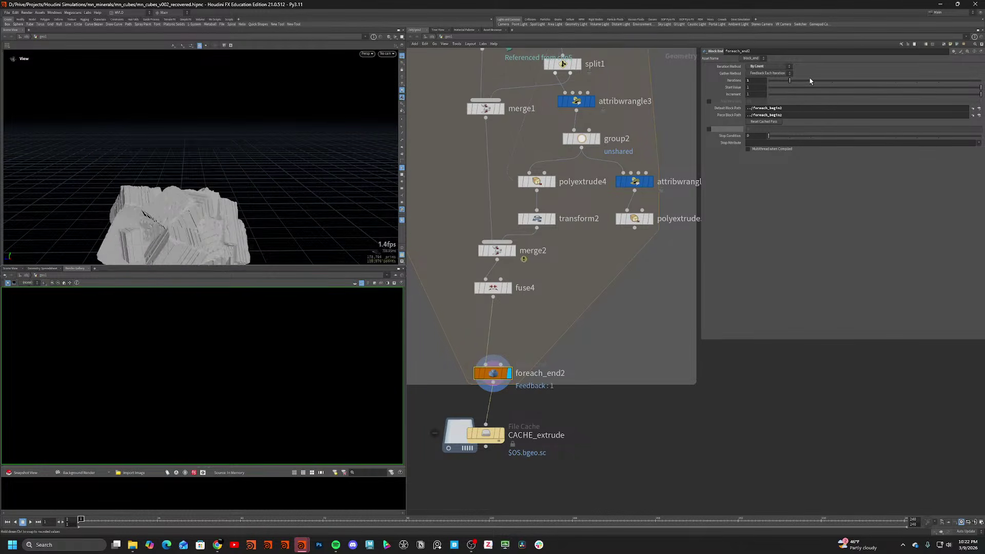
left_click(833, 81)
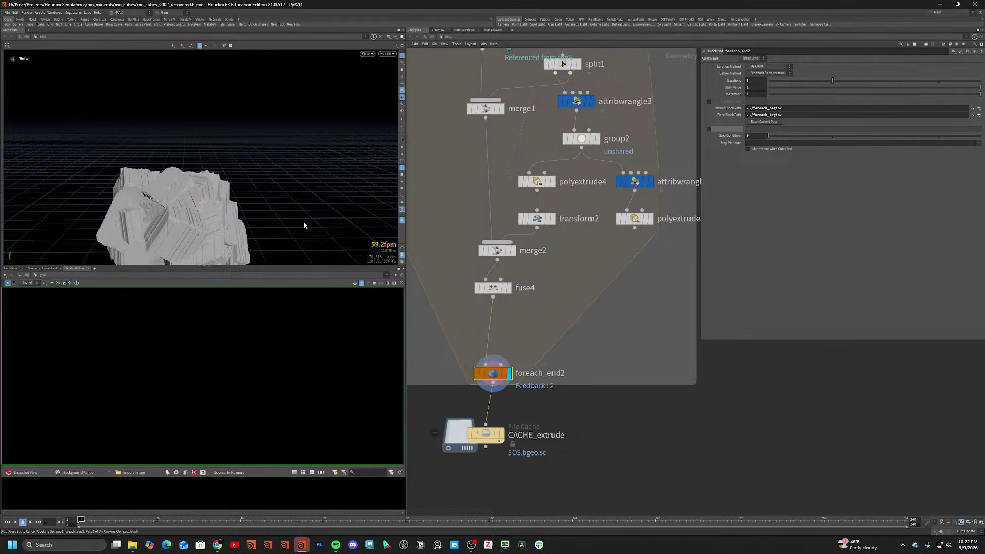
left_click_drag(303, 224, 237, 165)
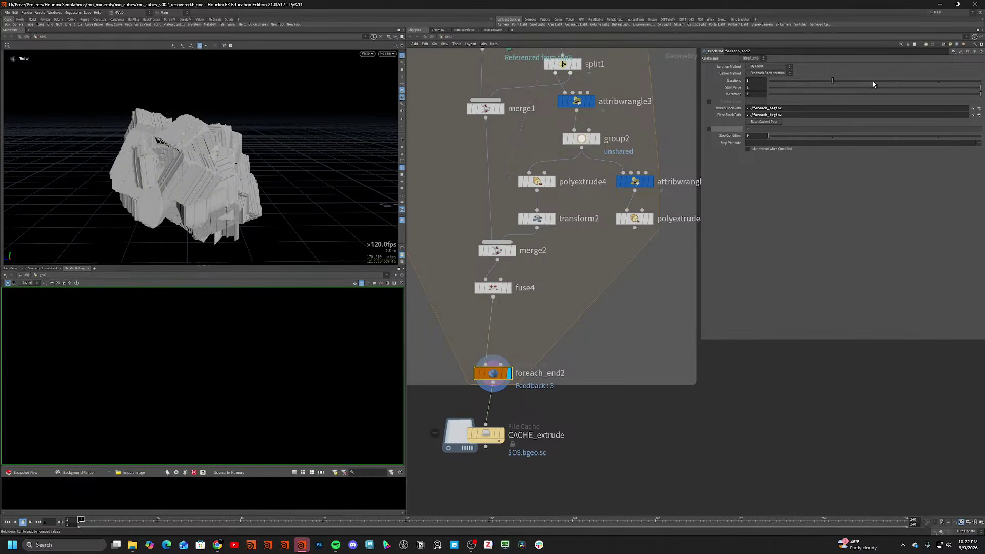
Set the upper limit of the random range in polyextrude4's distance expression to 1.
left_click(536, 181)
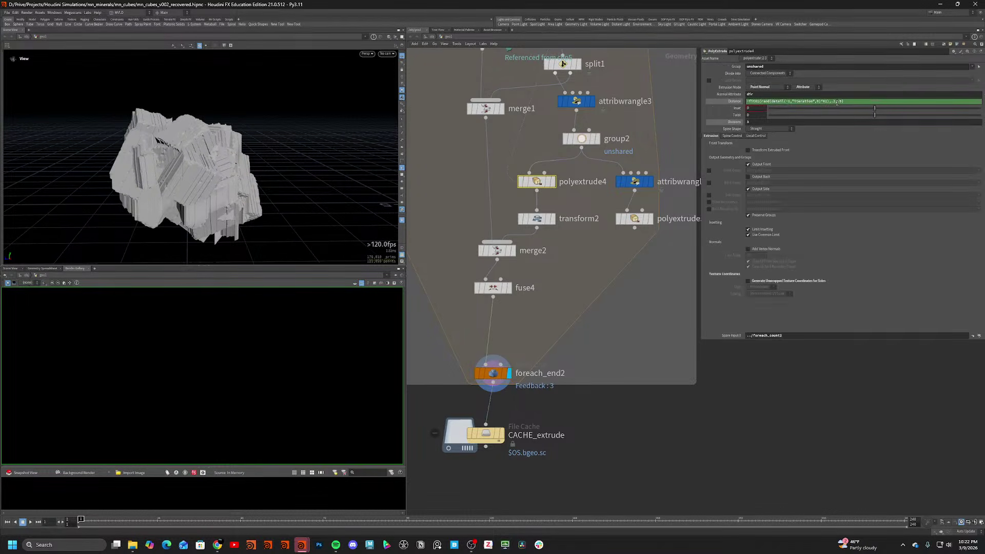
type("1")
left_click(761, 394)
left_click_drag(323, 187, 205, 183)
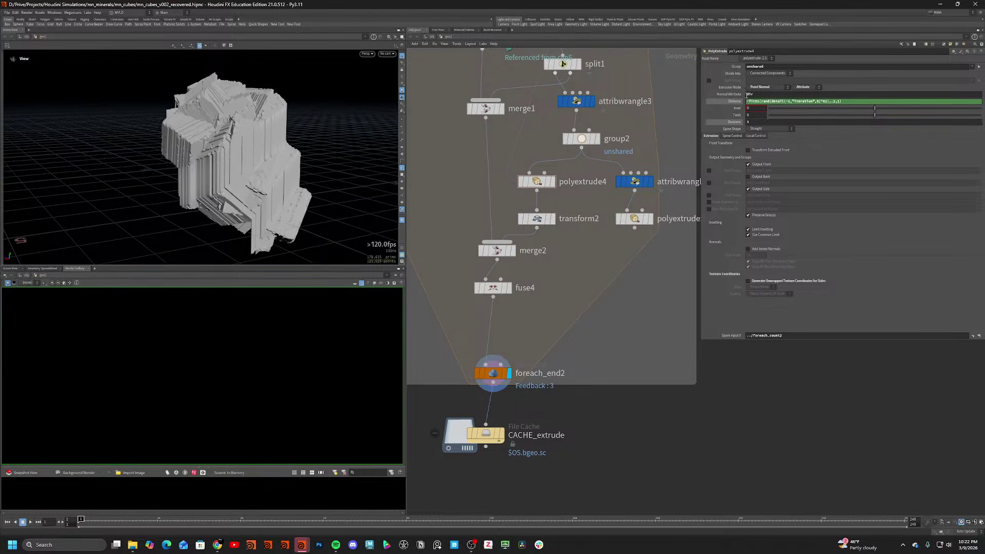
Raise the iterations of foreach_end2 to 4 and on to 5.
left_click(493, 373)
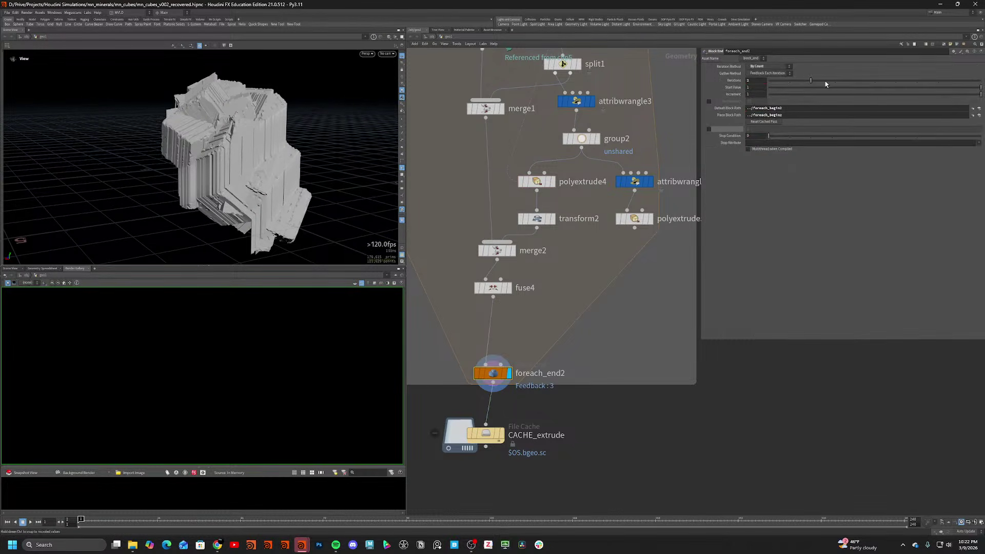
left_click_drag(826, 84, 868, 83)
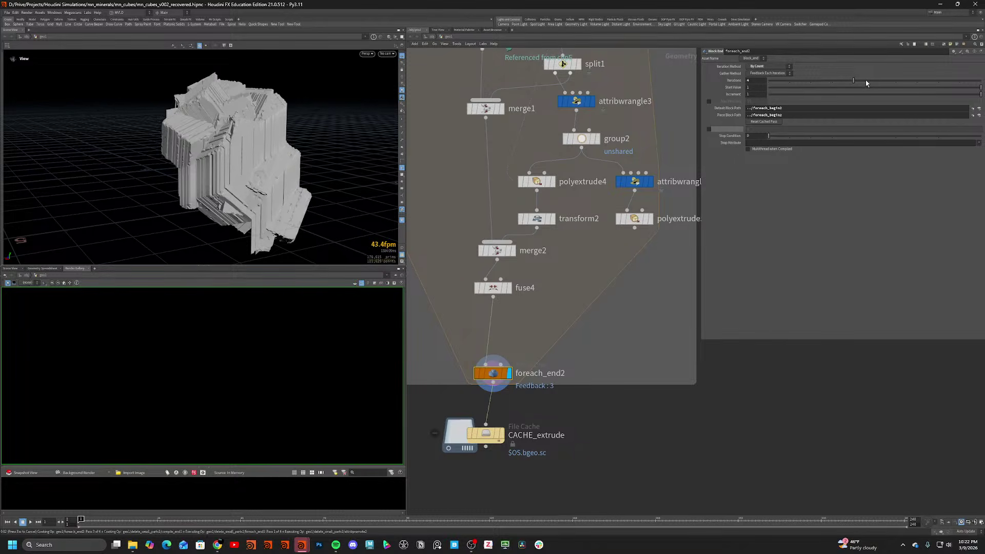
left_click_drag(372, 165, 118, 135)
left_click_drag(853, 81, 875, 78)
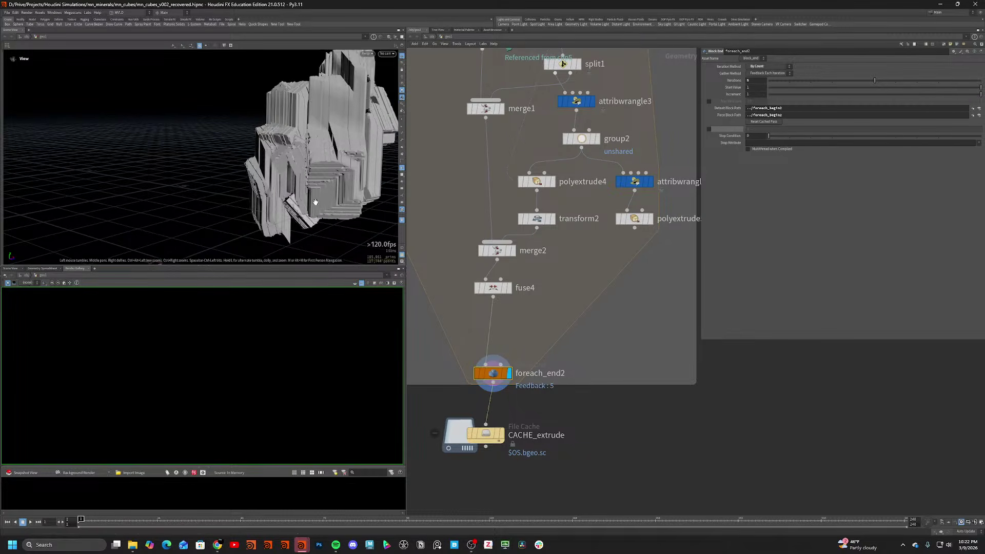
Inspect the mesh of the loop's extruded blocks up close in both shaded and wireframe display.
mouse_move(300, 202)
left_mouse_down()
mouse_move(496, 198)
mouse_move(486, 219)
mouse_move(432, 222)
mouse_move(607, 209)
mouse_move(577, 220)
left_mouse_up()
key("w")
key("w")
scroll(282, 91, "up", 5)
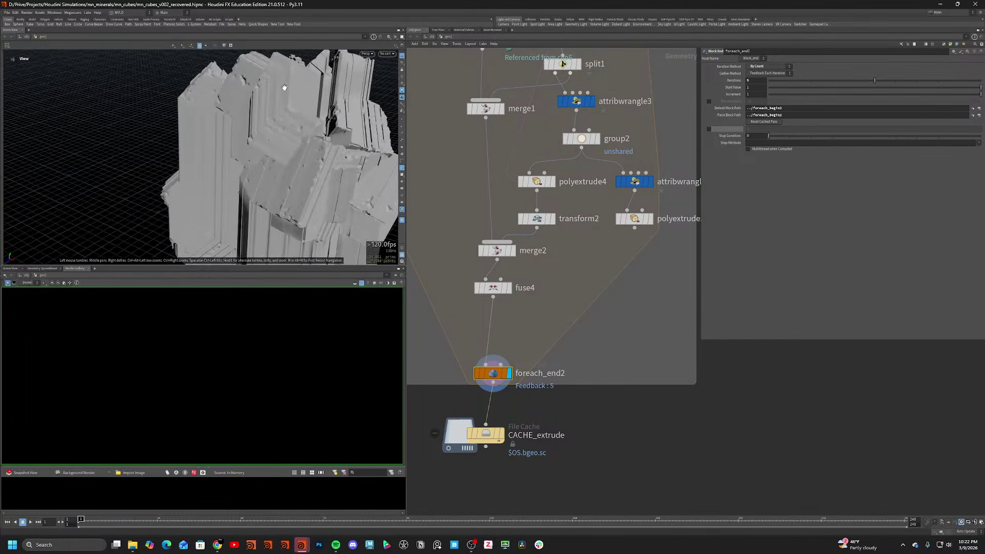
key("w")
scroll(282, 96, "down", 2)
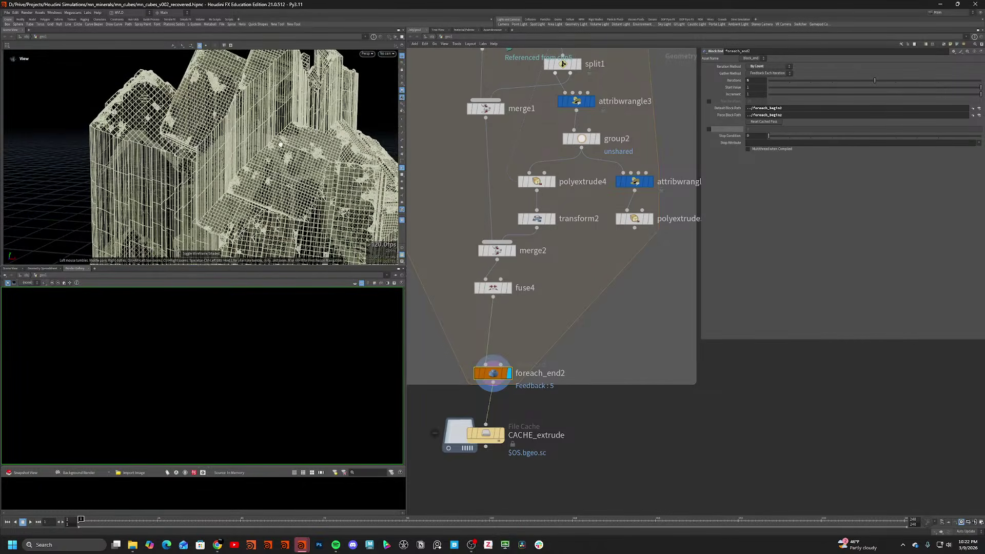
Return the view to shaded display and restrict the attribwrangle4 node to the unshared group.
key("w")
scroll(262, 152, "down", 3)
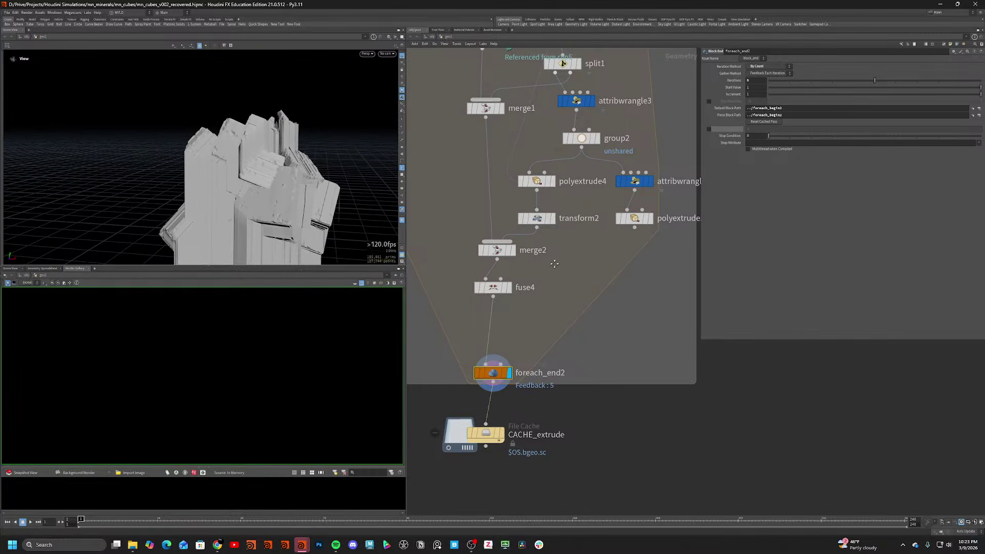
middle_click_drag(551, 240, 551, 225)
left_click(633, 203)
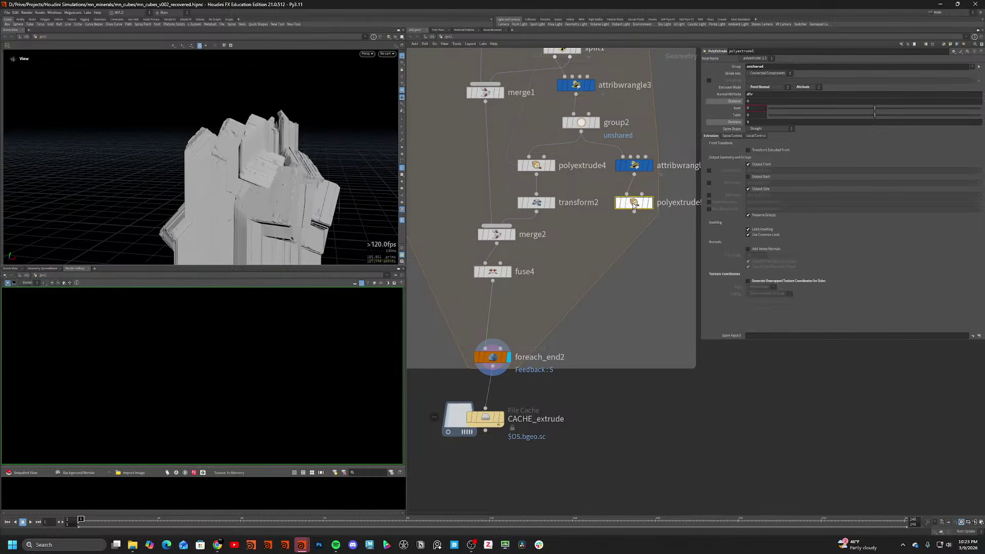
scroll(220, 180, "down", 2)
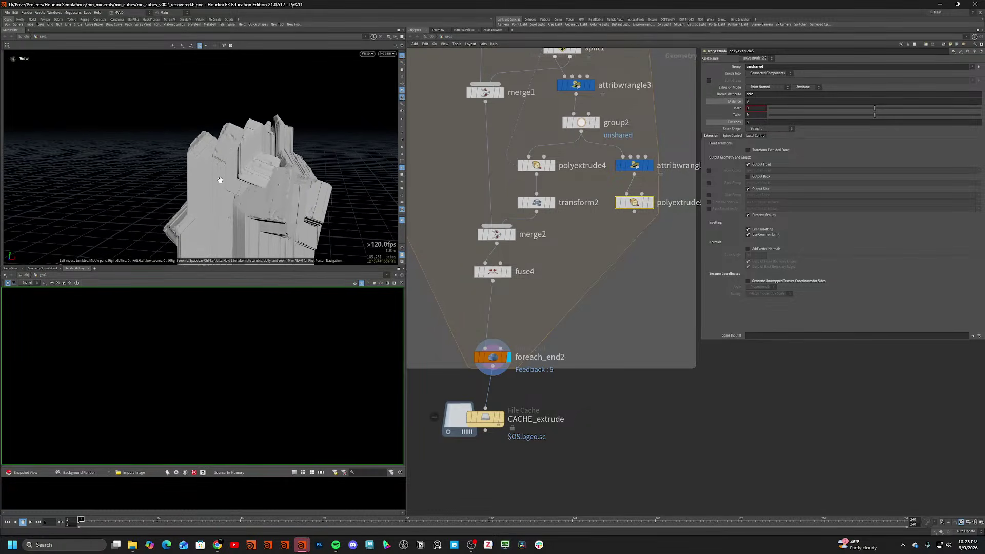
left_click(634, 165)
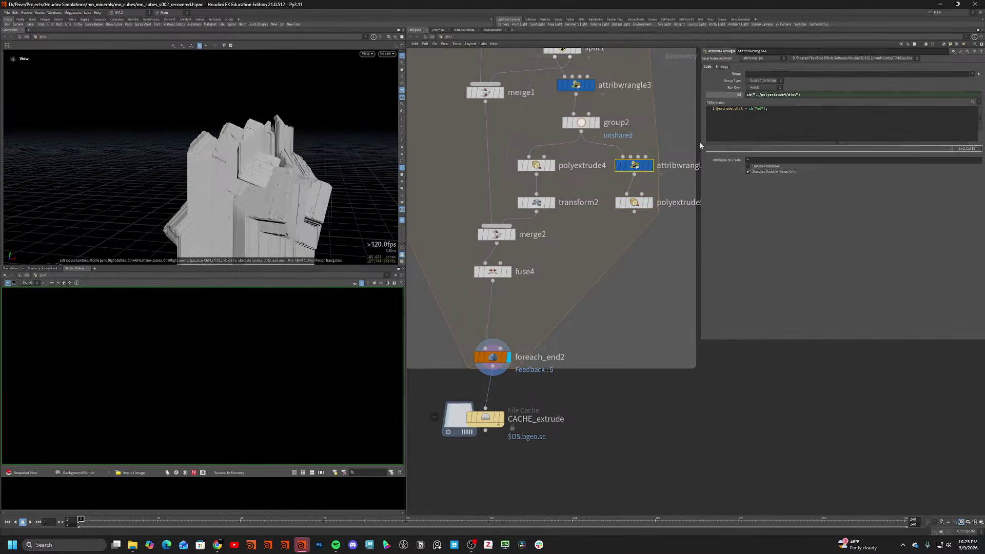
left_click(971, 75)
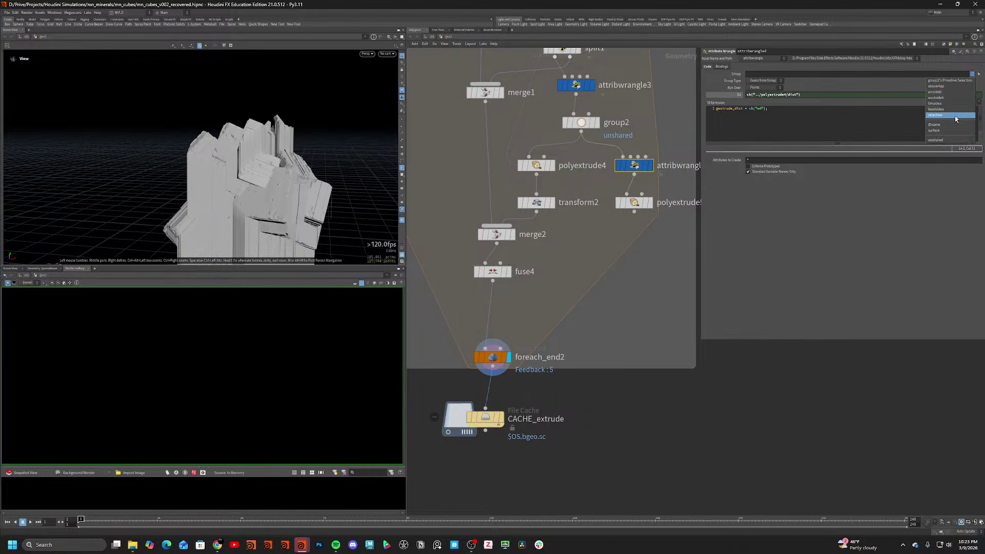
left_click(949, 139)
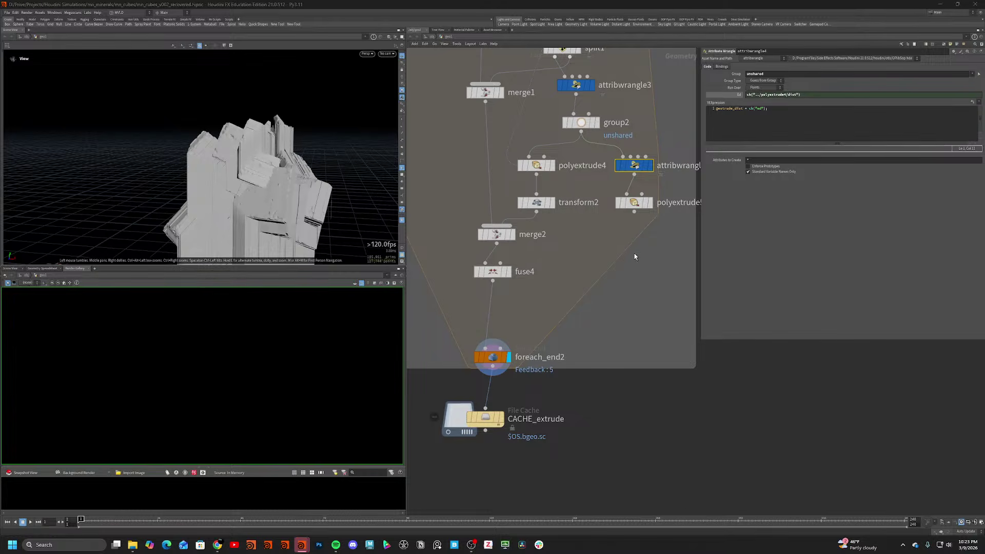
Insert a Group Delete node between attribwrangle3 and group2.
key("Tab")
type("group ed")
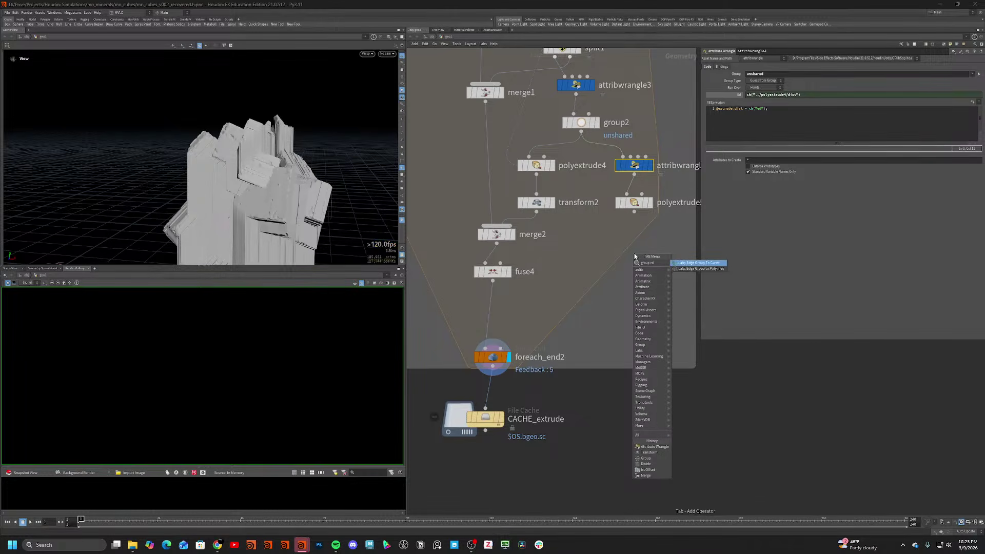
key("Return")
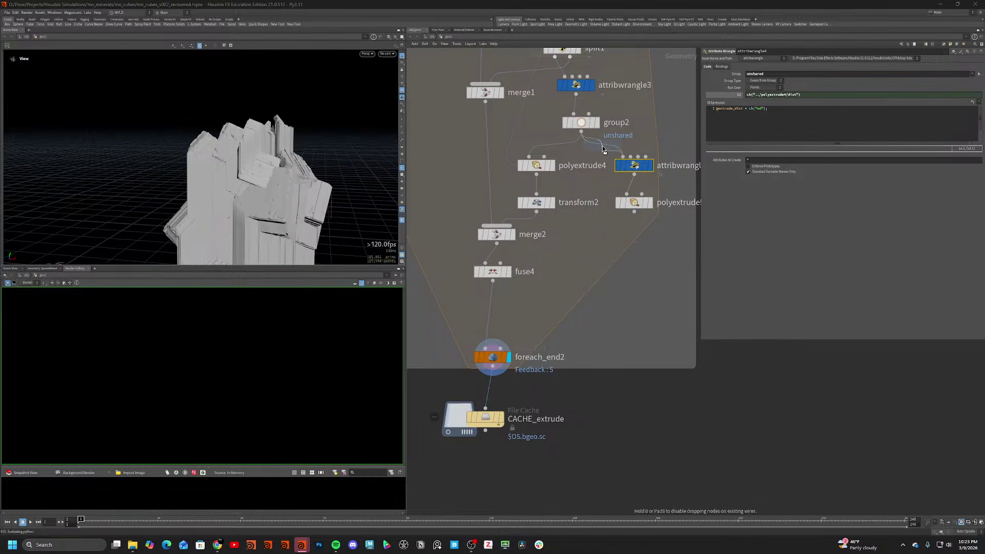
left_click(602, 146)
left_click_drag(590, 159, 578, 115)
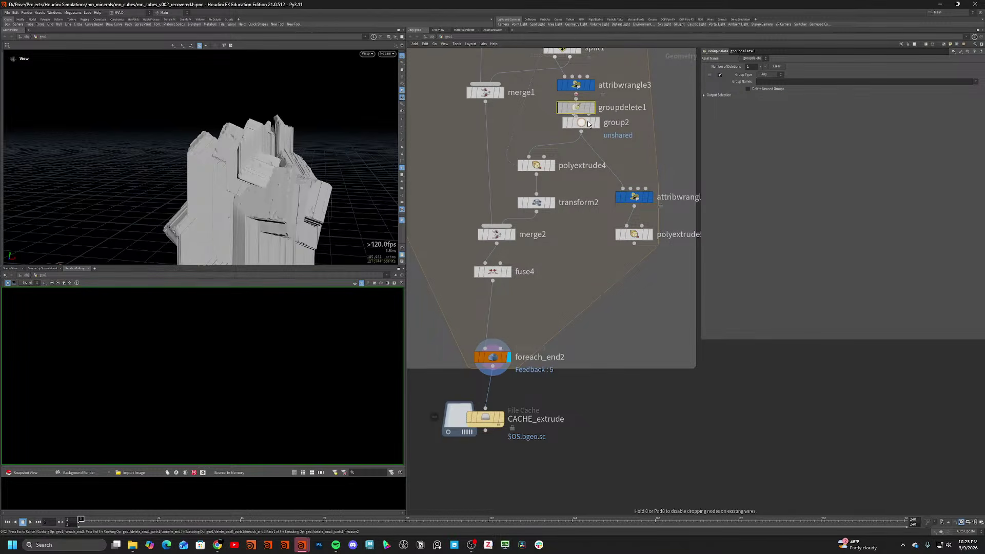
Configure groupdelete1 to delete the edge group unshared, reusing the group name from group2.
left_click(584, 160)
left_click_drag(786, 67, 742, 67)
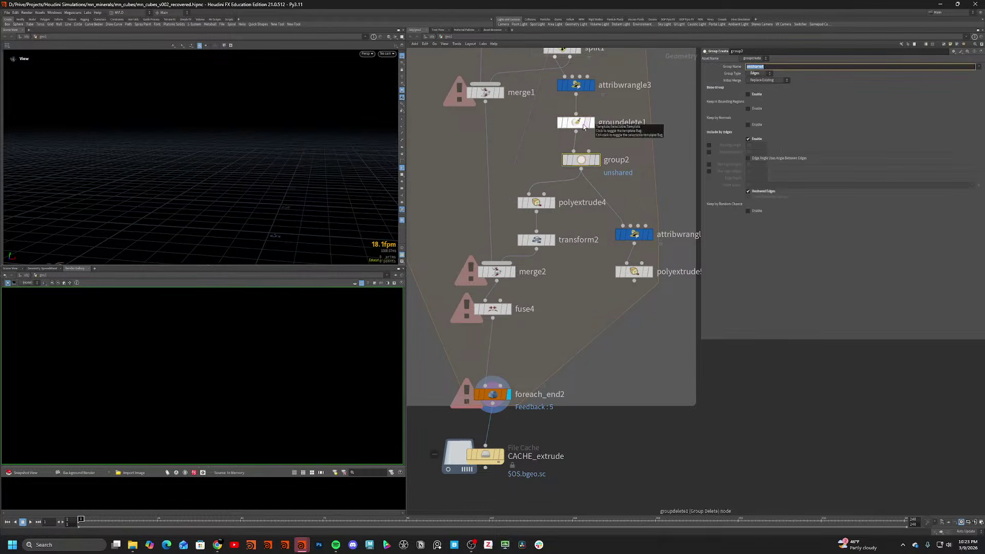
left_click(583, 125)
left_click(769, 75)
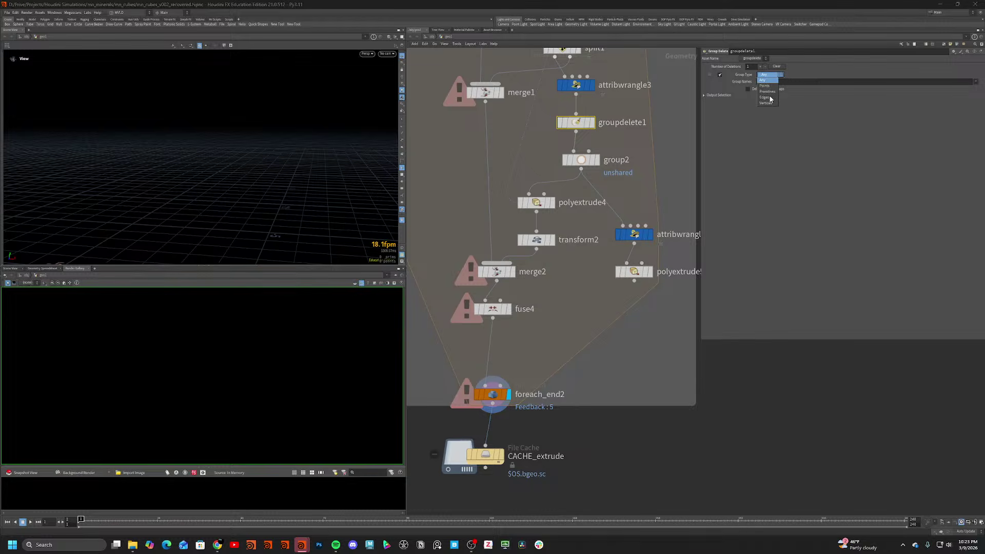
left_click(764, 97)
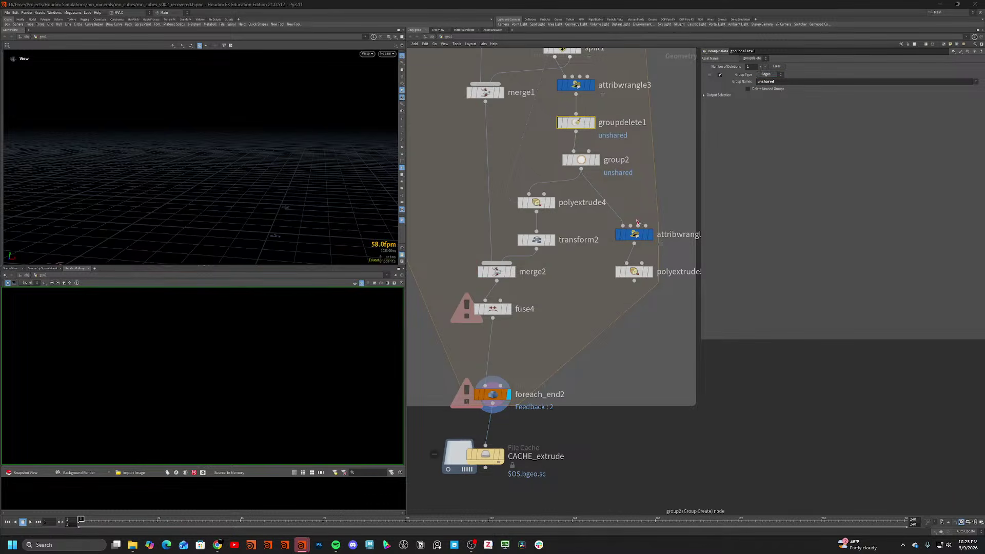
Rewire merge2 so that it takes polyextrude5 as its input instead of transform2.
left_click_drag(537, 249, 624, 299)
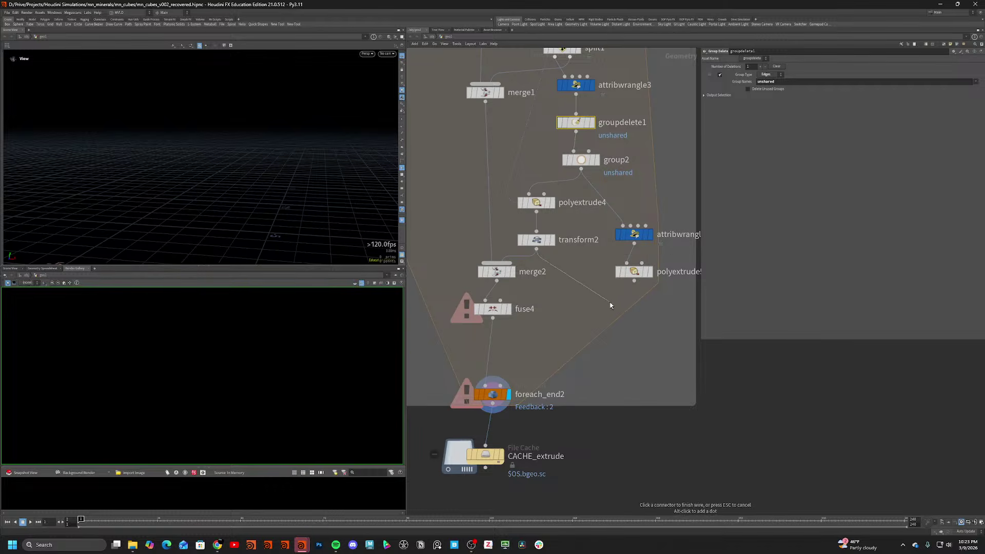
left_click(525, 258)
left_click(531, 260)
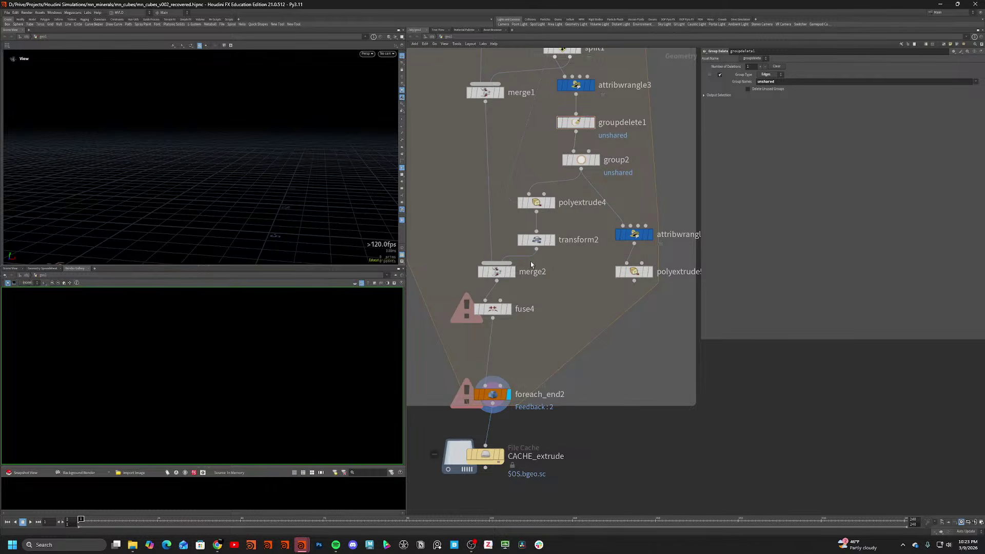
left_click_drag(626, 289, 634, 282)
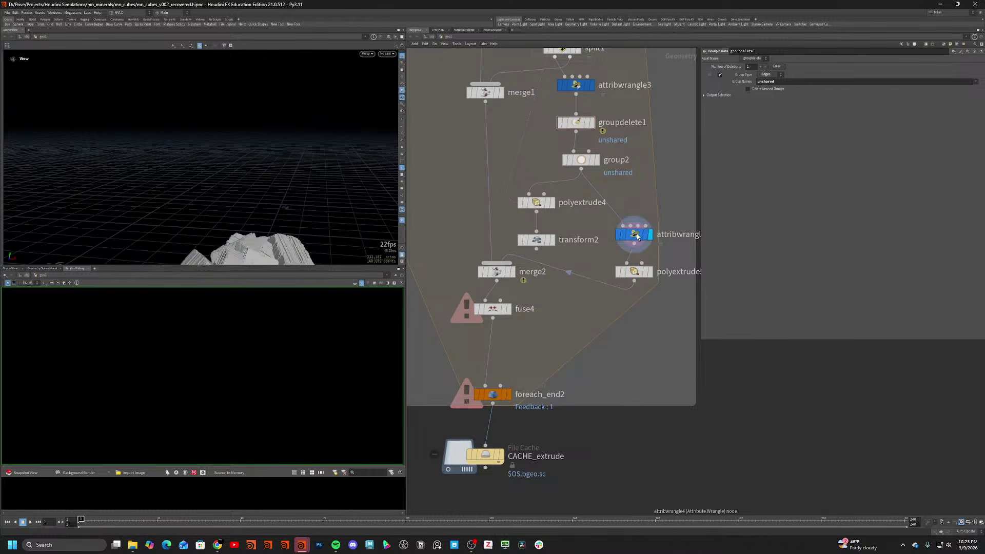
Display the foreach_end2 result and visualize its extrude_dist point attribute on the geometry.
left_click(634, 235)
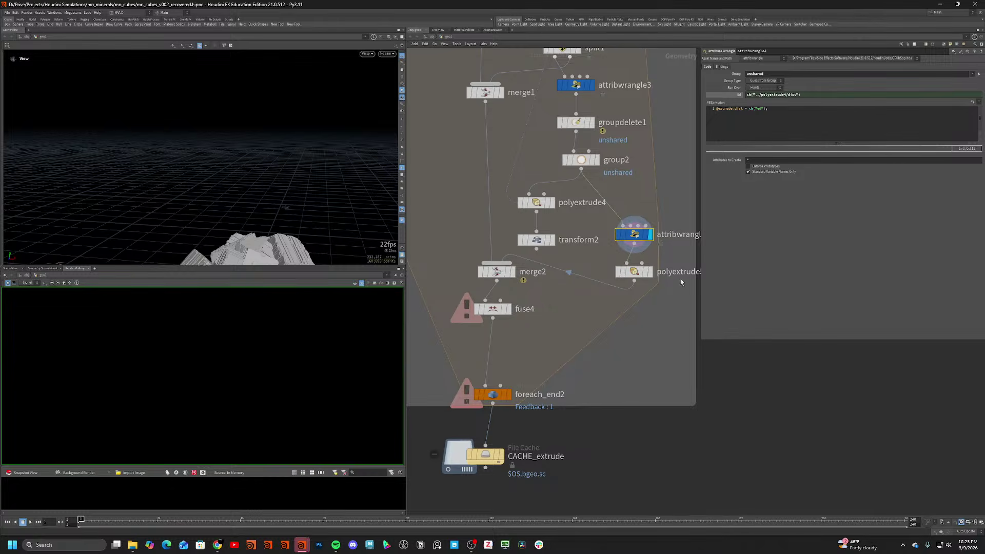
middle_click_drag(681, 278, 742, 173)
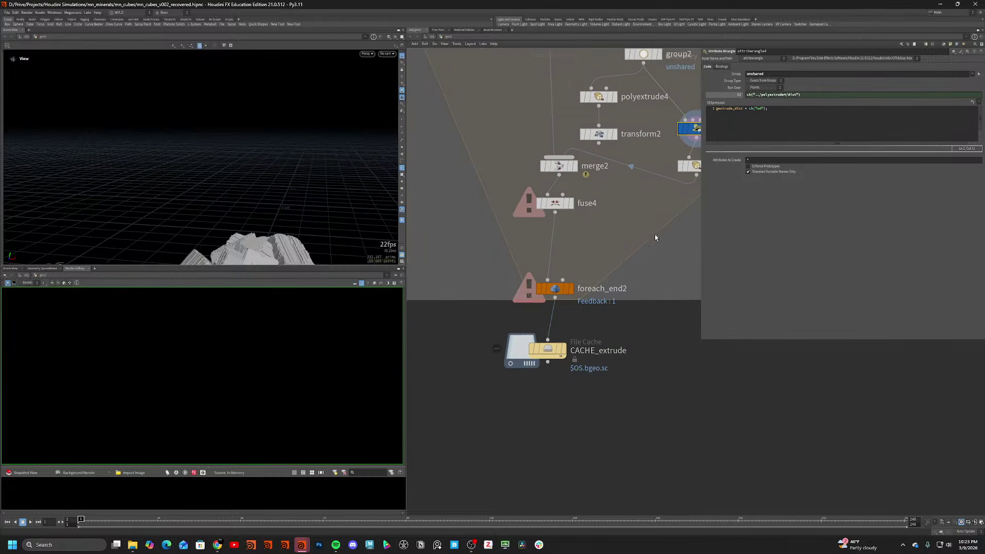
left_click(554, 294)
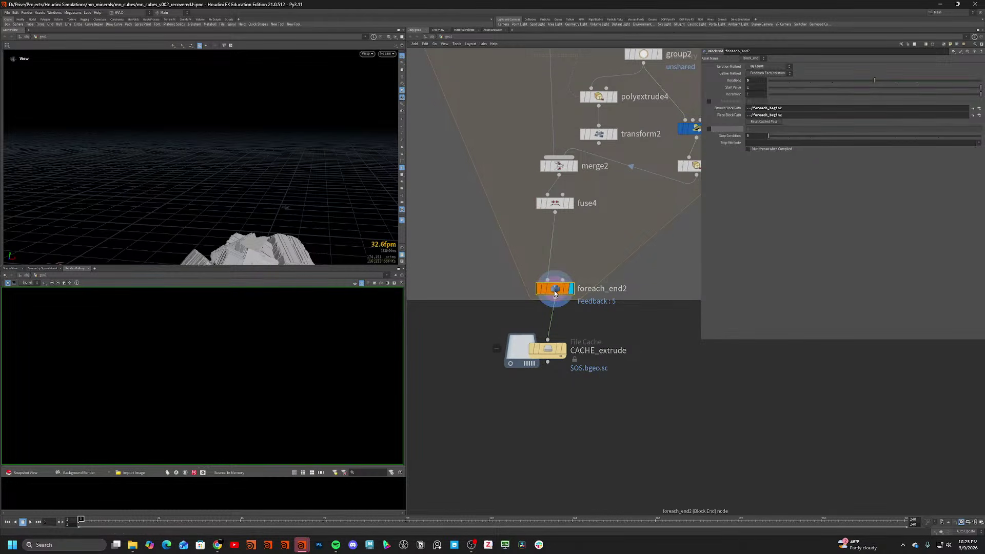
scroll(554, 292, "up", 1)
middle_click(554, 292)
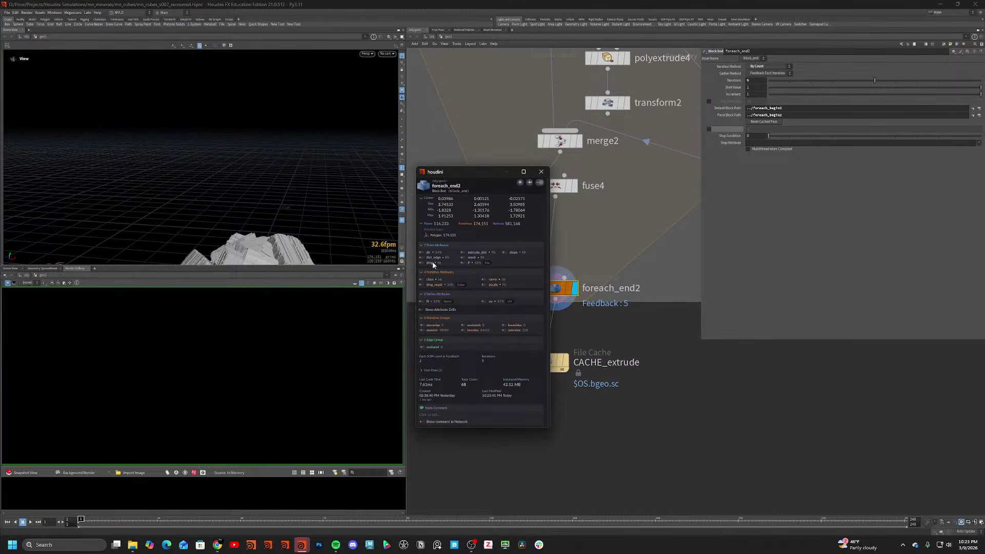
left_click(463, 253)
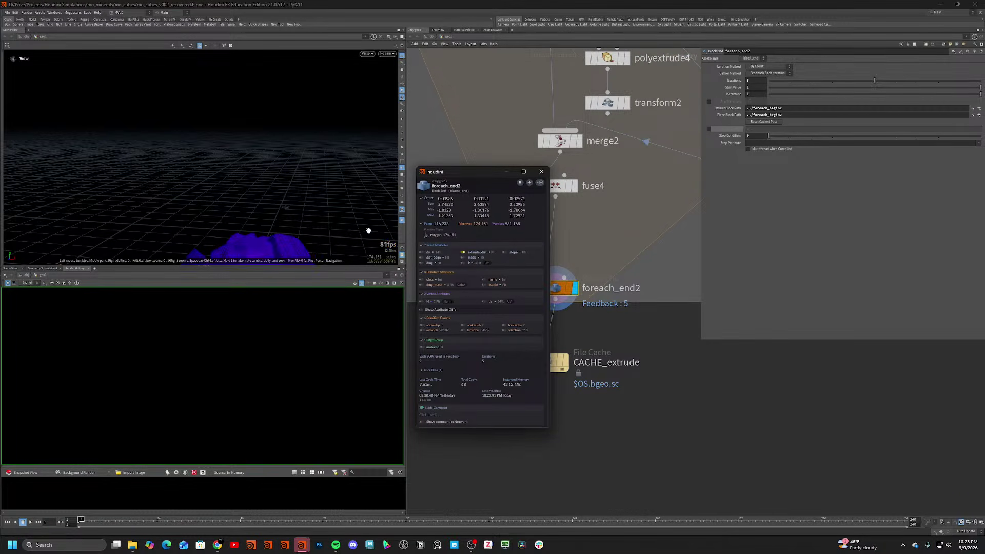
middle_click_drag(254, 169, 253, 79)
scroll(251, 192, "up", 7)
Show the point attributes of foreach_end2 in the Geometry Spreadsheet and reduce its iterations to 1.
left_click(42, 268)
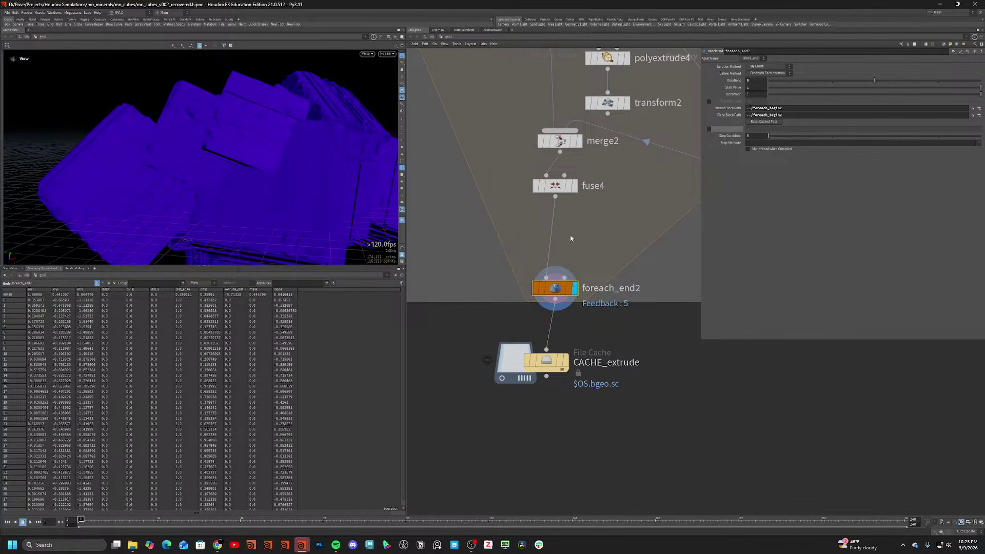
middle_click_drag(591, 227, 466, 316)
scroll(467, 315, "down", 2)
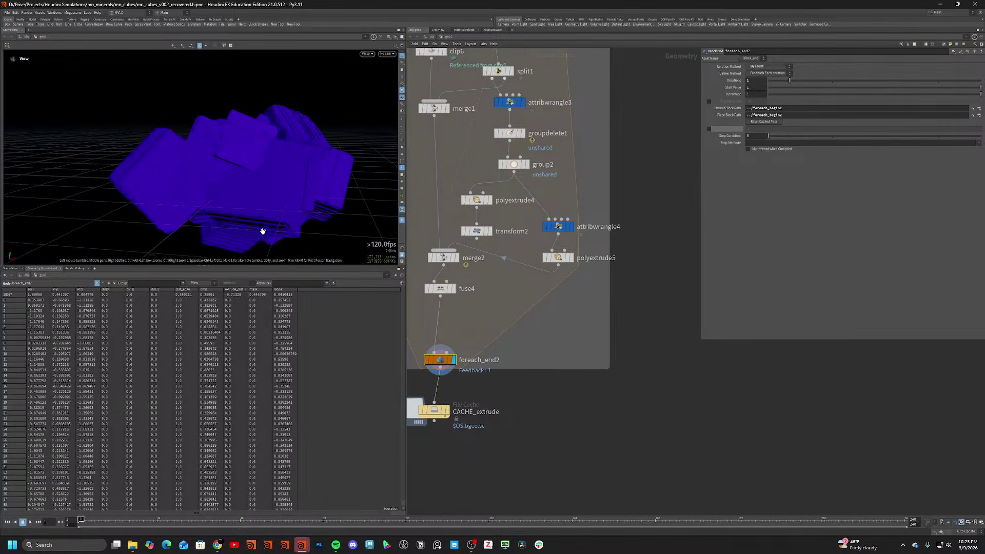
Try a distance of 0.0001 on polyextrude5 and undo the change.
left_click(559, 258)
left_click(759, 102)
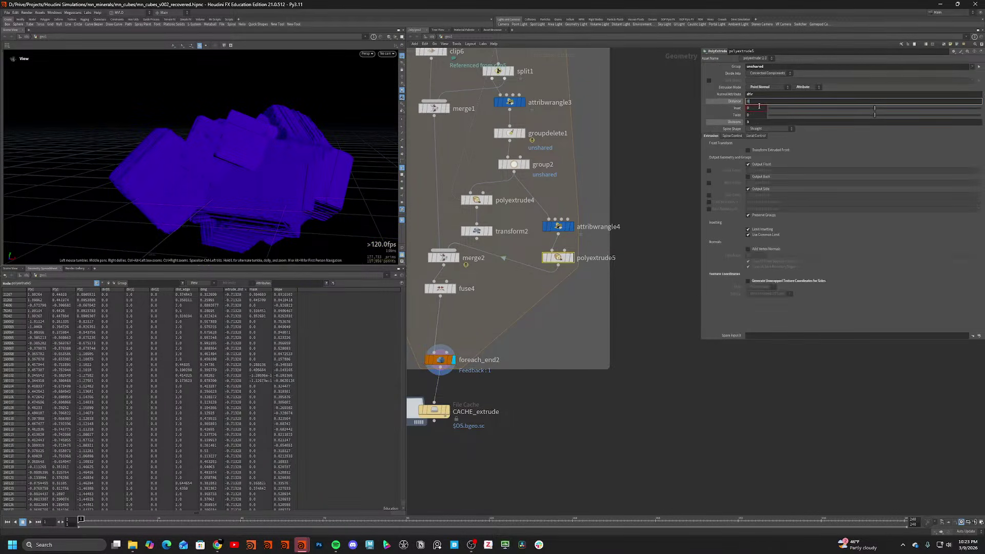
key("Return")
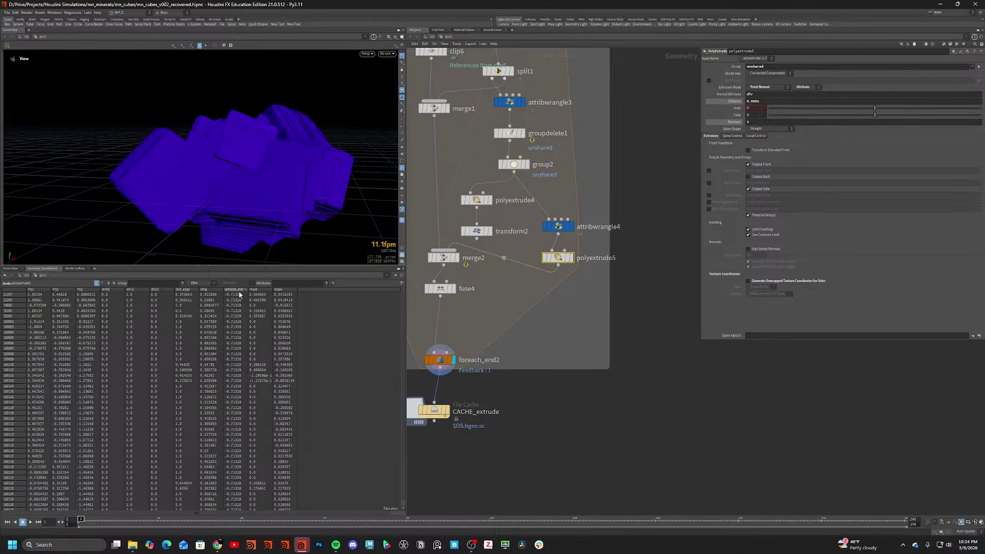
key("ctrl+z")
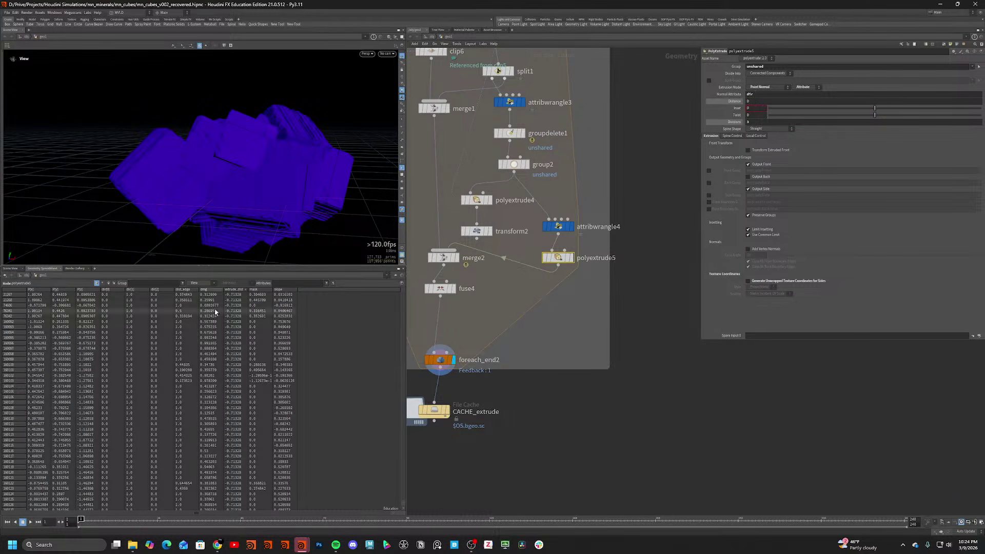
Check the extrude_dist values of polyextrude5 and set its distance to 0.0001.
left_click(234, 291)
left_click(234, 290)
left_click(758, 103)
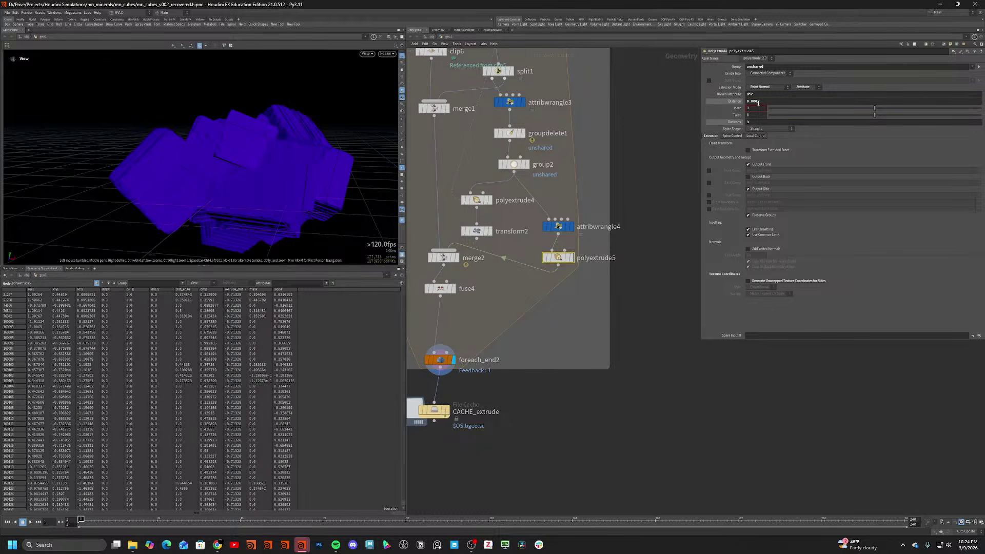
type("1")
key("Return")
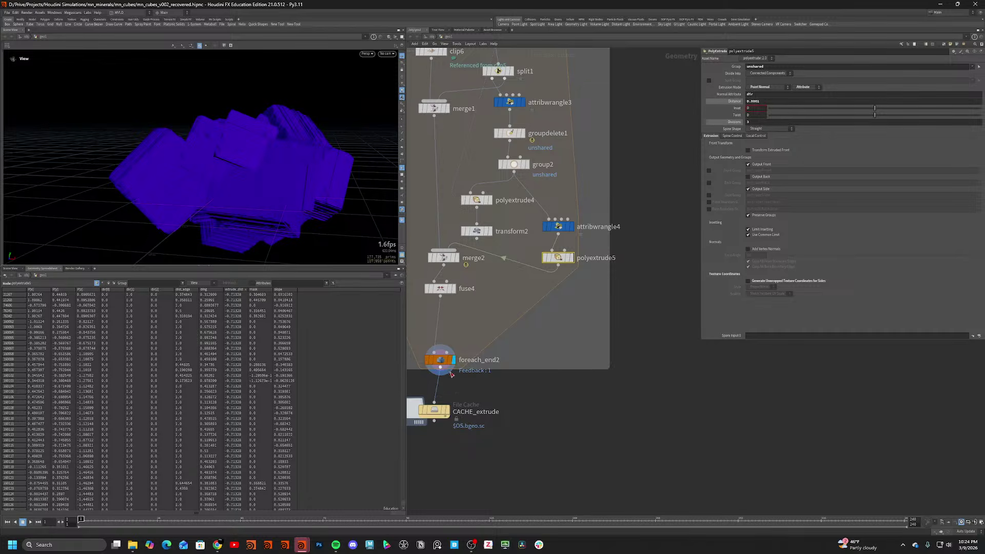
Check the node info of polyextrude5 and view the outputs of group2 and attribwrangle3.
middle_click(558, 258)
middle_click_drag(571, 307, 593, 334)
left_click(549, 191)
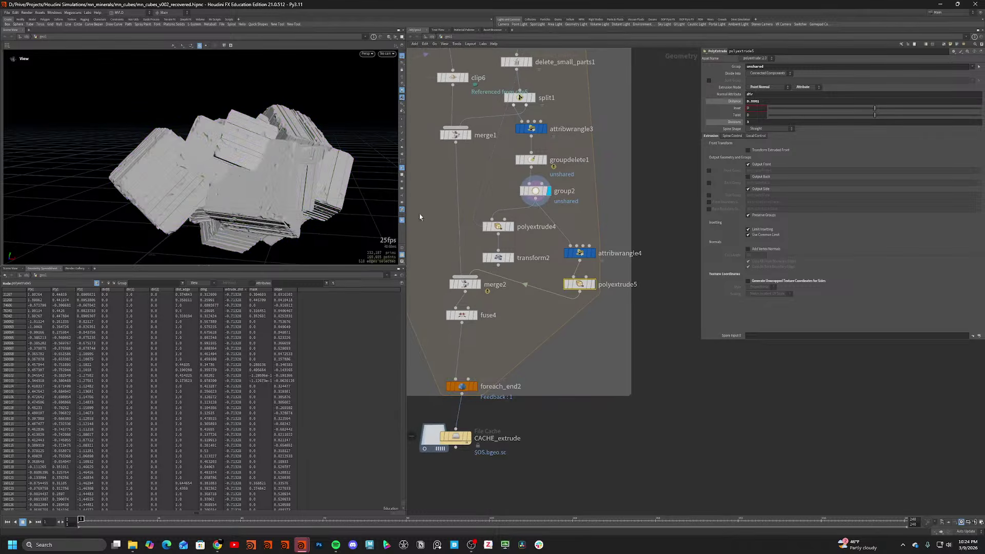
key("Tab")
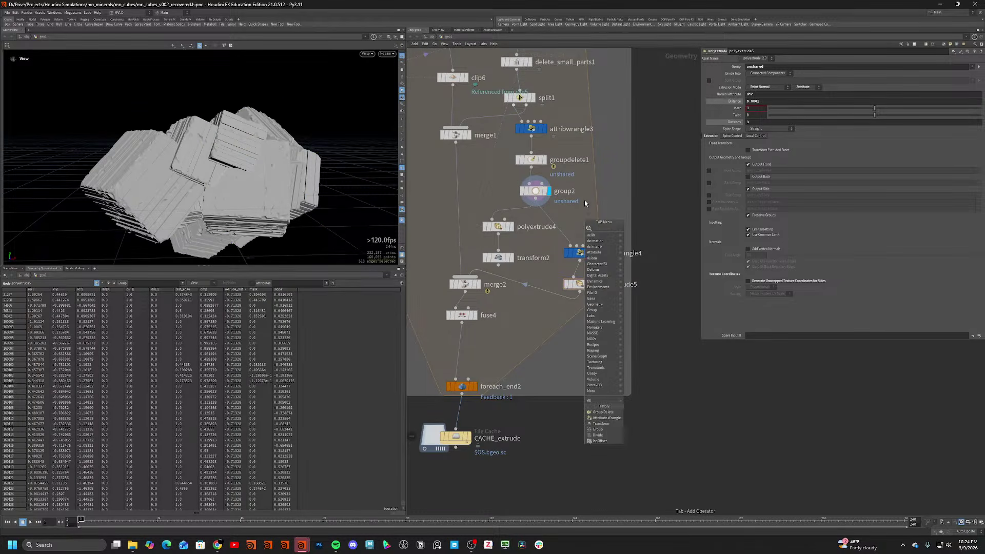
key("Escape")
middle_click_drag(584, 199, 617, 279)
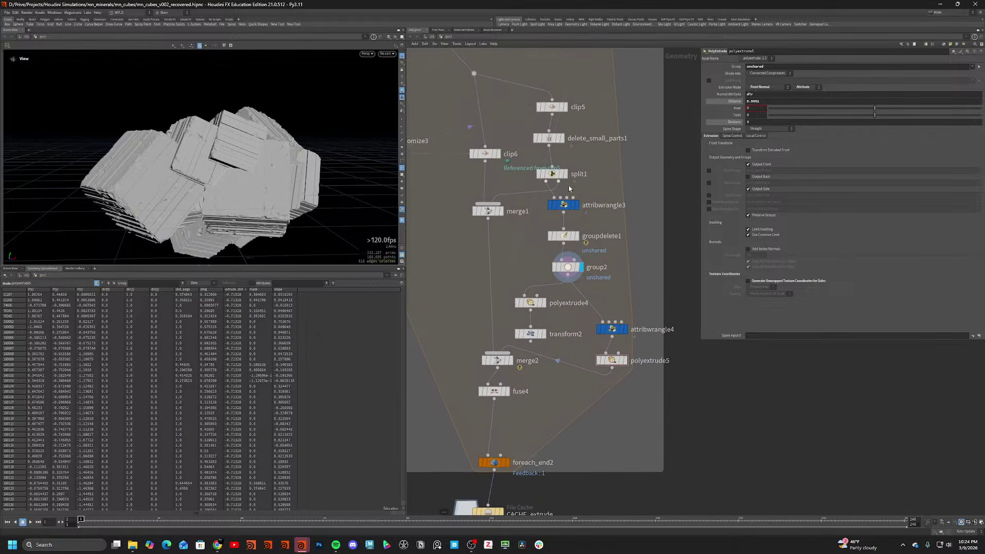
left_click(577, 206)
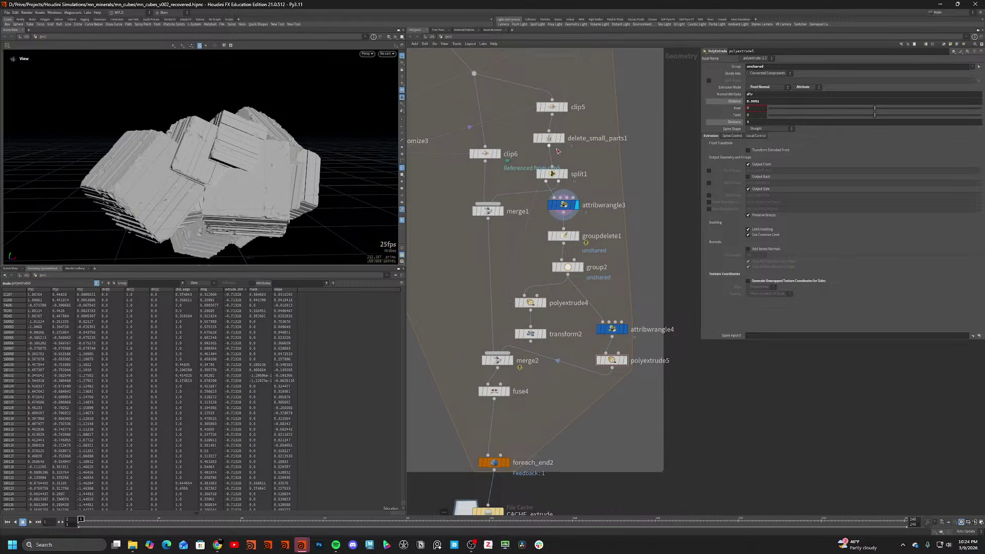
Display each node from clip5 down to group2 in turn to examine the clipped piece and its unshared edges.
left_click(566, 107)
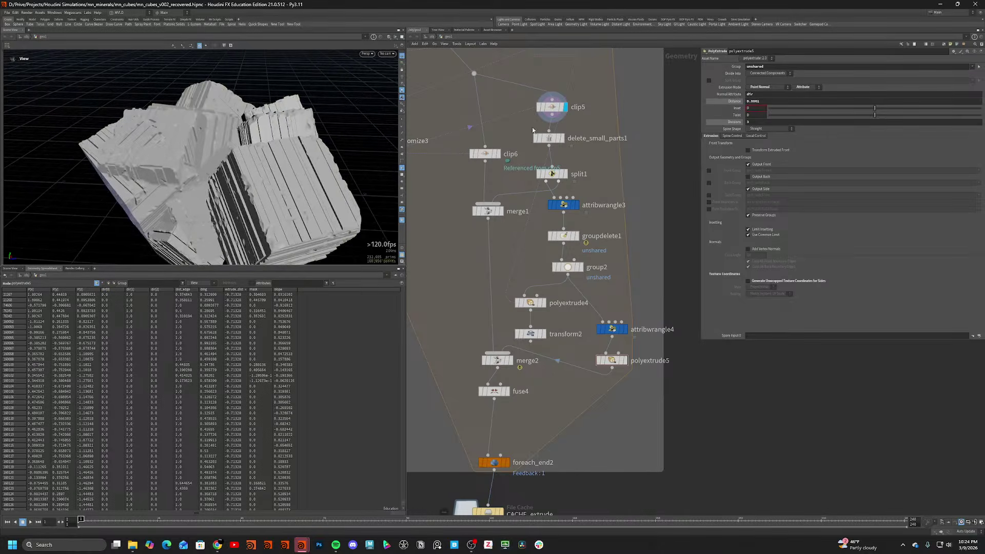
left_click_drag(385, 141, 334, 149)
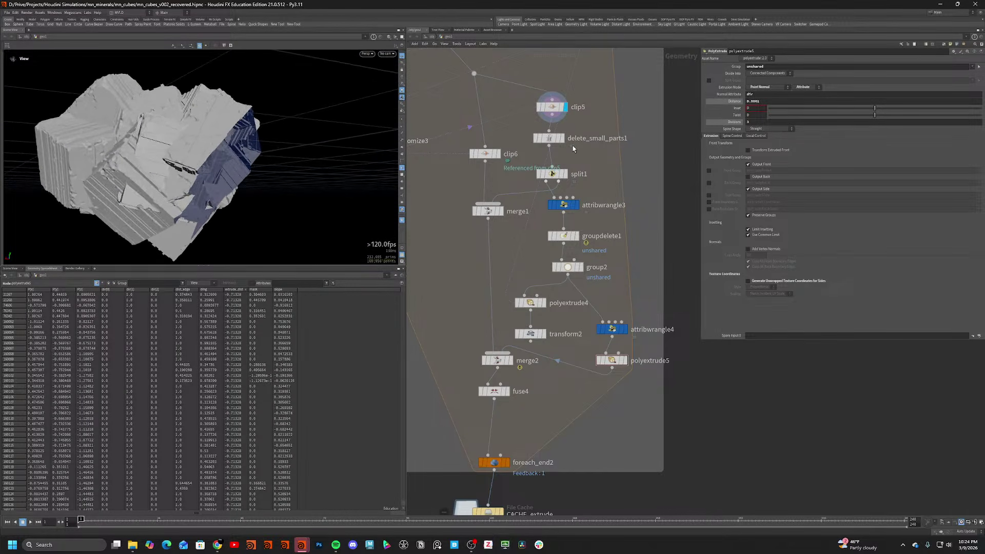
left_click(563, 138)
left_click(565, 174)
left_click(577, 205)
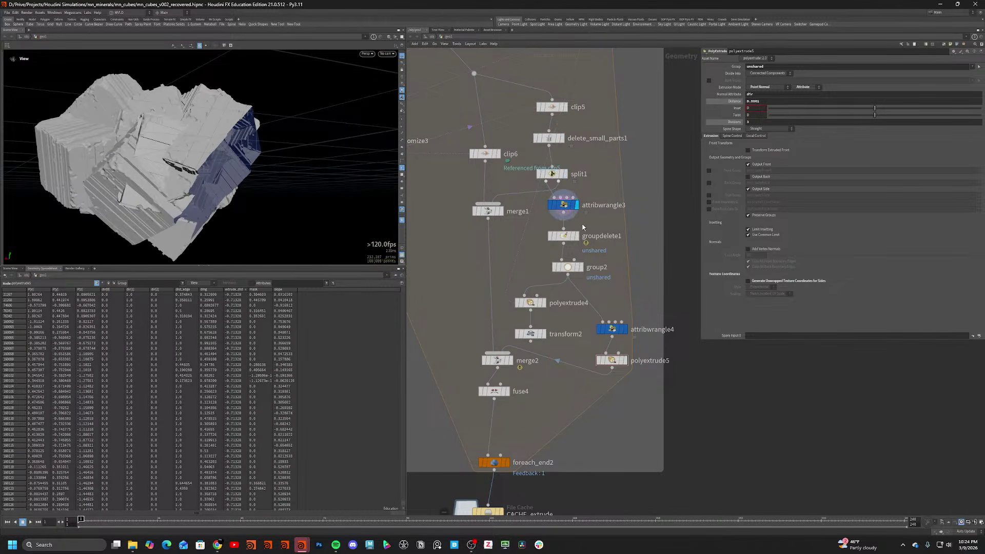
left_click(577, 236)
left_click(581, 267)
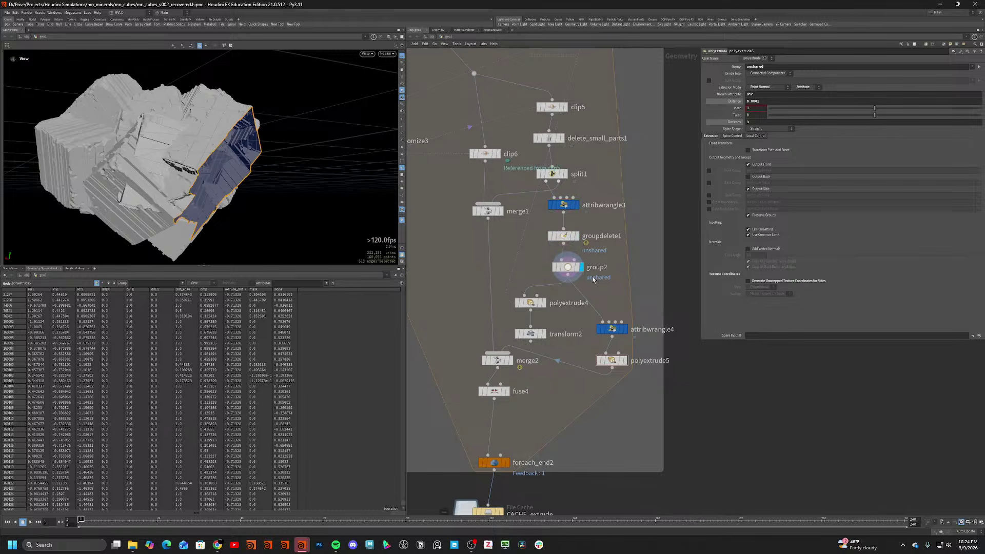
Display attribwrangle4 and polyextrude5 in turn and review the wrangle's extrude_dist expression.
left_click(626, 333)
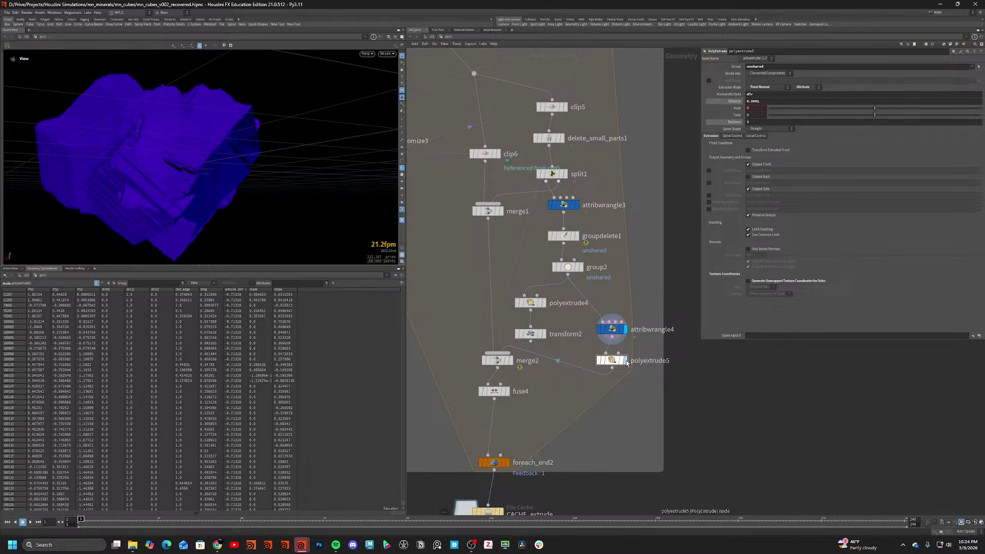
left_click(625, 360)
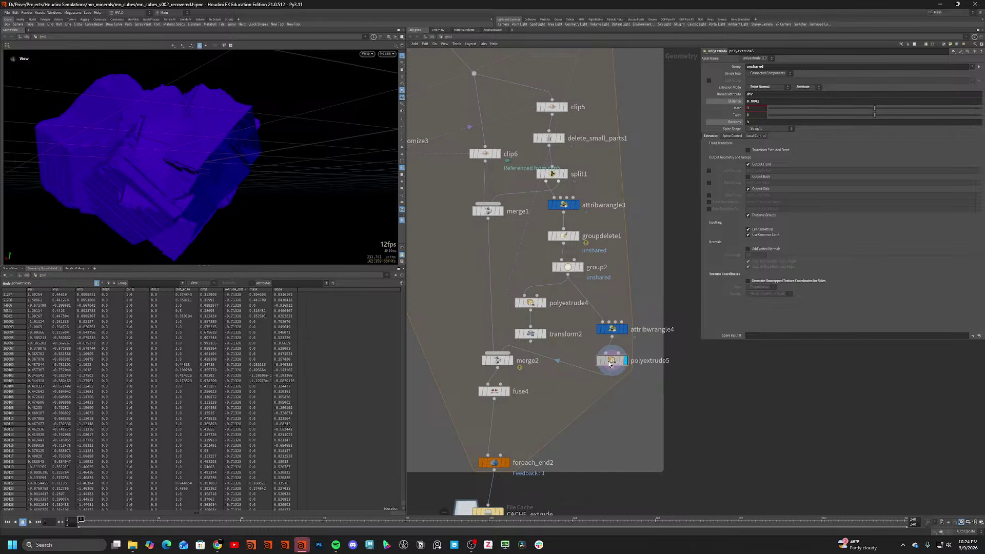
left_click(612, 330)
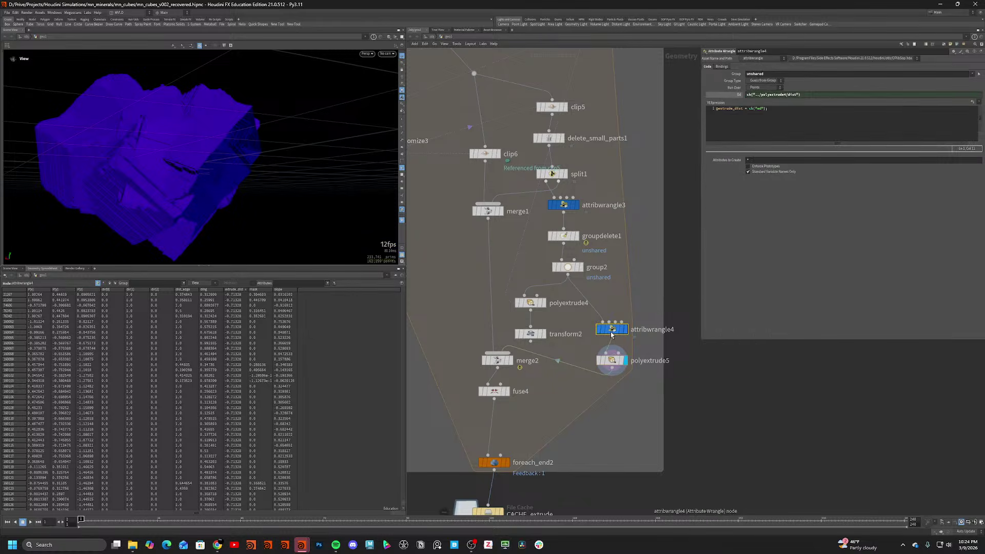
Insert an Attribute Fill node after polyextrude5 and display it.
key("Tab")
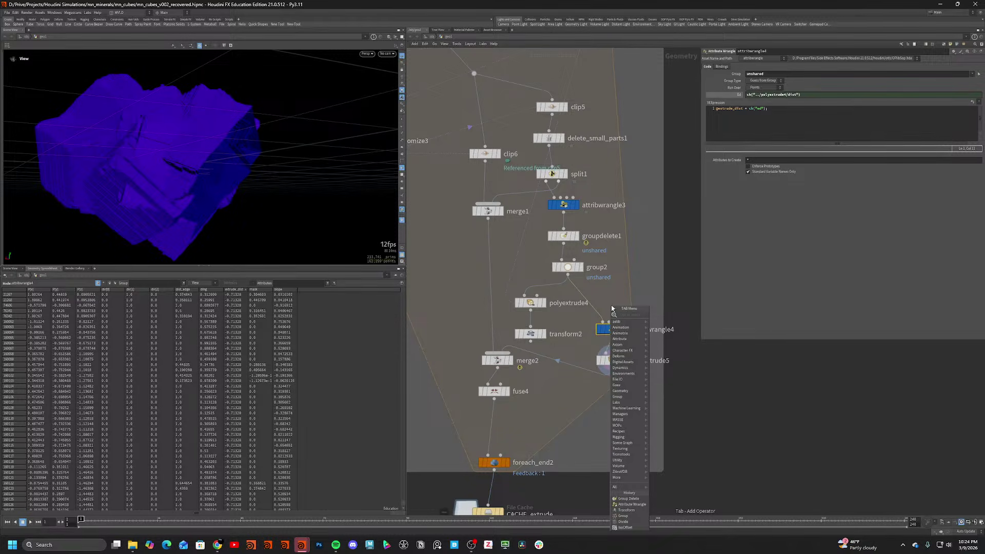
left_click(745, 110)
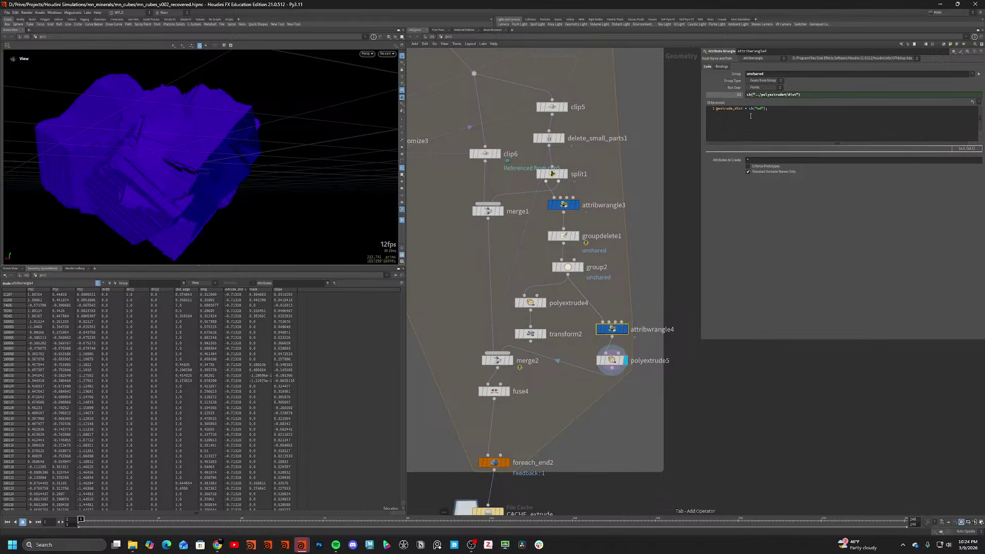
key("Tab")
type("att fil")
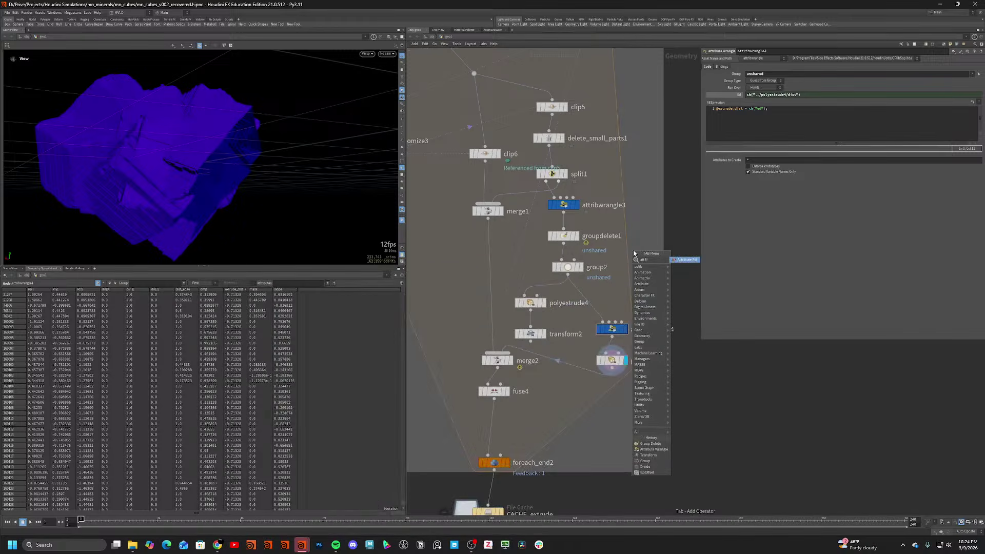
key("Return")
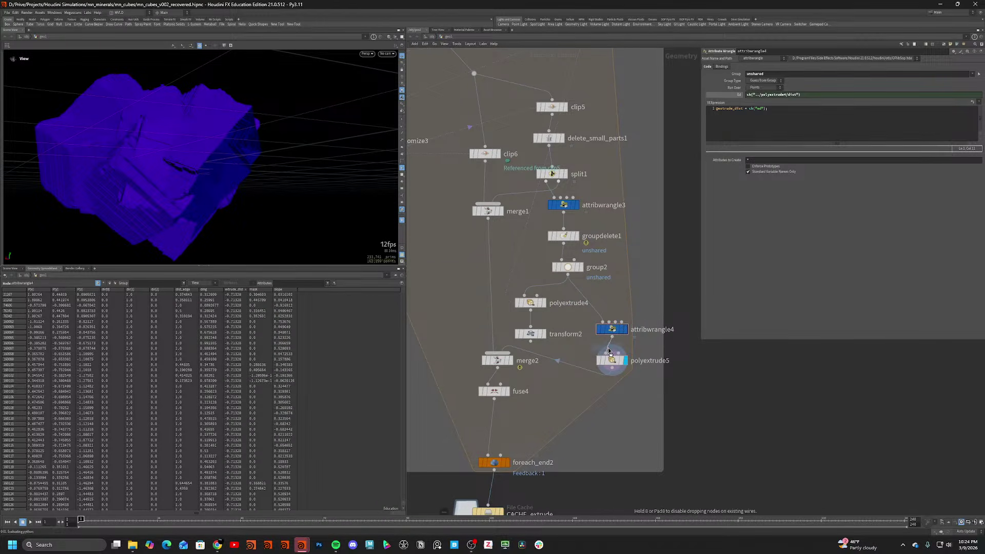
left_click(606, 391)
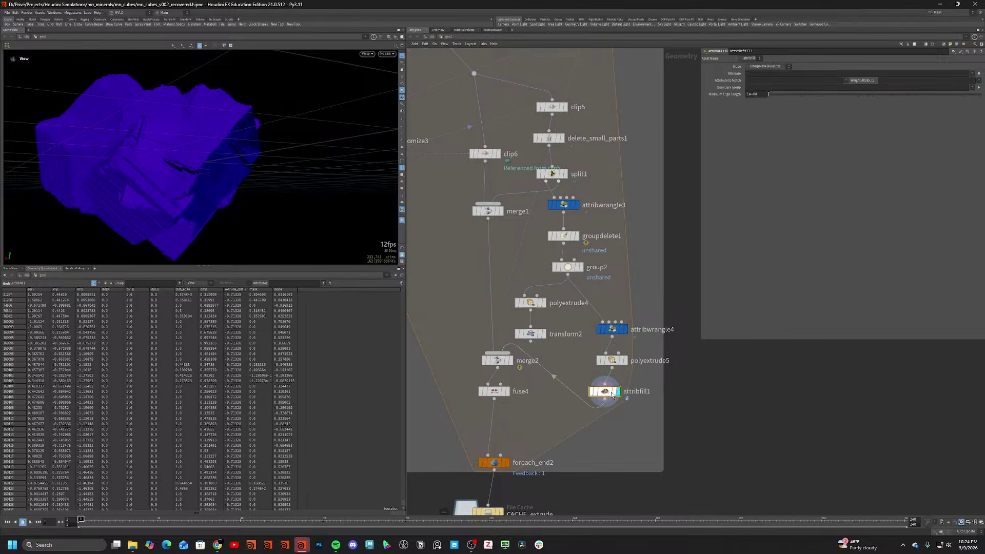
Display polyextrude5 and check its node info and the extrude_dist point values.
left_click(610, 331)
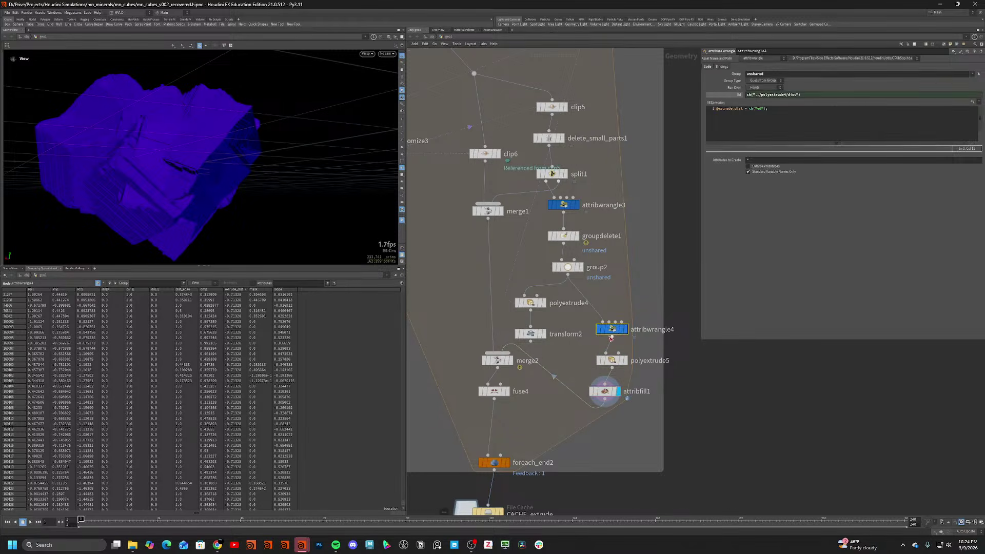
left_click(613, 361)
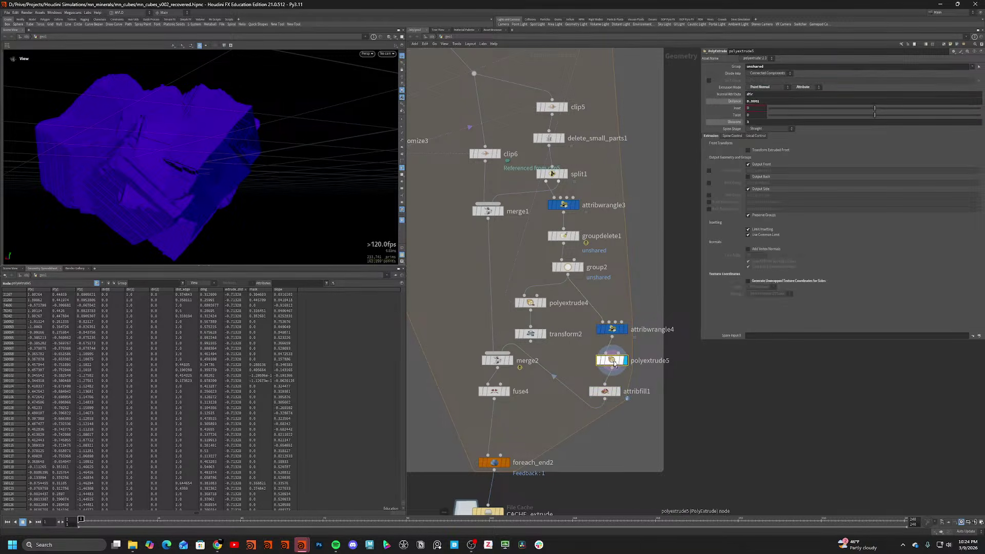
middle_click(611, 362)
left_click(522, 322)
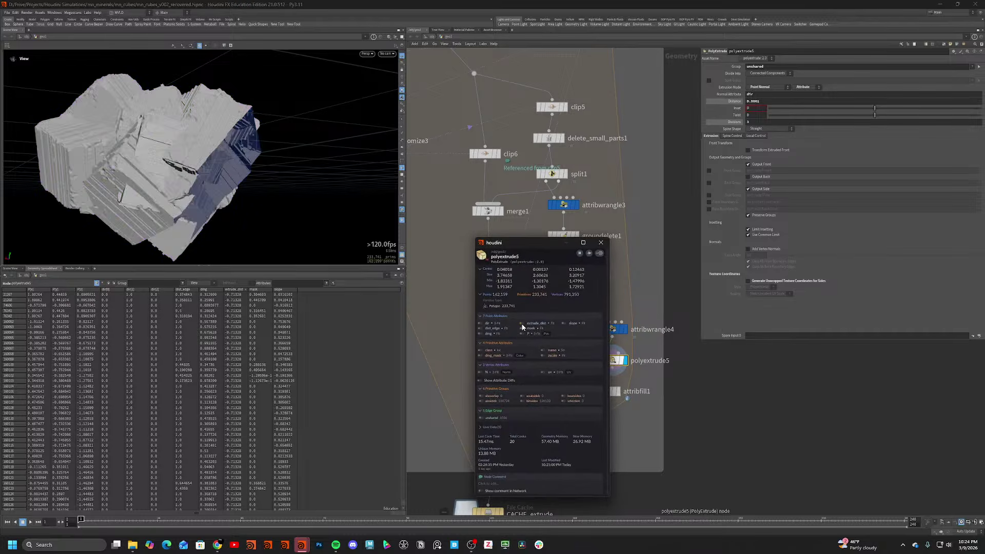
left_click(235, 291)
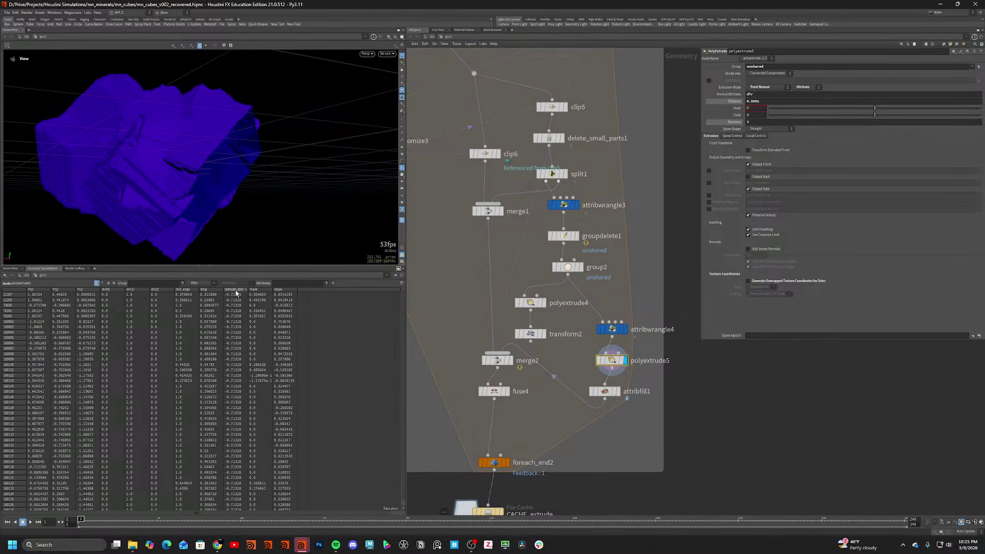
Negate the channel reference in attribwrangle4 so extrude_dist equals -ch("ed"), and inspect the extruded rim.
left_click(599, 329)
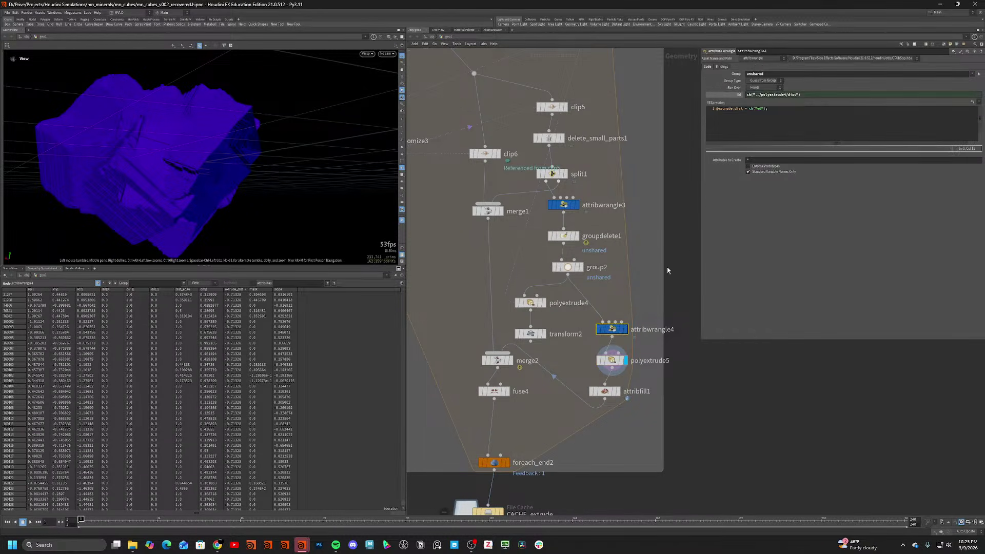
left_click(748, 110)
type("-")
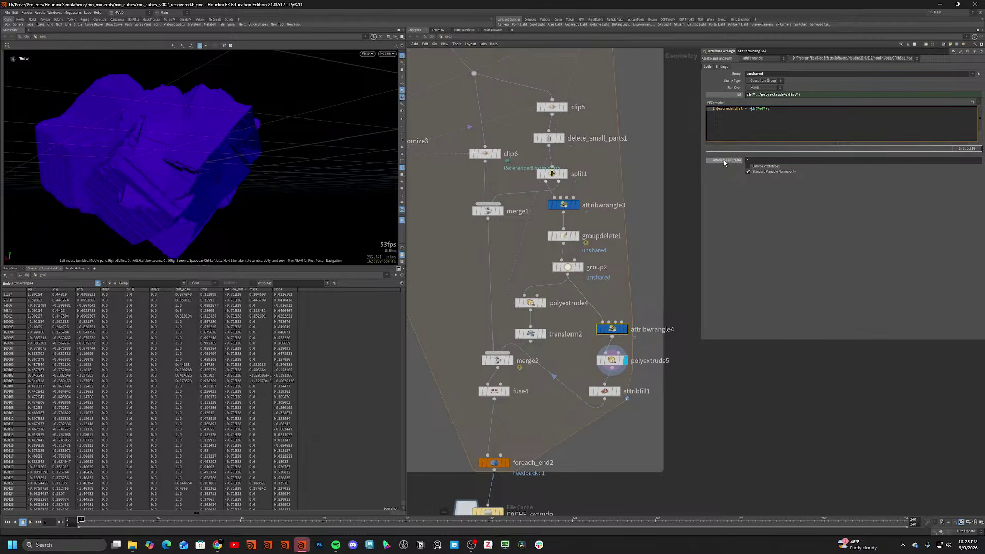
left_click(676, 214)
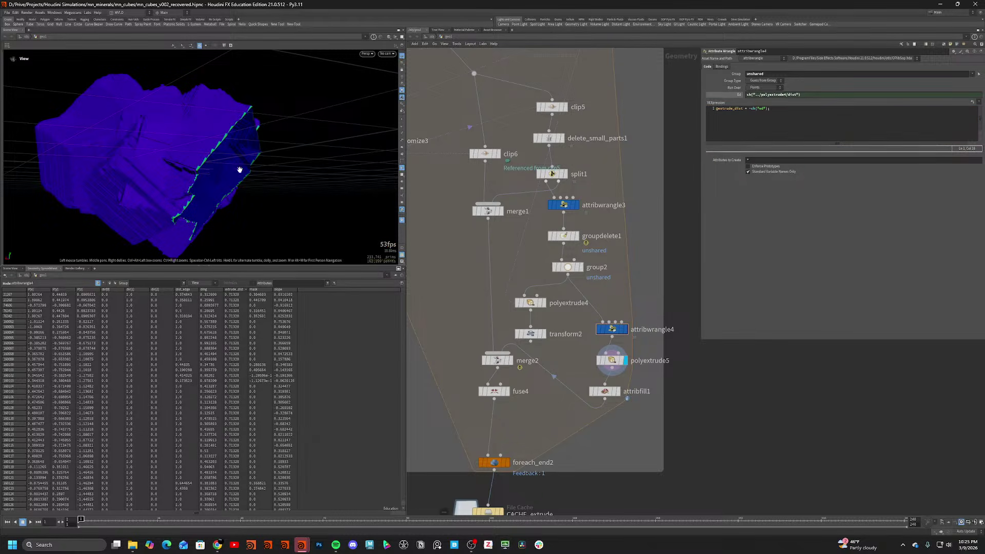
right_click_drag(240, 170, 279, 173)
left_click_drag(279, 173, 185, 125)
Replace the Attribute Fill node after polyextrude5 with an Attribute Promote node.
left_click(606, 391)
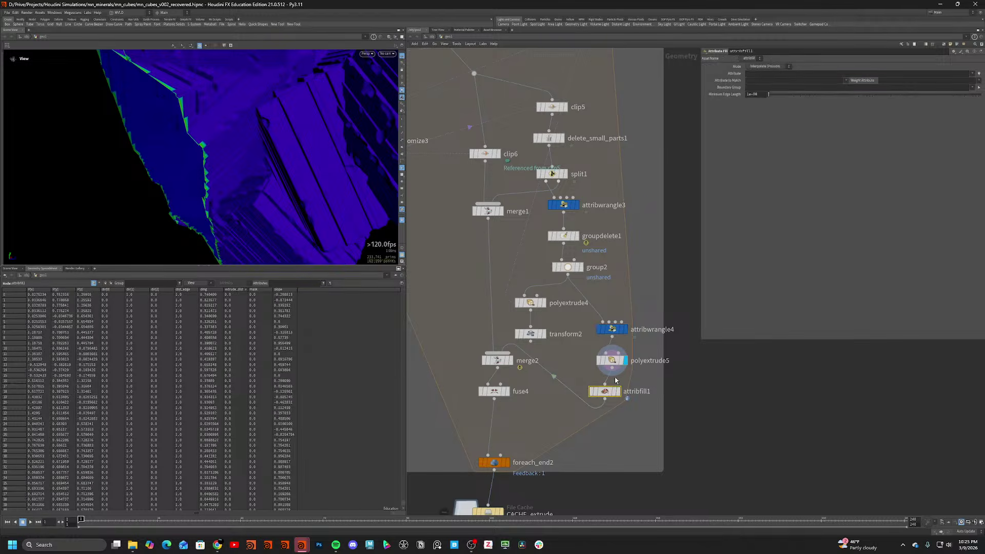
key("ctrl+x")
key("Tab")
type("attp")
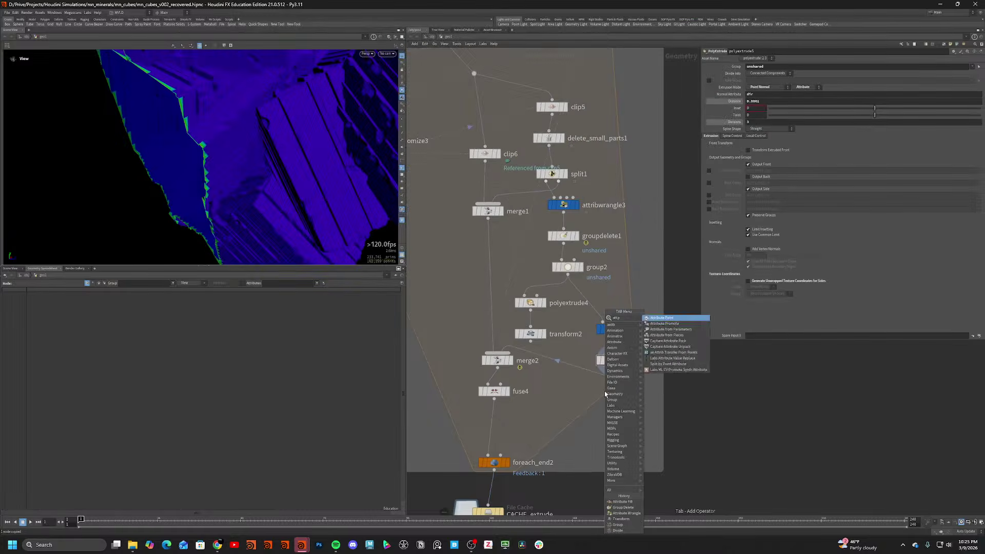
key("Down")
key("Return")
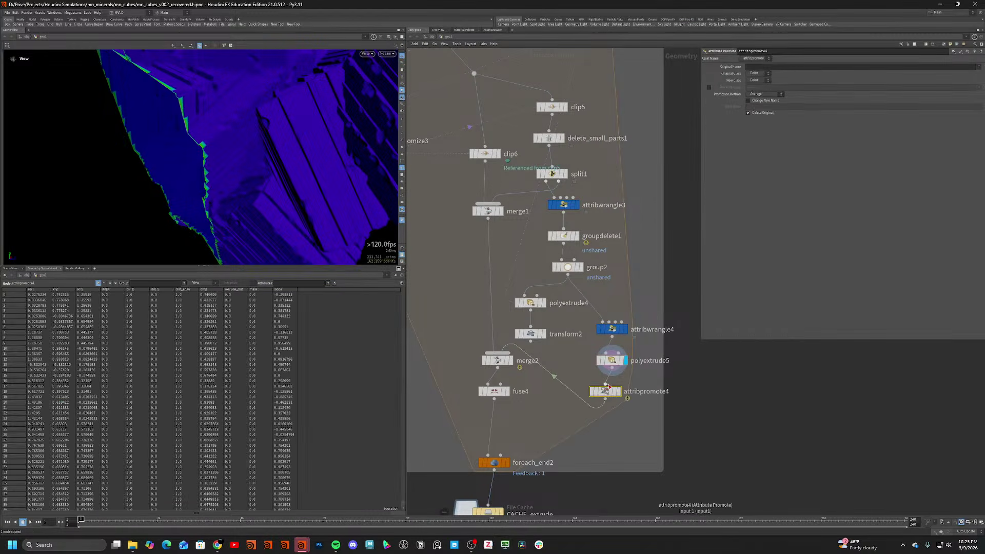
Set attribpromote4 to promote extrude_dist from Point to Detail.
left_click(757, 80)
left_click(758, 91)
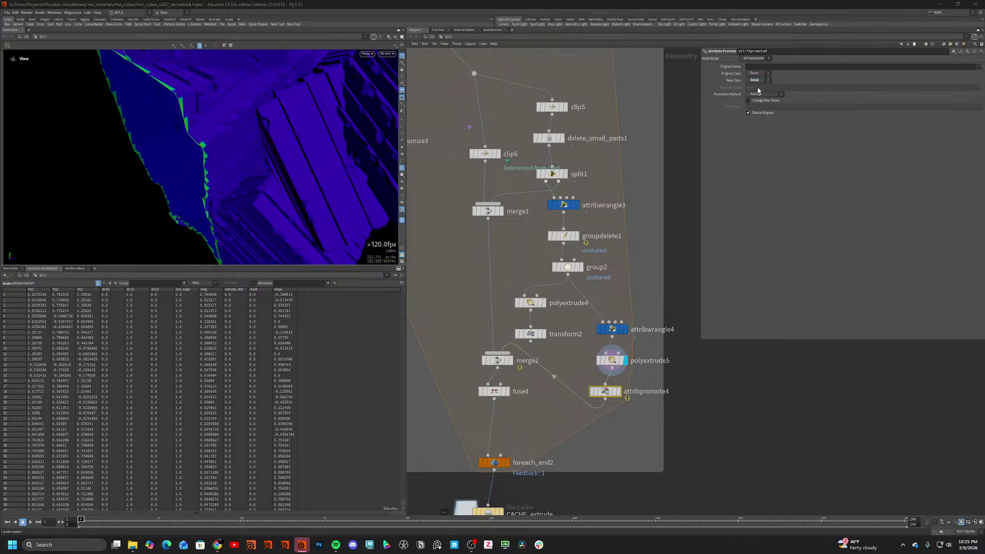
left_click(977, 66)
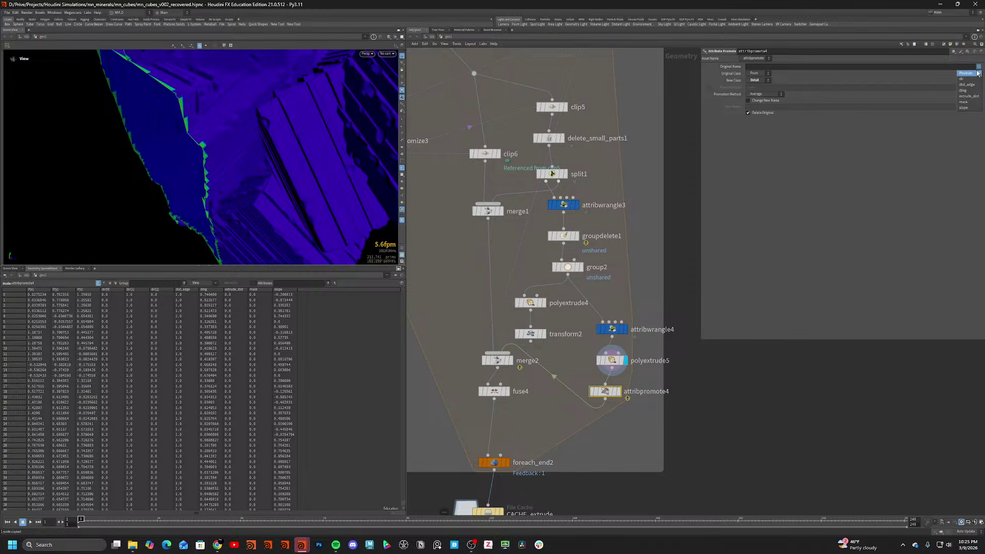
left_click(969, 97)
Add a copy of the promote node beneath it, promoting extrude_dist from Detail to Primitive.
key("ctrl+v")
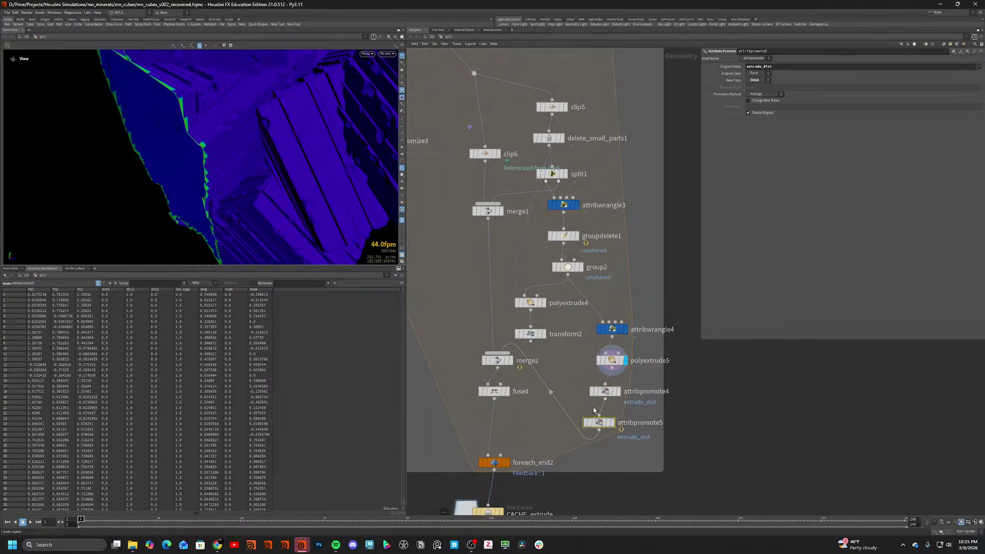
left_click(758, 75)
left_click(757, 79)
left_click(758, 80)
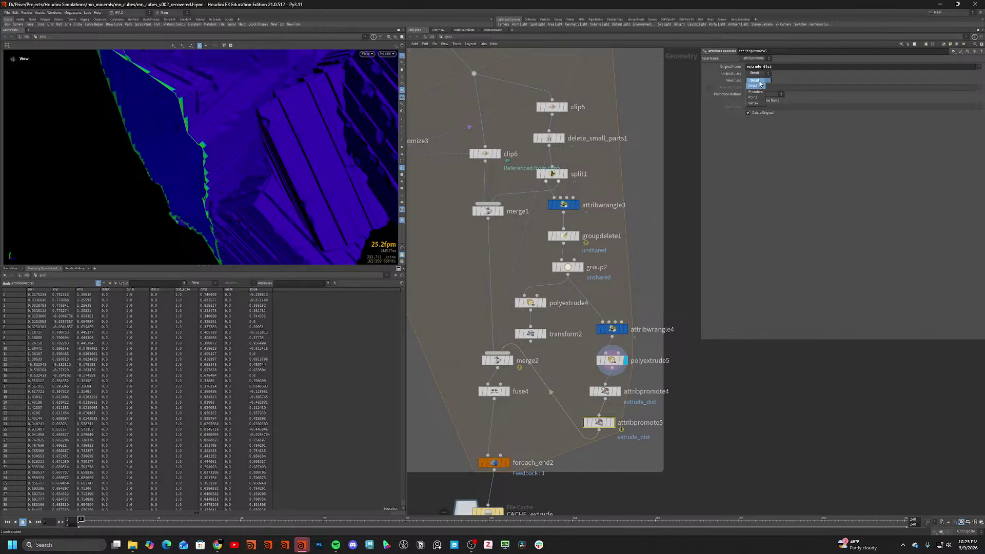
left_click(759, 92)
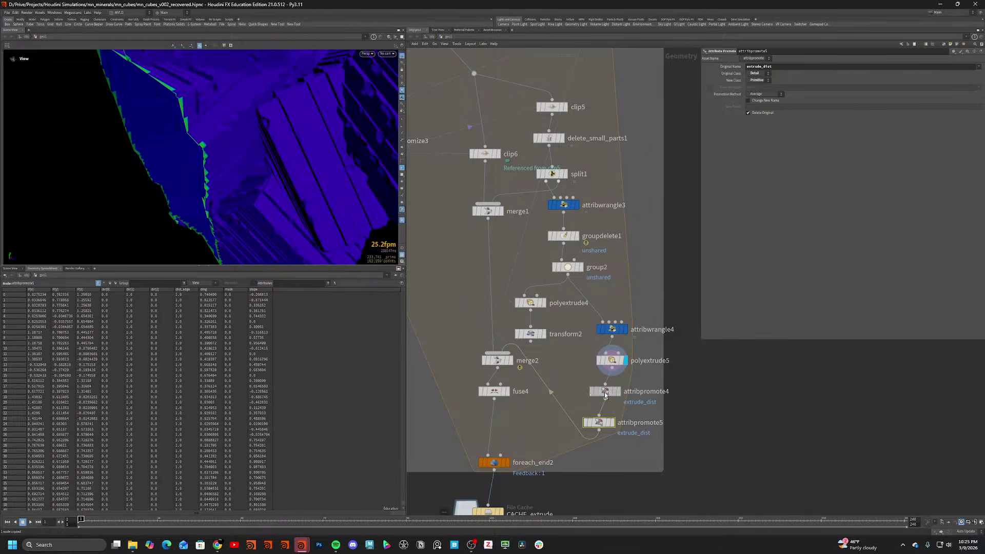
Set the promotion method of attribpromote4 to Maximum.
left_click(605, 392)
left_click(764, 94)
left_click(759, 87)
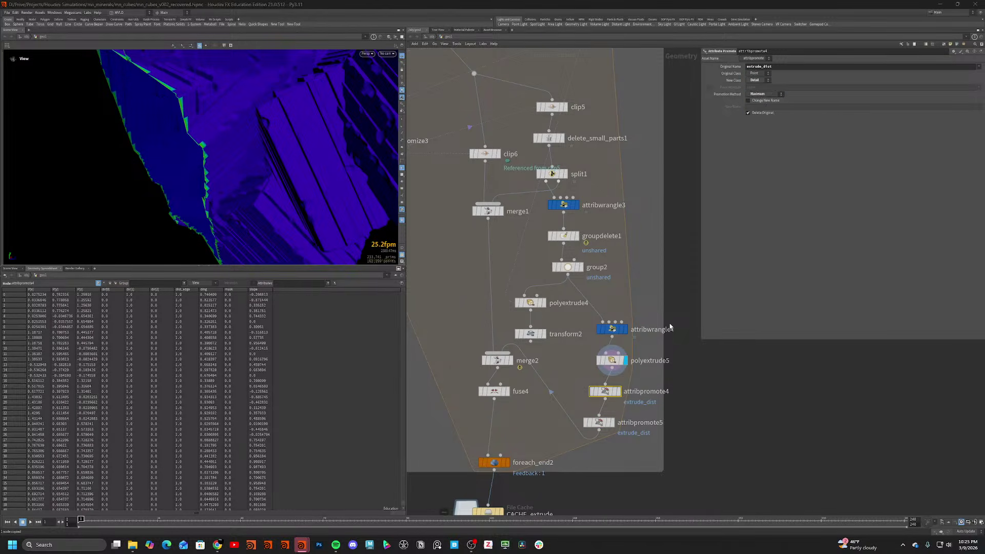
Display attribpromote5 and examine its primitive extrude_dist values and the whole formation.
left_click(598, 422)
left_click(613, 422)
scroll(219, 192, "down", 3)
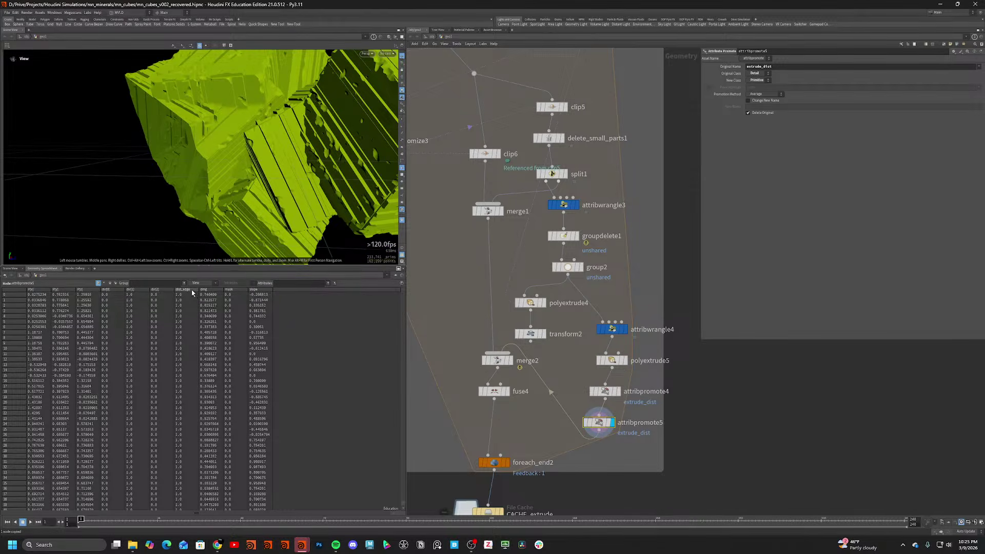
left_click(110, 284)
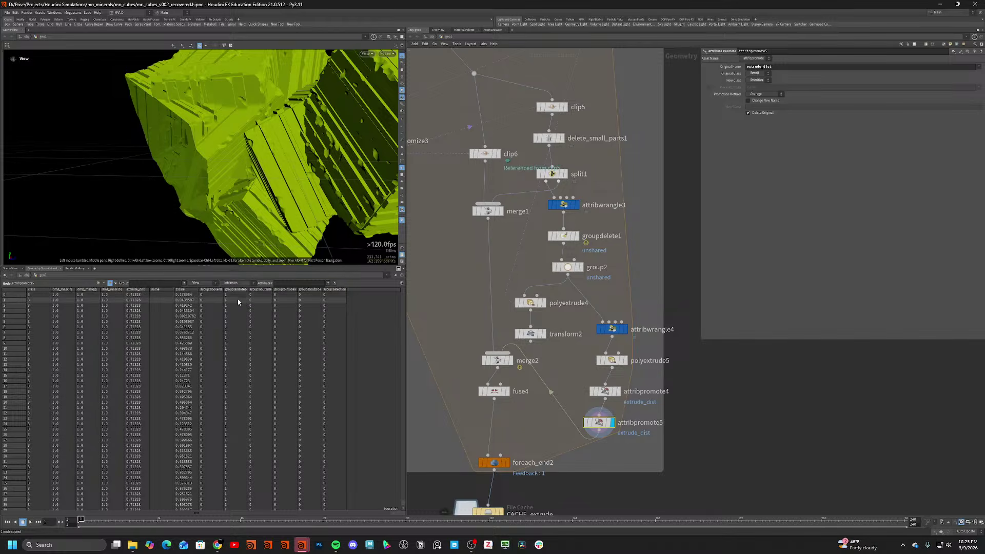
left_click(144, 290)
left_click(144, 290)
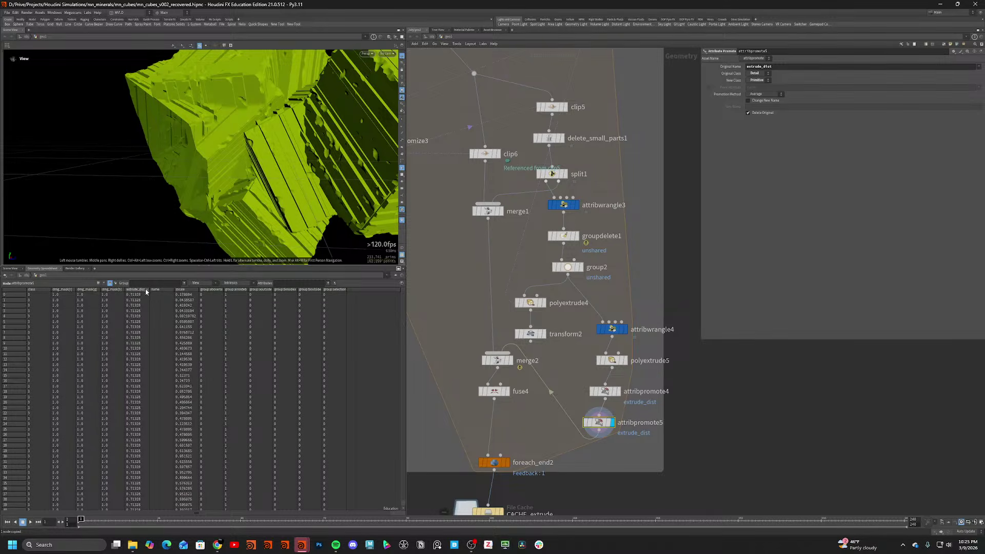
scroll(216, 144, "down", 5)
left_click_drag(216, 144, 361, 152)
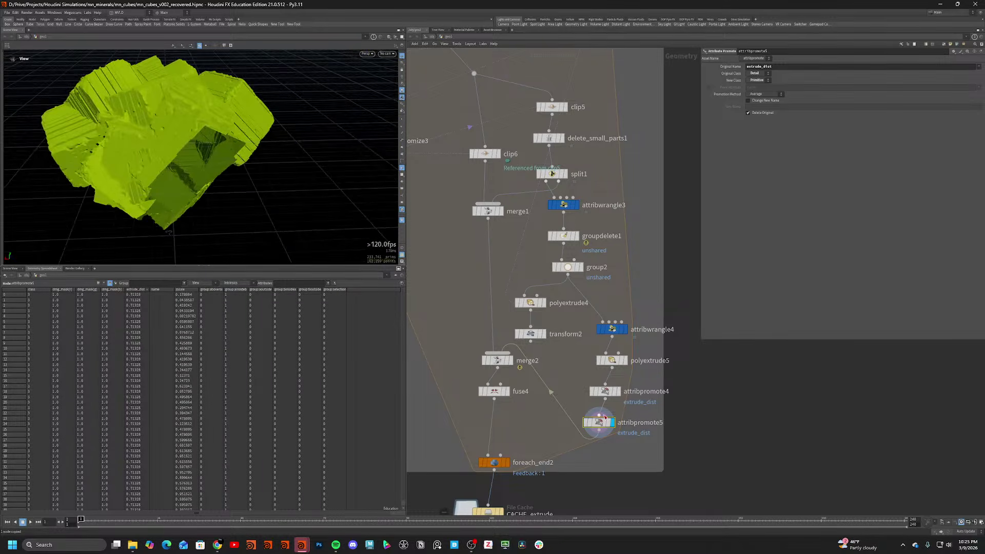
Align attribwrangle4, polyextrude5 and the two promote nodes in one column and move it clear of the polyextrude4 branch.
left_click_drag(666, 460, 587, 318)
key("a")
left_click_drag(618, 369, 620, 384)
left_click_drag(612, 341, 622, 312)
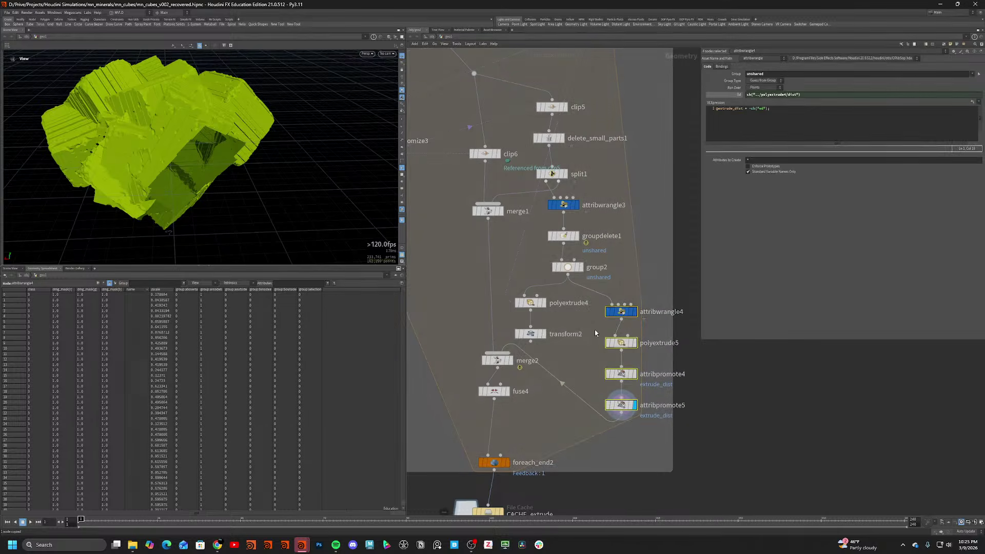
left_click(621, 311)
left_click(593, 323)
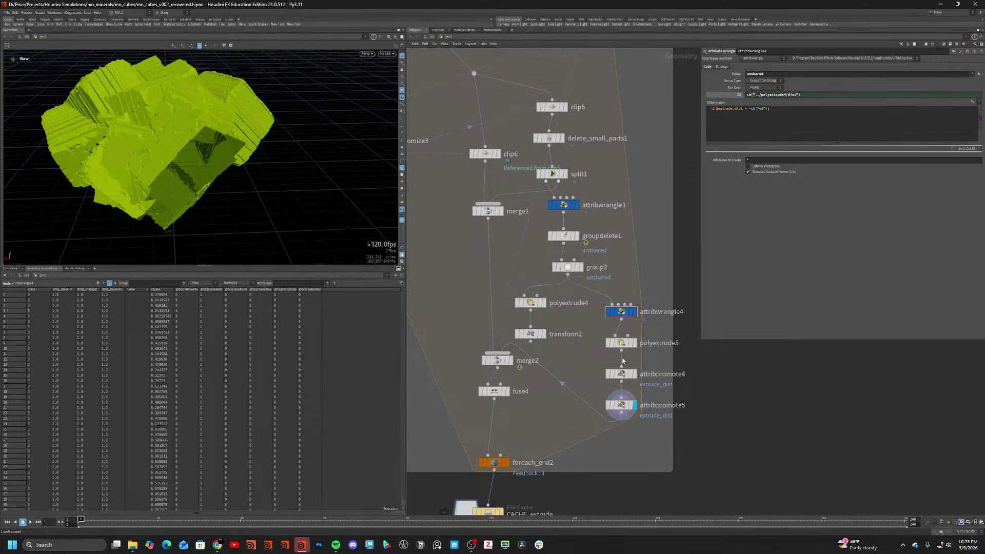
Change the new class of attribpromote5 to Point.
left_click(621, 405)
left_click(758, 81)
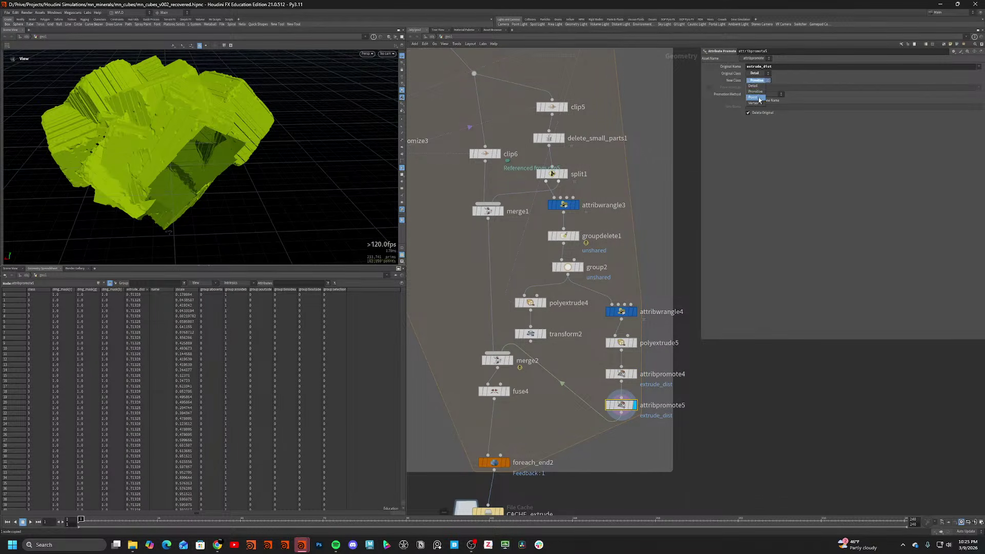
left_click(759, 98)
Change the assignment in attribwrangle4 to += so that -ch("ed") is added to extrude_dist.
left_click(621, 311)
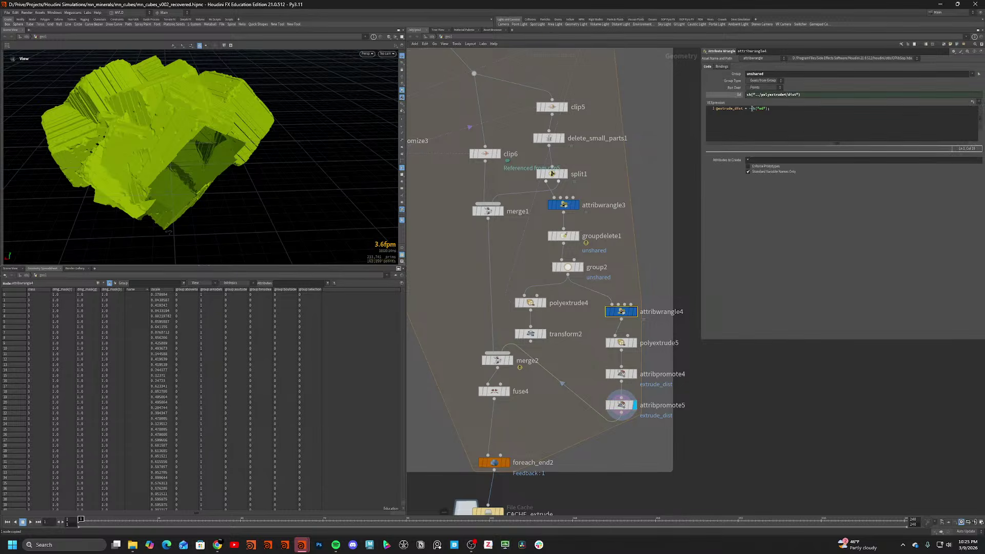
left_click(743, 110)
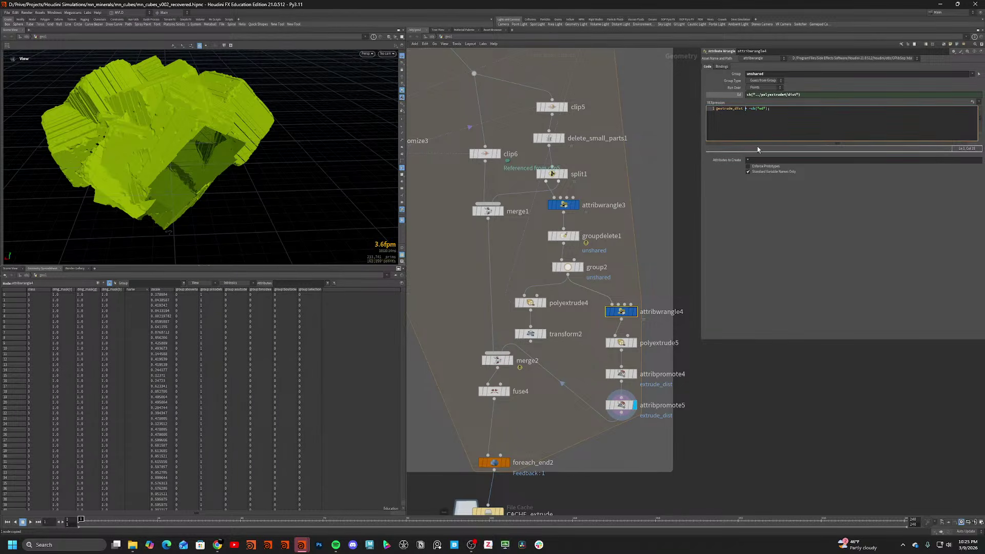
type("+")
key("BackSpace")
left_click(671, 195)
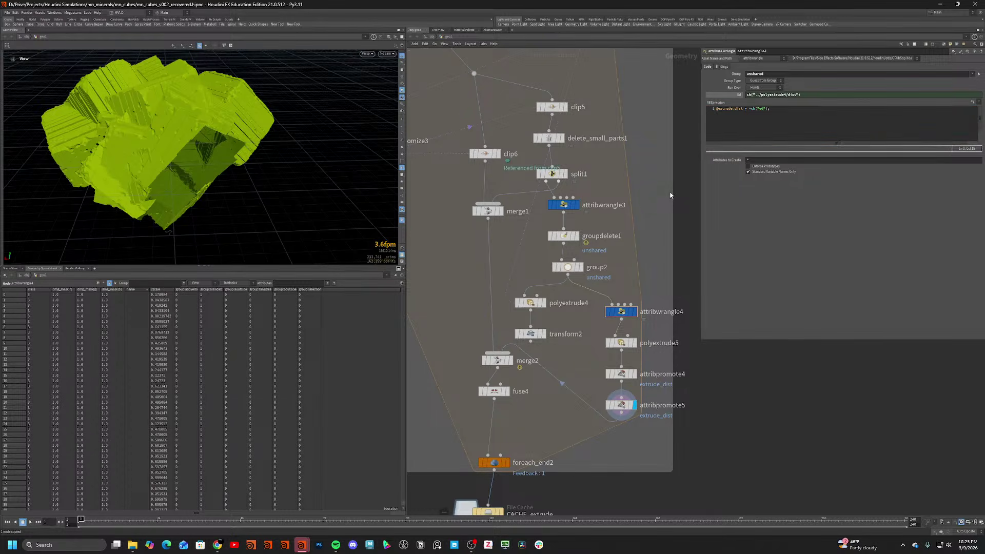
left_click(744, 109)
type("+")
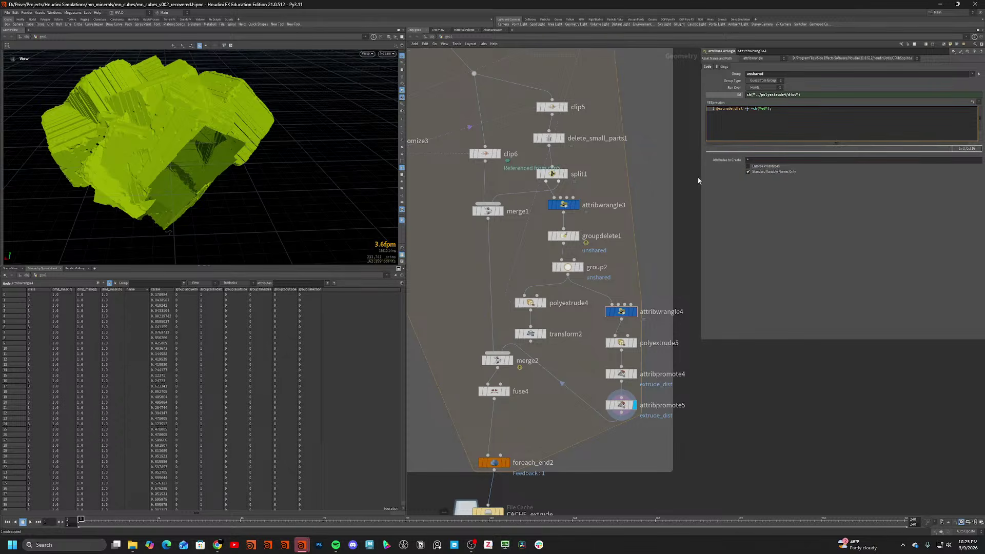
Try the -= operator in attribwrangle4's extrude_dist assignment and return it to +=.
left_click(679, 193)
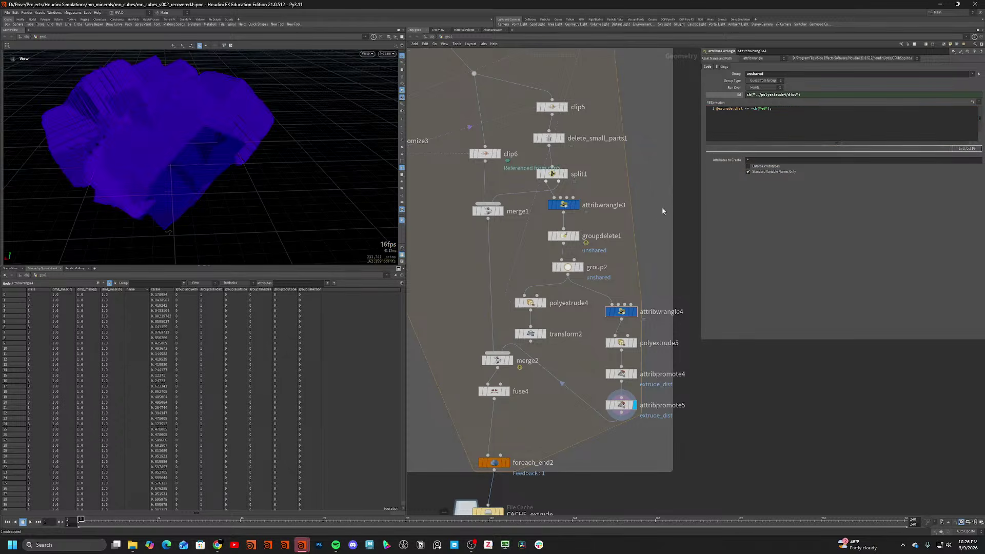
middle_click_drag(662, 212, 670, 105)
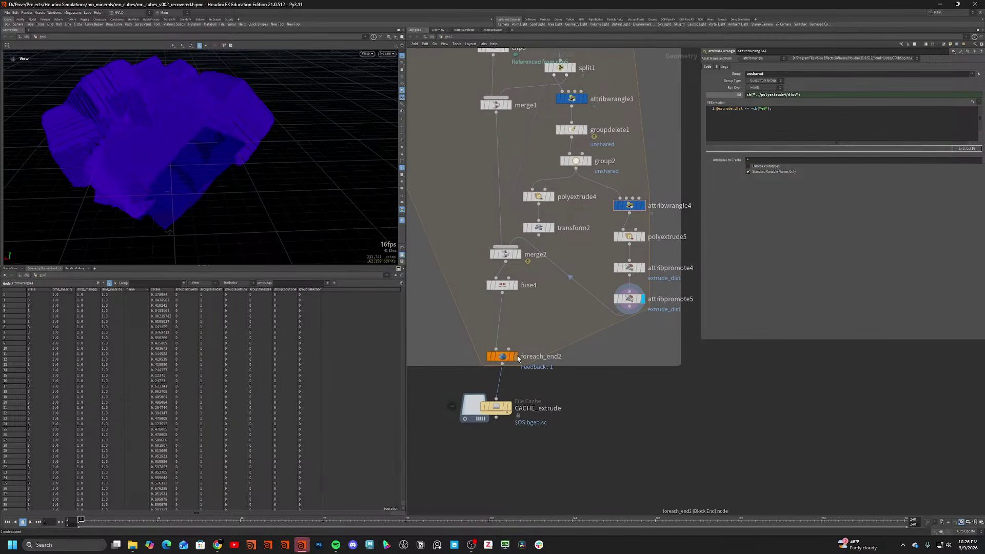
left_click(747, 109)
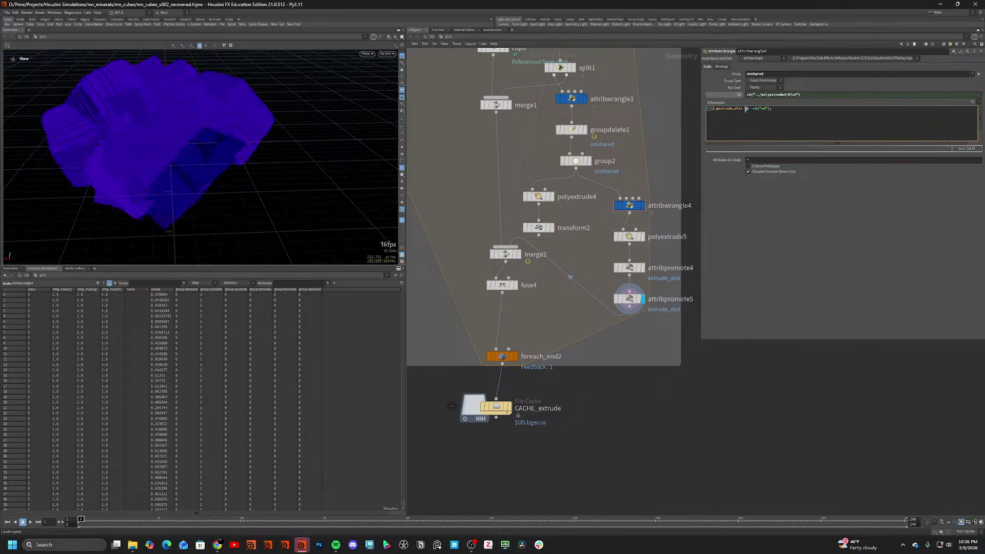
type("*")
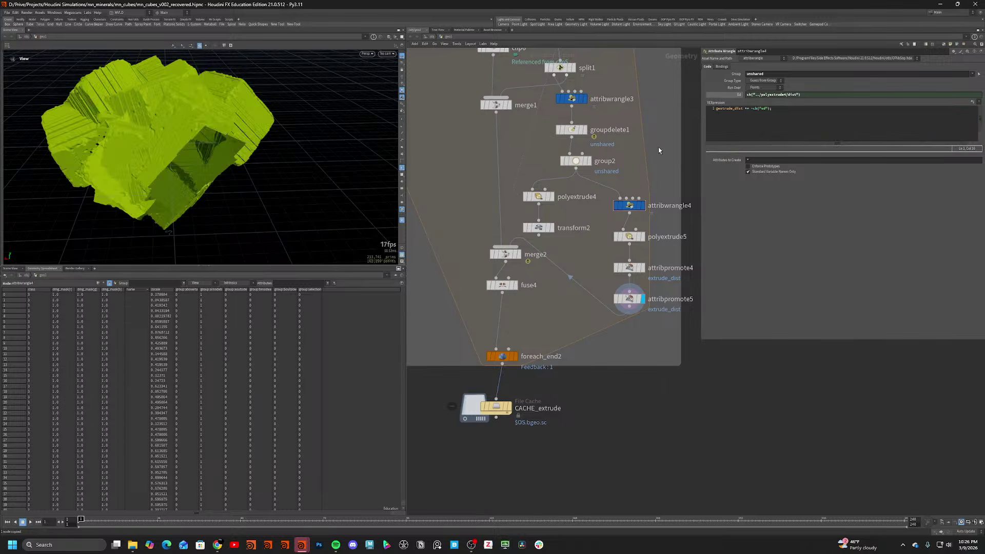
Display foreach_end2 with 3 iterations and wire a new attribute wrangle to its output beside CACHE_extrude.
left_click(504, 358)
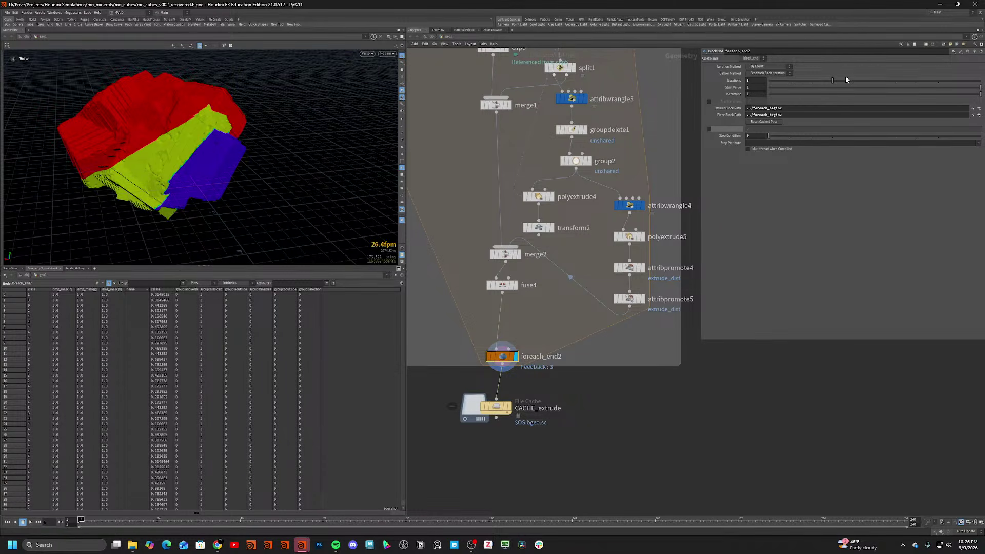
left_click_drag(496, 407, 487, 426)
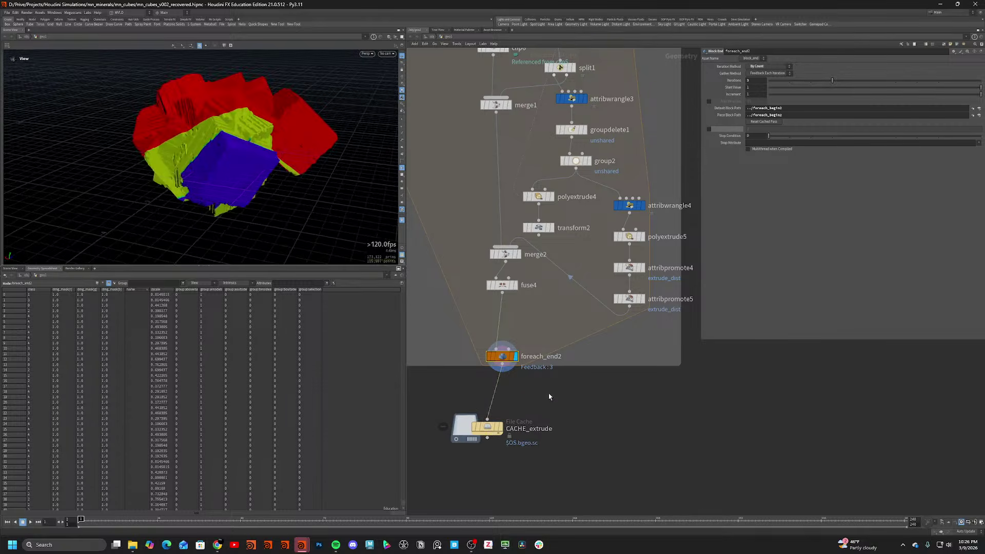
key("Tab")
type("wra")
left_click(581, 319)
left_click(552, 413)
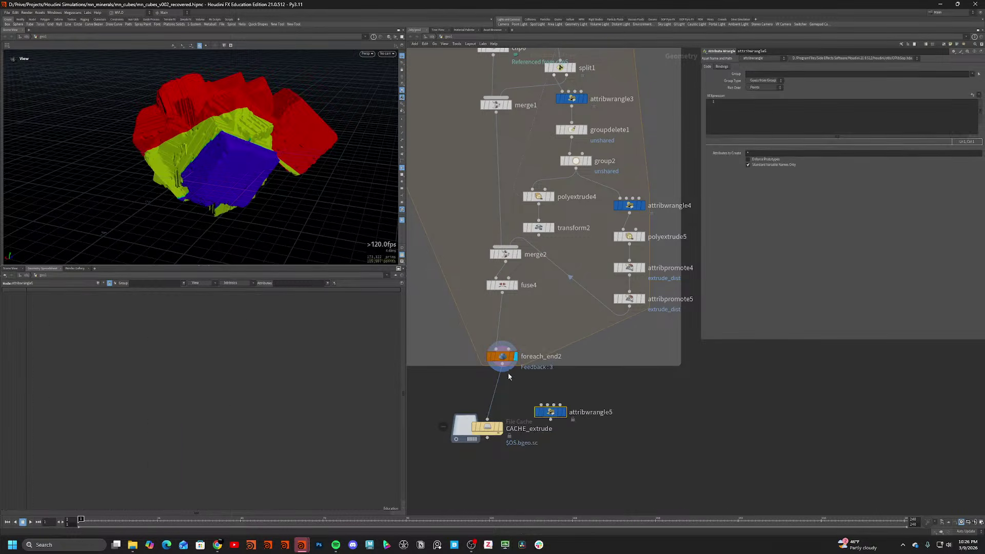
left_click(784, 106)
type("v@")
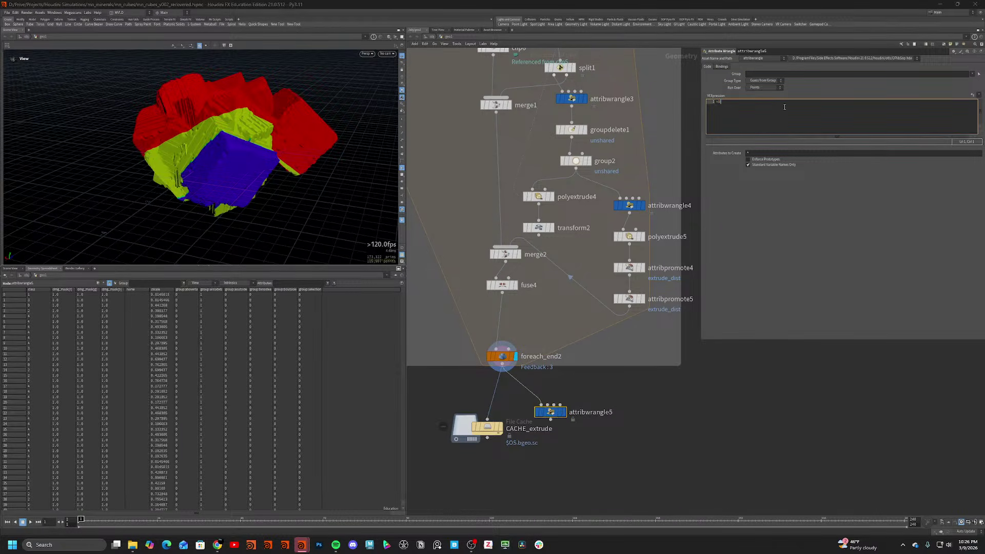
type("P.y += @extrude_dist;")
left_click(563, 412)
left_click_drag(286, 169, 306, 150)
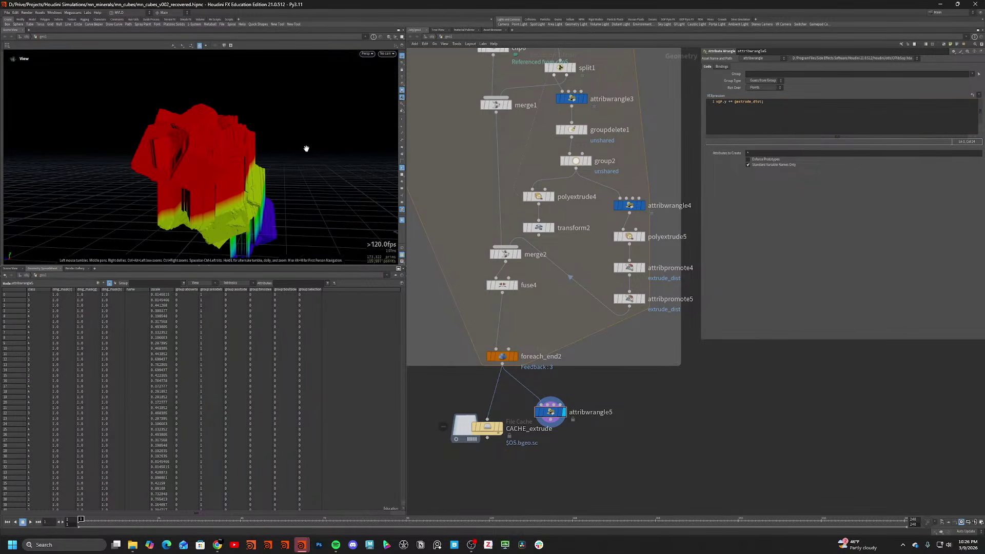
Extend attribwrangle5 with v@rest = v@P; before the offset and v@P = lerp(v@rest,v@P,ch("mix")); after it.
left_click(734, 103)
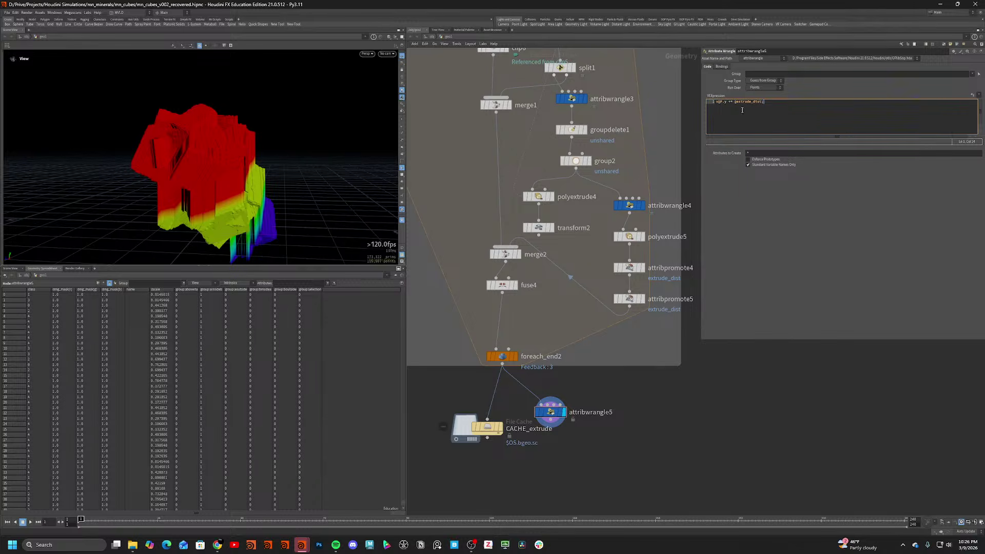
key("Return")
key("Return")
type("v@P = lerp(v@rest,v@P,")
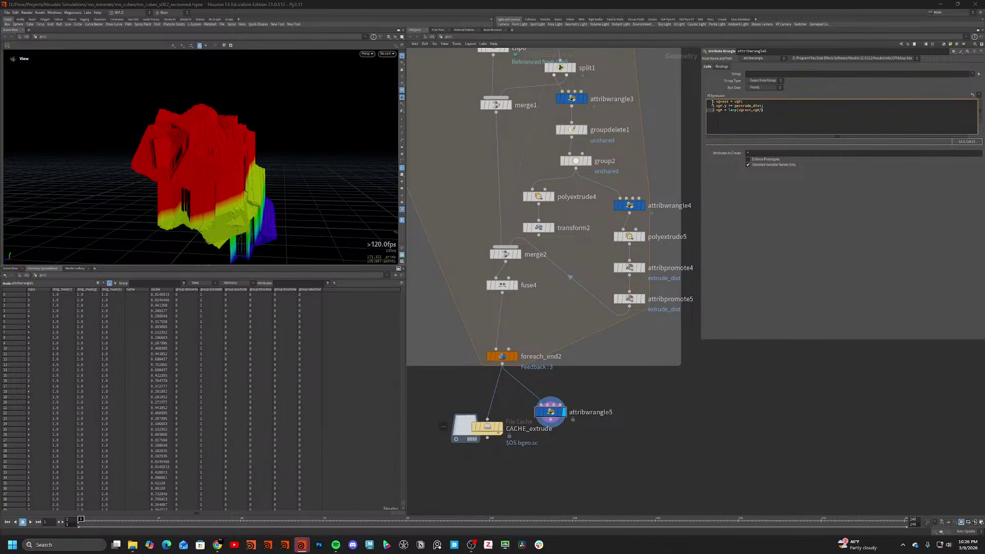
type("ch")
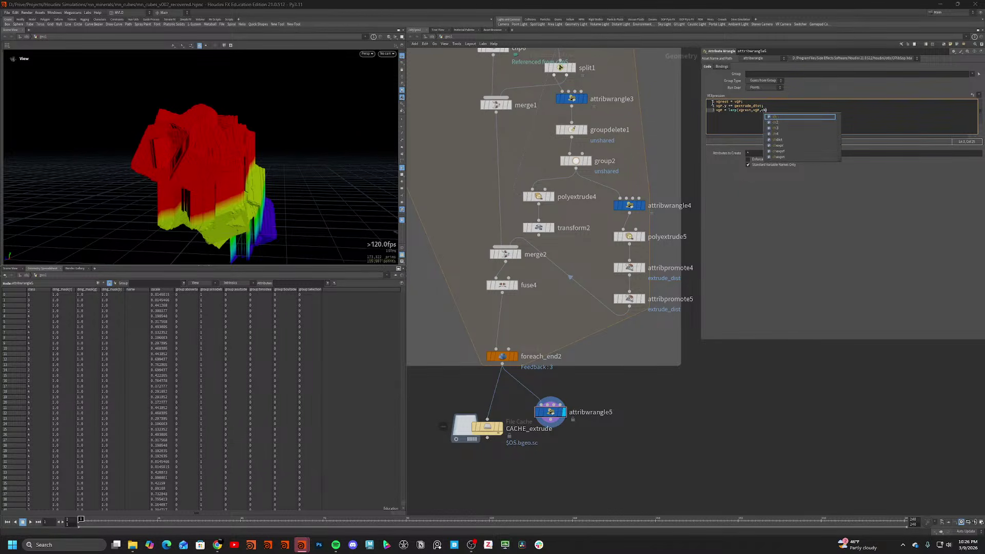
type("(")
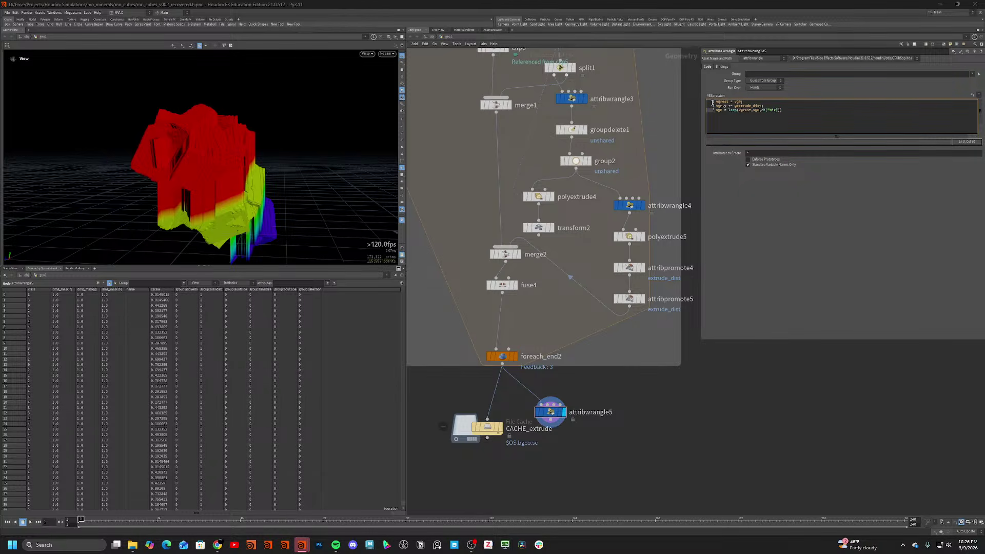
type("\"mix\"));;")
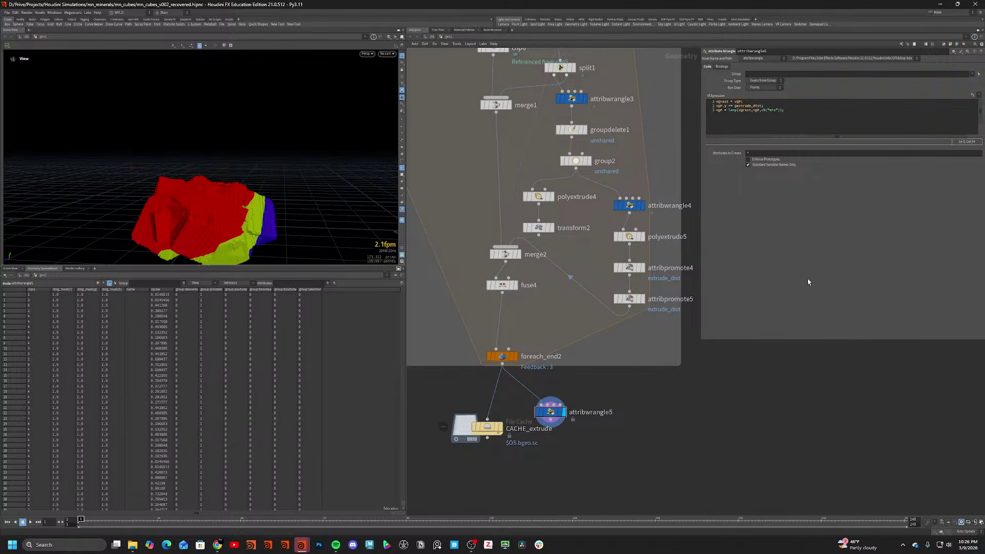
Create the mix parameter on attribwrangle5, test the blend at different values and leave it at 1.
left_click(972, 95)
left_click_drag(771, 96, 982, 177)
middle_click_drag(435, 194, 433, 195)
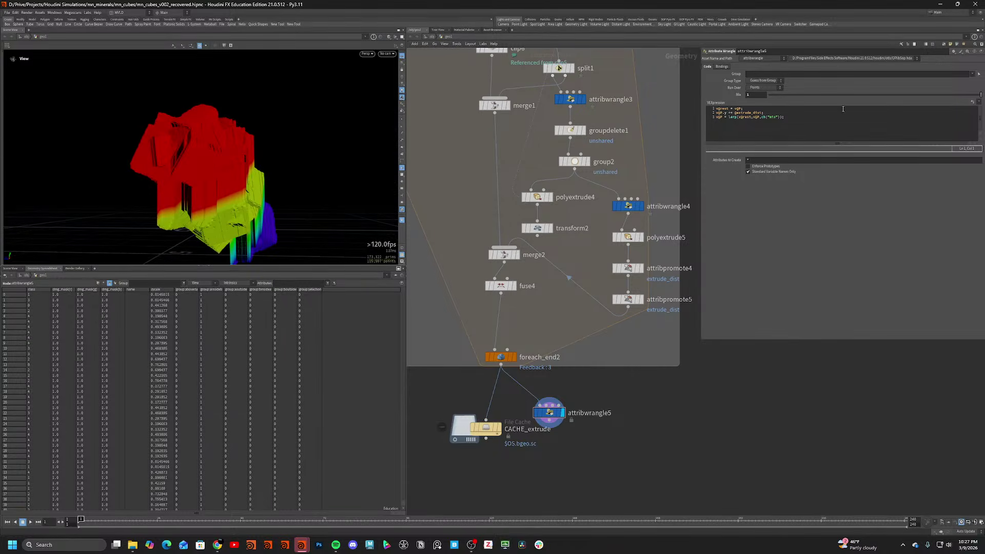
left_click_drag(770, 96, 864, 133)
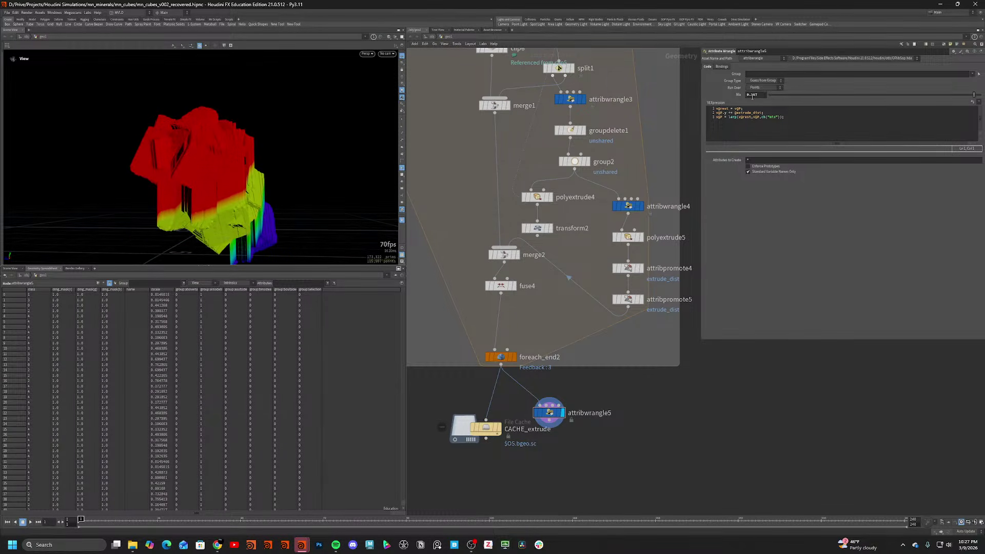
middle_click_drag(752, 96, 748, 102)
left_click_drag(759, 95, 684, 118)
type("1")
key("Return")
left_click_drag(786, 95, 981, 95)
Set the iterations of foreach_end2 to 5 and view the offset formation from several sides.
left_click_drag(255, 253, 283, 208, "alt")
left_click(500, 357)
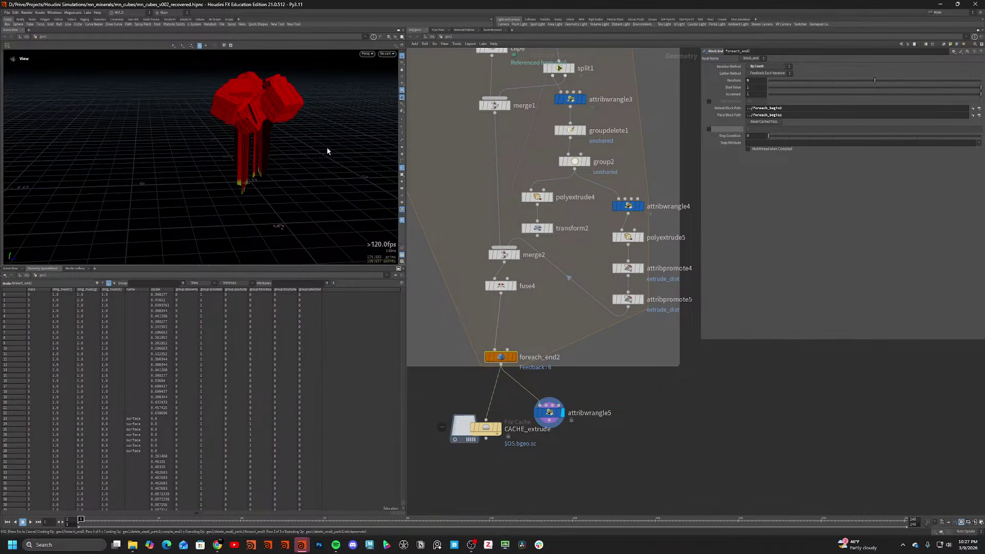
left_click_drag(327, 146, 369, 162)
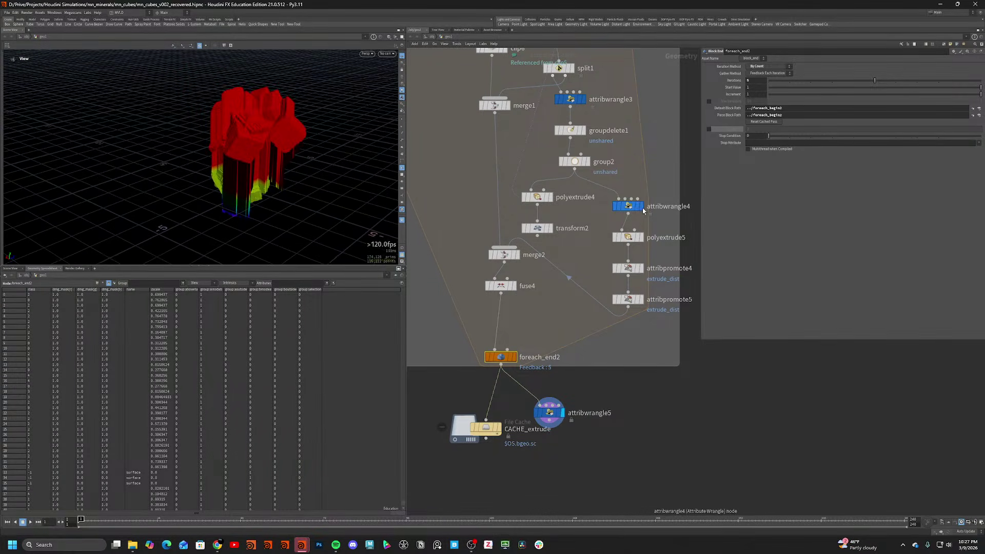
Examine the geometry and settings of attribwrangle4, polyextrude5 and attribpromote4 in the loop's extrusion branch.
left_click(641, 238)
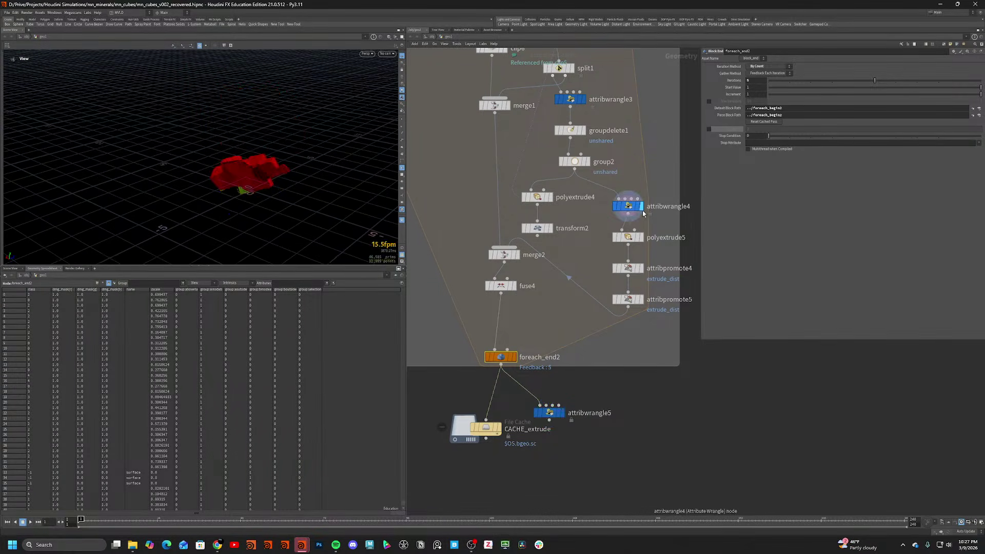
left_click(641, 268)
left_click_drag(200, 182, 327, 216)
left_click(631, 272)
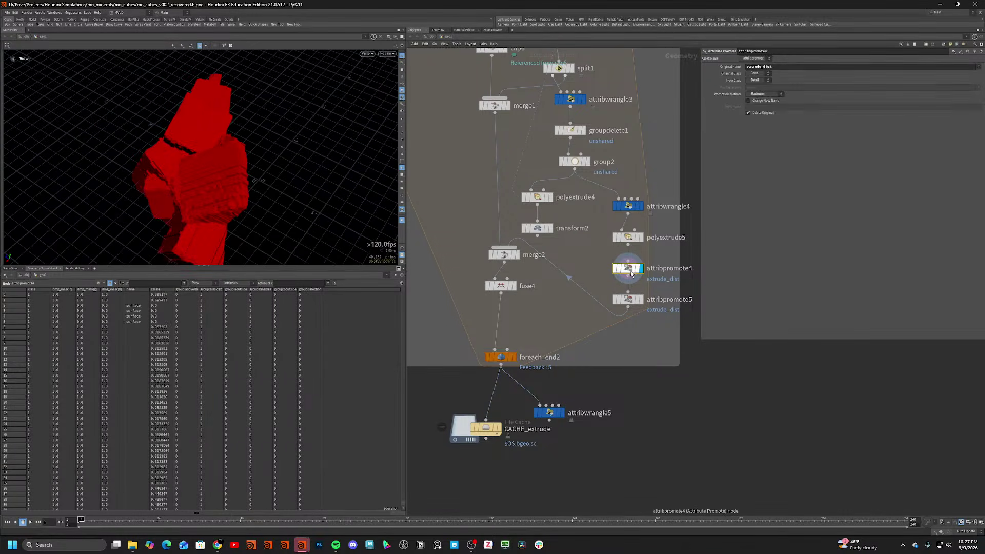
left_click(632, 210)
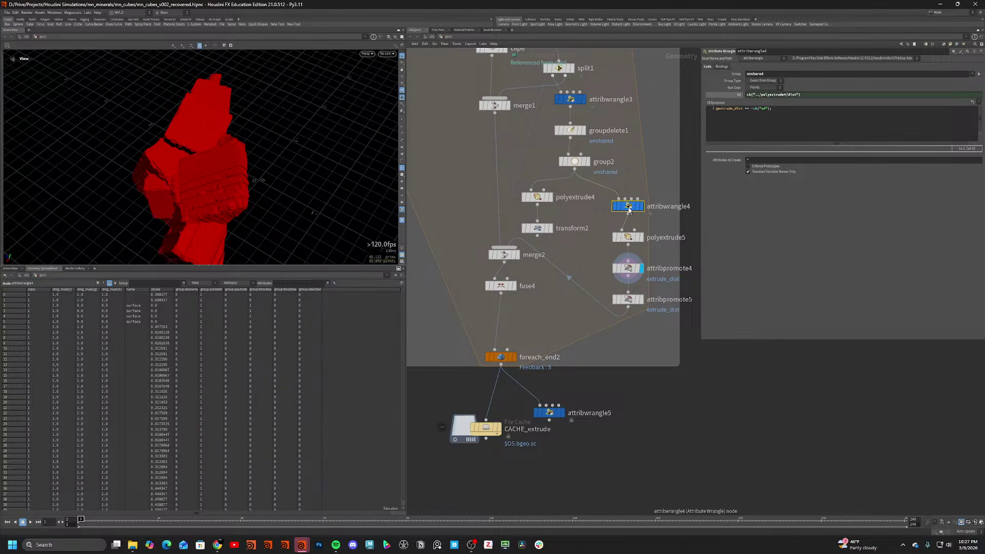
left_click(628, 237)
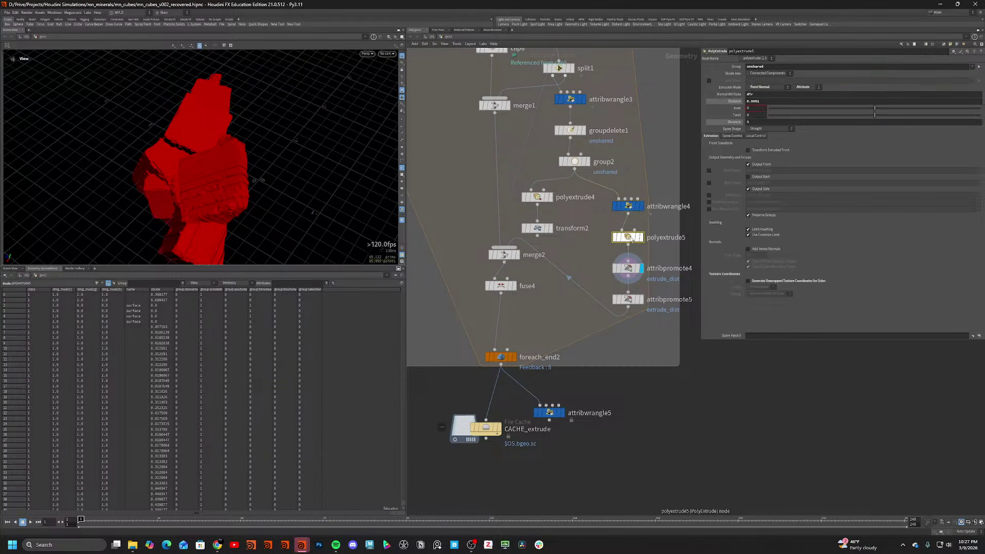
left_click(631, 270)
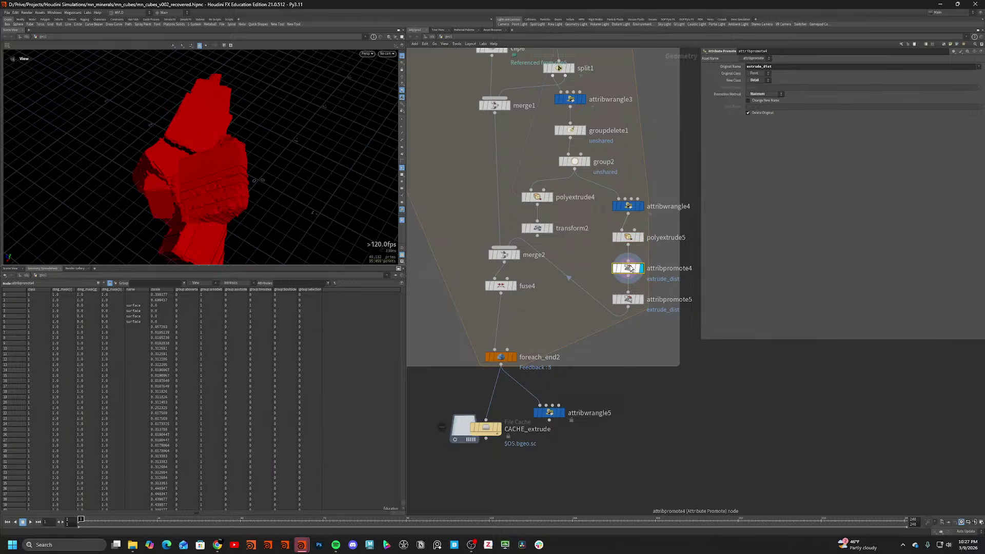
Change the assignment in attribwrangle4 to = so that extrude_dist is set to -ch("ed"), and display the node.
left_click(629, 207)
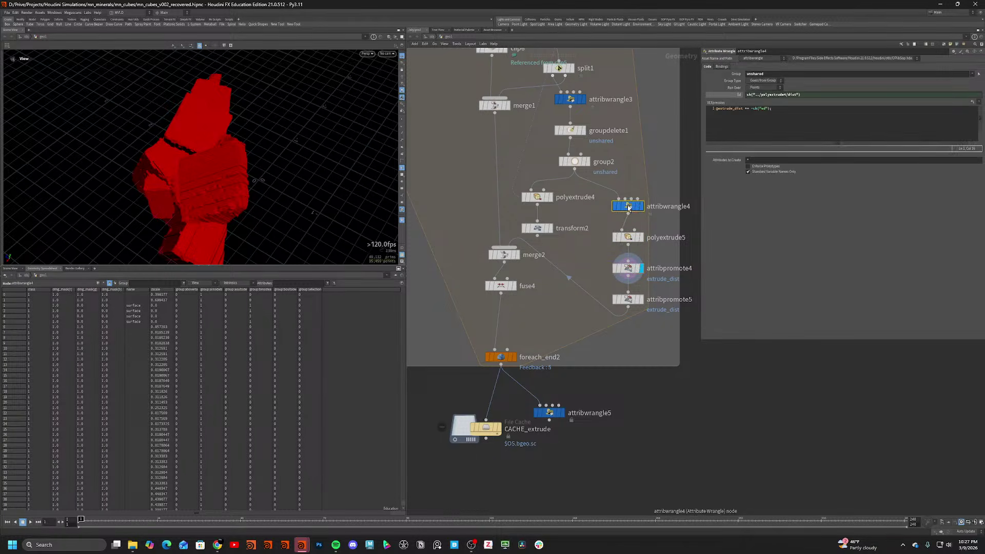
left_click(746, 109)
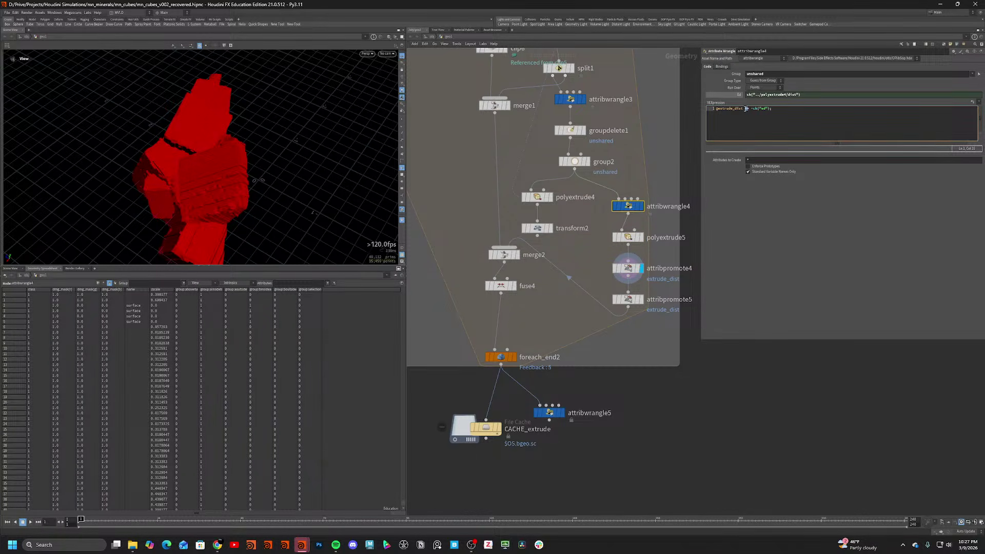
left_click(659, 161)
left_click(642, 207)
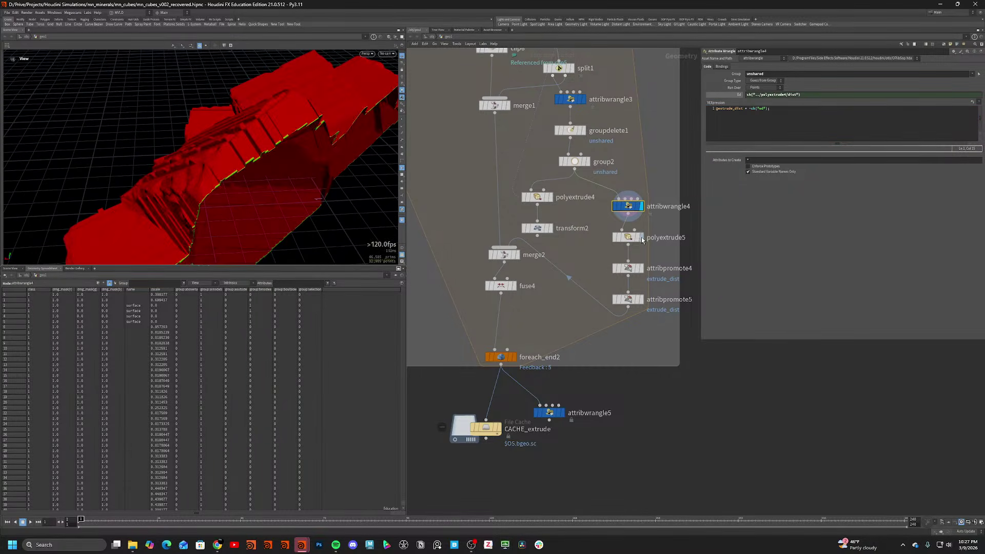
Set the iterations of foreach_end2 to 1 and display the whole formation at attribpromote5.
left_click(506, 357)
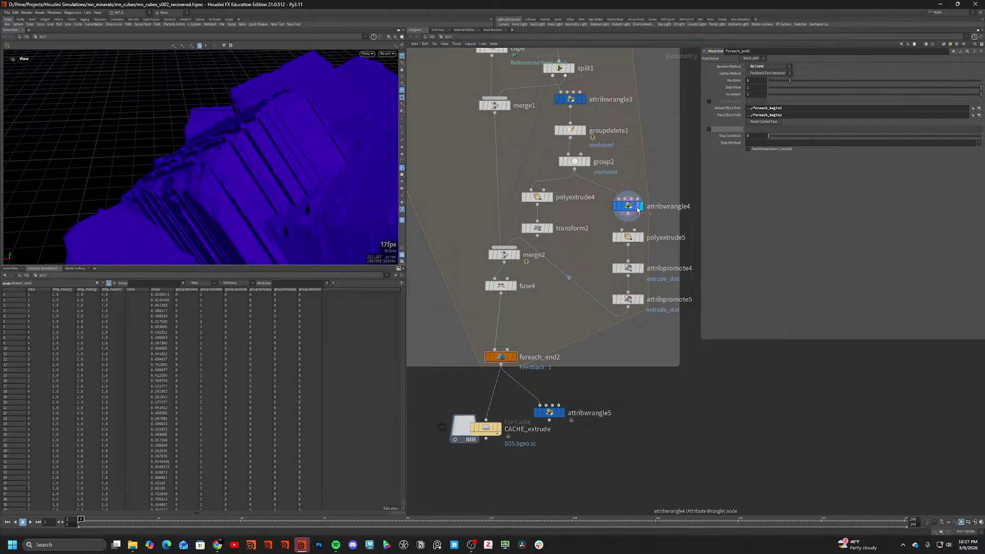
key("space+f")
left_click_drag(251, 135, 245, 173)
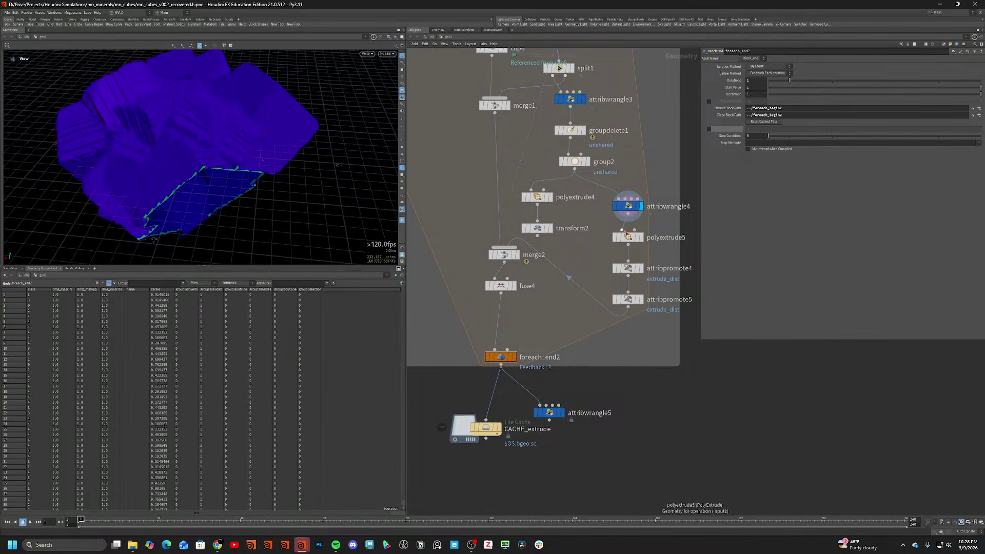
left_click(641, 269)
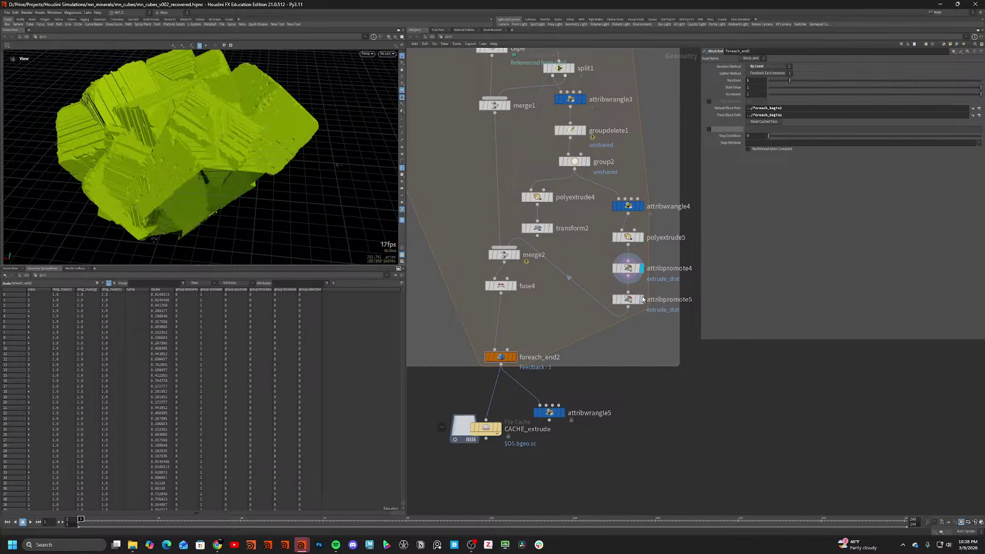
left_click(642, 300)
left_click(630, 300)
Insert an attribute wrangle between attribpromote5 and merge2, and wire group2 into it as well.
middle_click_drag(589, 255, 616, 242)
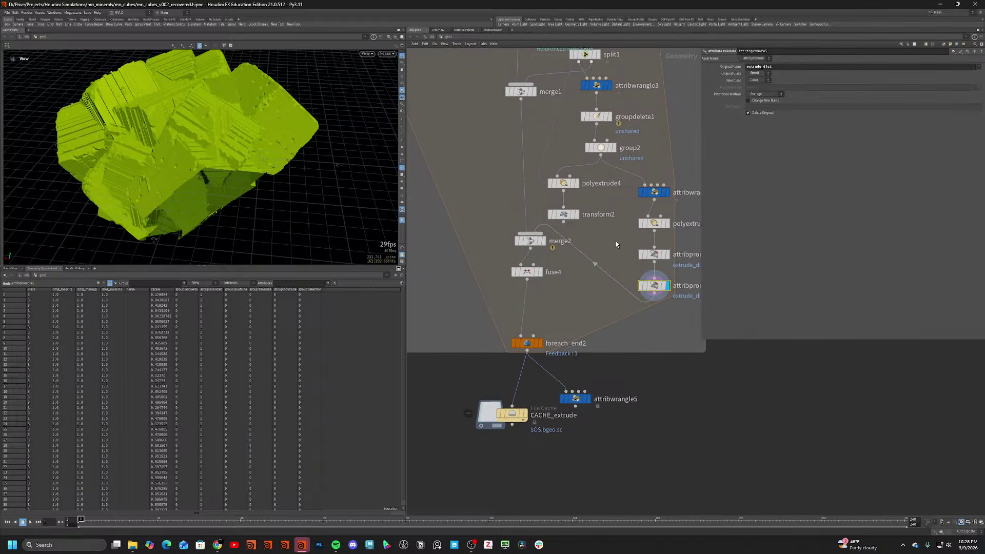
key("Tab")
type("wr")
key("Return")
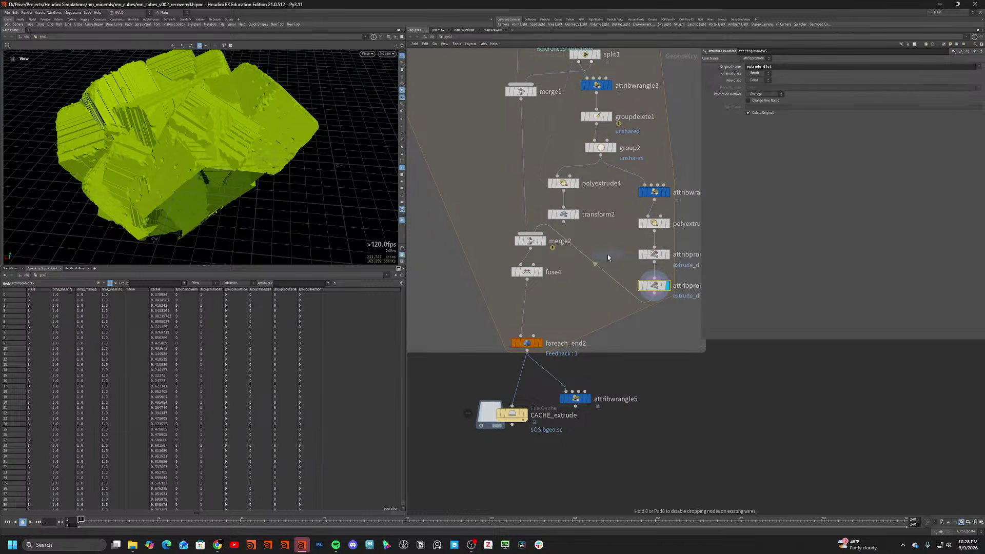
left_click(607, 254)
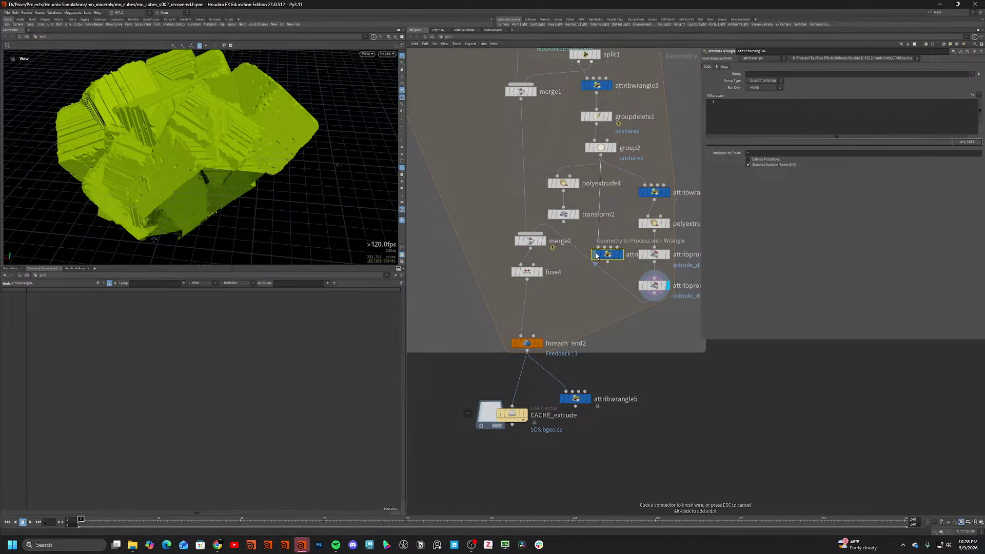
left_click_drag(608, 254, 602, 155)
left_click(785, 112)
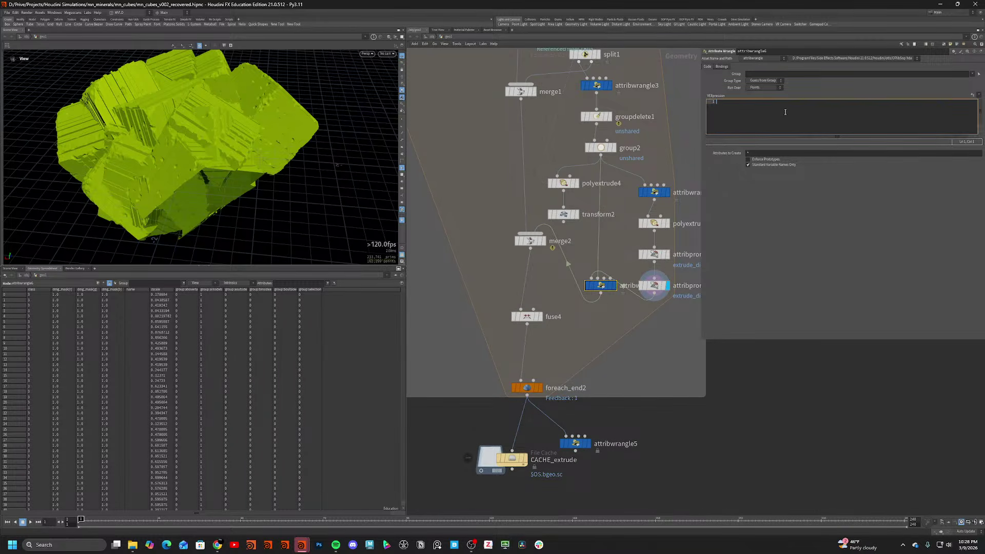
middle_click_drag(684, 140, 653, 139)
left_click(781, 123)
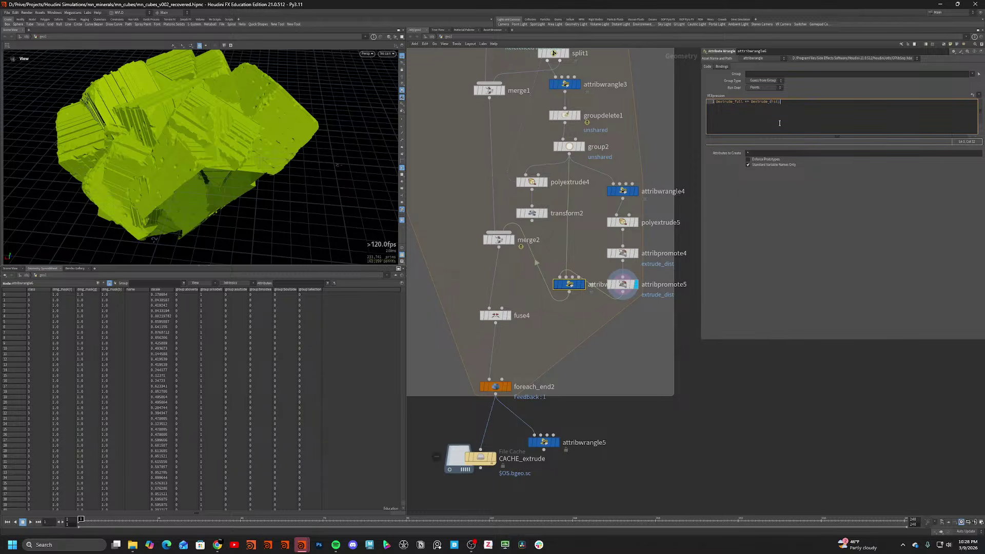
left_click(557, 443)
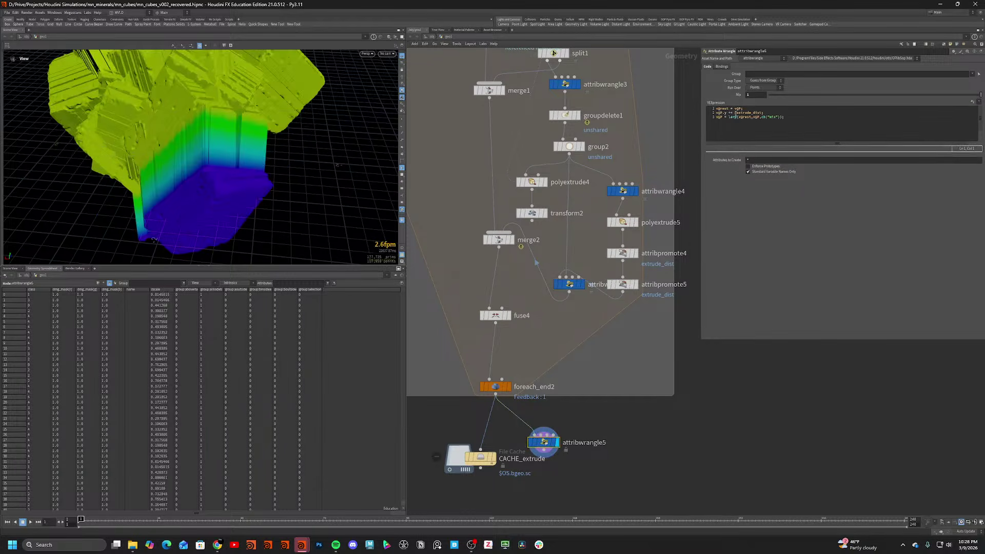
Replace extrude_dist with extrude_full in the height-offset line of attribwrangle5 and view the whole formation.
left_click_drag(753, 113, 762, 112)
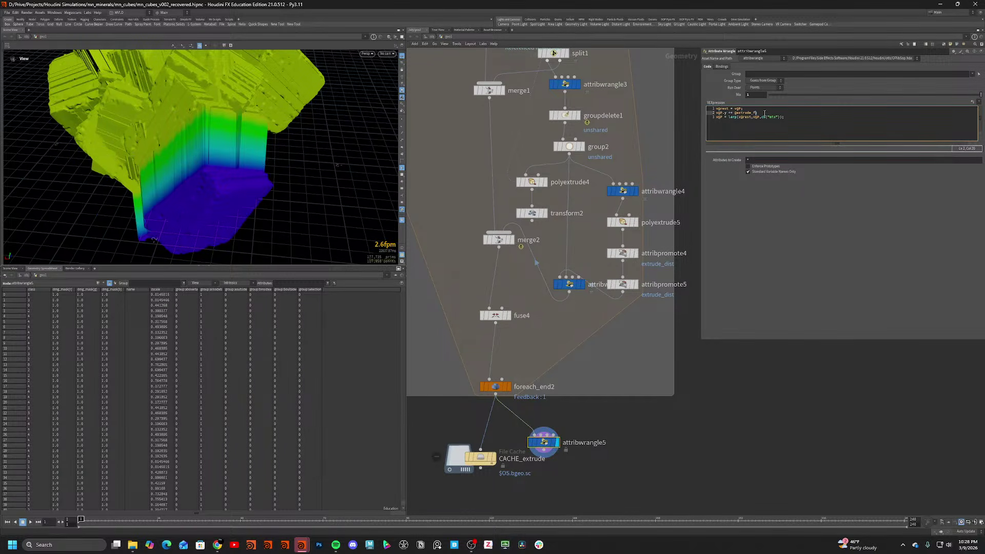
left_click(734, 384)
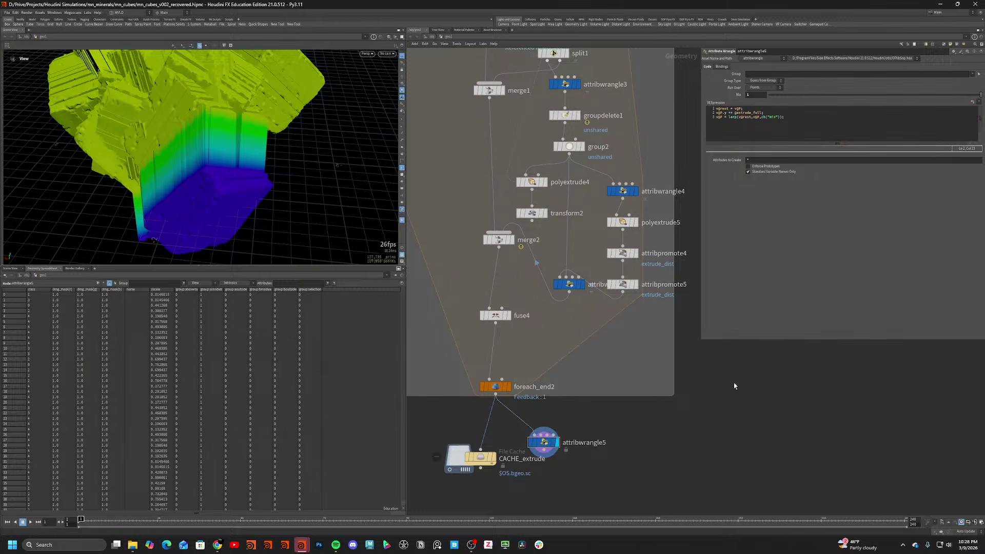
scroll(251, 170, "down", 5)
left_click_drag(216, 159, 268, 133)
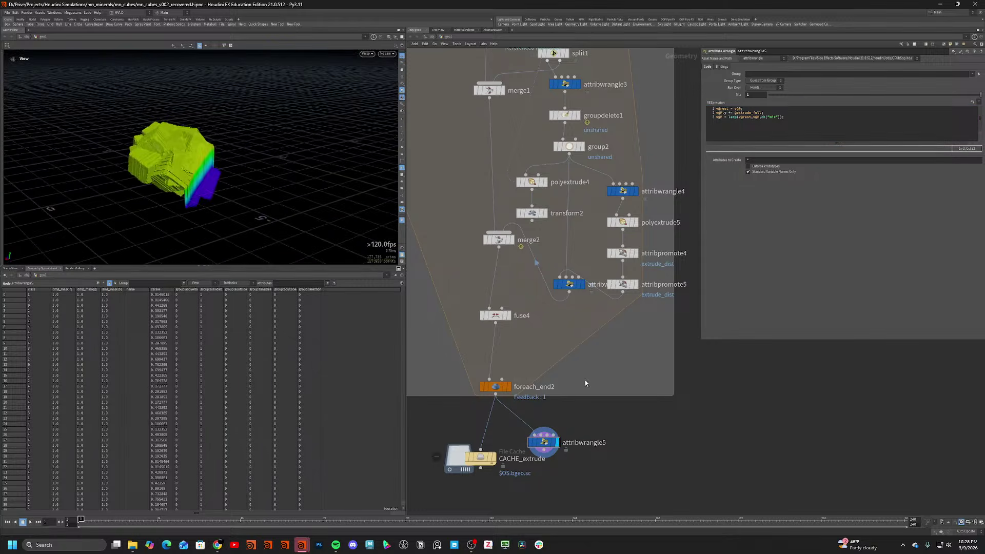
Set the iterations of foreach_end2 to 6 while attribwrangle5 stays displayed.
left_click(495, 386)
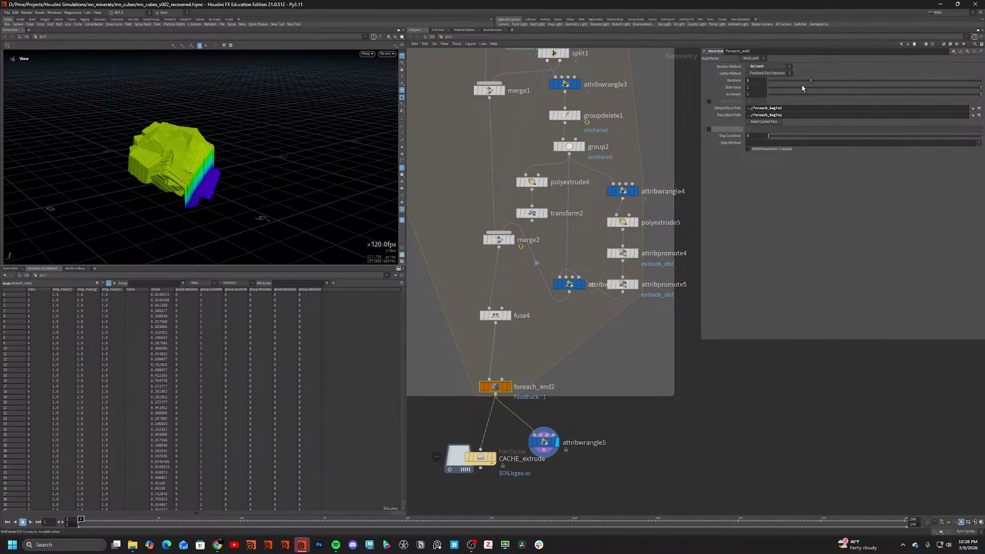
left_click_drag(833, 80, 858, 79)
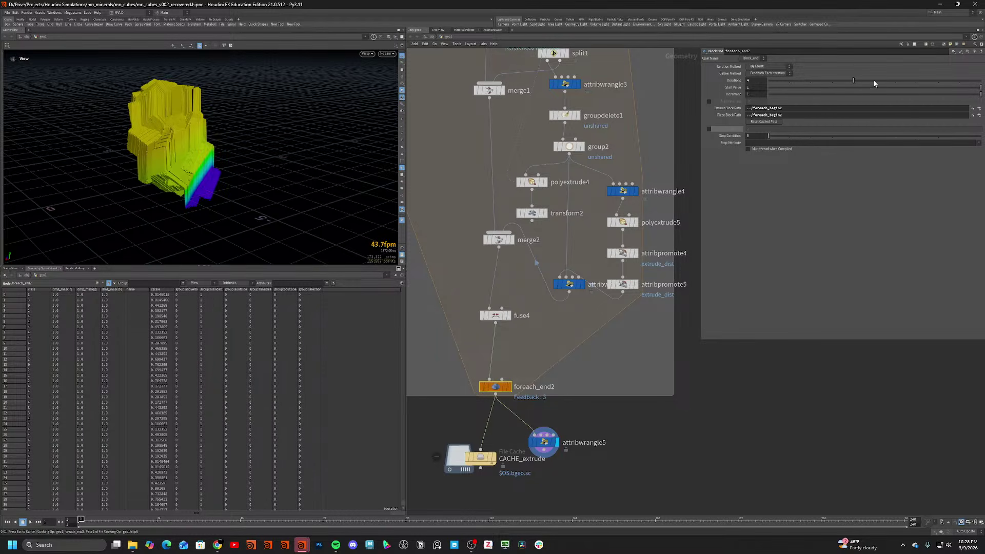
left_click(874, 80)
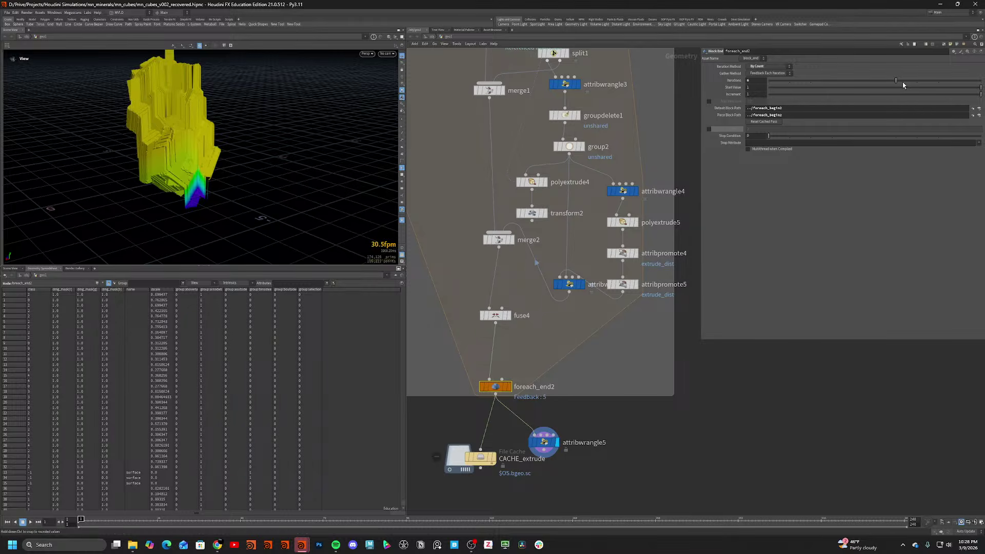
left_click(628, 254)
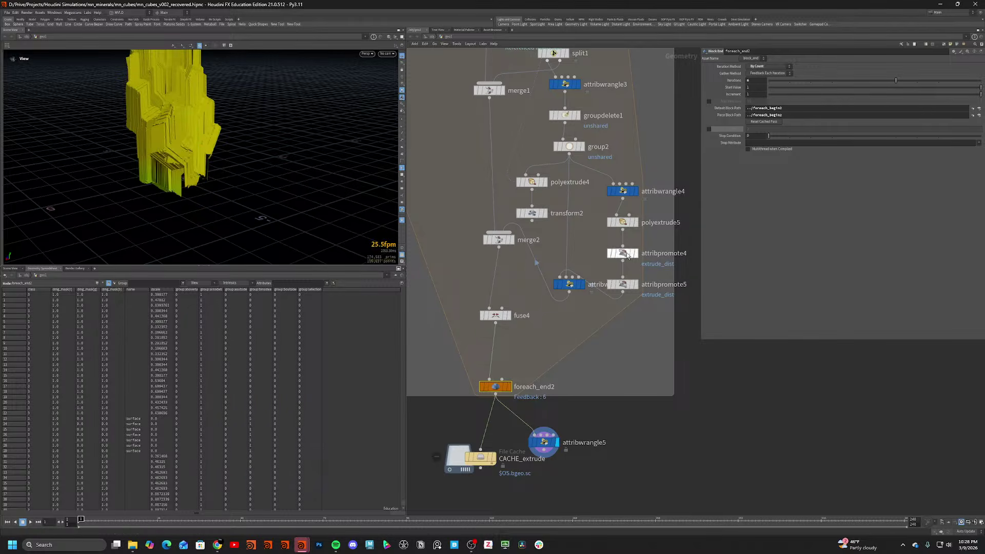
left_click_drag(233, 118, 284, 149)
Lower the Mix of attribwrangle5 to 0 and turn off the attribute color visualization on the formation.
left_click(547, 442)
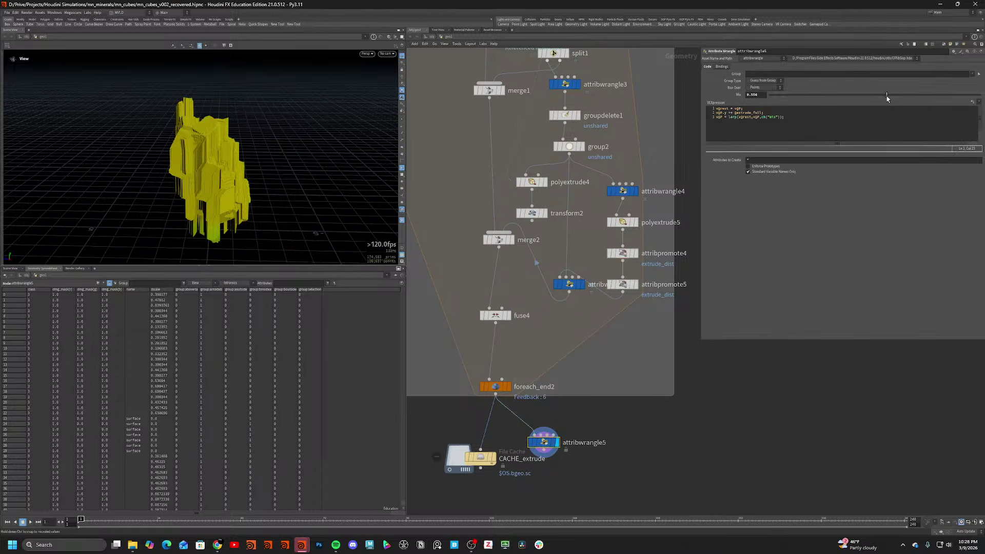
left_click_drag(886, 96, 764, 107)
scroll(186, 240, "up", 3)
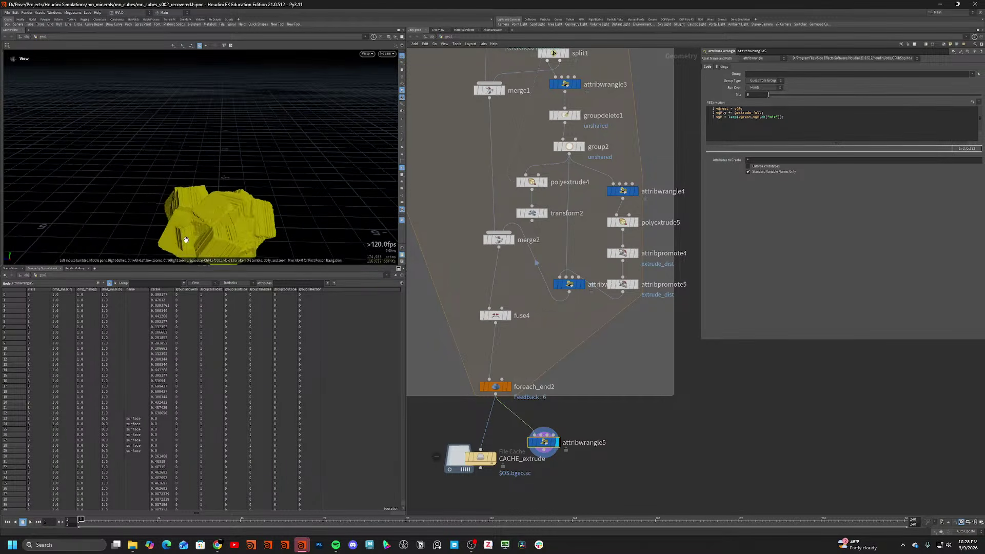
scroll(185, 240, "up", 3)
middle_click_drag(186, 239, 247, 127)
left_click(402, 220)
left_click(401, 174)
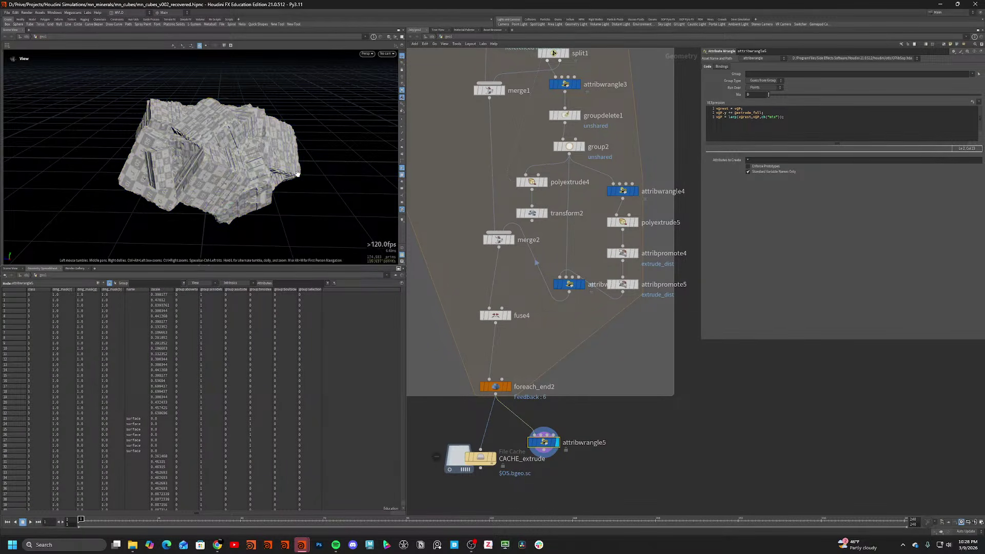
Scrub the Mix of attribwrangle5 through its range to 0.87 to test the formation's growth.
left_click_drag(297, 173, 339, 169)
left_click_drag(783, 98, 977, 92)
left_click_drag(359, 170, 390, 164)
left_click_drag(854, 95, 938, 95)
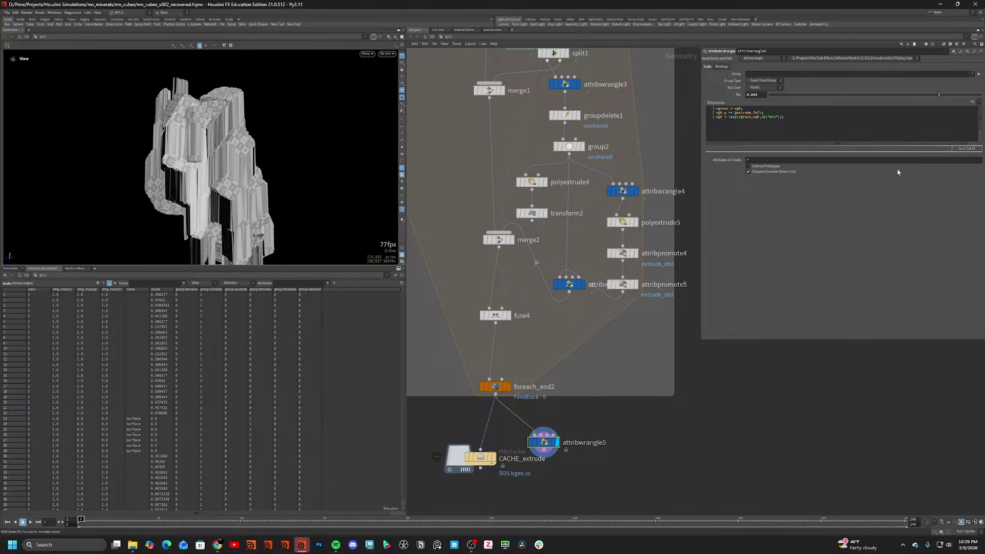
mouse_move(961, 159)
left_mouse_down()
mouse_move(725, 157)
mouse_move(953, 153)
left_mouse_up()
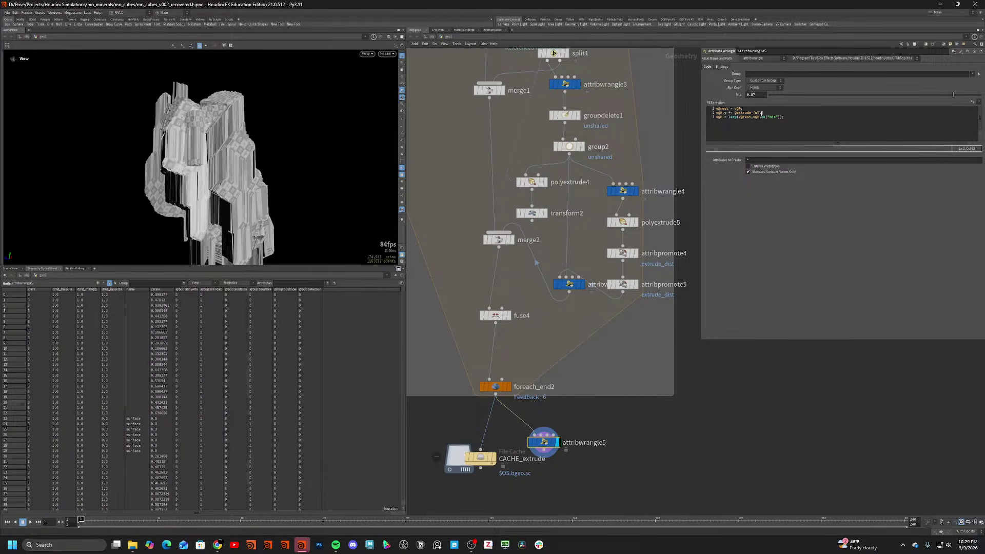
Review the extrude_full line in attribwrangle5 and set the Mix to 1.
left_click(735, 113)
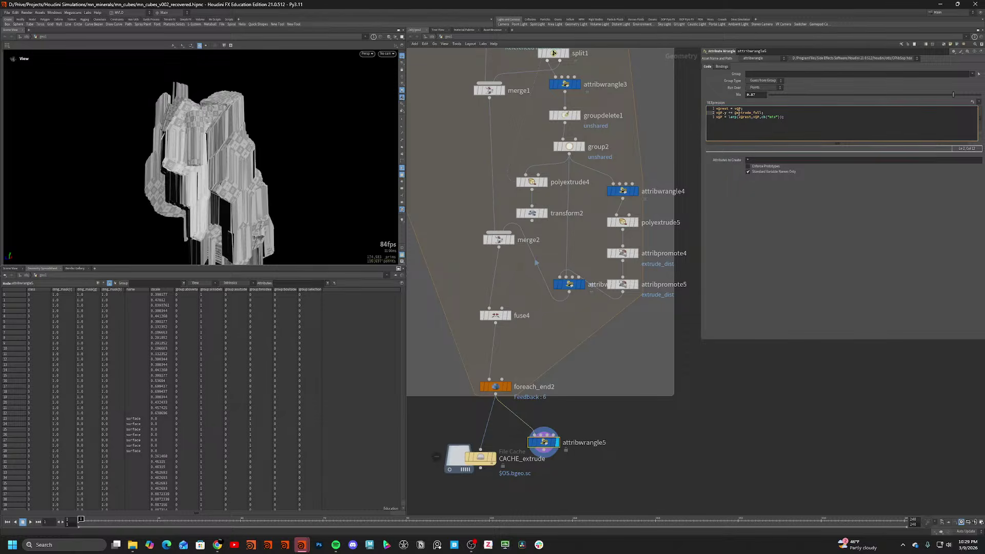
left_click_drag(733, 113, 756, 117)
left_click(761, 113)
left_click_drag(221, 134, 144, 185)
scroll(245, 135, "up", 4)
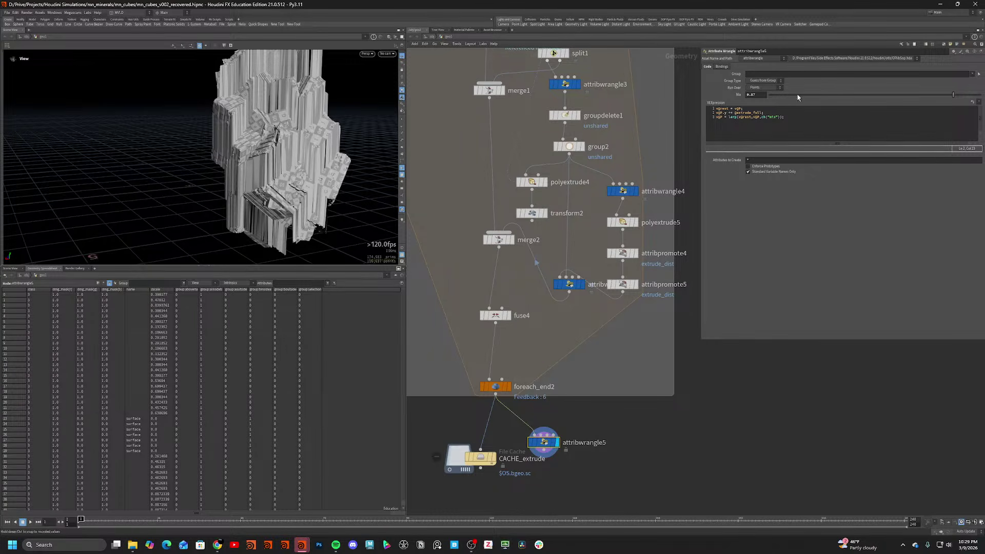
left_click_drag(797, 96, 982, 159)
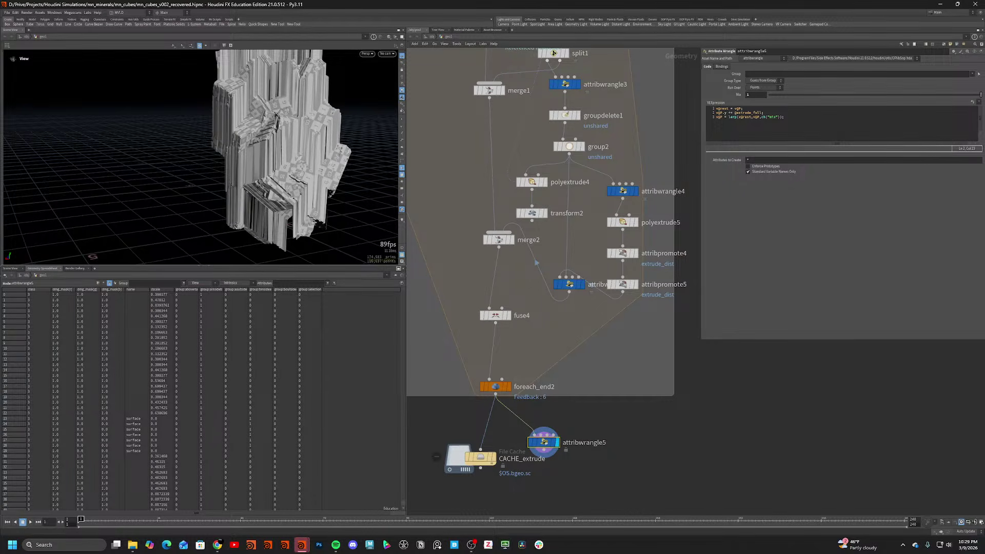
Insert a Match Size node between foreach_end2 and attribwrangle5, with the X and Z justification set to None.
key("Tab")
type("null")
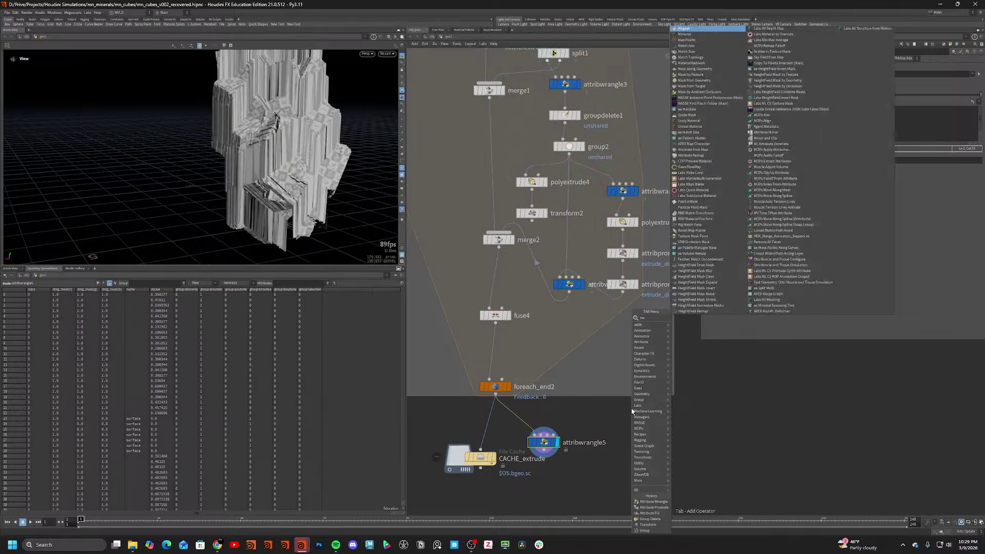
key("Return")
left_click(521, 422)
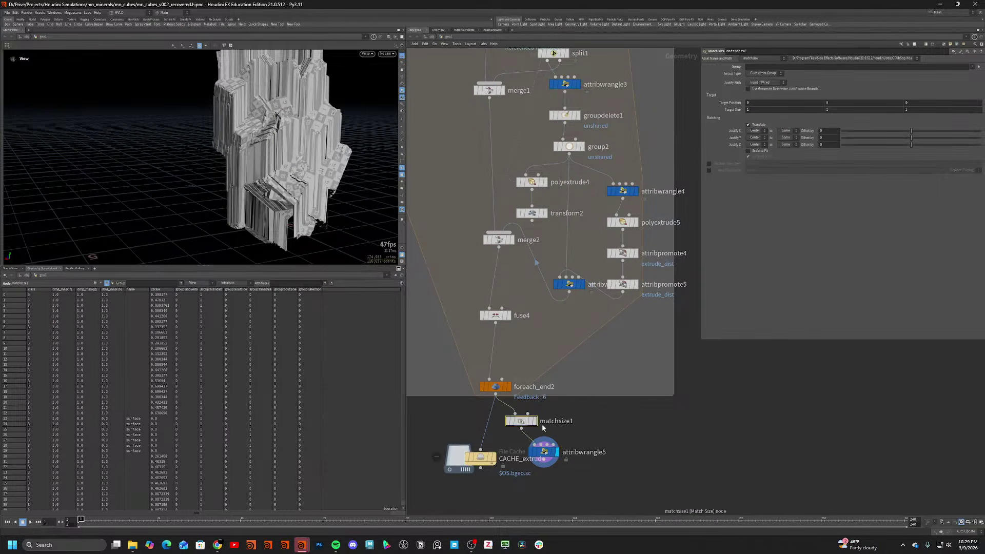
left_click(763, 131)
left_click(761, 131)
left_click(758, 136)
left_click(757, 145)
left_click(756, 150)
left_click(509, 387)
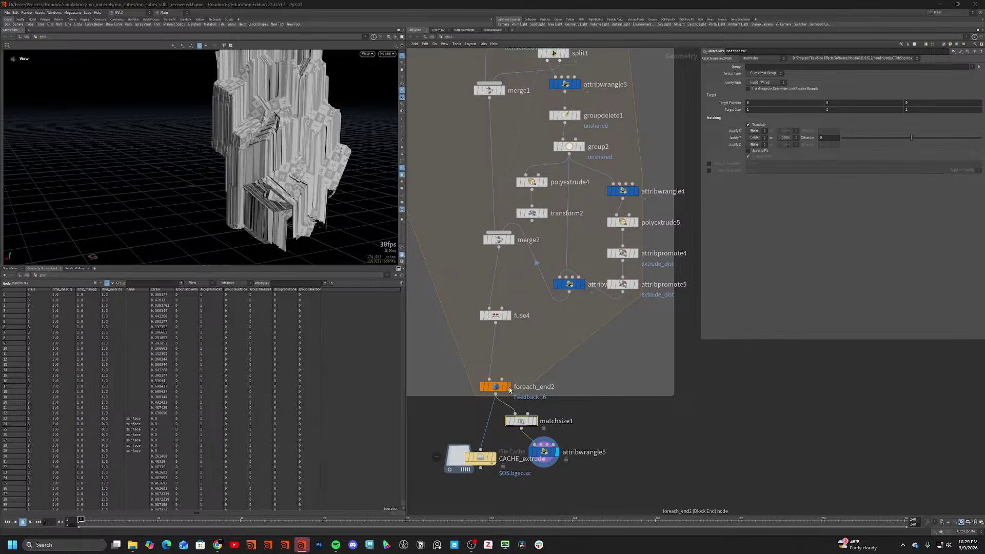
Scrub the Mix of attribwrangle5 to 0.942 to test the offset after the size matching.
left_click(542, 453)
left_click(552, 453)
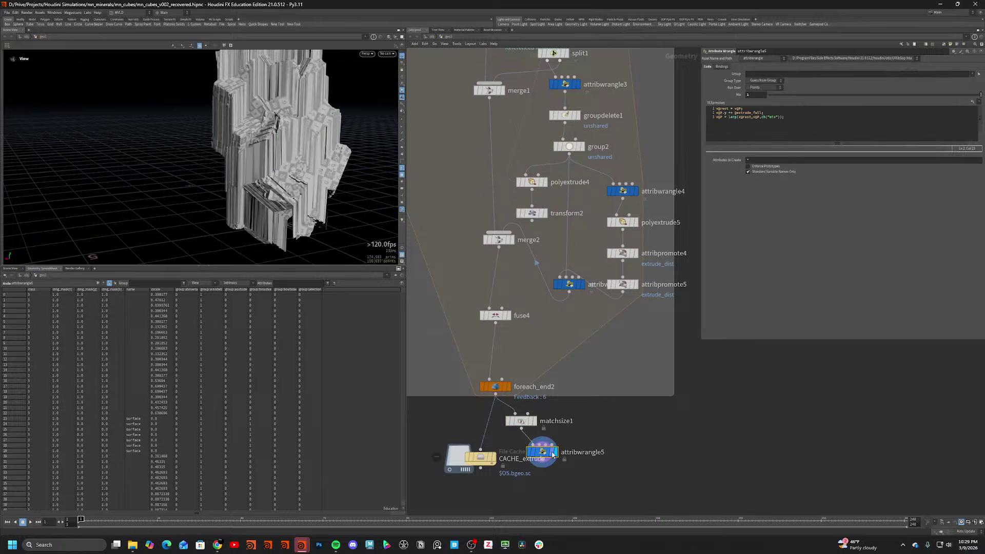
left_click_drag(362, 170, 339, 132)
left_click_drag(803, 95, 967, 96)
Move matchsize1 to the output of attribwrangle5, display it, and set the wrangle's Mix to 1.
left_click_drag(529, 433, 562, 502)
left_click(559, 488)
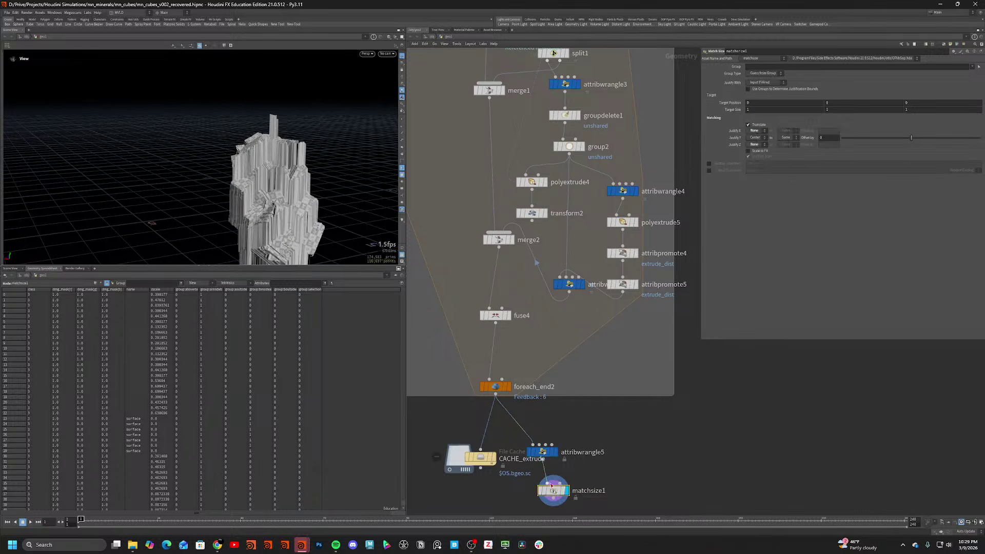
left_click(542, 451)
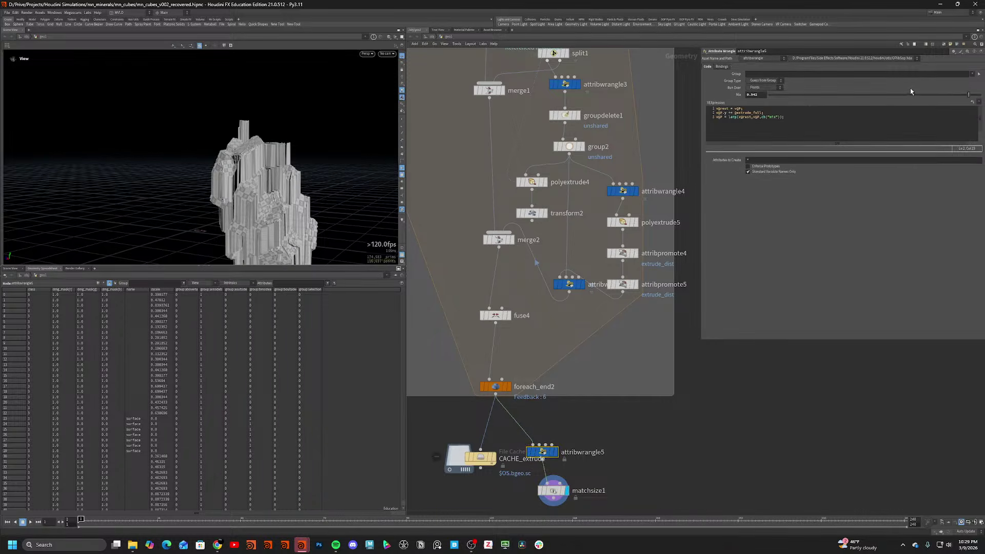
left_click_drag(911, 91, 981, 154)
middle_click_drag(332, 175, 289, 107)
right_click_drag(288, 107, 147, 206)
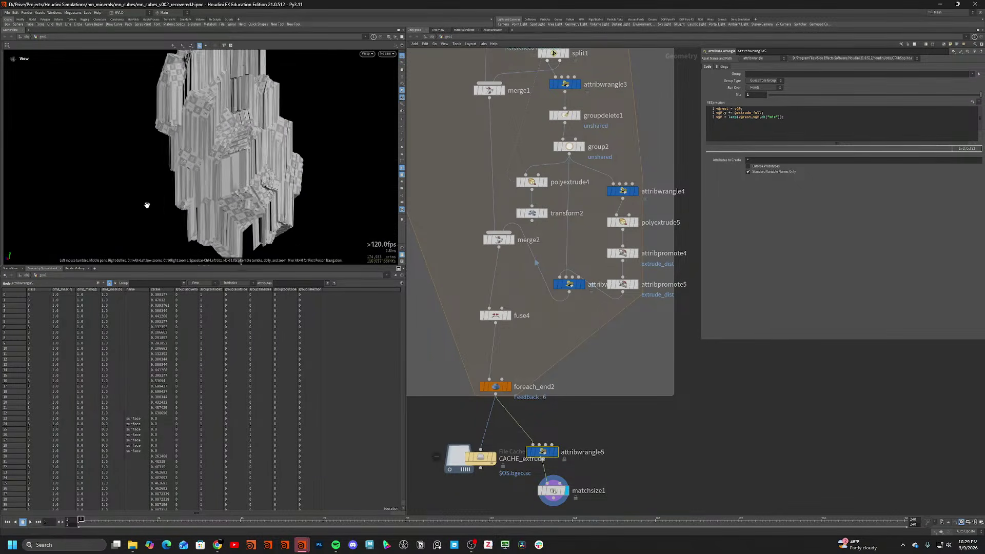
Examine the extruded formation's surface up close and from several sides, in shaded and wireframe display.
left_click_drag(146, 205, 157, 157)
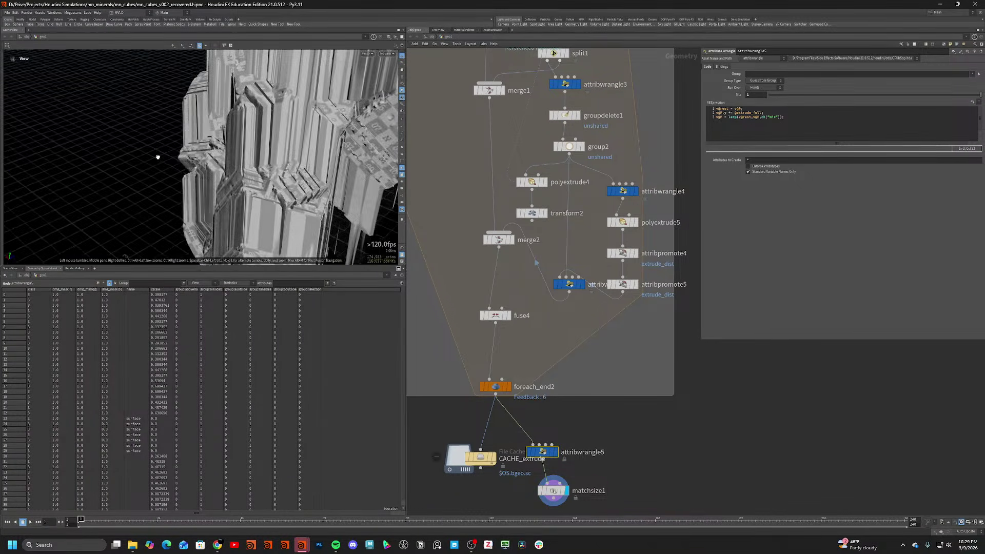
right_click_drag(157, 157, 241, 156)
key("w")
mouse_move(241, 156)
left_mouse_down()
mouse_move(206, 205)
mouse_move(198, 180)
left_mouse_up()
key("w")
right_click_drag(197, 179, 239, 135)
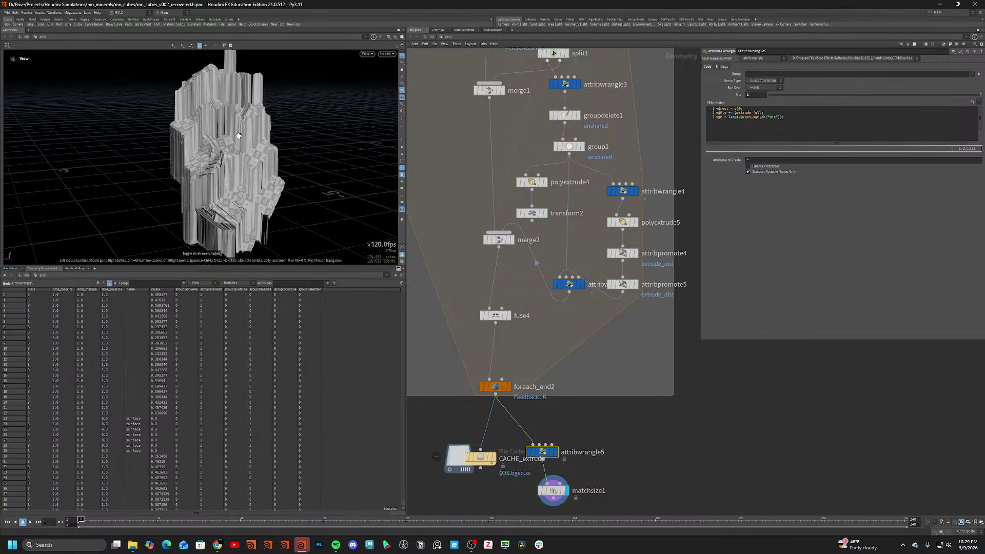
left_click_drag(239, 135, 413, 189)
left_click_drag(174, 169, 321, 142)
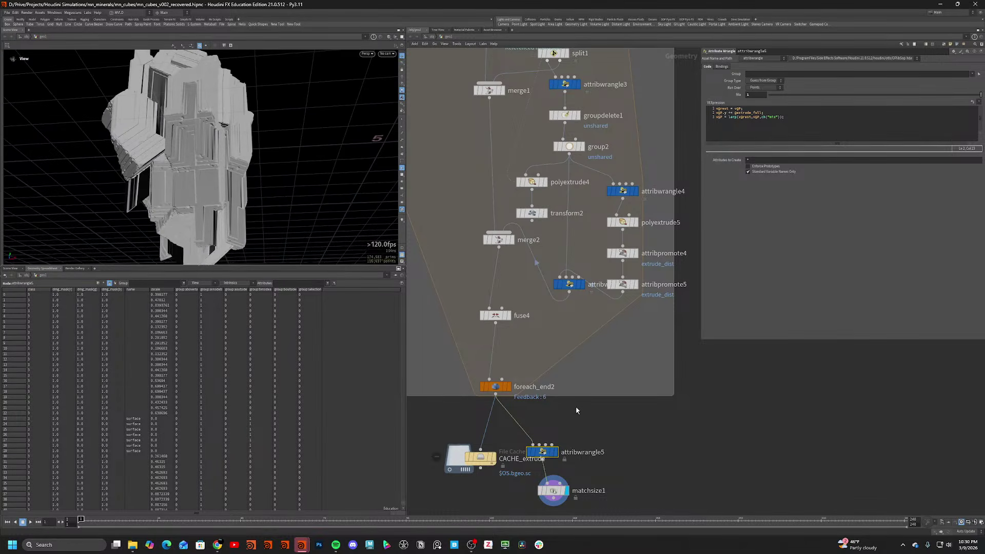
Add a Normal node after matchsize1 and display it.
middle_click_drag(576, 407, 581, 279)
key("Tab")
type("null")
key("Return")
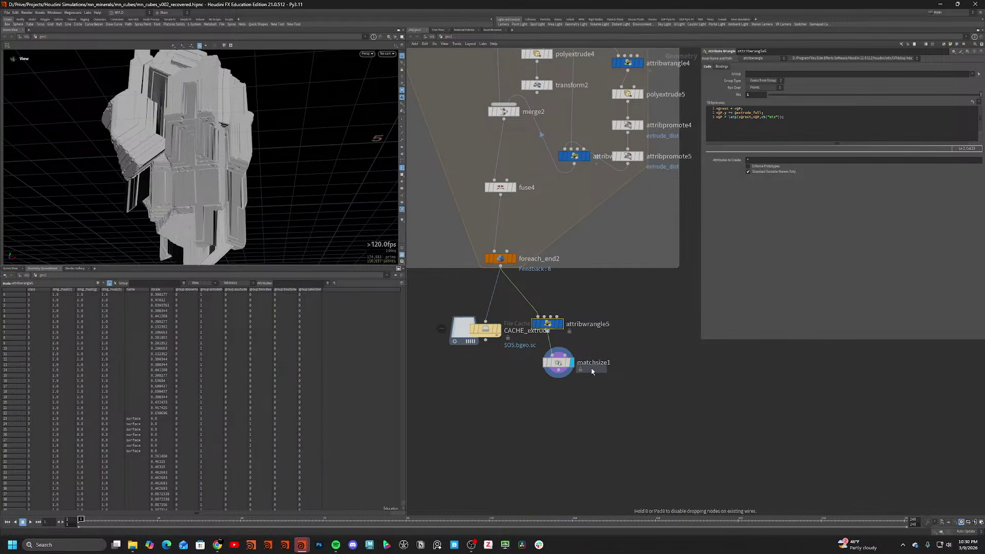
left_click(565, 394)
left_click(578, 394)
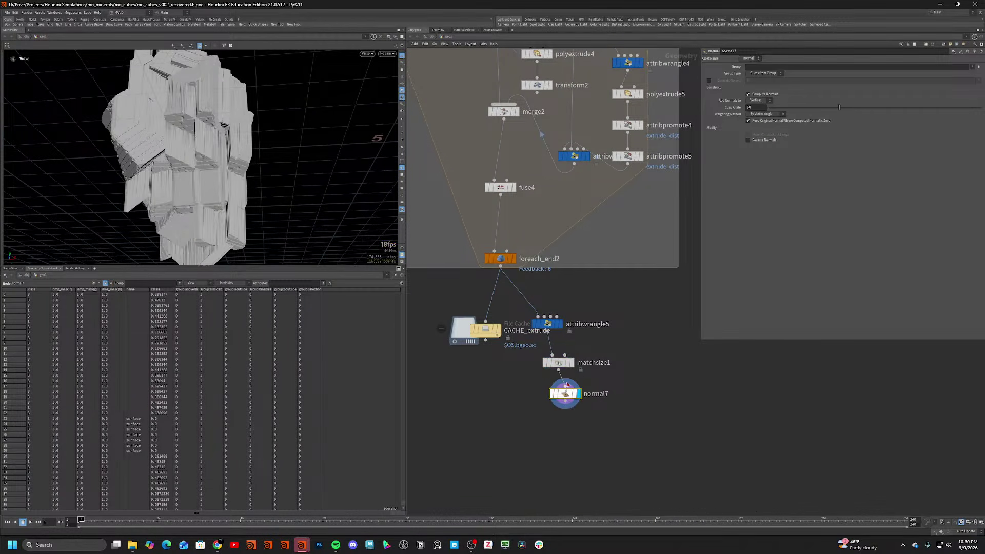
Try a cusp angle of 64.2 on normal7 against the shading of the formation's ledges.
left_click_drag(177, 161, 277, 192)
scroll(169, 145, "up", 6)
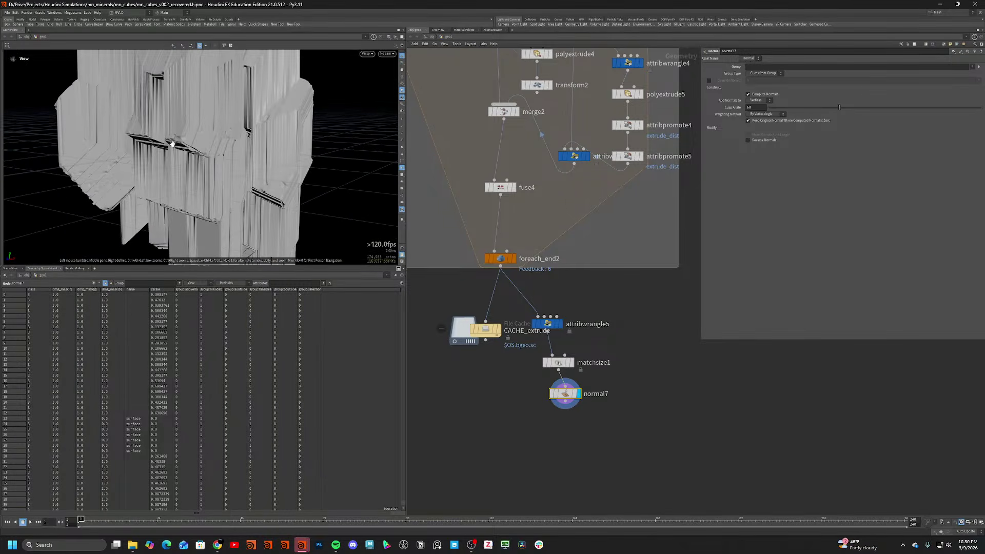
mouse_move(188, 138)
left_mouse_down()
mouse_move(213, 114)
mouse_move(183, 131)
left_mouse_up()
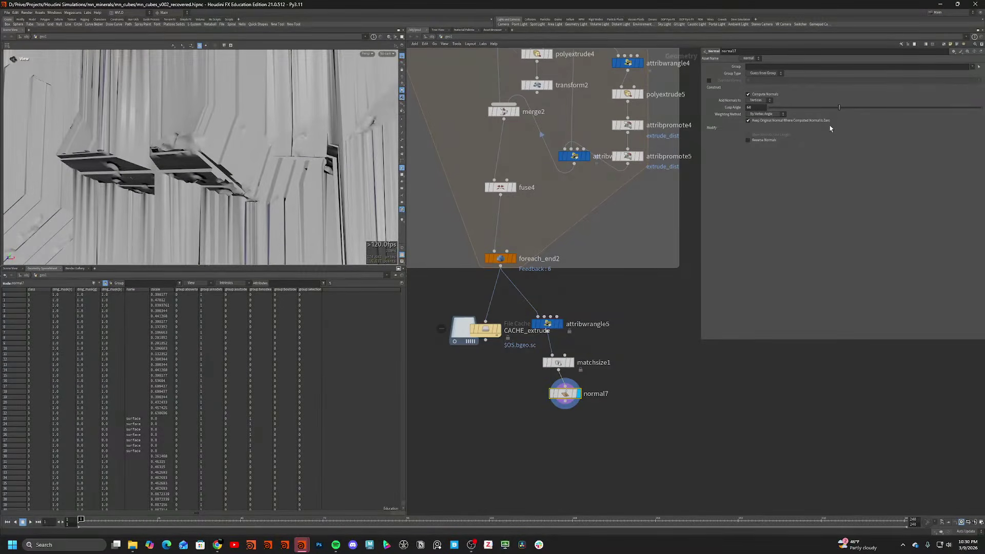
mouse_move(839, 107)
left_mouse_down()
mouse_move(809, 110)
mouse_move(867, 113)
mouse_move(844, 119)
left_mouse_up()
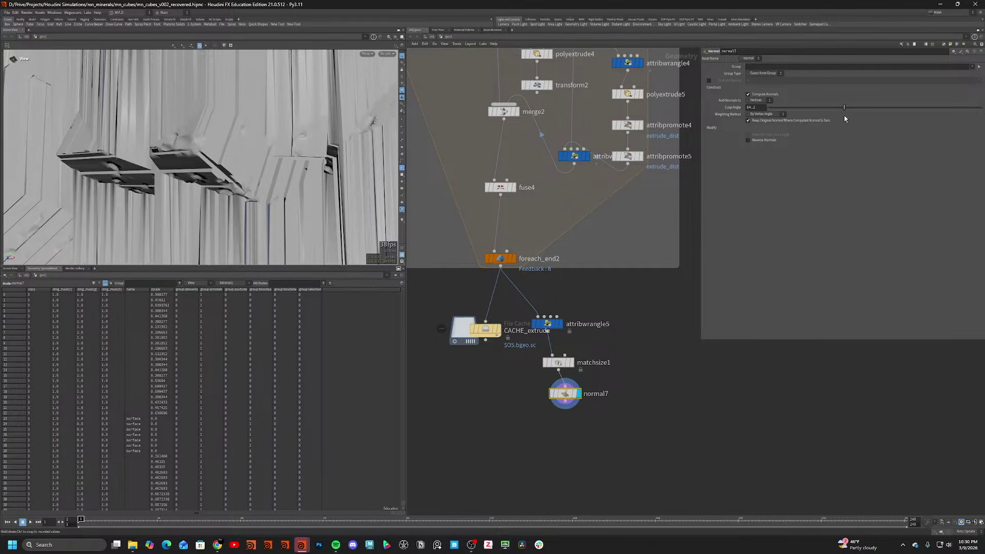
scroll(235, 124, "down", 6)
mouse_move(235, 123)
left_mouse_down()
mouse_move(215, 132)
mouse_move(241, 128)
left_mouse_up()
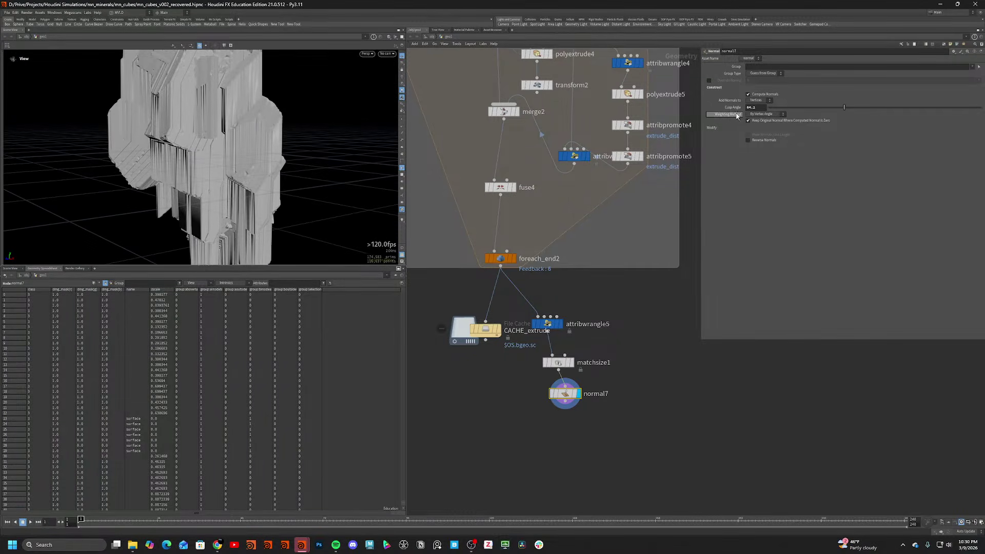
Set the weighting method of normal7 to By Face Area.
left_click(765, 114)
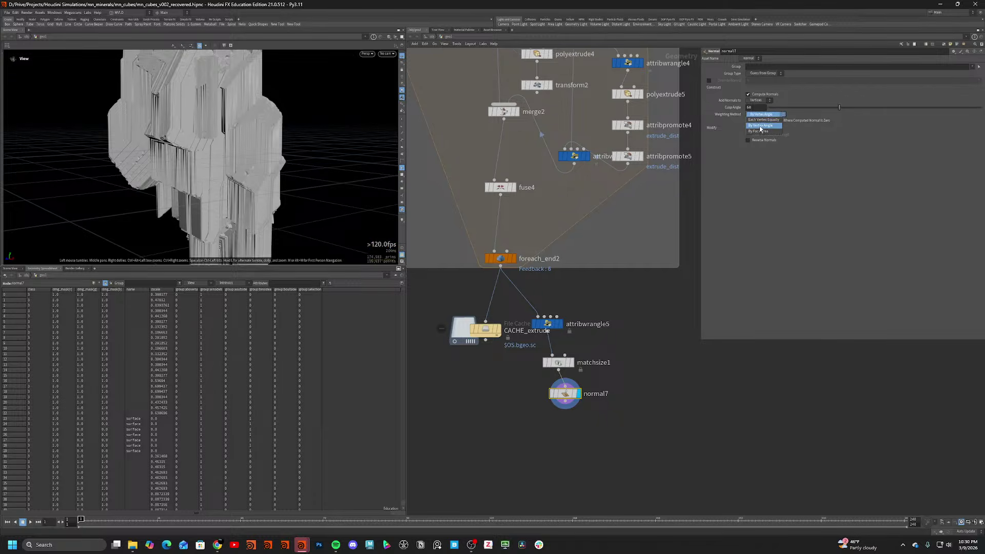
left_click(764, 121)
left_click_drag(259, 173, 288, 159)
scroll(228, 167, "up", 6)
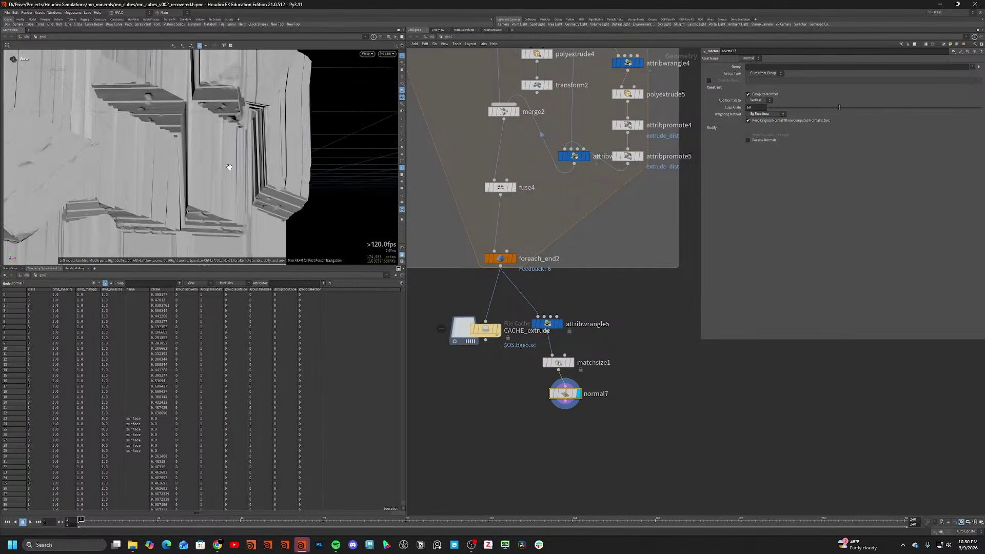
Examine the topology behind the stretched side faces by switching between shaded and wireframe display.
mouse_move(227, 167)
left_mouse_down()
mouse_move(159, 185)
mouse_move(199, 179)
left_mouse_up()
key("shift+w")
scroll(248, 116, "up", 5)
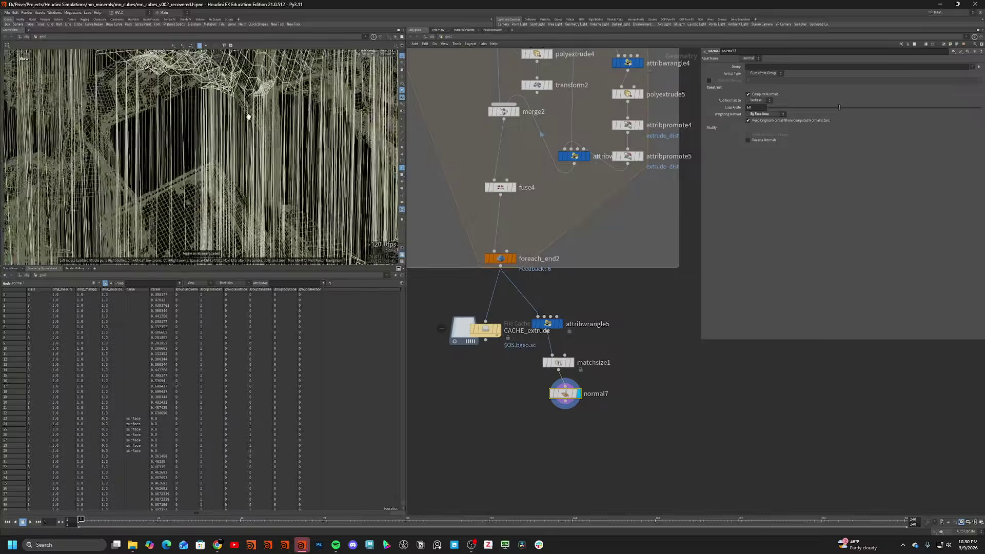
key("shift+w")
mouse_move(238, 101)
left_mouse_down()
mouse_move(171, 108)
mouse_move(252, 109)
left_mouse_up()
key("shift+w")
key("shift+w")
scroll(243, 102, "down", 12)
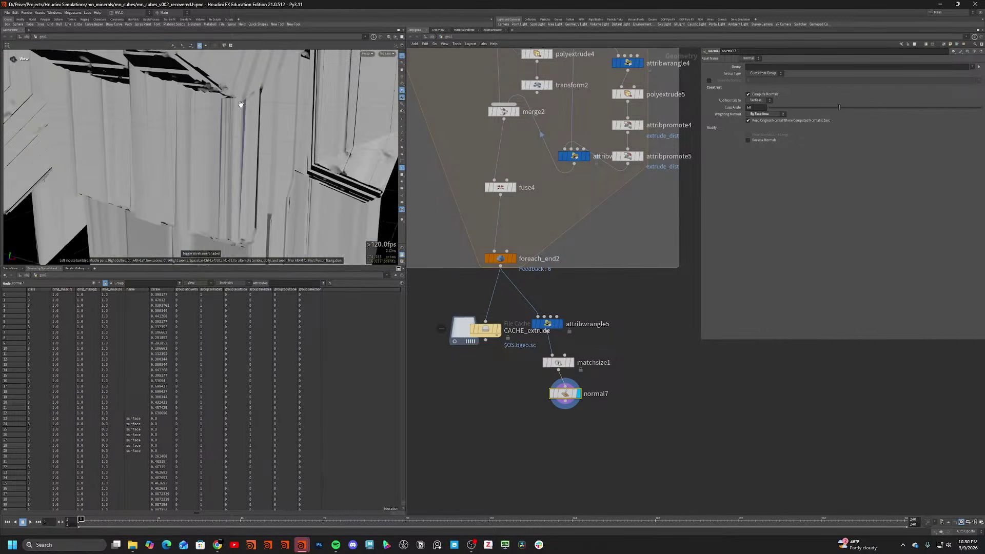
Check the whole formation and set the Mix of attribwrangle5 to 1.
middle_click_drag(242, 96, 220, 139)
left_click_drag(219, 138, 359, 142)
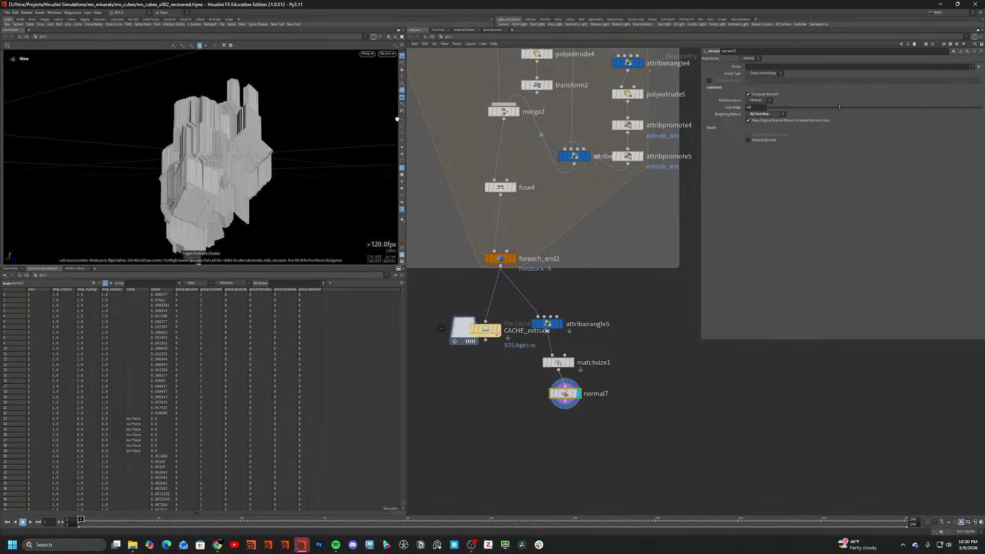
left_click(547, 323)
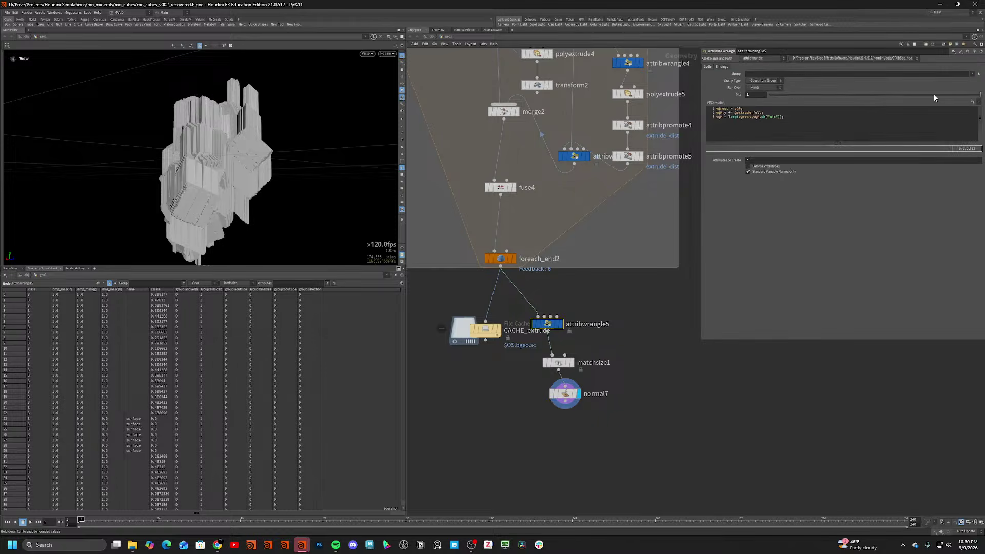
left_click_drag(934, 96, 983, 105)
Show the settings of attribrandomize3 inside the feedback loop and view the formation from another side.
middle_click_drag(535, 221, 557, 310)
scroll(592, 369, "down", 3)
scroll(557, 310, "up", 3)
left_click(504, 256)
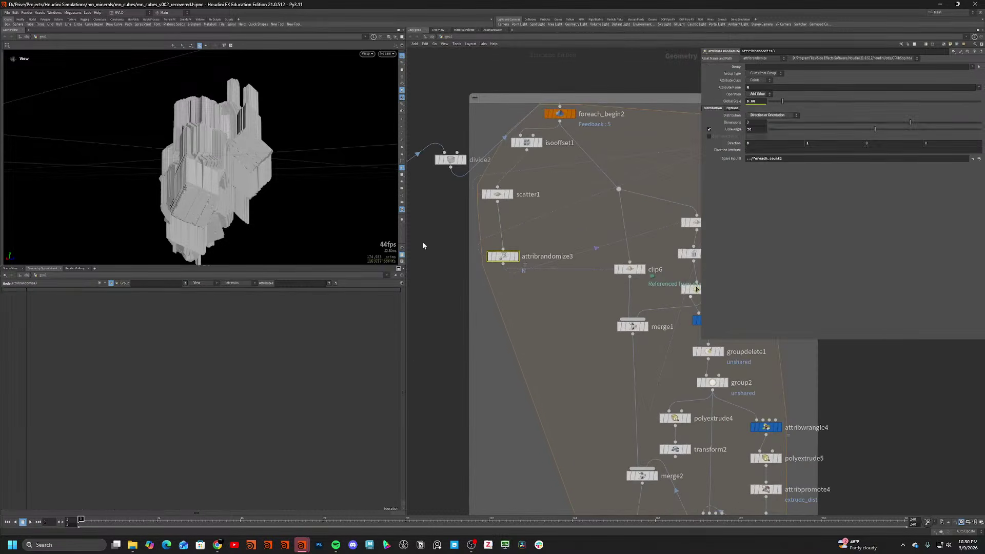
left_click_drag(225, 154, 364, 241)
scroll(554, 411, "down", 3)
Line up attribwrangle5, matchsize1 and normal7 in a tidy column below foreach_end2.
middle_click_drag(557, 421, 546, 239)
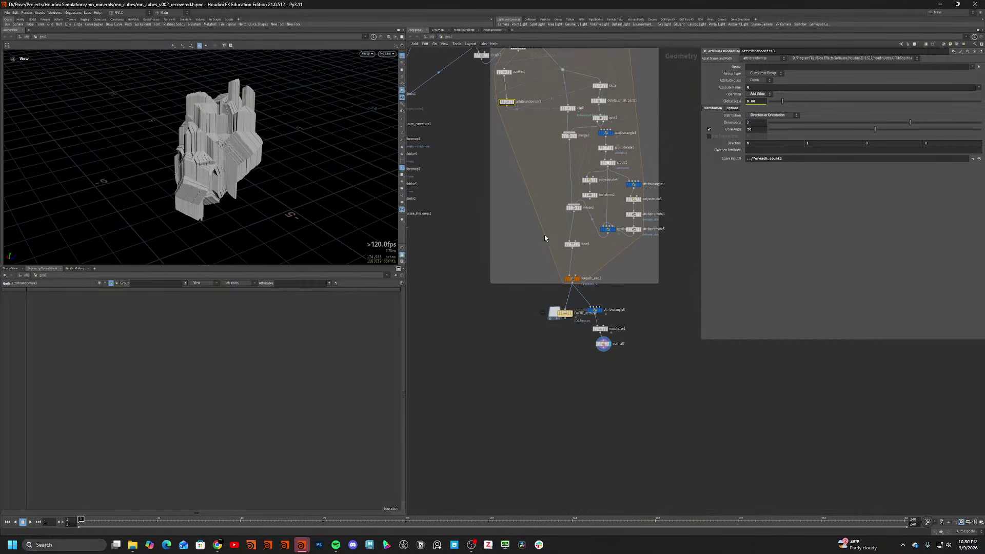
scroll(544, 238, "up", 4)
left_click_drag(556, 298, 565, 346)
left_click_drag(622, 362, 589, 271)
key("l")
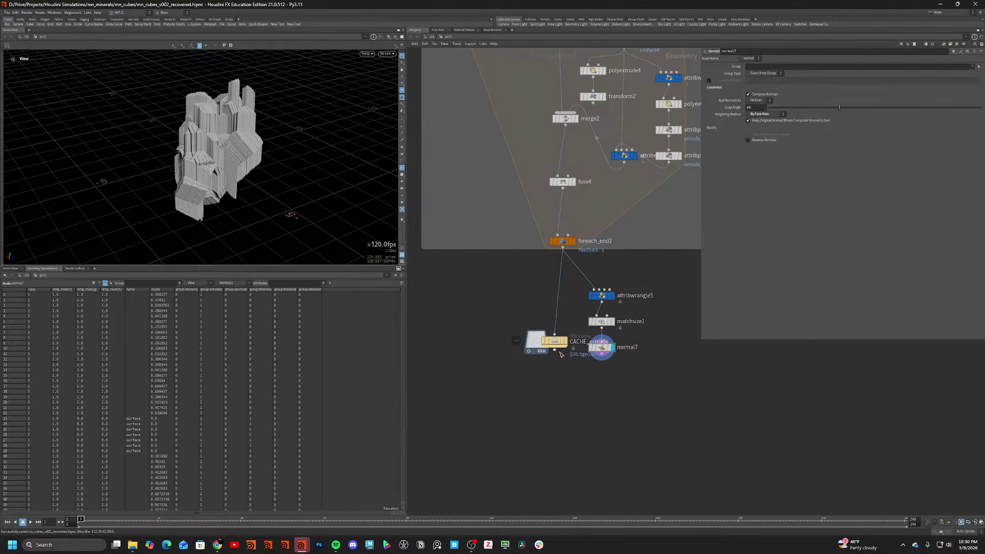
Find the older curvature and thickness chain and display the results of measure_curvature1 and attribremap1.
scroll(713, 428, "down", 3)
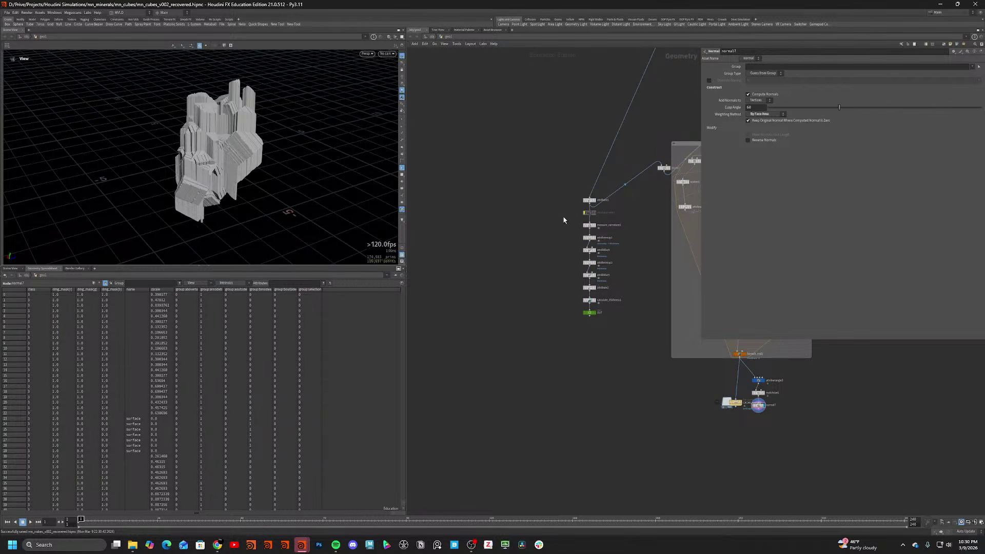
scroll(596, 229, "up", 3)
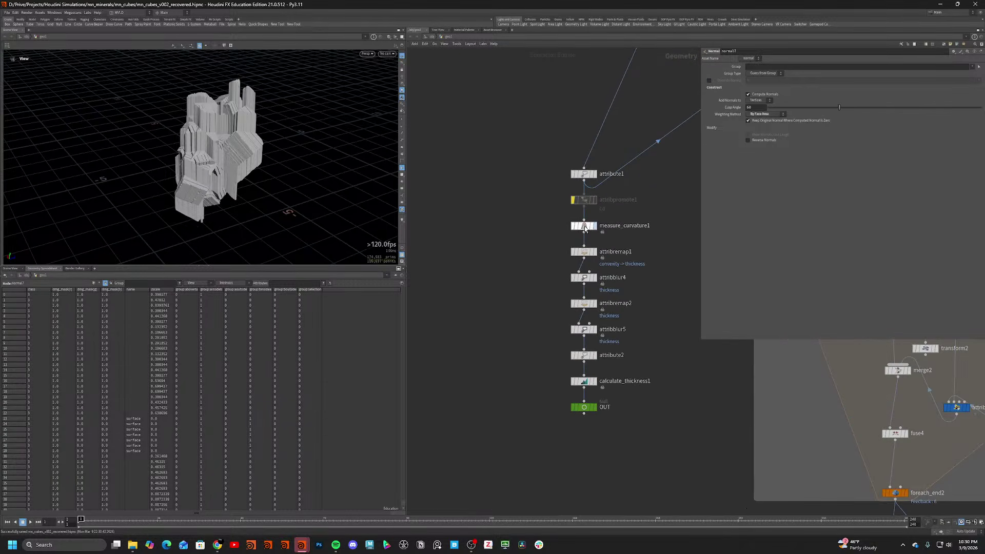
left_click(584, 227)
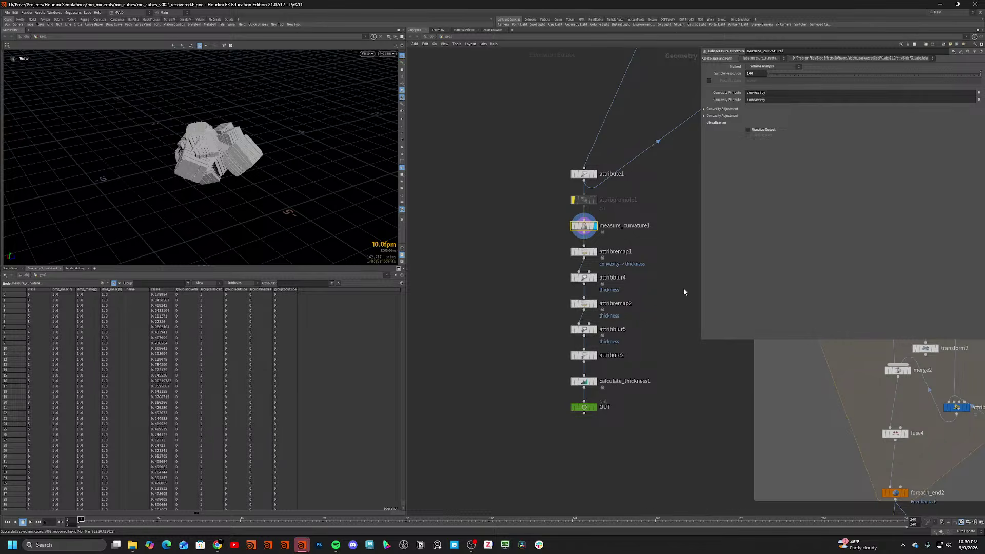
middle_click_drag(684, 292, 594, 255)
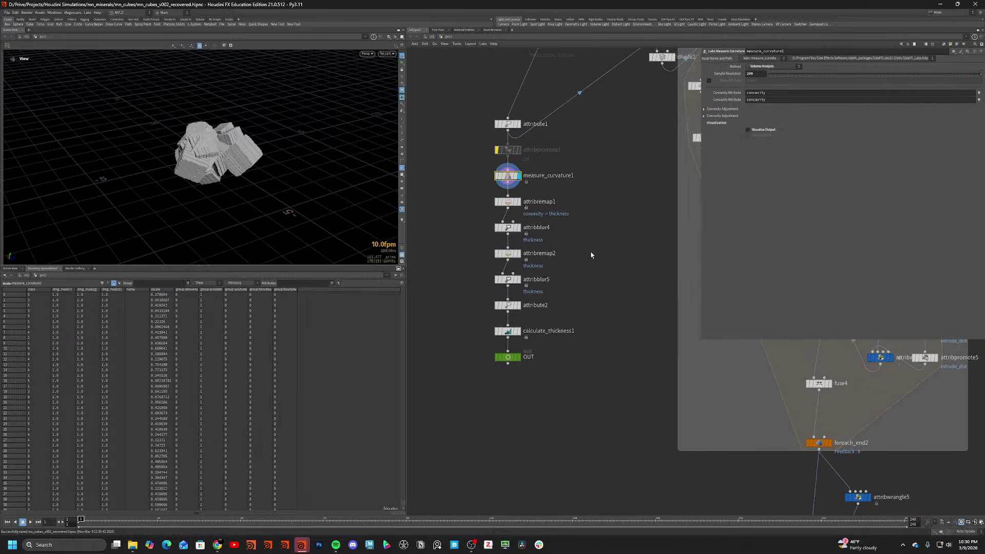
scroll(611, 234, "down", 2)
middle_click_drag(612, 234, 600, 320)
scroll(523, 295, "up", 3)
left_click(537, 309)
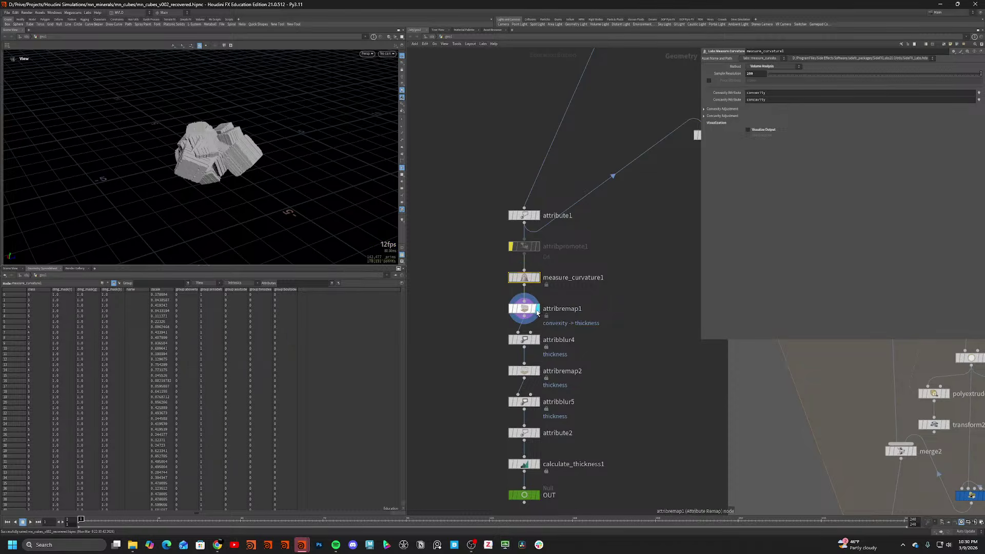
middle_click_drag(600, 357, 521, 241)
scroll(518, 235, "down", 2)
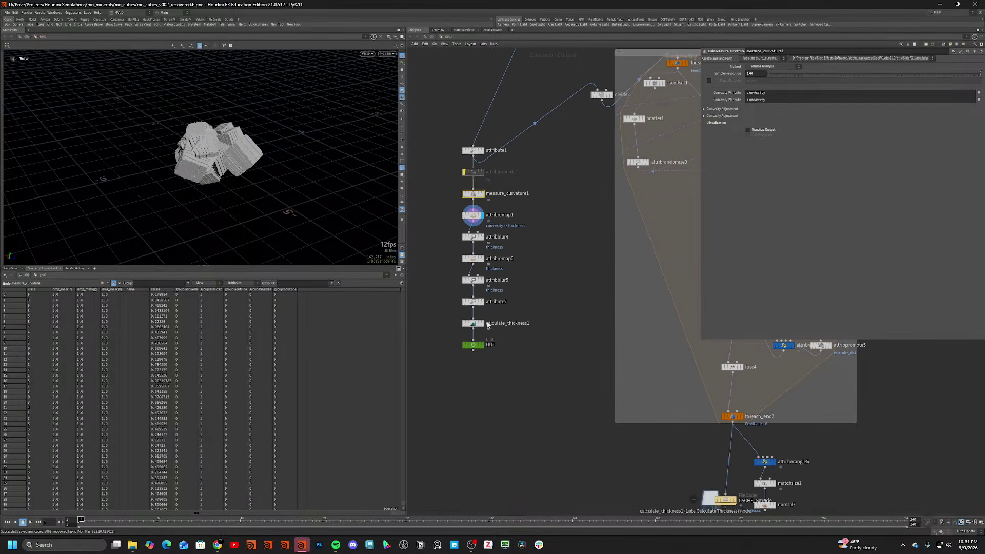
Move the chain from measure_curvature1 to OUT near the new nodes and feed it from normal7, displaying calculate_thickness1.
left_click_drag(479, 348, 475, 362)
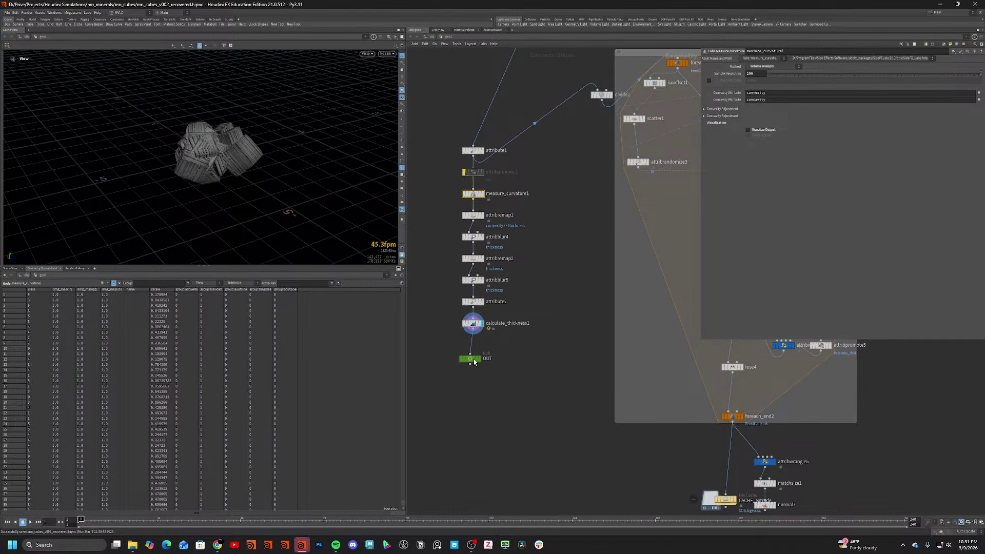
left_click_drag(536, 386, 472, 417)
left_click(473, 418)
middle_click_drag(759, 505, 717, 410)
scroll(717, 410, "up", 1)
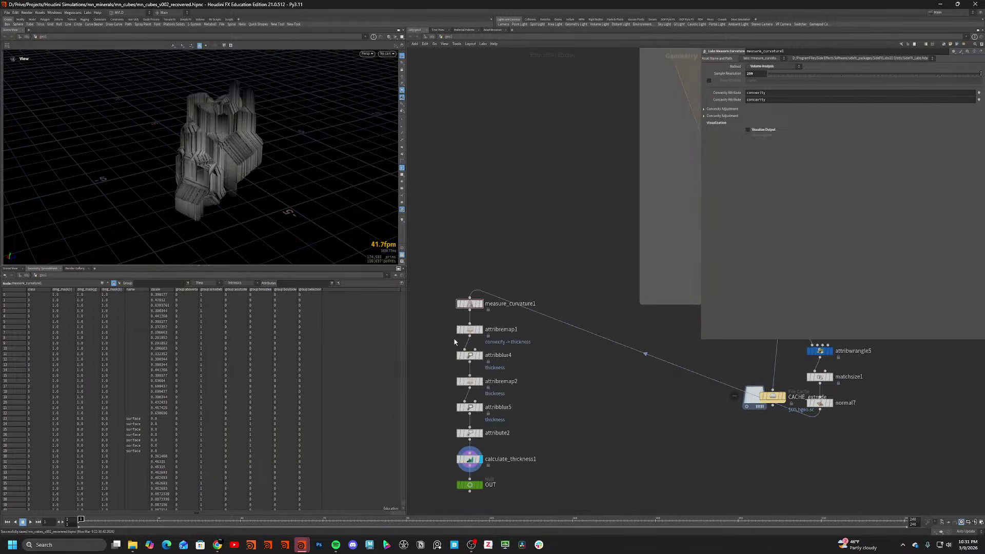
Display measure_curvature1 and turn on the viewport's attribute visualization to show the curvature colours on the formation.
left_click(480, 303)
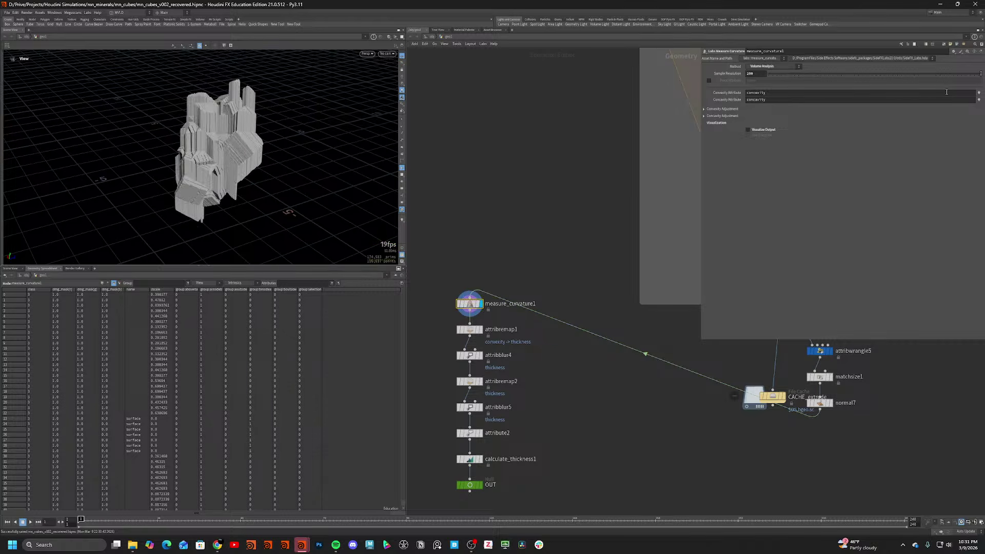
left_click(403, 220)
left_click_drag(340, 212, 313, 180)
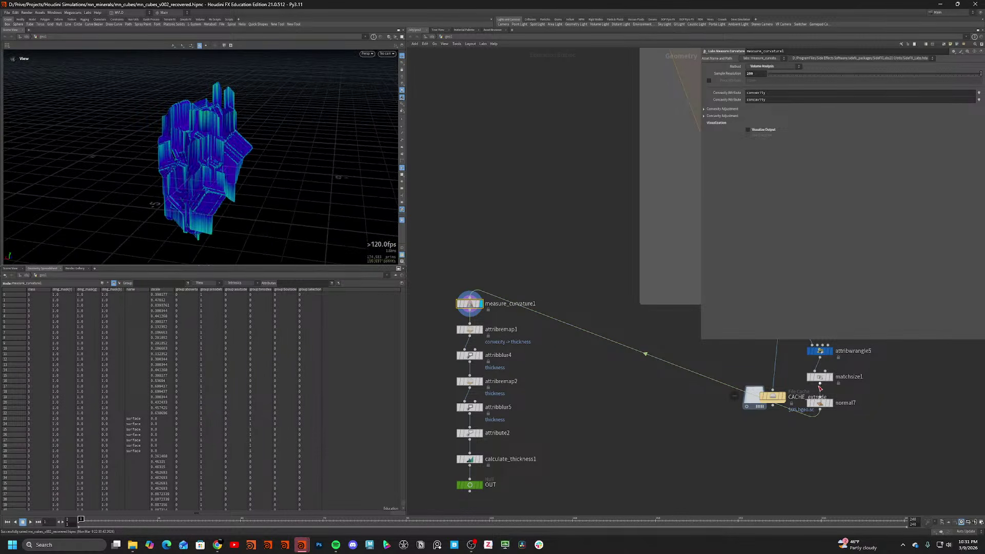
Try a Mix of 0.447 on attribwrangle5 against the curvature colours.
left_click(819, 351)
left_click(808, 95)
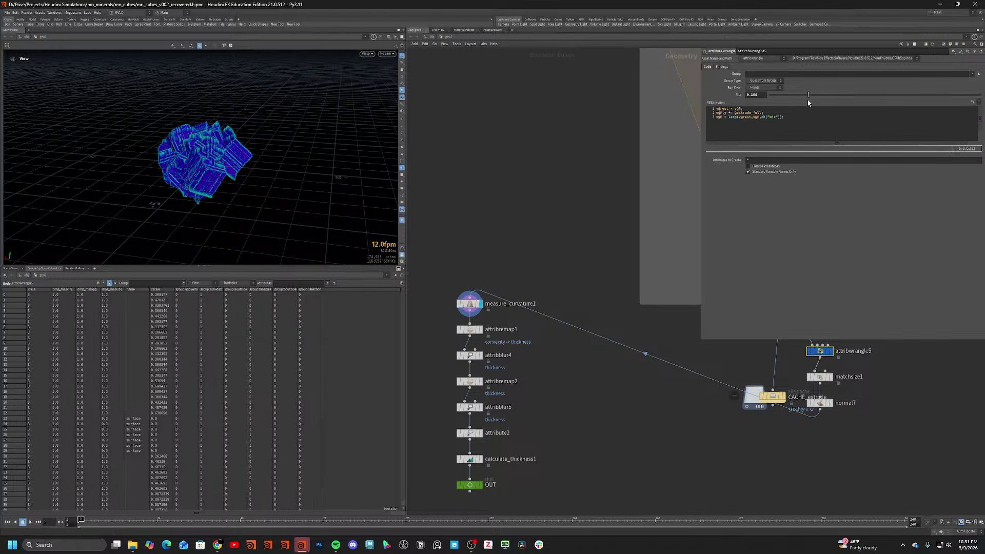
left_click_drag(816, 96, 865, 99)
scroll(268, 188, "up", 5)
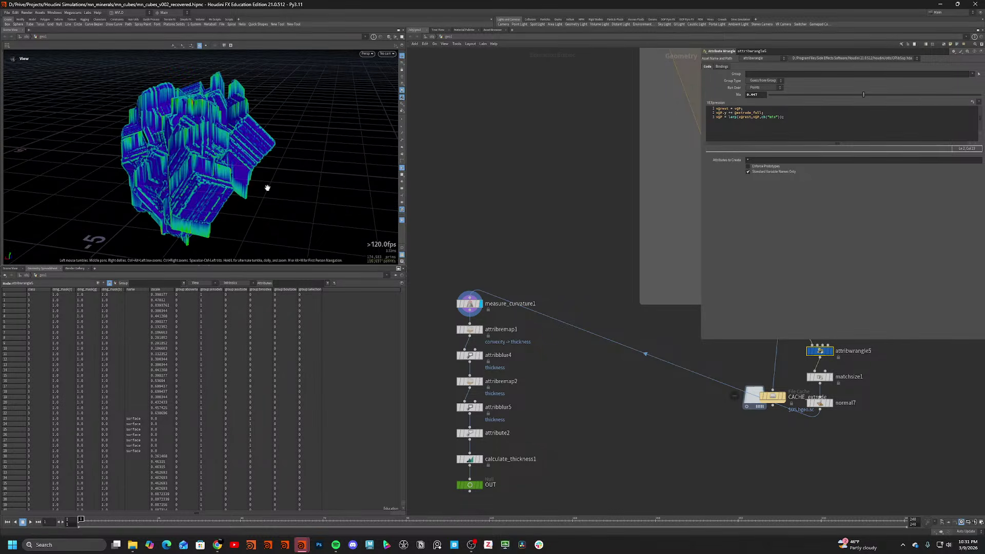
Change the Method of measure_curvature1 to the Integral option.
left_click(469, 303)
left_click(778, 67)
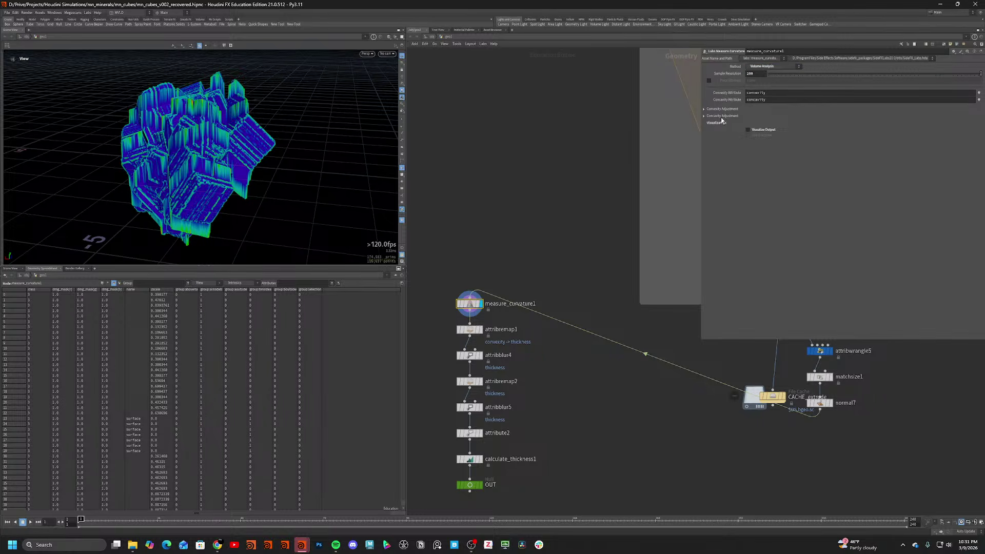
left_click(765, 66)
left_click(764, 85)
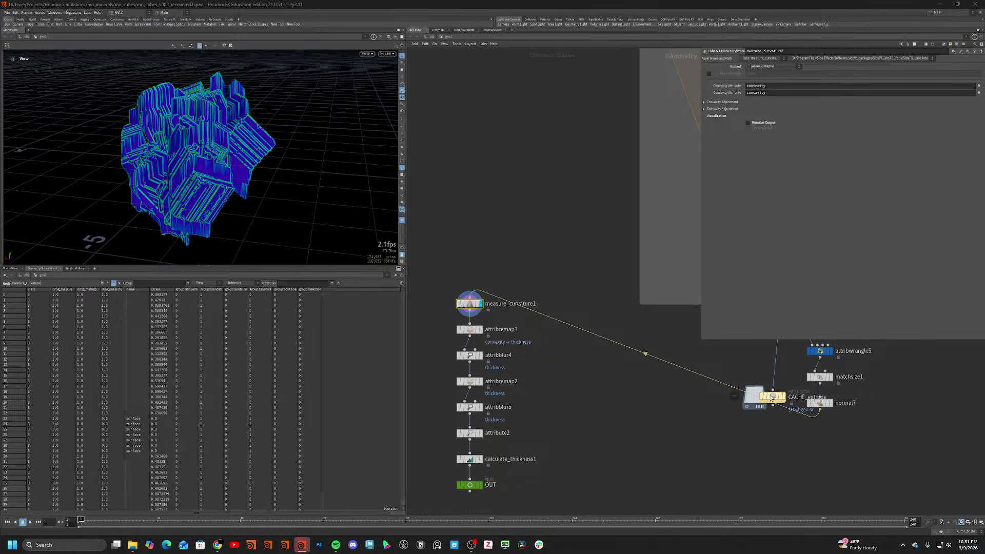
Set the Mix of attribwrangle5 to 0.888.
left_click(820, 351)
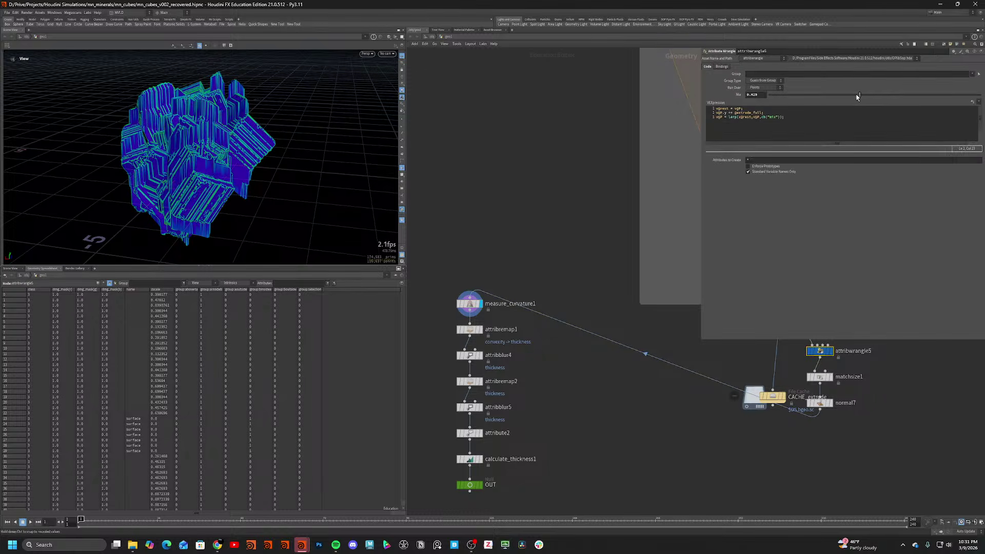
left_click_drag(856, 98, 959, 99)
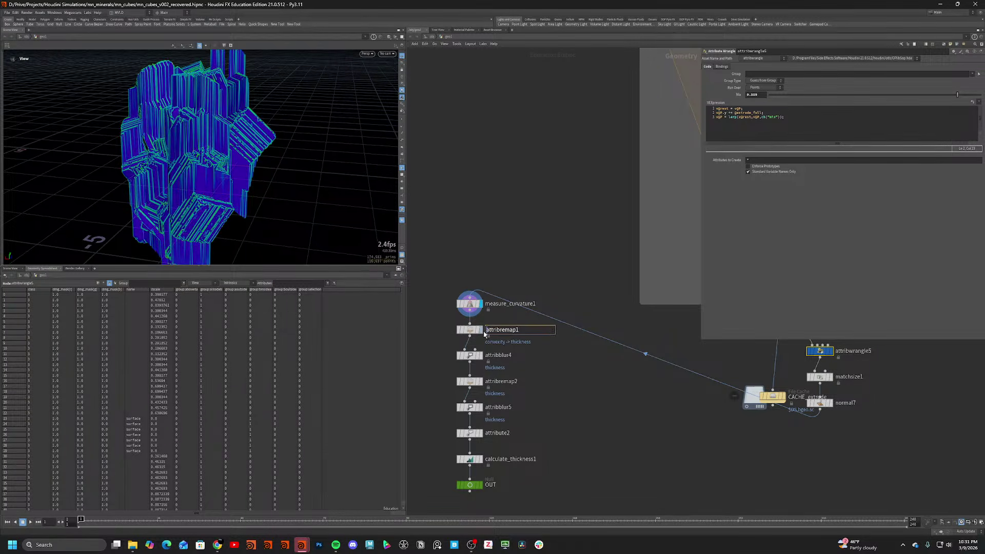
Examine the stretched side faces up close with attribblur4 displayed and the wireframe shown.
scroll(163, 176, "up", 10)
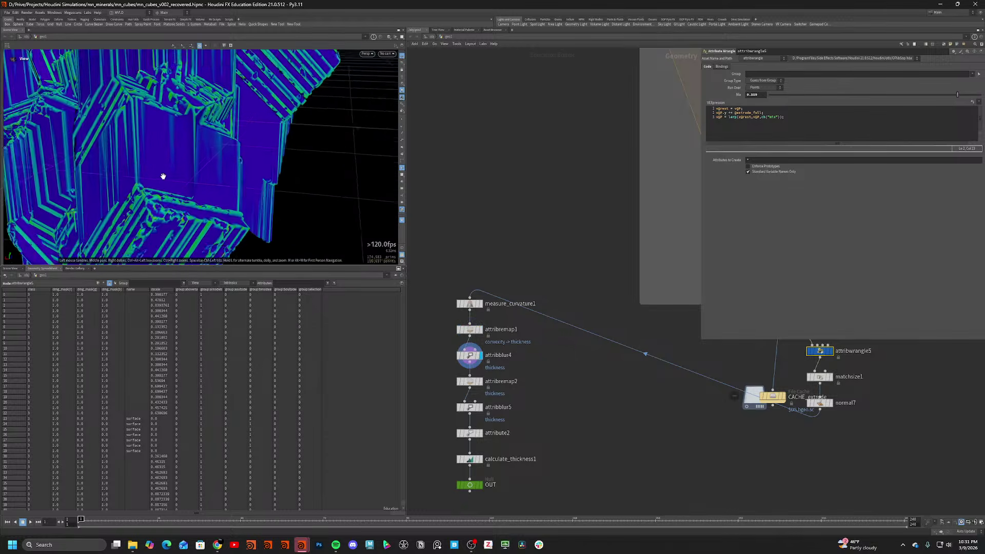
key("shift+w")
mouse_move(183, 158)
left_mouse_down()
mouse_move(160, 148)
mouse_move(266, 156)
left_mouse_up()
scroll(160, 147, "down", 8)
Set the Divisions of polyextrude5 in the feedback loop to 5.
middle_click_drag(578, 227, 501, 329)
scroll(502, 330, "down", 4)
middle_click_drag(679, 290, 625, 311)
scroll(659, 306, "up", 1)
left_click(660, 299)
left_click(752, 122)
type("5")
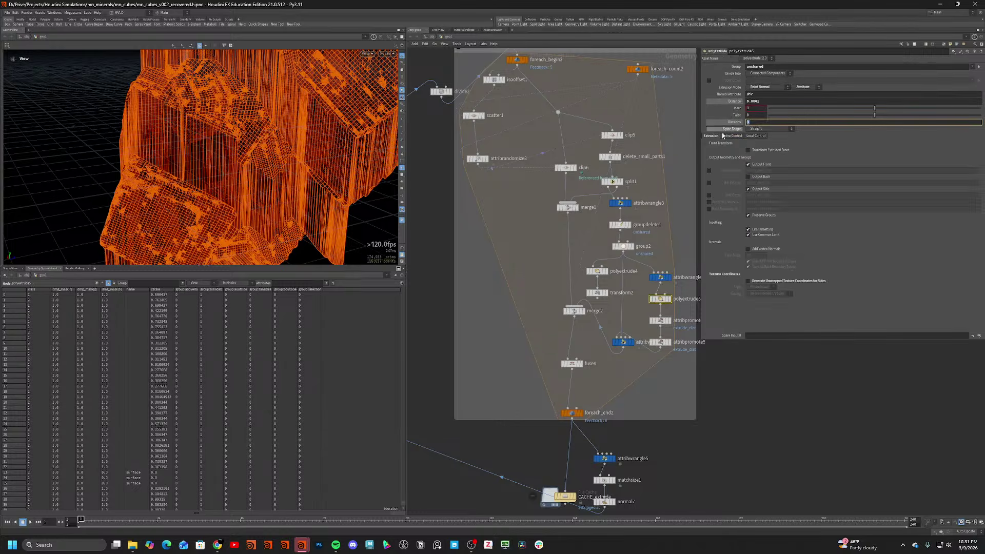
key("Return")
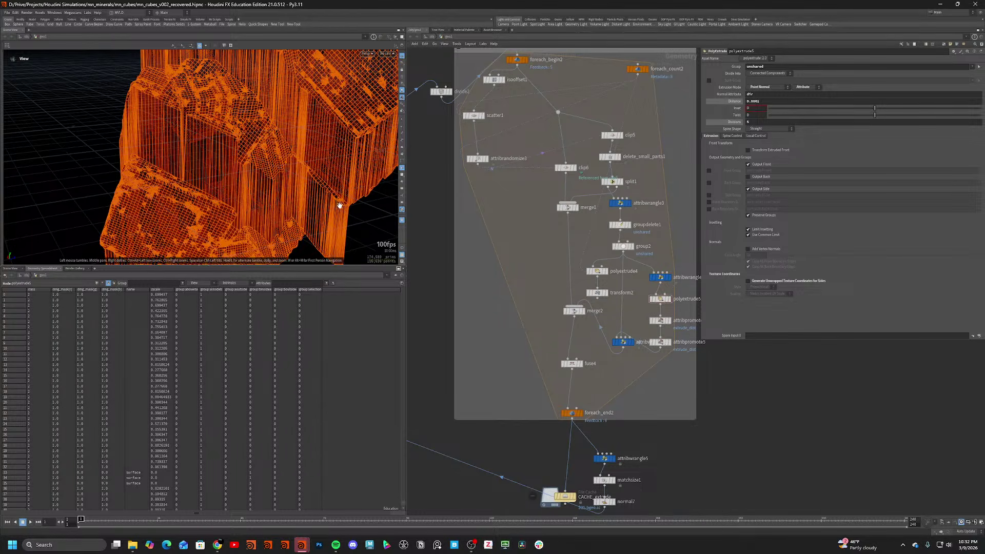
Examine the side-face topology in wireframe and look through the spine and local control options of polyextrude5.
left_click_drag(240, 177, 299, 163)
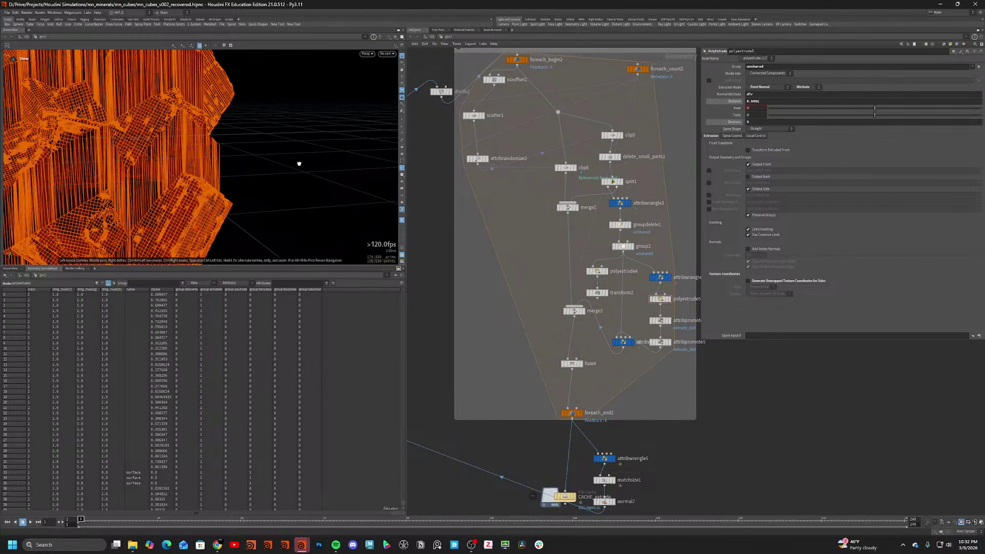
left_click_drag(299, 164, 299, 162)
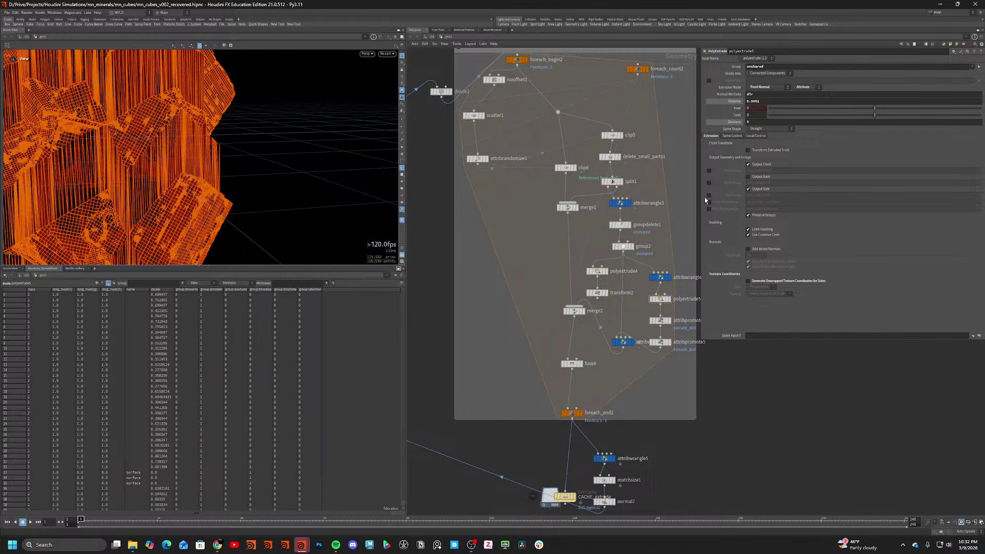
scroll(216, 177, "down", 3)
left_click_drag(198, 176, 153, 178)
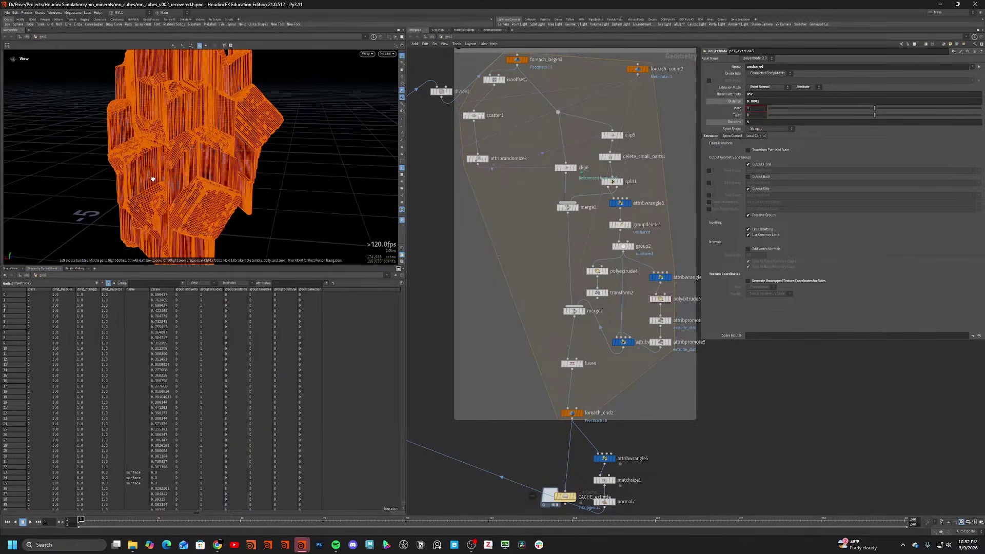
left_click(730, 136)
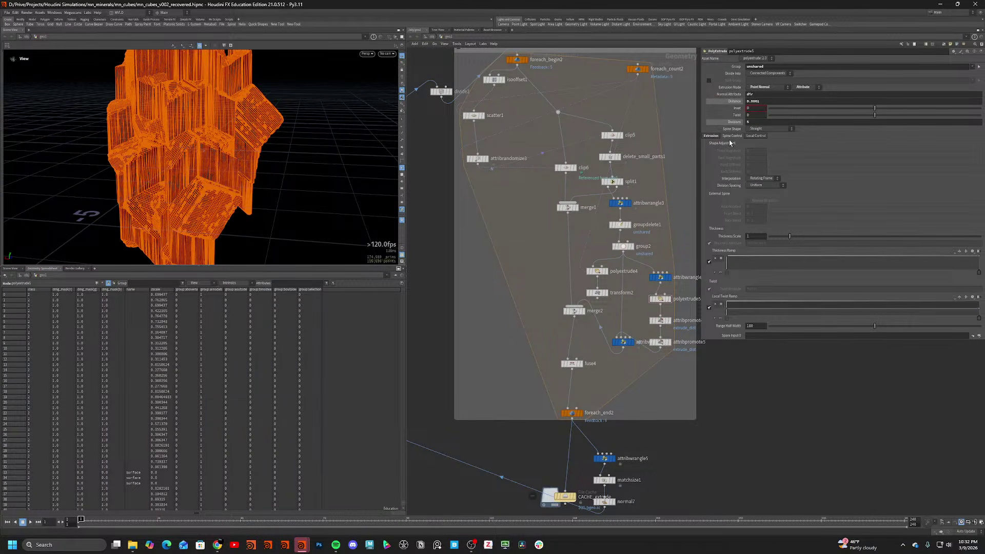
left_click(757, 136)
left_click(726, 137)
Set the Divisions of polyextrude5 to 1 and compare the formation in shaded and wireframe display.
double_click(753, 123)
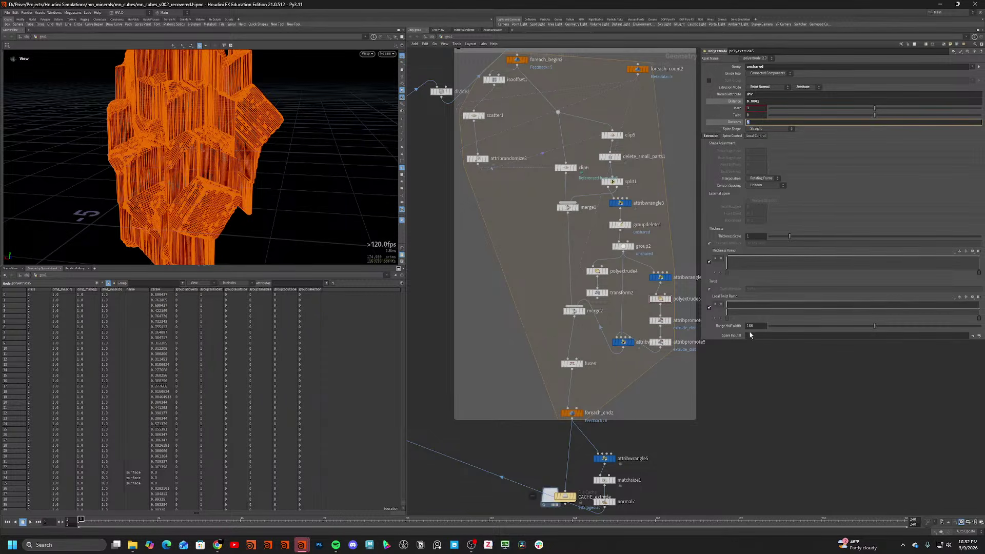
type("1")
key("Return")
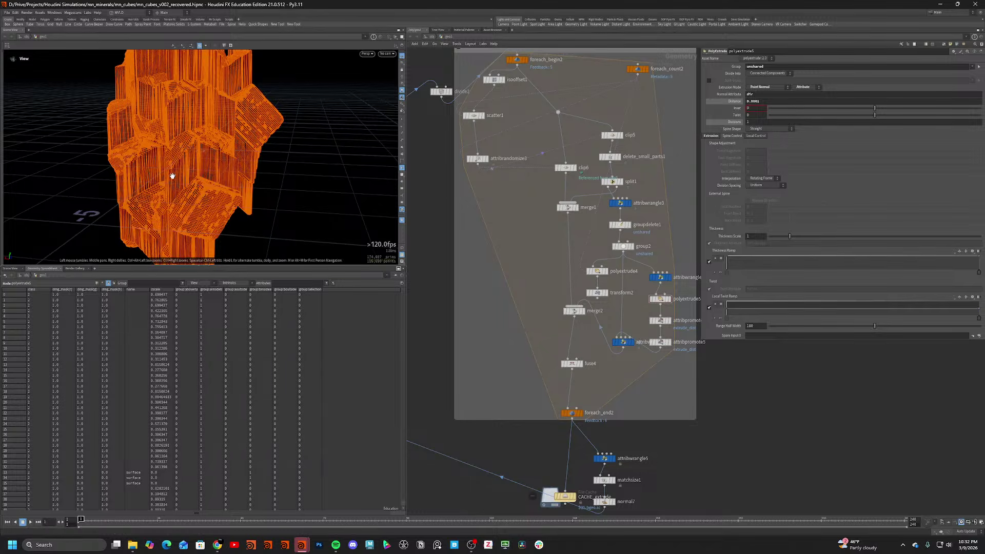
scroll(174, 189, "up", 5)
key("w")
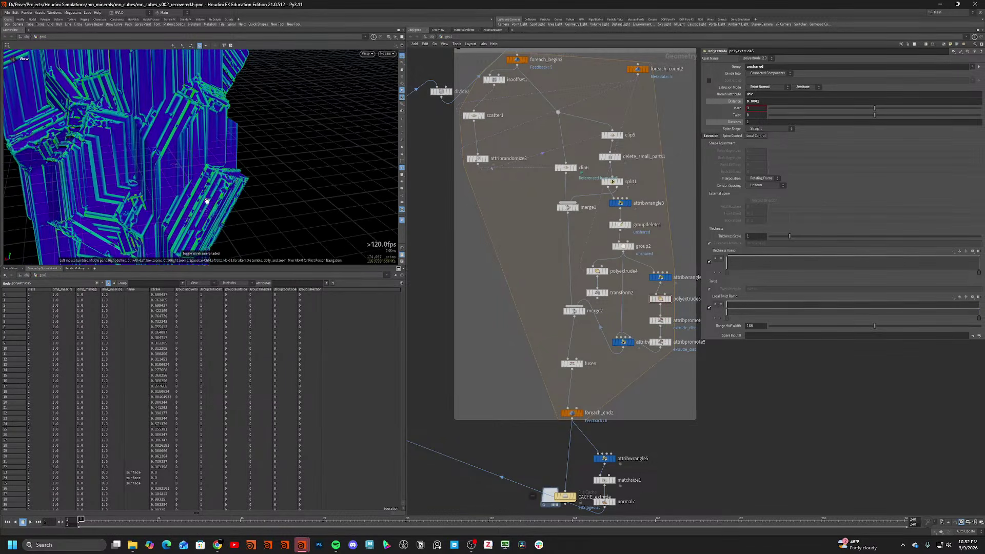
key("w")
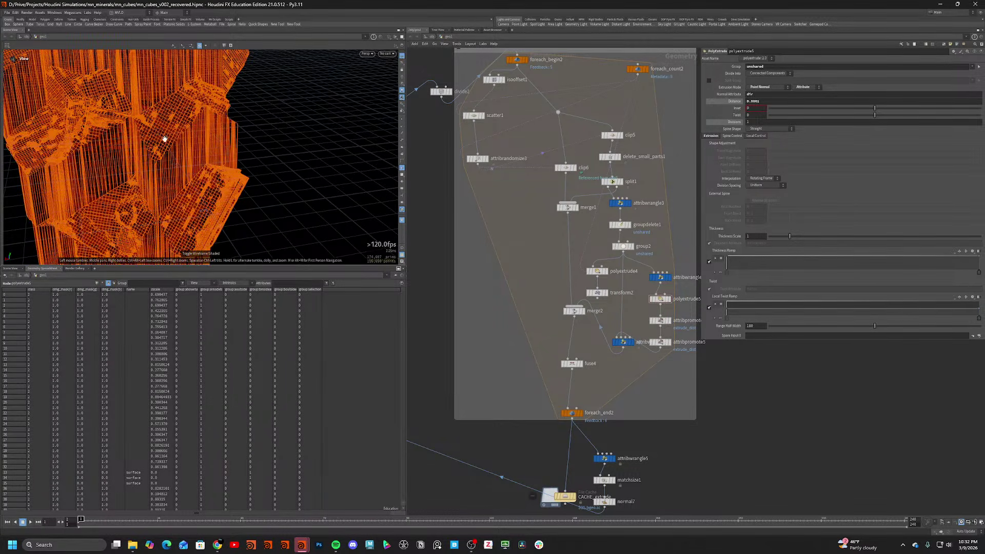
key("w")
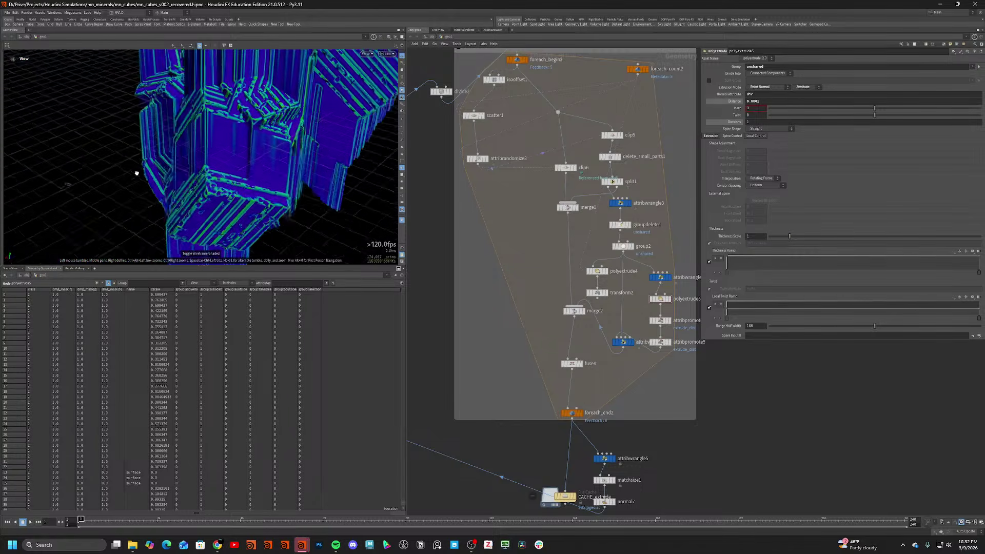
scroll(153, 169, "down", 4)
left_click_drag(163, 161, 238, 154)
Return to the thickness chain and display attribremap2 followed by attribblur5.
middle_click_drag(457, 436, 662, 298)
scroll(615, 318, "down", 1)
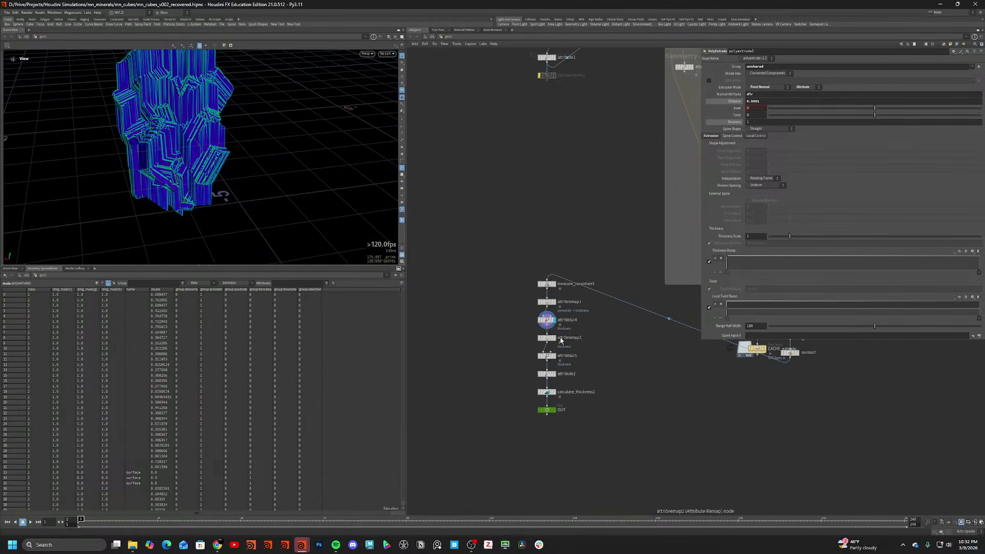
scroll(561, 338, "up", 2)
left_click(552, 339)
left_click(552, 364)
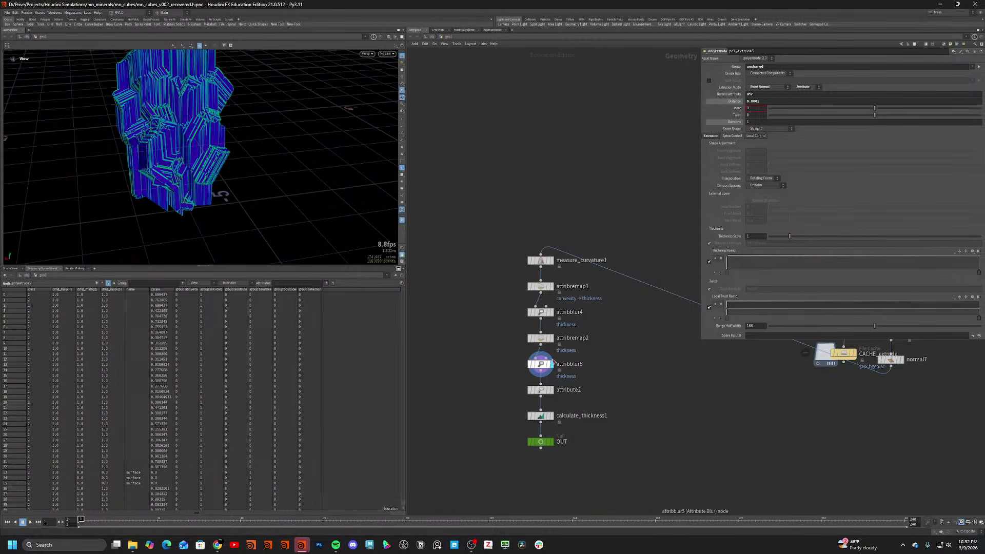
Look up the node info of attribremap2, display attribute2 followed by calculate_thickness1, and examine the thickness colours on the formation.
middle_click(541, 339)
left_click(492, 313)
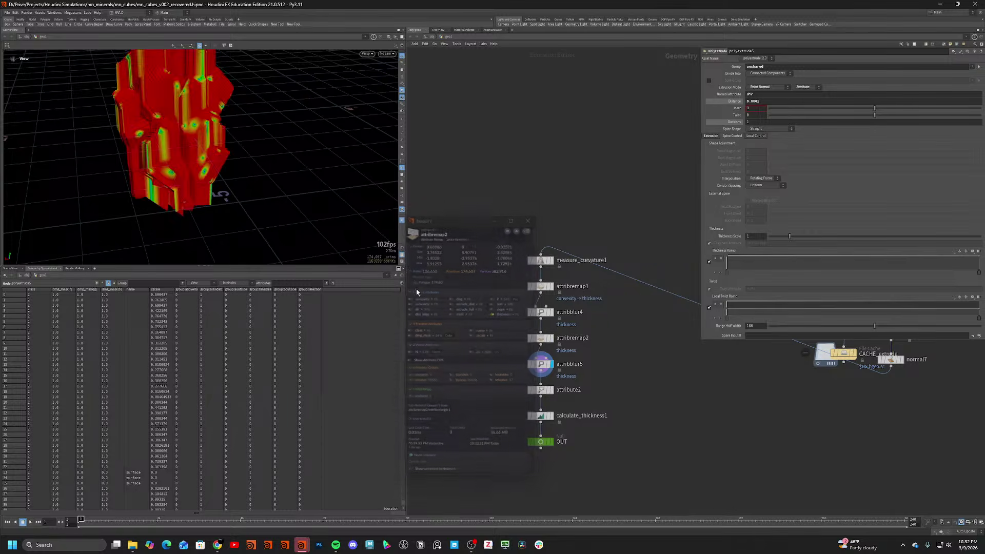
left_click_drag(110, 147, 165, 150)
left_click(550, 391)
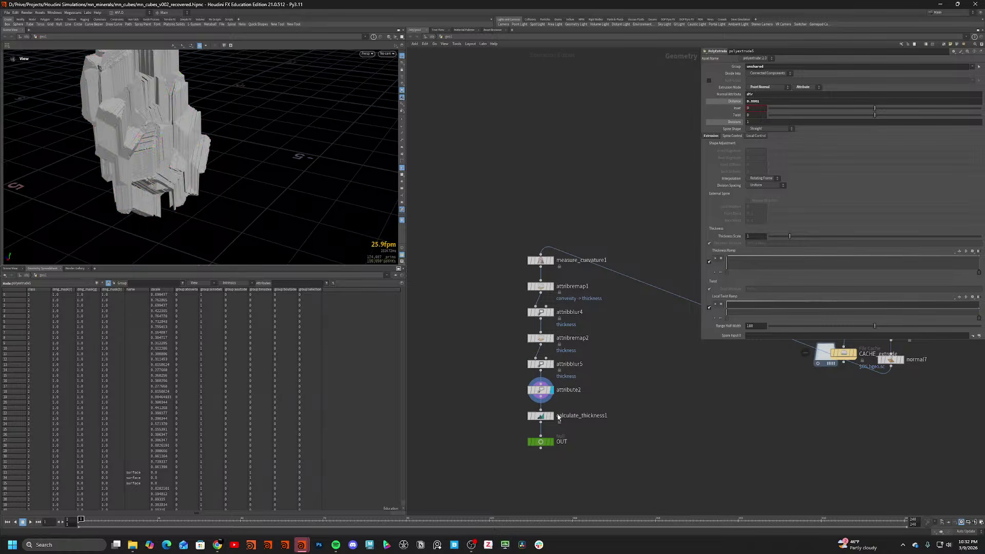
left_click_drag(180, 163, 117, 129)
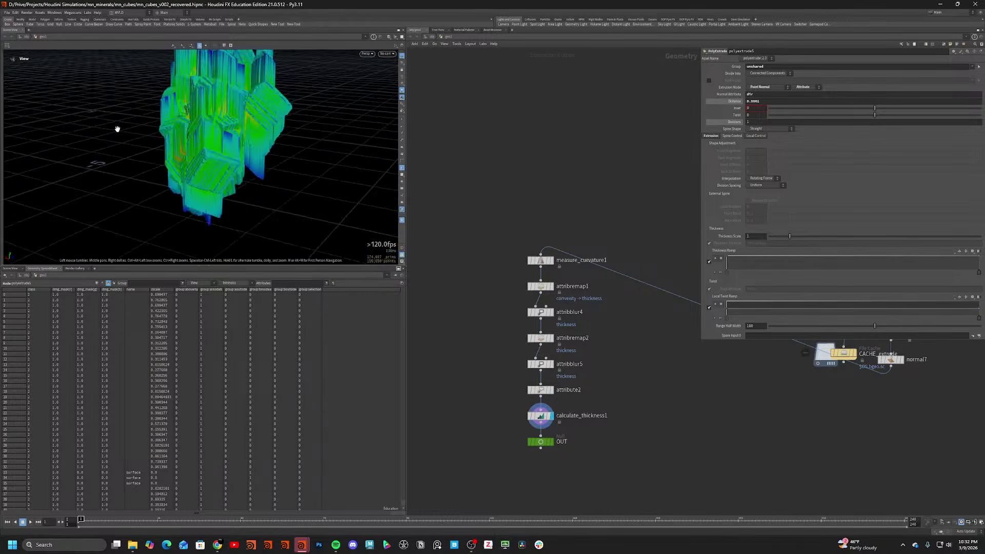
left_click_drag(269, 133, 224, 132)
middle_click_drag(521, 153, 400, 194)
left_click_drag(226, 141, 274, 138)
Try low and medium Mix values on attribwrangle5 below the feedback loop, and set Mix to 0.67.
scroll(528, 216, "down", 2)
middle_click_drag(624, 257, 540, 287)
scroll(651, 354, "up", 1)
left_click(645, 355)
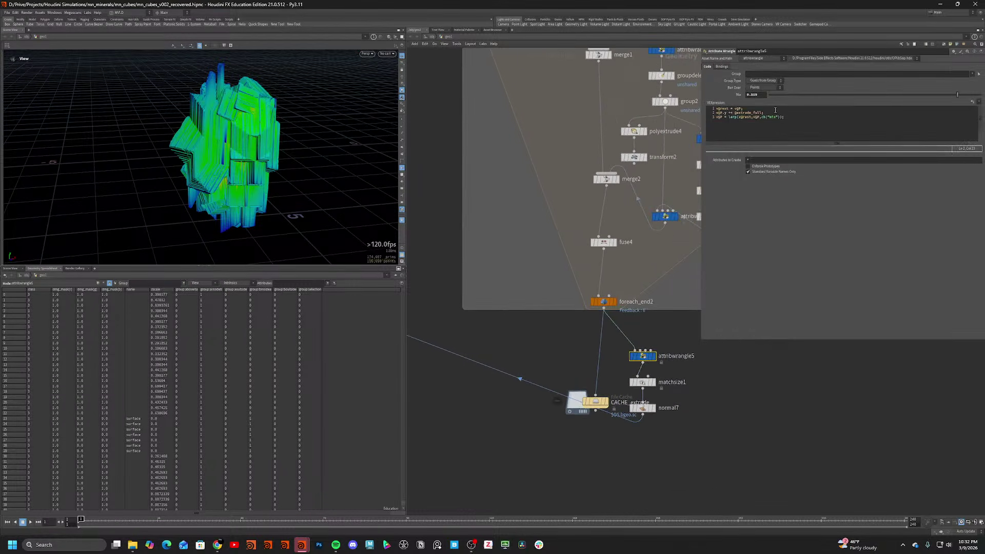
left_click_drag(776, 100, 776, 100)
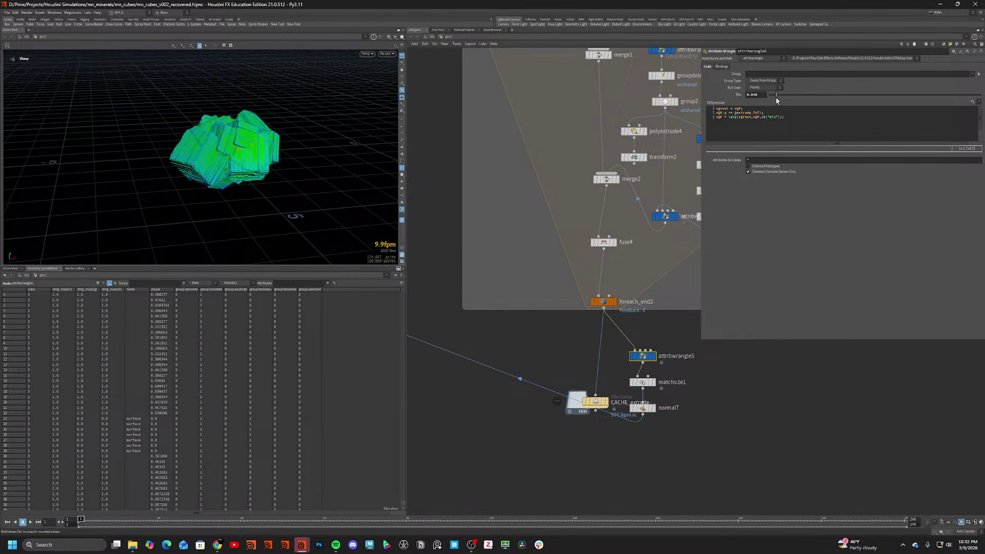
left_click(868, 100)
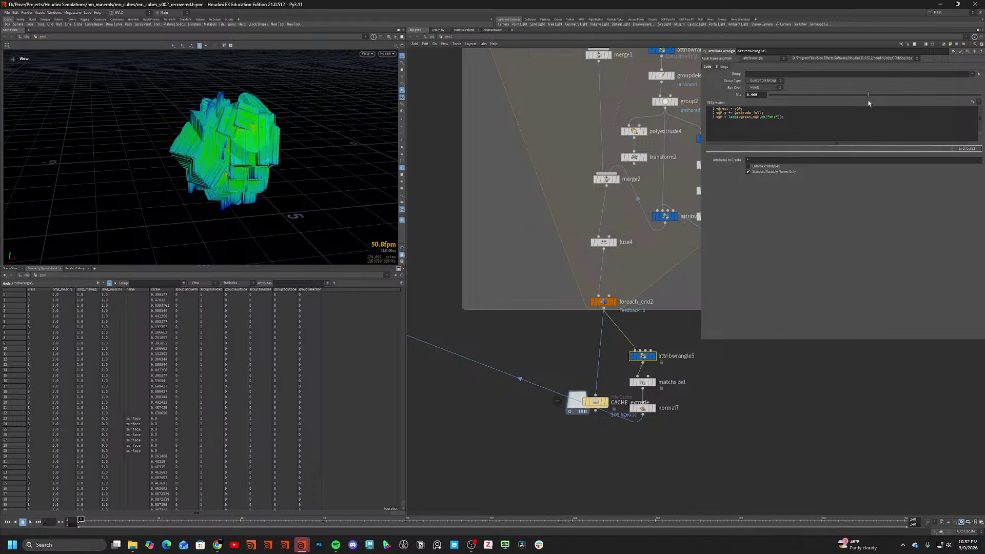
left_click(911, 96)
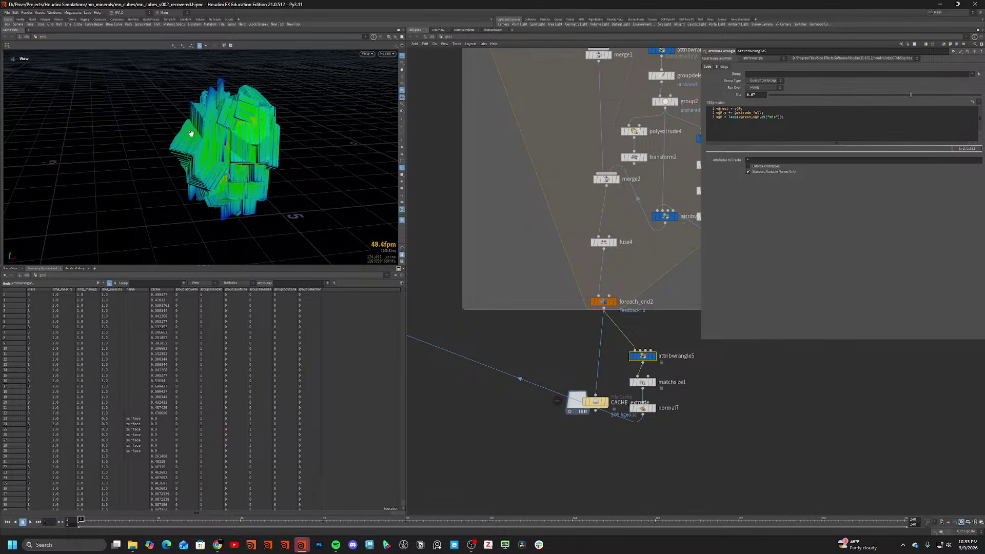
left_click_drag(221, 134, 346, 147)
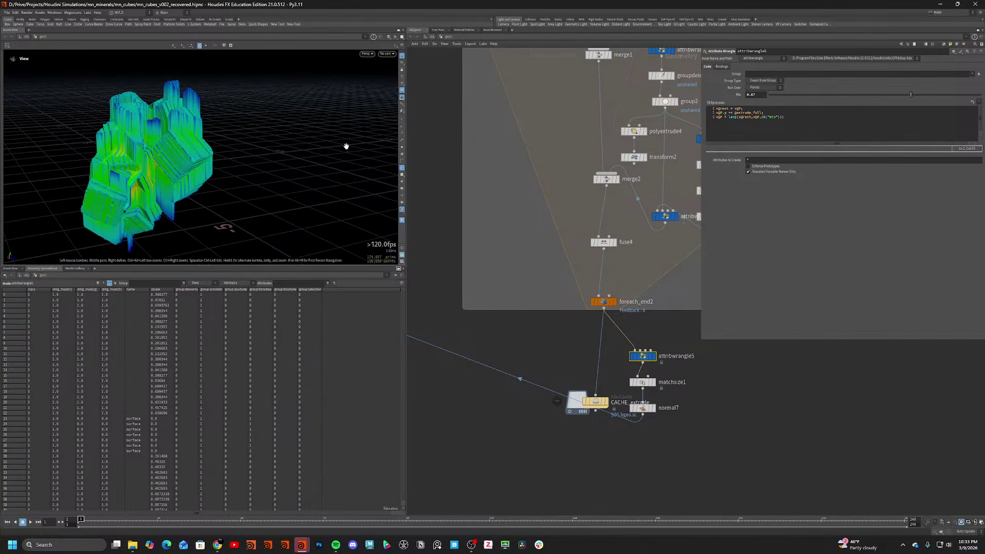
Switch to the Solaris stage, look through the scene camera, and render the viewport with Karma XPU.
left_click(514, 344)
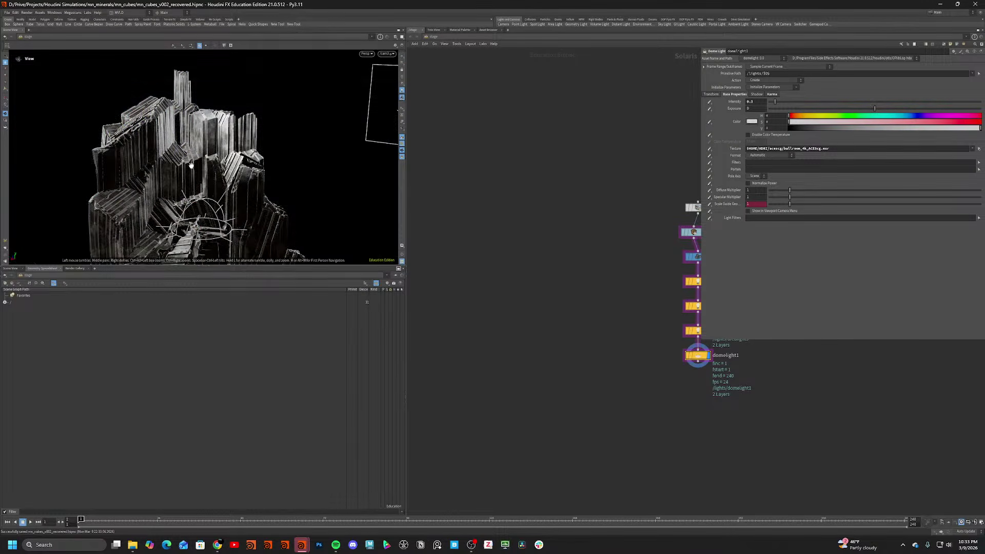
left_click(386, 53)
left_click(392, 61)
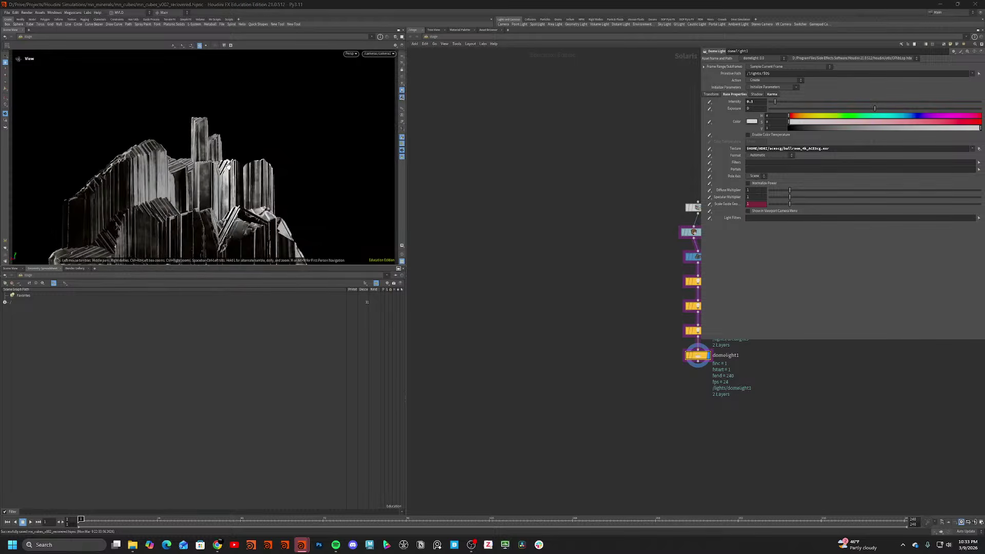
key("alt+2")
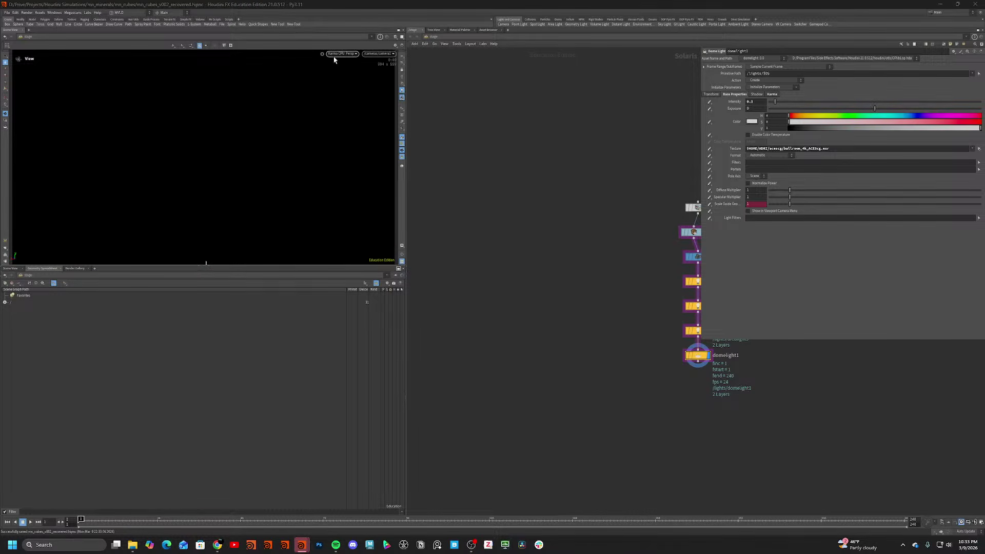
left_click(340, 53)
left_click(339, 82)
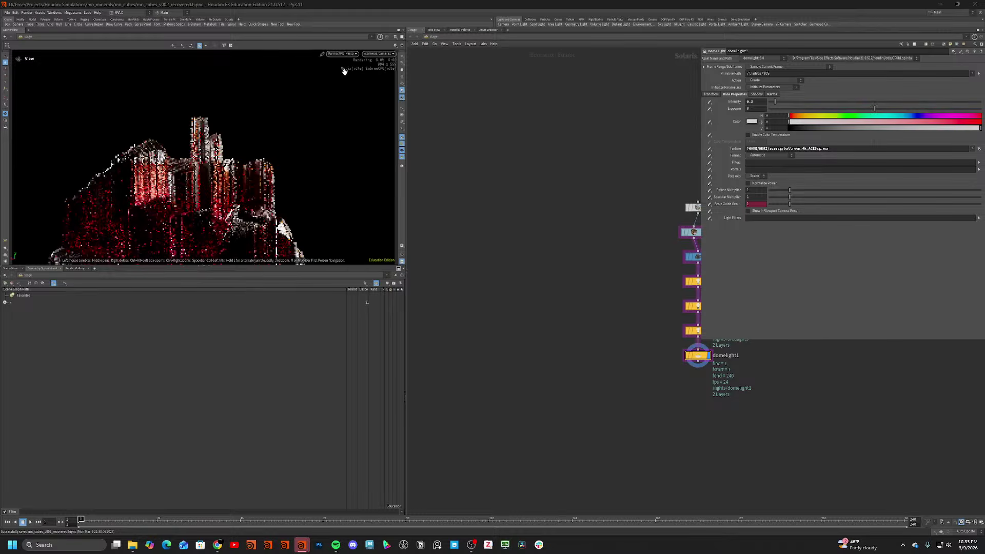
key("h")
Create a new camera from the current view and frame the whole mineral formation in it.
left_click(378, 53)
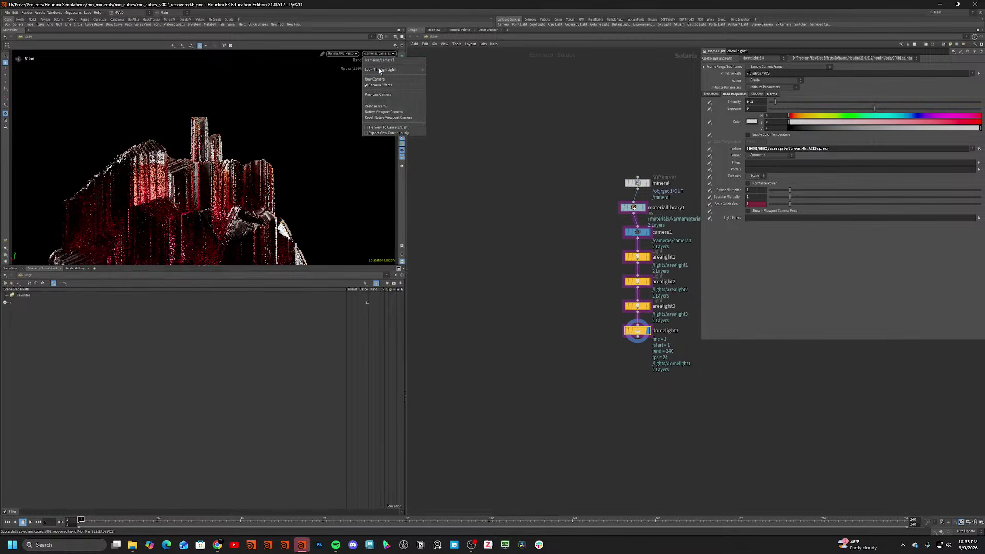
left_click(374, 79)
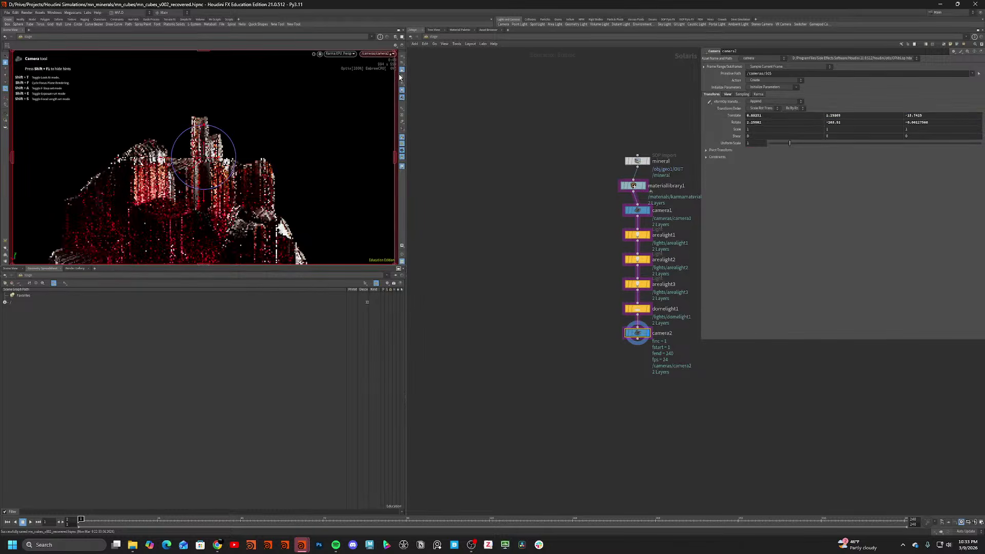
scroll(254, 173, "down", 4)
middle_click_drag(254, 177, 227, 201, "alt")
scroll(210, 148, "down", 2)
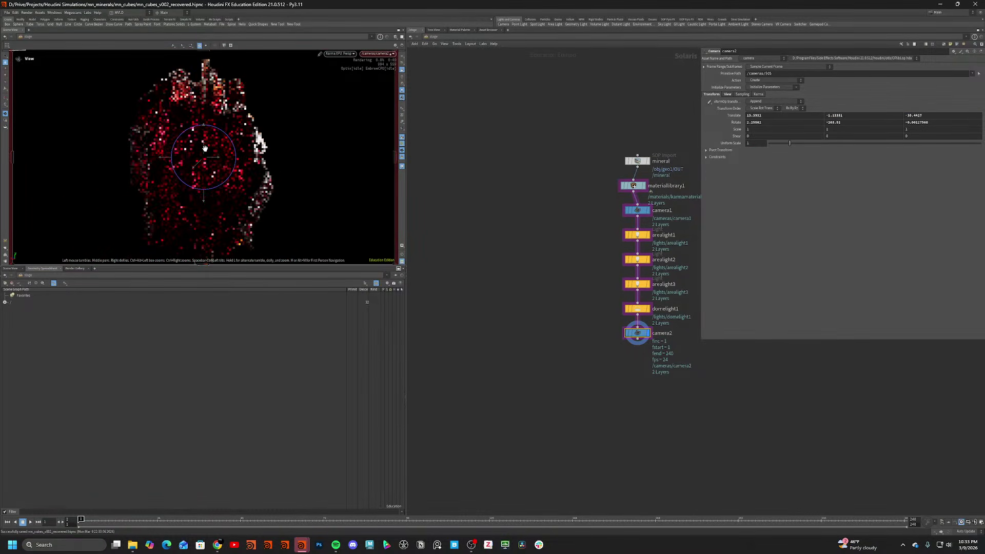
left_click_drag(205, 148, 217, 154)
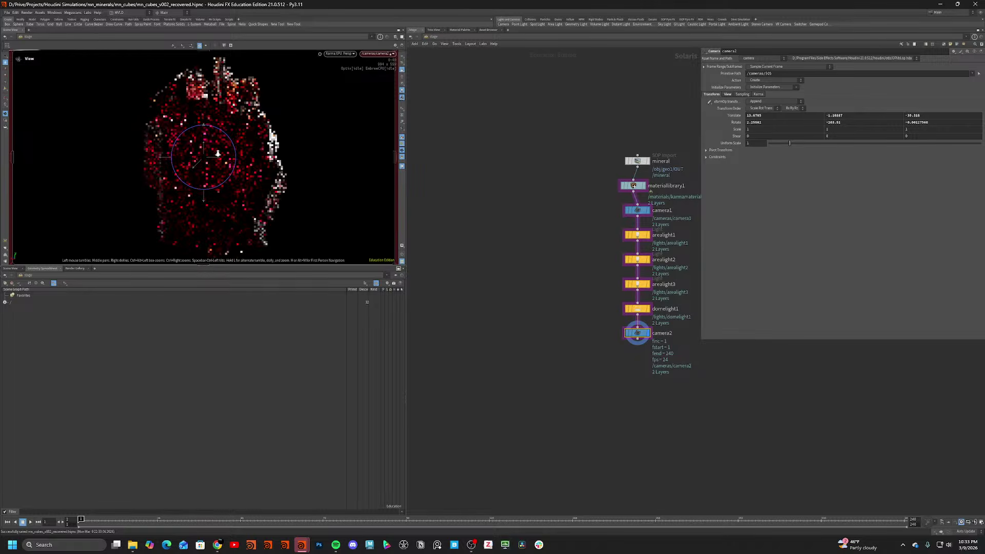
scroll(217, 164, "down", 3)
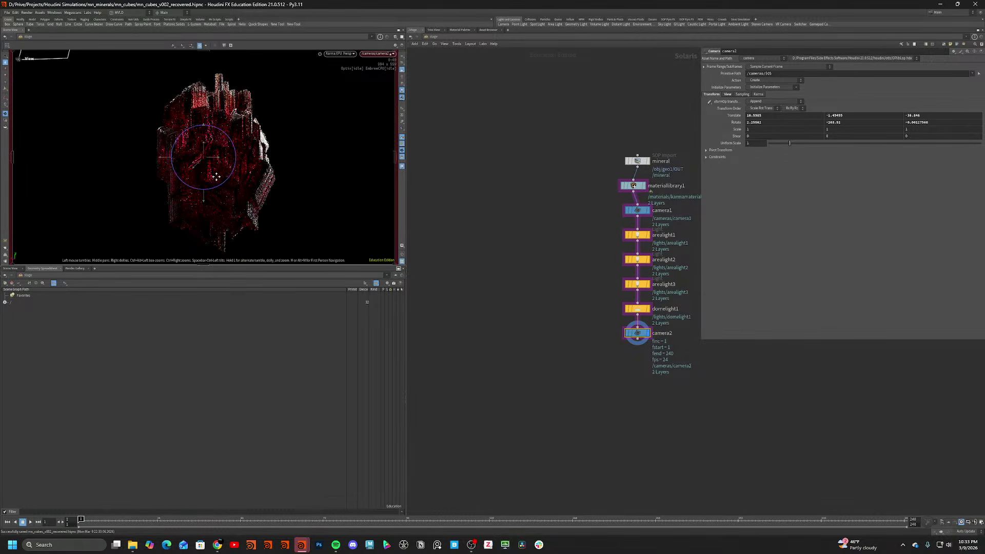
middle_click_drag(216, 177, 215, 172)
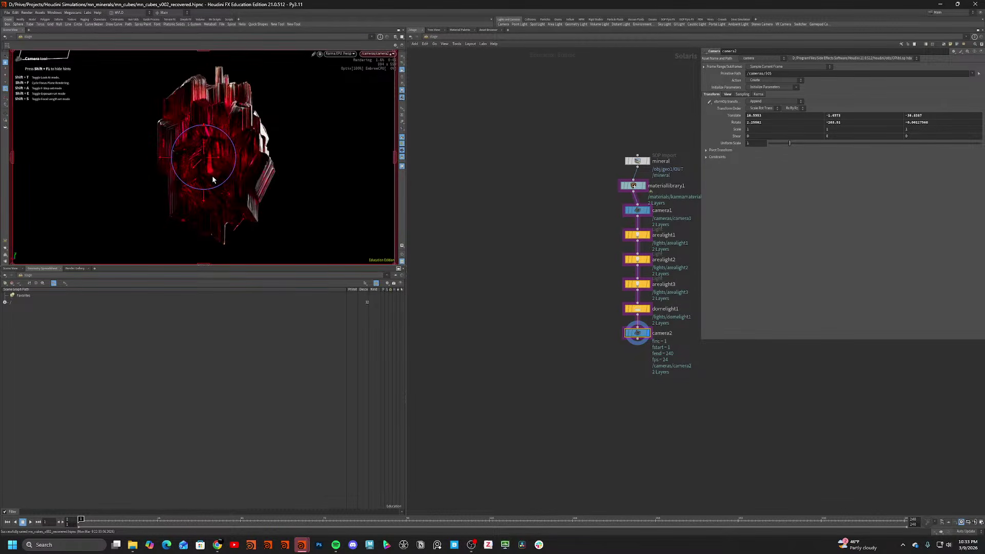
key("Escape")
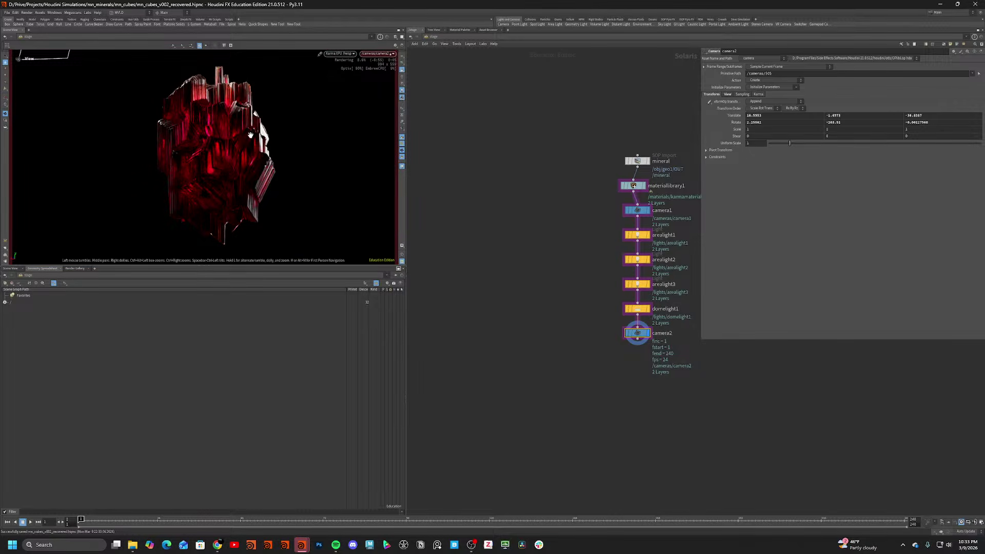
Orbit camera2 around the formation to a new angle and recentre the formation in its view.
left_click_drag(250, 135, 266, 129)
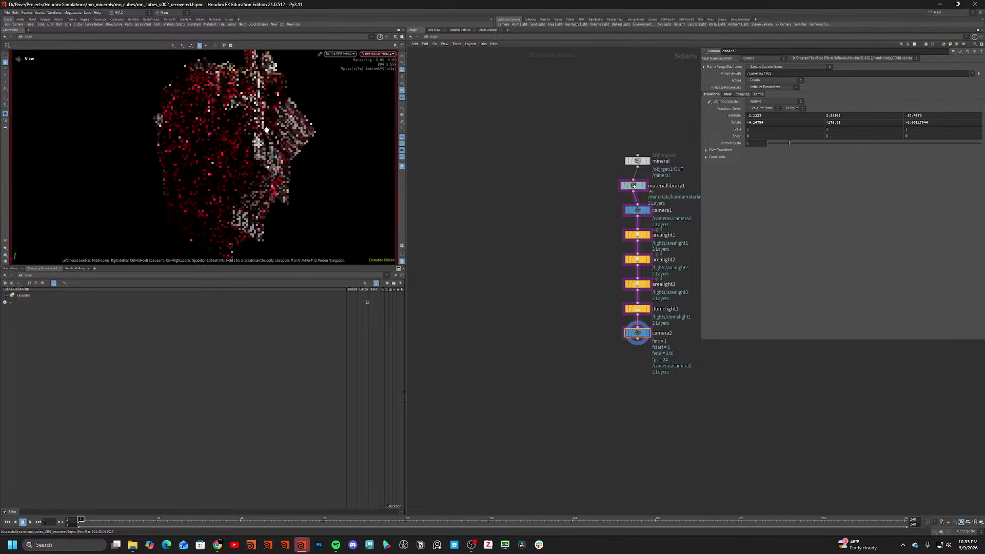
middle_click_drag(250, 144, 242, 145)
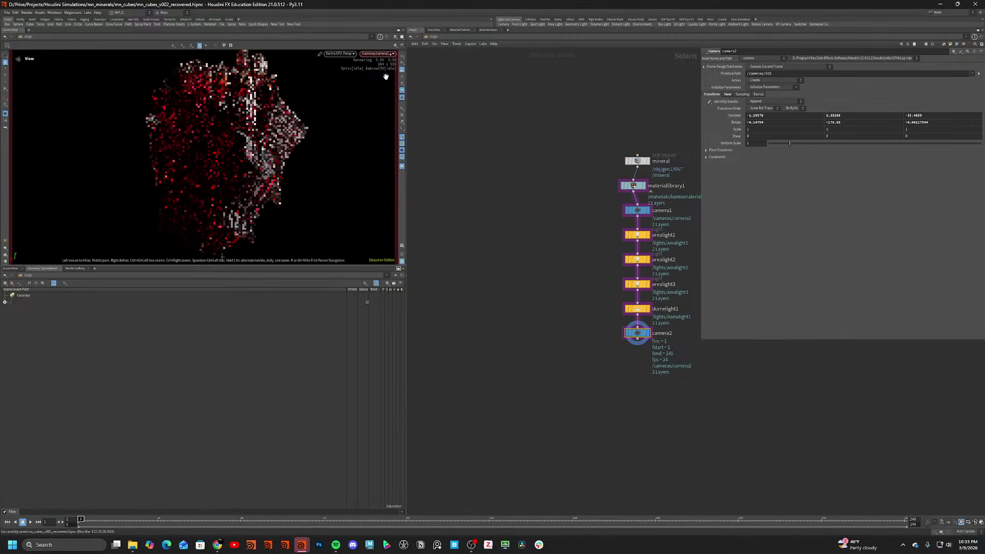
left_click(402, 70)
left_click(402, 70)
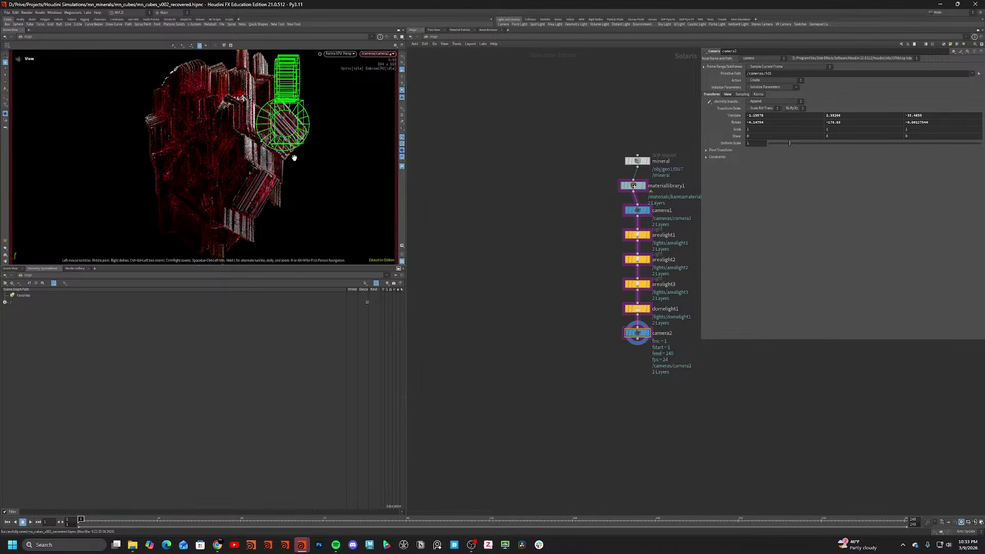
Set the Focal Length of camera2 to 100 and pull the camera back to reframe the formation.
left_click(727, 95)
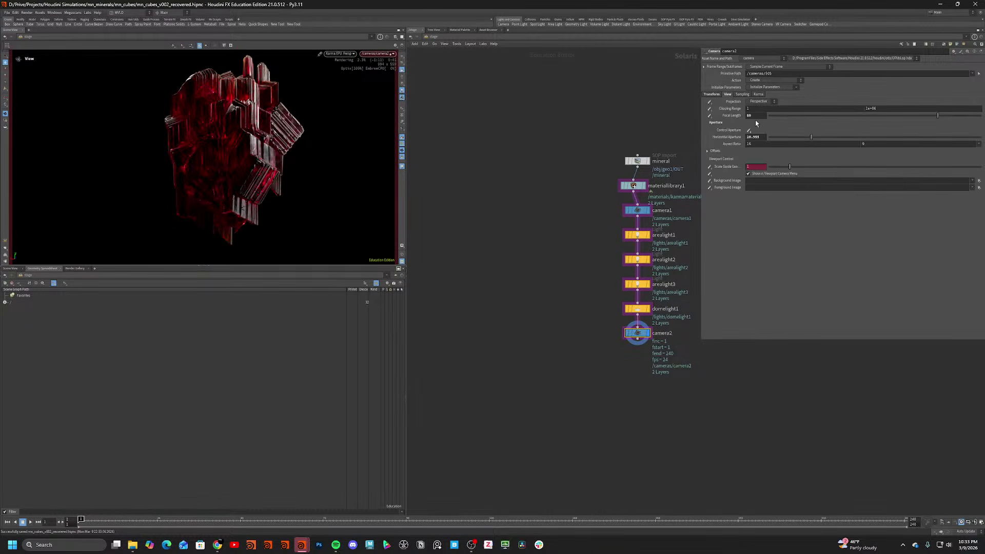
type("10")
key("Return")
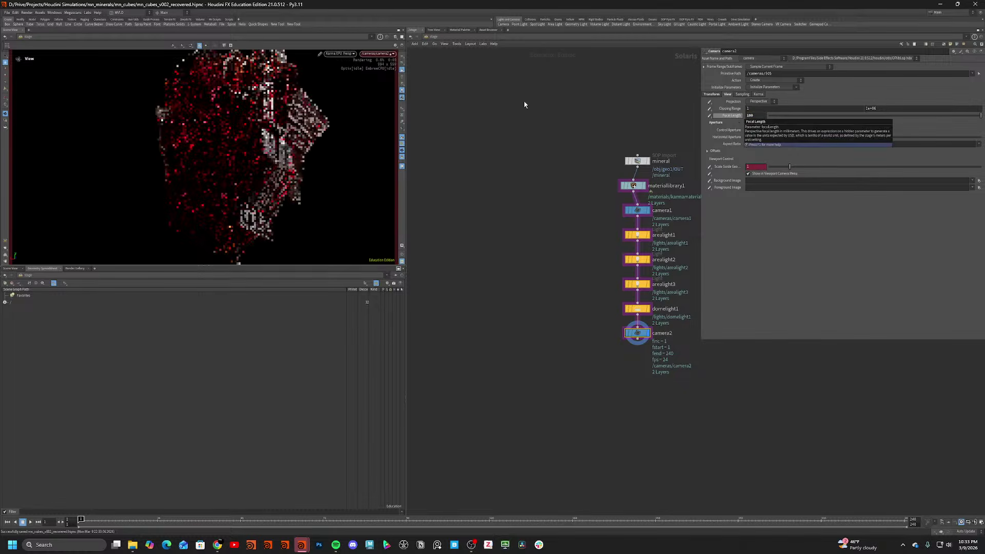
scroll(252, 131, "down", 2)
middle_click_drag(301, 114, 272, 126)
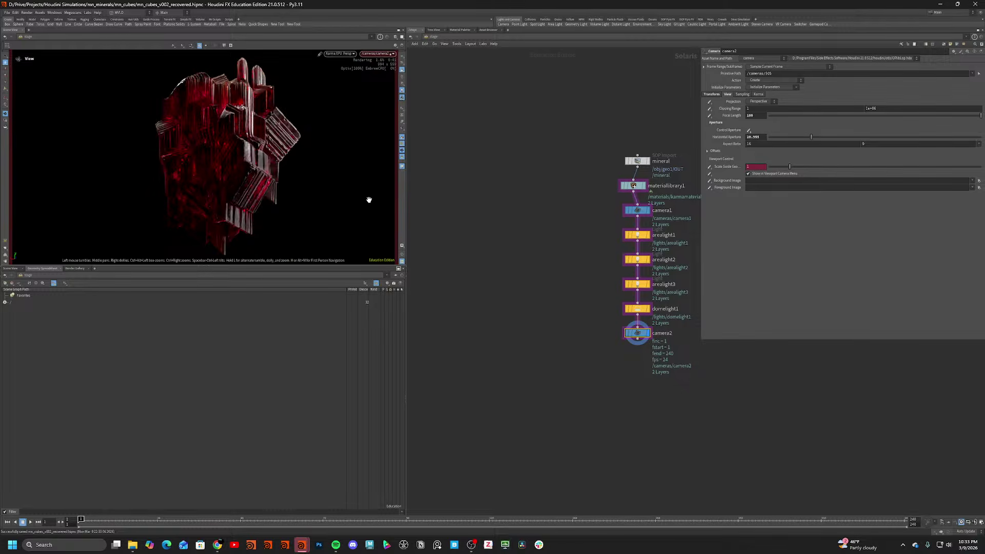
Look through camera1, reframe it on the upper formation from a new angle, and unlock the camera from the view.
left_click(379, 54)
left_click(387, 67)
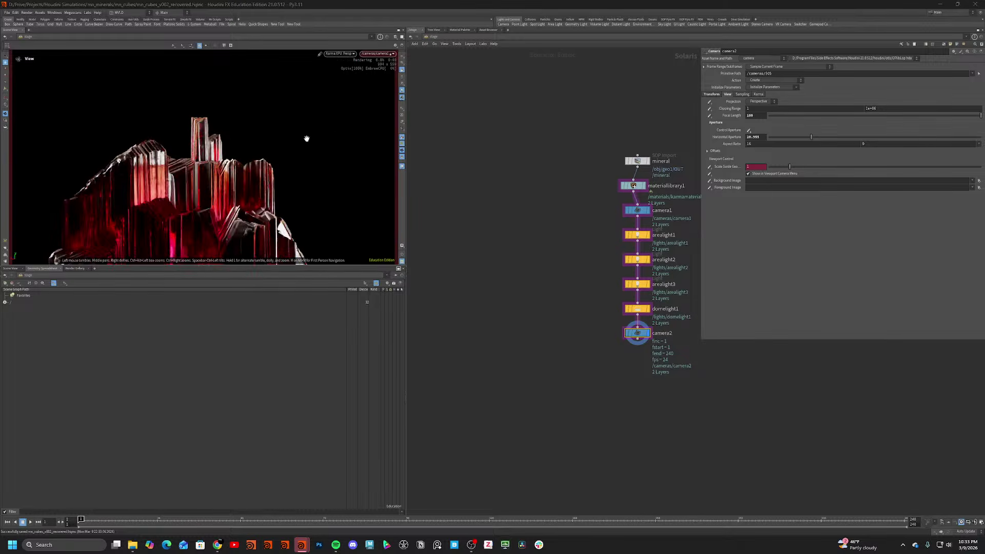
middle_click_drag(180, 204, 214, 144)
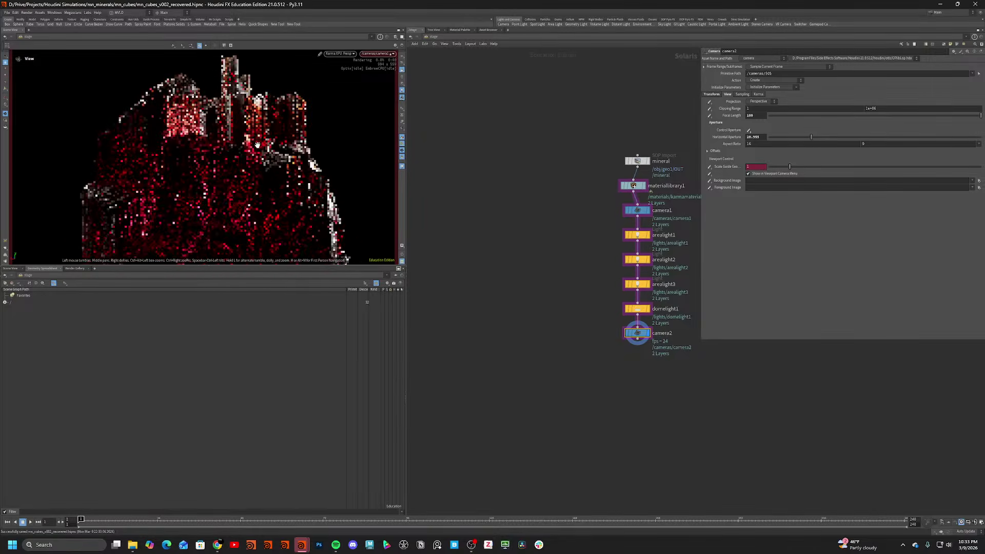
left_click_drag(214, 144, 262, 148)
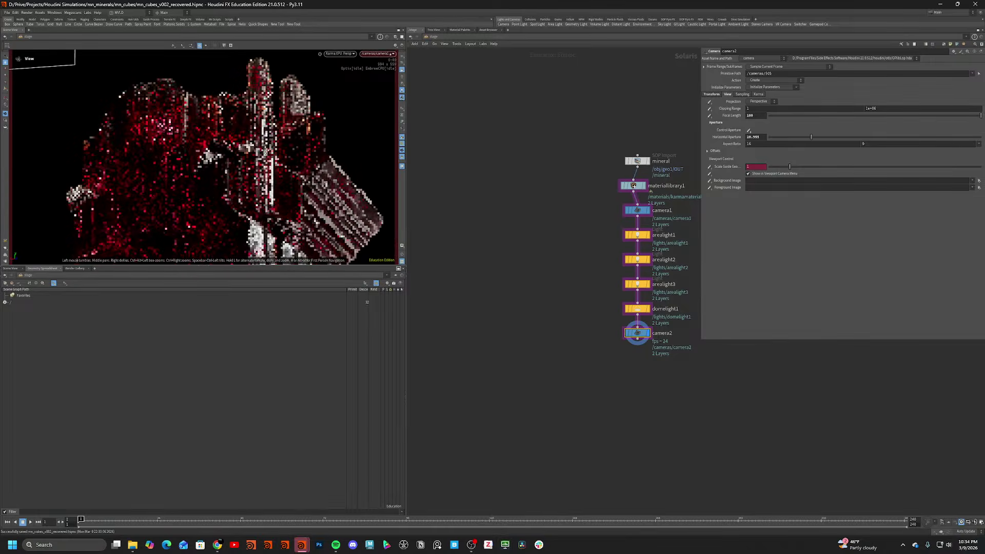
middle_click_drag(262, 148, 266, 155)
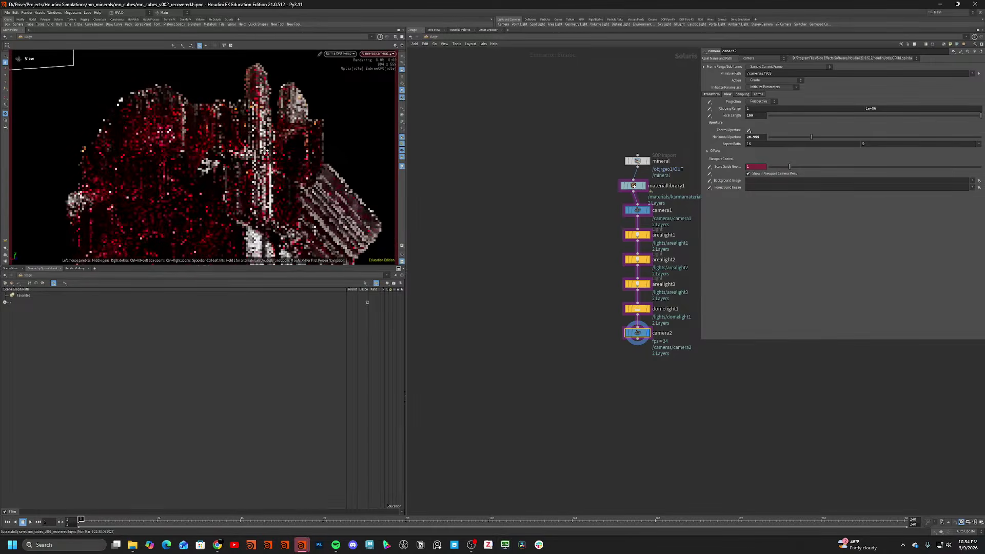
left_click(401, 72)
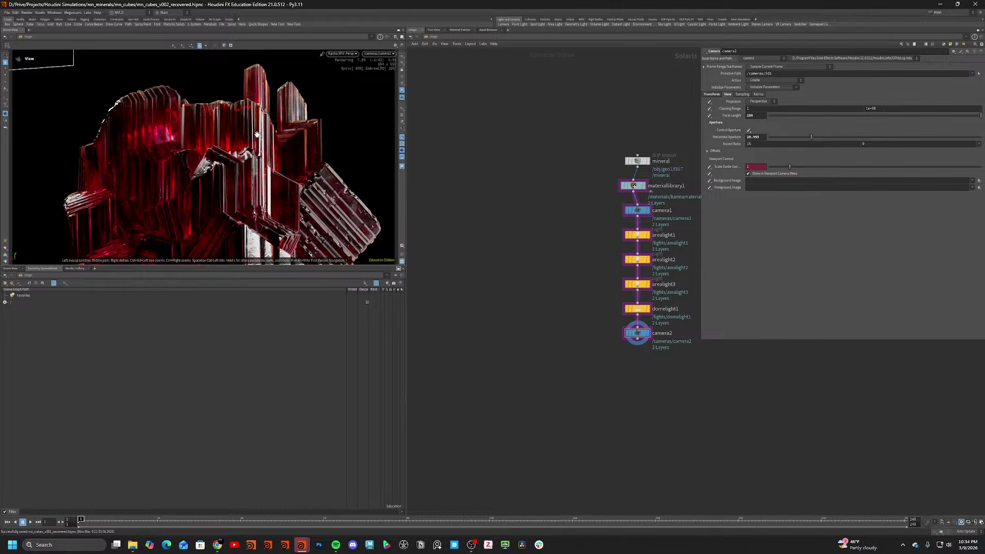
Leave the camera view and inspect the other sides of the formation with the Houdini VK renderer.
left_click_drag(256, 134, 323, 149)
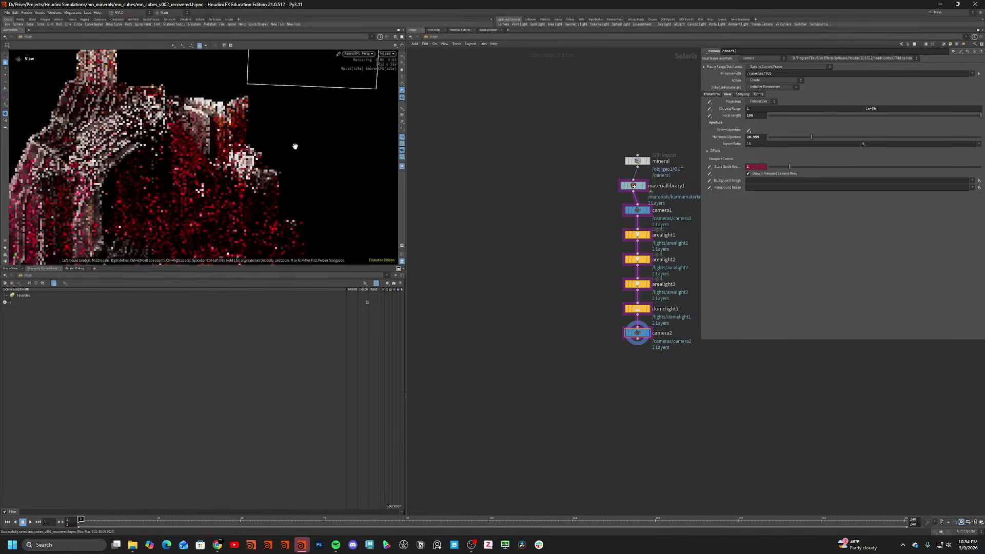
left_click_drag(189, 119, 106, 110)
left_click(359, 53)
left_click(361, 76)
left_click_drag(197, 129, 92, 121)
Set the viewport renderer to Karma XPU and examine the ridged crystal surfaces up close.
left_click(366, 53)
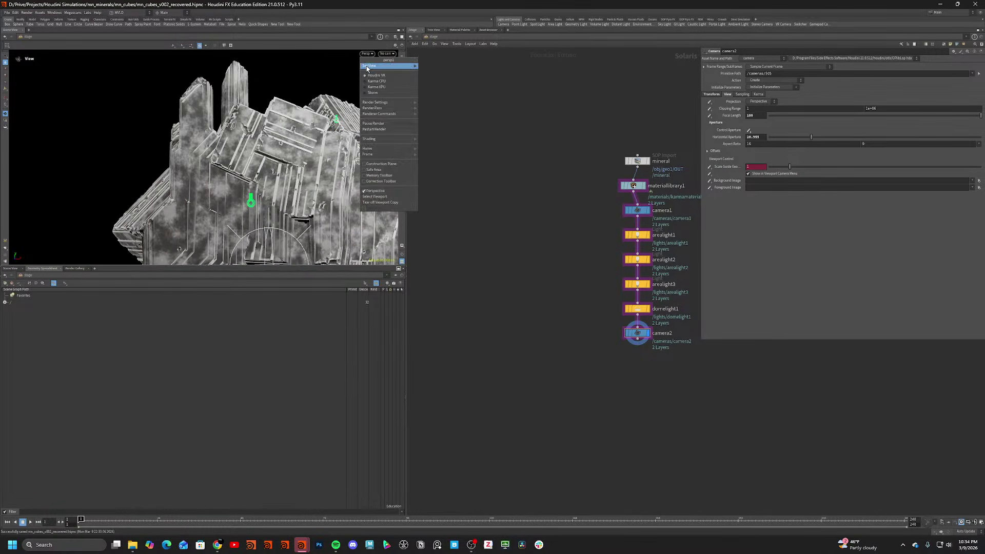
left_click(377, 87)
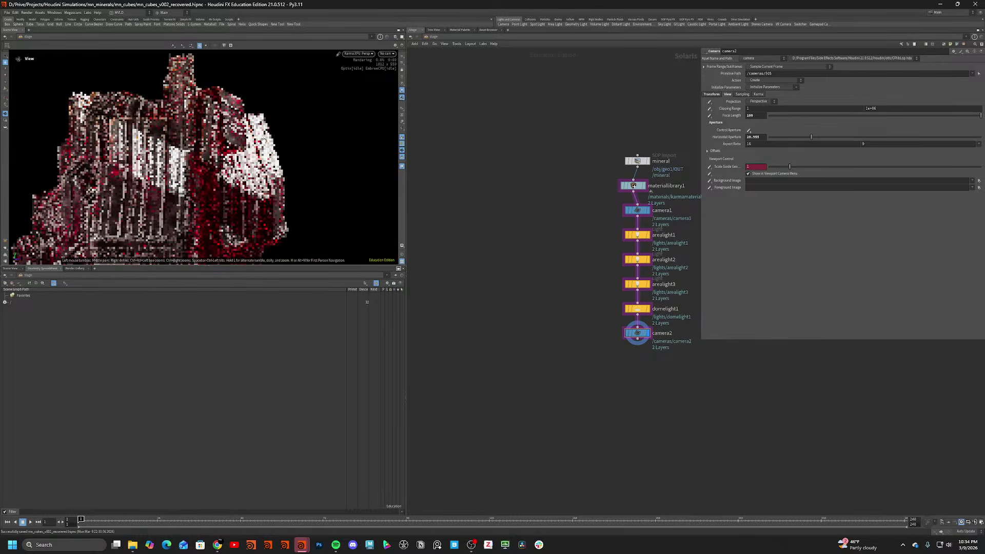
left_click_drag(217, 137, 249, 137)
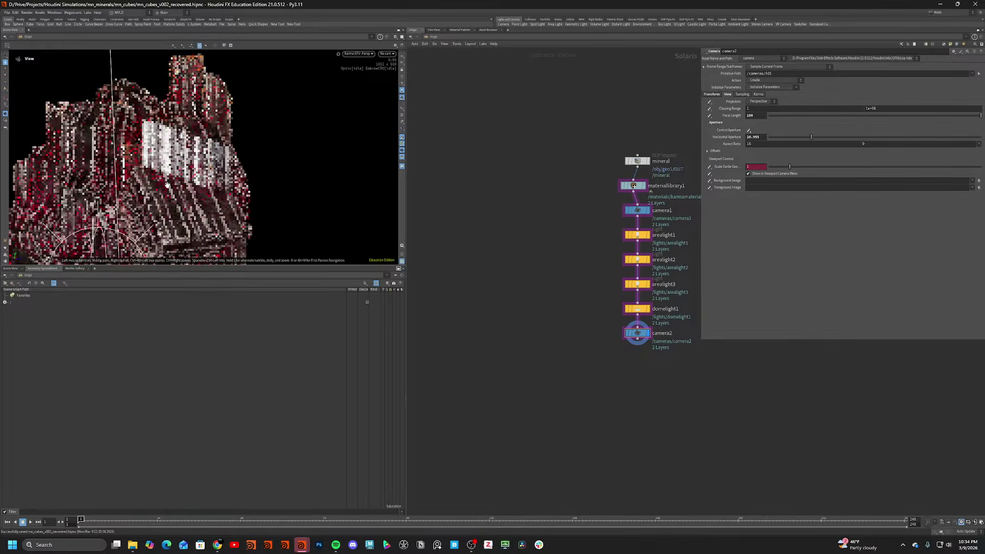
right_click_drag(195, 163, 170, 177)
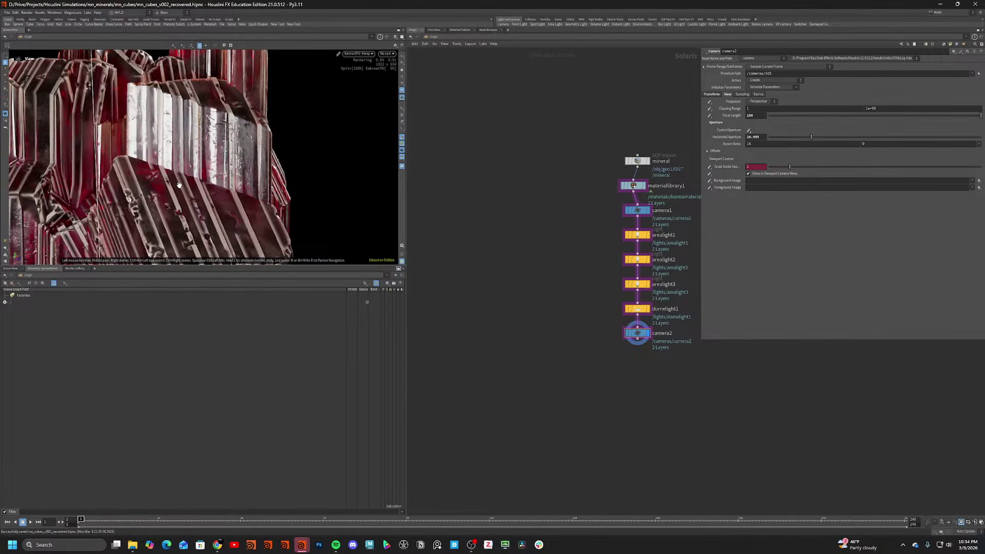
Examine the ridged crystals from another close angle, then return to the camera view framed on the upper formation.
left_click_drag(179, 185, 163, 203)
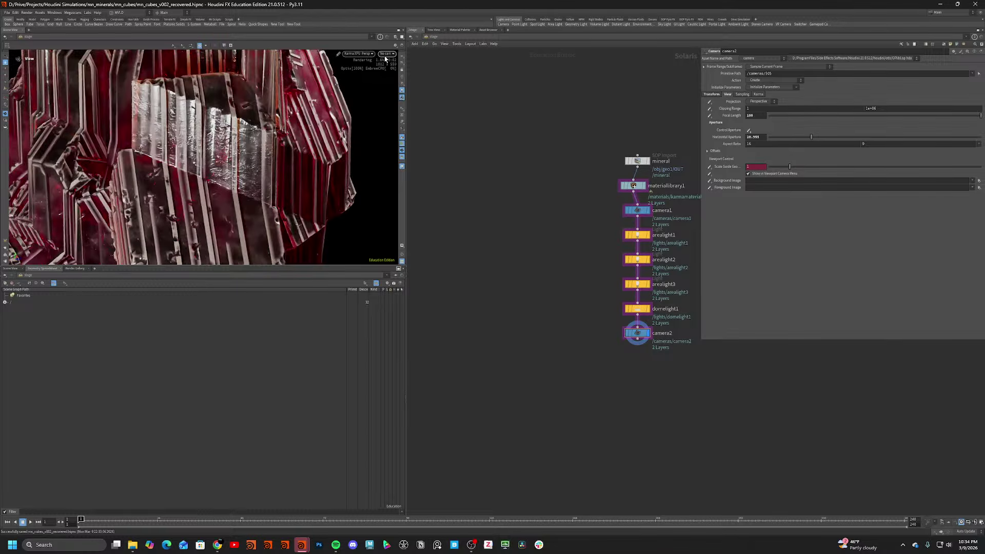
left_click(385, 54)
left_click(390, 67)
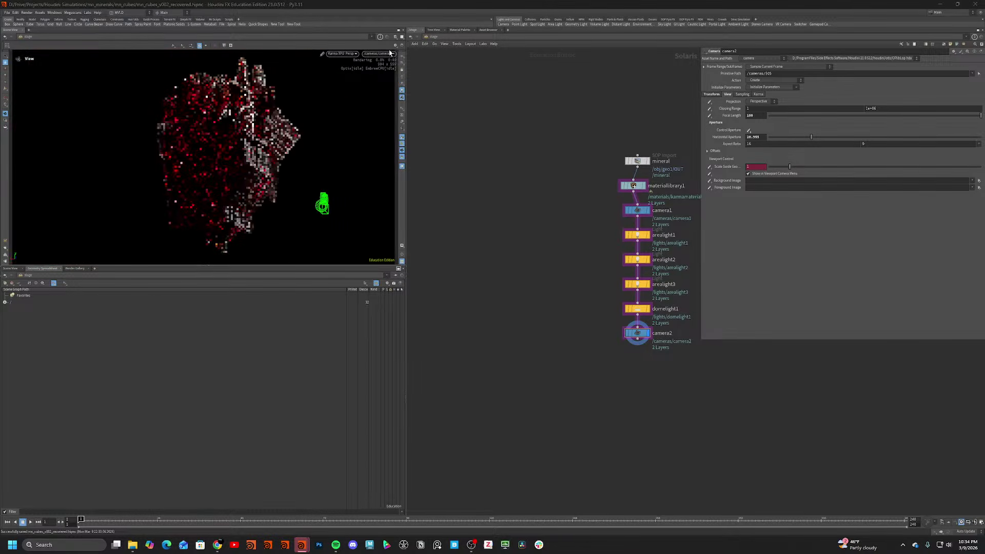
left_click(386, 54)
left_click(383, 61)
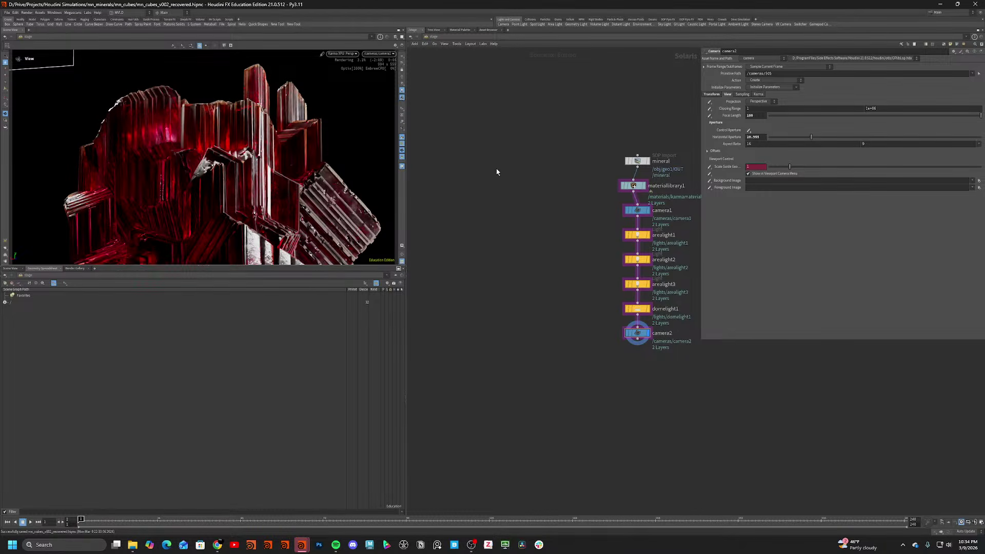
Go to the geo1 geometry network and show the formation as a wireframe around foreach_end2.
key("n")
left_click(482, 166)
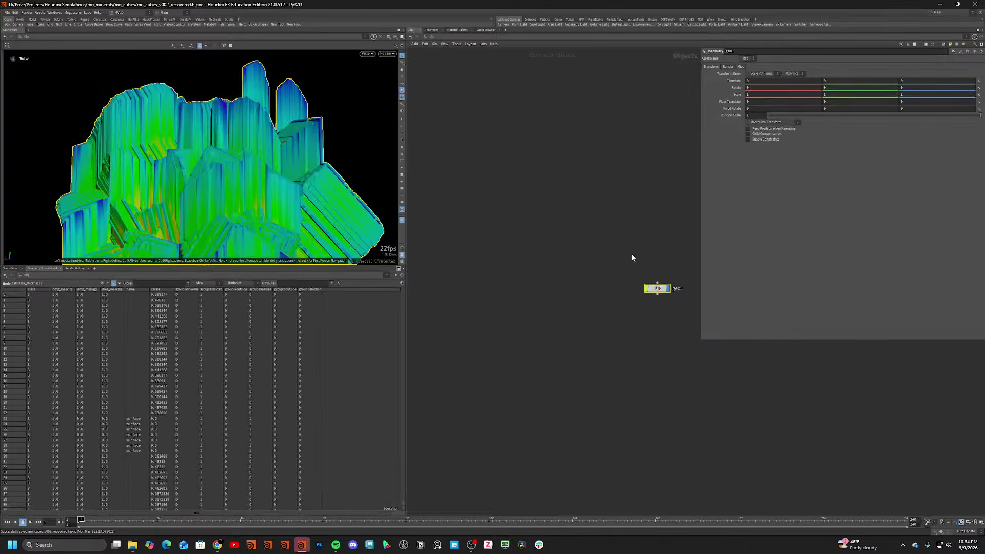
double_click(654, 292)
key("w")
scroll(206, 200, "up", 5)
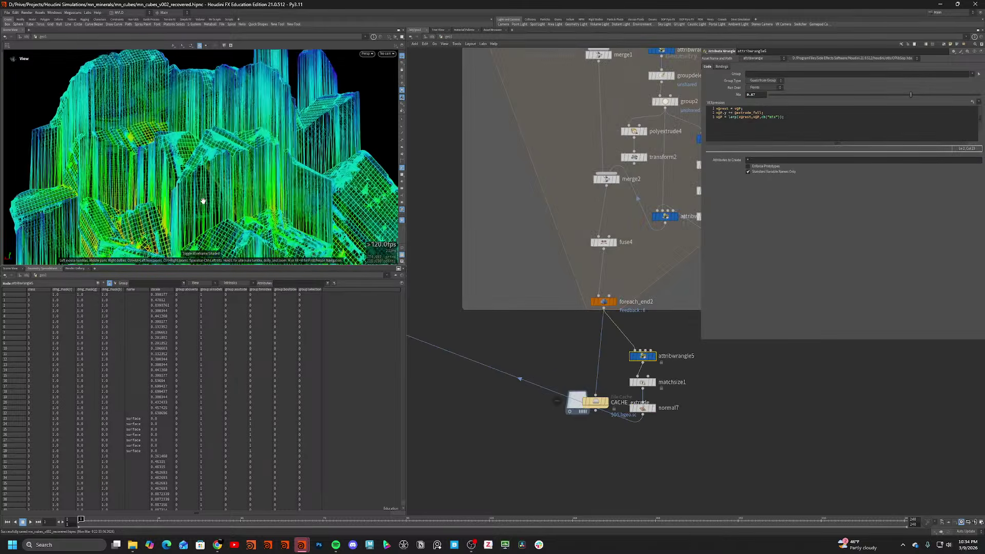
Insert a Subdivide node between foreach_end2 and attribwrangle5, display it, and set its algorithm to OpenSubdiv Bilinear.
key("Tab")
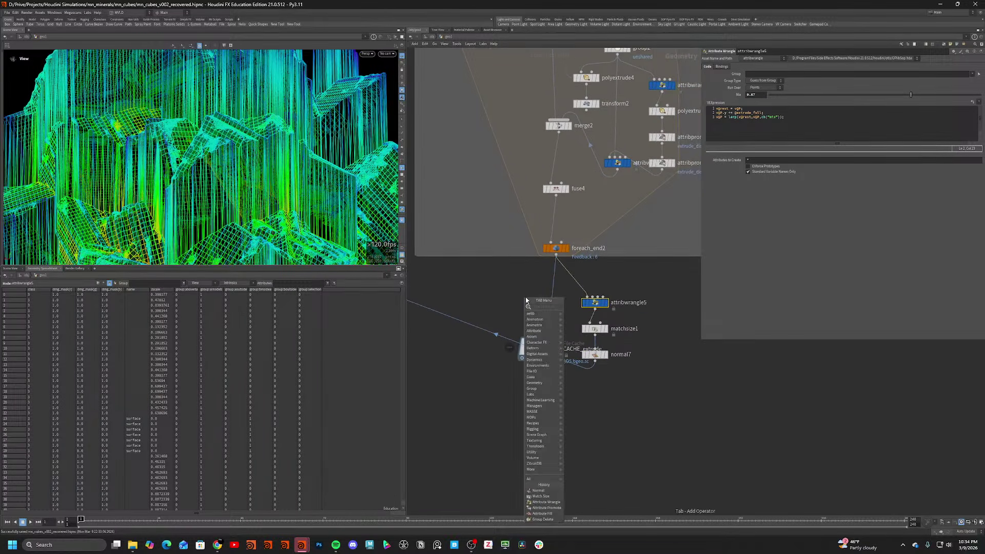
type("sub")
key("Return")
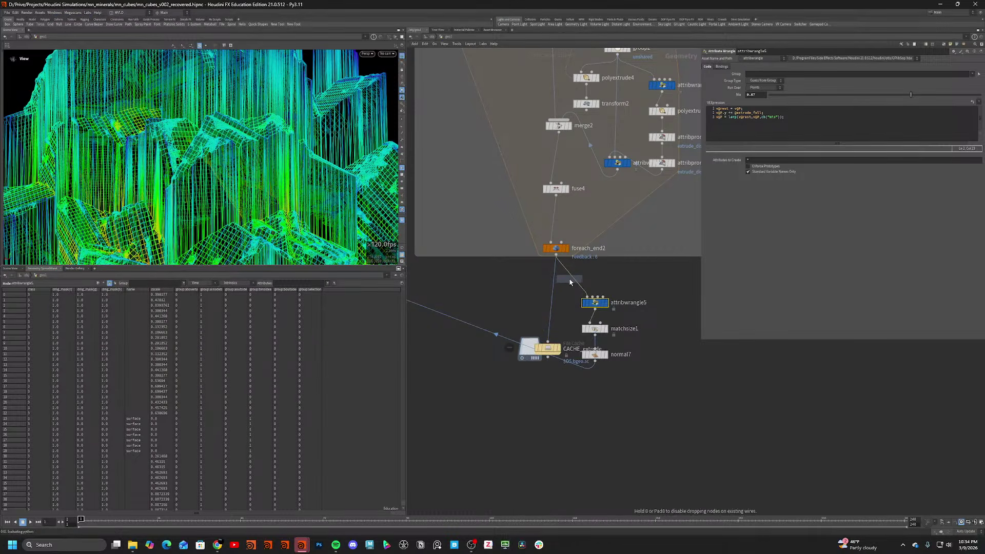
left_click(571, 279)
left_click_drag(572, 280, 578, 281)
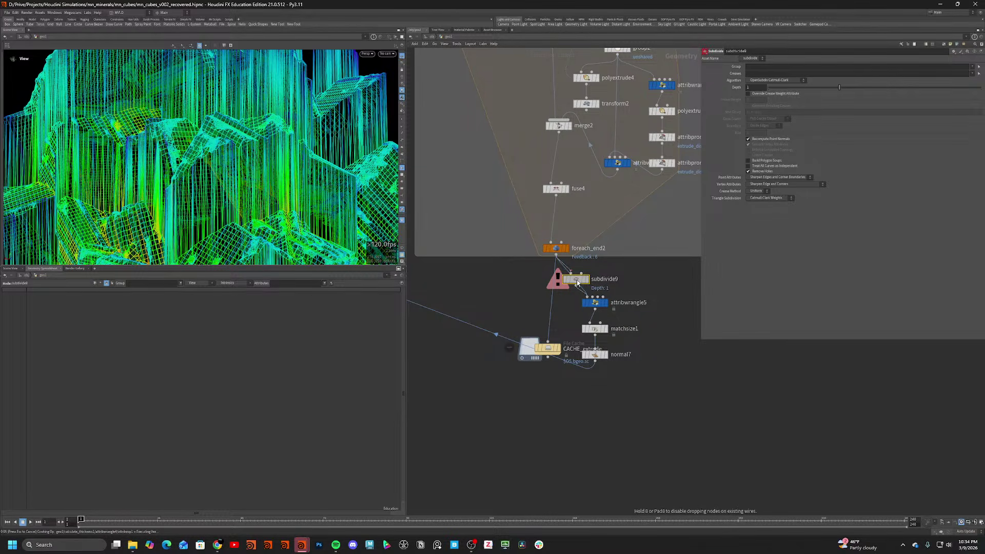
left_click_drag(577, 281, 578, 281)
left_click(776, 80)
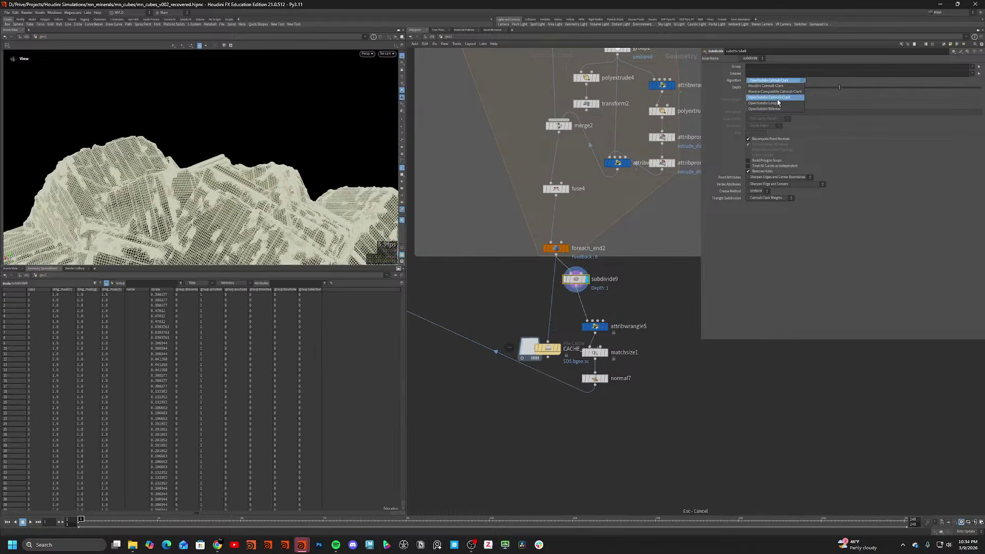
left_click(775, 108)
Examine the subdivided mesh up close in both wireframe and shaded display.
scroll(246, 216, "up", 6)
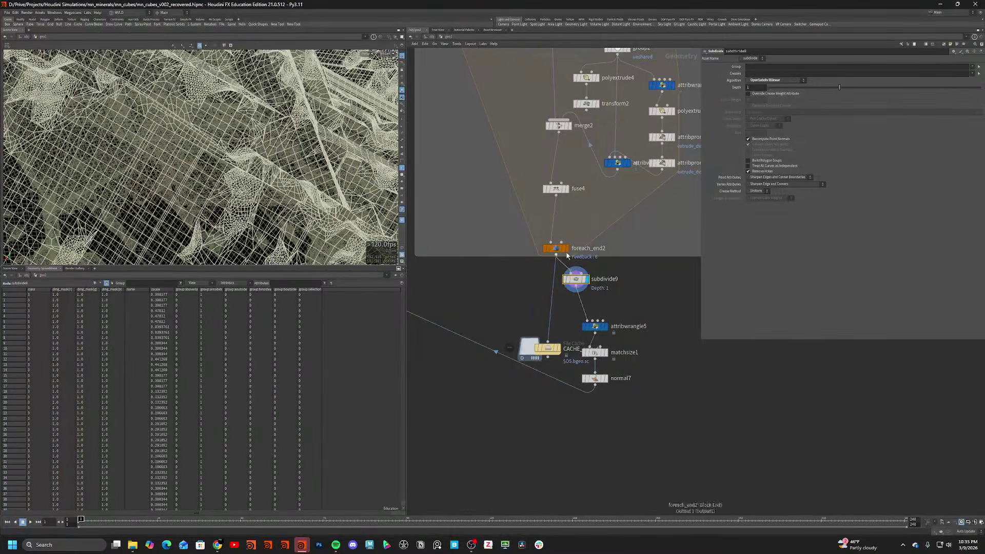
left_click(587, 280)
key("shift+w")
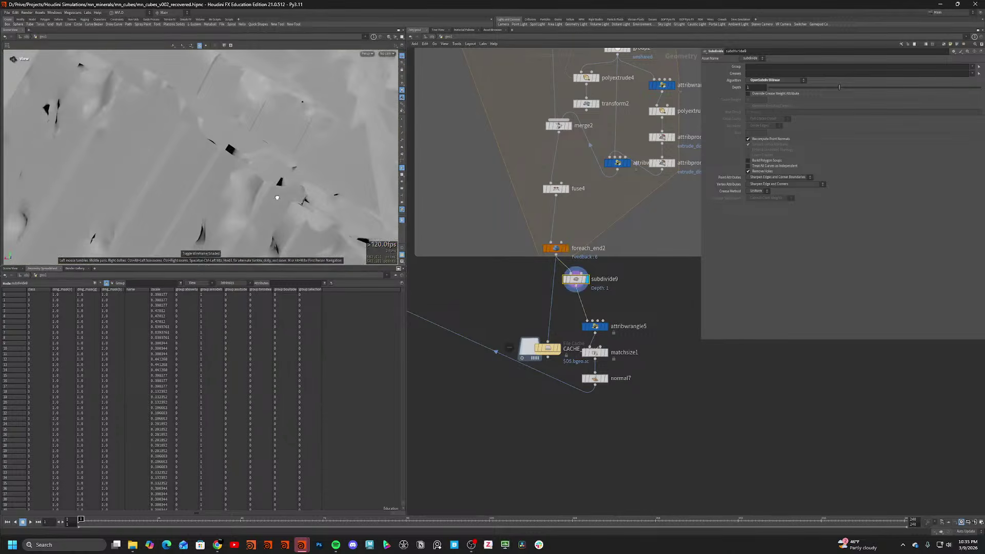
key("shift+w")
left_click_drag(277, 197, 292, 218)
key("shift+w")
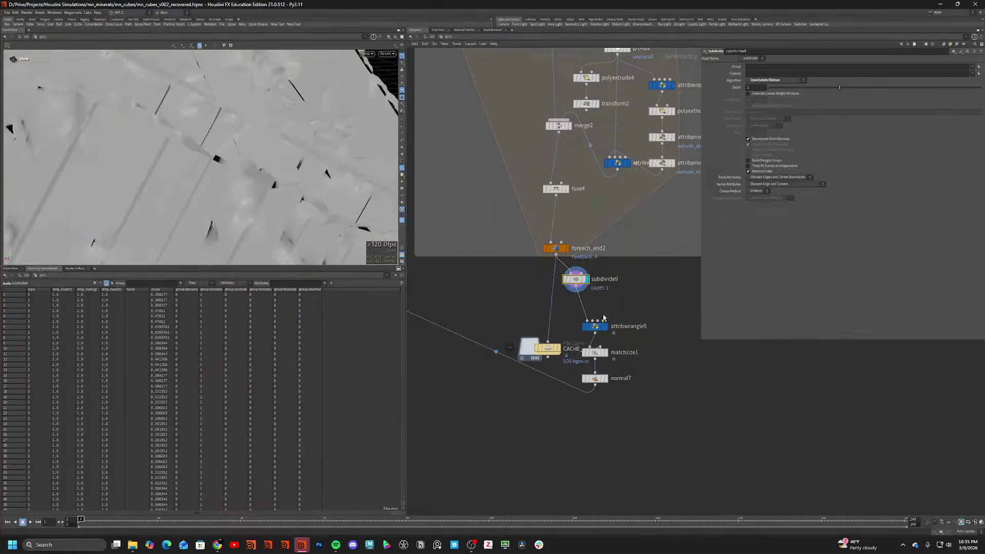
Display the output of attribwrangle5 and inspect the extruded formation in shaded mode.
left_click(605, 327)
key("shift+w")
mouse_move(241, 170)
left_mouse_down()
mouse_move(274, 181)
mouse_move(253, 171)
mouse_move(264, 170)
left_mouse_up()
key("shift+w")
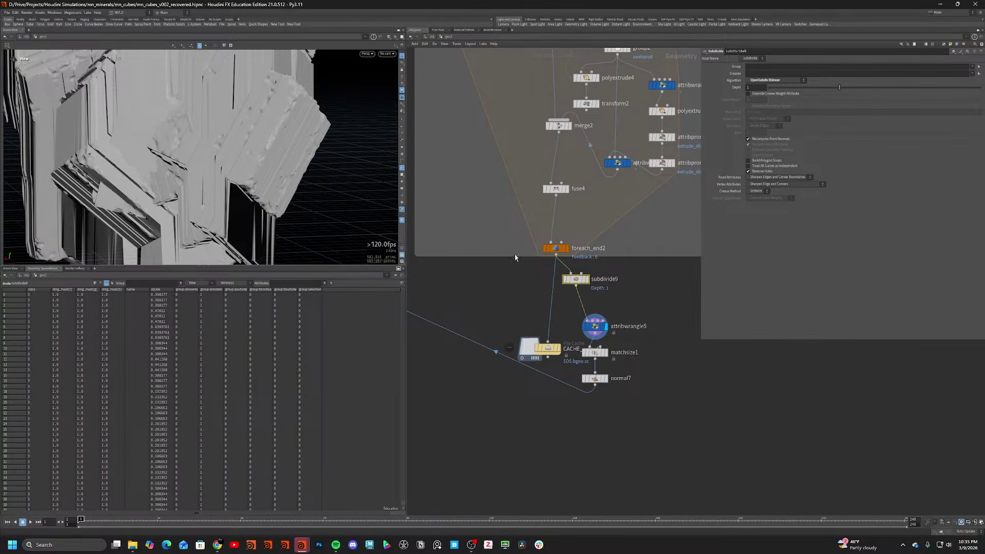
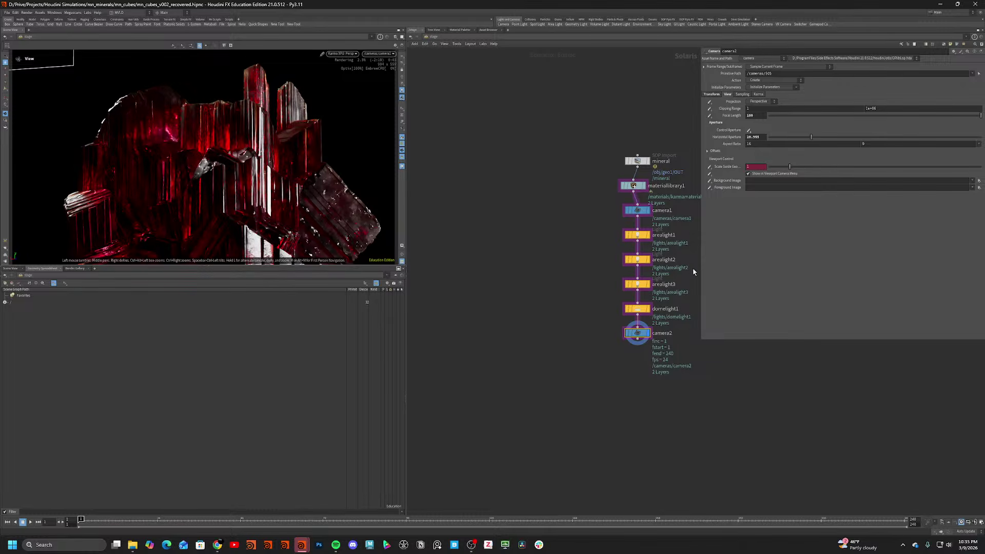
Check the subdivided formation in the Solaris Karma XPU preview and return to the geo1 network.
middle_click_drag(518, 238, 470, 248)
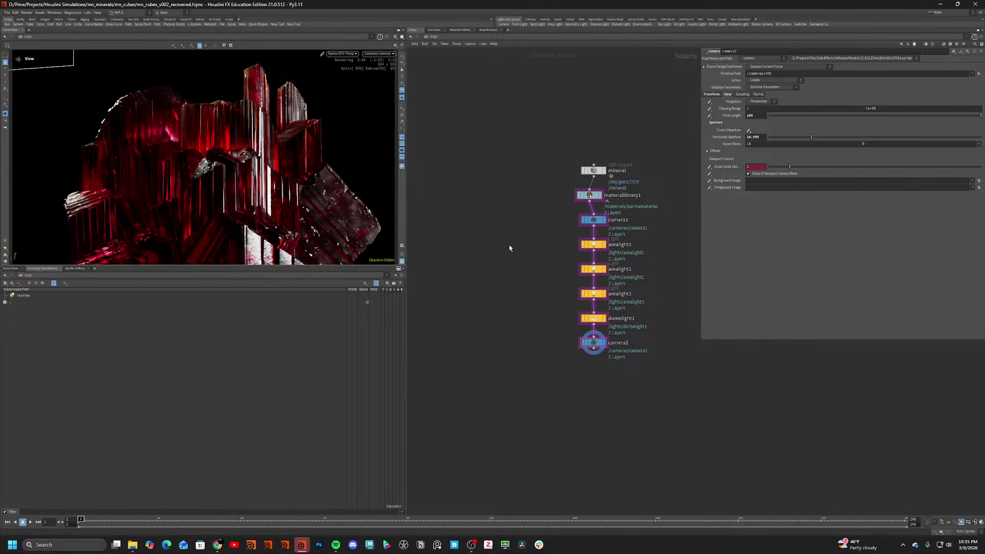
key("n")
left_click(467, 242)
double_click(656, 289)
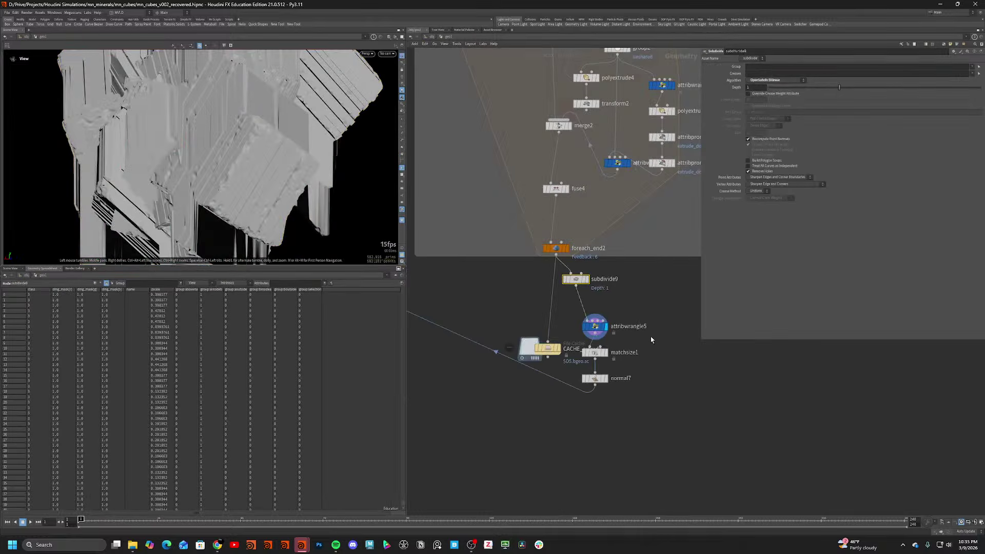
Animate the Mix value of attribwrangle5 with keyframes from 0 at frame 1 to 1 at frame 72.
left_click(573, 281)
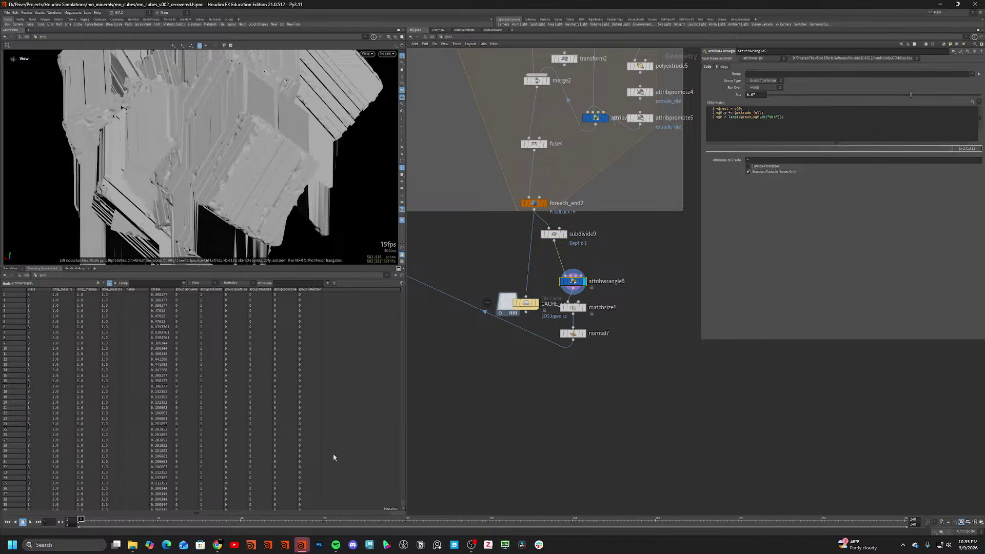
left_click_drag(767, 100, 762, 99)
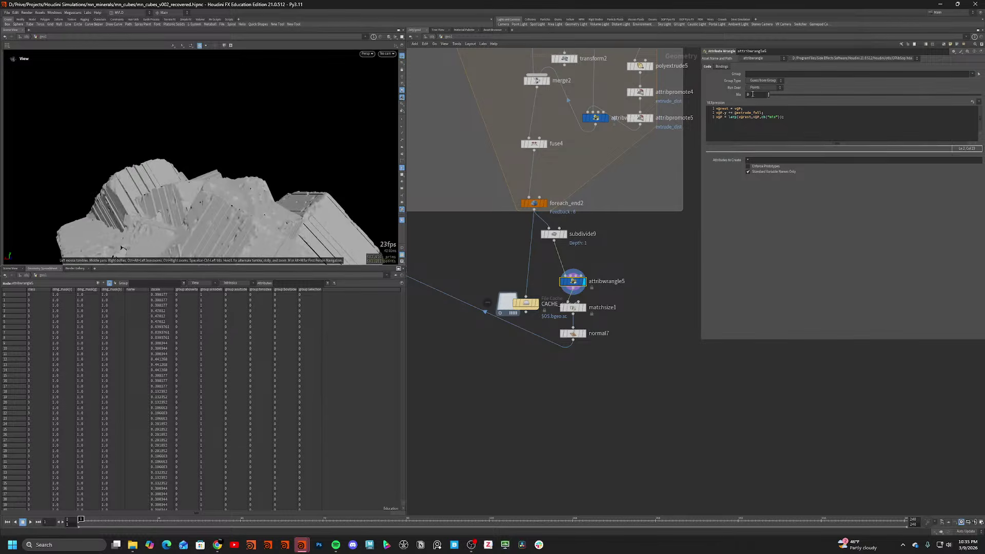
left_click(757, 95, "alt")
left_click(253, 520)
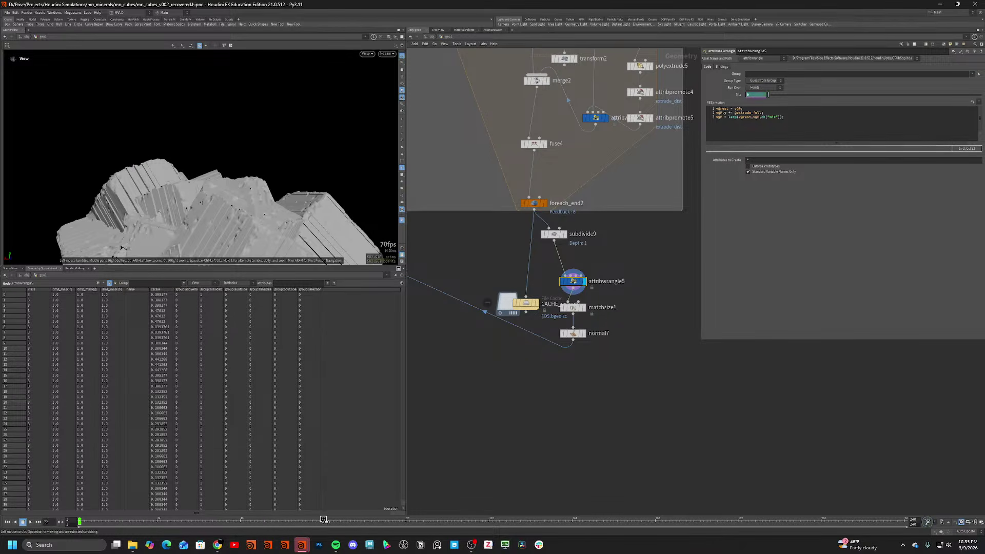
left_click_drag(769, 95, 981, 97)
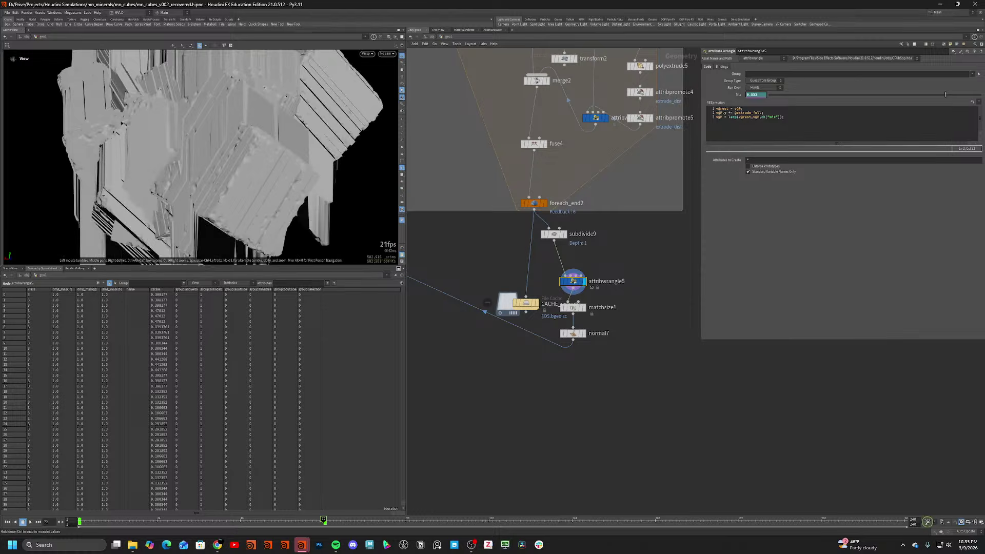
Review the Mix animation curve and the available settings in the Animation Editor, then close it.
left_click(756, 98, "shift")
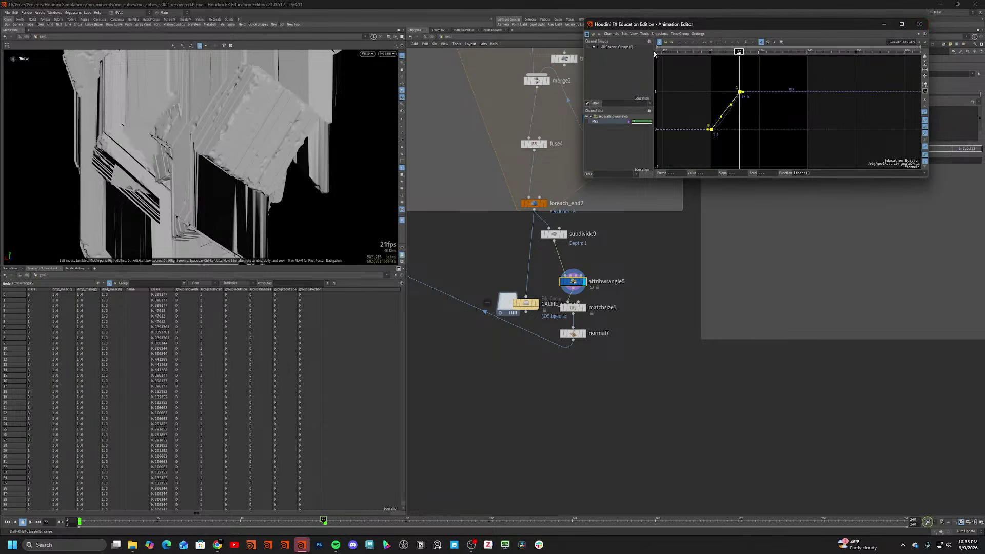
left_click(624, 34)
left_click(625, 34)
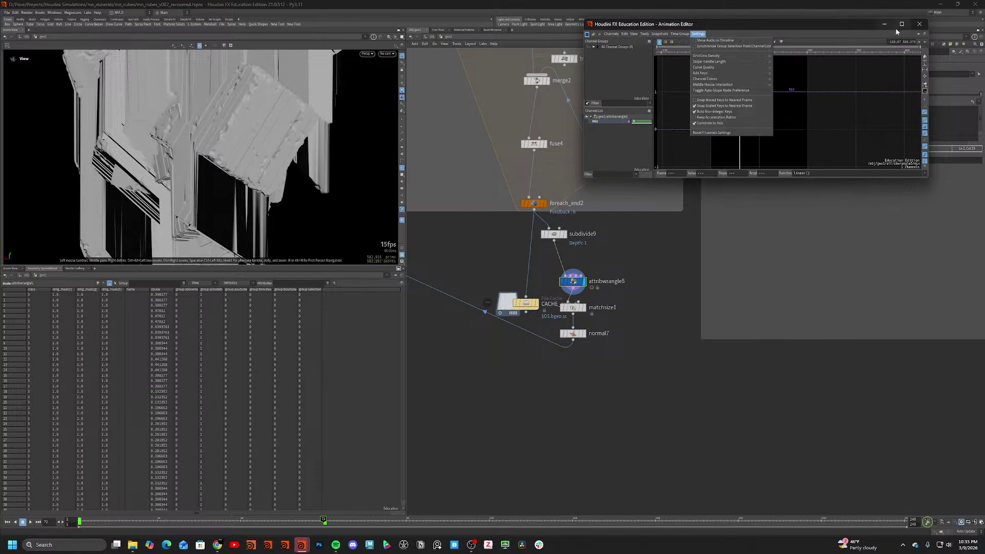
left_click(919, 24)
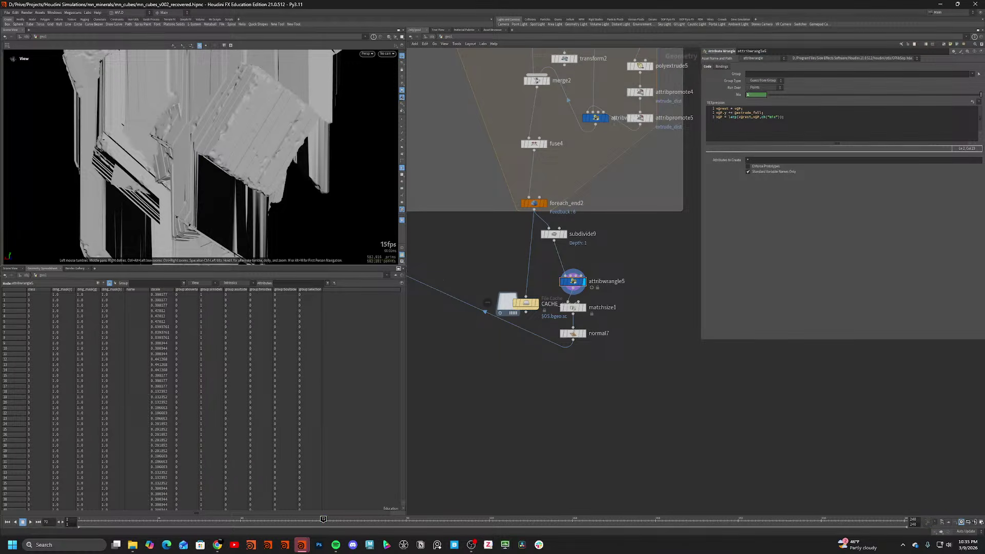
Add a Motion FX Noise effect to the Mix parameter of attribwrangle5.
left_click(218, 545)
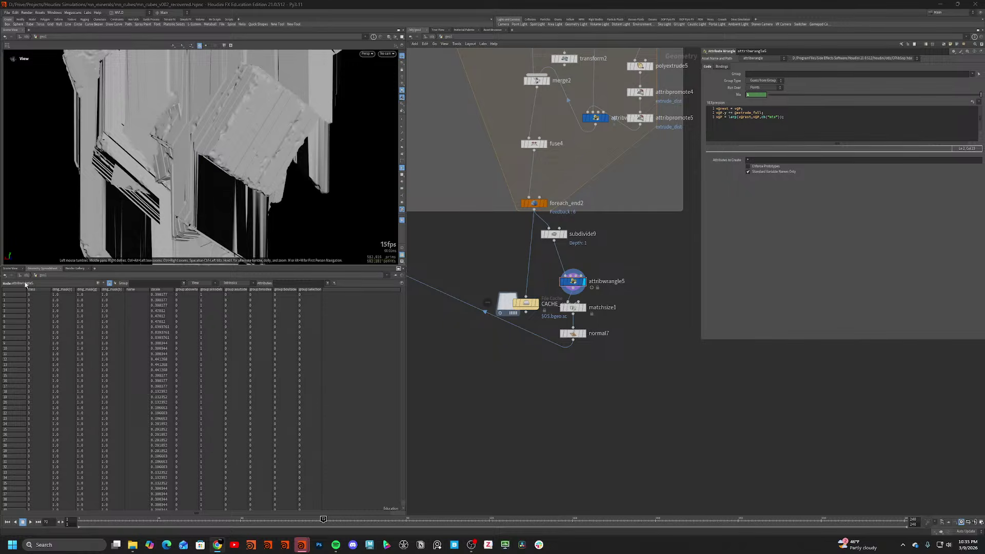
right_click(572, 283)
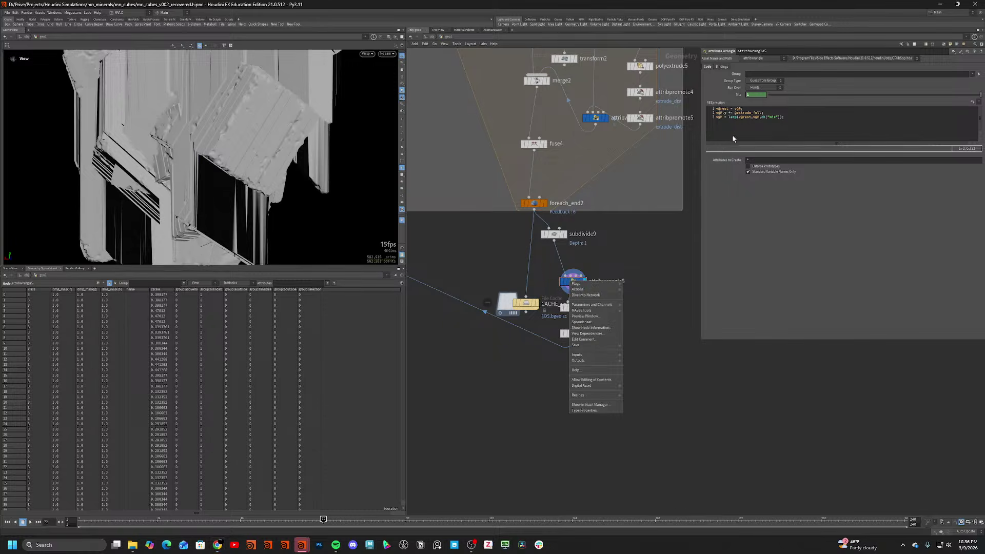
key("Escape")
right_click(749, 96)
mouse_move(786, 137)
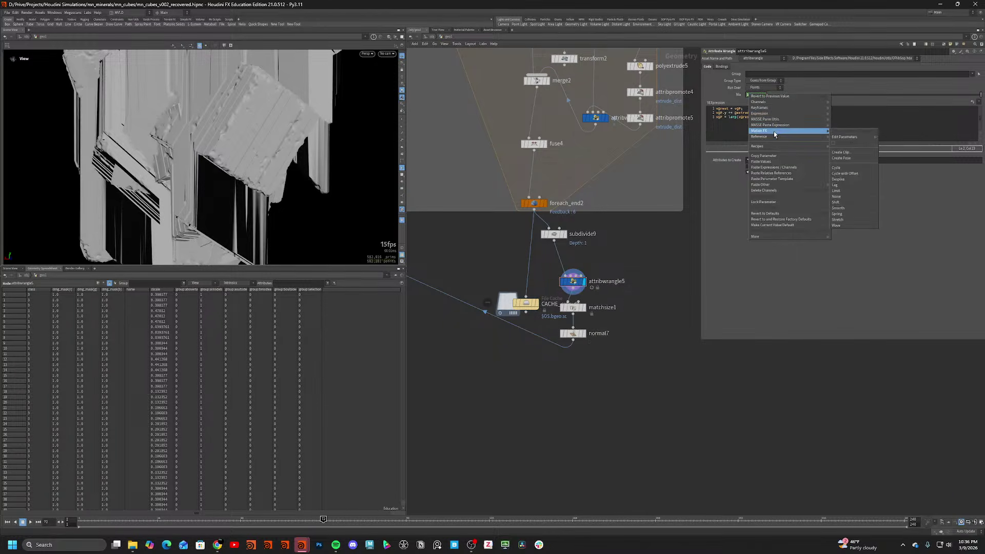
left_click(859, 198)
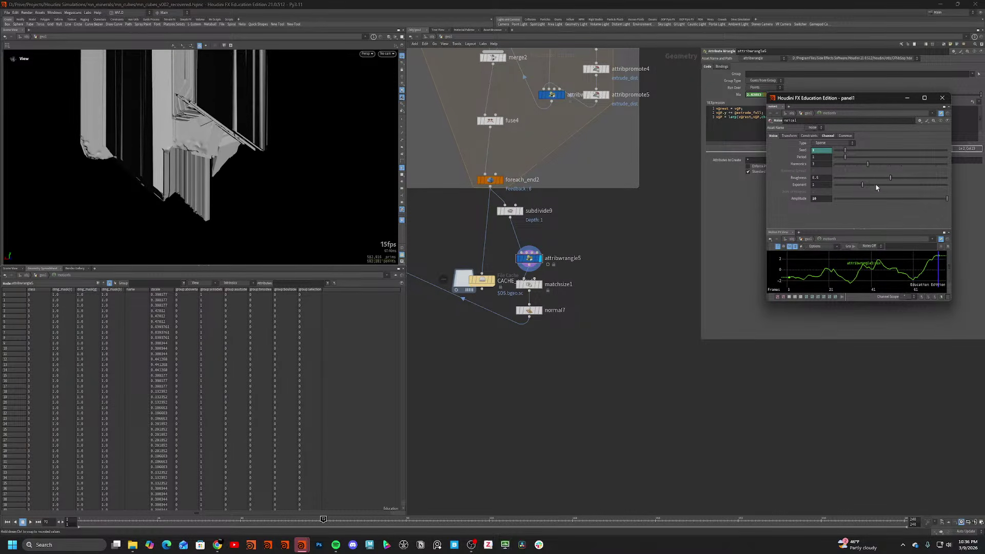
Reduce the noise Amplitude to about 1.44 and play the animation from frame 1.
mouse_move(930, 199)
left_mouse_down()
mouse_move(808, 205)
mouse_move(847, 211)
left_mouse_up()
left_click_drag(189, 520, 76, 522)
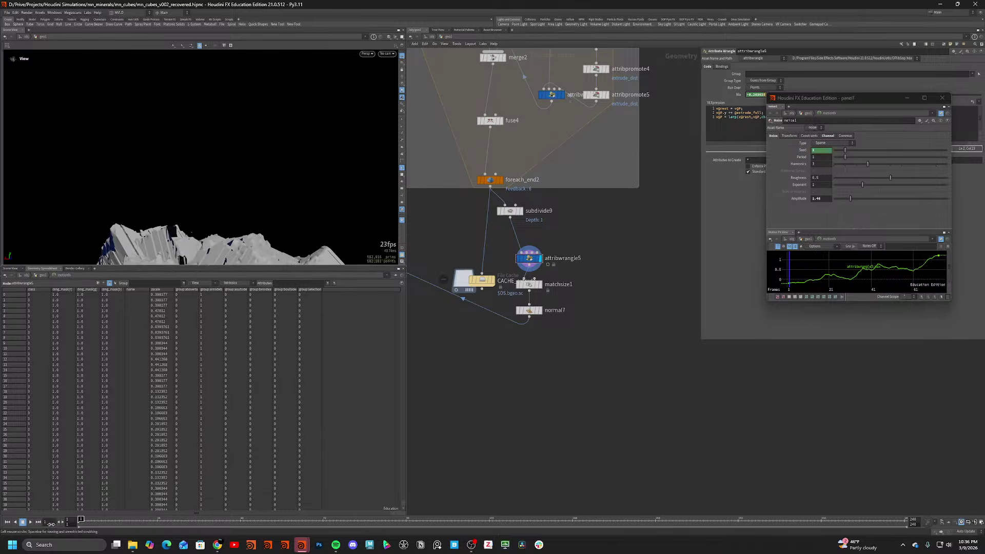
left_click(30, 522)
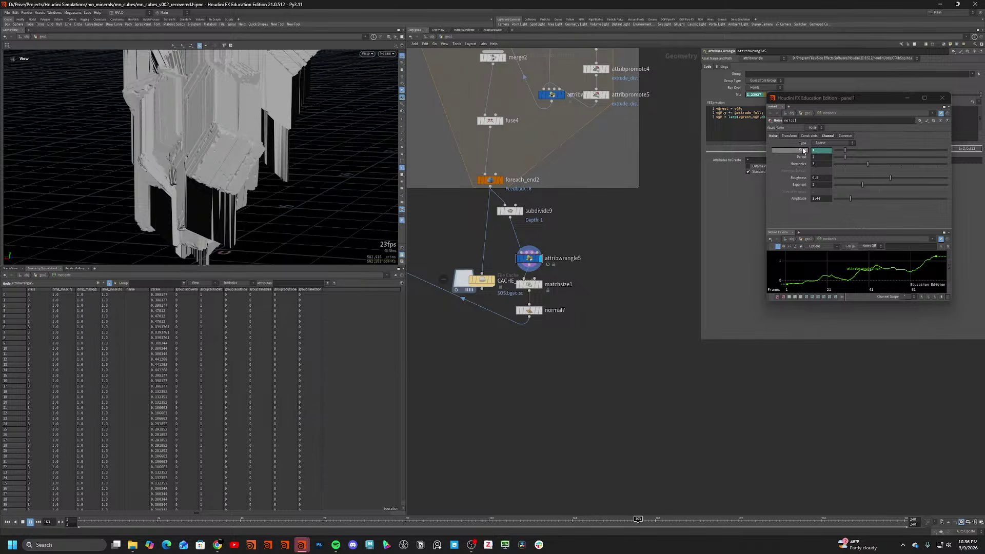
Try the Brownian noise type on the Mix noise, then restore the Sparse type.
left_click(833, 143)
left_click(829, 150)
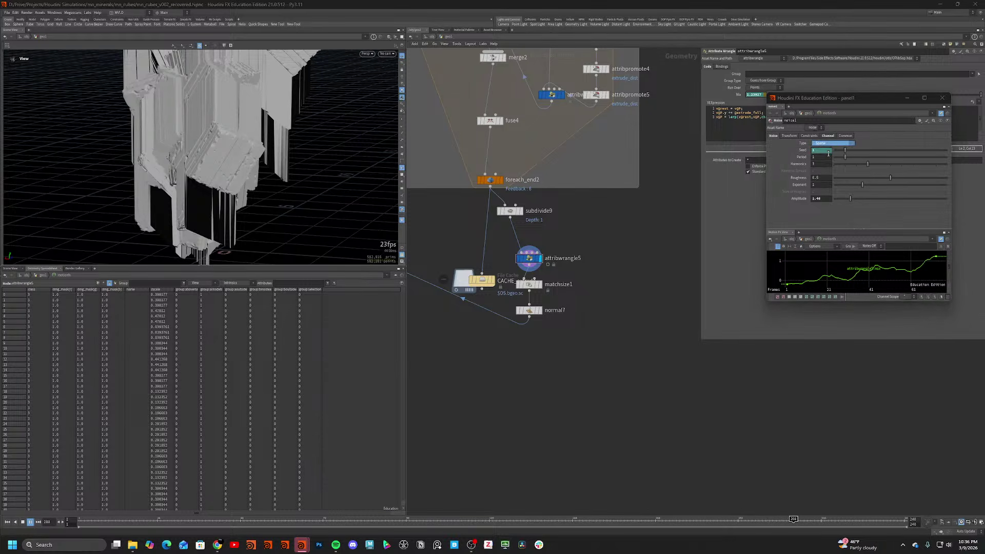
left_click(830, 144)
left_click(831, 145)
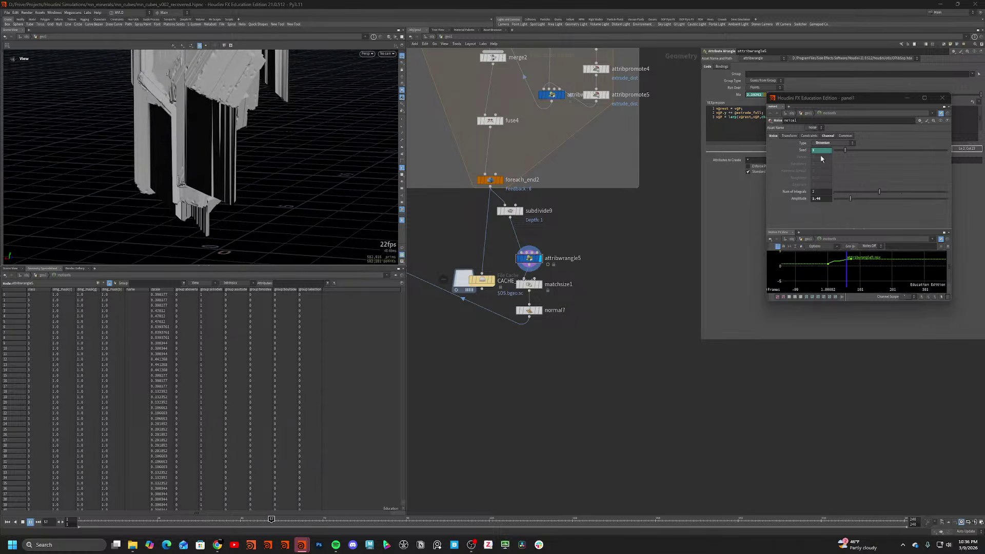
left_click(826, 144)
left_click(823, 148)
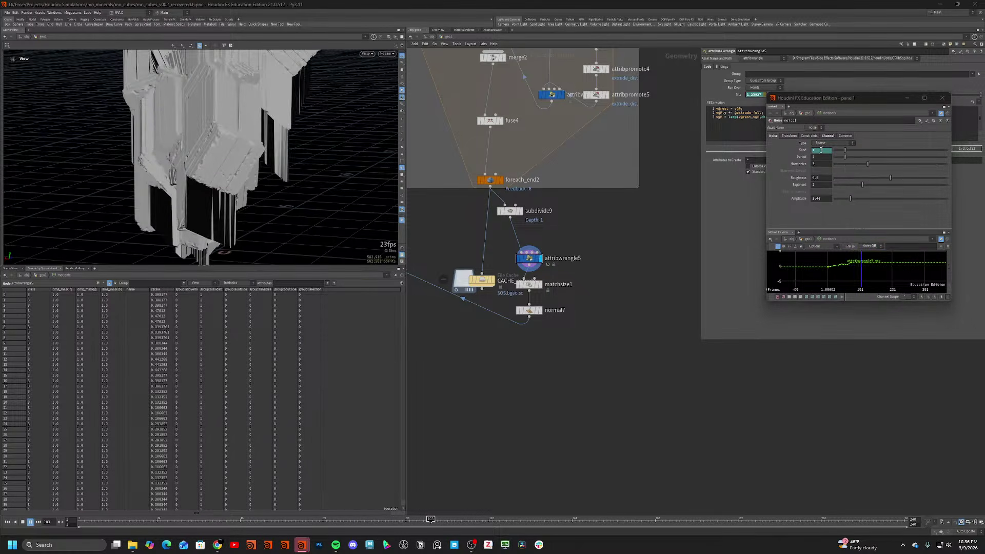
Set the noise constraint to Start Value and lower its Starting Value to about -3.
left_click(809, 135)
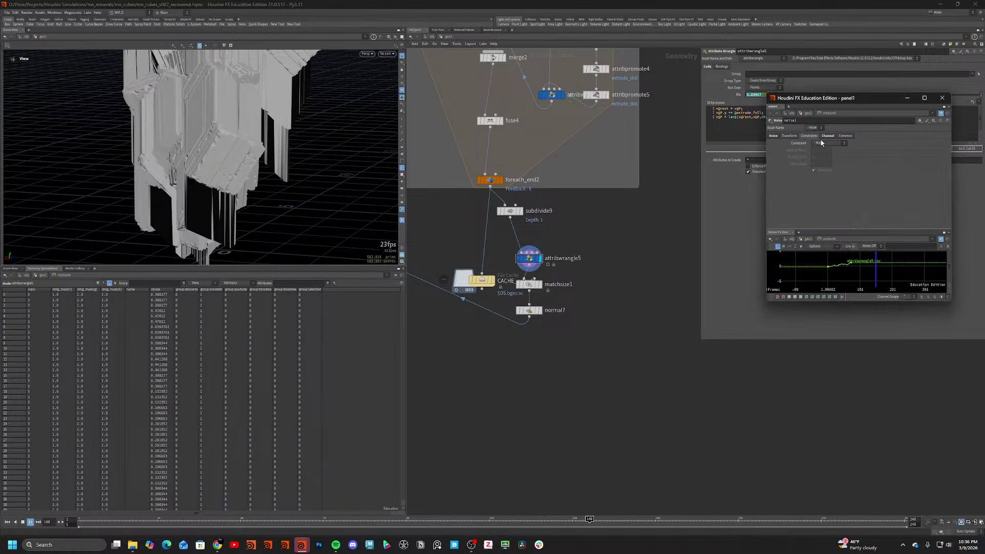
left_click(822, 143)
left_click(827, 149)
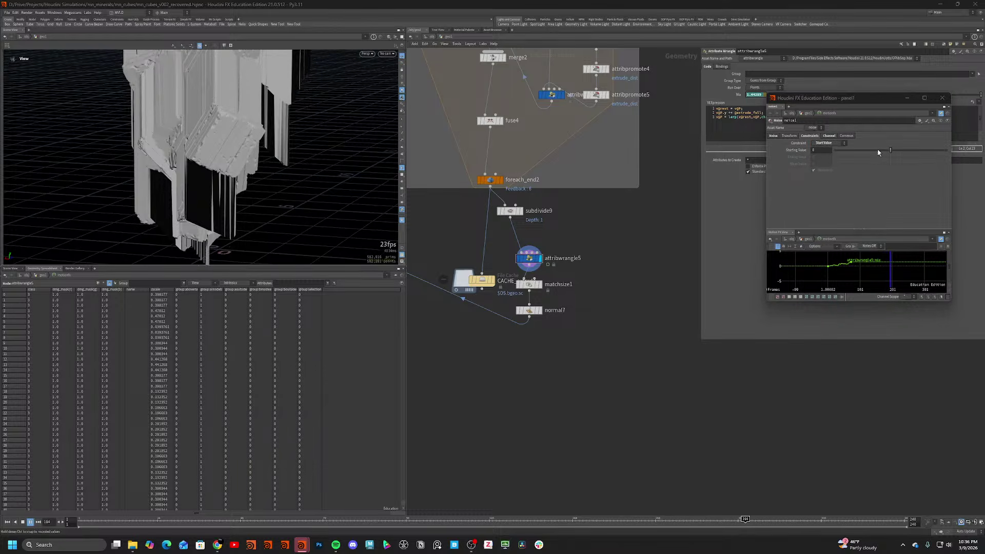
left_click_drag(877, 151, 872, 151)
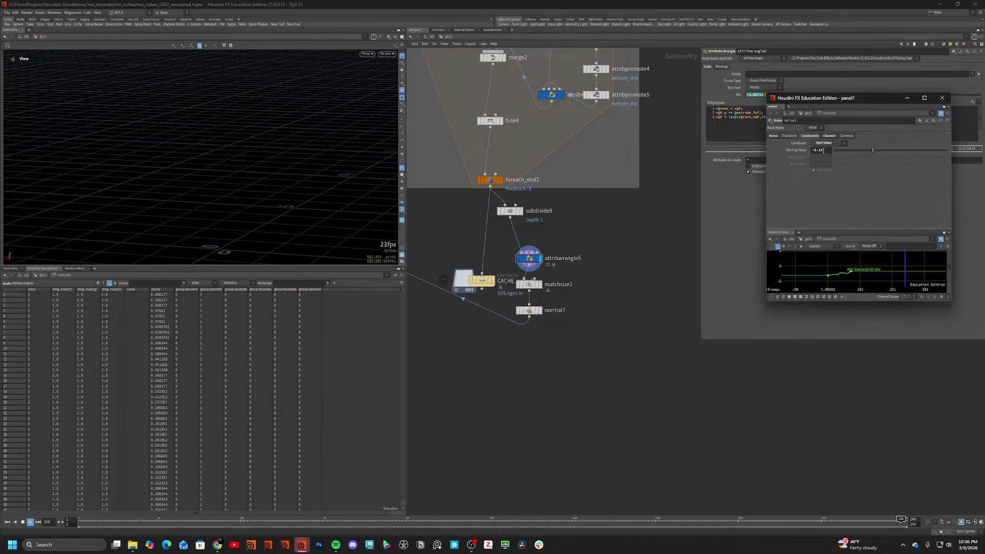
Set the Mix noise constraint to Start/End Values and replay the animation from the start.
left_click(824, 143)
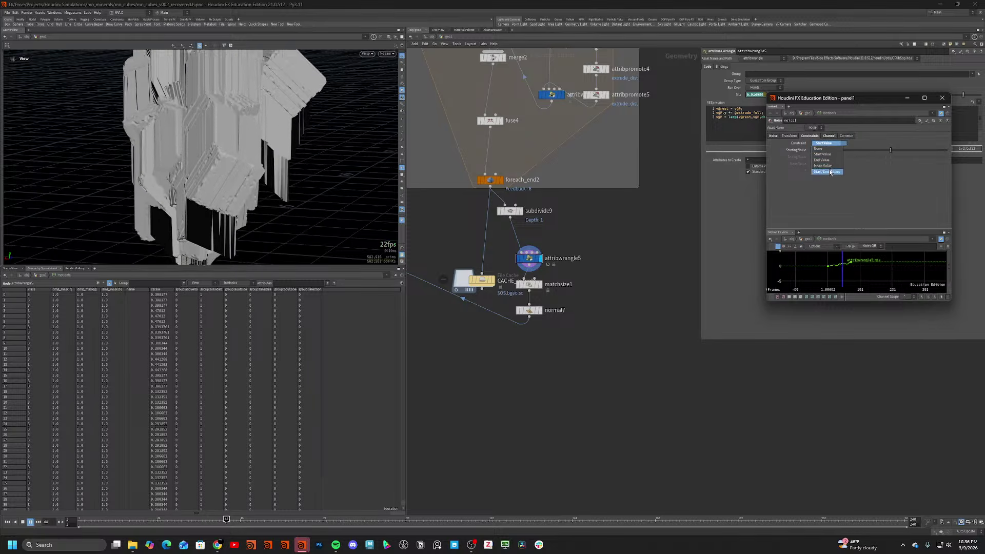
left_click(829, 172)
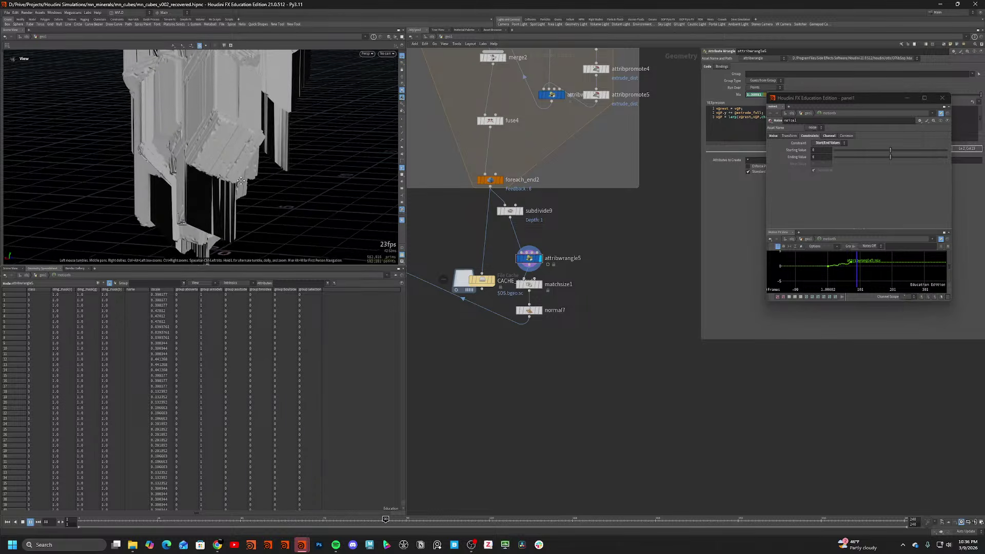
left_click_drag(291, 523, 64, 520)
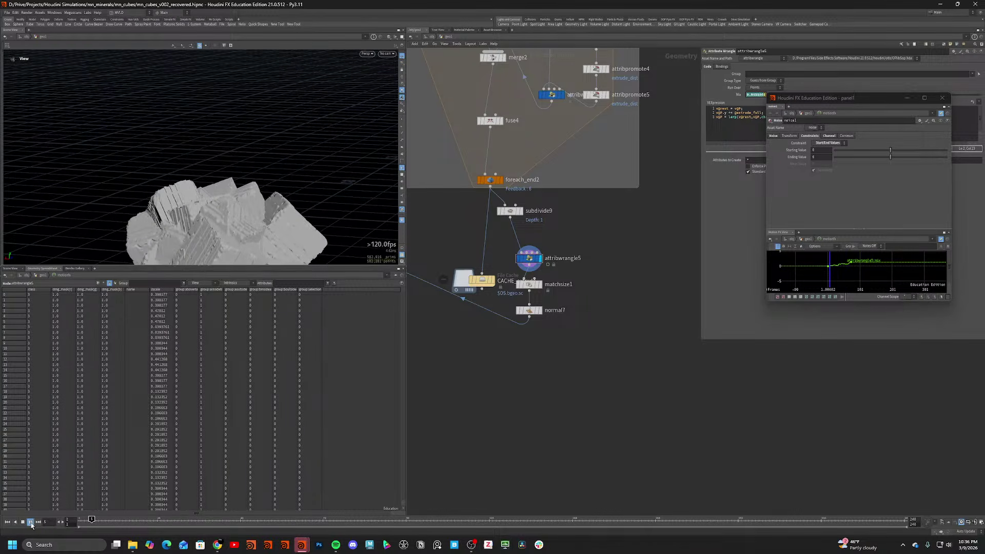
left_click(30, 522)
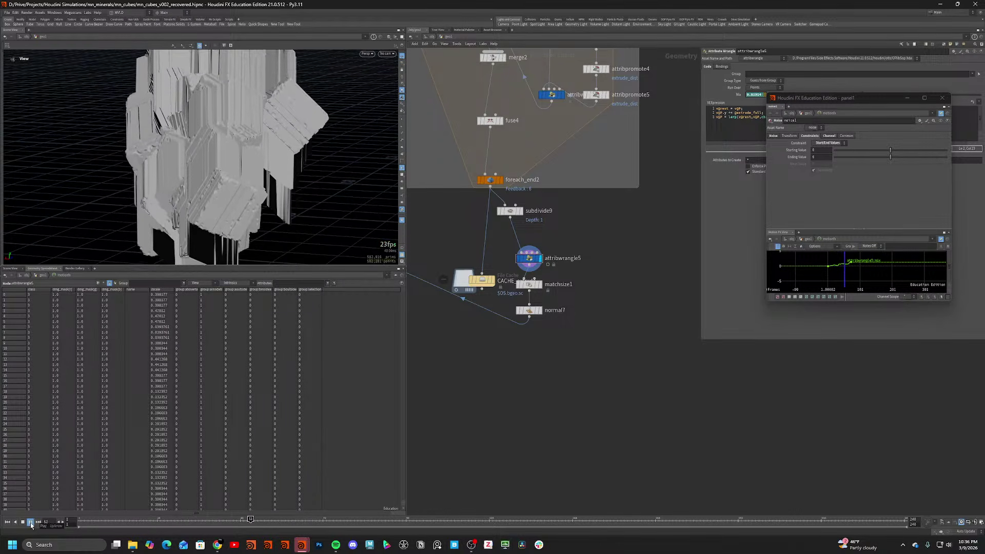
Try a much lower Sample Rate on the noise channel and play the animation from frame 1.
left_click(784, 137)
left_click(830, 136)
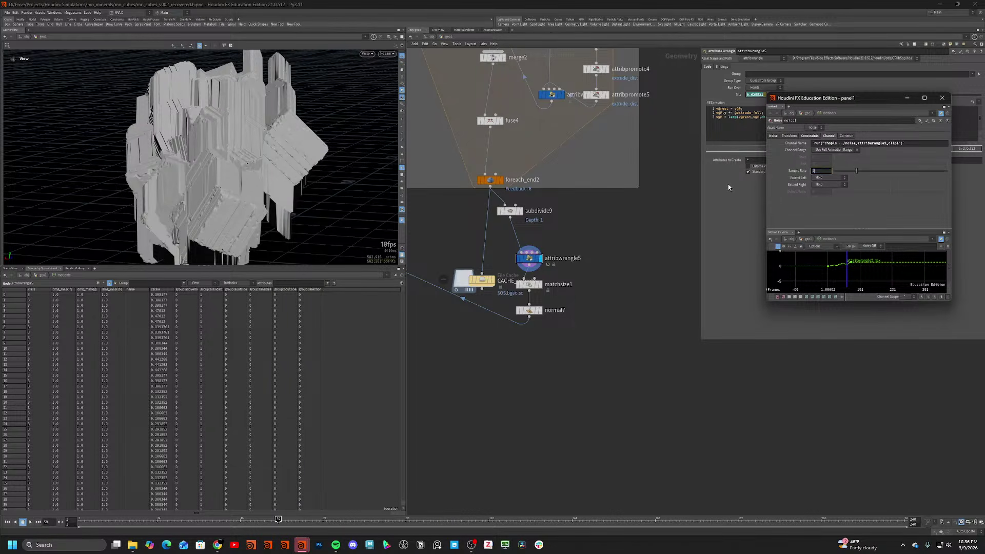
left_click(676, 220)
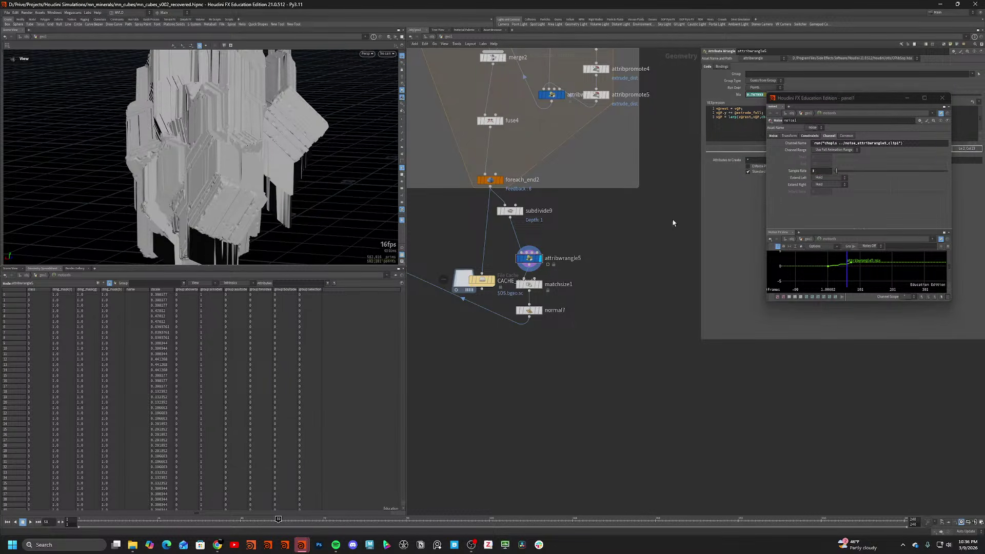
left_click(8, 522)
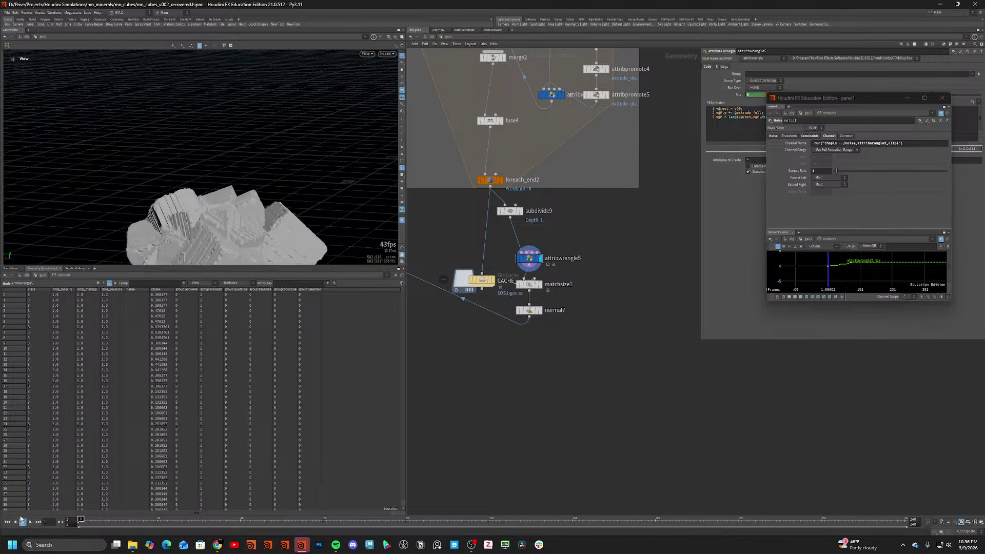
left_click(30, 521)
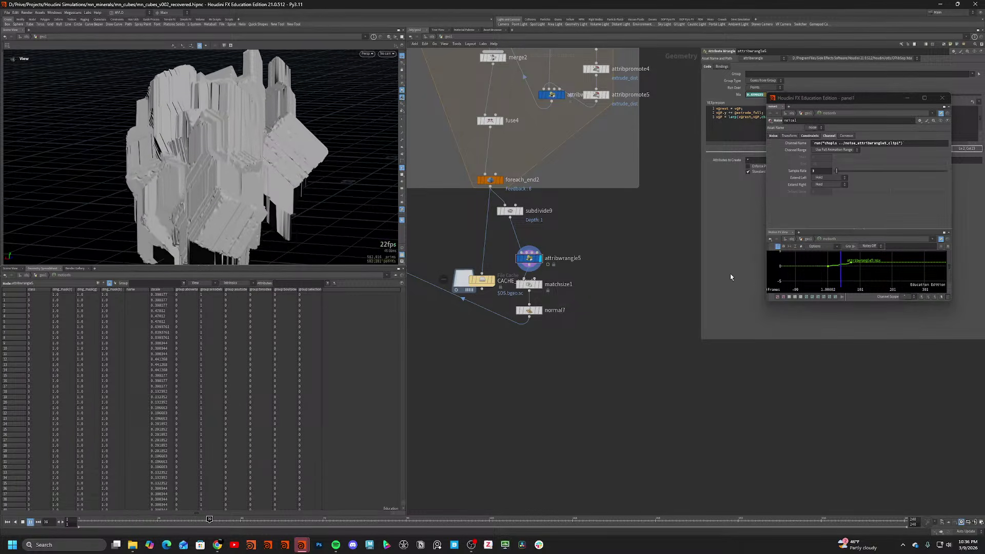
Enlarge the noise window, try a much higher Sample Rate, and reset the rate to its default.
left_click_drag(764, 305, 685, 424)
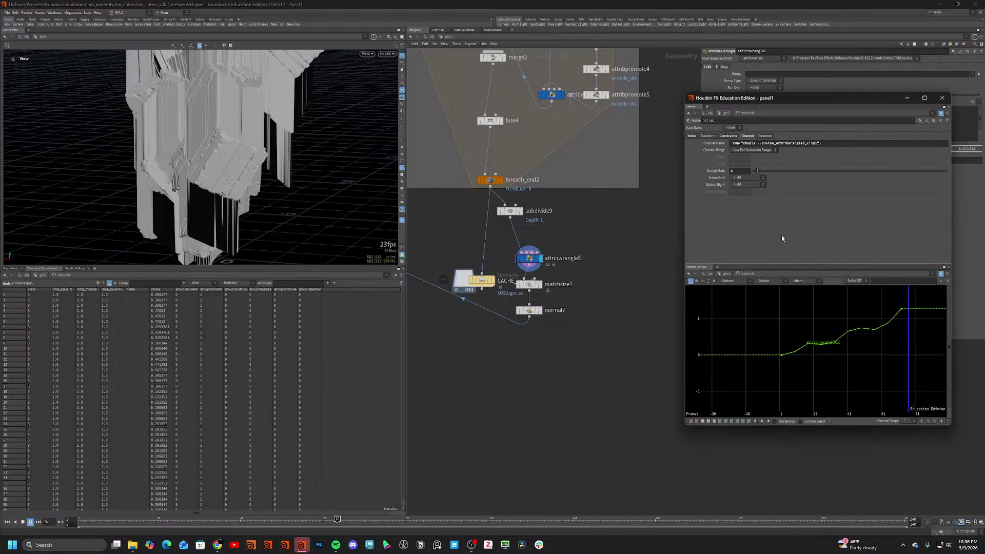
left_click_drag(758, 170, 855, 181)
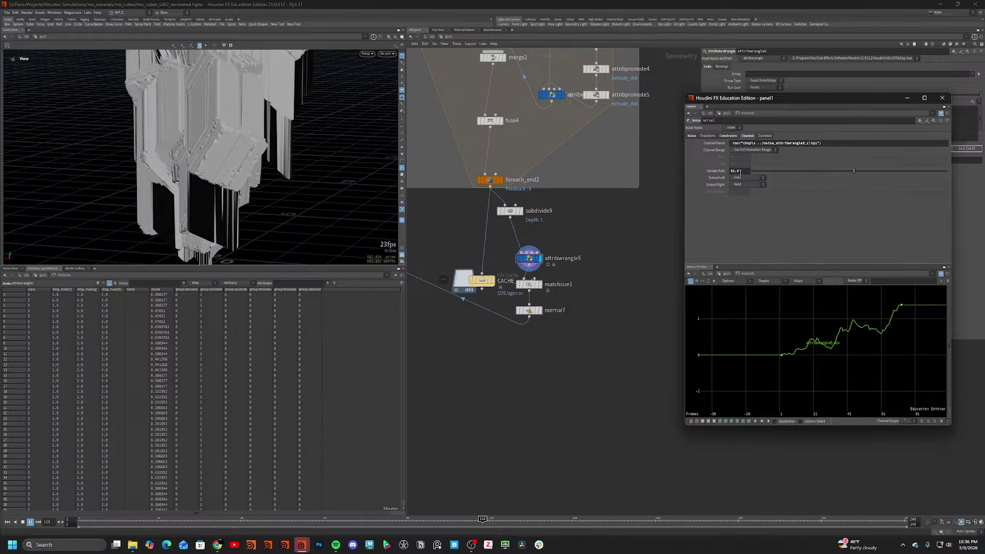
middle_click(747, 169, "ctrl")
Review the noise's common channel options, including Time Slice, and close the noise window.
left_click(765, 135)
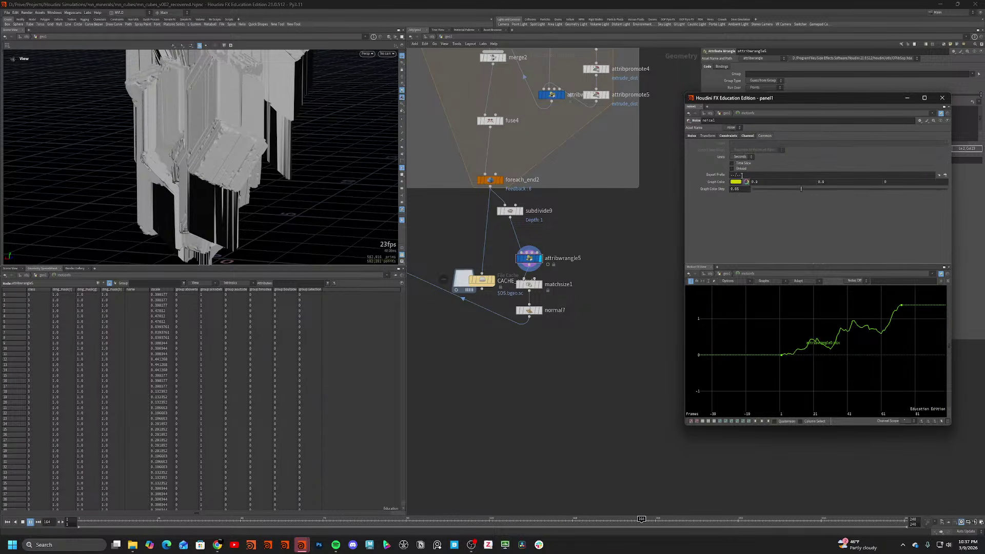
left_click(745, 165)
left_click(744, 164)
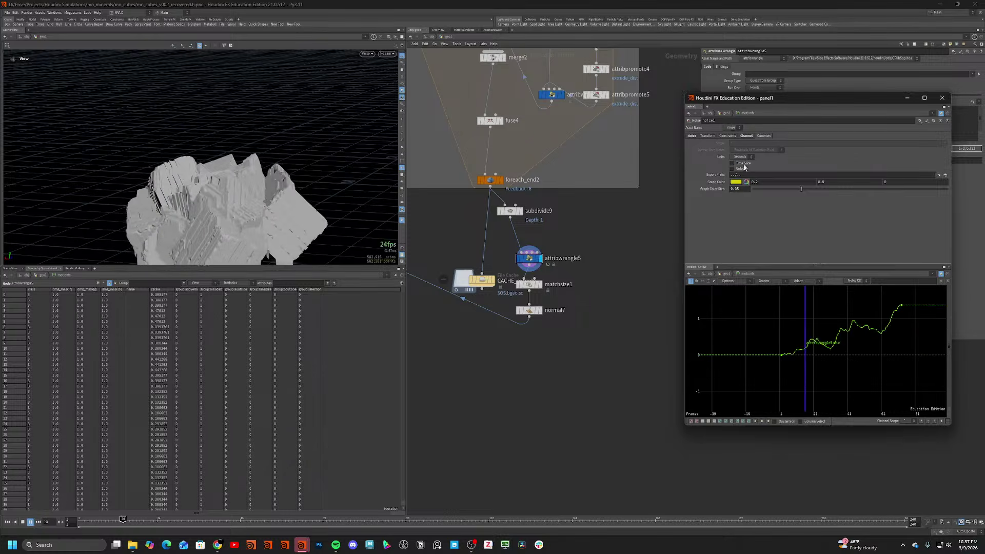
left_click(694, 136)
left_click(942, 97)
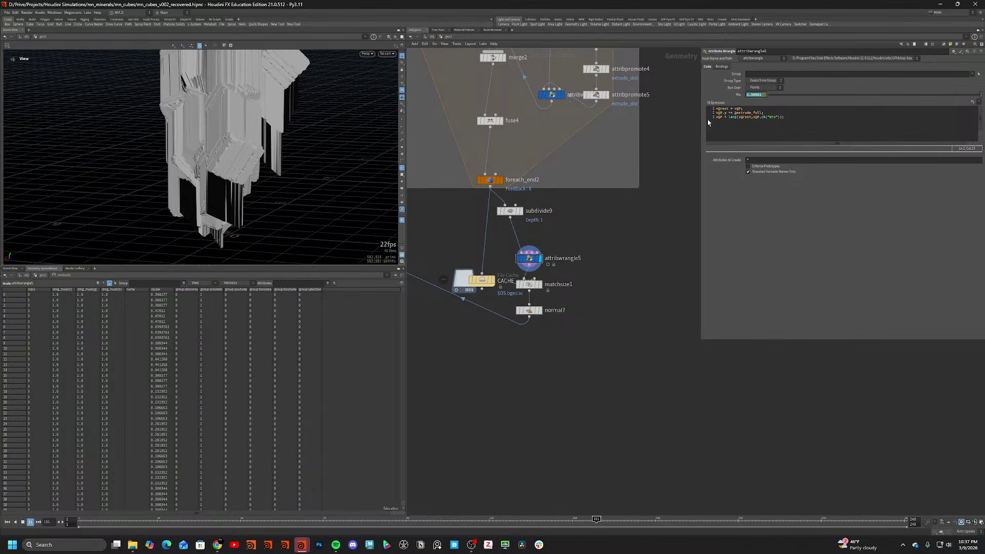
Inspect the Mix keyframe curve in the Animation Editor and the expression behind the Mix parameter on attribwrangle5.
left_click(741, 96, "shift")
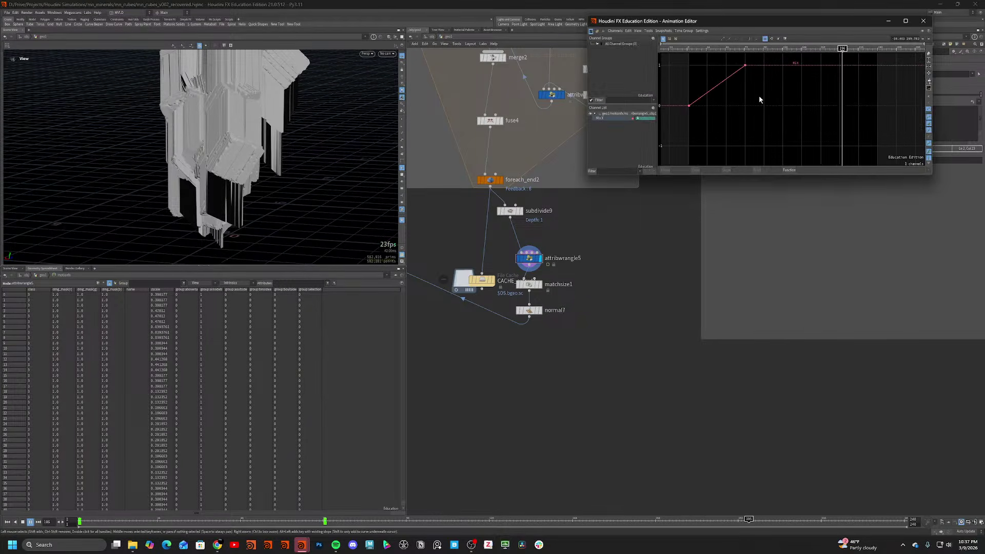
left_click(922, 21)
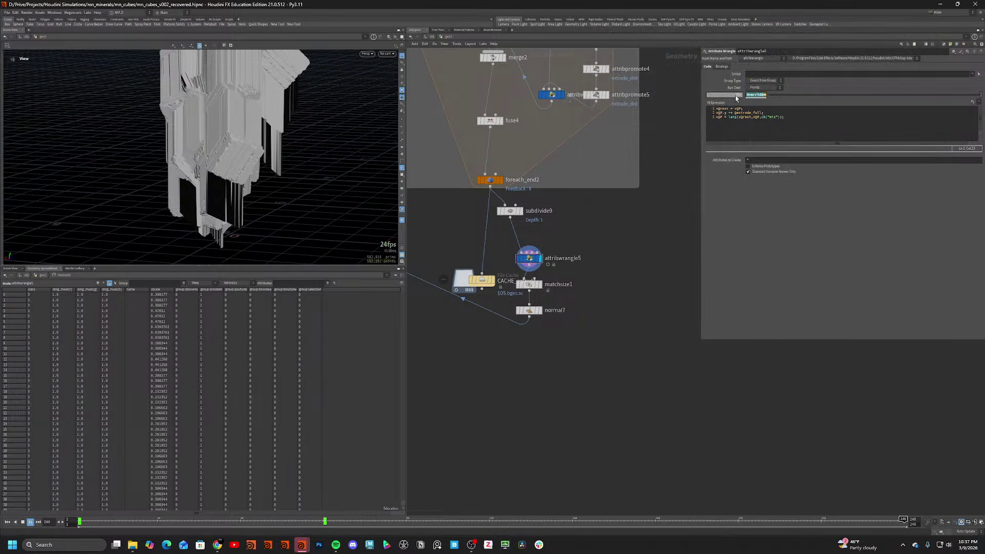
left_click(739, 96)
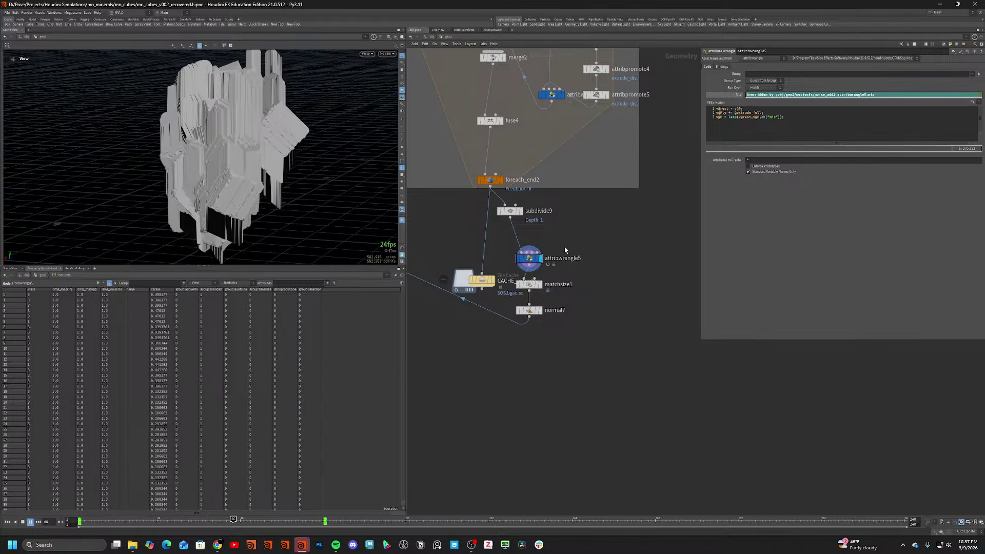
Locate the motionfx CHOP network among the geometry nodes and go inside it.
scroll(568, 255, "down", 5)
scroll(569, 254, "up", 5)
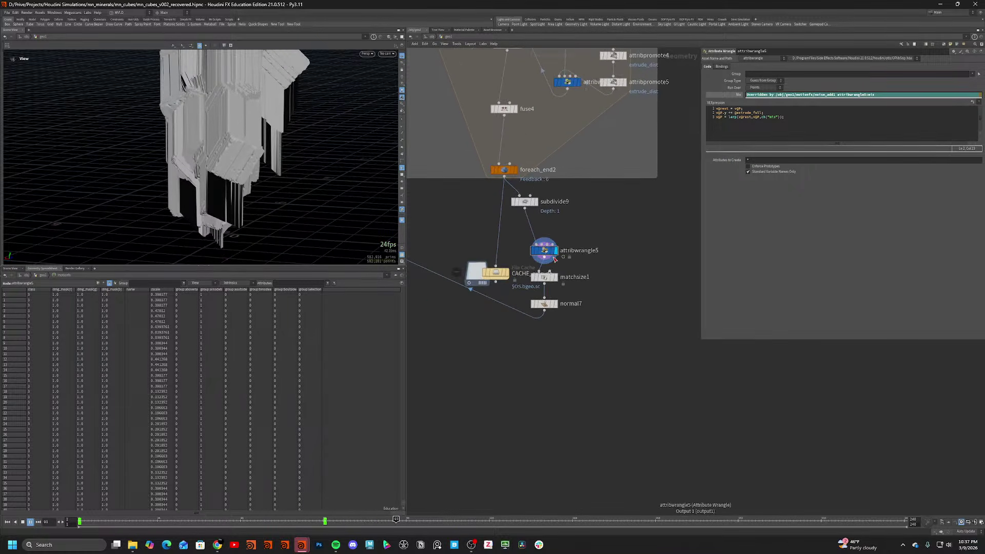
scroll(587, 253, "down", 6)
scroll(530, 266, "up", 7)
left_click_drag(474, 319, 649, 157)
scroll(654, 171, "up", 1)
middle_click_drag(649, 180, 553, 260)
double_click(545, 247)
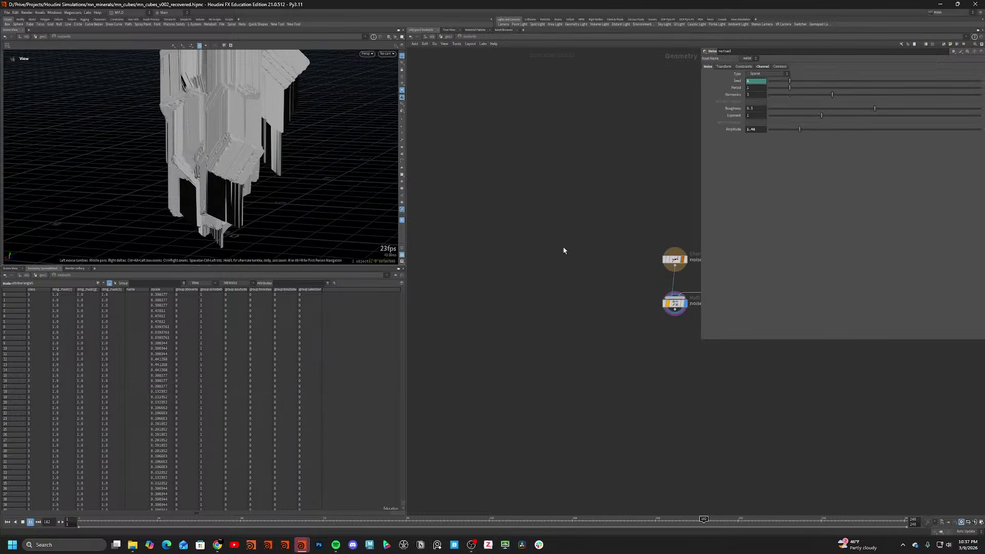
middle_click_drag(614, 246, 519, 246)
Review the multiply-add, range and common settings of the noise_add1 Math node.
key("Tab")
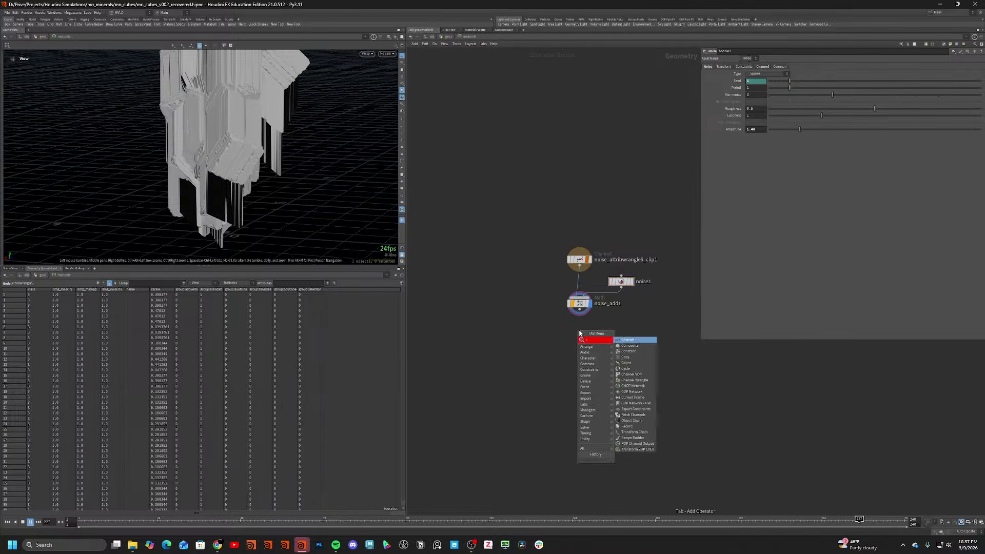
key("Escape")
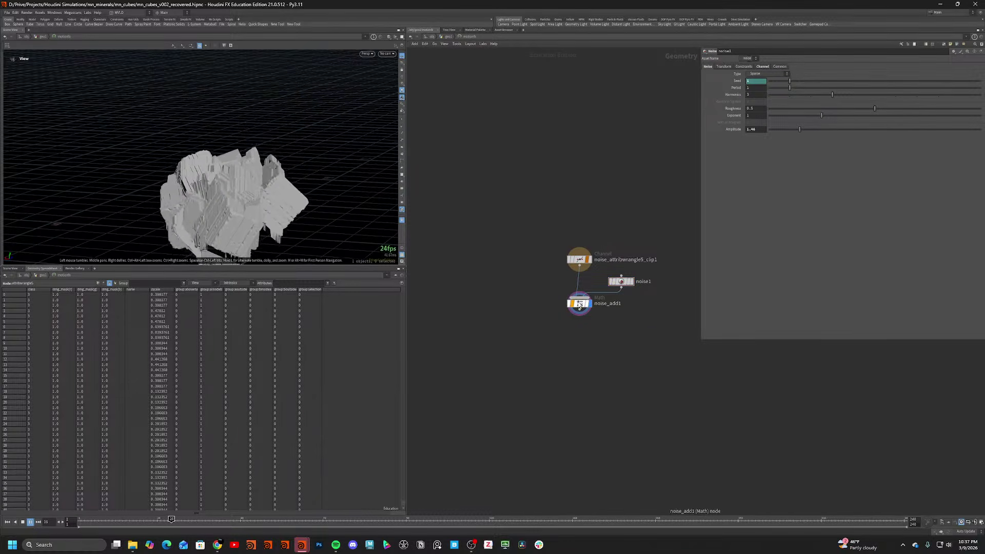
left_click(580, 303)
left_click(719, 67)
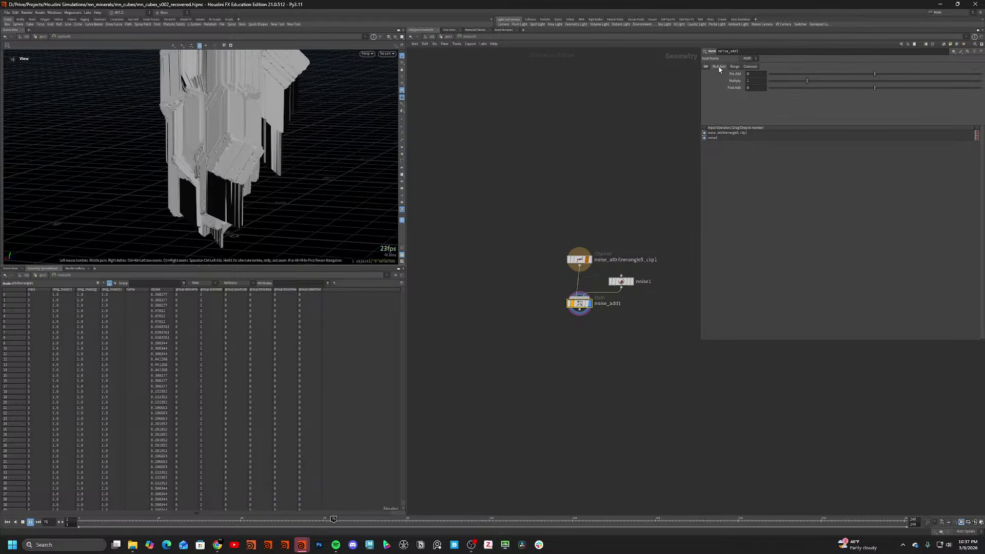
left_click(735, 66)
left_click(748, 67)
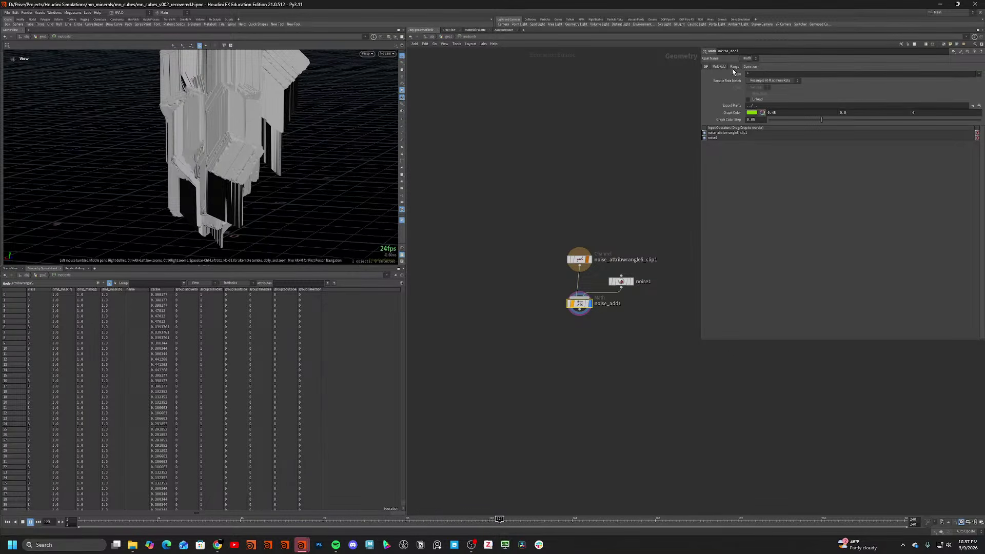
left_click(733, 68)
left_click(720, 67)
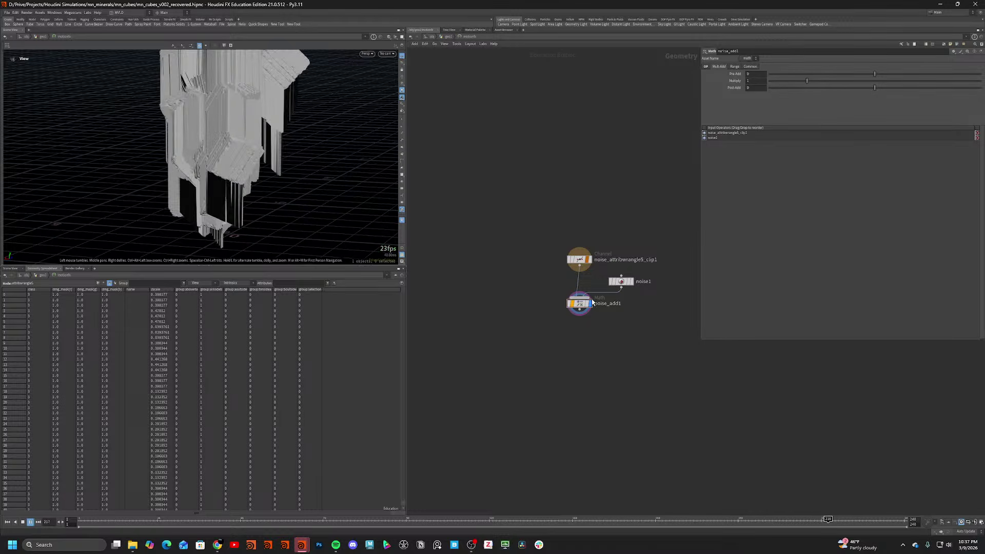
Add a Math node below noise_add1, connect noise_add1 to it, and turn on its export and display flags.
key("Tab")
type("math")
key("Return")
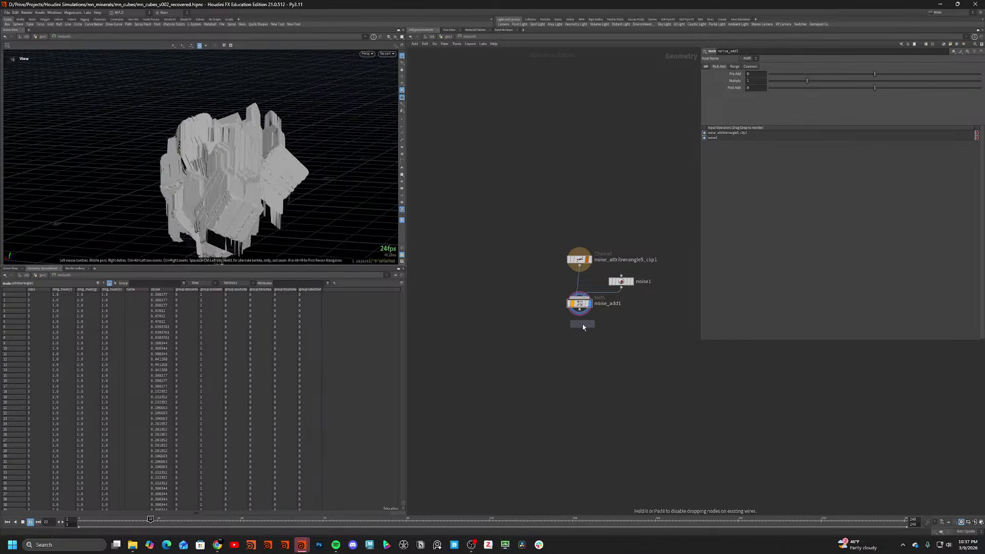
left_click(575, 341)
left_click_drag(579, 309, 575, 335)
left_click(567, 342)
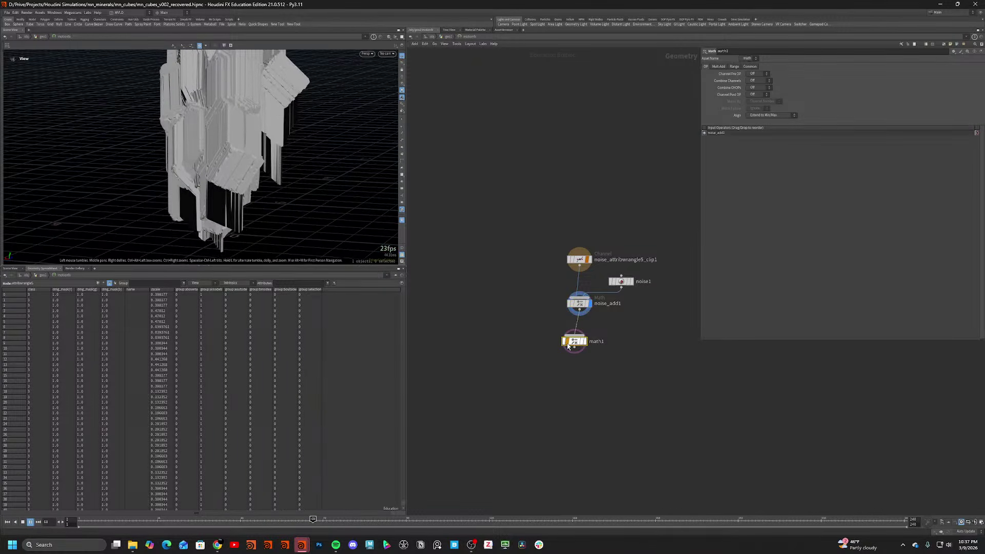
left_click(585, 343)
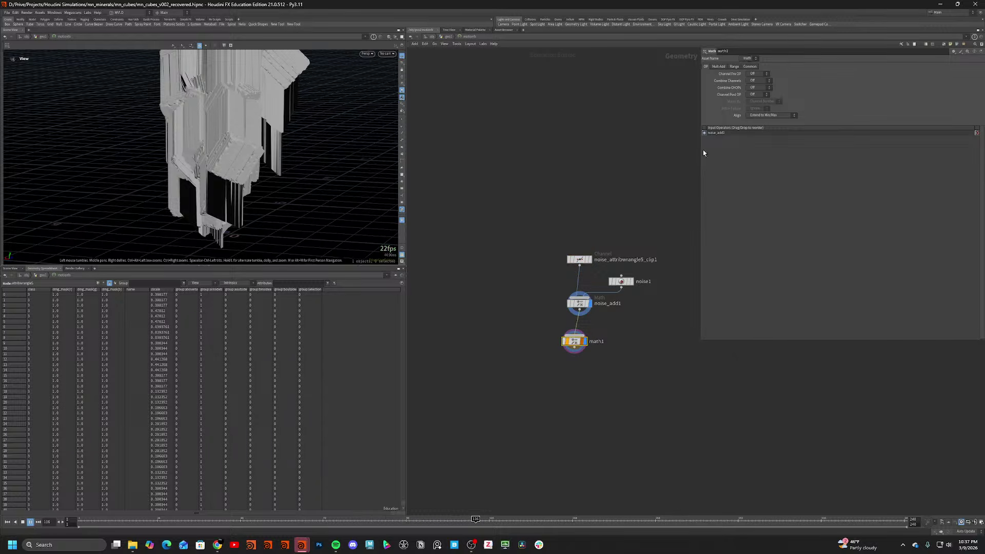
Check the operation settings of noise_add1 and set Combine CHOPs to Add on math1.
left_click(579, 303)
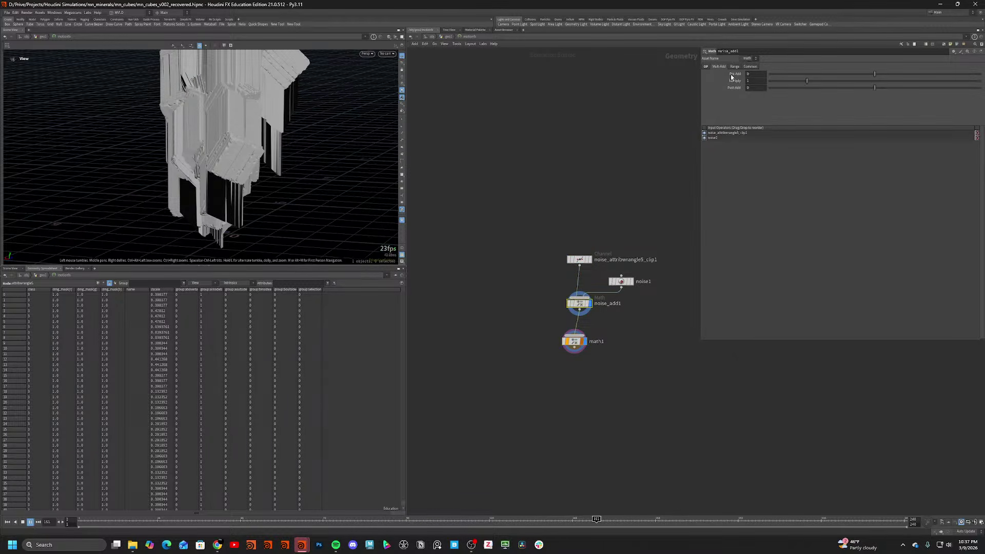
left_click(706, 66)
left_click(574, 345)
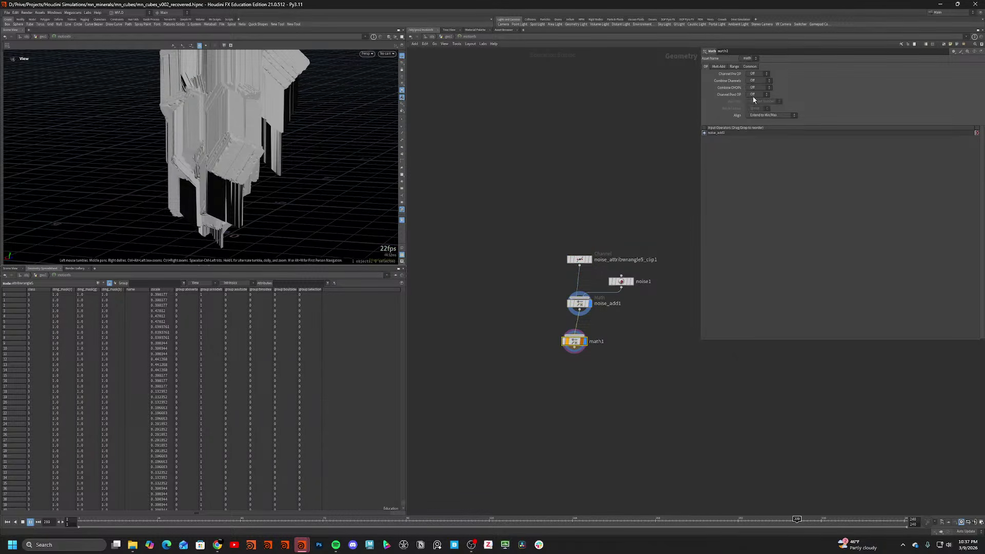
left_click(755, 95)
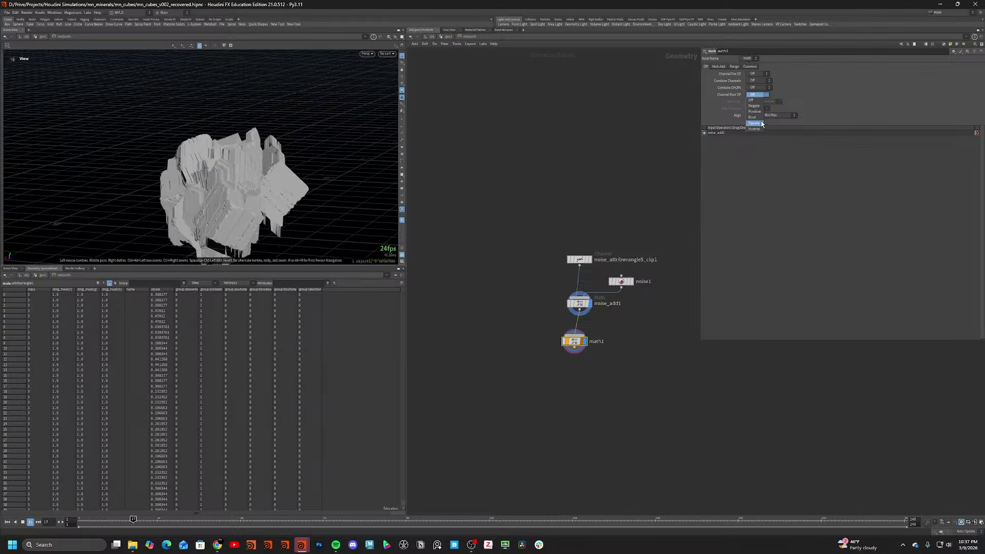
left_click(753, 88)
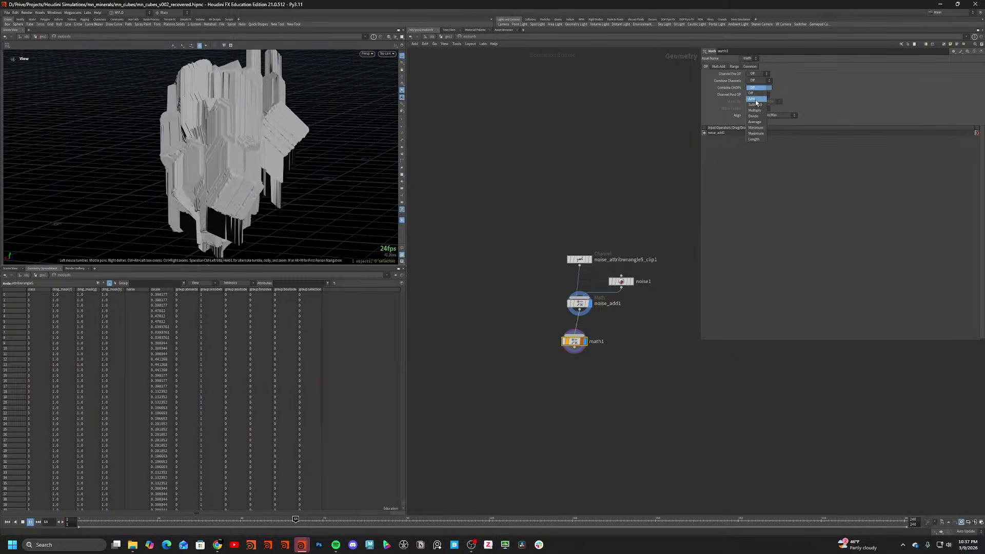
left_click(755, 99)
left_click(753, 87)
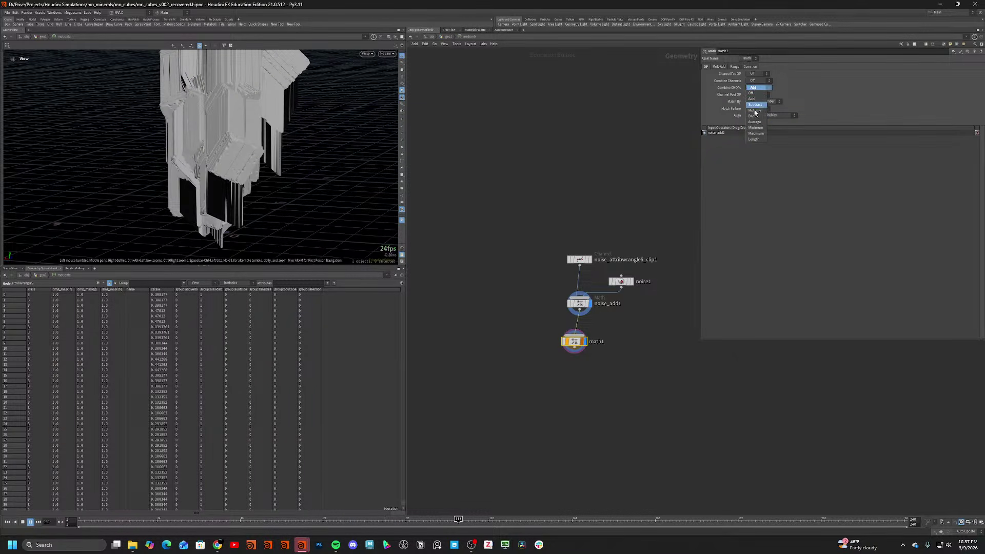
Cut the math1 node from the motionfx network and return to the geometry network.
left_click(660, 118)
key("ctrl+x")
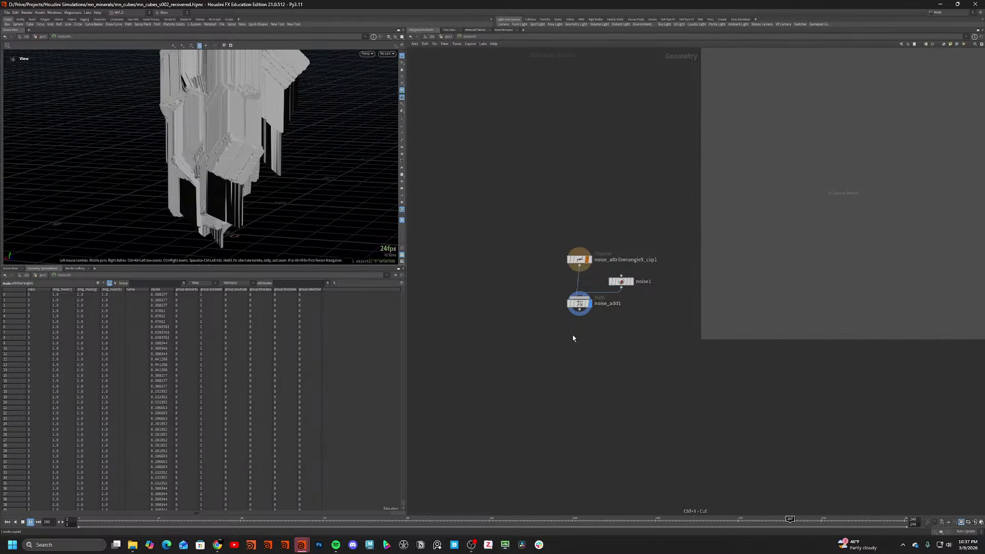
key("u")
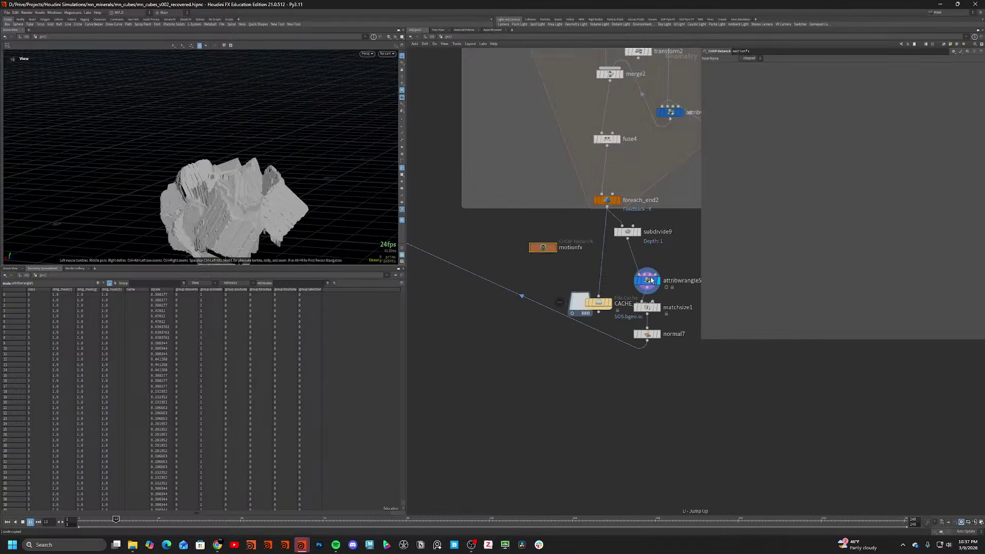
Delete the Mix parameter's animation channels on attribwrangle5, then undo the deletion.
left_click(648, 282)
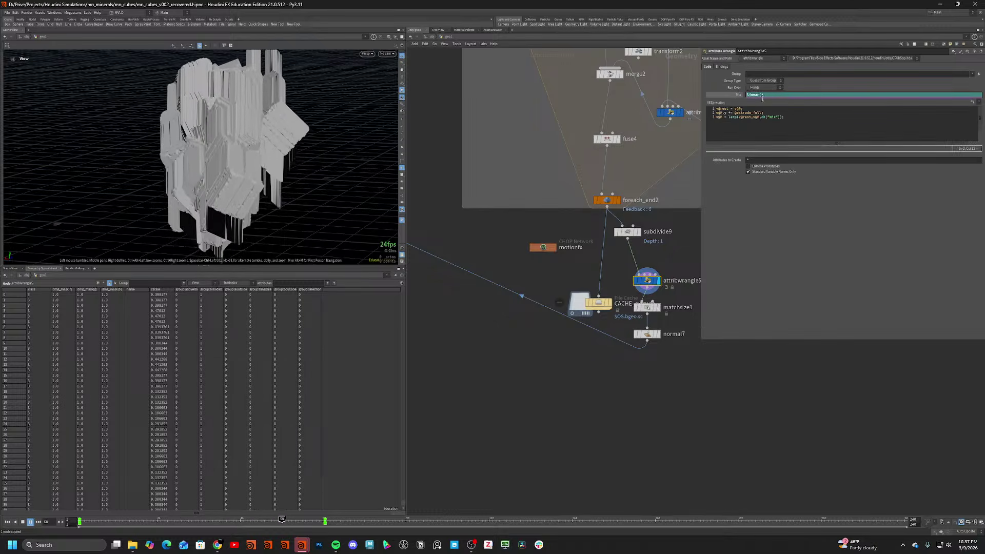
left_click(739, 97, "ctrl+shift")
key("ctrl+z")
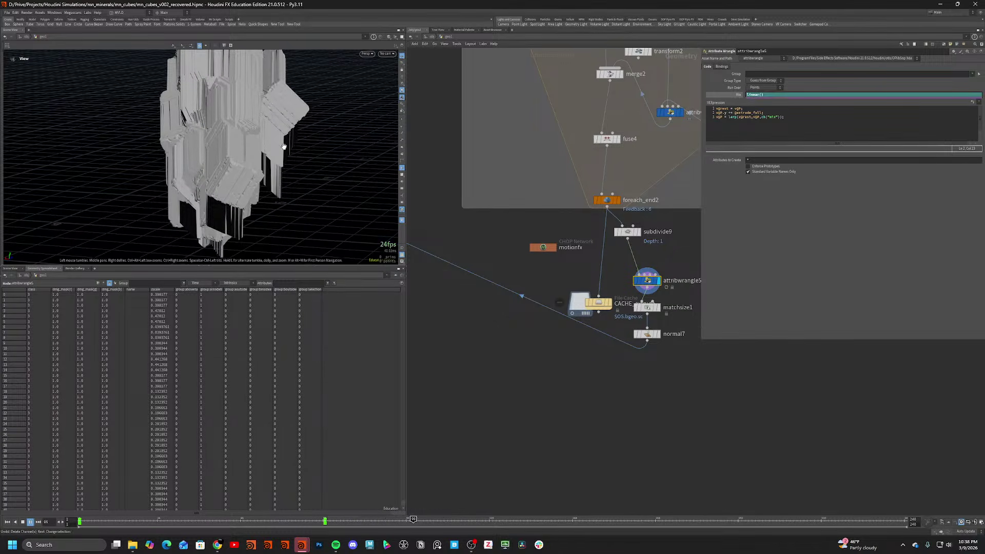
Move the CACHE_extrude node away from the attribwrangle5 branch, placing it beneath the motionfx network.
left_click(725, 95, "ctrl+shift")
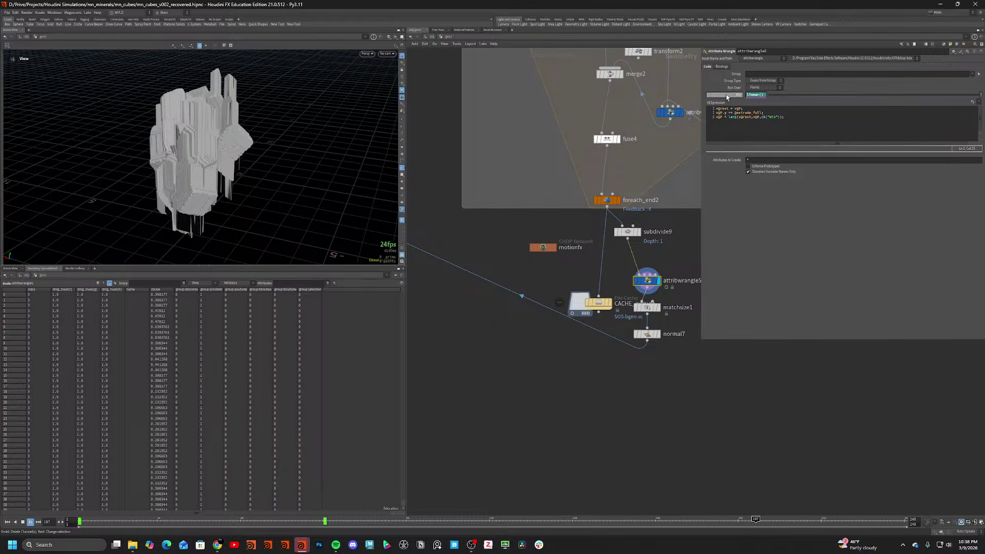
key("ctrl+z")
left_click_drag(600, 307, 553, 284)
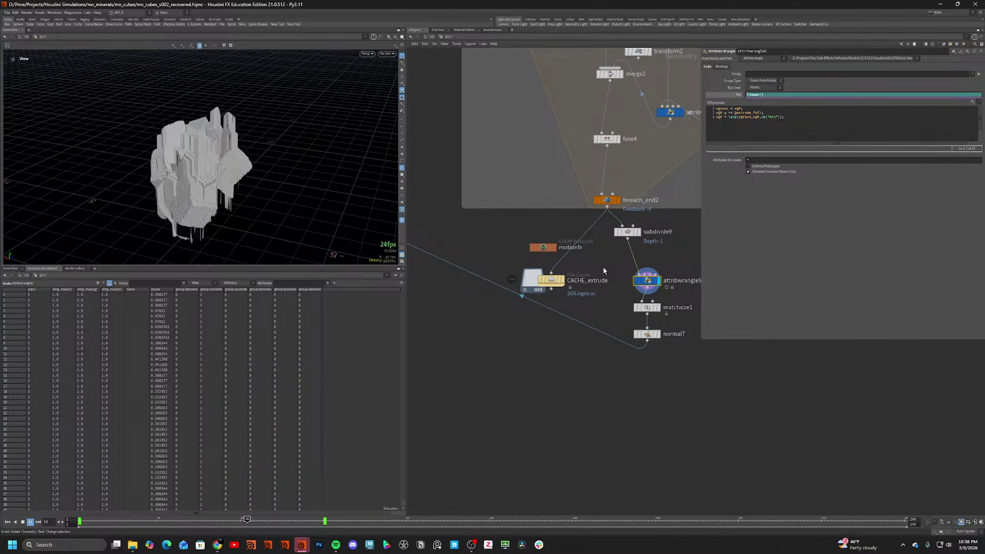
key("Tab")
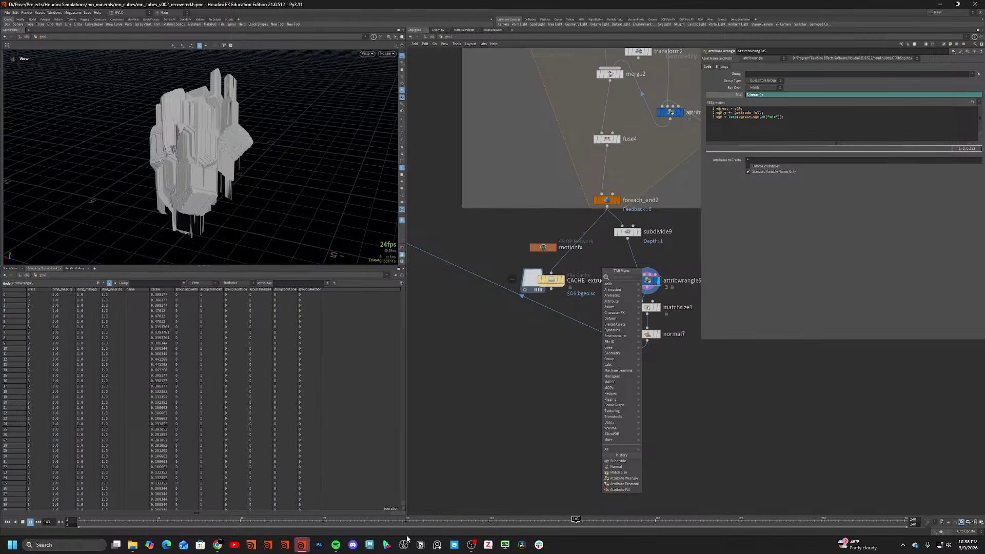
key("Escape")
key("Escape")
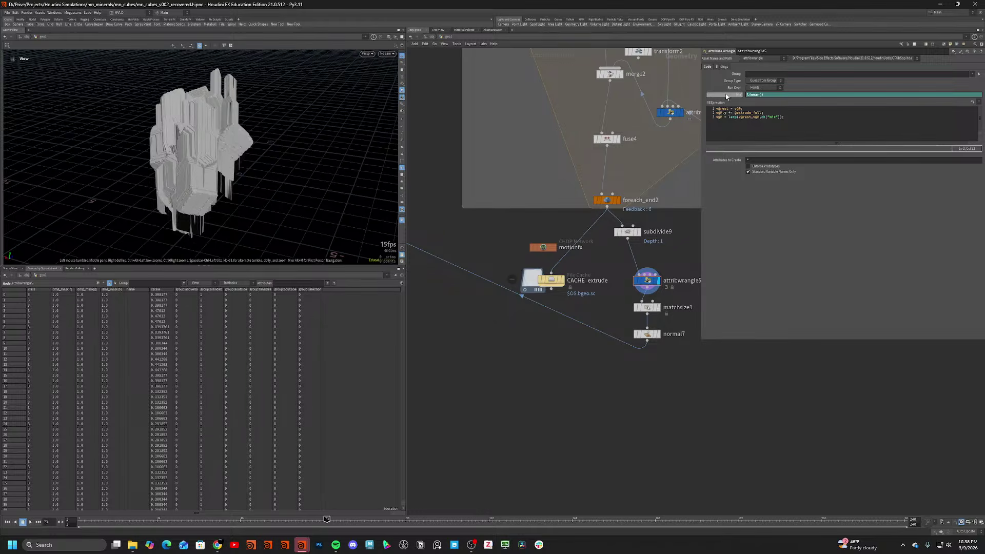
Quantize attribwrangle5's Mix animation by wrapping its linear() expression in floor() and dividing the result by 7.
left_click(780, 95)
type("floor(linear(")
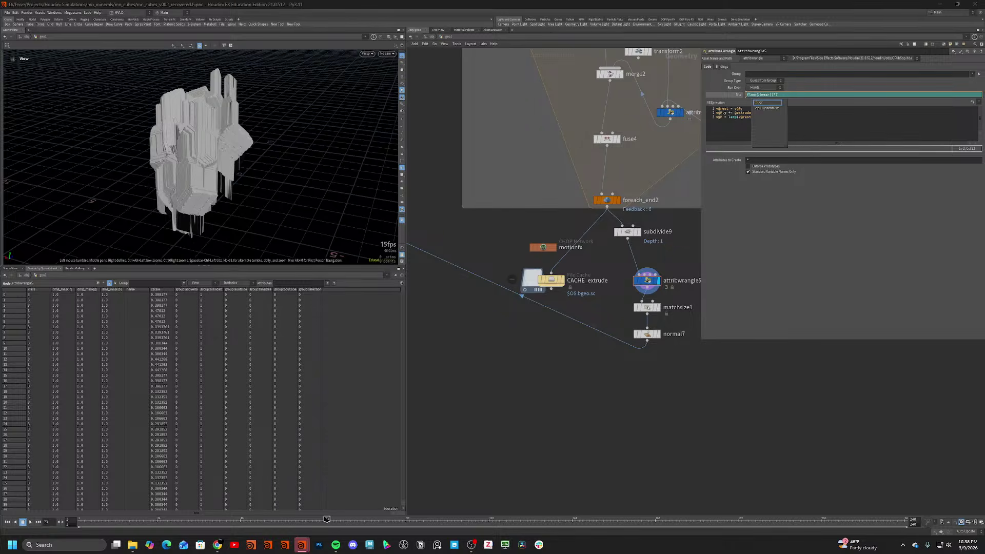
type(")/7")
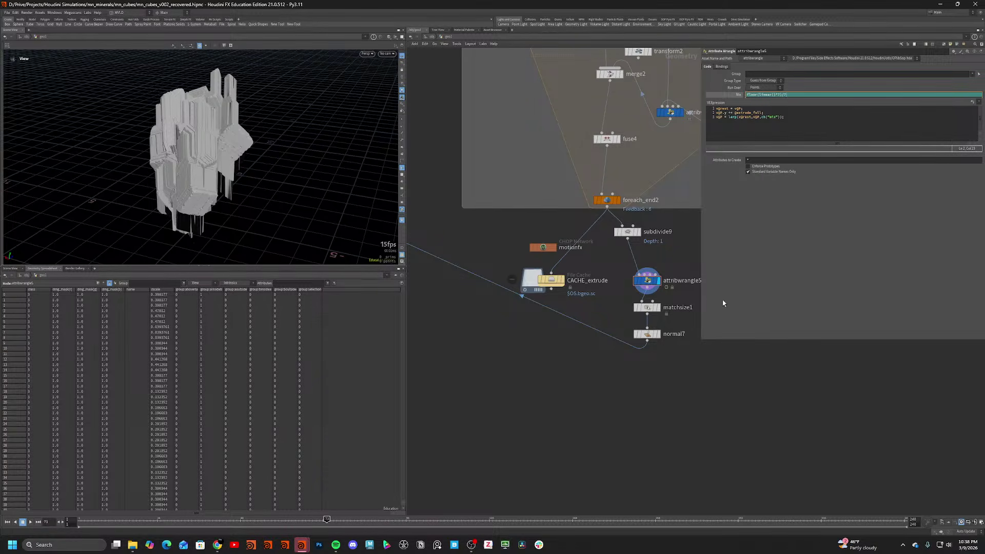
key("Return")
left_click_drag(310, 520, 529, 473)
left_click(731, 96)
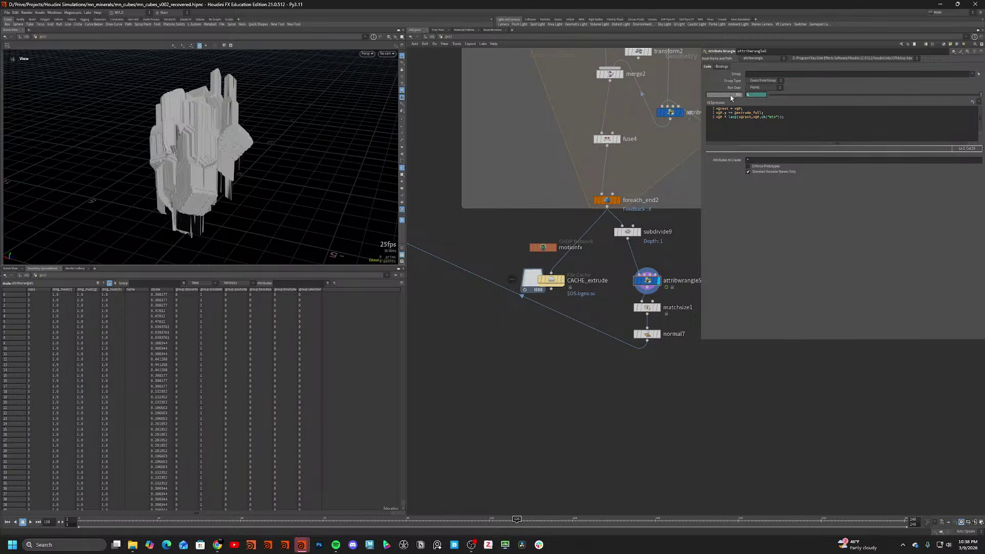
left_click(731, 96)
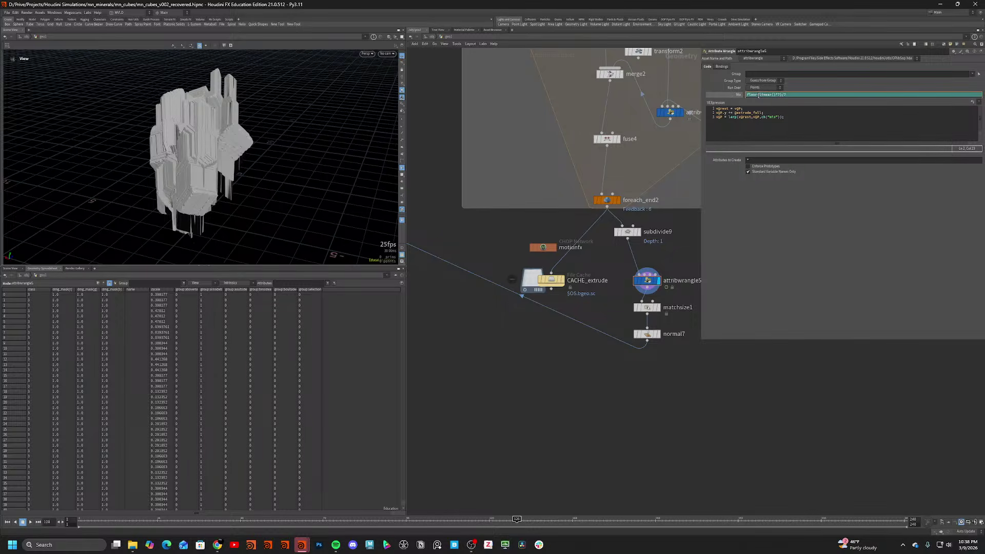
Inspect the Mix channel's curve in the Animation Editor at frame 72, and return the timeline to frame 1.
left_click(751, 96, "shift")
left_click(325, 521)
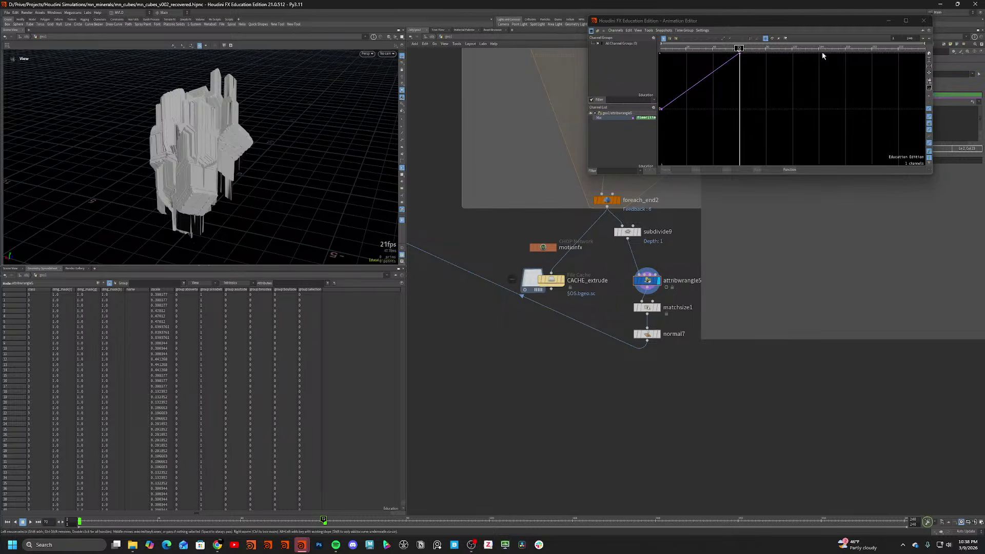
left_click(923, 21)
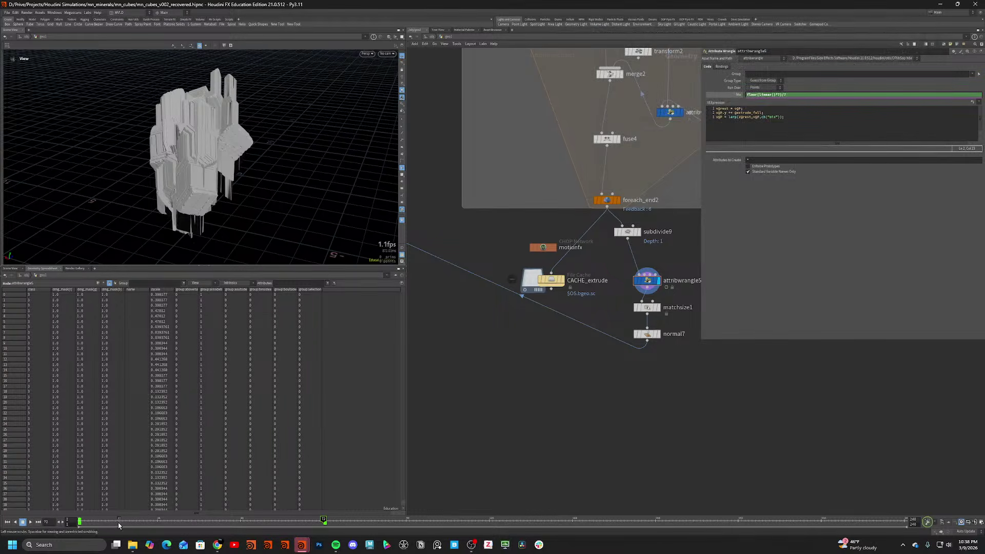
left_click_drag(117, 523, 58, 524)
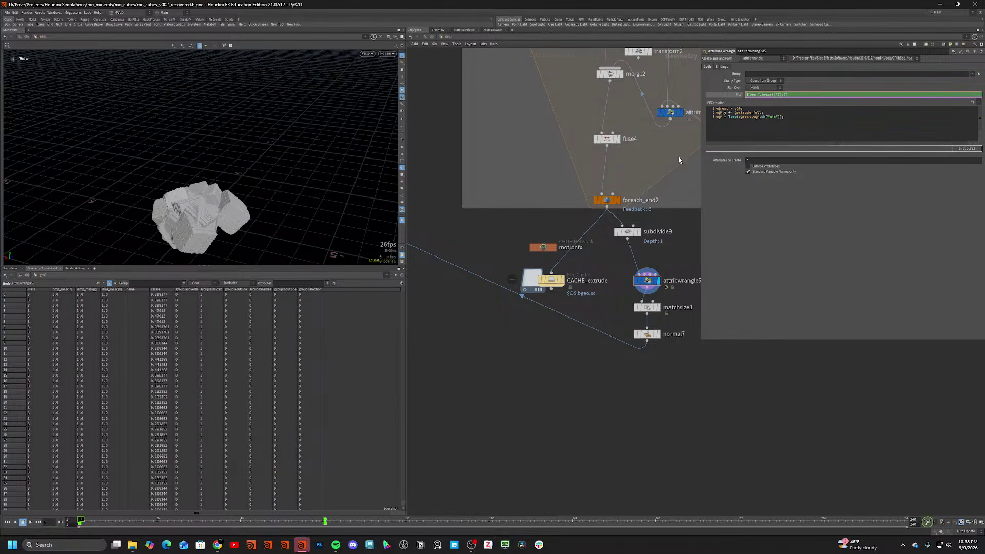
key("Return")
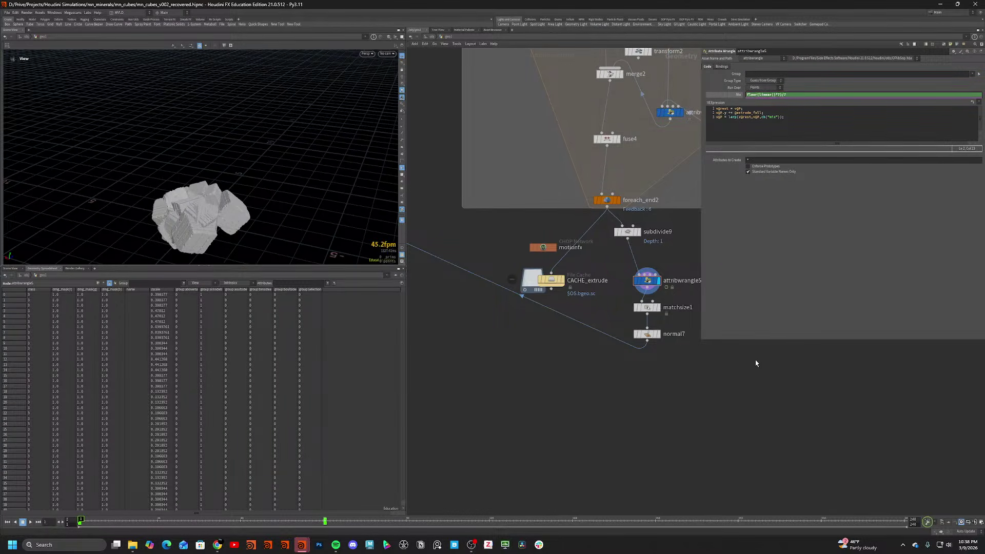
Play and scrub the stepped extrusion animation with normal7 displayed, examining the formation's growth from several angles.
left_click_drag(113, 522, 34, 523)
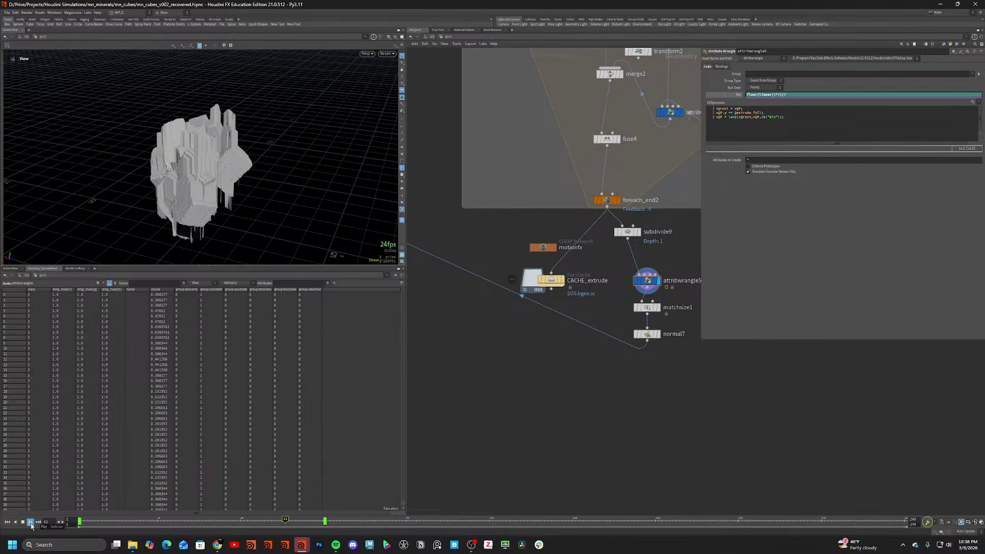
left_click_drag(215, 187, 198, 169)
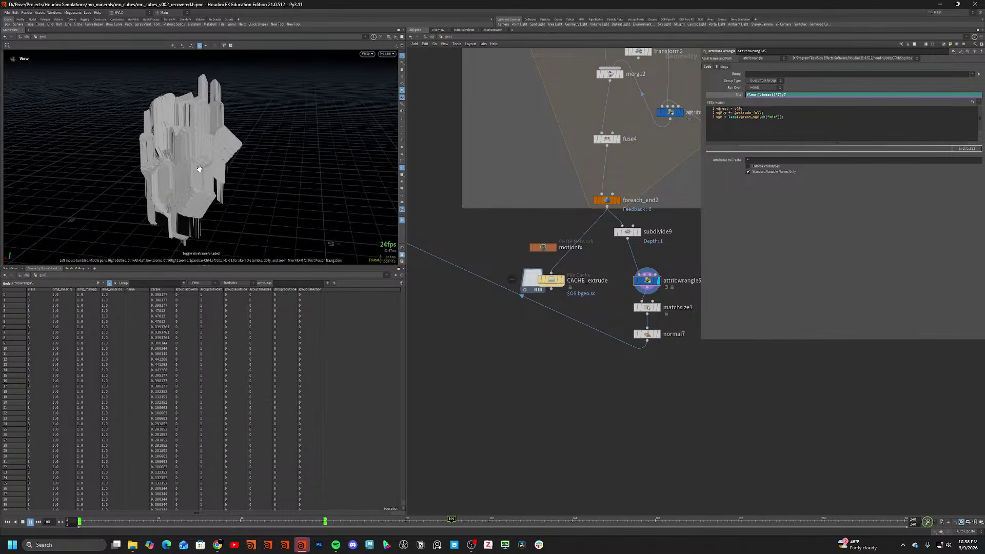
right_click_drag(198, 170, 205, 225)
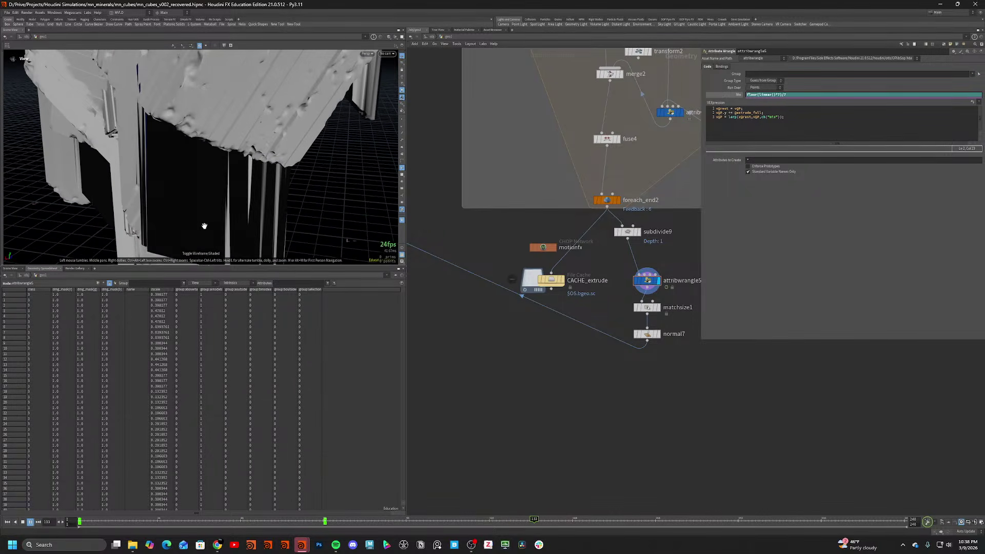
left_click(658, 334)
mouse_move(279, 183)
right_mouse_down()
mouse_move(264, 172)
mouse_move(271, 166)
right_mouse_up()
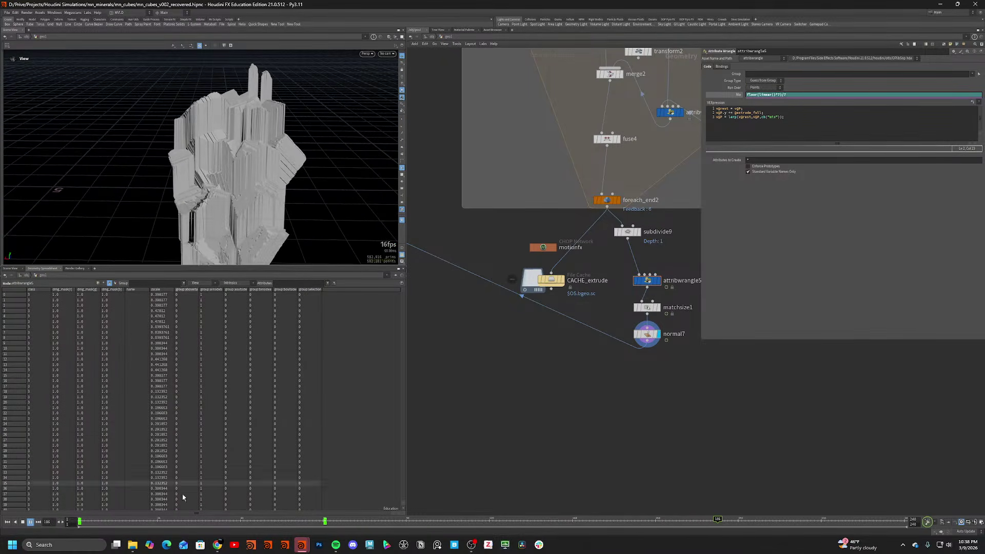
left_click(146, 522)
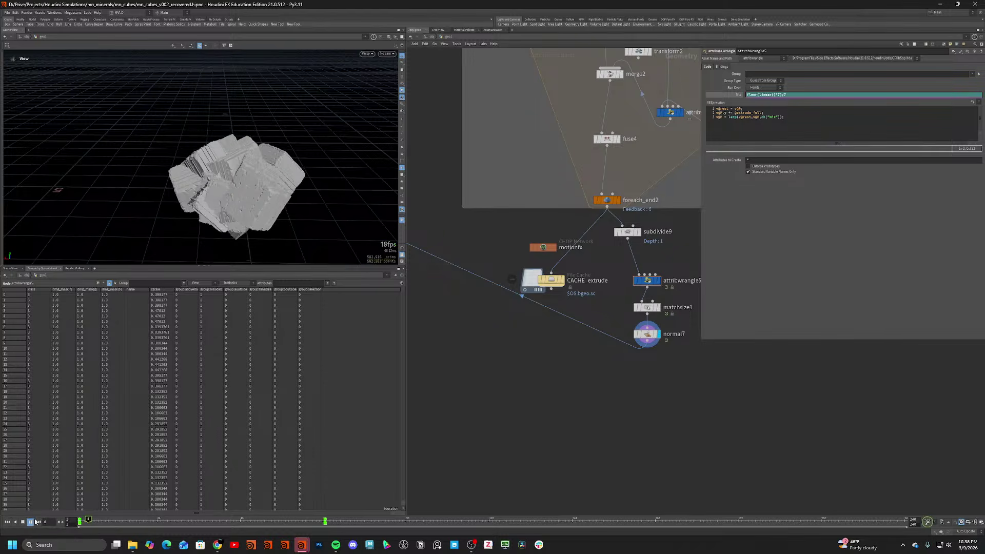
left_click_drag(239, 209, 266, 192)
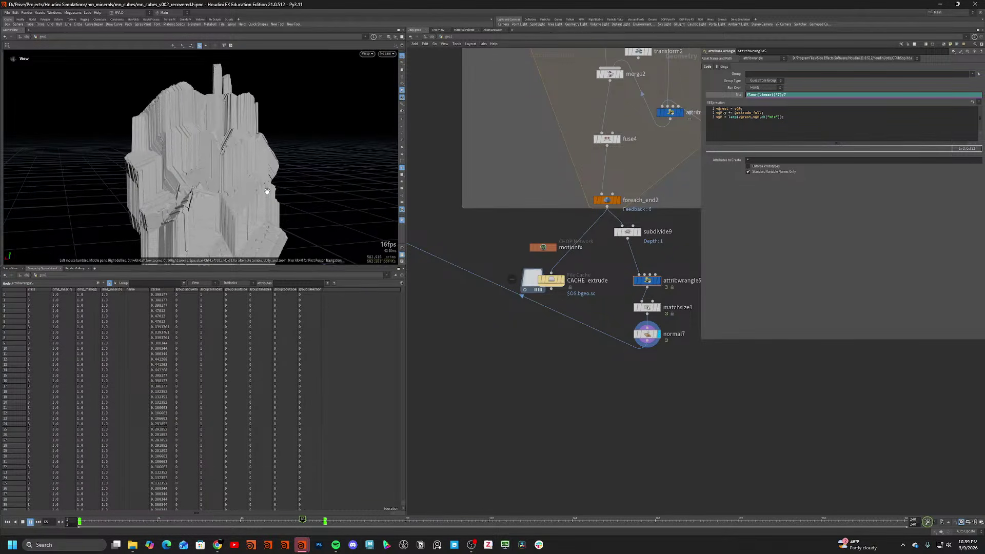
left_click_drag(241, 182, 213, 248)
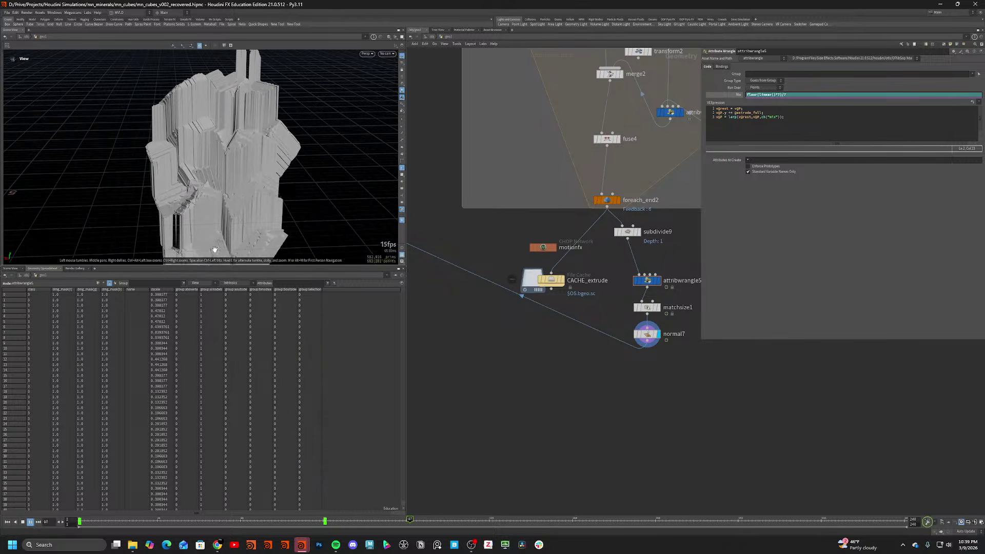
left_click_drag(256, 519, 178, 516)
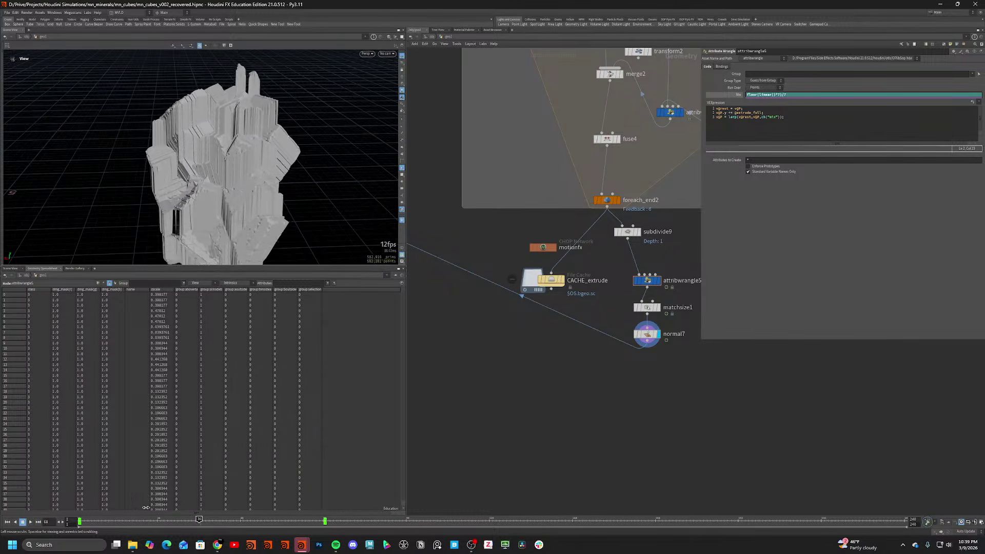
Examine the extruded ridges of the normal7 result up close, toggling wireframe shading.
mouse_move(241, 215)
left_mouse_down()
mouse_move(248, 194)
mouse_move(140, 183)
mouse_move(282, 248)
mouse_move(283, 259)
mouse_move(271, 178)
mouse_move(402, 155)
mouse_move(239, 188)
mouse_move(202, 175)
mouse_move(246, 177)
left_mouse_up()
key("shift+w")
key("shift+w")
right_click_drag(246, 177, 171, 173)
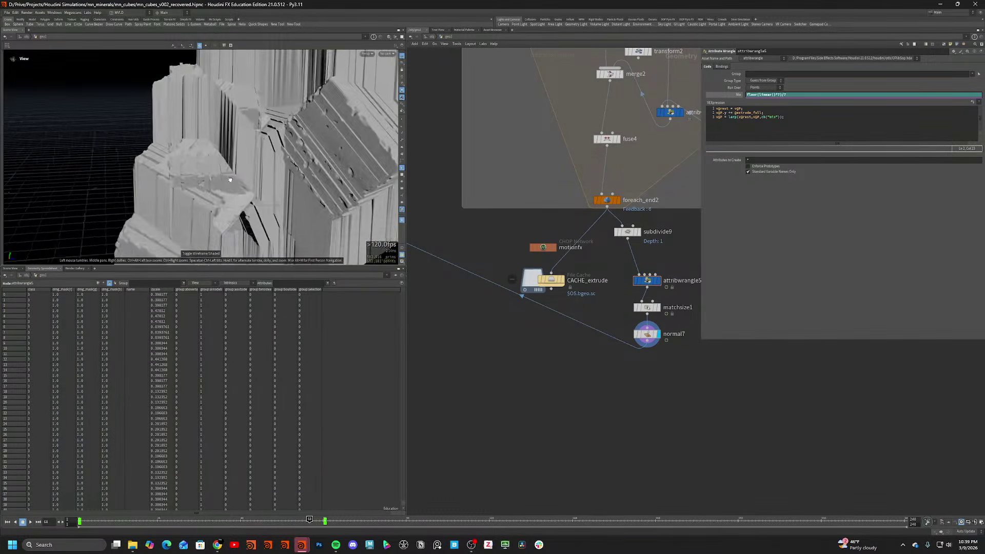
left_click_drag(171, 173, 328, 136)
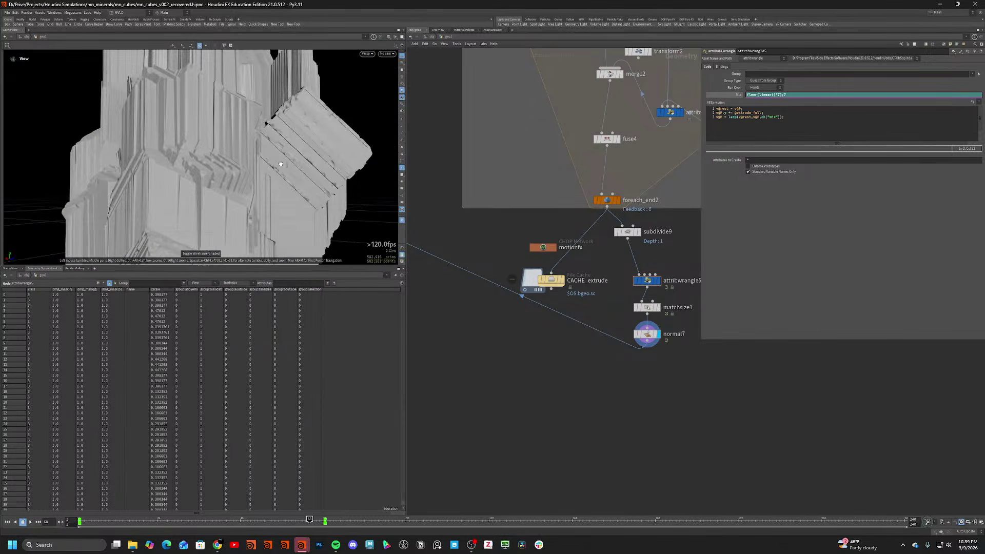
Display measure_curvature1 and check its geometry up close with wireframe shading toggled on and off.
middle_click_drag(553, 377, 683, 403)
scroll(683, 403, "down", 3)
scroll(506, 291, "up", 3)
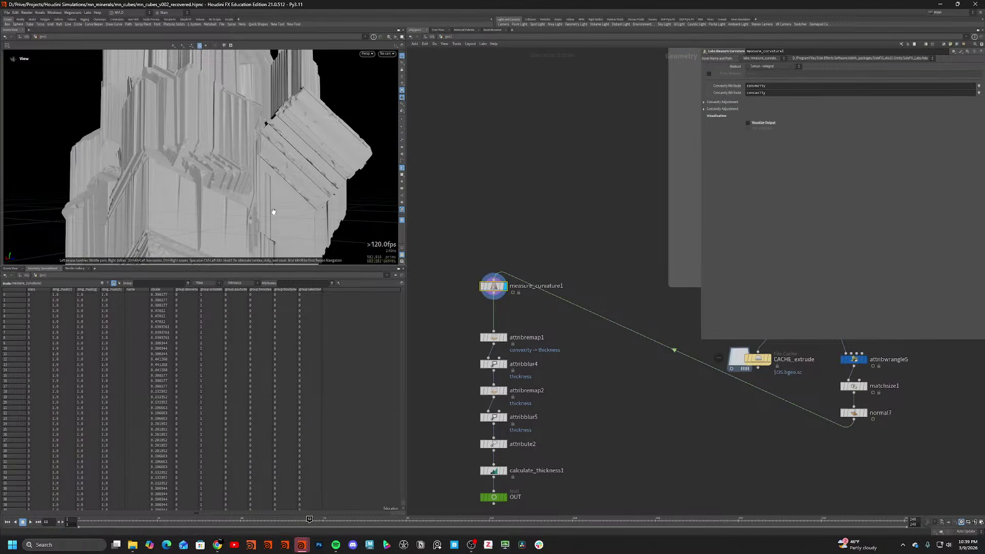
right_click_drag(272, 213, 246, 192)
key("shift+w")
mouse_move(246, 192)
left_mouse_down()
mouse_move(252, 228)
mouse_move(274, 225)
left_mouse_up()
key("shift+w")
Switch to the Solaris stage network and save the scene file.
middle_click_drag(607, 420, 596, 312)
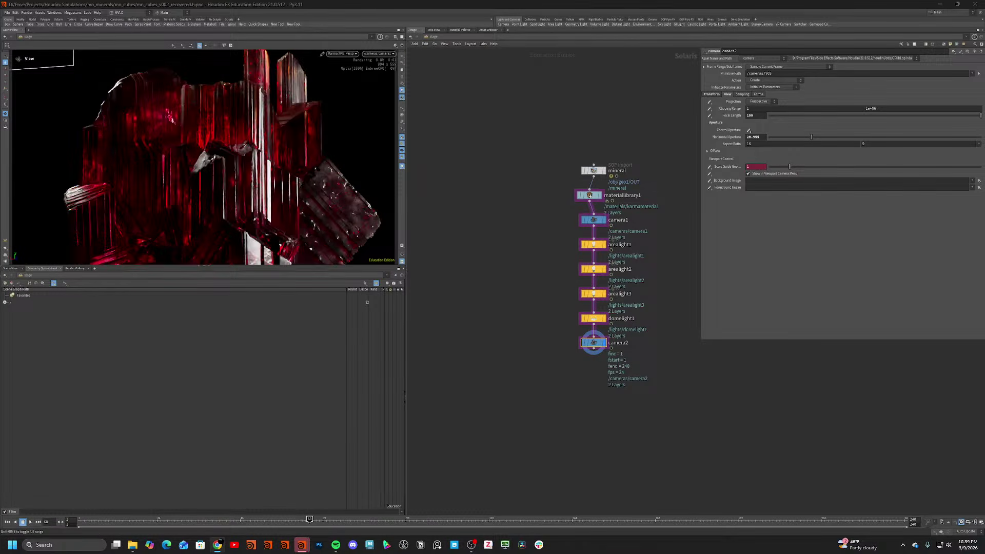
left_click(565, 368)
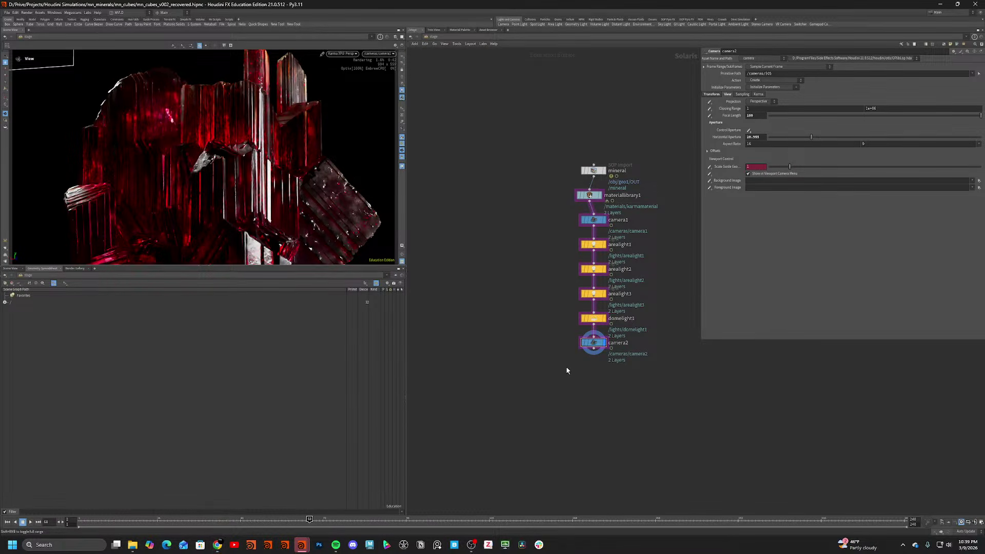
key("ctrl+s")
Orbit around the Karma-rendered mineral and return the viewport to the scene camera.
mouse_move(258, 173)
left_mouse_down()
mouse_move(207, 231)
mouse_move(256, 179)
left_mouse_up()
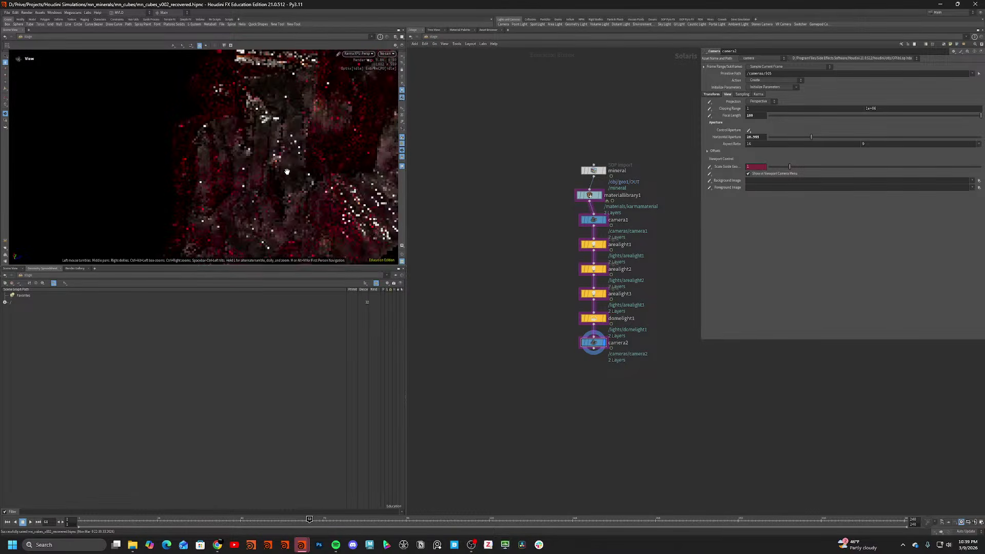
left_click(386, 54)
left_click(384, 61)
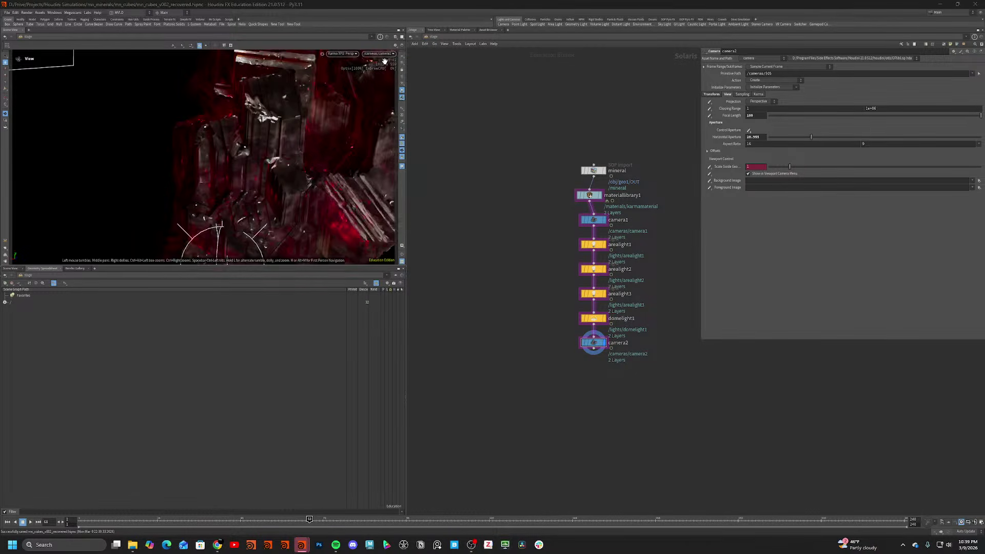
Enter materiallibrary1 and rename the existing karmamaterial subnetwork to red_gem.
scroll(547, 169, "up", 3)
left_click(545, 237)
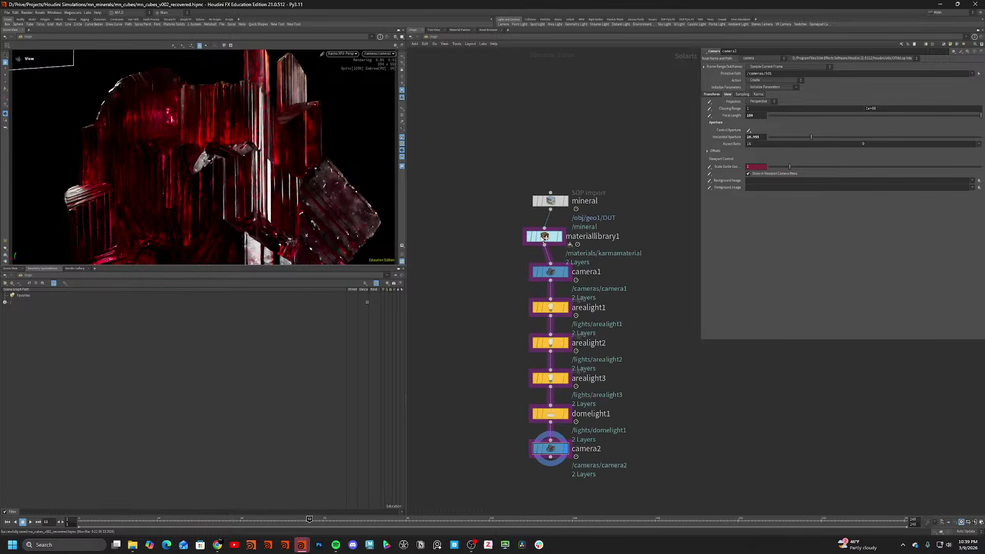
double_click(545, 237)
key("h")
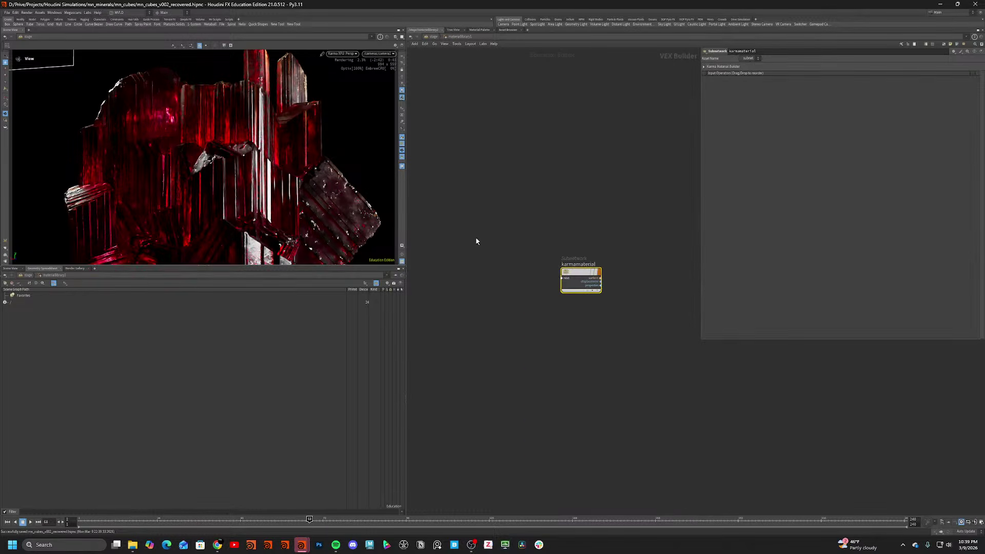
key("Tab")
double_click(580, 264)
type("red_gem")
key("Return")
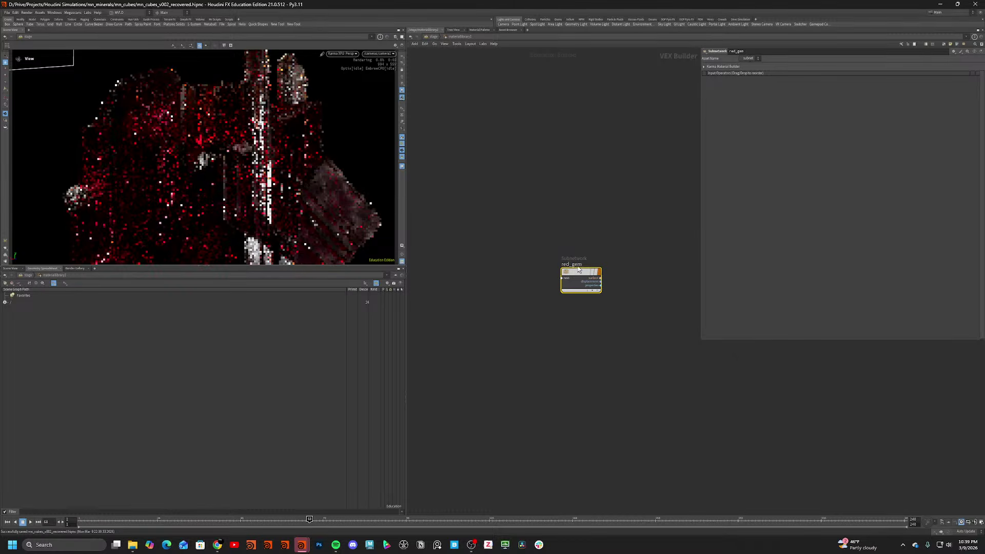
Add a second Karma material builder beside red_gem and name it metal.
key("Tab")
left_click(575, 325)
left_click(512, 315)
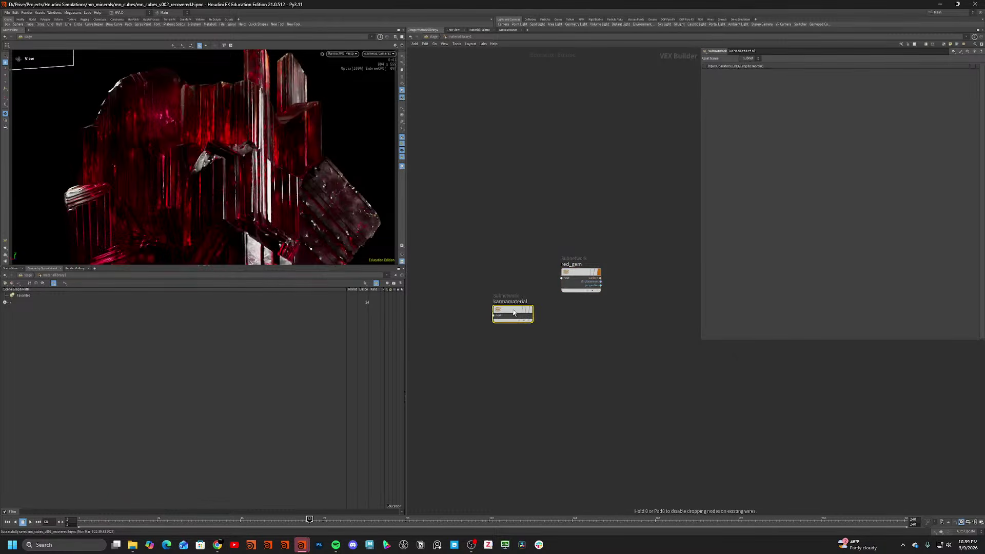
double_click(517, 302)
type("metal")
key("Return")
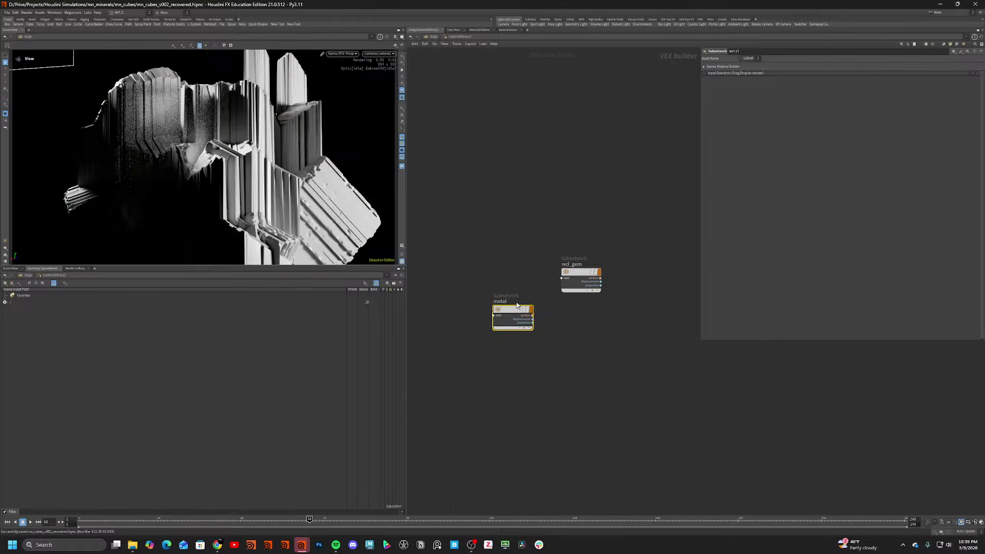
Return to the stage, auto-fill the materials in materiallibrary1, and disable its red_gem entry.
key("u")
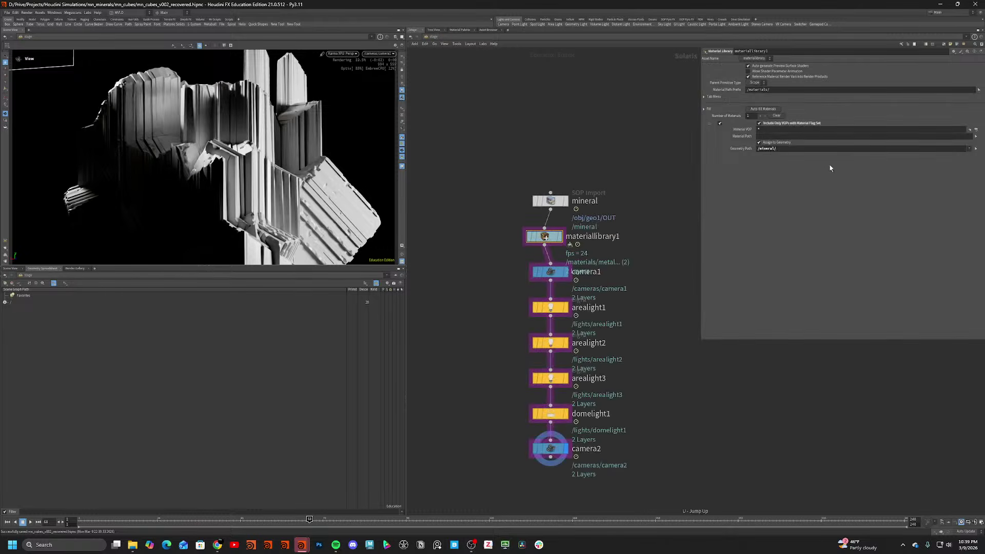
left_click(764, 109)
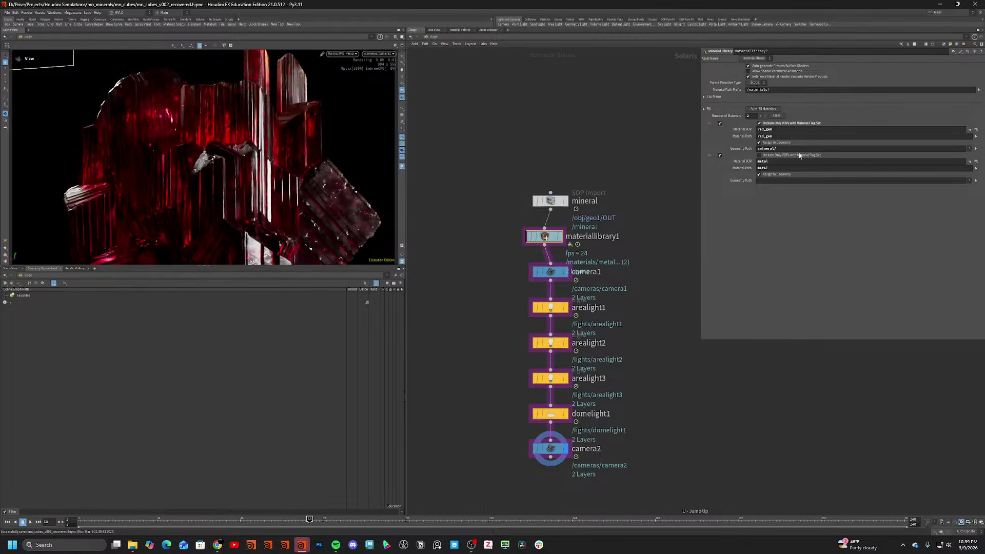
left_click(720, 124)
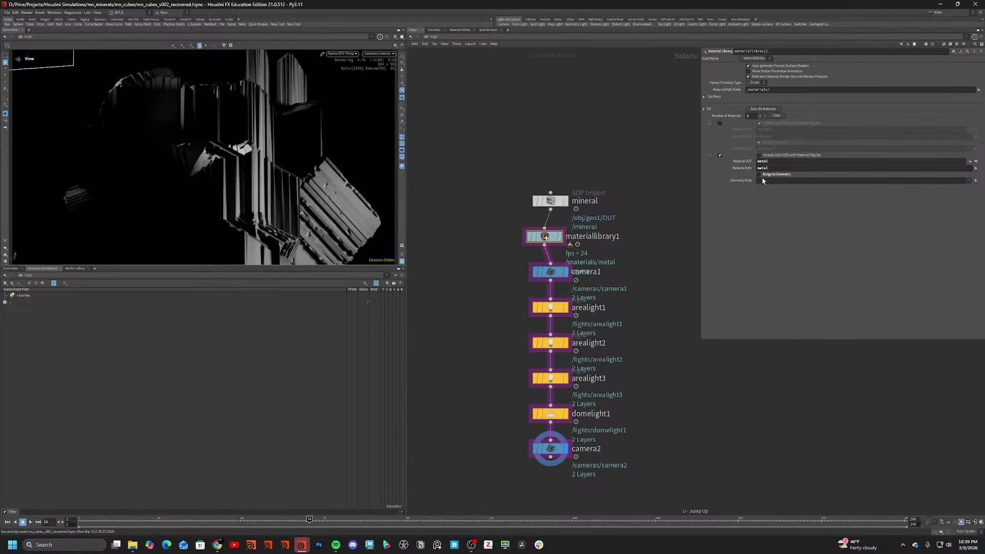
Enable geometry assignment for the metal entry in materiallibrary1 and set its geometry path to /mineral/.
left_click(759, 174)
left_click(760, 174)
type("/mineral/")
key("Return")
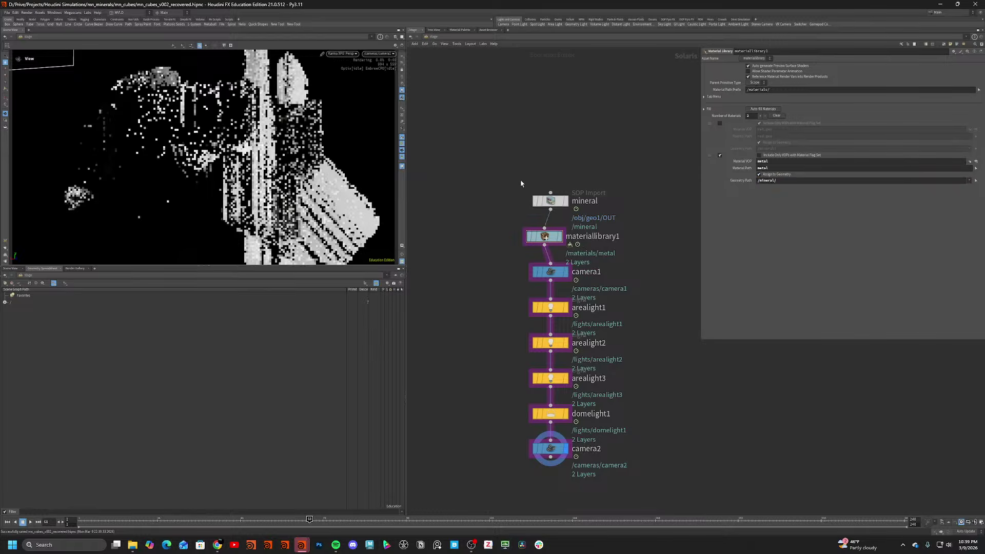
Raise the metalness of the metal material's standard surface to about 0.94 and return to the stage.
double_click(545, 236)
double_click(498, 316)
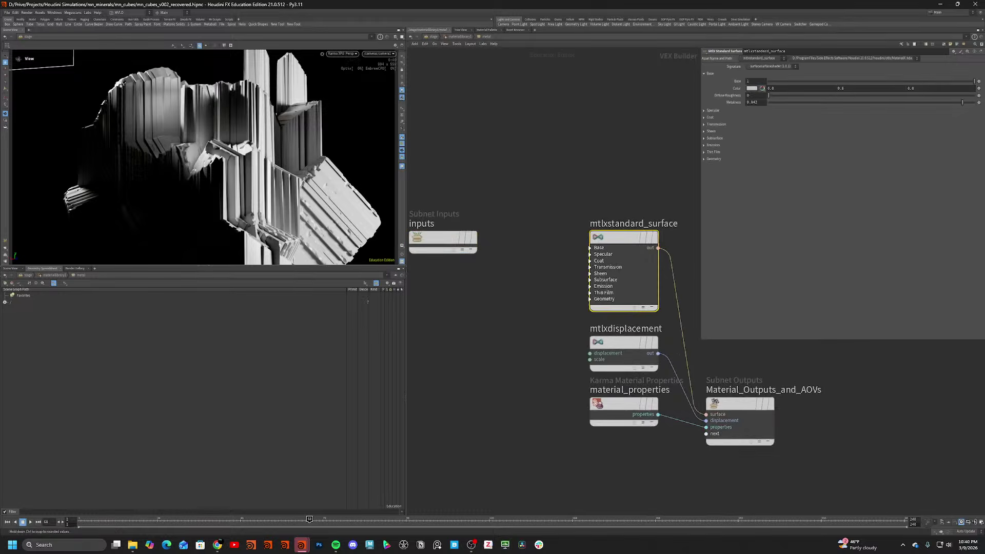
key("u")
key("u")
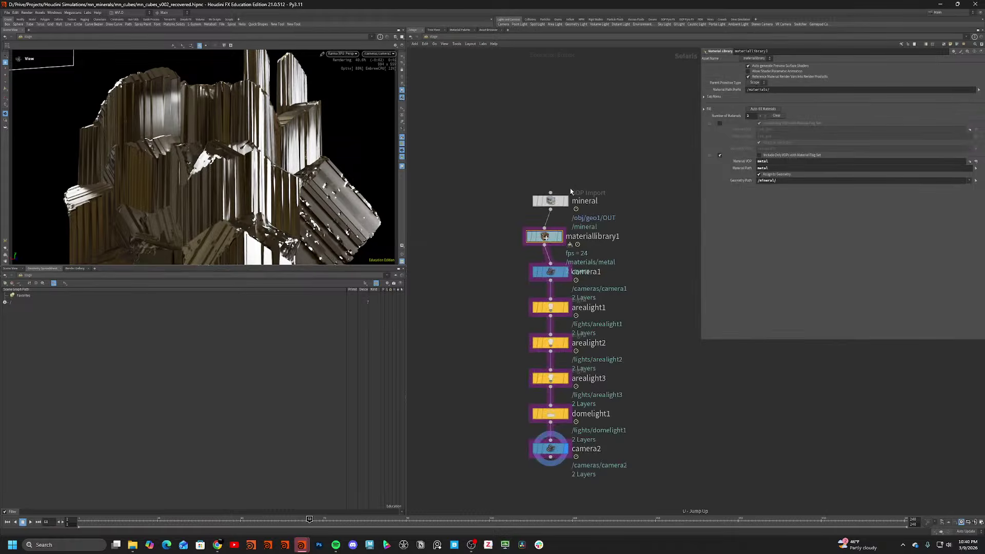
Enter the red_gem material in materiallibrary1 and examine its noise, triplanar texture and range node network.
double_click(544, 236)
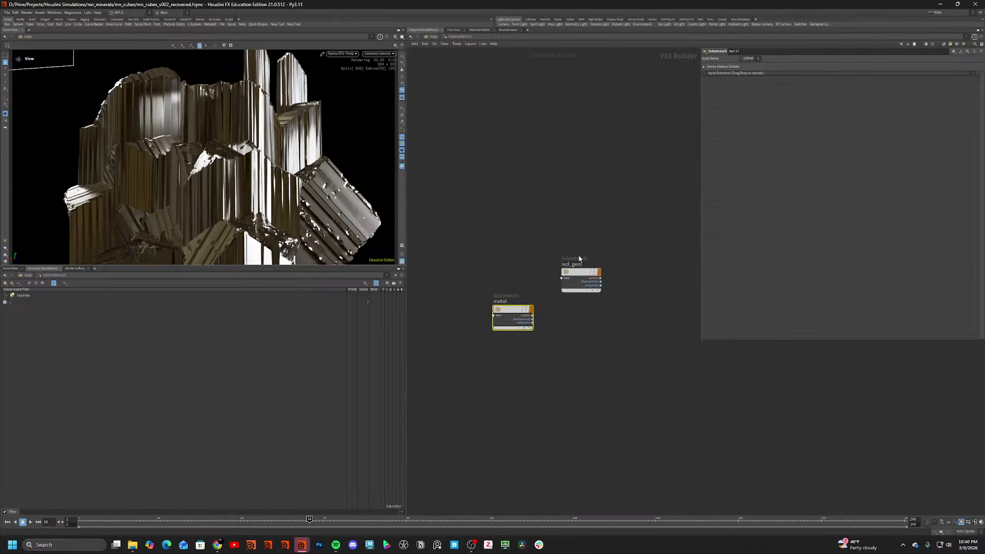
double_click(572, 272)
left_click(439, 252)
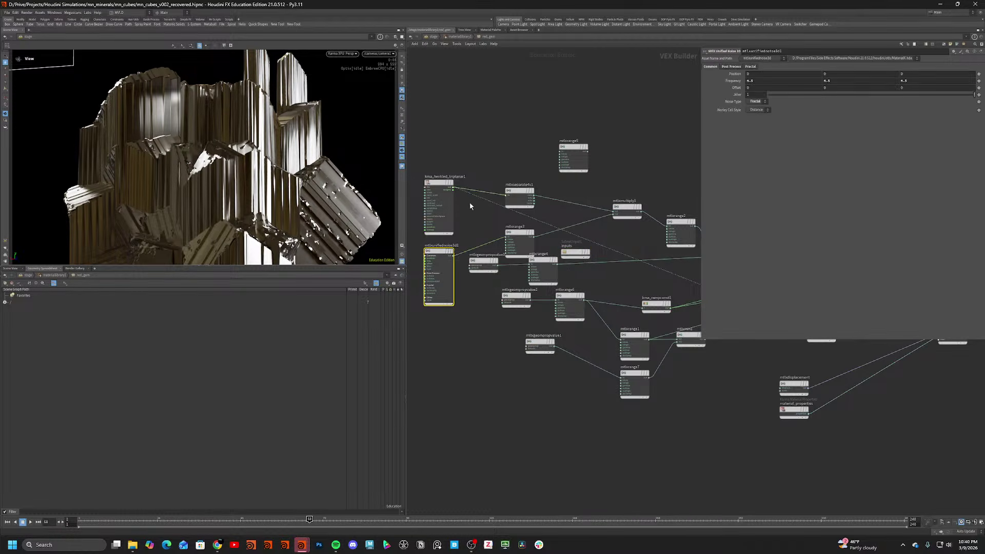
left_click(446, 187)
left_click_drag(564, 155, 554, 123)
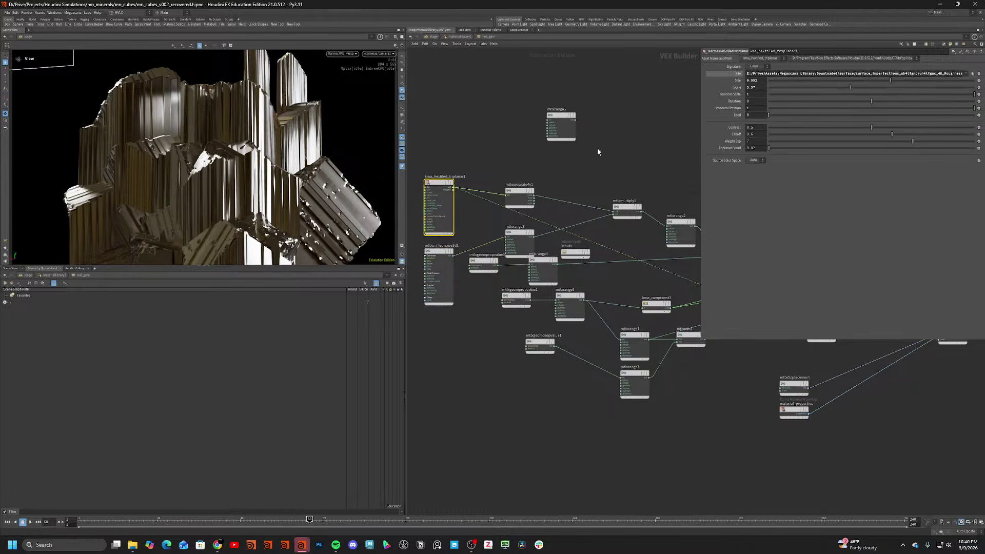
scroll(536, 167, "down", 4)
middle_click_drag(592, 187, 514, 188)
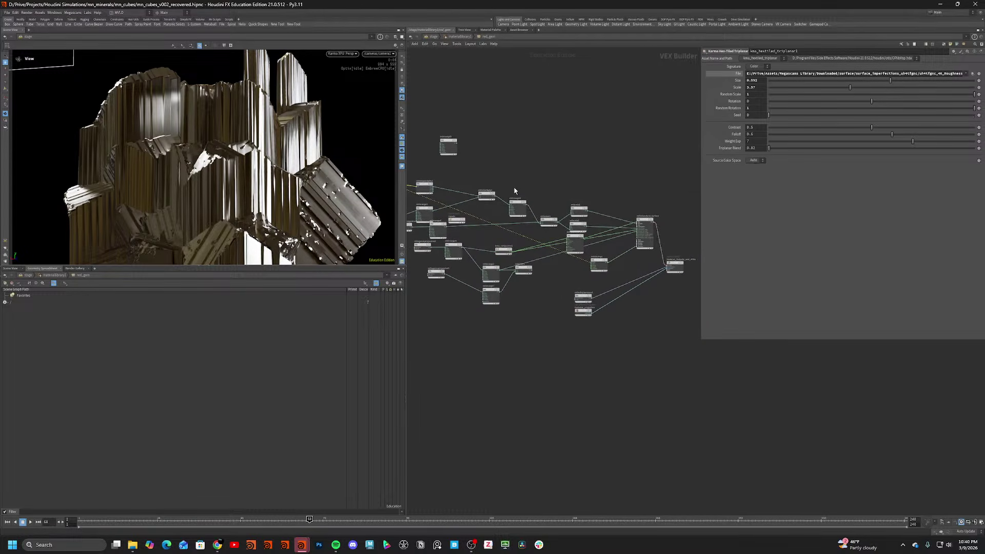
Duplicate the red_gem material, delete the original metal subnetwork, and rename the copy metal.
key("u")
left_click_drag(578, 273, 588, 343, "alt")
left_click(516, 310)
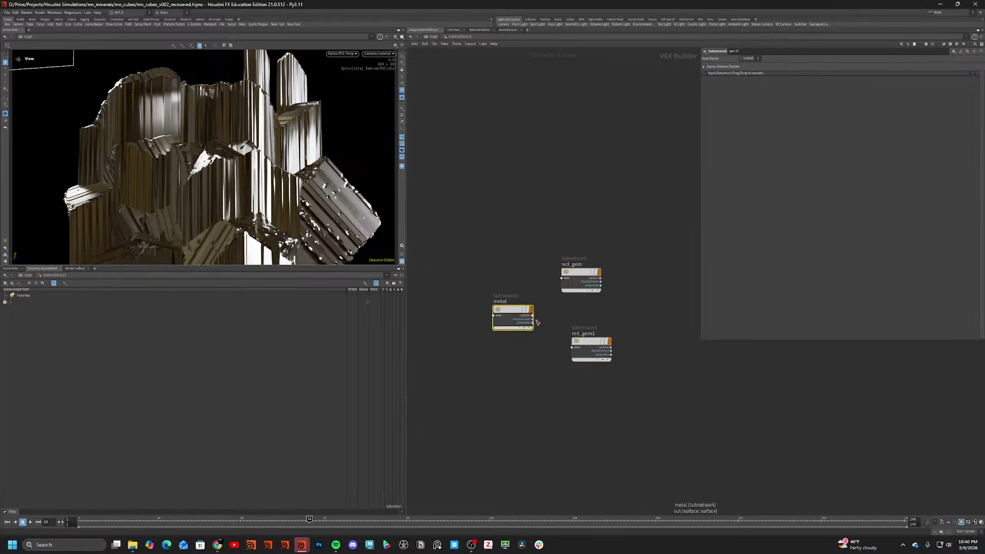
left_click(587, 339)
double_click(587, 334)
type("metal")
key("Return")
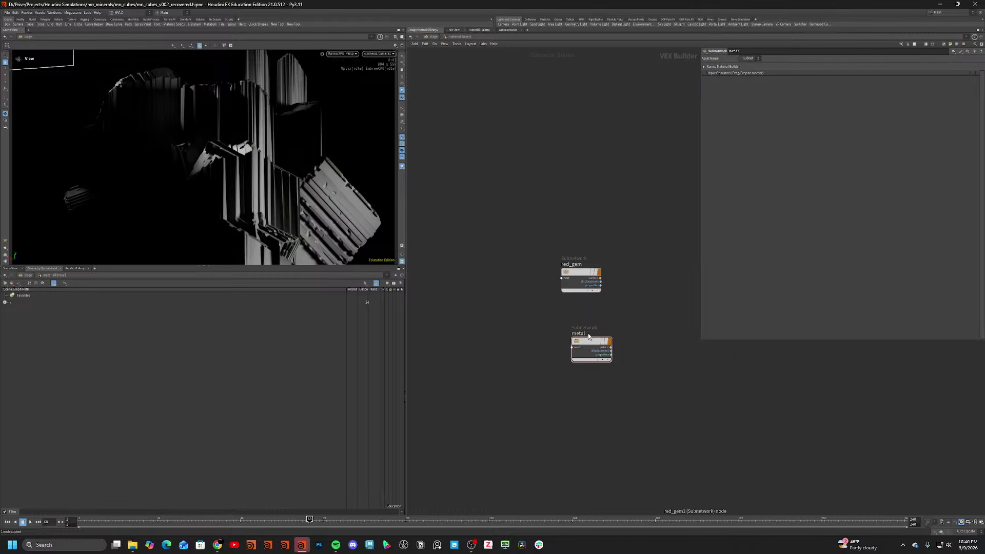
Inside the new metal material, cut the transmission, transmission color and transmission depth wires feeding mtlxstandard_surface, and show that node's parameters.
double_click(586, 343)
scroll(627, 215, "down", 2)
middle_click_drag(627, 211, 457, 212)
scroll(704, 263, "up", 2)
scroll(682, 272, "up", 3)
key("y")
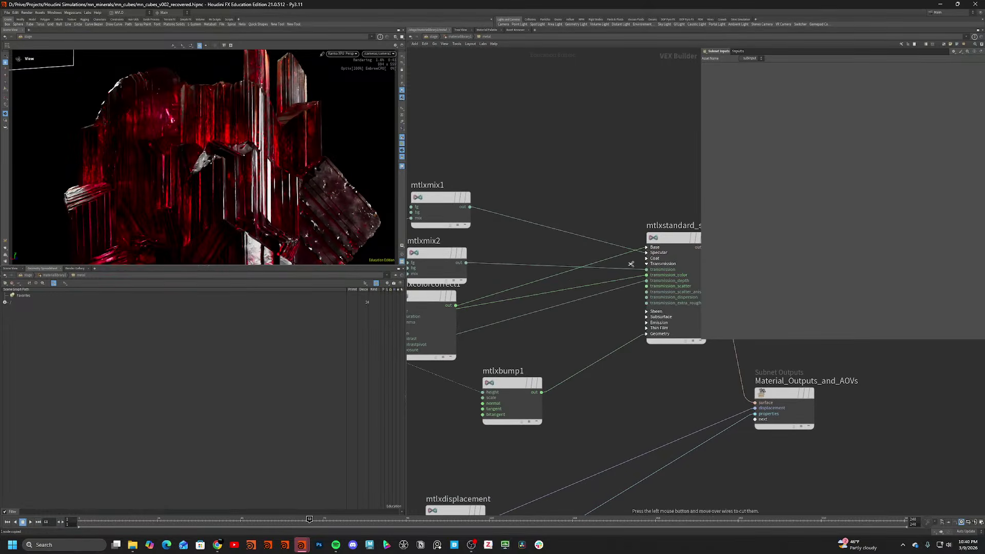
left_click_drag(629, 264, 628, 294)
left_click(676, 241)
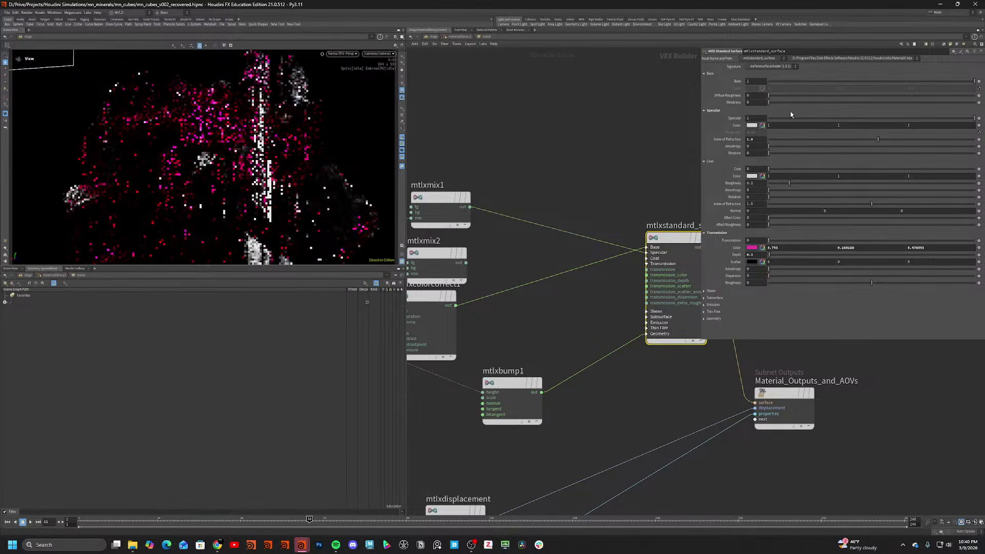
Set the metalness of mtlxstandard_surface to 1 and check the mineral from another angle before restoring the camera view.
left_click_drag(769, 103, 976, 114)
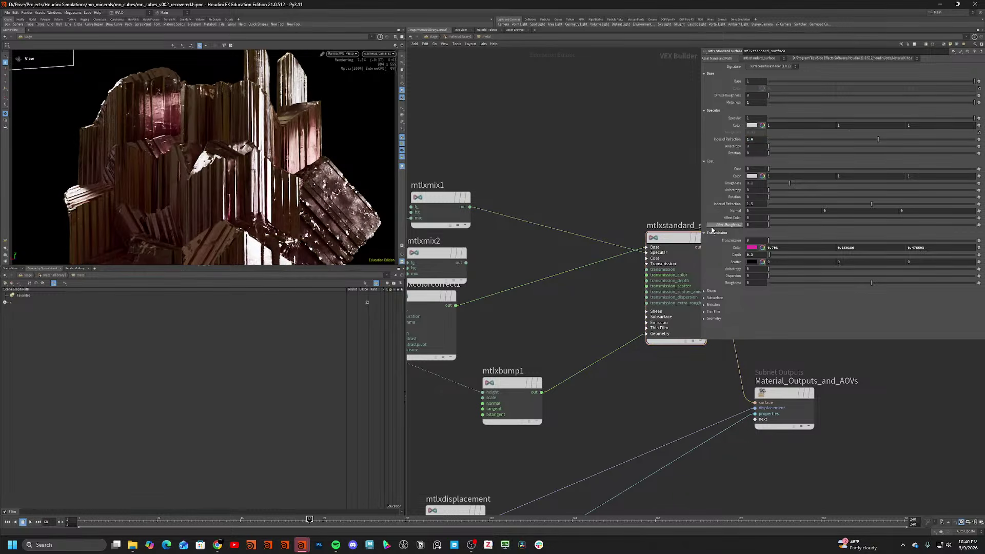
middle_click_drag(539, 224, 552, 225)
left_click_drag(244, 171, 344, 167)
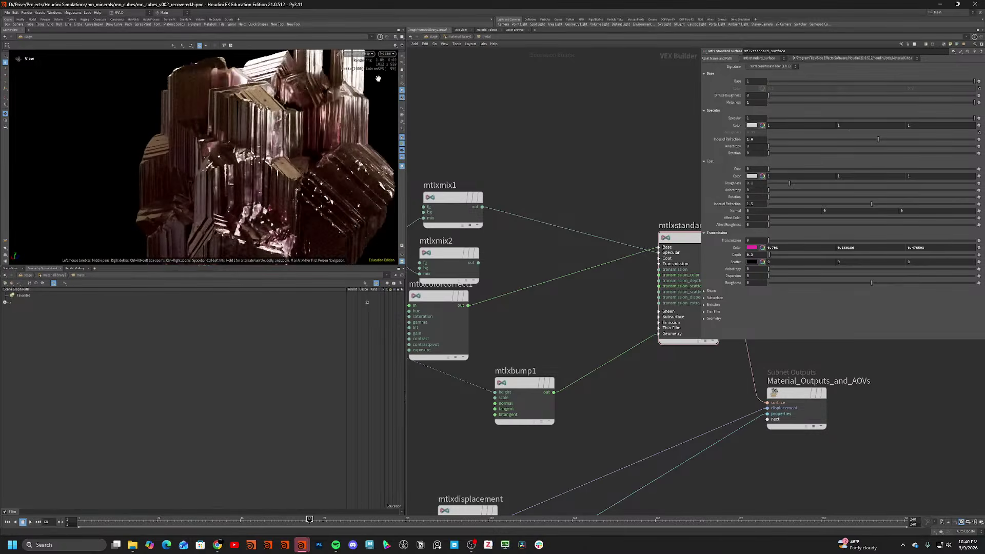
left_click(387, 55)
left_click(385, 60)
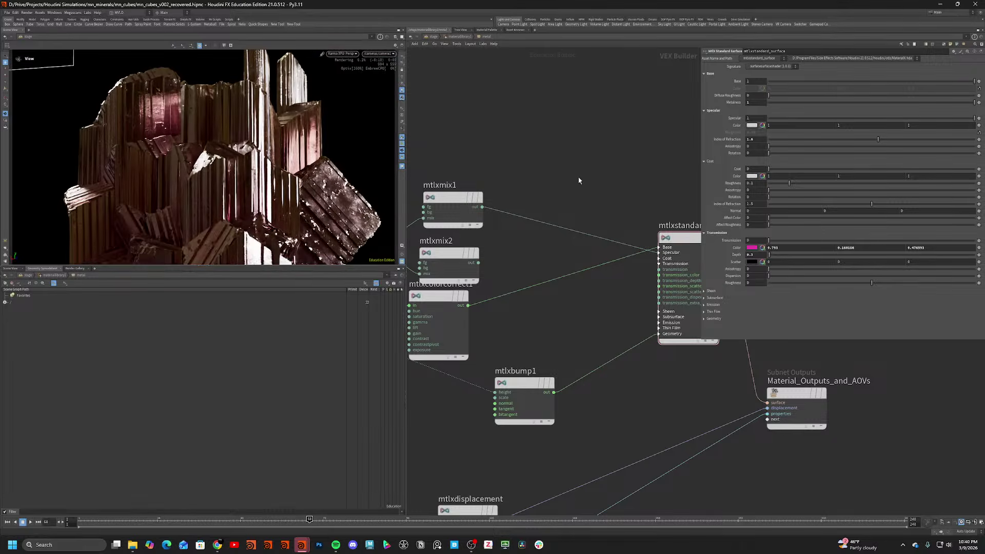
Change domelight1's texture to the artist_workshop HDRI and rotate the light by a negative angle around Y.
key("u")
left_click(551, 417)
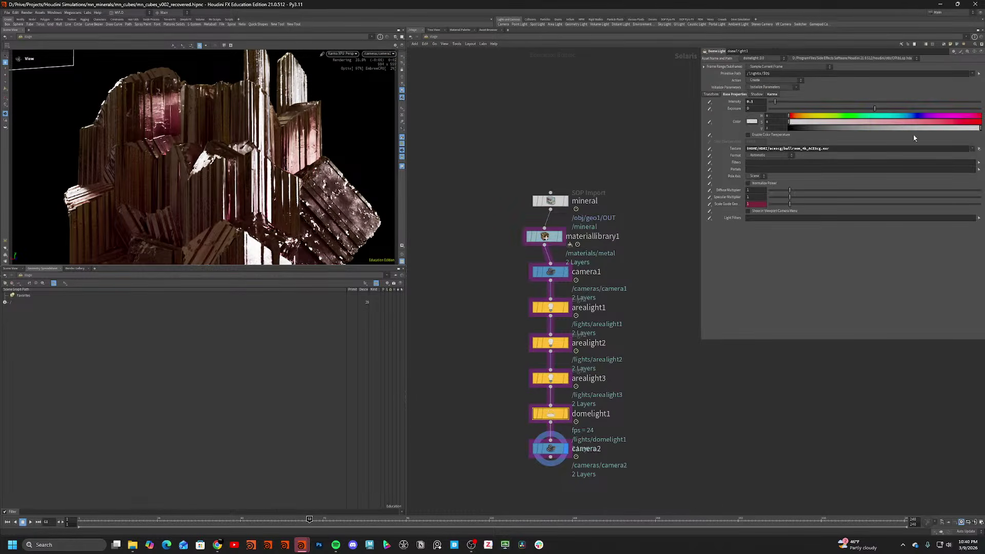
left_click(978, 150)
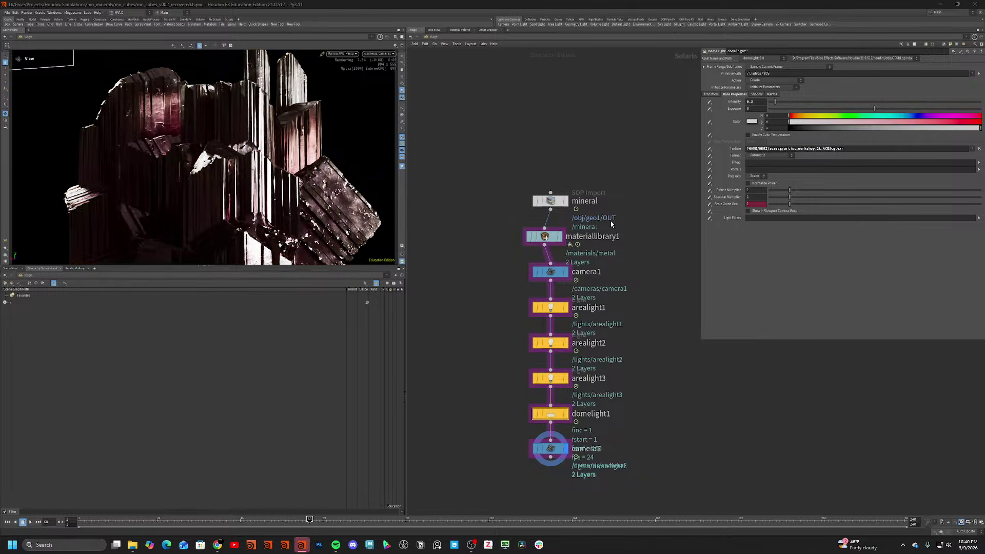
left_click(712, 95)
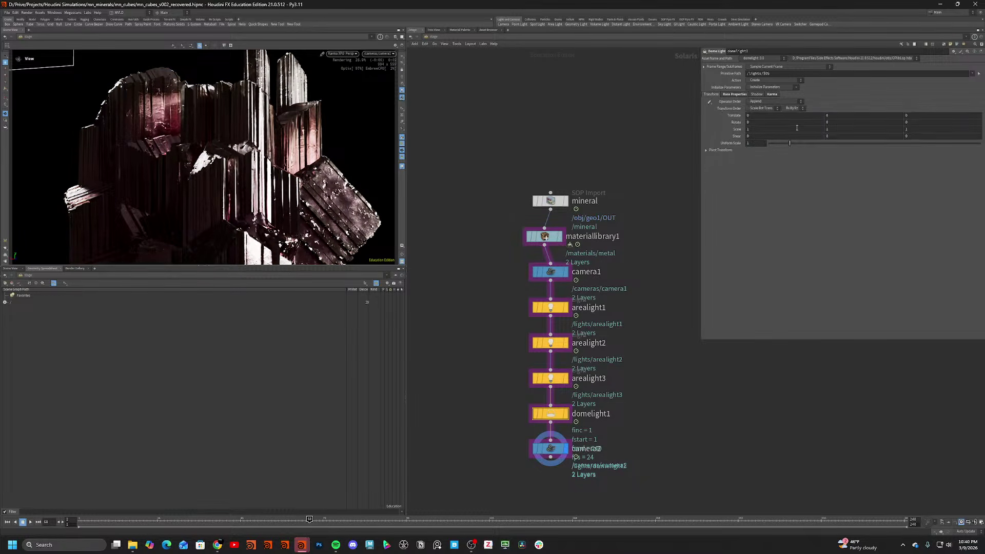
middle_click(828, 123)
middle_click_drag(826, 109, 558, 122)
middle_click_drag(558, 122, 828, 126)
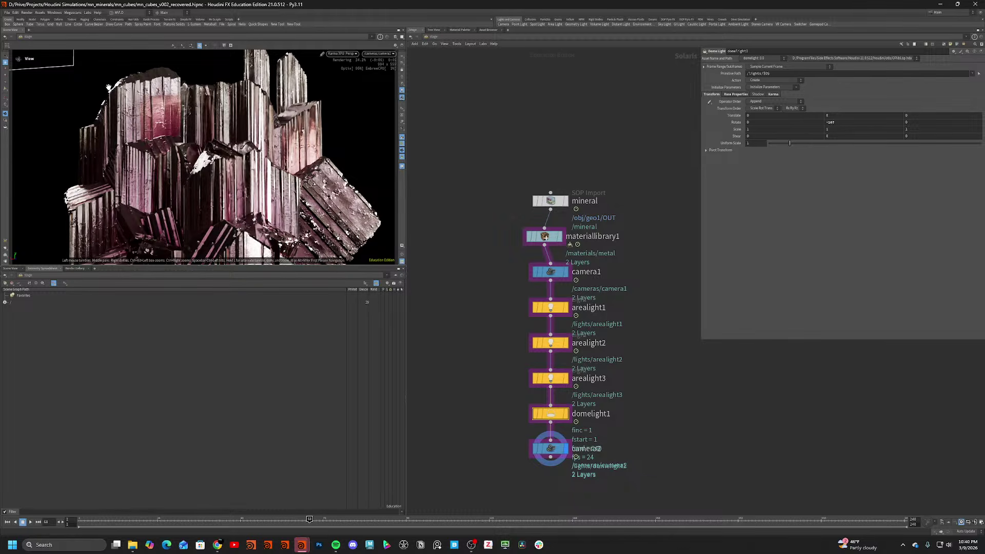
Reduce the scale of mtlxbump1 in the metal material to 0.001 and check the crystal surface up close.
scroll(150, 110, "up", 10)
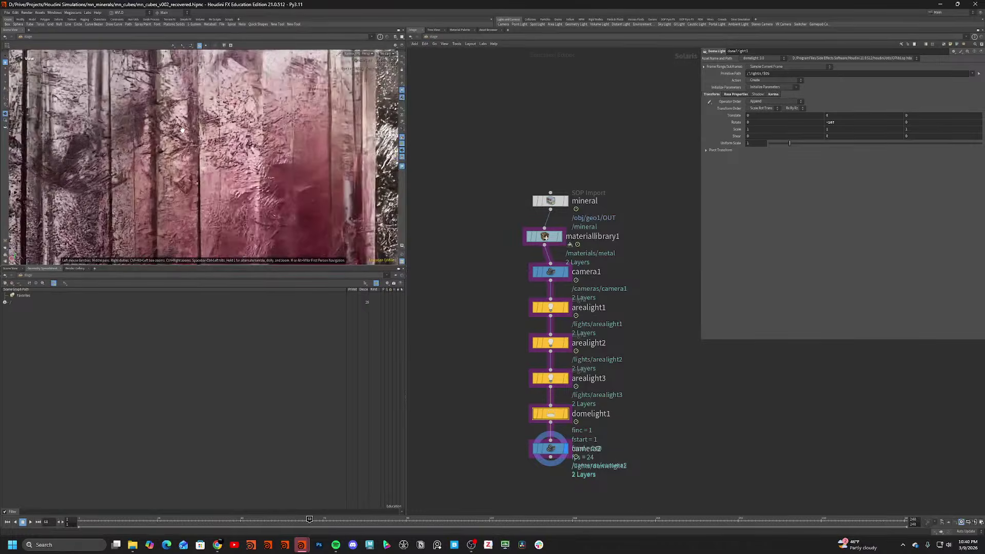
double_click(543, 239)
double_click(589, 343)
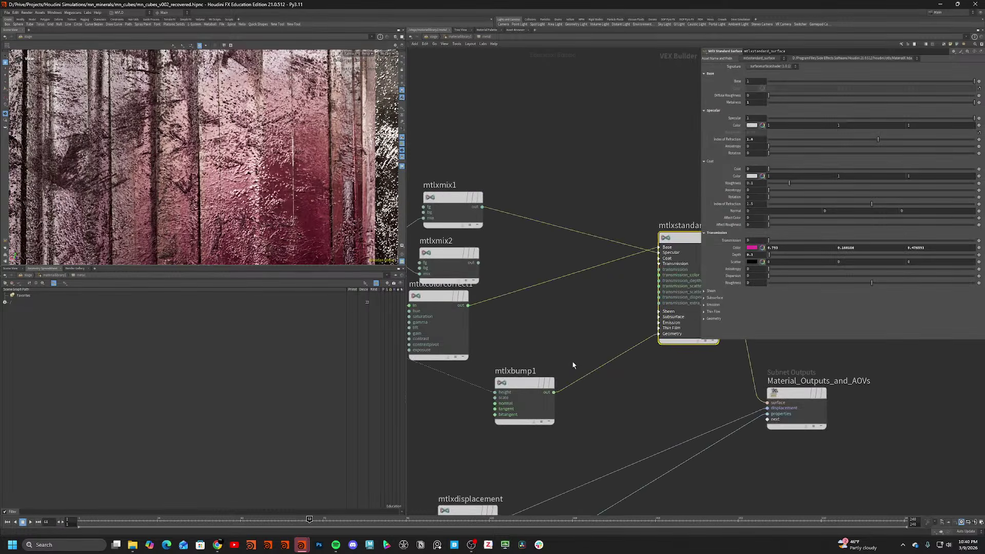
left_click(552, 378)
type("01")
key("Return")
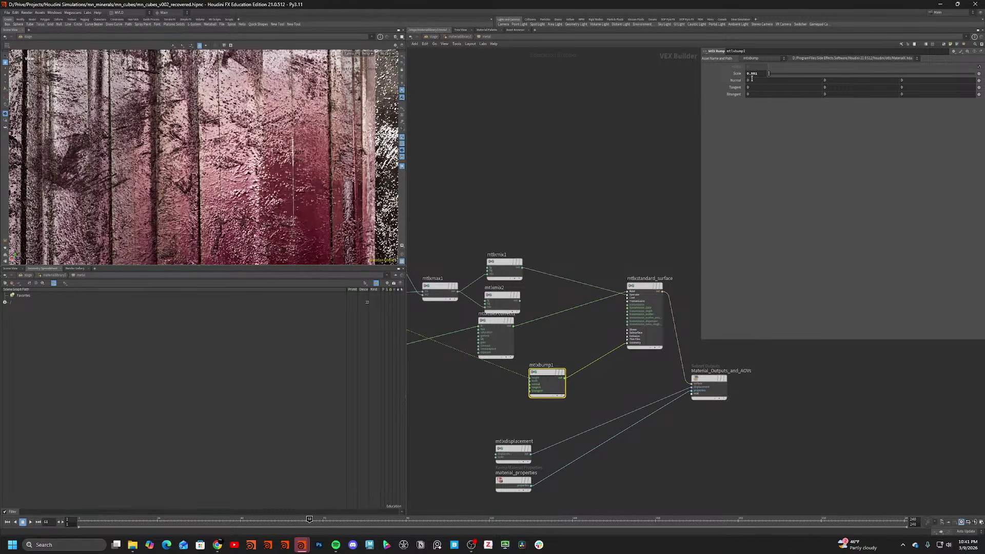
scroll(286, 170, "down", 7)
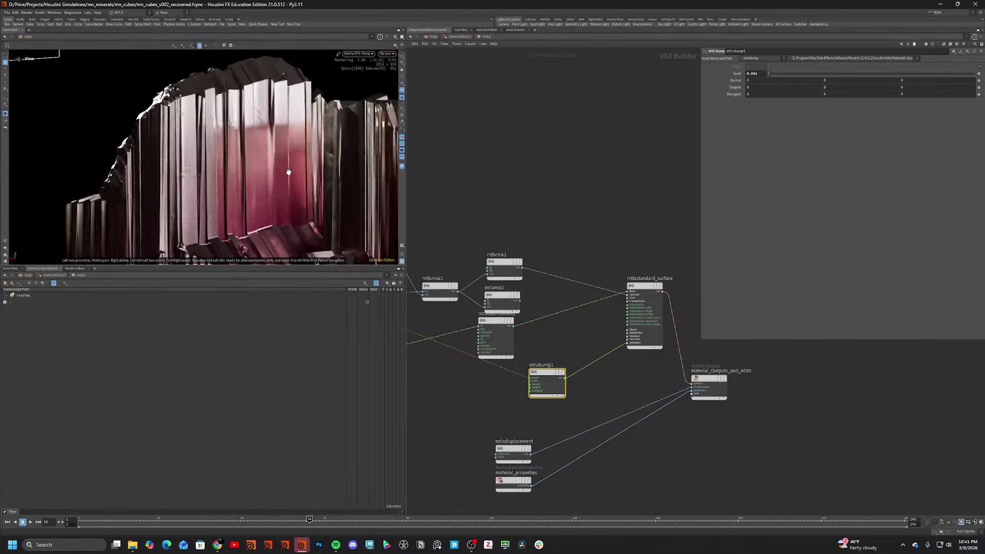
mouse_move(288, 172)
left_mouse_down()
mouse_move(290, 212)
mouse_move(287, 180)
left_mouse_up()
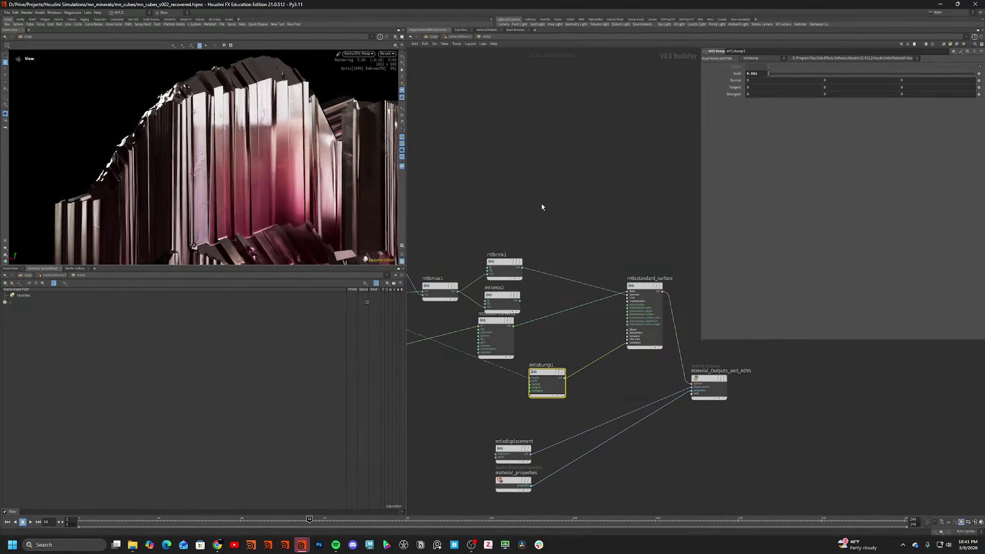
Add a MtlX Unified Noise 2D node above the mix nodes in the material network.
left_click(537, 248)
scroll(526, 243, "down", 4)
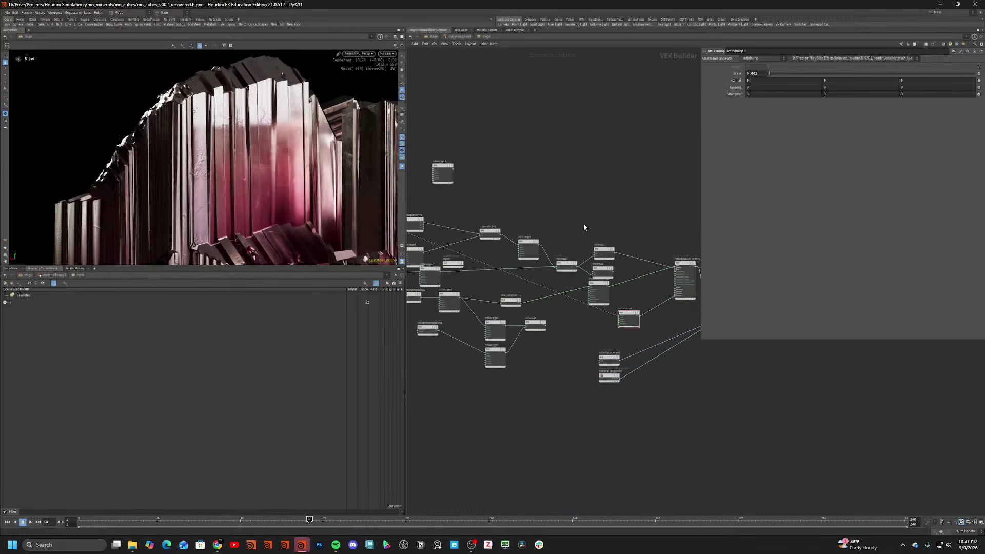
key("Tab")
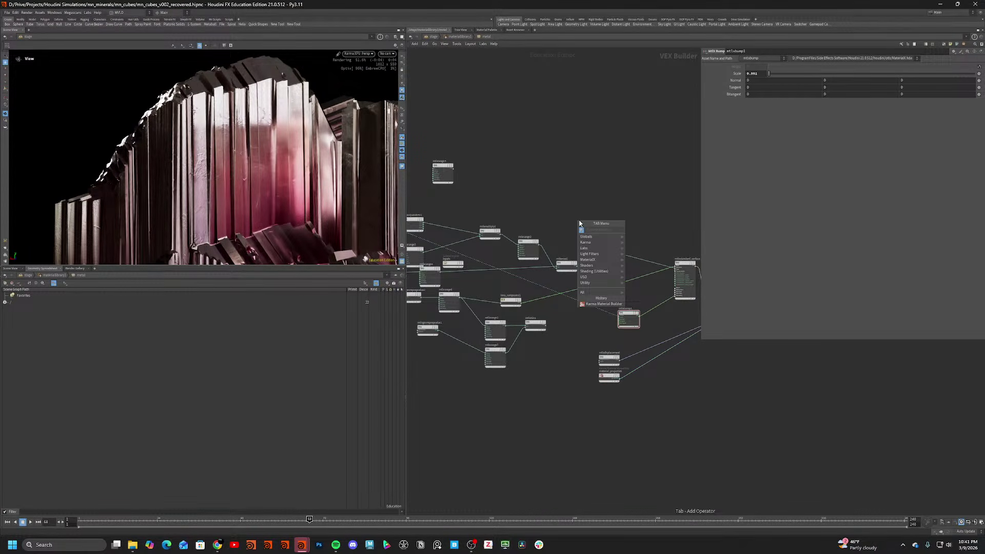
type("unif")
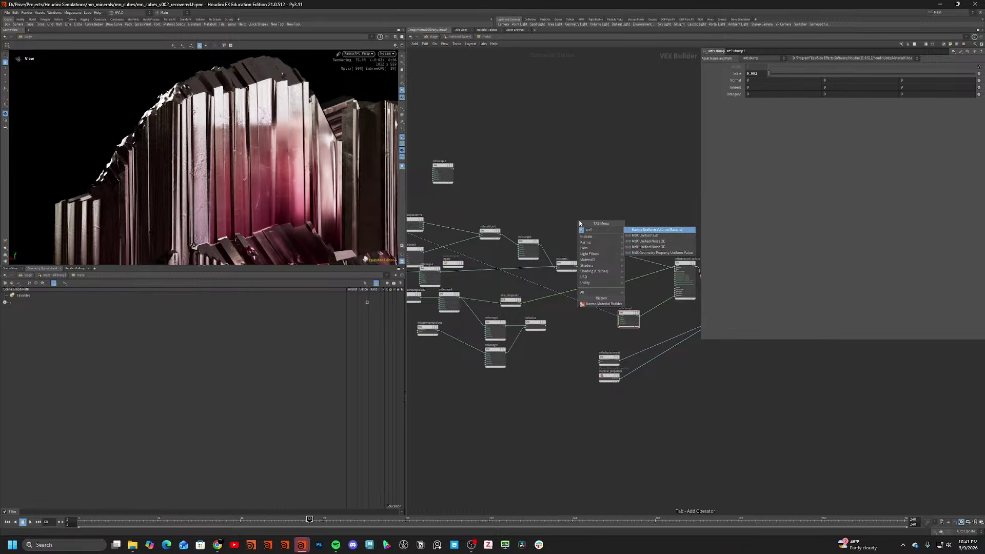
key("Down")
key("Down")
key("Return")
left_click(598, 192)
key("Tab")
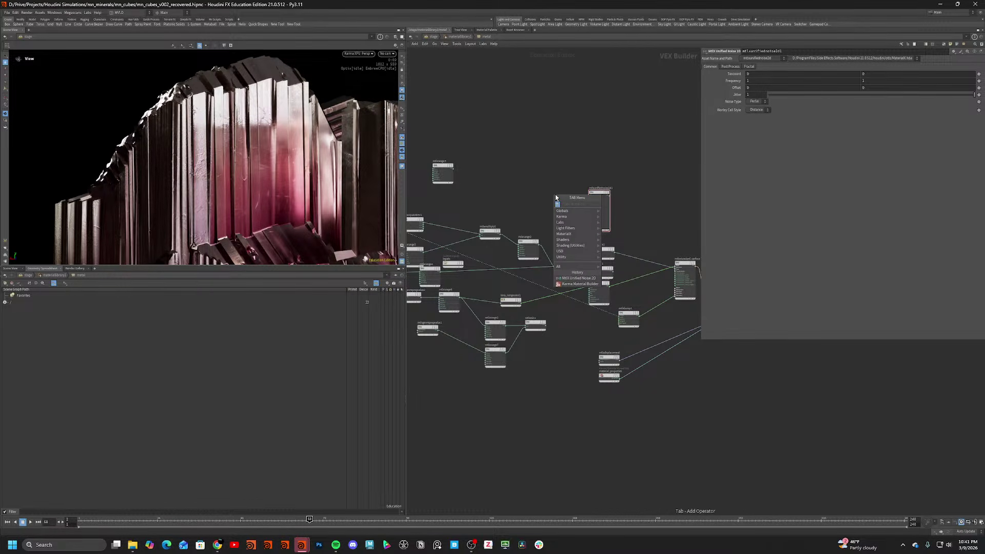
type("geomp")
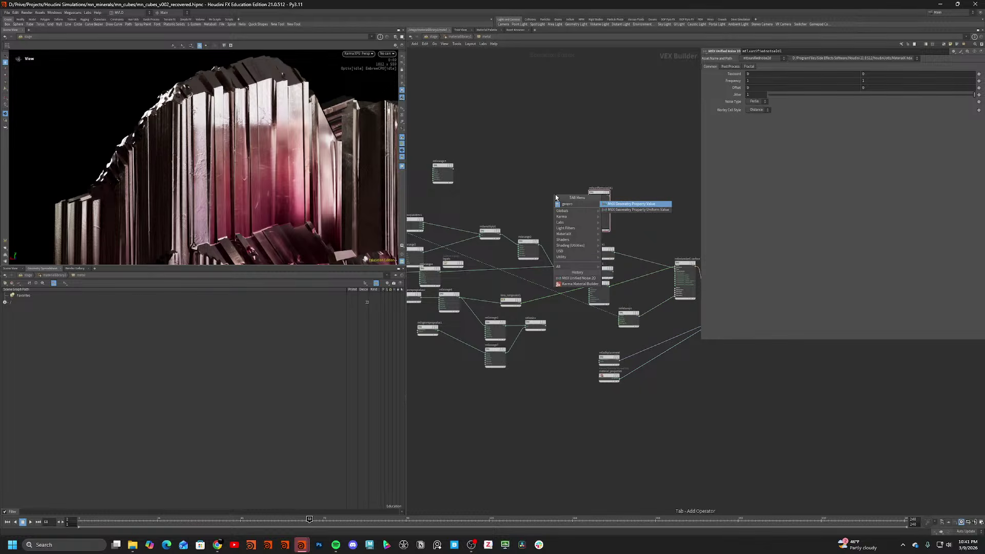
key("Return")
left_click(555, 196)
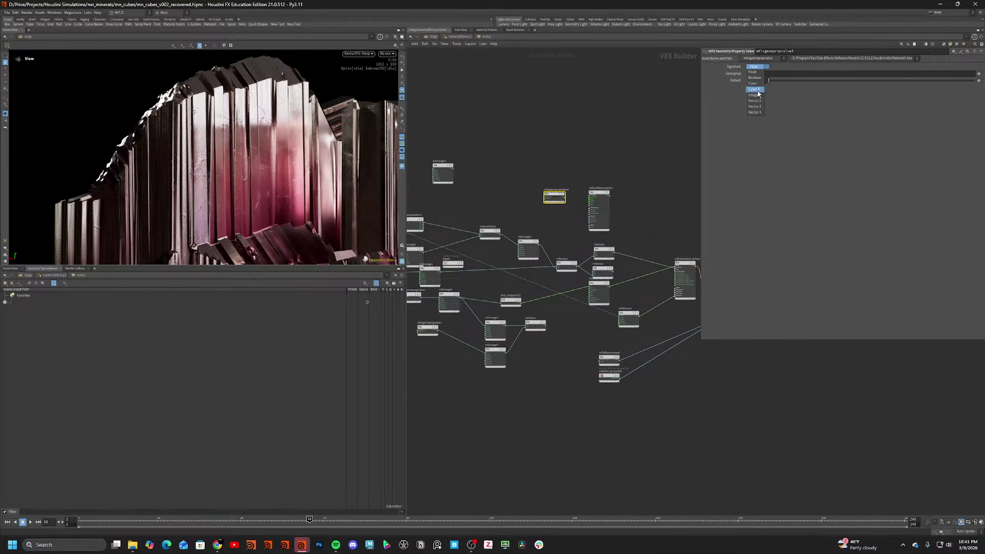
key("Delete")
key("Tab")
type("uv")
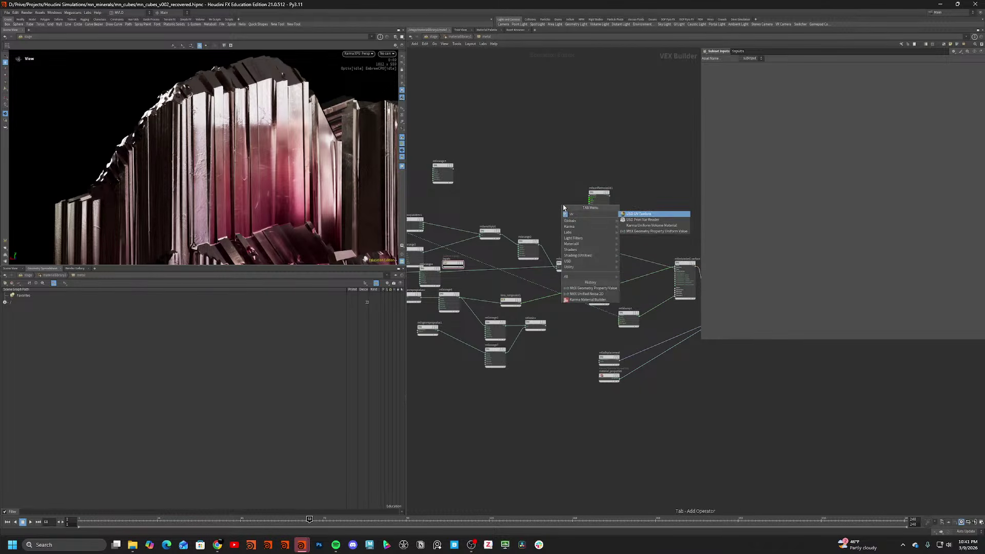
key("Return")
left_click(563, 208)
scroll(562, 207, "up", 5)
key("ctrl+x")
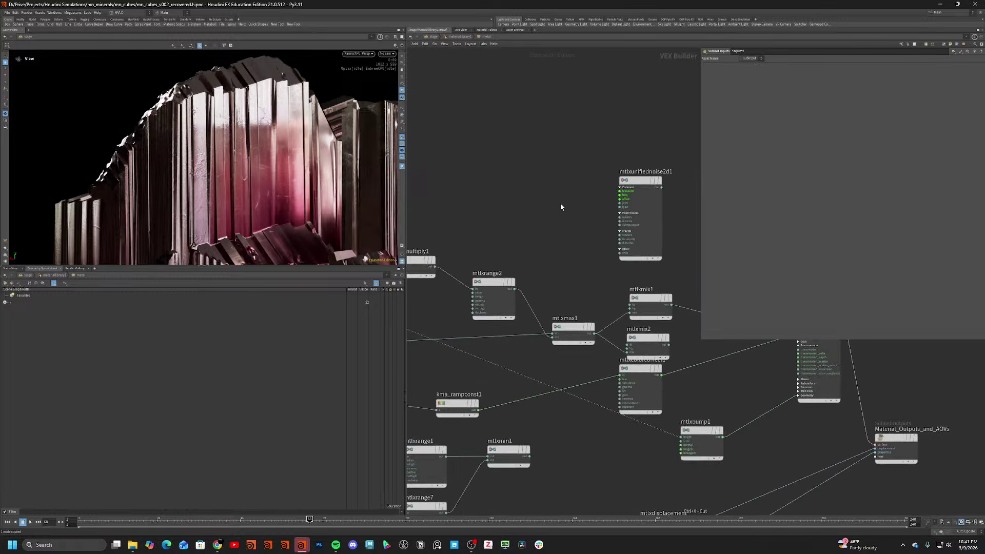
Add a MtlX Geometry Property Value node beside the 2D noise, with signature Vector 2 and geomprop uv.
key("Tab")
type("uv")
key("Down")
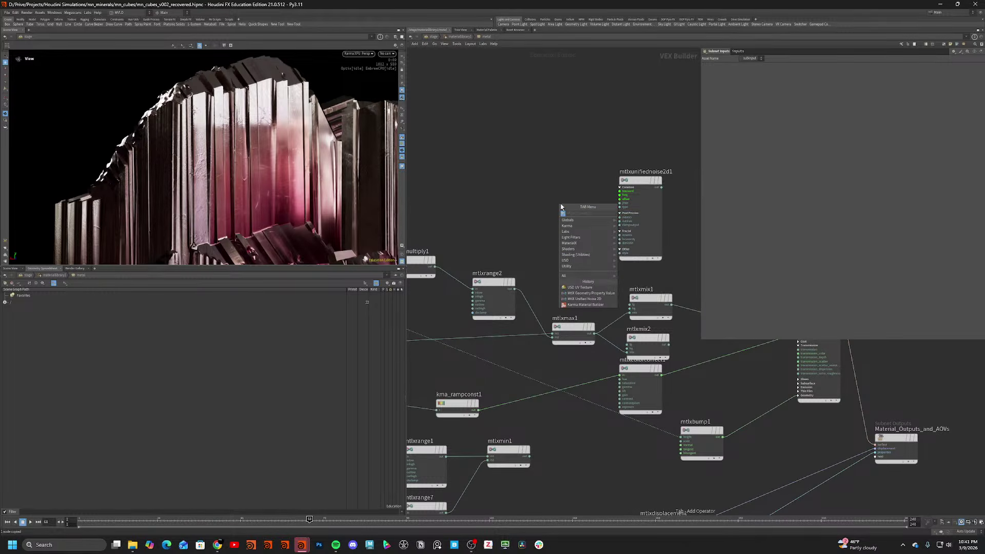
key("Return")
left_click(561, 207)
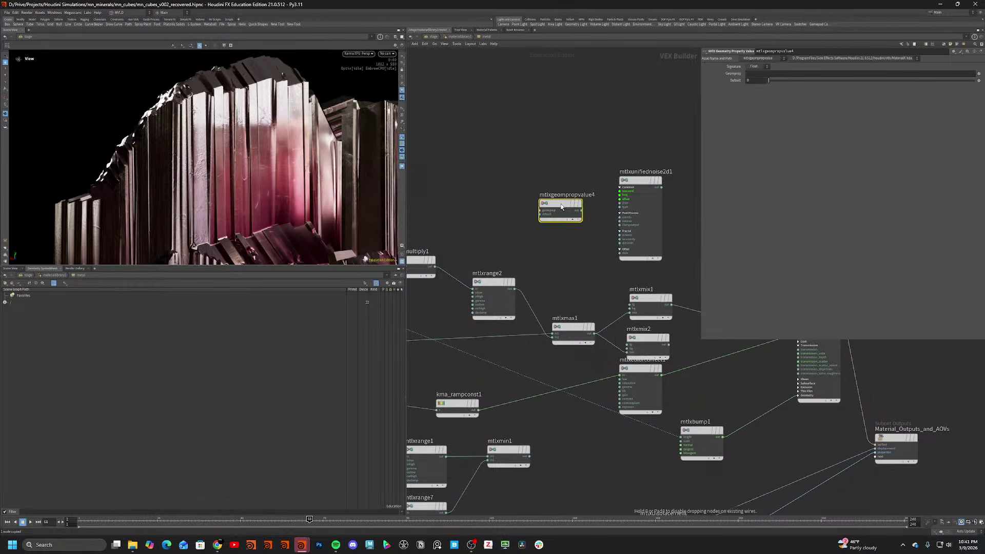
left_click(763, 74)
type("uv")
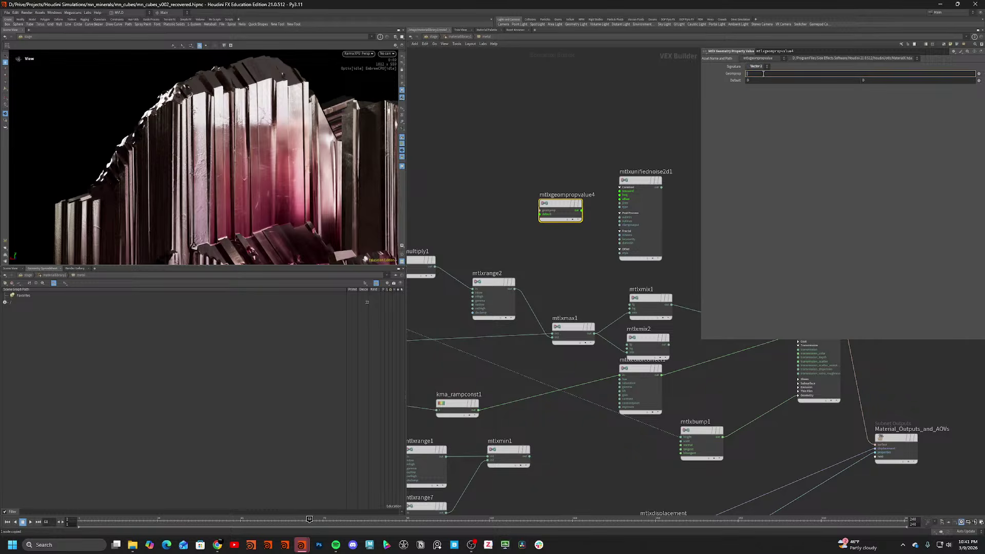
Connect the uv geometry property output to the base color input of mtlxstandard_surface.
left_click_drag(581, 210, 620, 224)
middle_click_drag(666, 226, 478, 211)
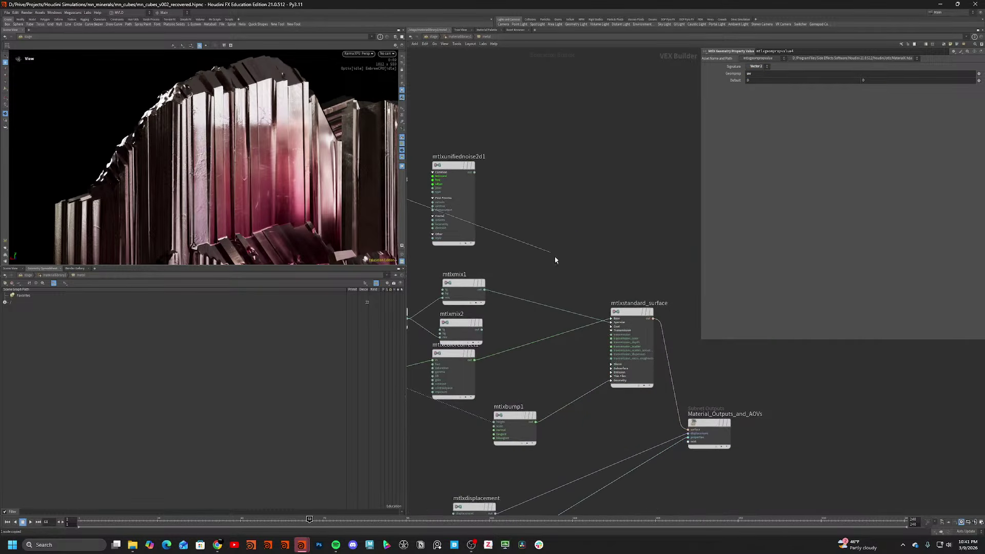
left_click(610, 318)
left_click(620, 339)
middle_click_drag(422, 200, 529, 220)
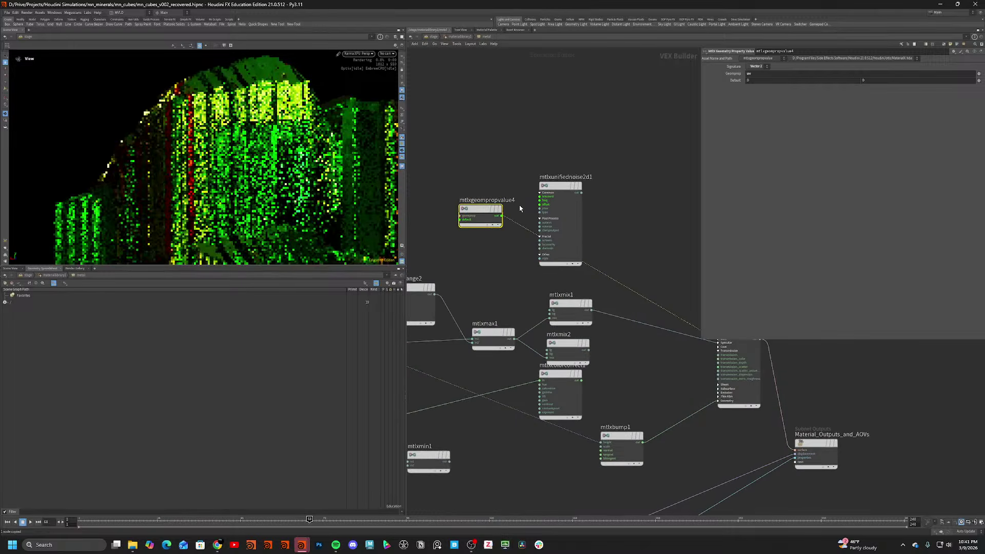
Visualize the uv geometry property output and examine the UV colors on the mineral from a wider angle.
left_click(487, 218)
left_click_drag(318, 166, 292, 189, "alt")
scroll(228, 140, "down", 4)
scroll(291, 189, "up", 3)
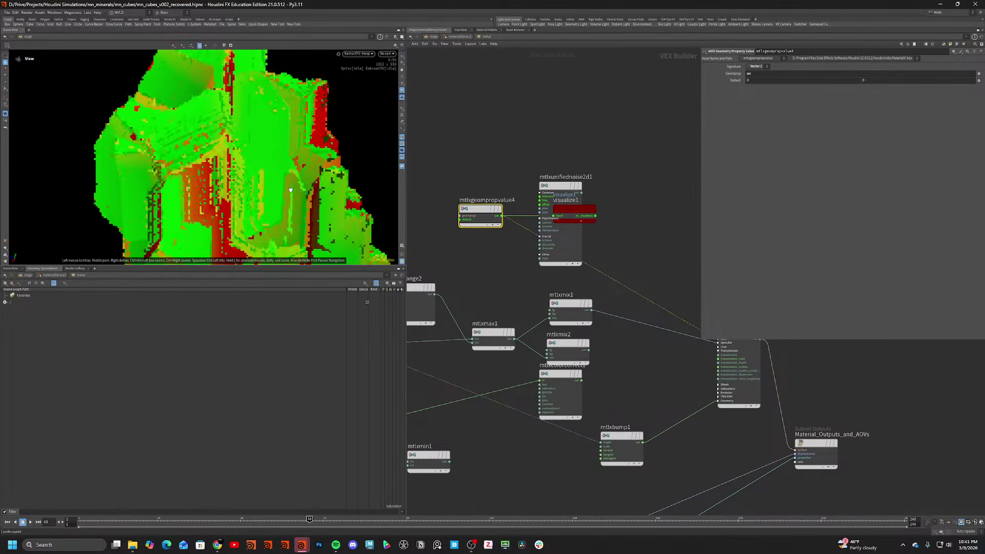
Try to remove the visualize node, and undo the removal and the change before it.
left_click(573, 209)
key("ctrl+x")
scroll(574, 241, "down", 3)
middle_click_drag(573, 268, 539, 262)
key("ctrl+z")
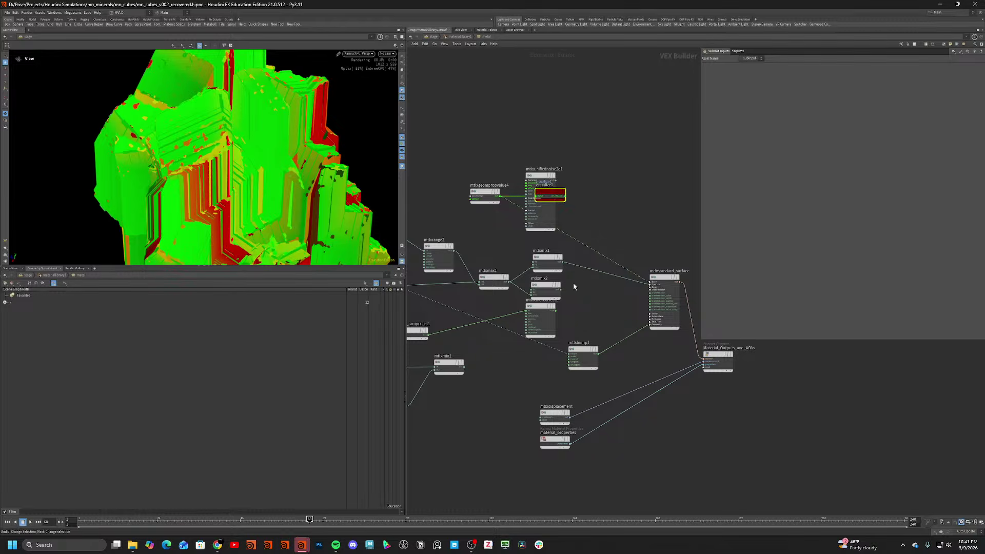
key("ctrl+z")
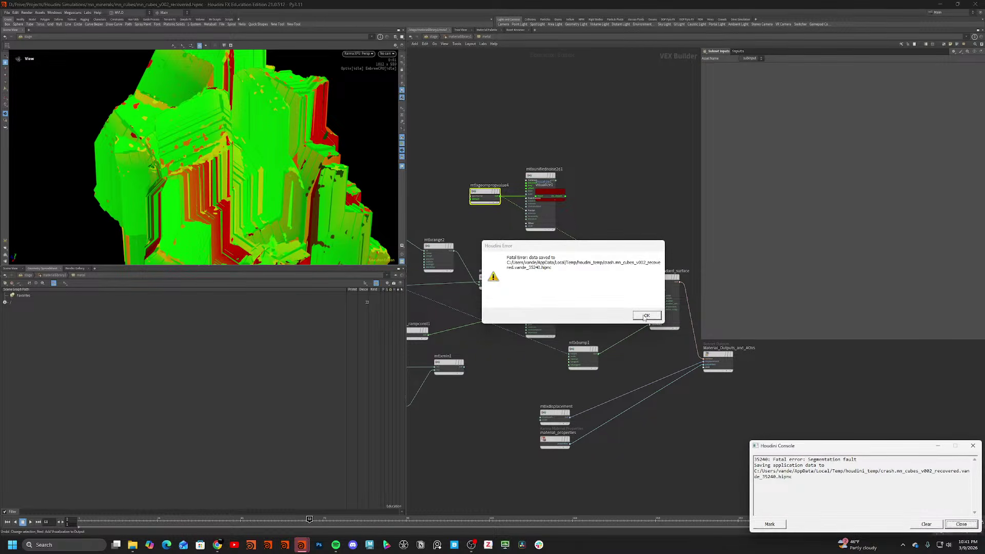
Relaunch Houdini after the crash and reopen the recent file mn_cubes_v002_recovered.hipnc.
left_click(646, 315)
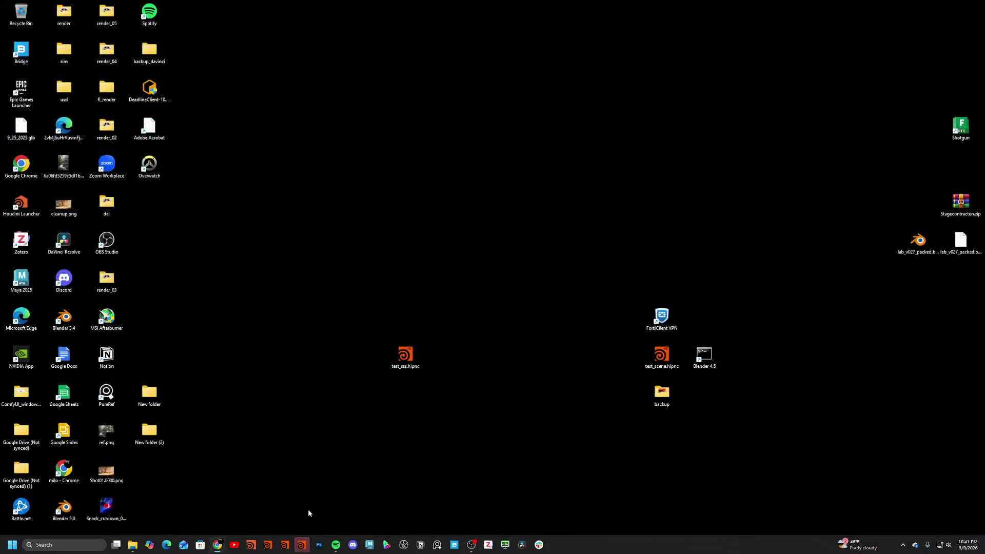
left_click(306, 543)
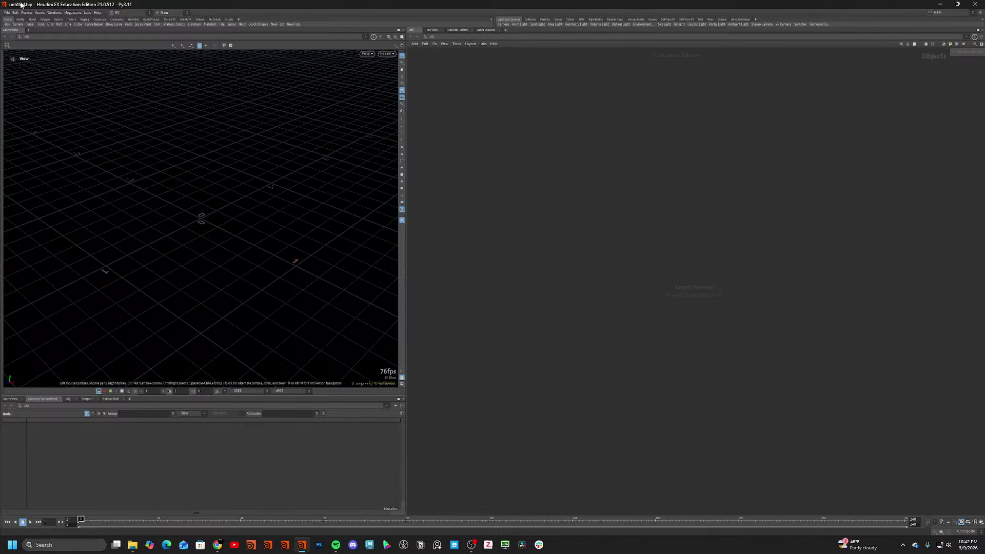
left_click(7, 13)
mouse_move(67, 32)
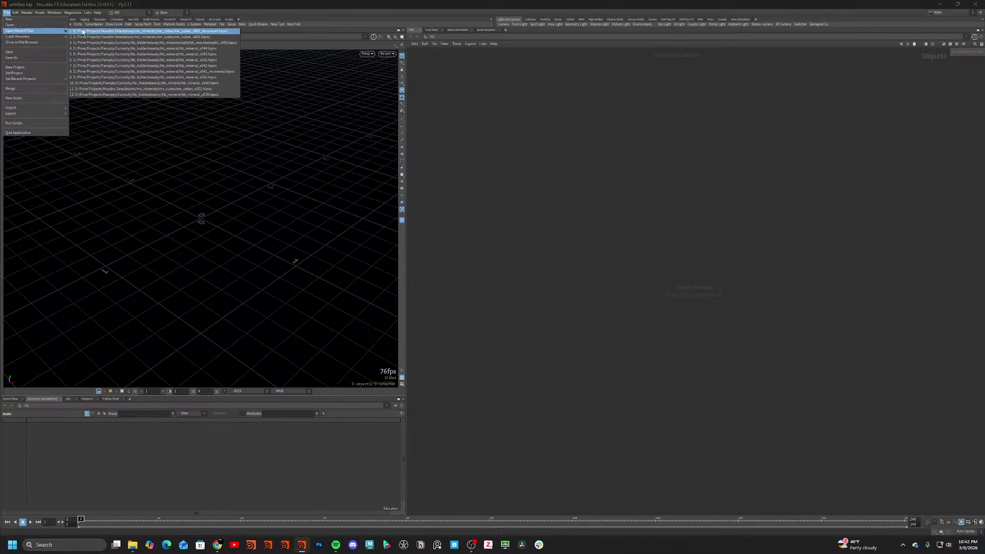
left_click(39, 5)
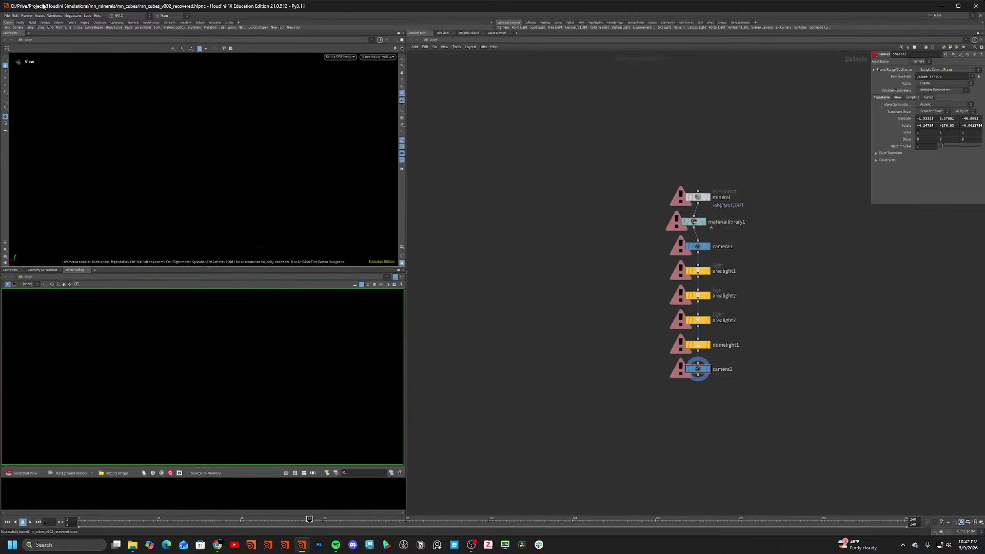
left_click_drag(44, 6, 0, 218)
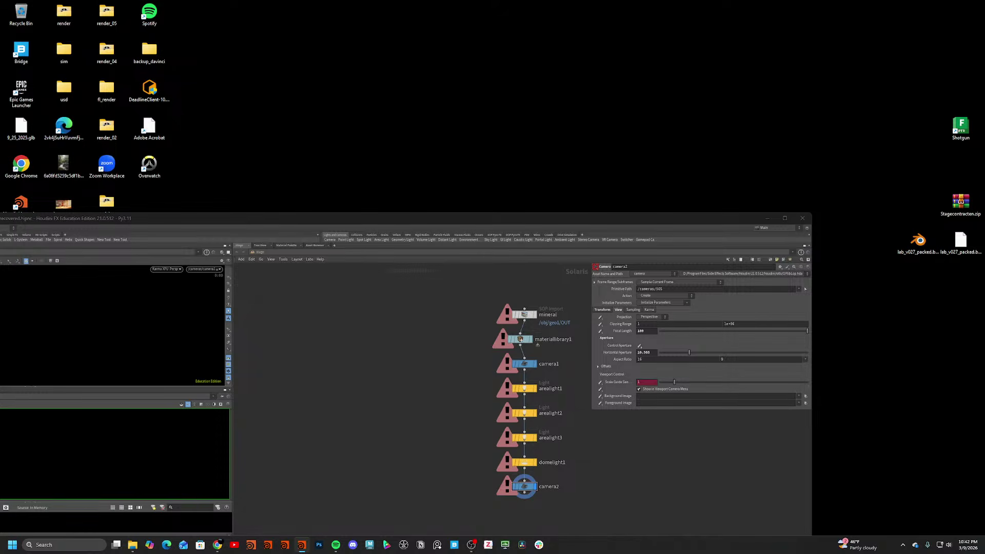
left_click_drag(147, 221, 353, 19)
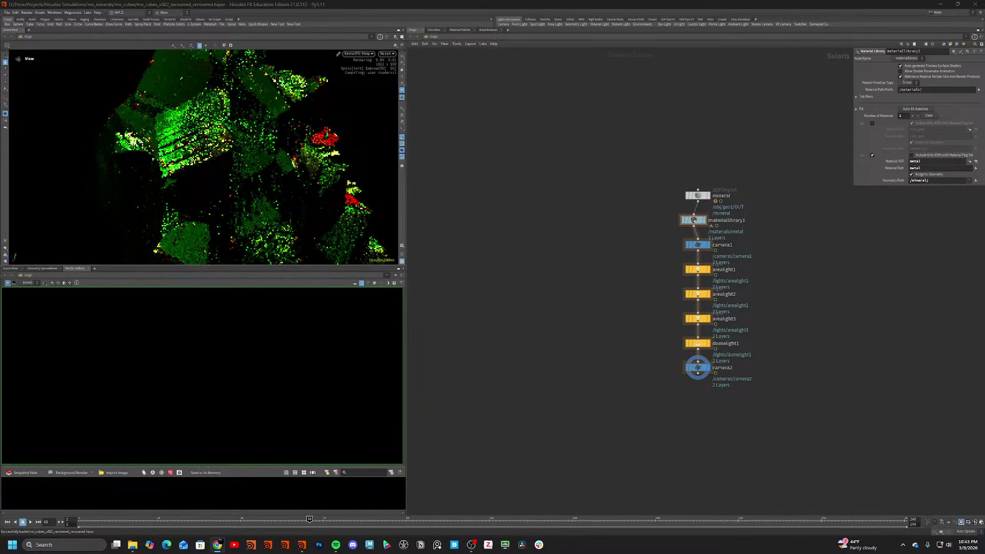
Open the metal material inside materiallibrary1 and remove its visualize node.
double_click(692, 222)
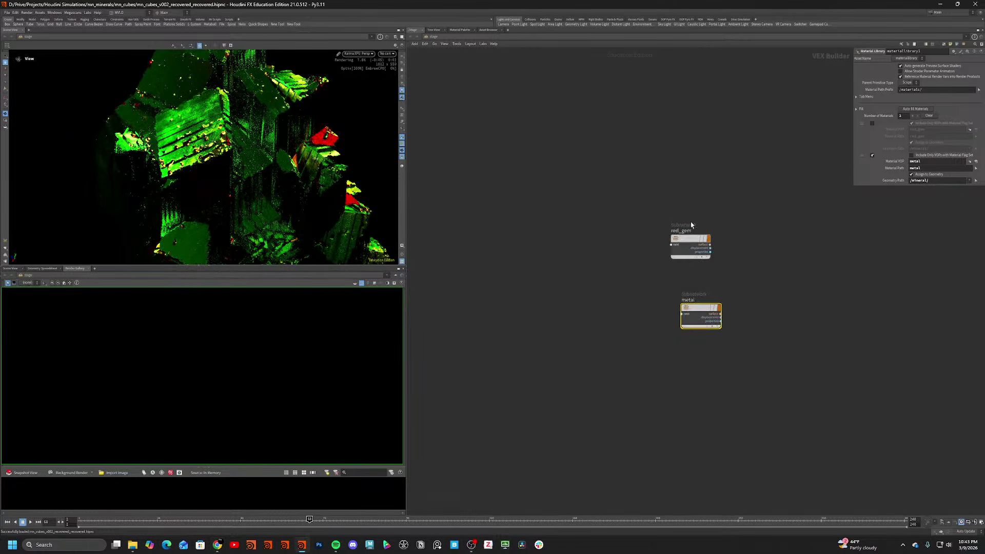
double_click(700, 313)
left_click(683, 277)
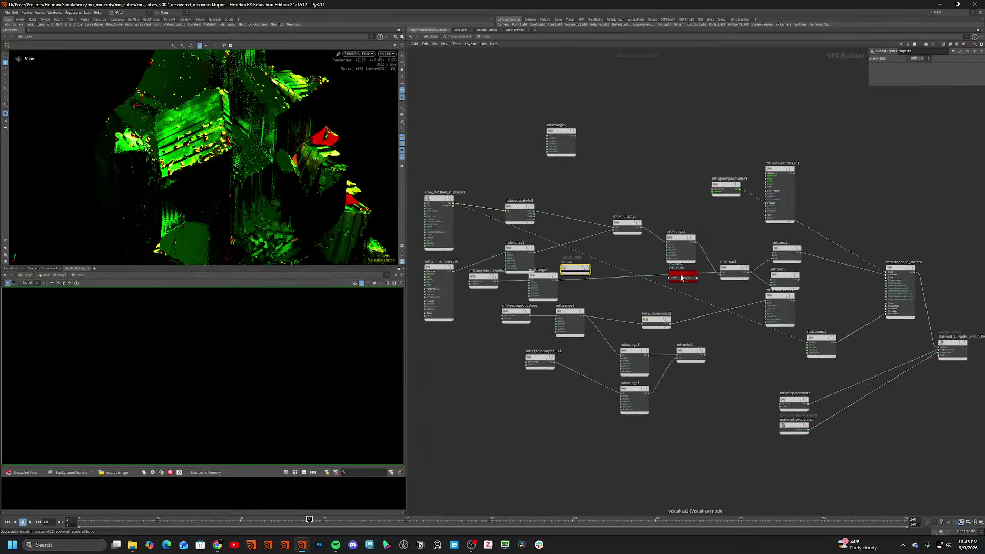
key("ctrl+x")
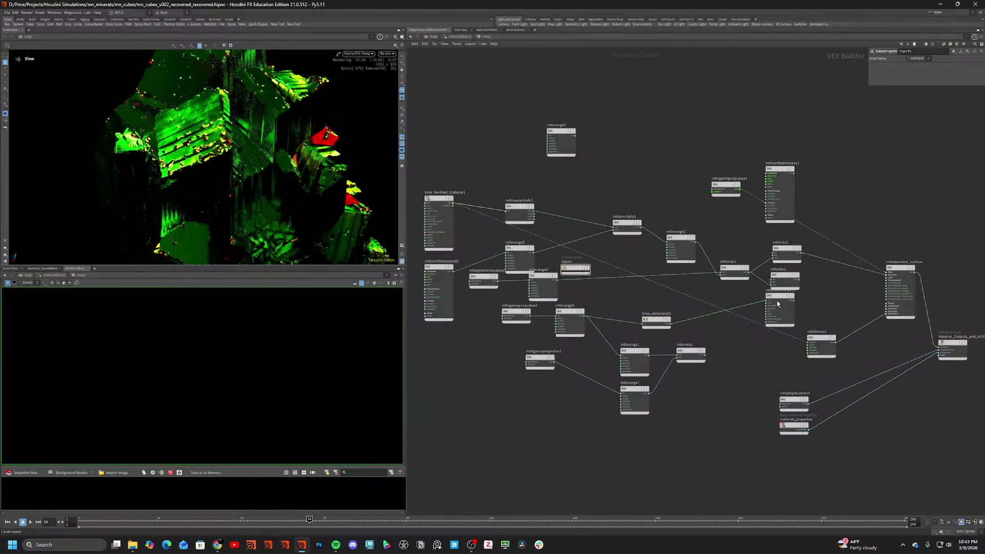
Wire the mtlxcolorcorrect1 output back into the base color input of mtlxstandard_surface.
left_click_drag(776, 300, 782, 305)
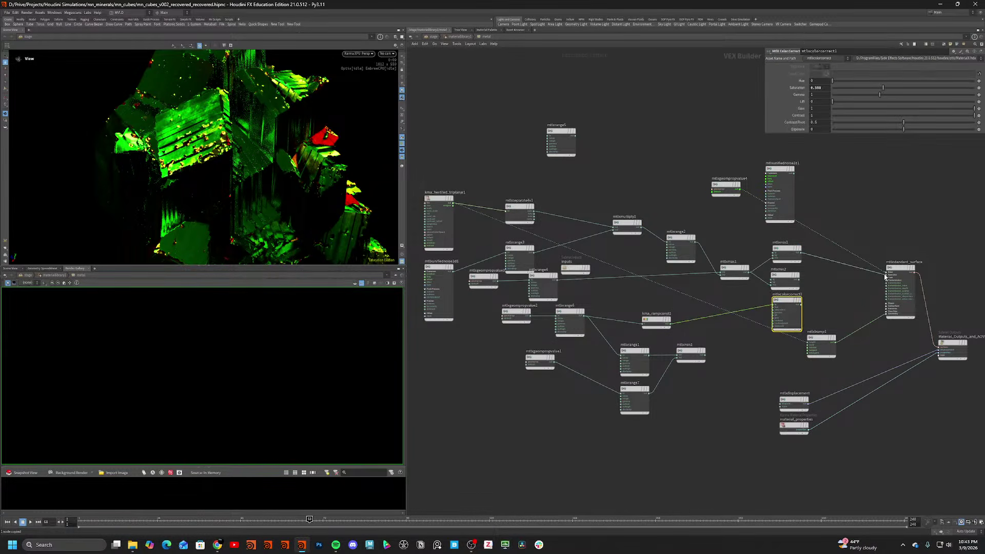
left_click_drag(886, 272, 799, 305)
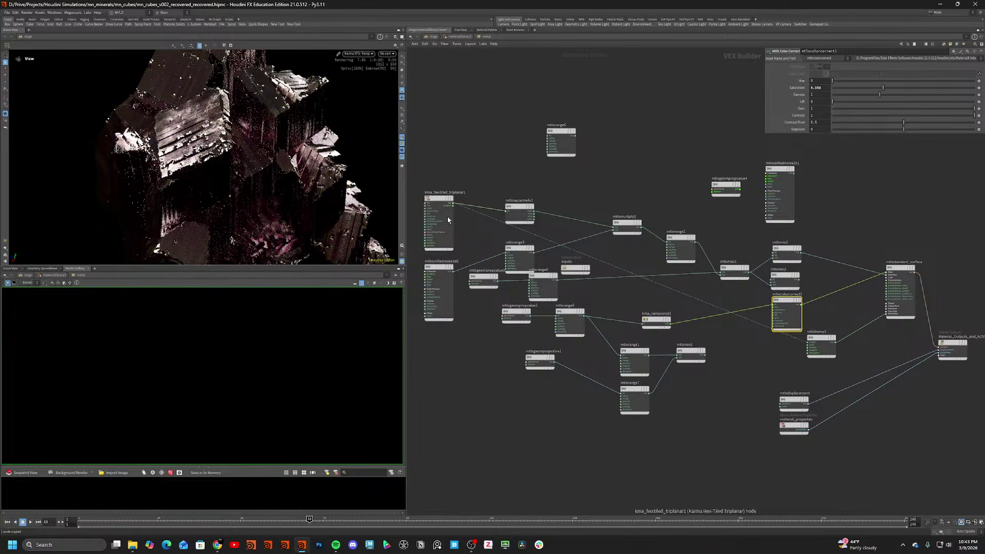
left_click_drag(287, 164, 328, 180)
Connect mtlxgeompropvalue4 to the texcoord of mtlxunifiednoise2d1, and the noise output to the specular roughness of mtlxstandard_surface.
scroll(810, 188, "up", 2)
middle_click_drag(810, 187, 751, 241)
scroll(751, 241, "up", 4)
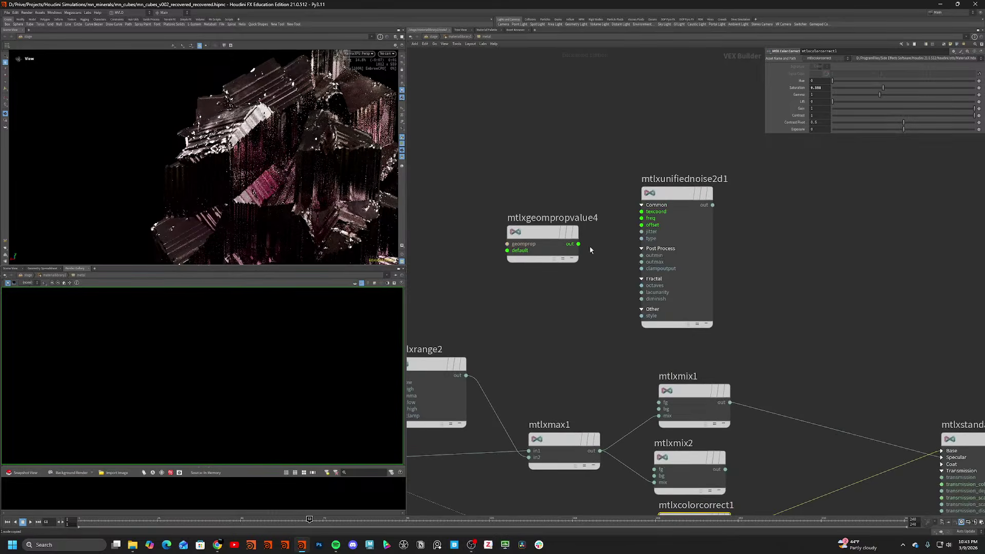
left_click_drag(578, 243, 641, 211)
left_click(713, 205)
middle_click_drag(775, 303, 584, 188)
left_click(749, 343)
left_click(758, 370)
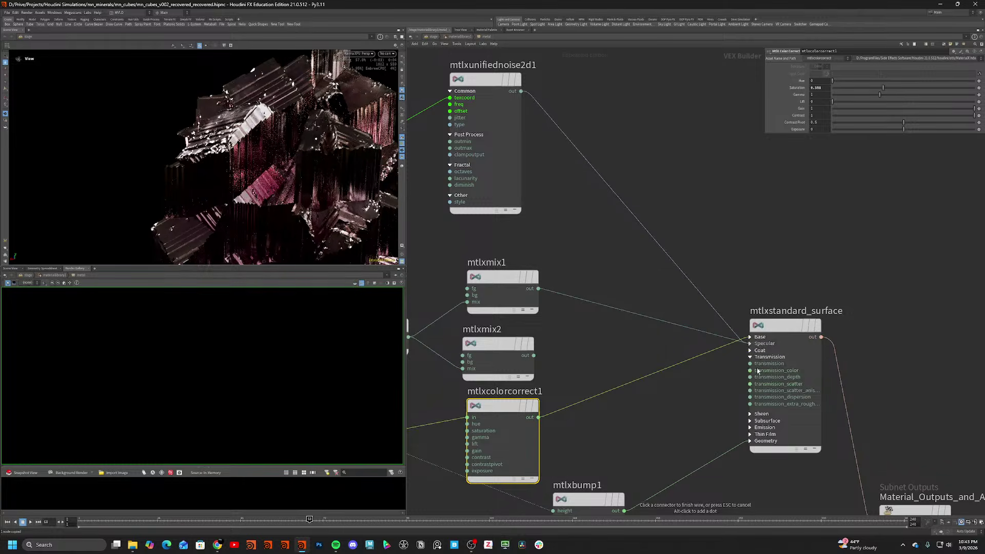
Visualize the output of mtlxunifiednoise2d1 on the mineral.
middle_click_drag(570, 229, 625, 295)
scroll(625, 295, "down", 1)
key("x")
left_click(551, 171)
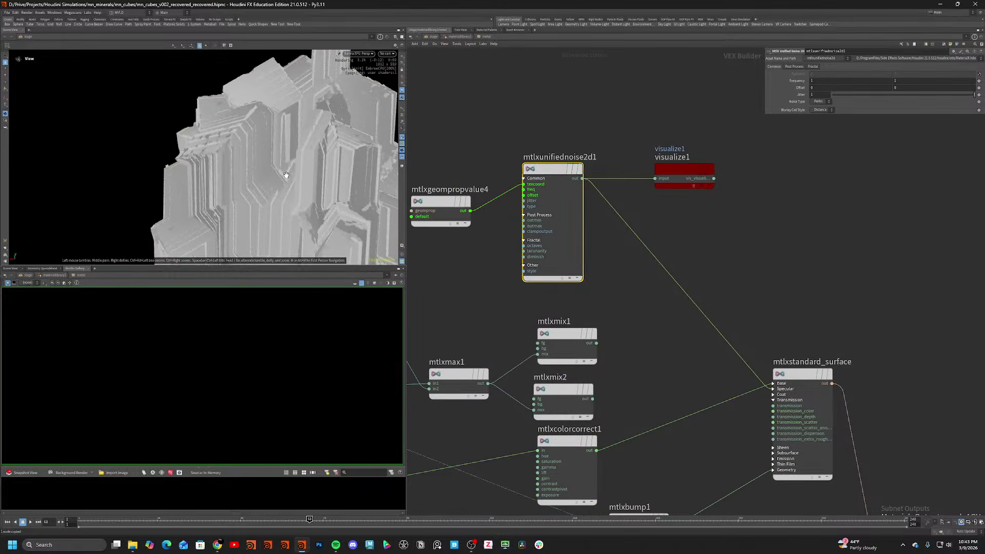
Try different values for the first frequency component of mtlxunifiednoise2d1, ending at .001.
middle_click_drag(814, 80, 924, 84)
key("ctrl+z")
middle_click_drag(829, 82, 551, 97)
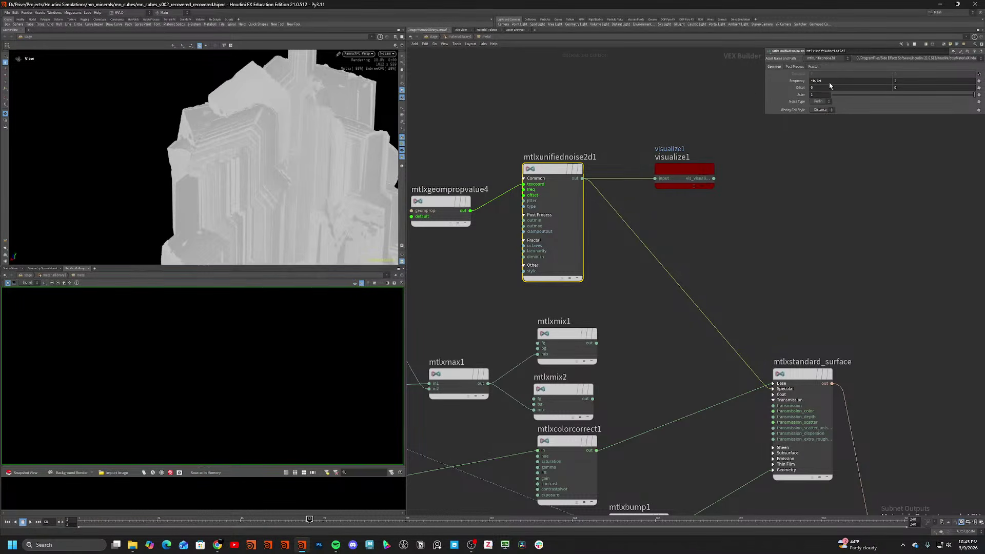
left_click(815, 80)
type(".001")
key("Return")
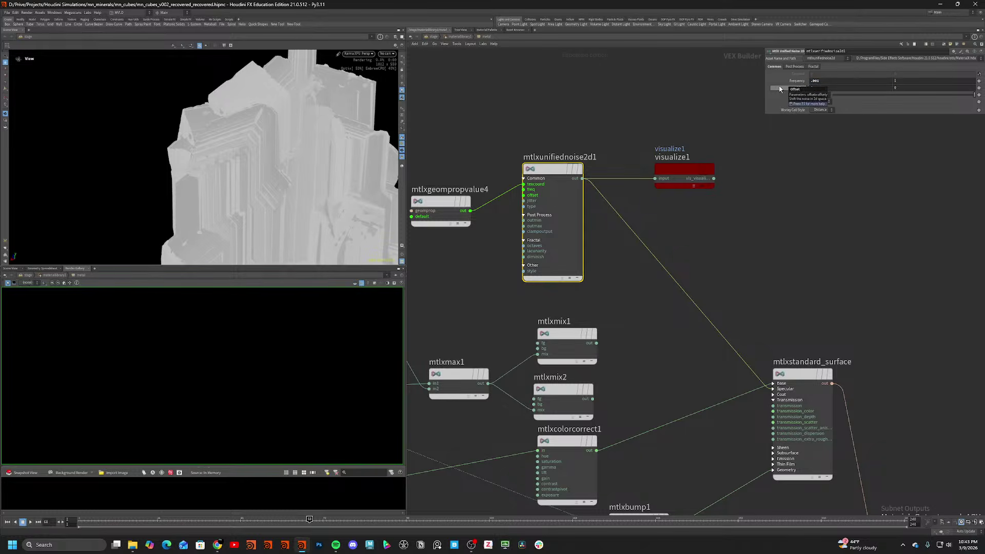
Set the second frequency component of mtlxunifiednoise2d1 to 1000 and inspect the resulting streaks on the mineral.
scroll(313, 137, "down", 3)
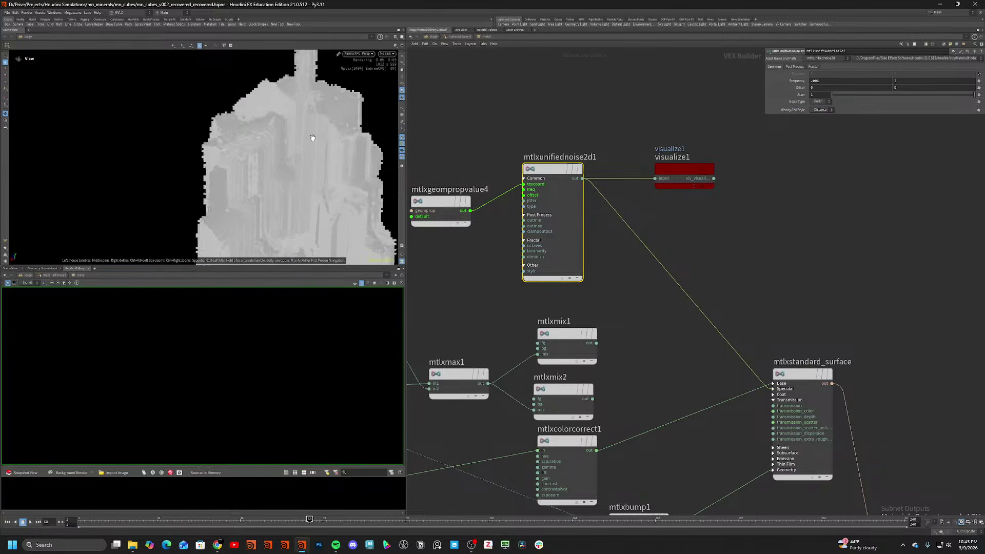
left_click_drag(312, 137, 389, 133, "alt")
left_click(898, 81)
type("10")
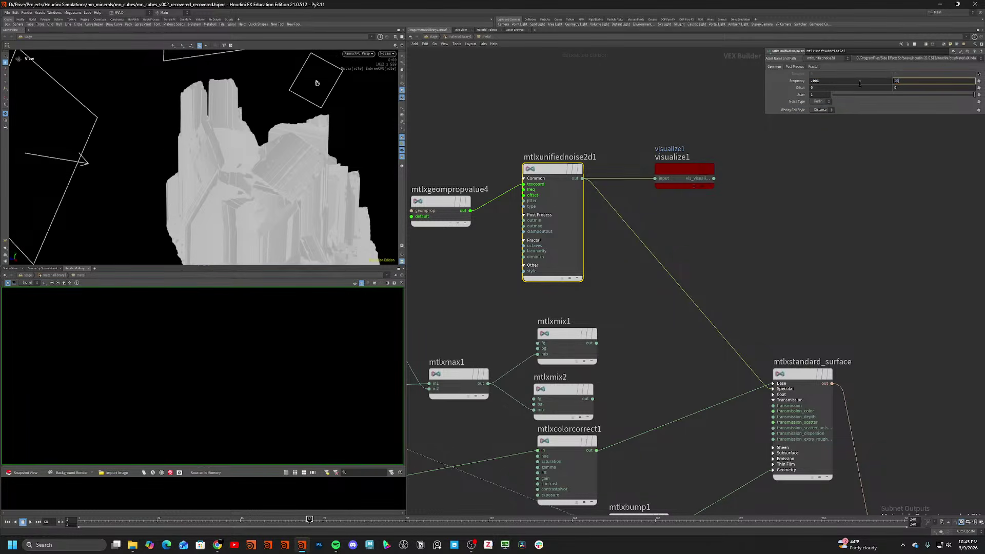
type("00")
key("Return")
scroll(318, 210, "up", 3)
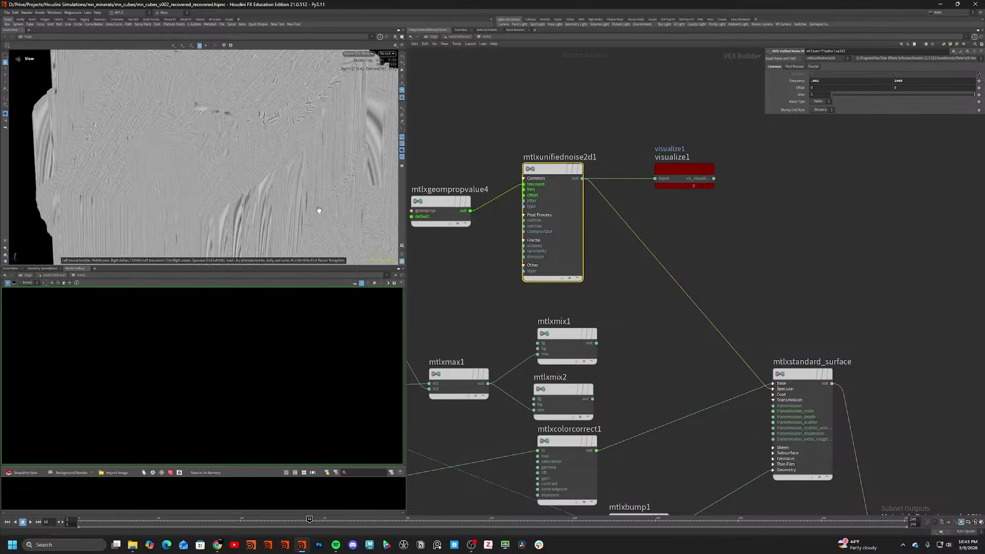
left_click_drag(319, 210, 264, 164)
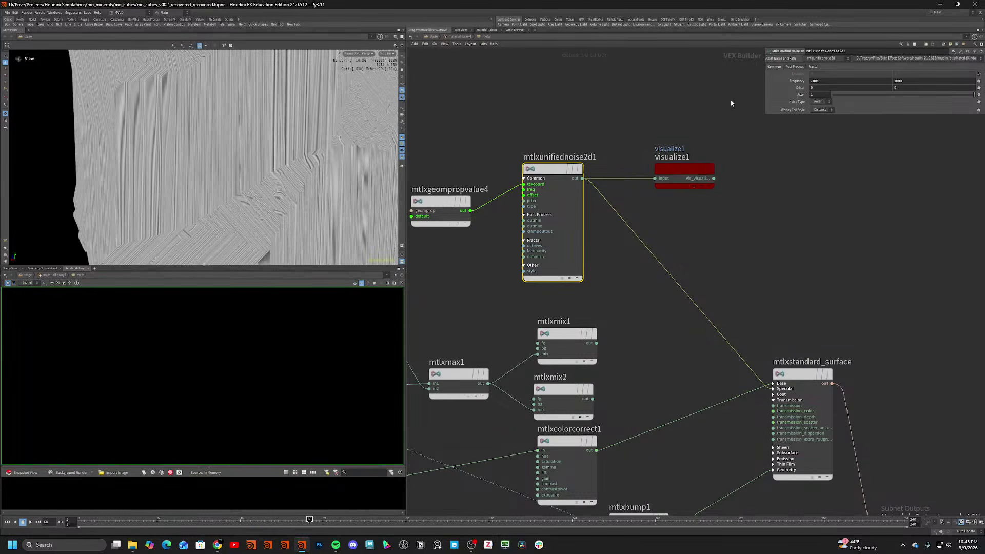
Set the frequency of mtlxunifiednoise2d1 to .0001 and 100, and check the stripes across the mineral.
left_click(827, 81)
type(".0001")
key("Return")
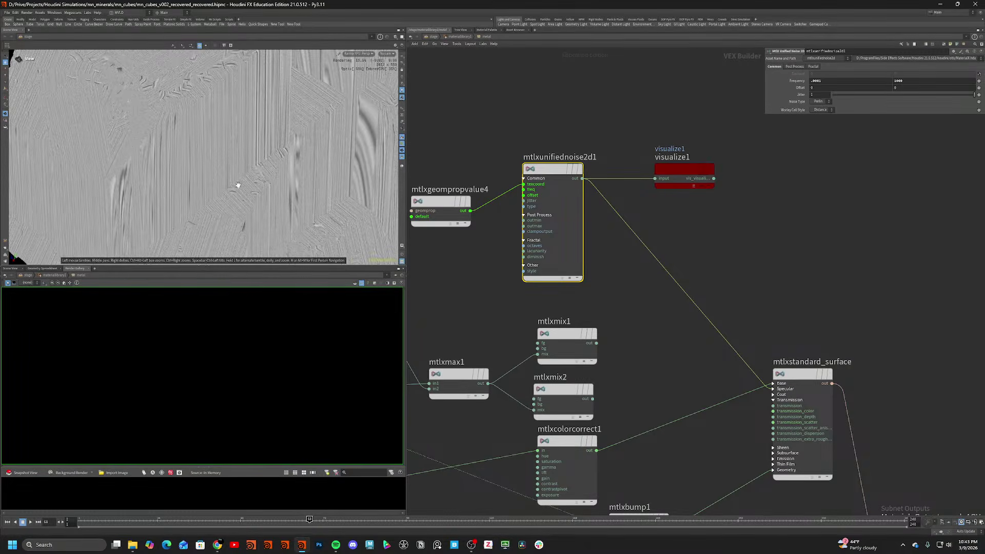
left_click(909, 81)
type("100")
key("Return")
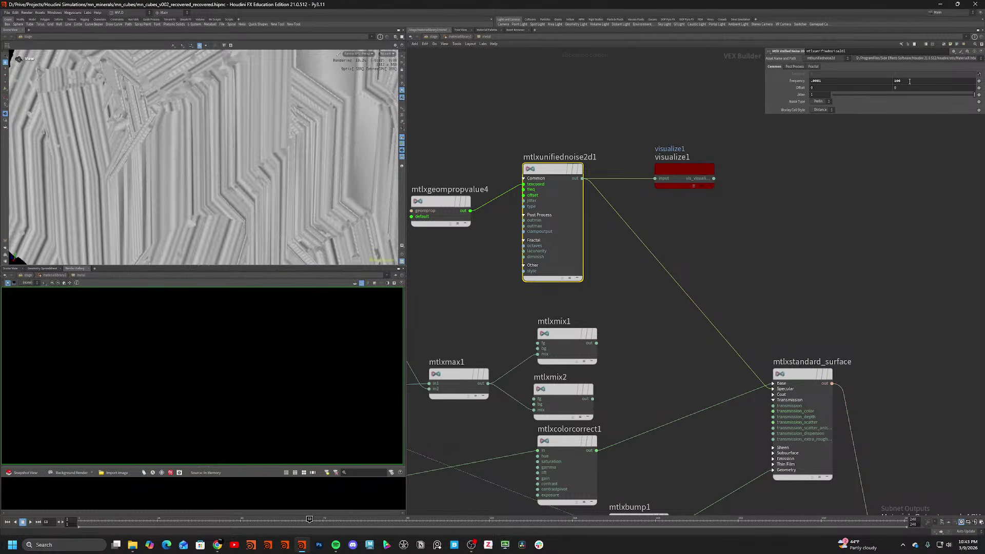
right_click_drag(314, 128, 288, 143)
left_click_drag(288, 144, 347, 125)
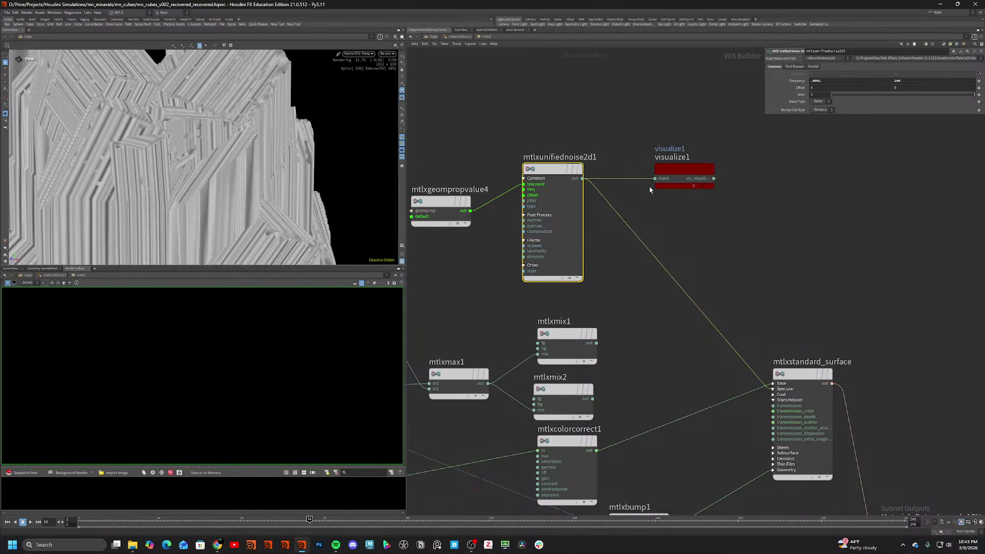
Rearrange mtlxunifiednoise2d1 and mtlxstandard_surface to leave more space between them in the network.
left_click_drag(553, 170, 567, 202)
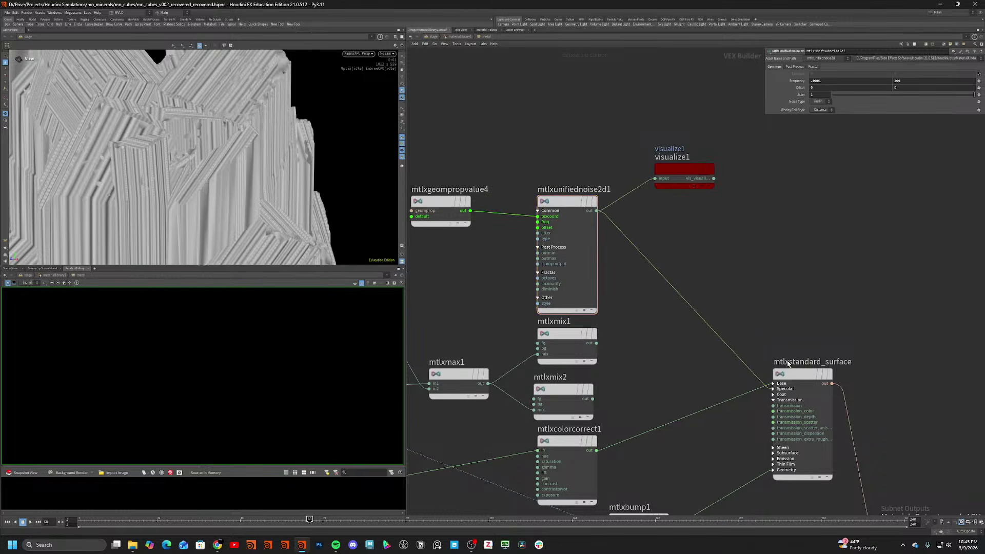
left_click_drag(803, 374, 885, 333)
scroll(561, 199, "down", 5)
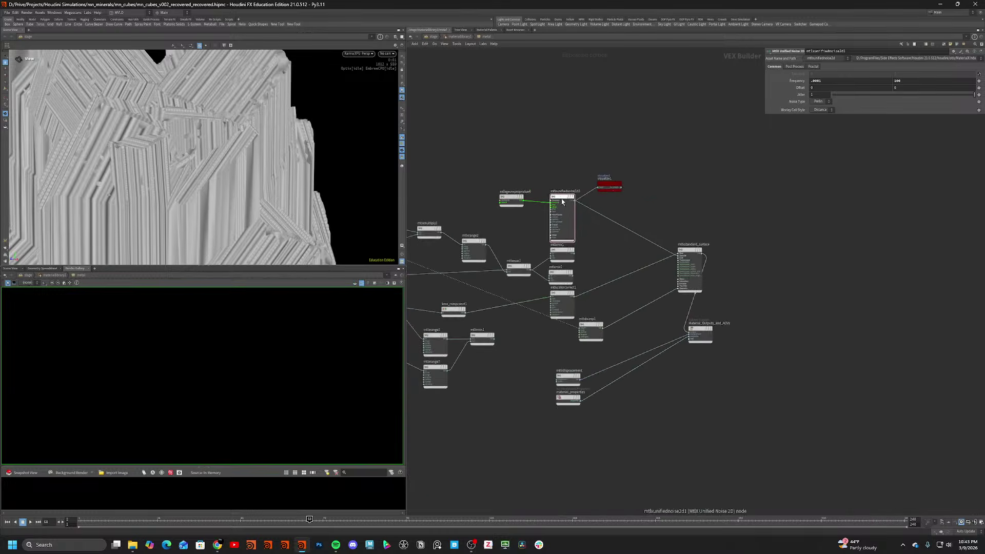
Duplicate mtlxunifiednoise2d1 with its uv input and connect the copy to the specular anisotropy of mtlxstandard_surface.
mouse_move(563, 200)
left_mouse_down()
mouse_move(565, 129)
mouse_move(566, 190)
left_mouse_up()
scroll(574, 189, "up", 4)
left_click(580, 188)
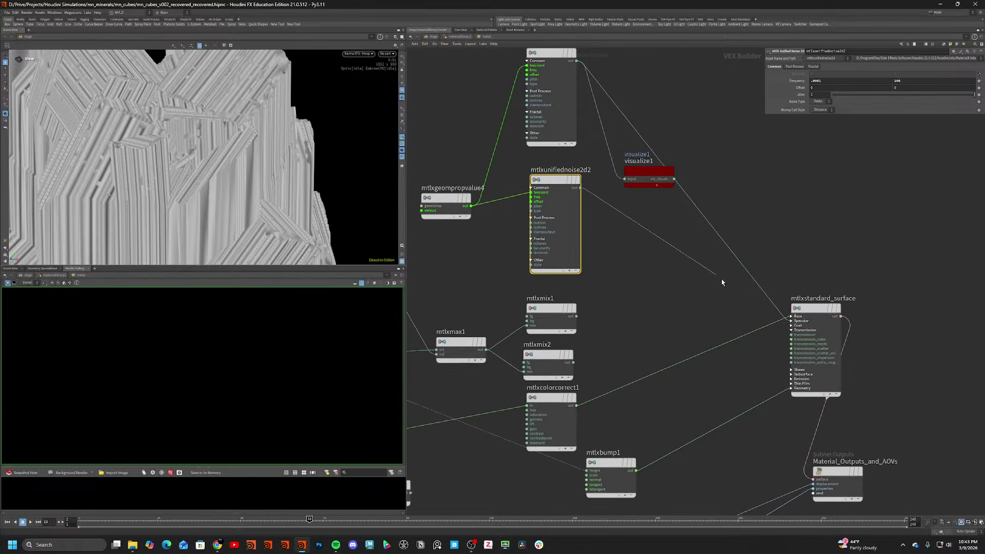
scroll(792, 321, "up", 4)
left_click(791, 321)
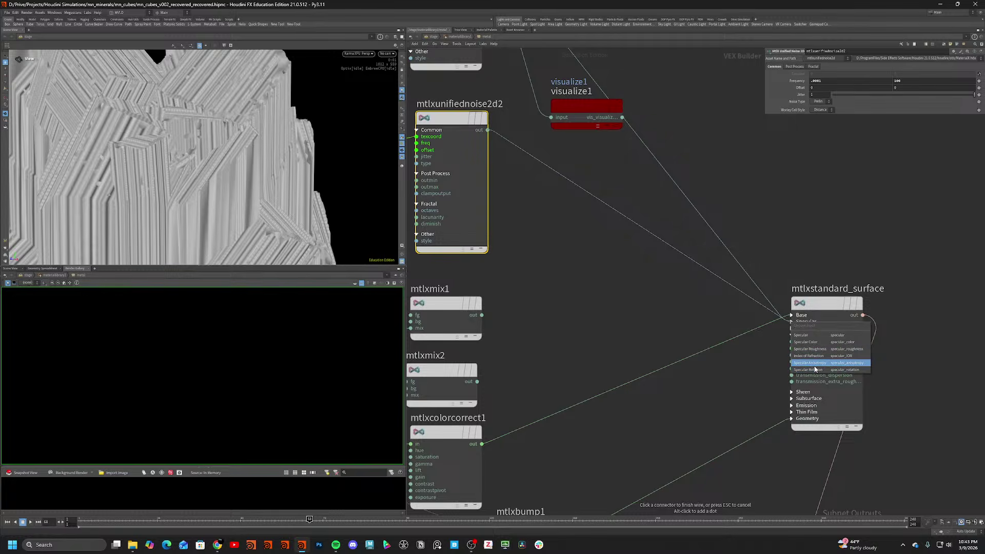
left_click(815, 368)
Make a third copy of the 2D noise fed by mtlxgeompropvalue4 and connect it to the surface's specular rotation.
middle_click_drag(555, 237, 651, 298)
scroll(650, 298, "down", 4)
left_click_drag(502, 139, 594, 181)
left_click(561, 231)
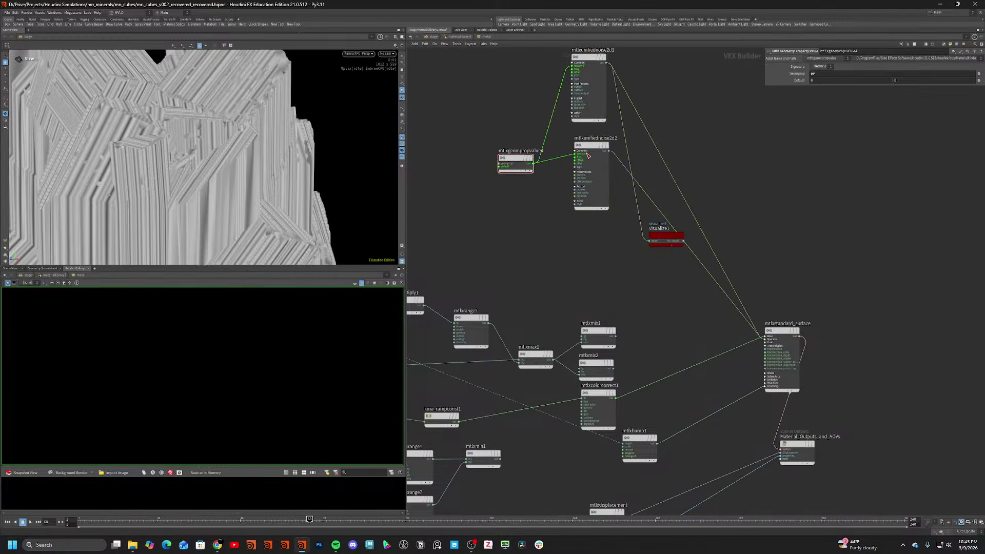
left_click(635, 292)
left_click_drag(533, 164, 593, 229)
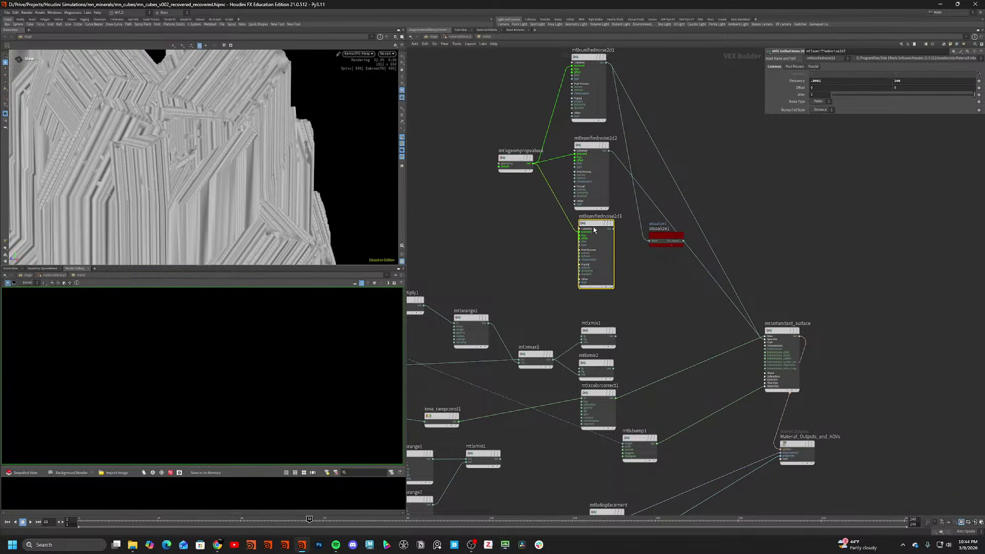
left_click(613, 229)
scroll(762, 352, "up", 4)
left_click(769, 327)
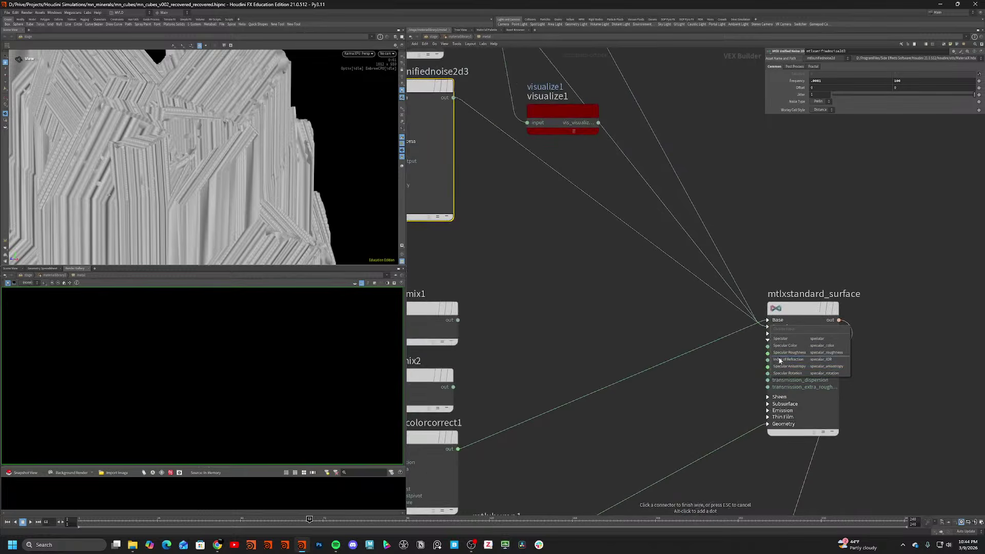
left_click(783, 374)
Remove the visualize1 node and refresh the Karma XPU viewport render.
left_click(557, 118)
key("ctrl+x")
scroll(574, 257, "down", 5)
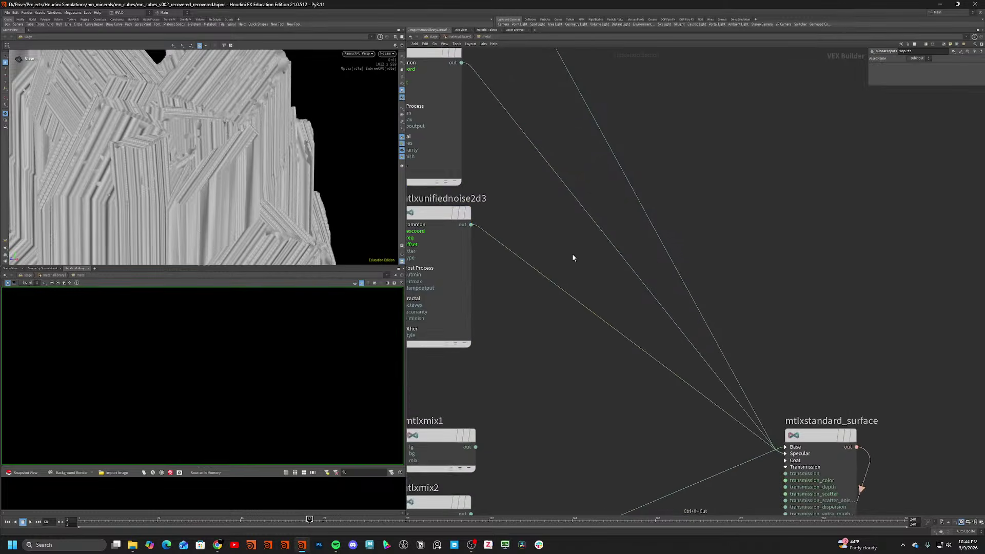
left_click(358, 53)
left_click(364, 129)
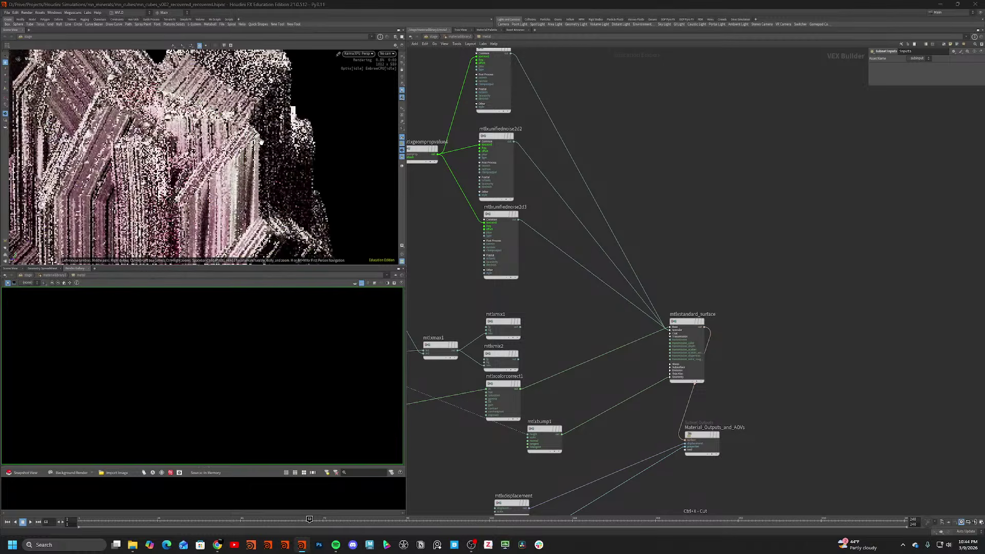
Examine the striped specular detail on the rendered mineral from several angles and close up.
left_click_drag(192, 153, 193, 173)
right_click_drag(193, 173, 196, 192)
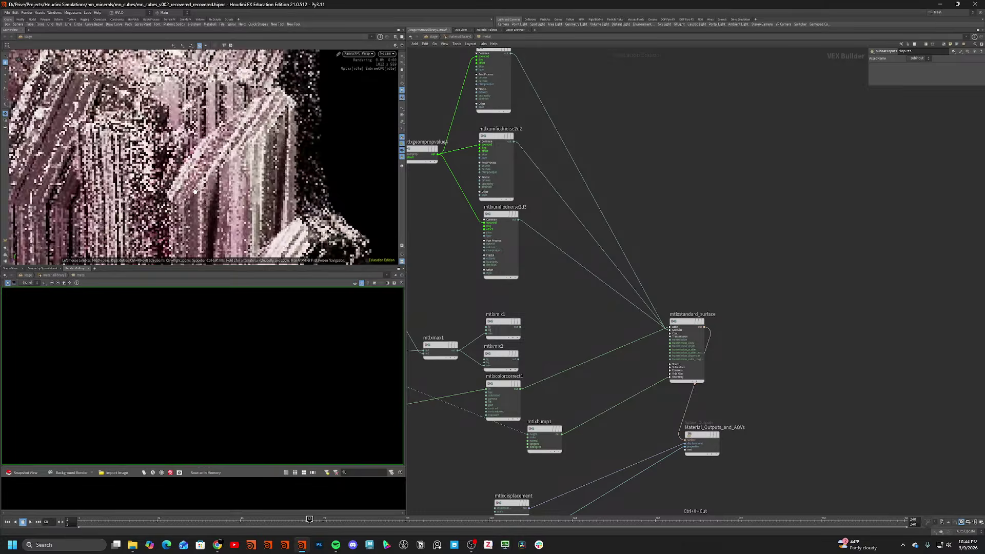
left_click_drag(196, 192, 199, 209)
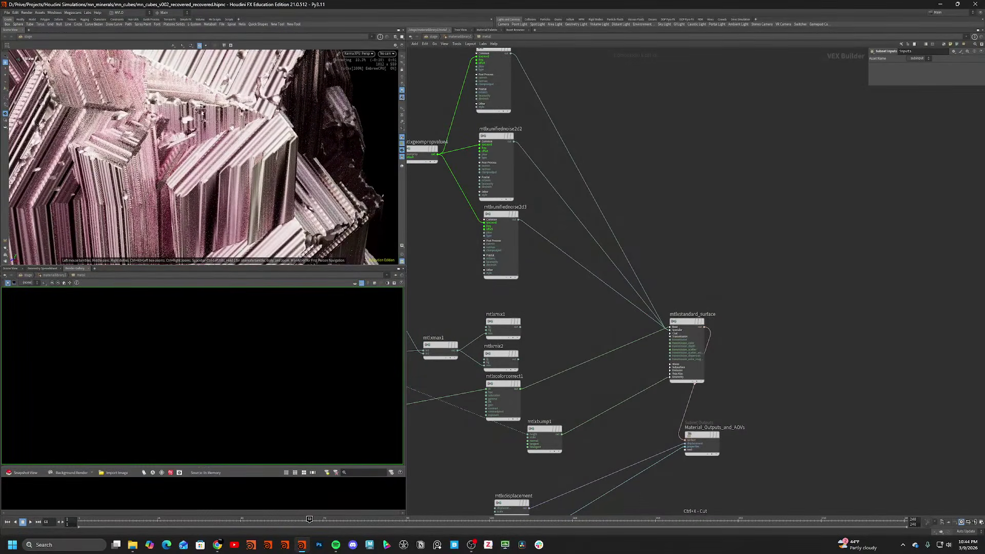
right_click_drag(242, 94, 198, 61)
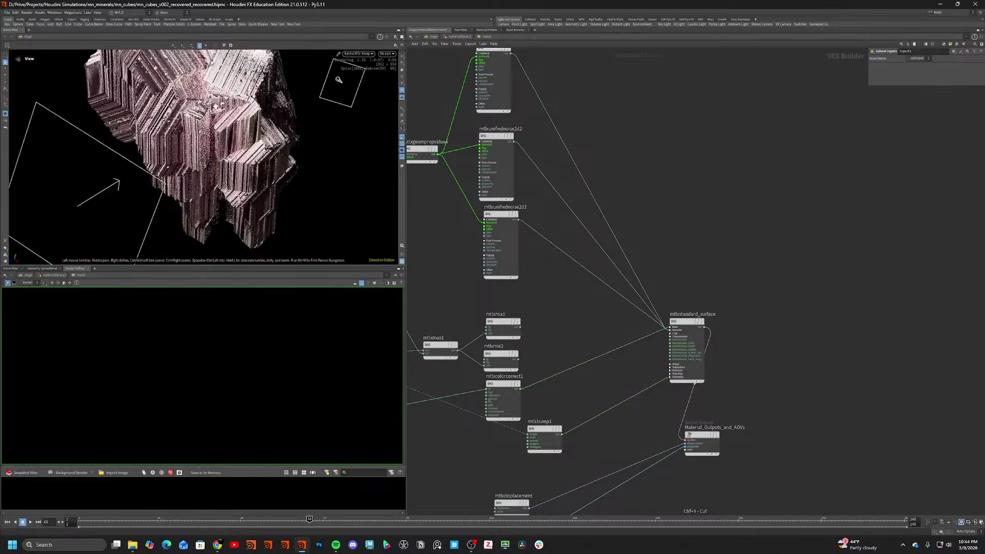
left_click_drag(198, 61, 355, 74)
right_click_drag(356, 72, 371, 82)
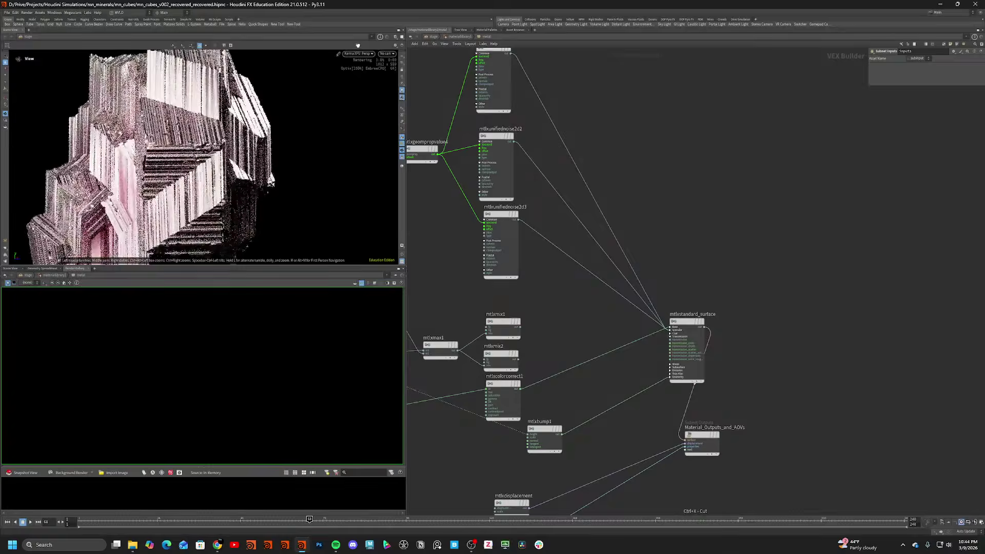
left_click_drag(370, 83, 447, 64)
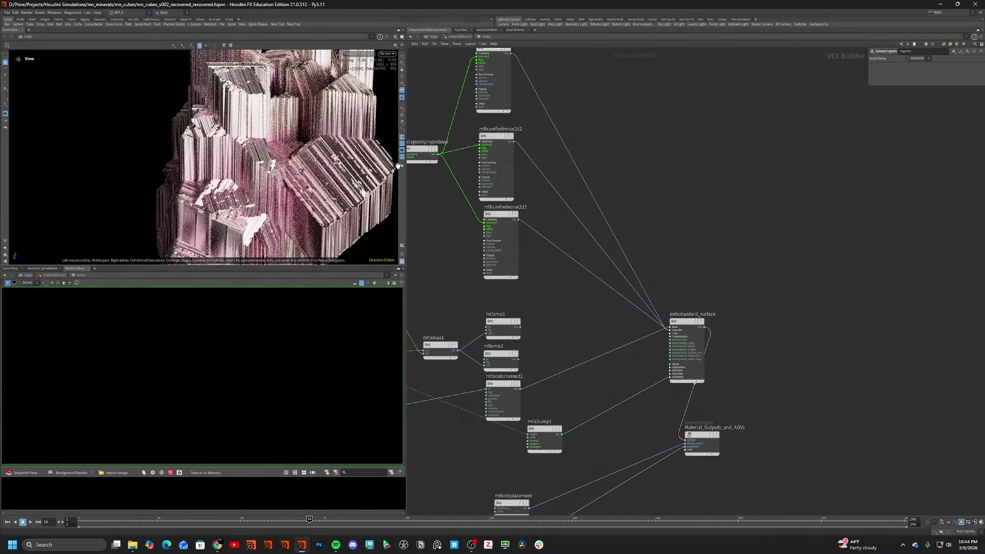
middle_click_drag(382, 154, 231, 165)
right_click_drag(231, 165, 303, 160)
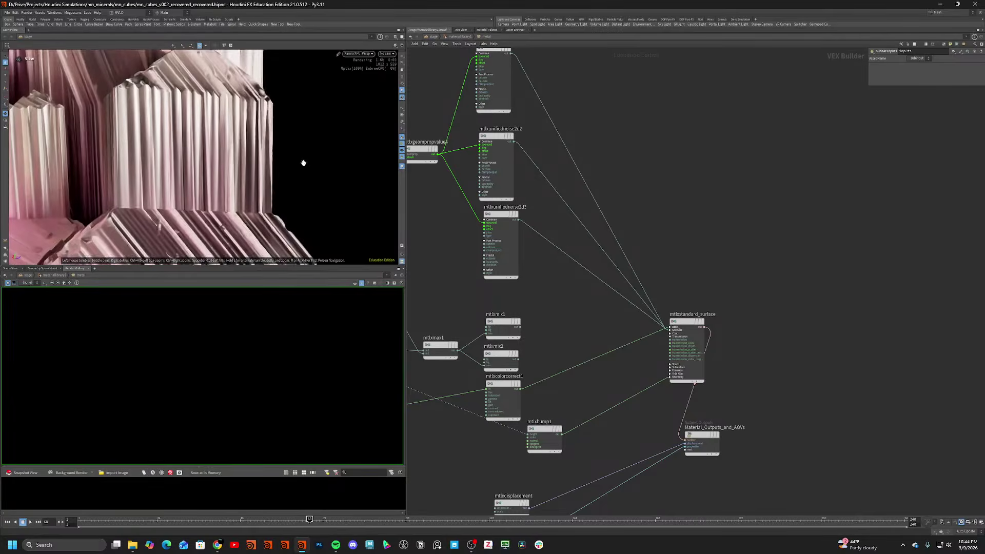
Insert an mtlxrange node between mtlxunifiednoise2d1 and mtlxstandard_surface, and inspect the striped faces up close.
key("Tab")
type("range")
key("Return")
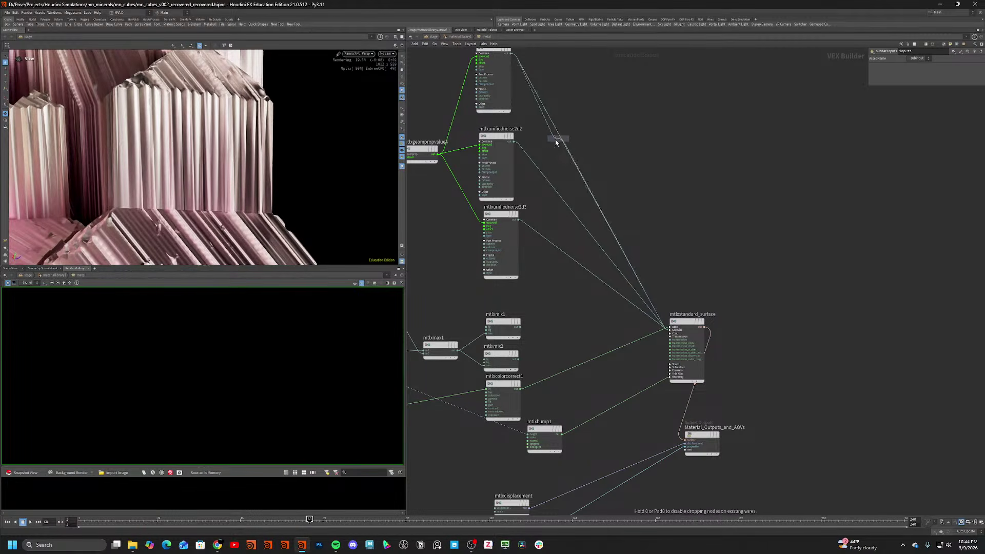
left_click(557, 137)
left_click_drag(182, 164, 211, 154)
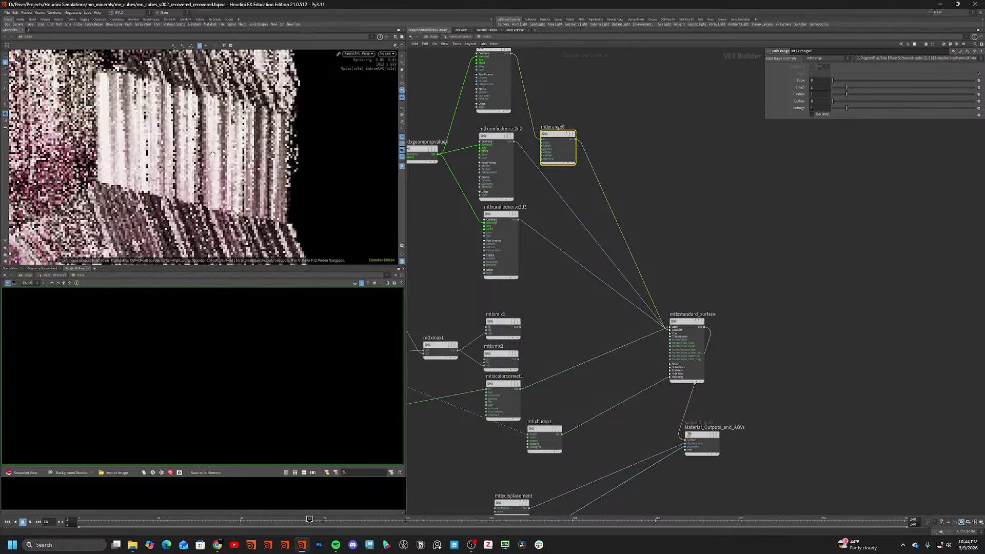
left_click_drag(298, 171, 308, 149)
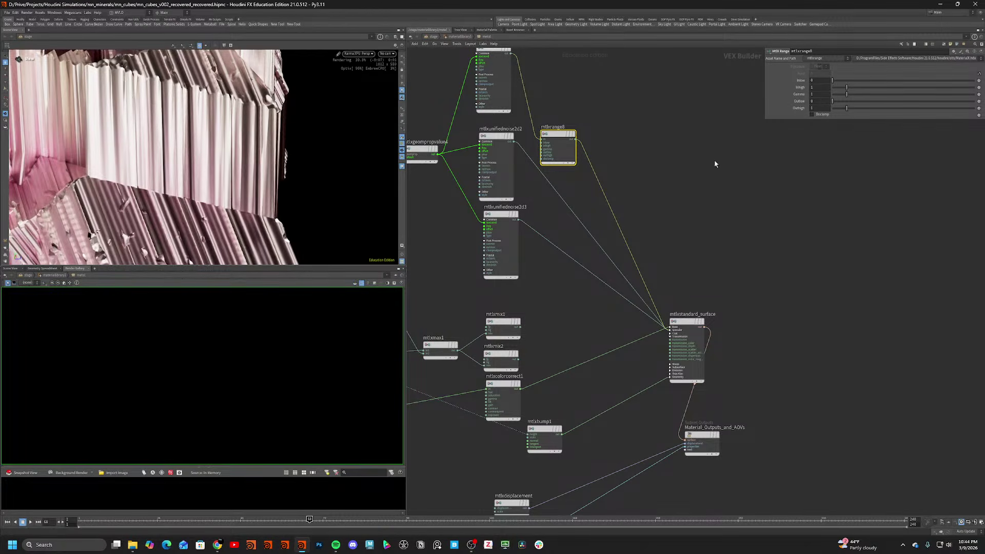
Add an MtlX Geometry Property Value node to the metal material that reads the dmg_mask attribute.
left_click(692, 184)
key("Tab")
type("geomp")
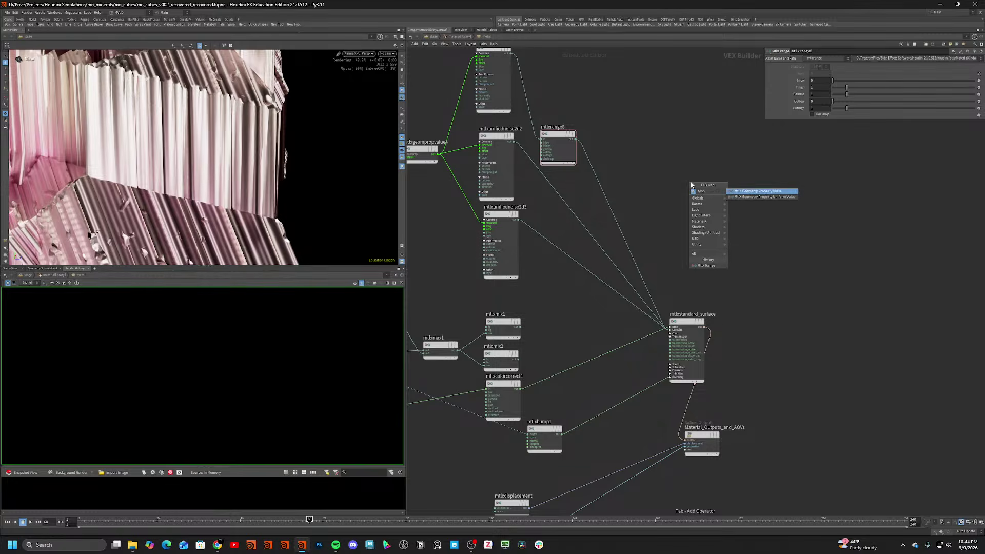
key("Return")
left_click(691, 186)
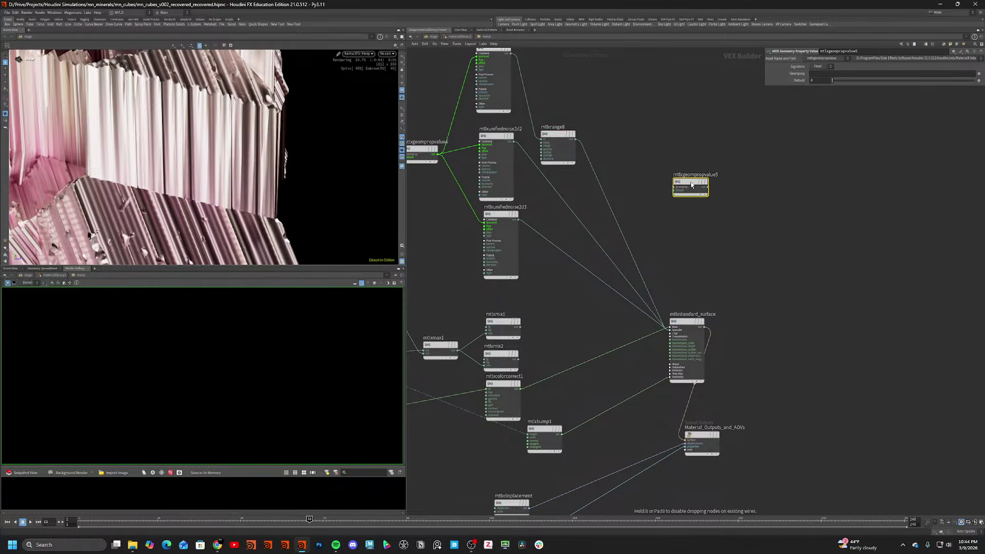
left_click(813, 74)
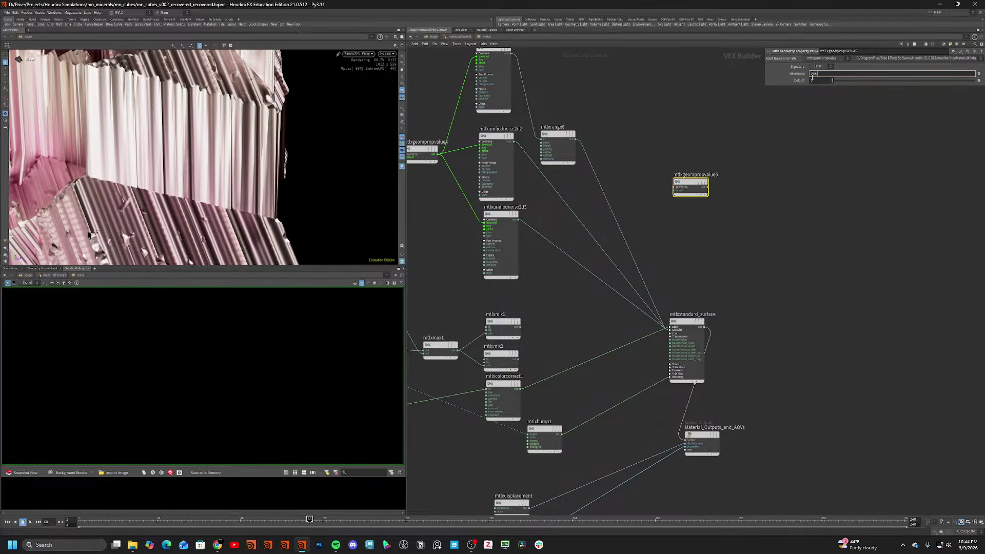
type("dmg_mask")
key("Return")
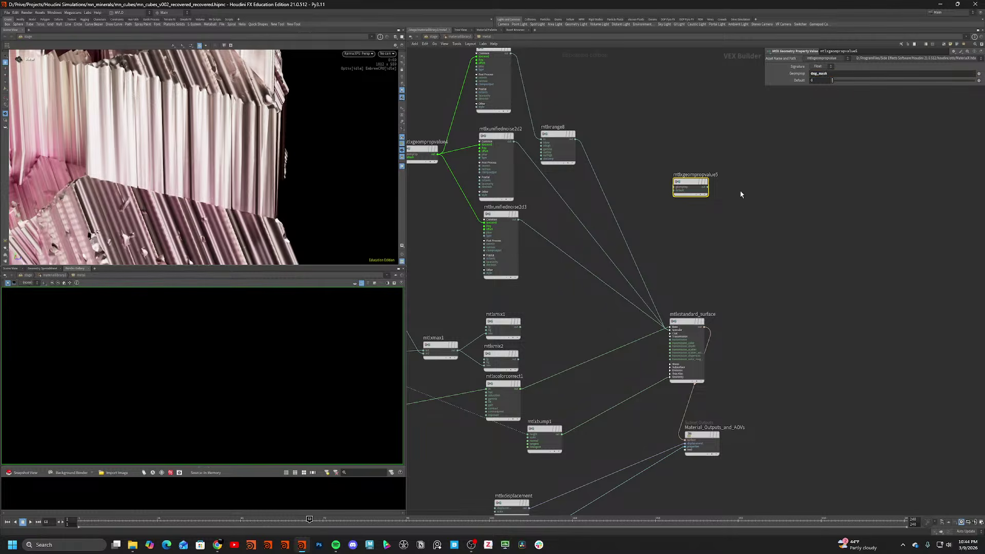
left_click_drag(763, 86, 670, 114)
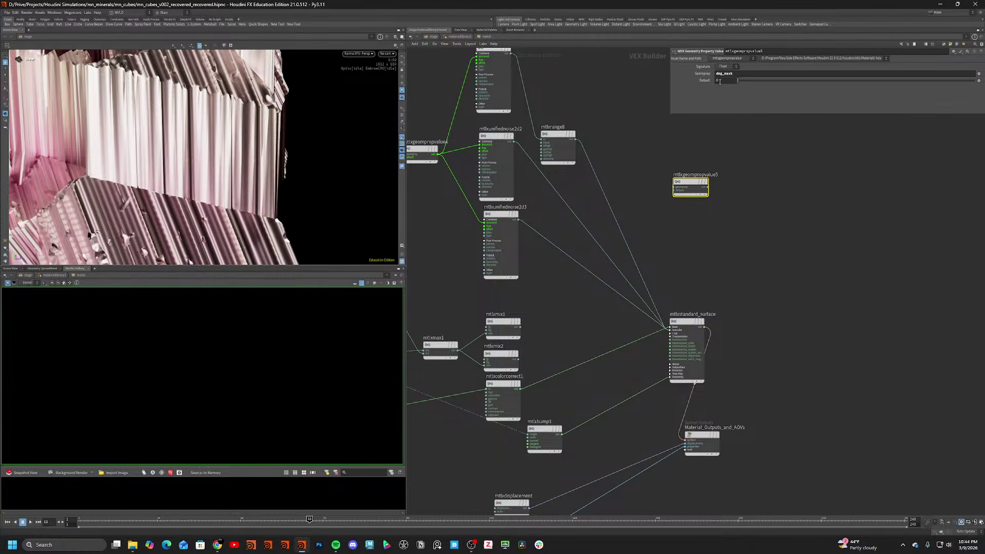
Insert an mtlxmultiply node between mtlxunifiednoise2d2 and mtlxstandard_surface, and feed the dmg_mask property value into its second input.
left_click(707, 188)
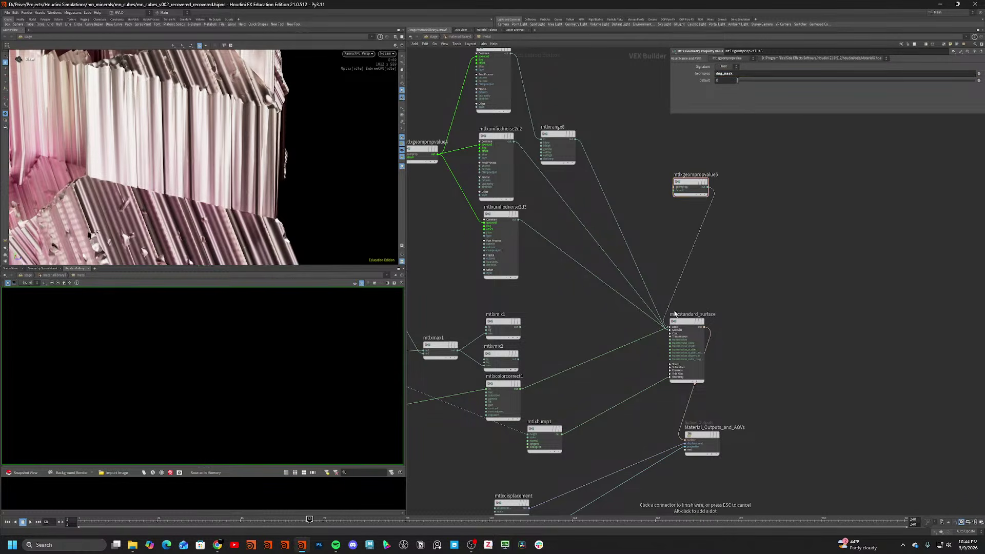
left_click(680, 250)
type("mult")
key("Return")
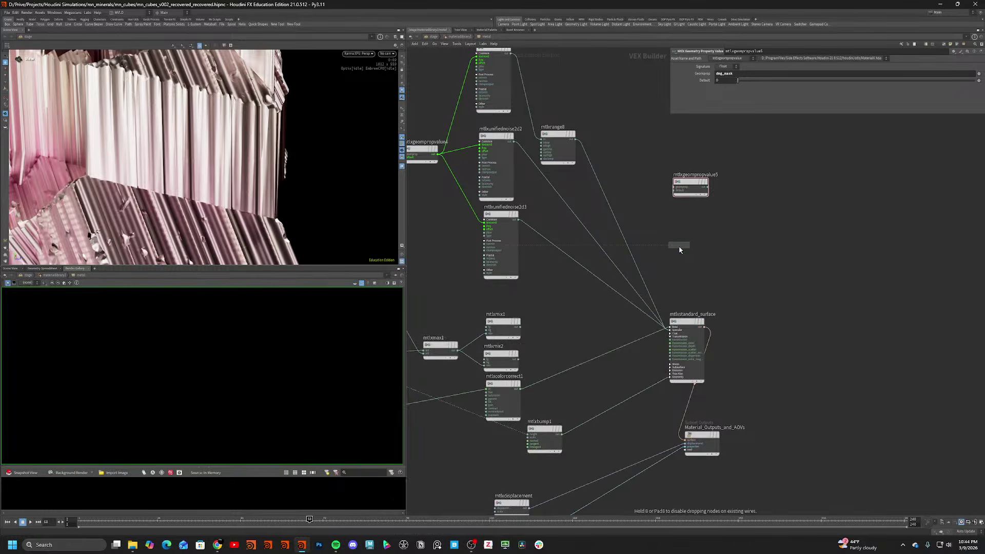
left_click(595, 246)
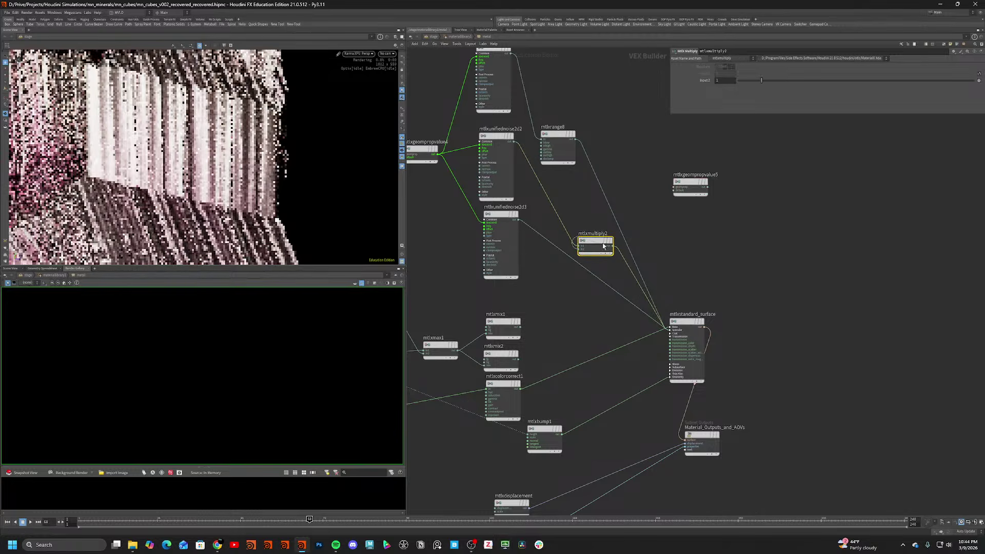
left_click(708, 188)
left_click(579, 250)
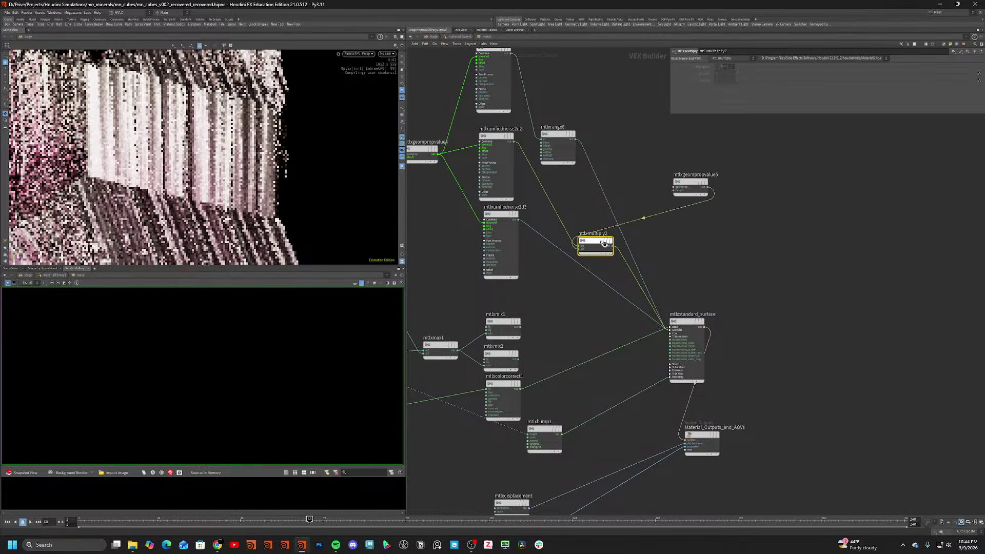
Attach a visualize node to mtlxgeompropvalue5 to view the dmg_mask attribute in the render.
key("x")
left_click(604, 242)
key("x")
left_click(693, 184)
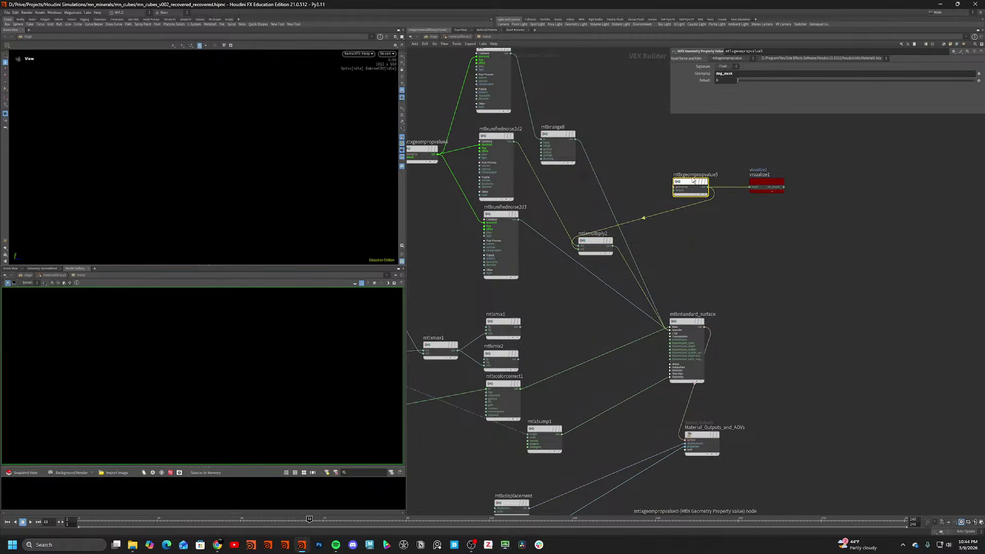
Go to the mineral's geometry network, check measure_curvature1's attributes and temporarily visualize its convexity on the model.
key("1")
double_click(658, 292)
middle_click_drag(640, 436, 614, 284)
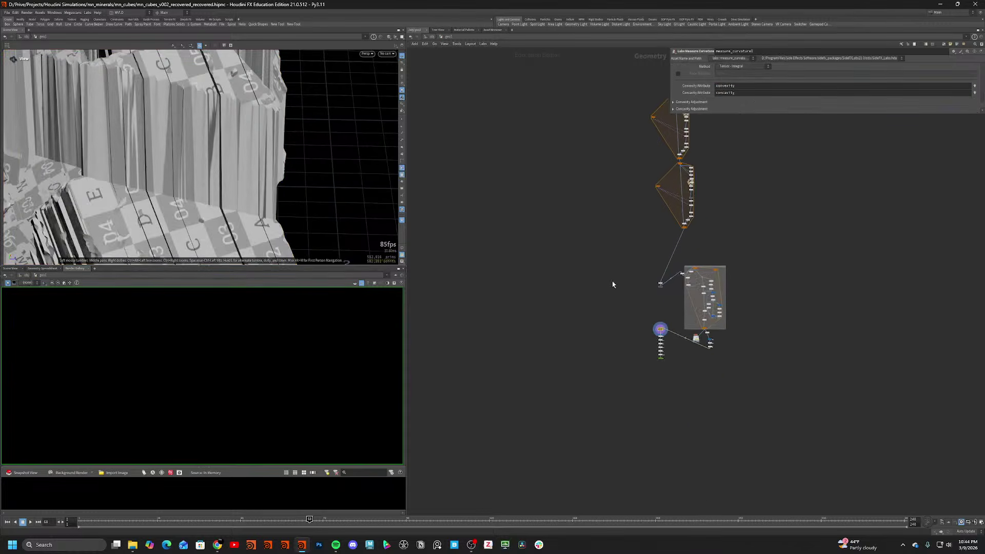
scroll(662, 354, "up", 10)
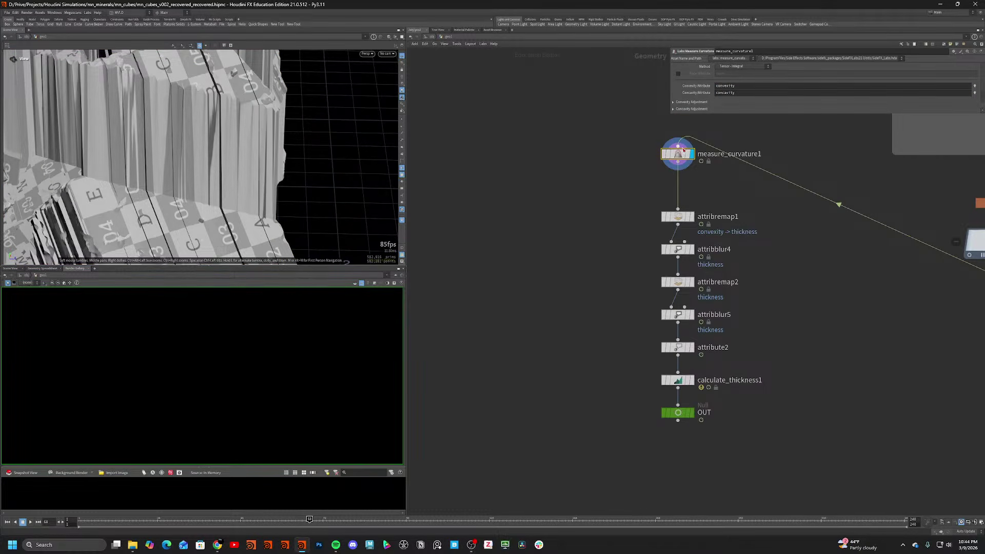
middle_click(682, 149)
middle_click(681, 154)
middle_click(680, 154, "ctrl")
left_click(547, 112)
scroll(202, 145, "up", 2)
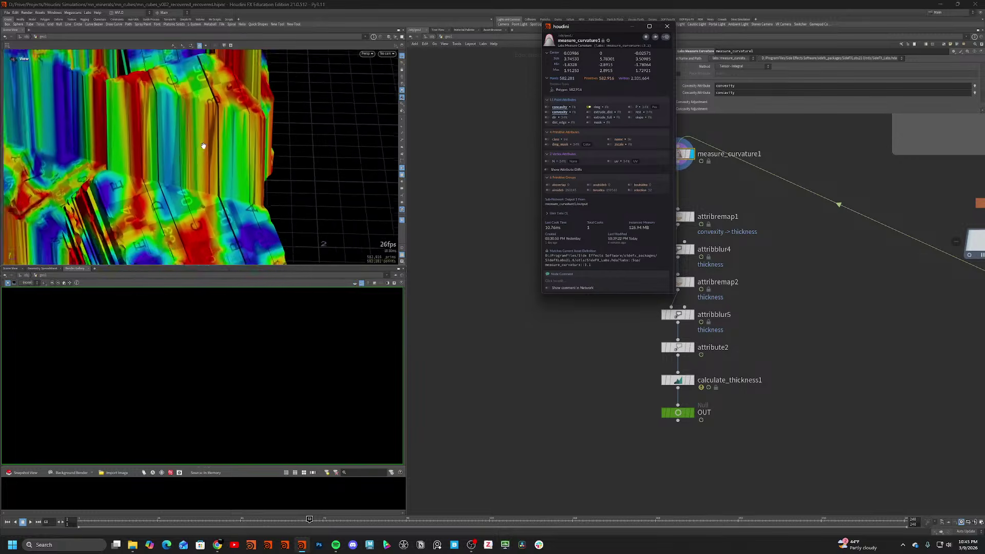
scroll(202, 145, "down", 8)
left_click_drag(202, 149, 266, 169)
left_click(402, 224)
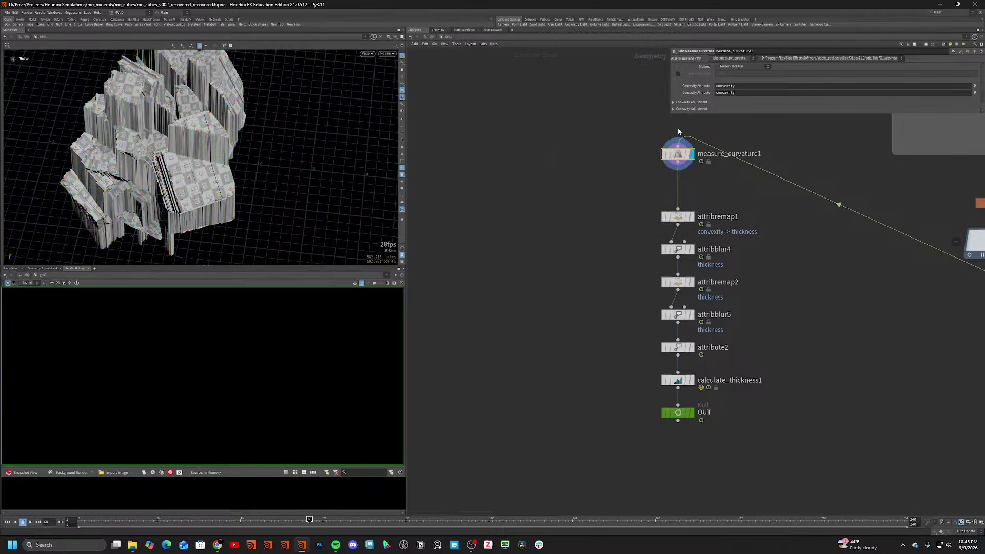
Find the attribute1 rename node upstream and check the dmg_mask name it gives the Cd primitive attribute.
scroll(616, 294, "down", 3)
middle_click_drag(643, 242, 631, 440)
scroll(605, 437, "down", 4)
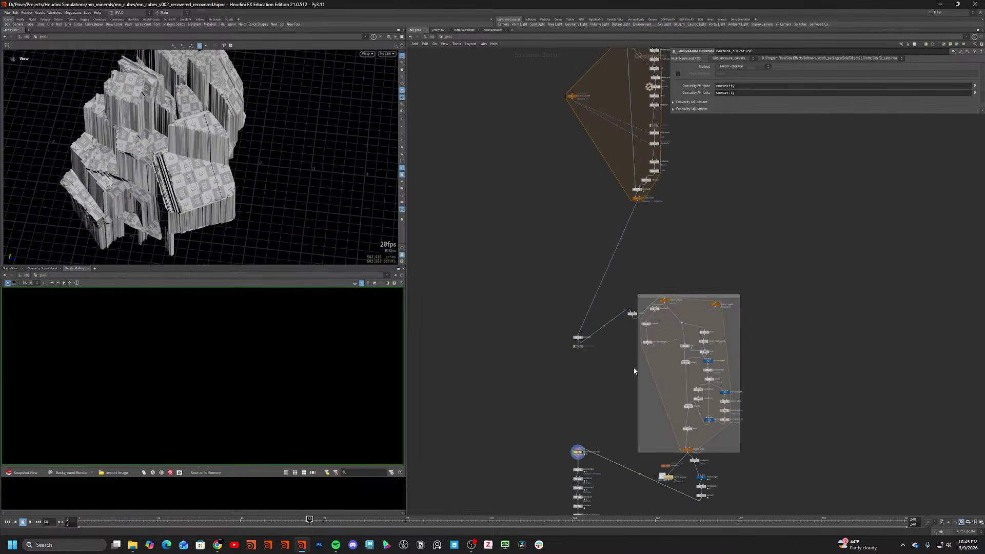
scroll(600, 336, "up", 5)
left_click(548, 340)
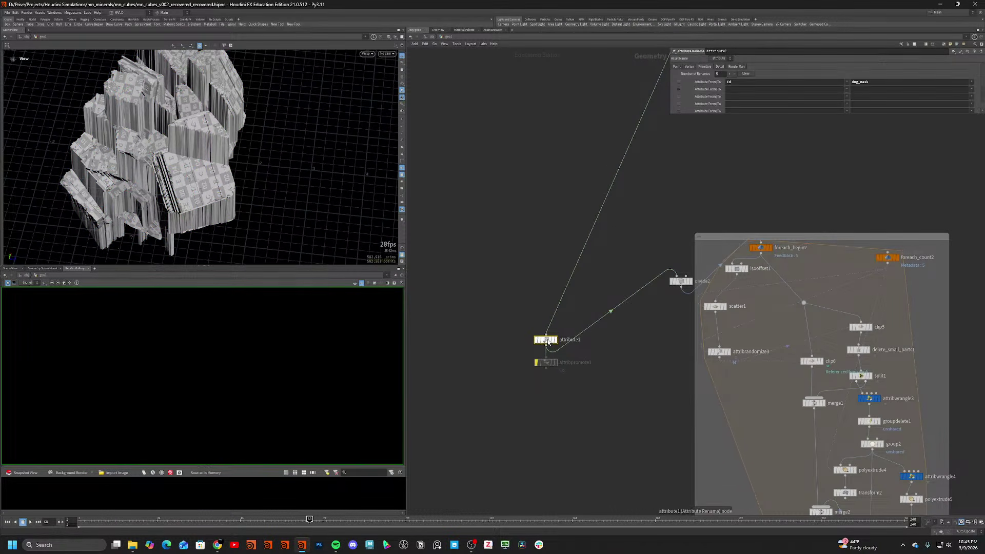
double_click(874, 84)
Check measure_curvature1's attribute list for the class and type of dmg_mask.
middle_click_drag(677, 205, 607, 74)
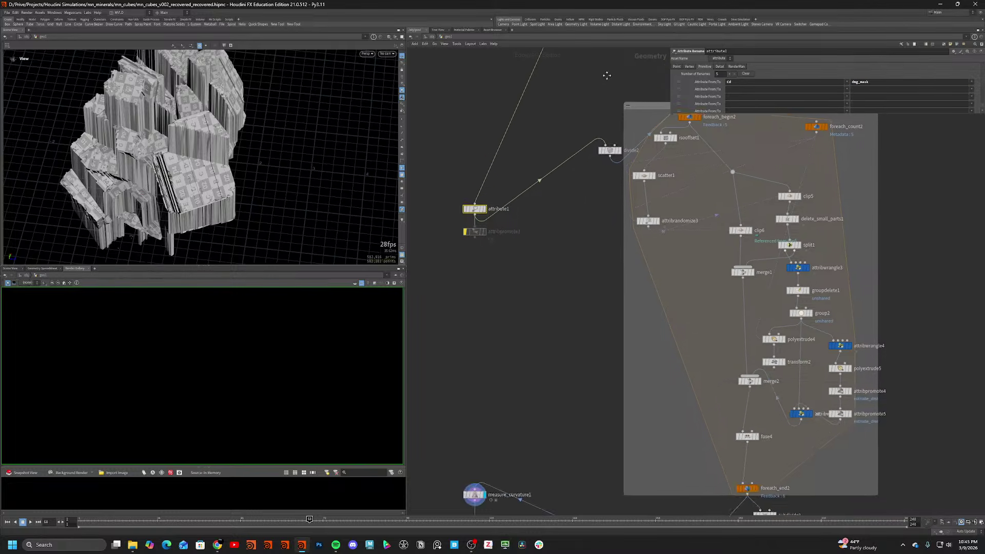
scroll(567, 336, "down", 1)
middle_click_drag(567, 336, 603, 268)
scroll(603, 267, "up", 1)
scroll(604, 267, "up", 1)
middle_click(541, 275)
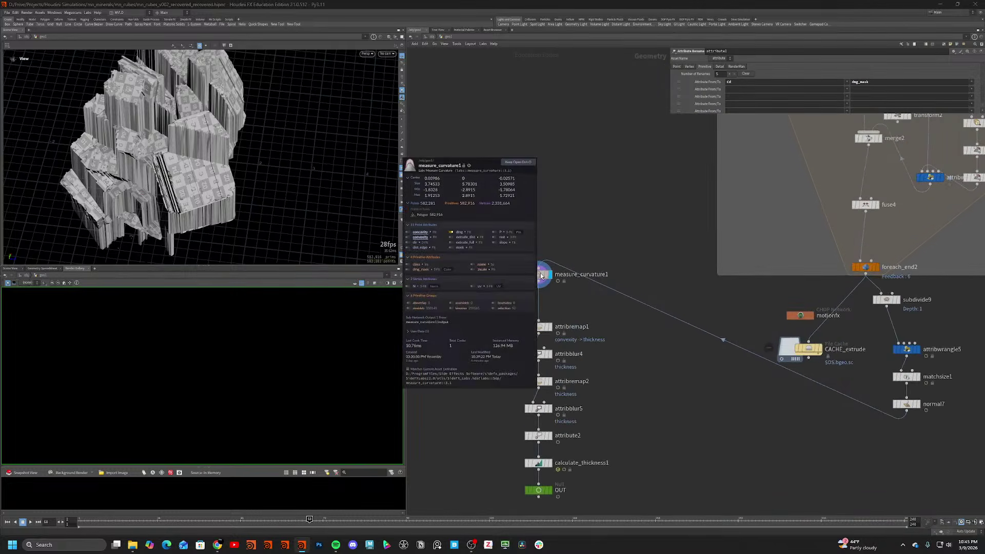
scroll(589, 252, "down", 1)
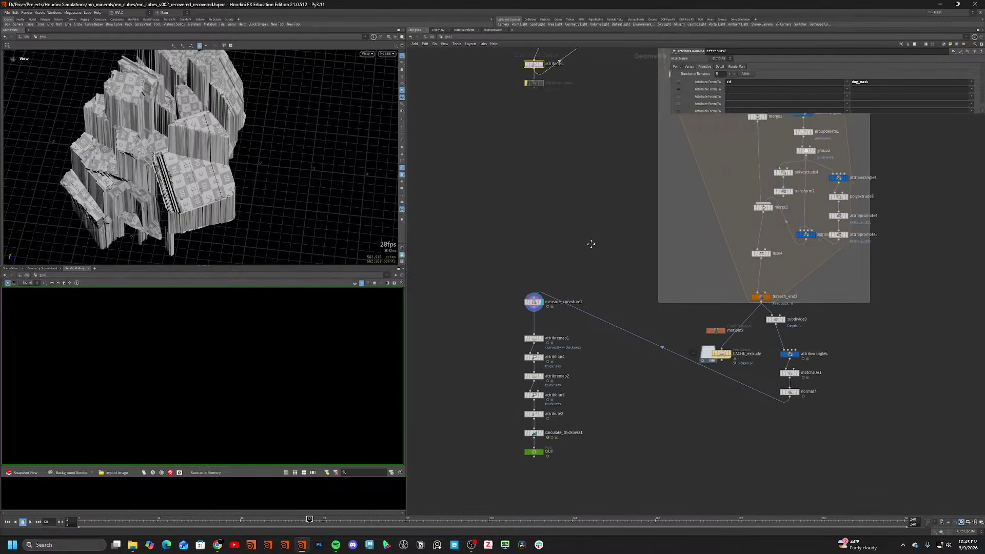
Display divide2 and merge2 in turn, and examine merge2's attributes and the attribpromote4 settings inside the loop.
middle_click_drag(588, 252, 586, 332)
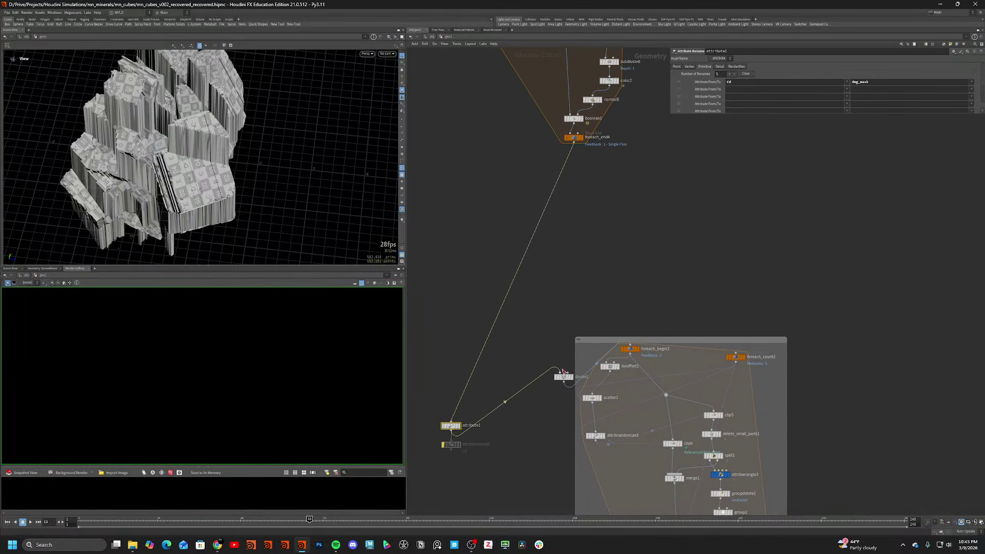
scroll(565, 380, "up", 1)
left_click(572, 377)
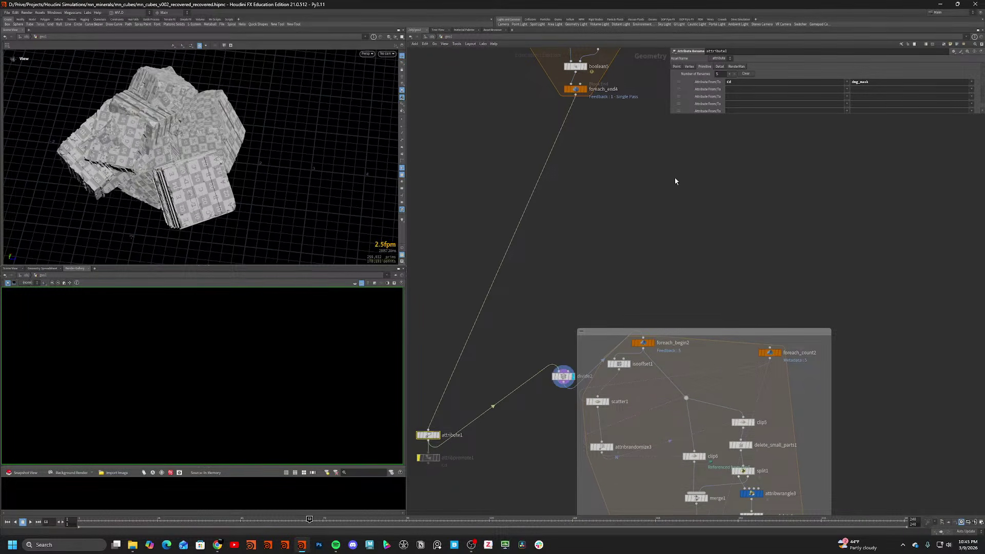
middle_click_drag(698, 299, 682, 207)
middle_click_drag(855, 340, 791, 145)
scroll(645, 318, "up", 1)
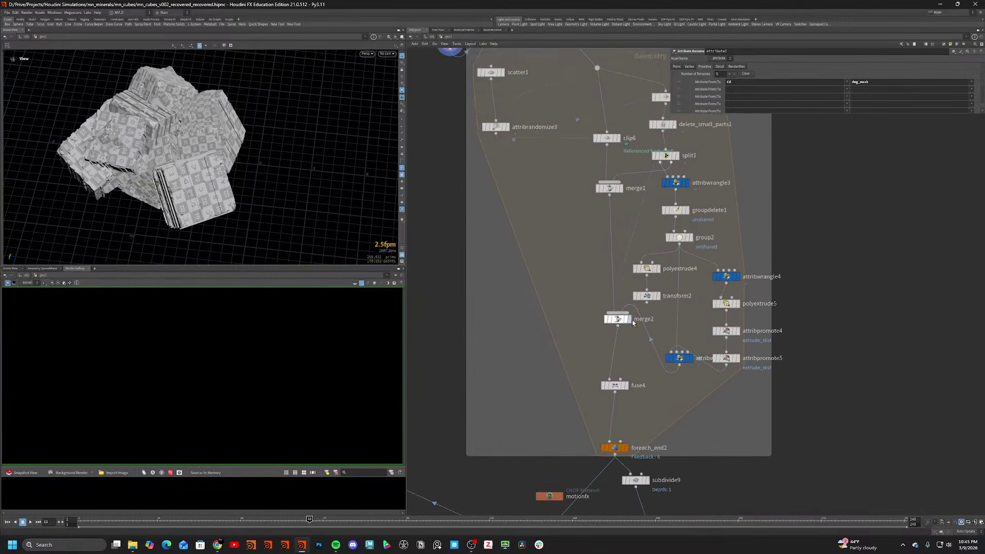
left_click(632, 320)
scroll(615, 322, "up", 1)
middle_click(615, 323)
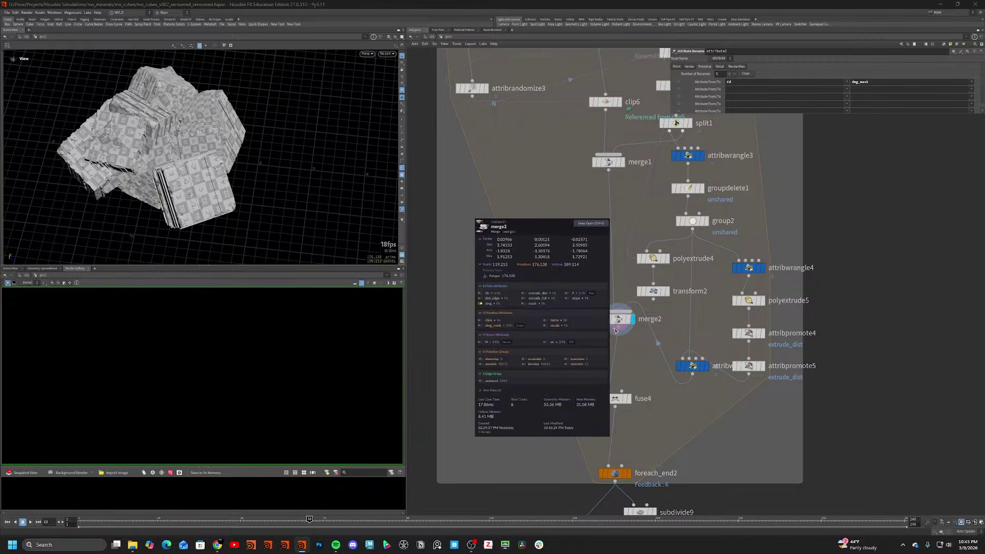
left_click(749, 333)
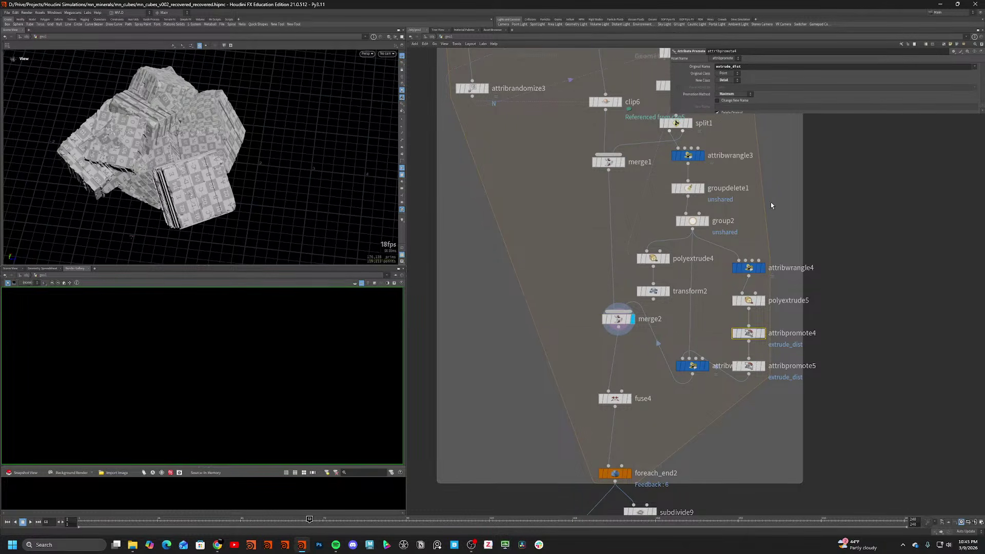
scroll(777, 241, "down", 2)
middle_click_drag(777, 241, 775, 360)
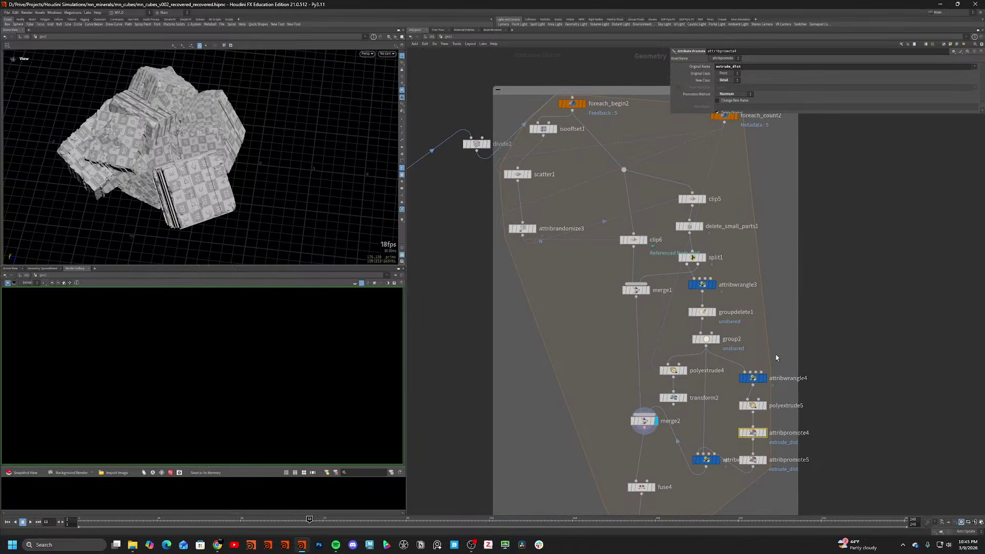
Display divide2 and compare its attribute list with that of the attribute1 rename node.
middle_click_drag(663, 183, 711, 263)
left_click_drag(526, 226, 507, 205)
middle_click(508, 207)
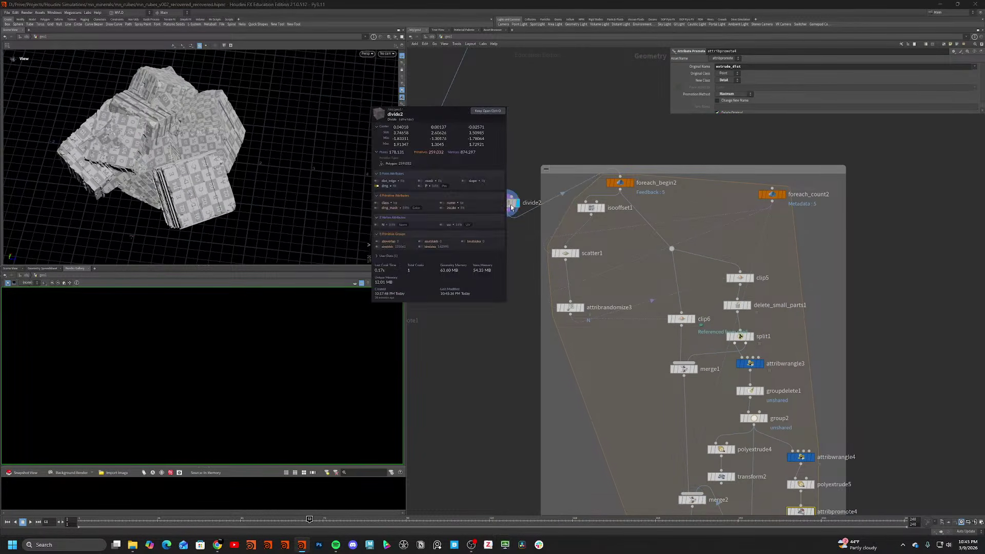
middle_click_drag(445, 232, 521, 209)
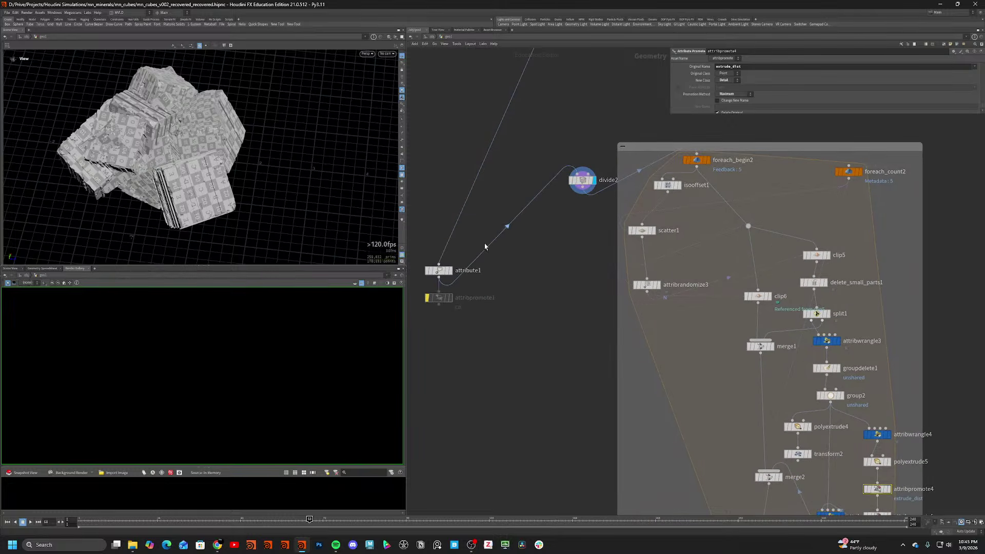
middle_click(442, 272)
left_click(441, 270)
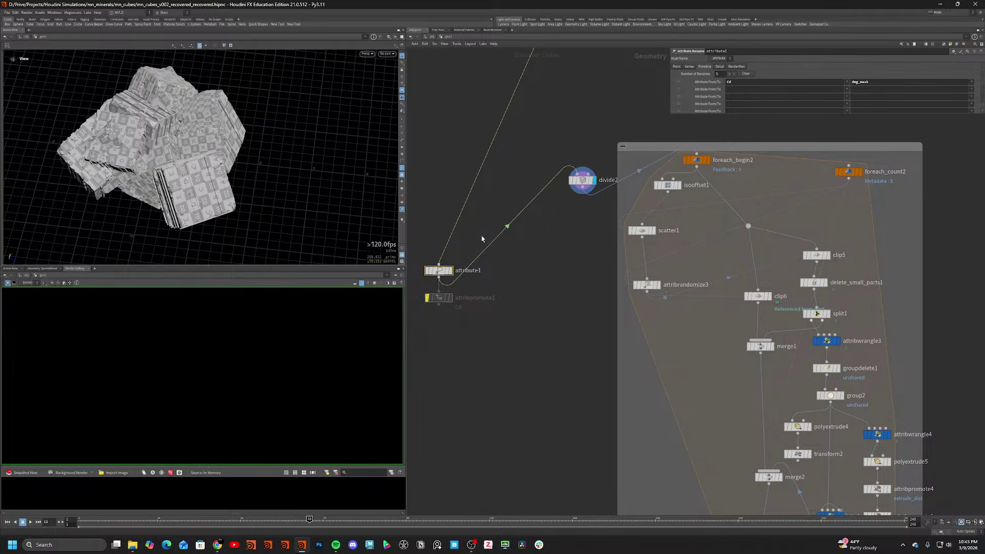
middle_click(444, 271)
Display measure_curvature1 again and recheck the attributes reaching the end of the geometry chain.
scroll(540, 298, "down", 3)
middle_click_drag(597, 416, 608, 200)
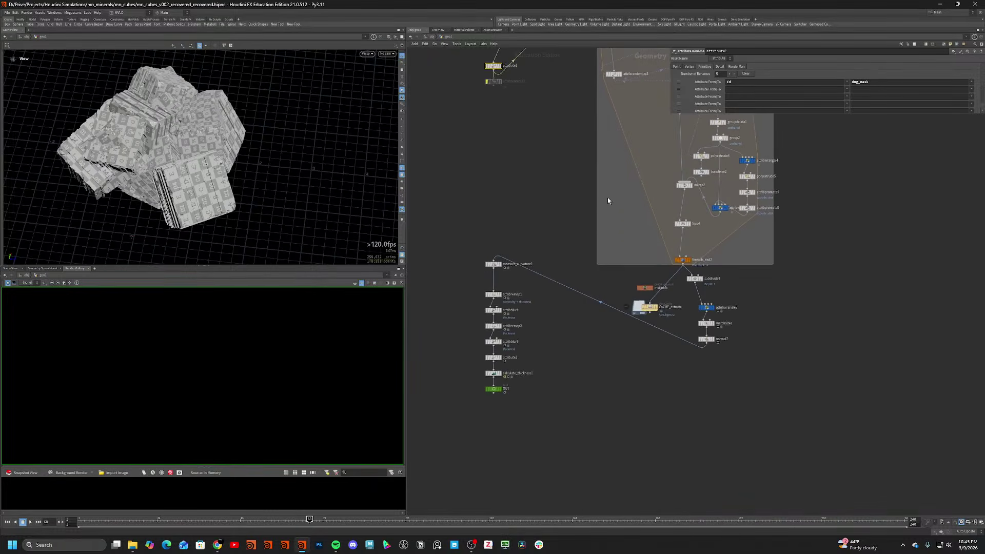
scroll(734, 296, "up", 2)
middle_click(435, 247)
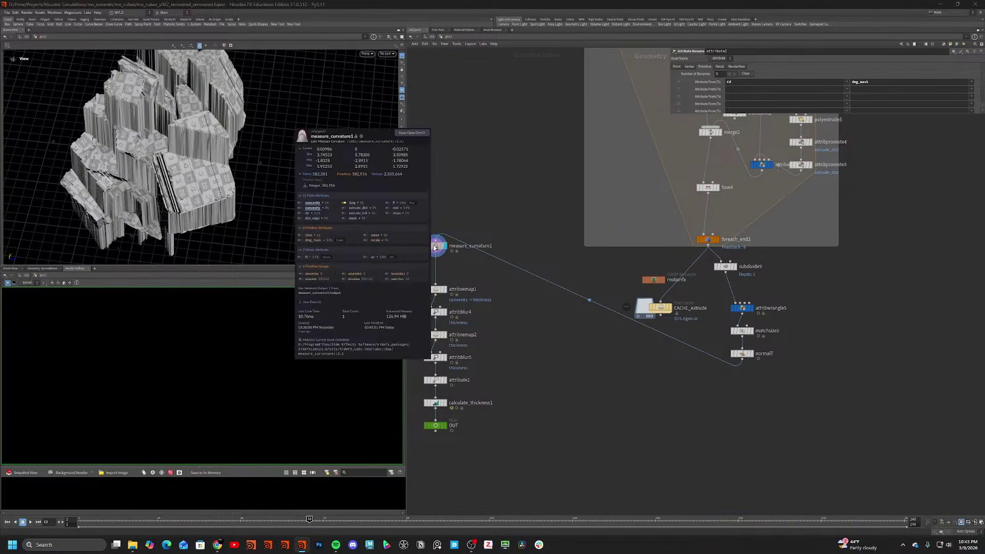
middle_click_drag(459, 391, 516, 346)
scroll(516, 346, "up", 2)
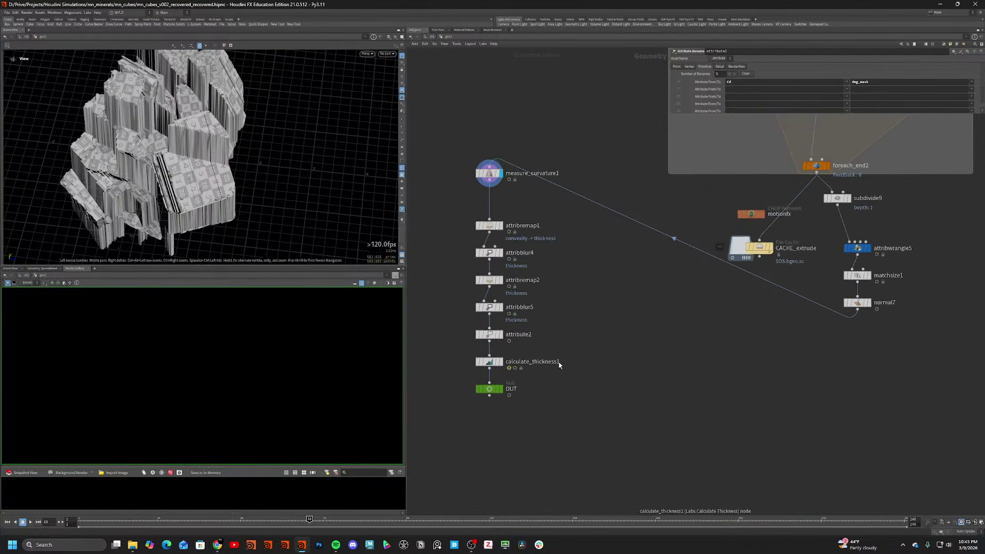
Return to the metal material network in Solaris and set mtlxgeompropvalue5's signature to Boolean.
key("2")
double_click(693, 222)
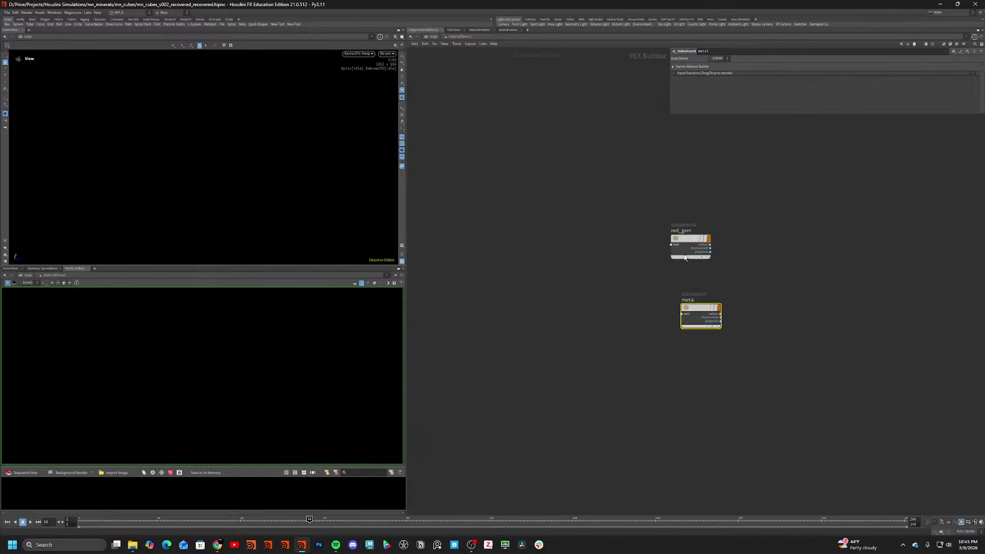
double_click(700, 312)
scroll(683, 164, "up", 2)
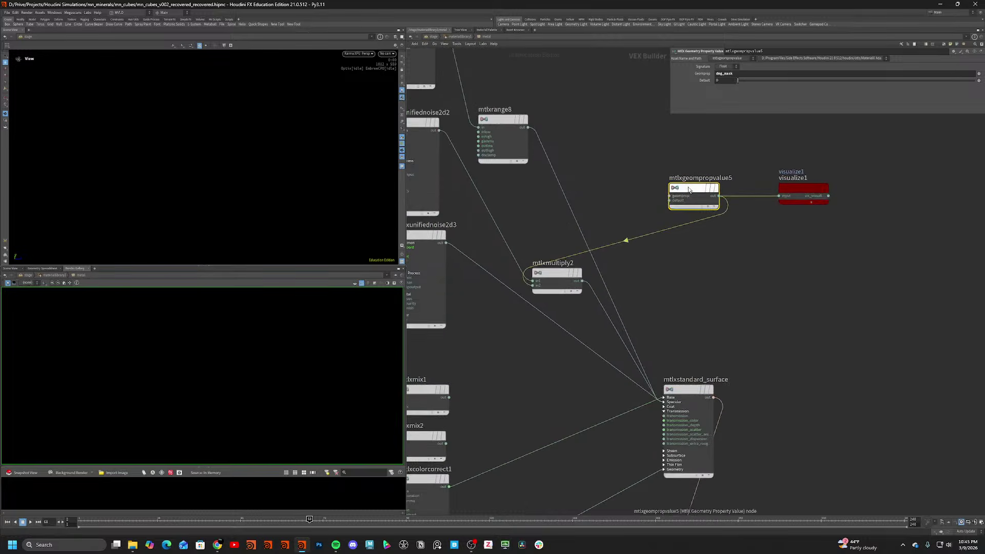
left_click(725, 67)
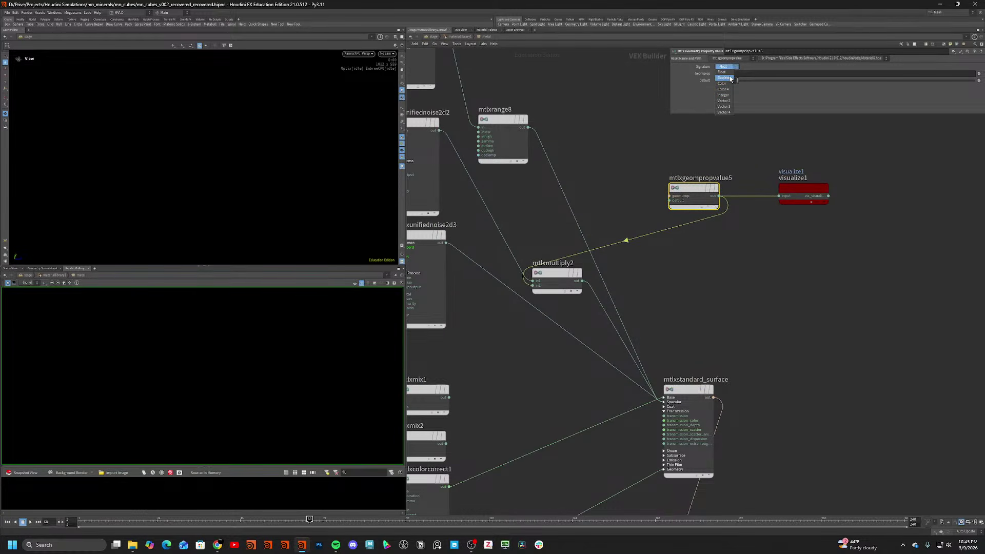
left_click(731, 78)
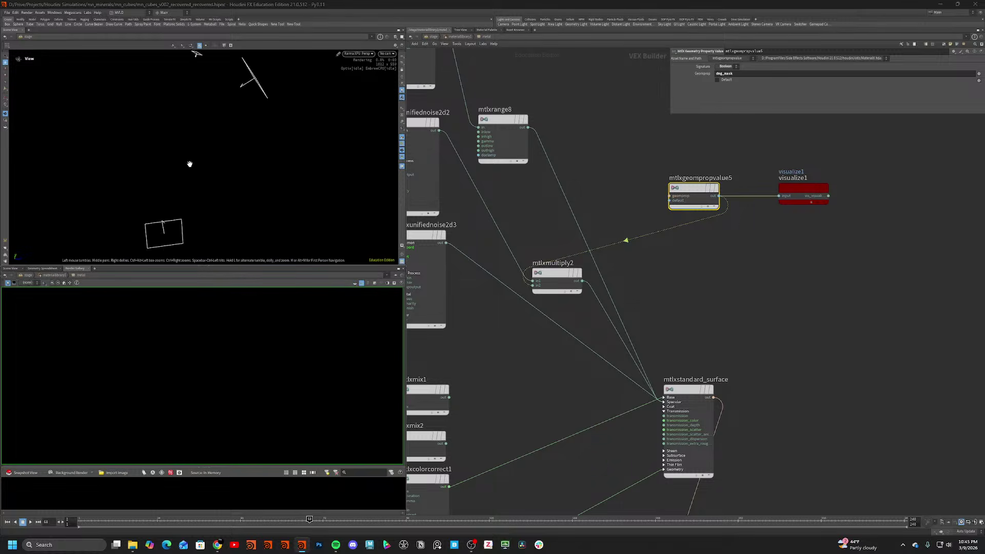
Move mtlxgeompropvalue5 closer to mtlxmultiply2 and set its signature to Float.
left_click_drag(190, 163, 205, 146)
scroll(714, 237, "down", 1)
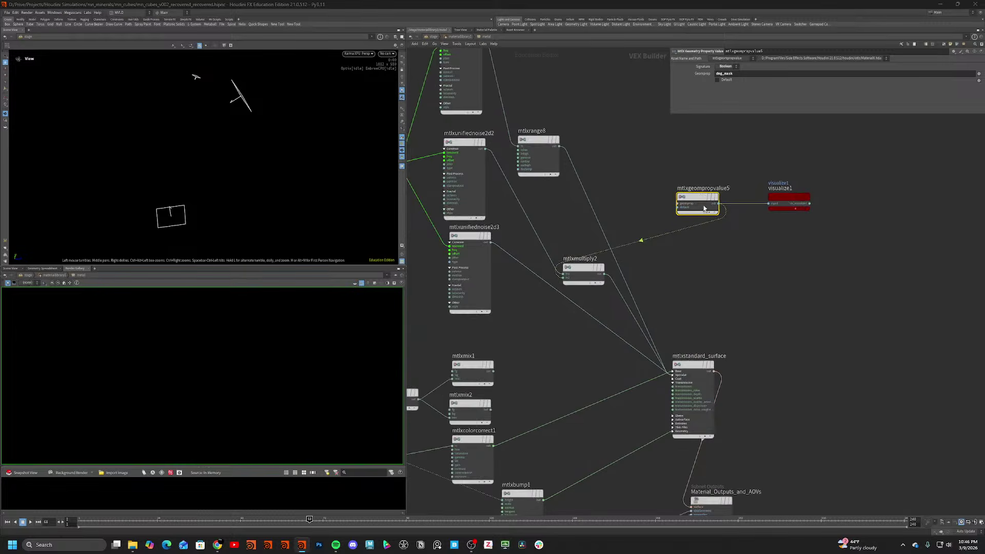
left_click_drag(691, 202, 633, 209)
left_click(727, 67)
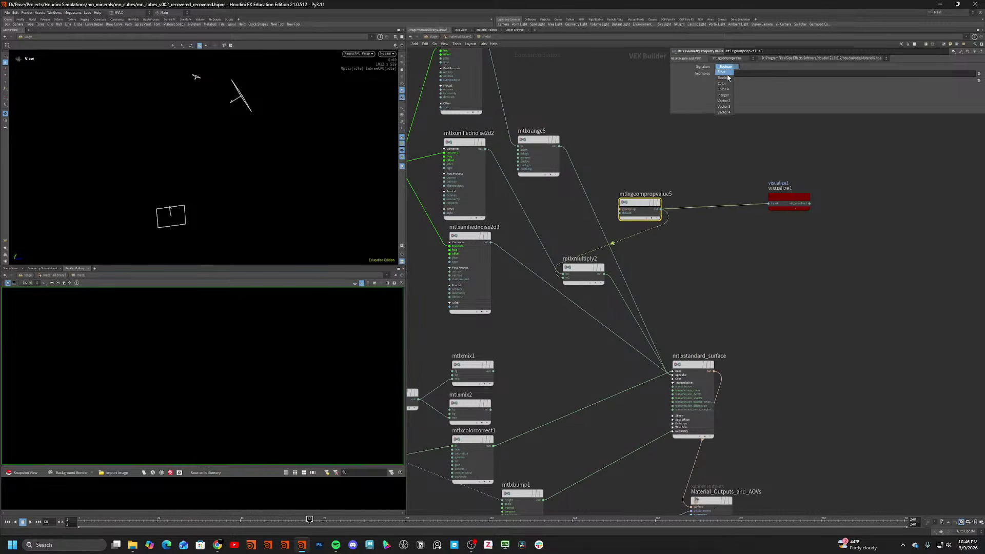
left_click(729, 77)
left_click(726, 154)
Go to the geo1 geometry network and examine the attribute list of measure_curvature1.
key("n")
double_click(657, 288)
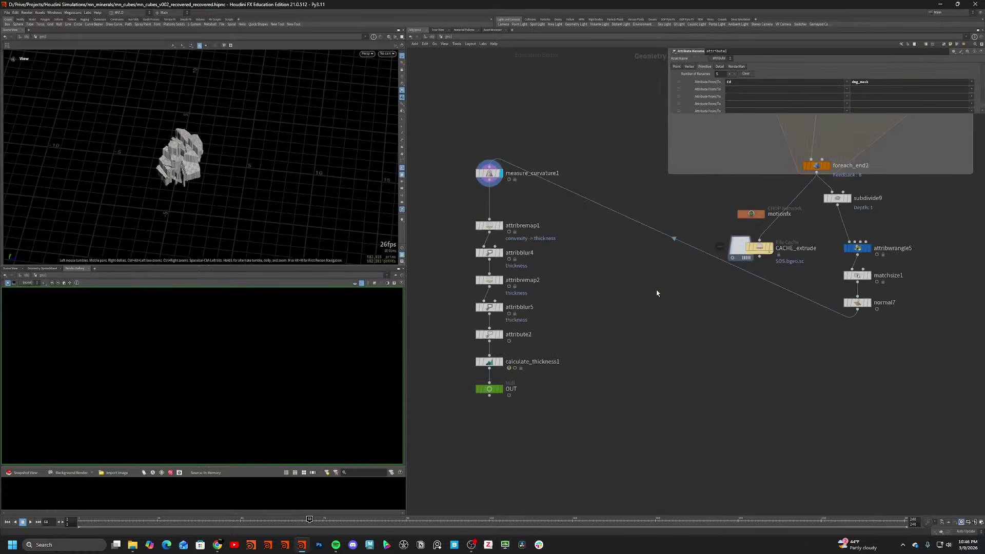
scroll(489, 172, "up", 5)
middle_click(491, 173)
key("ctrl+o")
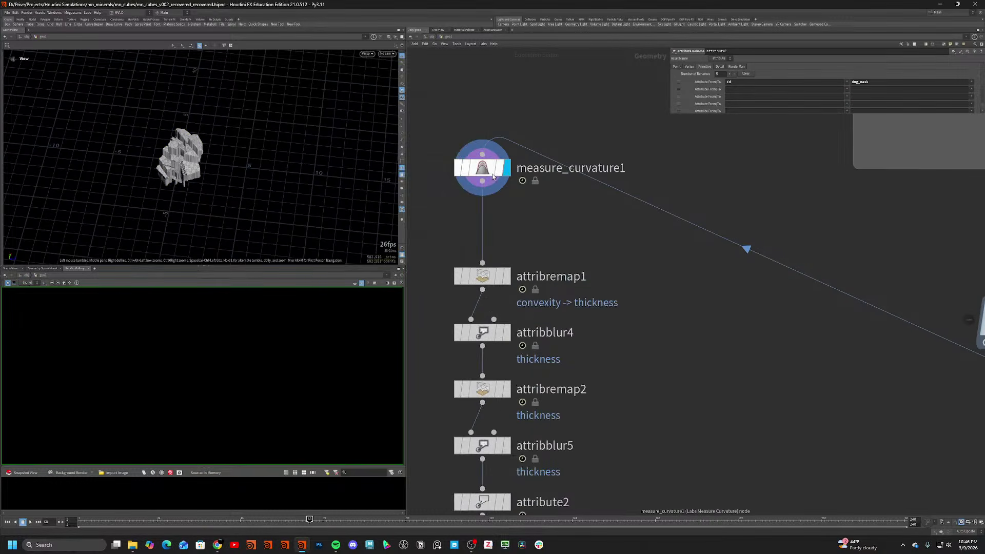
scroll(151, 167, "up", 5)
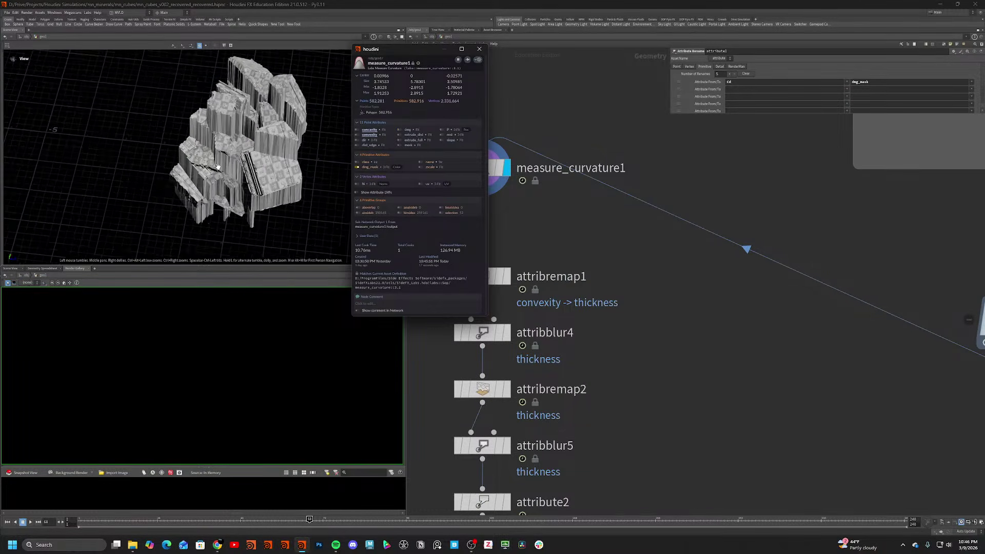
left_click(479, 49)
Turn on attribute visualization in the viewport and display calculate_thickness1 to inspect the damage mask up close.
left_click(401, 220)
left_click_drag(267, 172, 318, 169)
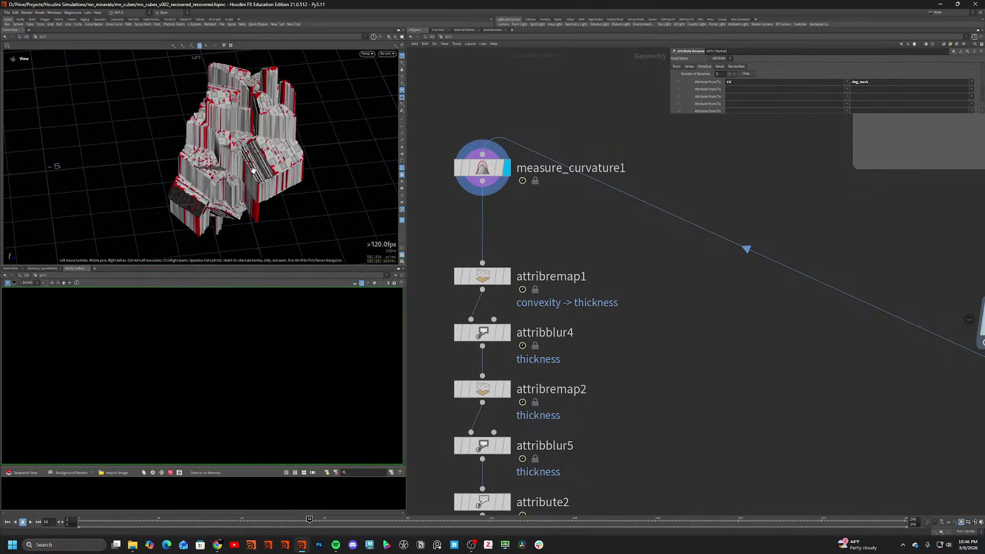
scroll(307, 170, "up", 3)
middle_click_drag(598, 332, 626, 159)
left_click(535, 388)
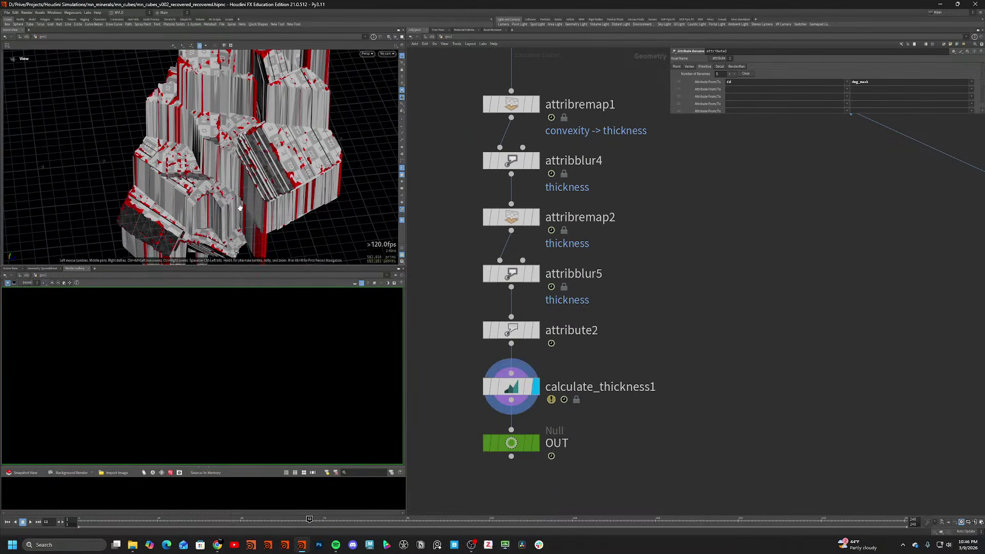
scroll(237, 139, "up", 10)
key("shift+w")
left_click_drag(237, 138, 287, 164)
key("shift+w")
Return to the metal material network in Solaris and re-enter dmg_mask as mtlxgeompropvalue5's geometry property.
key("2")
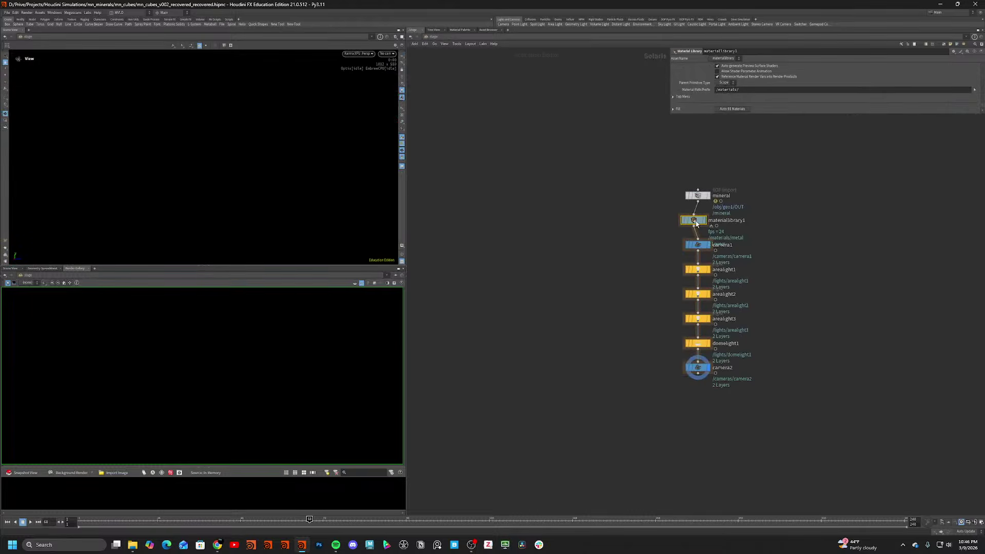
double_click(694, 221)
double_click(702, 315)
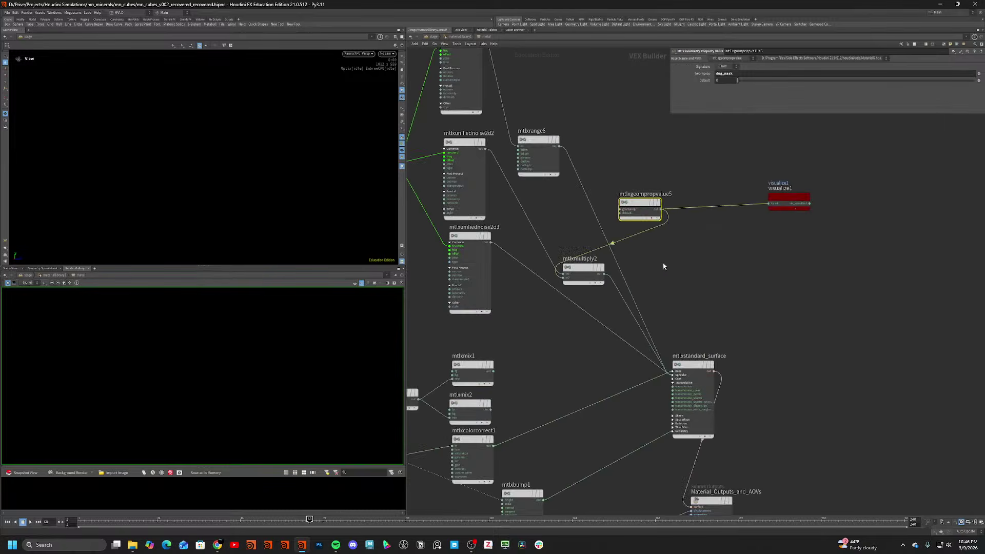
left_click(728, 73)
type("dmg_ma")
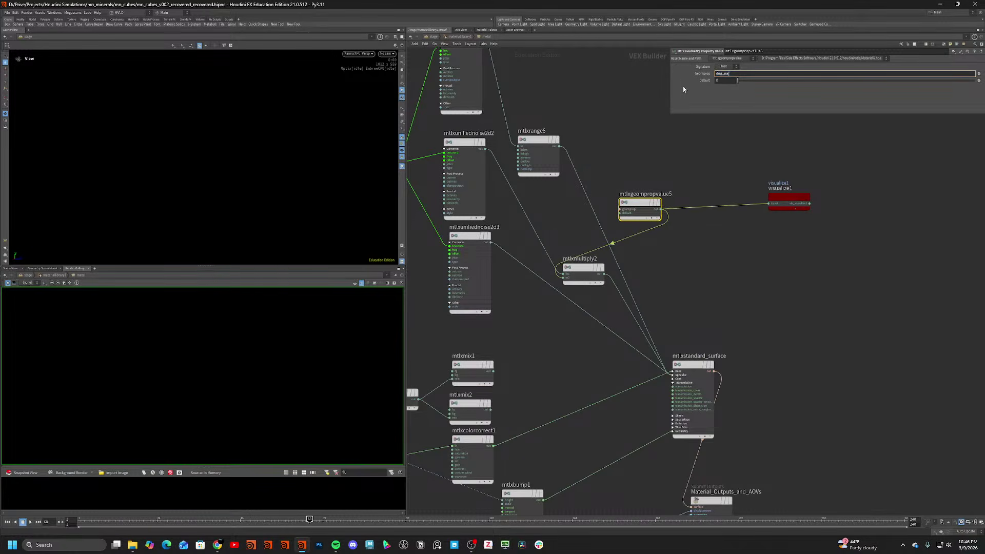
type("sk")
key("Return")
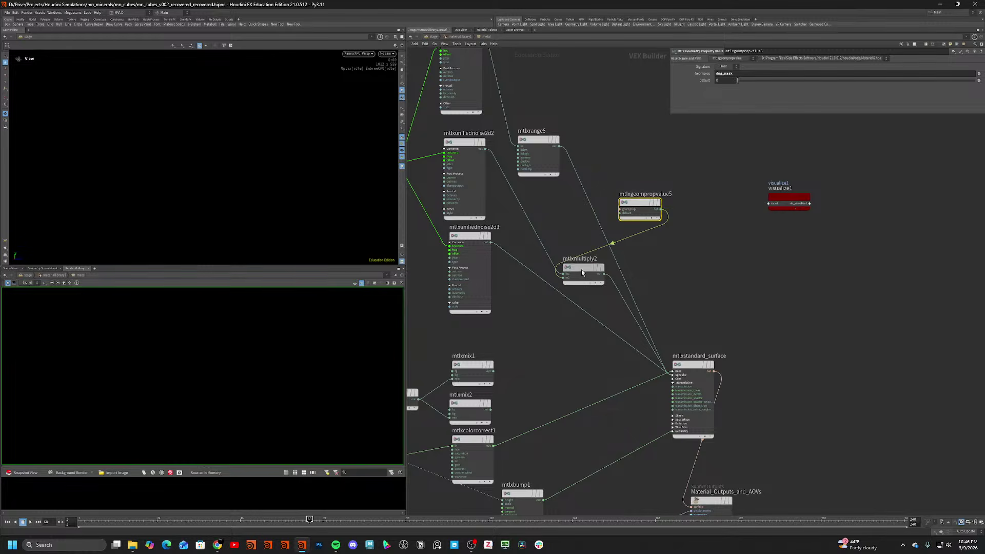
Visualize the mtlxmultiply2 output and switch the viewport from Karma XPU to the standard shaded display.
left_click(581, 269, "ctrl")
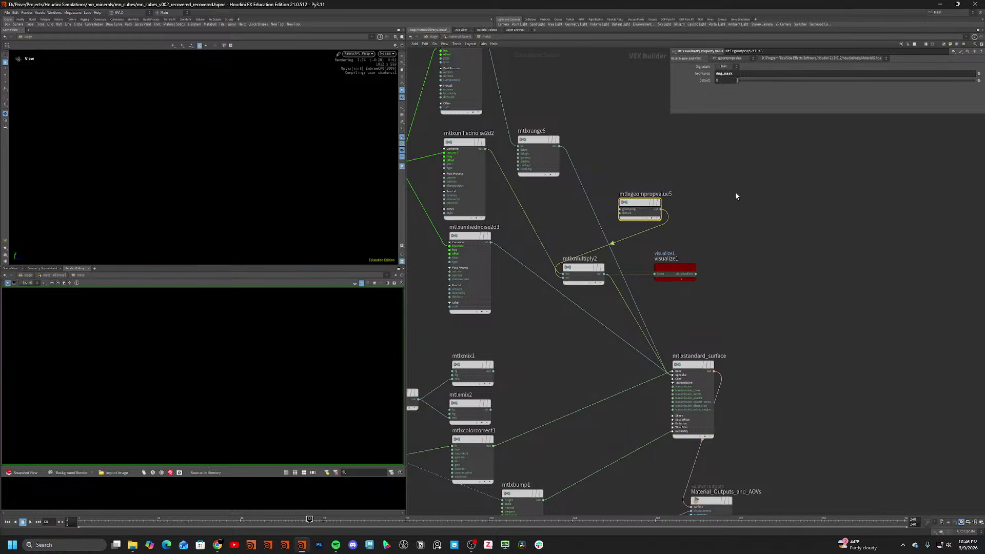
left_click(357, 53)
left_click(349, 78)
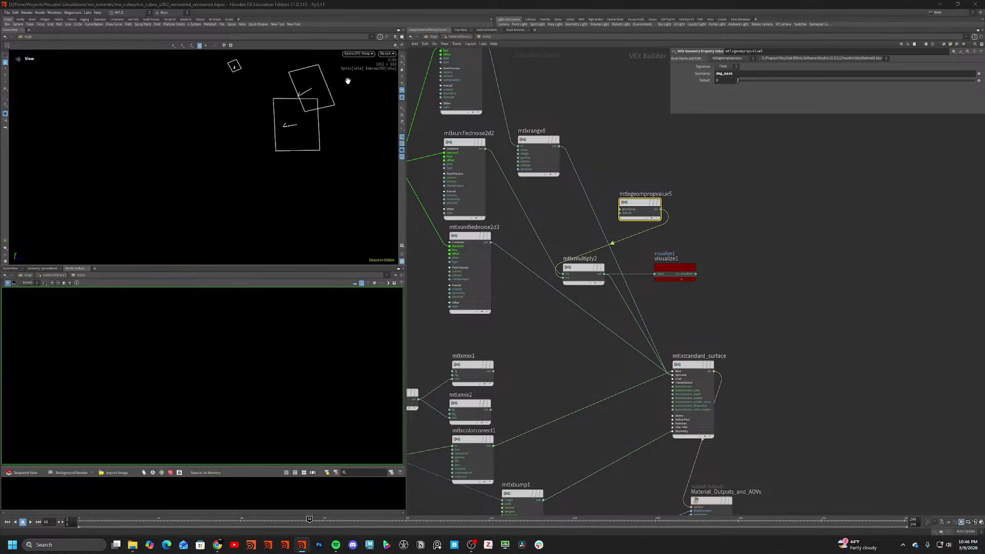
scroll(290, 151, "up", 5)
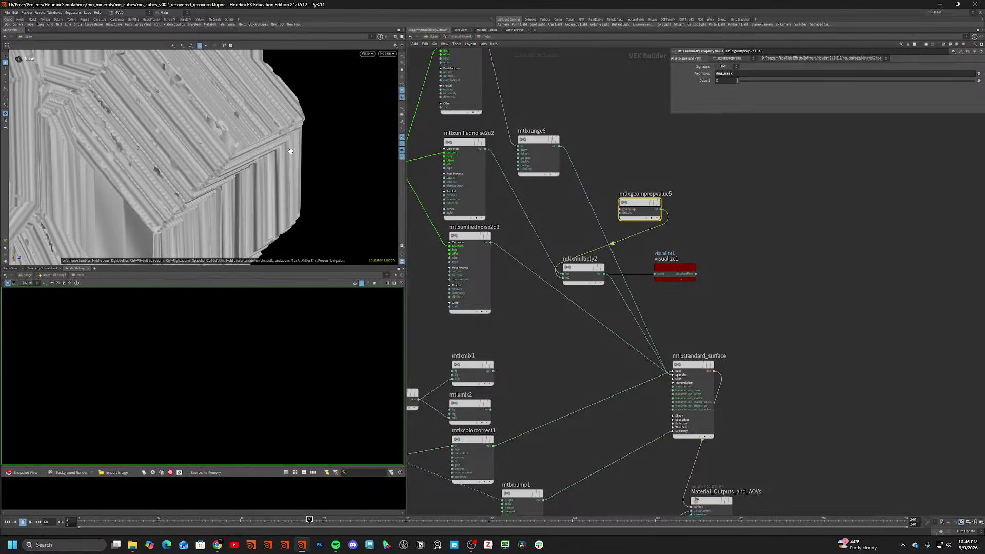
Go back to the geo1 geometry network and check the node information of calculate_thickness1.
left_click(755, 216)
key("1")
double_click(657, 292)
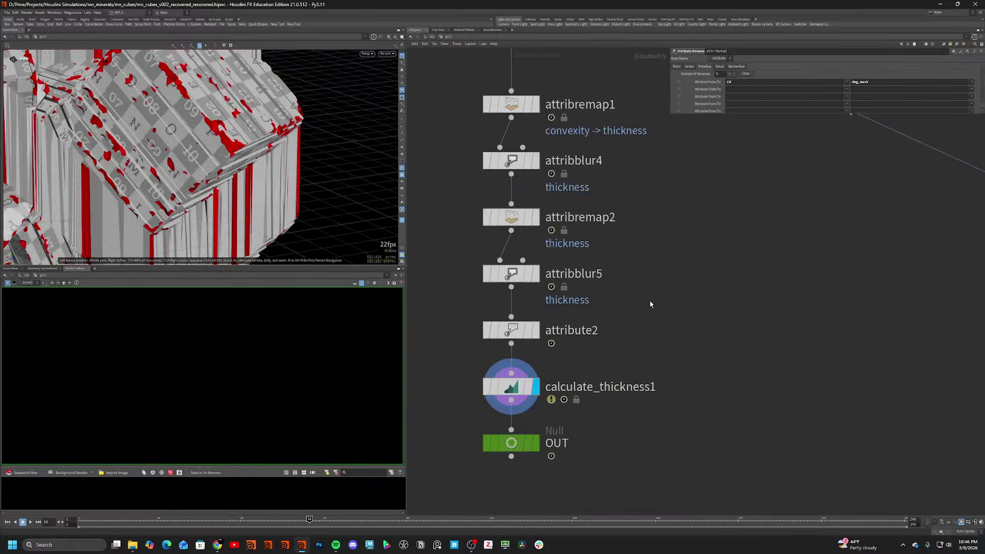
left_click(526, 385)
middle_click(525, 385)
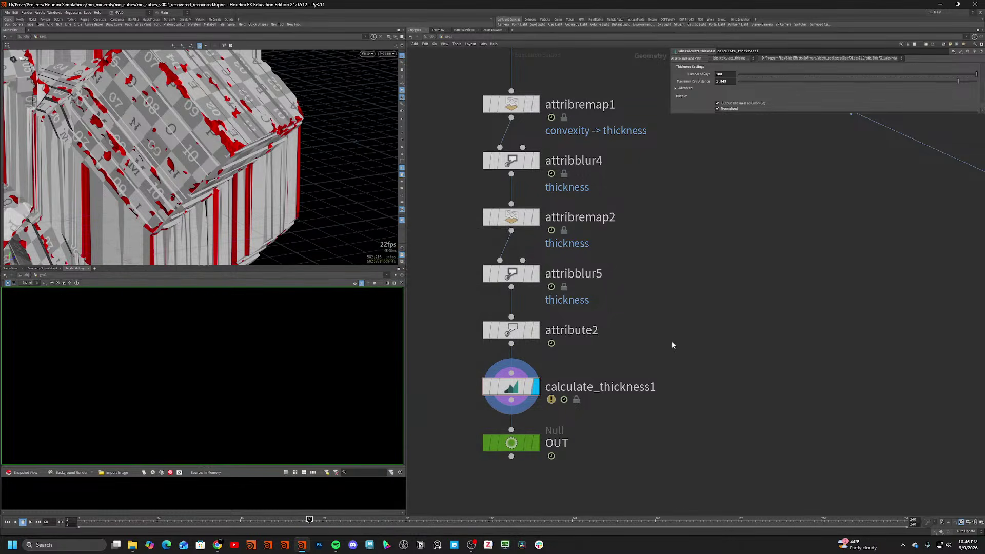
Trace the geometry chain upstream to the attribute1 rename node and examine its attribute list.
key("2")
key("1")
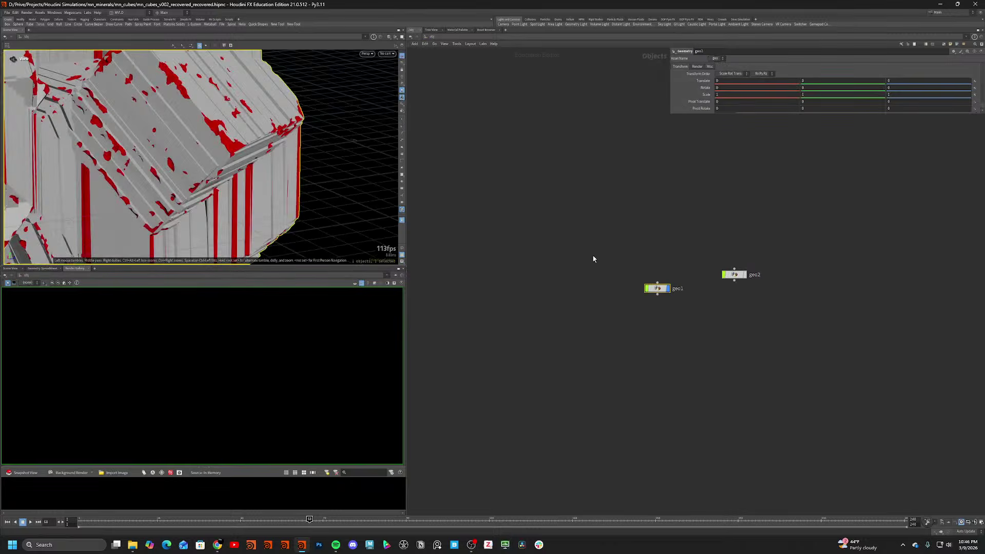
key("i")
scroll(648, 225, "down", 5)
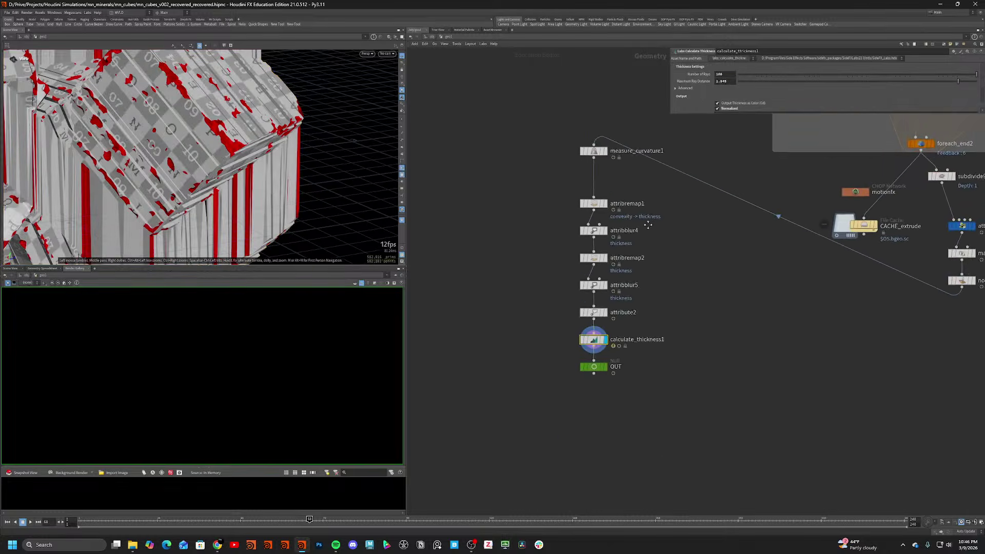
middle_click_drag(648, 224, 624, 334)
scroll(624, 334, "down", 2)
scroll(681, 310, "down", 1)
middle_click_drag(681, 309, 580, 398)
scroll(580, 398, "down", 1)
scroll(522, 225, "up", 3)
middle_click_drag(522, 225, 524, 354)
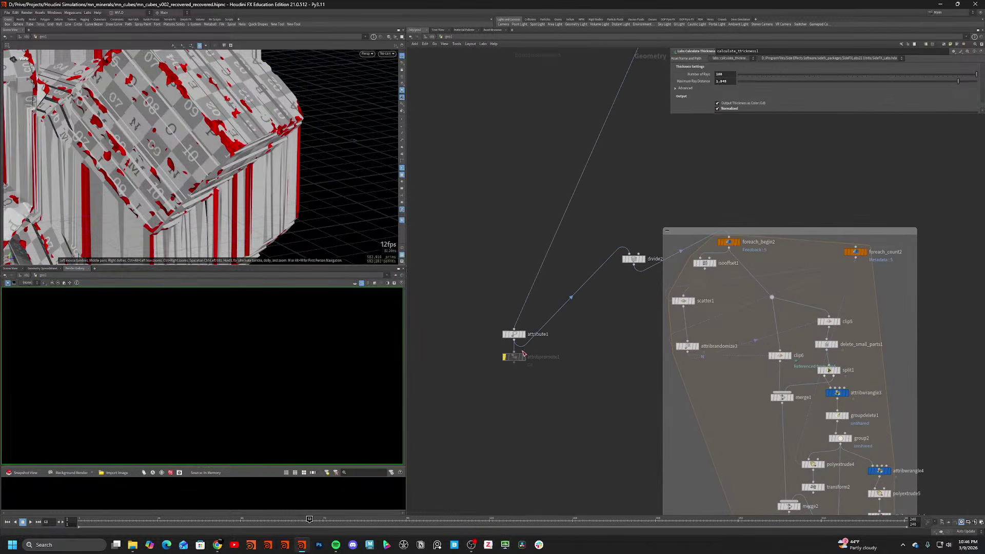
left_click(515, 334)
scroll(515, 336, "up", 1)
middle_click(515, 335)
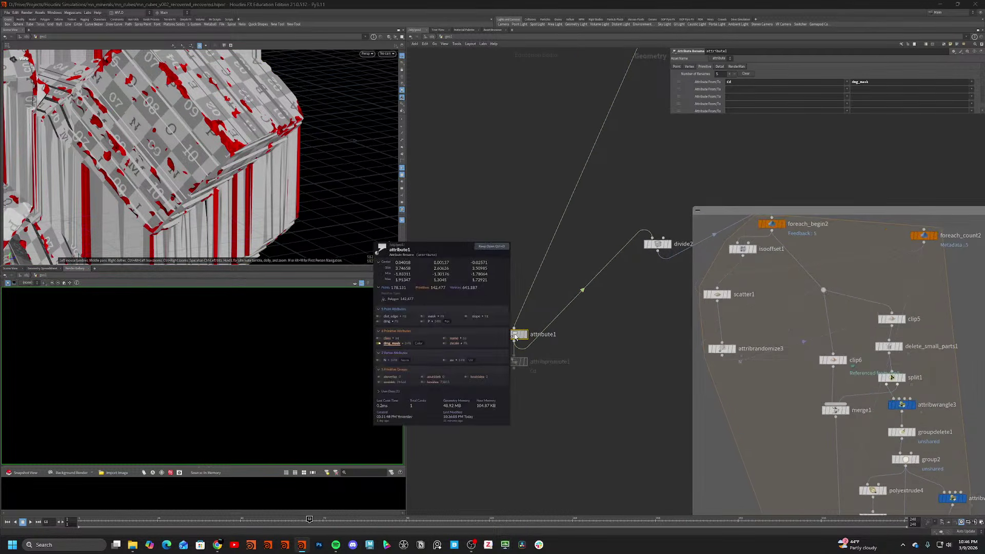
Set attribute1's primitive rename source to Cd.x and save the scene with that node displayed.
key("Tab")
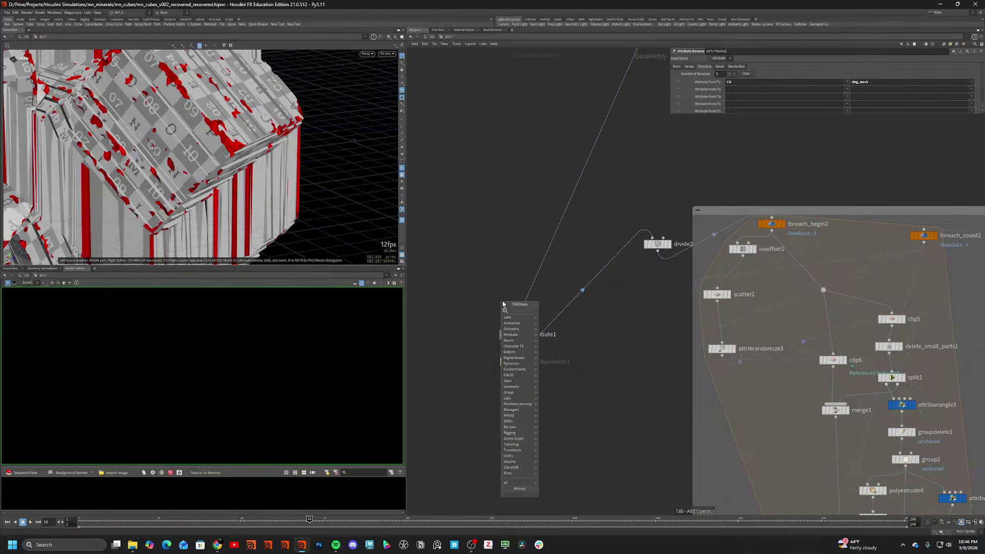
key("Escape")
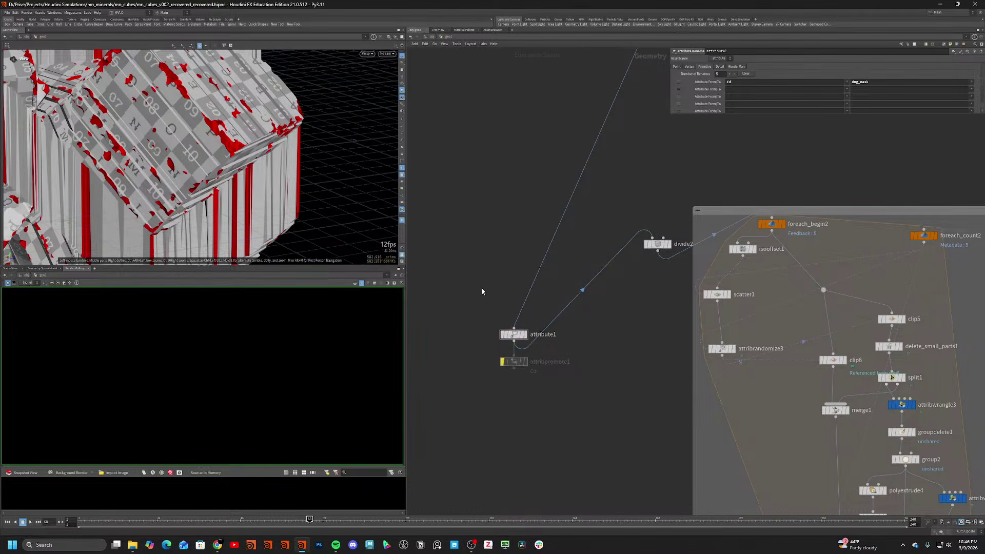
left_click(732, 81)
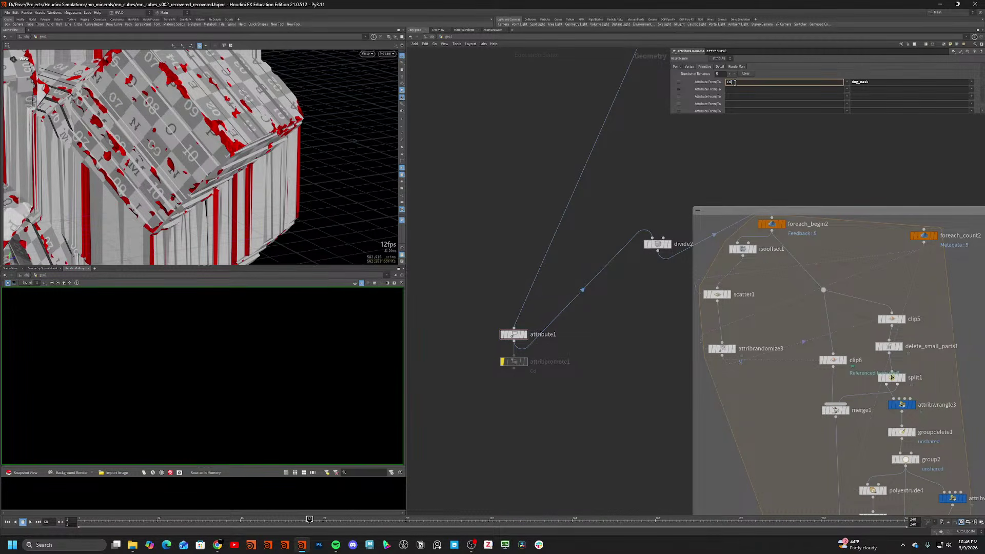
type(".x")
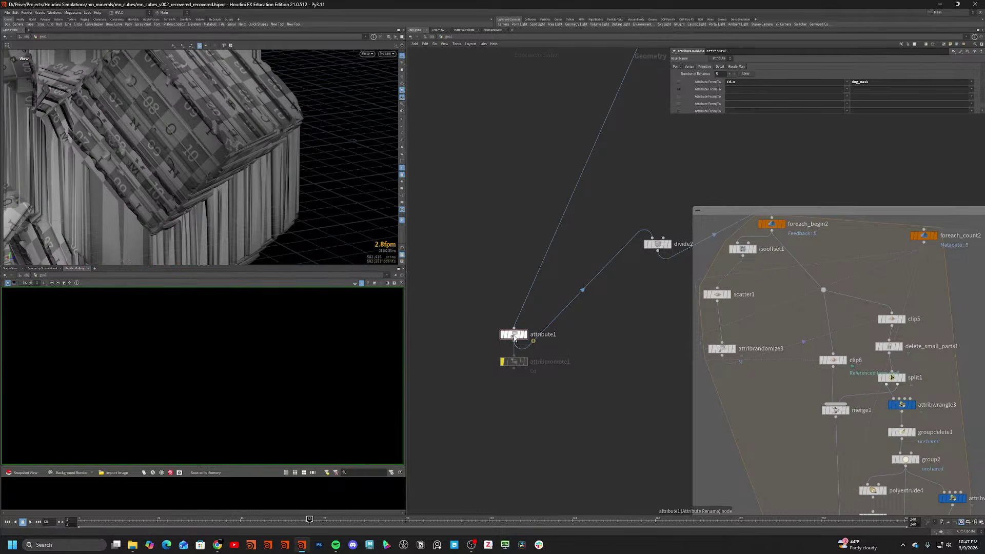
scroll(550, 293, "up", 2)
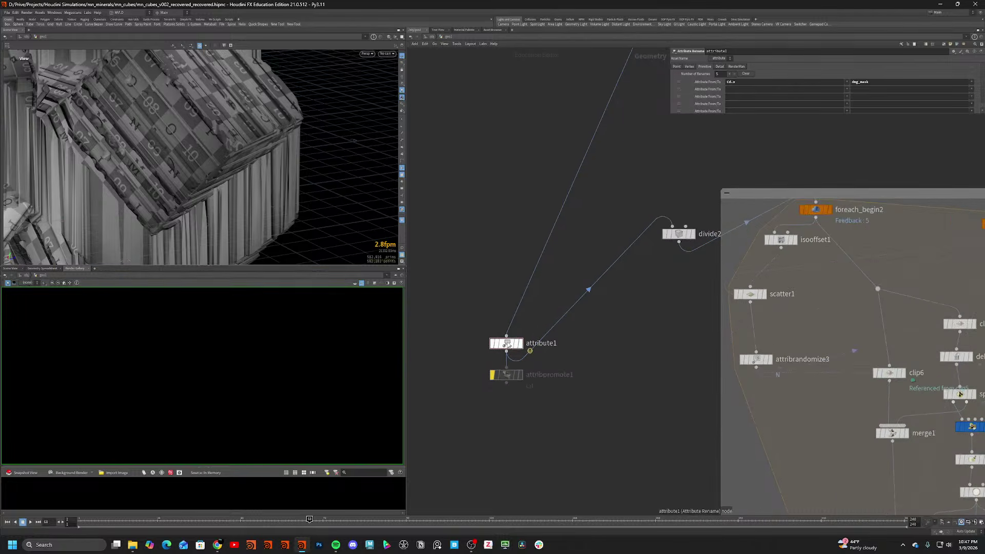
left_click(515, 337)
key("ctrl+s")
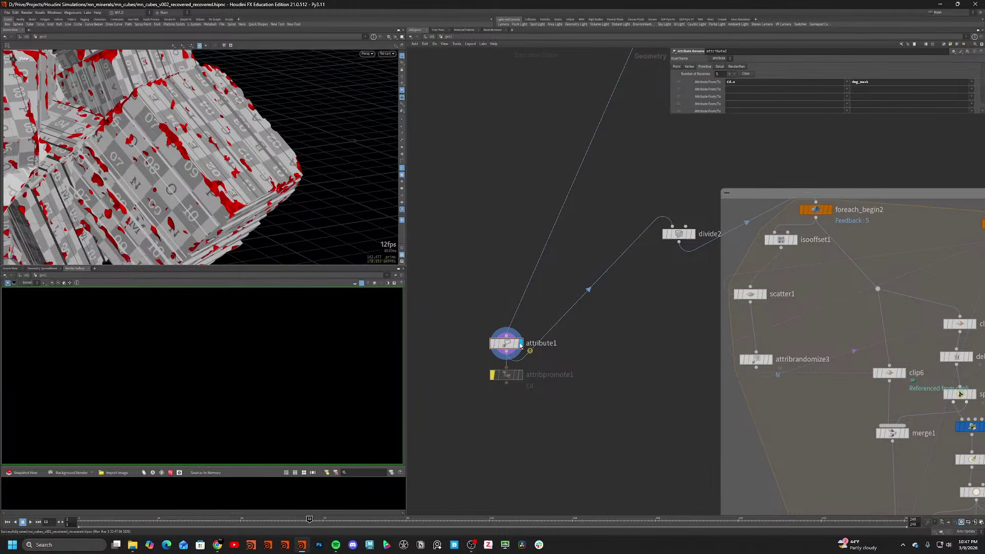
Open the info tree of the attribute1 node, look it over and close it.
right_click(507, 347)
left_click(454, 371)
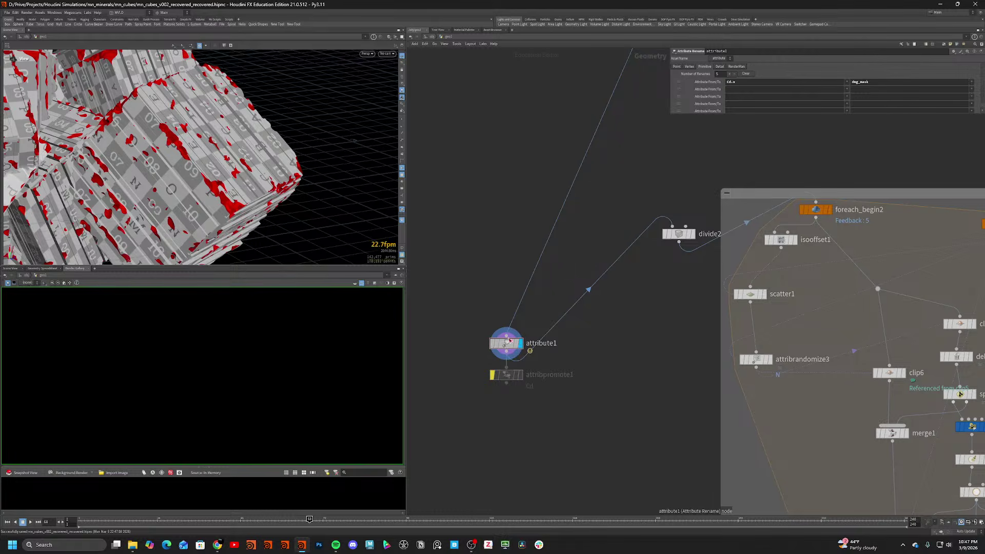
right_click(506, 349)
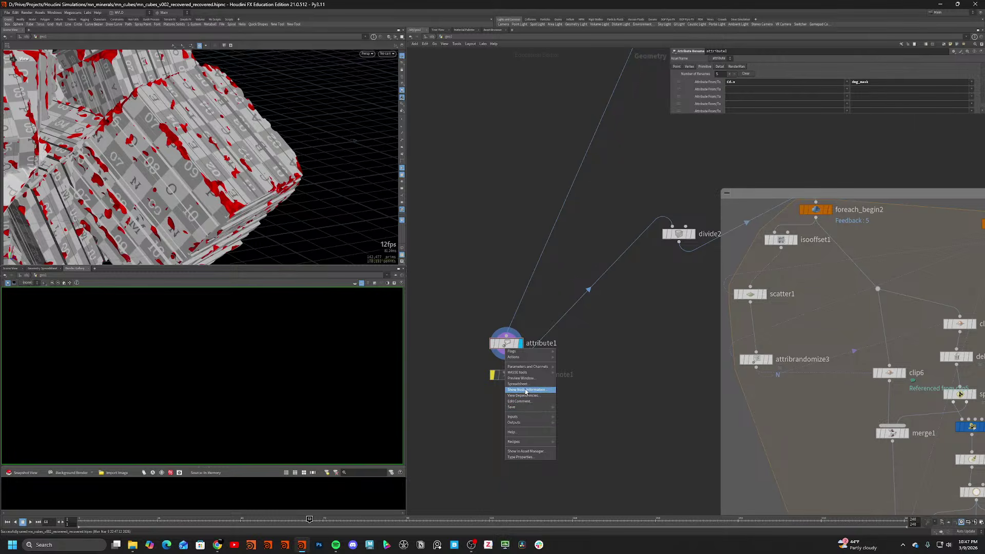
left_click(512, 344)
right_click(507, 343)
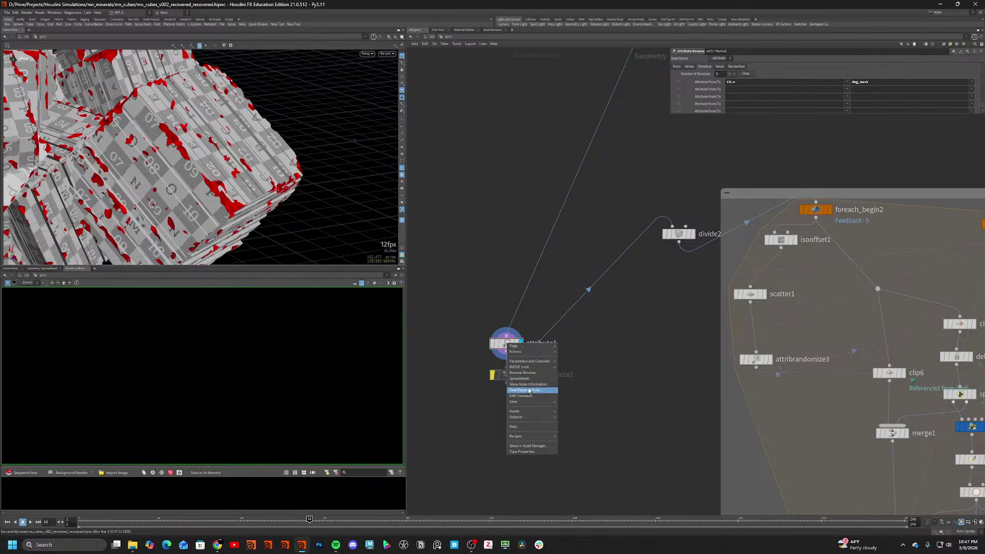
mouse_move(534, 369)
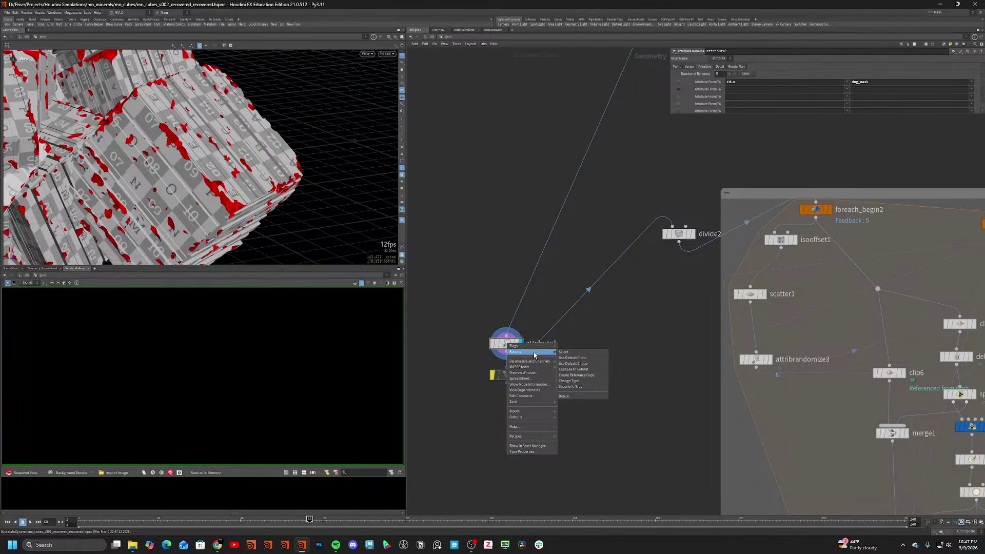
left_click(569, 386)
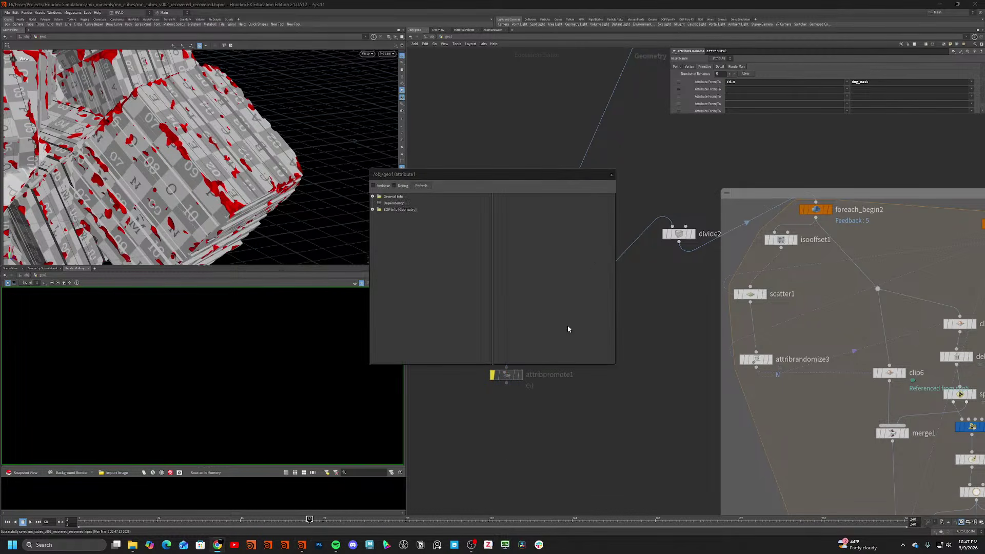
left_click(611, 174)
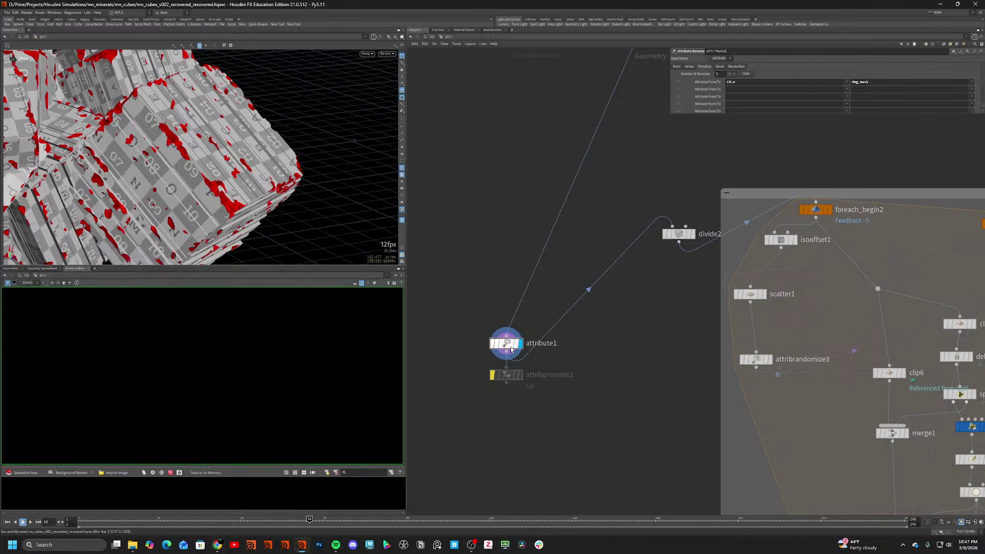
Return to the metal material network in Solaris and visualize the mtlxgeompropvalue5 output.
scroll(478, 321, "down", 2)
scroll(478, 321, "down", 4)
scroll(450, 321, "down", 1)
middle_click_drag(488, 485, 545, 301)
key("n")
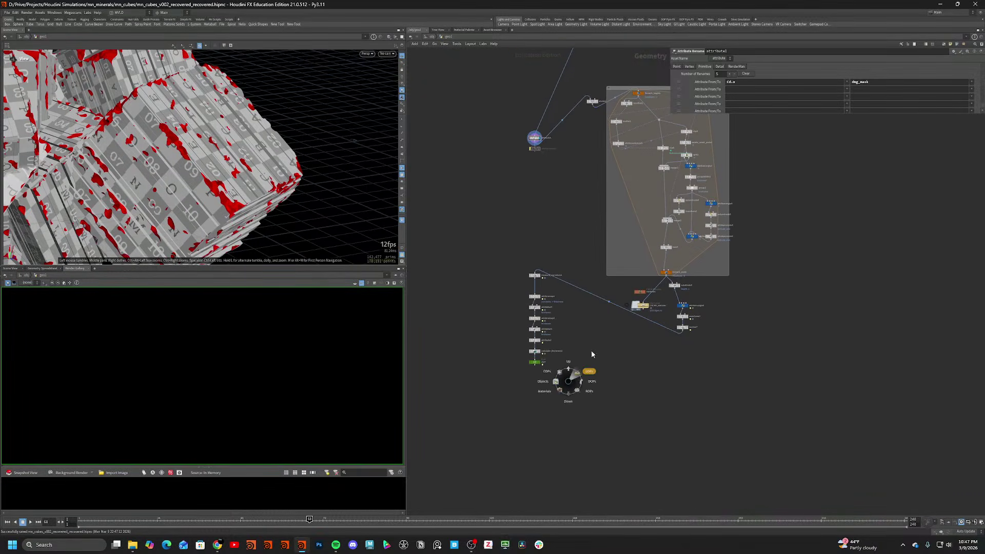
double_click(694, 220)
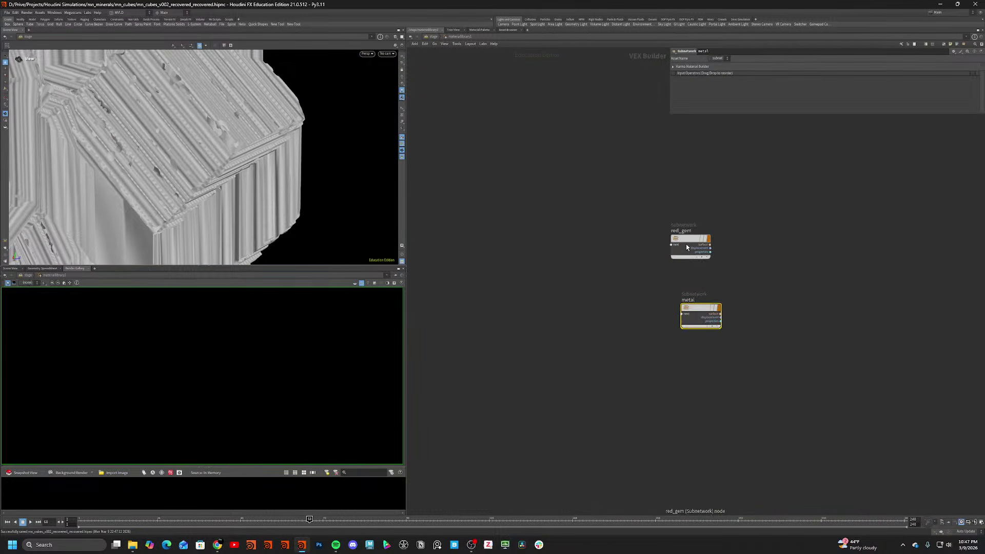
double_click(701, 316)
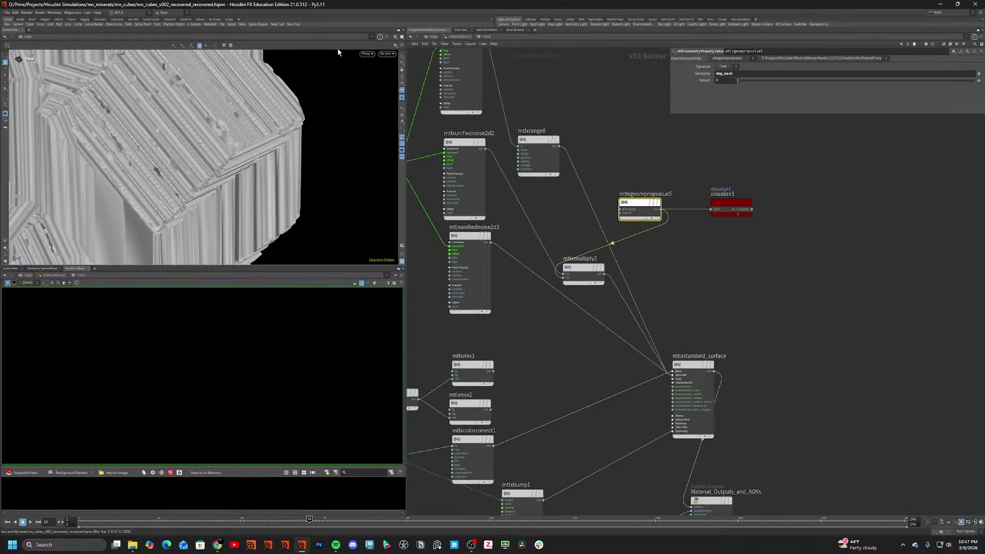
Switch the viewport render to Karma XPU and set mtlxgeompropvalue5's signature to Vector 3.
left_click(366, 53)
left_click(377, 87)
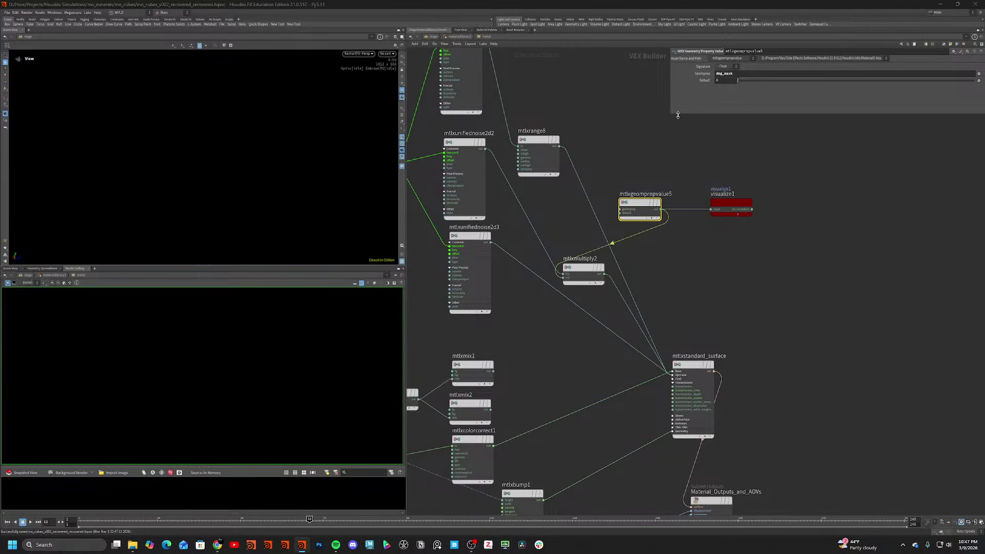
left_click(727, 67)
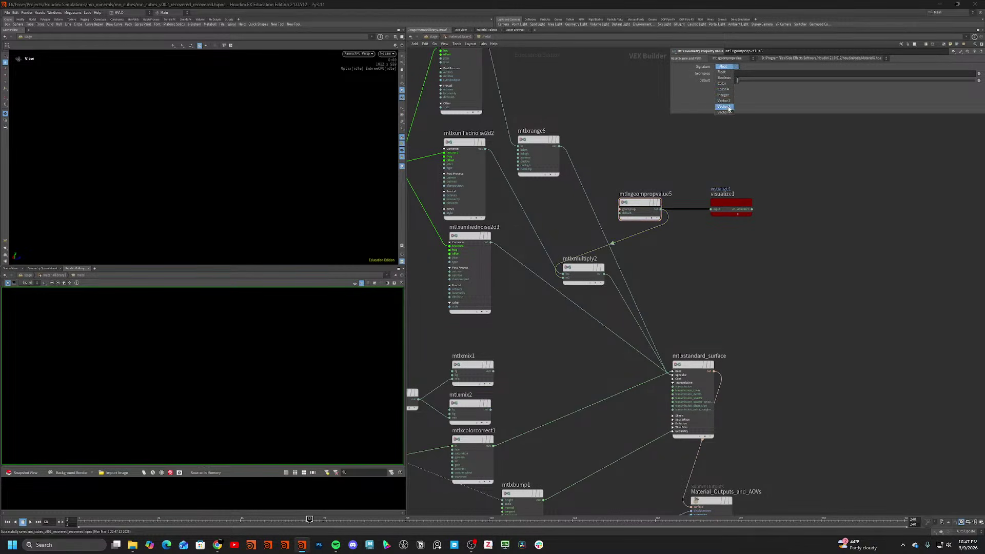
left_click(724, 108)
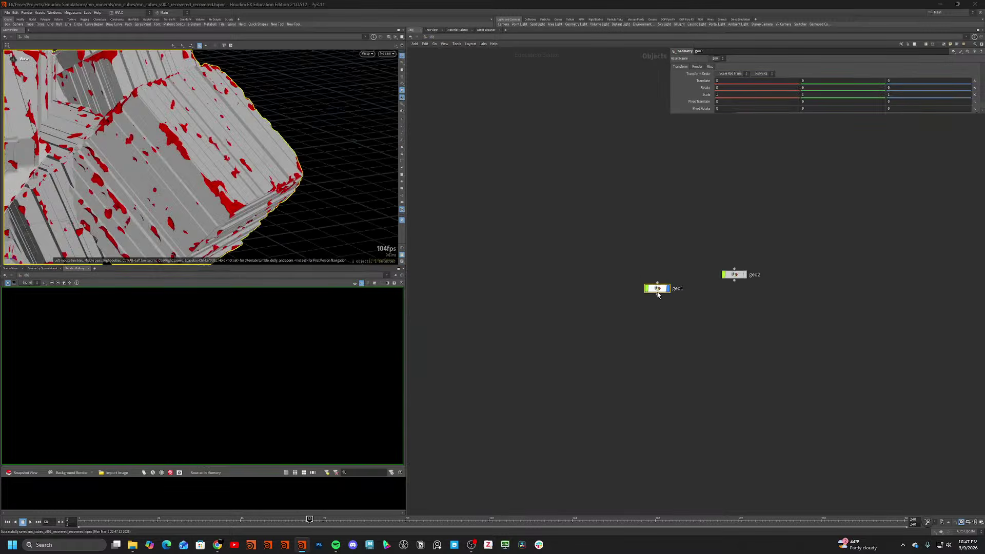
In the geo1 network, set the rename node's primitive source attribute to Cd.
double_click(657, 289)
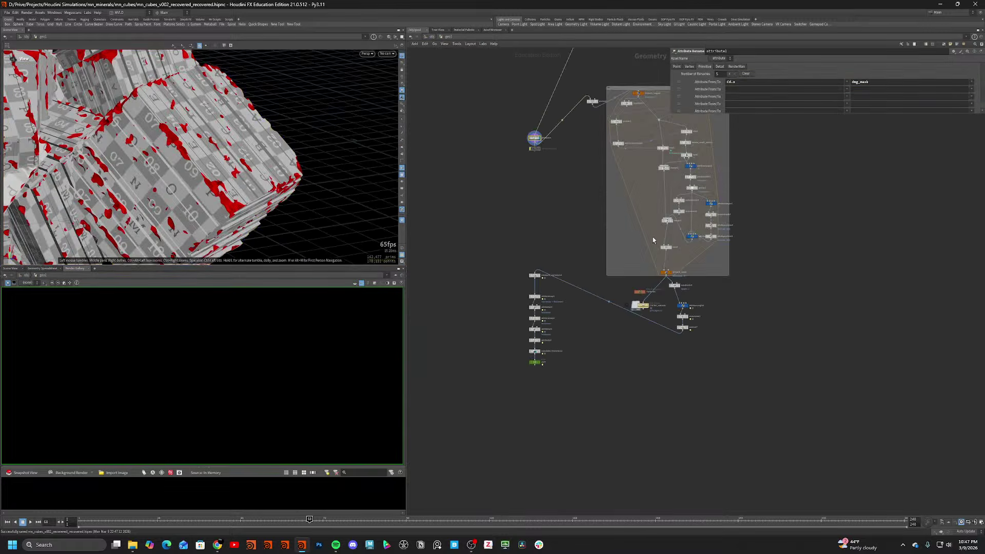
key("BackSpace")
key("BackSpace")
key("Return")
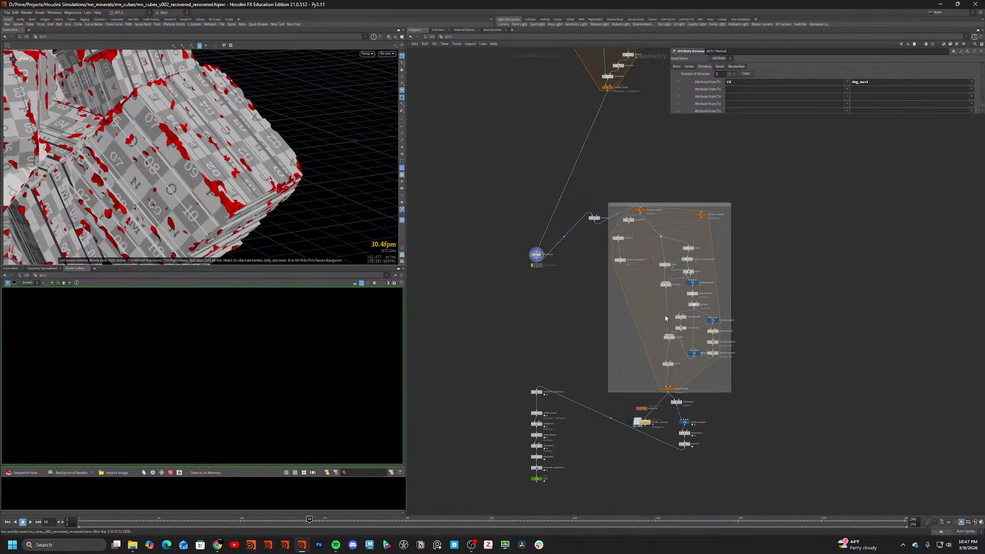
Display the calculate_thickness1 node near the end of the geo1 chain.
scroll(538, 392, "up", 3)
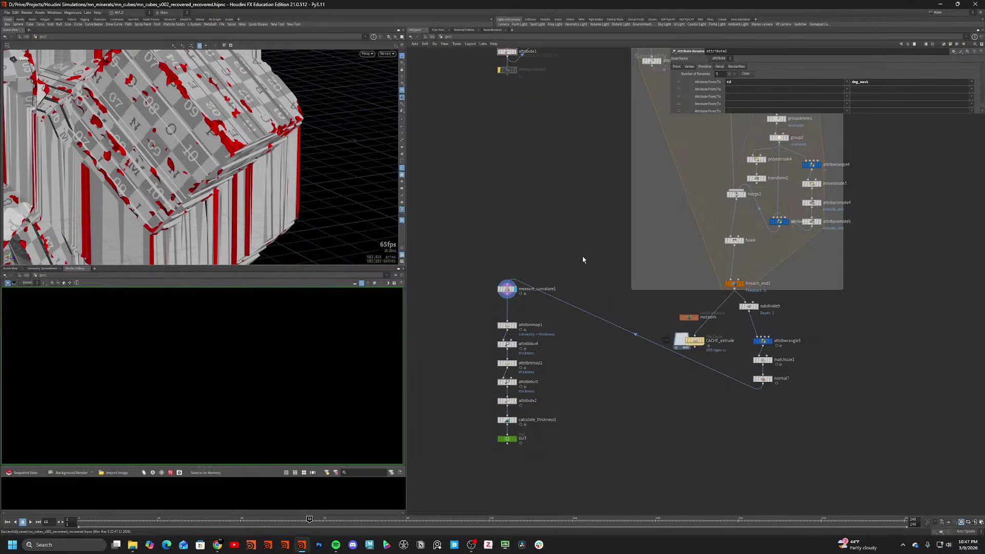
middle_click_drag(532, 413, 547, 331)
scroll(530, 335, "up", 3)
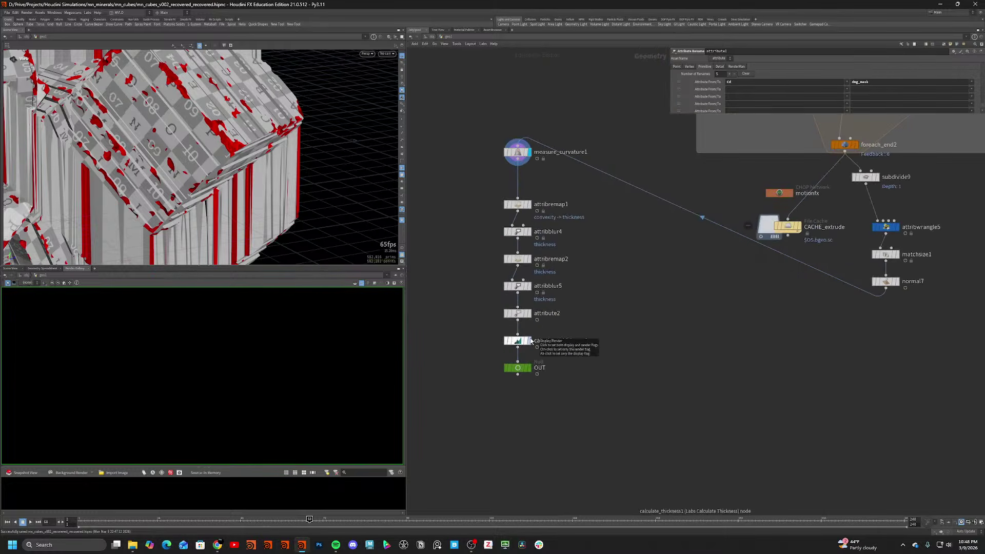
left_click(531, 341)
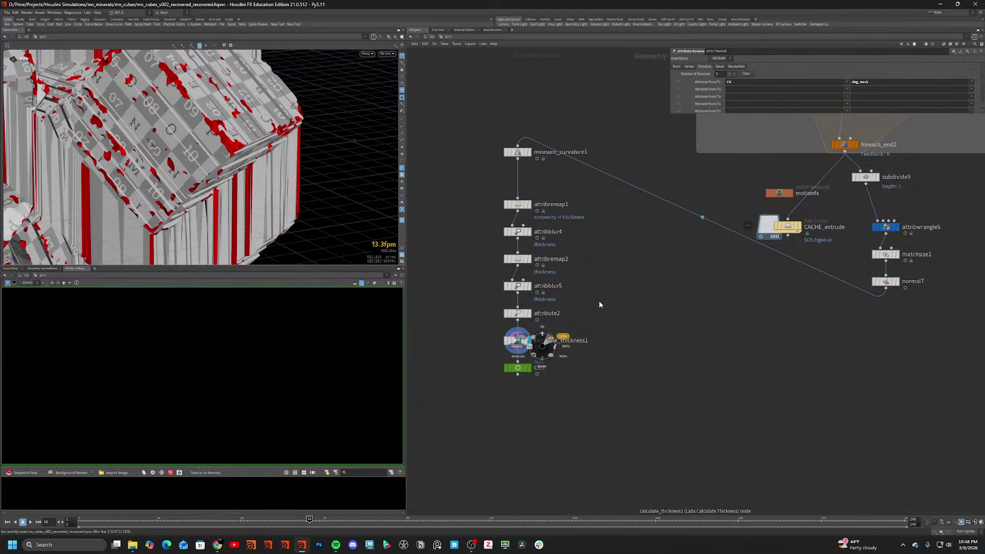
Return to Solaris and open the metal material network inside materiallibrary1.
key("2")
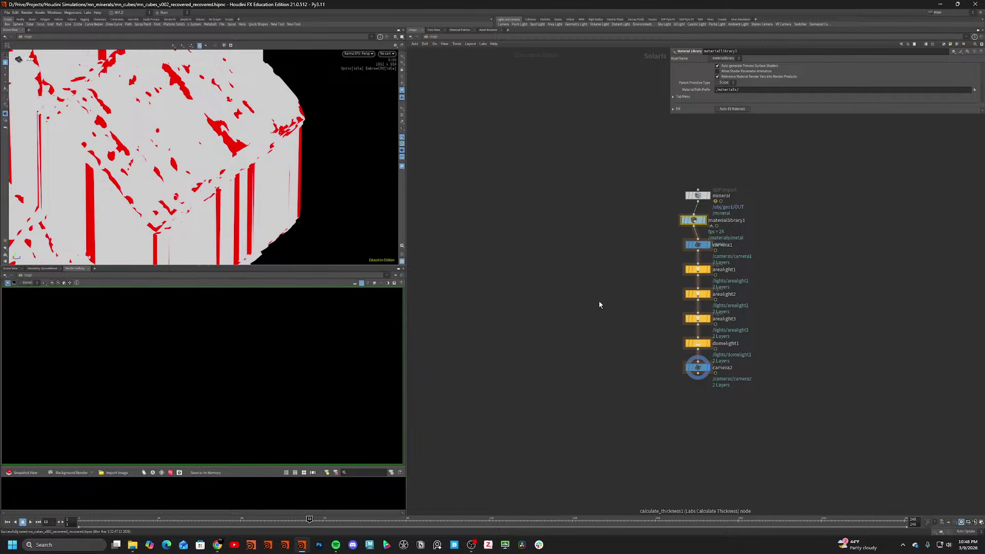
middle_click_drag(632, 309, 600, 349)
scroll(653, 276, "up", 2)
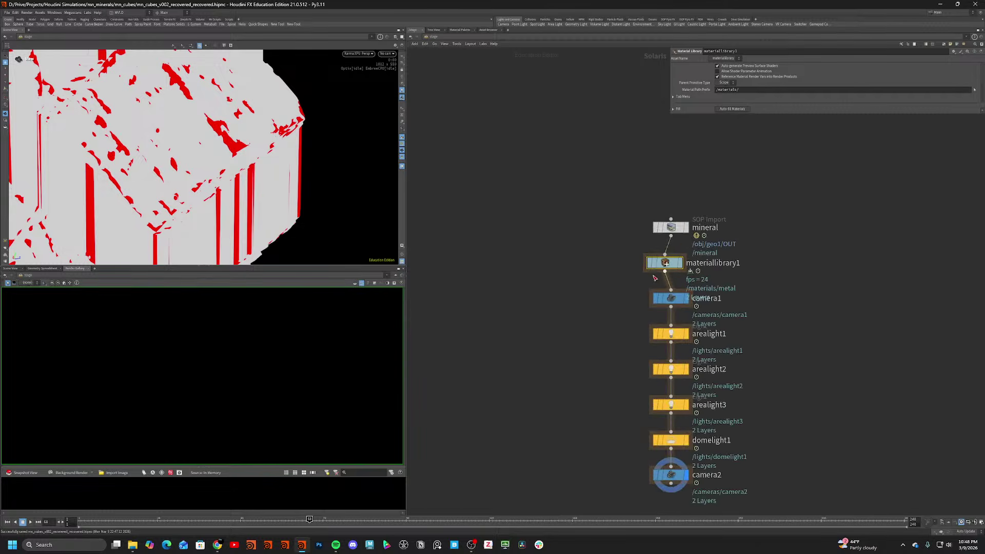
double_click(663, 264)
double_click(696, 314)
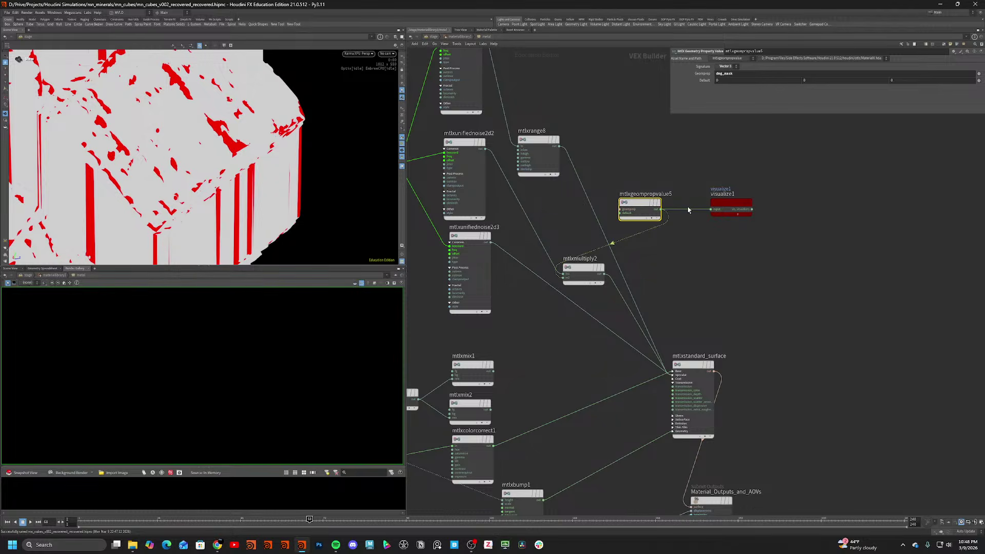
Insert an MtlX Separate Vector 3 node after mtlxgeompropvalue5 and feed mtlxmultiply2 from its first component.
key("Tab")
type("sep")
key("Down")
key("Down")
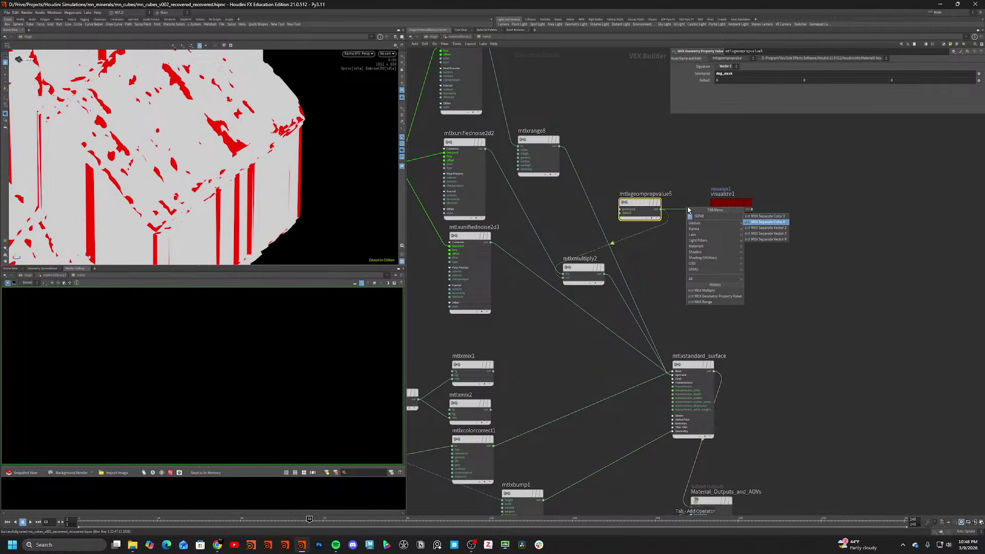
key("Return")
left_click(683, 214)
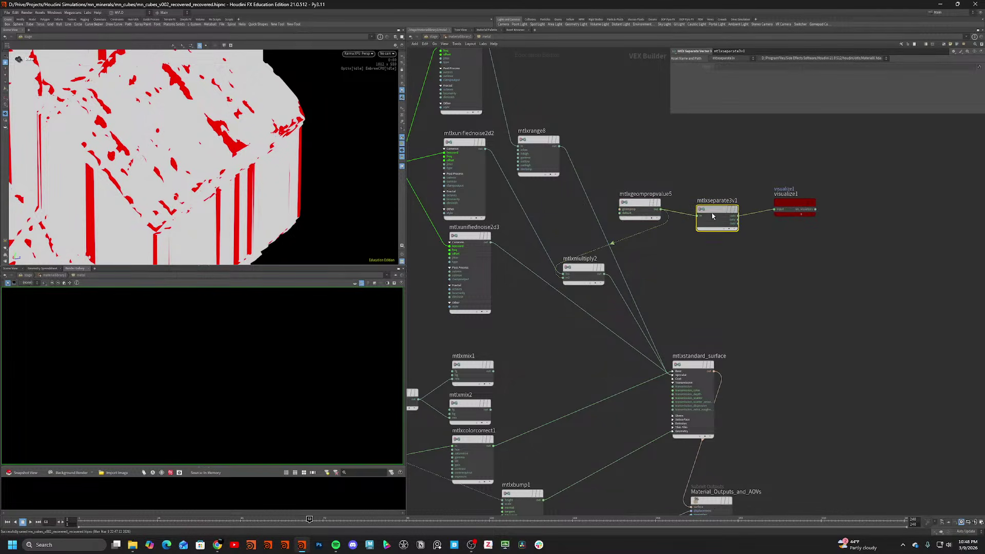
left_click(737, 216)
left_click(739, 216)
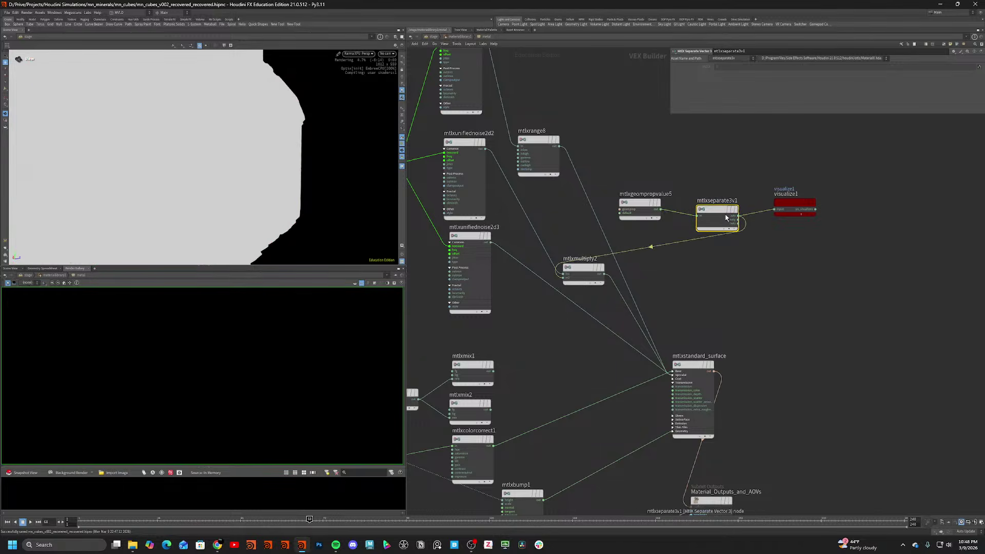
Visualize the raw mtlxgeompropvalue5 output and move the visualize node clear of the separate node.
left_click(730, 217)
left_click(728, 218)
left_click(637, 203)
key("x")
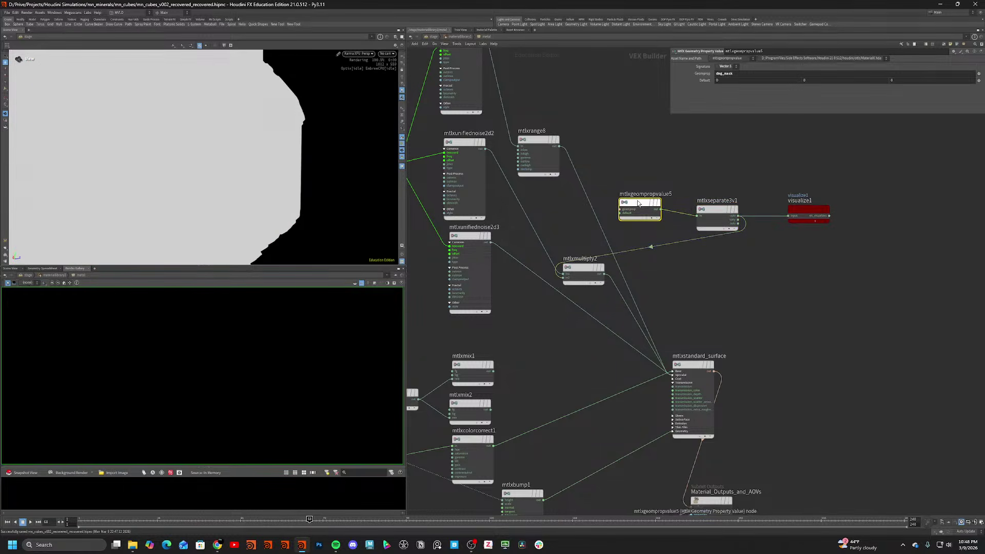
left_click(638, 203)
left_click_drag(744, 202, 821, 173)
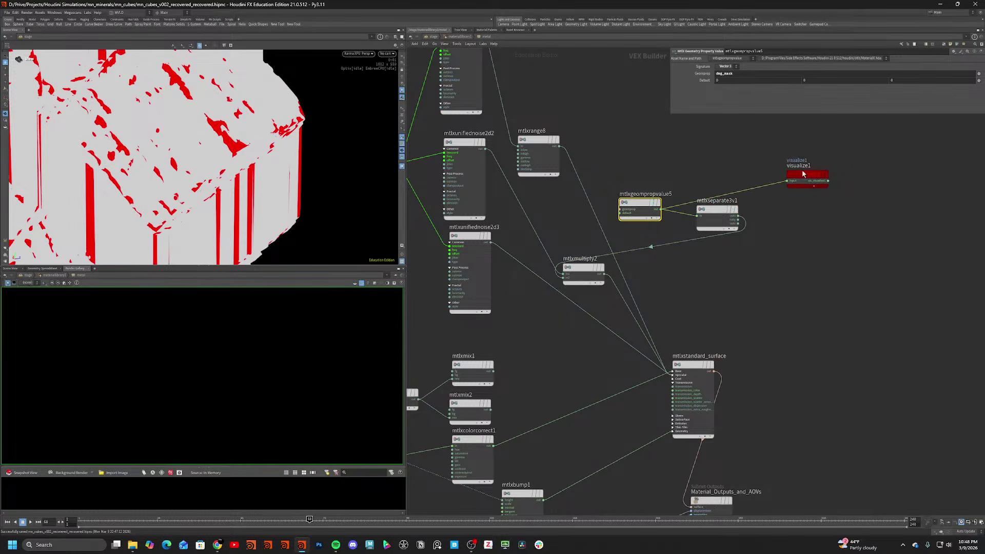
Rewire mtlxmultiply2 to the separate node's outy component and visualize that component as the mask.
left_click(736, 218)
left_click_drag(743, 221, 738, 220)
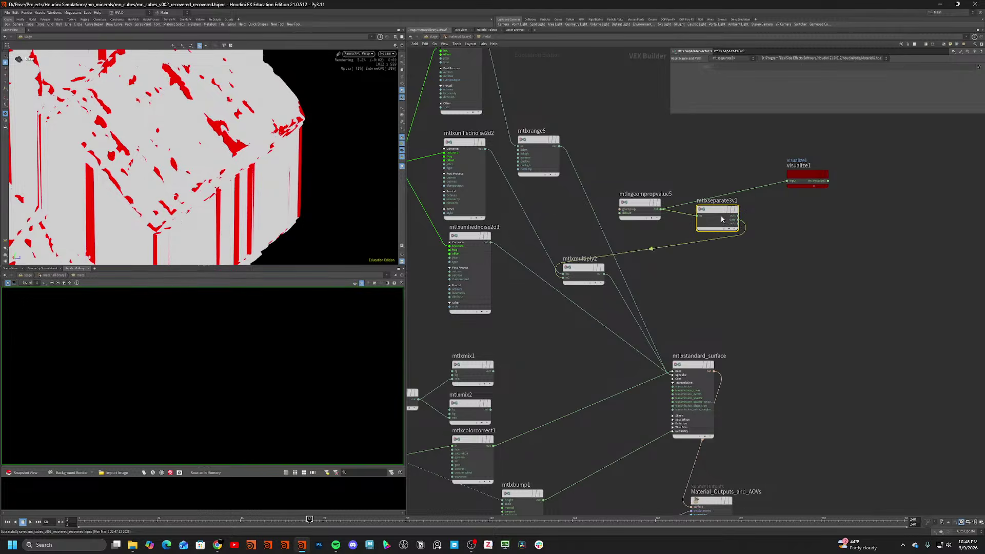
key("x")
left_click(724, 218)
left_click(738, 220)
left_click(789, 216)
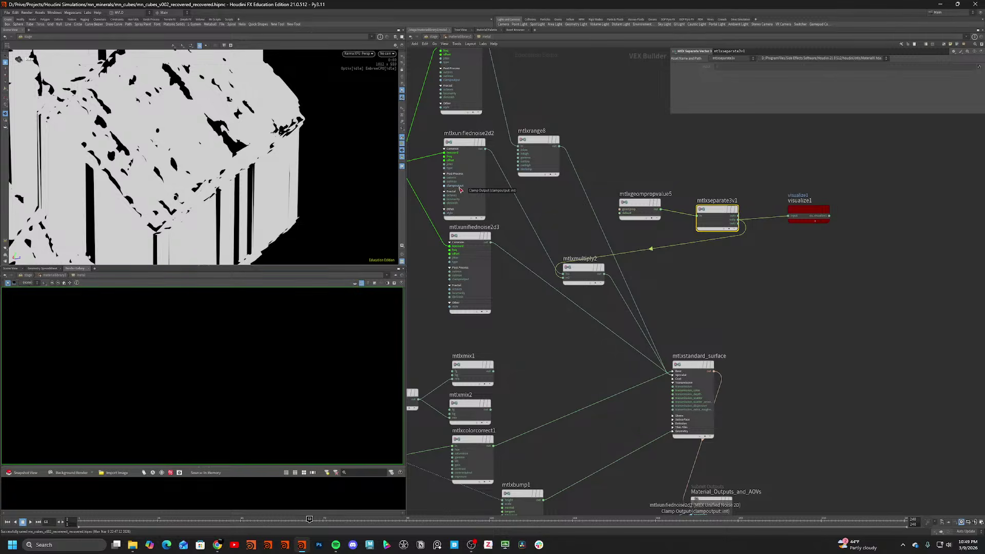
Visualize the mtlxmultiply2 output and inspect the masked noise on the mineral's crystal faces.
scroll(160, 140, "down", 5)
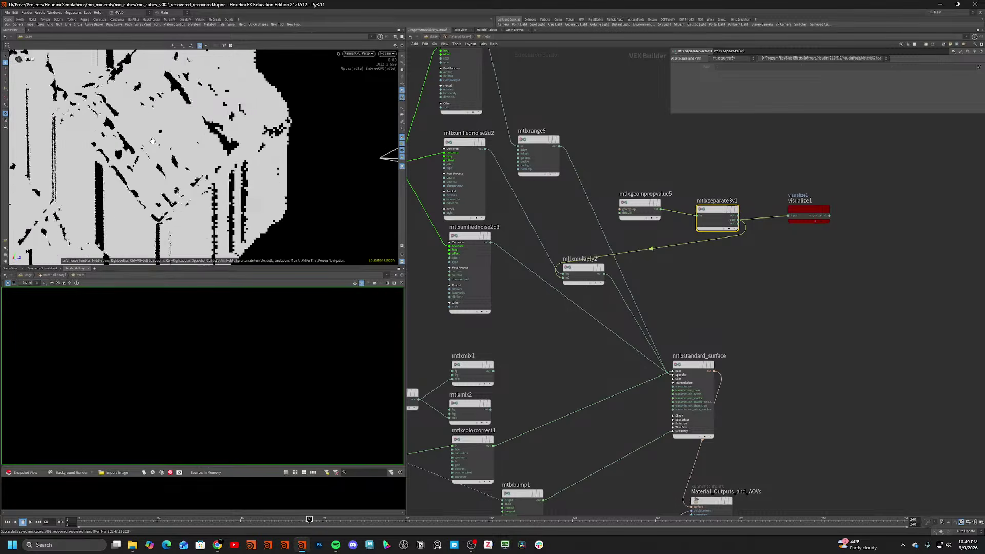
left_click(578, 271)
key("x")
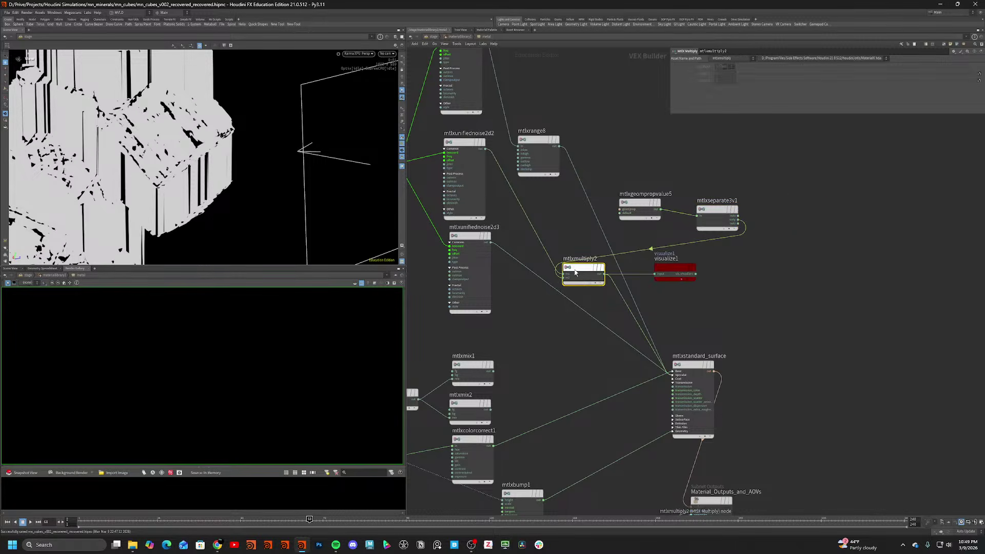
left_click_drag(261, 206, 211, 190)
scroll(154, 156, "up", 5)
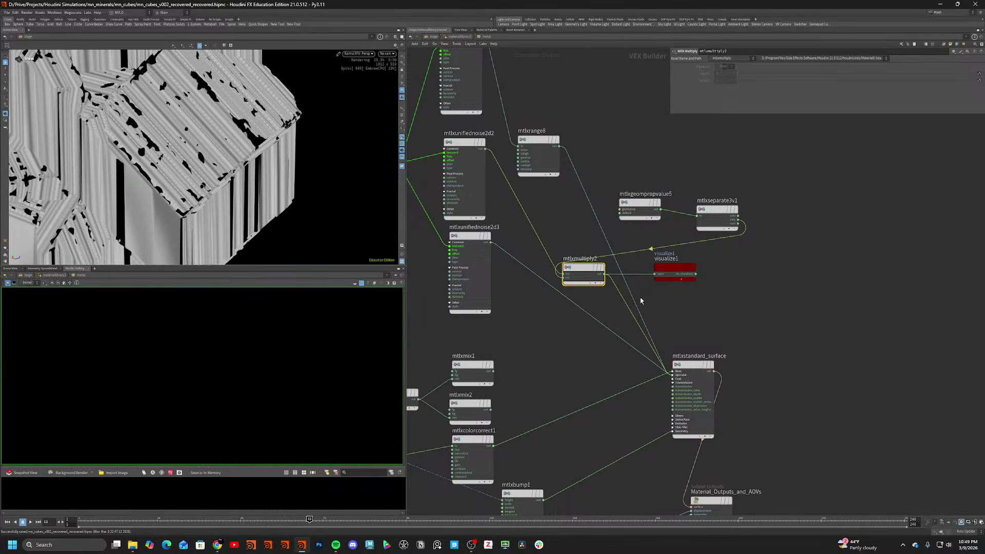
Duplicate mtlxmultiply2 onto the mtlxunifiednoise2d3 wire, feed its second input from the separate node, and delete the visualizer.
left_click_drag(578, 272, 579, 262)
left_click_drag(579, 264, 596, 316, "alt")
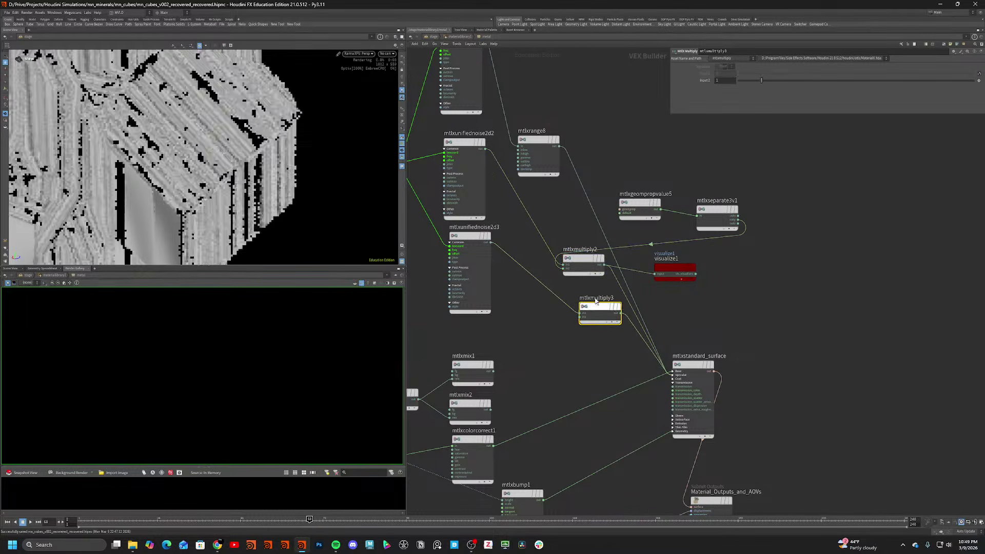
left_click_drag(738, 223, 582, 317)
left_click(680, 271)
key("Delete")
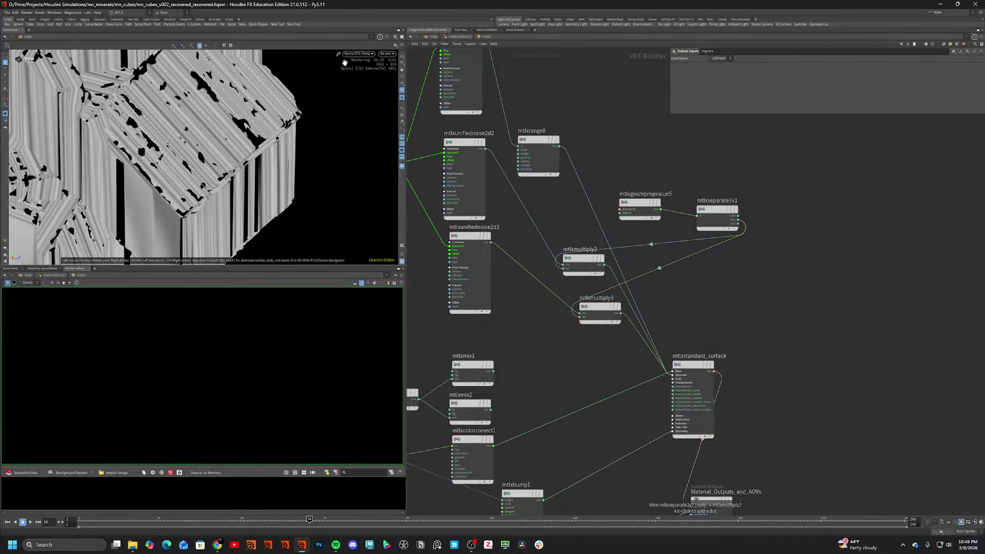
Examine the shaded Karma render of the mineral up close and as a whole cluster.
left_click(358, 53)
left_click(357, 130)
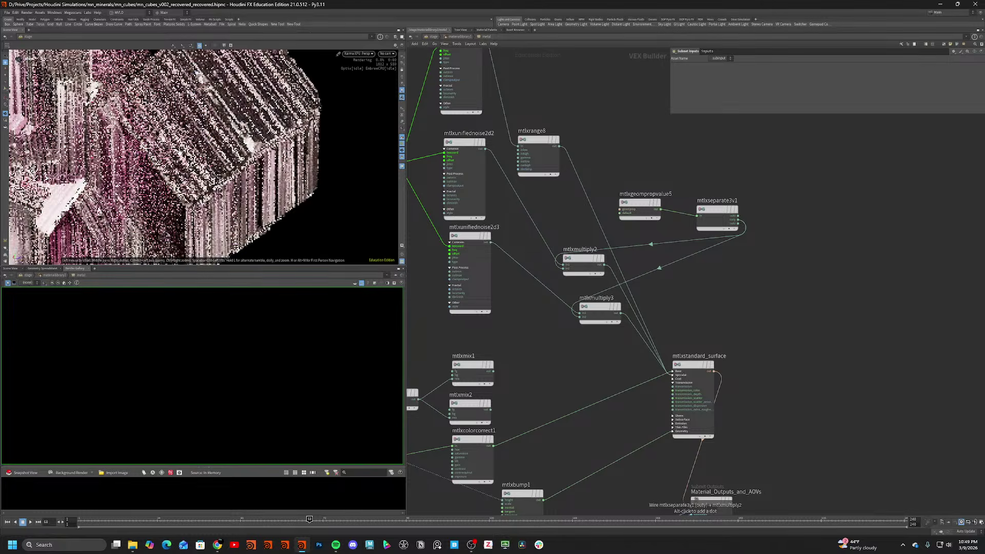
scroll(205, 153, "down", 4)
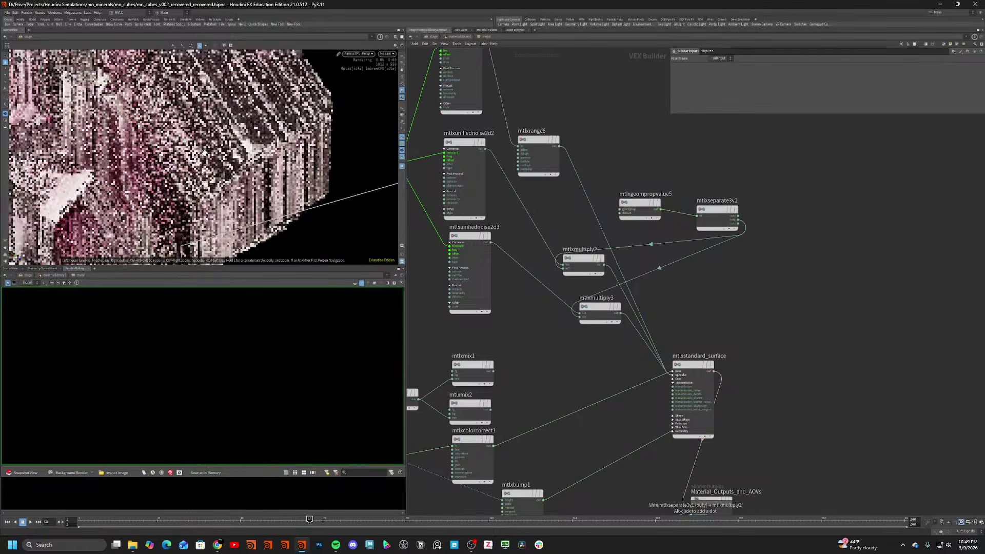
scroll(205, 152, "down", 3)
left_click_drag(204, 153, 241, 101)
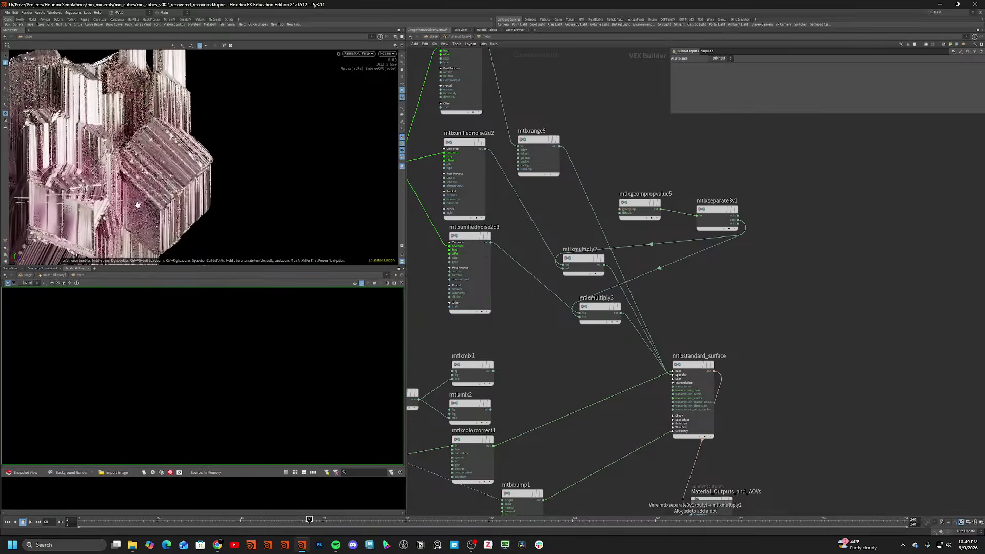
scroll(129, 224, "up", 6)
left_click_drag(130, 224, 256, 159)
scroll(185, 113, "down", 5)
scroll(185, 133, "down", 5)
scroll(256, 159, "up", 2)
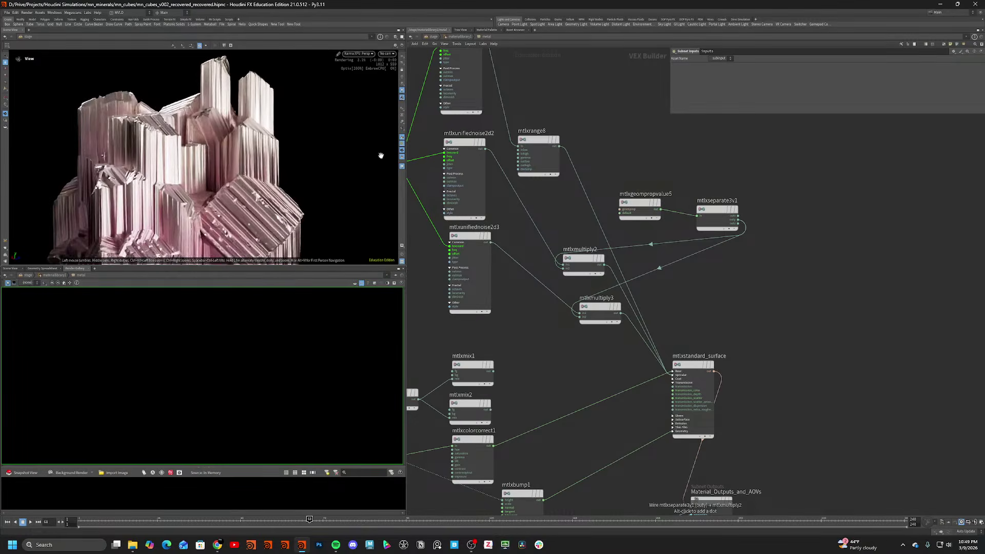
Set the range node after mtlxunifiednoise2d1 to an output low of 0.1 and output high of 0.4.
left_click(539, 143)
middle_click_drag(541, 86, 574, 157)
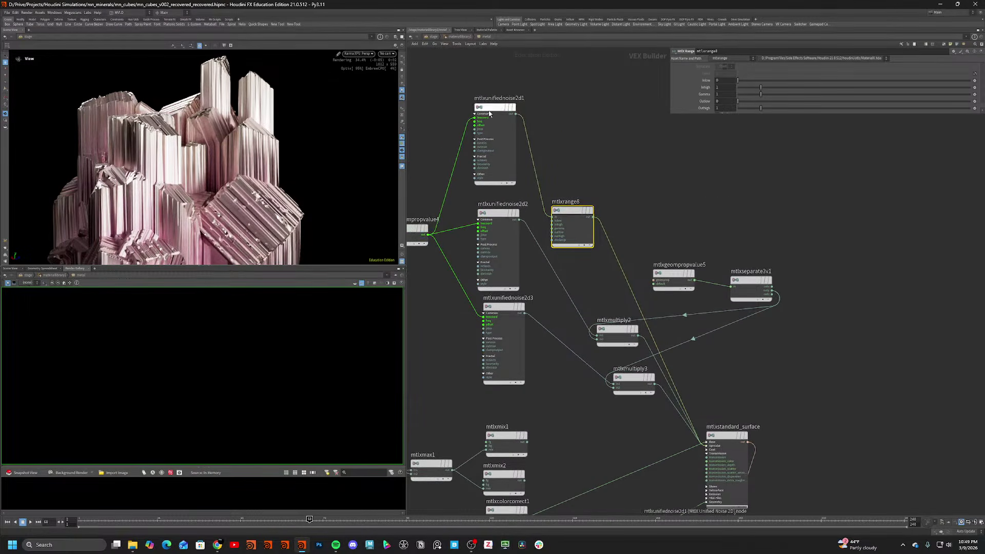
left_click(489, 114)
left_click(706, 67)
left_click(679, 67)
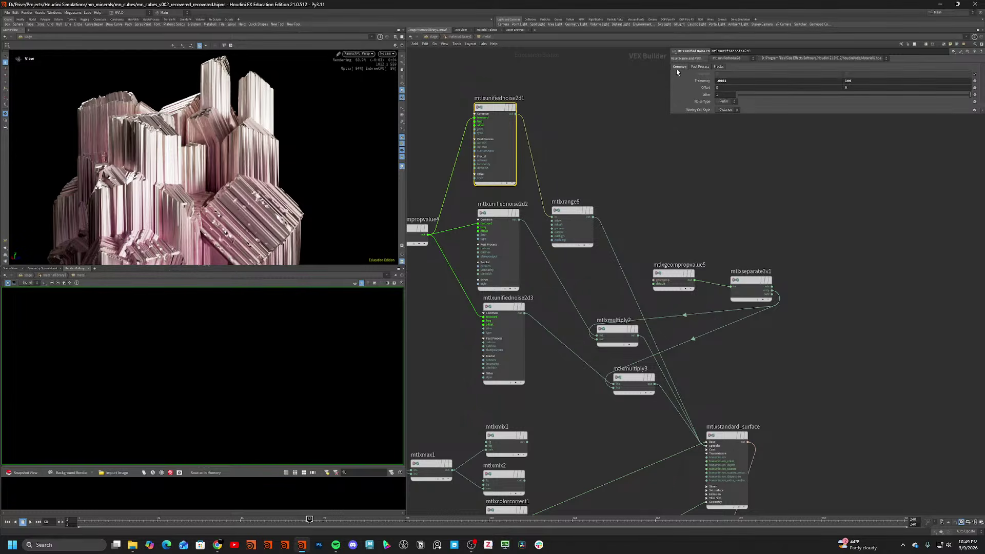
left_click_drag(572, 210, 586, 155)
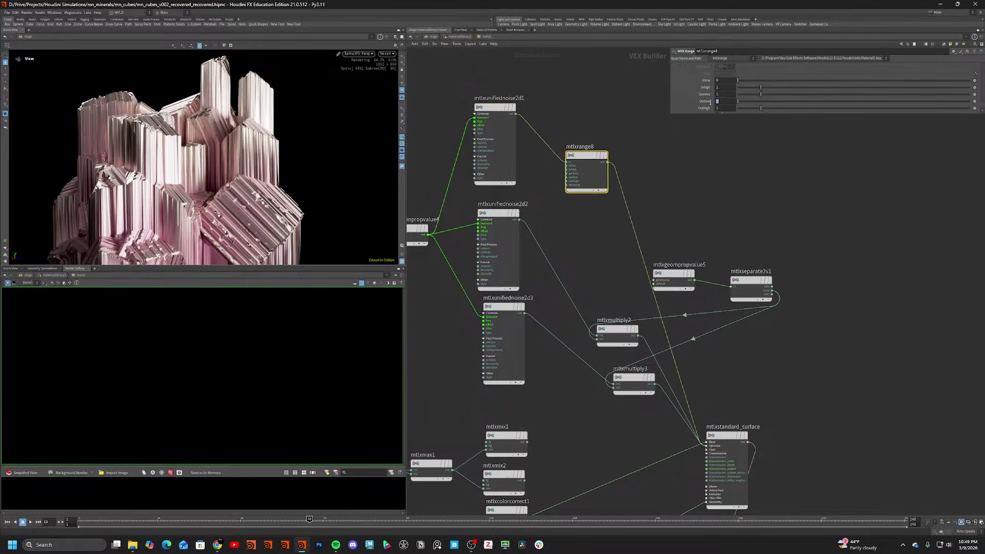
type(".1")
key("Return")
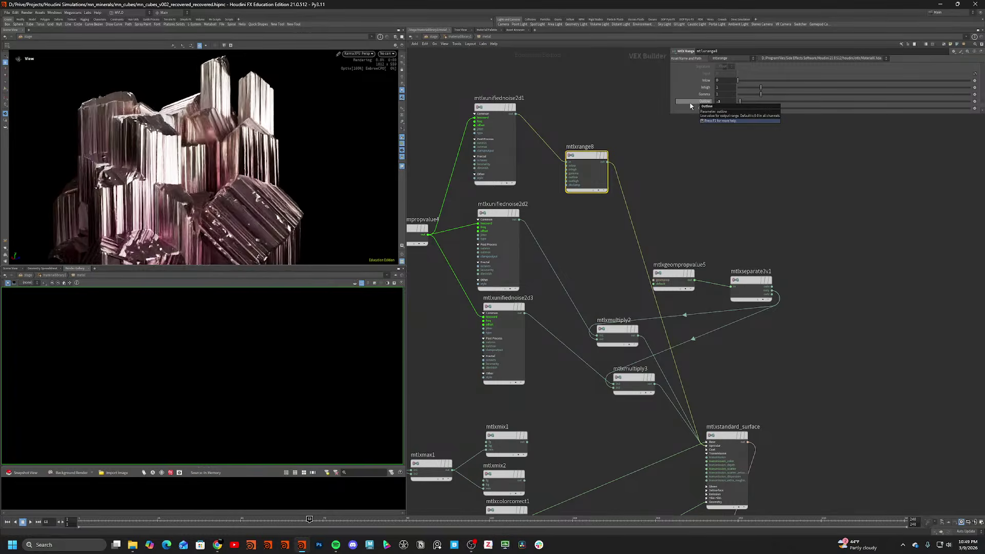
Disconnect mtlxmultiply2 and mtlxmultiply3 from the standard surface's specular anisotropy and rotation inputs and compare the render.
scroll(170, 149, "up", 5)
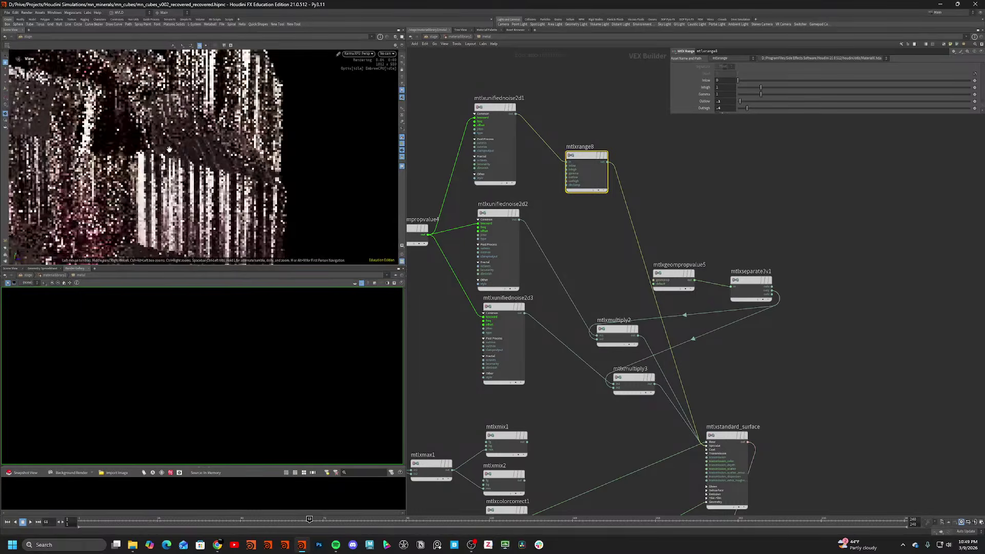
scroll(697, 508, "up", 4)
left_click(725, 371)
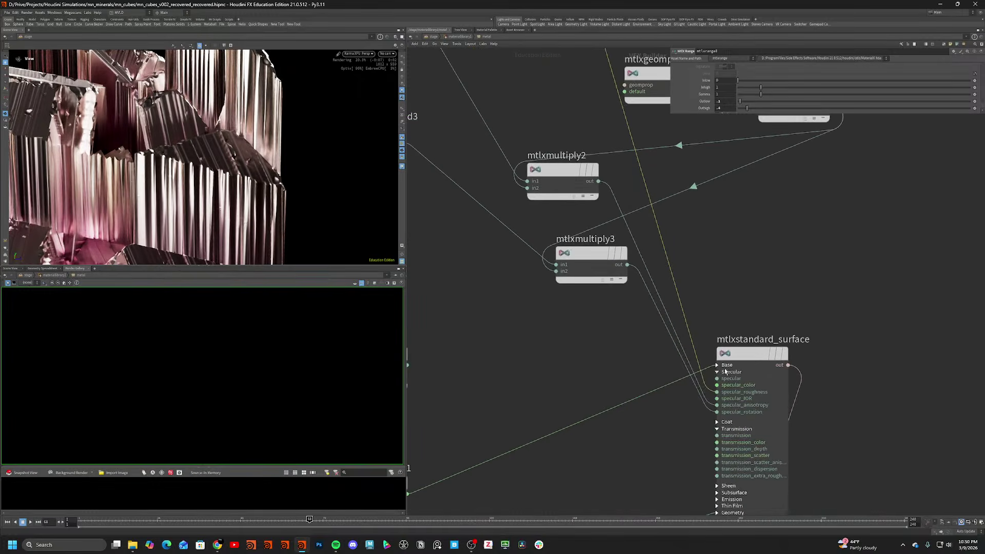
mouse_move(725, 369)
left_mouse_down()
mouse_move(750, 338)
mouse_move(726, 389)
left_mouse_up()
key("y")
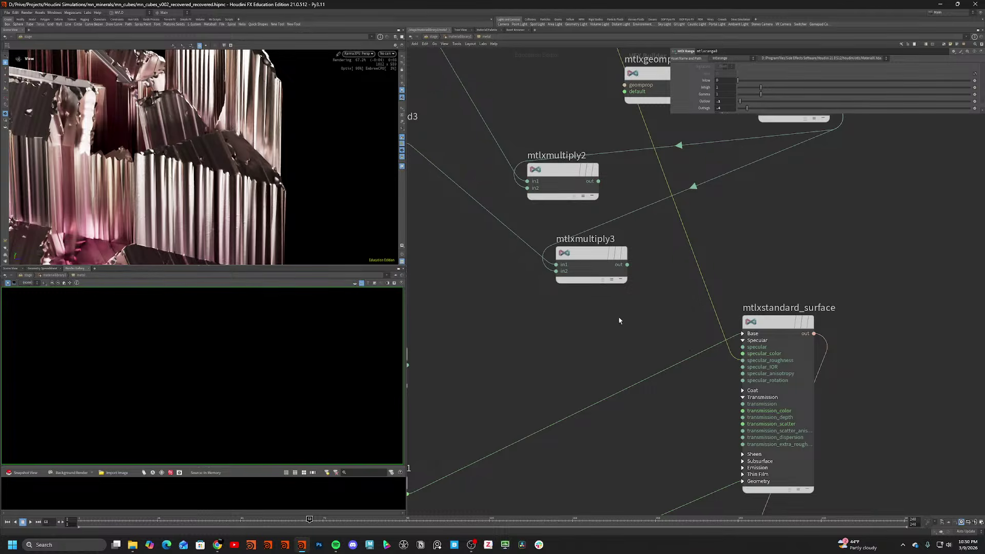
scroll(268, 153, "down", 5)
scroll(363, 193, "up", 5)
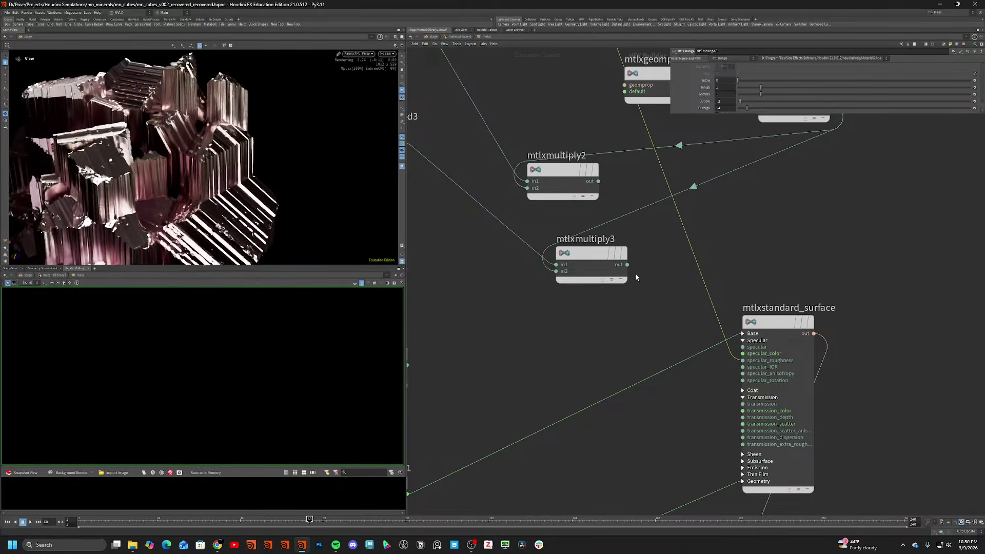
Undo disconnecting the multiply nodes from the standard surface's specular anisotropy and rotation, and examine the rendered mineral up close.
key("ctrl+z")
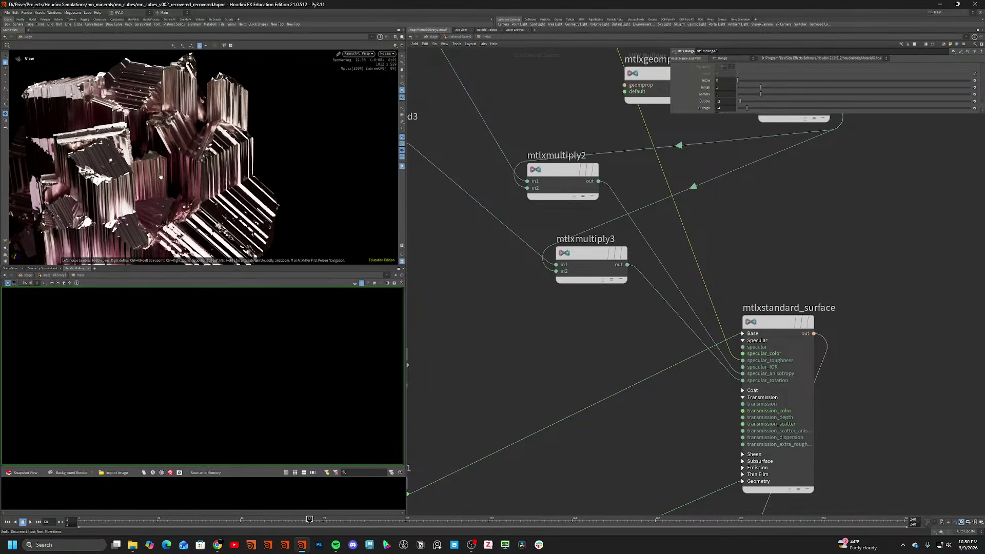
scroll(196, 163, "up", 5)
left_click_drag(196, 163, 301, 142)
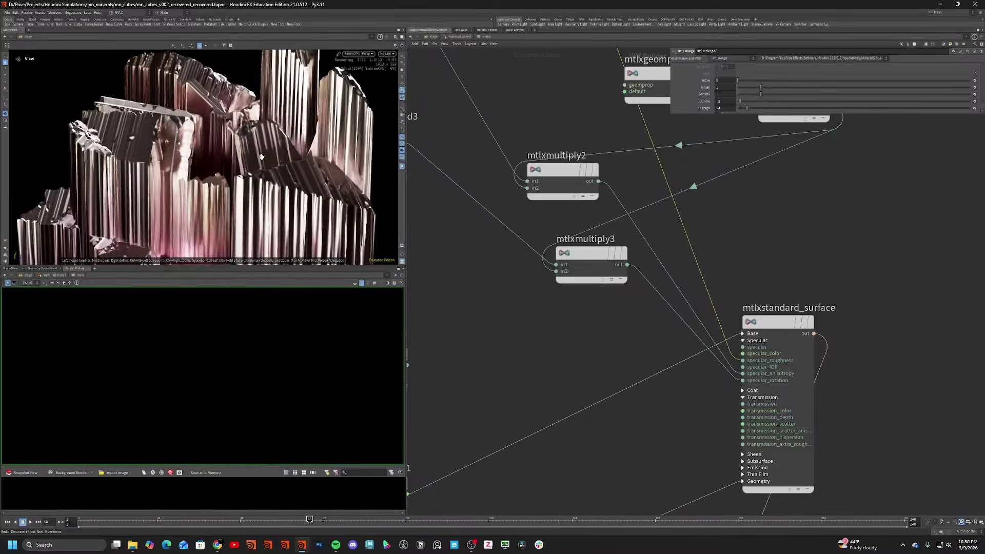
In the mineral's geometry network, insert a Remesh to Grid node between calculate_thickness1 and OUT and display its result.
key("n")
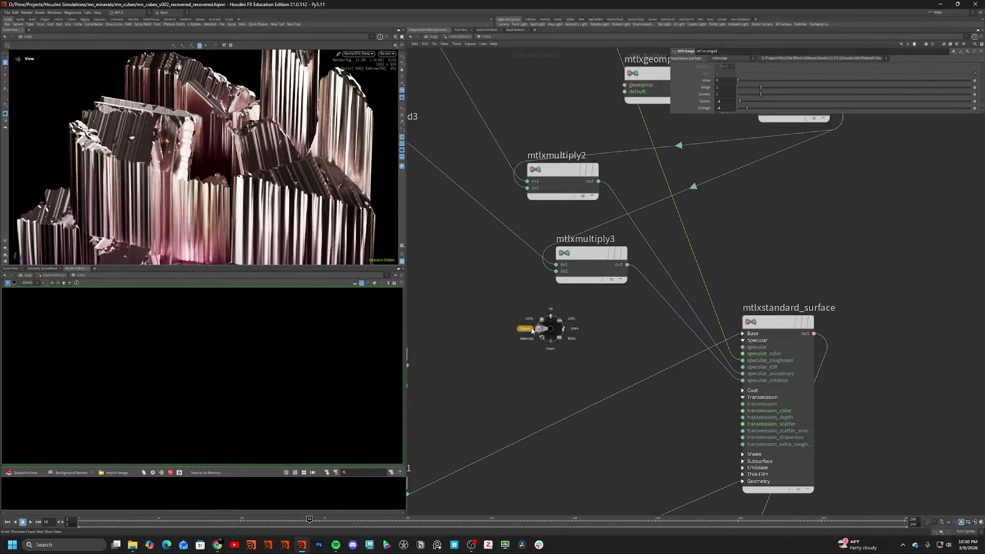
left_click(533, 329)
double_click(659, 290)
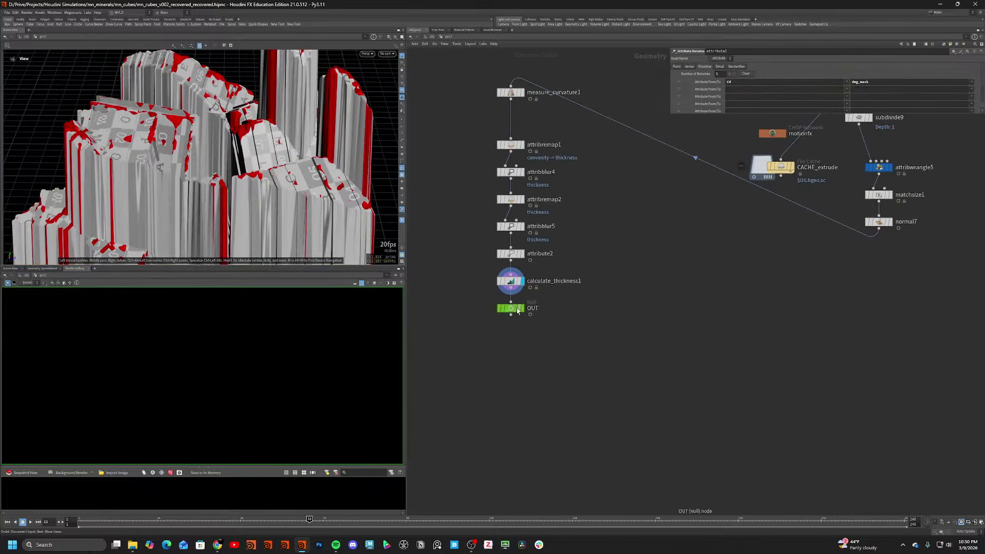
key("Tab")
type("remesh")
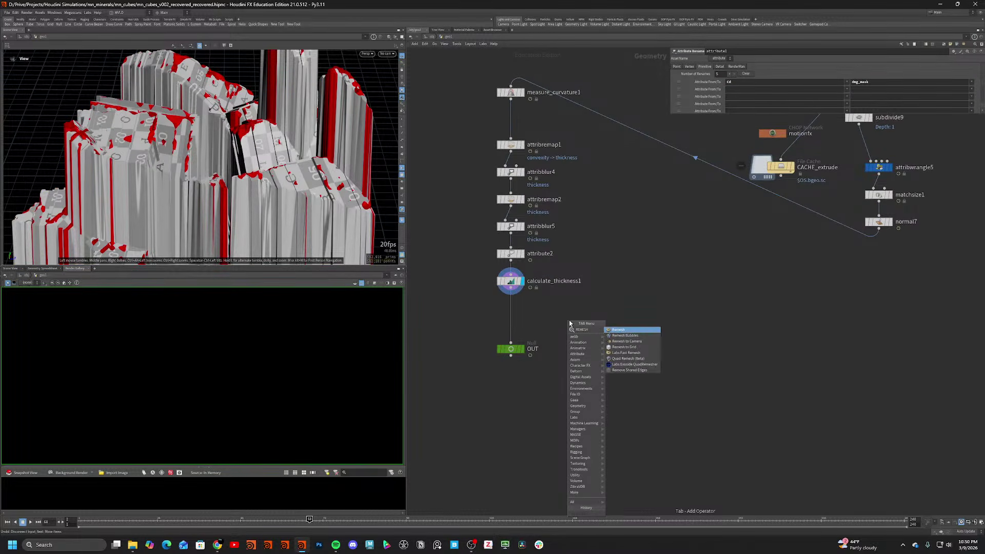
key("Down")
key("Down")
key("Down")
key("Return")
left_click(518, 321)
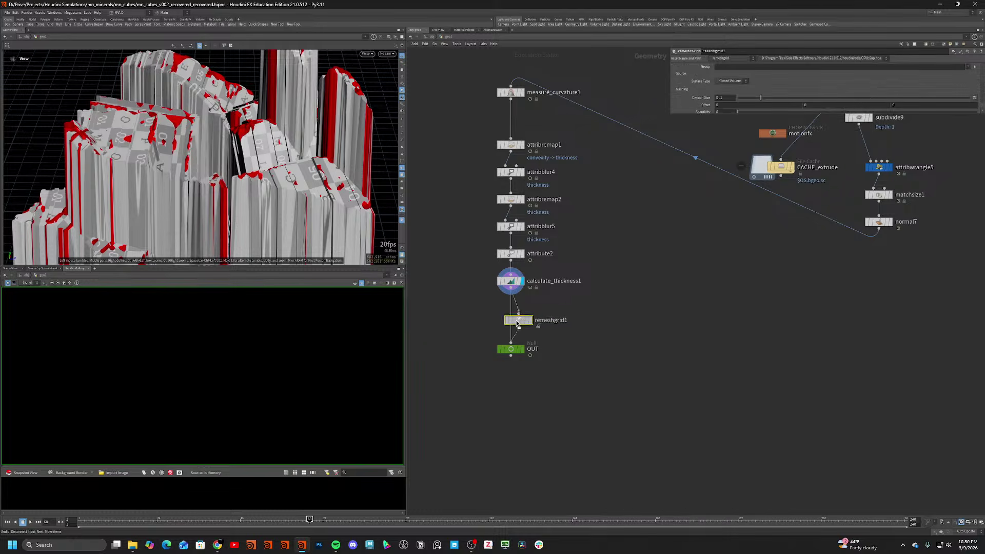
key("r")
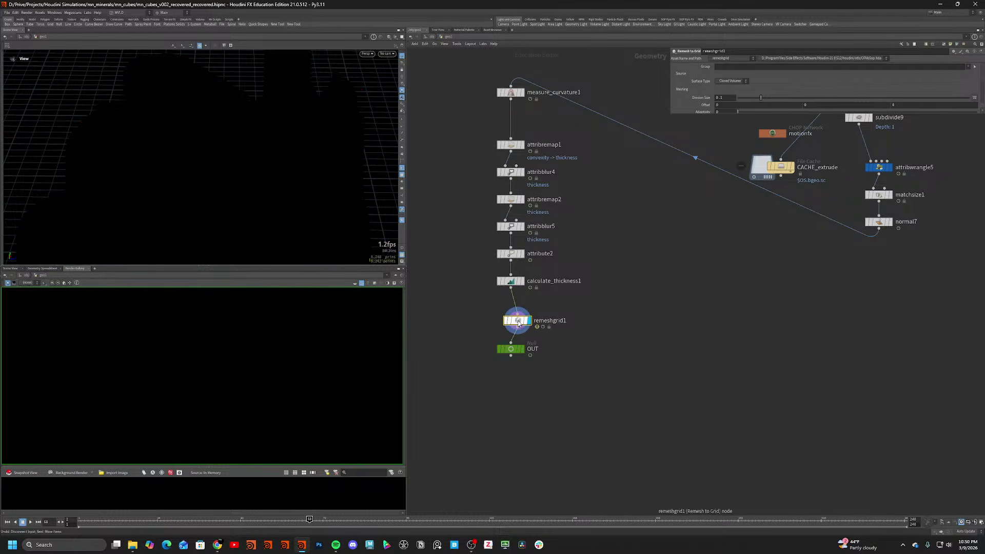
Enable Transfer Surface Attributes on remeshgrid1, set its division size to 0.01, and inspect the remeshed surface.
mouse_move(694, 188)
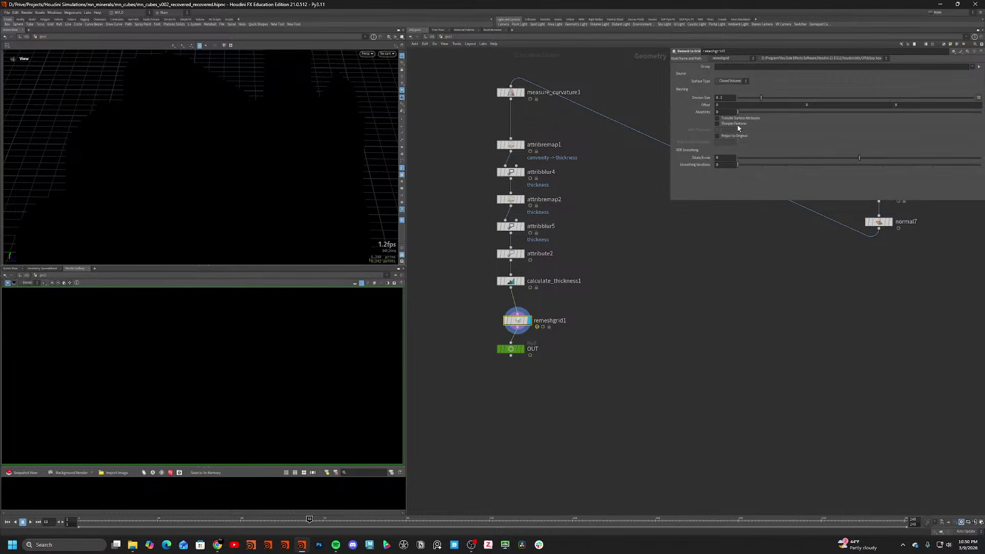
left_click(739, 119)
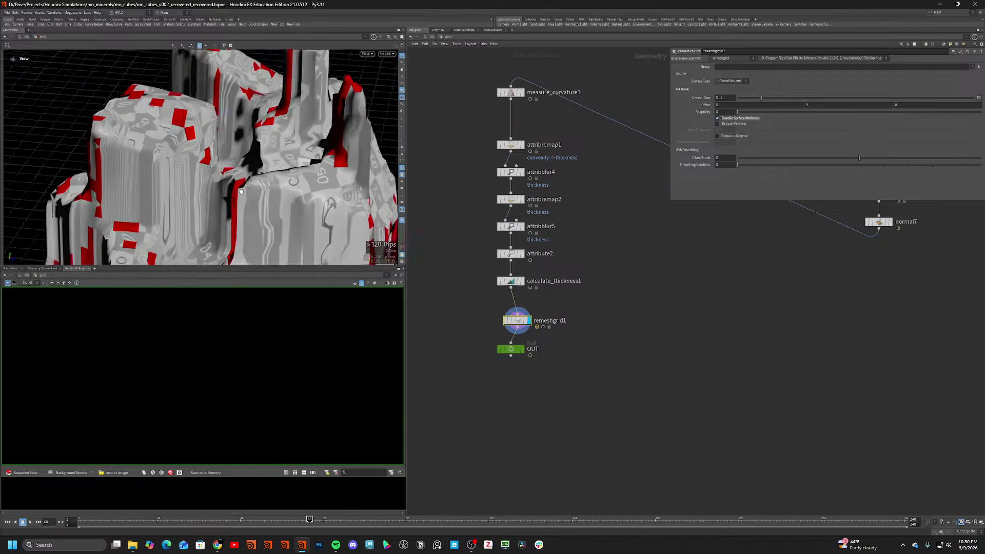
key("w")
left_click(720, 98)
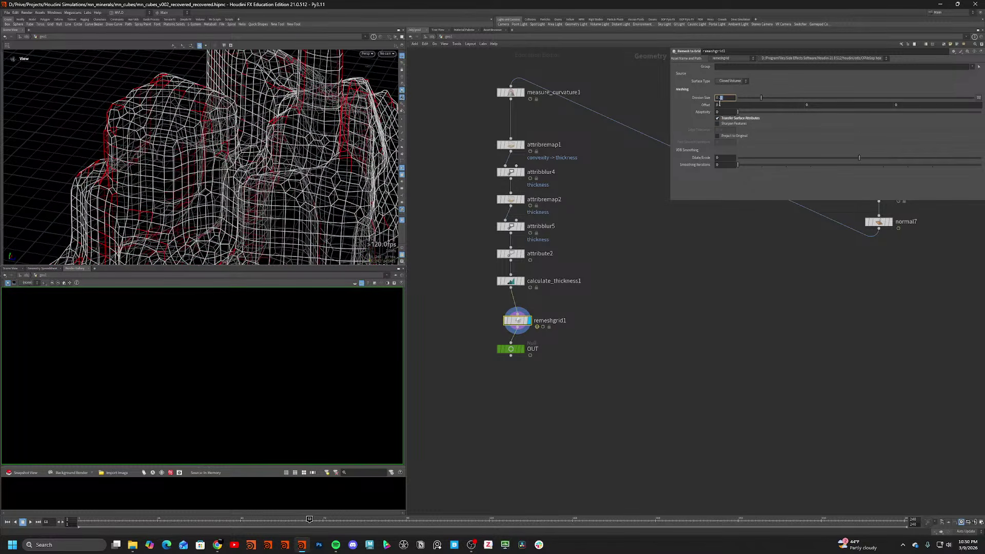
type("0")
key("Return")
scroll(287, 181, "up", 10)
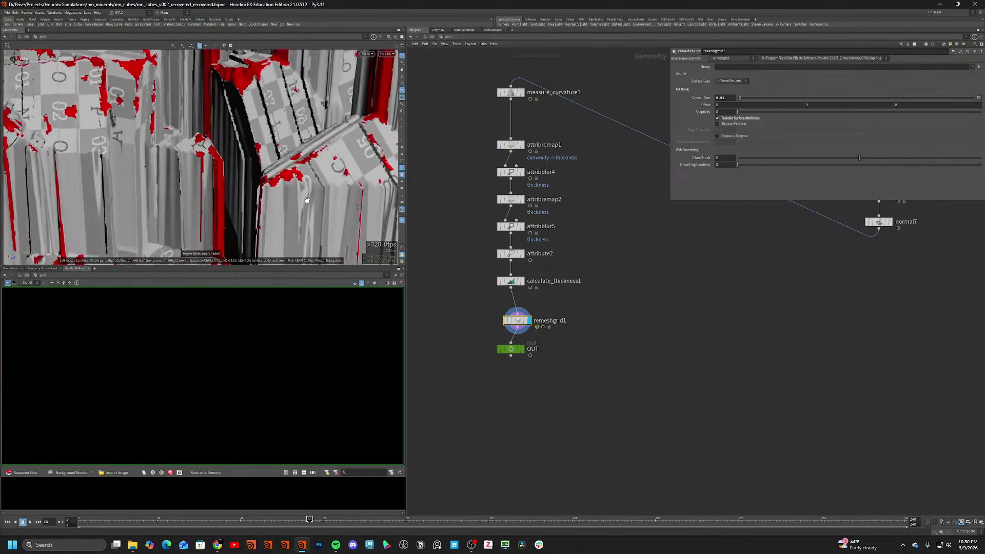
scroll(303, 168, "up", 4)
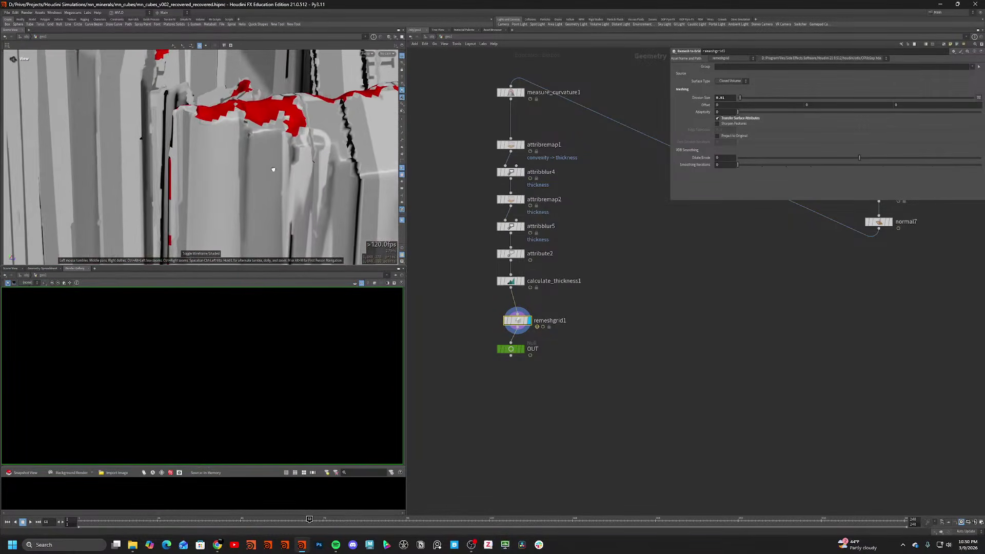
Insert a UV Texture node between remeshgrid1 and OUT and check its projection on the mineral.
key("Tab")
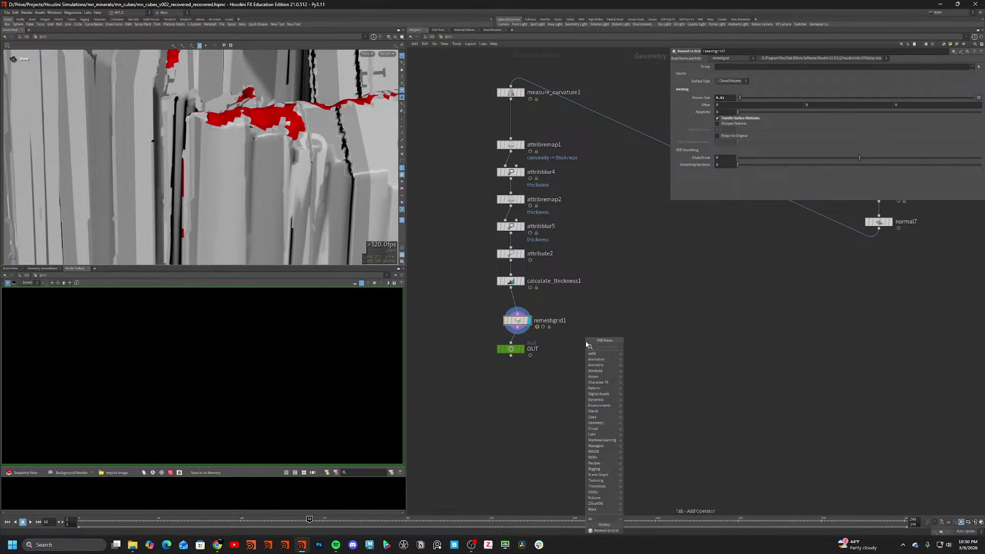
type("nor")
key("Return")
left_click(511, 337)
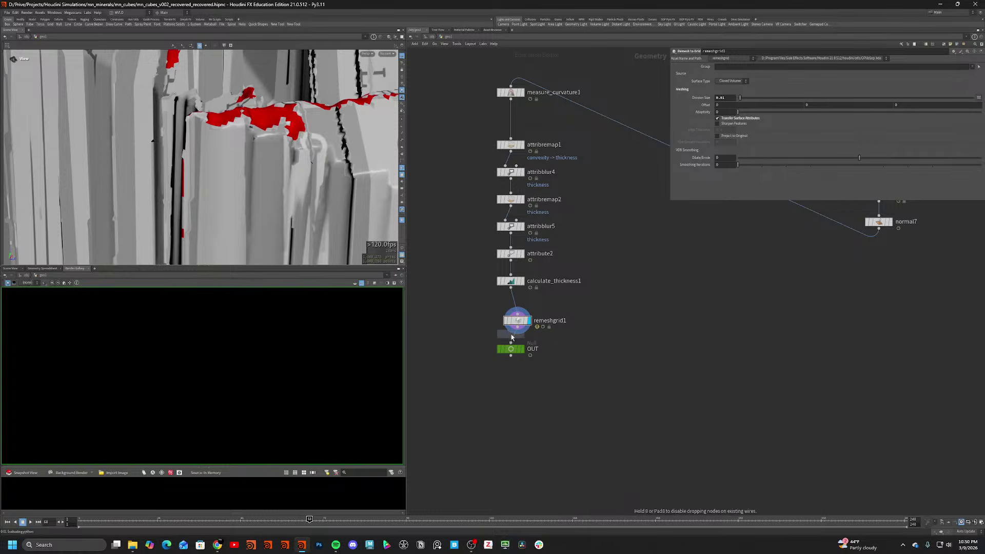
key("Tab")
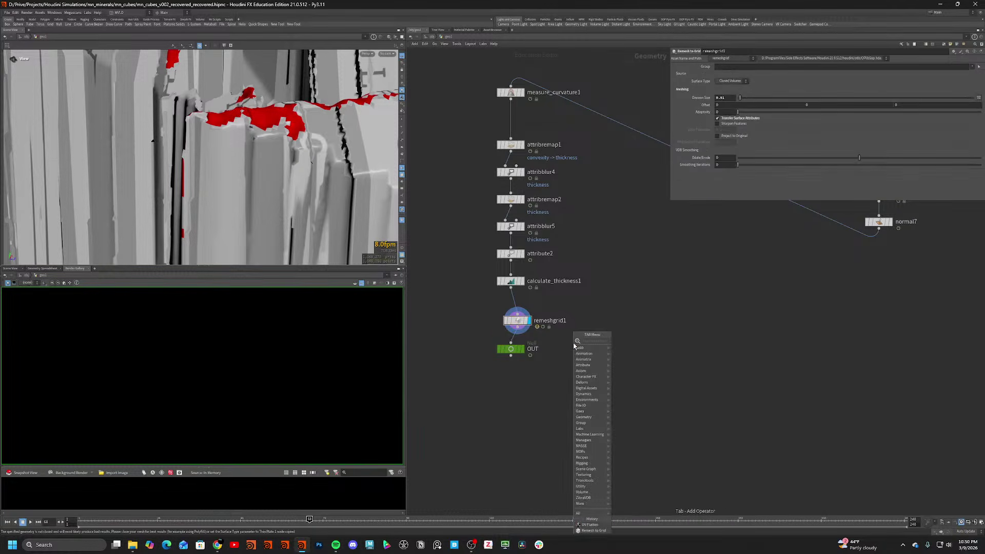
key("Return")
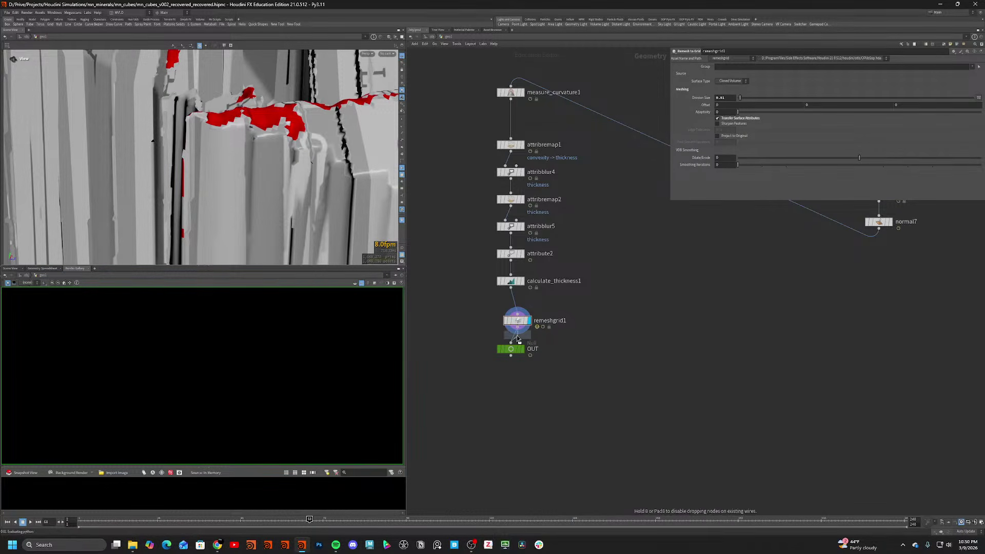
left_click(518, 338)
scroll(248, 126, "down", 10)
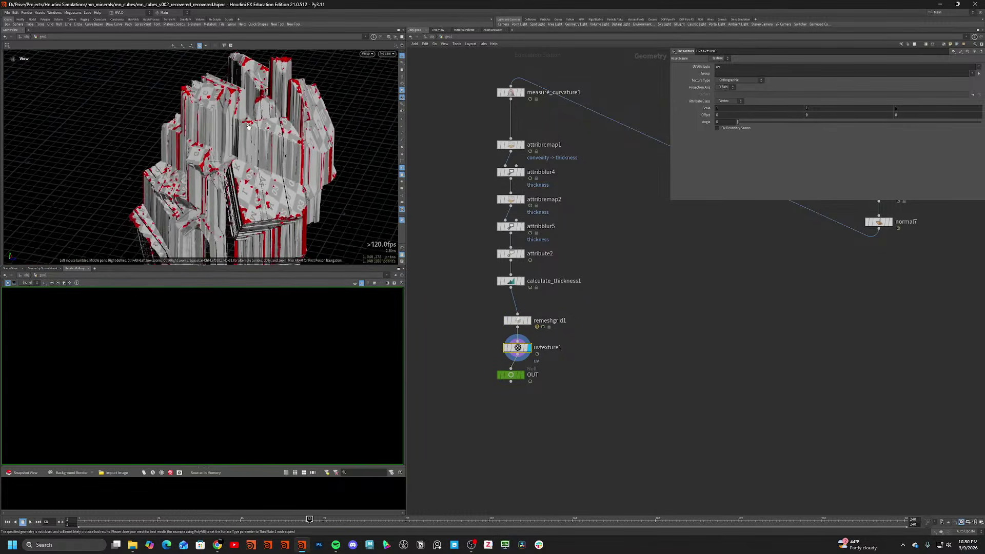
left_click_drag(248, 126, 370, 226)
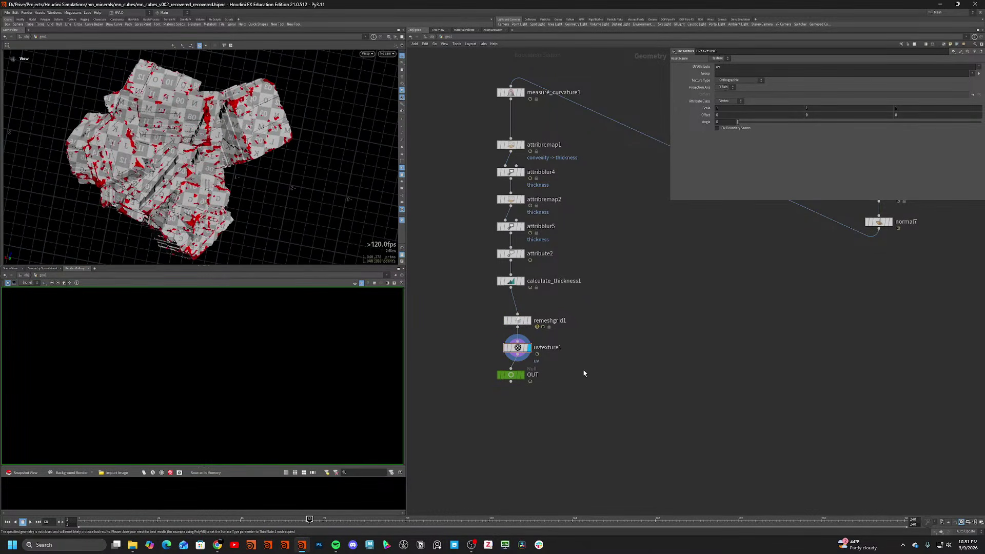
Return to the Solaris material library and examine the Karma render of the remeshed mineral up close.
key("2")
double_click(669, 267)
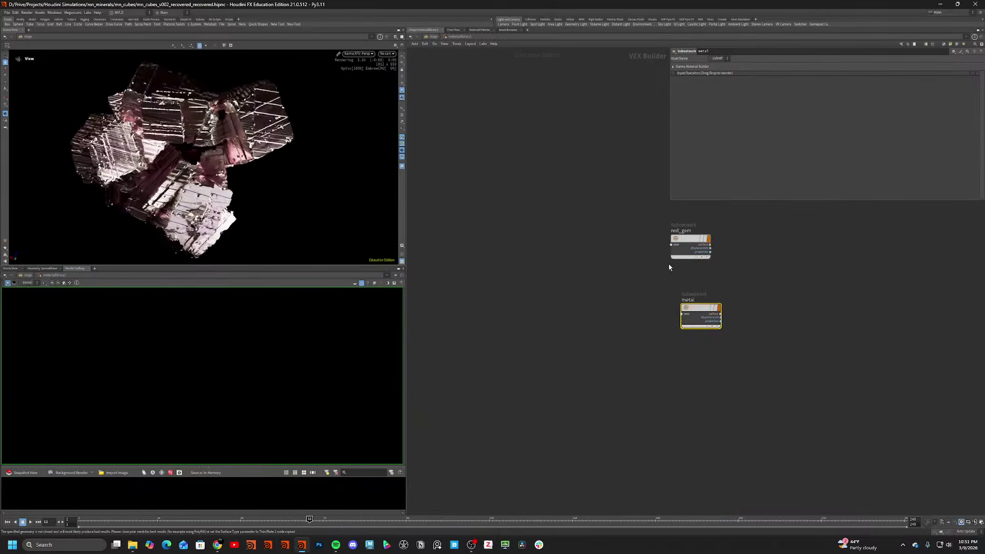
left_click_drag(215, 164, 154, 149)
scroll(90, 129, "up", 4)
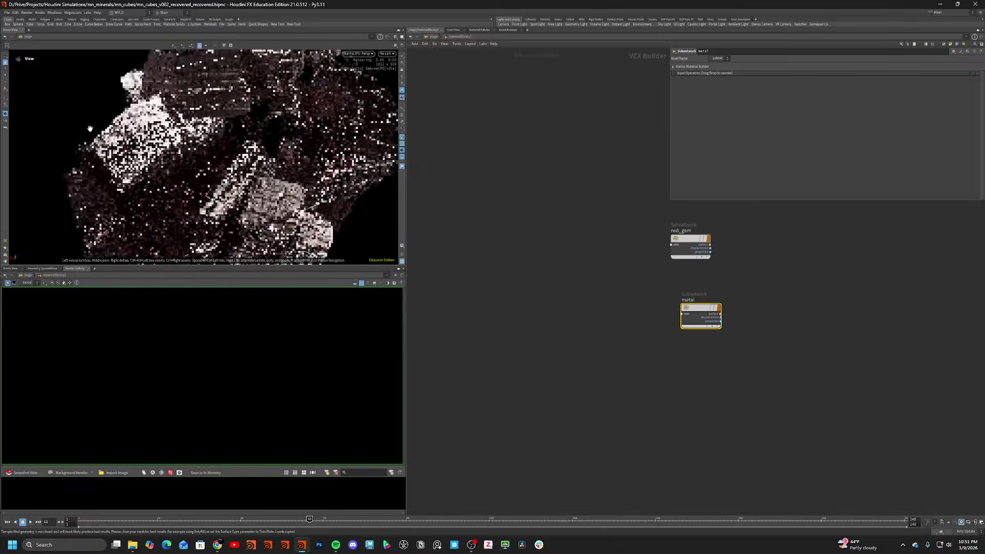
scroll(90, 129, "up", 3)
left_click_drag(90, 129, 199, 105)
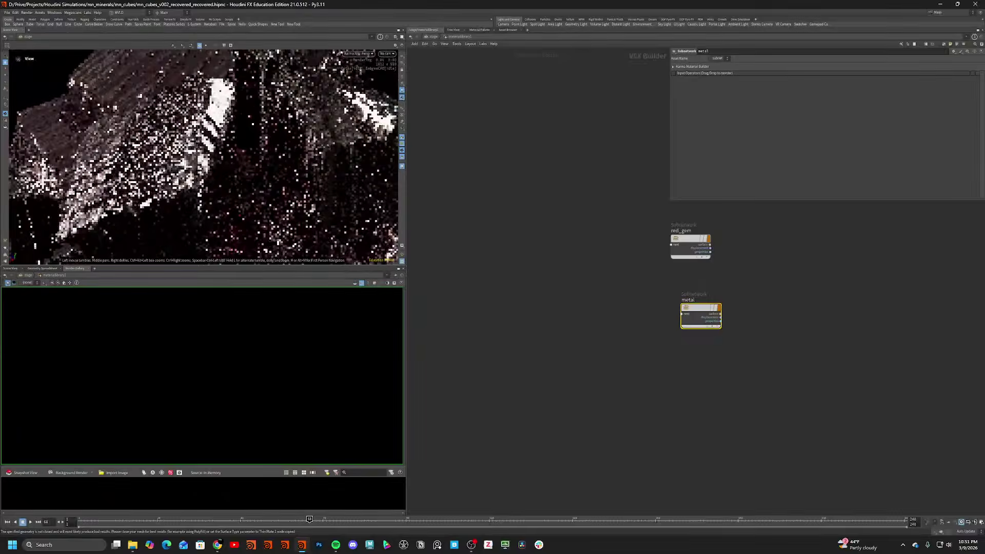
Open the metal material's network and add an MtlX Position node above the 2D noise nodes.
double_click(701, 312)
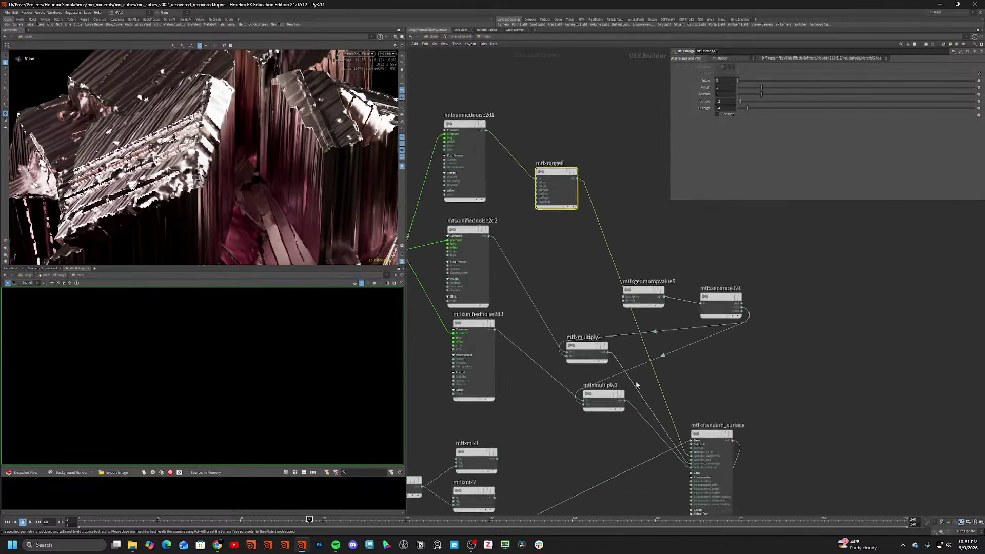
scroll(636, 384, "down", 3)
scroll(585, 253, "up", 2)
middle_click_drag(460, 288, 556, 264)
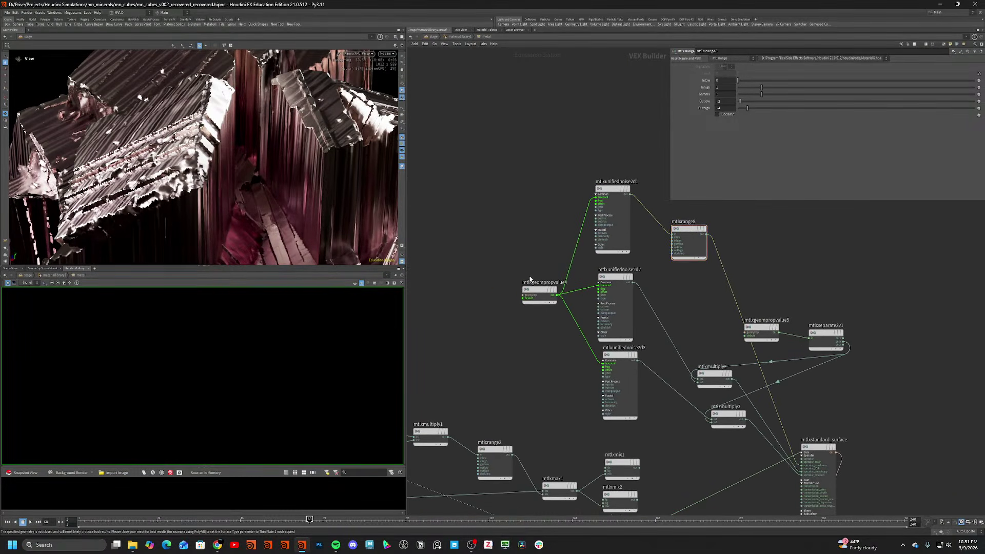
left_click_drag(530, 278, 476, 266)
key("Tab")
type("pos")
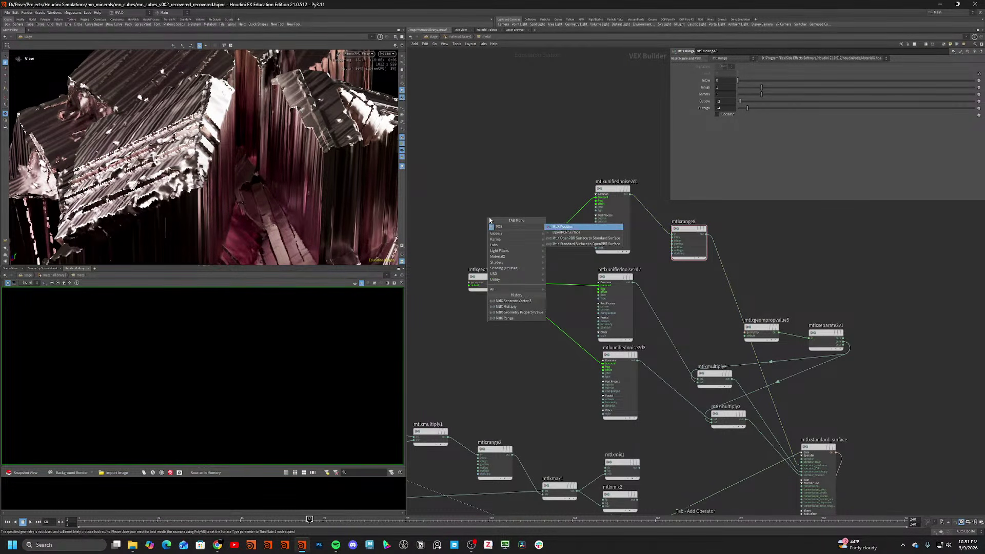
key("Return")
left_click(497, 154)
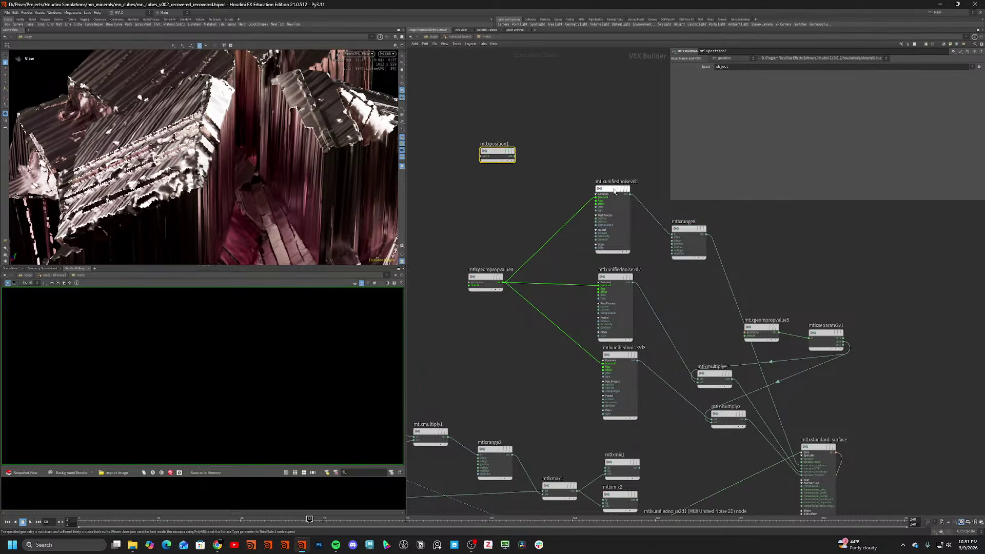
Add an MtlX Unified Noise 3D node and feed its position input from the mtlxposition node.
left_click(614, 191)
middle_click_drag(614, 191, 590, 212)
key("Tab")
type("unif")
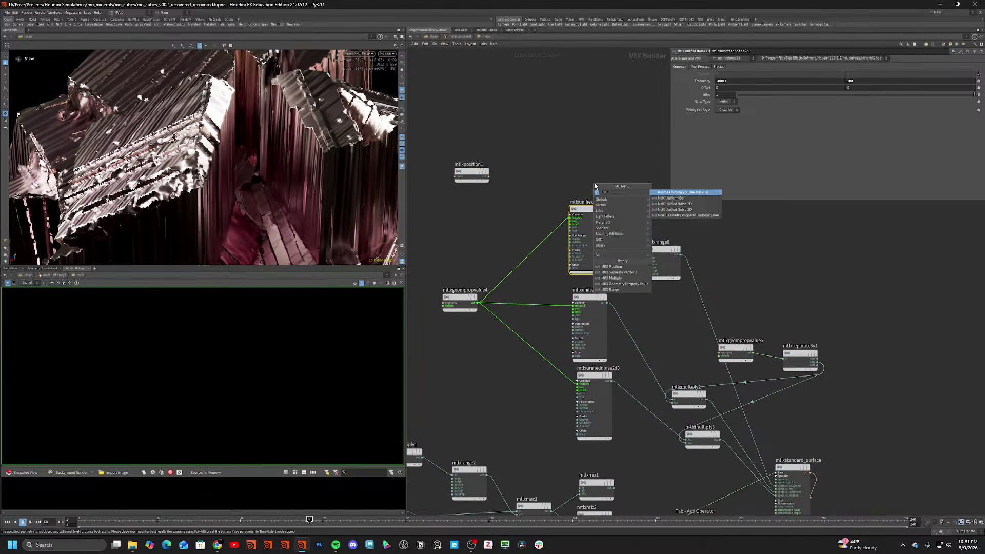
type("3")
key("Return")
left_click(572, 109)
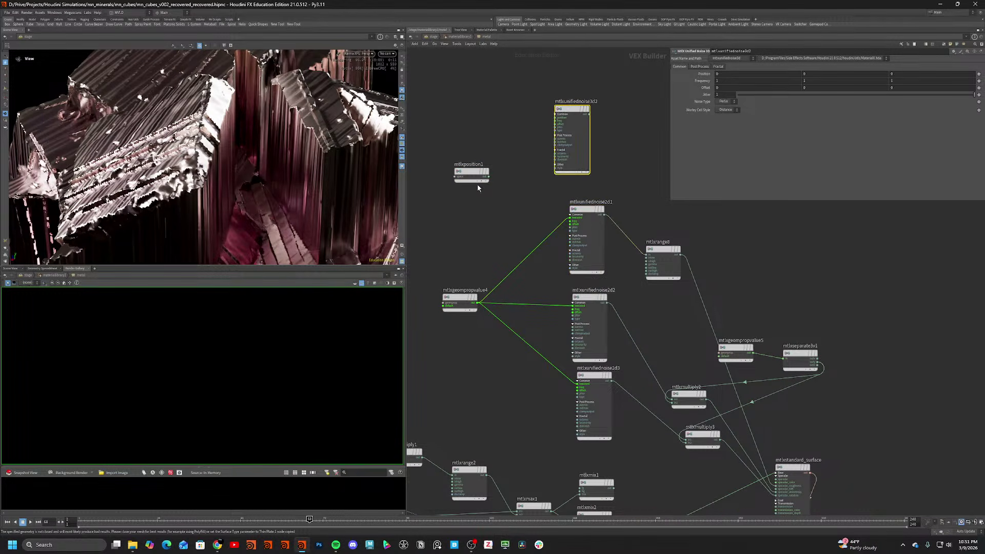
left_click_drag(488, 176, 555, 118)
middle_click_drag(602, 126, 582, 207)
scroll(582, 208, "down", 2)
left_click_drag(558, 199, 554, 177)
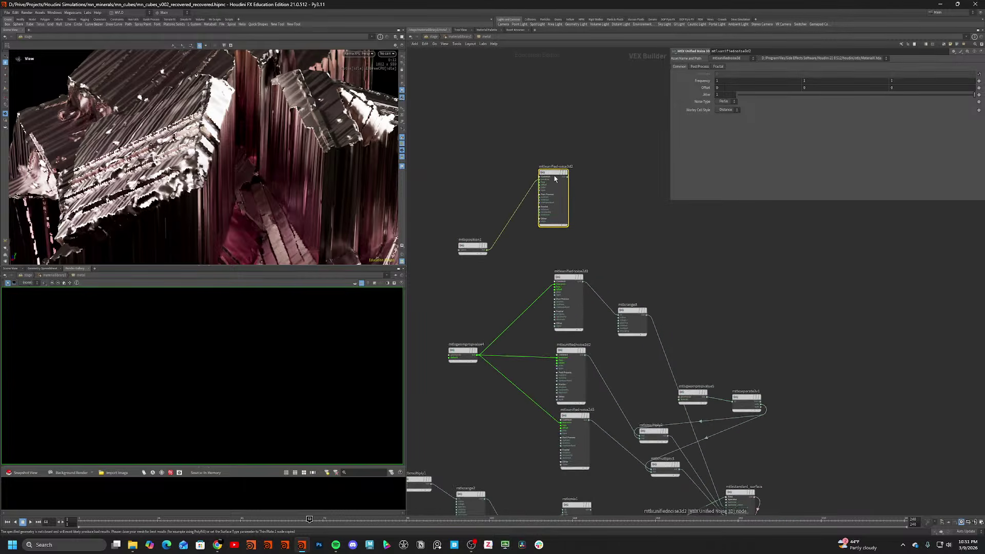
Set the 3D unified noise's frequency to .0001, 10000 and .0001.
left_click(570, 278)
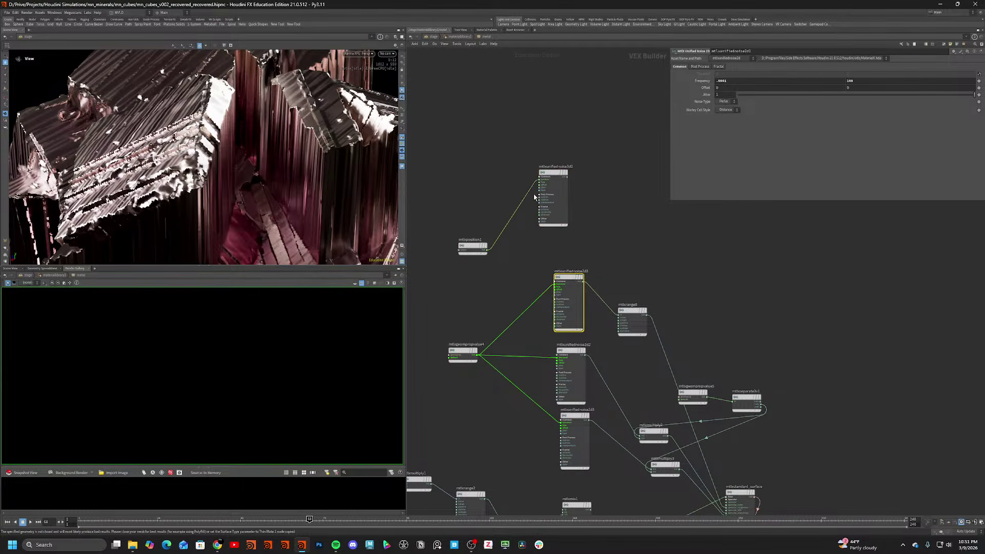
left_click(554, 181)
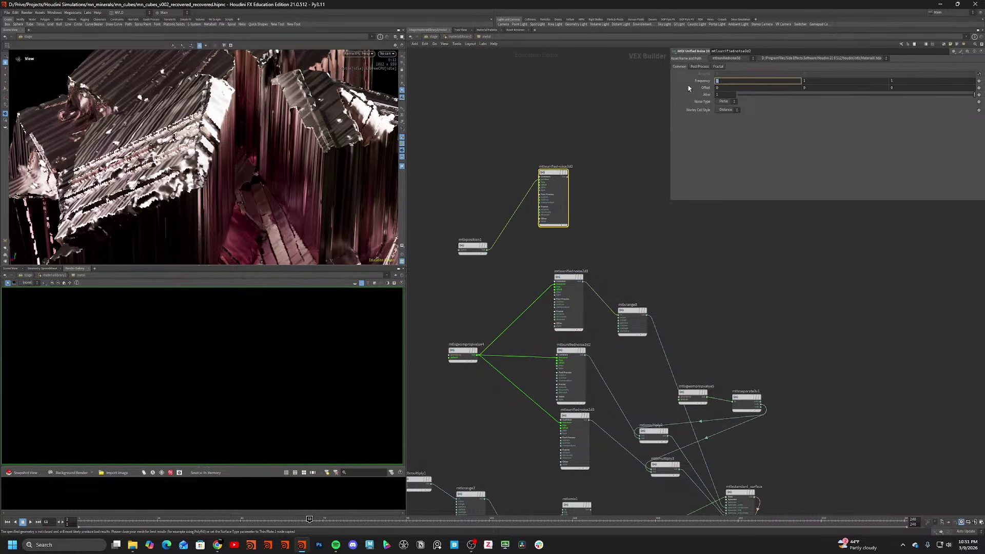
type(".0001")
key("Tab")
type("10000")
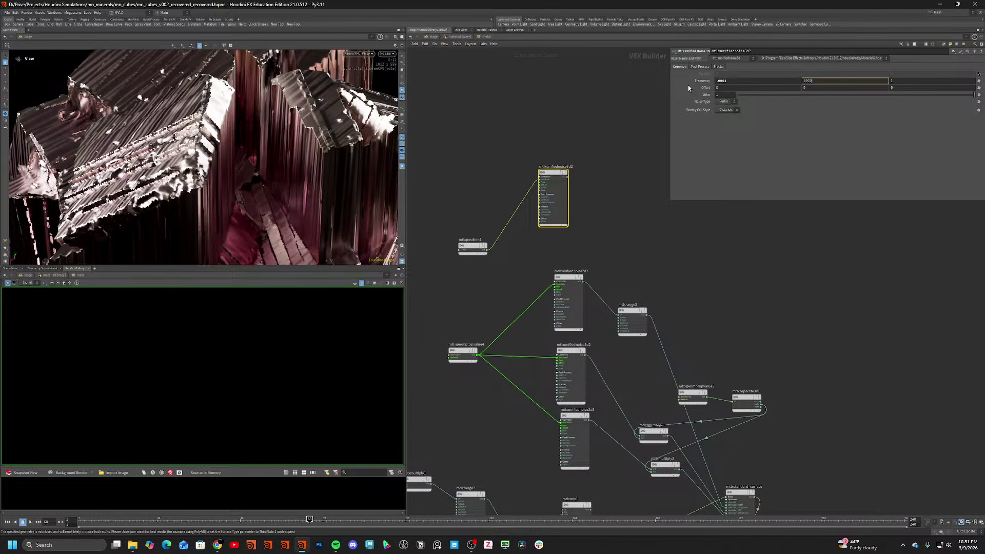
key("Tab")
type(".0")
Replace mtlxunifiednoise2d1 with the 3D noise as the range node's input and visualize the 3D noise on the mineral.
left_click_drag(592, 288, 568, 178)
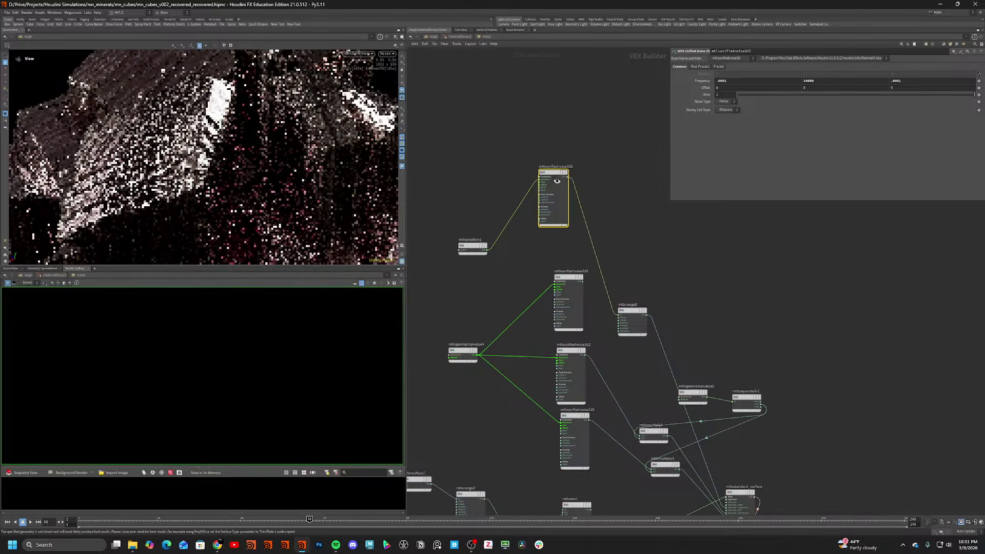
key("x")
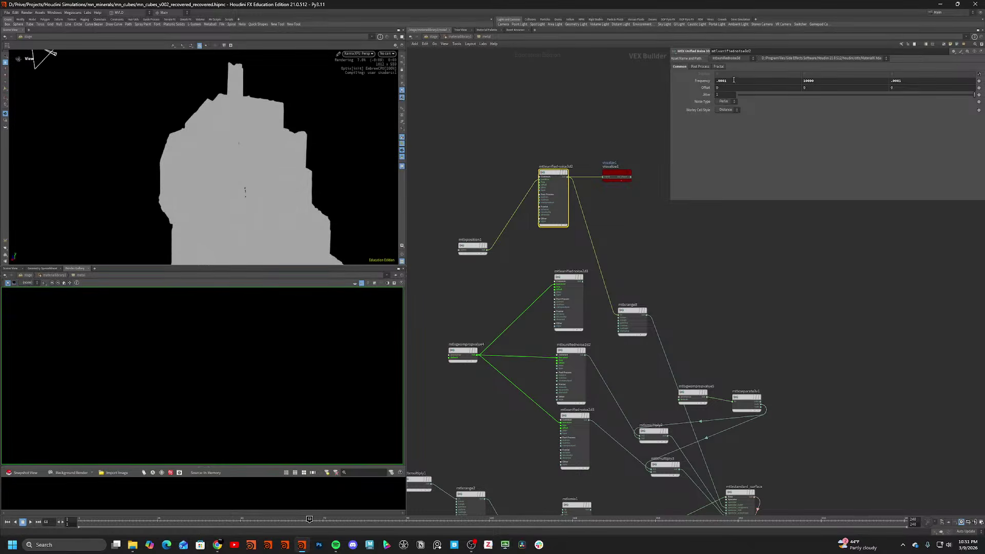
Try a frequency of 1 for the X and Z components of the 3D unified noise with a higher Y frequency.
key("Return")
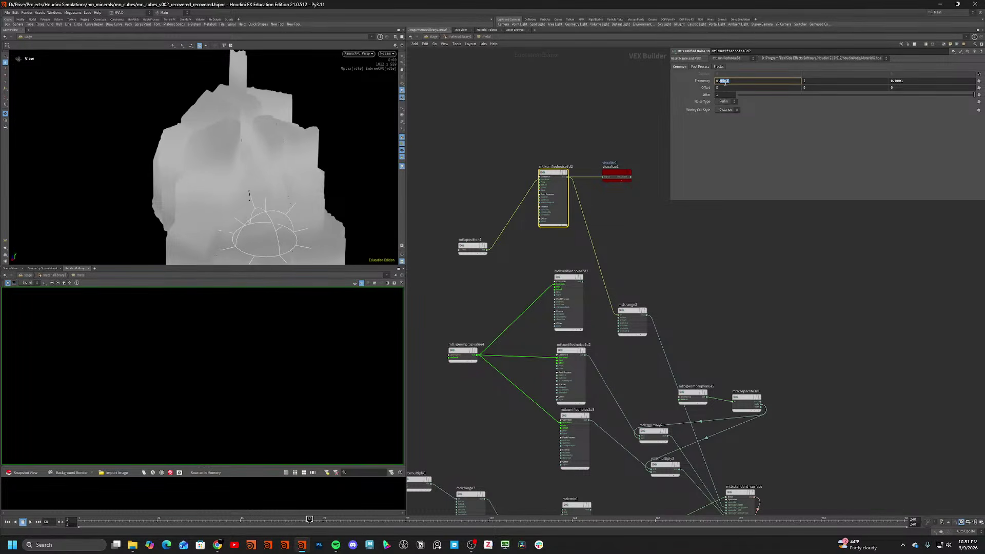
type("1")
key("Return")
middle_click_drag(826, 81, 826, 79)
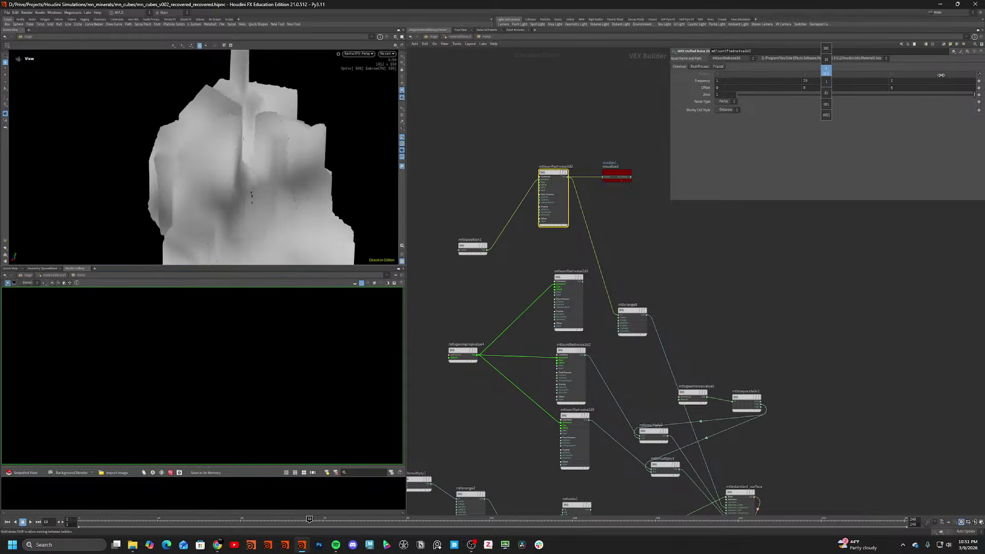
middle_click_drag(940, 75, 967, 77)
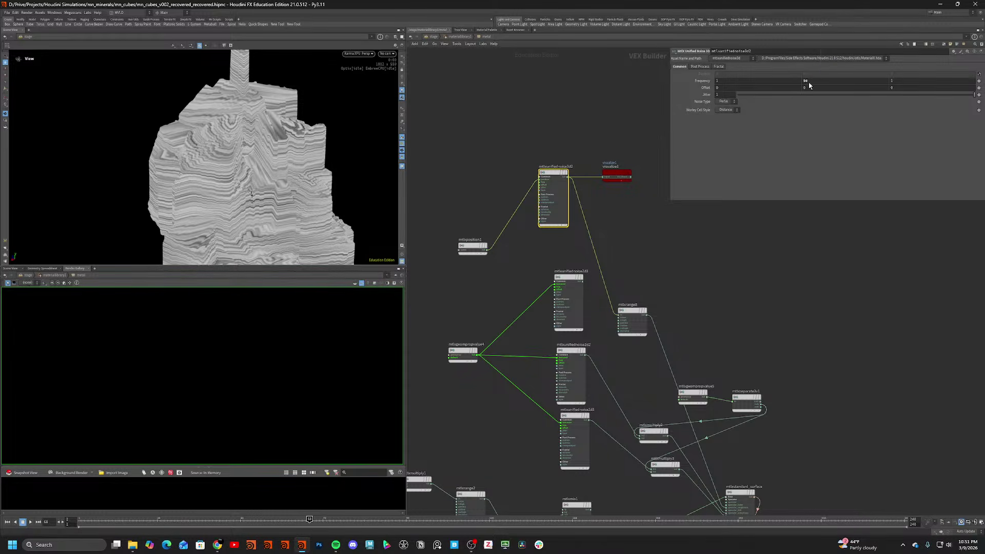
Set the 3D unified noise's frequency to 50, .001 and 50 to stretch the pattern vertically.
middle_click(809, 83, "ctrl")
type("50")
key("Tab")
key("Tab")
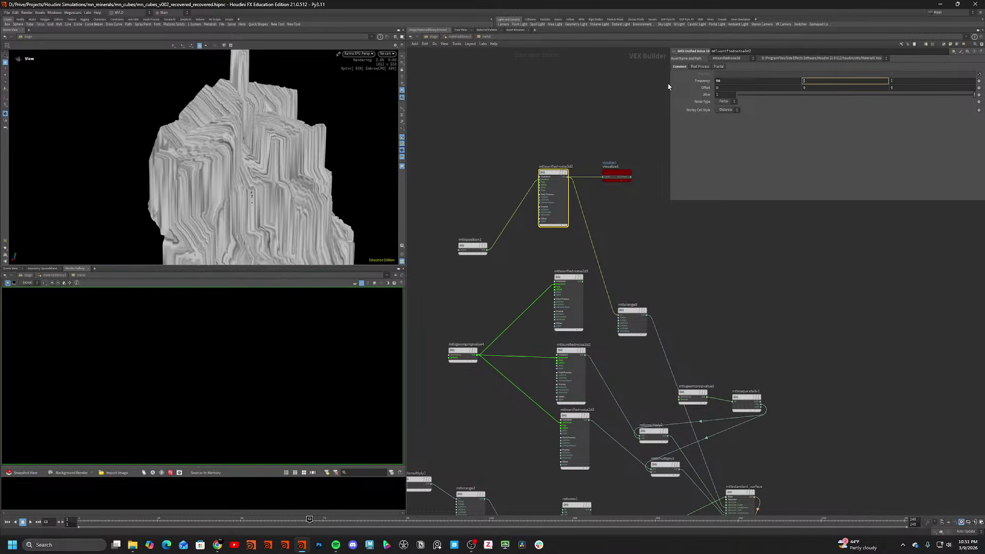
type("50")
key("Return")
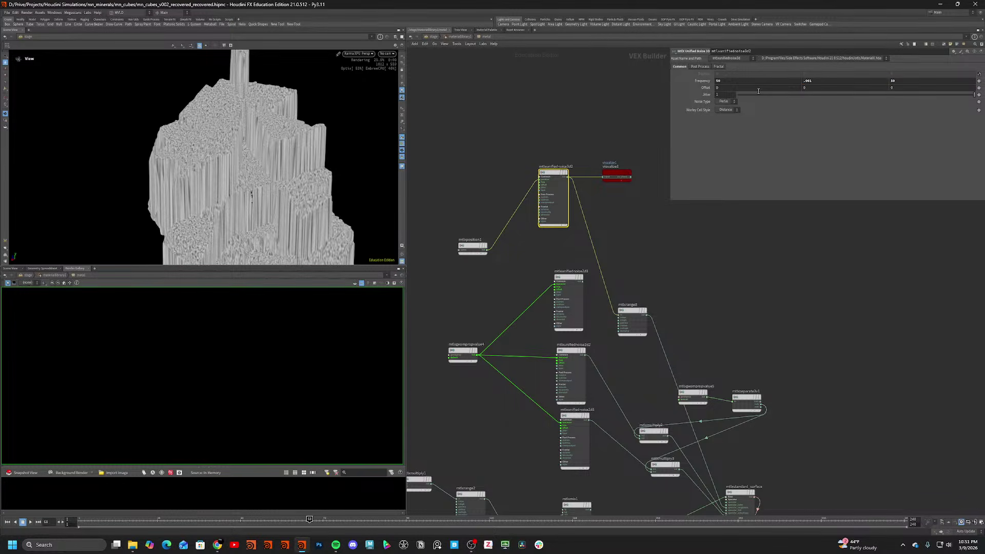
Set the 3D unified noise's X and Z frequencies to 100 and check the streaks on the mineral up close.
left_click_drag(231, 133, 270, 180)
double_click(736, 80)
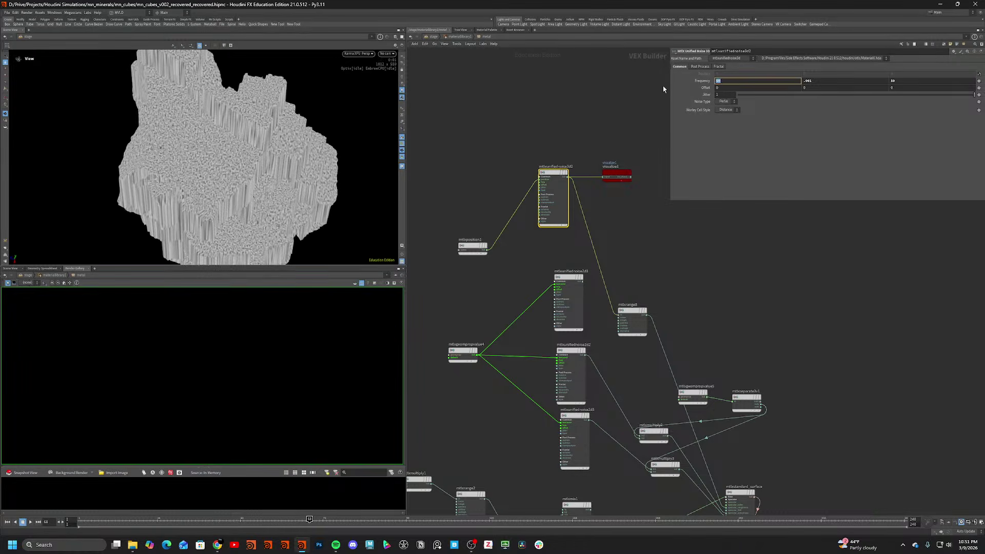
key("Tab")
key("Tab")
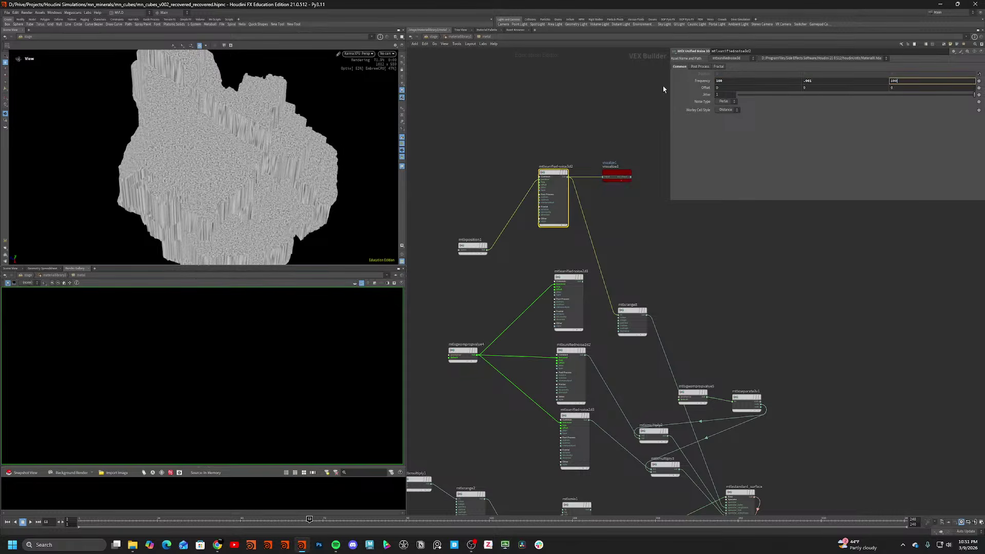
type("100")
key("Return")
scroll(223, 156, "up", 6)
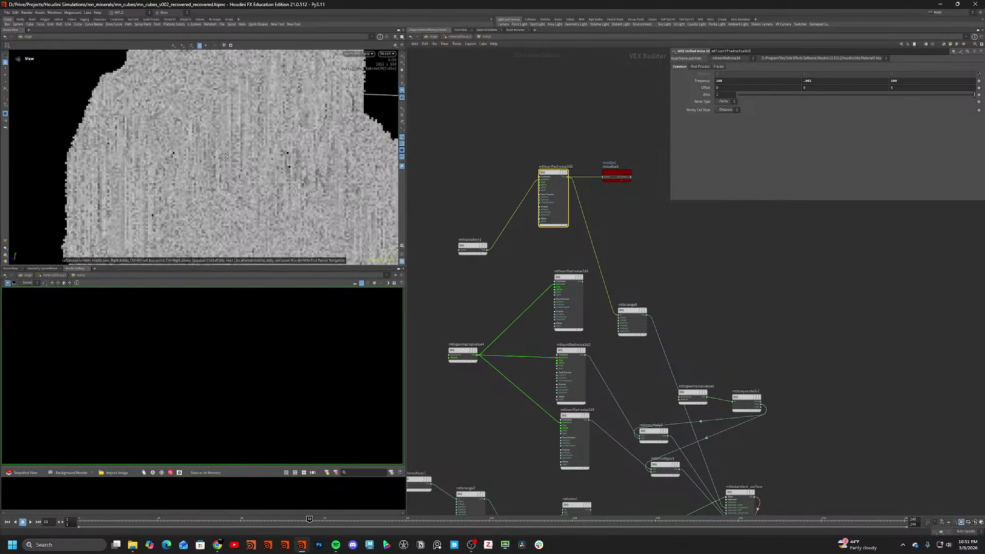
scroll(217, 143, "down", 5)
left_click_drag(190, 181, 189, 190)
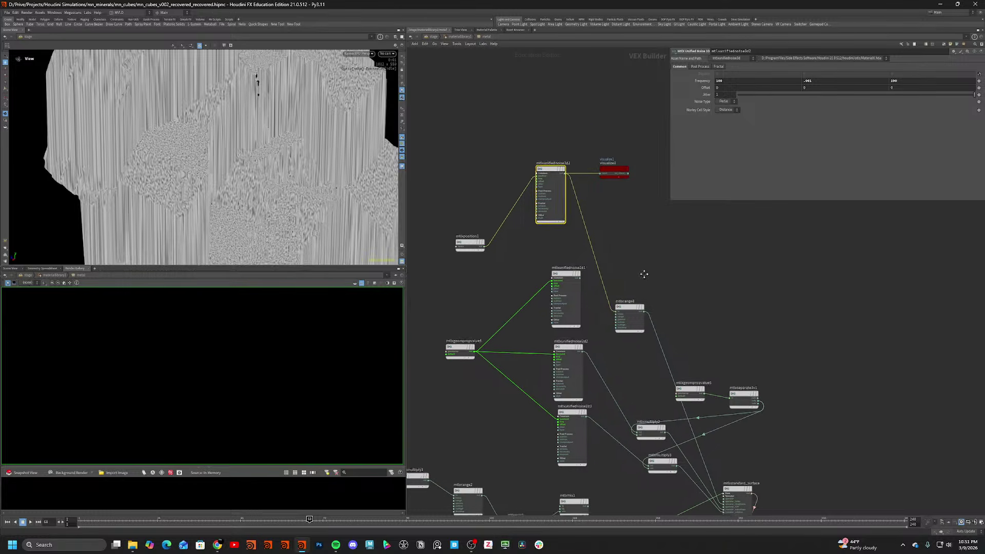
Duplicate the 3D unified noise twice, keeping both copies fed by the mtlxposition node, and shift each copy's offset.
middle_click_drag(574, 252, 537, 201)
left_click_drag(435, 195, 433, 134)
left_click_drag(516, 126, 456, 212)
left_click(505, 147)
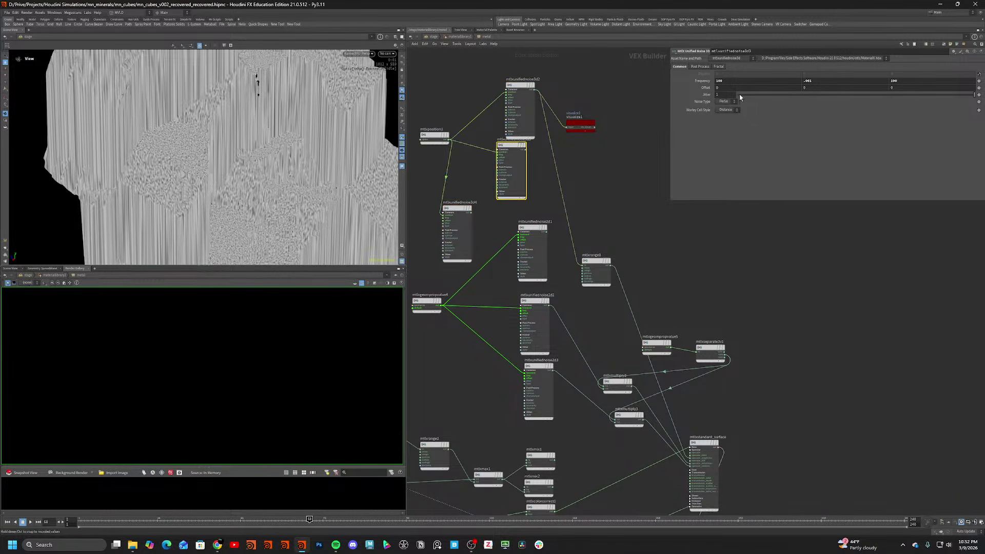
middle_click_drag(702, 88, 644, 99)
left_click(452, 210)
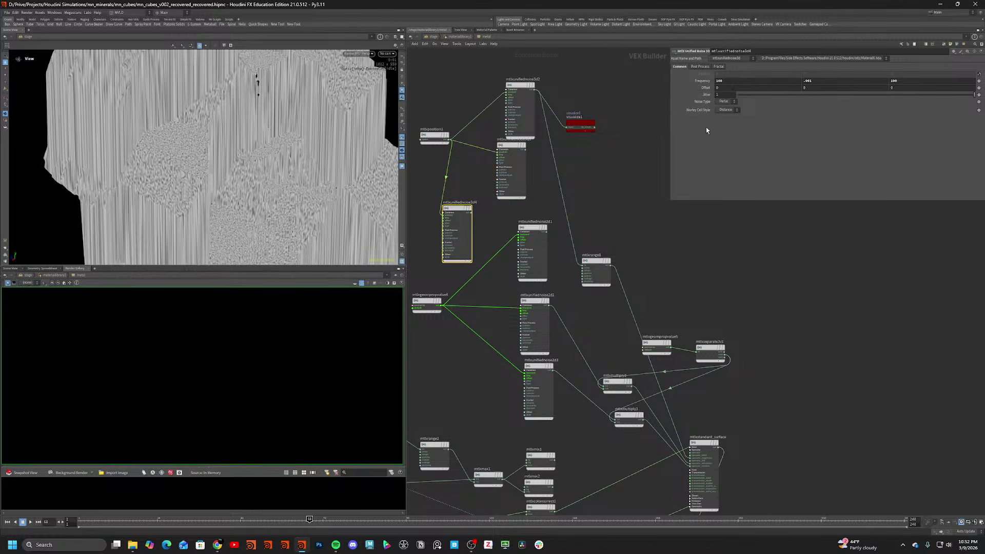
middle_click_drag(704, 88, 483, 191)
Connect the two copied 3D noises to the anisotropy and rotation multiply nodes, and delete the visualize node.
left_click(605, 387)
left_click(616, 420)
left_click(470, 212)
middle_click_drag(731, 316, 703, 281)
left_click(545, 88)
key("Delete")
Restart the viewport render of the mineral and store a snapshot of it in the render gallery.
left_click(357, 54)
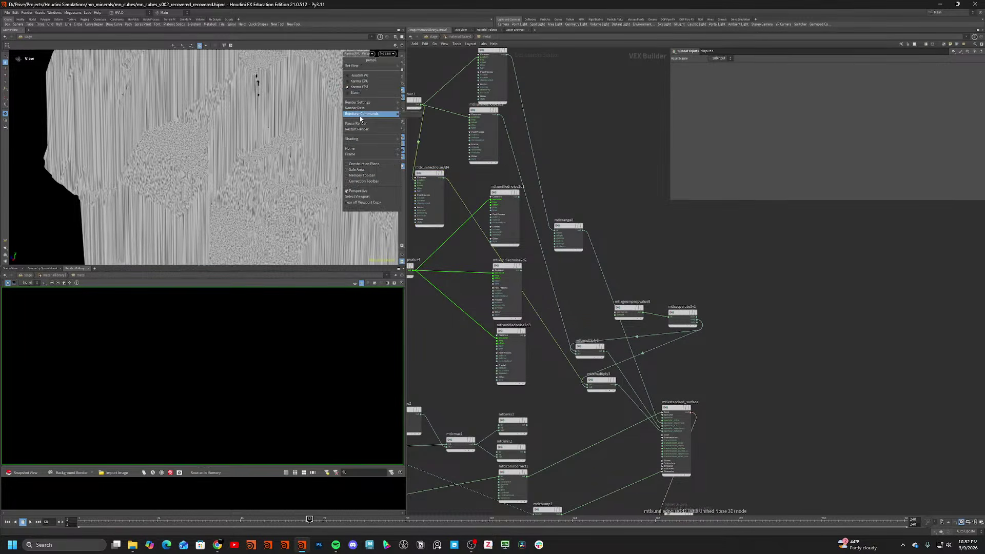
left_click(359, 130)
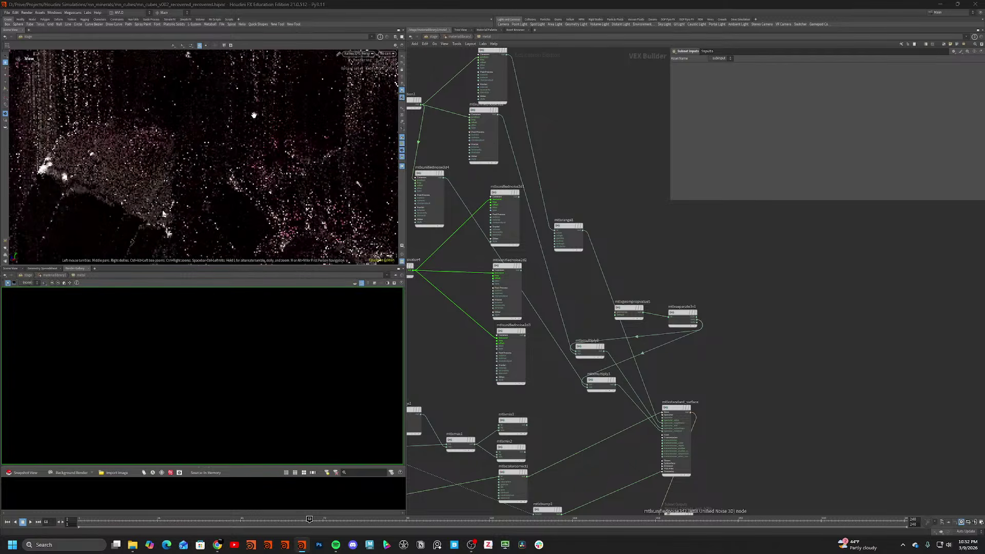
mouse_move(234, 136)
left_mouse_down()
mouse_move(270, 140)
mouse_move(230, 145)
left_mouse_up()
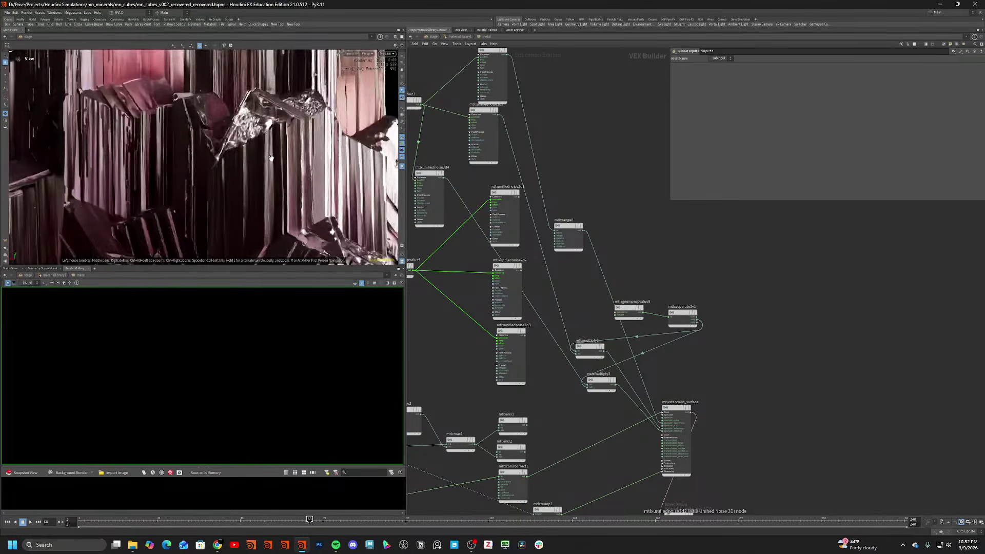
left_click(25, 472)
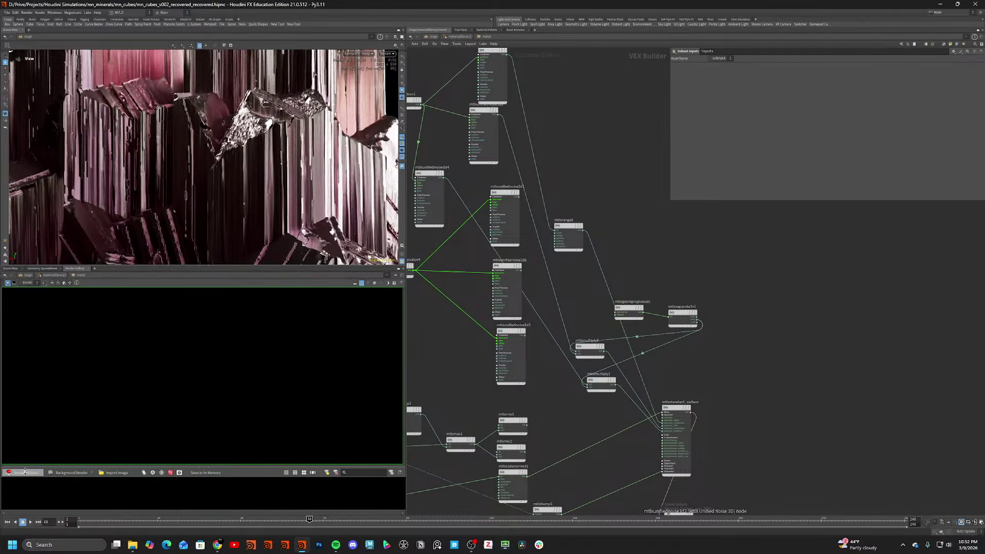
left_click(6, 495)
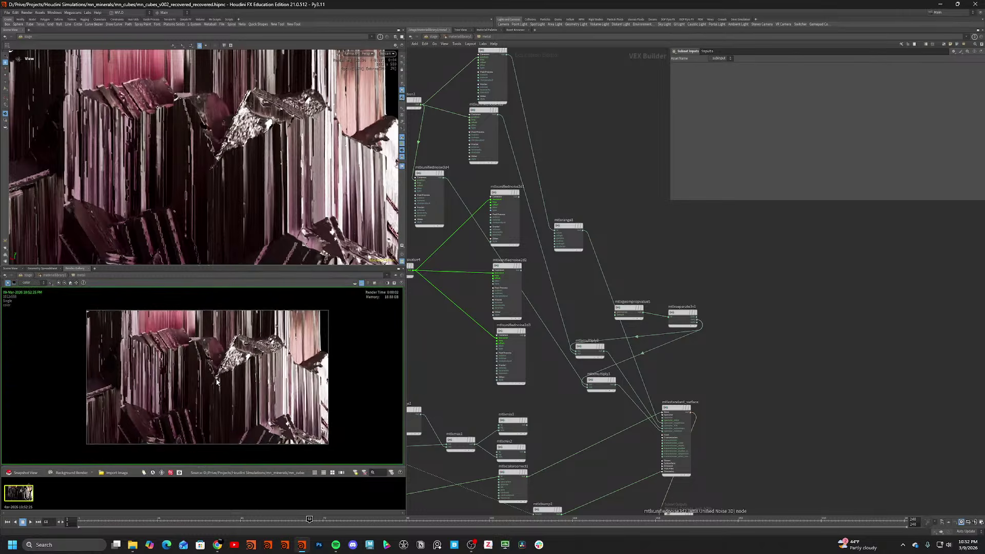
Set the projection axis of uvtexture1 in geo1 to X Axis.
key("n")
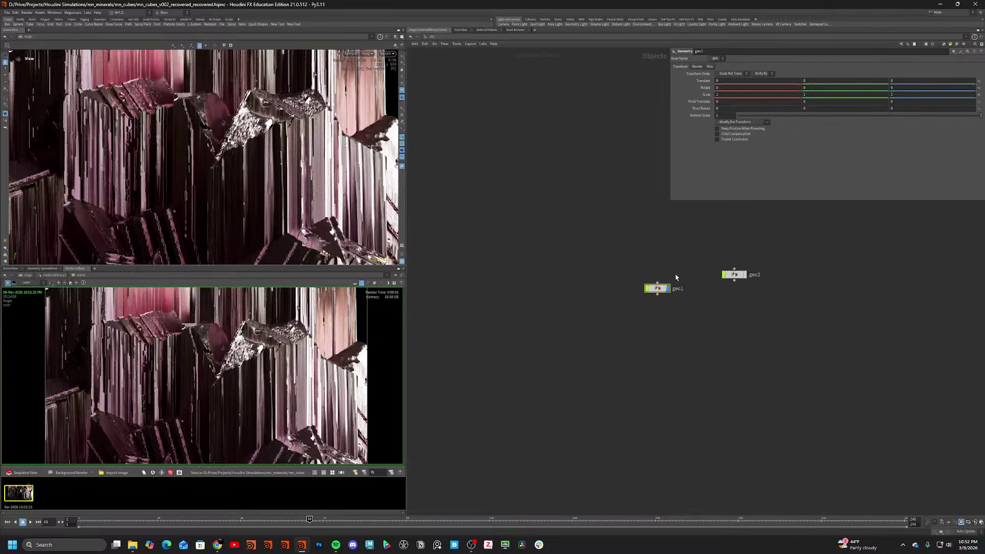
double_click(657, 290)
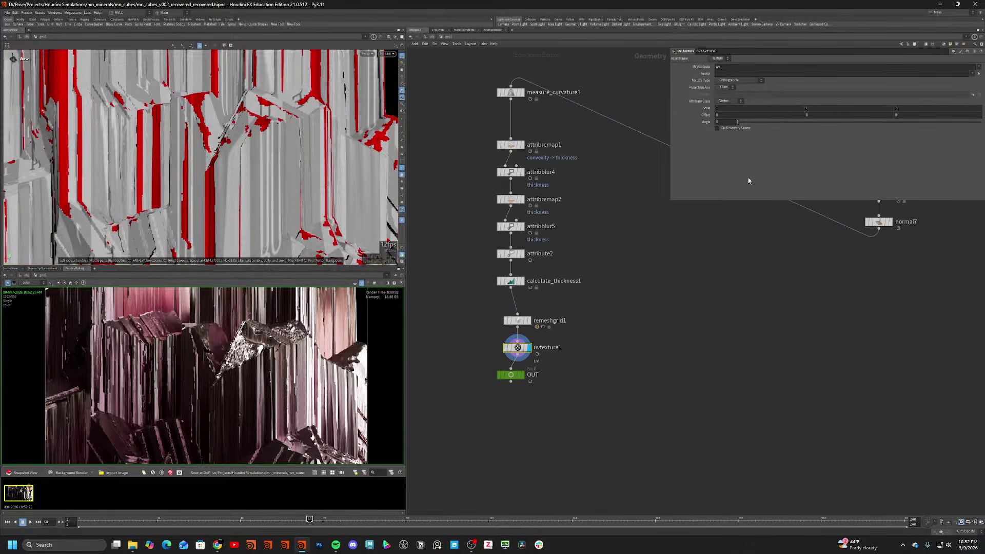
left_click(729, 88)
left_click(725, 81)
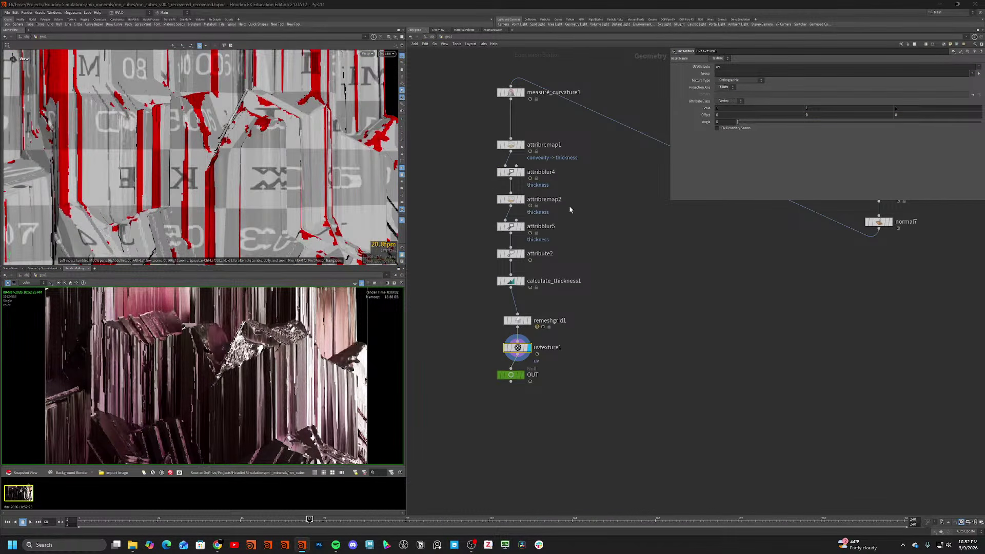
Return to the stage, snapshot the render with the X Axis projection, and frame a close-up of the mineral's striated face.
key("n")
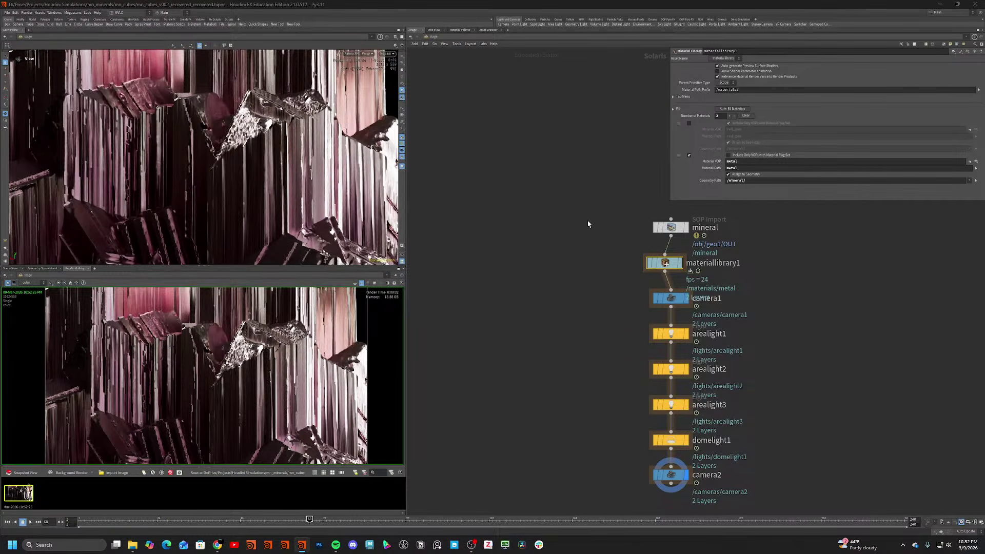
left_click(15, 472)
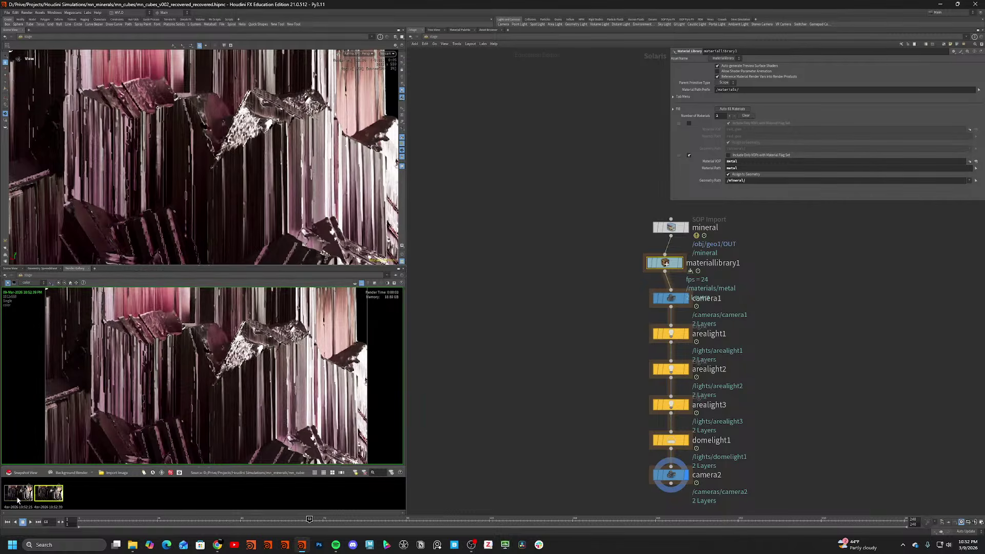
scroll(151, 303, "up", 3)
middle_click_drag(132, 98, 169, 176)
left_click_drag(168, 176, 195, 175)
scroll(201, 174, "up", 6)
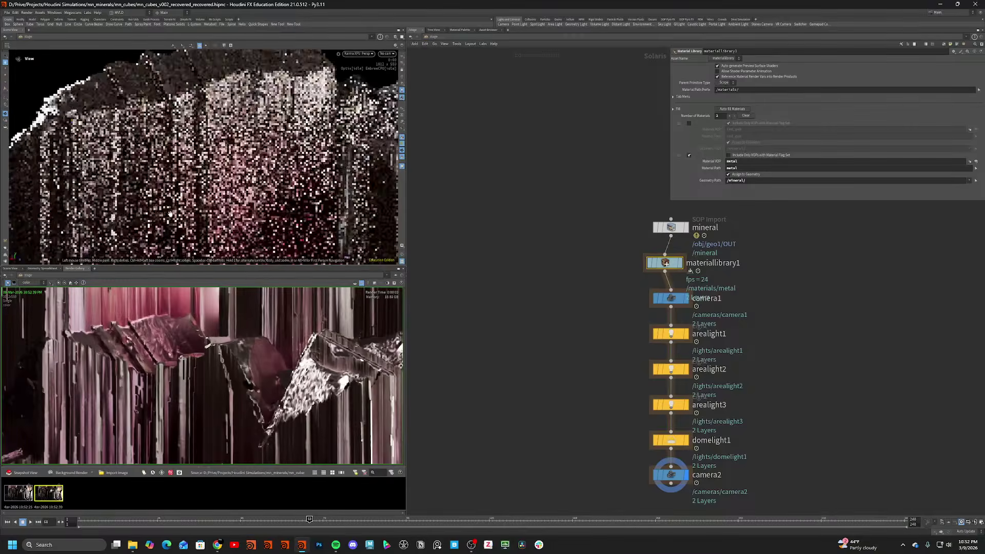
scroll(201, 174, "up", 3)
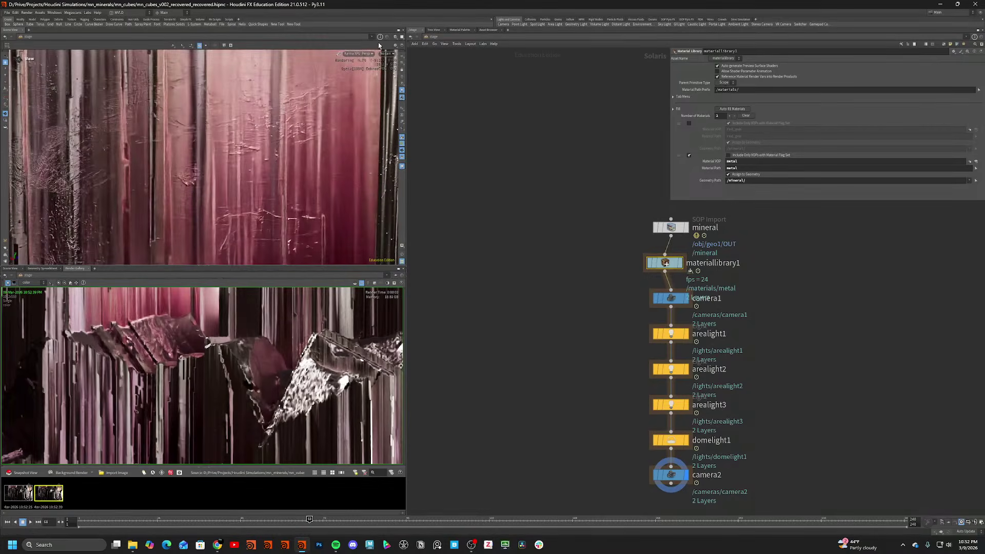
Keep the viewport on the stage render while rotating uvtexture1's angle in geo1, and restart the render.
key("n")
left_click(542, 206)
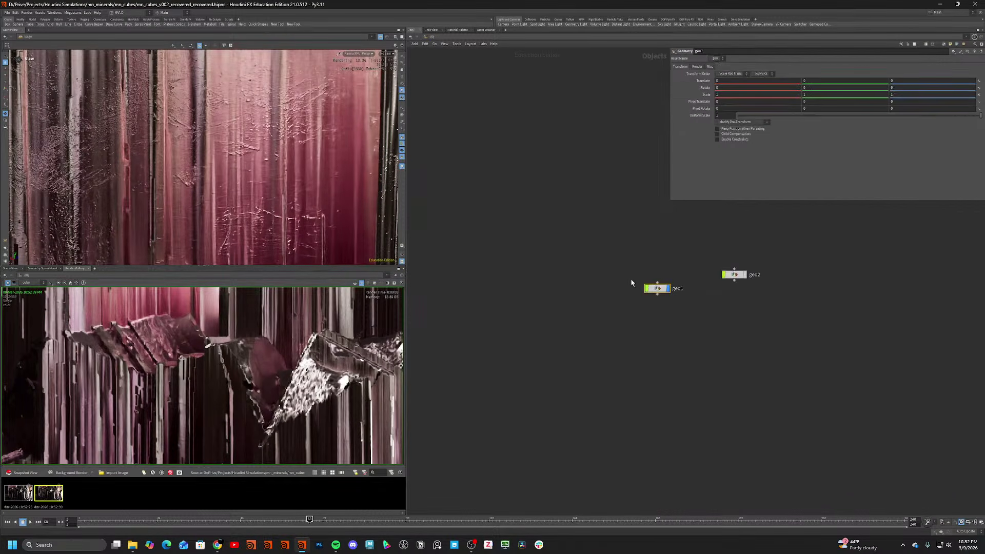
double_click(657, 290)
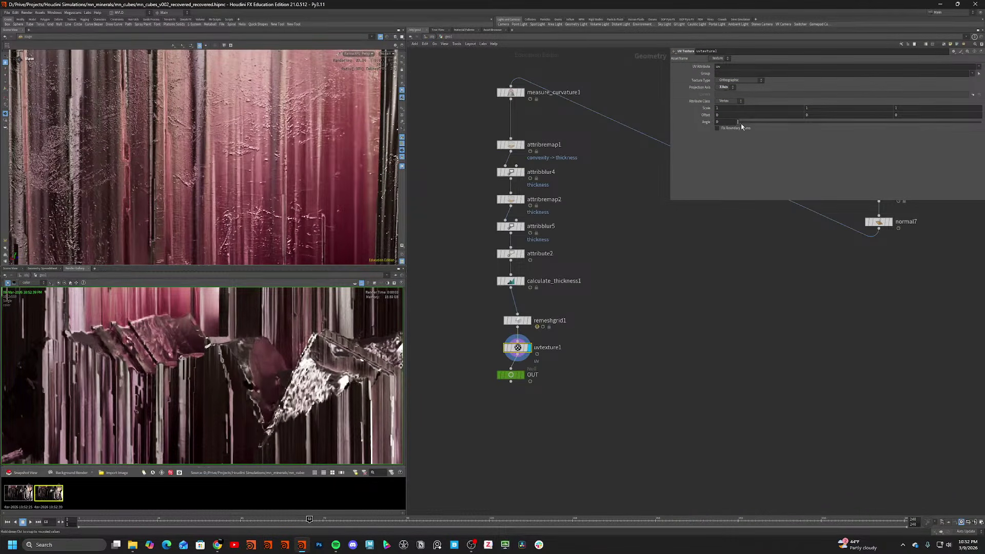
left_click_drag(779, 128, 815, 123)
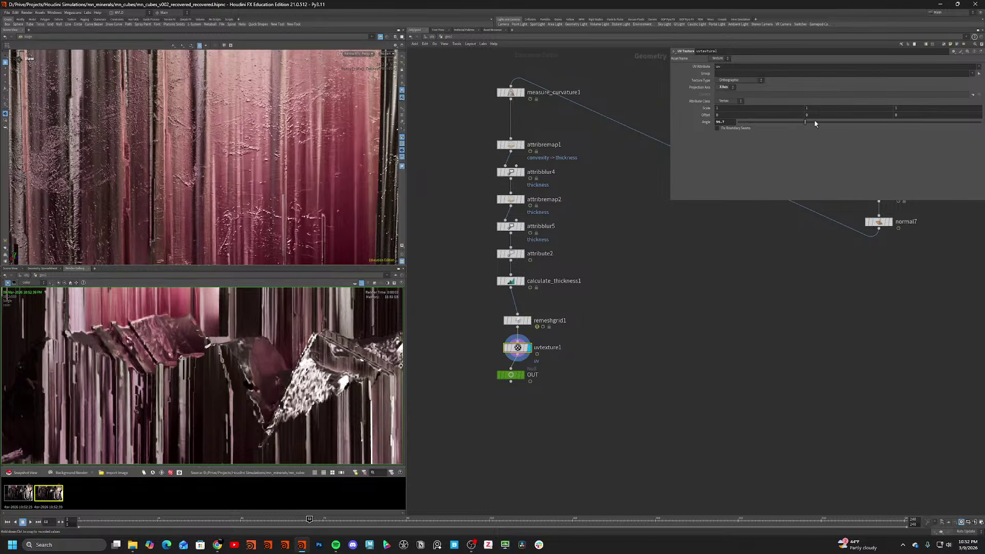
left_click(359, 53)
left_click(366, 132)
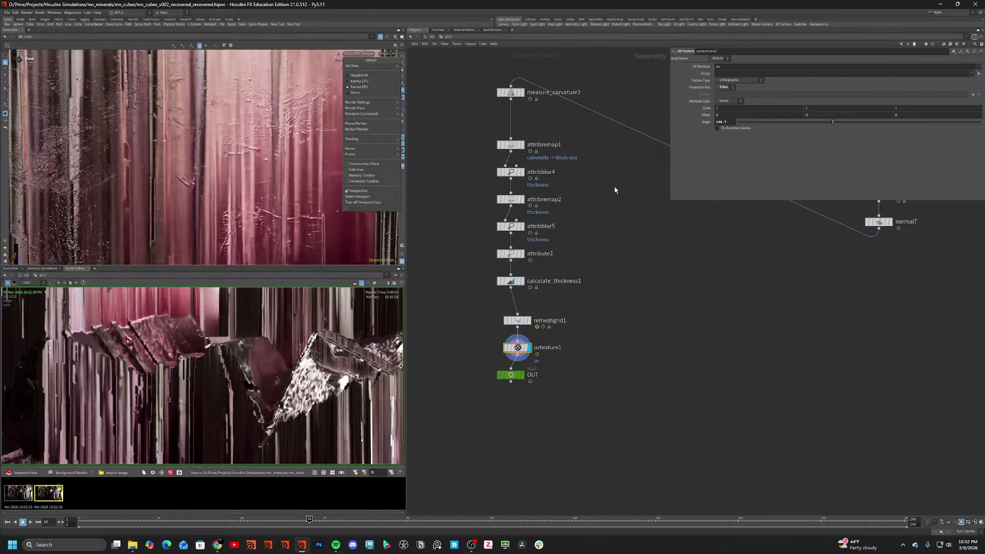
Snapshot the close-up render with the rotated UVs and with the angle at 0, and compare the two snapshots.
left_click(20, 472)
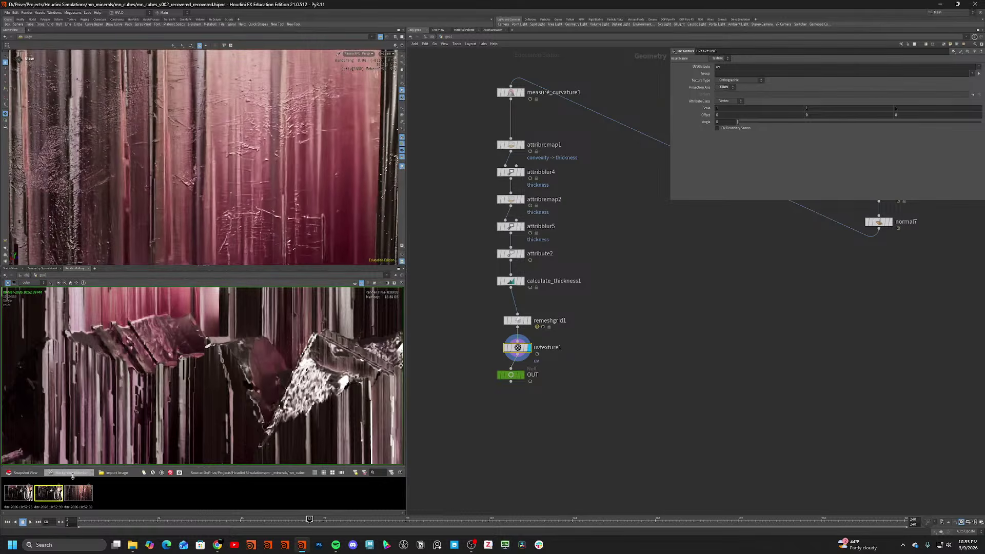
left_click(20, 473)
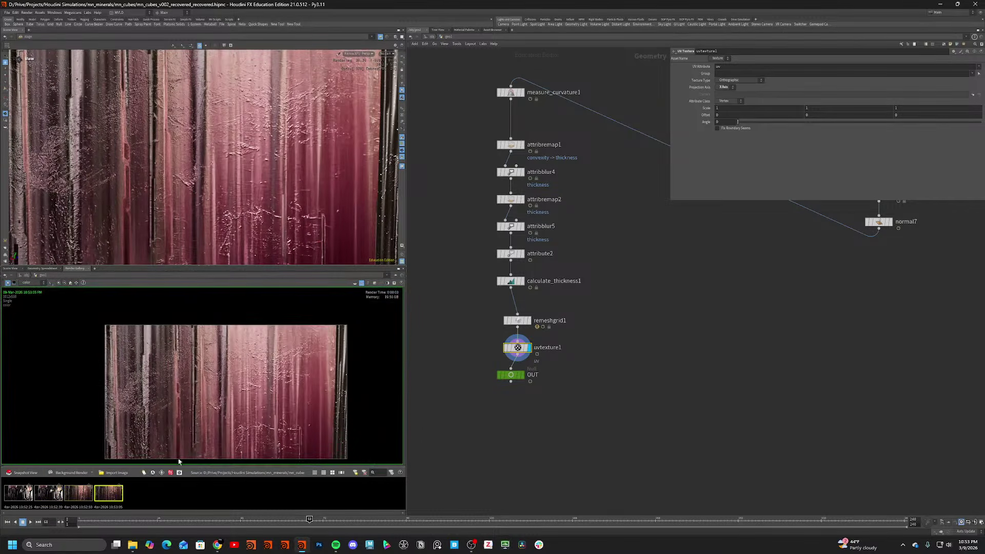
left_click(80, 495)
left_click(109, 494)
Set uvtexture1's projection axis to Z Axis, snapshot the render, and compare it with the previous snapshot.
left_click(725, 87)
left_click(723, 98)
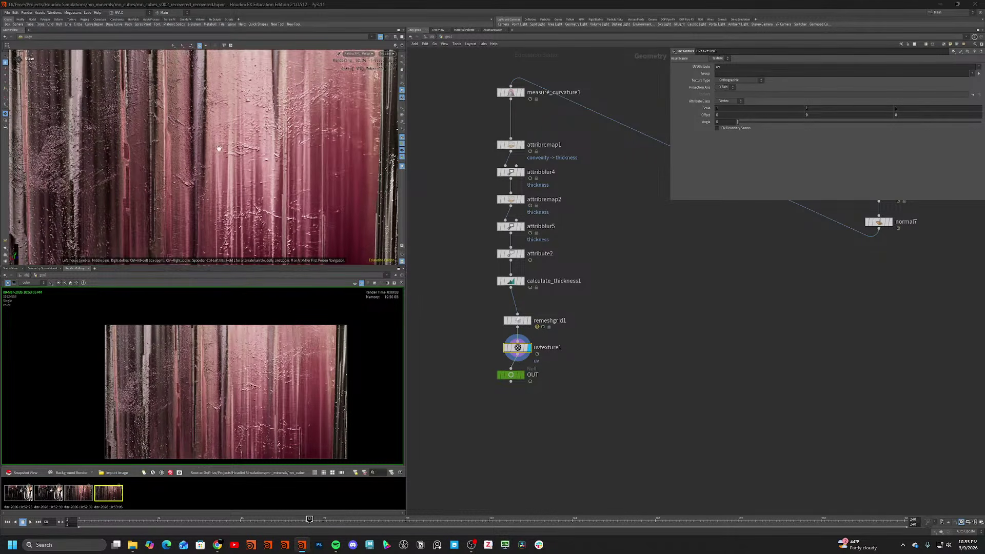
left_click(22, 473)
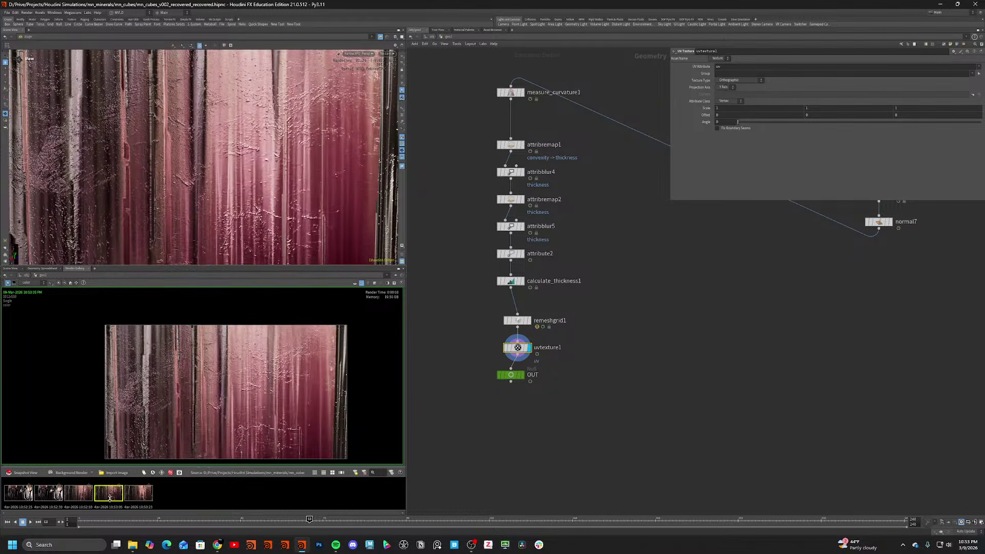
left_click(108, 493)
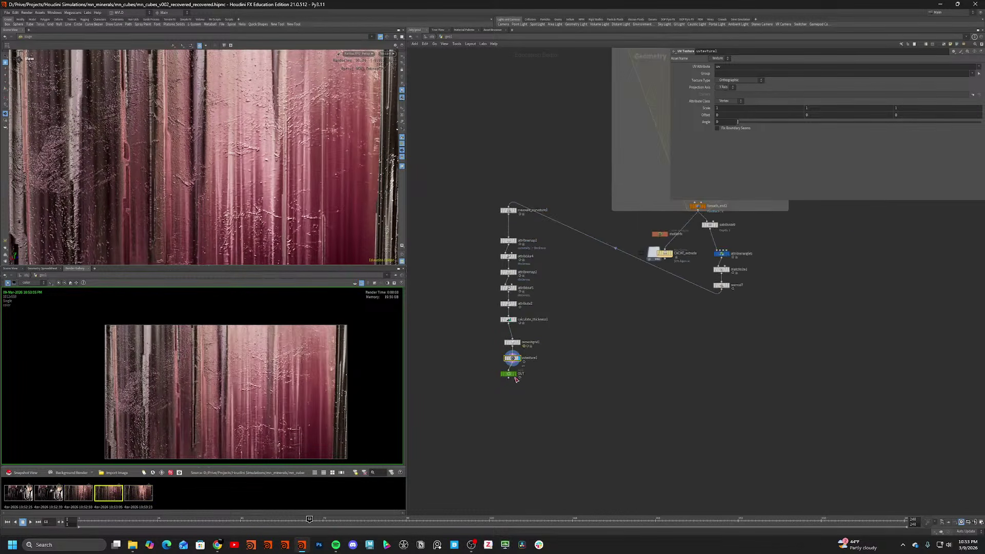
Open the metal material's network and disconnect mtlxmultiply3 from the standard surface's specular_rotation input.
scroll(615, 365, "down", 3)
key("2")
double_click(660, 265)
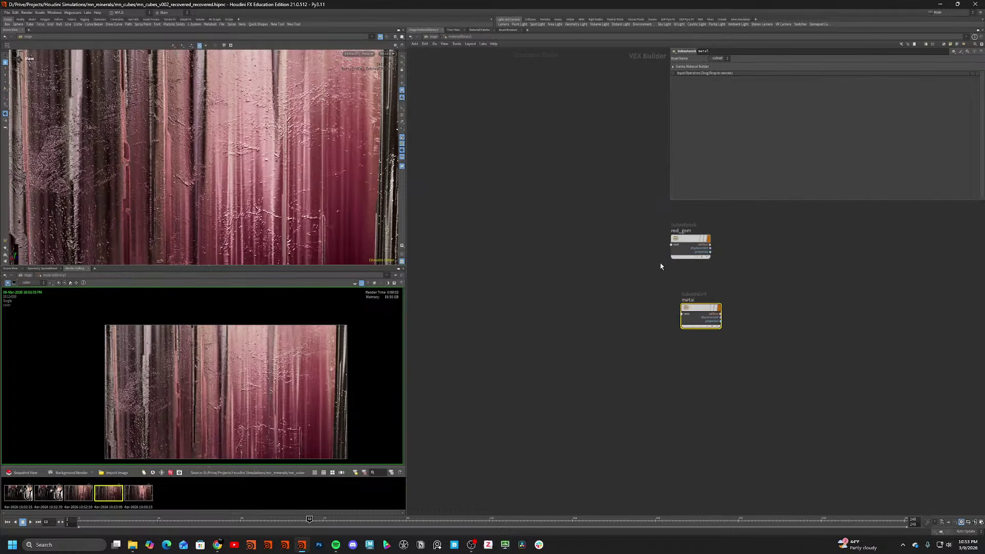
double_click(696, 306)
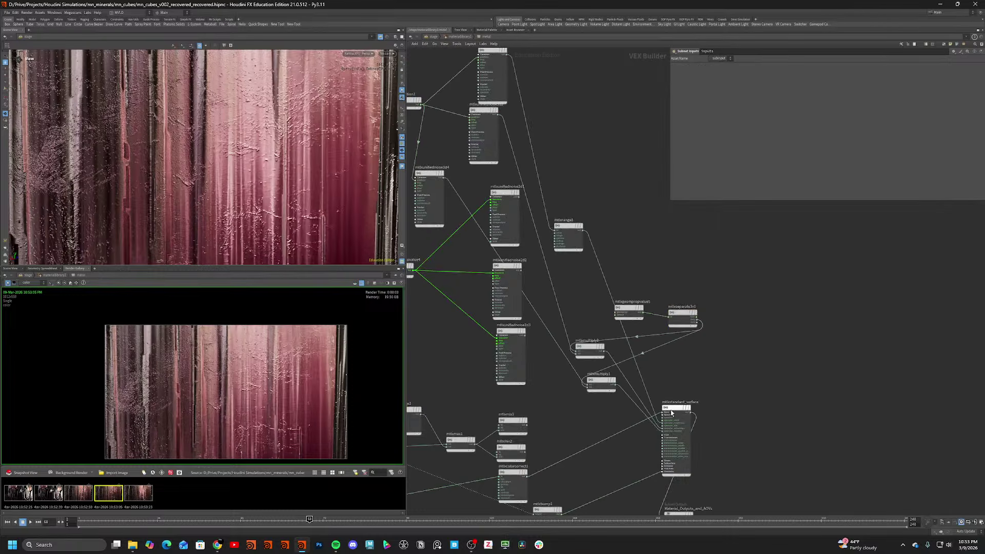
scroll(671, 412, "up", 4)
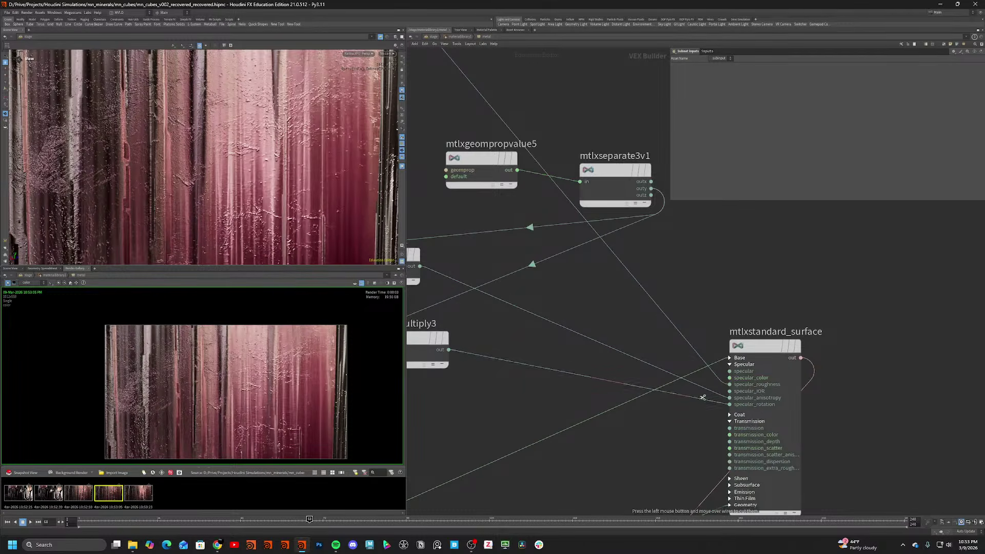
left_click(764, 359)
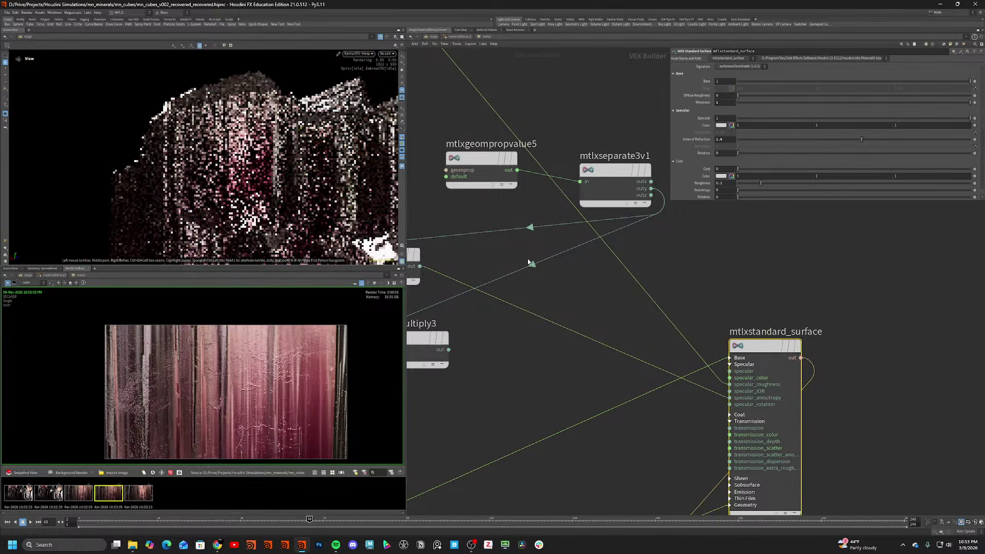
Bypass uvtexture1 in geo1 and reopen the metal material's network.
key("n")
left_click(568, 269)
double_click(658, 289)
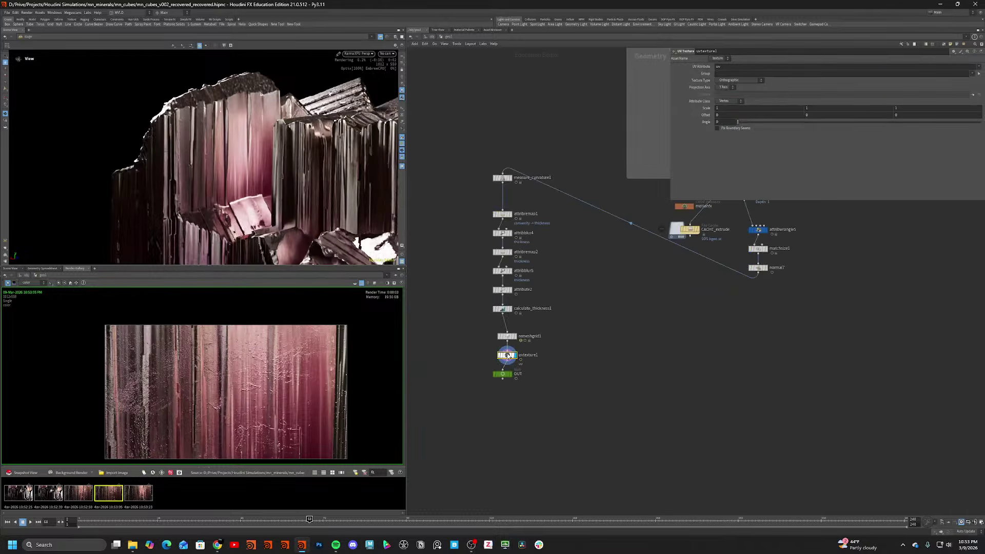
key("b")
key("n")
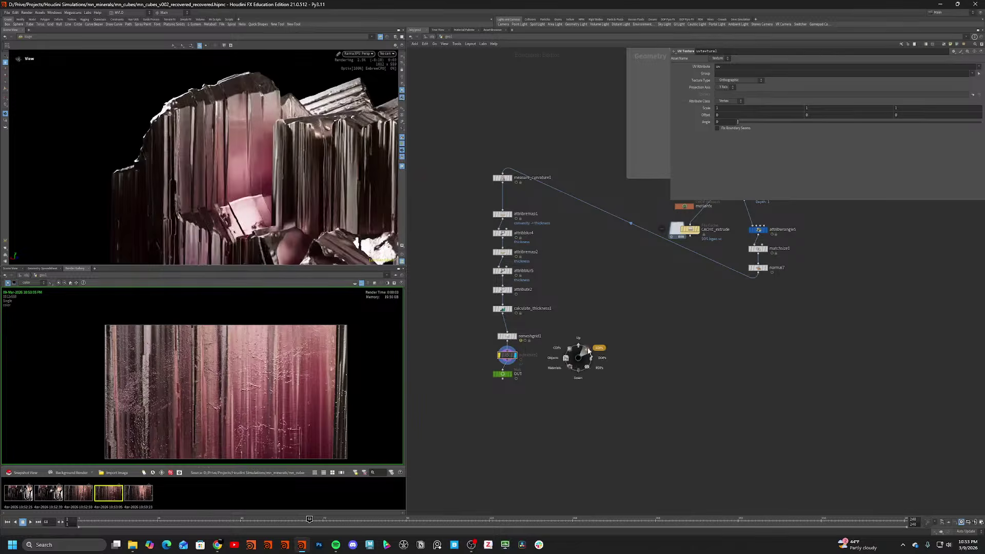
left_click(597, 347)
double_click(665, 263)
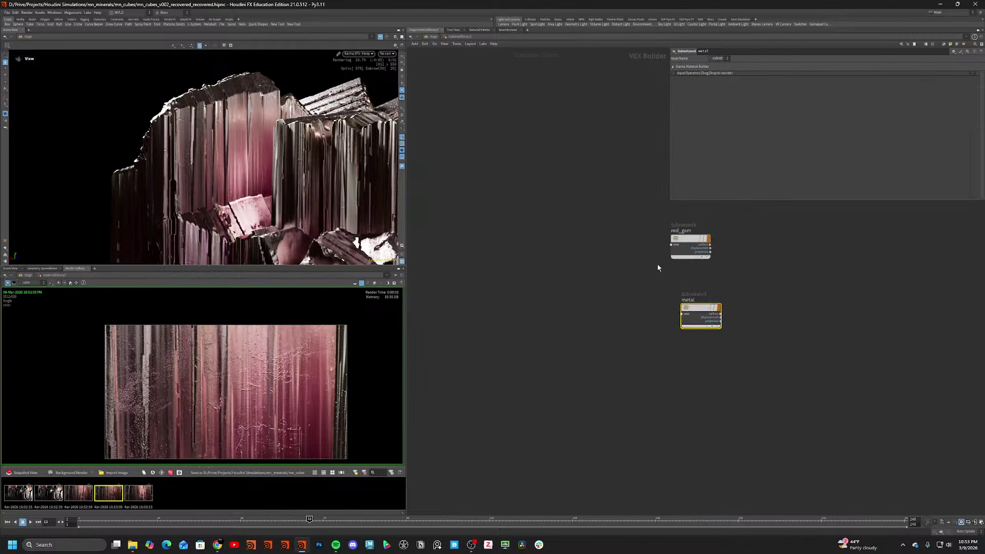
double_click(695, 311)
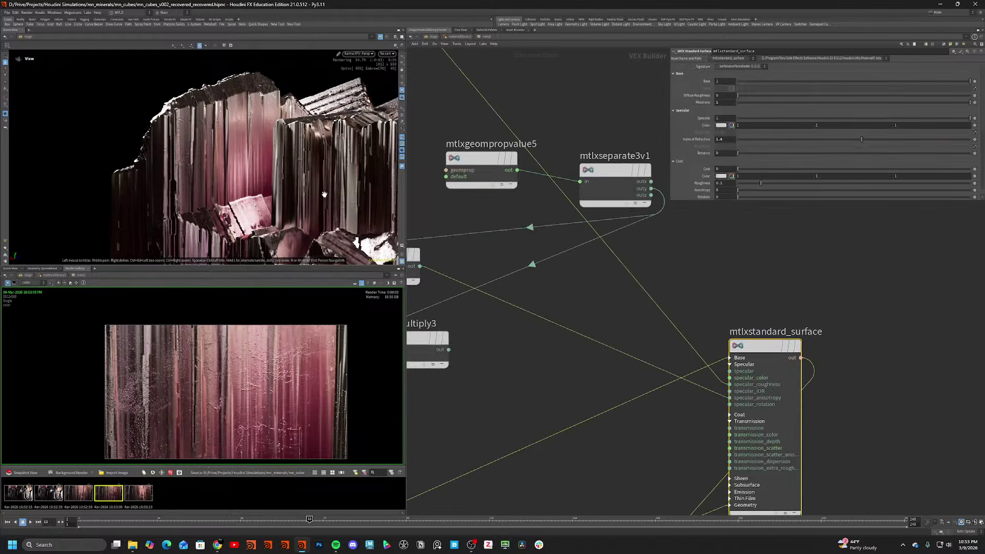
Set the standard surface's specular rotation to 0.3 and snapshot the close-up render of the striated face.
scroll(161, 128, "up", 5)
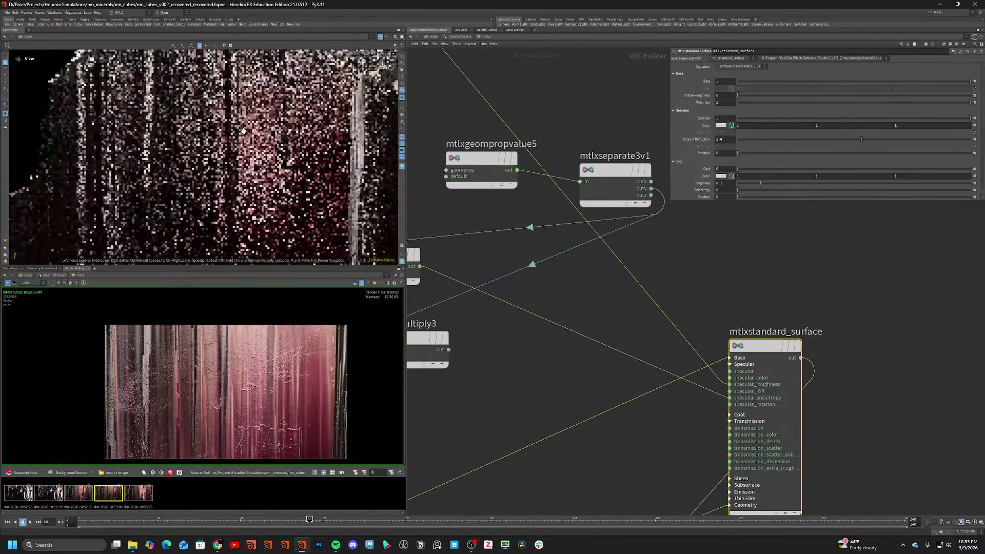
left_click_drag(738, 153, 839, 158)
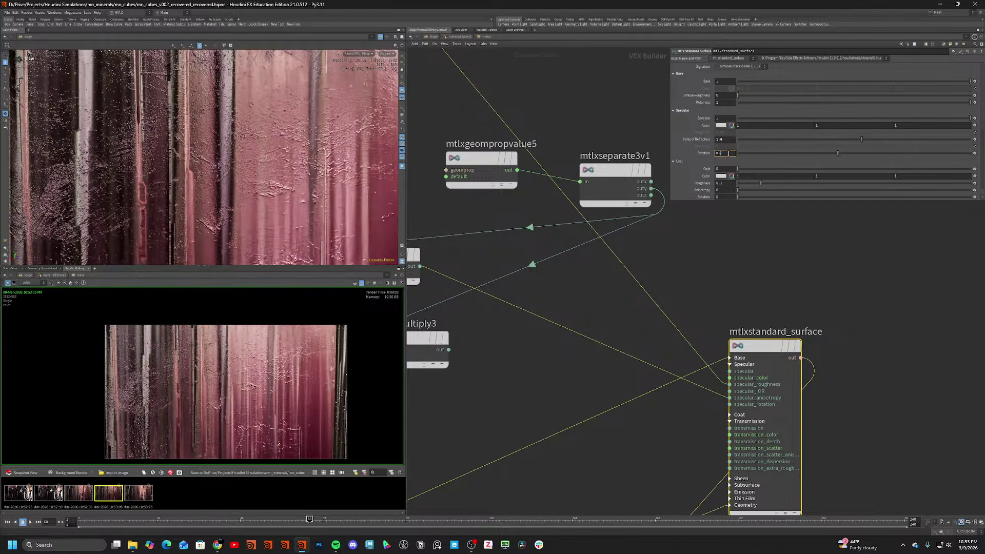
type("3")
key("Return")
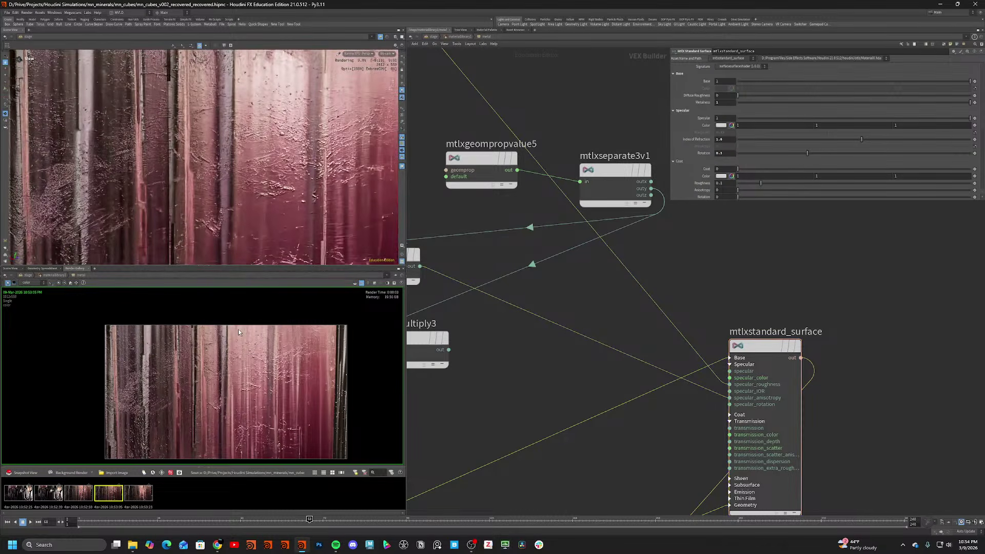
left_click(21, 472)
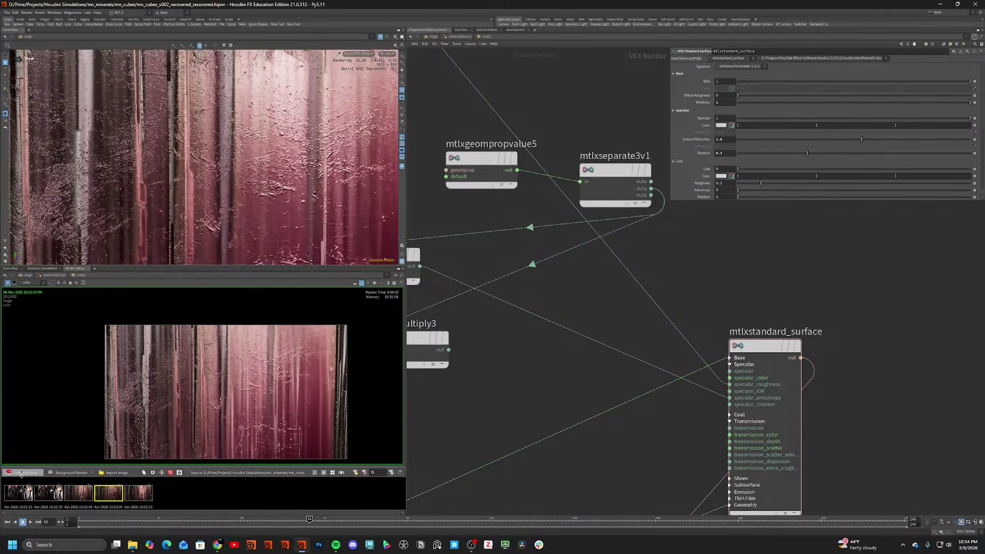
Re-enable uvtexture1 in geo1 and snapshot the render again.
key("1")
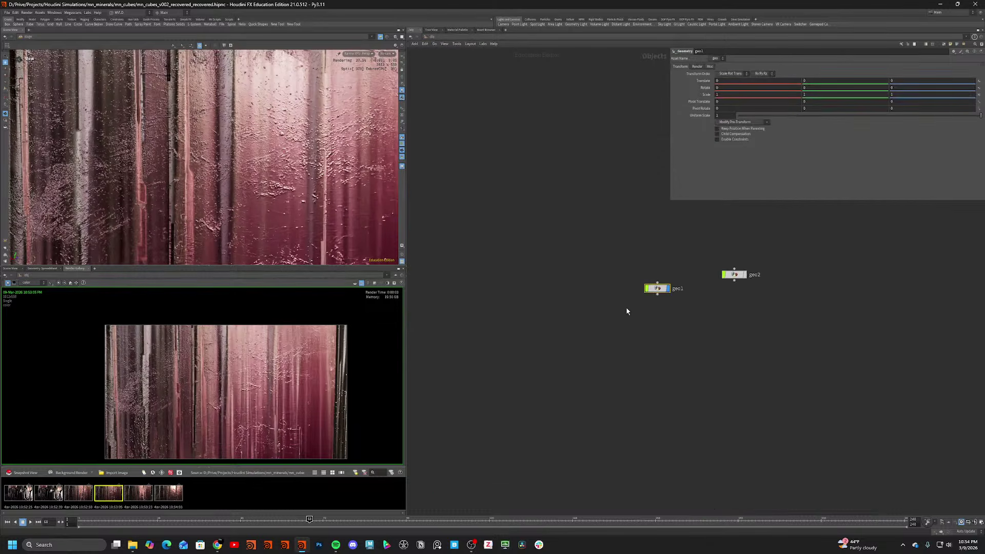
double_click(657, 289)
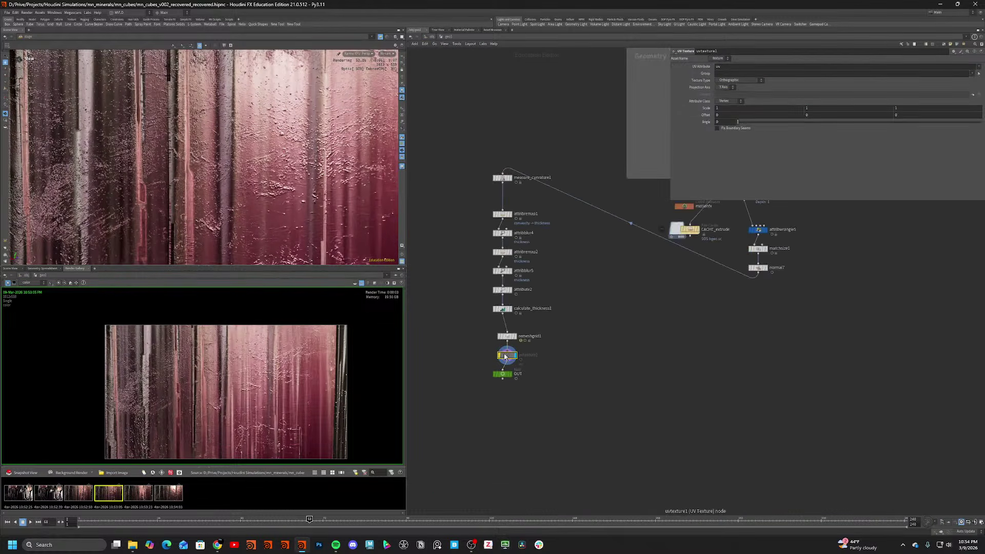
left_click(503, 355)
left_click(729, 88)
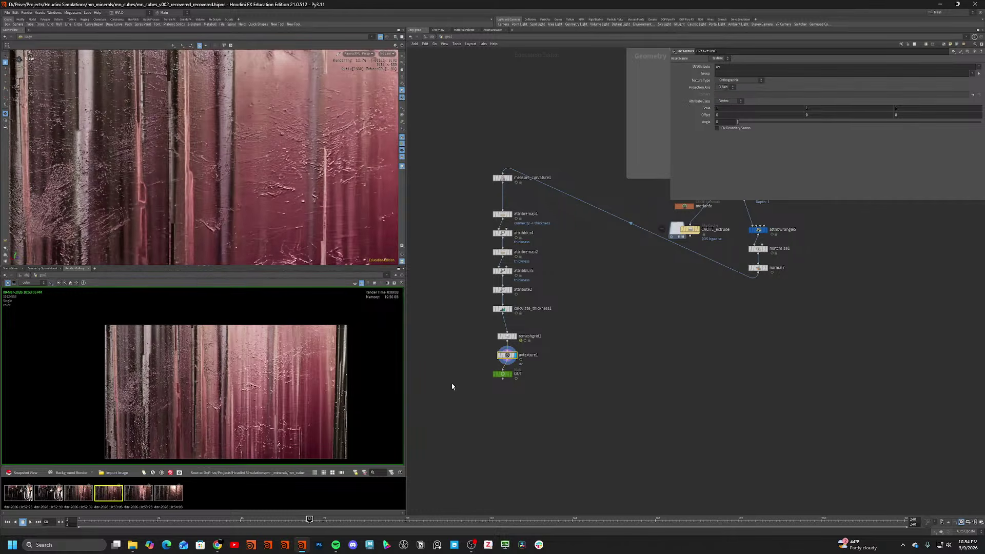
scroll(276, 388, "up", 2)
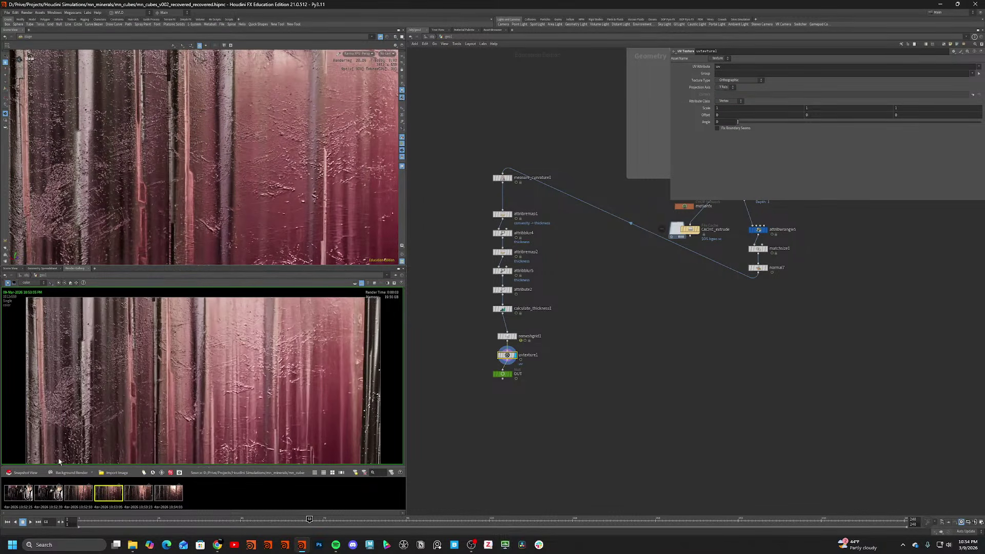
left_click(26, 473)
Compare the snapshots rendered with uvtexture1 bypassed and enabled by alternating between them.
left_click(165, 498)
left_click(193, 498)
left_click(169, 498)
left_click(196, 498)
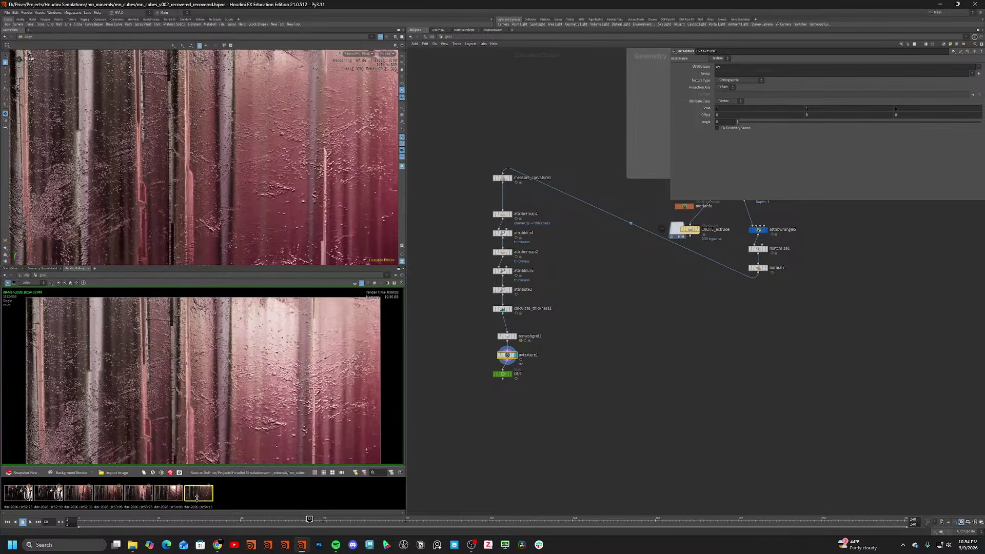
left_click(168, 497)
left_click(199, 496)
left_click(167, 497)
left_click(199, 498)
left_click(159, 498)
left_click(207, 498)
left_click(159, 498)
left_click(197, 496)
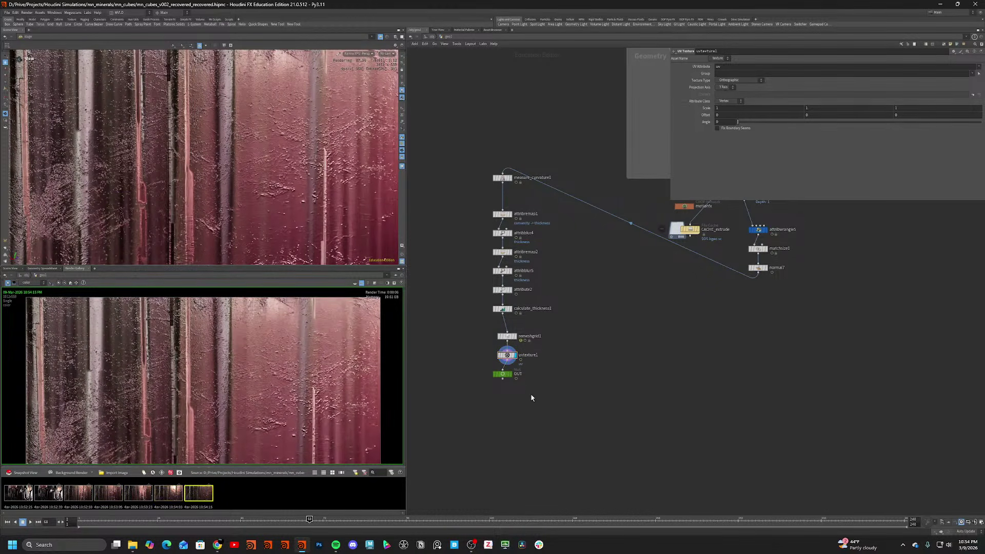
Snapshot the render with uvtexture1's projection axis set to X Axis and compare it with the two previous snapshots.
left_click(727, 94)
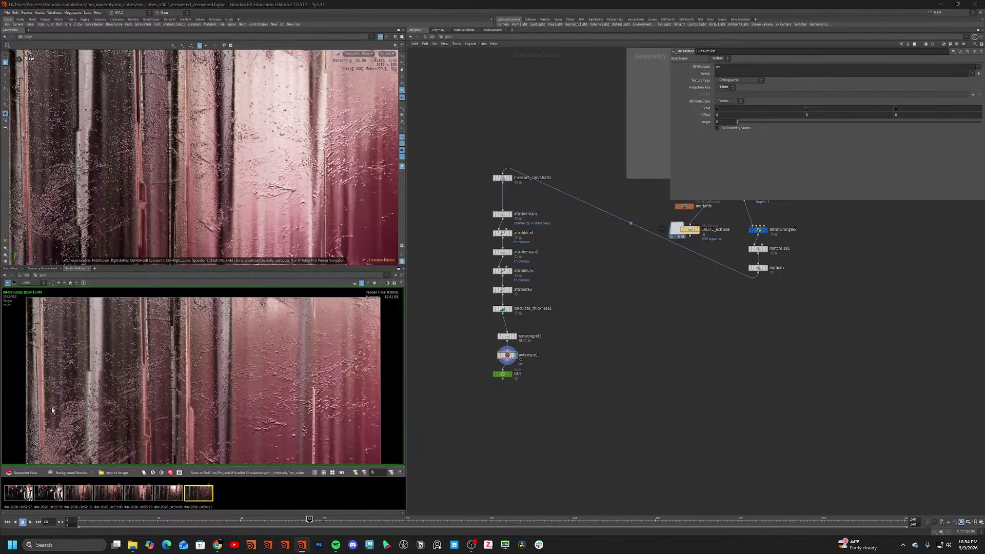
left_click(21, 472)
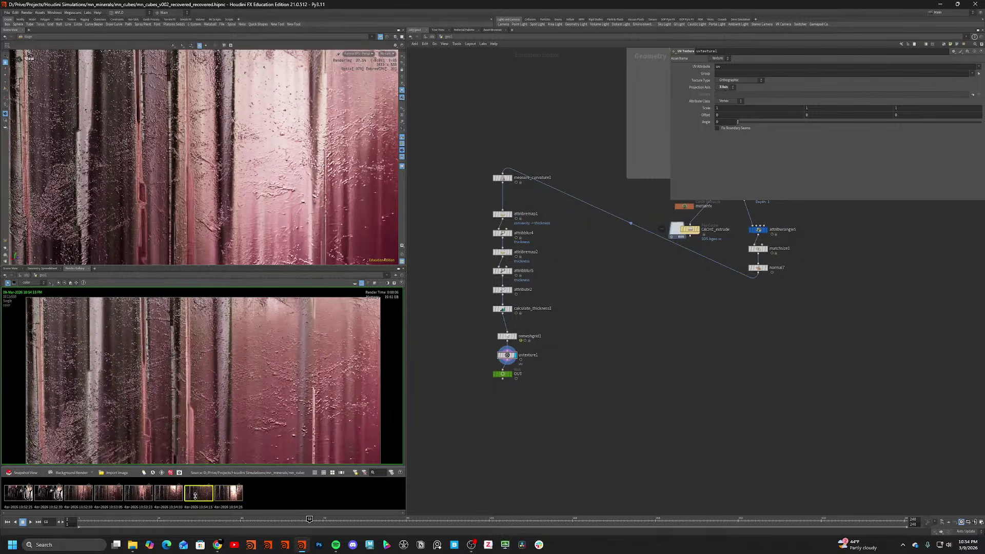
left_click(228, 495)
left_click(202, 495)
left_click(226, 496)
left_click(172, 496)
left_click(197, 497)
left_click(217, 498)
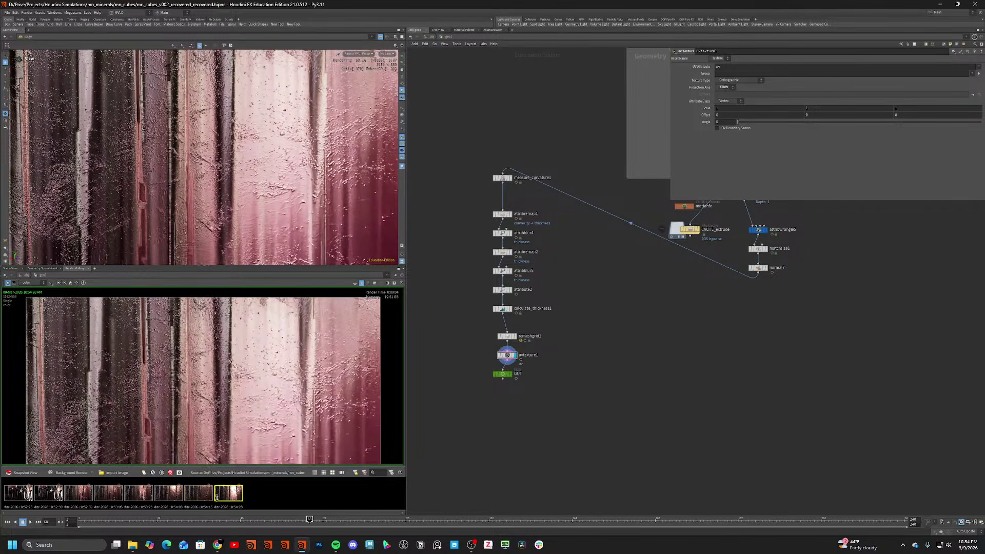
left_click(167, 496)
left_click(221, 497)
Frame the mineral's tilted cube in the render and bypass uvtexture1 in geo1.
scroll(188, 177, "down", 5)
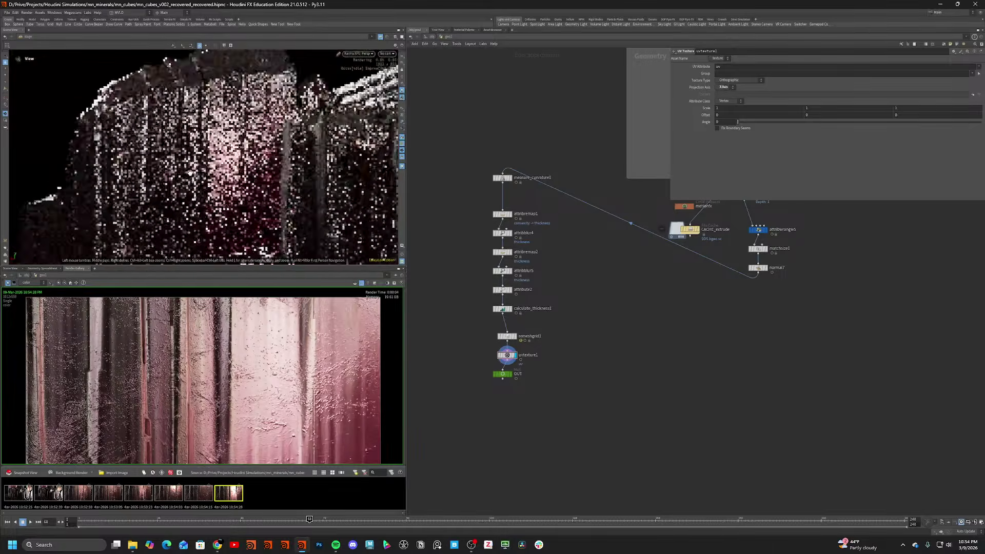
scroll(190, 173, "down", 4)
mouse_move(190, 173)
left_mouse_down()
mouse_move(277, 179)
mouse_move(197, 161)
mouse_move(172, 177)
mouse_move(191, 192)
left_mouse_up()
scroll(171, 177, "up", 4)
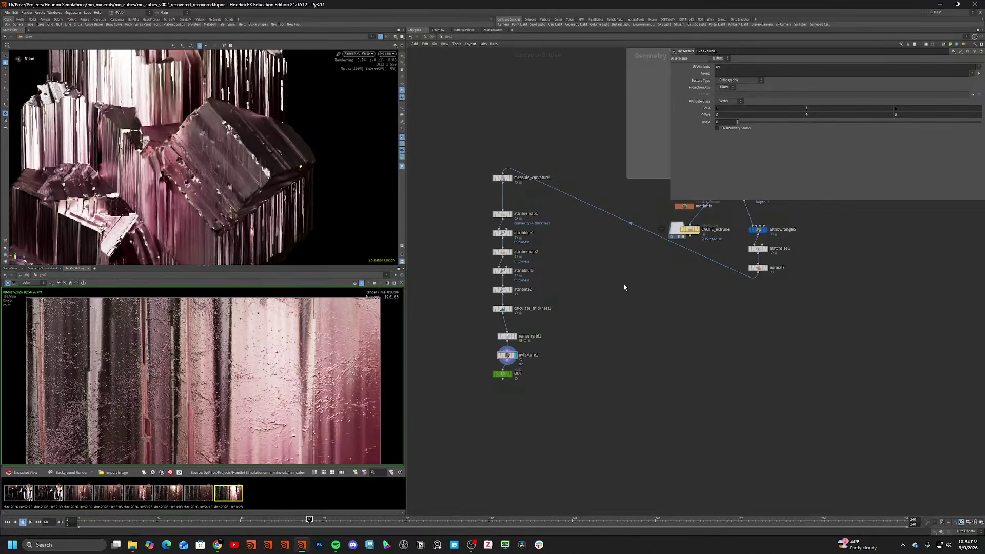
scroll(624, 287, "down", 2)
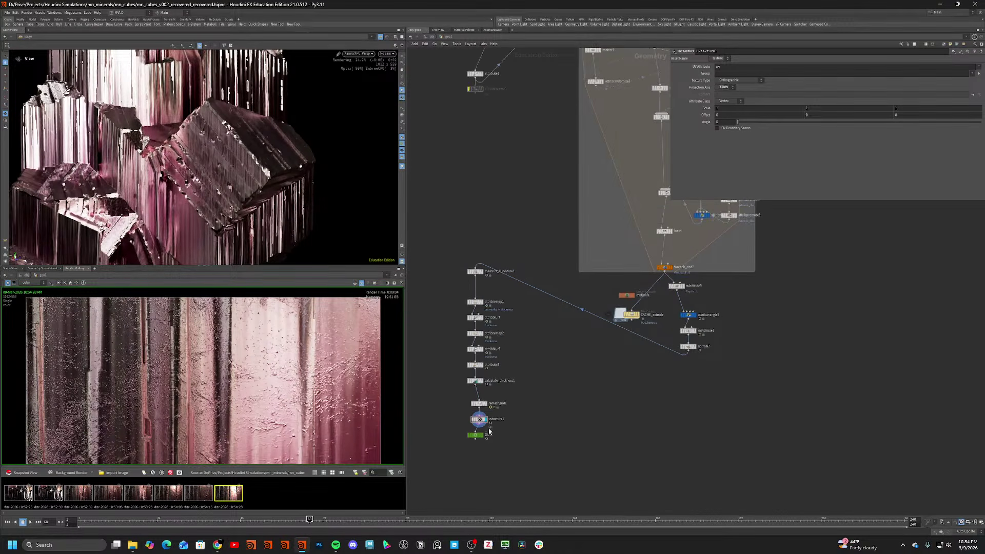
left_click(473, 403)
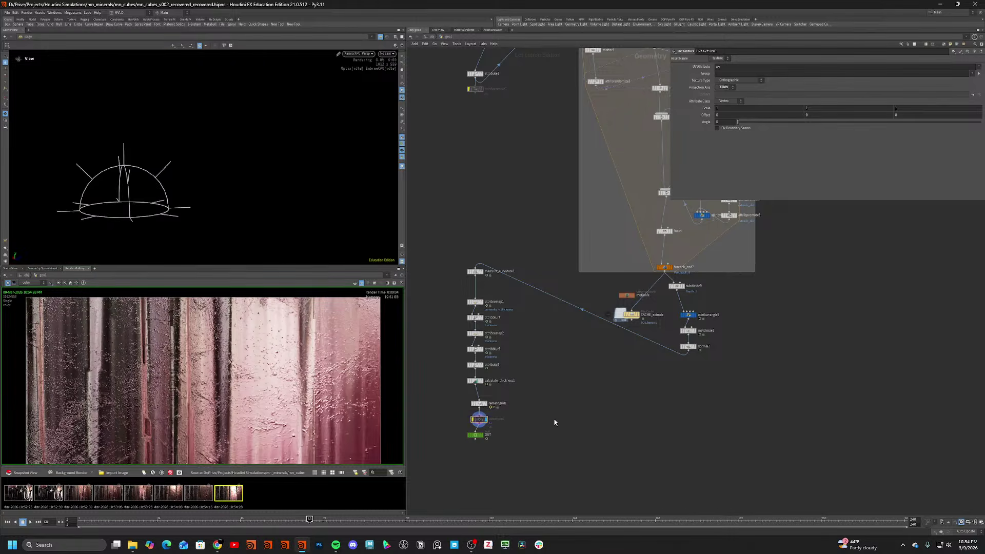
Return to the metal material's network and reconnect mtlxmultiply3 to the standard surface's specular_rotation input.
key("alt+Left")
double_click(665, 262)
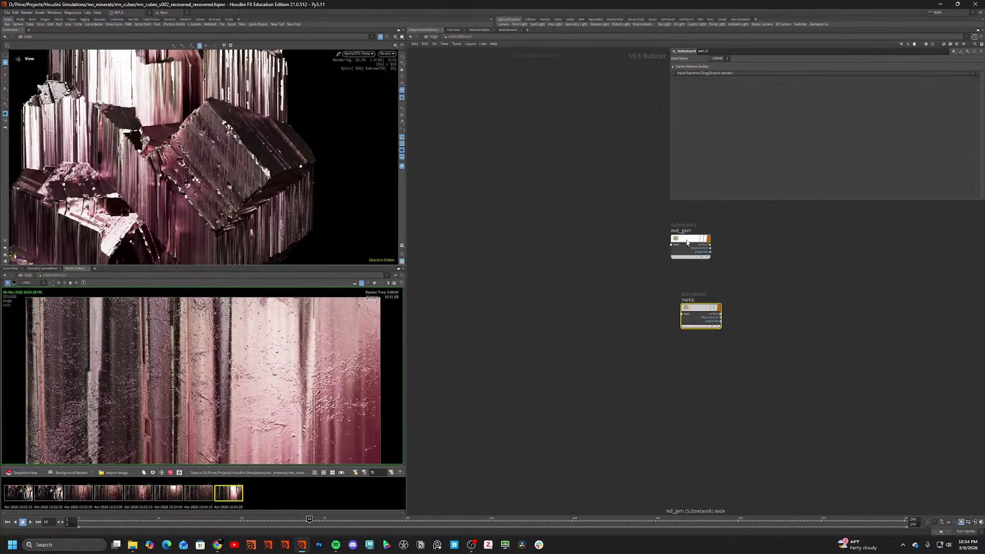
double_click(697, 311)
scroll(620, 277, "up", 2)
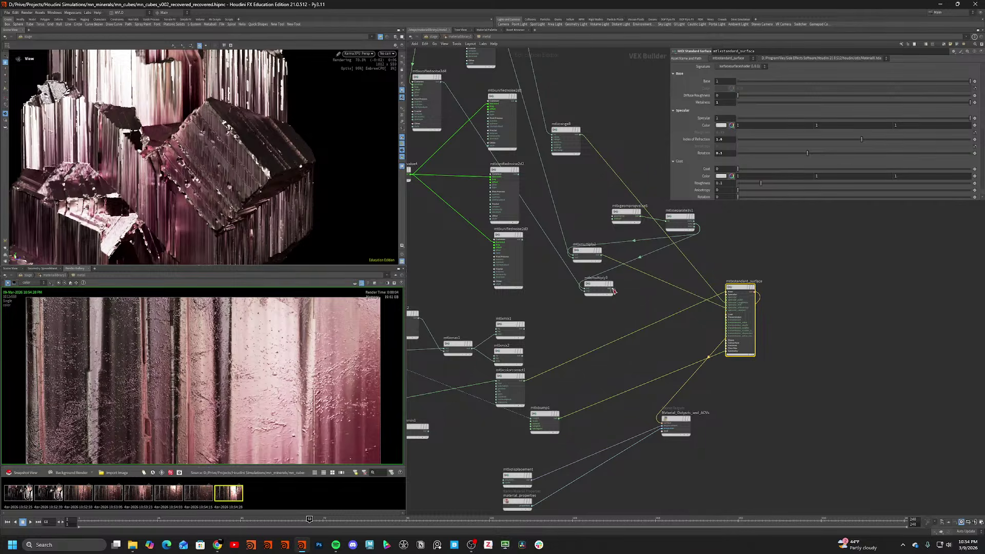
left_click(613, 291)
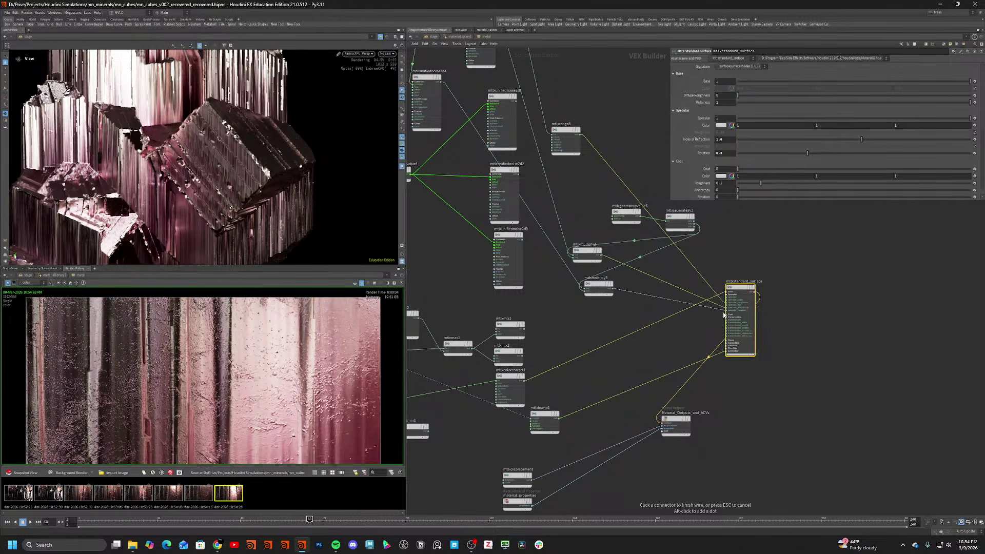
left_click(724, 314)
Drive mtlxmultiply2 and mtlxmultiply3 with the 2D unified noises 2d2 and 2d3, and shift the noise offset to negative values.
scroll(582, 267, "up", 2)
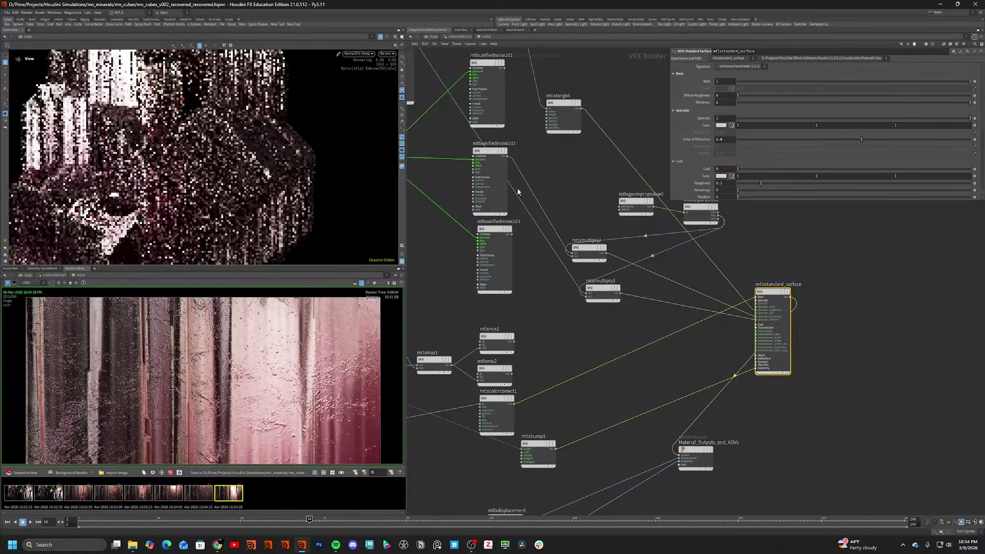
left_click(507, 237)
middle_click(697, 88)
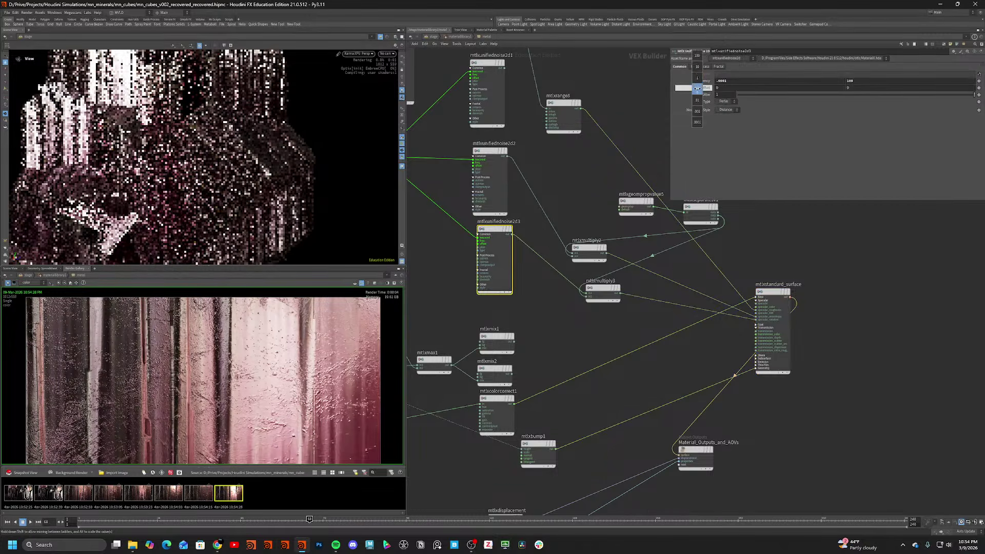
middle_click_drag(922, 92, 553, 85)
left_click(500, 153)
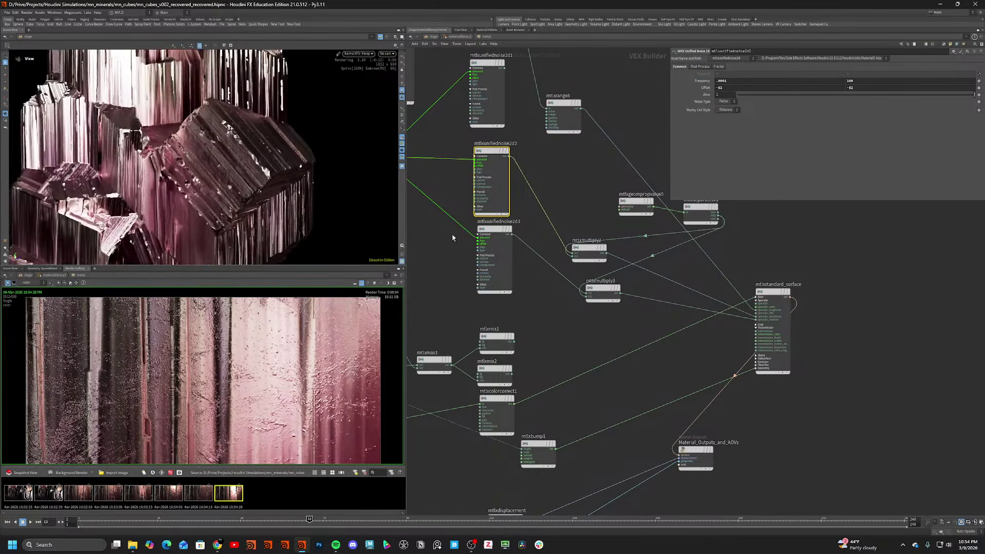
Move the Material_Outputs_and_AOVs node farther away from the standard surface and go back to the object-level network.
left_click_drag(225, 164, 190, 203)
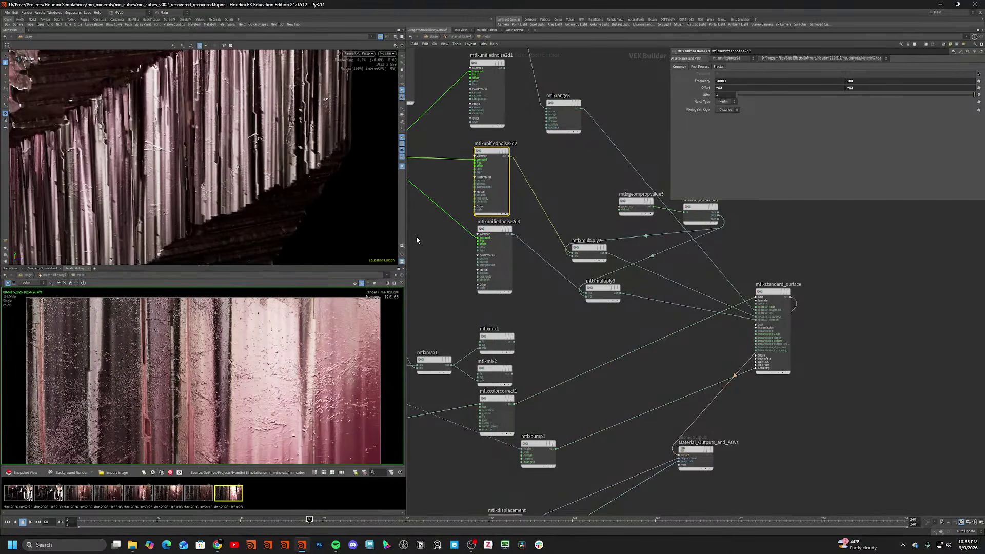
left_click_drag(716, 454, 949, 425)
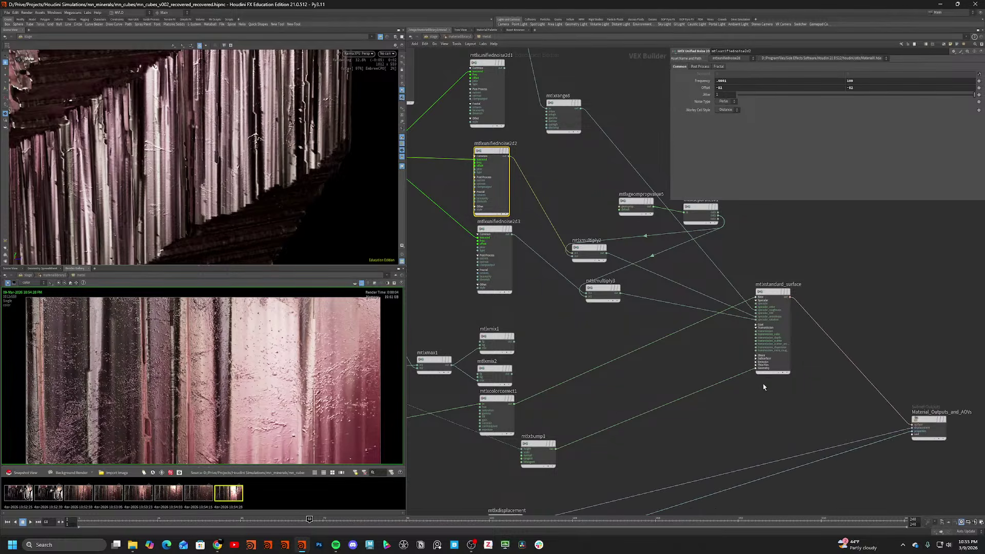
left_click(770, 291)
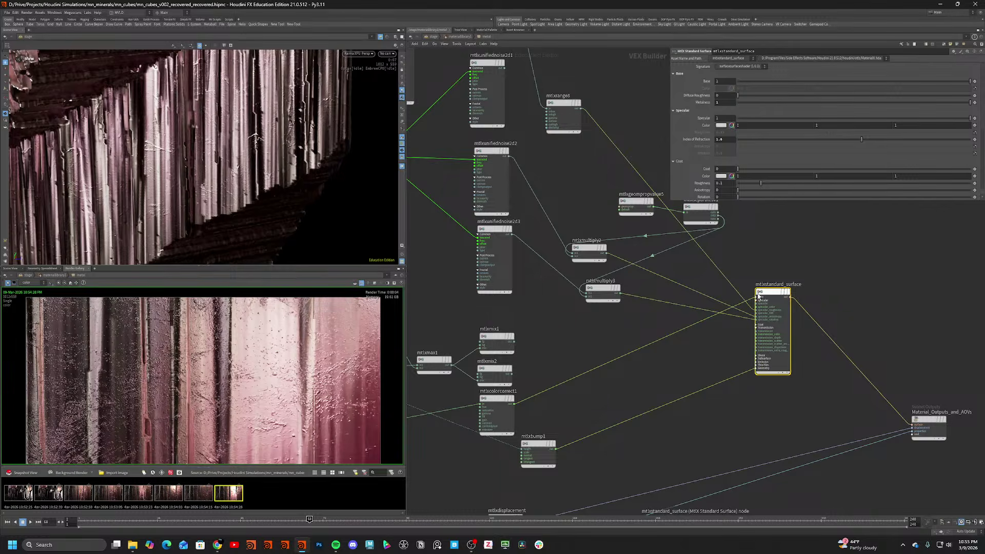
scroll(266, 180, "down", 3)
key("1")
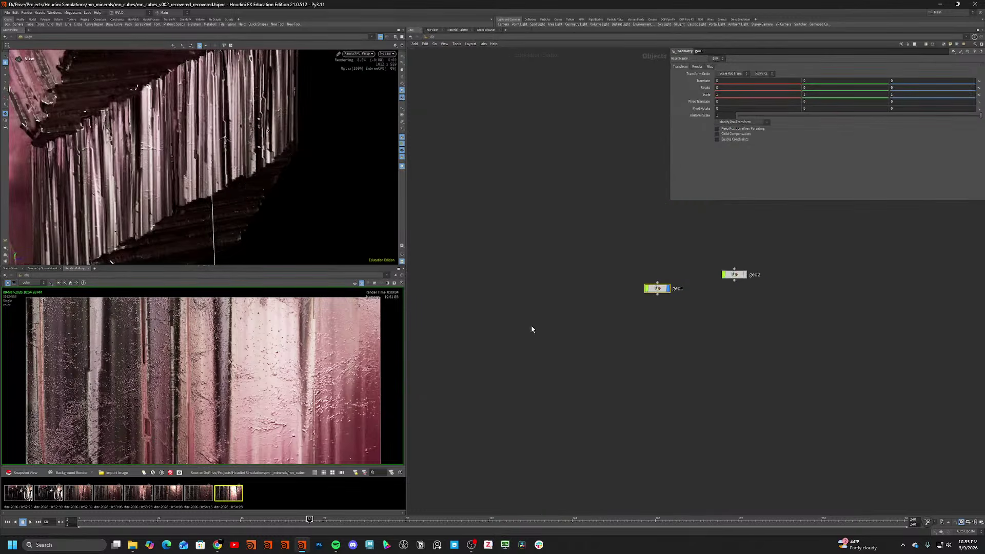
Examine in geo1 how the orthographic UV projection's grid lies on the mineral's ridges, broken edges and tilted faces.
double_click(659, 288)
left_click(379, 38)
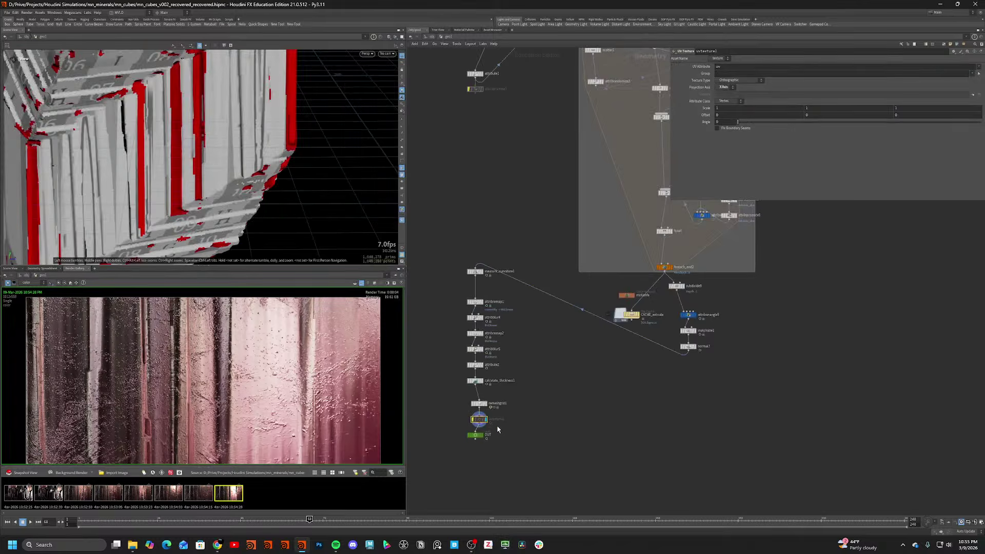
scroll(491, 434, "up", 2)
left_click_drag(327, 222, 402, 194)
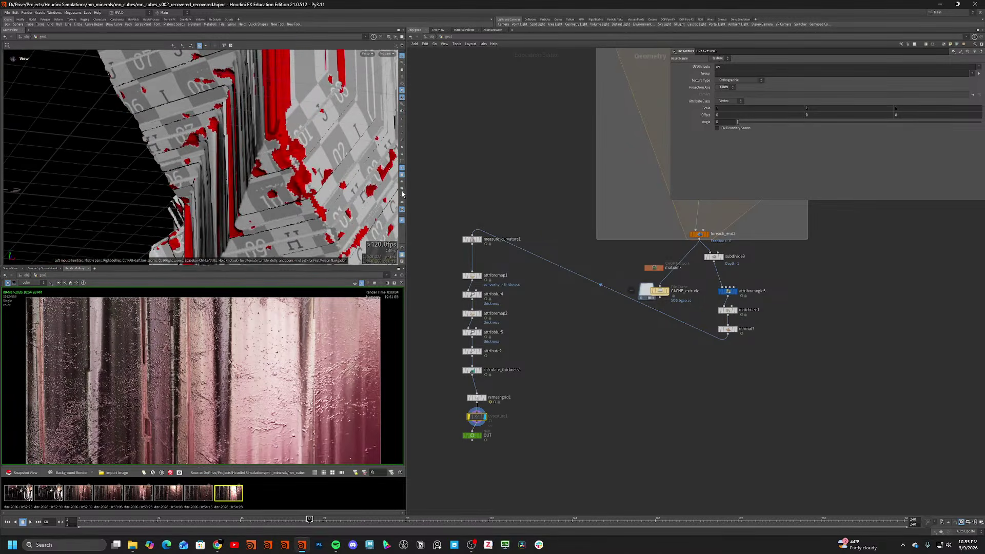
left_click(402, 222)
scroll(342, 188, "down", 3)
left_click_drag(343, 188, 281, 189)
scroll(246, 165, "up", 6)
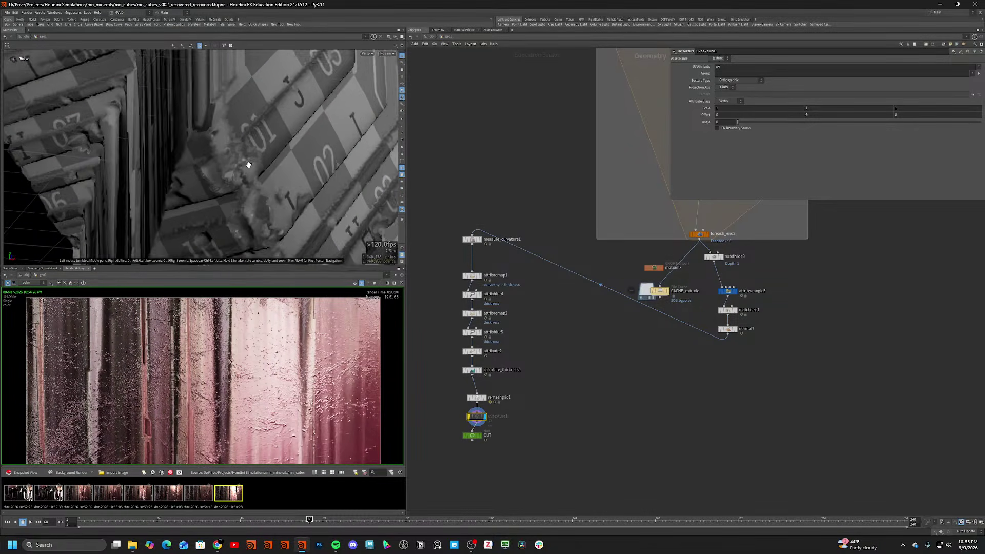
scroll(241, 162, "down", 5)
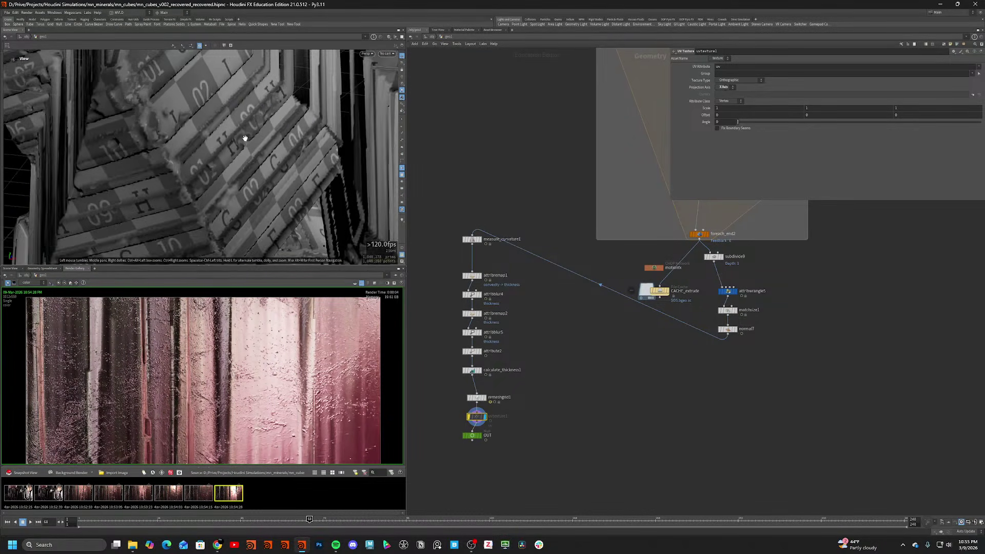
left_click_drag(243, 150, 296, 229)
scroll(163, 212, "up", 8)
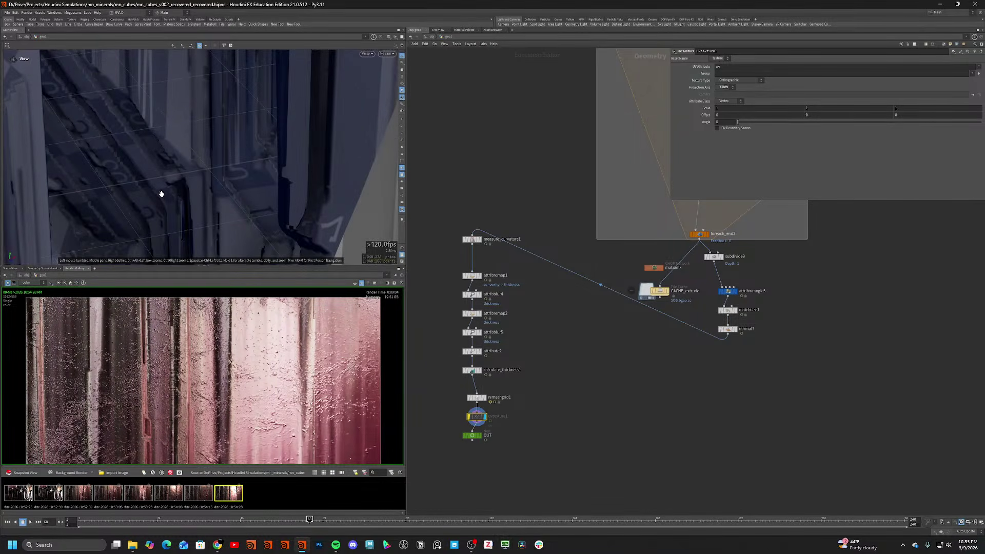
scroll(162, 193, "down", 3)
scroll(162, 194, "up", 3)
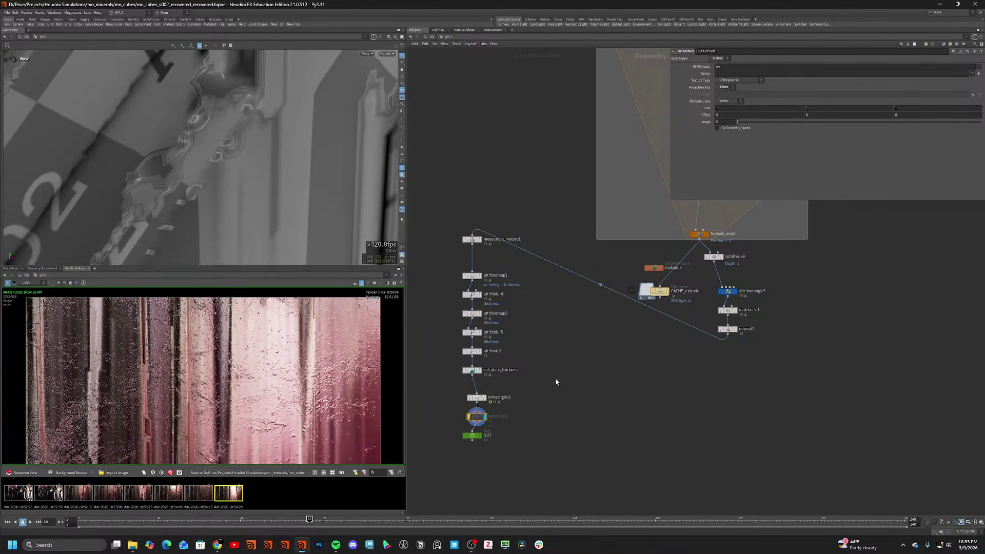
Return to the Solaris stage, check the broken edge in the render, and open the metal material inside materiallibrary1.
key("2")
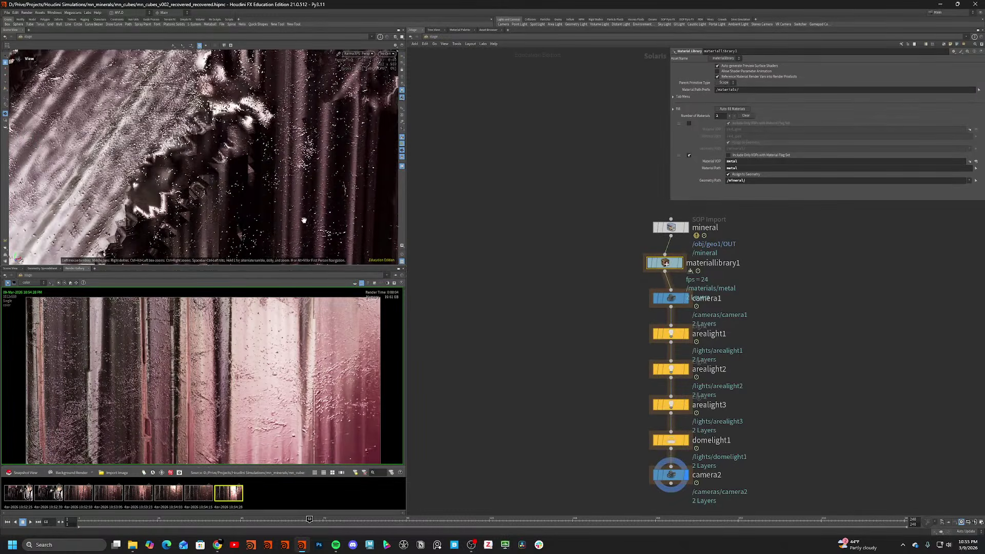
left_click_drag(304, 221, 318, 181)
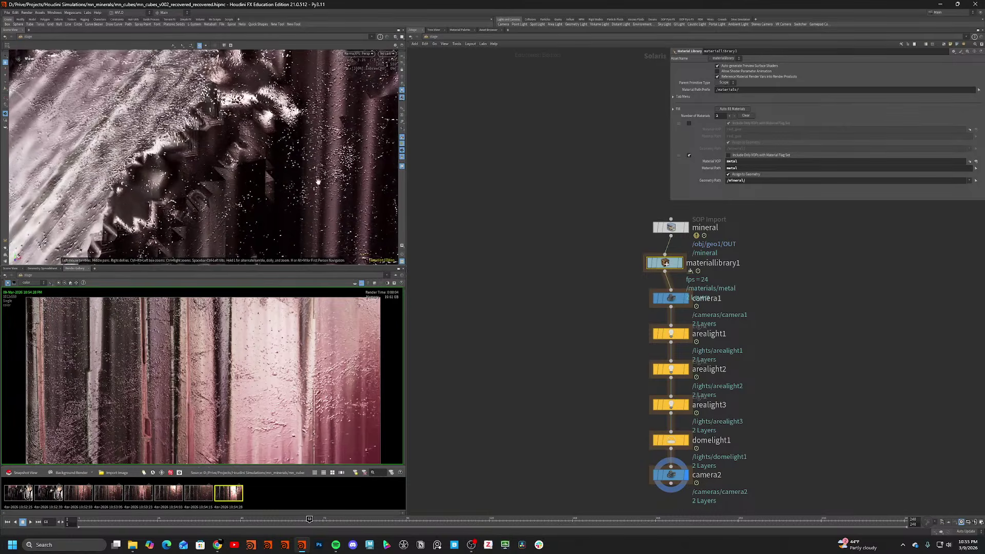
double_click(663, 264)
double_click(693, 308)
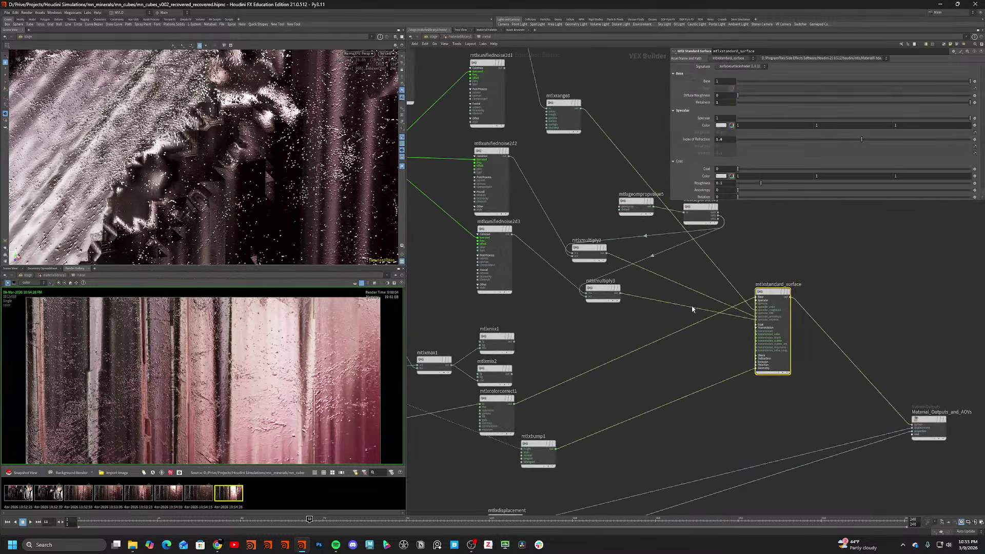
Drive mtlxmultiply2 and mtlxmultiply3 with the position-based 3D unified noises instead of the 2D ones.
middle_click_drag(571, 256, 595, 293)
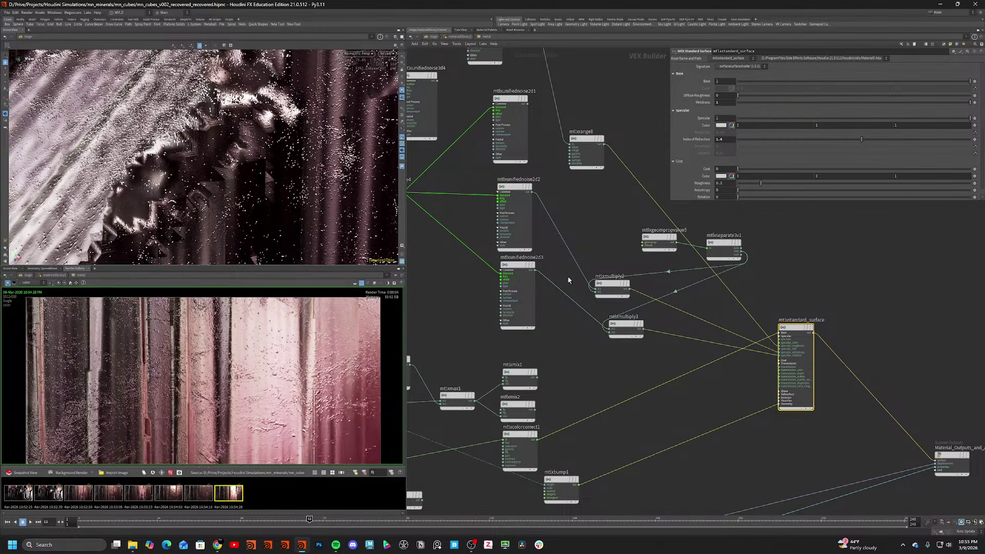
scroll(584, 311, "down", 4)
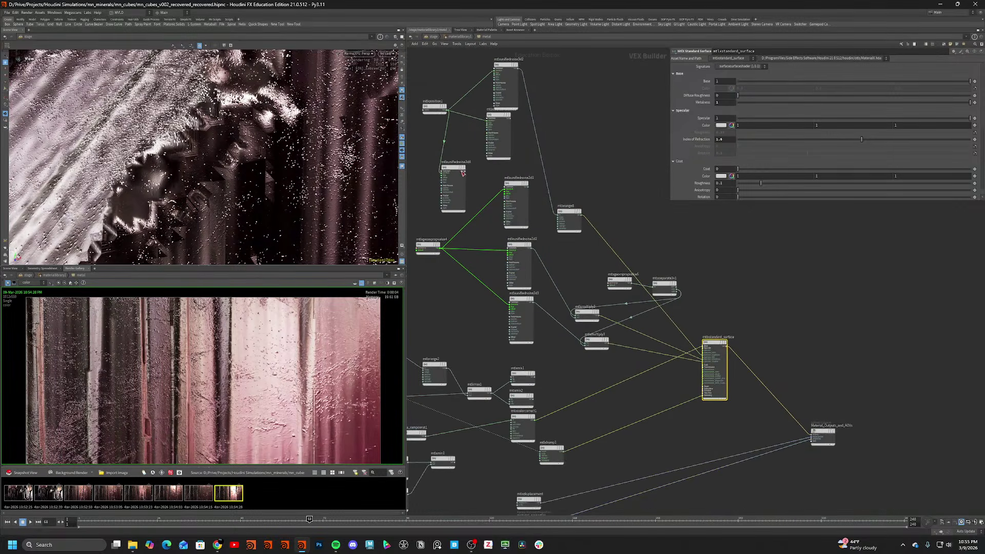
left_click(462, 168)
left_click(462, 168)
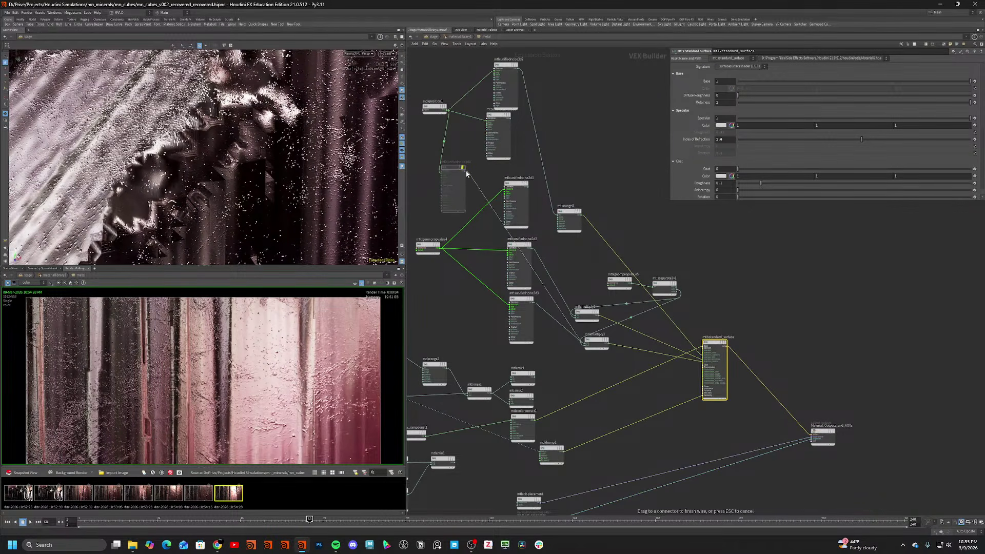
left_click(454, 172)
left_click_drag(568, 304, 513, 143)
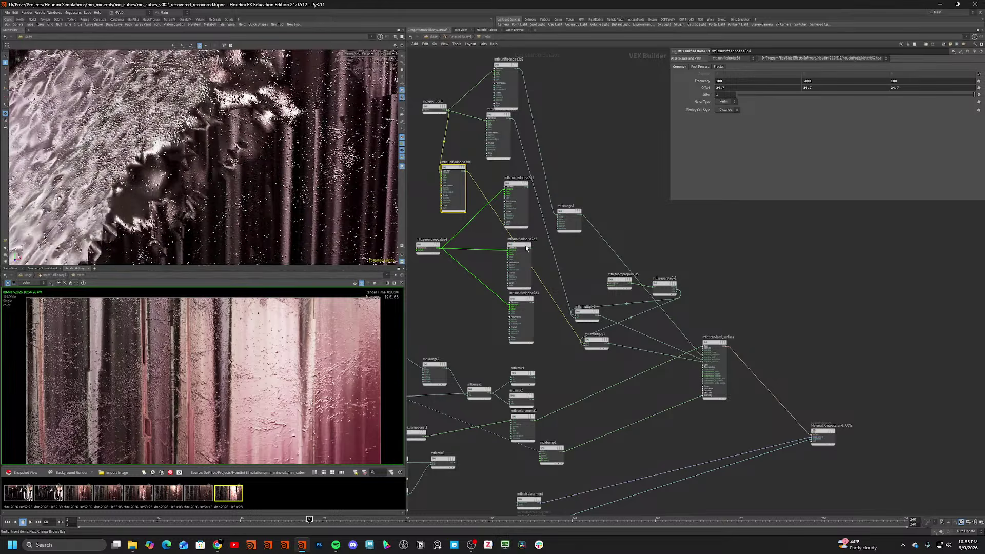
Preview the 3D unified noise feeding mtlxmultiply3 on the mineral, remove the preview node, and select the standard surface.
left_click(455, 169)
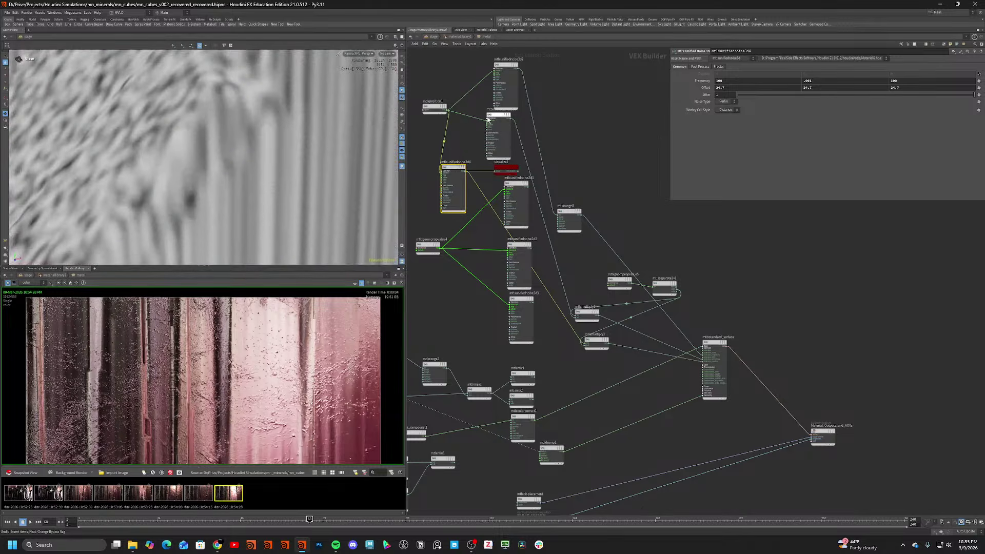
left_click(505, 170)
key("ctrl+x")
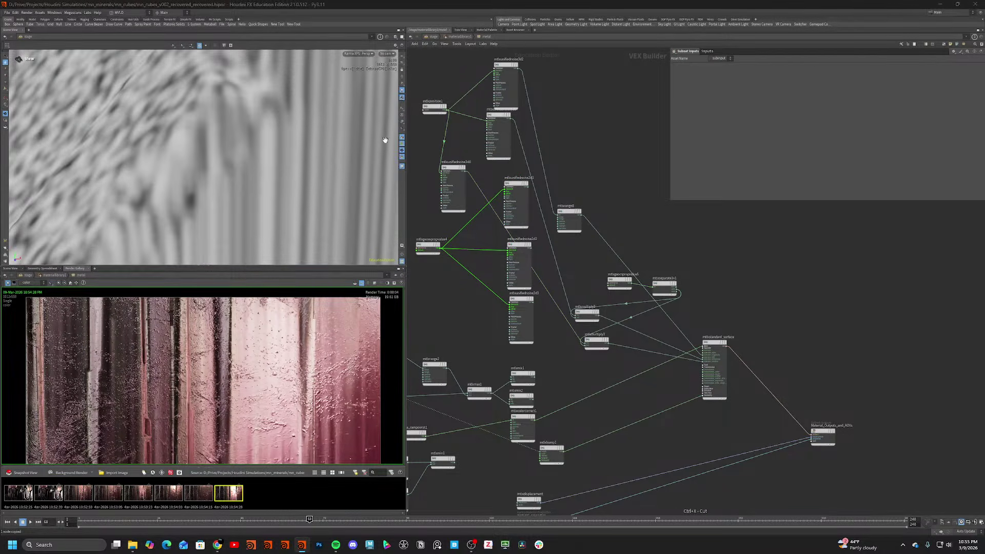
left_click(713, 354)
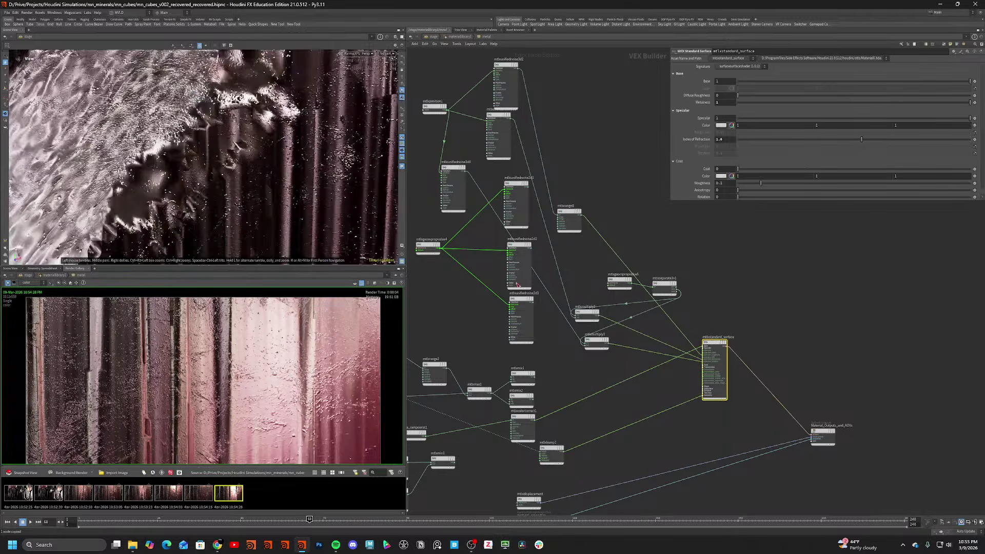
Remove mtlxmultiply2 and mtlxmultiply3 so the noises feed the standard surface directly, and disconnect mtlxbump1 from it.
left_click_drag(572, 291, 613, 363)
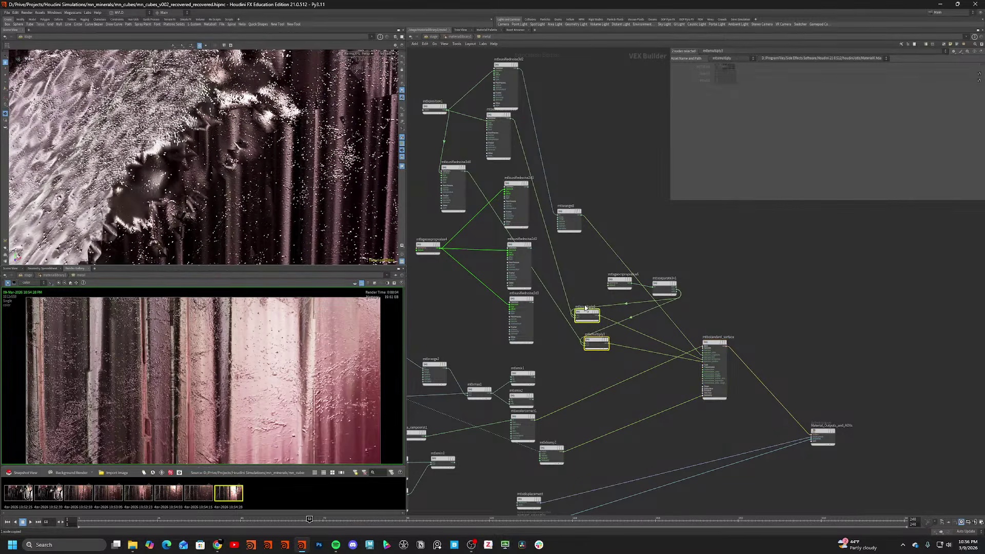
key("ctrl+x")
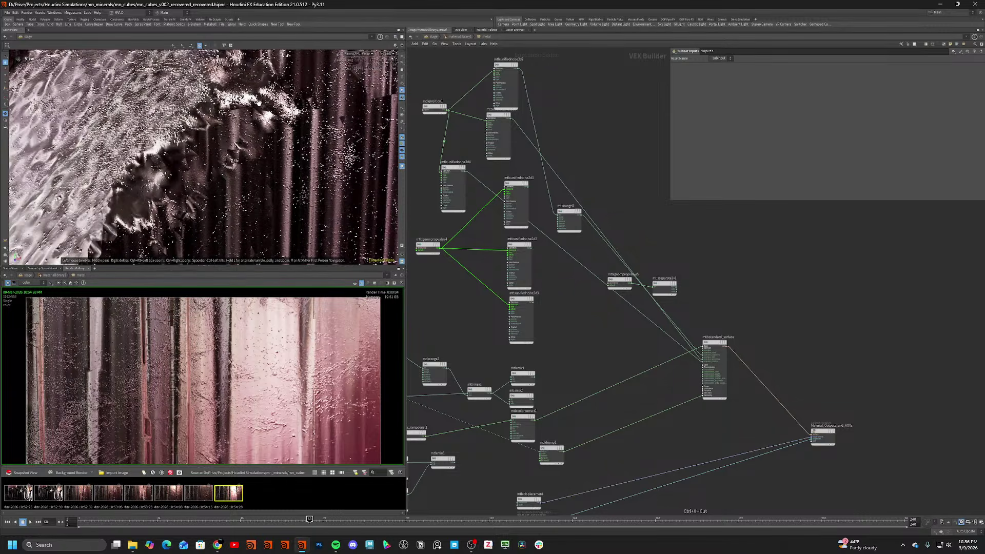
key("y")
left_click_drag(645, 413, 653, 445)
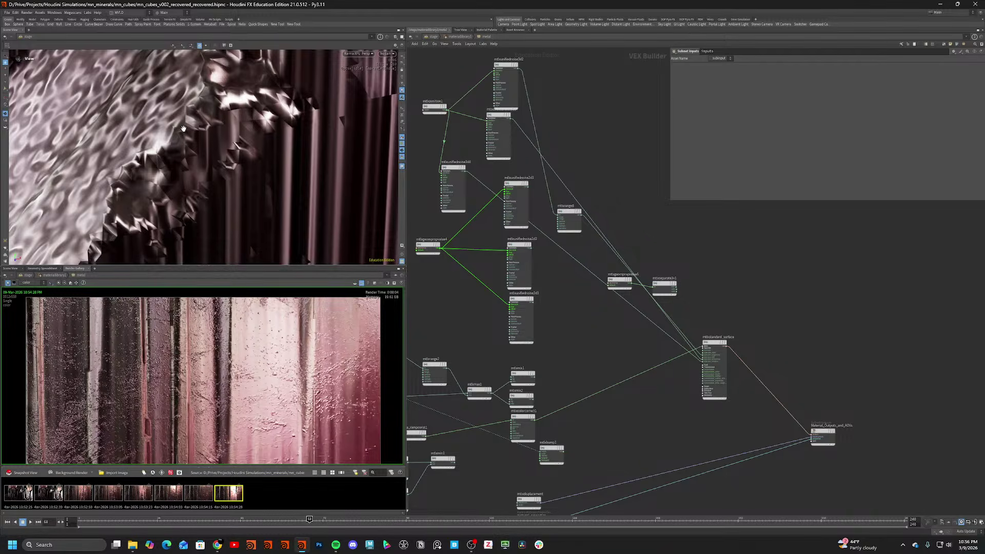
Check the render without bump, revisit geo1, and return to the metal material's network in materiallibrary1.
left_click_drag(184, 129, 212, 130)
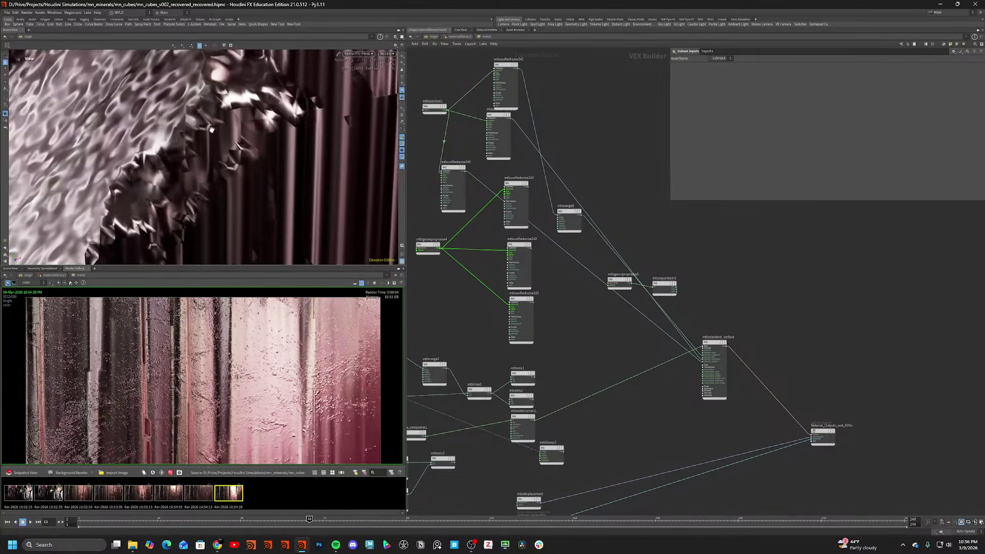
key("n")
left_click(601, 353)
left_click_drag(220, 164, 208, 207)
double_click(657, 288)
key("n")
left_click(634, 290)
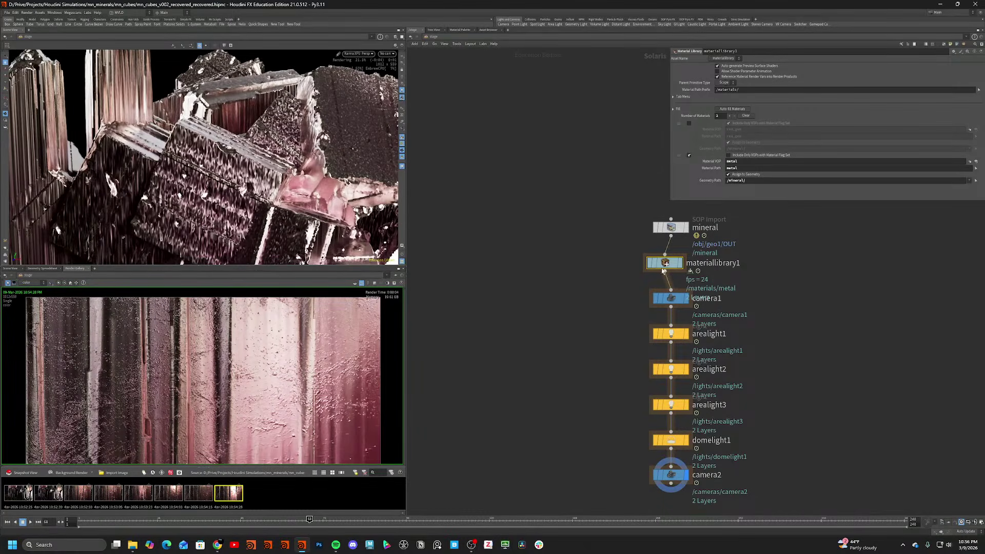
double_click(665, 263)
double_click(695, 314)
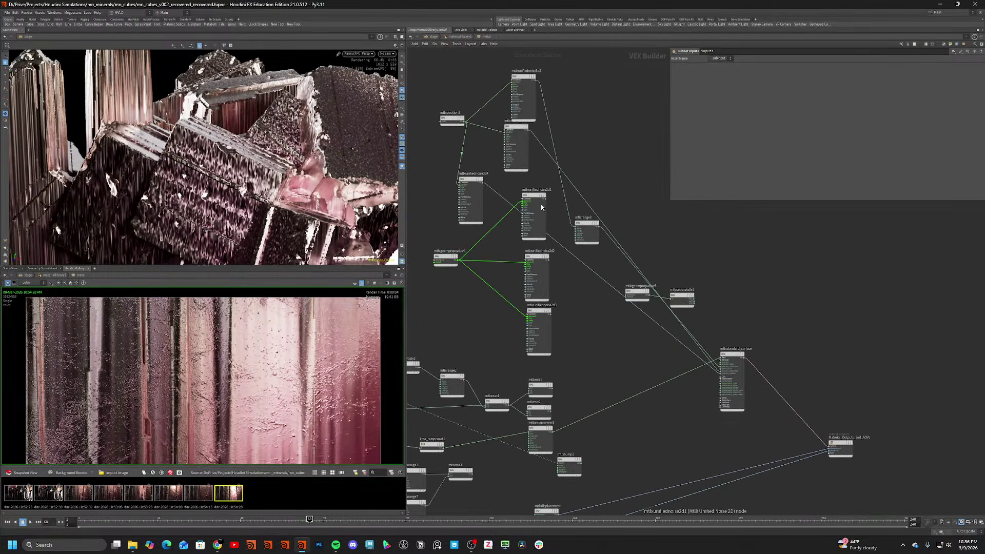
Connect 2D unified noise 2d1 to the range node, 2d2 to the standard surface's specular_anisotropy and 2d3 to its specular_rotation.
scroll(718, 367, "up", 3)
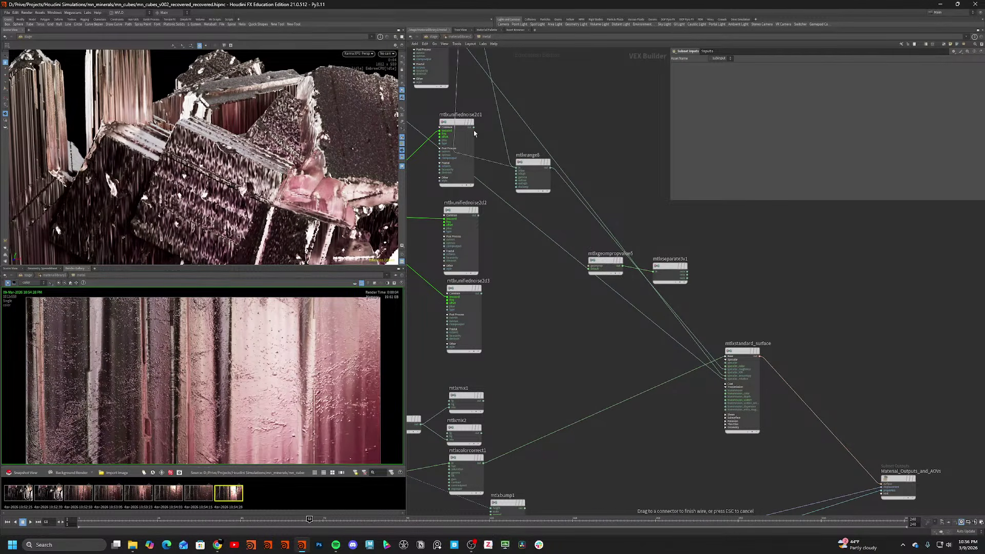
left_click_drag(474, 133, 474, 129)
left_click(477, 217)
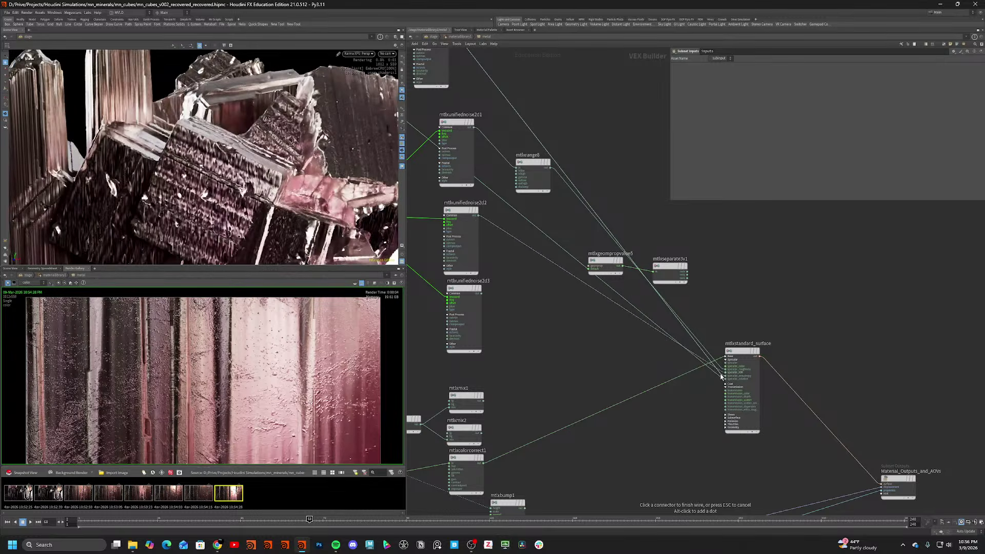
left_click(721, 376)
left_click_drag(720, 377, 480, 293)
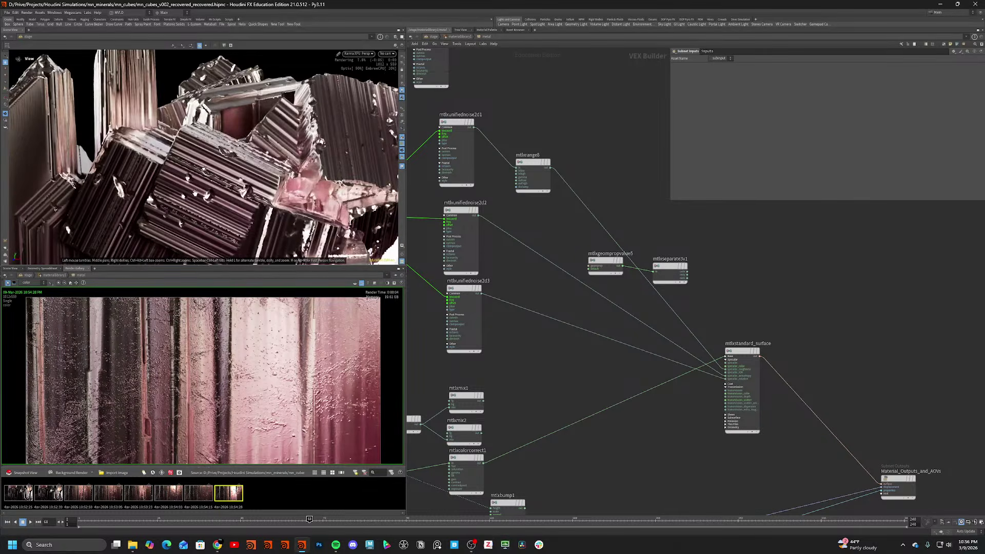
Try a metalness of 0 on the standard surface, restore it to 1, and inspect the mineral's render from several sides.
left_click_drag(233, 190, 215, 165)
left_click(742, 354)
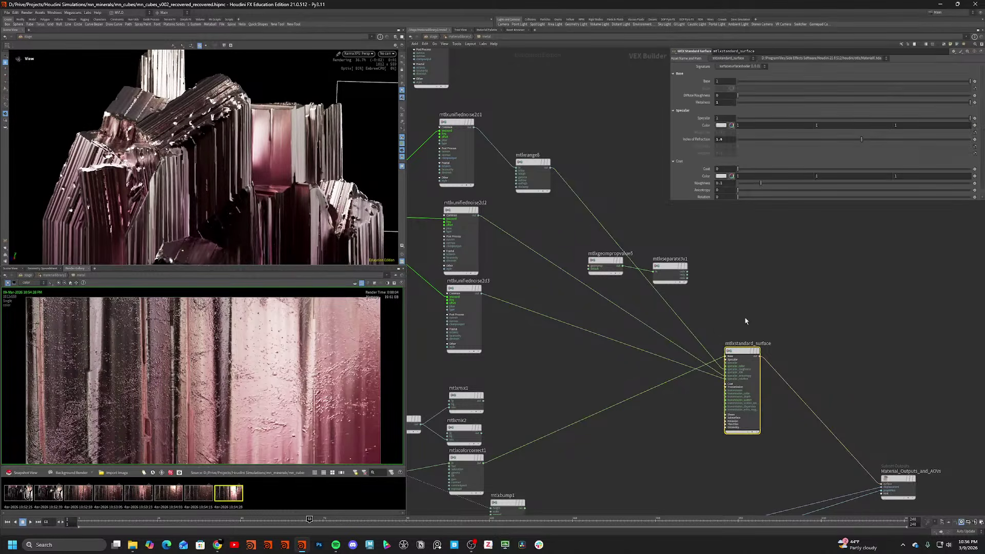
left_click_drag(744, 103, 691, 109)
left_click_drag(255, 170, 183, 151)
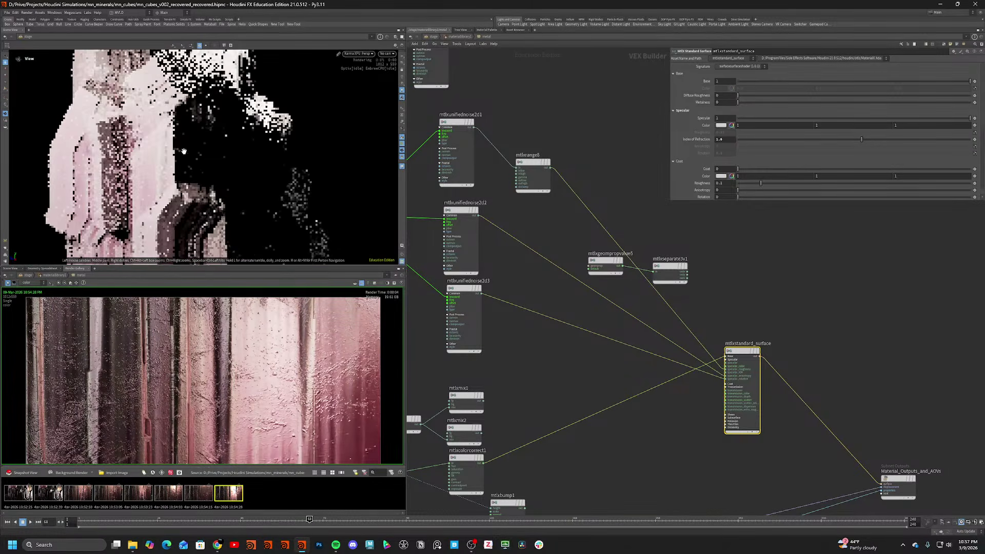
left_click_drag(747, 104, 971, 105)
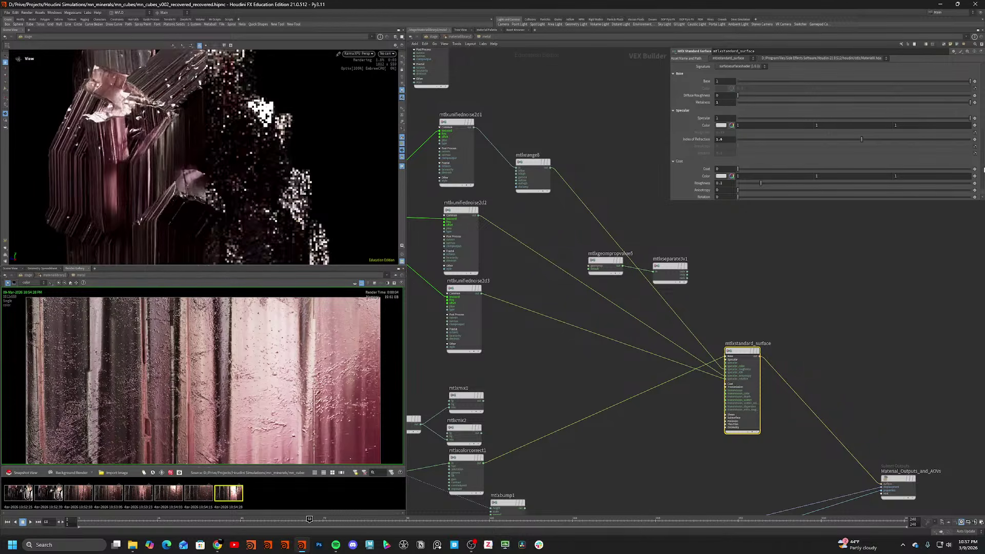
left_click_drag(216, 159, 259, 178)
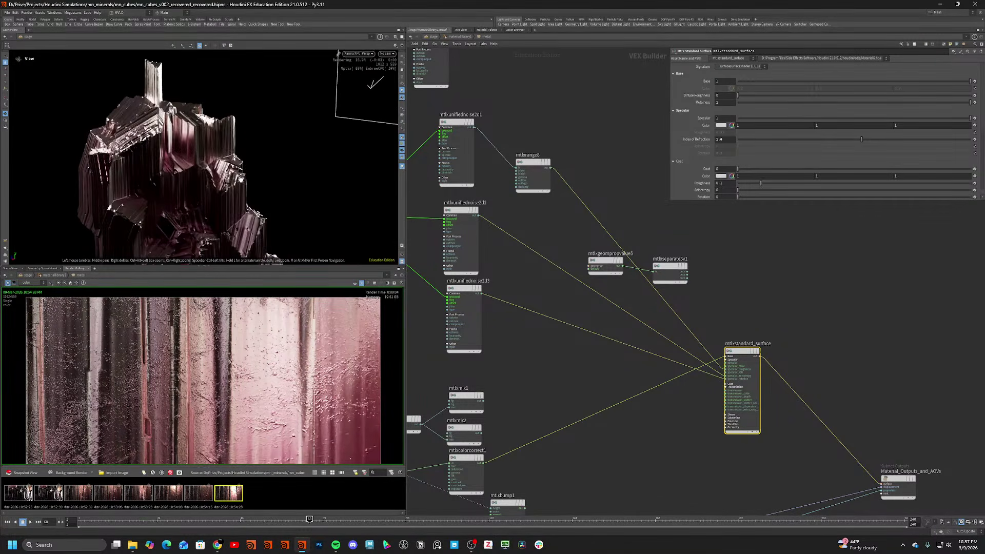
right_click_drag(271, 153, 212, 157)
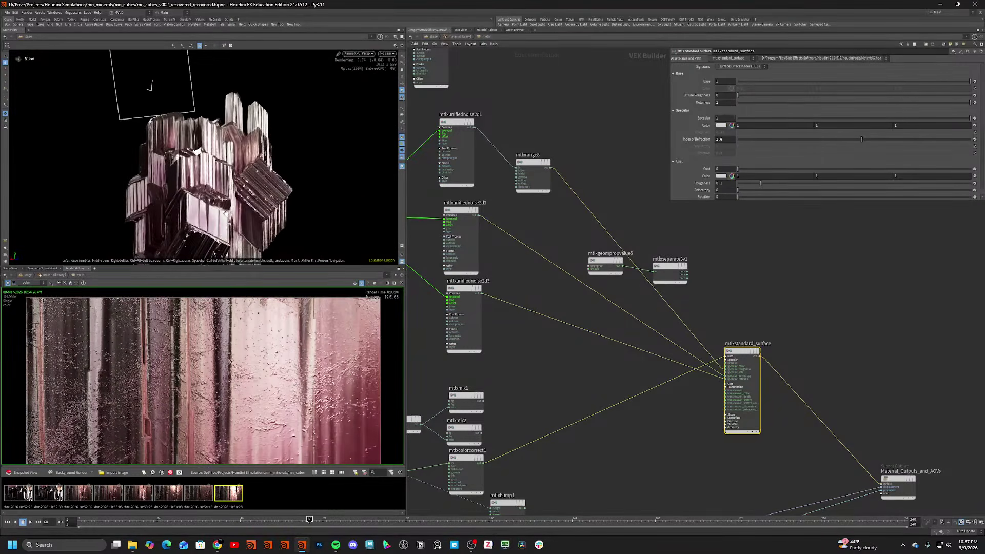
mouse_move(225, 213)
right_mouse_down()
mouse_move(245, 191)
mouse_move(232, 207)
right_mouse_up()
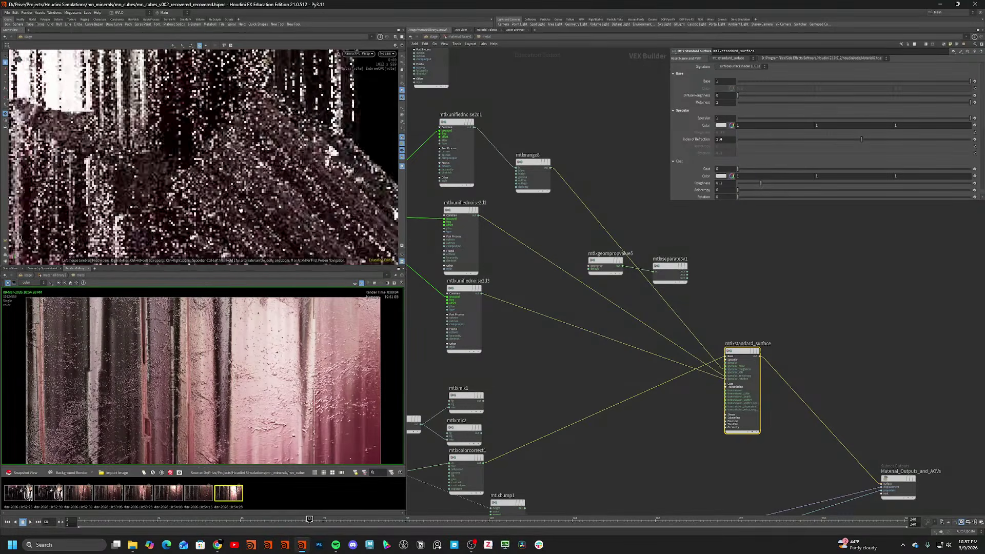
Enable red_gem and disable metal for the mineral in materiallibrary1, and view the mineral through a scene camera.
key("u")
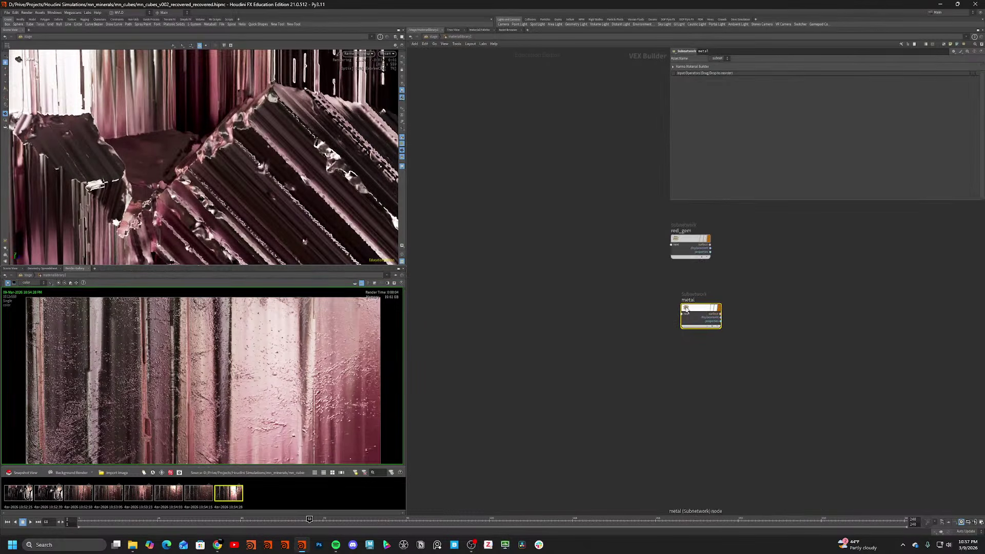
key("u")
left_click(689, 124)
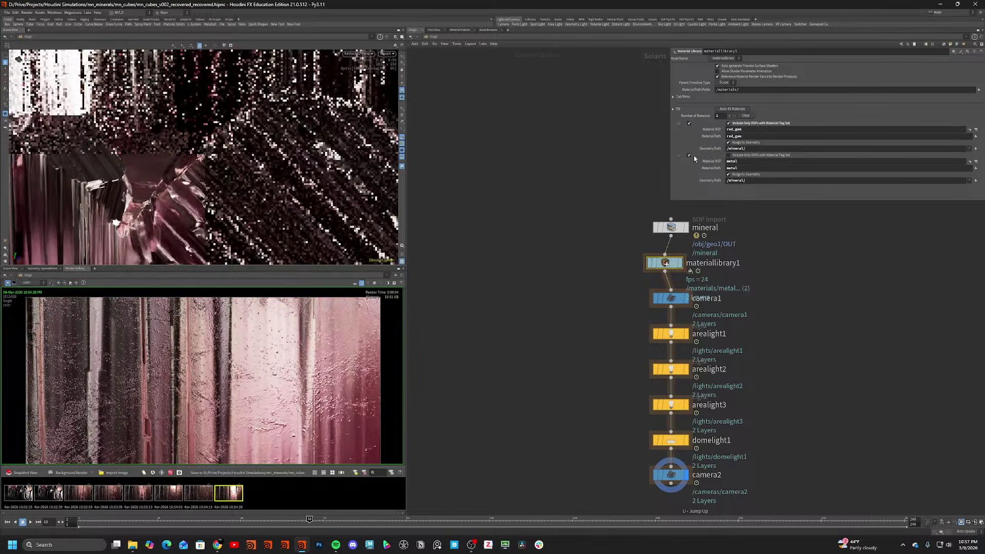
left_click(689, 156)
scroll(209, 174, "down", 10)
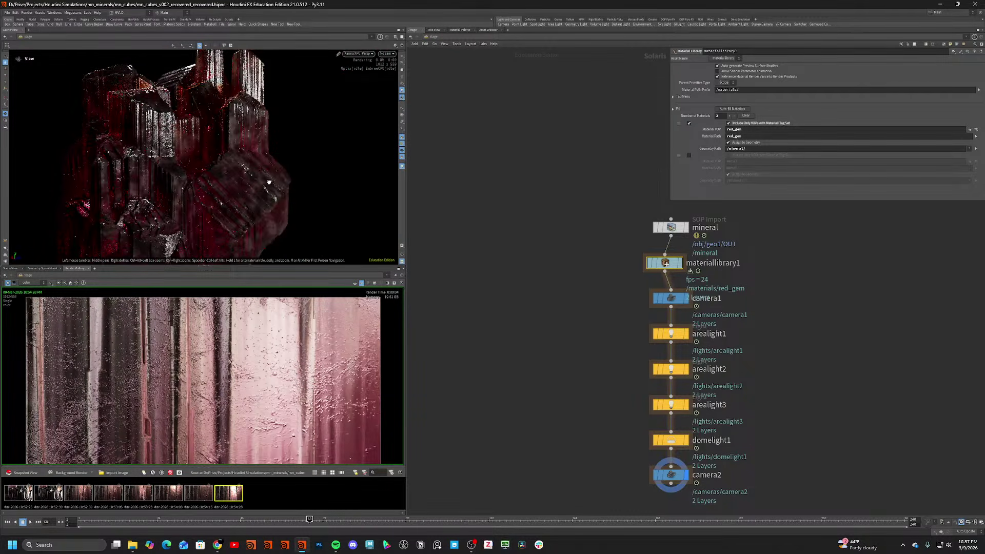
left_click_drag(269, 182, 392, 60)
left_click(394, 65)
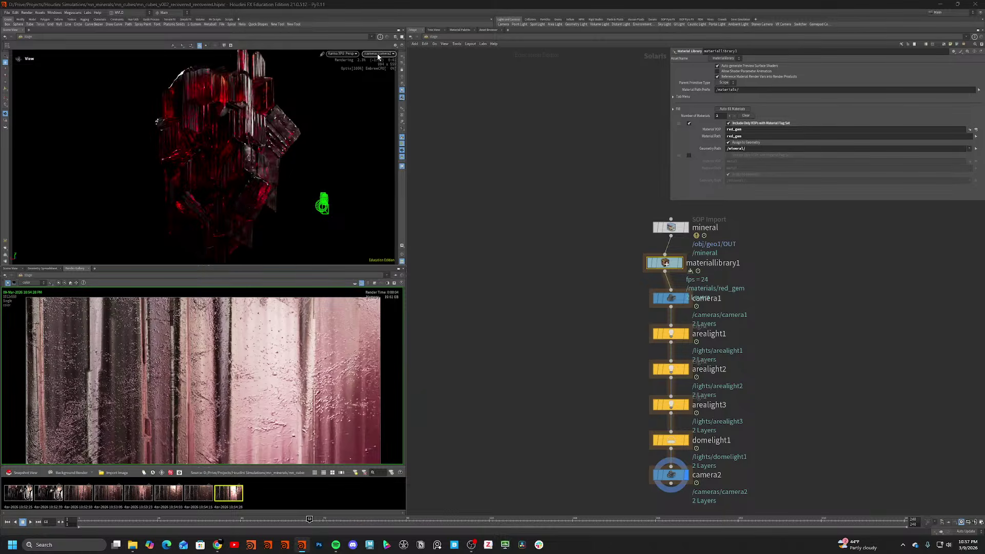
Inspect the red_gem render up close and through the scene camera, open materiallibrary1, and check the mineral at an earlier frame.
scroll(288, 144, "up", 10)
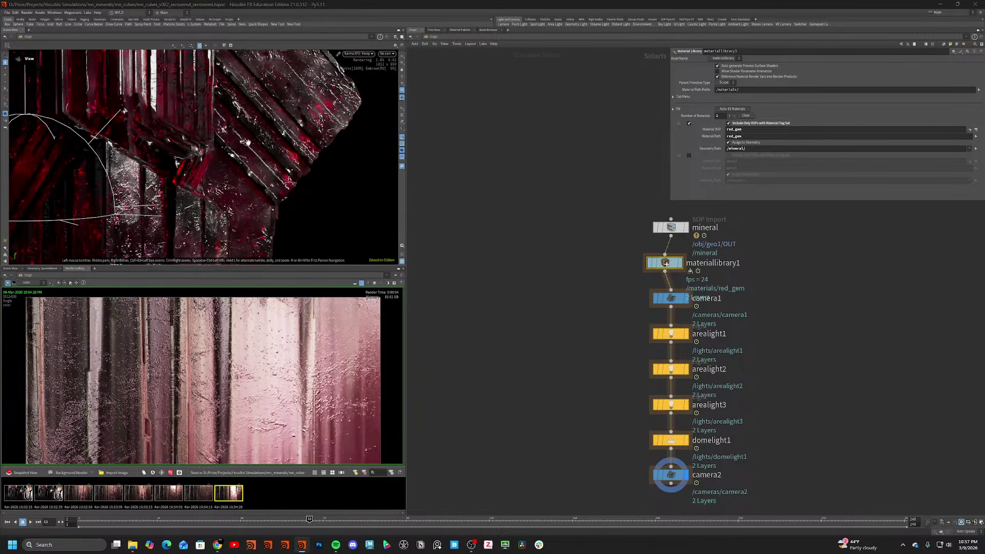
left_click(388, 54)
left_click(392, 64)
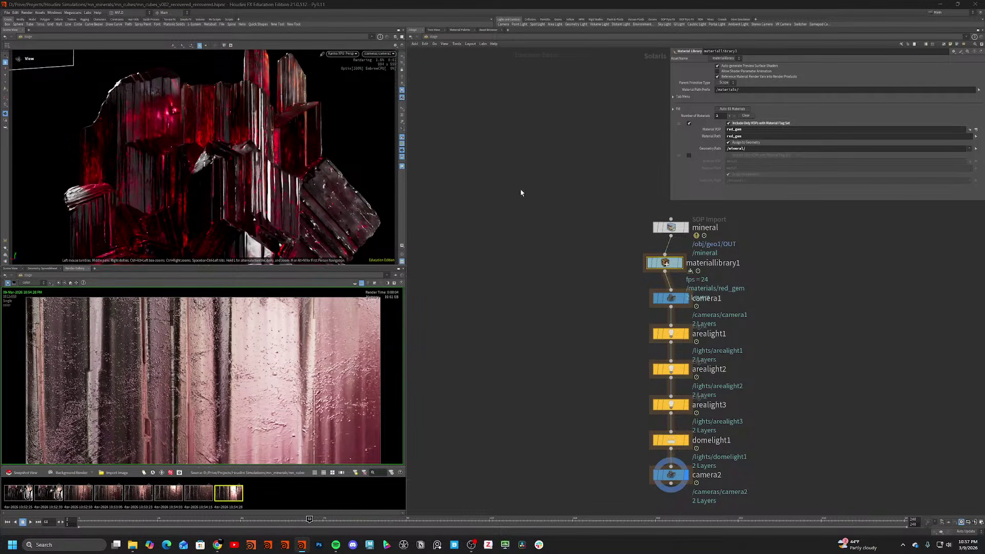
double_click(665, 262)
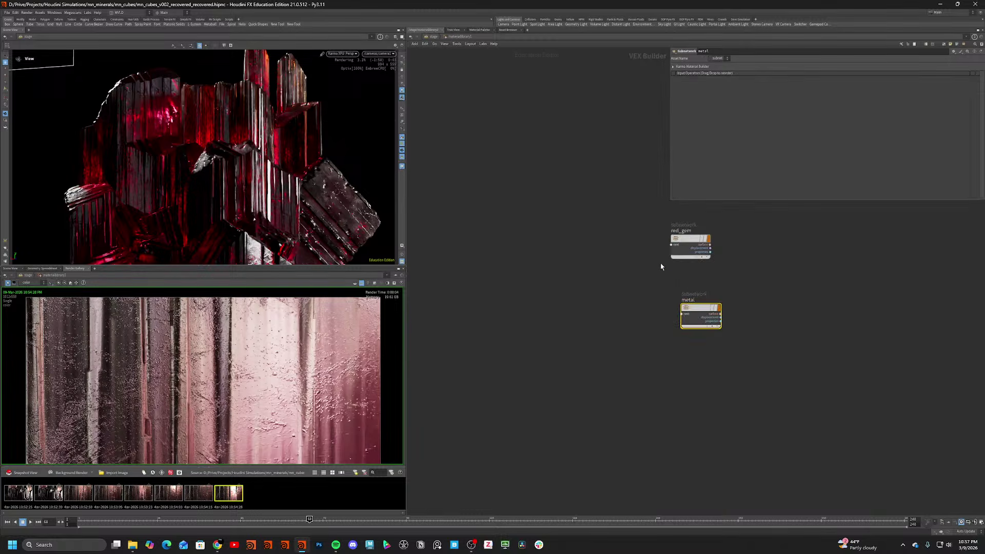
left_click(490, 240)
left_click(198, 519)
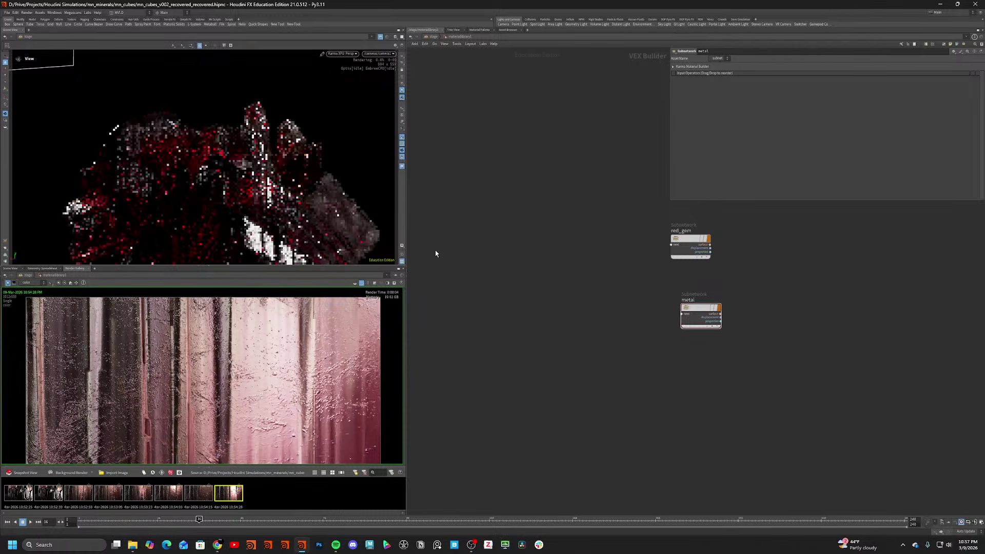
Save the scene and return to the geometry network inside geo1.
key("ctrl+s")
key("n")
left_click(487, 252)
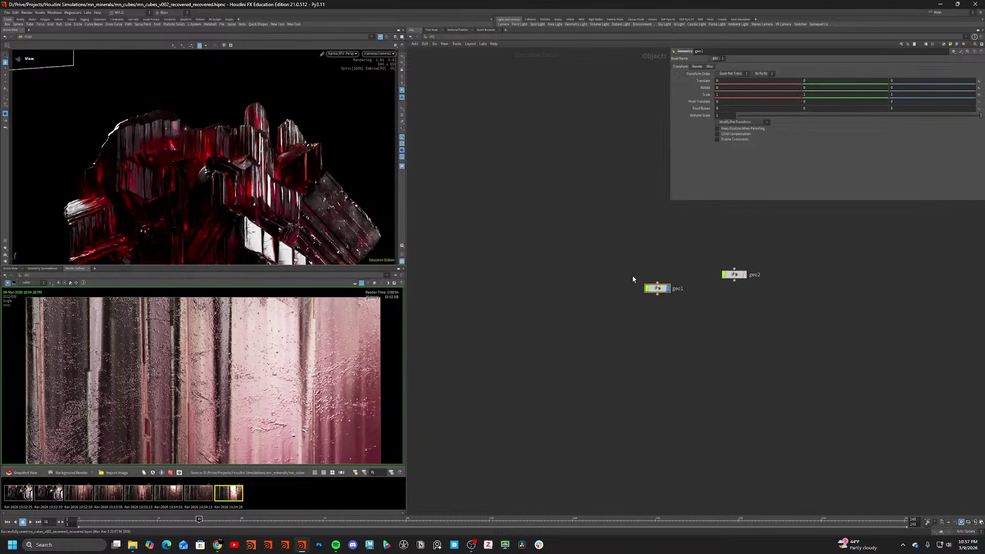
double_click(658, 289)
left_click(733, 329)
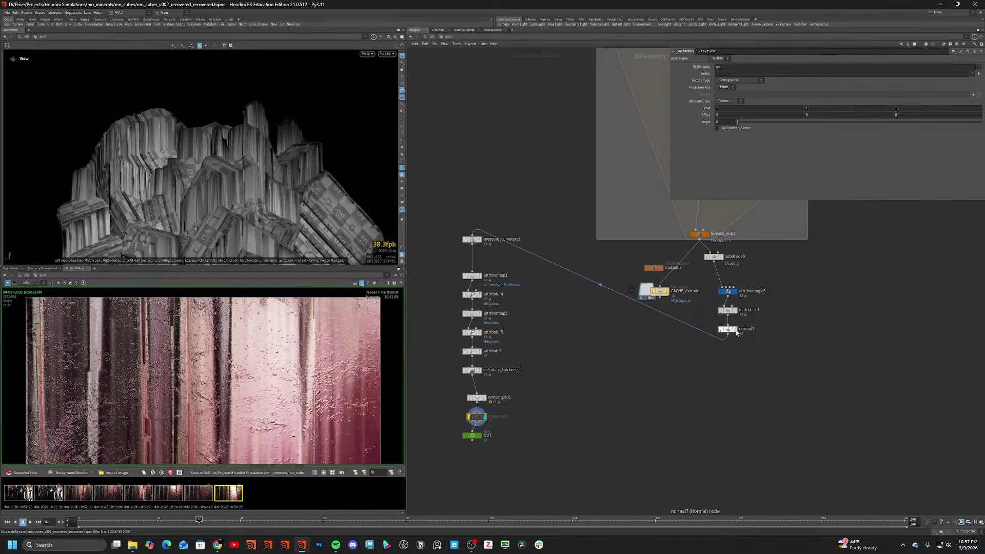
Display the normal7 node's result in geo1 and check the whole mineral at an earlier frame.
scroll(284, 199, "down", 5)
left_click_drag(260, 196, 264, 221)
left_click_drag(199, 519, 172, 513)
middle_click_drag(721, 368, 653, 414)
left_click(639, 277)
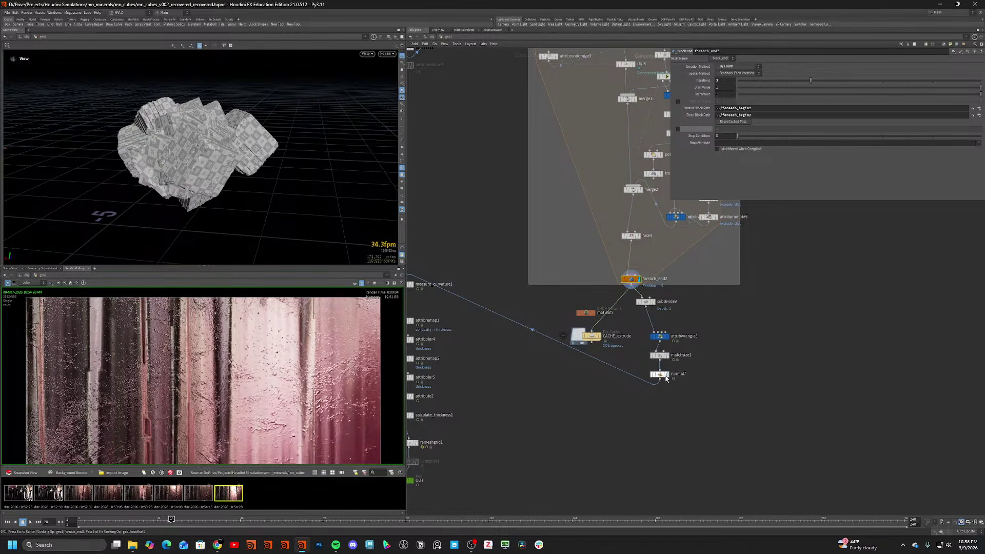
left_click(660, 377)
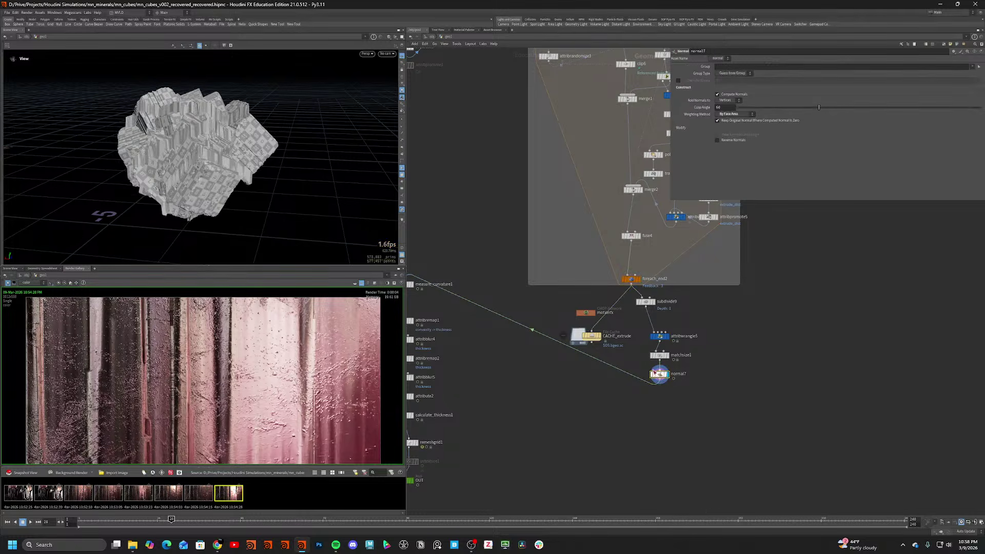
Keyframe the iterations of the foreach end block from 0 at frame 1 to 8 at frame 72.
left_click(631, 278)
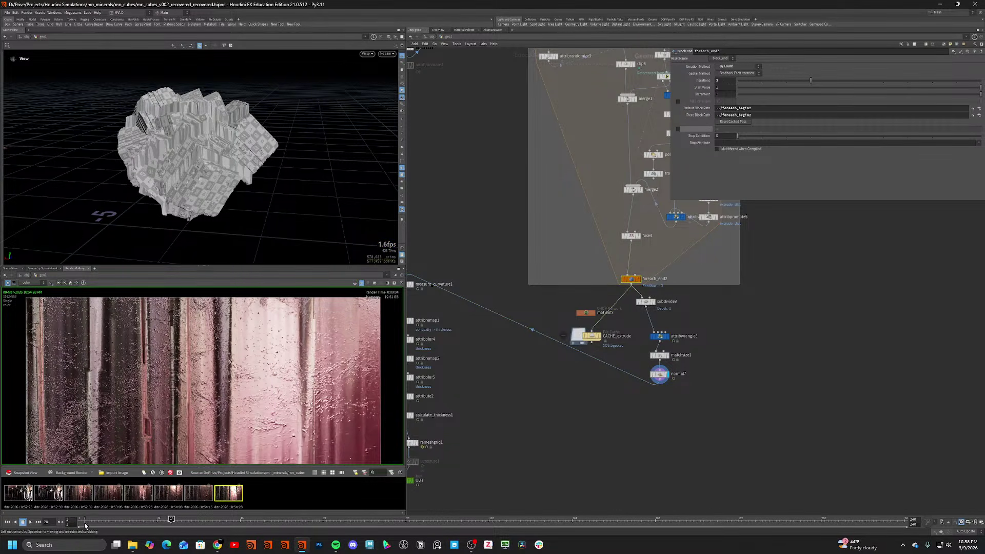
left_click_drag(85, 524, 164, 520)
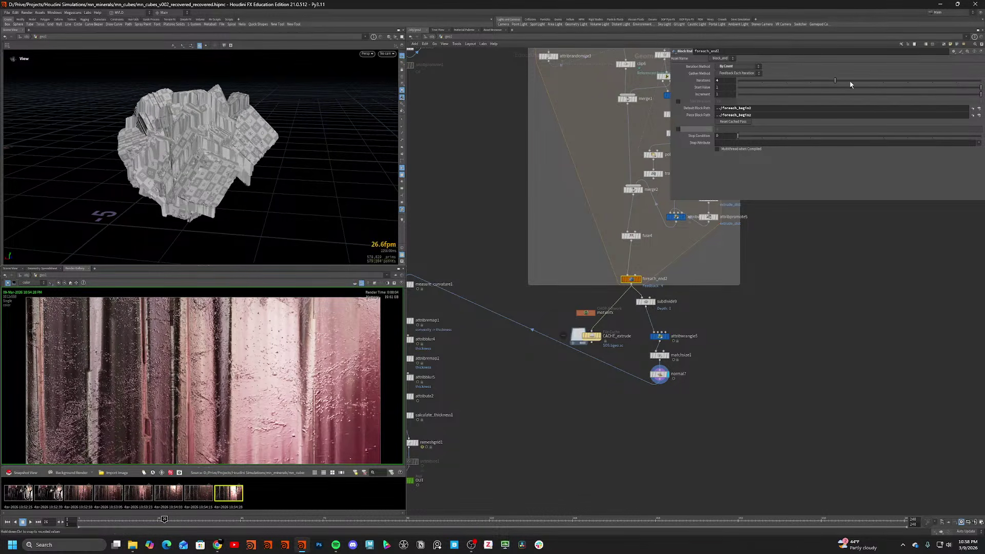
left_click(81, 520)
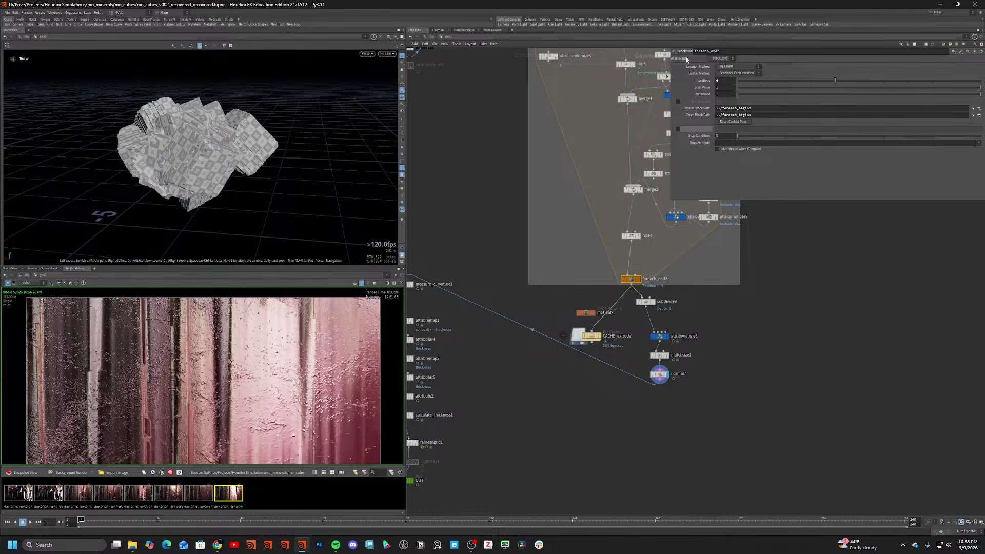
left_click_drag(736, 83, 702, 91)
type("1")
key("Return")
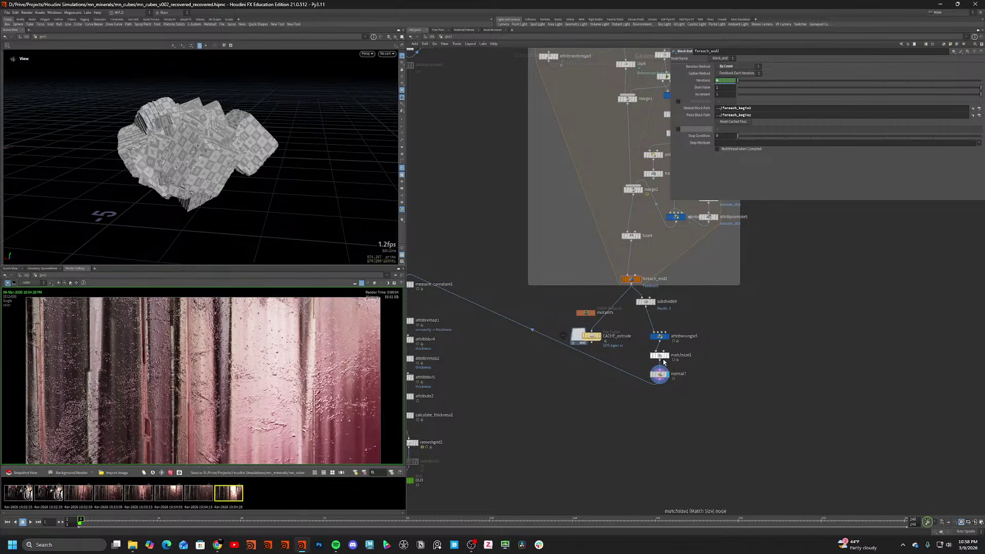
left_click(659, 336)
left_click(325, 522)
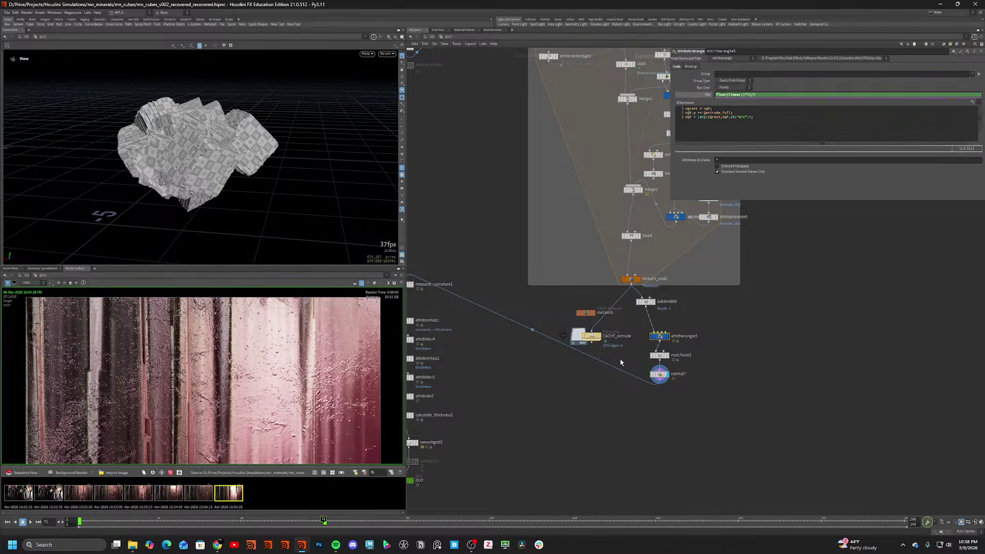
left_click(630, 279)
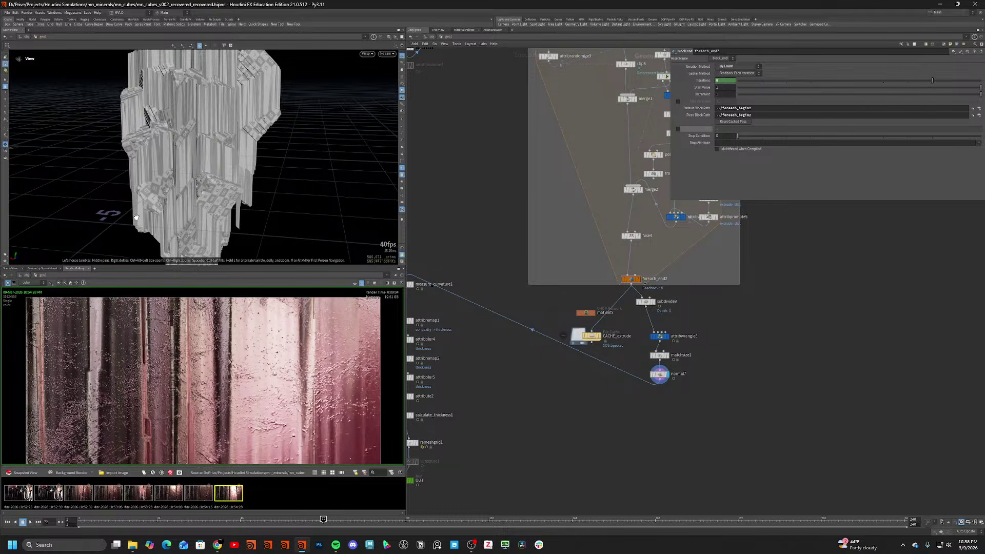
Frame the whole mineral in the perspective viewport and start a flipbook render with a custom end frame.
scroll(136, 217, "down", 3)
left_click_drag(136, 221, 75, 234)
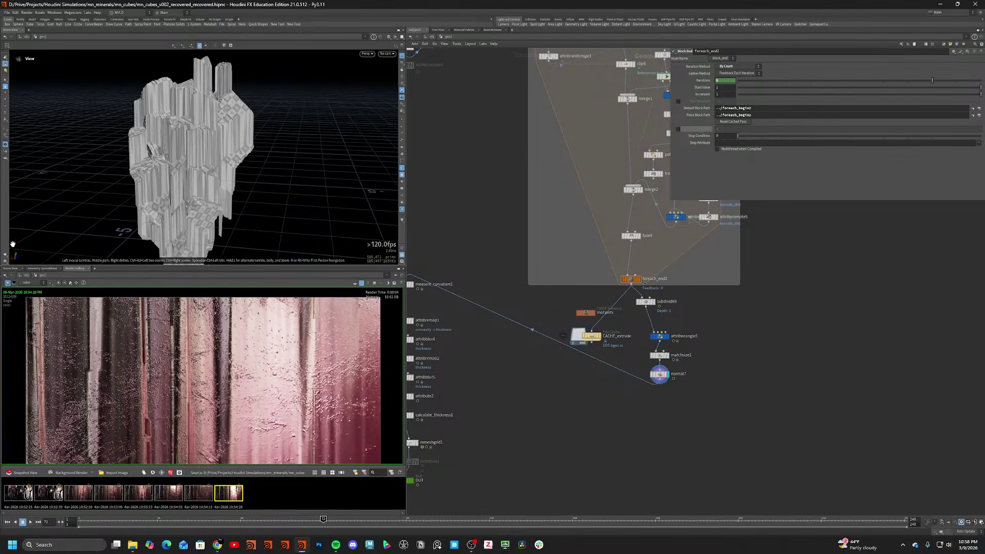
left_click(5, 261)
left_click(12, 260)
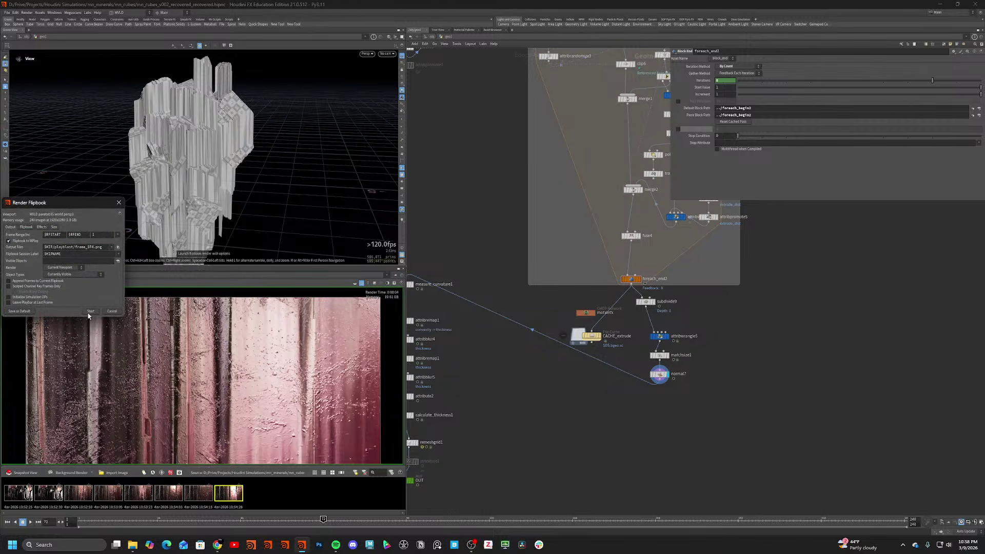
double_click(77, 234)
type("782")
key("Return")
left_click(90, 311)
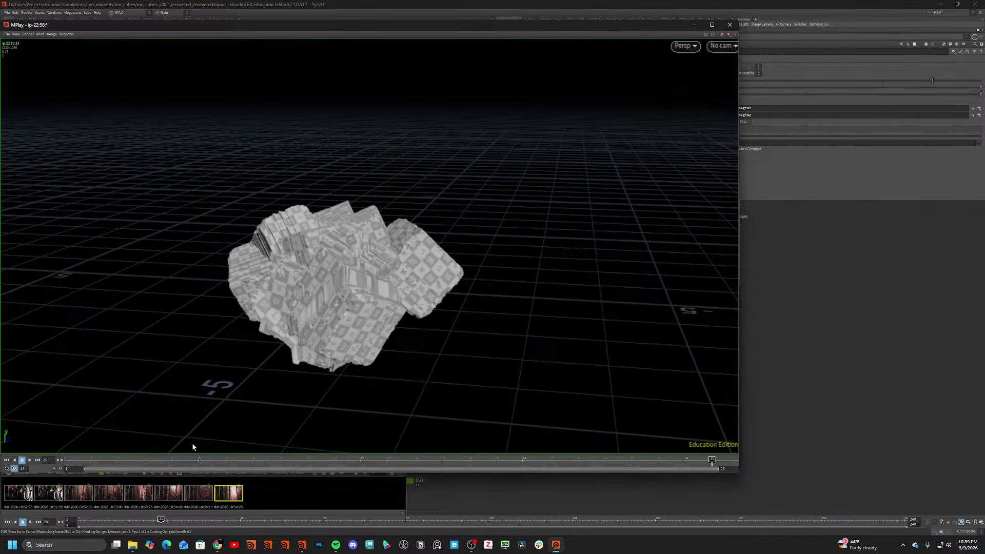
Scrub and play the flipbook of the growing mineral in MPlay, and close it.
left_click_drag(349, 459, 135, 460)
left_click(30, 461)
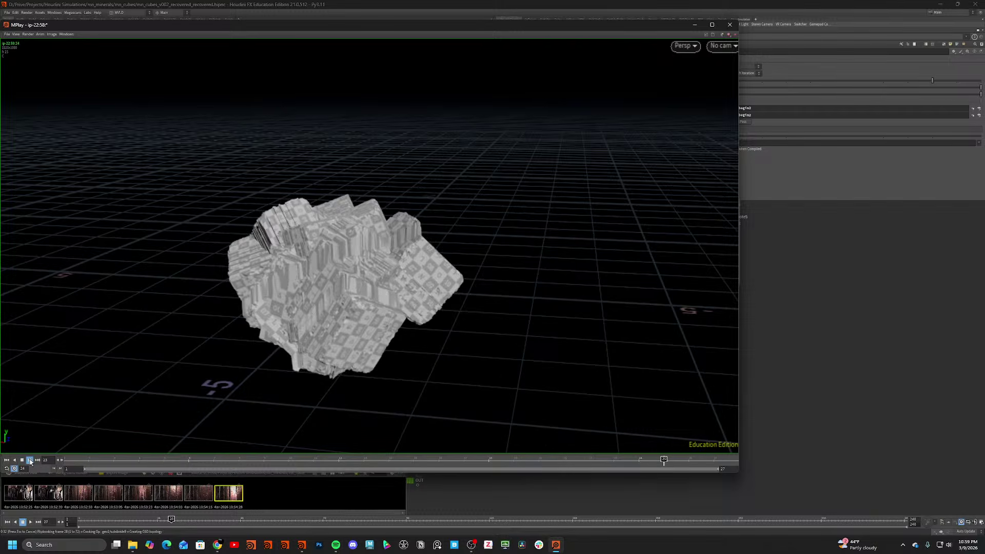
left_click(729, 24)
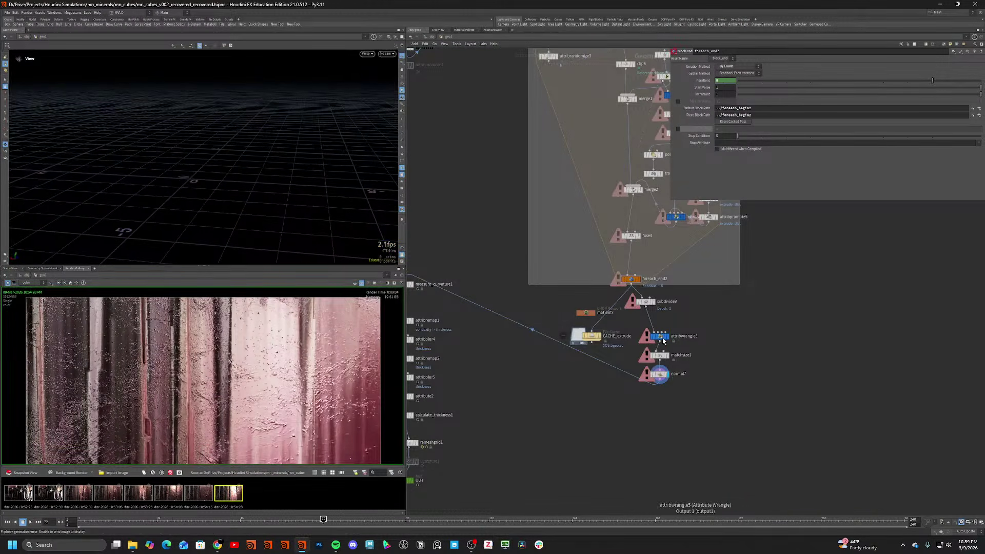
Change the attribute wrangle's mix channel expression to linear() and check the animated mineral at frame 1 and later frames.
left_click(660, 336)
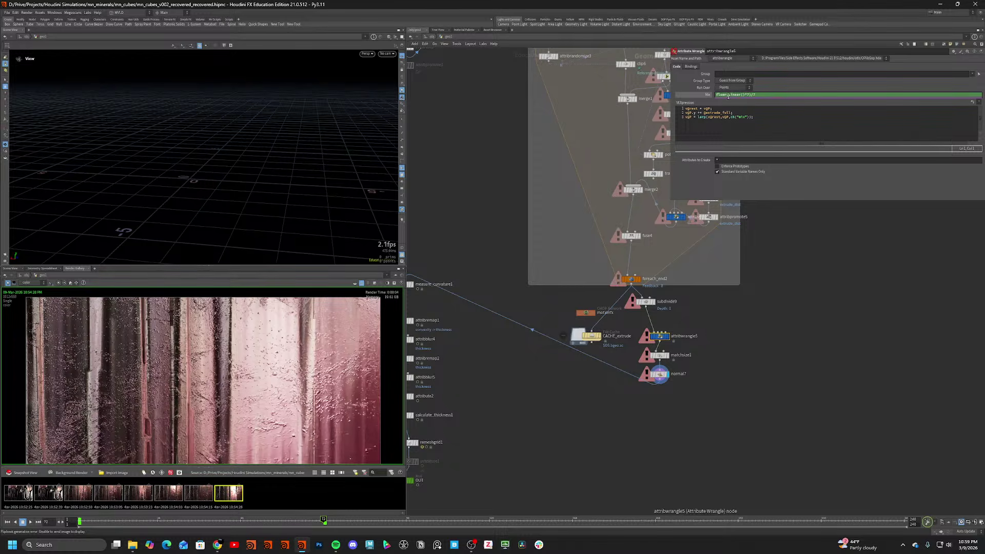
left_click_drag(729, 96, 708, 100)
key("BackSpace")
key("Return")
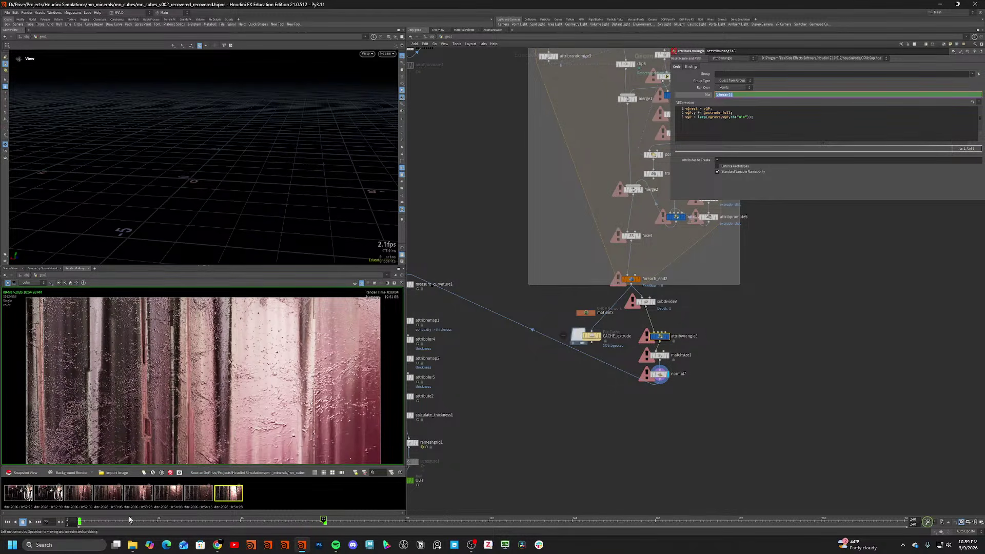
left_click(80, 521)
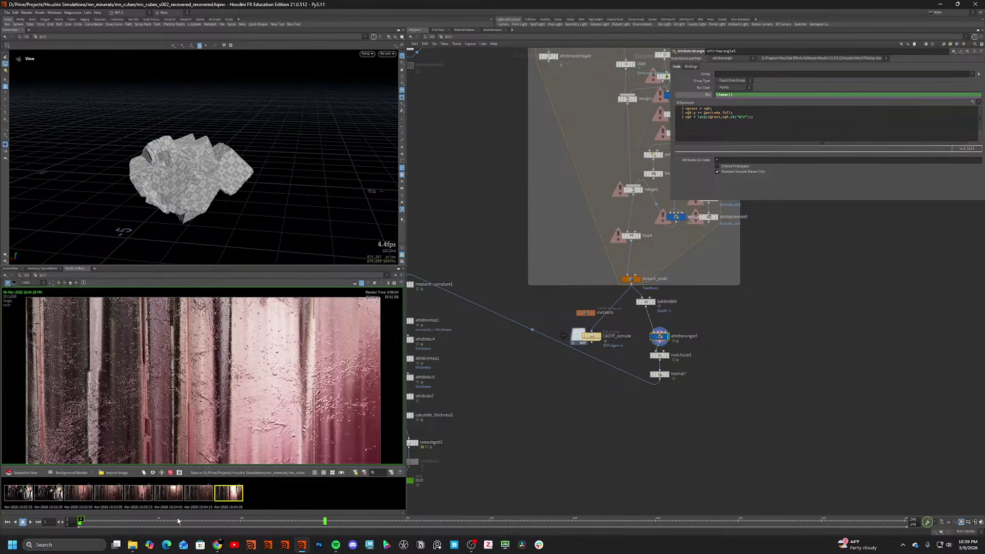
left_click_drag(178, 521, 206, 520)
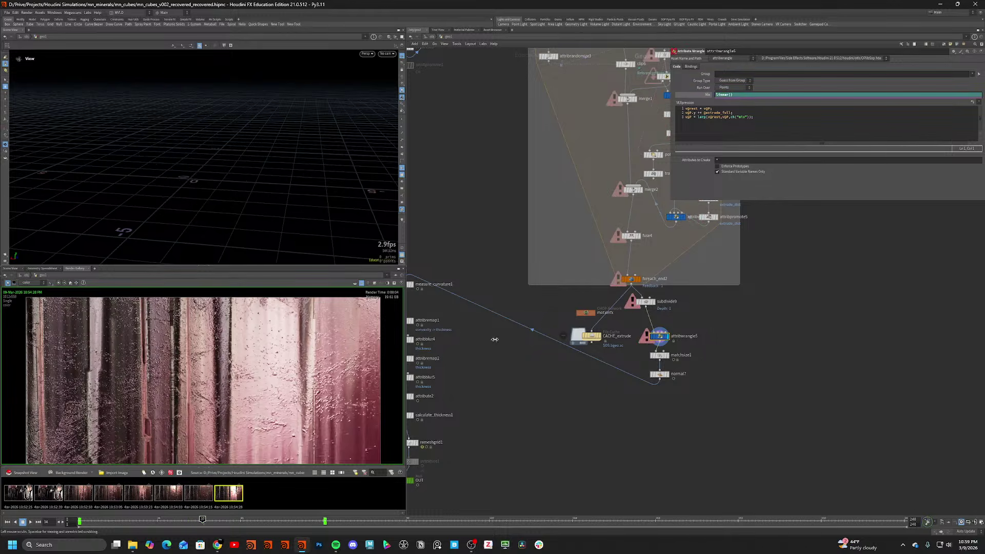
left_click(697, 94)
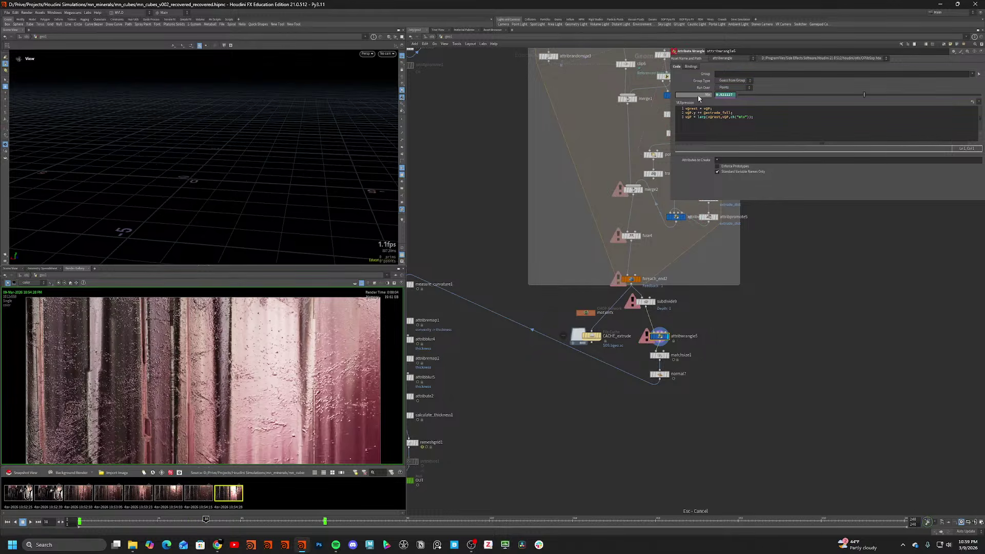
Render a new flipbook from the normal7 node and review the mineral's growth by playing and scrubbing it in MPlay.
left_click(661, 375)
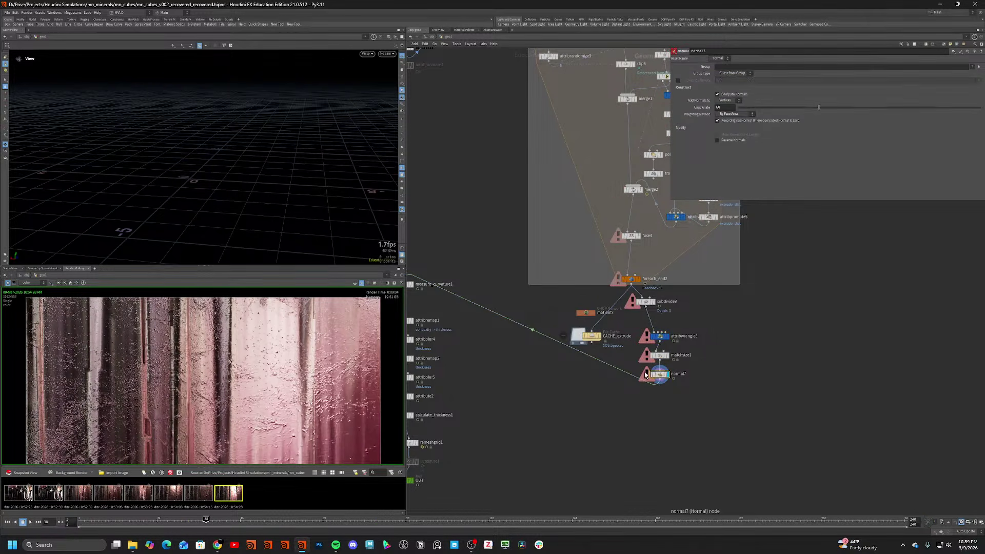
left_click(5, 256)
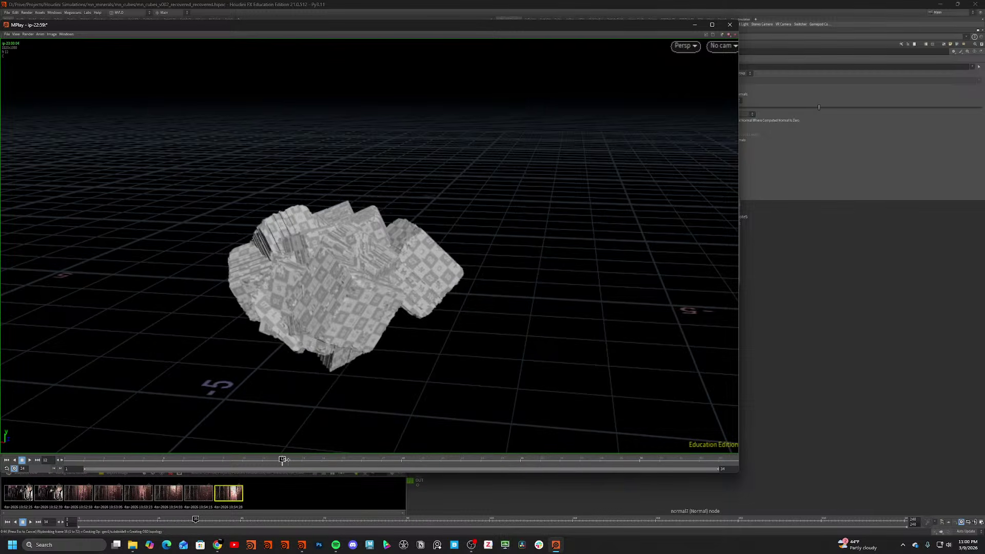
left_click(29, 460)
mouse_move(372, 462)
left_mouse_down()
mouse_move(246, 454)
mouse_move(710, 461)
mouse_move(491, 459)
mouse_move(417, 441)
mouse_move(365, 449)
left_mouse_up()
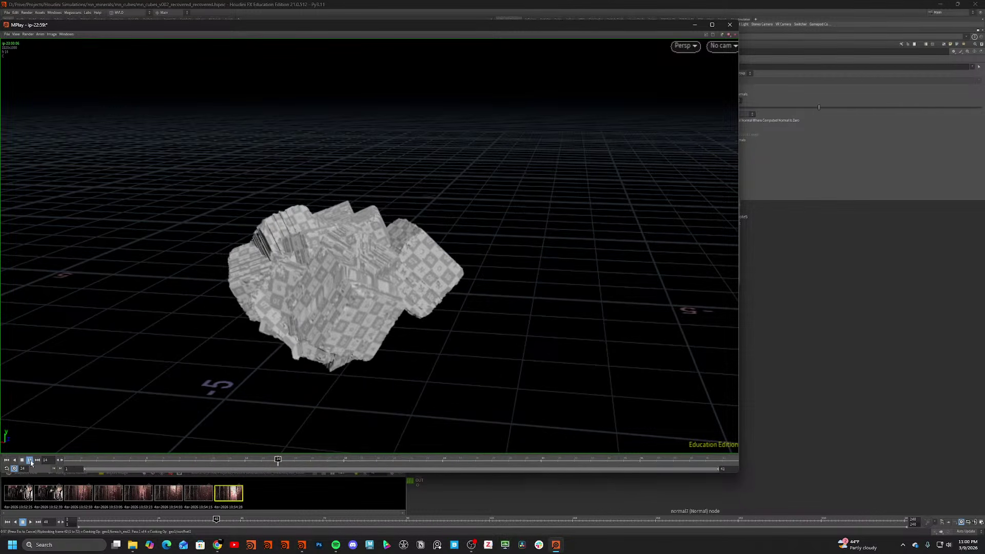
scroll(323, 255, "up", 4)
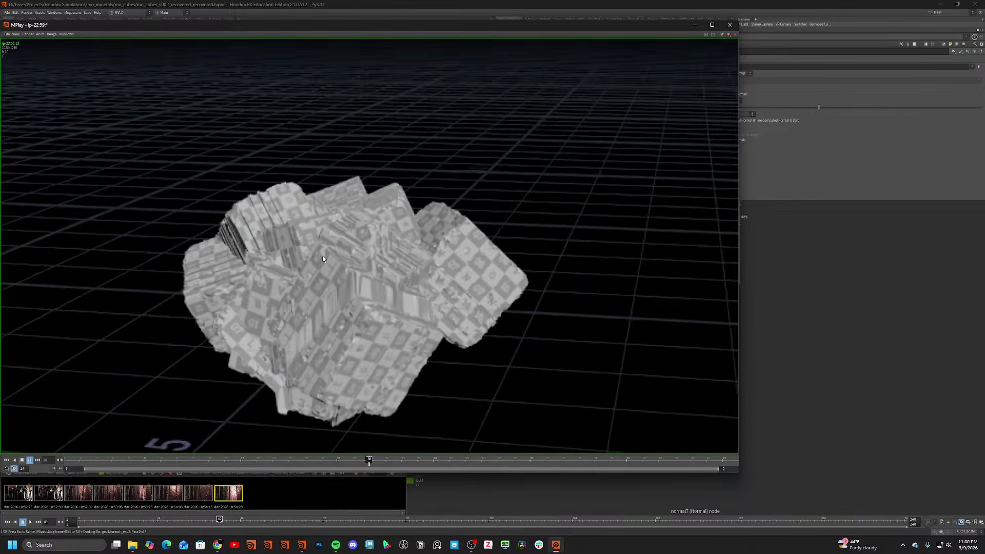
scroll(322, 255, "down", 3)
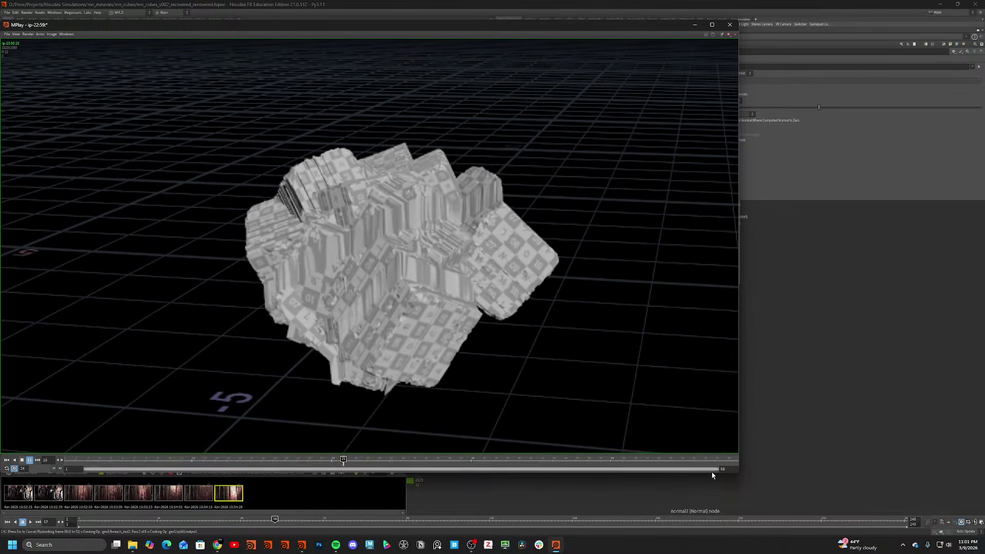
left_click_drag(465, 459, 518, 455)
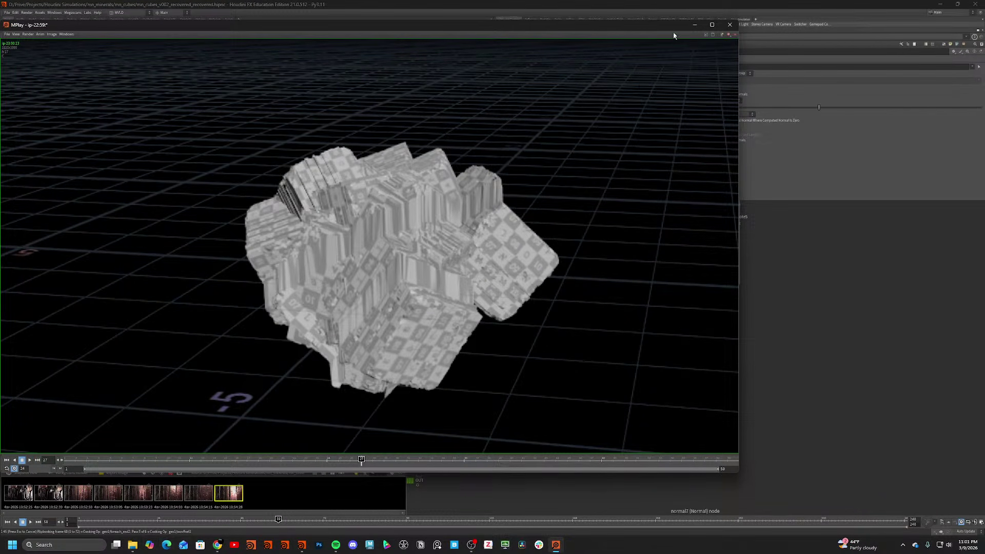
left_click_drag(668, 25, 783, 296)
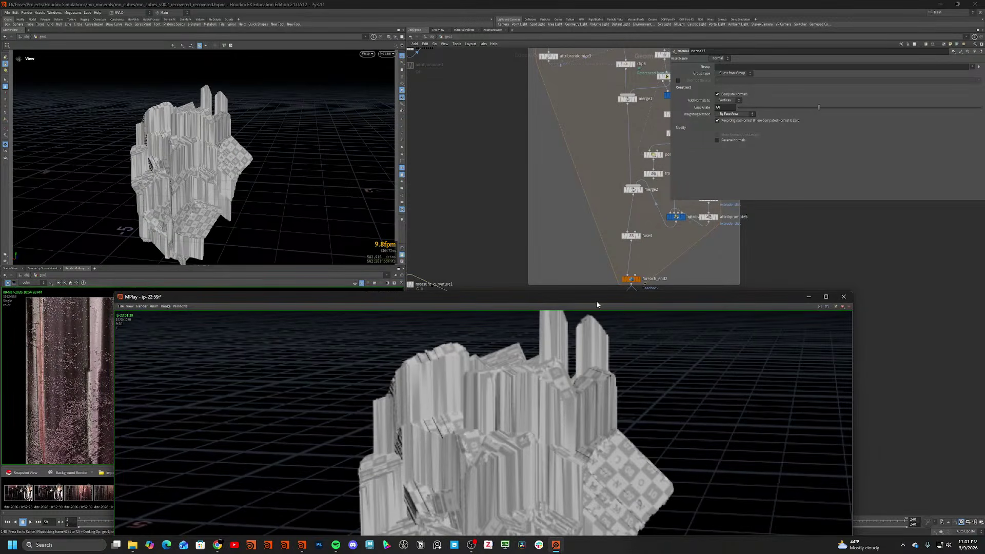
left_click_drag(596, 300, 492, 55)
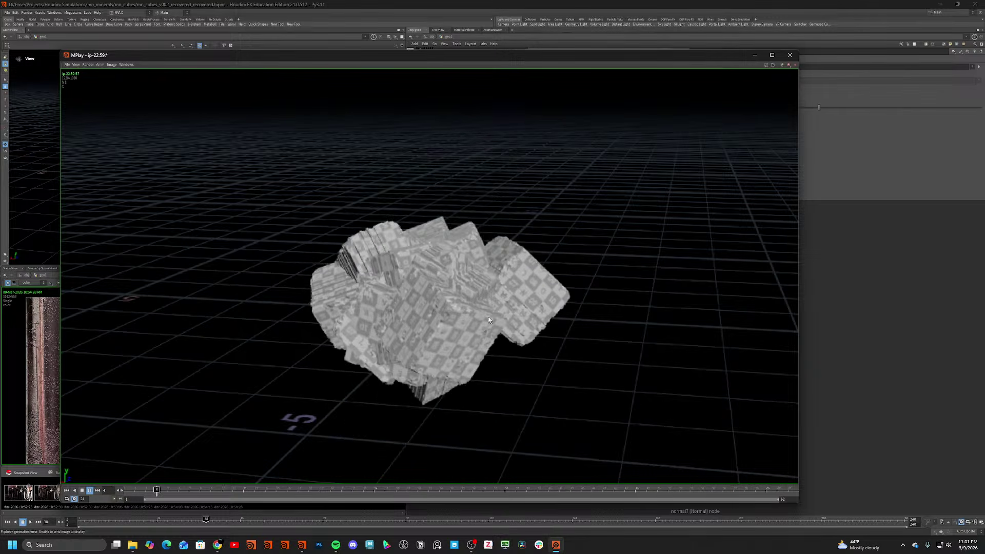
Open the foreach end block's iterations curve in the Animation Editor and make its keyframes interpolate linearly.
left_click_drag(717, 56, 731, 311)
left_click(632, 279)
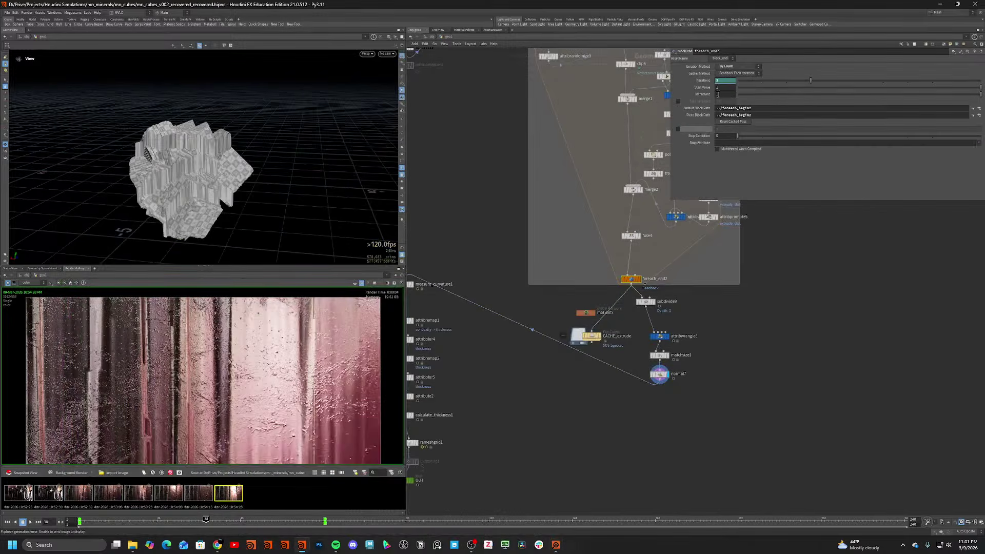
left_click(720, 80, "shift")
scroll(668, 110, "down", 5)
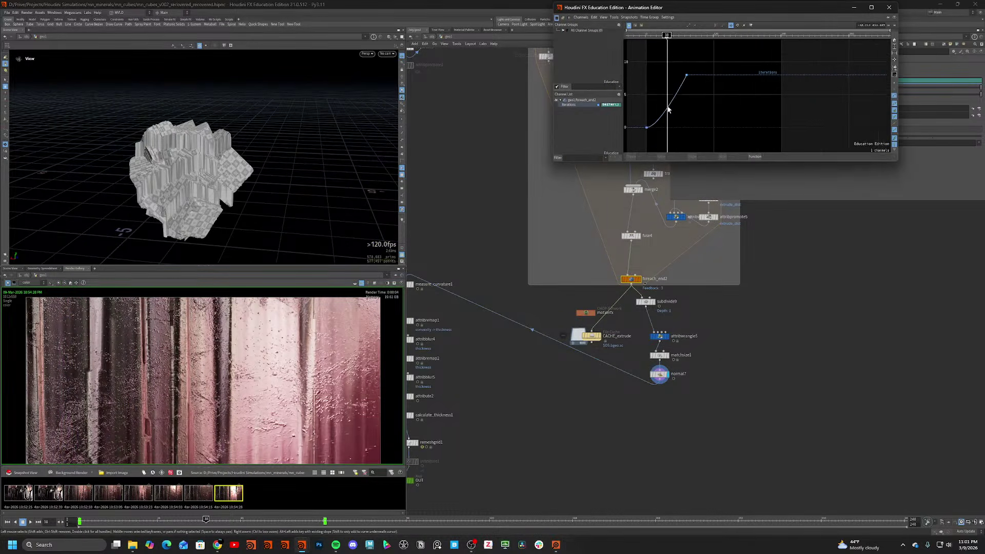
left_click_drag(631, 62, 699, 134)
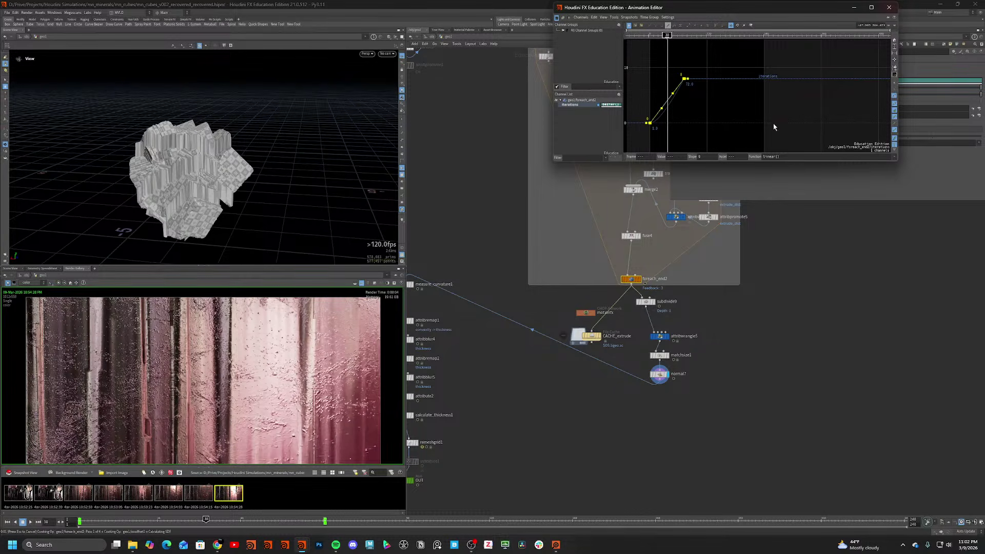
Return to the MPlay flipbook, check the mineral's growth once more, and close the player.
key("alt+Tab")
left_click_drag(437, 310, 500, 75)
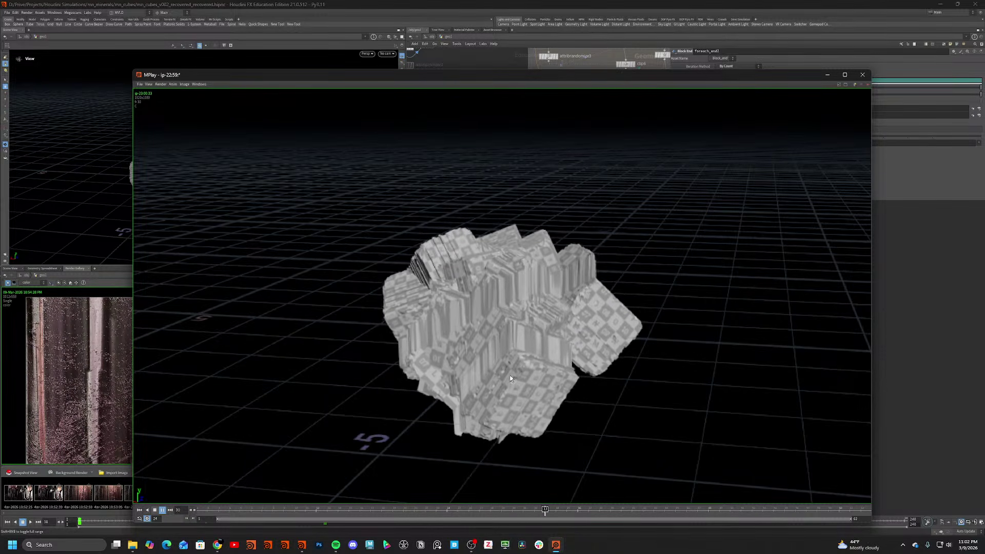
left_click(862, 75)
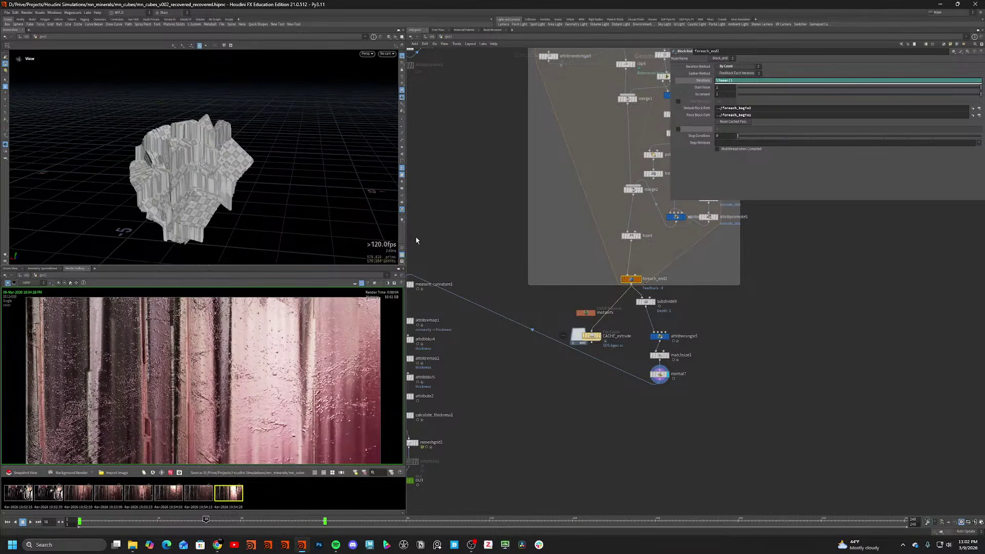
Hide the checker texture in the viewport and inspect the mineral's surface up close with shaded wireframe toggled on and off.
scroll(199, 167, "up", 3)
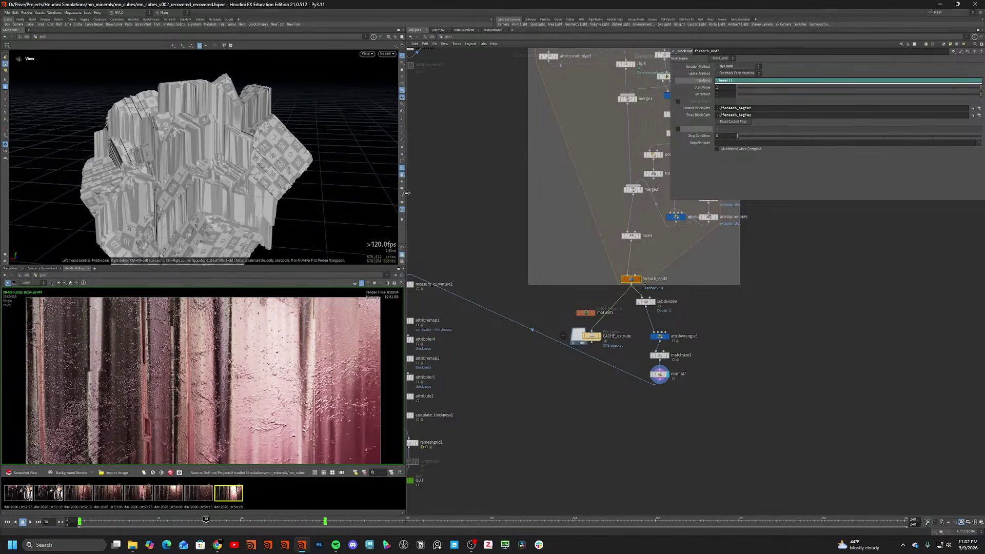
left_click(402, 175)
scroll(197, 164, "up", 5)
mouse_move(187, 194)
left_mouse_down()
mouse_move(242, 171)
mouse_move(229, 220)
mouse_move(219, 198)
mouse_move(207, 219)
mouse_move(180, 209)
mouse_move(297, 179)
mouse_move(216, 160)
left_mouse_up()
key("shift+w")
key("shift+w")
key("shift+w")
key("shift+w")
key("shift+w")
scroll(298, 178, "up", 4)
key("shift+w")
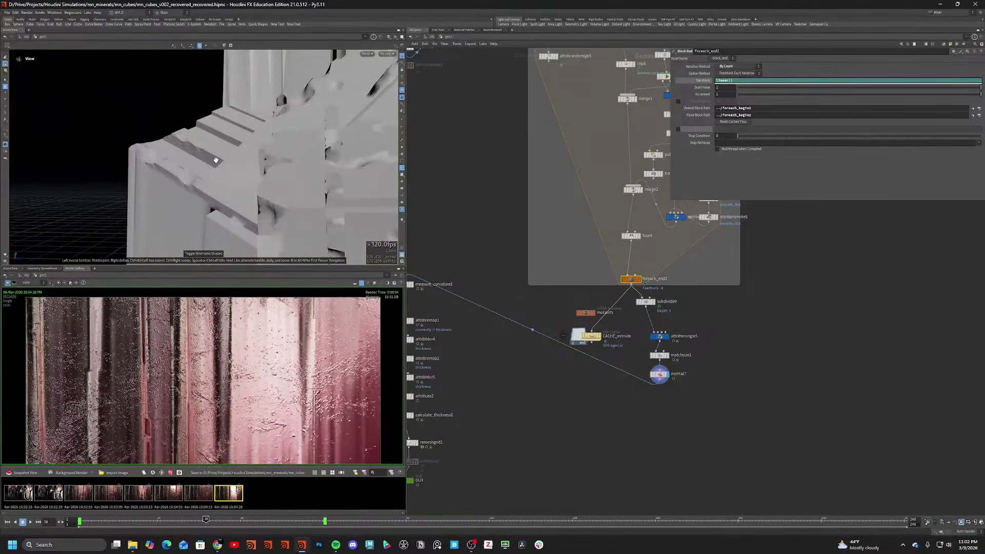
Show the checker texture again to examine the stretched UVs and wireframe on the mineral, and hide it again.
left_click(401, 176)
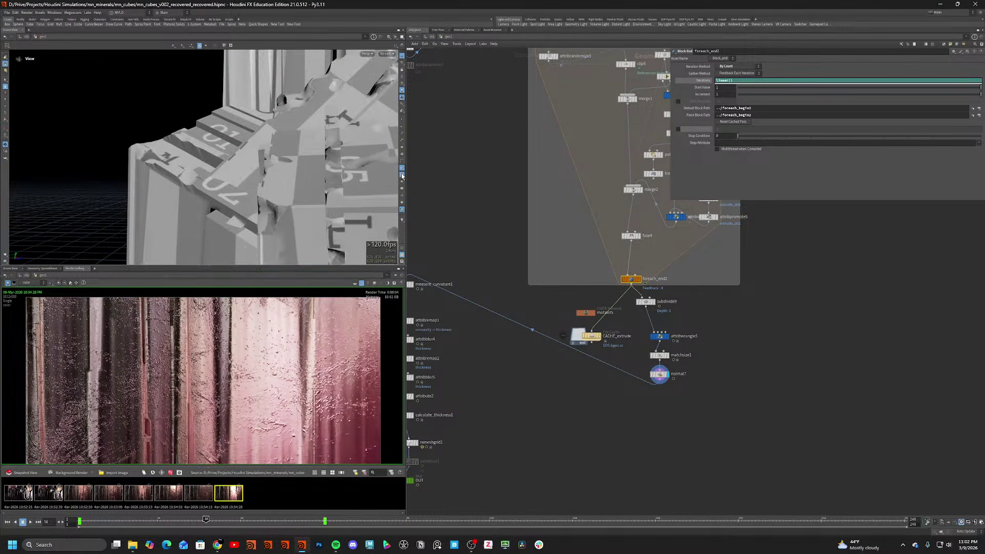
scroll(236, 164, "down", 5)
mouse_move(227, 164)
left_mouse_down()
mouse_move(271, 236)
mouse_move(328, 192)
mouse_move(374, 180)
mouse_move(281, 164)
mouse_move(266, 209)
mouse_move(240, 165)
mouse_move(332, 196)
mouse_move(295, 177)
mouse_move(288, 218)
mouse_move(263, 213)
mouse_move(263, 175)
left_mouse_up()
scroll(281, 164, "up", 3)
key("shift+w")
key("shift+w")
scroll(237, 166, "down", 8)
left_click(402, 175)
scroll(262, 354, "down", 4)
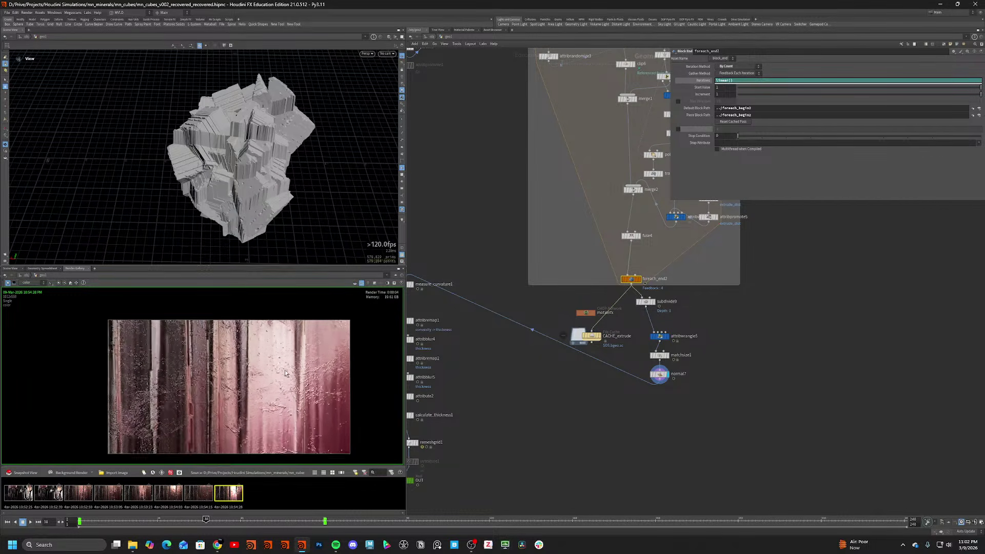
Lay out the loose nodes beside the foreach network box and remove the bypassed Attribute Promote node that outputs damage_mask.
scroll(264, 395, "up", 2)
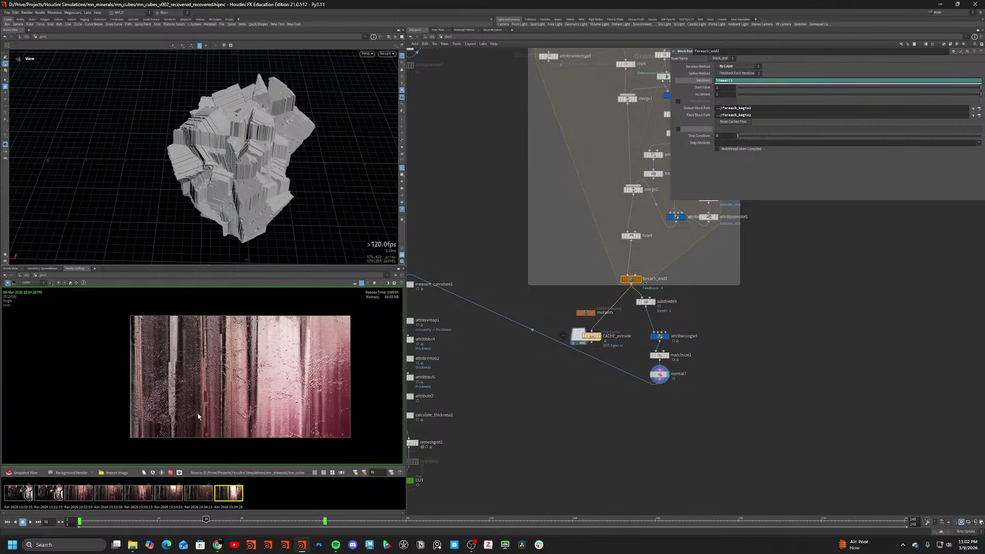
scroll(567, 208, "down", 6)
scroll(505, 213, "up", 3)
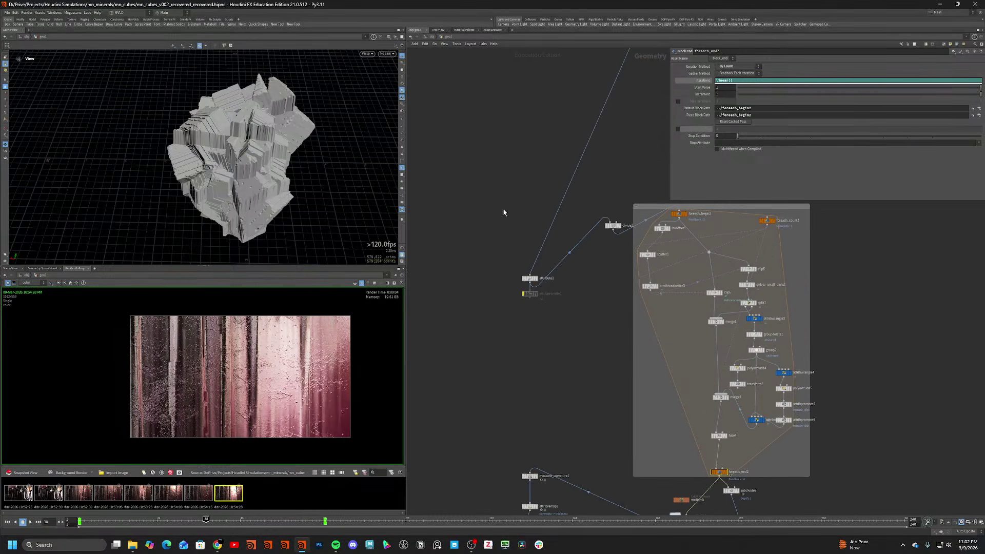
left_click_drag(506, 214, 610, 338)
key("l")
left_click(583, 255)
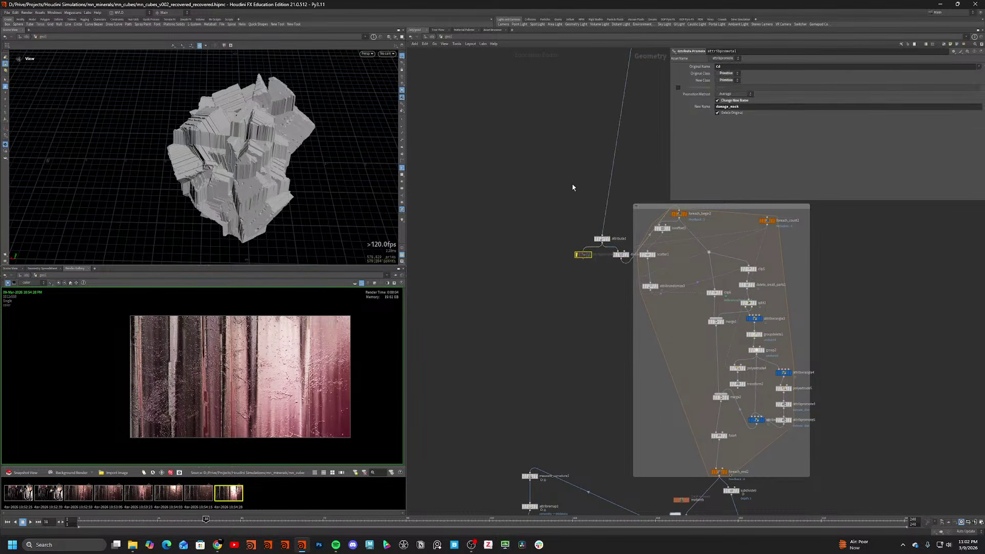
key("ctrl+x")
Remove the unused grid, point split and connectivity chain and the disconnected recursive subdivision node above the main network.
scroll(574, 187, "down", 4)
middle_click_drag(569, 134, 579, 377)
scroll(516, 183, "up", 2)
middle_click_drag(516, 183, 541, 453)
middle_click_drag(547, 214, 538, 482)
scroll(571, 341, "up", 2)
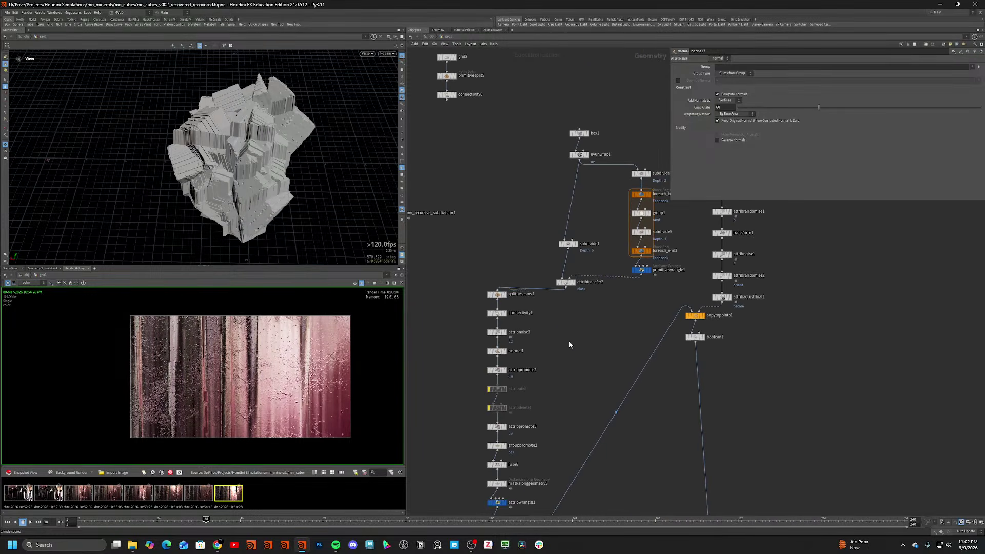
scroll(565, 303, "down", 4)
left_click_drag(511, 156, 556, 267)
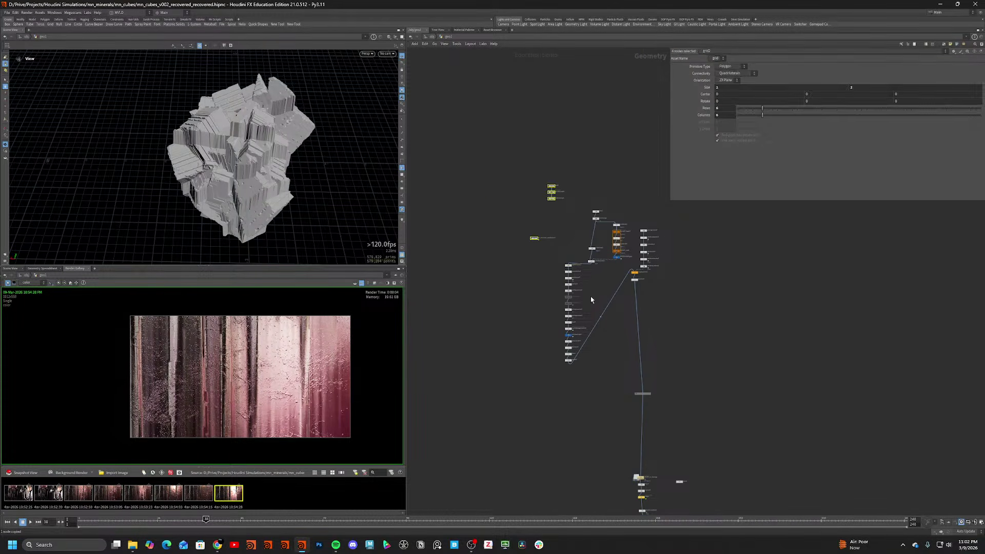
scroll(590, 303, "up", 4)
key("ctrl+c")
scroll(561, 477, "down", 5)
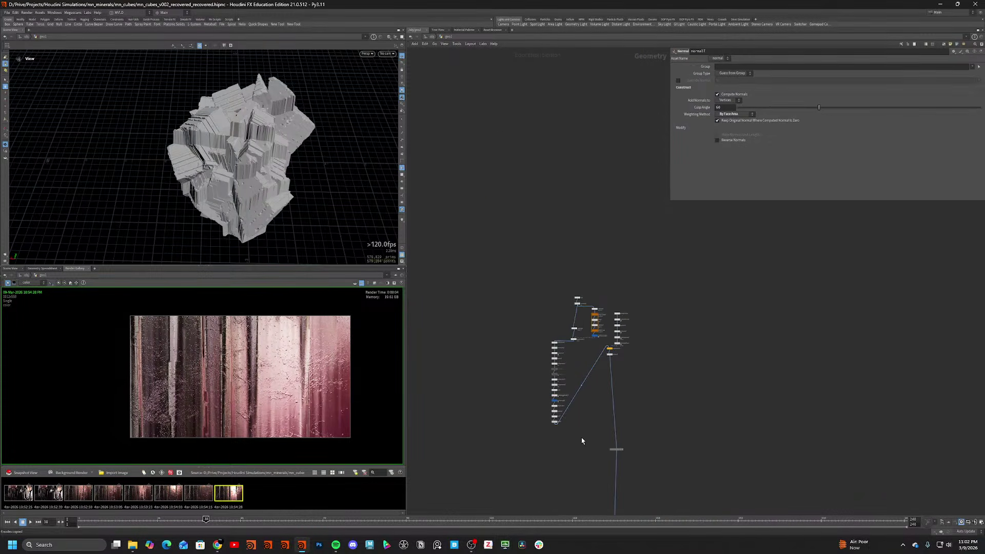
Review the cleaned-up node network down to the normal7 node and examine the red gem snapshot in the render gallery.
scroll(583, 440, "up", 2)
middle_click_drag(590, 446, 566, 163)
middle_click_drag(690, 422, 668, 211)
middle_click_drag(668, 448, 610, 221)
scroll(610, 221, "up", 1)
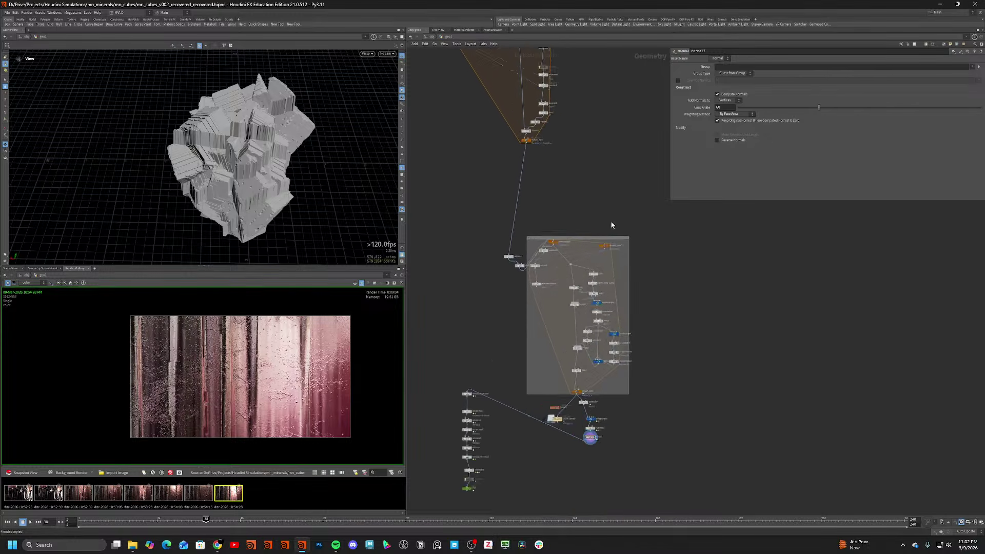
scroll(610, 441, "up", 4)
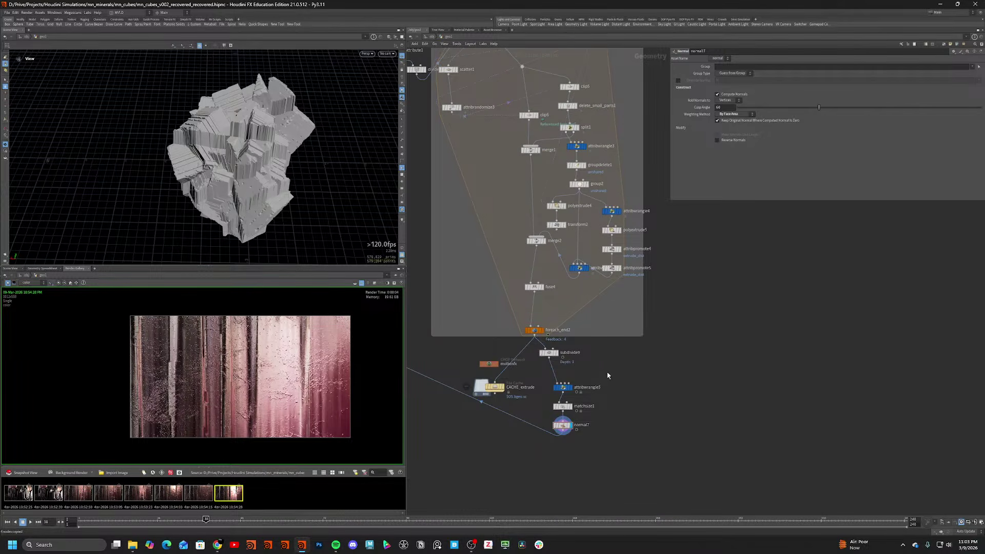
scroll(610, 384, "down", 5)
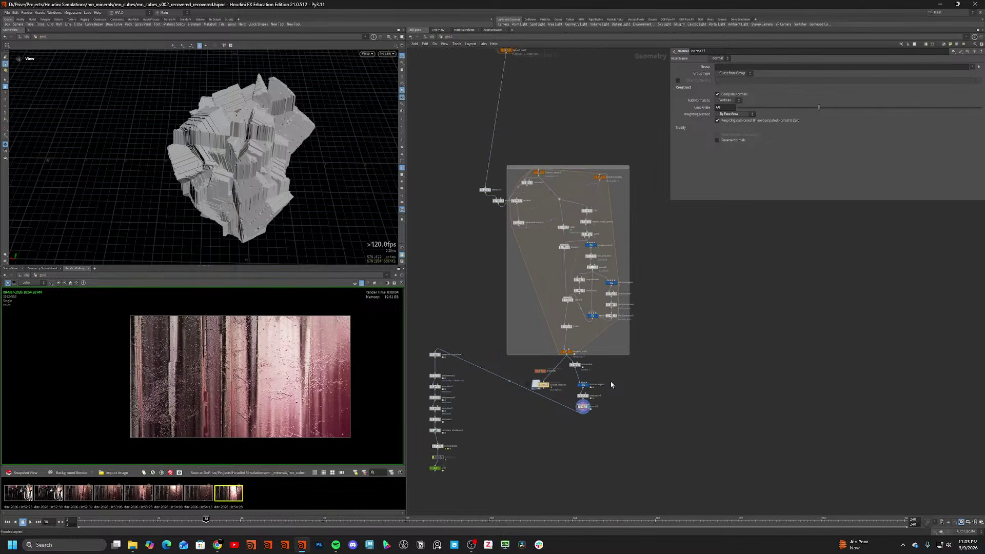
scroll(230, 389, "up", 3)
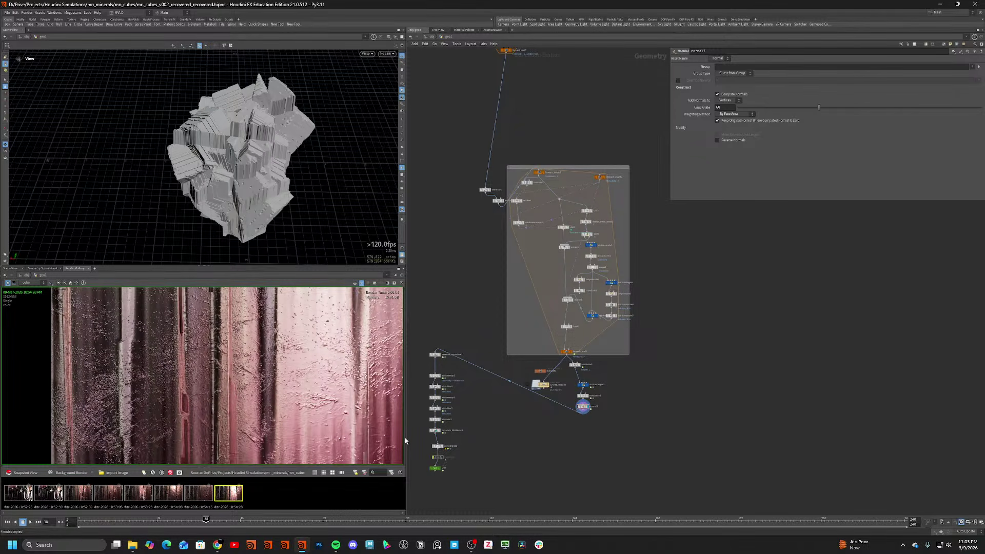
scroll(229, 385, "down", 3)
scroll(228, 412, "up", 1)
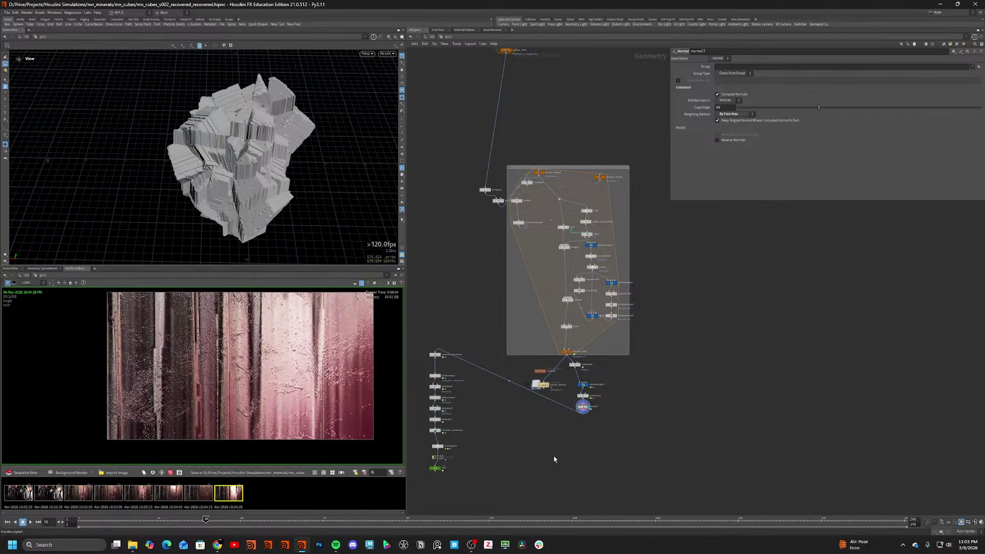